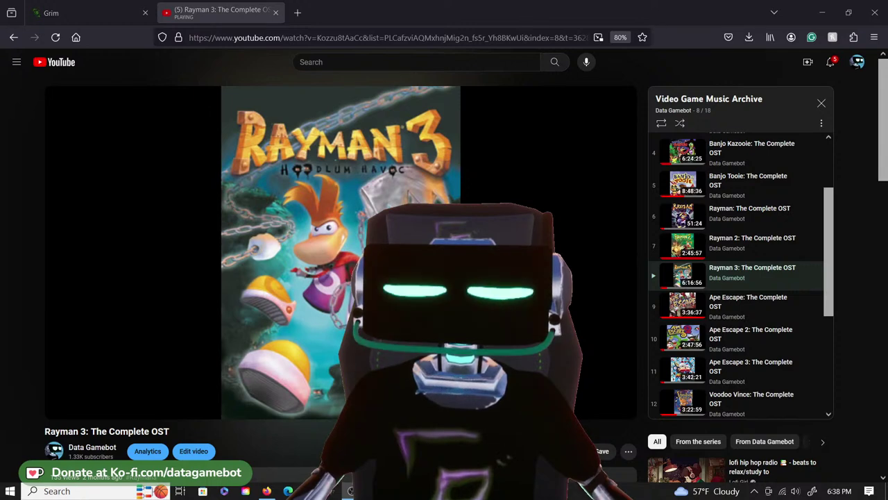
# - Show the Grim home page of the datafabrications.com website down to the stream schedule and the design document link
pyautogui.click(81, 14)
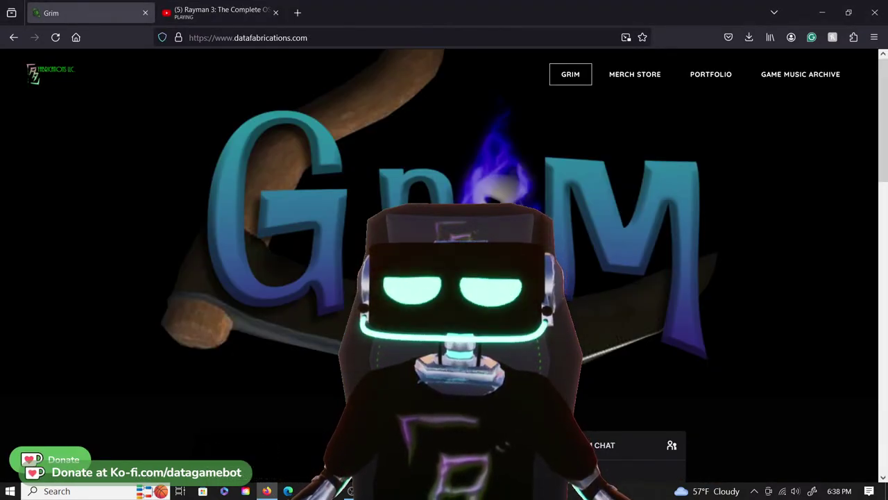
pyautogui.scroll(-5, 444, 278)
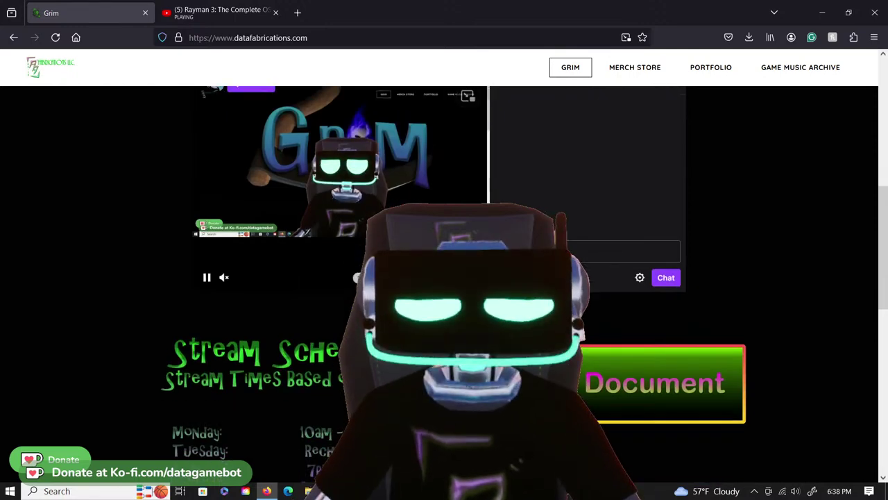
pyautogui.scroll(3, 444, 264)
pyautogui.scroll(-4, 444, 264)
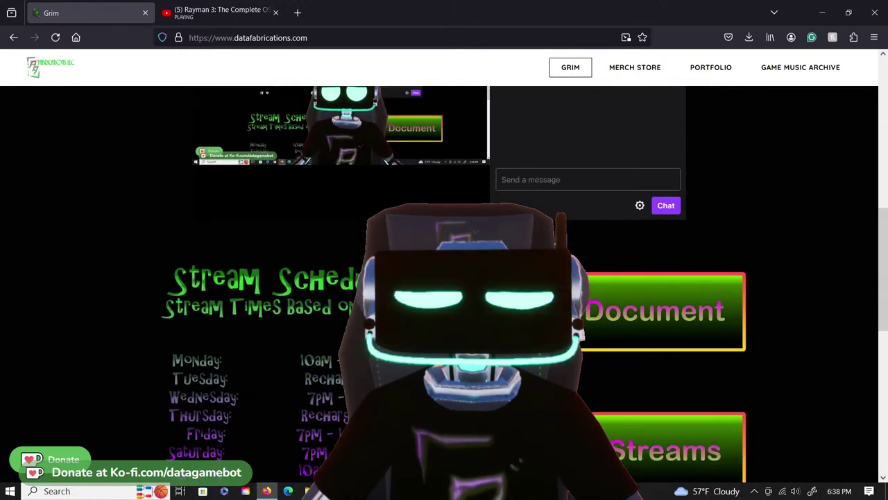
pyautogui.scroll(-2, 444, 278)
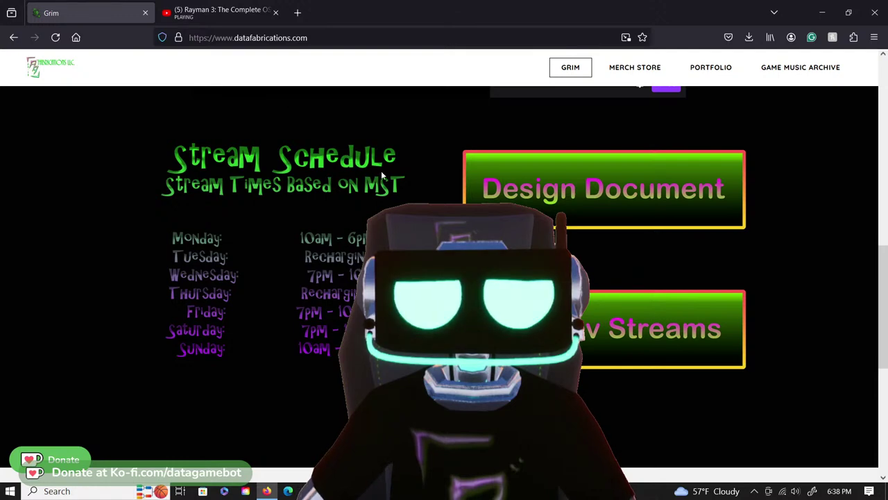
# - Browse the products in the website's merch store and open the Ko-fi donation form
pyautogui.scroll(-3, 381, 175)
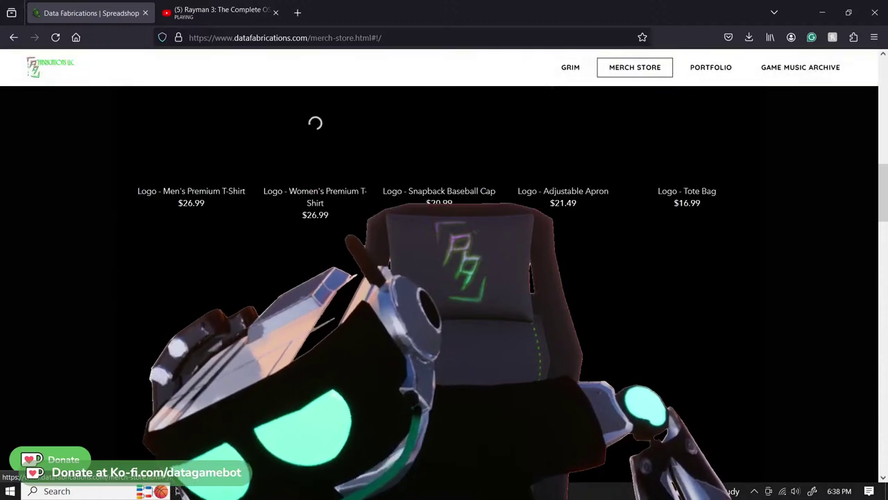
pyautogui.scroll(-5, 328, 317)
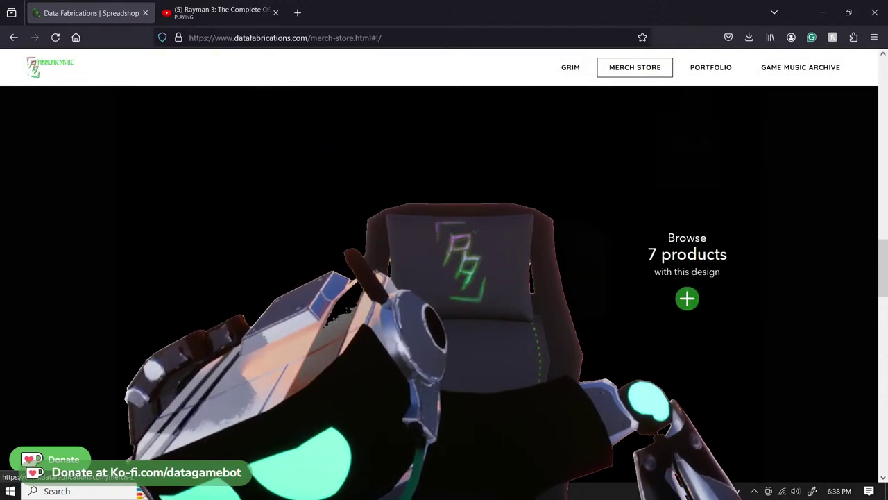
pyautogui.click(63, 459)
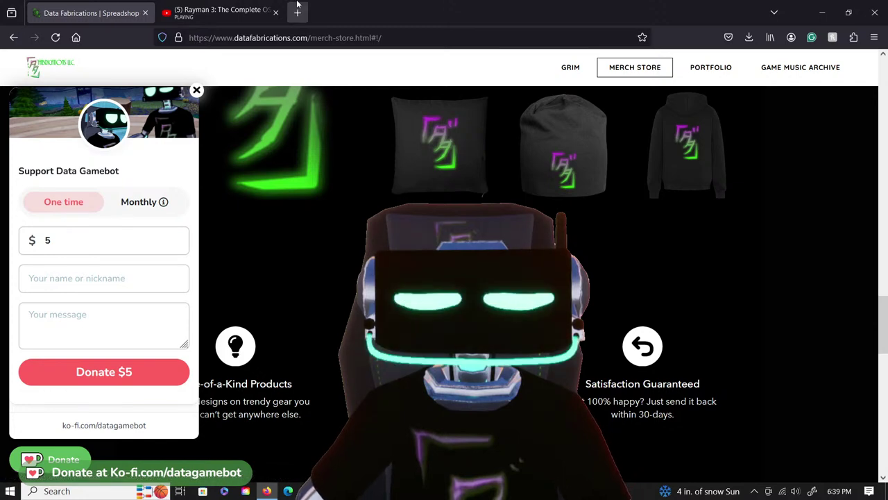
# - Close the website and switch to the Grim level in Unreal Editor
pyautogui.click(146, 12)
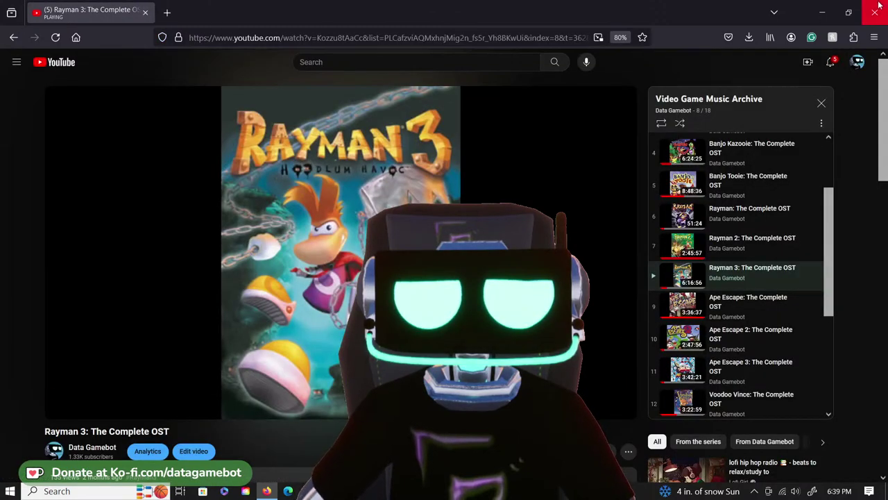
pyautogui.click(827, 18)
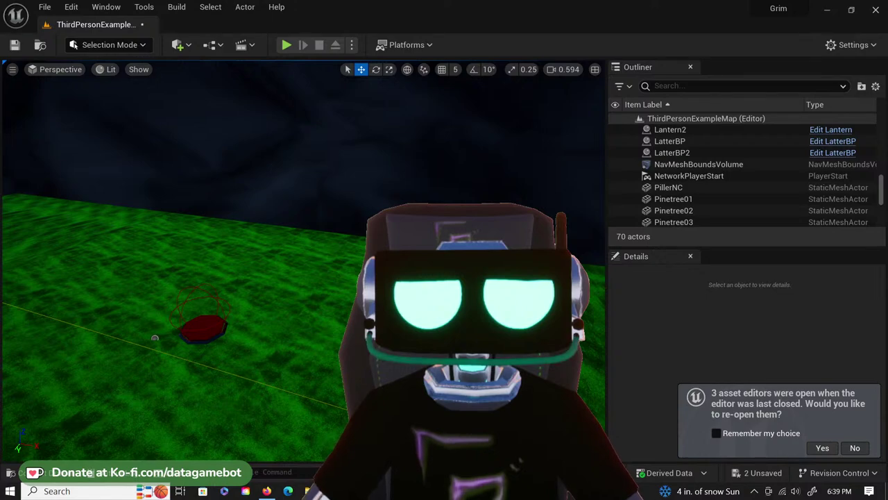
# - Select the corner walls Wall19, Wall20 and Wall21 together and duplicate all three by moving a copy away from them
pyautogui.moveTo(208, 260); pyautogui.dragTo(304, 264, button='right')
pyautogui.scroll(2, 278, 313)
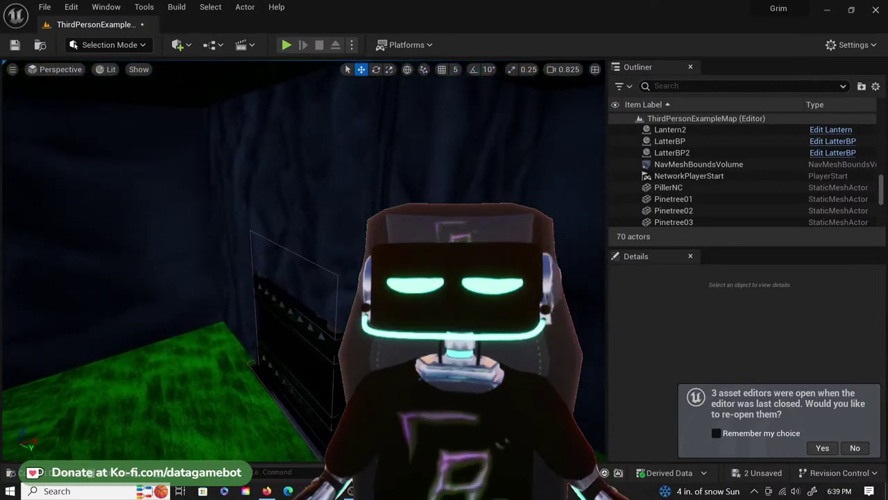
pyautogui.click(409, 256)
pyautogui.keyDown('ctrl'); pyautogui.click(329, 229); pyautogui.keyUp('ctrl')
pyautogui.keyDown('ctrl'); pyautogui.click(220, 209); pyautogui.keyUp('ctrl')
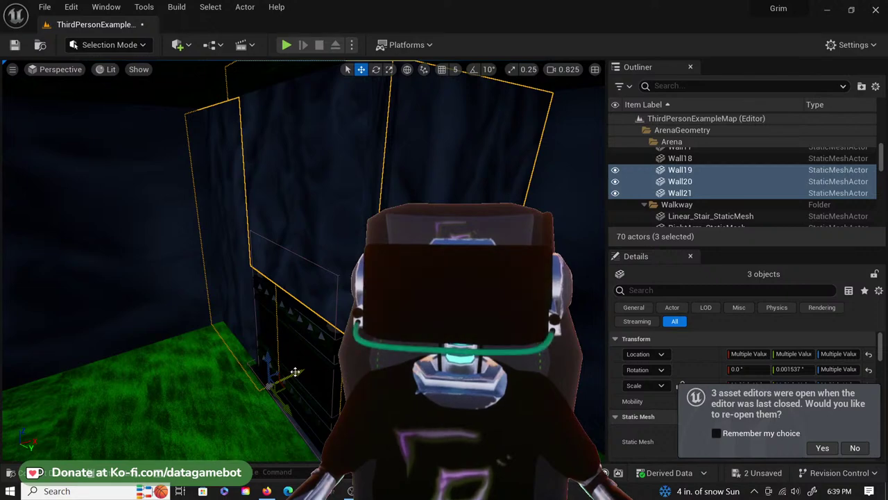
pyautogui.keyDown('alt'); pyautogui.moveTo(295, 371); pyautogui.dragTo(70, 416); pyautogui.keyUp('alt')
# - Move the three duplicated walls across the arena to the grassy area beside the pool and adjust their height there
pyautogui.press('s')
pyautogui.moveTo(578, 301); pyautogui.dragTo(520, 326, button='right')
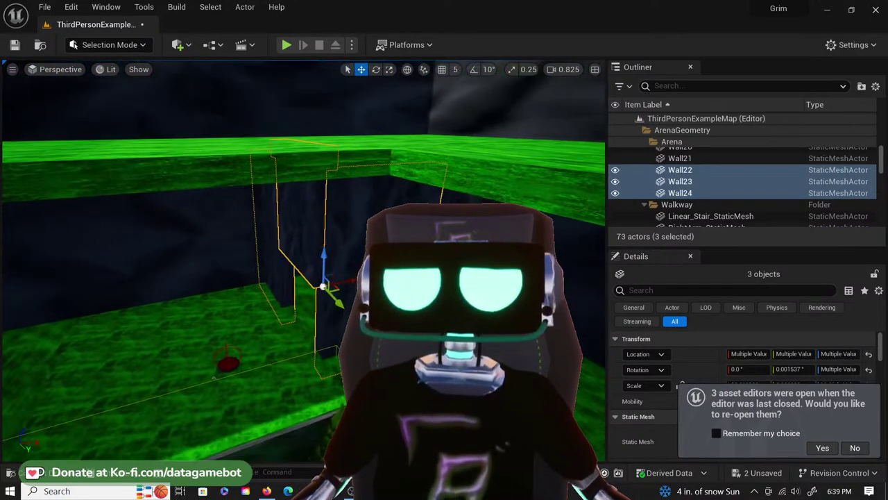
pyautogui.moveTo(349, 283); pyautogui.dragTo(3, 299)
pyautogui.press('f')
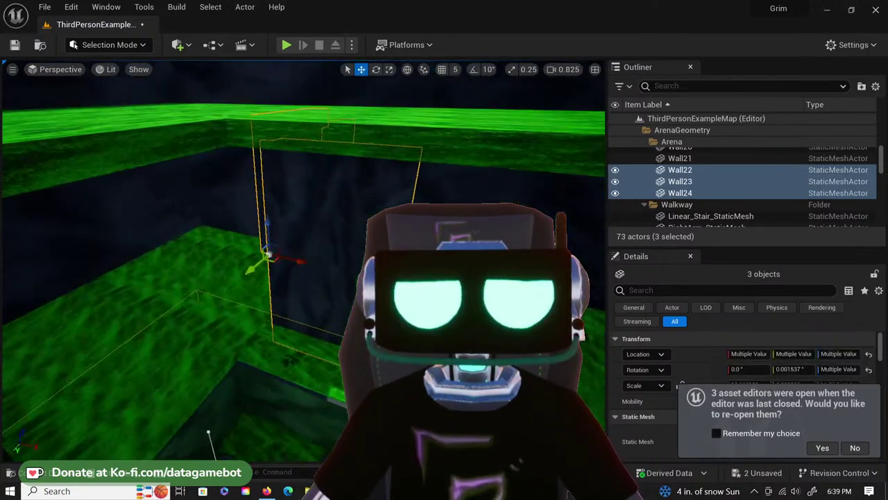
pyautogui.moveTo(288, 281); pyautogui.dragTo(212, 281)
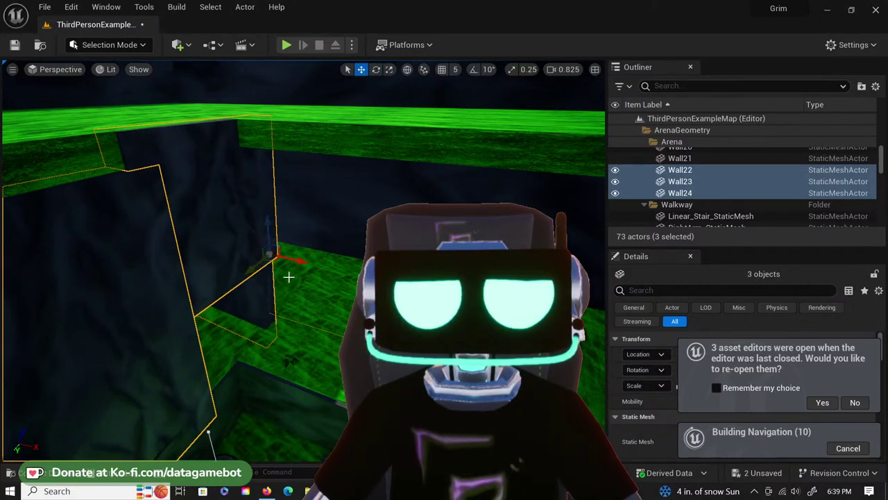
pyautogui.keyDown('shift'); pyautogui.moveTo(273, 262); pyautogui.dragTo(240, 298); pyautogui.keyUp('shift')
pyautogui.moveTo(272, 262); pyautogui.dragTo(346, 285, button='right')
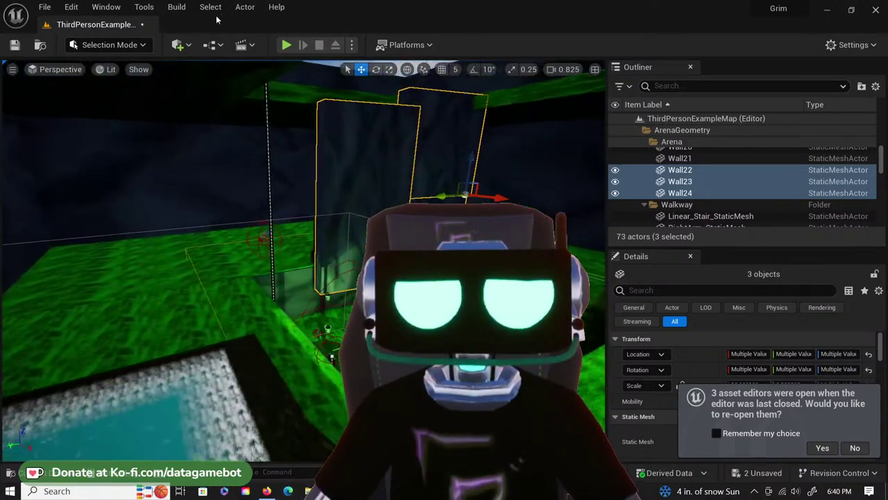
pyautogui.moveTo(446, 194); pyautogui.dragTo(197, 212)
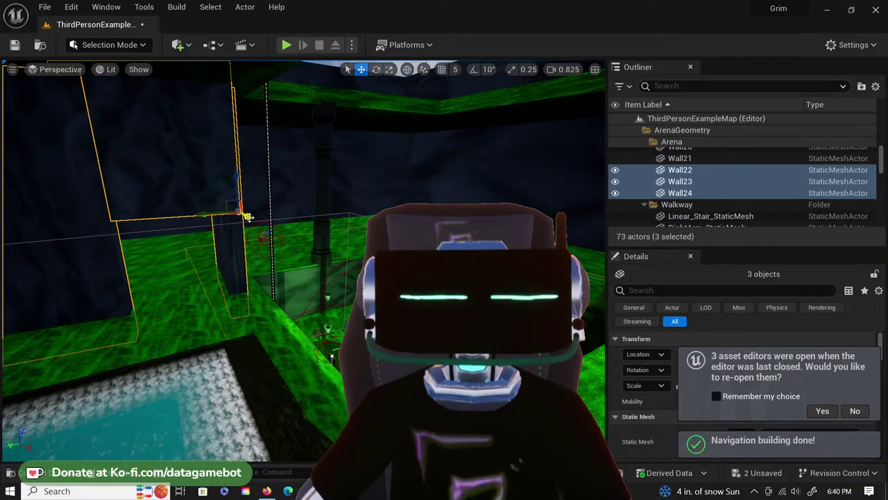
pyautogui.moveTo(247, 223); pyautogui.dragTo(208, 205)
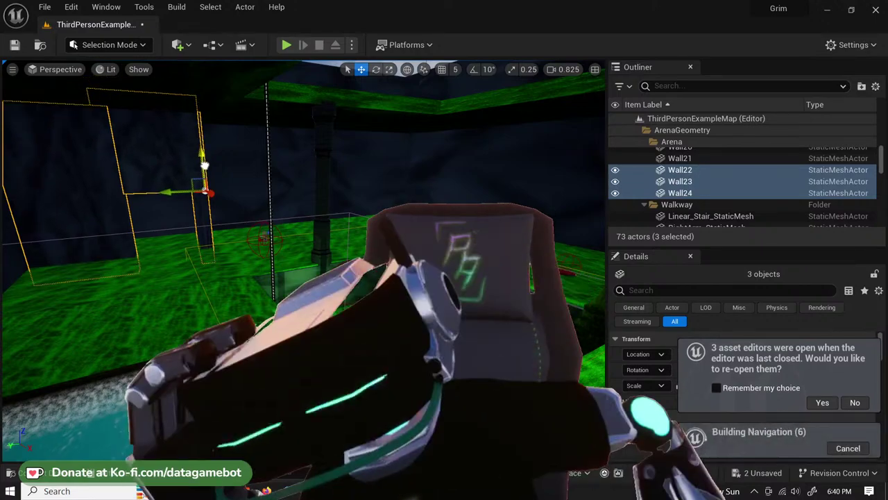
# - Shorten the rear duplicated wall, Wall24, by reducing its Z scale to 12.404707
pyautogui.press('e')
pyautogui.moveTo(210, 203); pyautogui.dragTo(163, 176, button='right')
pyautogui.press('s')
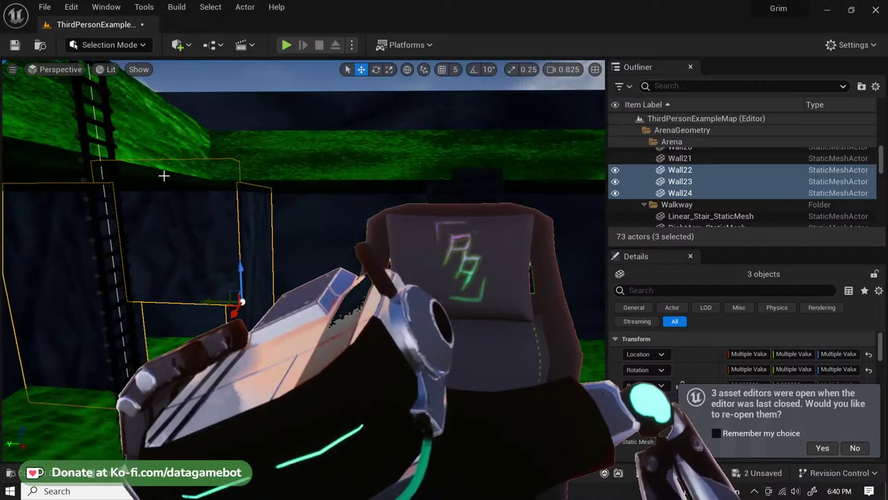
pyautogui.click(193, 226)
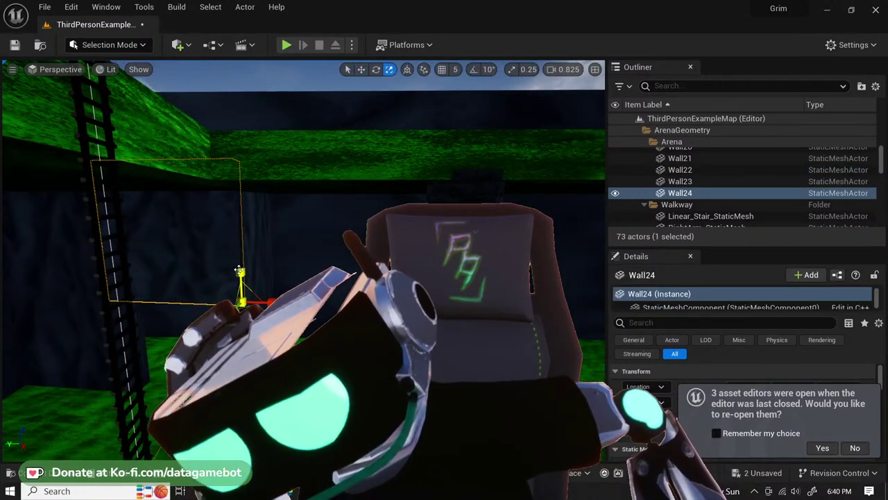
pyautogui.moveTo(241, 273); pyautogui.dragTo(241, 289)
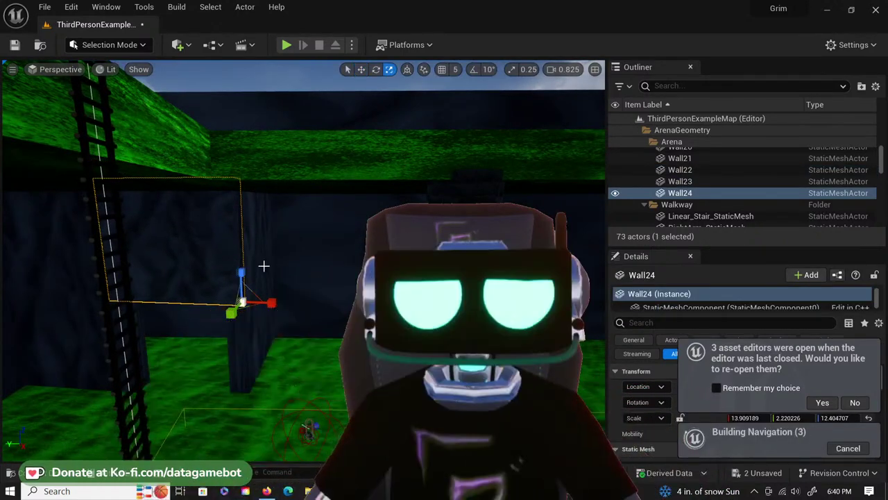
pyautogui.moveTo(342, 240); pyautogui.dragTo(367, 223, button='right')
pyautogui.moveTo(309, 195); pyautogui.dragTo(351, 250, button='right')
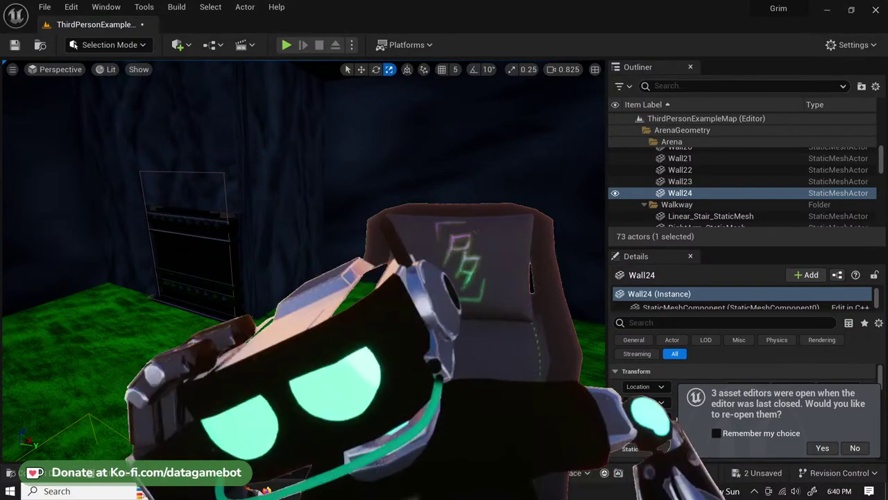
# - Switch to Firefox, open the Twitch home page in a separate tab and browse its recommended live channels
pyautogui.hotkey('alt', 'Tab')
pyautogui.click(168, 12)
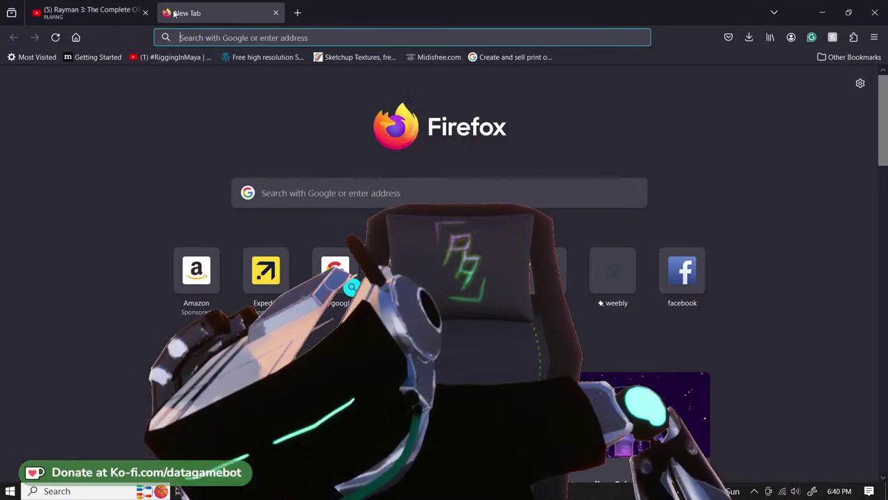
pyautogui.click(545, 271)
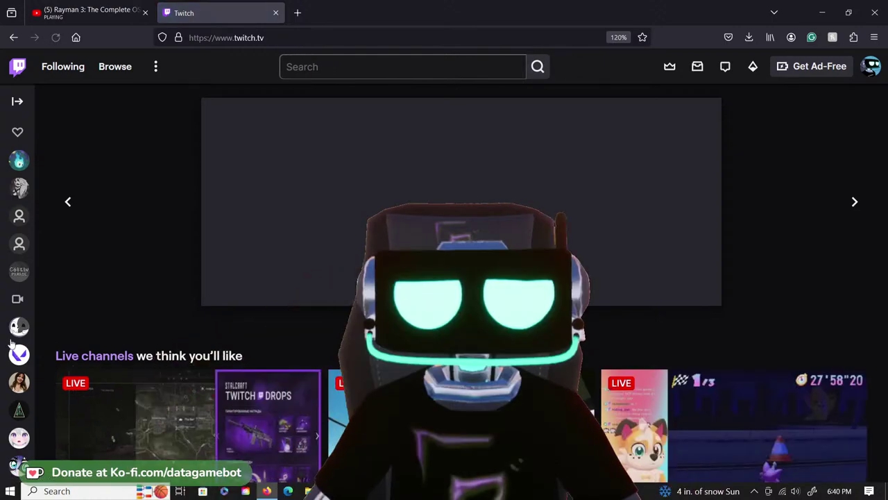
pyautogui.scroll(-5, 54, 359)
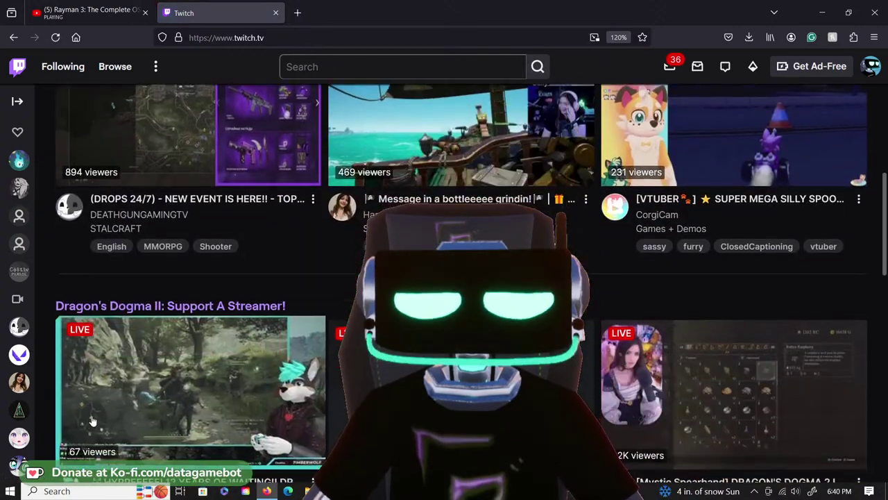
pyautogui.scroll(-12, 97, 381)
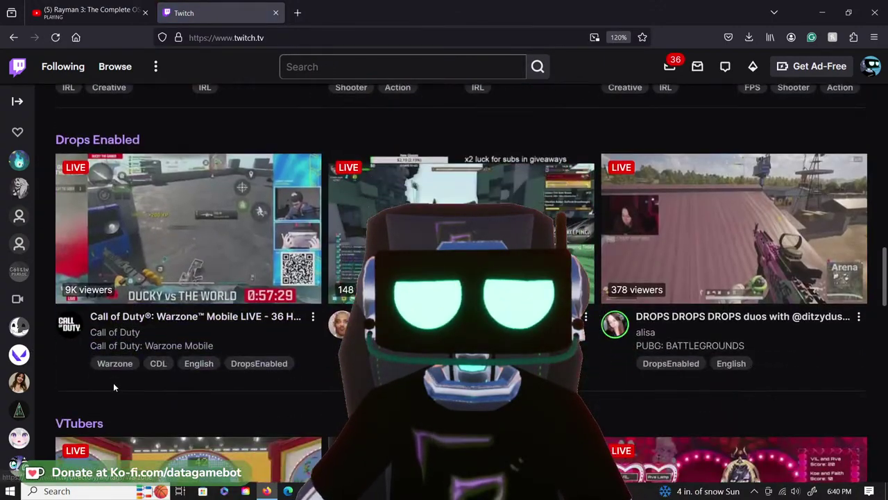
pyautogui.scroll(-5, 114, 386)
pyautogui.scroll(-8, 269, 380)
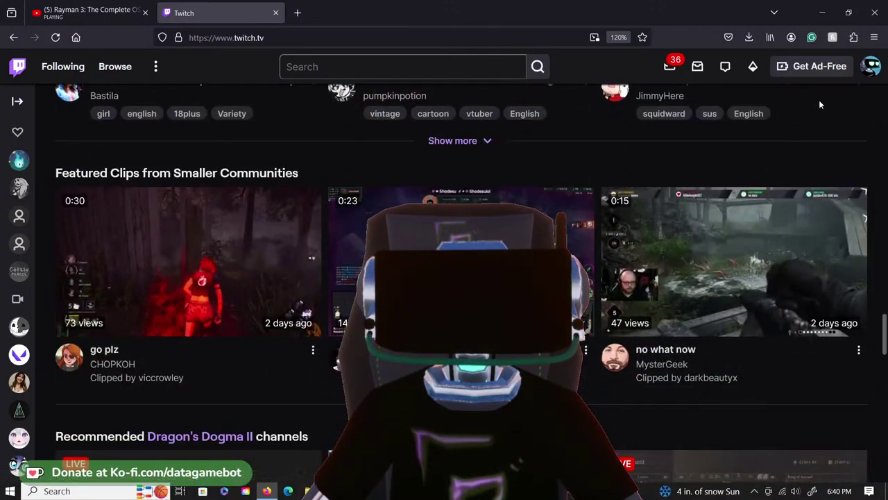
# - Open the signed-in account's own Twitch channel page and view its About section and panels
pyautogui.click(871, 67)
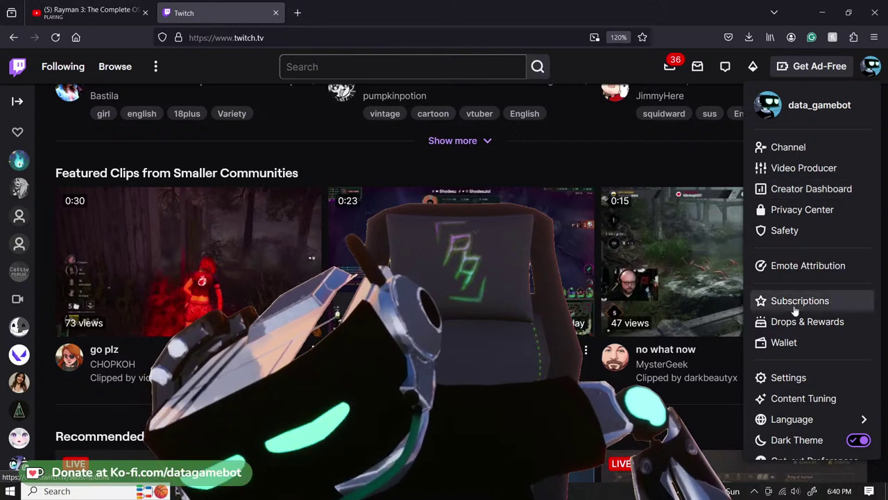
pyautogui.click(805, 147)
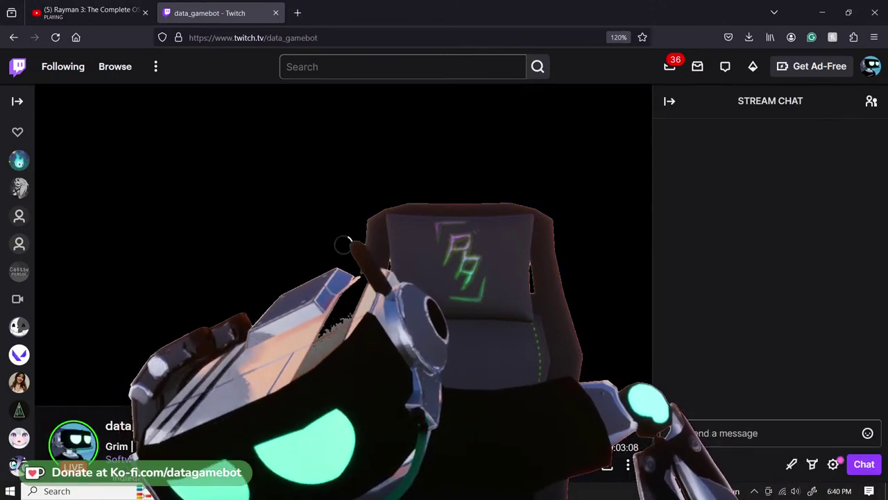
pyautogui.scroll(-3, 151, 274)
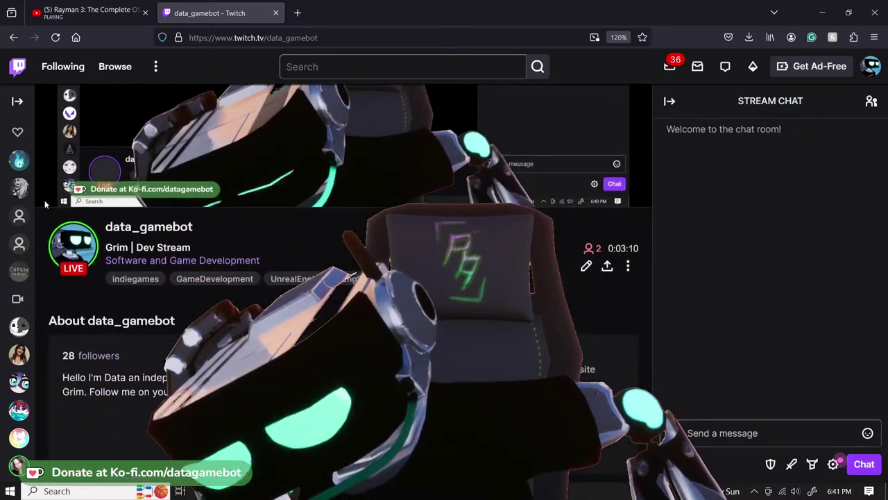
pyautogui.scroll(-3, 151, 274)
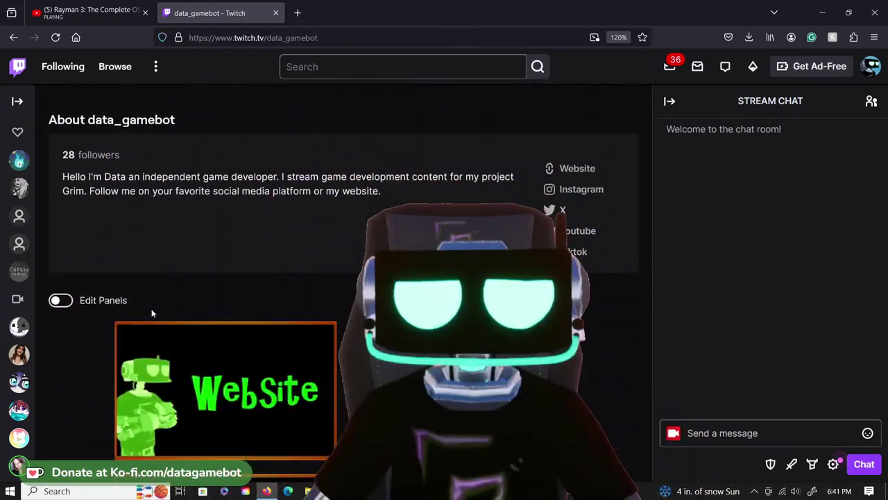
pyautogui.scroll(2, 149, 297)
# - Open the followers list in the Twitch Creator Dashboard and go to the channel of the first follower listed
pyautogui.click(870, 66)
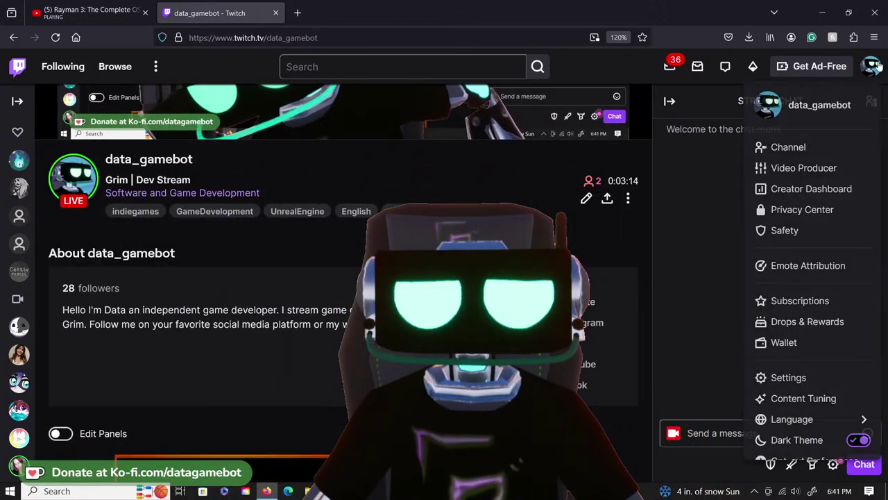
pyautogui.click(815, 168)
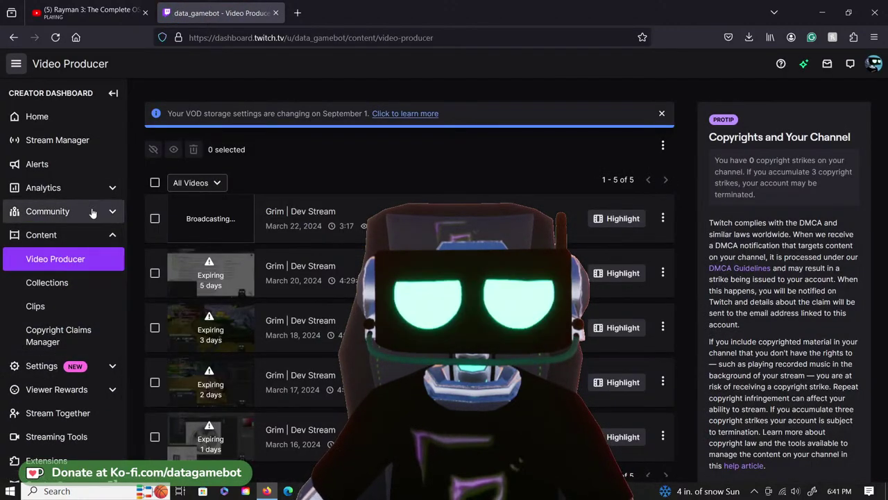
pyautogui.click(92, 213)
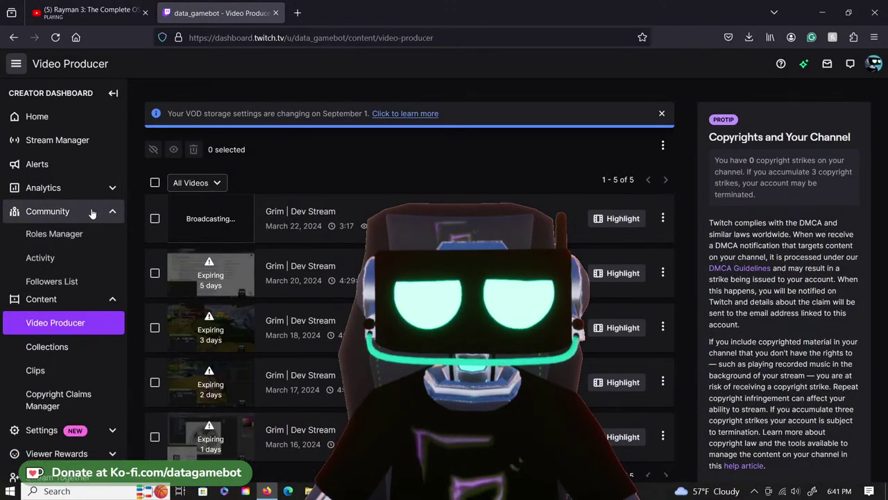
pyautogui.click(84, 285)
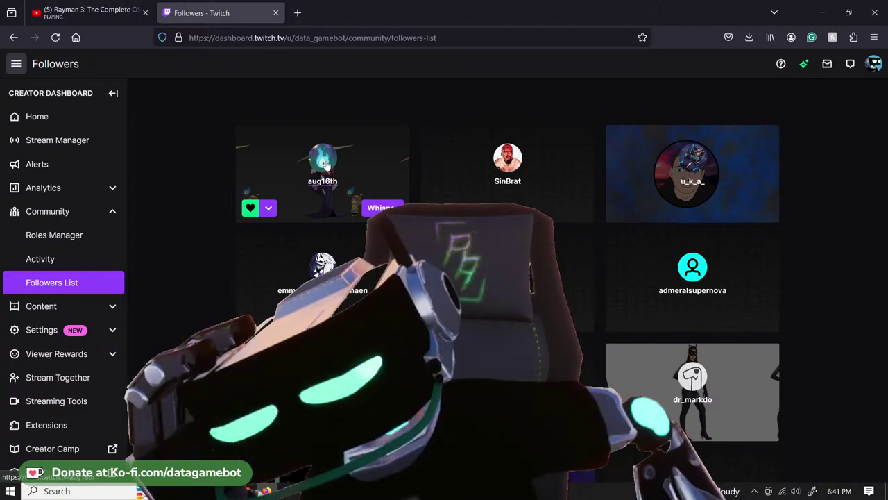
pyautogui.click(324, 174)
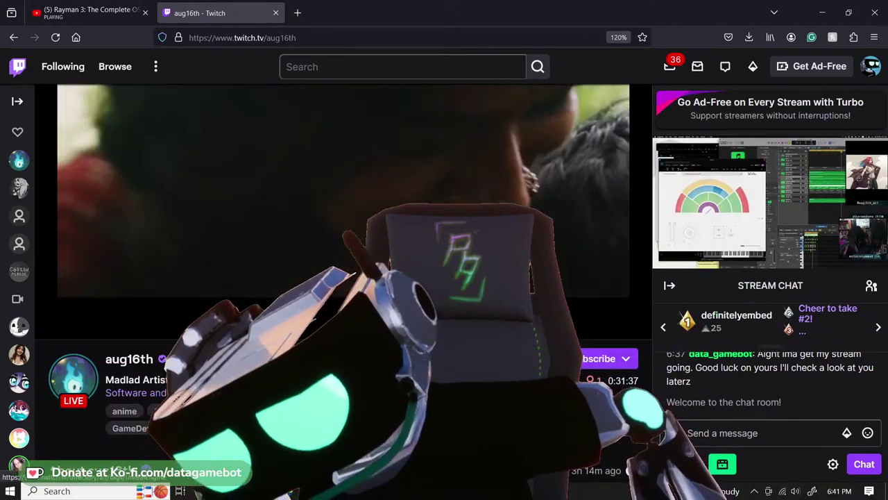
# - Leave the follower's channel for the followers list and go to the signed-in account's own channel page
pyautogui.scroll(-3, 324, 209)
pyautogui.scroll(3, 324, 208)
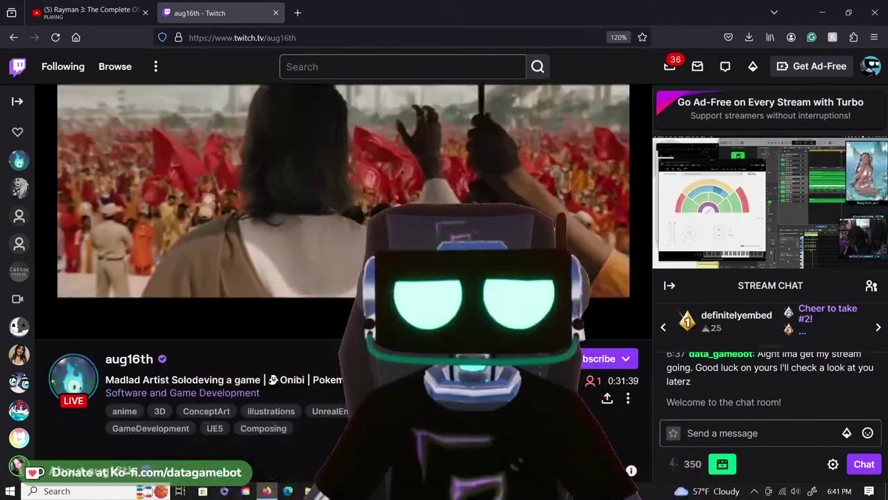
pyautogui.click(14, 37)
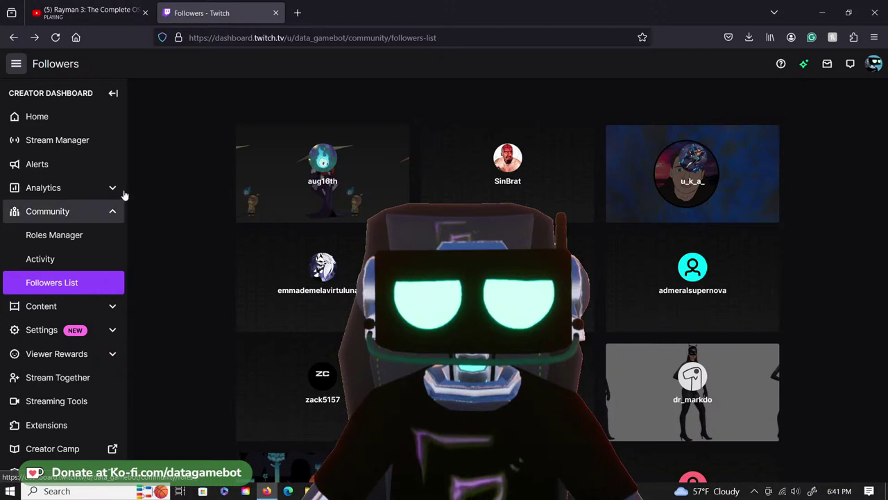
pyautogui.click(874, 64)
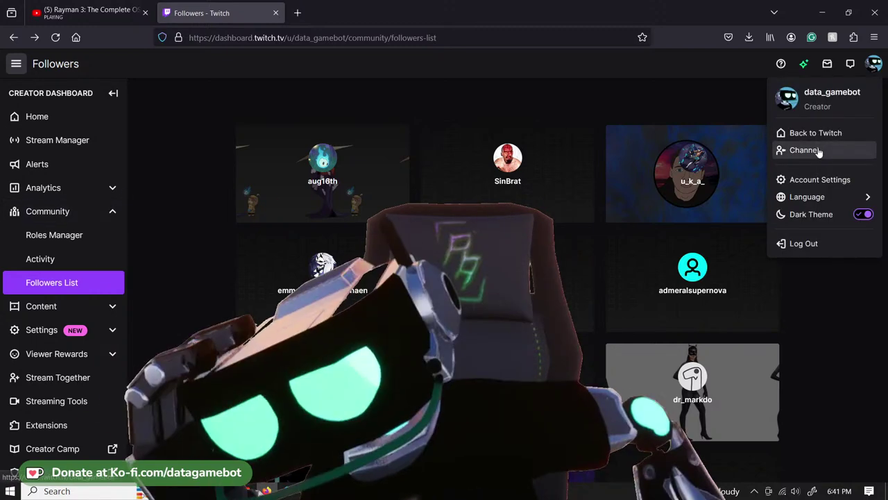
pyautogui.click(805, 149)
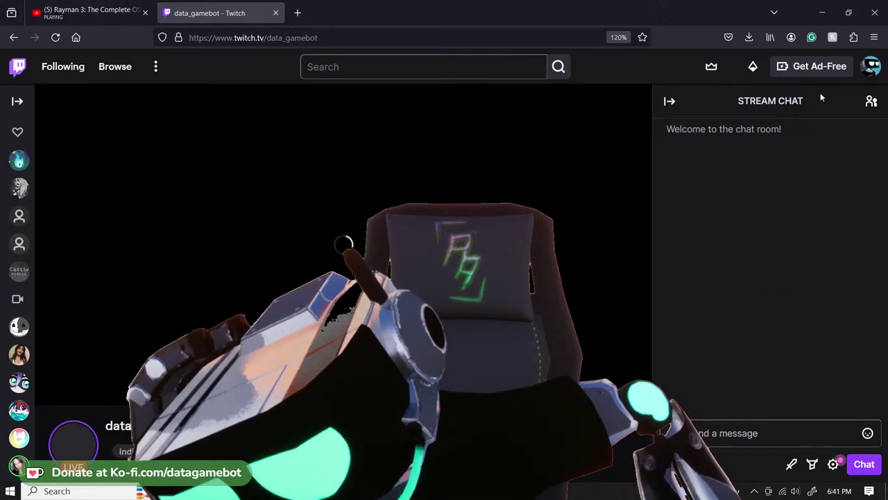
# - Turn on panel editing on the own channel page and review the panels' image, link and description fields
pyautogui.scroll(-10, 118, 201)
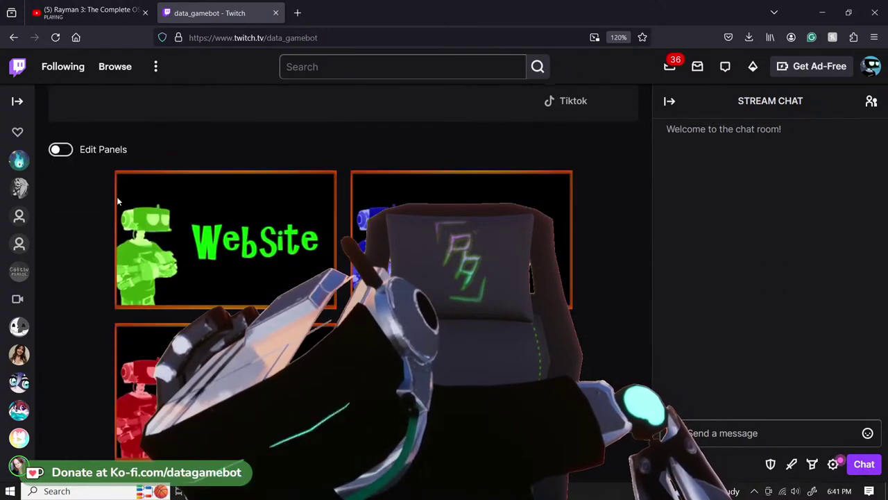
pyautogui.click(61, 149)
pyautogui.scroll(-10, 340, 277)
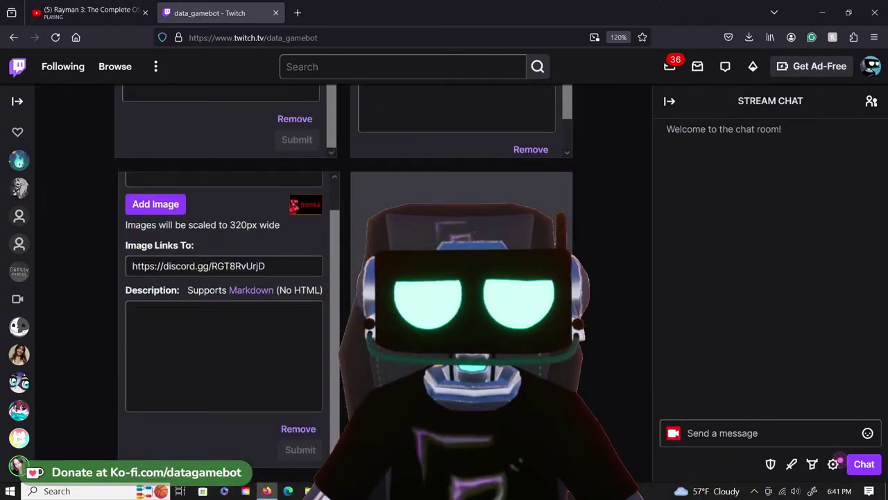
pyautogui.scroll(15, 303, 316)
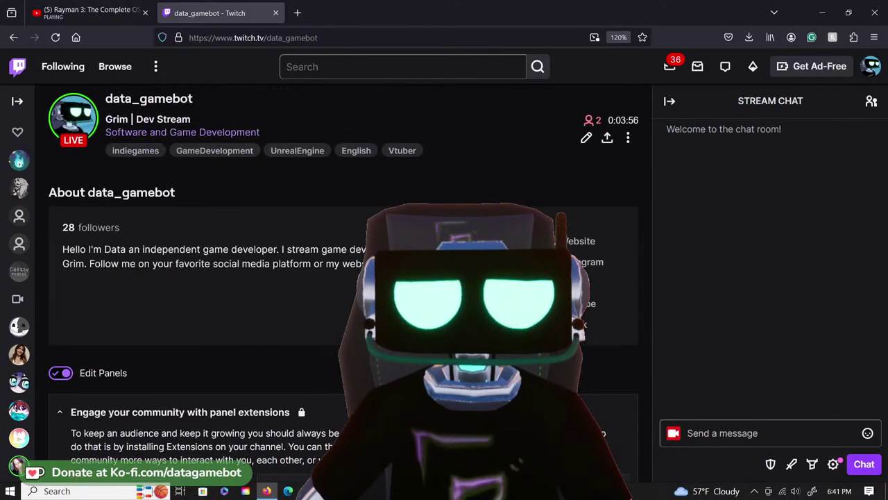
# - Go to the Creator Dashboard and open the Channel settings page
pyautogui.click(871, 66)
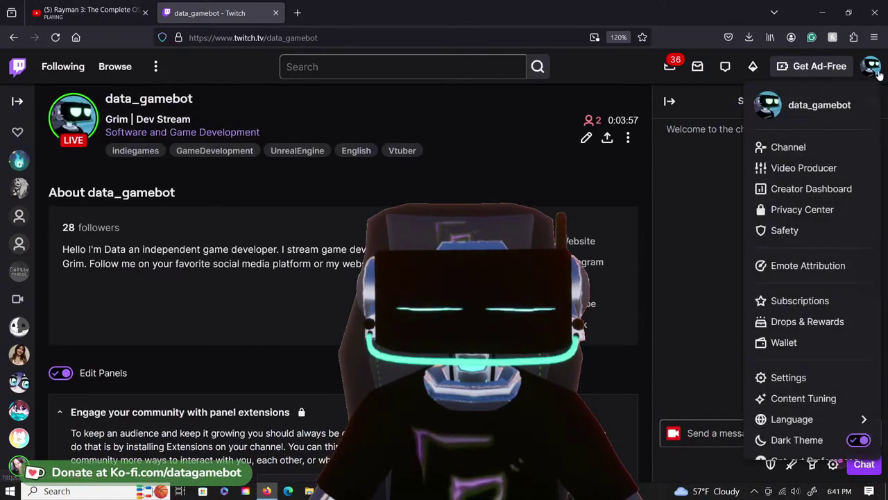
pyautogui.click(806, 189)
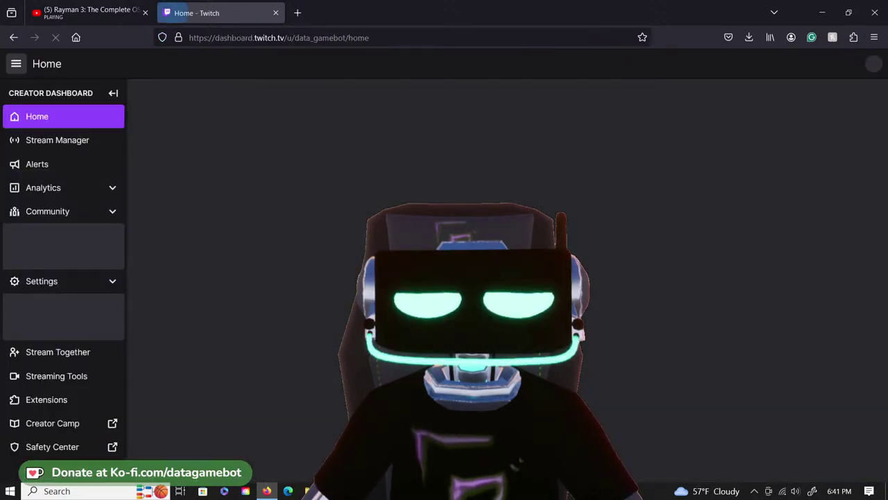
pyautogui.scroll(-3, 316, 309)
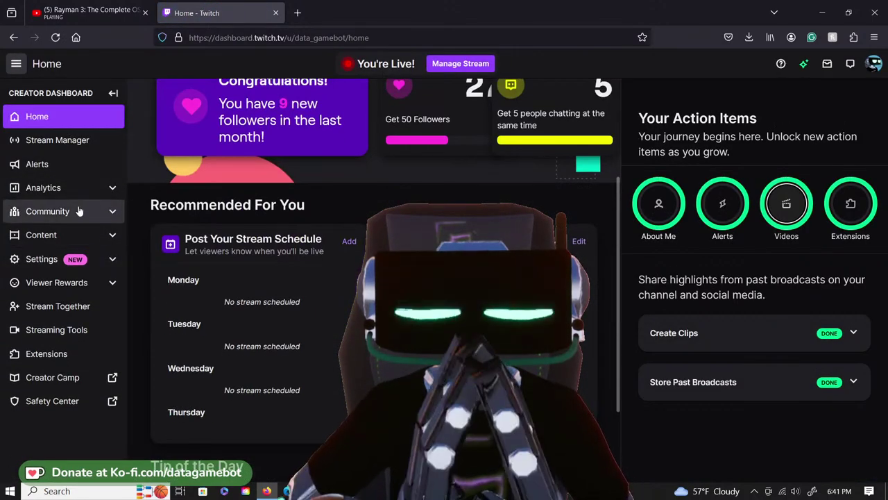
pyautogui.click(89, 187)
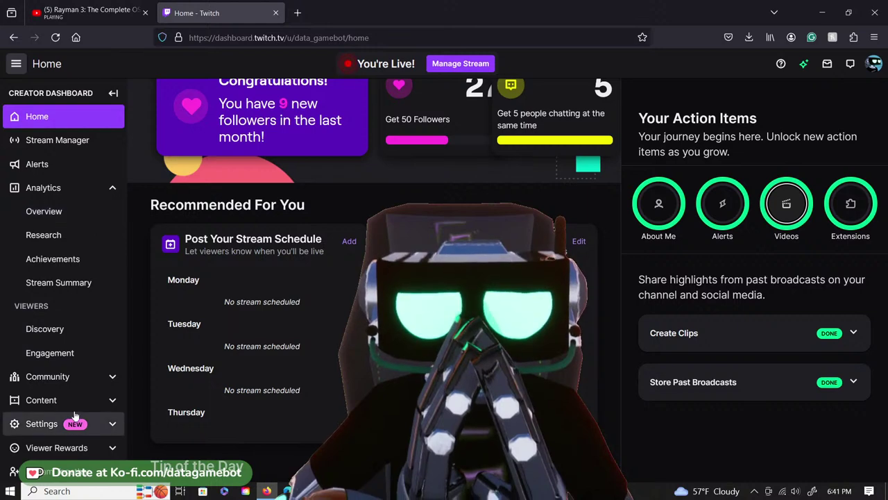
pyautogui.scroll(-1, 92, 388)
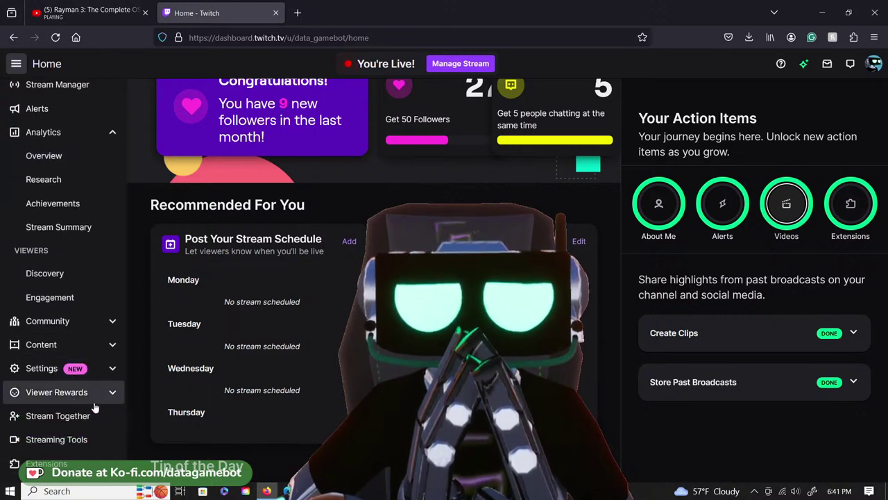
pyautogui.click(100, 395)
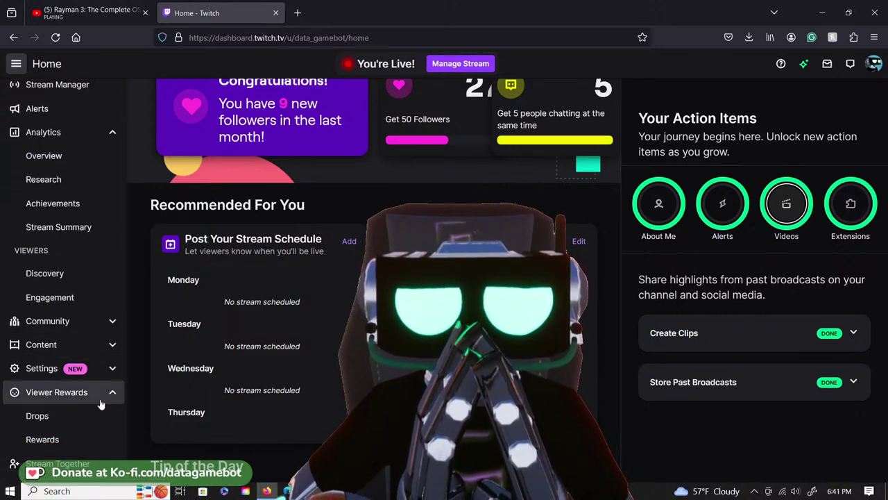
pyautogui.click(100, 396)
pyautogui.click(107, 370)
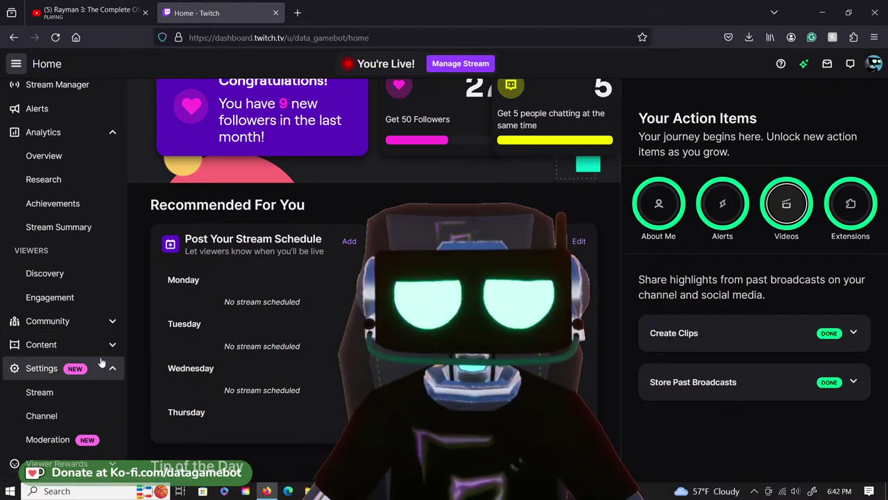
pyautogui.click(82, 414)
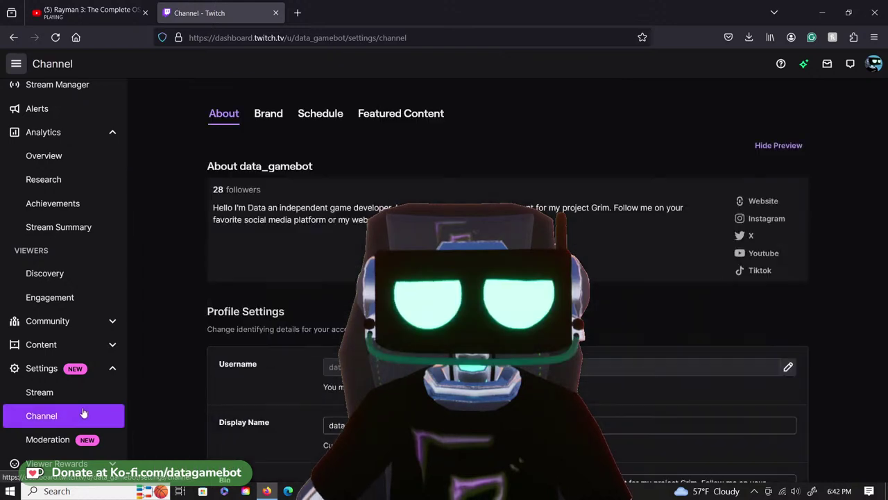
# - Review the profile and social link settings, and open the Featured Content settings
pyautogui.scroll(-5, 211, 291)
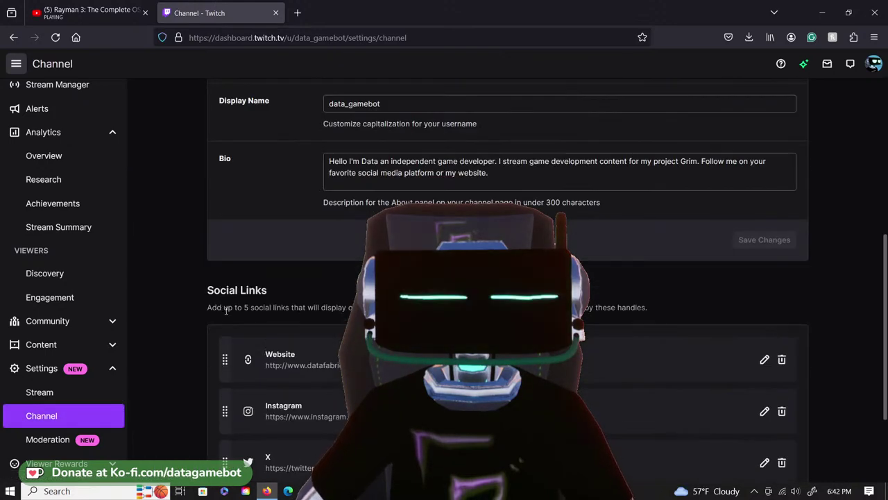
pyautogui.scroll(5, 278, 149)
pyautogui.click(406, 115)
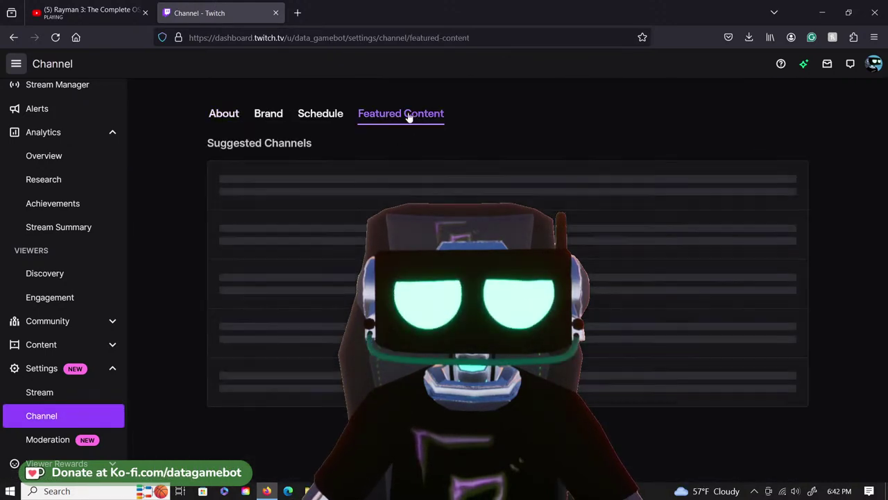
pyautogui.scroll(-4, 305, 366)
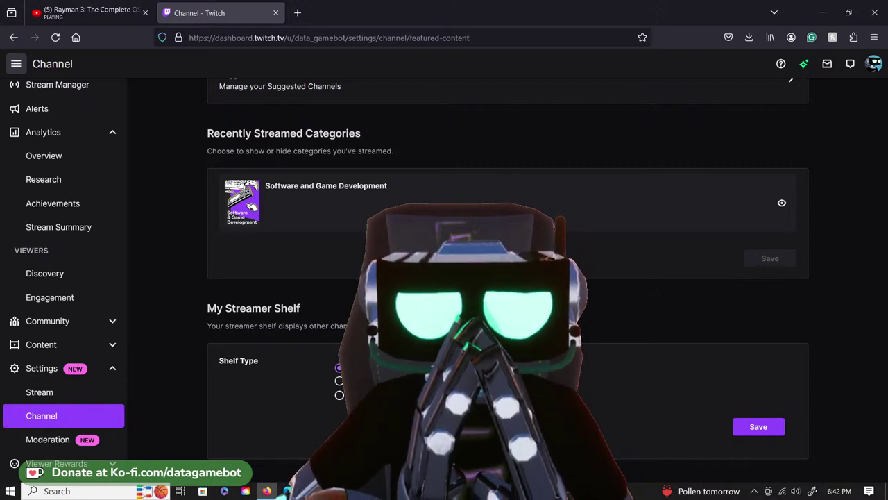
# - Add the first follower's channel to the Suggested Channels list and reorder the list so that channel comes first
pyautogui.click(451, 89)
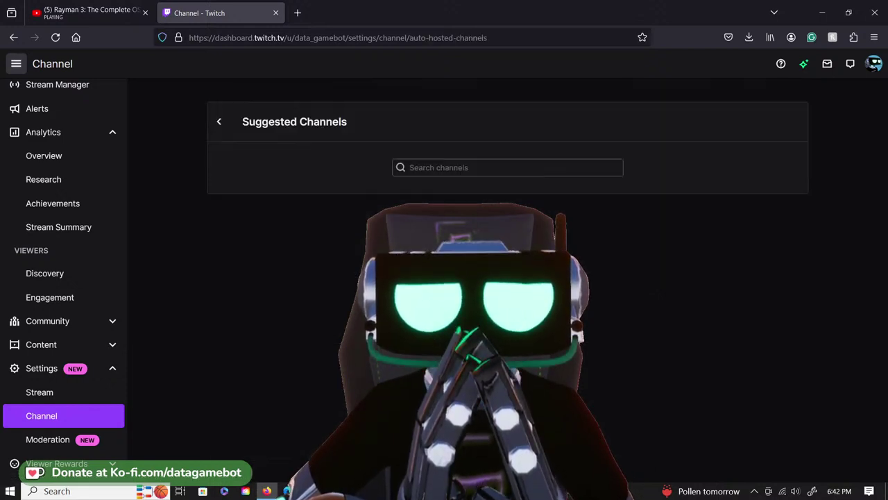
pyautogui.click(451, 169)
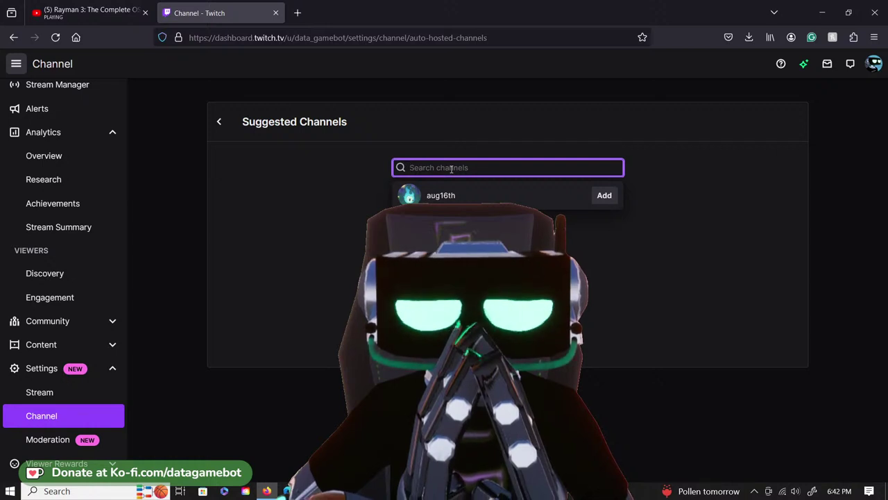
pyautogui.click(596, 199)
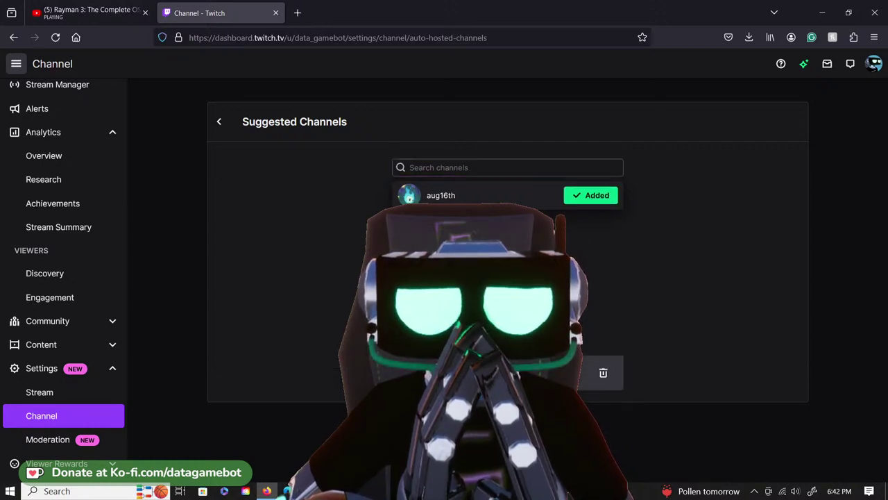
pyautogui.moveTo(451, 276); pyautogui.dragTo(433, 396)
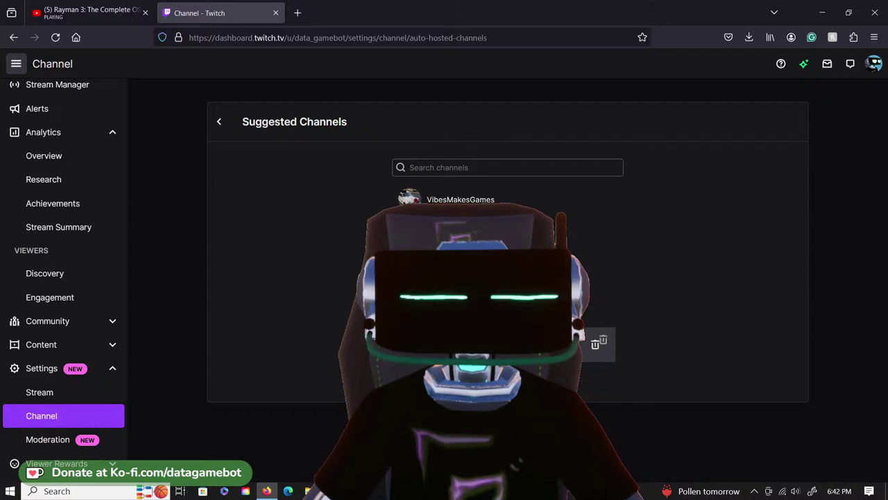
pyautogui.moveTo(438, 341); pyautogui.dragTo(450, 204)
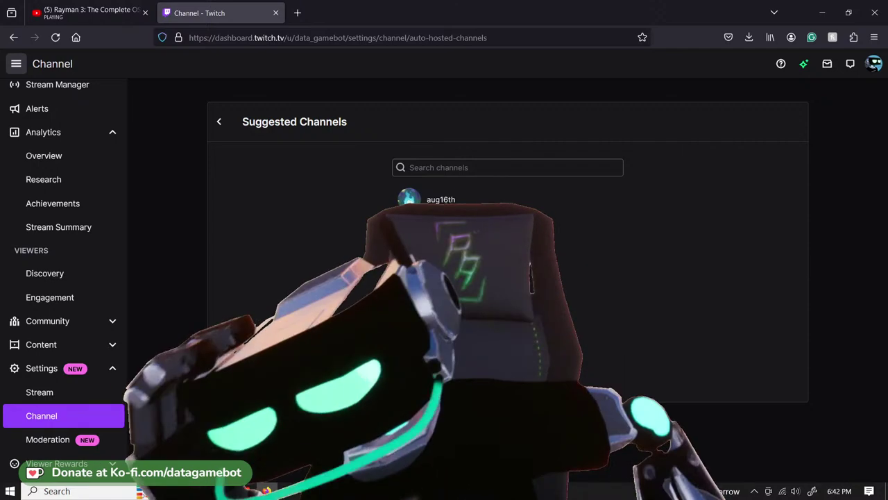
# - Return to the Featured Content settings and save the My Streamer Shelf section
pyautogui.click(311, 136)
pyautogui.scroll(-4, 254, 175)
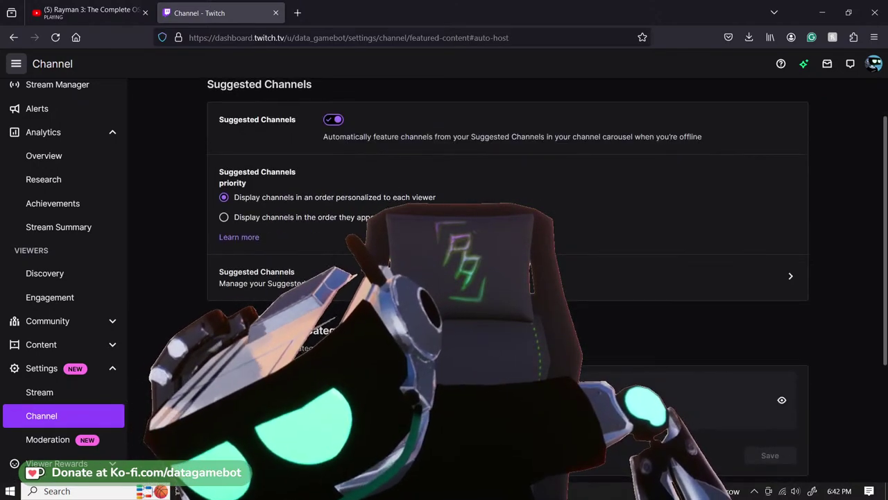
pyautogui.click(873, 63)
pyautogui.click(638, 170)
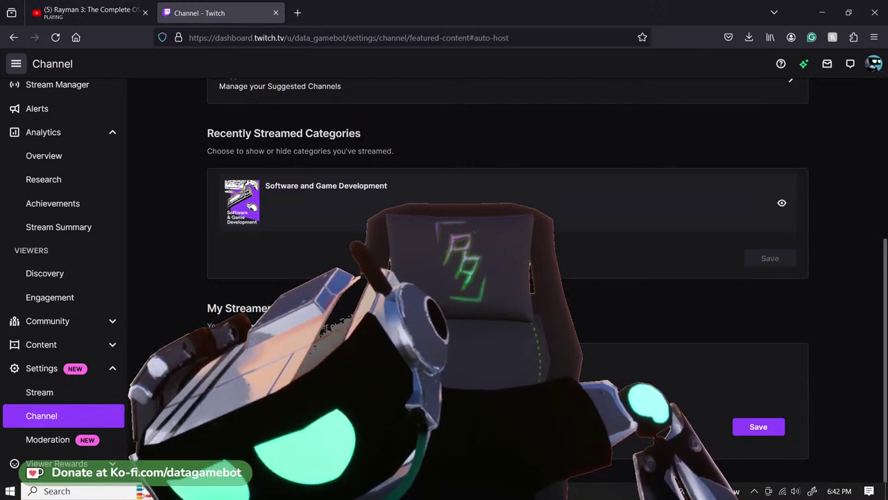
pyautogui.click(758, 427)
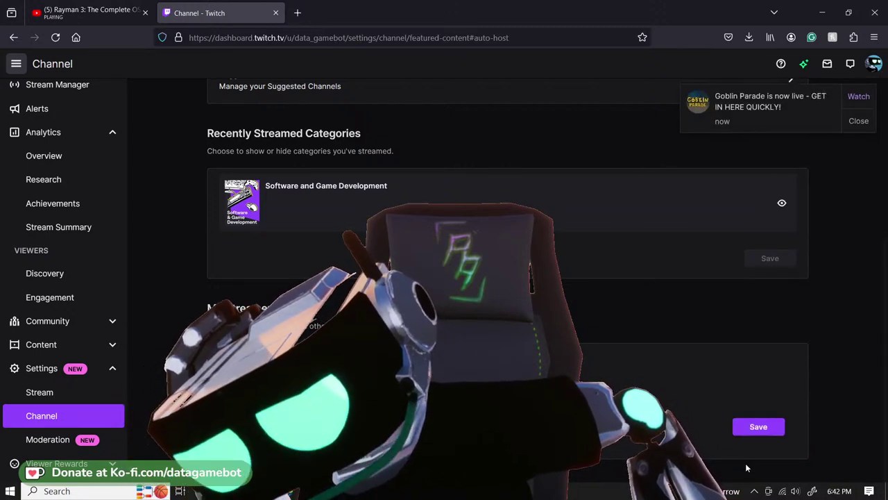
# - Dismiss the live notification, go back to the Twitch home page and open the own channel page
pyautogui.click(874, 64)
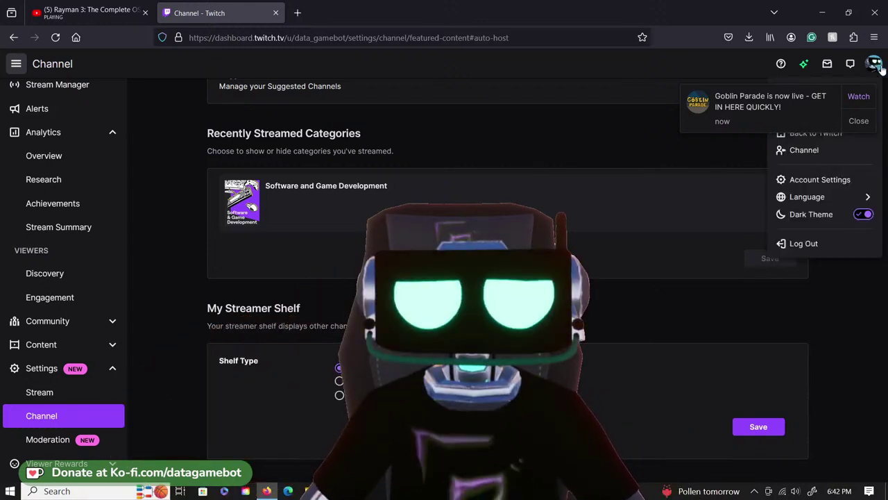
pyautogui.click(858, 121)
pyautogui.click(876, 66)
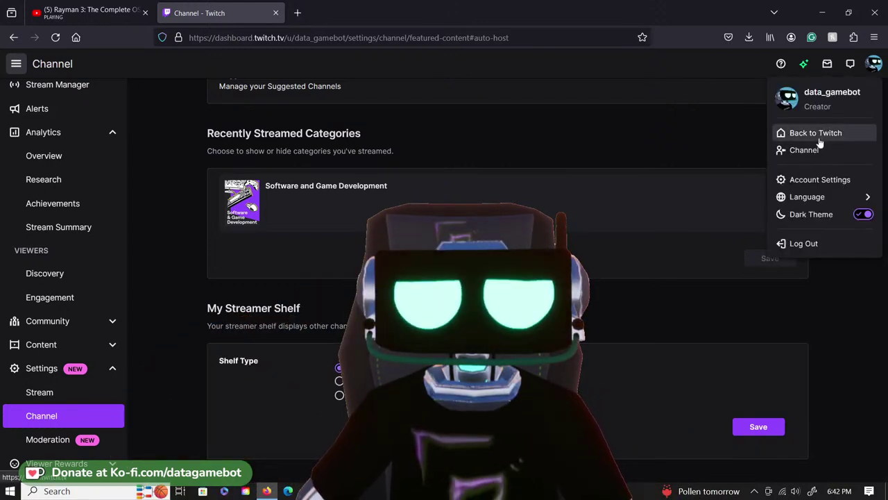
pyautogui.click(819, 135)
pyautogui.click(871, 69)
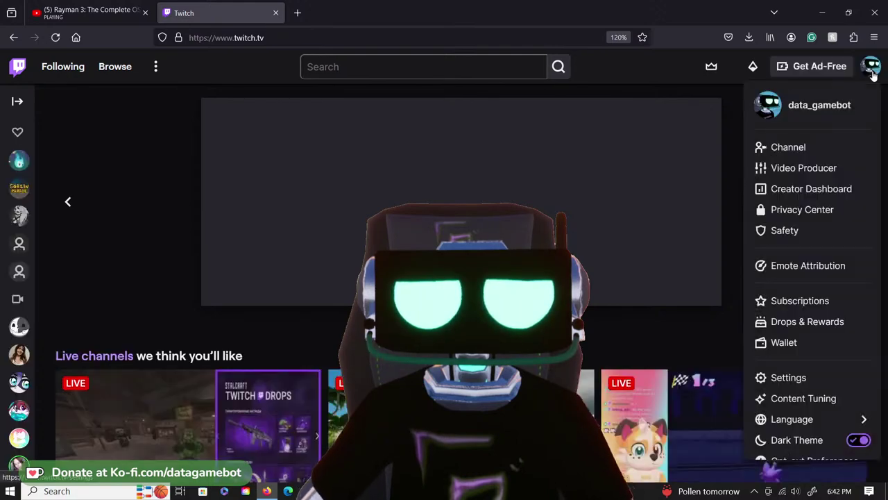
pyautogui.click(813, 147)
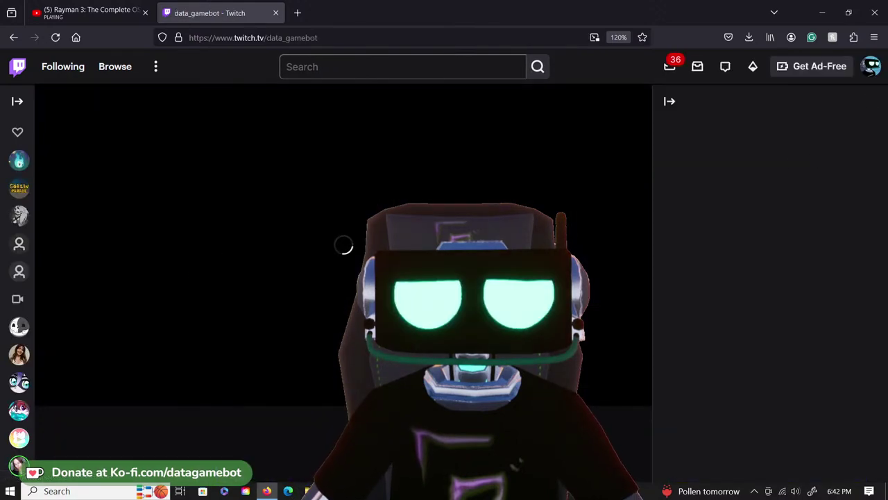
# - Examine the own channel page from the live player through the stream info and About section to the panels
pyautogui.scroll(-8, 344, 292)
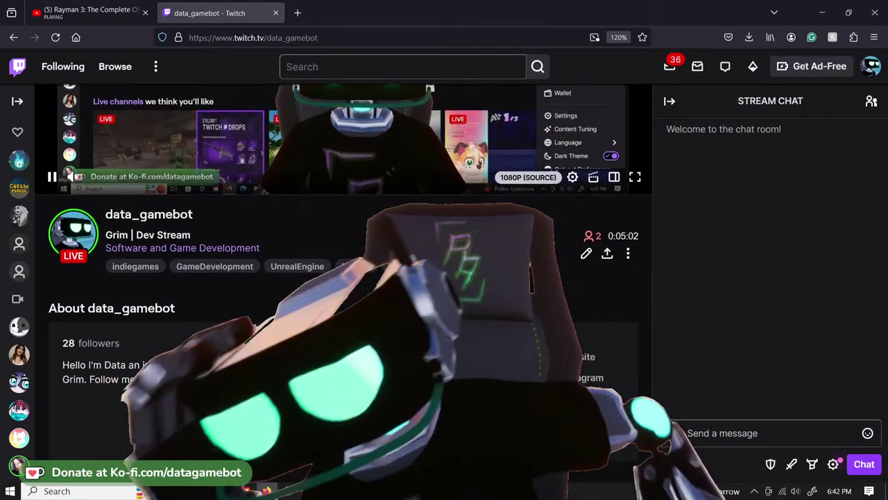
pyautogui.scroll(5, 165, 323)
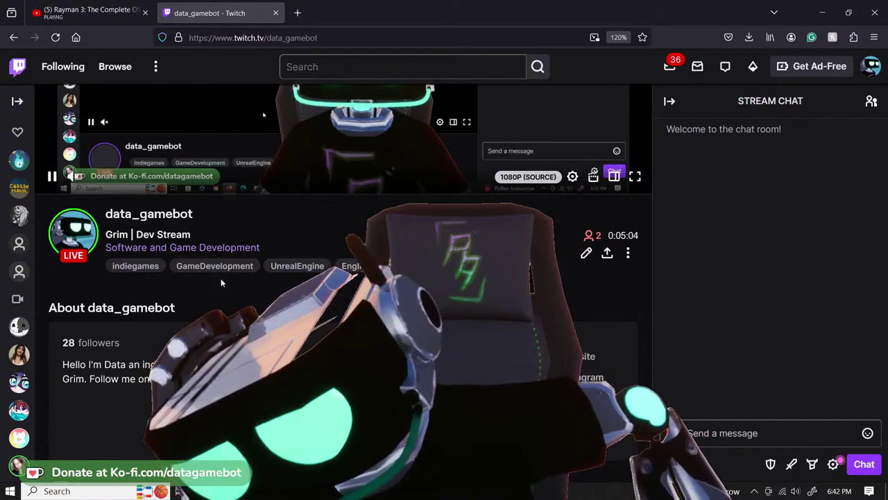
pyautogui.scroll(-5, 165, 324)
pyautogui.scroll(6, 344, 291)
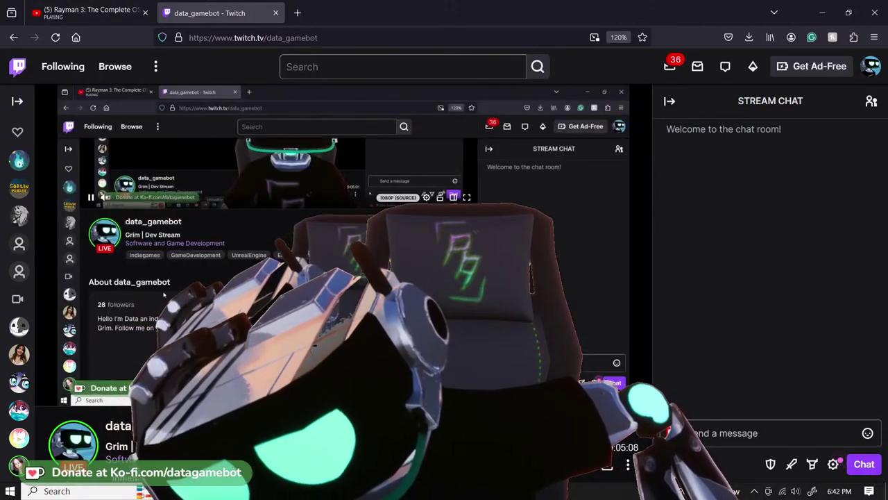
pyautogui.scroll(-6, 343, 291)
pyautogui.scroll(6, 343, 291)
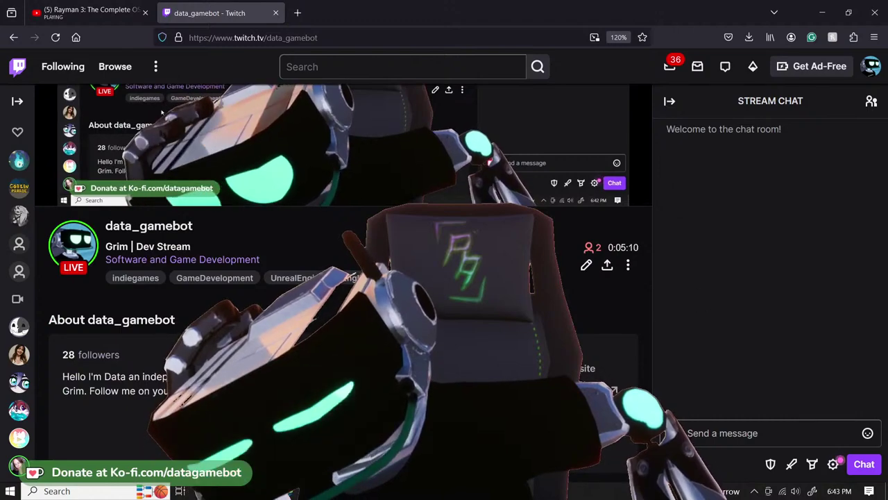
pyautogui.scroll(-5, 343, 291)
pyautogui.scroll(6, 343, 292)
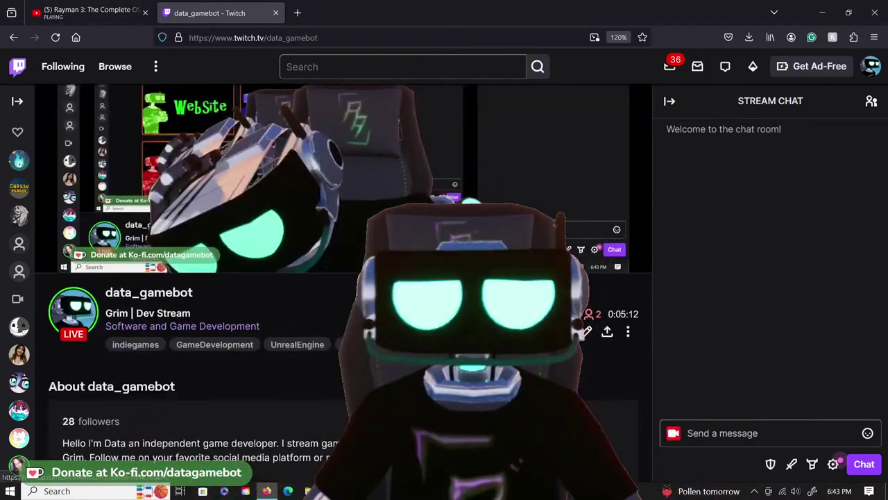
# - Close the Twitch channel page and switch from the browser back to Unreal Editor
pyautogui.click(275, 12)
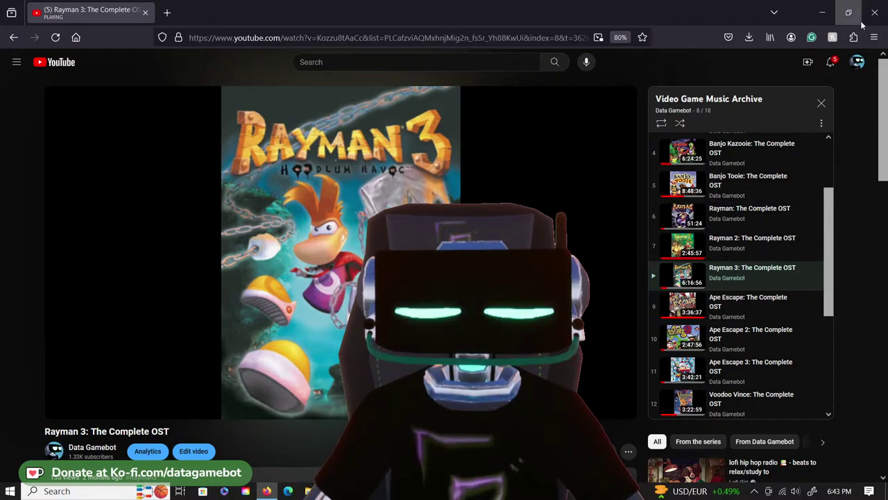
pyautogui.click(819, 10)
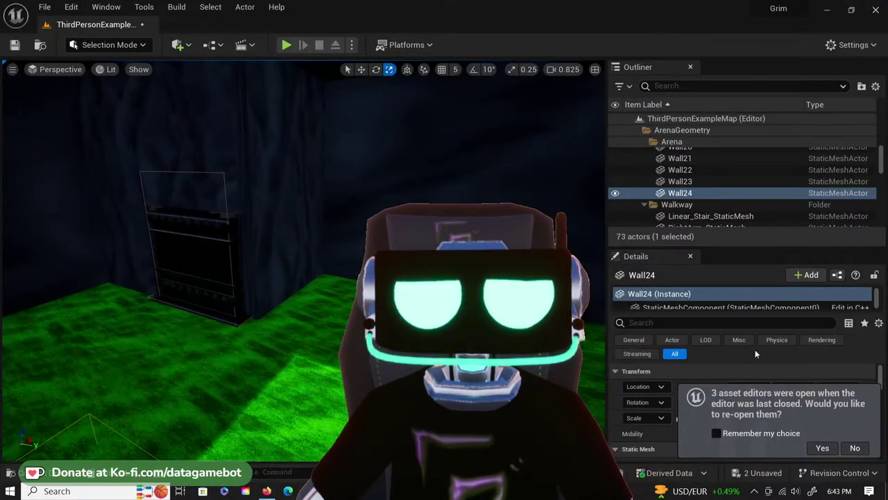
# - Open the DoorAndSwich blueprint of the arena gate, move its window to the second monitor and show its 3D viewport
pyautogui.moveTo(444, 278); pyautogui.dragTo(410, 264, button='right')
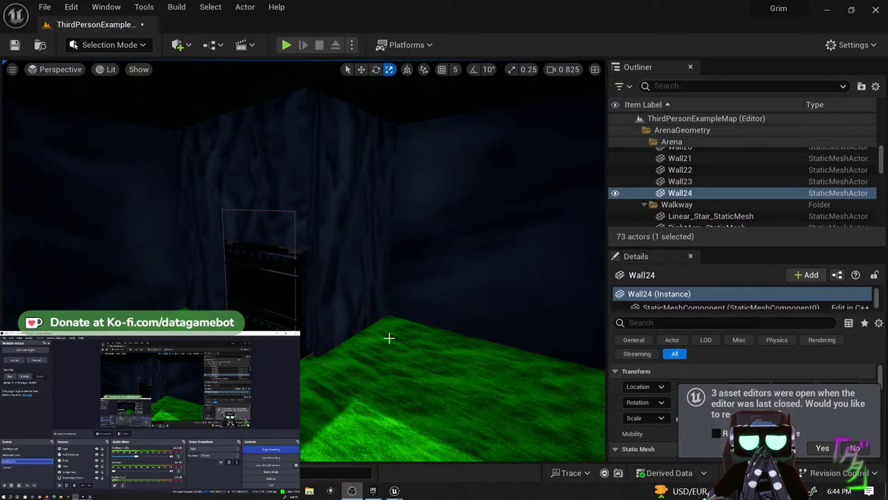
pyautogui.moveTo(389, 338); pyautogui.dragTo(228, 319, button='right')
pyautogui.moveTo(313, 337); pyautogui.dragTo(224, 238, button='right')
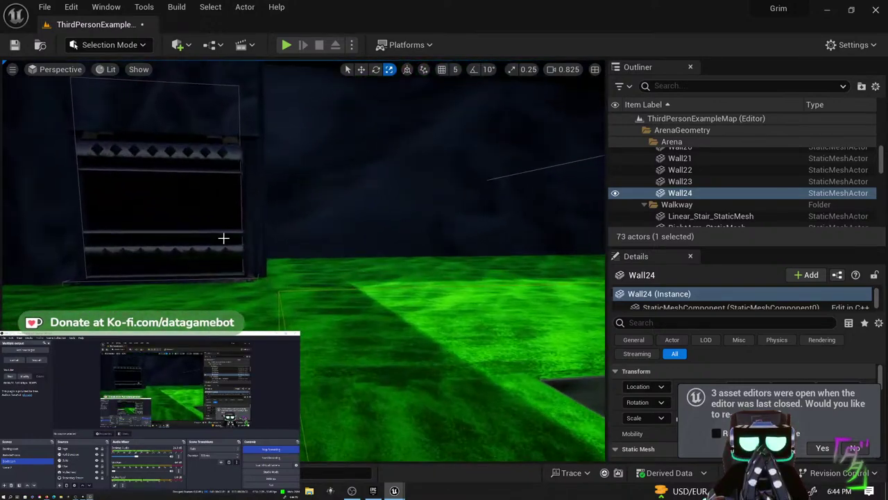
pyautogui.click(206, 222)
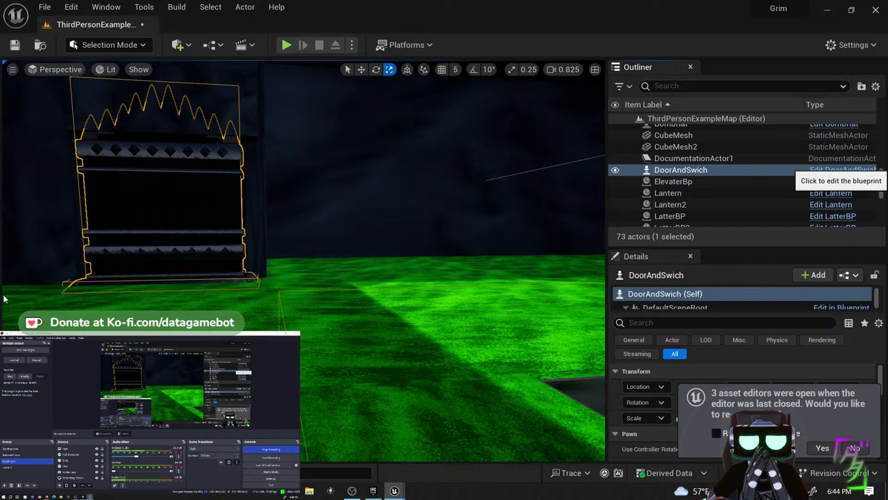
pyautogui.click(841, 170)
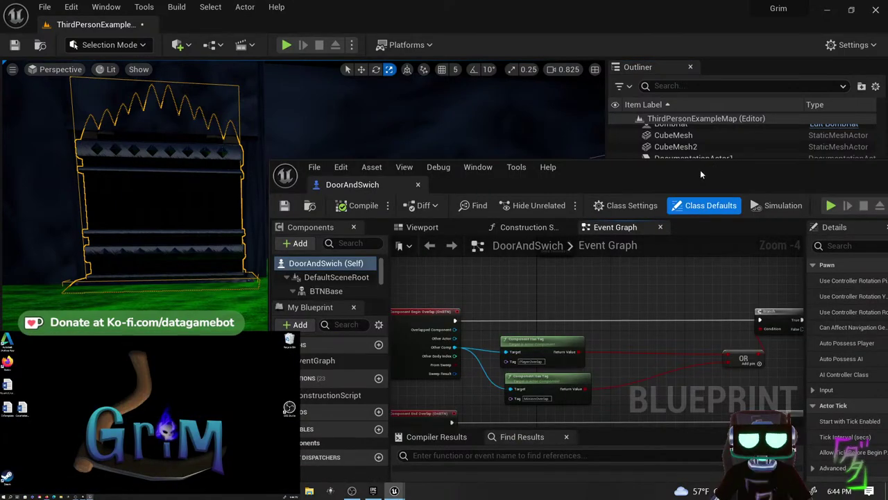
pyautogui.moveTo(700, 169); pyautogui.dragTo(0, 181)
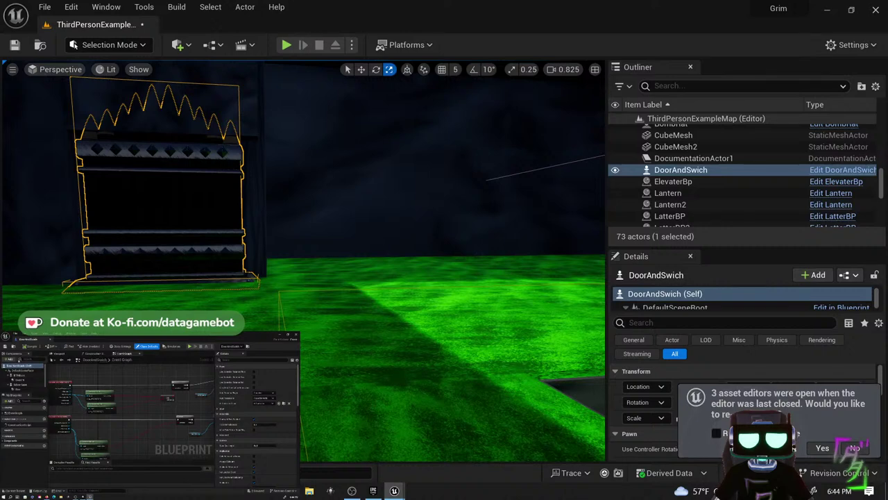
pyautogui.click(68, 355)
pyautogui.scroll(-6, 129, 433)
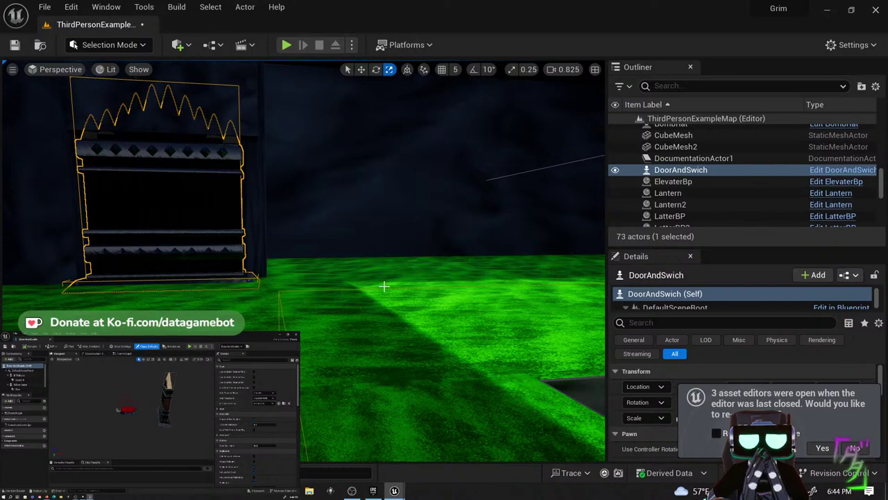
# - Select the round elevator platform in the level and open its ElevaterBp blueprint for editing
pyautogui.moveTo(424, 263); pyautogui.dragTo(417, 261, button='right')
pyautogui.moveTo(442, 208); pyautogui.dragTo(542, 333, button='right')
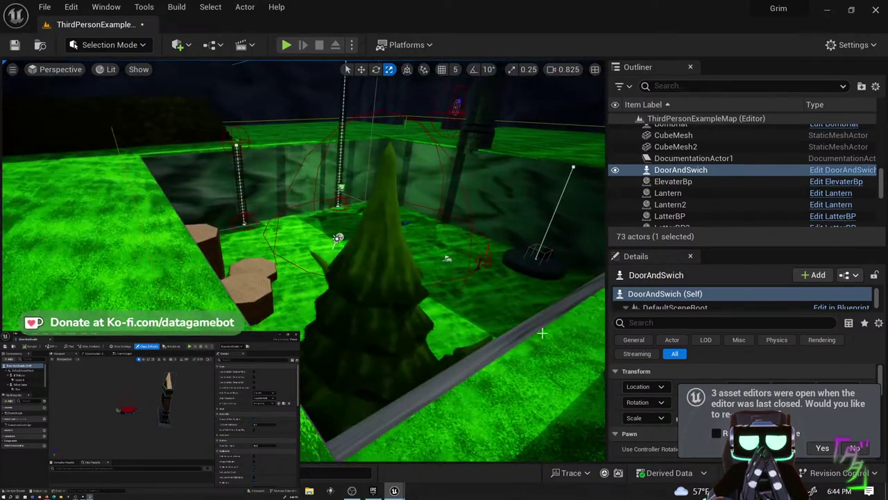
pyautogui.click(555, 272)
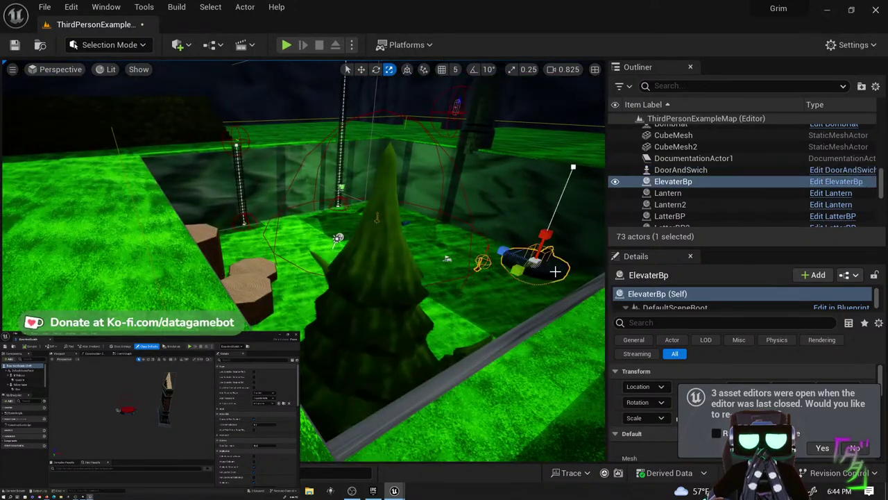
pyautogui.click(832, 181)
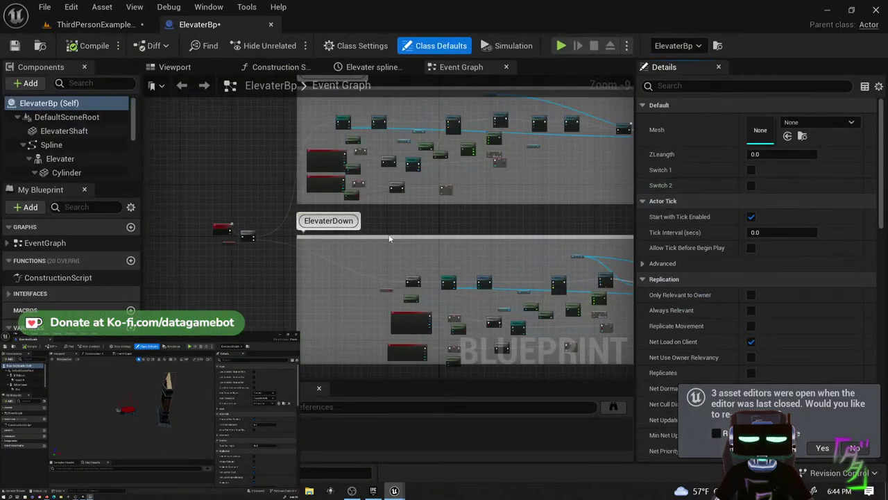
# - Examine the ElevaterDown, ElevaterUPlever and ElevaterUP/Down node groups in the elevator blueprint's event graph
pyautogui.moveTo(317, 262); pyautogui.dragTo(191, 224, button='right')
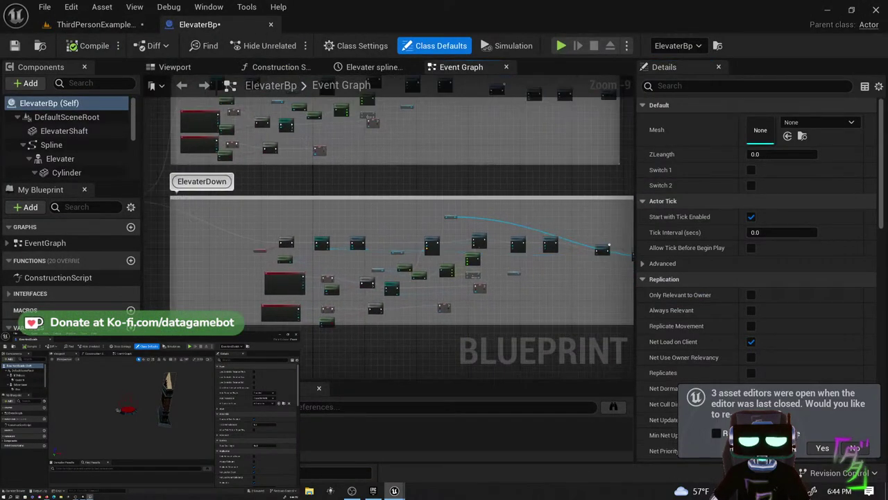
pyautogui.scroll(-2, 405, 318)
pyautogui.moveTo(407, 317); pyautogui.dragTo(458, 316, button='right')
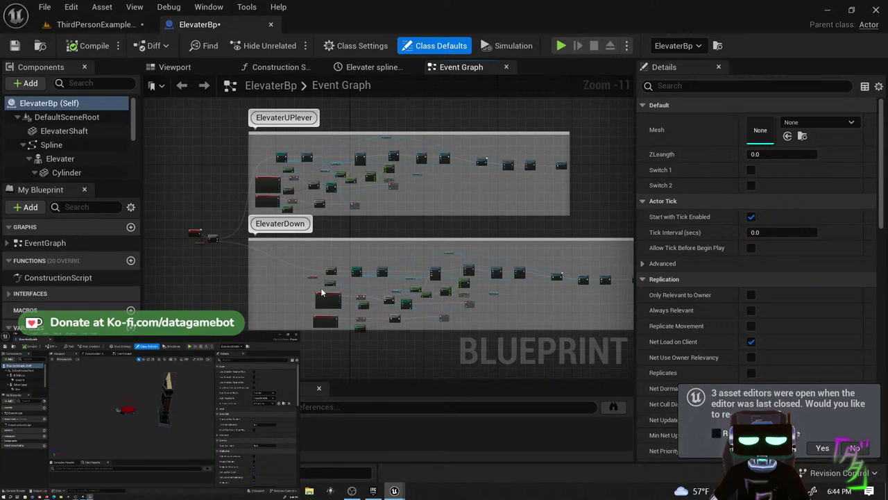
pyautogui.scroll(-1, 321, 278)
pyautogui.moveTo(309, 254); pyautogui.dragTo(351, 282, button='right')
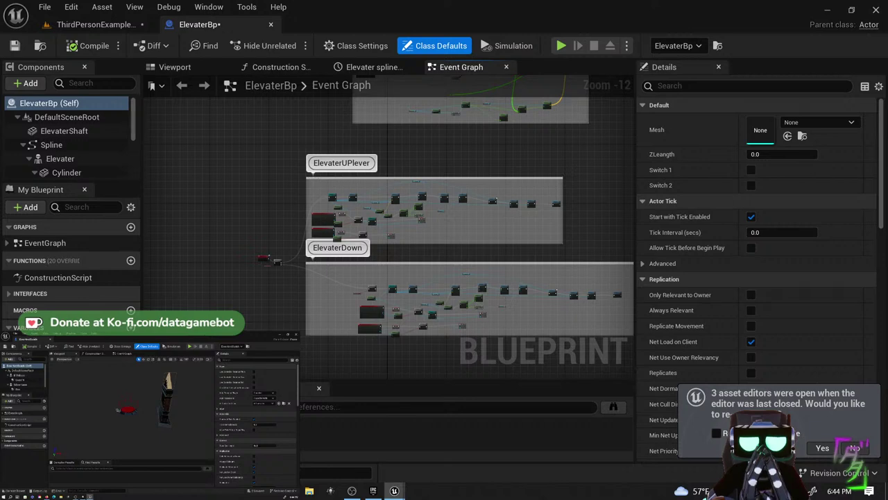
pyautogui.moveTo(411, 112); pyautogui.dragTo(378, 221, button='right')
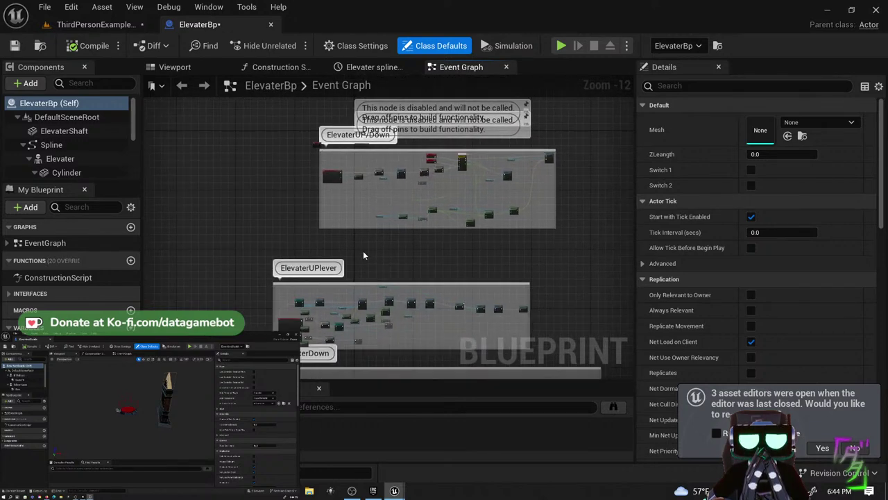
pyautogui.moveTo(377, 271); pyautogui.dragTo(394, 259, button='right')
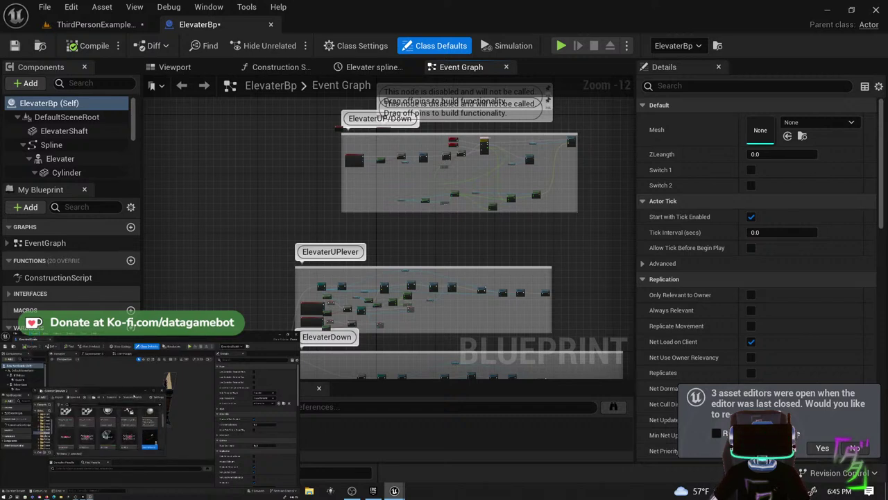
# - Duplicate the DoorAndSwich blueprint in the DoorandSwitch content folder and name the copy DoorAndLever
pyautogui.moveTo(134, 394); pyautogui.dragTo(605, 1)
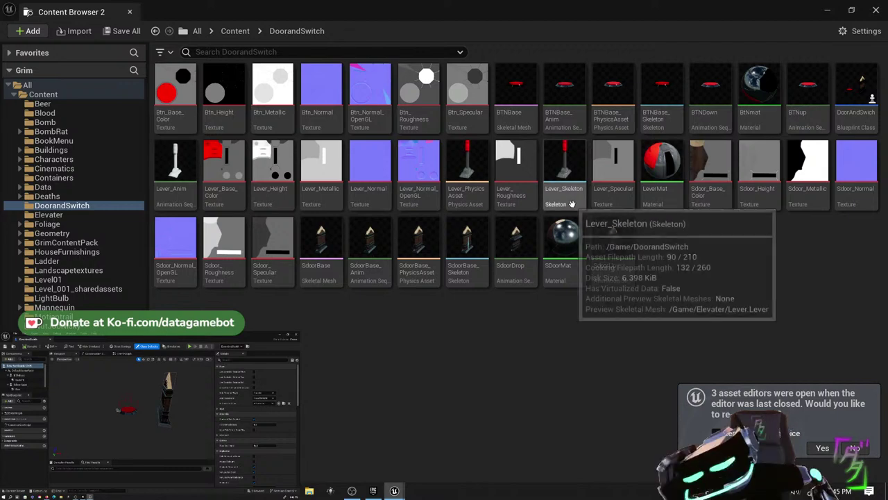
pyautogui.rightClick(847, 103)
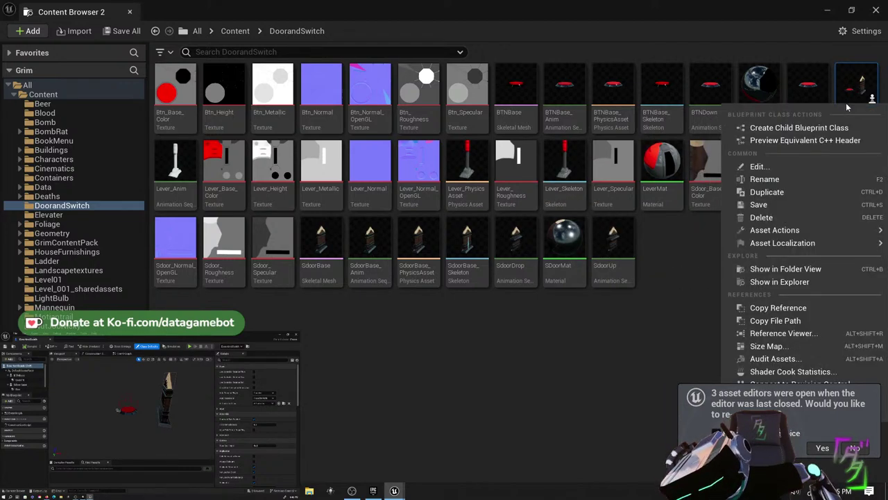
pyautogui.click(800, 194)
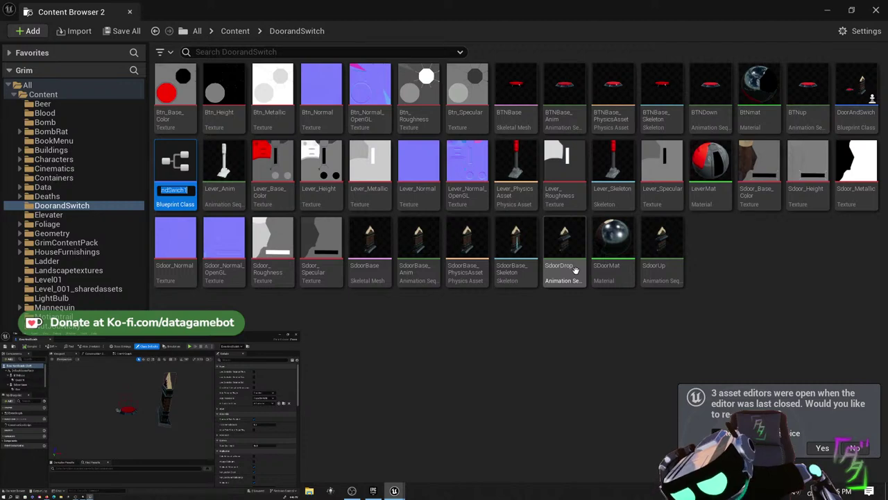
pyautogui.press('Right')
pyautogui.press('BackSpace')
pyautogui.press('BackSpace')
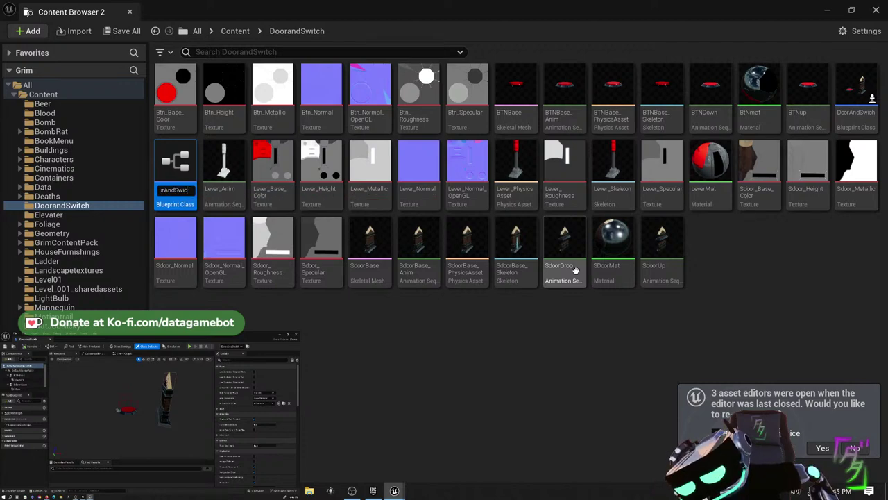
pyautogui.press('BackSpace')
pyautogui.press('BackSpace')
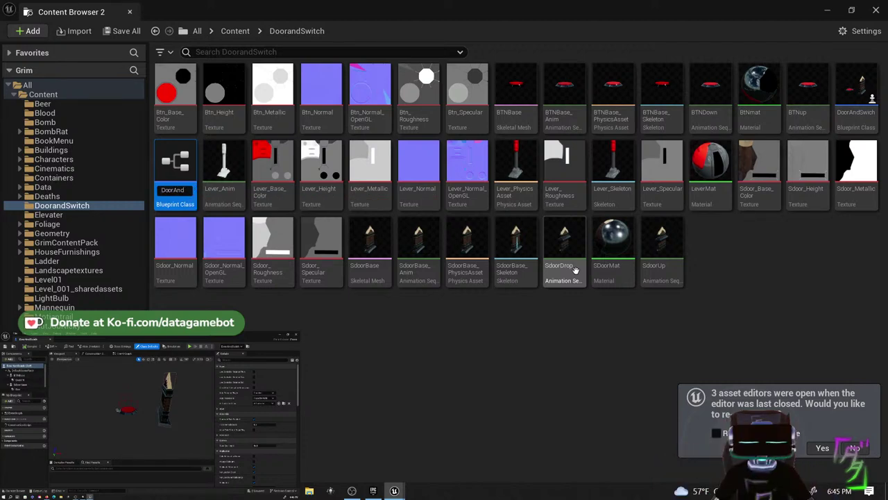
pyautogui.write('Lever')
pyautogui.press('Return')
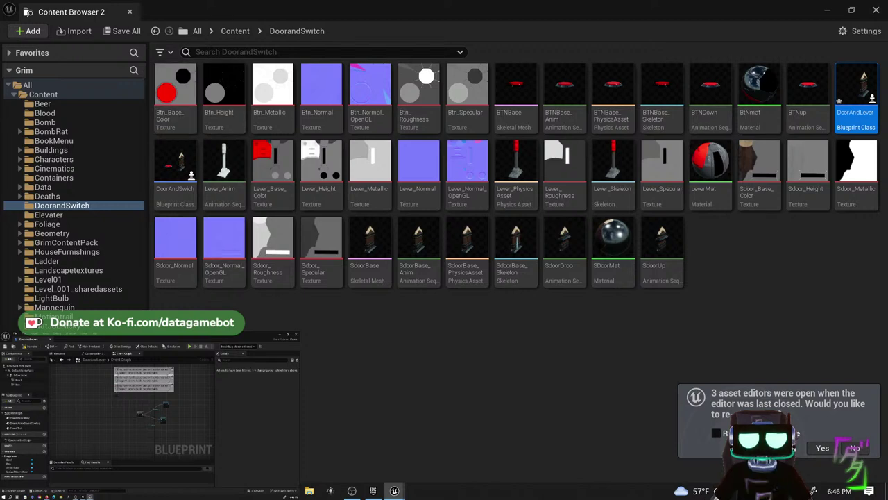
# - Return from the Content Browser to the ElevaterBp viewport and locate the Lever component in its component hierarchy
pyautogui.click(827, 11)
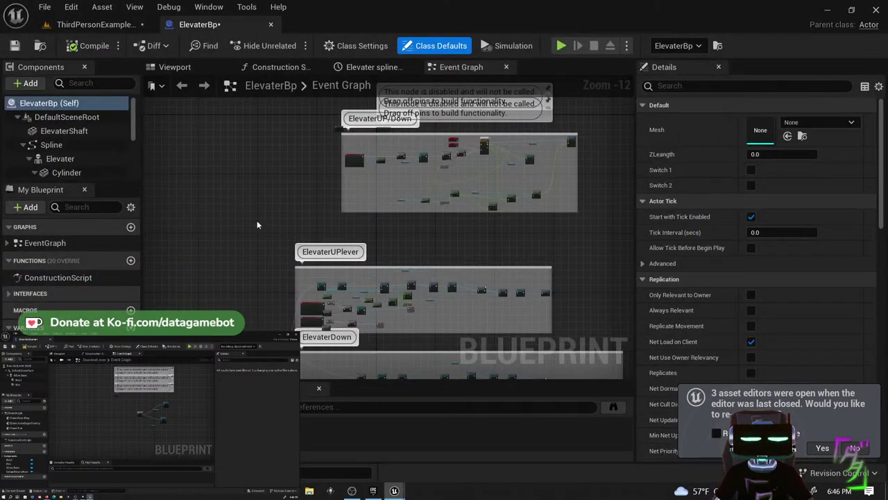
pyautogui.click(175, 66)
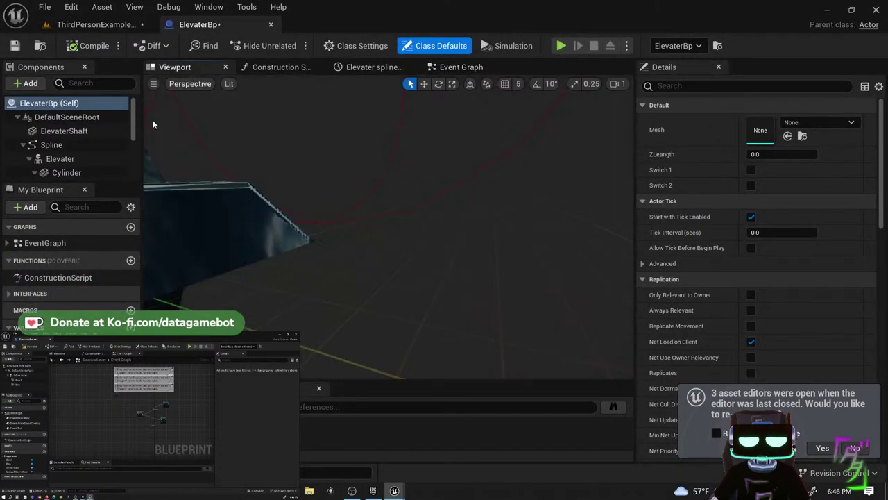
pyautogui.scroll(-2, 71, 158)
pyautogui.scroll(-5, 74, 158)
pyautogui.scroll(5, 79, 160)
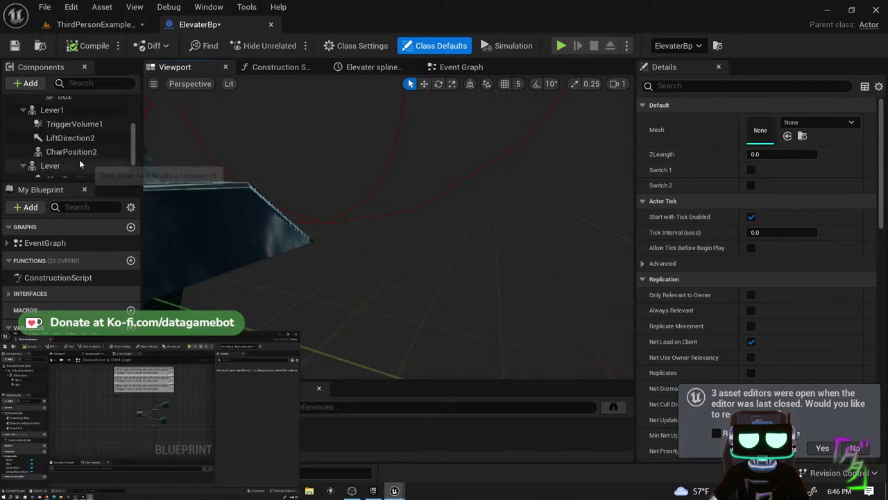
pyautogui.scroll(-3, 79, 160)
# - Copy the Lever component with its CharPosition, LiftDirection and TriggerVolume children and paste them into the DoorAndLever blueprint
pyautogui.click(81, 148)
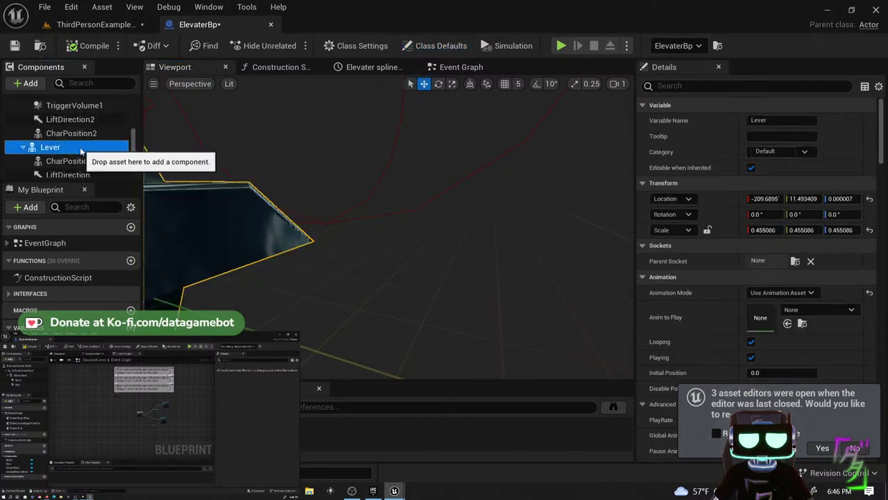
pyautogui.rightClick(81, 149)
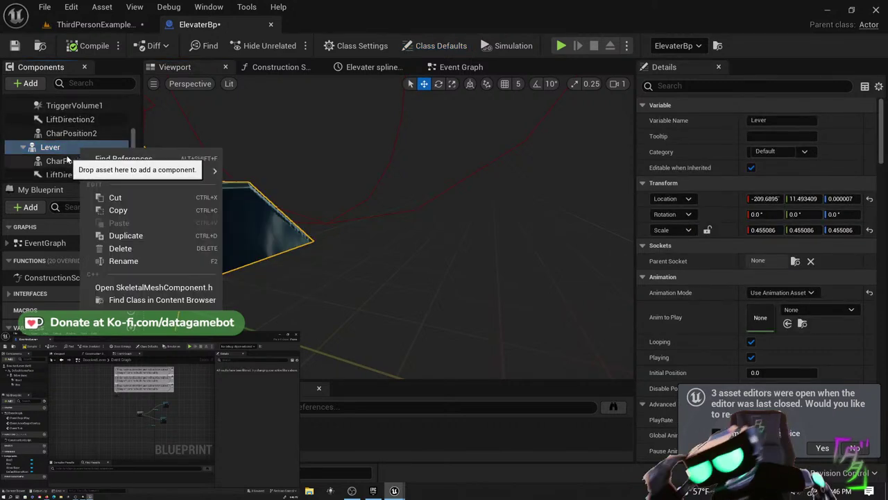
pyautogui.click(63, 147)
pyautogui.scroll(-1, 64, 154)
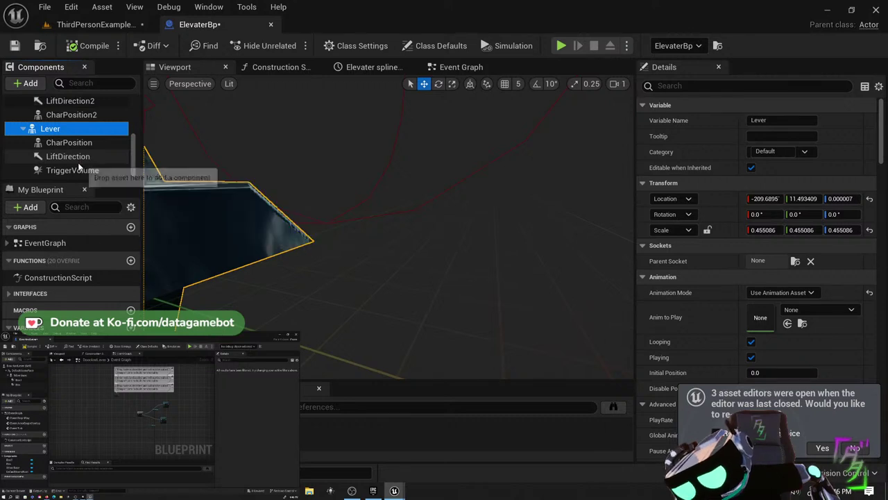
pyautogui.keyDown('shift'); pyautogui.click(79, 167); pyautogui.keyUp('shift')
pyautogui.rightClick(79, 164)
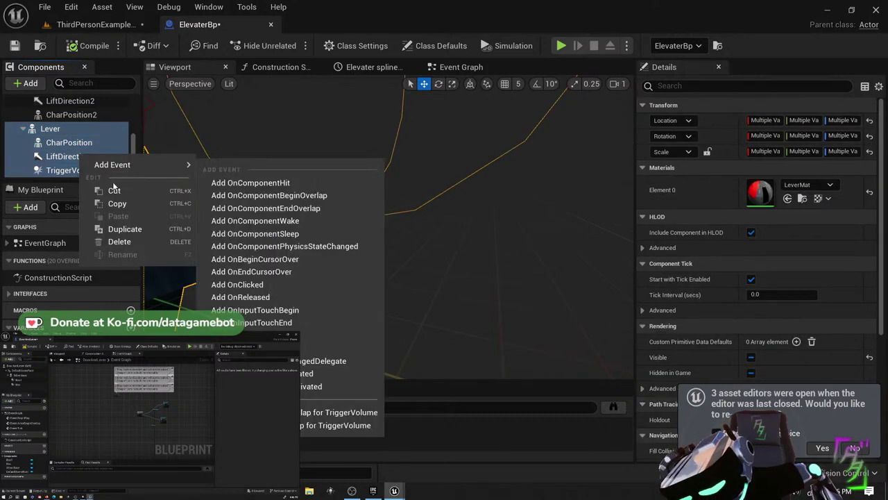
pyautogui.click(118, 204)
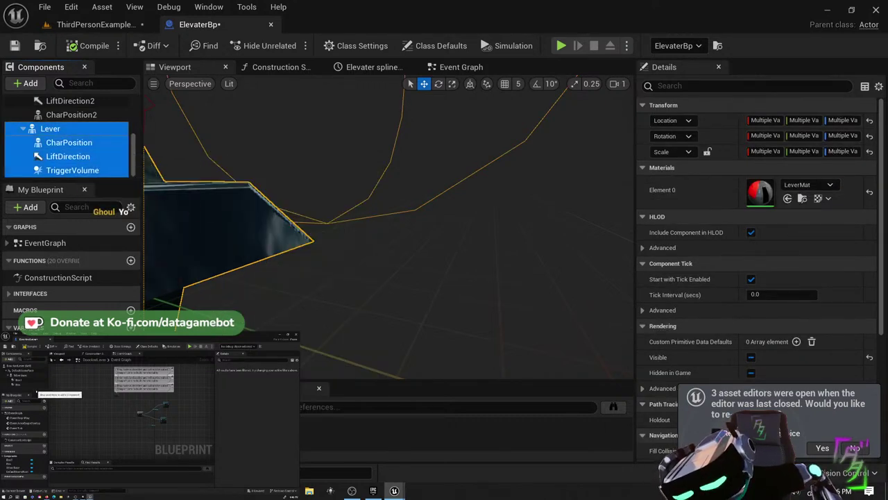
pyautogui.rightClick(35, 390)
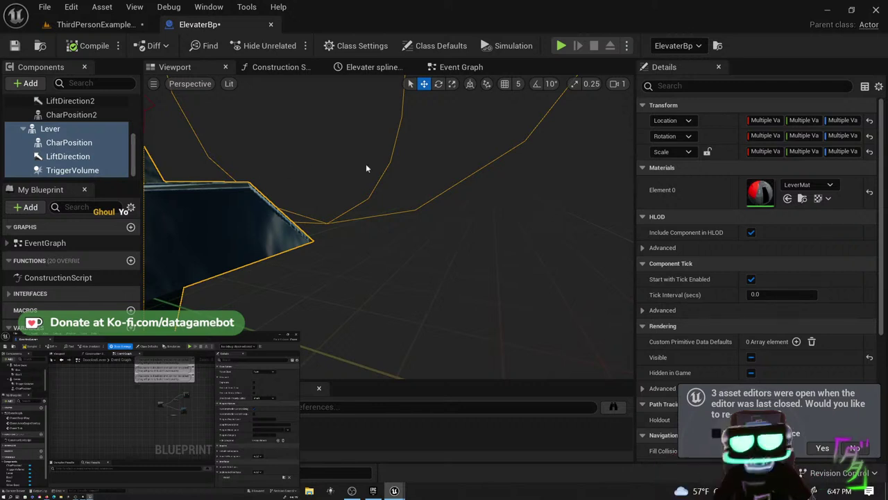
# - Copy the ElevaterUPlever group's nodes and the Interaction event from the elevator blueprint's event graph
pyautogui.click(461, 67)
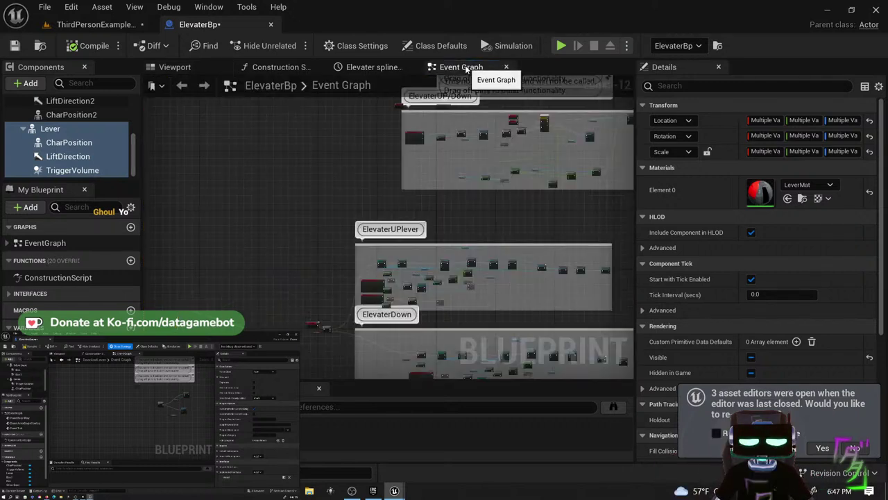
pyautogui.moveTo(442, 248); pyautogui.dragTo(466, 178, button='right')
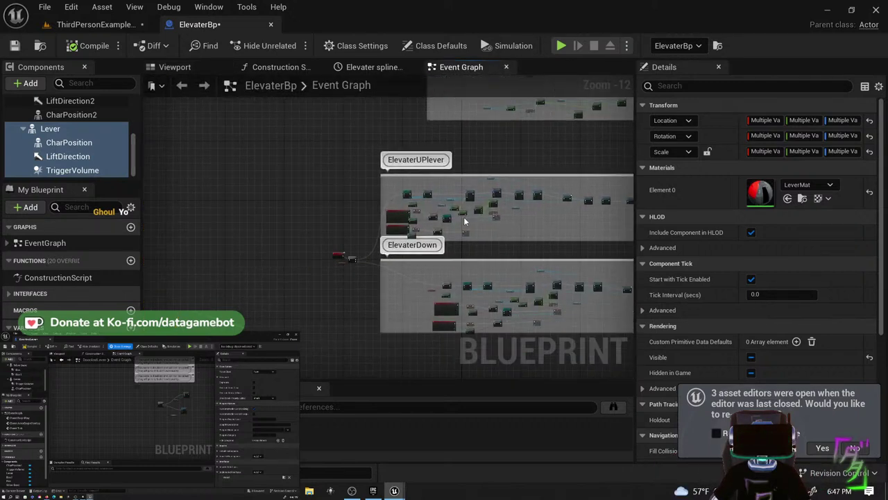
pyautogui.scroll(1, 431, 222)
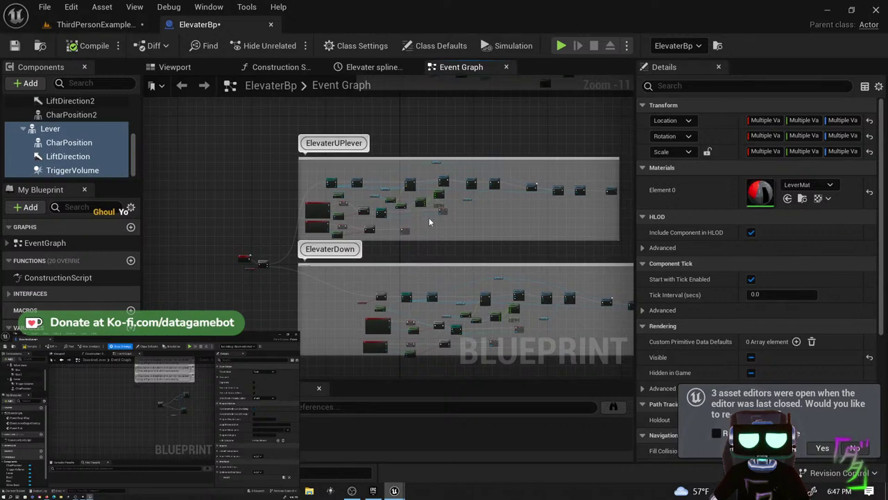
pyautogui.moveTo(437, 229); pyautogui.dragTo(390, 238, button='right')
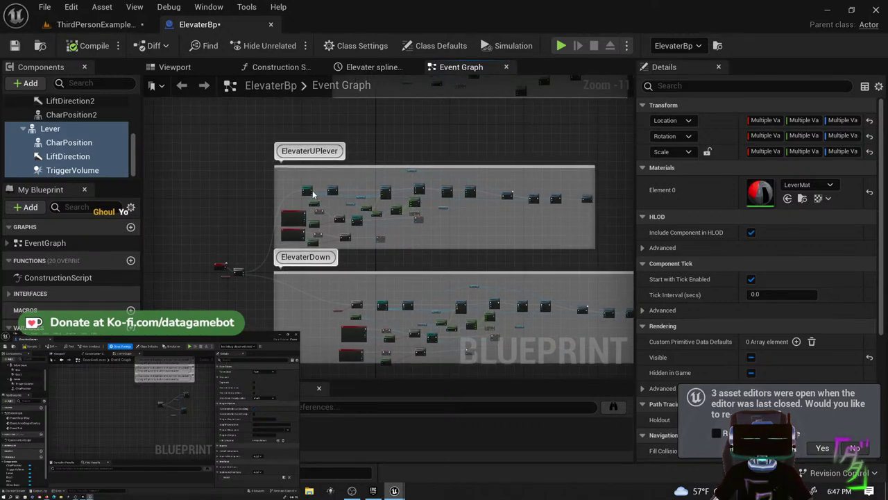
pyautogui.moveTo(284, 177); pyautogui.dragTo(293, 193)
pyautogui.scroll(6, 295, 199)
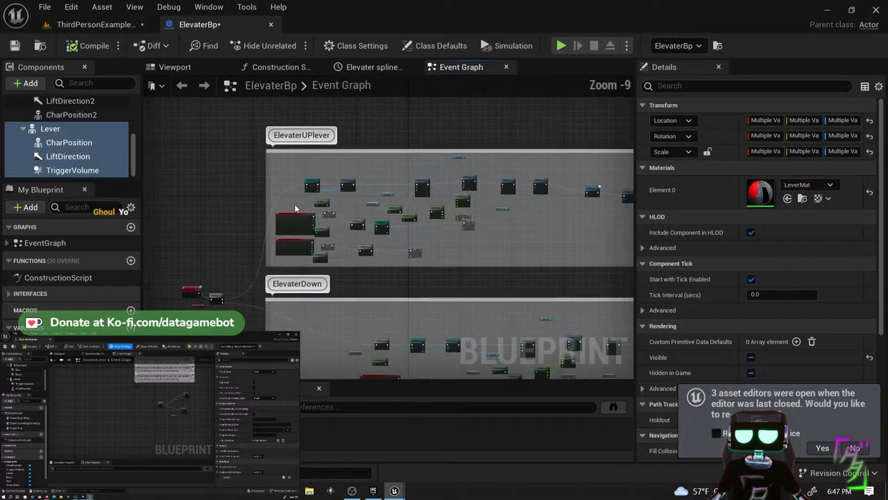
pyautogui.scroll(-6, 297, 205)
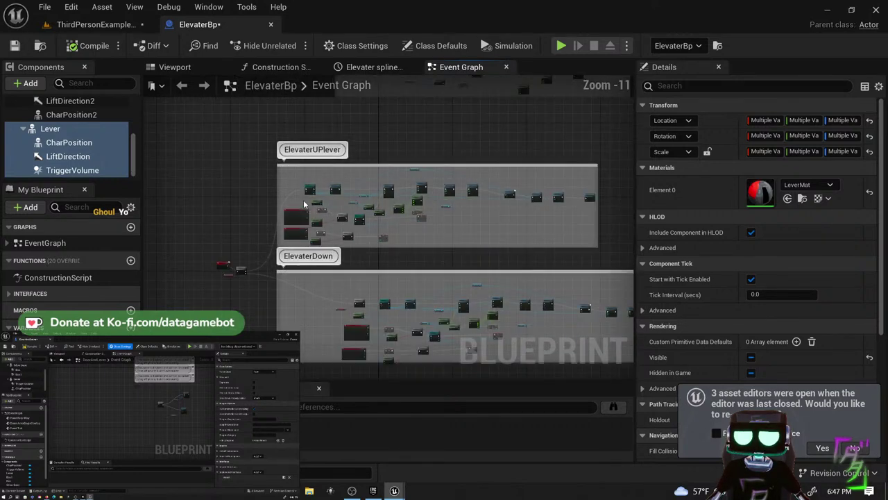
pyautogui.moveTo(326, 210); pyautogui.dragTo(594, 244)
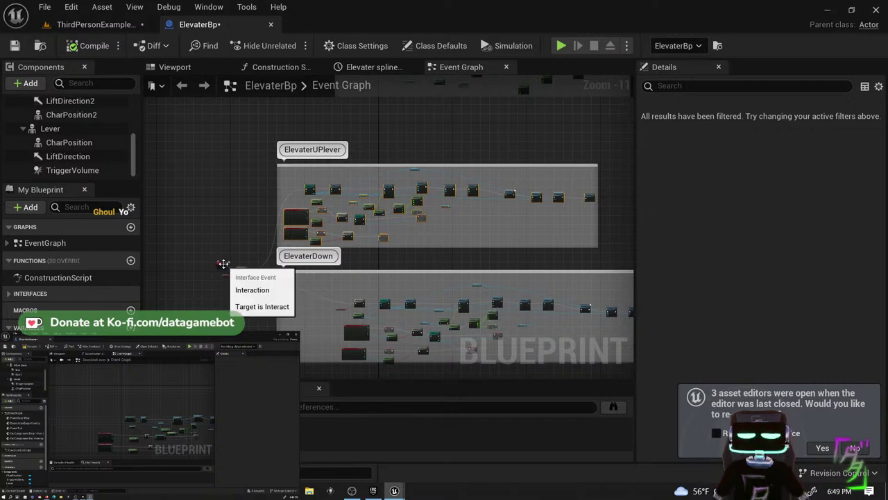
pyautogui.click(222, 263)
# - In the ElevaterUPlever group, insert a Sequence between the lever's Play Animation and the Delay, and trigger the repositioned Elevaterup call from Then 1
pyautogui.scroll(5, 230, 277)
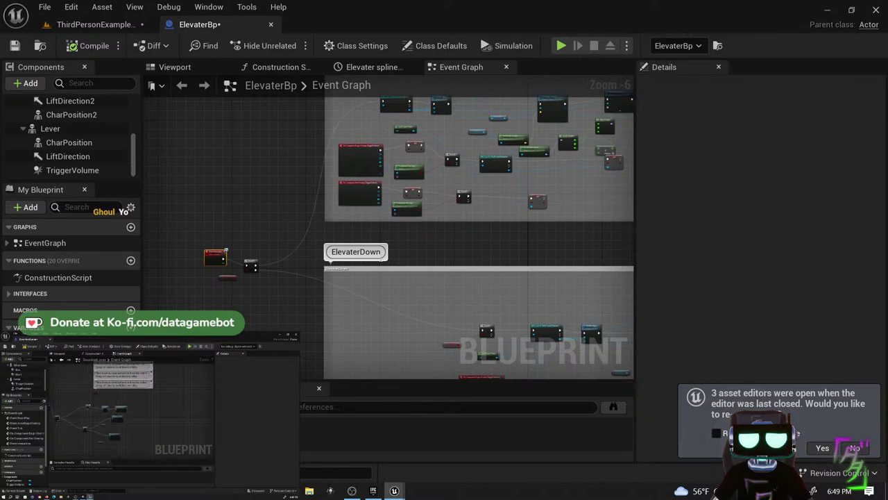
pyautogui.moveTo(580, 245); pyautogui.dragTo(390, 244, button='right')
pyautogui.scroll(-4, 399, 229)
pyautogui.scroll(2, 430, 222)
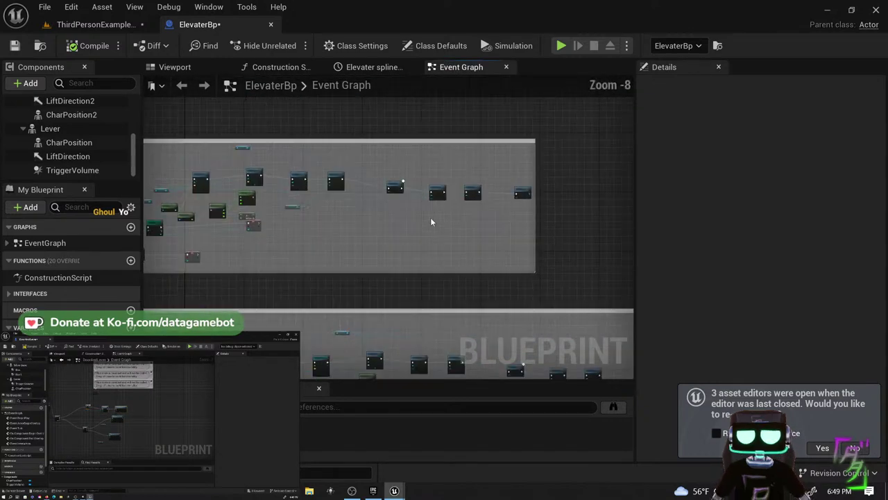
pyautogui.scroll(3, 430, 222)
pyautogui.scroll(1, 460, 198)
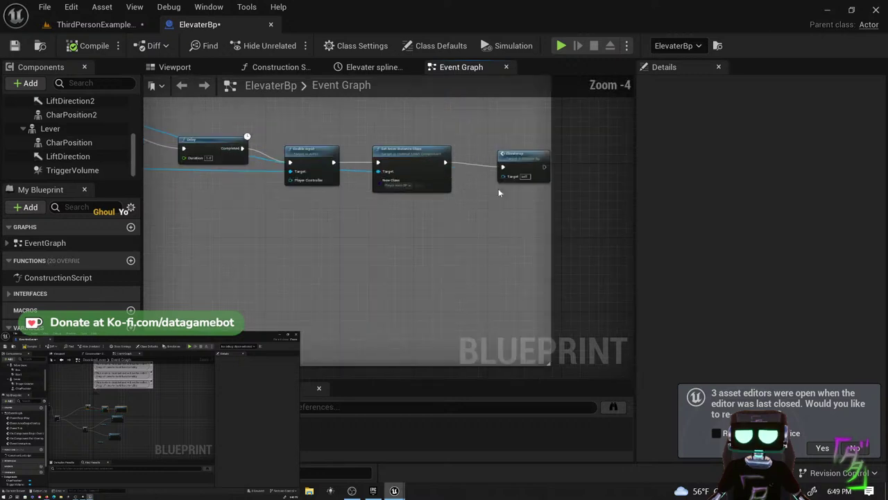
pyautogui.moveTo(519, 159); pyautogui.dragTo(364, 279)
pyautogui.moveTo(265, 276); pyautogui.dragTo(104, 295, button='right')
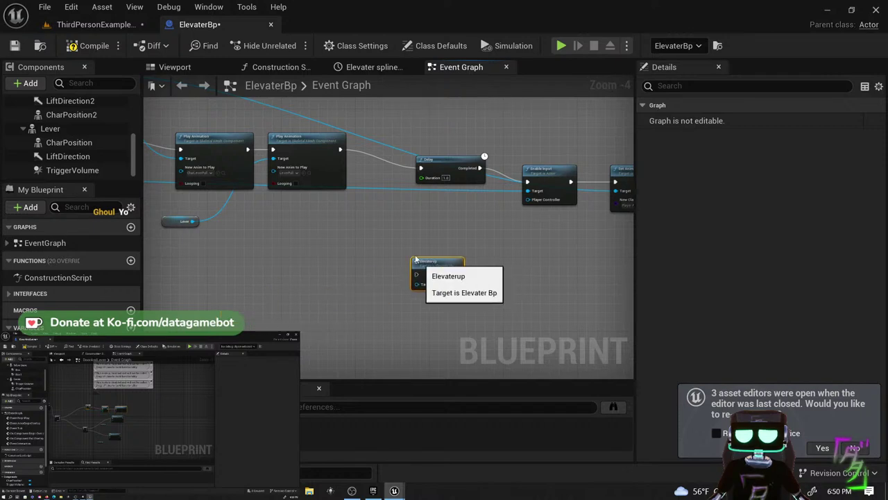
pyautogui.moveTo(340, 149); pyautogui.dragTo(353, 152)
pyautogui.write('seq')
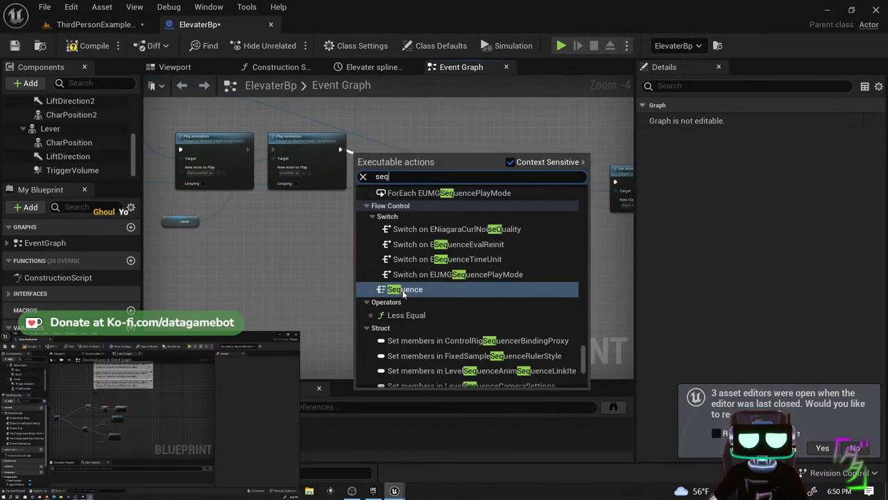
pyautogui.click(405, 293)
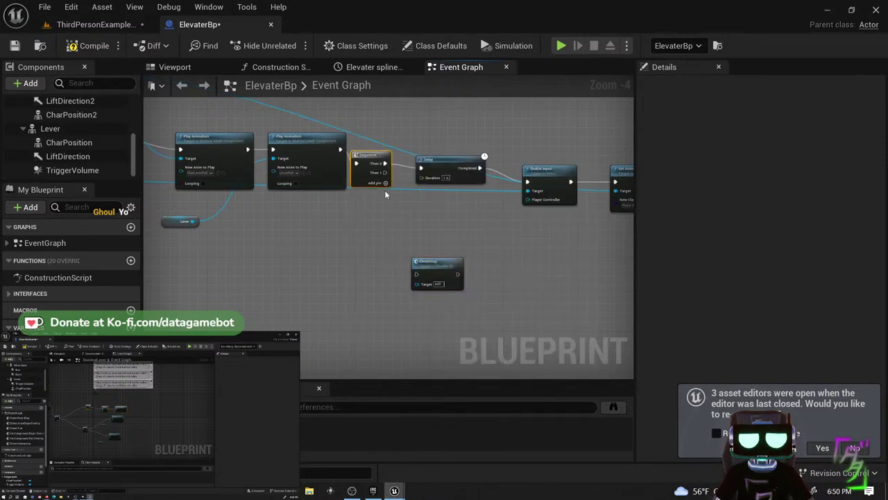
pyautogui.moveTo(385, 172); pyautogui.dragTo(417, 273)
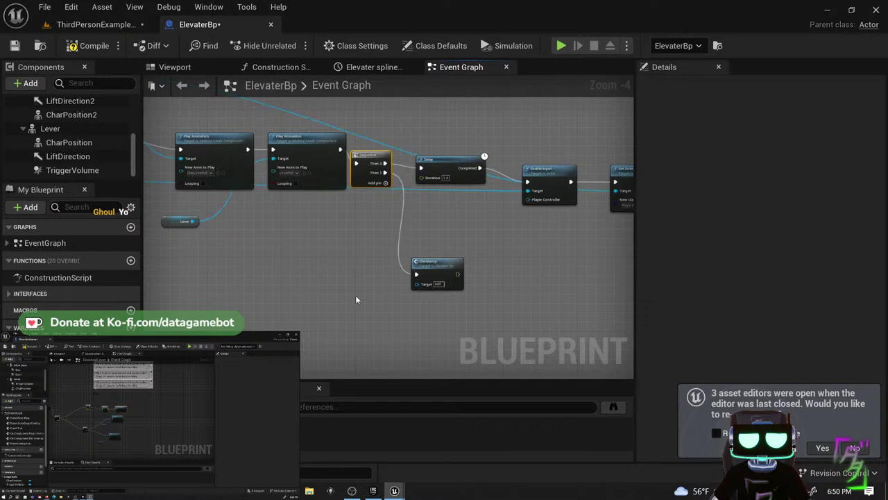
# - In the ElevaterDown group, insert a Sequence between Play Animation and the Delay, and wire Then 1 to the relocated elevator call
pyautogui.moveTo(394, 331); pyautogui.dragTo(340, 187, button='right')
pyautogui.scroll(-3, 369, 234)
pyautogui.moveTo(407, 277); pyautogui.dragTo(397, 210, button='right')
pyautogui.scroll(2, 369, 285)
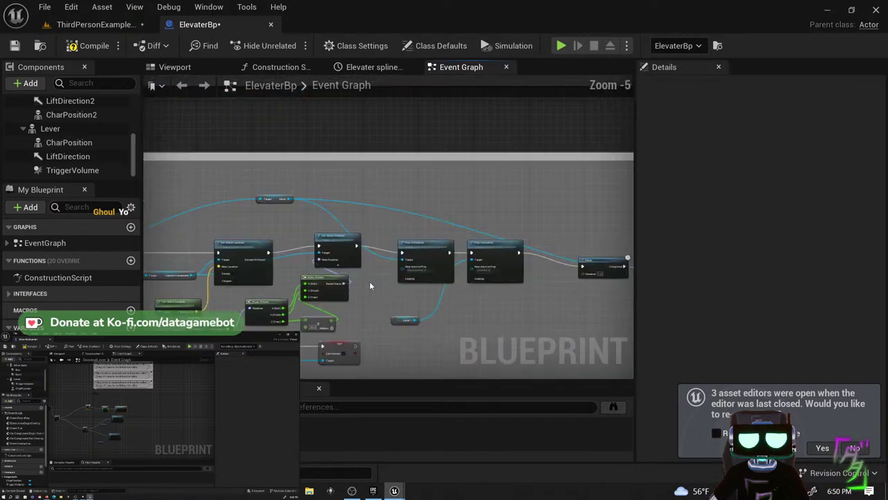
pyautogui.scroll(2, 369, 281)
pyautogui.moveTo(396, 296); pyautogui.dragTo(145, 297, button='right')
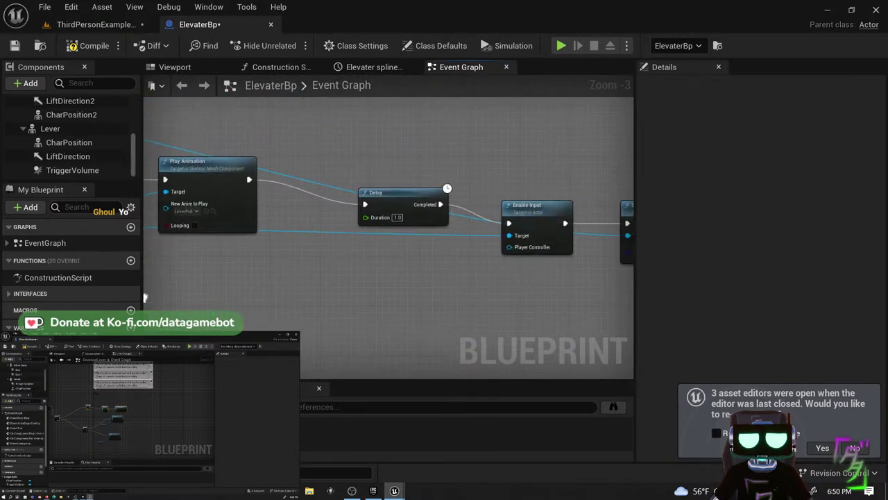
pyautogui.scroll(-1, 302, 271)
pyautogui.moveTo(266, 206); pyautogui.dragTo(303, 247)
pyautogui.write('seq')
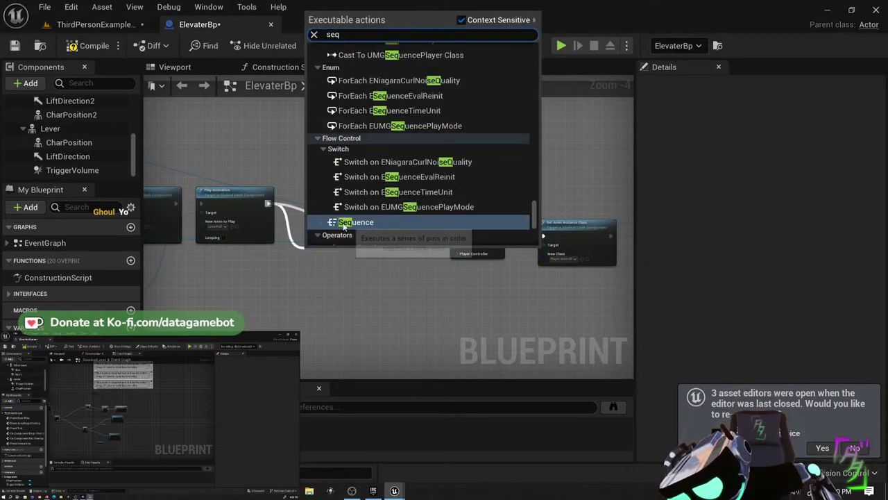
pyautogui.click(344, 223)
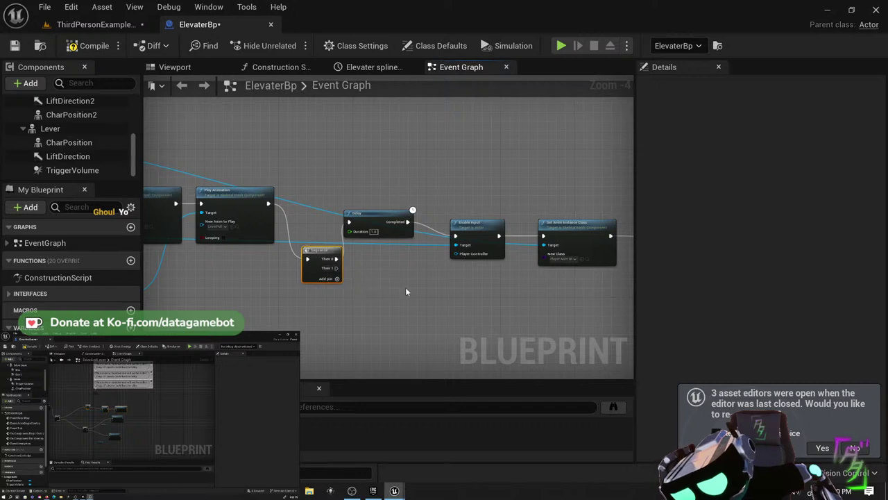
pyautogui.moveTo(405, 287); pyautogui.dragTo(202, 236, button='right')
pyautogui.moveTo(423, 186); pyautogui.dragTo(206, 254)
pyautogui.moveTo(226, 267); pyautogui.dragTo(449, 275, button='right')
pyautogui.moveTo(297, 229); pyautogui.dragTo(417, 267)
# - Save the elevator blueprint and close its editor
pyautogui.moveTo(359, 324); pyautogui.dragTo(429, 335, button='right')
pyautogui.scroll(-3, 419, 327)
pyautogui.scroll(-3, 280, 279)
pyautogui.moveTo(280, 282); pyautogui.dragTo(467, 317, button='right')
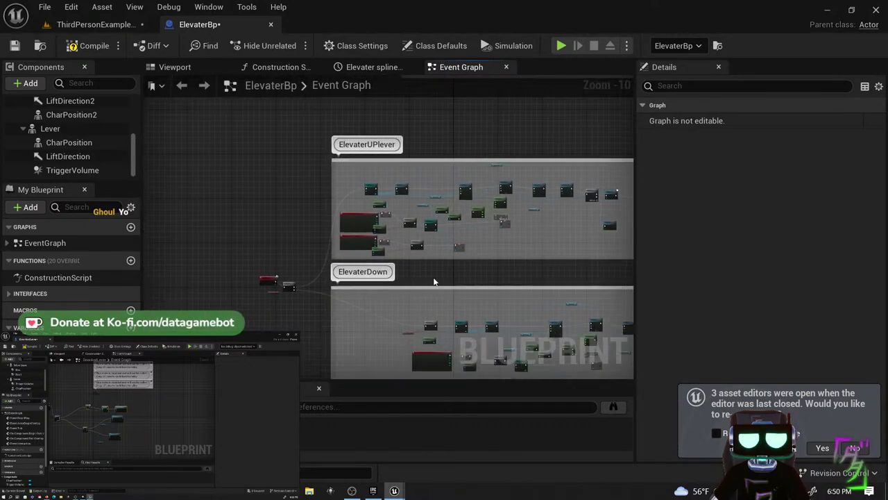
pyautogui.click(15, 48)
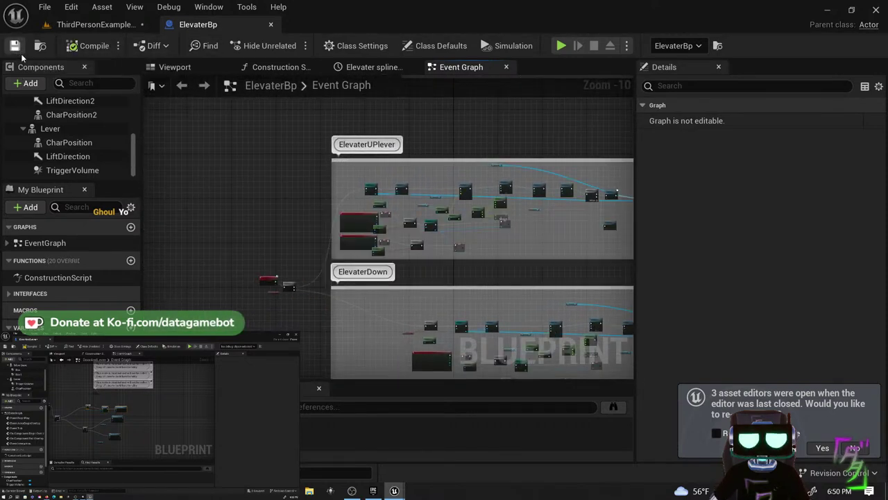
pyautogui.click(271, 25)
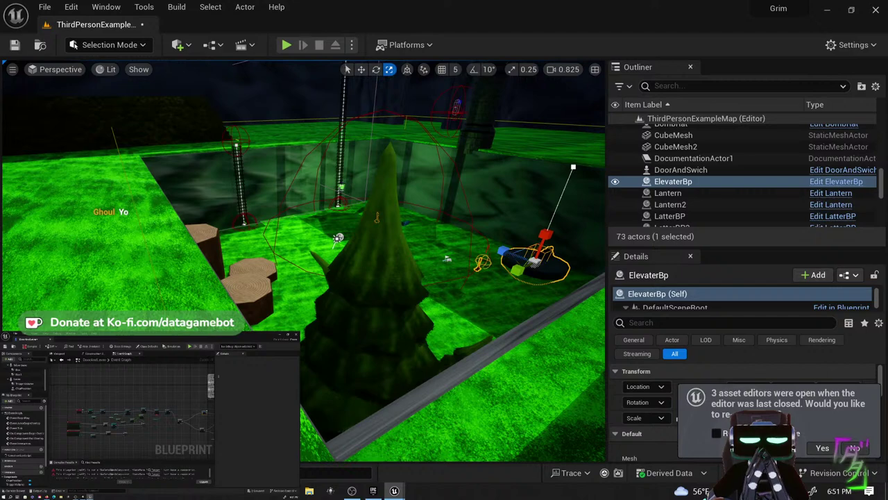
# - Reopen ElevaterBp from the Content Browser and view the ElevaterUPlever nodes in its event graph
pyautogui.moveTo(312, 306); pyautogui.dragTo(308, 304, button='right')
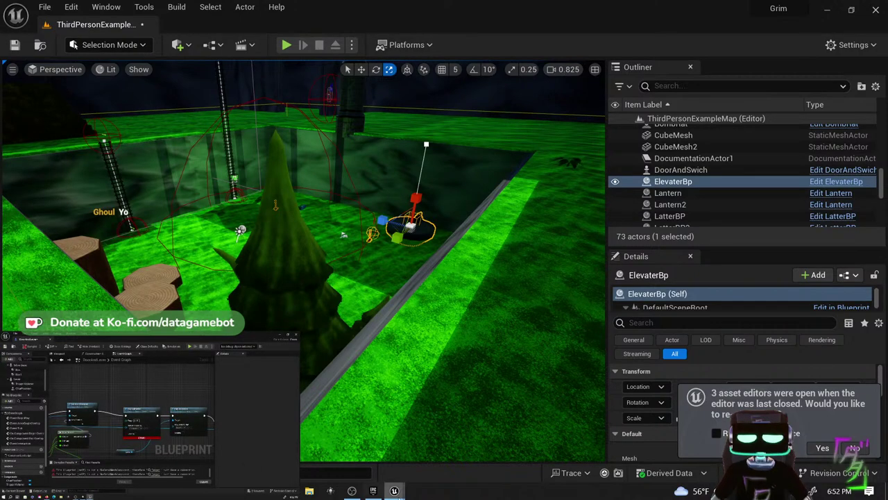
pyautogui.moveTo(394, 490)
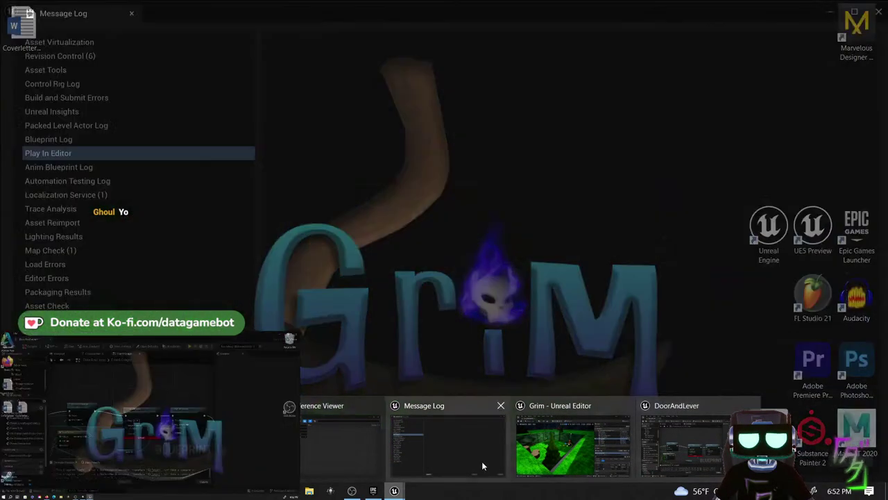
pyautogui.moveTo(368, 448)
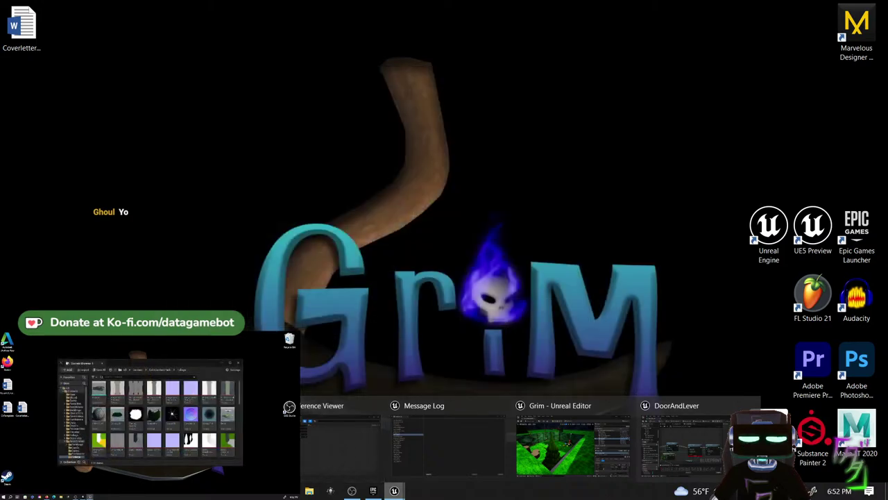
pyautogui.moveTo(83, 447)
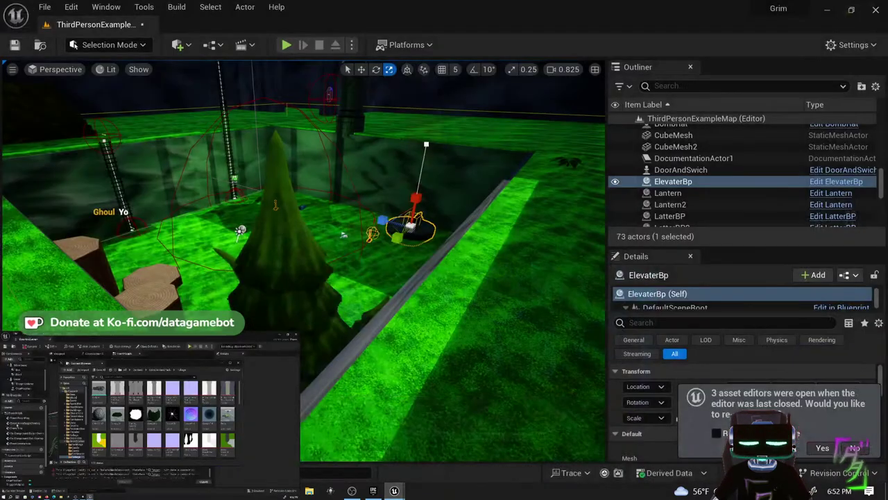
pyautogui.click(573, 444)
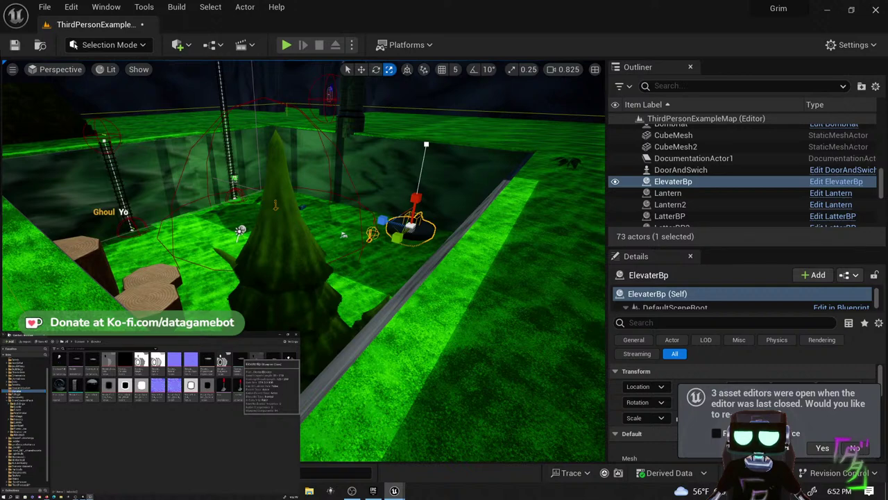
pyautogui.doubleClick(289, 359)
pyautogui.scroll(2, 507, 270)
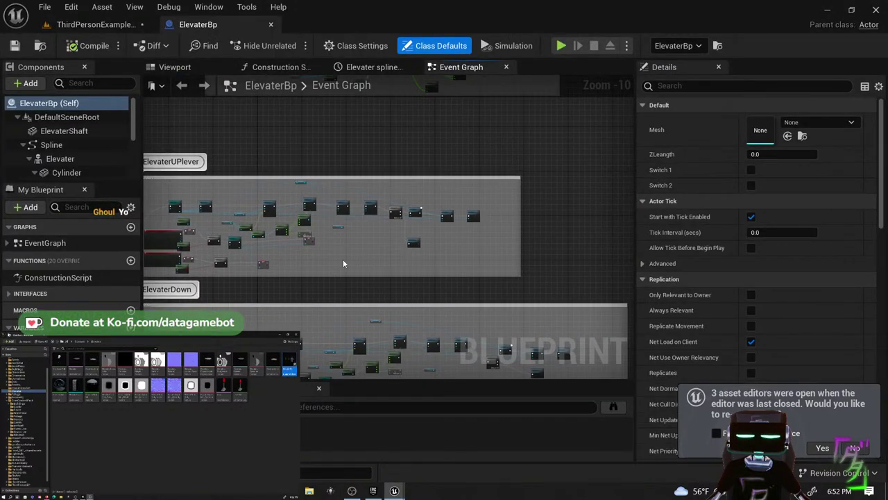
pyautogui.scroll(2, 293, 171)
pyautogui.scroll(5, 330, 221)
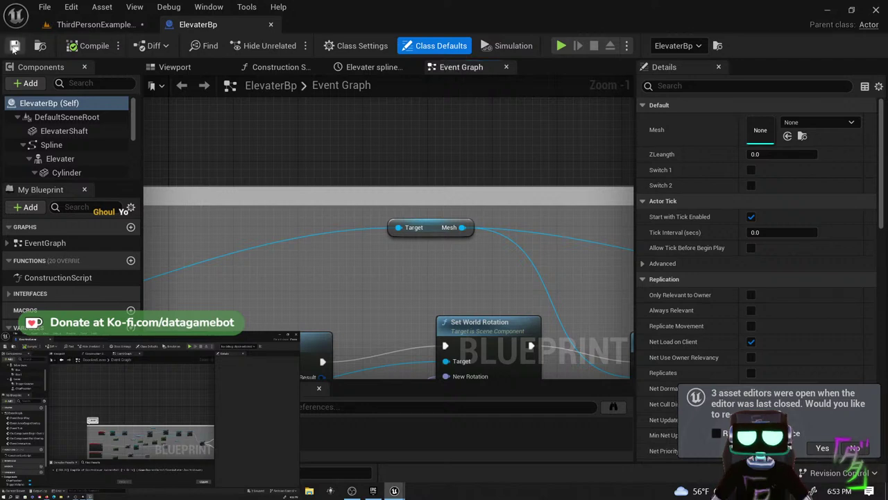
# - Play the ThirdPersonExampleMap level, walk the character to the elevator's lever and interact with it
pyautogui.click(94, 24)
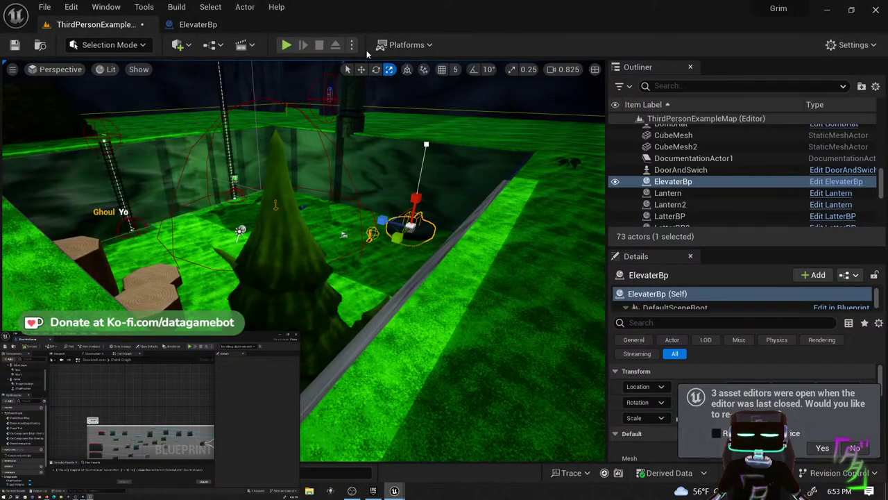
pyautogui.click(288, 45)
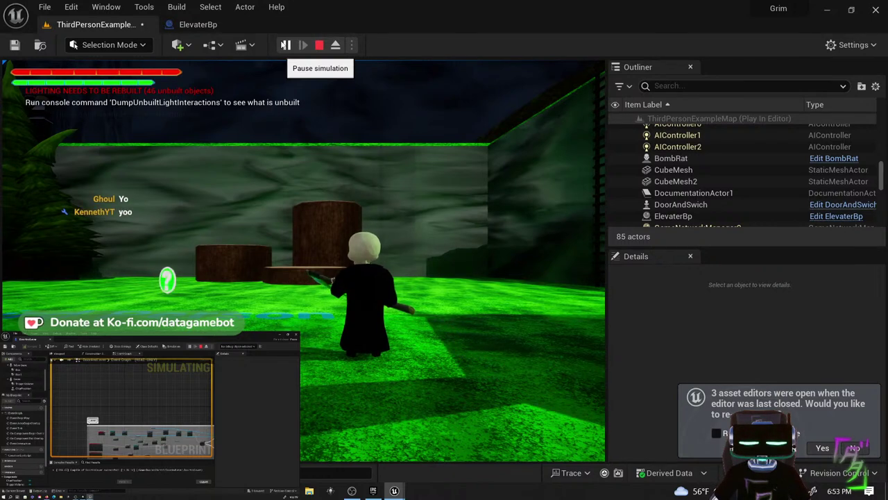
pyautogui.click(308, 133)
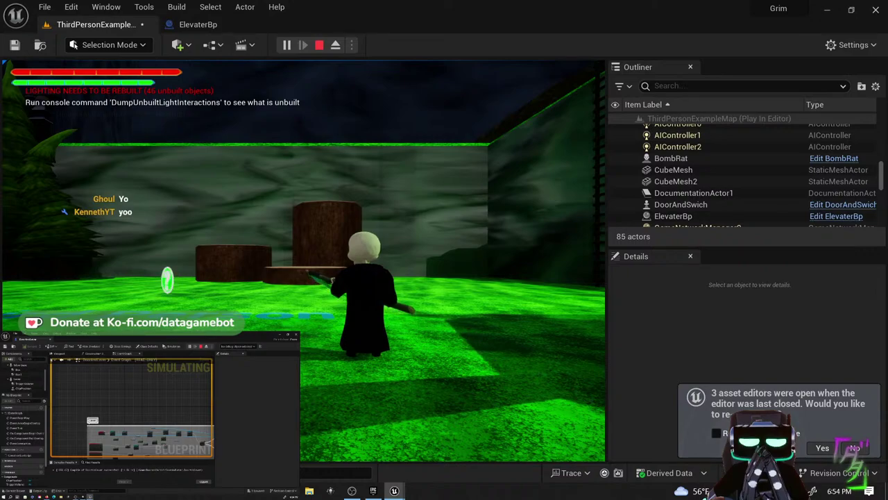
pyautogui.press('w')
pyautogui.press('s')
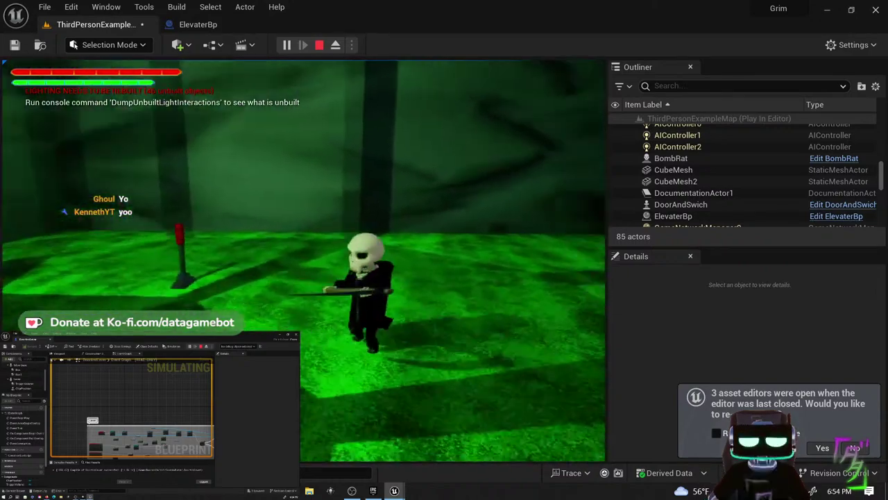
pyautogui.press('w')
pyautogui.press('s')
pyautogui.press('w')
pyautogui.press('a')
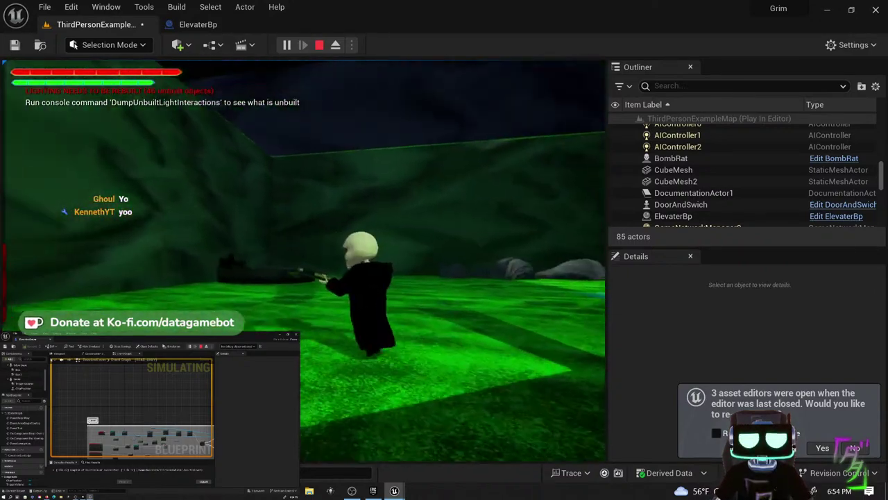
pyautogui.press('s')
pyautogui.press('w')
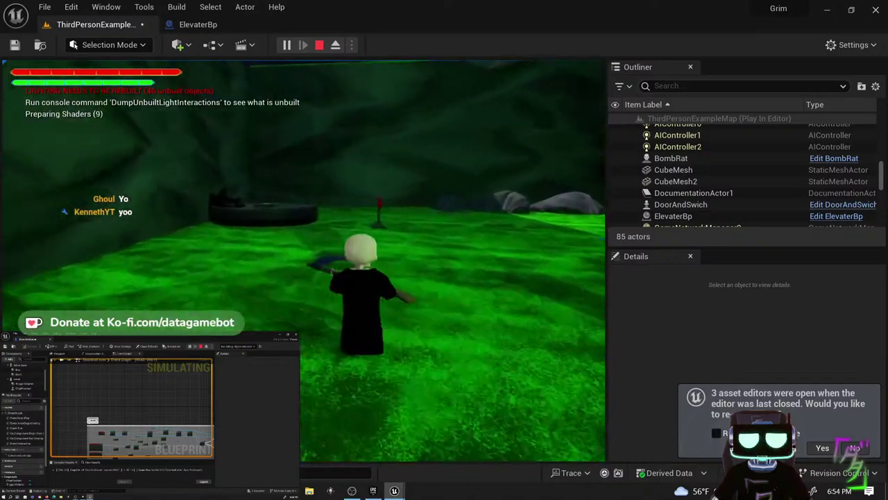
pyautogui.press('w')
pyautogui.press('e')
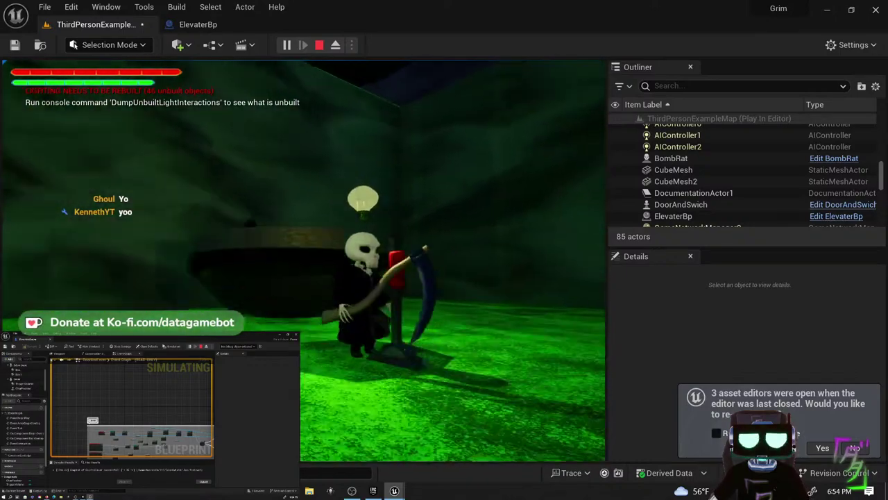
# - Walk the character between the elevator's levers in the running level, operate them to test the elevator, and stop the play session
pyautogui.press('s')
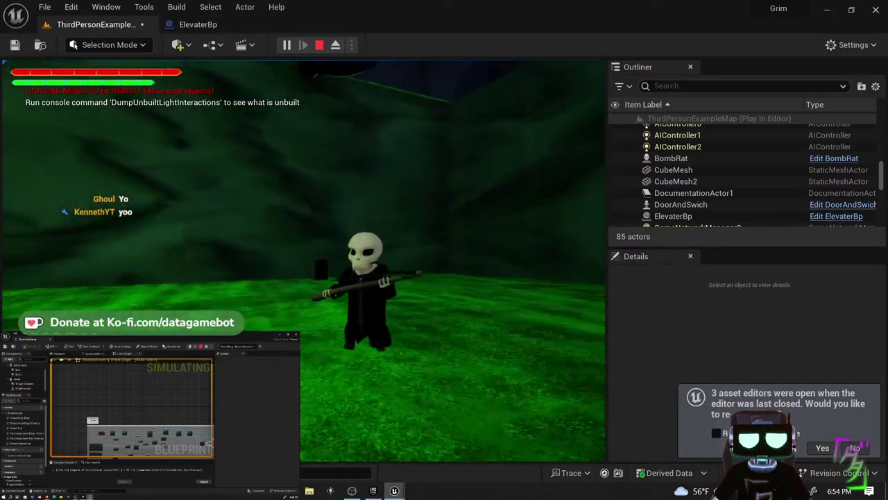
pyautogui.press('w')
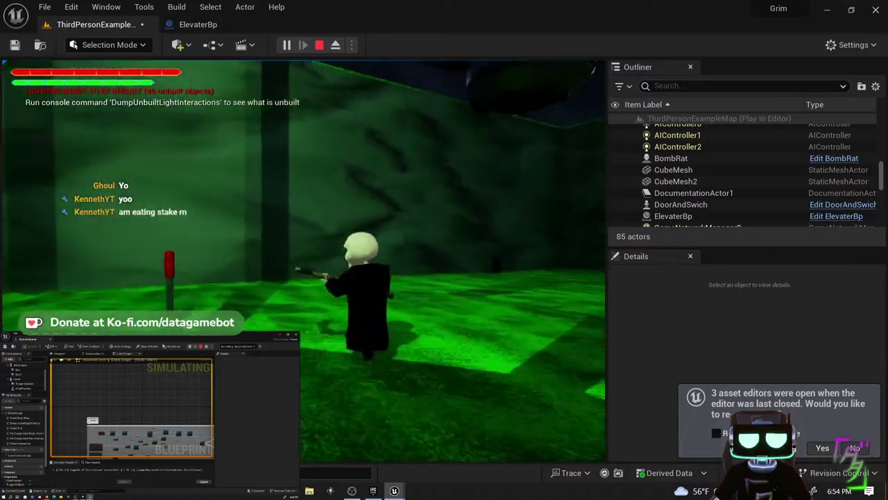
pyautogui.press('a')
pyautogui.press('e')
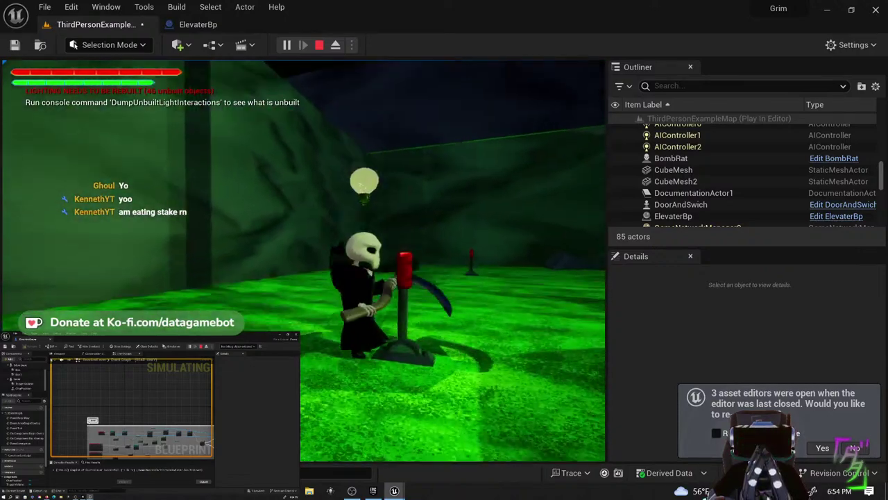
pyautogui.press('w')
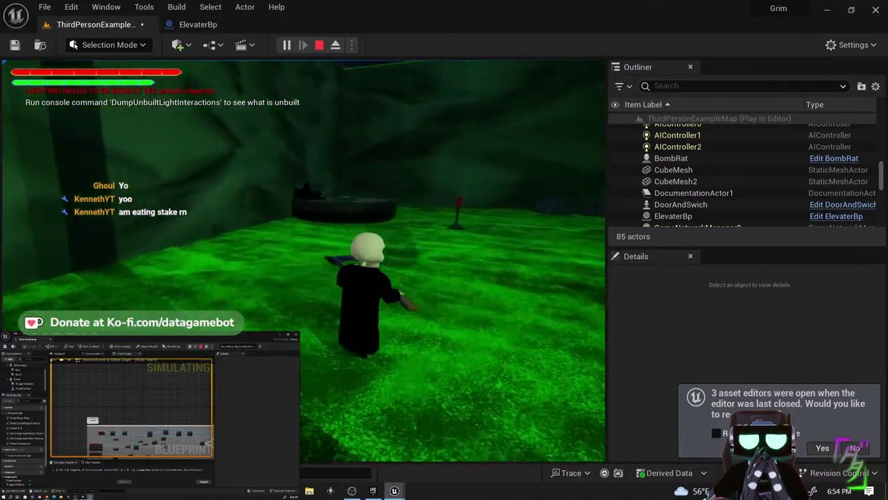
pyautogui.press('d')
pyautogui.press('e')
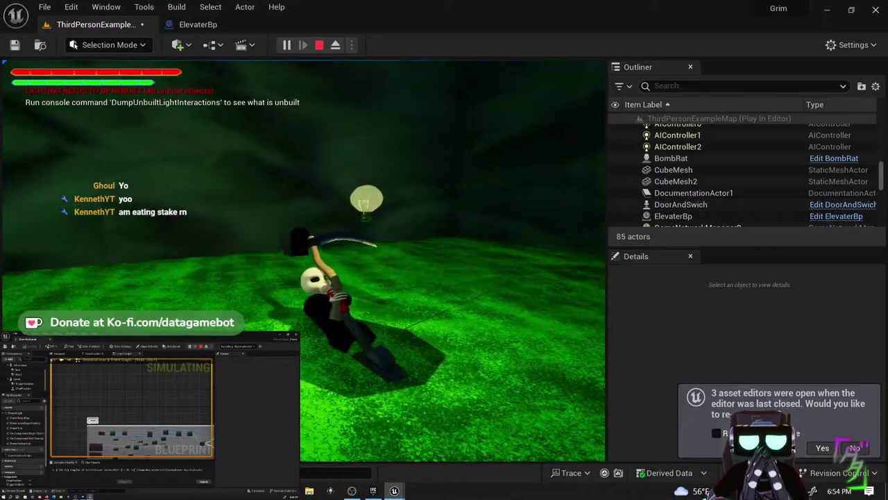
pyautogui.press('s')
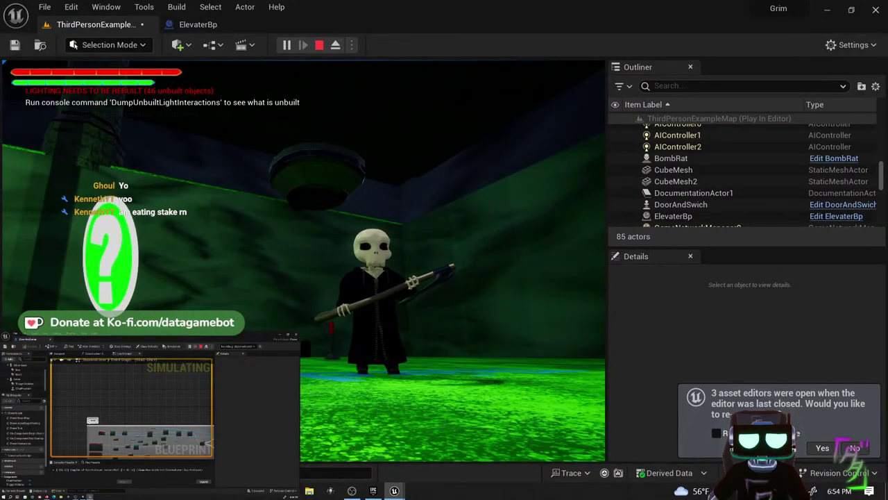
pyautogui.hotkey('shift', 'F1')
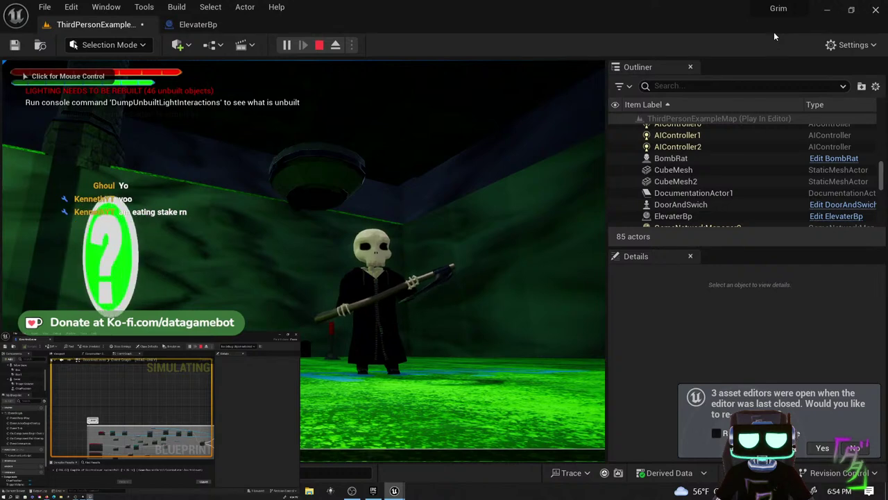
pyautogui.press('Escape')
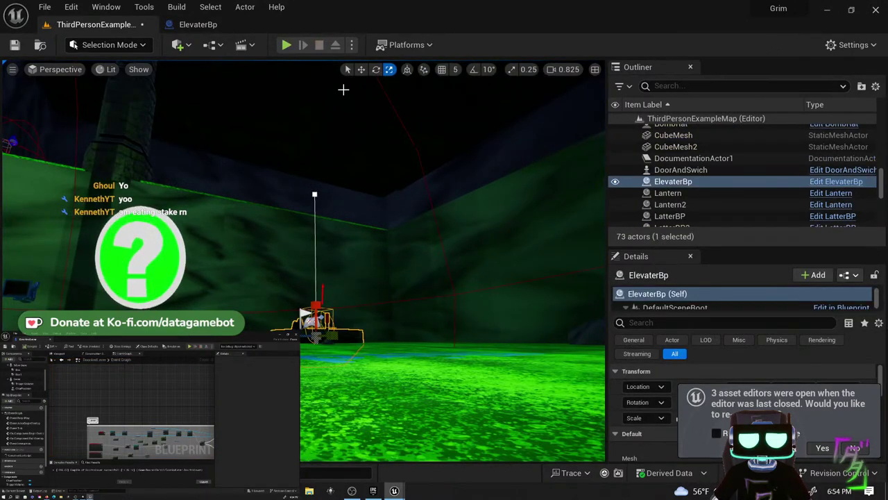
# - In ElevaterBp's ElevaterDown group, disconnect the elevator call from the Sequence's Then 1 and move it beyond the last node of the chain
pyautogui.click(198, 24)
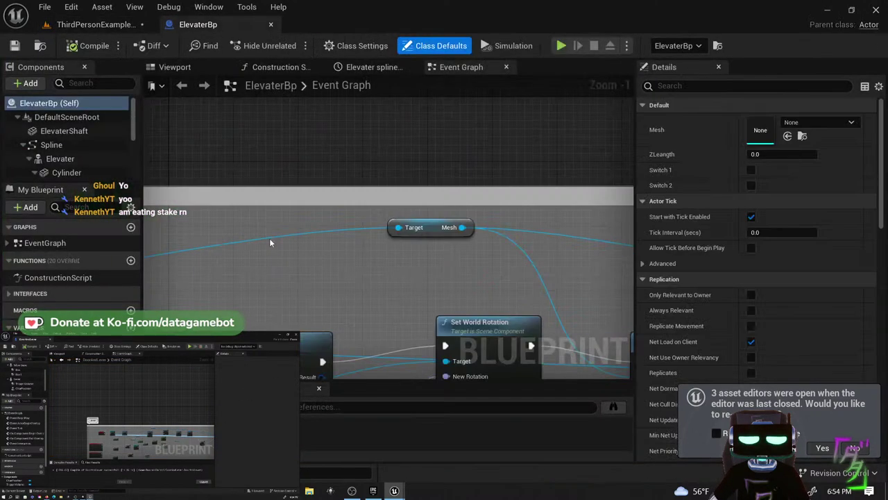
pyautogui.scroll(-4, 229, 240)
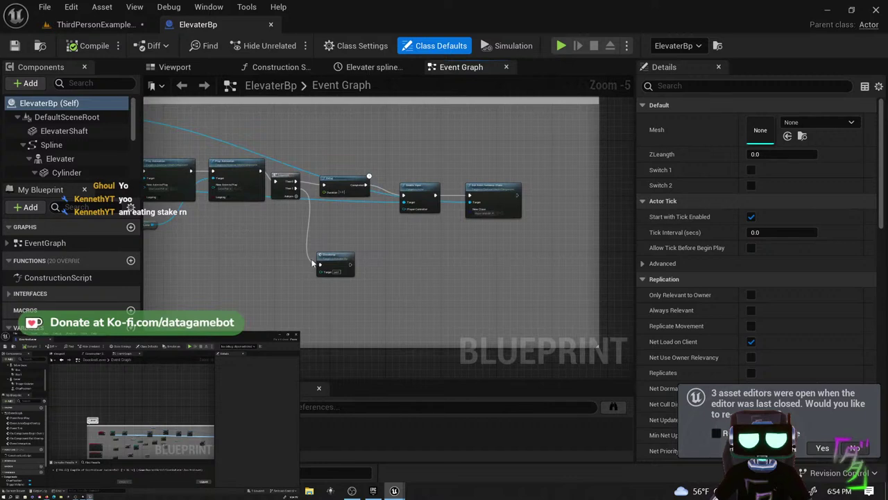
pyautogui.keyDown('alt'); pyautogui.click(318, 264); pyautogui.keyUp('alt')
pyautogui.moveTo(319, 264); pyautogui.dragTo(553, 195)
# - Wire the execution output of the last node in the ElevaterDown chain to the Elevater Down call
pyautogui.scroll(-2, 486, 256)
pyautogui.moveTo(438, 309); pyautogui.dragTo(582, 154, button='right')
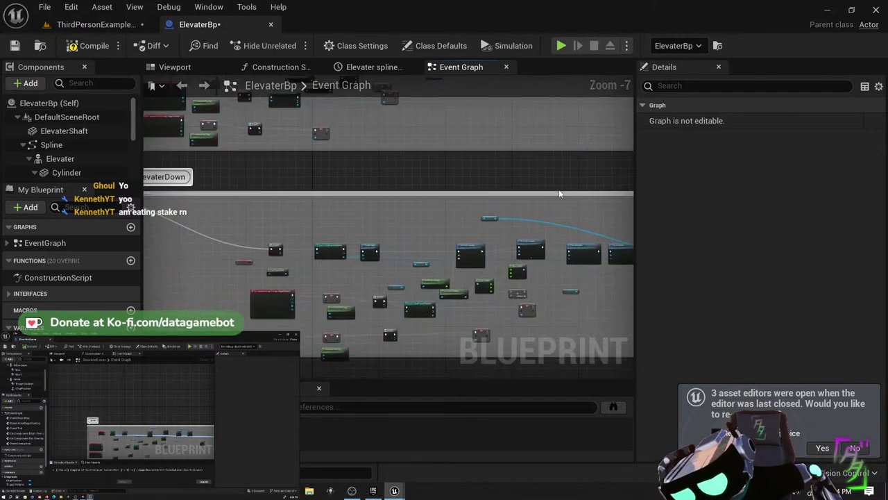
pyautogui.scroll(-2, 545, 195)
pyautogui.moveTo(539, 194); pyautogui.dragTo(371, 195, button='right')
pyautogui.scroll(3, 430, 219)
pyautogui.moveTo(489, 236); pyautogui.dragTo(545, 142, button='right')
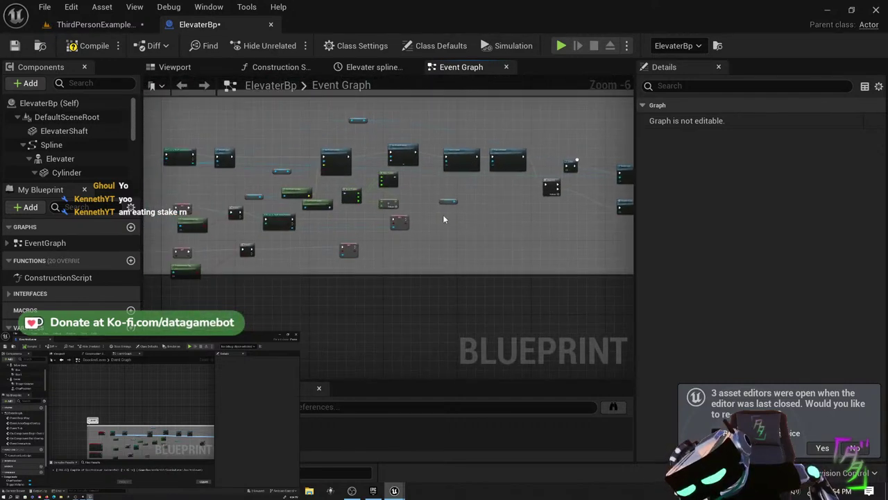
pyautogui.moveTo(530, 219); pyautogui.dragTo(349, 214, button='right')
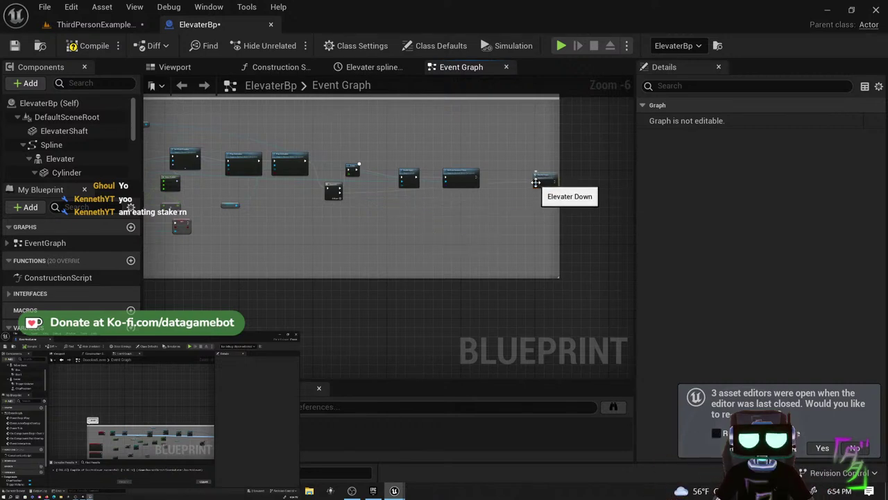
pyautogui.scroll(5, 534, 180)
pyautogui.moveTo(539, 174); pyautogui.dragTo(327, 159)
pyautogui.moveTo(361, 193); pyautogui.dragTo(554, 223, button='right')
pyautogui.scroll(-7, 224, 105)
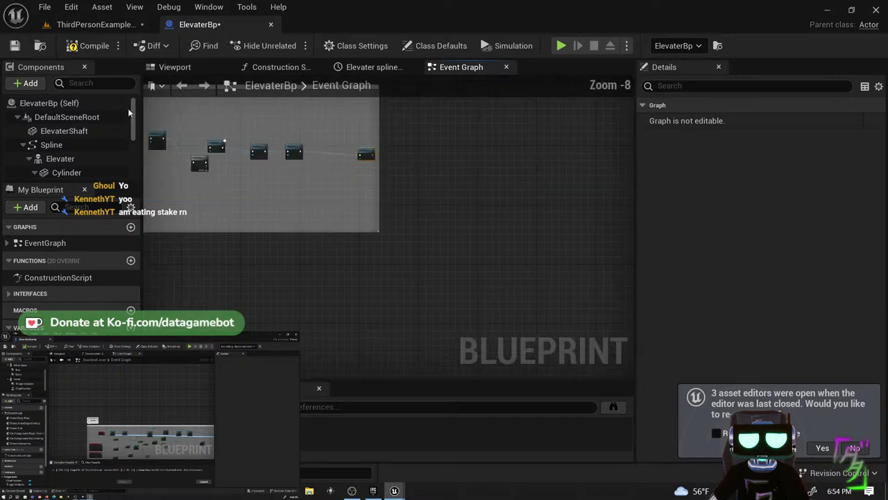
# - Compile ElevaterBp, look over its lever groups and the doorway in the level, and save the blueprint
pyautogui.click(89, 45)
pyautogui.moveTo(255, 210); pyautogui.dragTo(541, 299, button='right')
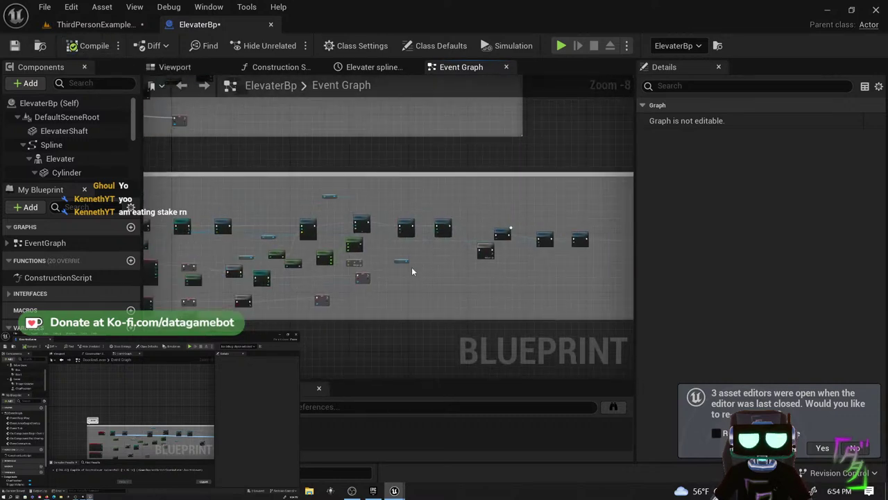
pyautogui.scroll(-4, 411, 266)
pyautogui.moveTo(325, 212); pyautogui.dragTo(430, 261, button='right')
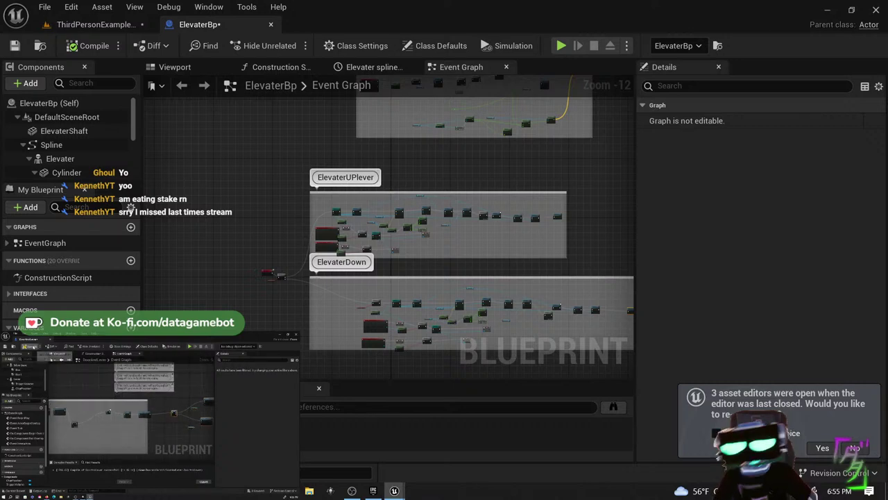
pyautogui.click(95, 24)
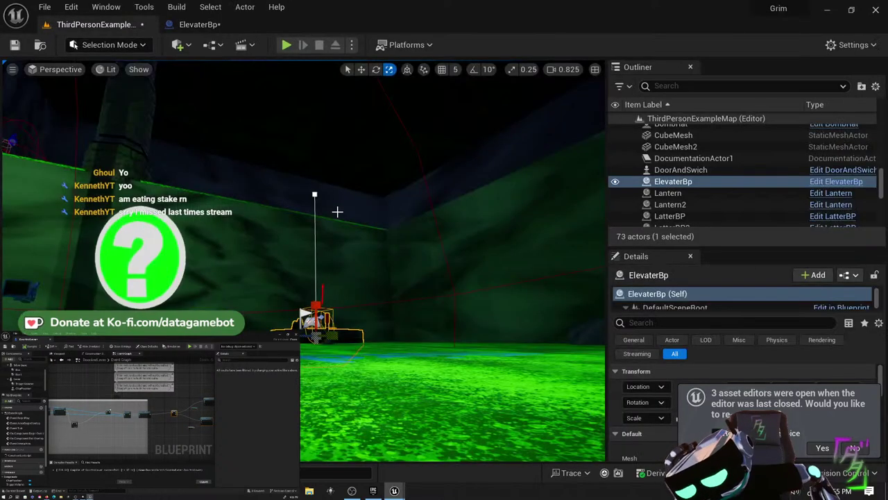
pyautogui.moveTo(320, 339); pyautogui.dragTo(62, 336, button='right')
pyautogui.moveTo(367, 319); pyautogui.dragTo(232, 150, button='right')
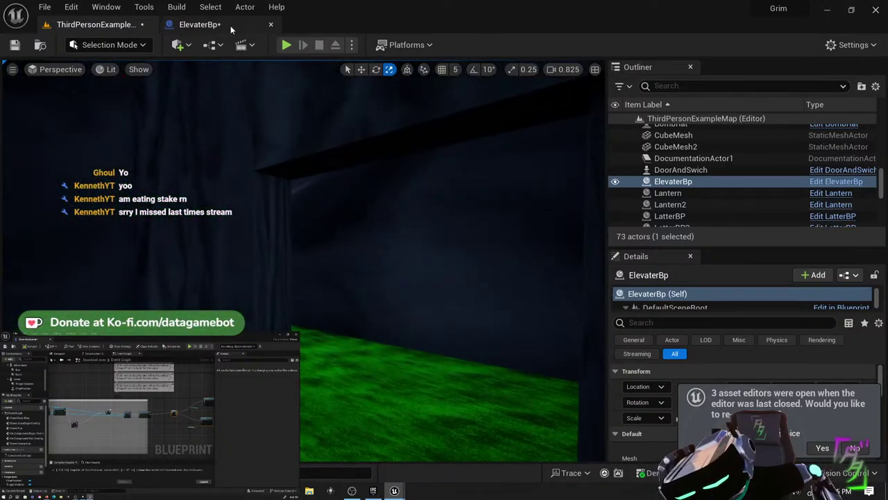
pyautogui.click(200, 24)
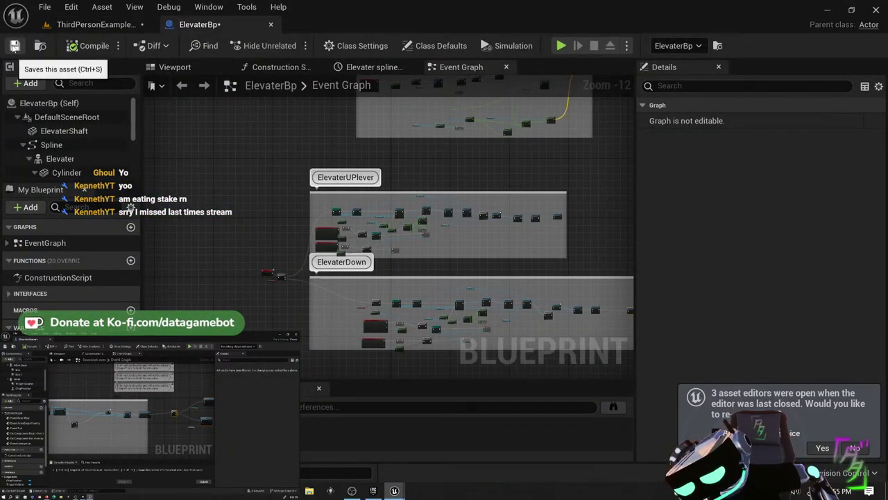
pyautogui.click(14, 46)
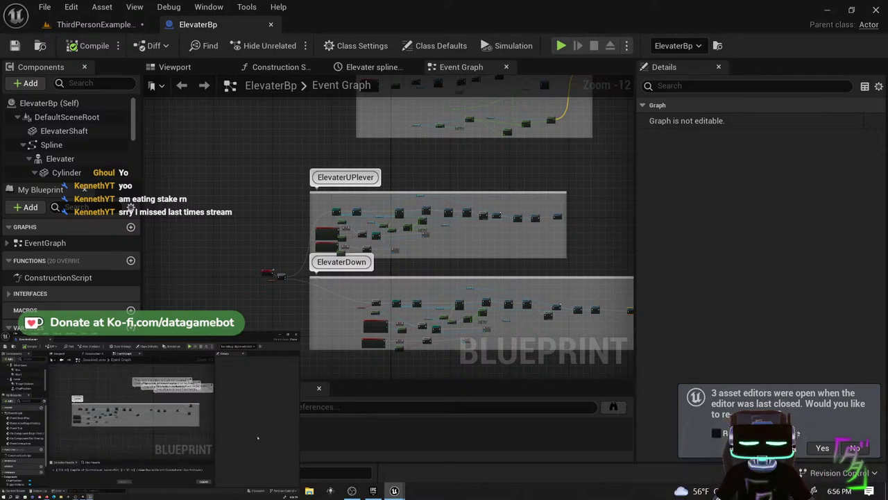
# - Place the DoorAndLever blueprint from the Content Browser into the ThirdPersonExampleMap level near the dark rock opening
pyautogui.moveTo(288, 157); pyautogui.dragTo(331, 129, button='right')
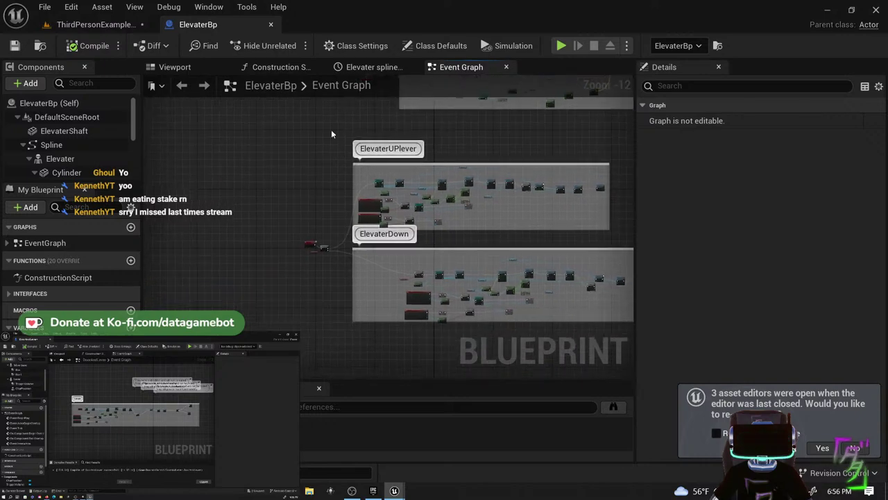
pyautogui.click(93, 25)
pyautogui.moveTo(165, 110); pyautogui.dragTo(173, 170, button='right')
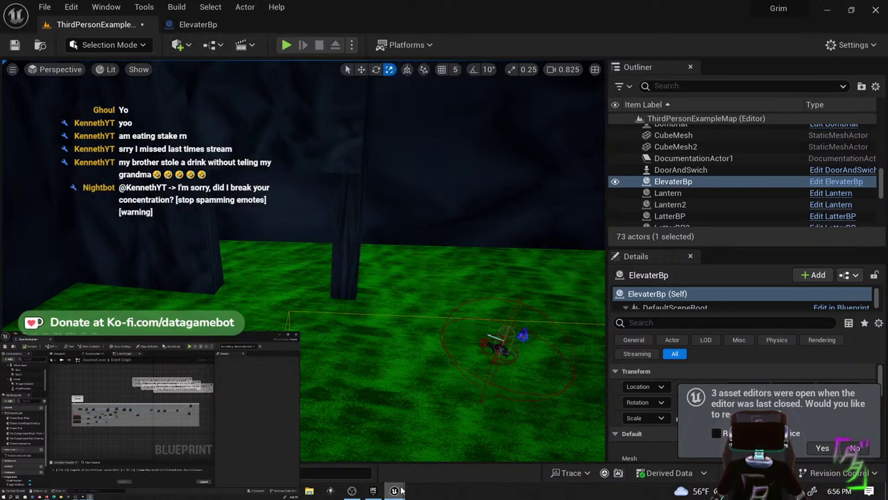
pyautogui.moveTo(394, 491)
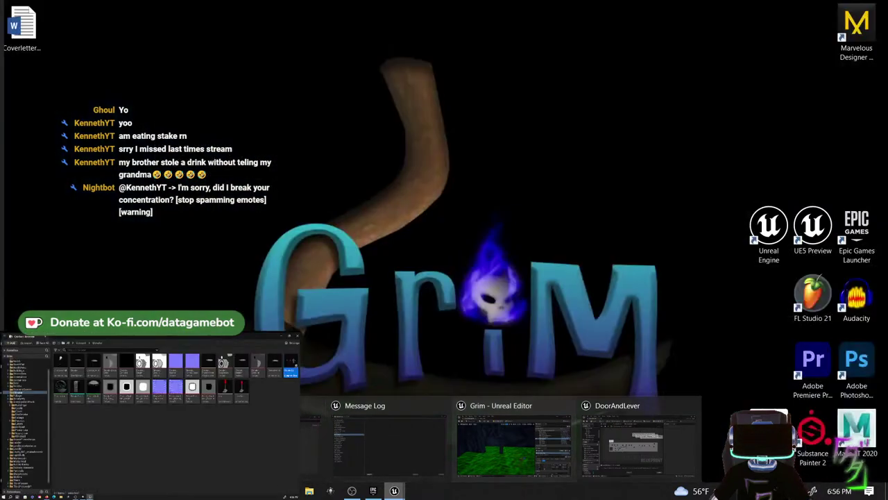
pyautogui.click(274, 444)
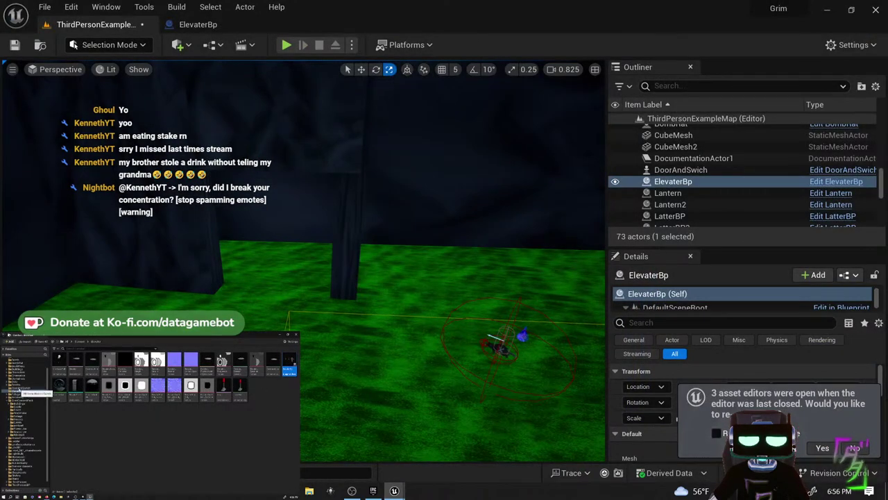
pyautogui.click(21, 389)
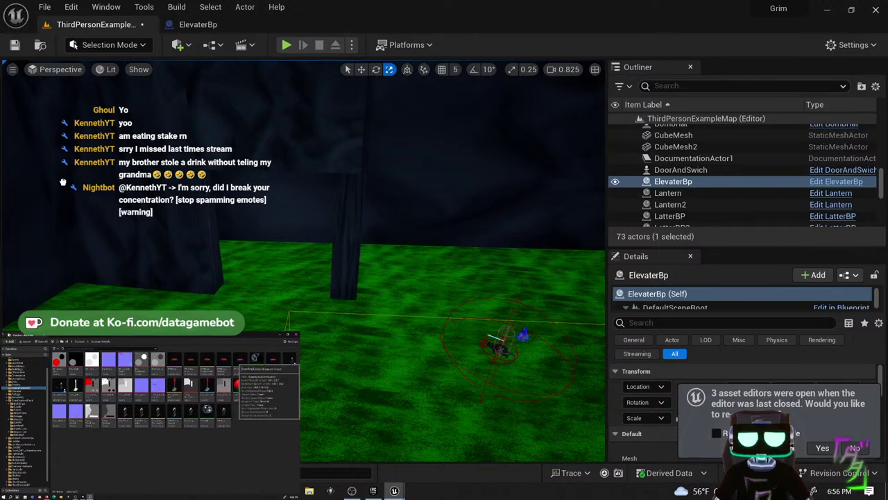
pyautogui.moveTo(288, 375); pyautogui.dragTo(296, 282)
# - Uniformly scale up the SdoorBase component of the placed DoorAndLever to about 17.44
pyautogui.press('e')
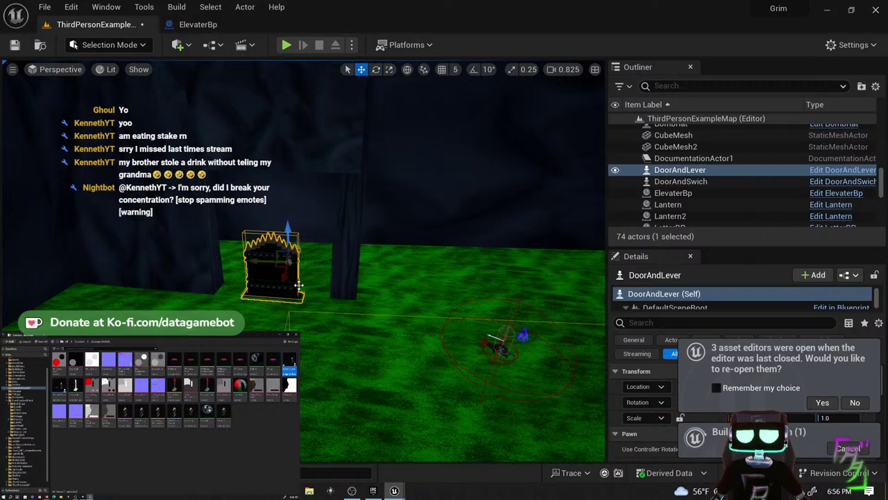
pyautogui.scroll(4, 258, 283)
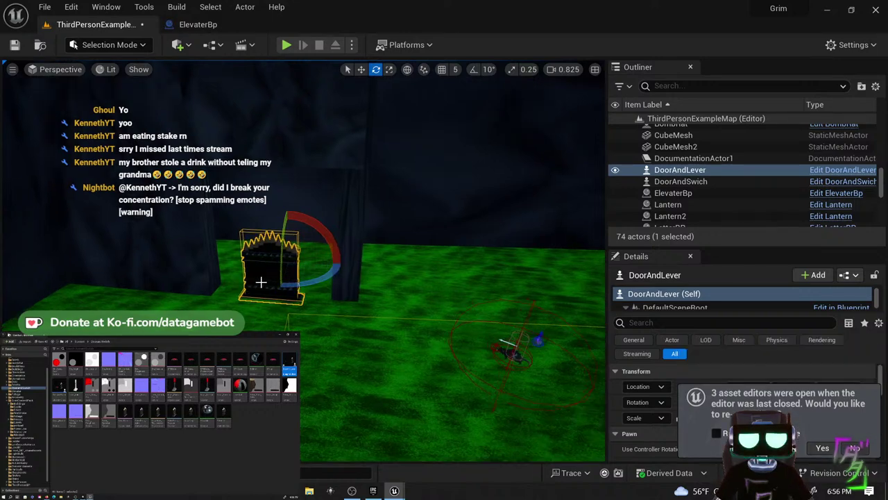
pyautogui.press('f')
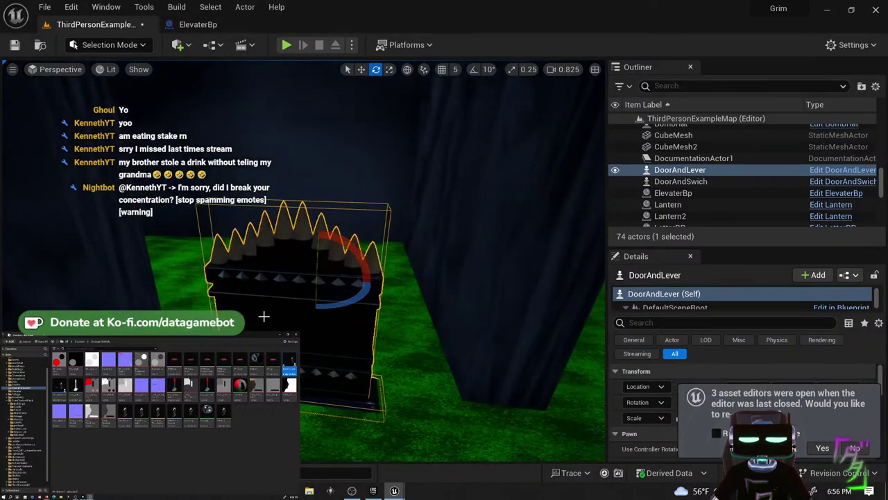
pyautogui.keyDown('alt'); pyautogui.moveTo(263, 317); pyautogui.dragTo(263, 317); pyautogui.keyUp('alt')
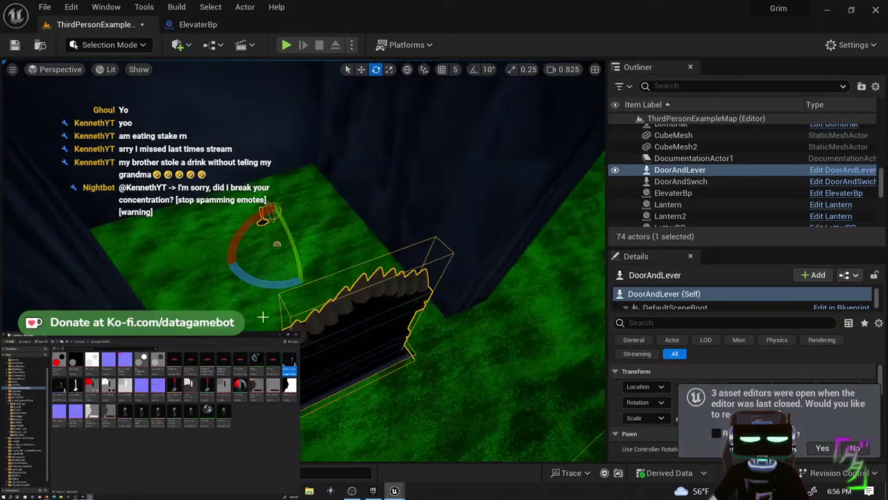
pyautogui.press('r')
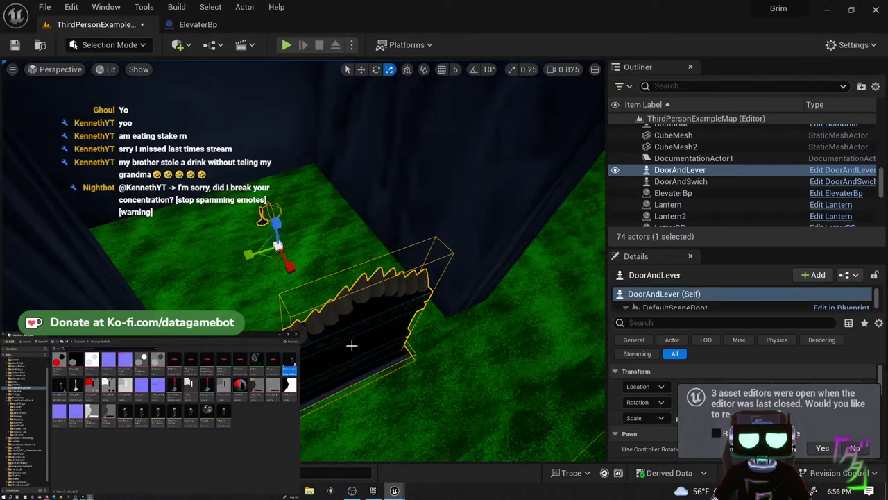
pyautogui.click(352, 345)
pyautogui.moveTo(351, 377); pyautogui.dragTo(591, 332)
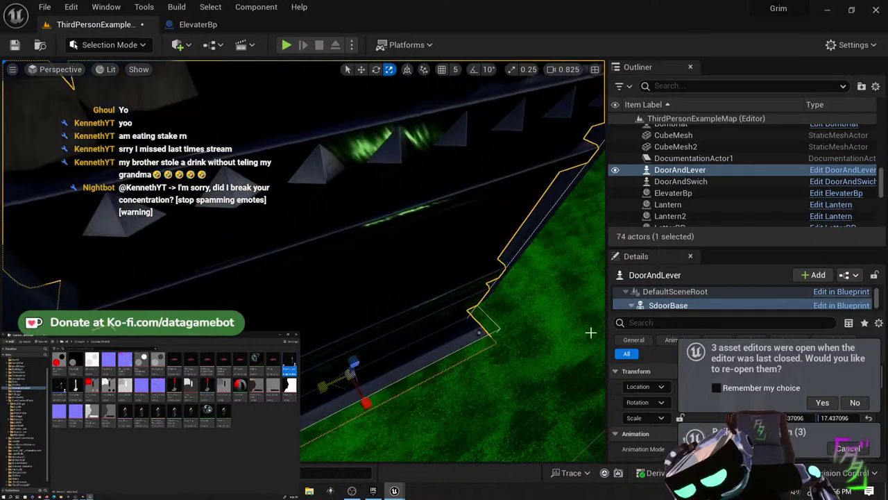
# - Select the Lever component of DoorAndLever and move it onto the grass in front of the door
pyautogui.moveTo(446, 308)
pyautogui.mouseDown(button='right')
pyautogui.moveTo(430, 264)
pyautogui.moveTo(441, 305)
pyautogui.moveTo(402, 291)
pyautogui.moveTo(446, 308)
pyautogui.mouseUp(button='right')
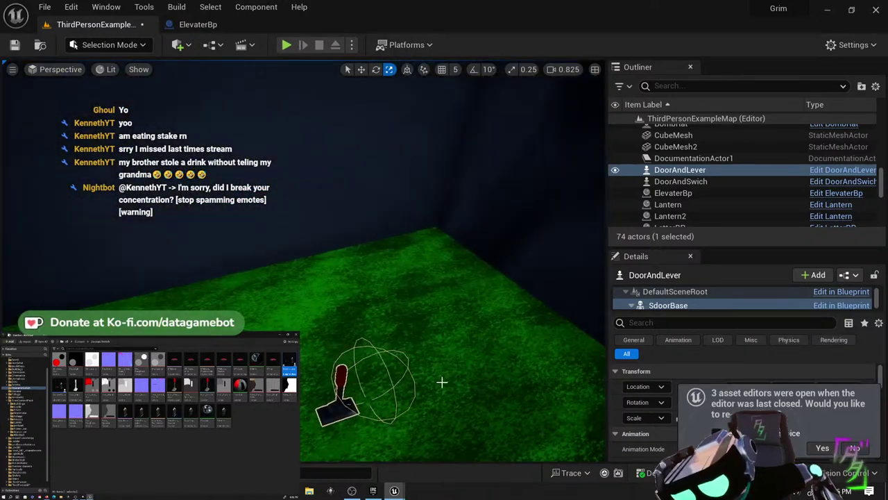
pyautogui.click(333, 419)
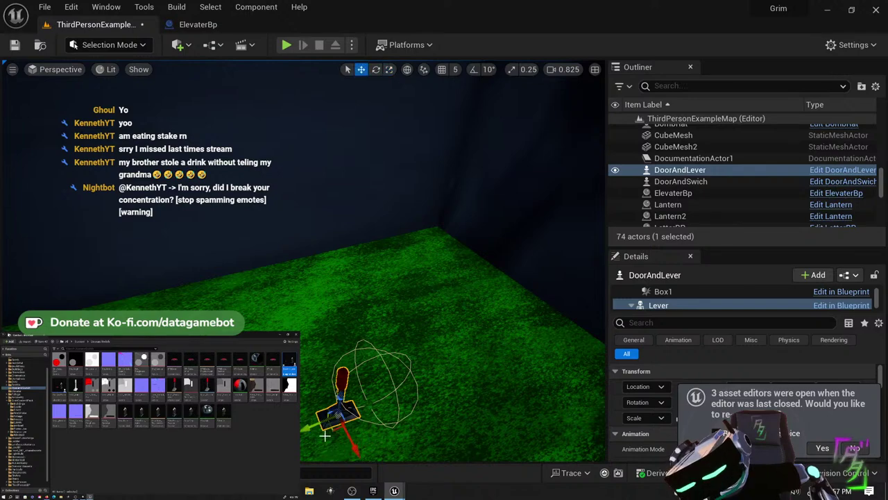
pyautogui.keyDown('shift'); pyautogui.moveTo(333, 428); pyautogui.dragTo(335, 430); pyautogui.keyUp('shift')
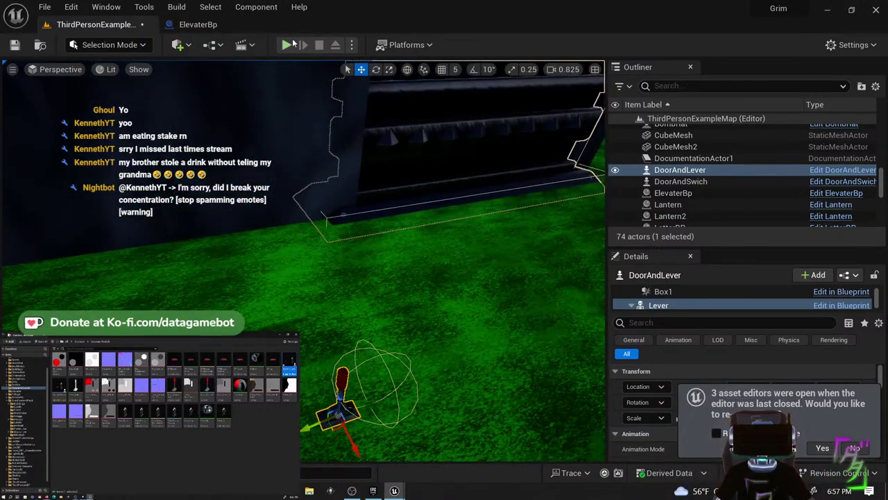
# - Start a play test of the level and take the character up to the grassy ground in front of the new door
pyautogui.click(285, 45)
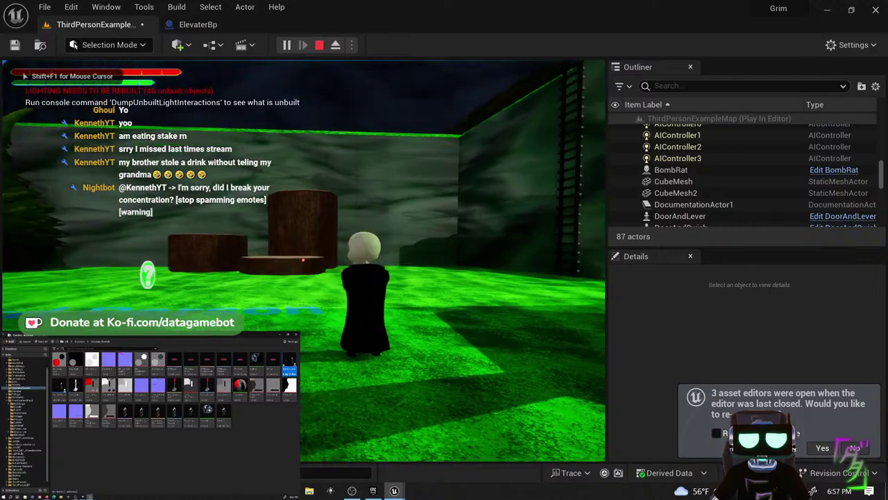
pyautogui.press('w')
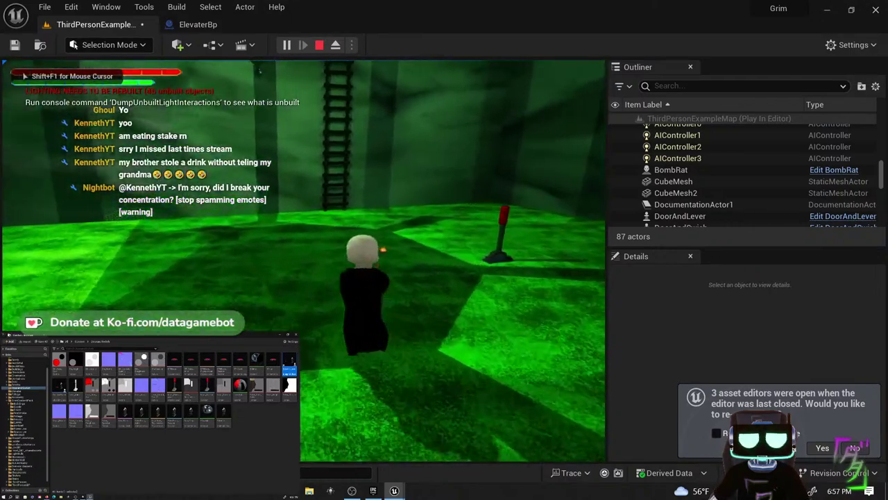
pyautogui.press('w')
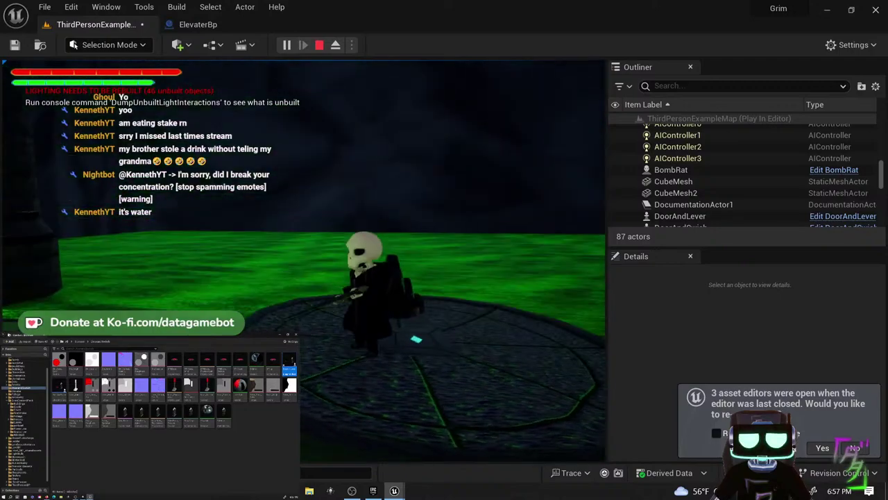
pyautogui.press('w')
pyautogui.press('w')
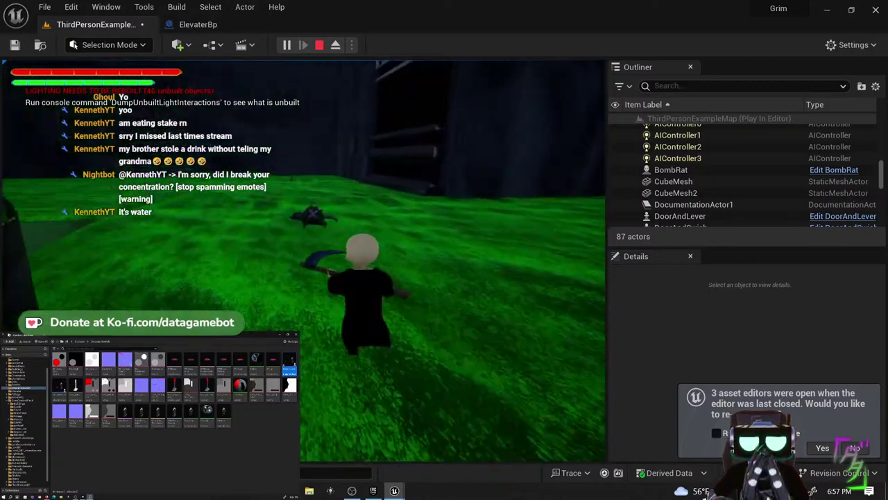
pyautogui.press('w')
# - Fight the bomb rat on the grass near the door with the character's scythe
pyautogui.click(304, 260)
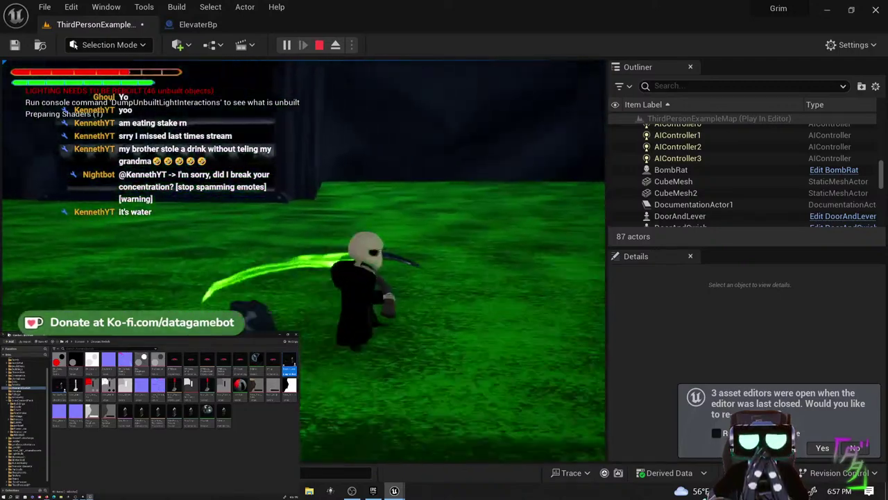
pyautogui.click(304, 260)
pyautogui.press('w')
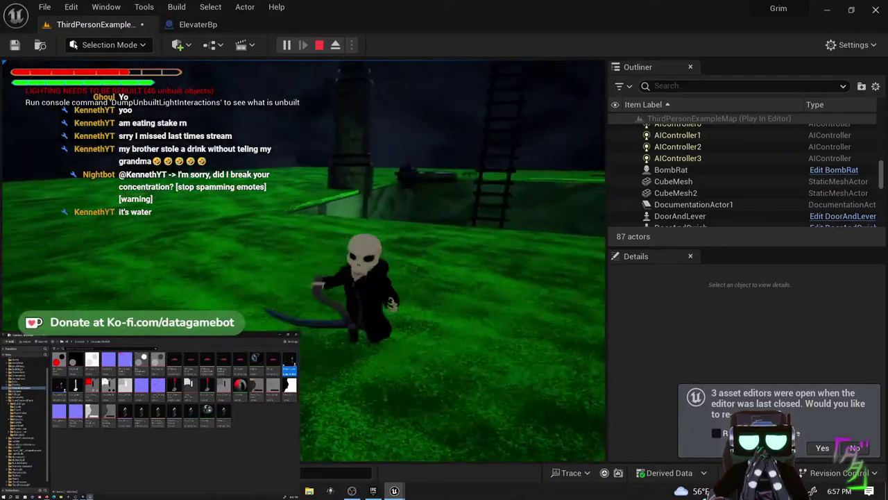
pyautogui.click(304, 261)
pyautogui.click(304, 261)
pyautogui.press('s')
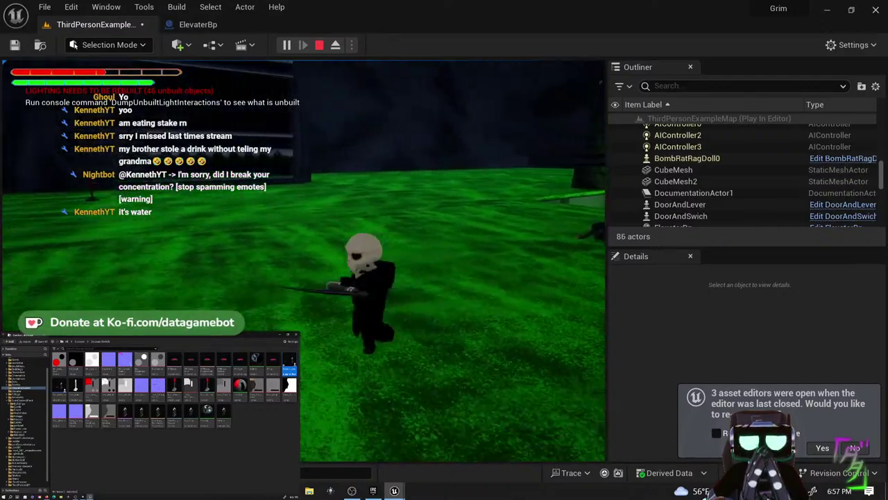
# - Walk the character to the lever in front of the door and pull it twice to test opening and closing
pyautogui.press('w')
pyautogui.press('w')
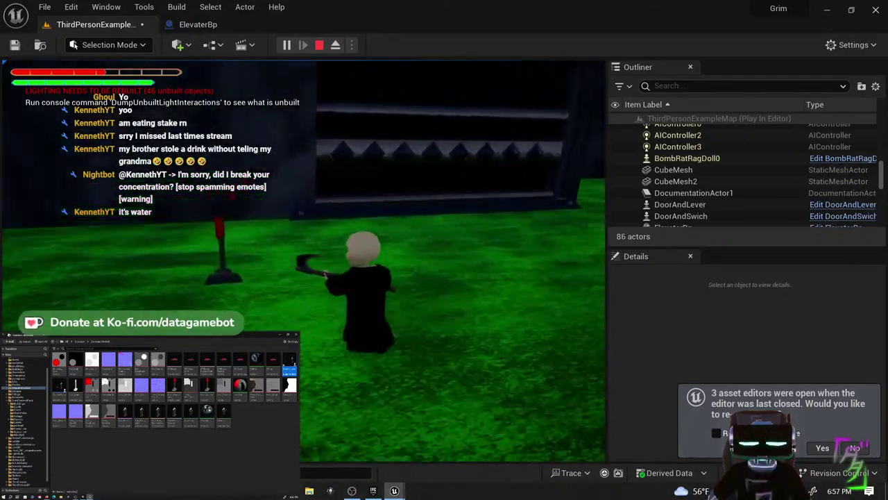
pyautogui.press('a')
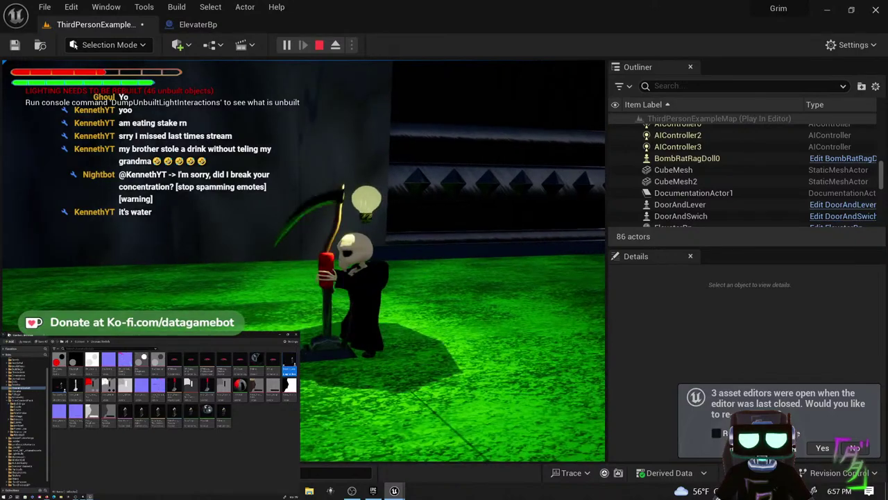
pyautogui.press('d')
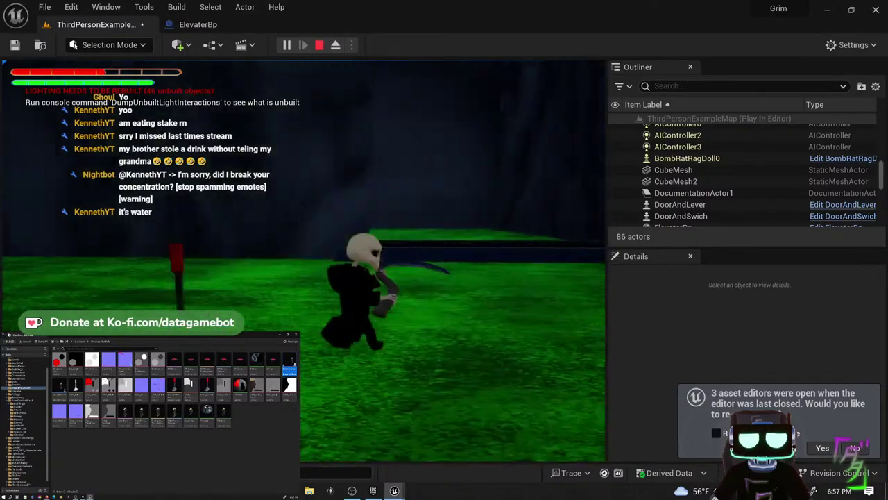
pyautogui.press('a')
pyautogui.press('e')
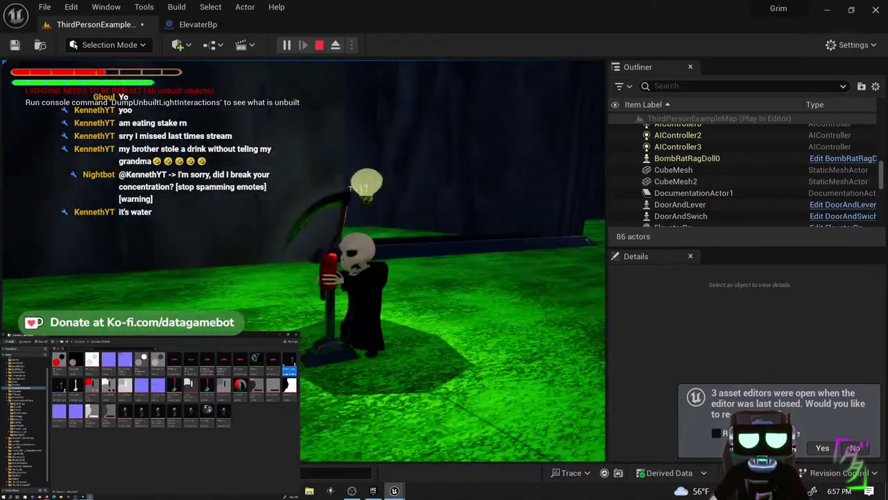
# - Operate the lever again and walk the character across the threshold of the open doorway and back out
pyautogui.press('s')
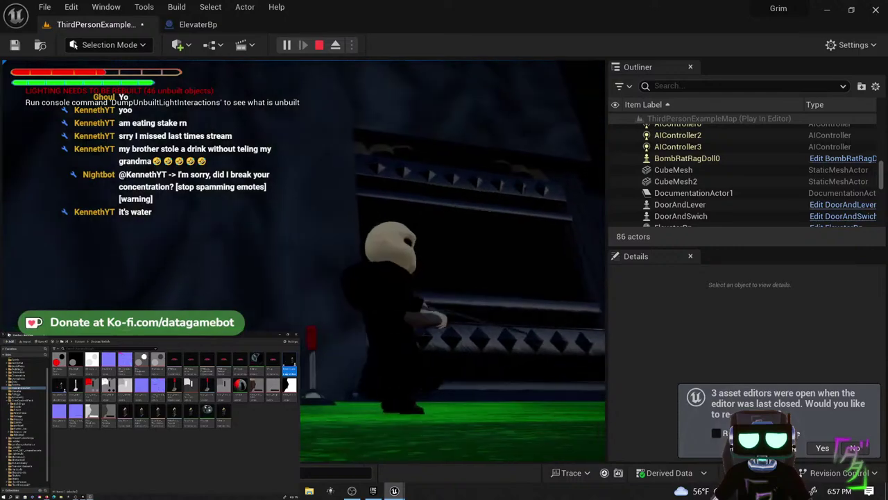
pyautogui.press('w')
pyautogui.press('a')
pyautogui.press('a')
pyautogui.press('e')
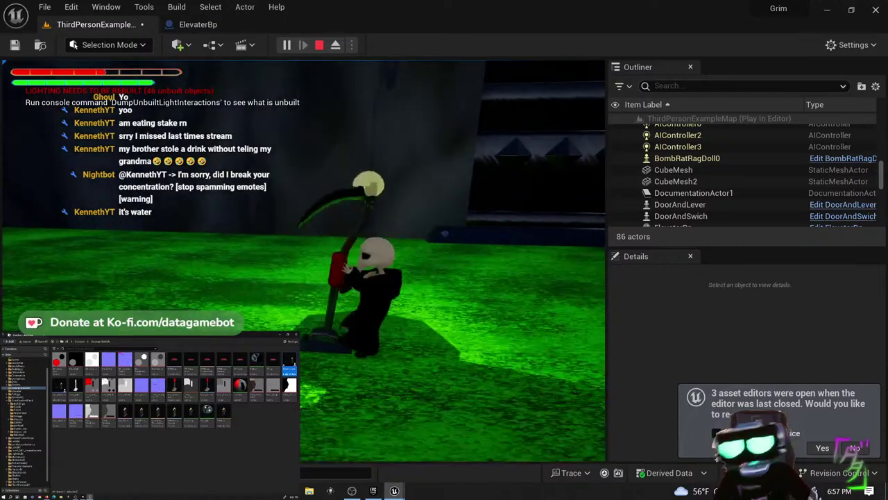
pyautogui.press('d')
pyautogui.press('w')
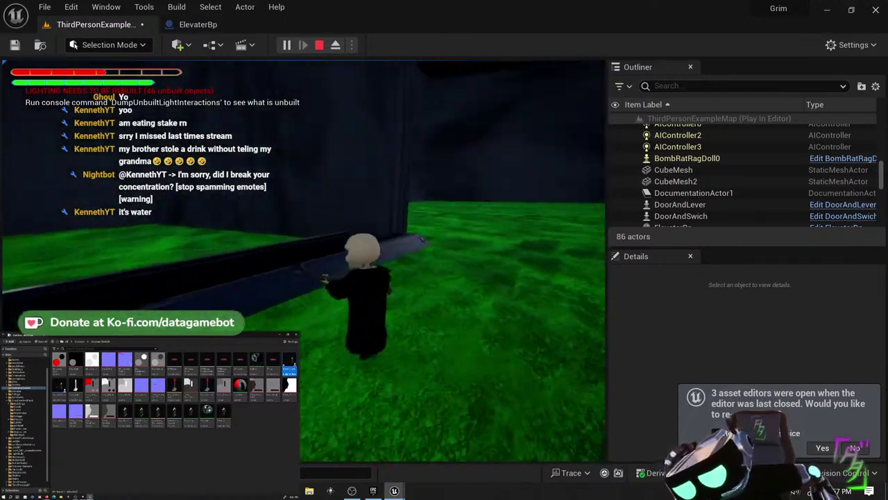
pyautogui.press('w')
pyautogui.press('s')
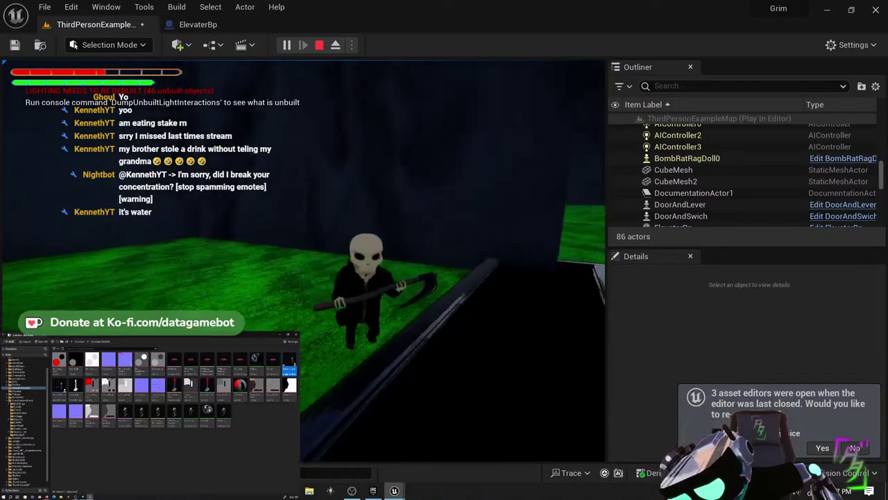
pyautogui.press('d')
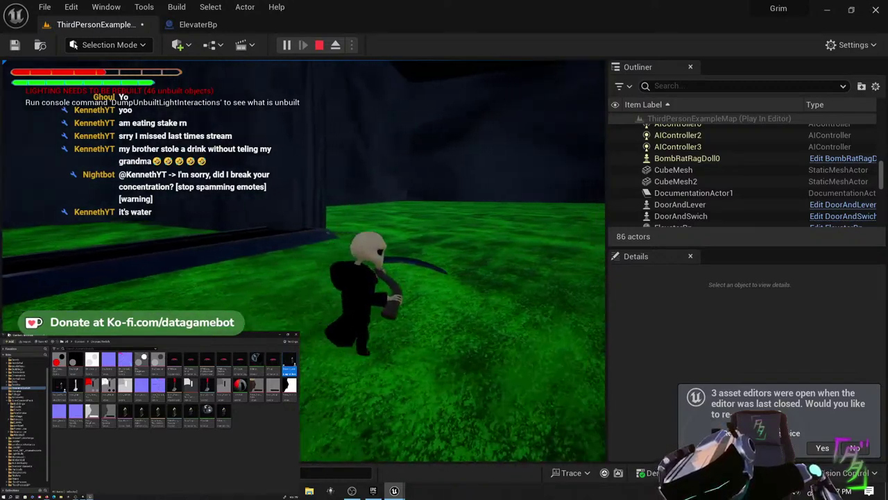
# - Move the character away from the door, past the pillar and trees, and jump up around the raised water pool
pyautogui.press('w')
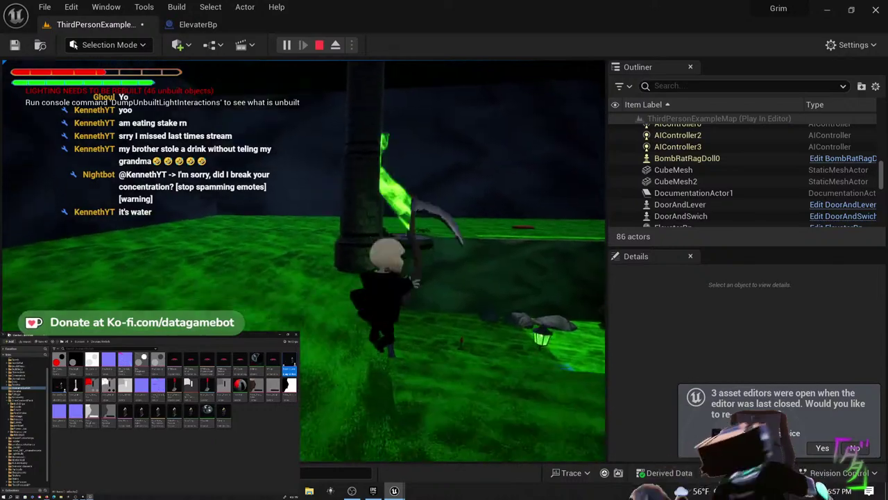
pyautogui.press('w')
pyautogui.press('w')
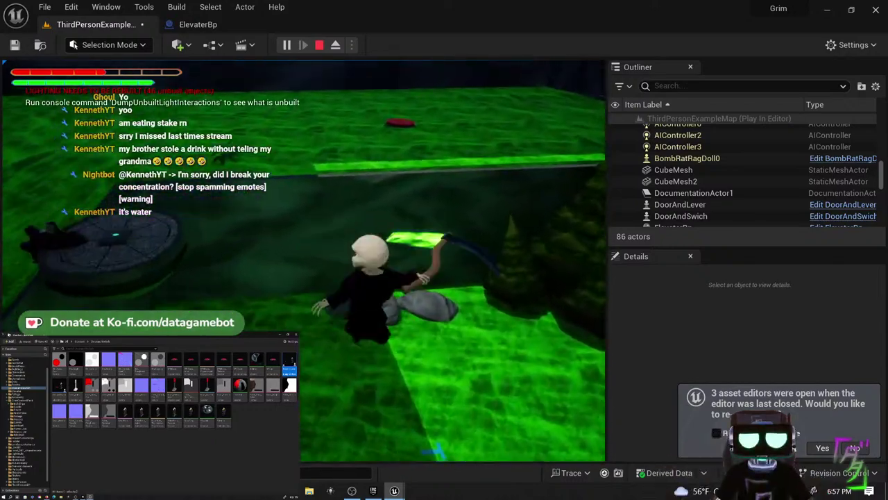
pyautogui.press('s')
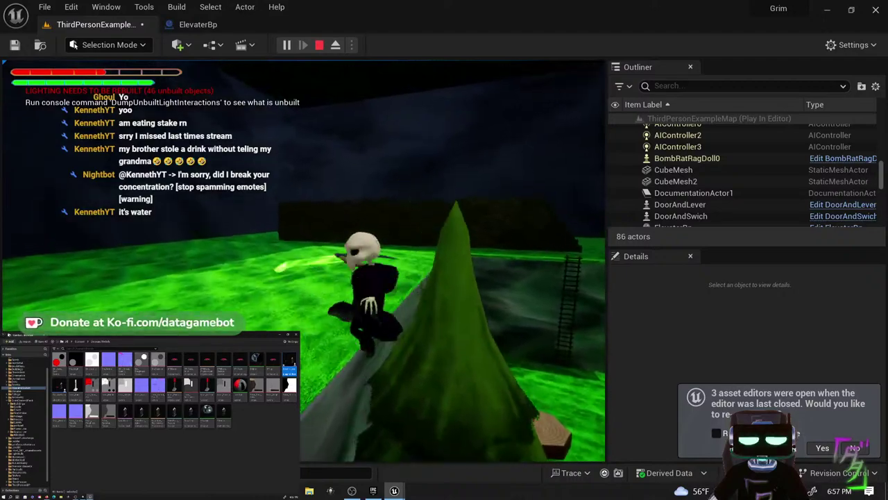
pyautogui.press('w')
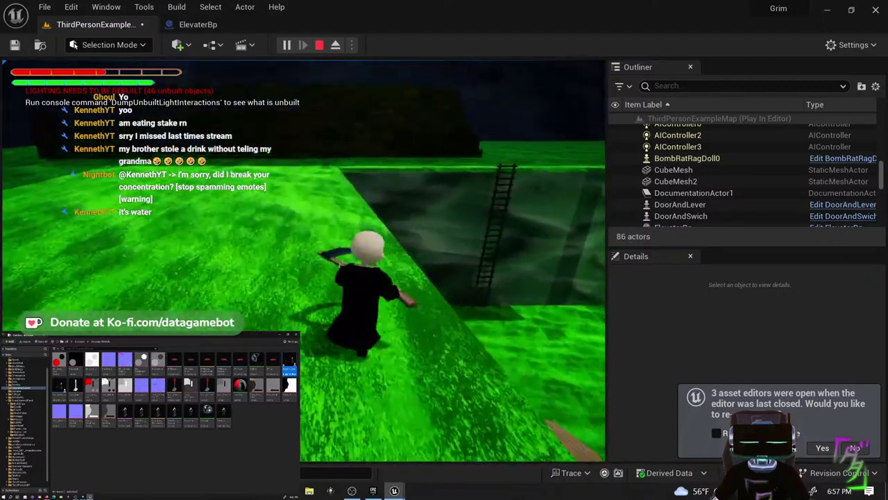
pyautogui.press('w')
pyautogui.press('space')
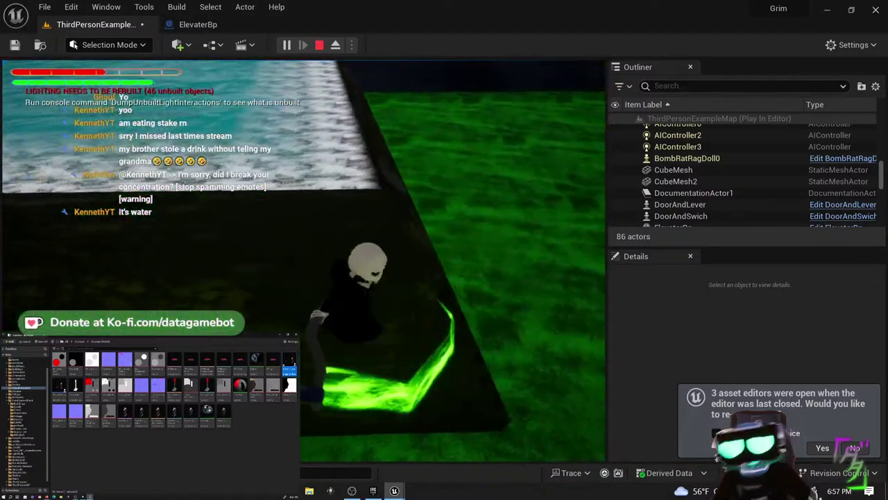
pyautogui.press('w')
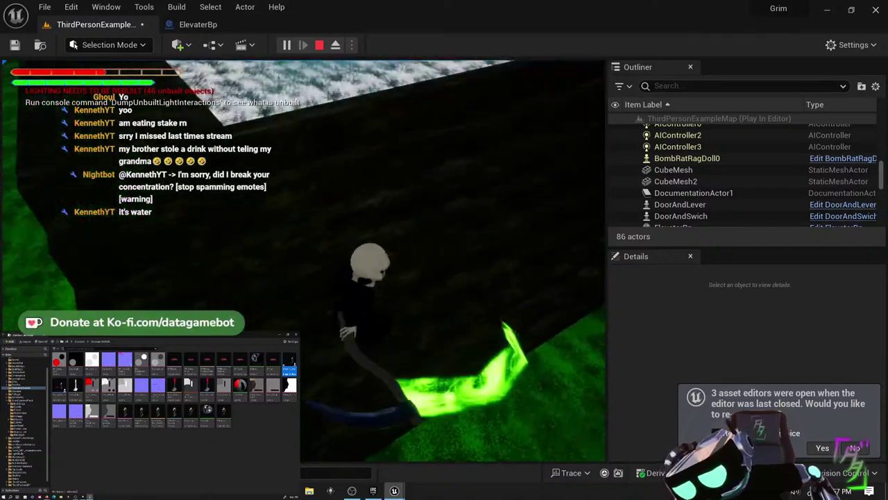
pyautogui.press('w')
pyautogui.press('space')
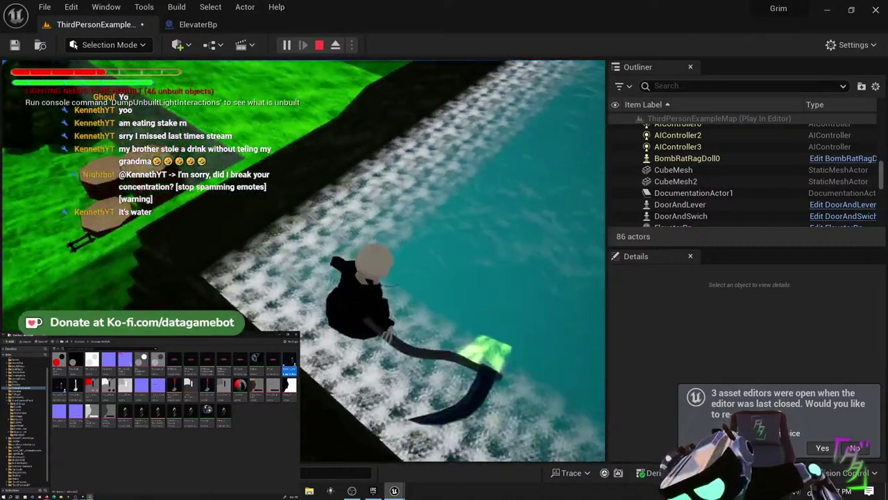
pyautogui.press('w')
pyautogui.press('space')
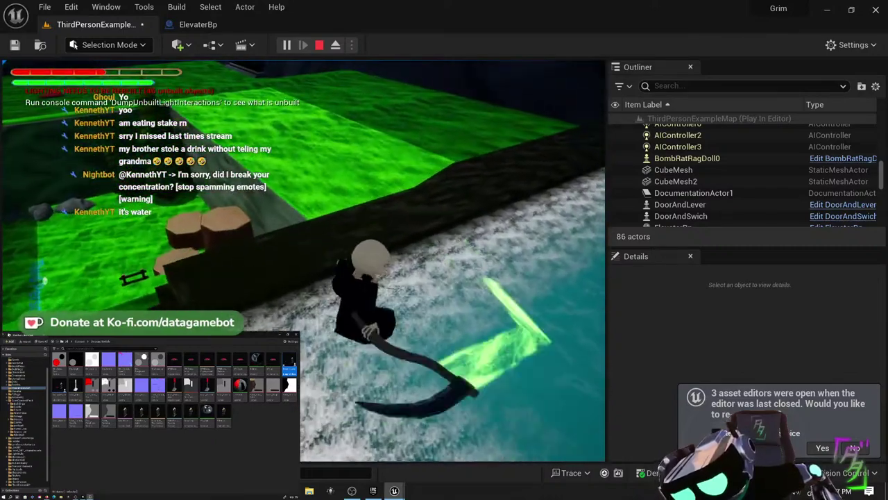
# - Run the character along the dark rim of the pool and back over the grass toward the lever and doorway
pyautogui.press('w')
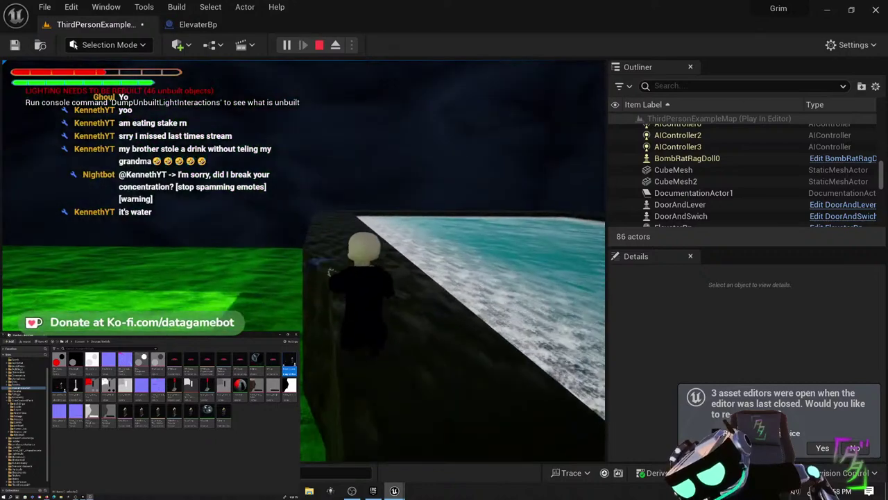
pyautogui.press('w')
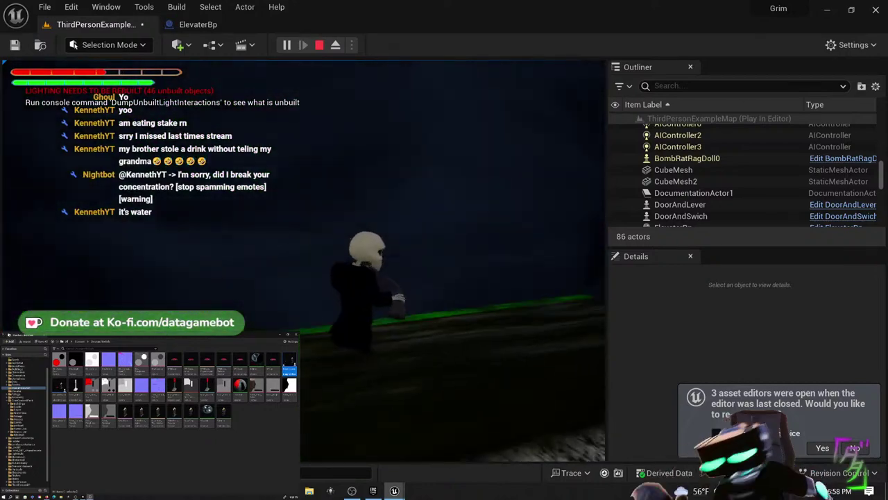
pyautogui.press('w')
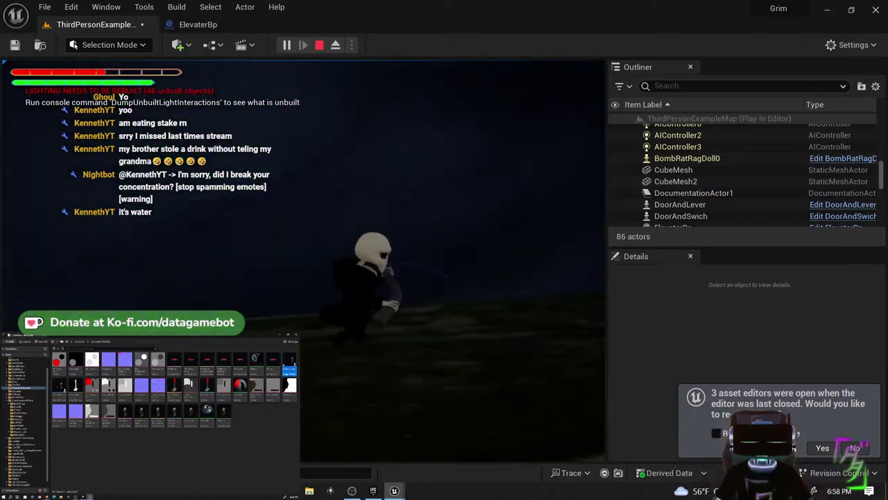
pyautogui.press('w')
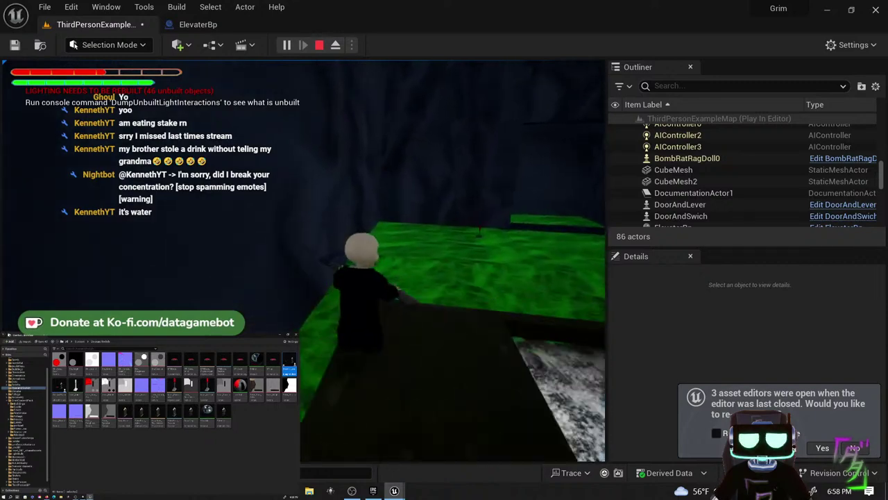
pyautogui.press('w')
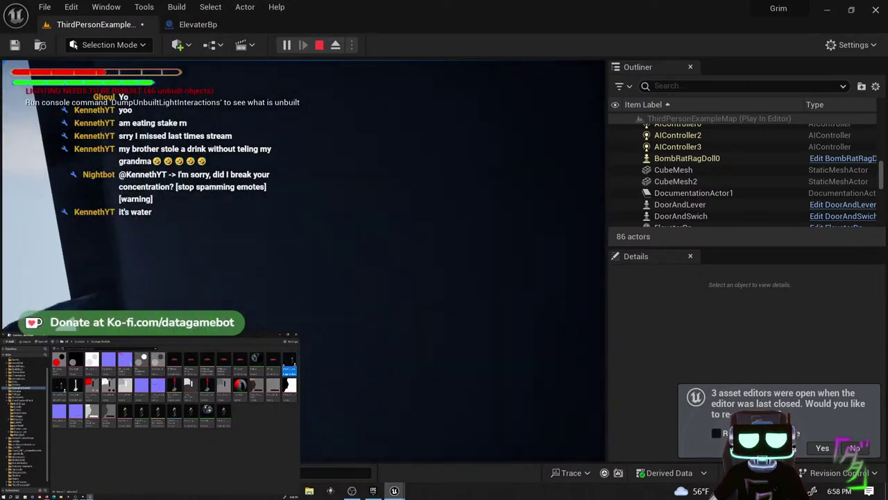
pyautogui.press('w')
pyautogui.press('w')
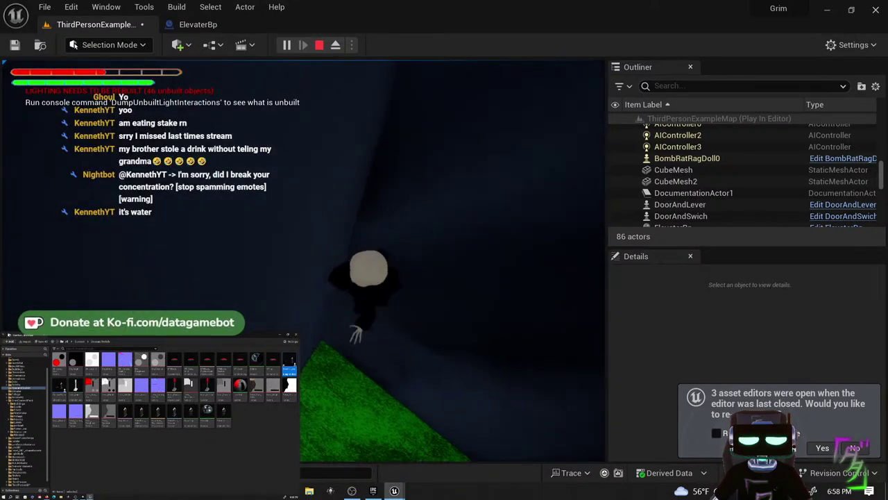
pyautogui.press('w')
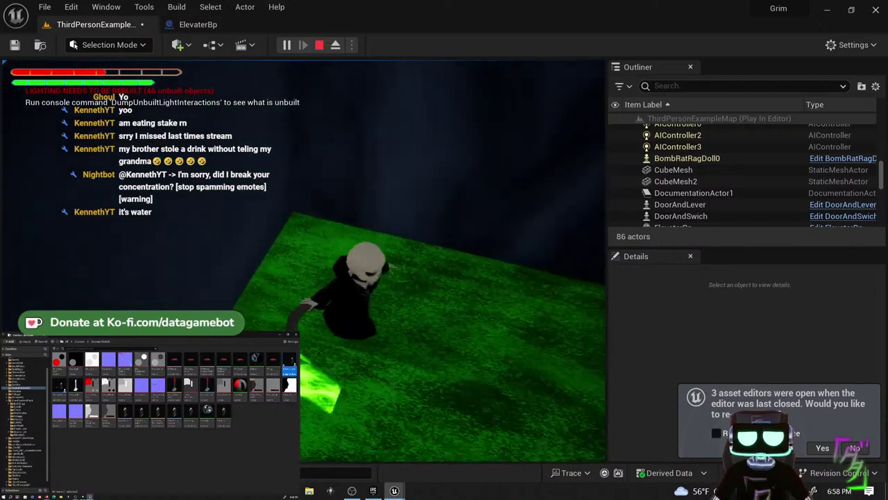
pyautogui.press('w')
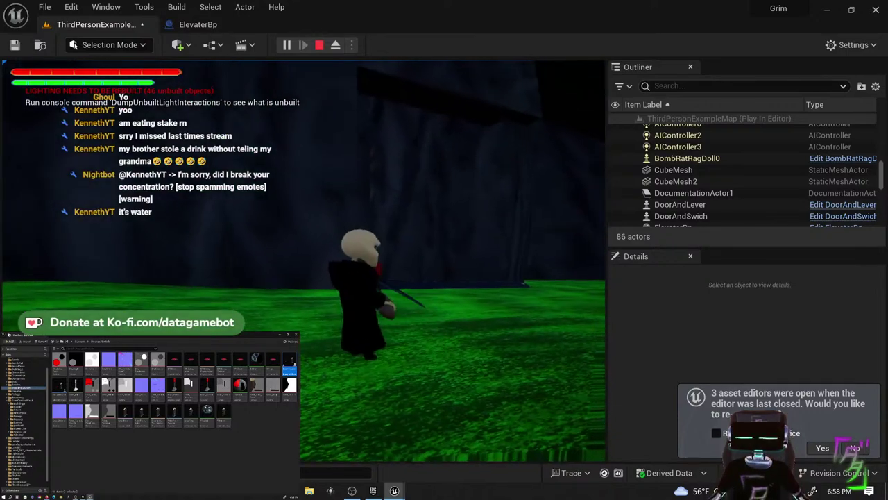
# - Stop the play test and close the Message Log window
pyautogui.hotkey('shift', 'F1')
pyautogui.press('Escape')
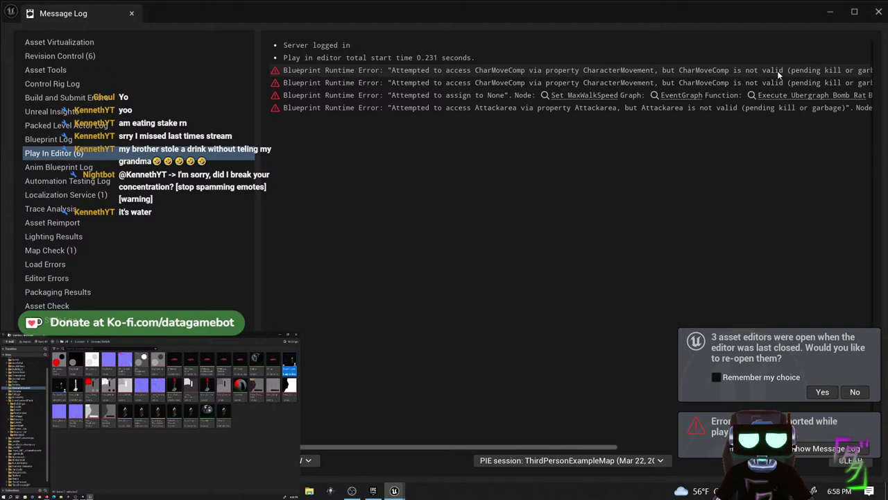
pyautogui.click(878, 12)
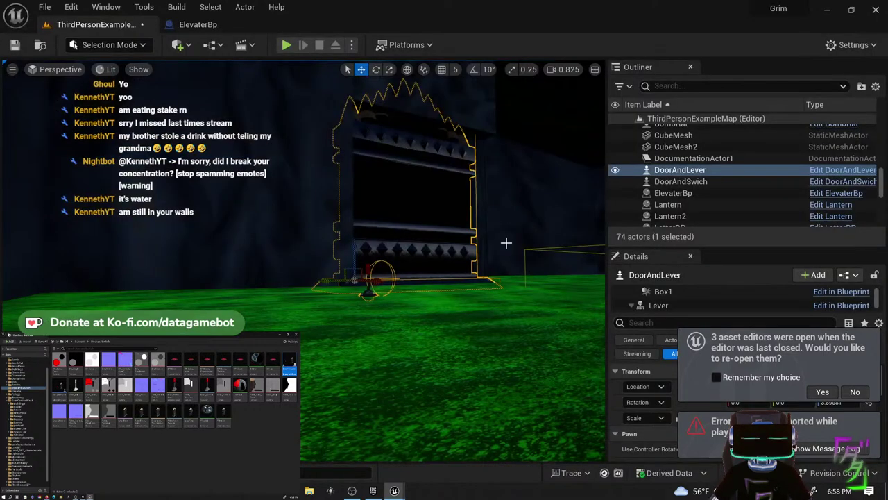
pyautogui.click(42, 7)
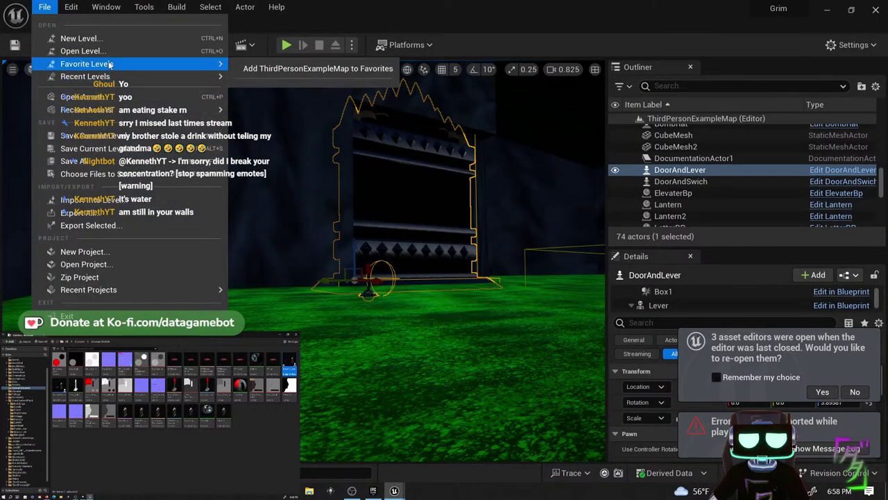
pyautogui.click(114, 51)
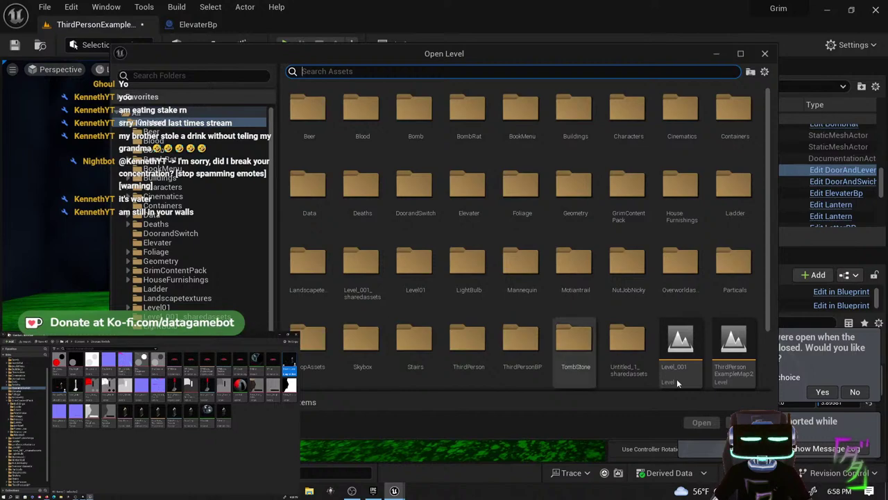
pyautogui.click(764, 53)
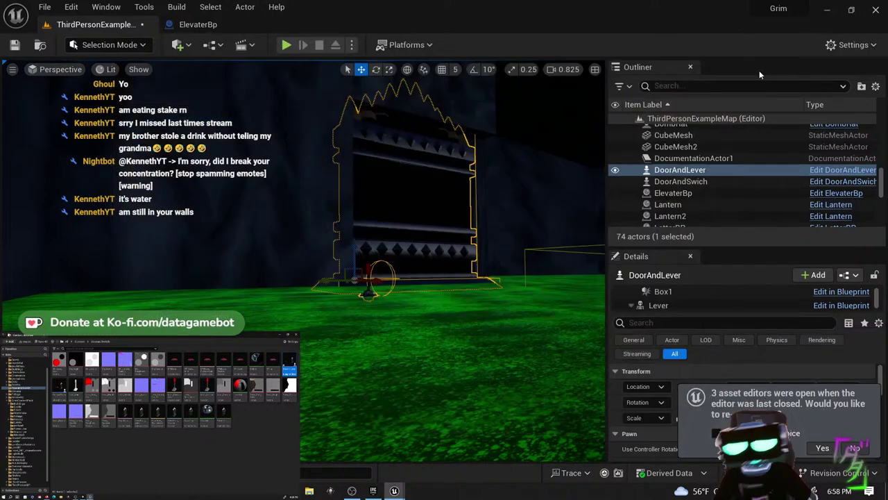
# - Open the Level_001 level, saving the modified DoorAndLever and ThirdPersonExampleMap assets
pyautogui.click(43, 8)
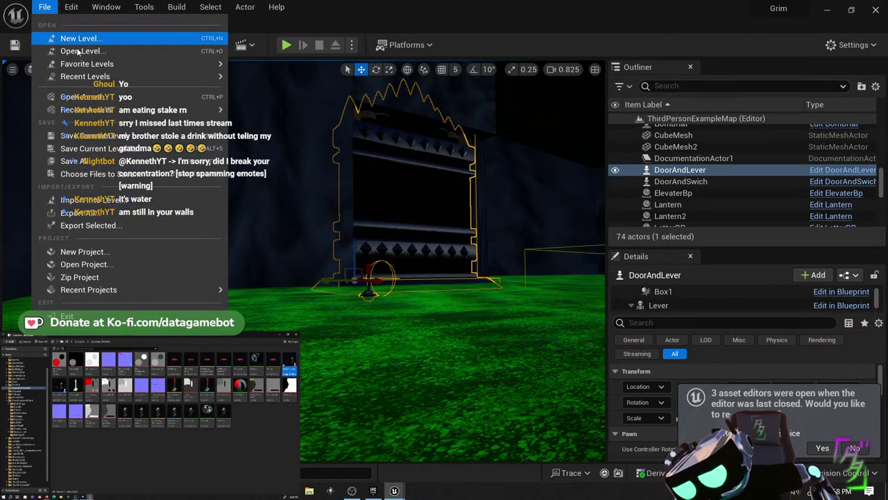
pyautogui.click(81, 49)
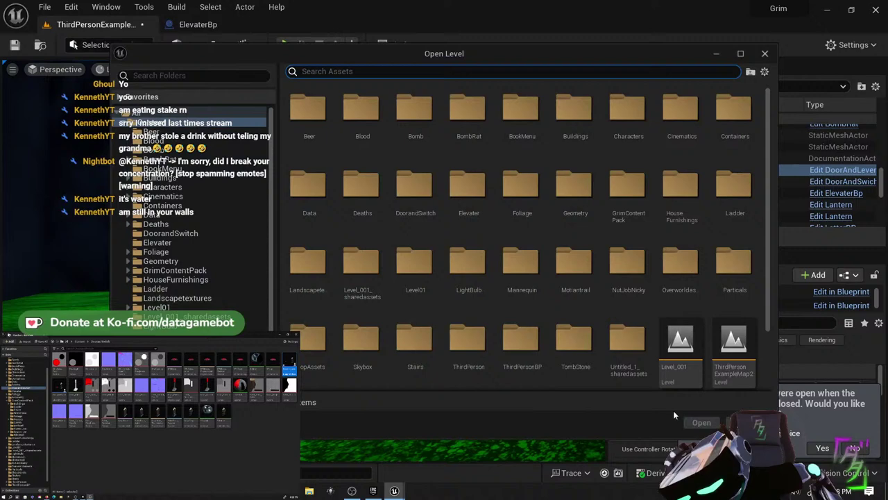
pyautogui.click(680, 343)
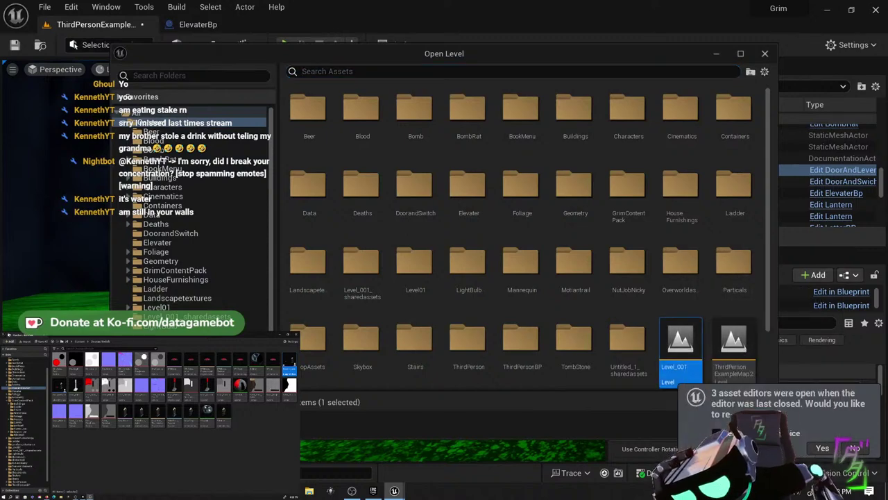
pyautogui.click(853, 448)
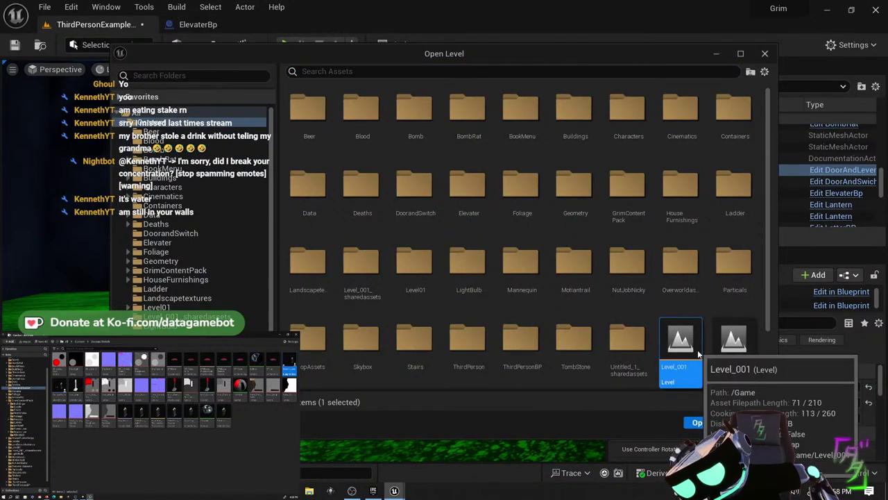
pyautogui.click(701, 423)
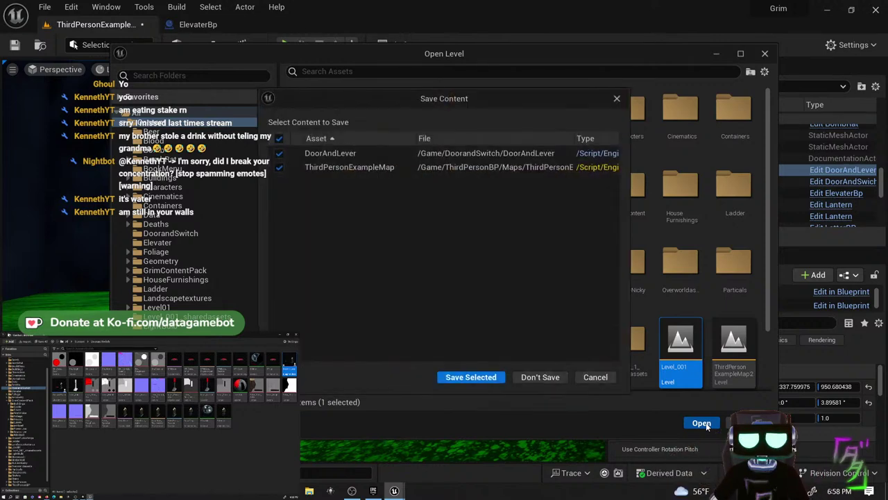
pyautogui.click(490, 379)
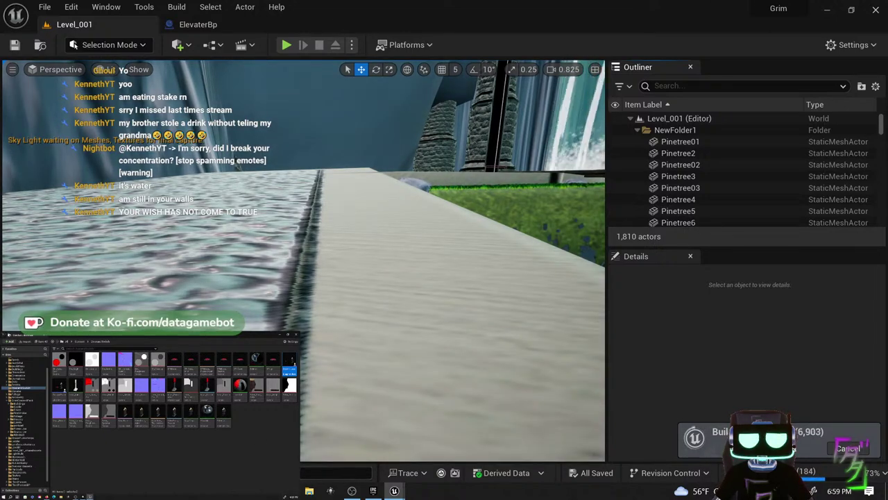
# - Switch to OBS and activate the streaming scene with the enlarged avatar in the centre
pyautogui.hotkey('alt', 'Tab')
pyautogui.hotkey('alt', 'Tab')
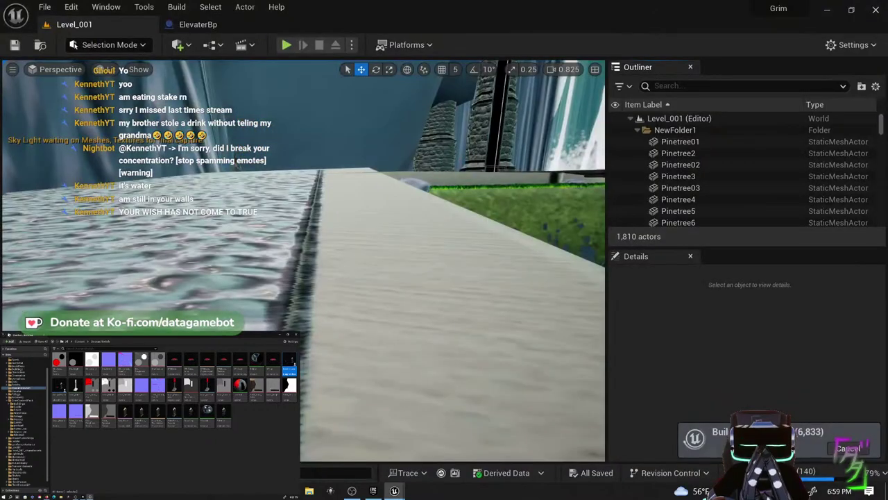
pyautogui.hotkey('alt', 'Tab')
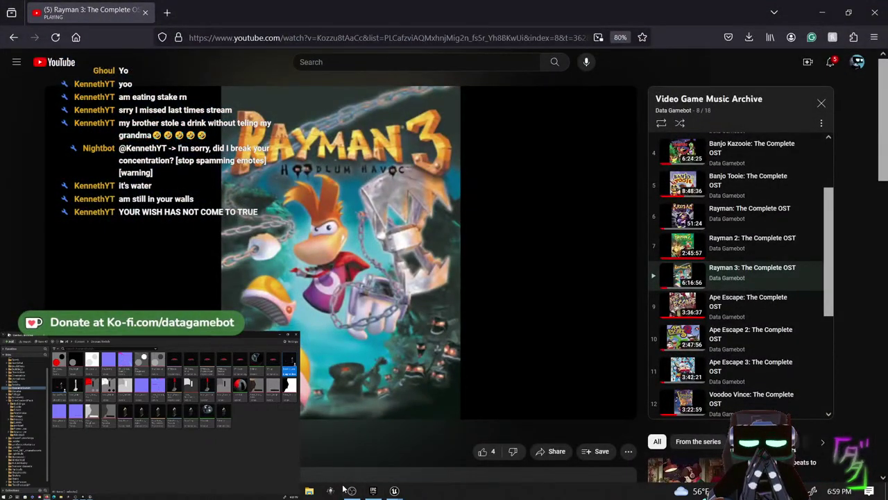
pyautogui.click(352, 491)
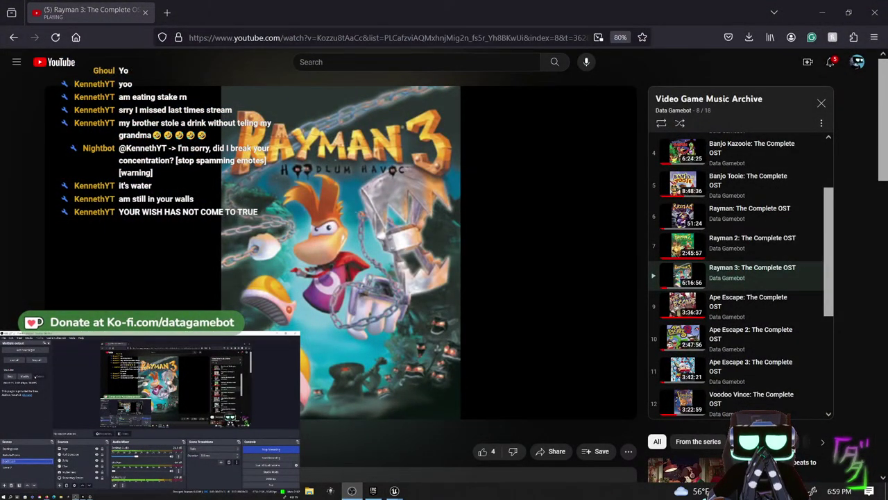
pyautogui.click(37, 455)
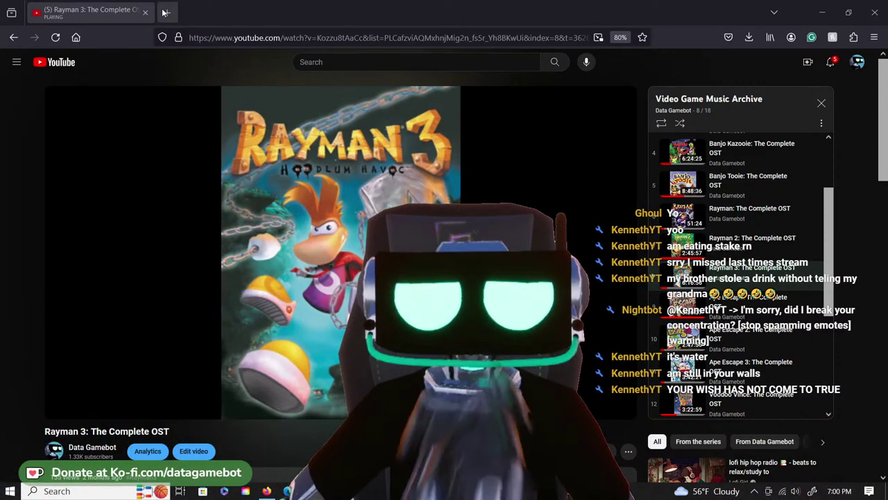
# - Open Twitch in a new browser tab and go to the live hottrashgames channel
pyautogui.hotkey('ctrl', 't')
pyautogui.click(544, 270)
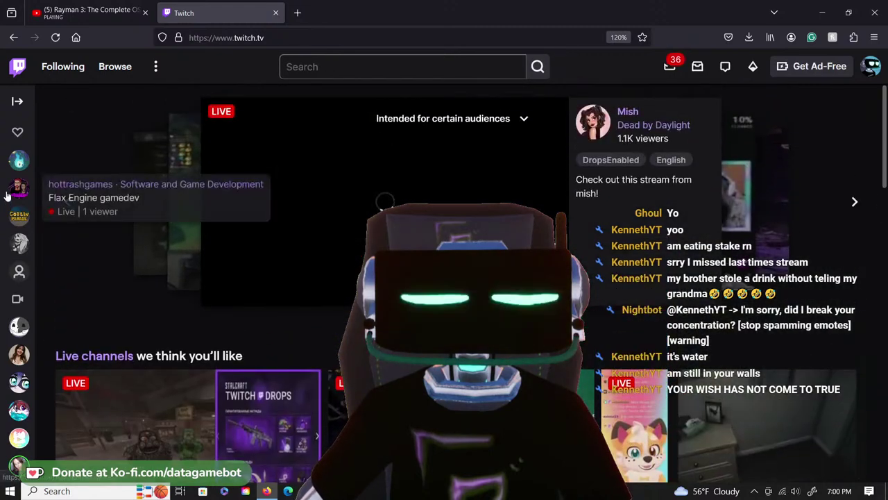
pyautogui.click(19, 187)
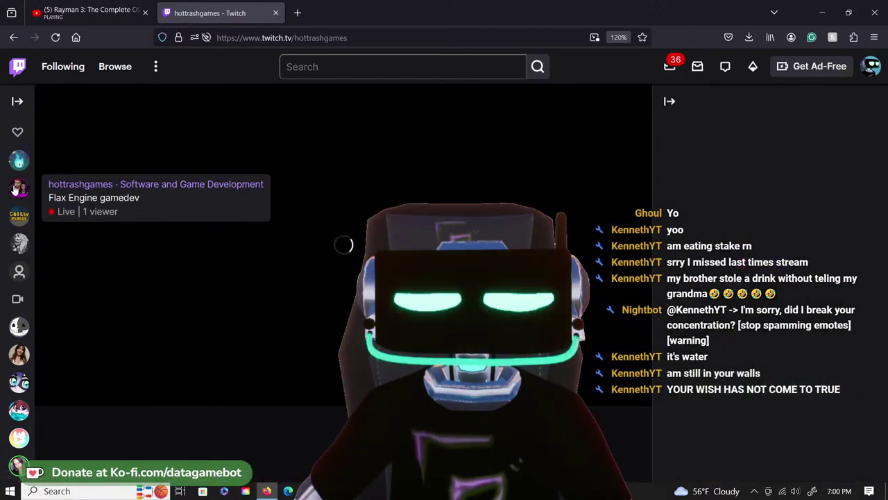
# - Examine the channel page from the stream player through the tags to the About section
pyautogui.scroll(-3, 105, 424)
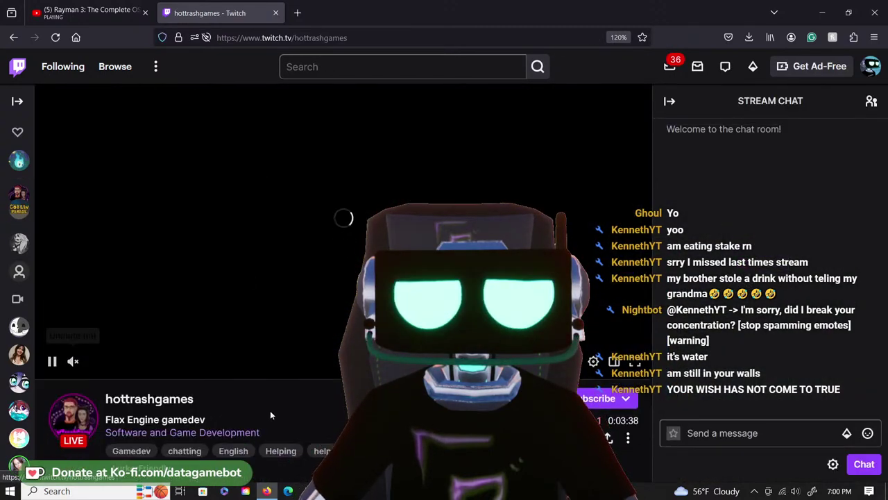
pyautogui.scroll(-2, 329, 386)
pyautogui.scroll(5, 329, 386)
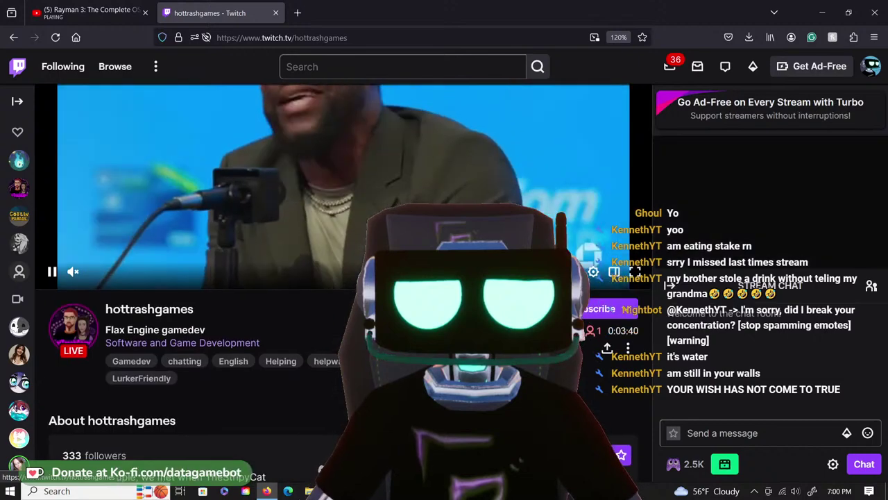
pyautogui.scroll(-3, 292, 257)
pyautogui.scroll(3, 292, 258)
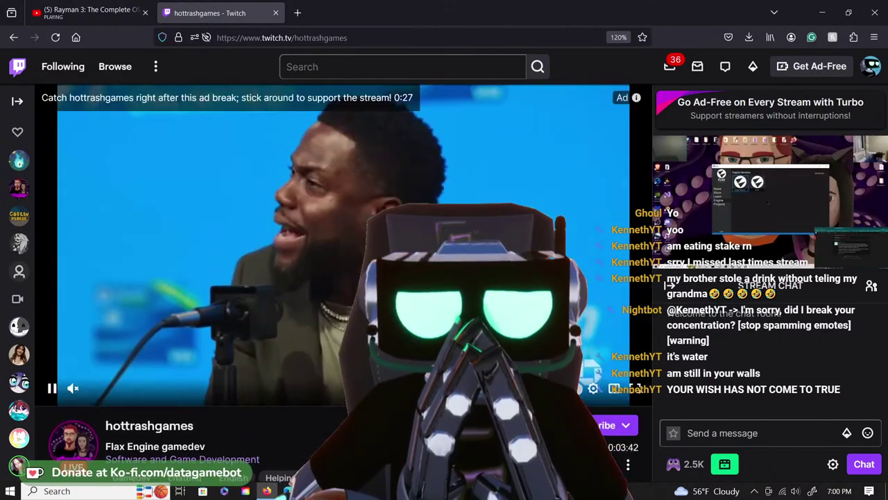
pyautogui.scroll(-3, 292, 258)
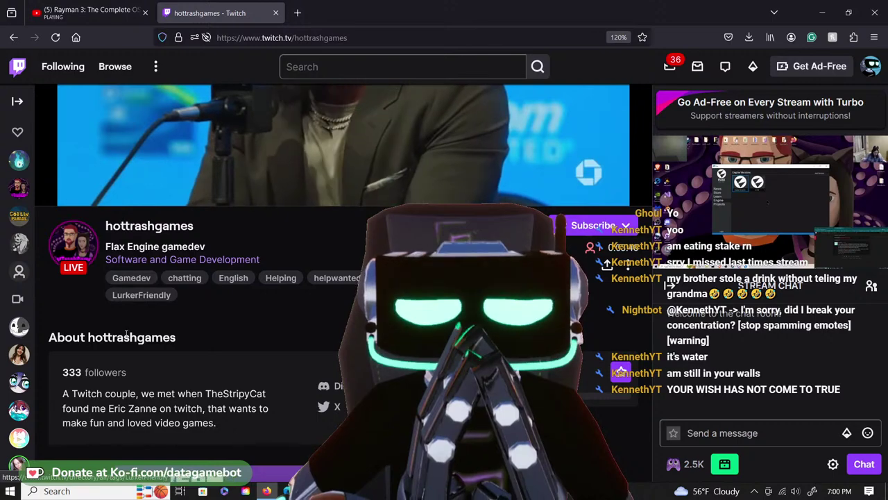
pyautogui.scroll(-2, 227, 360)
pyautogui.scroll(1, 226, 360)
pyautogui.scroll(-2, 200, 335)
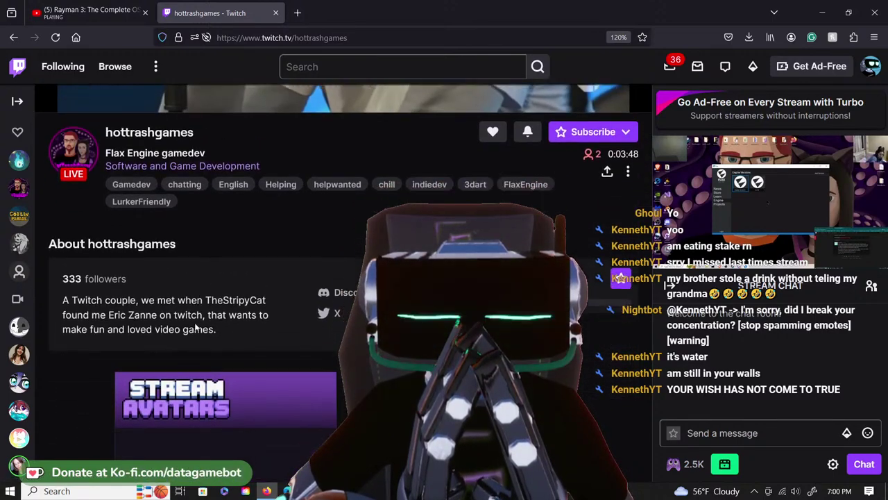
pyautogui.scroll(1, 200, 334)
pyautogui.scroll(5, 208, 333)
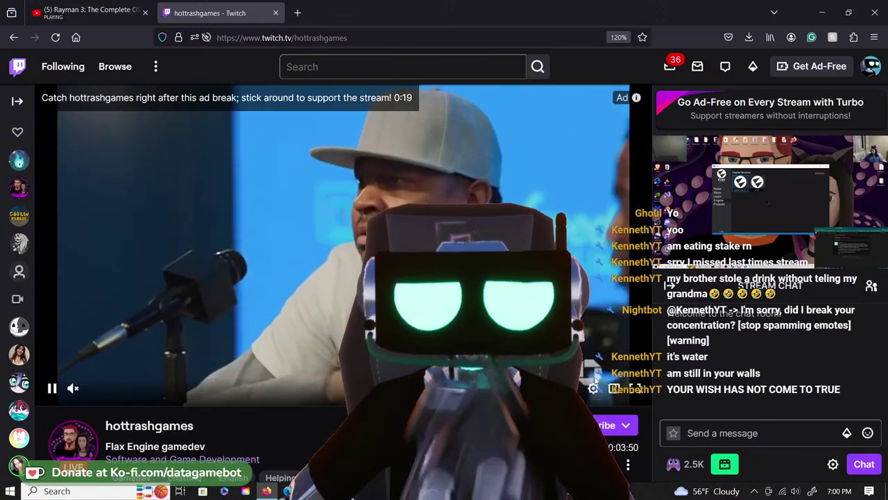
# - Send the message "Hello im showing you off on stream" in the channel's chat
pyautogui.click(728, 433)
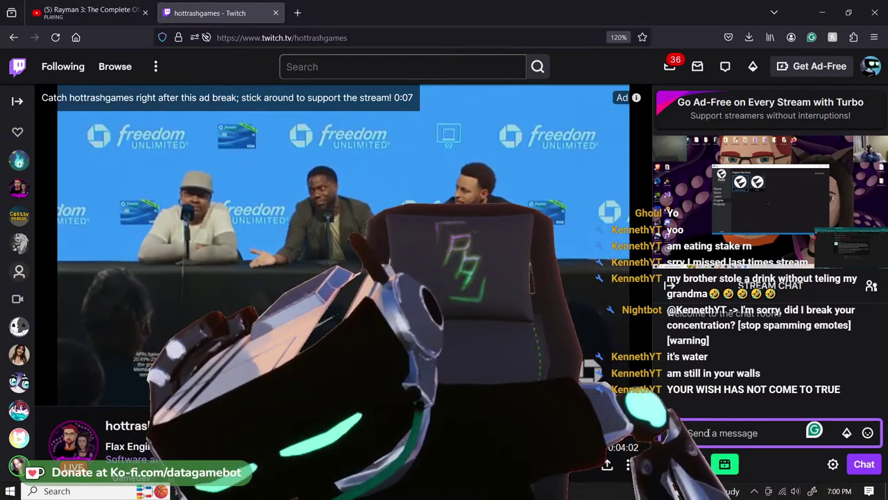
pyautogui.write('ello ')
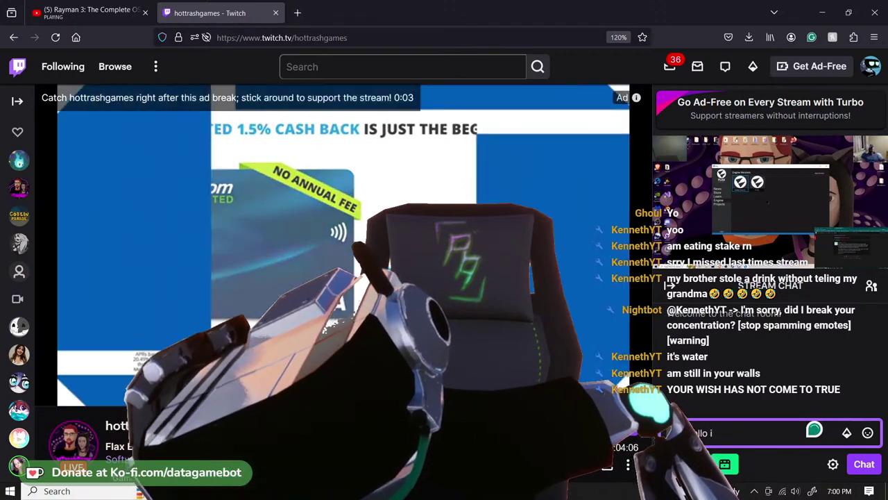
pyautogui.write('im sh')
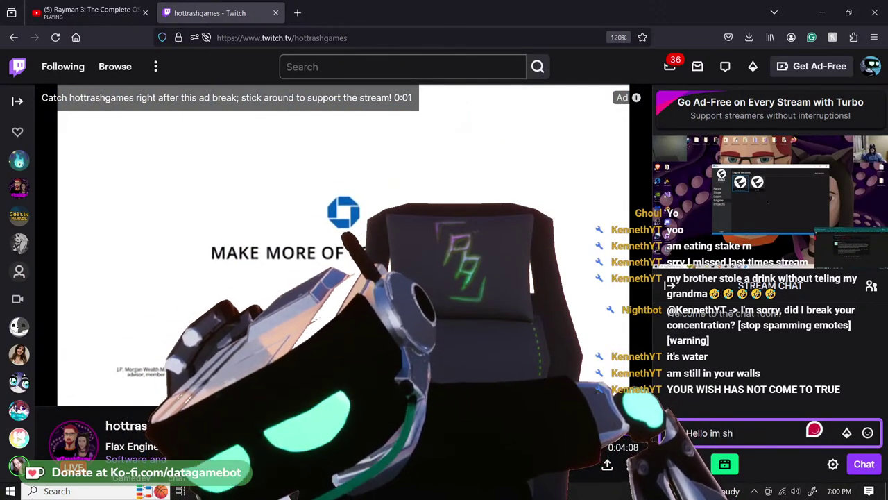
pyautogui.write('owing you ')
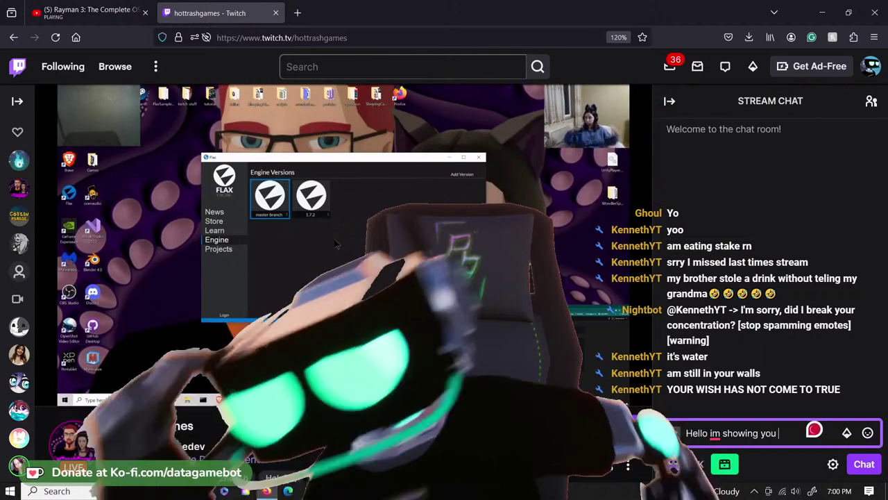
pyautogui.write('off on strea')
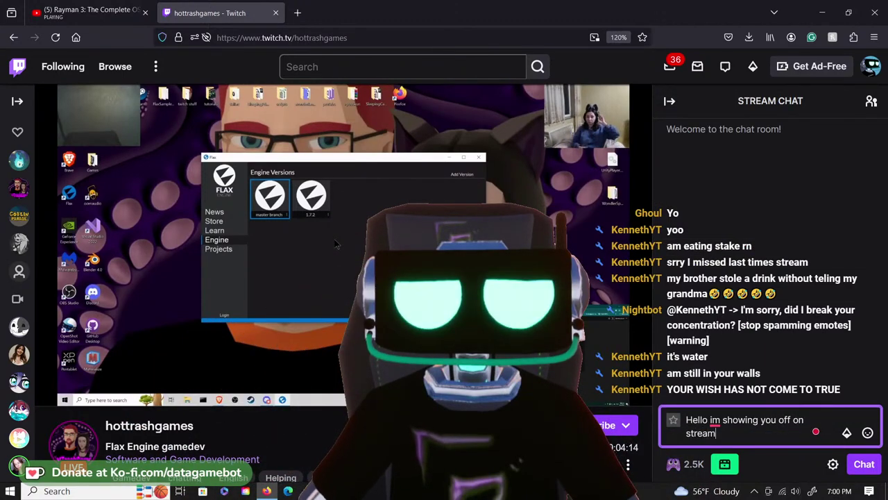
pyautogui.write('m')
pyautogui.press('Return')
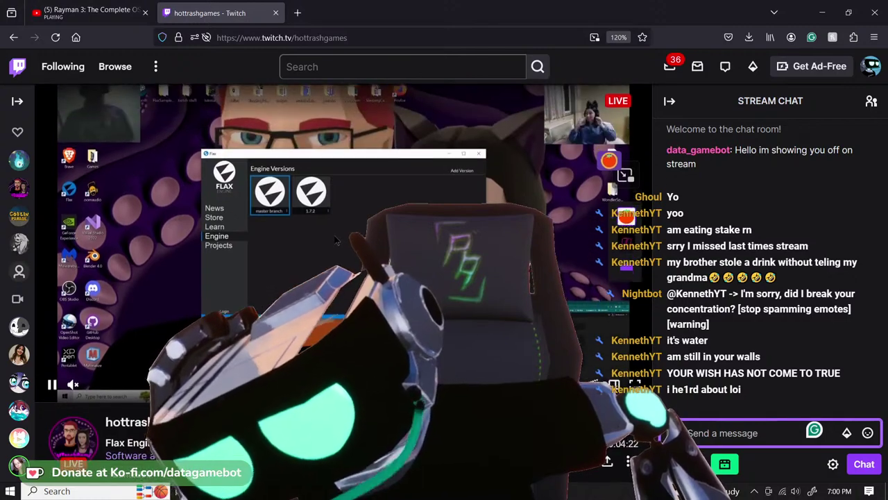
# - Show the channel's web address and view its live stream in full screen before returning to the normal page
pyautogui.scroll(-3, 336, 244)
pyautogui.scroll(3, 336, 244)
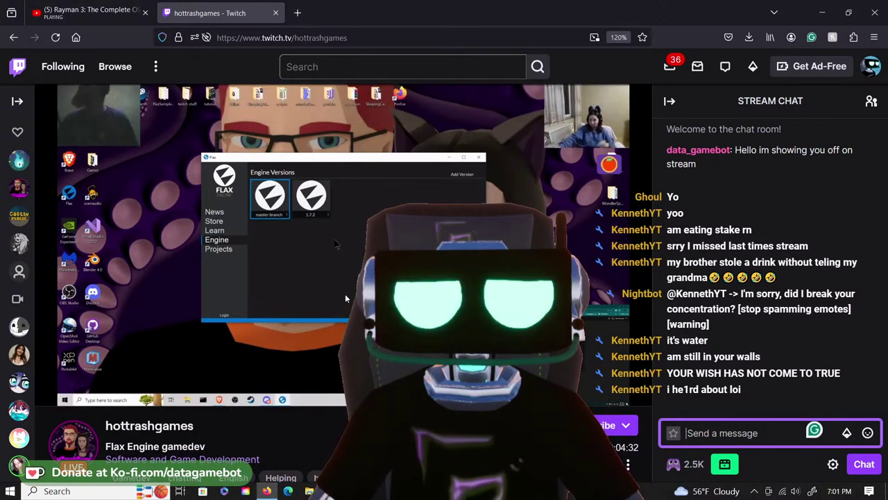
pyautogui.click(305, 38)
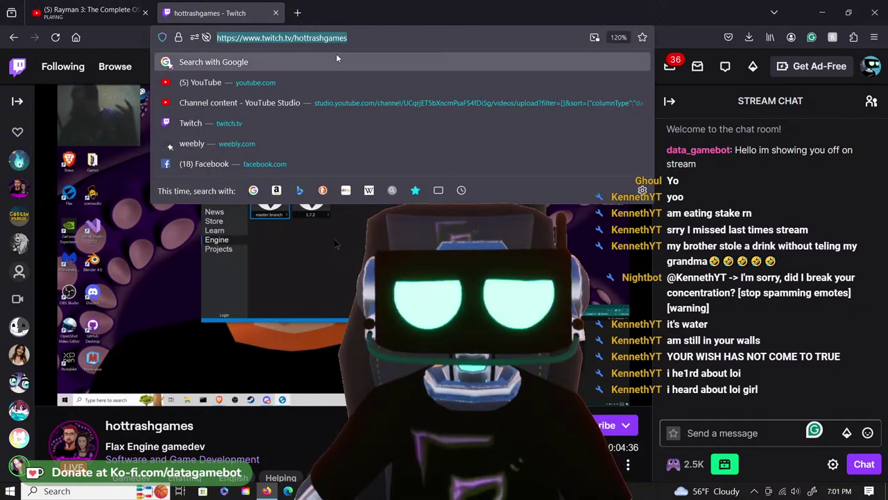
pyautogui.click(444, 257)
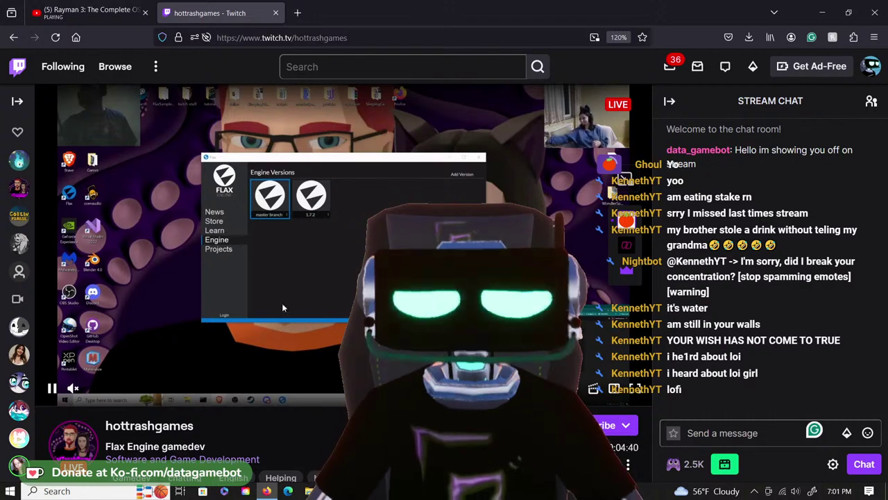
pyautogui.doubleClick(242, 279)
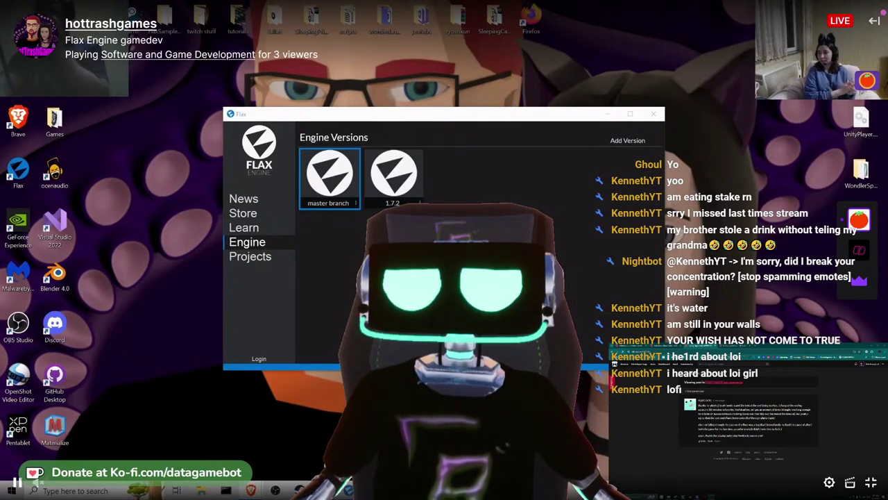
pyautogui.press('Escape')
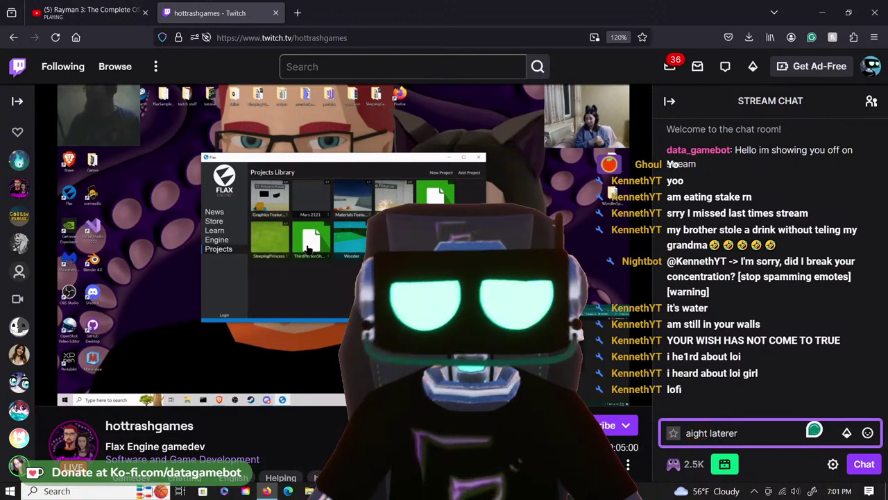
# - Send "aight laters peeps" in the channel's chat, and close its tab to return to the Unreal editor
pyautogui.press('BackSpace')
pyautogui.press('BackSpace')
pyautogui.write('s p')
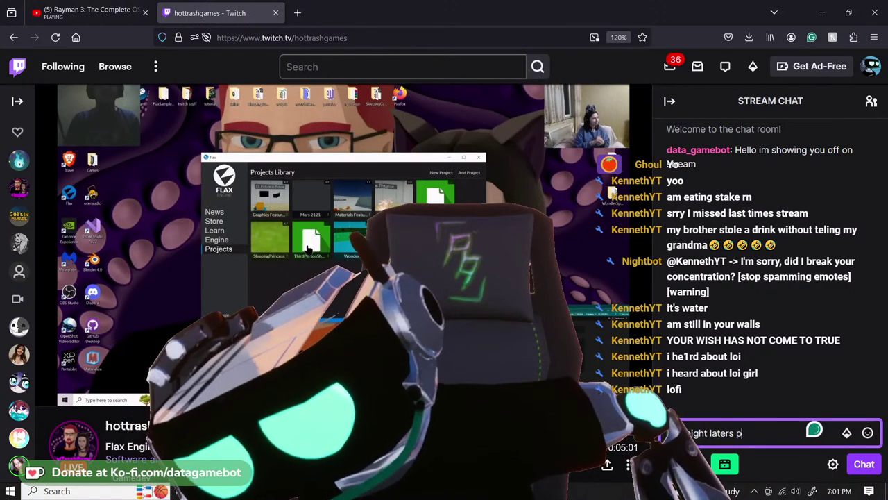
pyautogui.write('eeps')
pyautogui.press('Return')
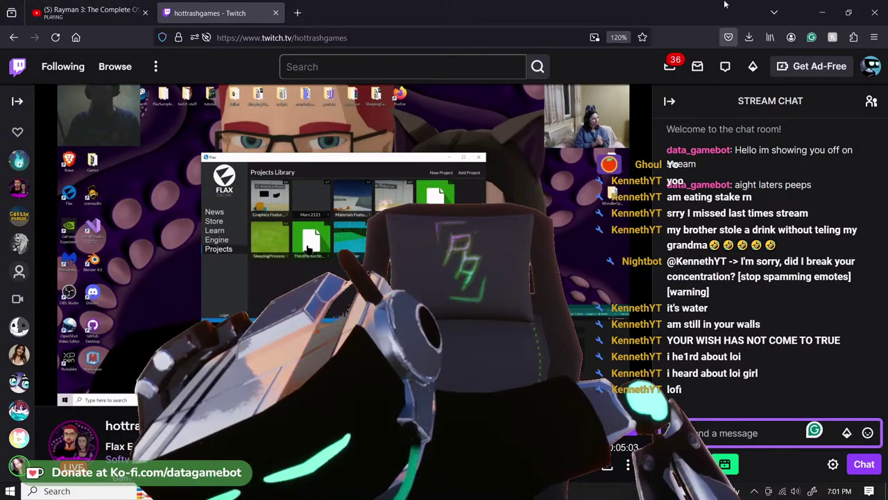
pyautogui.click(275, 12)
pyautogui.click(822, 12)
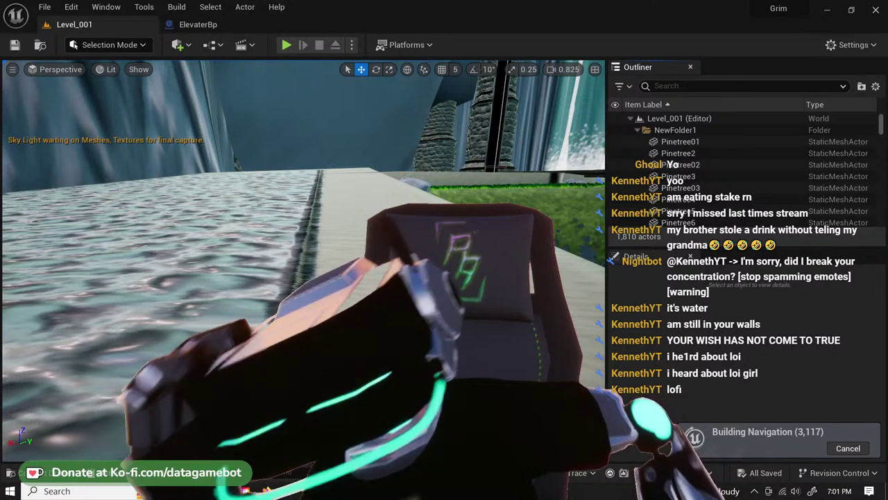
# - Place the DoorAndLever blueprint on the grass in the opening between the rock pillars
pyautogui.moveTo(392, 490)
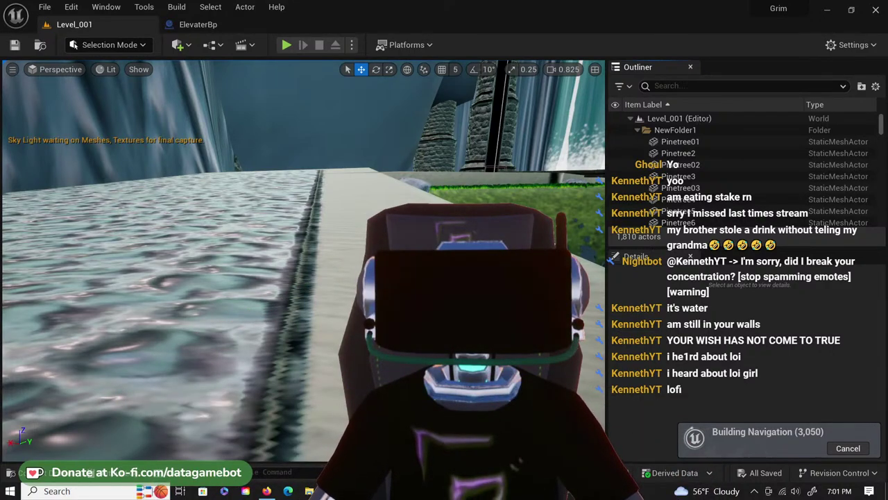
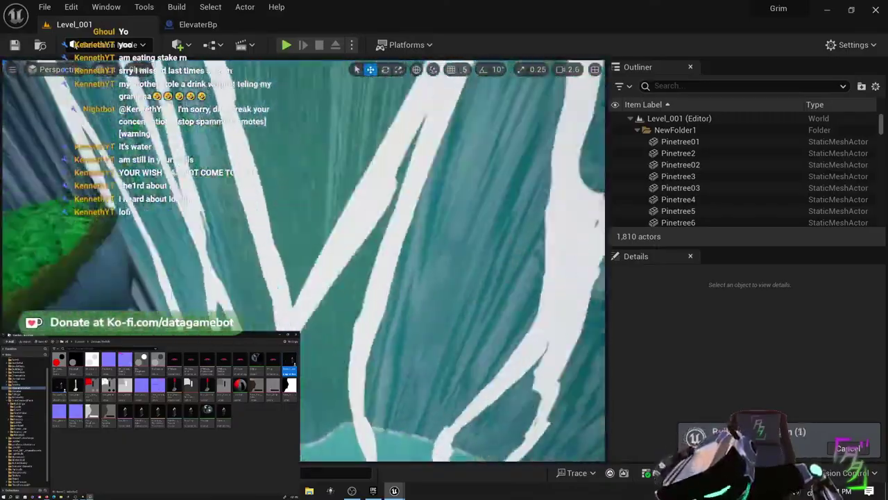
pyautogui.moveTo(416, 264)
pyautogui.mouseDown(button='right')
pyautogui.moveTo(347, 260)
pyautogui.moveTo(305, 305)
pyautogui.moveTo(395, 278)
pyautogui.moveTo(374, 270)
pyautogui.moveTo(403, 250)
pyautogui.moveTo(430, 264)
pyautogui.mouseUp(button='right')
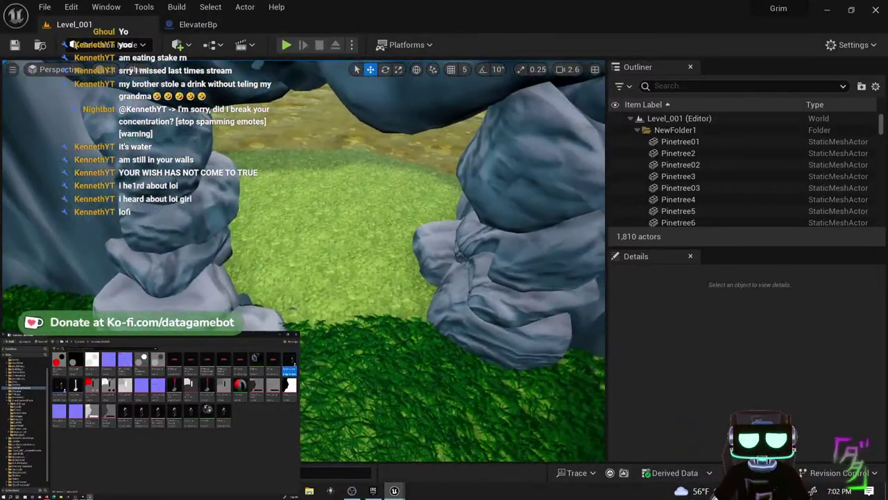
pyautogui.moveTo(297, 223); pyautogui.dragTo(293, 216, button='right')
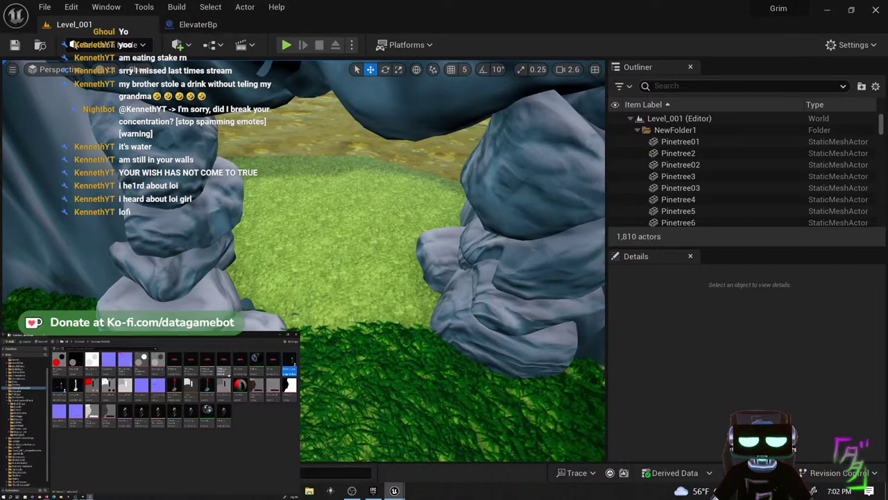
pyautogui.moveTo(292, 362); pyautogui.dragTo(339, 310)
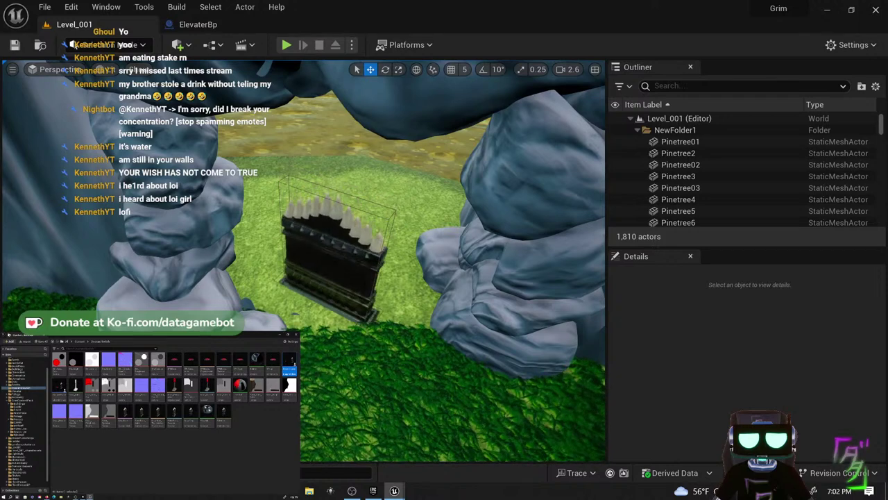
pyautogui.moveTo(340, 357); pyautogui.dragTo(340, 357)
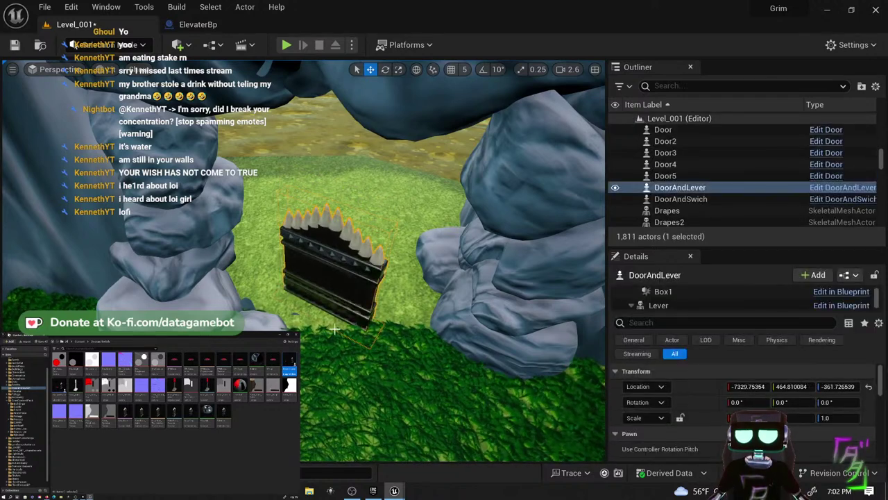
# - Rotate the SdoorBase component to about -32.2° around Z and scale it up uniformly to about 14.5 on Z
pyautogui.click(340, 298)
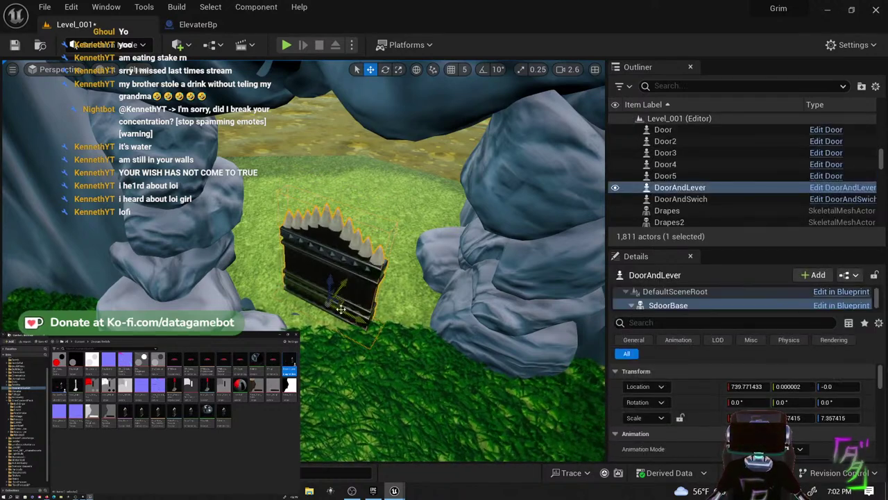
pyautogui.press('r')
pyautogui.moveTo(333, 335); pyautogui.dragTo(307, 337)
pyautogui.press('r')
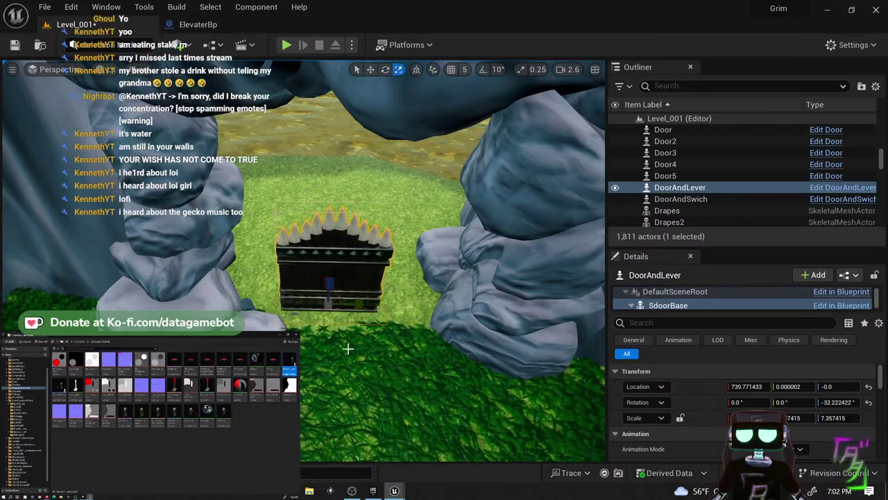
pyautogui.moveTo(331, 305); pyautogui.dragTo(368, 280)
# - Move the door base back between the rocks to about X 819, Y -136 and enlarge it to a scale of about 16
pyautogui.moveTo(368, 280)
pyautogui.mouseDown(button='right')
pyautogui.moveTo(416, 283)
pyautogui.moveTo(306, 278)
pyautogui.moveTo(354, 279)
pyautogui.mouseUp(button='right')
pyautogui.press('w')
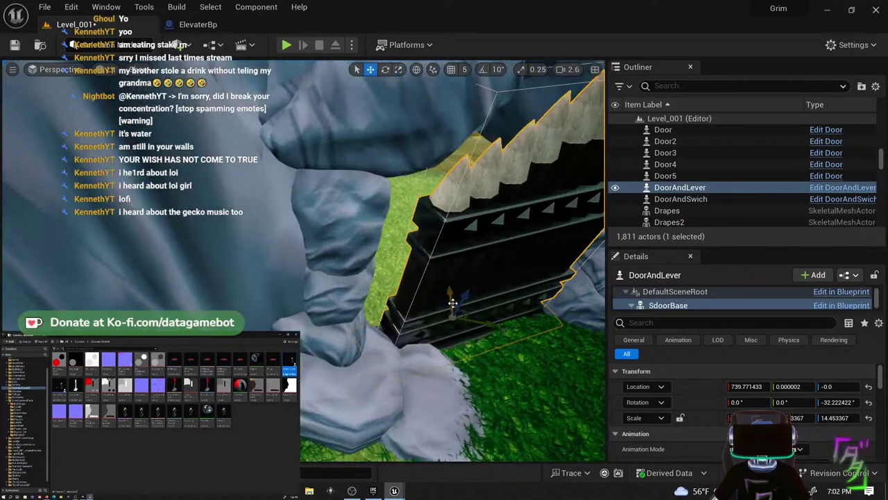
pyautogui.moveTo(461, 316); pyautogui.dragTo(437, 290)
pyautogui.press('r')
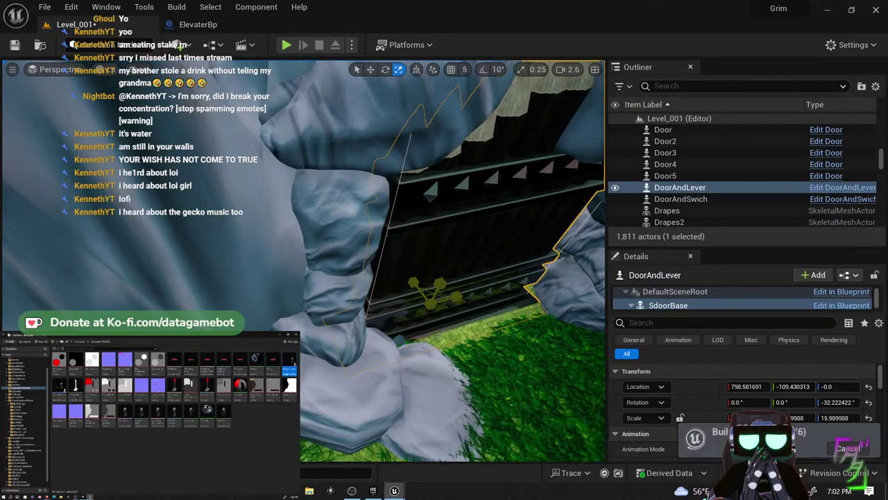
pyautogui.moveTo(379, 332); pyautogui.dragTo(345, 325, button='right')
pyautogui.press('w')
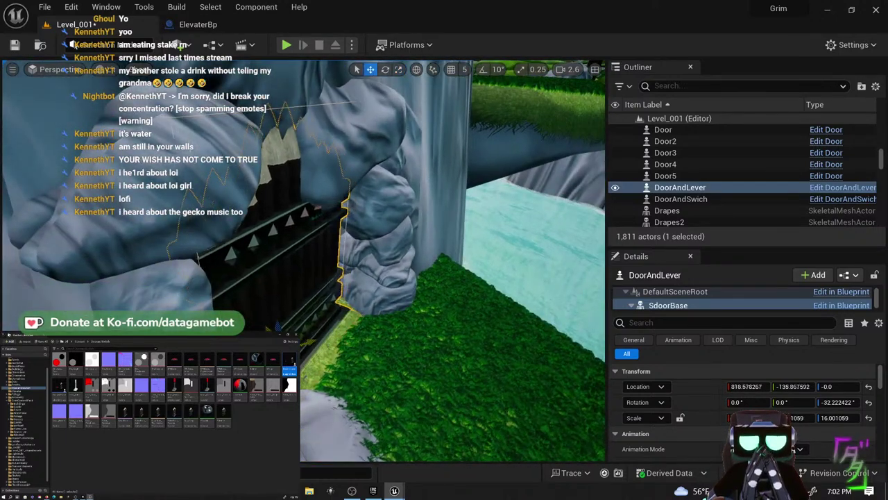
# - Align the door base with the rock opening by turning it to about -25.5° and shifting it to about X 849, Y -70
pyautogui.moveTo(309, 340); pyautogui.dragTo(277, 317)
pyautogui.press('e')
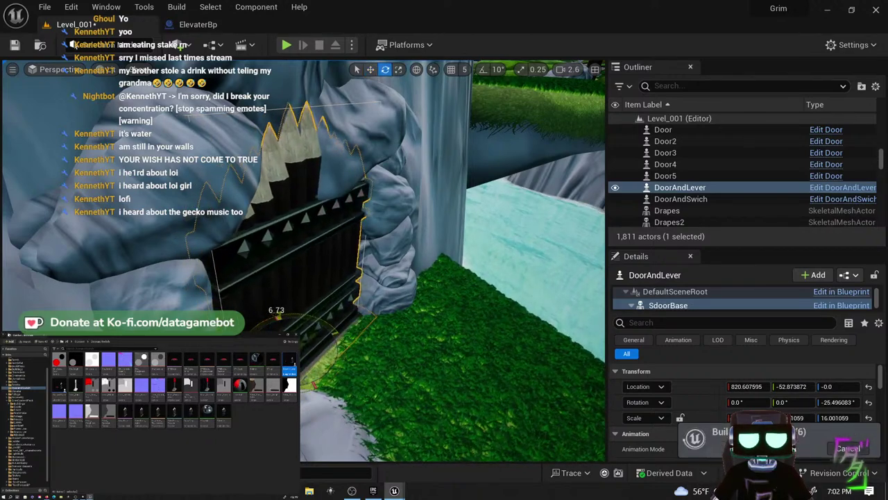
pyautogui.press('w')
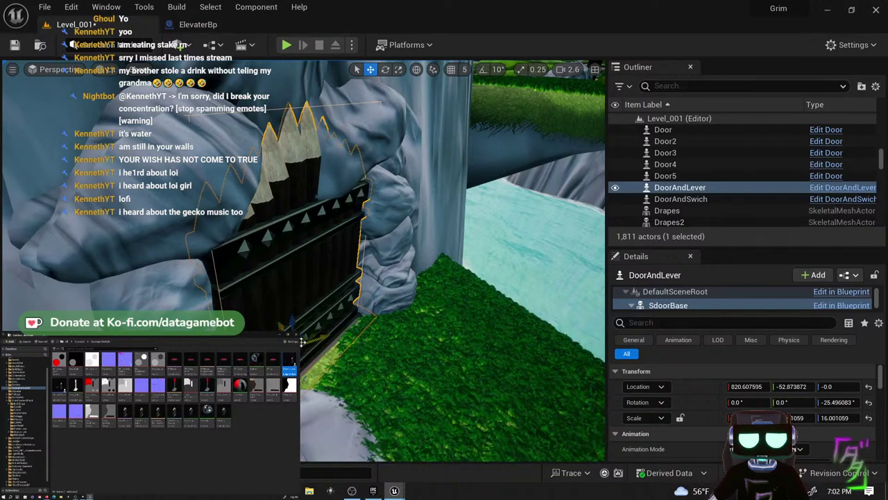
pyautogui.moveTo(302, 341); pyautogui.dragTo(300, 338)
# - Move the Lever component from the grass up onto the wooden platform, at about X -26302, Y 51, Z 4548
pyautogui.moveTo(337, 336); pyautogui.dragTo(375, 428, button='right')
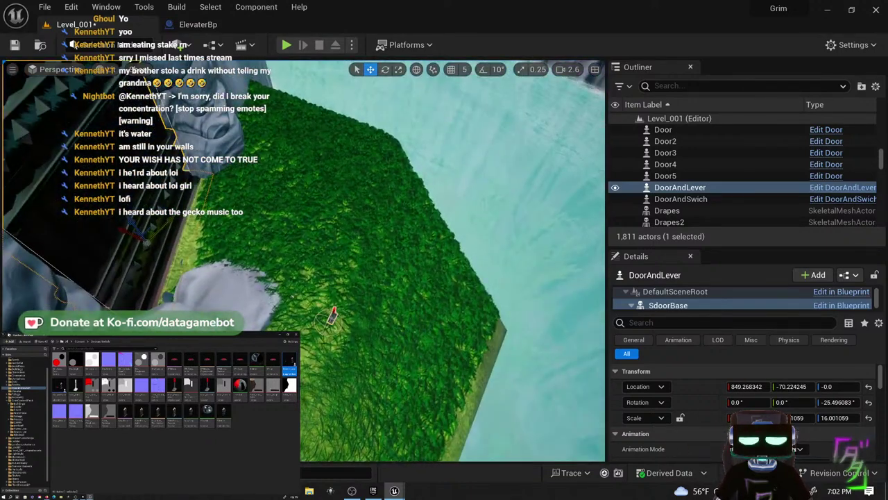
pyautogui.click(333, 315)
pyautogui.moveTo(348, 310); pyautogui.dragTo(348, 310, button='right')
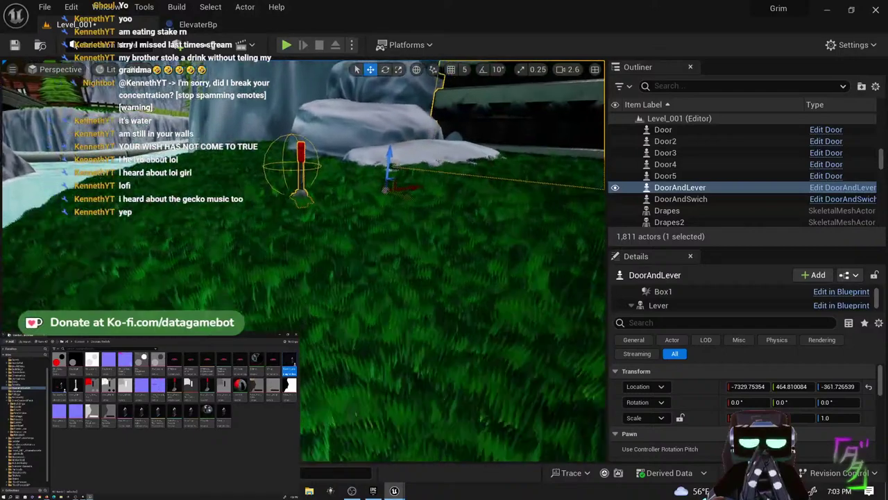
pyautogui.click(303, 278)
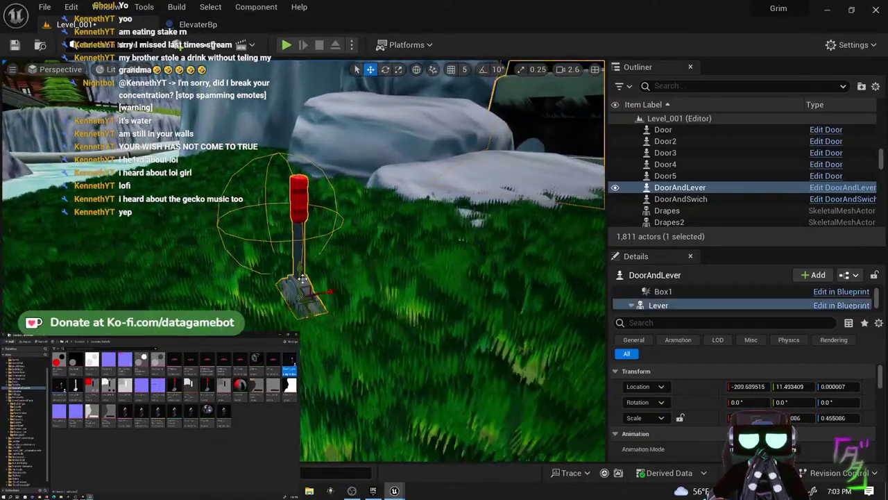
pyautogui.keyDown('shift'); pyautogui.moveTo(292, 309); pyautogui.dragTo(298, 306); pyautogui.keyUp('shift')
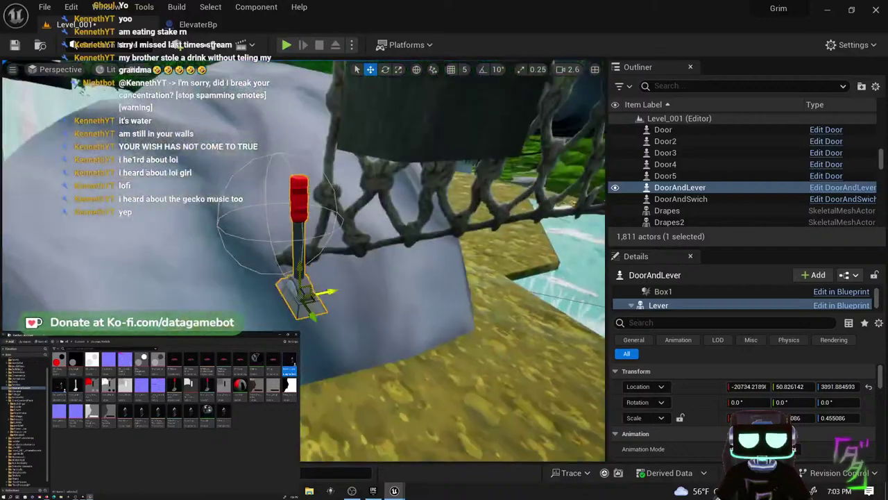
pyautogui.keyDown('shift'); pyautogui.moveTo(298, 305); pyautogui.dragTo(303, 301); pyautogui.keyUp('shift')
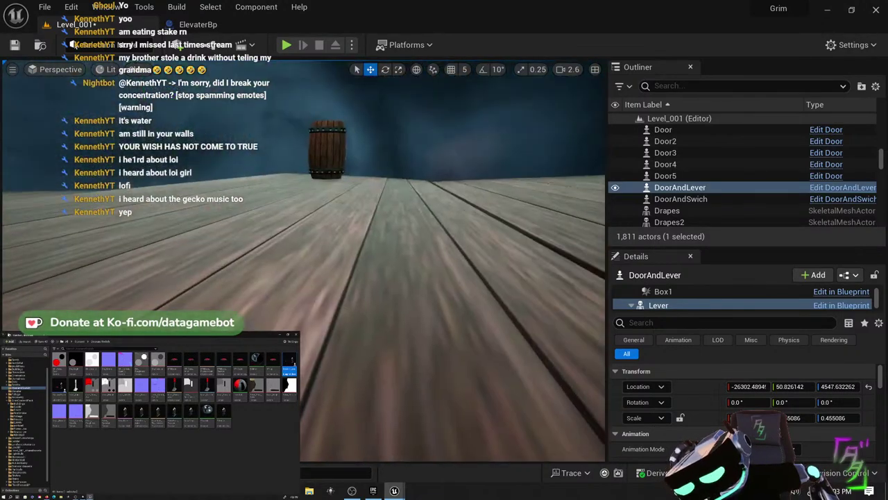
# - Rotate the lever to about 103.5° around Z and lower it slightly to about Z 4547.4 on the planks
pyautogui.moveTo(303, 302); pyautogui.dragTo(303, 302, button='right')
pyautogui.scroll(10, 285, 288)
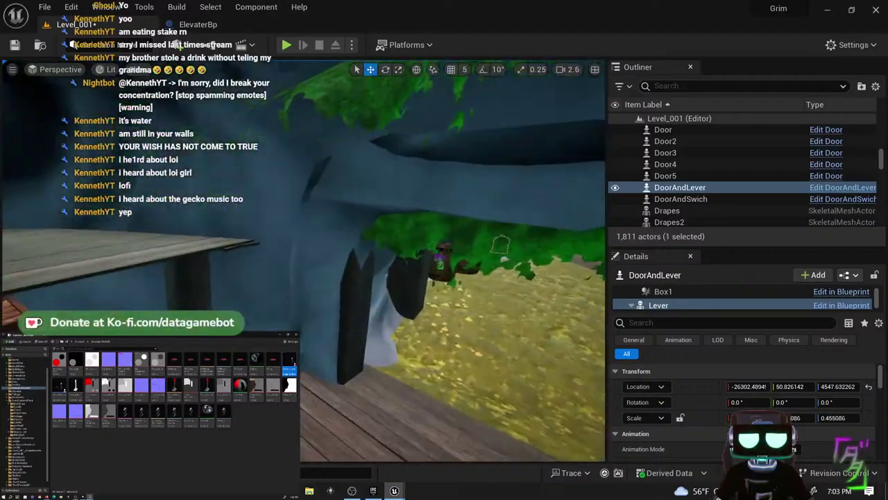
pyautogui.scroll(8, 279, 292)
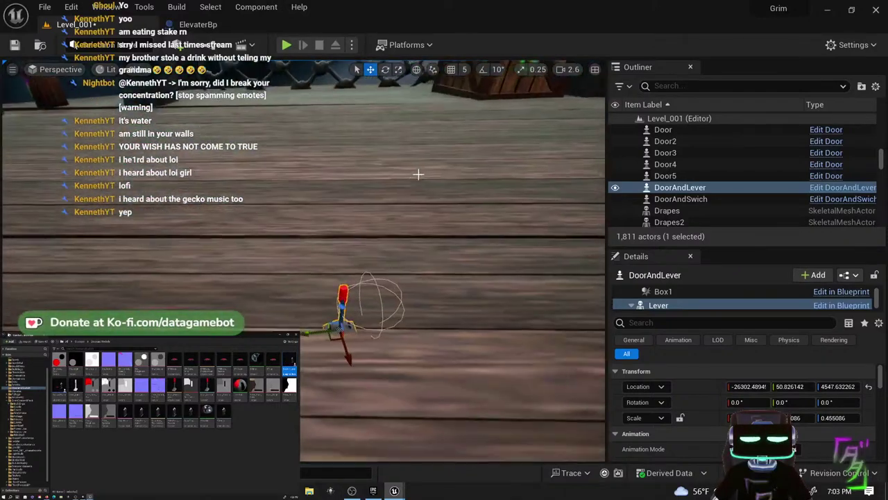
pyautogui.scroll(-4, 372, 221)
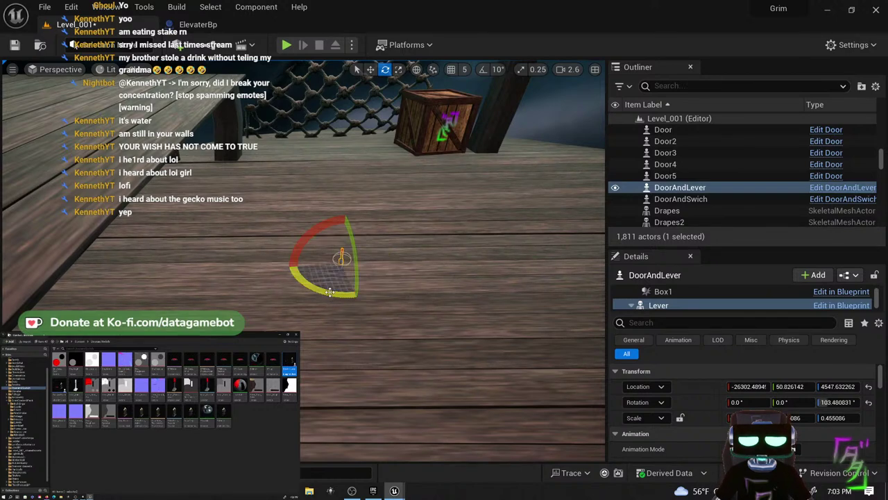
pyautogui.press('f')
pyautogui.scroll(-6, 463, 236)
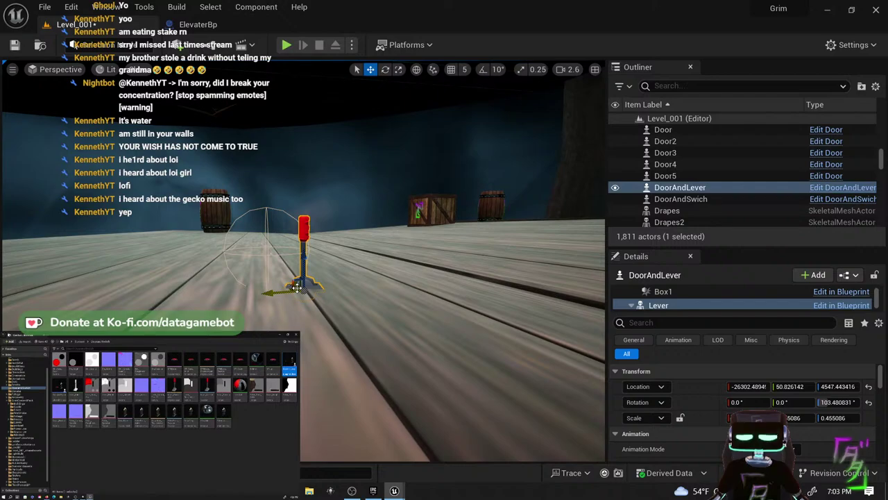
# - Move the lever across the wooden platform toward the wall, to about X -27561, Y 2820
pyautogui.keyDown('shift'); pyautogui.moveTo(296, 288); pyautogui.dragTo(297, 283); pyautogui.keyUp('shift')
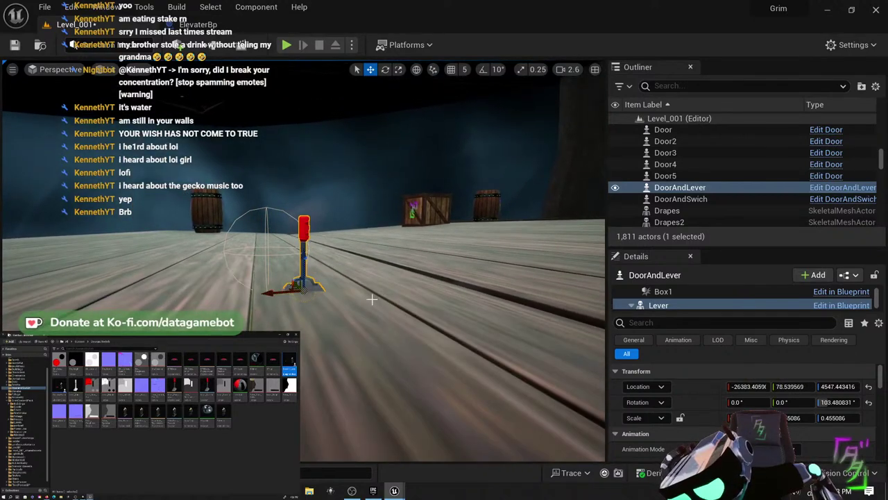
pyautogui.moveTo(370, 297); pyautogui.dragTo(597, 295, button='right')
pyautogui.moveTo(297, 283); pyautogui.dragTo(297, 283, button='right')
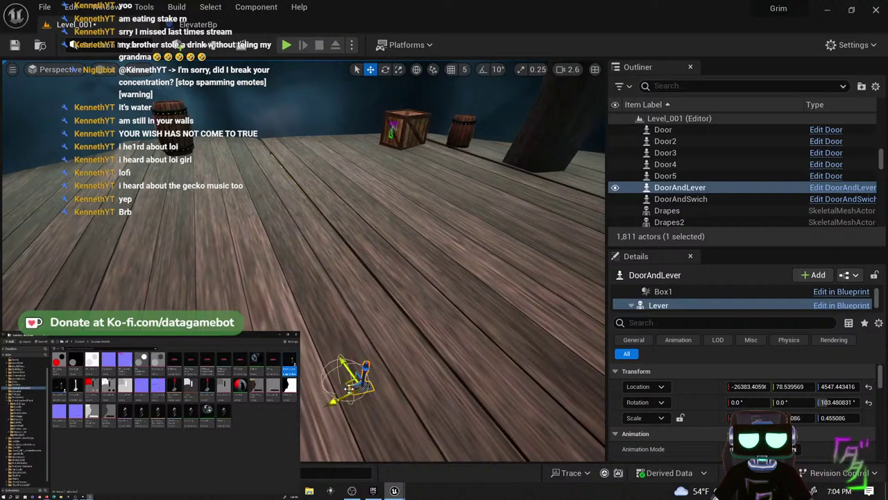
pyautogui.moveTo(348, 387)
pyautogui.keyDown('shift'); pyautogui.mouseDown()
pyautogui.moveTo(349, 295)
pyautogui.moveTo(348, 386)
pyautogui.mouseUp(); pyautogui.keyUp('shift')
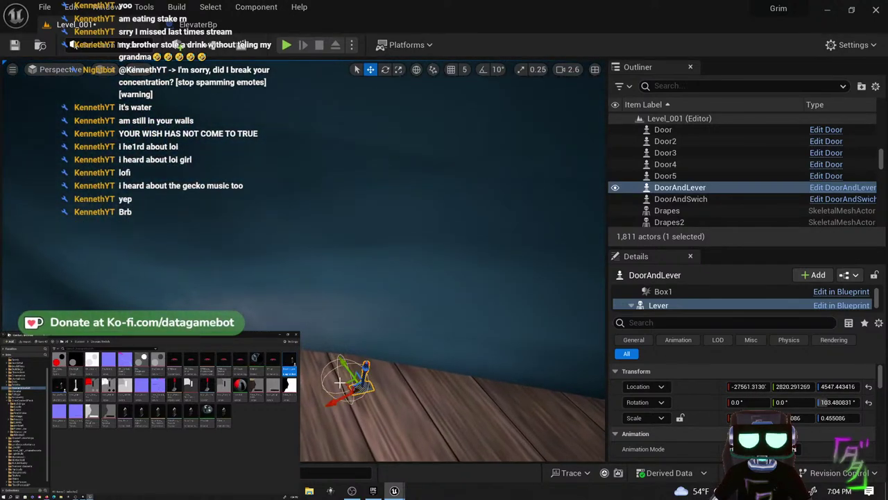
# - Lower the lever onto the planks at about Z 4527 and rotate it to about 31.2° around Z
pyautogui.press('f')
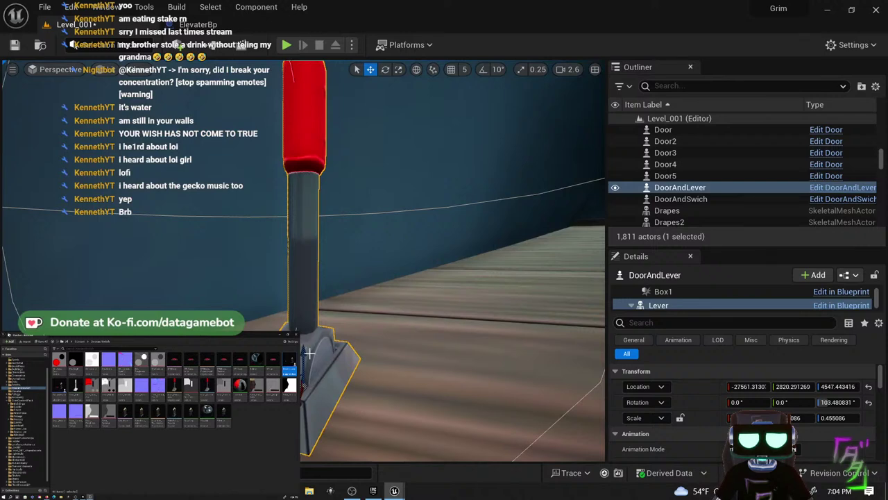
pyautogui.keyDown('shift'); pyautogui.moveTo(292, 368); pyautogui.dragTo(291, 340); pyautogui.keyUp('shift')
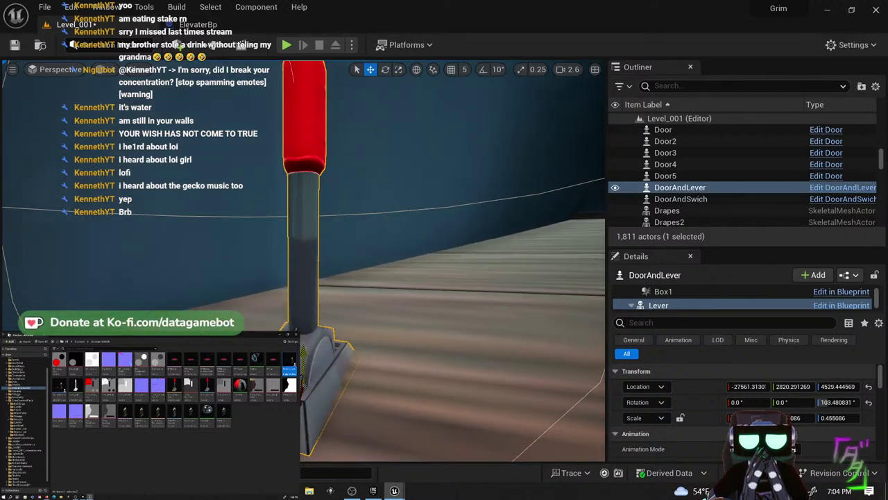
pyautogui.press('e')
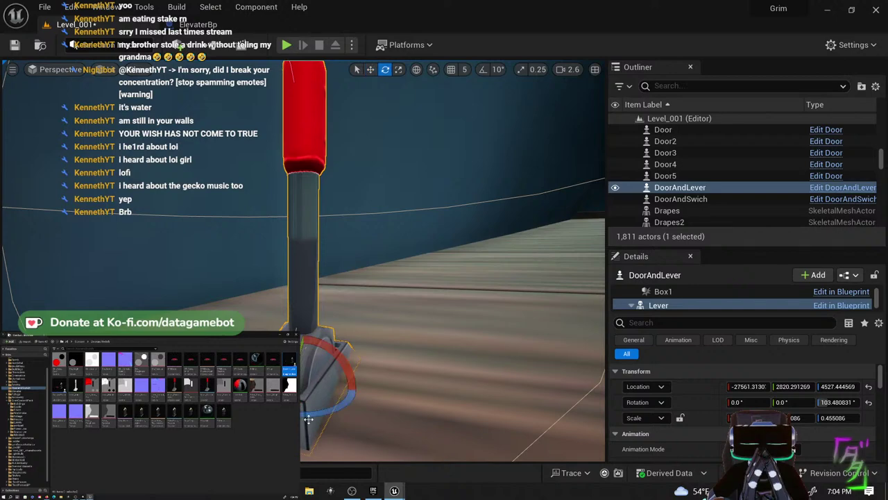
pyautogui.moveTo(315, 415); pyautogui.dragTo(354, 401)
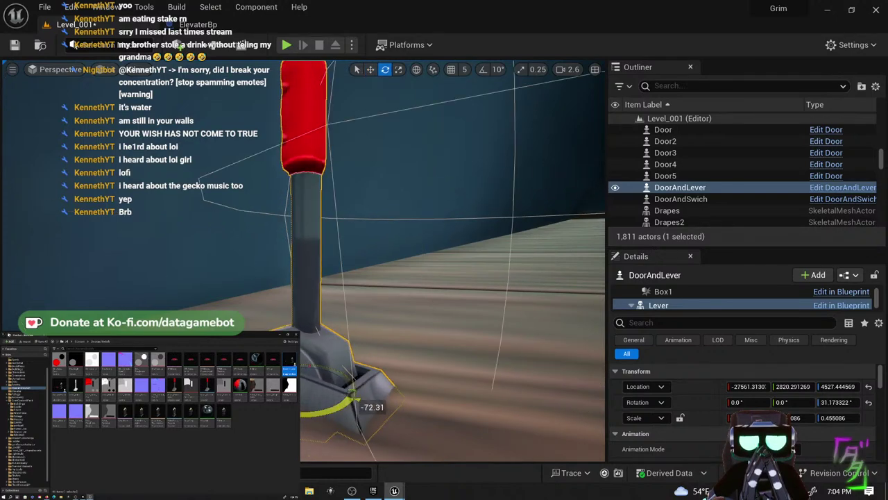
# - Shift the lever along the platform to about X -27515, Y 2705 at the plank edge, and select the wood platform beneath it
pyautogui.moveTo(336, 414)
pyautogui.mouseDown(button='right')
pyautogui.moveTo(402, 409)
pyautogui.moveTo(361, 423)
pyautogui.moveTo(396, 410)
pyautogui.moveTo(406, 420)
pyautogui.moveTo(404, 413)
pyautogui.moveTo(374, 427)
pyautogui.moveTo(338, 412)
pyautogui.mouseUp(button='right')
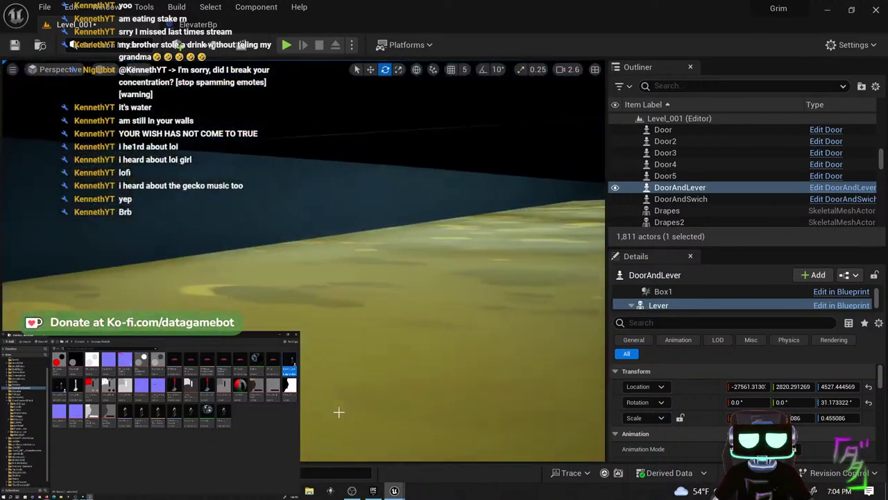
pyautogui.press('f')
pyautogui.press('w')
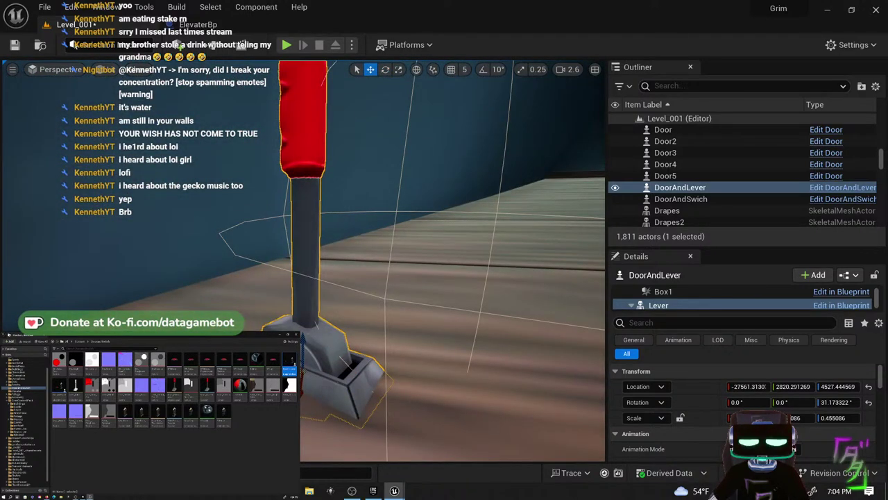
pyautogui.keyDown('shift'); pyautogui.moveTo(302, 410); pyautogui.dragTo(333, 420); pyautogui.keyUp('shift')
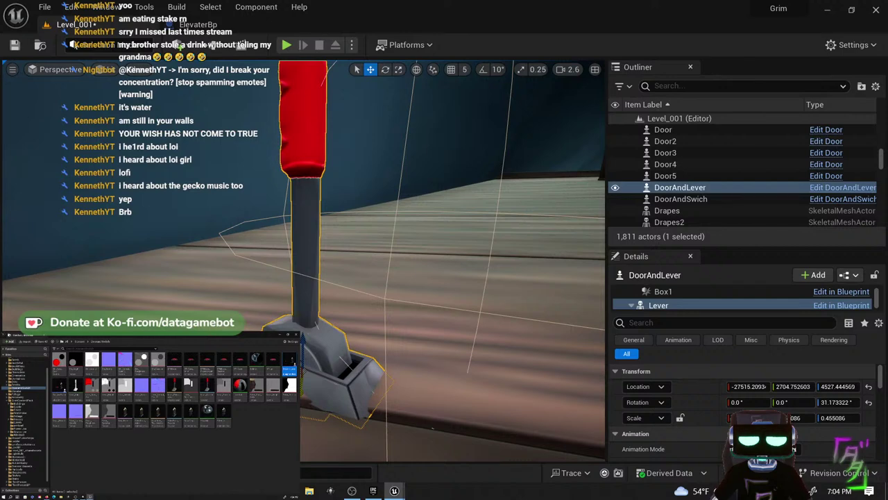
pyautogui.click(433, 427)
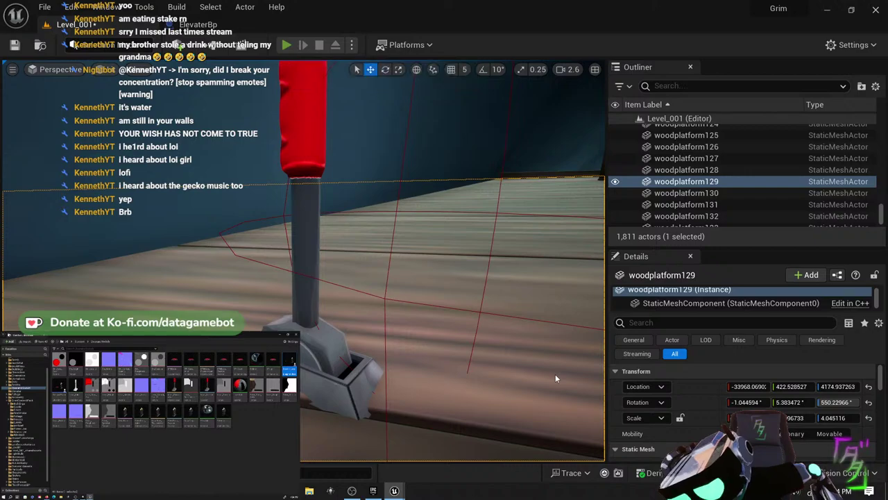
# - Start a play-test of Level_001 and walk the reaper out through the house's front door onto the garden path
pyautogui.hotkey('alt', 'p')
pyautogui.click(406, 356)
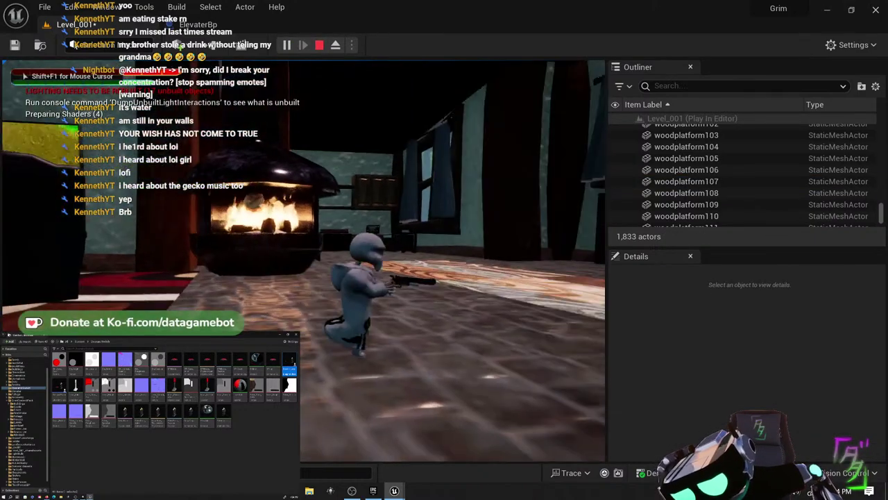
pyautogui.press('w')
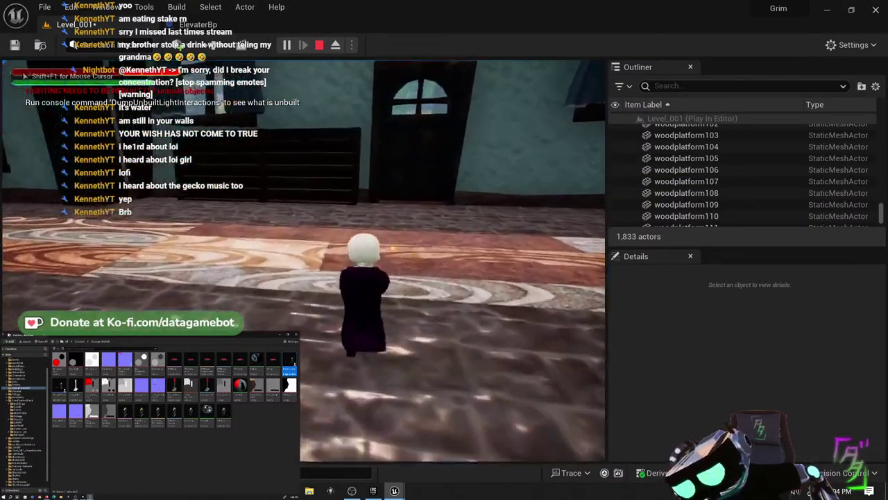
pyautogui.press('w')
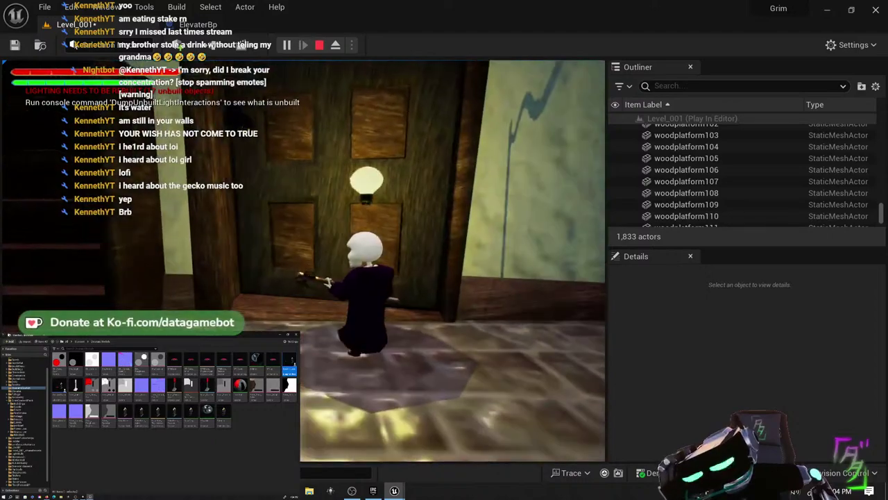
pyautogui.press('e')
pyautogui.press('w')
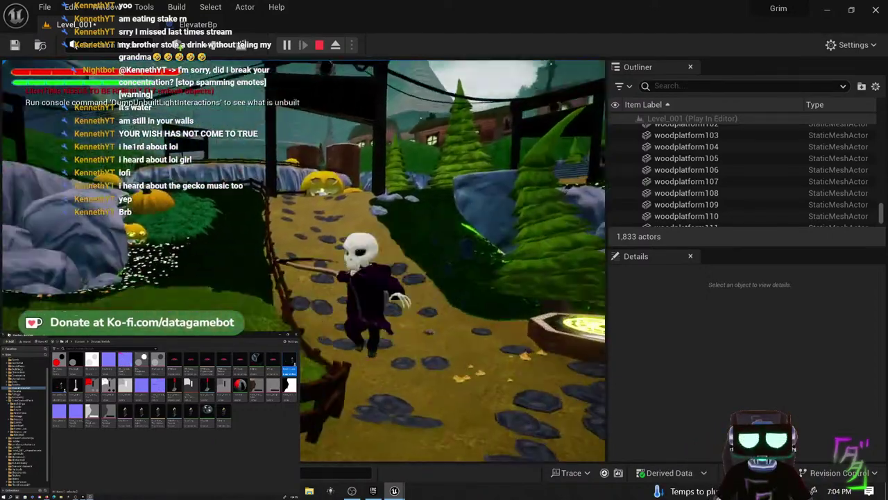
# - Run down the stone path and attack the rat enemy with the scythe
pyautogui.press('w')
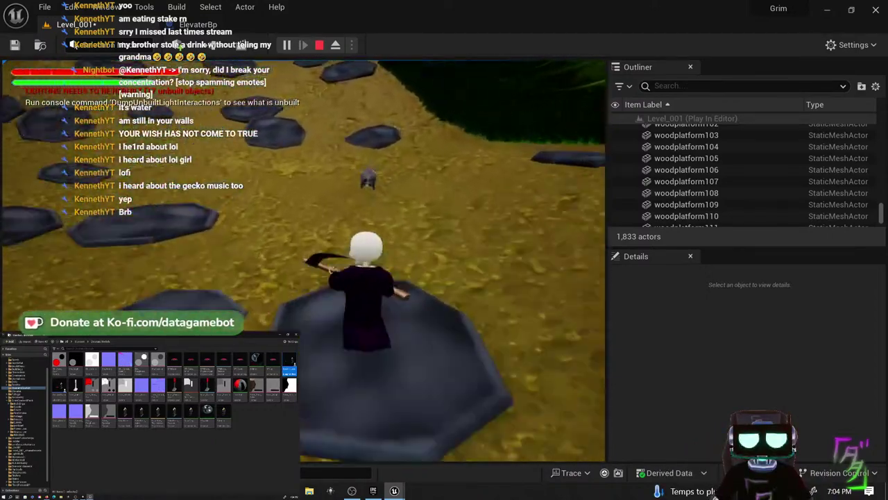
pyautogui.press('w')
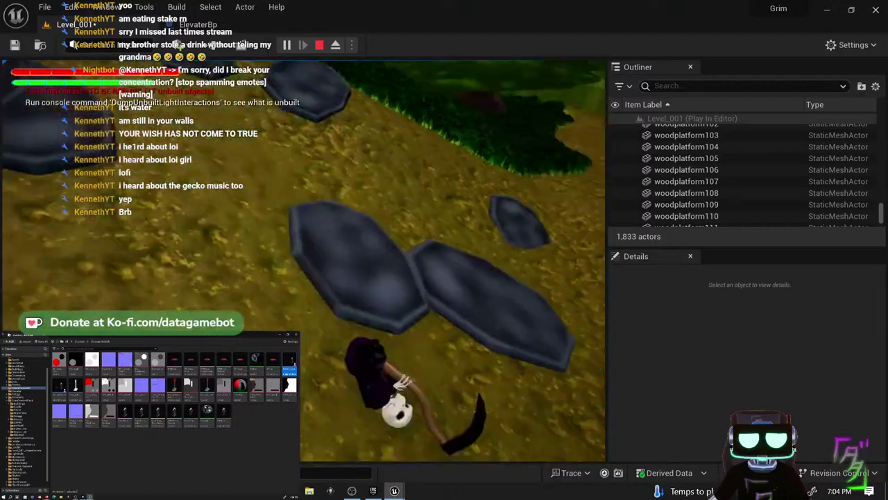
pyautogui.press('w')
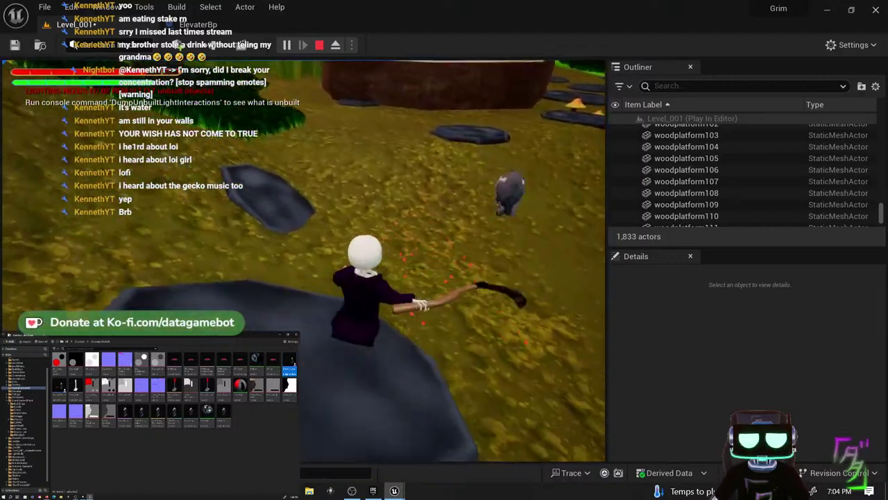
pyautogui.press('s')
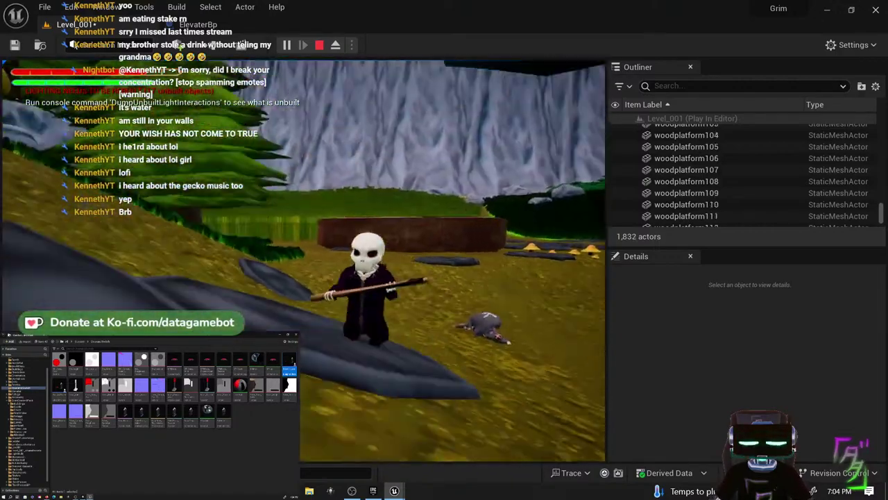
# - Cross the fence and bushes to view the cave door from the riverbank, and end the play-test, putting the message log away
pyautogui.press('a')
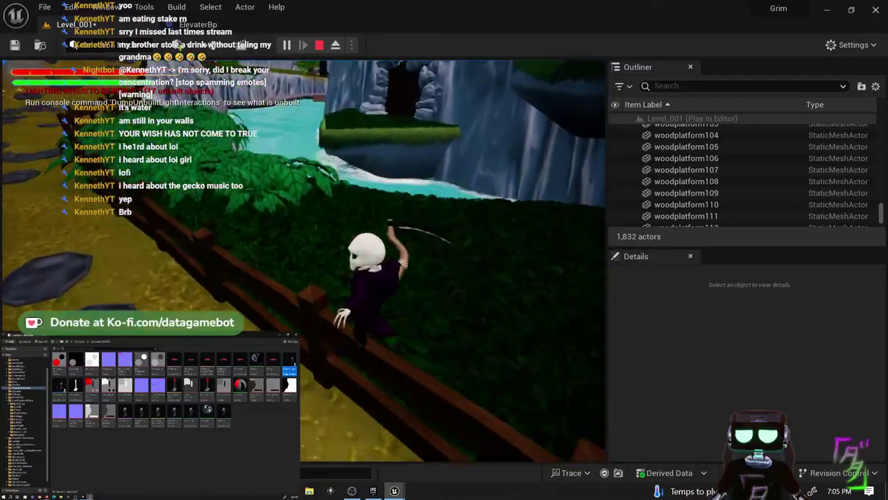
pyautogui.press('w')
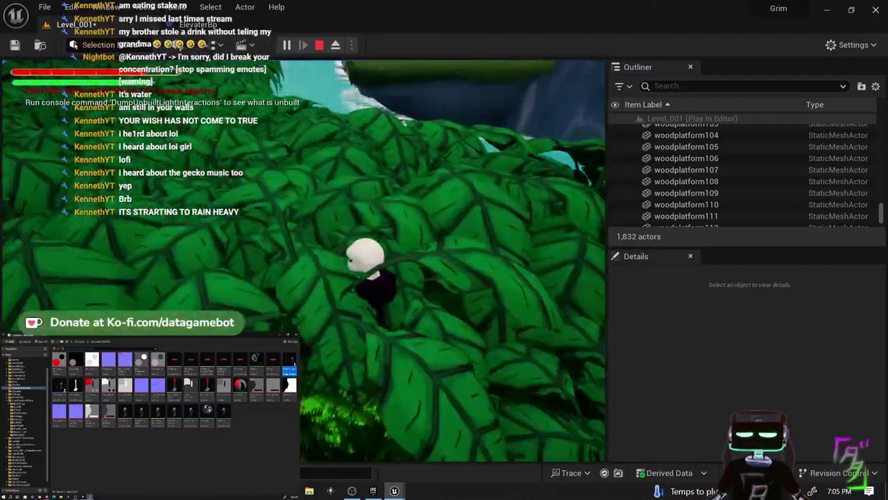
pyautogui.press('w')
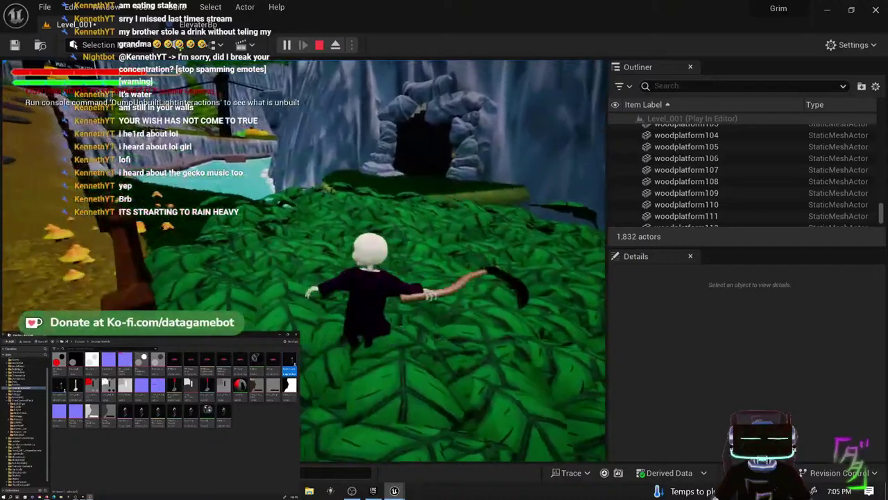
pyautogui.press('s')
pyautogui.press('w')
pyautogui.press('space')
pyautogui.press('w')
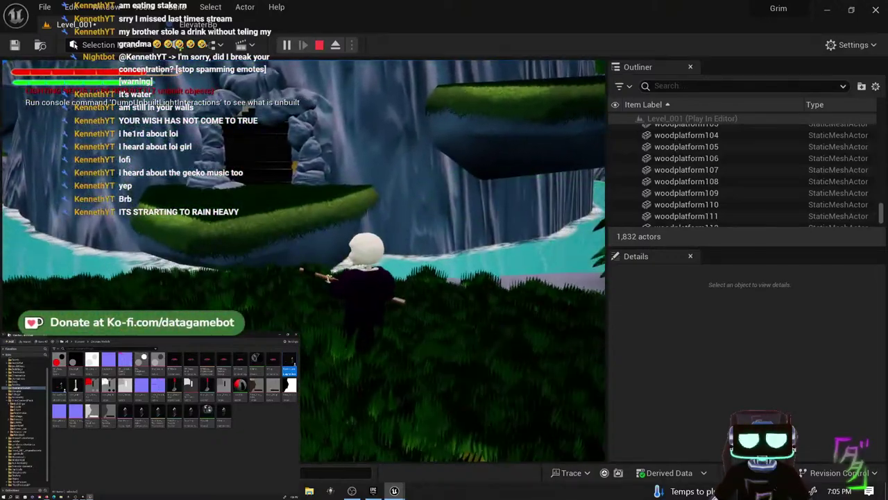
pyautogui.press('Escape')
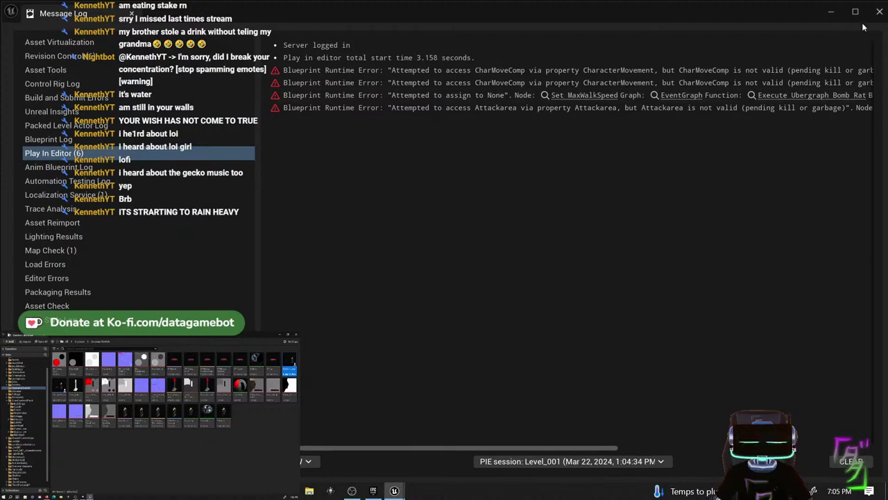
pyautogui.click(831, 12)
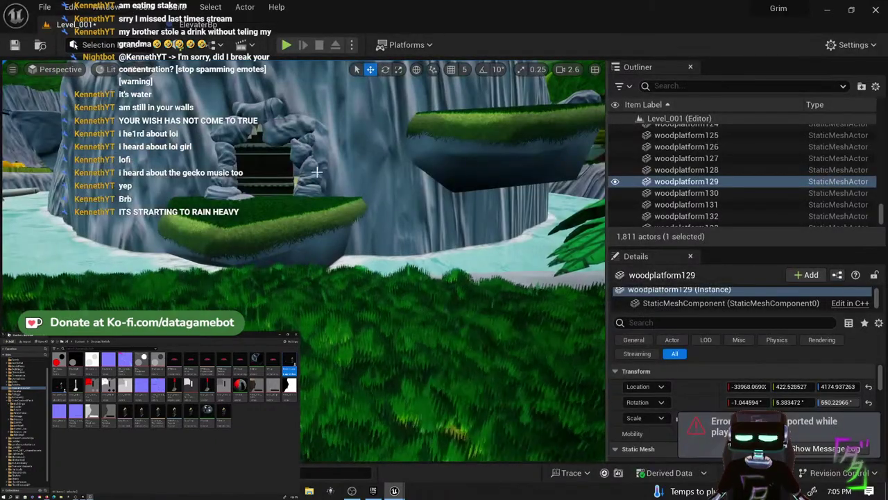
# - Shift DoorAndLever's SdoorBase to about X 917.6, Y -49.1 and enlarge it to about scale 18.54 to fill the cave entrance
pyautogui.click(288, 172)
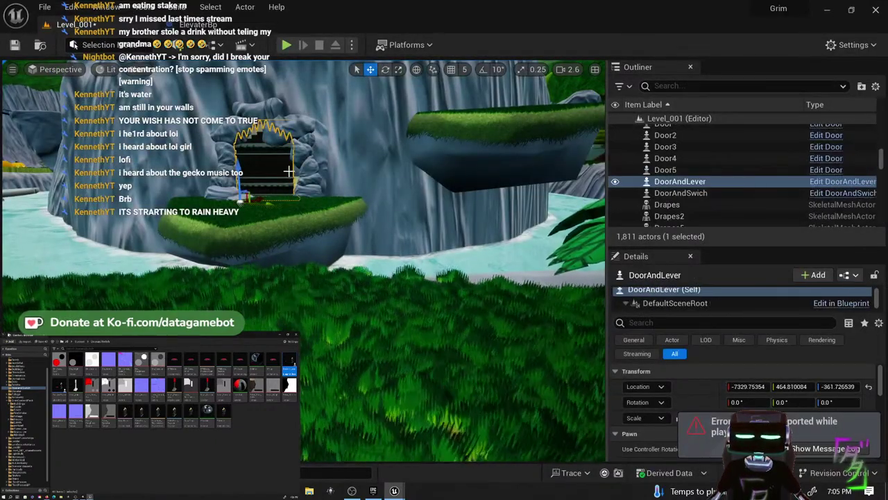
pyautogui.press('f')
pyautogui.moveTo(378, 236); pyautogui.dragTo(335, 204, button='right')
pyautogui.moveTo(327, 99); pyautogui.dragTo(323, 208, button='right')
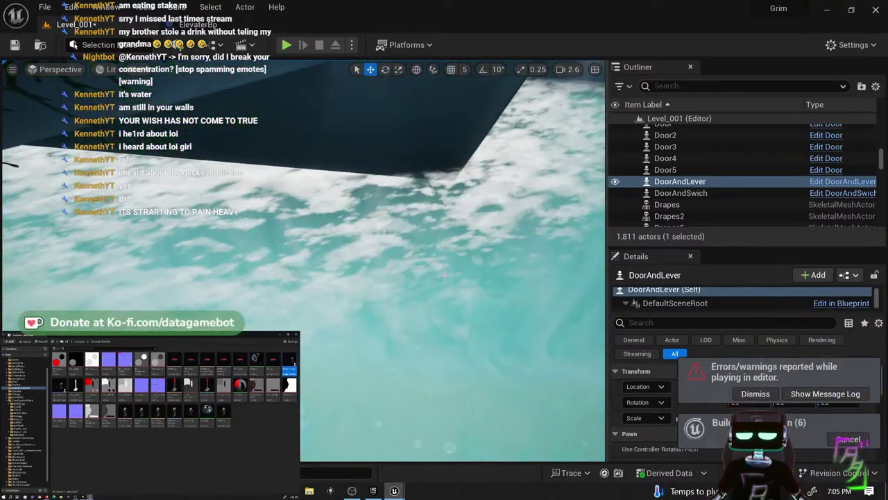
pyautogui.moveTo(445, 275)
pyautogui.mouseDown(button='right')
pyautogui.moveTo(444, 242)
pyautogui.moveTo(444, 271)
pyautogui.mouseUp(button='right')
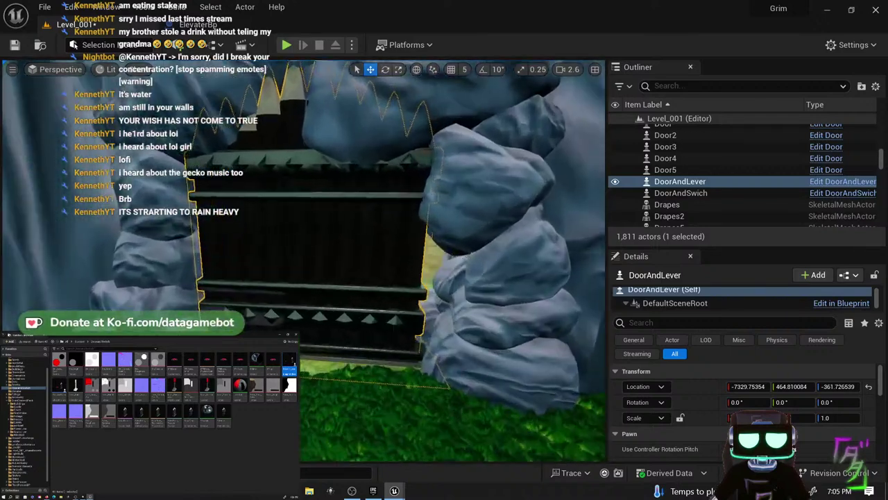
pyautogui.moveTo(444, 235); pyautogui.dragTo(444, 233, button='right')
pyautogui.click(398, 299)
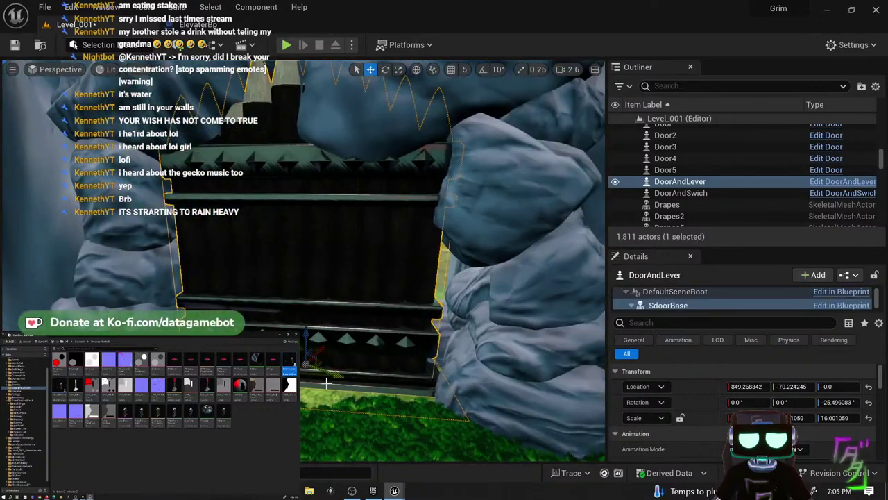
pyautogui.moveTo(326, 382); pyautogui.dragTo(331, 358)
pyautogui.press('r')
pyautogui.press('w')
pyautogui.press('r')
pyautogui.moveTo(331, 359); pyautogui.dragTo(403, 371, button='right')
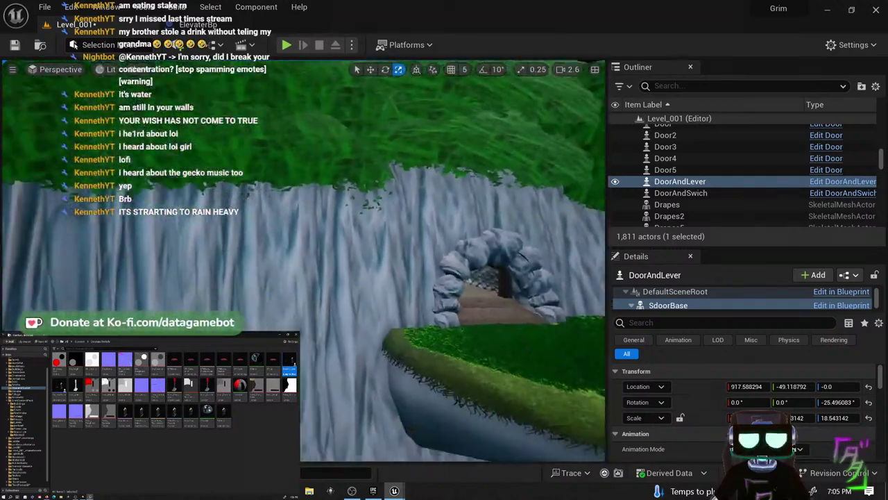
pyautogui.moveTo(362, 456); pyautogui.dragTo(363, 456, button='right')
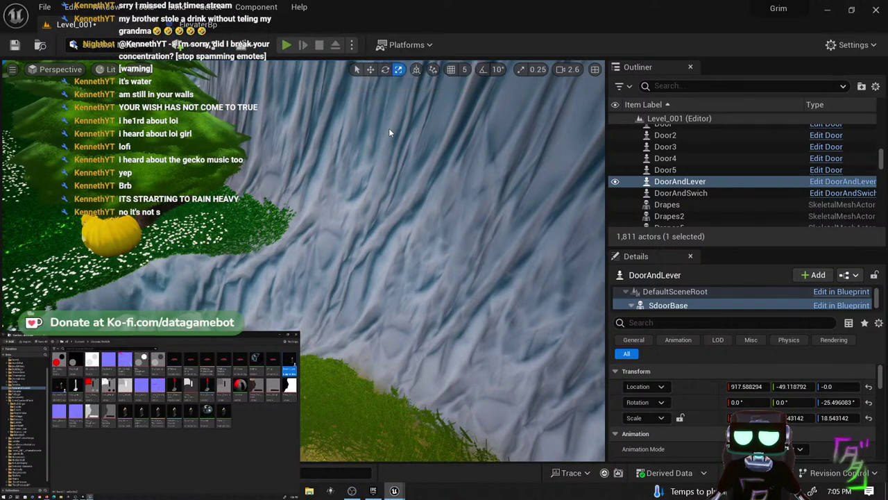
# - Play-test Level_001 again and take the reaper from the fireplace room out to the wooden porch
pyautogui.hotkey('alt', 'p')
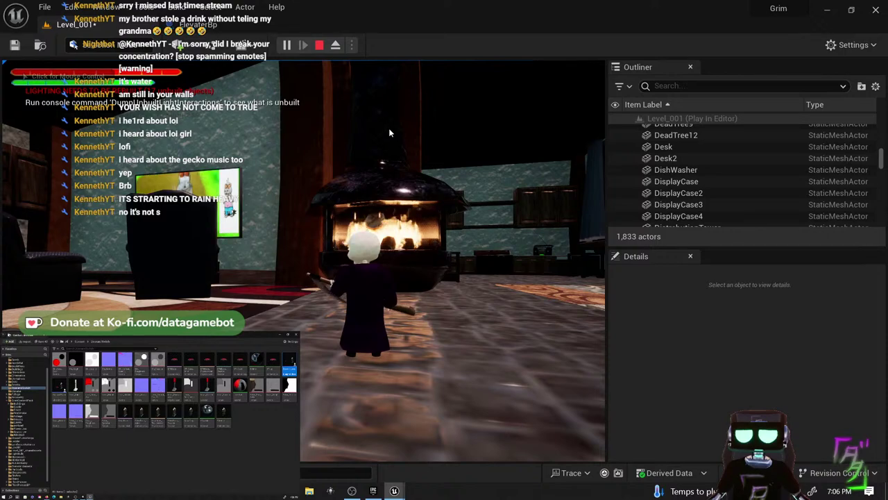
pyautogui.click(376, 272)
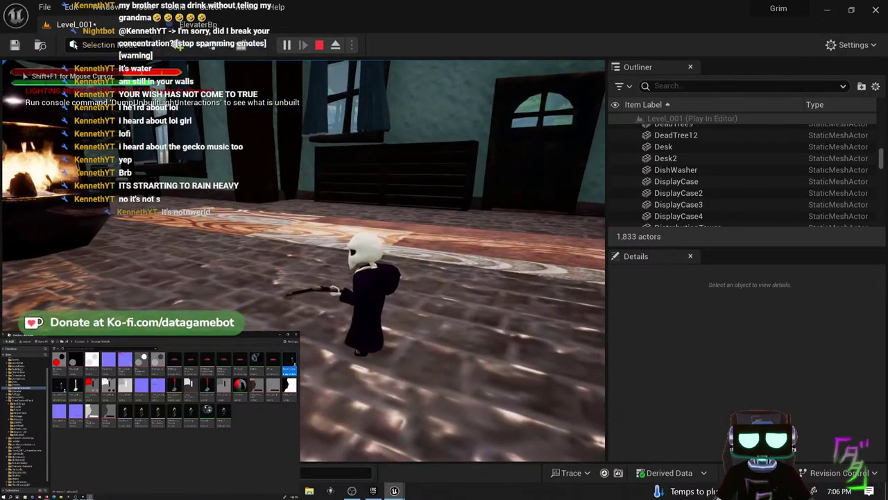
pyautogui.press('w')
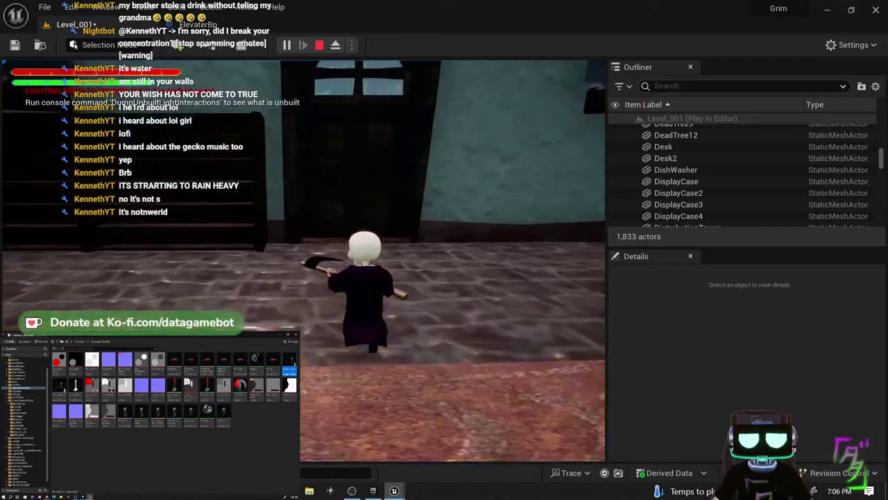
pyautogui.press('w')
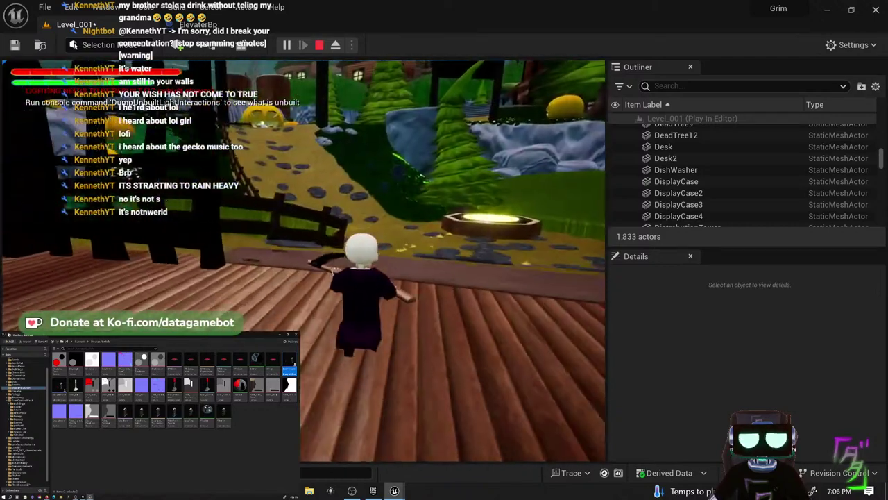
# - Run past the glowing well and through the gravestone grass to the fenced dirt path
pyautogui.press('w')
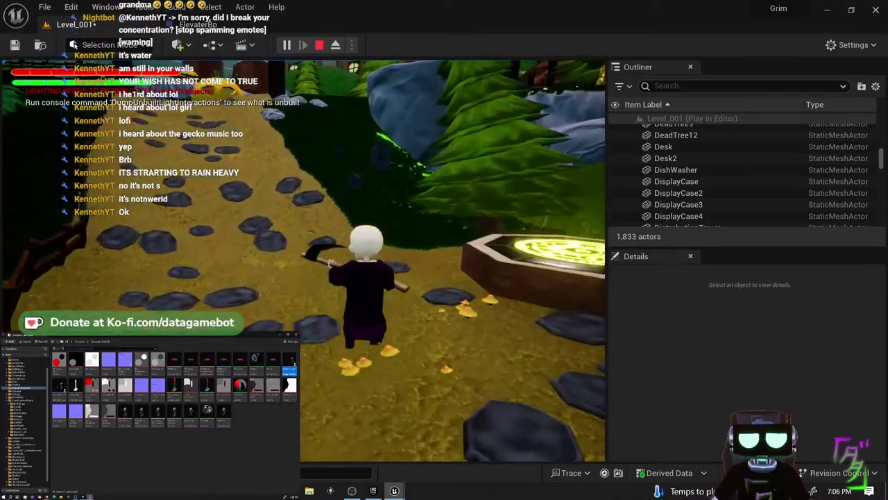
pyautogui.press('w')
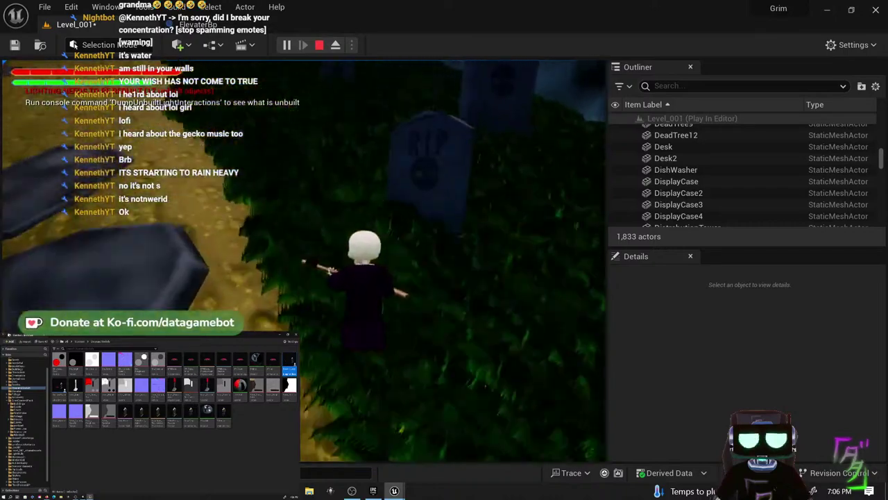
pyautogui.press('w')
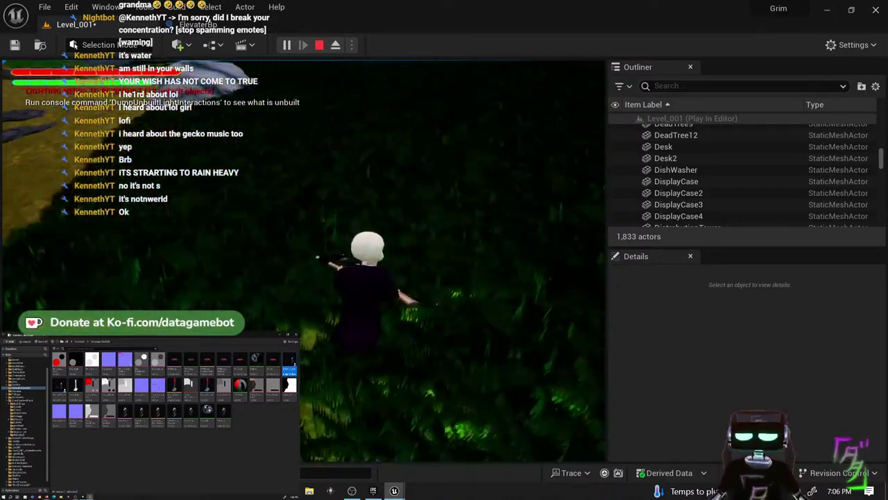
pyautogui.press('w')
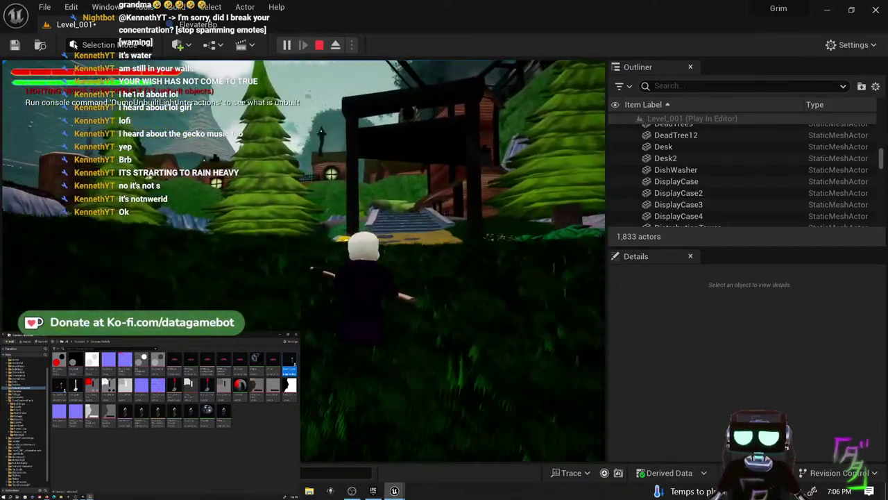
pyautogui.press('w')
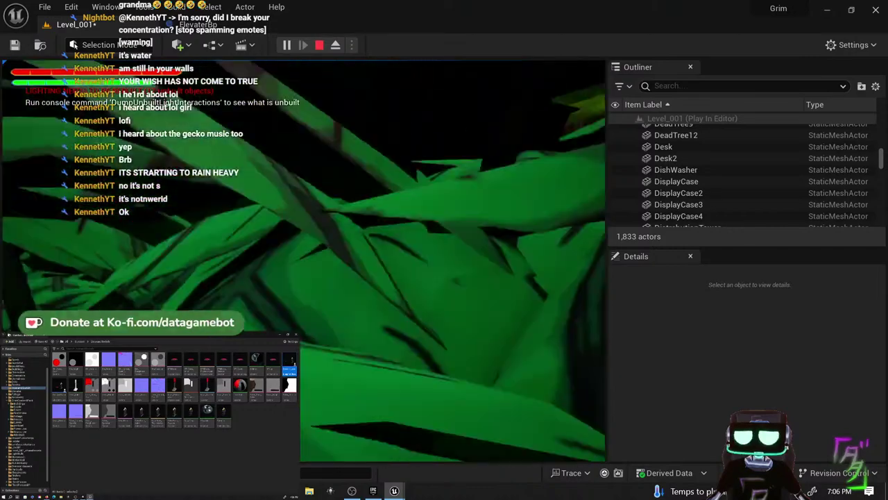
pyautogui.press('w')
pyautogui.press('w')
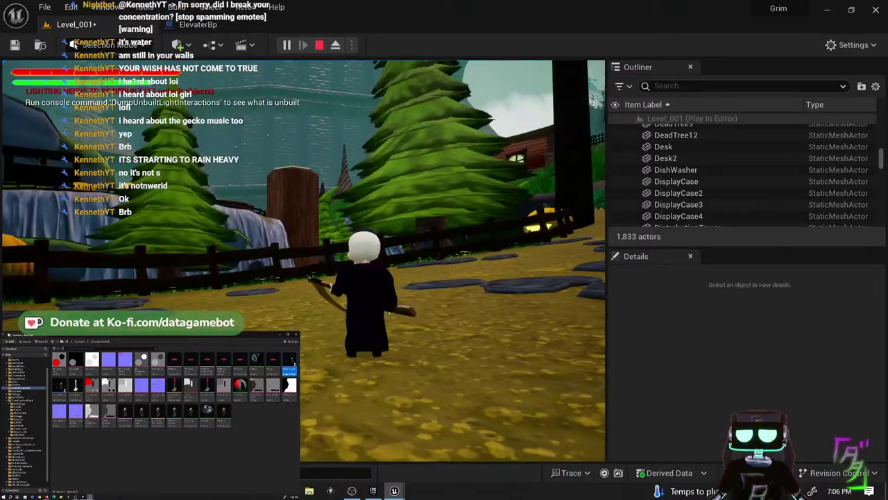
# - Run along the riverside to the giant yellow pumpkin and move the reaper around its stem
pyautogui.press('w')
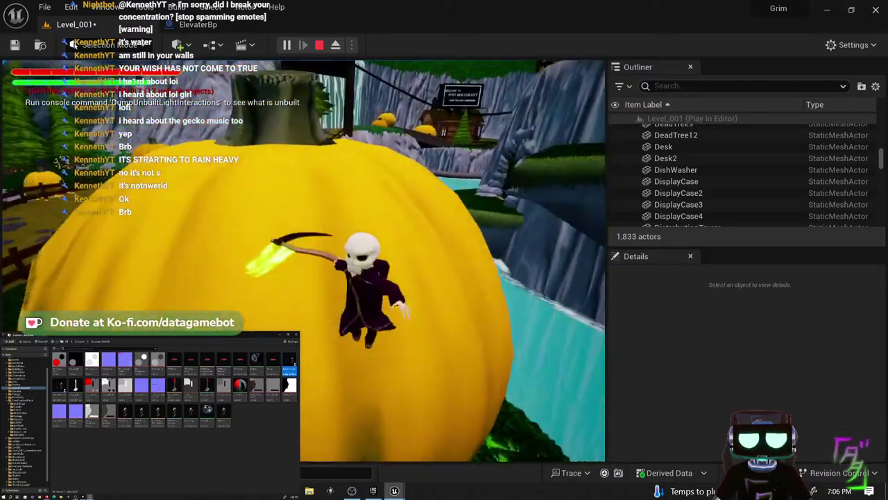
pyautogui.press('w')
pyautogui.press('space')
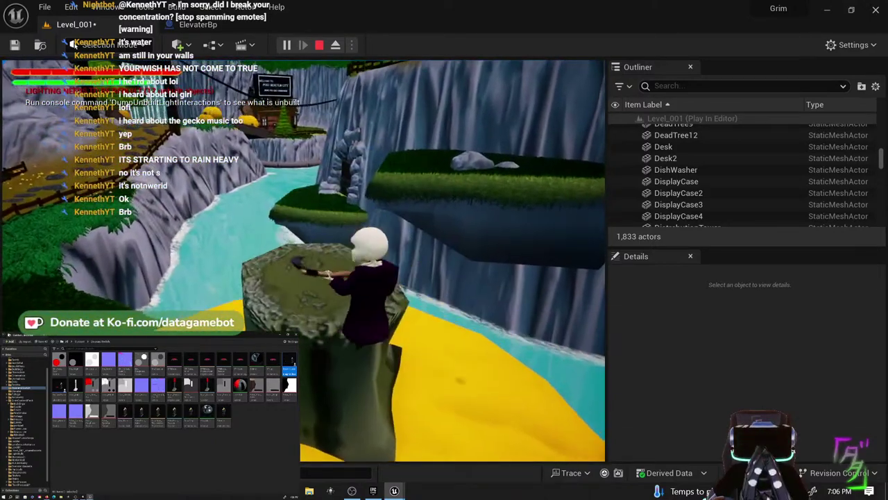
pyautogui.press('a')
pyautogui.press('w')
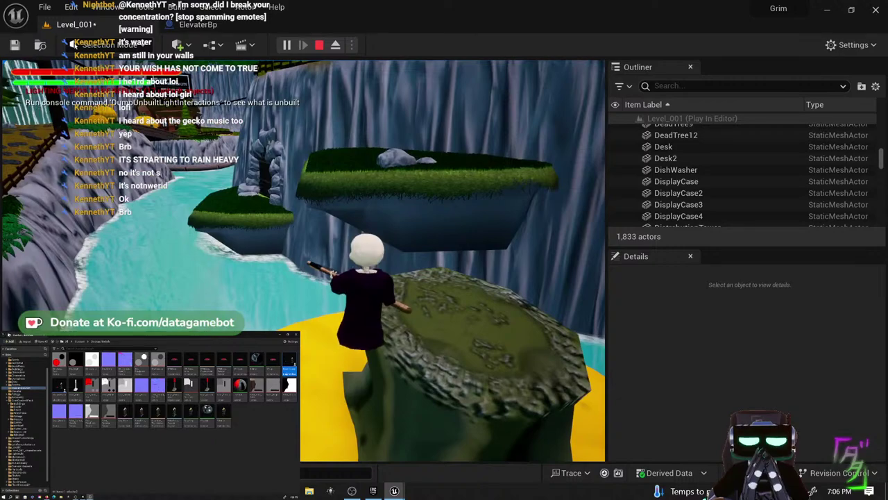
pyautogui.press('d')
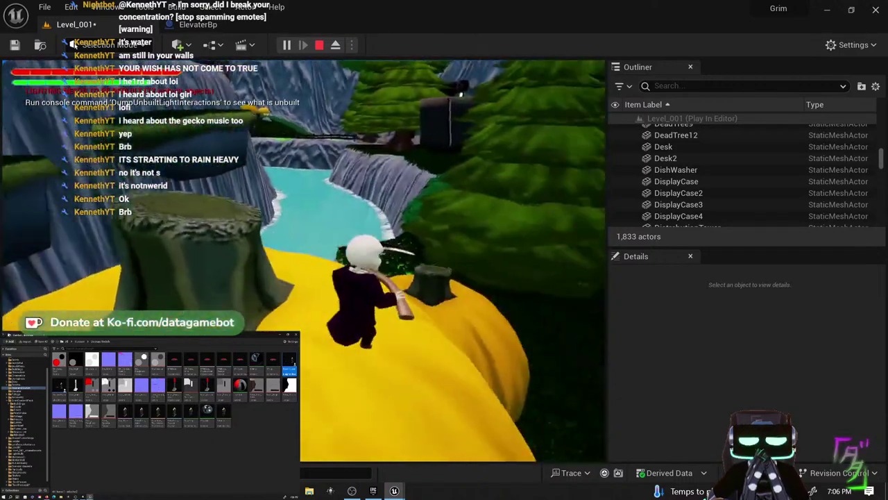
# - Leave the pumpkin, cross the grass and fence to the stone-dotted path, and take the reaper into the cave
pyautogui.press('w')
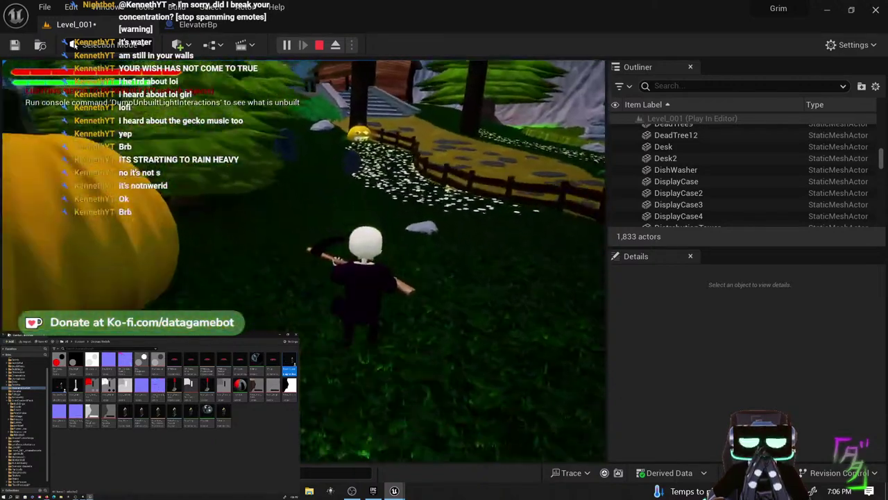
pyautogui.press('w')
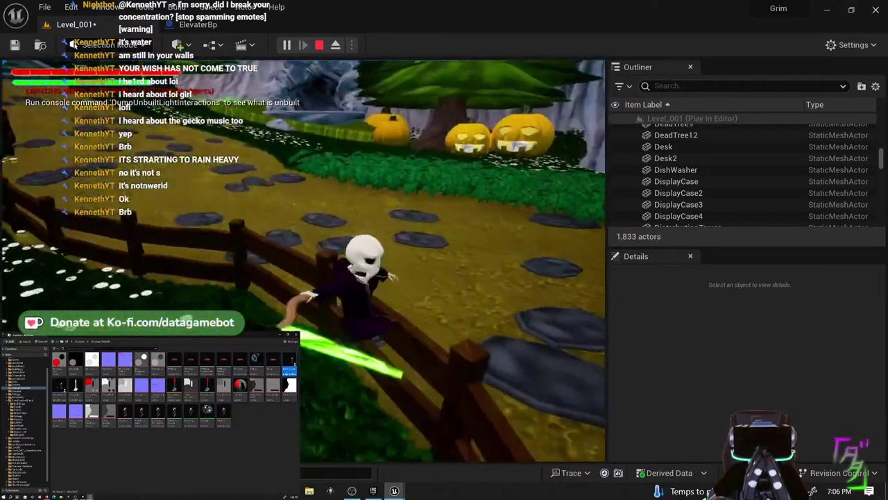
pyautogui.press('a')
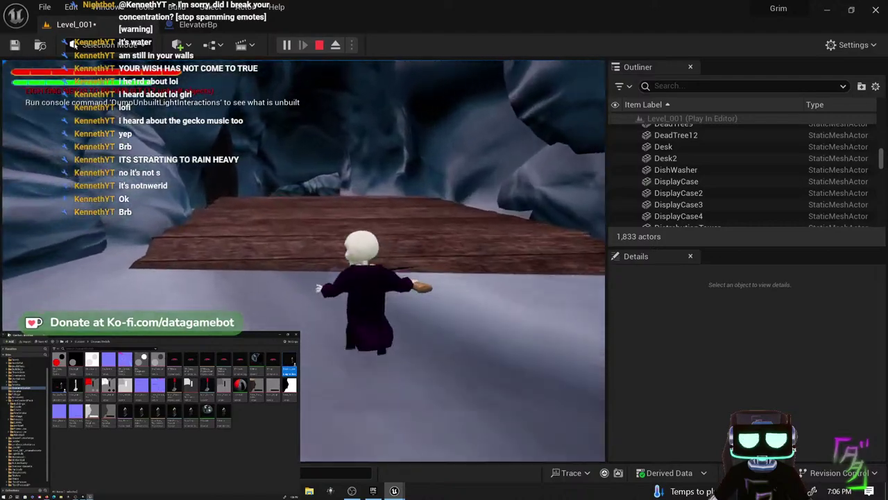
# - Run past the painted barrel and along the cave's plank walkway toward the crates
pyautogui.press('w')
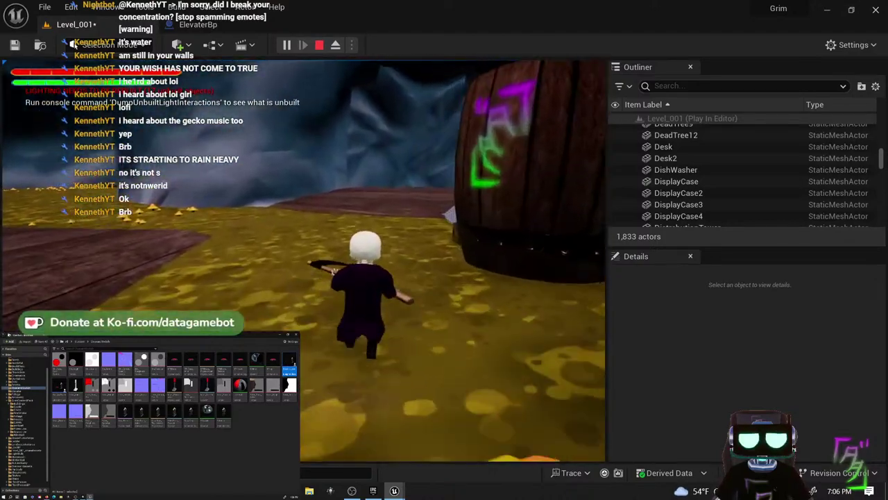
pyautogui.press('w')
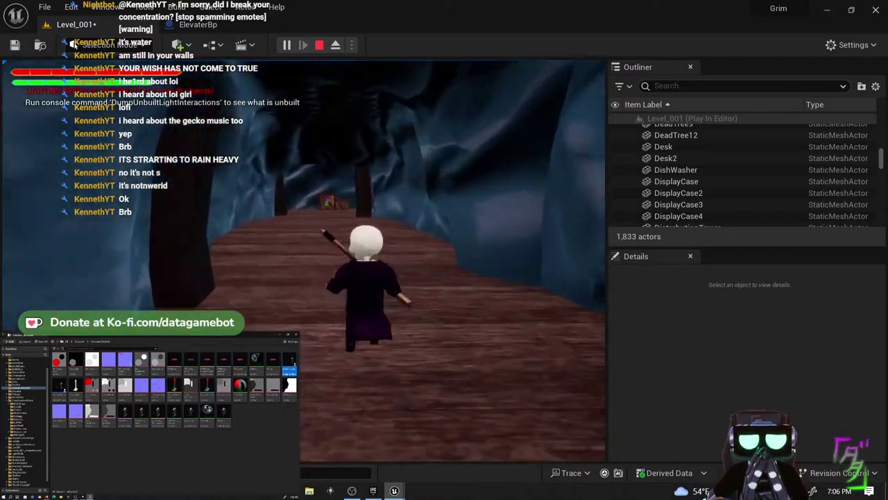
pyautogui.press('w')
pyautogui.press('w')
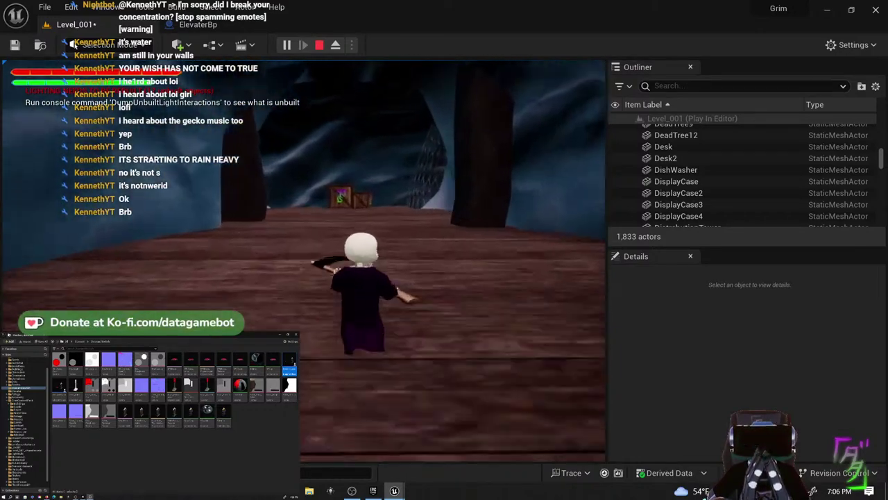
pyautogui.press('w')
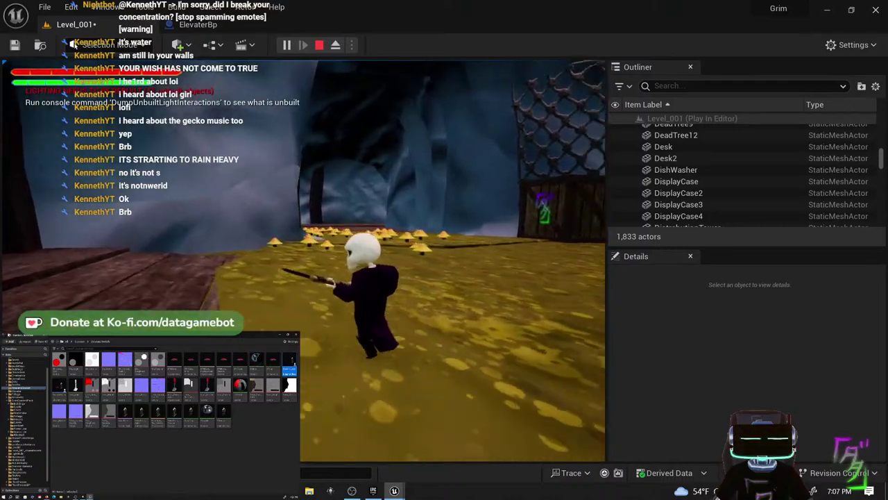
# - Pass the mushroom patch and follow the curving planks to the two painted crates beneath the netting
pyautogui.press('w')
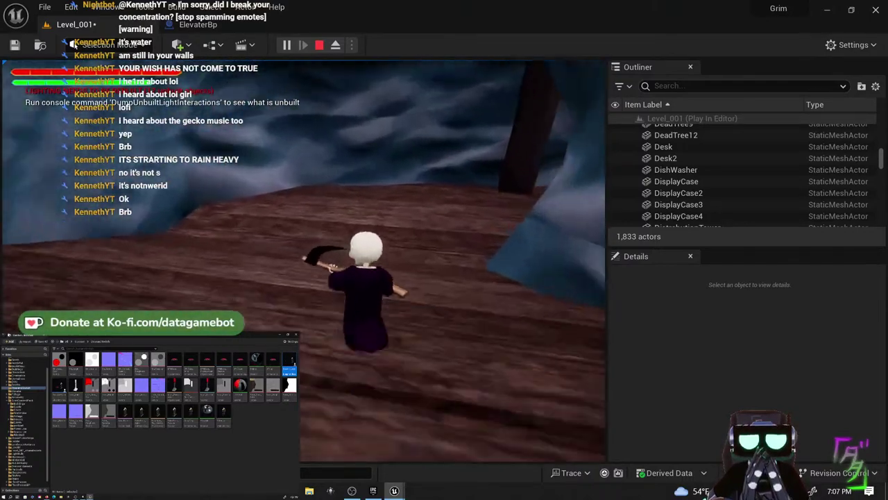
pyautogui.press('w')
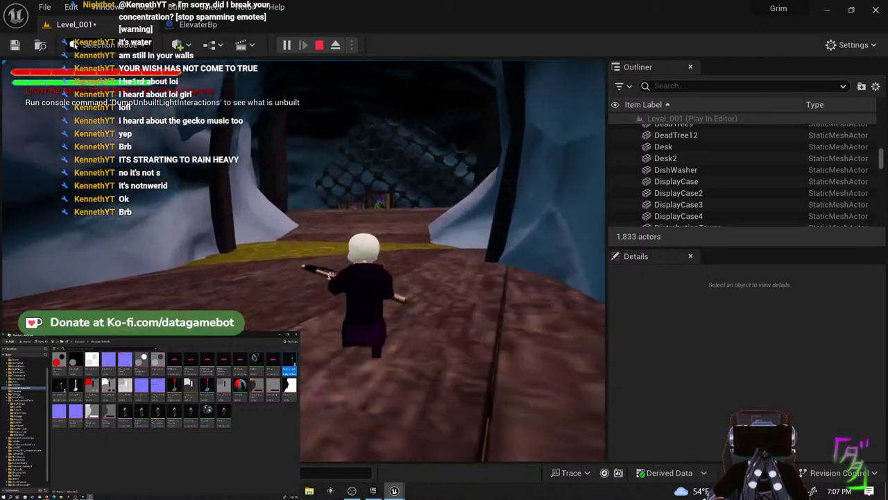
pyautogui.press('w')
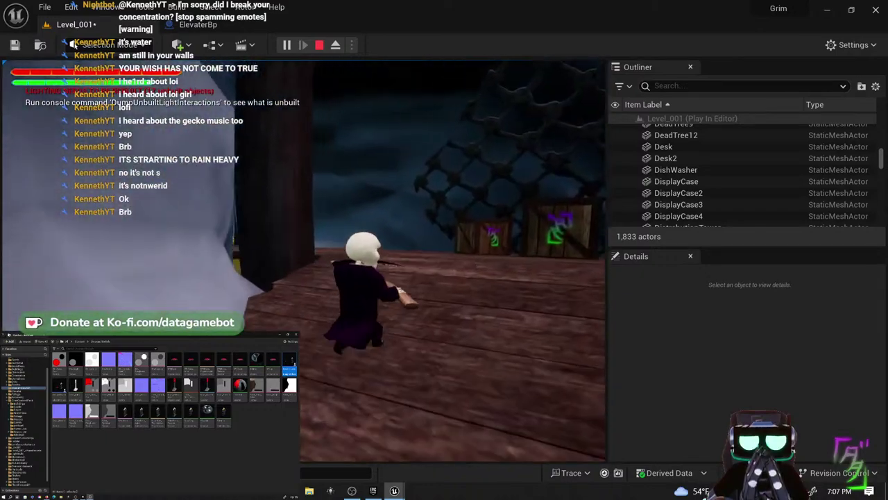
pyautogui.press('w')
# - Walk the reaper back and forth on the planks beside the pale rock wall to examine that passage
pyautogui.press('s')
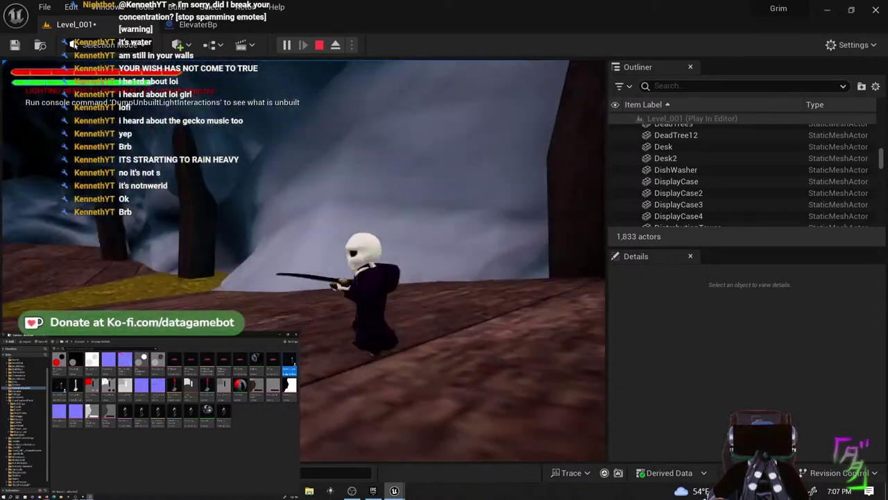
pyautogui.press('w')
pyautogui.press('s')
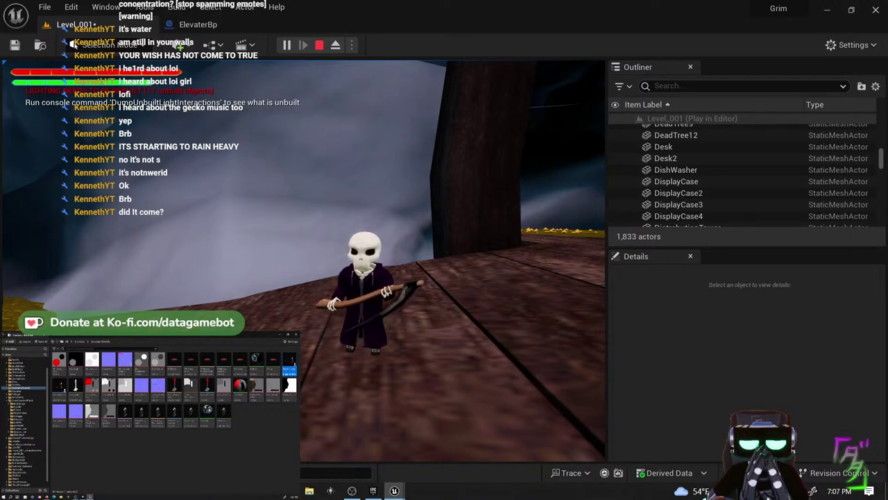
pyautogui.press('w')
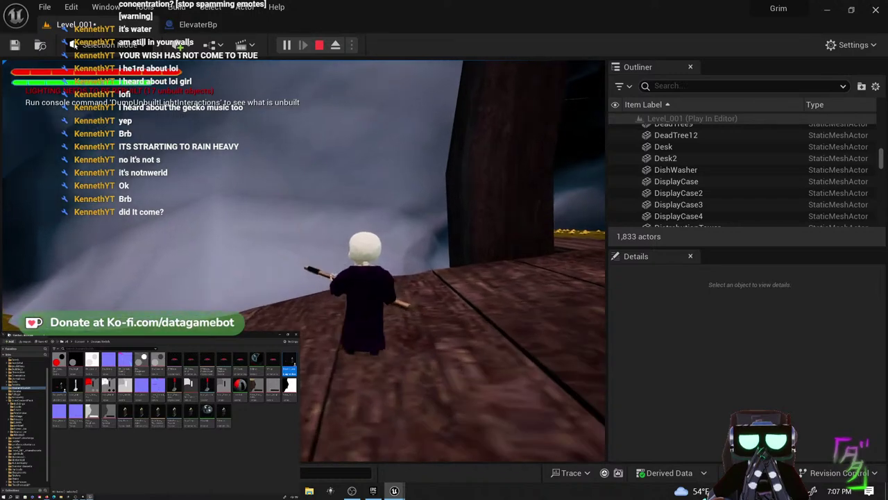
pyautogui.press('w')
pyautogui.press('s')
pyautogui.press('w')
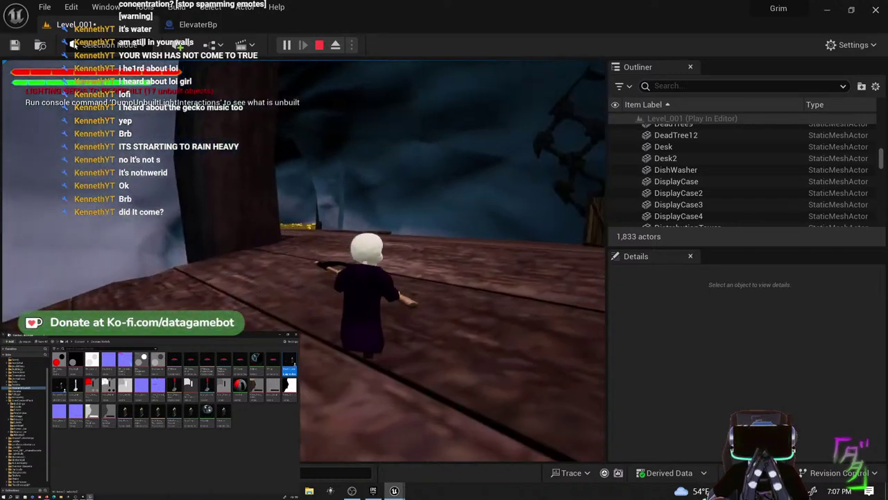
pyautogui.press('w')
pyautogui.press('s')
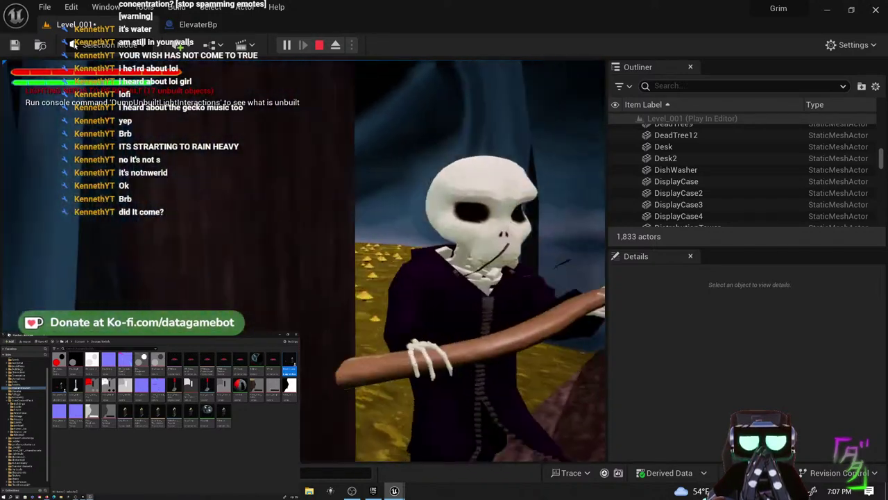
# - Cross the yellow mushroom ground and climb onto the plank platform facing the rock-pillared opening
pyautogui.press('w')
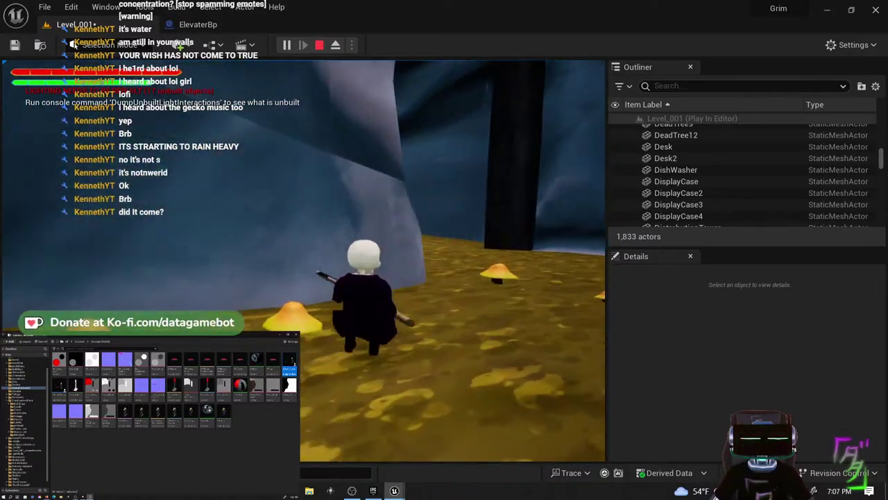
pyautogui.press('d')
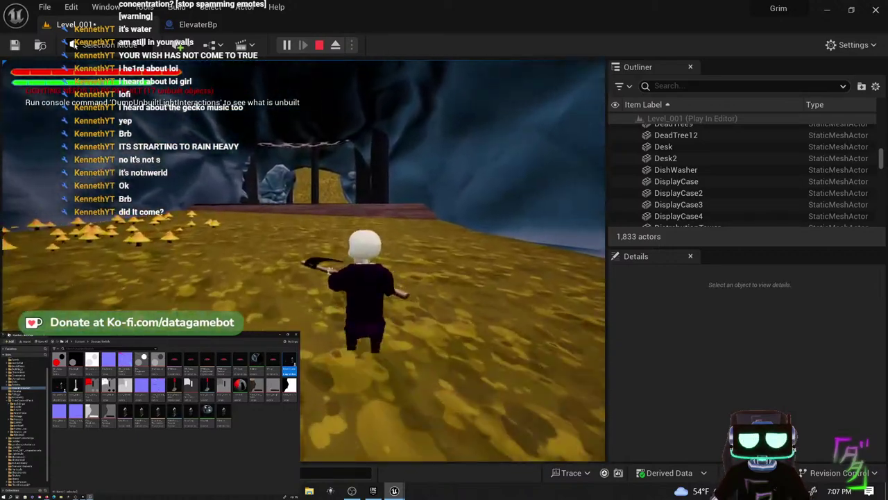
pyautogui.press('w')
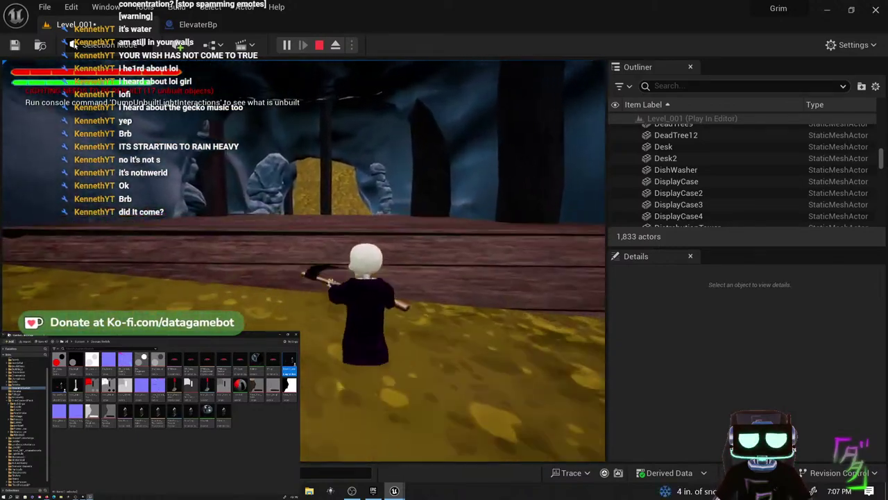
pyautogui.press('w')
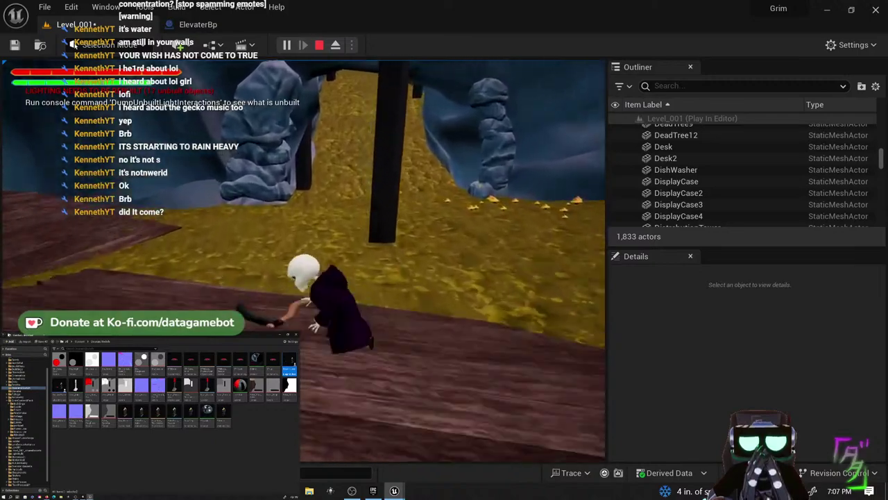
# - Go through the rock-pillared opening and up the yellow slope to the plank-floored area with barrels and crates
pyautogui.press('d')
pyautogui.press('w')
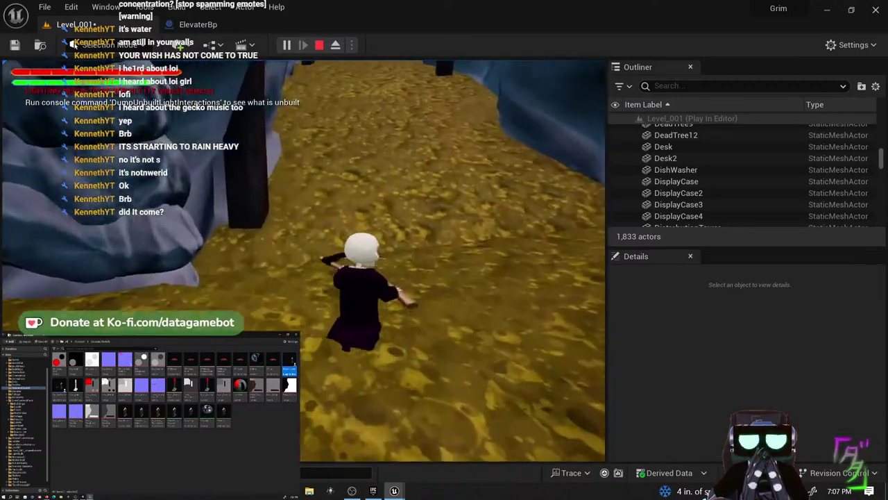
pyautogui.press('w')
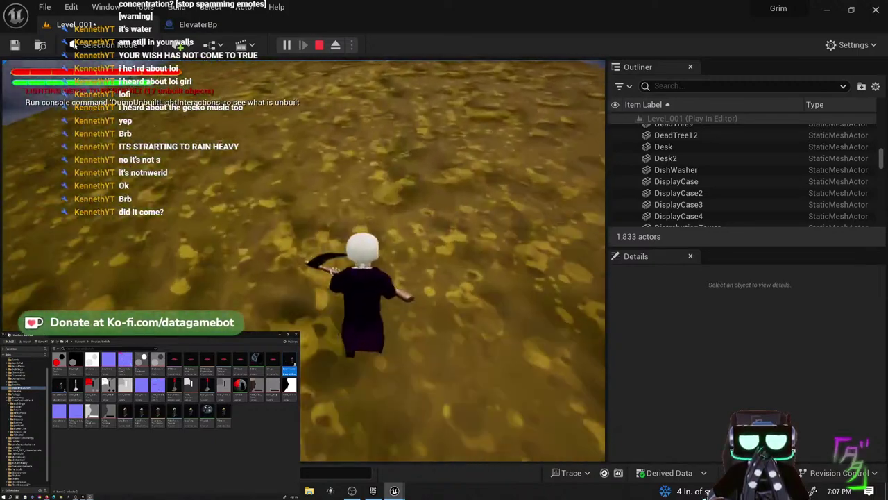
pyautogui.press('w')
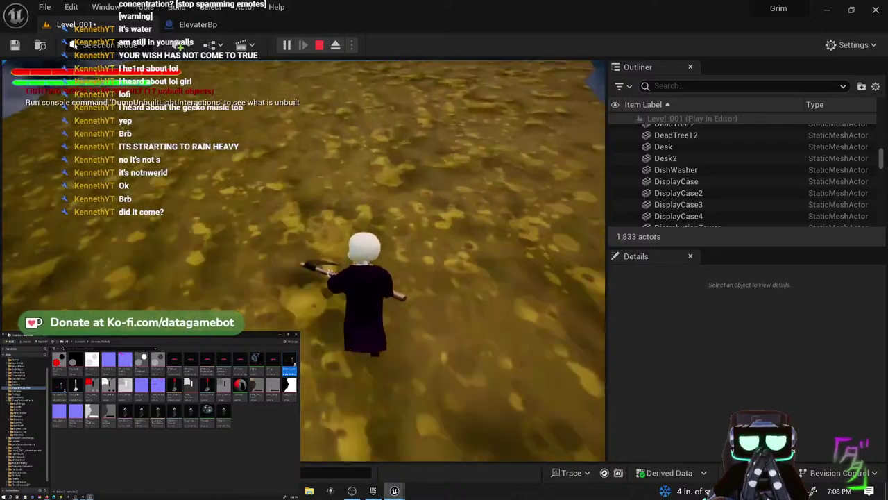
pyautogui.press('w')
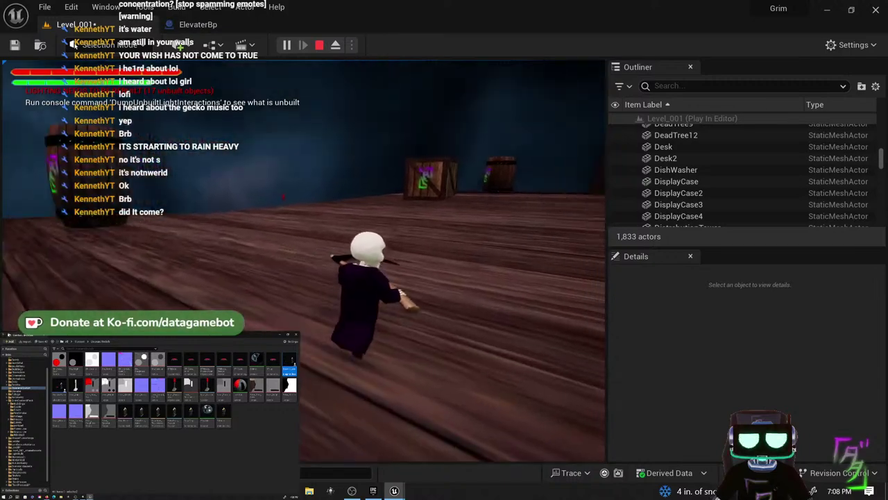
# - Bring the reaper to the red lever and move toward and away from it to test its interaction area
pyautogui.press('w')
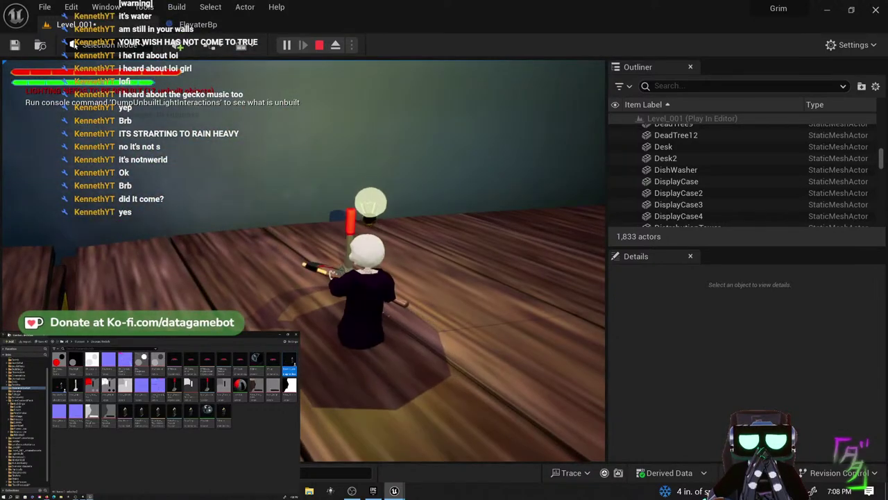
pyautogui.press('s')
pyautogui.press('w')
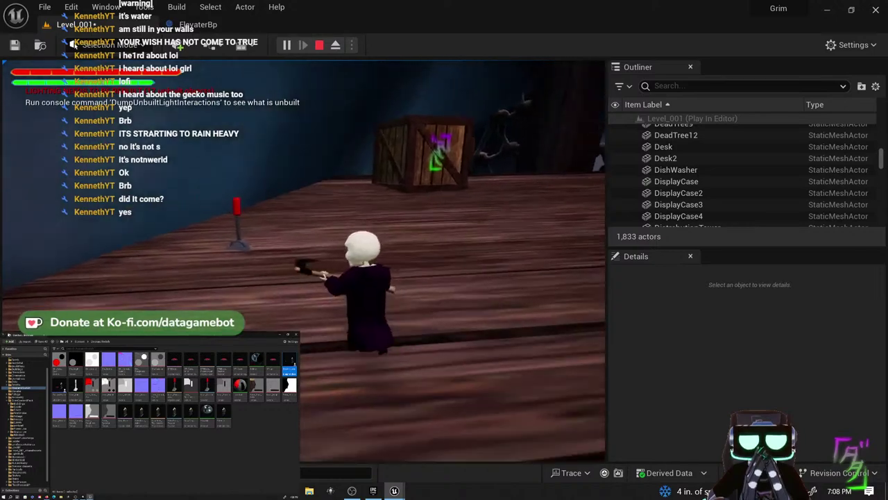
pyautogui.press('w')
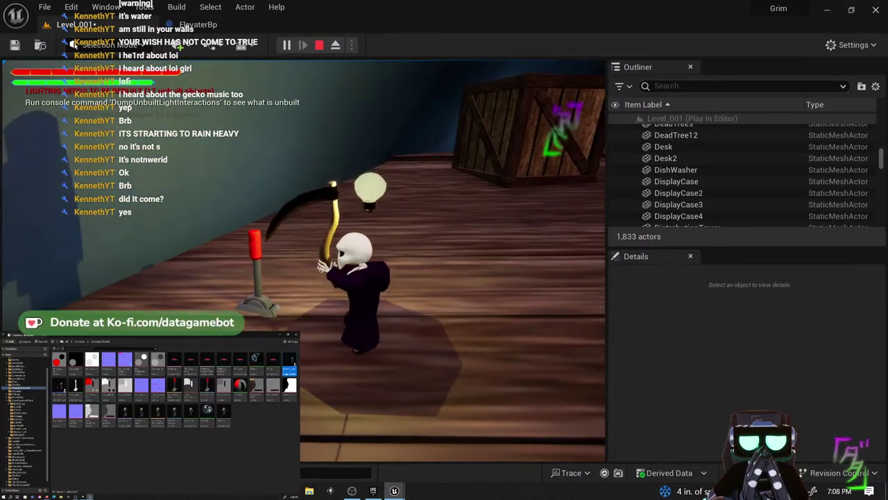
pyautogui.press('w')
pyautogui.press('s')
pyautogui.press('d')
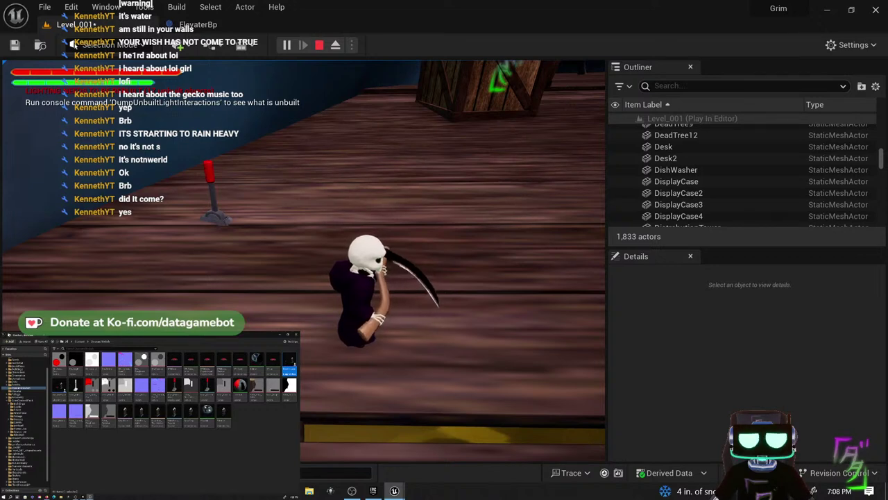
# - End the play-test, select DoorAndLever by its lever, and turn on the viewport's Collision display
pyautogui.press('Escape')
pyautogui.click(238, 212)
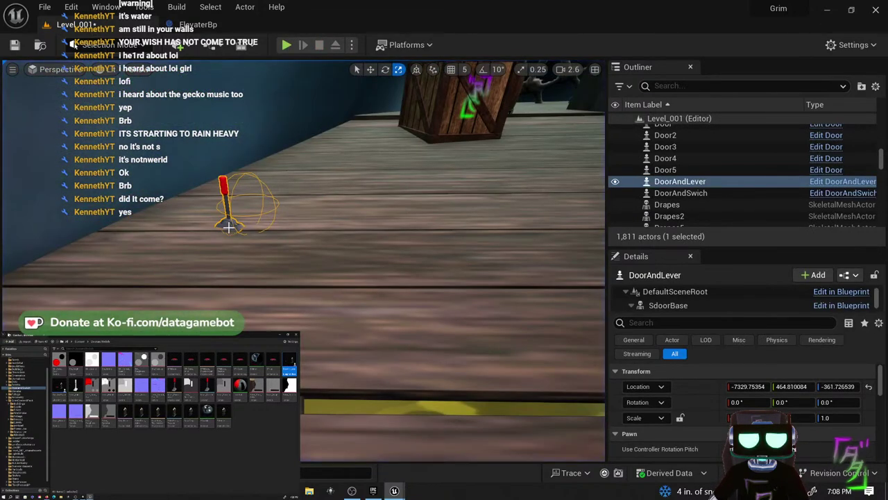
pyautogui.click(143, 71)
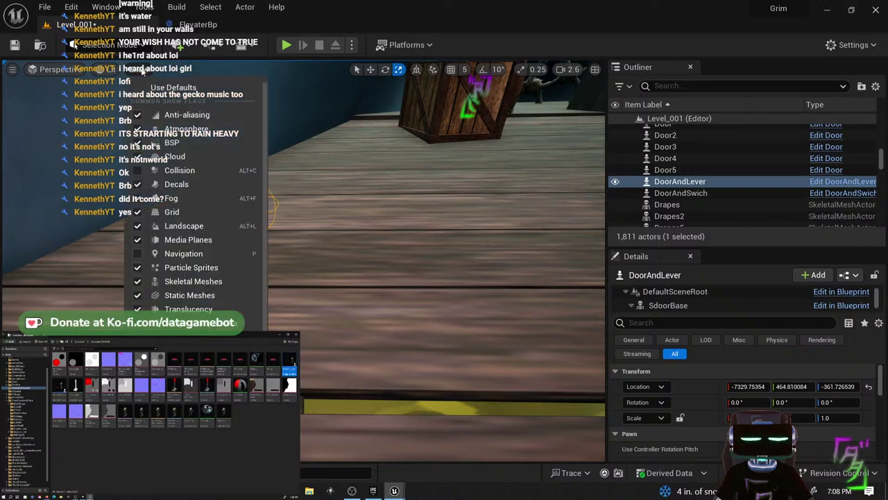
pyautogui.click(138, 172)
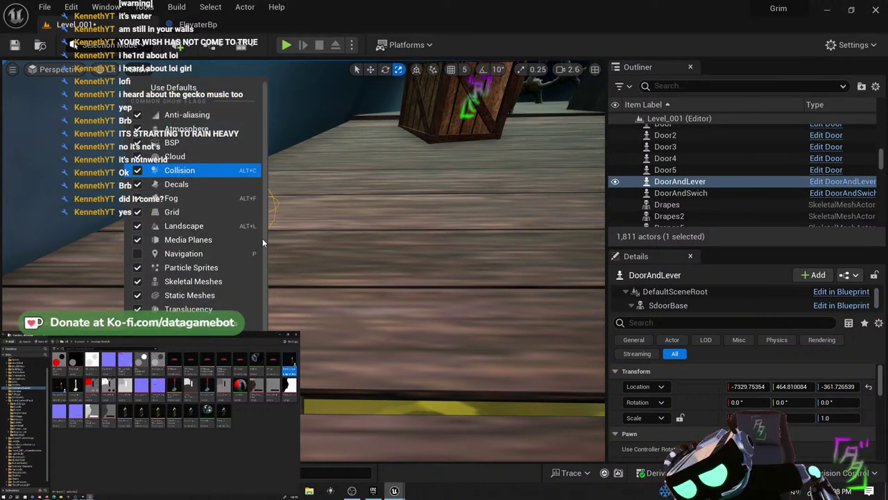
pyautogui.moveTo(349, 188); pyautogui.dragTo(254, 225, button='right')
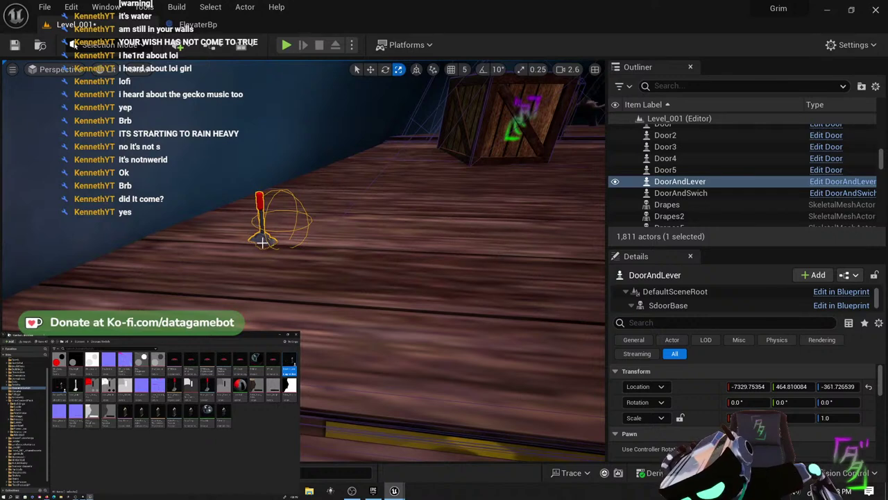
# - Select the Lever component of DoorAndLever and move it across the plank floor, away from the blue wall
pyautogui.click(255, 240)
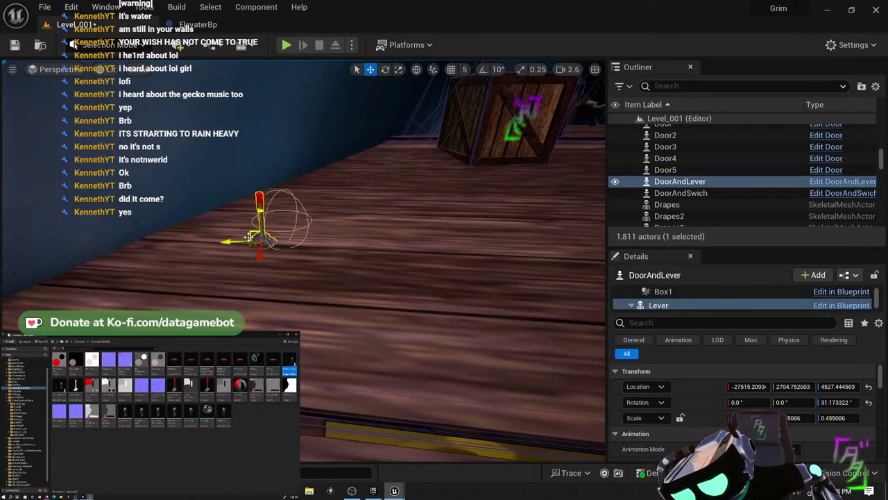
pyautogui.press('w')
pyautogui.moveTo(252, 245); pyautogui.dragTo(364, 274)
# - Tilt the plank floor piece woodplatform128 to a rotation of about 1.04°, 0.10° and 369.72°
pyautogui.moveTo(364, 274); pyautogui.dragTo(188, 267, button='right')
pyautogui.moveTo(330, 266); pyautogui.dragTo(287, 291, button='right')
pyautogui.click(290, 295)
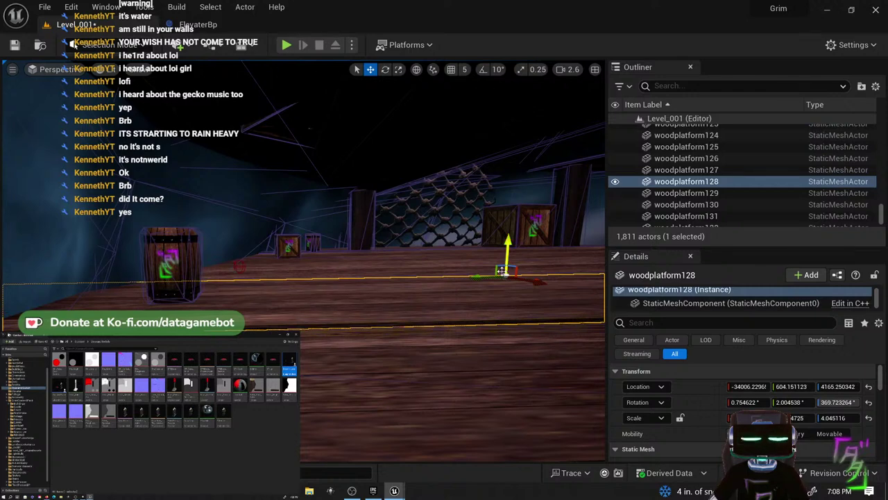
pyautogui.press('r')
pyautogui.press('e')
pyautogui.moveTo(542, 239); pyautogui.dragTo(486, 237)
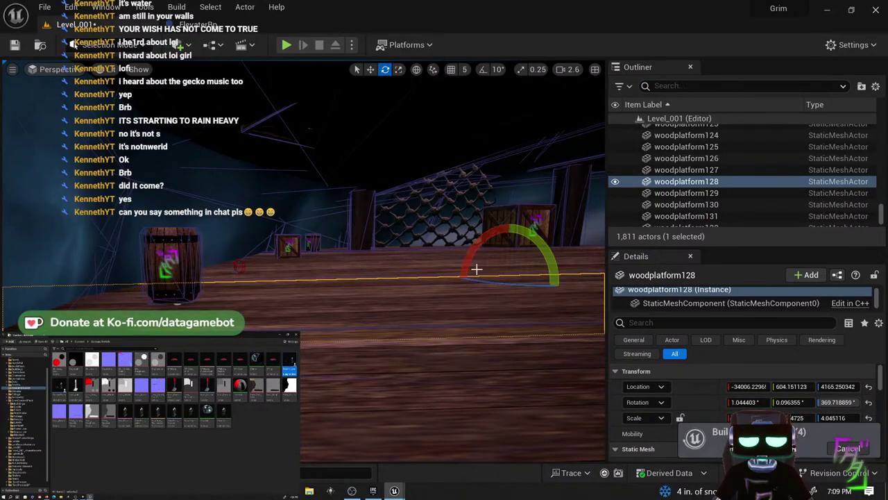
pyautogui.press('f')
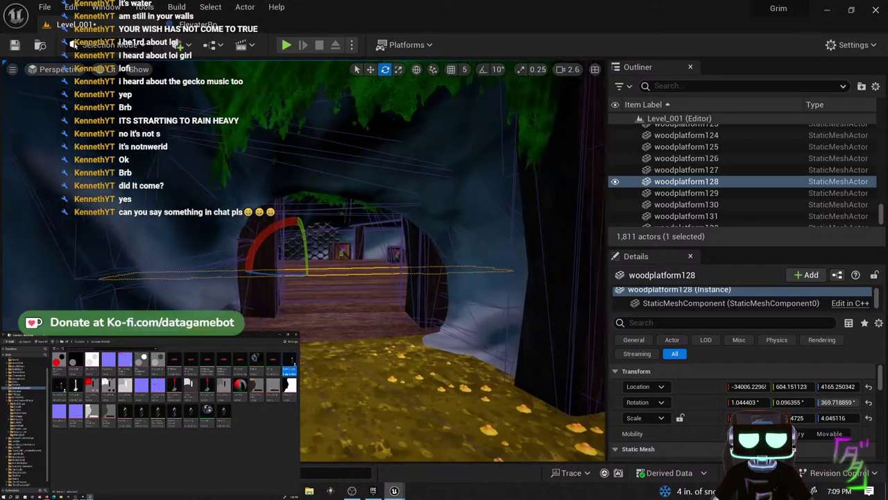
# - Start a play-test from the plank floor near the opening to the yellow mushroom ground
pyautogui.moveTo(486, 237); pyautogui.dragTo(132, 281, button='right')
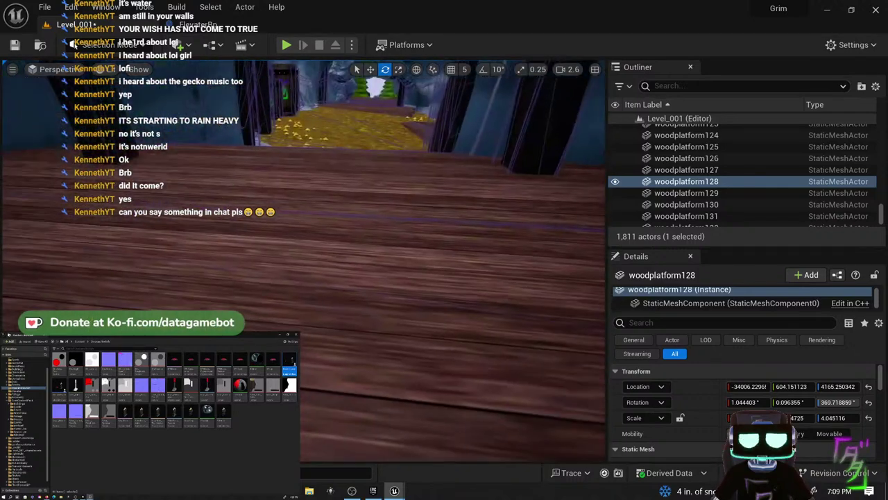
pyautogui.moveTo(236, 227); pyautogui.dragTo(239, 228, button='right')
pyautogui.rightClick(316, 143)
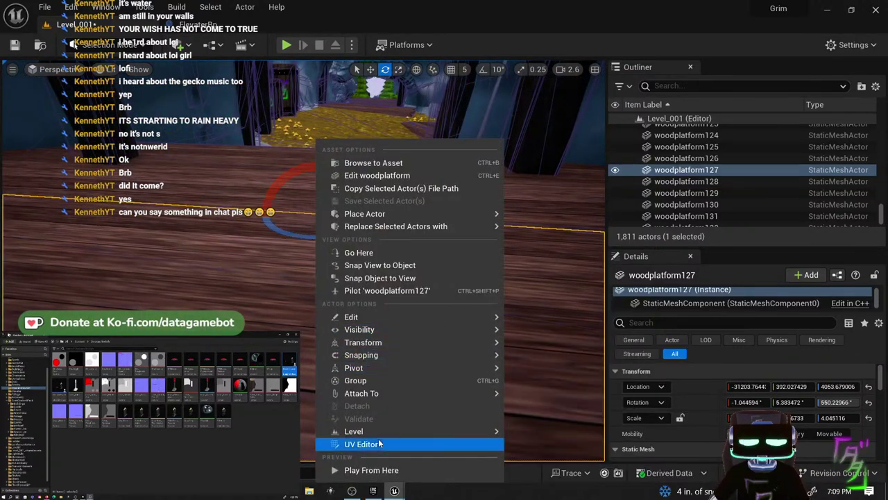
pyautogui.click(378, 472)
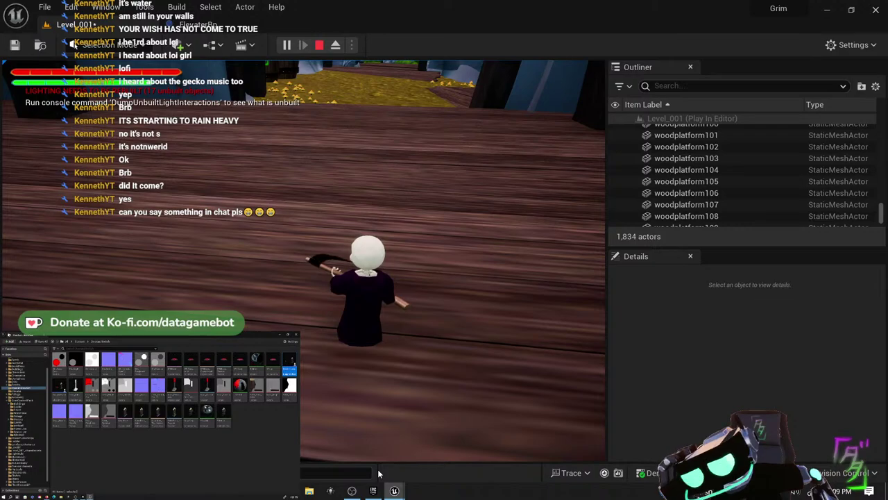
# - Bring the reaper across the planks to the red lever, test it at close range, and back away
pyautogui.click(488, 357)
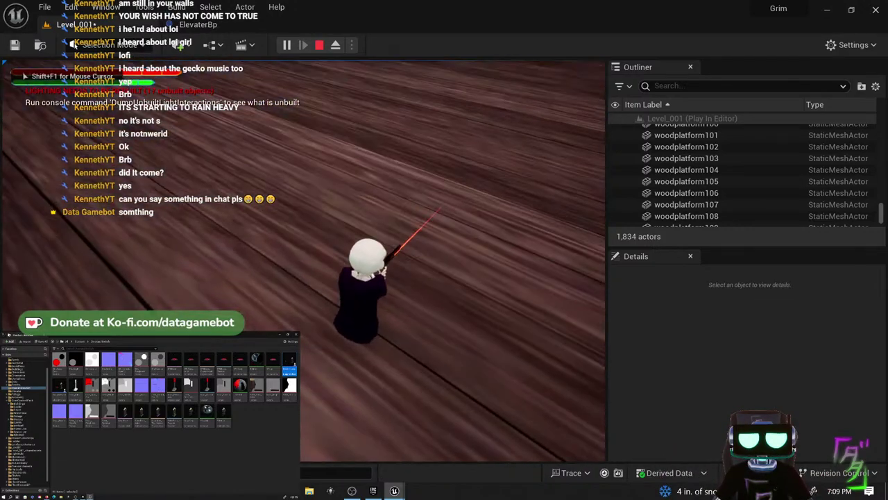
pyautogui.press('1')
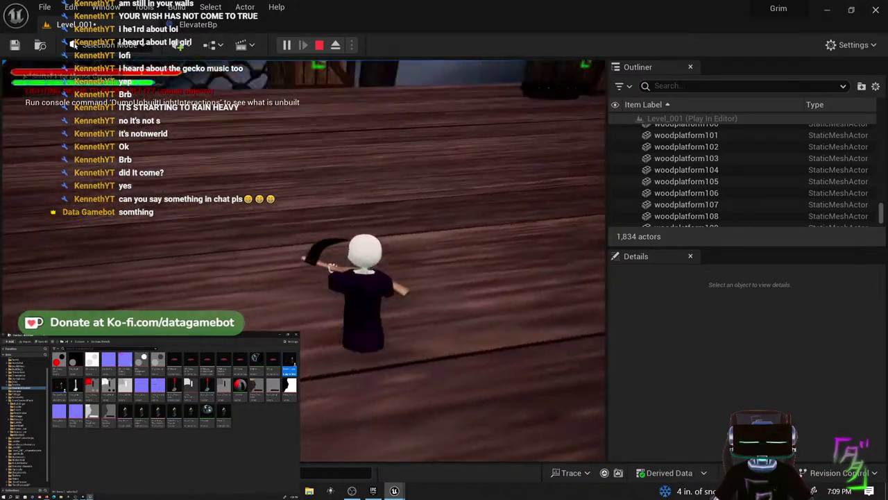
pyautogui.press('w')
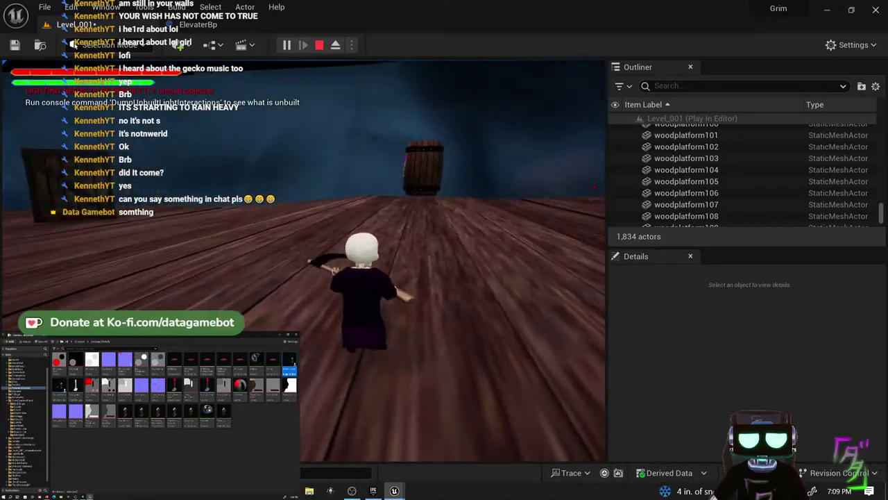
pyautogui.press('w')
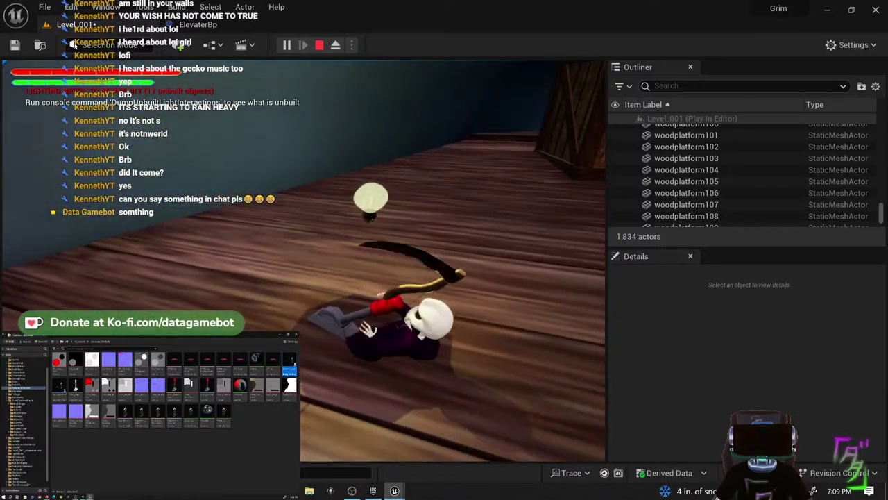
pyautogui.press('s')
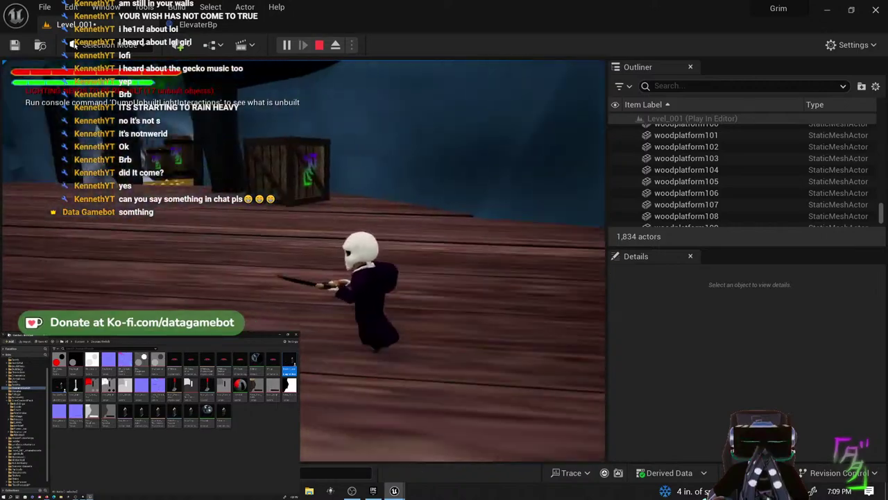
# - Take the reaper out of the plank-floored area and over the outdoor wooden platform to the stacked rocks
pyautogui.press('w')
pyautogui.press('w')
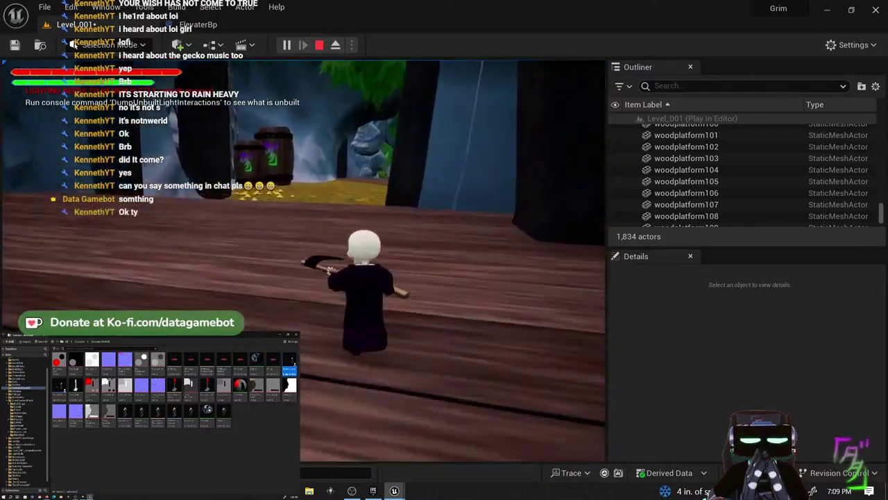
pyautogui.press('w')
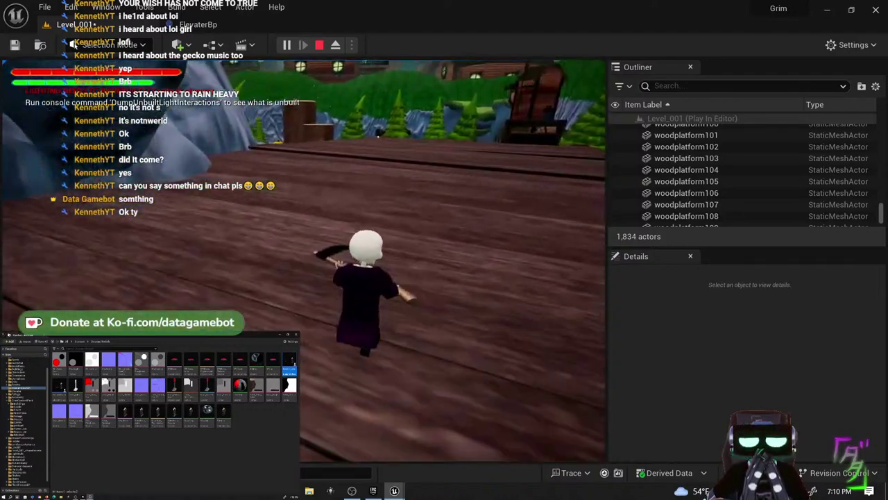
pyautogui.press('w')
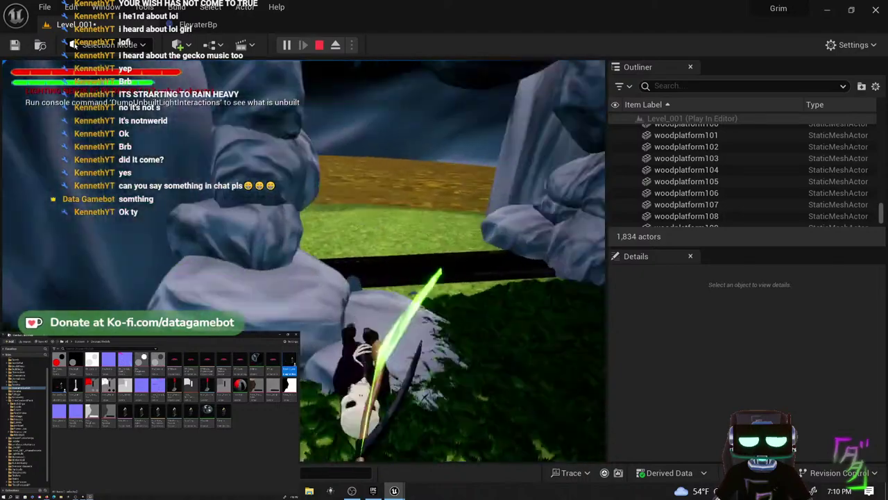
# - Climb over the pale rocks and jump the long black beam onto the open green grass
pyautogui.press('w')
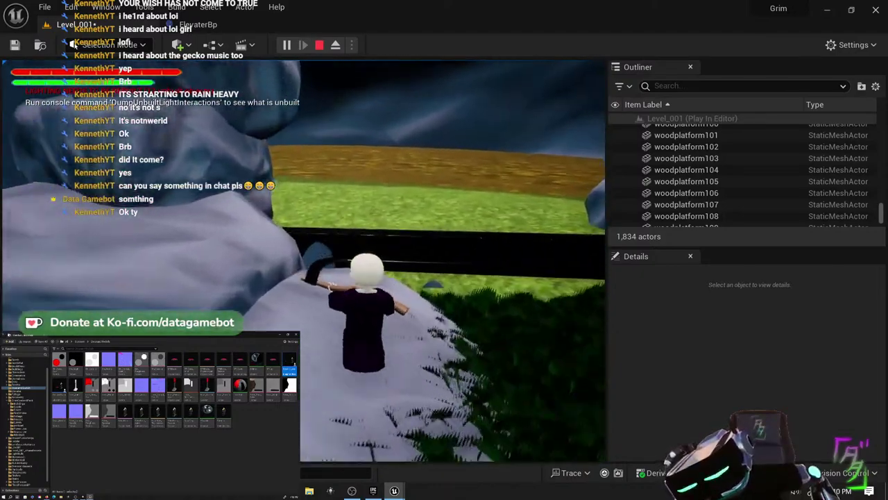
pyautogui.press('w')
pyautogui.press('a')
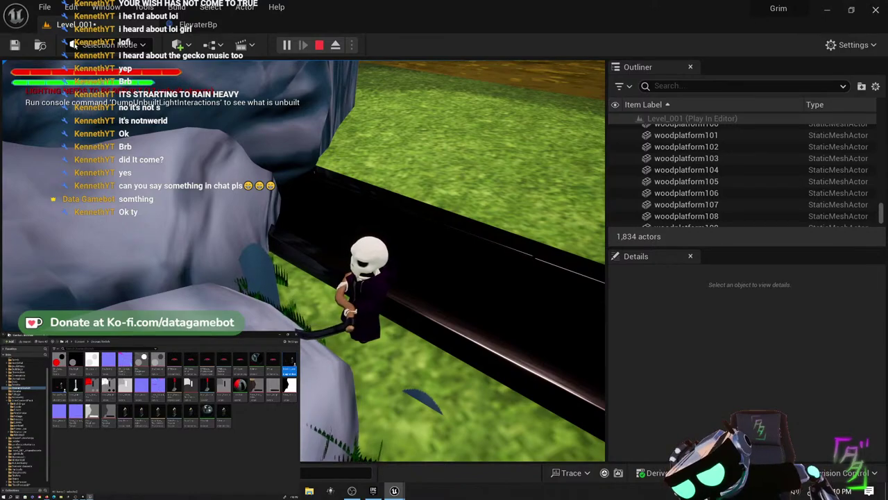
pyautogui.press('w')
pyautogui.press('space')
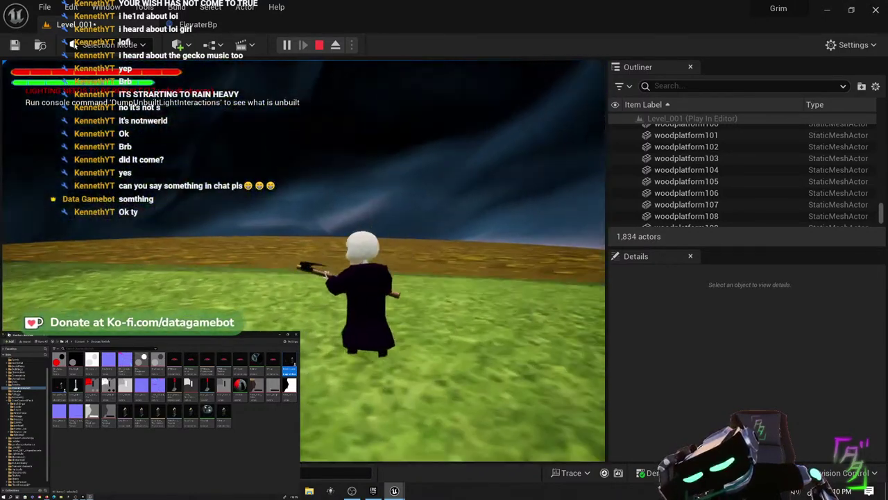
# - Go along the turquoise river between the cliffs and jump from the water toward the grassy bank
pyautogui.press('w')
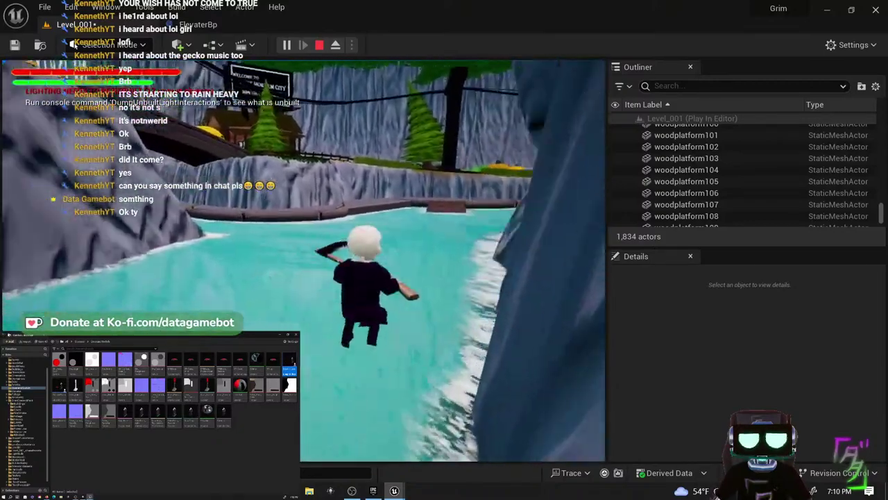
pyautogui.press('w')
pyautogui.press('space')
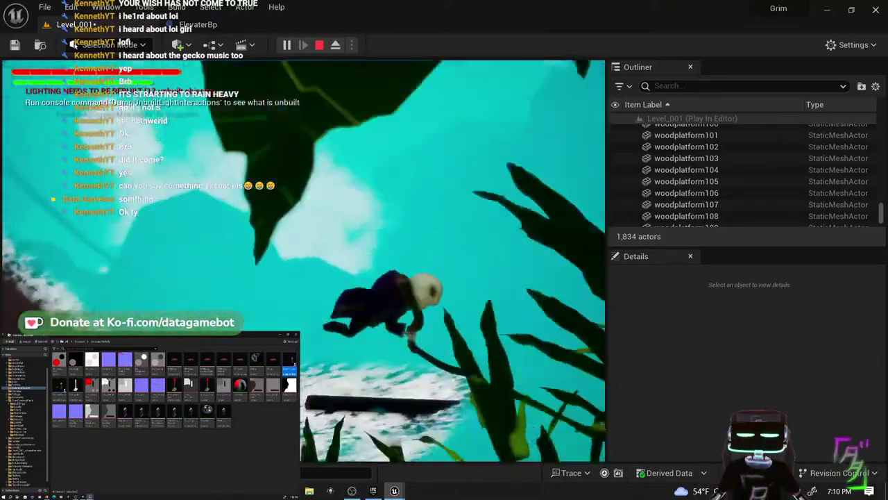
pyautogui.press('s')
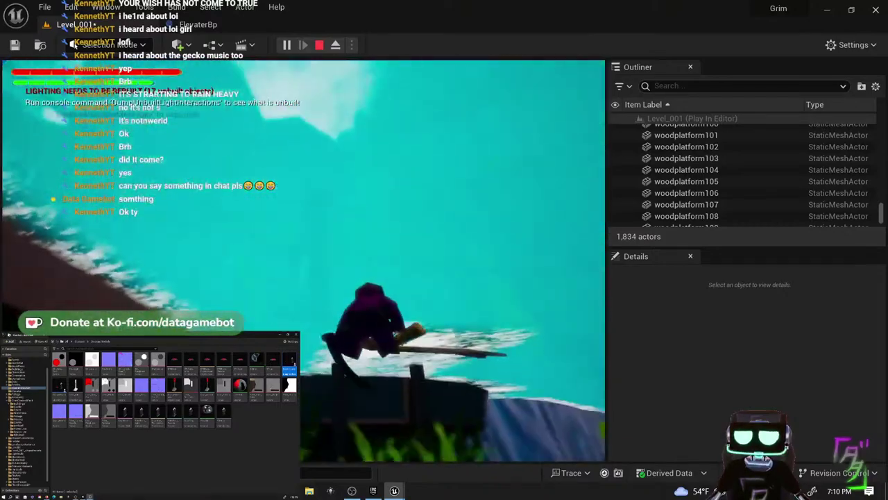
pyautogui.press('space')
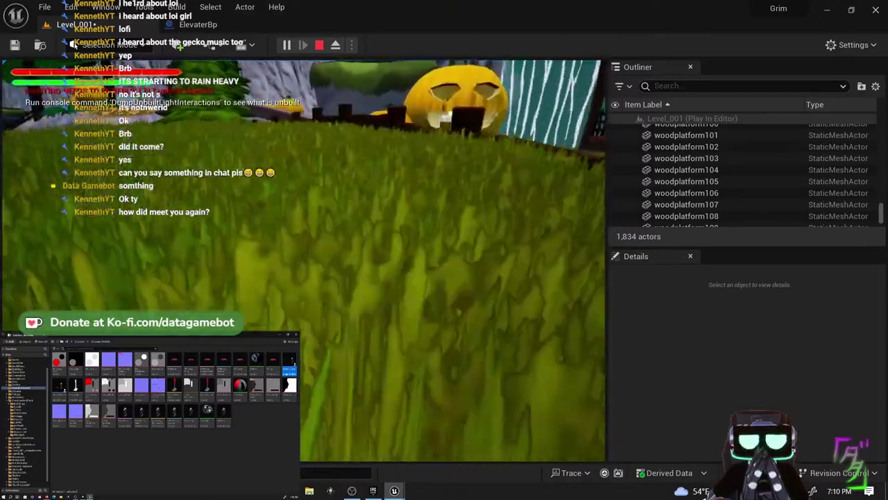
# - Cross the yellow ground past the giant pumpkins and get onto the mossy ledge facing the waterfall cliffs
pyautogui.press('space')
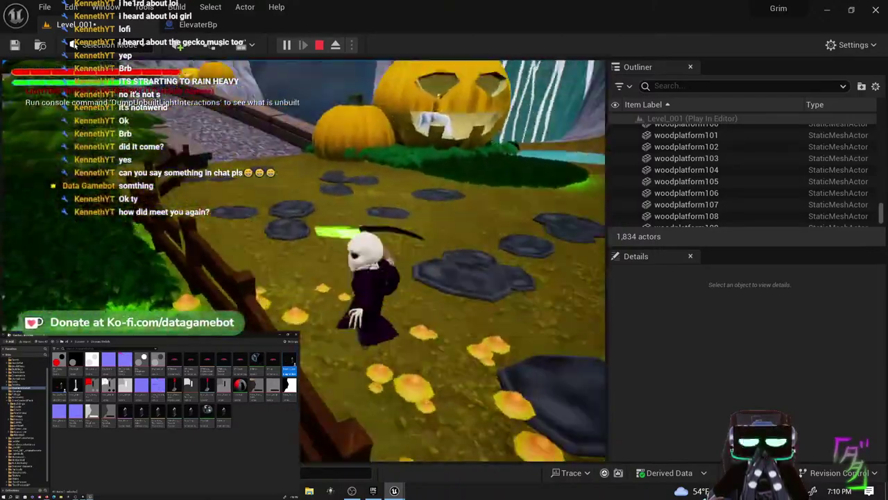
pyautogui.press('w')
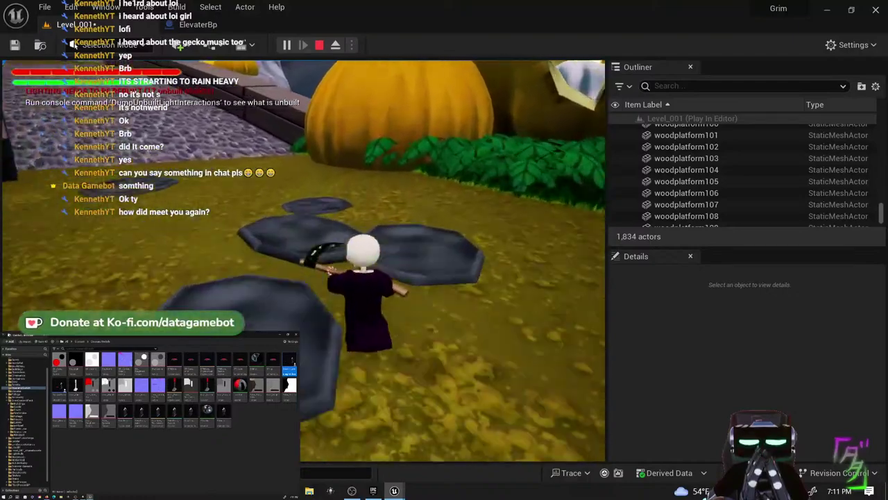
pyautogui.press('w')
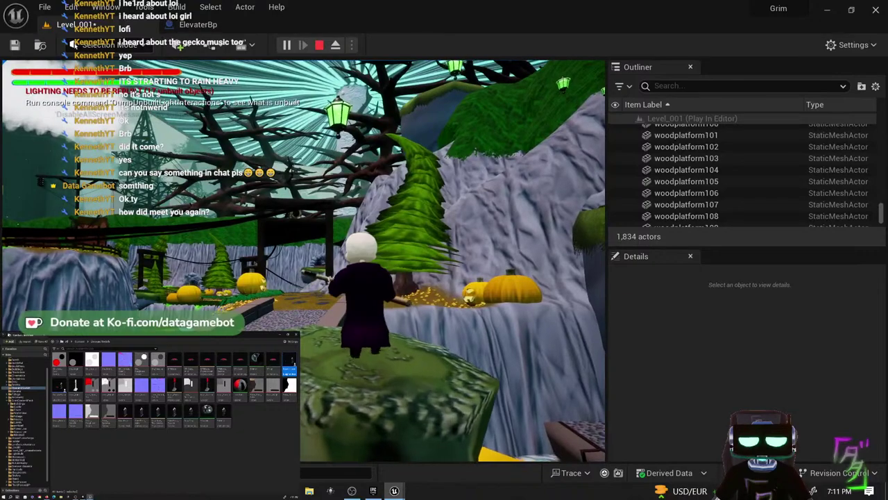
# - Jump off the mossy ledge and hook the reaper's scythe onto the green lantern above the cobbled platform
pyautogui.press('space')
pyautogui.press('w')
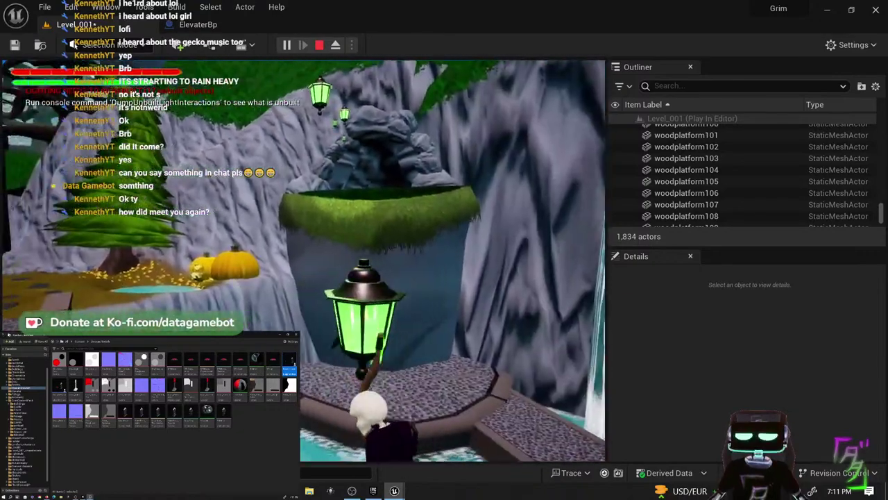
pyautogui.press('w')
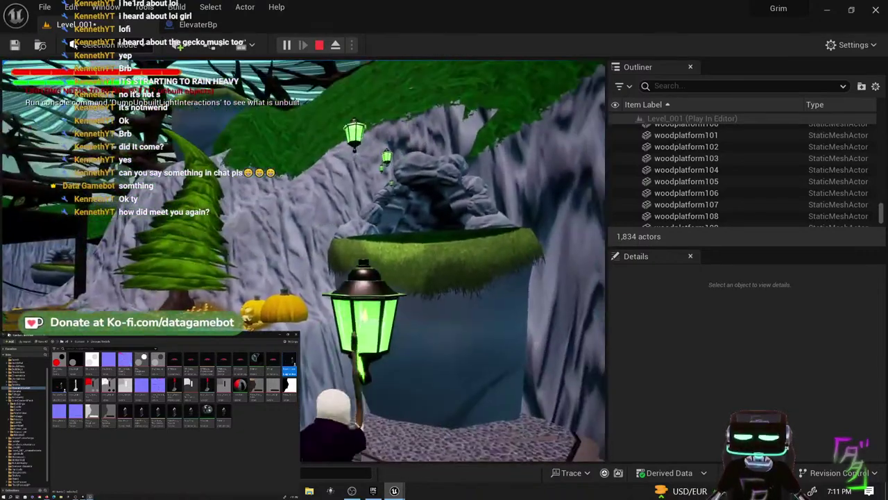
pyautogui.press('s')
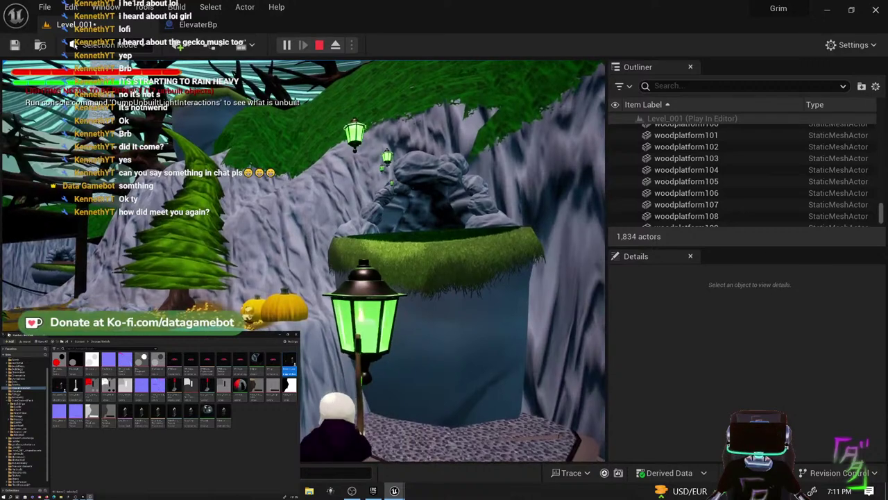
pyautogui.press('s')
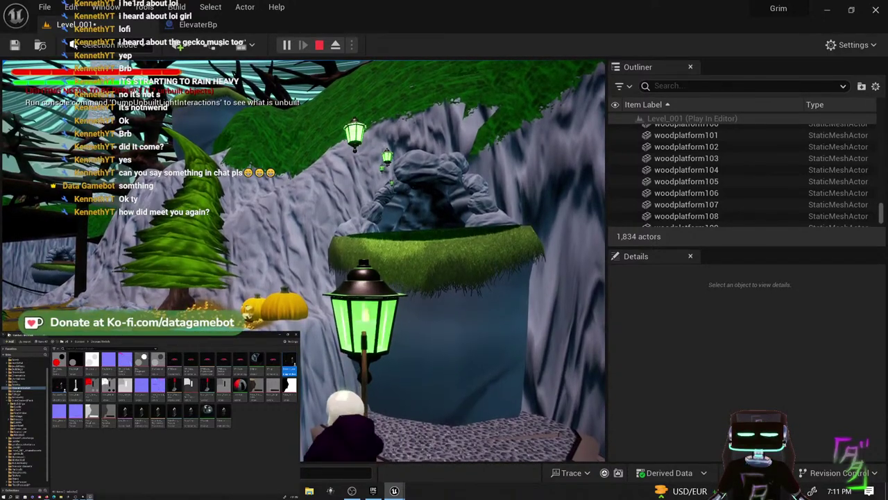
# - Swing the reaper back and forth around the green lantern below the grassy cave ledge to test the lantern swing
pyautogui.press('w')
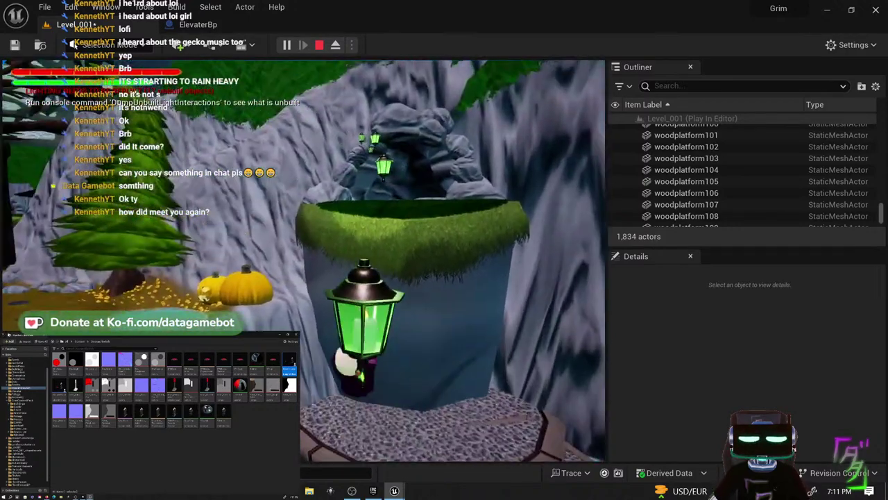
pyautogui.press('w')
pyautogui.press('s')
pyautogui.press('w')
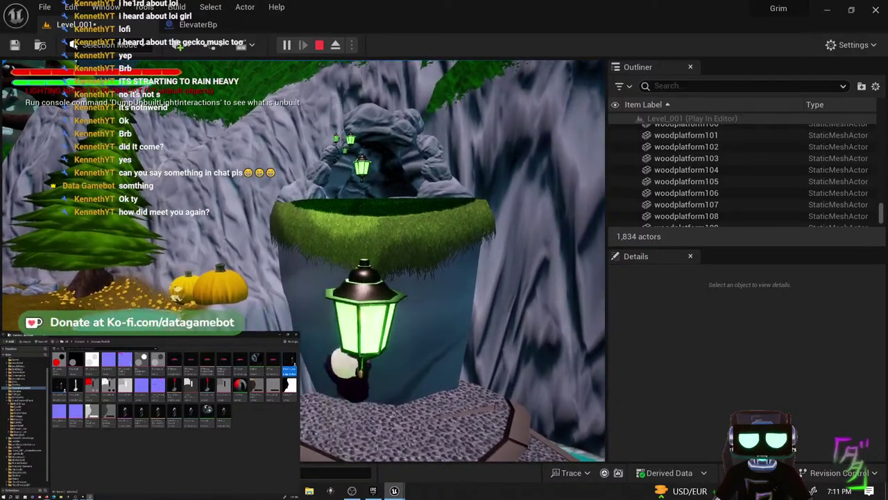
pyautogui.press('s')
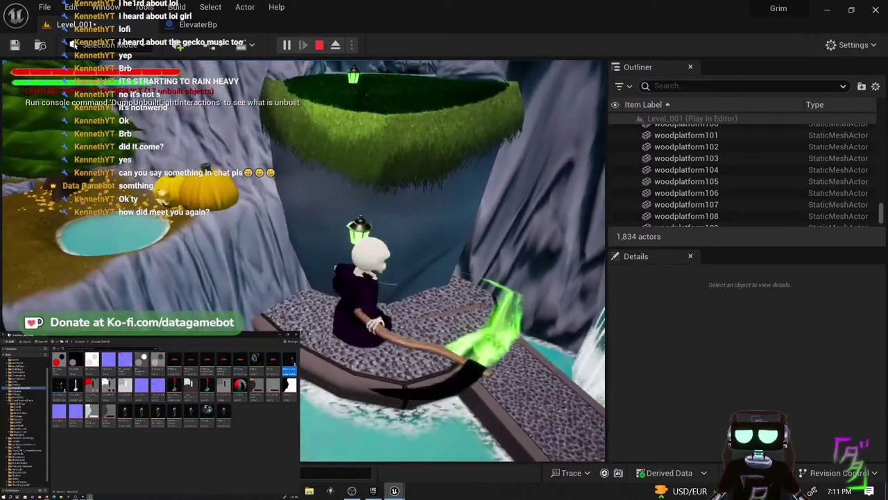
pyautogui.press('s')
pyautogui.press('w')
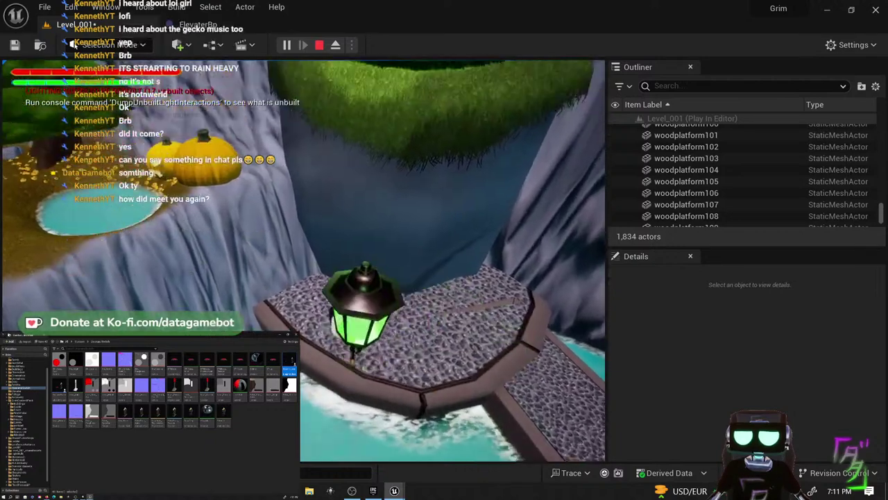
# - Playtest the lantern grapple points between the stone platform and the grassy ledge, jumping and hanging from the lanterns
pyautogui.press('w')
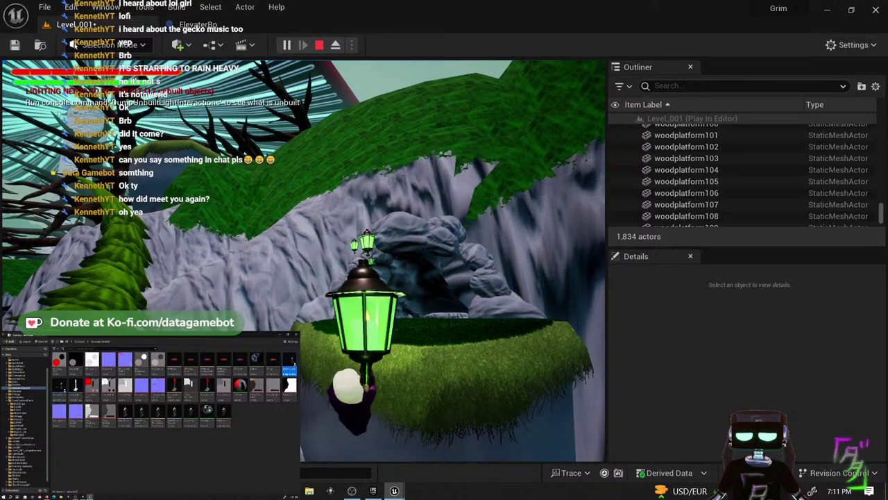
pyautogui.press('s')
pyautogui.press('w')
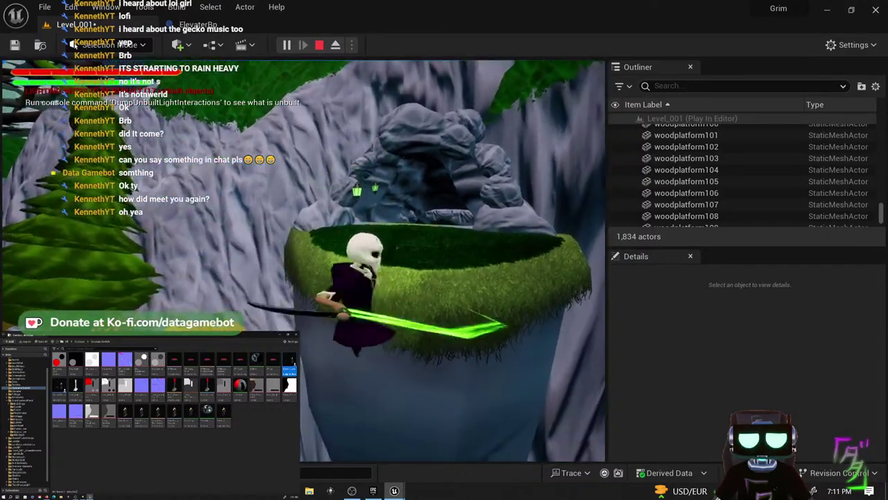
pyautogui.press('w')
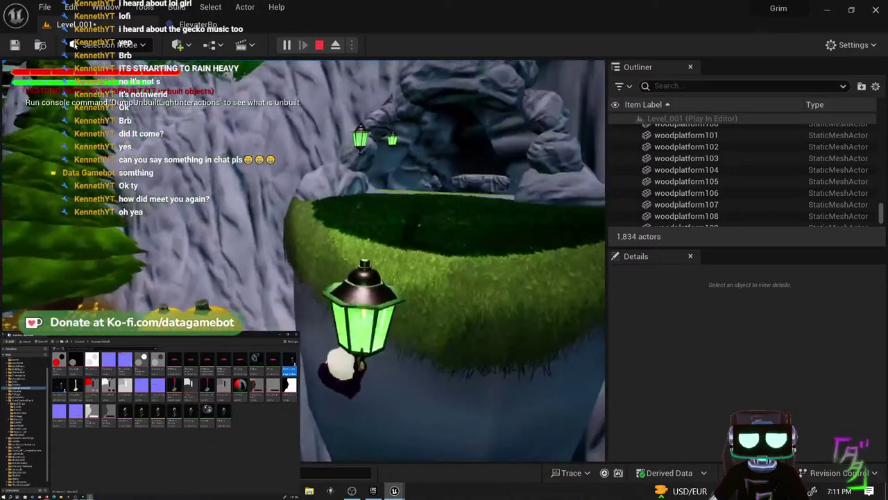
pyautogui.press('space')
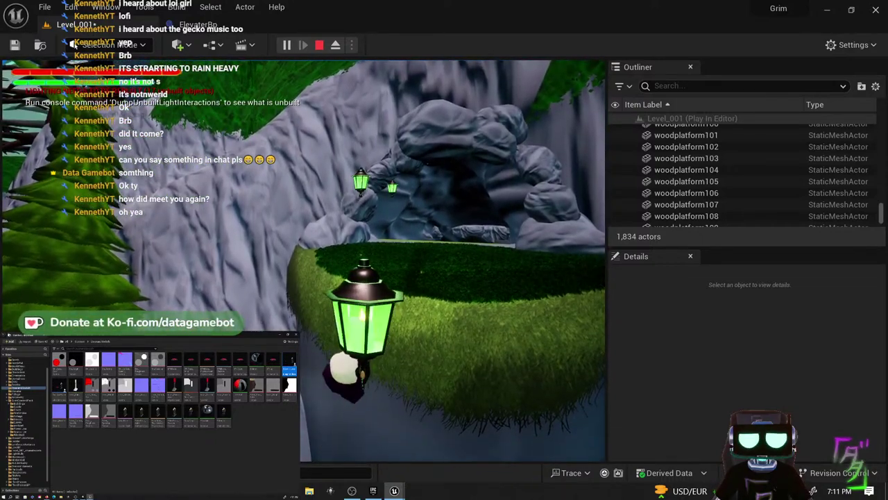
pyautogui.press('space')
pyautogui.press('space')
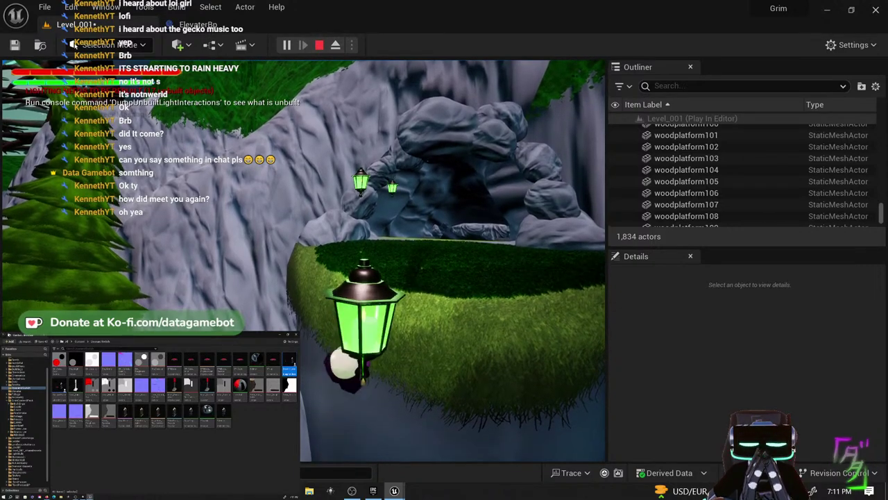
pyautogui.press('s')
pyautogui.press('space')
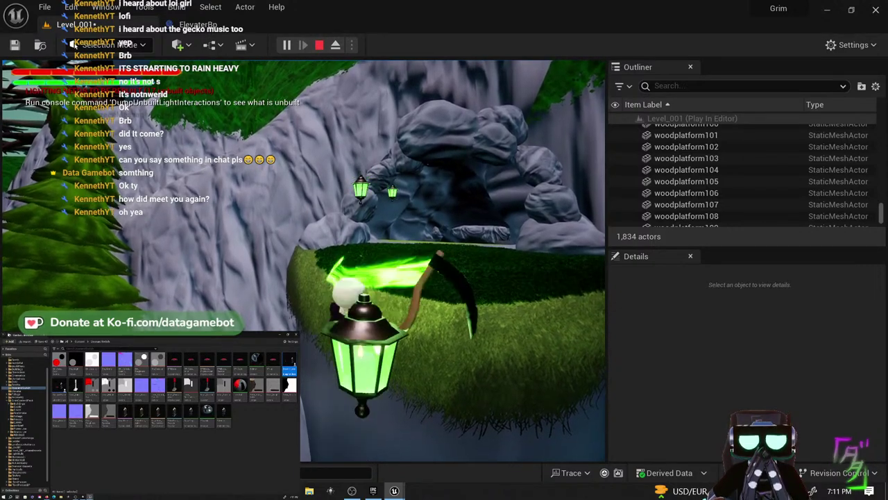
# - Playtest the climb from the hanging lanterns onto the grassy ledge and walk the character into the rock cave
pyautogui.press('w')
pyautogui.press('space')
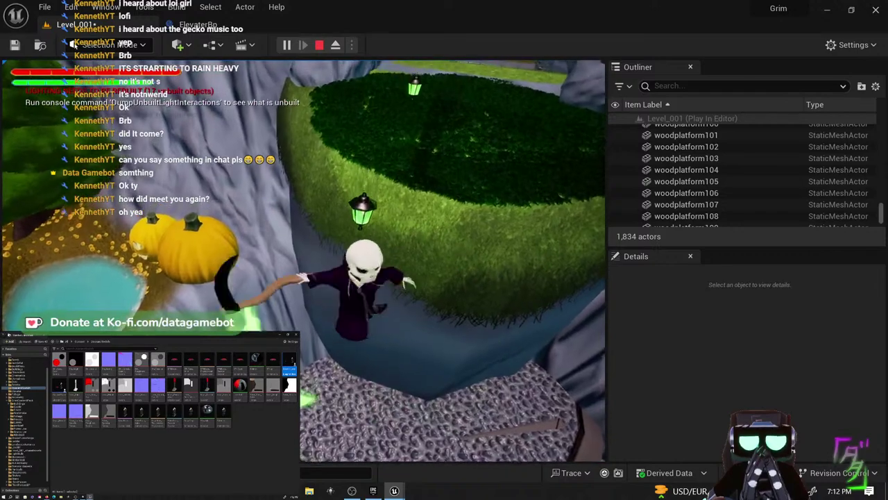
pyautogui.press('w')
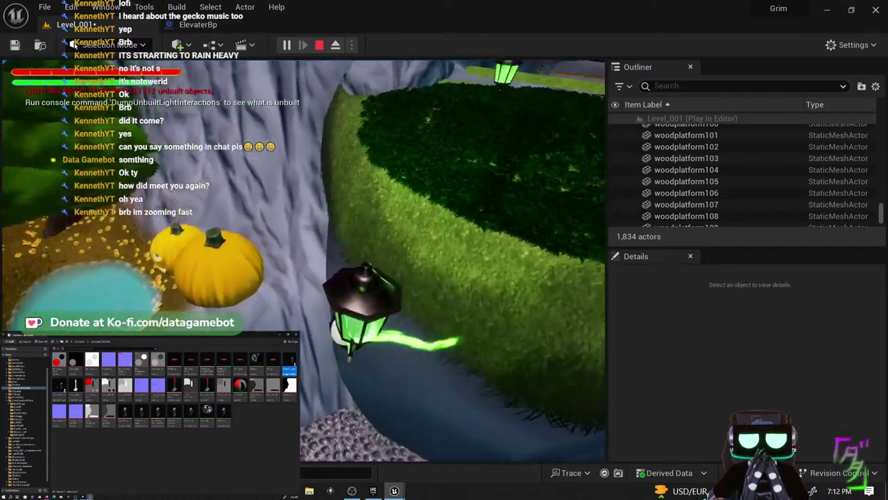
pyautogui.press('w')
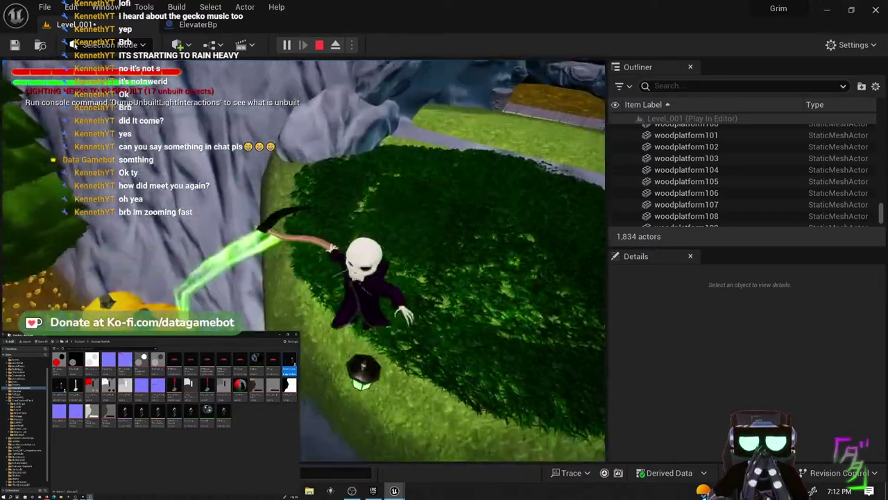
pyautogui.press('w')
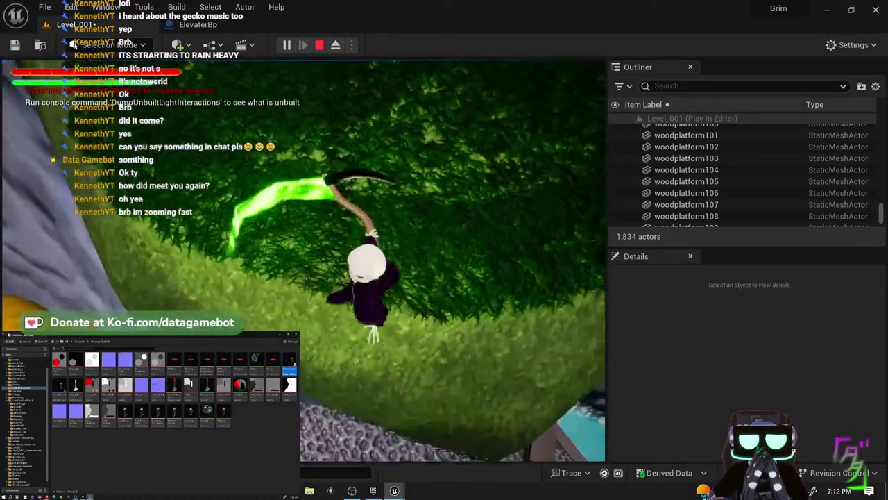
pyautogui.press('w')
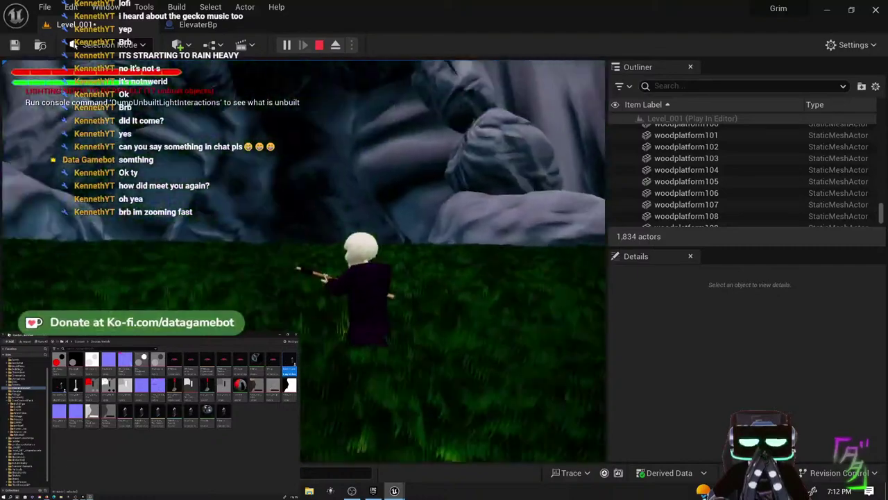
pyautogui.press('w')
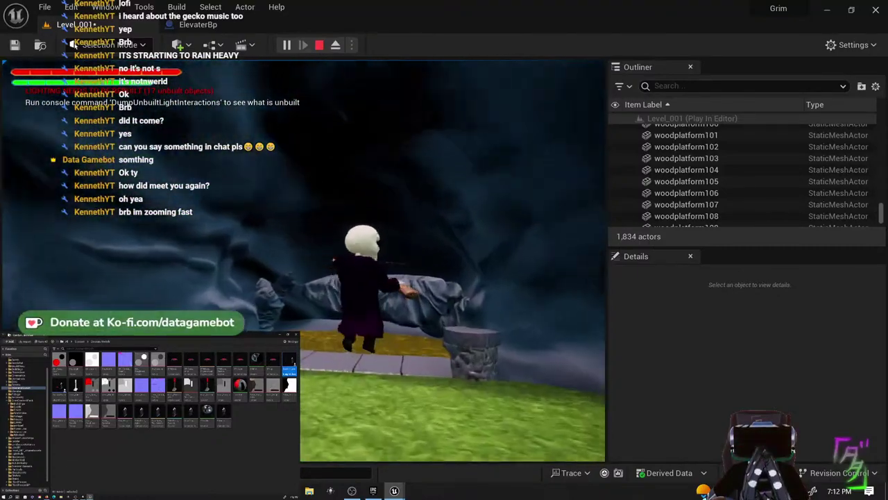
pyautogui.press('a')
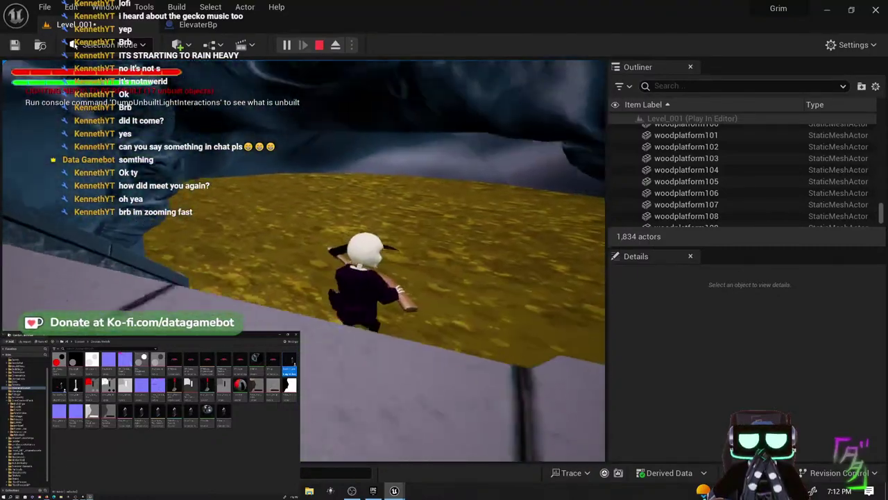
# - Playtest the route off the grassy ledge, past the pumpkins and over the cobbled bridge to the fenced path
pyautogui.press('w')
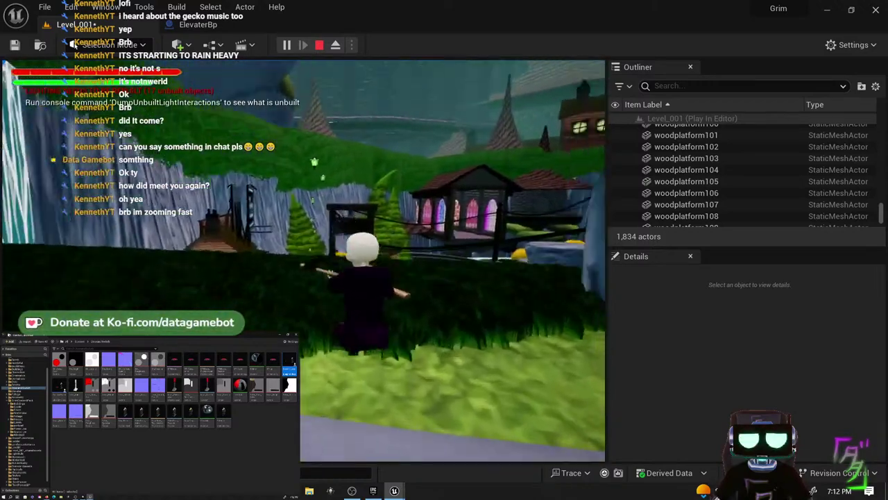
pyautogui.press('w')
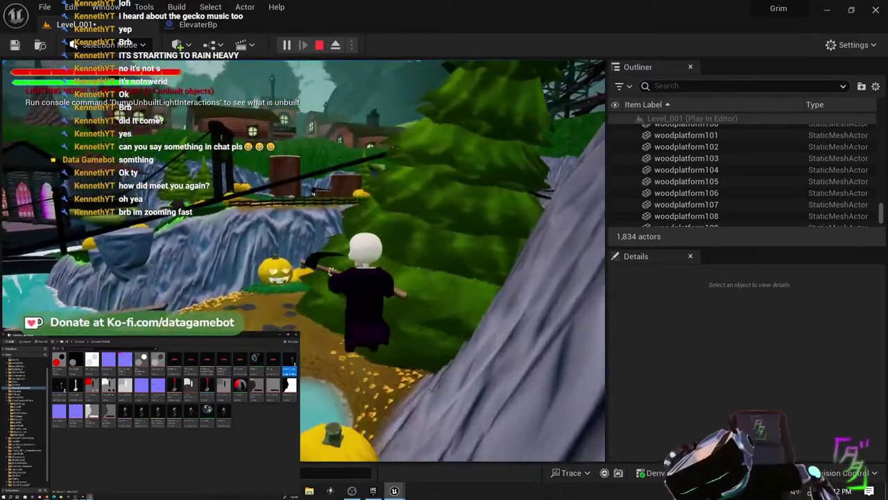
pyautogui.press('w')
pyautogui.press('a')
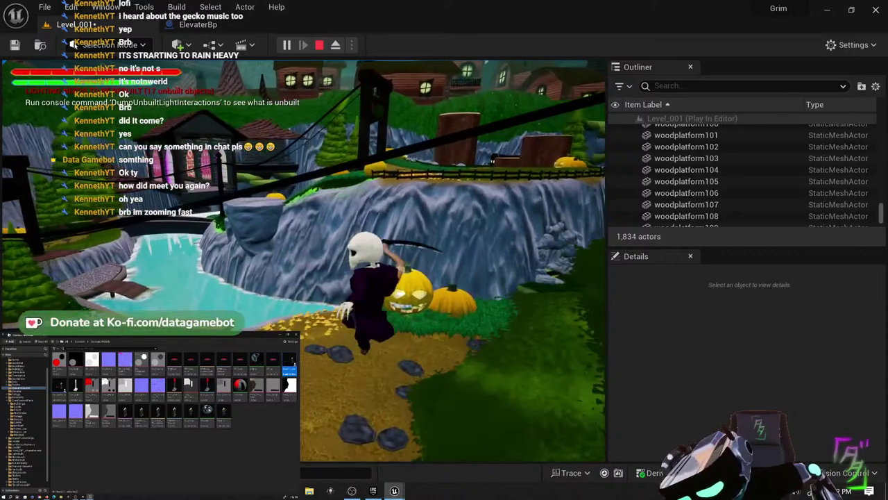
pyautogui.press('w')
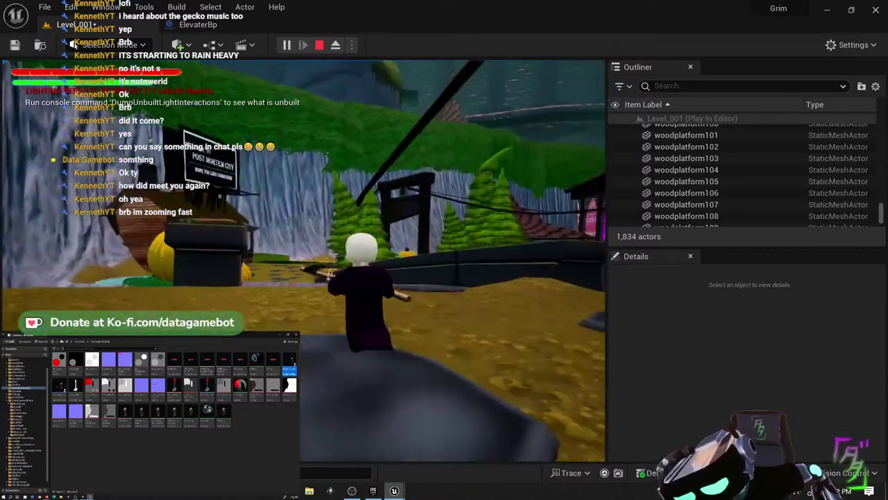
pyautogui.press('w')
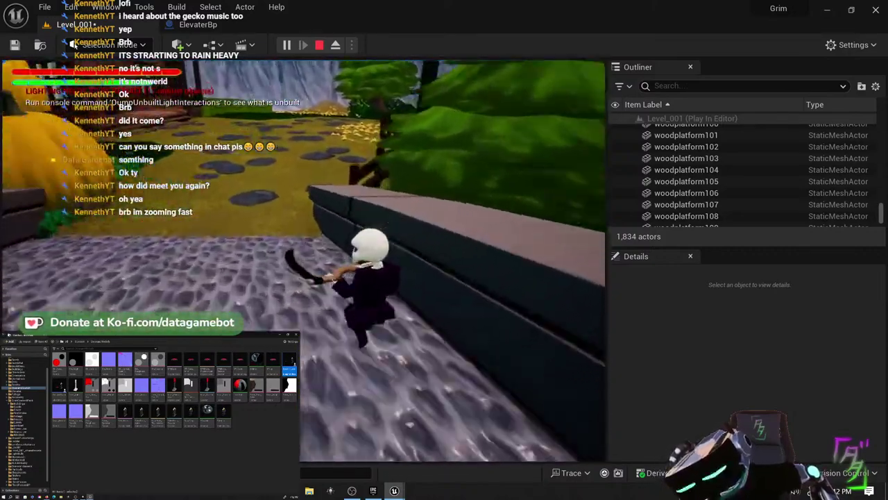
pyautogui.press('w')
pyautogui.press('space')
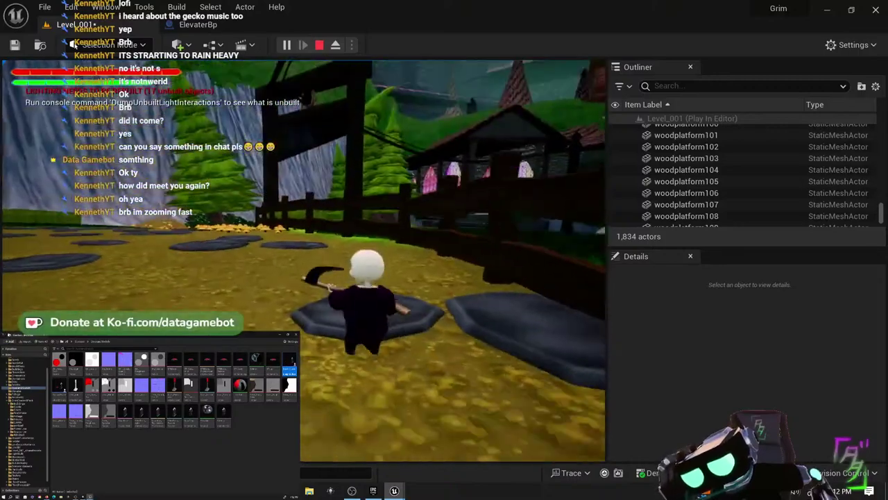
# - Run the character over the rocks, along the stepping-stone path and through the green vines toward the large tree stumps
pyautogui.press('w')
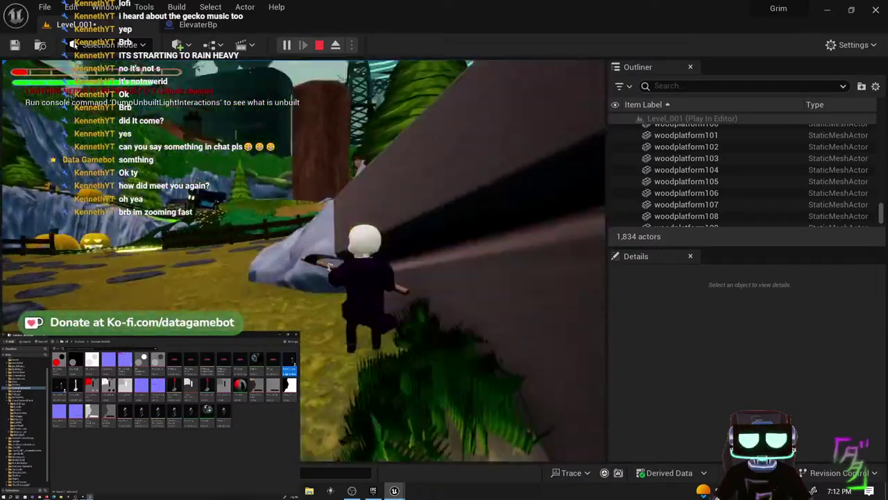
pyautogui.press('w')
pyautogui.press('w')
pyautogui.press('space')
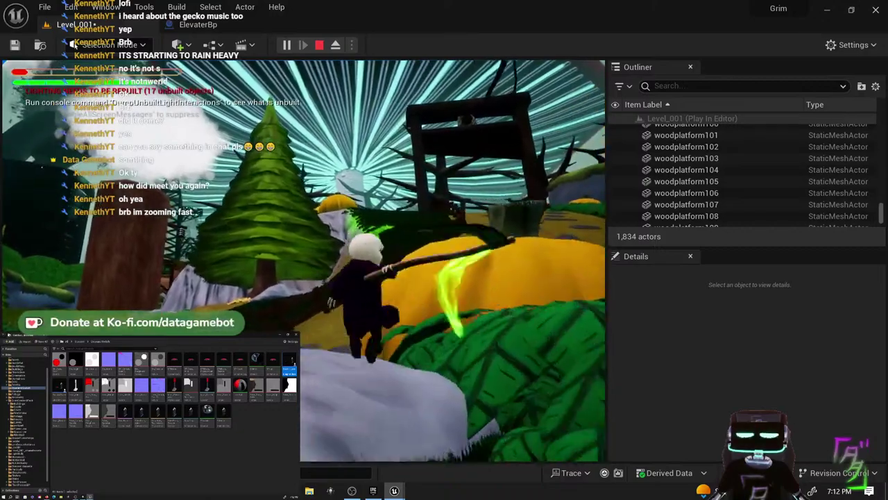
pyautogui.press('w')
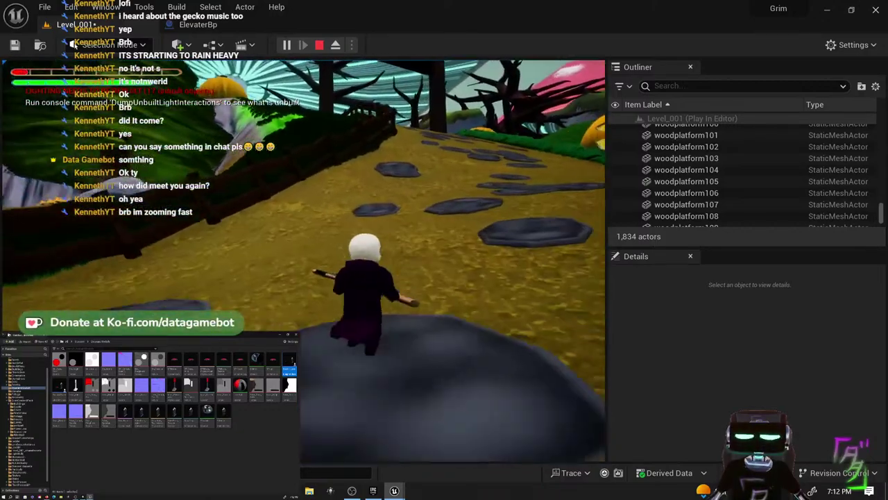
pyautogui.press('w')
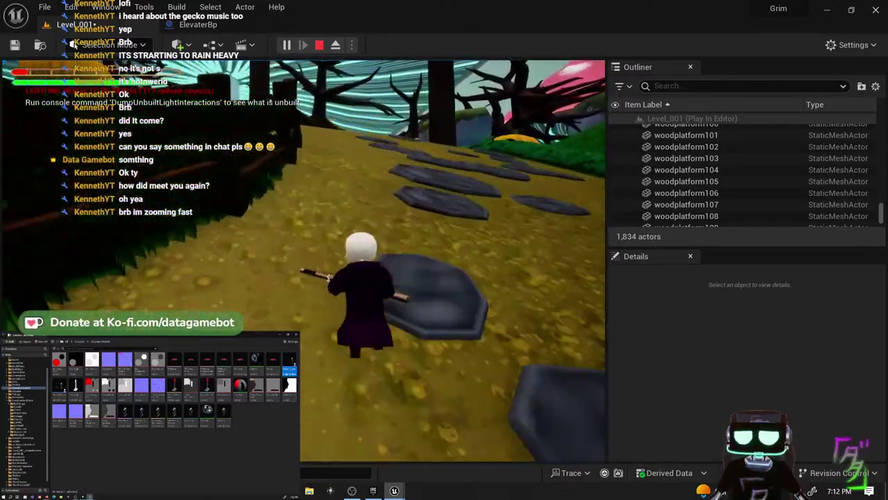
pyautogui.press('w')
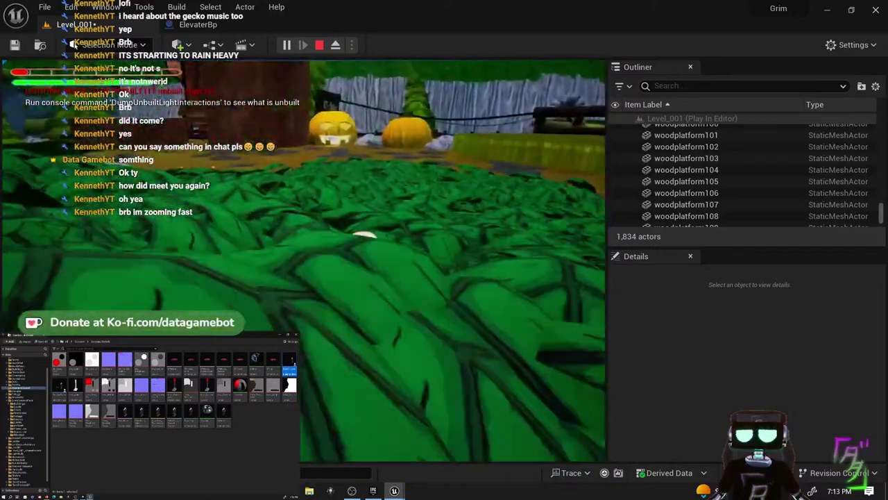
pyautogui.press('w')
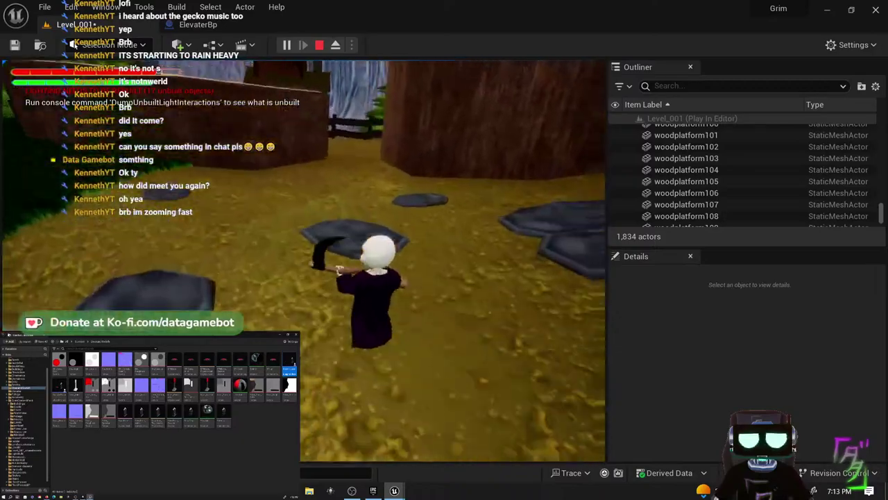
# - Playtest the lantern grapple beside the large tree stump, jumping and hanging to reach the stump top
pyautogui.press('w')
pyautogui.press('space')
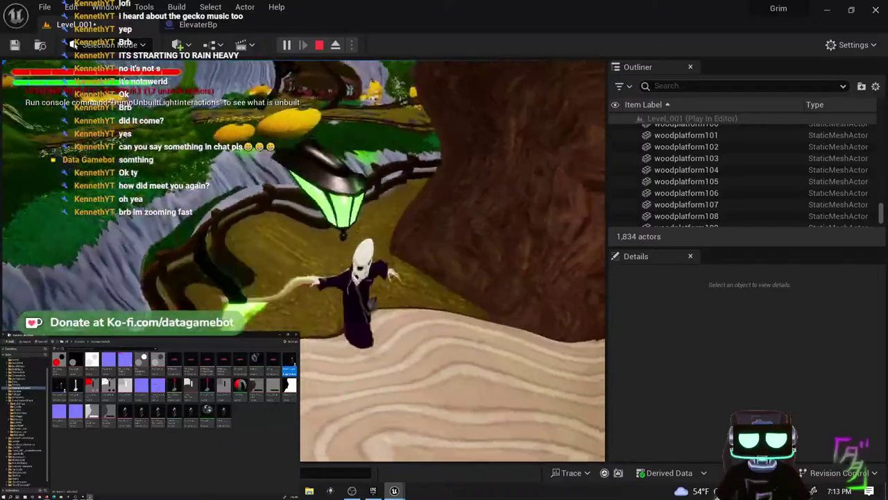
pyautogui.press('w')
pyautogui.press('w')
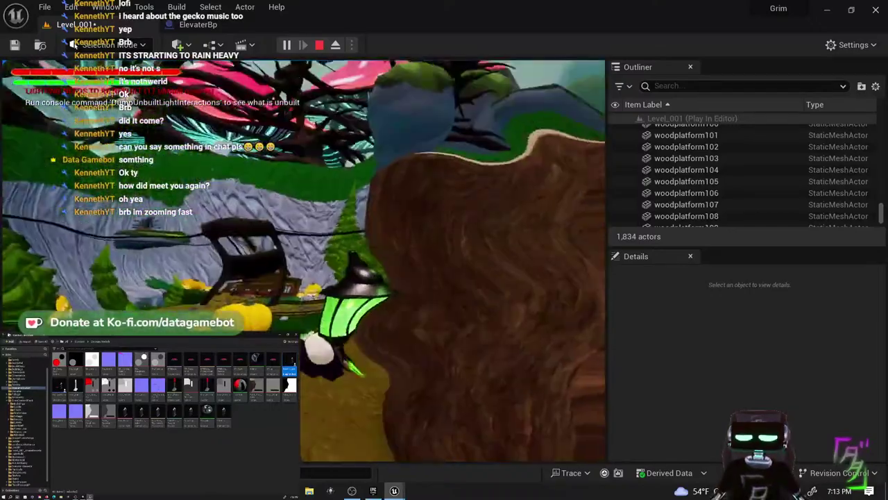
pyautogui.press('w')
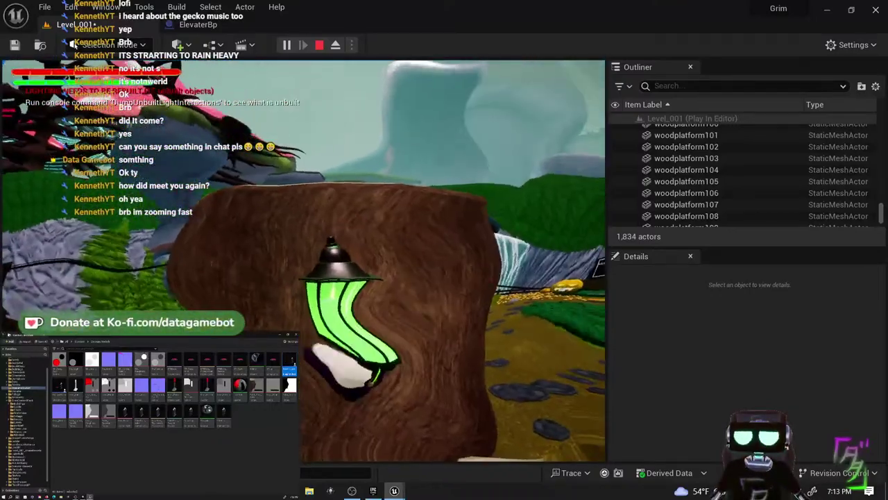
pyautogui.press('w')
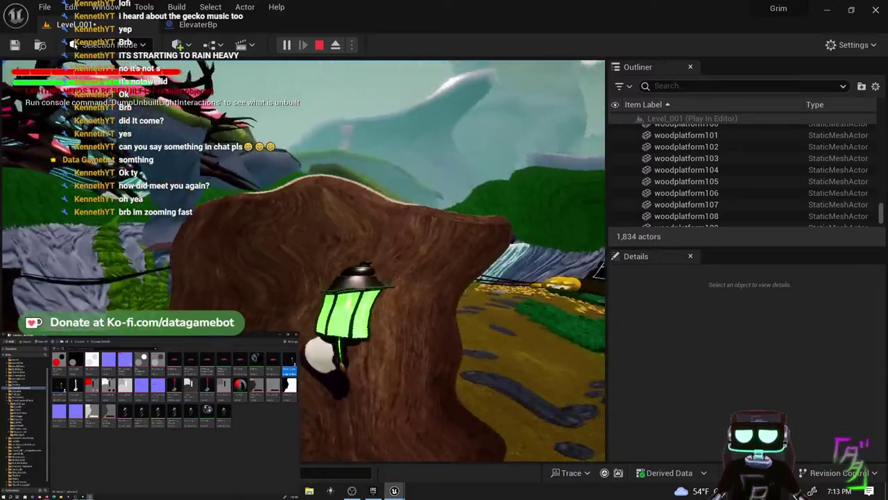
pyautogui.press('space')
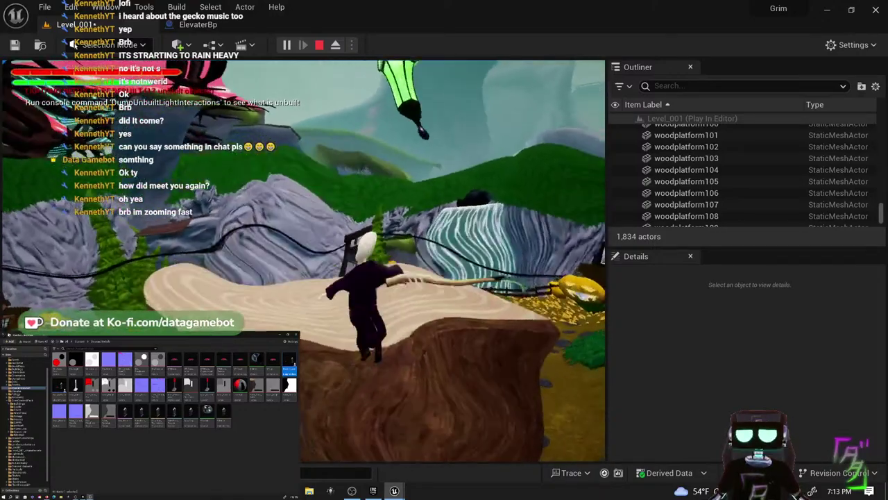
# - Playtest moving around the stump top and jumping off it to grapple the hanging green lantern beside the taller stump
pyautogui.press('s')
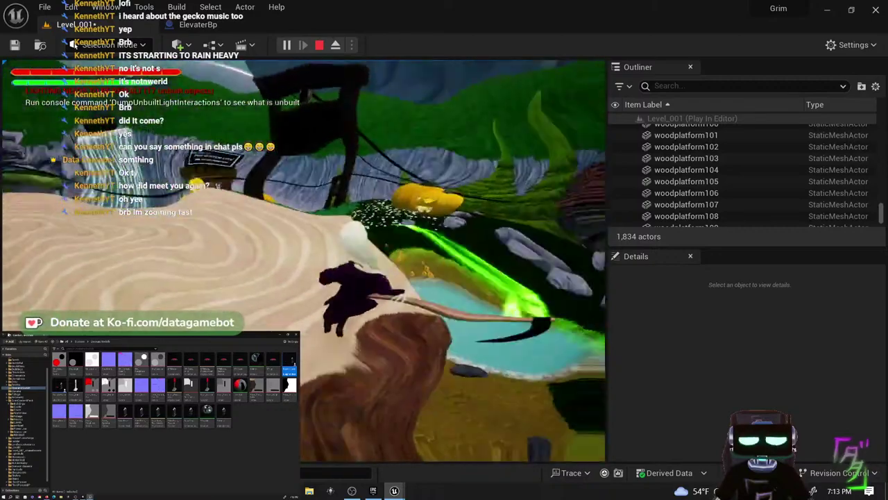
pyautogui.press('s')
pyautogui.press('w')
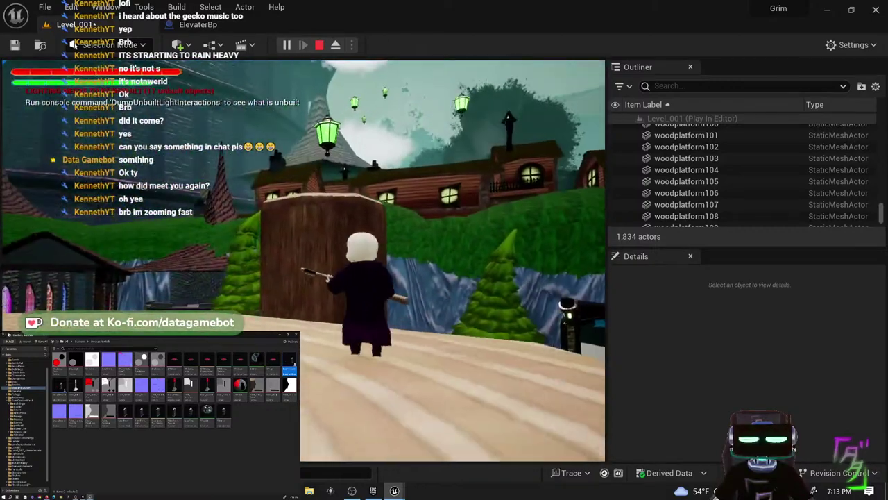
pyautogui.press('s')
pyautogui.press('w')
pyautogui.press('space')
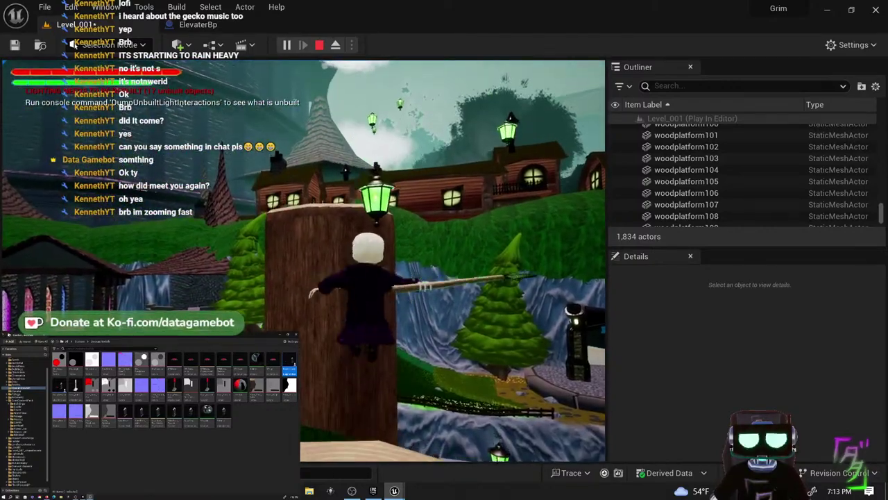
pyautogui.press('w')
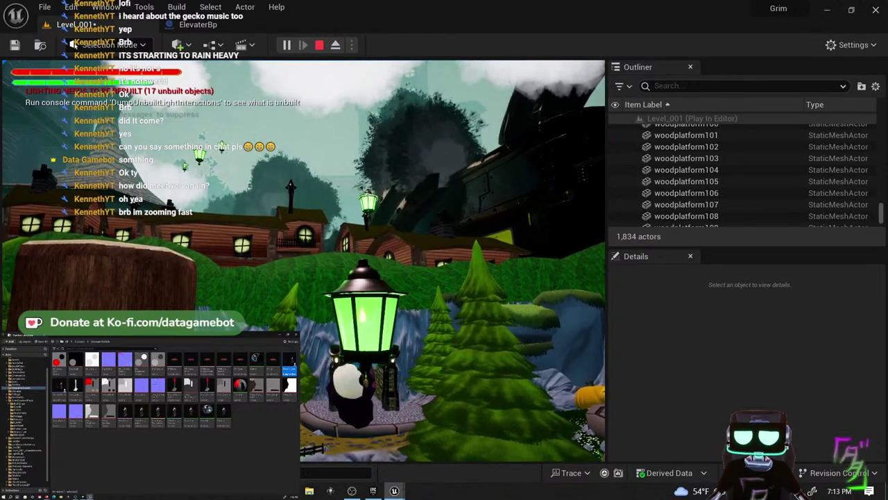
# - Playtest releasing the lantern in mid-air above the river and grappling back on beside the tall stump
pyautogui.press('space')
pyautogui.press('w')
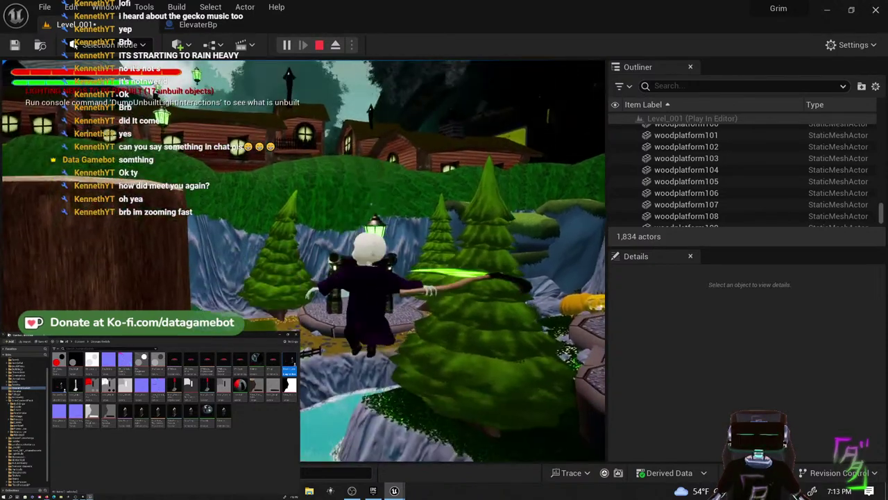
pyautogui.press('w')
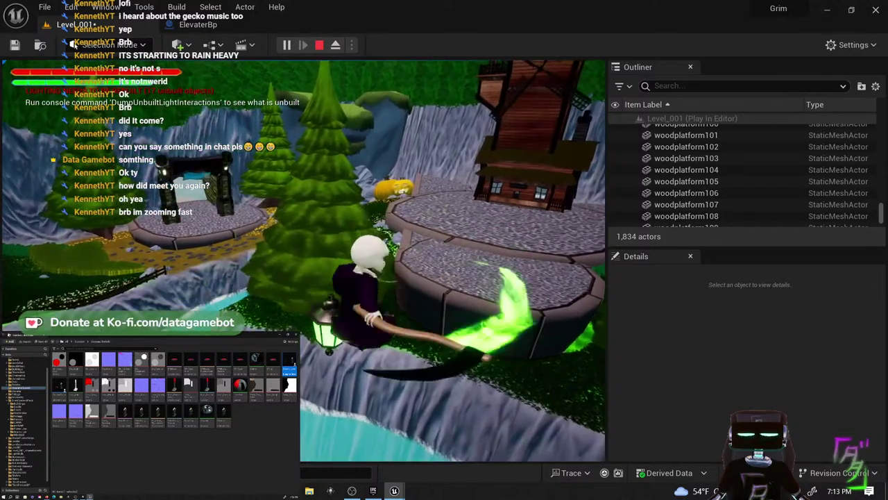
pyautogui.press('w')
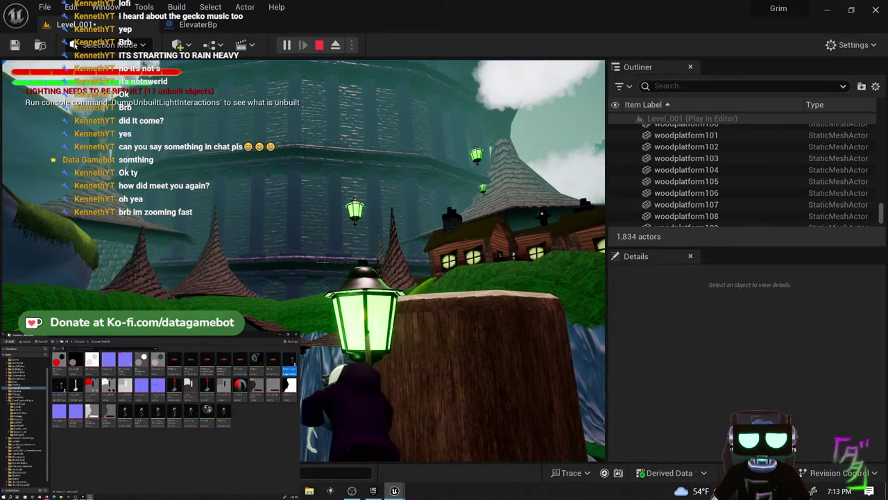
# - Playtest repeated jumps off the lantern and re-grapples around the tall stump, landing the character on the stump top
pyautogui.press('space')
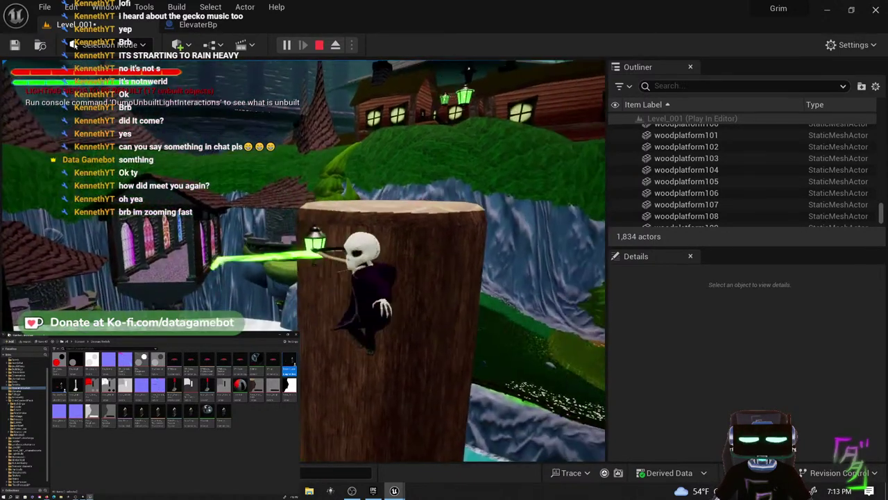
pyautogui.press('w')
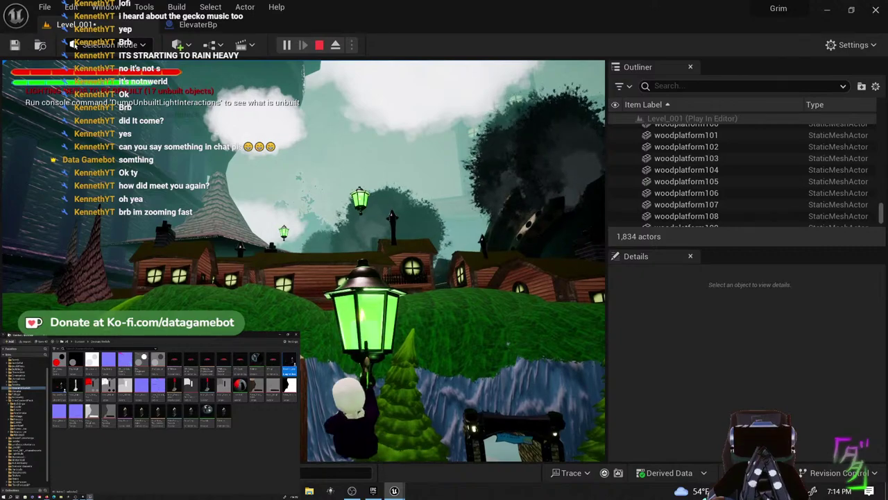
pyautogui.press('space')
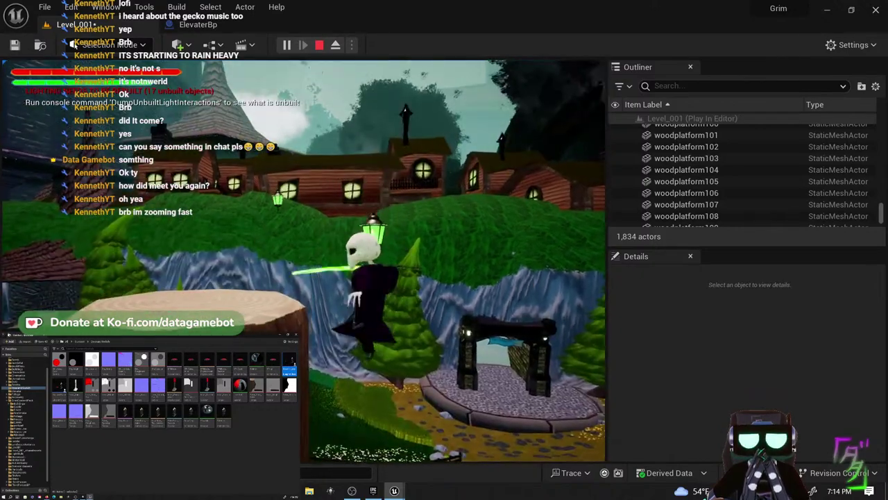
pyautogui.press('w')
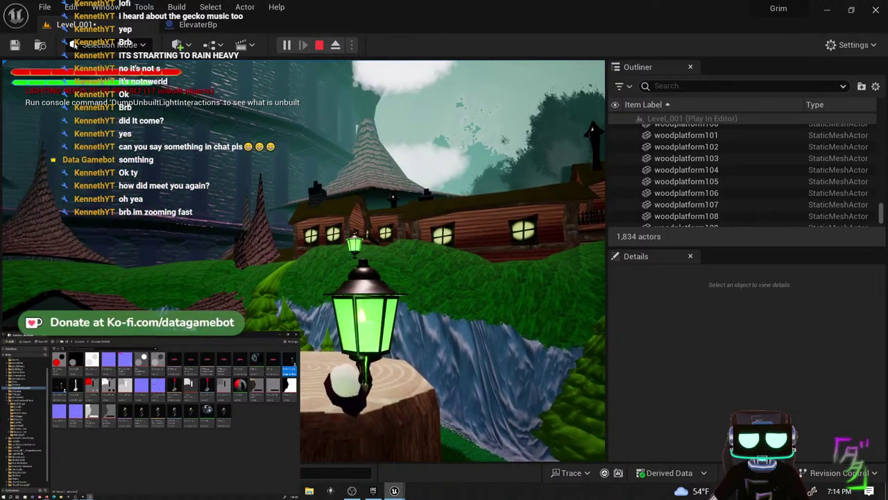
pyautogui.press('space')
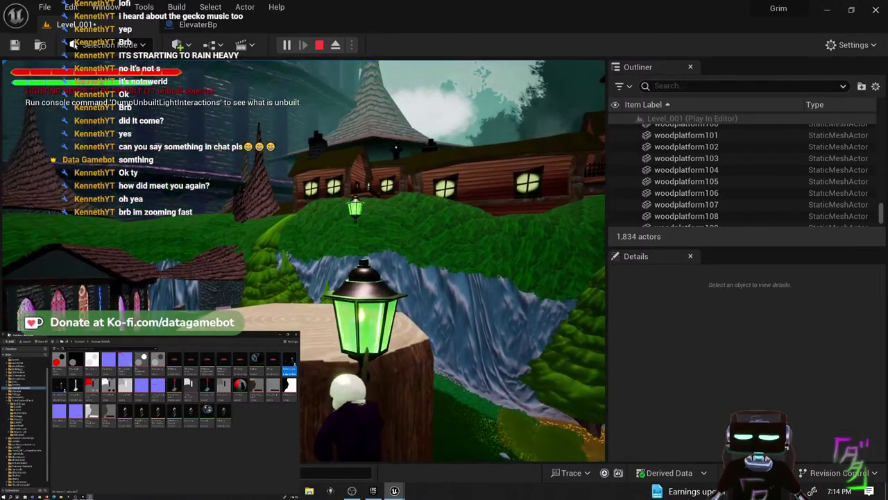
pyautogui.press('w')
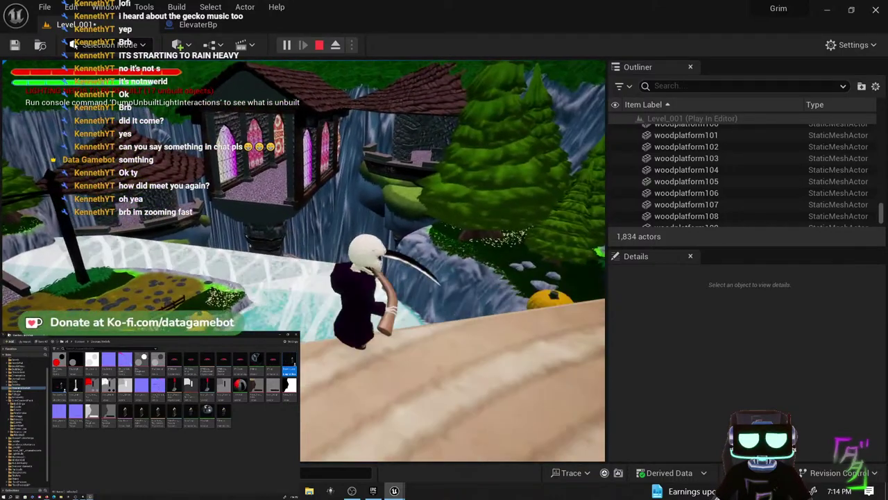
# - Run the character around the edge of the stump top and leap off over the waterfall toward the stone towers
pyautogui.press('d')
pyautogui.press('w')
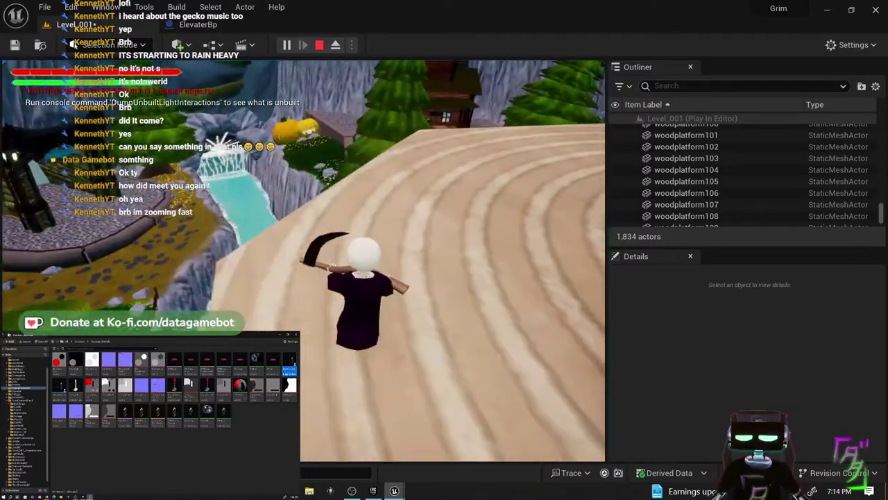
pyautogui.press('w')
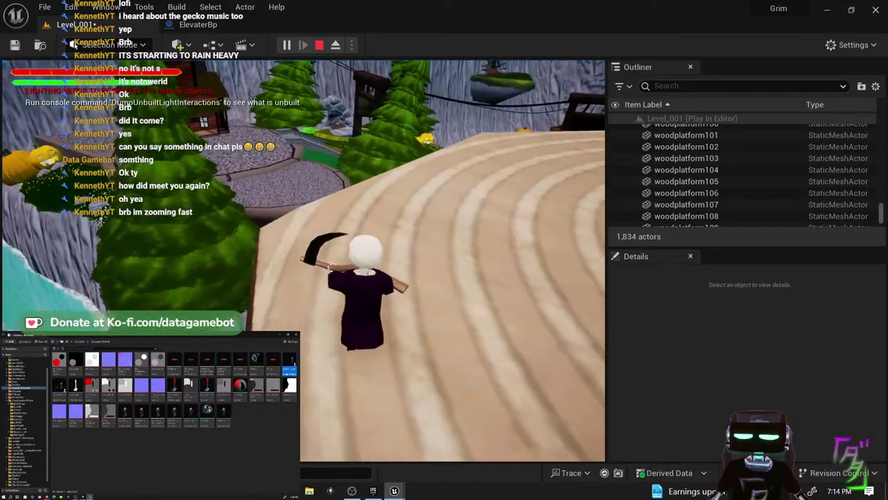
pyautogui.press('w')
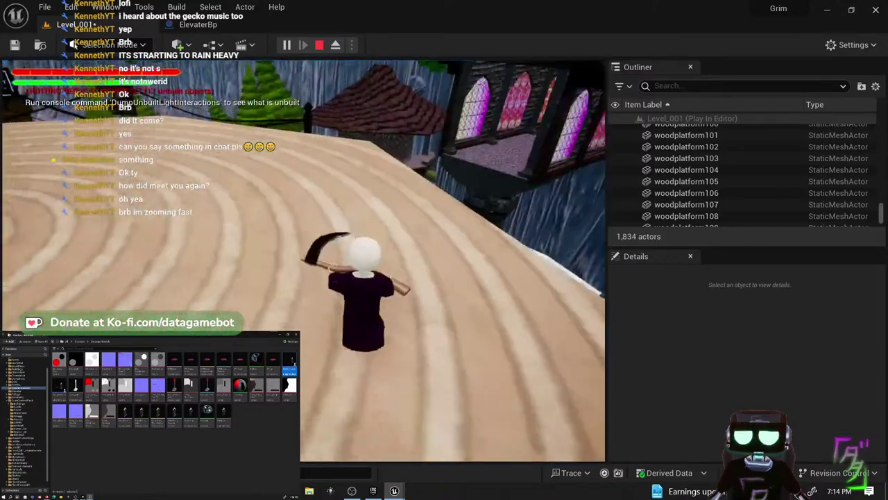
pyautogui.press('w')
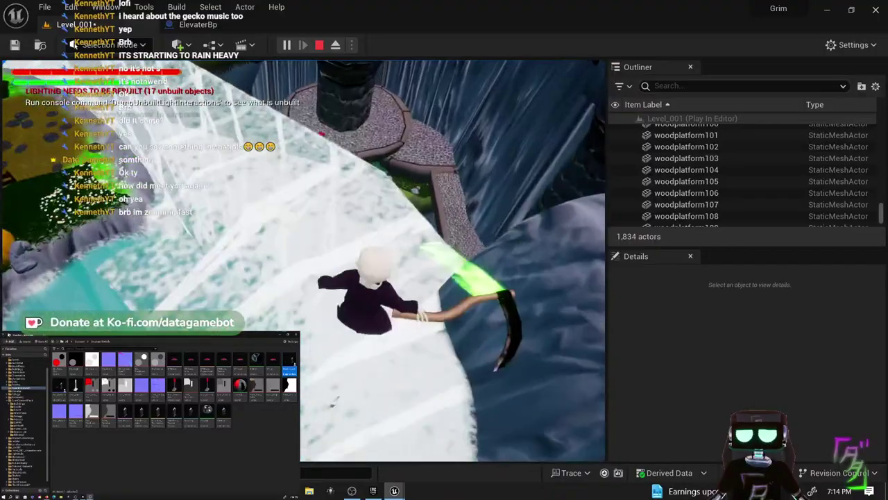
# - Playtest the round stone platform, walking the character around its raised centre with the cyan marker and out to the rim
pyautogui.press('w')
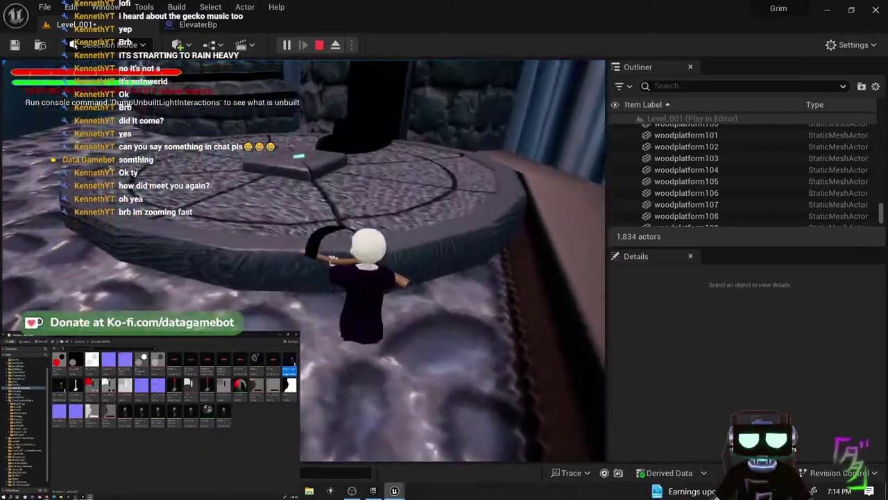
pyautogui.press('w')
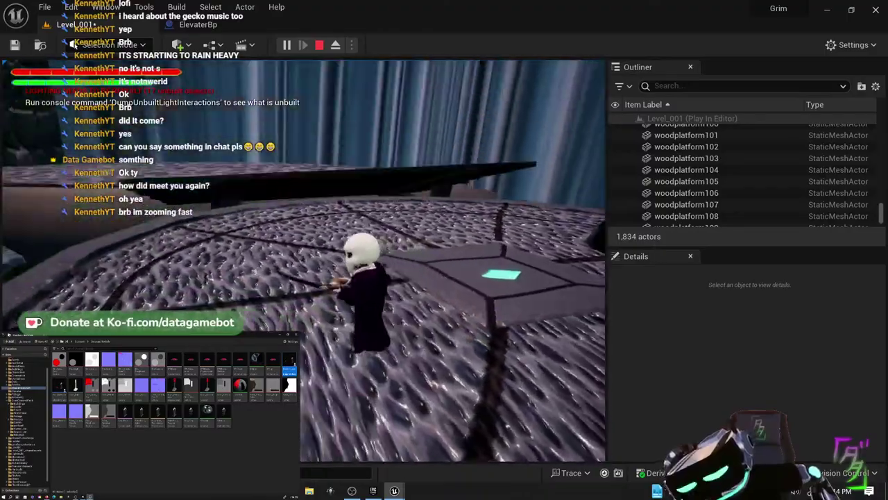
pyautogui.press('w')
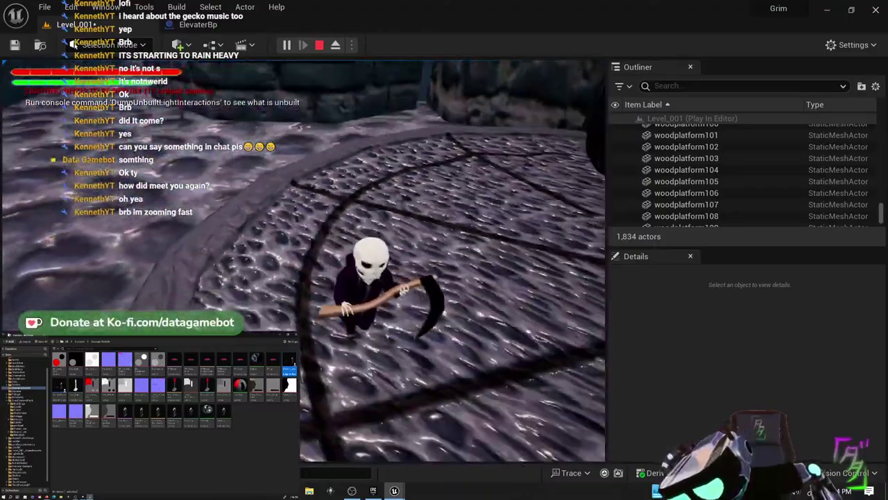
pyautogui.press('s')
pyautogui.press('w')
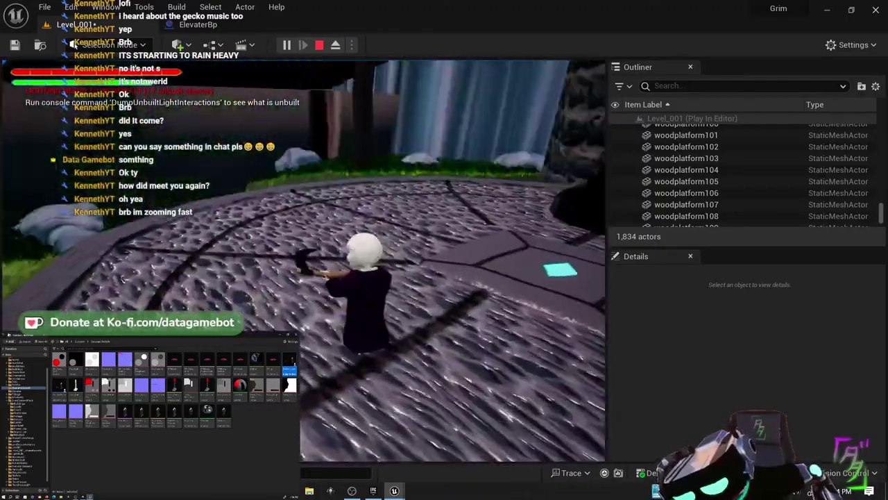
pyautogui.press('w')
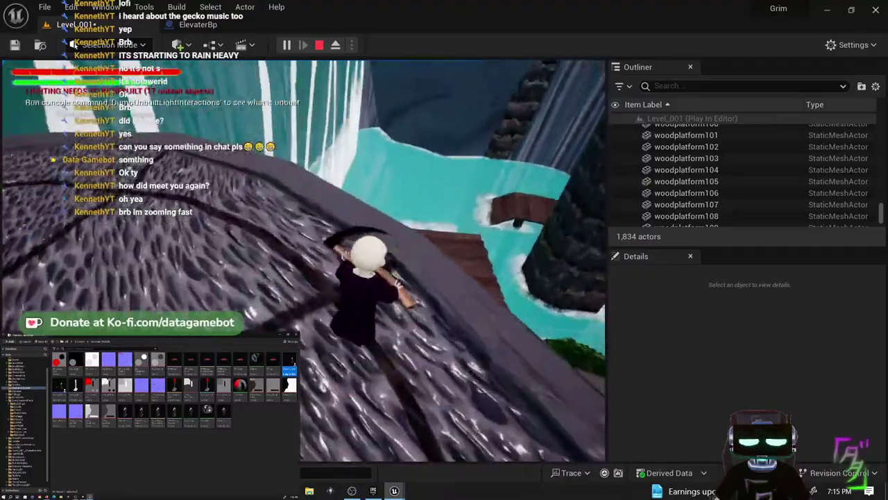
# - Playtest the drop from the round platform past the waterfall to the wooden planks, and swim through the underwater plants
pyautogui.press('w')
pyautogui.press('space')
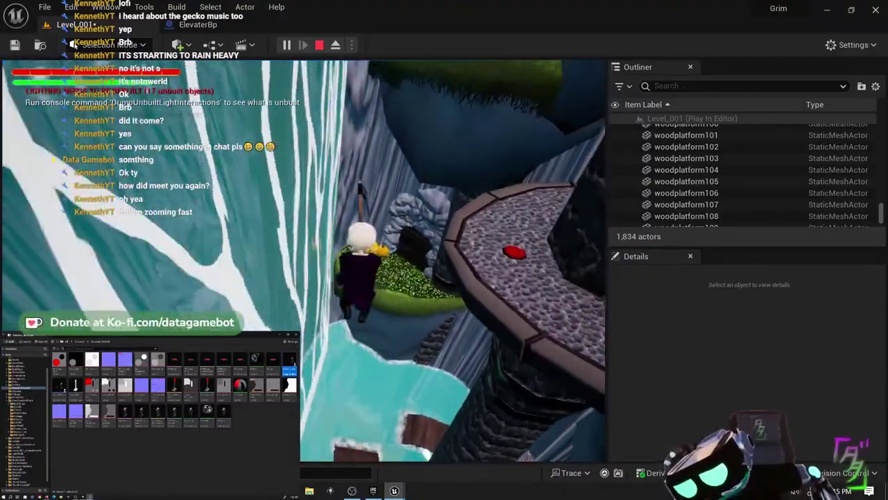
pyautogui.press('w')
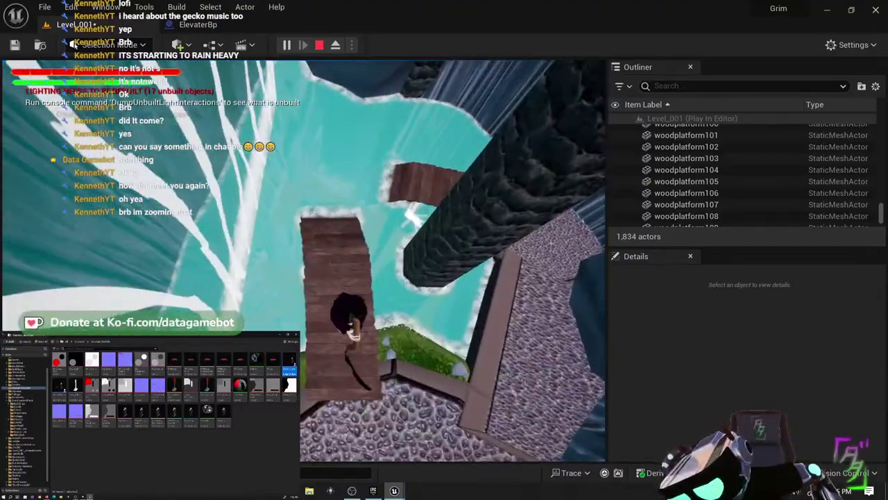
pyautogui.press('w')
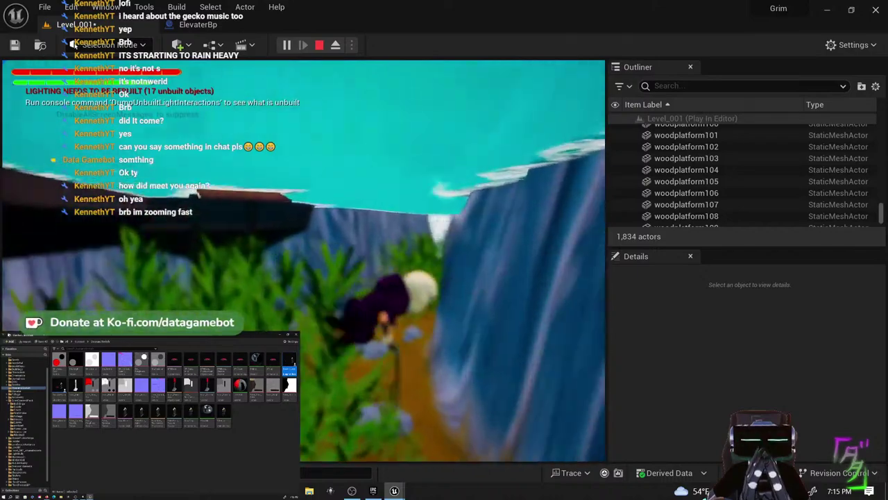
pyautogui.press('a')
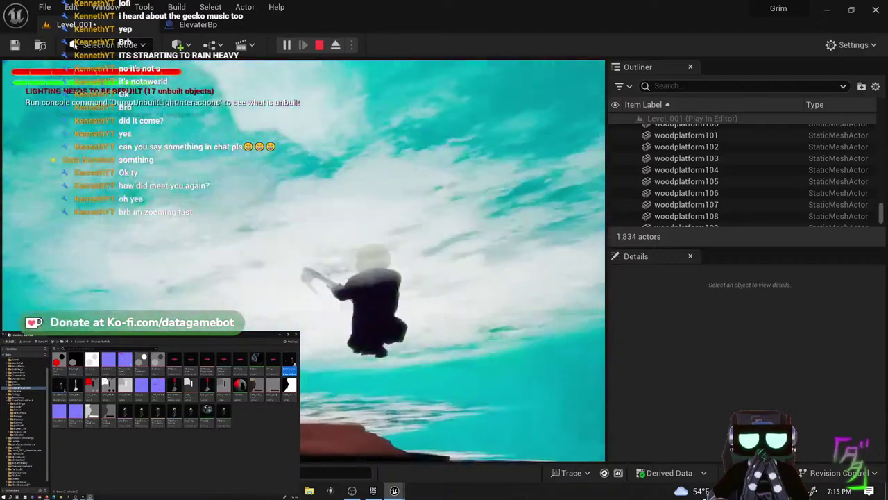
pyautogui.press('space')
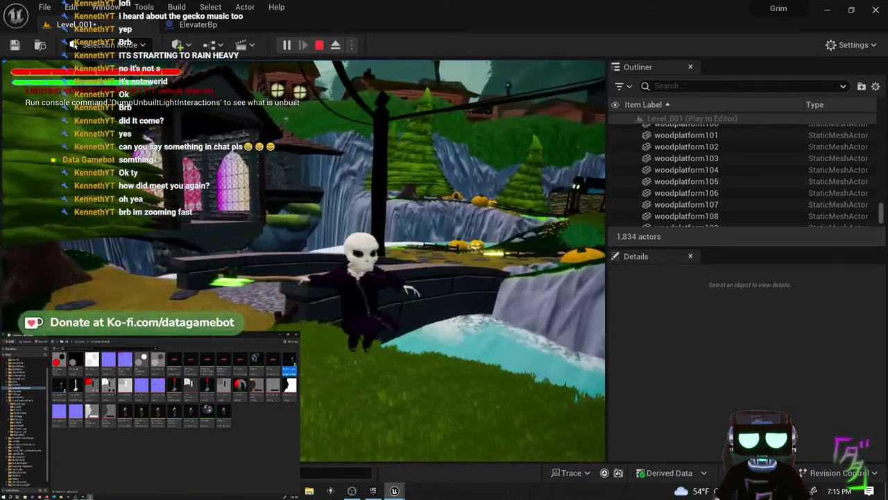
# - Run the character from the grassy bank onto the cobbled bridge and along its side wall to the grass by the waterfall
pyautogui.press('w')
pyautogui.press('w')
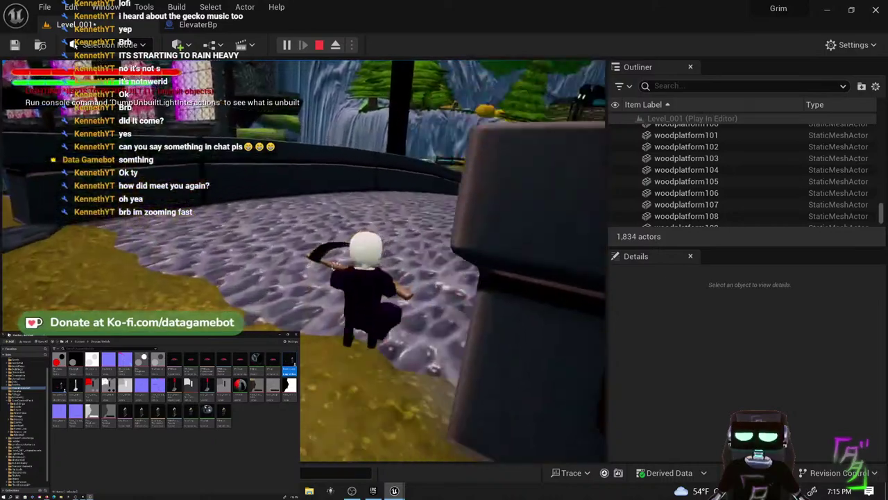
pyautogui.press('w')
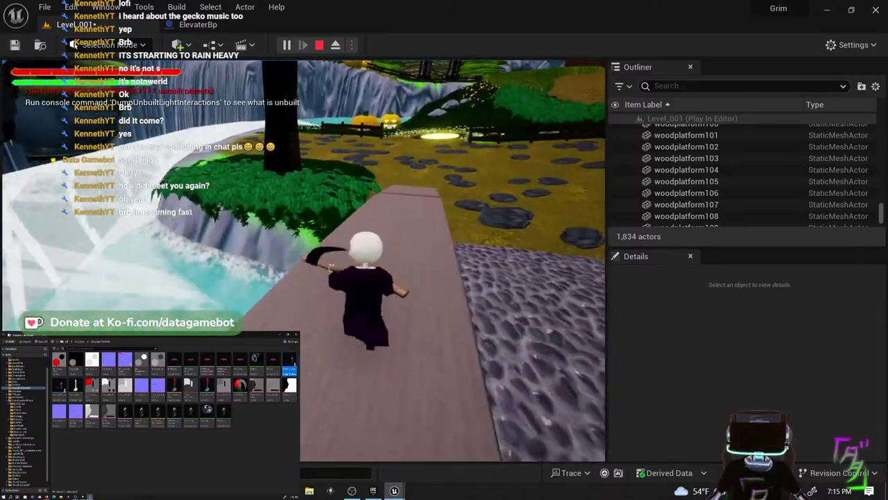
pyautogui.press('w')
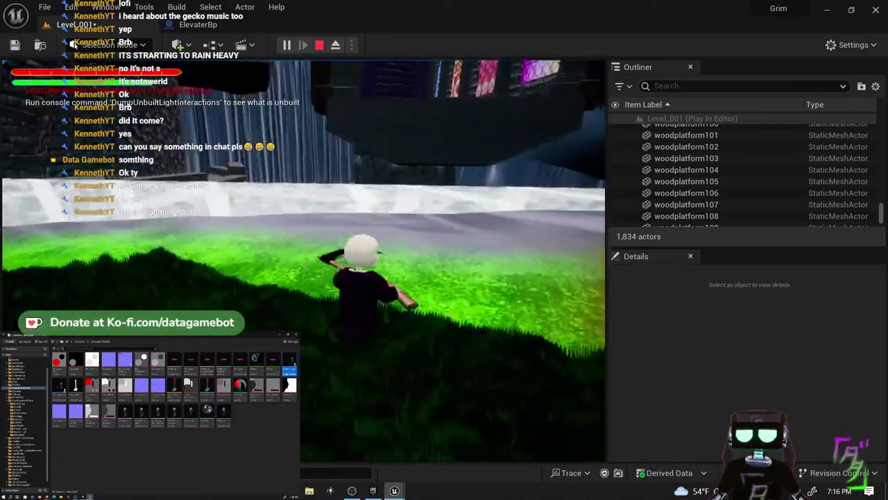
# - Playtest the stone tower ledge, going through the dark gap to the red lever and past the waterfall planks into the water
pyautogui.press('w')
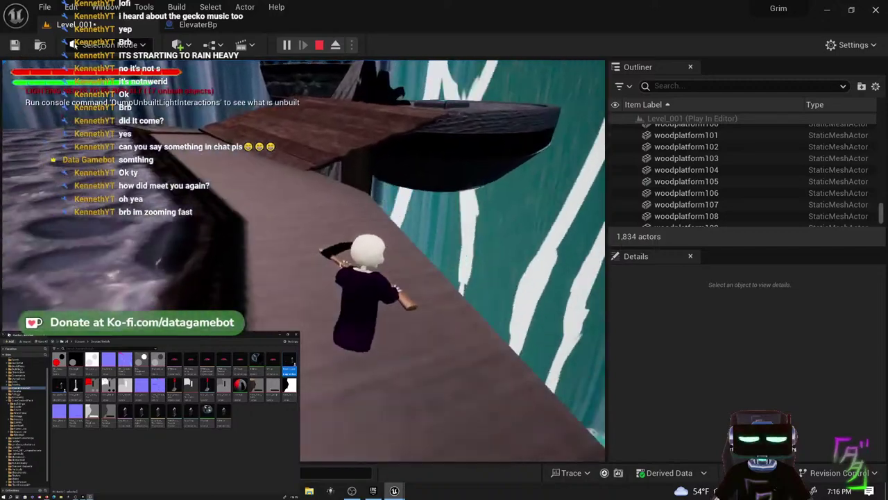
pyautogui.press('w')
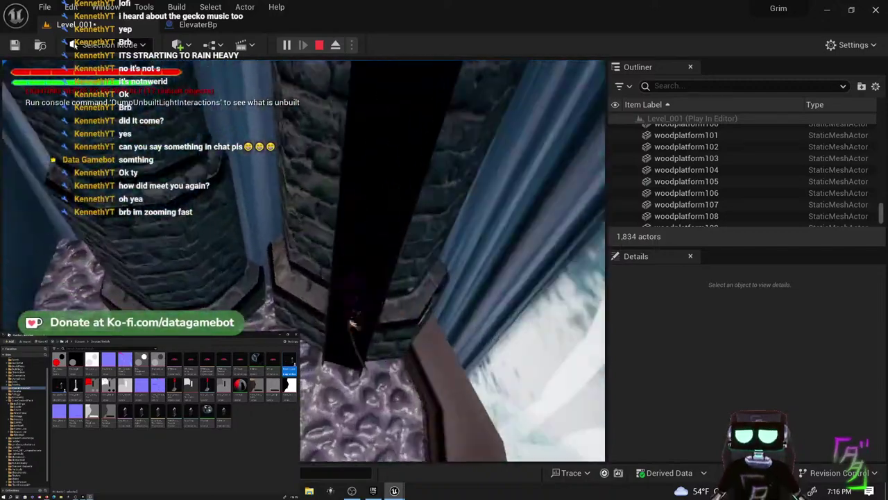
pyautogui.press('w')
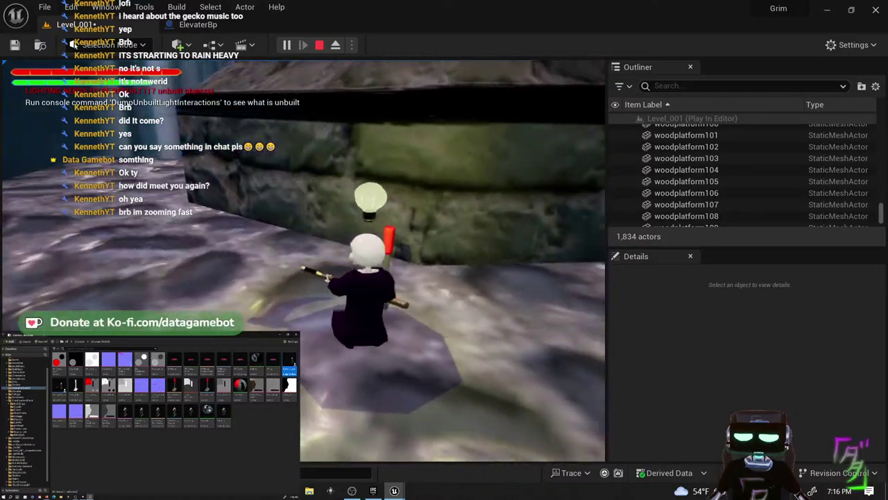
pyautogui.press('w')
pyautogui.press('w')
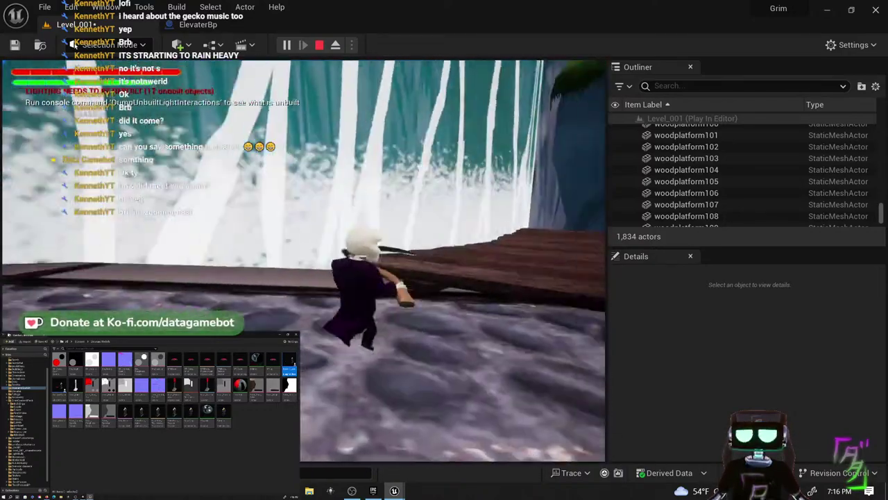
pyautogui.press('w')
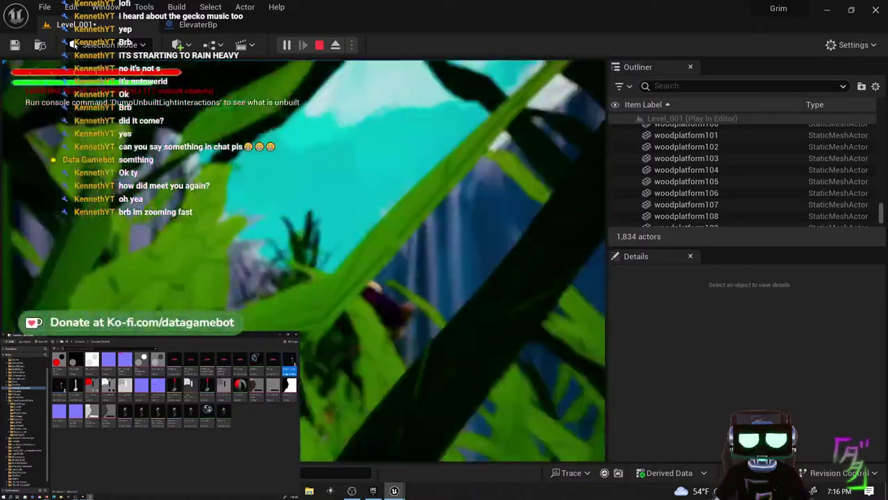
# - Playtest the route from the underwater plants past the wooden deck with the ladder and along the stone walkway into the water channel
pyautogui.press('w')
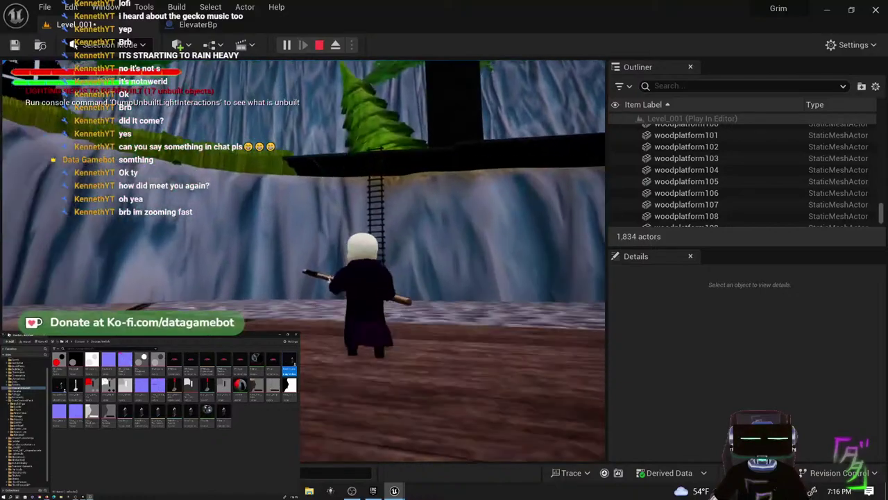
pyautogui.press('w')
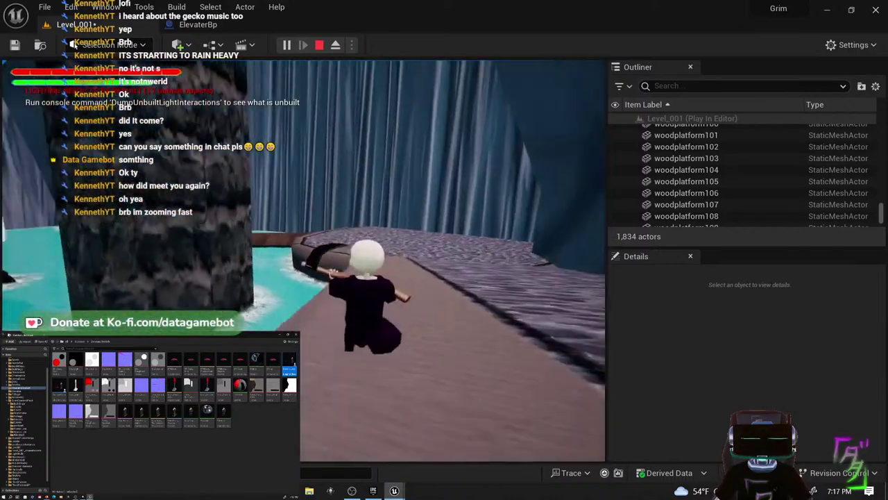
pyautogui.press('w')
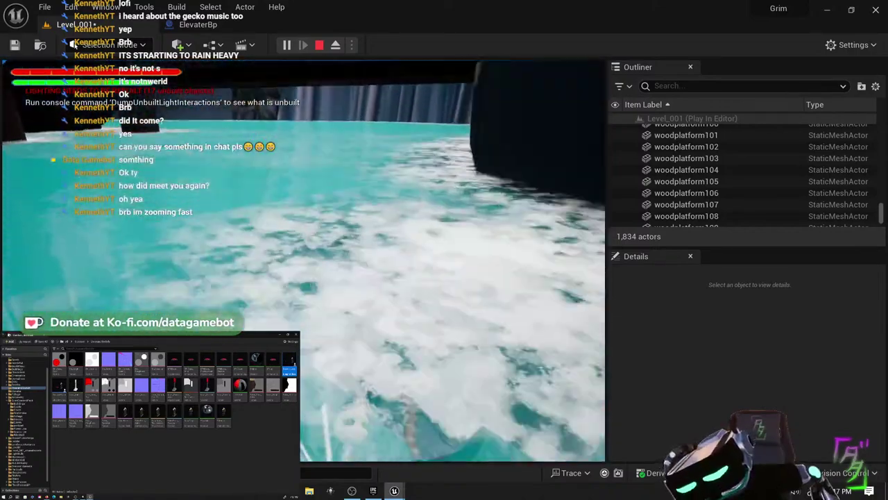
pyautogui.press('w')
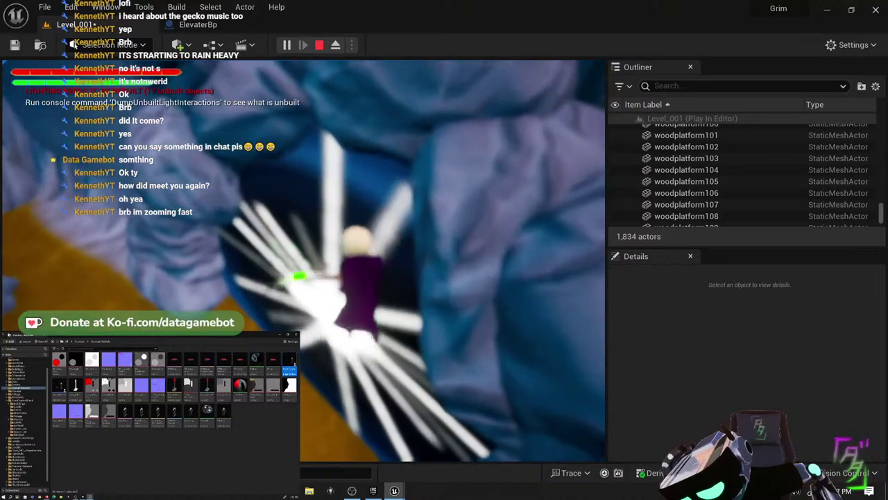
# - Playtest swimming up the channel to the building with lit windows, jump at the water surface, and end the play session
pyautogui.press('w')
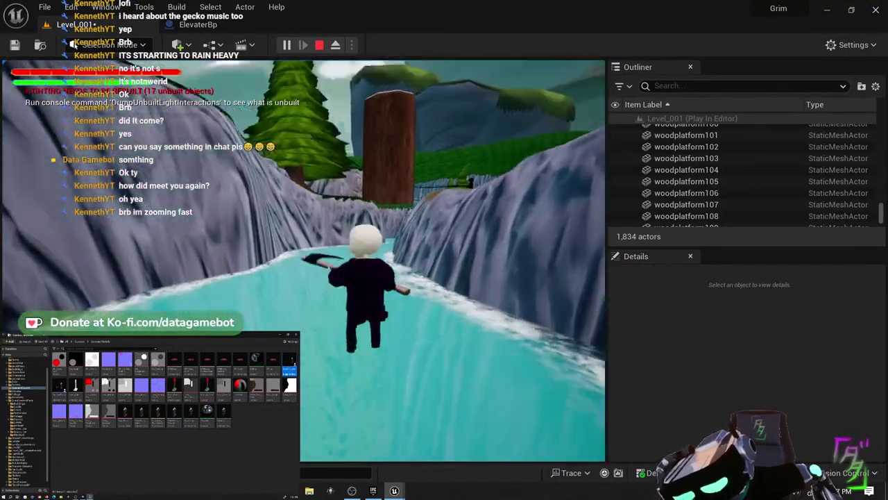
pyautogui.press('w')
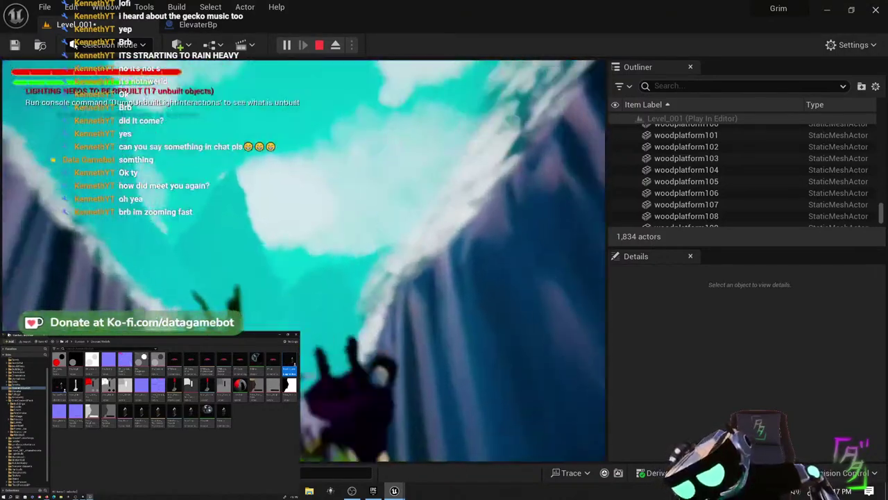
pyautogui.press('w')
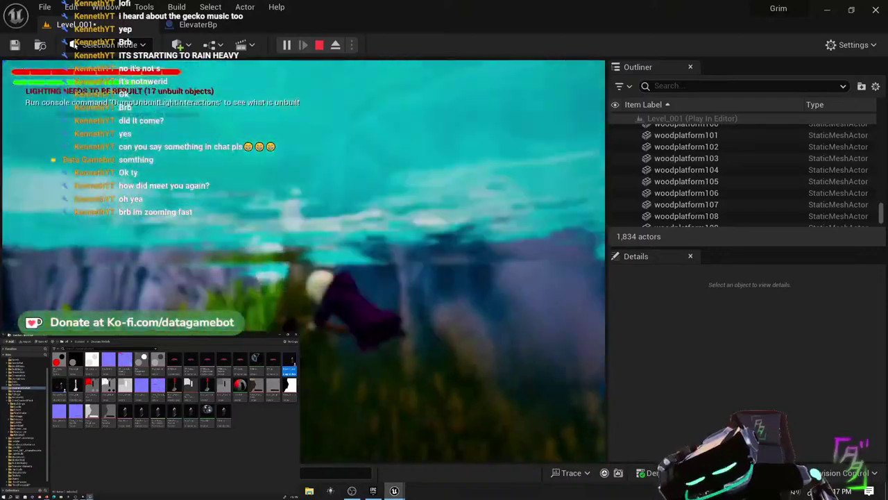
pyautogui.press('w')
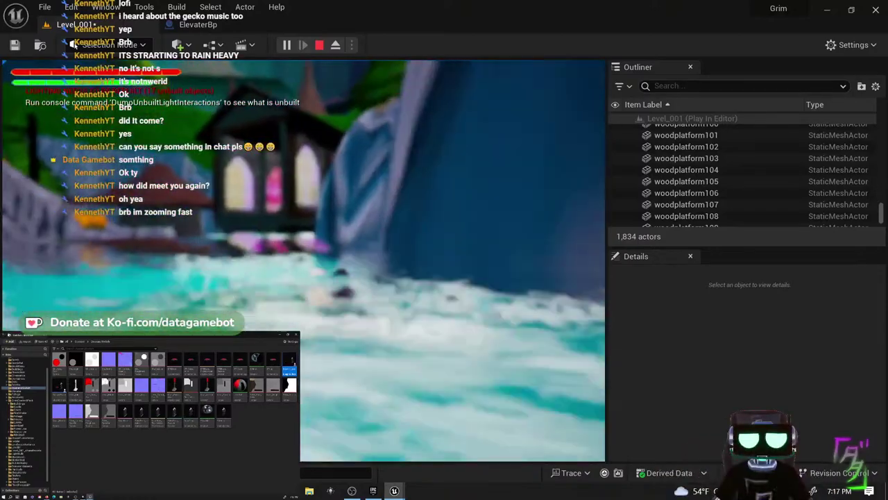
pyautogui.press('w')
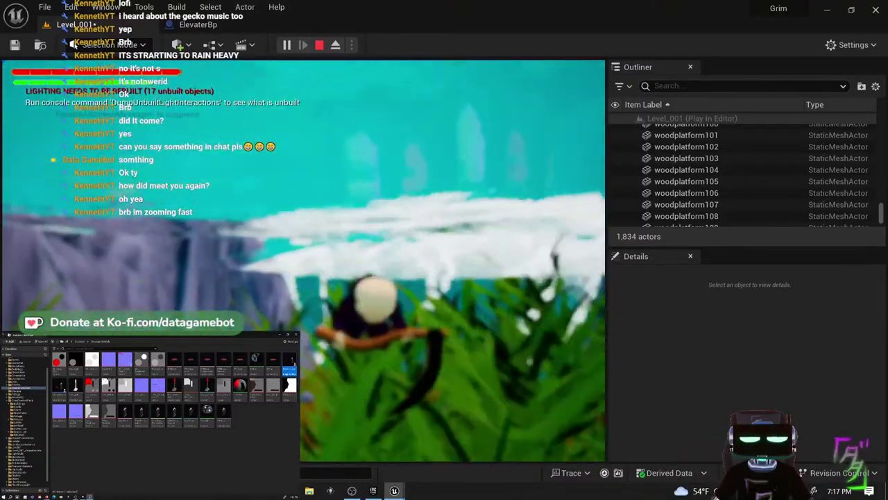
pyautogui.press('w')
pyautogui.press('space')
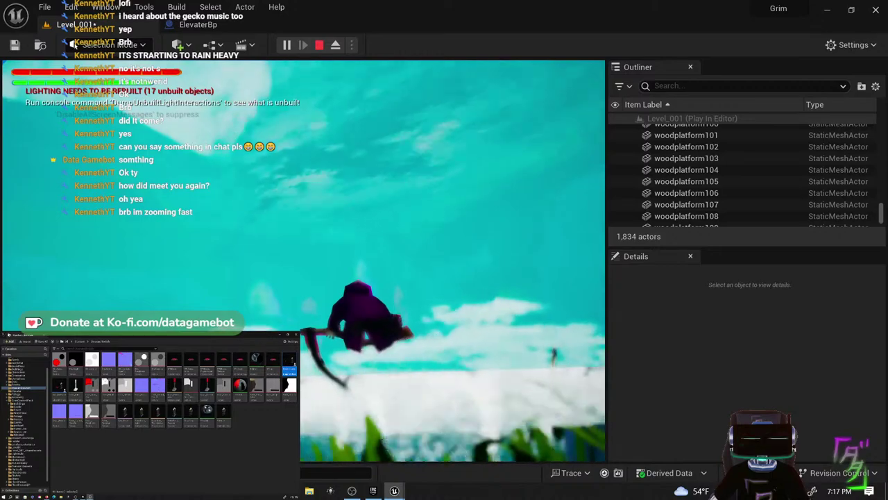
pyautogui.press('Escape')
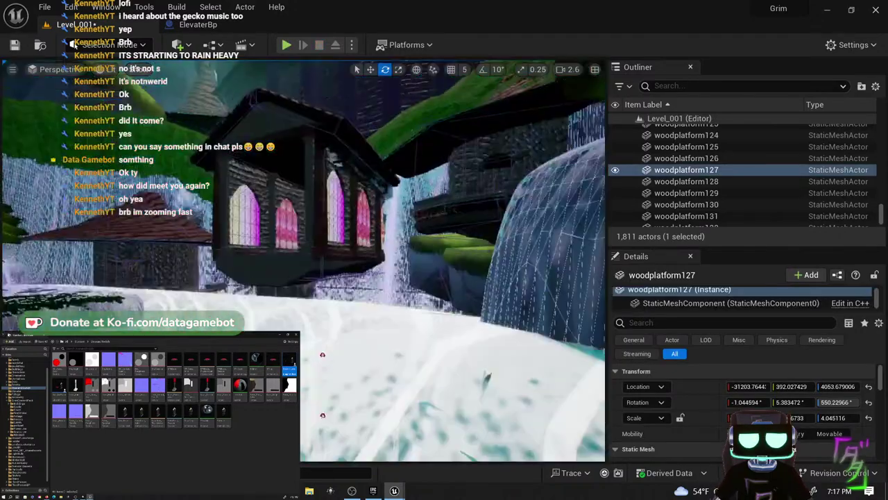
# - Hide the collision display in the viewport and select the NCopening building above the water
pyautogui.press('w')
pyautogui.moveTo(258, 213)
pyautogui.mouseDown(button='right')
pyautogui.moveTo(281, 260)
pyautogui.moveTo(257, 211)
pyautogui.mouseUp(button='right')
pyautogui.click(154, 69)
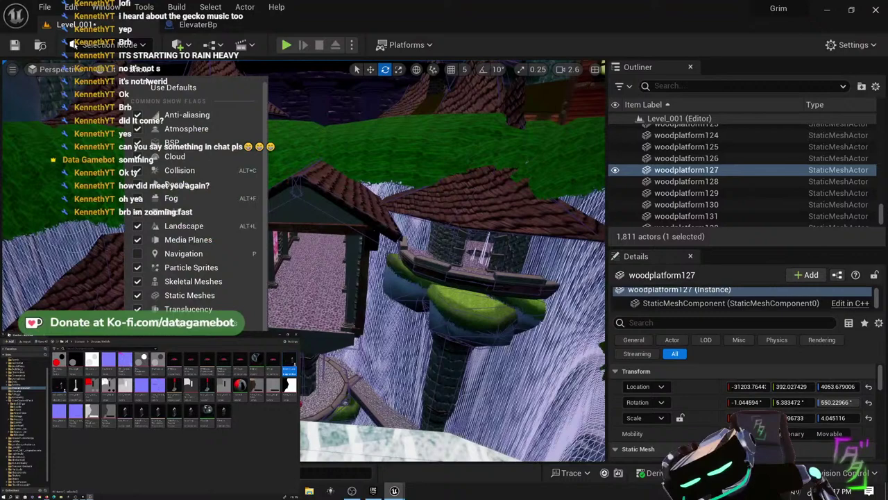
pyautogui.click(137, 172)
pyautogui.click(324, 203)
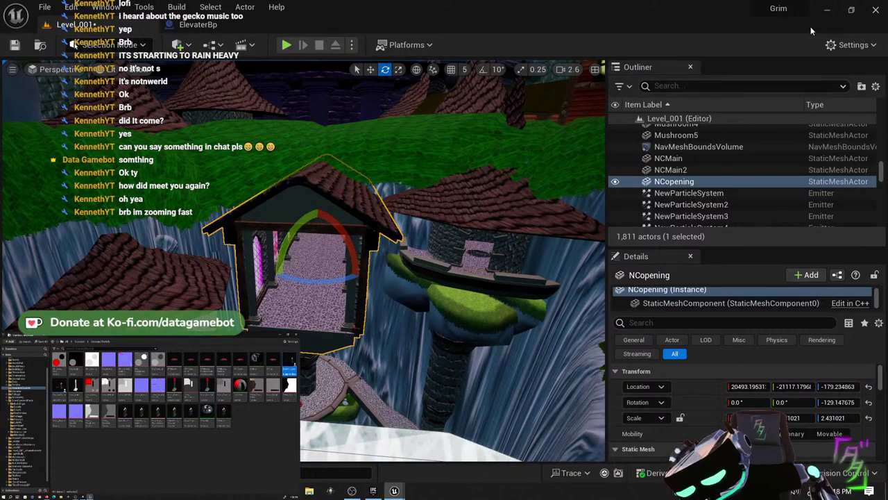
# - Switch to File Explorer, find the NicropliousMain folder inside Grim, and open NCOpening.mlt in Maya LT
pyautogui.click(827, 9)
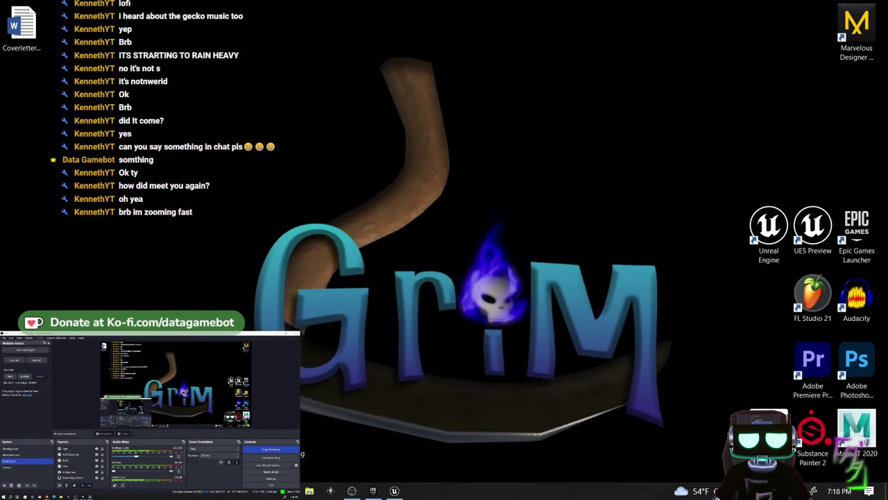
pyautogui.click(61, 497)
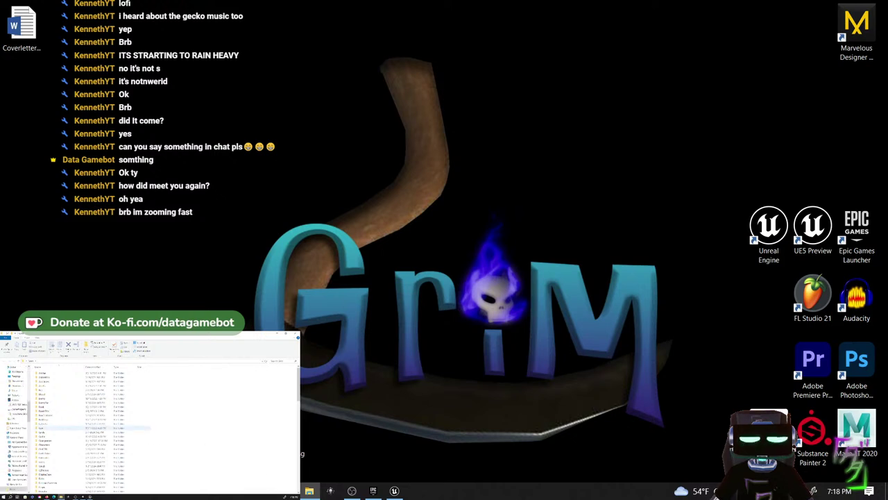
pyautogui.scroll(-1, 54, 428)
pyautogui.scroll(1, 54, 431)
pyautogui.scroll(-1, 54, 425)
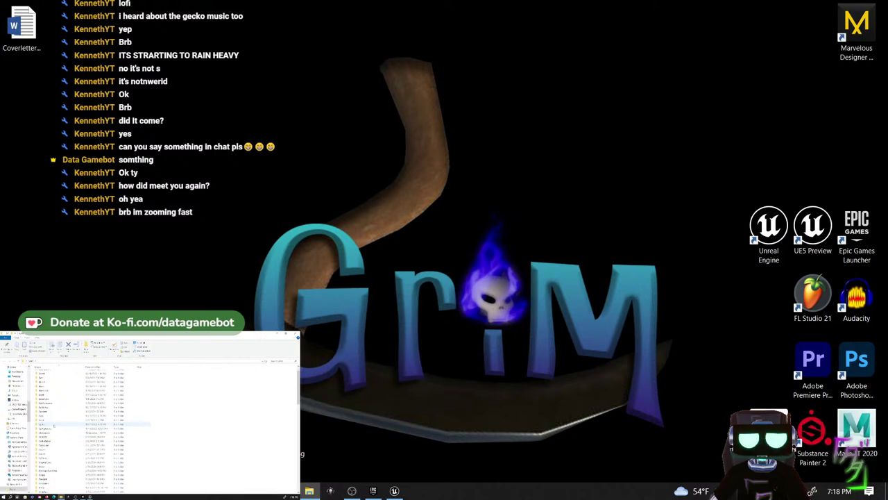
pyautogui.scroll(-4, 54, 425)
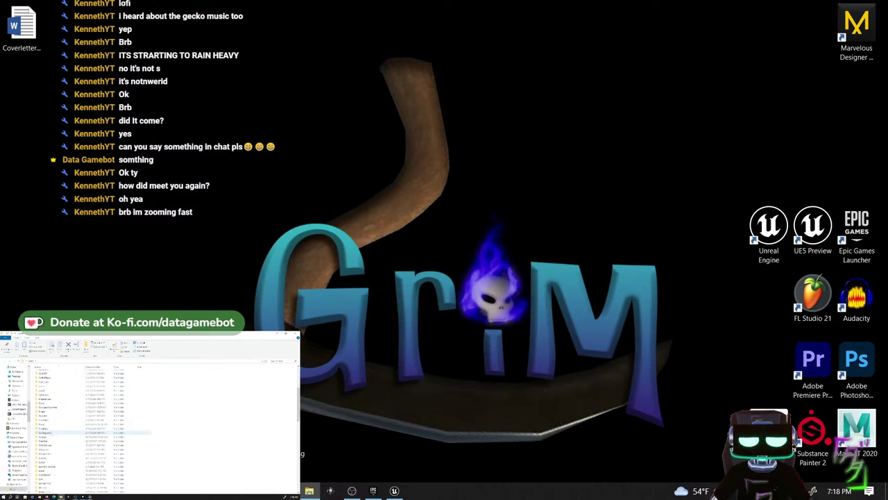
pyautogui.scroll(-3, 48, 433)
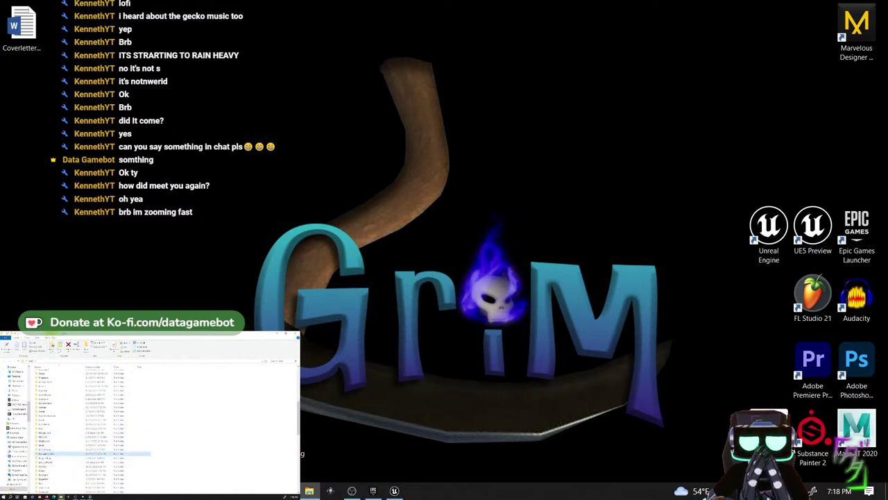
pyautogui.doubleClick(48, 453)
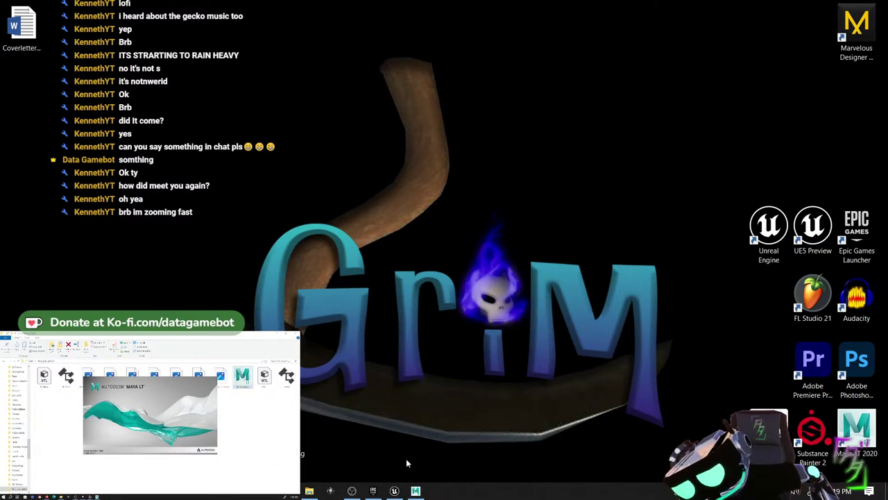
# - Switch back to Unreal Editor and examine the cobbled platform with the wooden planks and the surrounding level
pyautogui.click(394, 491)
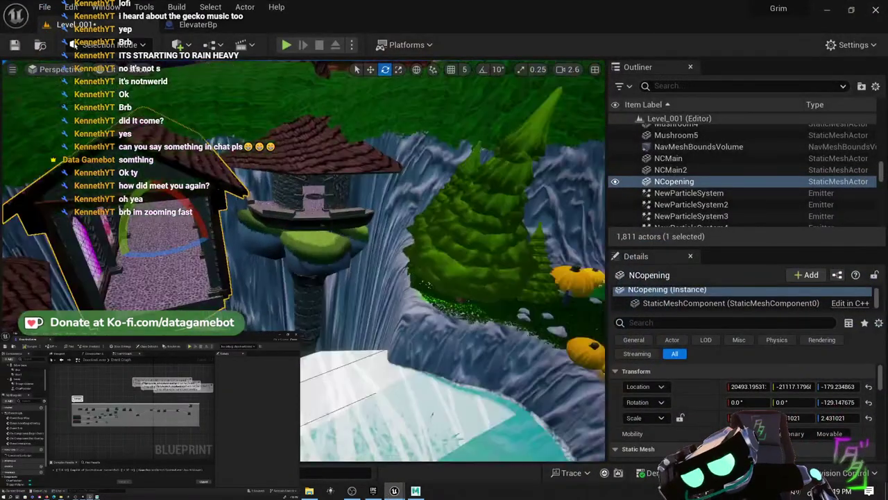
pyautogui.press('w')
pyautogui.moveTo(416, 242); pyautogui.dragTo(382, 298, button='right')
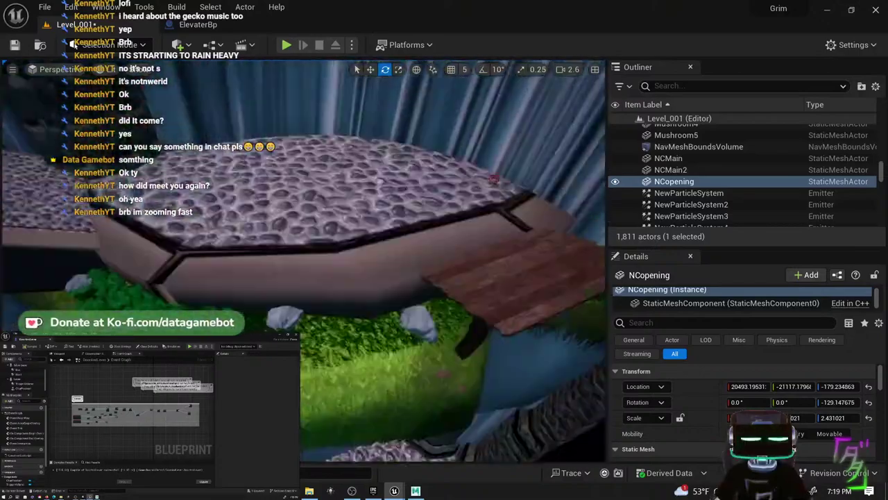
pyautogui.moveTo(303, 264)
pyautogui.mouseDown(button='right')
pyautogui.moveTo(389, 257)
pyautogui.moveTo(303, 264)
pyautogui.mouseUp(button='right')
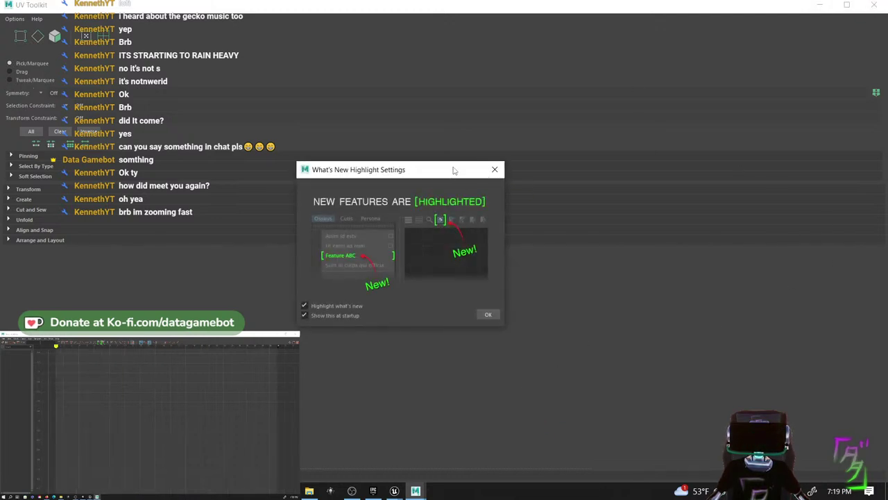
# - Dismiss Maya LT's What's New dialog, minimize the UV Toolkit window, and bring up the main window with the NCOpening model
pyautogui.click(495, 171)
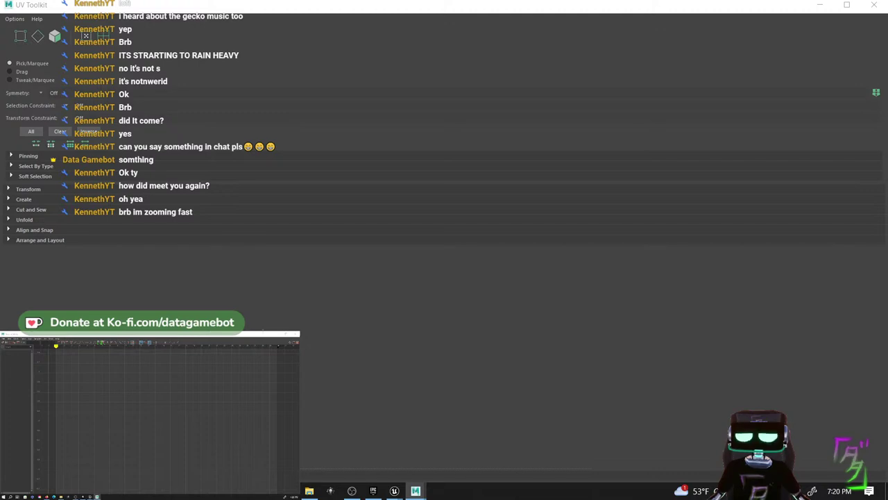
pyautogui.click(820, 5)
pyautogui.click(821, 7)
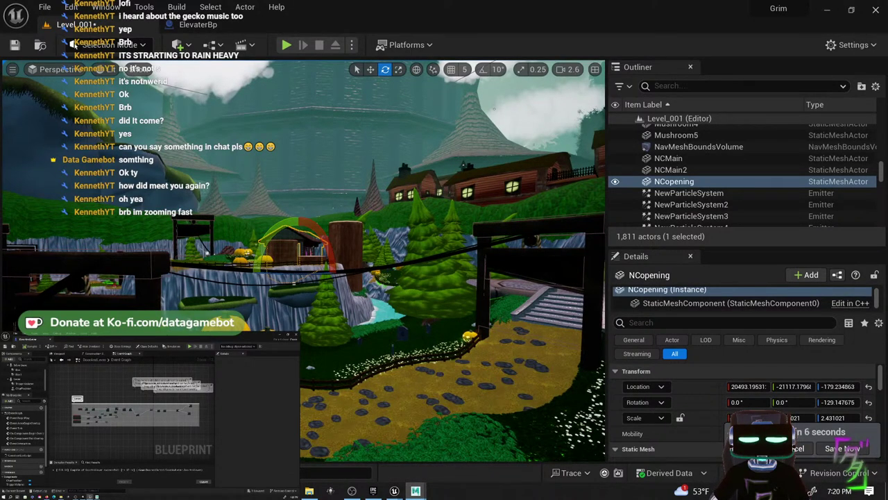
pyautogui.click(415, 490)
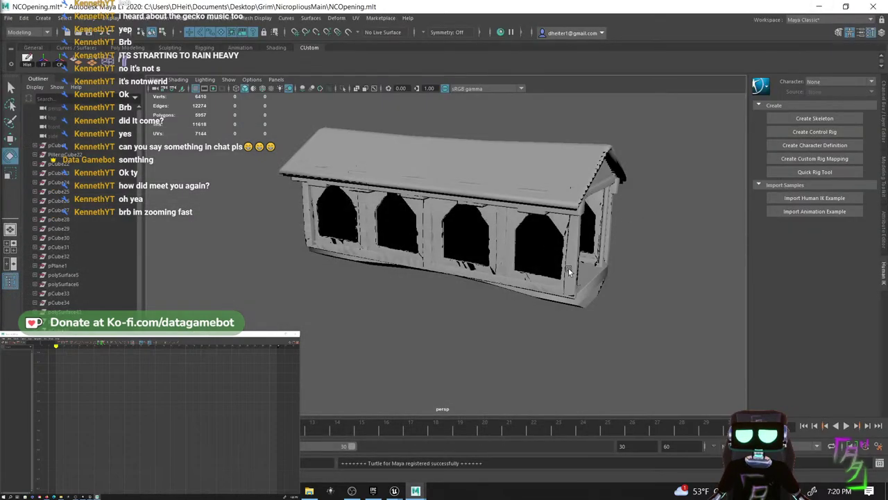
# - Create a polygon cube at the open front end of the roofed building
pyautogui.keyDown('alt'); pyautogui.moveTo(569, 272); pyautogui.dragTo(546, 279); pyautogui.keyUp('alt')
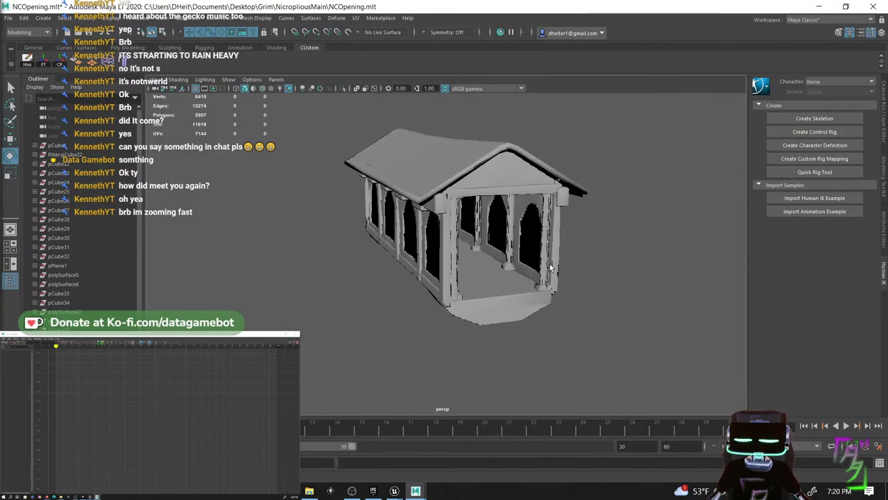
pyautogui.moveTo(590, 344)
pyautogui.keyDown('alt'); pyautogui.mouseDown()
pyautogui.moveTo(533, 322)
pyautogui.moveTo(544, 318)
pyautogui.moveTo(534, 331)
pyautogui.moveTo(496, 305)
pyautogui.moveTo(492, 318)
pyautogui.mouseUp(); pyautogui.keyUp('alt')
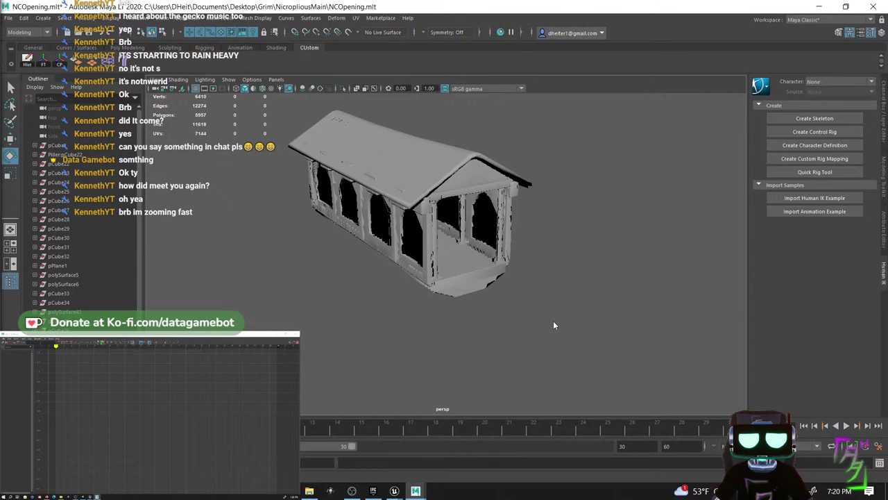
pyautogui.keyDown('shift'); pyautogui.moveTo(490, 316); pyautogui.dragTo(488, 341, button='right'); pyautogui.keyUp('shift')
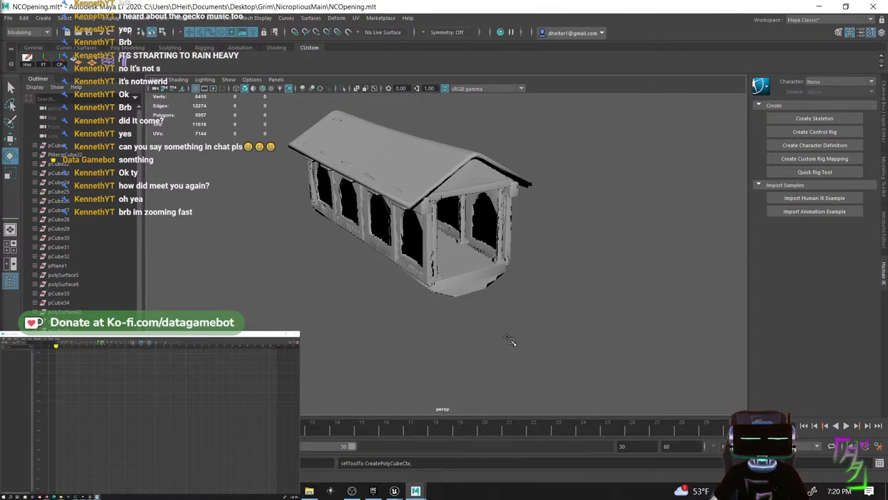
pyautogui.keyDown('alt'); pyautogui.moveTo(538, 334); pyautogui.dragTo(644, 311); pyautogui.keyUp('alt')
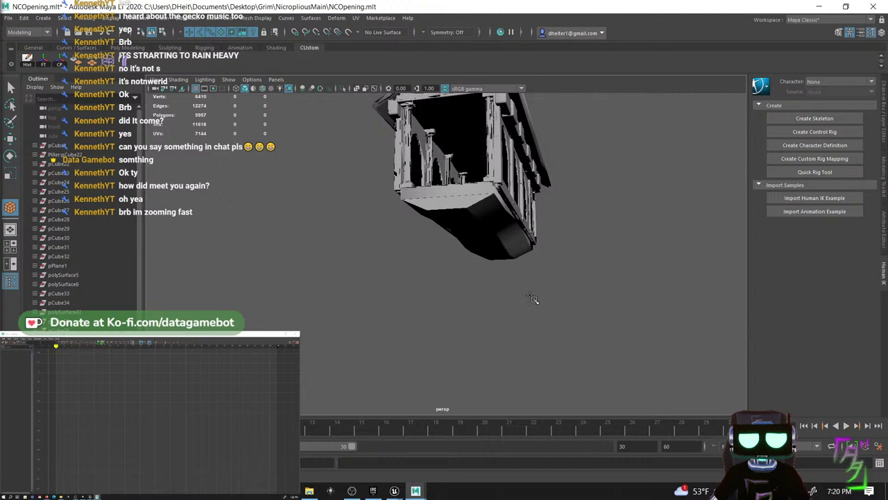
pyautogui.moveTo(532, 298)
pyautogui.keyDown('alt'); pyautogui.mouseDown()
pyautogui.moveTo(467, 364)
pyautogui.moveTo(604, 318)
pyautogui.moveTo(594, 325)
pyautogui.moveTo(609, 186)
pyautogui.moveTo(608, 232)
pyautogui.moveTo(604, 195)
pyautogui.moveTo(593, 213)
pyautogui.mouseUp(); pyautogui.keyUp('alt')
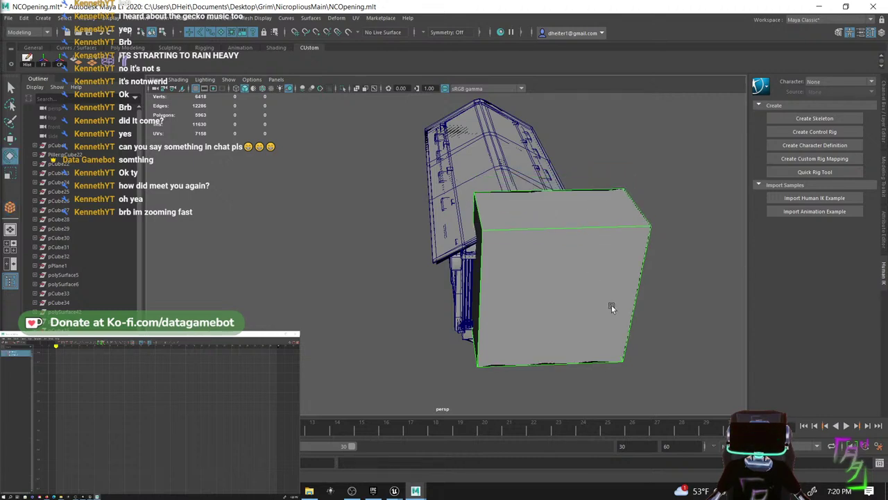
pyautogui.keyDown('alt'); pyautogui.moveTo(659, 327); pyautogui.dragTo(605, 302); pyautogui.keyUp('alt')
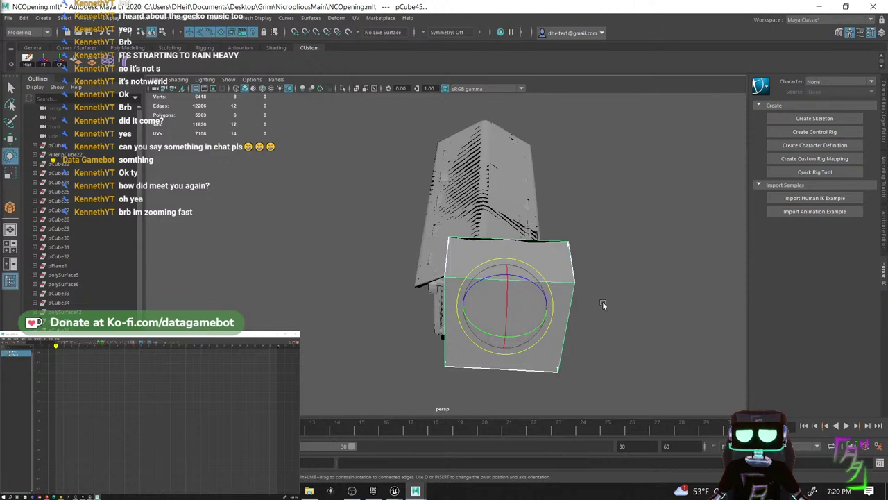
# - Scale the new cube in width and depth into a slim upright post, keeping its height, and frame it
pyautogui.press('r')
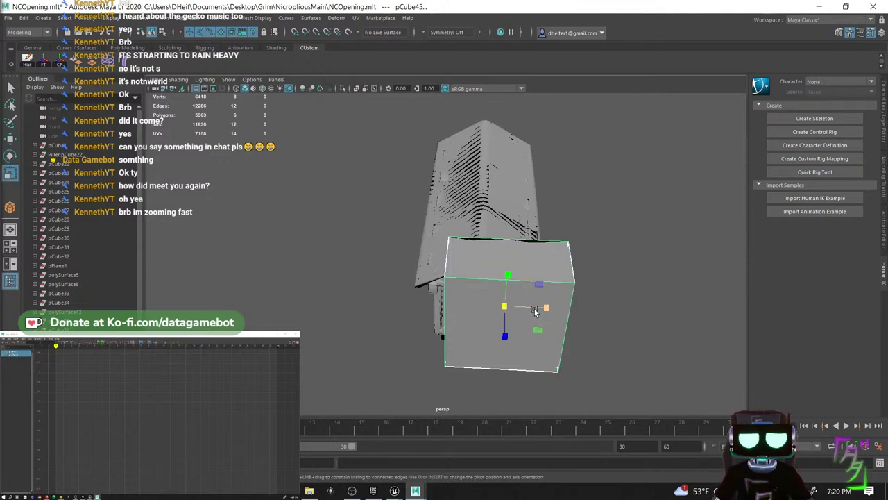
pyautogui.moveTo(537, 330); pyautogui.dragTo(522, 311)
pyautogui.moveTo(523, 314); pyautogui.dragTo(516, 308, button='middle')
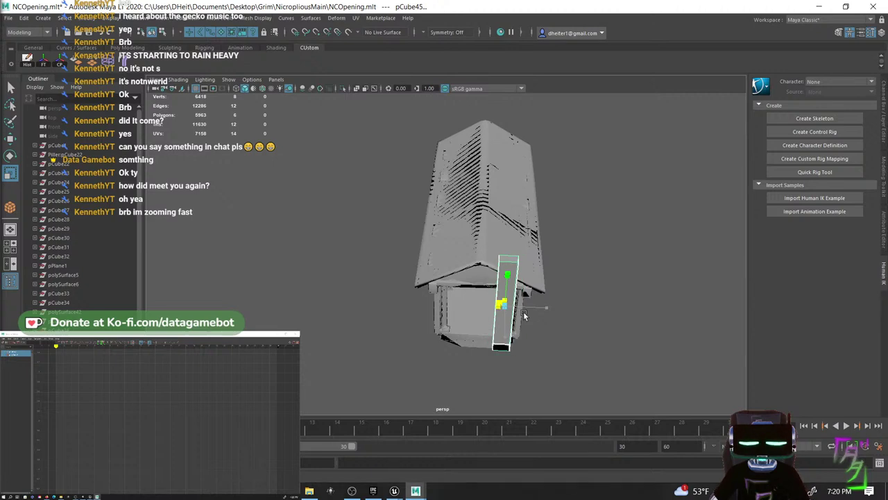
pyautogui.press('w')
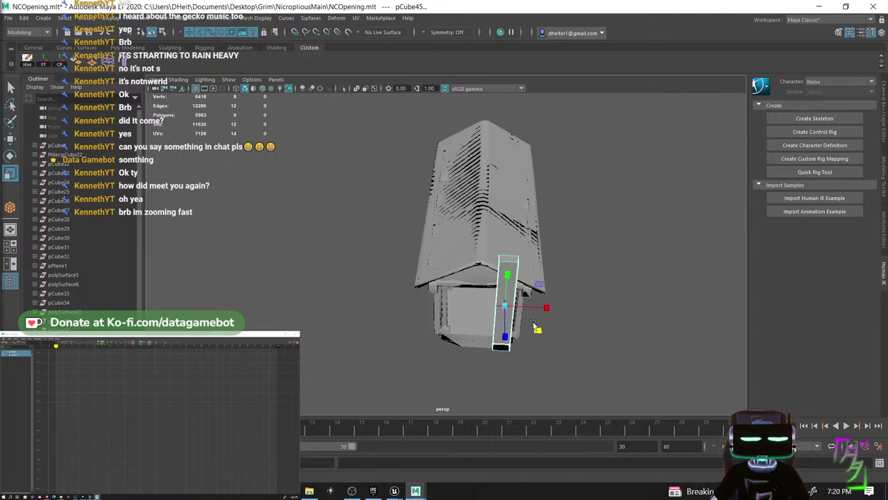
pyautogui.press('f')
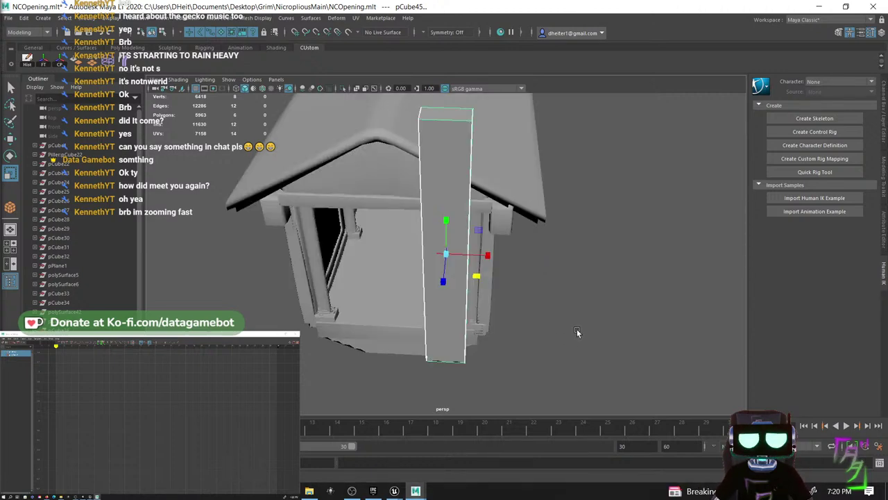
# - Shorten the tall post and position it upright beside the opening at one corner of the building's front
pyautogui.keyDown('alt'); pyautogui.moveTo(567, 332); pyautogui.dragTo(635, 305); pyautogui.keyUp('alt')
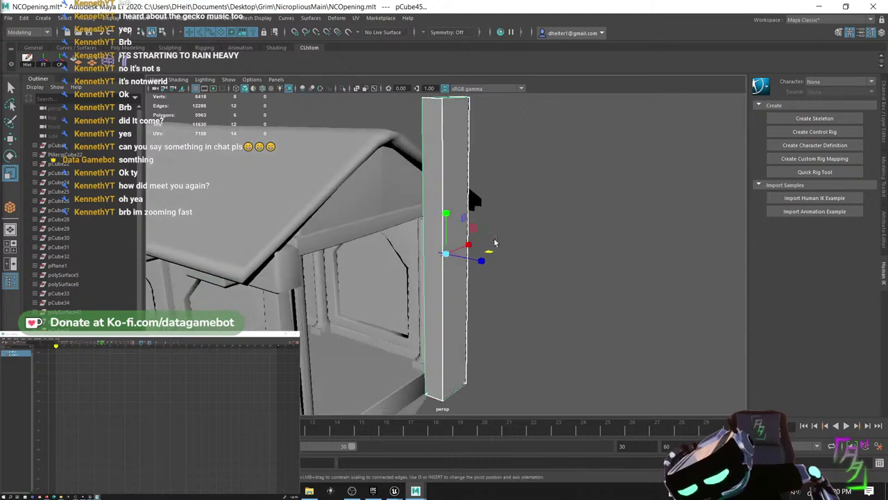
pyautogui.moveTo(446, 214); pyautogui.dragTo(467, 298)
pyautogui.press('w')
pyautogui.keyDown('alt'); pyautogui.moveTo(470, 304); pyautogui.dragTo(530, 289); pyautogui.keyUp('alt')
pyautogui.click(521, 299)
pyautogui.scroll(3, 464, 272)
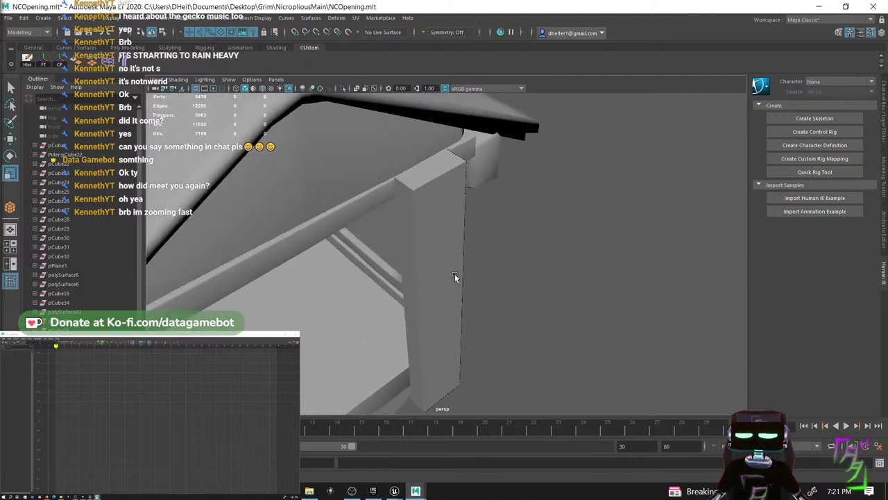
pyautogui.moveTo(454, 276)
pyautogui.keyDown('alt'); pyautogui.mouseDown()
pyautogui.moveTo(467, 253)
pyautogui.moveTo(476, 279)
pyautogui.moveTo(463, 285)
pyautogui.moveTo(454, 275)
pyautogui.mouseUp(); pyautogui.keyUp('alt')
pyautogui.click(458, 285)
pyautogui.scroll(-3, 539, 301)
pyautogui.keyDown('alt'); pyautogui.moveTo(539, 301); pyautogui.dragTo(482, 304); pyautogui.keyUp('alt')
# - Bevel all edges of the post with a fraction of 0.1 and return to object mode
pyautogui.rightClick(448, 200)
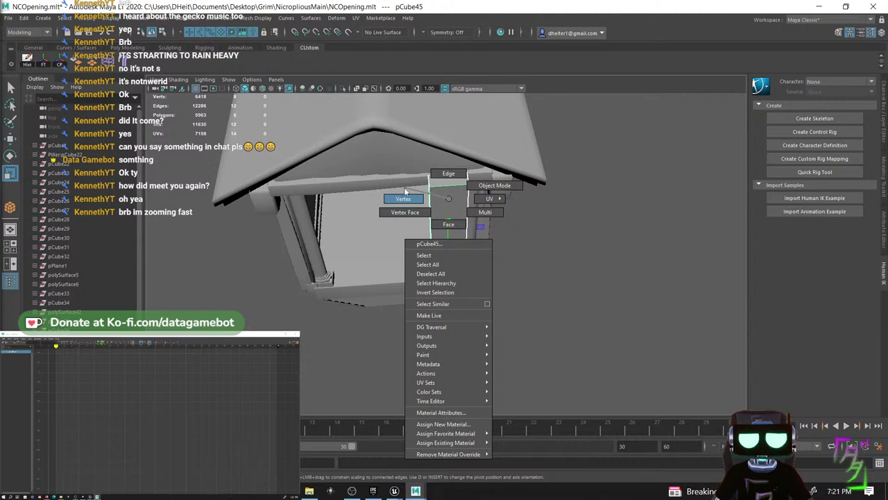
pyautogui.moveTo(406, 193); pyautogui.dragTo(441, 174, button='right')
pyautogui.moveTo(387, 163); pyautogui.dragTo(539, 366)
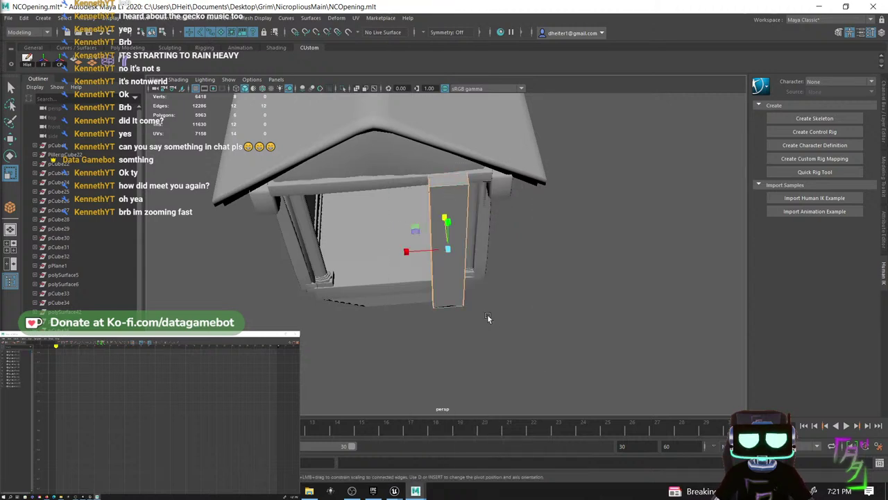
pyautogui.moveTo(446, 280)
pyautogui.keyDown('shift'); pyautogui.mouseDown(button='right')
pyautogui.moveTo(481, 271)
pyautogui.moveTo(445, 280)
pyautogui.mouseUp(button='right'); pyautogui.keyUp('shift')
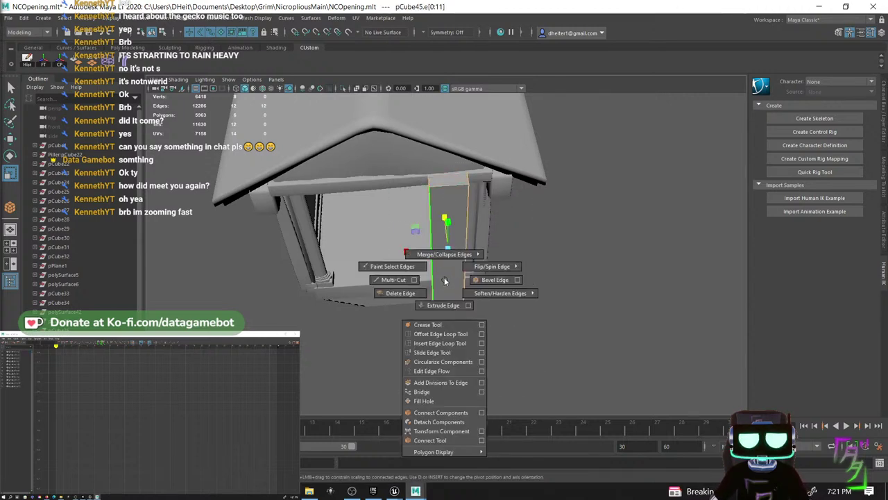
pyautogui.click(477, 280)
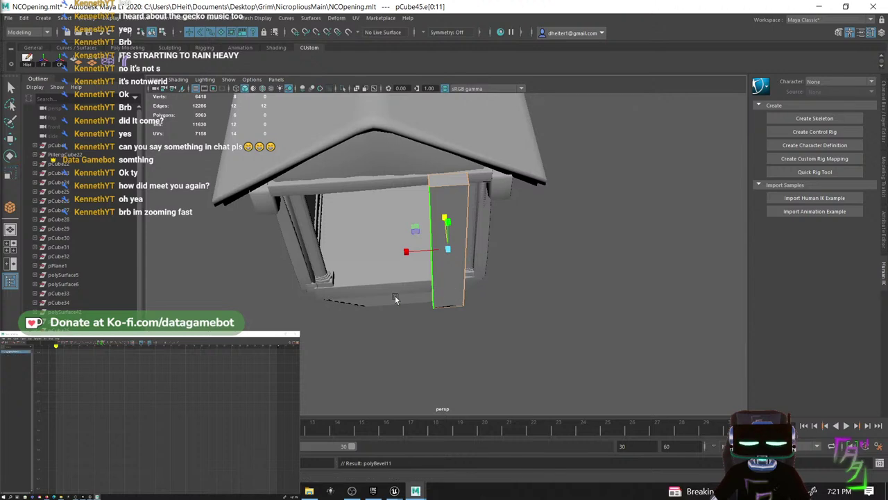
pyautogui.keyDown('alt'); pyautogui.moveTo(395, 298); pyautogui.dragTo(444, 294); pyautogui.keyUp('alt')
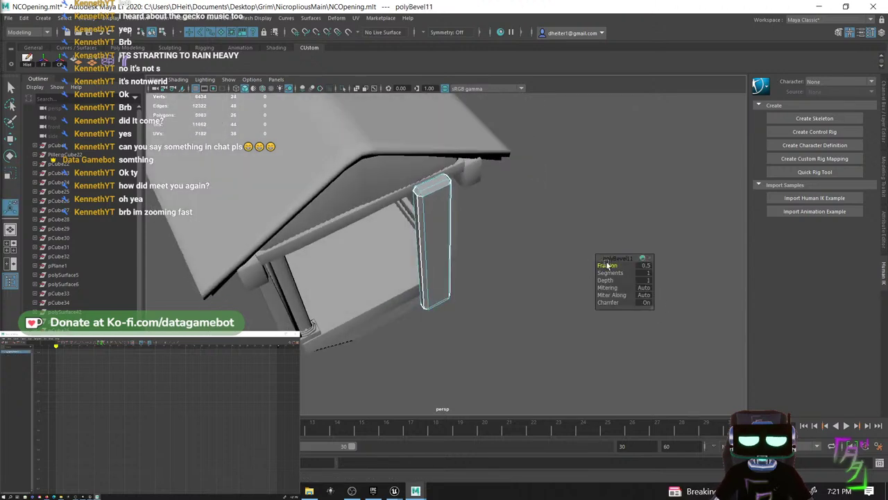
pyautogui.moveTo(607, 265); pyautogui.dragTo(517, 300)
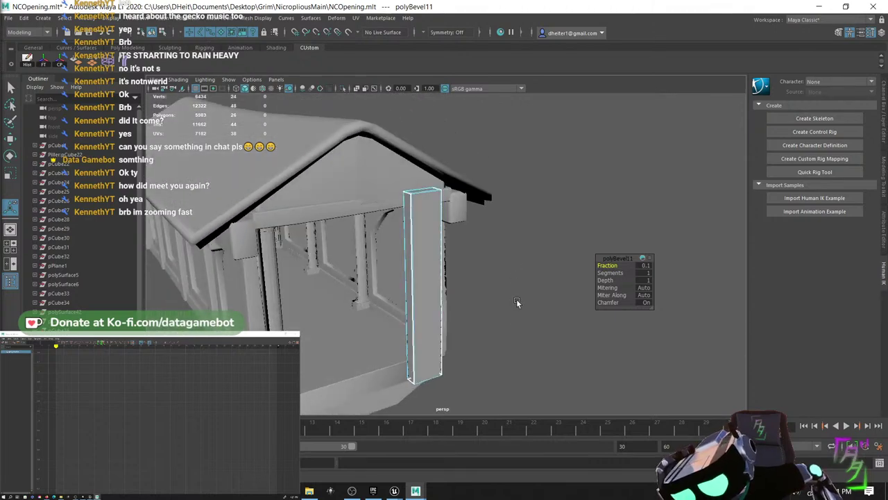
pyautogui.press('q')
pyautogui.moveTo(436, 286); pyautogui.dragTo(478, 221, button='right')
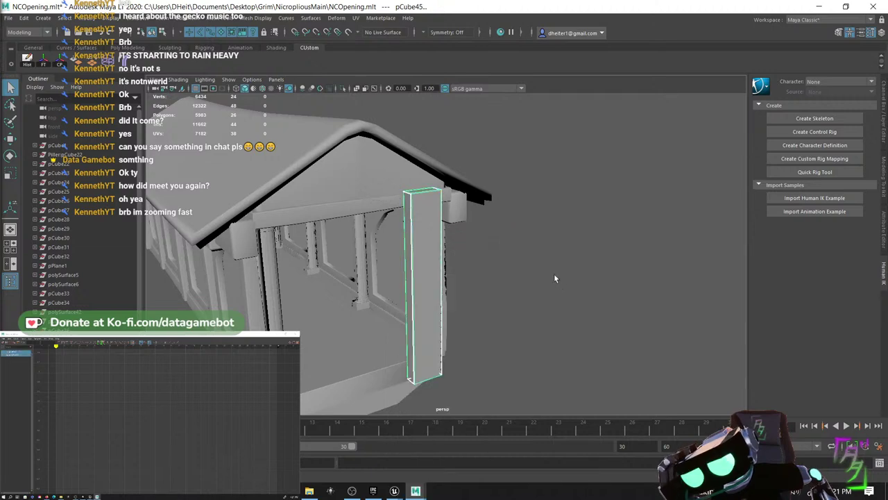
# - Move the beveled post inward against the building's open front end and adjust its vertical position
pyautogui.click(518, 288)
pyautogui.keyDown('alt'); pyautogui.moveTo(452, 319); pyautogui.dragTo(642, 217); pyautogui.keyUp('alt')
pyautogui.click(430, 318)
pyautogui.press('w')
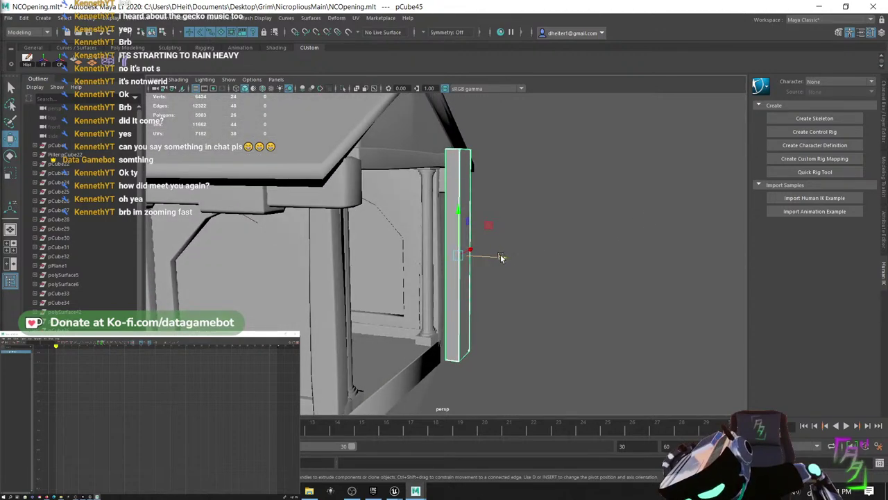
pyautogui.moveTo(502, 258)
pyautogui.mouseDown()
pyautogui.moveTo(485, 261)
pyautogui.moveTo(513, 261)
pyautogui.moveTo(489, 258)
pyautogui.mouseUp()
pyautogui.press('r')
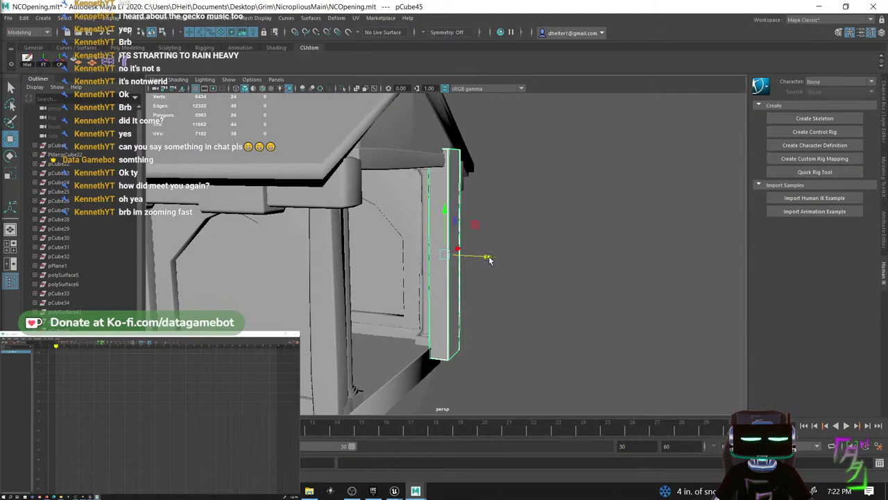
pyautogui.keyDown('alt'); pyautogui.moveTo(527, 299); pyautogui.dragTo(484, 340); pyautogui.keyUp('alt')
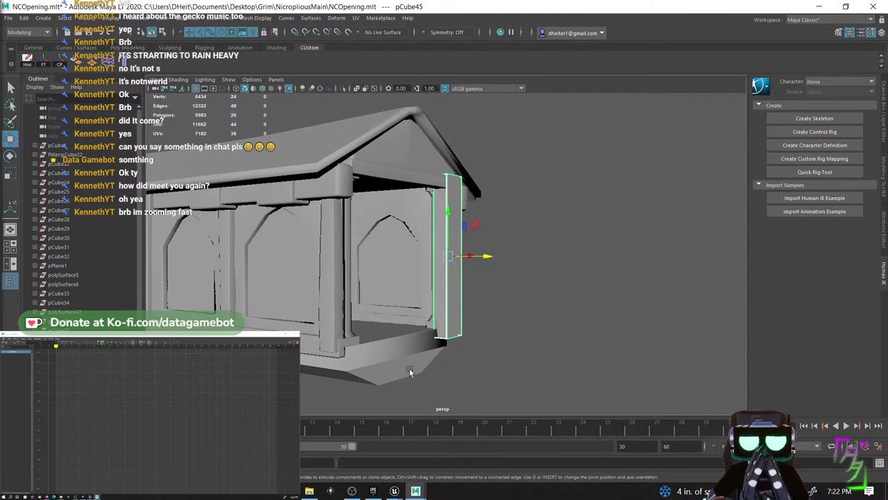
pyautogui.moveTo(477, 370)
pyautogui.keyDown('alt'); pyautogui.mouseDown()
pyautogui.moveTo(423, 378)
pyautogui.moveTo(471, 380)
pyautogui.mouseUp(); pyautogui.keyUp('alt')
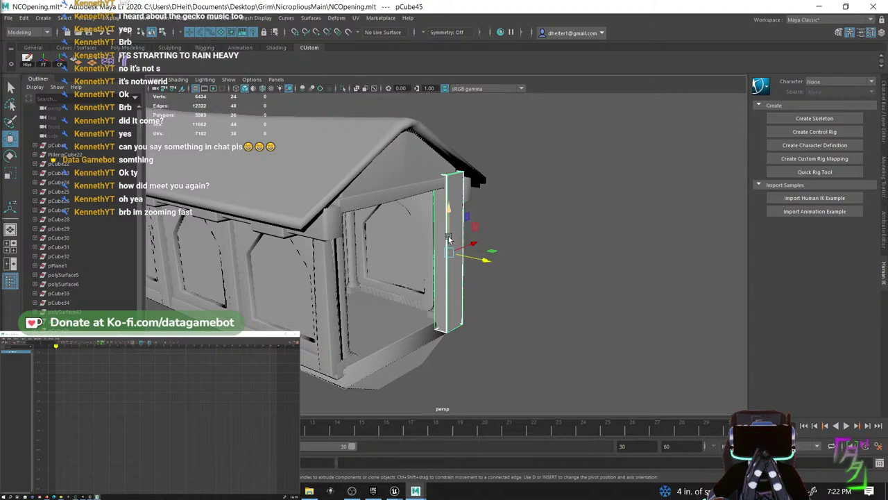
pyautogui.moveTo(448, 238); pyautogui.dragTo(449, 296)
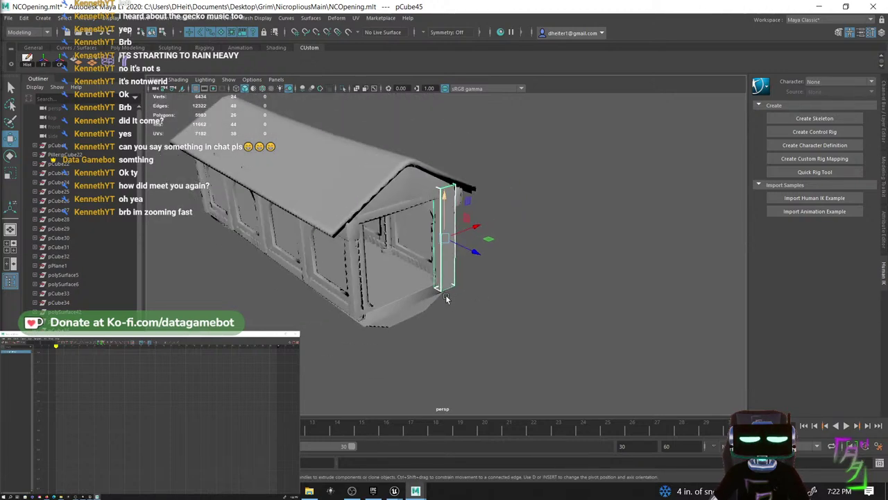
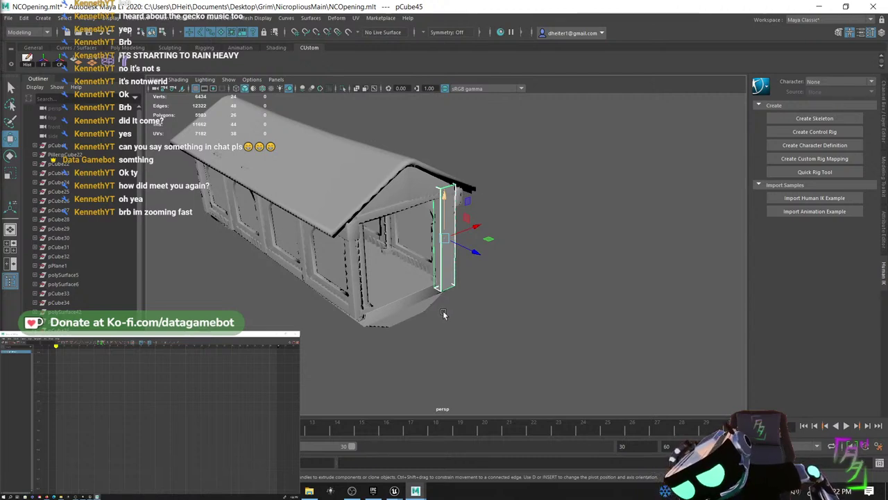
# - Duplicate the post side by side across the opening to form a wall of six planks
pyautogui.keyDown('alt'); pyautogui.moveTo(373, 257); pyautogui.dragTo(334, 256); pyautogui.keyUp('alt')
pyautogui.scroll(3, 495, 236)
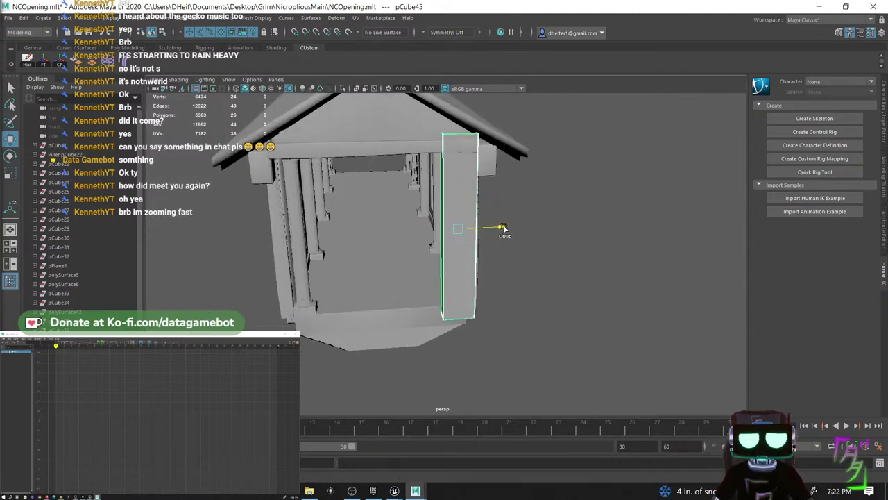
pyautogui.moveTo(501, 228)
pyautogui.keyDown('shift'); pyautogui.mouseDown()
pyautogui.moveTo(323, 238)
pyautogui.moveTo(419, 238)
pyautogui.moveTo(420, 251)
pyautogui.moveTo(426, 247)
pyautogui.mouseUp(); pyautogui.keyUp('shift')
pyautogui.click(457, 237)
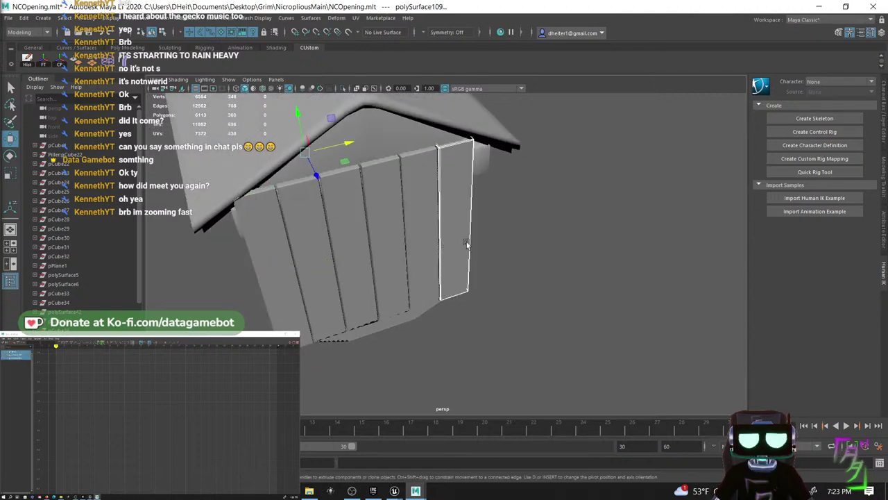
pyautogui.keyDown('shift'); pyautogui.click(437, 224); pyautogui.keyUp('shift')
pyautogui.keyDown('shift'); pyautogui.click(392, 247); pyautogui.keyUp('shift')
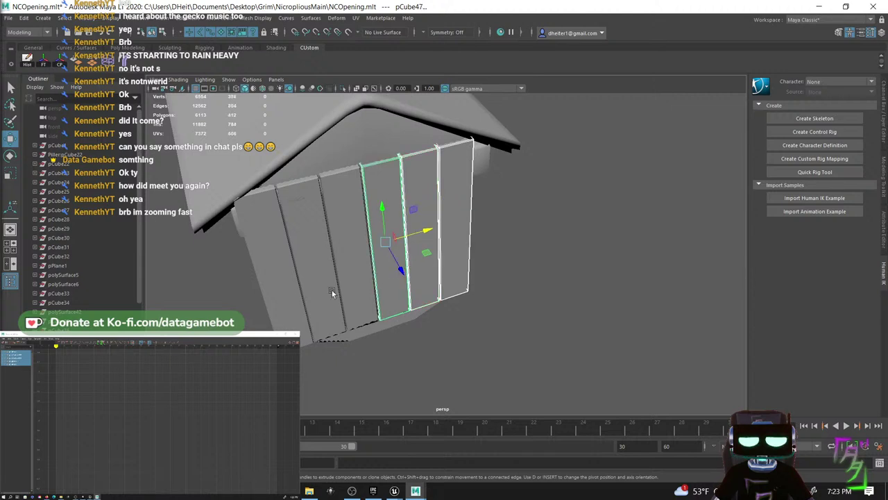
pyautogui.keyDown('shift'); pyautogui.click(329, 291); pyautogui.keyUp('shift')
pyautogui.keyDown('shift'); pyautogui.click(362, 298); pyautogui.keyUp('shift')
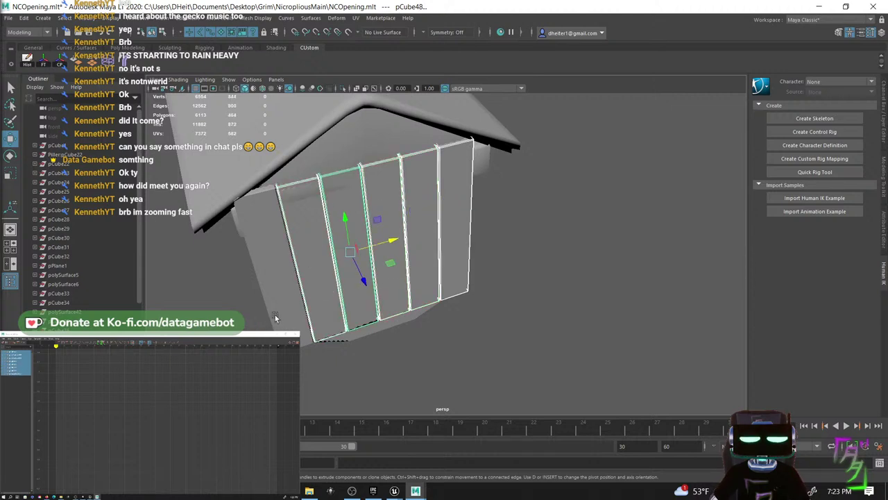
pyautogui.keyDown('shift'); pyautogui.click(275, 314); pyautogui.keyUp('shift')
pyautogui.keyDown('shift'); pyautogui.rightClick(283, 303); pyautogui.keyUp('shift')
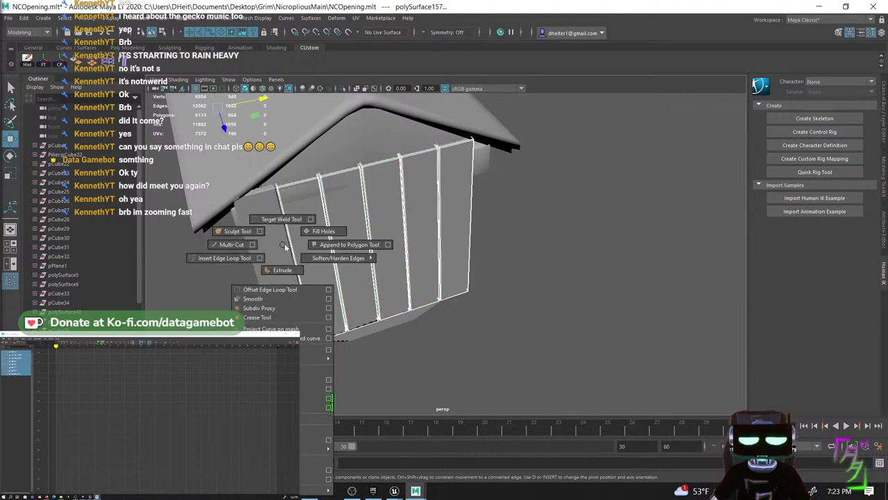
pyautogui.keyDown('shift'); pyautogui.moveTo(285, 247); pyautogui.dragTo(288, 279, button='right'); pyautogui.keyUp('shift')
pyautogui.keyDown('alt'); pyautogui.moveTo(286, 282); pyautogui.dragTo(363, 299); pyautogui.keyUp('alt')
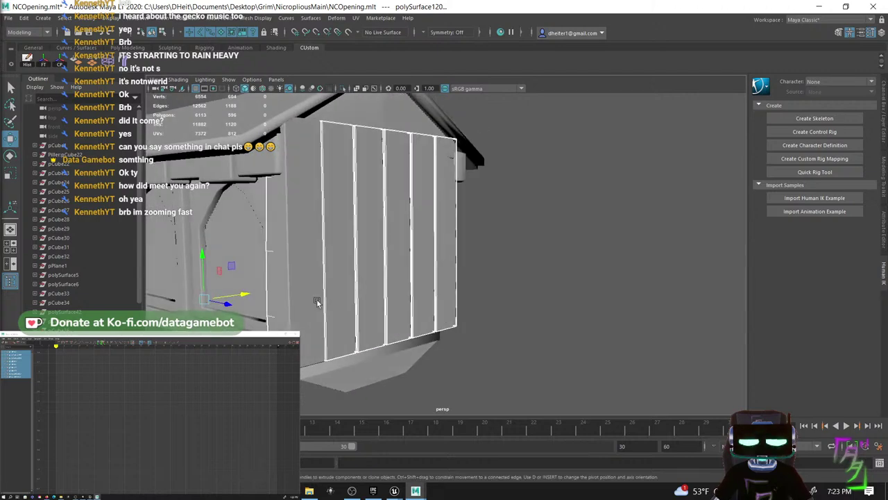
pyautogui.click(304, 304)
pyautogui.click(300, 339)
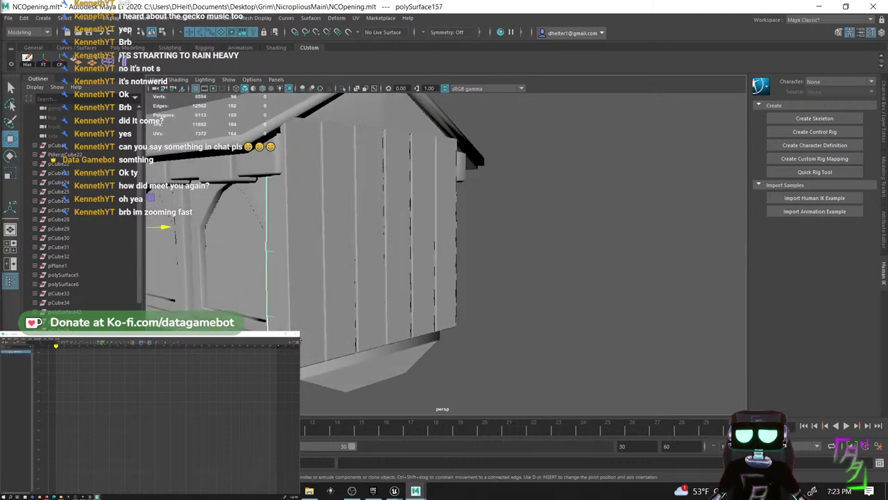
pyautogui.click(300, 355)
# - Select only the six planks across the entrance and combine them into one mesh
pyautogui.click(328, 342)
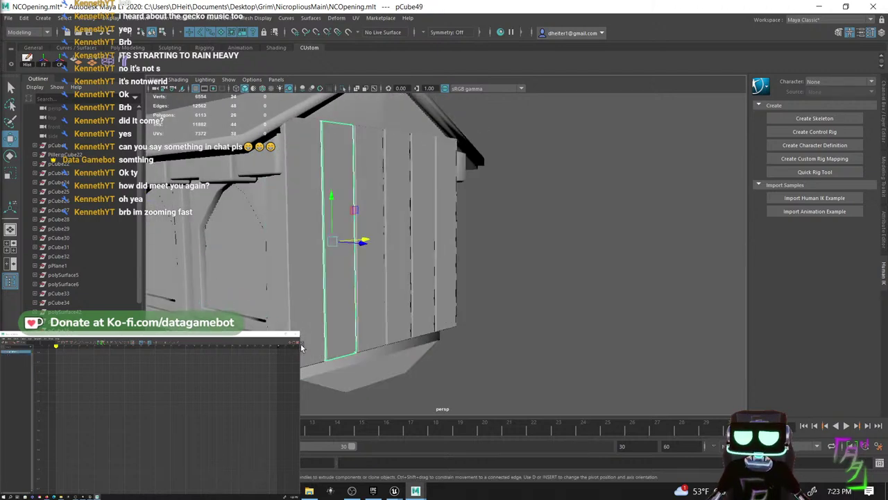
pyautogui.keyDown('alt'); pyautogui.moveTo(328, 341); pyautogui.dragTo(346, 343); pyautogui.keyUp('alt')
pyautogui.keyDown('shift'); pyautogui.click(380, 309); pyautogui.keyUp('shift')
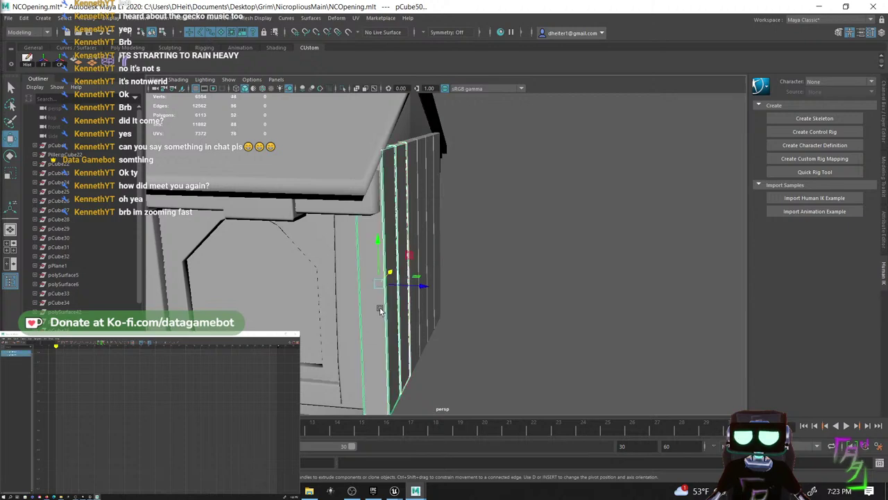
pyautogui.keyDown('alt'); pyautogui.moveTo(425, 298); pyautogui.dragTo(352, 308); pyautogui.keyUp('alt')
pyautogui.keyDown('shift'); pyautogui.click(348, 190); pyautogui.keyUp('shift')
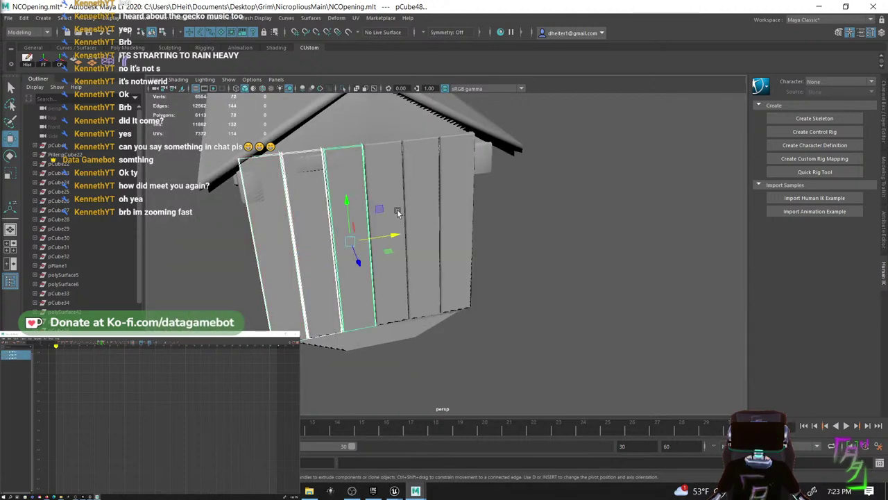
pyautogui.keyDown('shift'); pyautogui.click(416, 210); pyautogui.keyUp('shift')
pyautogui.keyDown('shift'); pyautogui.click(422, 209); pyautogui.keyUp('shift')
pyautogui.keyDown('shift'); pyautogui.click(459, 205); pyautogui.keyUp('shift')
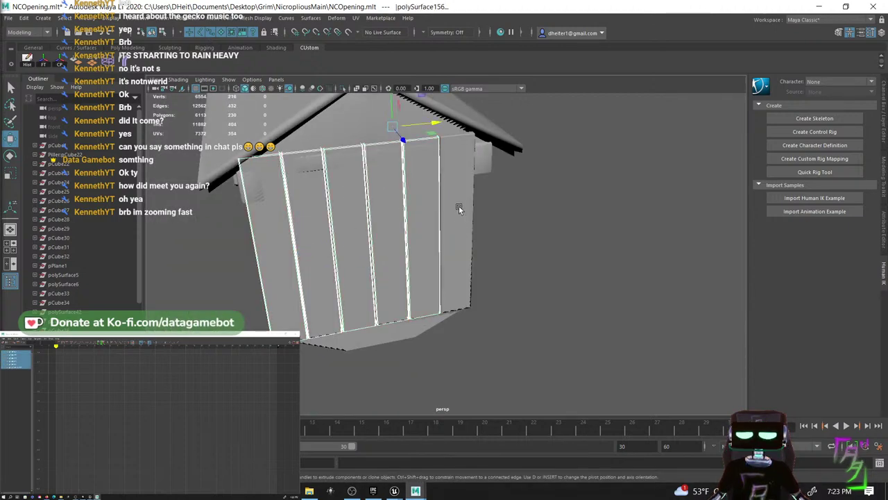
pyautogui.keyDown('shift'); pyautogui.rightClick(458, 208); pyautogui.keyUp('shift')
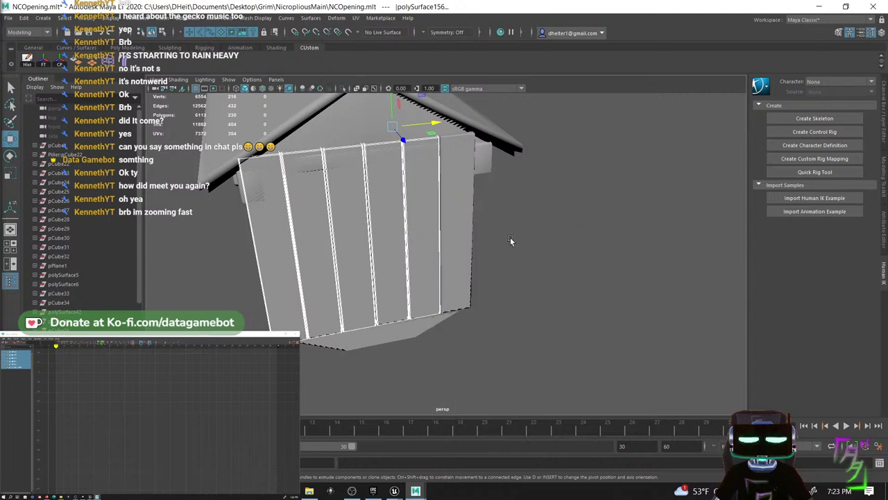
pyautogui.hotkey('ctrl', 'z')
pyautogui.keyDown('alt'); pyautogui.moveTo(515, 249); pyautogui.dragTo(442, 254); pyautogui.keyUp('alt')
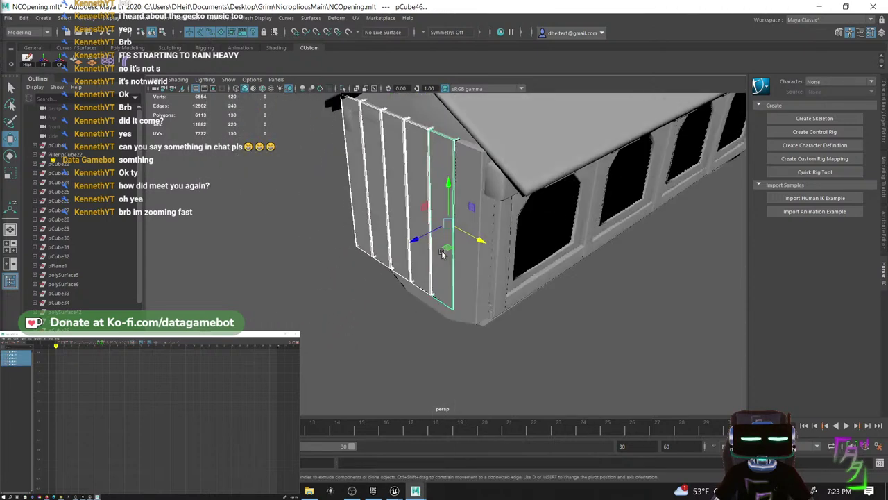
pyautogui.keyDown('shift'); pyautogui.click(477, 285); pyautogui.keyUp('shift')
pyautogui.moveTo(478, 285)
pyautogui.keyDown('alt'); pyautogui.mouseDown()
pyautogui.moveTo(525, 290)
pyautogui.moveTo(472, 288)
pyautogui.mouseUp(); pyautogui.keyUp('alt')
pyautogui.keyDown('shift'); pyautogui.moveTo(450, 276); pyautogui.dragTo(435, 440, button='right'); pyautogui.keyUp('shift')
# - Scale the combined plank wall to 0.902 in X so it fits the entrance width
pyautogui.keyDown('alt'); pyautogui.moveTo(369, 269); pyautogui.dragTo(416, 229); pyautogui.keyUp('alt')
pyautogui.press('r')
pyautogui.press('r')
pyautogui.click(587, 240)
# - Move the combined plank wall outward, well clear of the building's front end
pyautogui.keyDown('alt'); pyautogui.moveTo(587, 239); pyautogui.dragTo(449, 249); pyautogui.keyUp('alt')
pyautogui.click(449, 249)
pyautogui.press('w')
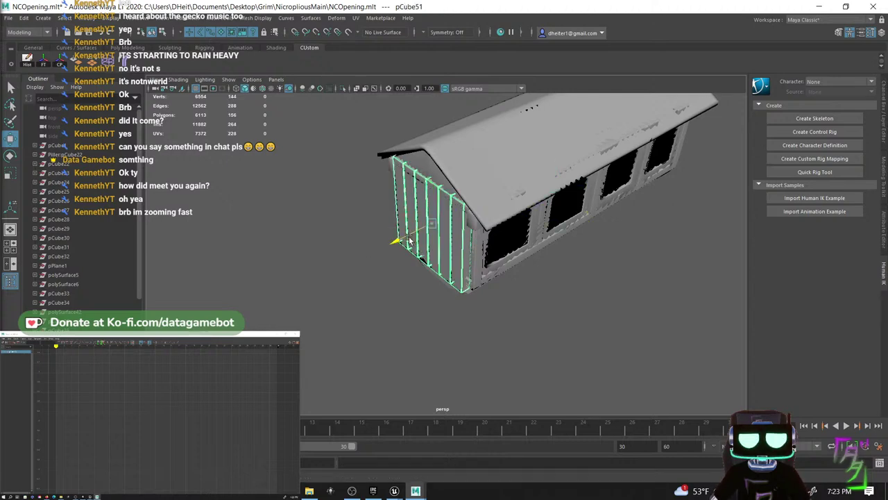
pyautogui.moveTo(406, 236); pyautogui.dragTo(354, 262)
# - Put all of the building's geometry except the planks on a new display layer and set that layer to Reference
pyautogui.keyDown('alt'); pyautogui.moveTo(510, 257); pyautogui.dragTo(705, 315); pyautogui.keyUp('alt')
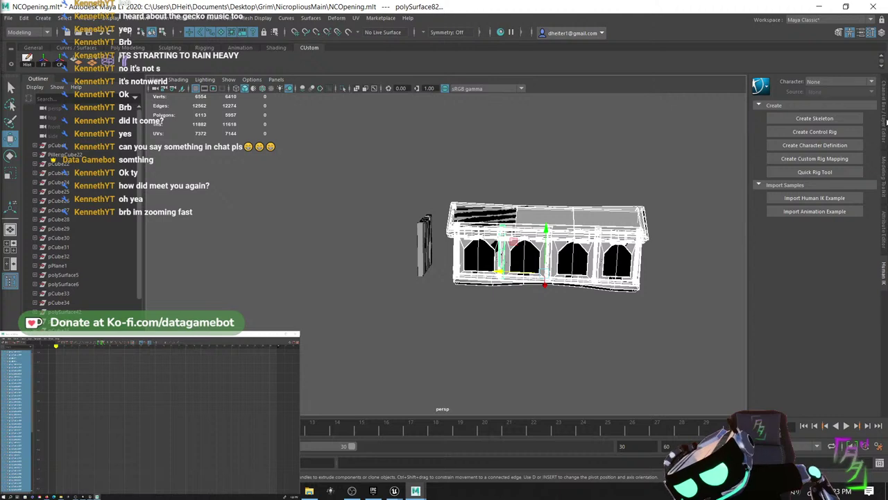
pyautogui.click(883, 111)
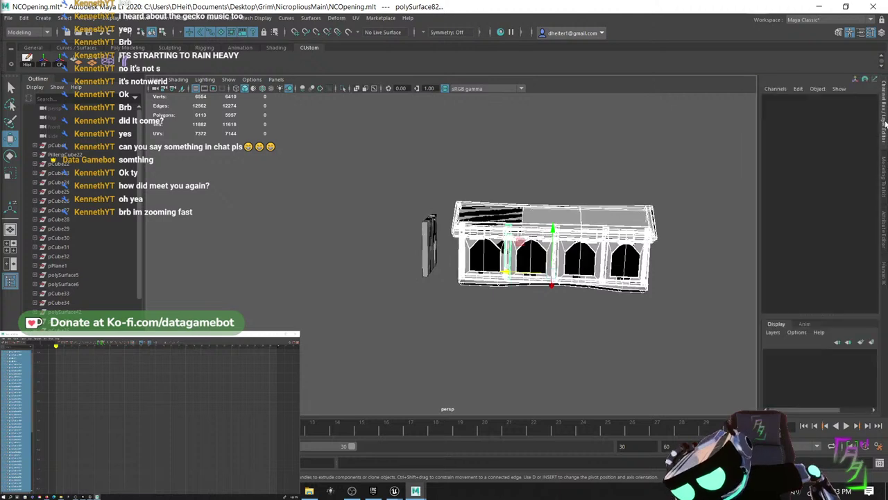
pyautogui.click(871, 341)
pyautogui.click(770, 354)
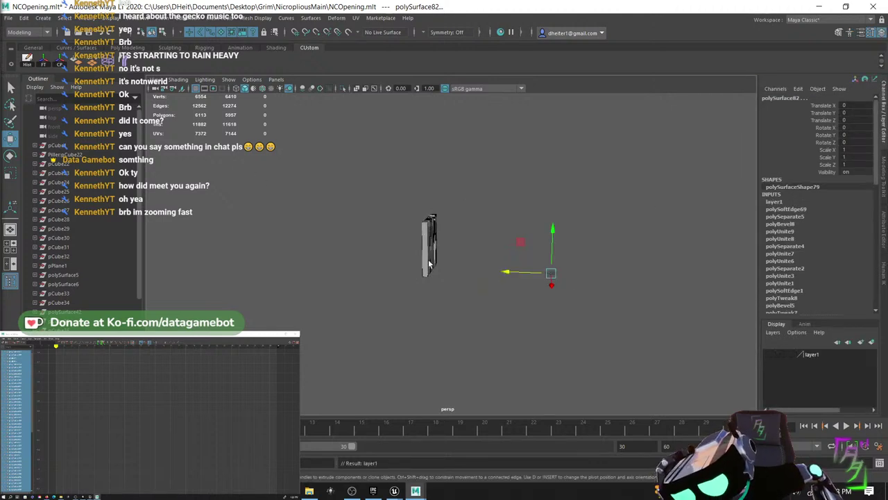
pyautogui.click(770, 354)
pyautogui.click(790, 354)
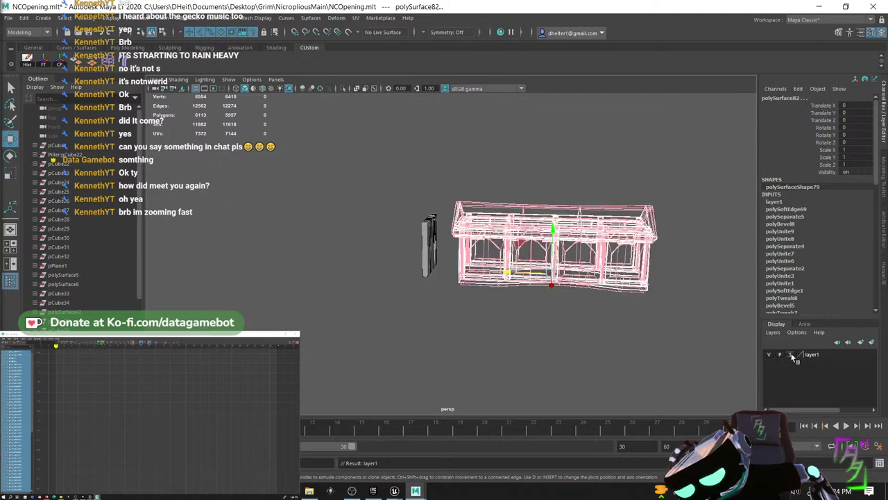
pyautogui.click(790, 354)
pyautogui.click(549, 328)
# - Move the plank wall back against the building's open front end and frame it from the front
pyautogui.keyDown('alt'); pyautogui.moveTo(458, 346); pyautogui.dragTo(561, 252); pyautogui.keyUp('alt')
pyautogui.click(412, 251)
pyautogui.press('f')
pyautogui.moveTo(485, 266); pyautogui.dragTo(483, 256)
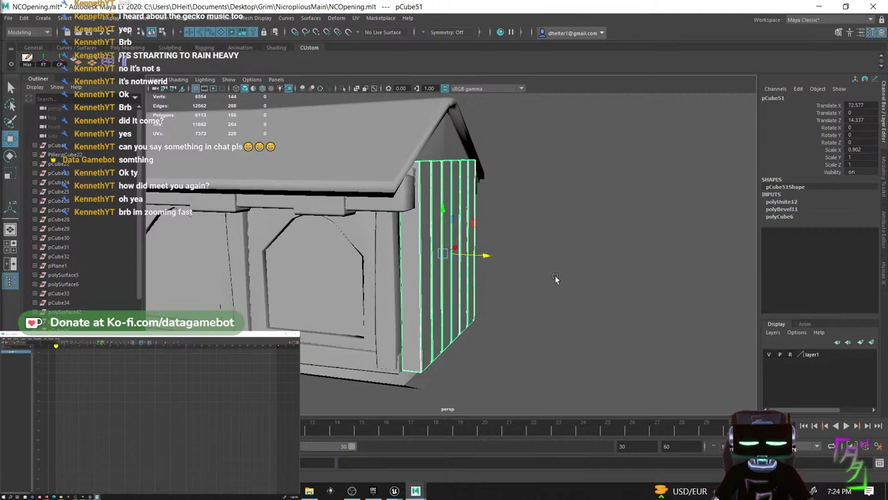
pyautogui.keyDown('alt'); pyautogui.moveTo(555, 278); pyautogui.dragTo(470, 287); pyautogui.keyUp('alt')
pyautogui.scroll(4, 518, 256)
pyautogui.keyDown('alt'); pyautogui.moveTo(539, 253); pyautogui.dragTo(505, 229); pyautogui.keyUp('alt')
pyautogui.press('q')
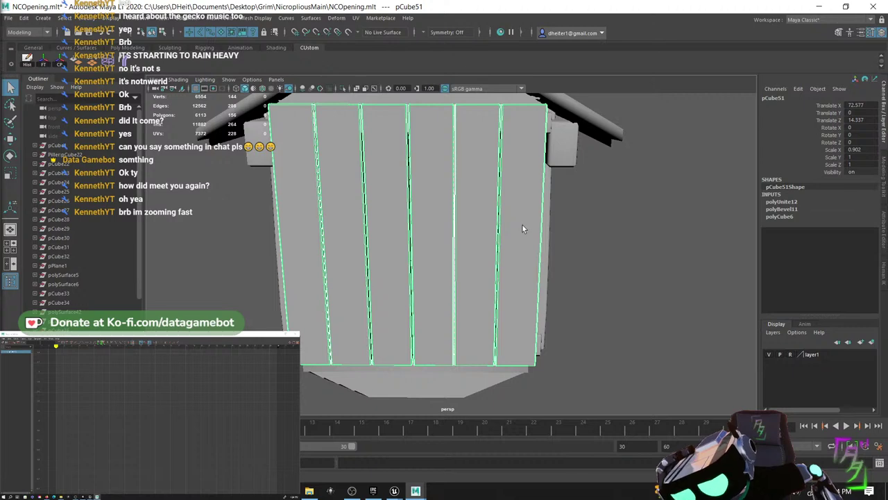
# - Insert one edge loop across each of the six planks, at staggered heights along the wall
pyautogui.click(570, 239)
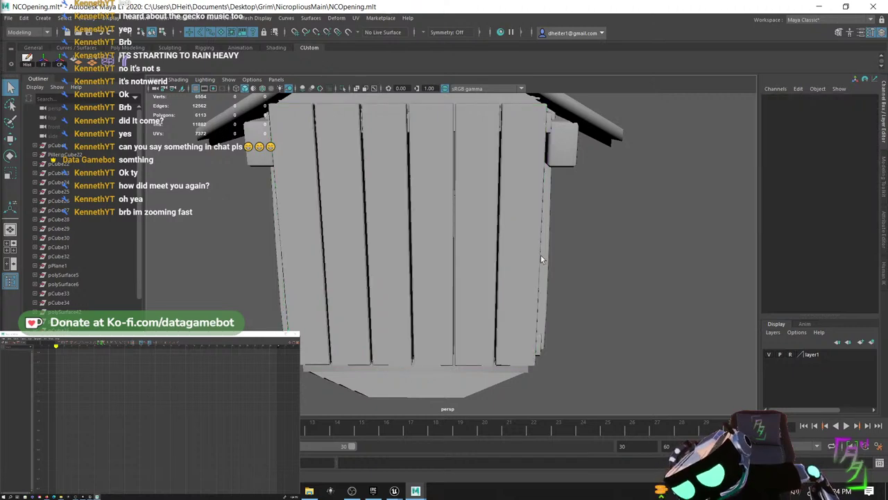
pyautogui.click(541, 261)
pyautogui.keyDown('shift'); pyautogui.moveTo(543, 247); pyautogui.dragTo(497, 259, button='right'); pyautogui.keyUp('shift')
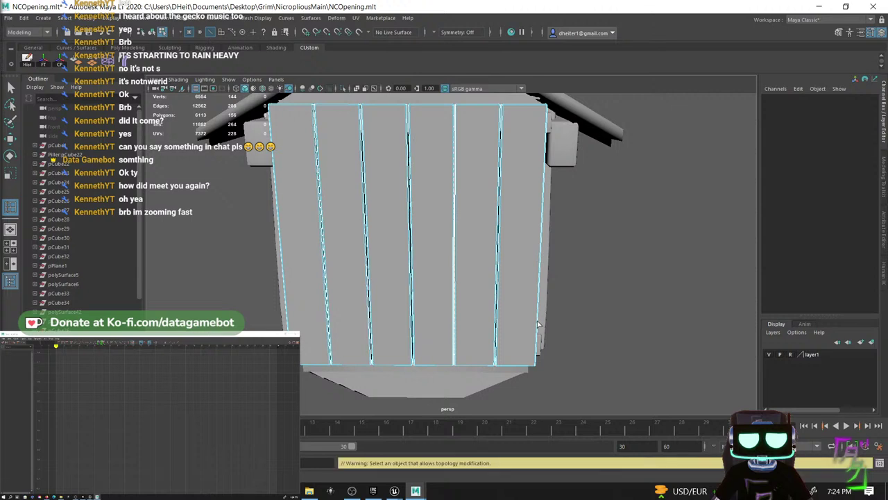
pyautogui.hotkey('ctrl', 'z')
pyautogui.click(535, 327)
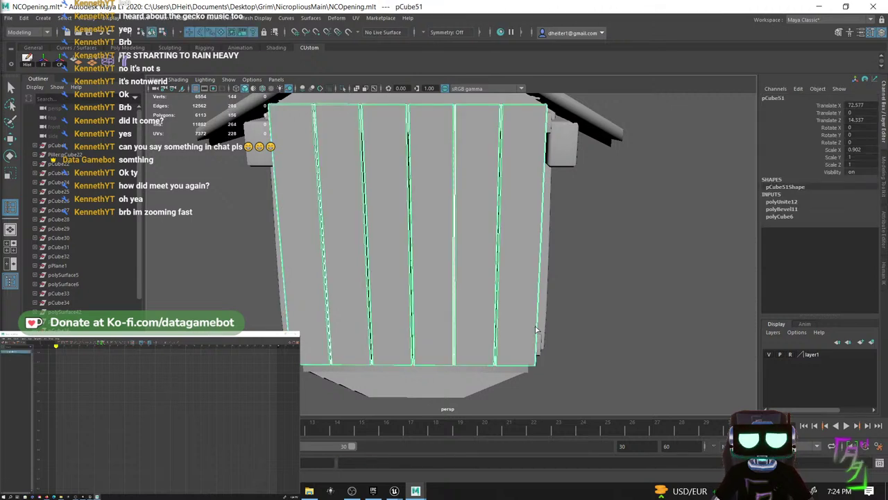
pyautogui.moveTo(534, 326); pyautogui.dragTo(537, 323)
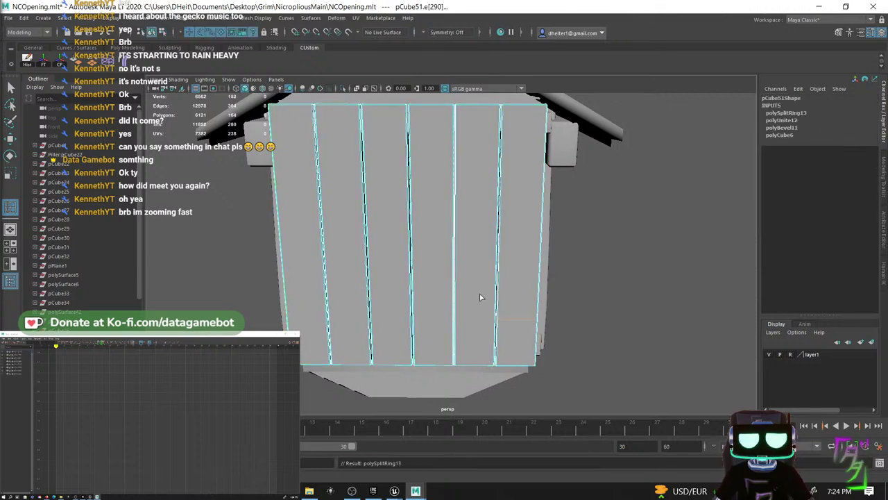
pyautogui.click(457, 241)
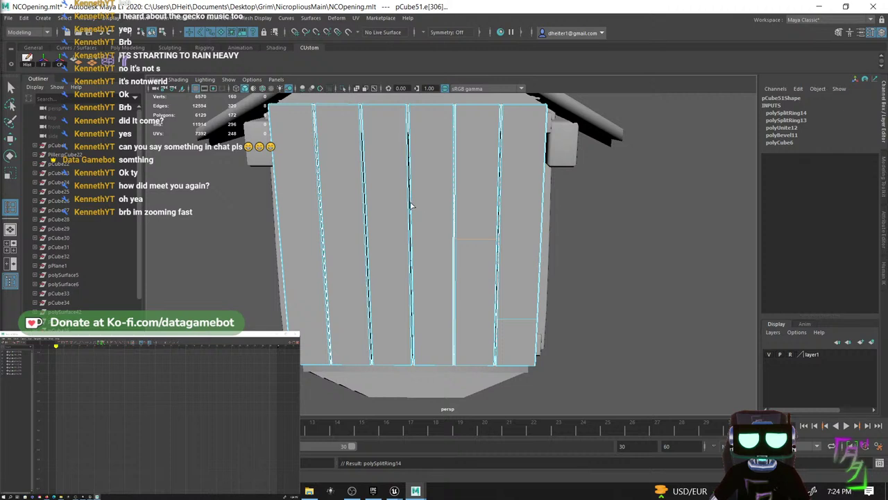
pyautogui.click(423, 151)
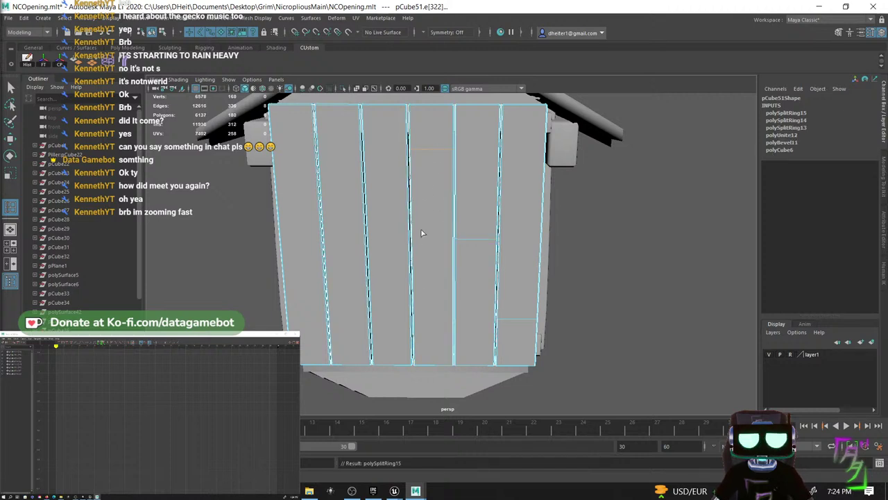
pyautogui.click(368, 305)
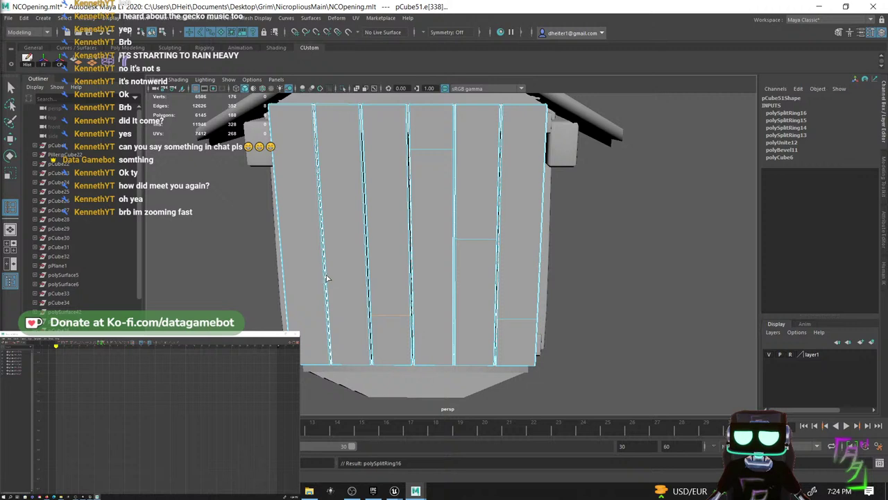
pyautogui.click(329, 156)
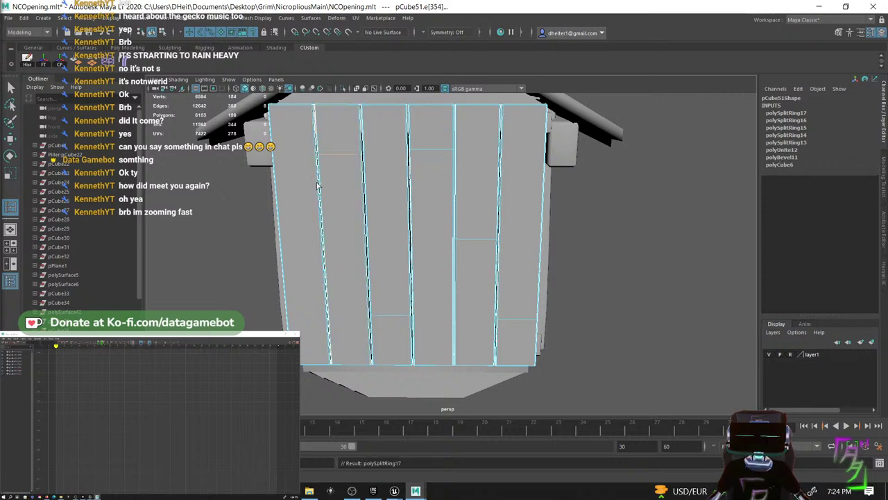
pyautogui.click(315, 285)
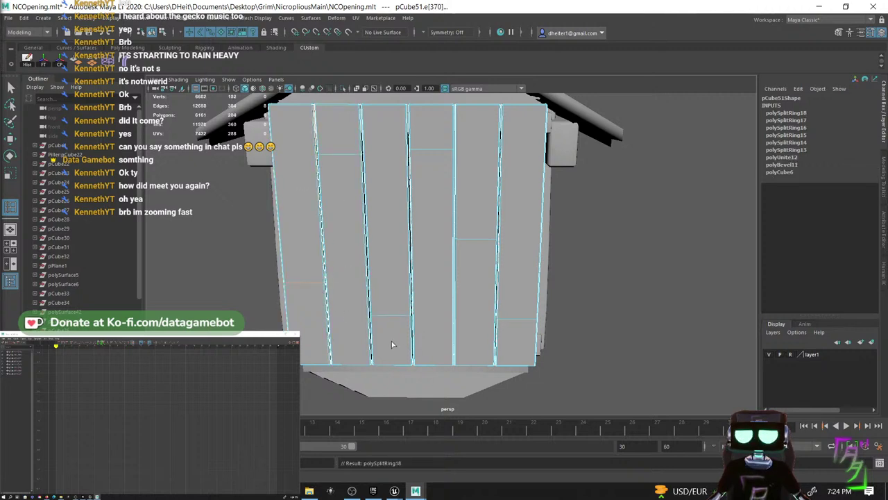
# - Insert a second edge loop across the third plank from the right, the rightmost plank and the leftmost plank
pyautogui.click(454, 267)
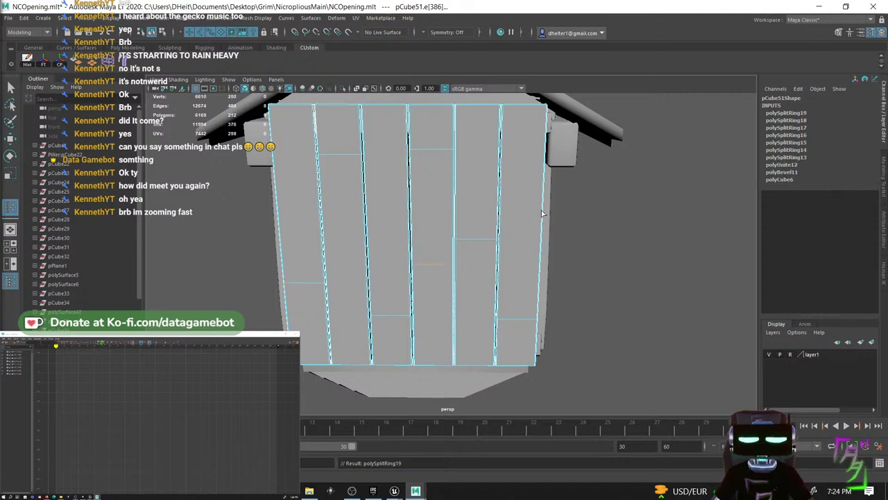
pyautogui.click(547, 176)
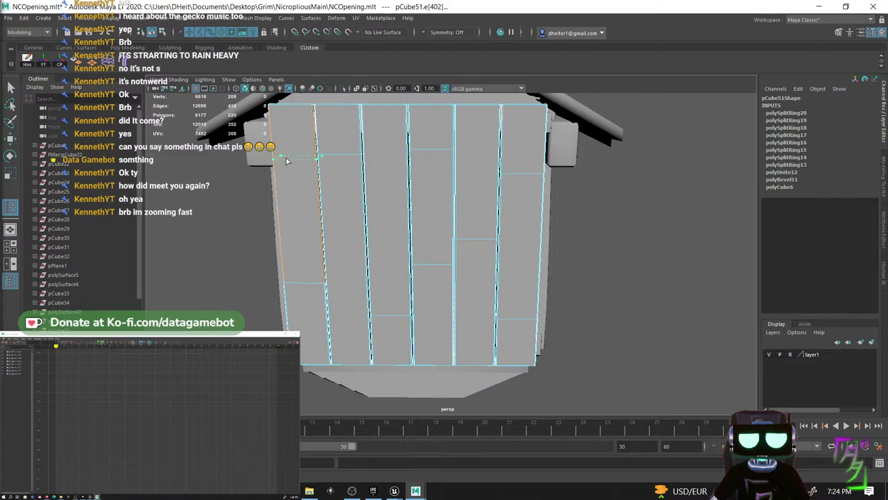
pyautogui.click(287, 214)
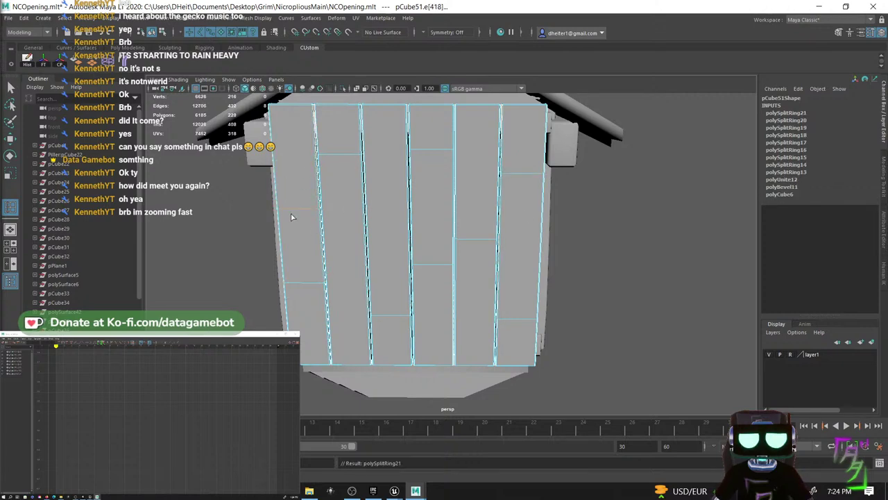
# - Select all the inserted edge loops across the planks and bevel them with 2 segments and a fraction of 0.1
pyautogui.keyDown('alt'); pyautogui.moveTo(391, 225); pyautogui.dragTo(370, 199, button='middle'); pyautogui.keyUp('alt')
pyautogui.press('q')
pyautogui.moveTo(376, 221); pyautogui.dragTo(353, 218, button='right')
pyautogui.scroll(-4, 353, 219)
pyautogui.keyDown('alt'); pyautogui.moveTo(351, 243); pyautogui.dragTo(354, 237); pyautogui.keyUp('alt')
pyautogui.scroll(4, 319, 194)
pyautogui.scroll(1, 333, 230)
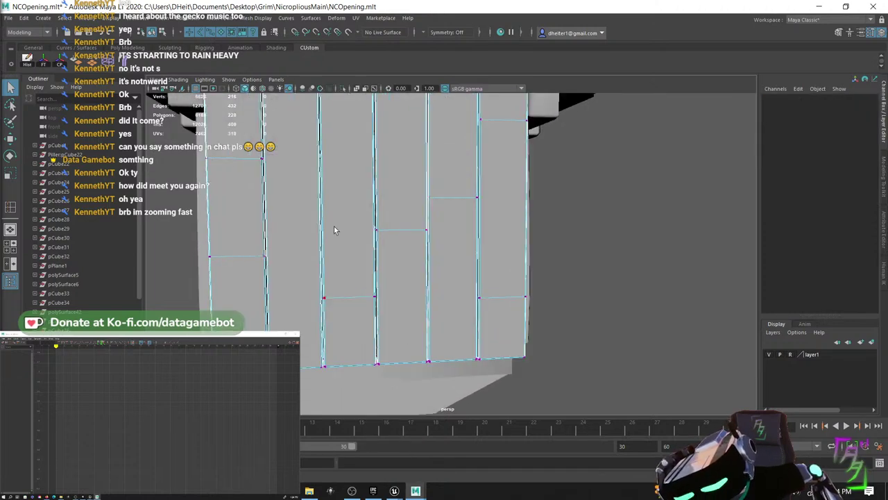
pyautogui.moveTo(344, 231); pyautogui.dragTo(345, 258, button='right')
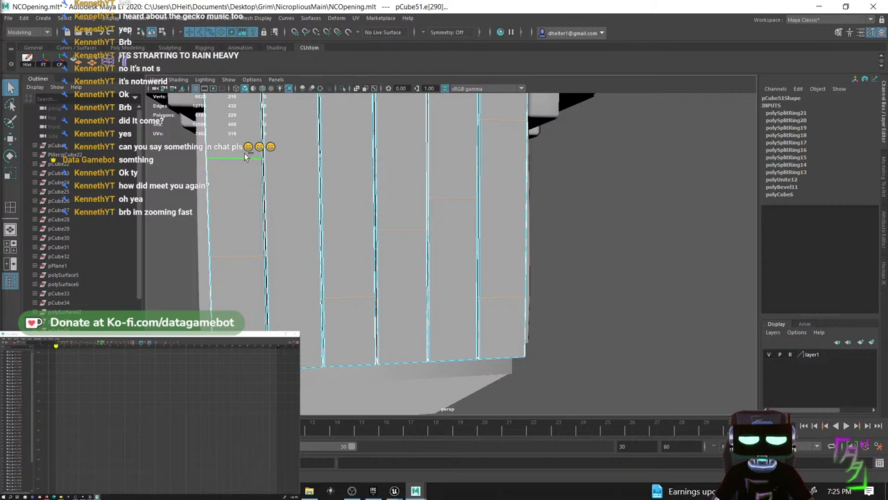
pyautogui.scroll(-5, 396, 229)
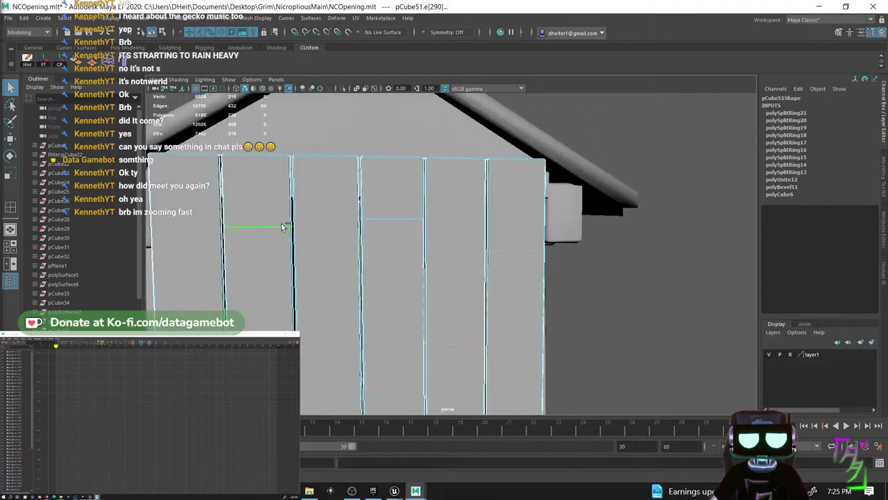
pyautogui.keyDown('shift'); pyautogui.rightClick(378, 224); pyautogui.keyUp('shift')
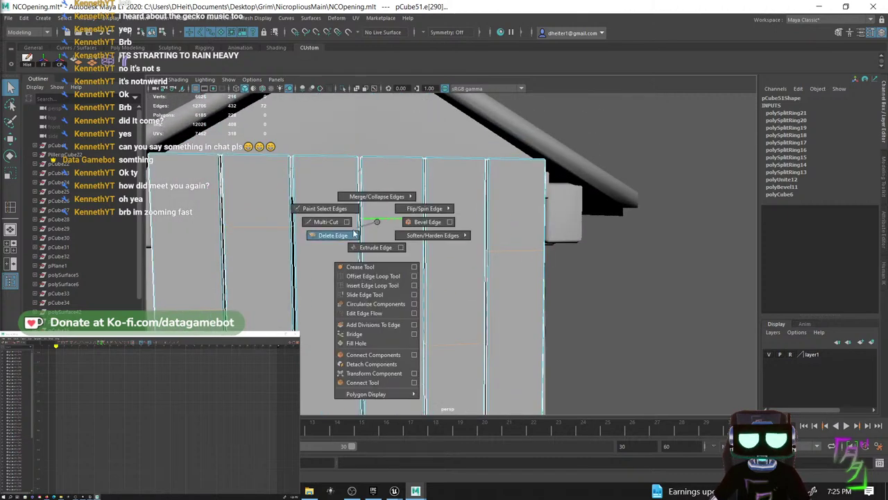
pyautogui.keyDown('shift'); pyautogui.moveTo(347, 236); pyautogui.dragTo(409, 222, button='right'); pyautogui.keyUp('shift')
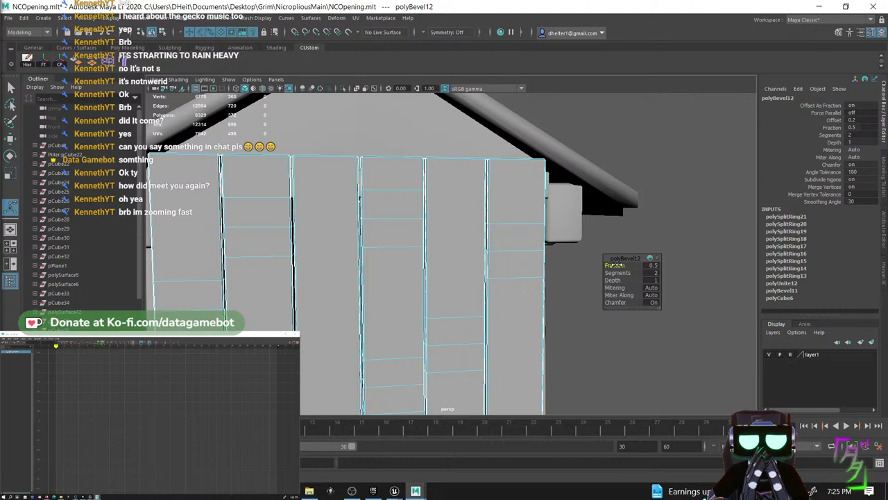
pyautogui.moveTo(614, 264); pyautogui.dragTo(614, 265)
# - Pull middle loop vertices inward to notch the third-from-right plank's left edge at its upper cut and the second-from-right plank's right edge
pyautogui.scroll(2, 393, 241)
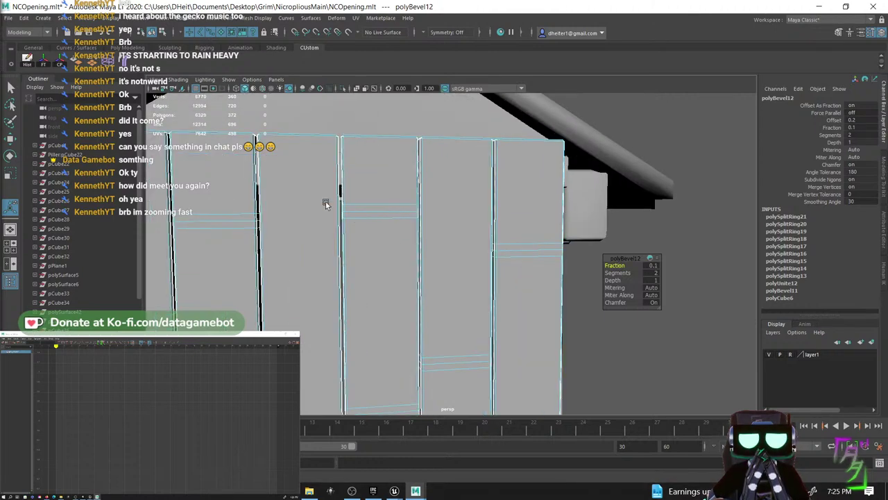
pyautogui.keyDown('alt'); pyautogui.moveTo(356, 208); pyautogui.dragTo(428, 210, button='middle'); pyautogui.keyUp('alt')
pyautogui.keyDown('alt'); pyautogui.moveTo(428, 210); pyautogui.dragTo(421, 231); pyautogui.keyUp('alt')
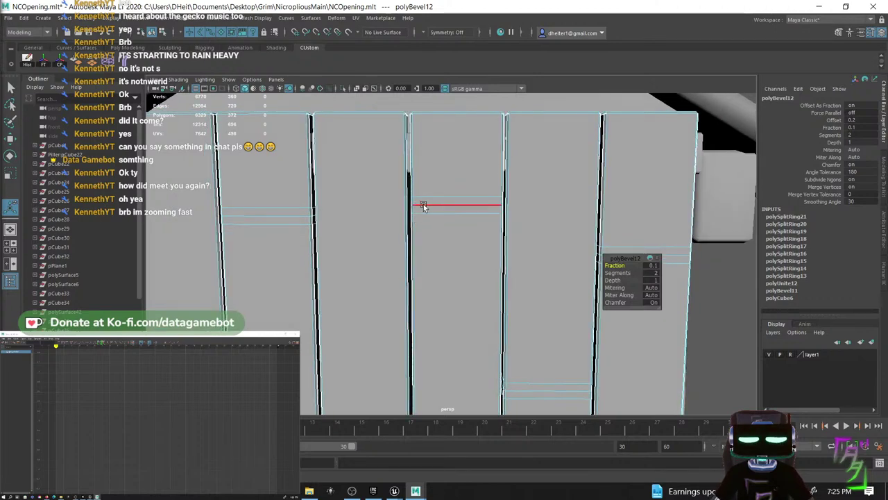
pyautogui.moveTo(419, 211); pyautogui.dragTo(398, 204, button='right')
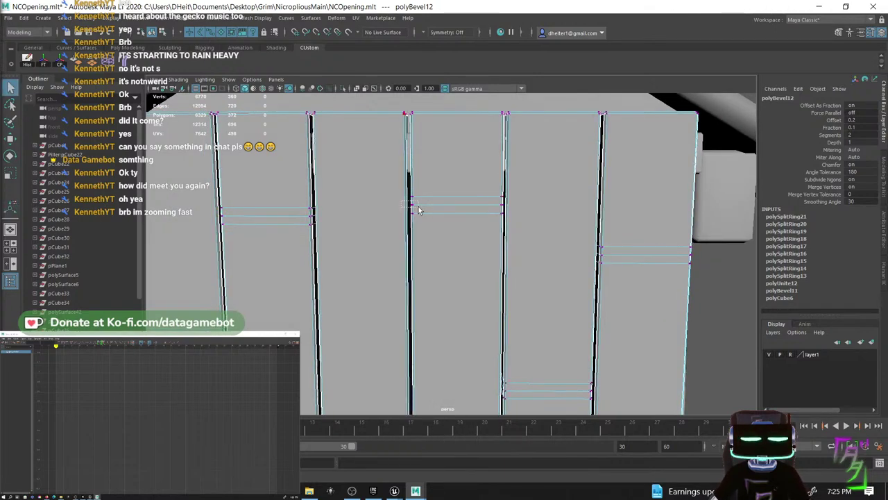
pyautogui.moveTo(419, 209); pyautogui.dragTo(447, 208)
pyautogui.press('w')
pyautogui.keyDown('alt'); pyautogui.moveTo(481, 262); pyautogui.dragTo(413, 194, button='middle'); pyautogui.keyUp('alt')
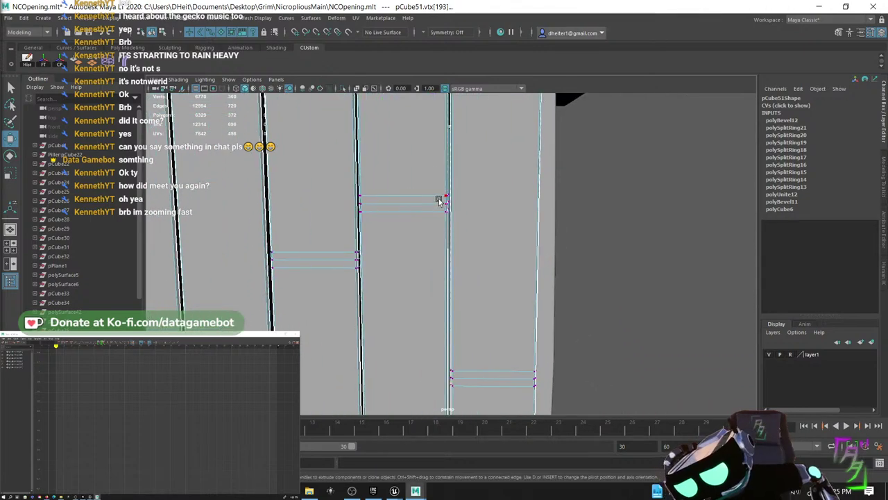
pyautogui.moveTo(440, 198); pyautogui.dragTo(454, 206)
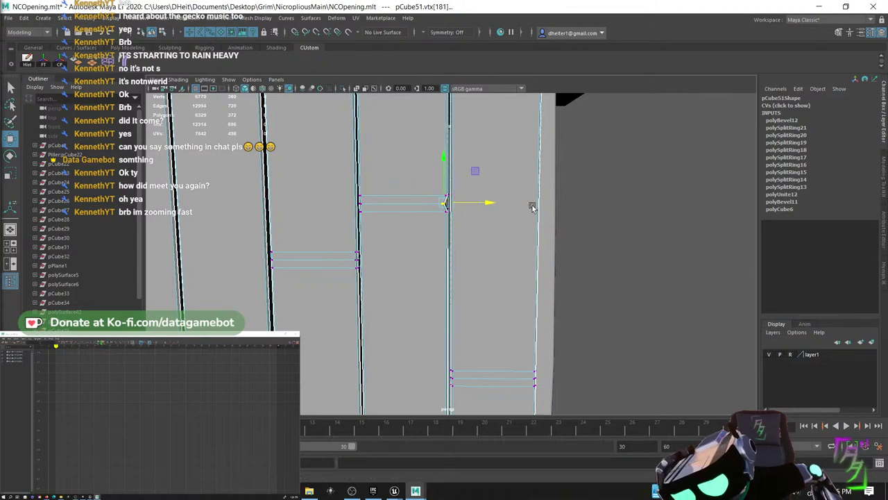
# - Move the middle vertices of the rightmost plank's lower cut inward to notch its outer edge
pyautogui.keyDown('alt'); pyautogui.moveTo(532, 204); pyautogui.dragTo(382, 210); pyautogui.keyUp('alt')
pyautogui.moveTo(389, 217)
pyautogui.keyDown('alt'); pyautogui.mouseDown()
pyautogui.moveTo(415, 227)
pyautogui.moveTo(416, 203)
pyautogui.moveTo(421, 233)
pyautogui.moveTo(370, 157)
pyautogui.moveTo(374, 223)
pyautogui.mouseUp(); pyautogui.keyUp('alt')
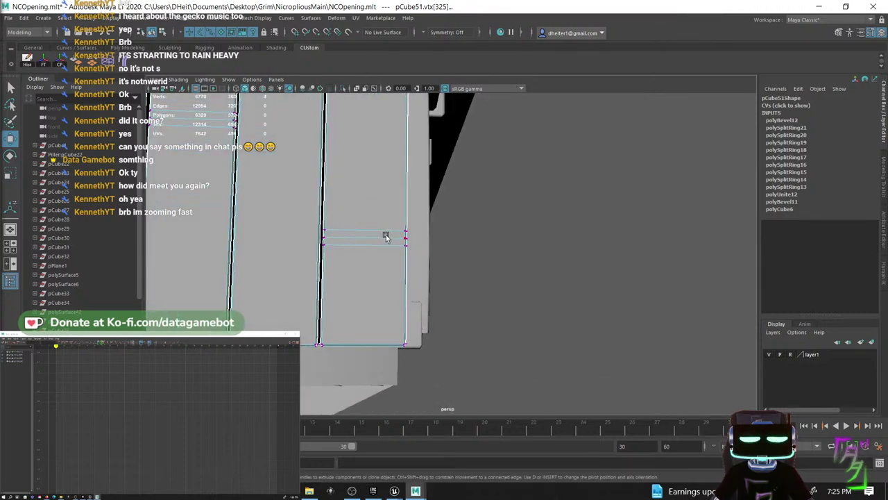
pyautogui.click(431, 240)
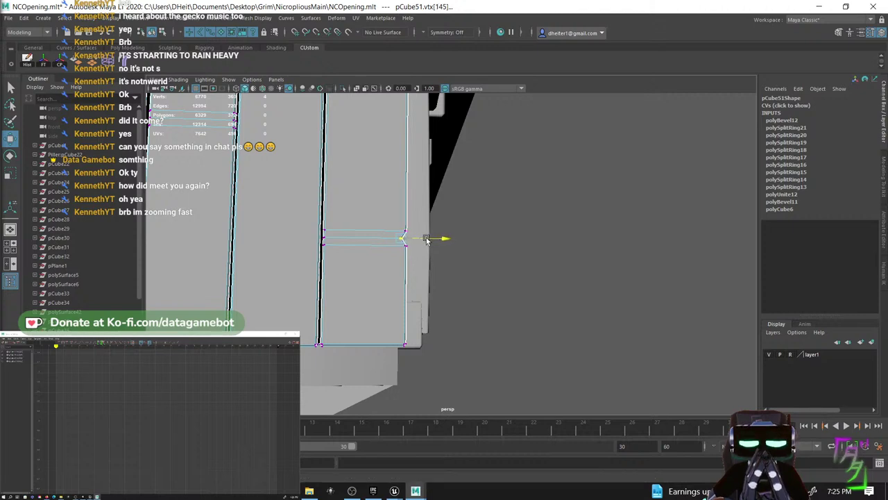
# - Notch the right edge of the third plank from the right by moving its lower cut's middle vertices inward
pyautogui.keyDown('alt'); pyautogui.moveTo(376, 229); pyautogui.dragTo(460, 267); pyautogui.keyUp('alt')
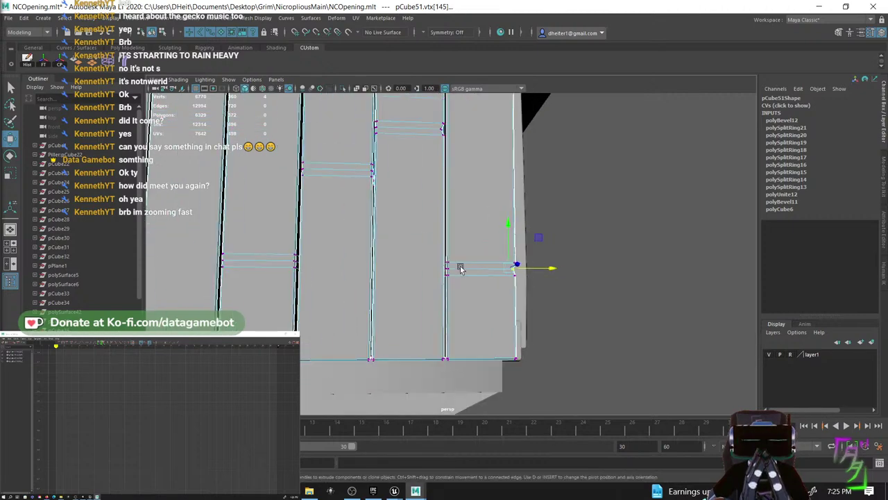
pyautogui.keyDown('alt'); pyautogui.moveTo(384, 241); pyautogui.dragTo(467, 313, button='middle'); pyautogui.keyUp('alt')
pyautogui.keyDown('alt'); pyautogui.moveTo(414, 273); pyautogui.dragTo(460, 307); pyautogui.keyUp('alt')
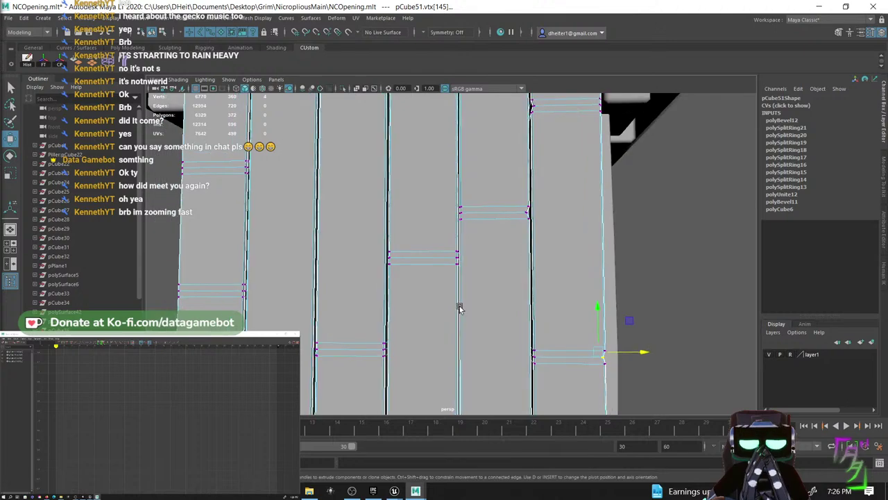
pyautogui.keyDown('alt'); pyautogui.moveTo(460, 308); pyautogui.dragTo(527, 384, button='right'); pyautogui.keyUp('alt')
pyautogui.keyDown('alt'); pyautogui.moveTo(513, 333); pyautogui.dragTo(486, 293); pyautogui.keyUp('alt')
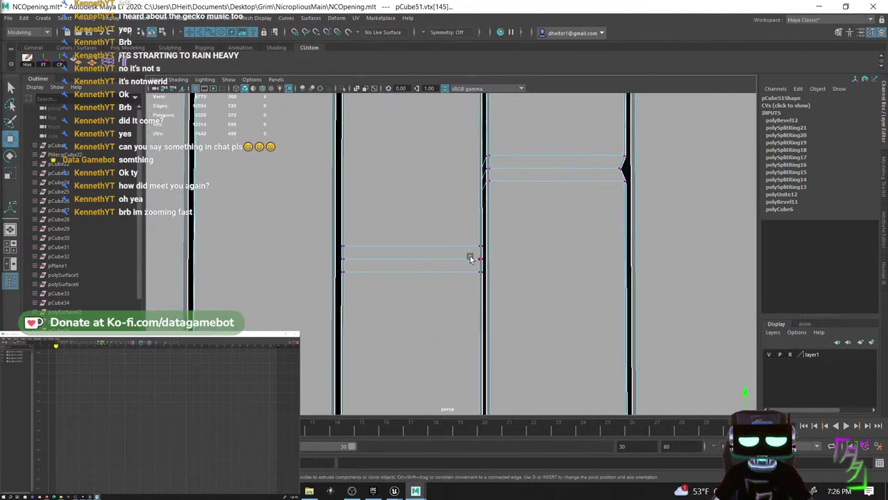
pyautogui.moveTo(525, 260); pyautogui.dragTo(486, 275)
# - Notch the left edge of the third plank from the left by moving its lower cut's middle vertices inward
pyautogui.keyDown('alt'); pyautogui.moveTo(486, 275); pyautogui.dragTo(646, 180, button='middle'); pyautogui.keyUp('alt')
pyautogui.keyDown('alt'); pyautogui.moveTo(565, 347); pyautogui.dragTo(511, 335, button='right'); pyautogui.keyUp('alt')
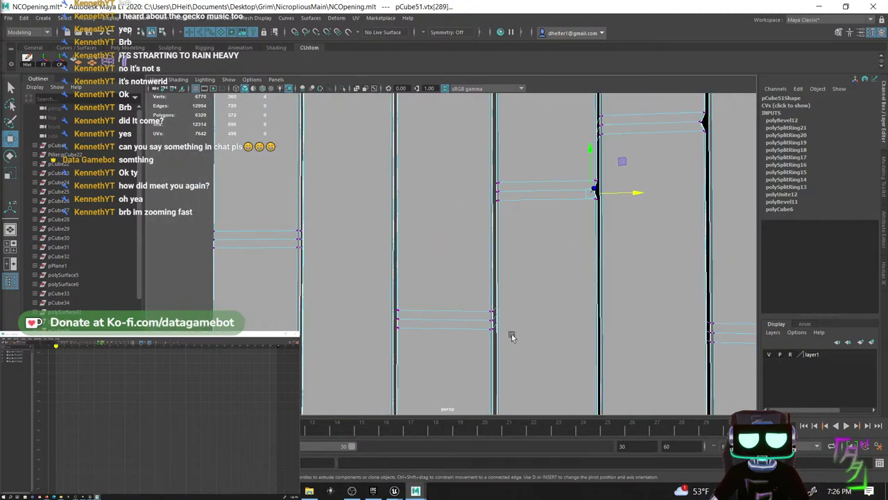
pyautogui.keyDown('alt'); pyautogui.moveTo(512, 335); pyautogui.dragTo(531, 337); pyautogui.keyUp('alt')
pyautogui.keyDown('alt'); pyautogui.moveTo(532, 337); pyautogui.dragTo(560, 268, button='middle'); pyautogui.keyUp('alt')
pyautogui.keyDown('alt'); pyautogui.moveTo(561, 268); pyautogui.dragTo(403, 257); pyautogui.keyUp('alt')
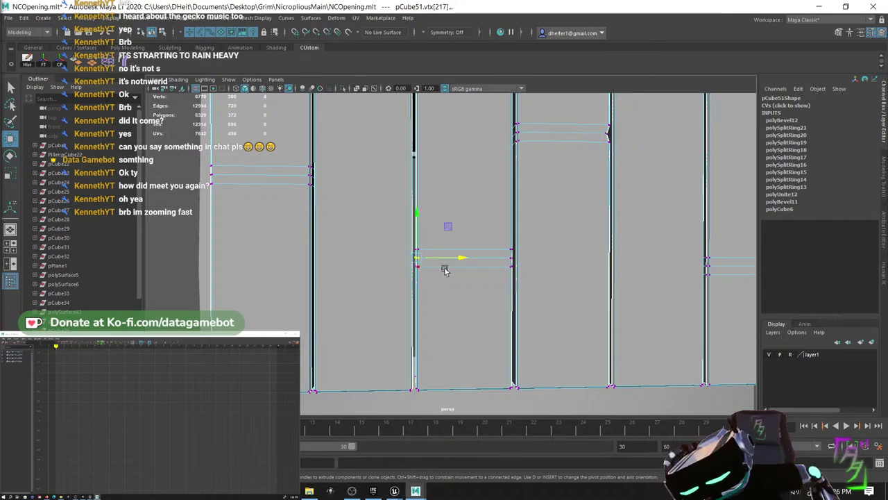
pyautogui.moveTo(462, 259); pyautogui.dragTo(466, 259)
# - Notch the leftmost plank by moving middle vertices inward on its right edge at the lower cut and left edge at the upper cut
pyautogui.keyDown('alt'); pyautogui.moveTo(359, 238); pyautogui.dragTo(406, 276, button='middle'); pyautogui.keyUp('alt')
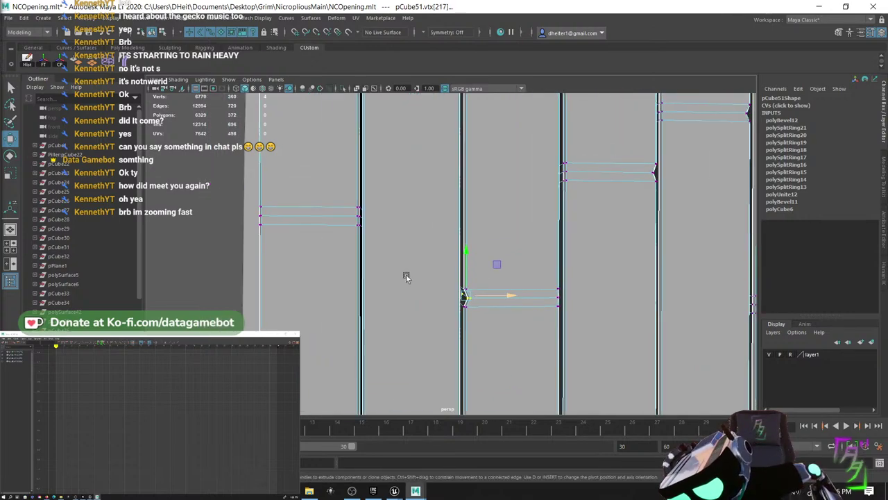
pyautogui.keyDown('alt'); pyautogui.moveTo(407, 277); pyautogui.dragTo(353, 248); pyautogui.keyUp('alt')
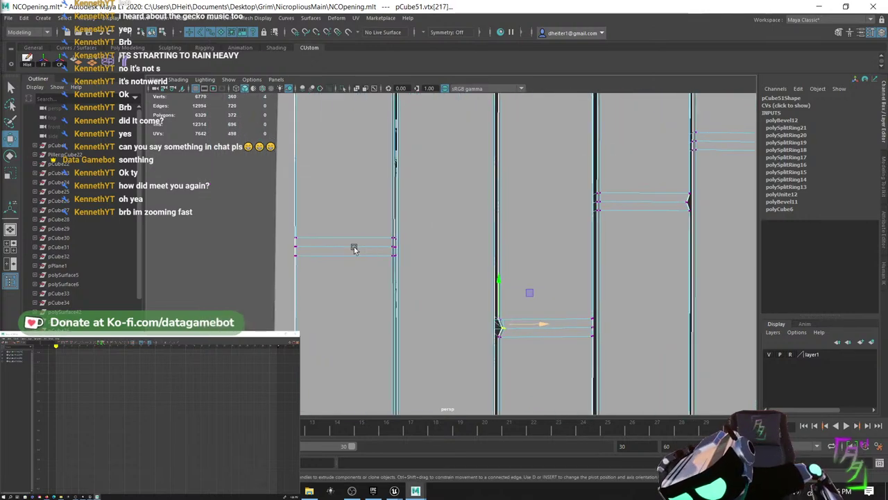
pyautogui.click(400, 250)
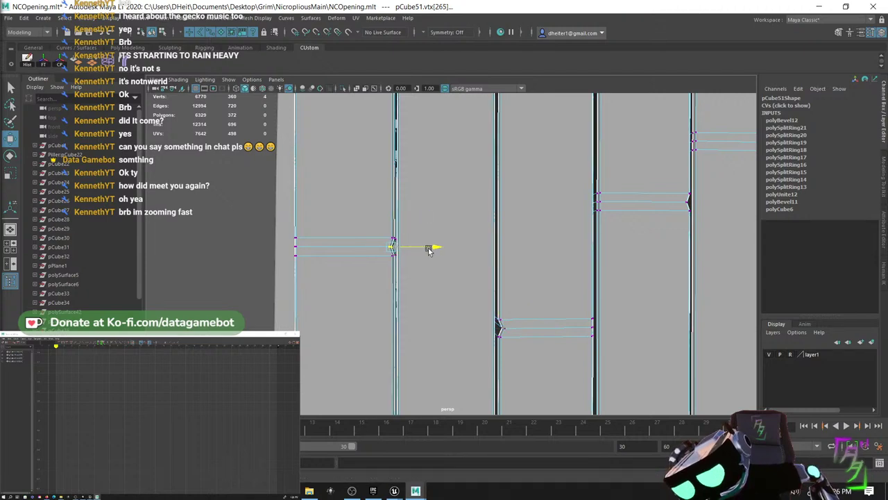
pyautogui.keyDown('alt'); pyautogui.moveTo(385, 176); pyautogui.dragTo(296, 249); pyautogui.keyUp('alt')
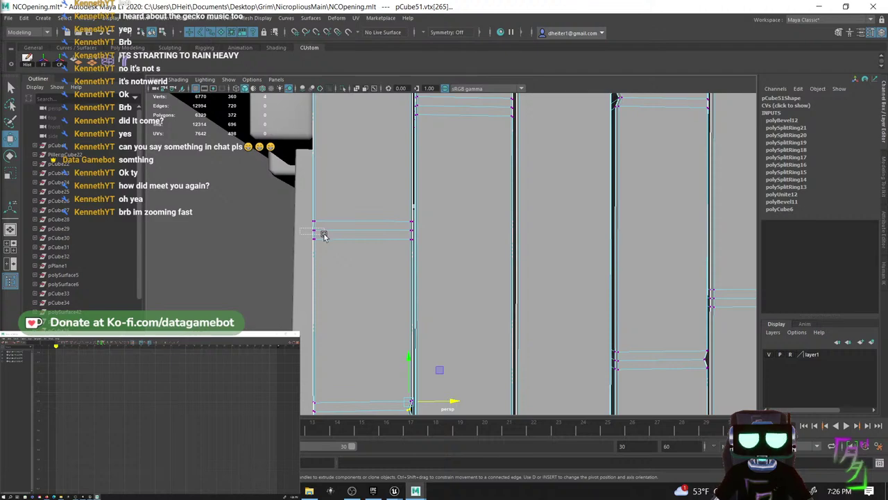
pyautogui.moveTo(324, 235); pyautogui.dragTo(364, 249)
# - Notch the left edge of the second plank from the left by moving its cut's middle vertices inward
pyautogui.keyDown('alt'); pyautogui.moveTo(368, 193); pyautogui.dragTo(333, 336, button='middle'); pyautogui.keyUp('alt')
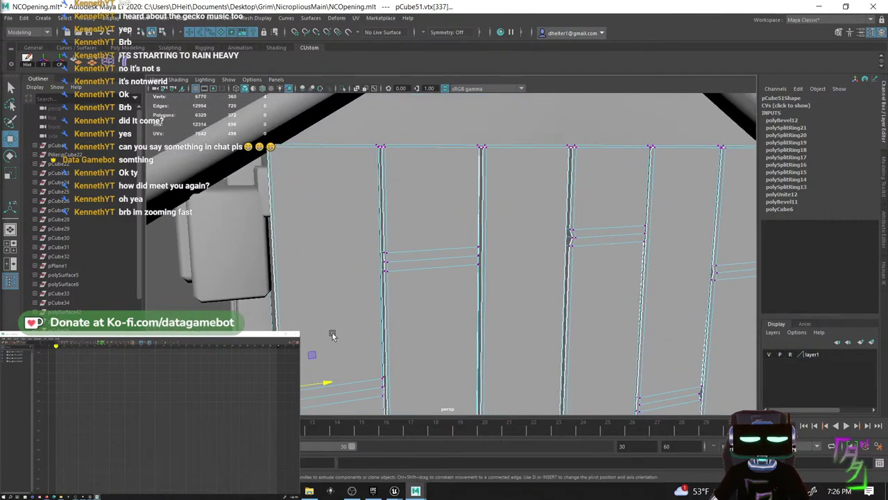
pyautogui.keyDown('alt'); pyautogui.moveTo(454, 285); pyautogui.dragTo(432, 271); pyautogui.keyUp('alt')
pyautogui.scroll(5, 431, 271)
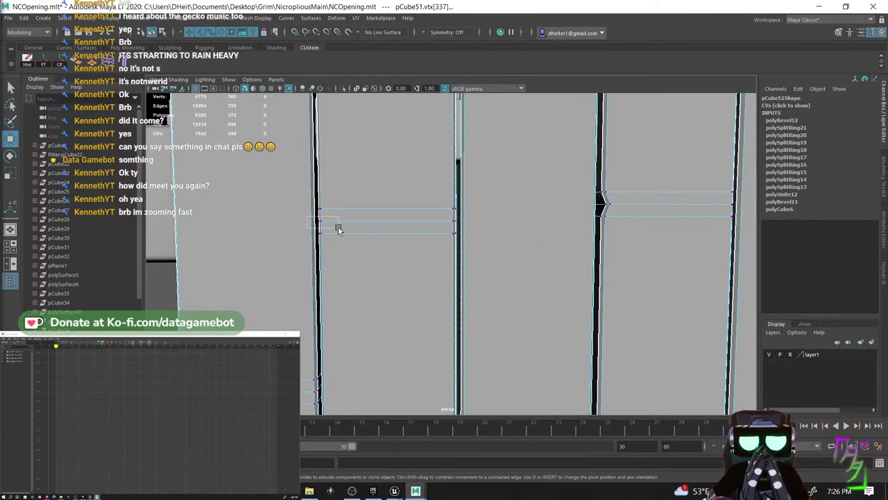
pyautogui.moveTo(337, 229); pyautogui.dragTo(359, 224)
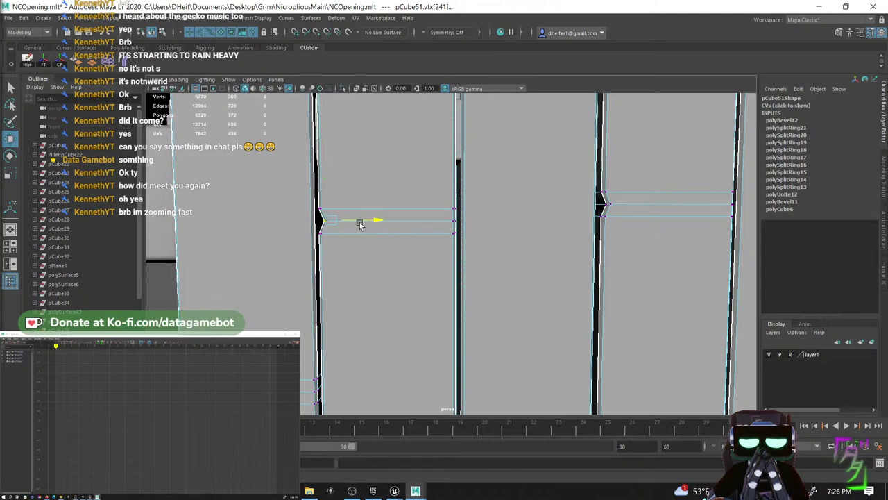
# - Insert one lengthwise edge loop into each of the six planks, at varied positions across their widths
pyautogui.scroll(-10, 492, 243)
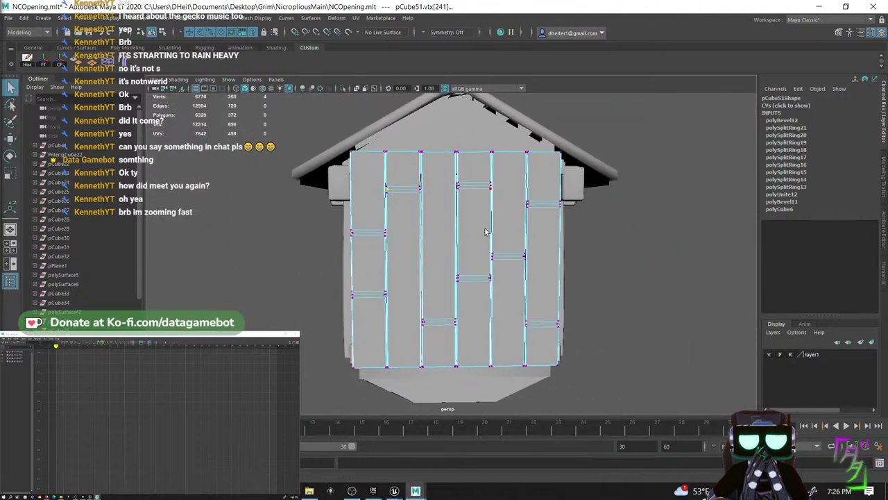
pyautogui.scroll(3, 486, 295)
pyautogui.moveTo(438, 206); pyautogui.dragTo(490, 201, button='right')
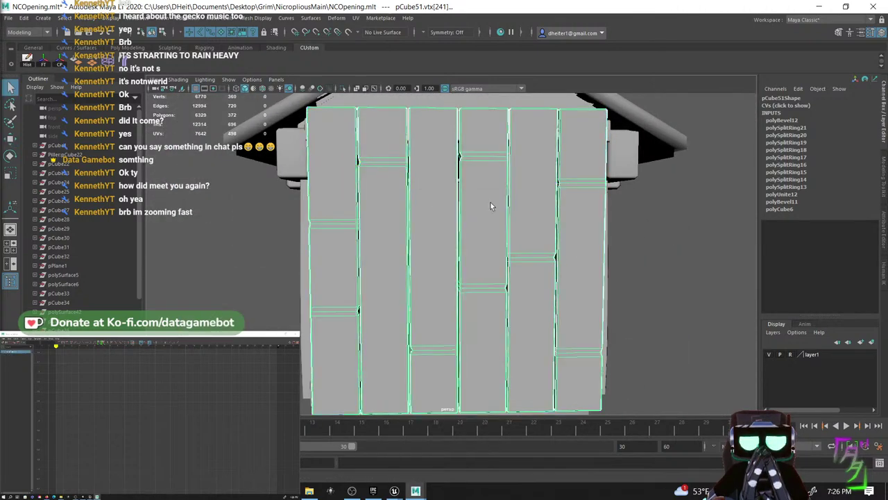
pyautogui.click(649, 316)
pyautogui.click(539, 271)
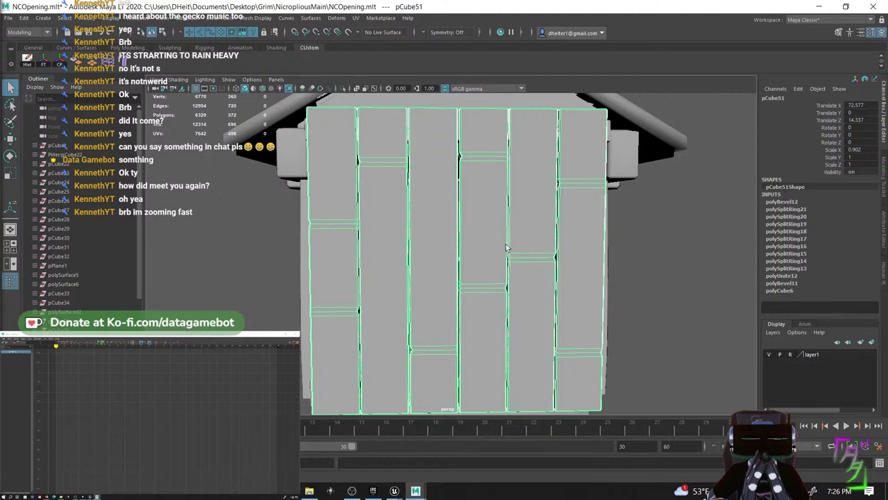
pyautogui.keyDown('shift'); pyautogui.moveTo(507, 246); pyautogui.dragTo(455, 248, button='right'); pyautogui.keyUp('shift')
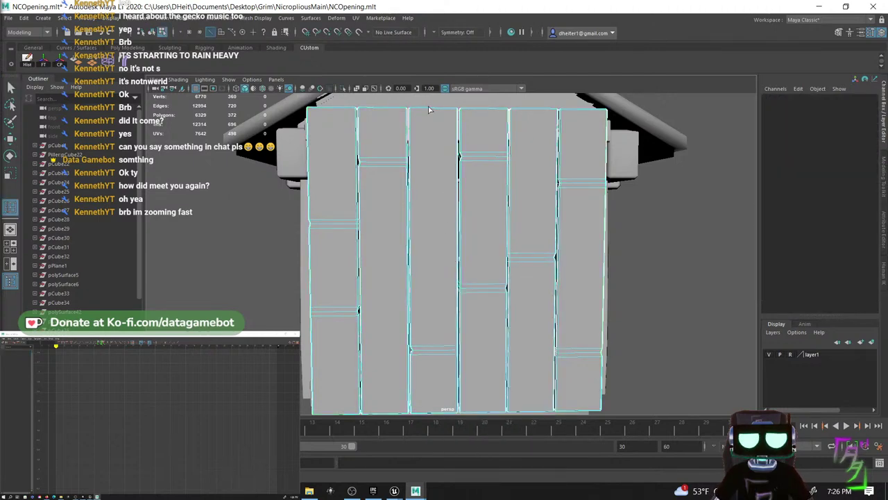
pyautogui.keyDown('ctrl'); pyautogui.click(428, 109); pyautogui.keyUp('ctrl')
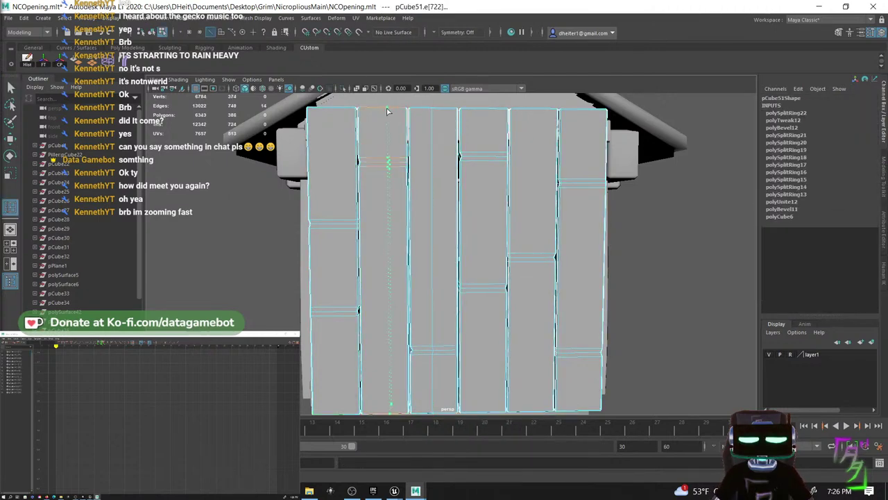
pyautogui.keyDown('ctrl'); pyautogui.click(369, 115); pyautogui.keyUp('ctrl')
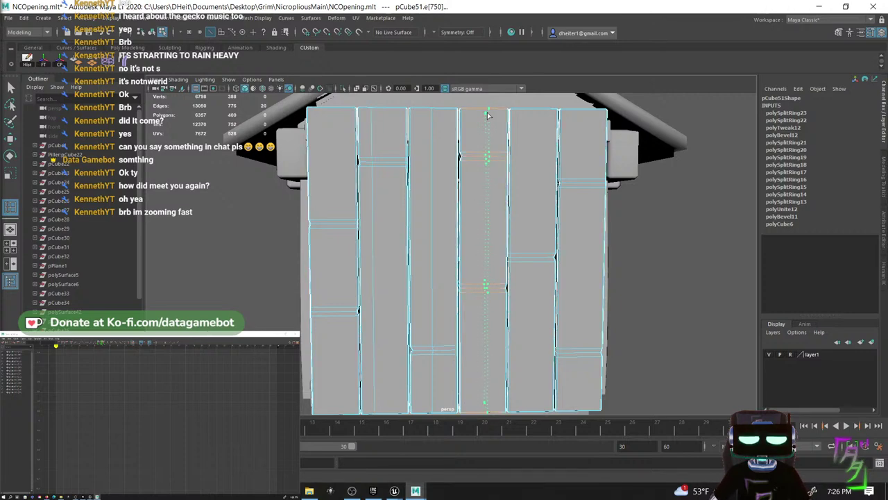
pyautogui.keyDown('ctrl'); pyautogui.click(486, 116); pyautogui.keyUp('ctrl')
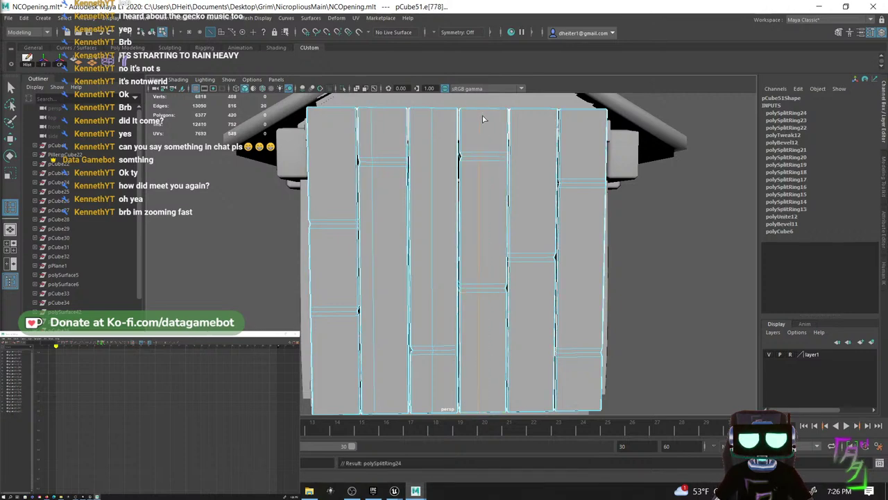
pyautogui.keyDown('ctrl'); pyautogui.click(543, 117); pyautogui.keyUp('ctrl')
pyautogui.keyDown('ctrl'); pyautogui.click(583, 114); pyautogui.keyUp('ctrl')
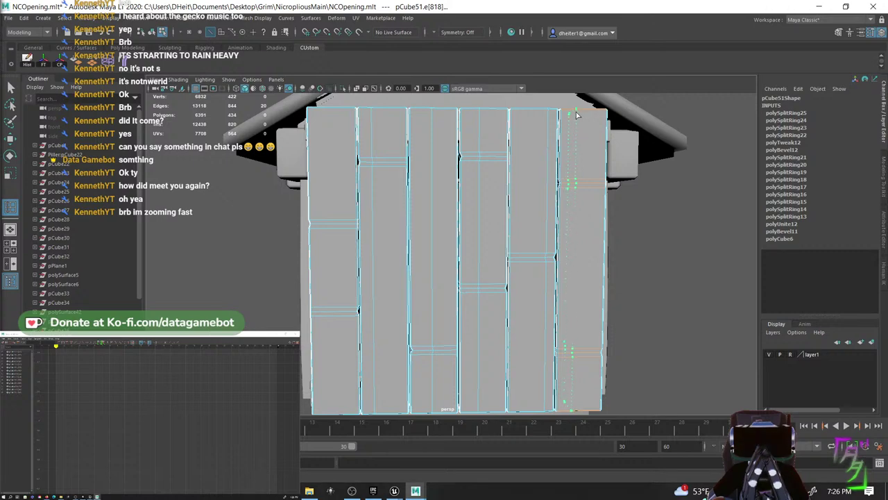
pyautogui.keyDown('ctrl'); pyautogui.click(335, 111); pyautogui.keyUp('ctrl')
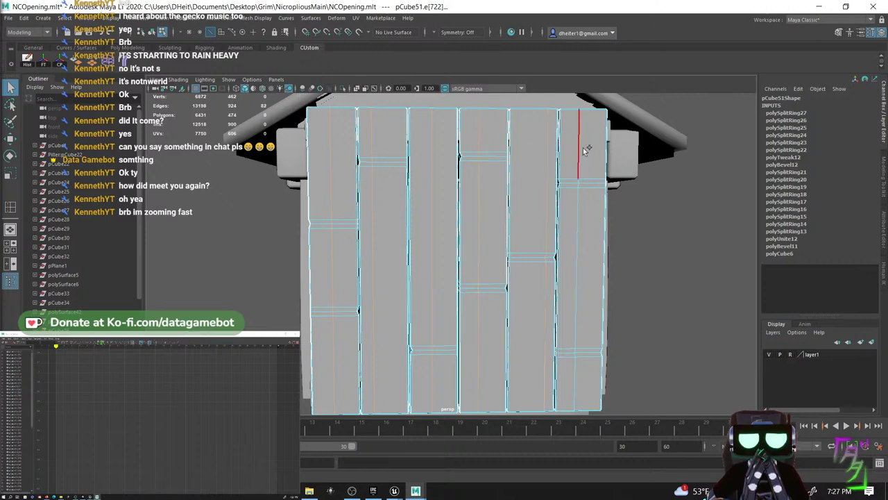
# - Bevel the six lengthwise edge loops on the planks with 2 segments
pyautogui.keyDown('shift'); pyautogui.moveTo(583, 152); pyautogui.dragTo(608, 147, button='right'); pyautogui.keyUp('shift')
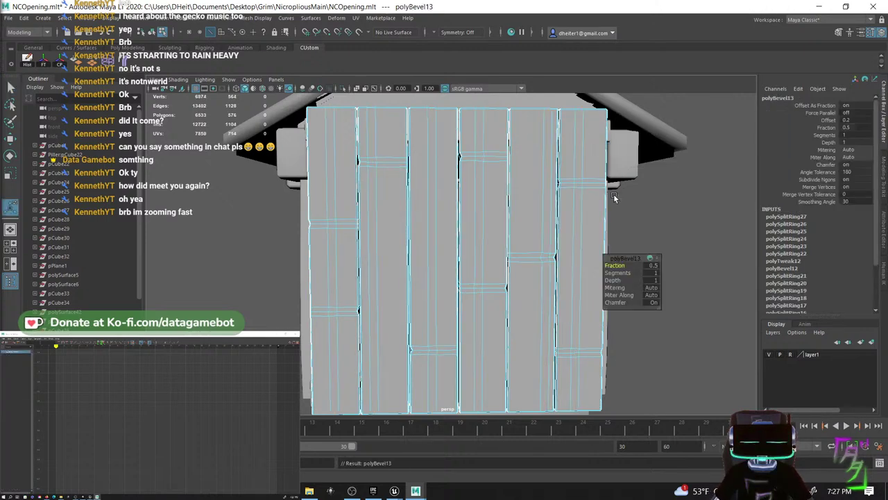
pyautogui.moveTo(622, 273); pyautogui.dragTo(632, 273)
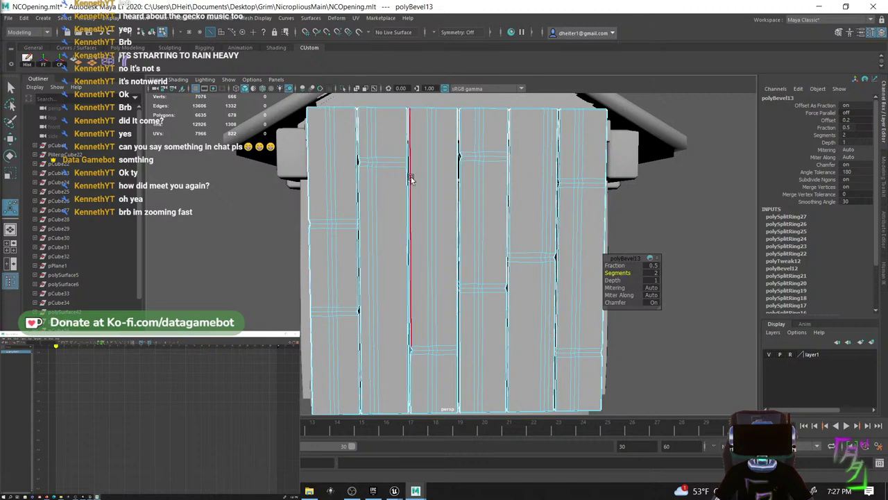
# - Notch the top end of the leftmost plank by lowering the middle vertices of its lengthwise loops
pyautogui.keyDown('alt'); pyautogui.moveTo(412, 192); pyautogui.dragTo(476, 247, button='middle'); pyautogui.keyUp('alt')
pyautogui.scroll(5, 370, 173)
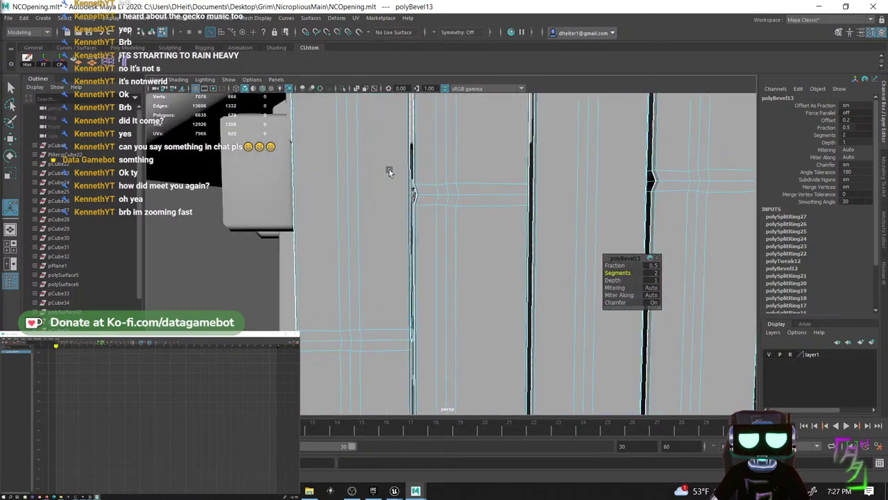
pyautogui.moveTo(404, 253); pyautogui.dragTo(386, 191, button='right')
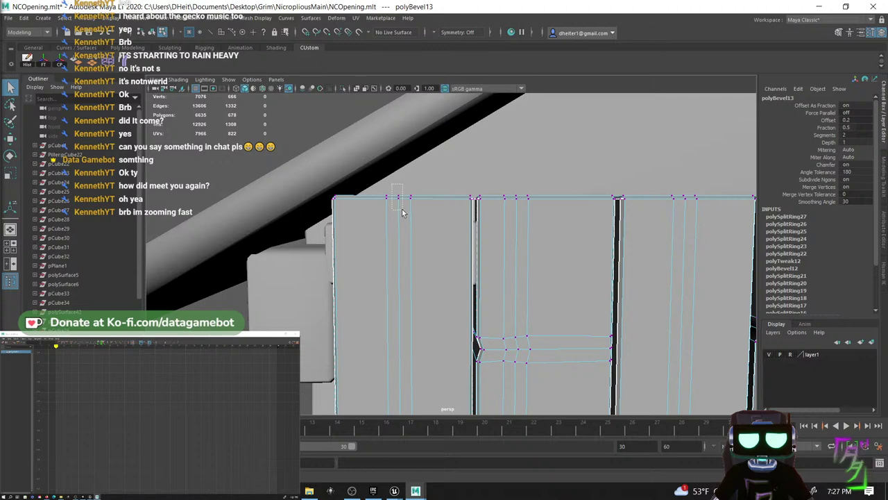
pyautogui.moveTo(402, 213); pyautogui.dragTo(403, 194)
pyautogui.press('w')
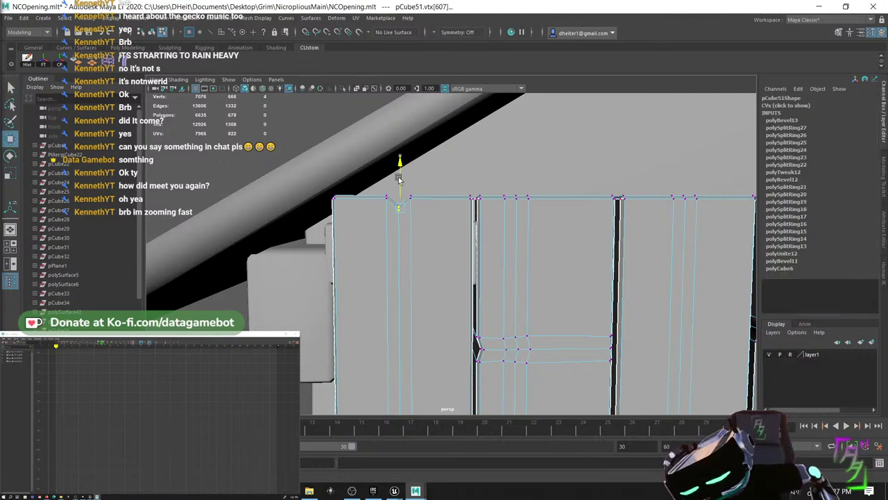
pyautogui.moveTo(399, 179); pyautogui.dragTo(398, 179)
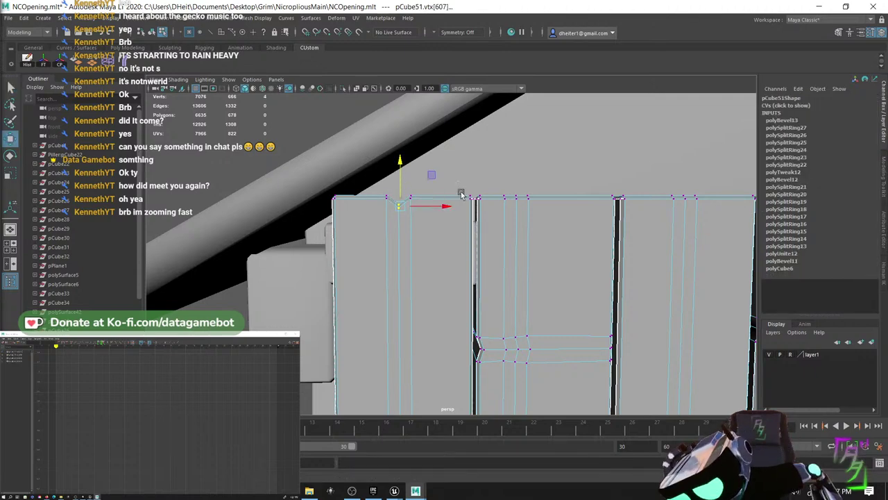
# - Notch the top ends of the third, fourth and fifth planks from the left by lowering their middle loop vertices
pyautogui.keyDown('alt'); pyautogui.moveTo(548, 210); pyautogui.dragTo(288, 194, button='middle'); pyautogui.keyUp('alt')
pyautogui.keyDown('alt'); pyautogui.moveTo(428, 209); pyautogui.dragTo(410, 213, button='middle'); pyautogui.keyUp('alt')
pyautogui.moveTo(421, 201); pyautogui.dragTo(419, 198)
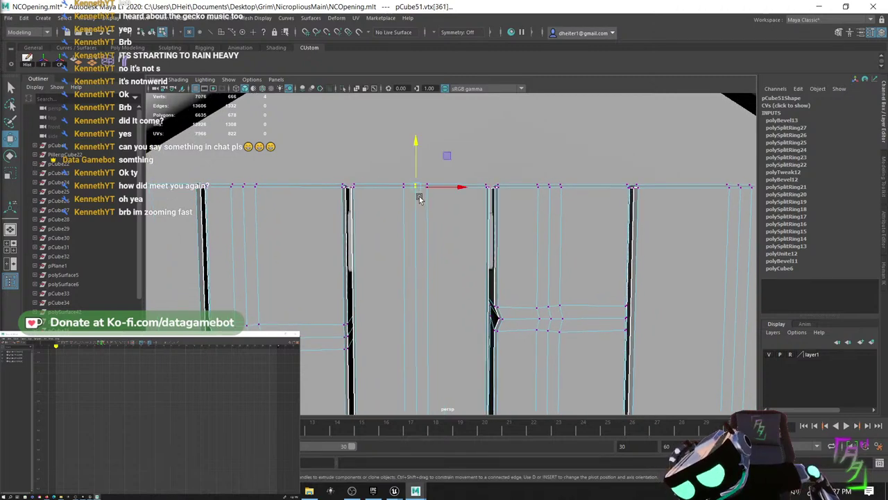
pyautogui.moveTo(416, 163); pyautogui.dragTo(417, 167)
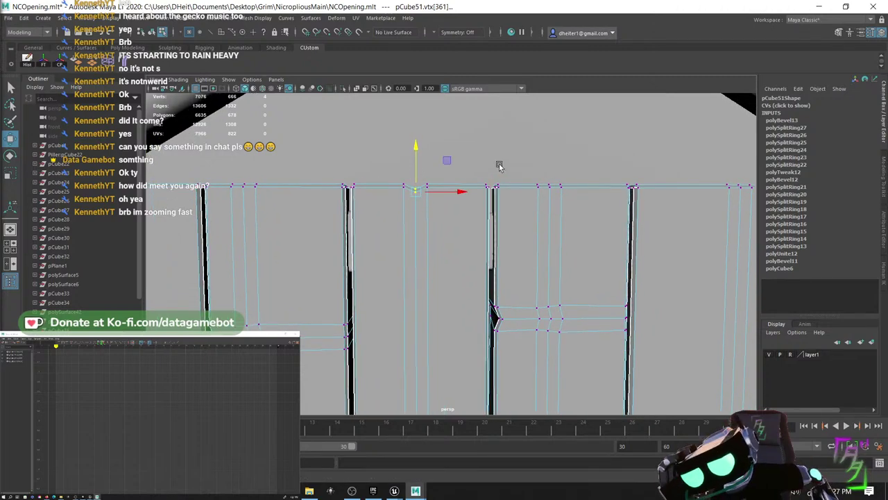
pyautogui.keyDown('alt'); pyautogui.moveTo(528, 164); pyautogui.dragTo(502, 163); pyautogui.keyUp('alt')
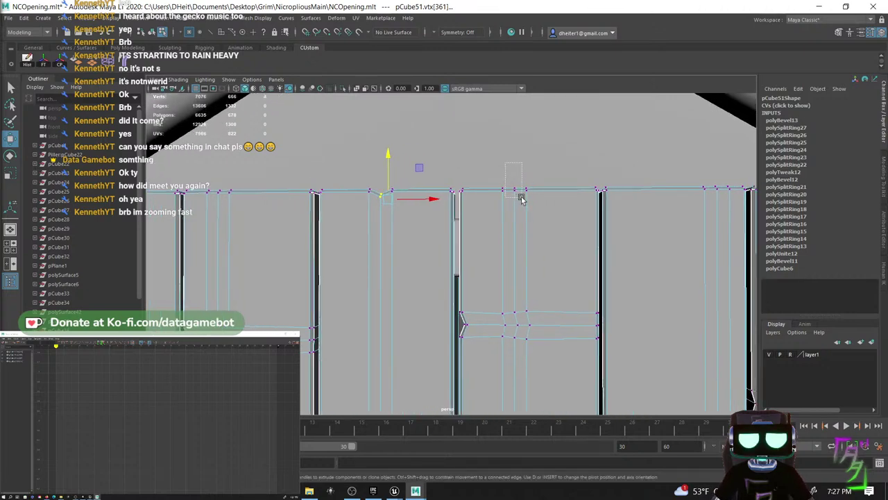
pyautogui.moveTo(522, 199); pyautogui.dragTo(516, 178)
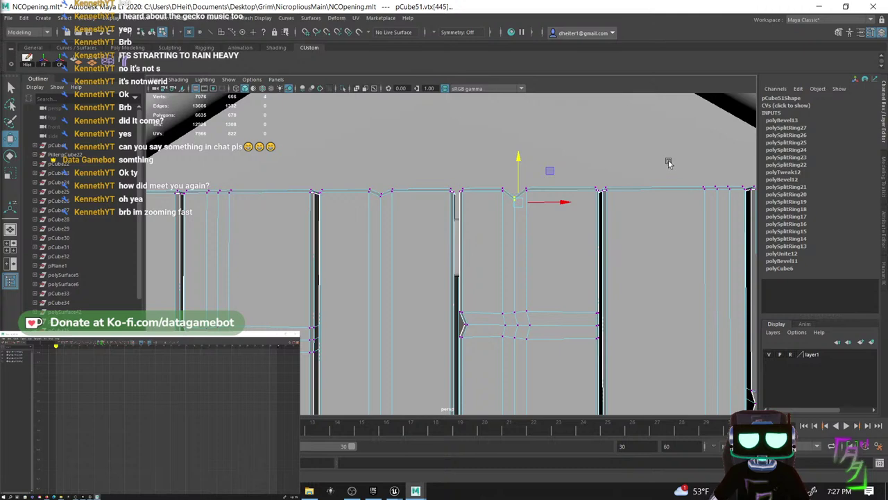
pyautogui.keyDown('alt'); pyautogui.moveTo(668, 162); pyautogui.dragTo(565, 175); pyautogui.keyUp('alt')
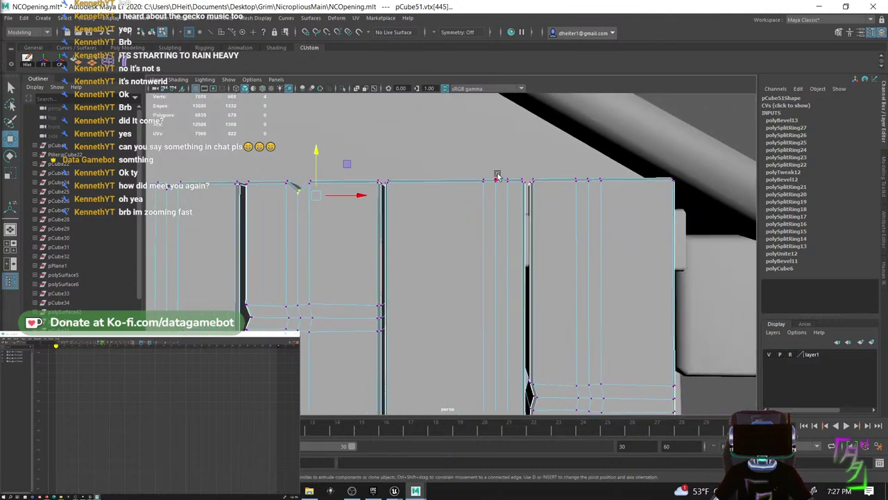
pyautogui.moveTo(499, 194); pyautogui.dragTo(498, 194)
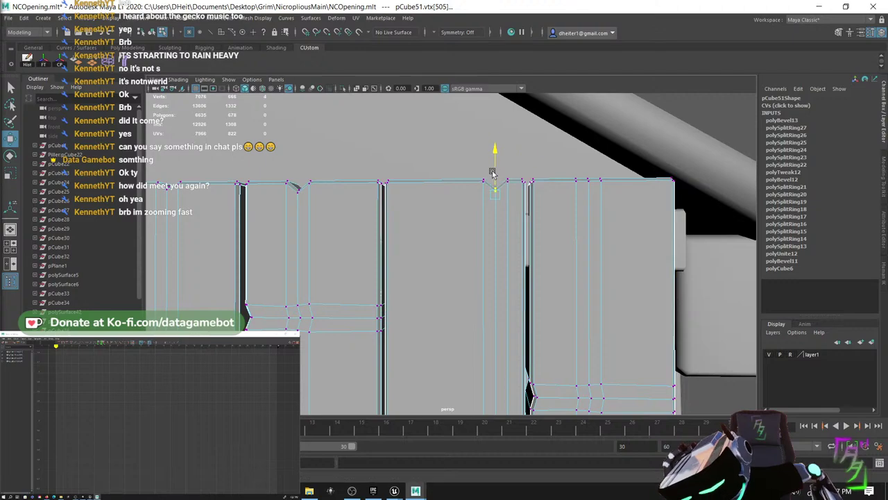
# - Notch the bottom end of the second plank from the left by raising its middle loop vertices
pyautogui.keyDown('alt'); pyautogui.moveTo(659, 196); pyautogui.dragTo(605, 208); pyautogui.keyUp('alt')
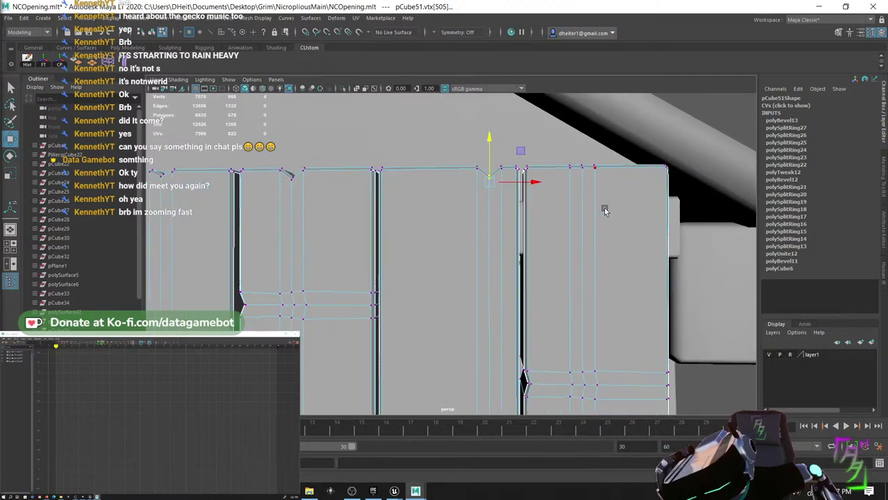
pyautogui.keyDown('alt'); pyautogui.moveTo(604, 208); pyautogui.dragTo(378, 179, button='right'); pyautogui.keyUp('alt')
pyautogui.keyDown('alt'); pyautogui.moveTo(416, 236); pyautogui.dragTo(423, 87, button='middle'); pyautogui.keyUp('alt')
pyautogui.keyDown('alt'); pyautogui.moveTo(389, 231); pyautogui.dragTo(402, 50, button='middle'); pyautogui.keyUp('alt')
pyautogui.keyDown('alt'); pyautogui.moveTo(424, 271); pyautogui.dragTo(494, 251, button='middle'); pyautogui.keyUp('alt')
pyautogui.keyDown('alt'); pyautogui.moveTo(393, 289); pyautogui.dragTo(486, 281, button='right'); pyautogui.keyUp('alt')
pyautogui.keyDown('alt'); pyautogui.moveTo(298, 338); pyautogui.dragTo(430, 287, button='middle'); pyautogui.keyUp('alt')
pyautogui.keyDown('alt'); pyautogui.moveTo(430, 287); pyautogui.dragTo(446, 238, button='right'); pyautogui.keyUp('alt')
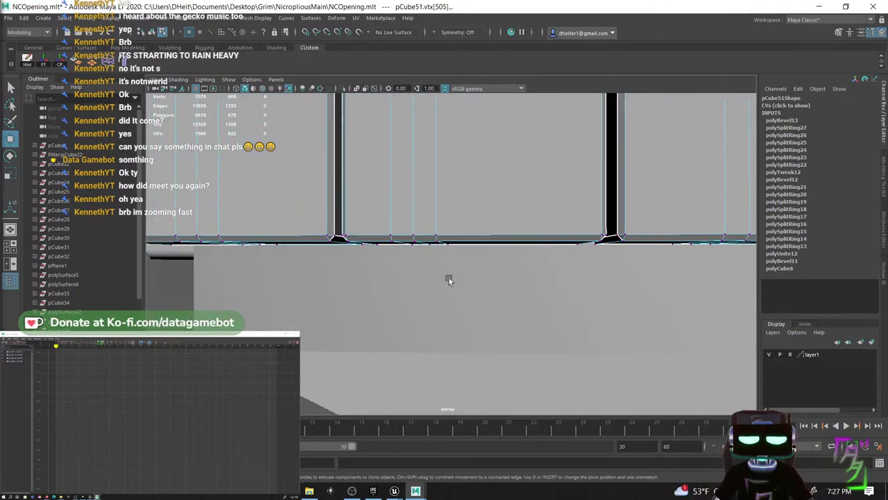
pyautogui.moveTo(448, 278)
pyautogui.keyDown('alt'); pyautogui.mouseDown()
pyautogui.moveTo(470, 280)
pyautogui.moveTo(459, 281)
pyautogui.mouseUp(); pyautogui.keyUp('alt')
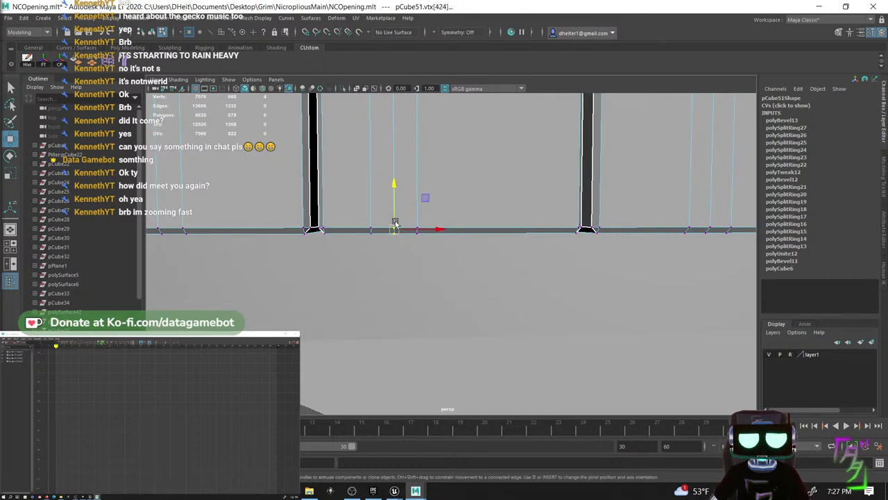
pyautogui.moveTo(395, 222); pyautogui.dragTo(394, 210)
# - Notch the bottom end of the rightmost plank by raising its middle loop vertices
pyautogui.scroll(-3, 559, 268)
pyautogui.keyDown('alt'); pyautogui.moveTo(557, 269); pyautogui.dragTo(422, 303, button='middle'); pyautogui.keyUp('alt')
pyautogui.scroll(-5, 500, 276)
pyautogui.keyDown('alt'); pyautogui.moveTo(490, 244); pyautogui.dragTo(451, 452, button='middle'); pyautogui.keyUp('alt')
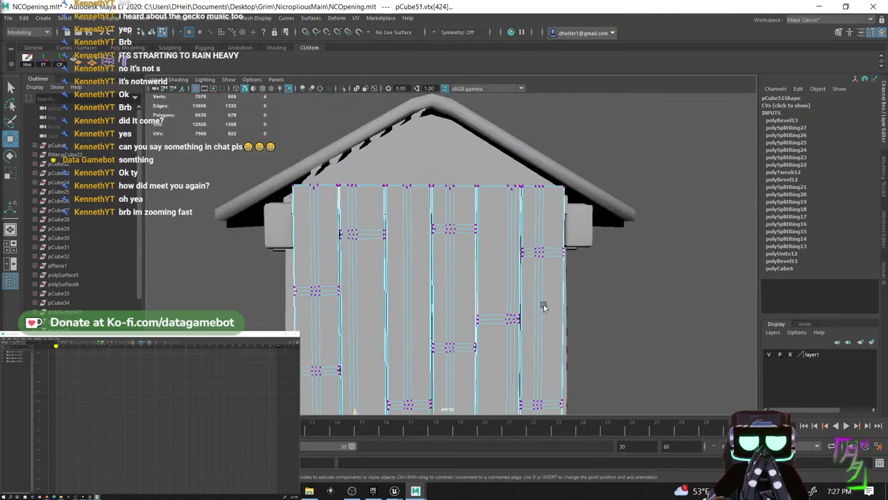
pyautogui.keyDown('alt'); pyautogui.moveTo(521, 257); pyautogui.dragTo(470, 275, button='middle'); pyautogui.keyUp('alt')
pyautogui.scroll(5, 464, 247)
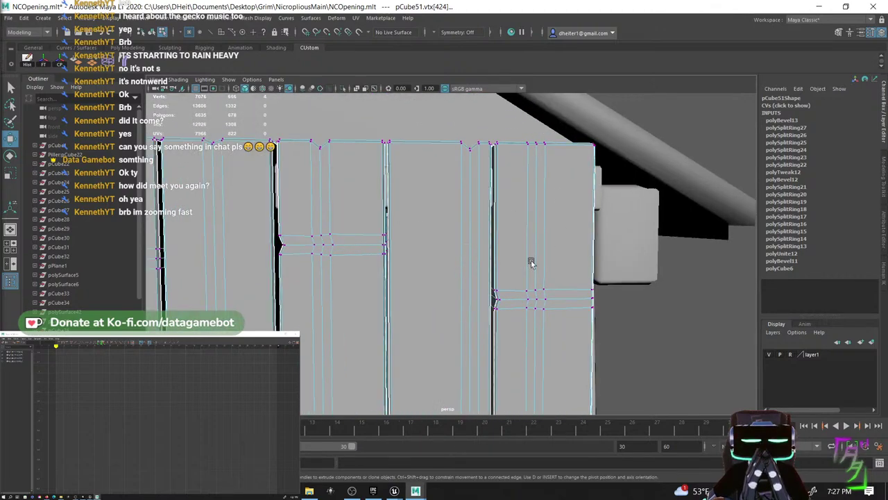
pyautogui.keyDown('alt'); pyautogui.moveTo(530, 260); pyautogui.dragTo(464, 232); pyautogui.keyUp('alt')
pyautogui.click(435, 149)
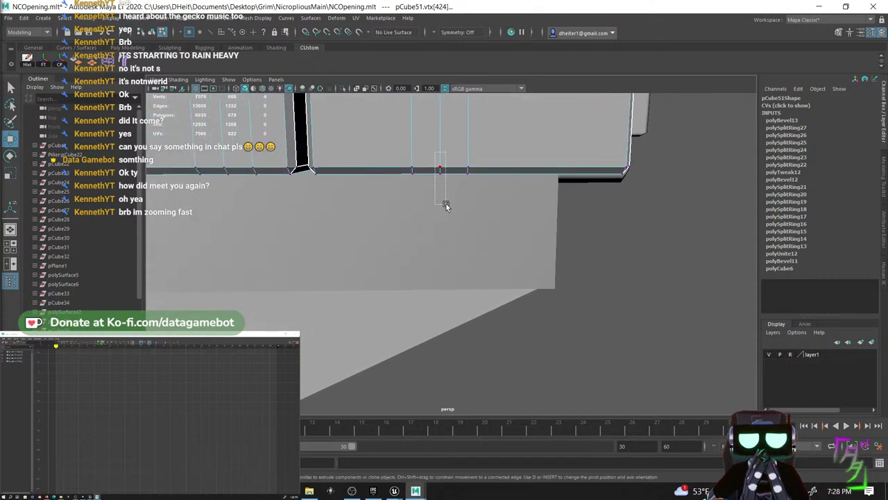
pyautogui.moveTo(450, 201); pyautogui.dragTo(450, 202)
pyautogui.keyDown('alt'); pyautogui.moveTo(450, 202); pyautogui.dragTo(484, 241); pyautogui.keyUp('alt')
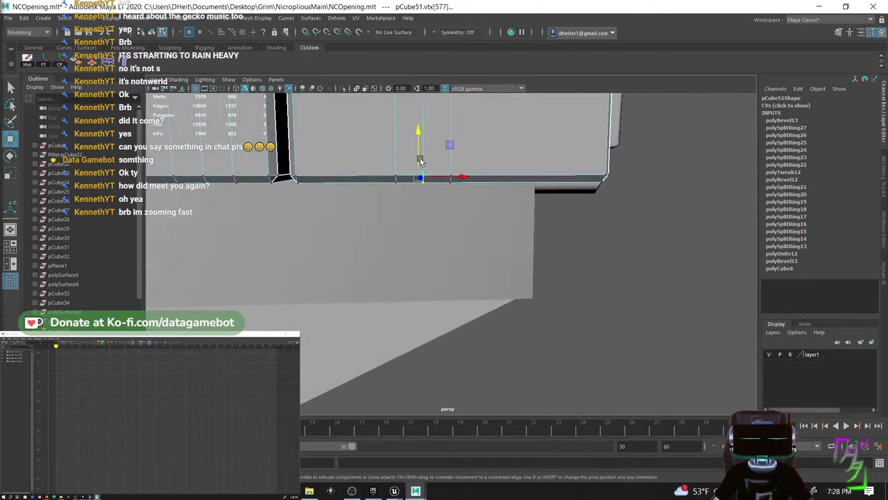
pyautogui.moveTo(419, 160); pyautogui.dragTo(420, 150)
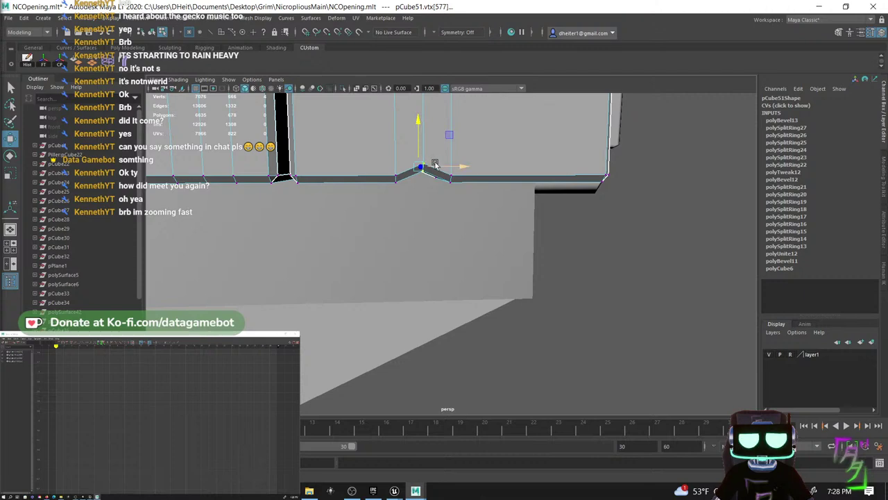
# - Notch the bottom end of the third plank from the right by raising its middle loop vertices
pyautogui.scroll(-3, 310, 192)
pyautogui.scroll(-3, 333, 222)
pyautogui.keyDown('alt'); pyautogui.moveTo(319, 222); pyautogui.dragTo(466, 186, button='middle'); pyautogui.keyUp('alt')
pyautogui.scroll(5, 475, 290)
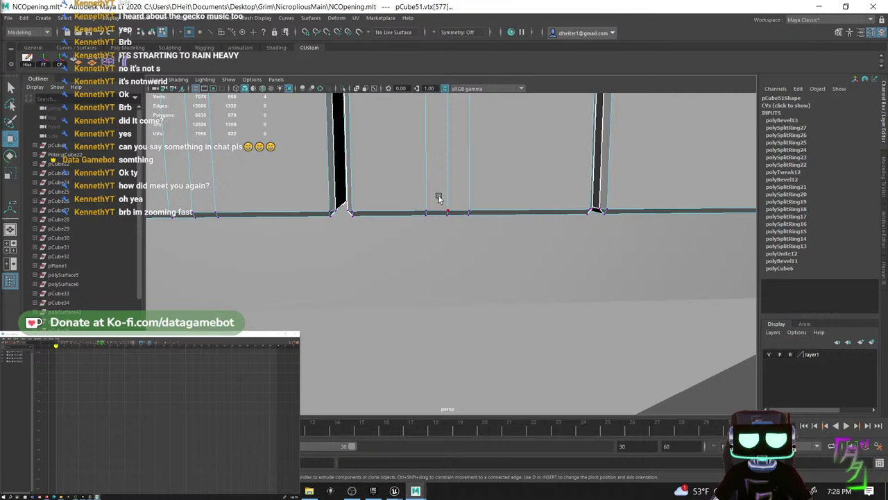
pyautogui.moveTo(438, 197); pyautogui.dragTo(449, 240)
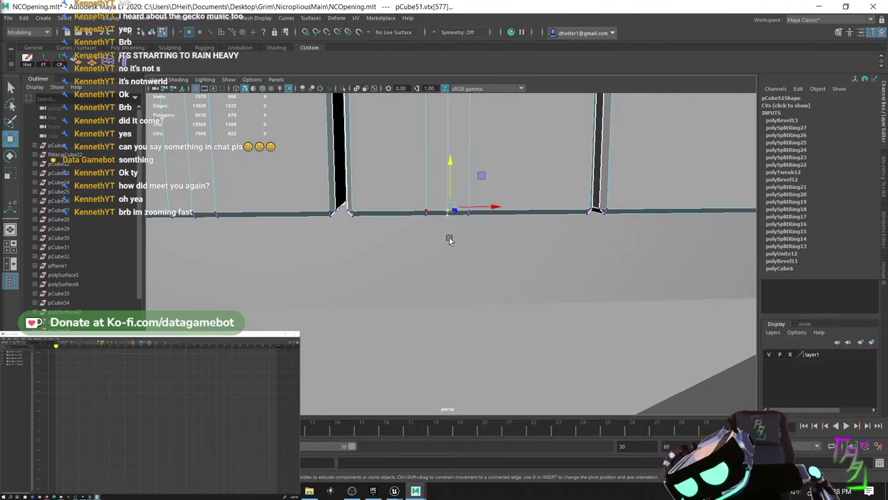
pyautogui.moveTo(448, 186)
pyautogui.mouseDown()
pyautogui.moveTo(448, 147)
pyautogui.moveTo(448, 175)
pyautogui.mouseUp()
pyautogui.scroll(-6, 184, 172)
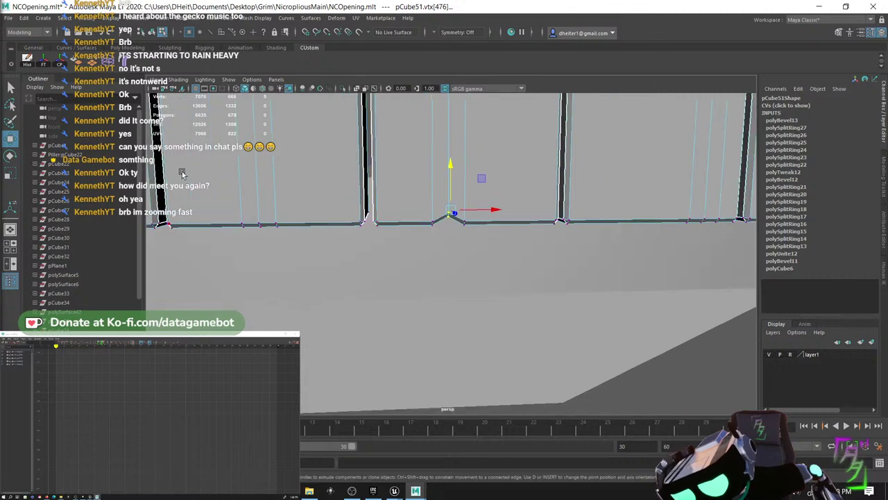
# - Notch the bottom end of the leftmost plank by raising its middle loop vertices, and return to object selection
pyautogui.keyDown('alt'); pyautogui.moveTo(327, 224); pyautogui.dragTo(483, 217, button='middle'); pyautogui.keyUp('alt')
pyautogui.keyDown('alt'); pyautogui.moveTo(377, 231); pyautogui.dragTo(456, 252, button='middle'); pyautogui.keyUp('alt')
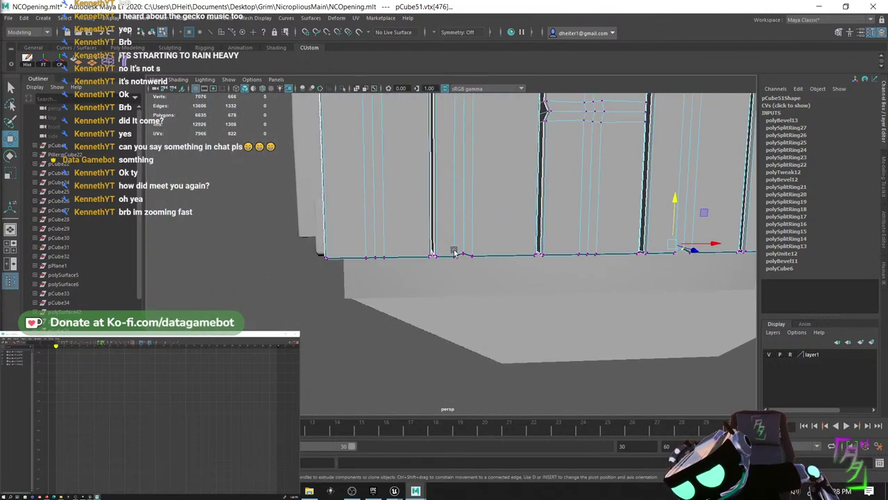
pyautogui.scroll(5, 365, 255)
pyautogui.keyDown('alt'); pyautogui.moveTo(357, 262); pyautogui.dragTo(528, 198, button='middle'); pyautogui.keyUp('alt')
pyautogui.scroll(3, 504, 222)
pyautogui.keyDown('alt'); pyautogui.moveTo(455, 190); pyautogui.dragTo(465, 215); pyautogui.keyUp('alt')
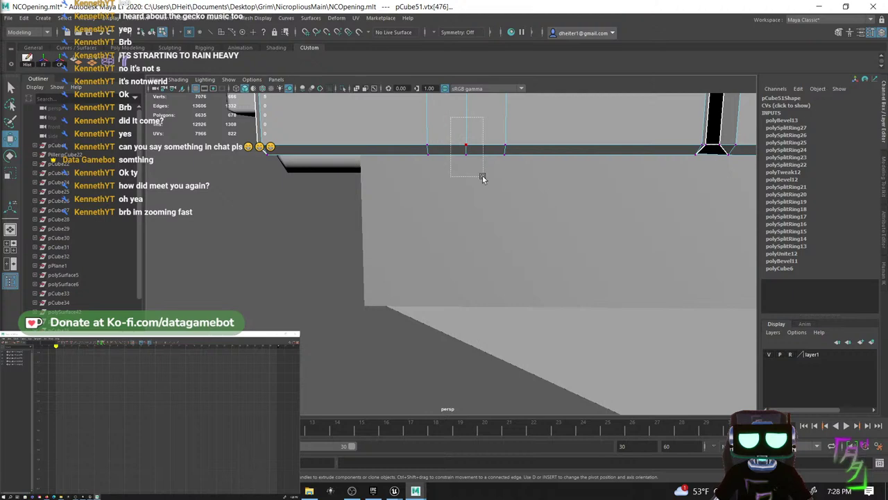
pyautogui.moveTo(469, 130); pyautogui.dragTo(468, 104)
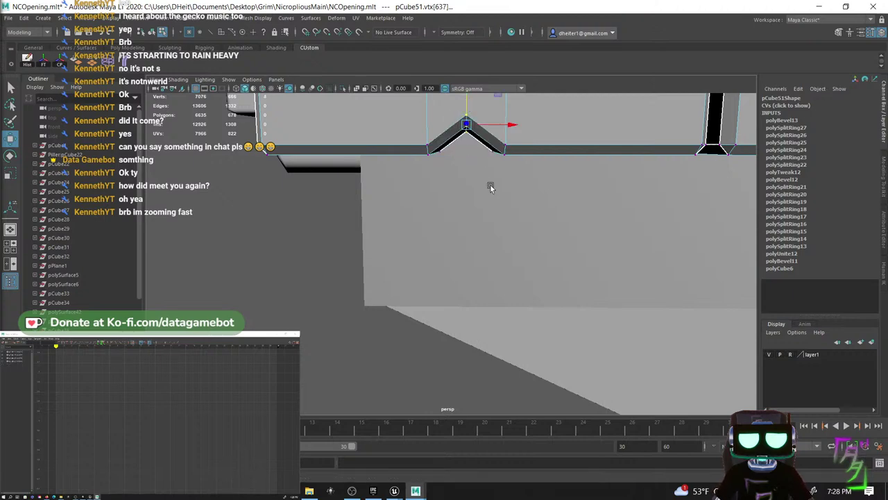
pyautogui.scroll(-10, 517, 202)
pyautogui.scroll(-2, 574, 200)
pyautogui.keyDown('alt'); pyautogui.moveTo(571, 226); pyautogui.dragTo(533, 336, button='middle'); pyautogui.keyUp('alt')
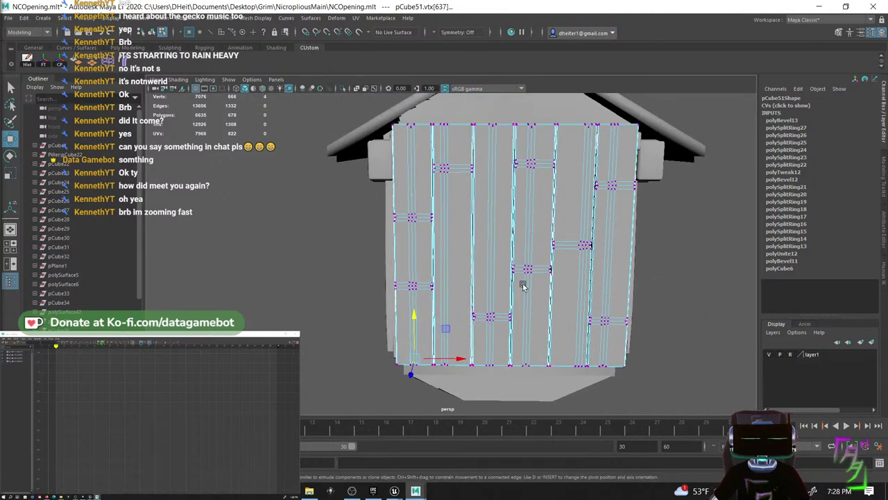
pyautogui.moveTo(520, 235); pyautogui.dragTo(555, 225, button='right')
pyautogui.click(684, 254)
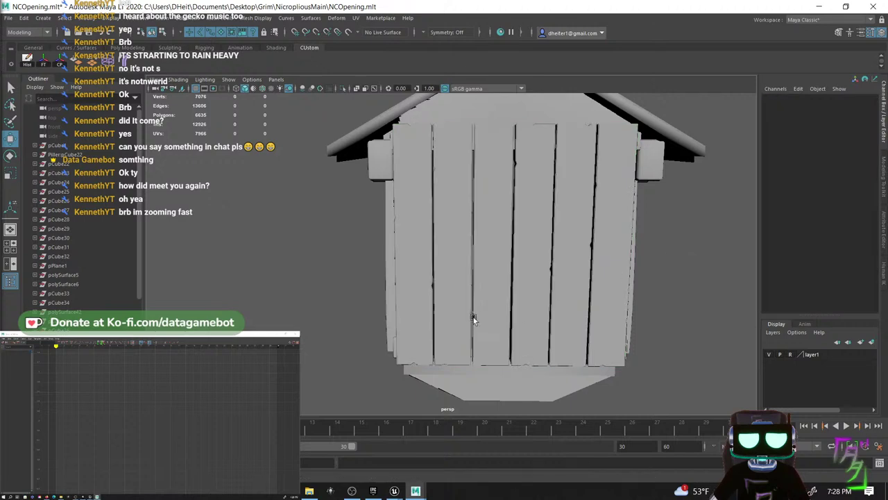
pyautogui.keyDown('alt'); pyautogui.moveTo(473, 317); pyautogui.dragTo(545, 303); pyautogui.keyUp('alt')
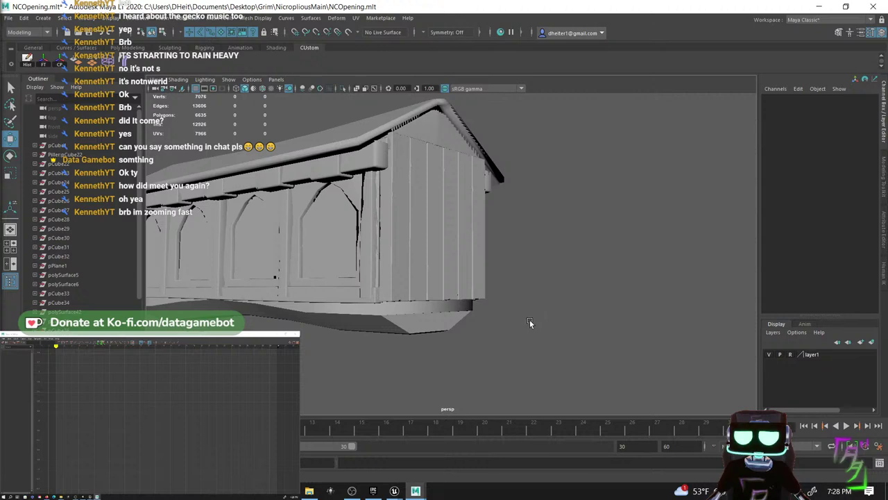
pyautogui.keyDown('alt'); pyautogui.moveTo(525, 317); pyautogui.dragTo(441, 347); pyautogui.keyUp('alt')
pyautogui.keyDown('shift'); pyautogui.moveTo(378, 319); pyautogui.dragTo(376, 343, button='right'); pyautogui.keyUp('shift')
pyautogui.moveTo(342, 323); pyautogui.dragTo(546, 294)
pyautogui.press('Delete')
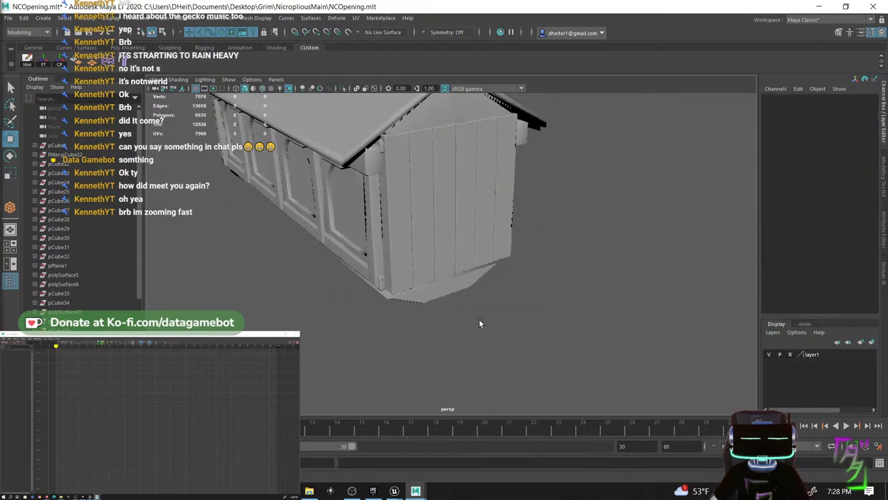
# - Create a polygon cube in front of the plank wall and set its X, Y and Z translation to 0
pyautogui.keyDown('shift'); pyautogui.moveTo(473, 325); pyautogui.dragTo(460, 319, button='right'); pyautogui.keyUp('shift')
pyautogui.moveTo(458, 317)
pyautogui.keyDown('ctrl'); pyautogui.keyDown('shift'); pyautogui.mouseDown()
pyautogui.moveTo(498, 330)
pyautogui.moveTo(463, 324)
pyautogui.mouseUp(); pyautogui.keyUp('shift'); pyautogui.keyUp('ctrl')
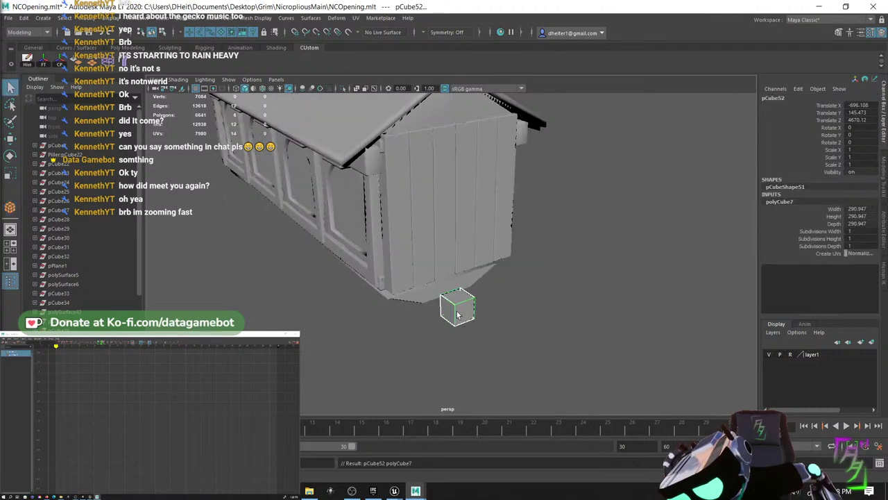
pyautogui.moveTo(457, 309); pyautogui.dragTo(499, 231, button='right')
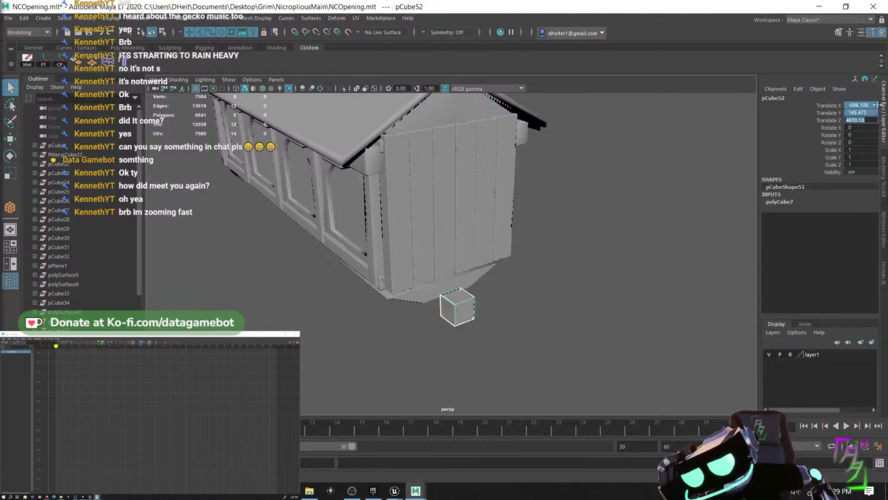
pyautogui.moveTo(875, 104); pyautogui.dragTo(876, 120)
pyautogui.write('0')
pyautogui.press('Return')
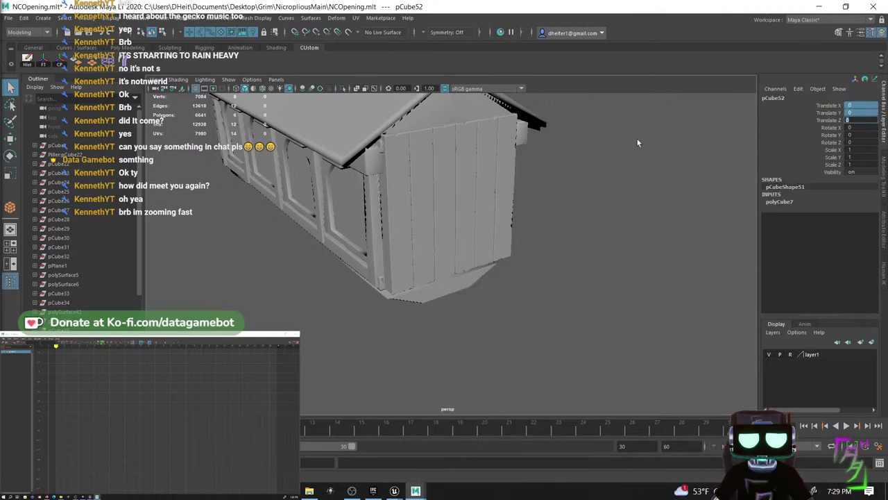
# - Move the cube to the base of the plank wall, at about -110.664 in Y and 3625.435 in Z
pyautogui.hotkey('ctrl', 'z')
pyautogui.press('w')
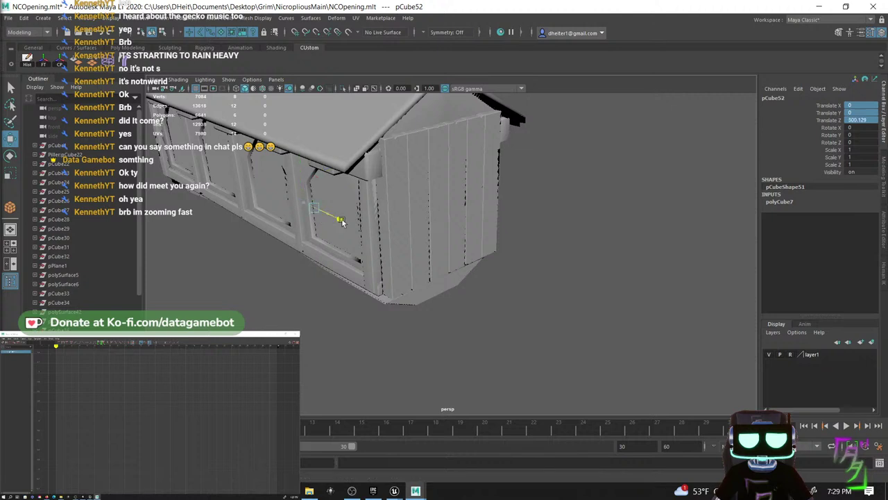
pyautogui.moveTo(340, 220); pyautogui.dragTo(466, 311)
pyautogui.moveTo(448, 234); pyautogui.dragTo(452, 243)
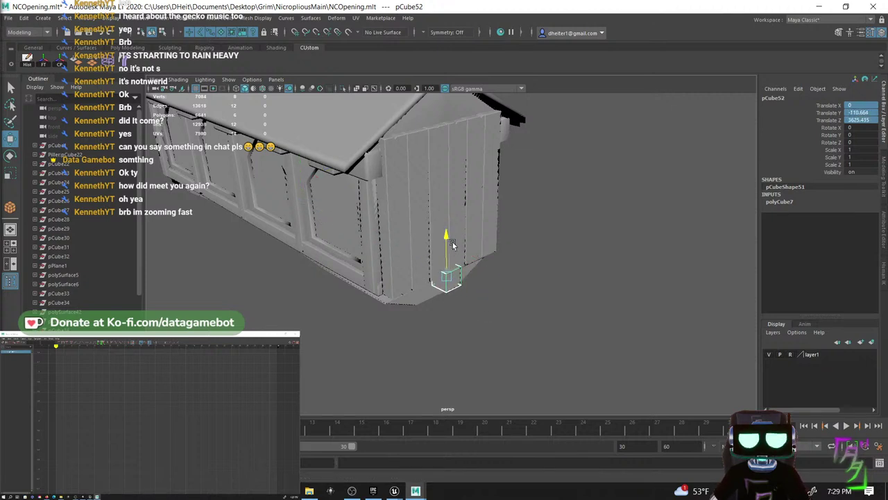
# - Stretch the cube in X to a scale of about 7.543 so it spans the full width of the plank wall
pyautogui.keyDown('alt'); pyautogui.moveTo(479, 283); pyautogui.dragTo(782, 320); pyautogui.keyUp('alt')
pyautogui.press('r')
pyautogui.scroll(3, 619, 318)
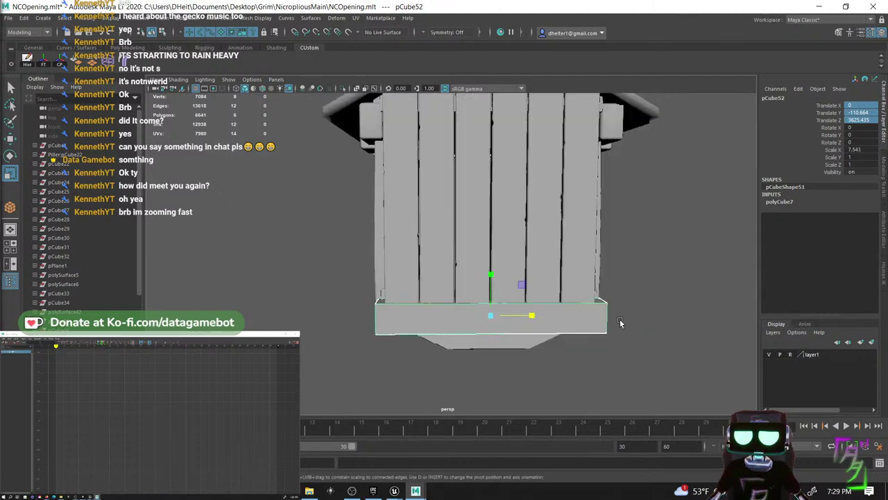
# - Insert an edge loop near each end of the beam at the base of the plank wall
pyautogui.keyDown('alt'); pyautogui.moveTo(620, 318); pyautogui.dragTo(474, 312); pyautogui.keyUp('alt')
pyautogui.press('q')
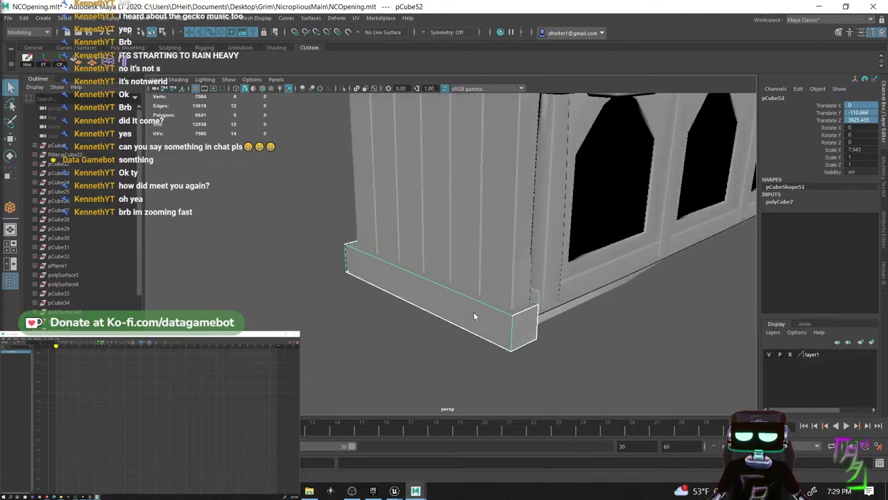
pyautogui.keyDown('shift'); pyautogui.moveTo(474, 312); pyautogui.dragTo(414, 259, button='right'); pyautogui.keyUp('shift')
pyautogui.click(510, 316)
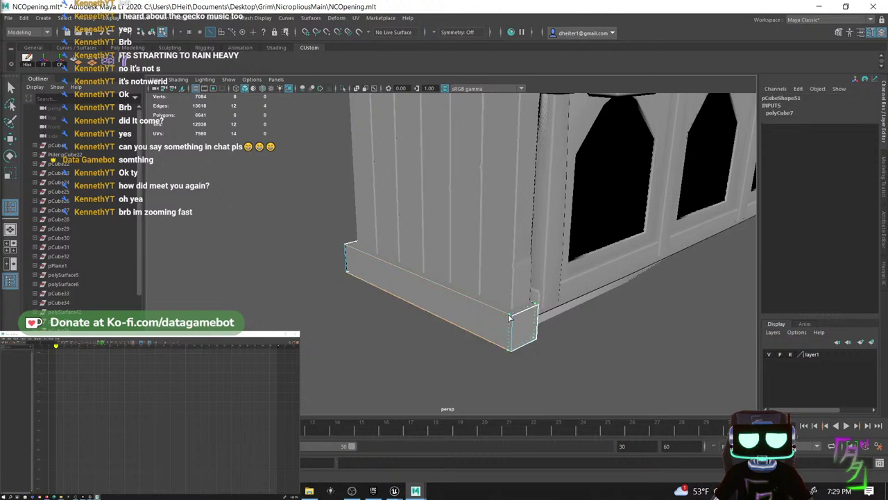
pyautogui.click(505, 317)
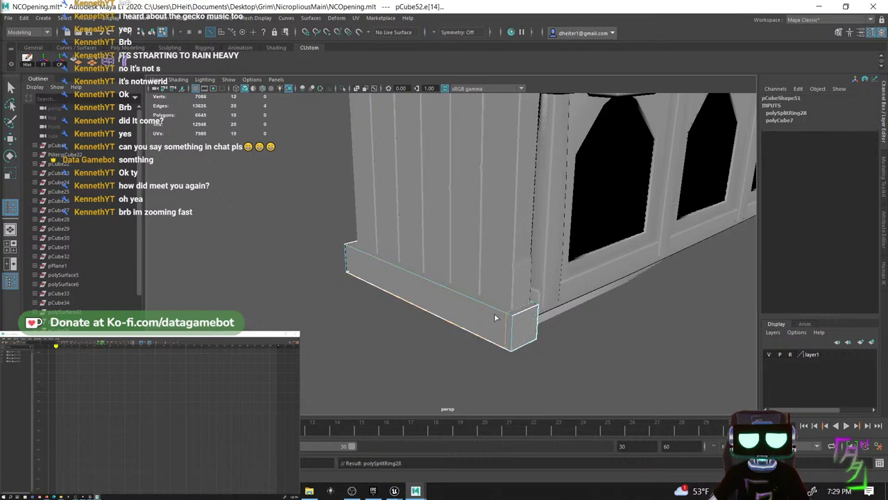
pyautogui.click(356, 251)
pyautogui.moveTo(352, 251); pyautogui.dragTo(478, 293)
pyautogui.press('w')
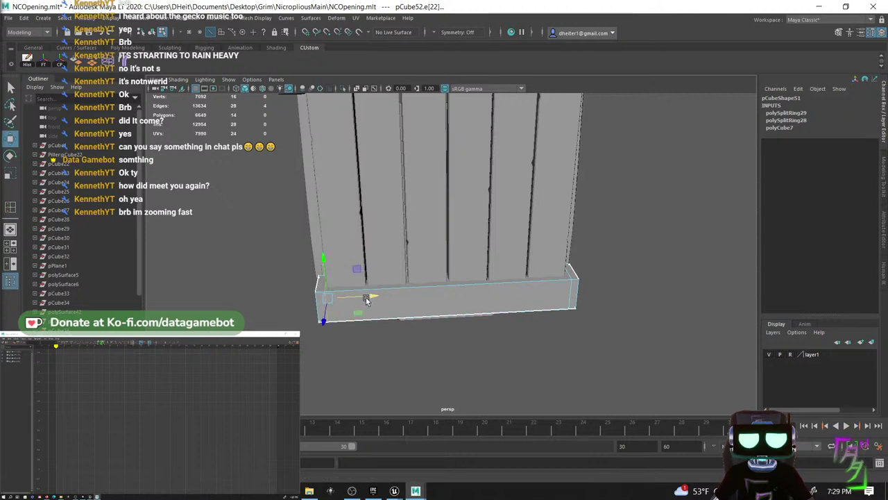
# - Taper both ends of the beam by scaling its two end faces down, and return to object selection
pyautogui.moveTo(440, 236); pyautogui.dragTo(432, 259, button='right')
pyautogui.keyDown('alt'); pyautogui.moveTo(432, 259); pyautogui.dragTo(446, 278); pyautogui.keyUp('alt')
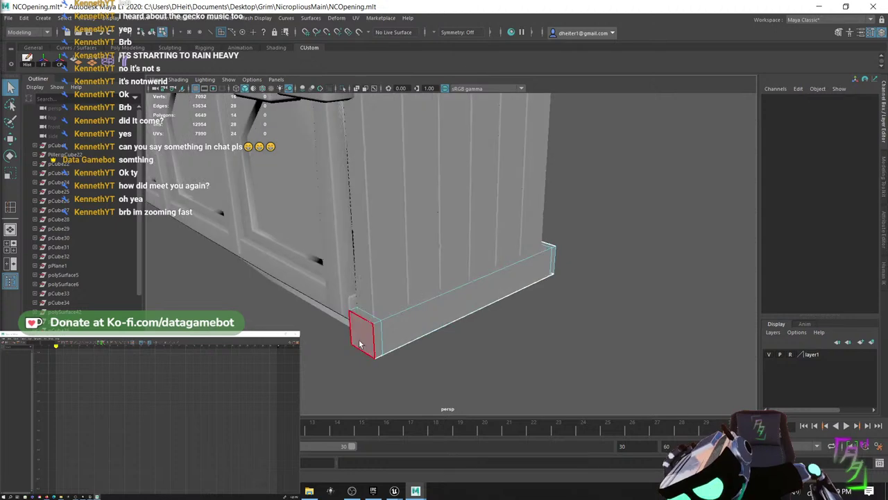
pyautogui.click(359, 341)
pyautogui.keyDown('alt'); pyautogui.moveTo(626, 331); pyautogui.dragTo(510, 336); pyautogui.keyUp('alt')
pyautogui.keyDown('shift'); pyautogui.click(542, 347); pyautogui.keyUp('shift')
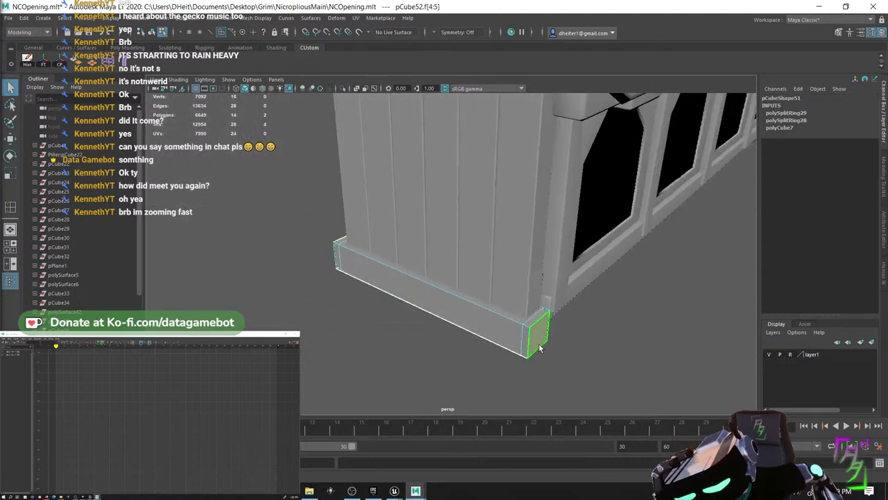
pyautogui.press('r')
pyautogui.moveTo(409, 276); pyautogui.dragTo(410, 279)
pyautogui.moveTo(437, 310); pyautogui.dragTo(440, 306, button='right')
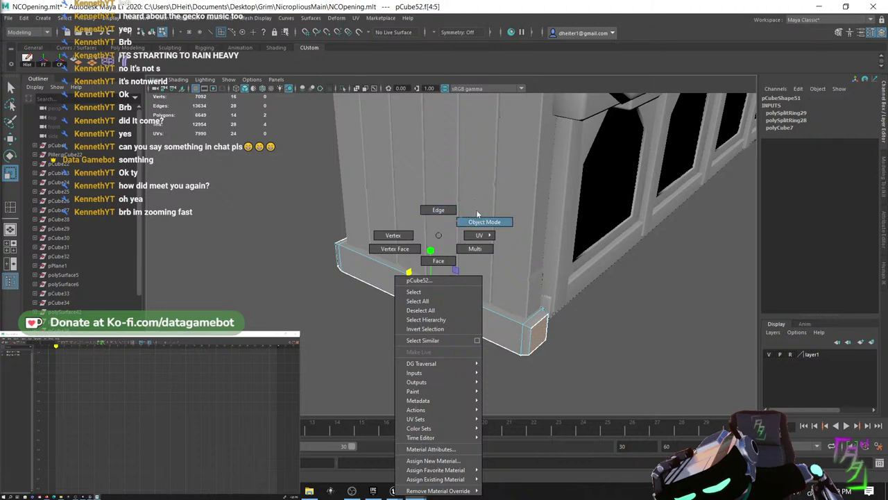
pyautogui.moveTo(476, 213); pyautogui.dragTo(477, 214, button='right')
# - Preview the tapered beam smoothed, and switch it back to its unsmoothed display
pyautogui.press('3')
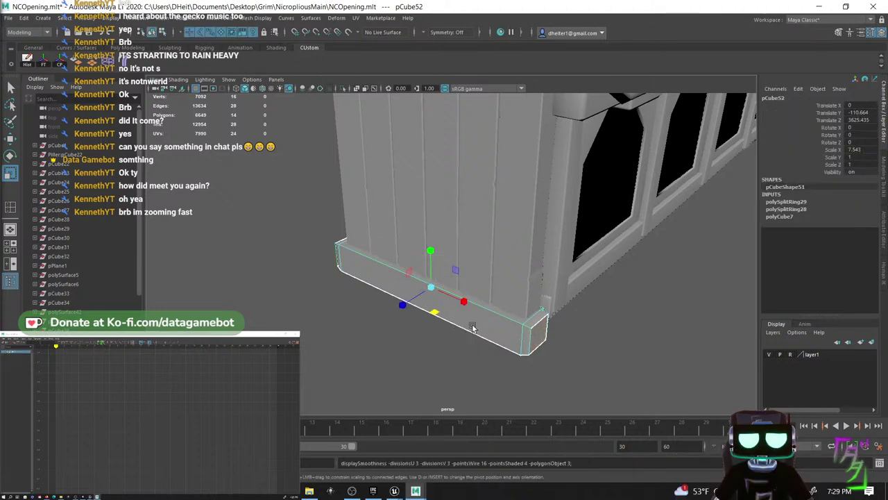
pyautogui.keyDown('alt'); pyautogui.moveTo(463, 351); pyautogui.dragTo(492, 325); pyautogui.keyUp('alt')
pyautogui.press('1')
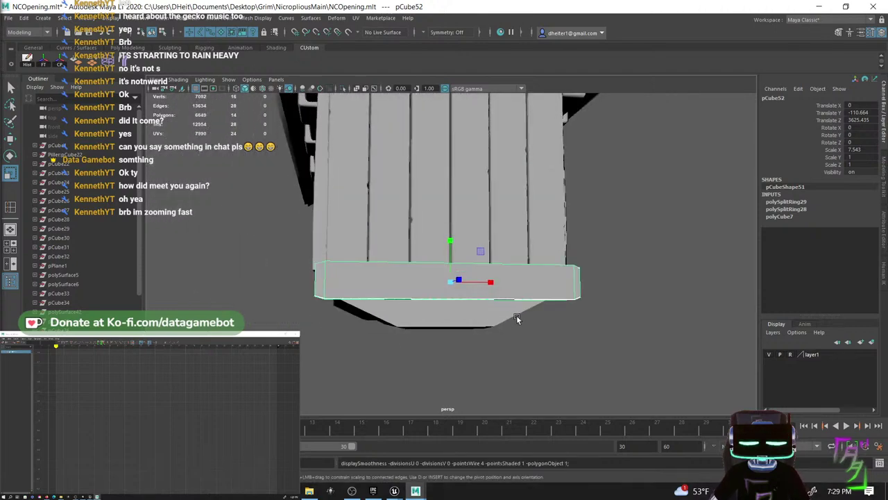
# - Bevel the border edges of the beam's end faces with a fraction of 0.2, and return to object selection
pyautogui.moveTo(543, 278); pyautogui.dragTo(542, 204, button='right')
pyautogui.scroll(4, 567, 285)
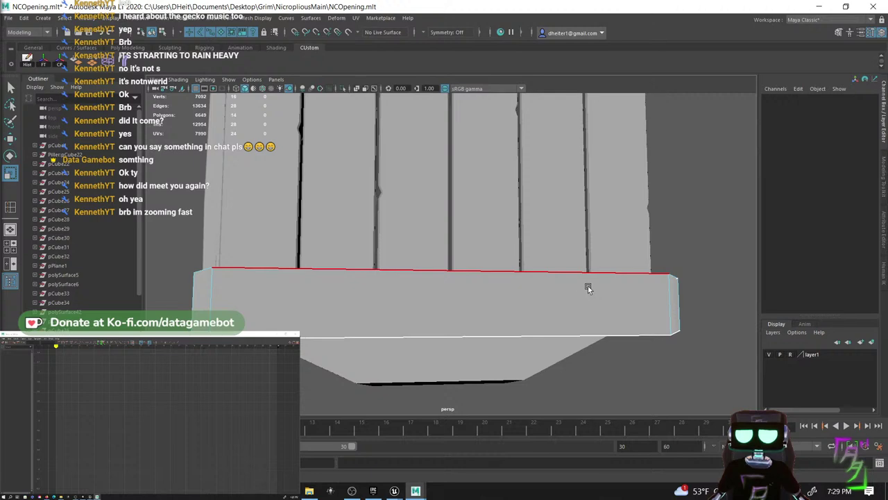
pyautogui.click(628, 313)
pyautogui.click(623, 273)
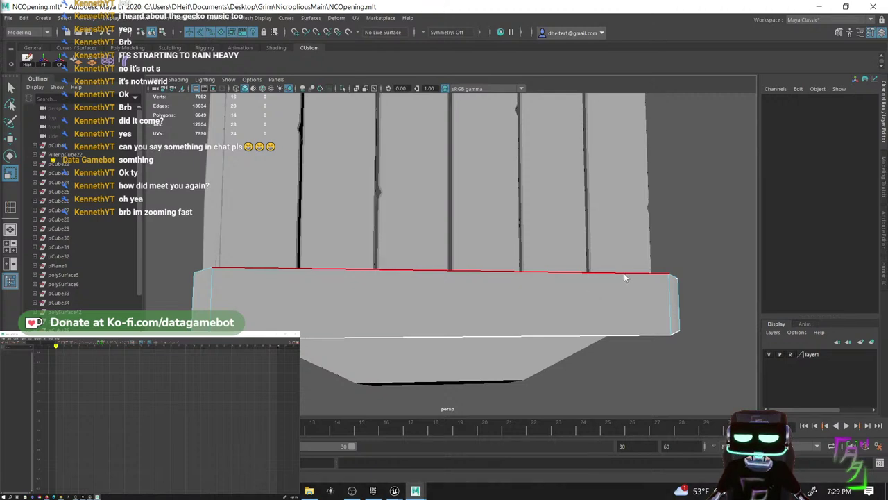
pyautogui.moveTo(623, 273); pyautogui.dragTo(622, 208, button='right')
pyautogui.keyDown('alt'); pyautogui.moveTo(655, 307); pyautogui.dragTo(569, 327); pyautogui.keyUp('alt')
pyautogui.click(524, 318)
pyautogui.click(528, 321)
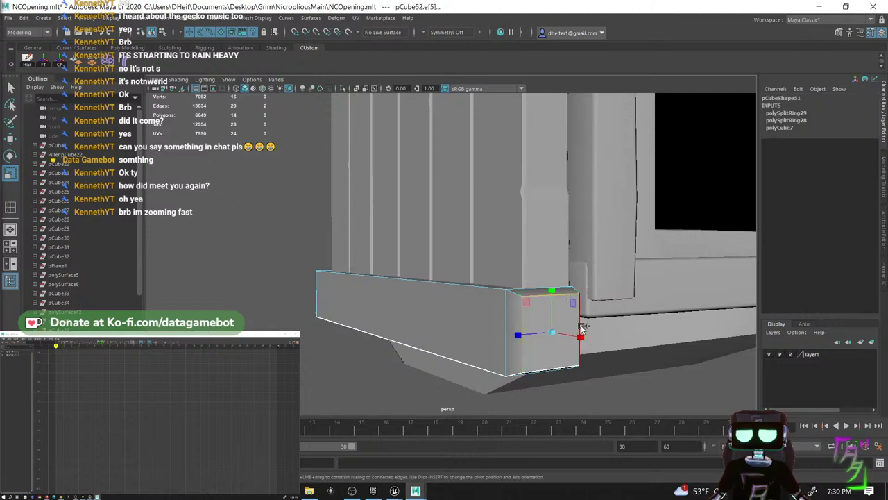
pyautogui.keyDown('alt'); pyautogui.moveTo(555, 365); pyautogui.dragTo(419, 357); pyautogui.keyUp('alt')
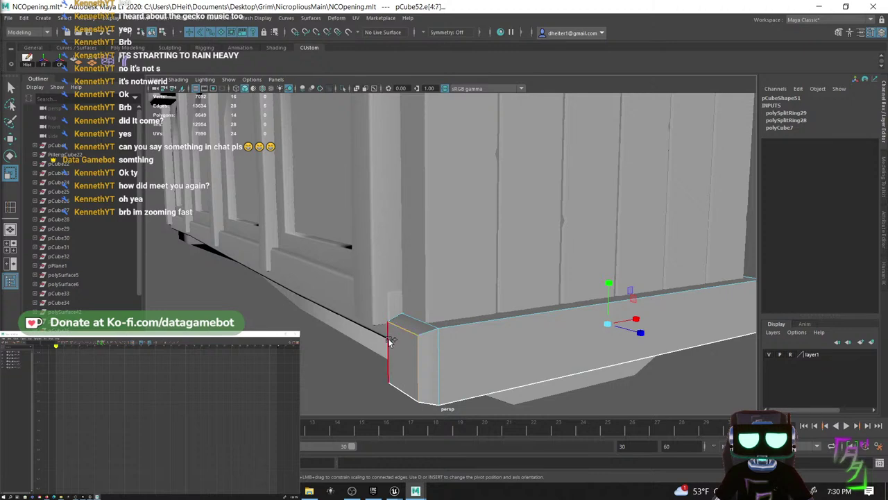
pyautogui.keyDown('shift'); pyautogui.click(408, 392); pyautogui.keyUp('shift')
pyautogui.keyDown('shift'); pyautogui.moveTo(408, 392); pyautogui.dragTo(450, 320, button='right'); pyautogui.keyUp('shift')
pyautogui.moveTo(616, 264); pyautogui.dragTo(614, 264)
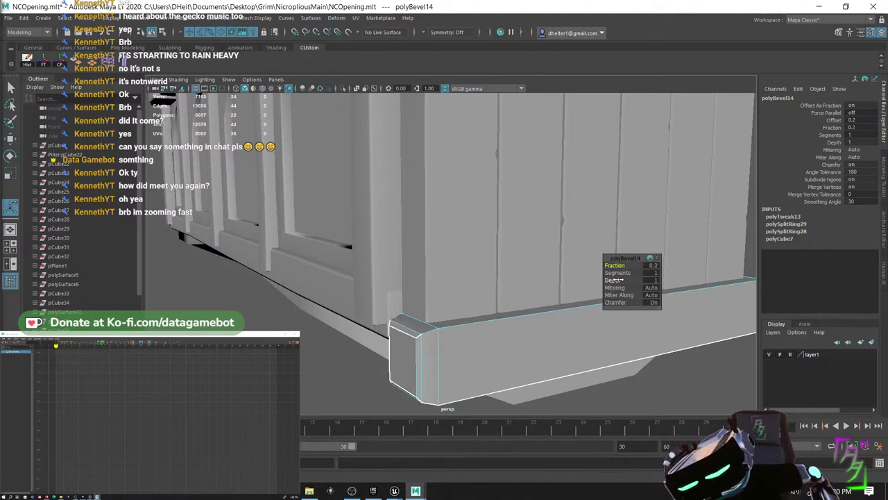
pyautogui.scroll(-5, 402, 323)
pyautogui.keyDown('alt'); pyautogui.moveTo(372, 306); pyautogui.dragTo(388, 321); pyautogui.keyUp('alt')
pyautogui.press('q')
pyautogui.moveTo(406, 297); pyautogui.dragTo(455, 201, button='right')
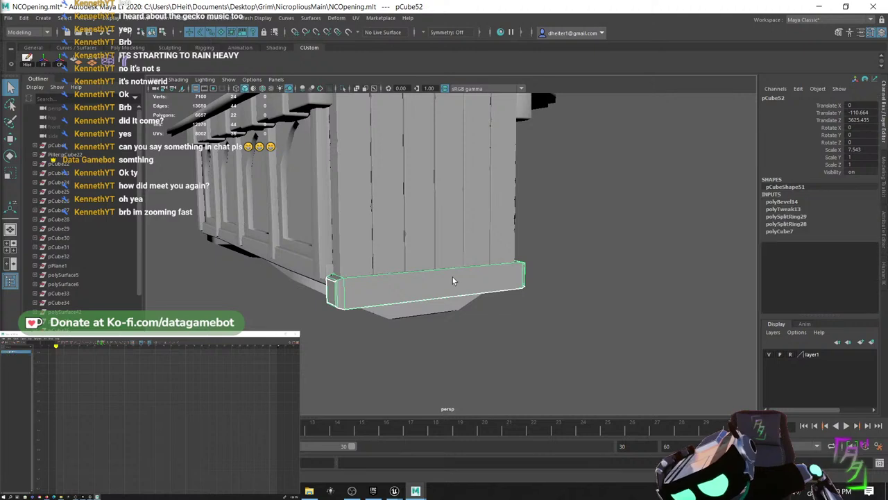
# - Compare the beam's smoothed, cage and wireframe displays, and leave it in smooth mesh preview
pyautogui.press('r')
pyautogui.press('3')
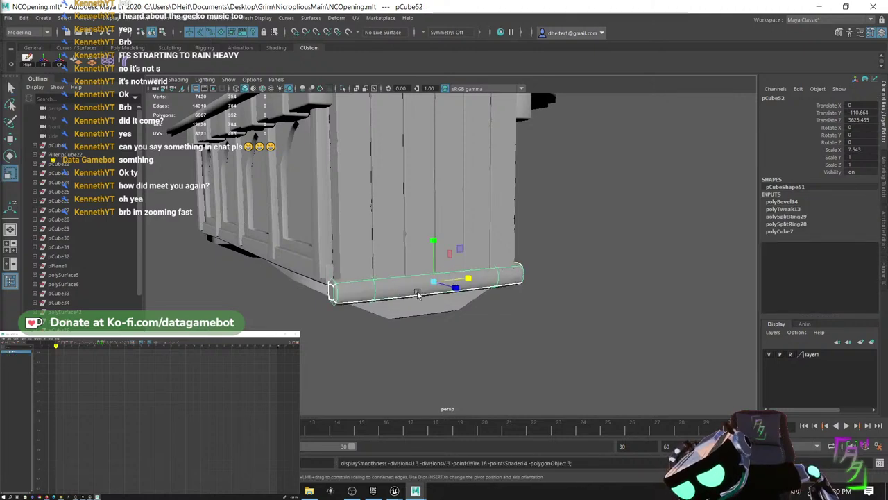
pyautogui.keyDown('alt'); pyautogui.moveTo(462, 294); pyautogui.dragTo(457, 313); pyautogui.keyUp('alt')
pyautogui.press('2')
pyautogui.press('4')
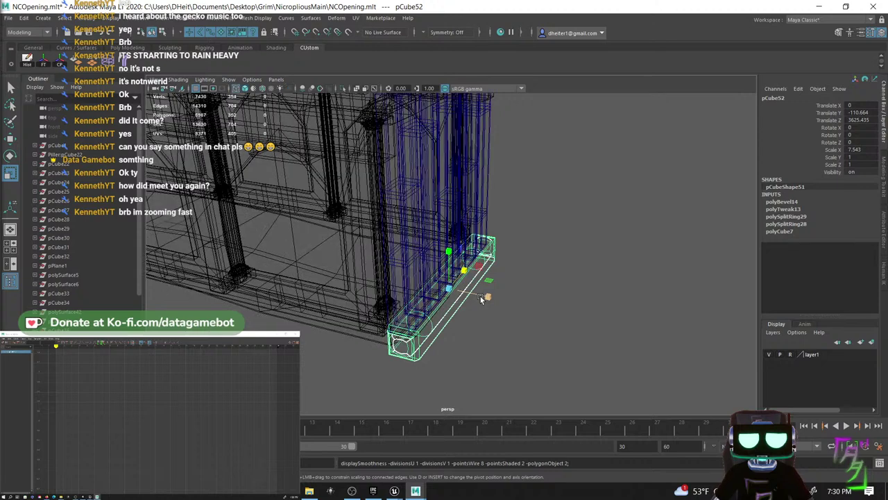
pyautogui.press('5')
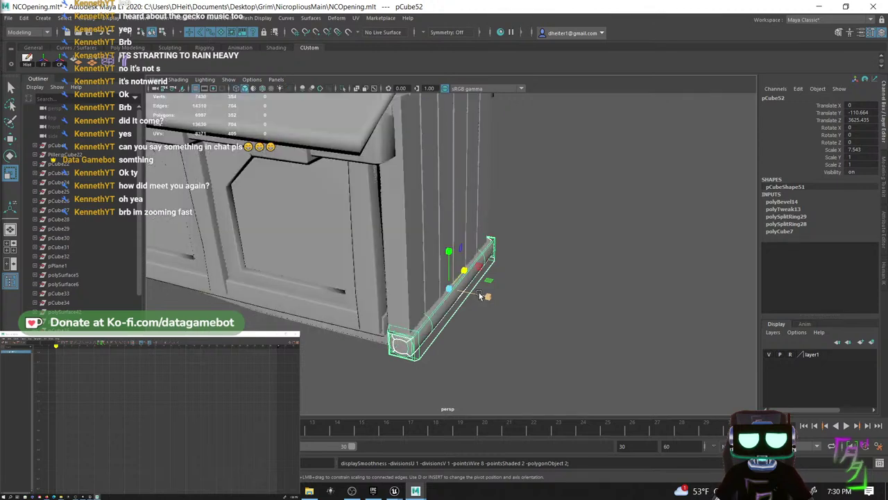
pyautogui.press('1')
pyautogui.press('3')
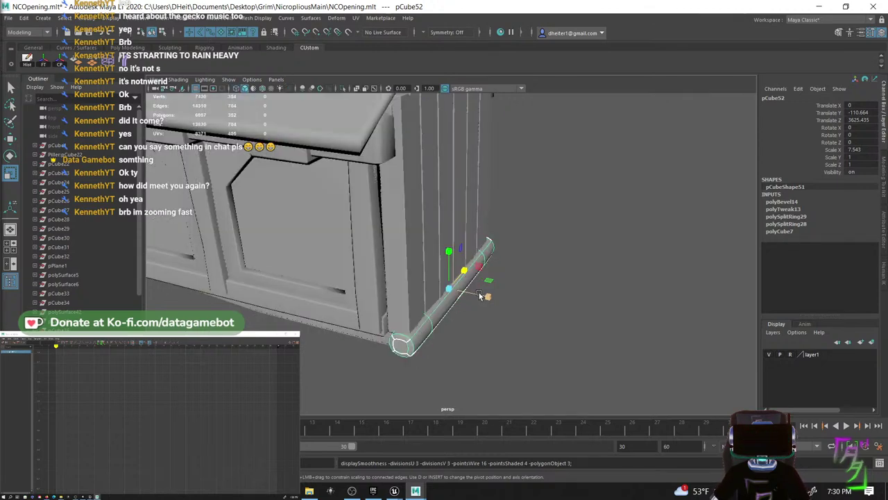
# - Shift the rounded beam back to about 3577.26 in Z and thicken it to a scale of about 1.507 in Y and Z
pyautogui.moveTo(479, 292); pyautogui.dragTo(480, 299)
pyautogui.press('r')
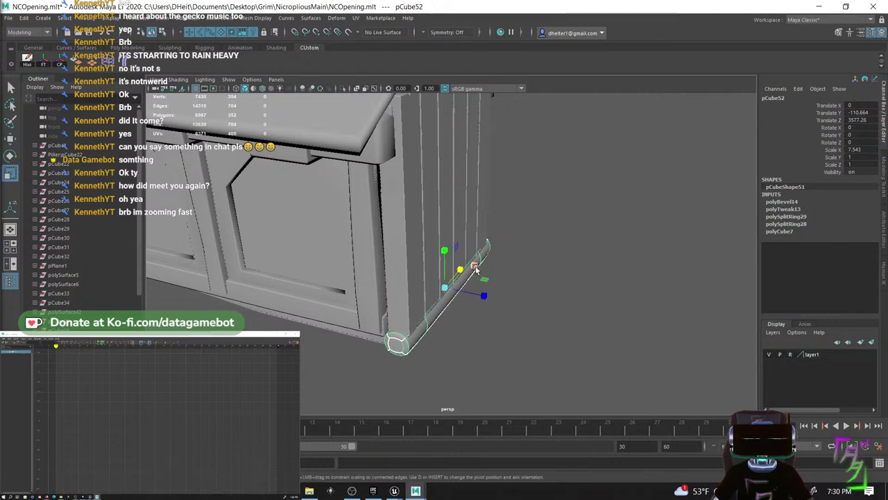
pyautogui.moveTo(475, 268); pyautogui.dragTo(487, 267)
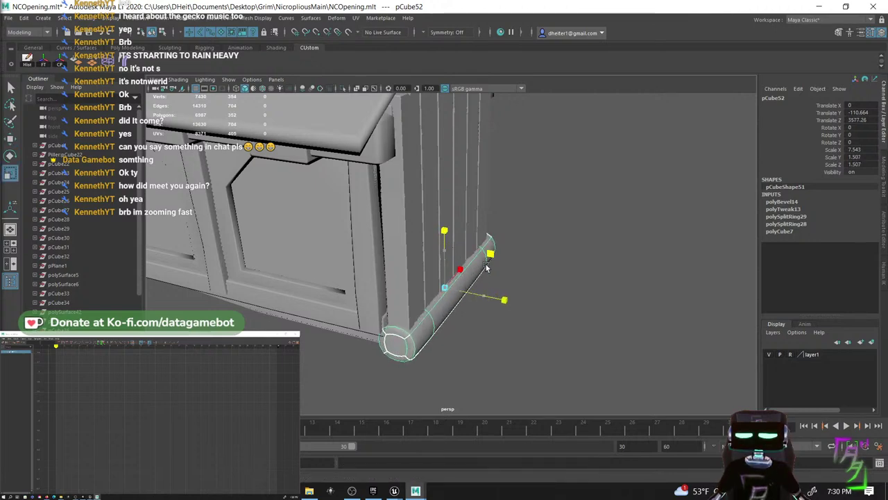
# - Shift the rounded beam inward along Z to about 3551.36, under the front plank wall
pyautogui.click(558, 315)
pyautogui.keyDown('alt'); pyautogui.moveTo(558, 316); pyautogui.dragTo(377, 304); pyautogui.keyUp('alt')
pyautogui.click(448, 301)
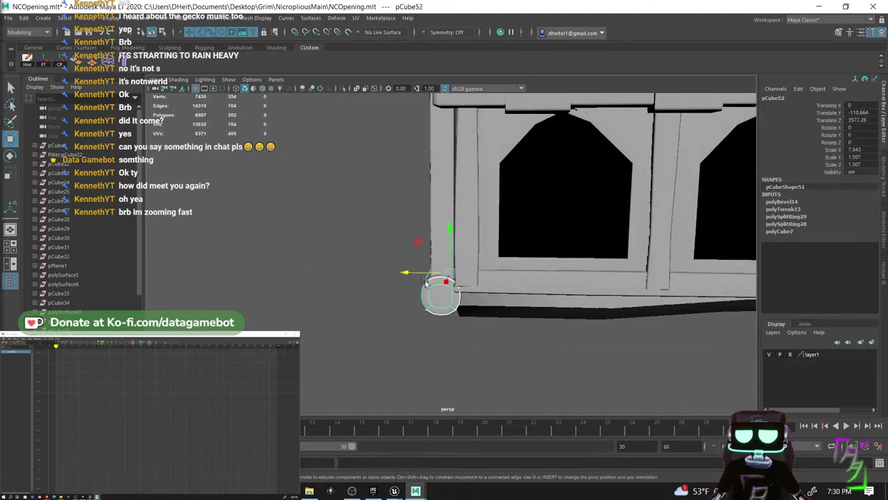
pyautogui.moveTo(417, 276); pyautogui.dragTo(424, 278)
pyautogui.keyDown('alt'); pyautogui.moveTo(469, 316); pyautogui.dragTo(471, 308); pyautogui.keyUp('alt')
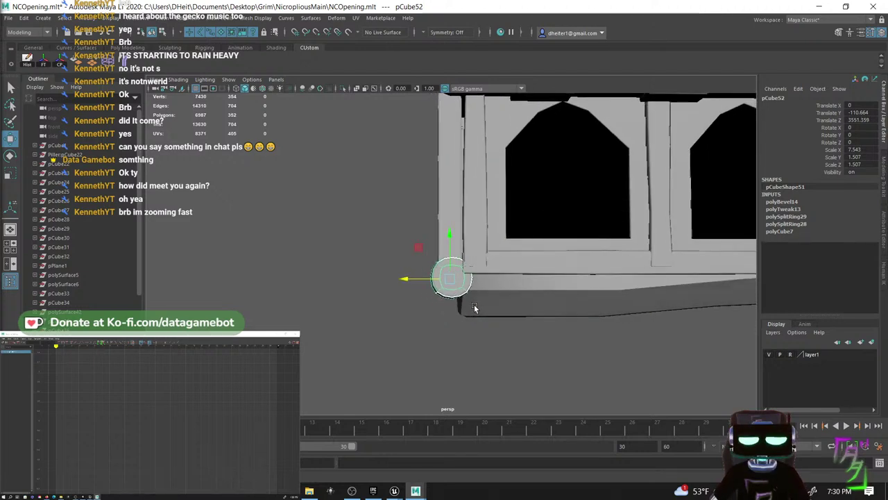
# - Fine-tune the beam's Z position to about 3556.16 in the side view, and deselect it
pyautogui.press('space')
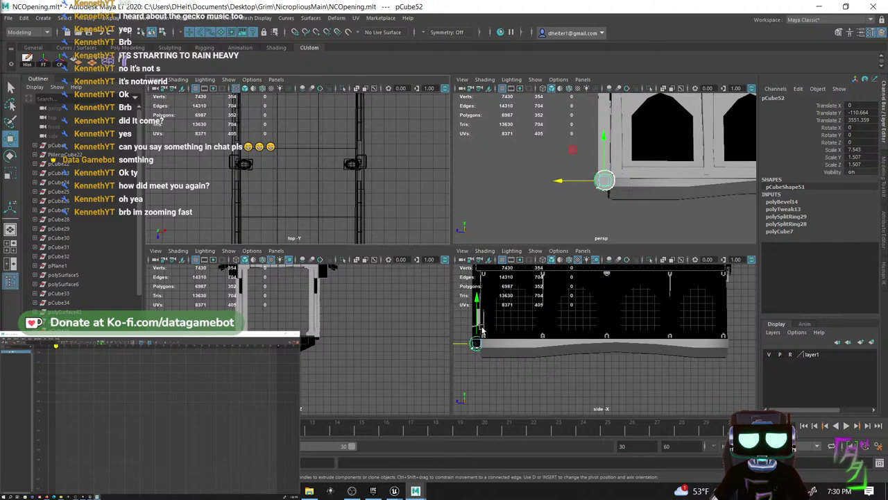
pyautogui.press('space')
pyautogui.keyDown('alt'); pyautogui.moveTo(391, 290); pyautogui.dragTo(544, 322, button='middle'); pyautogui.keyUp('alt')
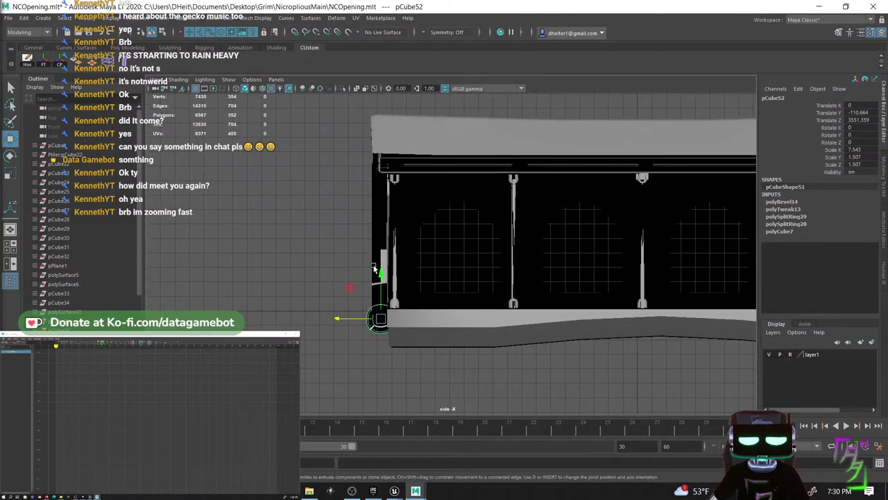
pyautogui.scroll(3, 440, 289)
pyautogui.keyDown('alt'); pyautogui.moveTo(400, 321); pyautogui.dragTo(437, 321, button='middle'); pyautogui.keyUp('alt')
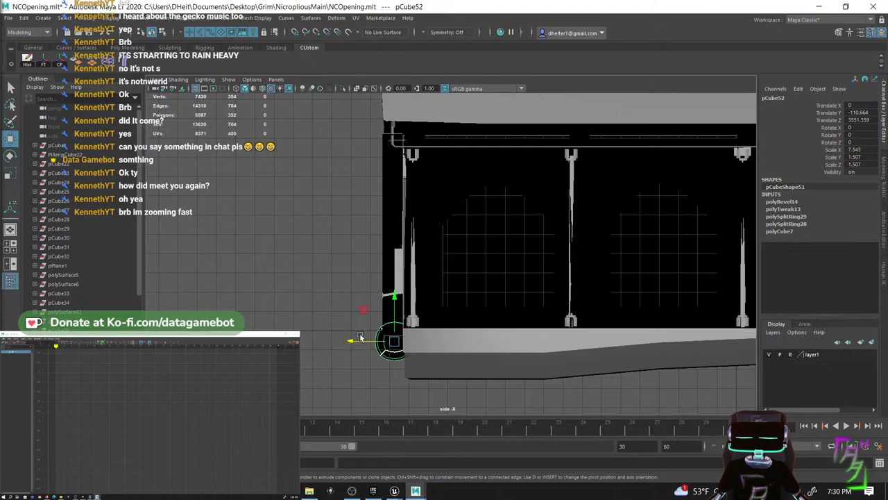
pyautogui.moveTo(360, 344); pyautogui.dragTo(359, 344)
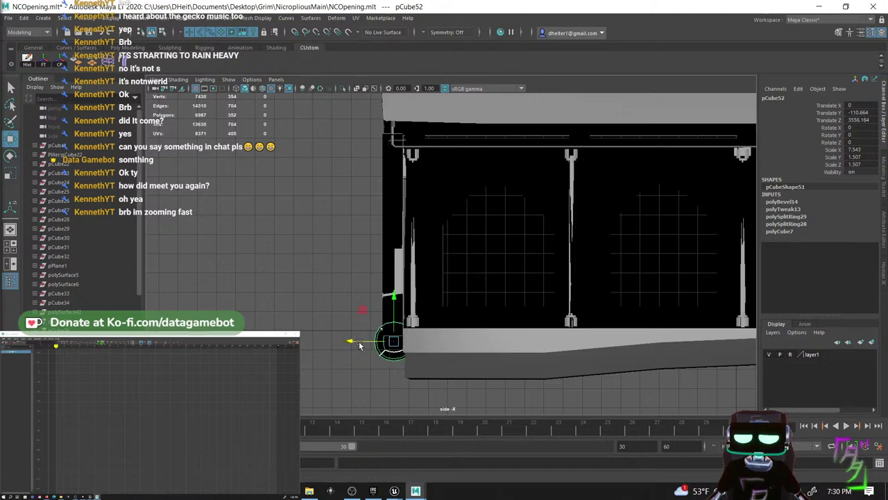
pyautogui.click(351, 220)
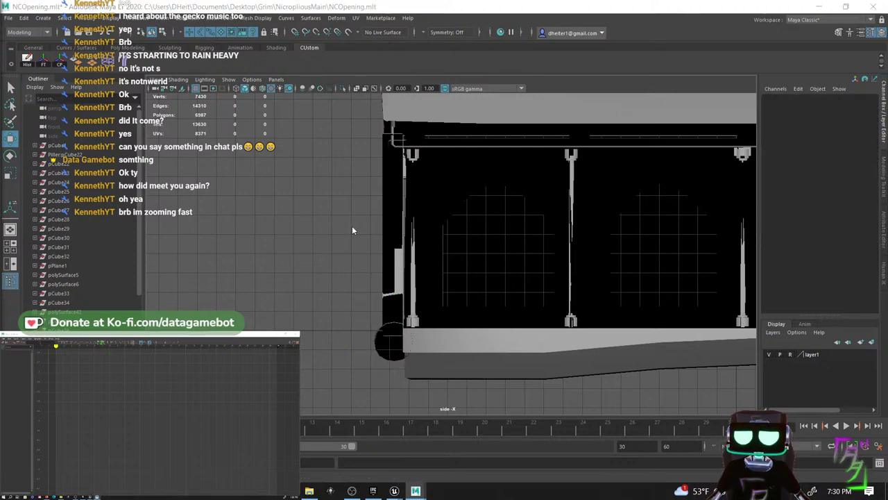
# - Return to the perspective view and hide layer1 so only the plank wall and beam are displayed
pyautogui.press('space')
pyautogui.press('space')
pyautogui.keyDown('alt'); pyautogui.moveTo(493, 195); pyautogui.dragTo(755, 371); pyautogui.keyUp('alt')
pyautogui.scroll(5, 496, 291)
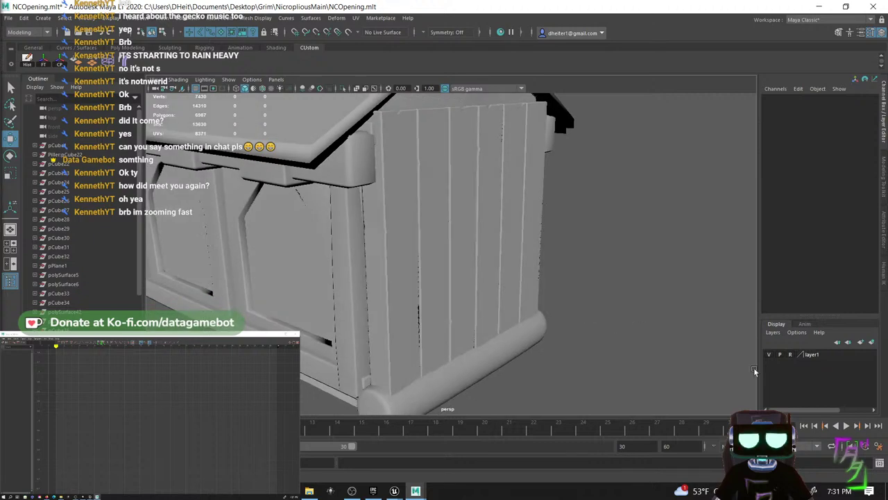
pyautogui.click(767, 354)
pyautogui.scroll(-5, 590, 285)
pyautogui.keyDown('alt'); pyautogui.moveTo(586, 277); pyautogui.dragTo(533, 279); pyautogui.keyUp('alt')
pyautogui.scroll(6, 533, 272)
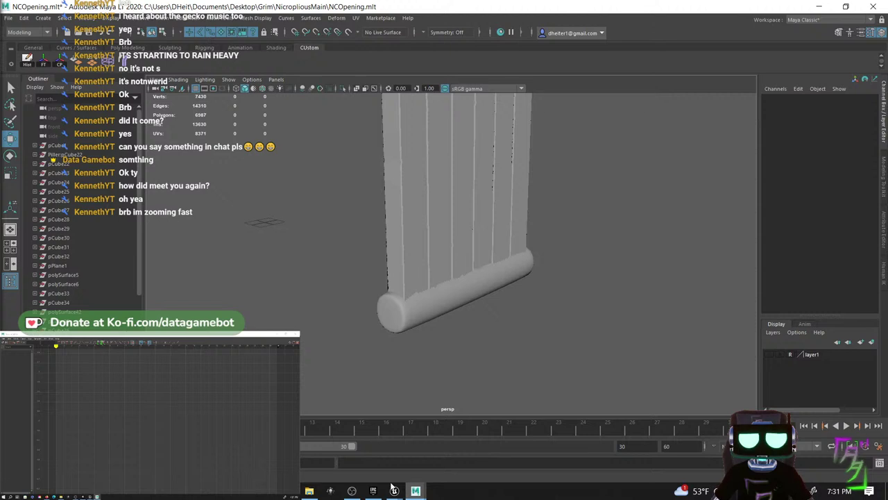
# - Switch to File Explorer and open Door.mlt from the DoorandSwitches folder in a second Maya LT session
pyautogui.click(309, 492)
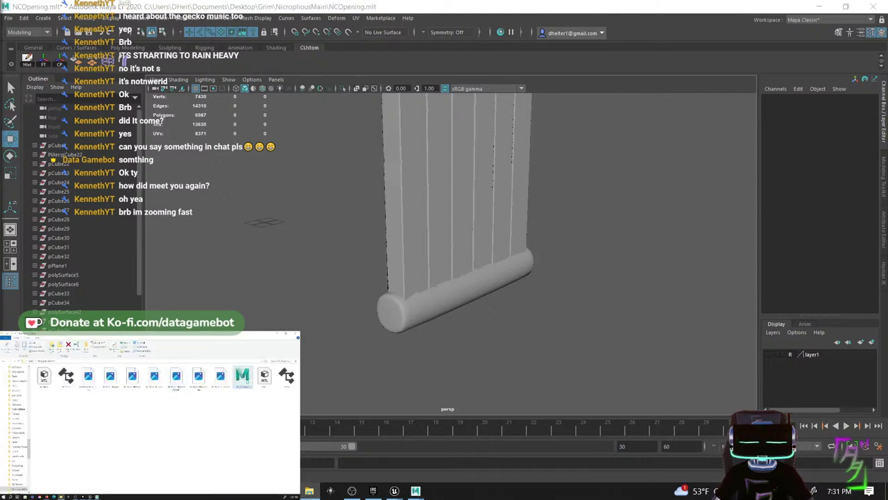
pyautogui.click(31, 362)
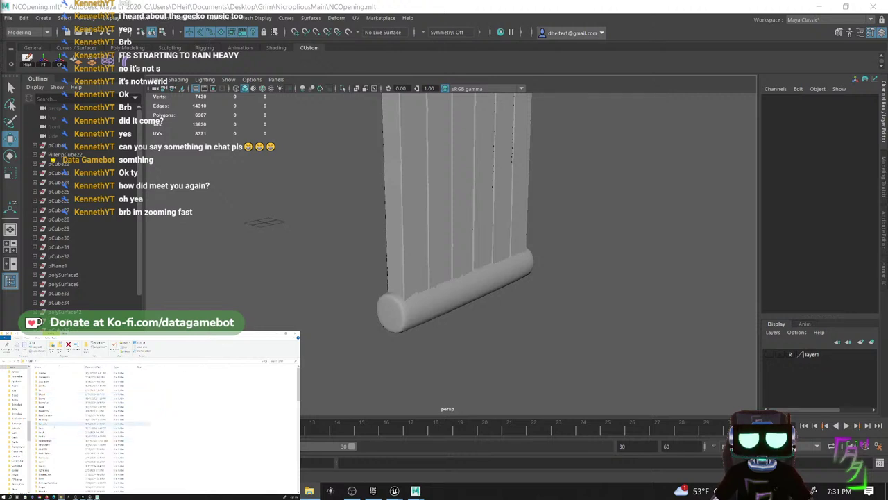
pyautogui.scroll(-2, 58, 424)
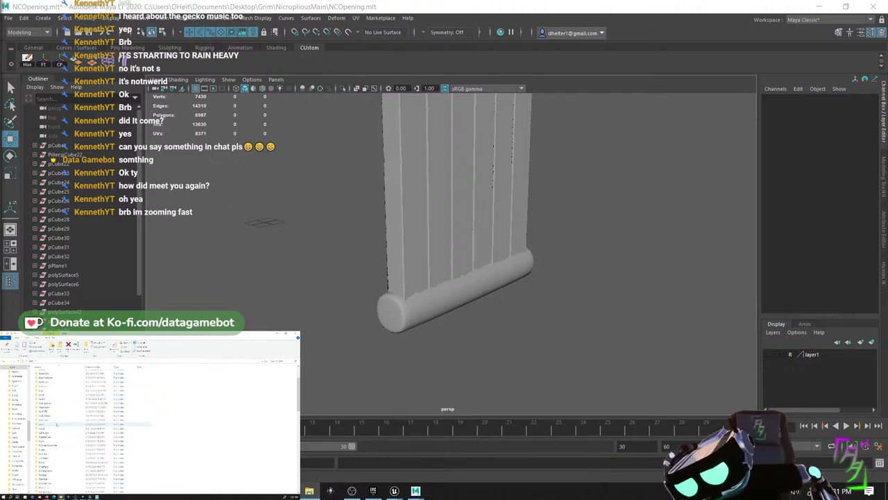
pyautogui.doubleClick(55, 430)
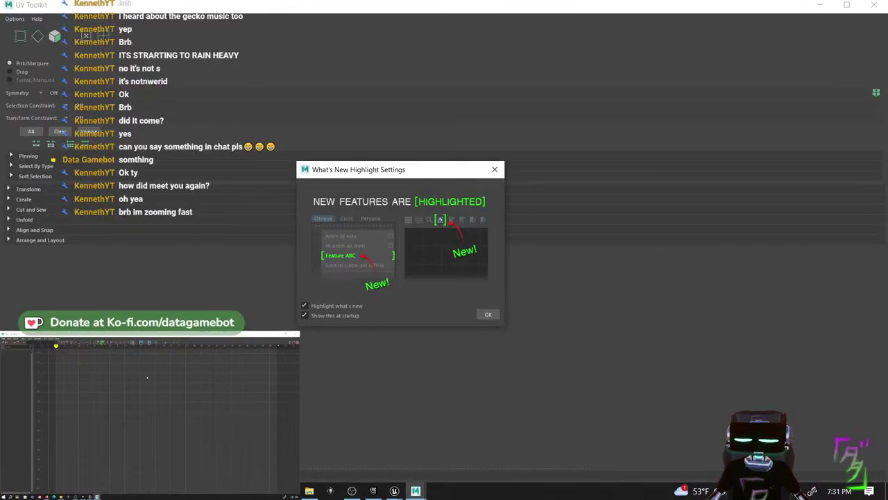
# - Dismiss the What's New Highlight Settings dialog and minimise the UV Toolkit window
pyautogui.click(644, 157)
pyautogui.click(495, 169)
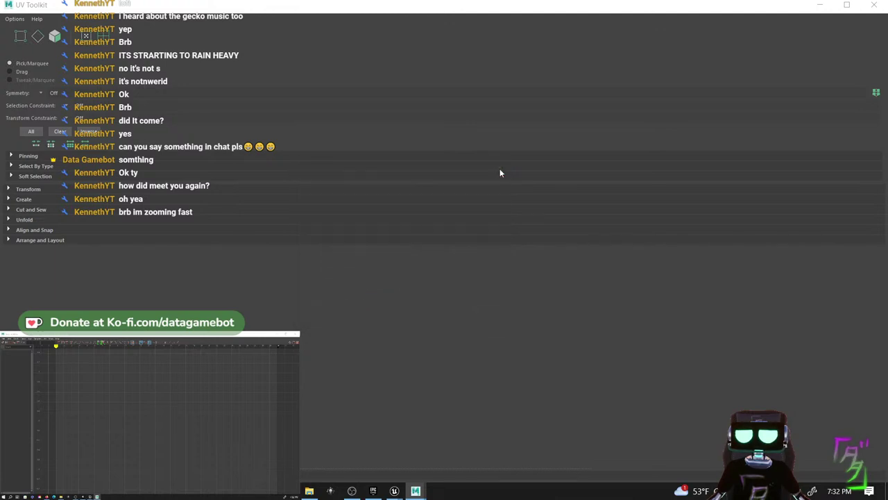
pyautogui.click(821, 6)
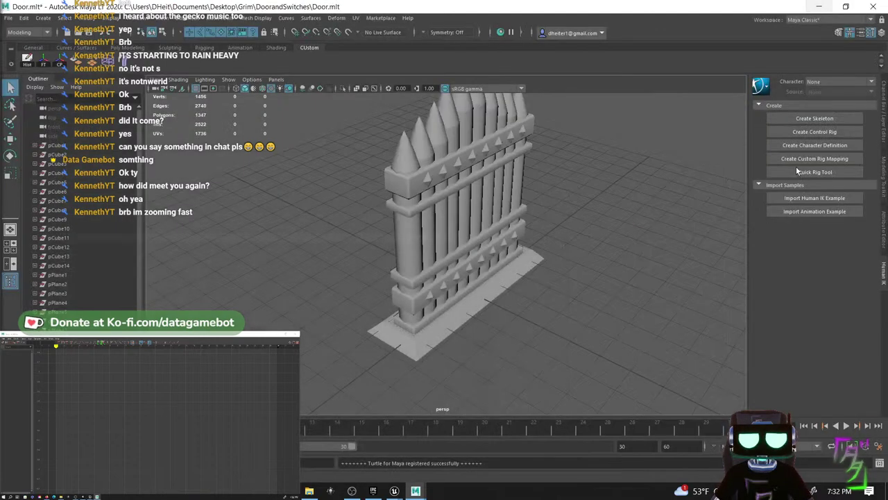
# - Separate the spiked gate mesh into its pieces and keep only the horizontal bands and diamond studs selected
pyautogui.click(473, 160)
pyautogui.keyDown('shift'); pyautogui.moveTo(446, 154); pyautogui.dragTo(431, 341, button='right'); pyautogui.keyUp('shift')
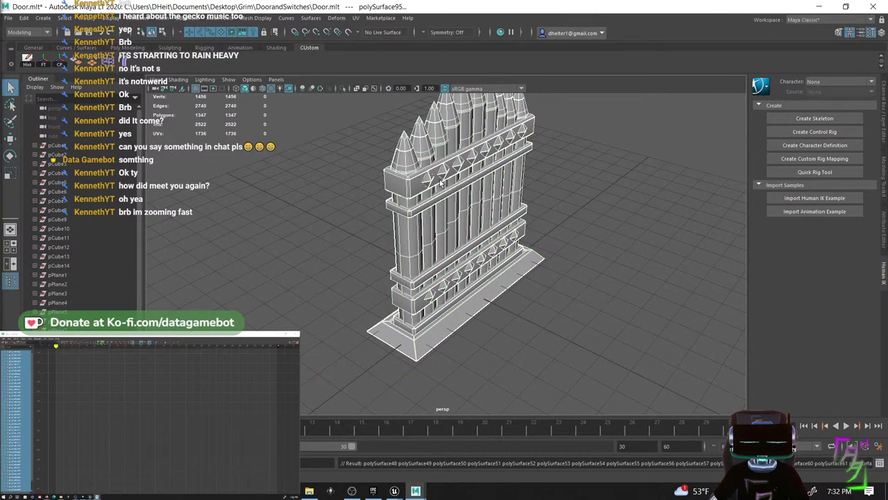
pyautogui.keyDown('alt'); pyautogui.moveTo(440, 181); pyautogui.dragTo(398, 174); pyautogui.keyUp('alt')
pyautogui.scroll(-4, 411, 185)
pyautogui.keyDown('alt'); pyautogui.moveTo(411, 208); pyautogui.dragTo(386, 169, button='middle'); pyautogui.keyUp('alt')
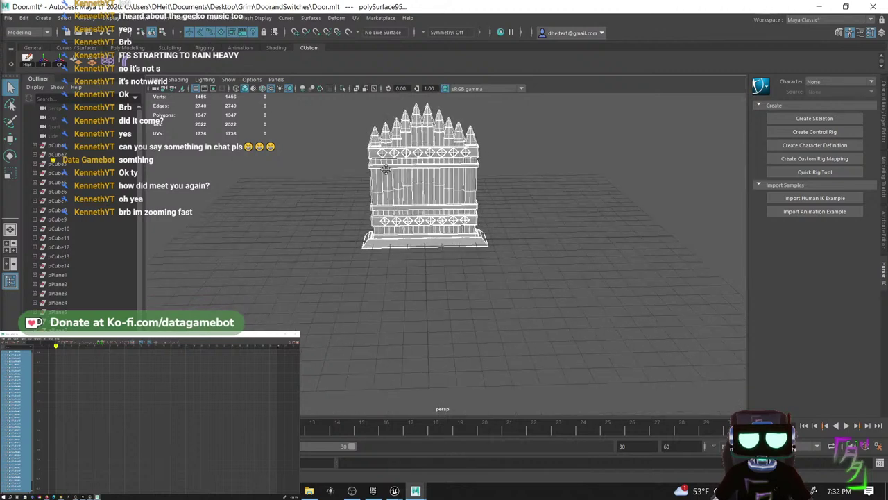
pyautogui.keyDown('ctrl'); pyautogui.moveTo(360, 181); pyautogui.dragTo(502, 184); pyautogui.keyUp('ctrl')
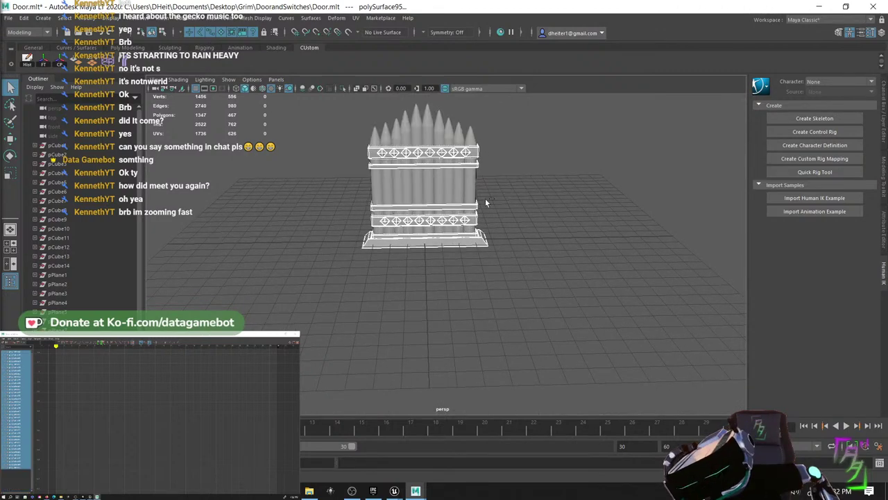
pyautogui.keyDown('alt'); pyautogui.moveTo(385, 256); pyautogui.dragTo(401, 275, button='middle'); pyautogui.keyUp('alt')
pyautogui.keyDown('alt'); pyautogui.moveTo(401, 274); pyautogui.dragTo(421, 287); pyautogui.keyUp('alt')
pyautogui.keyDown('ctrl'); pyautogui.click(416, 254); pyautogui.keyUp('ctrl')
pyautogui.scroll(3, 419, 251)
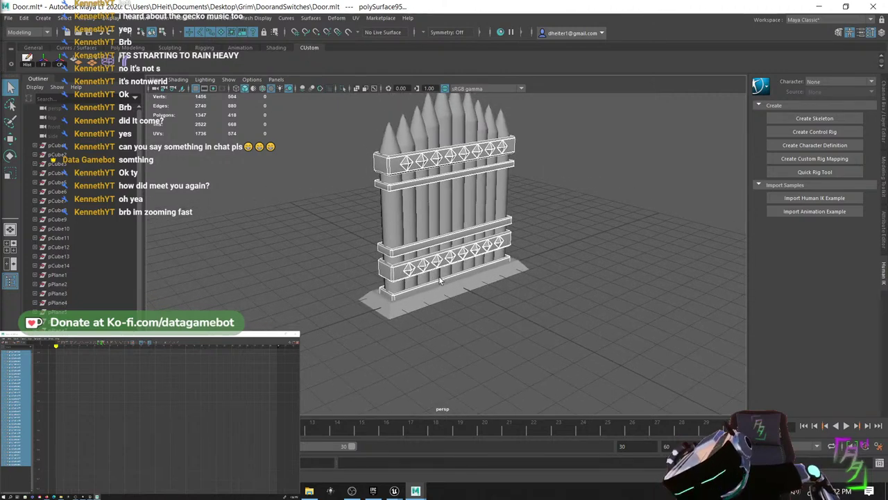
# - Export the selected bands and studs as NCGateHardware.obj into the NicropliousMain/Gate folder
pyautogui.click(8, 18)
pyautogui.click(35, 131)
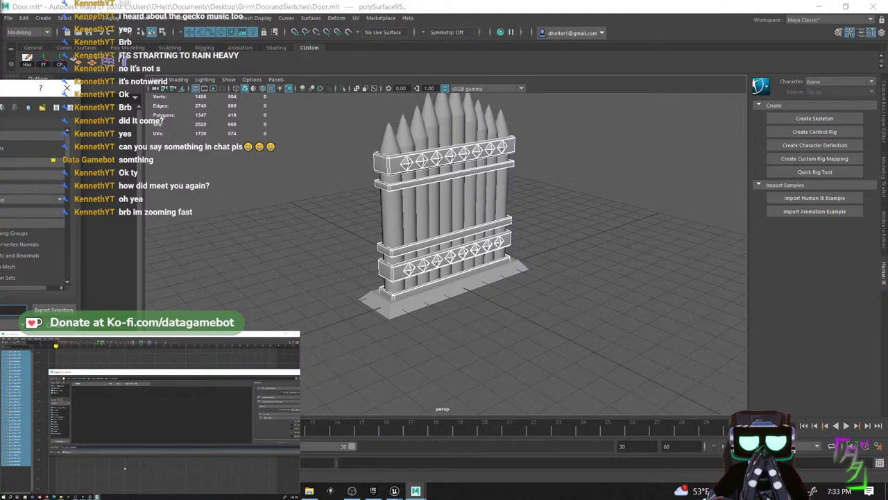
pyautogui.click(103, 452)
pyautogui.click(105, 457)
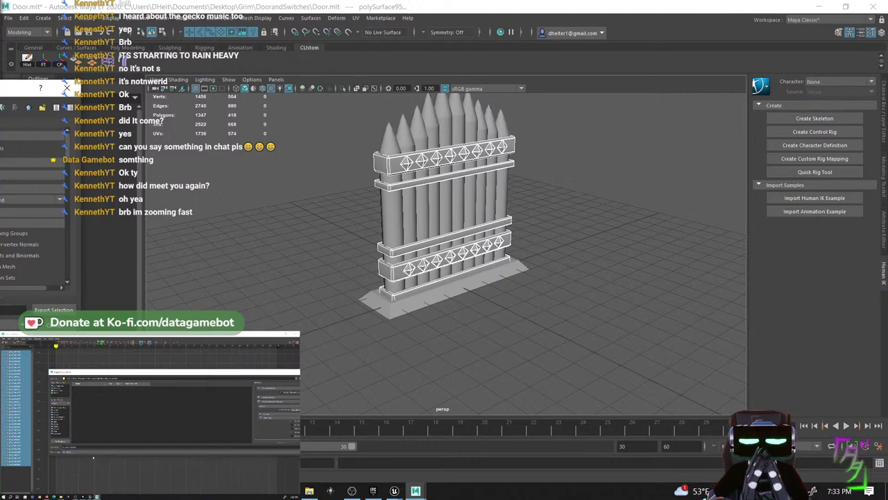
pyautogui.click(54, 309)
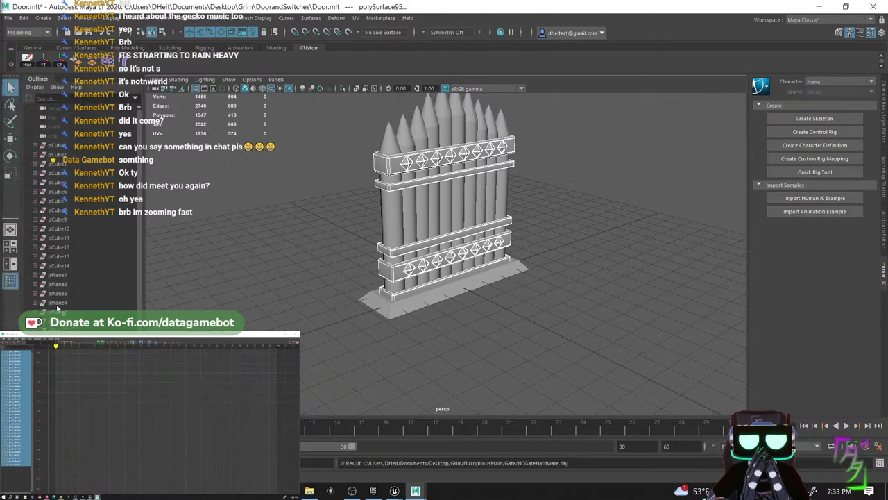
# - Switch back to the NCOpening scene and import NCGateHardware.obj from the NicropliousMain/Gate folder
pyautogui.click(817, 6)
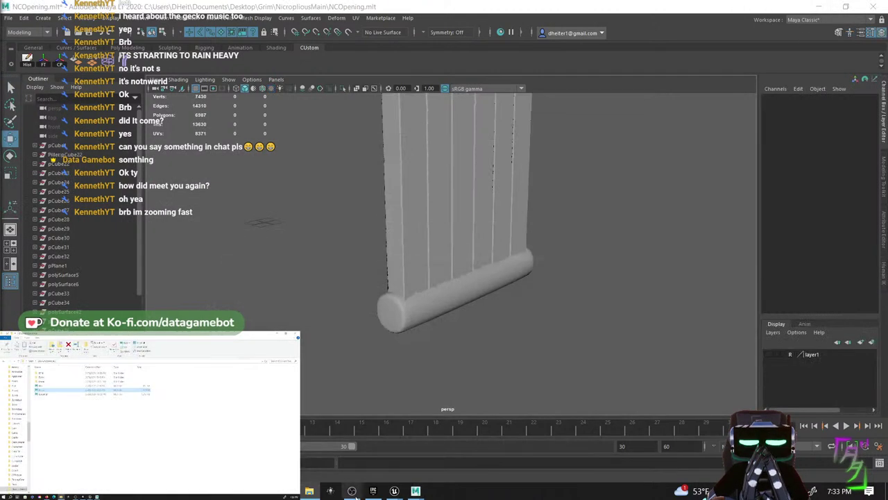
pyautogui.click(305, 242)
pyautogui.click(9, 19)
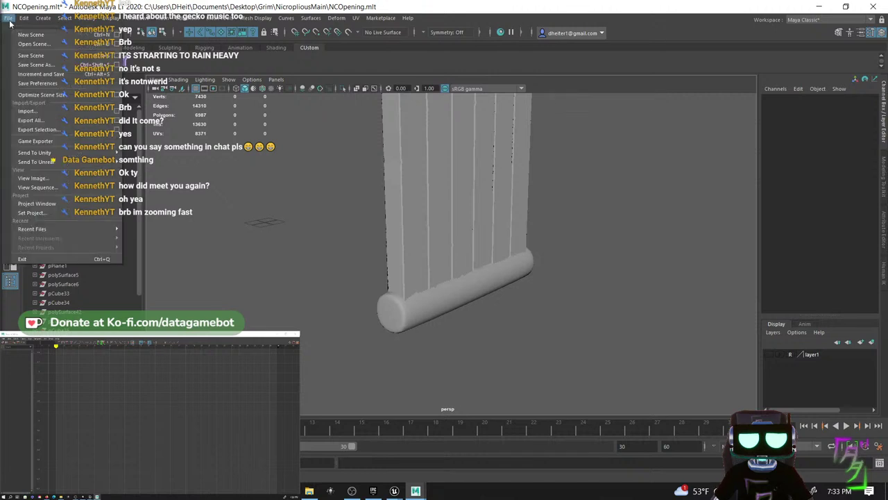
pyautogui.click(49, 115)
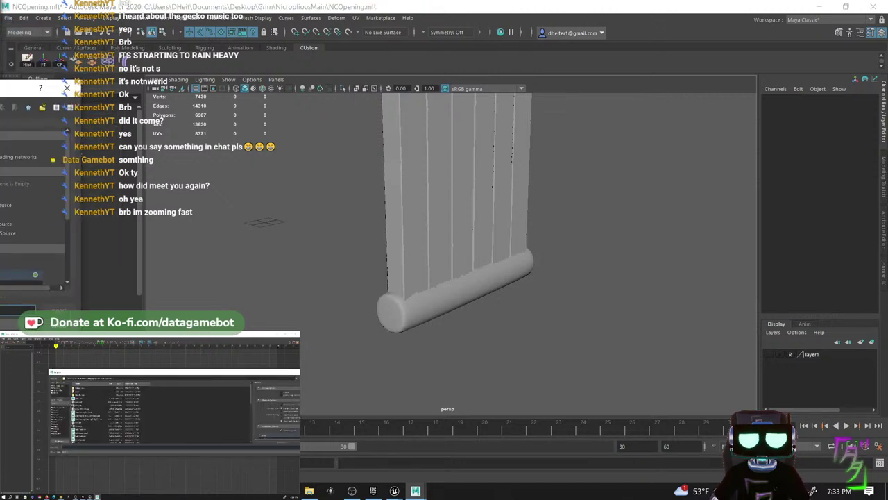
pyautogui.click(60, 388)
pyautogui.doubleClick(81, 389)
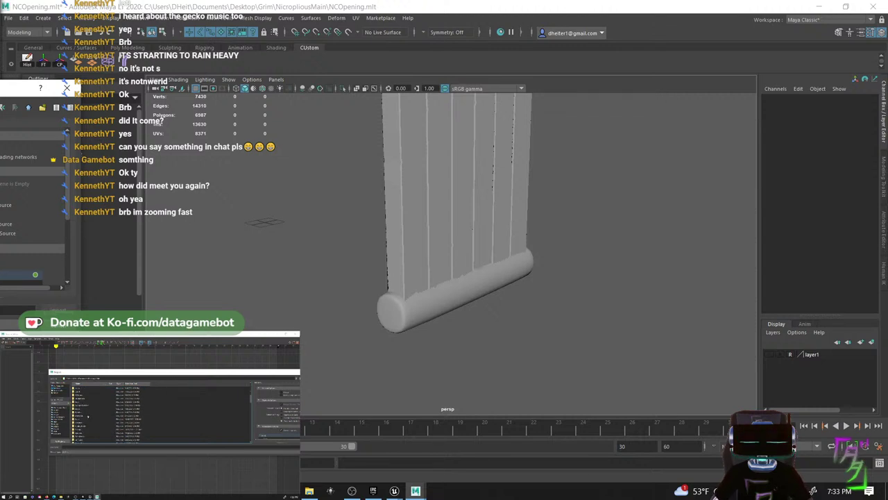
pyautogui.click(86, 422)
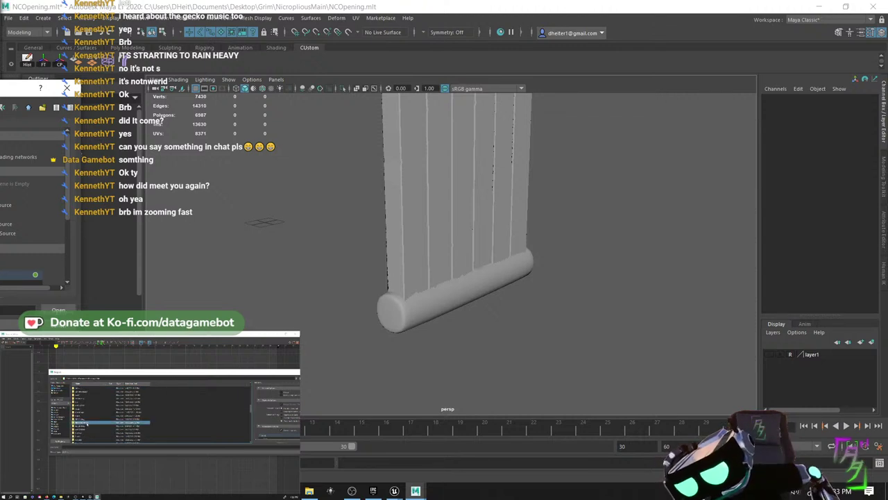
pyautogui.doubleClick(86, 422)
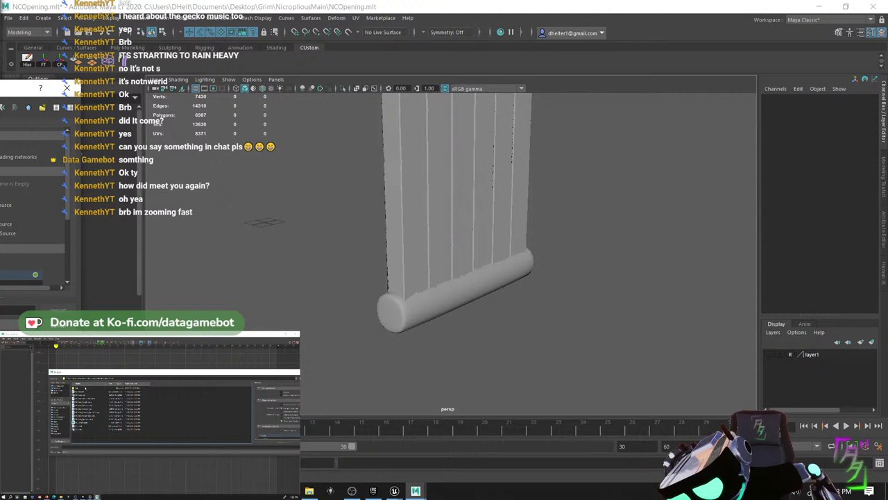
pyautogui.doubleClick(86, 388)
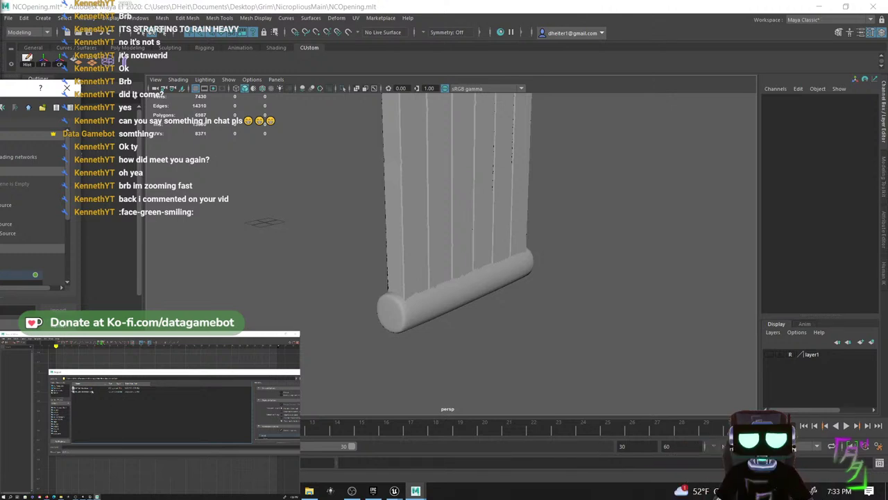
pyautogui.doubleClick(91, 392)
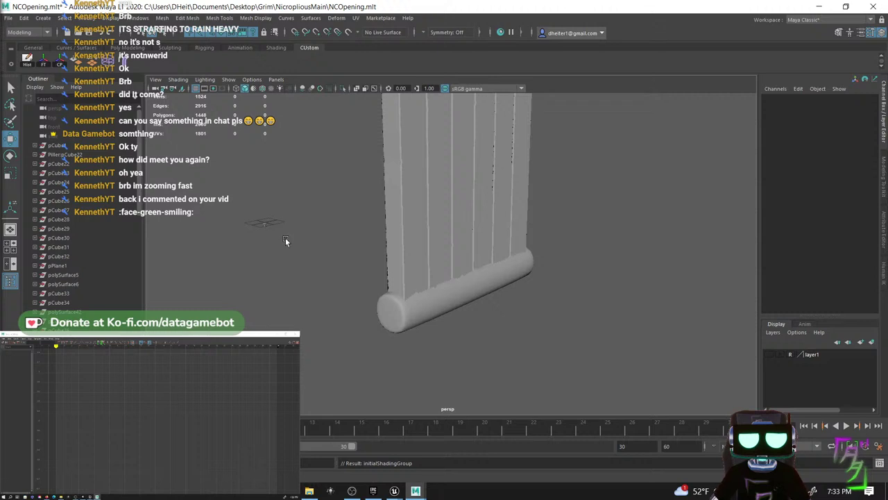
# - Select all imported gate hardware pieces at the origin and combine them into one mesh
pyautogui.moveTo(296, 250); pyautogui.dragTo(294, 257)
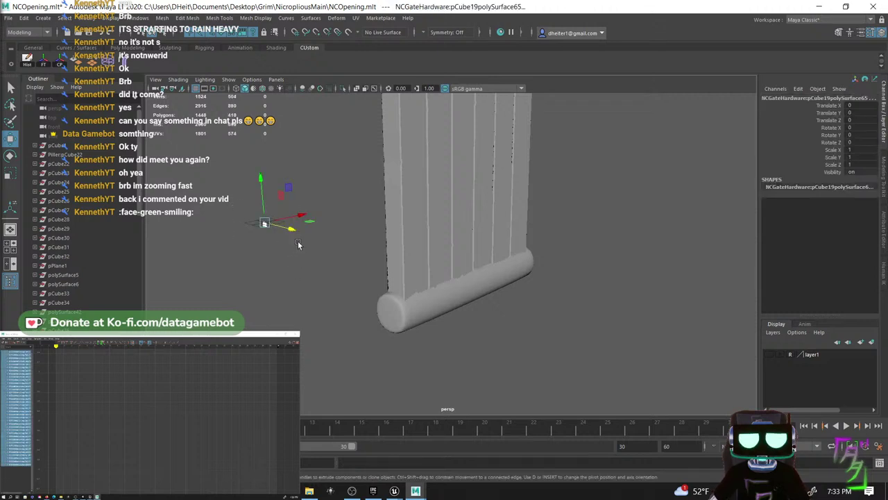
pyautogui.keyDown('shift'); pyautogui.moveTo(277, 236); pyautogui.dragTo(274, 258, button='right'); pyautogui.keyUp('shift')
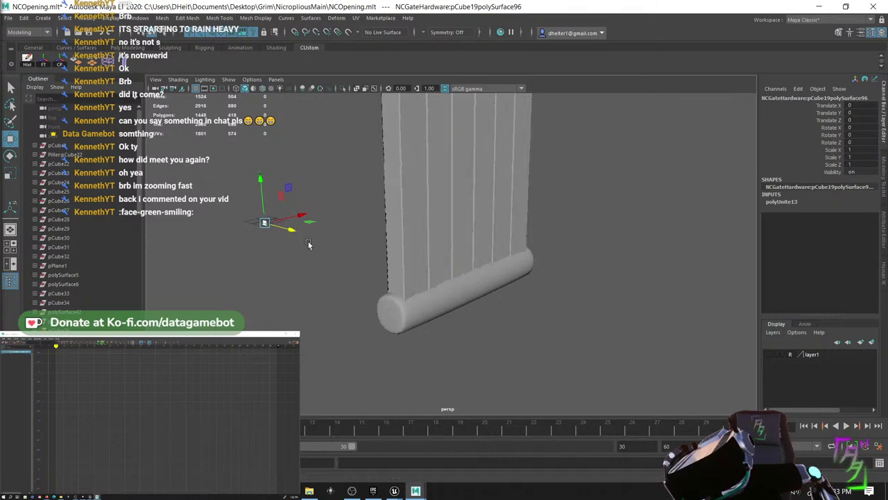
# - Move the combined hardware to about -287.81 in X and 3605.69 in Z, and scale it uniformly to about 38.5
pyautogui.keyDown('alt'); pyautogui.moveTo(264, 223); pyautogui.dragTo(308, 250); pyautogui.keyUp('alt')
pyautogui.moveTo(255, 212); pyautogui.dragTo(613, 226)
pyautogui.press('r')
# - Set the gate hardware's Y rotation to 90 so the bands run across the plank wall
pyautogui.press('e')
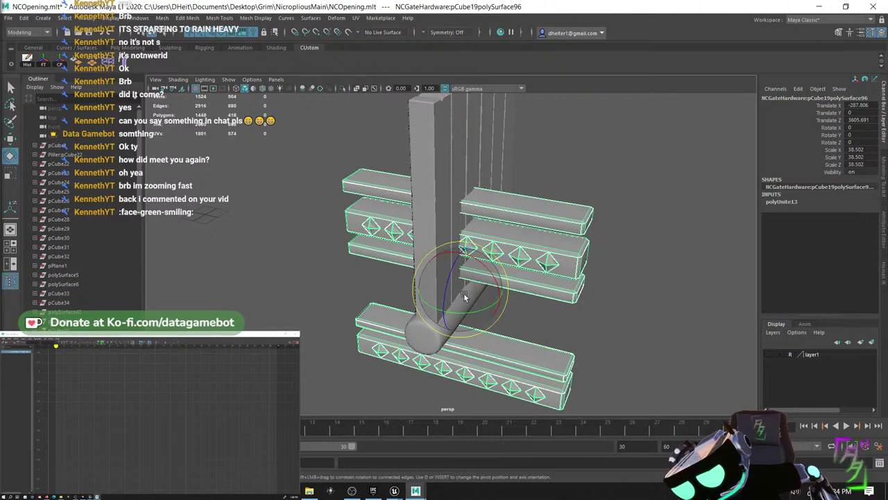
pyautogui.moveTo(496, 309); pyautogui.dragTo(580, 316)
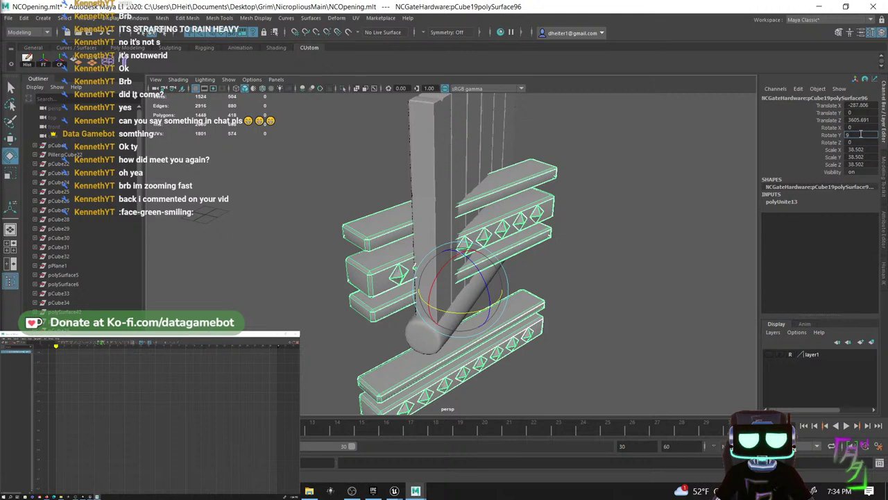
pyautogui.write('0')
pyautogui.press('Return')
pyautogui.keyDown('alt'); pyautogui.moveTo(537, 264); pyautogui.dragTo(449, 262); pyautogui.keyUp('alt')
pyautogui.press('w')
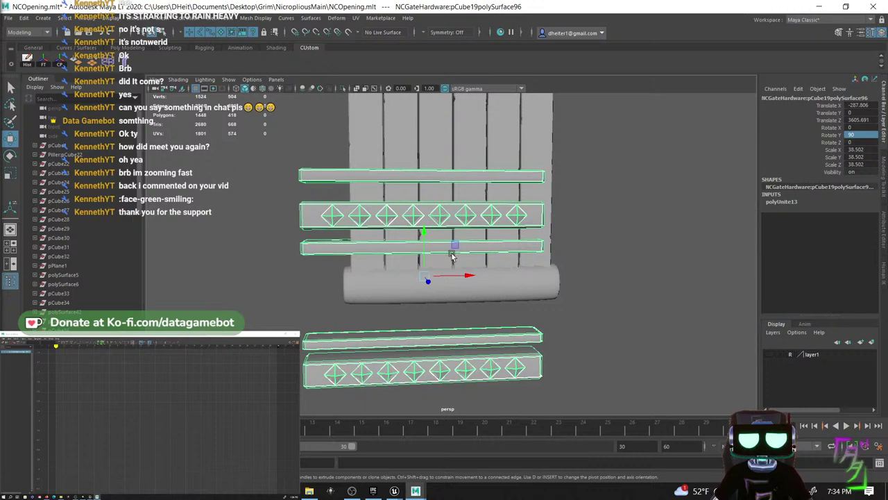
# - Move the gate hardware onto the plank wall at about 955.3 in Y and scale it uniformly to about 33.4
pyautogui.moveTo(455, 253); pyautogui.dragTo(489, 134)
pyautogui.keyDown('alt'); pyautogui.moveTo(493, 165); pyautogui.dragTo(492, 232, button='middle'); pyautogui.keyUp('alt')
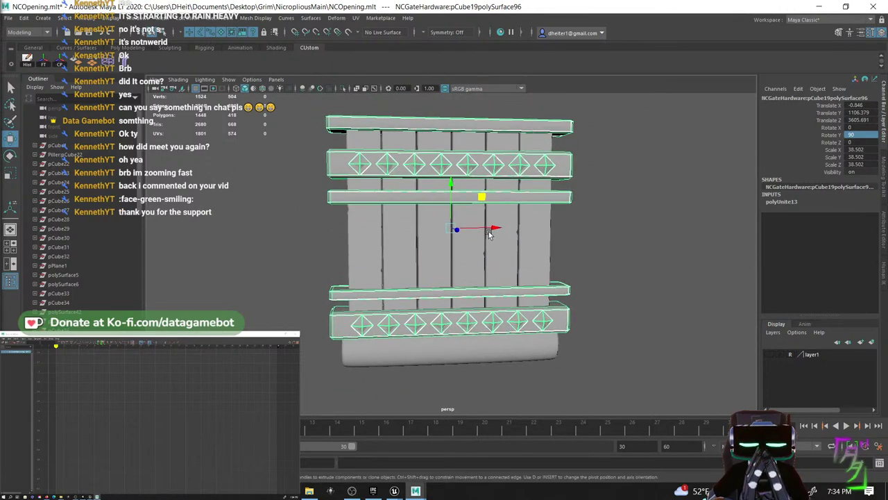
pyautogui.keyDown('alt'); pyautogui.moveTo(492, 231); pyautogui.dragTo(434, 247); pyautogui.keyUp('alt')
pyautogui.press('r')
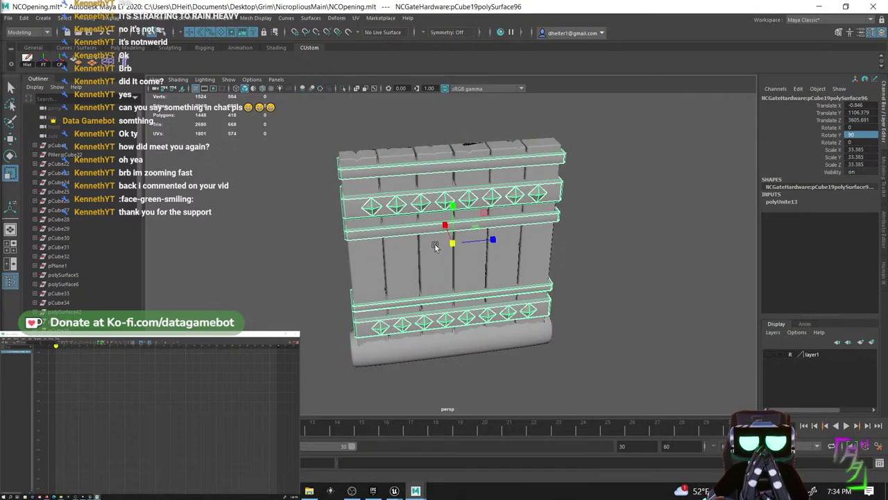
pyautogui.moveTo(477, 225)
pyautogui.keyDown('alt'); pyautogui.mouseDown()
pyautogui.moveTo(453, 201)
pyautogui.moveTo(471, 219)
pyautogui.mouseUp(); pyautogui.keyUp('alt')
pyautogui.press('w')
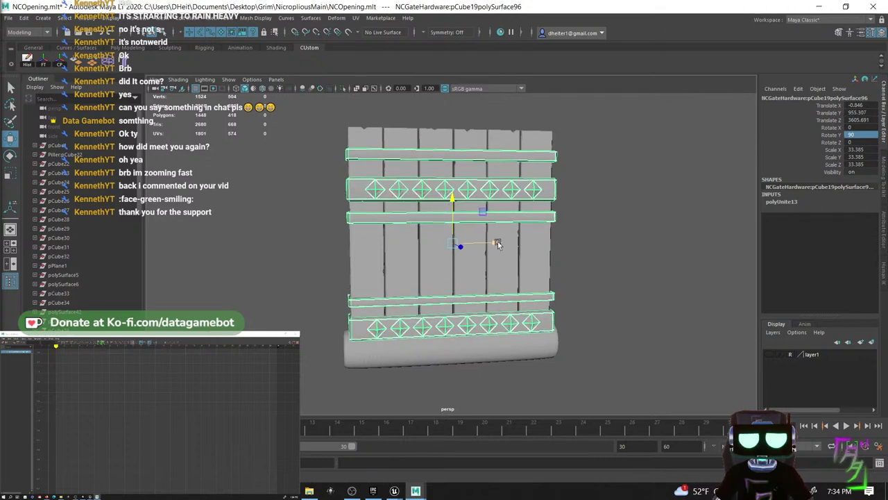
# - Set the gate hardware's X translation to 0 and raise it to about 1029.97 in Y
pyautogui.press('f')
pyautogui.keyDown('alt'); pyautogui.moveTo(521, 241); pyautogui.dragTo(491, 253); pyautogui.keyUp('alt')
pyautogui.click(859, 105)
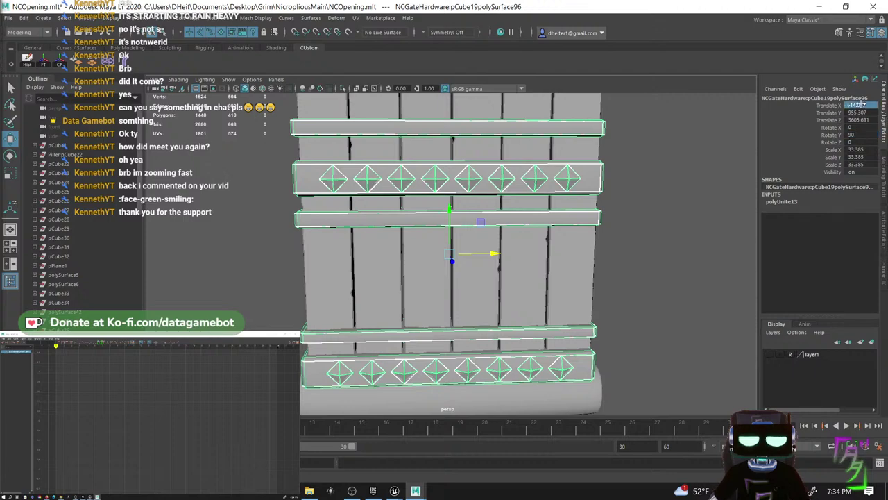
pyautogui.press('Return')
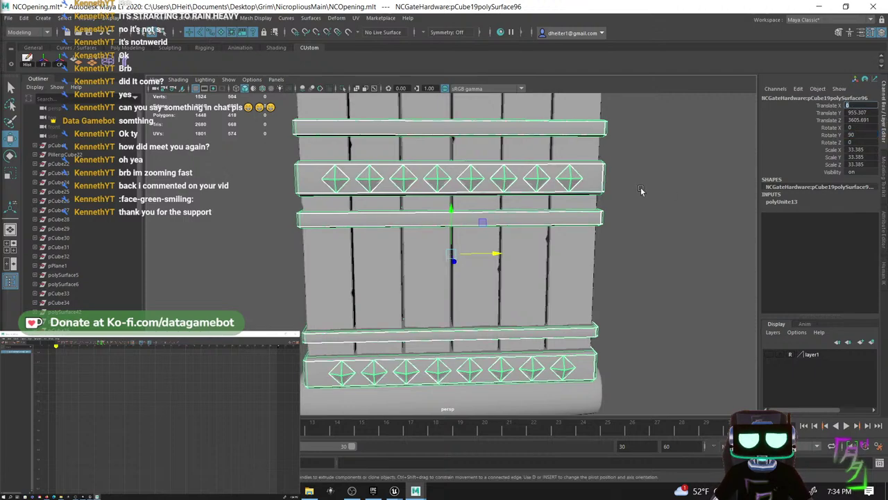
pyautogui.moveTo(641, 191)
pyautogui.keyDown('alt'); pyautogui.mouseDown()
pyautogui.moveTo(620, 201)
pyautogui.moveTo(665, 189)
pyautogui.moveTo(659, 205)
pyautogui.moveTo(639, 203)
pyautogui.moveTo(636, 187)
pyautogui.mouseUp(); pyautogui.keyUp('alt')
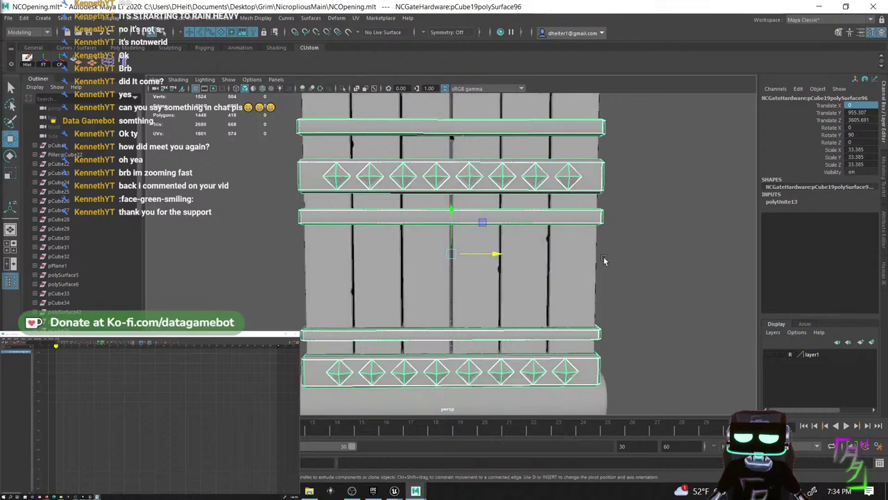
pyautogui.scroll(1, 605, 260)
pyautogui.scroll(-3, 595, 269)
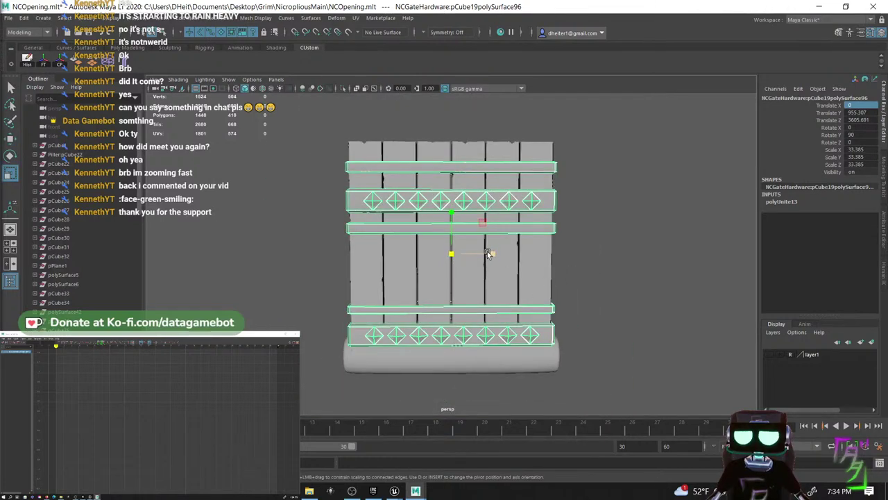
pyautogui.moveTo(453, 231); pyautogui.dragTo(453, 226)
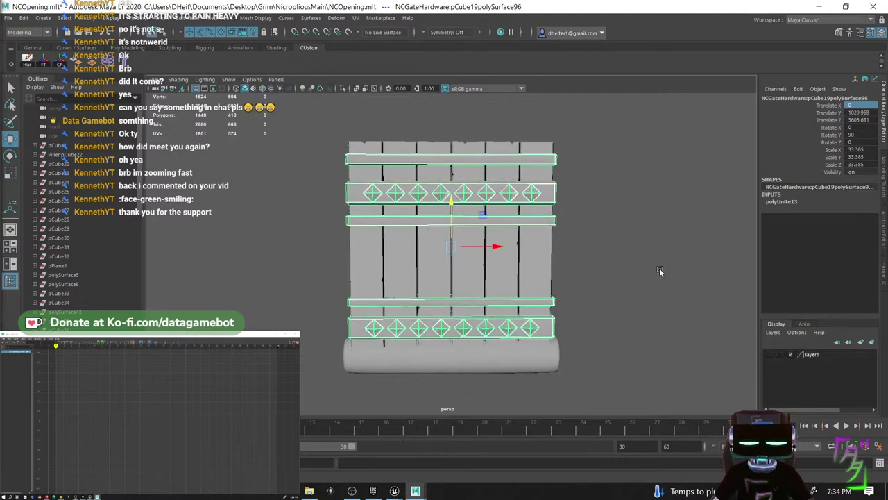
# - Center the gate hardware on the wall's thickness at about 3568.17 in Z and narrow its X scale to about 25.08
pyautogui.click(659, 268)
pyautogui.keyDown('alt'); pyautogui.moveTo(625, 283); pyautogui.dragTo(534, 307); pyautogui.keyUp('alt')
pyautogui.click(463, 334)
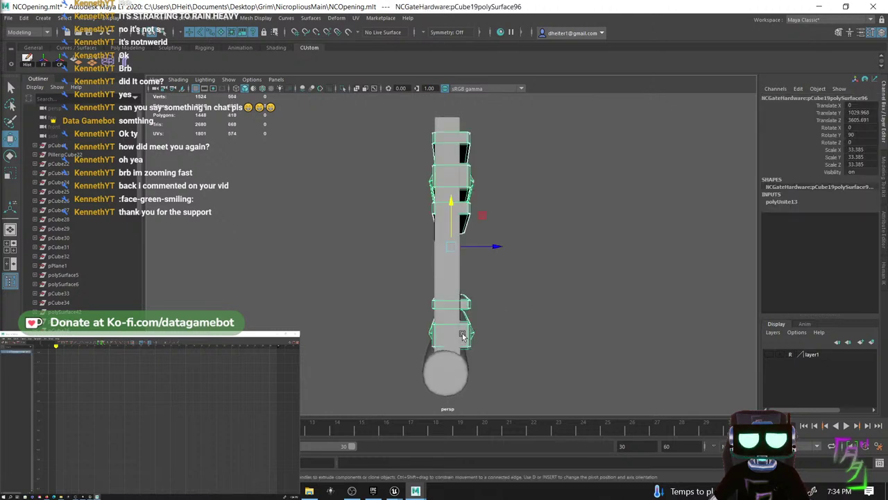
pyautogui.moveTo(499, 252); pyautogui.dragTo(497, 248)
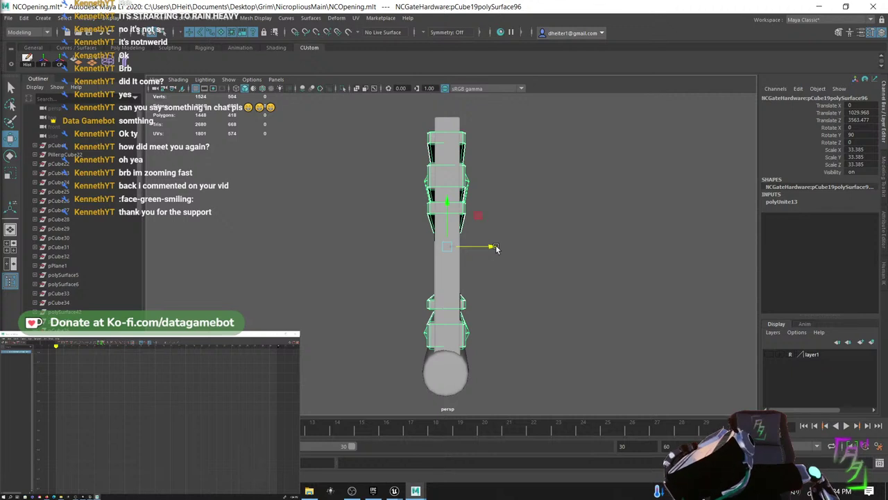
pyautogui.press('r')
pyautogui.moveTo(405, 246); pyautogui.dragTo(432, 247)
pyautogui.press('w')
pyautogui.press('r')
# - Select the faces of both end sections of the round base beam and extract them as separate objects
pyautogui.keyDown('alt'); pyautogui.moveTo(435, 243); pyautogui.dragTo(450, 334); pyautogui.keyUp('alt')
pyautogui.scroll(6, 476, 243)
pyautogui.keyDown('alt'); pyautogui.moveTo(449, 335); pyautogui.dragTo(450, 279, button='middle'); pyautogui.keyUp('alt')
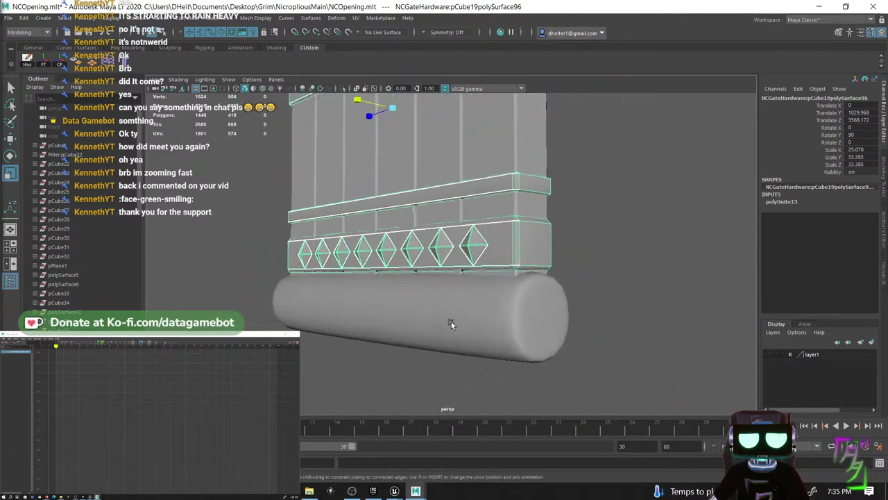
pyautogui.click(460, 329)
pyautogui.keyDown('alt'); pyautogui.moveTo(461, 333); pyautogui.dragTo(536, 312); pyautogui.keyUp('alt')
pyautogui.scroll(-2, 625, 354)
pyautogui.scroll(-2, 496, 347)
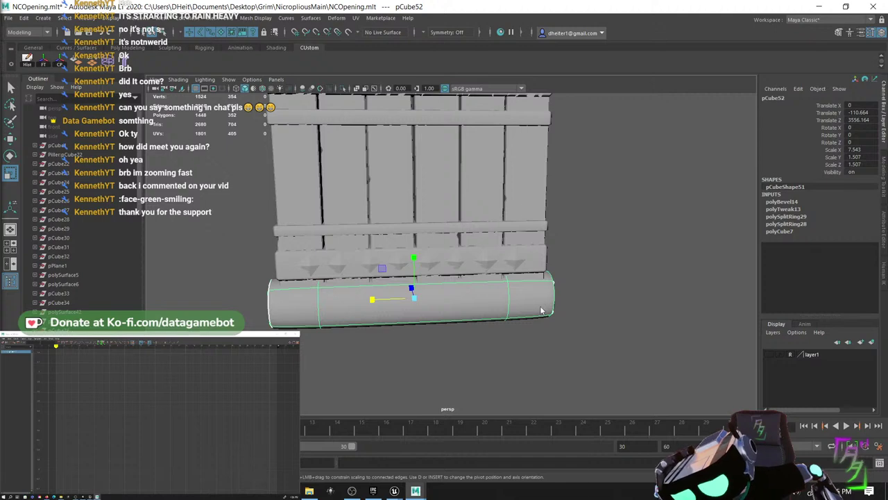
pyautogui.moveTo(541, 310); pyautogui.dragTo(541, 265, button='right')
pyautogui.keyDown('alt'); pyautogui.moveTo(531, 321); pyautogui.dragTo(512, 305); pyautogui.keyUp('alt')
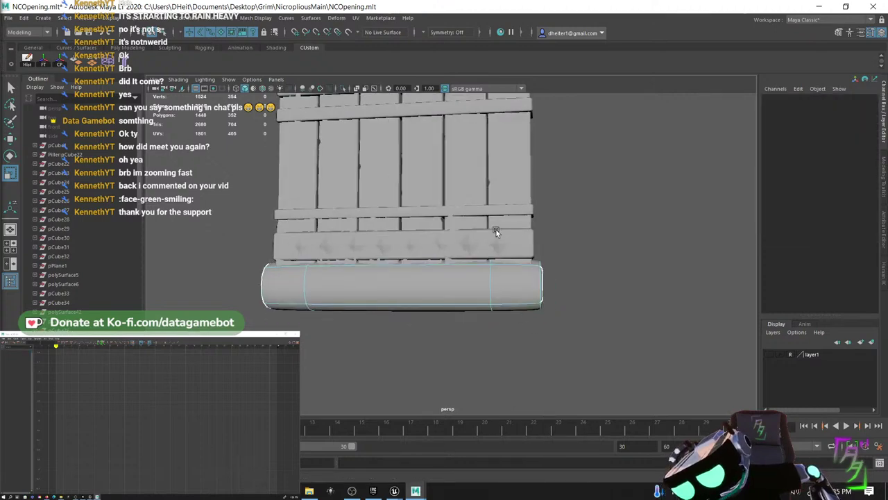
pyautogui.moveTo(564, 353); pyautogui.dragTo(564, 354)
pyautogui.keyDown('alt'); pyautogui.moveTo(382, 290); pyautogui.dragTo(532, 297, button='middle'); pyautogui.keyUp('alt')
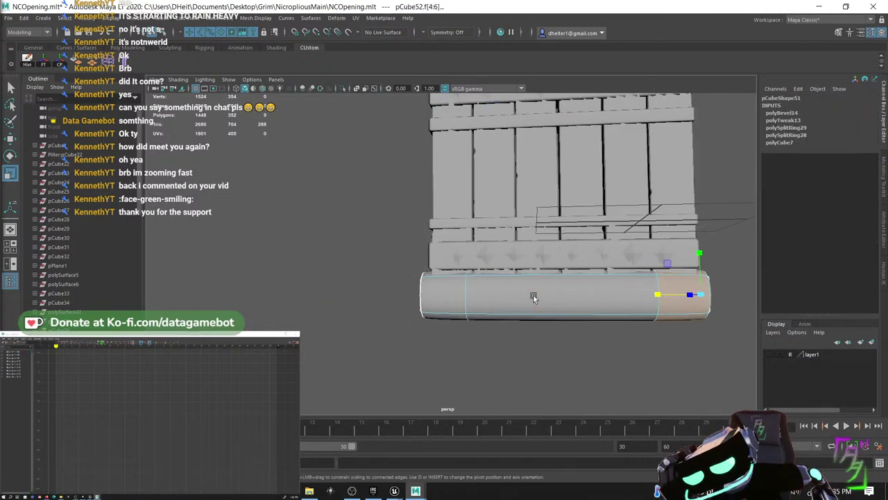
pyautogui.keyDown('shift'); pyautogui.moveTo(456, 343); pyautogui.dragTo(456, 342); pyautogui.keyUp('shift')
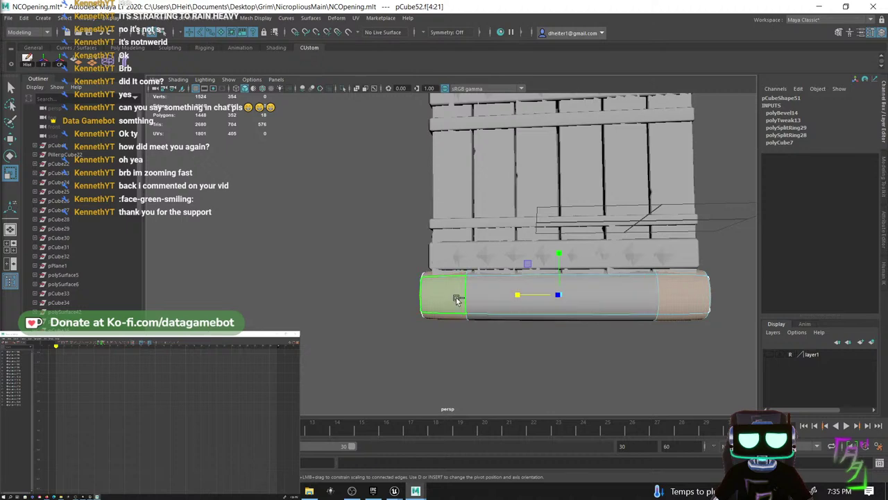
pyautogui.keyDown('shift'); pyautogui.moveTo(456, 297); pyautogui.dragTo(454, 430, button='right'); pyautogui.keyUp('shift')
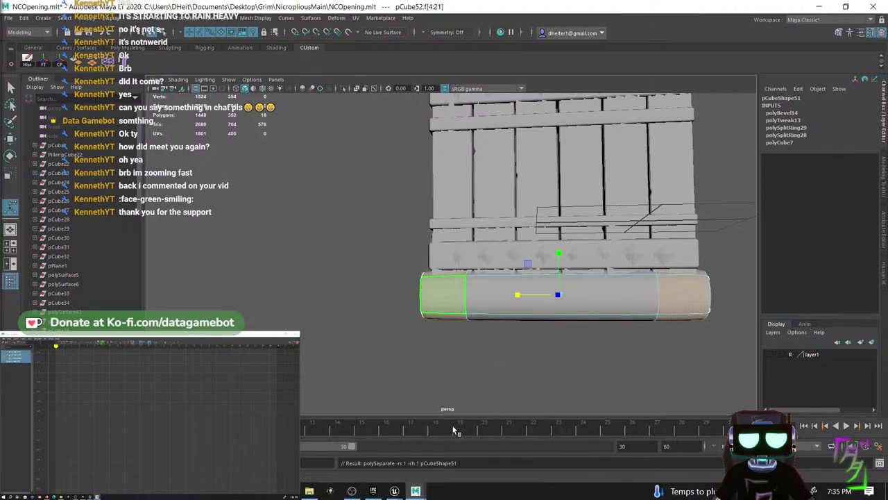
pyautogui.keyDown('alt'); pyautogui.moveTo(562, 317); pyautogui.dragTo(539, 326); pyautogui.keyUp('alt')
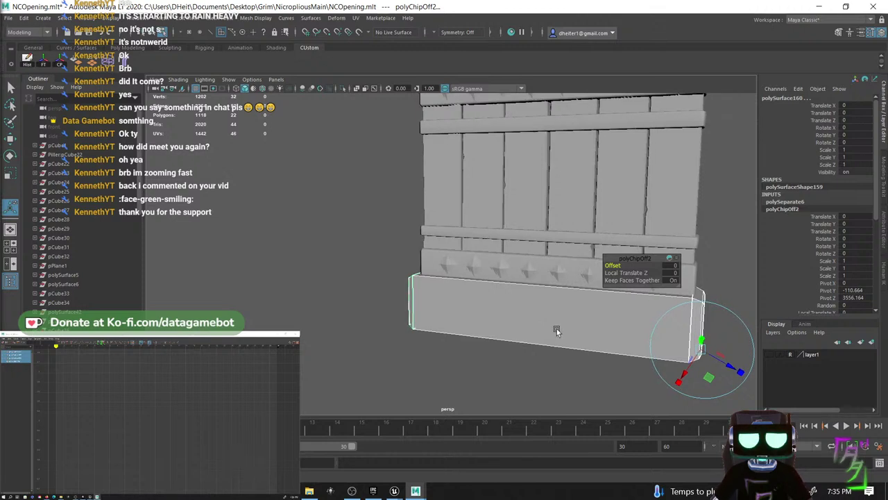
# - Smooth the base beam's middle section and both extracted end pieces with 1 division
pyautogui.moveTo(523, 355); pyautogui.dragTo(556, 222, button='right')
pyautogui.click(525, 325)
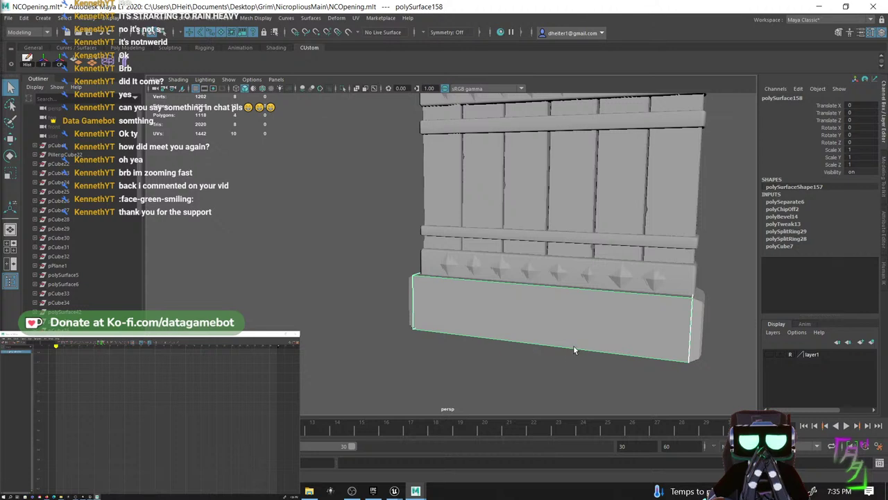
pyautogui.click(128, 47)
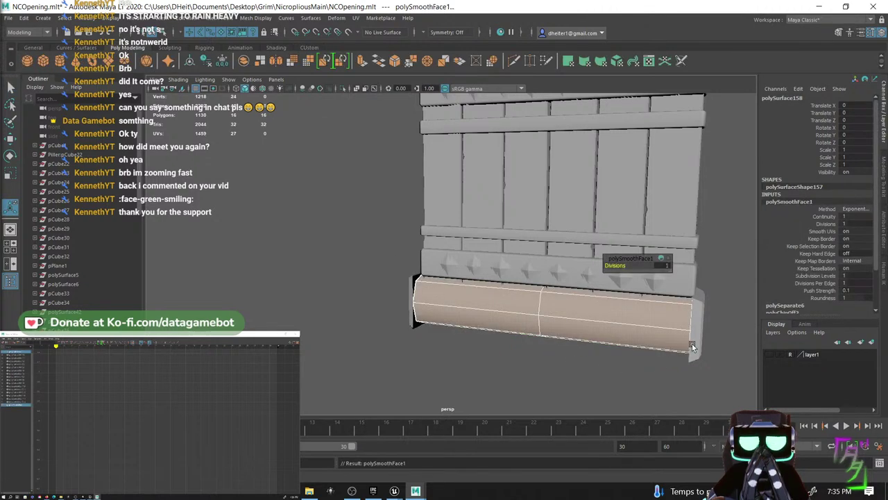
pyautogui.hotkey('ctrl', 'z')
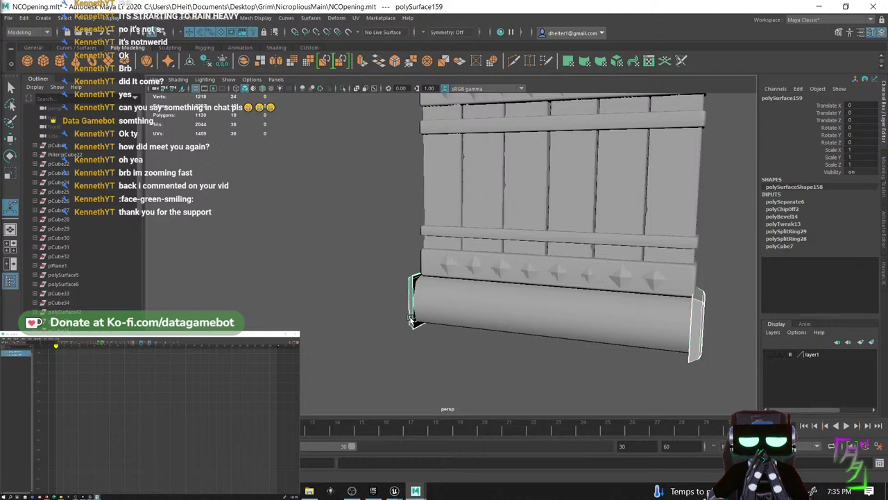
pyautogui.keyDown('shift'); pyautogui.click(411, 318); pyautogui.keyUp('shift')
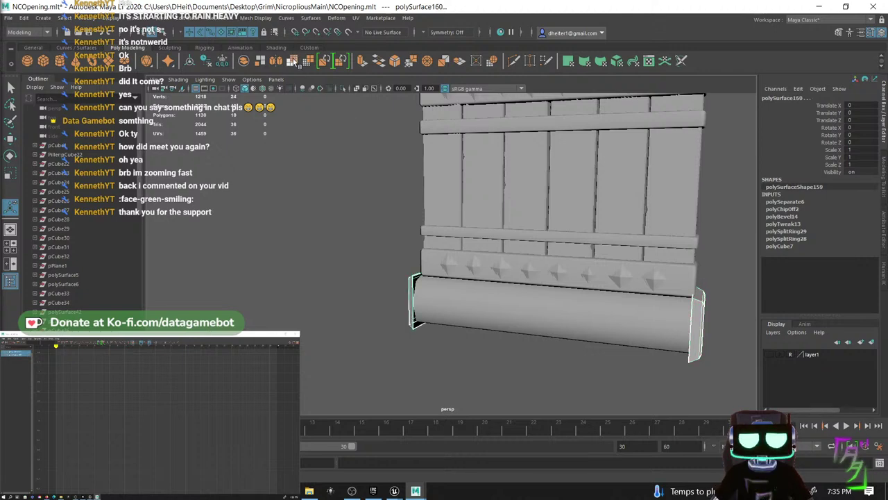
pyautogui.click(293, 61)
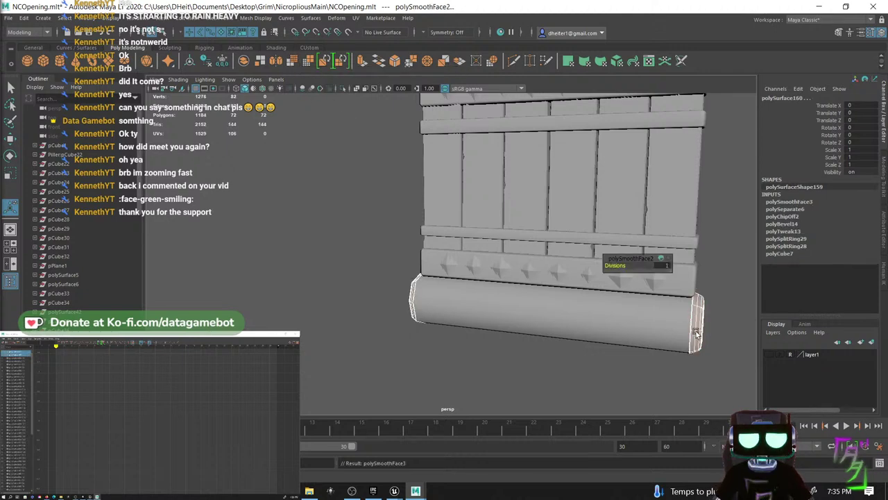
# - Combine the two smoothed beam end pieces into one mesh and enlarge their cross-section in Y and Z
pyautogui.moveTo(696, 333); pyautogui.dragTo(735, 225, button='right')
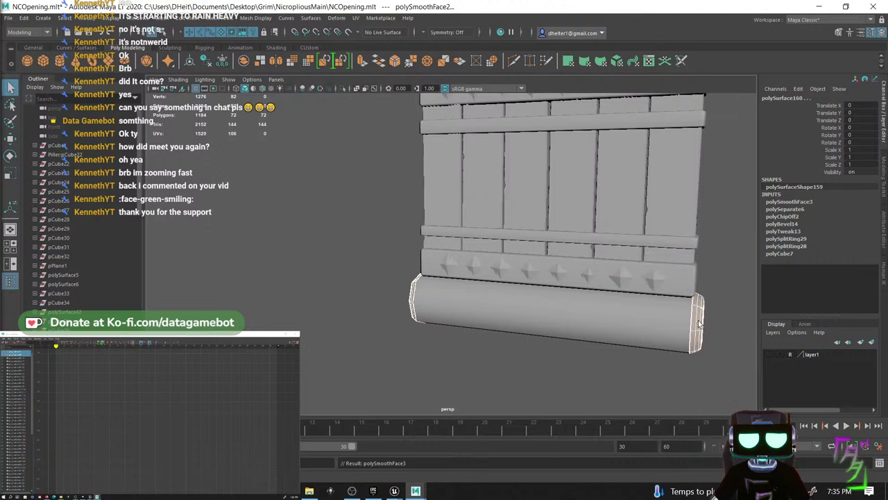
pyautogui.hotkey('ctrl', 'z')
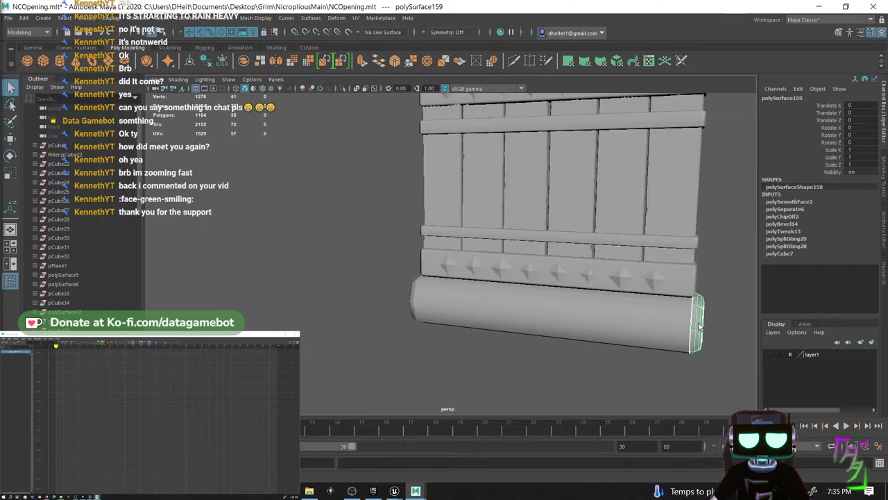
pyautogui.click(412, 306)
pyautogui.click(412, 308)
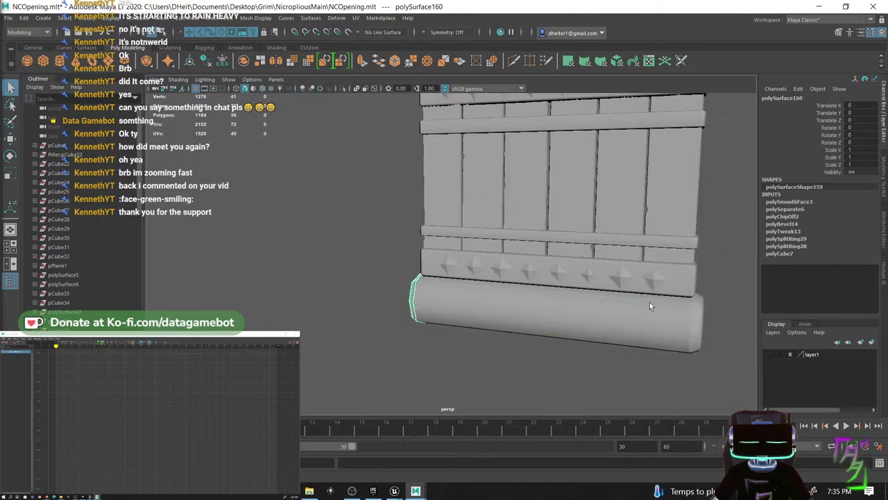
pyautogui.keyDown('shift'); pyautogui.click(694, 314); pyautogui.keyUp('shift')
pyautogui.keyDown('shift'); pyautogui.moveTo(694, 244); pyautogui.dragTo(702, 439, button='right'); pyautogui.keyUp('shift')
pyautogui.keyDown('alt'); pyautogui.moveTo(673, 317); pyautogui.dragTo(590, 318); pyautogui.keyUp('alt')
pyautogui.press('r')
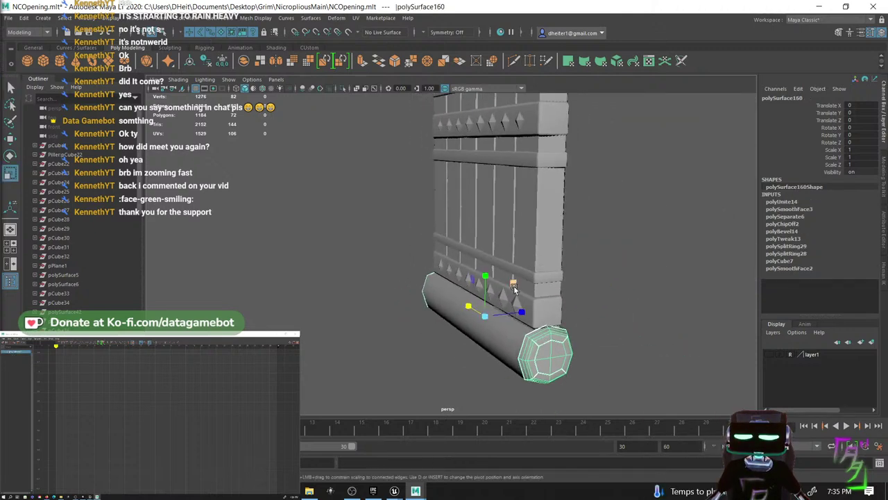
pyautogui.moveTo(514, 289); pyautogui.dragTo(526, 306)
# - Extrude the open border edge loops of both end caps inward along the beam, scaling them to about 0.894 in X
pyautogui.moveTo(557, 363); pyautogui.dragTo(559, 211, button='right')
pyautogui.doubleClick(547, 358)
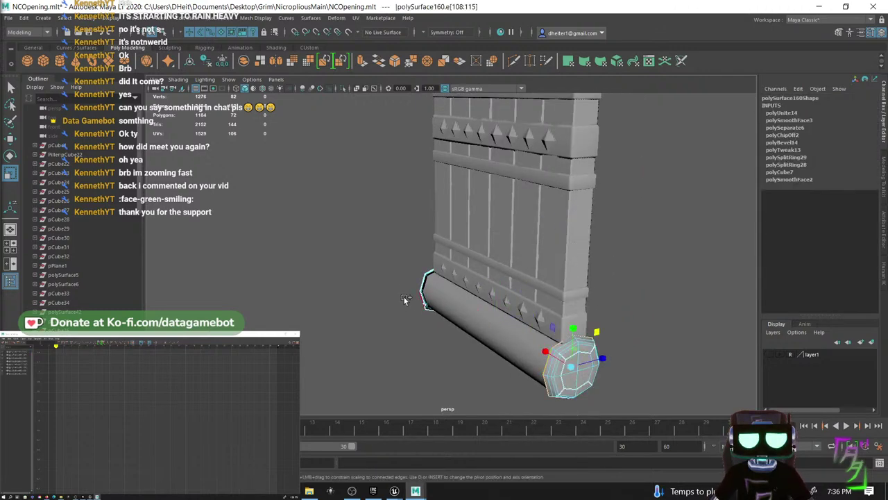
pyautogui.keyDown('alt'); pyautogui.moveTo(448, 313); pyautogui.dragTo(496, 309); pyautogui.keyUp('alt')
pyautogui.scroll(5, 494, 308)
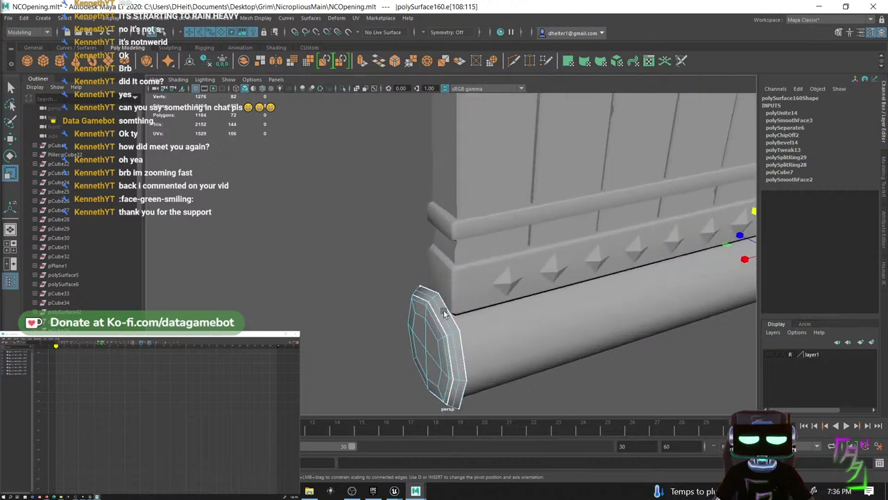
pyautogui.doubleClick(463, 344)
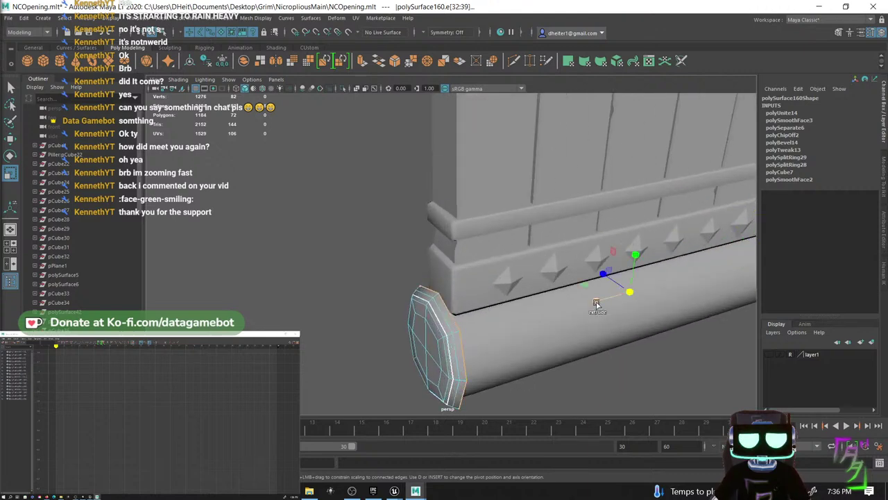
pyautogui.keyDown('shift'); pyautogui.moveTo(596, 303); pyautogui.dragTo(601, 301); pyautogui.keyUp('shift')
pyautogui.keyDown('alt'); pyautogui.moveTo(652, 337); pyautogui.dragTo(515, 288); pyautogui.keyUp('alt')
pyautogui.click(660, 320)
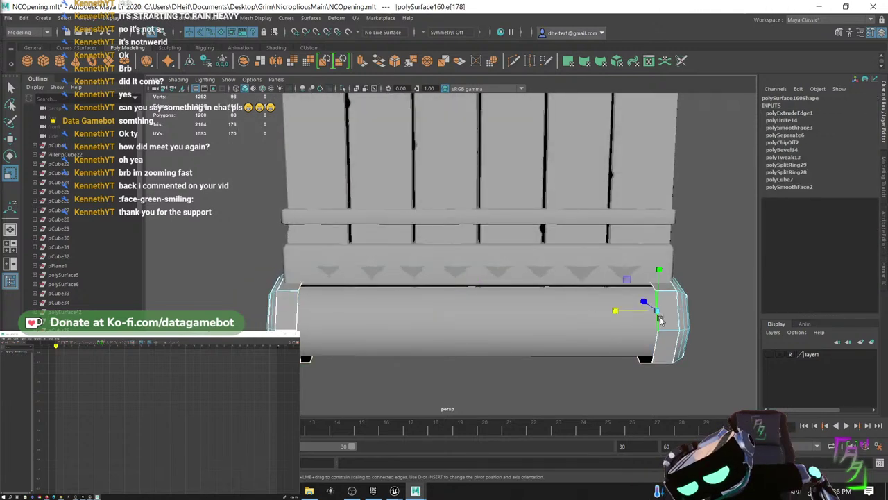
pyautogui.hotkey('ctrl', 'z')
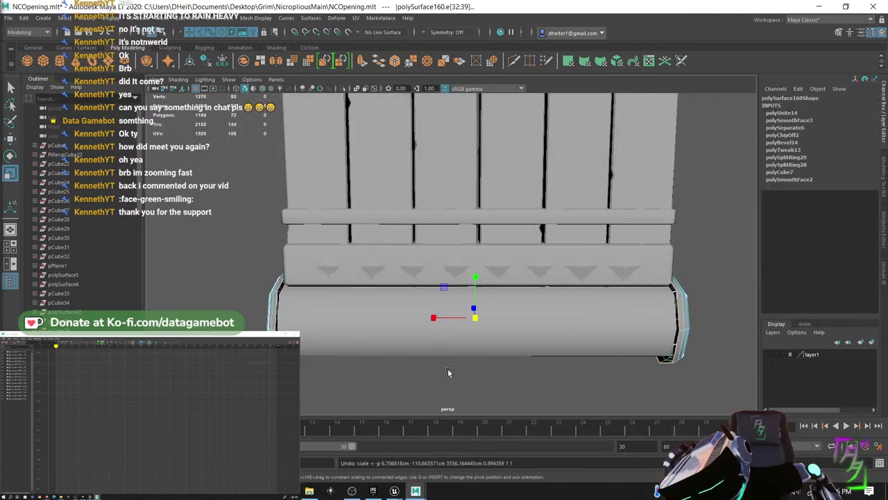
pyautogui.hotkey('ctrl', 'y')
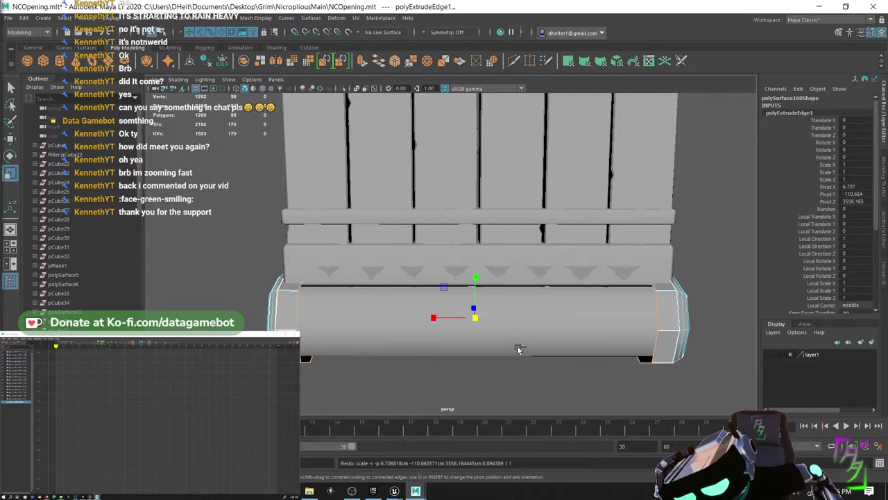
# - Extrude the inner border loops of both base beam end caps again and scale them inward toward the beam
pyautogui.keyDown('alt'); pyautogui.moveTo(422, 339); pyautogui.dragTo(525, 346); pyautogui.keyUp('alt')
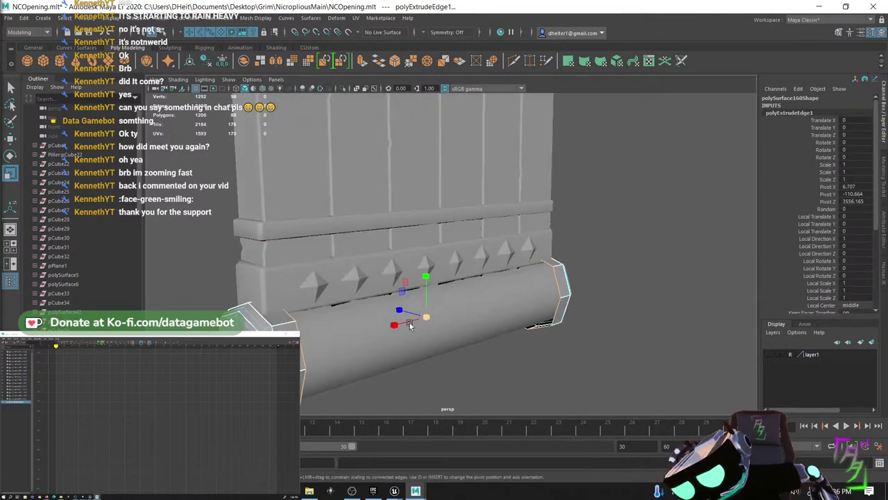
pyautogui.moveTo(395, 324); pyautogui.dragTo(399, 324)
pyautogui.keyDown('alt'); pyautogui.moveTo(364, 286); pyautogui.dragTo(376, 281); pyautogui.keyUp('alt')
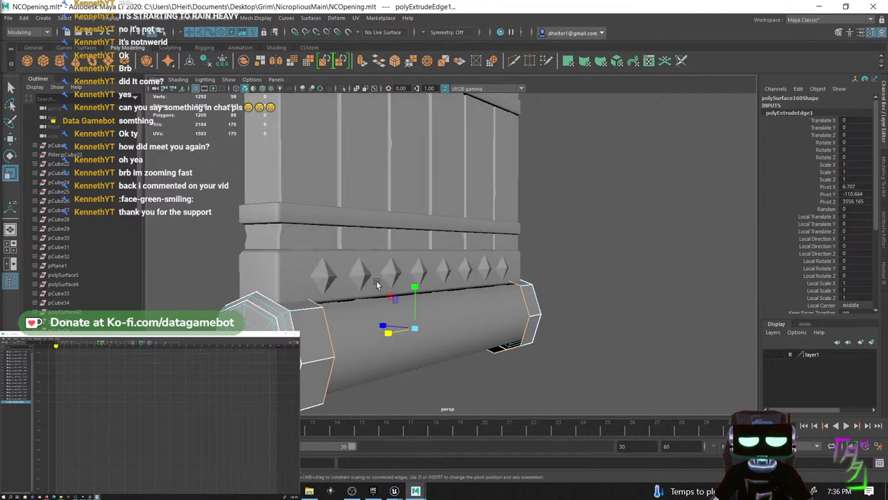
pyautogui.hotkey('ctrl', 'e')
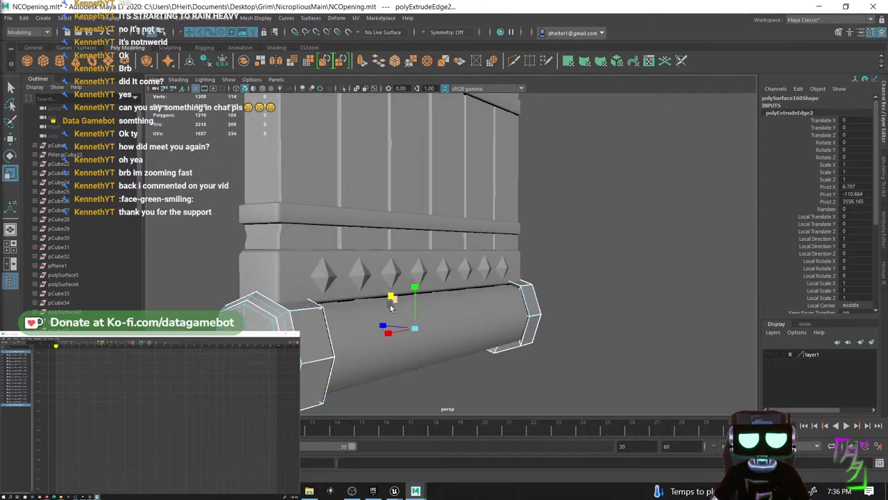
pyautogui.moveTo(389, 339); pyautogui.dragTo(391, 337)
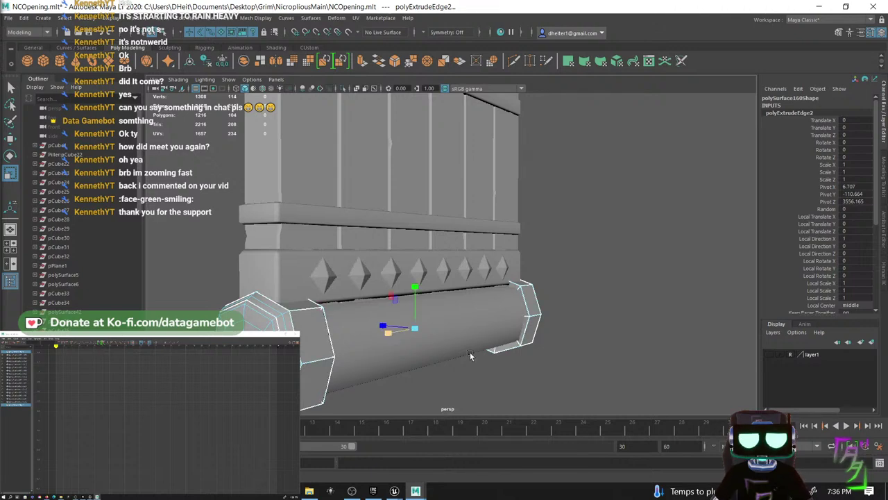
pyautogui.keyDown('alt'); pyautogui.moveTo(469, 355); pyautogui.dragTo(408, 316); pyautogui.keyUp('alt')
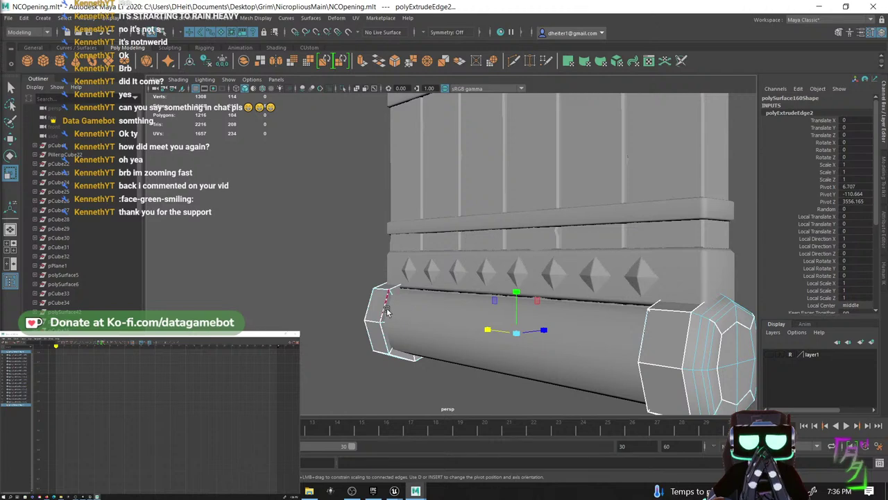
# - Bevel the inner rim edge loops of both end caps with a fraction of 0.1 and 1 segment
pyautogui.click(385, 310)
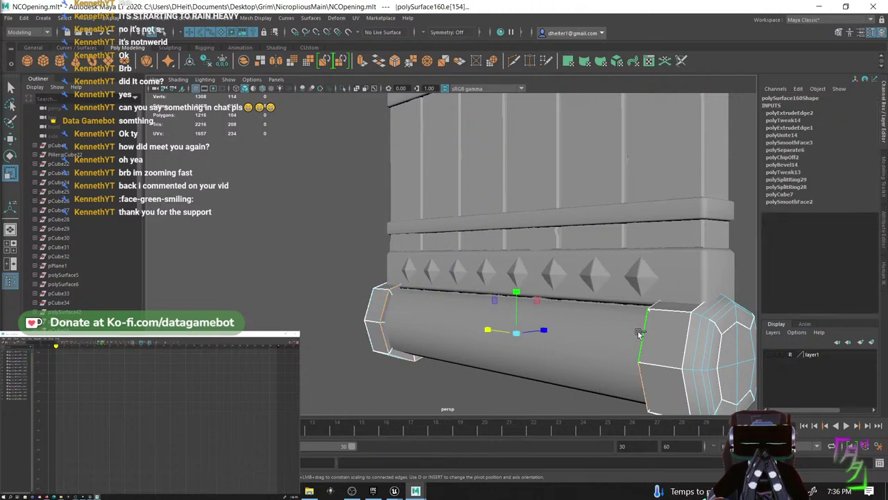
pyautogui.keyDown('shift'); pyautogui.moveTo(639, 333); pyautogui.dragTo(684, 321, button='right'); pyautogui.keyUp('shift')
pyautogui.keyDown('alt'); pyautogui.moveTo(684, 320); pyautogui.dragTo(572, 287); pyautogui.keyUp('alt')
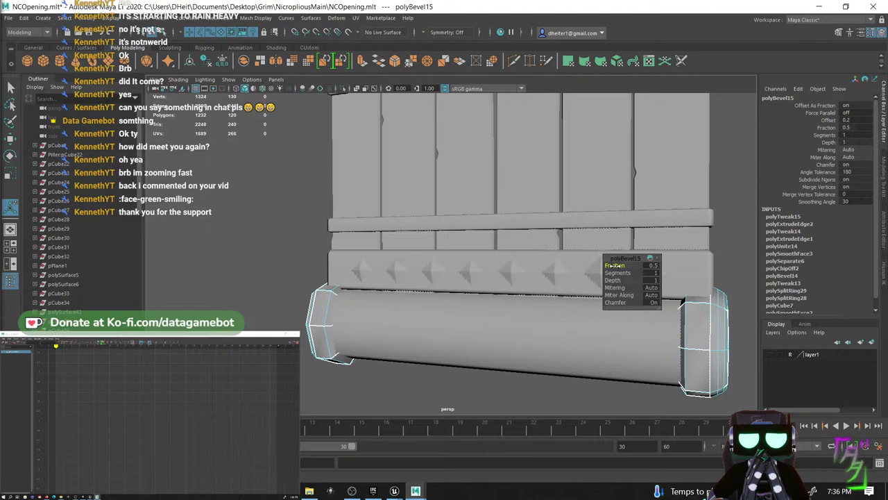
pyautogui.moveTo(614, 265); pyautogui.dragTo(610, 265)
pyautogui.keyDown('alt'); pyautogui.moveTo(503, 337); pyautogui.dragTo(420, 326); pyautogui.keyUp('alt')
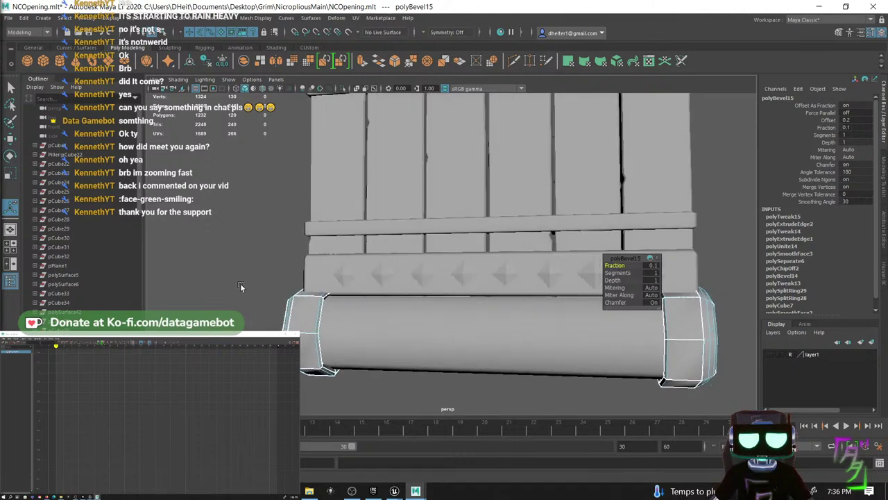
# - Return the end caps to object mode and soften their edges
pyautogui.moveTo(304, 313); pyautogui.dragTo(364, 224, button='right')
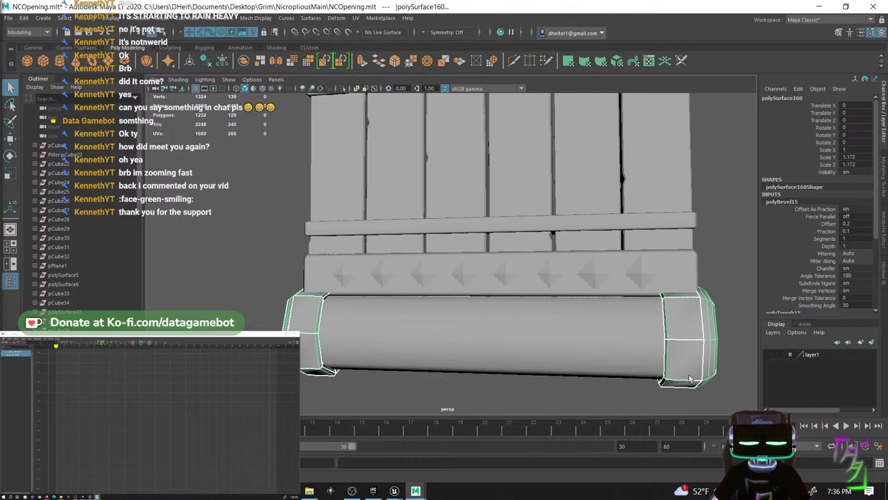
pyautogui.click(741, 344)
pyautogui.click(704, 349)
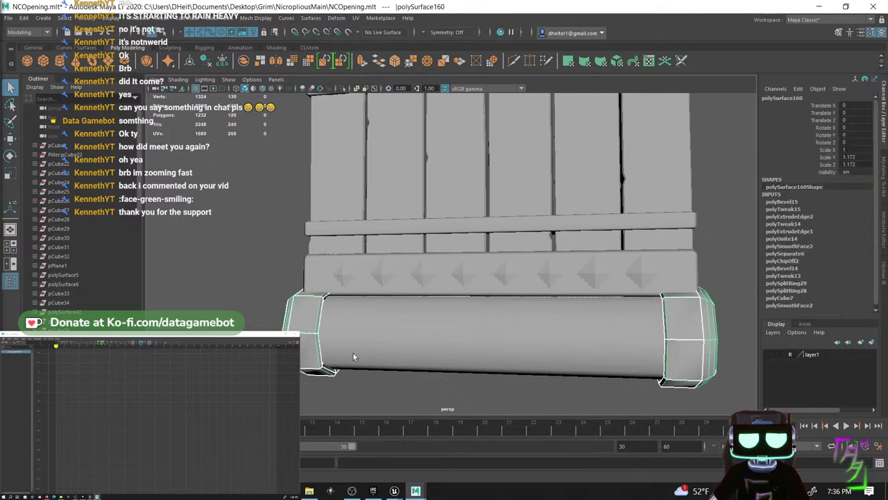
pyautogui.keyDown('shift'); pyautogui.moveTo(685, 351); pyautogui.dragTo(748, 249, button='right'); pyautogui.keyUp('shift')
pyautogui.click(732, 258)
pyautogui.keyDown('alt'); pyautogui.moveTo(676, 325); pyautogui.dragTo(679, 350); pyautogui.keyUp('alt')
pyautogui.keyDown('alt'); pyautogui.moveTo(679, 350); pyautogui.dragTo(456, 301, button='right'); pyautogui.keyUp('alt')
pyautogui.keyDown('alt'); pyautogui.moveTo(456, 302); pyautogui.dragTo(559, 341); pyautogui.keyUp('alt')
pyautogui.scroll(5, 488, 327)
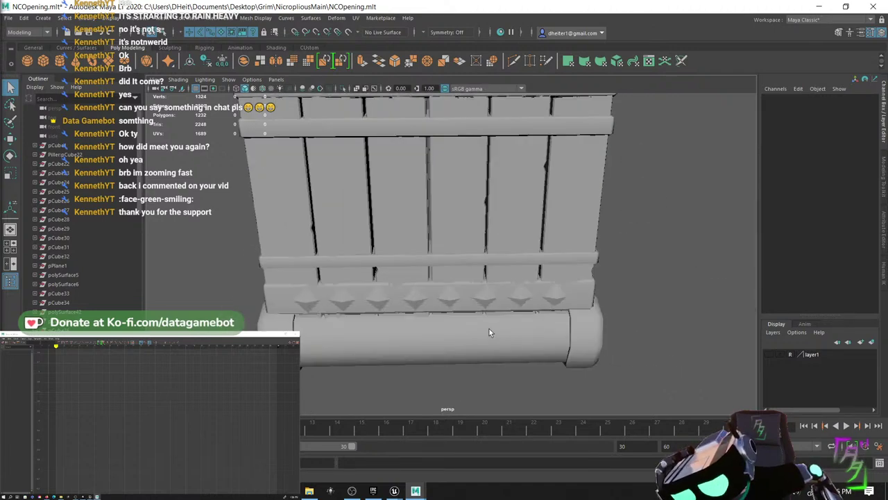
# - Turn layer1's visibility on to show the rest of the building around the gate
pyautogui.click(551, 388)
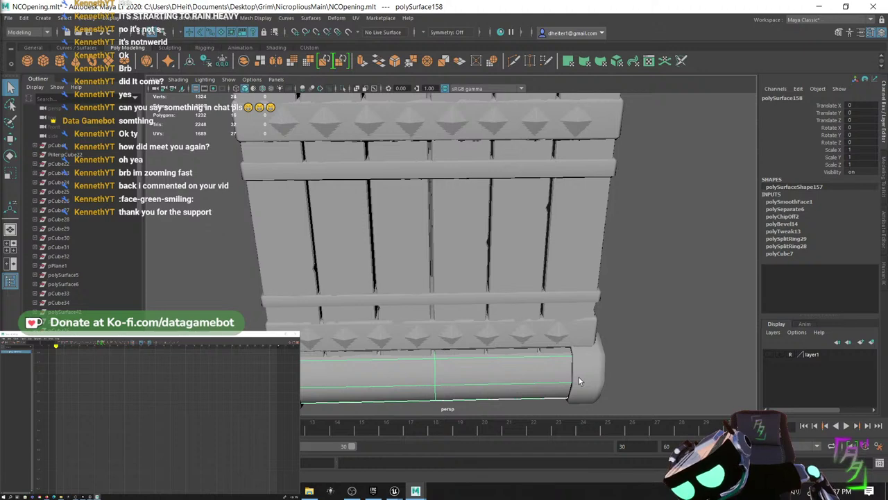
pyautogui.click(580, 381)
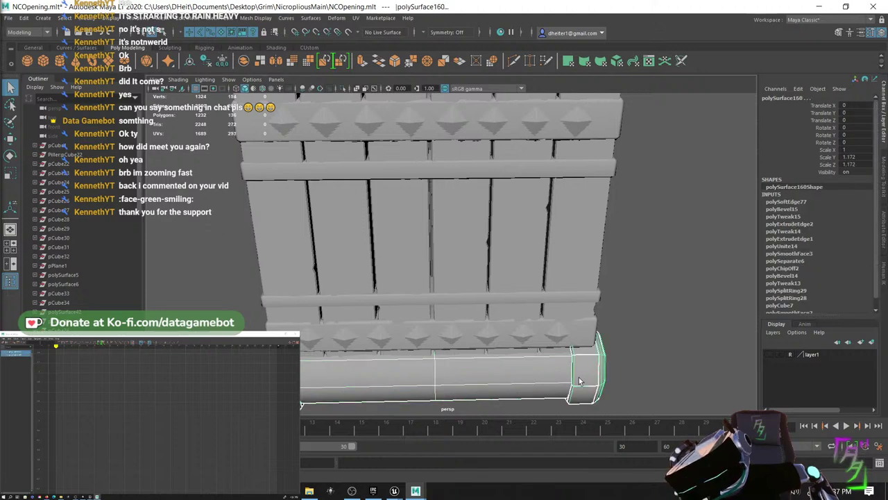
pyautogui.click(644, 310)
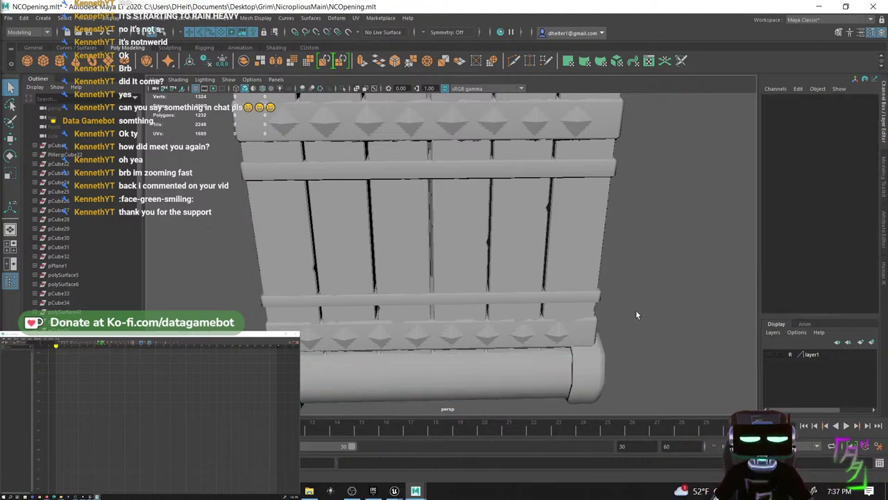
pyautogui.scroll(-4, 625, 309)
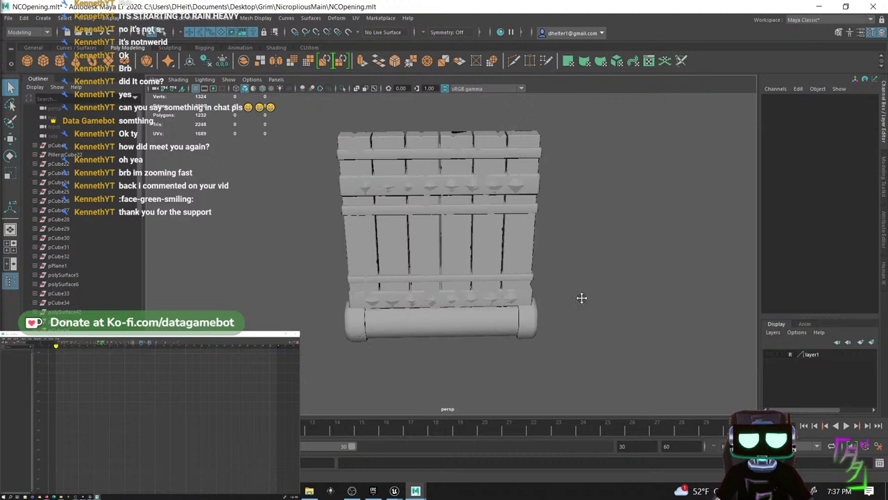
pyautogui.keyDown('alt'); pyautogui.moveTo(568, 281); pyautogui.dragTo(595, 289); pyautogui.keyUp('alt')
pyautogui.scroll(5, 548, 287)
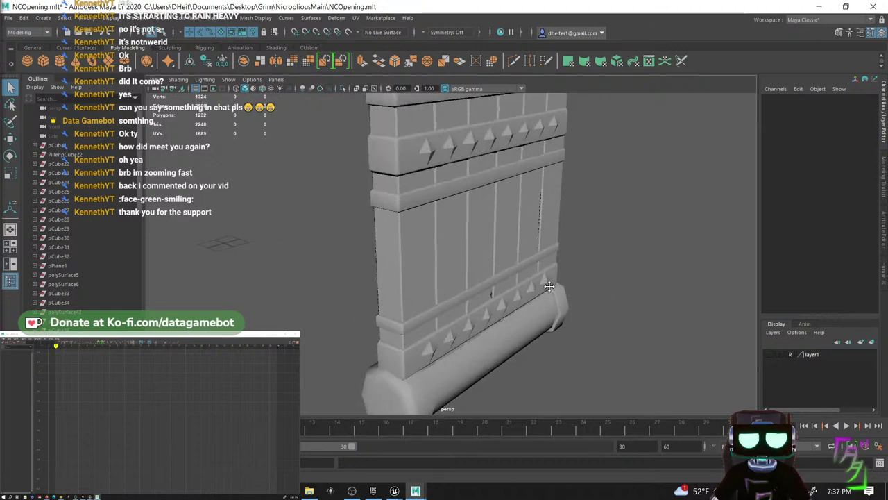
pyautogui.keyDown('alt'); pyautogui.moveTo(493, 290); pyautogui.dragTo(546, 256); pyautogui.keyUp('alt')
pyautogui.click(767, 354)
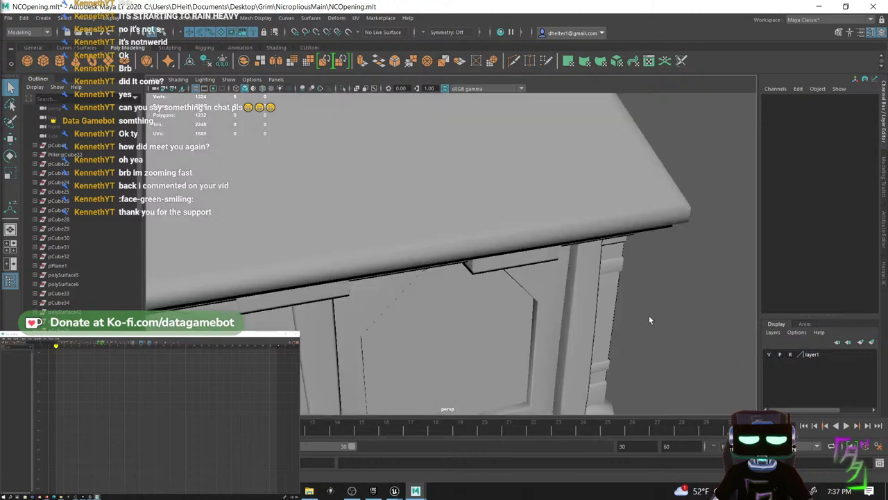
# - Select the planks, spiked straps, base beam and end caps and combine them into one gate mesh
pyautogui.keyDown('alt'); pyautogui.moveTo(614, 314); pyautogui.dragTo(524, 305); pyautogui.keyUp('alt')
pyautogui.click(512, 294)
pyautogui.scroll(-5, 614, 339)
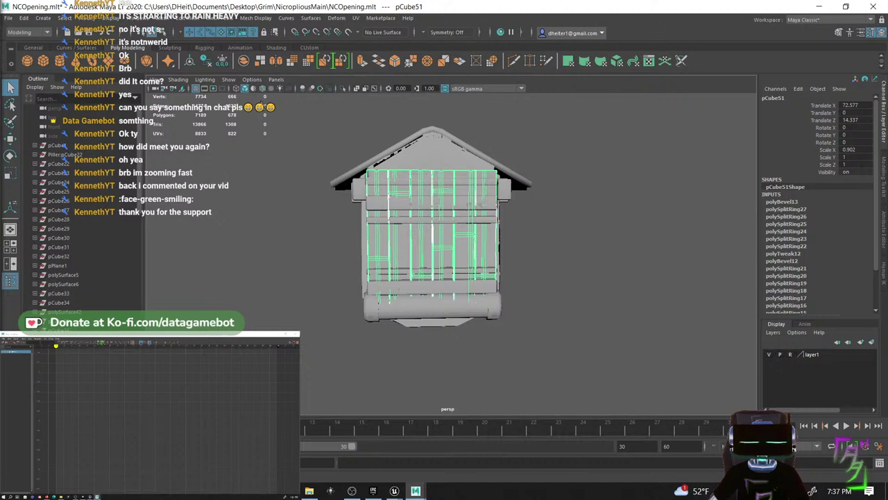
pyautogui.scroll(3, 487, 283)
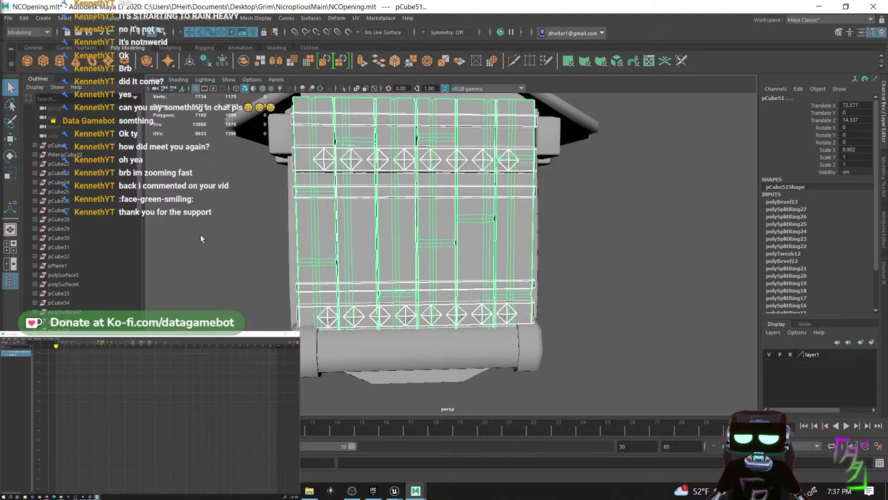
pyautogui.scroll(-4, 231, 185)
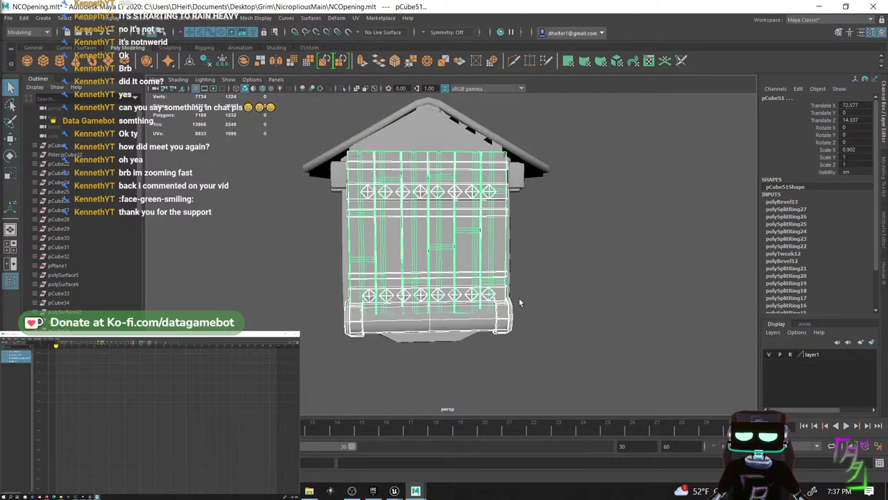
pyautogui.keyDown('shift'); pyautogui.moveTo(462, 292); pyautogui.dragTo(448, 439, button='right'); pyautogui.keyUp('shift')
# - Move the combined gate sideways to a Translate X of 12.151 to centre it on the building front
pyautogui.press('w')
pyautogui.moveTo(474, 245); pyautogui.dragTo(422, 286)
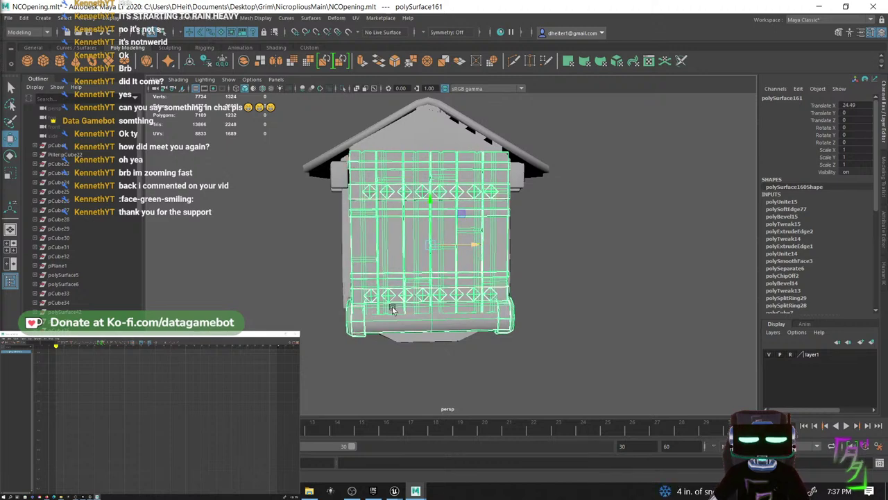
pyautogui.hotkey('ctrl', 'z')
pyautogui.moveTo(468, 244); pyautogui.dragTo(469, 244)
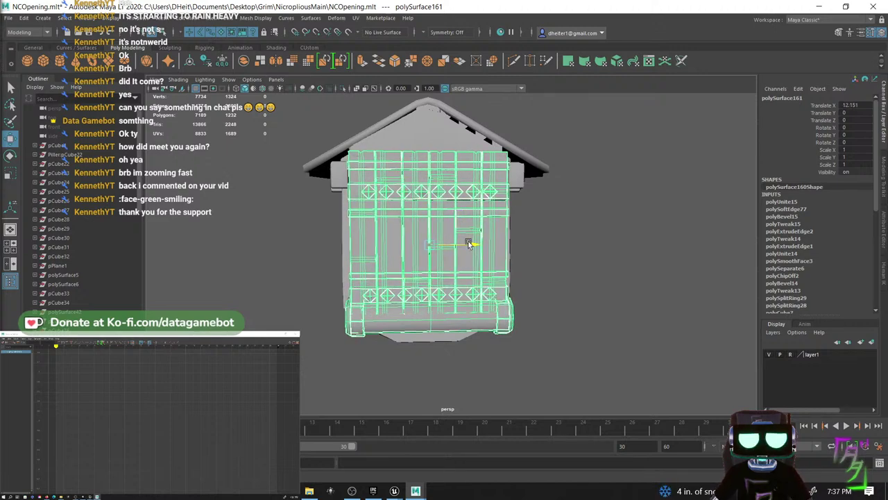
pyautogui.moveTo(564, 245)
pyautogui.keyDown('alt'); pyautogui.mouseDown()
pyautogui.moveTo(581, 243)
pyautogui.moveTo(574, 247)
pyautogui.mouseUp(); pyautogui.keyUp('alt')
pyautogui.click(575, 248)
# - Examine how the gate and its base beam sit against the building front, from several angles
pyautogui.moveTo(501, 316)
pyautogui.keyDown('alt'); pyautogui.mouseDown()
pyautogui.moveTo(501, 326)
pyautogui.moveTo(478, 316)
pyautogui.moveTo(487, 316)
pyautogui.mouseUp(); pyautogui.keyUp('alt')
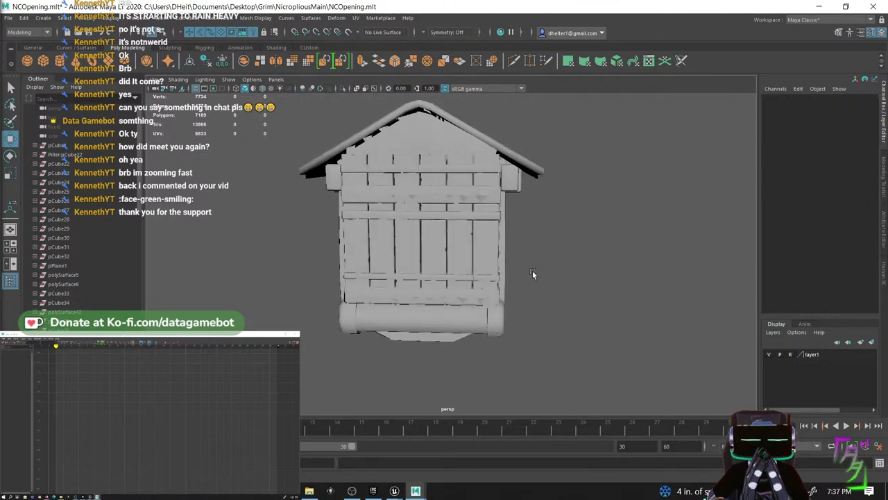
pyautogui.scroll(3, 532, 270)
pyautogui.scroll(-1, 549, 282)
pyautogui.keyDown('alt'); pyautogui.moveTo(549, 283); pyautogui.dragTo(474, 358); pyautogui.keyUp('alt')
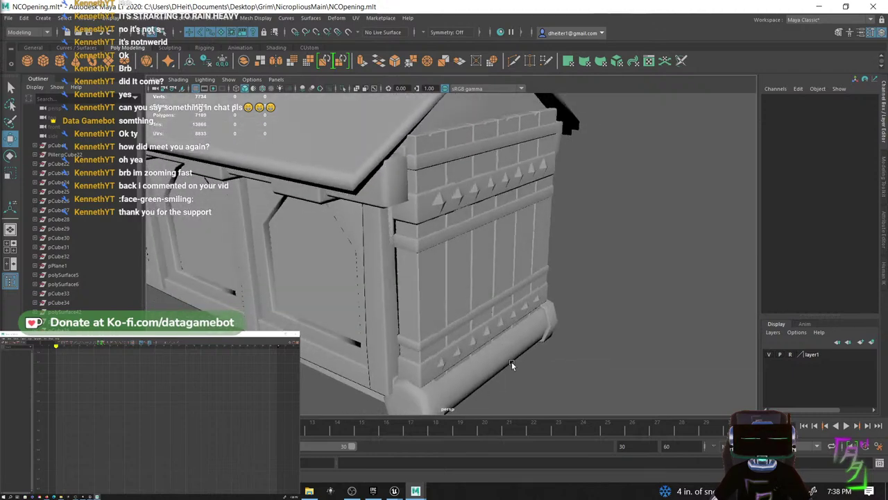
pyautogui.scroll(-5, 494, 344)
pyautogui.scroll(5, 500, 364)
pyautogui.scroll(-5, 504, 358)
pyautogui.scroll(-5, 472, 358)
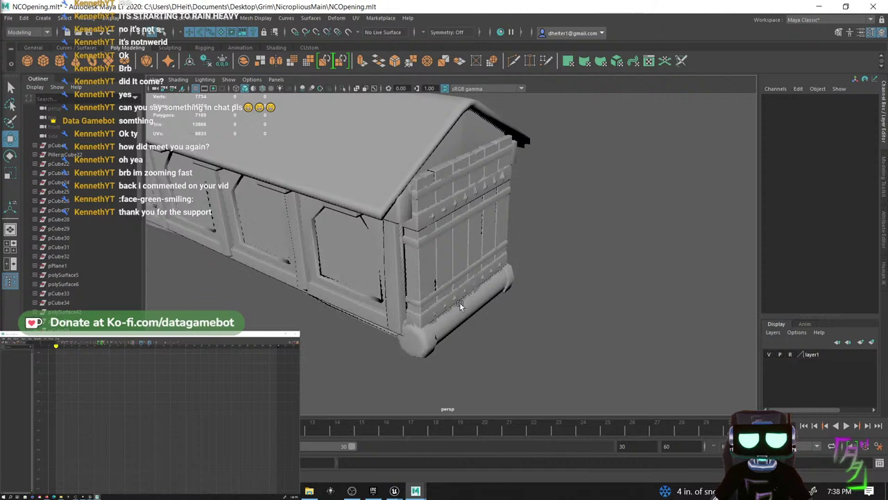
pyautogui.keyDown('alt'); pyautogui.moveTo(460, 307); pyautogui.dragTo(457, 324); pyautogui.keyUp('alt')
pyautogui.scroll(6, 513, 342)
pyautogui.keyDown('alt'); pyautogui.moveTo(513, 342); pyautogui.dragTo(498, 250, button='middle'); pyautogui.keyUp('alt')
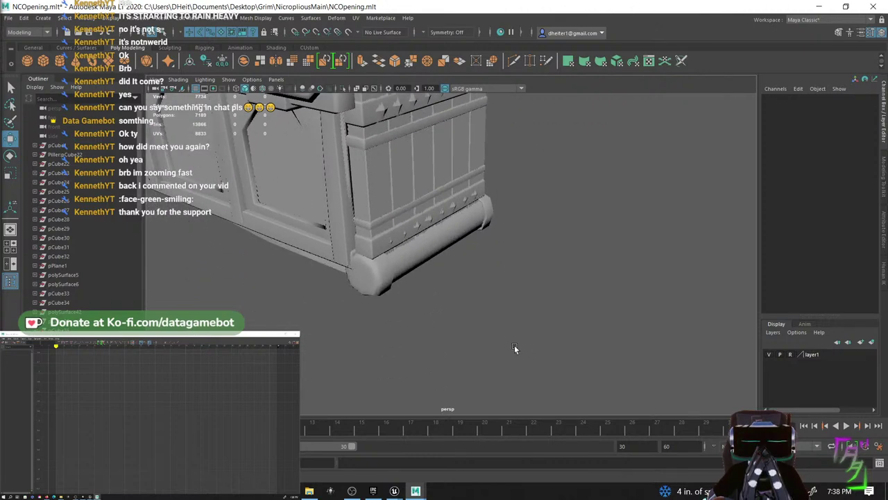
pyautogui.moveTo(461, 322)
pyautogui.keyDown('alt'); pyautogui.mouseDown()
pyautogui.moveTo(449, 337)
pyautogui.moveTo(455, 331)
pyautogui.mouseUp(); pyautogui.keyUp('alt')
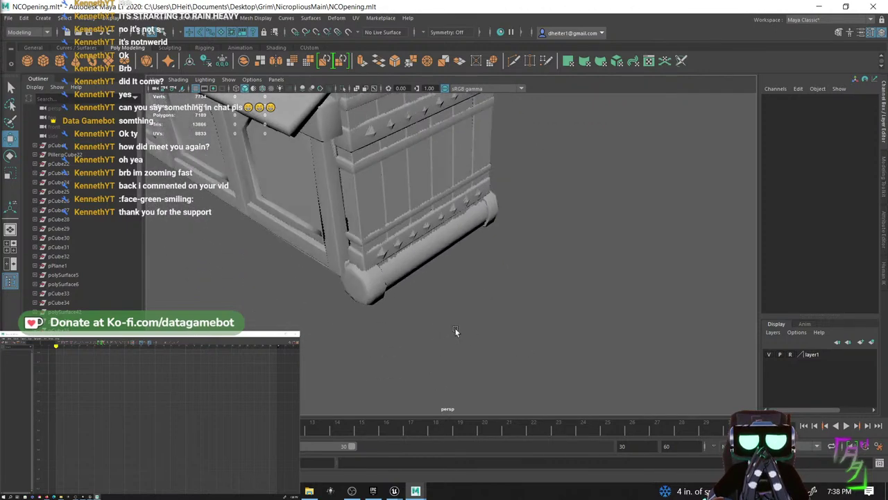
# - Move the gate's pivot down to the centre of the round base beam, hiding layer1 while placing it
pyautogui.click(449, 242)
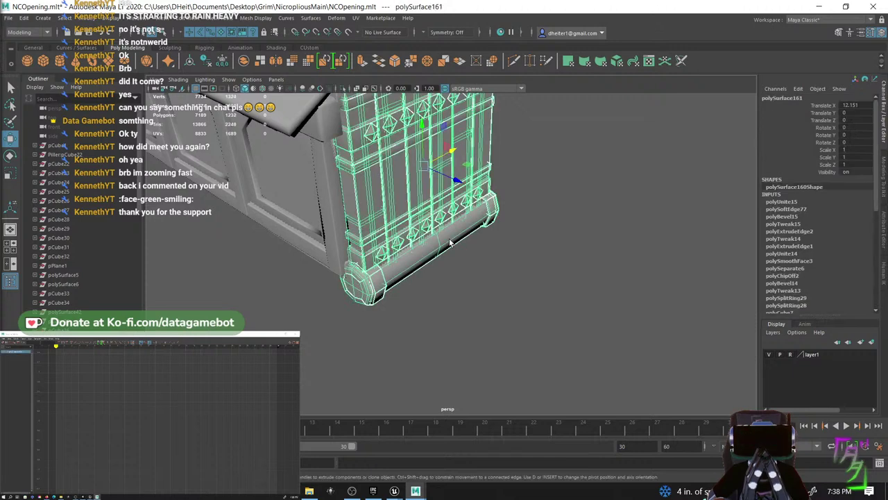
pyautogui.press('d')
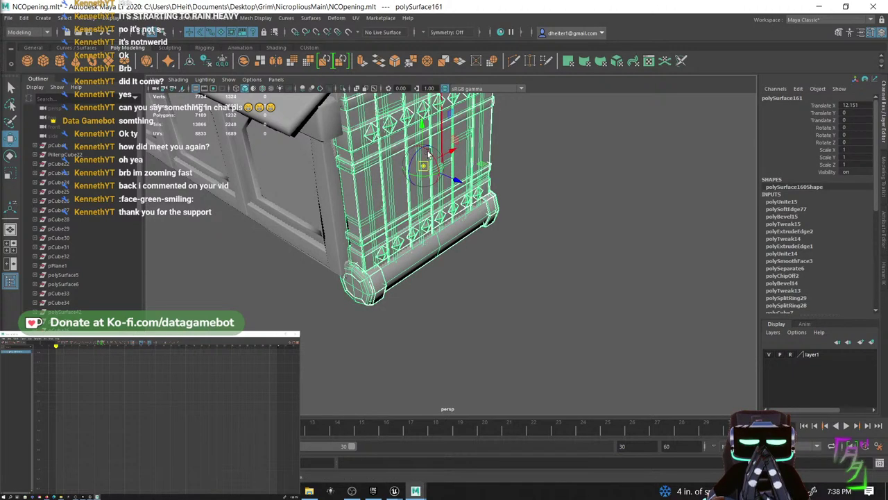
pyautogui.moveTo(423, 122); pyautogui.dragTo(427, 210)
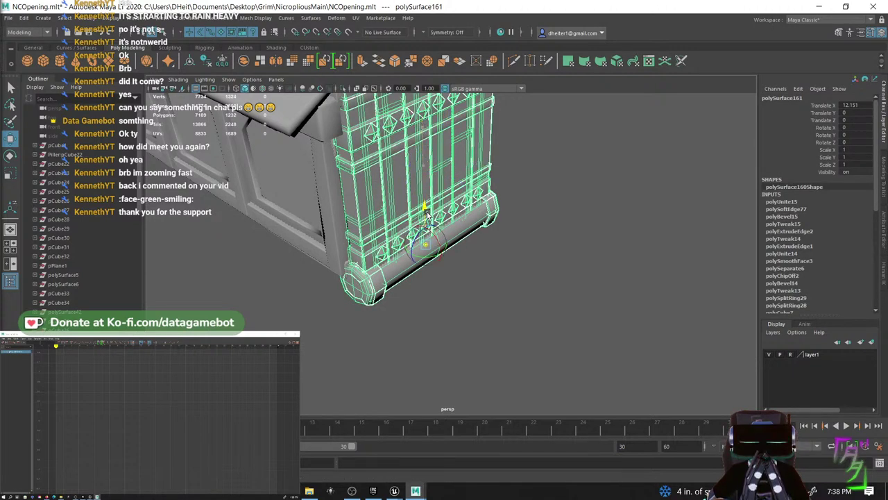
pyautogui.keyDown('alt'); pyautogui.moveTo(514, 250); pyautogui.dragTo(570, 223); pyautogui.keyUp('alt')
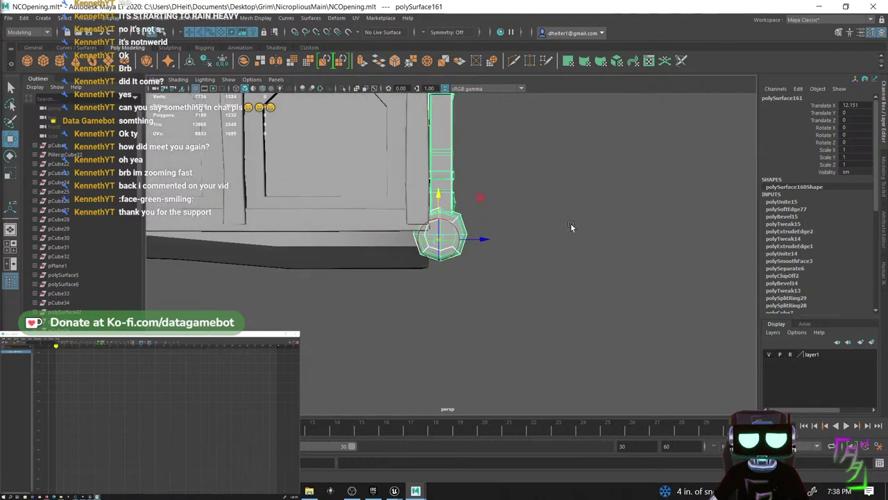
pyautogui.click(769, 354)
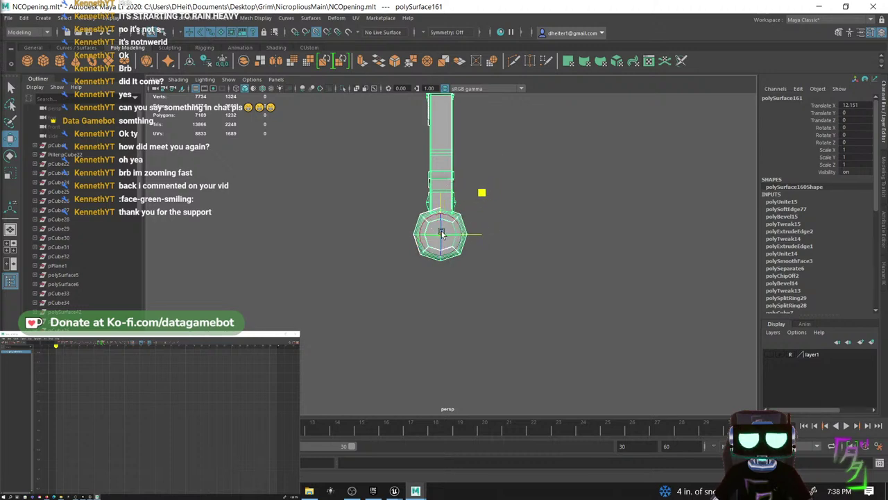
pyautogui.keyDown('alt'); pyautogui.moveTo(525, 233); pyautogui.dragTo(500, 298); pyautogui.keyUp('alt')
pyautogui.press('w')
pyautogui.click(769, 354)
# - Rotate the gate about its base beam to about 98.949 degrees in X, folding it outward as a ramp
pyautogui.keyDown('alt'); pyautogui.moveTo(512, 250); pyautogui.dragTo(498, 313); pyautogui.keyUp('alt')
pyautogui.press('e')
pyautogui.scroll(4, 498, 312)
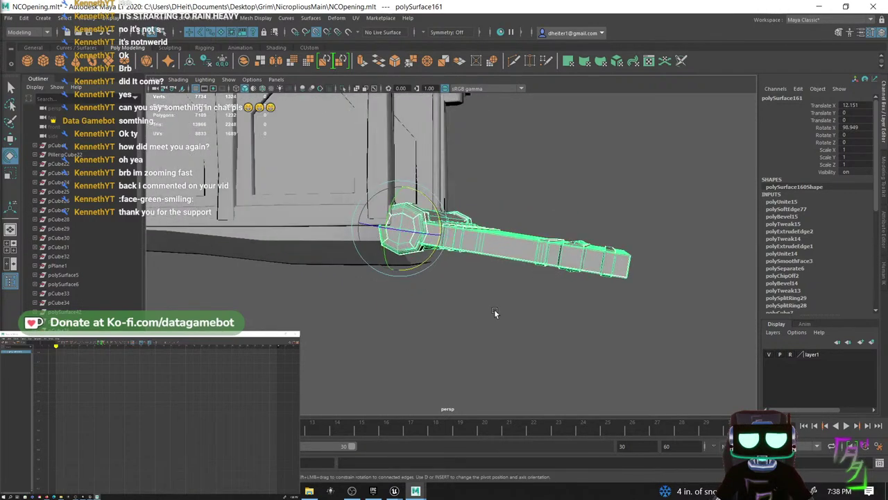
pyautogui.scroll(4, 361, 294)
# - Examine the lowered ramp and the open building front from several angles
pyautogui.keyDown('alt'); pyautogui.moveTo(361, 295); pyautogui.dragTo(418, 317); pyautogui.keyUp('alt')
pyautogui.keyDown('alt'); pyautogui.moveTo(467, 292); pyautogui.dragTo(448, 332); pyautogui.keyUp('alt')
pyautogui.keyDown('alt'); pyautogui.moveTo(508, 342); pyautogui.dragTo(508, 351); pyautogui.keyUp('alt')
pyautogui.click(474, 354)
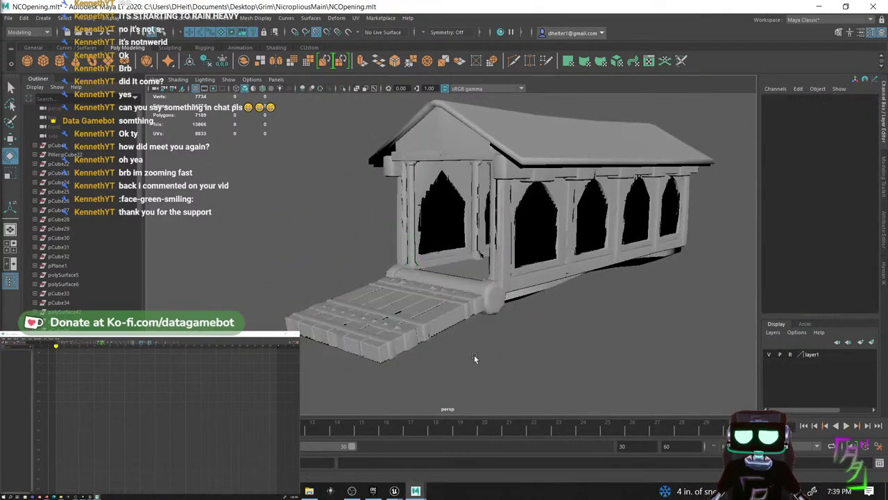
pyautogui.click(403, 343)
pyautogui.keyDown('alt'); pyautogui.moveTo(404, 344); pyautogui.dragTo(548, 369); pyautogui.keyUp('alt')
pyautogui.click(550, 364)
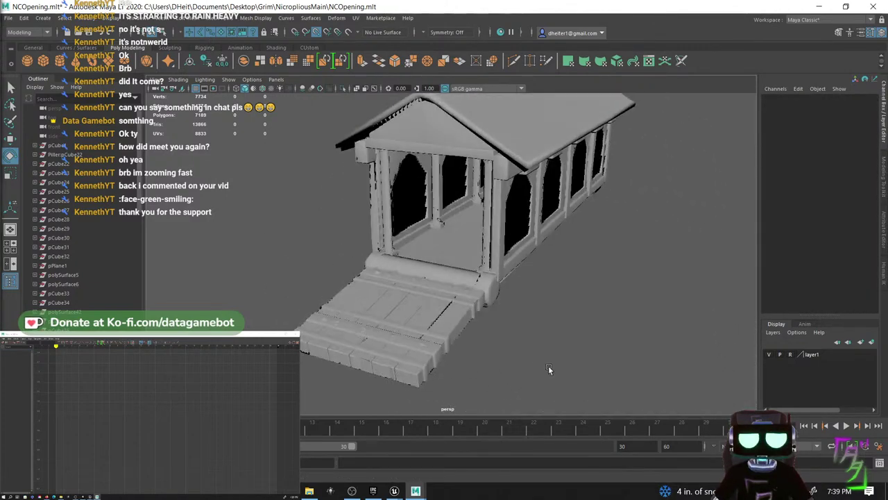
pyautogui.keyDown('alt'); pyautogui.moveTo(533, 299); pyautogui.dragTo(463, 302); pyautogui.keyUp('alt')
pyautogui.scroll(2, 515, 280)
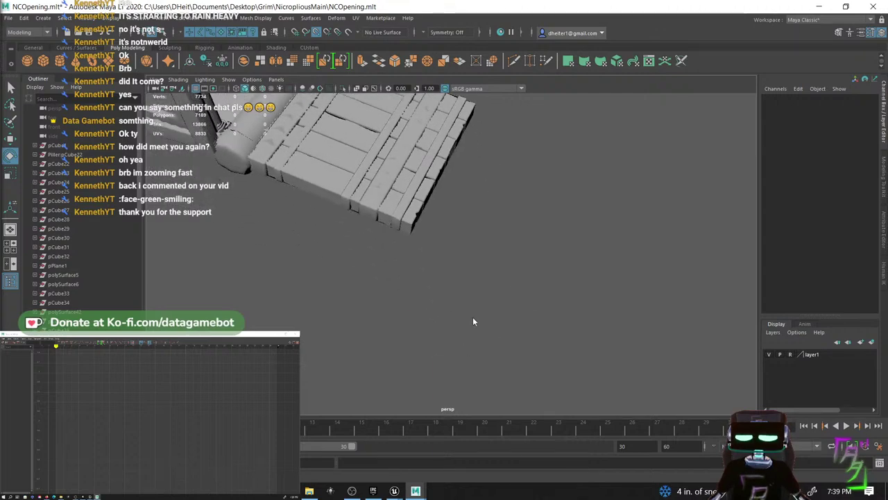
pyautogui.keyDown('shift'); pyautogui.moveTo(472, 316); pyautogui.dragTo(472, 336, button='right'); pyautogui.keyUp('shift')
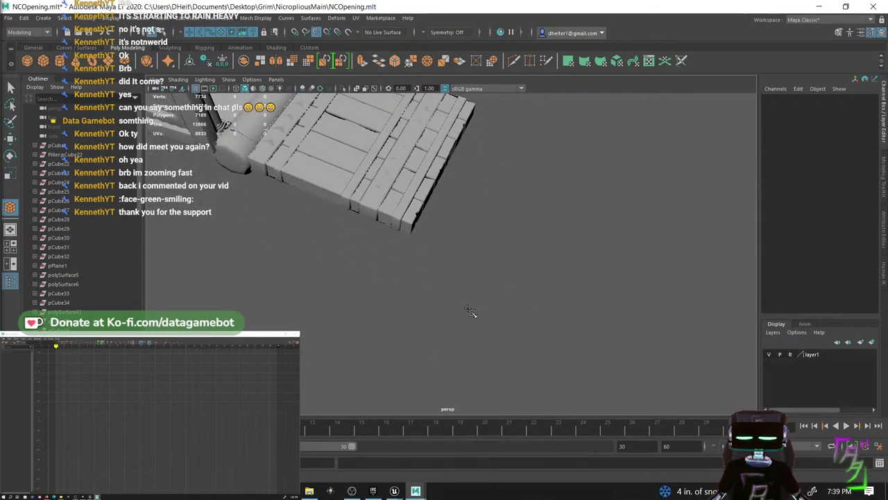
pyautogui.click(469, 311)
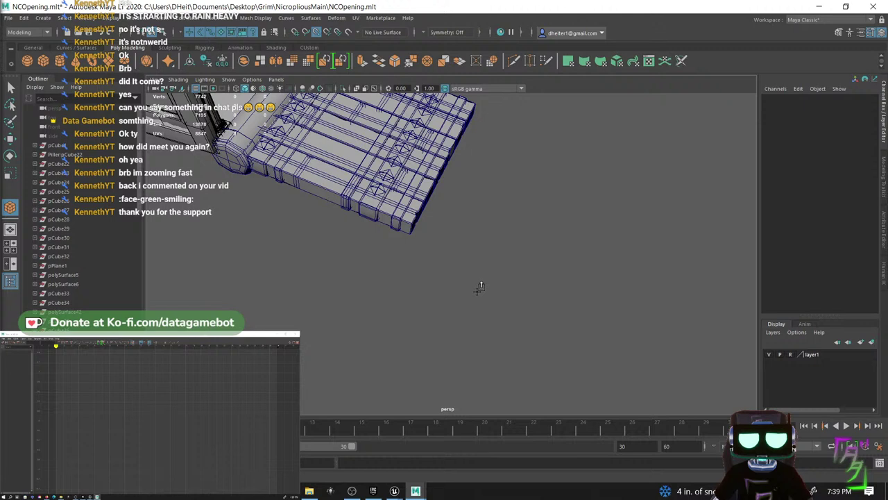
pyautogui.press('e')
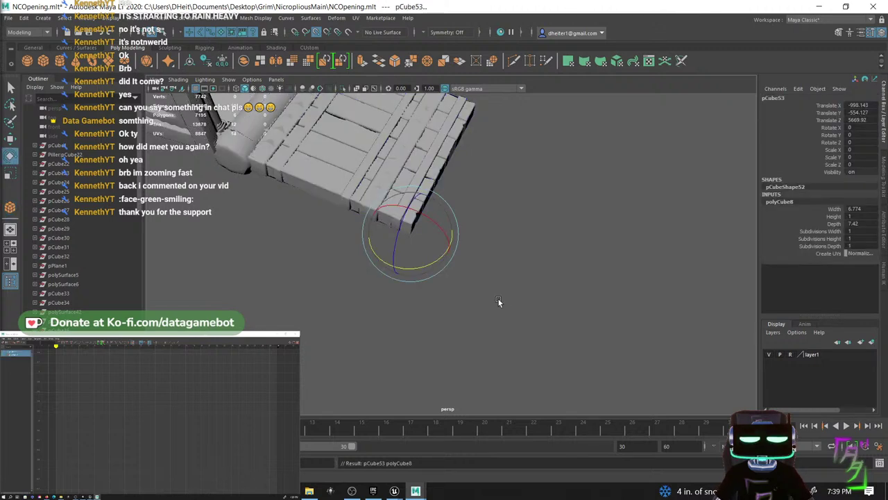
pyautogui.press('Delete')
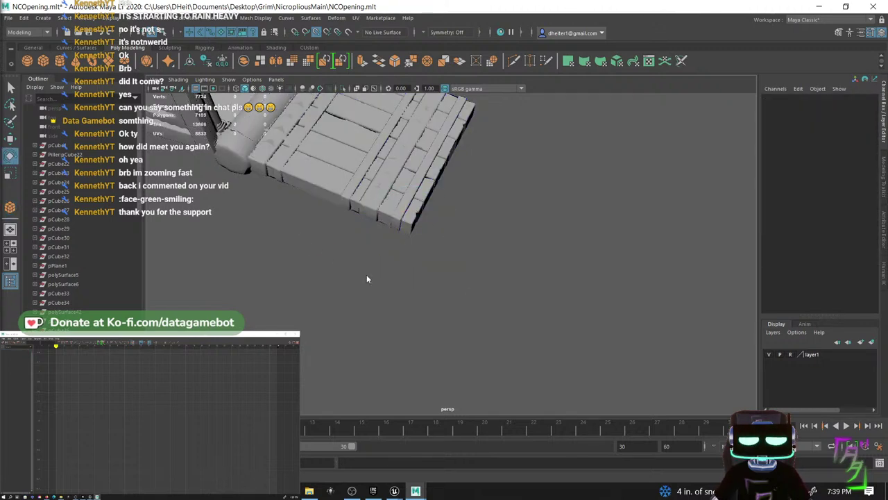
pyautogui.keyDown('shift'); pyautogui.moveTo(365, 276); pyautogui.dragTo(362, 300, button='right'); pyautogui.keyUp('shift')
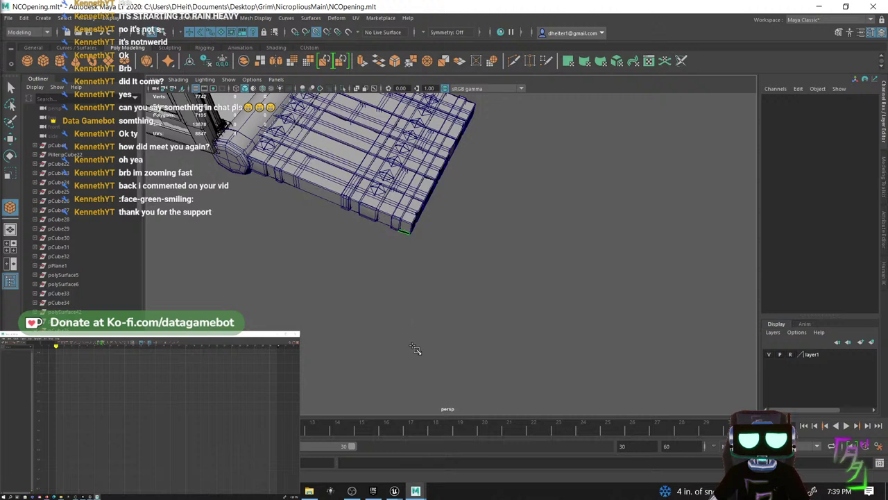
pyautogui.hotkey('ctrl', 'z')
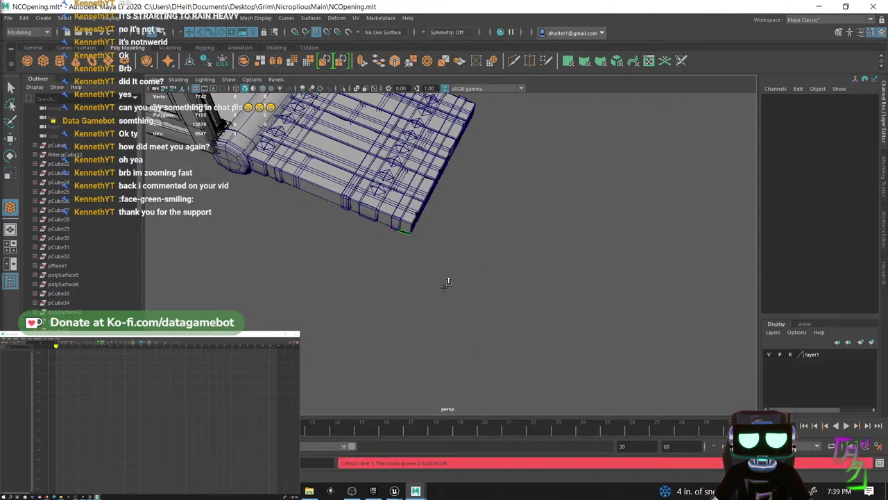
pyautogui.moveTo(444, 287); pyautogui.dragTo(466, 270)
pyautogui.press('Delete')
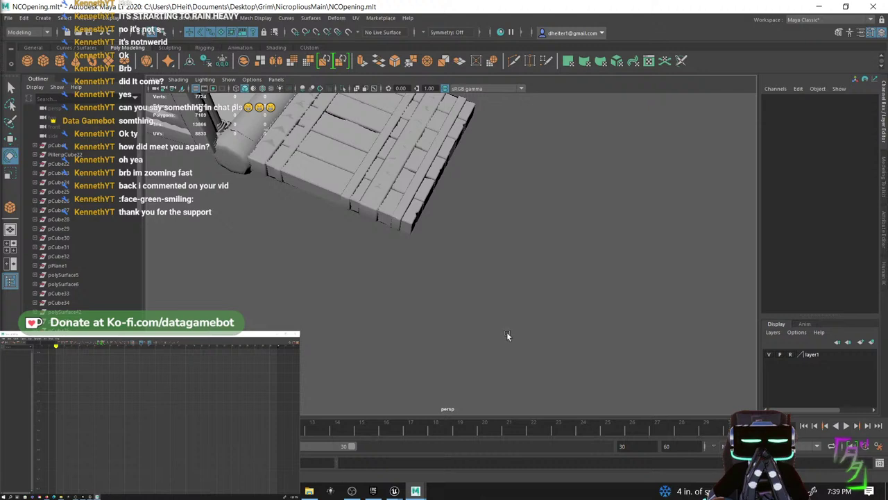
# - Create a polygon cube about 411 units in size beside the ramp's outer corner and scale it to 0.307 in Y and 1.393 in Z
pyautogui.keyDown('shift'); pyautogui.moveTo(435, 299); pyautogui.dragTo(436, 326, button='right'); pyautogui.keyUp('shift')
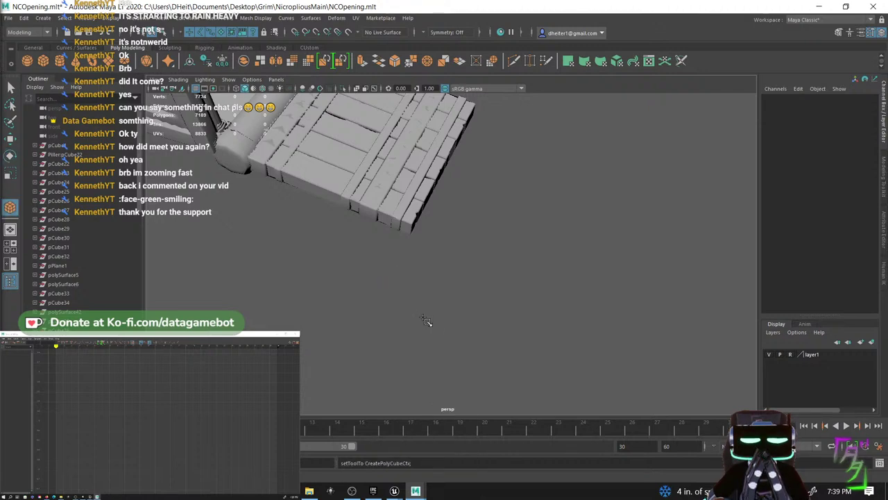
pyautogui.moveTo(412, 303)
pyautogui.mouseDown()
pyautogui.moveTo(454, 325)
pyautogui.moveTo(431, 367)
pyautogui.moveTo(421, 303)
pyautogui.moveTo(484, 315)
pyautogui.moveTo(450, 303)
pyautogui.mouseUp()
pyautogui.press('r')
pyautogui.moveTo(408, 195); pyautogui.dragTo(410, 220)
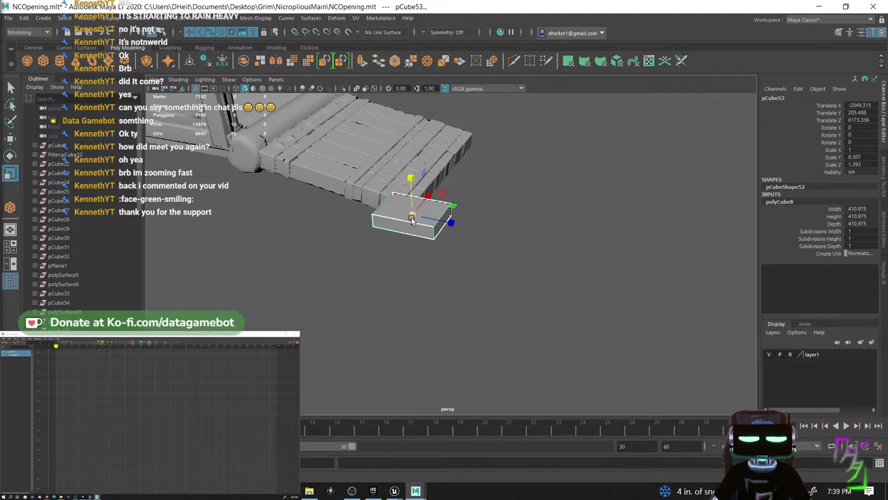
# - Extrude the flattened cube's top and bottom faces inward as smaller insets and delete the inset faces
pyautogui.moveTo(389, 219); pyautogui.dragTo(387, 236, button='right')
pyautogui.click(394, 212)
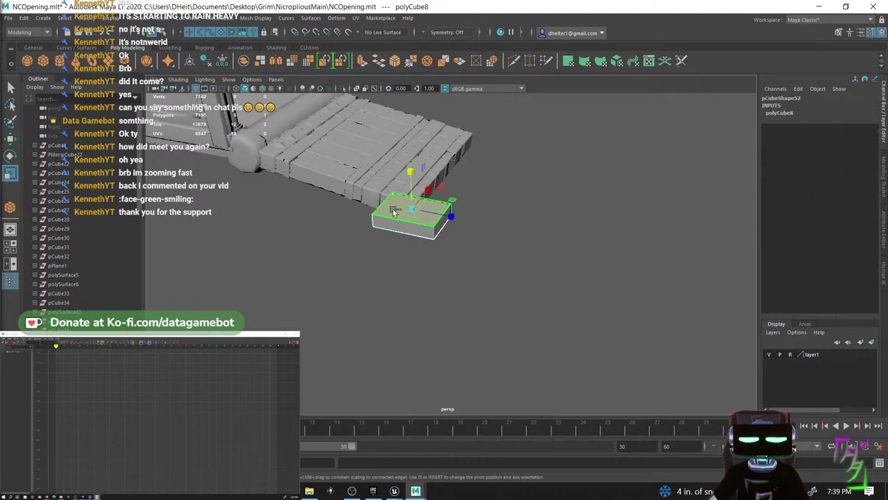
pyautogui.press('f')
pyautogui.keyDown('alt'); pyautogui.moveTo(417, 226); pyautogui.dragTo(491, 299); pyautogui.keyUp('alt')
pyautogui.keyDown('shift'); pyautogui.click(398, 261); pyautogui.keyUp('shift')
pyautogui.press('e')
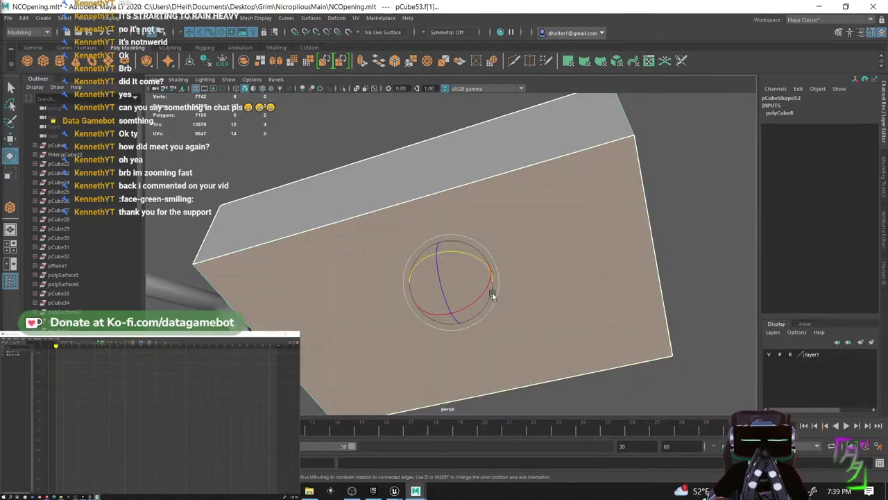
pyautogui.press('r')
pyautogui.keyDown('shift'); pyautogui.moveTo(493, 298); pyautogui.dragTo(488, 297); pyautogui.keyUp('shift')
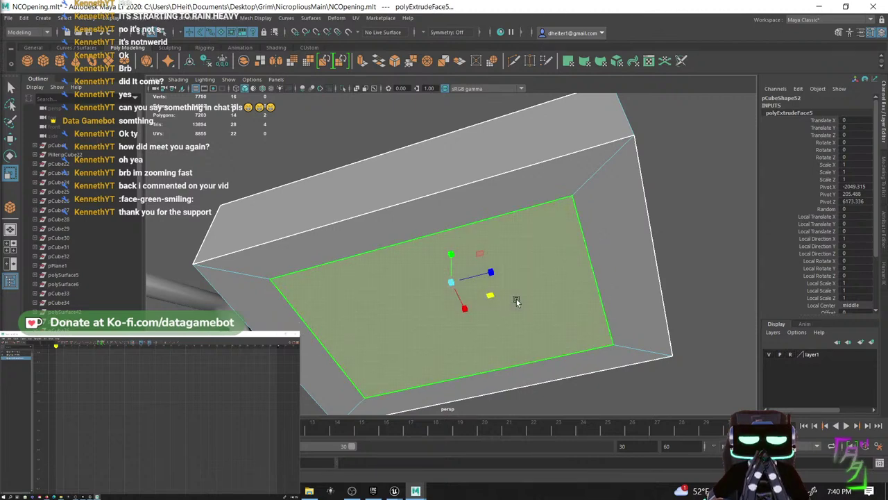
pyautogui.press('Delete')
# - Bridge the upper and lower border edges of the opening to close the frame's inner walls
pyautogui.moveTo(556, 298); pyautogui.dragTo(552, 209, button='right')
pyautogui.keyDown('alt'); pyautogui.moveTo(553, 216); pyautogui.dragTo(562, 355); pyautogui.keyUp('alt')
pyautogui.click(494, 328)
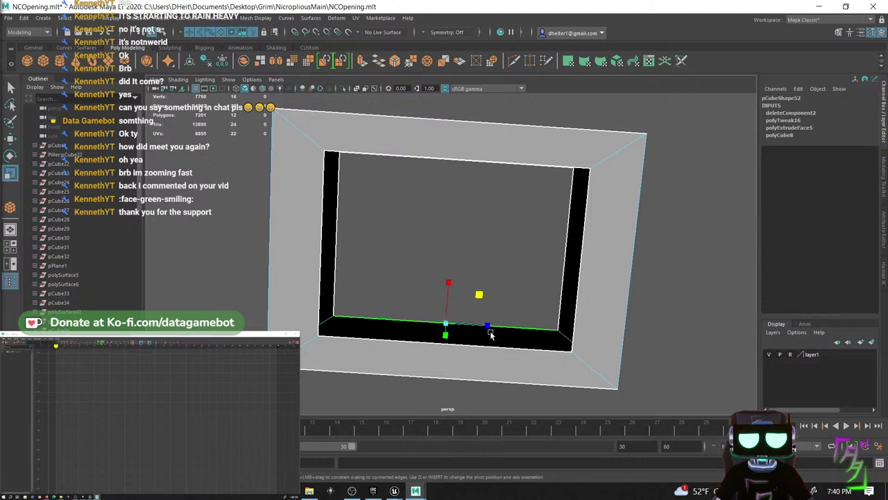
pyautogui.keyDown('shift'); pyautogui.click(581, 280); pyautogui.keyUp('shift')
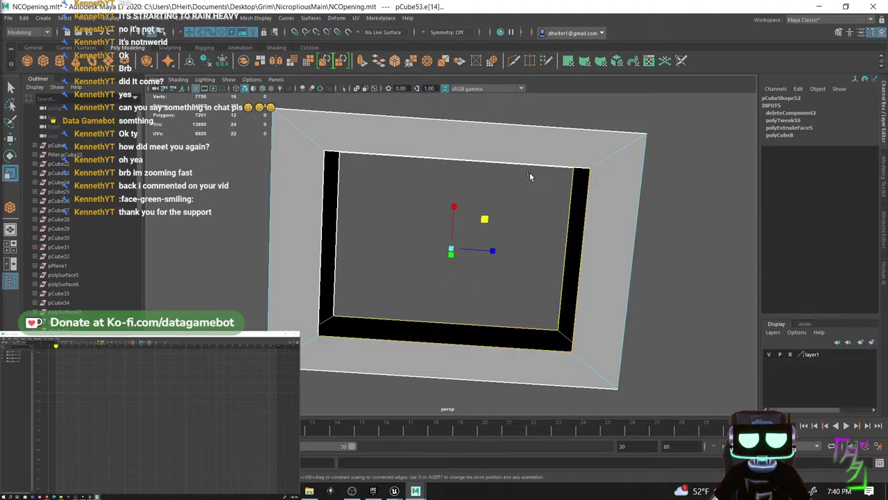
pyautogui.keyDown('alt'); pyautogui.moveTo(522, 211); pyautogui.dragTo(521, 177); pyautogui.keyUp('alt')
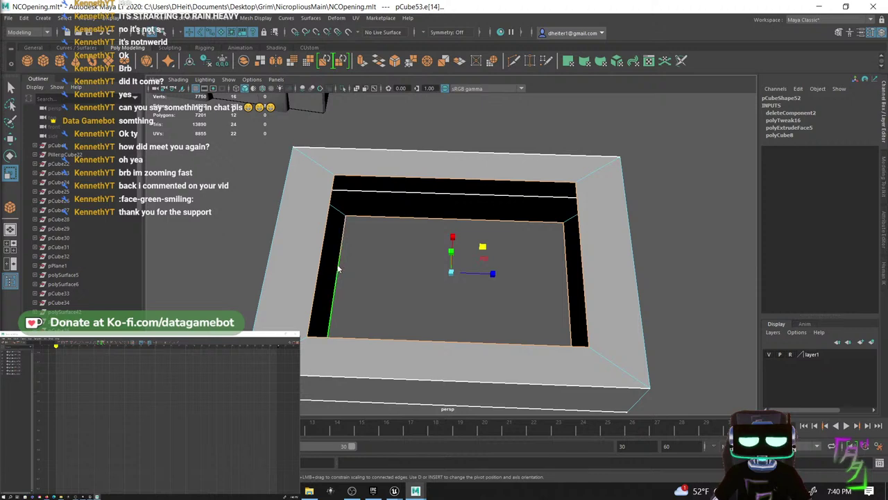
pyautogui.keyDown('shift'); pyautogui.moveTo(338, 269); pyautogui.dragTo(319, 372, button='right'); pyautogui.keyUp('shift')
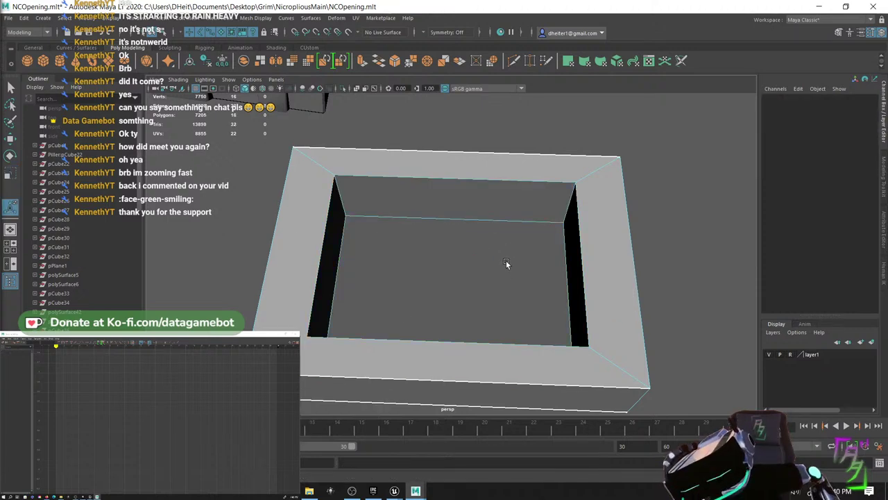
# - Show the frame with smooth preview and insert a horizontal edge loop around the middle of its outer walls
pyautogui.keyDown('alt'); pyautogui.moveTo(506, 260); pyautogui.dragTo(489, 246); pyautogui.keyUp('alt')
pyautogui.press('3')
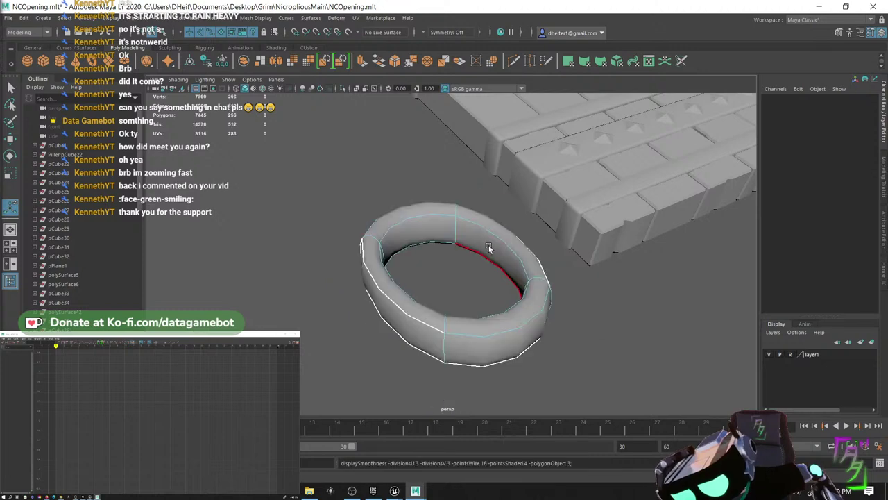
pyautogui.moveTo(504, 235); pyautogui.dragTo(550, 221, button='right')
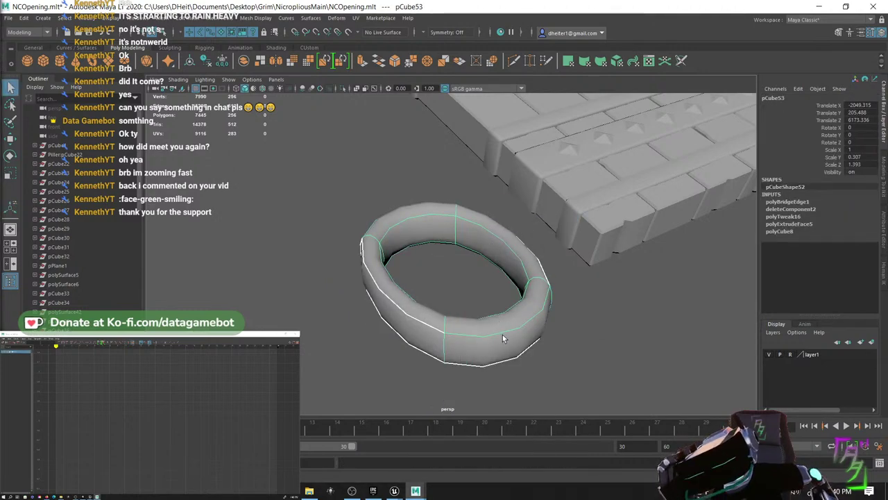
pyautogui.keyDown('shift'); pyautogui.moveTo(502, 333); pyautogui.dragTo(447, 263, button='right'); pyautogui.keyUp('shift')
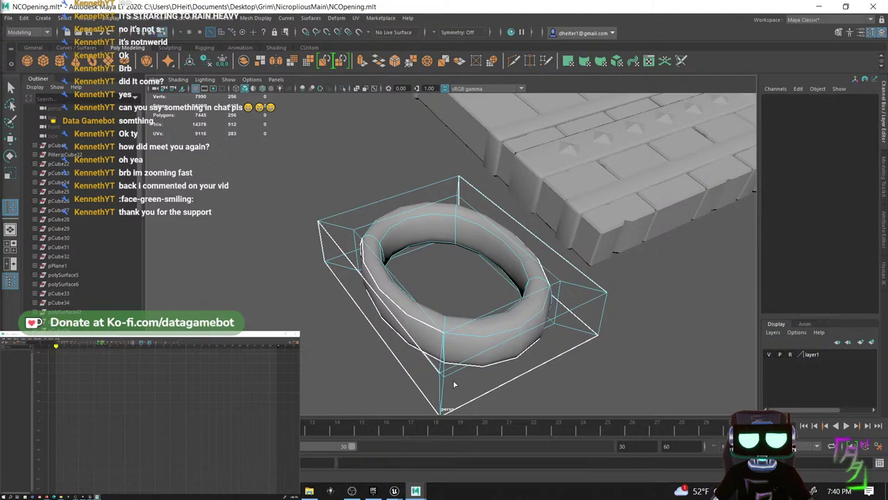
pyautogui.moveTo(439, 398); pyautogui.dragTo(571, 344)
# - Flatten the smoothed ring to a Y scale of 0.21
pyautogui.press('q')
pyautogui.moveTo(495, 284); pyautogui.dragTo(532, 225, button='right')
pyautogui.press('r')
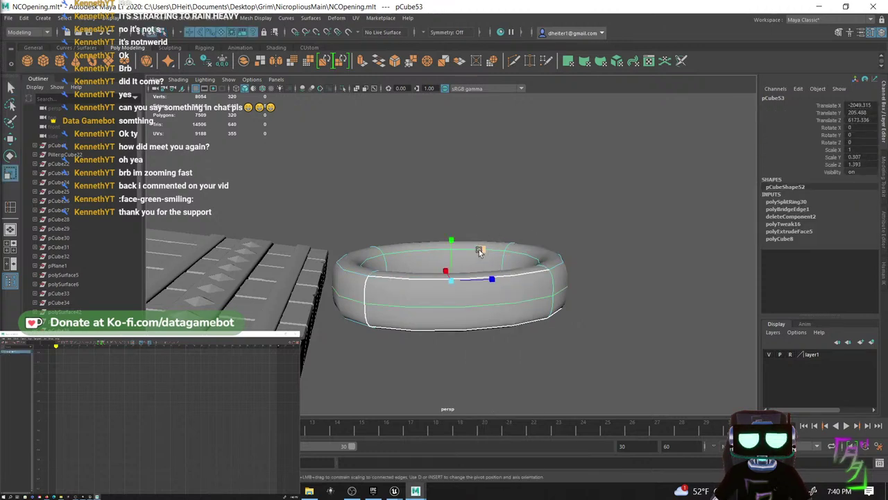
pyautogui.moveTo(452, 247); pyautogui.dragTo(452, 261)
# - Bevel the ring's four corner edge loops with a fraction of 0.5 and 1 segment, making an elongated link shape
pyautogui.moveTo(527, 312); pyautogui.dragTo(528, 210, button='right')
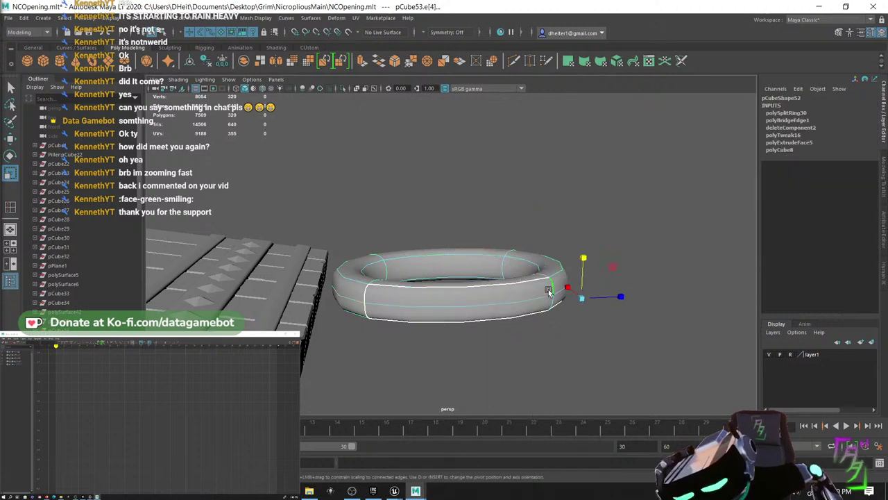
pyautogui.doubleClick(382, 300)
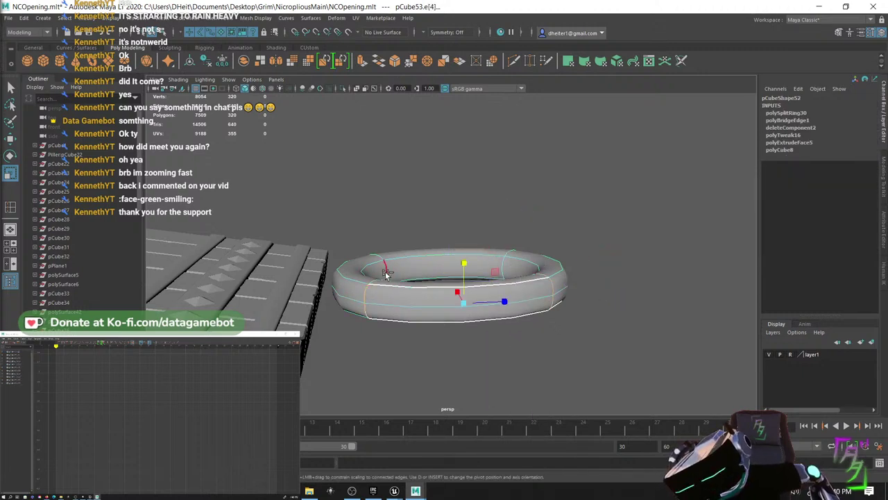
pyautogui.keyDown('shift'); pyautogui.doubleClick(386, 273); pyautogui.keyUp('shift')
pyautogui.keyDown('shift'); pyautogui.rightClick(507, 270); pyautogui.keyUp('shift')
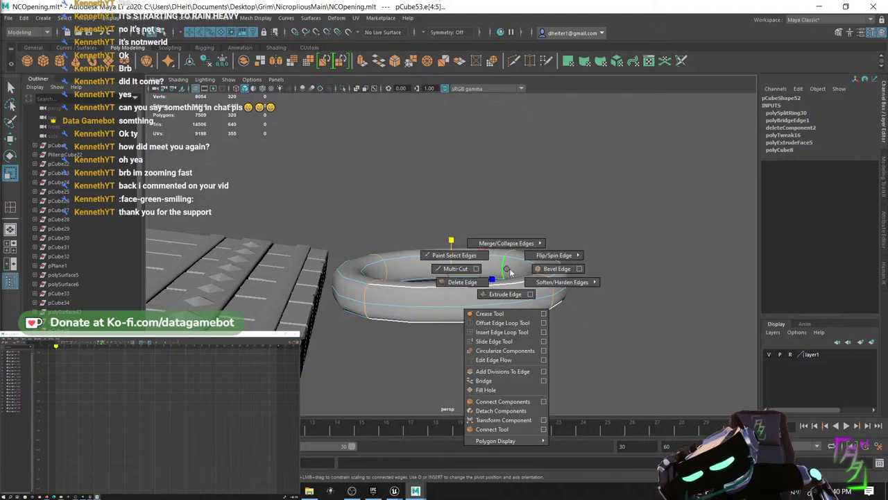
pyautogui.click(540, 270)
pyautogui.keyDown('alt'); pyautogui.moveTo(588, 294); pyautogui.dragTo(529, 333); pyautogui.keyUp('alt')
pyautogui.moveTo(626, 273); pyautogui.dragTo(626, 273)
pyautogui.keyDown('alt'); pyautogui.moveTo(560, 274); pyautogui.dragTo(514, 250); pyautogui.keyUp('alt')
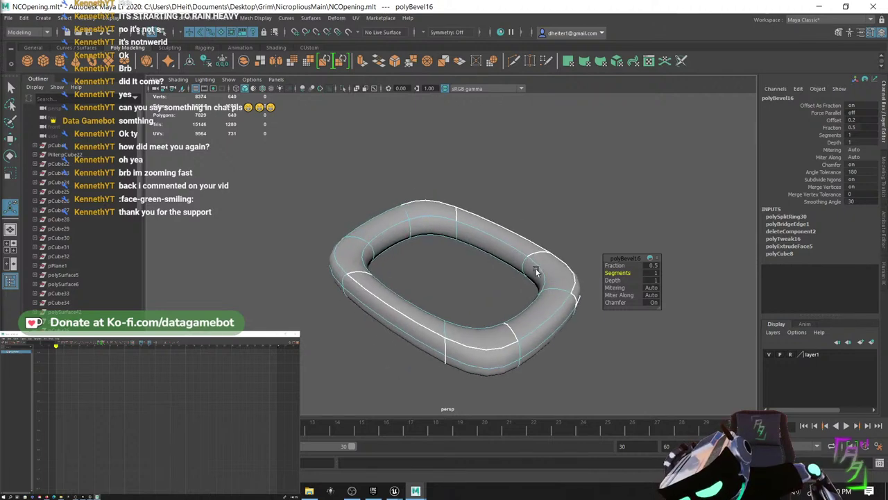
# - Insert a horizontal edge loop around the middle of the ring's inner wall
pyautogui.press('q')
pyautogui.moveTo(502, 243); pyautogui.dragTo(455, 258, button='right')
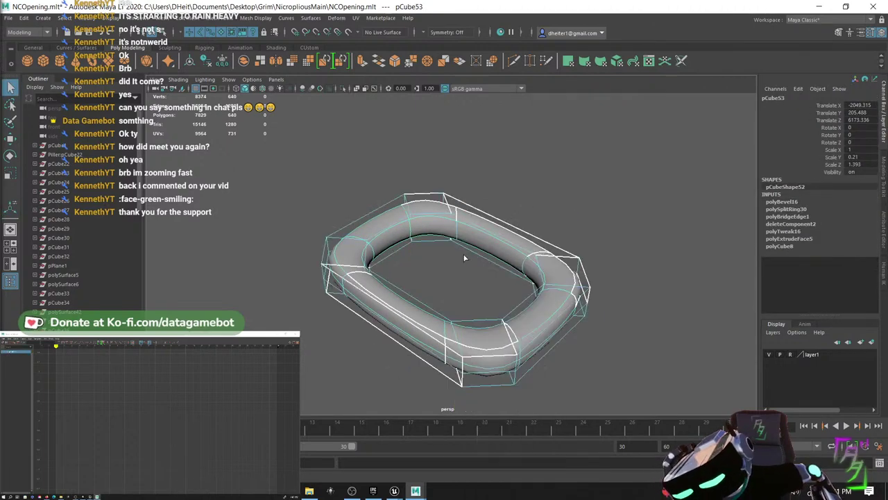
pyautogui.doubleClick(412, 232)
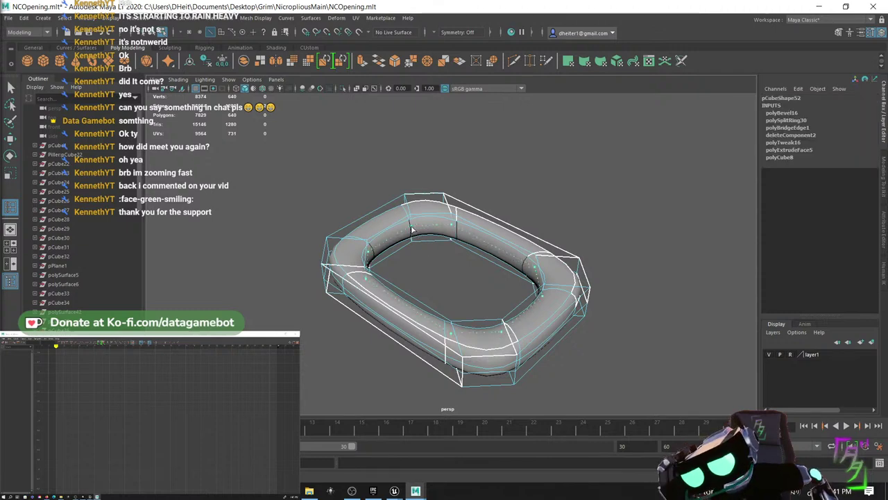
pyautogui.click(411, 232)
pyautogui.keyDown('alt'); pyautogui.moveTo(411, 233); pyautogui.dragTo(561, 227); pyautogui.keyUp('alt')
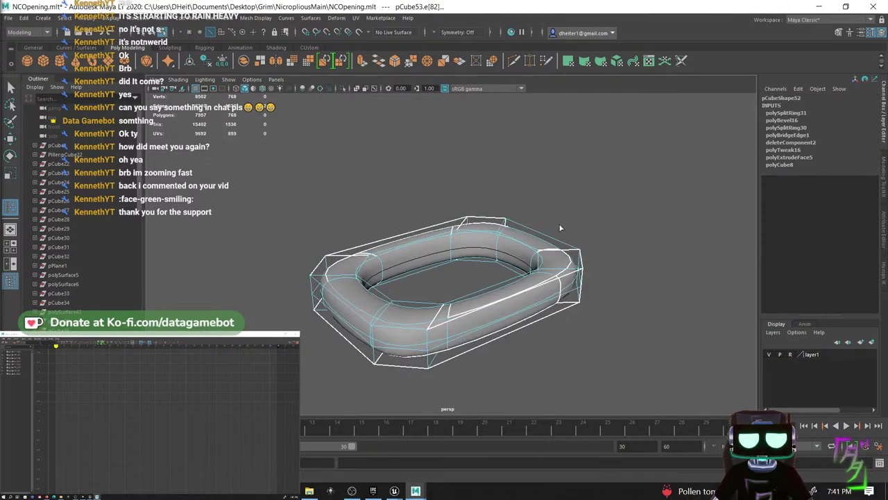
# - Turn off the ring's smooth preview and switch to editing its edges
pyautogui.keyDown('alt'); pyautogui.moveTo(486, 243); pyautogui.dragTo(533, 252); pyautogui.keyUp('alt')
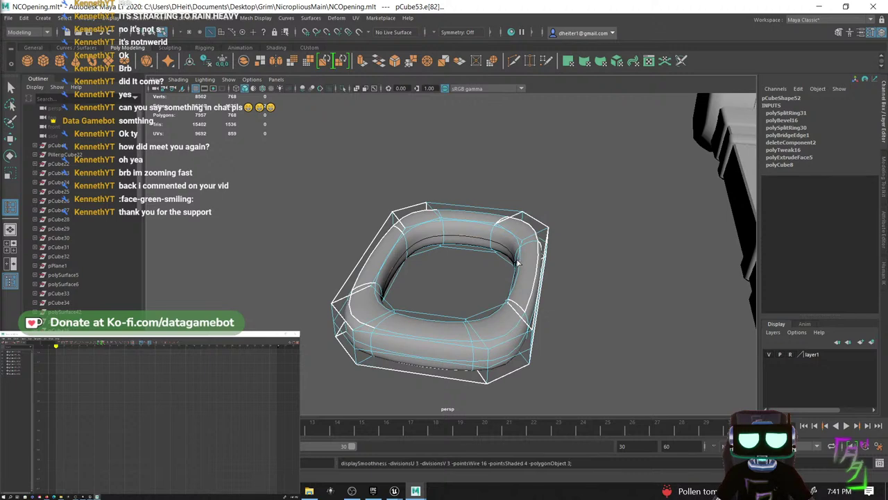
pyautogui.press('1')
pyautogui.rightClick(514, 236)
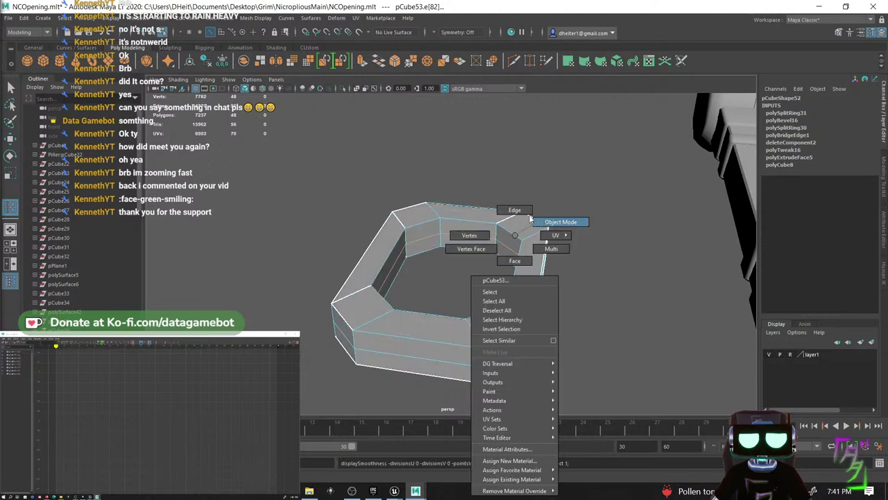
pyautogui.click(515, 210)
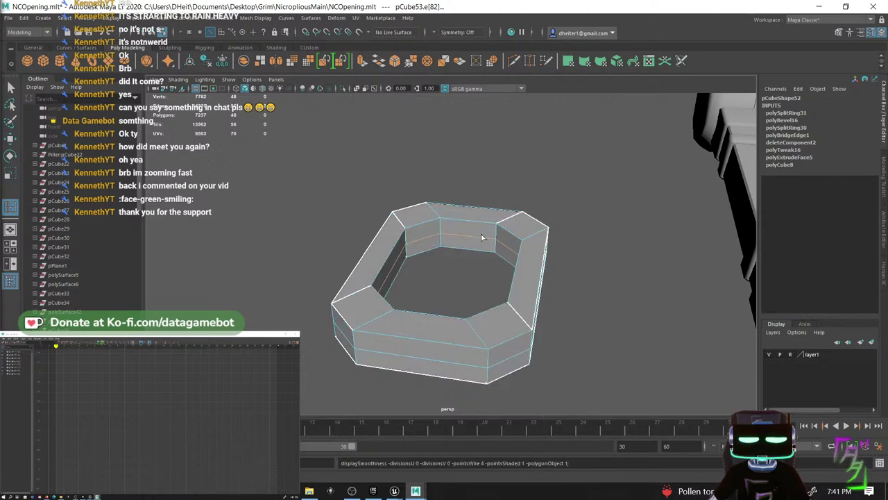
# - Select the middle edge loop on the ring's inner wall and scale it inward in the horizontal plane
pyautogui.press('a')
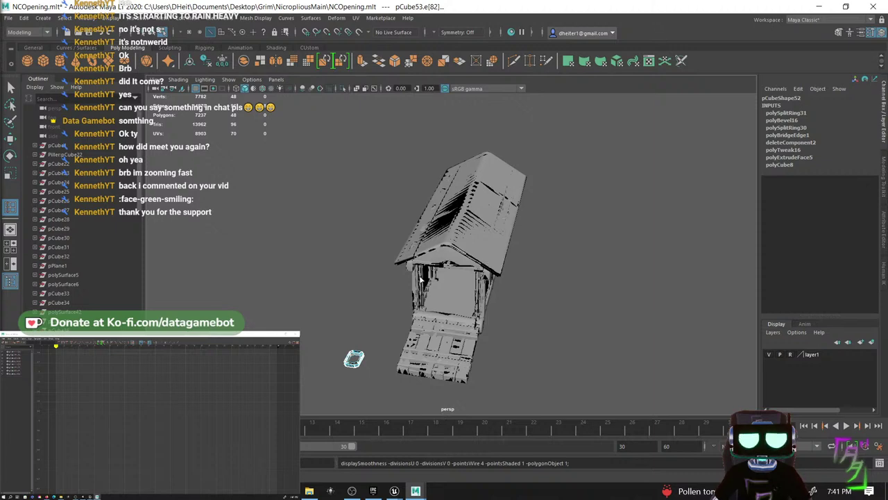
pyautogui.press('f')
pyautogui.scroll(-5, 460, 340)
pyautogui.keyDown('alt'); pyautogui.moveTo(460, 340); pyautogui.dragTo(517, 268); pyautogui.keyUp('alt')
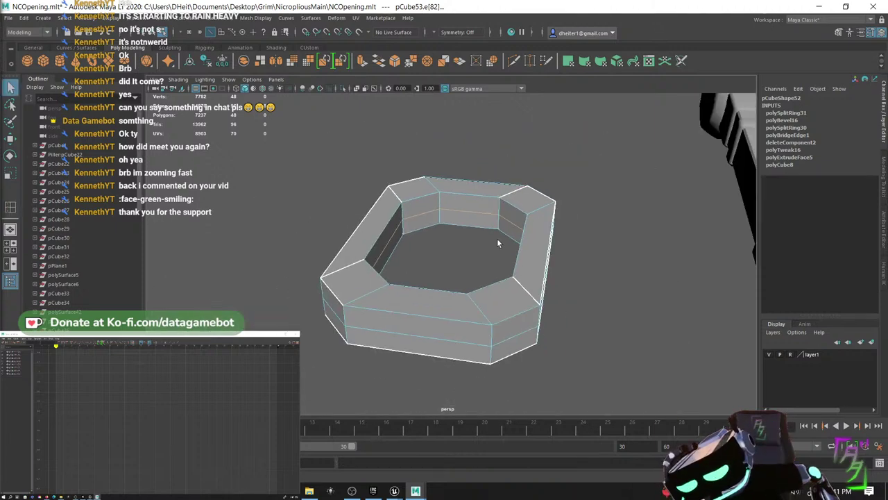
pyautogui.doubleClick(477, 211)
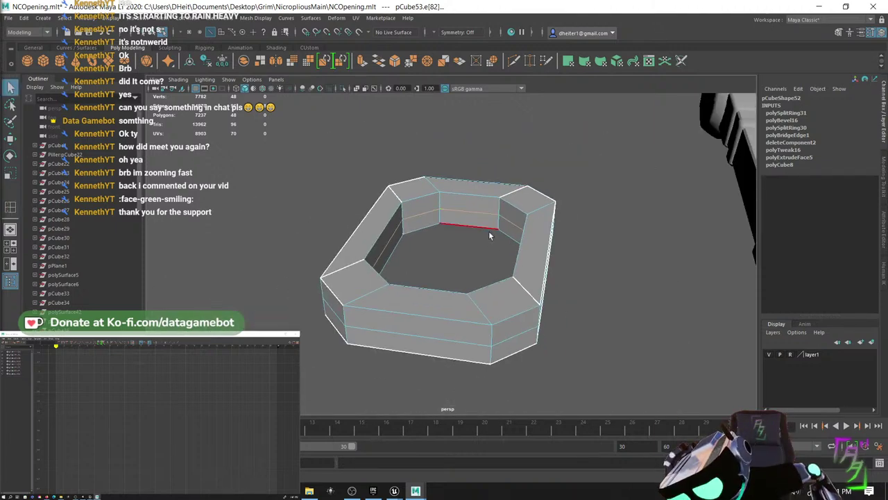
pyautogui.keyDown('alt'); pyautogui.moveTo(488, 232); pyautogui.dragTo(440, 229); pyautogui.keyUp('alt')
pyautogui.keyDown('shift'); pyautogui.doubleClick(444, 321); pyautogui.keyUp('shift')
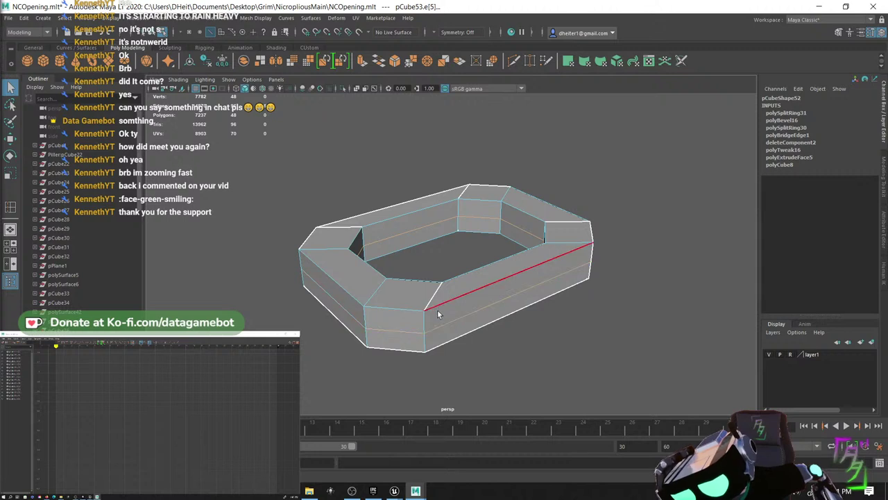
pyautogui.press('r')
pyautogui.keyDown('alt'); pyautogui.moveTo(456, 279); pyautogui.dragTo(453, 290); pyautogui.keyUp('alt')
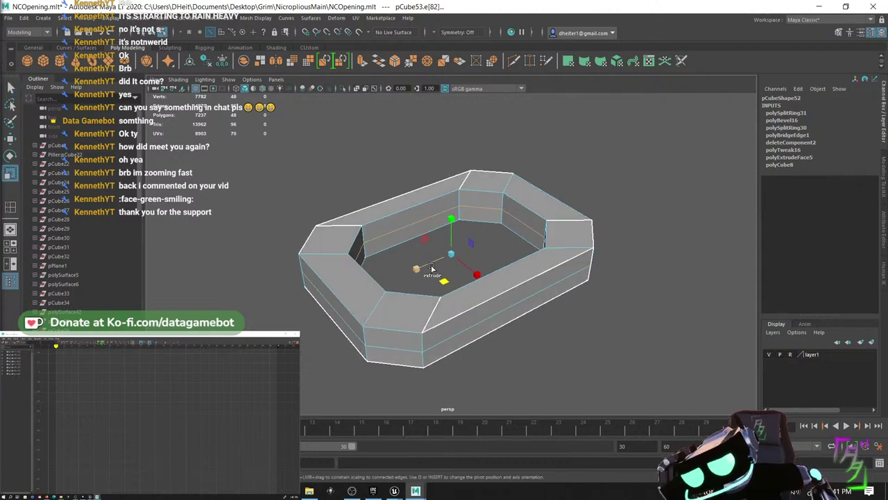
pyautogui.moveTo(444, 283); pyautogui.dragTo(512, 297)
# - Select the middle edge loop on the ring's outer wall and scale it outward in the horizontal plane
pyautogui.doubleClick(509, 300)
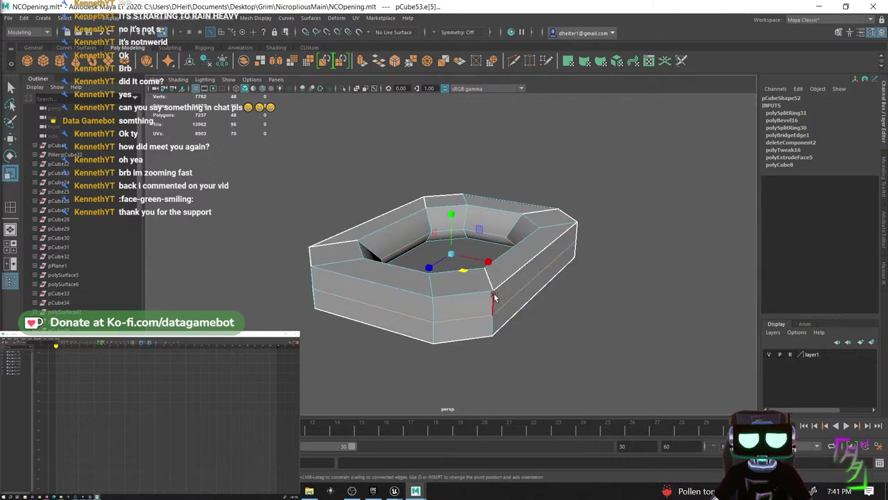
pyautogui.moveTo(463, 270); pyautogui.dragTo(496, 306)
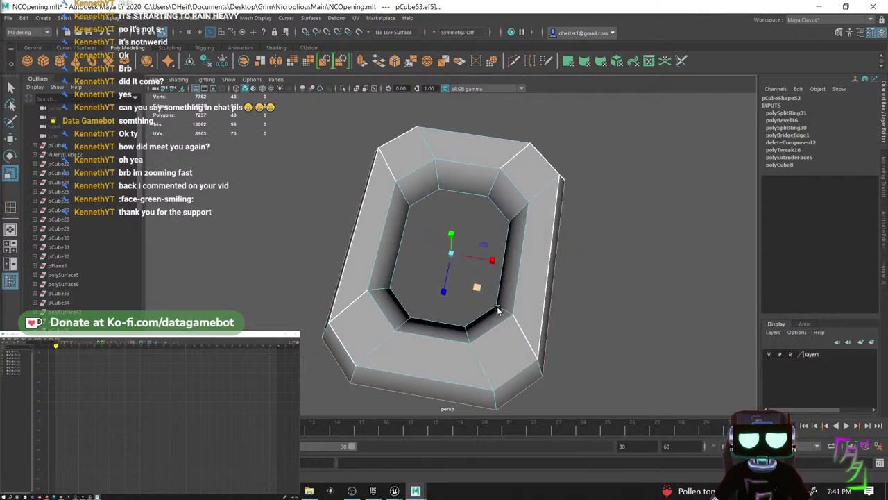
pyautogui.click(498, 288)
pyautogui.moveTo(479, 289); pyautogui.dragTo(480, 291, button='middle')
# - Return the ring to object mode and soften its edges
pyautogui.moveTo(531, 268); pyautogui.dragTo(572, 224, button='right')
pyautogui.keyDown('alt'); pyautogui.moveTo(554, 325); pyautogui.dragTo(555, 303); pyautogui.keyUp('alt')
pyautogui.keyDown('shift'); pyautogui.moveTo(531, 281); pyautogui.dragTo(595, 242, button='right'); pyautogui.keyUp('shift')
pyautogui.click(613, 230)
pyautogui.keyDown('alt'); pyautogui.moveTo(548, 314); pyautogui.dragTo(574, 218); pyautogui.keyUp('alt')
pyautogui.scroll(4, 521, 221)
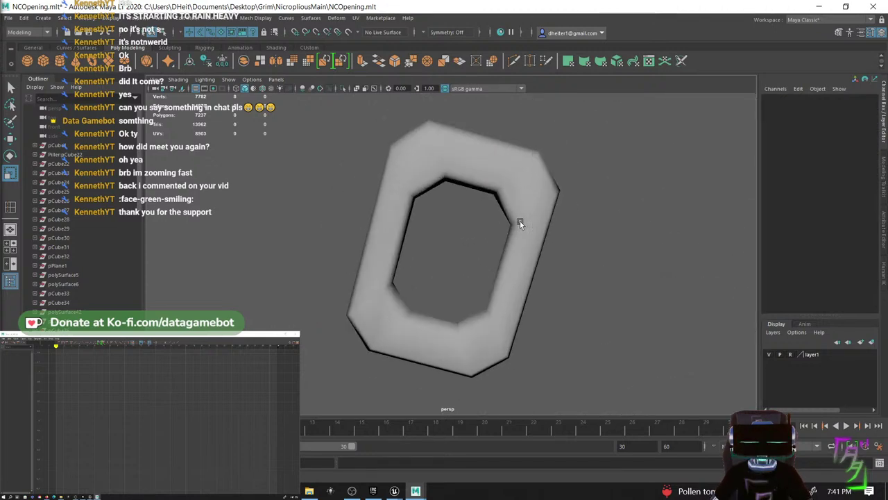
# - Examine the softened ring's shape and shading from several angles and distances
pyautogui.keyDown('alt'); pyautogui.moveTo(520, 221); pyautogui.dragTo(509, 260, button='middle'); pyautogui.keyUp('alt')
pyautogui.moveTo(508, 260)
pyautogui.keyDown('alt'); pyautogui.mouseDown()
pyautogui.moveTo(508, 211)
pyautogui.moveTo(510, 267)
pyautogui.mouseUp(); pyautogui.keyUp('alt')
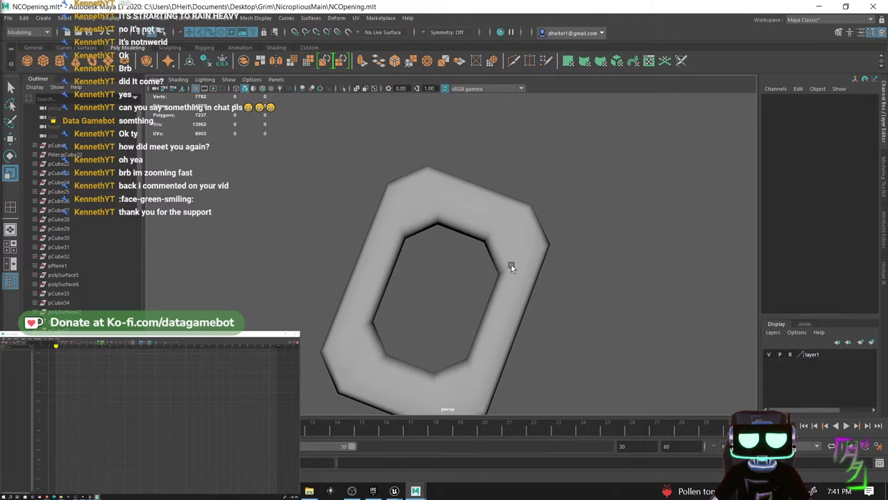
pyautogui.scroll(-4, 462, 285)
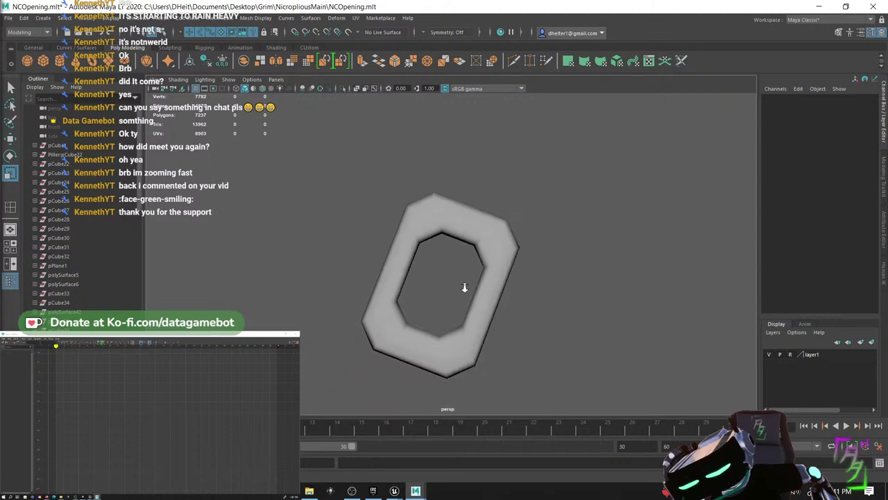
pyautogui.keyDown('alt'); pyautogui.moveTo(452, 268); pyautogui.dragTo(508, 358); pyautogui.keyUp('alt')
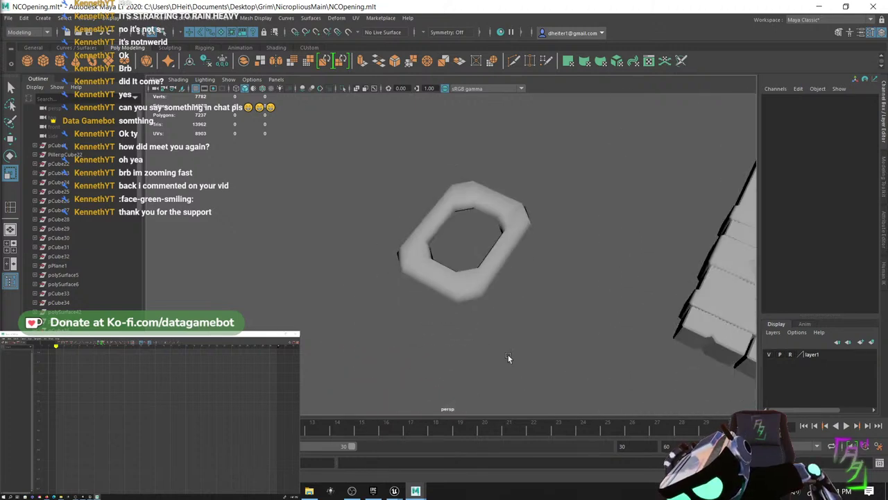
pyautogui.scroll(5, 470, 225)
pyautogui.keyDown('alt'); pyautogui.moveTo(470, 226); pyautogui.dragTo(487, 311); pyautogui.keyUp('alt')
pyautogui.click(508, 232)
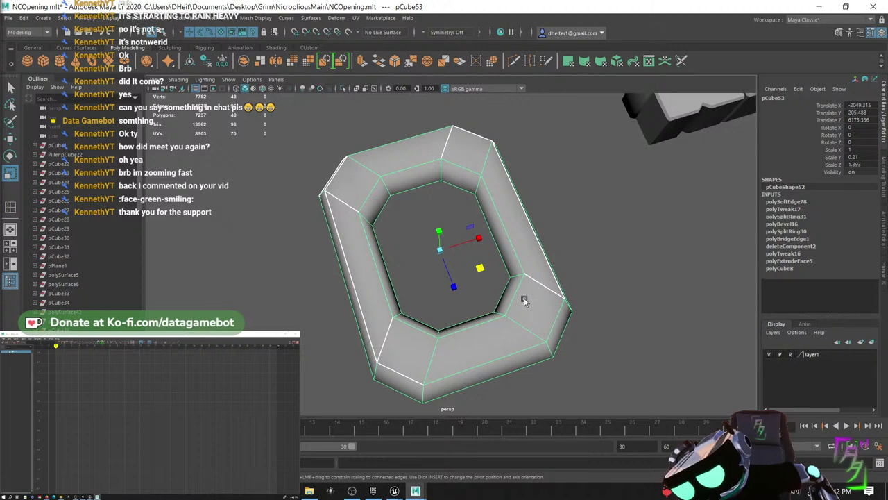
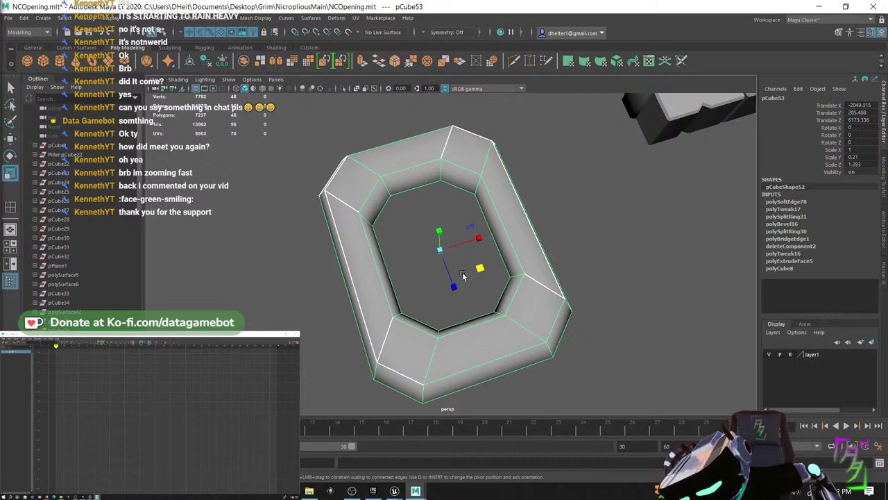
pyautogui.keyDown('alt'); pyautogui.moveTo(487, 266); pyautogui.dragTo(514, 342); pyautogui.keyUp('alt')
pyautogui.scroll(-4, 519, 266)
pyautogui.scroll(3, 521, 264)
# - Select both face loops around the ring's outer wall and scale them slightly inward along its length
pyautogui.moveTo(514, 244); pyautogui.dragTo(511, 261, button='right')
pyautogui.click(474, 328)
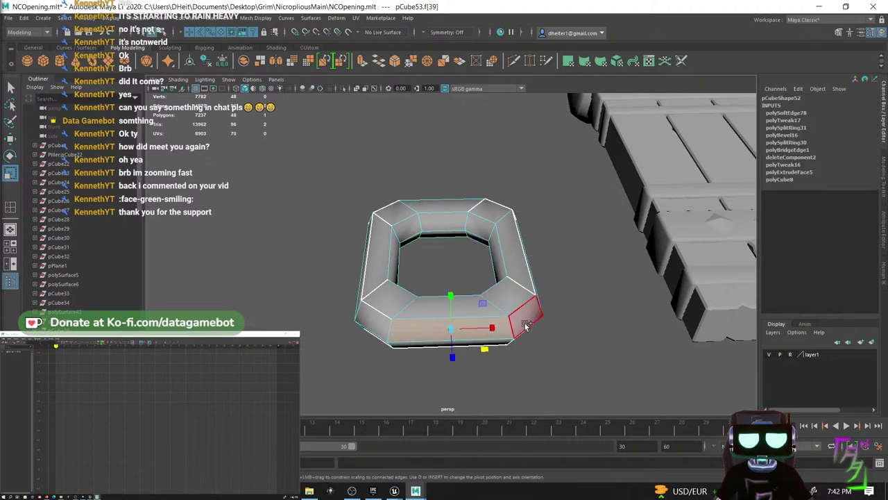
pyautogui.keyDown('alt'); pyautogui.moveTo(520, 332); pyautogui.dragTo(507, 287); pyautogui.keyUp('alt')
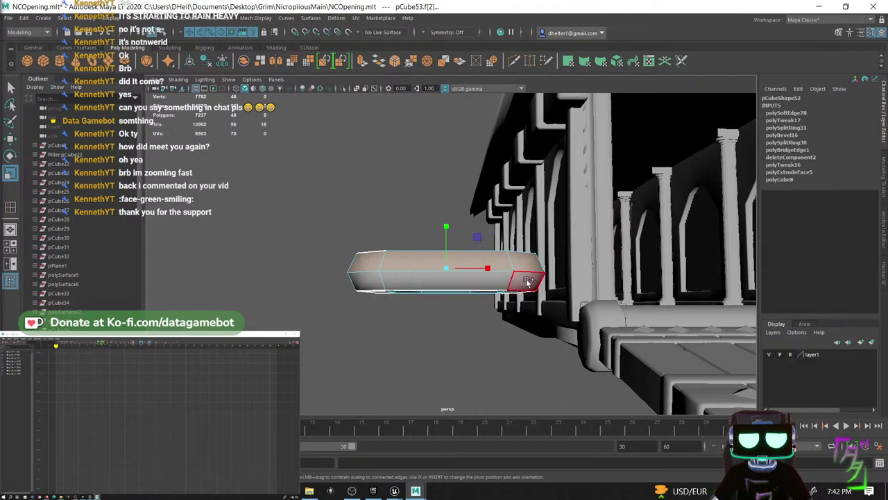
pyautogui.keyDown('shift'); pyautogui.click(458, 279); pyautogui.keyUp('shift')
pyautogui.keyDown('alt'); pyautogui.moveTo(452, 277); pyautogui.dragTo(580, 247); pyautogui.keyUp('alt')
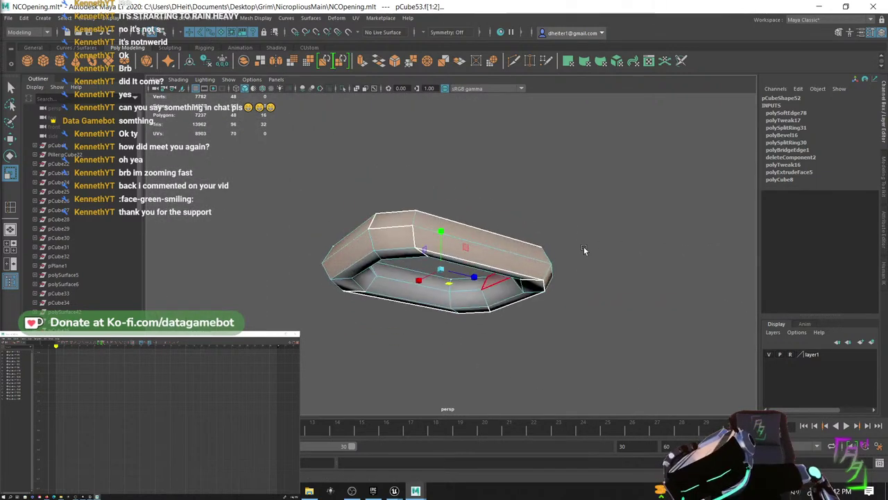
pyautogui.press('q')
pyautogui.moveTo(520, 235); pyautogui.dragTo(546, 220, button='right')
pyautogui.click(558, 322)
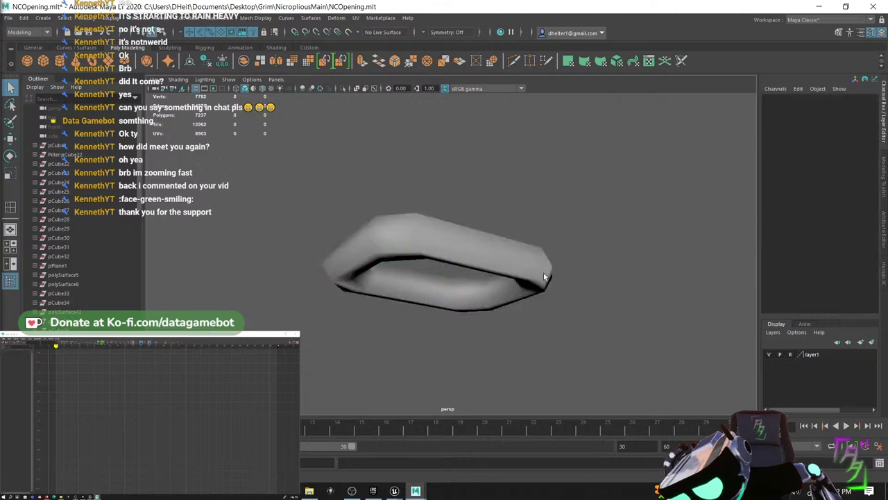
pyautogui.keyDown('alt'); pyautogui.moveTo(560, 327); pyautogui.dragTo(558, 288); pyautogui.keyUp('alt')
pyautogui.hotkey('ctrl', 'z')
pyautogui.hotkey('ctrl', 'z')
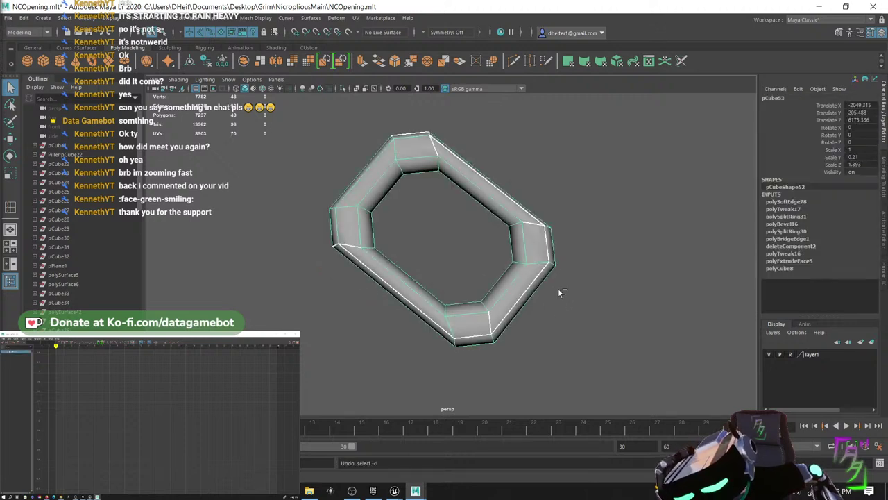
pyautogui.press('r')
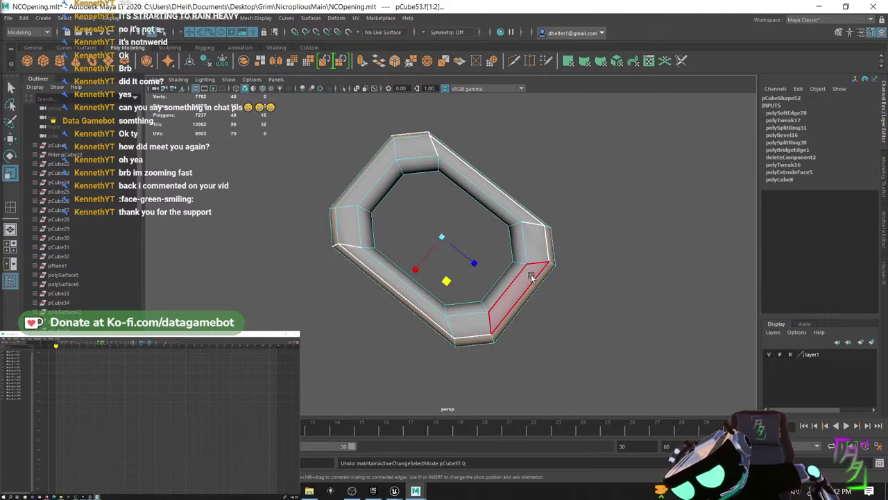
pyautogui.moveTo(474, 264); pyautogui.dragTo(473, 267)
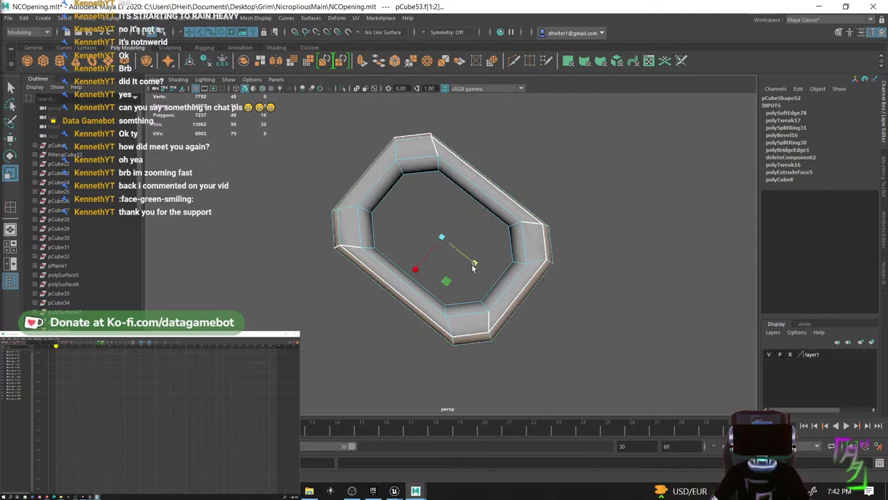
# - Try scaling only the outer end faces of the ring in the horizontal plane
pyautogui.click(548, 247)
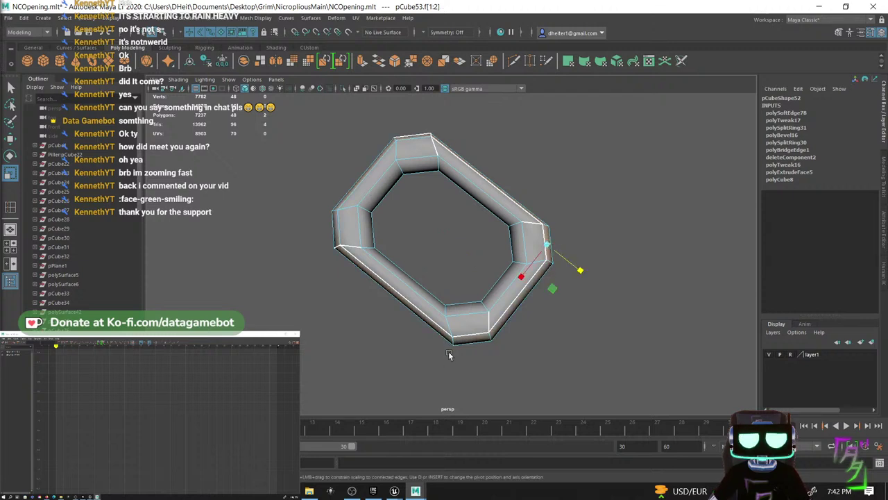
pyautogui.click(476, 340)
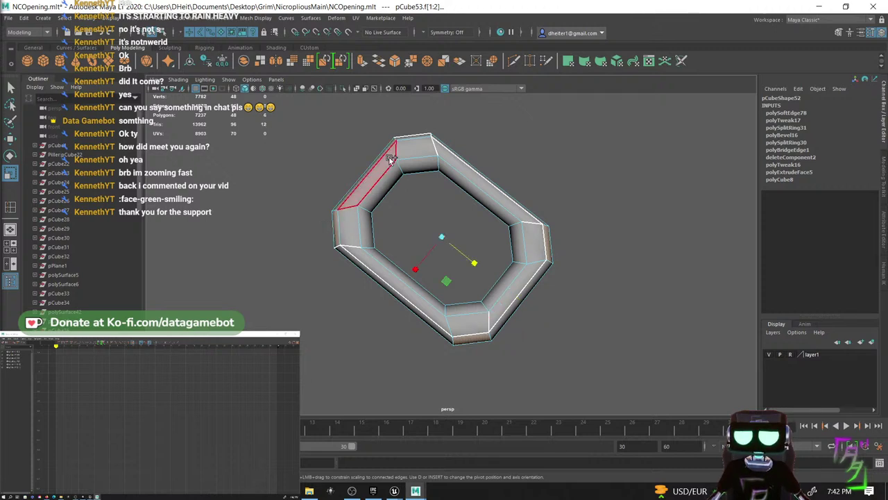
pyautogui.keyDown('alt'); pyautogui.moveTo(440, 134); pyautogui.dragTo(440, 149); pyautogui.keyUp('alt')
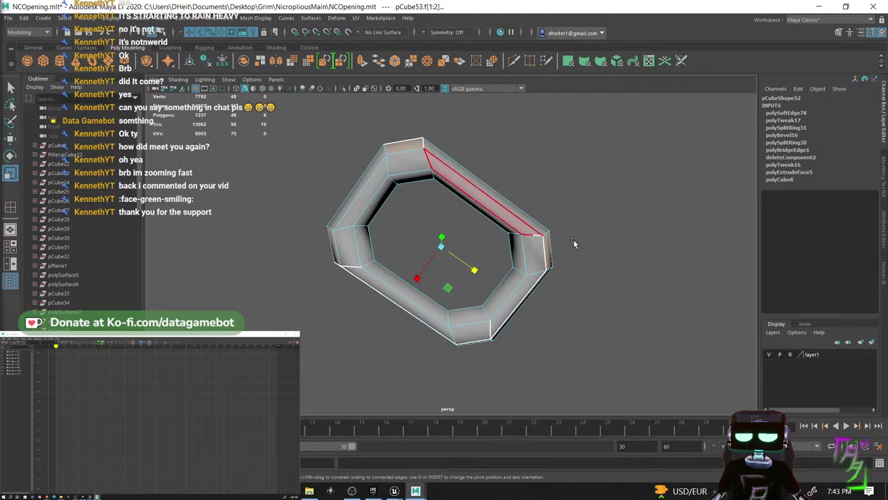
pyautogui.keyDown('alt'); pyautogui.moveTo(573, 239); pyautogui.dragTo(570, 224); pyautogui.keyUp('alt')
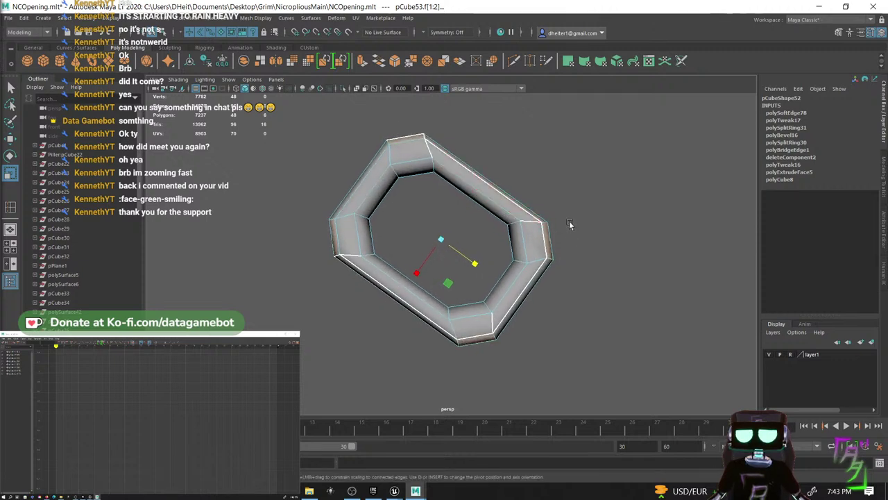
pyautogui.click(448, 283)
pyautogui.moveTo(450, 285); pyautogui.dragTo(451, 285)
pyautogui.keyDown('alt'); pyautogui.moveTo(533, 255); pyautogui.dragTo(507, 312); pyautogui.keyUp('alt')
pyautogui.hotkey('ctrl', 'z')
# - Reselect both face loops around the ring's outer wall and scale them along its width
pyautogui.click(501, 314)
pyautogui.click(427, 345)
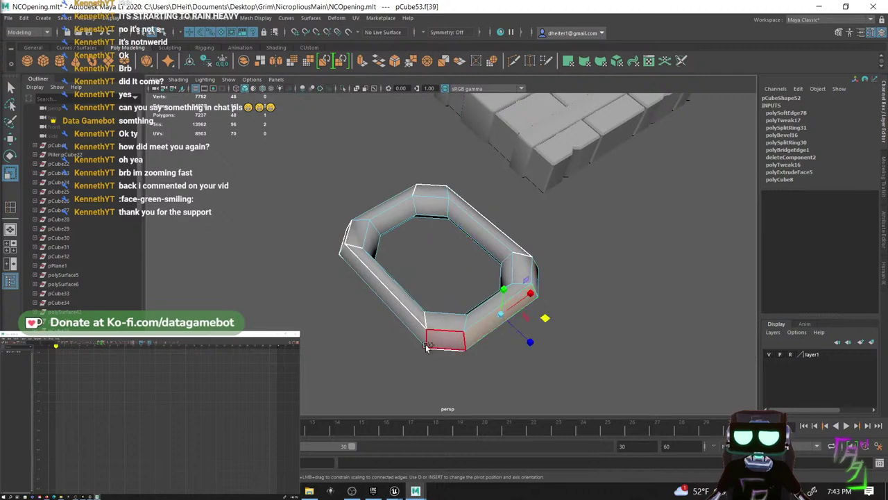
pyautogui.keyDown('shift'); pyautogui.doubleClick(439, 341); pyautogui.keyUp('shift')
pyautogui.keyDown('alt'); pyautogui.moveTo(444, 359); pyautogui.dragTo(460, 314); pyautogui.keyUp('alt')
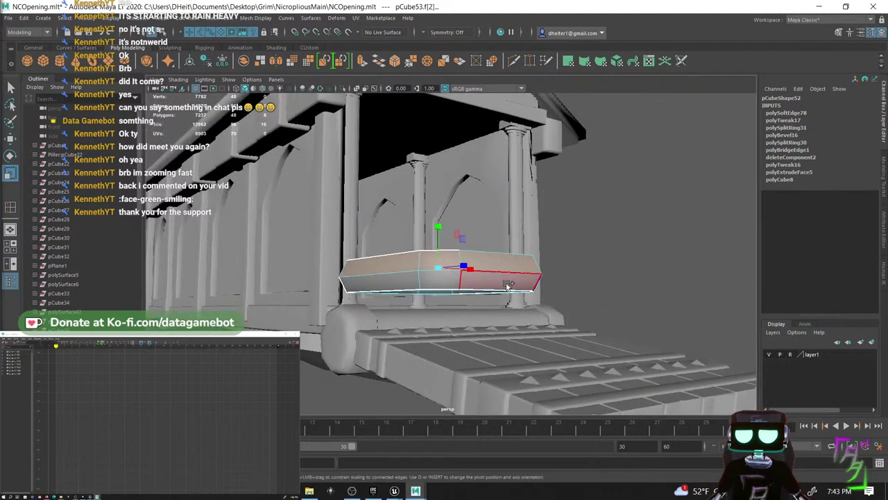
pyautogui.keyDown('shift'); pyautogui.click(506, 285); pyautogui.keyUp('shift')
pyautogui.press('q')
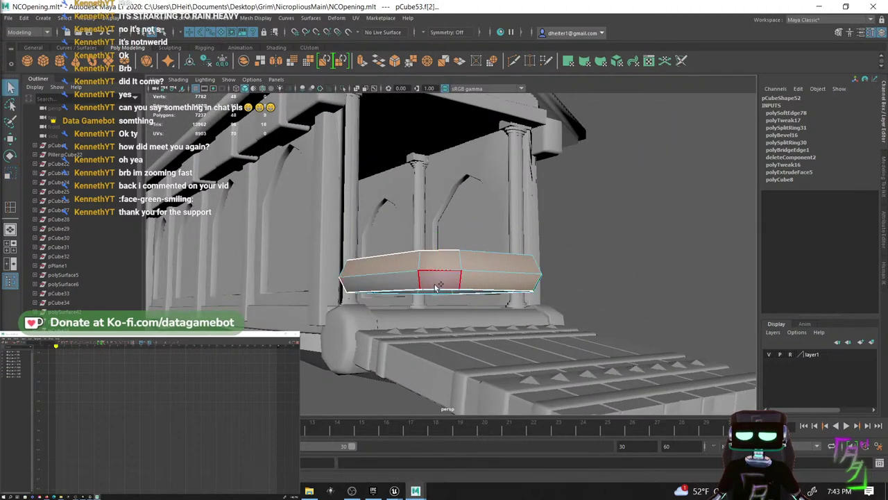
pyautogui.keyDown('shift'); pyautogui.doubleClick(437, 287); pyautogui.keyUp('shift')
pyautogui.keyDown('alt'); pyautogui.moveTo(437, 289); pyautogui.dragTo(510, 299); pyautogui.keyUp('alt')
pyautogui.press('w')
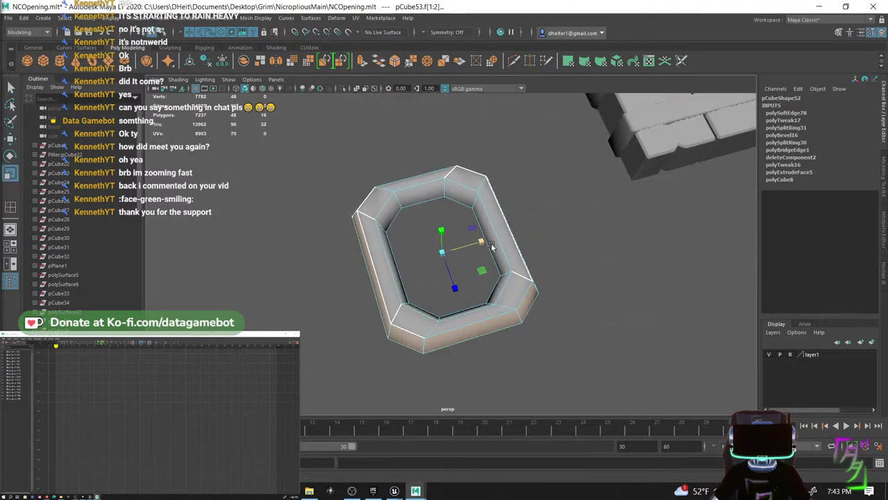
# - Return to object mode and narrow the whole ring across its width to an X scale of 0.693
pyautogui.rightClick(501, 205)
pyautogui.moveTo(500, 205); pyautogui.dragTo(533, 192, button='right')
pyautogui.click(570, 322)
pyautogui.keyDown('alt'); pyautogui.moveTo(571, 322); pyautogui.dragTo(516, 398); pyautogui.keyUp('alt')
pyautogui.click(520, 309)
pyautogui.scroll(-6, 530, 327)
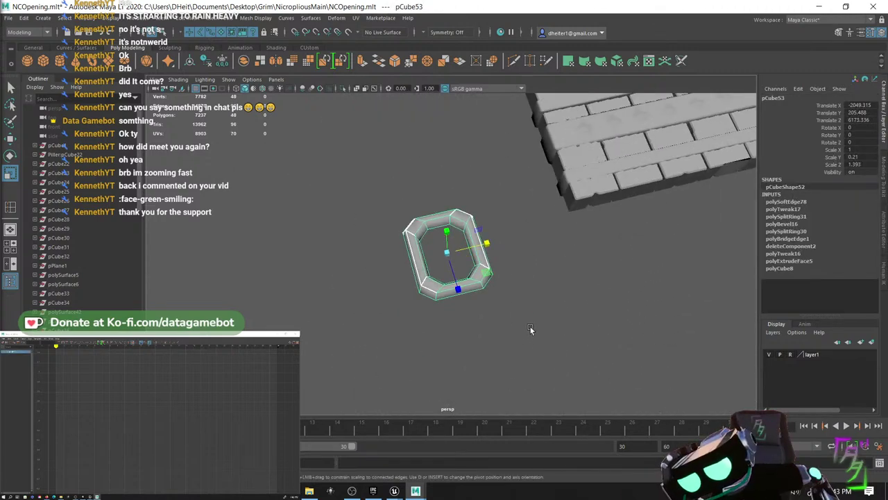
pyautogui.moveTo(472, 266); pyautogui.dragTo(463, 270)
pyautogui.click(497, 375)
pyautogui.moveTo(426, 318)
pyautogui.keyDown('alt'); pyautogui.mouseDown()
pyautogui.moveTo(474, 296)
pyautogui.moveTo(507, 316)
pyautogui.moveTo(455, 290)
pyautogui.mouseUp(); pyautogui.keyUp('alt')
# - Duplicate the link, place the copy at Translate Z 6543.167 so it interlocks with the original, and set its Rotate Z to 90
pyautogui.click(462, 287)
pyautogui.press('e')
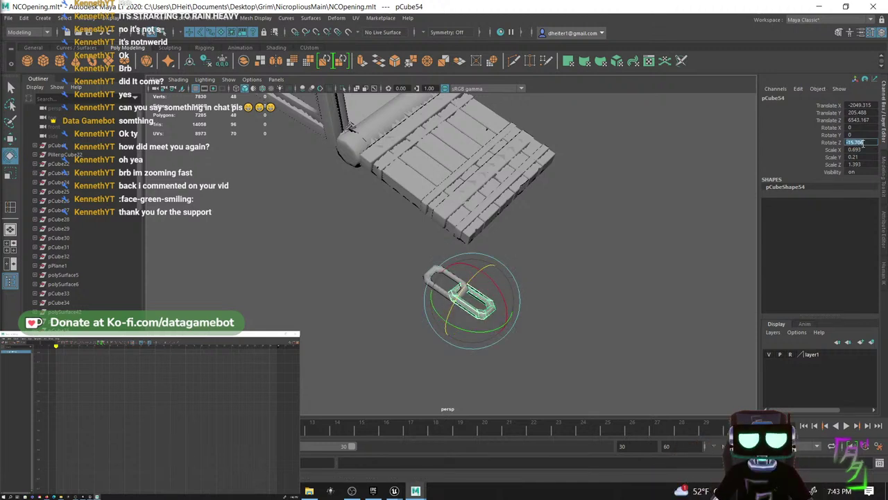
pyautogui.click(861, 142)
pyautogui.write('90')
pyautogui.press('Return')
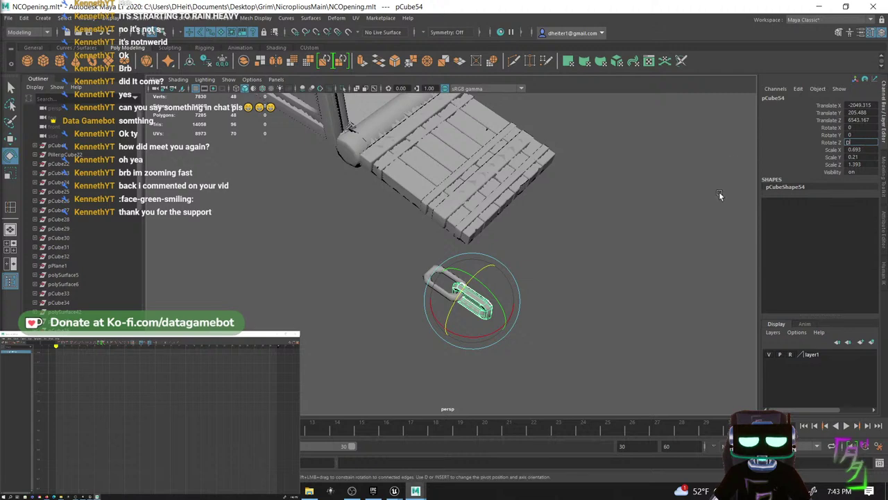
pyautogui.keyDown('alt'); pyautogui.moveTo(585, 257); pyautogui.dragTo(602, 259); pyautogui.keyUp('alt')
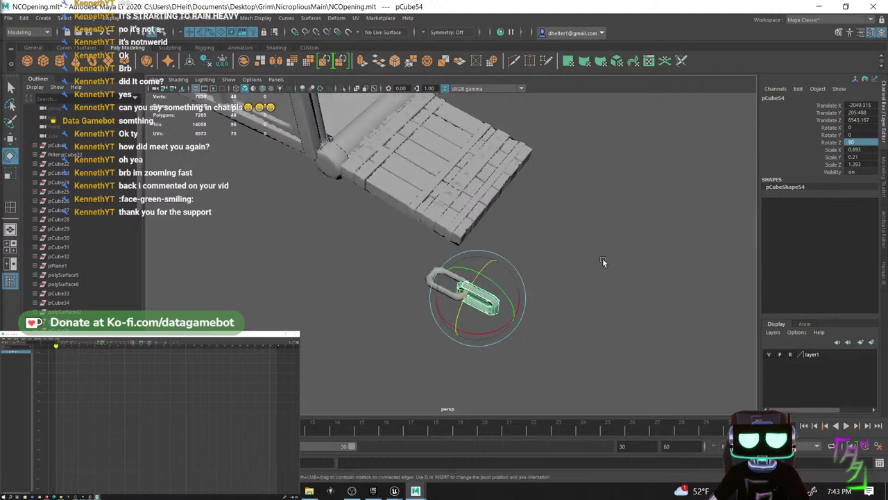
# - Extend the chain by 11 more interlocking links, repeatedly duplicating the latest link with its transform
pyautogui.hotkey('shift', 'd')
pyautogui.hotkey('shift', 'd')
pyautogui.hotkey('shift', 'd')
pyautogui.hotkey('shift', 'd')
pyautogui.hotkey('shift', 'd')
pyautogui.hotkey('shift', 'd')
pyautogui.hotkey('shift', 'd')
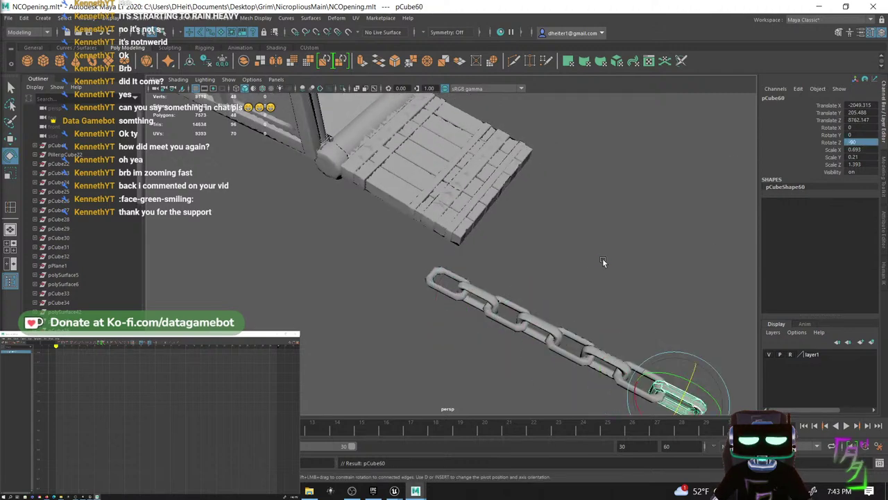
pyautogui.keyDown('alt'); pyautogui.moveTo(602, 258); pyautogui.dragTo(633, 258); pyautogui.keyUp('alt')
pyautogui.hotkey('shift', 'd')
pyautogui.hotkey('shift', 'd')
pyautogui.hotkey('shift', 'd')
pyautogui.hotkey('shift', 'd')
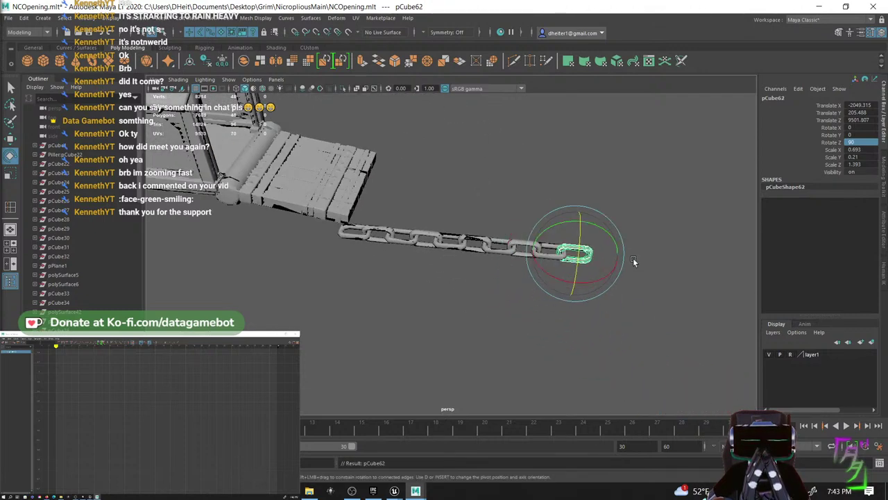
pyautogui.keyDown('alt'); pyautogui.moveTo(551, 271); pyautogui.dragTo(498, 335); pyautogui.keyUp('alt')
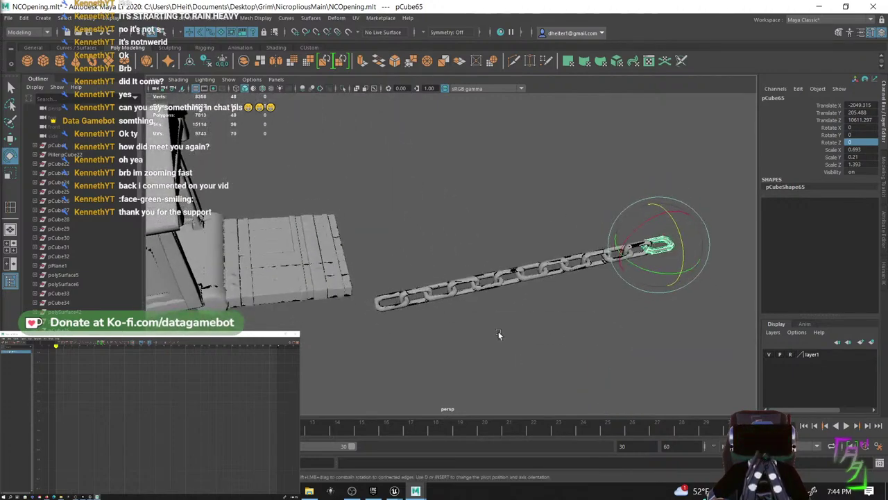
# - Combine all the chain's links into one mesh and place it beside the drawbridge with Rotate X 41.165
pyautogui.moveTo(388, 199); pyautogui.dragTo(721, 344)
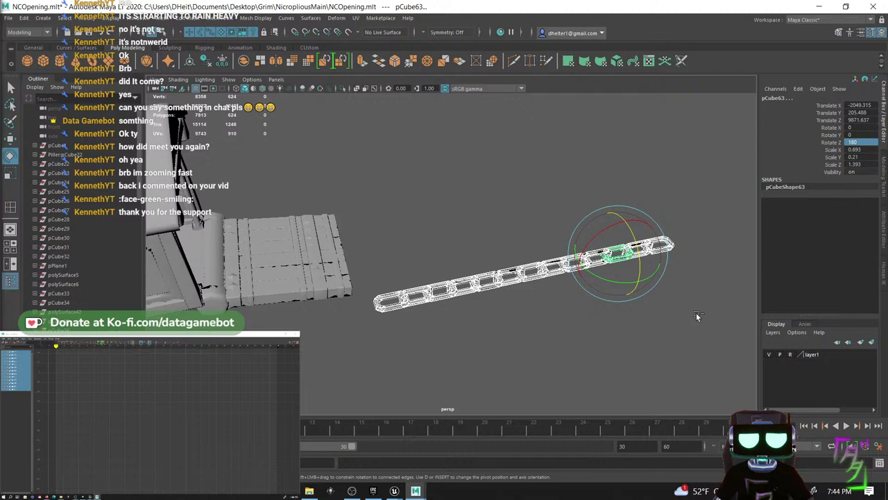
pyautogui.keyDown('shift'); pyautogui.moveTo(521, 244); pyautogui.dragTo(514, 440, button='right'); pyautogui.keyUp('shift')
pyautogui.keyDown('alt'); pyautogui.moveTo(562, 337); pyautogui.dragTo(330, 182); pyautogui.keyUp('alt')
pyautogui.press('w')
pyautogui.scroll(3, 331, 182)
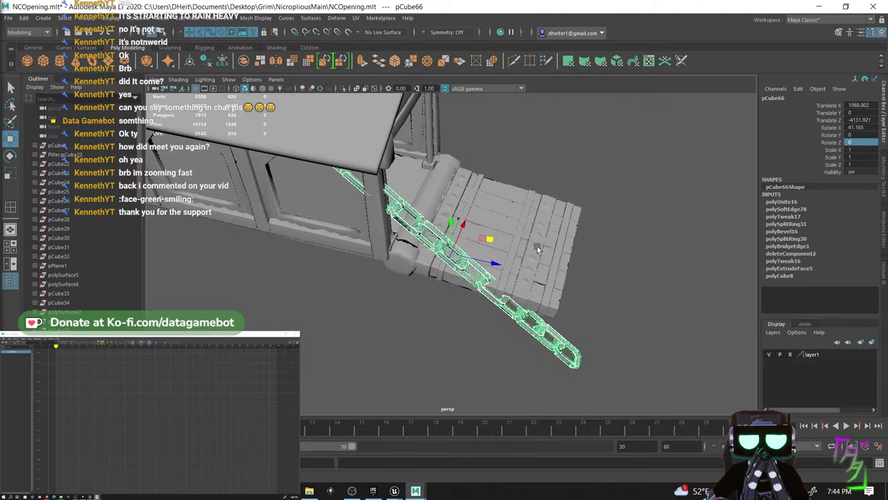
# - Move the tilted chain outward from the building to Translate Y 7.222 and Translate Z -3006.008
pyautogui.keyDown('alt'); pyautogui.moveTo(537, 246); pyautogui.dragTo(447, 259); pyautogui.keyUp('alt')
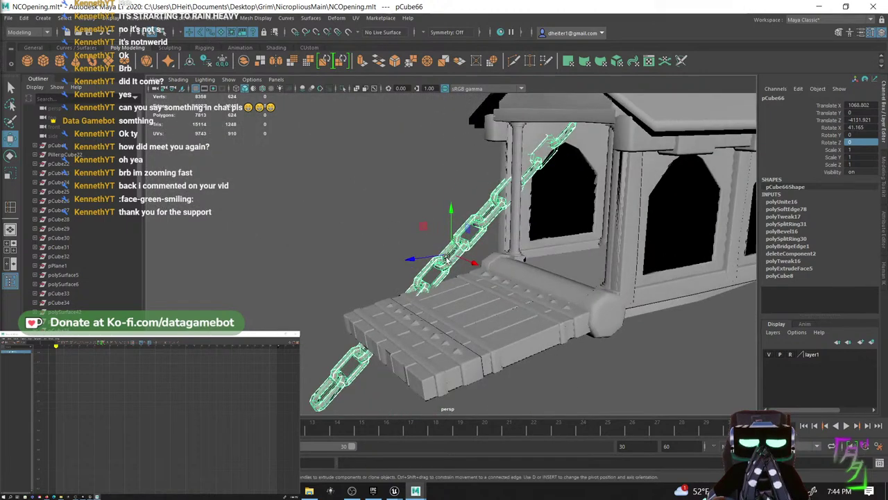
pyautogui.moveTo(421, 229); pyautogui.dragTo(327, 244, button='middle')
pyautogui.moveTo(329, 248); pyautogui.dragTo(336, 240)
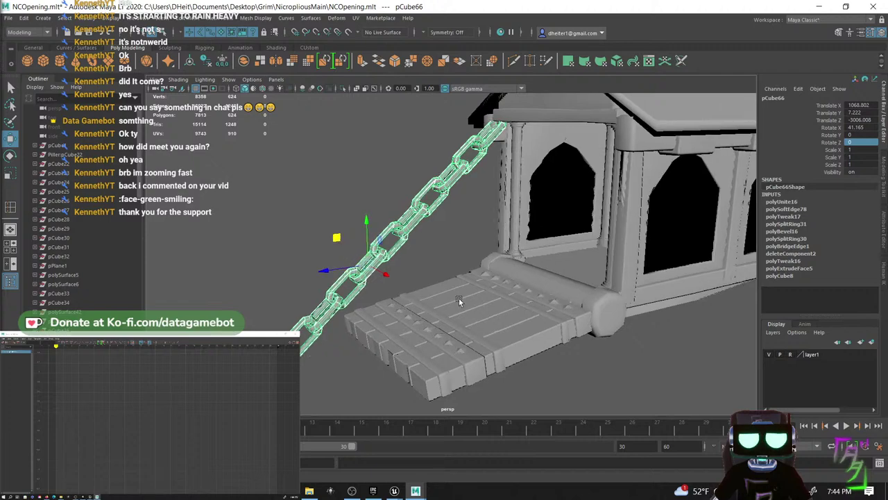
pyautogui.keyDown('alt'); pyautogui.moveTo(458, 298); pyautogui.dragTo(546, 332); pyautogui.keyUp('alt')
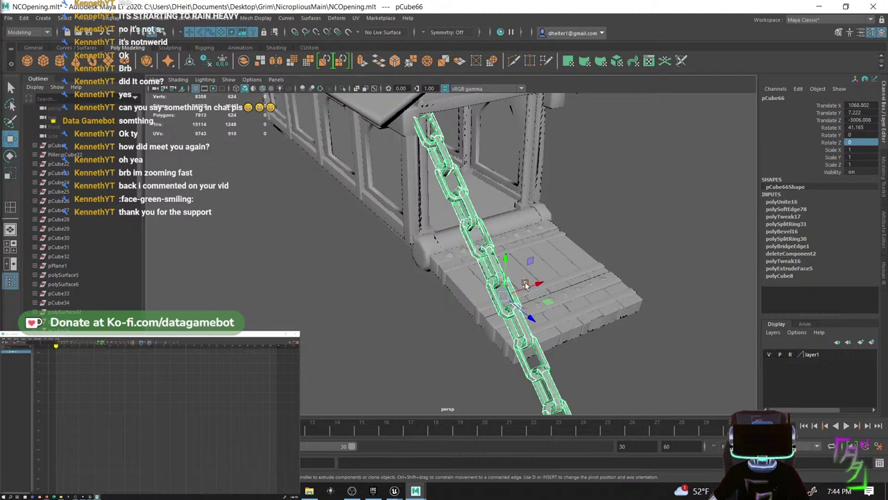
# - Level the chain with Rotate X 0 and slide it along its length to Translate Z -1390.64
pyautogui.click(860, 127)
pyautogui.write('0')
pyautogui.press('Return')
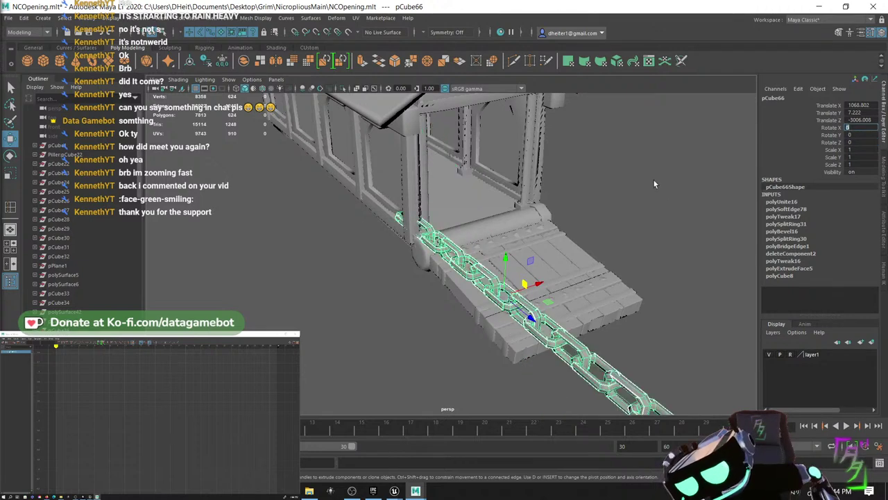
pyautogui.keyDown('alt'); pyautogui.moveTo(654, 184); pyautogui.dragTo(630, 247); pyautogui.keyUp('alt')
pyautogui.moveTo(578, 257); pyautogui.dragTo(697, 259)
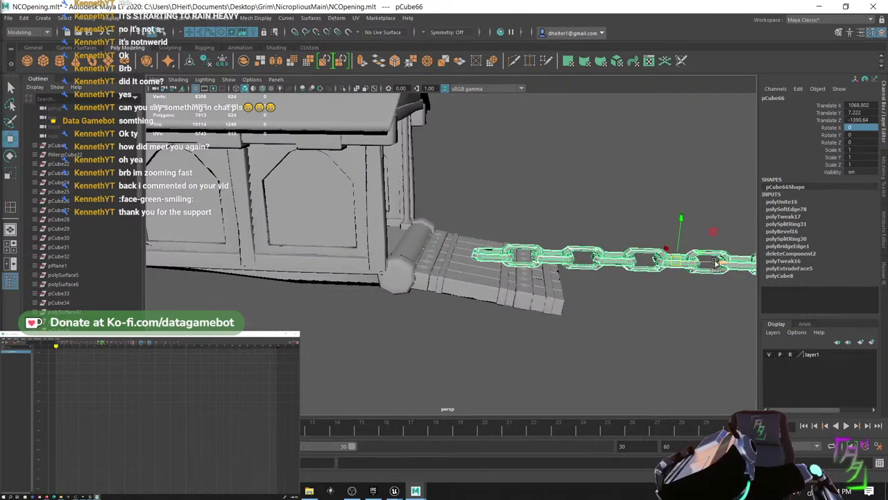
# - Relocate the chain's pivot to the tip of the end link nearest the building
pyautogui.press('e')
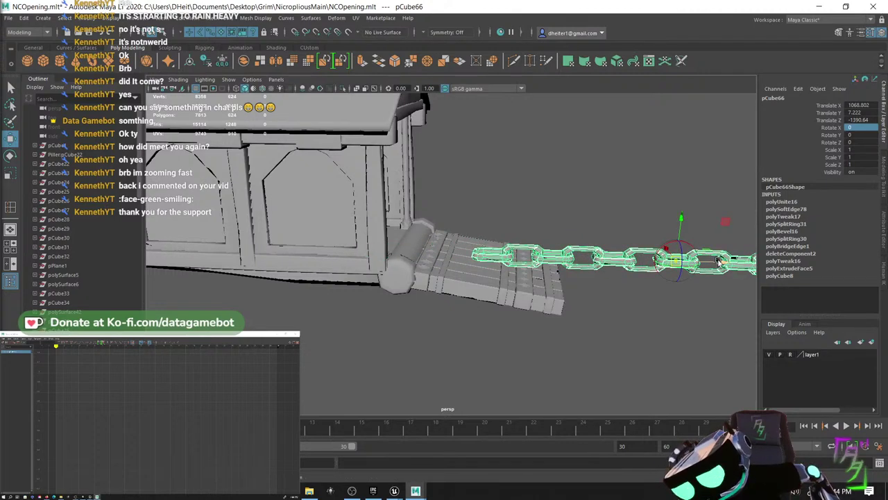
pyautogui.moveTo(720, 262); pyautogui.dragTo(519, 258)
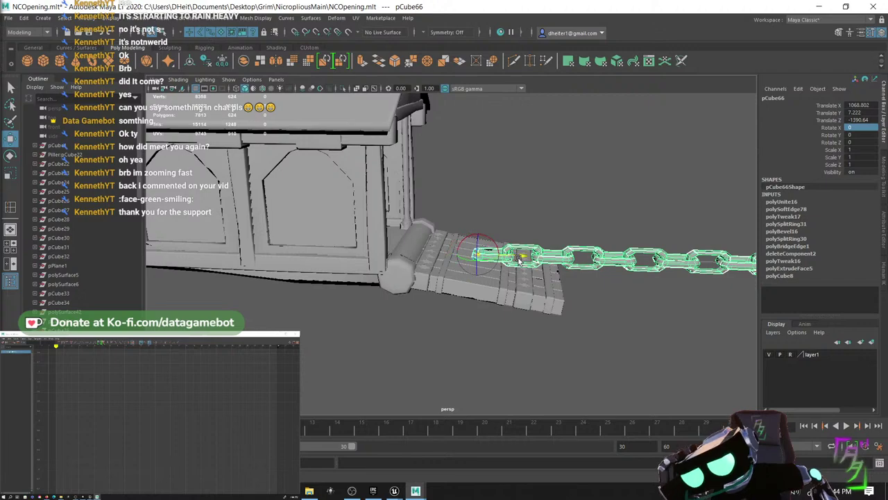
pyautogui.keyDown('alt'); pyautogui.moveTo(579, 272); pyautogui.dragTo(565, 227); pyautogui.keyUp('alt')
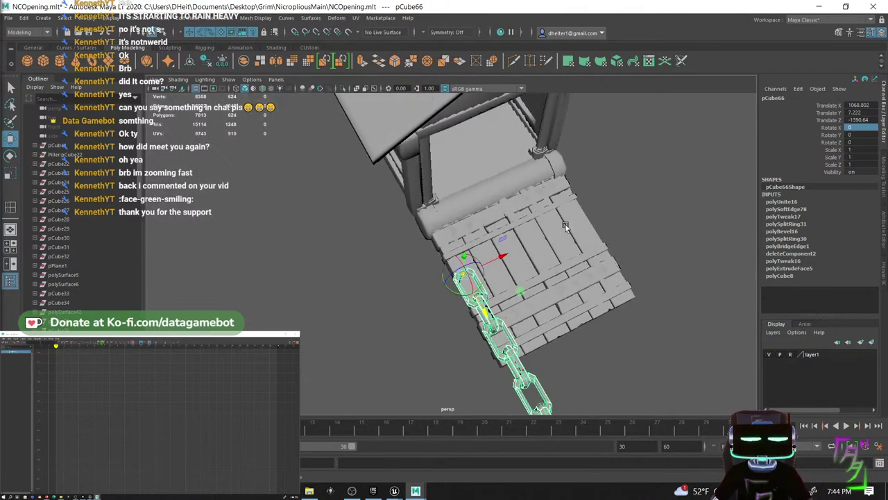
pyautogui.press('w')
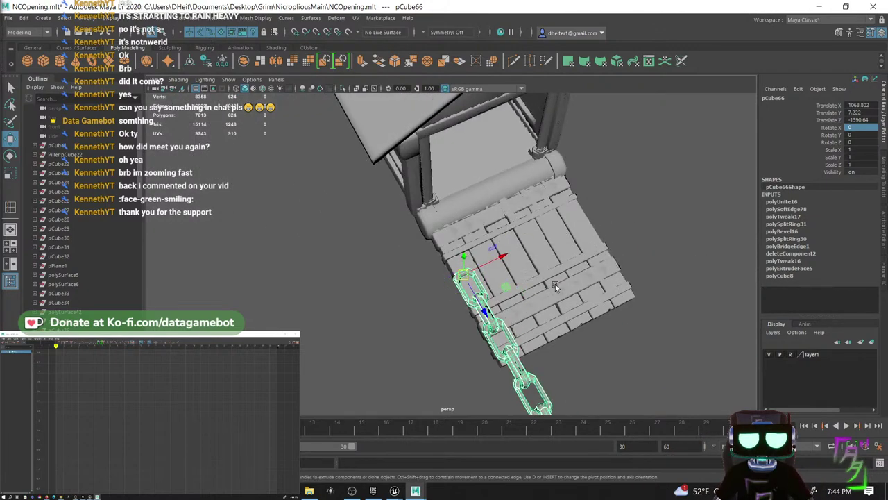
# - Move the chain's end up to the building's front roof corner at Translate X 935.76, Y 1532.254, Z -2437.675
pyautogui.keyDown('alt'); pyautogui.moveTo(555, 284); pyautogui.dragTo(587, 247); pyautogui.keyUp('alt')
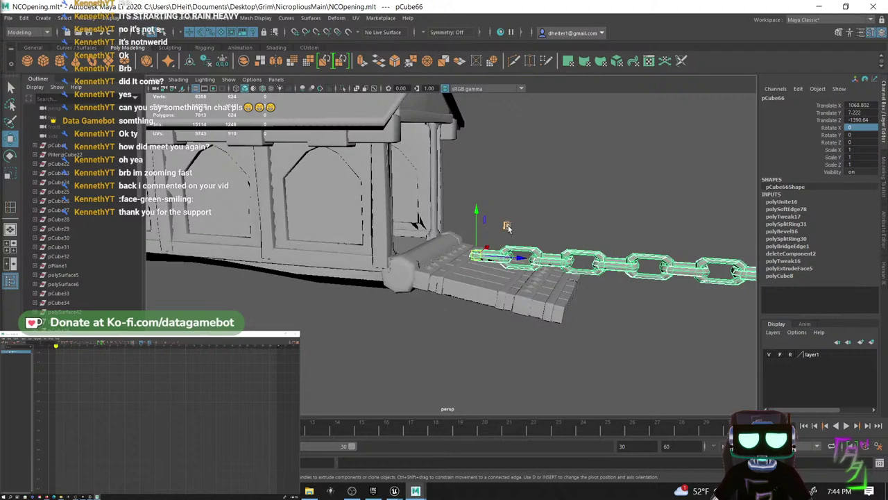
pyautogui.moveTo(507, 227); pyautogui.dragTo(415, 102, button='middle')
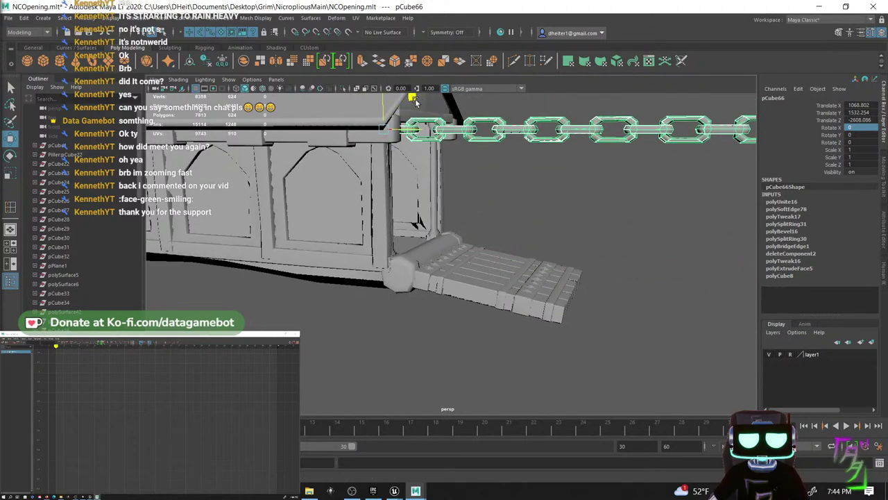
pyautogui.press('f')
pyautogui.keyDown('alt'); pyautogui.moveTo(435, 208); pyautogui.dragTo(333, 227); pyautogui.keyUp('alt')
pyautogui.keyDown('alt'); pyautogui.moveTo(423, 208); pyautogui.dragTo(550, 186, button='right'); pyautogui.keyUp('alt')
pyautogui.keyDown('alt'); pyautogui.moveTo(550, 183); pyautogui.dragTo(470, 248); pyautogui.keyUp('alt')
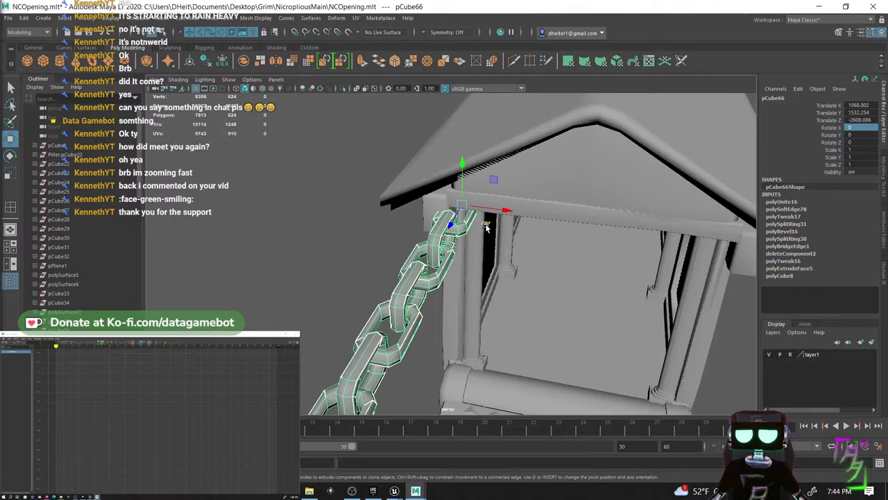
pyautogui.moveTo(486, 227); pyautogui.dragTo(465, 234, button='middle')
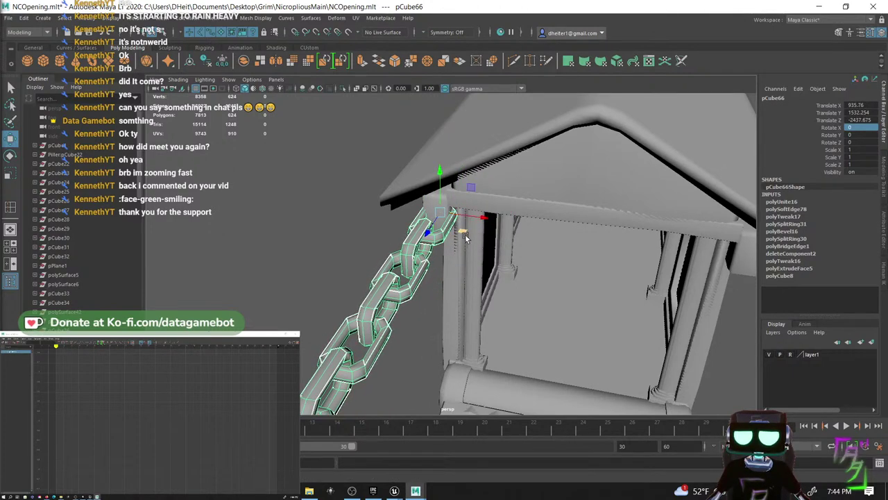
# - Scale the whole chain down uniformly to 0.44 from its end at the roof corner
pyautogui.press('r')
pyautogui.moveTo(446, 214); pyautogui.dragTo(100, 214)
pyautogui.keyDown('alt'); pyautogui.moveTo(362, 247); pyautogui.dragTo(423, 281); pyautogui.keyUp('alt')
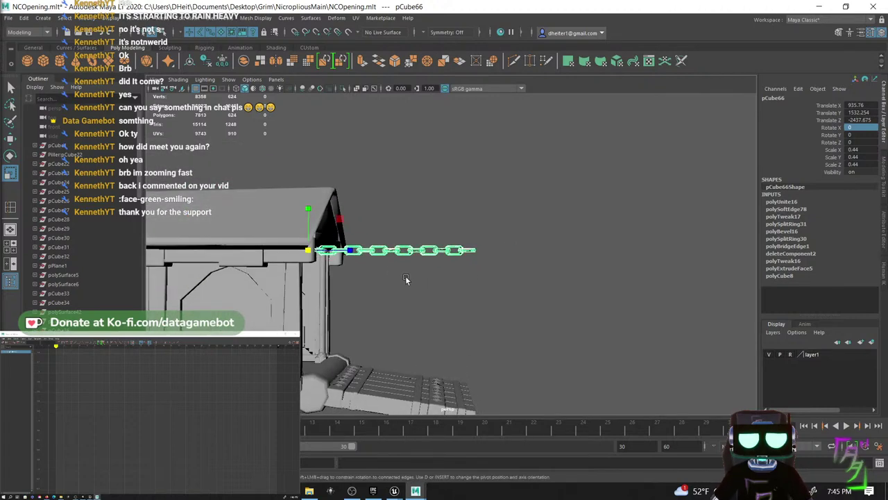
# - Rotate the chain down from the roof corner toward the drawbridge to a Rotate X of 47.164
pyautogui.press('e')
pyautogui.moveTo(345, 232); pyautogui.dragTo(420, 239)
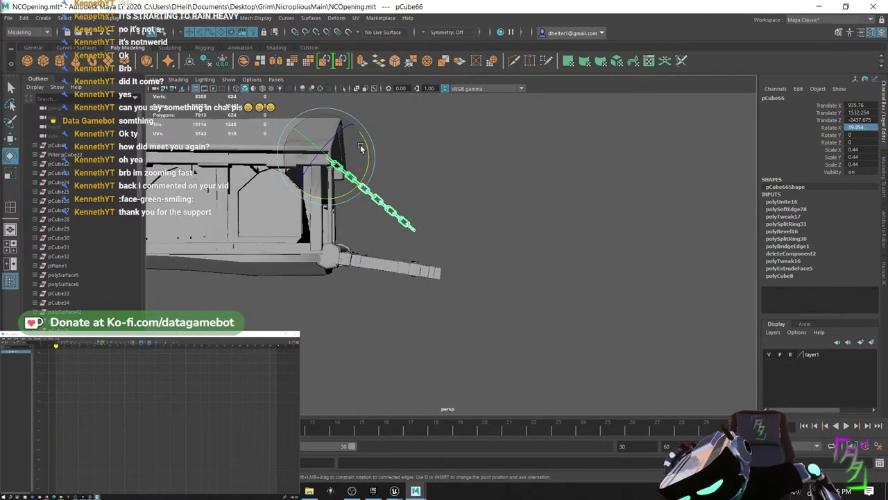
pyautogui.moveTo(360, 148); pyautogui.dragTo(372, 152)
pyautogui.keyDown('alt'); pyautogui.moveTo(427, 216); pyautogui.dragTo(455, 261); pyautogui.keyUp('alt')
pyautogui.scroll(3, 369, 231)
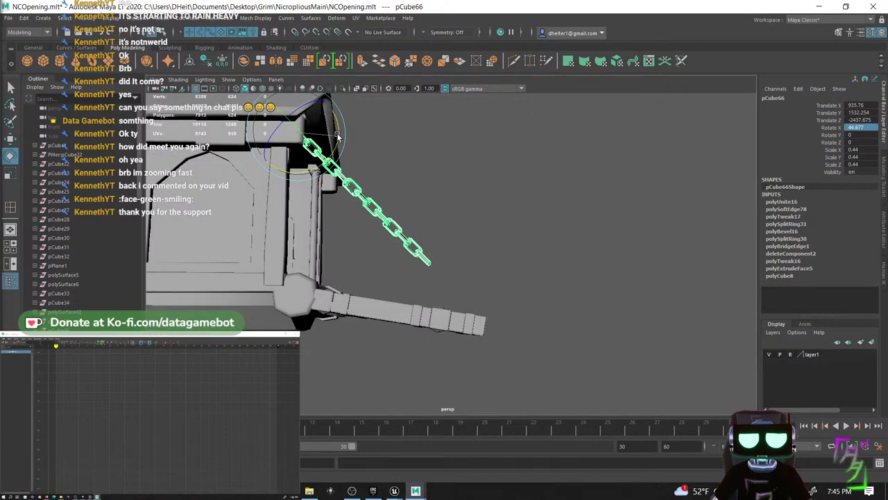
pyautogui.moveTo(338, 136); pyautogui.dragTo(338, 141)
pyautogui.keyDown('alt'); pyautogui.moveTo(390, 179); pyautogui.dragTo(312, 145); pyautogui.keyUp('alt')
# - Nudge the chain's upper end against the roof corner, to Translate Y 1507.853 and Translate Z -2386.427
pyautogui.press('w')
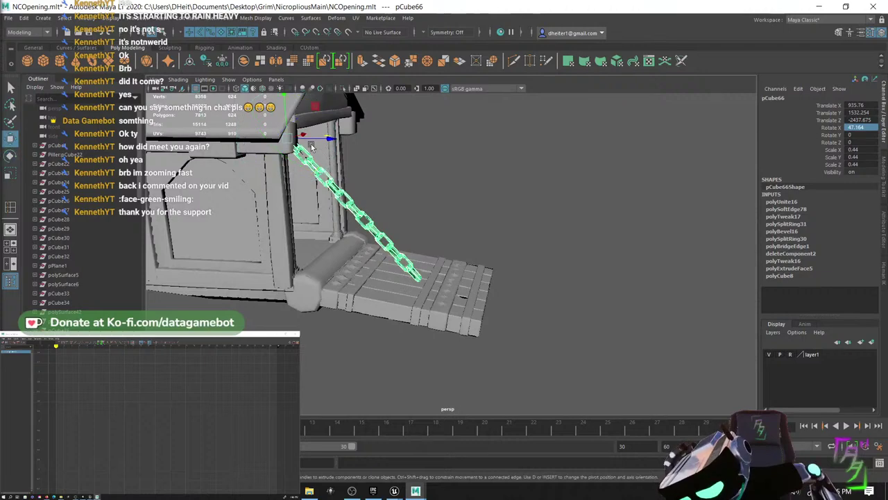
pyautogui.moveTo(315, 110); pyautogui.dragTo(319, 110)
pyautogui.click(453, 221)
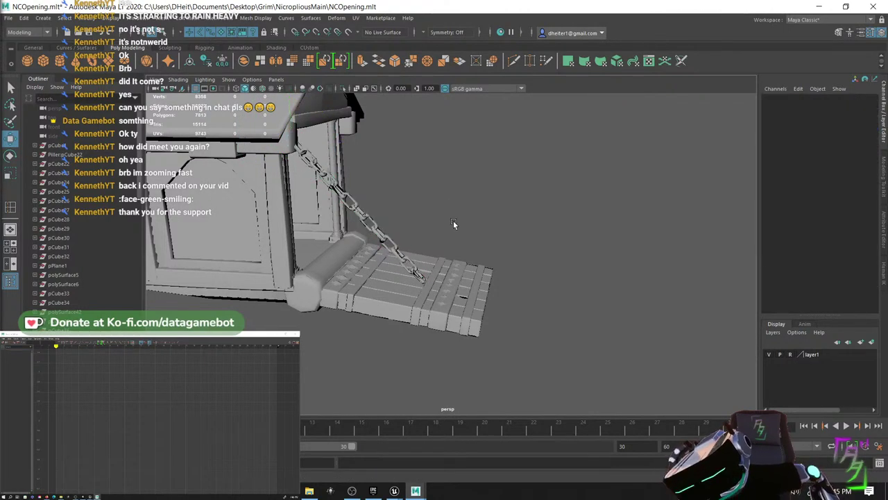
pyautogui.keyDown('alt'); pyautogui.moveTo(453, 221); pyautogui.dragTo(477, 245); pyautogui.keyUp('alt')
pyautogui.click(389, 228)
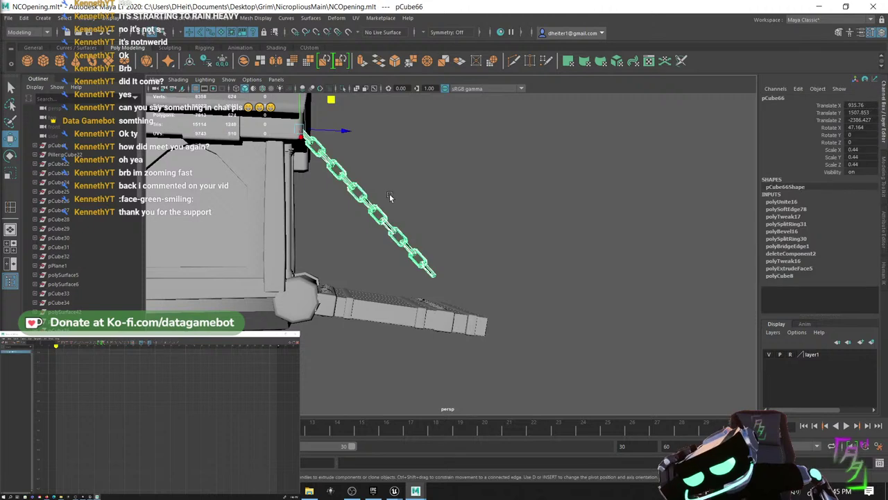
# - Align the move axes with the chain and duplicate it along its length, placing the copy at Translate Y -8.442, Z -961.528
pyautogui.press('d')
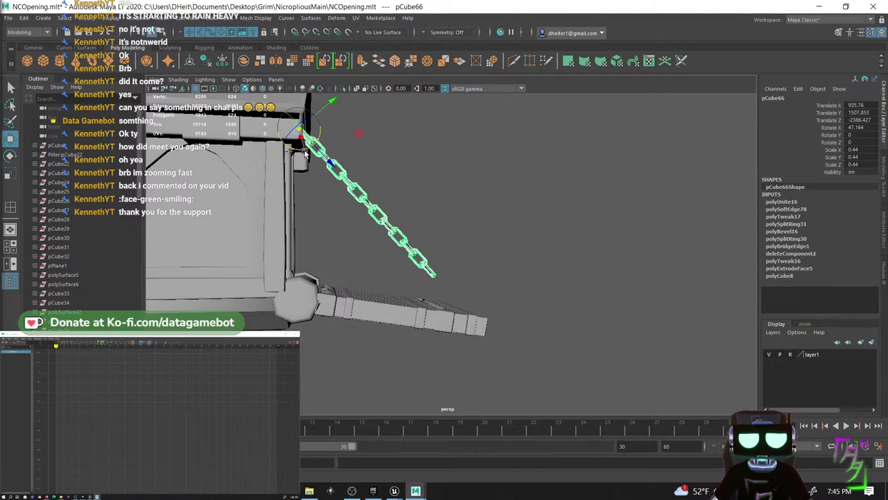
pyautogui.keyDown('alt'); pyautogui.moveTo(384, 158); pyautogui.dragTo(372, 162); pyautogui.keyUp('alt')
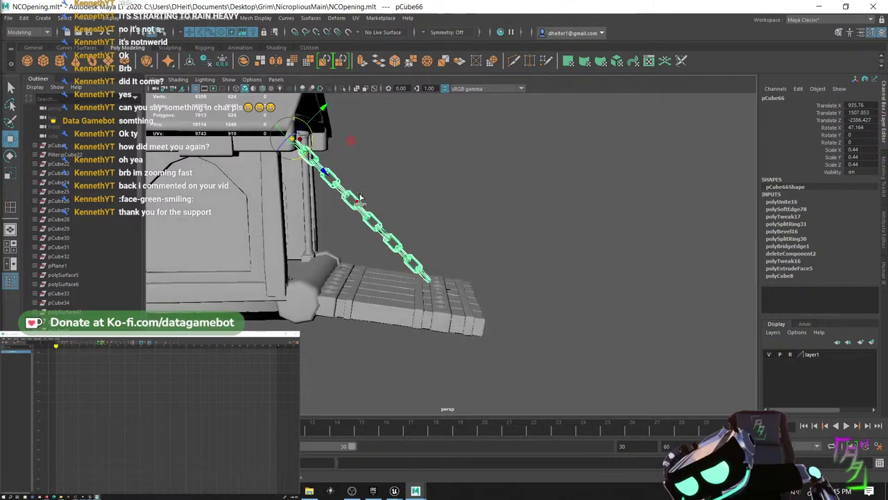
pyautogui.press('w')
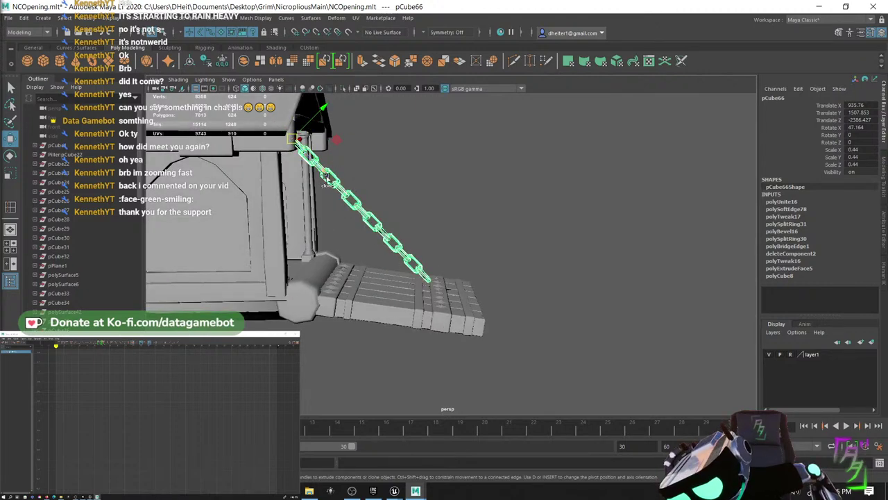
pyautogui.moveTo(325, 177)
pyautogui.keyDown('shift'); pyautogui.mouseDown()
pyautogui.moveTo(471, 299)
pyautogui.moveTo(464, 295)
pyautogui.moveTo(482, 258)
pyautogui.moveTo(539, 262)
pyautogui.mouseUp(); pyautogui.keyUp('shift')
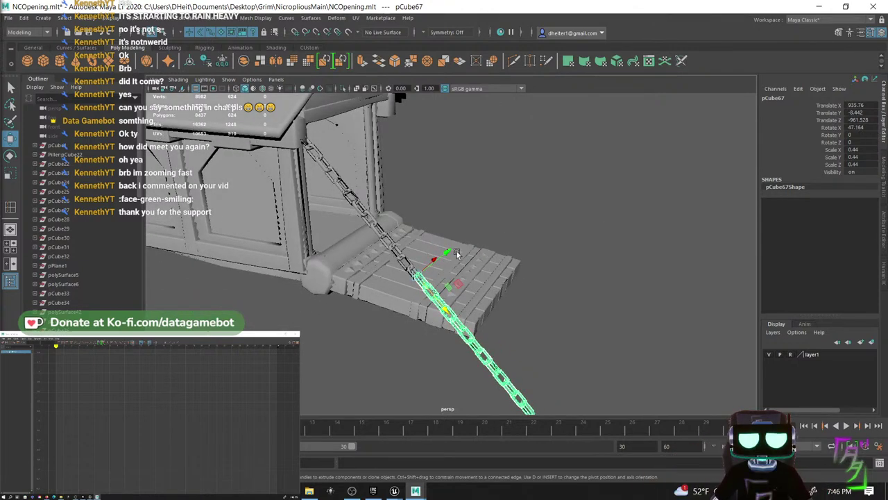
pyautogui.press('e')
pyautogui.moveTo(426, 264); pyautogui.dragTo(443, 261)
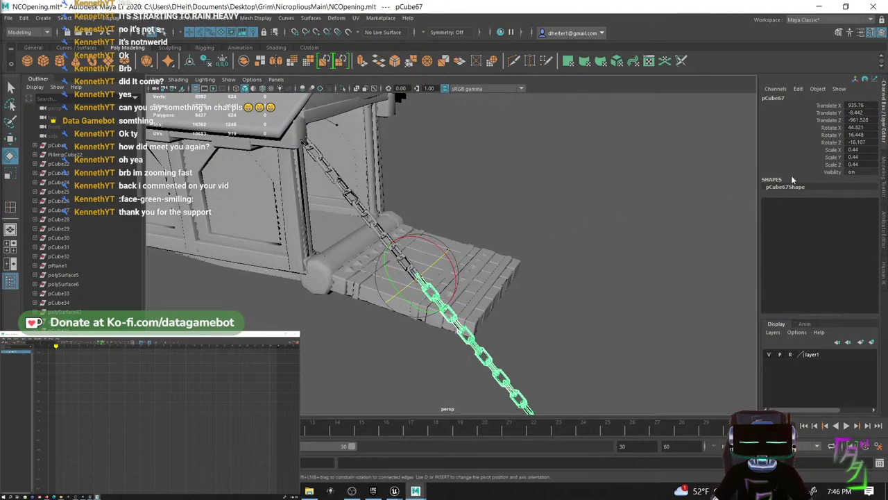
pyautogui.hotkey('ctrl', 'z')
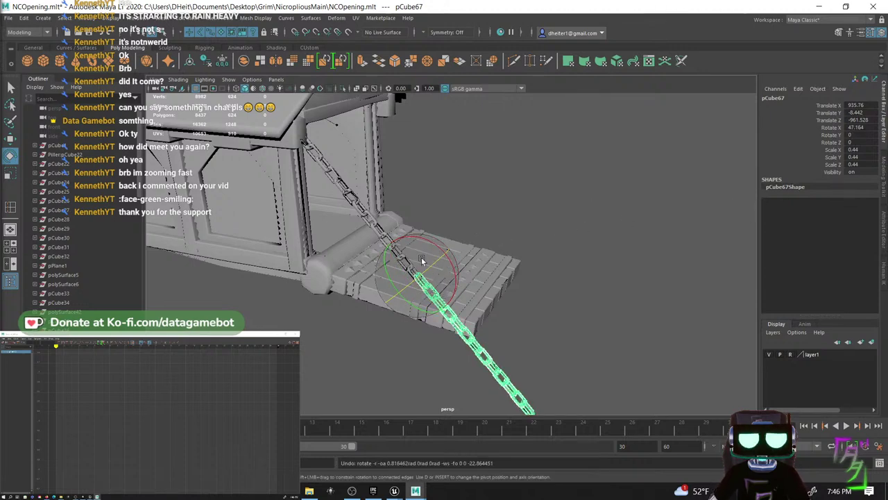
# - Turn the duplicated chain about a quarter turn around its length to interlock with the original, with wireframe on shaded enabled
pyautogui.moveTo(430, 254); pyautogui.dragTo(478, 276)
pyautogui.press('f')
pyautogui.keyDown('alt'); pyautogui.moveTo(500, 231); pyautogui.dragTo(512, 407, button='middle'); pyautogui.keyUp('alt')
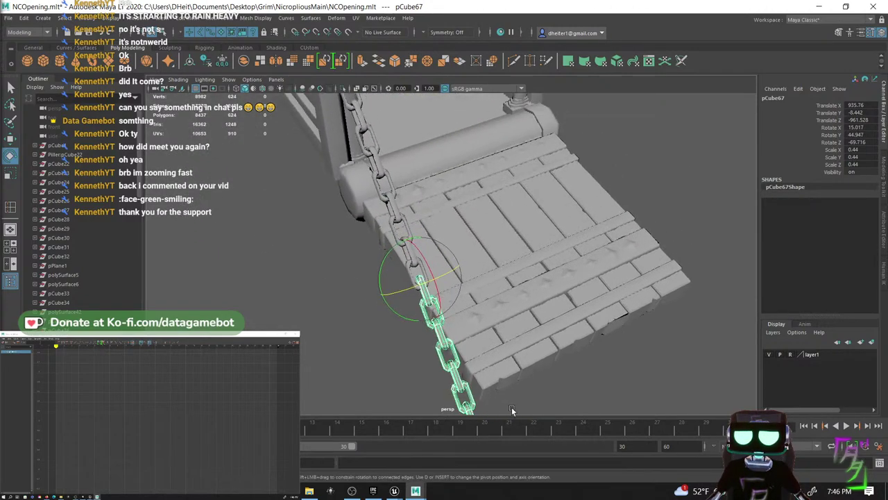
pyautogui.keyDown('alt'); pyautogui.moveTo(512, 407); pyautogui.dragTo(395, 306); pyautogui.keyUp('alt')
pyautogui.scroll(5, 546, 274)
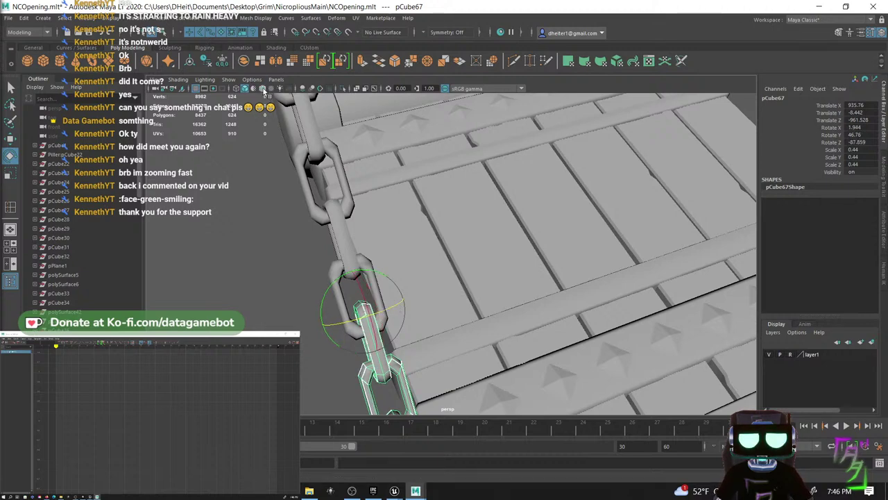
pyautogui.click(263, 89)
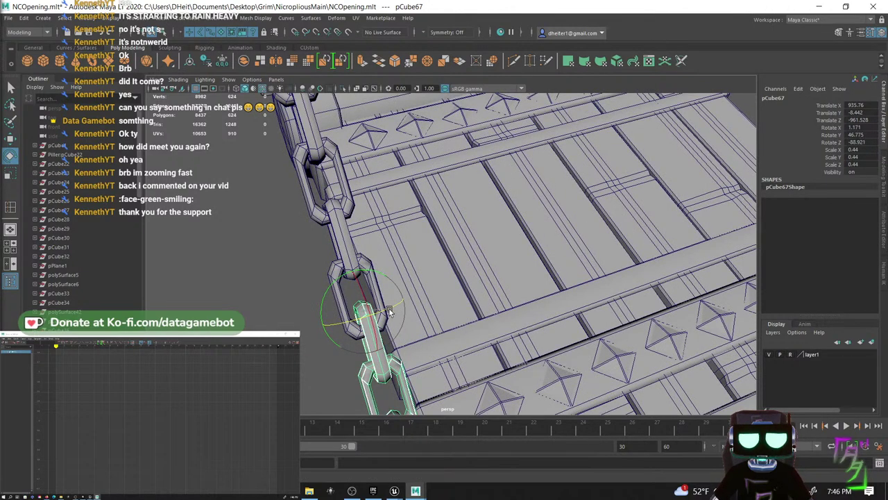
pyautogui.moveTo(389, 312); pyautogui.dragTo(530, 291)
# - Switch the duplicated chain to face selection and delete the single link just past the drawbridge's outer edge
pyautogui.press('w')
pyautogui.keyDown('alt'); pyautogui.moveTo(730, 374); pyautogui.dragTo(529, 127, button='middle'); pyautogui.keyUp('alt')
pyautogui.keyDown('alt'); pyautogui.moveTo(548, 236); pyautogui.dragTo(503, 257); pyautogui.keyUp('alt')
pyautogui.moveTo(507, 258); pyautogui.dragTo(507, 281, button='right')
pyautogui.click(506, 259)
pyautogui.press('Delete')
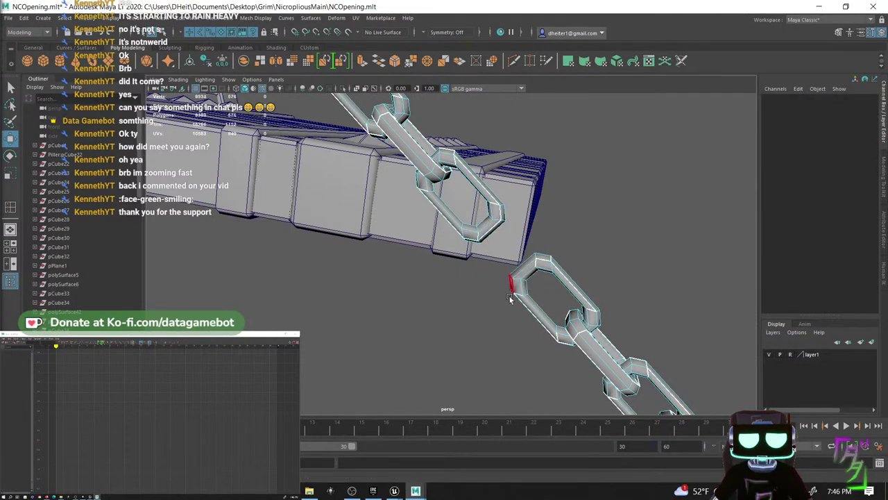
# - Delete all the copy's remaining links below the gap and return the shortened chain to object mode
pyautogui.scroll(-5, 579, 282)
pyautogui.keyDown('alt'); pyautogui.moveTo(576, 289); pyautogui.dragTo(594, 285); pyautogui.keyUp('alt')
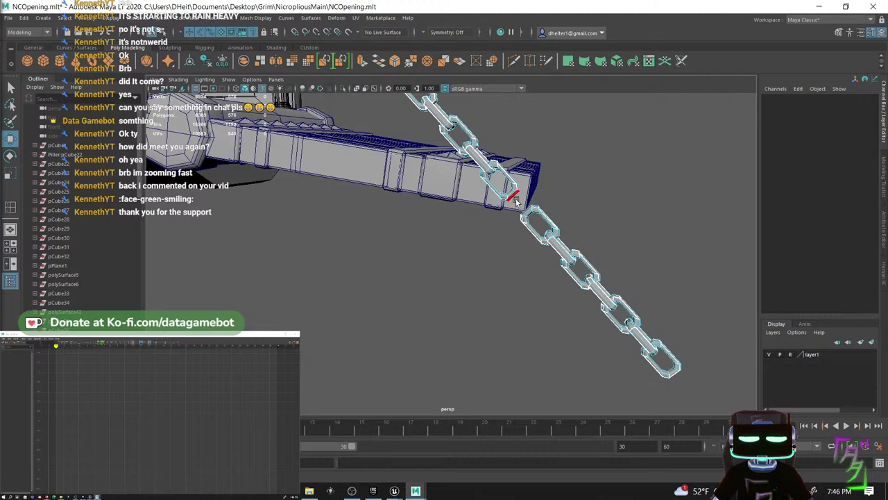
pyautogui.moveTo(591, 320); pyautogui.dragTo(701, 406)
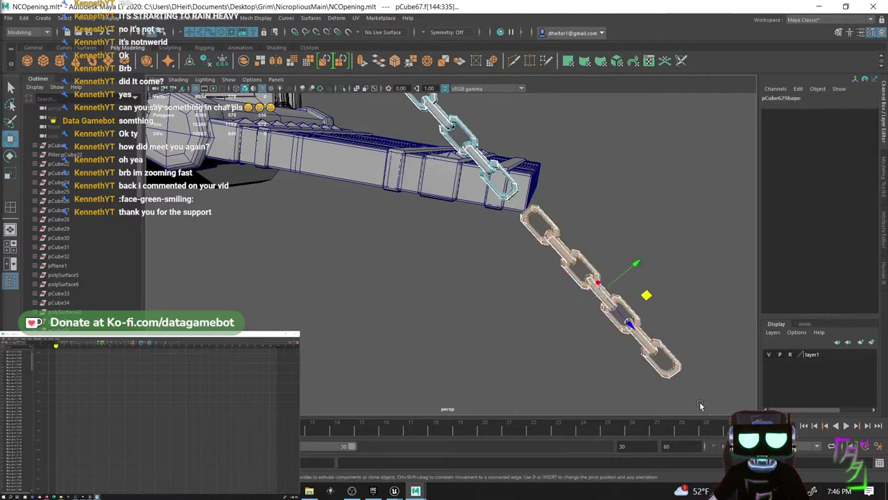
pyautogui.press('Delete')
pyautogui.rightClick(499, 180)
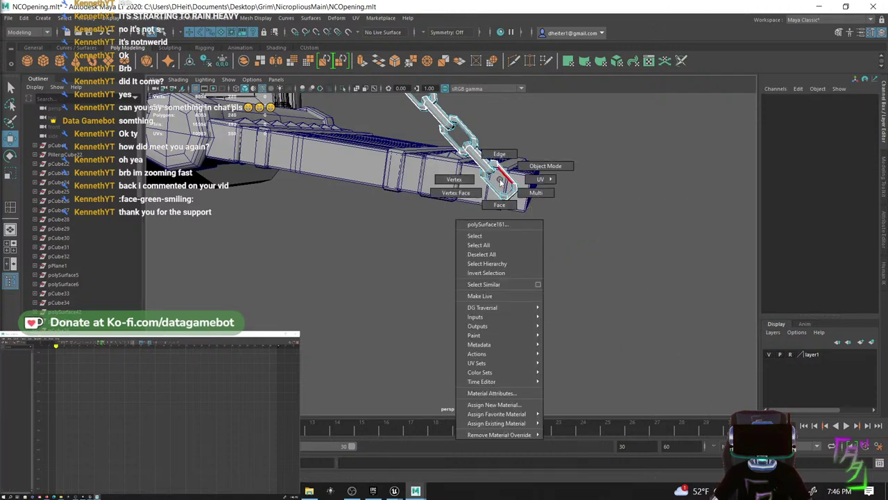
pyautogui.moveTo(522, 164); pyautogui.dragTo(546, 166, button='right')
pyautogui.click(605, 179)
pyautogui.keyDown('alt'); pyautogui.moveTo(606, 179); pyautogui.dragTo(444, 332); pyautogui.keyUp('alt')
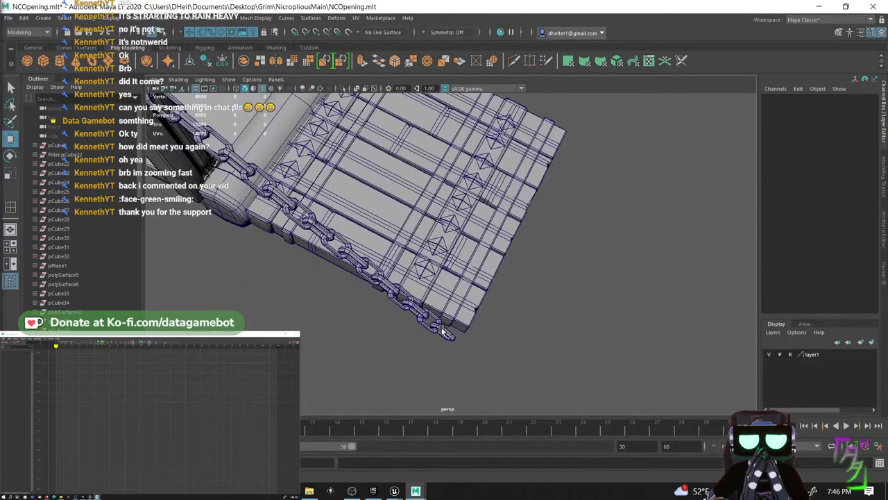
# - Separate the chain piece at the drawbridge's outer end into individual links and center the pivot of the end link
pyautogui.click(442, 332)
pyautogui.keyDown('shift'); pyautogui.moveTo(442, 332); pyautogui.dragTo(420, 430, button='right'); pyautogui.keyUp('shift')
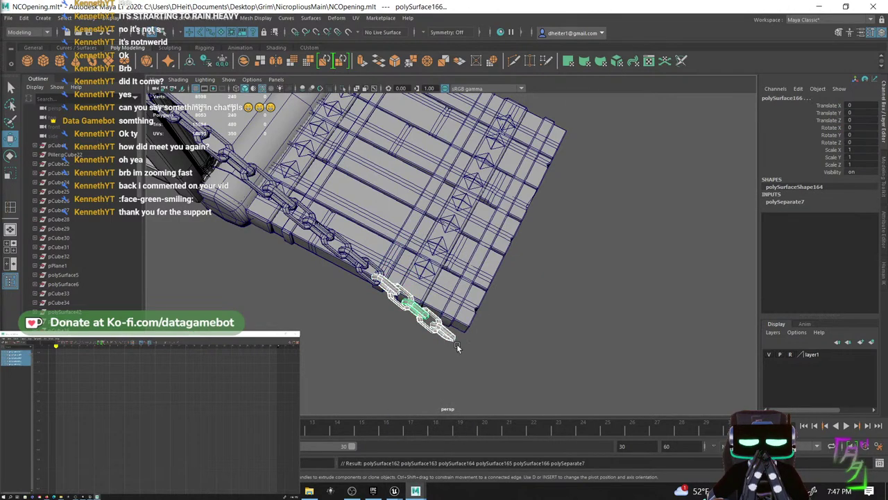
pyautogui.click(451, 339)
pyautogui.keyDown('alt'); pyautogui.moveTo(471, 354); pyautogui.dragTo(469, 324); pyautogui.keyUp('alt')
pyautogui.scroll(5, 490, 282)
pyautogui.click(495, 288)
pyautogui.click(495, 288)
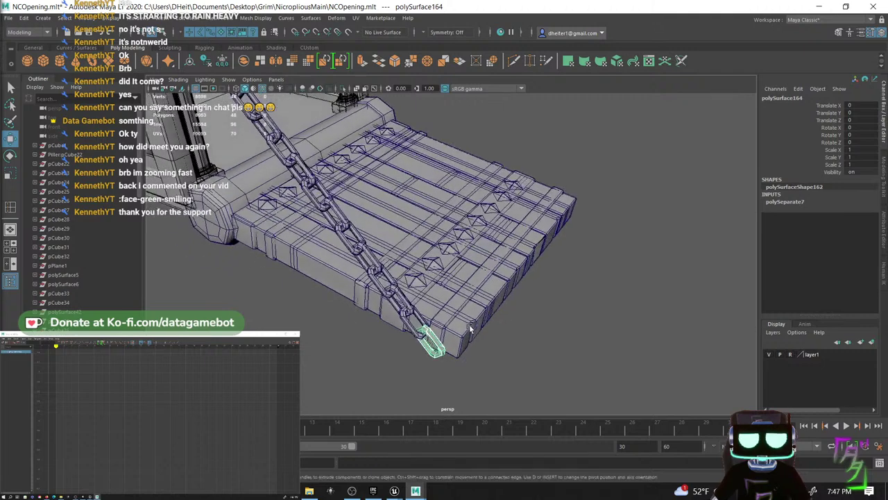
pyautogui.click(318, 47)
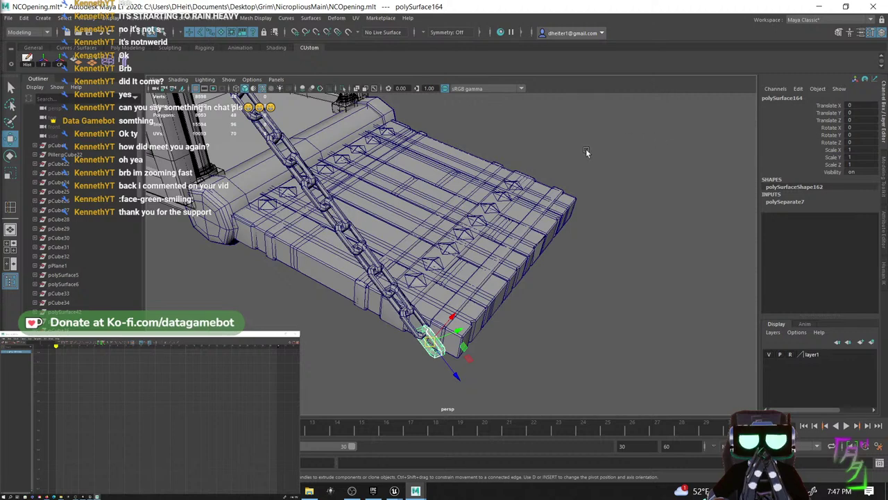
# - Duplicate the end link and turn it into the drawbridge's edge, at Translate 3.618, 125.967, 203.578 and Rotate -86.278, 51.647, 1.741
pyautogui.keyDown('alt'); pyautogui.moveTo(535, 176); pyautogui.dragTo(513, 152, button='middle'); pyautogui.keyUp('alt')
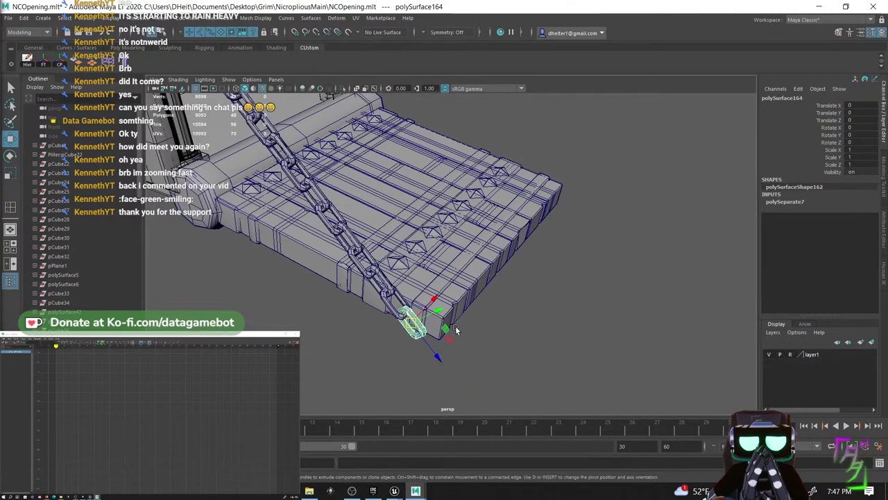
pyautogui.moveTo(444, 333)
pyautogui.keyDown('shift'); pyautogui.mouseDown()
pyautogui.moveTo(457, 324)
pyautogui.moveTo(418, 322)
pyautogui.moveTo(425, 370)
pyautogui.mouseUp(); pyautogui.keyUp('shift')
pyautogui.press('e')
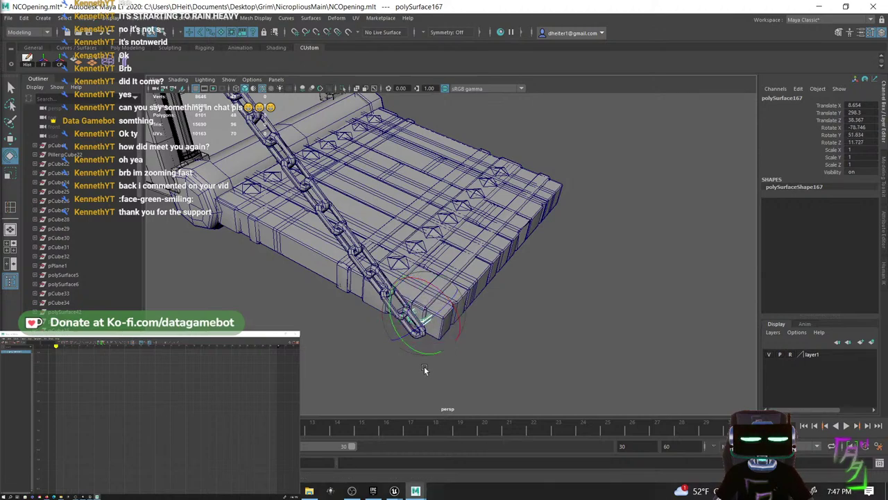
pyautogui.keyDown('alt'); pyautogui.moveTo(529, 336); pyautogui.dragTo(487, 341); pyautogui.keyUp('alt')
pyautogui.press('w')
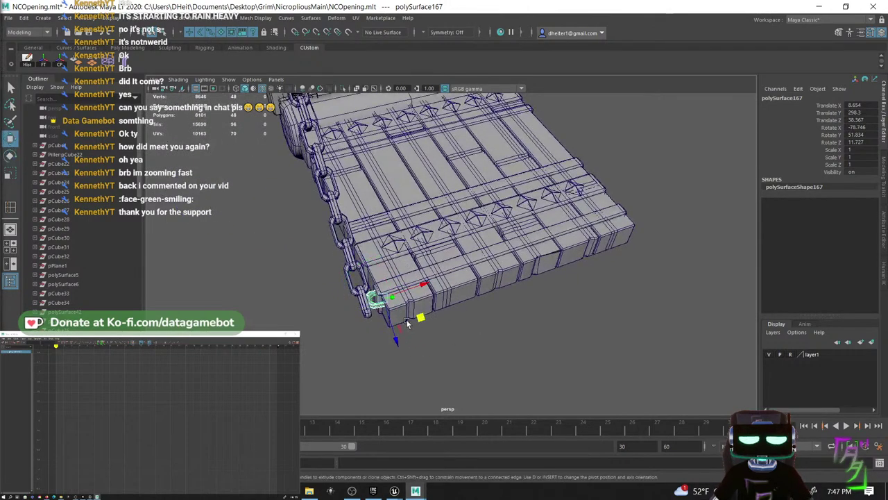
pyautogui.moveTo(418, 319); pyautogui.dragTo(371, 349)
pyautogui.press('e')
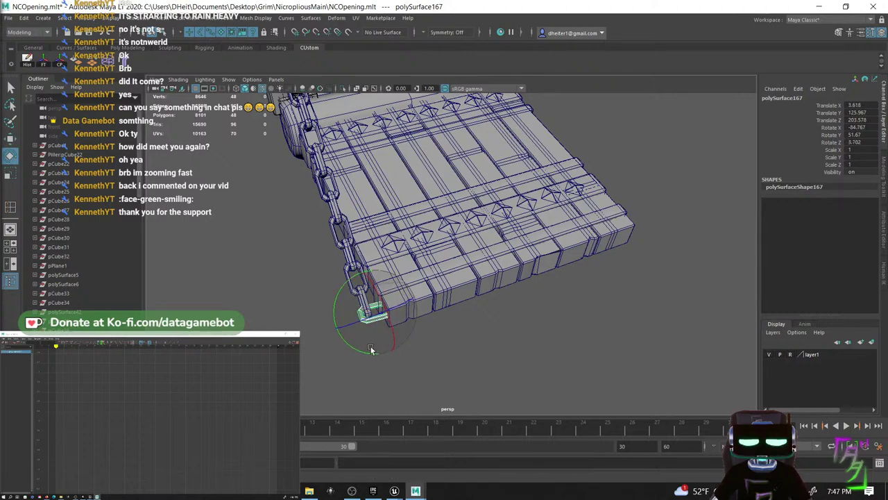
pyautogui.press('w')
# - Scale the duplicated link to 1.432 and reposition it into the plank, at Translate -19.92, 126.522, 184.361 and Rotate -90.737, 52.062, -4.064
pyautogui.scroll(5, 408, 324)
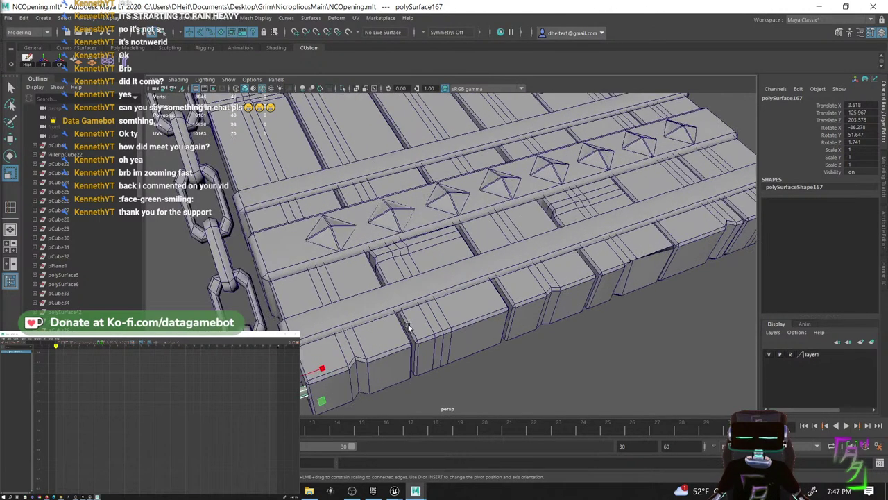
pyautogui.keyDown('alt'); pyautogui.moveTo(408, 324); pyautogui.dragTo(450, 242, button='middle'); pyautogui.keyUp('alt')
pyautogui.keyDown('alt'); pyautogui.moveTo(449, 242); pyautogui.dragTo(507, 219); pyautogui.keyUp('alt')
pyautogui.scroll(5, 436, 287)
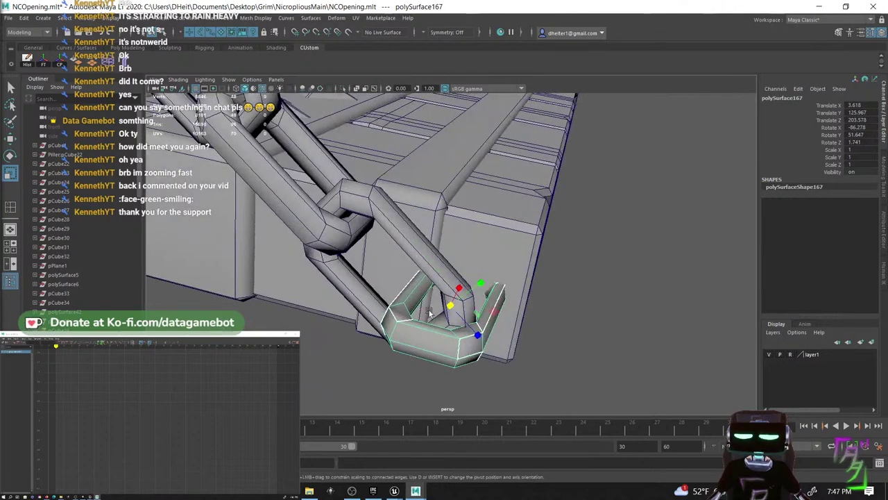
pyautogui.keyDown('alt'); pyautogui.moveTo(428, 312); pyautogui.dragTo(456, 273); pyautogui.keyUp('alt')
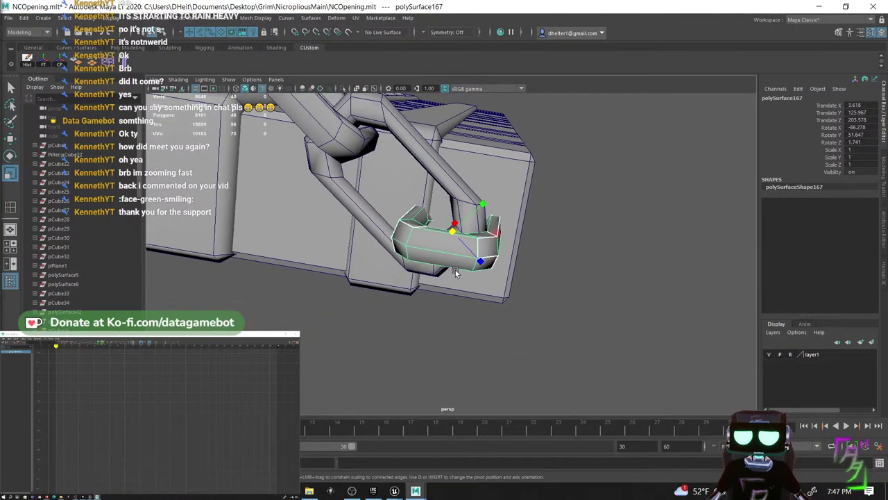
pyautogui.moveTo(453, 233); pyautogui.dragTo(390, 311)
pyautogui.press('w')
pyautogui.press('e')
pyautogui.moveTo(374, 362); pyautogui.dragTo(381, 359)
pyautogui.keyDown('alt'); pyautogui.moveTo(448, 356); pyautogui.dragTo(406, 328); pyautogui.keyUp('alt')
# - Insert an edge loop across each of the enlarged link's two arms near the drawbridge's side
pyautogui.moveTo(424, 315); pyautogui.dragTo(482, 211, button='right')
pyautogui.moveTo(435, 290); pyautogui.dragTo(455, 229, button='right')
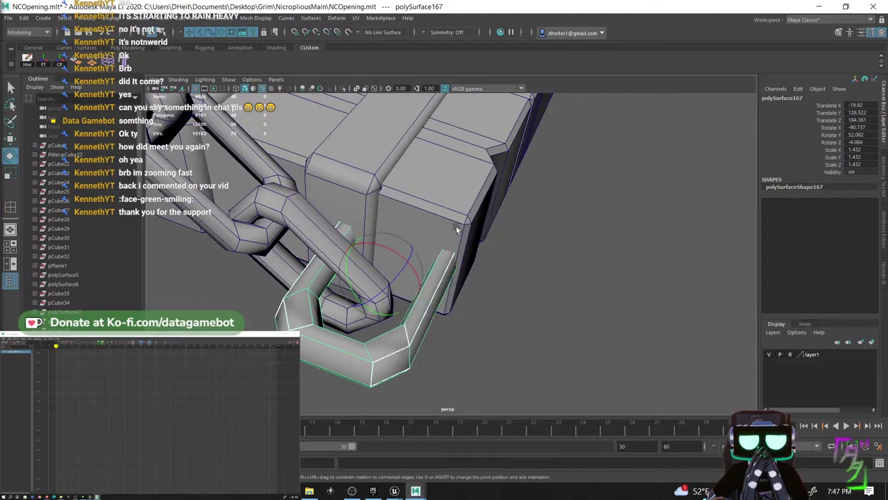
pyautogui.keyDown('shift'); pyautogui.click(432, 300); pyautogui.keyUp('shift')
pyautogui.keyDown('shift'); pyautogui.click(430, 300); pyautogui.keyUp('shift')
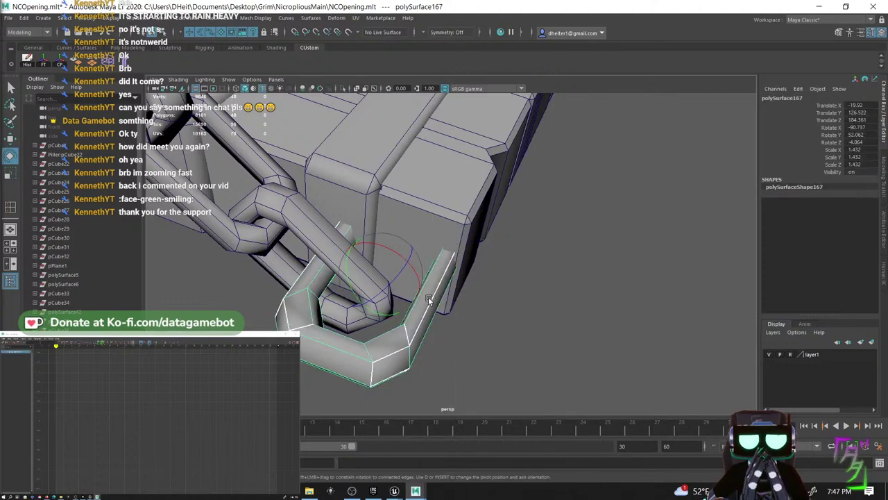
pyautogui.keyDown('shift'); pyautogui.rightClick(430, 299); pyautogui.keyUp('shift')
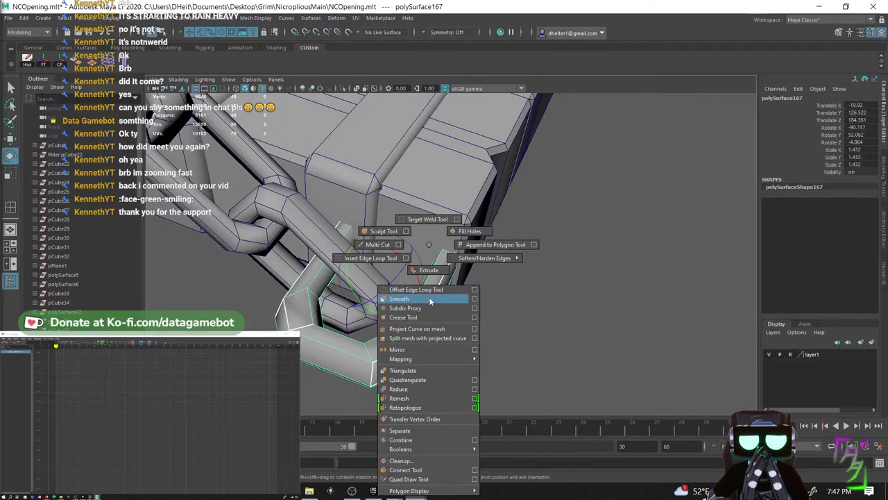
pyautogui.click(389, 265)
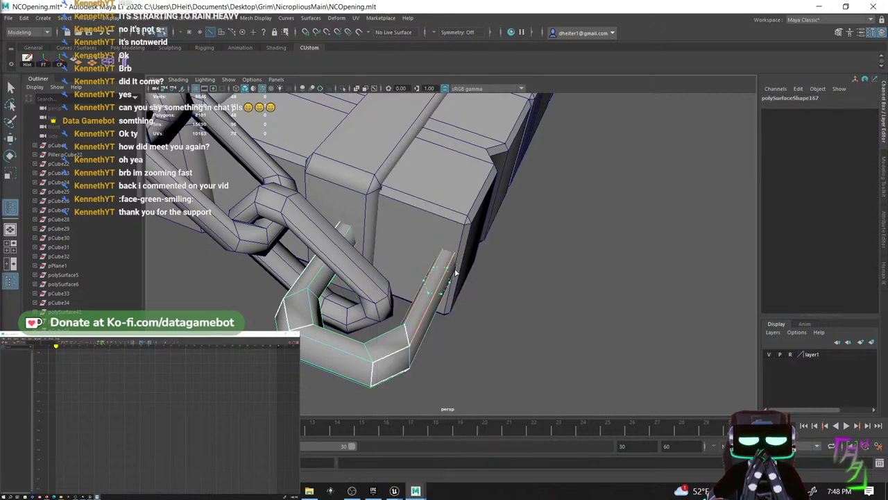
pyautogui.click(477, 246)
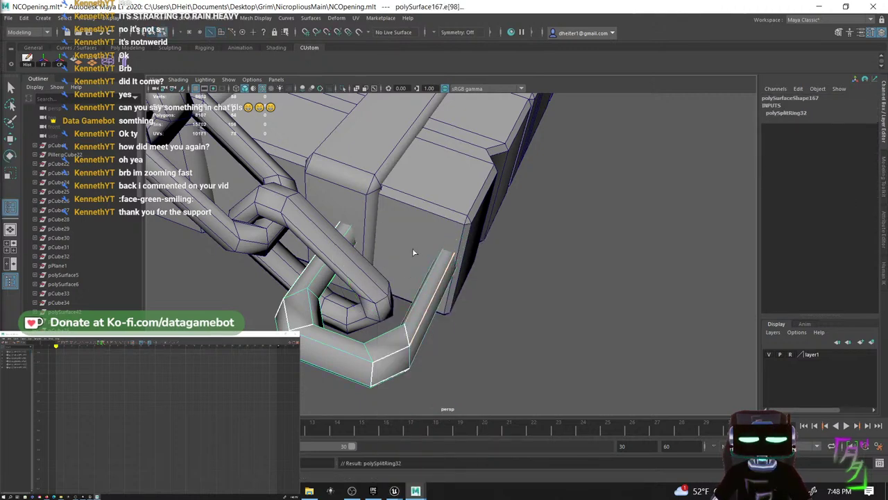
pyautogui.click(361, 224)
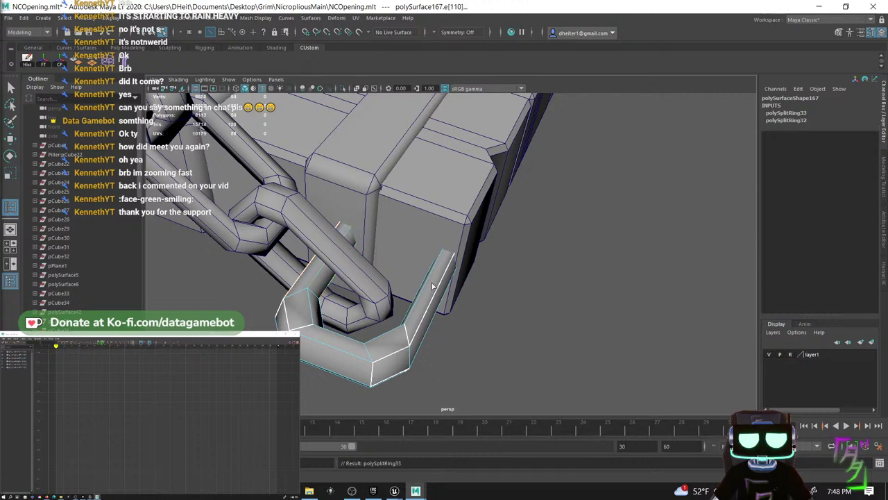
# - In wireframe display, select the faces of the enlarged link's end buried inside the drawbridge and delete them
pyautogui.press('4')
pyautogui.moveTo(435, 287); pyautogui.dragTo(438, 261, button='right')
pyautogui.keyDown('alt'); pyautogui.moveTo(440, 266); pyautogui.dragTo(396, 185); pyautogui.keyUp('alt')
pyautogui.moveTo(471, 272); pyautogui.dragTo(463, 296)
pyautogui.click(349, 229)
pyautogui.click(349, 241)
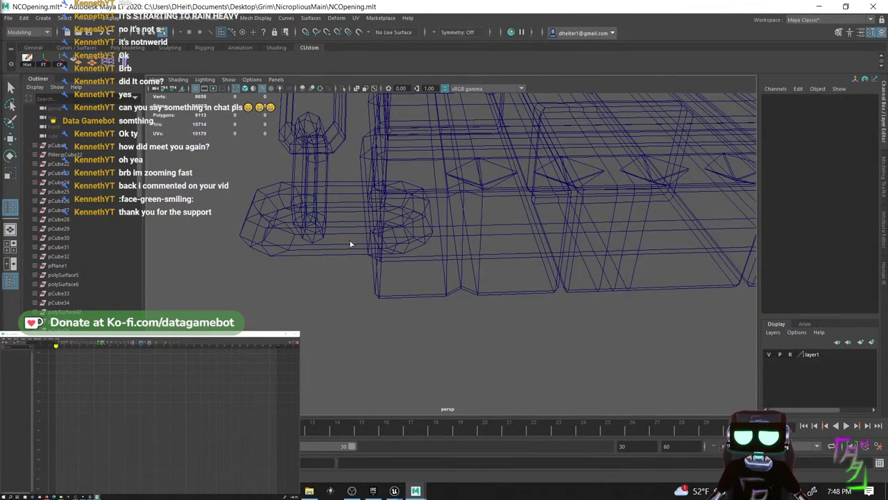
pyautogui.press('q')
pyautogui.click(348, 246)
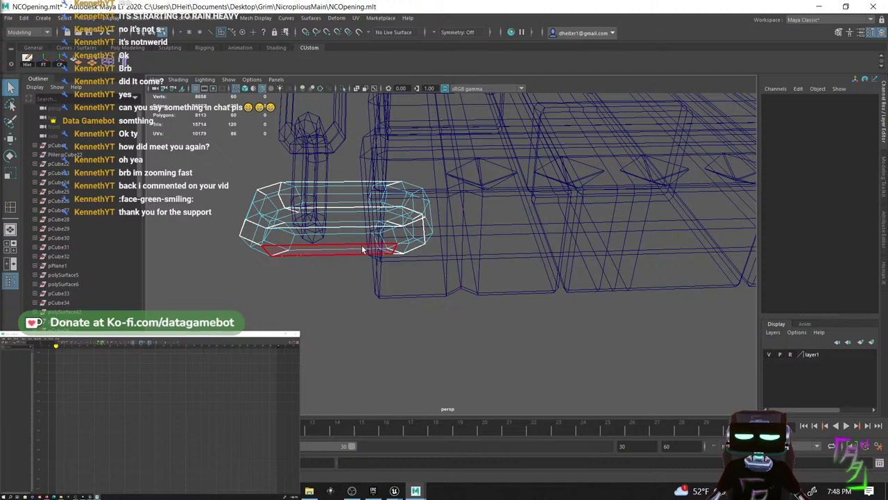
pyautogui.moveTo(481, 295); pyautogui.dragTo(481, 295)
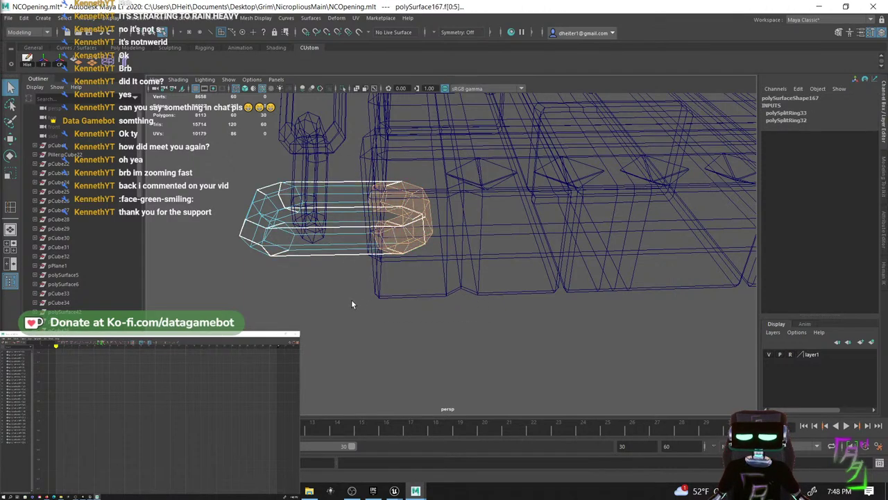
pyautogui.keyDown('alt'); pyautogui.moveTo(351, 299); pyautogui.dragTo(480, 299); pyautogui.keyUp('alt')
pyautogui.press('Delete')
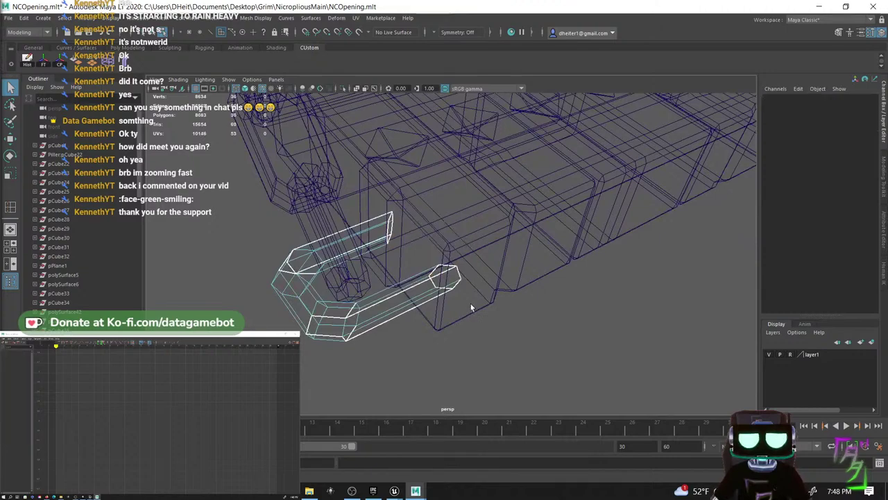
# - Select the border edges around the cut link's two open ends and adjust them with the transform axes aligned to the link
pyautogui.keyDown('alt'); pyautogui.moveTo(409, 300); pyautogui.dragTo(377, 276); pyautogui.keyUp('alt')
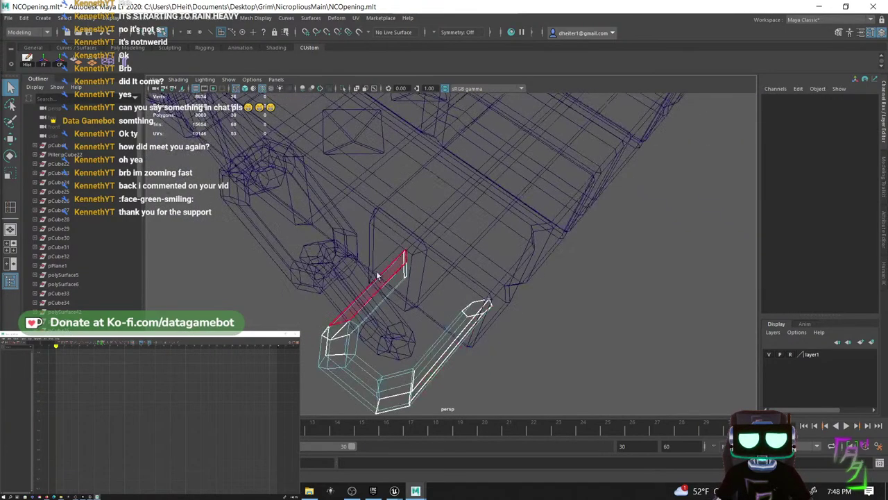
pyautogui.click(406, 272)
pyautogui.moveTo(397, 277); pyautogui.dragTo(397, 299, button='right')
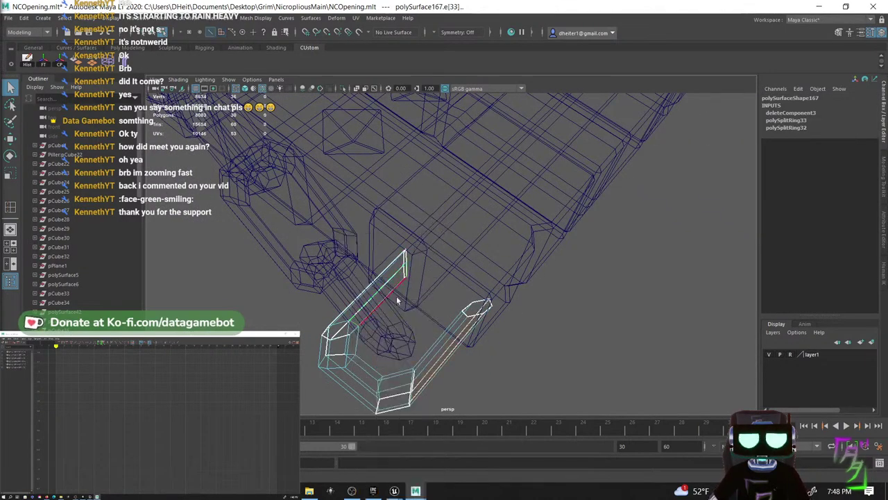
pyautogui.click(483, 304)
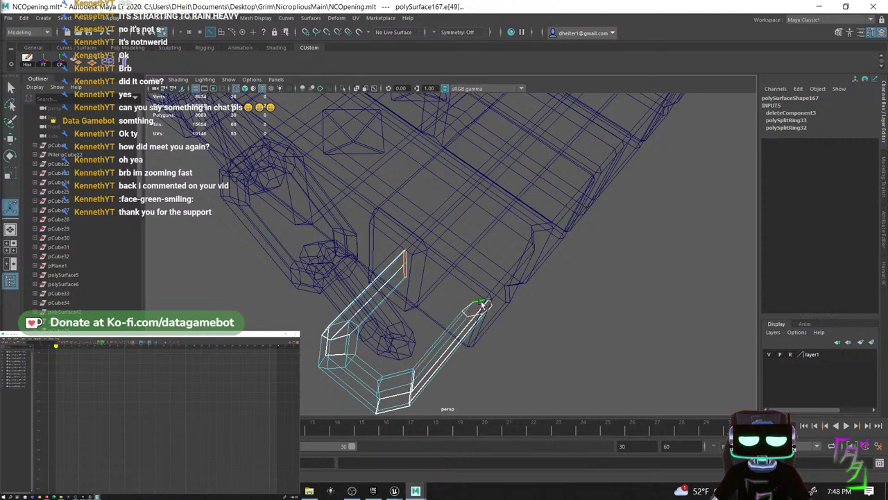
pyautogui.press('w')
pyautogui.moveTo(467, 258); pyautogui.dragTo(442, 283)
pyautogui.keyDown('alt'); pyautogui.moveTo(609, 345); pyautogui.dragTo(601, 335); pyautogui.keyUp('alt')
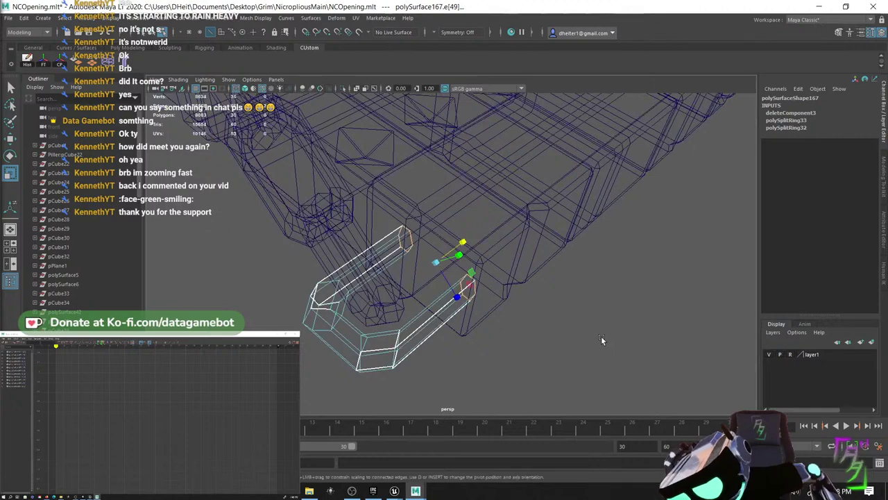
pyautogui.press('f')
pyautogui.scroll(-4, 576, 331)
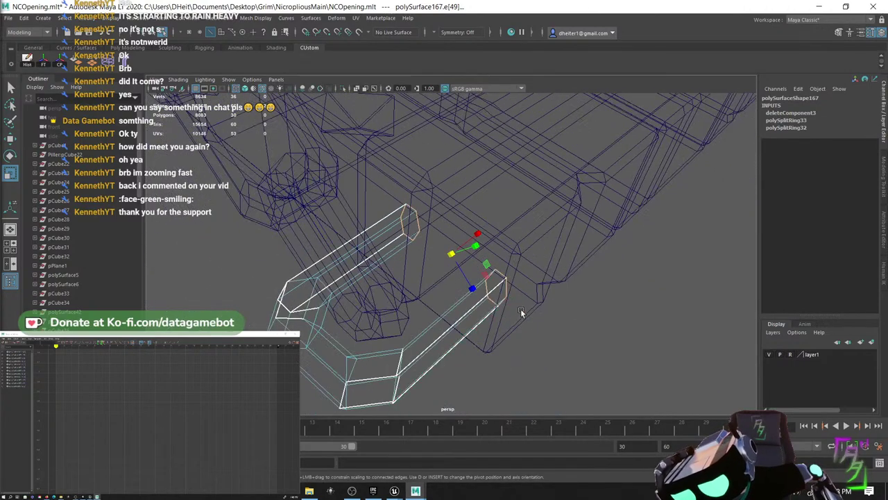
# - Return to shaded display and select the strip of faces along the inner side of the cut link
pyautogui.press('5')
pyautogui.keyDown('alt'); pyautogui.moveTo(473, 291); pyautogui.dragTo(473, 312); pyautogui.keyUp('alt')
pyautogui.rightClick(463, 311)
pyautogui.moveTo(463, 310); pyautogui.dragTo(453, 263, button='right')
pyautogui.doubleClick(346, 295)
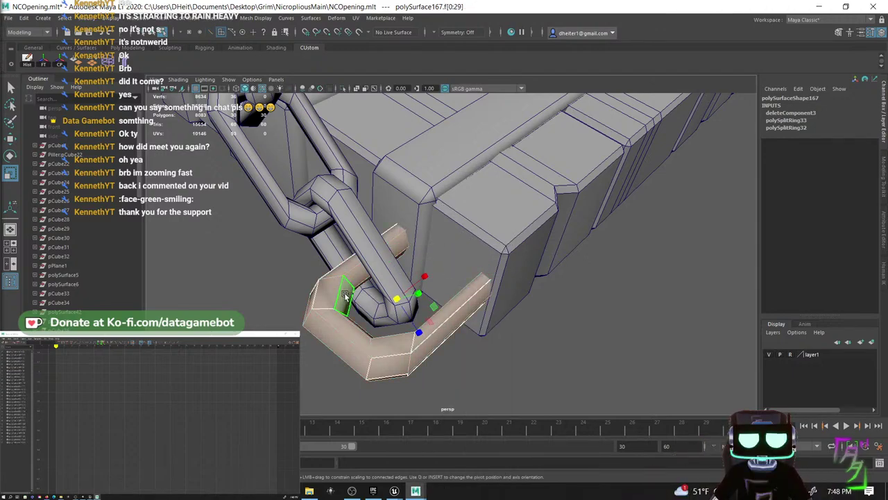
pyautogui.click(364, 278)
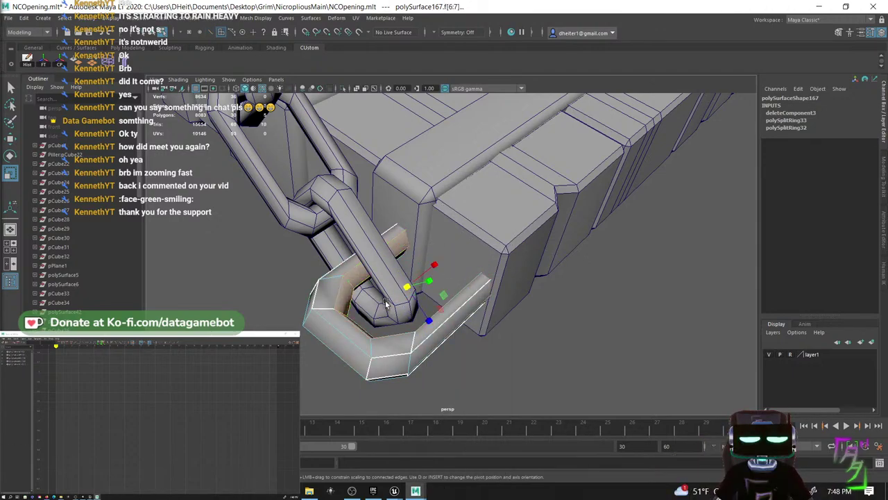
pyautogui.keyDown('alt'); pyautogui.moveTo(386, 303); pyautogui.dragTo(388, 231); pyautogui.keyUp('alt')
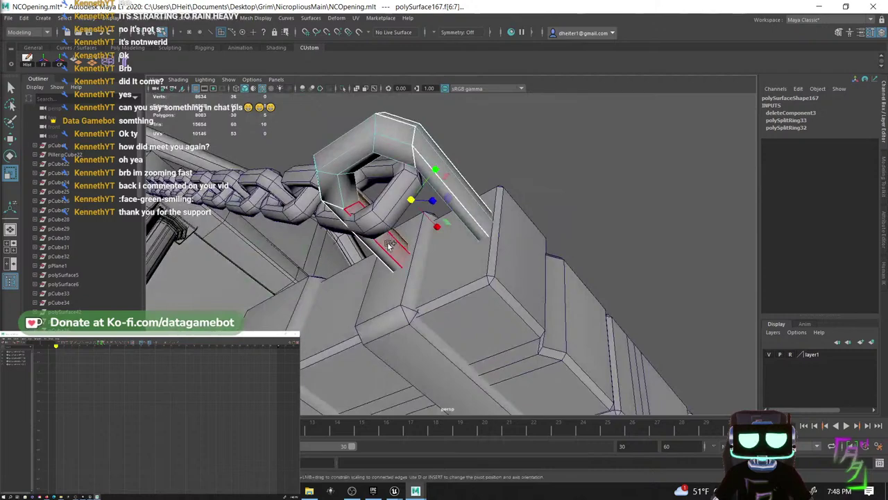
pyautogui.keyDown('shift'); pyautogui.click(390, 245); pyautogui.keyUp('shift')
pyautogui.keyDown('alt'); pyautogui.moveTo(355, 195); pyautogui.dragTo(424, 259); pyautogui.keyUp('alt')
pyautogui.press('e')
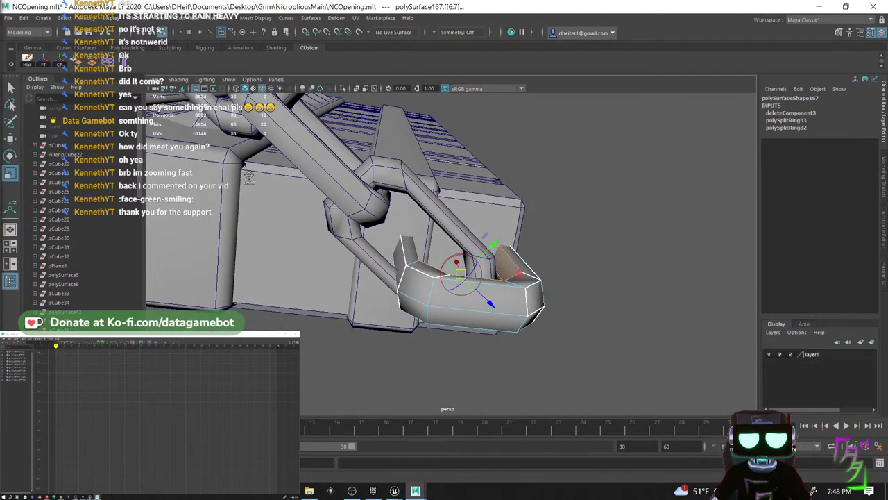
# - Change the Scale tool's axis orientation and scale the selected inner faces across the link's width
pyautogui.doubleClick(10, 174)
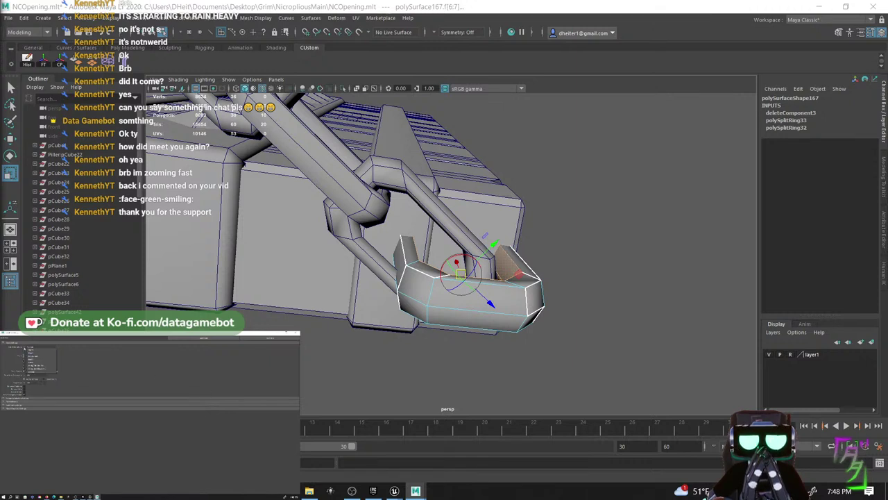
pyautogui.click(33, 357)
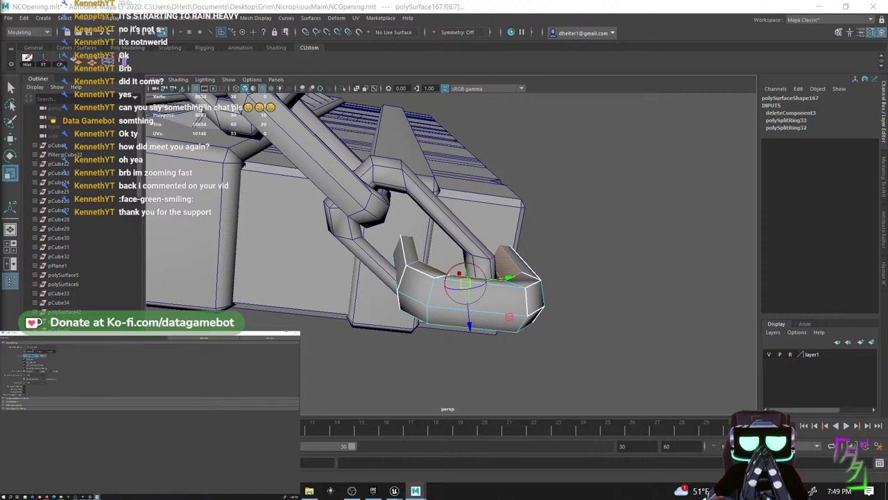
pyautogui.press('w')
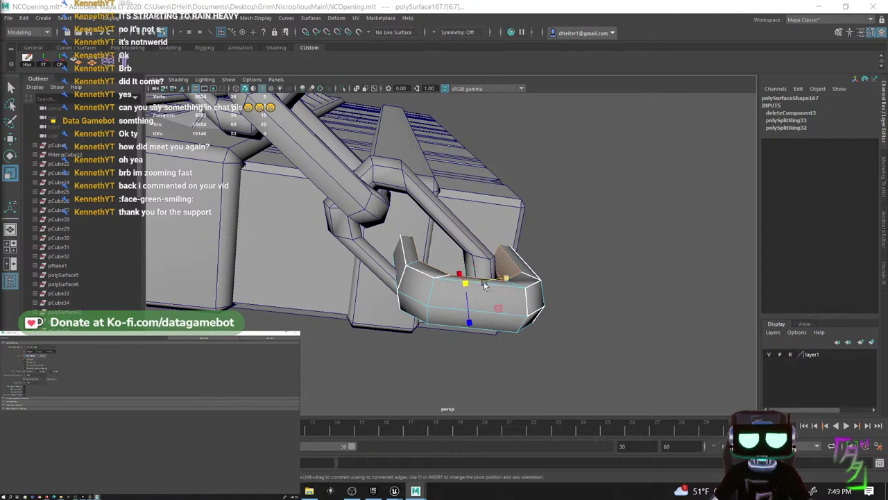
pyautogui.press('d')
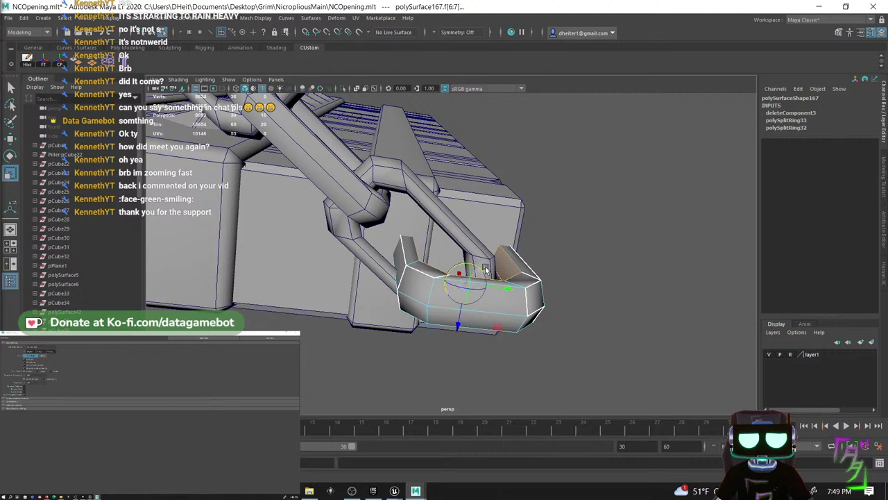
pyautogui.press('d')
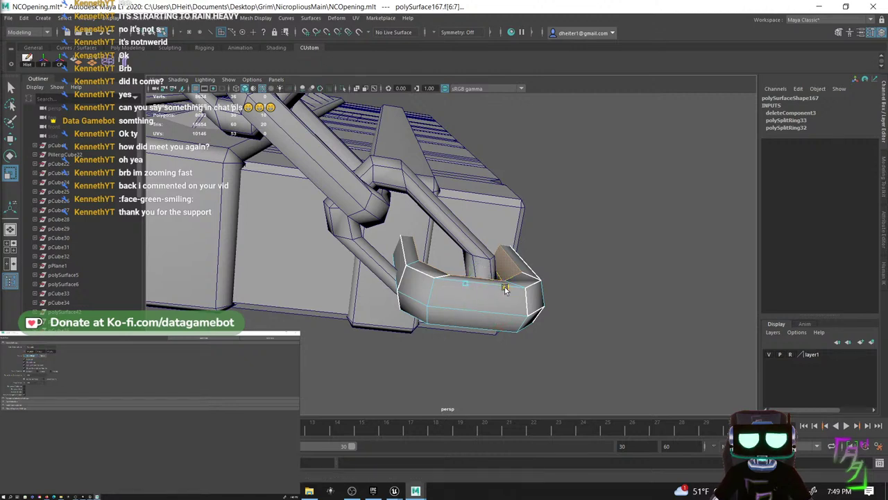
pyautogui.moveTo(504, 288); pyautogui.dragTo(469, 305)
# - Return the cut link to object mode and move it into place against the drawbridge's outer corner
pyautogui.moveTo(479, 235); pyautogui.dragTo(517, 221, button='right')
pyautogui.keyDown('alt'); pyautogui.moveTo(450, 355); pyautogui.dragTo(389, 347); pyautogui.keyUp('alt')
pyautogui.press('w')
pyautogui.moveTo(443, 261); pyautogui.dragTo(471, 260)
pyautogui.moveTo(446, 295); pyautogui.dragTo(520, 297)
pyautogui.click(528, 293)
pyautogui.keyDown('alt'); pyautogui.moveTo(485, 322); pyautogui.dragTo(480, 337); pyautogui.keyUp('alt')
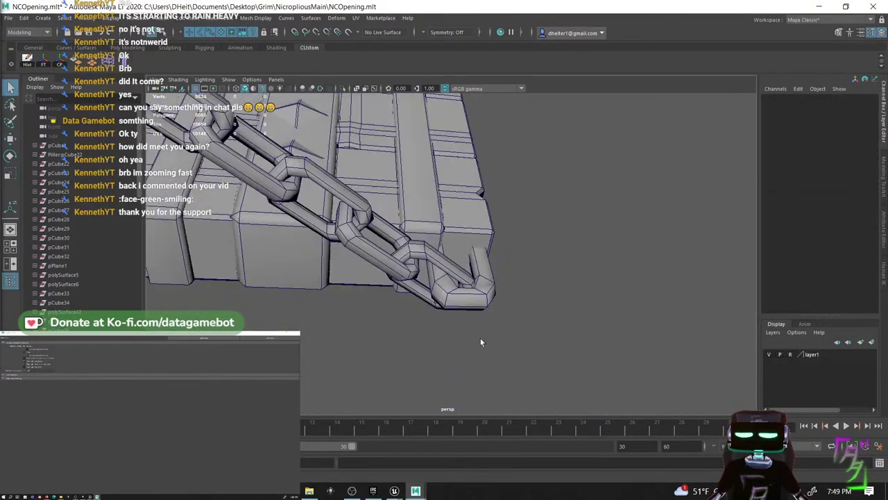
# - Combine the upper chain with the separate lower links and the cut end link at the drawbridge corner into one mesh
pyautogui.scroll(-8, 388, 279)
pyautogui.keyDown('alt'); pyautogui.moveTo(479, 304); pyautogui.dragTo(368, 300); pyautogui.keyUp('alt')
pyautogui.keyDown('alt'); pyautogui.moveTo(377, 250); pyautogui.dragTo(351, 119, button='middle'); pyautogui.keyUp('alt')
pyautogui.scroll(6, 369, 325)
pyautogui.keyDown('alt'); pyautogui.moveTo(351, 119); pyautogui.dragTo(490, 216); pyautogui.keyUp('alt')
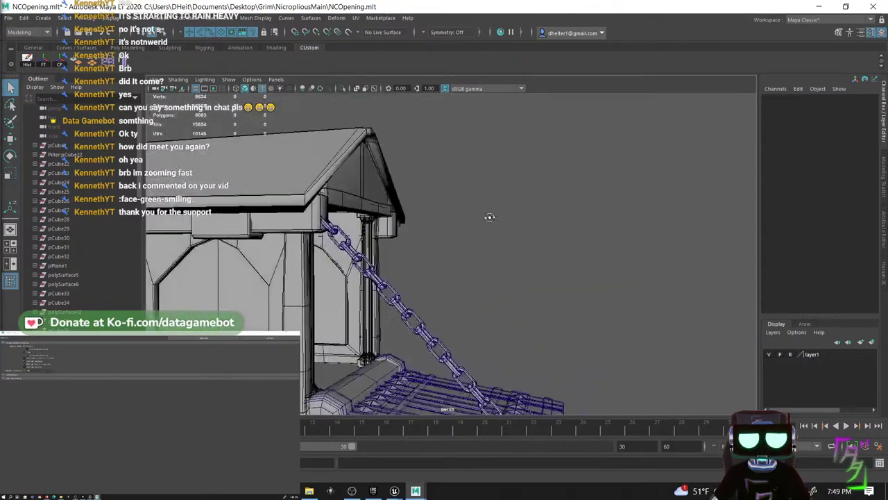
pyautogui.scroll(6, 344, 233)
pyautogui.keyDown('alt'); pyautogui.moveTo(264, 211); pyautogui.dragTo(345, 242, button='middle'); pyautogui.keyUp('alt')
pyautogui.keyDown('alt'); pyautogui.moveTo(343, 243); pyautogui.dragTo(351, 265); pyautogui.keyUp('alt')
pyautogui.click(301, 250)
pyautogui.scroll(-5, 301, 250)
pyautogui.scroll(5, 380, 263)
pyautogui.scroll(-3, 363, 271)
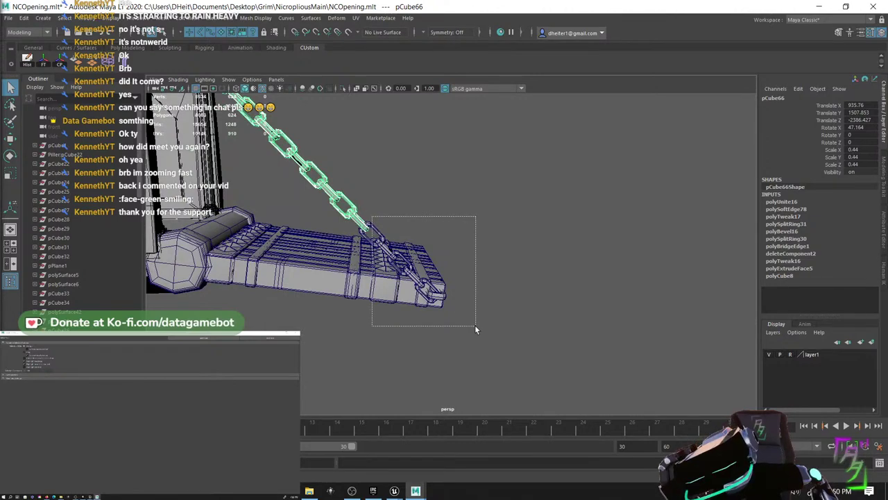
pyautogui.moveTo(474, 325); pyautogui.dragTo(475, 326)
pyautogui.keyDown('ctrl'); pyautogui.click(385, 300); pyautogui.keyUp('ctrl')
pyautogui.keyDown('alt'); pyautogui.moveTo(462, 272); pyautogui.dragTo(397, 263); pyautogui.keyUp('alt')
pyautogui.keyDown('shift'); pyautogui.moveTo(396, 244); pyautogui.dragTo(387, 441, button='right'); pyautogui.keyUp('shift')
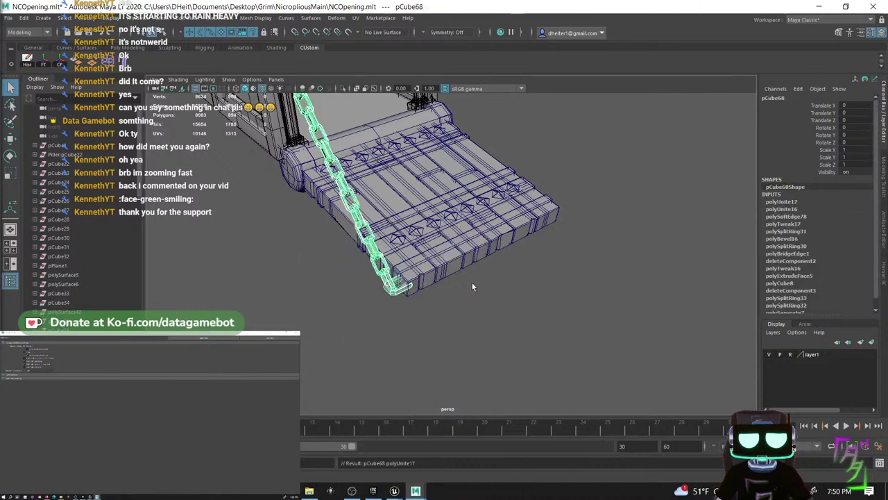
# - Move the combined chain's pivot onto the building's centre line in the top view, with grid snapping on
pyautogui.keyDown('alt'); pyautogui.moveTo(474, 287); pyautogui.dragTo(425, 263); pyautogui.keyUp('alt')
pyautogui.scroll(-3, 426, 263)
pyautogui.press('w')
pyautogui.keyDown('alt'); pyautogui.moveTo(460, 238); pyautogui.dragTo(399, 295, button='middle'); pyautogui.keyUp('alt')
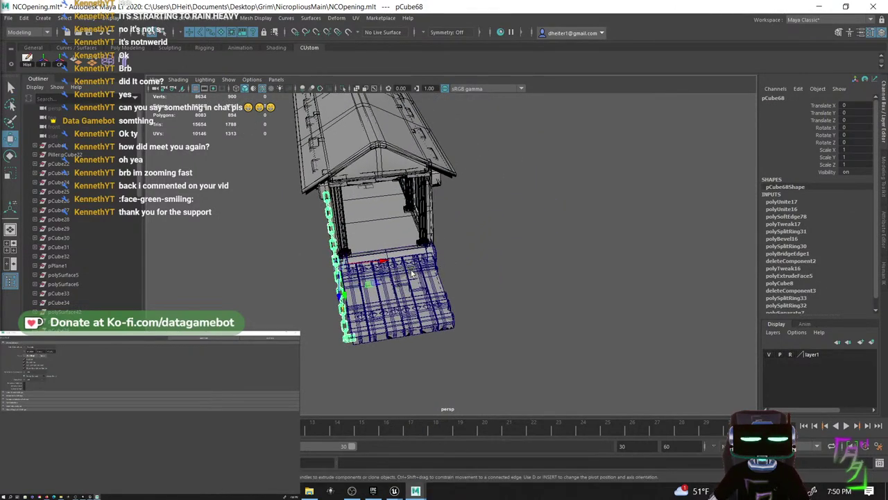
pyautogui.press('space')
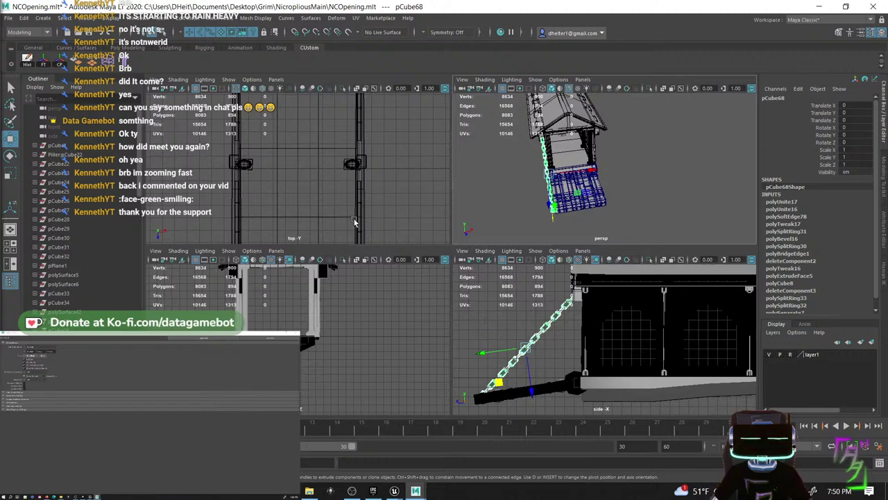
pyautogui.scroll(-3, 333, 309)
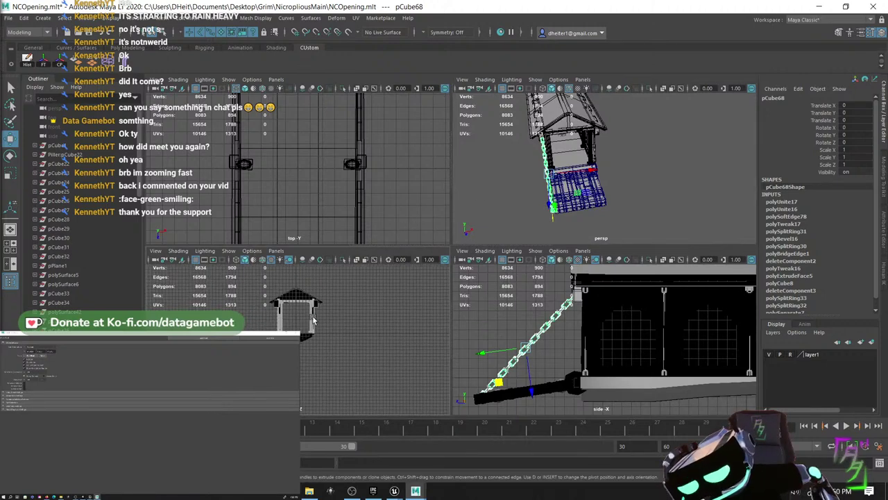
pyautogui.press('space')
pyautogui.keyDown('alt'); pyautogui.moveTo(448, 262); pyautogui.dragTo(430, 335, button='middle'); pyautogui.keyUp('alt')
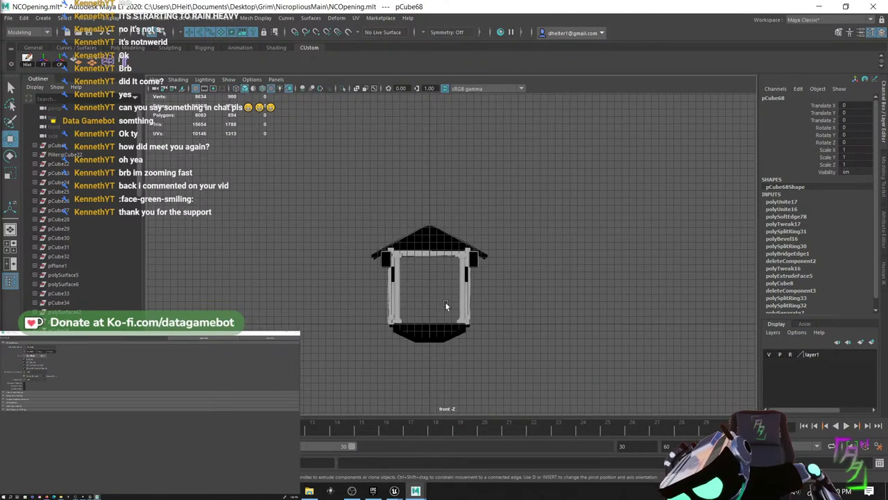
pyautogui.press('space')
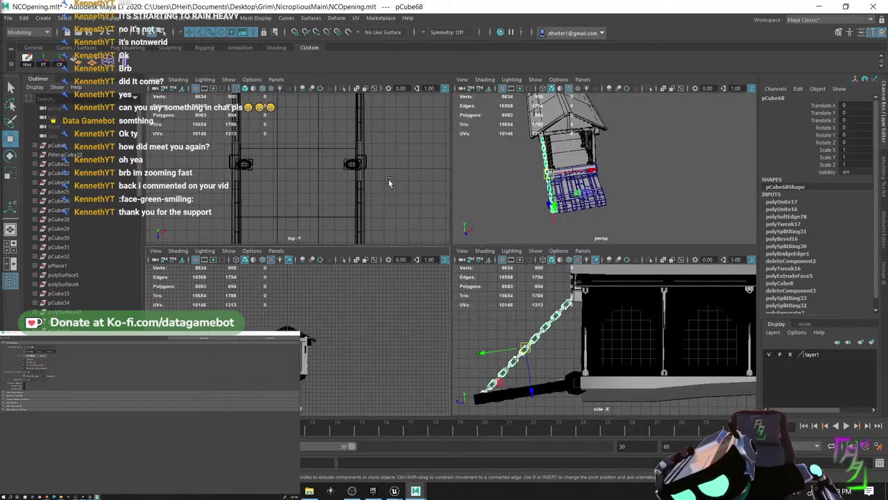
pyautogui.scroll(-8, 374, 182)
pyautogui.keyDown('alt'); pyautogui.moveTo(345, 223); pyautogui.dragTo(266, 202, button='middle'); pyautogui.keyUp('alt')
pyautogui.scroll(7, 373, 198)
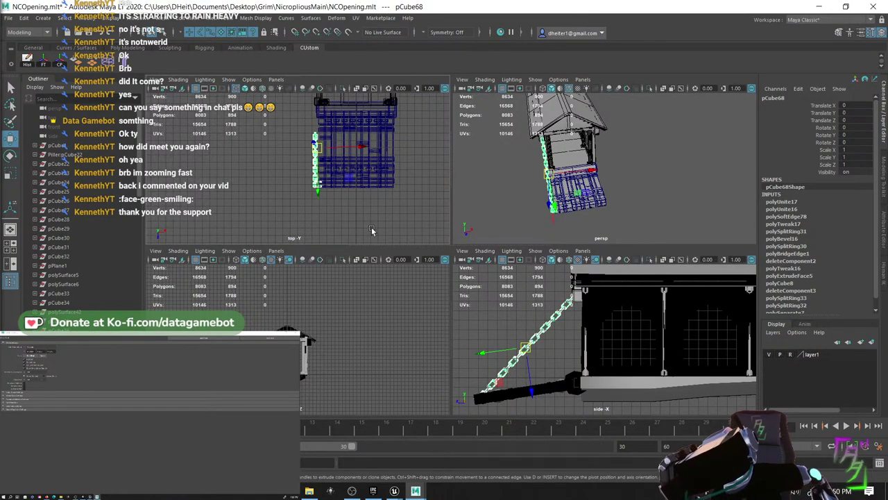
pyautogui.keyDown('alt'); pyautogui.moveTo(372, 231); pyautogui.dragTo(366, 217, button='middle'); pyautogui.keyUp('alt')
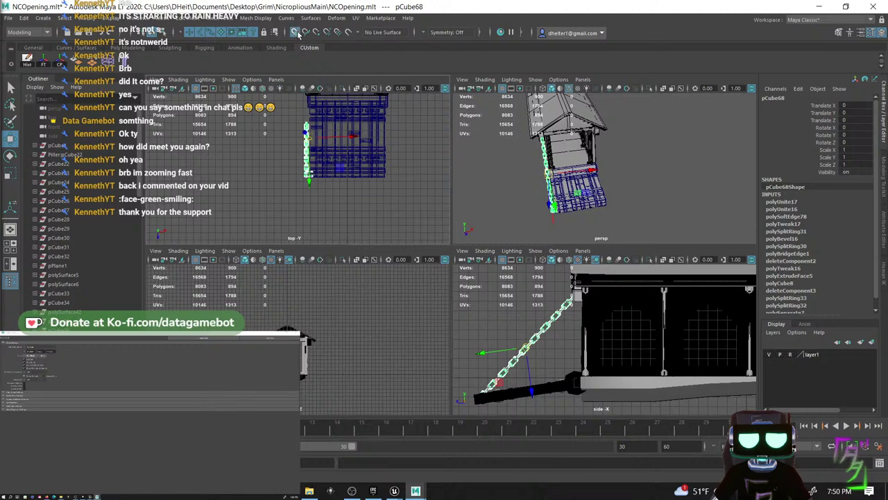
pyautogui.press('e')
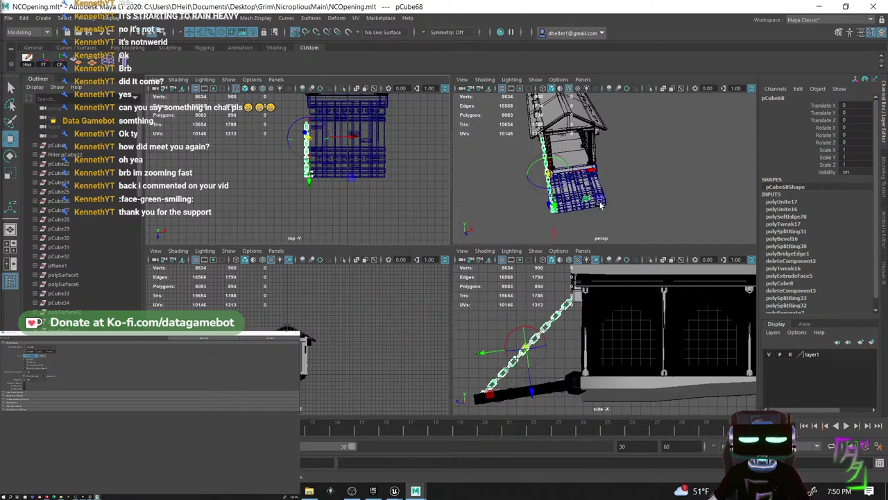
pyautogui.keyDown('alt'); pyautogui.moveTo(367, 149); pyautogui.dragTo(352, 146, button='middle'); pyautogui.keyUp('alt')
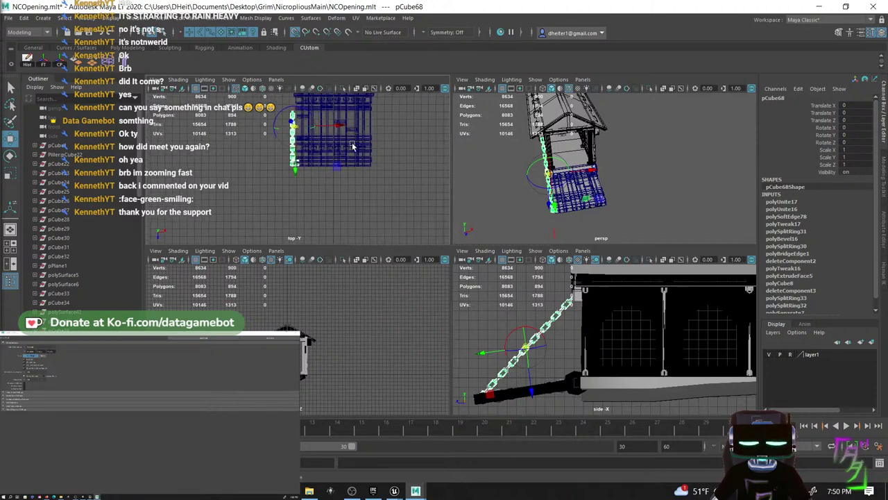
pyautogui.moveTo(339, 170); pyautogui.dragTo(333, 196)
pyautogui.keyDown('alt'); pyautogui.moveTo(400, 188); pyautogui.dragTo(386, 170, button='middle'); pyautogui.keyUp('alt')
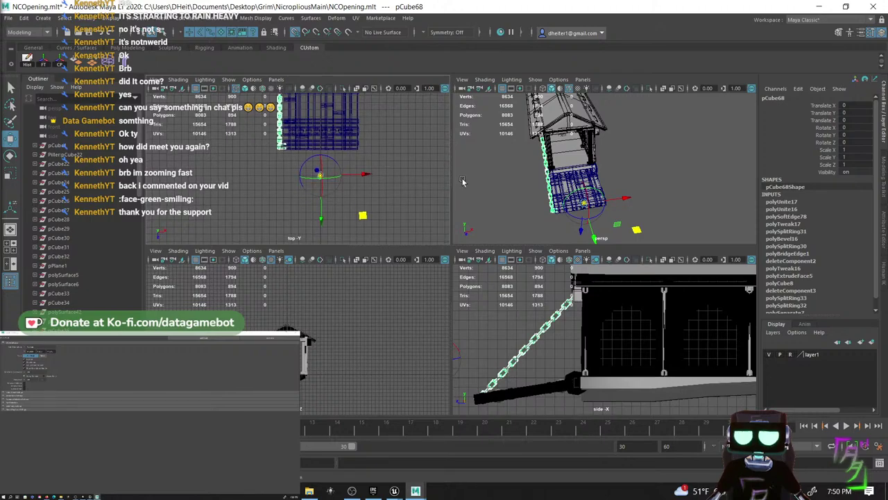
# - Duplicate the chain and mirror the copy to the drawbridge's opposite side with a Scale X of -1
pyautogui.press('space')
pyautogui.keyDown('alt'); pyautogui.moveTo(529, 227); pyautogui.dragTo(505, 255); pyautogui.keyUp('alt')
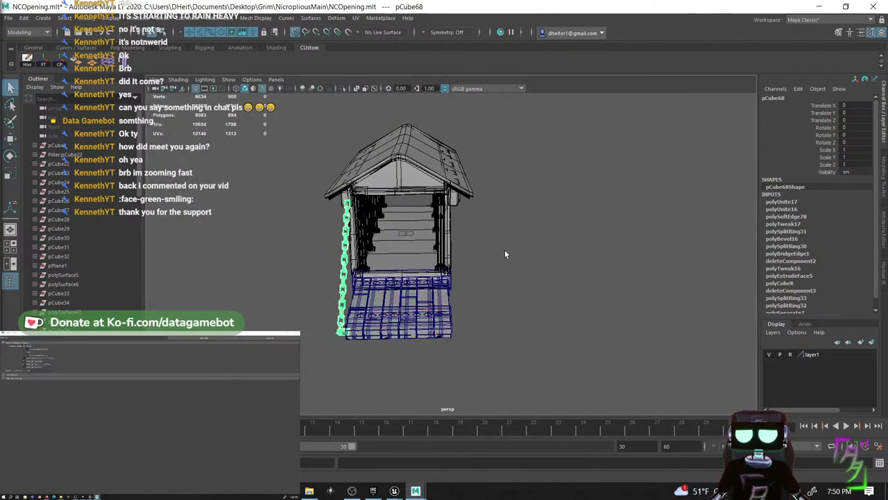
pyautogui.click(339, 258)
pyautogui.click(342, 259)
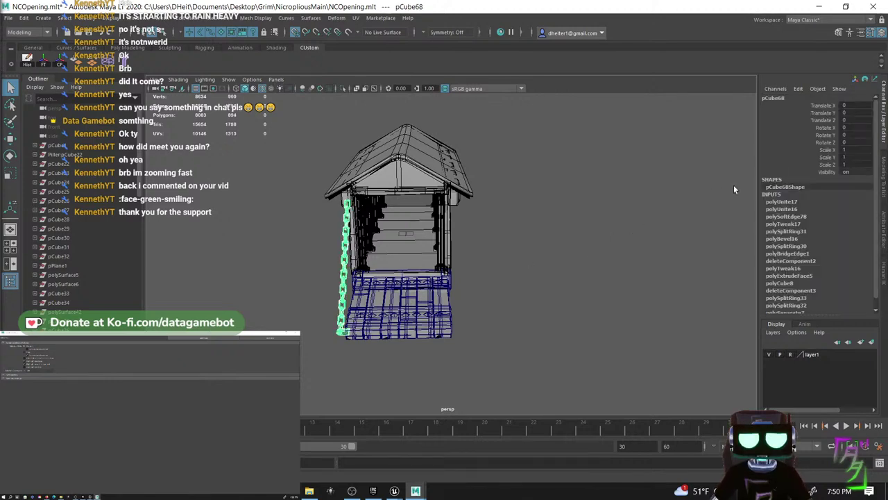
pyautogui.keyDown('alt'); pyautogui.moveTo(479, 268); pyautogui.dragTo(498, 274); pyautogui.keyUp('alt')
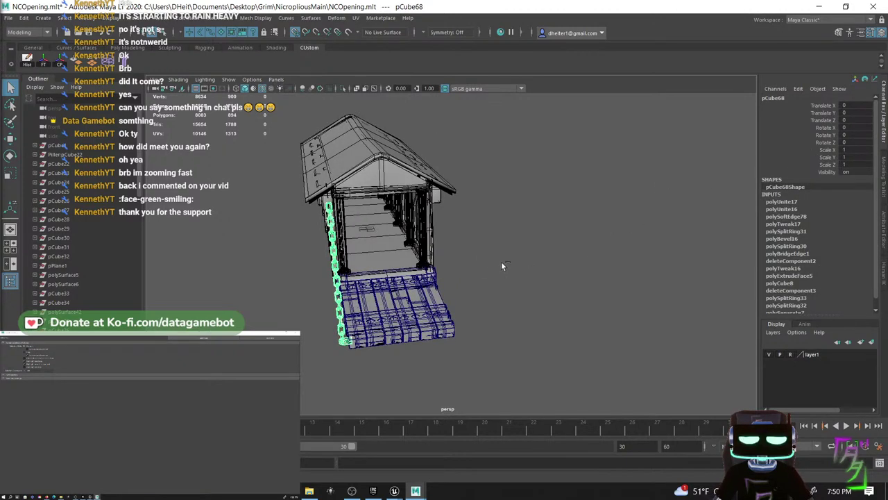
pyautogui.hotkey('ctrl', 'd')
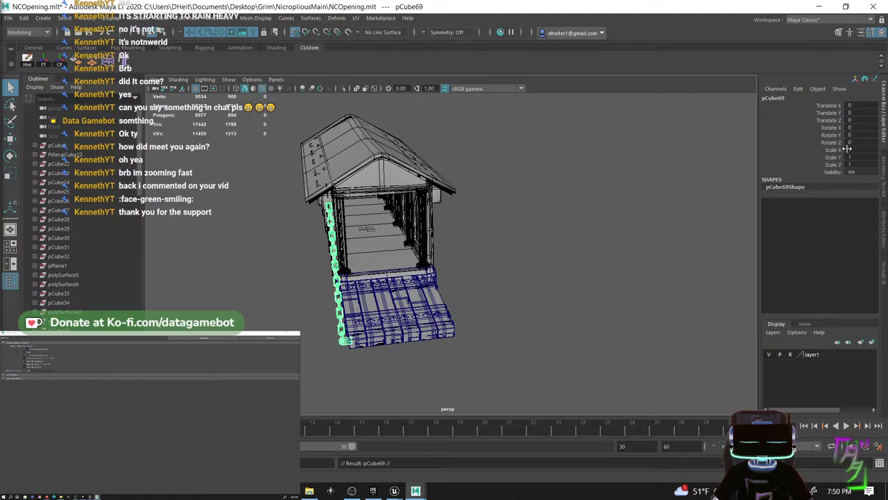
pyautogui.write('-1')
pyautogui.press('Return')
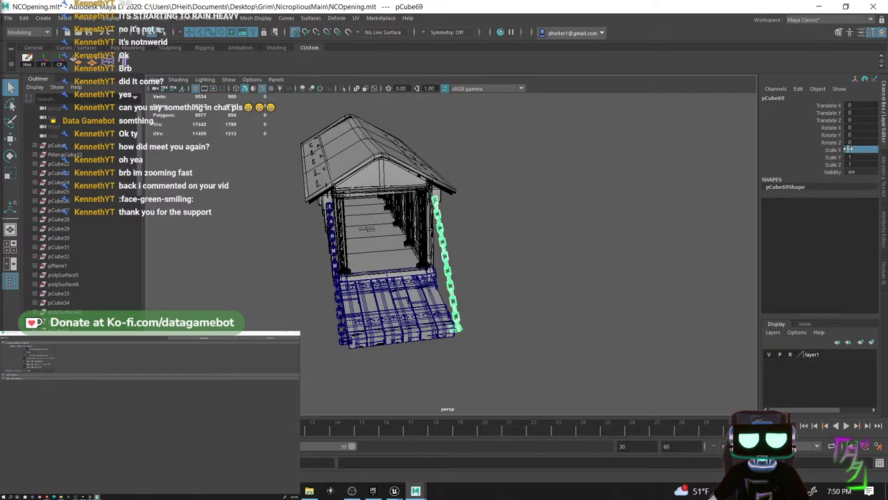
pyautogui.click(624, 247)
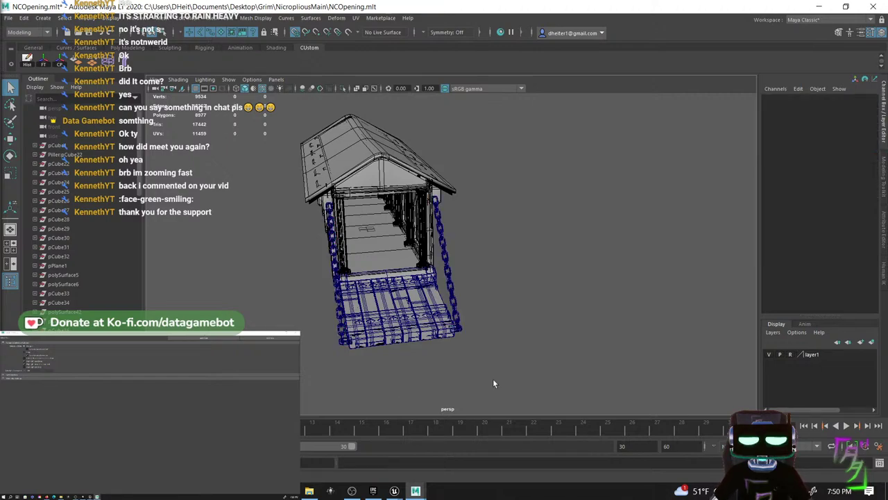
# - Examine where the mirrored chain meets the beam under the opposite roof corner
pyautogui.scroll(5, 501, 347)
pyautogui.keyDown('alt'); pyautogui.moveTo(512, 296); pyautogui.dragTo(461, 294); pyautogui.keyUp('alt')
pyautogui.keyDown('alt'); pyautogui.moveTo(461, 293); pyautogui.dragTo(547, 201, button='right'); pyautogui.keyUp('alt')
pyautogui.keyDown('alt'); pyautogui.moveTo(547, 201); pyautogui.dragTo(424, 304, button='middle'); pyautogui.keyUp('alt')
pyautogui.keyDown('alt'); pyautogui.moveTo(424, 304); pyautogui.dragTo(311, 394, button='right'); pyautogui.keyUp('alt')
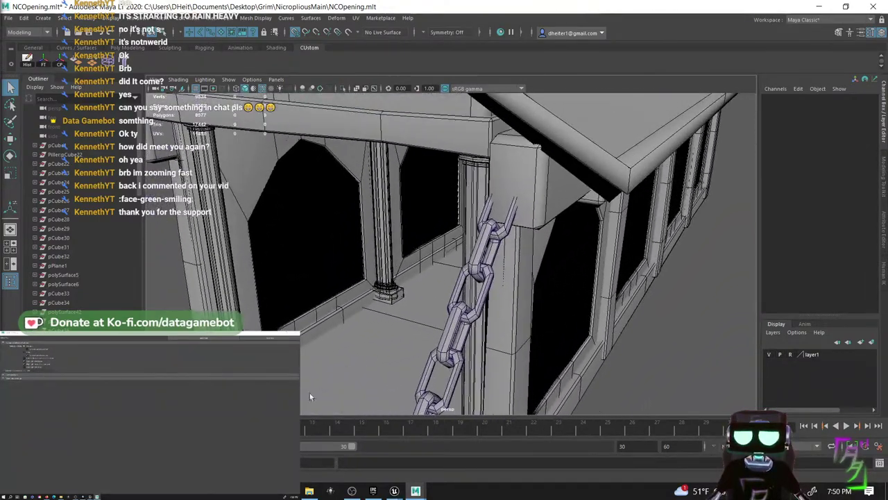
pyautogui.keyDown('alt'); pyautogui.moveTo(311, 394); pyautogui.dragTo(418, 319); pyautogui.keyUp('alt')
pyautogui.keyDown('alt'); pyautogui.moveTo(418, 318); pyautogui.dragTo(405, 323, button='right'); pyautogui.keyUp('alt')
pyautogui.keyDown('alt'); pyautogui.moveTo(404, 322); pyautogui.dragTo(441, 269); pyautogui.keyUp('alt')
pyautogui.keyDown('alt'); pyautogui.moveTo(442, 269); pyautogui.dragTo(509, 175, button='middle'); pyautogui.keyUp('alt')
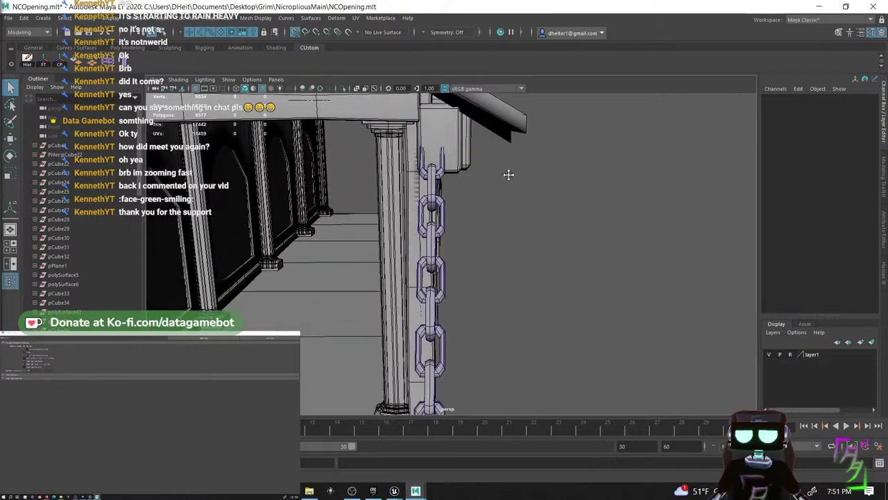
# - Centre the mirrored chain's pivot and shift the chain slightly outward to a Translate X of 30.37
pyautogui.click(437, 254)
pyautogui.keyDown('alt'); pyautogui.moveTo(448, 322); pyautogui.dragTo(483, 95, button='middle'); pyautogui.keyUp('alt')
pyautogui.keyDown('alt'); pyautogui.moveTo(484, 96); pyautogui.dragTo(475, 259, button='right'); pyautogui.keyUp('alt')
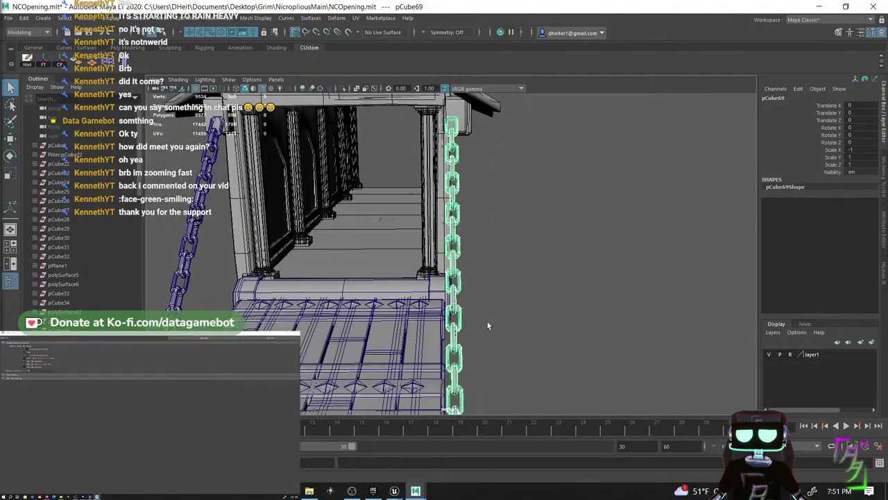
pyautogui.keyDown('alt'); pyautogui.moveTo(487, 321); pyautogui.dragTo(497, 184, button='middle'); pyautogui.keyUp('alt')
pyautogui.keyDown('alt'); pyautogui.moveTo(498, 184); pyautogui.dragTo(460, 360); pyautogui.keyUp('alt')
pyautogui.press('w')
pyautogui.scroll(-3, 407, 278)
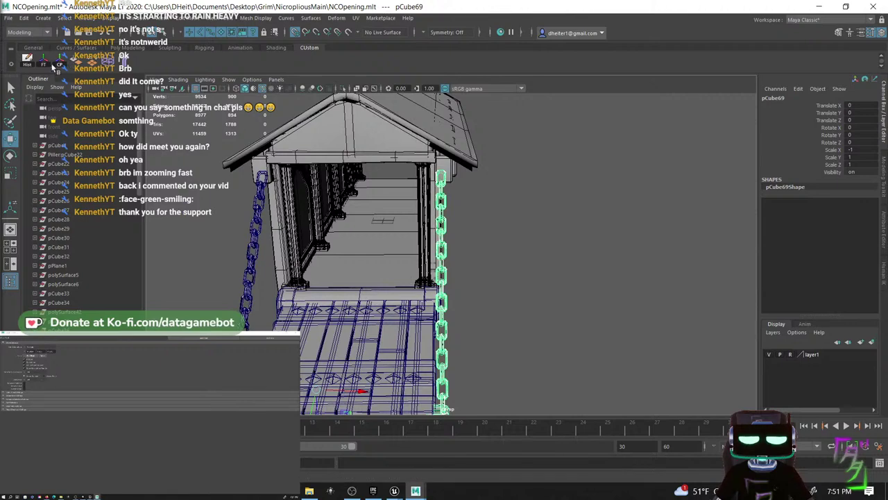
pyautogui.scroll(3, 459, 262)
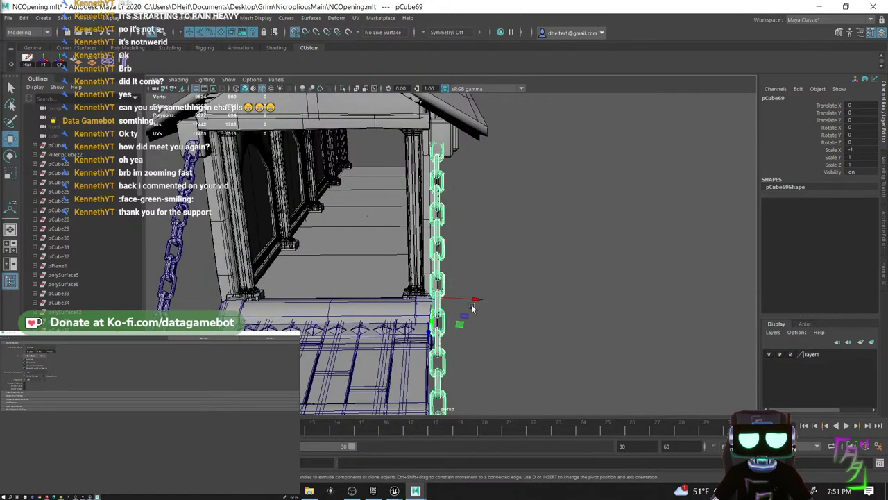
pyautogui.moveTo(473, 301)
pyautogui.mouseDown()
pyautogui.moveTo(513, 302)
pyautogui.moveTo(476, 302)
pyautogui.mouseUp()
pyautogui.hotkey('ctrl', 'z')
# - Shift the drawbridge sideways to a Translate X of 21.404 so it sits evenly between the two chains
pyautogui.scroll(7, 455, 158)
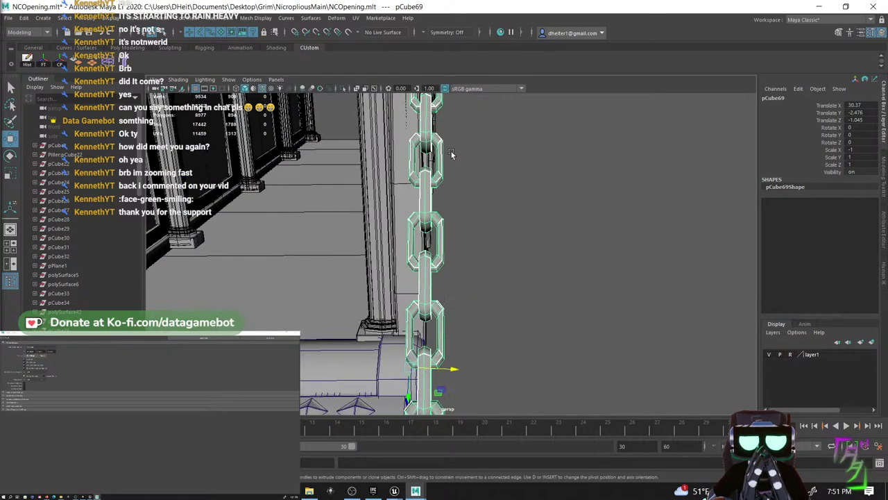
pyautogui.keyDown('alt'); pyautogui.moveTo(452, 154); pyautogui.dragTo(444, 375, button='middle'); pyautogui.keyUp('alt')
pyautogui.scroll(1, 414, 326)
pyautogui.keyDown('alt'); pyautogui.moveTo(414, 326); pyautogui.dragTo(370, 327, button='right'); pyautogui.keyUp('alt')
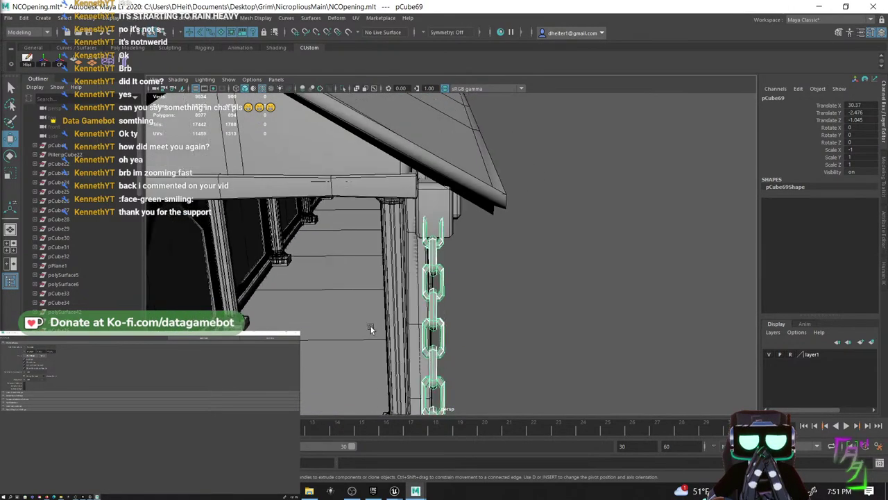
pyautogui.keyDown('alt'); pyautogui.moveTo(370, 327); pyautogui.dragTo(414, 222, button='middle'); pyautogui.keyUp('alt')
pyautogui.keyDown('alt'); pyautogui.moveTo(458, 270); pyautogui.dragTo(390, 292); pyautogui.keyUp('alt')
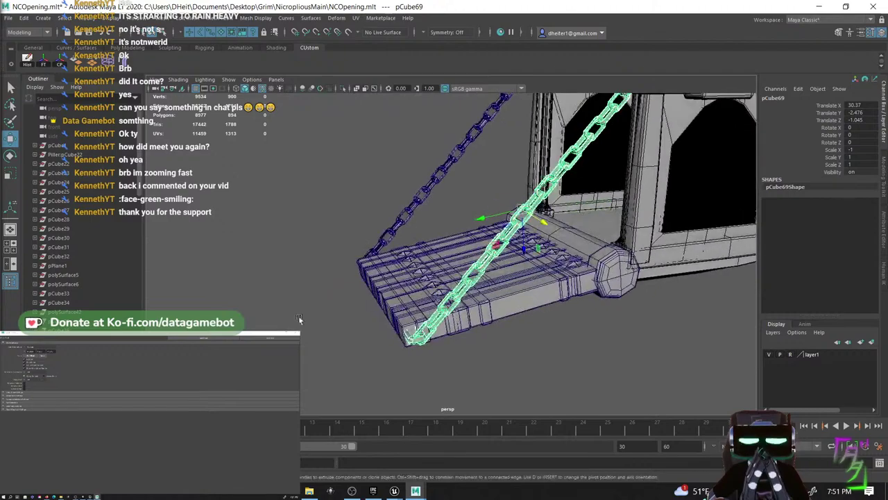
pyautogui.click(346, 331)
pyautogui.scroll(3, 345, 331)
pyautogui.keyDown('alt'); pyautogui.moveTo(345, 331); pyautogui.dragTo(412, 193, button='middle'); pyautogui.keyUp('alt')
pyautogui.scroll(4, 413, 193)
pyautogui.keyDown('alt'); pyautogui.moveTo(412, 195); pyautogui.dragTo(467, 244); pyautogui.keyUp('alt')
pyautogui.click(465, 242)
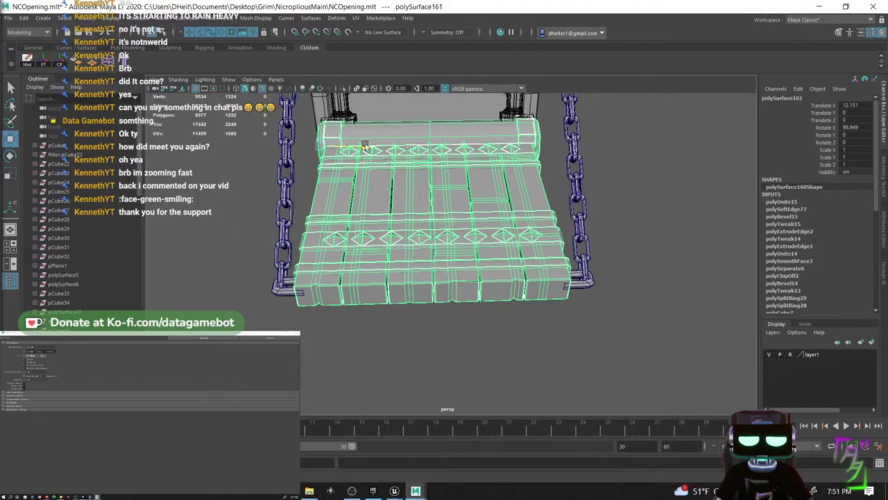
pyautogui.moveTo(366, 146); pyautogui.dragTo(367, 146)
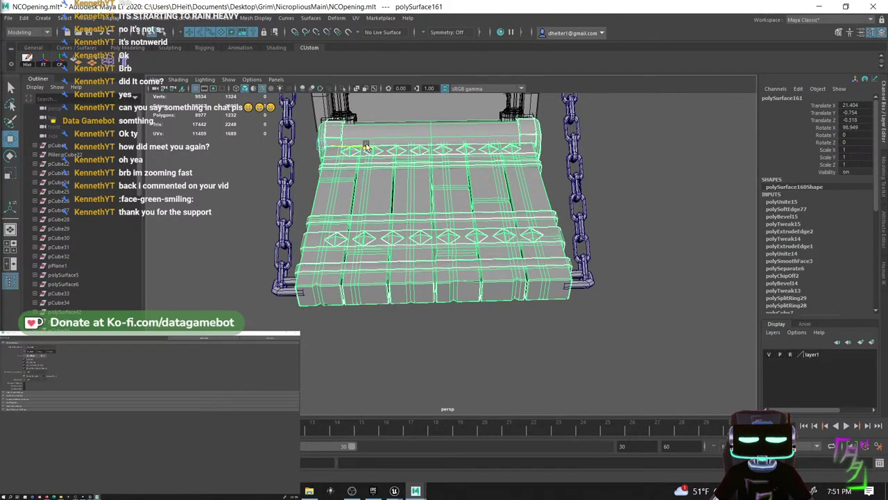
# - Deselect the drawbridge, check both chains' attachments, and hide layer1 to isolate the drawbridge with its chains
pyautogui.keyDown('alt'); pyautogui.moveTo(366, 346); pyautogui.dragTo(415, 339); pyautogui.keyUp('alt')
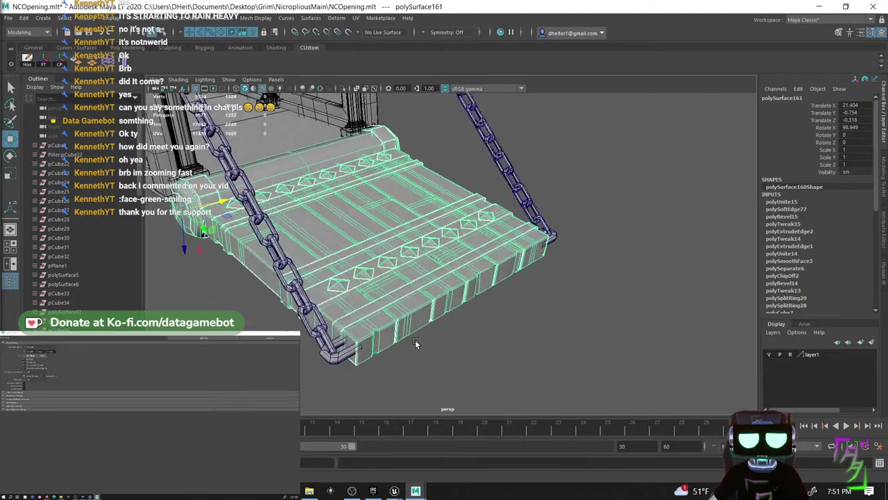
pyautogui.click(370, 368)
pyautogui.keyDown('alt'); pyautogui.moveTo(369, 368); pyautogui.dragTo(336, 342); pyautogui.keyUp('alt')
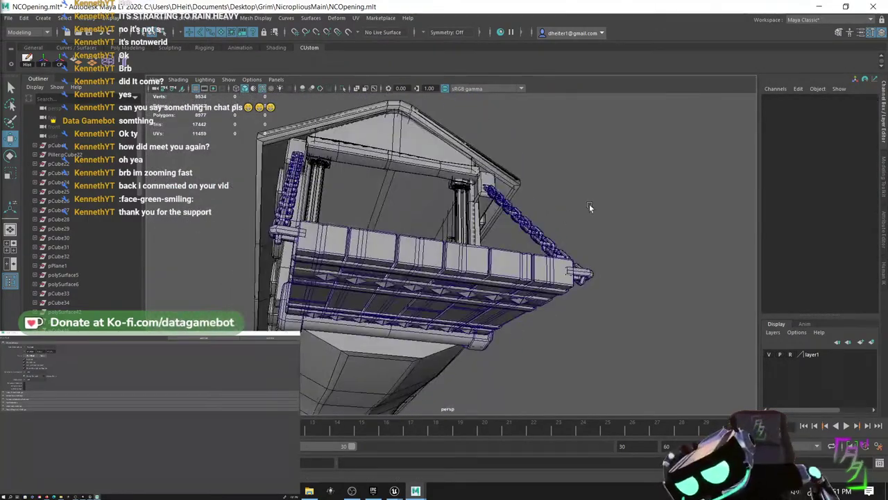
pyautogui.keyDown('alt'); pyautogui.moveTo(215, 278); pyautogui.dragTo(410, 338, button='right'); pyautogui.keyUp('alt')
pyautogui.keyDown('alt'); pyautogui.moveTo(410, 337); pyautogui.dragTo(417, 368); pyautogui.keyUp('alt')
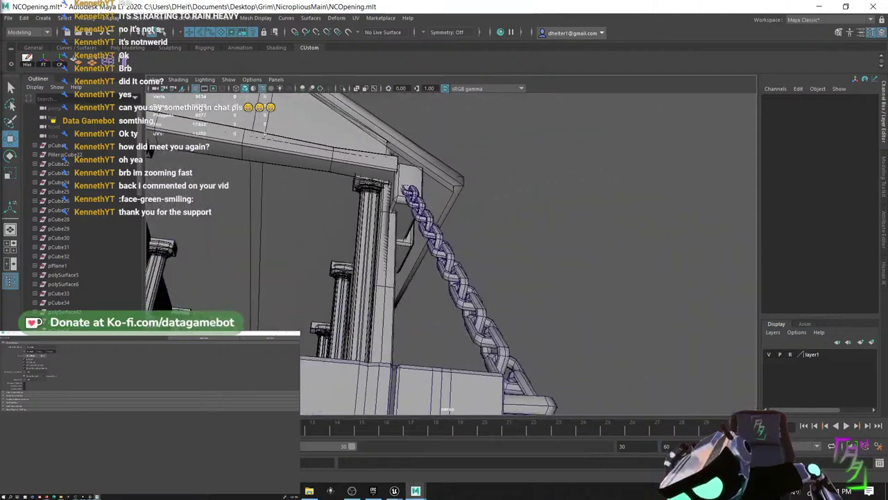
pyautogui.keyDown('alt'); pyautogui.moveTo(284, 291); pyautogui.dragTo(678, 356); pyautogui.keyUp('alt')
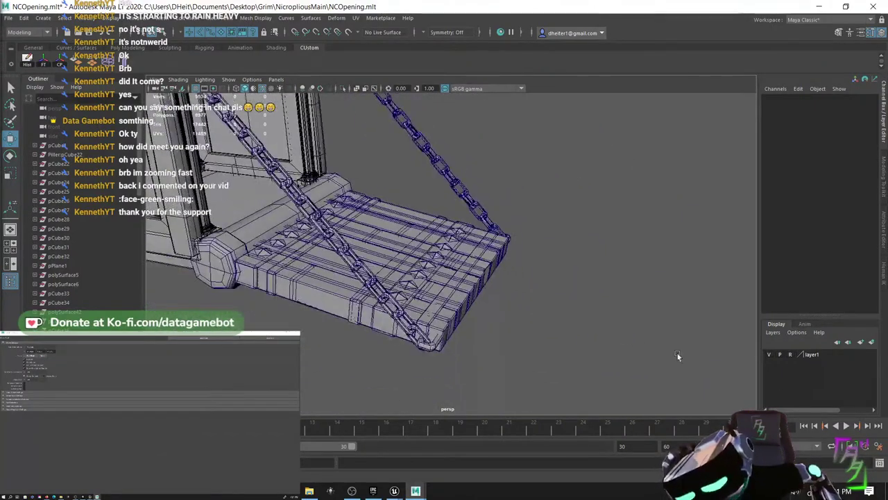
pyautogui.click(770, 354)
pyautogui.keyDown('alt'); pyautogui.moveTo(553, 297); pyautogui.dragTo(649, 388, button='middle'); pyautogui.keyUp('alt')
pyautogui.keyDown('alt'); pyautogui.moveTo(650, 387); pyautogui.dragTo(540, 349, button='right'); pyautogui.keyUp('alt')
pyautogui.keyDown('alt'); pyautogui.moveTo(612, 355); pyautogui.dragTo(564, 334); pyautogui.keyUp('alt')
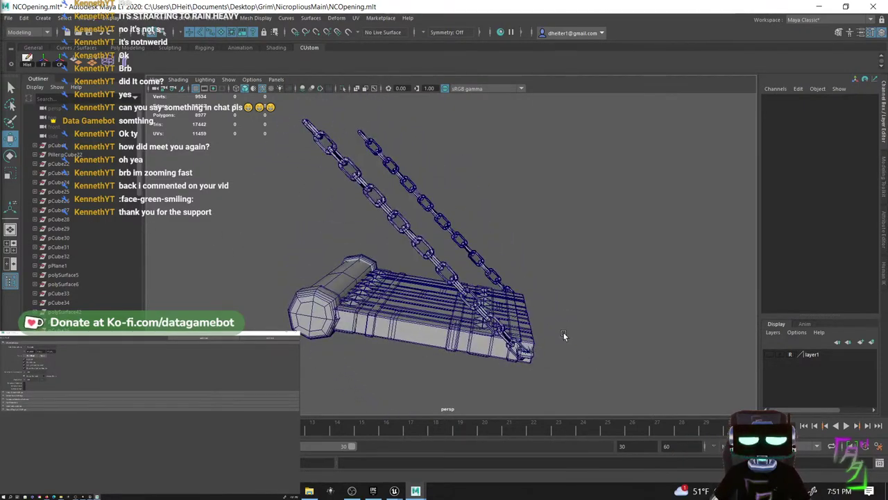
# - Switch to the Unreal Editor window with Level_001 open
pyautogui.click(394, 491)
pyautogui.click(288, 446)
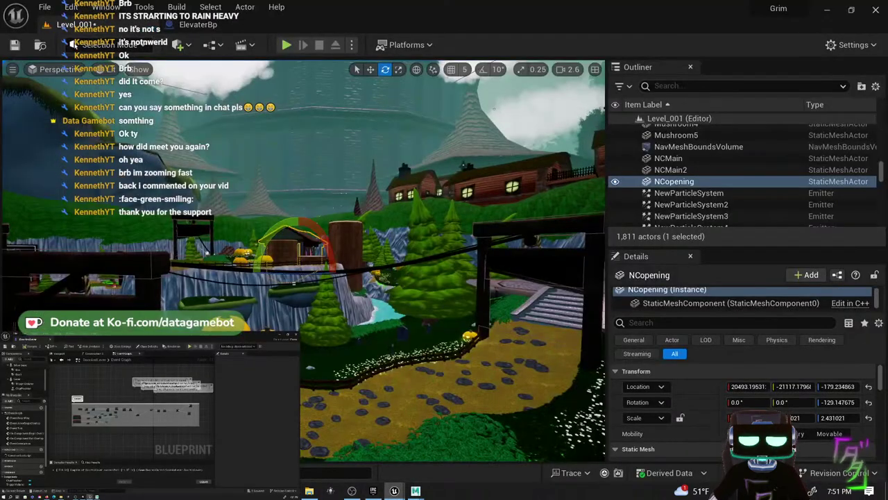
# - Examine the NCopening building and its surroundings beside the waterfall from several angles in the level
pyautogui.press('w')
pyautogui.moveTo(294, 283); pyautogui.dragTo(395, 354, button='right')
pyautogui.press('w')
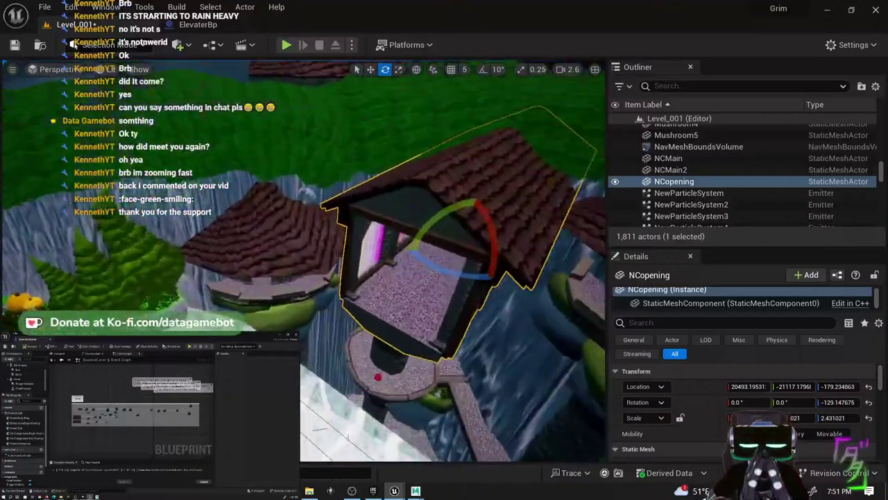
pyautogui.moveTo(266, 433); pyautogui.dragTo(267, 433, button='right')
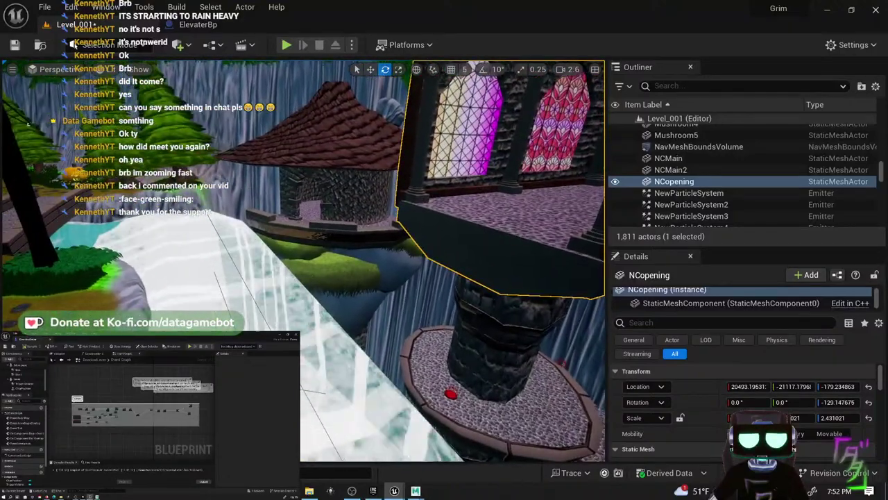
pyautogui.moveTo(303, 261)
pyautogui.mouseDown(button='right')
pyautogui.moveTo(309, 270)
pyautogui.moveTo(361, 267)
pyautogui.moveTo(277, 260)
pyautogui.moveTo(304, 261)
pyautogui.mouseUp(button='right')
pyautogui.moveTo(267, 433); pyautogui.dragTo(266, 433, button='right')
pyautogui.moveTo(303, 260); pyautogui.dragTo(274, 277, button='right')
pyautogui.moveTo(267, 433); pyautogui.dragTo(267, 433, button='right')
pyautogui.moveTo(316, 376); pyautogui.dragTo(316, 375, button='right')
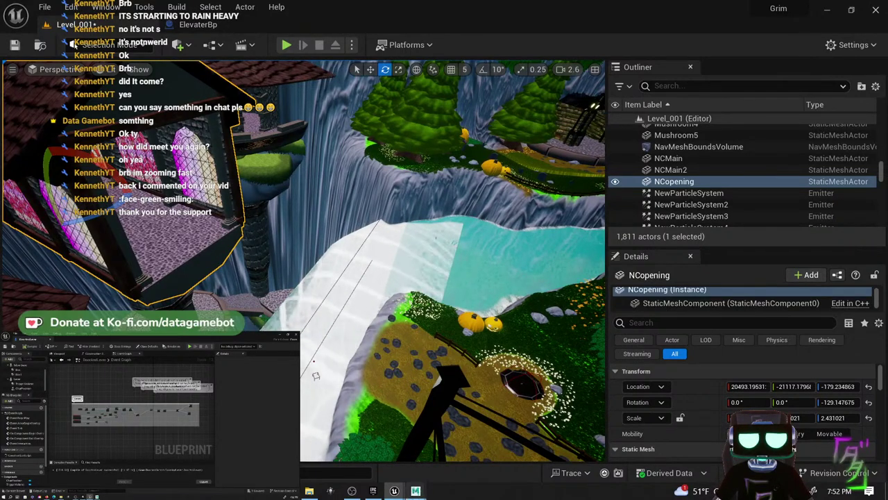
# - Switch back to the Maya window with the NCOpening scene
pyautogui.moveTo(415, 491)
pyautogui.click(387, 447)
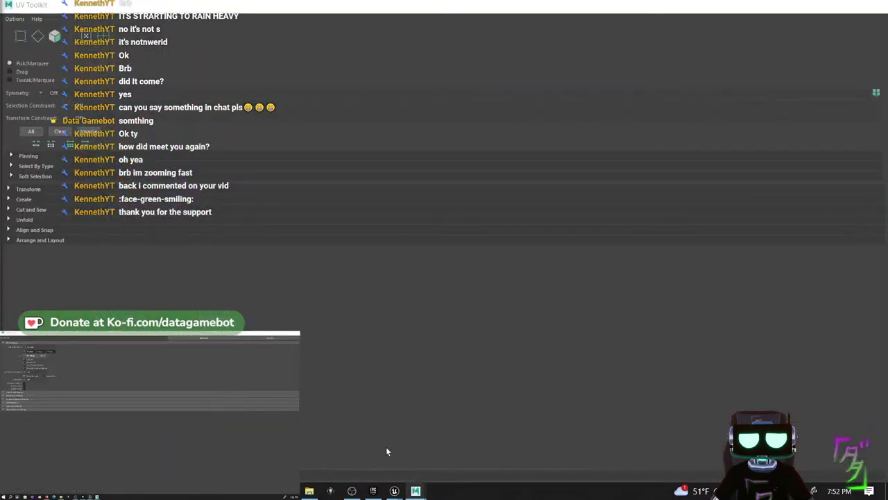
pyautogui.moveTo(542, 308)
pyautogui.keyDown('alt'); pyautogui.mouseDown()
pyautogui.moveTo(559, 304)
pyautogui.moveTo(540, 306)
pyautogui.mouseUp(); pyautogui.keyUp('alt')
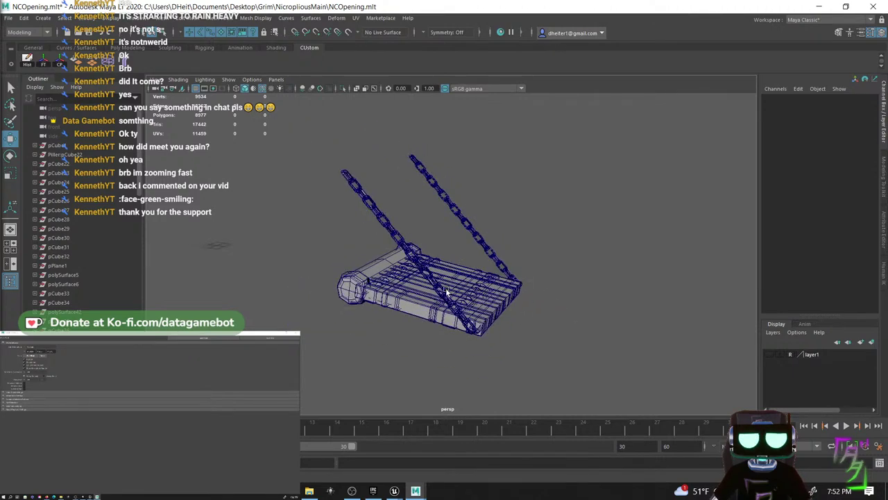
# - Combine the drawbridge and both chains into a single mesh
pyautogui.click(410, 294)
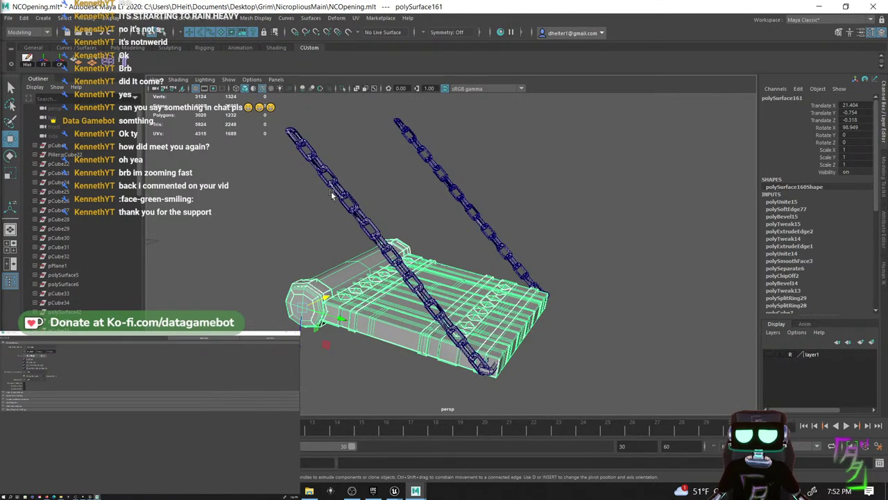
pyautogui.scroll(-5, 309, 164)
pyautogui.moveTo(308, 162); pyautogui.dragTo(621, 386)
pyautogui.keyDown('shift'); pyautogui.rightClick(461, 298); pyautogui.keyUp('shift')
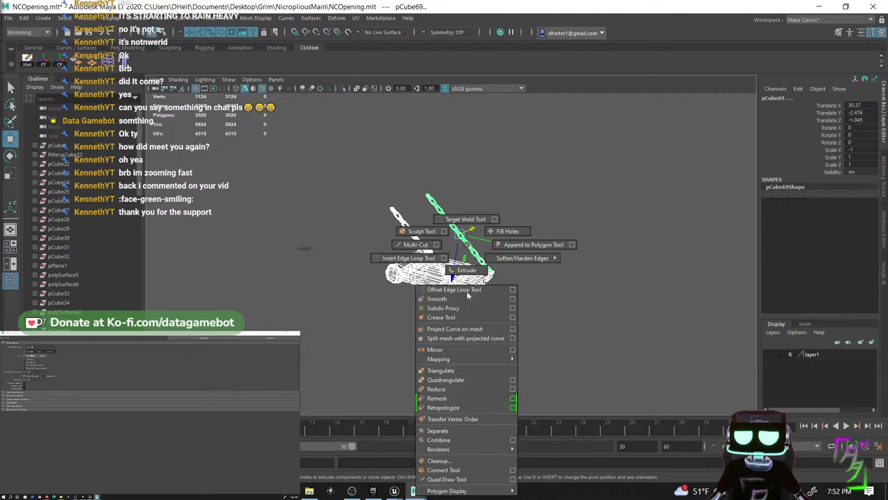
pyautogui.keyDown('shift'); pyautogui.moveTo(470, 336); pyautogui.dragTo(453, 441, button='right'); pyautogui.keyUp('shift')
pyautogui.press('f')
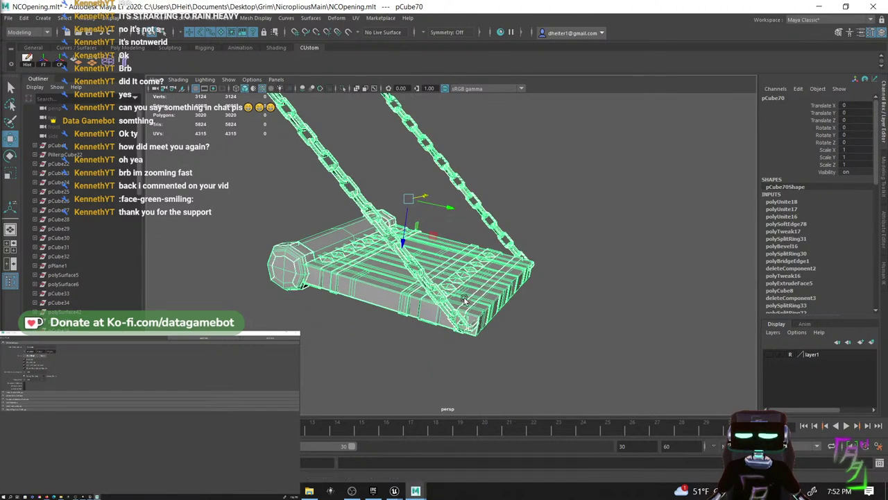
# - Open the UV Editor to show the combined drawbridge mesh's UV layout
pyautogui.keyDown('alt'); pyautogui.moveTo(464, 299); pyautogui.dragTo(494, 319, button='middle'); pyautogui.keyUp('alt')
pyautogui.keyDown('alt'); pyautogui.moveTo(436, 301); pyautogui.dragTo(449, 315, button='middle'); pyautogui.keyUp('alt')
pyautogui.scroll(5, 416, 291)
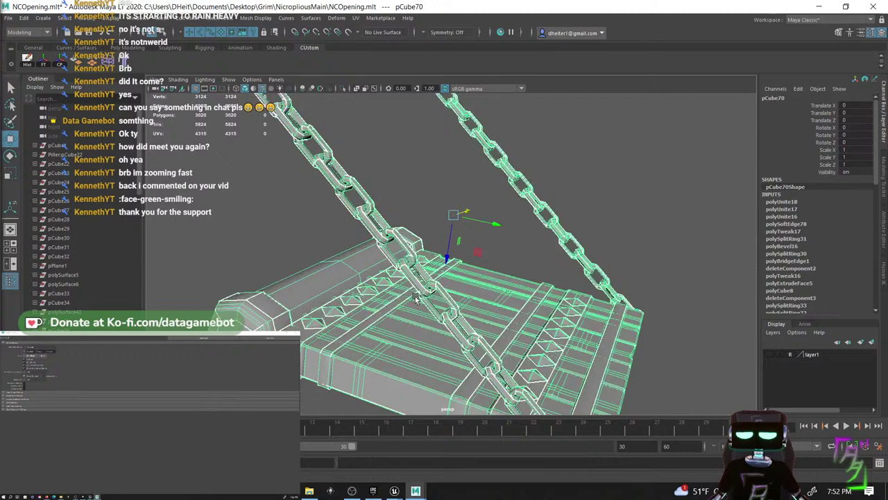
pyautogui.scroll(-2, 416, 298)
pyautogui.click(355, 18)
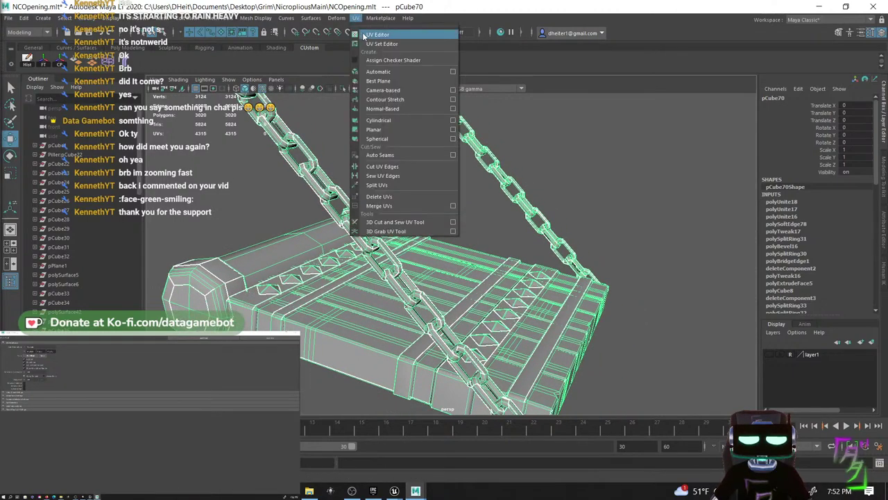
pyautogui.click(377, 35)
pyautogui.scroll(-2, 201, 433)
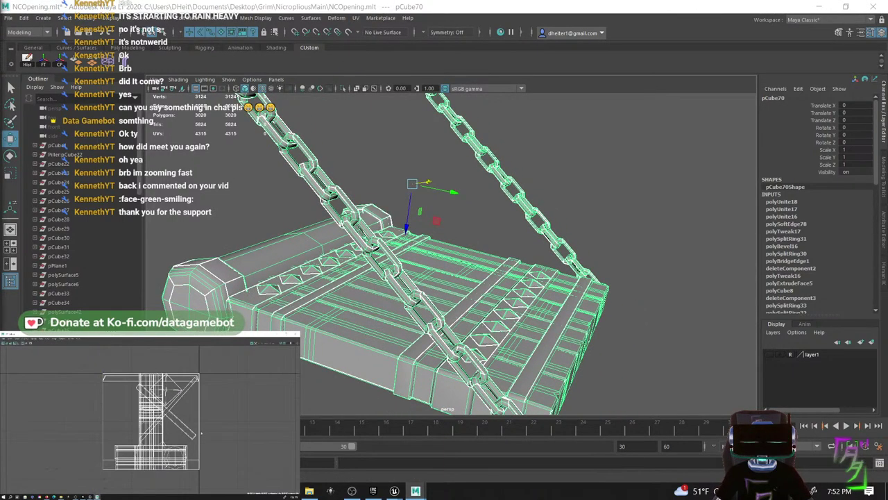
# - Separate the combined drawbridge mesh into its individual pieces
pyautogui.keyDown('alt'); pyautogui.moveTo(229, 290); pyautogui.dragTo(352, 317); pyautogui.keyUp('alt')
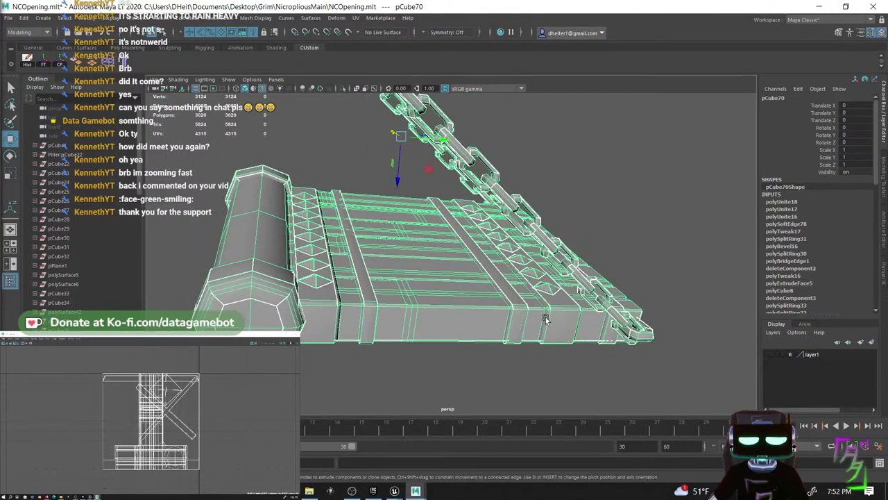
pyautogui.keyDown('shift'); pyautogui.rightClick(421, 317); pyautogui.keyUp('shift')
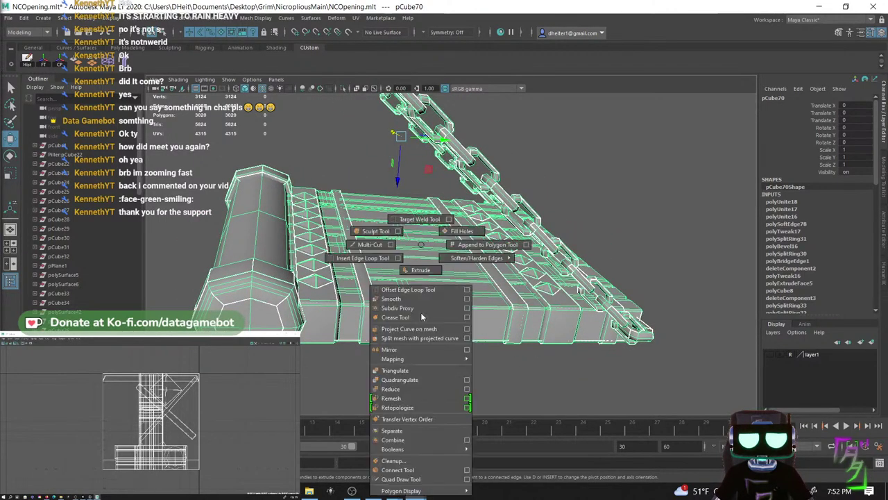
pyautogui.click(392, 430)
# - Apply a Camera-based UV projection to the drawbridge's long roller cylinder, viewed from its long side
pyautogui.keyDown('alt'); pyautogui.moveTo(370, 402); pyautogui.dragTo(369, 317); pyautogui.keyUp('alt')
pyautogui.click(283, 319)
pyautogui.keyDown('alt'); pyautogui.moveTo(369, 317); pyautogui.dragTo(367, 211, button='right'); pyautogui.keyUp('alt')
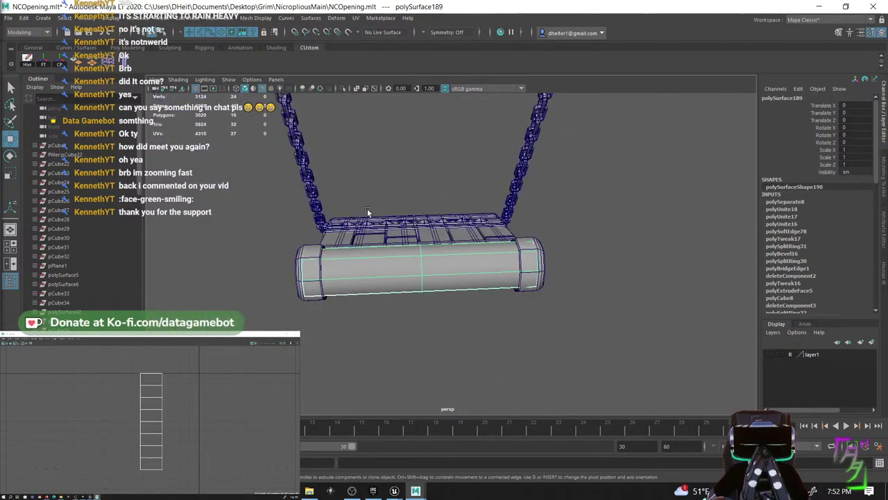
pyautogui.click(355, 18)
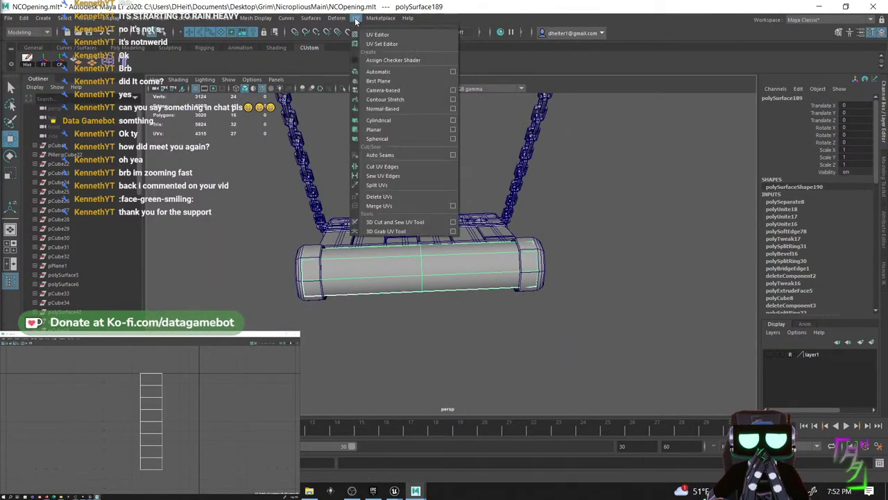
pyautogui.click(384, 89)
# - Cut the roller cylinder's UVs along one lengthwise edge
pyautogui.rightClick(433, 236)
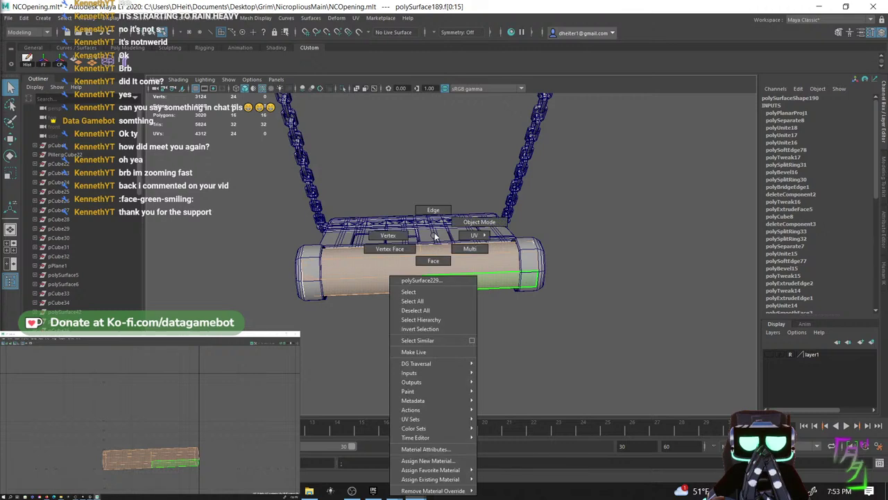
pyautogui.click(433, 209)
pyautogui.click(405, 277)
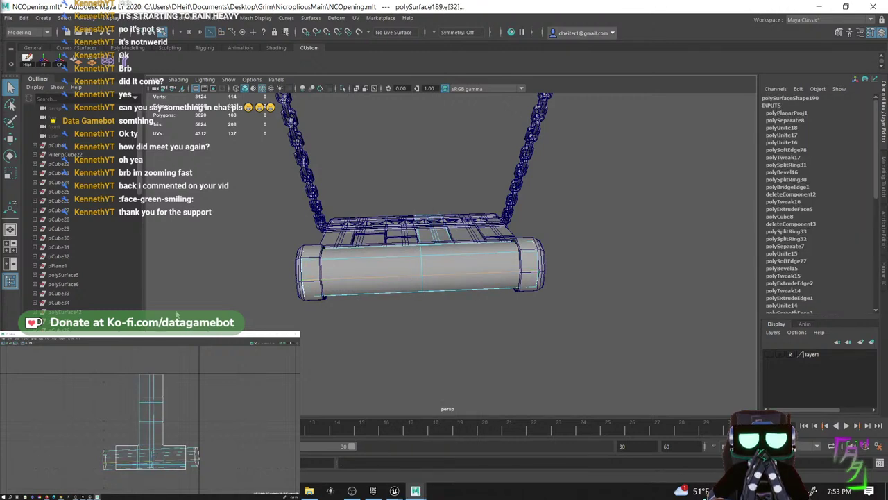
pyautogui.hotkey('shift', 'x')
pyautogui.press('w')
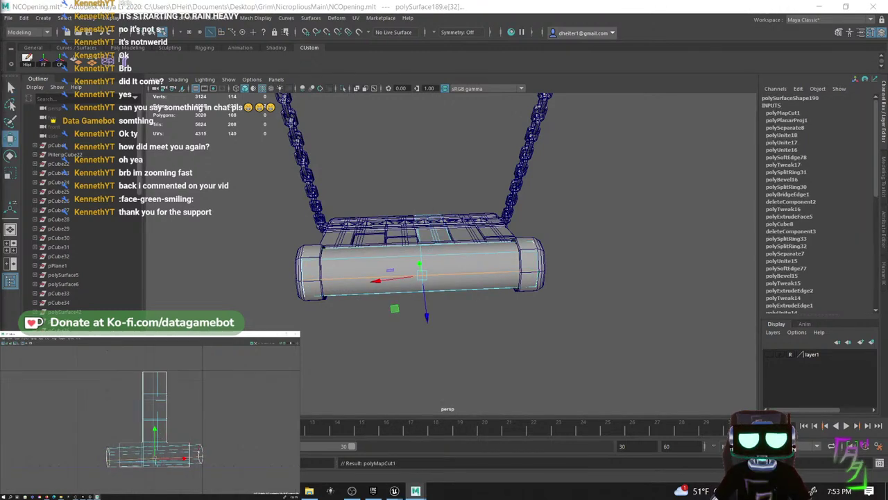
pyautogui.hotkey('alt', 'F12')
# - Unfold the roller cylinder's UV shell and move it clear of the other UVs
pyautogui.click(404, 275)
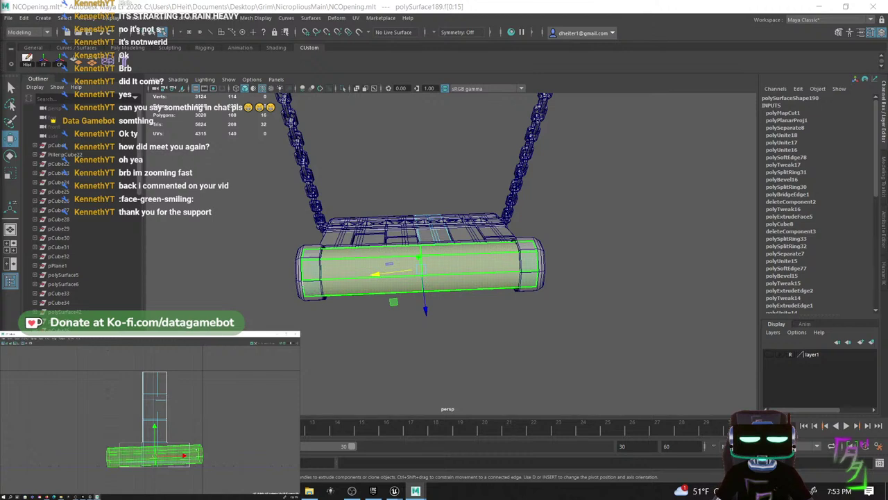
pyautogui.hotkey('ctrl', 'u')
pyautogui.moveTo(154, 455); pyautogui.dragTo(69, 425)
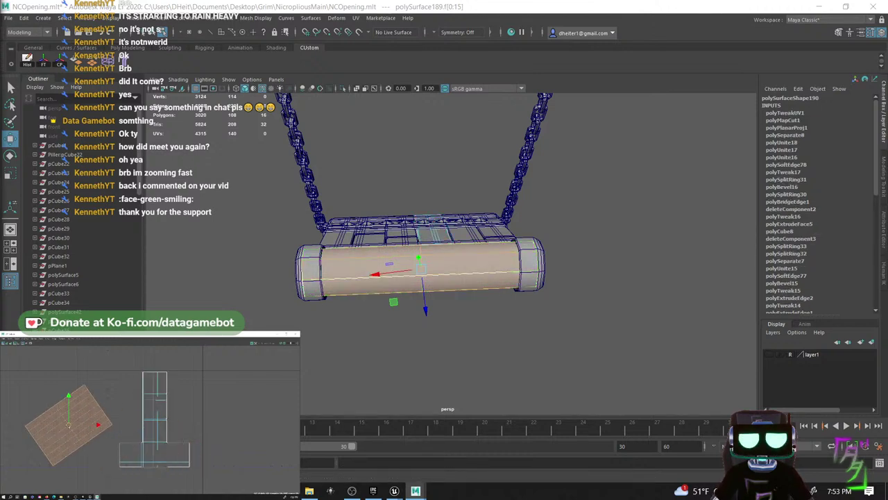
# - Return to object selection and apply a Camera-based UV projection to one end cap of the roller, seen end-on
pyautogui.rightClick(474, 238)
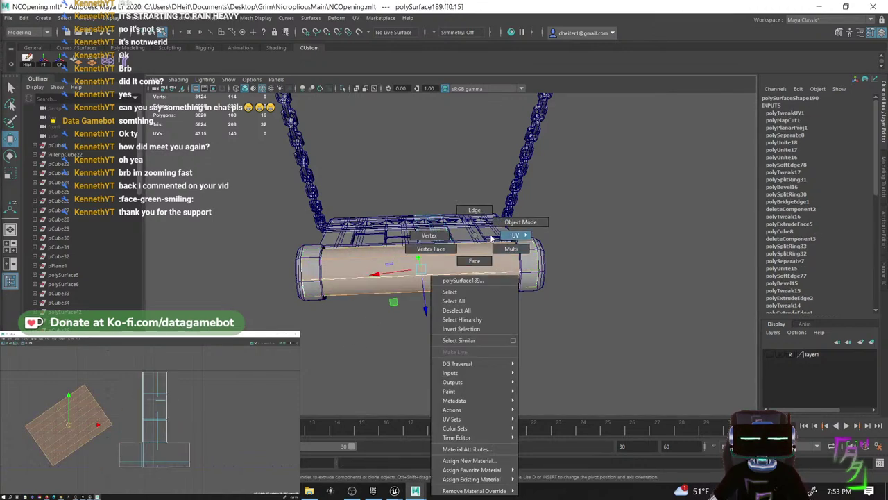
pyautogui.moveTo(491, 238); pyautogui.dragTo(507, 223, button='right')
pyautogui.keyDown('shift'); pyautogui.click(535, 272); pyautogui.keyUp('shift')
pyautogui.keyDown('alt'); pyautogui.moveTo(549, 288); pyautogui.dragTo(427, 273); pyautogui.keyUp('alt')
pyautogui.click(357, 247)
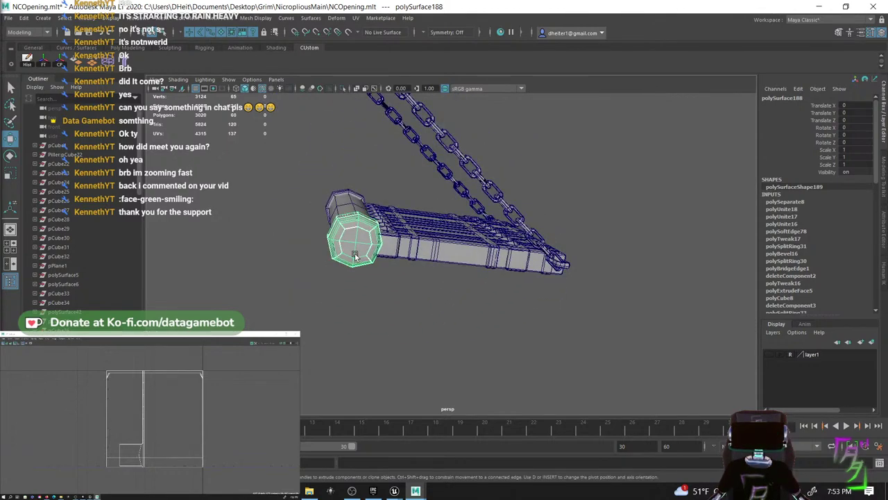
pyautogui.rightClick(355, 239)
pyautogui.click(407, 205)
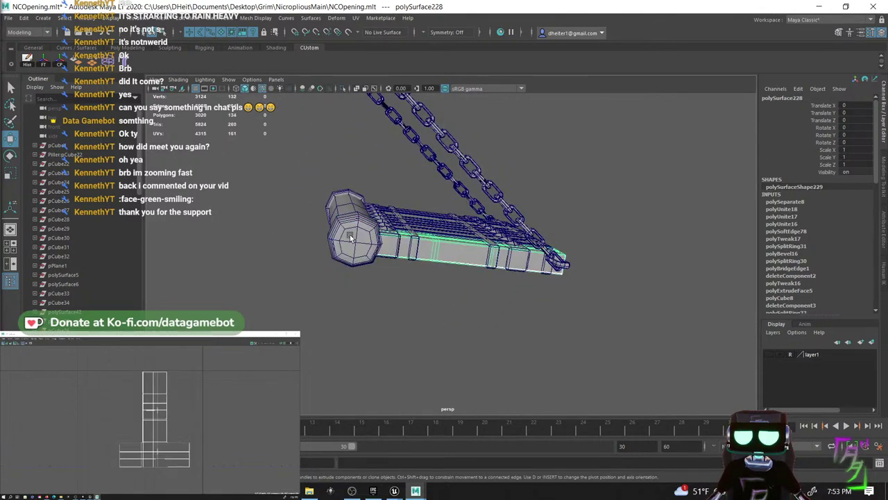
pyautogui.click(356, 18)
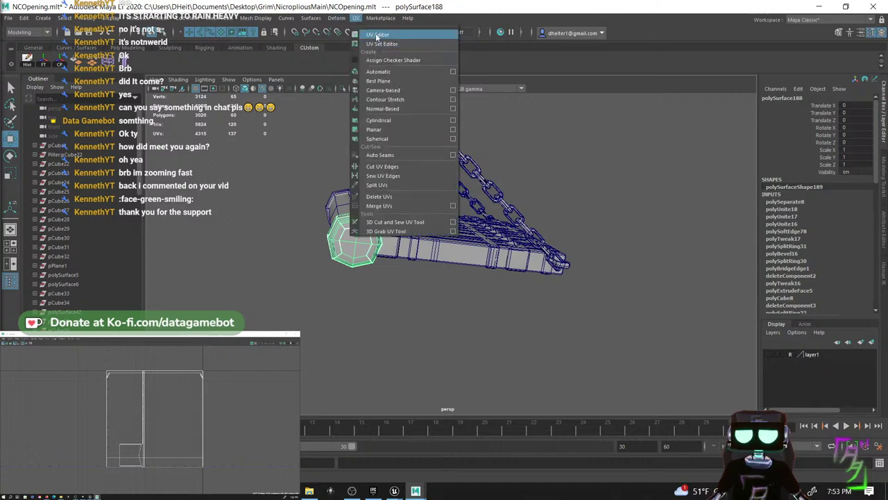
pyautogui.click(386, 101)
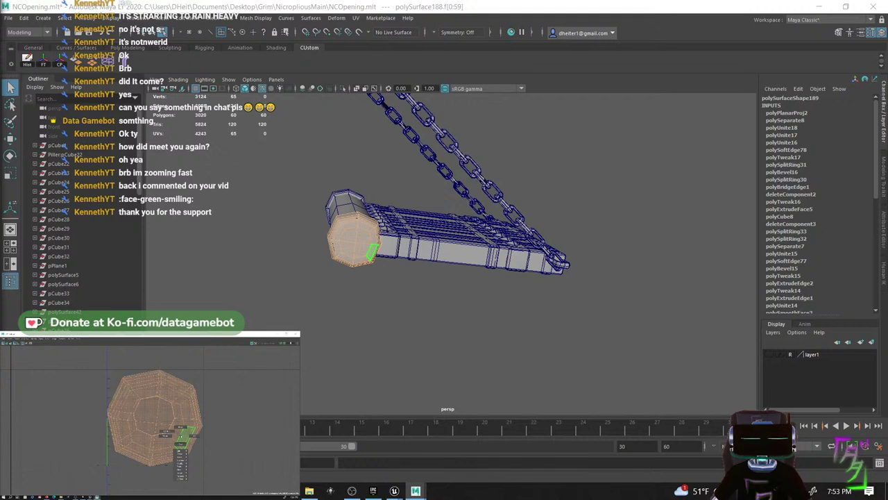
# - Select the projected end cap's whole UV shell and unfold it
pyautogui.rightClick(180, 437)
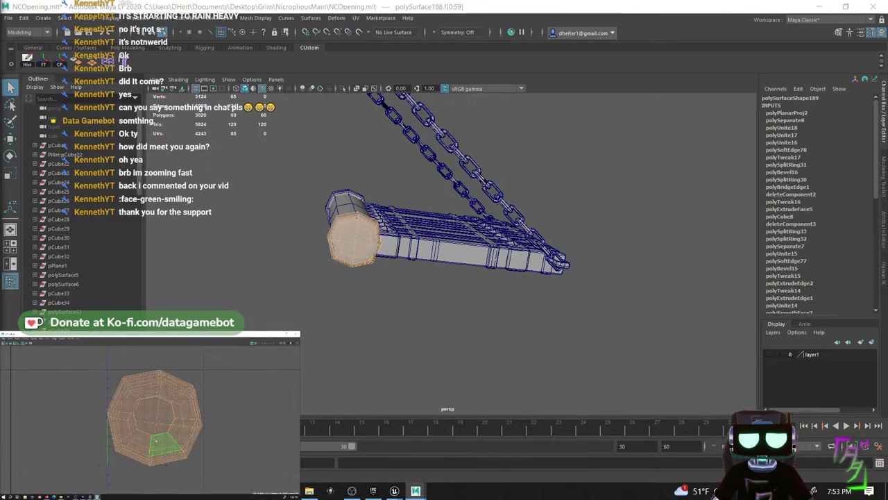
pyautogui.rightClick(159, 438)
pyautogui.moveTo(147, 438); pyautogui.dragTo(148, 434, button='right')
pyautogui.click(148, 435)
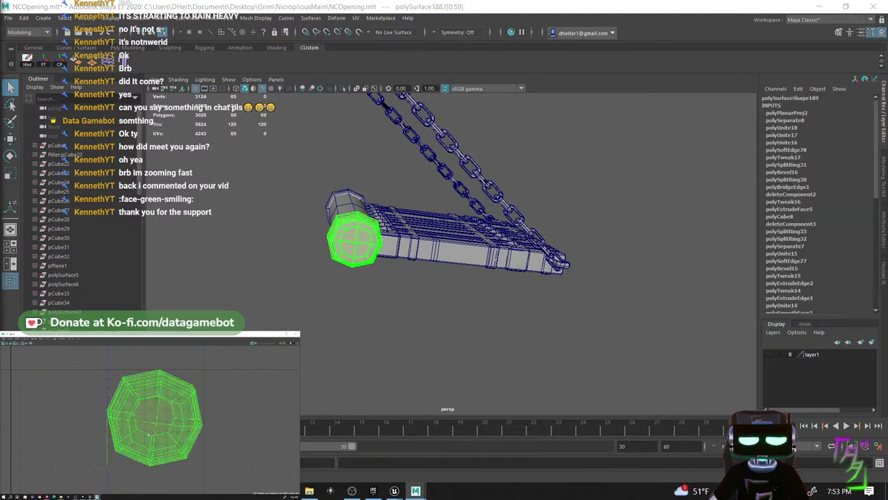
pyautogui.hotkey('ctrl', 'u')
# - Apply a Camera-based UV projection to the roller's opposite end cap, facing it straight on
pyautogui.click(198, 294)
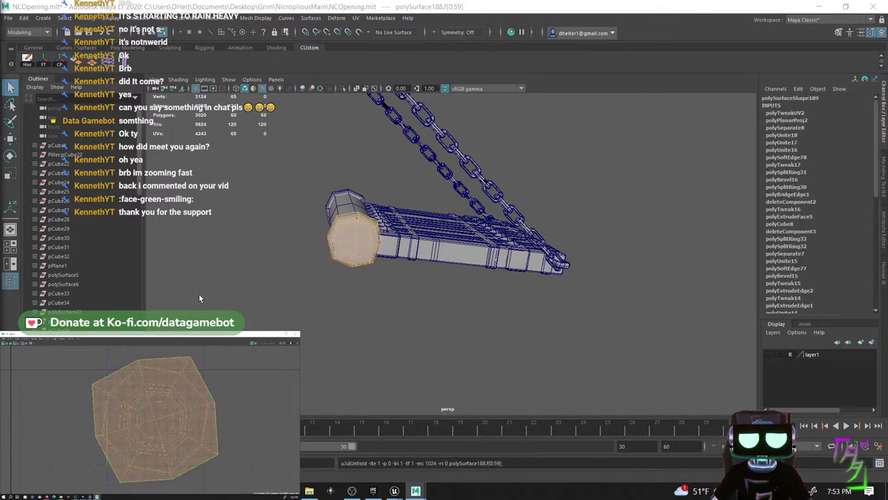
pyautogui.keyDown('alt'); pyautogui.moveTo(198, 293); pyautogui.dragTo(341, 292); pyautogui.keyUp('alt')
pyautogui.click(413, 269)
pyautogui.keyDown('alt'); pyautogui.moveTo(413, 269); pyautogui.dragTo(565, 263); pyautogui.keyUp('alt')
pyautogui.moveTo(565, 262); pyautogui.dragTo(601, 209, button='right')
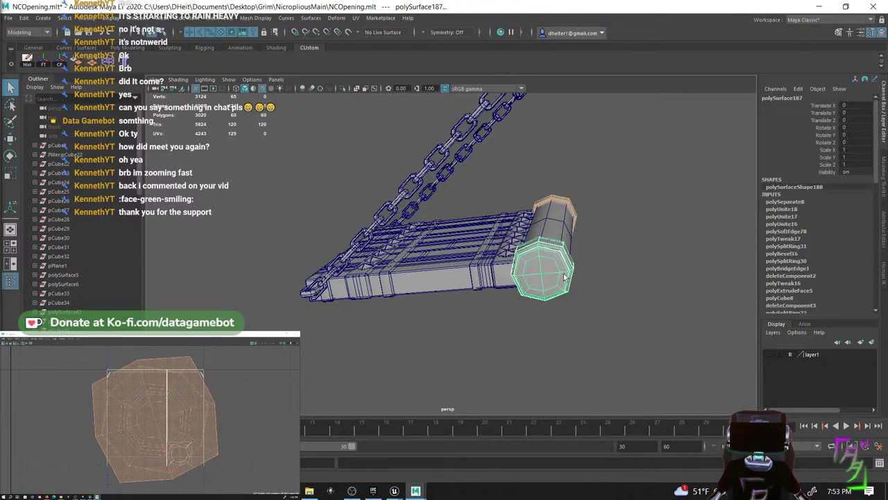
pyautogui.keyDown('alt'); pyautogui.moveTo(555, 305); pyautogui.dragTo(522, 231); pyautogui.keyUp('alt')
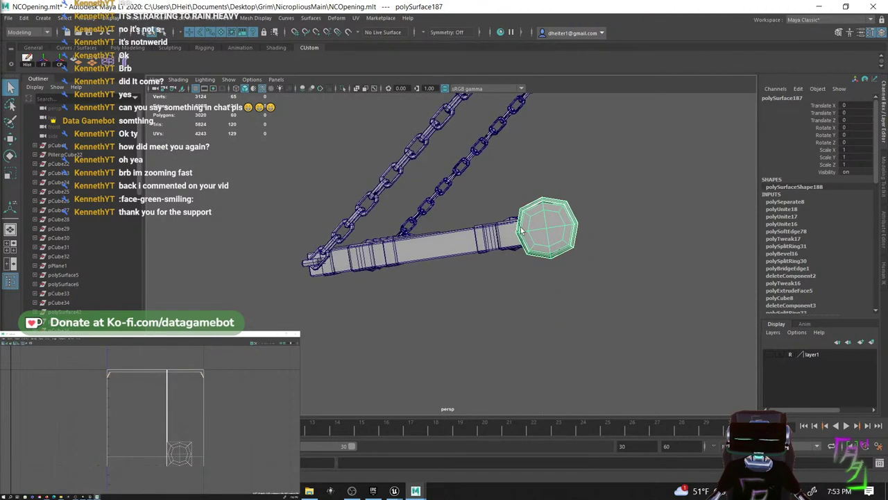
pyautogui.click(356, 18)
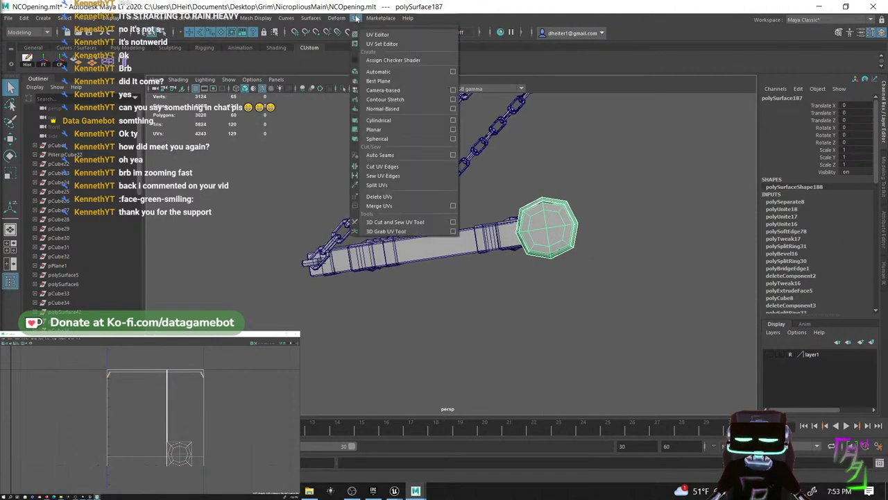
pyautogui.click(406, 97)
# - Unfold the UV shell of the second end cap
pyautogui.keyDown('alt'); pyautogui.moveTo(439, 221); pyautogui.dragTo(413, 221); pyautogui.keyUp('alt')
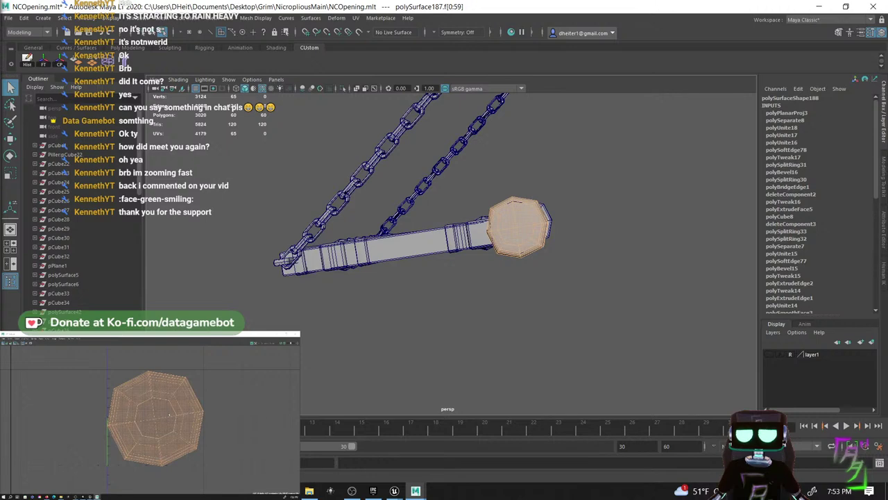
pyautogui.keyDown('alt'); pyautogui.moveTo(169, 415); pyautogui.dragTo(157, 421, button='middle'); pyautogui.keyUp('alt')
pyautogui.hotkey('ctrl', 'u')
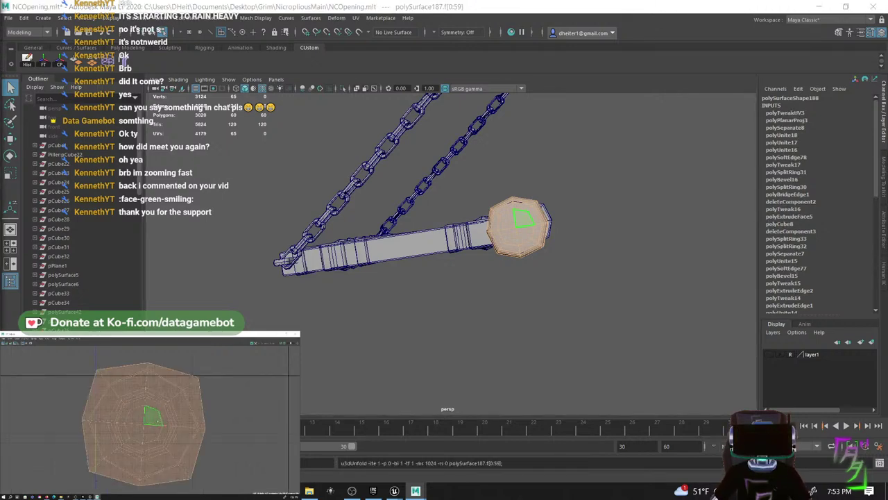
# - Check the UV shell of the roller's other end cap, then return to object selection and select the roller's barrel
pyautogui.keyDown('alt'); pyautogui.moveTo(579, 288); pyautogui.dragTo(484, 309); pyautogui.keyUp('alt')
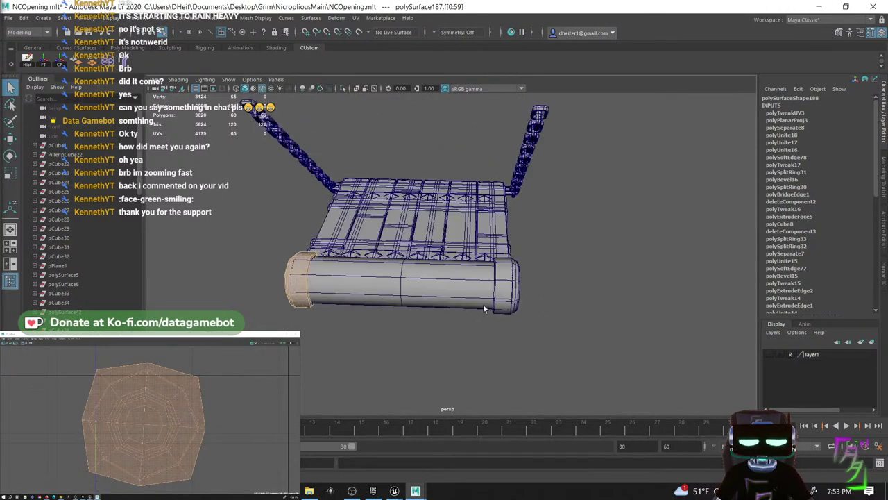
pyautogui.click(504, 283)
pyautogui.rightClick(340, 289)
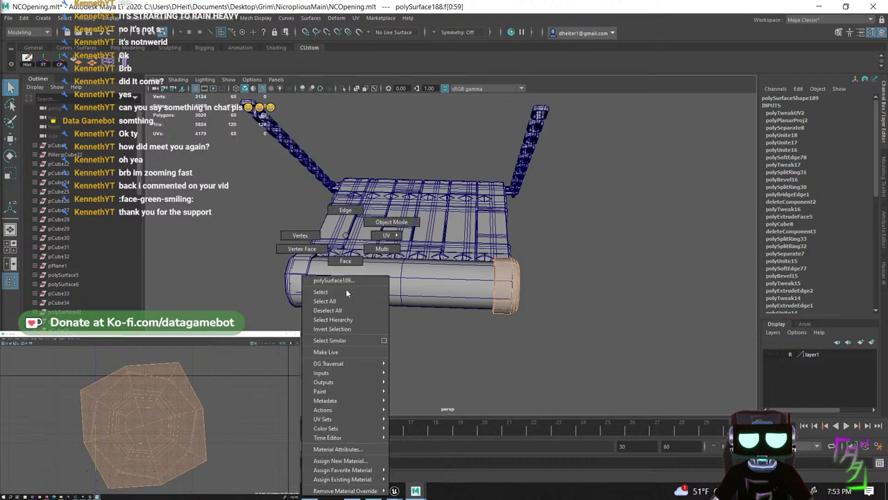
pyautogui.moveTo(418, 211); pyautogui.dragTo(418, 212, button='right')
pyautogui.click(339, 289)
pyautogui.scroll(-3, 303, 262)
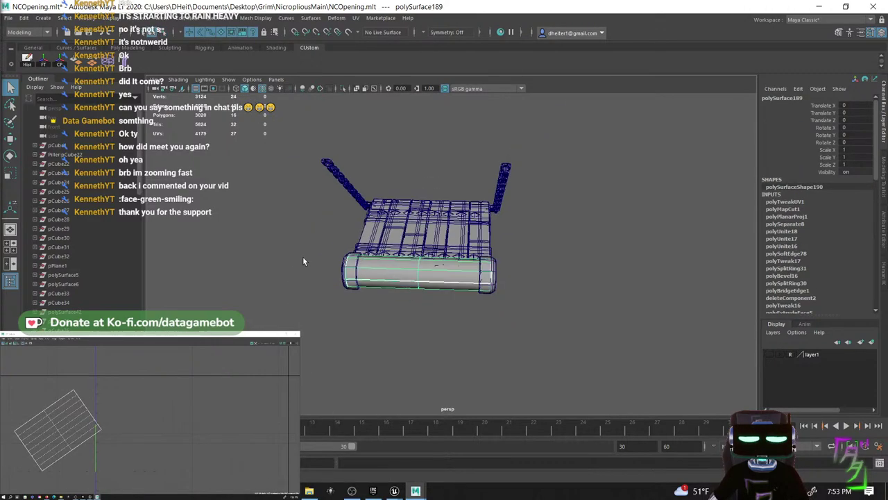
# - Try to box-select the roller and deck without the chains
pyautogui.moveTo(552, 336); pyautogui.dragTo(553, 337)
pyautogui.scroll(4, 442, 306)
pyautogui.scroll(-1, 442, 310)
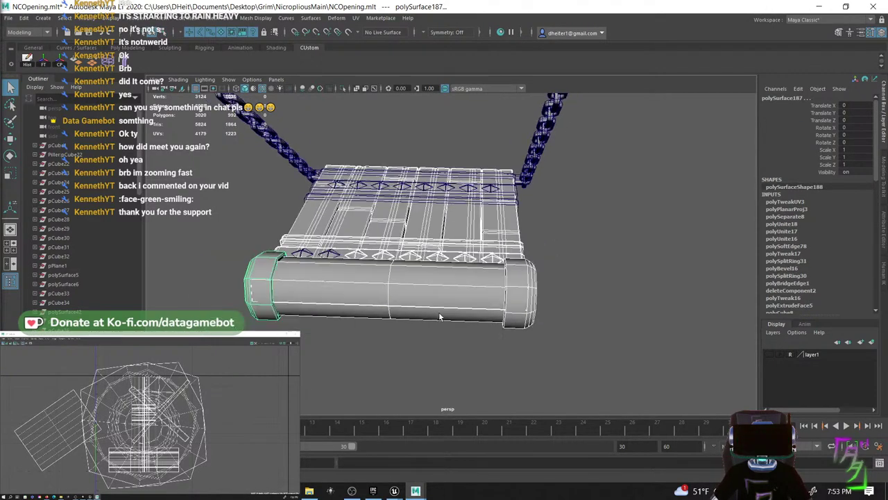
pyautogui.keyDown('alt'); pyautogui.moveTo(440, 314); pyautogui.dragTo(355, 305); pyautogui.keyUp('alt')
pyautogui.keyDown('alt'); pyautogui.moveTo(355, 305); pyautogui.dragTo(249, 121, button='right'); pyautogui.keyUp('alt')
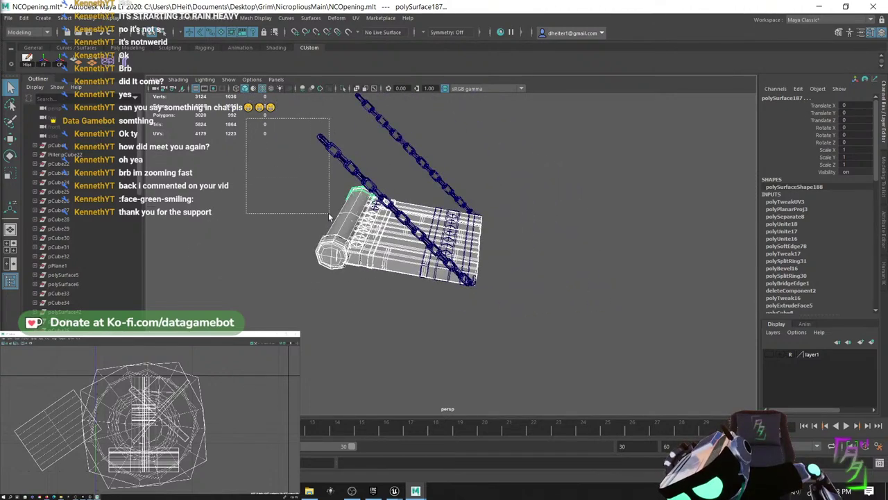
pyautogui.moveTo(328, 213); pyautogui.dragTo(518, 309)
pyautogui.scroll(4, 337, 325)
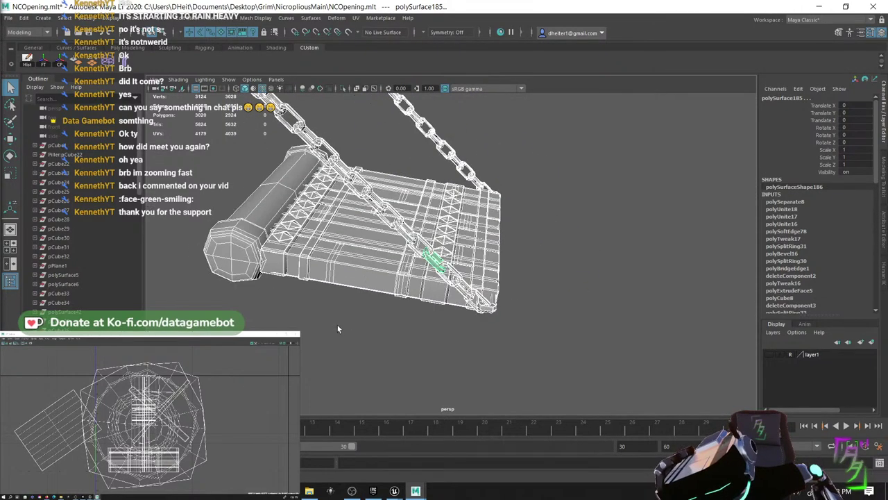
pyautogui.keyDown('alt'); pyautogui.moveTo(337, 324); pyautogui.dragTo(334, 245, button='right'); pyautogui.keyUp('alt')
pyautogui.keyDown('alt'); pyautogui.moveTo(302, 229); pyautogui.dragTo(321, 213); pyautogui.keyUp('alt')
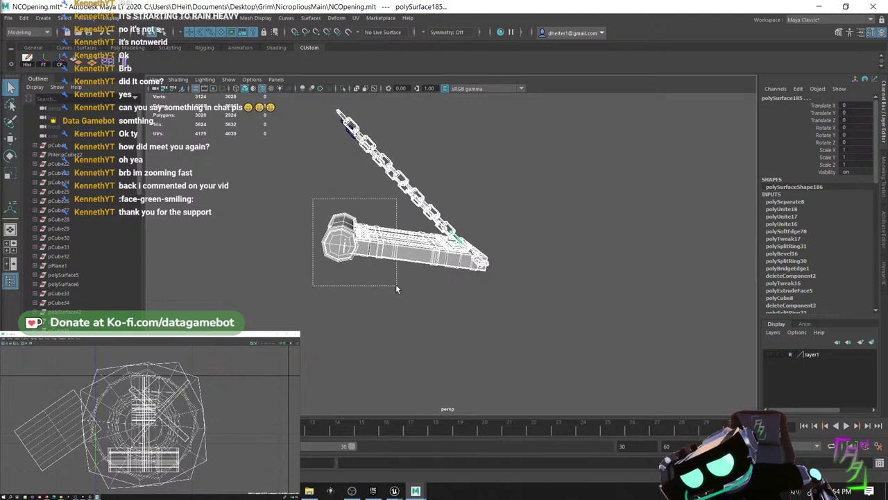
pyautogui.moveTo(396, 284); pyautogui.dragTo(405, 287)
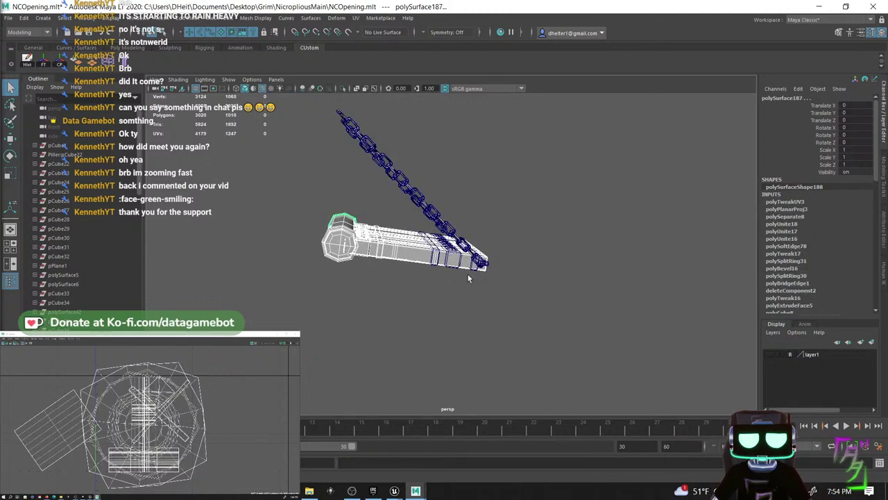
# - Try to adjust the selection around the straps at the deck's chain end, and undo the last selection changes
pyautogui.keyDown('alt'); pyautogui.moveTo(459, 300); pyautogui.dragTo(359, 310); pyautogui.keyUp('alt')
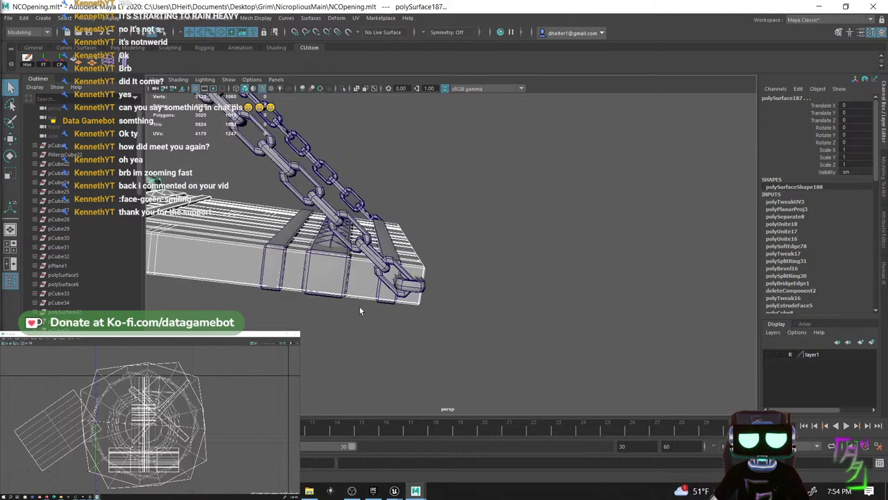
pyautogui.click(275, 272)
pyautogui.hotkey('ctrl', 'z')
pyautogui.hotkey('ctrl', 'z')
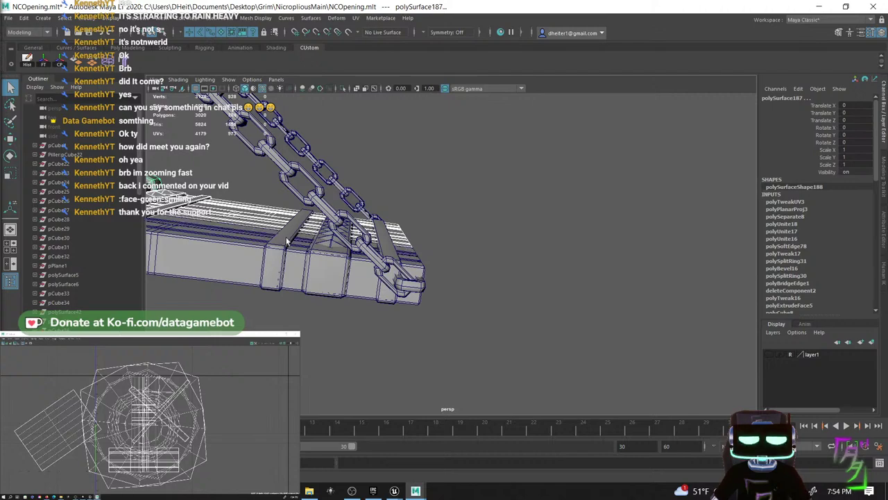
# - Box-select the whole drawbridge and remove both chains from the selection, keeping the roller, straps, studs and planks
pyautogui.keyDown('alt'); pyautogui.moveTo(285, 254); pyautogui.dragTo(303, 271); pyautogui.keyUp('alt')
pyautogui.scroll(-5, 370, 289)
pyautogui.moveTo(493, 375); pyautogui.dragTo(581, 384)
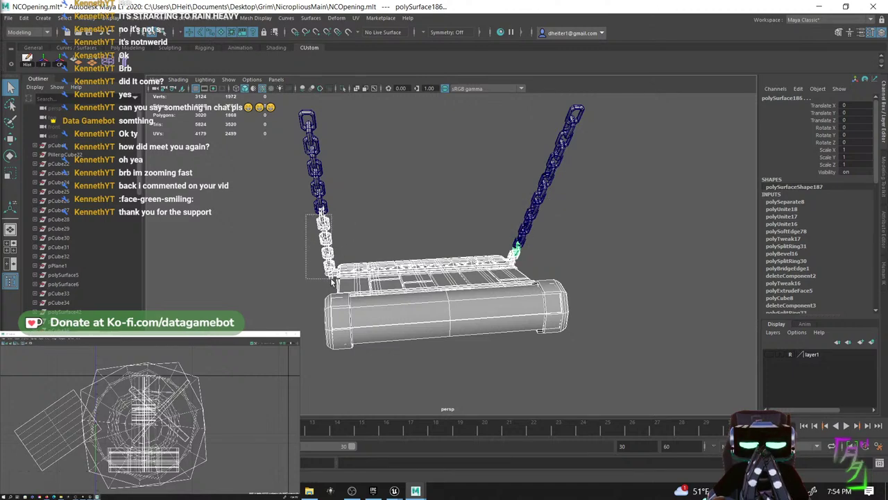
pyautogui.keyDown('alt'); pyautogui.moveTo(542, 254); pyautogui.dragTo(352, 238); pyautogui.keyUp('alt')
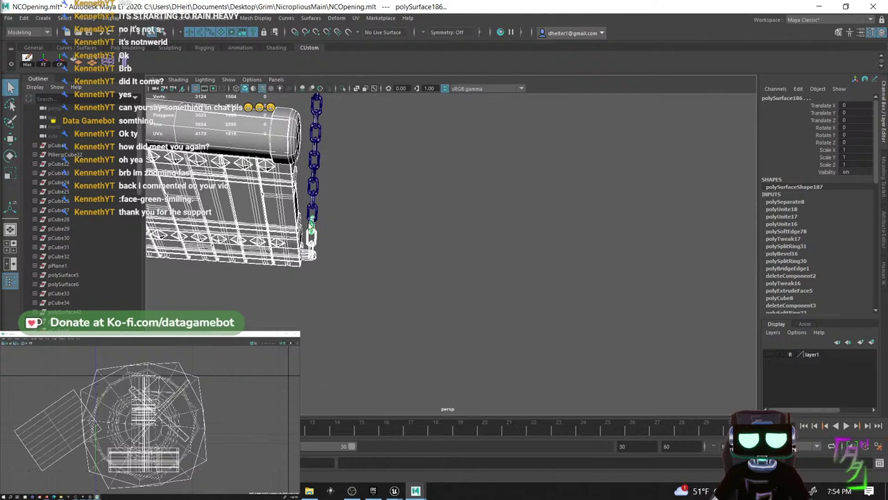
pyautogui.keyDown('ctrl'); pyautogui.moveTo(325, 277); pyautogui.dragTo(326, 277); pyautogui.keyUp('ctrl')
pyautogui.keyDown('alt'); pyautogui.moveTo(318, 238); pyautogui.dragTo(327, 192); pyautogui.keyUp('alt')
pyautogui.keyDown('alt'); pyautogui.moveTo(327, 193); pyautogui.dragTo(414, 249, button='middle'); pyautogui.keyUp('alt')
pyautogui.keyDown('alt'); pyautogui.moveTo(414, 253); pyautogui.dragTo(467, 297); pyautogui.keyUp('alt')
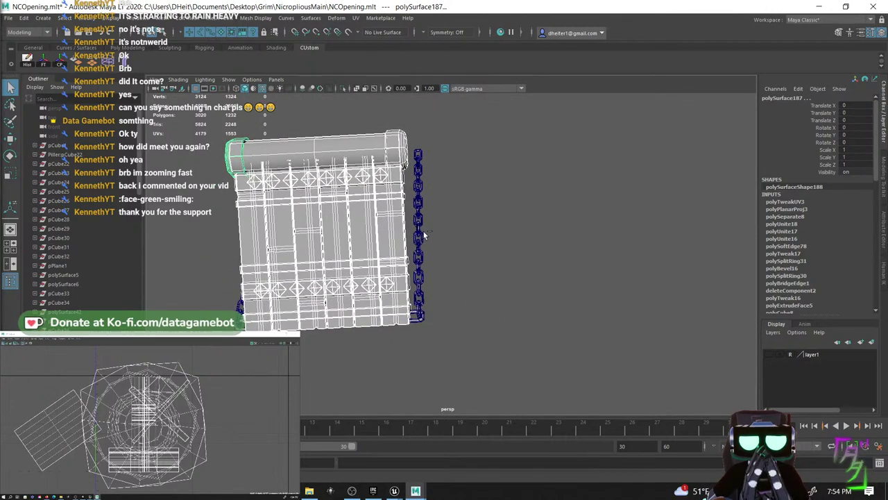
pyautogui.keyDown('ctrl'); pyautogui.moveTo(224, 256); pyautogui.dragTo(224, 255); pyautogui.keyUp('ctrl')
# - With the planks excluded, combine the roller, straps and studs into one mesh and clear the selection
pyautogui.keyDown('alt'); pyautogui.moveTo(444, 290); pyautogui.dragTo(440, 409); pyautogui.keyUp('alt')
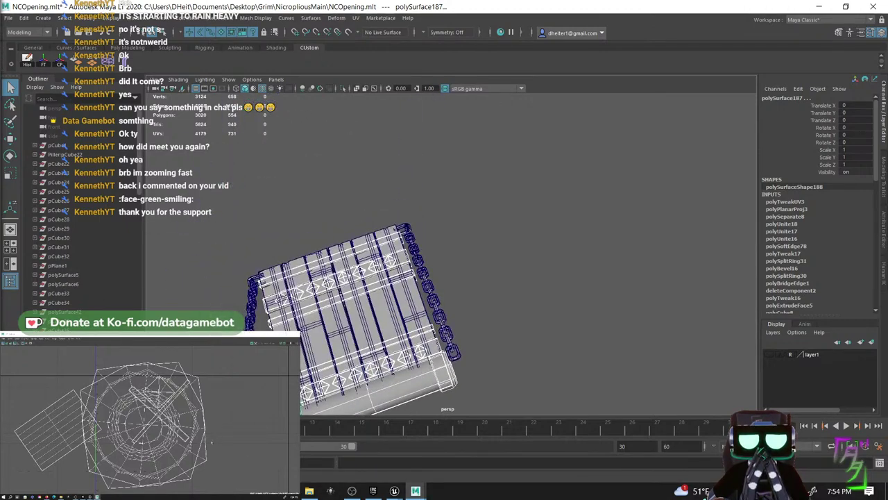
pyautogui.moveTo(175, 438); pyautogui.dragTo(189, 446)
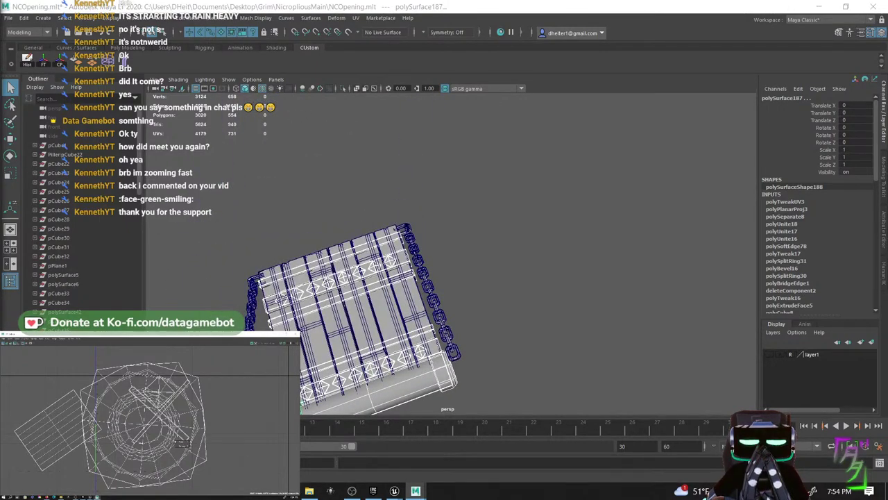
pyautogui.keyDown('alt'); pyautogui.moveTo(406, 206); pyautogui.dragTo(466, 204); pyautogui.keyUp('alt')
pyautogui.keyDown('shift'); pyautogui.moveTo(467, 204); pyautogui.dragTo(462, 402, button='right'); pyautogui.keyUp('shift')
pyautogui.click(488, 301)
# - Select all the wooden deck planks, combine them into one mesh and clear the selection
pyautogui.keyDown('alt'); pyautogui.moveTo(488, 301); pyautogui.dragTo(336, 307); pyautogui.keyUp('alt')
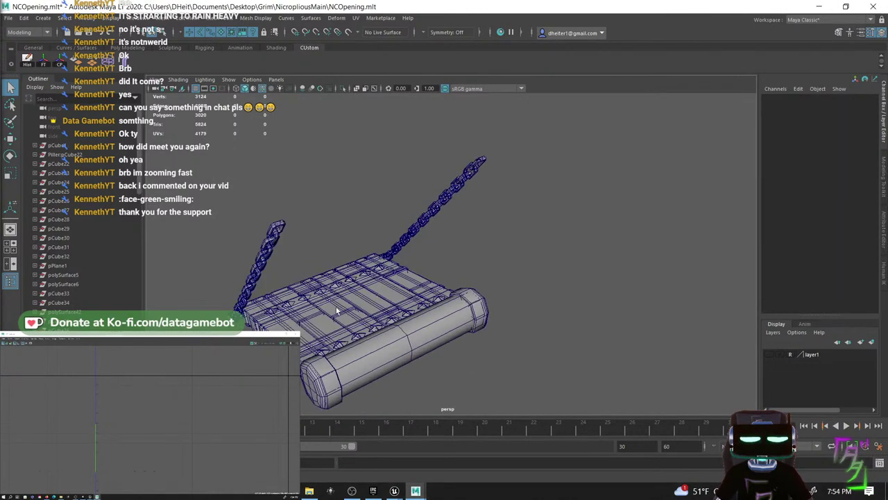
pyautogui.click(341, 312)
pyautogui.click(313, 337)
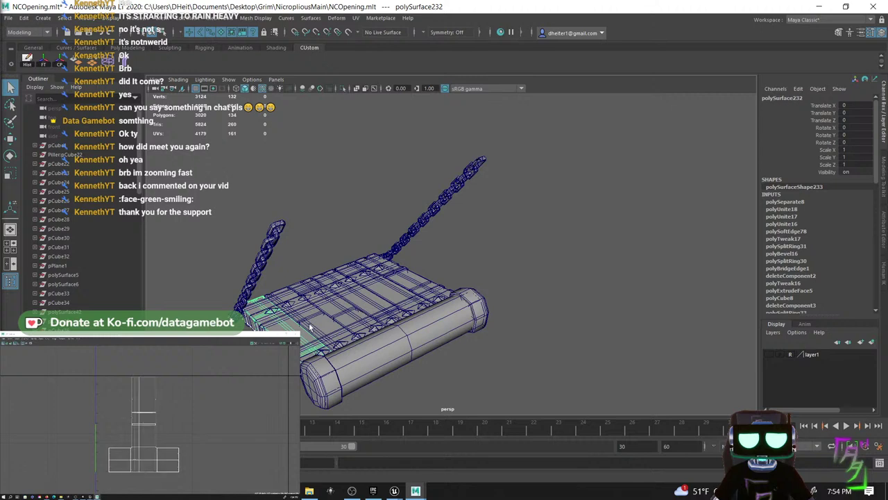
pyautogui.click(373, 296)
pyautogui.click(407, 285)
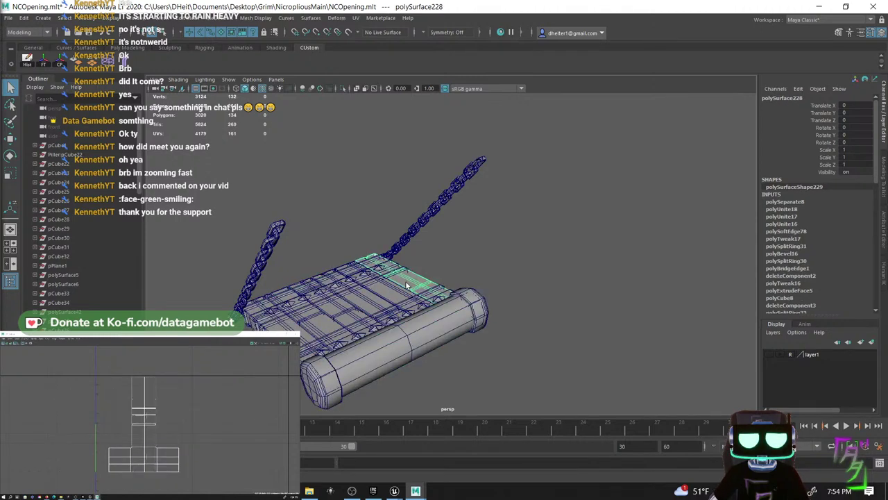
pyautogui.click(361, 303)
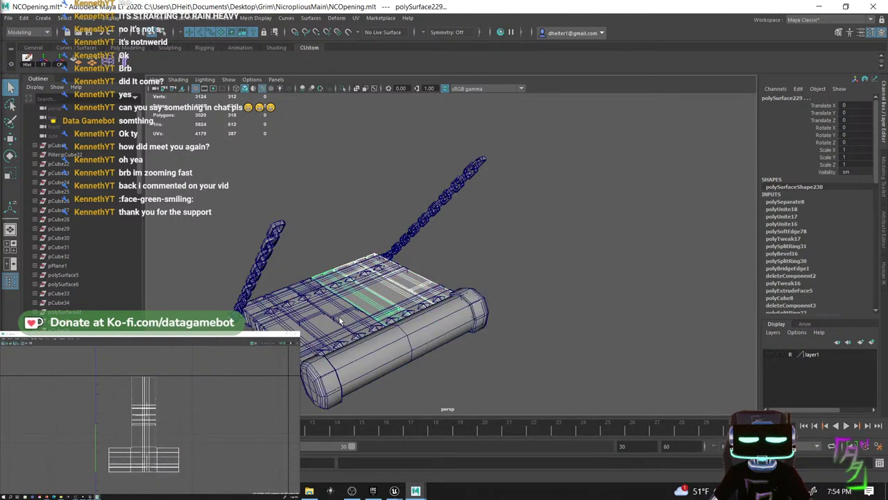
pyautogui.click(321, 332)
pyautogui.keyDown('shift'); pyautogui.rightClick(303, 340); pyautogui.keyUp('shift')
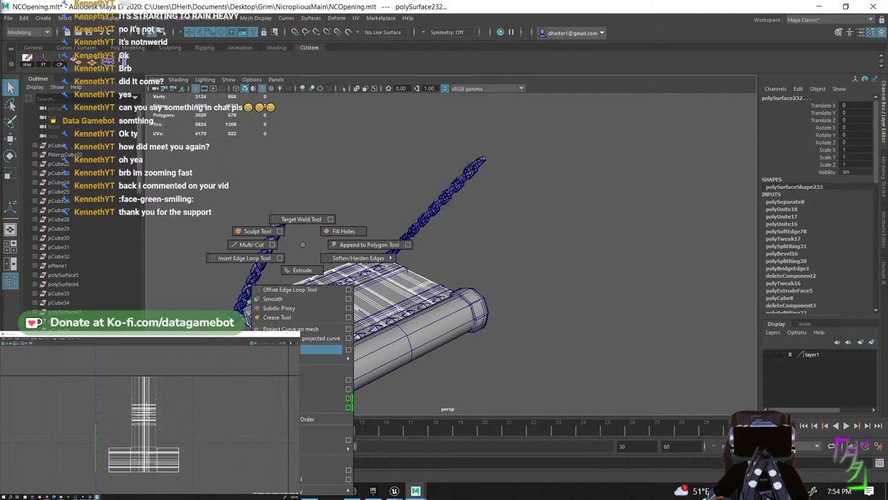
pyautogui.keyDown('shift'); pyautogui.moveTo(296, 430); pyautogui.dragTo(296, 438, button='right'); pyautogui.keyUp('shift')
pyautogui.click(534, 225)
# - Select the end link of one chain, view it face-on and apply a Camera-based UV projection
pyautogui.keyDown('alt'); pyautogui.moveTo(311, 269); pyautogui.dragTo(444, 291); pyautogui.keyUp('alt')
pyautogui.keyDown('alt'); pyautogui.moveTo(379, 305); pyautogui.dragTo(417, 402, button='middle'); pyautogui.keyUp('alt')
pyautogui.keyDown('alt'); pyautogui.moveTo(388, 305); pyautogui.dragTo(513, 333, button='right'); pyautogui.keyUp('alt')
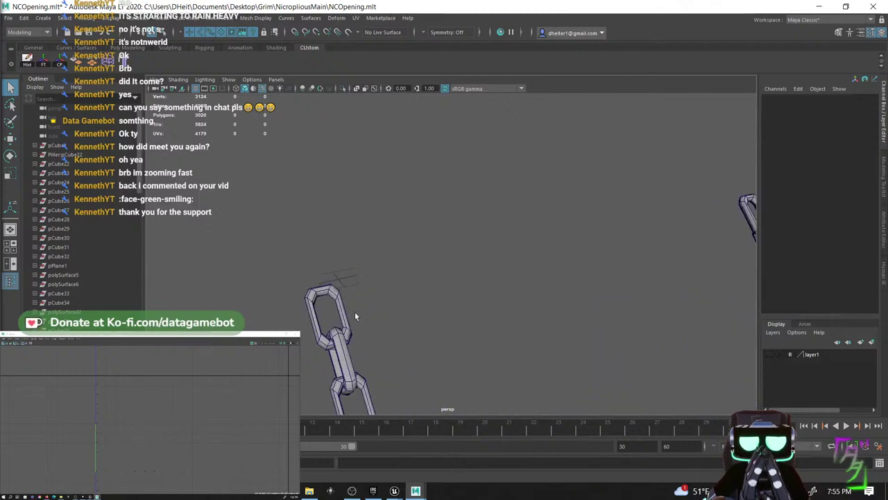
pyautogui.keyDown('alt'); pyautogui.moveTo(386, 337); pyautogui.dragTo(468, 294, button='middle'); pyautogui.keyUp('alt')
pyautogui.scroll(3, 388, 322)
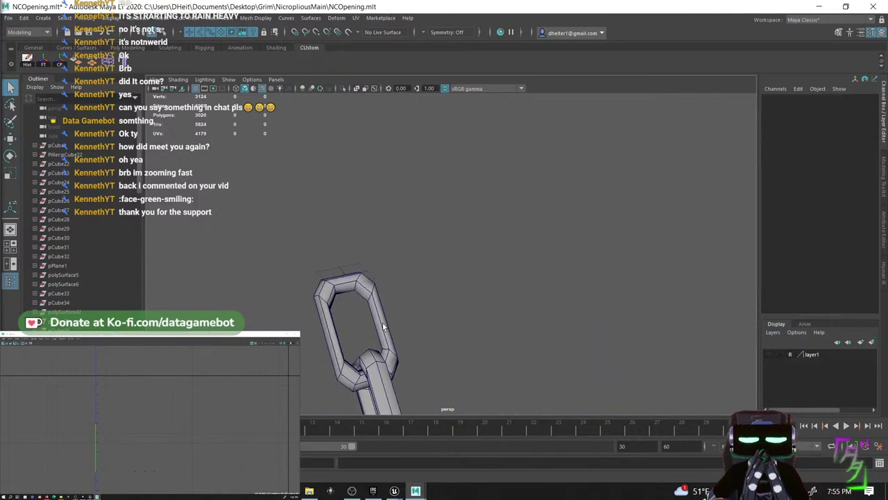
pyautogui.click(383, 320)
pyautogui.keyDown('alt'); pyautogui.moveTo(360, 368); pyautogui.dragTo(394, 343, button='middle'); pyautogui.keyUp('alt')
pyautogui.keyDown('alt'); pyautogui.moveTo(393, 343); pyautogui.dragTo(379, 356); pyautogui.keyUp('alt')
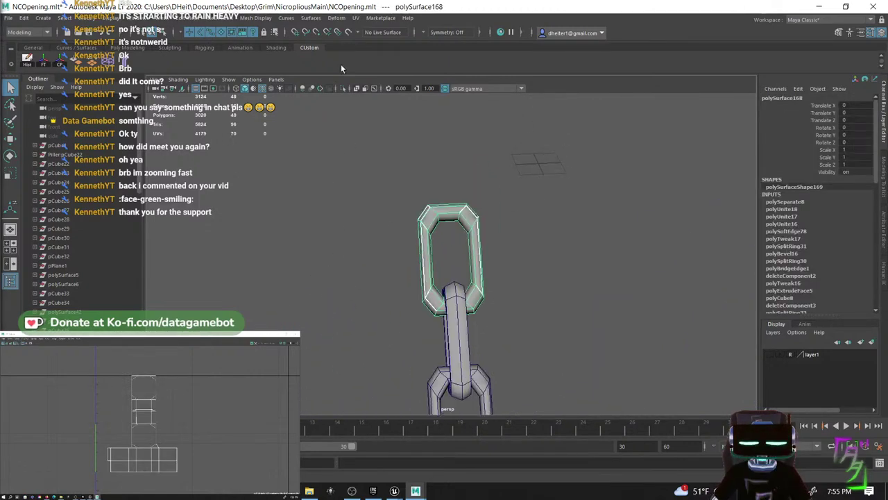
pyautogui.click(355, 18)
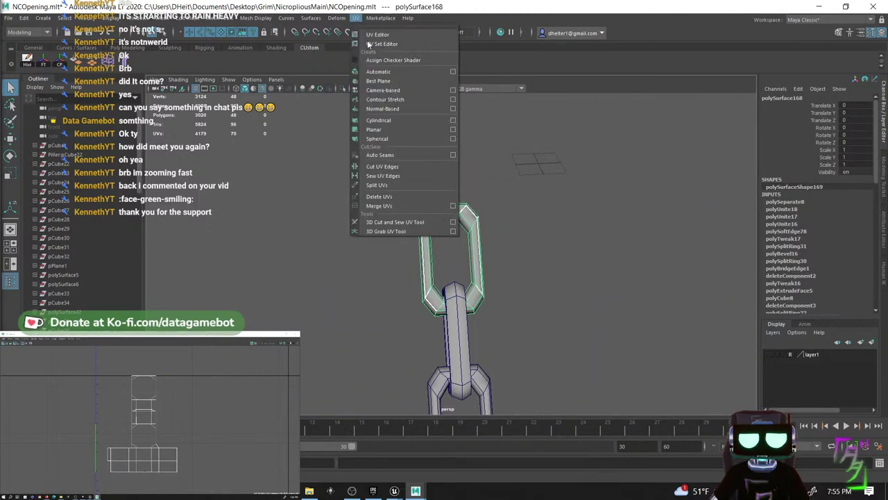
pyautogui.click(398, 90)
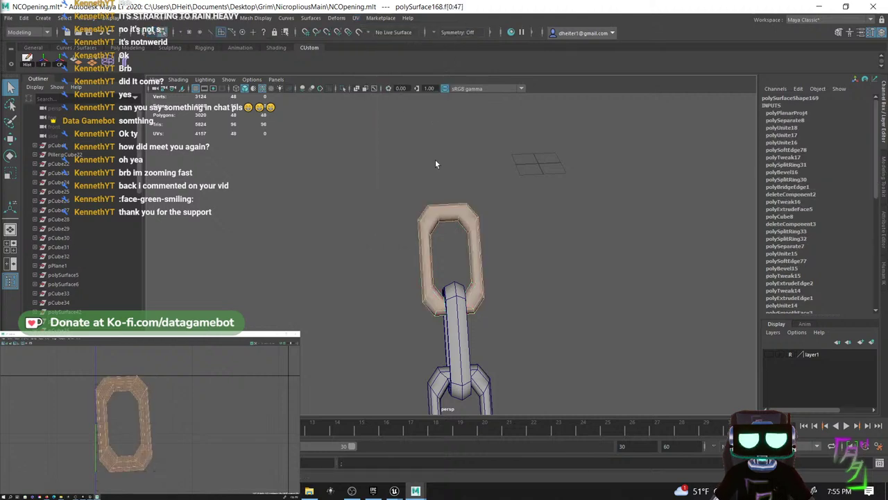
# - Select seam edges around the end chain link and cut its UVs along them
pyautogui.keyDown('alt'); pyautogui.moveTo(461, 202); pyautogui.dragTo(467, 201, button='middle'); pyautogui.keyUp('alt')
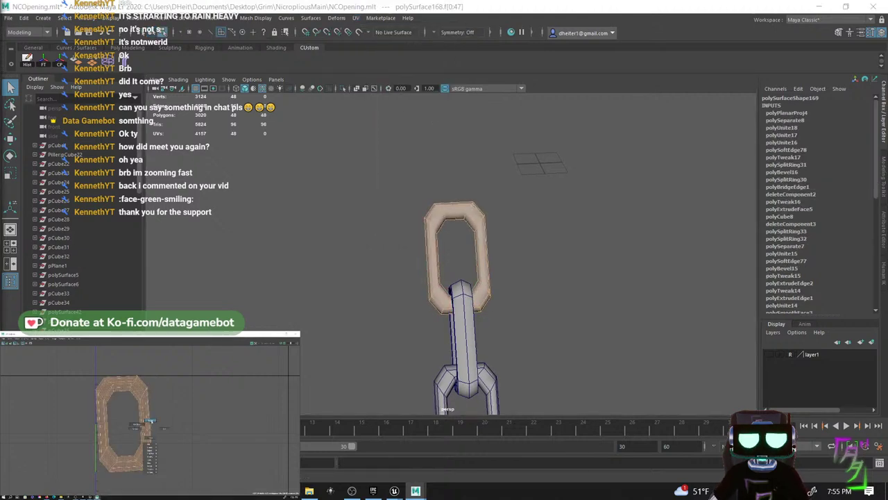
pyautogui.press('F8')
pyautogui.click(479, 218)
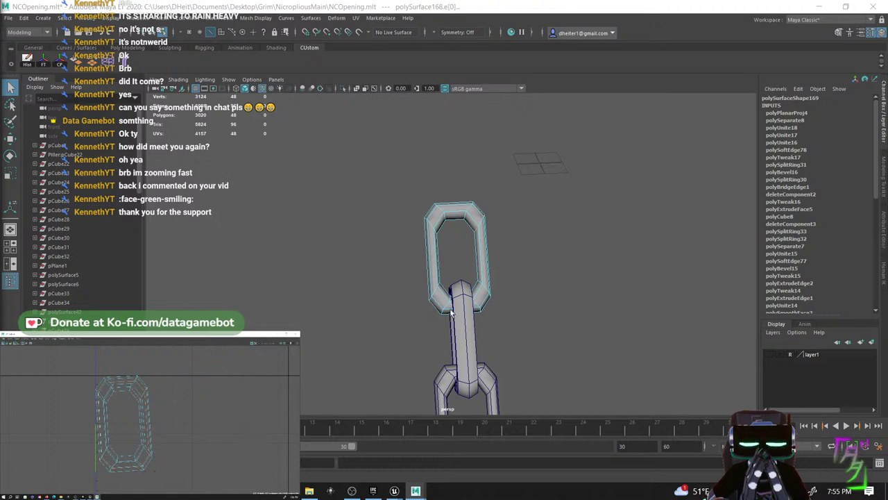
pyautogui.keyDown('alt'); pyautogui.moveTo(451, 313); pyautogui.dragTo(506, 144); pyautogui.keyUp('alt')
pyautogui.press('f')
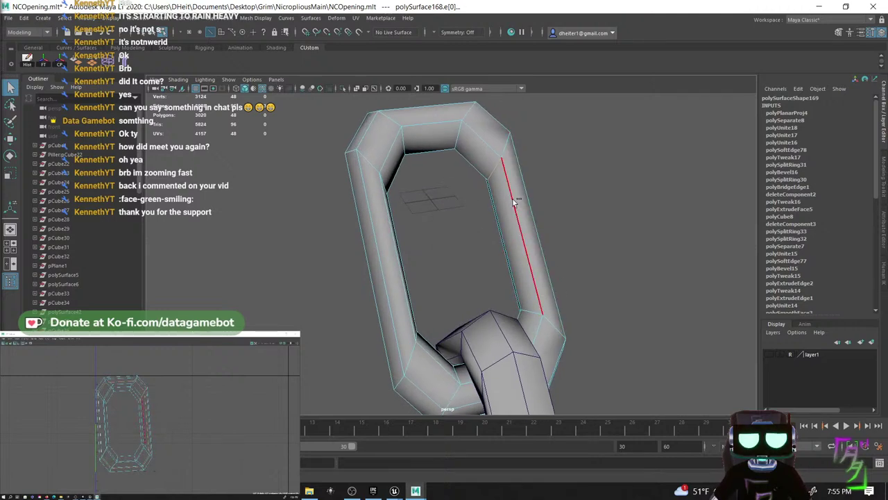
pyautogui.keyDown('alt'); pyautogui.moveTo(484, 226); pyautogui.dragTo(461, 215); pyautogui.keyUp('alt')
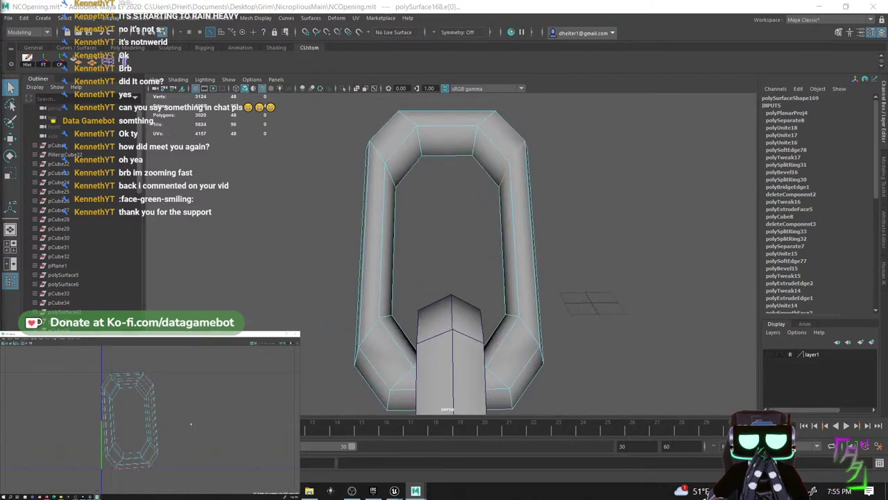
pyautogui.hotkey('shift', 'x')
# - Select the end link's whole UV shell and unfold it
pyautogui.moveTo(160, 416); pyautogui.dragTo(148, 405, button='right')
pyautogui.click(147, 404)
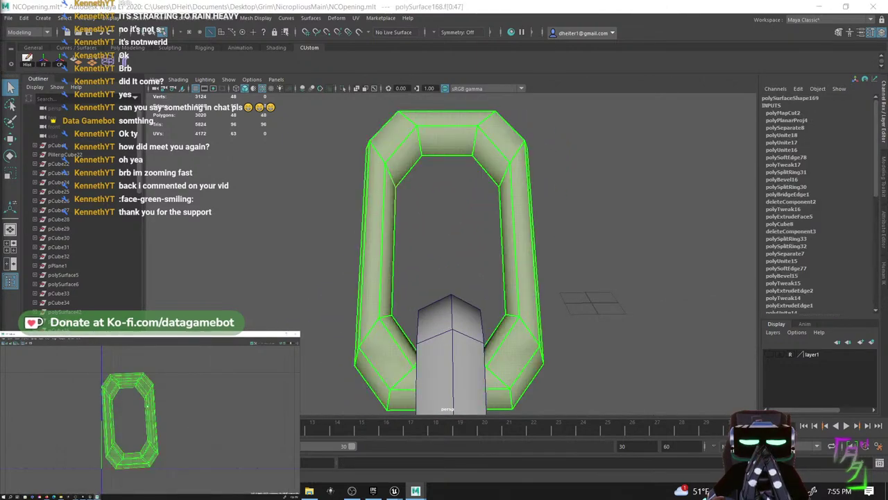
pyautogui.hotkey('ctrl', 'u')
pyautogui.scroll(-2, 147, 405)
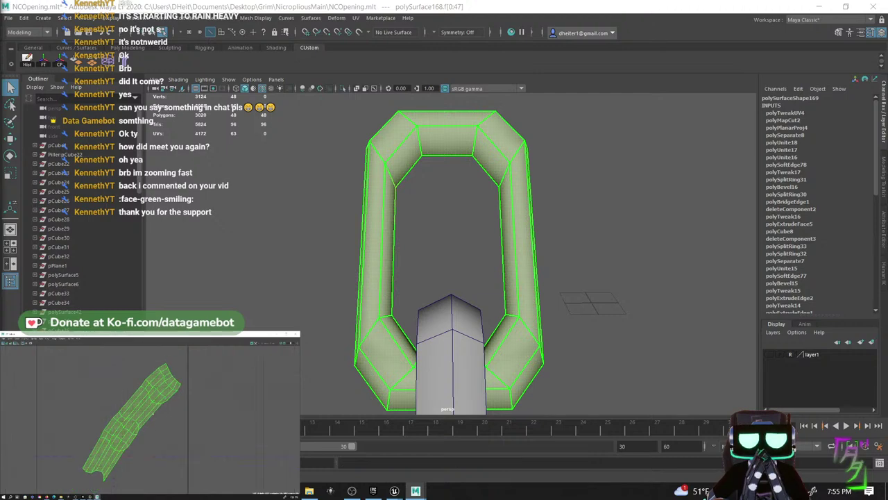
pyautogui.click(228, 430)
pyautogui.scroll(-2, 228, 430)
# - Return to object selection and select the unwrapped end link, with the neighbouring chain links in view
pyautogui.scroll(-6, 445, 220)
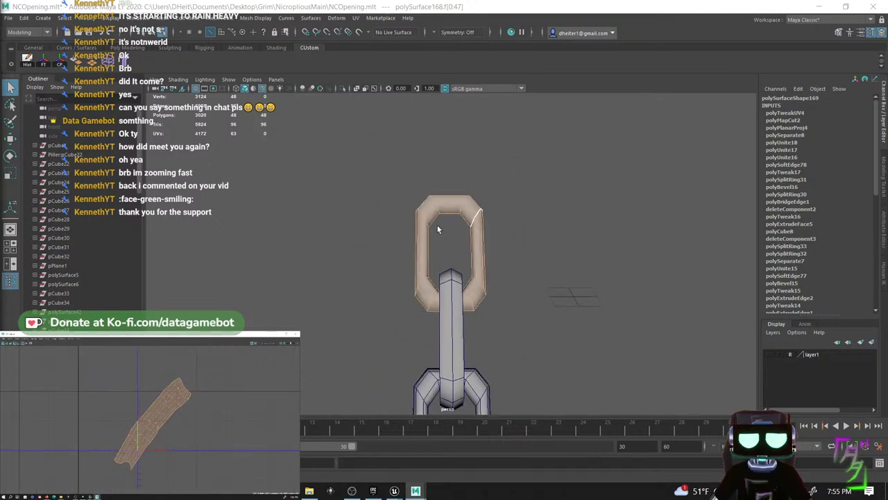
pyautogui.moveTo(467, 239); pyautogui.dragTo(474, 236, button='right')
pyautogui.keyDown('alt'); pyautogui.moveTo(495, 260); pyautogui.dragTo(481, 237, button='middle'); pyautogui.keyUp('alt')
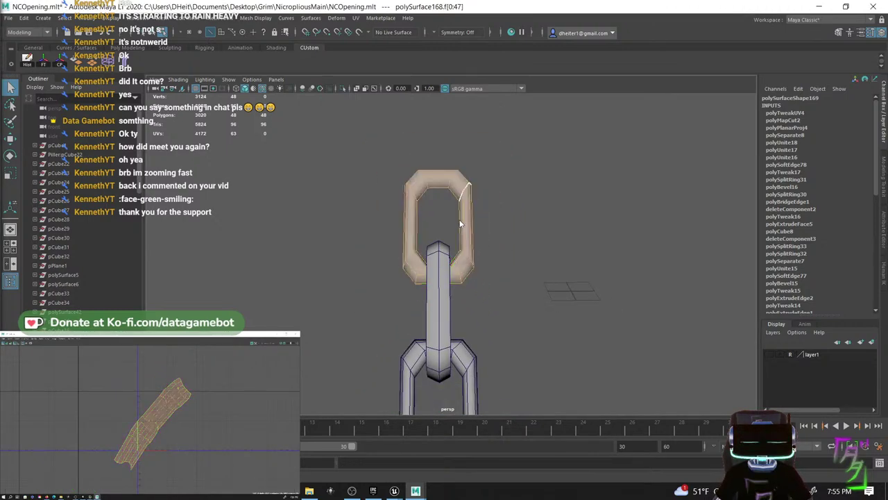
pyautogui.moveTo(460, 220); pyautogui.dragTo(496, 201, button='right')
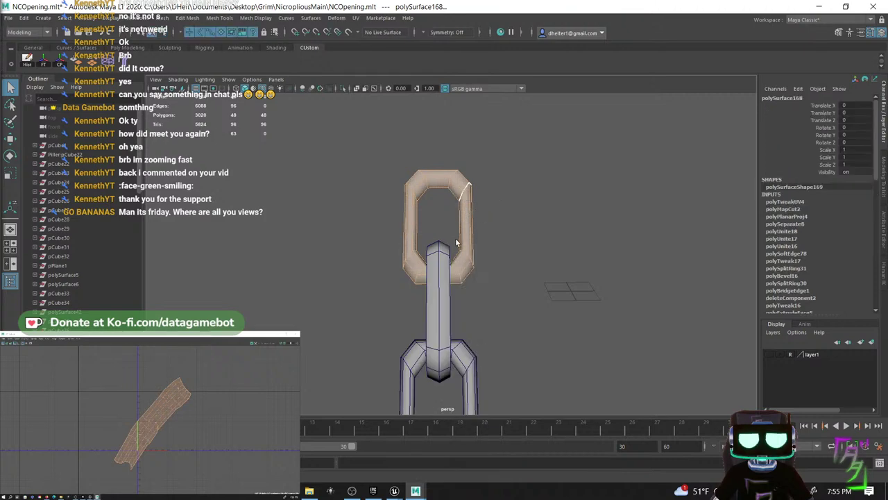
pyautogui.click(468, 243)
pyautogui.scroll(-2, 462, 240)
pyautogui.keyDown('alt'); pyautogui.moveTo(461, 239); pyautogui.dragTo(486, 253); pyautogui.keyUp('alt')
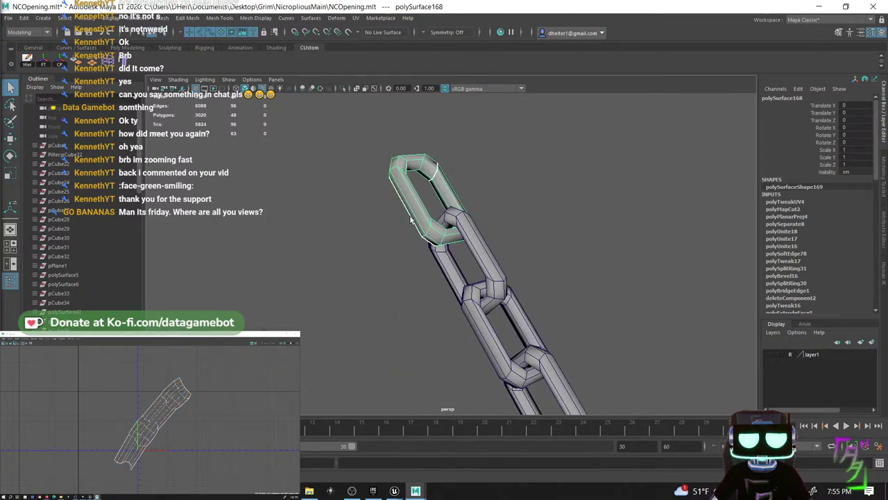
# - Transfer the UVs of the unwrapped end link to the second link of the same chain
pyautogui.keyDown('alt'); pyautogui.moveTo(411, 220); pyautogui.dragTo(471, 263); pyautogui.keyUp('alt')
pyautogui.keyDown('alt'); pyautogui.moveTo(470, 265); pyautogui.dragTo(418, 214, button='middle'); pyautogui.keyUp('alt')
pyautogui.moveTo(417, 215)
pyautogui.keyDown('alt'); pyautogui.mouseDown()
pyautogui.moveTo(446, 222)
pyautogui.moveTo(432, 211)
pyautogui.mouseUp(); pyautogui.keyUp('alt')
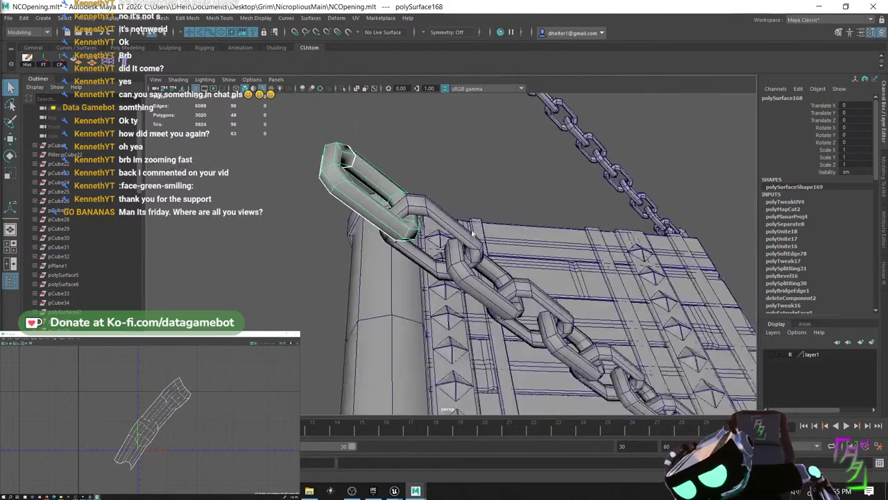
pyautogui.click(432, 211)
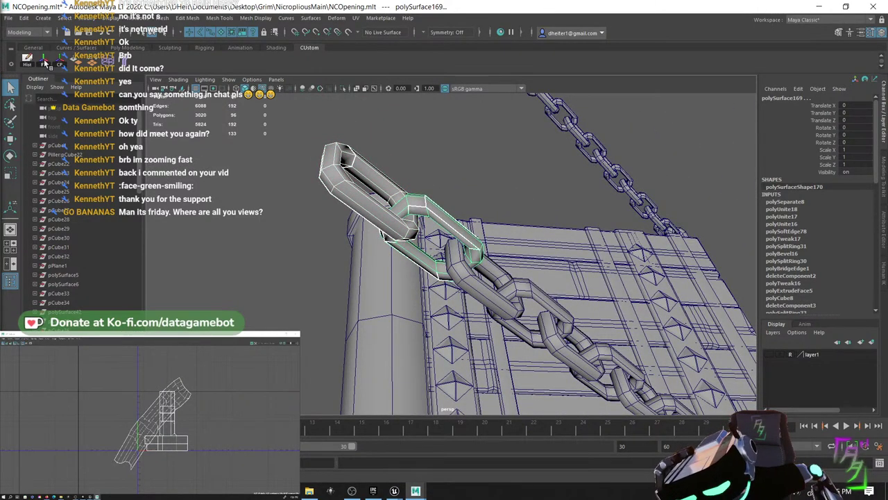
pyautogui.click(90, 61)
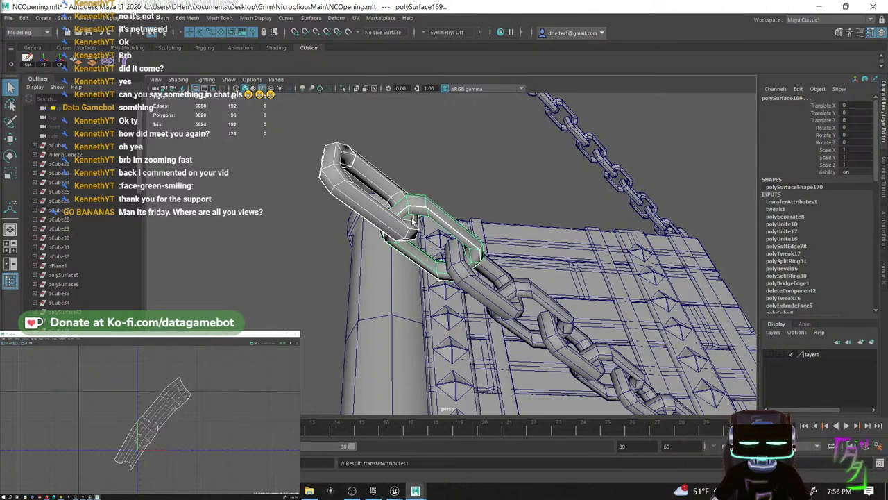
# - Transfer the UVs from the second chain link to the third, and from the third to the fourth
pyautogui.keyDown('alt'); pyautogui.moveTo(414, 221); pyautogui.dragTo(360, 195, button='middle'); pyautogui.keyUp('alt')
pyautogui.click(372, 189)
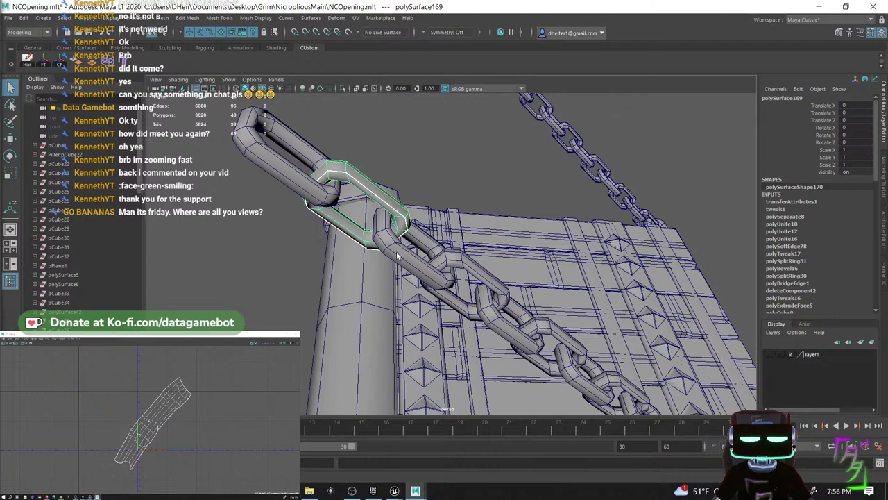
pyautogui.keyDown('shift'); pyautogui.click(397, 255); pyautogui.keyUp('shift')
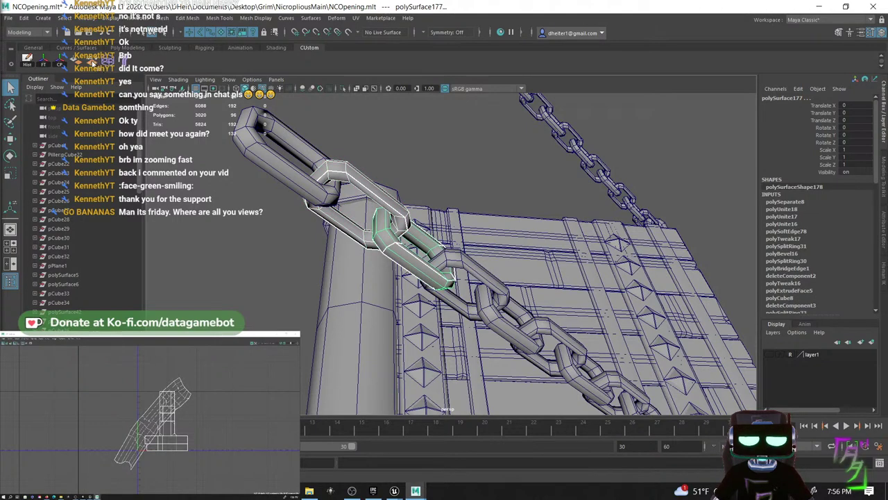
pyautogui.click(94, 63)
pyautogui.keyDown('alt'); pyautogui.moveTo(326, 262); pyautogui.dragTo(342, 226); pyautogui.keyUp('alt')
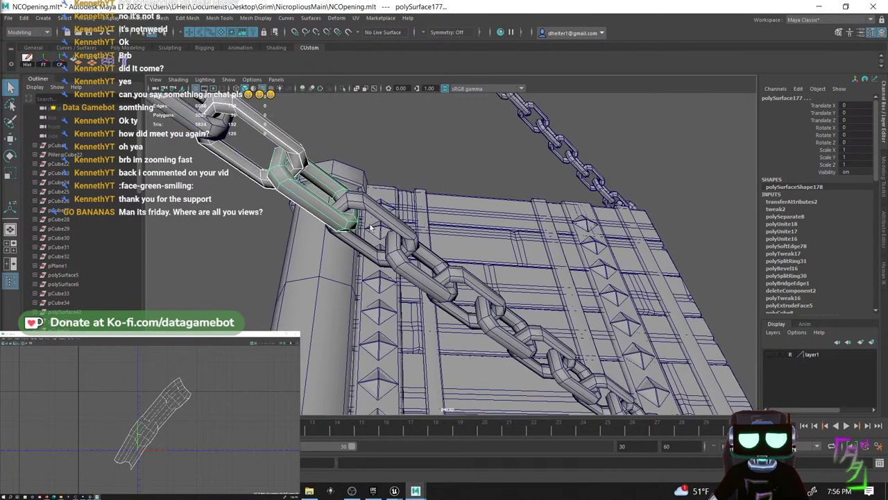
pyautogui.keyDown('shift'); pyautogui.click(354, 205); pyautogui.keyUp('shift')
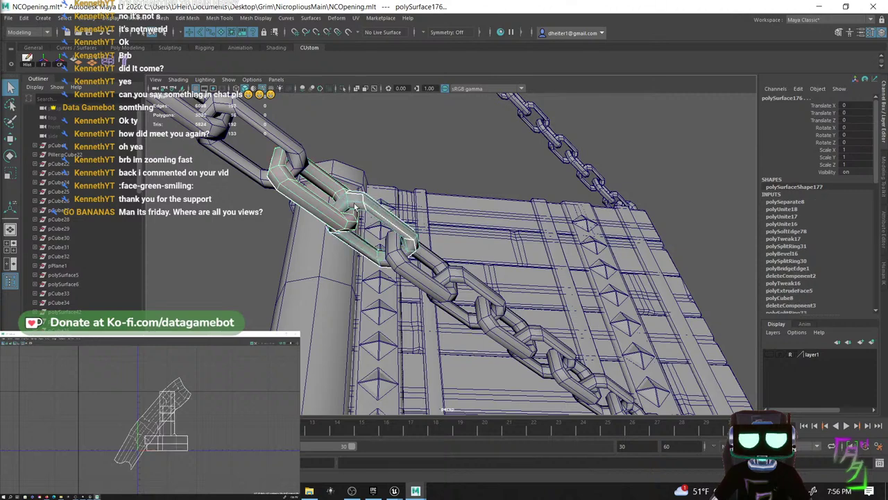
pyautogui.click(95, 64)
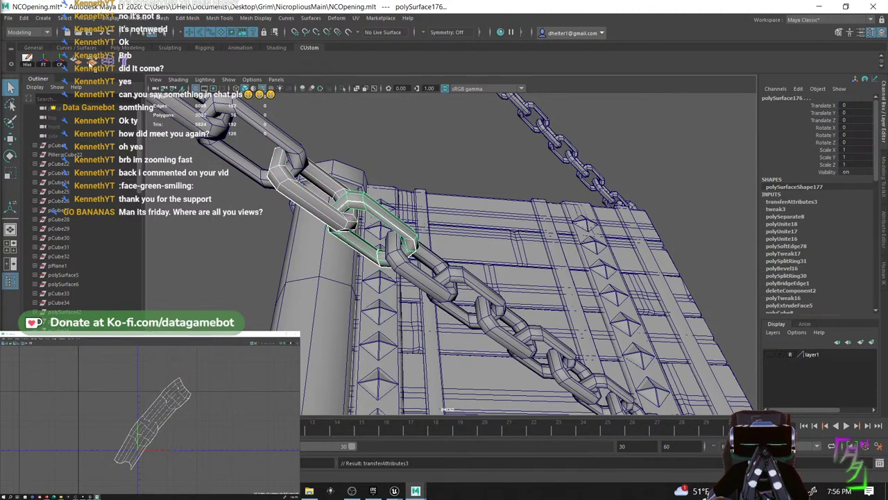
# - Transfer the fourth link's UVs to the fifth link down the chain
pyautogui.keyDown('alt'); pyautogui.moveTo(354, 184); pyautogui.dragTo(296, 147, button='middle'); pyautogui.keyUp('alt')
pyautogui.scroll(-1, 296, 147)
pyautogui.click(304, 163)
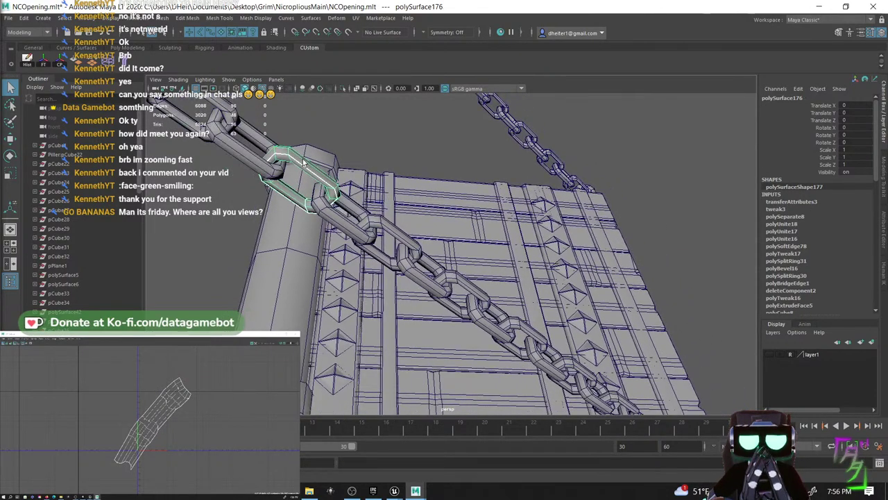
pyautogui.keyDown('shift'); pyautogui.click(326, 219); pyautogui.keyUp('shift')
pyautogui.keyDown('alt'); pyautogui.moveTo(328, 226); pyautogui.dragTo(348, 220); pyautogui.keyUp('alt')
pyautogui.press('g')
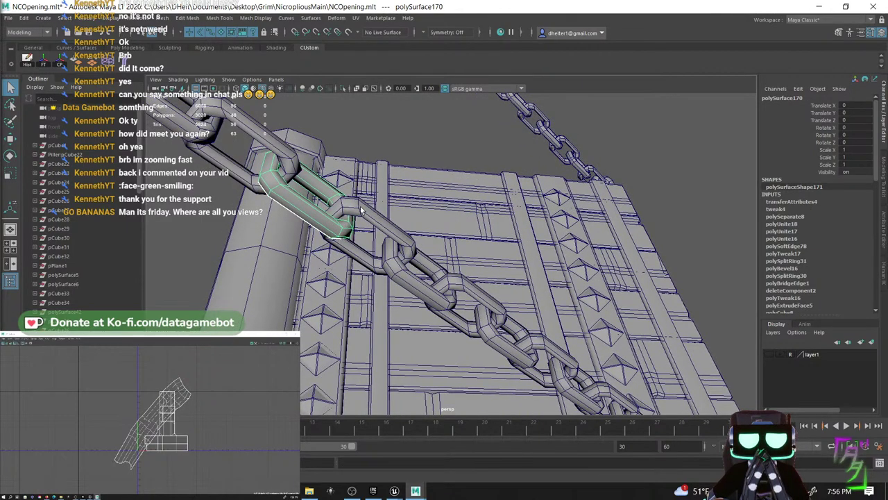
# - Pass the unwrapped UVs from link to link onto the sixth, seventh, eighth and ninth chain links
pyautogui.click(360, 205)
pyautogui.press('g')
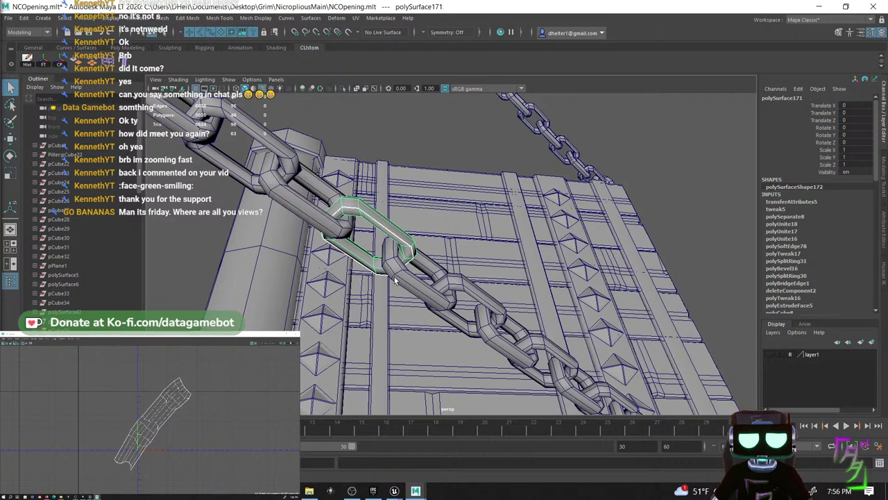
pyautogui.click(401, 279)
pyautogui.press('g')
pyautogui.click(457, 288)
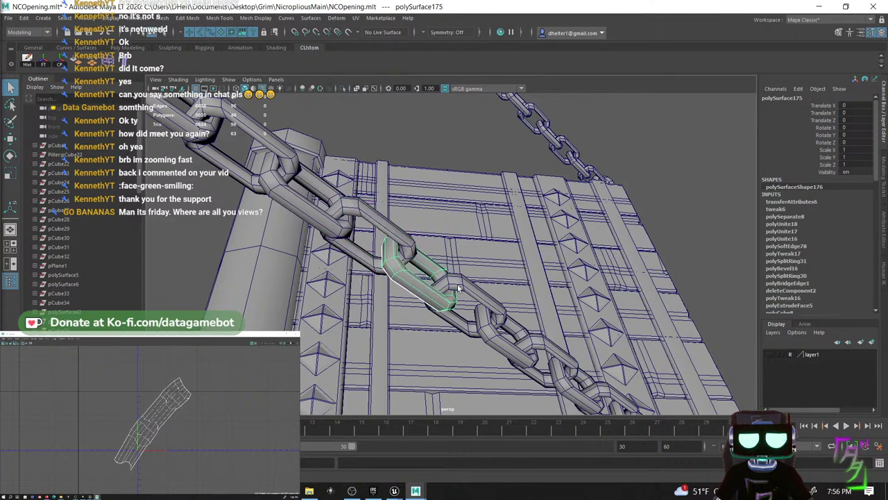
pyautogui.press('g')
pyautogui.click(498, 330)
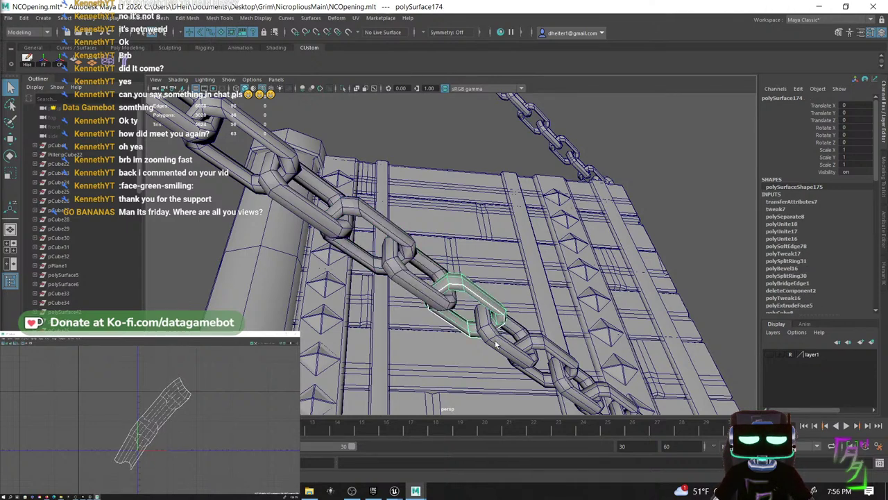
pyautogui.press('g')
# - Transfer the ninth link's UVs to the tenth link, and the tenth link's UVs to the eleventh
pyautogui.keyDown('alt'); pyautogui.moveTo(540, 366); pyautogui.dragTo(411, 327, button='middle'); pyautogui.keyUp('alt')
pyautogui.click(444, 313)
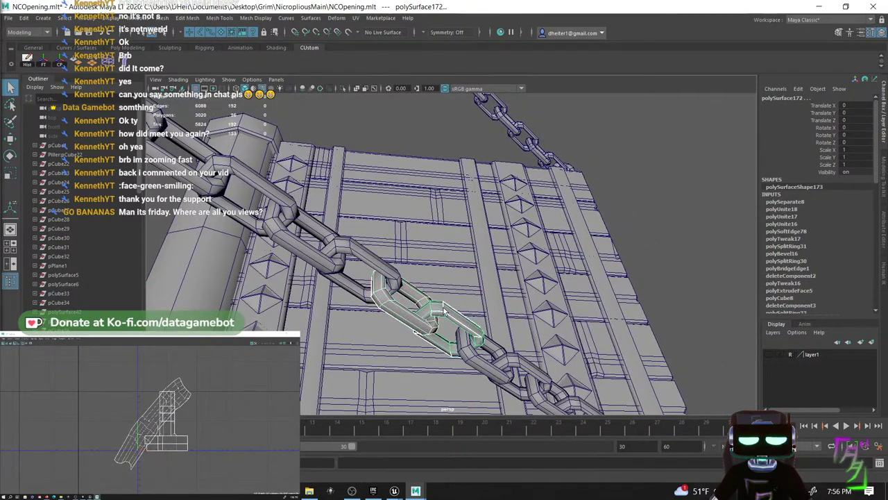
pyautogui.press('g')
pyautogui.keyDown('alt'); pyautogui.moveTo(452, 299); pyautogui.dragTo(362, 231, button='middle'); pyautogui.keyUp('alt')
pyautogui.click(358, 260)
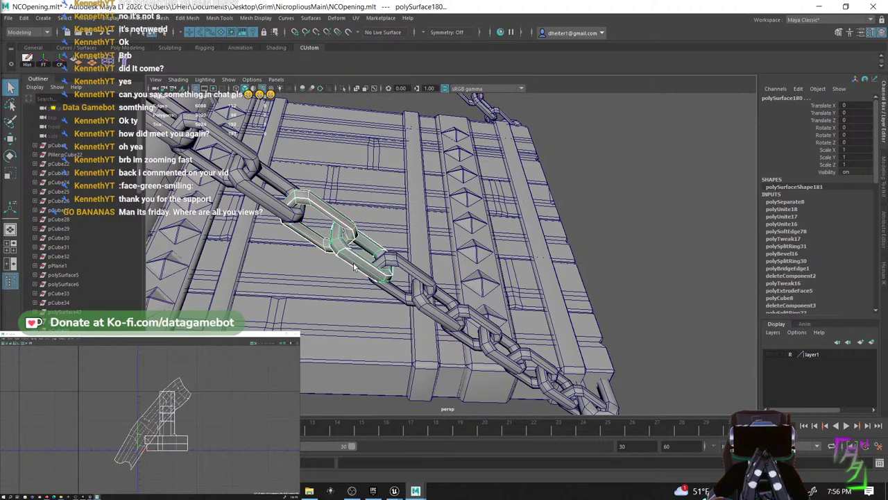
pyautogui.press('g')
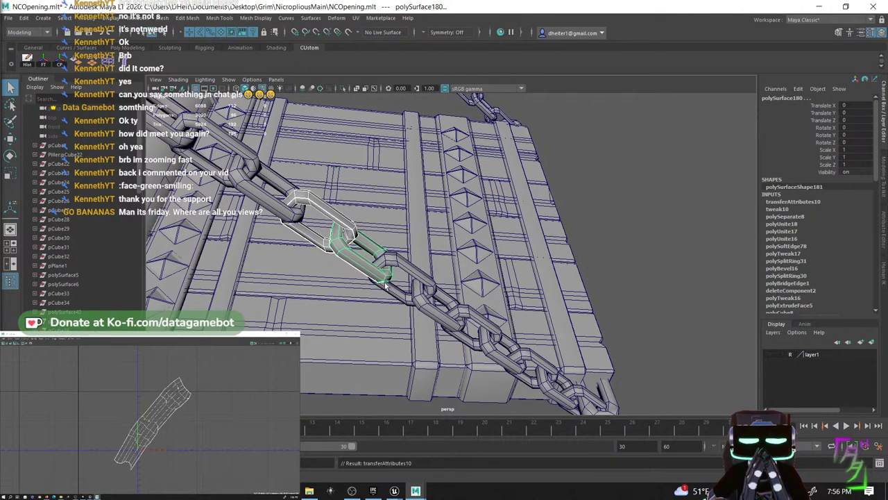
# - Transfer the UVs of the eleventh chain link to the twelfth link
pyautogui.click(388, 280)
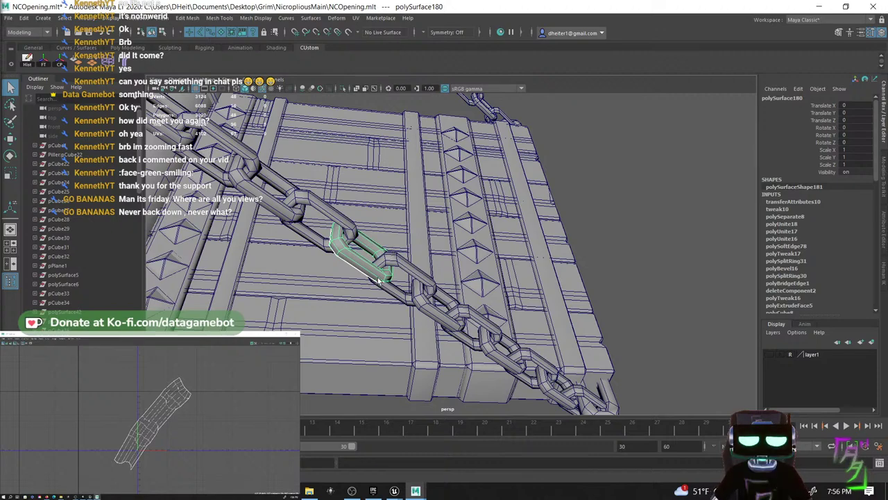
pyautogui.hotkey('alt', 'Tab')
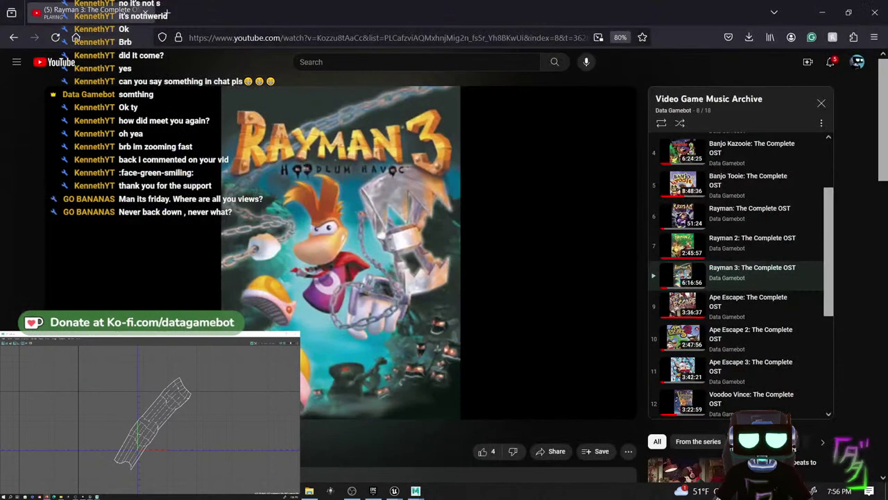
pyautogui.hotkey('alt', 'Tab')
pyautogui.click(379, 269)
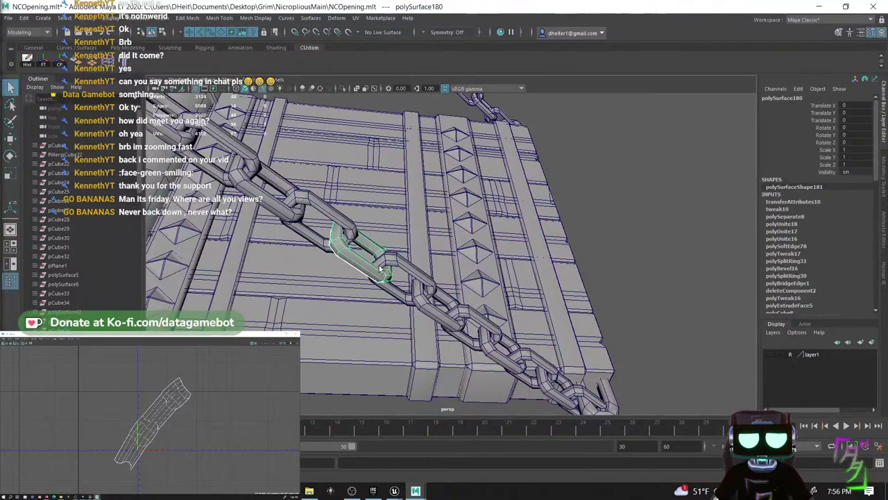
pyautogui.click(392, 265)
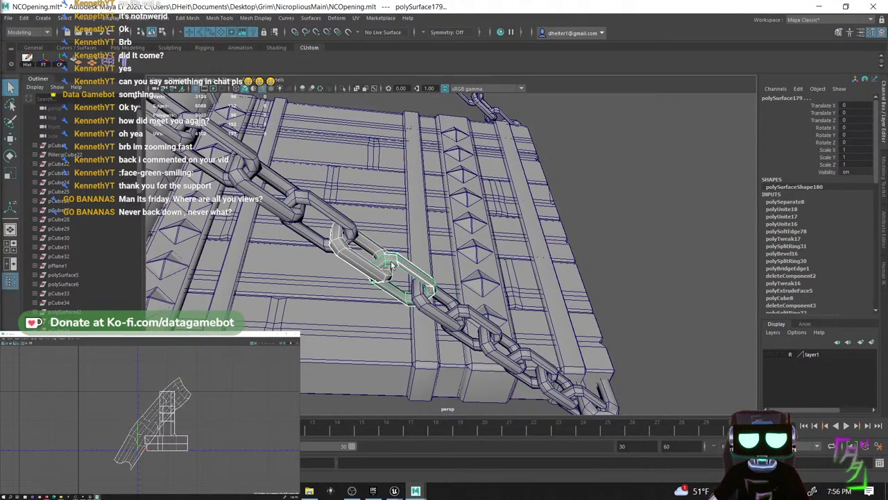
pyautogui.press('g')
# - Continue the UV transfer from the twelfth link to the thirteenth, and from there to the fourteenth
pyautogui.click(418, 275)
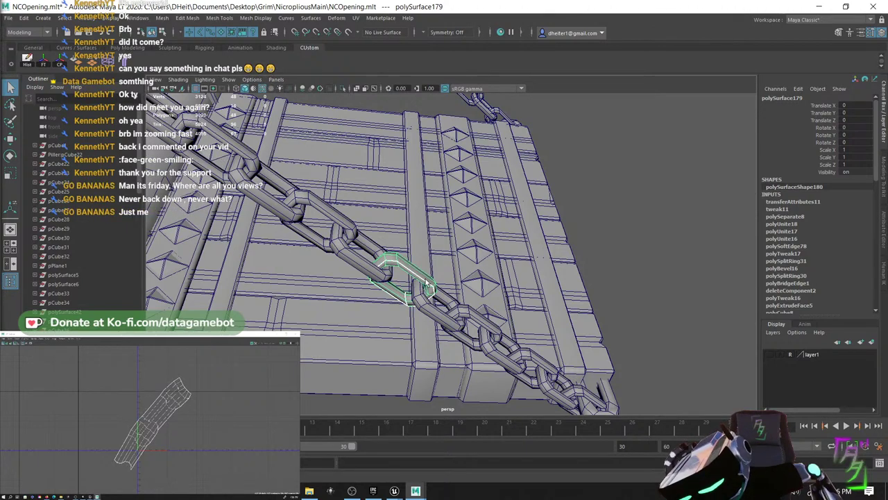
pyautogui.keyDown('shift'); pyautogui.click(411, 303); pyautogui.keyUp('shift')
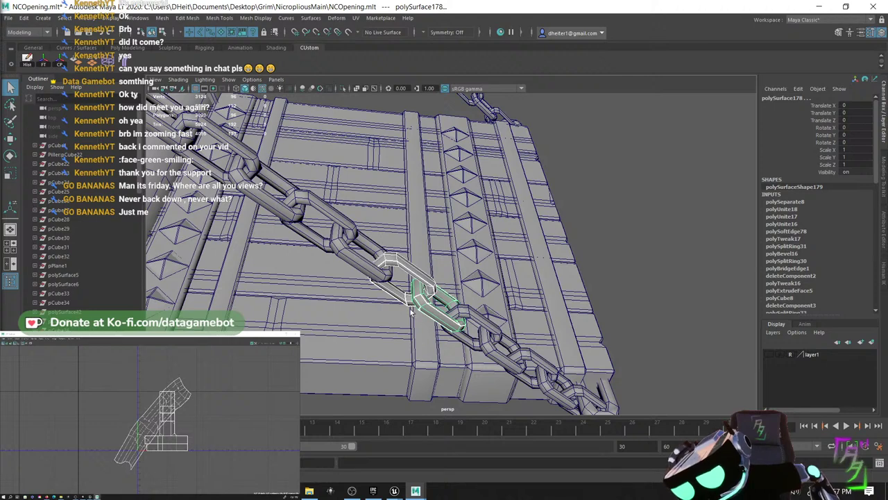
pyautogui.press('g')
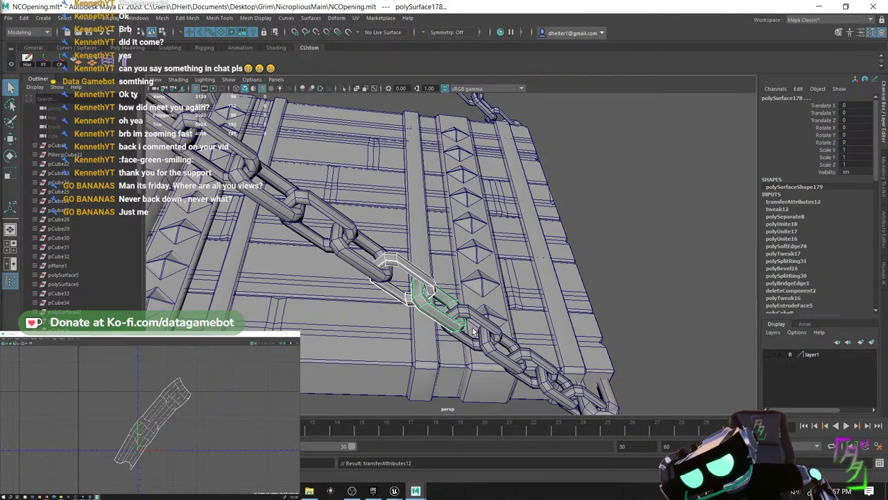
pyautogui.click(447, 319)
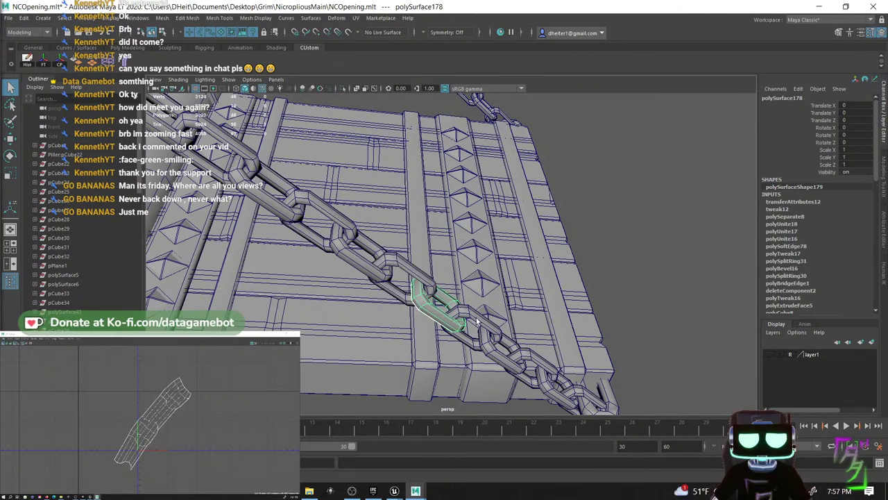
pyautogui.keyDown('shift'); pyautogui.click(476, 321); pyautogui.keyUp('shift')
pyautogui.press('g')
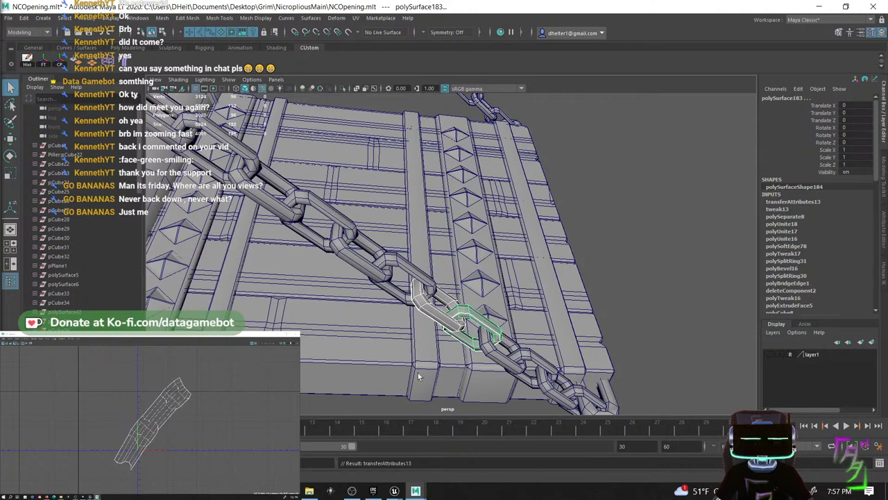
# - Transfer the UVs onto the fifteenth and sixteenth links near the drawbridge's outer end, each from the link before it
pyautogui.keyDown('alt'); pyautogui.moveTo(418, 376); pyautogui.dragTo(360, 283); pyautogui.keyUp('alt')
pyautogui.click(369, 278)
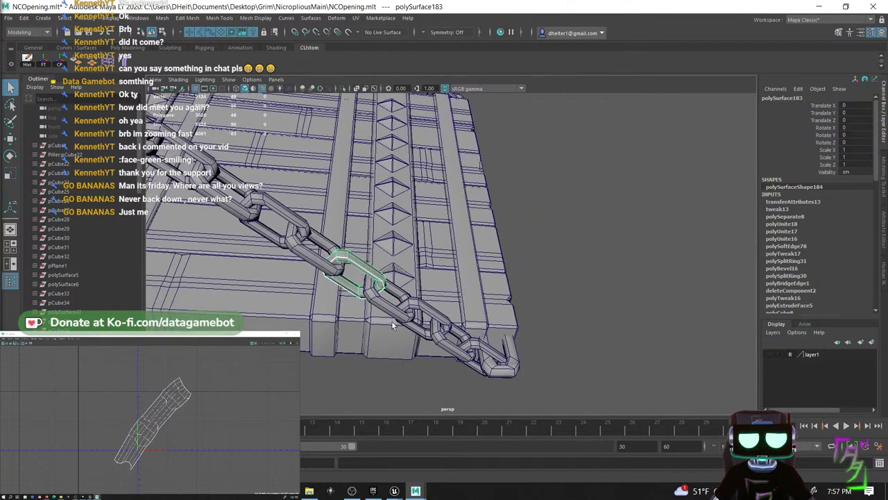
pyautogui.keyDown('shift'); pyautogui.click(391, 317); pyautogui.keyUp('shift')
pyautogui.press('g')
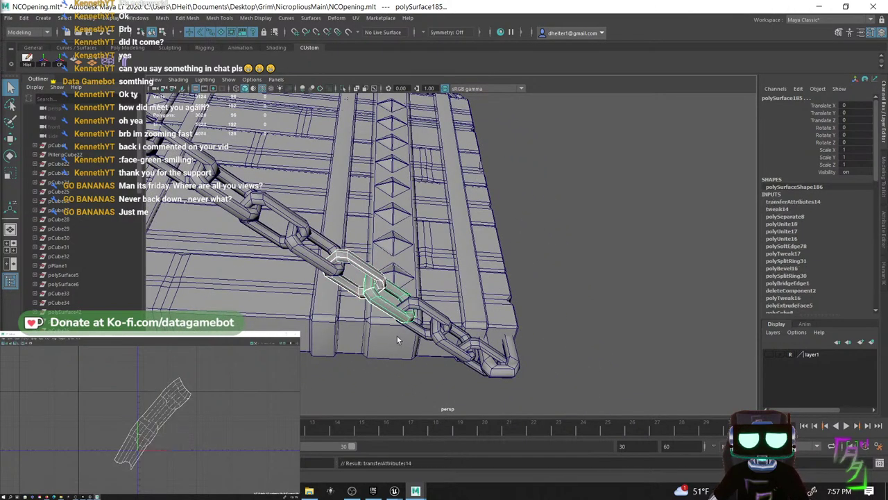
pyautogui.click(404, 318)
pyautogui.keyDown('shift'); pyautogui.click(434, 311); pyautogui.keyUp('shift')
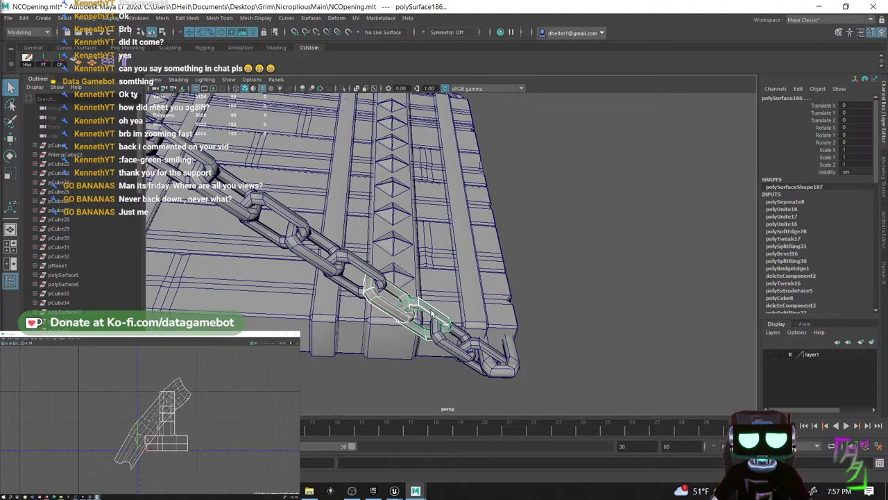
pyautogui.press('g')
# - Transfer the sixteenth link's UVs to the seventeenth link, and the seventeenth link's UVs to the eighteenth
pyautogui.click(441, 339)
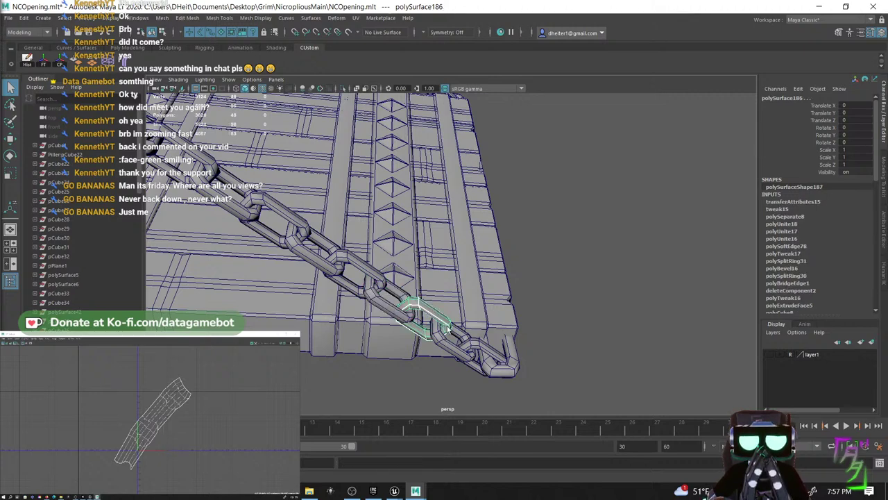
pyautogui.keyDown('shift'); pyautogui.click(456, 347); pyautogui.keyUp('shift')
pyautogui.press('g')
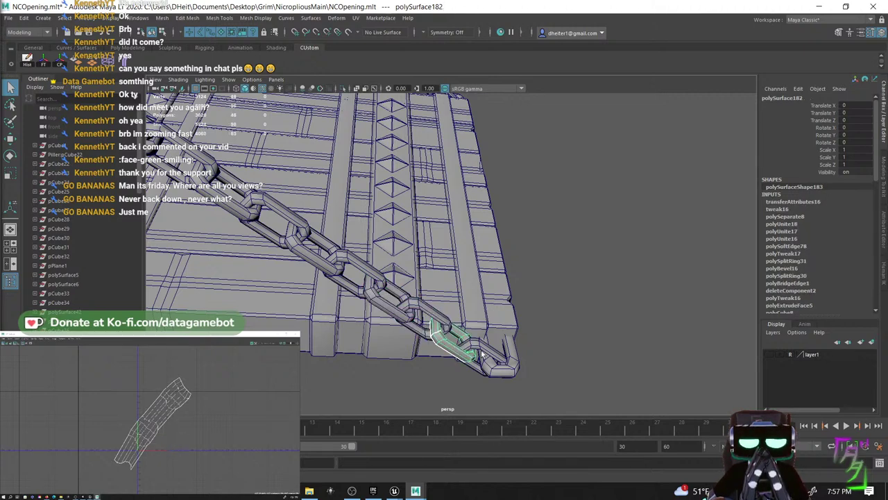
pyautogui.click(453, 346)
pyautogui.keyDown('shift'); pyautogui.click(489, 358); pyautogui.keyUp('shift')
pyautogui.press('g')
# - Transfer the UVs of an unwrapped link on the first chain to the upper end link of the second chain
pyautogui.keyDown('alt'); pyautogui.moveTo(432, 293); pyautogui.dragTo(537, 496); pyautogui.keyUp('alt')
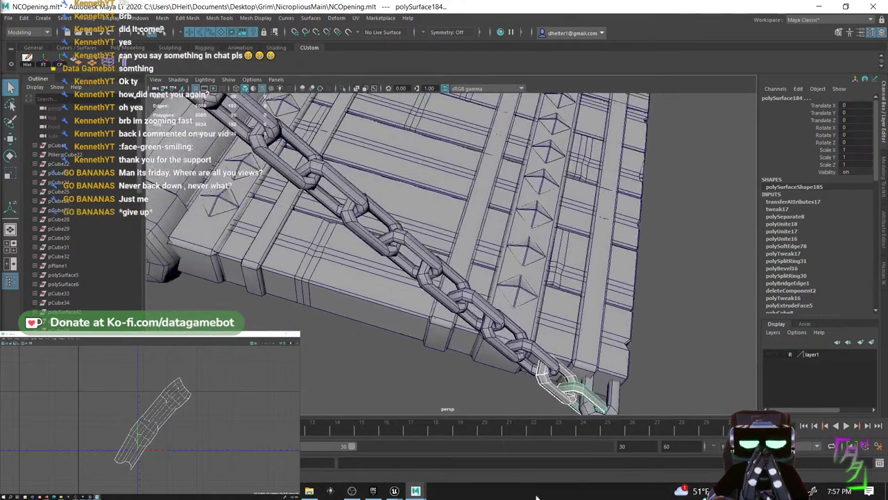
pyautogui.click(429, 244)
pyautogui.keyDown('alt'); pyautogui.moveTo(429, 245); pyautogui.dragTo(456, 200); pyautogui.keyUp('alt')
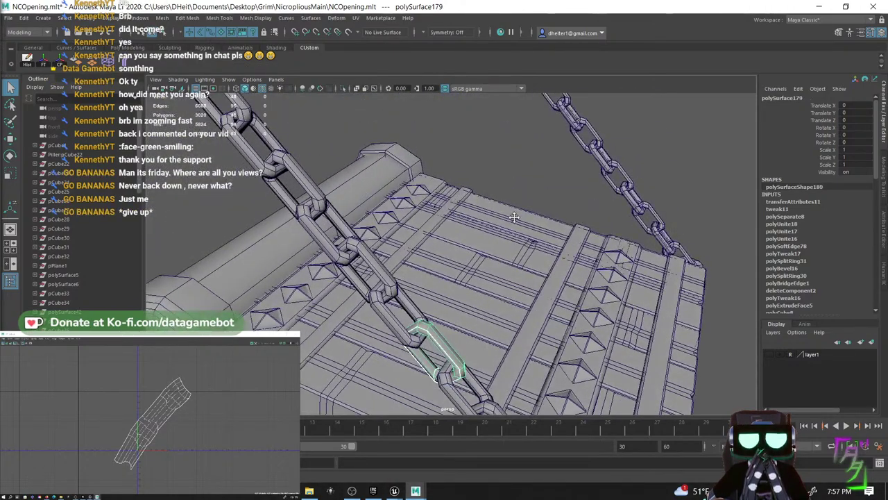
pyautogui.keyDown('alt'); pyautogui.moveTo(514, 217); pyautogui.dragTo(466, 493, button='middle'); pyautogui.keyUp('alt')
pyautogui.moveTo(454, 159)
pyautogui.keyDown('alt'); pyautogui.mouseDown(button='middle')
pyautogui.moveTo(477, 371)
pyautogui.moveTo(476, 337)
pyautogui.mouseUp(button='middle'); pyautogui.keyUp('alt')
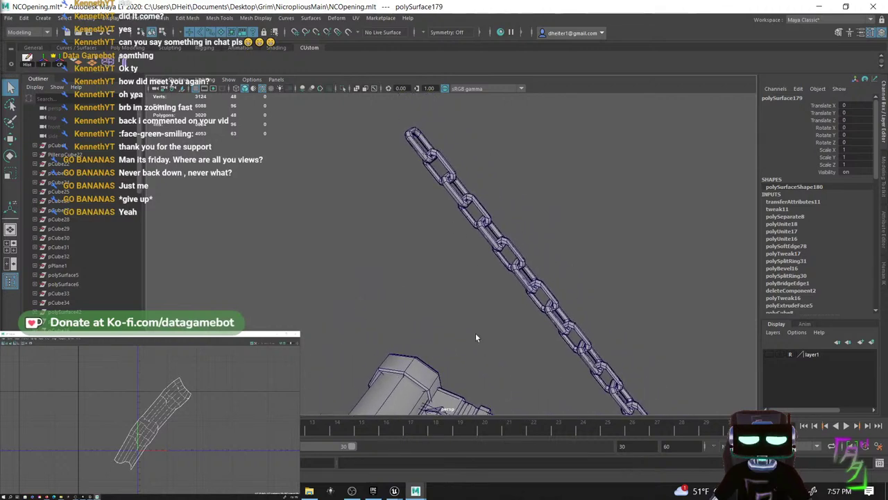
pyautogui.click(416, 152)
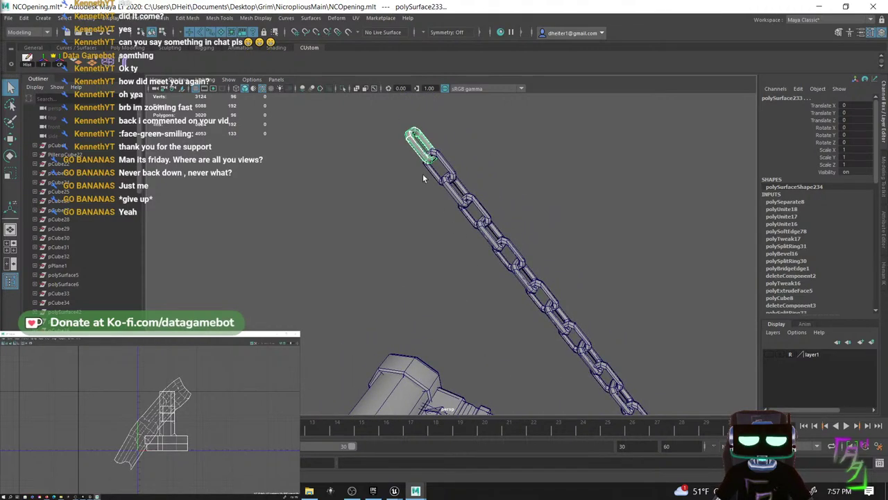
pyautogui.press('g')
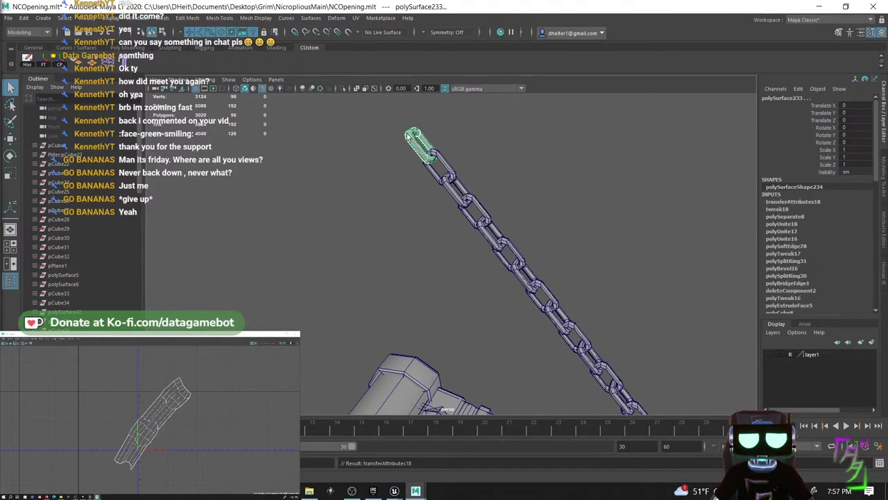
# - Transfer the unwrapped upper end link's UVs to the second link of the second chain, and from that link to the third
pyautogui.click(407, 137)
pyautogui.click(436, 179)
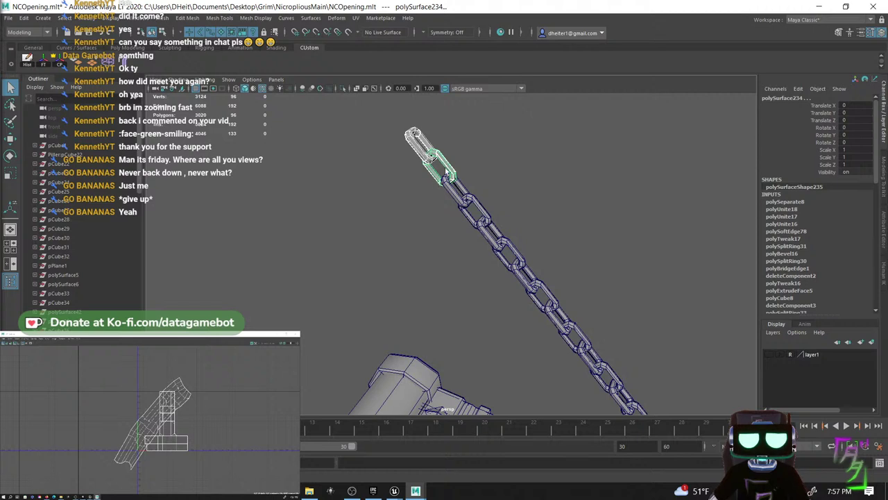
pyautogui.press('g')
pyautogui.click(454, 179)
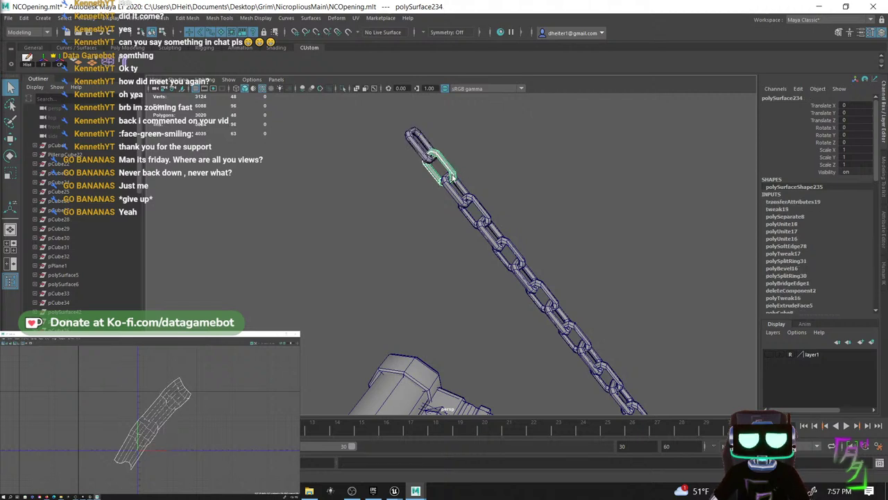
pyautogui.keyDown('shift'); pyautogui.click(466, 201); pyautogui.keyUp('shift')
pyautogui.press('g')
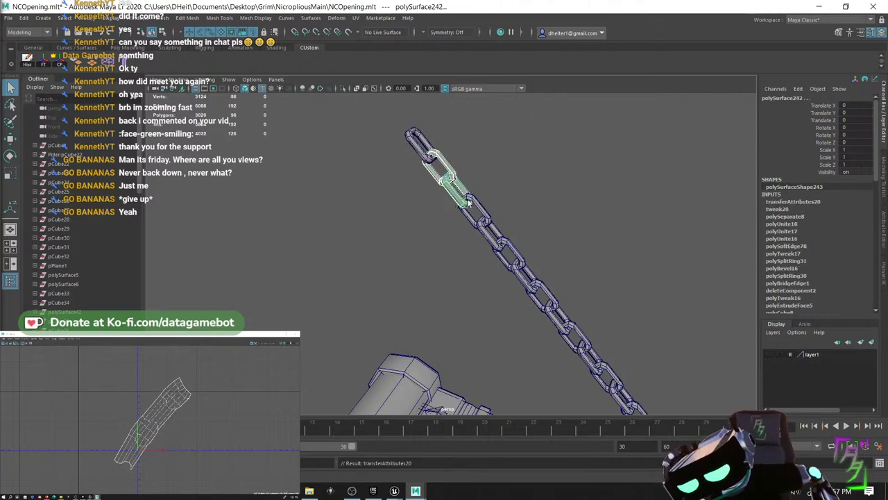
# - Transfer the third link's UVs to the fourth link of the second chain, and the fourth link's UVs to the fifth
pyautogui.click(469, 202)
pyautogui.keyDown('shift'); pyautogui.click(482, 221); pyautogui.keyUp('shift')
pyautogui.press('g')
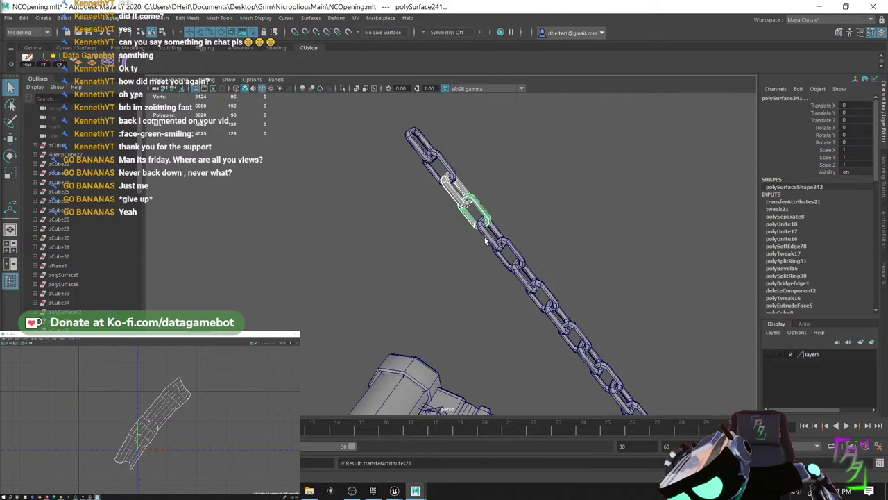
pyautogui.click(488, 235)
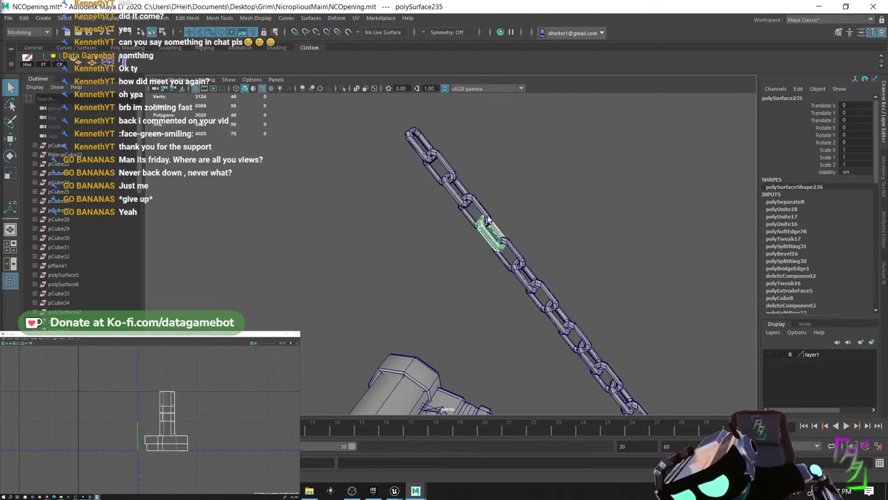
pyautogui.click(487, 218)
pyautogui.keyDown('shift'); pyautogui.click(495, 240); pyautogui.keyUp('shift')
pyautogui.press('g')
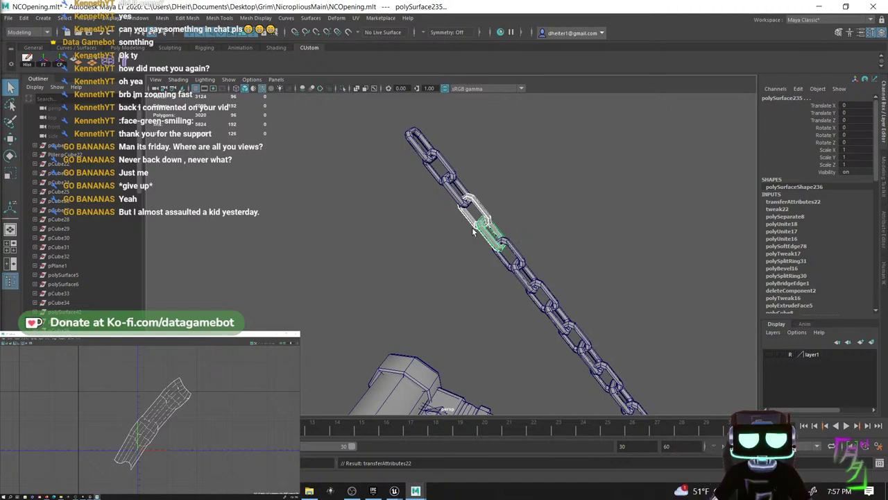
# - Carry the UVs from the fifth link down the second chain to the sixth, seventh and eighth links, one link at a time
pyautogui.click(488, 229)
pyautogui.hotkey('shift', 'd')
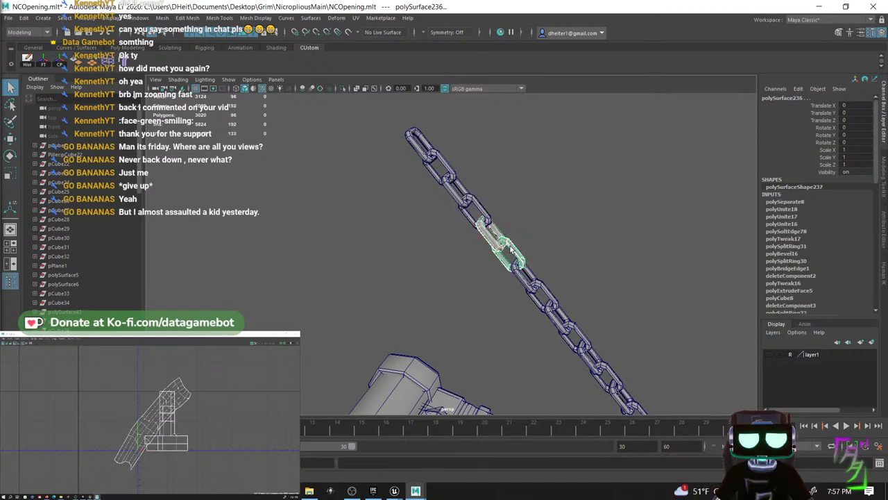
pyautogui.moveTo(511, 250); pyautogui.dragTo(517, 255)
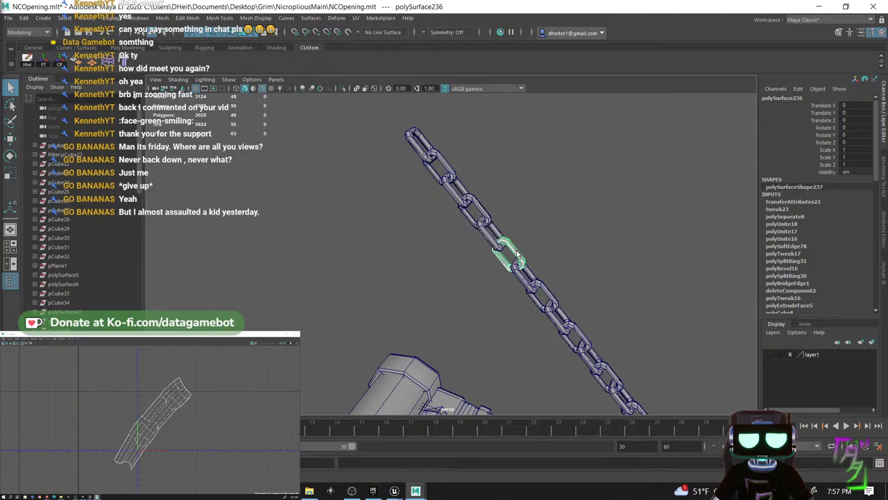
pyautogui.hotkey('shift', 'd')
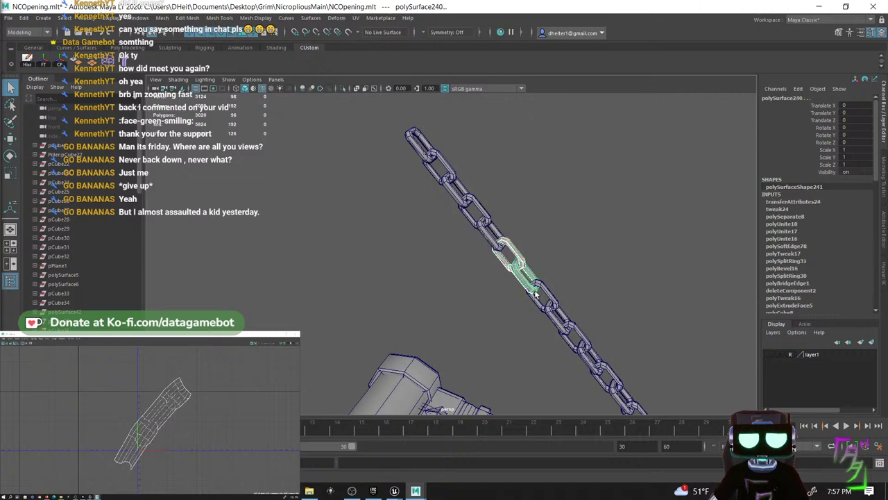
pyautogui.hotkey('shift', 'd')
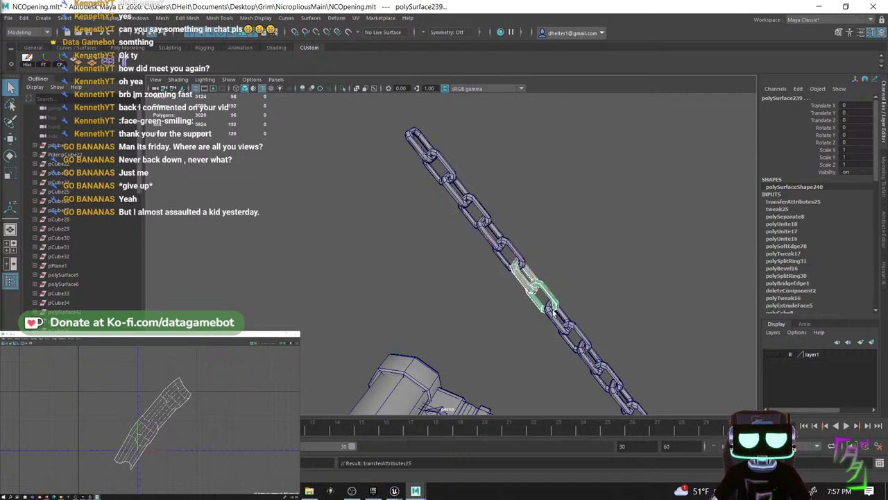
# - Transfer the eighth link's UVs to the ninth link of the second chain, and the ninth link's UVs to the tenth
pyautogui.hotkey('shift', 'd')
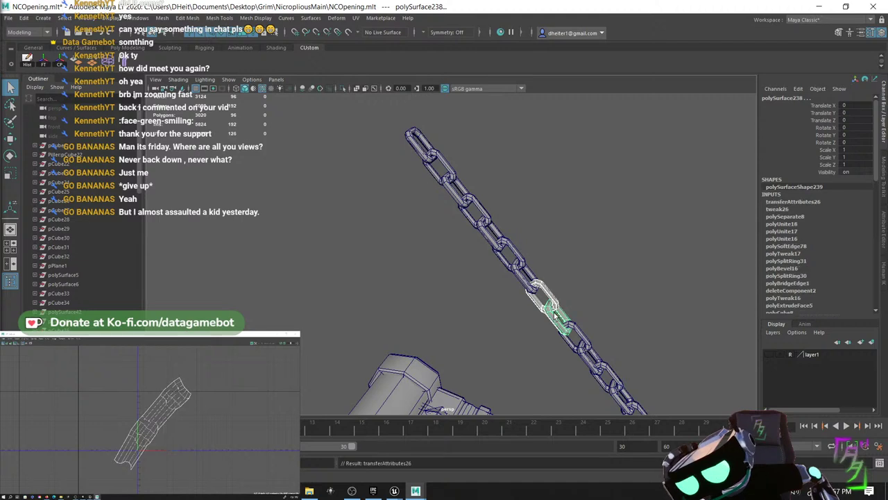
pyautogui.click(579, 330)
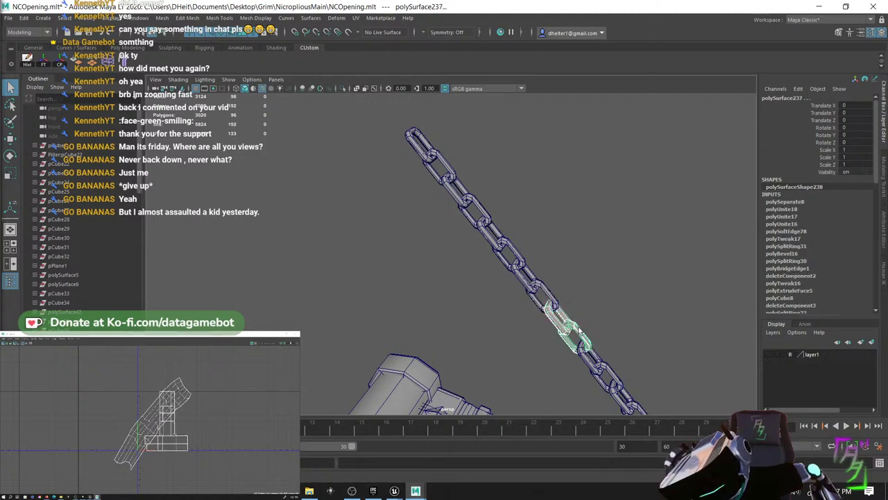
pyautogui.hotkey('shift', 'd')
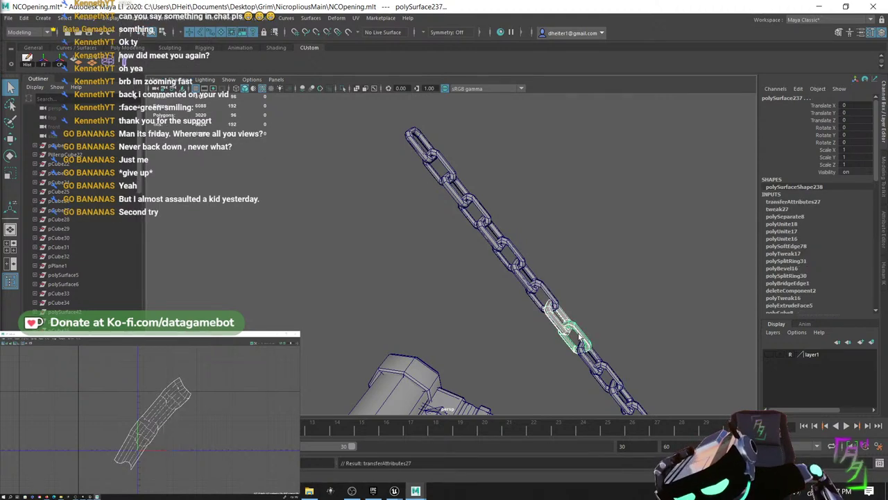
# - Continue the UV transfer from the tenth link to the eleventh, twelfth and thirteenth links of the second chain, each from its predecessor
pyautogui.keyDown('alt'); pyautogui.moveTo(589, 347); pyautogui.dragTo(353, 215, button='middle'); pyautogui.keyUp('alt')
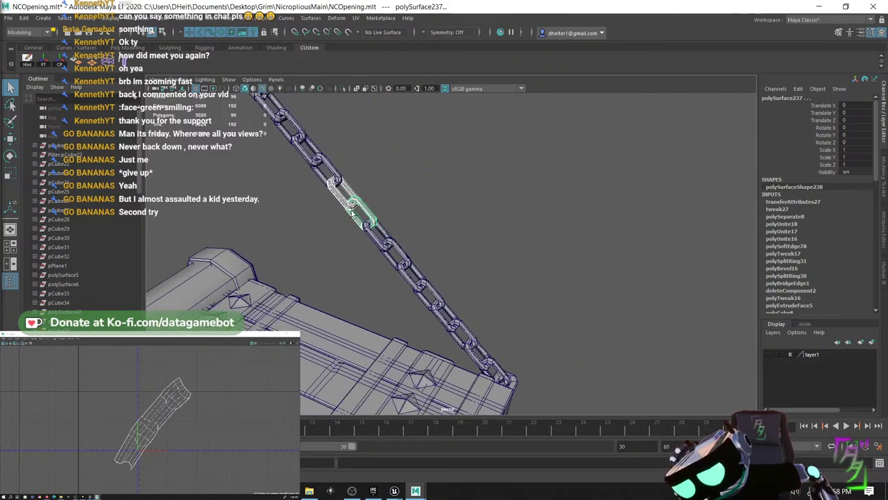
pyautogui.click(378, 247)
pyautogui.hotkey('shift', 'd')
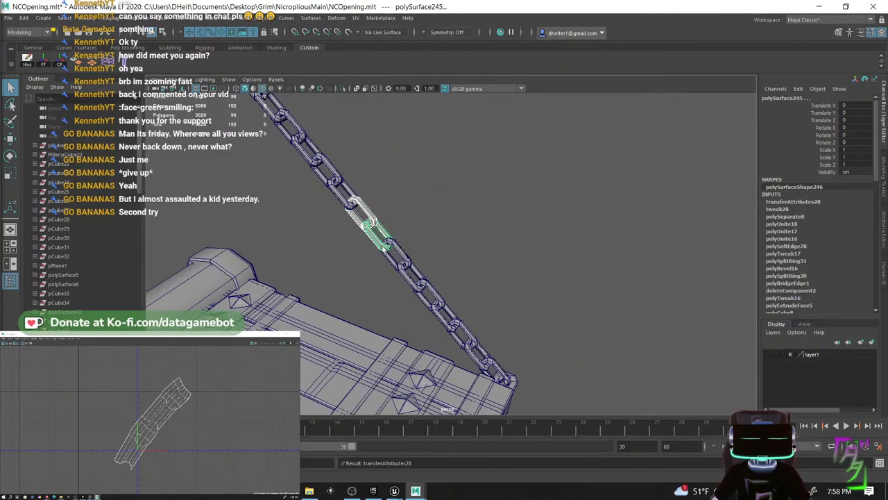
pyautogui.hotkey('shift', 'd')
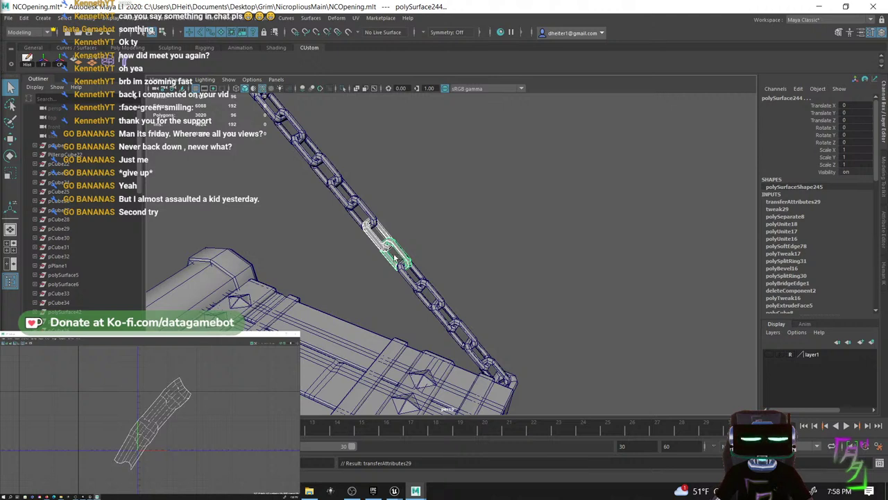
pyautogui.click(405, 260)
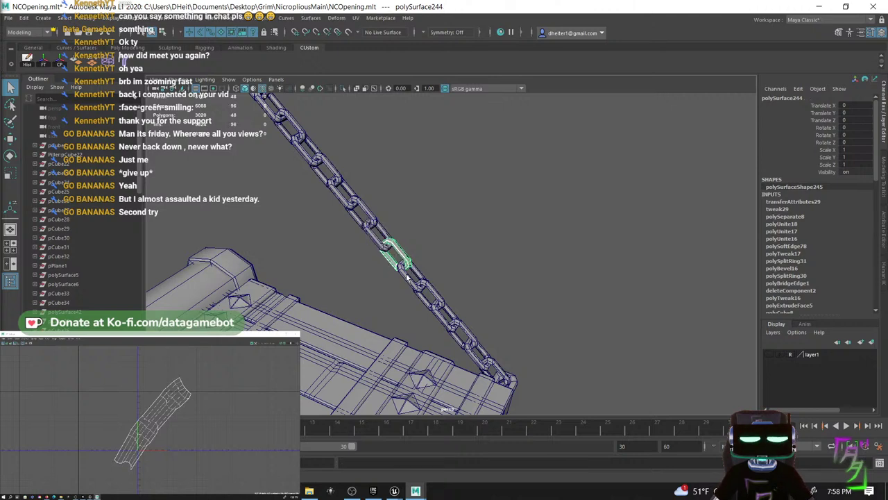
pyautogui.hotkey('shift', 'd')
# - Transfer the UVs link by link from the thirteenth through the eighteenth link, ending where the second chain meets the drawbridge corner
pyautogui.click(409, 284)
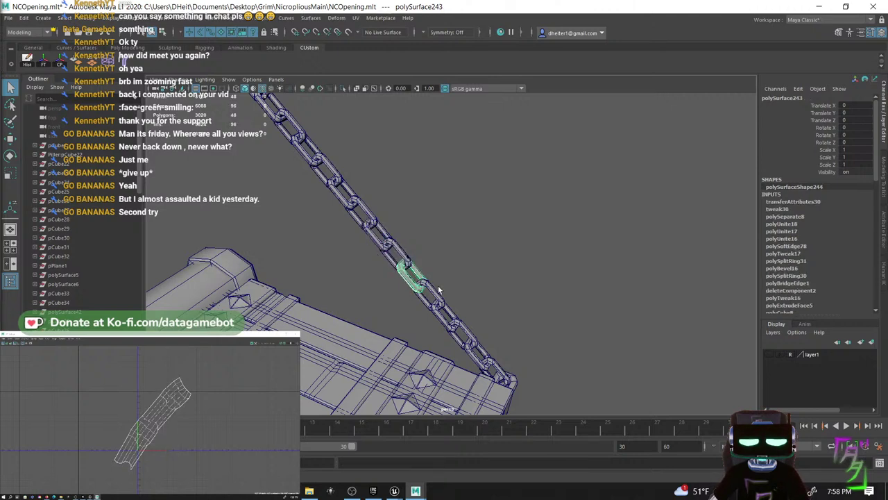
pyautogui.hotkey('shift', 'd')
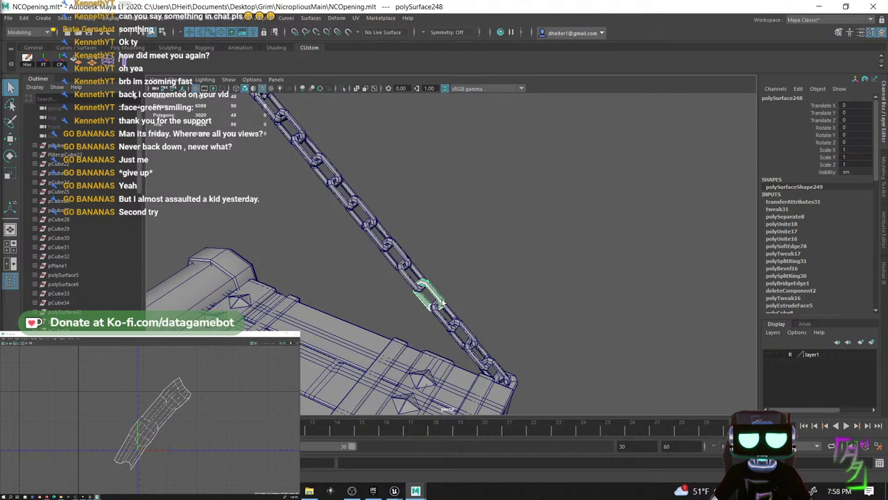
pyautogui.hotkey('shift', 'd')
pyautogui.click(448, 330)
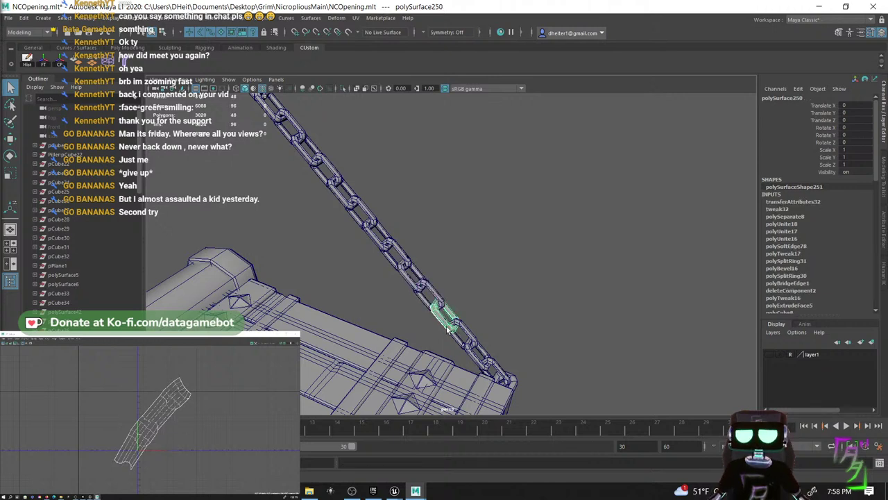
pyautogui.hotkey('shift', 'd')
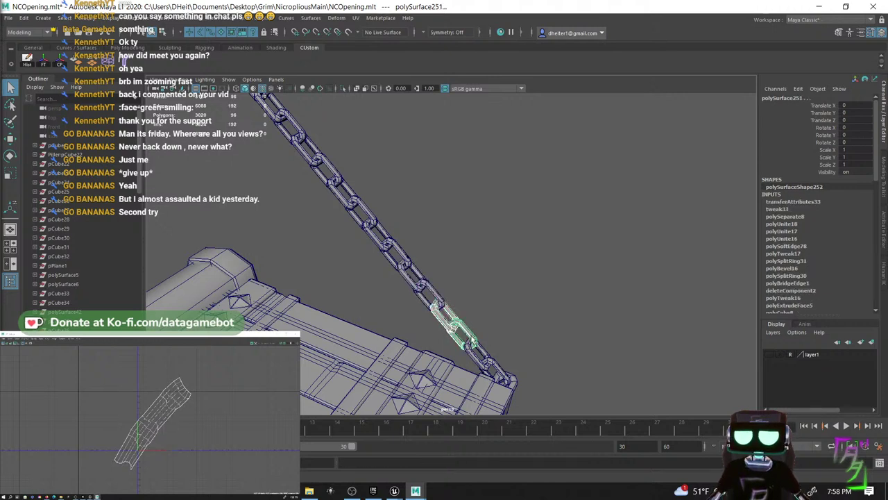
pyautogui.hotkey('shift', 'd')
pyautogui.click(485, 367)
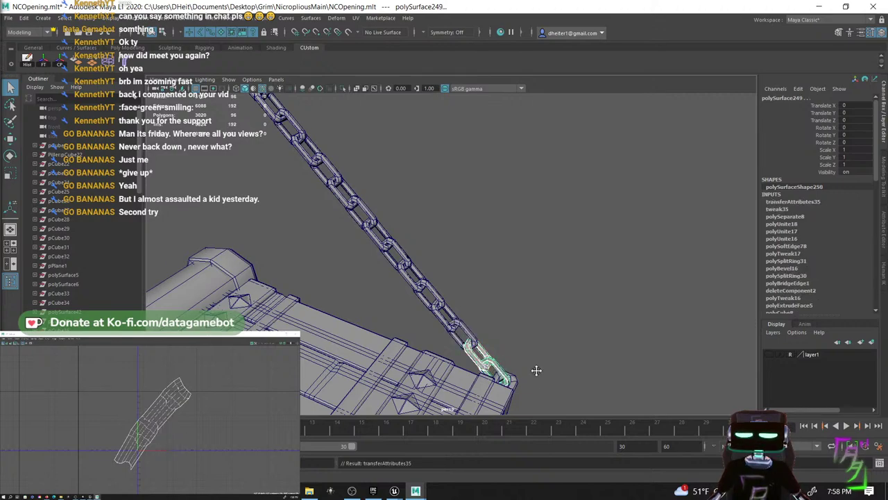
# - Apply a camera-based UV projection to the U-shaped bracket holding the first chain at the drawbridge's outer corner
pyautogui.keyDown('alt'); pyautogui.moveTo(536, 370); pyautogui.dragTo(548, 138, button='middle'); pyautogui.keyUp('alt')
pyautogui.keyDown('alt'); pyautogui.moveTo(548, 139); pyautogui.dragTo(603, 157); pyautogui.keyUp('alt')
pyautogui.scroll(-5, 499, 331)
pyautogui.keyDown('alt'); pyautogui.moveTo(500, 331); pyautogui.dragTo(456, 273); pyautogui.keyUp('alt')
pyautogui.scroll(5, 424, 319)
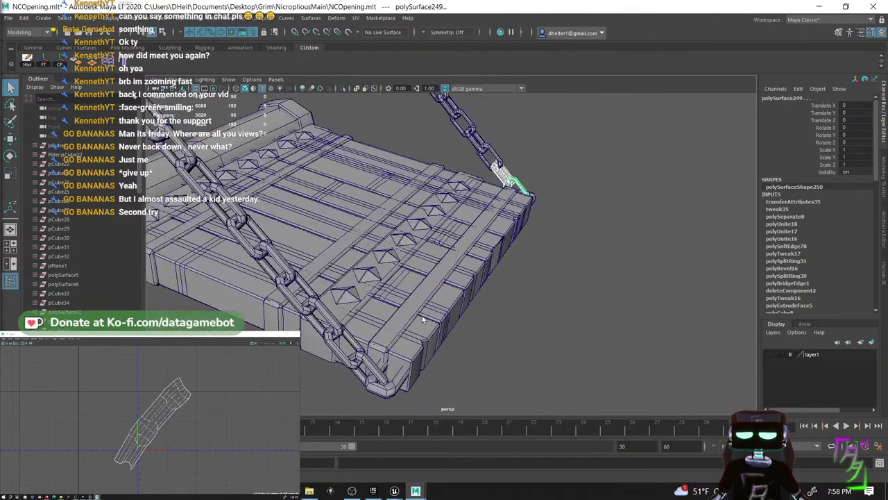
pyautogui.scroll(3, 423, 319)
pyautogui.scroll(-3, 406, 327)
pyautogui.scroll(6, 467, 195)
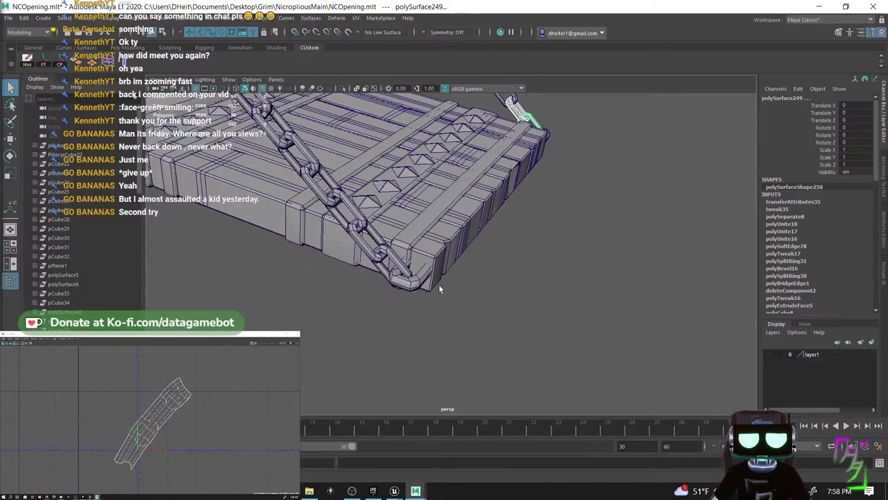
pyautogui.click(370, 229)
pyautogui.keyDown('alt'); pyautogui.moveTo(369, 229); pyautogui.dragTo(650, 186); pyautogui.keyUp('alt')
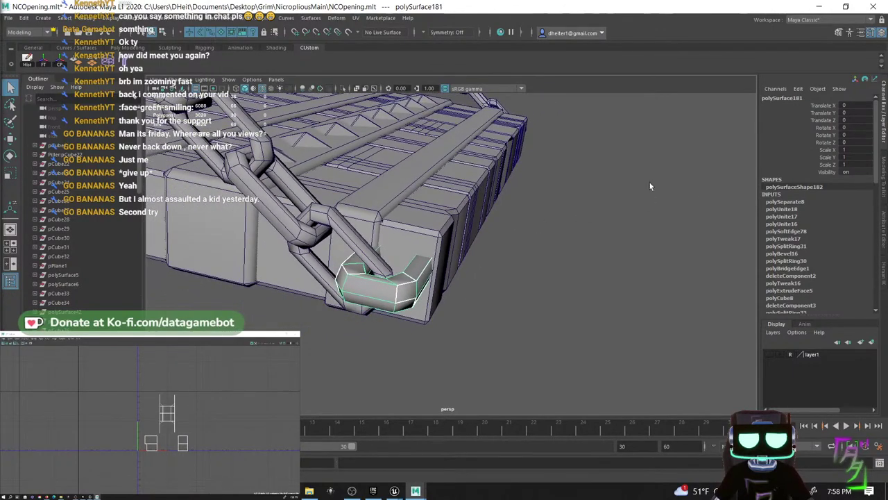
pyautogui.click(355, 18)
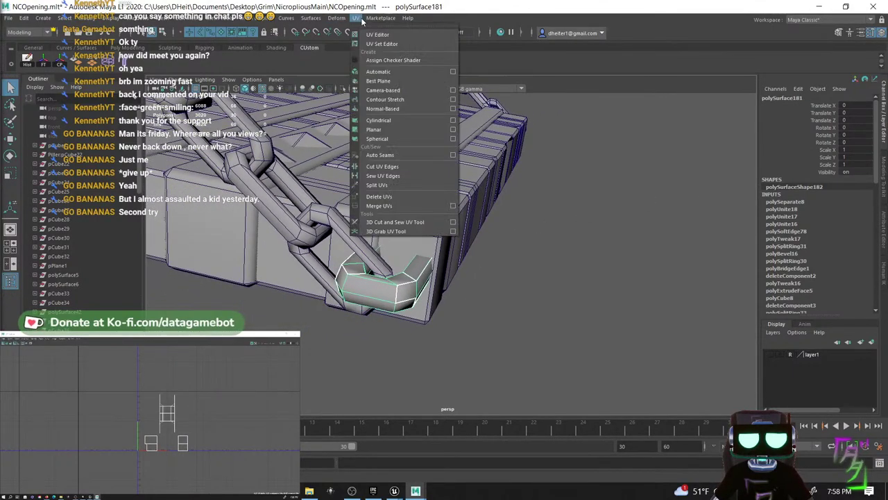
pyautogui.click(383, 90)
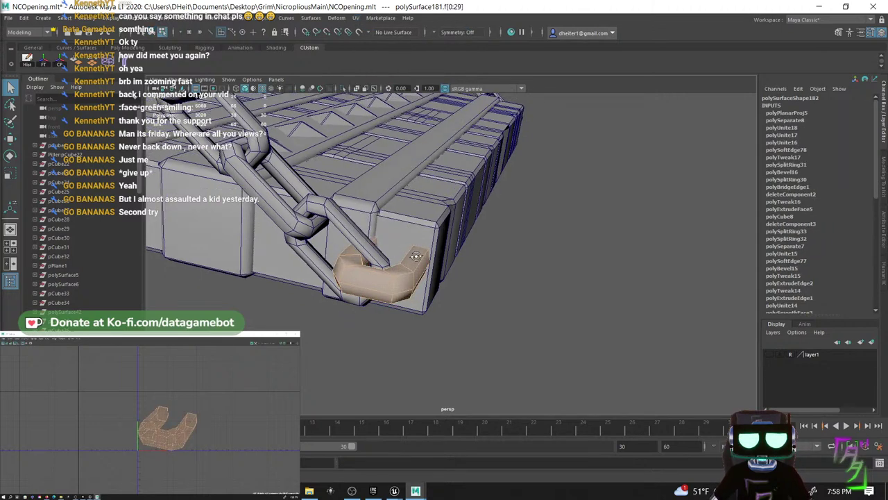
# - Repeat the camera-based projection on the U-shaped bracket from a raised view that shows both of its arms
pyautogui.keyDown('alt'); pyautogui.moveTo(416, 256); pyautogui.dragTo(365, 277); pyautogui.keyUp('alt')
pyautogui.press('f')
pyautogui.press('g')
pyautogui.scroll(-5, 379, 272)
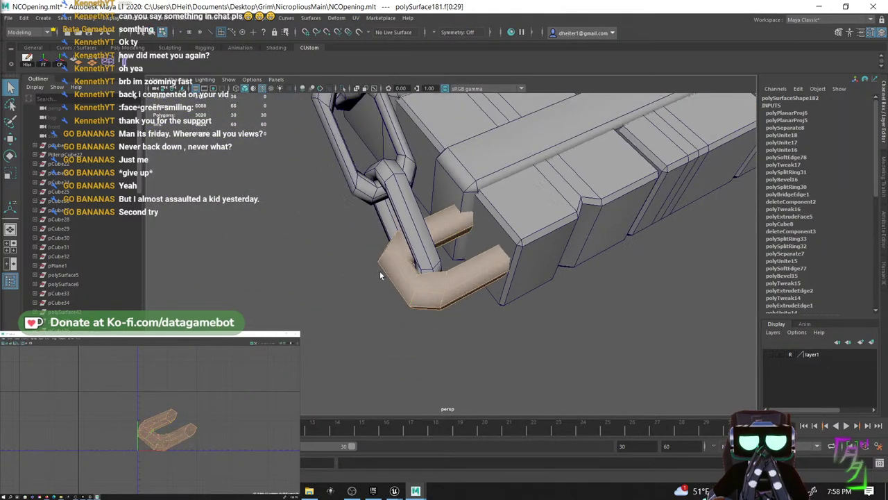
# - Cut the U-shaped bracket's UVs along a lengthwise seam of edges and unfold the resulting shell
pyautogui.moveTo(396, 220); pyautogui.dragTo(397, 198, button='right')
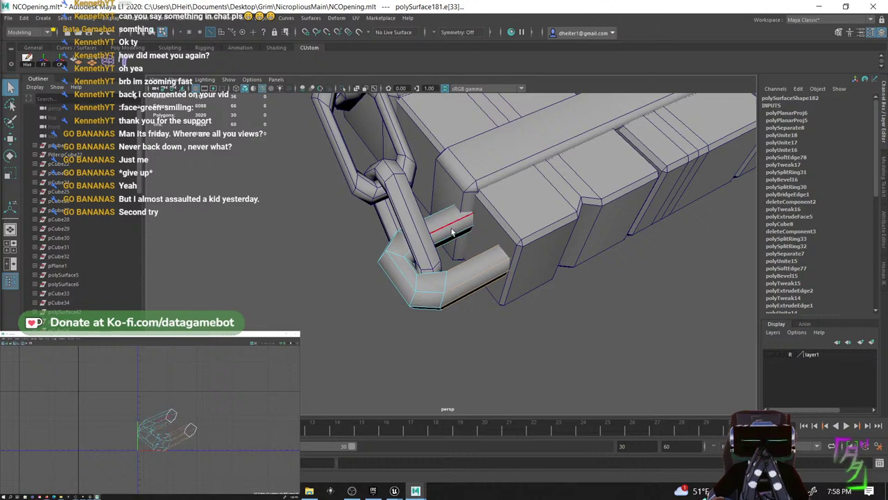
pyautogui.click(452, 234)
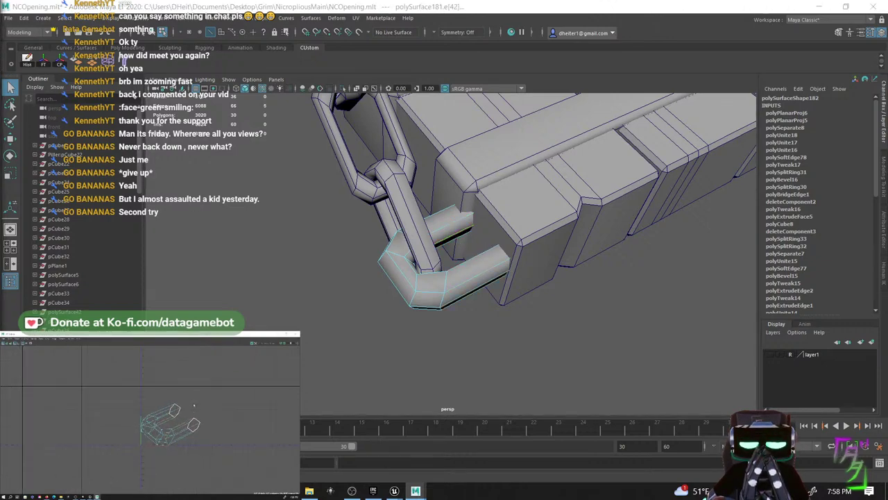
pyautogui.hotkey('shift', 'x')
pyautogui.moveTo(186, 421); pyautogui.dragTo(166, 420, button='right')
pyautogui.click(176, 434)
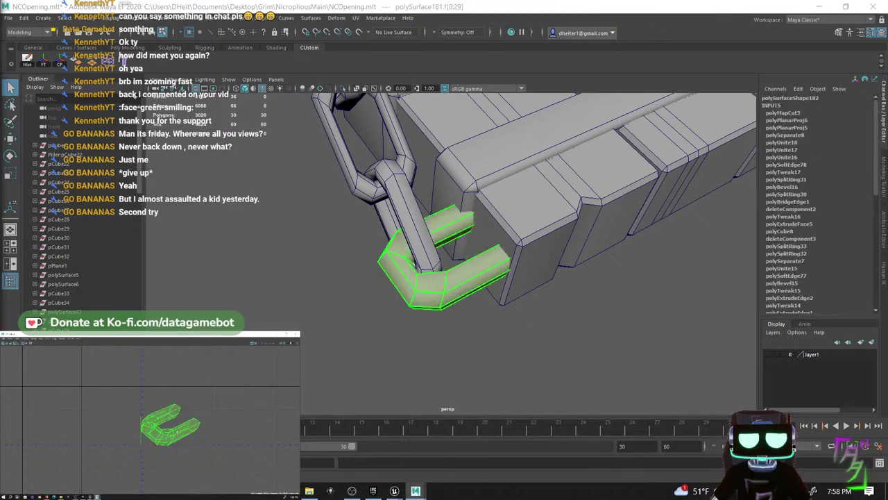
pyautogui.hotkey('ctrl', 'u')
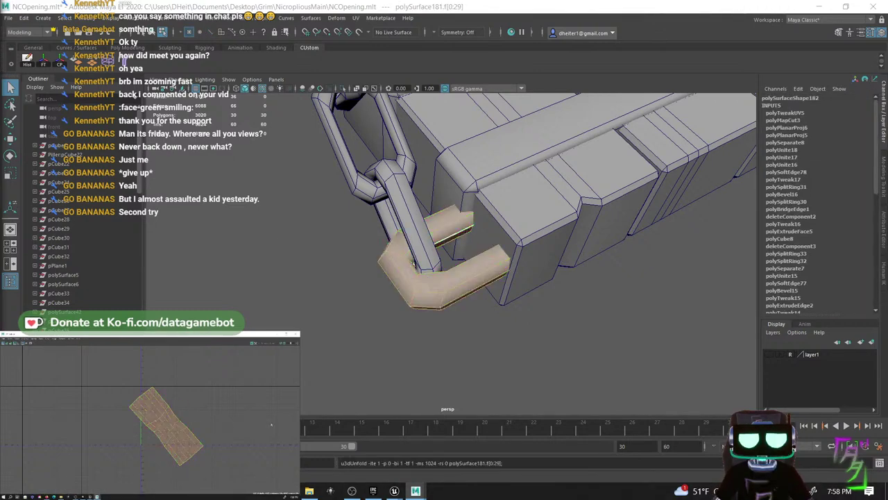
# - Return to object selection and transfer the unfolded U-shaped bracket's UVs to the matching bracket at the drawbridge's opposite outer corner
pyautogui.moveTo(408, 234); pyautogui.dragTo(454, 210, button='right')
pyautogui.click(426, 281)
pyautogui.keyDown('alt'); pyautogui.moveTo(462, 277); pyautogui.dragTo(288, 473, button='middle'); pyautogui.keyUp('alt')
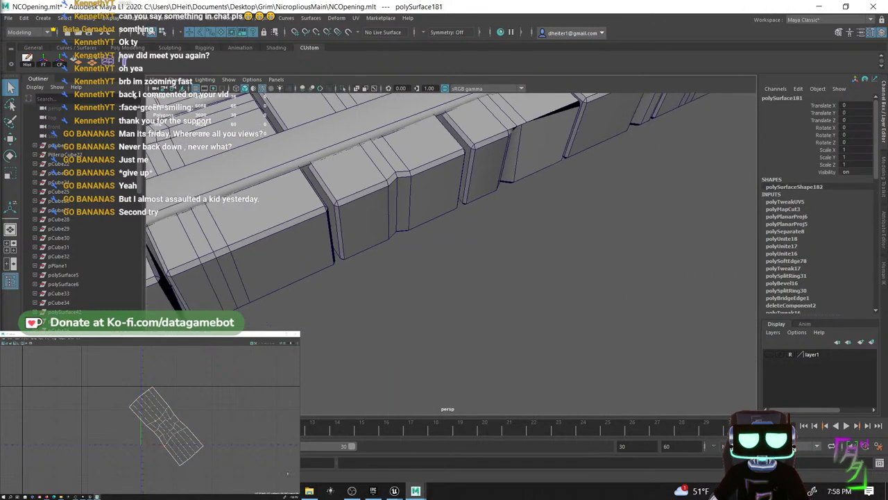
pyautogui.keyDown('alt'); pyautogui.moveTo(624, 132); pyautogui.dragTo(326, 263, button='middle'); pyautogui.keyUp('alt')
pyautogui.keyDown('shift'); pyautogui.click(465, 182); pyautogui.keyUp('shift')
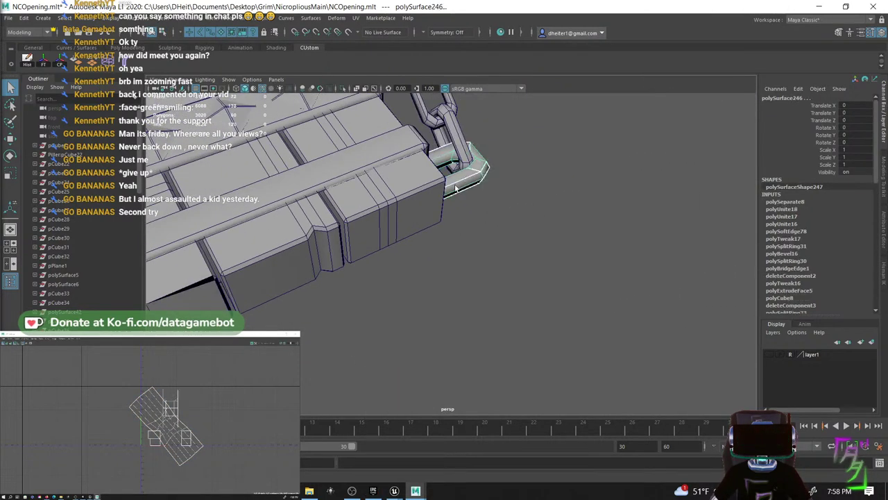
pyautogui.keyDown('alt'); pyautogui.moveTo(455, 186); pyautogui.dragTo(548, 194); pyautogui.keyUp('alt')
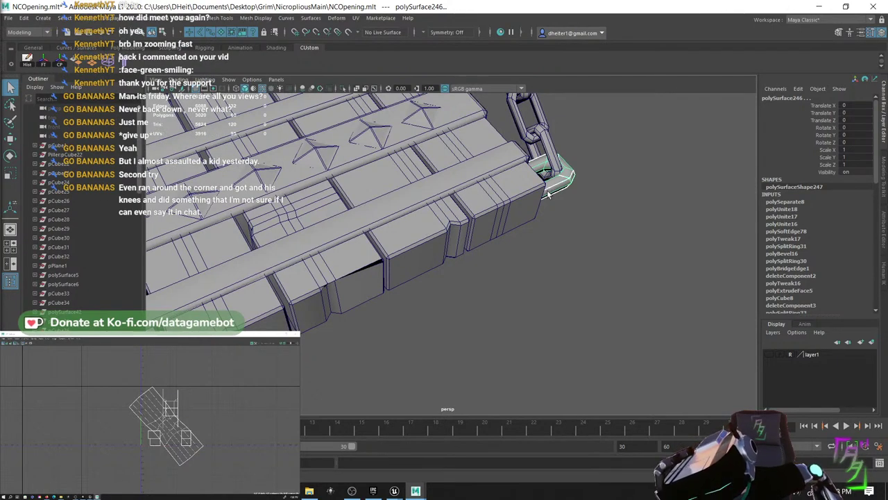
pyautogui.click(94, 61)
# - Select the mesh of wooden planks that forms the drawbridge deck
pyautogui.scroll(-2, 500, 206)
pyautogui.moveTo(499, 207)
pyautogui.keyDown('alt'); pyautogui.mouseDown()
pyautogui.moveTo(440, 212)
pyautogui.moveTo(426, 202)
pyautogui.moveTo(486, 206)
pyautogui.mouseUp(); pyautogui.keyUp('alt')
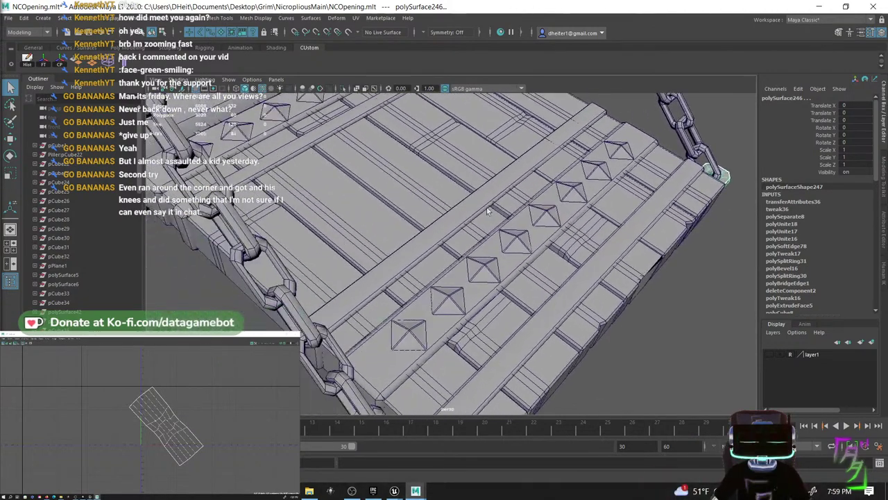
pyautogui.keyDown('alt'); pyautogui.moveTo(401, 212); pyautogui.dragTo(423, 165); pyautogui.keyUp('alt')
pyautogui.keyDown('alt'); pyautogui.moveTo(423, 200); pyautogui.dragTo(447, 287); pyautogui.keyUp('alt')
pyautogui.keyDown('alt'); pyautogui.moveTo(455, 235); pyautogui.dragTo(374, 297); pyautogui.keyUp('alt')
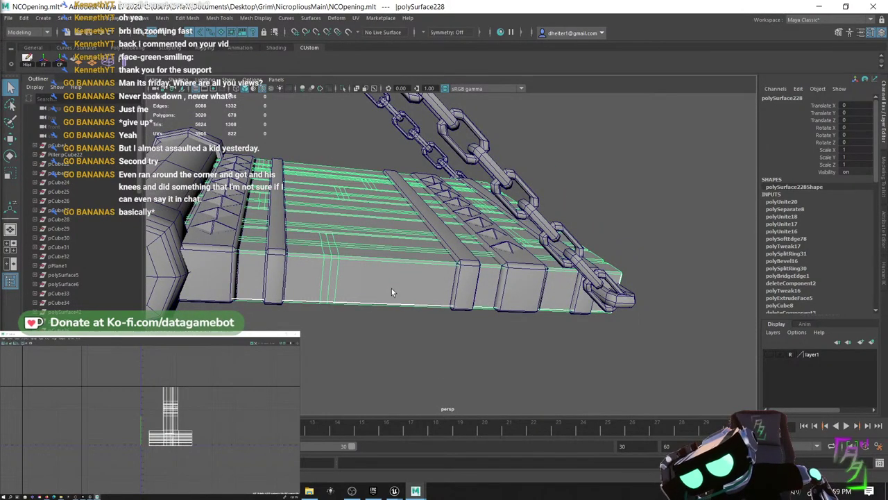
pyautogui.keyDown('alt'); pyautogui.moveTo(368, 246); pyautogui.dragTo(413, 237); pyautogui.keyUp('alt')
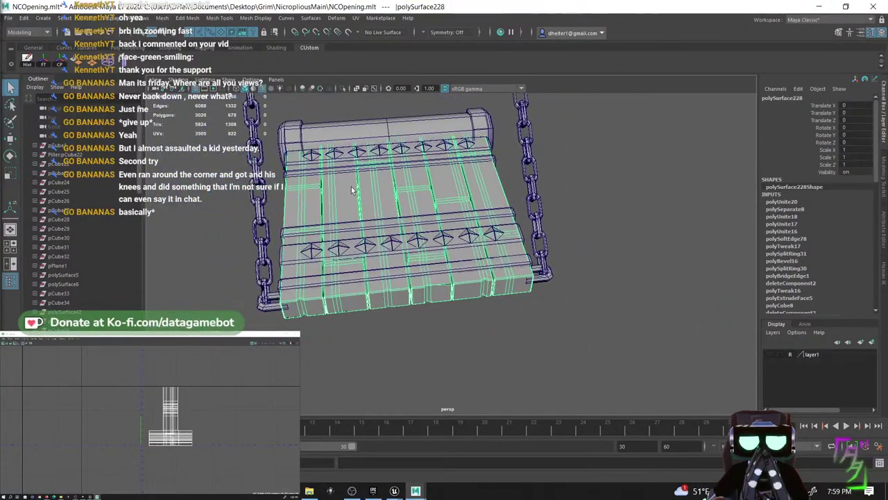
# - Start an Export Selection for the plank mesh and browse to the Gate folder inside NicropliousMain
pyautogui.click(9, 18)
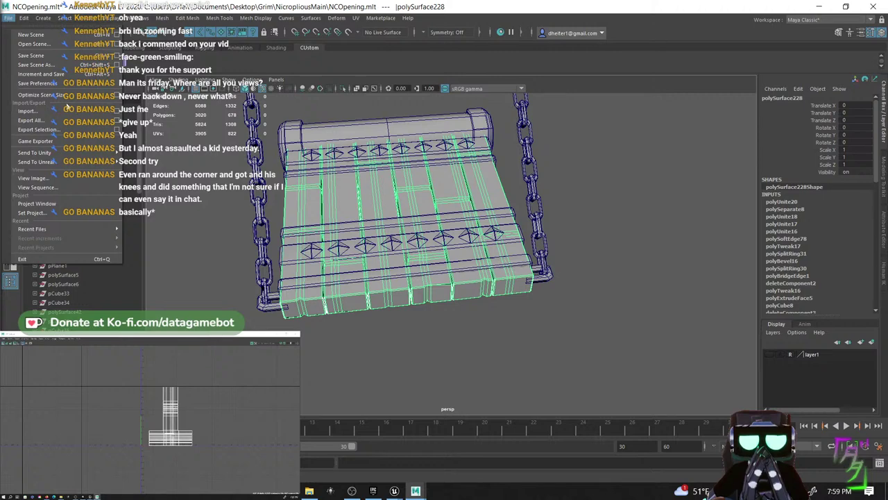
pyautogui.click(58, 130)
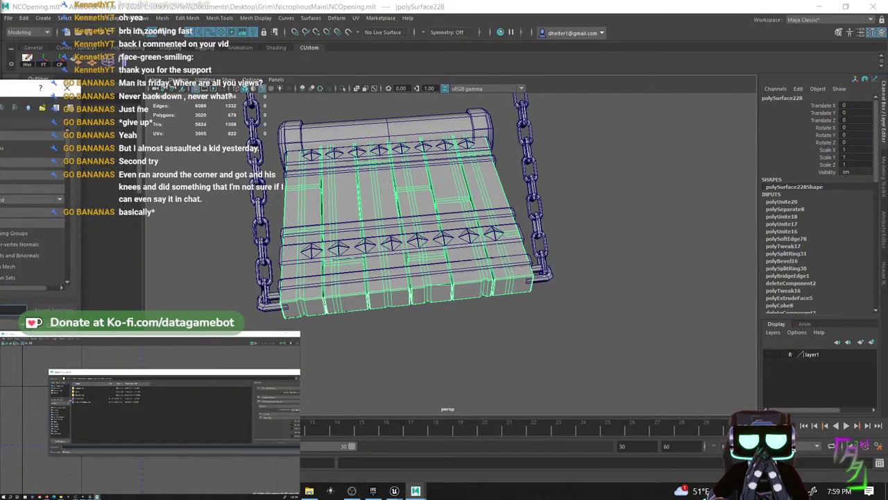
pyautogui.click(59, 388)
pyautogui.click(77, 389)
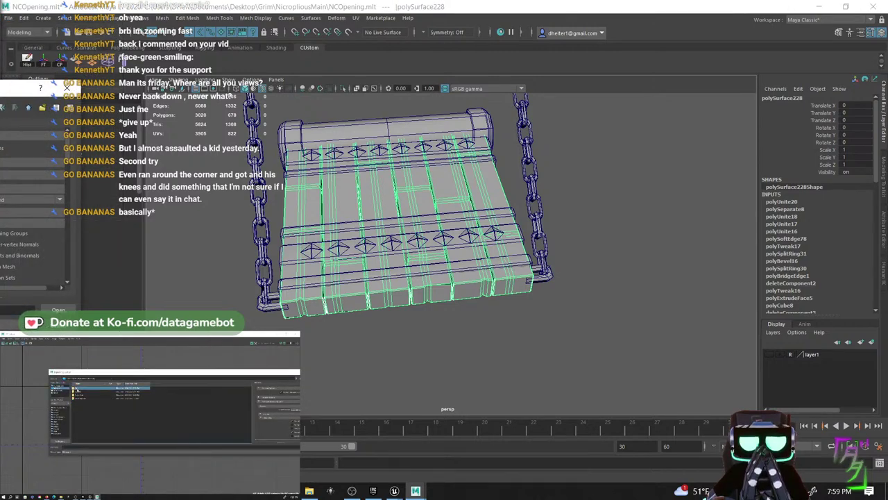
pyautogui.doubleClick(77, 389)
pyautogui.scroll(-5, 96, 420)
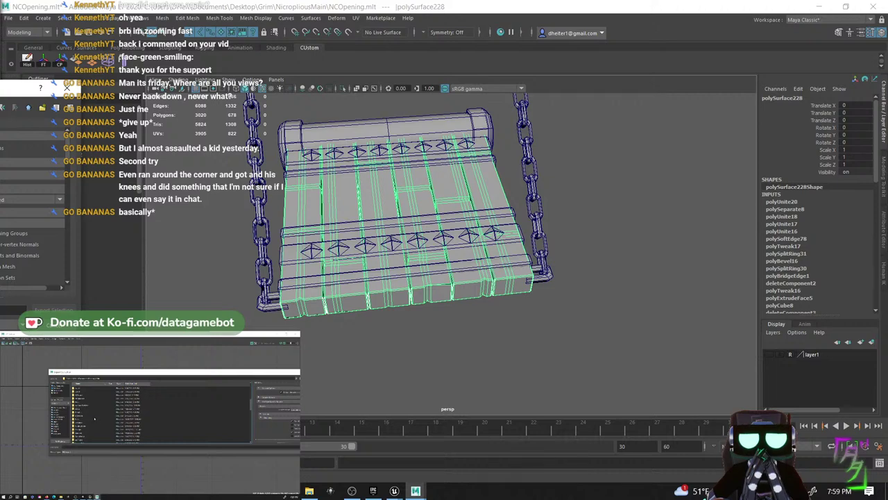
pyautogui.scroll(-5, 94, 417)
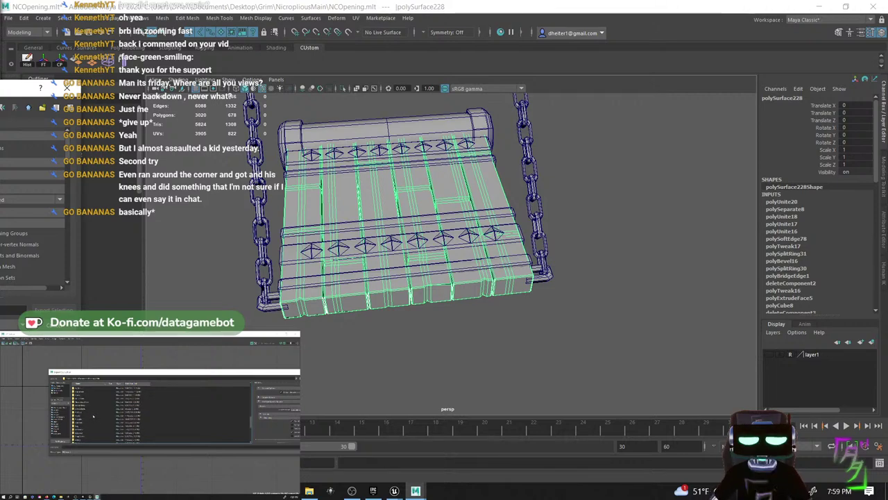
pyautogui.doubleClick(84, 401)
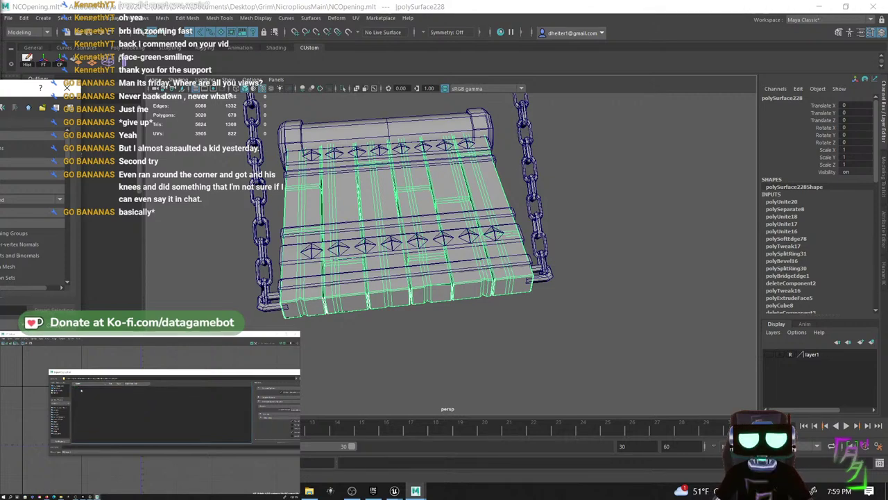
# - Name the export Wood, choose the OBJ file type and export the selected planks
pyautogui.click(72, 447)
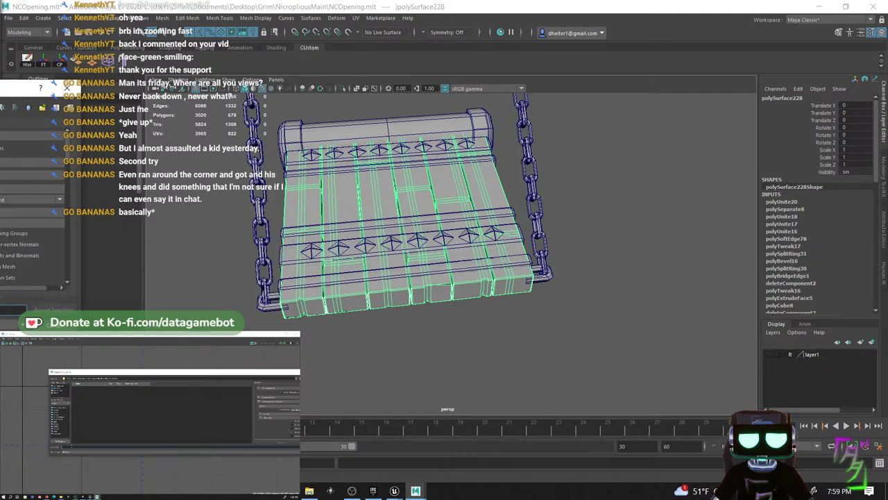
pyautogui.write('D')
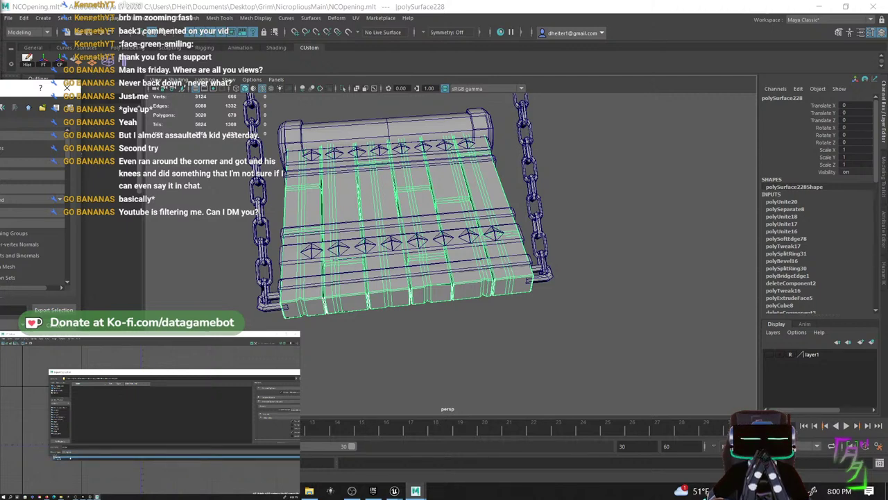
pyautogui.click(73, 458)
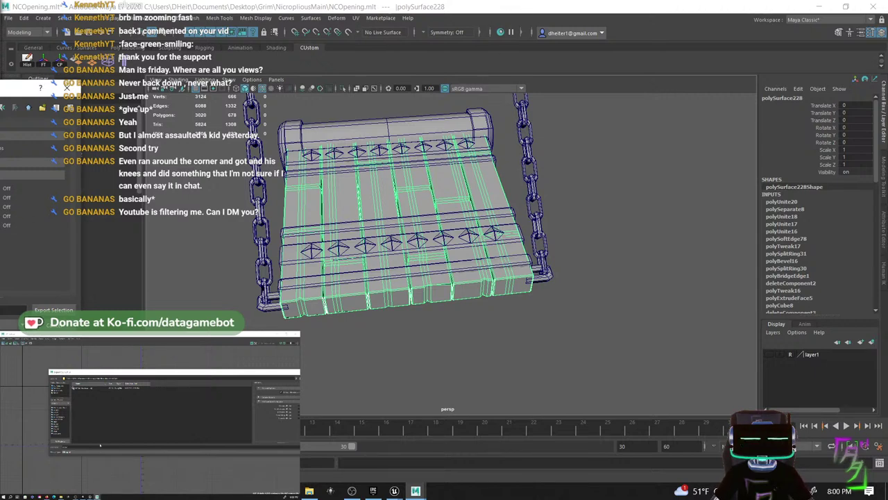
pyautogui.click(52, 309)
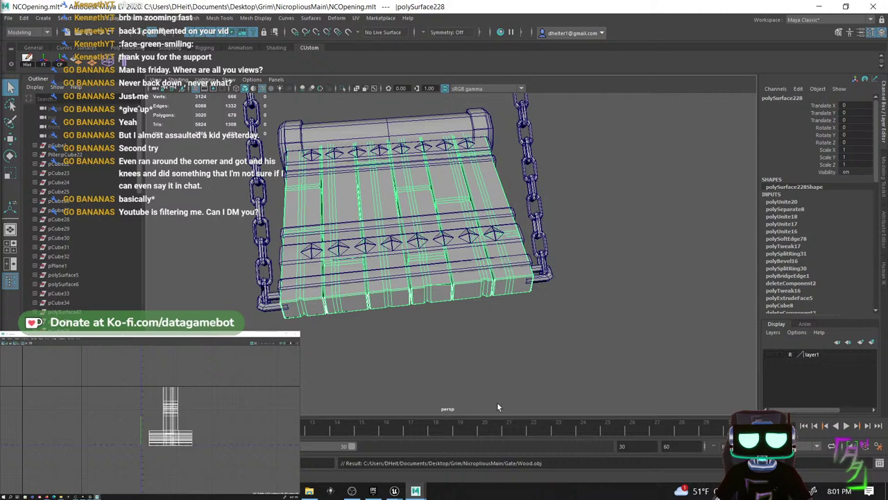
pyautogui.click(9, 19)
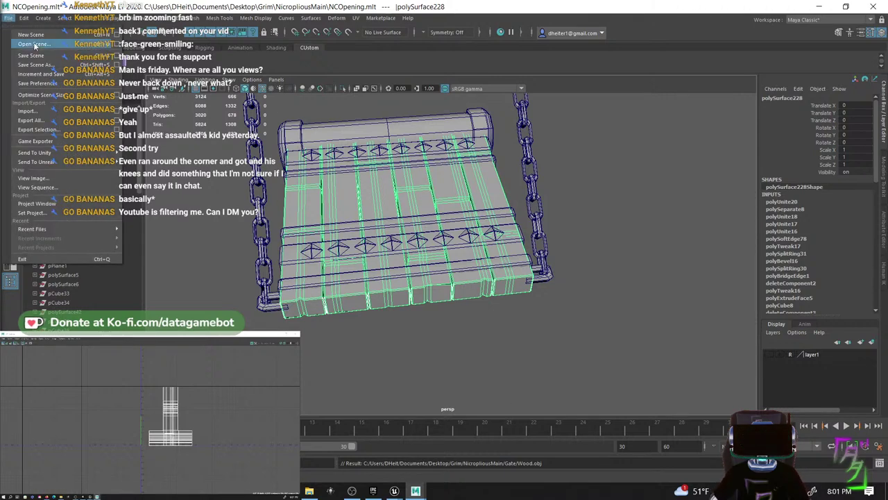
pyautogui.click(69, 121)
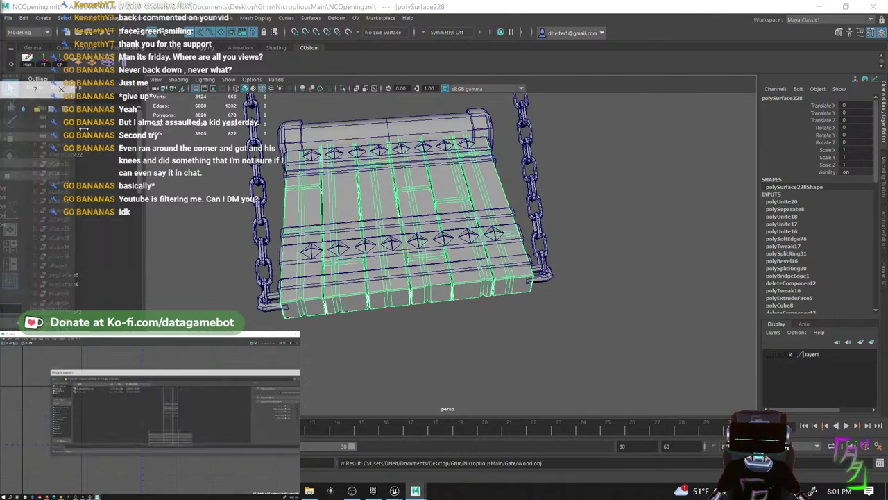
pyautogui.click(68, 86)
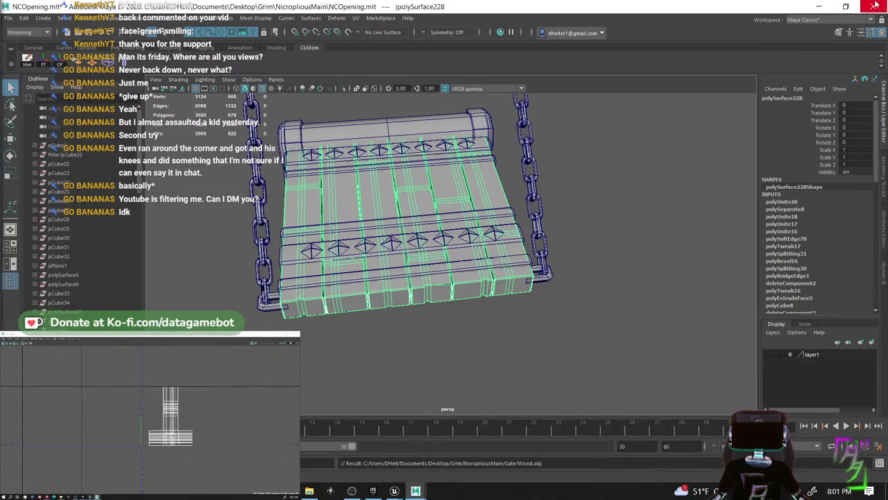
# - Minimize the Maya and Unreal windows, launch ZBrush, and dismiss its home page and LightBox
pyautogui.click(819, 6)
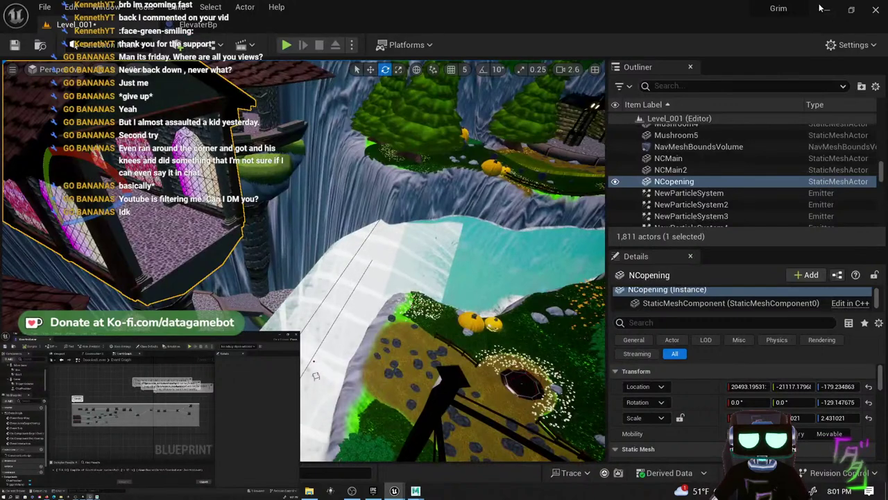
pyautogui.click(821, 8)
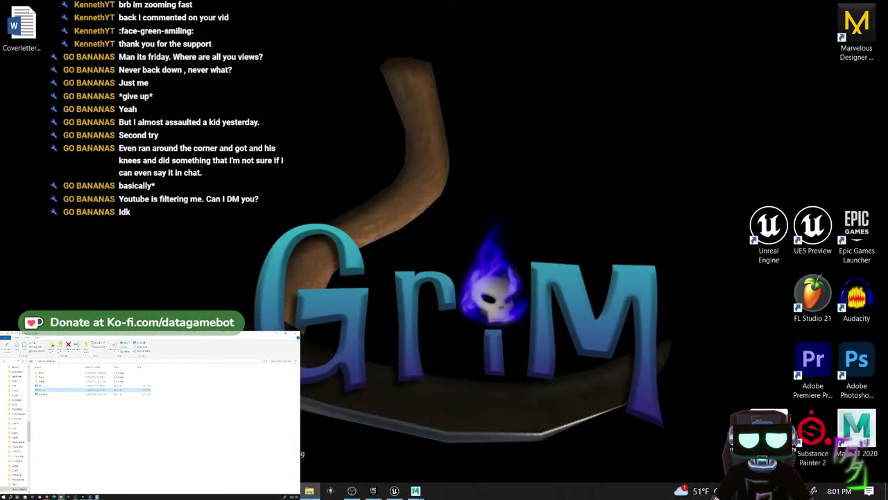
pyautogui.doubleClick(845, 417)
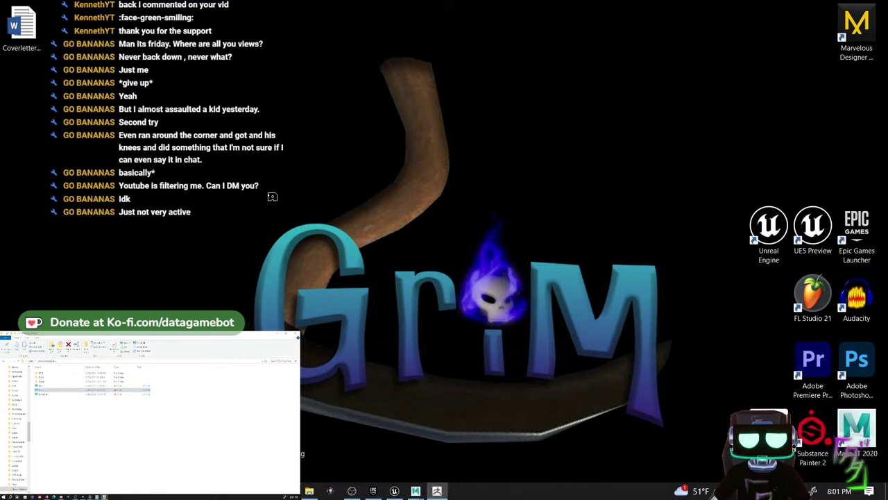
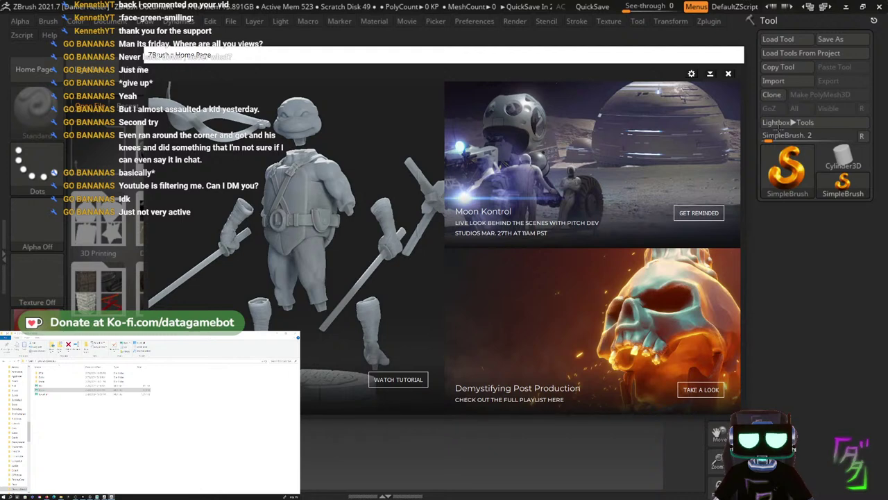
pyautogui.click(729, 75)
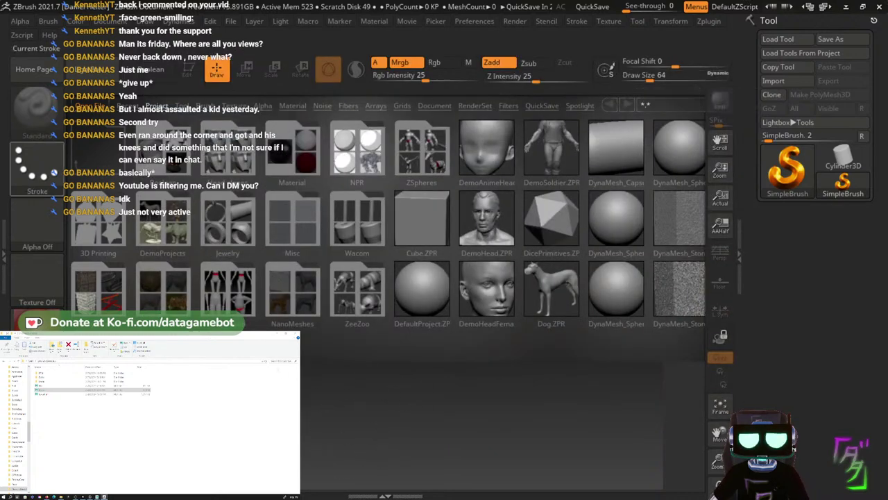
pyautogui.click(81, 73)
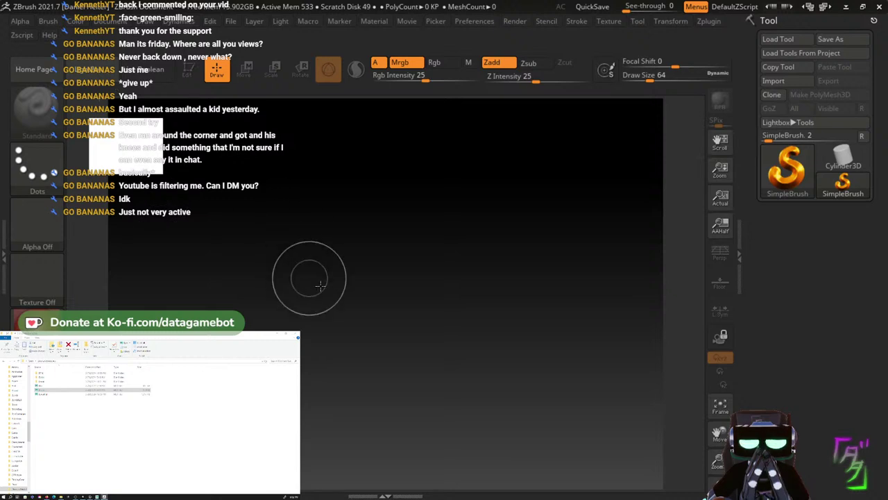
# - Start a mesh import with a PolyMesh3D tool and browse through the desktop's Grim folder for the exported OBJ file
pyautogui.click(786, 80)
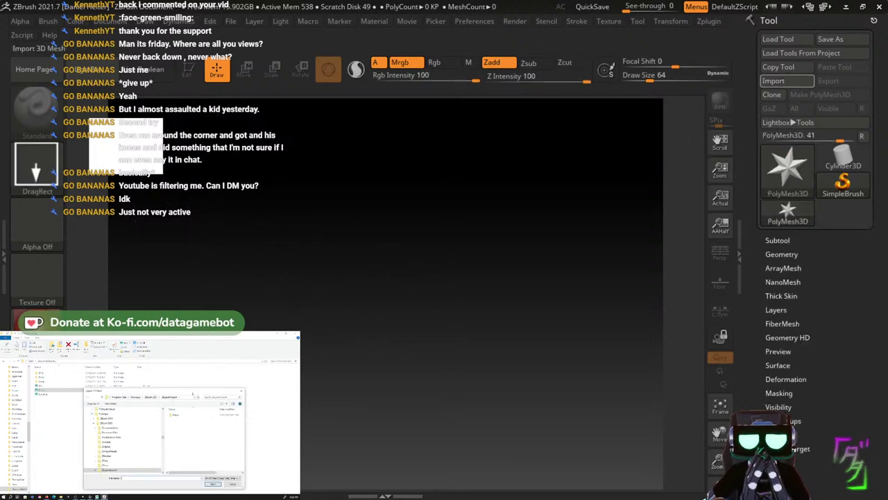
pyautogui.click(109, 397)
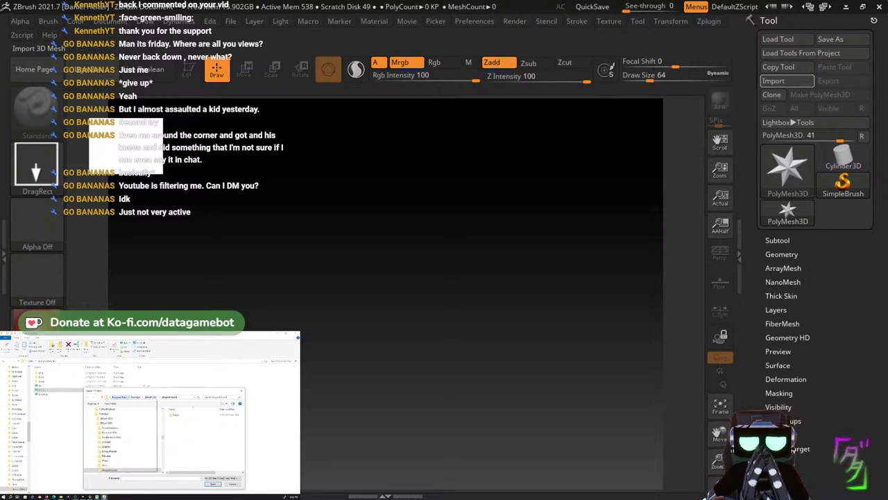
pyautogui.click(116, 409)
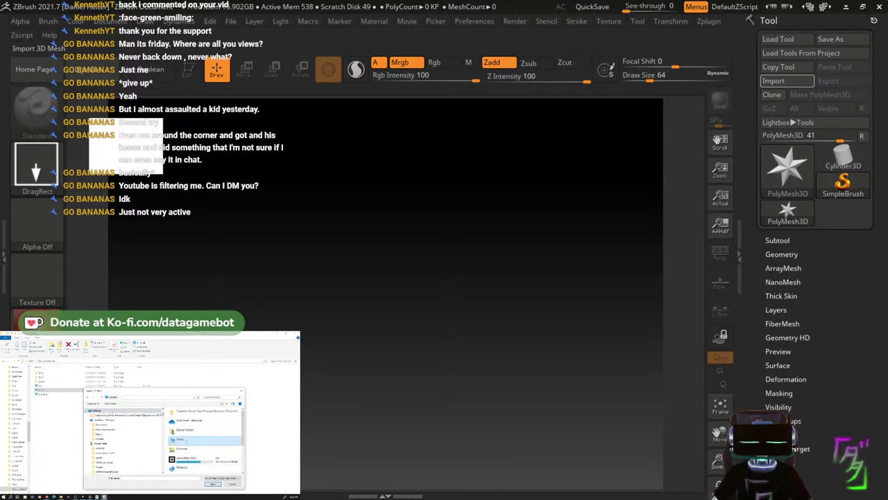
pyautogui.doubleClick(181, 439)
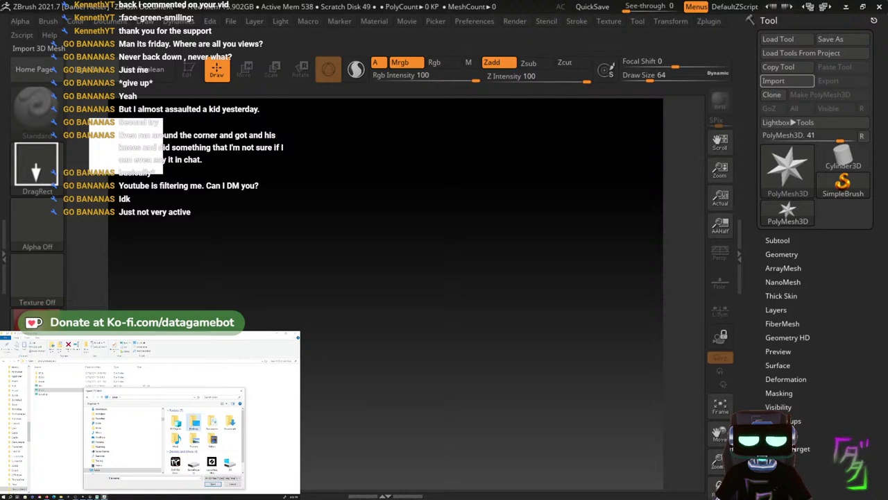
pyautogui.doubleClick(193, 421)
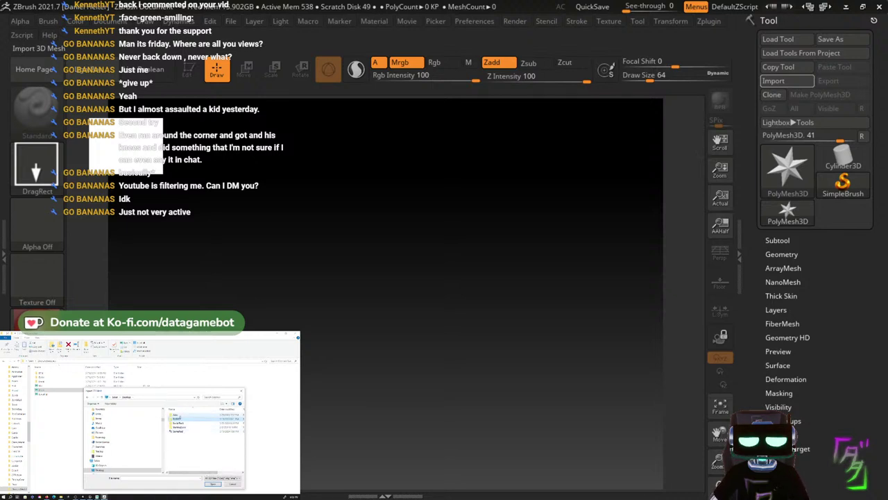
pyautogui.doubleClick(177, 419)
pyautogui.scroll(-8, 184, 441)
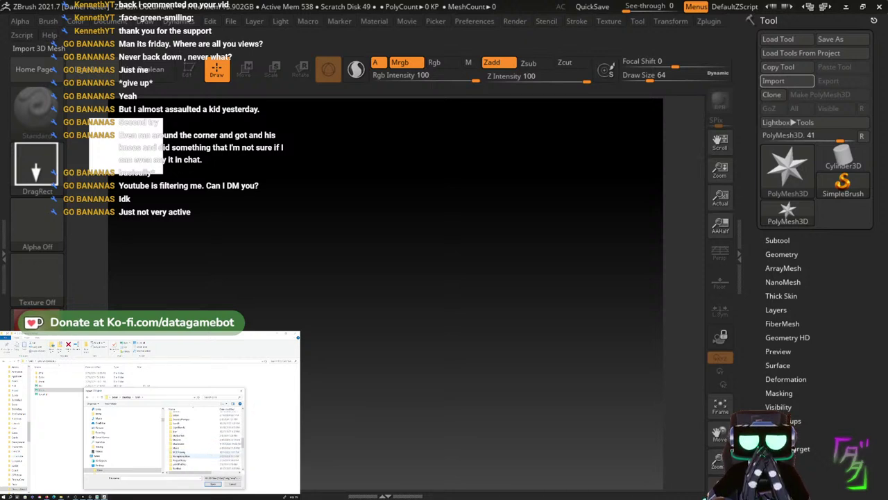
pyautogui.doubleClick(185, 452)
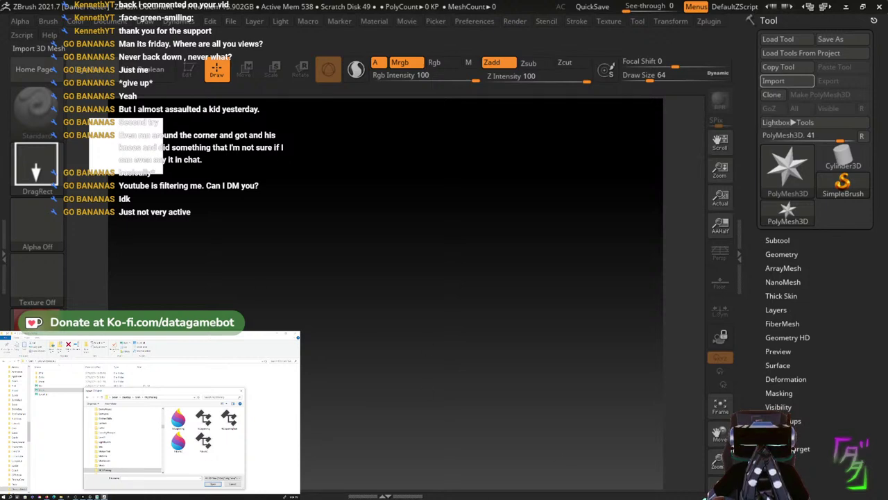
# - Switch to the Maya LT window that holds the Door.mlt scene
pyautogui.press('super')
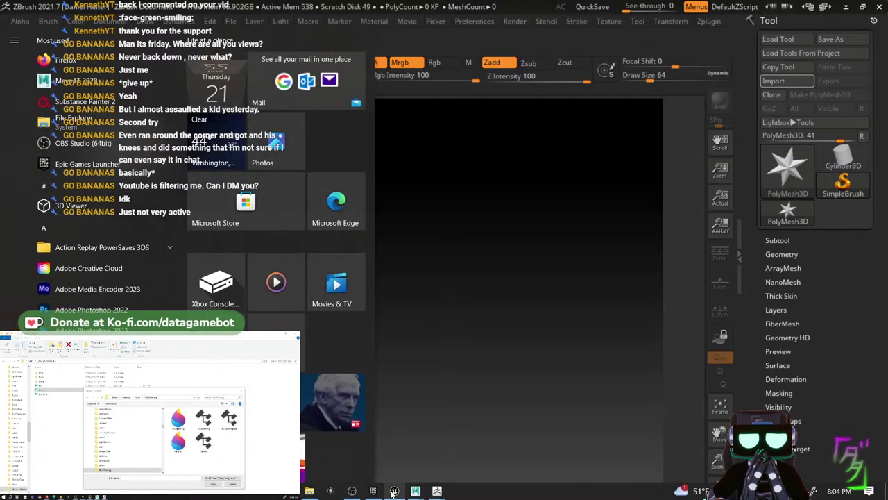
pyautogui.moveTo(414, 491)
pyautogui.moveTo(632, 444)
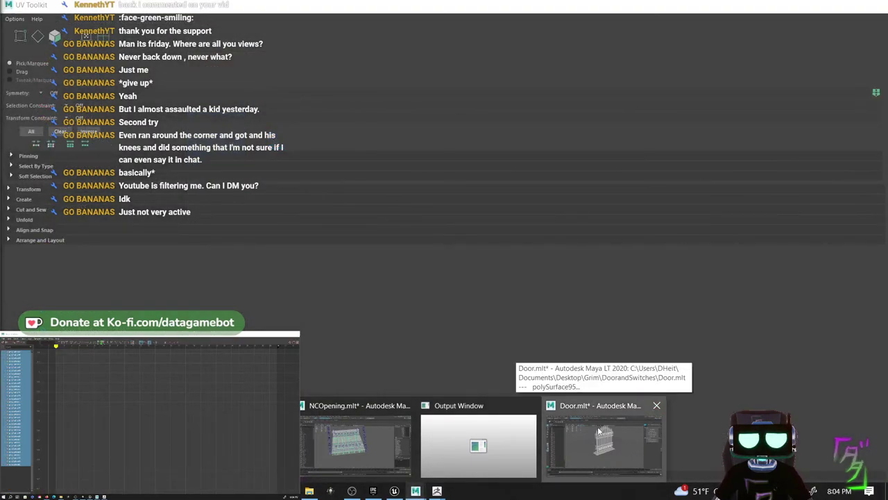
pyautogui.click(603, 424)
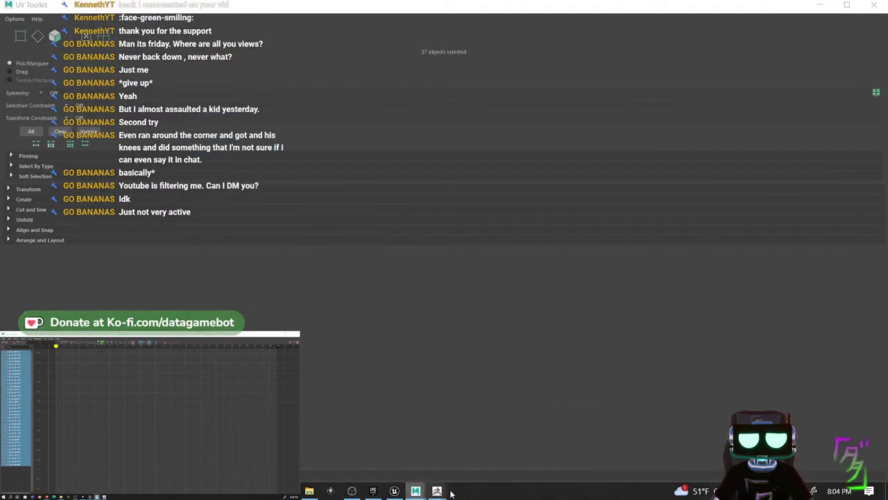
# - Switch to the Maya LT NCOpening scene, minimize its UV Toolkit, and start exporting the selected planks
pyautogui.moveTo(418, 492)
pyautogui.click(356, 466)
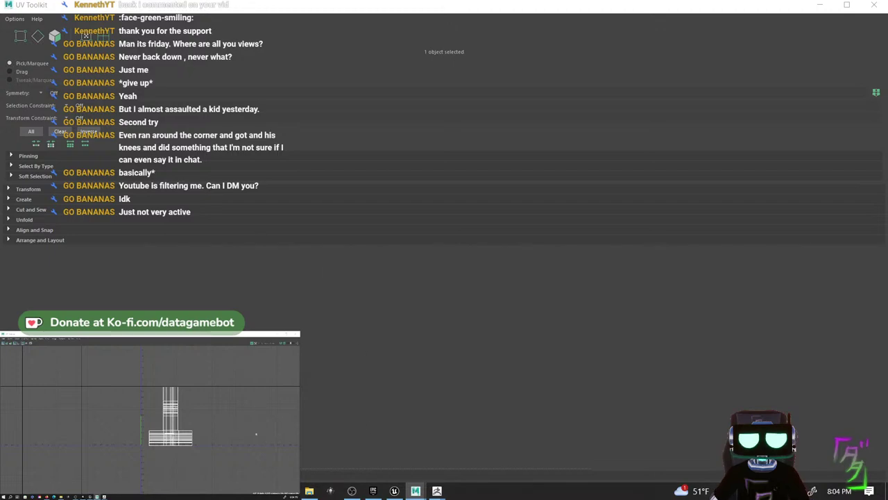
pyautogui.click(820, 6)
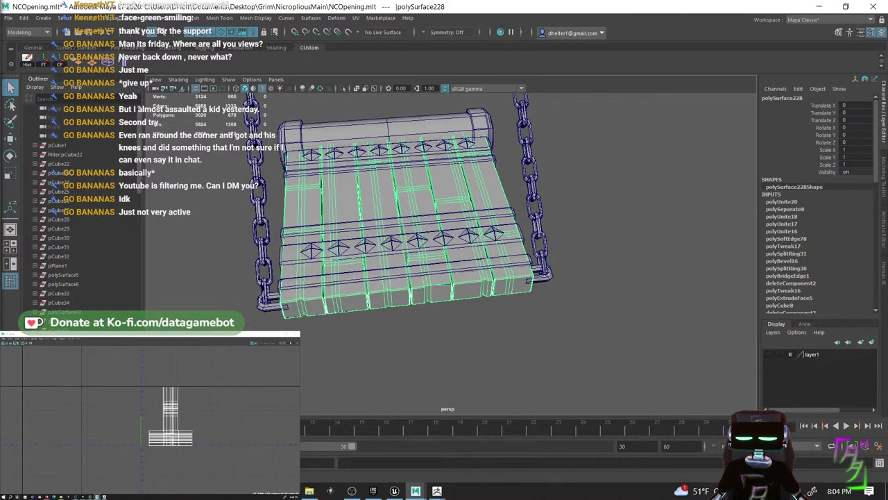
pyautogui.click(8, 18)
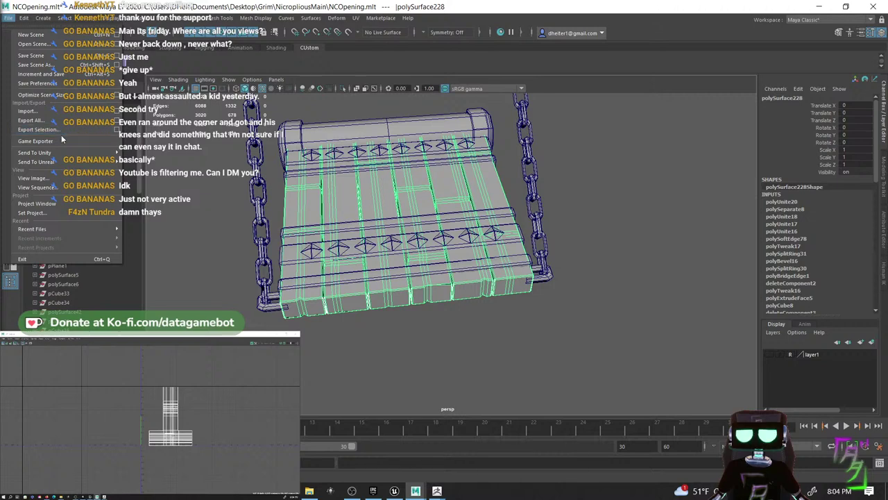
pyautogui.click(59, 129)
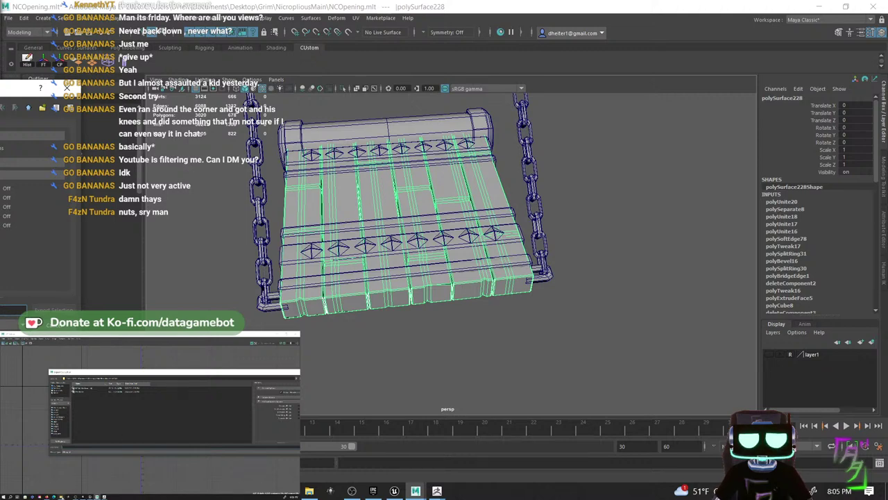
# - Check ZBrush's import window, return to Maya's export dialog, and overwrite the existing Wood OBJ in the Gate folder with the selected planks
pyautogui.click(104, 496)
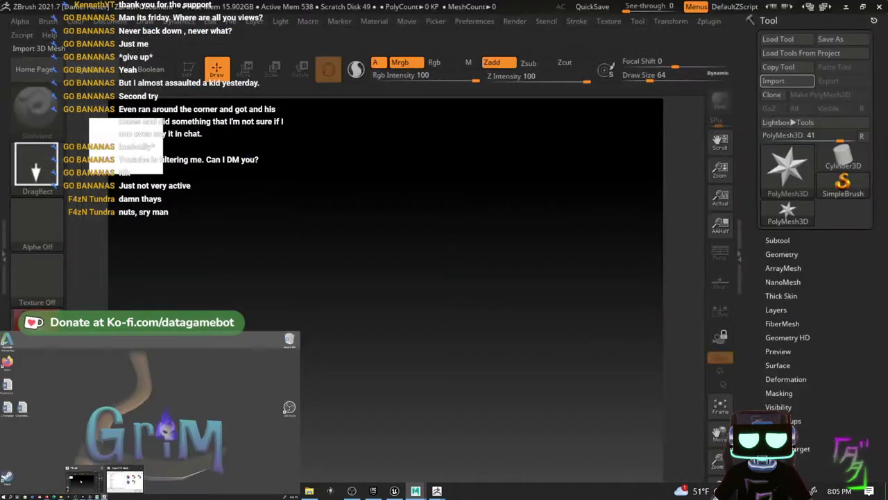
pyautogui.click(81, 480)
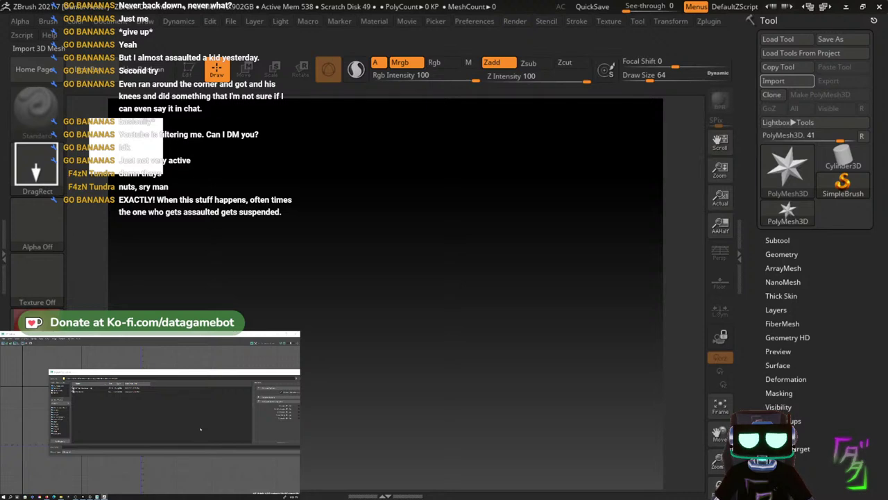
pyautogui.rightClick(201, 429)
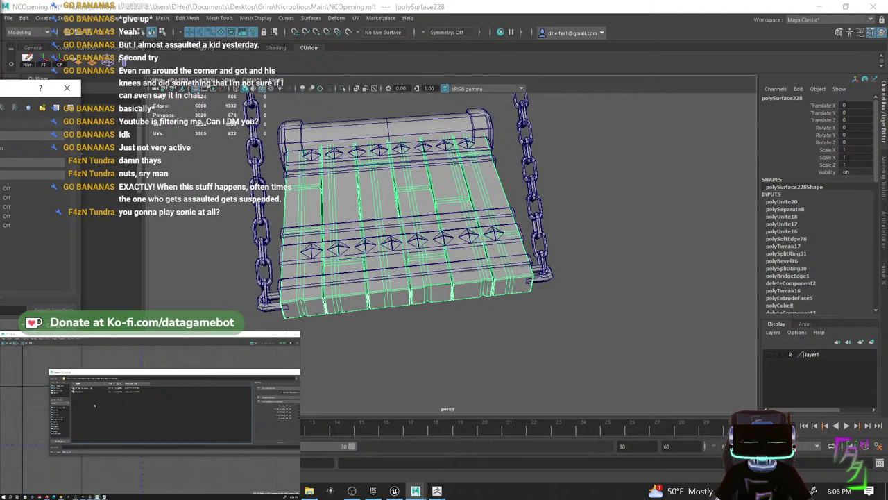
pyautogui.click(108, 391)
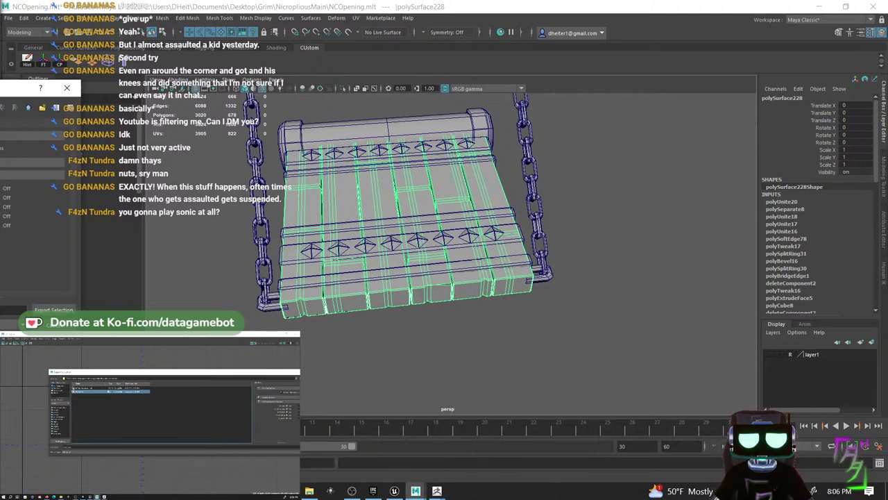
pyautogui.click(53, 310)
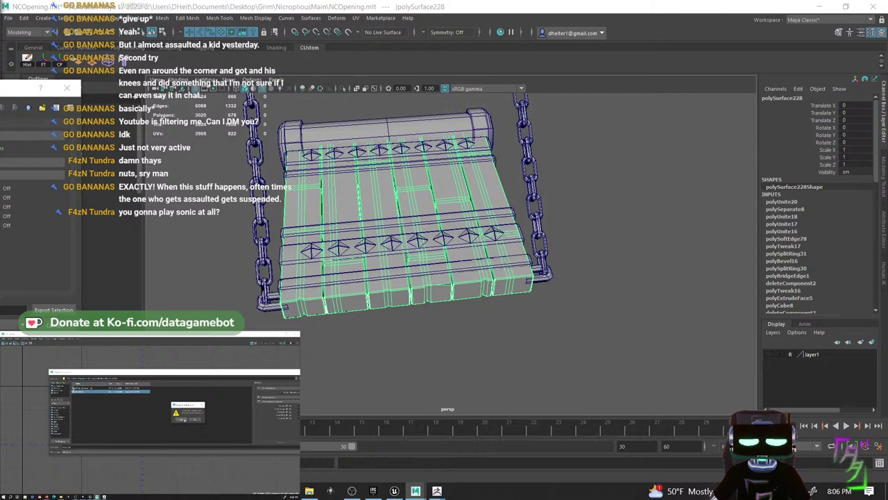
pyautogui.click(182, 419)
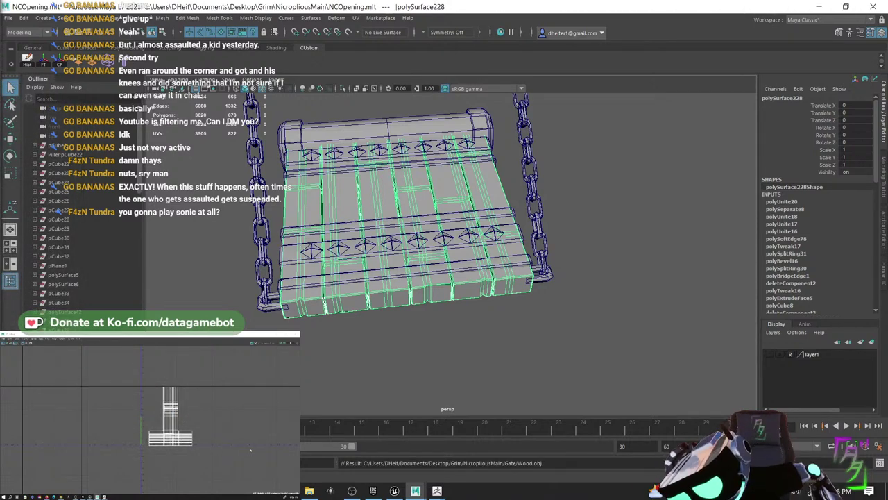
# - Move the vertex at the notch in the upper front edge of the plank to adjust its shaded corner
pyautogui.keyDown('alt'); pyautogui.moveTo(299, 264); pyautogui.dragTo(457, 307); pyautogui.keyUp('alt')
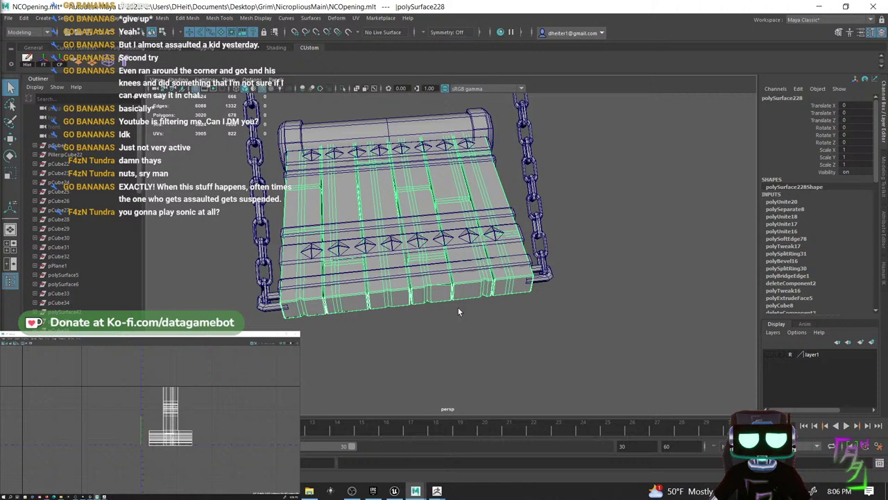
pyautogui.scroll(2, 364, 317)
pyautogui.scroll(-1, 359, 321)
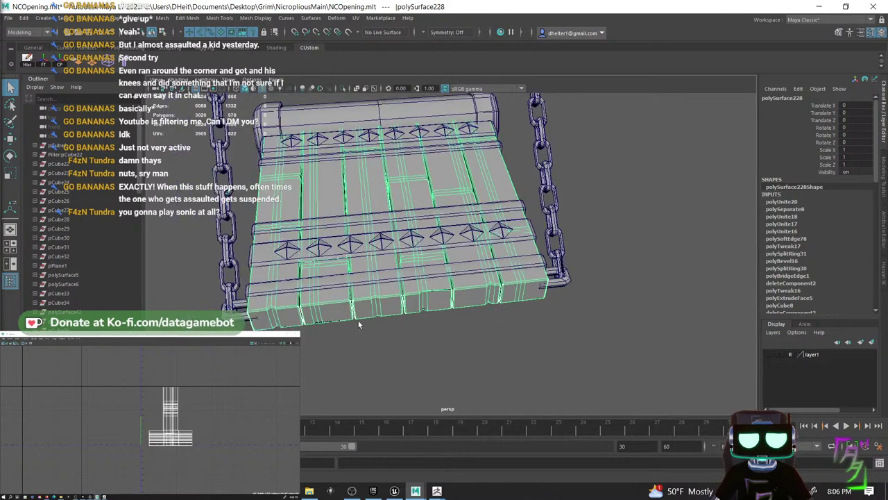
pyautogui.scroll(3, 358, 324)
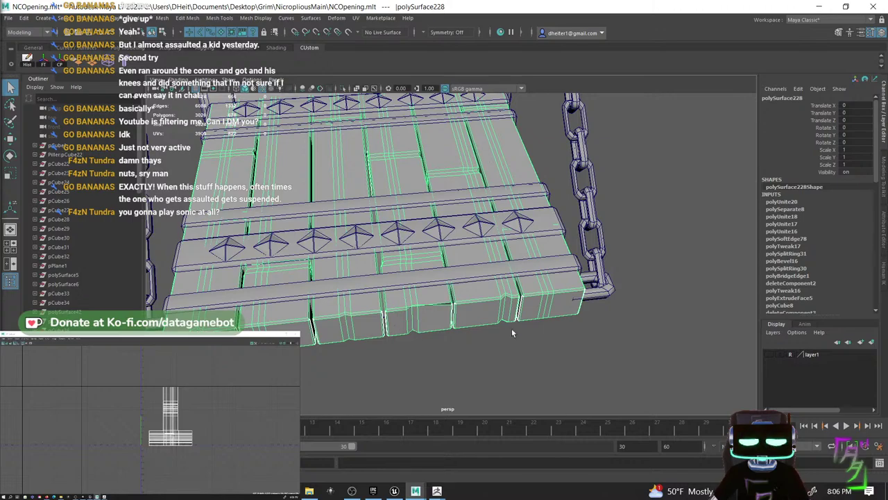
pyautogui.scroll(5, 475, 314)
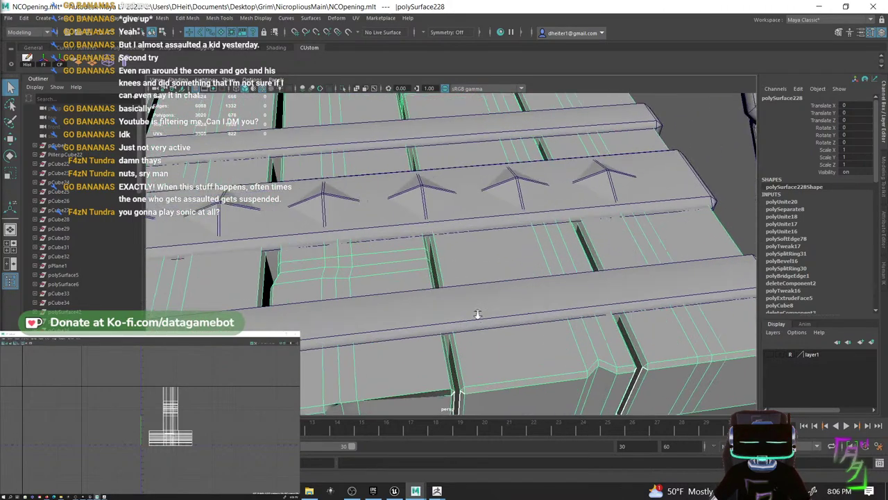
pyautogui.keyDown('alt'); pyautogui.moveTo(470, 315); pyautogui.dragTo(453, 366); pyautogui.keyUp('alt')
pyautogui.keyDown('alt'); pyautogui.moveTo(453, 366); pyautogui.dragTo(576, 218, button='middle'); pyautogui.keyUp('alt')
pyautogui.moveTo(575, 217)
pyautogui.keyDown('alt'); pyautogui.mouseDown()
pyautogui.moveTo(576, 229)
pyautogui.moveTo(559, 204)
pyautogui.moveTo(563, 214)
pyautogui.mouseUp(); pyautogui.keyUp('alt')
pyautogui.scroll(3, 496, 281)
pyautogui.keyDown('alt'); pyautogui.moveTo(476, 304); pyautogui.dragTo(524, 288); pyautogui.keyUp('alt')
pyautogui.rightClick(489, 291)
pyautogui.moveTo(490, 290); pyautogui.dragTo(444, 235, button='right')
pyautogui.scroll(5, 478, 274)
pyautogui.click(487, 288)
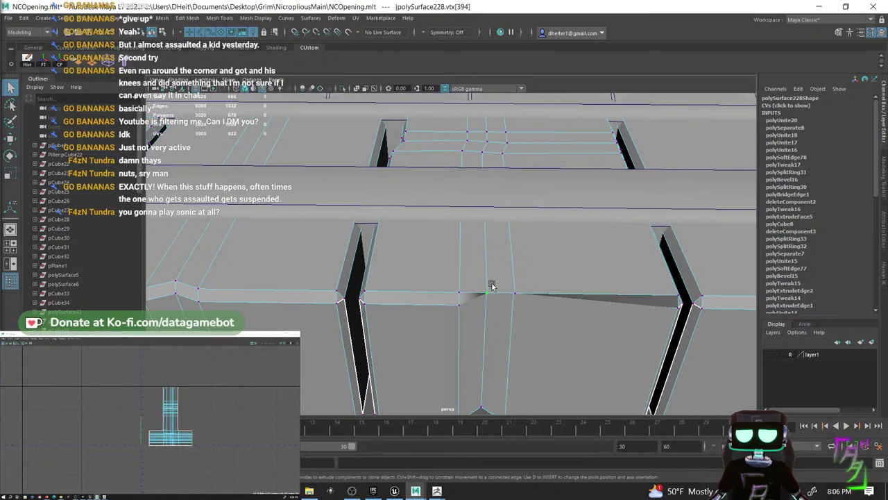
pyautogui.press('w')
pyautogui.moveTo(487, 326)
pyautogui.mouseDown()
pyautogui.moveTo(488, 303)
pyautogui.moveTo(522, 311)
pyautogui.moveTo(565, 300)
pyautogui.moveTo(558, 328)
pyautogui.moveTo(528, 307)
pyautogui.moveTo(516, 286)
pyautogui.moveTo(481, 319)
pyautogui.mouseUp()
# - Select the edge beside the notch at the plank's front end and move it slightly outward
pyautogui.click(514, 295)
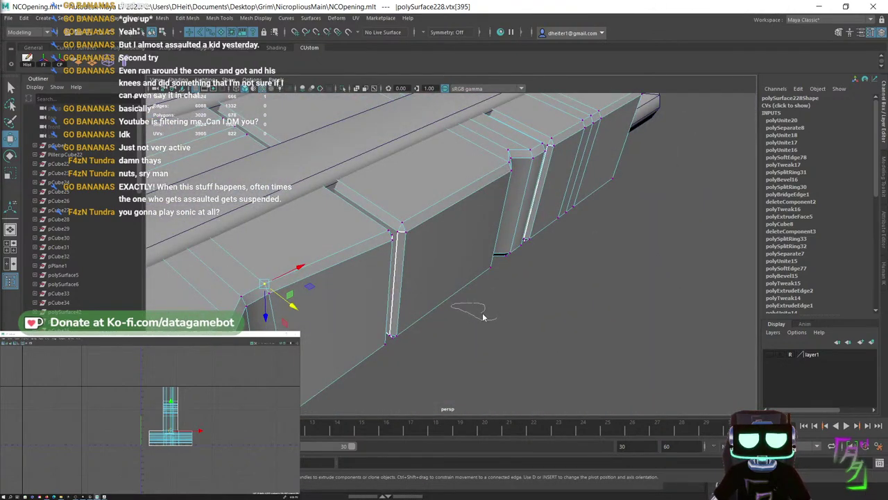
pyautogui.moveTo(496, 235); pyautogui.dragTo(446, 293, button='right')
pyautogui.keyDown('alt'); pyautogui.moveTo(446, 293); pyautogui.dragTo(531, 288, button='middle'); pyautogui.keyUp('alt')
pyautogui.moveTo(431, 349)
pyautogui.keyDown('alt'); pyautogui.mouseDown()
pyautogui.moveTo(447, 323)
pyautogui.moveTo(437, 349)
pyautogui.mouseUp(); pyautogui.keyUp('alt')
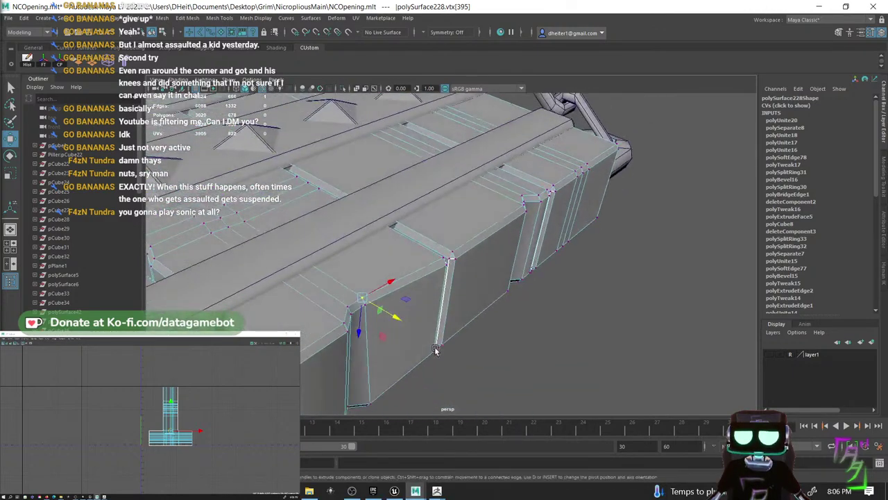
pyautogui.keyDown('alt'); pyautogui.moveTo(343, 324); pyautogui.dragTo(339, 336); pyautogui.keyUp('alt')
pyautogui.press('q')
pyautogui.moveTo(342, 317); pyautogui.dragTo(340, 206, button='right')
pyautogui.click(331, 320)
pyautogui.press('w')
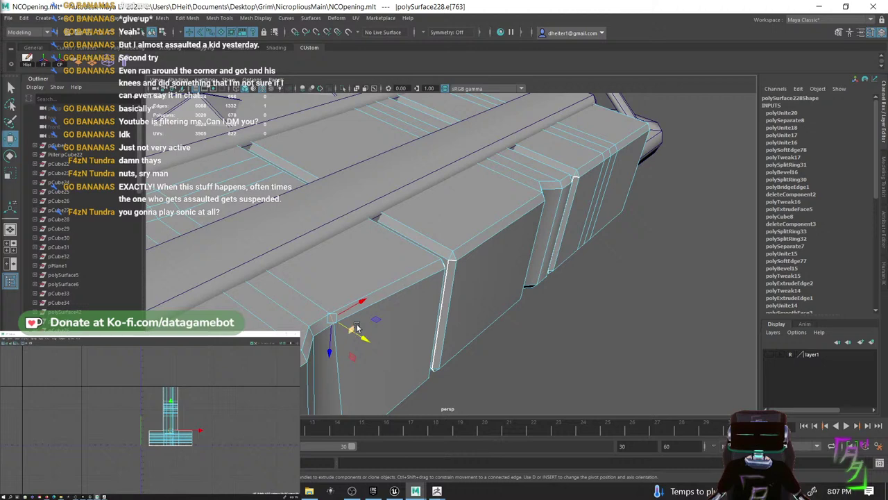
pyautogui.moveTo(365, 344); pyautogui.dragTo(371, 348)
pyautogui.moveTo(389, 289)
pyautogui.keyDown('alt'); pyautogui.mouseDown()
pyautogui.moveTo(425, 287)
pyautogui.moveTo(380, 321)
pyautogui.moveTo(456, 310)
pyautogui.moveTo(479, 324)
pyautogui.moveTo(368, 304)
pyautogui.moveTo(385, 303)
pyautogui.mouseUp(); pyautogui.keyUp('alt')
pyautogui.scroll(-6, 375, 316)
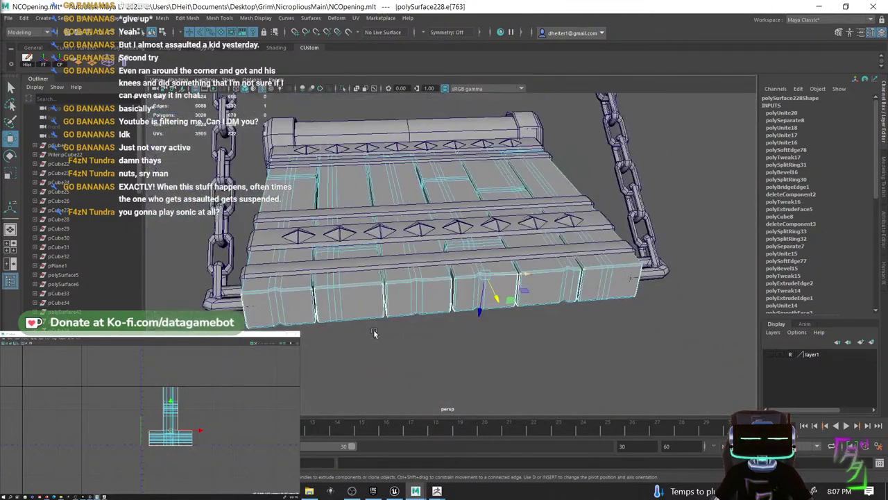
# - Move the notch edge on the side of the plank section between the two front crossbars, along the plank's length
pyautogui.scroll(5, 374, 333)
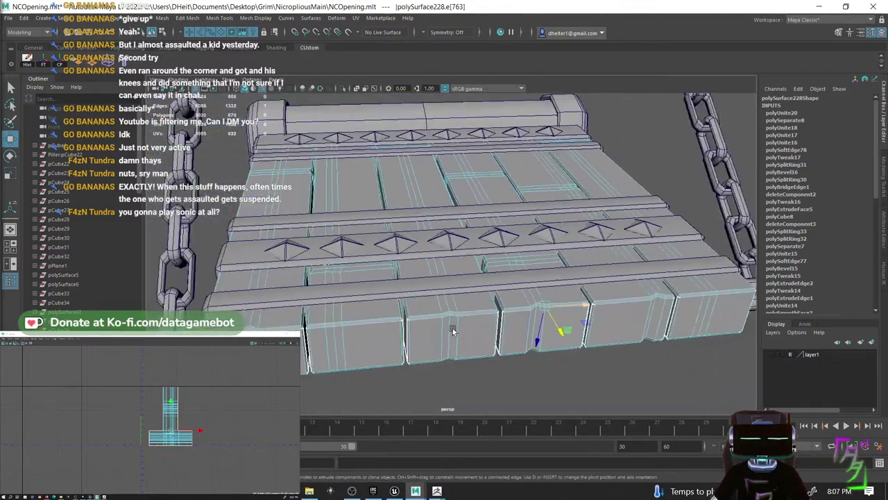
pyautogui.scroll(5, 455, 329)
pyautogui.keyDown('alt'); pyautogui.moveTo(472, 317); pyautogui.dragTo(548, 280); pyautogui.keyUp('alt')
pyautogui.keyDown('alt'); pyautogui.moveTo(548, 281); pyautogui.dragTo(310, 372, button='middle'); pyautogui.keyUp('alt')
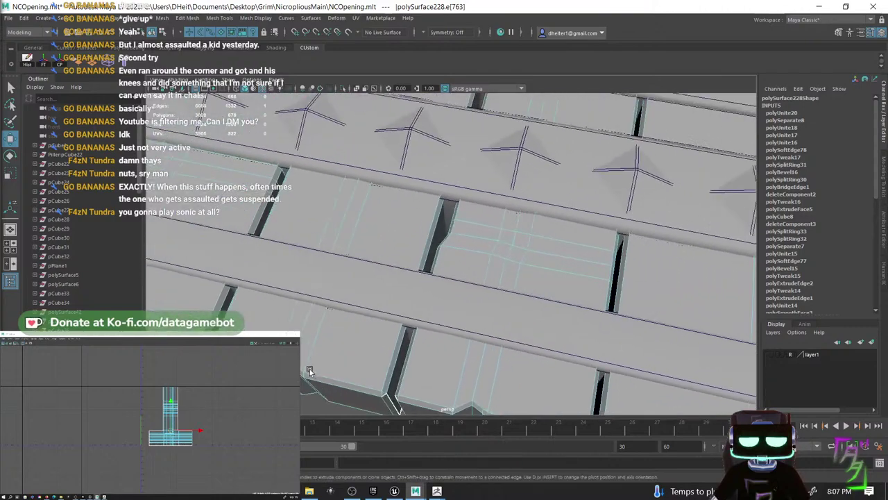
pyautogui.keyDown('alt'); pyautogui.moveTo(466, 284); pyautogui.dragTo(479, 259); pyautogui.keyUp('alt')
pyautogui.keyDown('alt'); pyautogui.moveTo(479, 260); pyautogui.dragTo(488, 335, button='middle'); pyautogui.keyUp('alt')
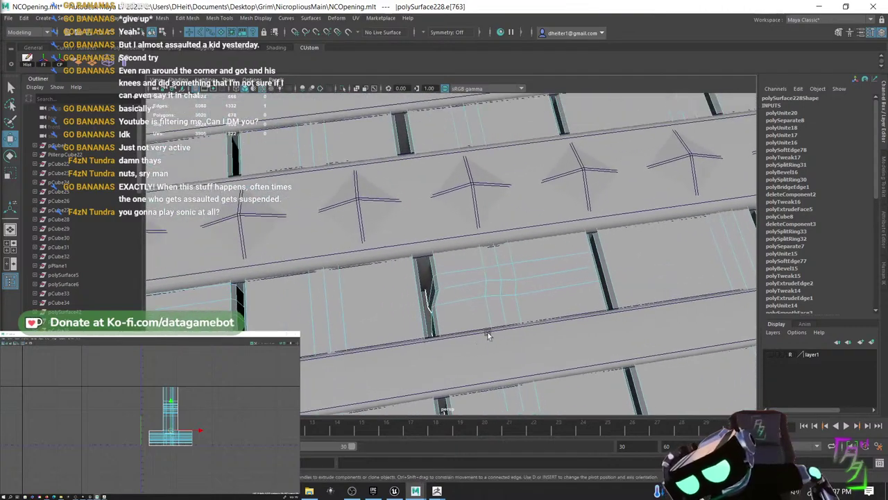
pyautogui.keyDown('alt'); pyautogui.moveTo(487, 335); pyautogui.dragTo(445, 306); pyautogui.keyUp('alt')
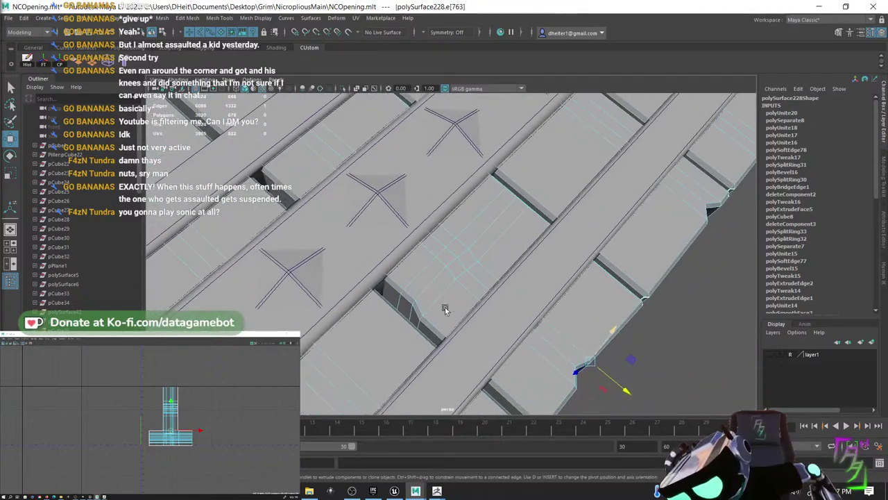
pyautogui.moveTo(408, 291); pyautogui.dragTo(404, 192, button='right')
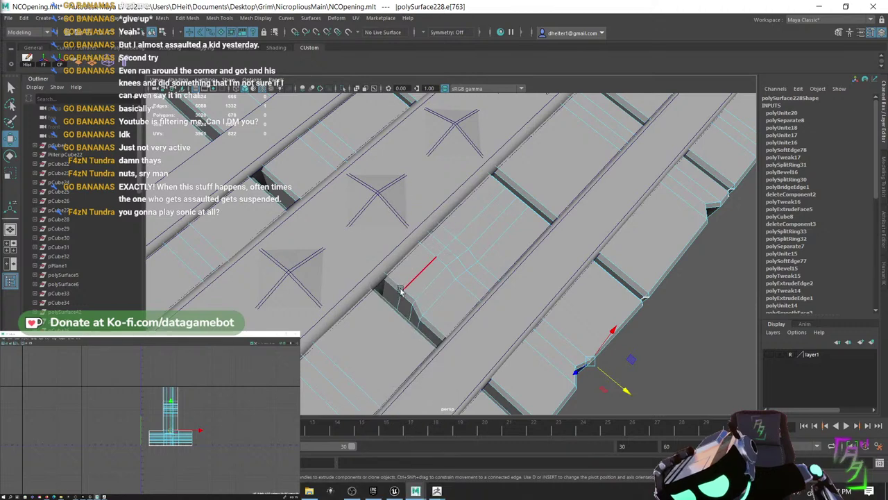
pyautogui.click(402, 292)
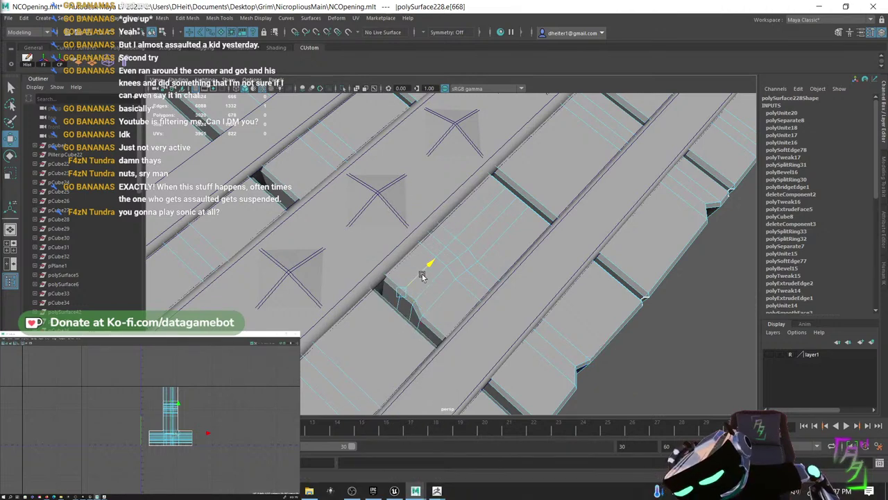
pyautogui.moveTo(422, 276); pyautogui.dragTo(368, 268)
pyautogui.scroll(-8, 444, 284)
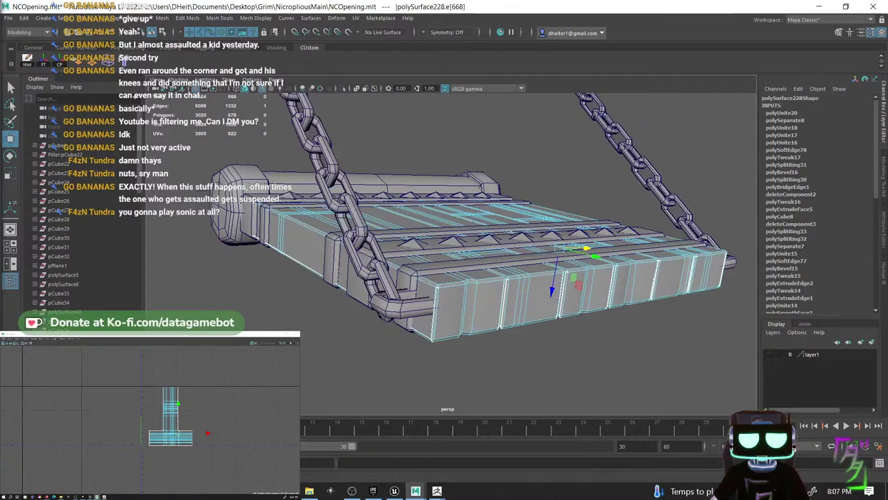
pyautogui.hotkey('alt', 'Tab')
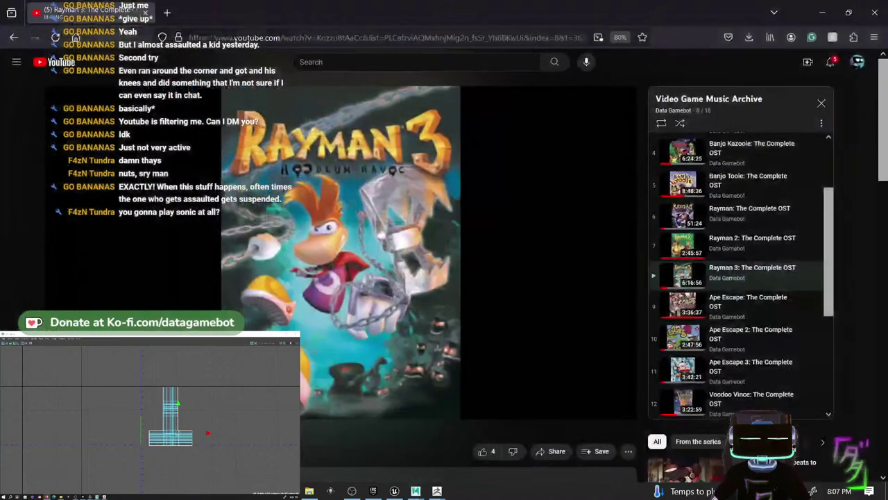
pyautogui.click(858, 62)
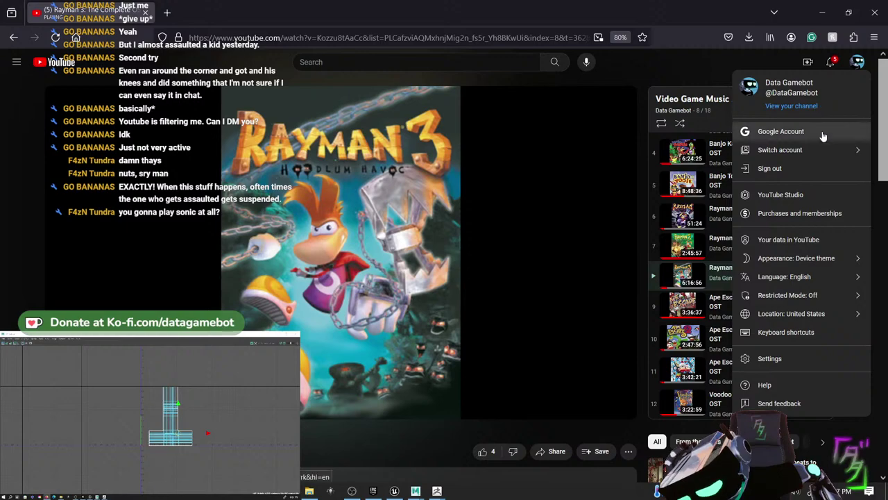
pyautogui.middleClick(810, 194)
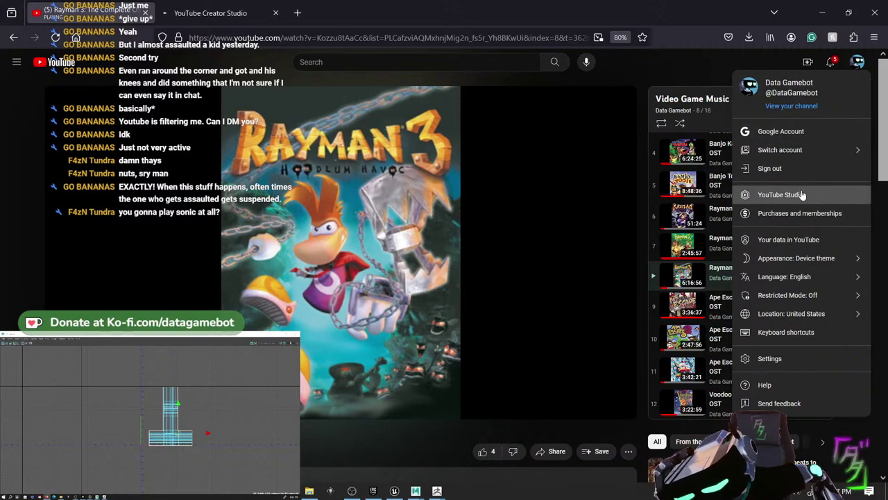
pyautogui.click(215, 13)
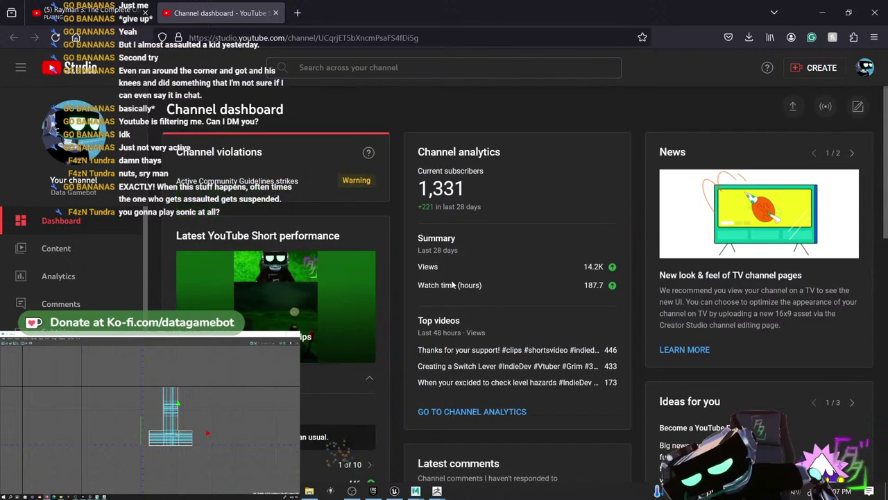
pyautogui.click(91, 12)
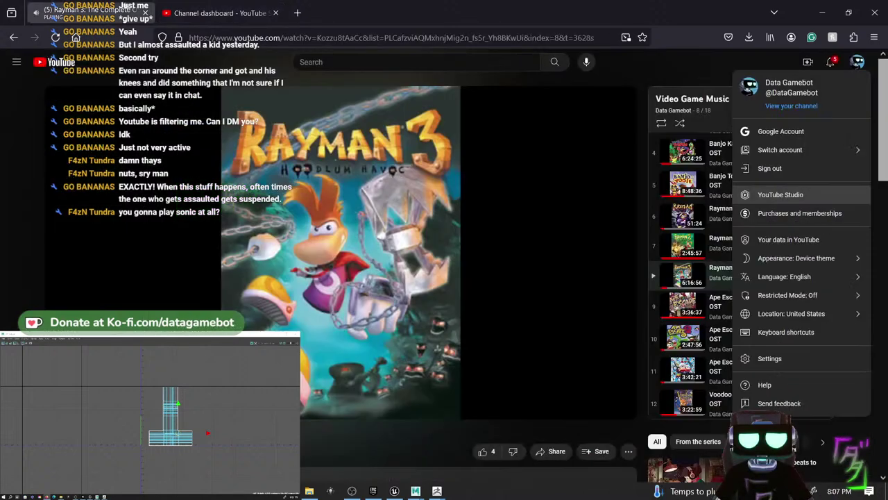
pyautogui.click(251, 6)
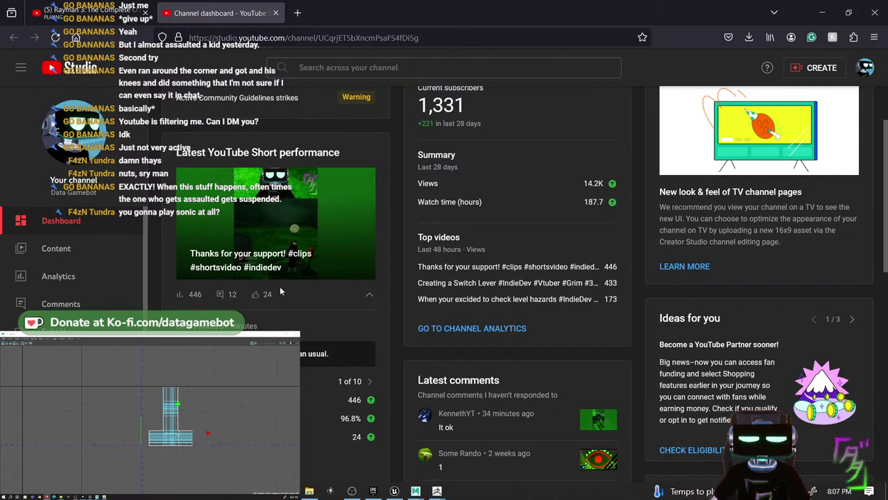
# - Open the channel customization layout and start editing the Featured Subscribers section's contents, ready to search for a channel
pyautogui.scroll(-1, 70, 264)
pyautogui.click(68, 375)
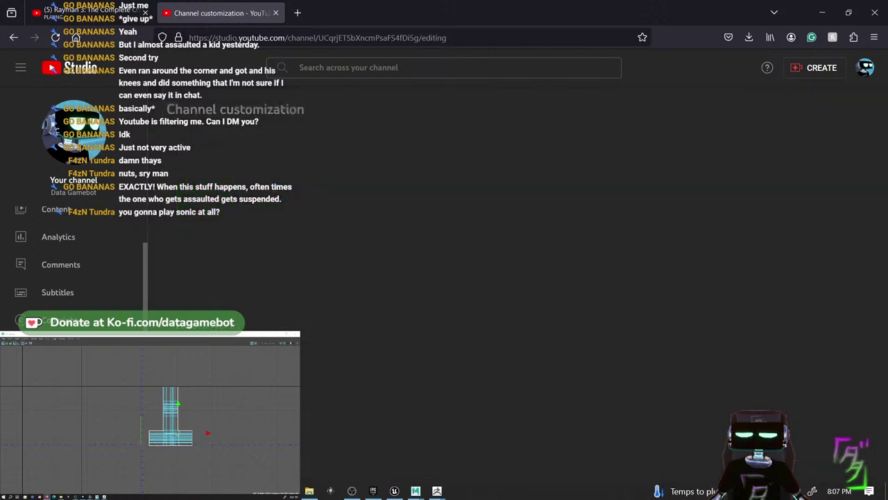
pyautogui.scroll(-3, 327, 324)
pyautogui.scroll(-4, 326, 323)
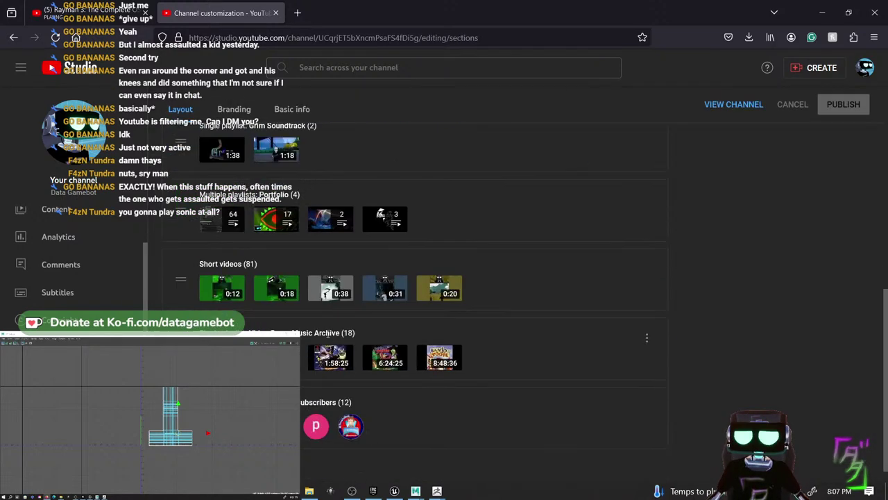
pyautogui.click(647, 385)
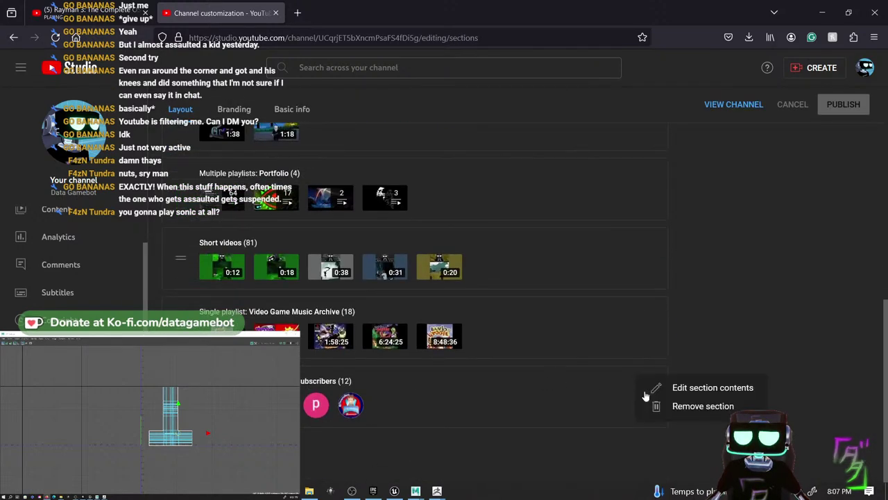
pyautogui.click(660, 388)
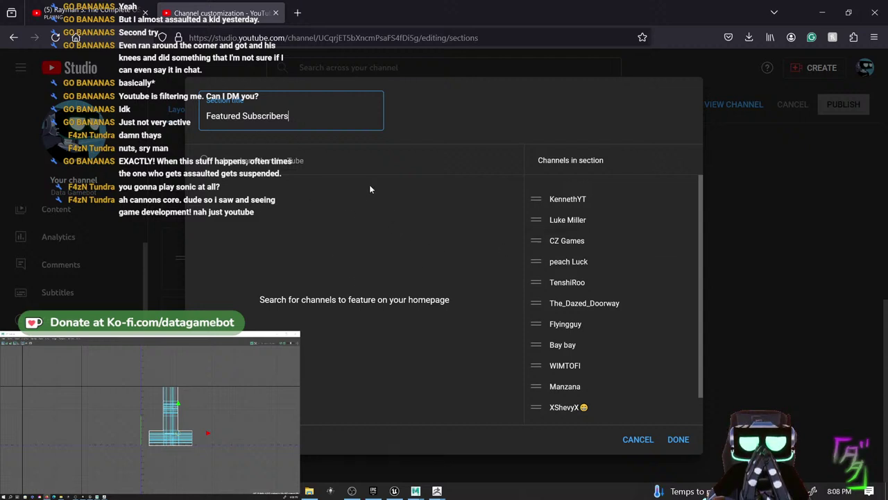
pyautogui.click(337, 168)
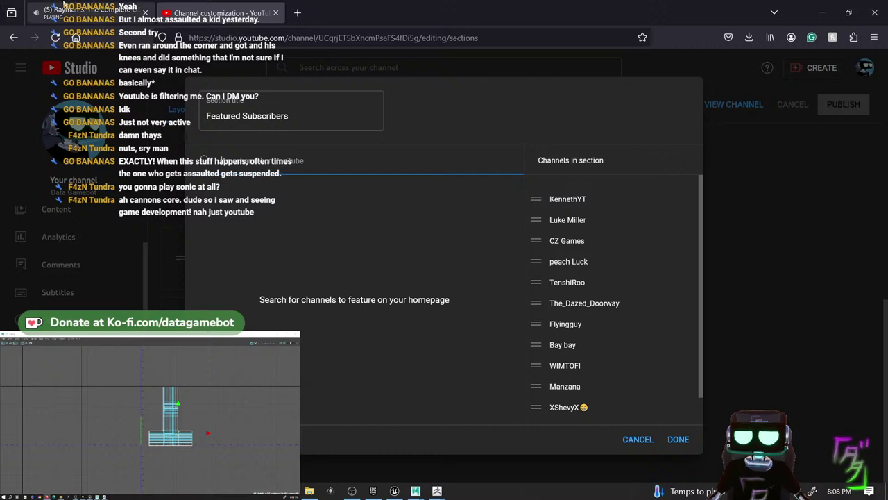
# - Open YouTube in a new tab and go from your own channel page to the live Grim | Dev Stream video
pyautogui.click(83, 13)
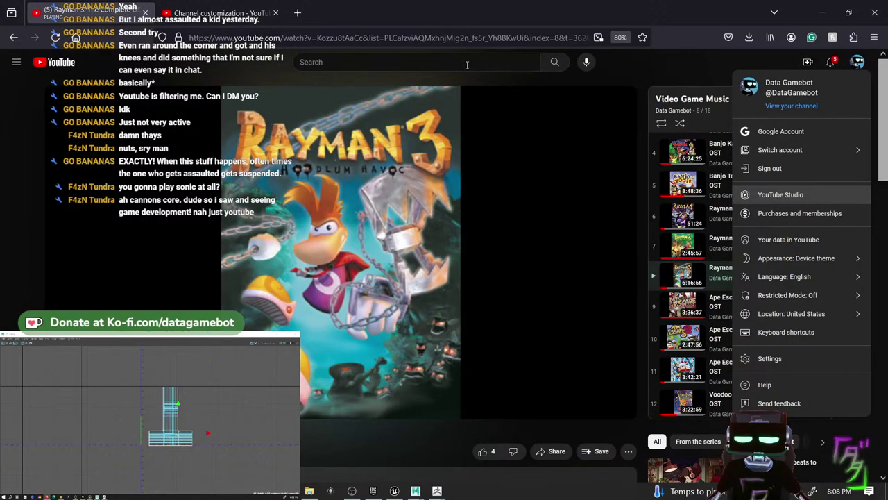
pyautogui.click(297, 15)
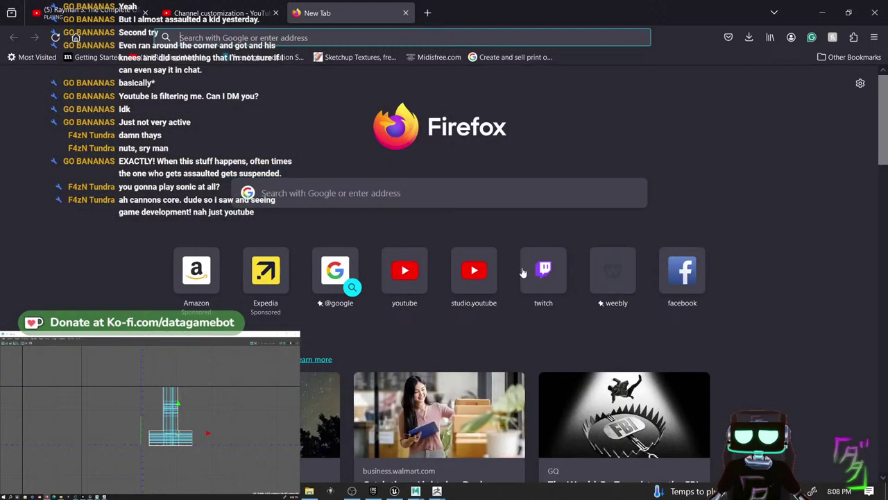
pyautogui.click(404, 269)
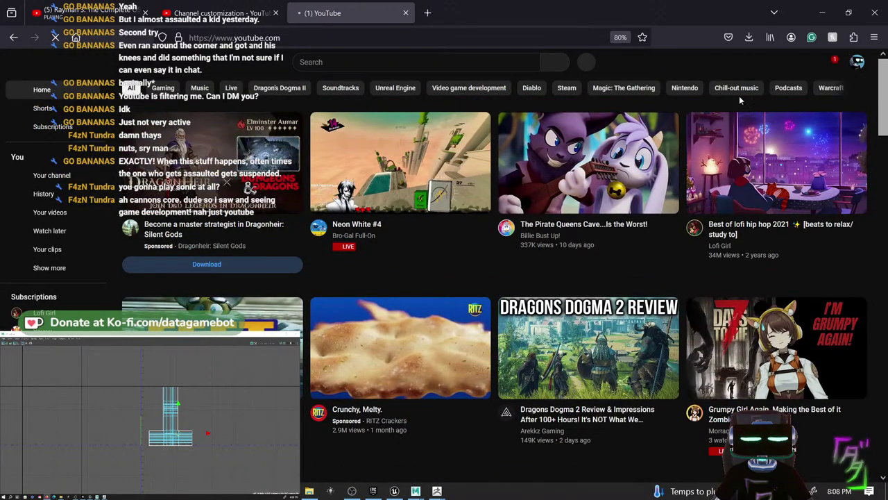
pyautogui.click(858, 61)
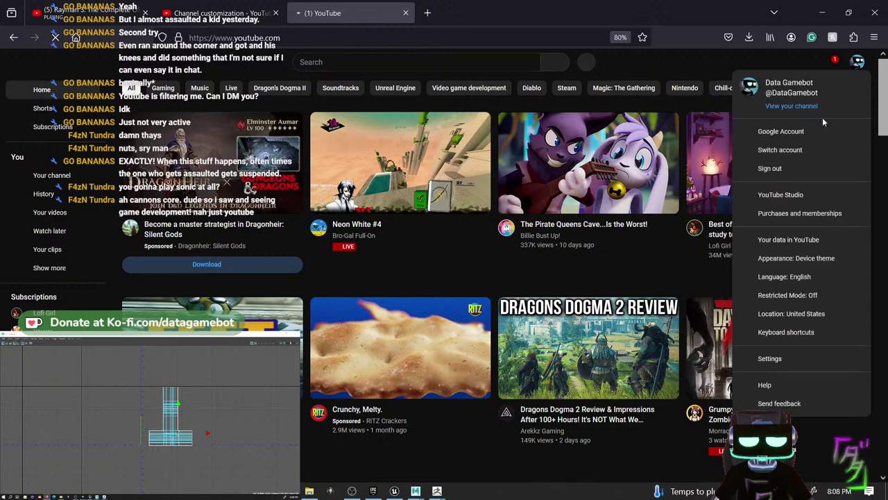
pyautogui.click(800, 105)
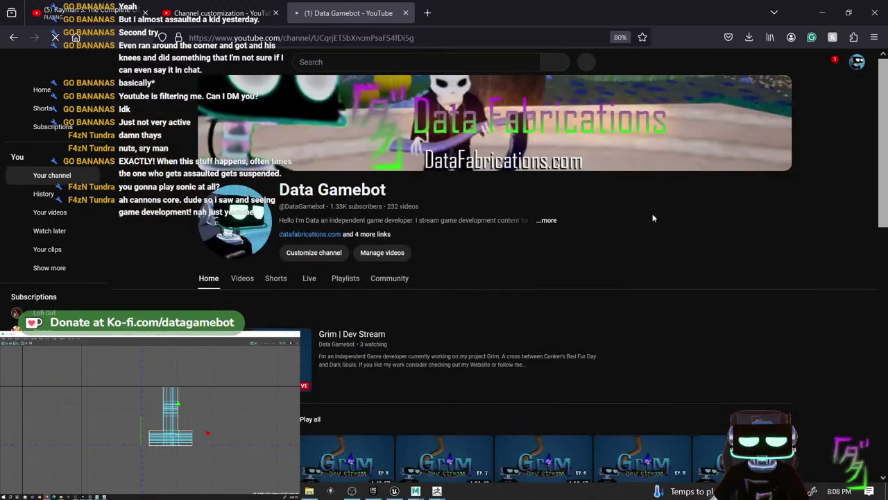
pyautogui.scroll(-2, 451, 306)
pyautogui.click(368, 196)
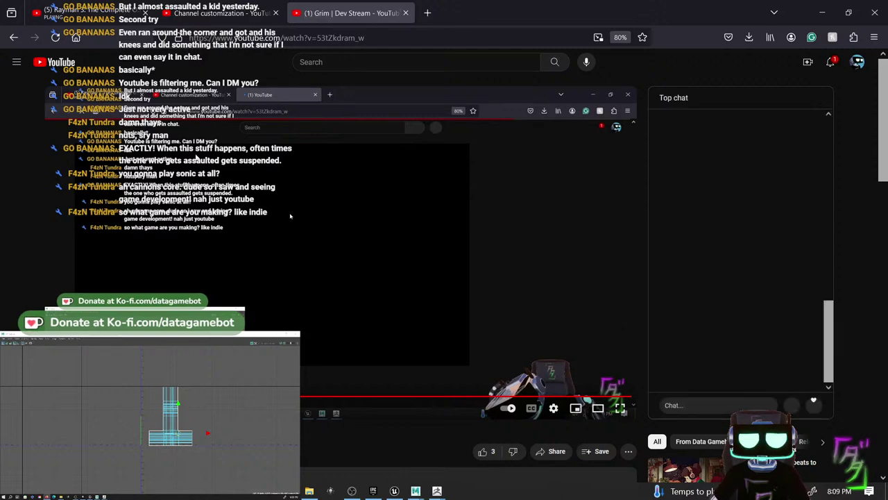
# - Go to the channel of the latest live chat message's author and copy its web address
pyautogui.scroll(-3, 485, 351)
pyautogui.scroll(2, 485, 351)
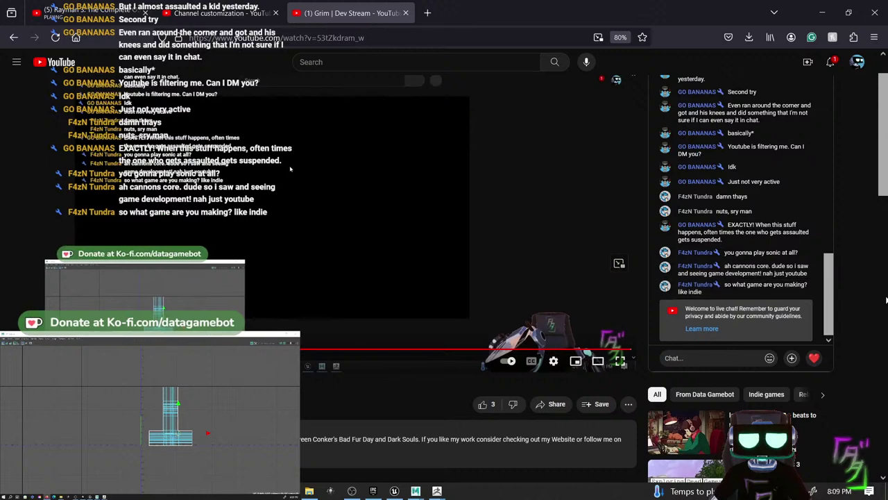
pyautogui.click(708, 291)
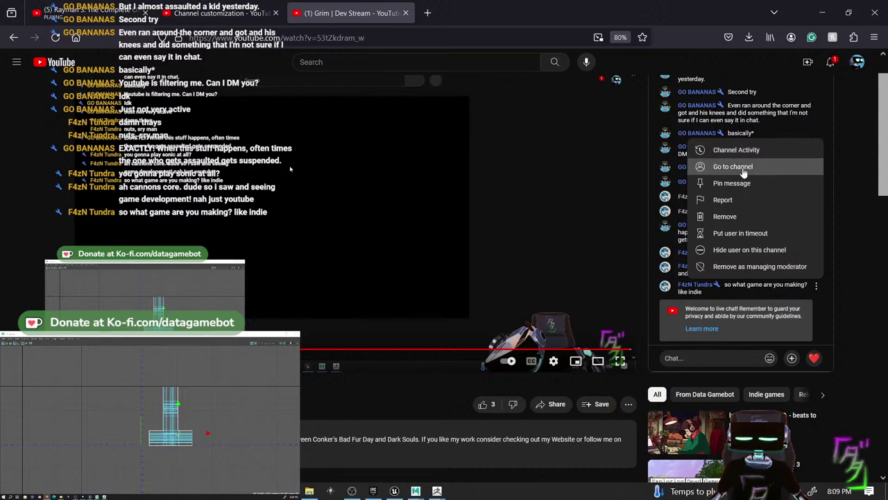
pyautogui.click(733, 167)
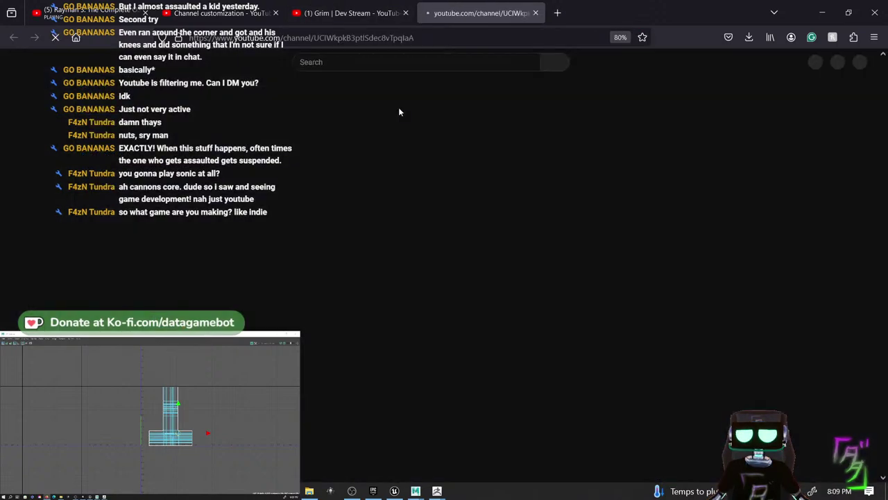
pyautogui.click(315, 39)
pyautogui.rightClick(315, 39)
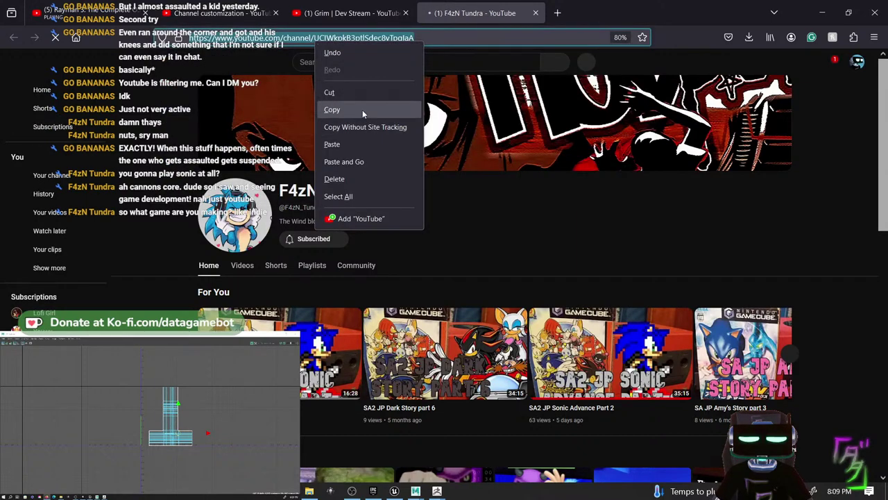
pyautogui.click(362, 108)
# - Back in channel customization, find the chatter's channel by its copied address and add it to the Featured Subscribers section
pyautogui.click(347, 12)
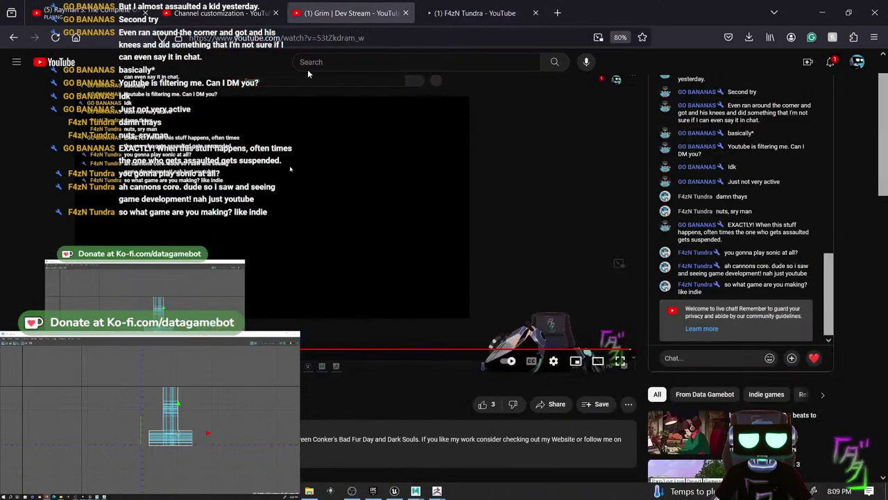
pyautogui.click(208, 13)
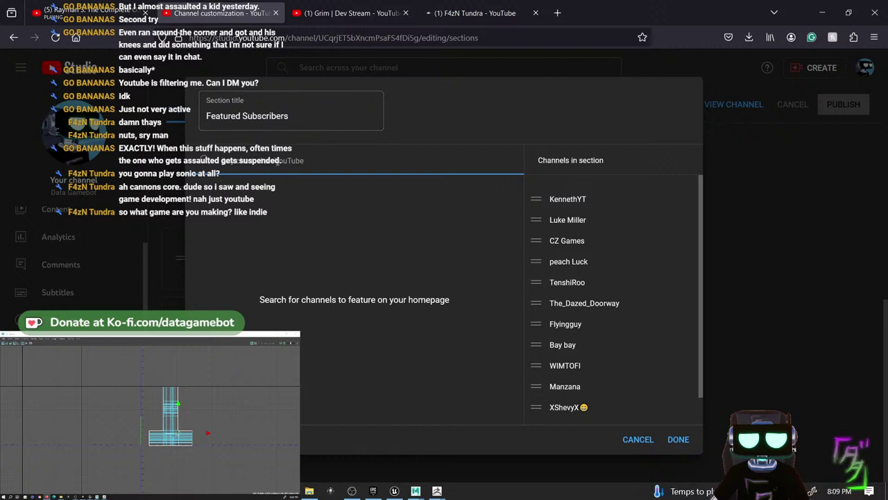
pyautogui.hotkey('ctrl', 'v')
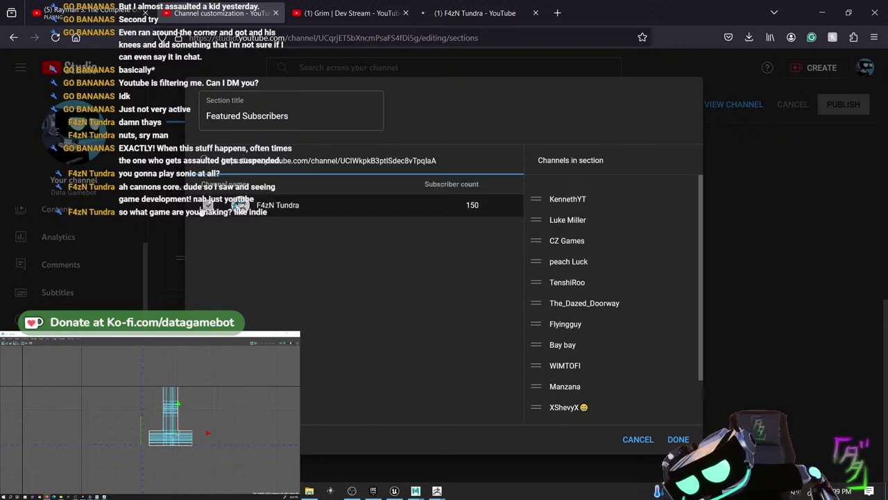
pyautogui.click(277, 204)
pyautogui.scroll(-2, 587, 352)
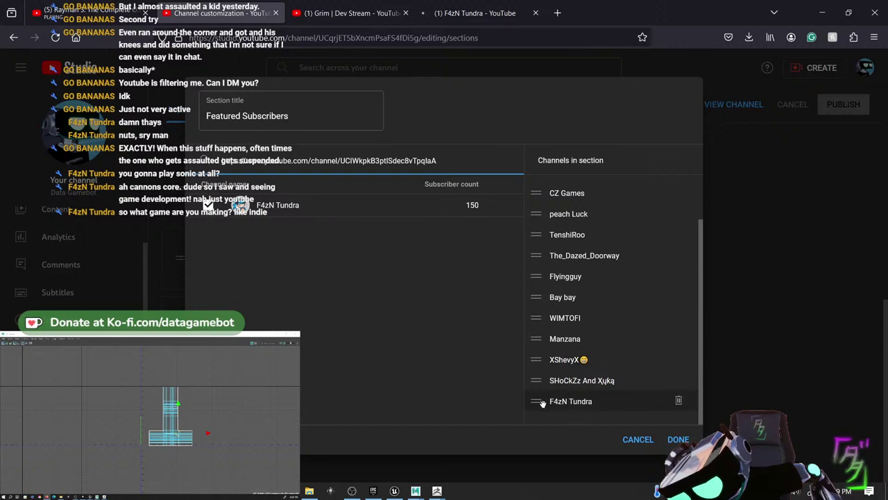
# - Move the newly added channel to the first place in the Featured Subscribers section and publish the change
pyautogui.moveTo(537, 401); pyautogui.dragTo(549, 192)
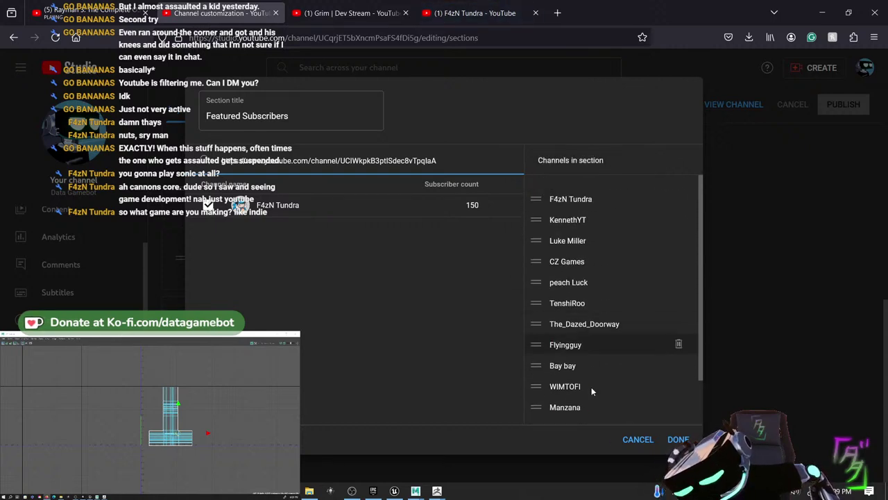
pyautogui.click(678, 440)
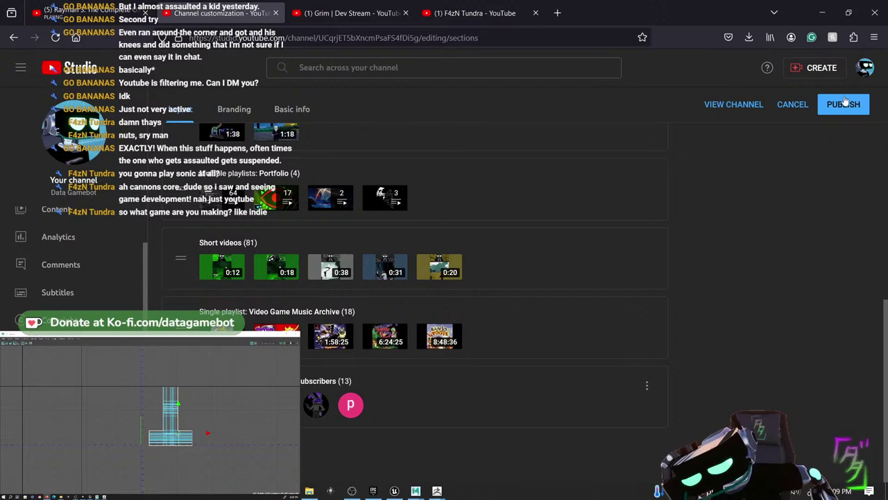
pyautogui.click(839, 110)
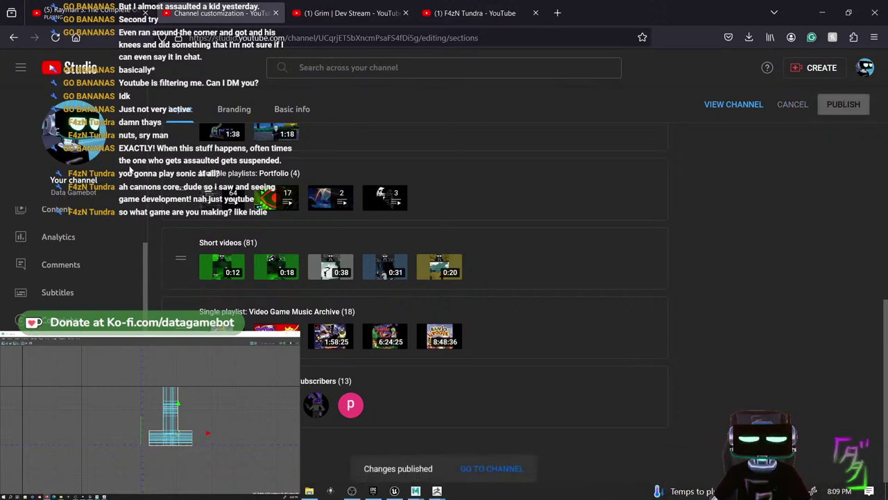
# - Close the channel customization, live stream and subscriber channel tabs, and switch back to the drawbridge model in Maya
pyautogui.click(276, 13)
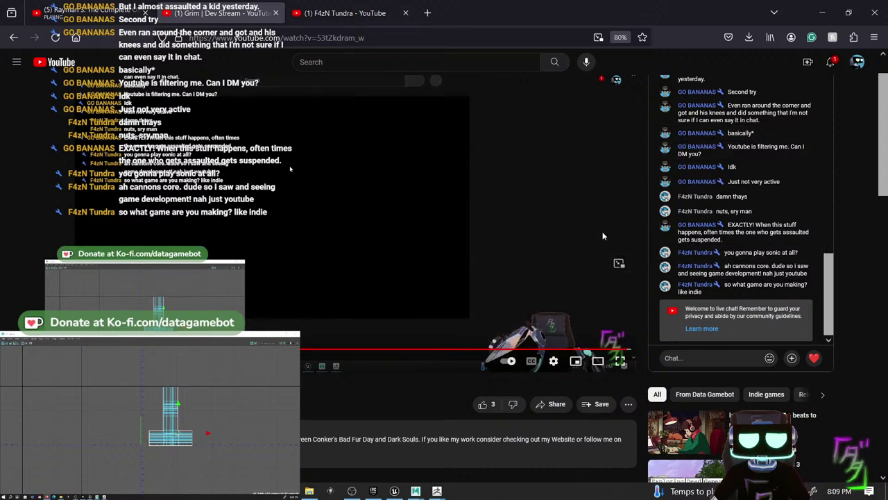
pyautogui.click(276, 13)
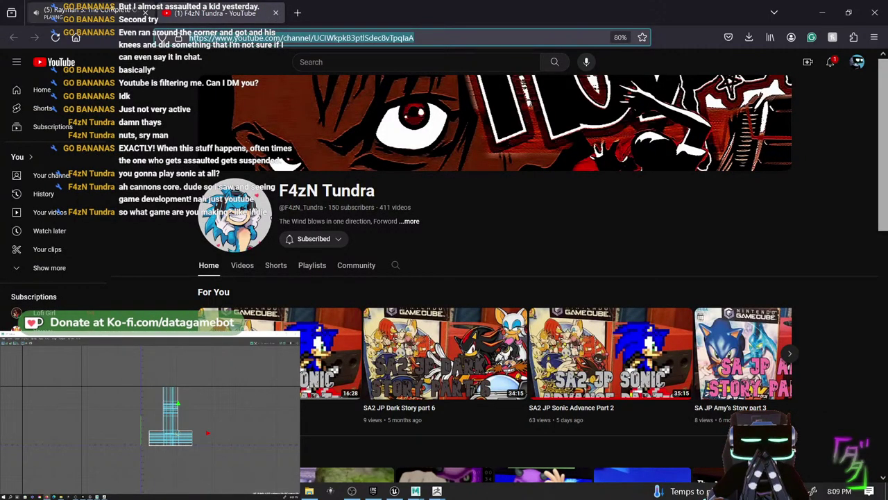
pyautogui.click(87, 12)
pyautogui.click(257, 8)
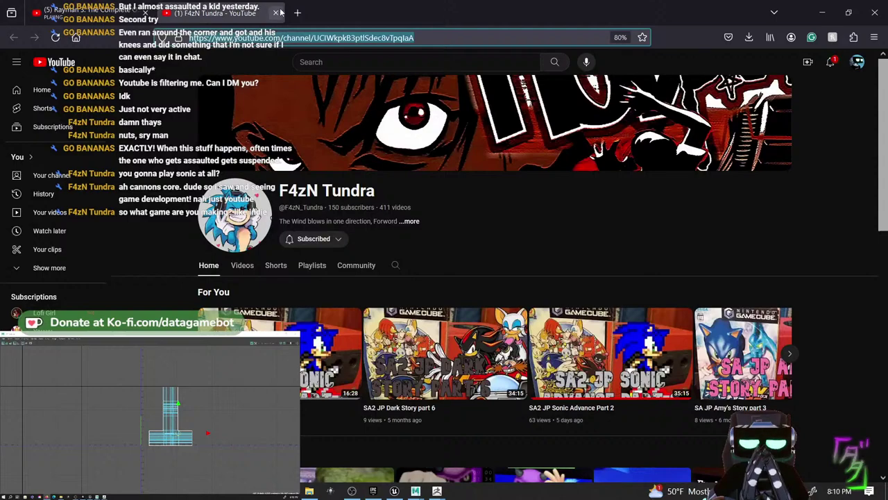
pyautogui.click(276, 13)
pyautogui.click(822, 12)
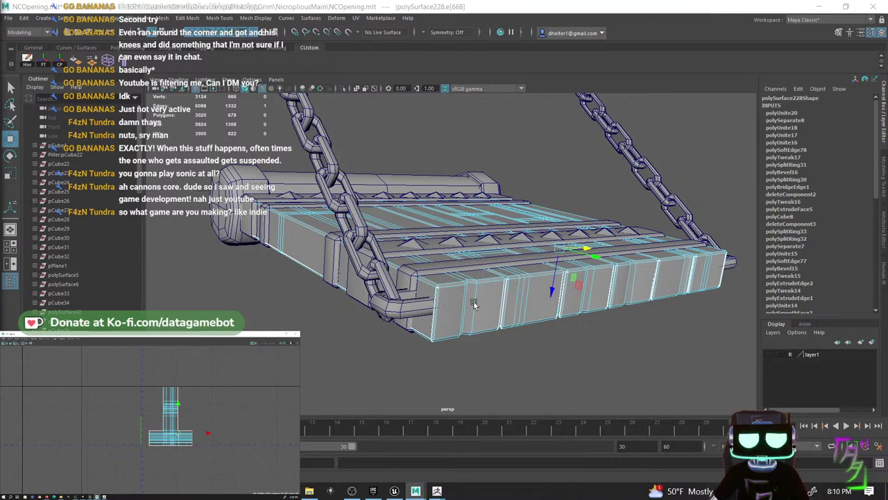
pyautogui.scroll(3, 474, 354)
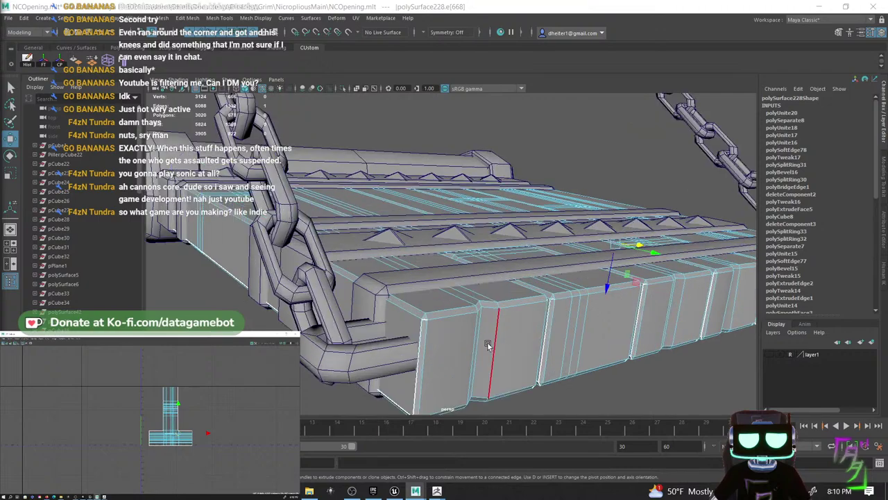
pyautogui.scroll(-5, 486, 354)
pyautogui.moveTo(491, 353)
pyautogui.keyDown('alt'); pyautogui.mouseDown()
pyautogui.moveTo(441, 361)
pyautogui.moveTo(479, 364)
pyautogui.moveTo(525, 341)
pyautogui.moveTo(489, 340)
pyautogui.mouseUp(); pyautogui.keyUp('alt')
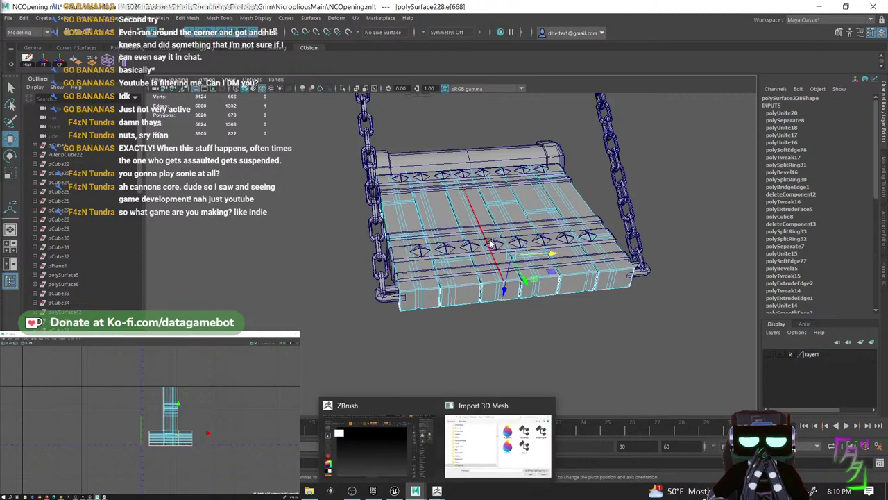
# - Return the drawbridge's plank mesh from component editing to object mode
pyautogui.rightClick(429, 235)
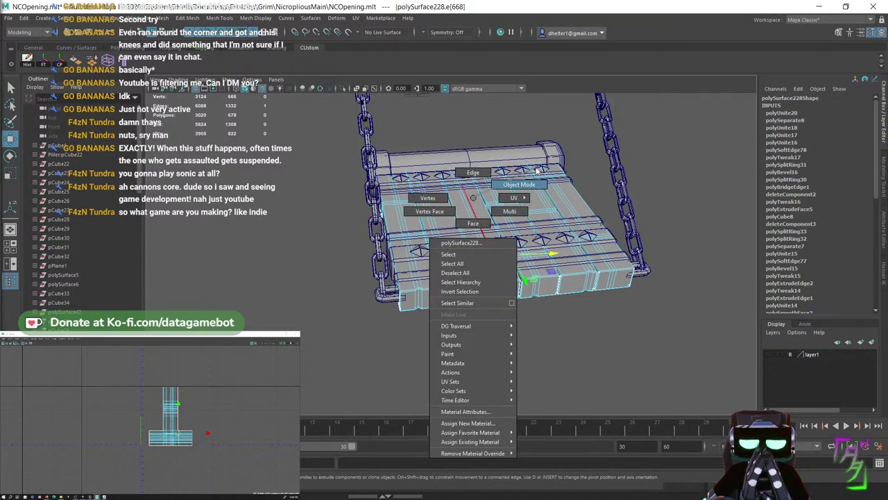
pyautogui.click(595, 181)
pyautogui.click(574, 195)
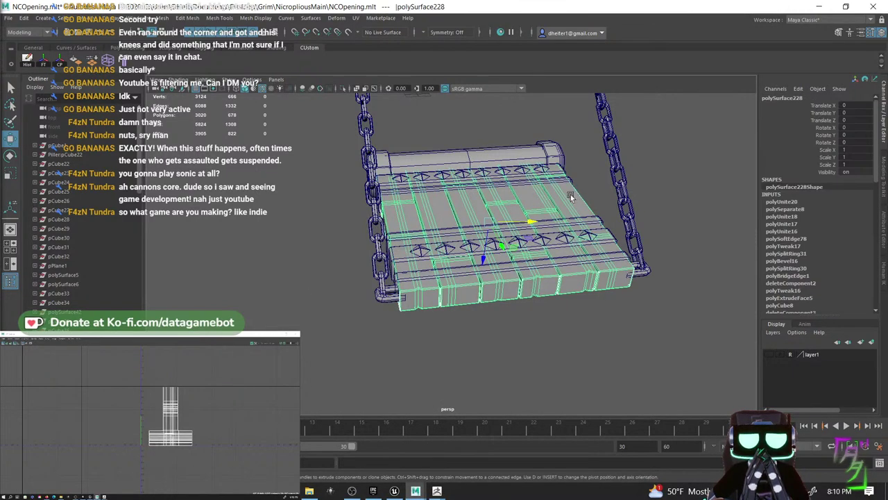
# - Examine the drawbridge's plank ends, side faces and chain attachment points from several angles
pyautogui.keyDown('alt'); pyautogui.moveTo(570, 198); pyautogui.dragTo(447, 312); pyautogui.keyUp('alt')
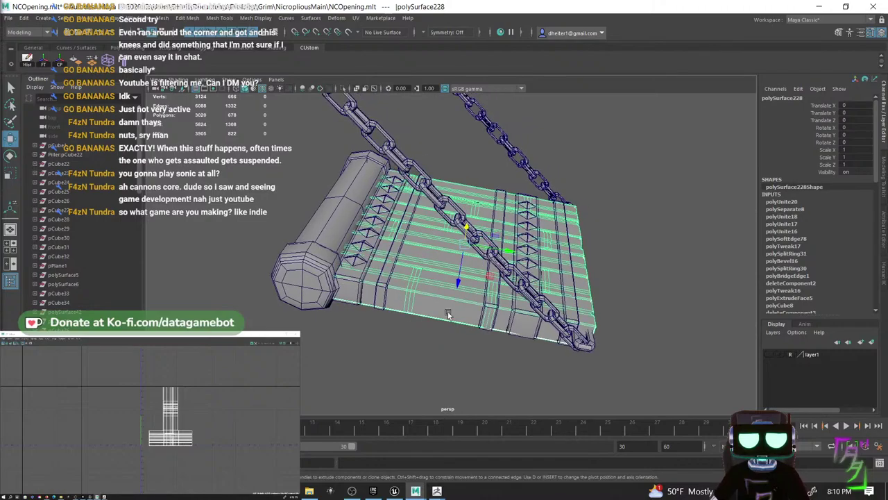
pyautogui.keyDown('alt'); pyautogui.moveTo(540, 324); pyautogui.dragTo(525, 338); pyautogui.keyUp('alt')
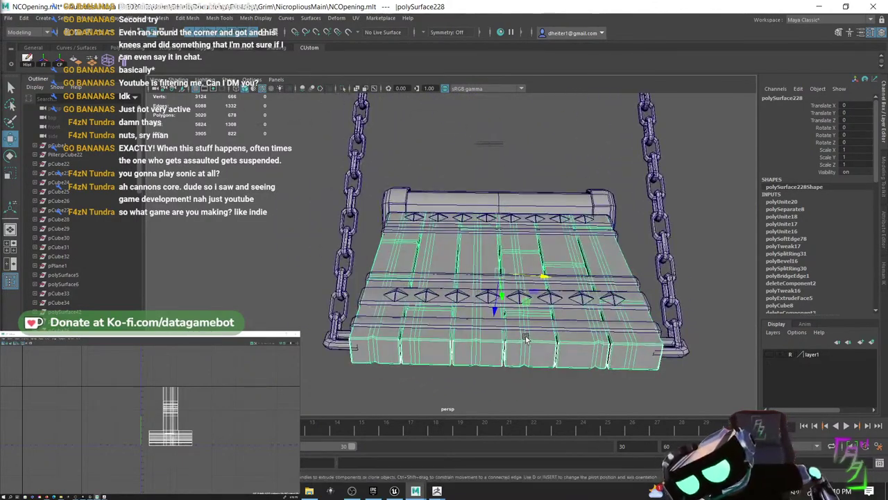
pyautogui.scroll(5, 534, 352)
pyautogui.keyDown('alt'); pyautogui.moveTo(537, 356); pyautogui.dragTo(440, 324, button='middle'); pyautogui.keyUp('alt')
pyautogui.keyDown('alt'); pyautogui.moveTo(440, 323); pyautogui.dragTo(474, 297); pyautogui.keyUp('alt')
pyautogui.moveTo(418, 234); pyautogui.dragTo(480, 178, button='right')
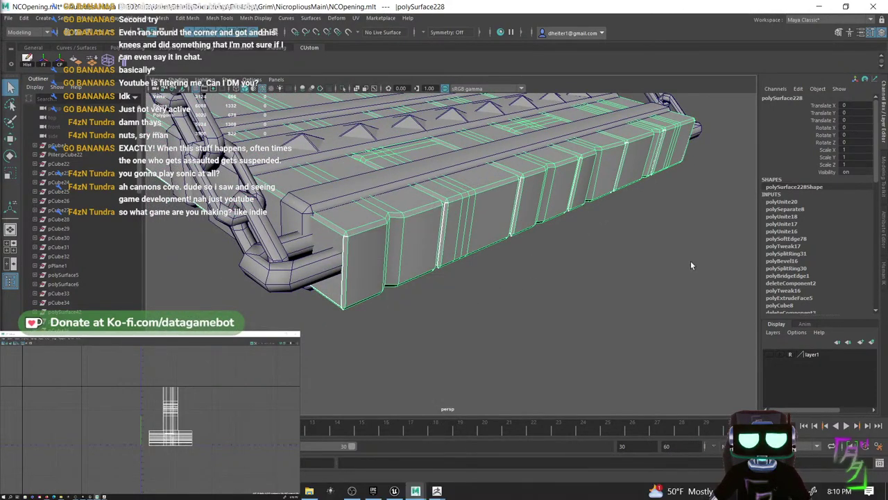
pyautogui.click(691, 261)
pyautogui.click(463, 184)
pyautogui.keyDown('alt'); pyautogui.moveTo(379, 279); pyautogui.dragTo(418, 298, button='middle'); pyautogui.keyUp('alt')
pyautogui.keyDown('alt'); pyautogui.moveTo(418, 297); pyautogui.dragTo(396, 288); pyautogui.keyUp('alt')
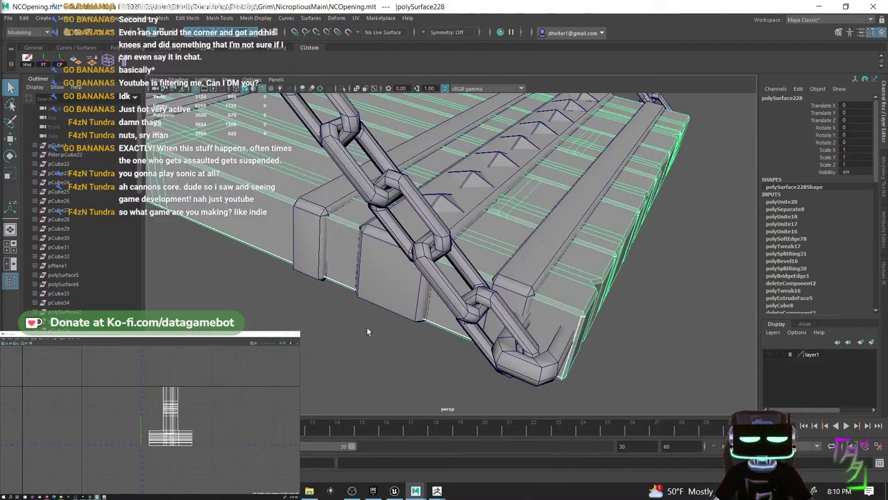
# - Switch to the web browser and open the datafabrications.com site in a new tab
pyautogui.click(268, 490)
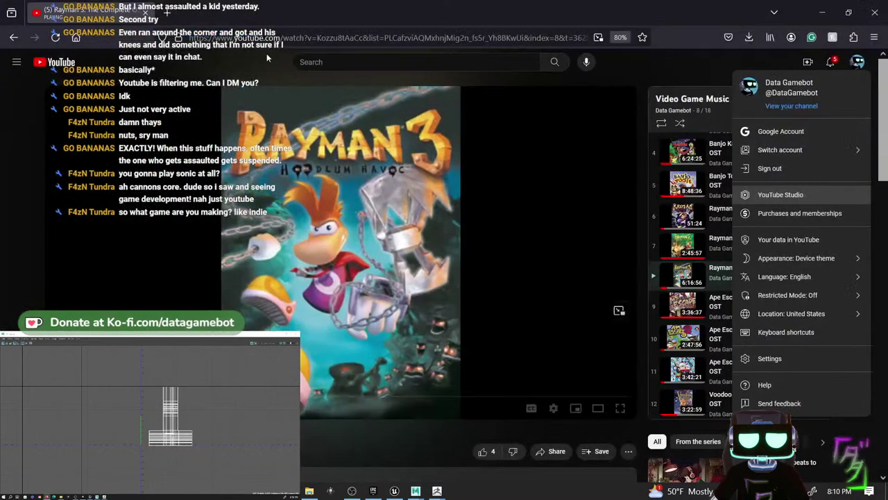
pyautogui.click(173, 15)
pyautogui.write('da')
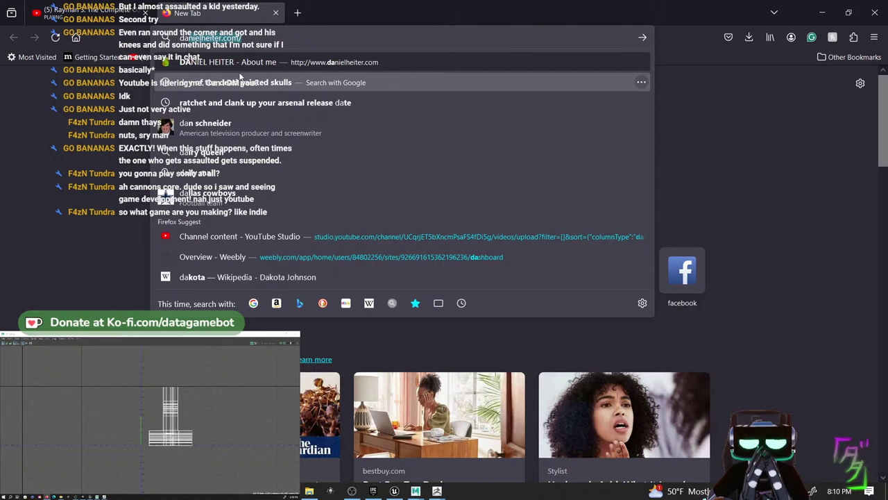
pyautogui.write('ta')
pyautogui.click(256, 68)
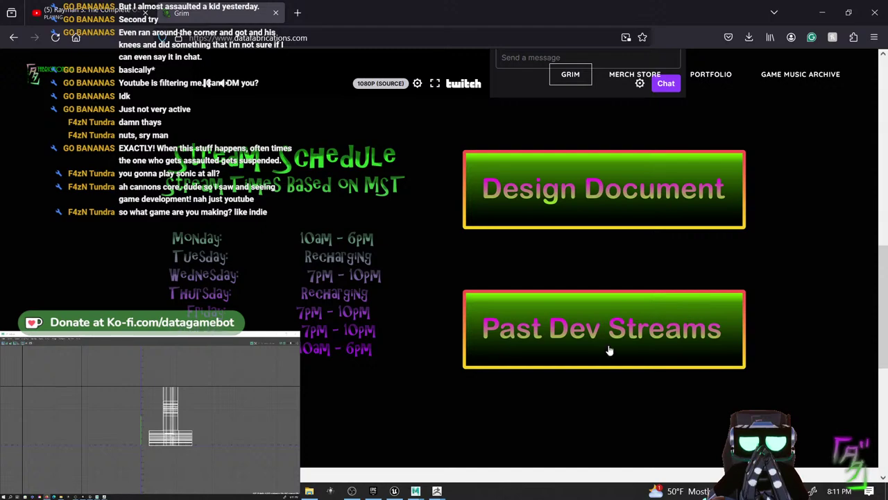
# - Look over the Grim page, close its tab and return to Maya
pyautogui.scroll(7, 625, 336)
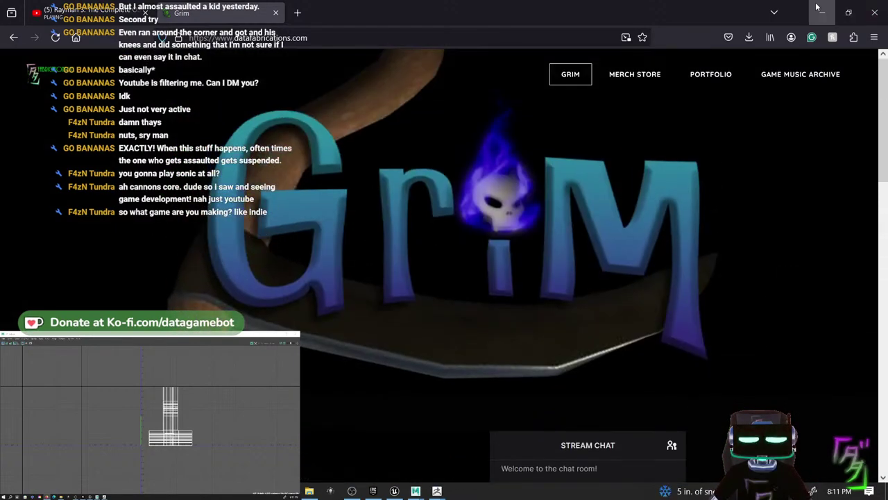
pyautogui.click(274, 13)
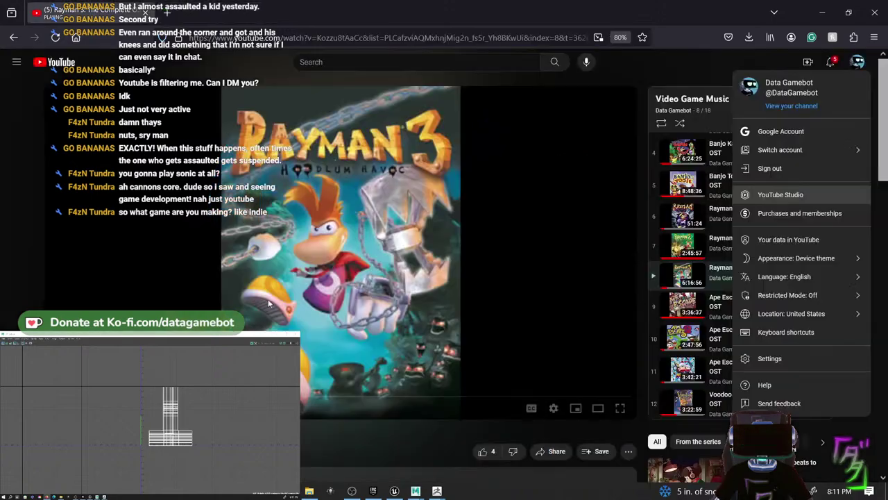
pyautogui.click(818, 14)
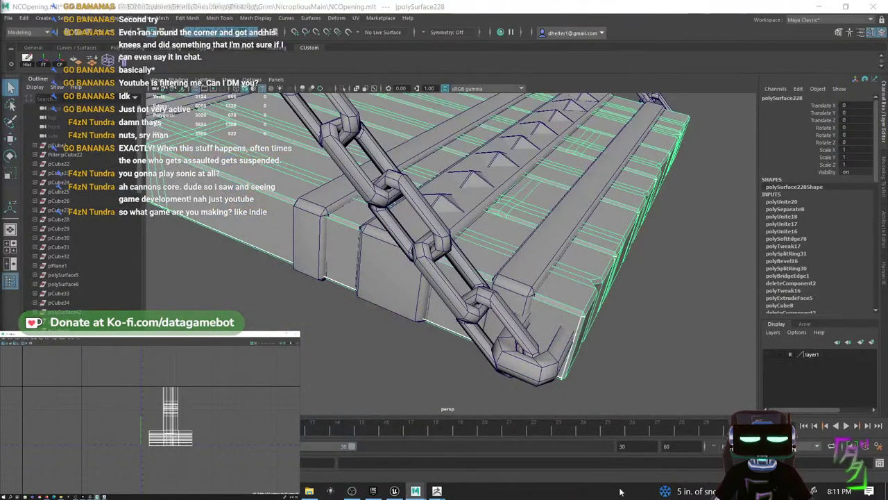
# - Inspect the whole drawbridge, including its side, chains and plank surface
pyautogui.scroll(5, 560, 248)
pyautogui.scroll(-6, 561, 252)
pyautogui.keyDown('alt'); pyautogui.moveTo(560, 253); pyautogui.dragTo(517, 269); pyautogui.keyUp('alt')
pyautogui.scroll(3, 478, 279)
pyautogui.scroll(-6, 512, 267)
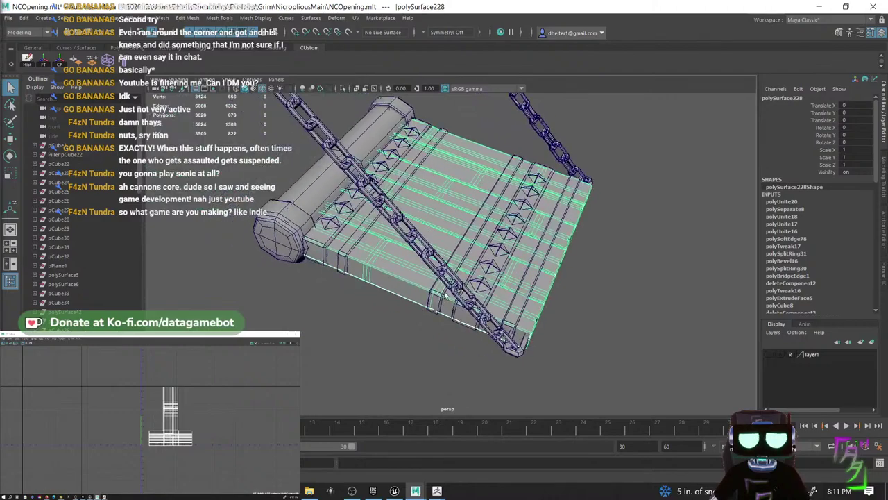
pyautogui.scroll(7, 329, 263)
pyautogui.keyDown('alt'); pyautogui.moveTo(330, 265); pyautogui.dragTo(380, 275, button='middle'); pyautogui.keyUp('alt')
pyautogui.keyDown('alt'); pyautogui.moveTo(353, 273); pyautogui.dragTo(399, 297); pyautogui.keyUp('alt')
pyautogui.scroll(-4, 532, 264)
pyautogui.keyDown('alt'); pyautogui.moveTo(531, 265); pyautogui.dragTo(437, 284); pyautogui.keyUp('alt')
# - Check the gaps and notches between the planks and the cross bands up close
pyautogui.scroll(5, 442, 264)
pyautogui.keyDown('alt'); pyautogui.moveTo(442, 263); pyautogui.dragTo(442, 327, button='middle'); pyautogui.keyUp('alt')
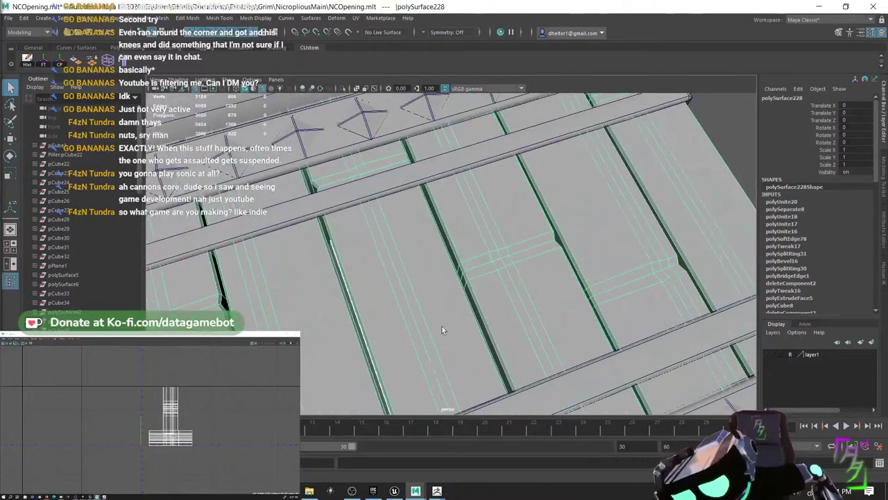
pyautogui.moveTo(442, 326)
pyautogui.keyDown('alt'); pyautogui.mouseDown()
pyautogui.moveTo(414, 321)
pyautogui.moveTo(444, 318)
pyautogui.mouseUp(); pyautogui.keyUp('alt')
pyautogui.keyDown('alt'); pyautogui.moveTo(444, 318); pyautogui.dragTo(409, 322, button='middle'); pyautogui.keyUp('alt')
pyautogui.keyDown('alt'); pyautogui.moveTo(409, 322); pyautogui.dragTo(456, 330); pyautogui.keyUp('alt')
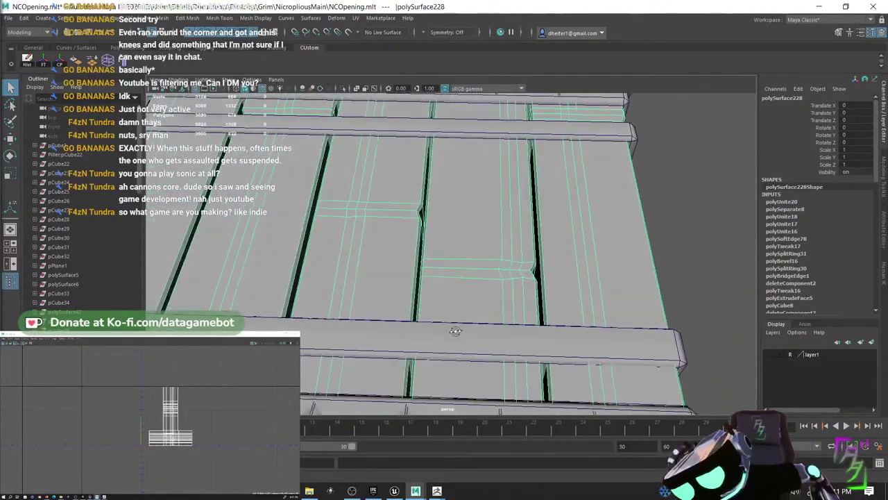
pyautogui.keyDown('alt'); pyautogui.moveTo(468, 326); pyautogui.dragTo(417, 243, button='middle'); pyautogui.keyUp('alt')
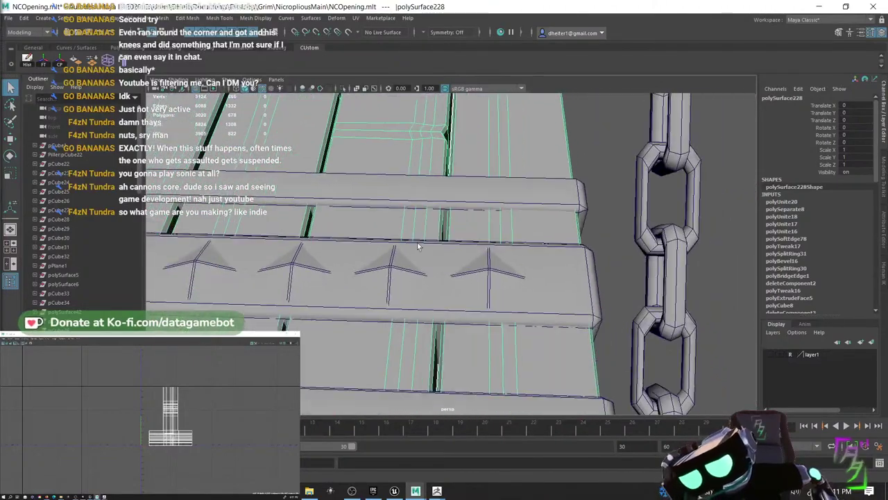
pyautogui.keyDown('alt'); pyautogui.moveTo(418, 244); pyautogui.dragTo(435, 290); pyautogui.keyUp('alt')
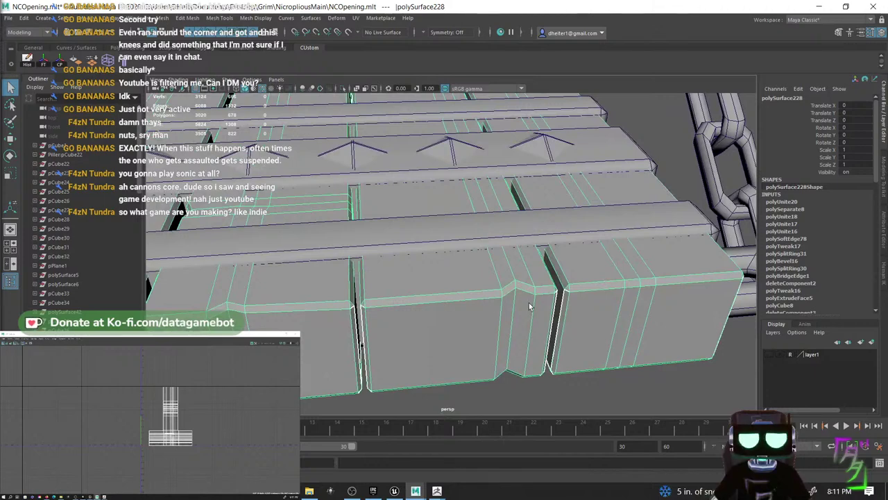
# - Examine the notched plank ends and the full drawbridge, then reselect the plank mesh
pyautogui.moveTo(511, 235); pyautogui.dragTo(547, 217, button='right')
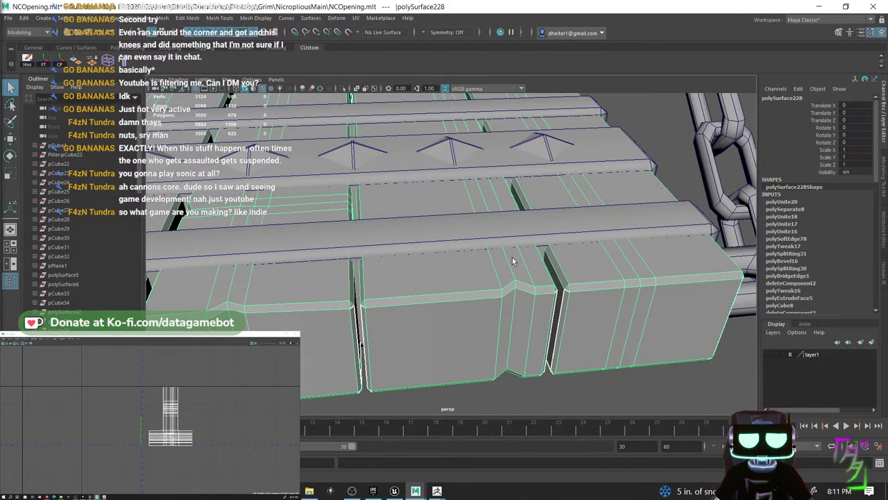
pyautogui.scroll(-3, 359, 257)
pyautogui.scroll(3, 369, 258)
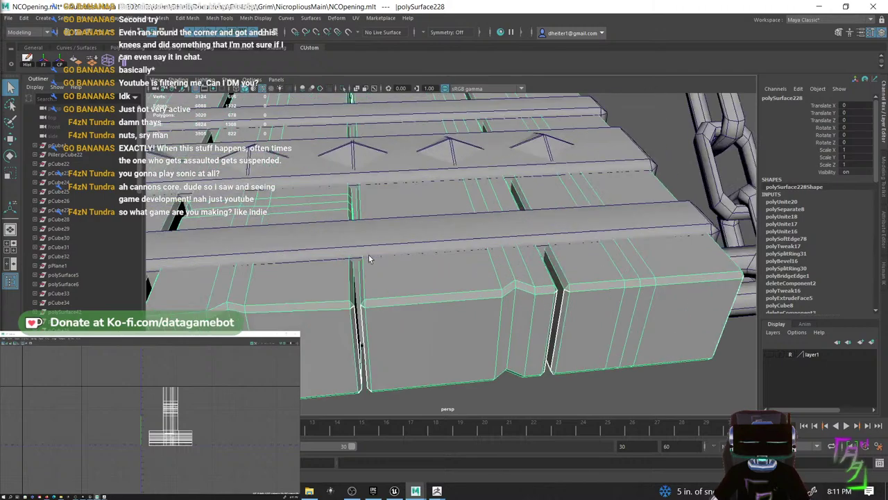
pyautogui.keyDown('alt'); pyautogui.moveTo(370, 257); pyautogui.dragTo(482, 290, button='middle'); pyautogui.keyUp('alt')
pyautogui.scroll(-4, 398, 301)
pyautogui.keyDown('alt'); pyautogui.moveTo(399, 304); pyautogui.dragTo(424, 320); pyautogui.keyUp('alt')
pyautogui.scroll(-5, 425, 319)
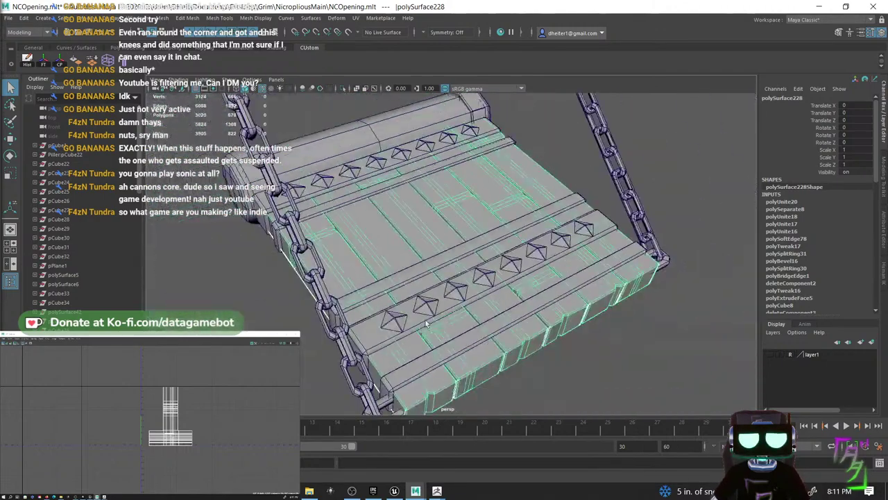
pyautogui.keyDown('alt'); pyautogui.moveTo(425, 321); pyautogui.dragTo(399, 361, button='middle'); pyautogui.keyUp('alt')
pyautogui.scroll(-5, 400, 361)
pyautogui.click(435, 293)
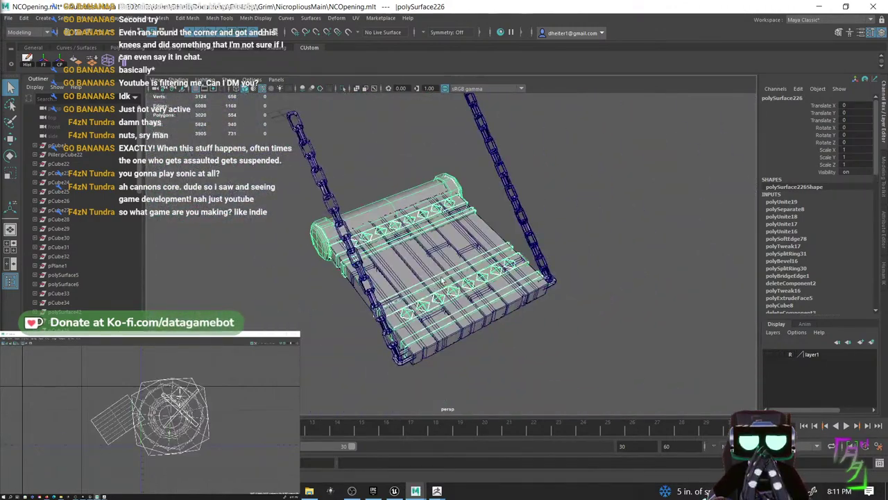
pyautogui.click(430, 271)
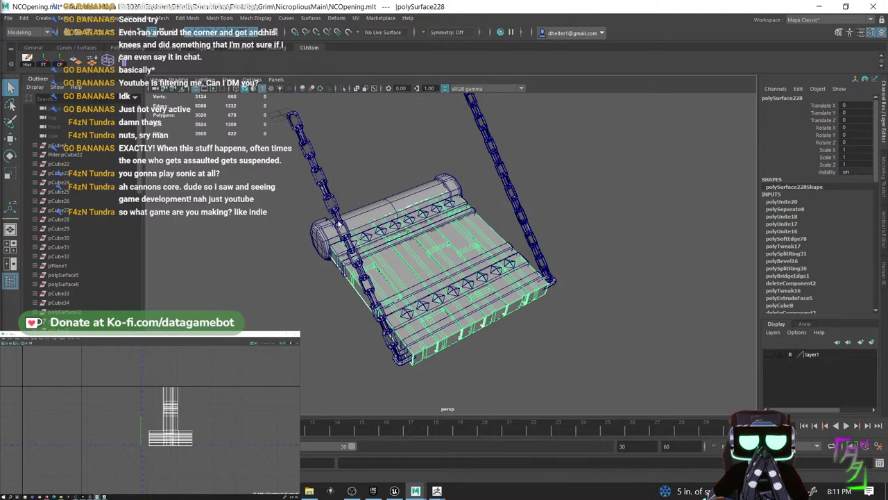
# - Switch to ZBrush and import the Wood mesh
pyautogui.moveTo(436, 491)
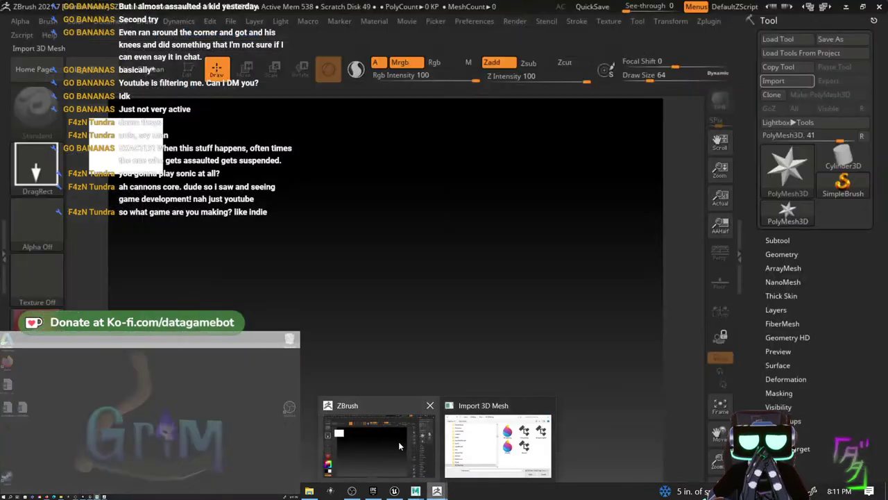
pyautogui.click(399, 442)
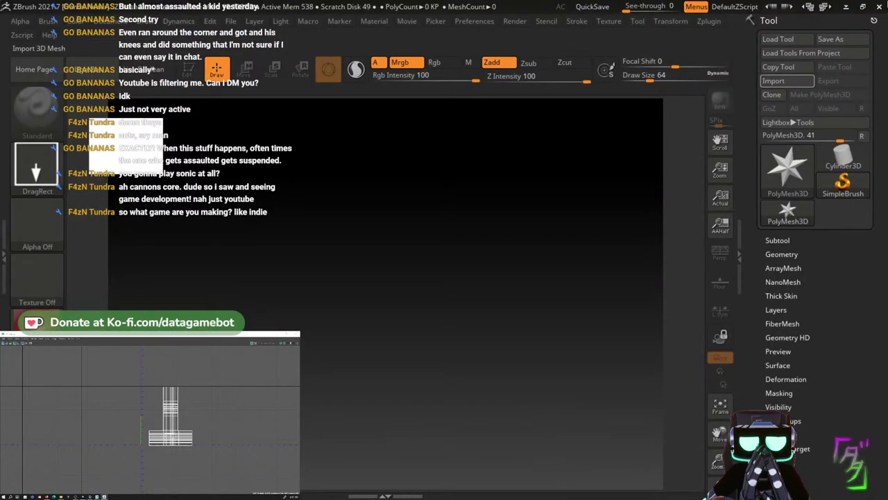
pyautogui.press('super')
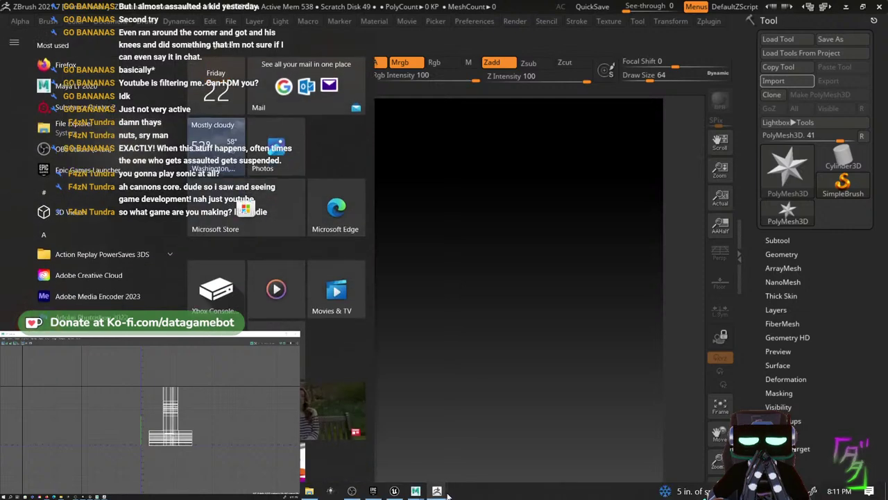
pyautogui.moveTo(437, 491)
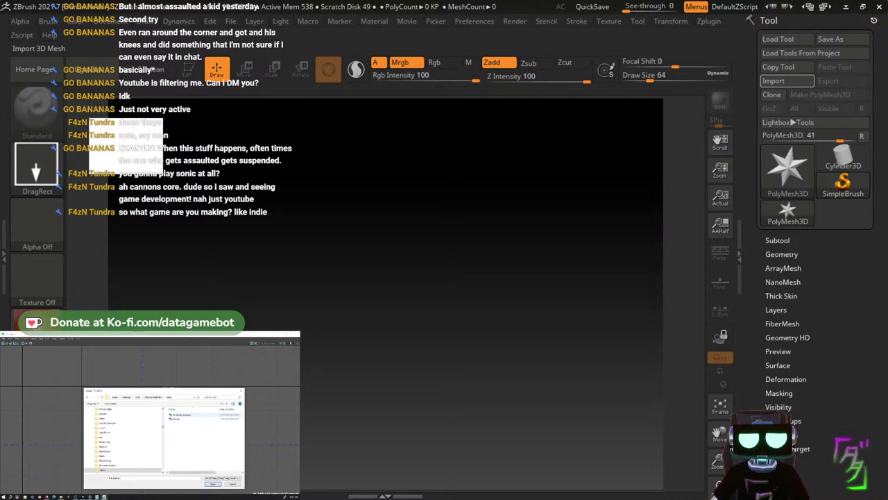
pyautogui.doubleClick(179, 419)
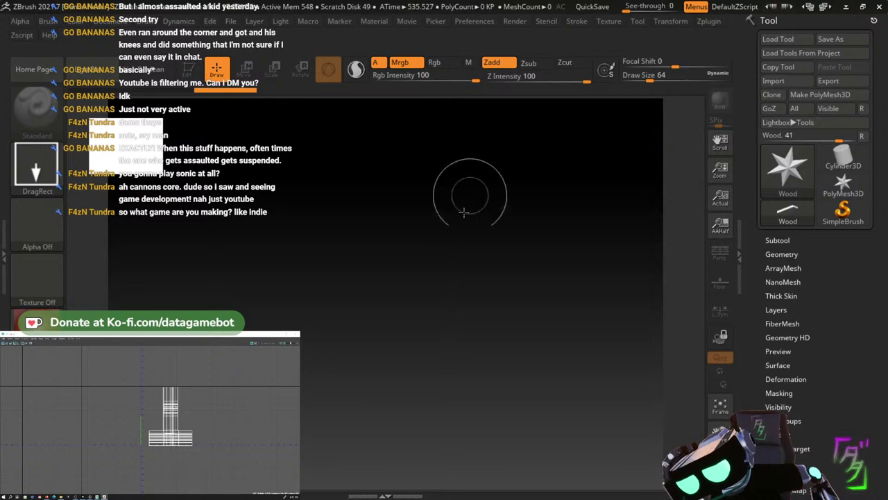
# - Draw the Wood mesh on the canvas, then clear the canvas
pyautogui.moveTo(467, 194)
pyautogui.mouseDown()
pyautogui.moveTo(492, 379)
pyautogui.moveTo(472, 387)
pyautogui.mouseUp()
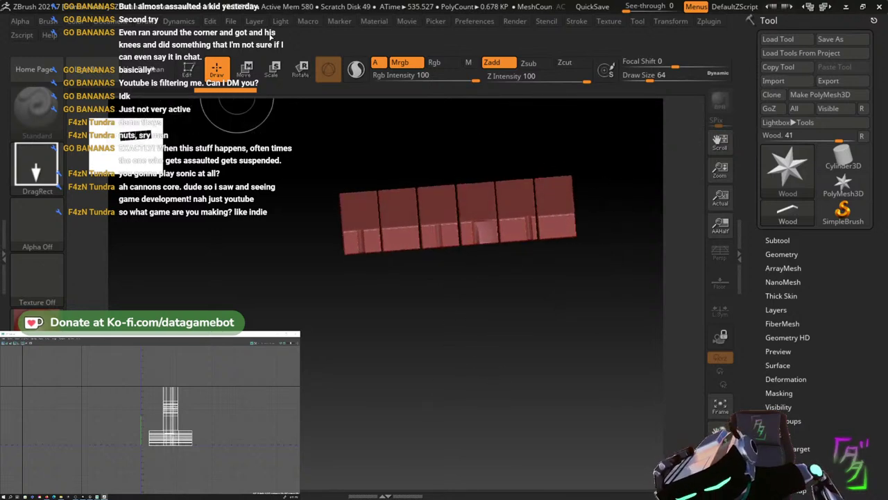
pyautogui.hotkey('ctrl', 'n')
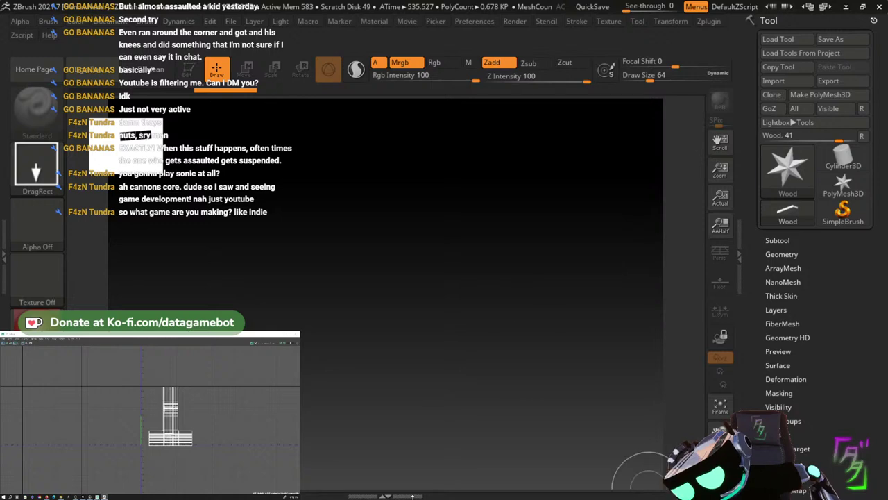
# - Switch to the Grim project in Unreal Editor and take control of the character in the running level
pyautogui.press('super')
pyautogui.moveTo(436, 492)
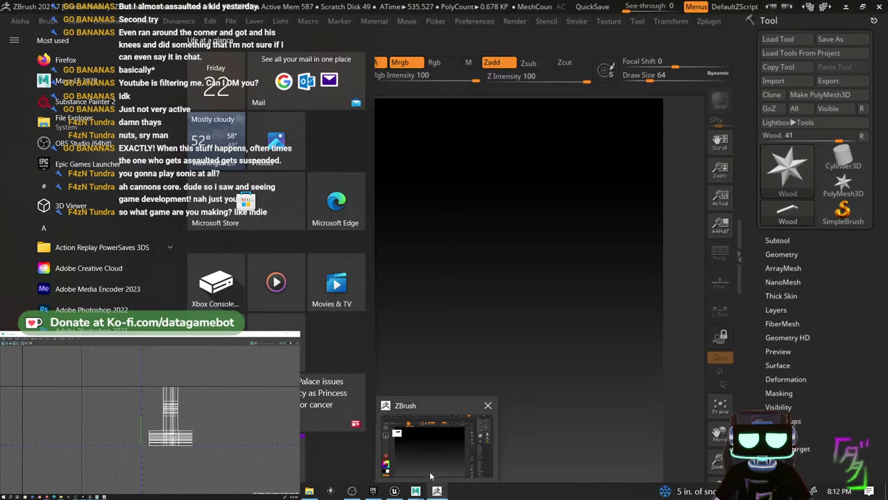
pyautogui.moveTo(395, 454)
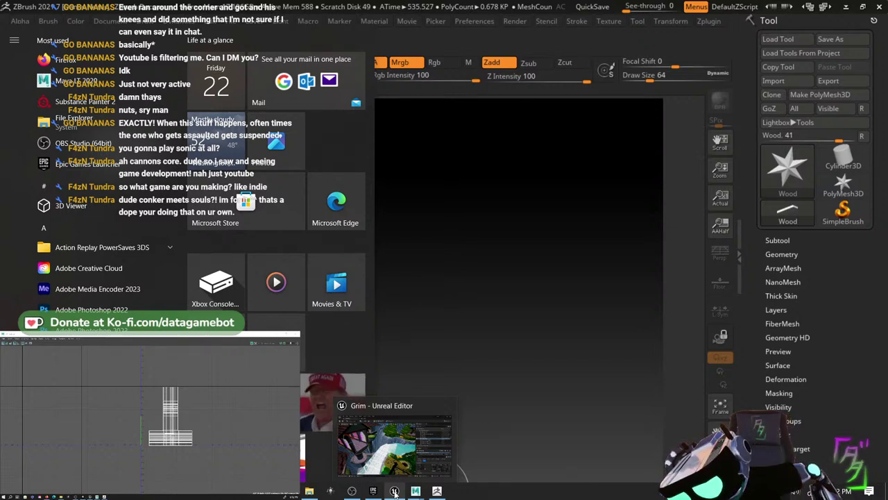
pyautogui.click(397, 451)
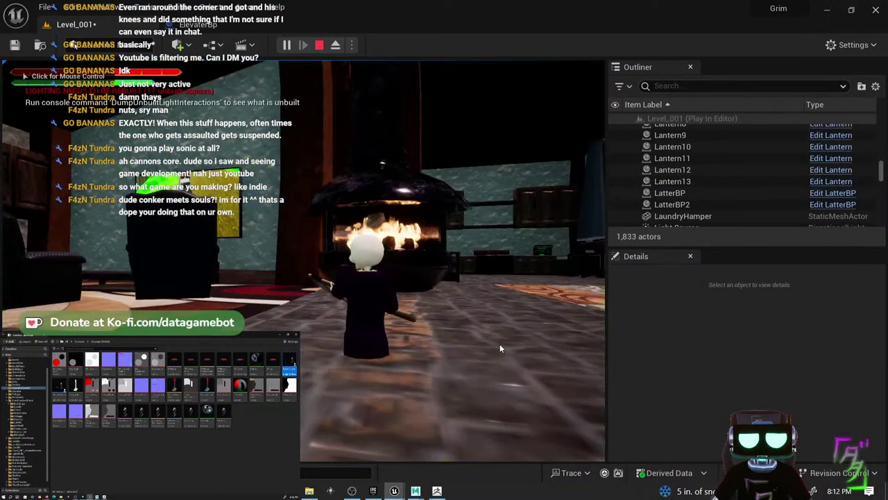
pyautogui.click(499, 345)
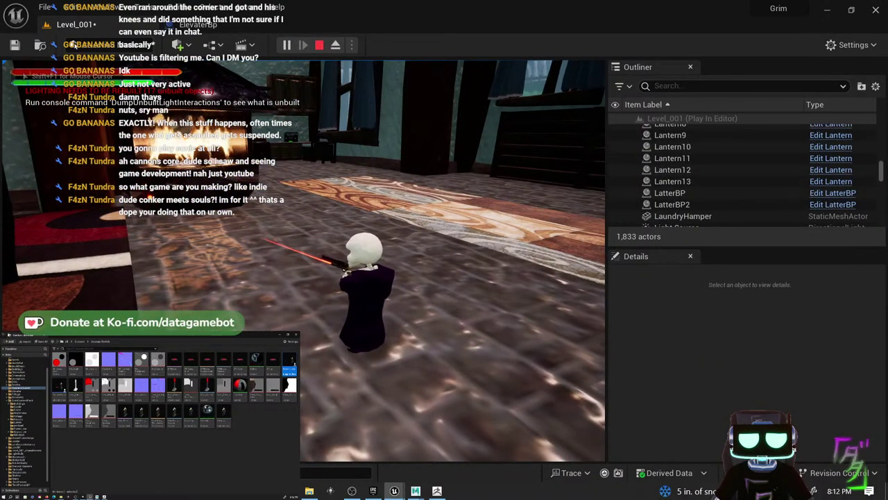
# - Walk the reaper character past the fireplace and out through the front door onto the wooden porch
pyautogui.press('d')
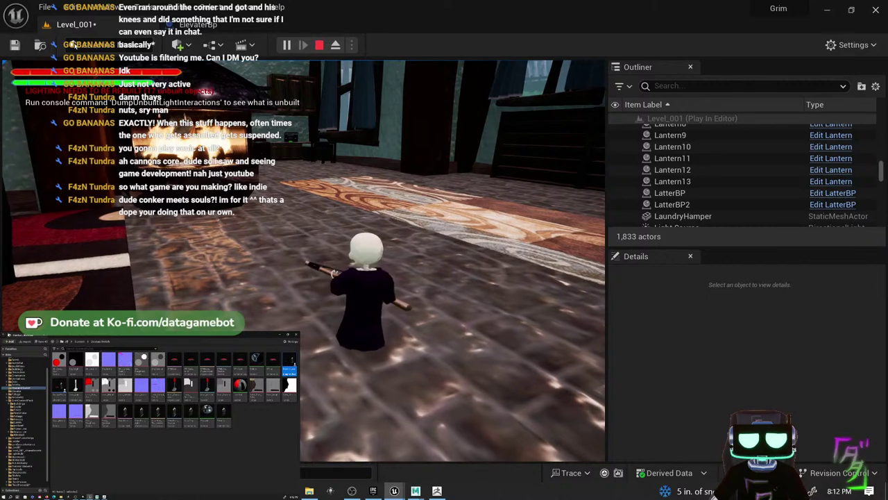
pyautogui.press('w')
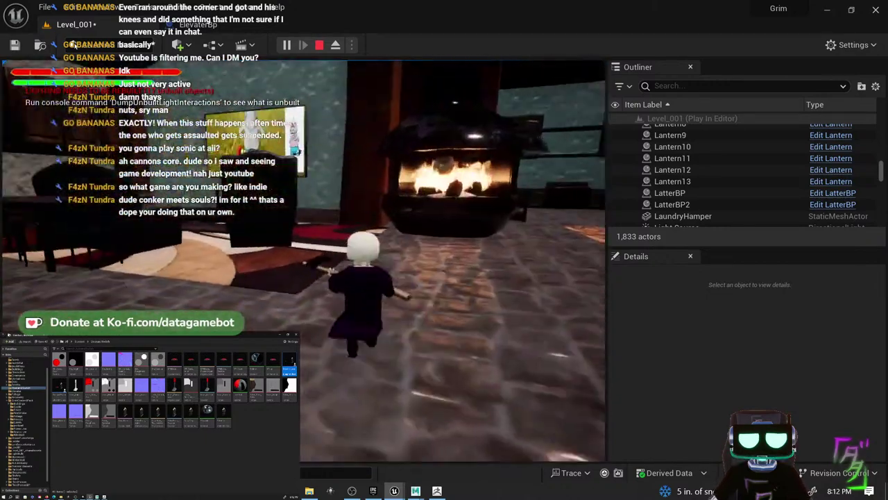
pyautogui.press('w')
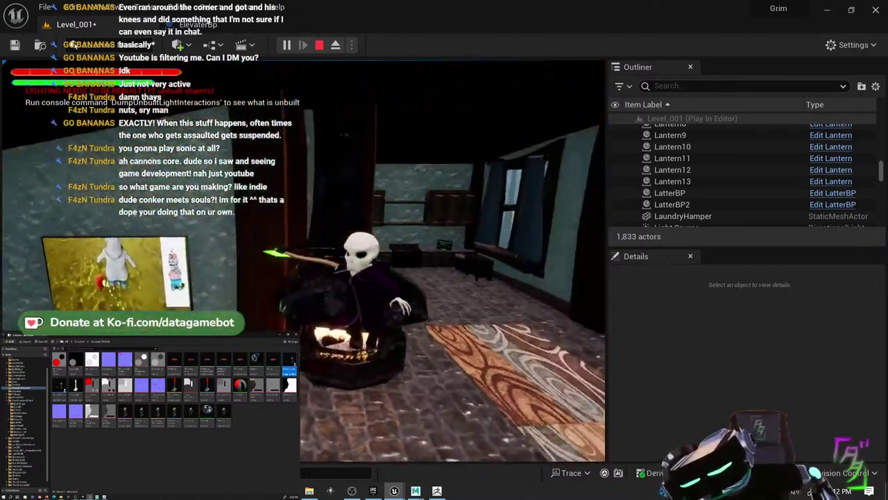
pyautogui.press('w')
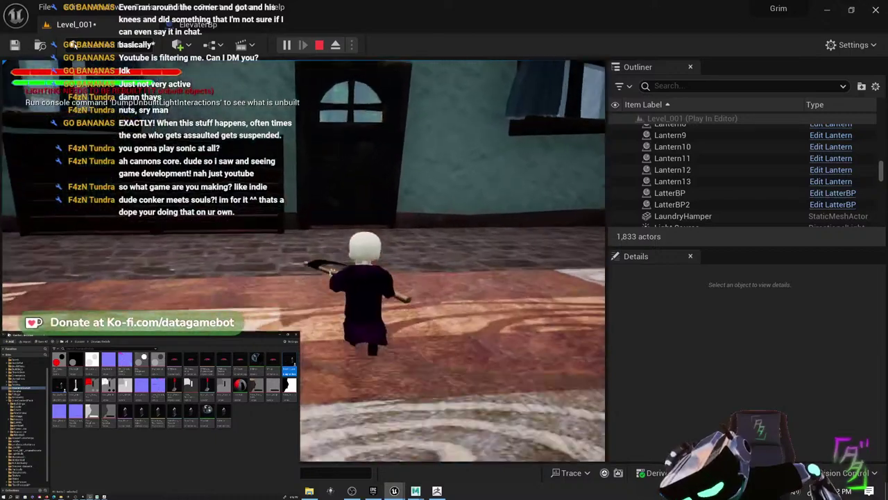
pyautogui.press('w')
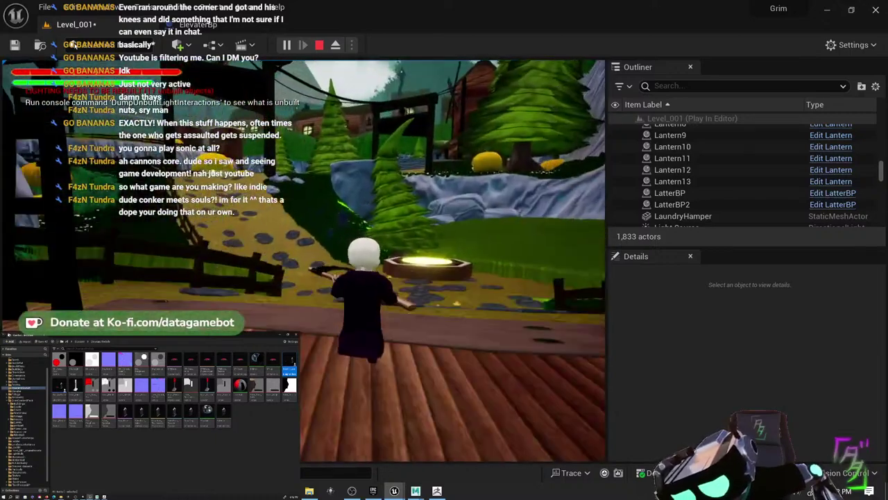
# - Run along the dirt path with stone slabs outside the house, looking over the fenced area and surrounding cliffs
pyautogui.press('w')
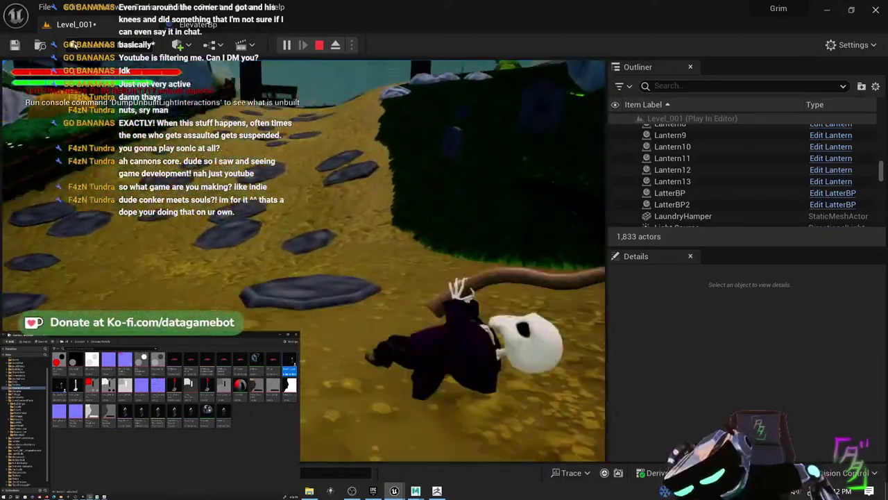
pyautogui.press('s')
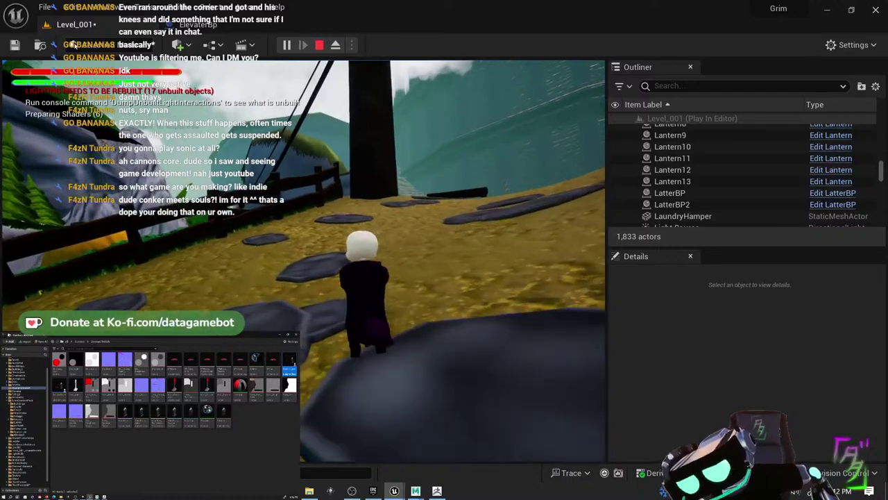
pyautogui.press('w')
pyautogui.press('w')
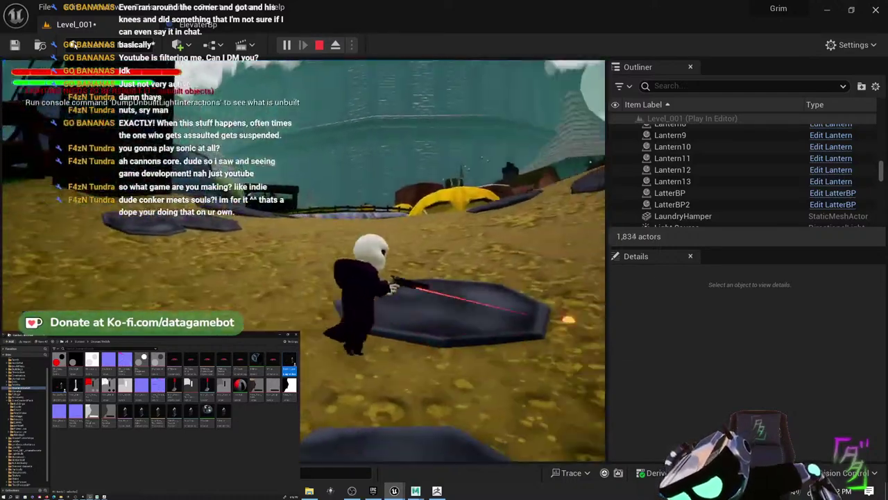
pyautogui.press('w')
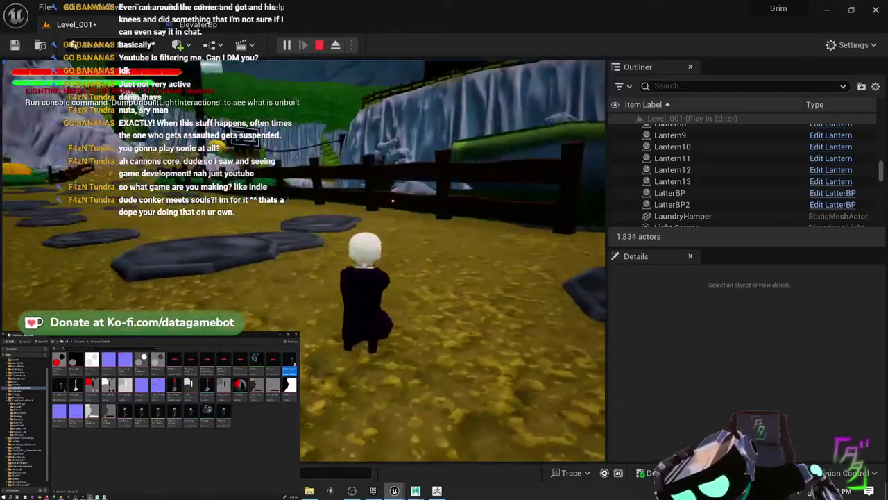
# - Run across the yellow path, dark grass and rocky ground while the wavy screen distortion effect is active
pyautogui.press('w')
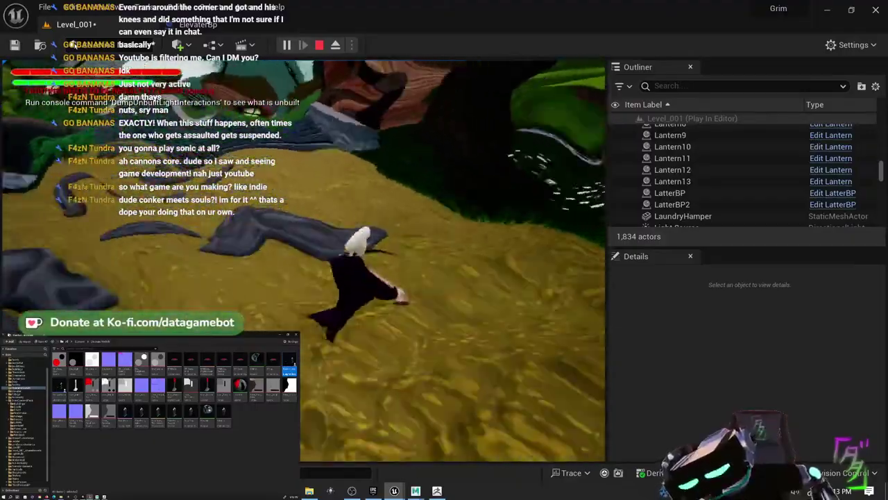
pyautogui.press('w')
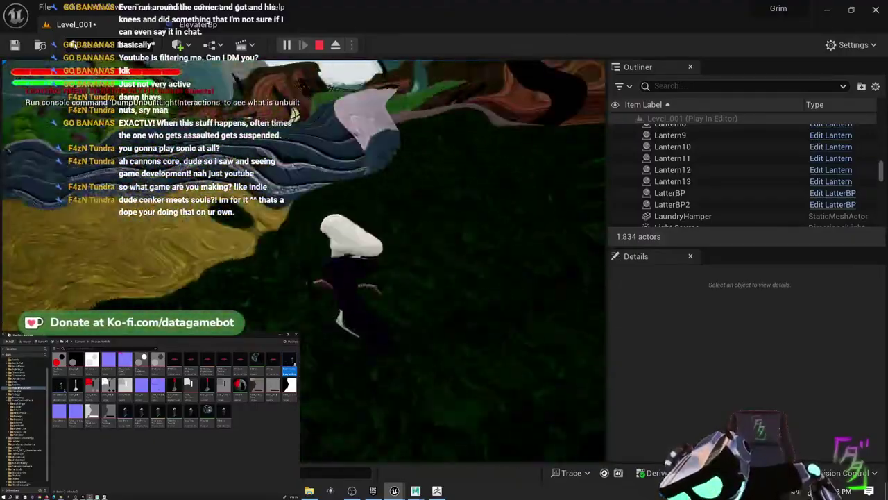
pyautogui.press('w')
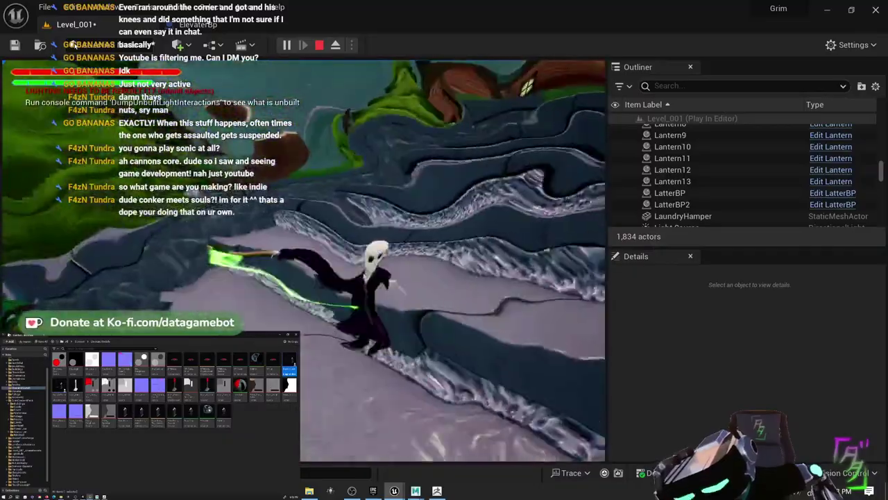
pyautogui.press('w')
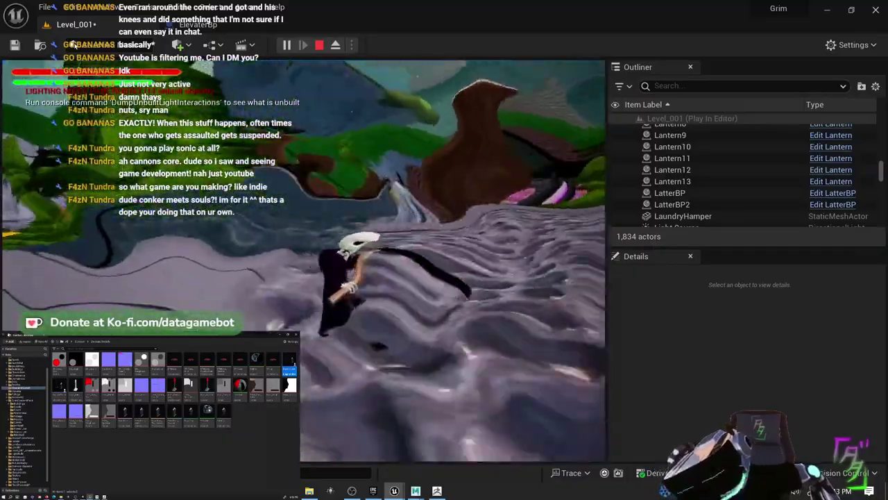
pyautogui.press('w')
# - Explore the grassy ledge along the cliff above the river, then jump off over the turquoise water
pyautogui.press('w')
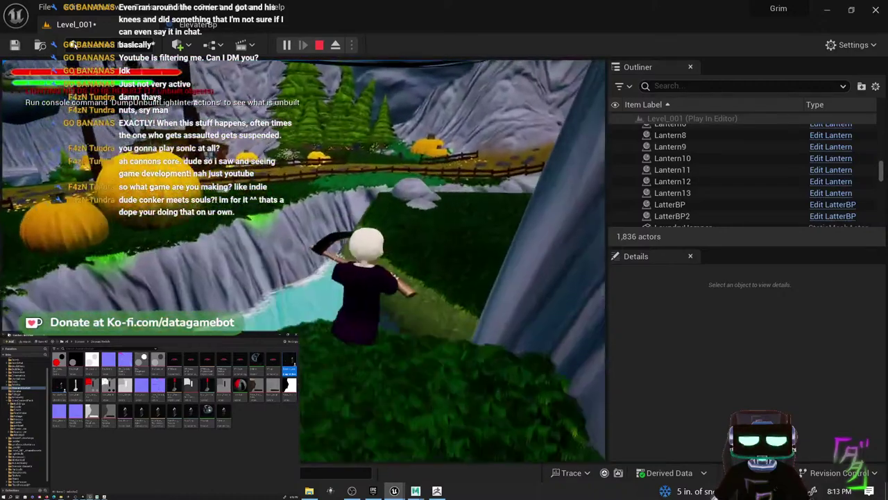
pyautogui.press('w')
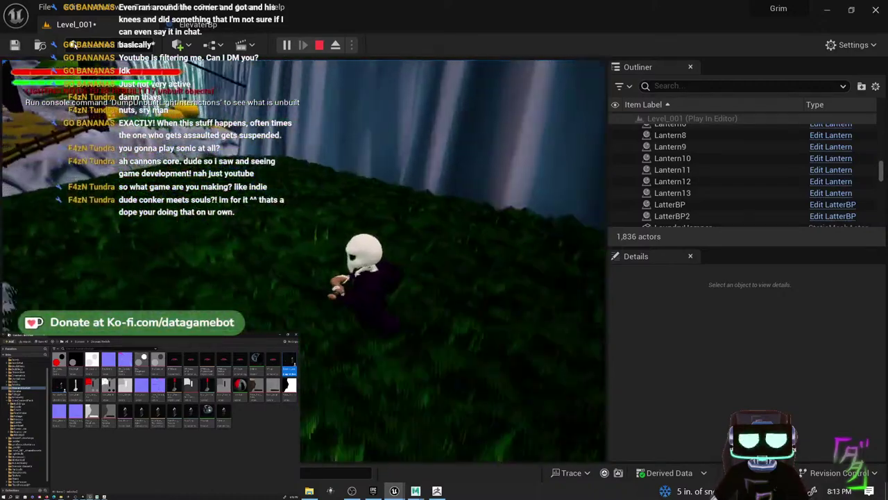
pyautogui.press('w')
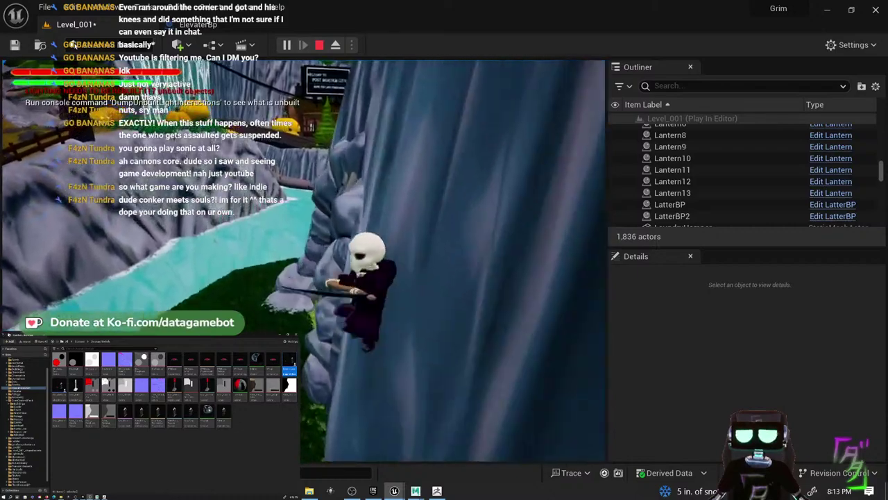
pyautogui.press('w')
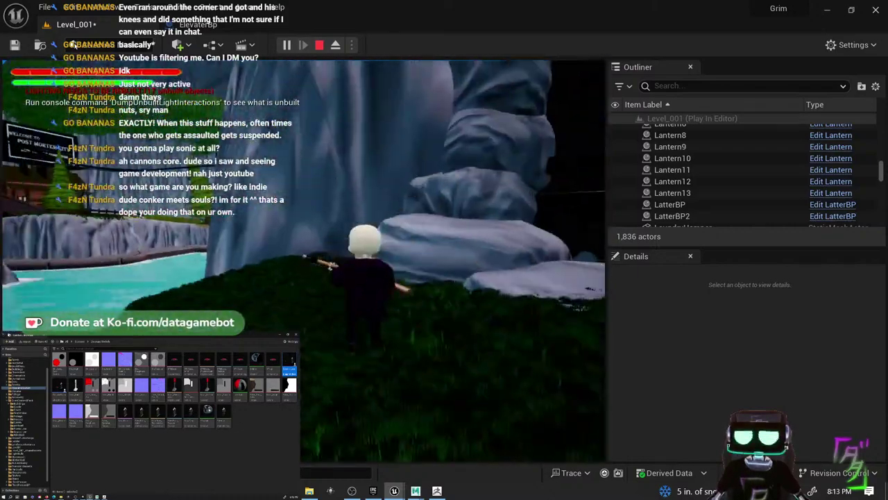
pyautogui.press('w')
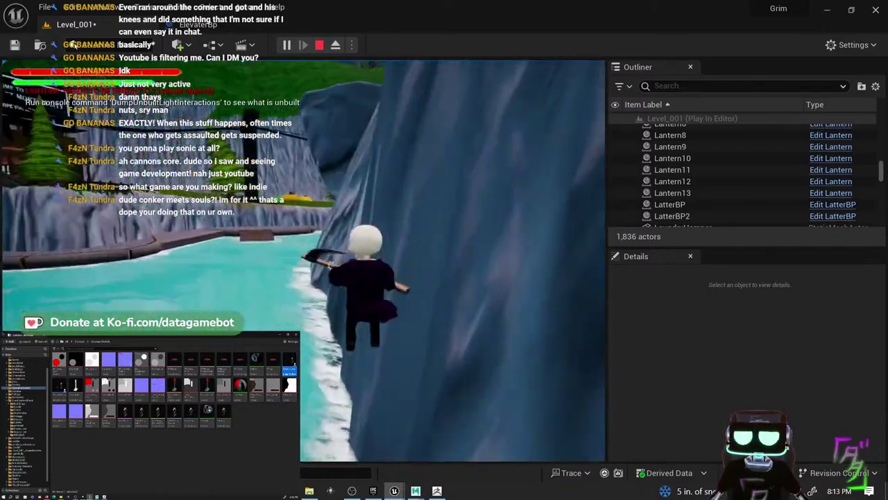
pyautogui.press('w')
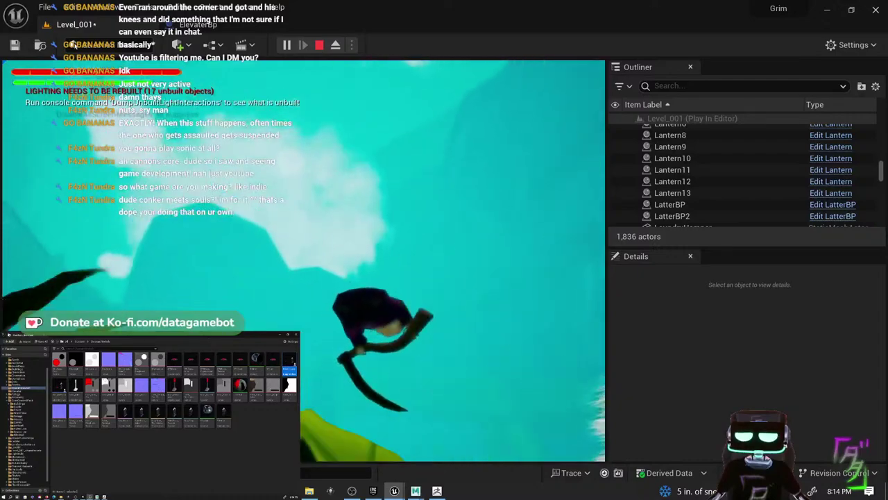
# - Cross the wooden planks to the cliff, climb the ladder, and head for the pumpkins at the top
pyautogui.press('w')
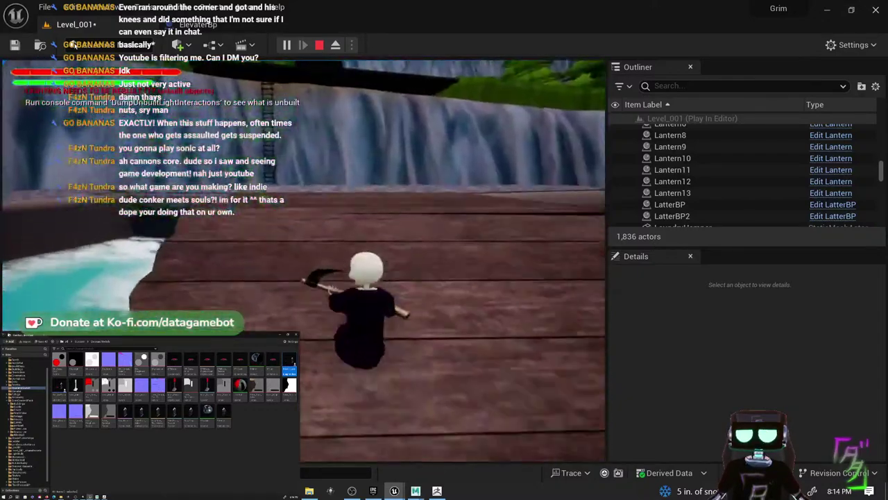
pyautogui.press('w')
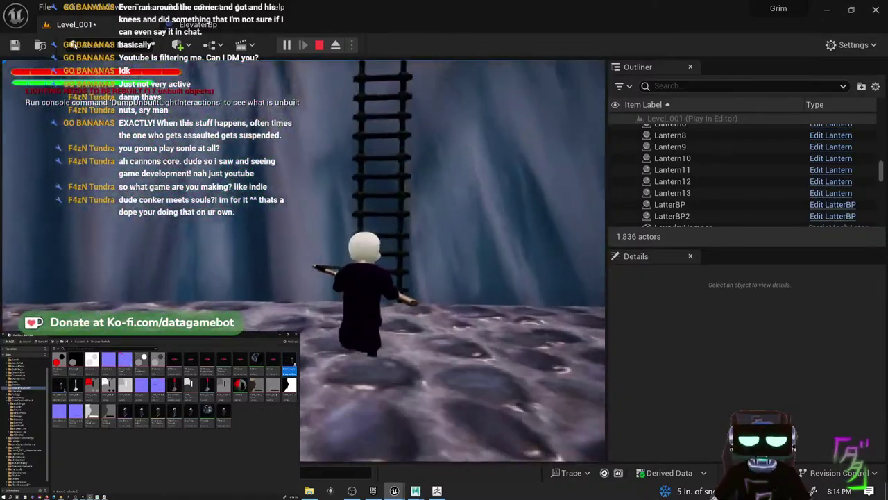
pyautogui.press('w')
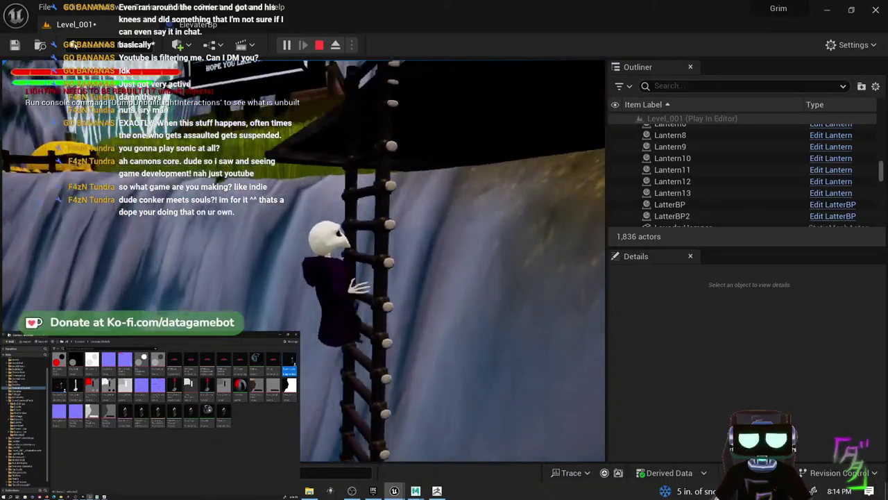
pyautogui.press('w')
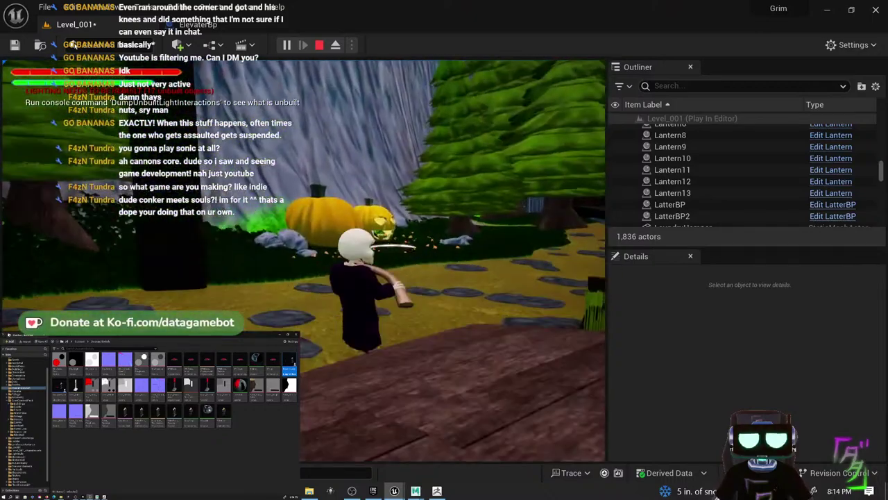
# - Cross the cobblestone bridge and follow the stone-slab path to the edge of the waterfall
pyautogui.press('w')
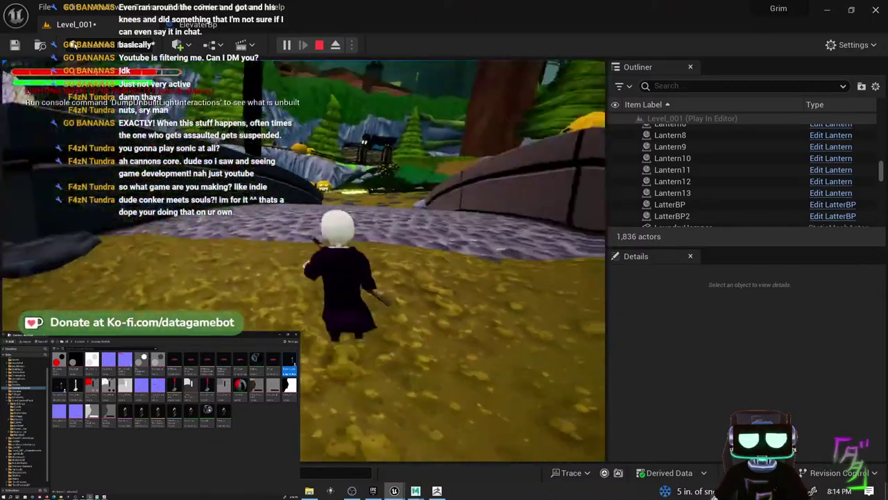
pyautogui.press('w')
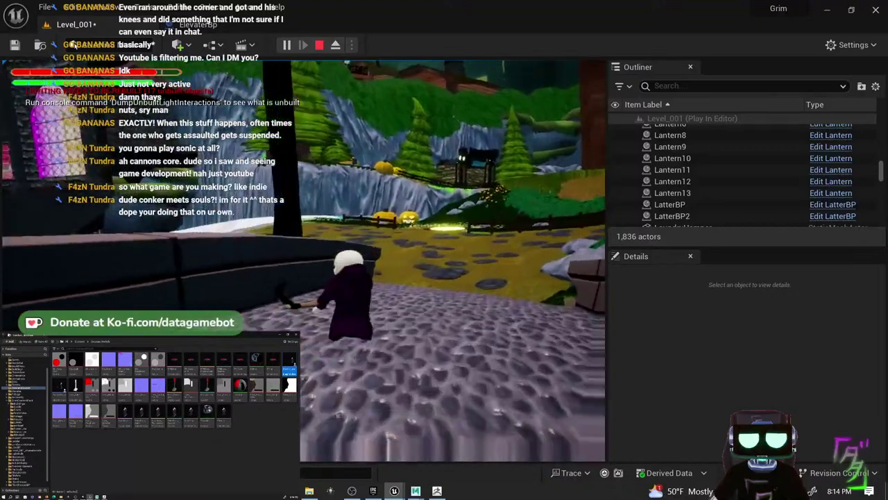
pyautogui.press('w')
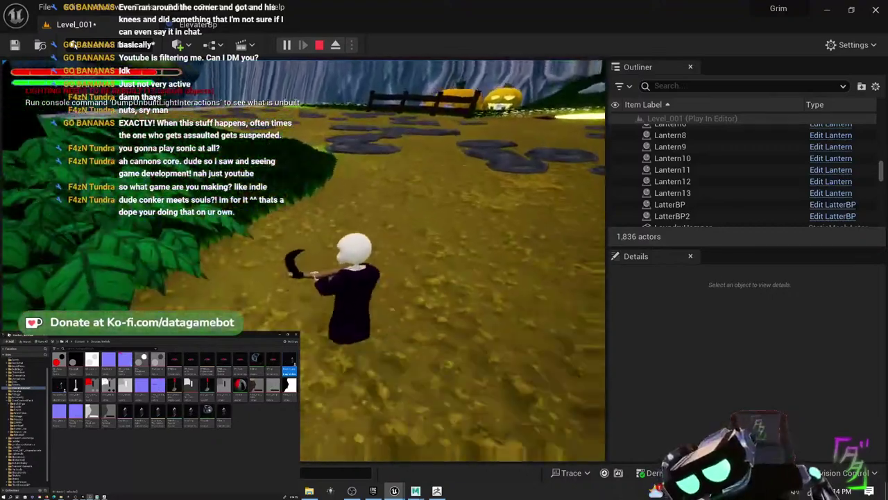
pyautogui.press('w')
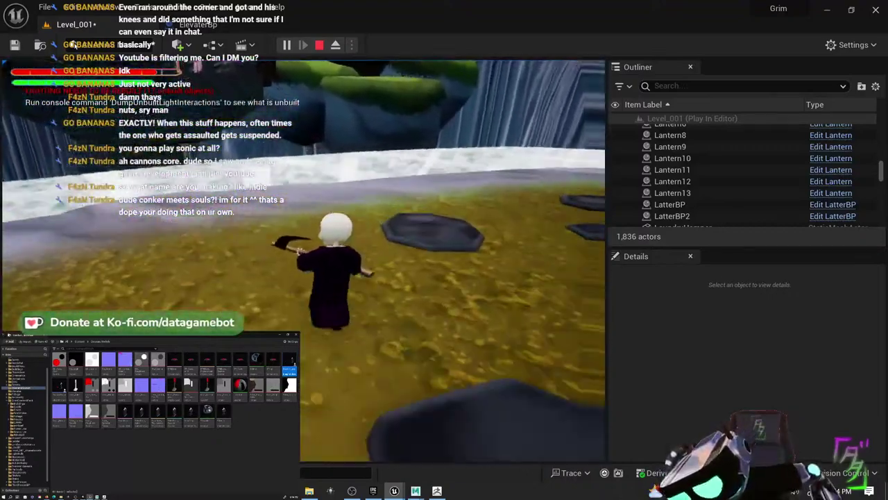
# - Leap off the waterfall's edge toward the round cobblestone platforms below while swinging the scythe
pyautogui.press('w')
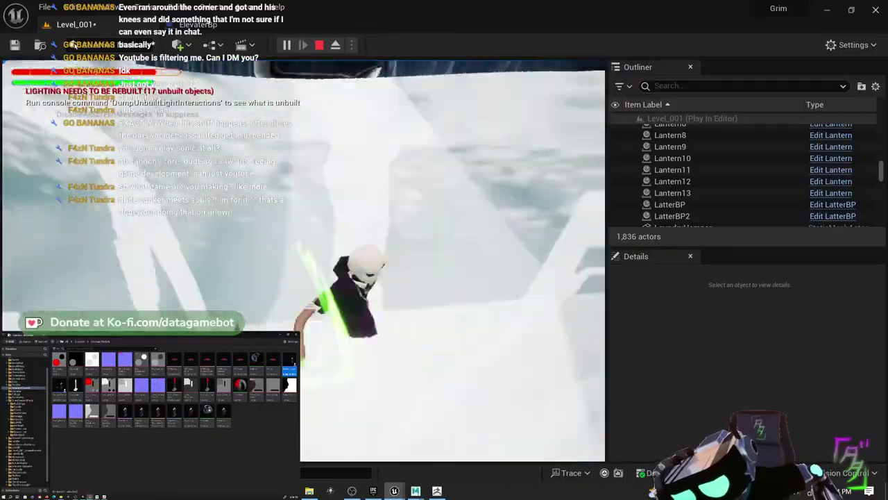
pyautogui.press('w')
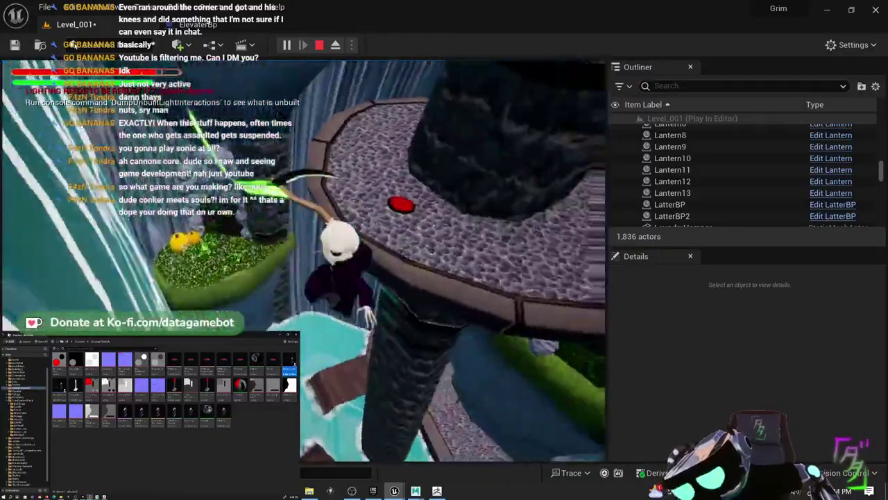
pyautogui.press('space')
pyautogui.press('w')
pyautogui.press('space')
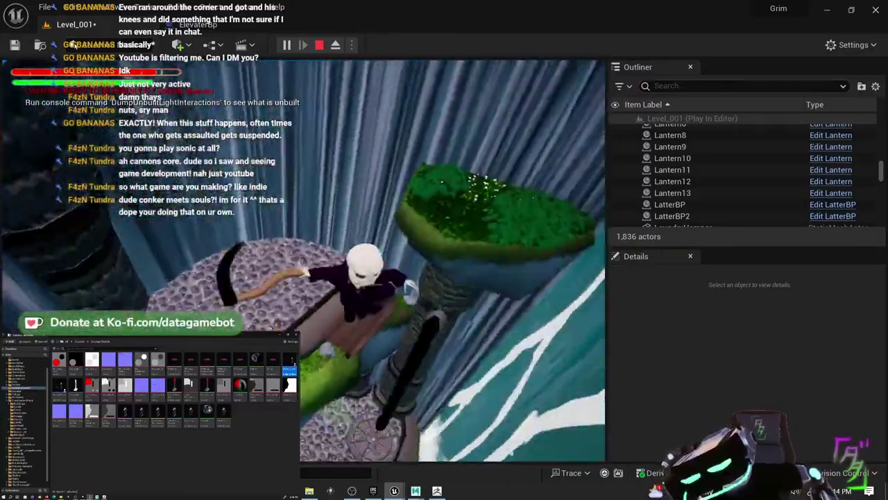
# - Climb the ladder on the stone wall beside the waterfall and cross the cobblestone floor
pyautogui.press('w')
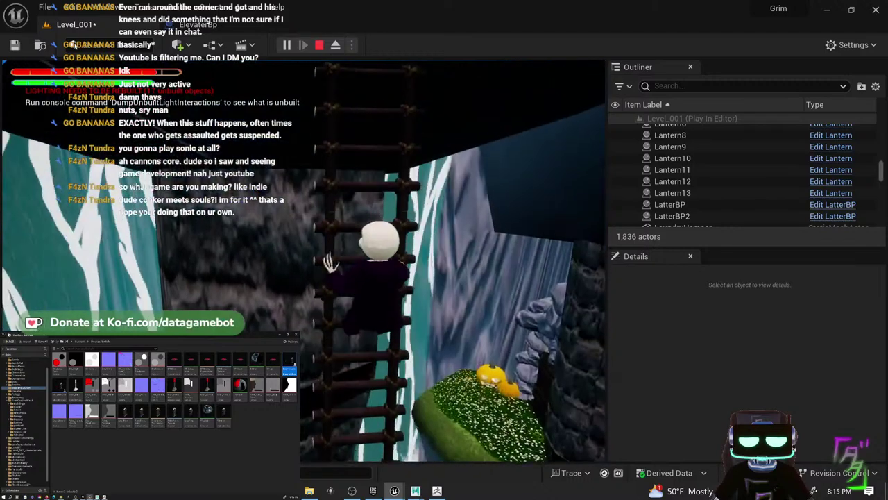
pyautogui.press('w')
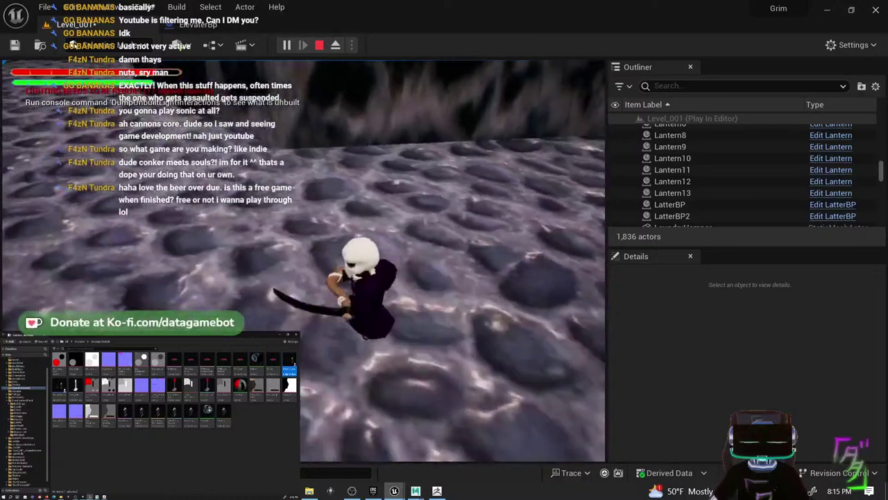
pyautogui.press('w')
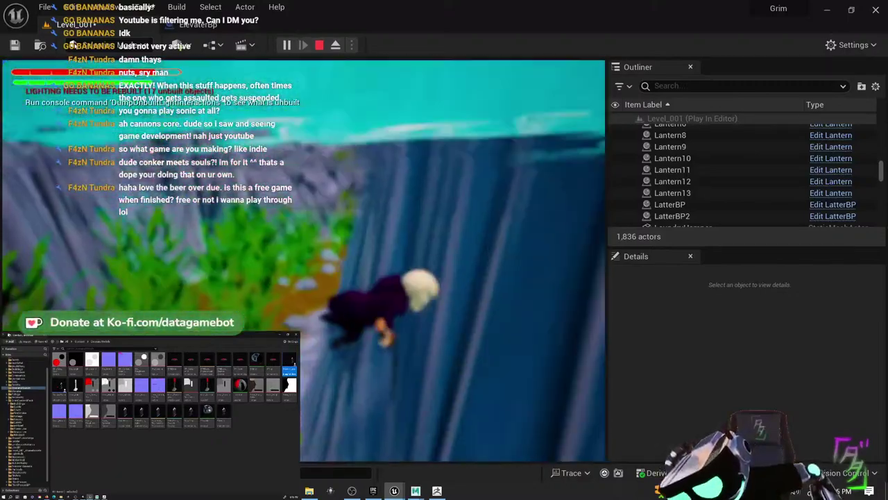
# - Run through the grass along the blue cliff face and jump across toward the cobblestone ground
pyautogui.press('w')
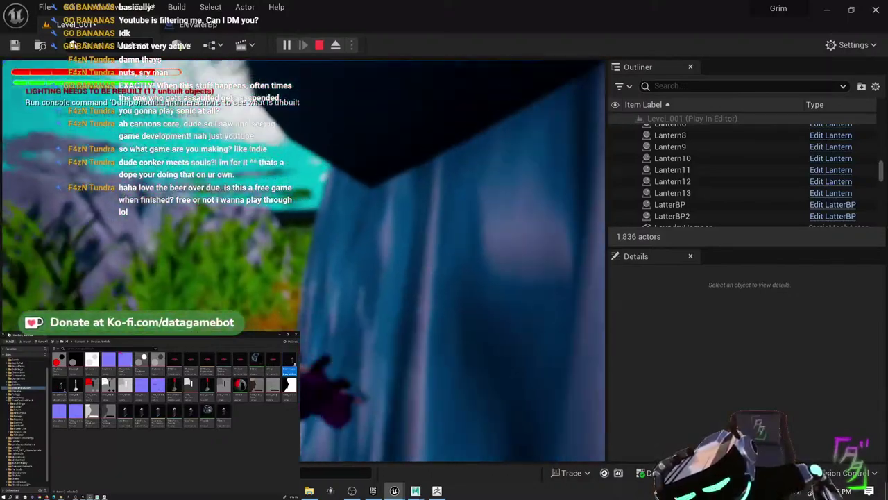
pyautogui.press('w')
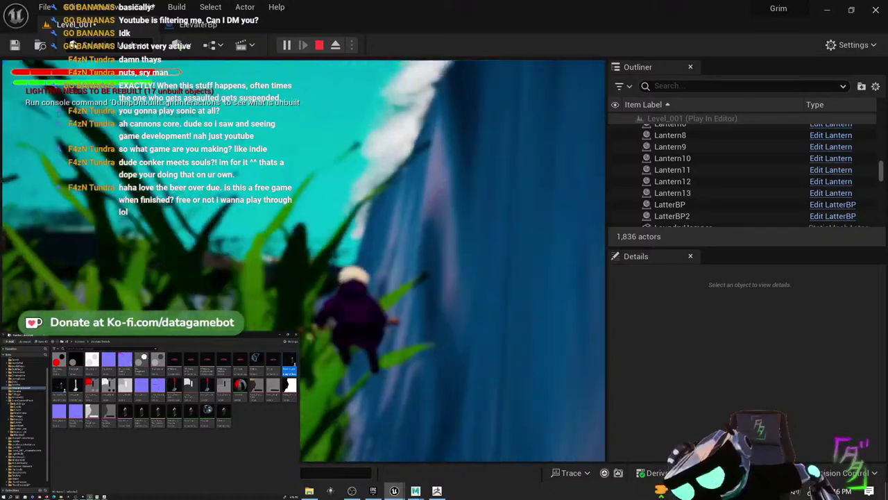
pyautogui.press('w')
pyautogui.press('space')
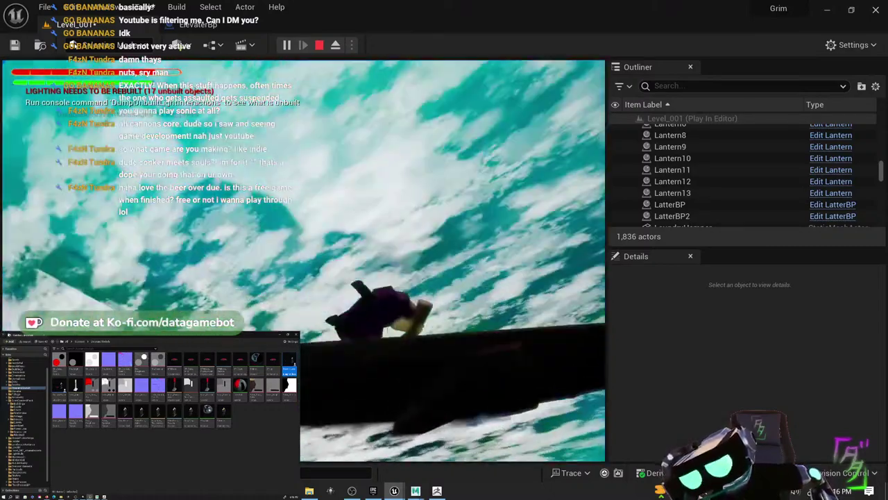
pyautogui.press('w')
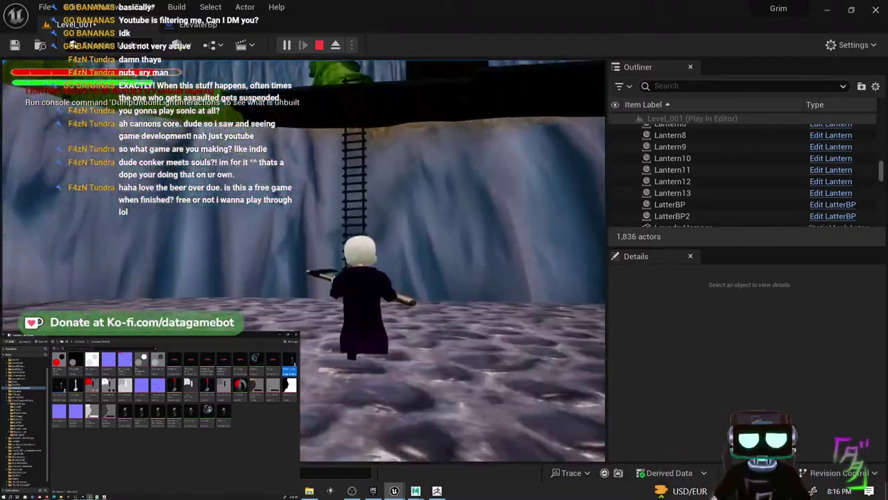
# - Look around the cobblestone ground, then climb the ladder up the cliff to the wooden deck
pyautogui.press('w')
pyautogui.press('s')
pyautogui.press('w')
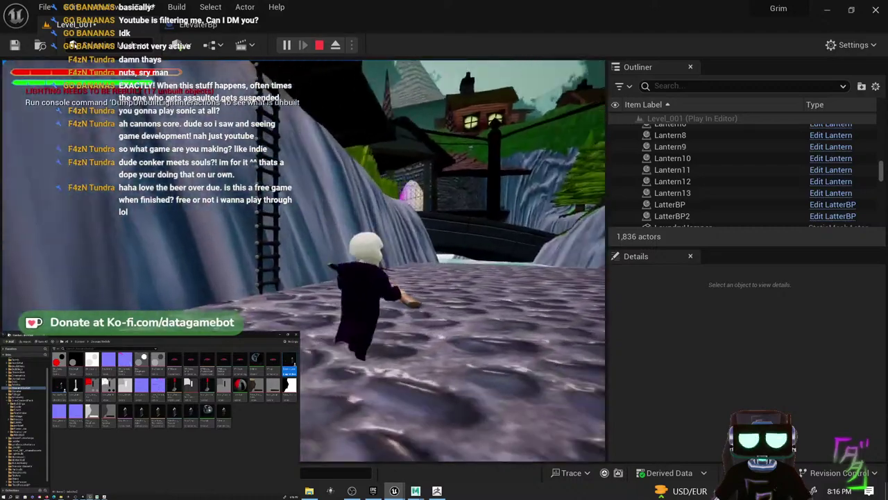
pyautogui.press('w')
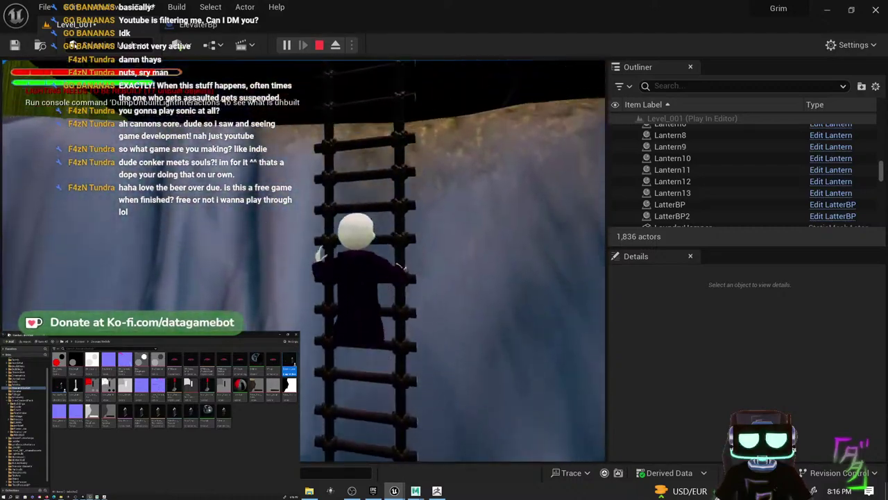
pyautogui.press('w')
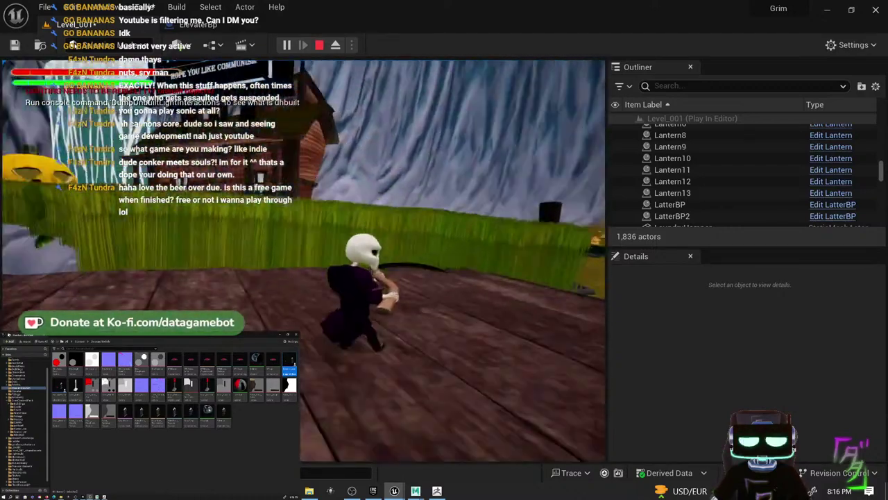
# - Cross the wooden deck to the fenced grass field, then end the play session
pyautogui.press('a')
pyautogui.press('s')
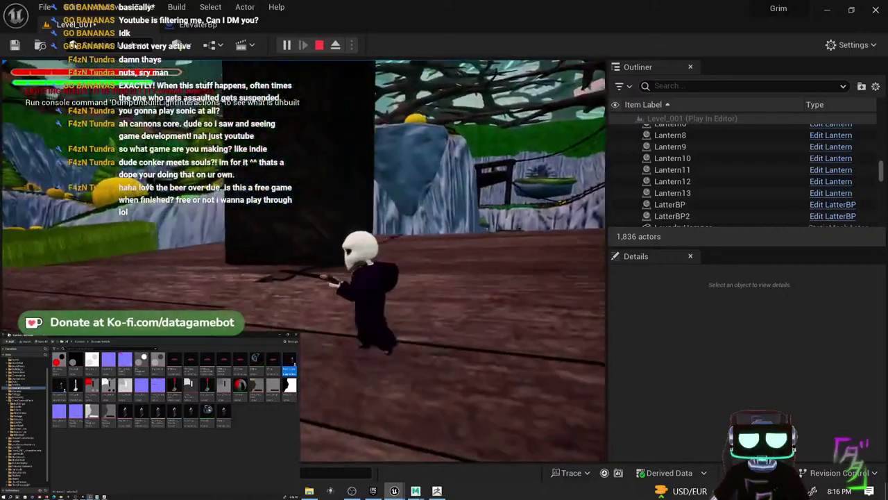
pyautogui.press('w')
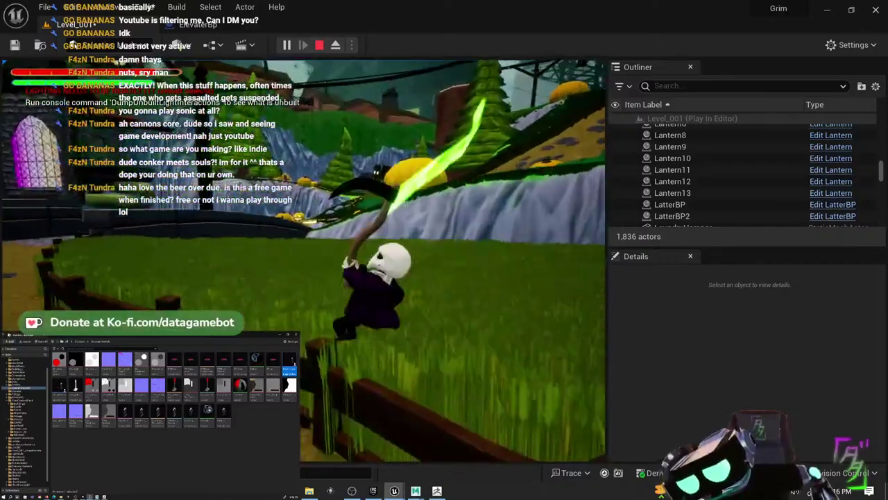
pyautogui.press('Escape')
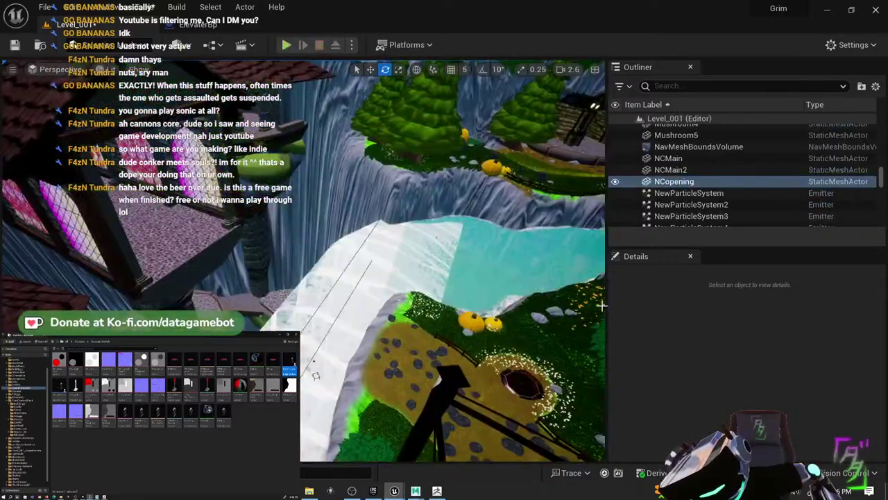
# - Find the ThirdPersonCharacter blueprint in the project's content folders and open it
pyautogui.click(24, 478)
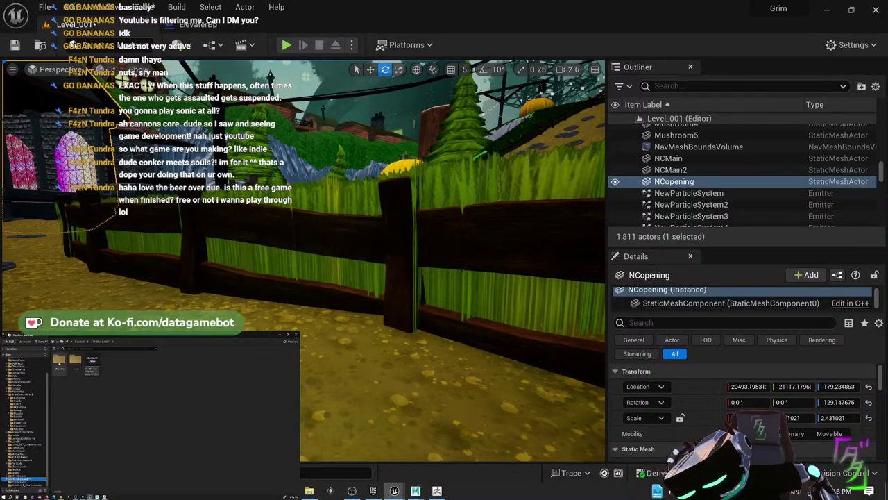
pyautogui.doubleClick(60, 364)
pyautogui.click(155, 362)
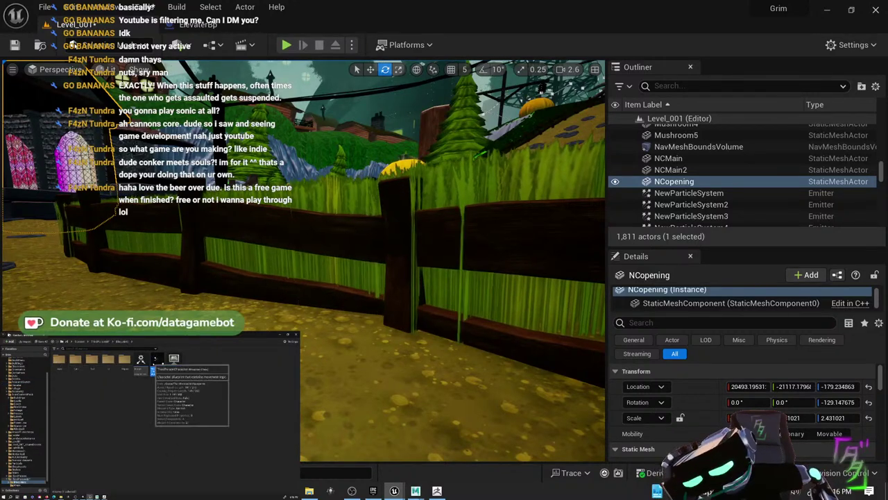
pyautogui.doubleClick(157, 361)
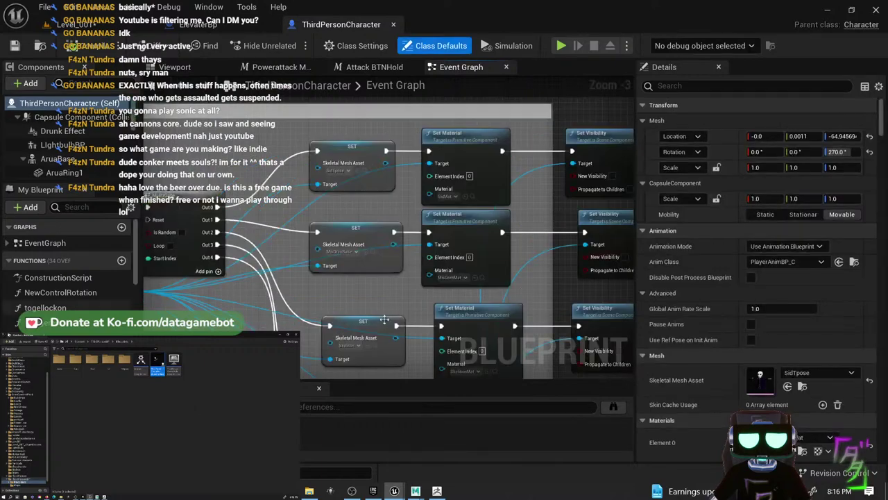
# - Change the Car ID default in ThirdPersonCharacter and compile the blueprint
pyautogui.scroll(-15, 727, 377)
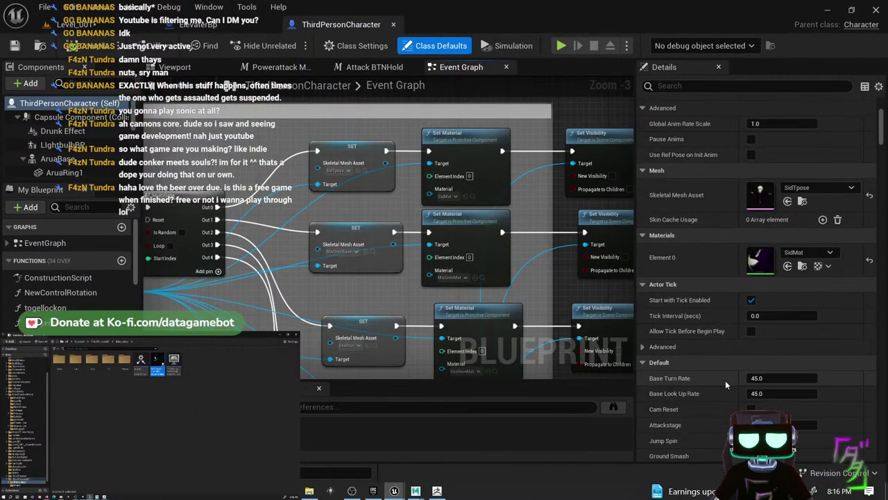
pyautogui.scroll(-15, 726, 394)
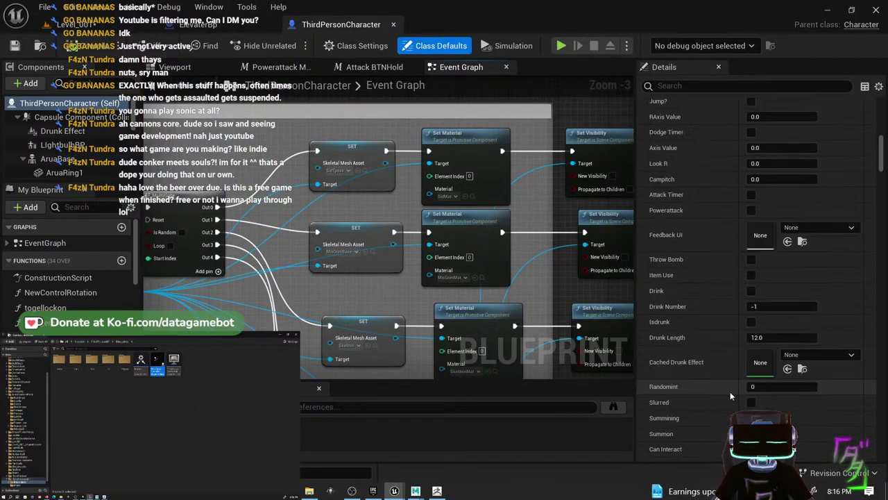
pyautogui.scroll(-9, 743, 391)
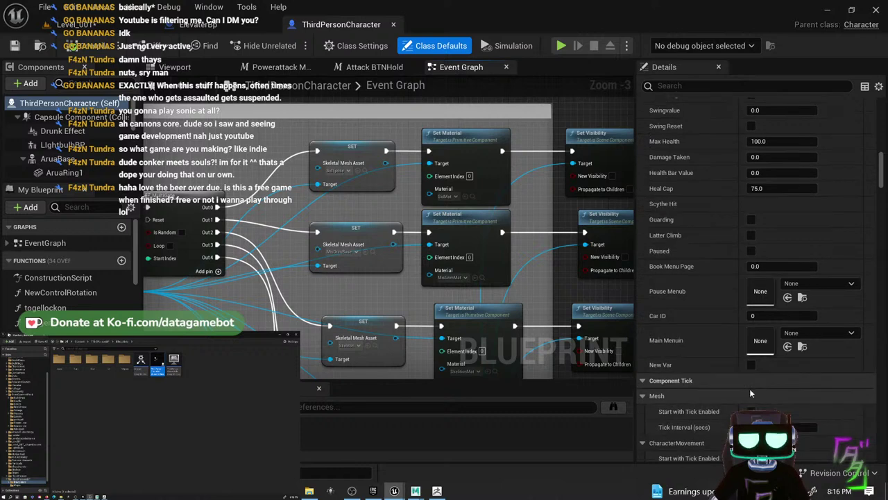
pyautogui.scroll(8, 745, 364)
pyautogui.scroll(-1, 740, 351)
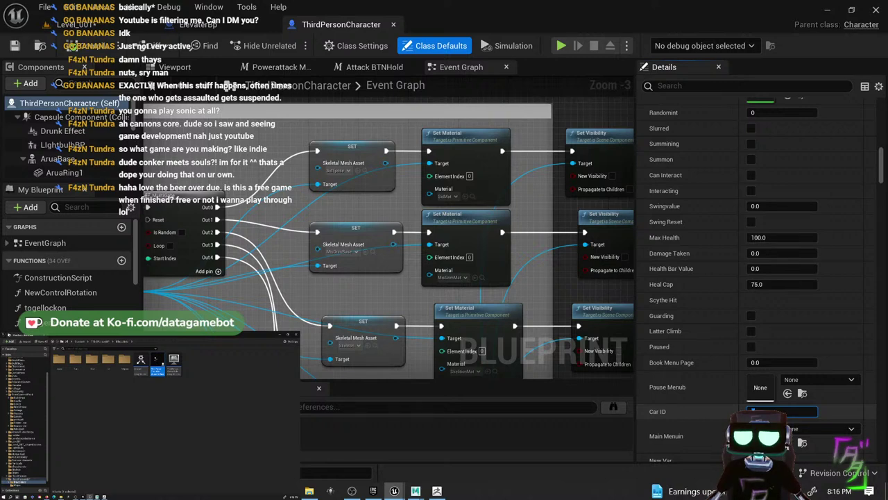
pyautogui.write('c')
pyautogui.press('Return')
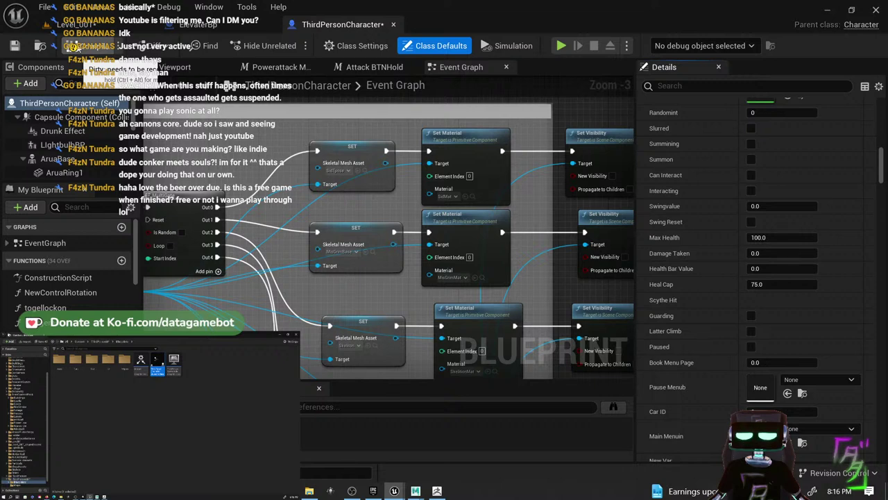
pyautogui.click(77, 47)
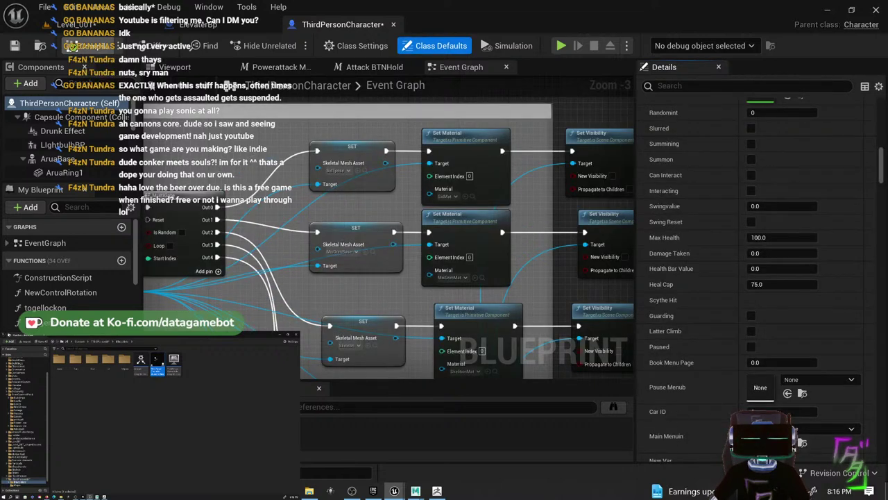
pyautogui.click(757, 410)
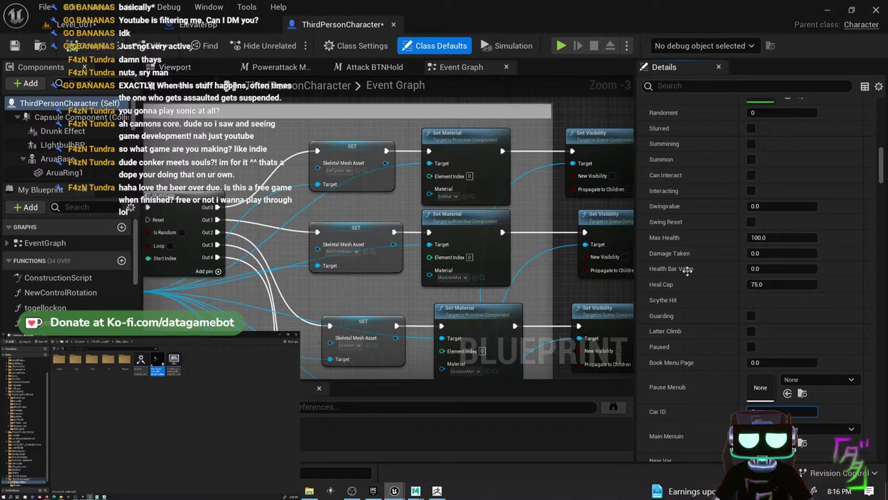
pyautogui.click(86, 48)
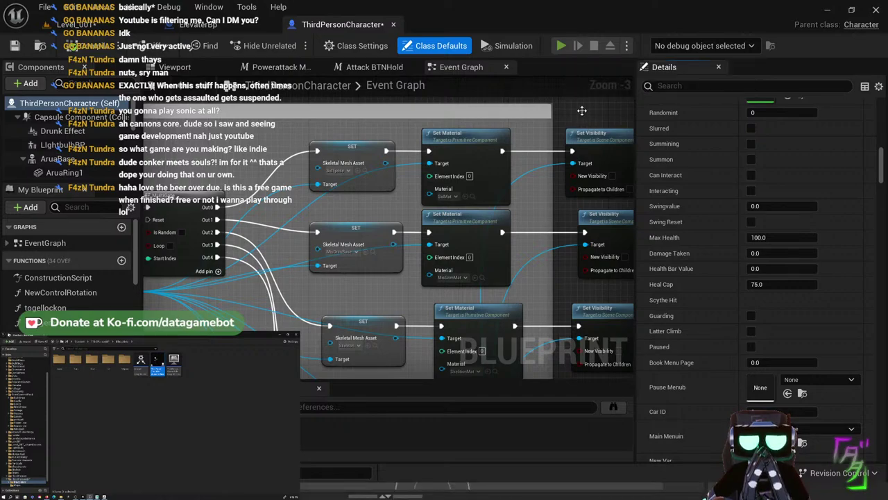
# - Start a new game preview and walk the plaid-shirted character out through the house's front door
pyautogui.click(557, 46)
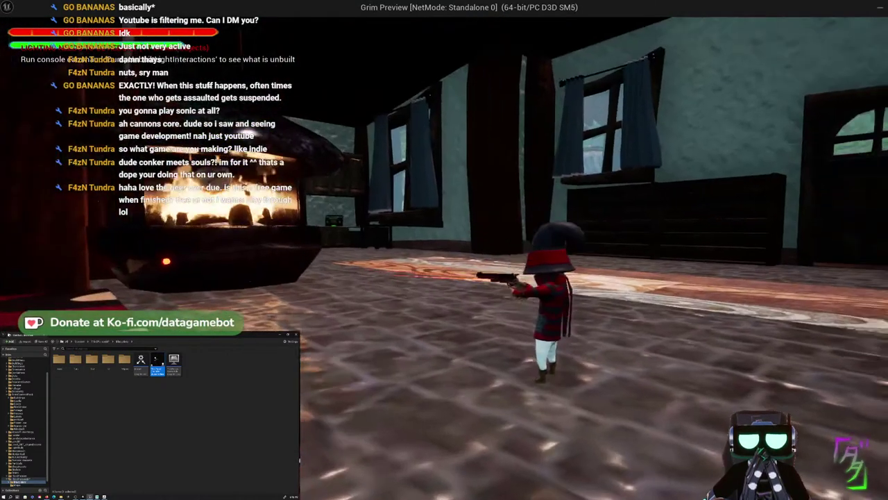
pyautogui.press('w')
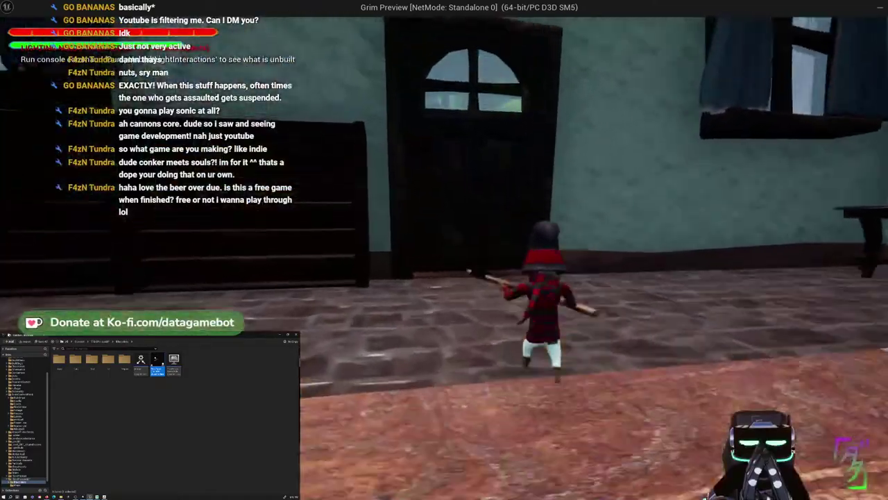
pyautogui.press('w')
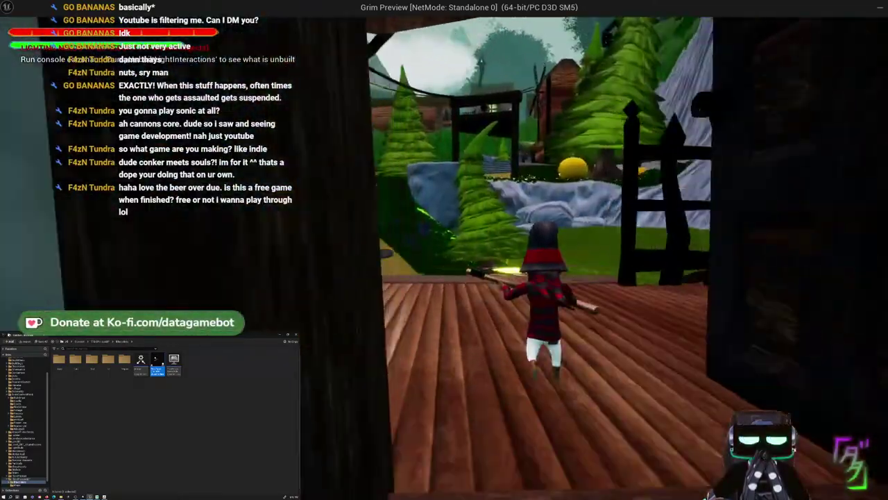
pyautogui.press('w')
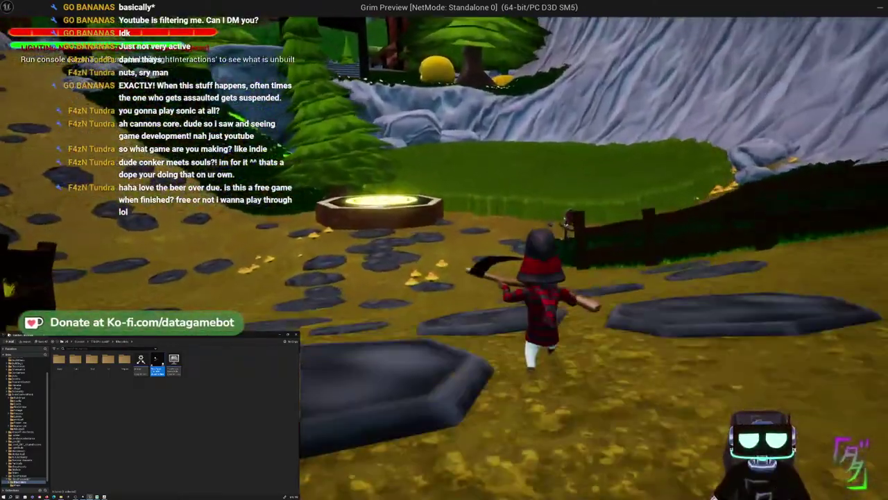
# - Run down the stone-slab path, swing the scythe at the tall grass, and approach the glowing octagonal platform
pyautogui.press('w')
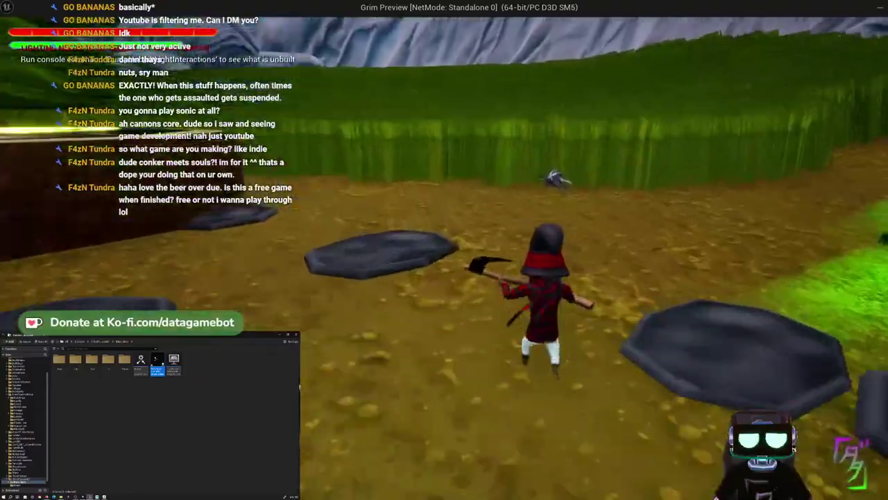
pyautogui.press('w')
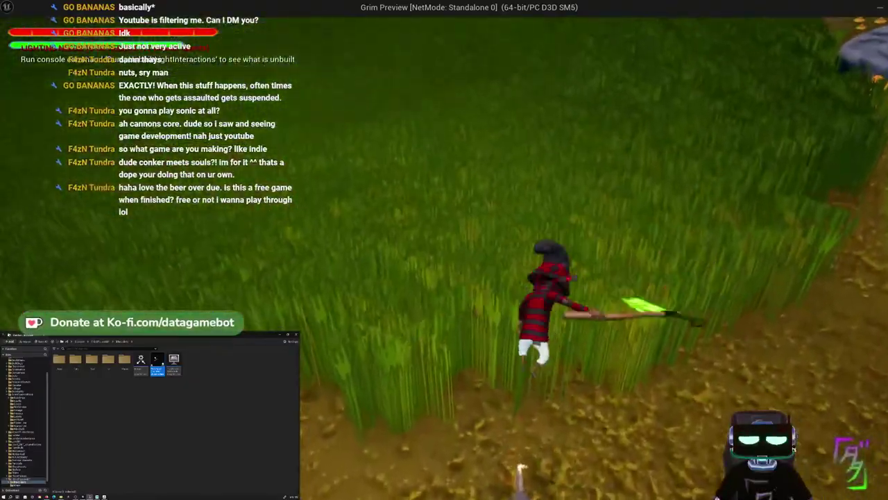
pyautogui.press('w')
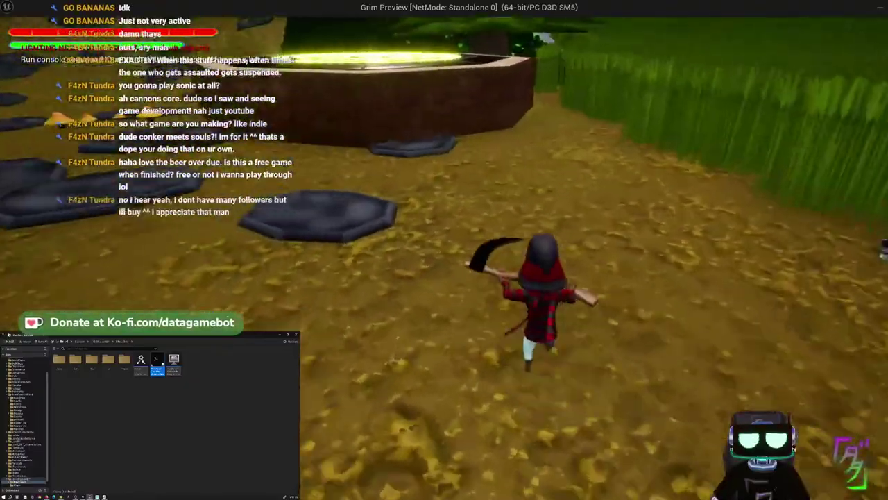
pyautogui.press('w')
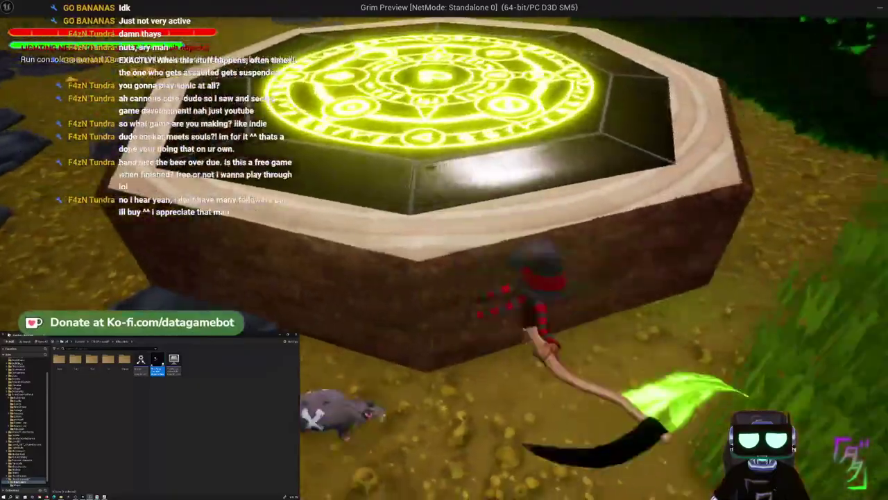
# - Circle the glowing octagonal platform with the plaid-shirted character, swing the scythe beside it and jump onto its top
pyautogui.press('w')
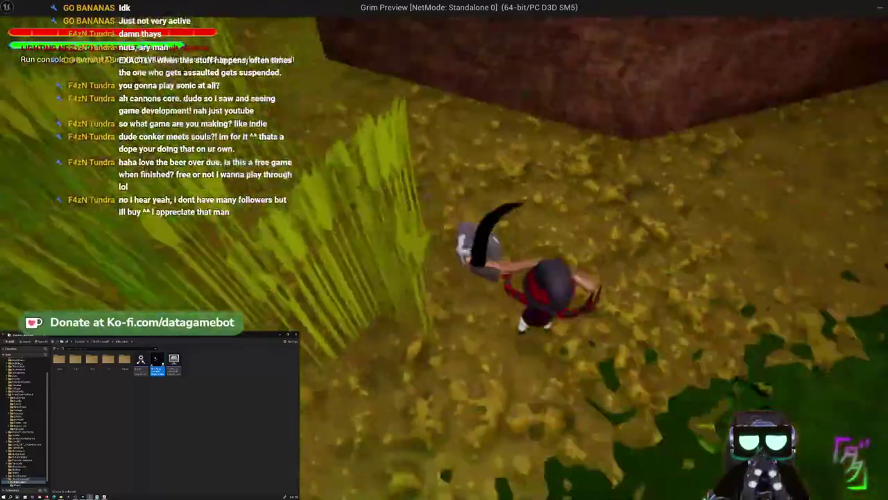
pyautogui.click(444, 250)
pyautogui.press('w')
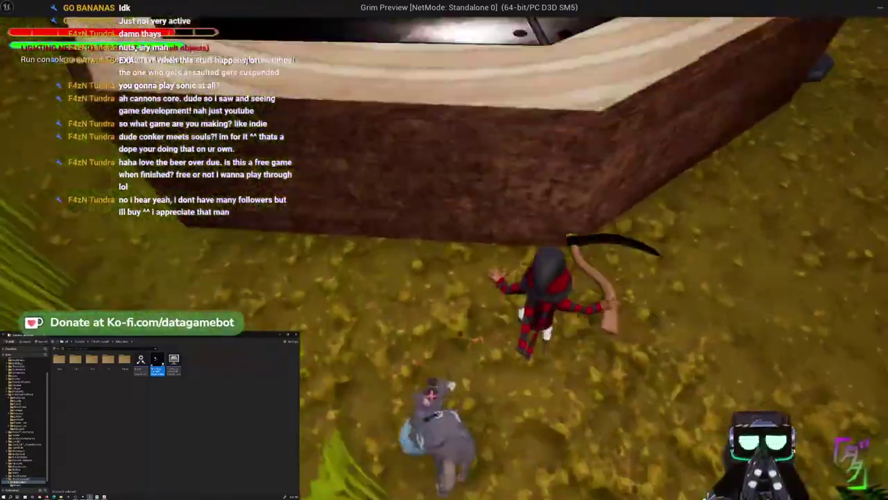
pyautogui.press('w')
pyautogui.press('space')
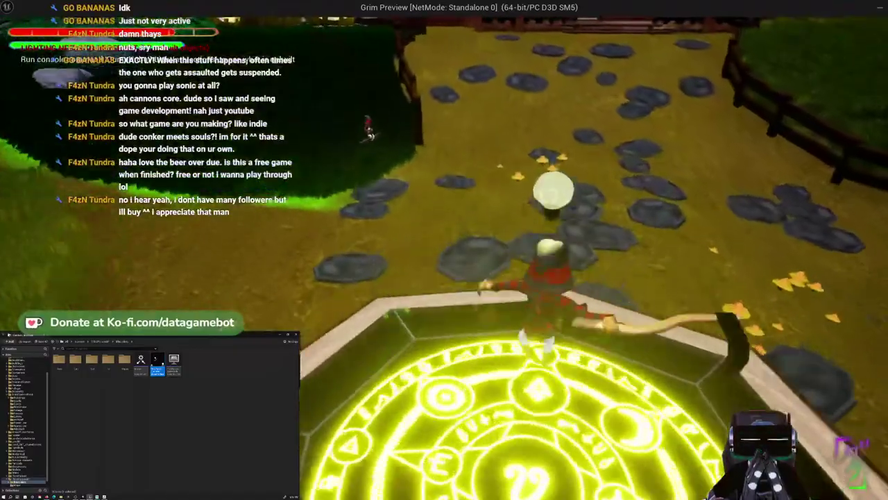
pyautogui.press('w')
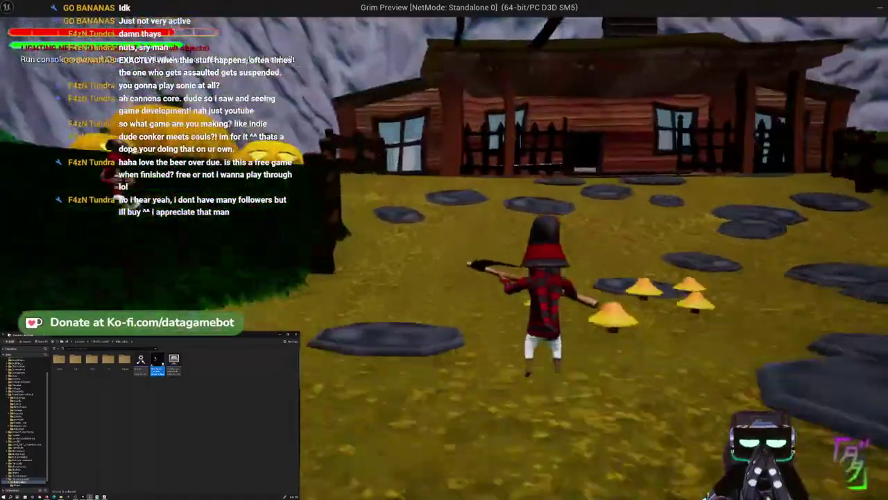
# - Run to the pumpkin patch fence by the house and back toward the platform, testing scythe swings and jumps along the way
pyautogui.press('w')
pyautogui.click(444, 249)
pyautogui.click(444, 249)
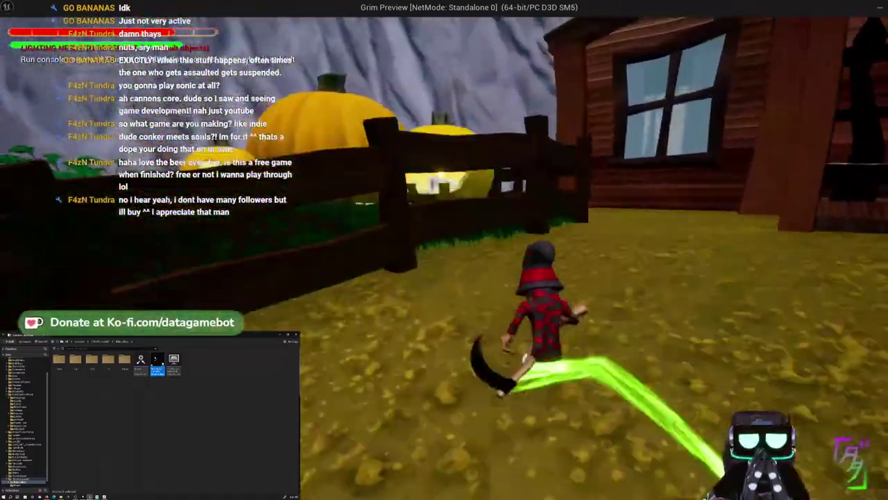
pyautogui.press('w')
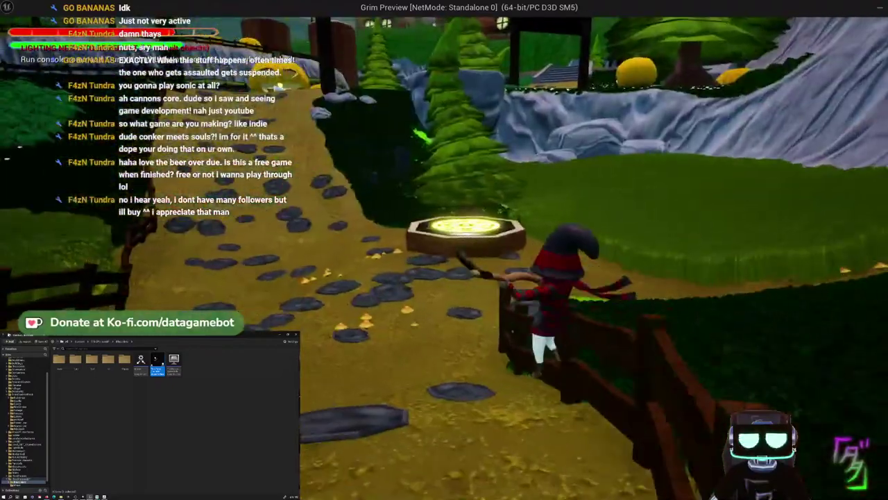
pyautogui.press('w')
pyautogui.click(444, 250)
pyautogui.press('space')
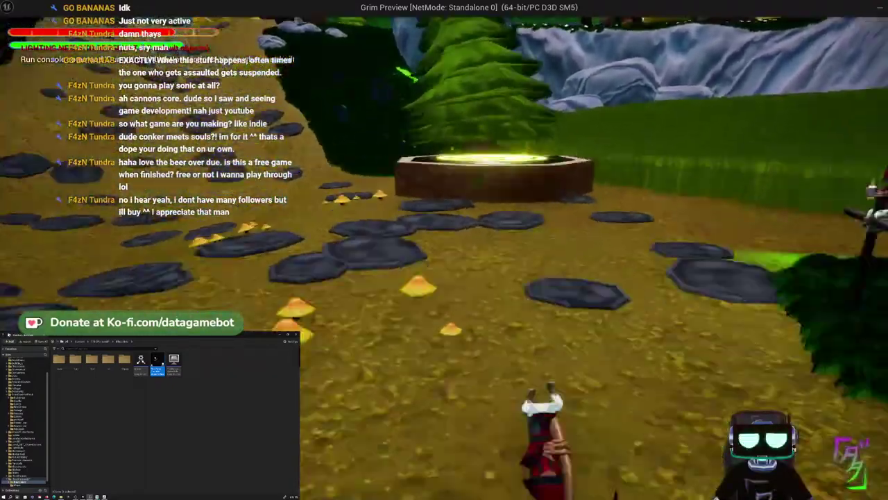
pyautogui.click(444, 249)
pyautogui.press('w')
# - End the game preview and close the Message Log window
pyautogui.press('super')
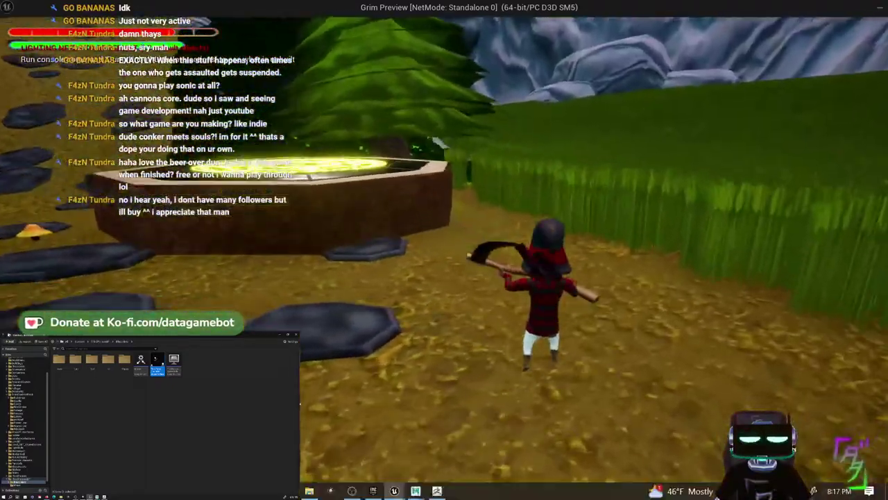
pyautogui.press('Escape')
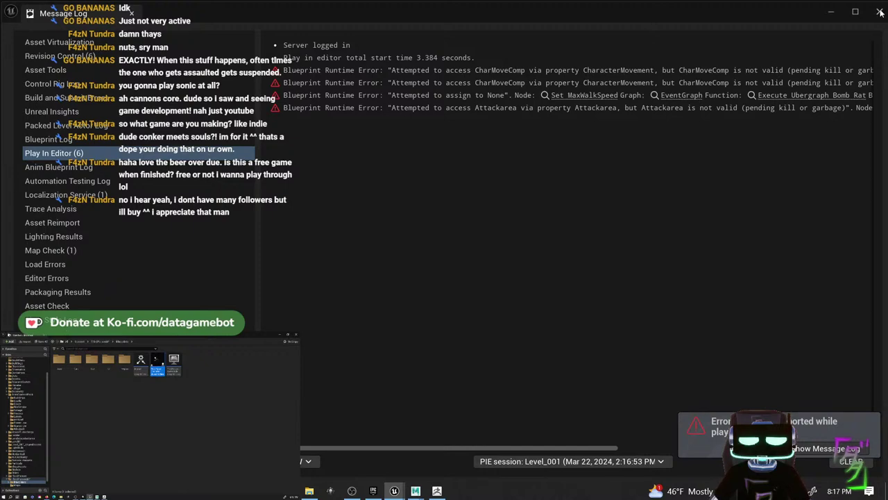
pyautogui.click(880, 13)
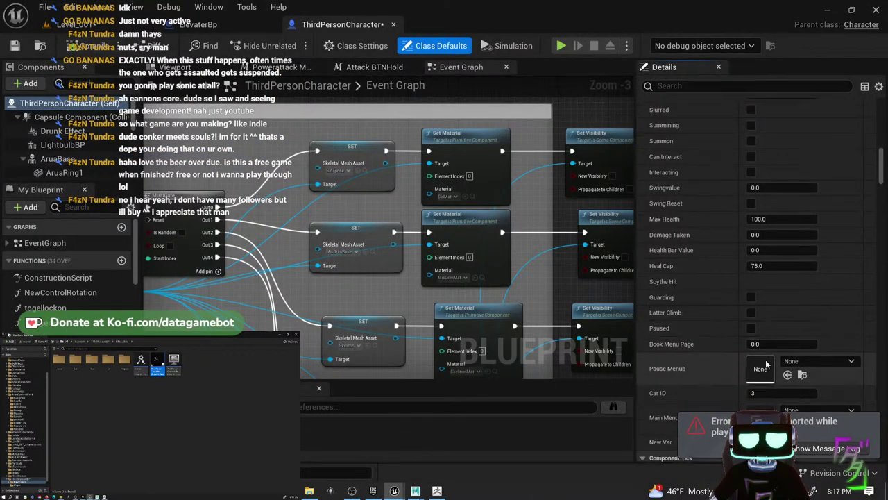
# - Set the Car ID default in ThirdPersonCharacter to 1
pyautogui.scroll(-3, 766, 363)
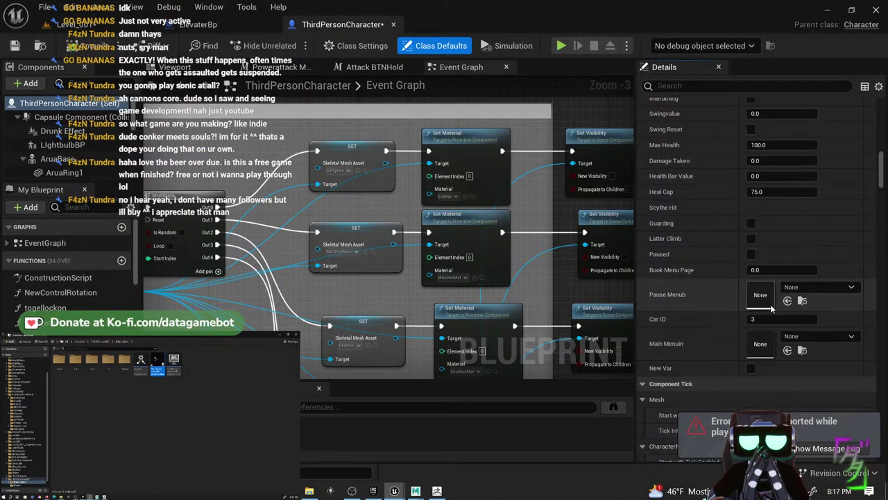
pyautogui.click(765, 319)
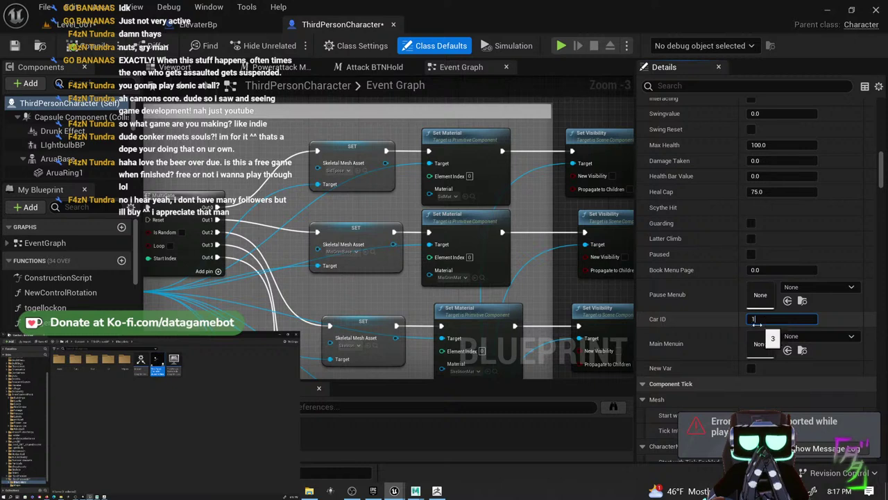
pyautogui.press('Return')
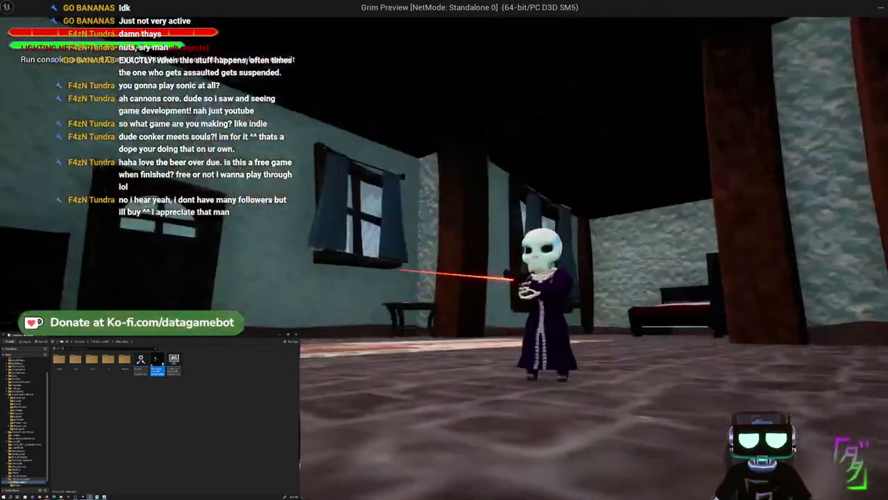
# - Playtest the skeleton character by walking out the house's front door and swinging the scythe on the porch, and end the preview
pyautogui.press('w')
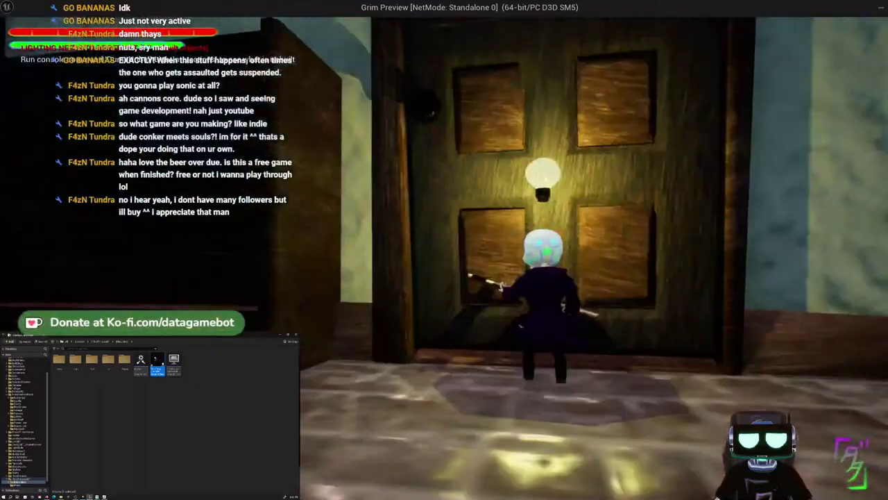
pyautogui.press('e')
pyautogui.press('w')
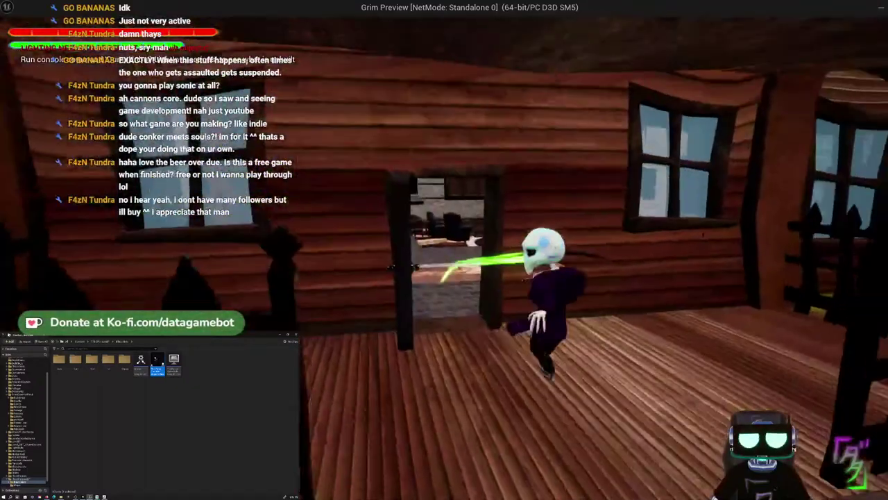
pyautogui.press('Escape')
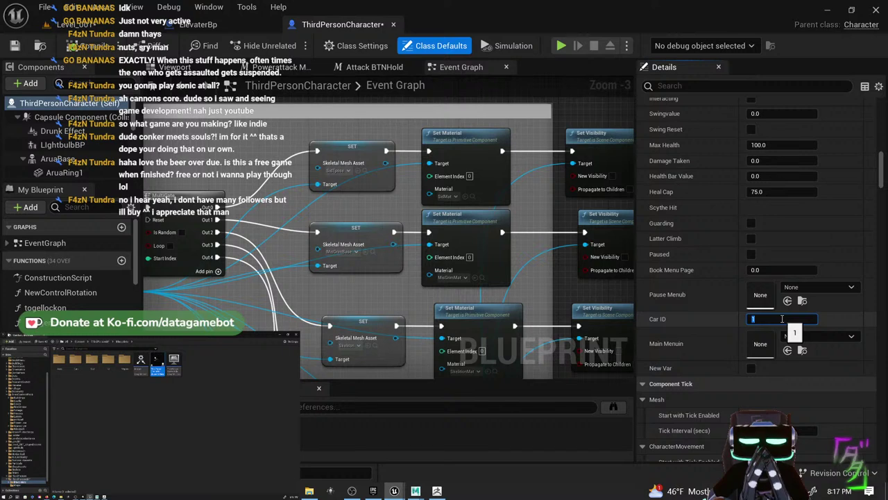
# - Set the Car ID default to 4, then compile and save the ThirdPersonCharacter blueprint
pyautogui.click(100, 50)
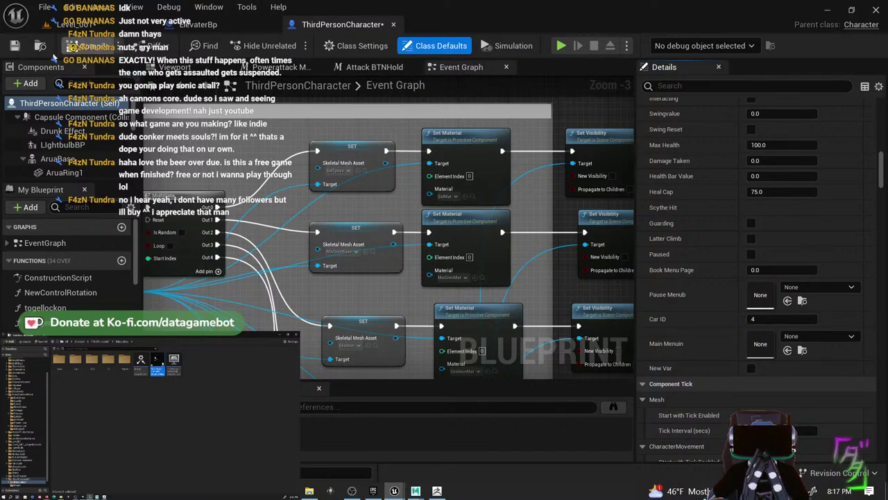
pyautogui.click(14, 45)
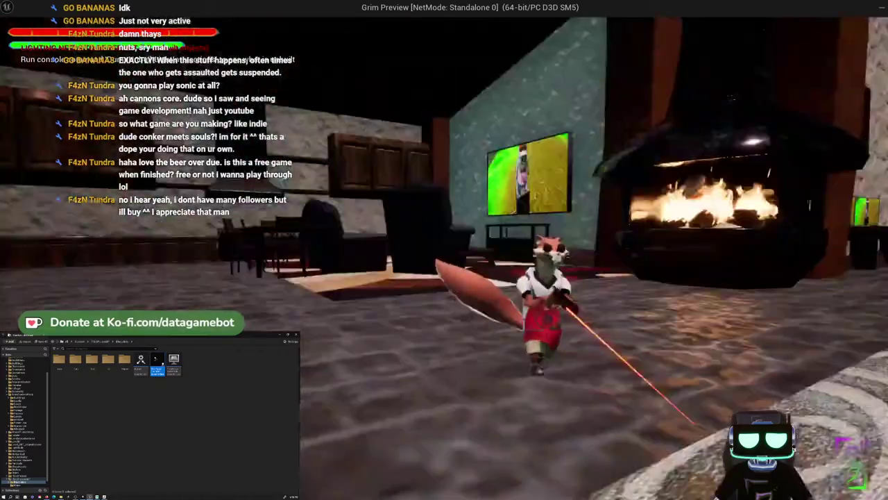
# - Playtest the bushy-tailed apron character by leaving through the front door and jumping off the porch onto the stone-slab path
pyautogui.press('w')
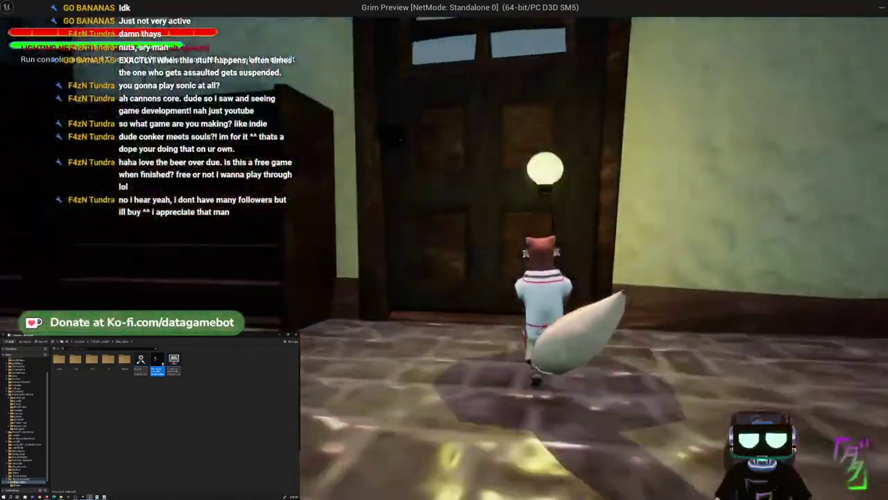
pyautogui.press('w')
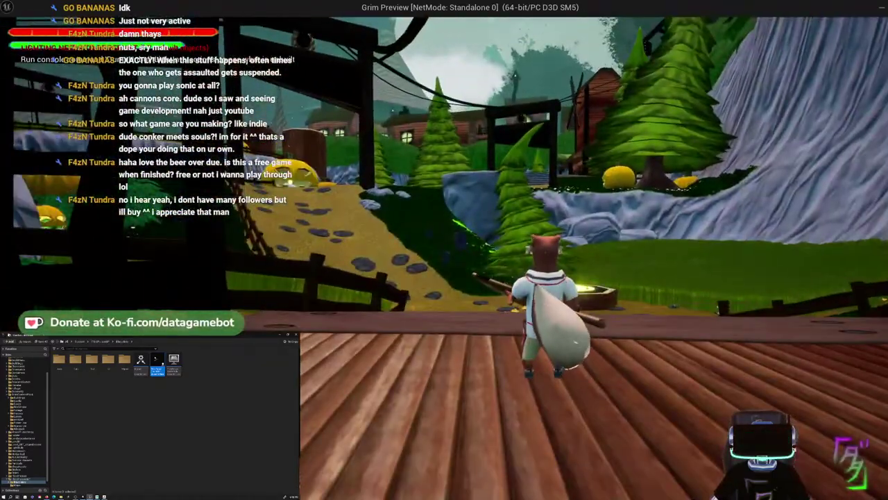
pyautogui.press('w')
pyautogui.press('space')
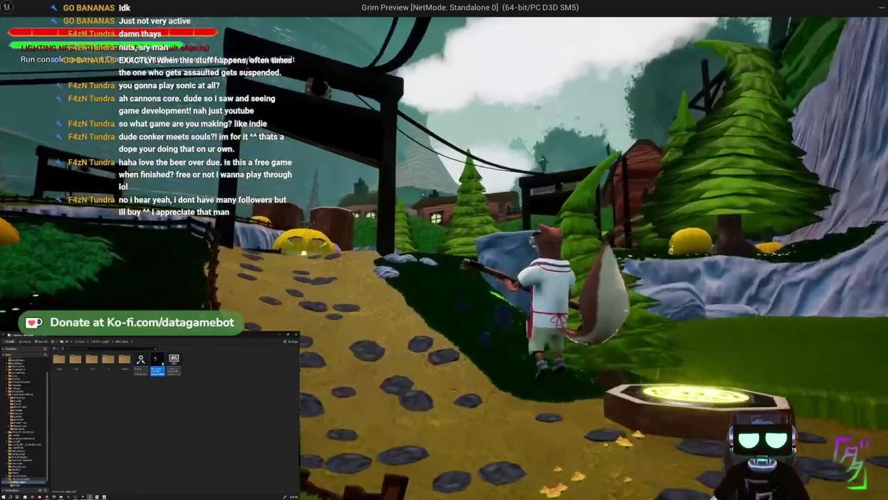
pyautogui.press('w')
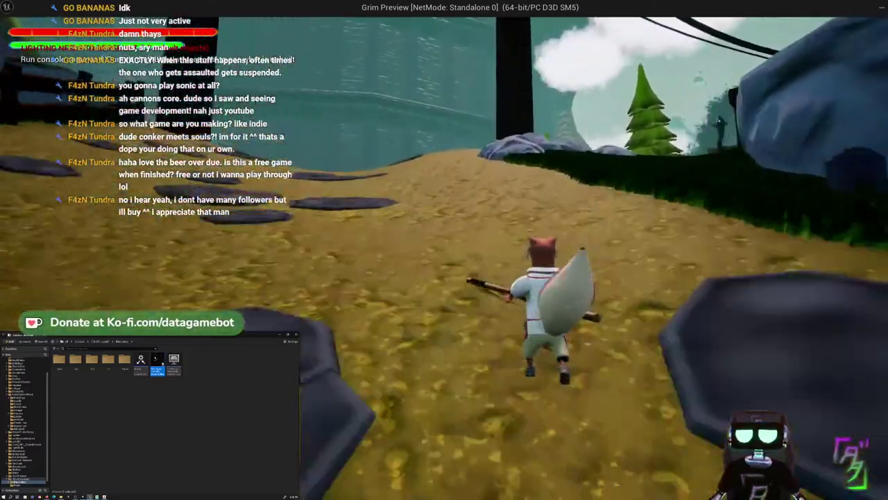
# - Run the bushy-tailed character over the grassy hill and along the slab path to the wide stone stairs
pyautogui.press('w')
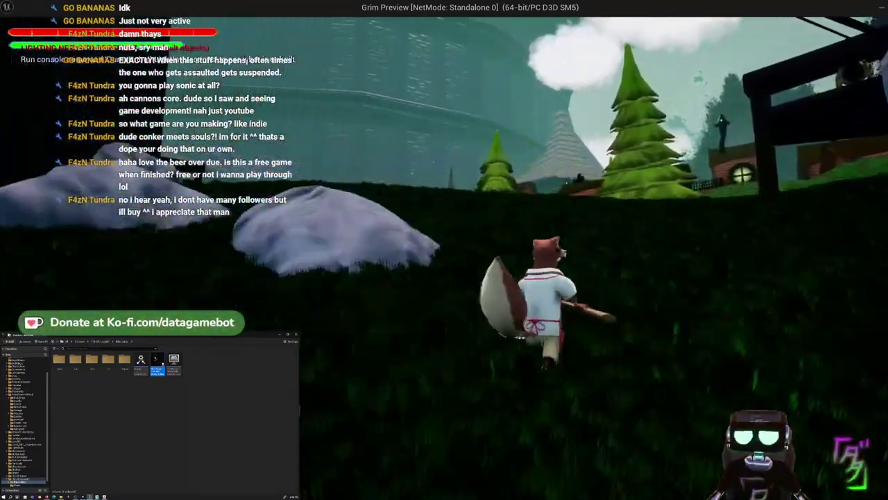
pyautogui.press('w')
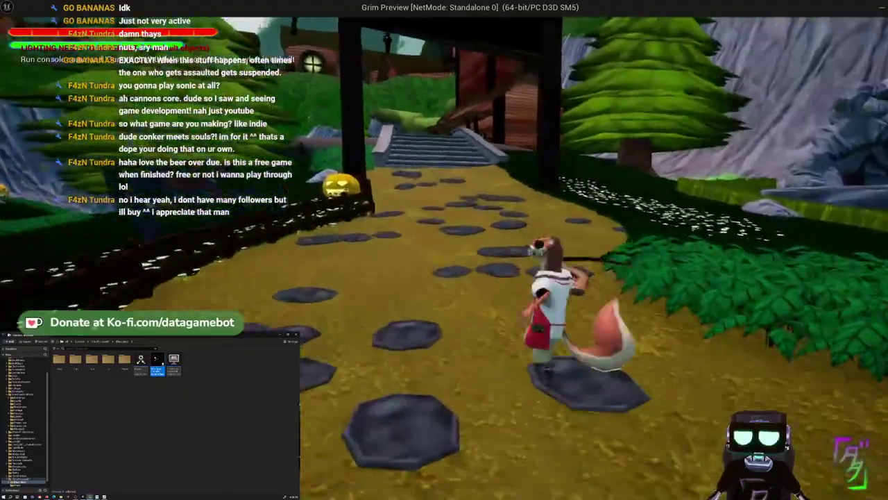
pyautogui.press('w')
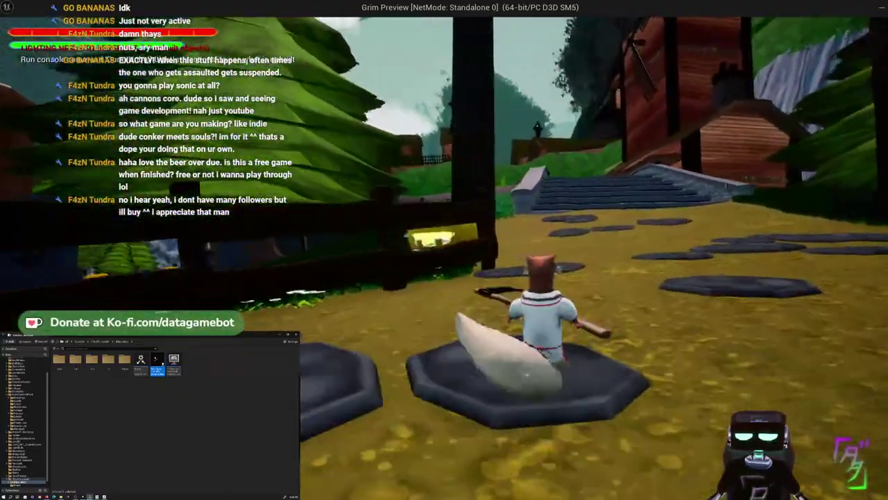
pyautogui.press('w')
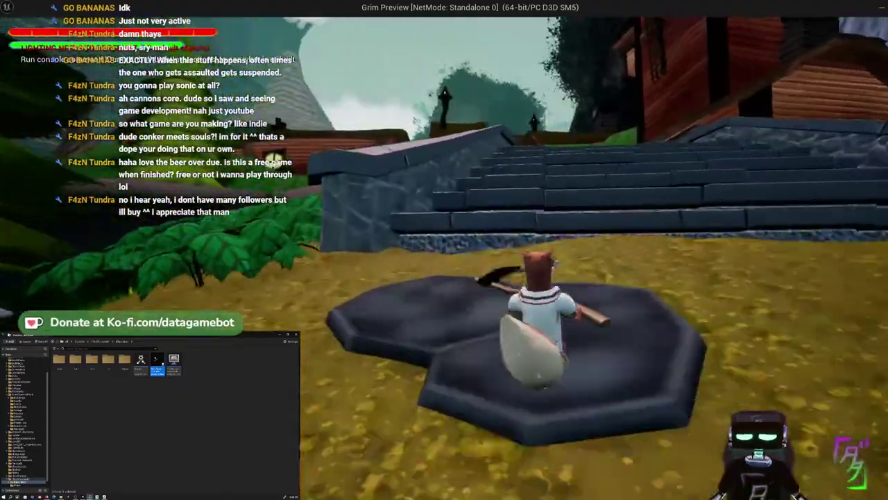
pyautogui.press('w')
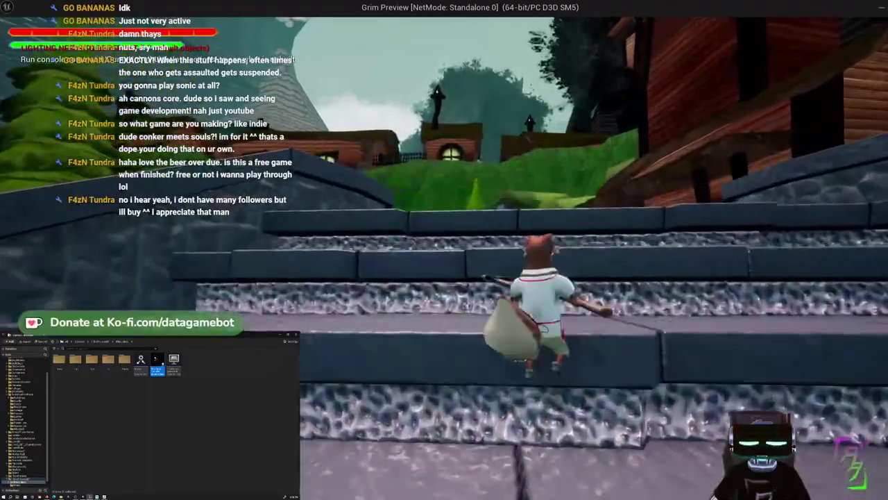
# - Cross the paved area above the stairs, enter the red wooden building to view the character up close, and end the preview
pyautogui.press('w')
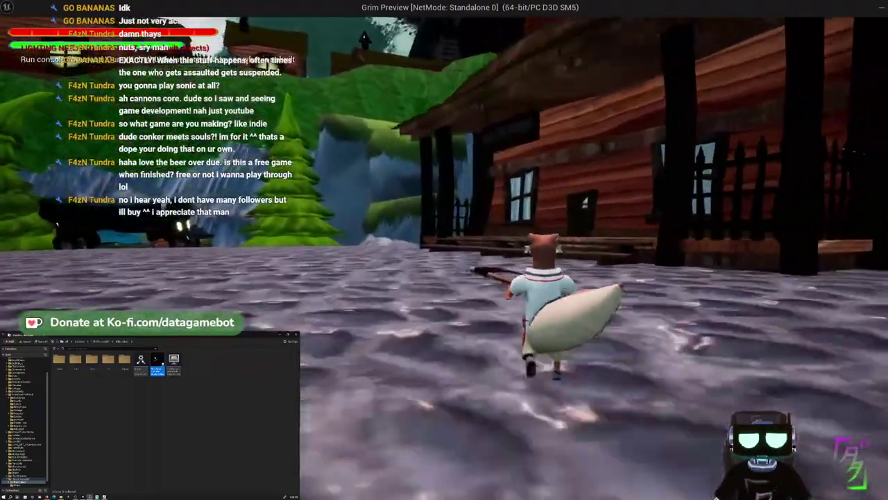
pyautogui.press('w')
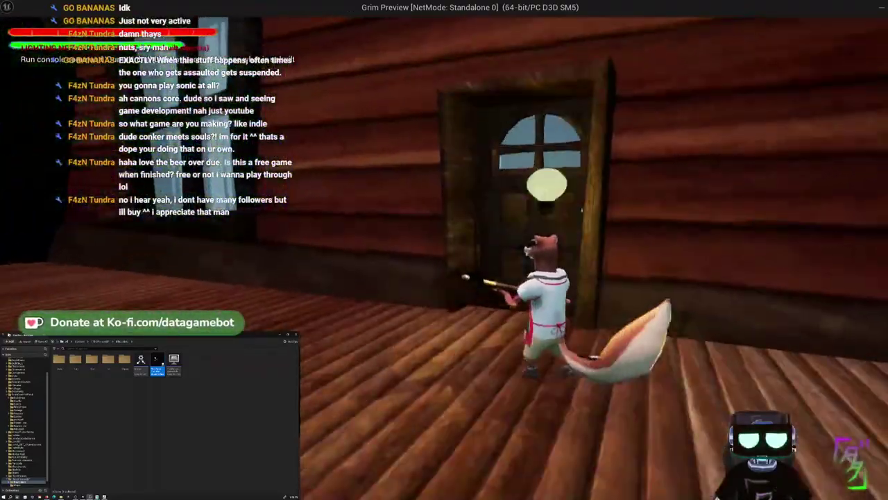
pyautogui.press('w')
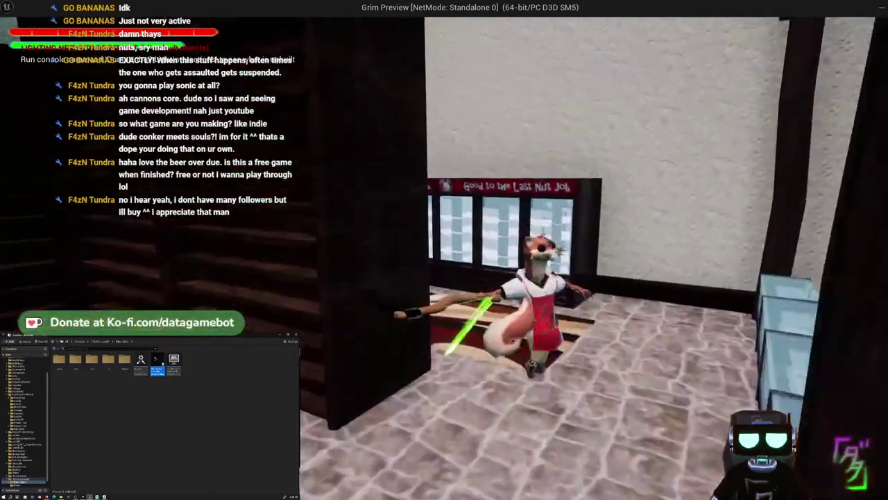
pyautogui.press('s')
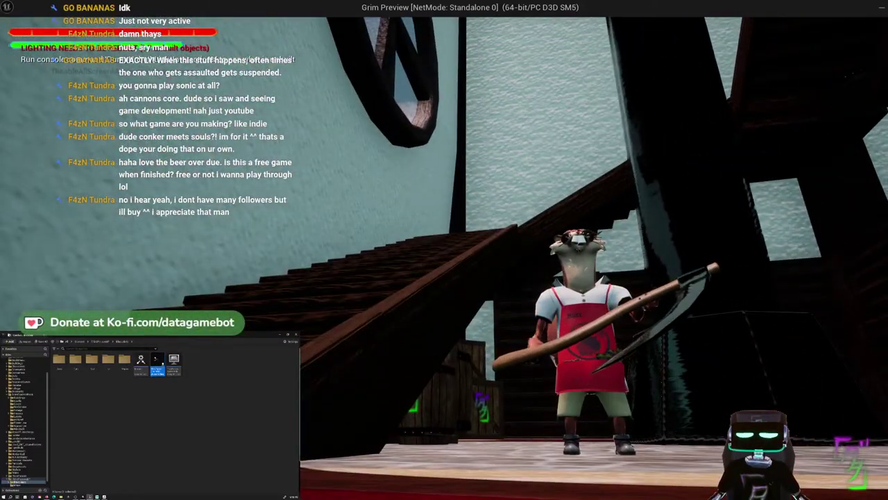
pyautogui.press('Escape')
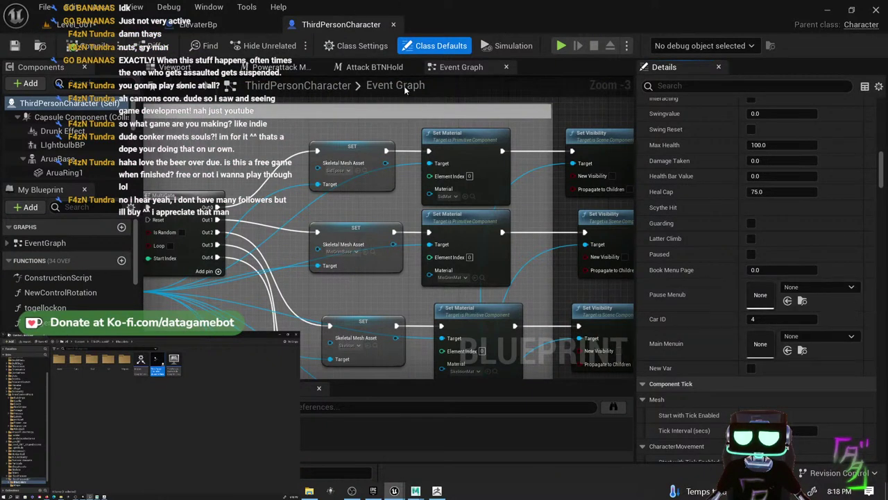
# - Switch to the NCOpening.mlt scene with the wooden drawbridge in Maya LT
pyautogui.moveTo(432, 258); pyautogui.dragTo(543, 243, button='right')
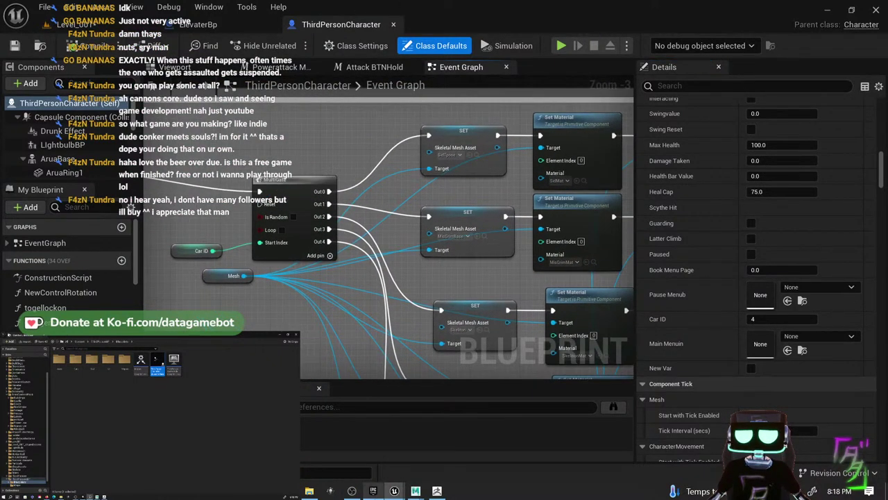
pyautogui.moveTo(414, 491)
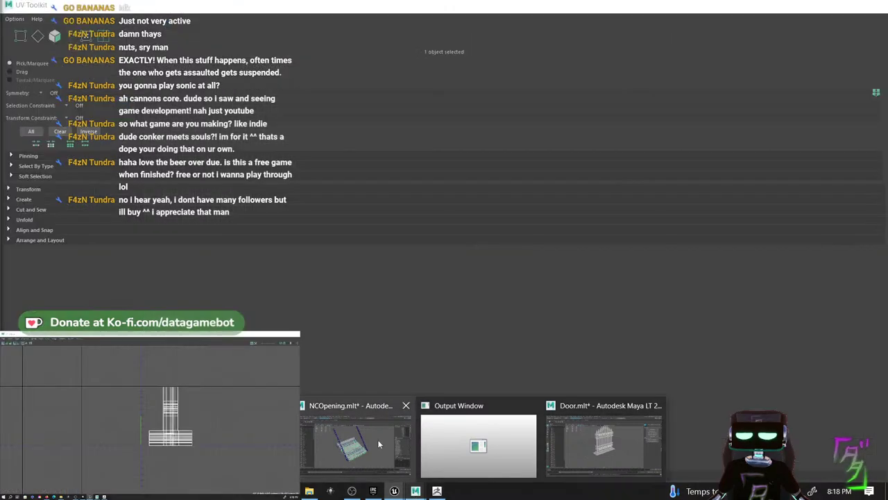
pyautogui.click(377, 439)
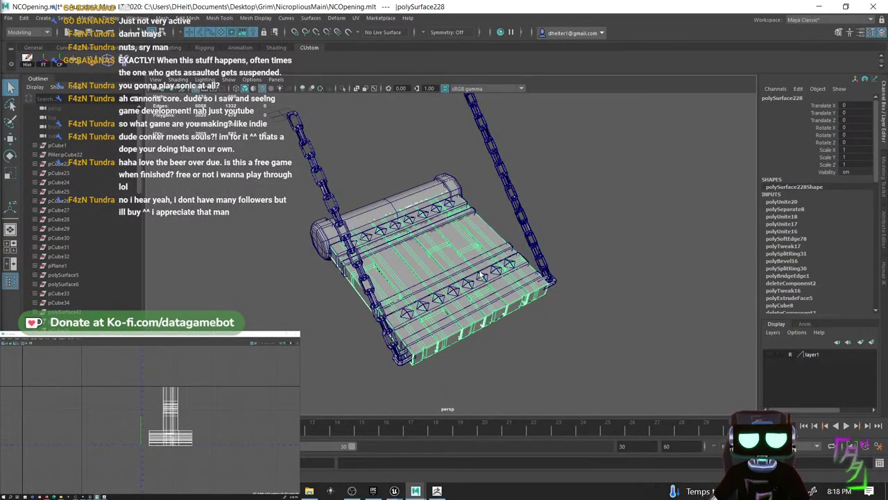
# - Switch to ZBrush, draw the existing Wood mesh on the canvas, and clear the canvas
pyautogui.click(437, 489)
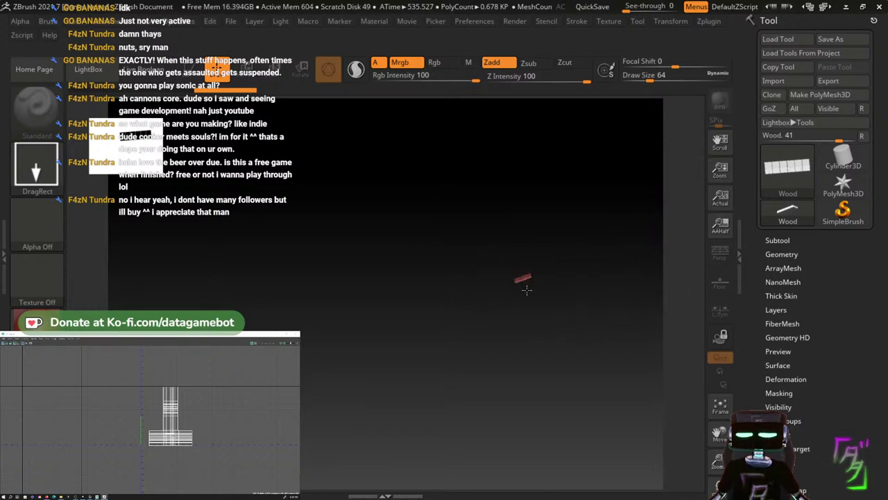
pyautogui.moveTo(527, 288)
pyautogui.mouseDown()
pyautogui.moveTo(478, 322)
pyautogui.moveTo(492, 396)
pyautogui.moveTo(525, 428)
pyautogui.mouseUp()
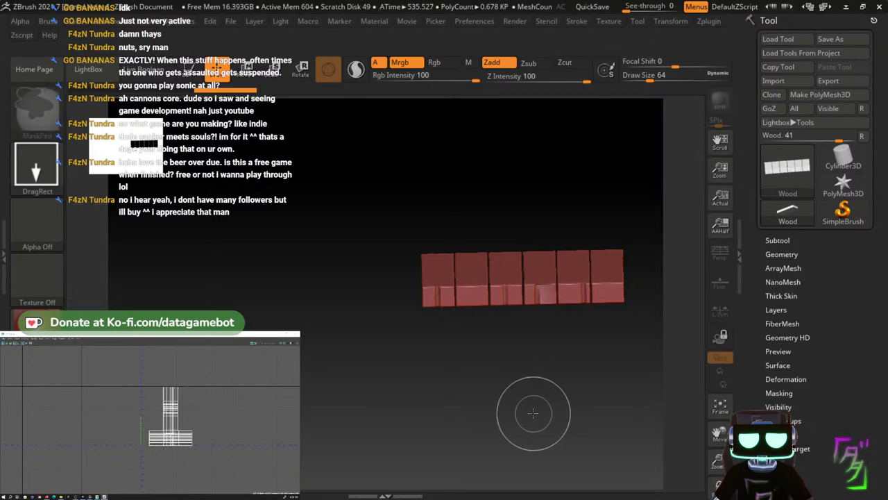
pyautogui.hotkey('ctrl', 'n')
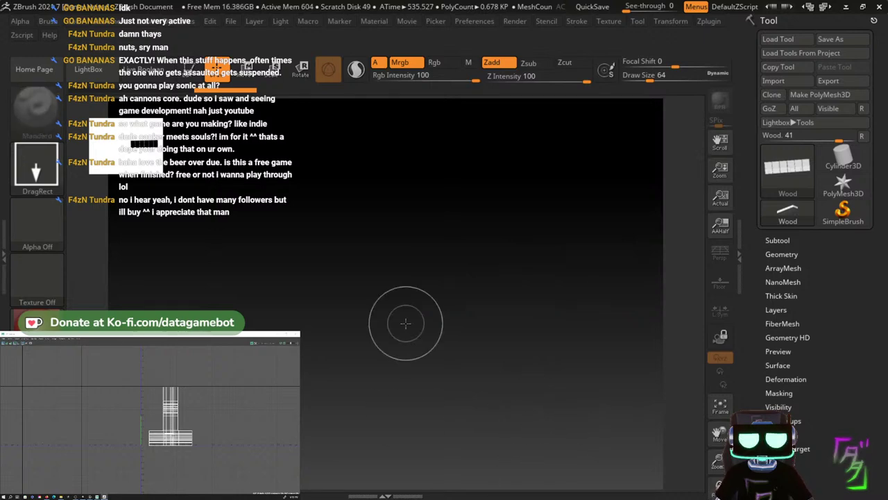
# - Return to the NCOpening.mlt scene in Maya LT and export the selected planks over Wood.obj in the Gate folder
pyautogui.press('super')
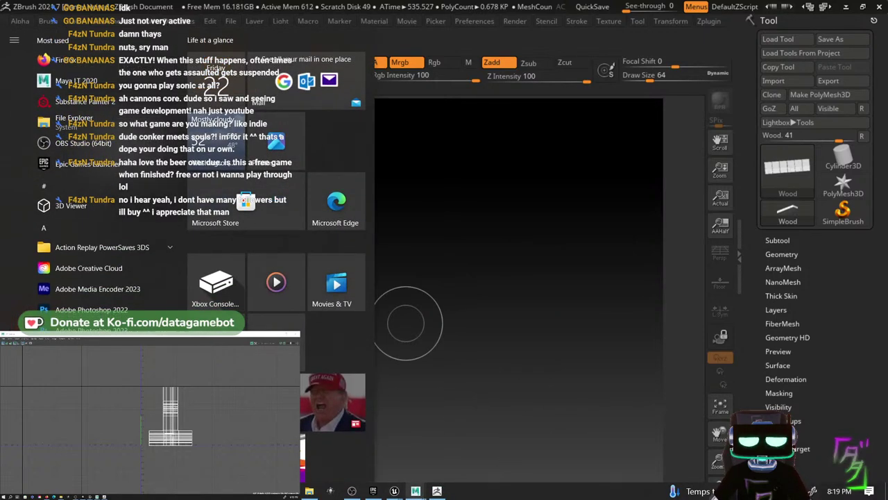
pyautogui.moveTo(415, 490)
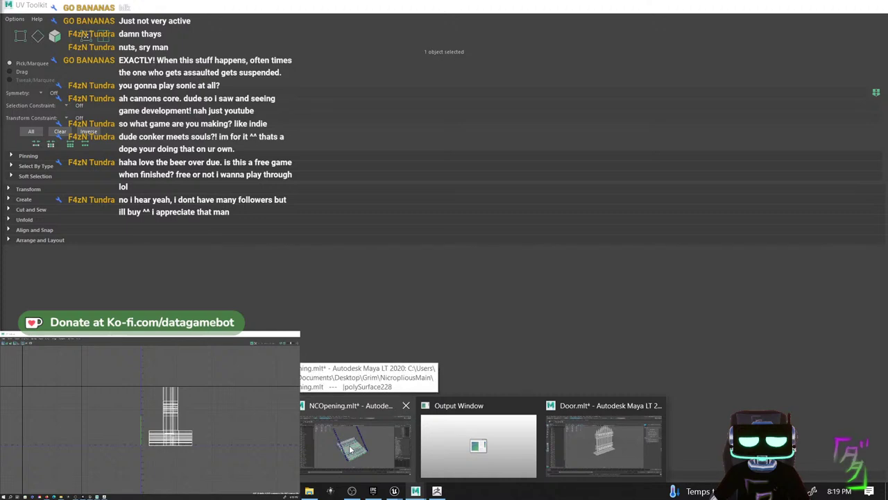
pyautogui.click(350, 449)
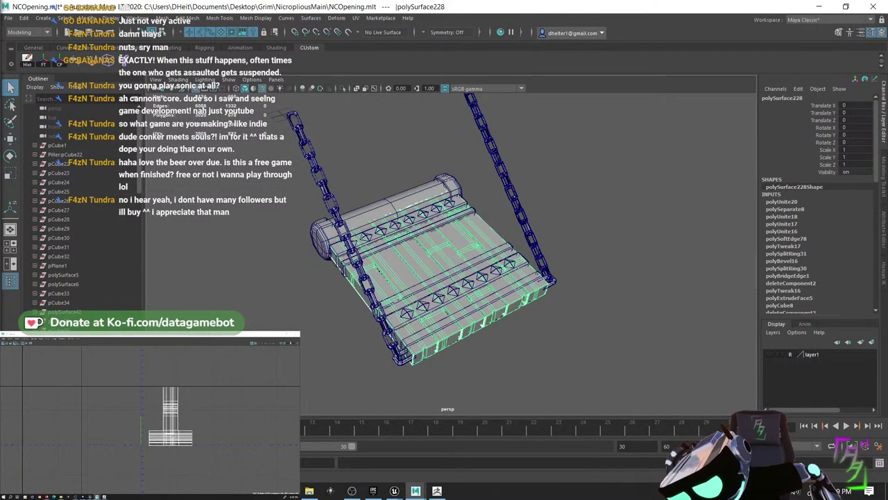
pyautogui.click(9, 18)
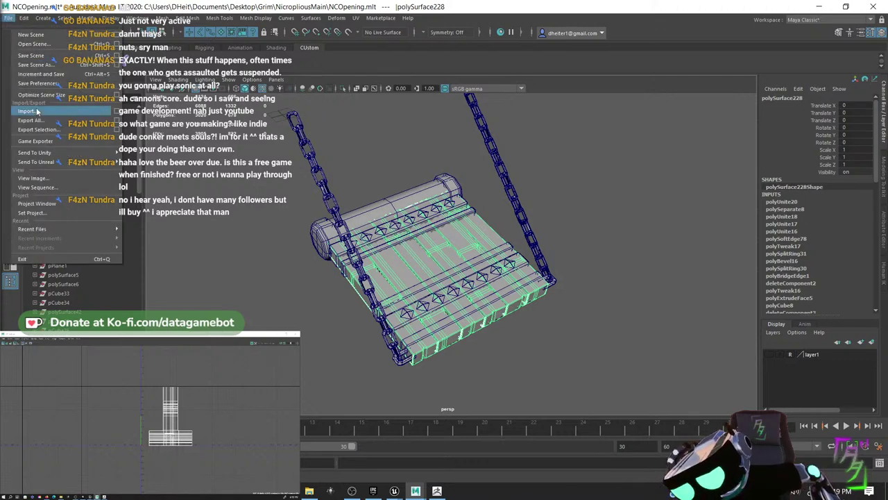
pyautogui.click(39, 130)
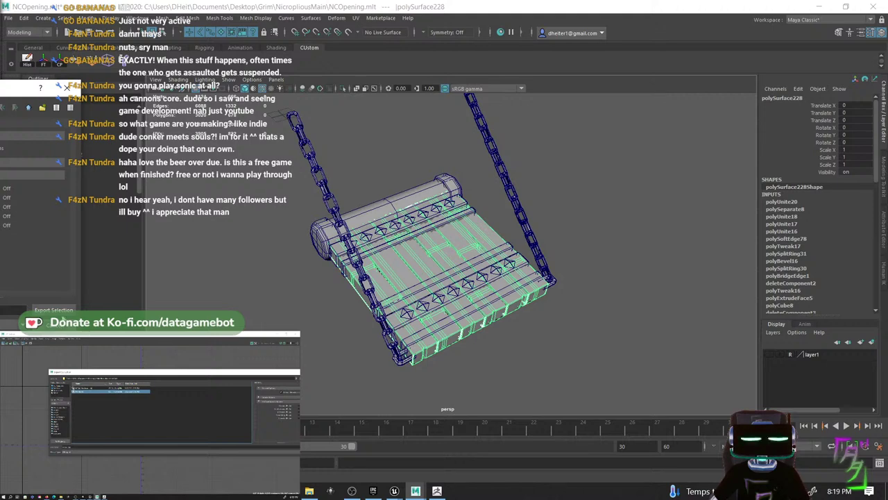
pyautogui.click(61, 314)
pyautogui.click(186, 419)
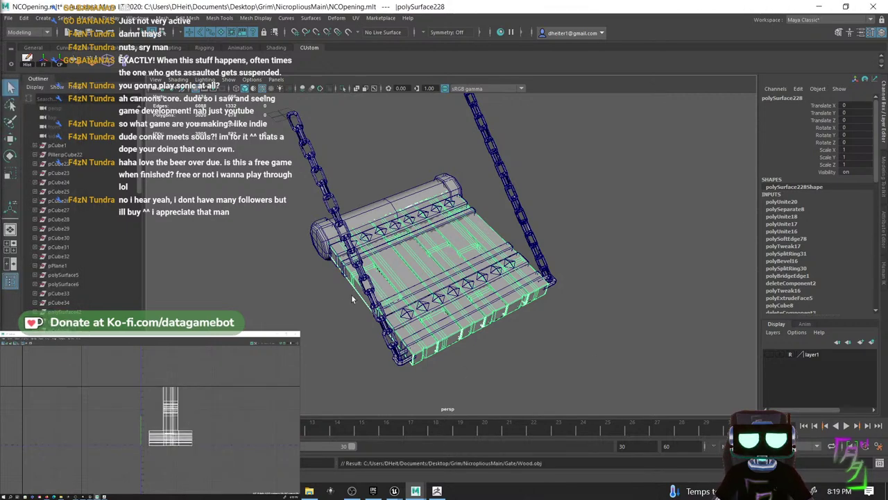
# - Reselect only the drawbridge's plank mesh and export the selection over Wood.obj in the NicropliousMain Gate folder
pyautogui.click(676, 238)
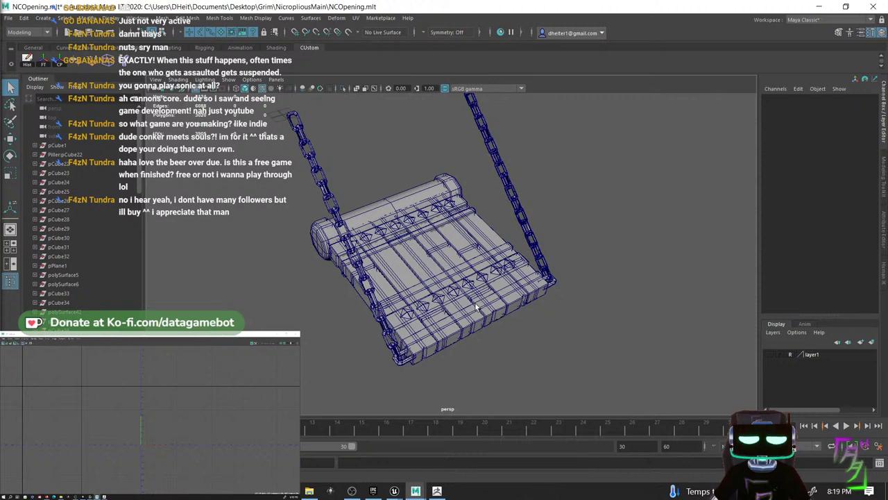
pyautogui.click(484, 322)
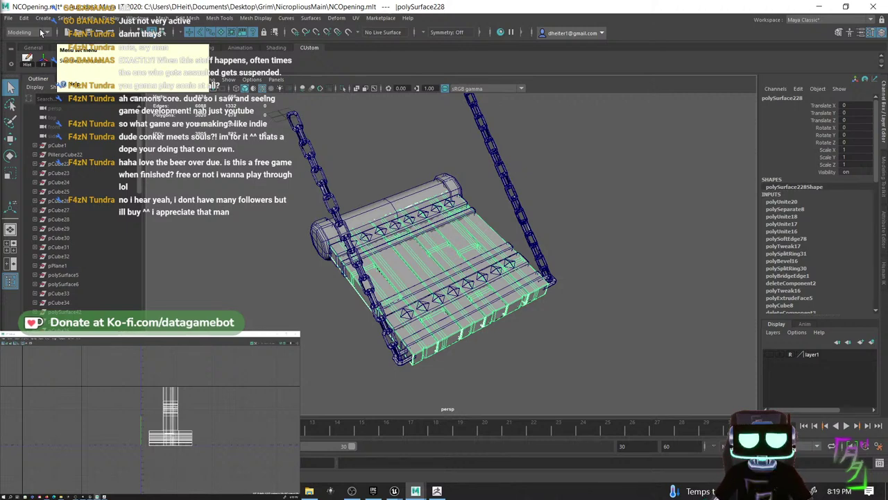
pyautogui.click(8, 18)
pyautogui.moveTo(22, 20)
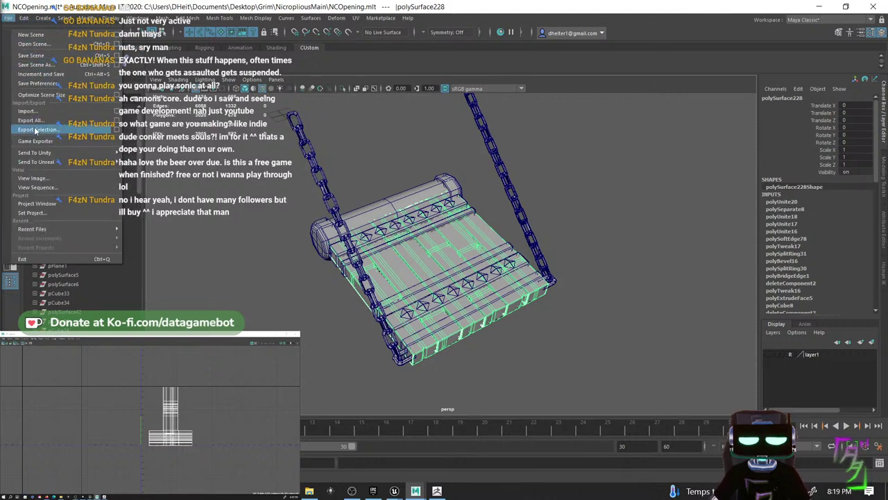
pyautogui.click(38, 130)
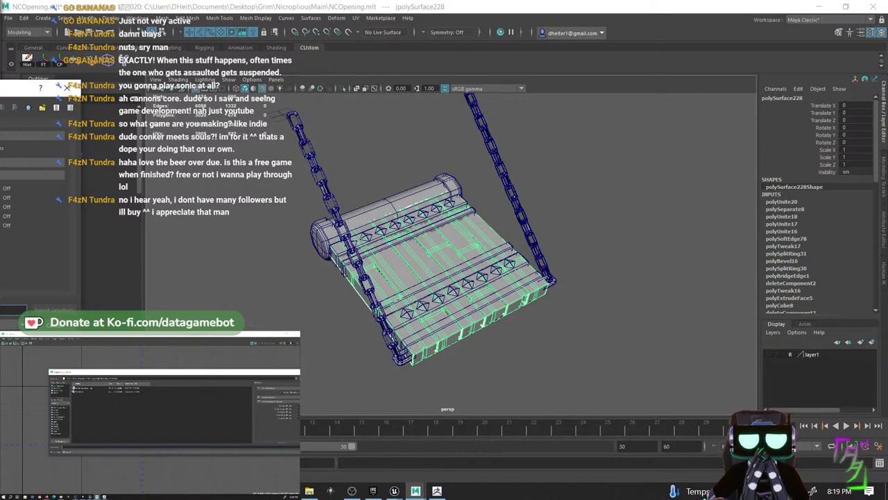
pyautogui.click(79, 395)
pyautogui.click(78, 391)
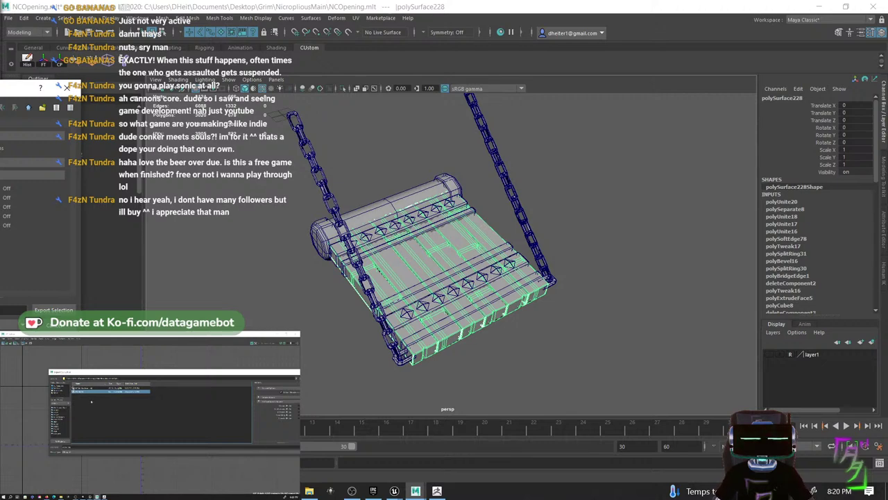
pyautogui.click(51, 310)
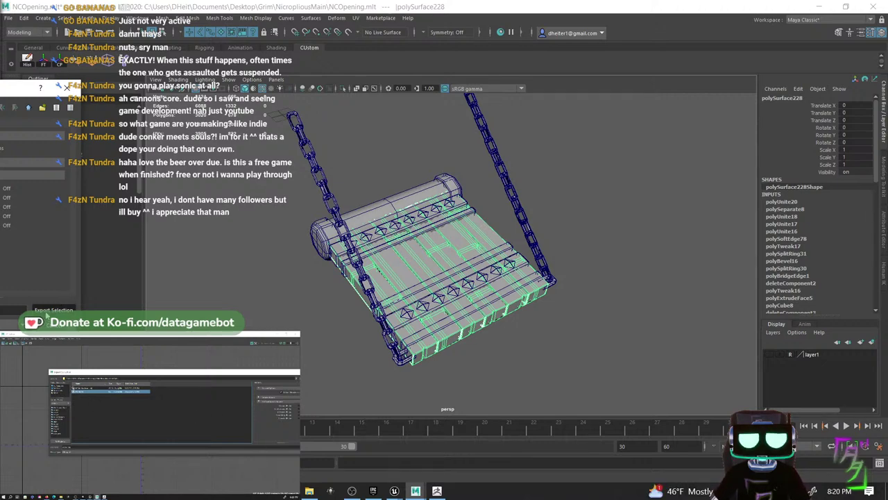
pyautogui.click(183, 419)
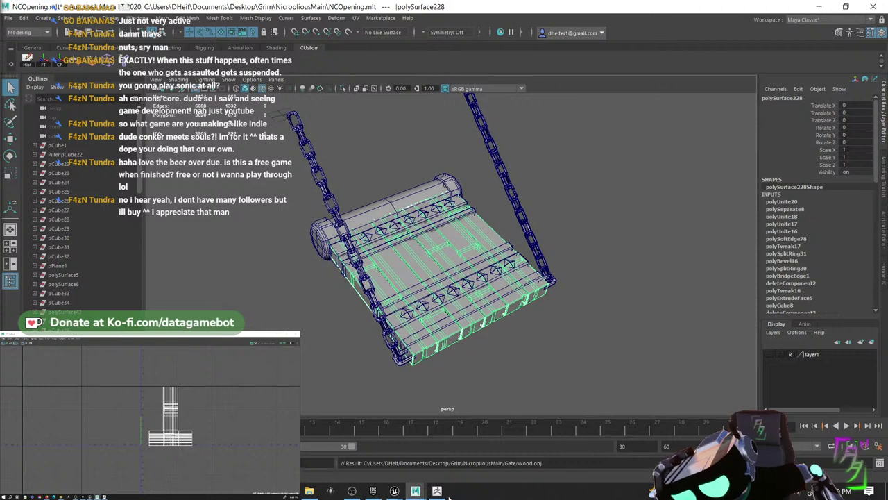
# - Switch to ZBrush, dismiss the mesh import, and delete the old Wood subtool
pyautogui.moveTo(437, 491)
pyautogui.click(443, 418)
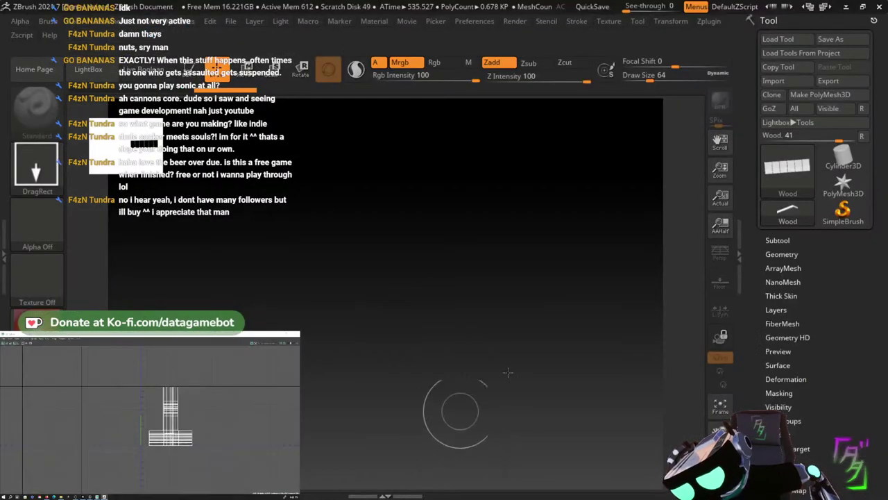
pyautogui.click(806, 84)
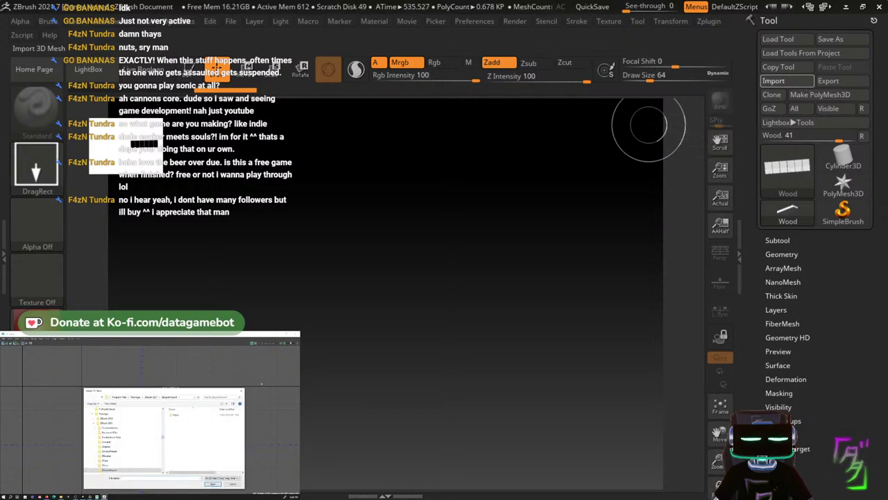
pyautogui.click(240, 390)
pyautogui.click(778, 239)
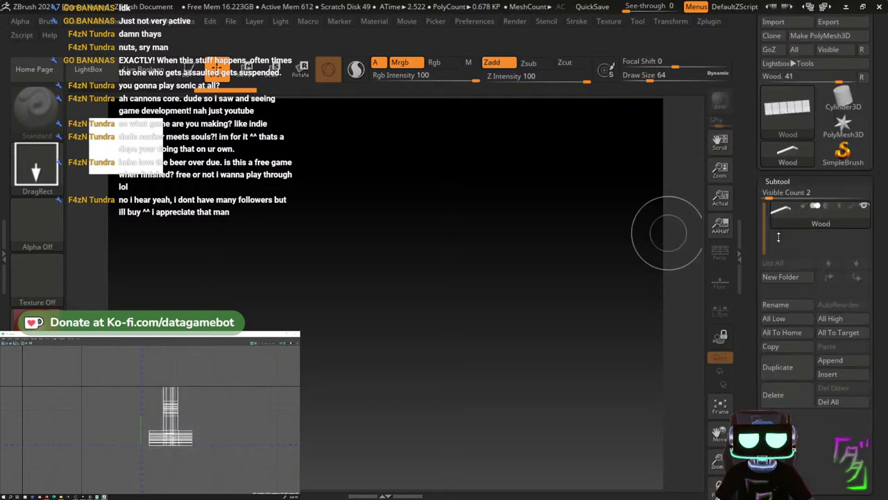
pyautogui.click(802, 396)
pyautogui.click(677, 424)
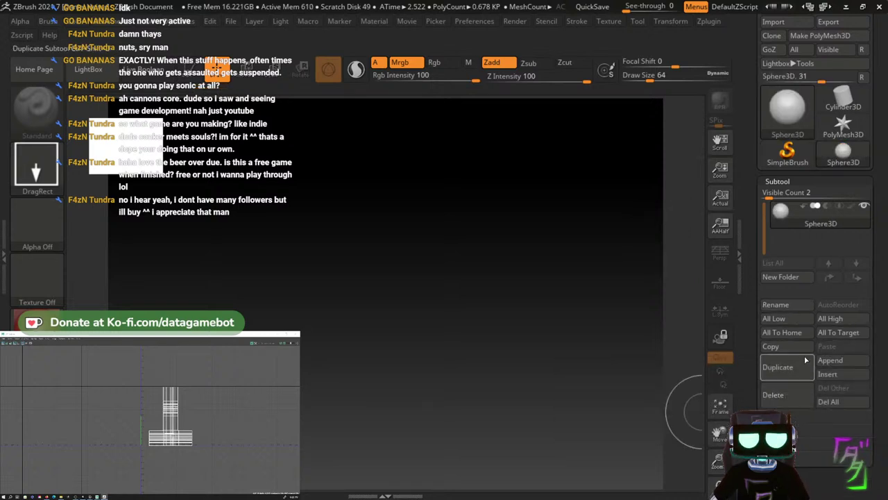
# - With PolyMesh3D as the active tool, import Wood.obj from the Grim project's NicropliousMain Gate folder
pyautogui.click(774, 23)
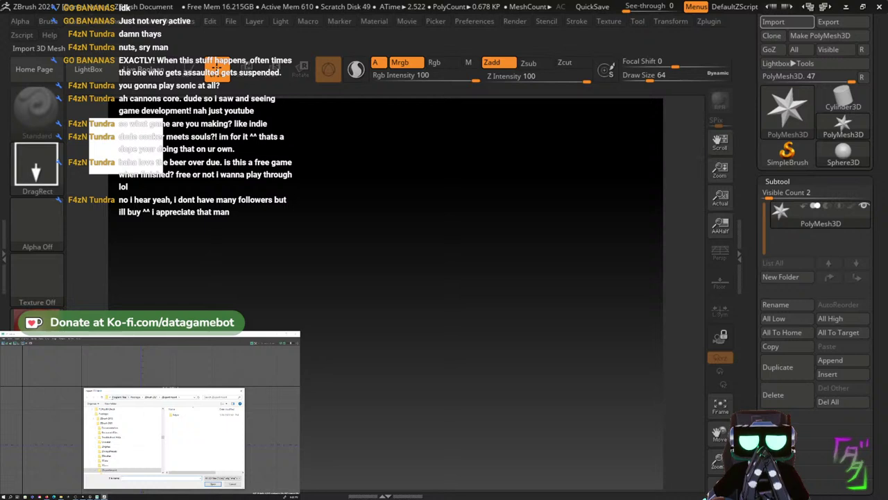
pyautogui.click(110, 397)
pyautogui.click(122, 407)
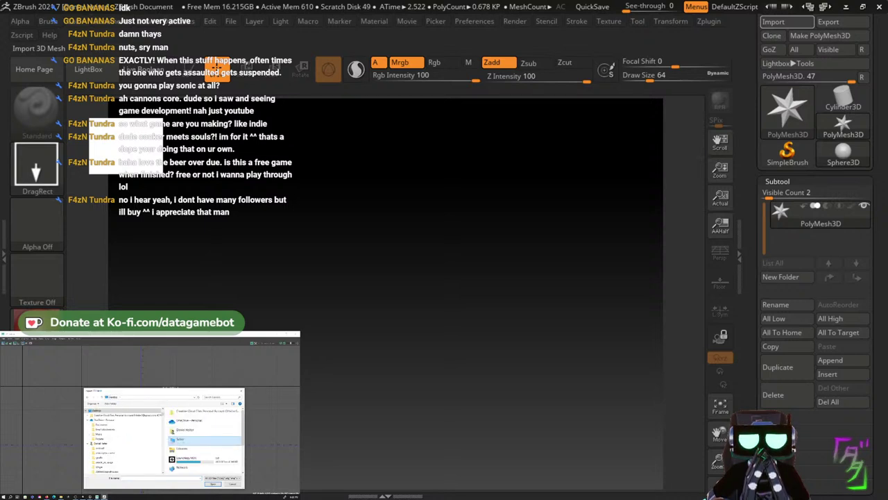
pyautogui.scroll(-2, 184, 442)
pyautogui.scroll(1, 184, 442)
pyautogui.doubleClick(185, 449)
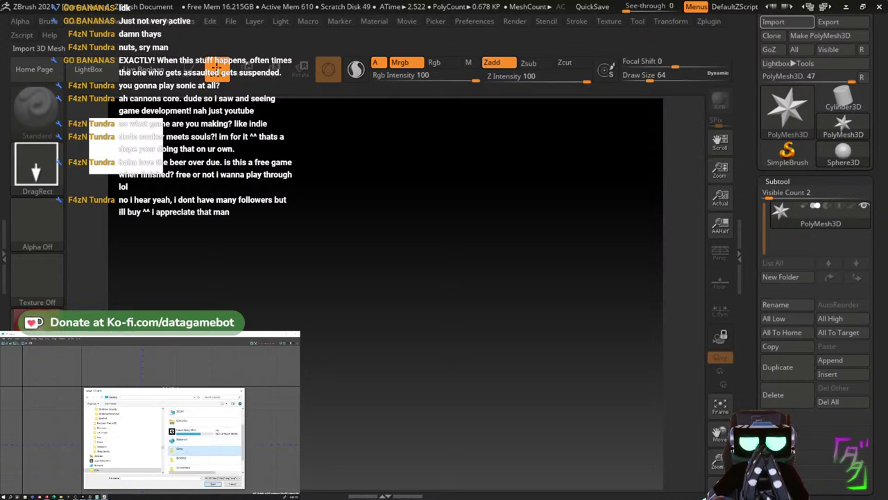
pyautogui.doubleClick(179, 448)
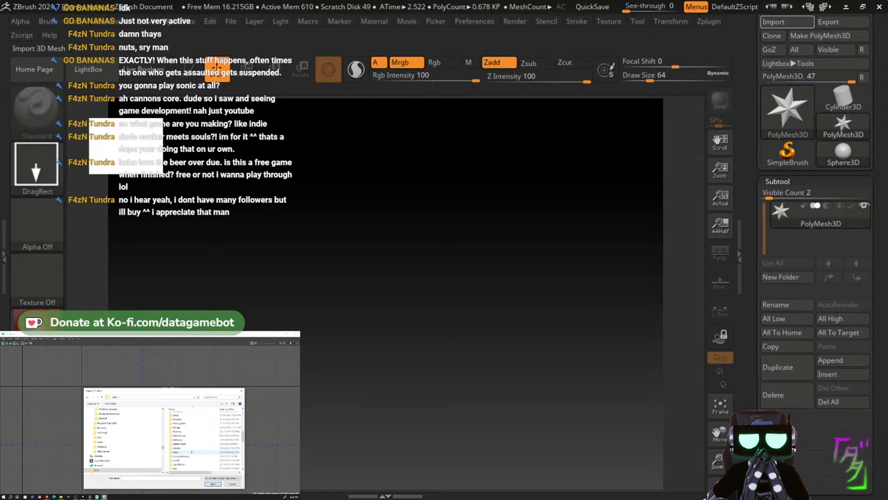
pyautogui.scroll(-3, 191, 452)
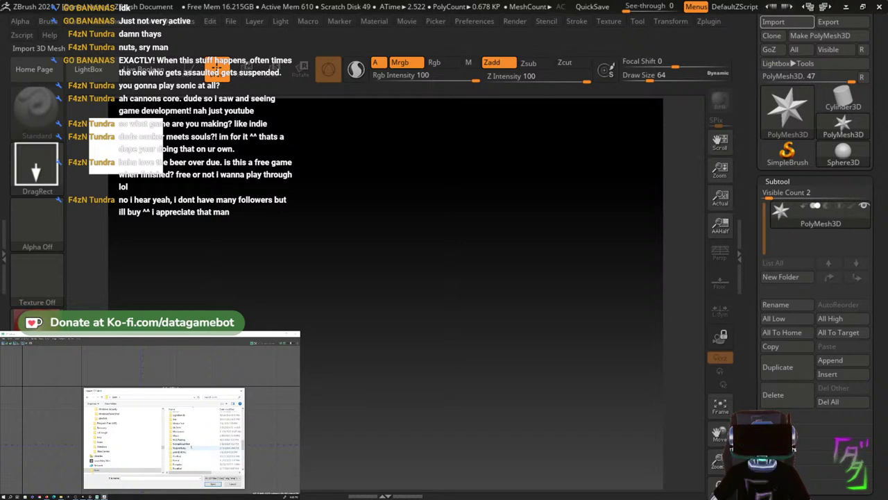
pyautogui.doubleClick(182, 446)
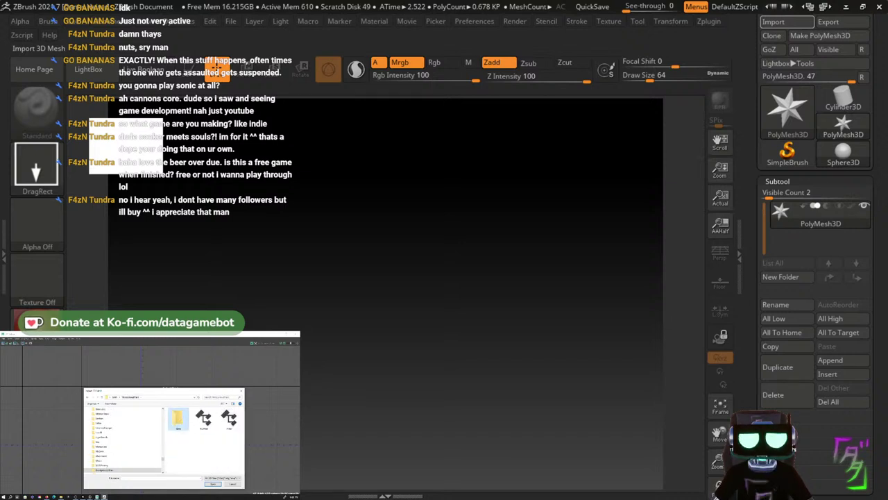
pyautogui.doubleClick(178, 418)
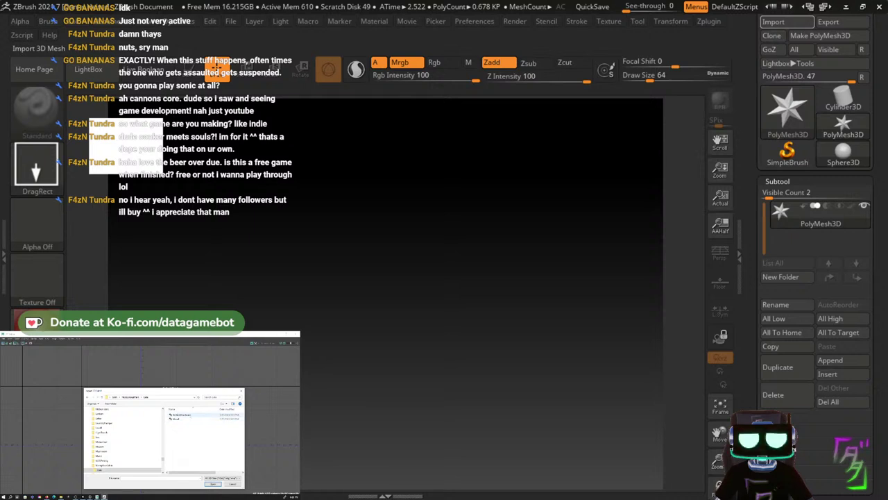
pyautogui.doubleClick(178, 418)
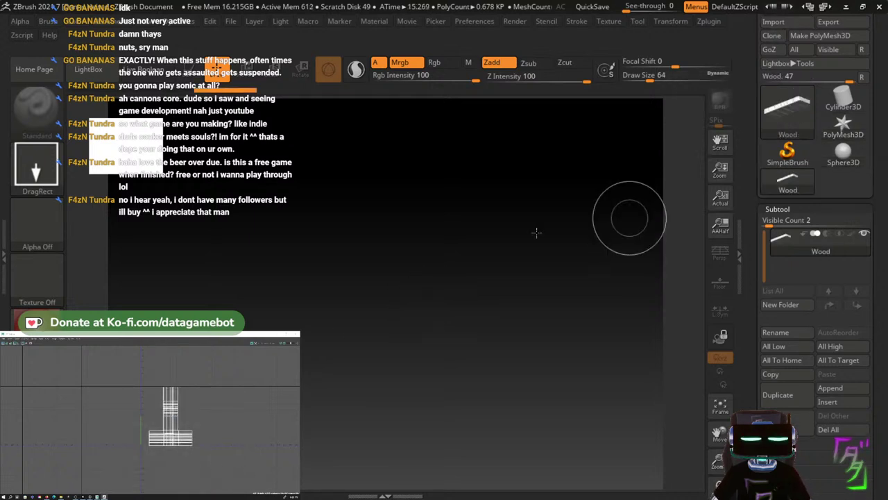
# - Draw the imported planks at the canvas centre and unwrap their UVs with UV Master
pyautogui.moveTo(387, 282); pyautogui.dragTo(391, 455)
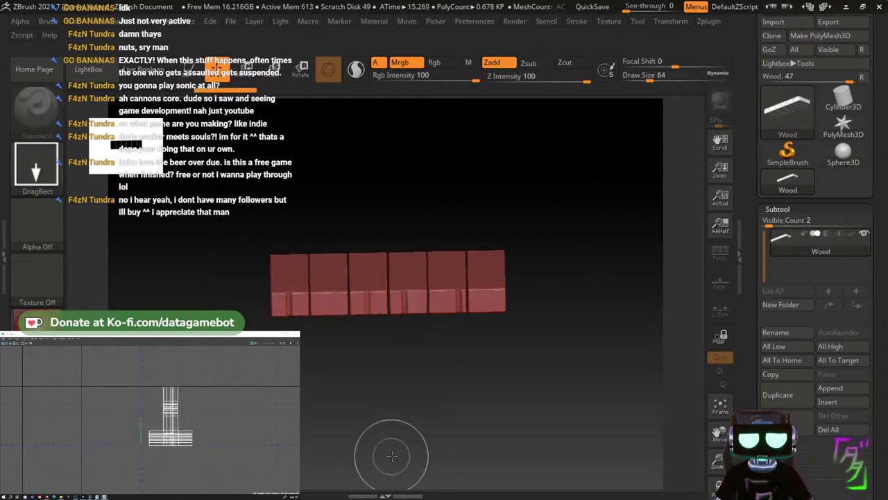
pyautogui.click(717, 22)
pyautogui.click(758, 280)
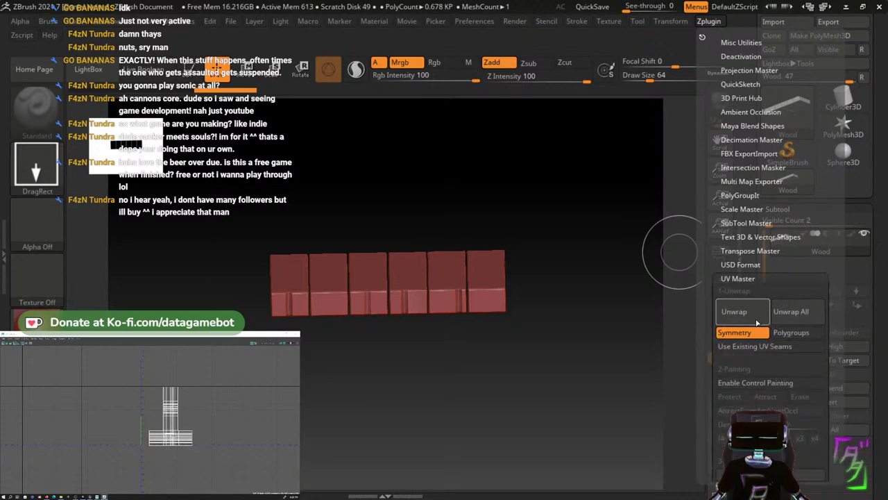
pyautogui.click(756, 321)
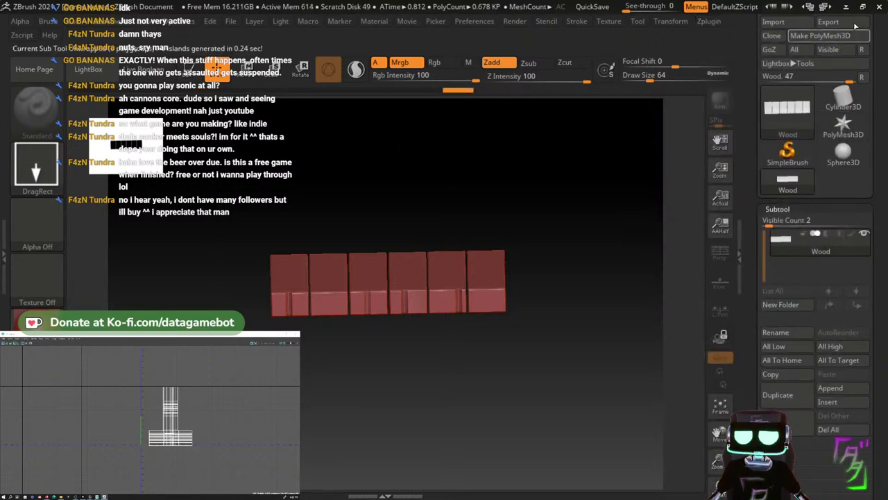
# - Export the unwrapped planks over Wood.obj in the Gate folder and return to the Maya LT drawbridge scene
pyautogui.click(827, 21)
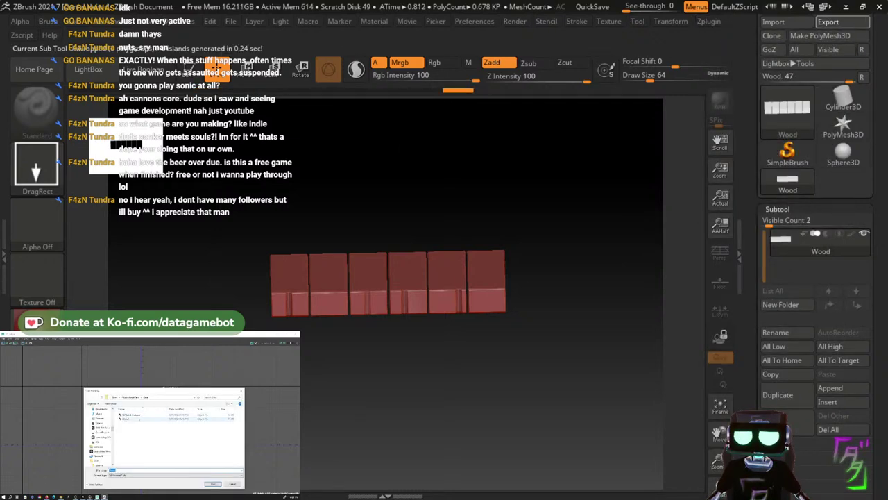
pyautogui.click(128, 418)
pyautogui.click(213, 484)
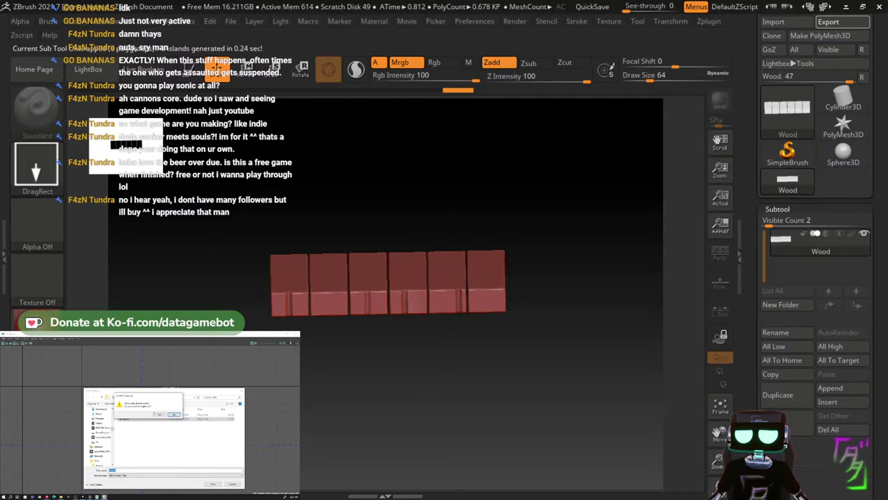
pyautogui.click(174, 414)
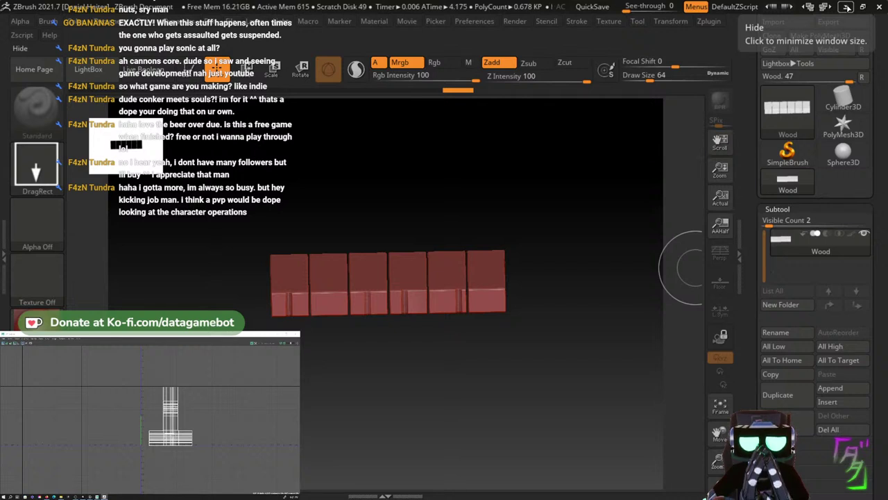
pyautogui.click(845, 7)
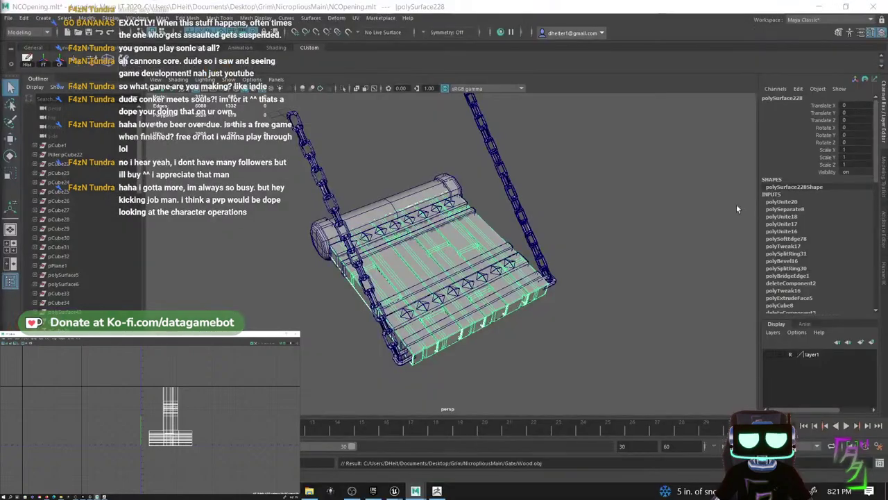
# - Delete the drawbridge's old planks and save the scene over NCOpening.mlt in the Grim project's NicropliousMain folder
pyautogui.click(492, 310)
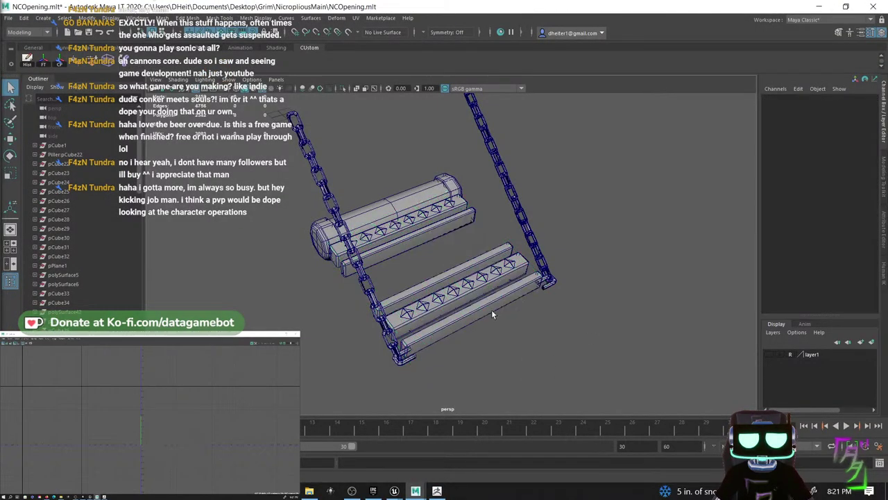
pyautogui.click(8, 19)
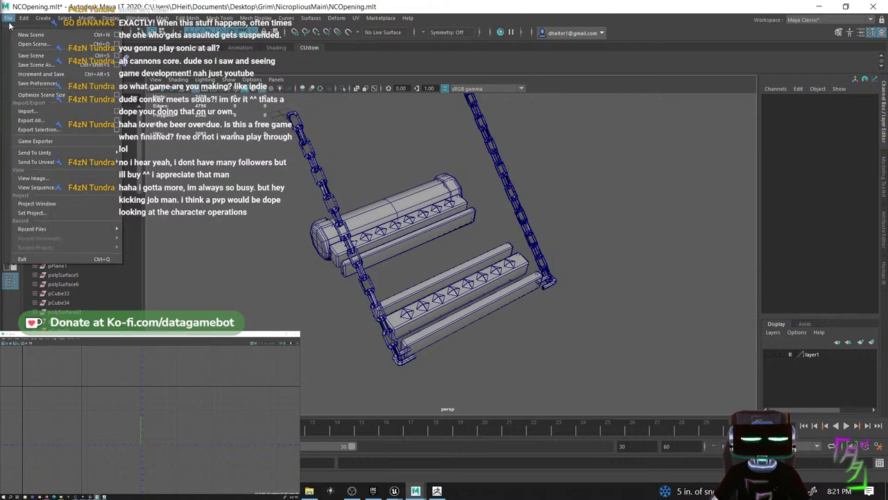
pyautogui.click(40, 73)
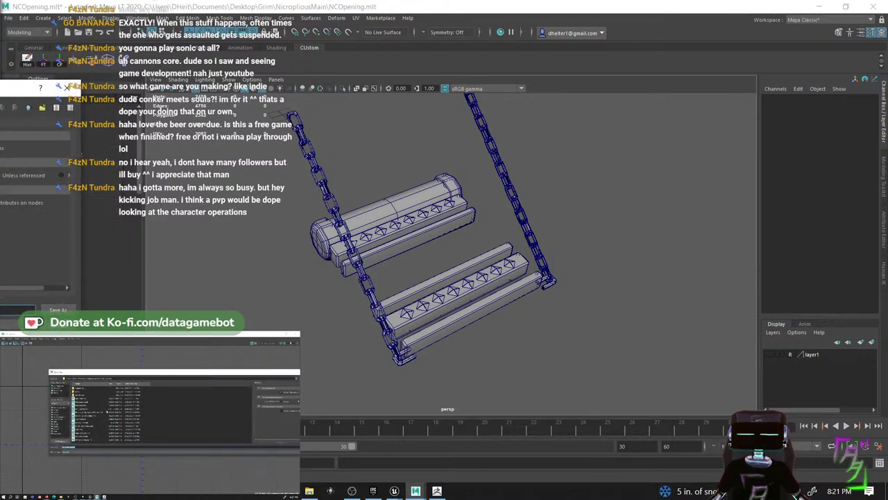
pyautogui.click(57, 389)
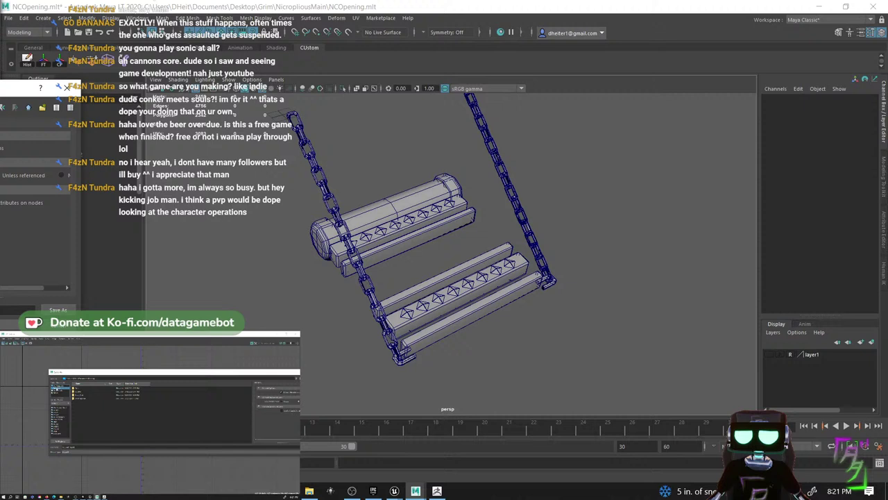
pyautogui.doubleClick(82, 389)
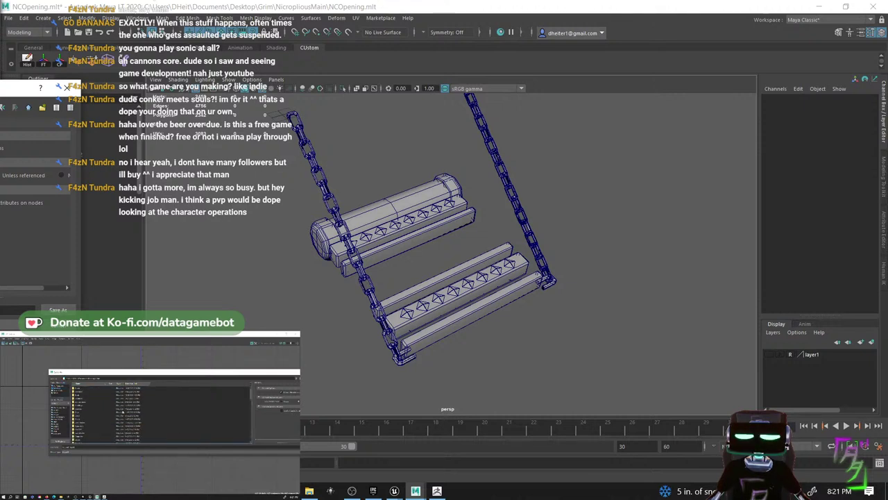
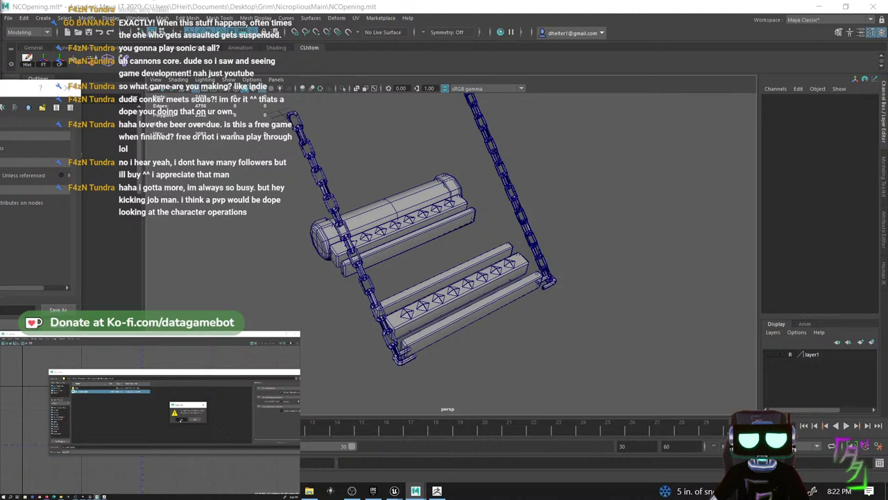
pyautogui.click(181, 419)
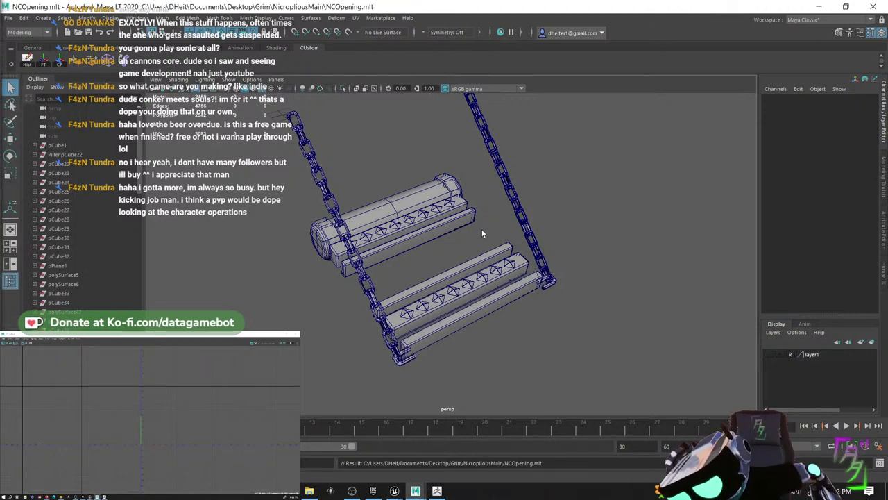
# - Import the unwrapped Wood.obj planks from the Gate folder into the drawbridge scene
pyautogui.keyDown('alt'); pyautogui.moveTo(443, 261); pyautogui.dragTo(466, 256); pyautogui.keyUp('alt')
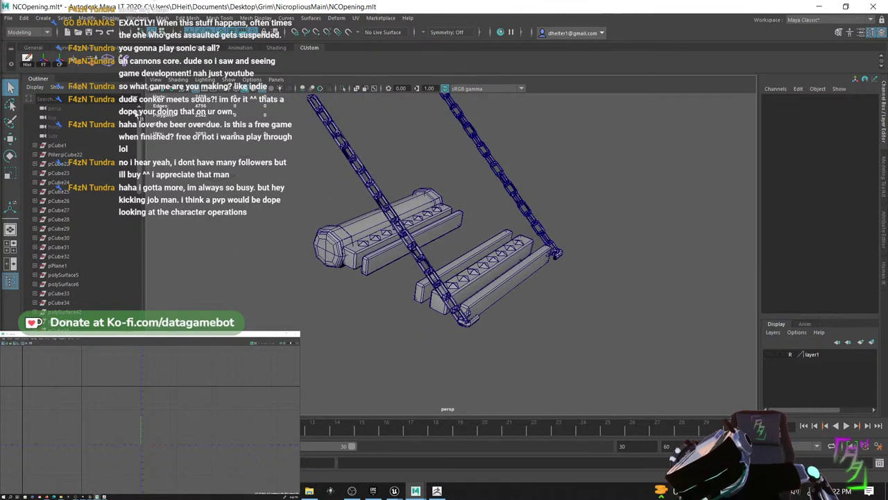
pyautogui.click(23, 18)
pyautogui.click(42, 114)
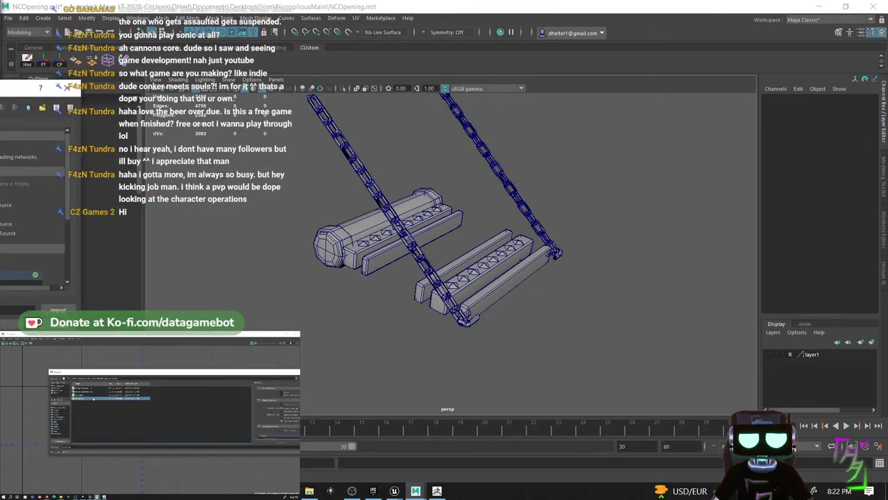
pyautogui.doubleClick(93, 399)
# - Soften the edges of the imported plank mesh and clear the selection
pyautogui.click(403, 283)
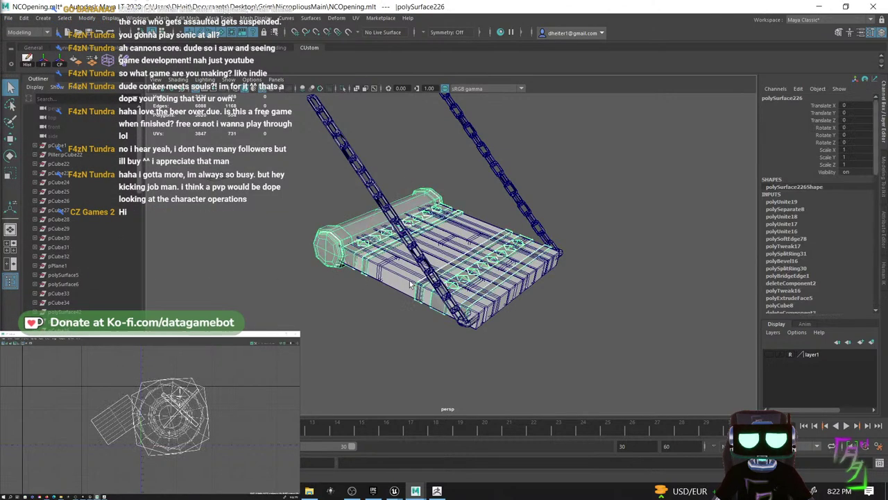
pyautogui.scroll(4, 399, 280)
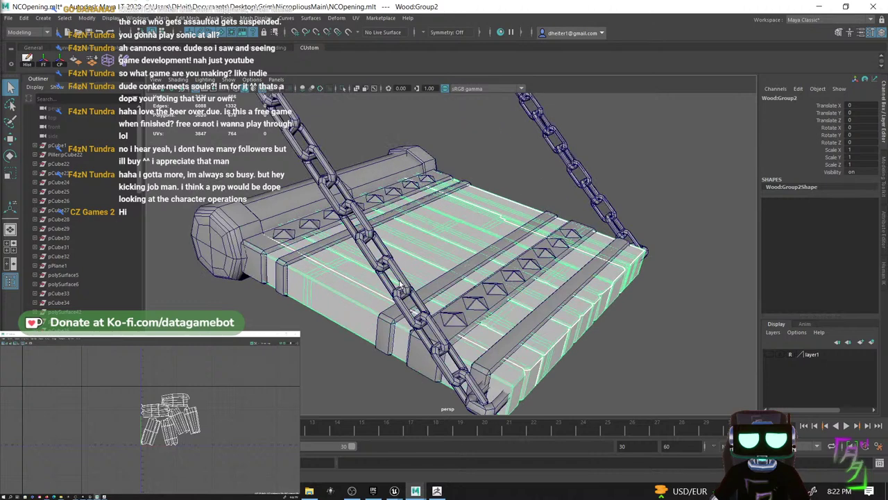
pyautogui.scroll(-2, 406, 277)
pyautogui.scroll(3, 449, 253)
pyautogui.keyDown('shift'); pyautogui.moveTo(430, 262); pyautogui.dragTo(522, 244, button='right'); pyautogui.keyUp('shift')
pyautogui.click(524, 182)
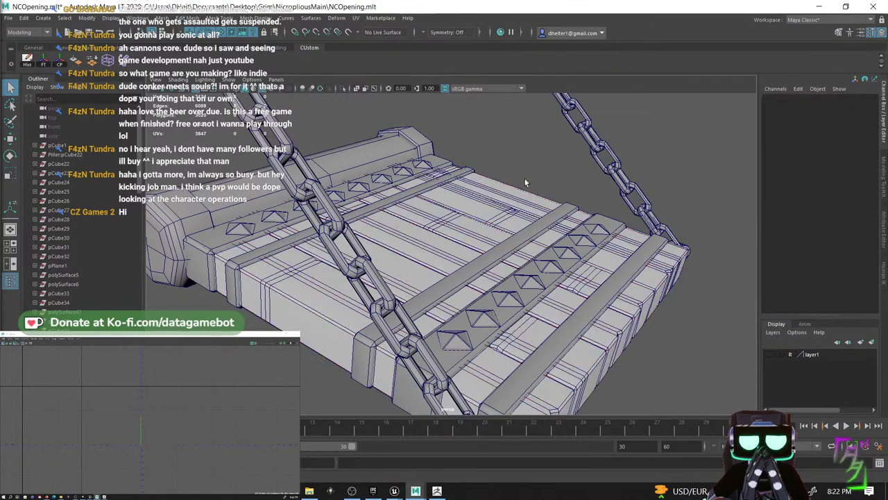
# - Select every drawbridge part, including the planks, roller, trim and chains, and combine them into a single mesh
pyautogui.scroll(-8, 494, 181)
pyautogui.moveTo(581, 331); pyautogui.dragTo(283, 195)
pyautogui.scroll(6, 441, 260)
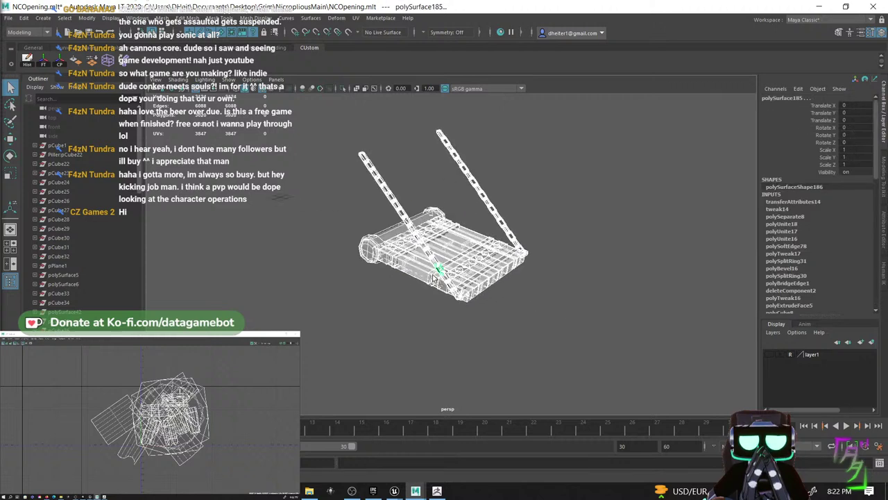
pyautogui.keyDown('shift'); pyautogui.moveTo(441, 258); pyautogui.dragTo(435, 442, button='right'); pyautogui.keyUp('shift')
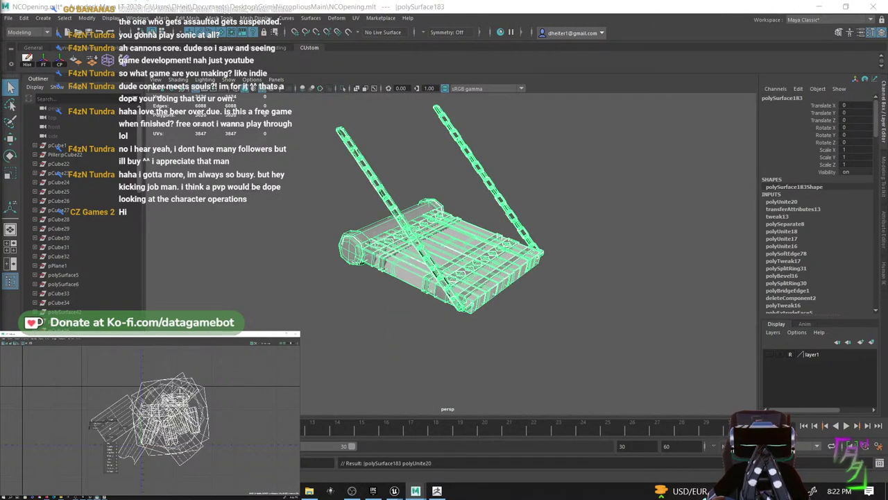
# - Separate the roller body's rectangular UV shell from the overlapping shells, rotate it upright and place it outside the pile
pyautogui.moveTo(100, 425); pyautogui.dragTo(99, 424, button='right')
pyautogui.click(109, 419)
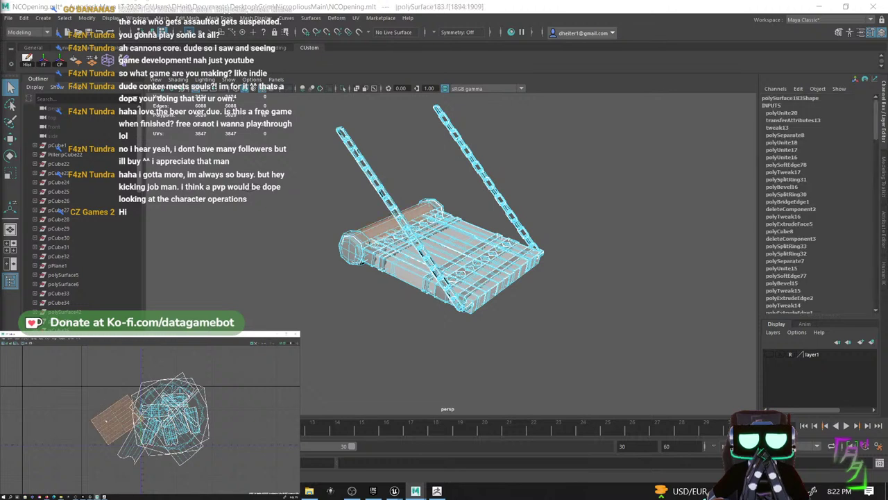
pyautogui.press('w')
pyautogui.moveTo(117, 419); pyautogui.dragTo(149, 388)
pyautogui.press('e')
pyautogui.press('w')
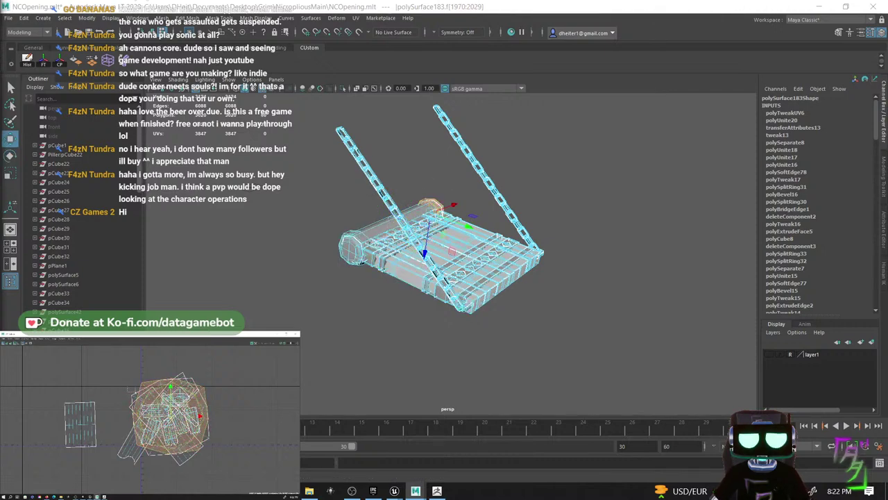
# - Move the two octagonal roller end-cap UV shells out of the pile and set them side by side above the roller body shell
pyautogui.keyDown('shift'); pyautogui.moveTo(142, 395); pyautogui.dragTo(42, 383); pyautogui.keyUp('shift')
pyautogui.press('r')
pyautogui.click(67, 390)
pyautogui.press('w')
# - Move the chain link UV shells out of the pile, scale them down, rotate them upright and place them beside the roller body shell
pyautogui.click(166, 371)
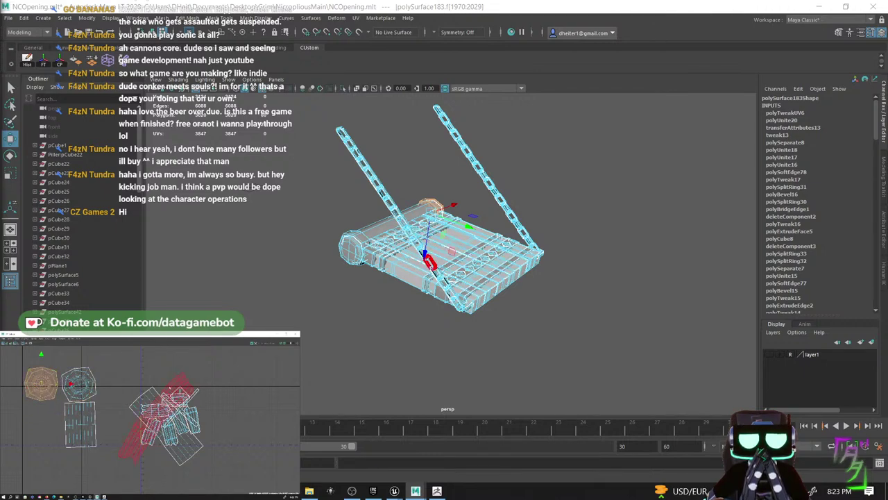
pyautogui.click(179, 381)
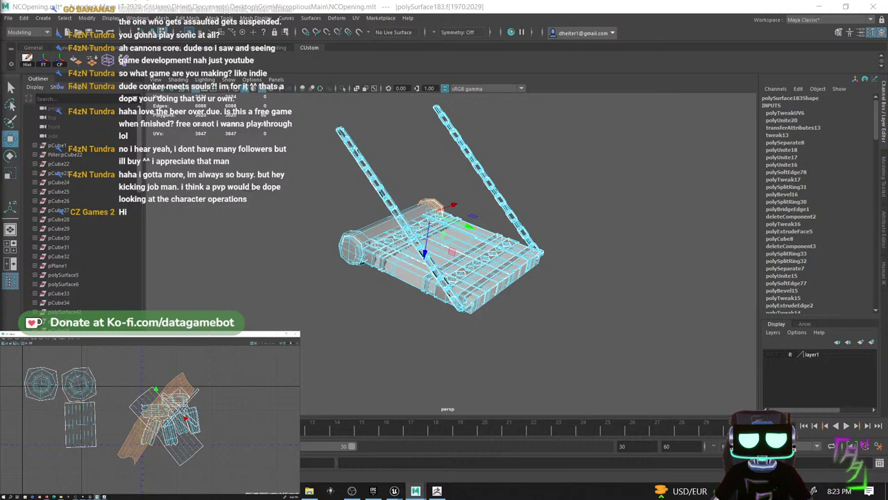
pyautogui.moveTo(136, 470); pyautogui.dragTo(133, 482)
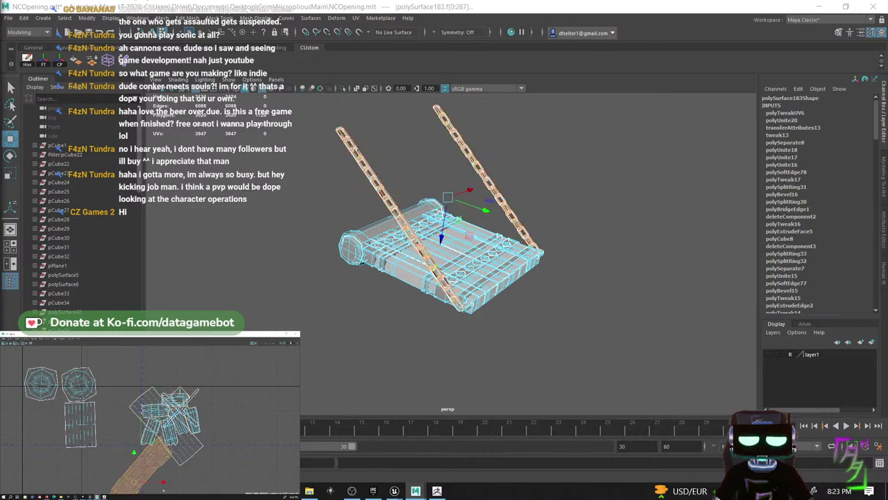
pyautogui.keyDown('alt'); pyautogui.moveTo(175, 470); pyautogui.dragTo(181, 446, button='middle'); pyautogui.keyUp('alt')
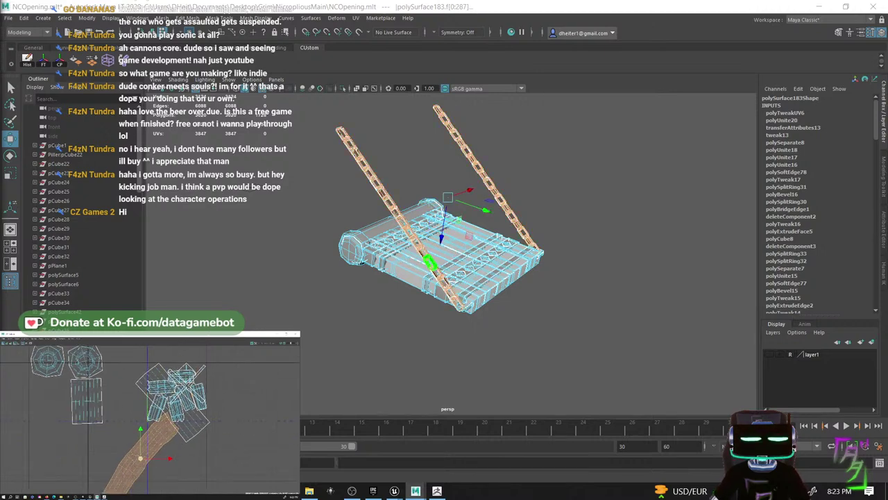
pyautogui.moveTo(140, 458); pyautogui.dragTo(33, 407)
pyautogui.press('r')
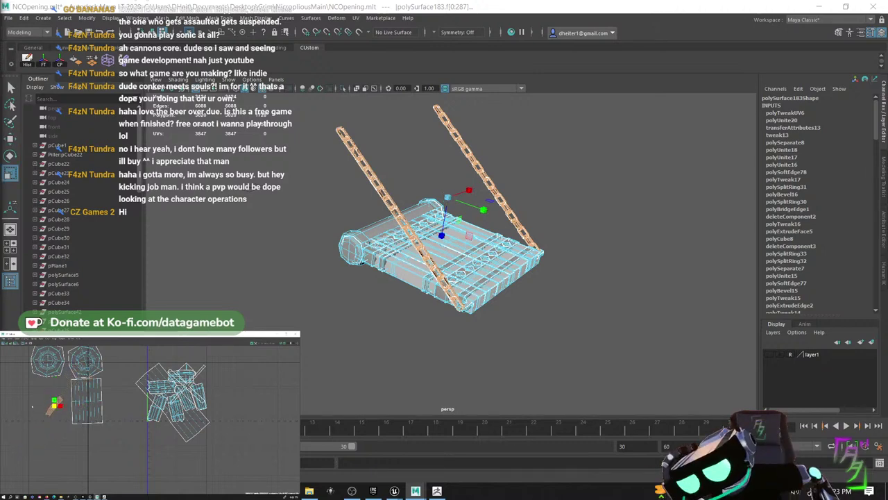
pyautogui.press('w')
pyautogui.press('e')
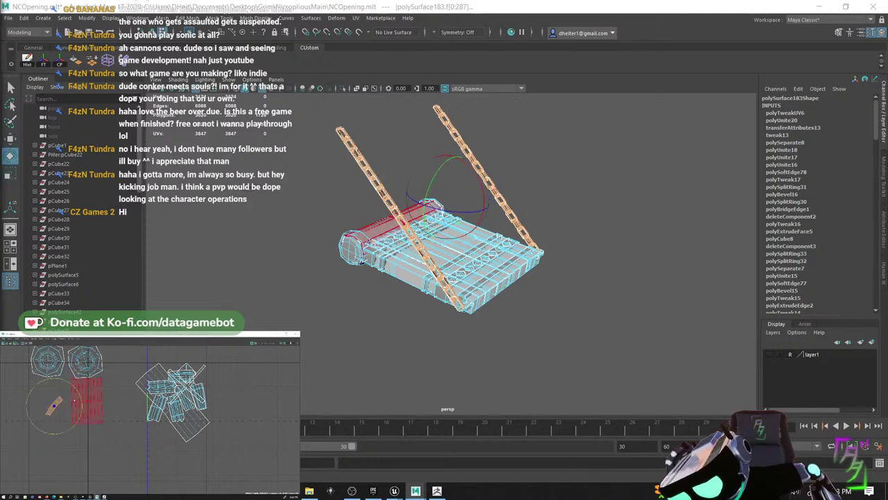
pyautogui.moveTo(79, 394); pyautogui.dragTo(65, 386)
pyautogui.press('w')
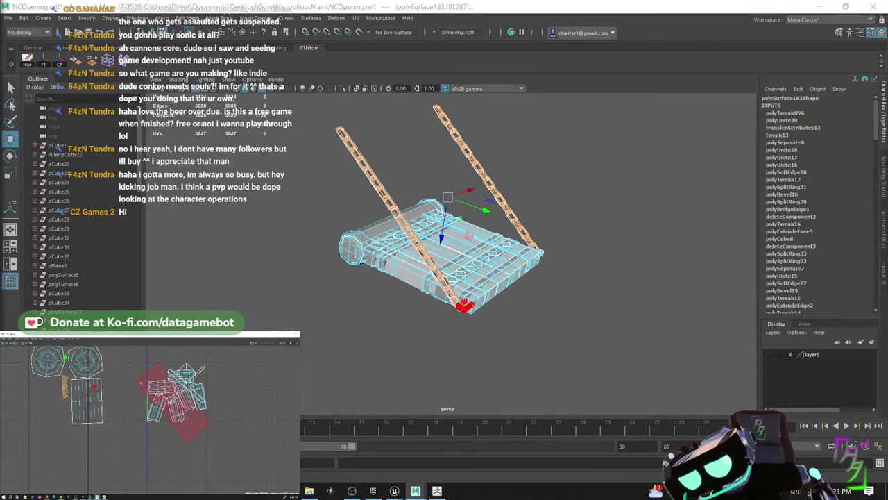
# - Move the UV shells of both chain-end brackets out of the pile, shrink them, rotate them upright and place them beside the chain shells
pyautogui.click(140, 383)
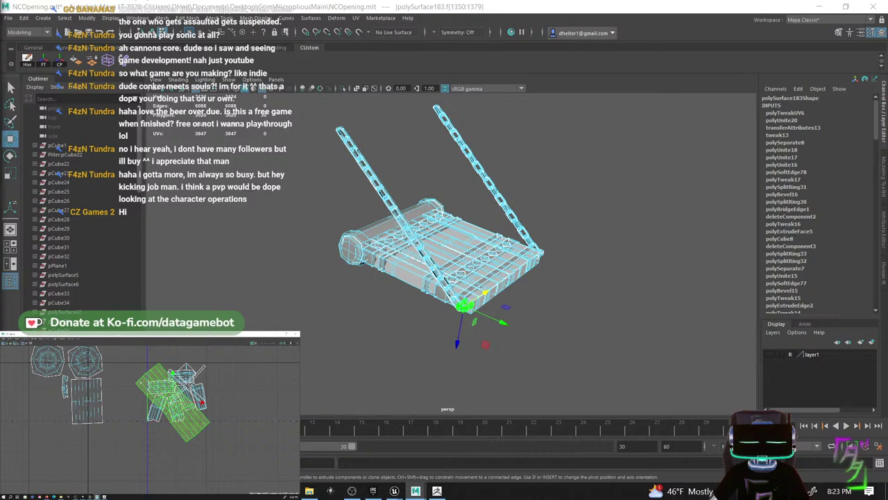
pyautogui.keyDown('shift'); pyautogui.click(141, 382); pyautogui.keyUp('shift')
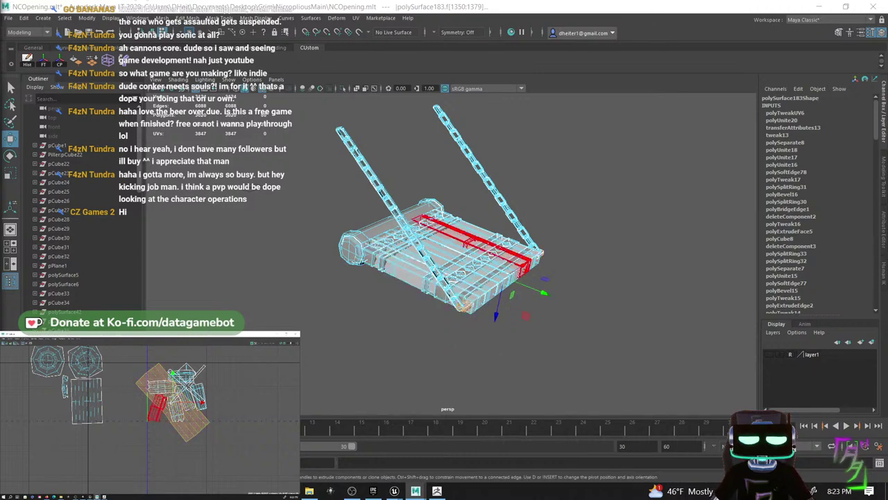
pyautogui.moveTo(172, 402); pyautogui.dragTo(47, 395)
pyautogui.moveTo(34, 397)
pyautogui.mouseDown(button='middle')
pyautogui.moveTo(20, 394)
pyautogui.moveTo(27, 391)
pyautogui.mouseUp(button='middle')
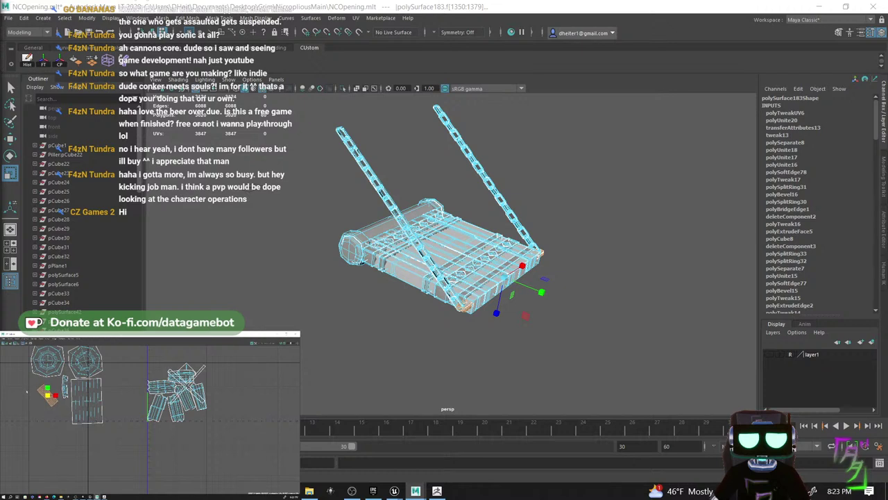
pyautogui.press('w')
pyautogui.press('e')
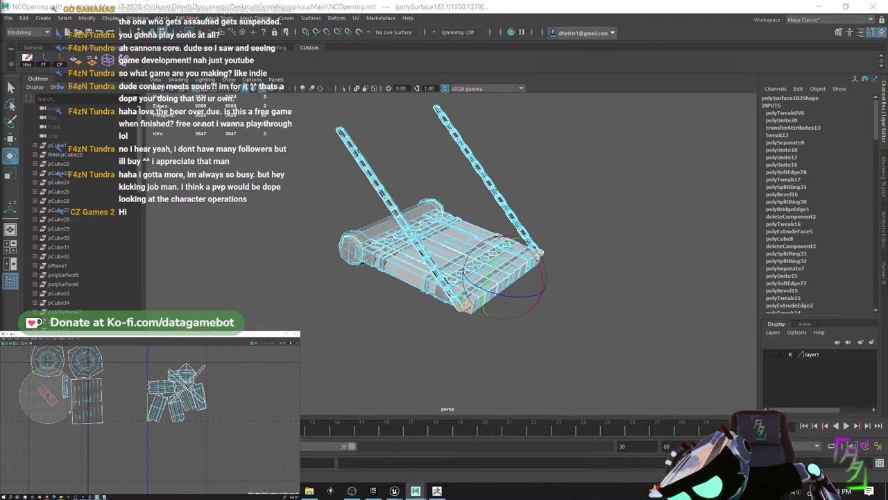
pyautogui.moveTo(69, 412); pyautogui.dragTo(55, 415)
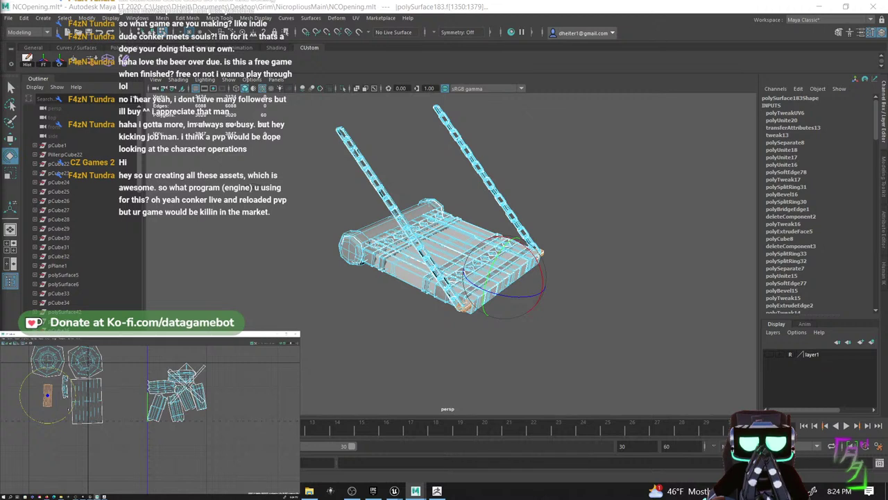
pyautogui.press('w')
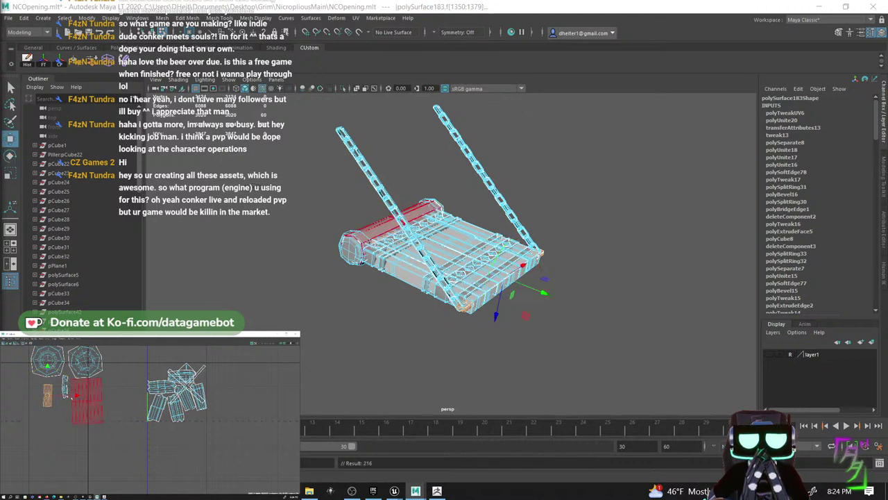
pyautogui.moveTo(48, 395); pyautogui.dragTo(56, 391)
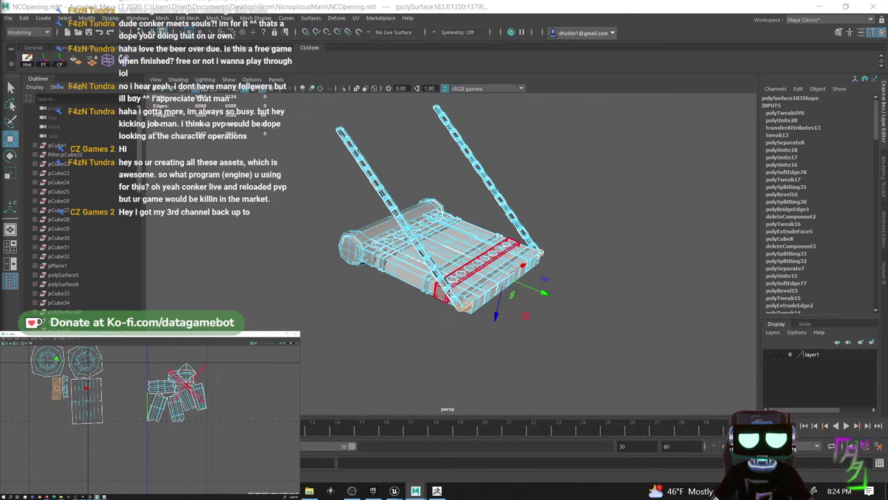
# - Move the long crossed trim-bar UV shells out of the pile and rotate them to align horizontally and vertically below the end caps
pyautogui.moveTo(207, 375); pyautogui.dragTo(50, 404)
pyautogui.press('e')
pyautogui.press('w')
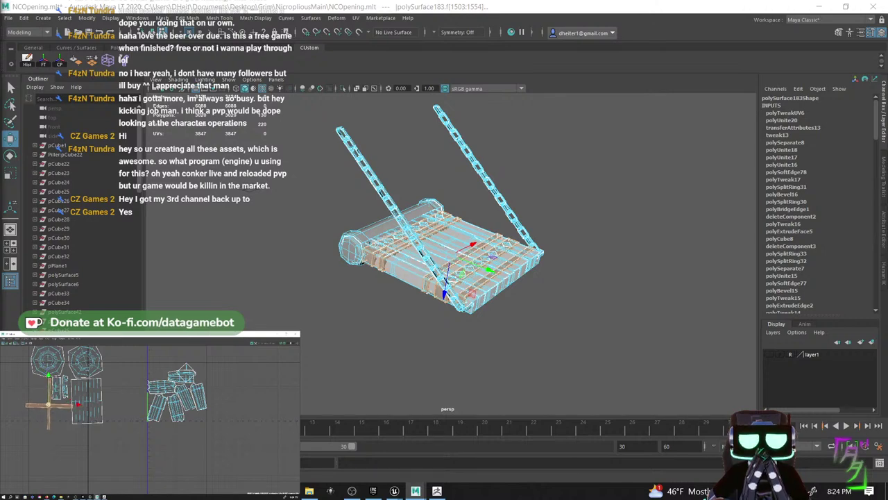
# - Minimize the drawbridge scene and Unreal Editor, cancel closing the Door.mlt scene, and minimize it to reach the desktop
pyautogui.click(823, 6)
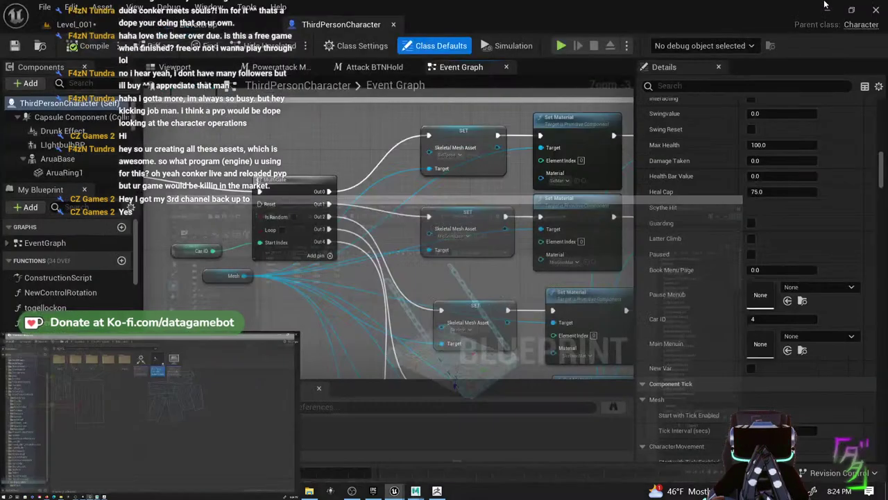
pyautogui.click(827, 9)
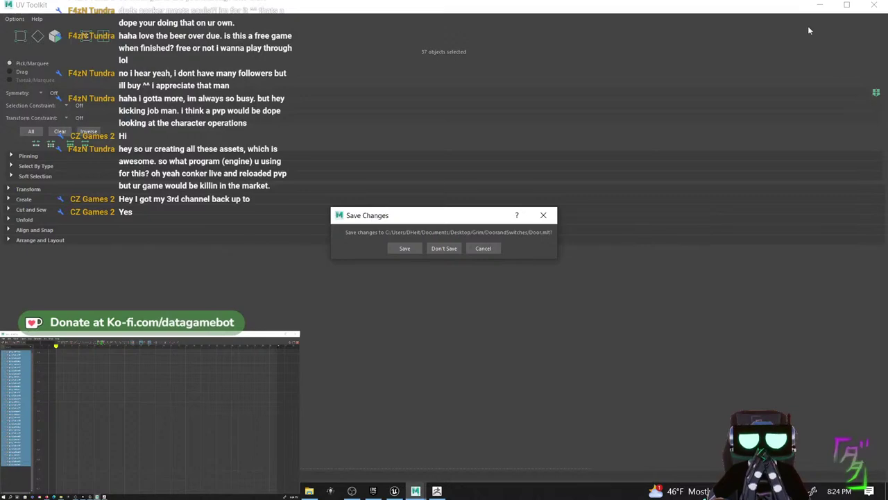
pyautogui.click(483, 248)
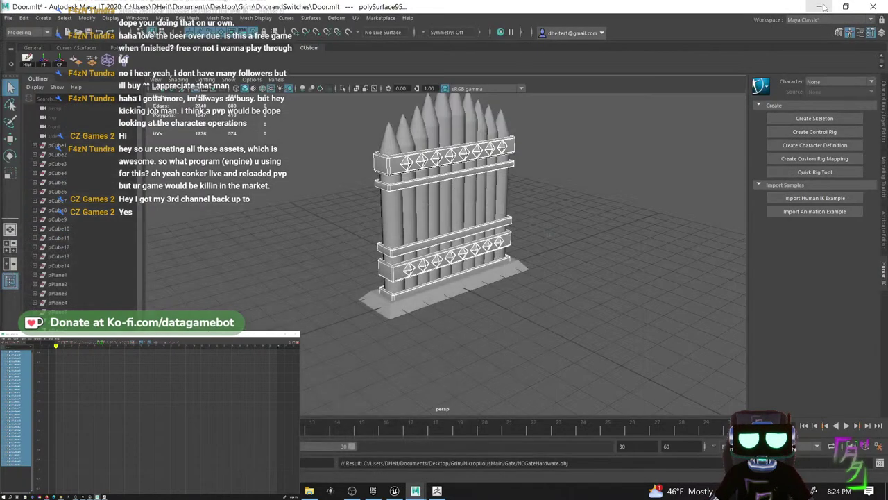
pyautogui.click(819, 5)
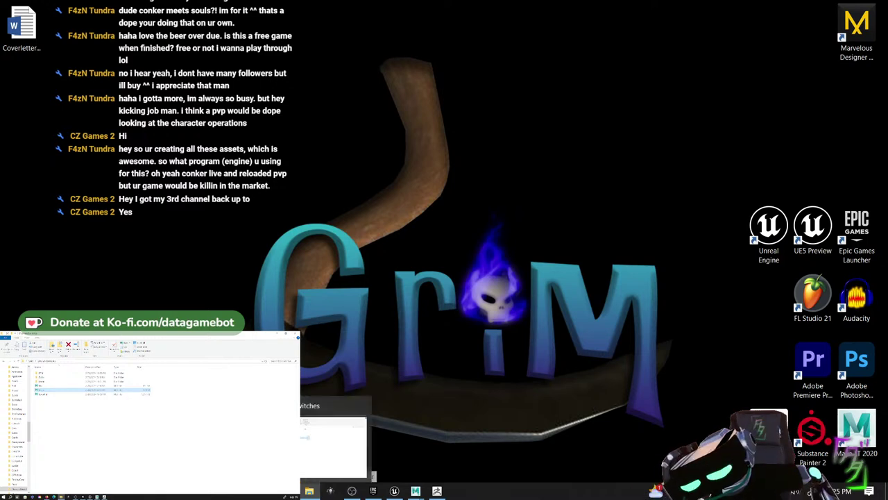
# - Restore the Door.mlt scene, close its UV Toolkit window and close the scene without saving the changes
pyautogui.moveTo(437, 490)
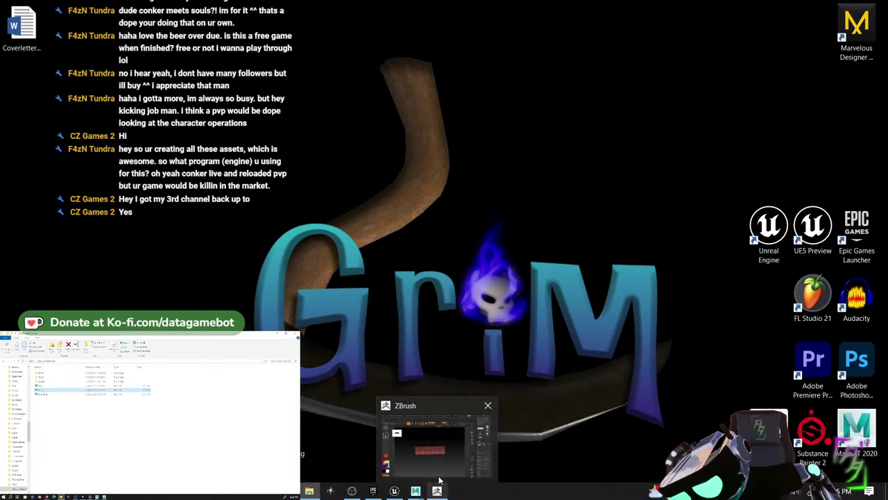
pyautogui.moveTo(440, 465)
pyautogui.moveTo(331, 491)
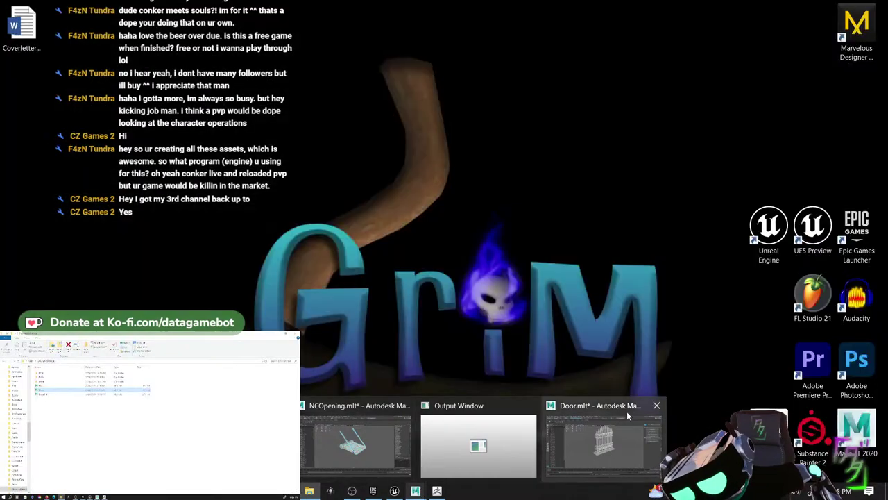
pyautogui.click(612, 430)
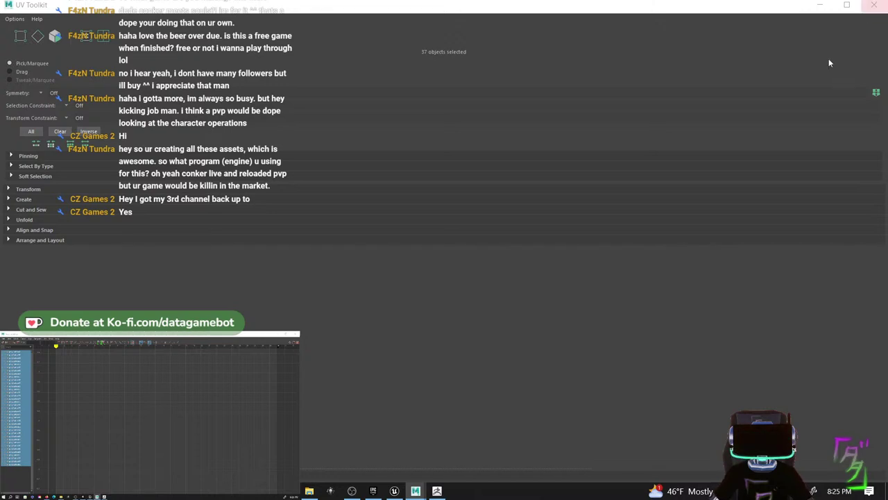
pyautogui.moveTo(415, 491)
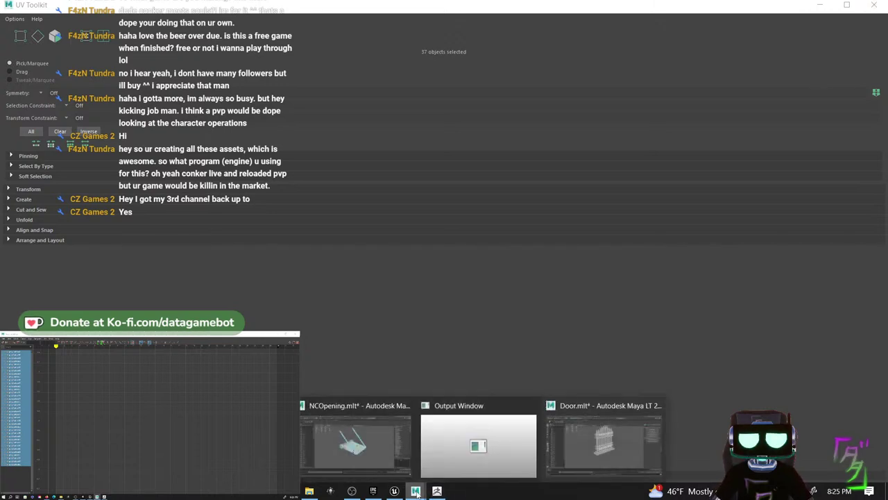
pyautogui.click(570, 421)
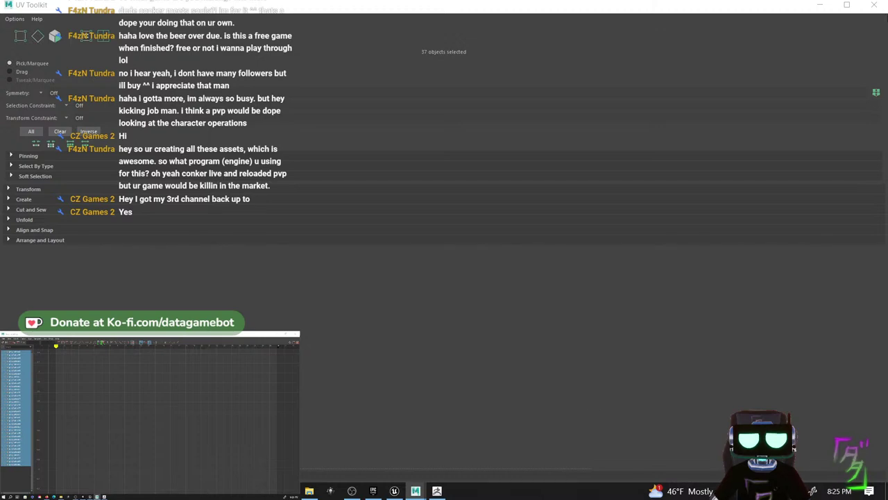
pyautogui.click(875, 6)
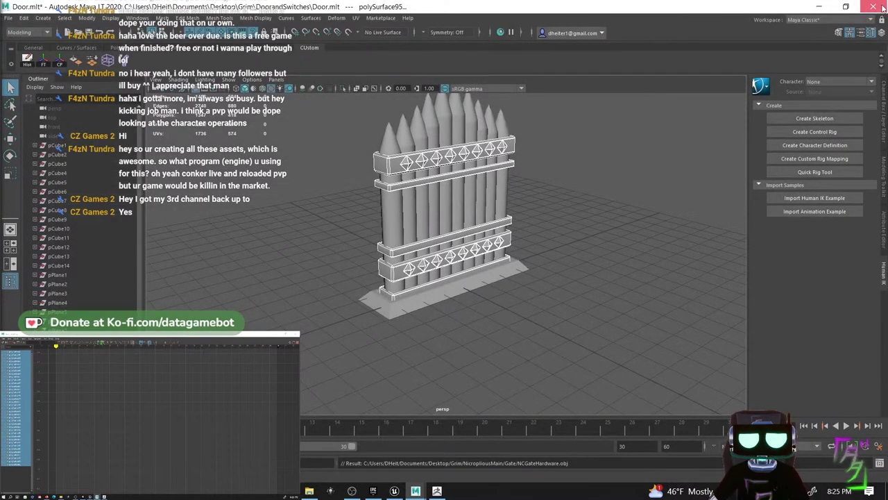
pyautogui.click(882, 7)
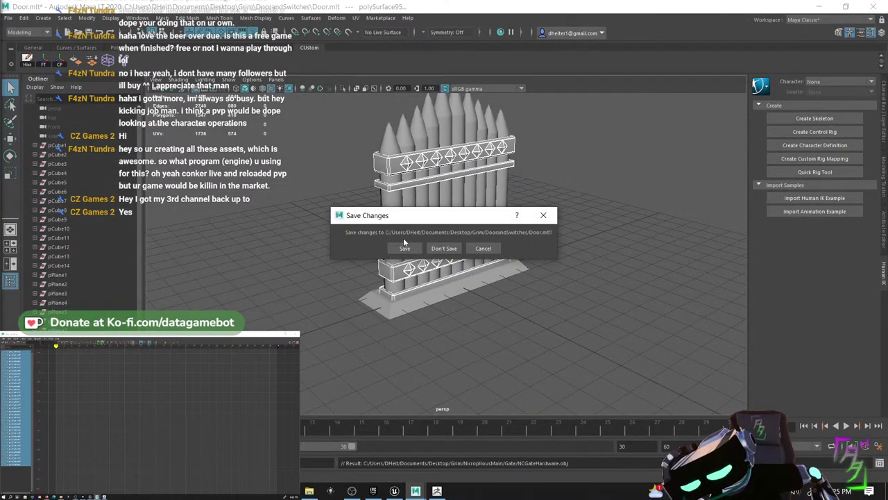
pyautogui.click(443, 248)
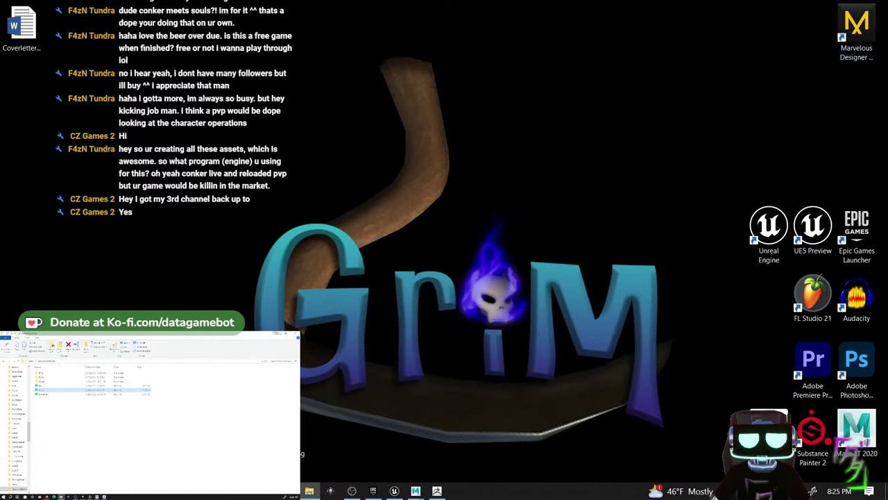
# - Minimize the file window and bring back the NCOpening.mlt drawbridge scene in Maya LT
pyautogui.click(278, 333)
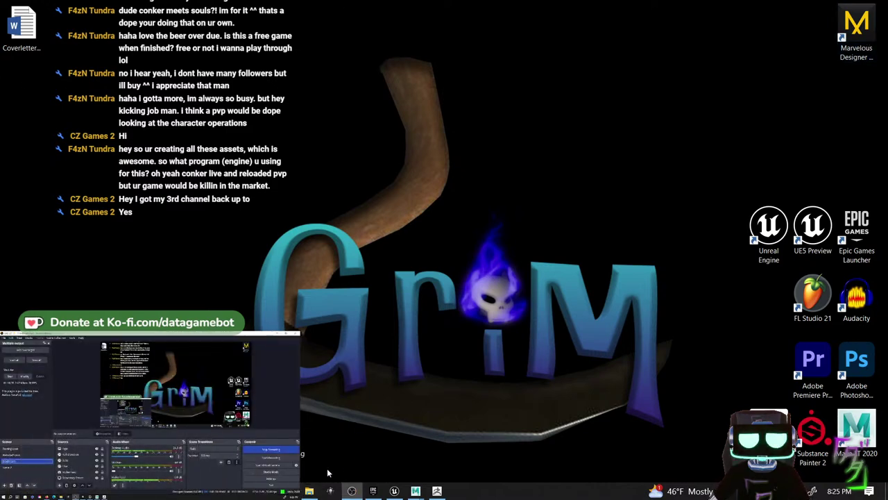
pyautogui.moveTo(414, 491)
pyautogui.click(452, 454)
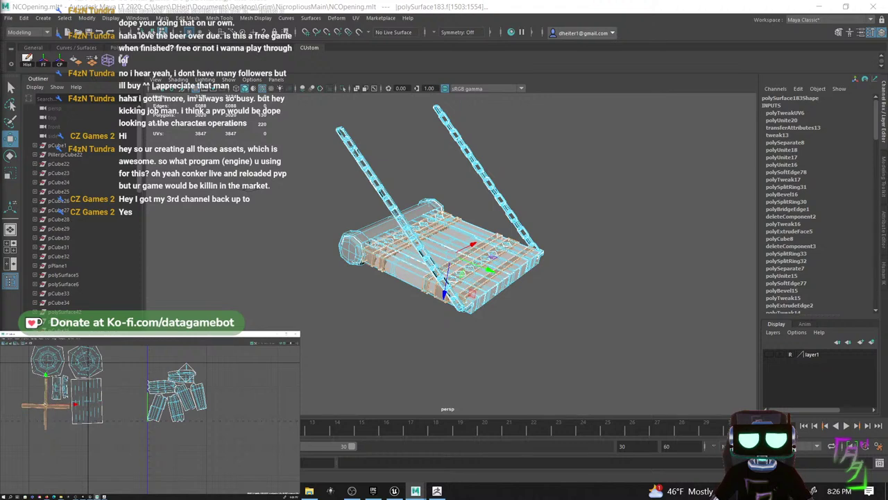
# - Move the diamond stud UV shells out of the pile and place them beneath the crossed trim bars
pyautogui.scroll(3, 496, 344)
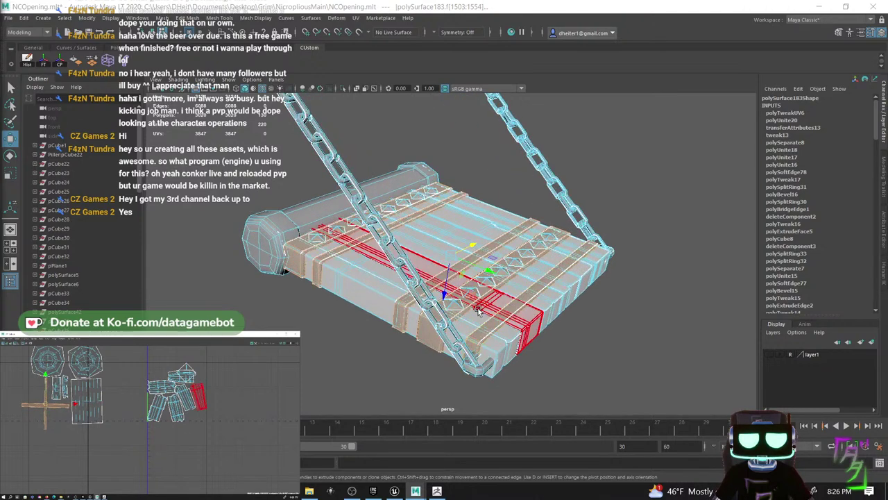
pyautogui.scroll(-5, 456, 325)
pyautogui.scroll(1, 463, 278)
pyautogui.moveTo(469, 267); pyautogui.dragTo(510, 223, button='right')
pyautogui.scroll(-2, 504, 237)
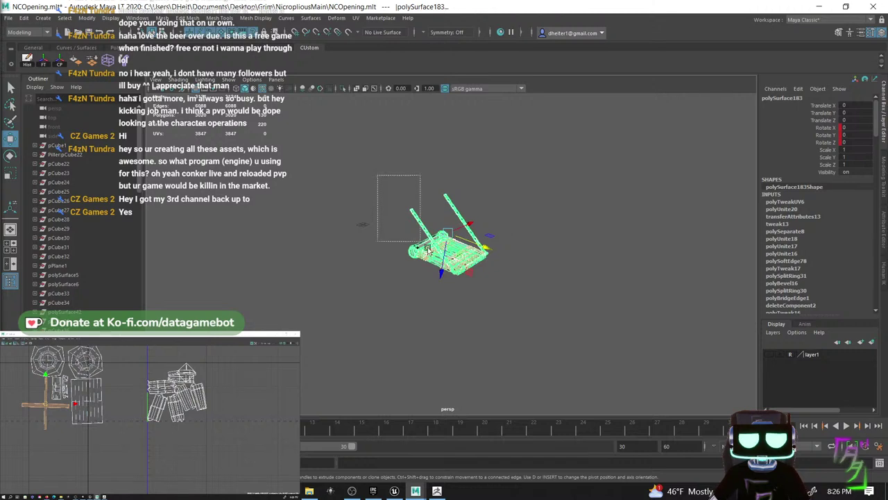
pyautogui.moveTo(421, 242); pyautogui.dragTo(420, 242)
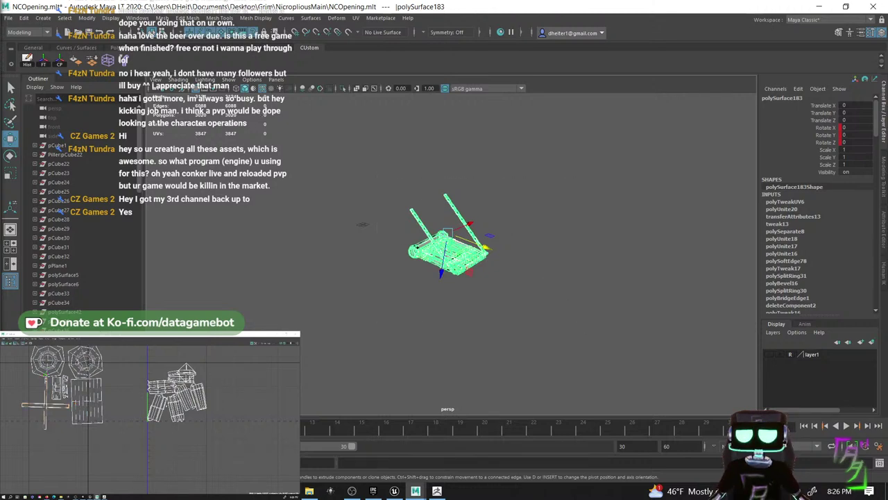
pyautogui.click(362, 224)
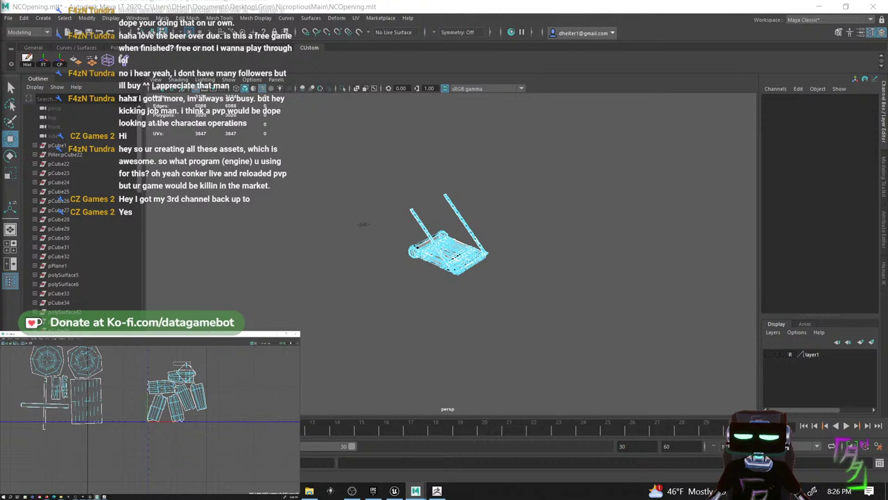
pyautogui.moveTo(190, 366); pyautogui.dragTo(59, 425)
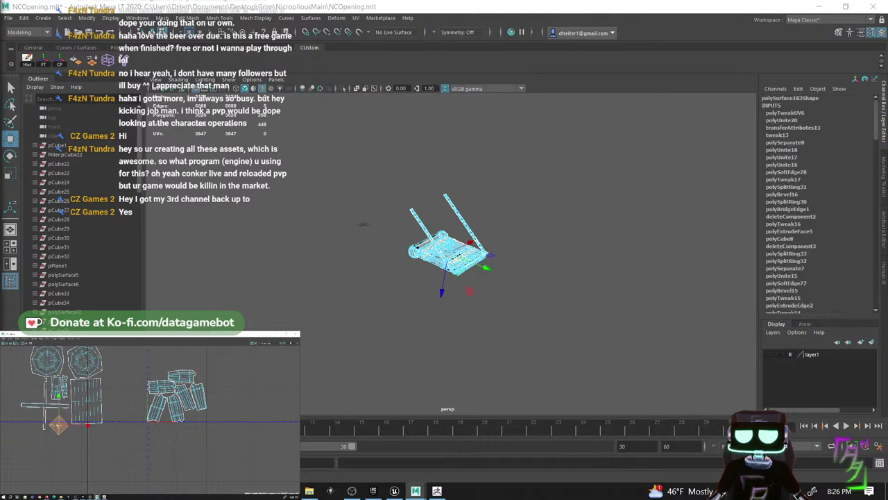
pyautogui.scroll(-1, 64, 404)
pyautogui.scroll(1, 84, 401)
pyautogui.scroll(-1, 83, 399)
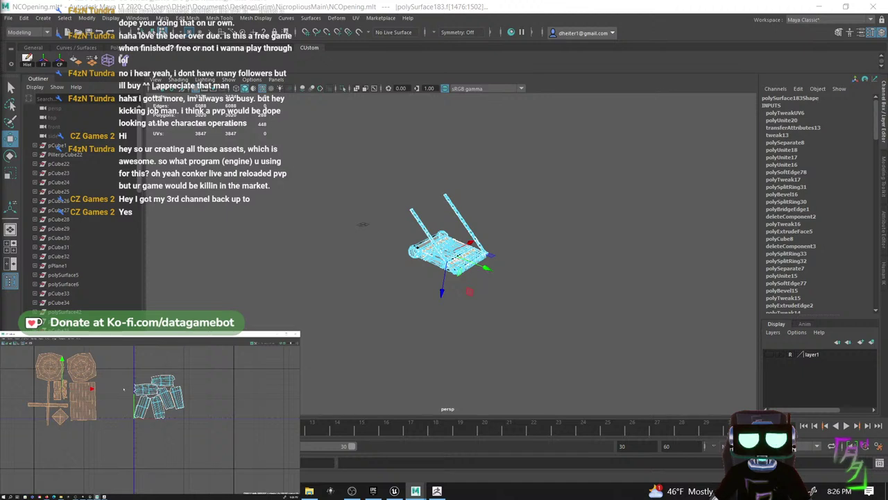
# - Scale down the whole group of arranged UV shells and move it up against the remaining plank pile
pyautogui.moveTo(124, 390); pyautogui.dragTo(107, 386)
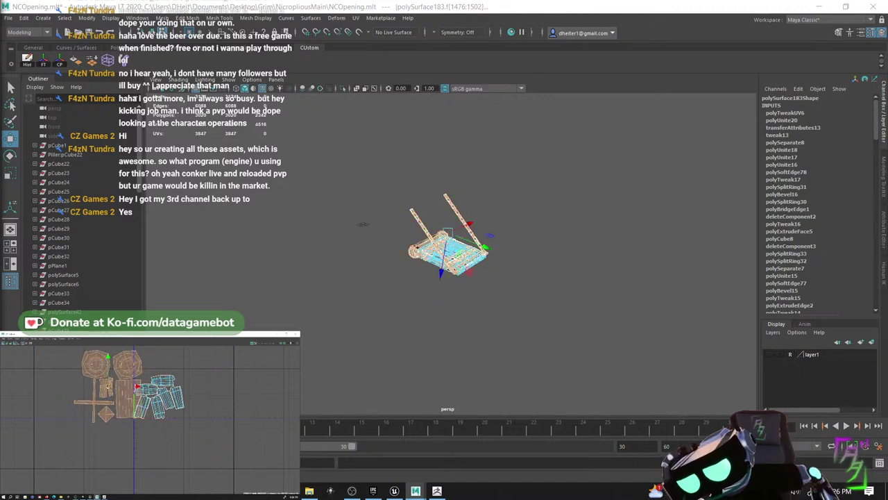
pyautogui.hotkey('ctrl', 's')
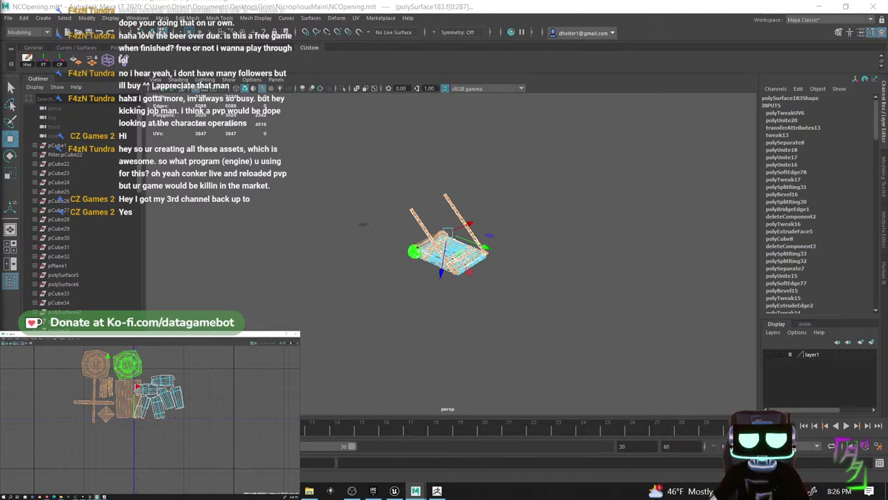
pyautogui.moveTo(108, 387); pyautogui.dragTo(90, 395)
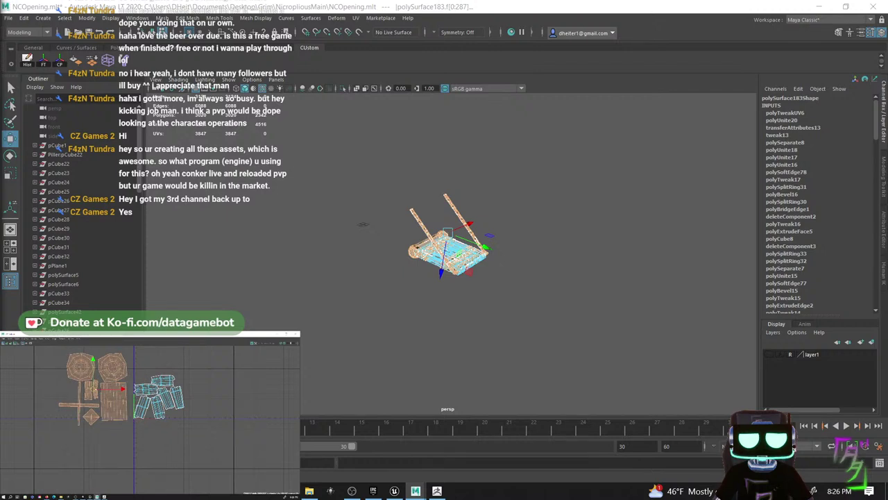
pyautogui.press('r')
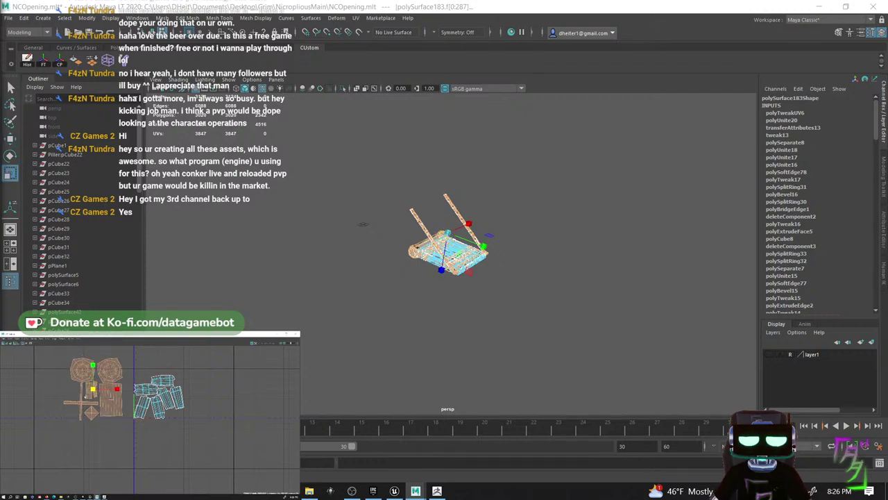
pyautogui.press('w')
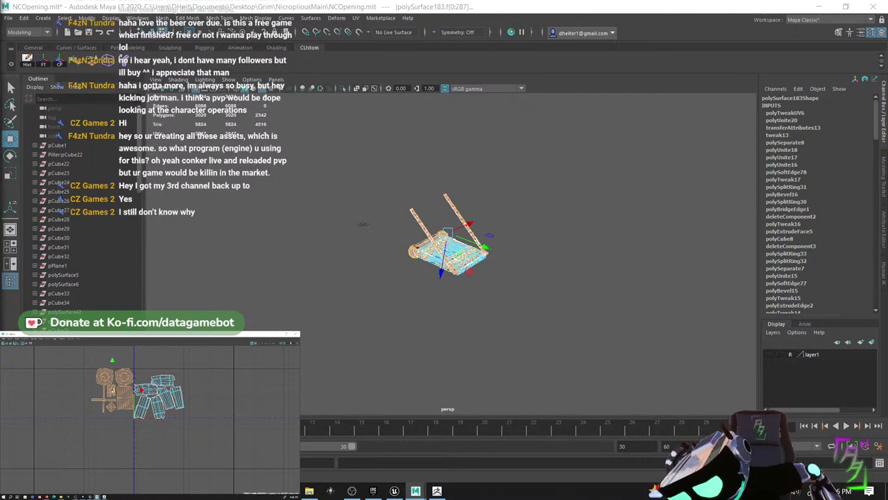
# - Move the first plank UV shell out of the pile, rotate it upright and place it beside the end-cap shells
pyautogui.click(146, 390)
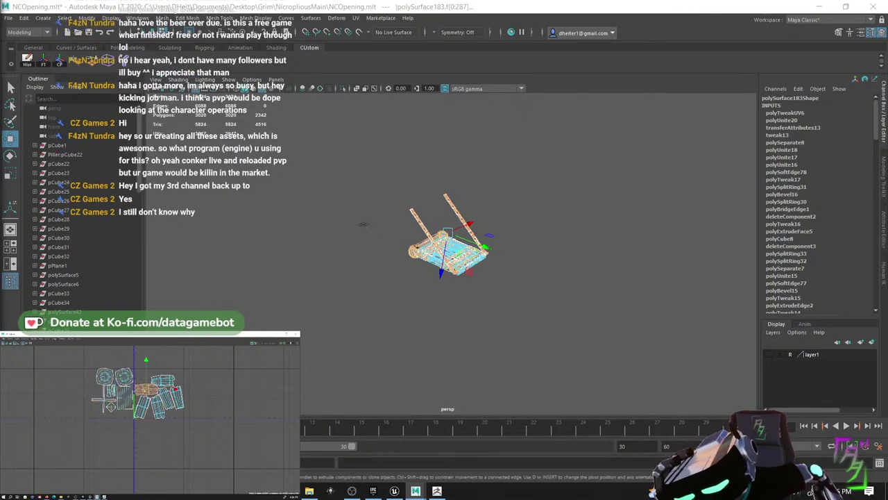
pyautogui.moveTo(146, 390); pyautogui.dragTo(85, 376)
pyautogui.press('e')
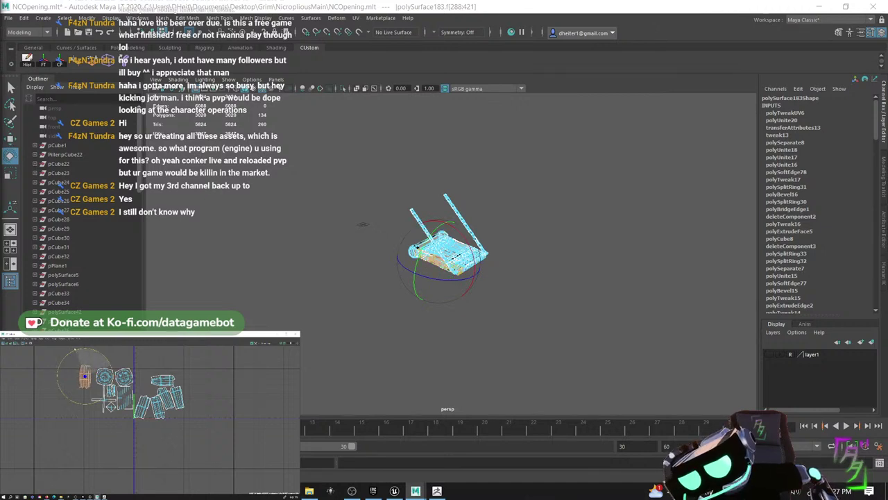
pyautogui.press('w')
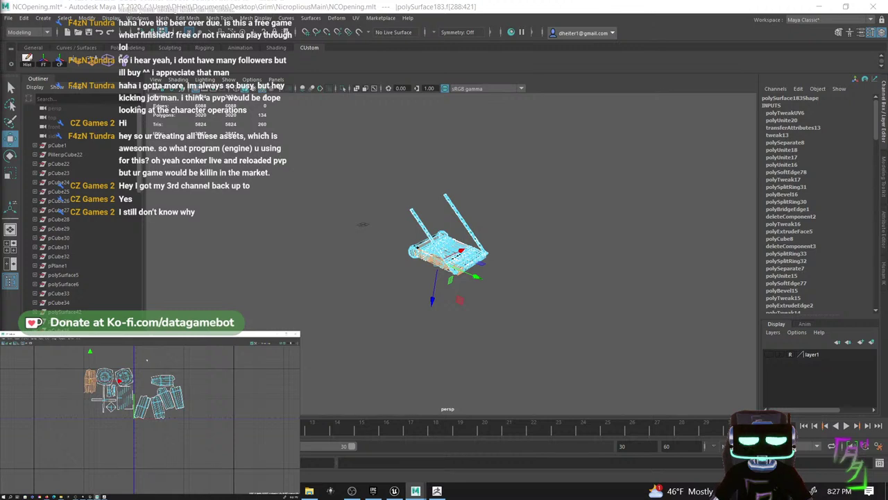
# - Move the next horizontal plank UV shell out of the pile below the first plank and rotate it upright
pyautogui.doubleClick(165, 383)
pyautogui.moveTo(163, 381); pyautogui.dragTo(79, 410)
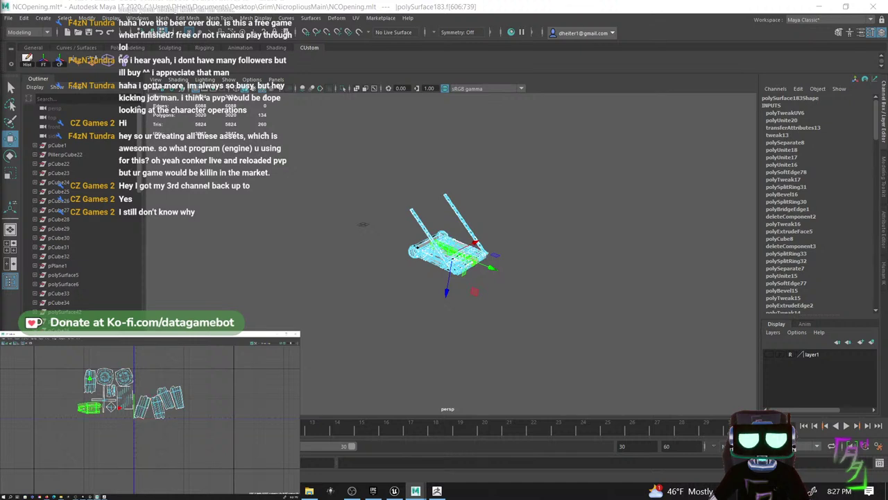
pyautogui.press('e')
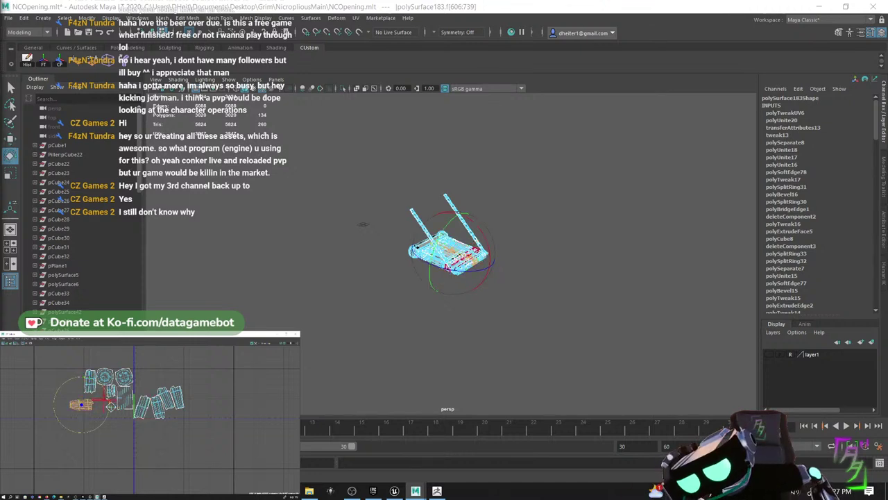
pyautogui.moveTo(109, 406); pyautogui.dragTo(88, 439)
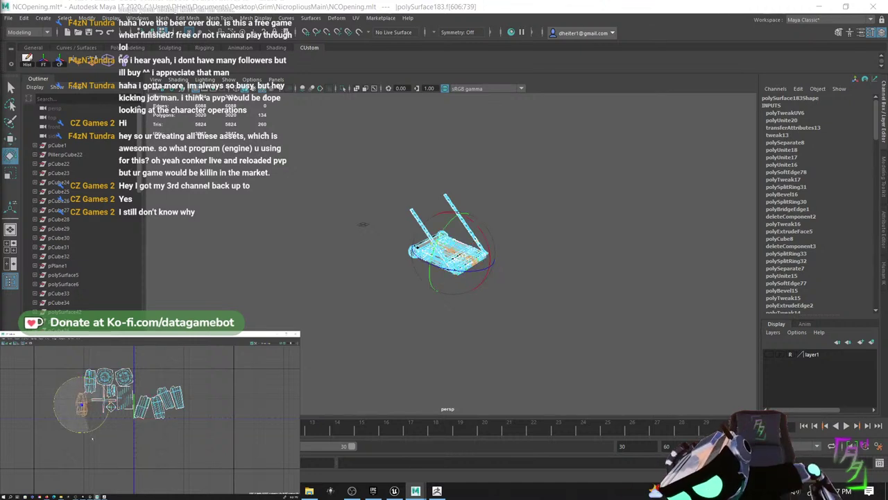
# - Move the third plank UV shell out of the pile, rotate it upright and place it beside the second plank
pyautogui.press('w')
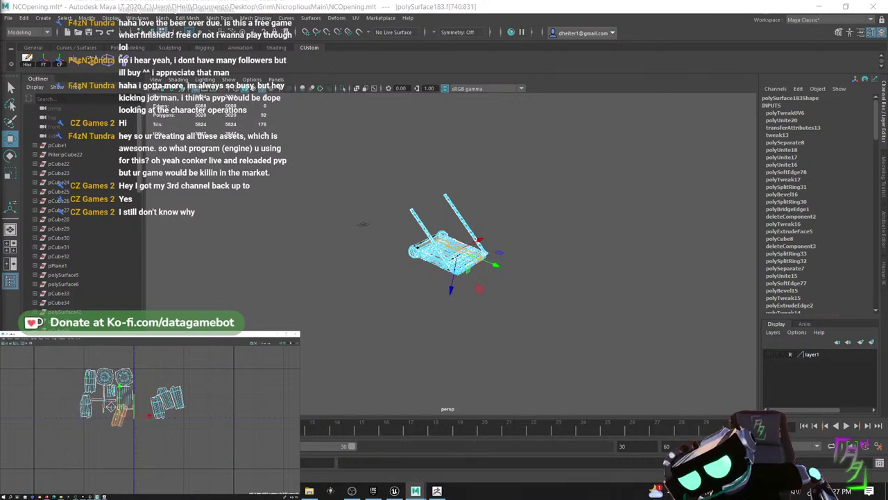
pyautogui.press('e')
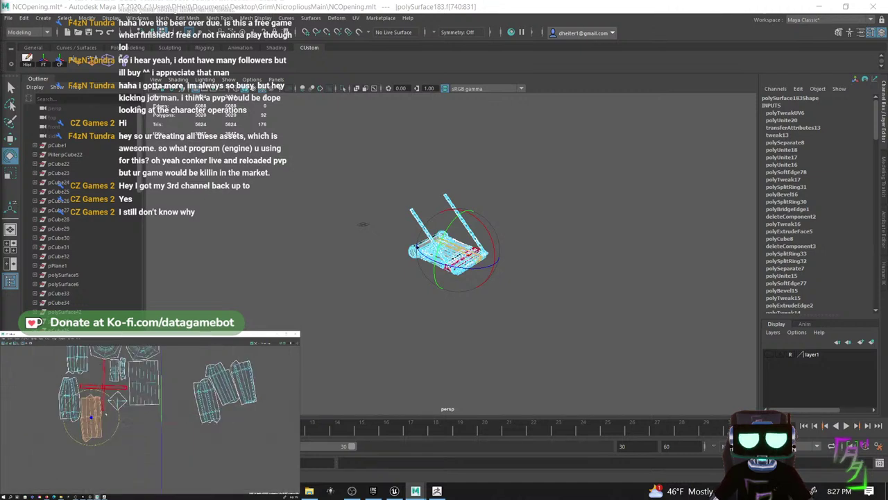
pyautogui.press('w')
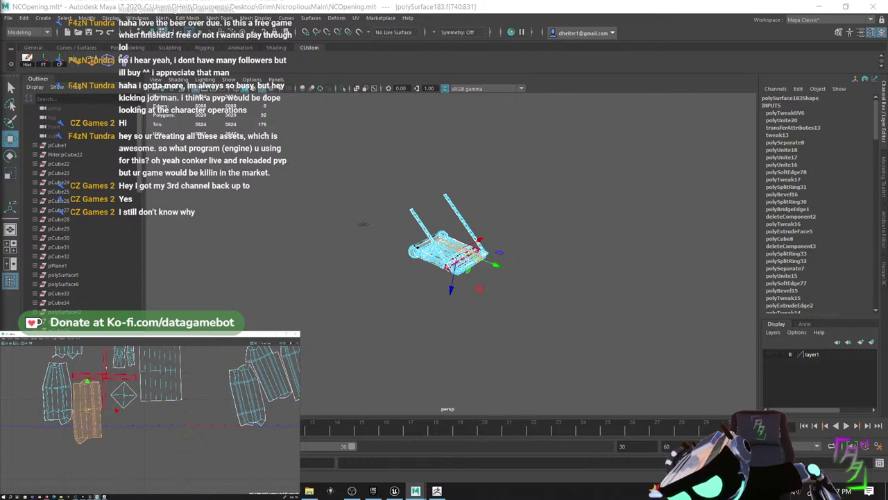
# - Shift the crossed strip shells slightly, and nudge the octagonal end-cap shell beside the planks upward to adjust the spacing
pyautogui.click(106, 367)
pyautogui.scroll(-1, 96, 382)
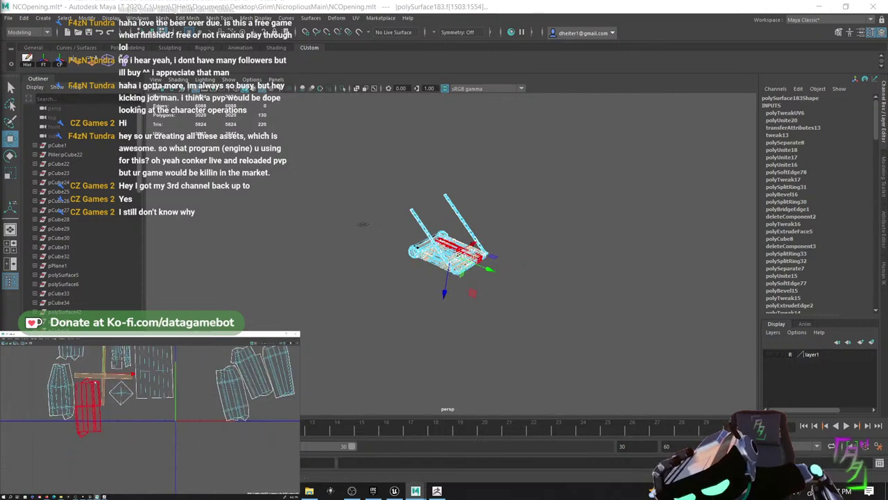
pyautogui.scroll(-4, 95, 381)
pyautogui.scroll(3, 97, 381)
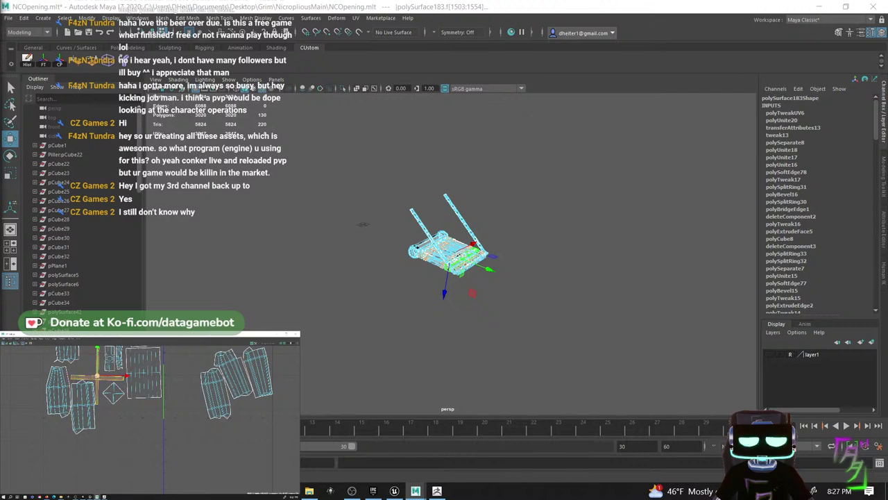
pyautogui.moveTo(98, 375); pyautogui.dragTo(99, 372)
pyautogui.keyDown('alt'); pyautogui.moveTo(98, 373); pyautogui.dragTo(96, 361, button='right'); pyautogui.keyUp('alt')
pyautogui.keyDown('alt'); pyautogui.moveTo(96, 360); pyautogui.dragTo(89, 379, button='middle'); pyautogui.keyUp('alt')
pyautogui.click(91, 369)
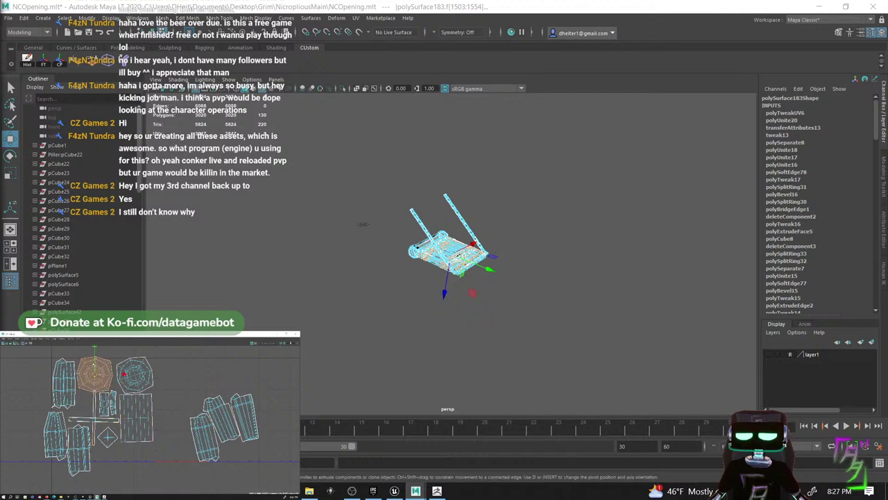
pyautogui.moveTo(95, 374); pyautogui.dragTo(95, 371)
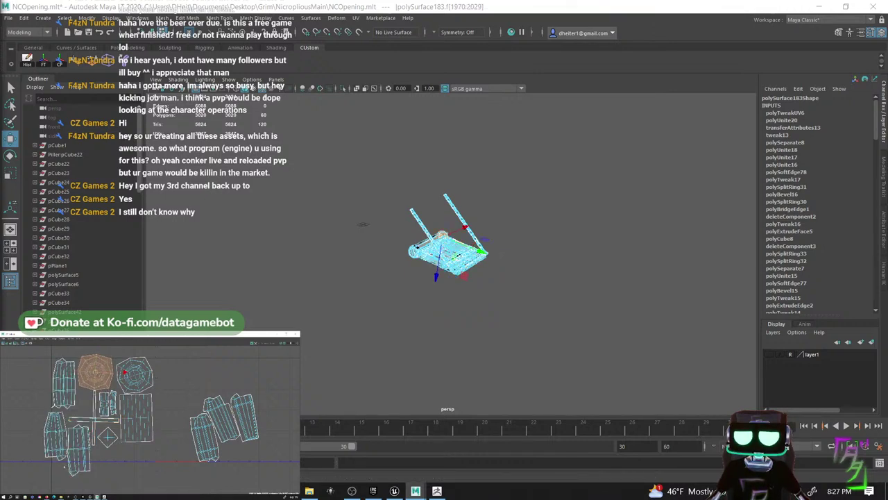
# - Move the next plank UV shell out of the pile, rotate it horizontal and place it beneath the large rectangular grid shell
pyautogui.click(80, 447)
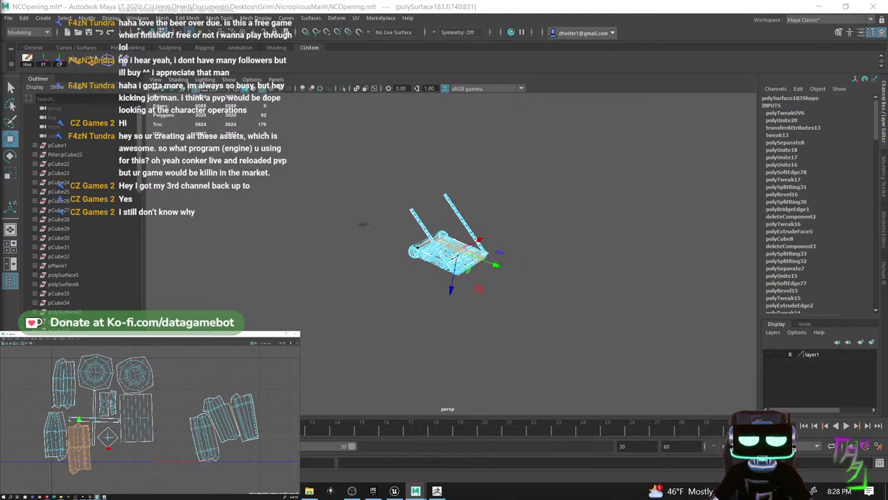
pyautogui.scroll(2, 190, 420)
pyautogui.scroll(2, 190, 420)
pyautogui.moveTo(206, 435); pyautogui.dragTo(93, 468)
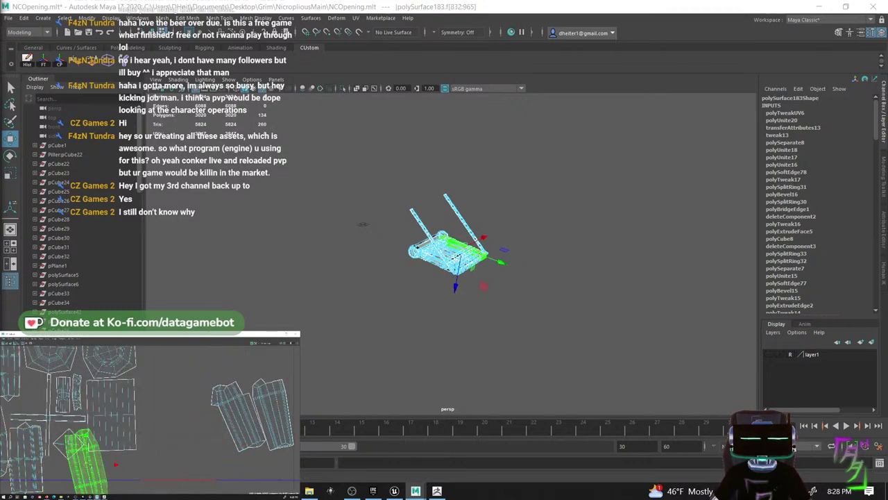
pyautogui.press('e')
pyautogui.click(111, 457)
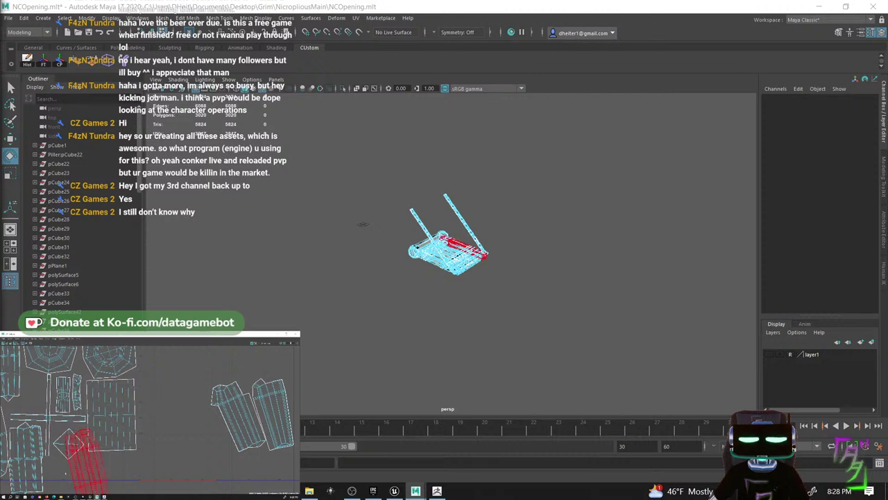
pyautogui.click(84, 463)
pyautogui.hotkey('ctrl', 'z')
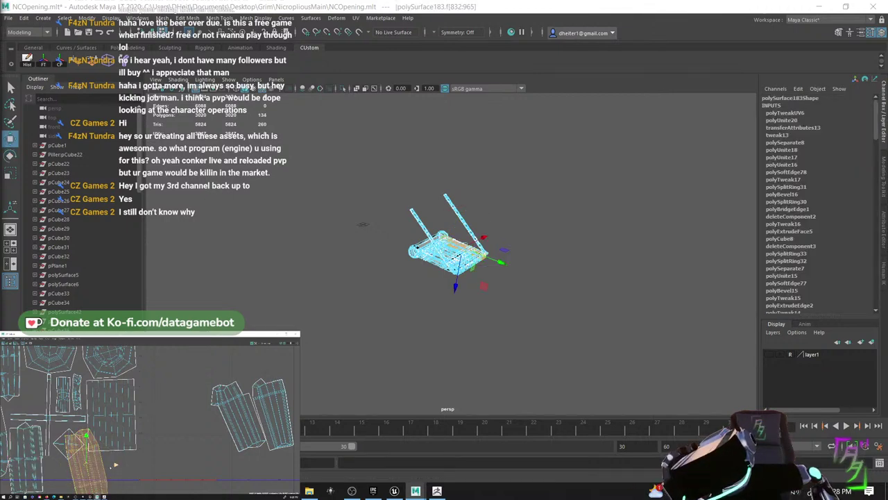
pyautogui.press('e')
pyautogui.moveTo(114, 462); pyautogui.dragTo(93, 433)
pyautogui.press('w')
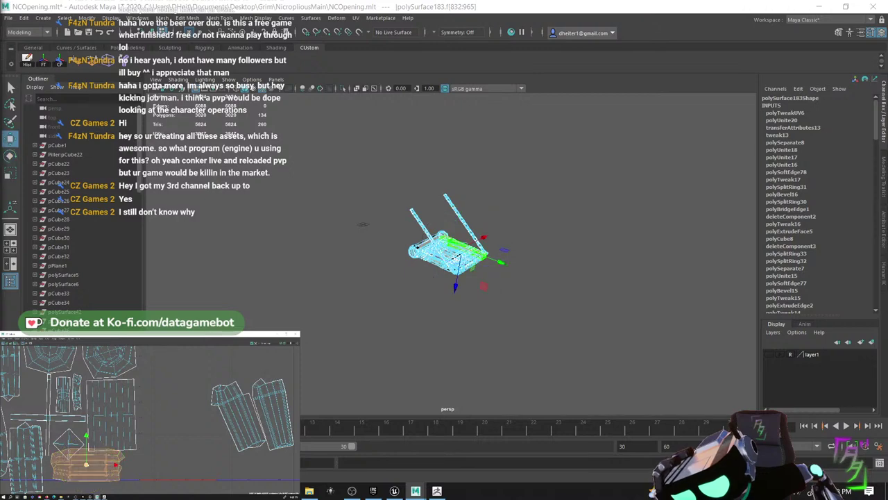
pyautogui.moveTo(101, 474); pyautogui.dragTo(102, 472)
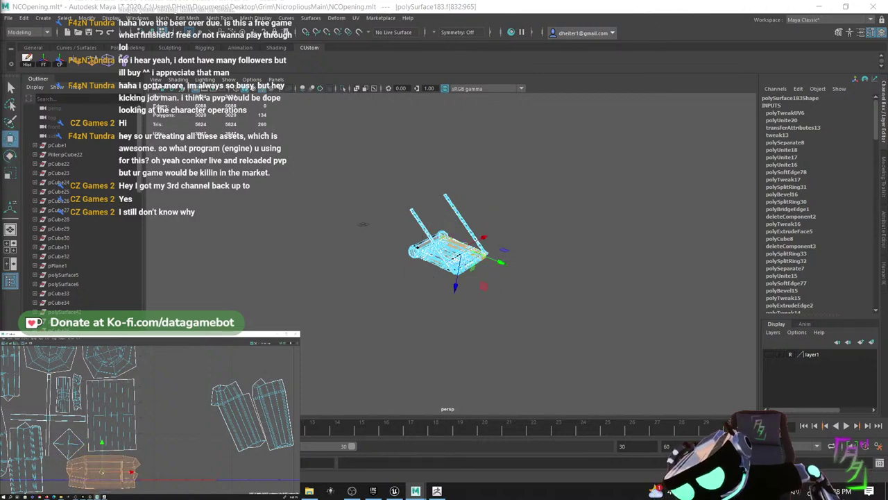
# - Move the left one of the two remaining plank UV shells across the layout, rotate it upright and place it beside the upper plank
pyautogui.scroll(-4, 182, 440)
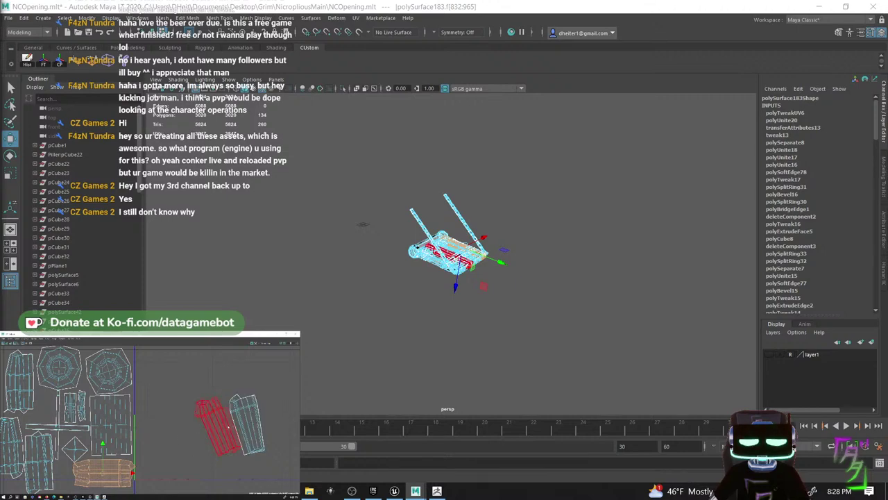
pyautogui.click(224, 420)
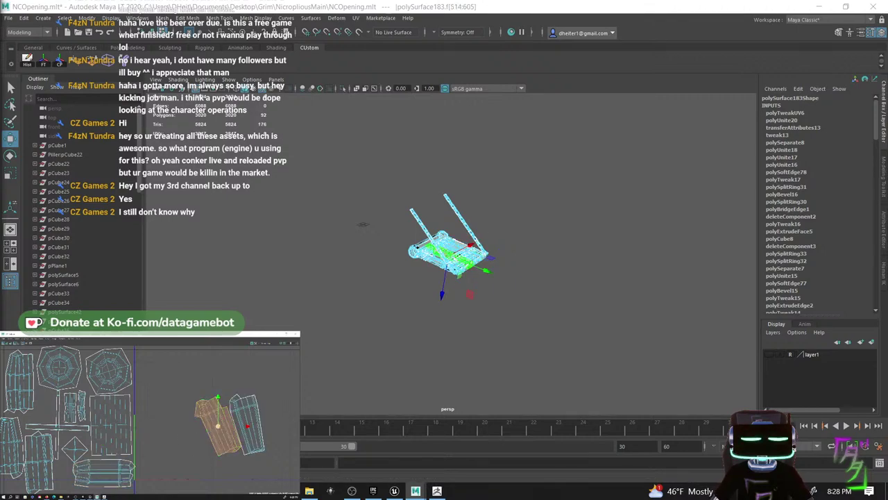
pyautogui.moveTo(219, 426); pyautogui.dragTo(7, 410)
pyautogui.keyDown('alt'); pyautogui.moveTo(76, 416); pyautogui.dragTo(149, 426, button='middle'); pyautogui.keyUp('alt')
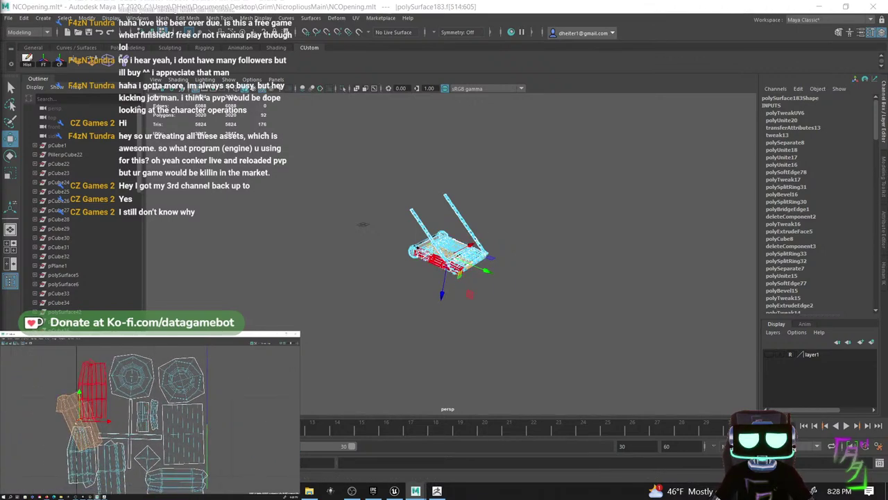
pyautogui.moveTo(80, 421); pyautogui.dragTo(61, 391)
pyautogui.press('e')
pyautogui.press('w')
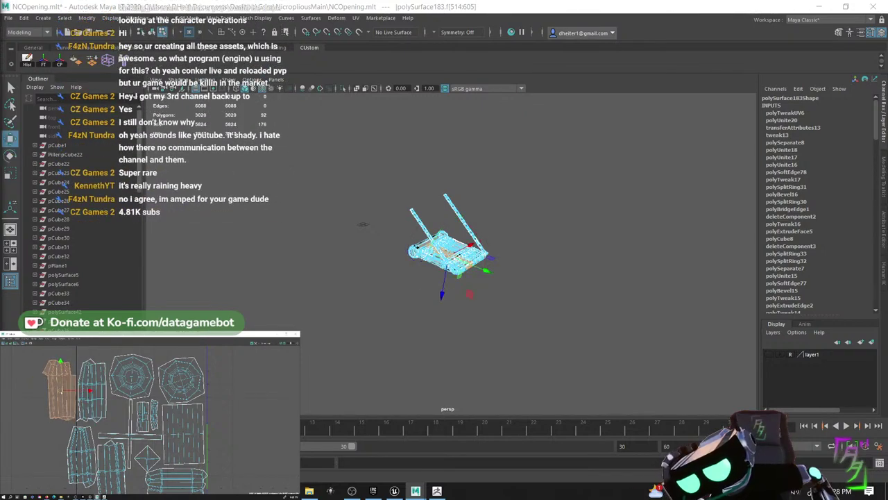
pyautogui.scroll(-1, 144, 417)
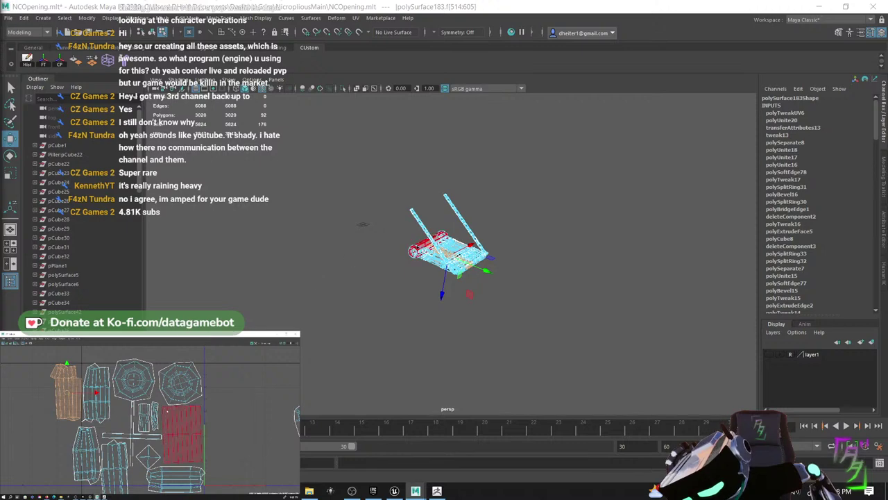
# - Move the last plank UV shell to the outer end of the lower plank row and rotate it upright
pyautogui.scroll(-2, 229, 405)
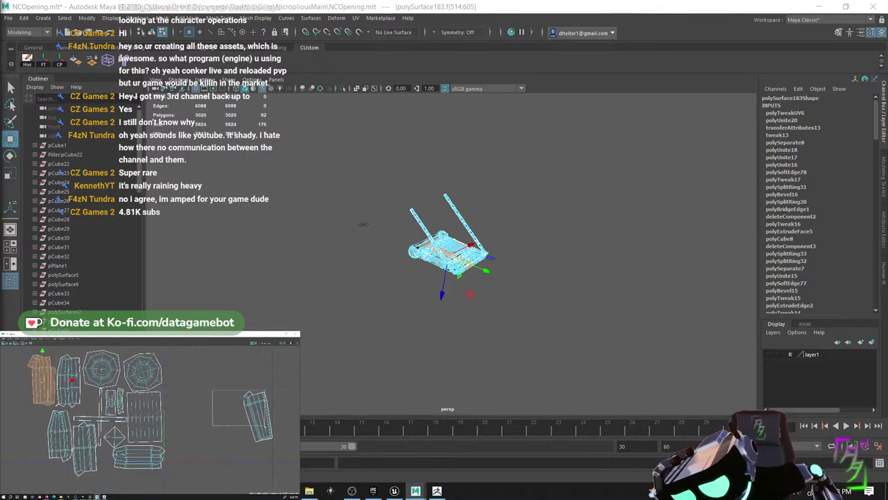
pyautogui.click(257, 415)
pyautogui.moveTo(258, 416); pyautogui.dragTo(31, 434)
pyautogui.press('e')
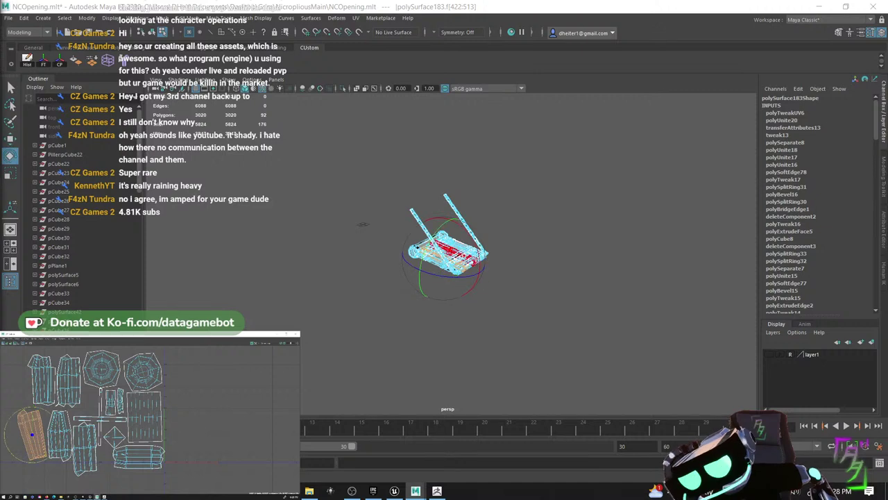
pyautogui.press('w')
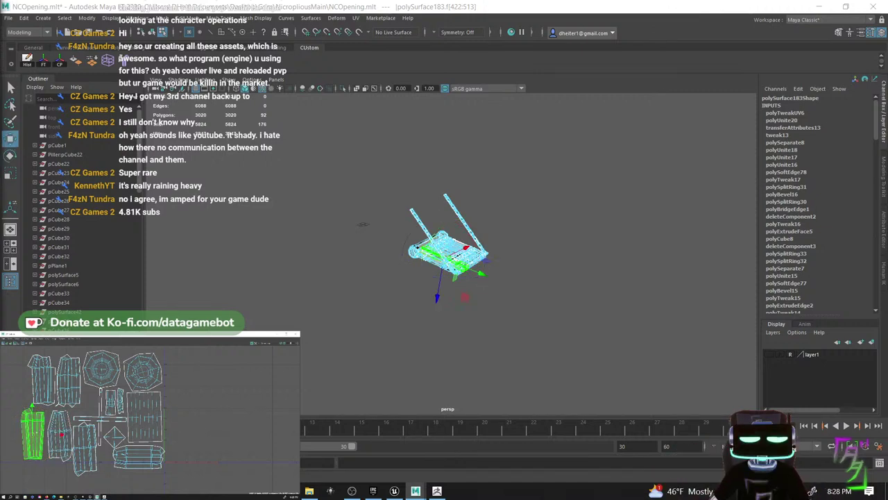
pyautogui.moveTo(31, 435); pyautogui.dragTo(33, 432)
# - Select all the UV shells, move them together across the V axis into the adjacent UV tile and scale them down to fit it
pyautogui.scroll(-4, 133, 438)
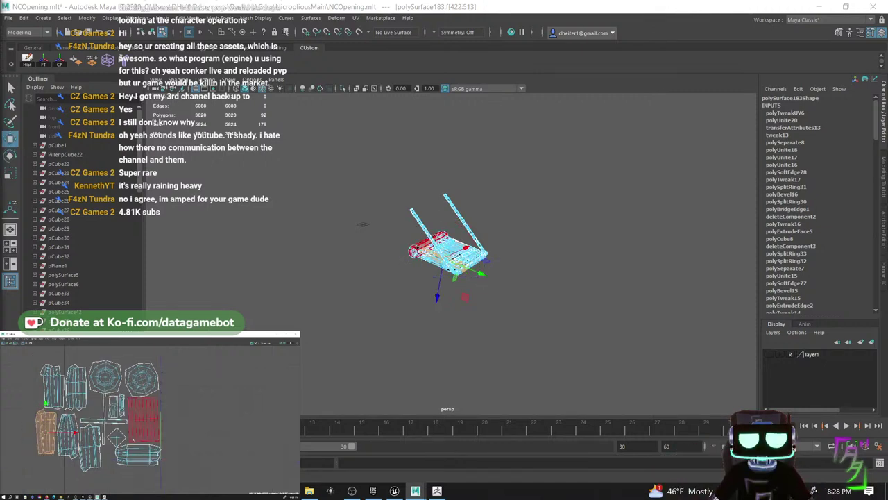
pyautogui.moveTo(186, 483); pyautogui.dragTo(186, 483)
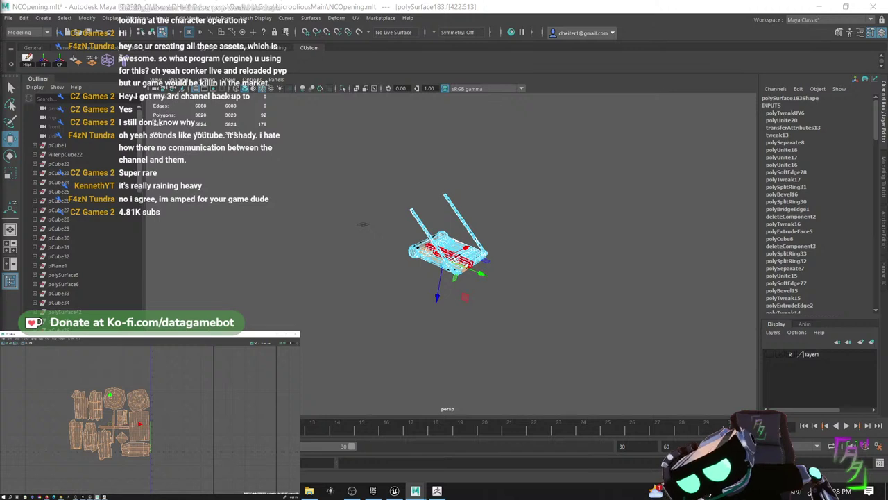
pyautogui.scroll(6, 125, 453)
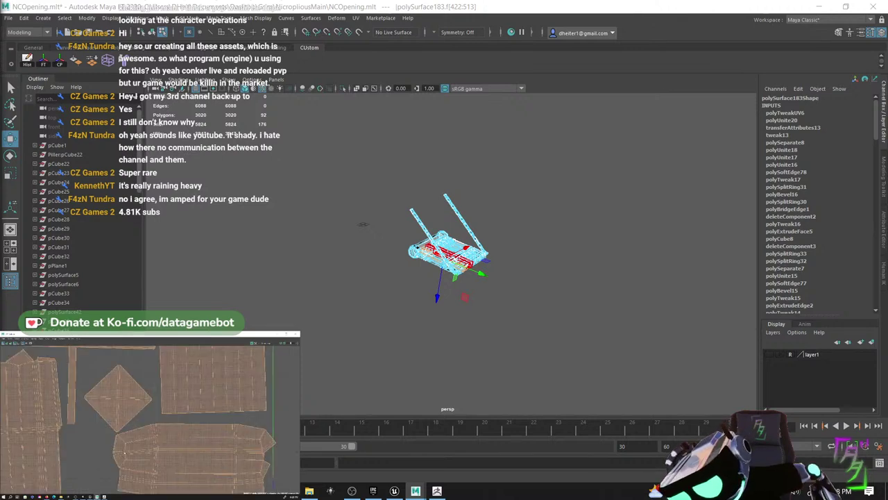
pyautogui.click(125, 453)
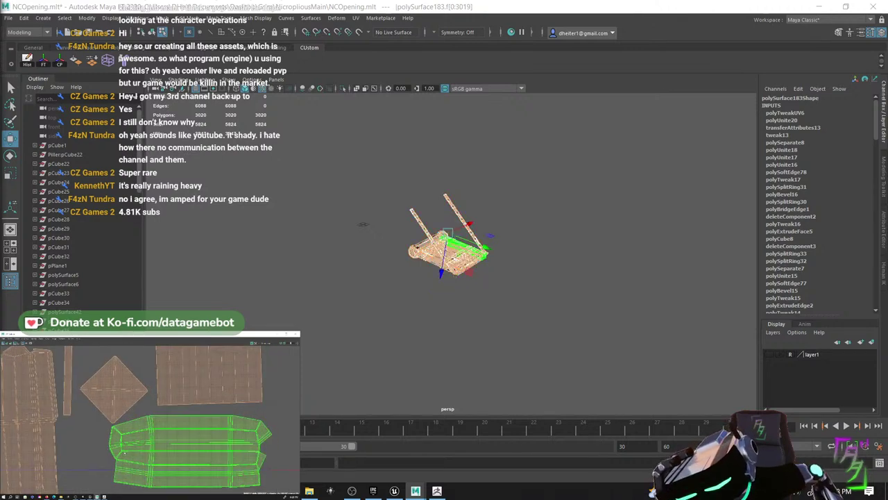
pyautogui.scroll(-4, 129, 444)
pyautogui.click(144, 406)
pyautogui.scroll(-6, 143, 407)
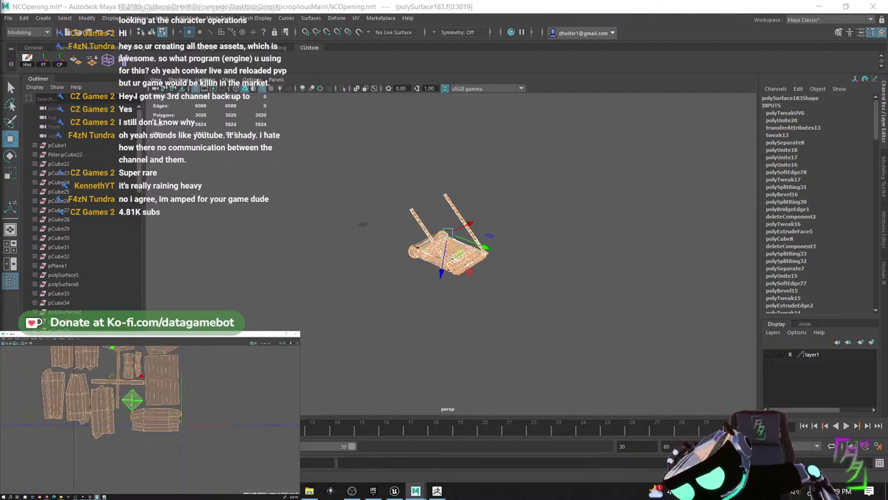
pyautogui.keyDown('alt'); pyautogui.moveTo(176, 382); pyautogui.dragTo(189, 400, button='middle'); pyautogui.keyUp('alt')
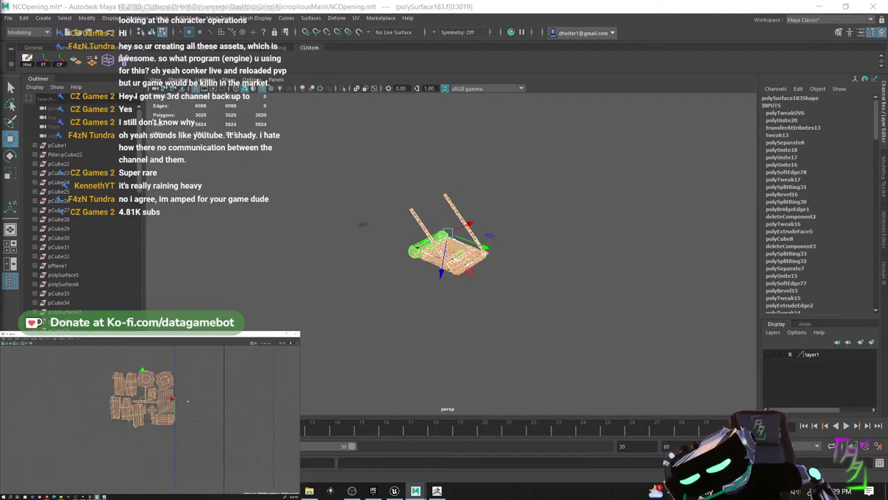
pyautogui.moveTo(158, 397); pyautogui.dragTo(224, 397)
pyautogui.press('r')
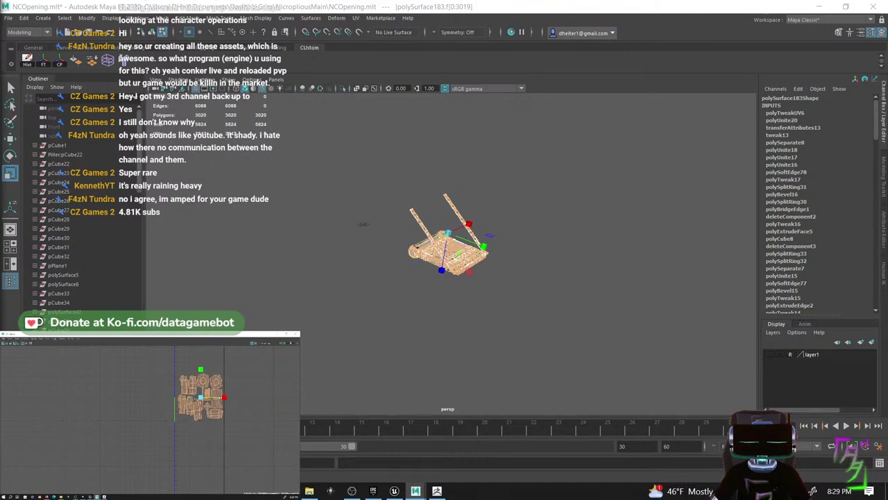
pyautogui.click(242, 402)
# - Return the drawbridge to object mode and select the whole mesh
pyautogui.scroll(6, 240, 404)
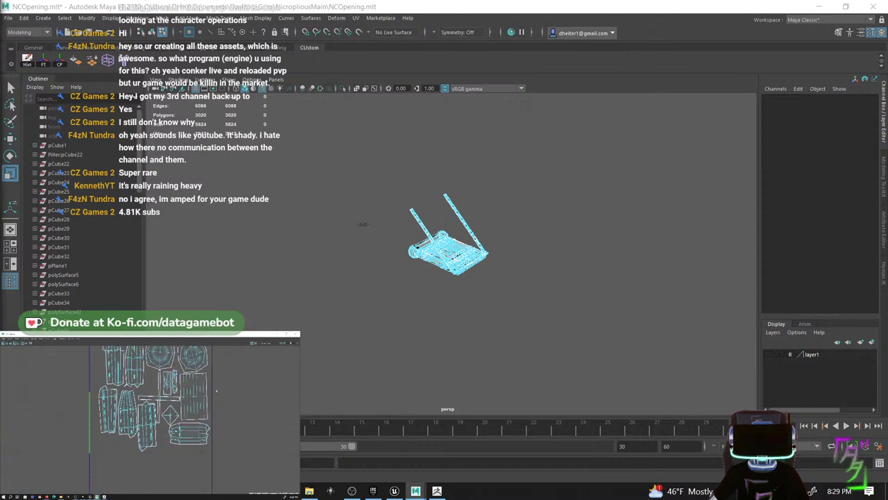
pyautogui.keyDown('alt'); pyautogui.moveTo(214, 394); pyautogui.dragTo(224, 421, button='middle'); pyautogui.keyUp('alt')
pyautogui.scroll(-4, 215, 419)
pyautogui.scroll(4, 188, 410)
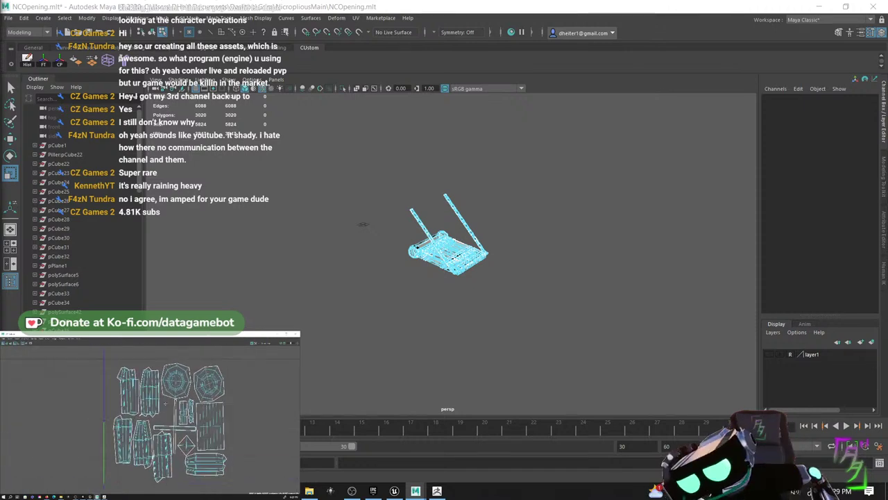
pyautogui.keyDown('alt'); pyautogui.moveTo(170, 398); pyautogui.dragTo(167, 410, button='middle'); pyautogui.keyUp('alt')
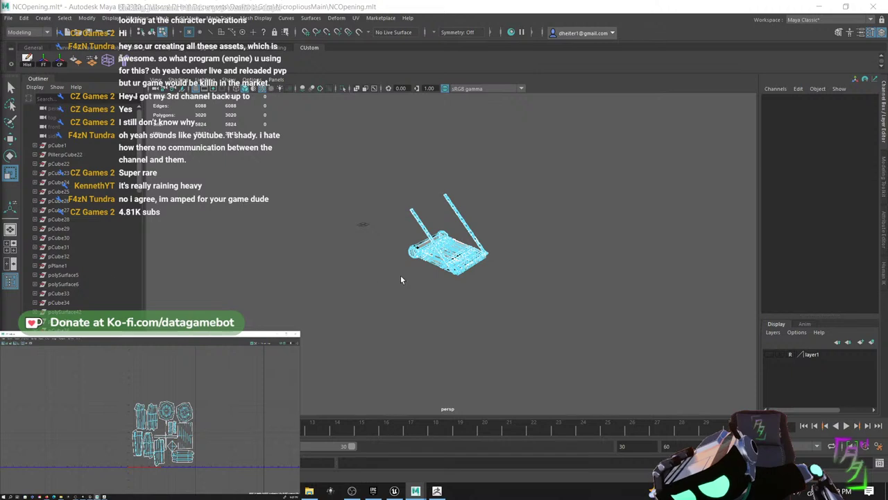
pyautogui.rightClick(446, 246)
pyautogui.moveTo(447, 246); pyautogui.dragTo(488, 221, button='right')
pyautogui.click(486, 229)
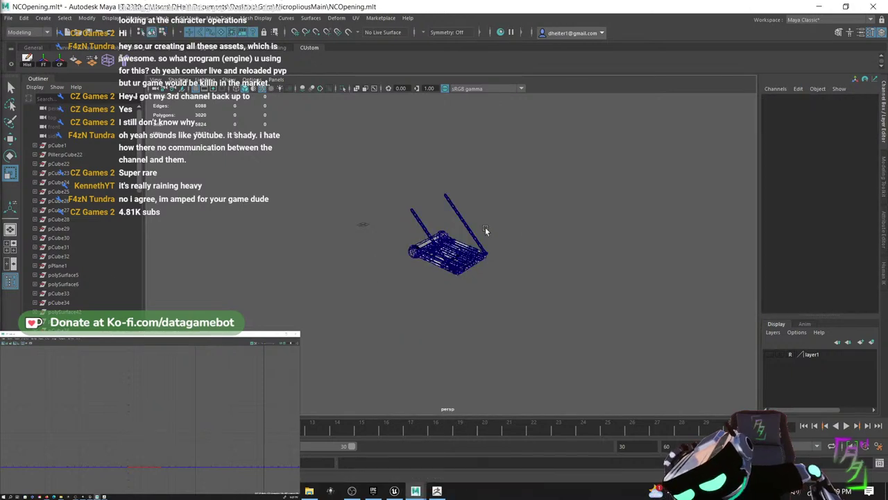
pyautogui.click(455, 272)
pyautogui.click(8, 17)
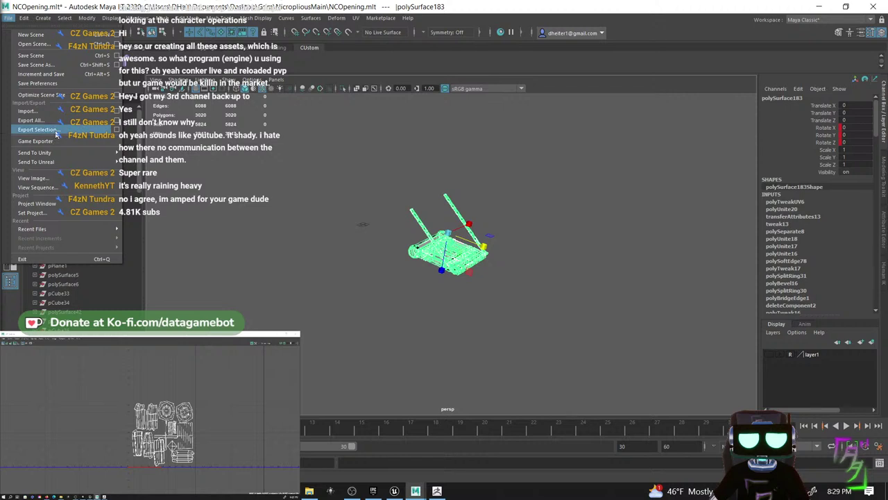
pyautogui.click(323, 317)
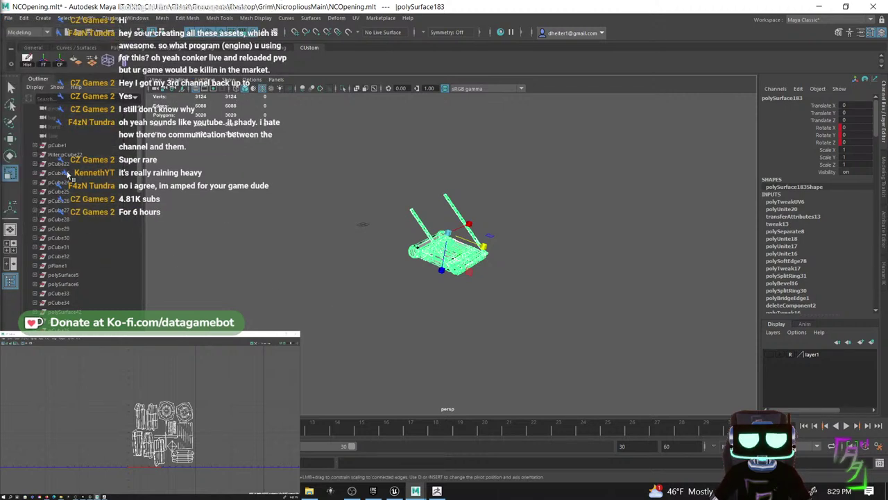
pyautogui.click(9, 18)
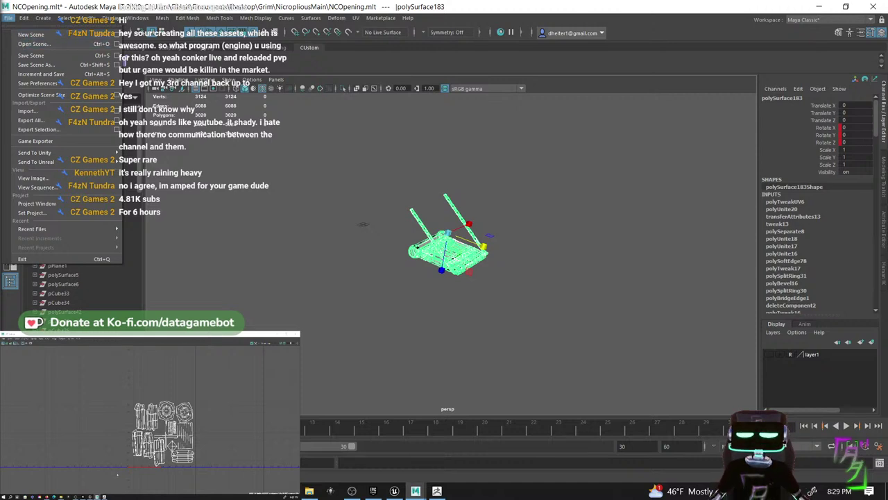
pyautogui.press('Escape')
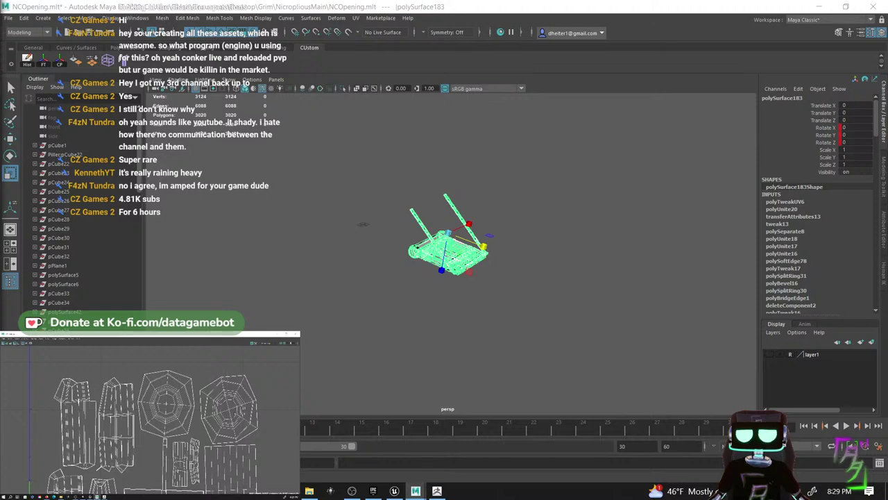
pyautogui.scroll(8, 484, 346)
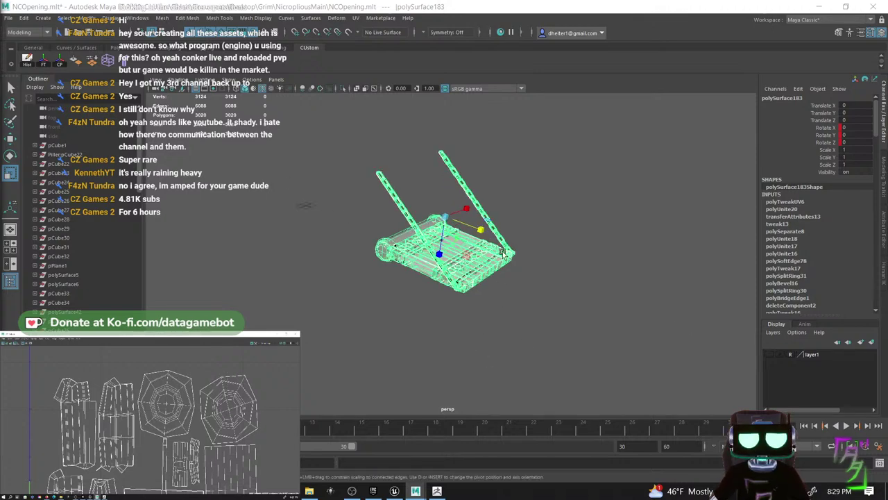
pyautogui.keyDown('alt'); pyautogui.moveTo(481, 264); pyautogui.dragTo(463, 295, button='middle'); pyautogui.keyUp('alt')
pyautogui.scroll(-4, 455, 283)
pyautogui.scroll(3, 401, 284)
pyautogui.keyDown('alt'); pyautogui.moveTo(401, 285); pyautogui.dragTo(410, 356); pyautogui.keyUp('alt')
pyautogui.scroll(-4, 410, 356)
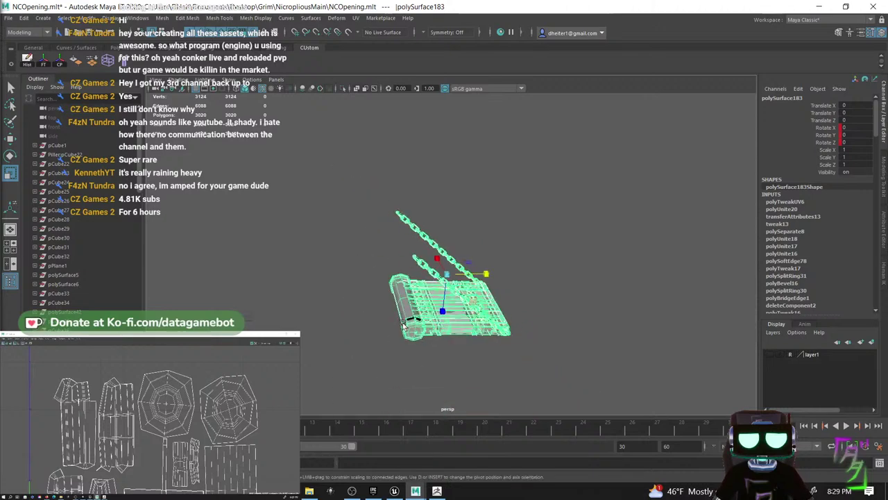
# - Switch to the web browser and open the Data Gamebot YouTube channel page down to its featured channels
pyautogui.scroll(3, 408, 326)
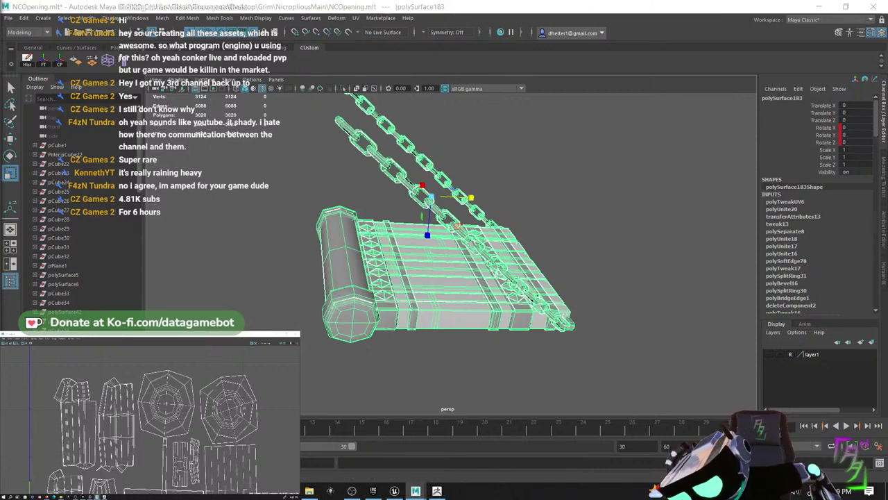
pyautogui.hotkey('alt', 'Tab')
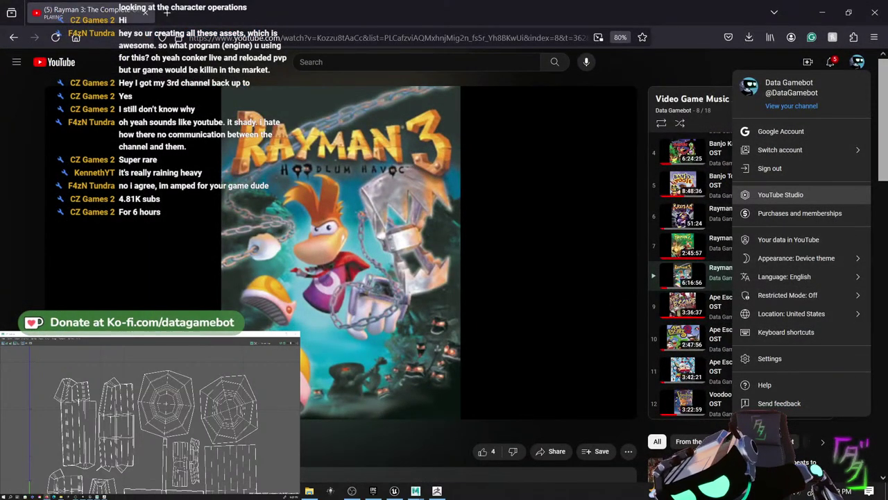
pyautogui.click(791, 106)
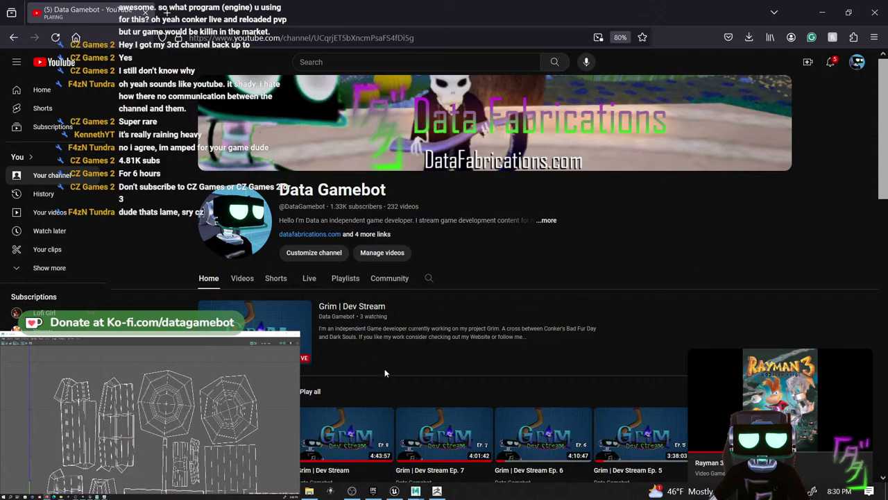
pyautogui.scroll(-10, 385, 373)
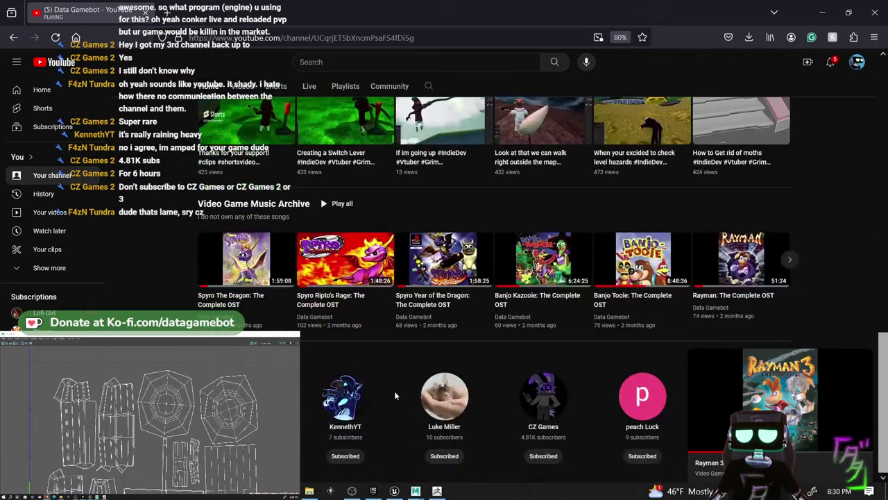
# - Open the first featured channel in its own tab, look through its videos, close that tab and minimise the browser
pyautogui.click(338, 412)
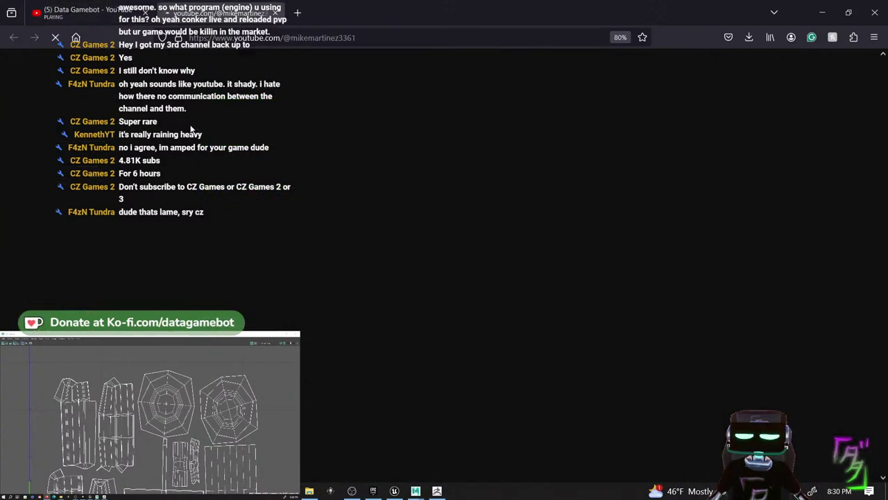
pyautogui.scroll(-3, 429, 324)
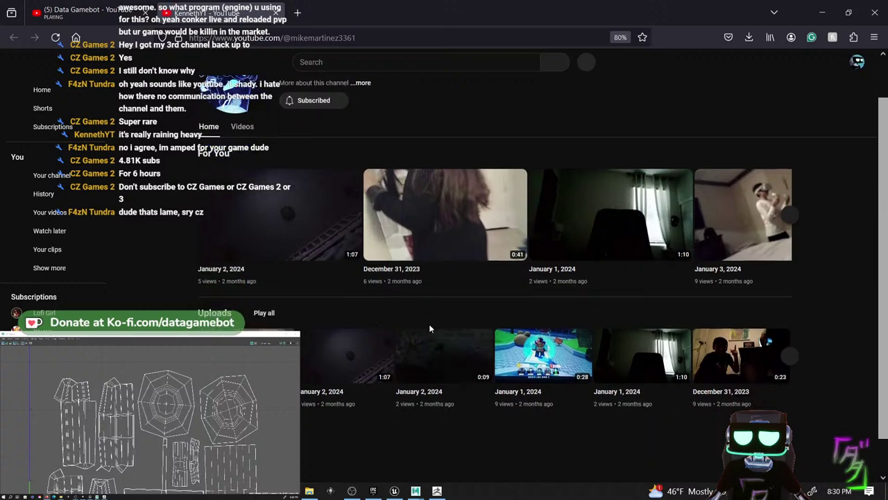
pyautogui.scroll(2, 428, 354)
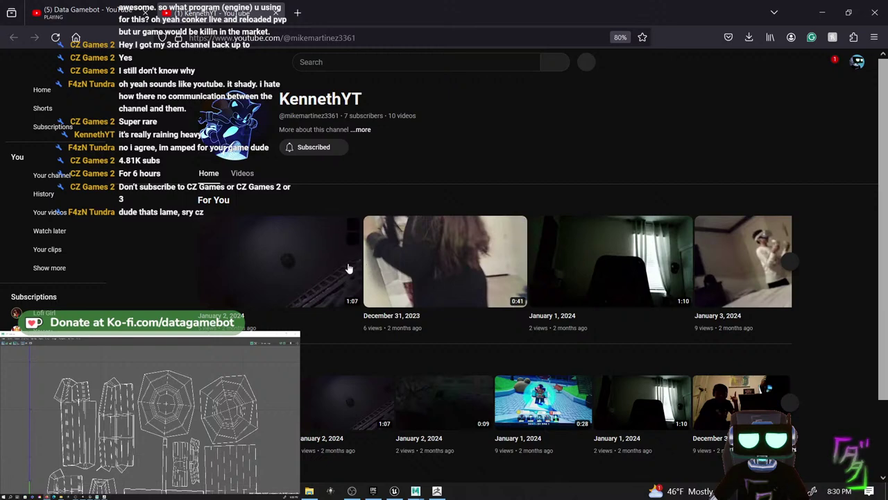
pyautogui.scroll(-2, 280, 270)
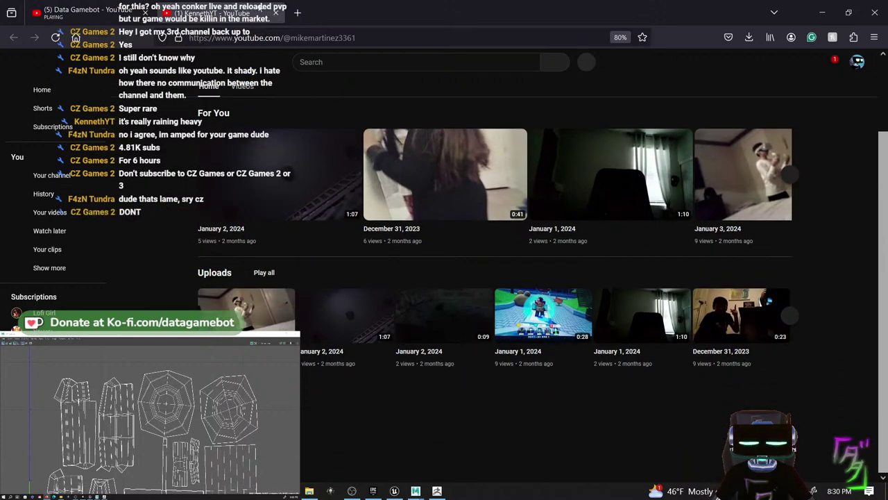
pyautogui.click(275, 13)
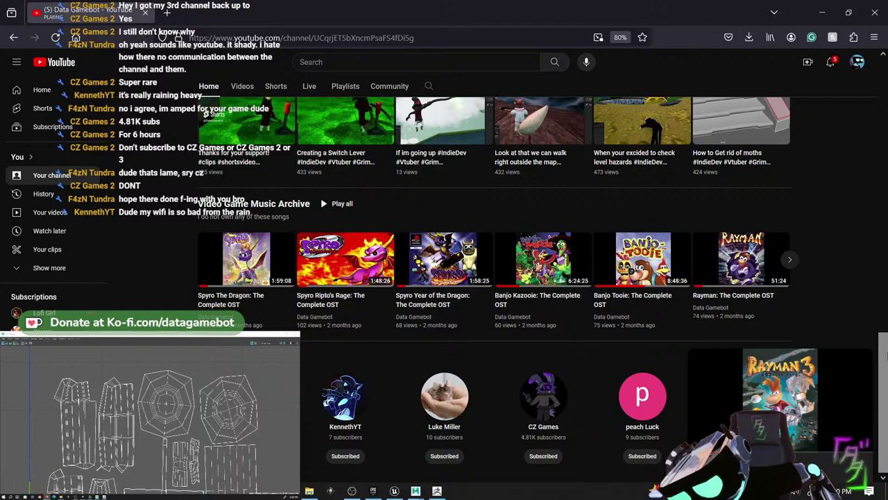
pyautogui.click(825, 12)
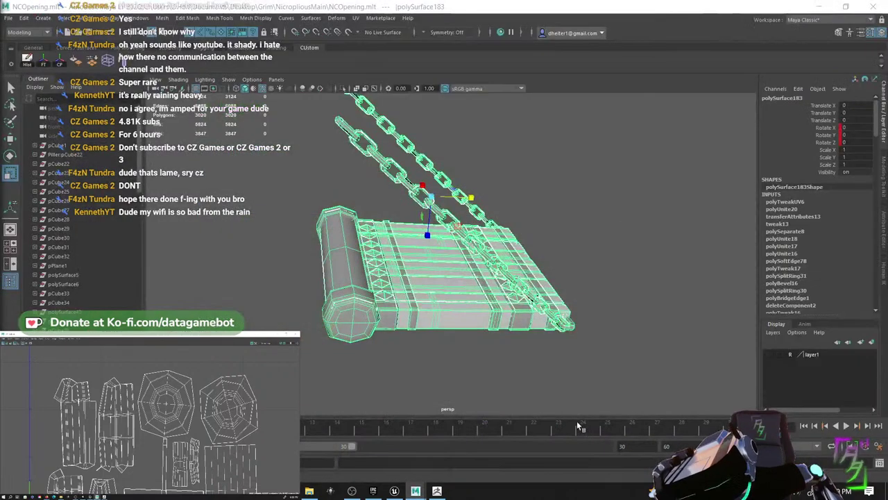
# - Show the drawbridge's vertices in the UV layout and examine the packed shells
pyautogui.scroll(2, 151, 452)
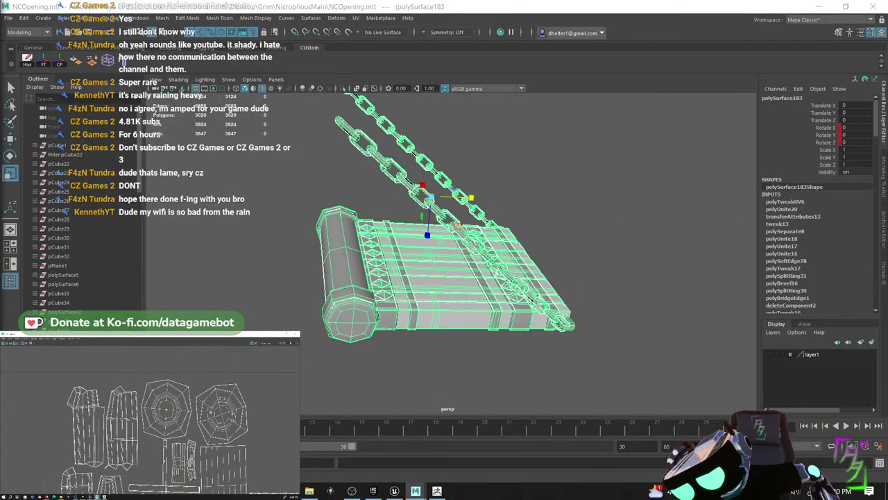
pyautogui.scroll(-4, 165, 455)
pyautogui.scroll(3, 150, 452)
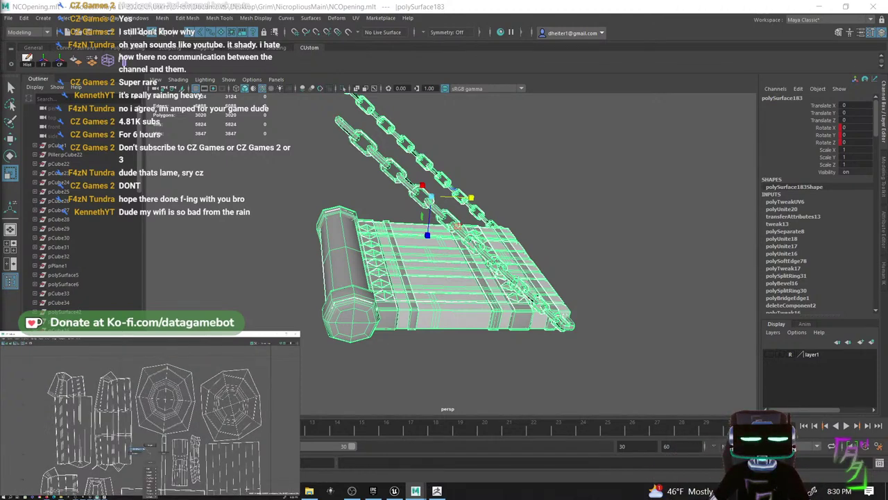
pyautogui.moveTo(151, 454); pyautogui.dragTo(136, 449, button='right')
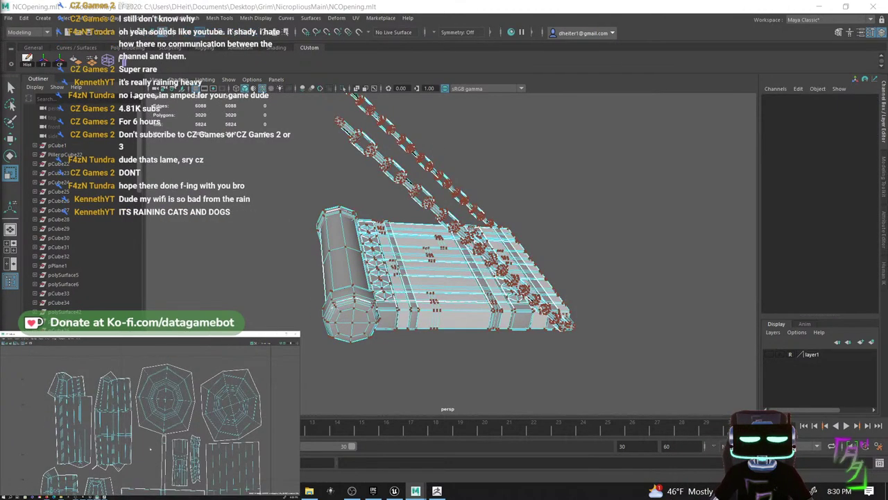
pyautogui.rightClick(150, 447)
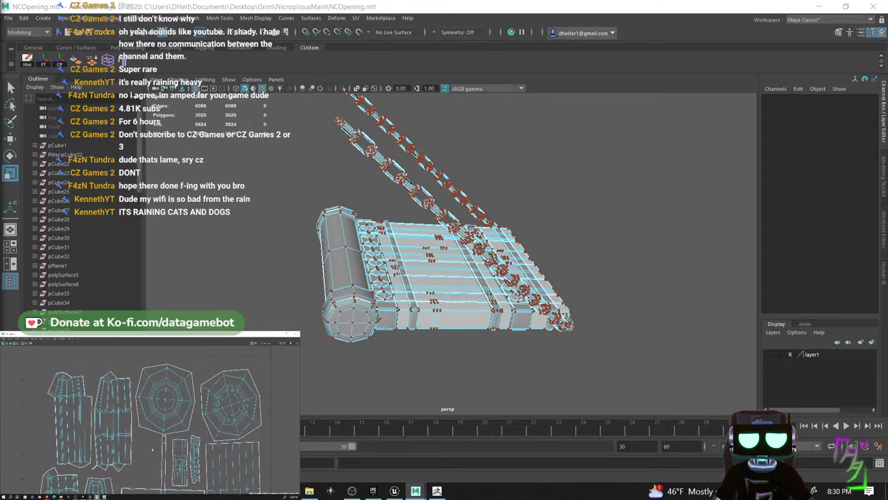
pyautogui.scroll(-3, 150, 452)
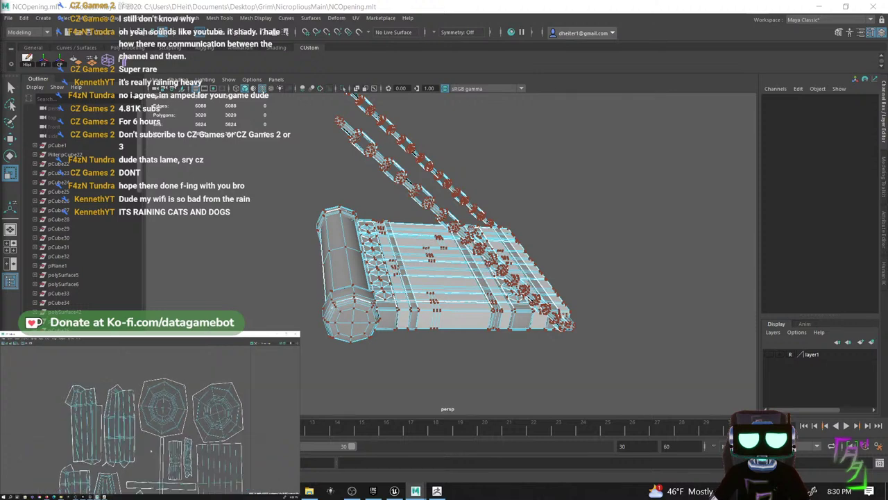
# - Minimise Maya LT, launch Substance Painter 2 from the desktop and return to Maya's UV Toolkit window
pyautogui.click(824, 5)
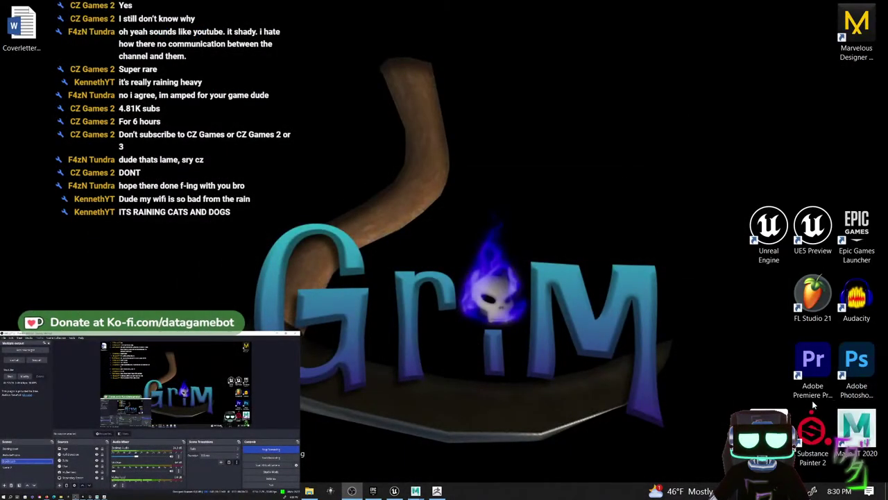
pyautogui.doubleClick(812, 429)
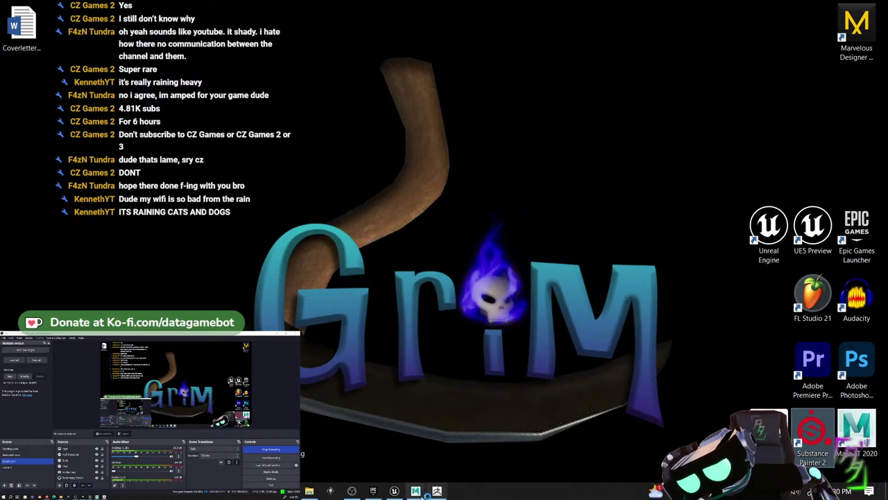
pyautogui.moveTo(415, 491)
pyautogui.click(459, 455)
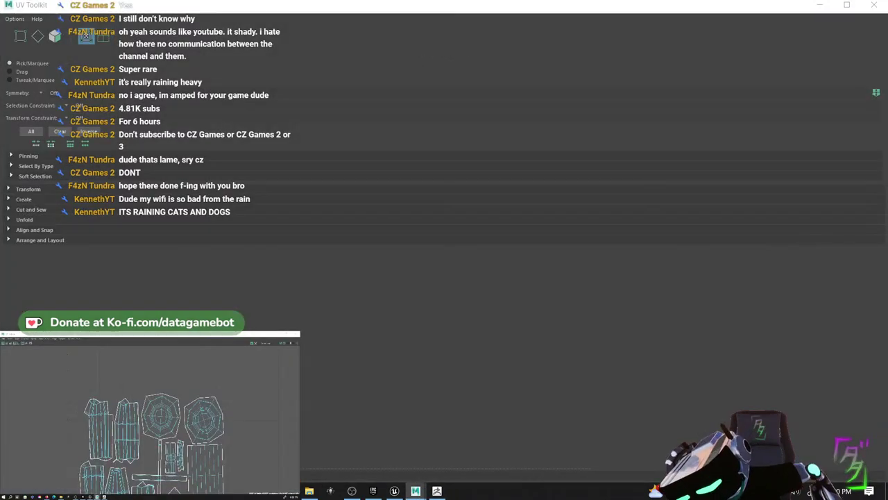
# - Switch the UV layout to UV shell selection and examine how the packed shells sit within the tile borders
pyautogui.scroll(-5, 128, 429)
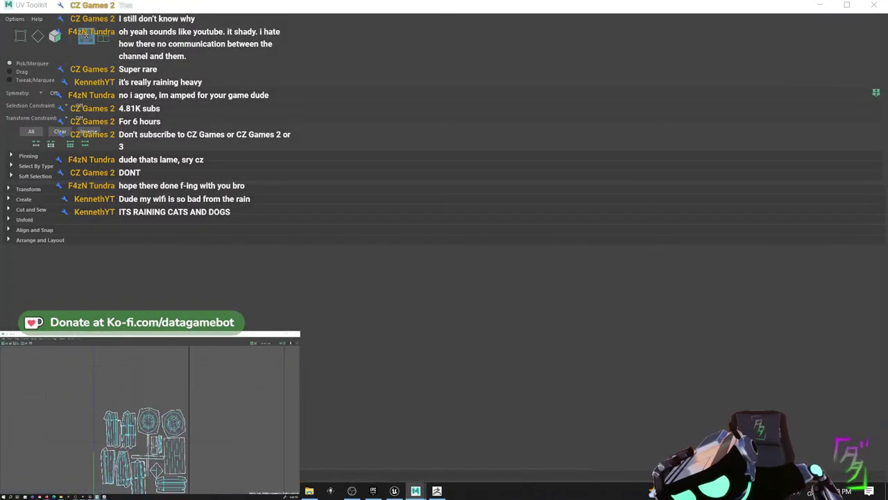
pyautogui.scroll(1, 130, 434)
pyautogui.rightClick(142, 431)
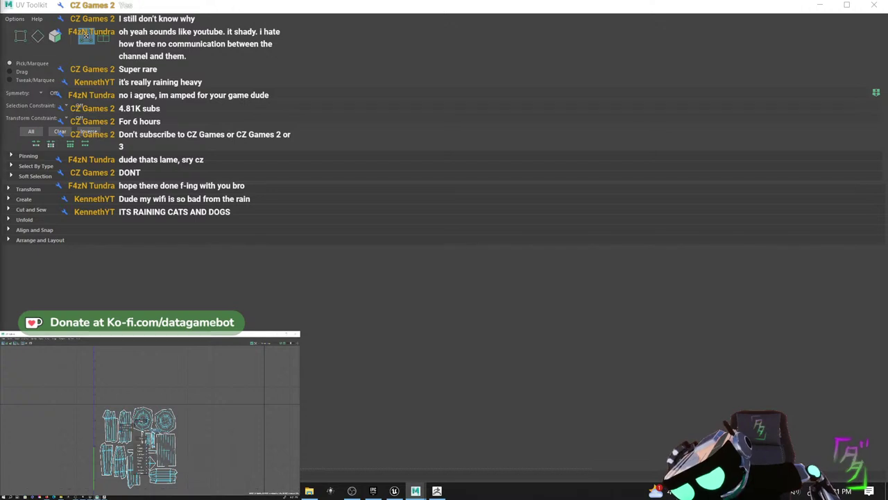
pyautogui.moveTo(142, 432); pyautogui.dragTo(126, 426, button='right')
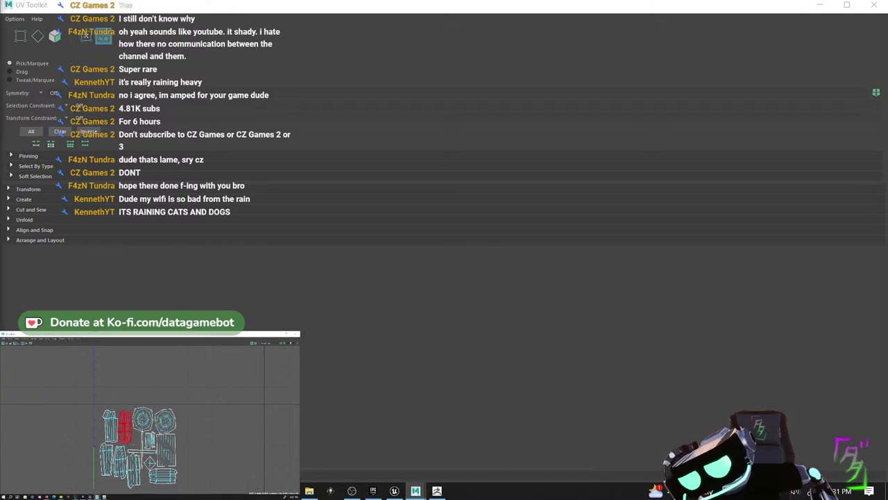
pyautogui.scroll(1, 85, 414)
pyautogui.scroll(1, 86, 413)
pyautogui.scroll(-2, 83, 411)
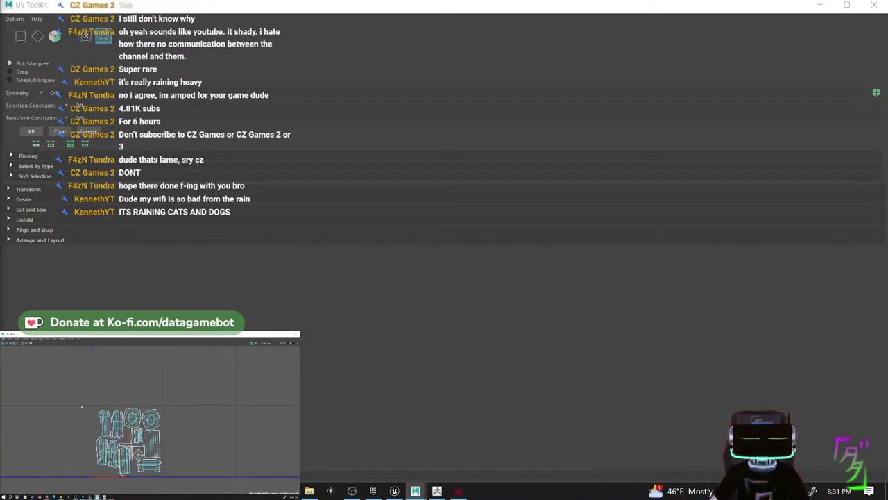
pyautogui.scroll(1, 61, 397)
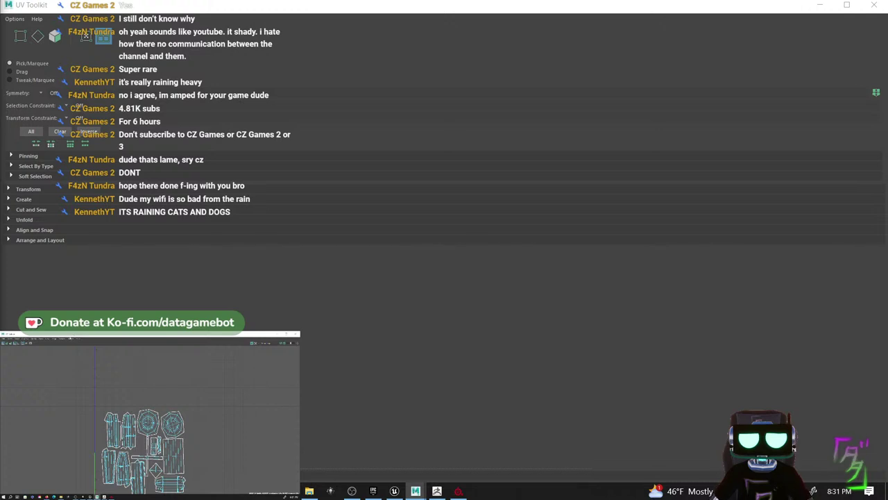
pyautogui.click(70, 339)
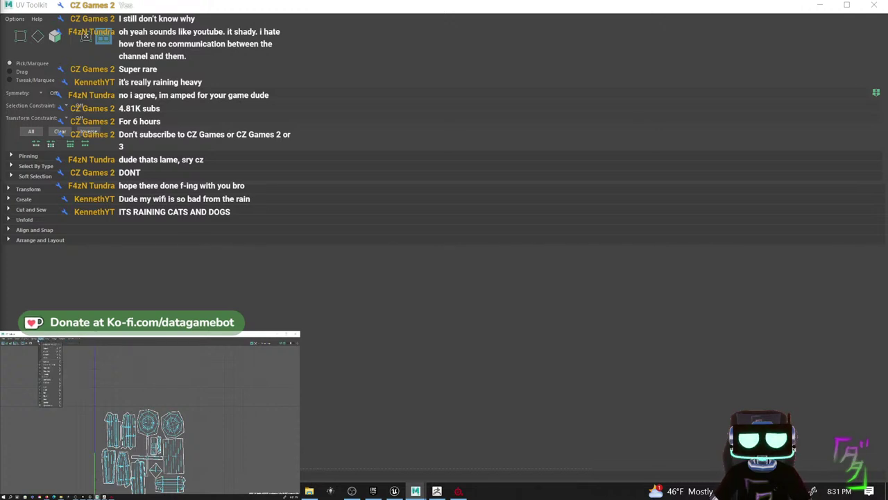
pyautogui.click(36, 338)
pyautogui.click(6, 339)
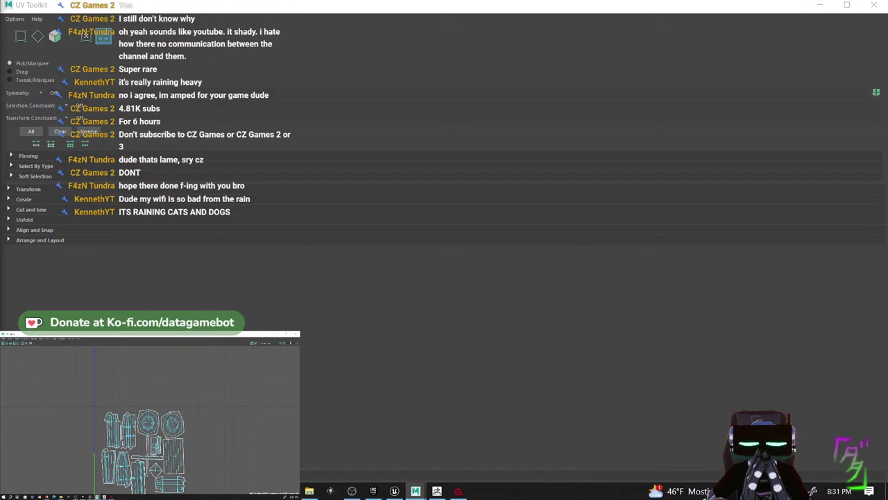
pyautogui.scroll(-3, 152, 447)
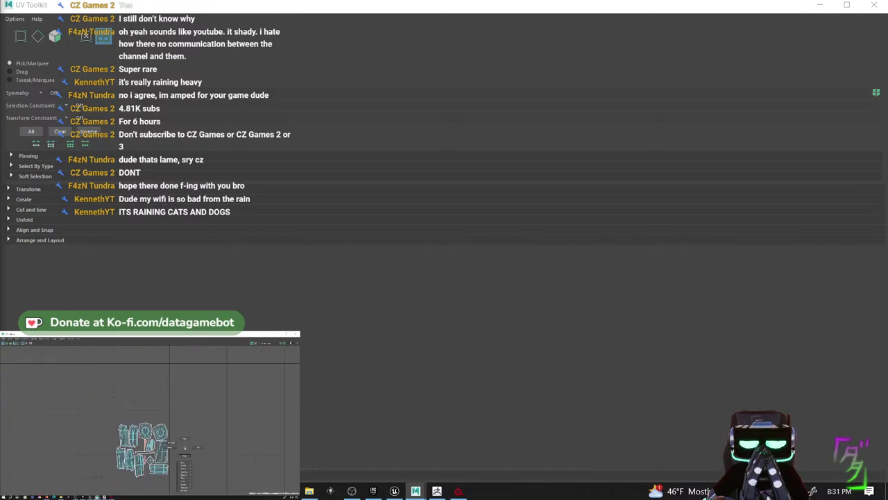
pyautogui.rightClick(183, 448)
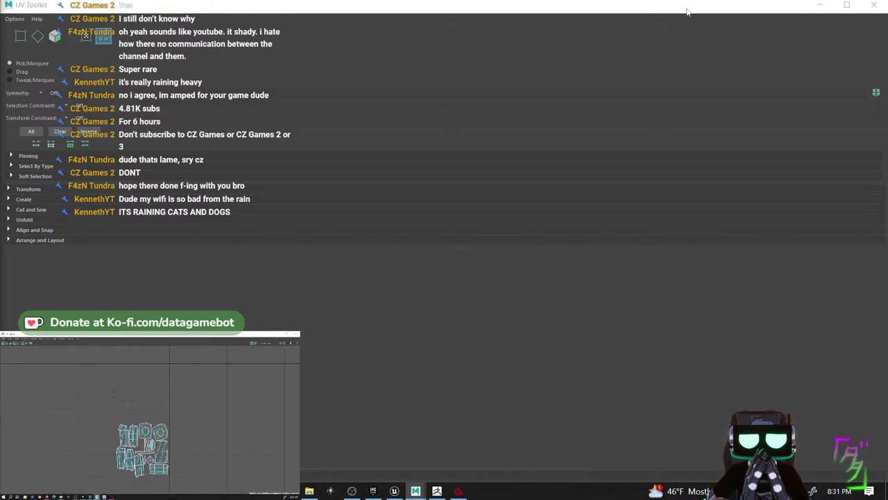
# - Minimise the UV Toolkit window, return the drawbridge to object mode and select the whole combined mesh
pyautogui.click(819, 5)
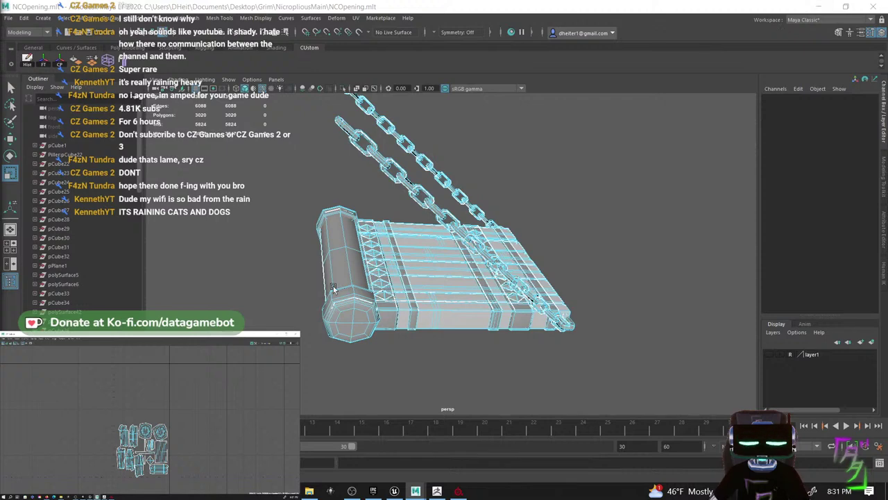
pyautogui.keyDown('alt'); pyautogui.moveTo(333, 289); pyautogui.dragTo(274, 243); pyautogui.keyUp('alt')
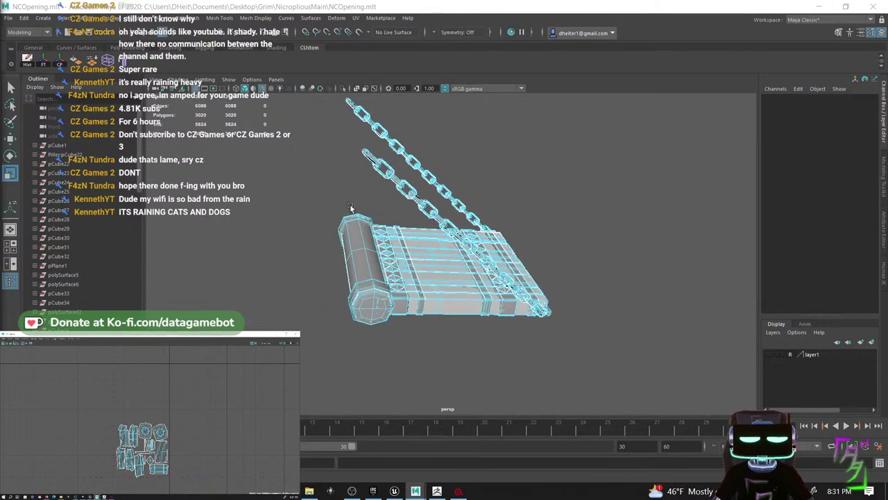
pyautogui.moveTo(407, 154); pyautogui.dragTo(430, 141, button='right')
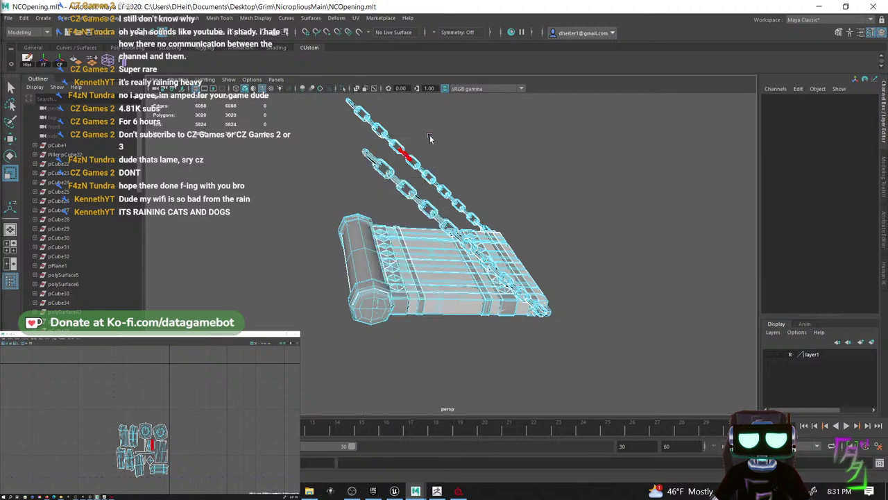
pyautogui.click(430, 143)
pyautogui.click(421, 165)
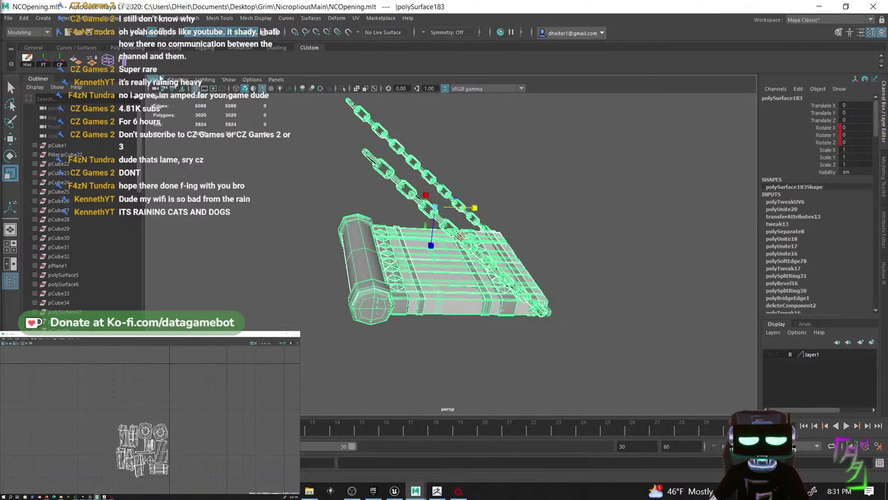
# - Export the selected drawbridge mesh as the FBX file NCGate in the NicropliousMain/Gate folder and dismiss the export warnings
pyautogui.click(8, 19)
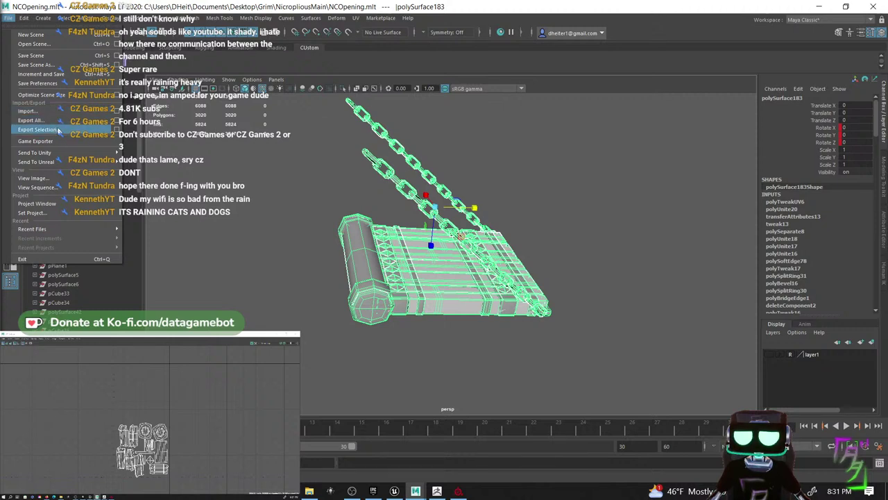
pyautogui.click(38, 130)
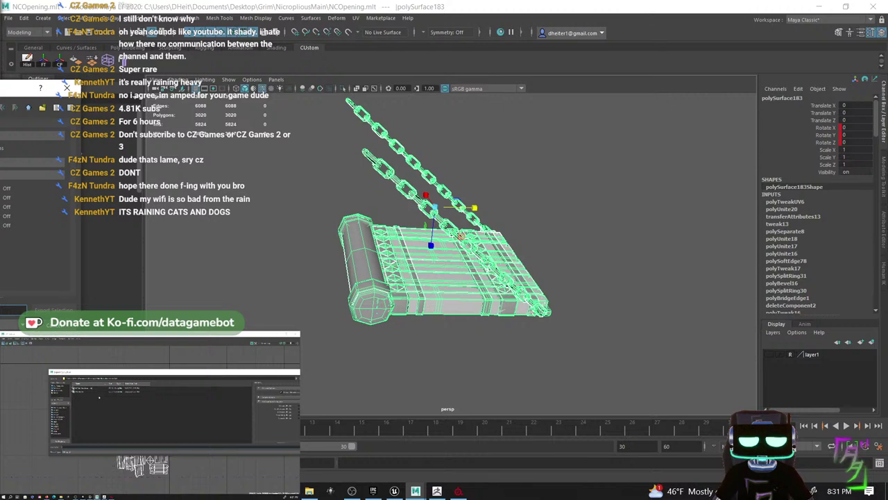
pyautogui.click(83, 389)
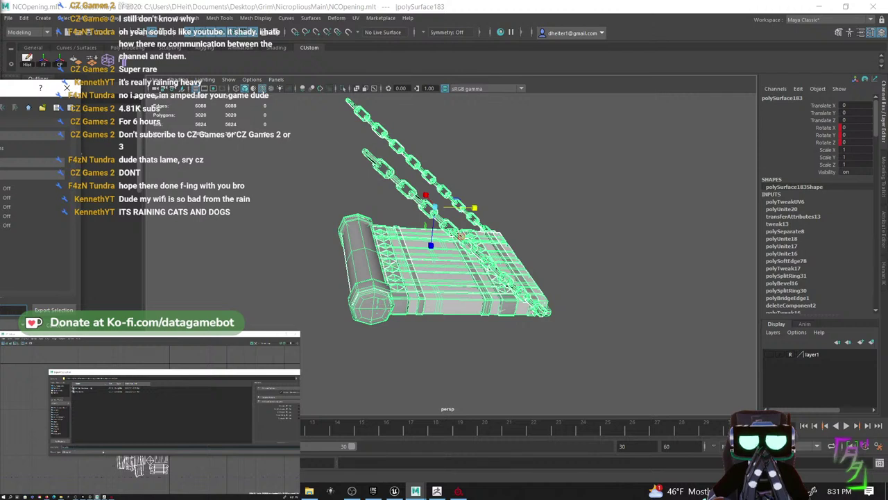
pyautogui.click(103, 452)
pyautogui.click(90, 460)
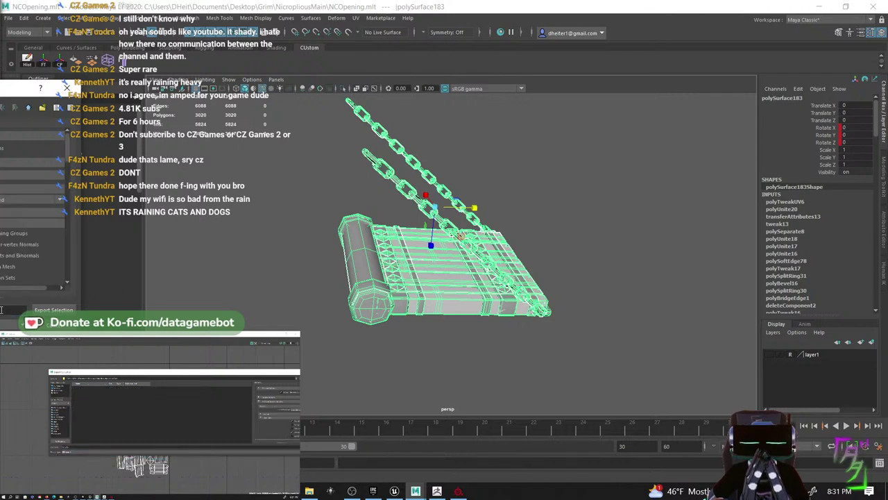
pyautogui.click(53, 310)
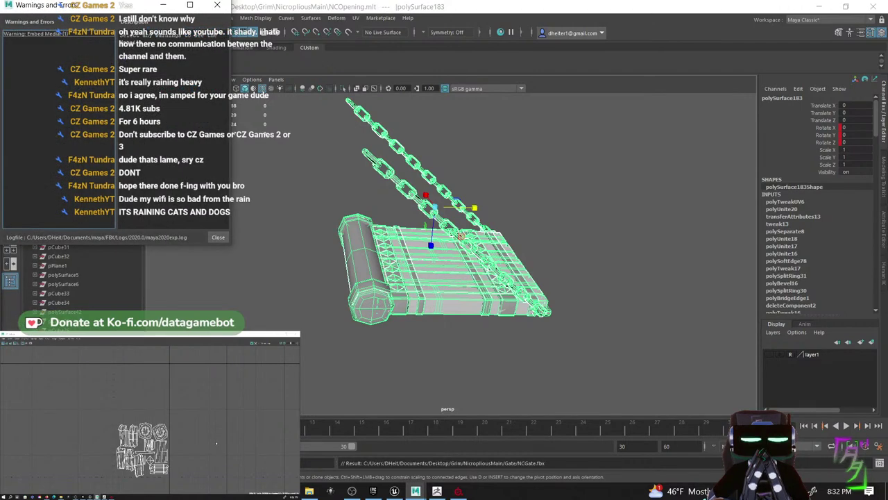
pyautogui.click(217, 5)
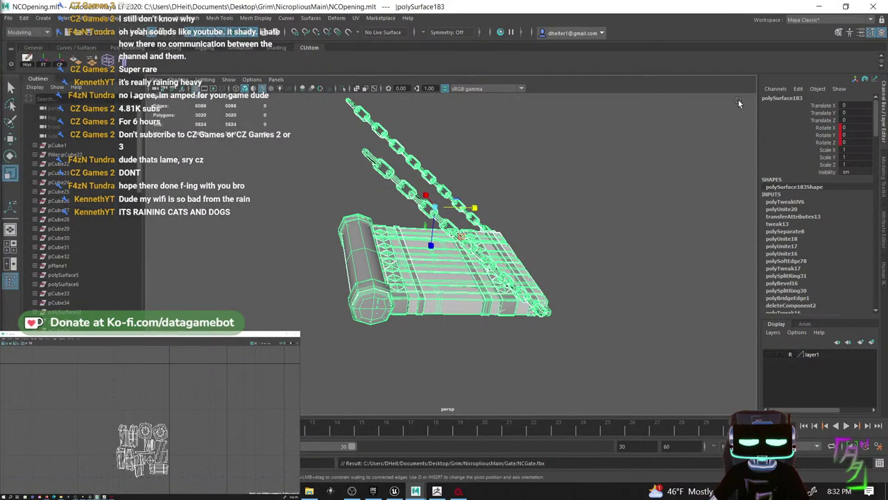
# - Switch to Substance Painter, start a new project and open the file browser for its mesh
pyautogui.click(819, 7)
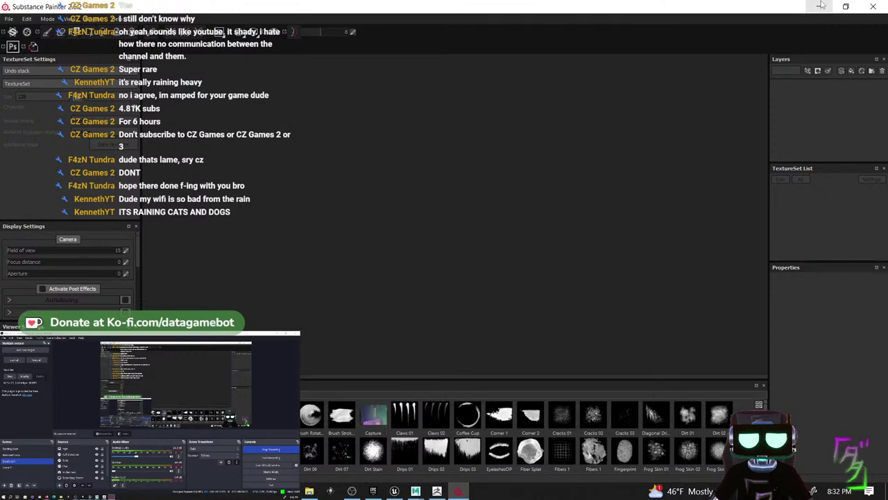
pyautogui.click(9, 19)
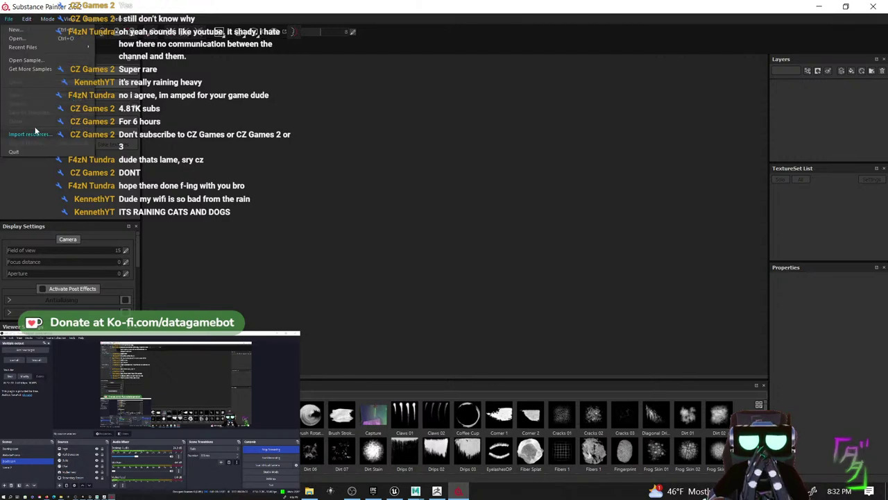
pyautogui.click(31, 32)
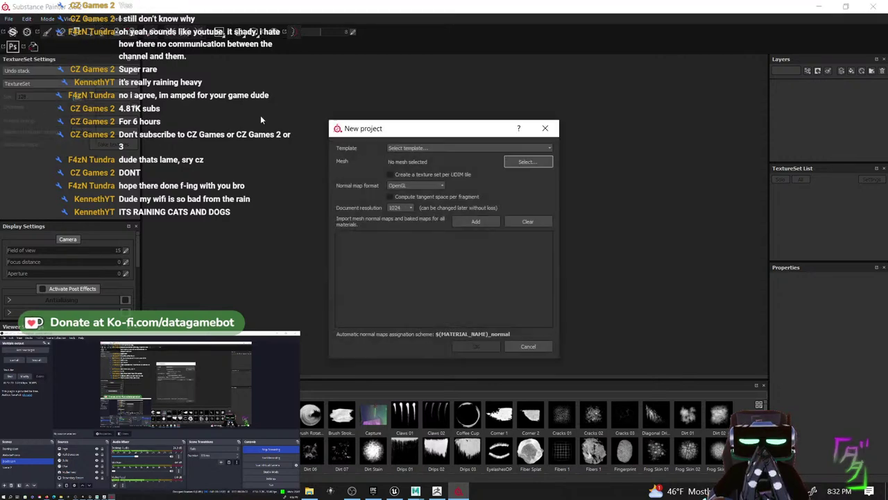
pyautogui.click(524, 164)
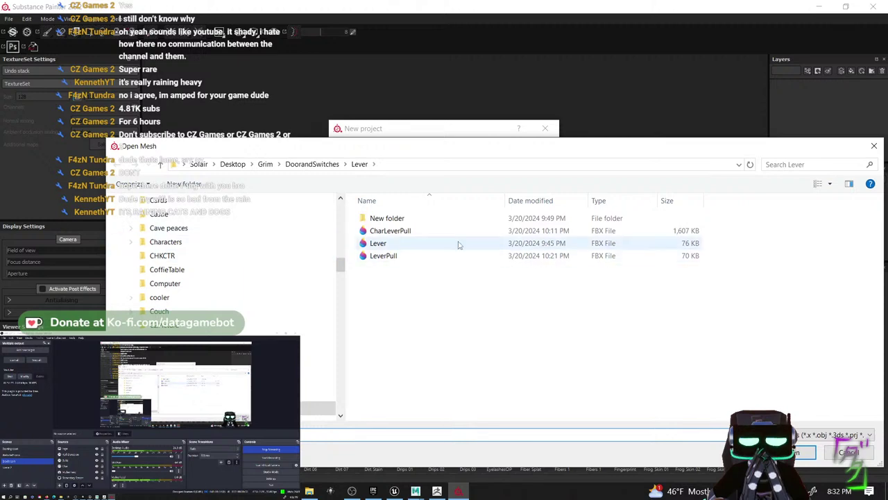
# - Choose the NCGate FBX from Grim/NicropliousMain/Gate as the mesh and create the project with the default settings
pyautogui.click(312, 164)
pyautogui.click(265, 164)
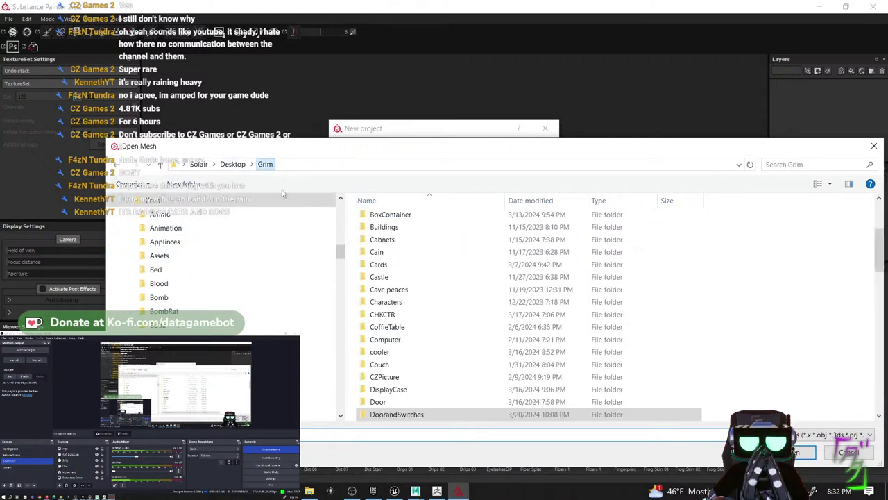
pyautogui.scroll(-11, 478, 313)
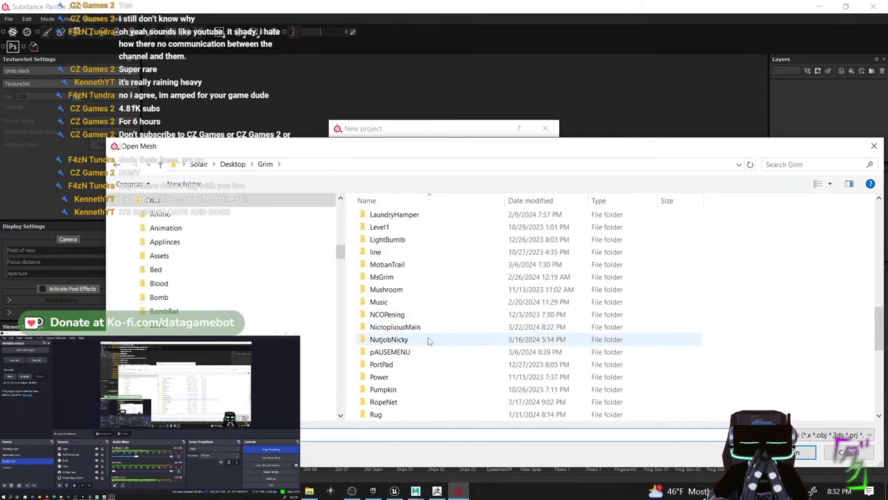
pyautogui.click(430, 327)
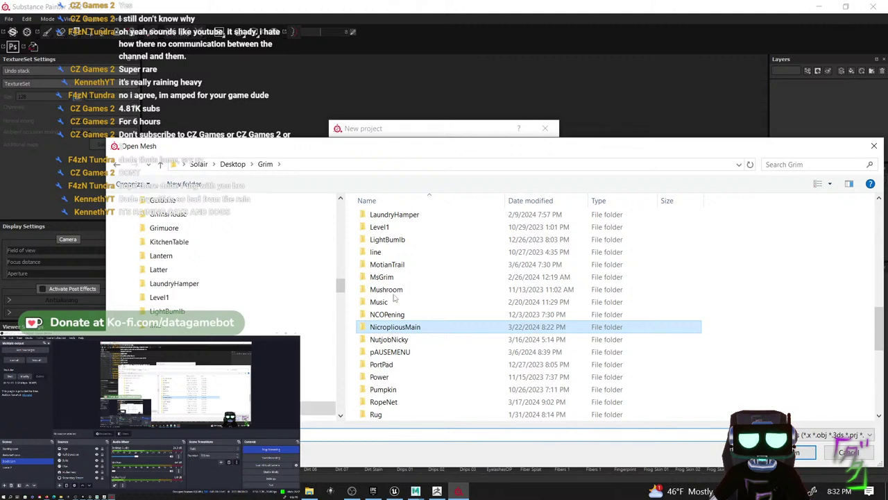
pyautogui.press('Return')
pyautogui.doubleClick(377, 230)
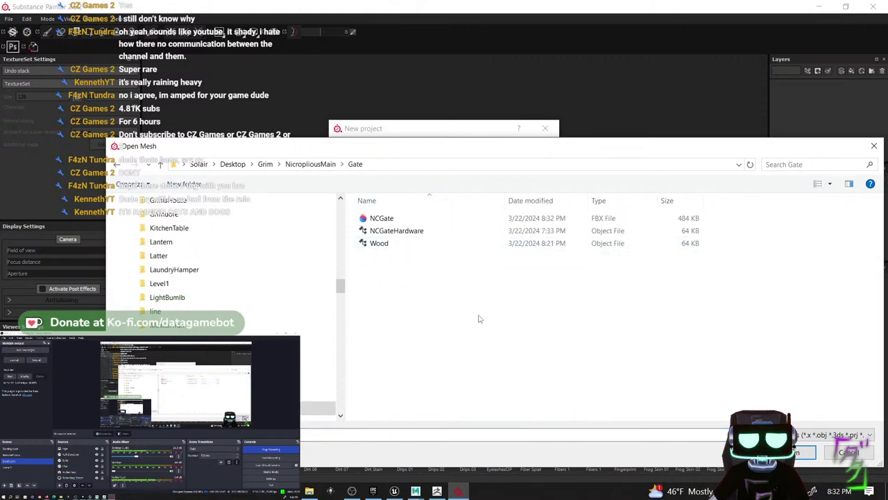
pyautogui.click(496, 222)
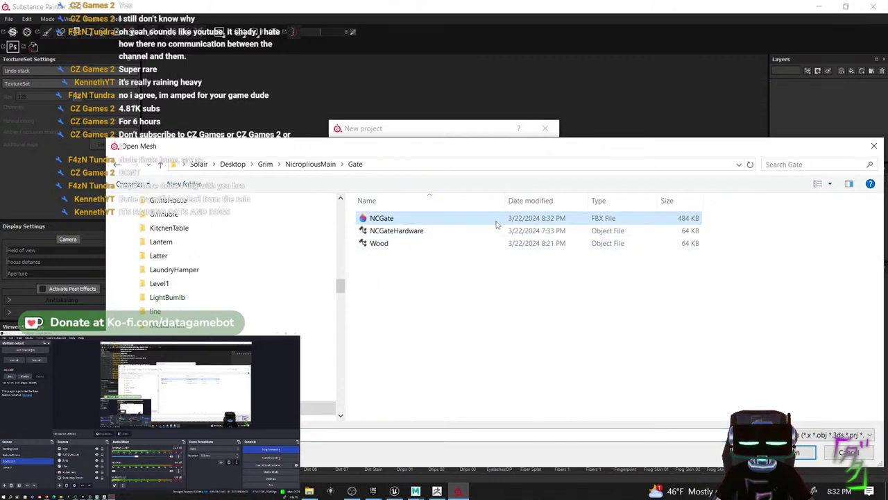
pyautogui.doubleClick(496, 223)
pyautogui.click(493, 345)
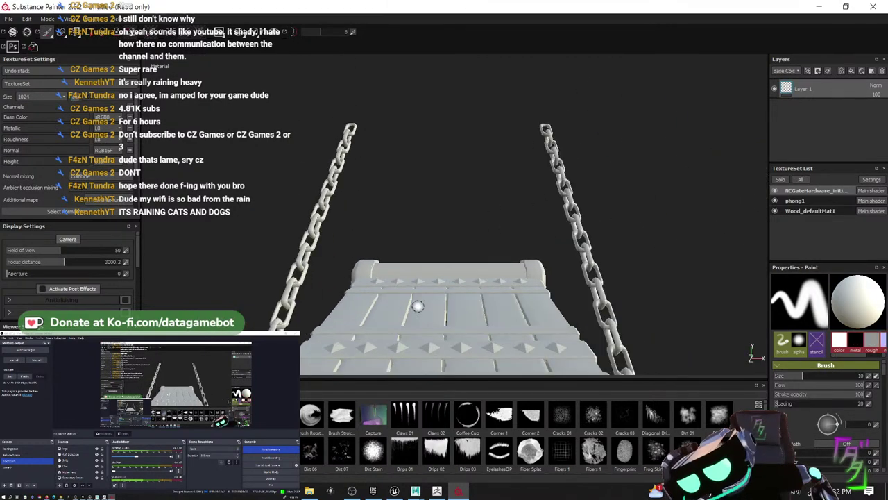
# - Delete the default paint layer from the NCGateHardware texture set
pyautogui.scroll(-5, 440, 315)
pyautogui.keyDown('alt'); pyautogui.moveTo(442, 318); pyautogui.dragTo(334, 239, button='middle'); pyautogui.keyUp('alt')
pyautogui.keyDown('alt'); pyautogui.moveTo(334, 239); pyautogui.dragTo(356, 271); pyautogui.keyUp('alt')
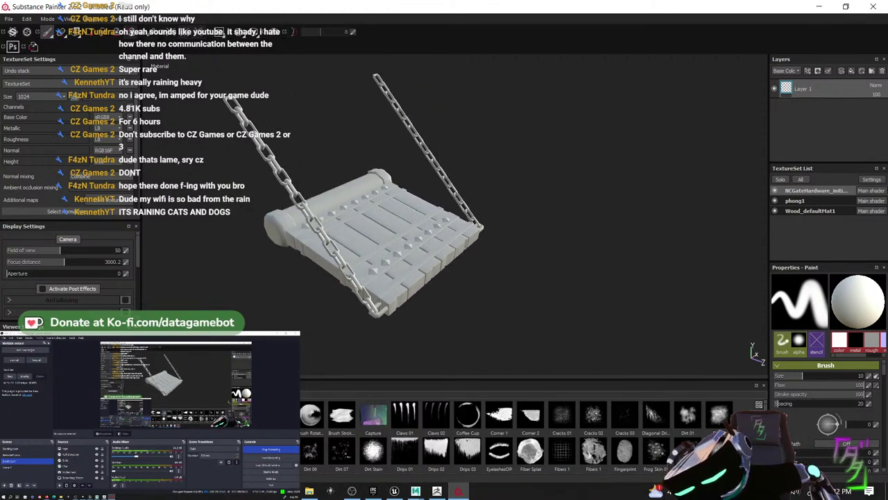
pyautogui.click(881, 71)
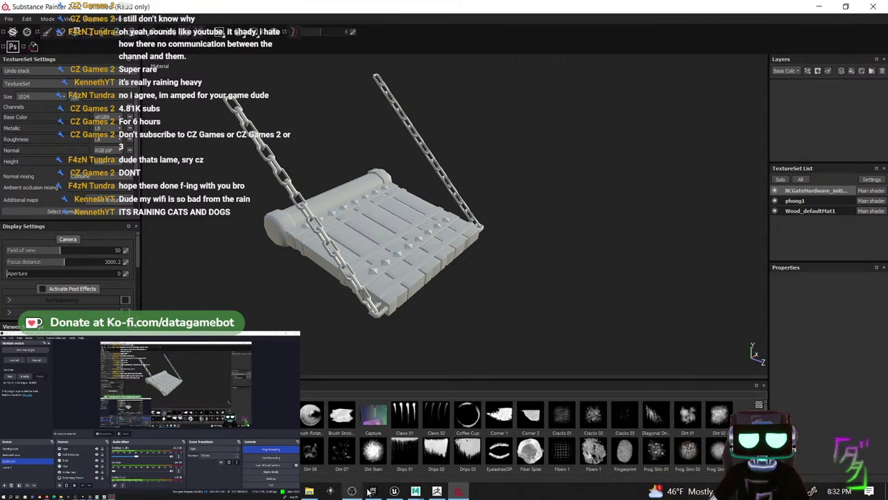
# - Put away Maya's UV window and show its main window on the second monitor, keeping Substance Painter on the main screen
pyautogui.moveTo(418, 490)
pyautogui.click(444, 448)
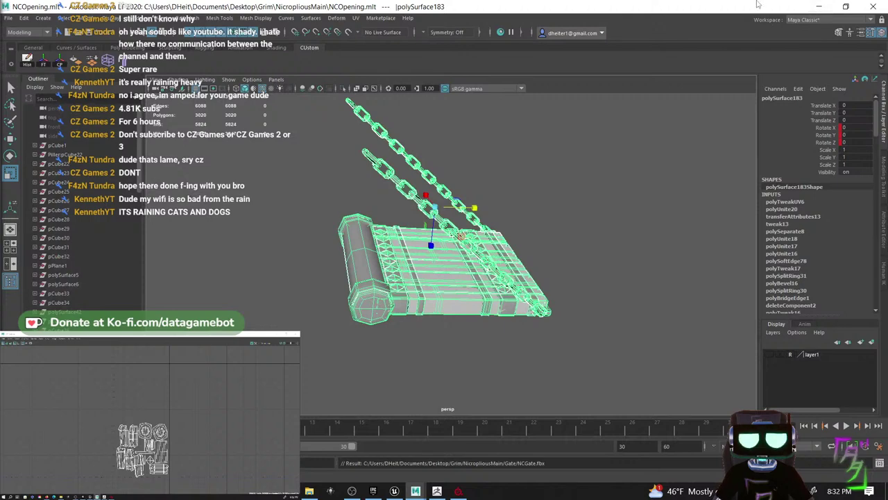
pyautogui.click(818, 6)
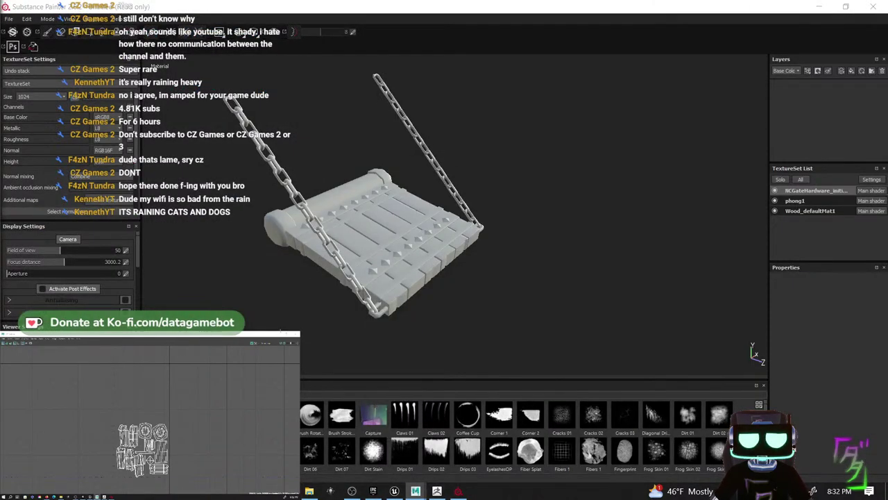
pyautogui.click(277, 334)
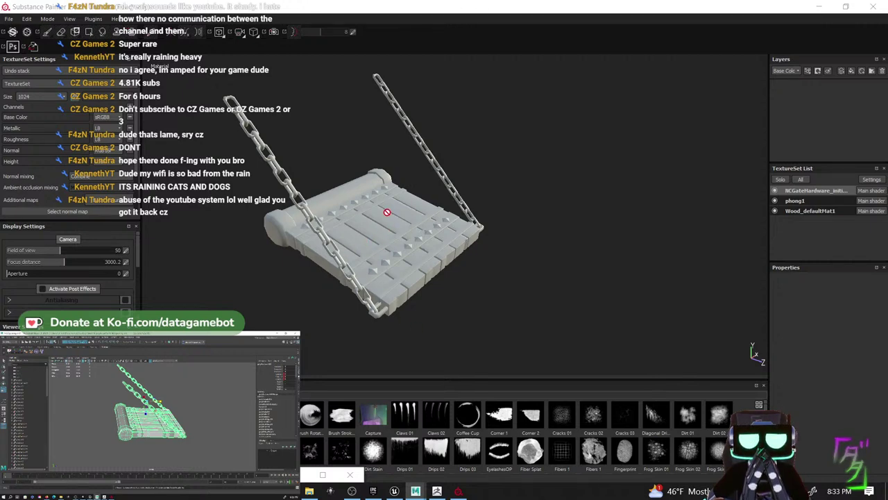
# - Examine the imported drawbridge's planks, spikes, roller and chains up close and from several angles
pyautogui.scroll(5, 414, 303)
pyautogui.keyDown('alt'); pyautogui.moveTo(411, 293); pyautogui.dragTo(474, 272, button='middle'); pyautogui.keyUp('alt')
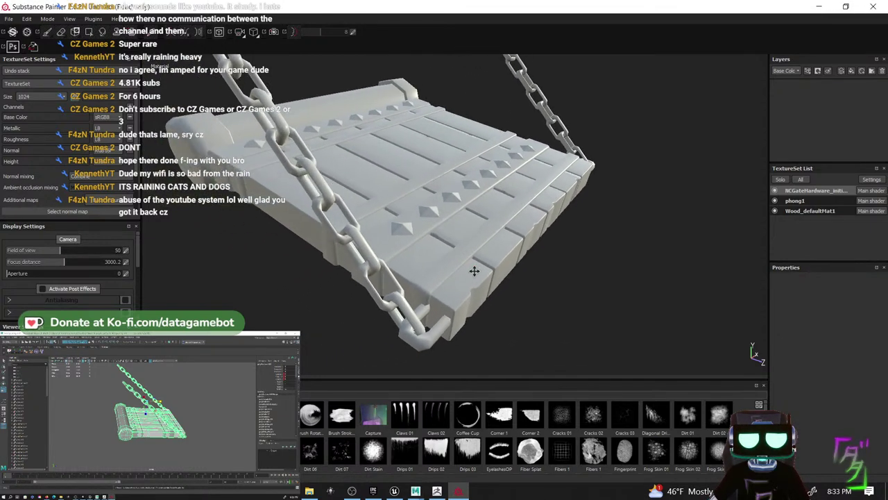
pyautogui.keyDown('alt'); pyautogui.moveTo(474, 271); pyautogui.dragTo(438, 305); pyautogui.keyUp('alt')
pyautogui.keyDown('alt'); pyautogui.moveTo(439, 305); pyautogui.dragTo(449, 330, button='middle'); pyautogui.keyUp('alt')
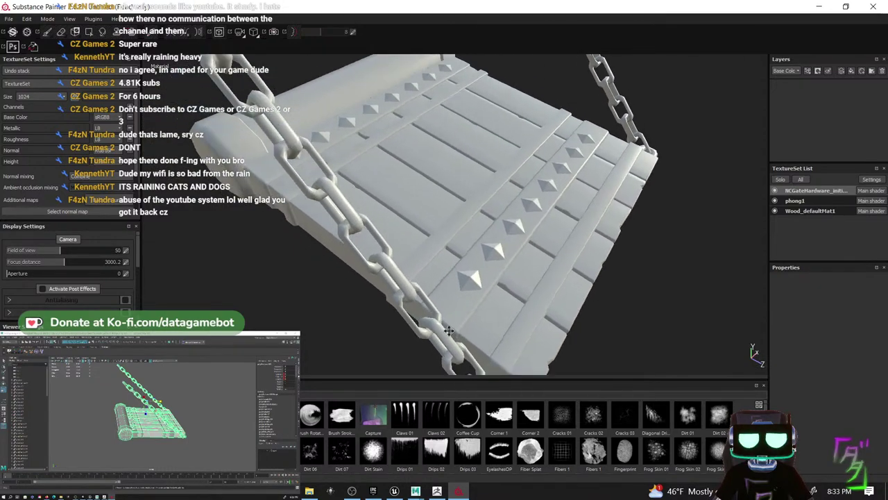
pyautogui.moveTo(449, 330)
pyautogui.keyDown('alt'); pyautogui.mouseDown()
pyautogui.moveTo(378, 237)
pyautogui.moveTo(396, 224)
pyautogui.moveTo(505, 297)
pyautogui.moveTo(419, 228)
pyautogui.mouseUp(); pyautogui.keyUp('alt')
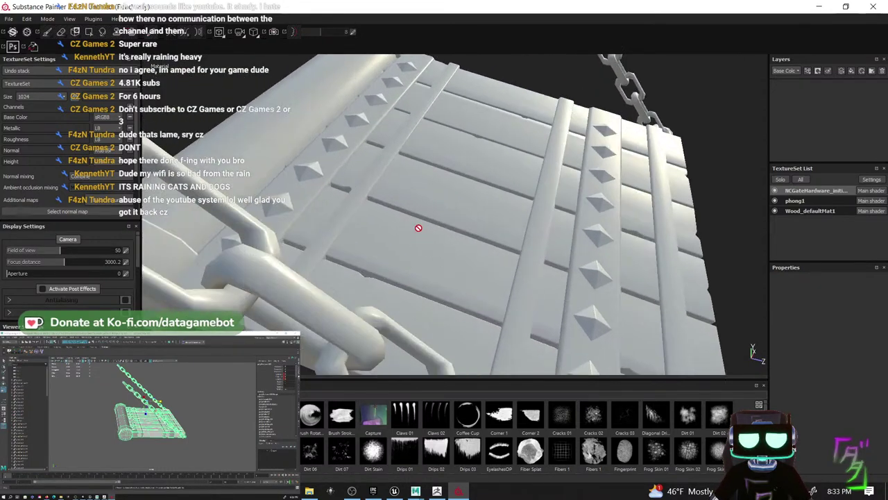
pyautogui.scroll(-6, 423, 227)
pyautogui.keyDown('alt'); pyautogui.moveTo(434, 231); pyautogui.dragTo(430, 295, button='middle'); pyautogui.keyUp('alt')
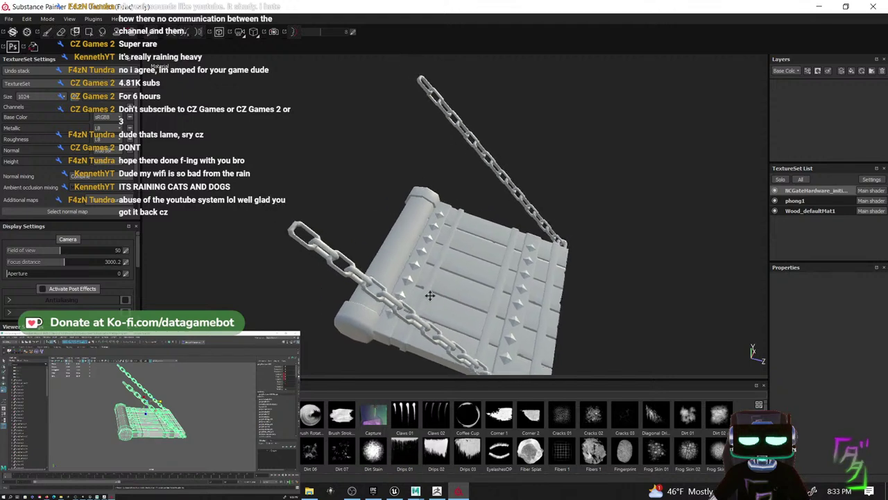
pyautogui.keyDown('alt'); pyautogui.moveTo(430, 295); pyautogui.dragTo(418, 311); pyautogui.keyUp('alt')
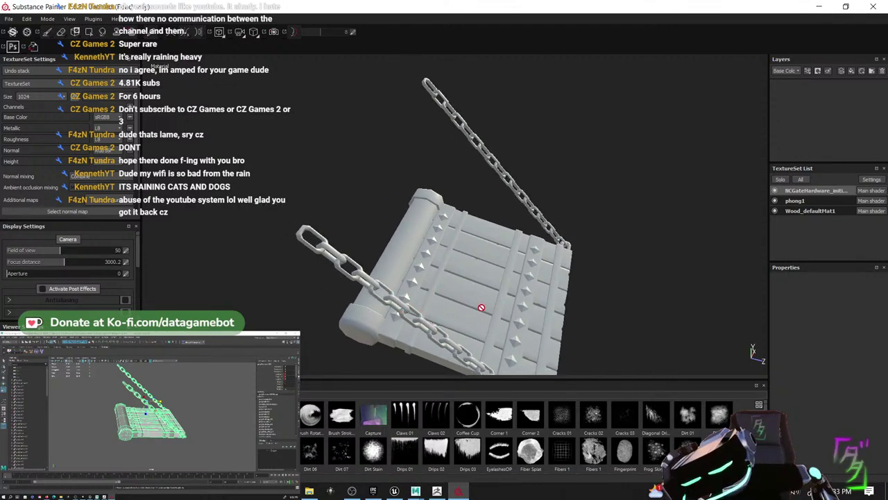
pyautogui.moveTo(469, 308)
pyautogui.keyDown('alt'); pyautogui.mouseDown()
pyautogui.moveTo(437, 286)
pyautogui.moveTo(377, 282)
pyautogui.moveTo(442, 288)
pyautogui.moveTo(436, 317)
pyautogui.mouseUp(); pyautogui.keyUp('alt')
pyautogui.keyDown('alt'); pyautogui.moveTo(392, 234); pyautogui.dragTo(416, 258); pyautogui.keyUp('alt')
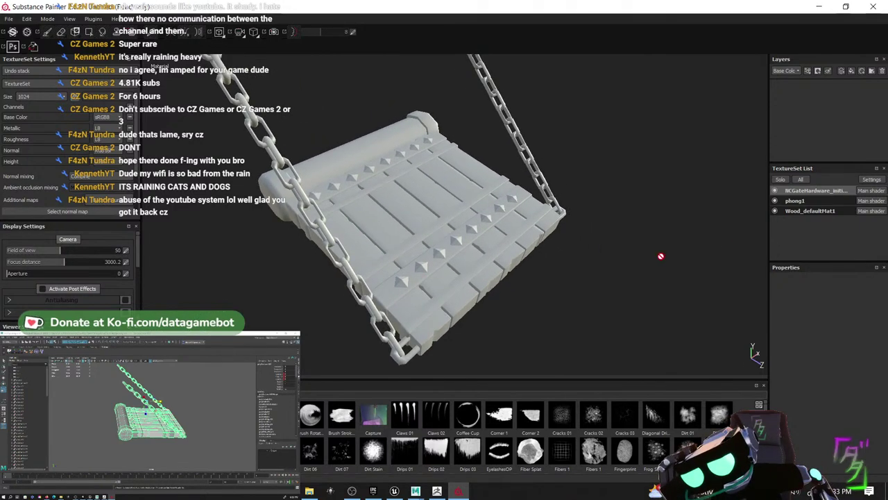
# - Add a fill layer to the NCGateHardware texture set and give it a black mask
pyautogui.click(851, 72)
pyautogui.rightClick(815, 91)
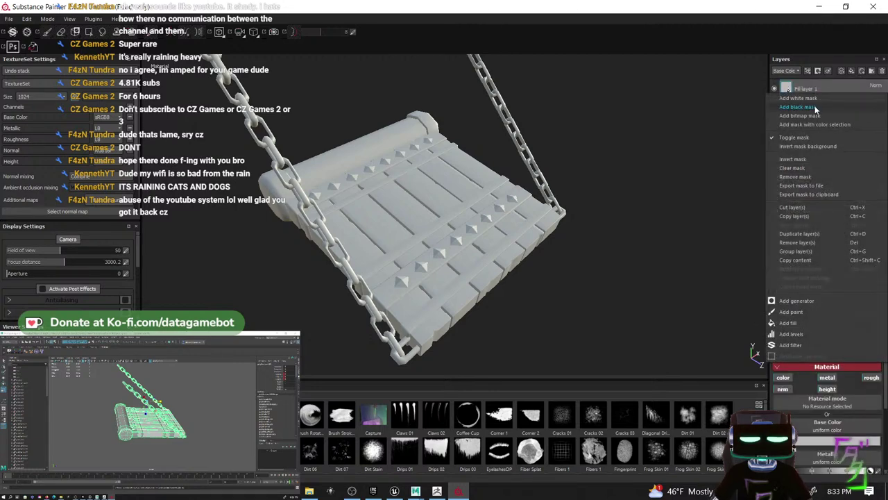
pyautogui.click(816, 107)
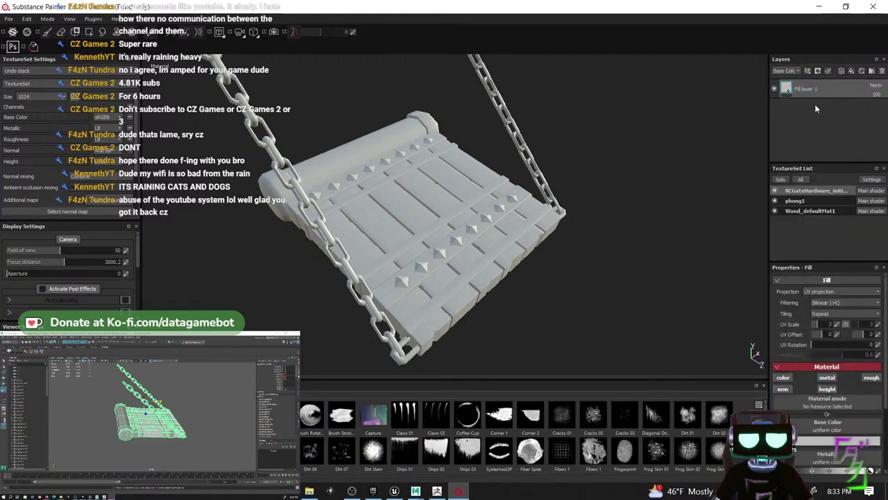
# - Activate Polygon Fill on the fill layer's mask and set its fill mode to UV chunk fill
pyautogui.click(89, 32)
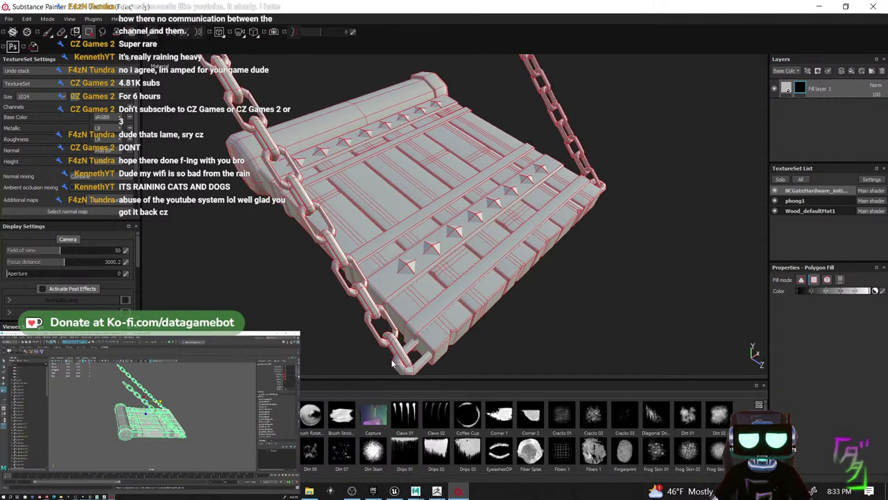
pyautogui.scroll(5, 392, 363)
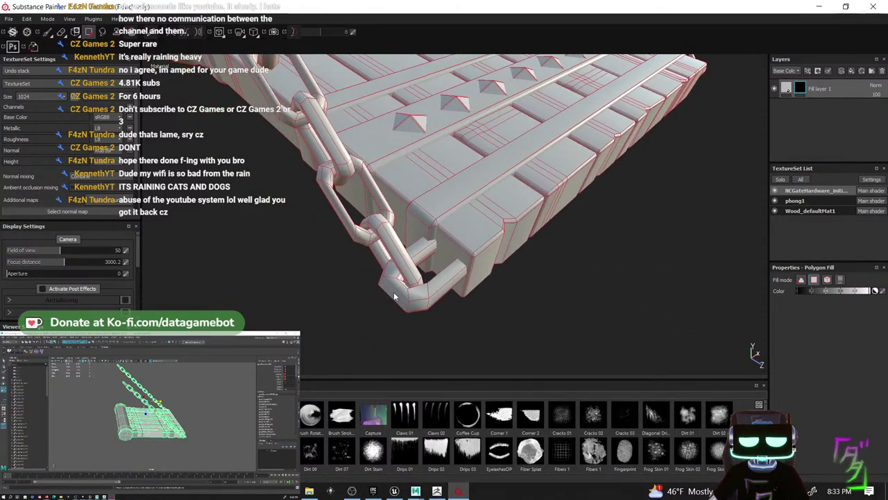
pyautogui.click(840, 279)
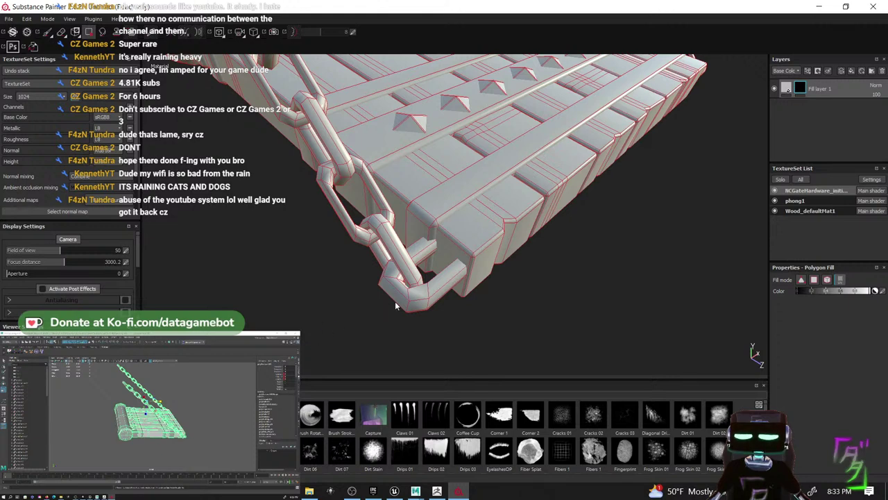
# - Darken the base color of the hardware fill layer to a mid gray, and return to its black mask
pyautogui.click(786, 91)
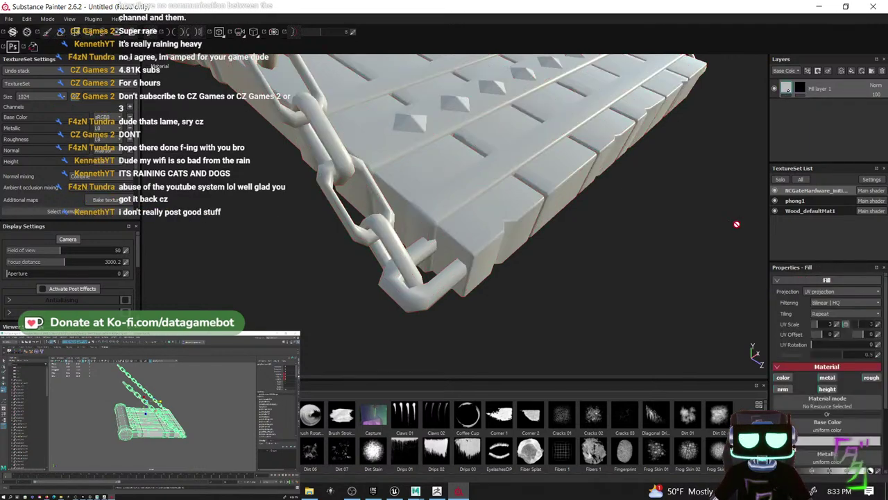
pyautogui.scroll(-2, 852, 415)
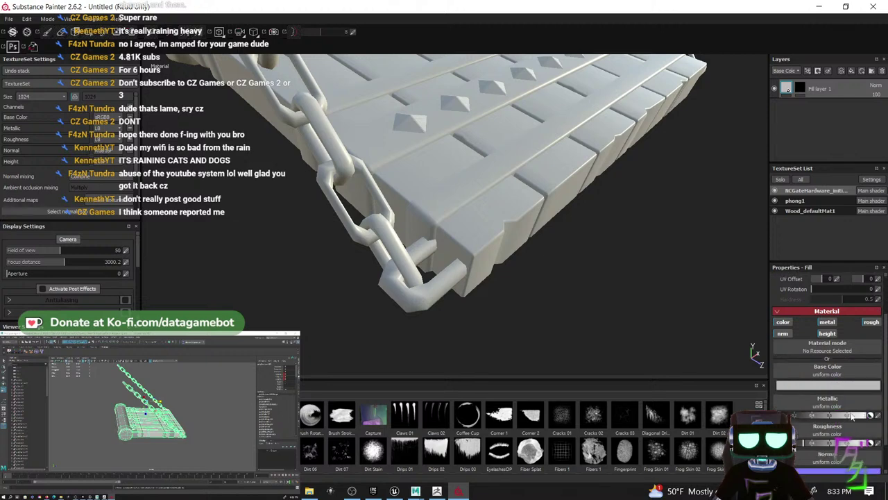
pyautogui.click(791, 385)
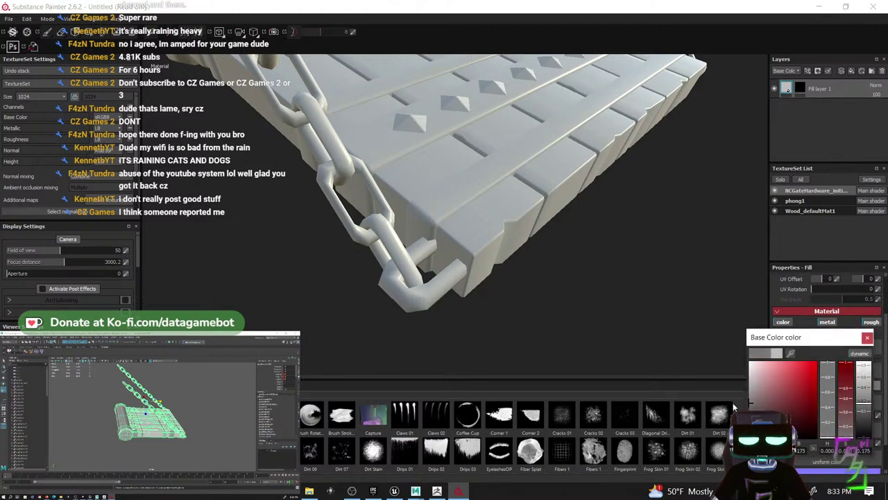
pyautogui.moveTo(734, 403); pyautogui.dragTo(727, 407)
pyautogui.click(866, 338)
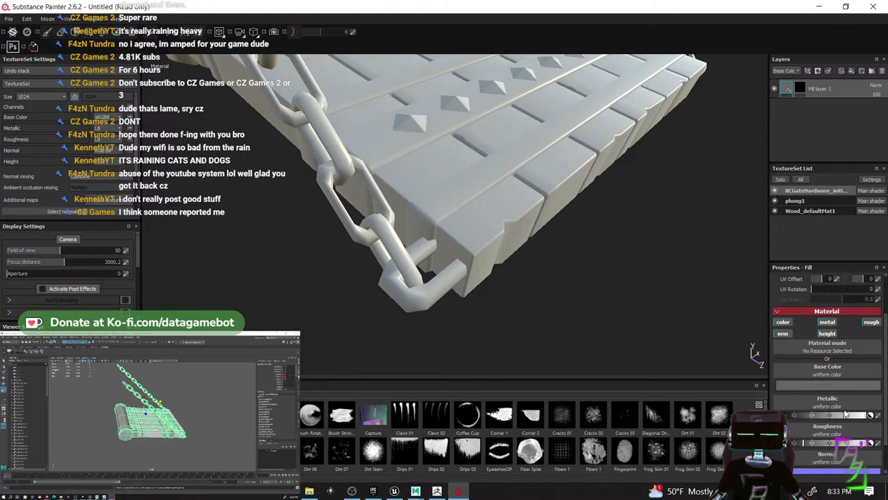
pyautogui.click(800, 88)
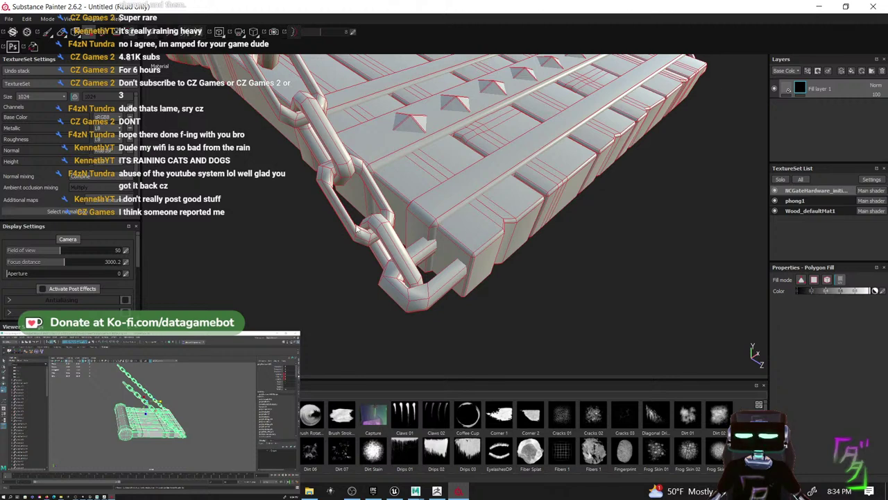
pyautogui.keyDown('alt'); pyautogui.moveTo(539, 343); pyautogui.dragTo(561, 360, button='middle'); pyautogui.keyUp('alt')
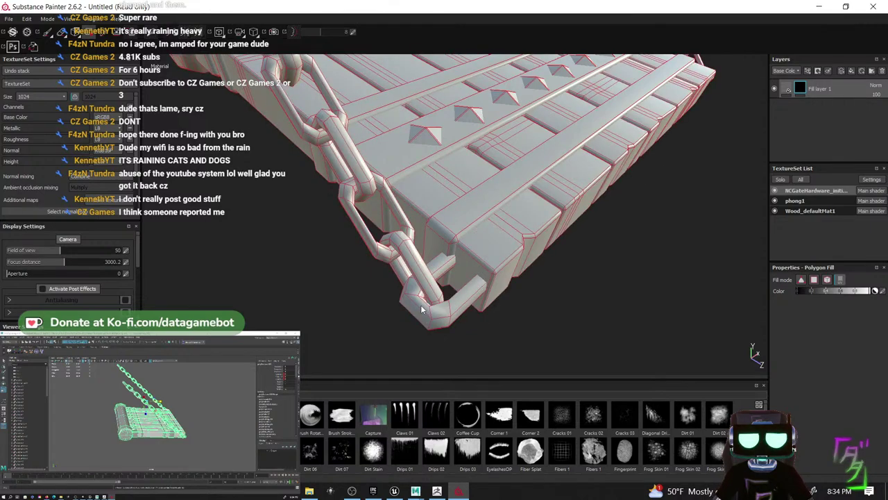
# - Switch to Maya and assign one new Phong material to the whole selected drawbridge
pyautogui.click(820, 8)
pyautogui.scroll(-5, 134, 444)
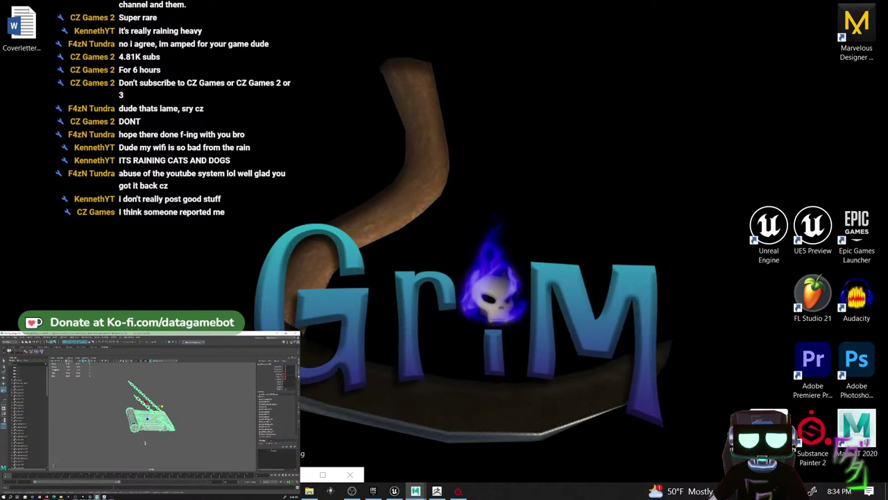
pyautogui.moveTo(147, 410); pyautogui.dragTo(149, 486, button='right')
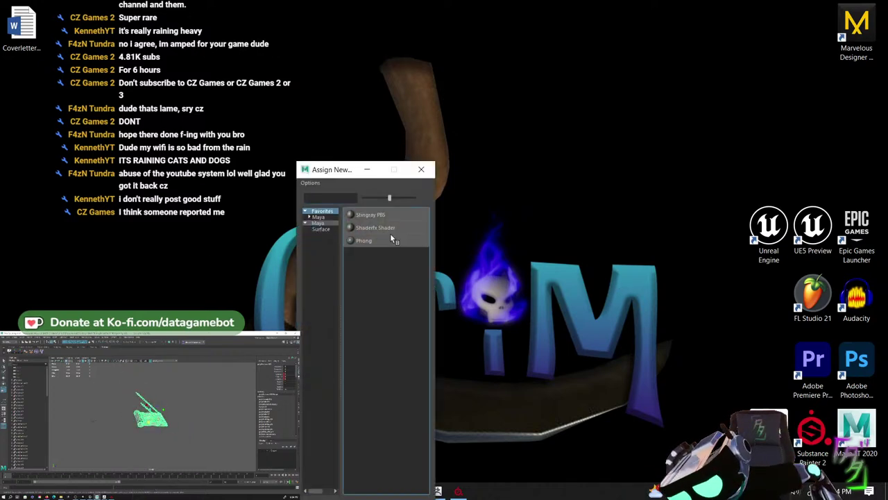
pyautogui.click(385, 242)
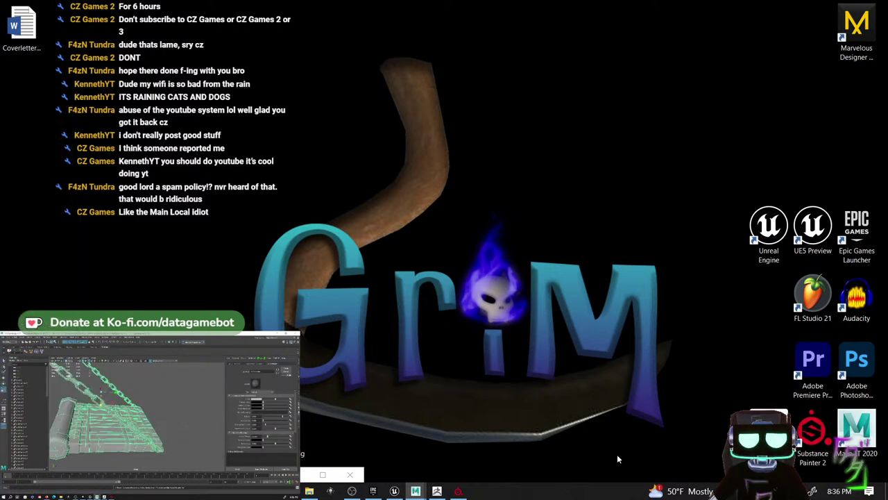
# - Back in Substance Painter, discard the current project and create a new one from the re-exported NCGate.fbx mesh at 1024 resolution
pyautogui.click(457, 490)
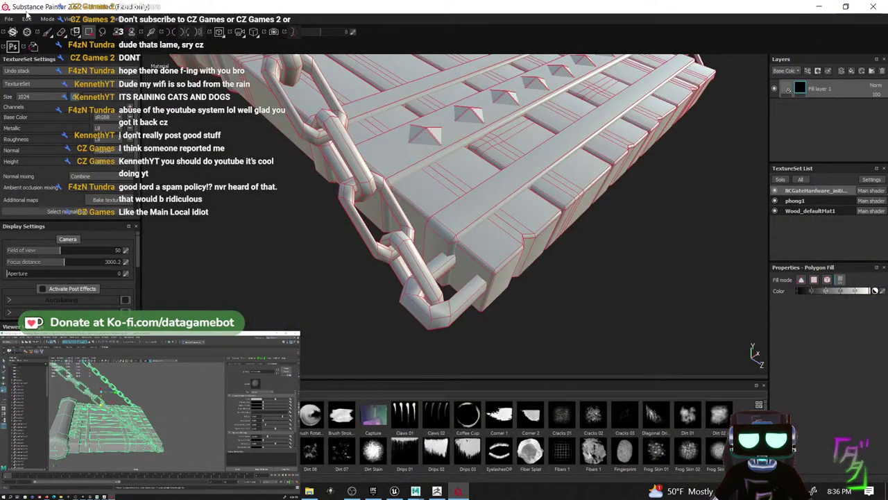
pyautogui.click(9, 20)
pyautogui.click(22, 30)
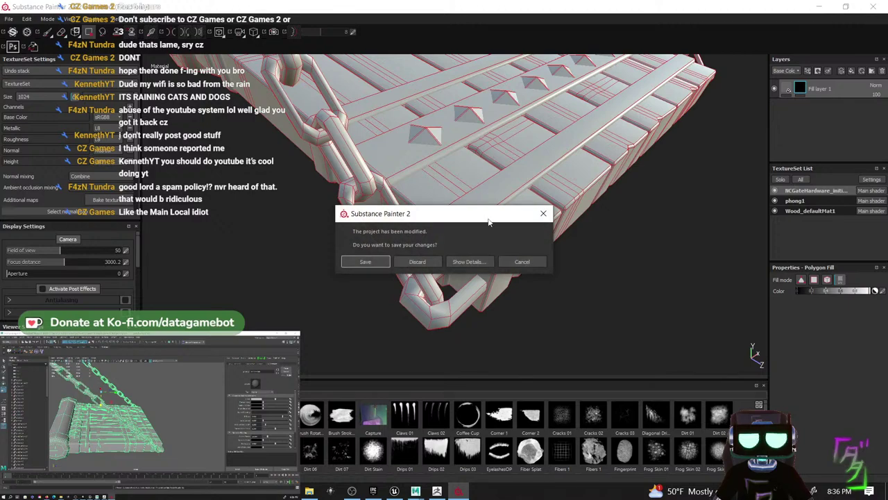
pyautogui.click(417, 262)
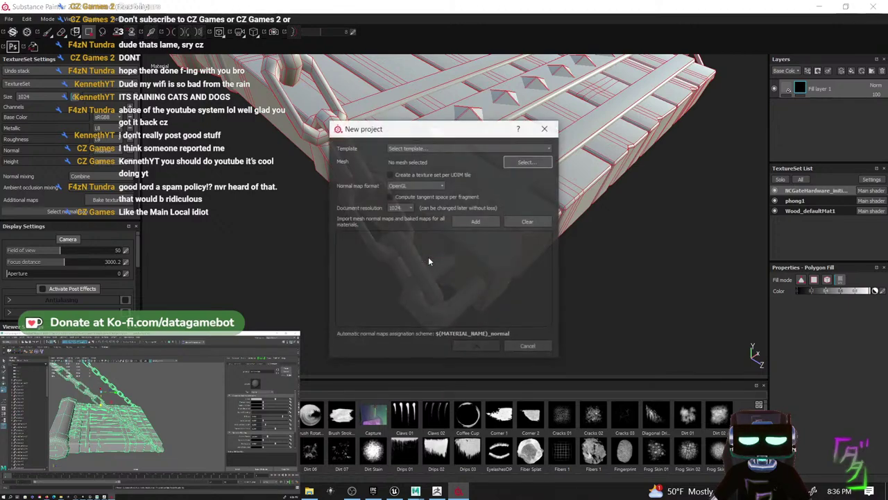
pyautogui.click(522, 165)
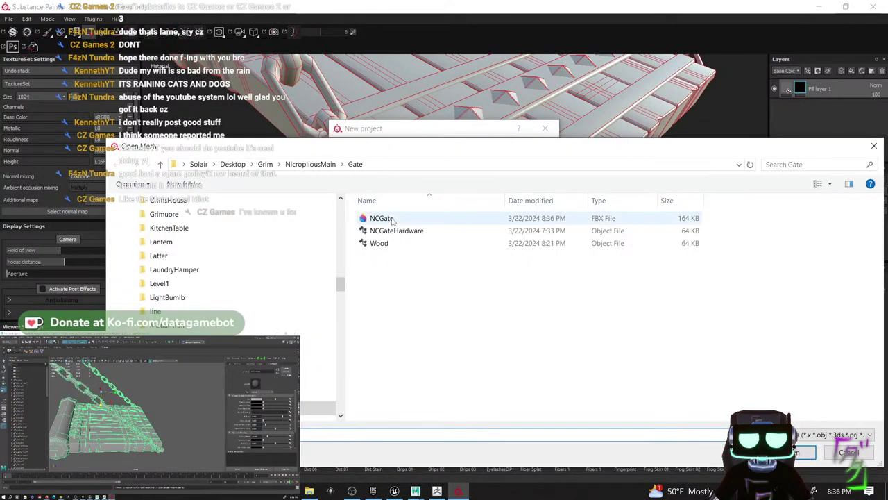
pyautogui.doubleClick(392, 217)
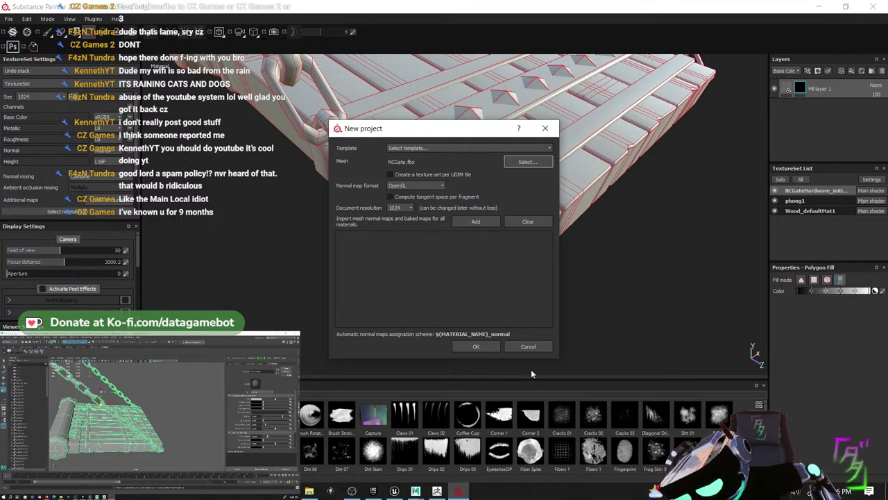
pyautogui.click(489, 349)
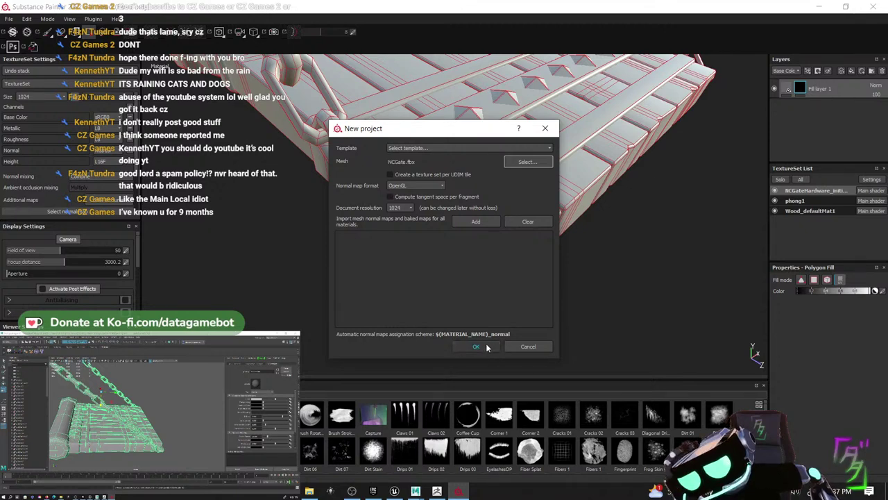
pyautogui.click(480, 350)
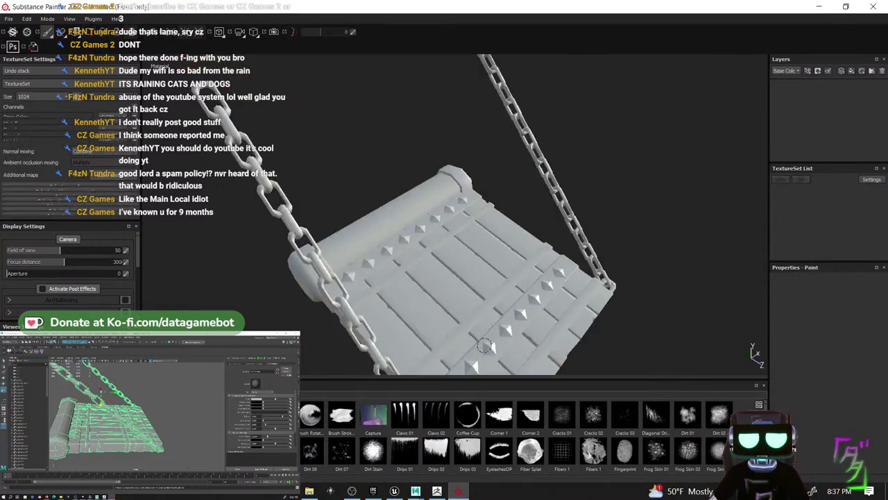
# - Examine the re-imported drawbridge's planks, spikes, straps and chains up close and from several angles
pyautogui.scroll(4, 483, 277)
pyautogui.scroll(-7, 458, 265)
pyautogui.scroll(4, 430, 266)
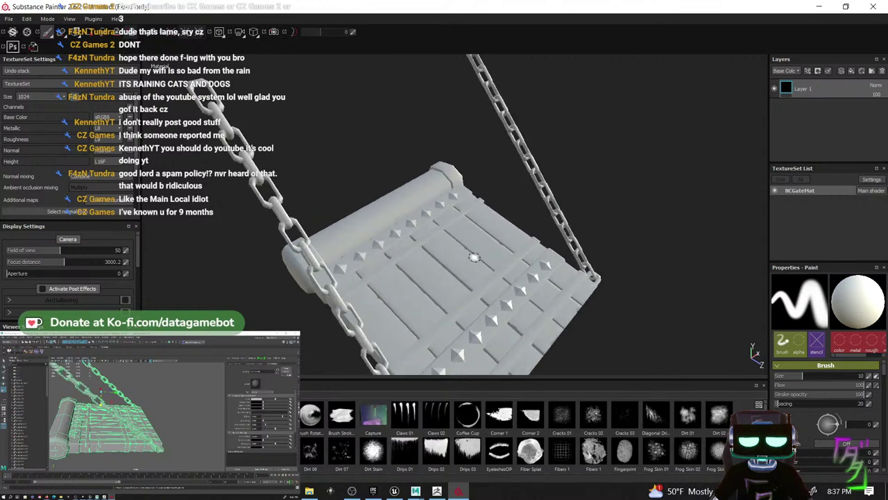
pyautogui.scroll(3, 474, 257)
pyautogui.keyDown('alt'); pyautogui.moveTo(457, 274); pyautogui.dragTo(450, 145, button='middle'); pyautogui.keyUp('alt')
pyautogui.keyDown('alt'); pyautogui.moveTo(462, 216); pyautogui.dragTo(374, 240); pyautogui.keyUp('alt')
pyautogui.scroll(4, 369, 244)
pyautogui.keyDown('alt'); pyautogui.moveTo(352, 254); pyautogui.dragTo(365, 267, button='middle'); pyautogui.keyUp('alt')
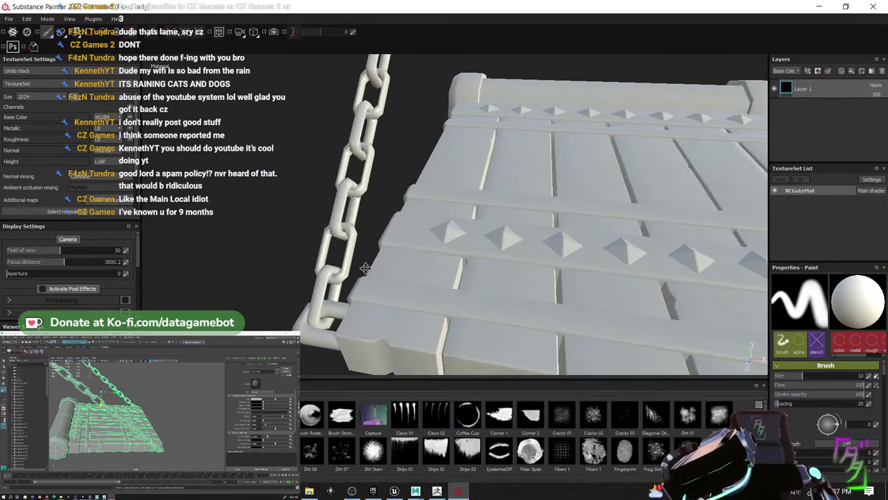
pyautogui.keyDown('alt'); pyautogui.moveTo(364, 268); pyautogui.dragTo(427, 296); pyautogui.keyUp('alt')
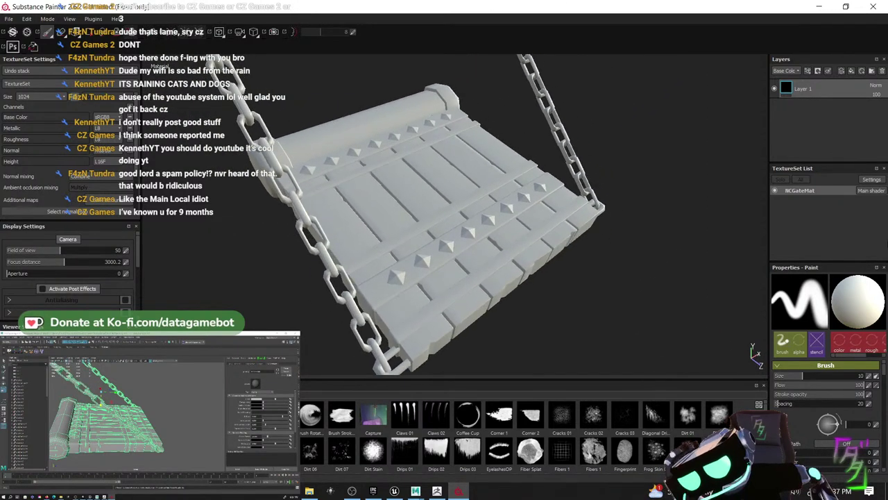
# - Replace the default paint layer of the NCGateMat texture set with a new fill layer
pyautogui.click(882, 73)
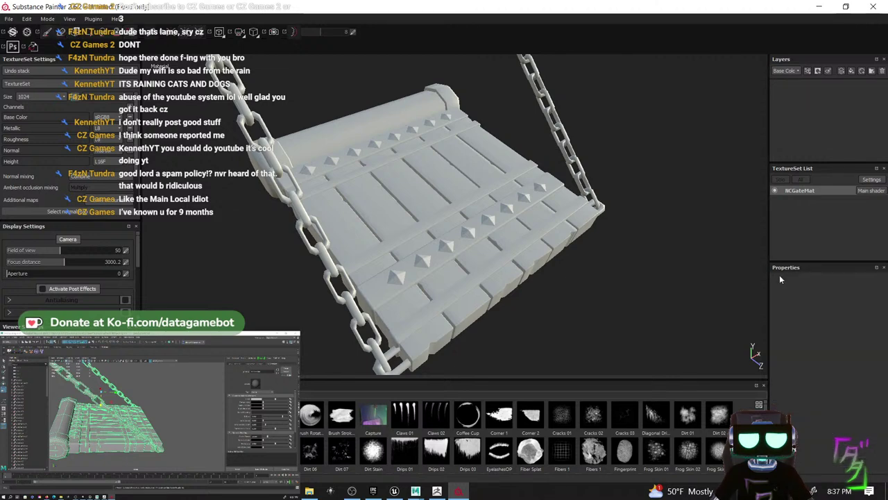
pyautogui.click(851, 72)
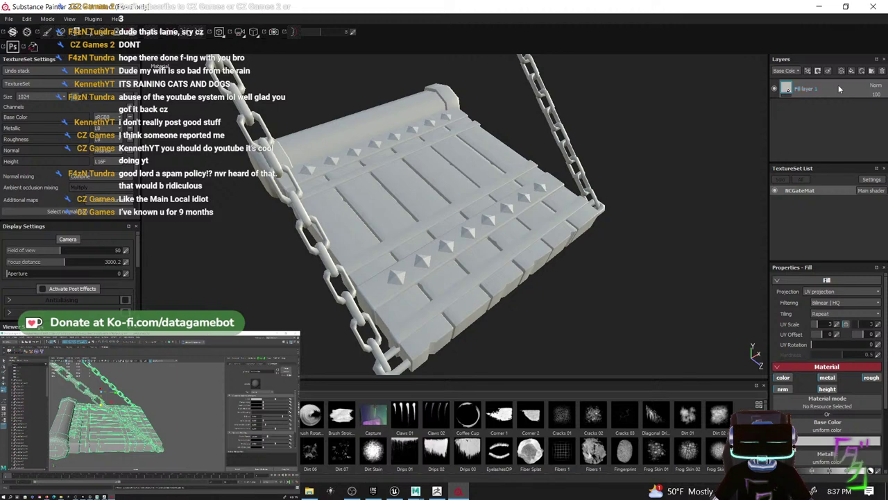
pyautogui.moveTo(514, 256)
pyautogui.keyDown('alt'); pyautogui.mouseDown()
pyautogui.moveTo(563, 229)
pyautogui.moveTo(604, 248)
pyautogui.moveTo(546, 272)
pyautogui.moveTo(561, 255)
pyautogui.moveTo(524, 257)
pyautogui.mouseUp(); pyautogui.keyUp('alt')
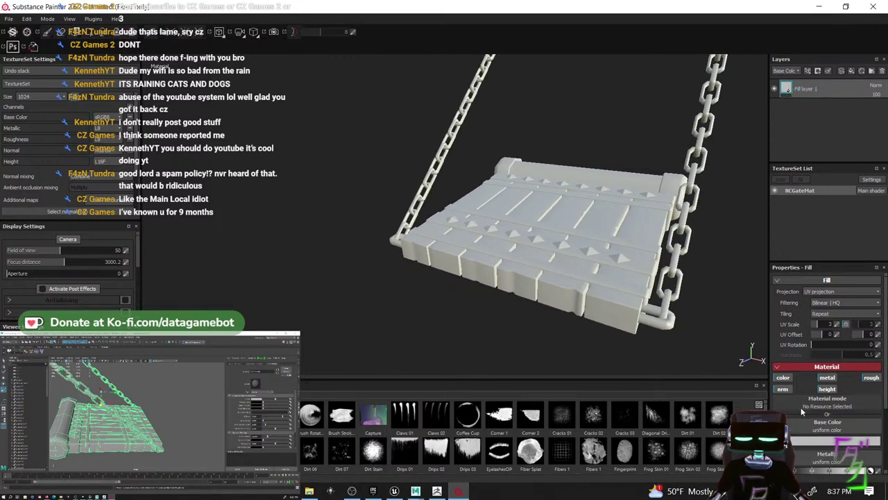
# - Give the fill layer a dark metal look with a mid-gray base color, high metallic and low roughness
pyautogui.scroll(-2, 801, 411)
pyautogui.click(807, 389)
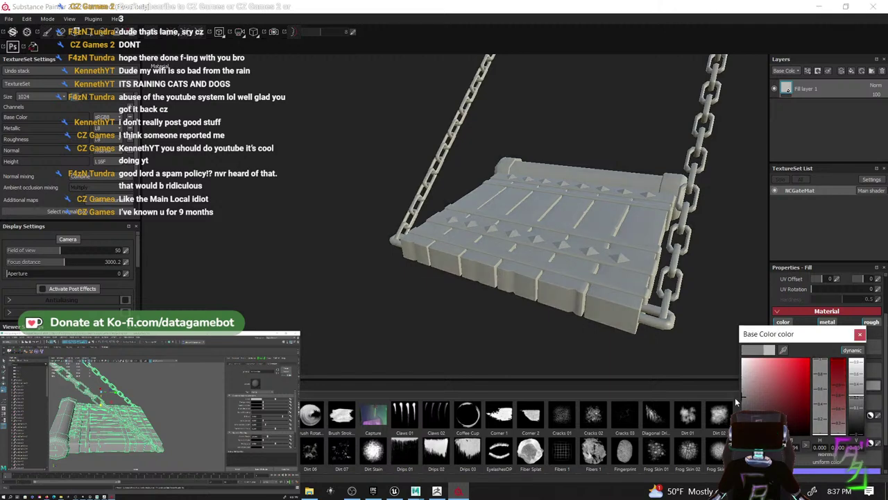
pyautogui.click(858, 334)
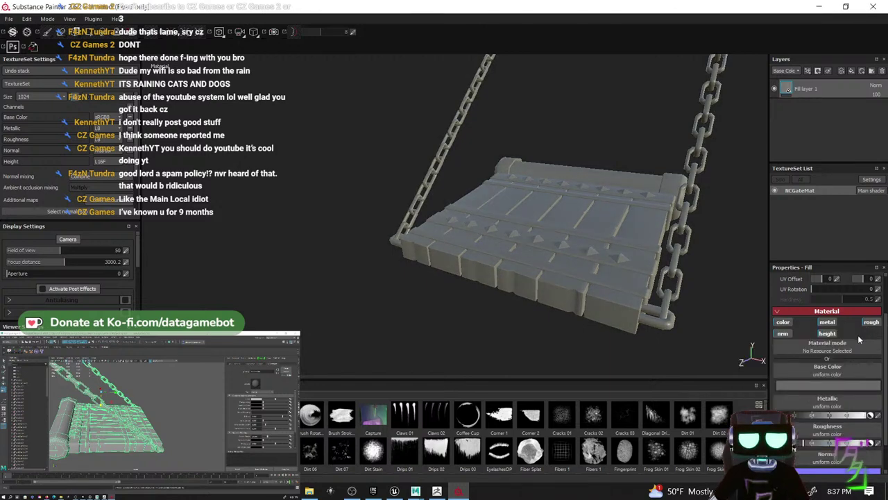
pyautogui.scroll(-1, 857, 334)
pyautogui.click(846, 379)
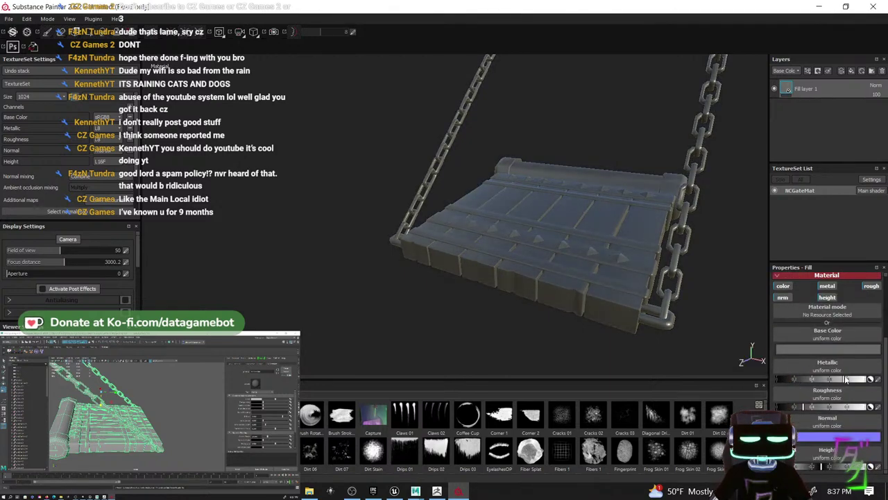
pyautogui.click(806, 407)
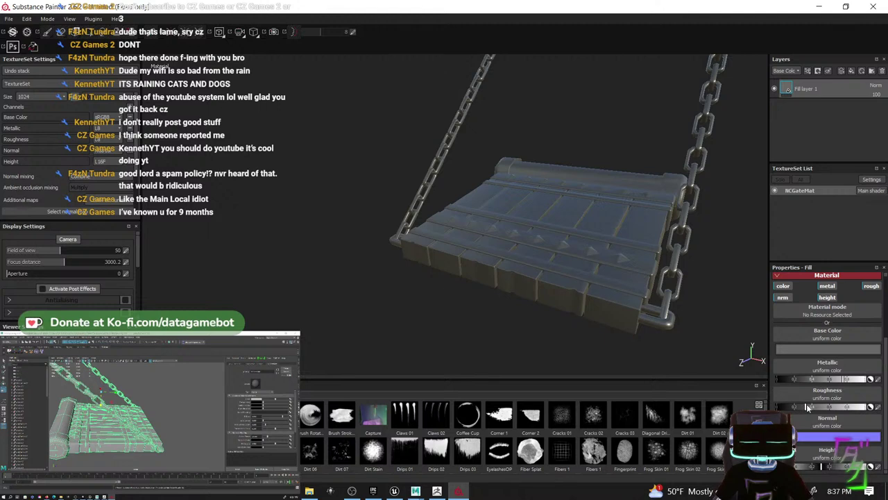
pyautogui.moveTo(807, 407)
pyautogui.mouseDown()
pyautogui.moveTo(796, 402)
pyautogui.moveTo(814, 403)
pyautogui.moveTo(796, 404)
pyautogui.mouseUp()
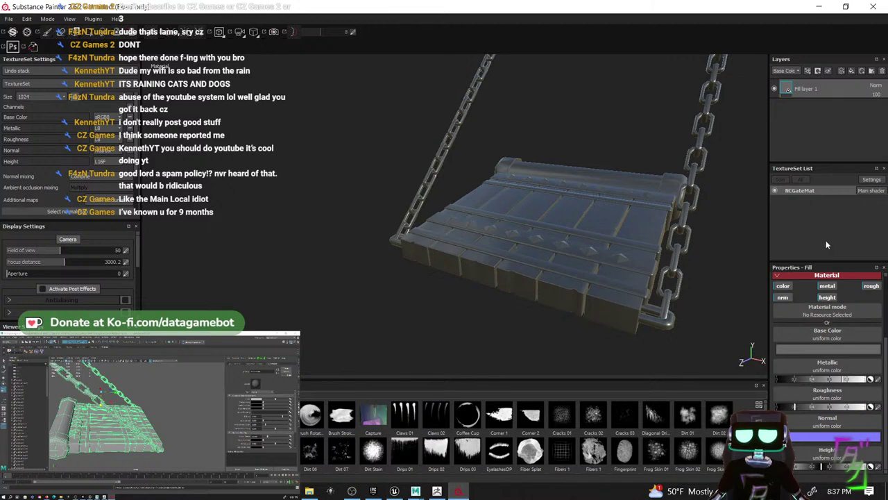
# - Disable the fill layer's normal and height channels, keeping only color, metal and roughness
pyautogui.scroll(2, 825, 301)
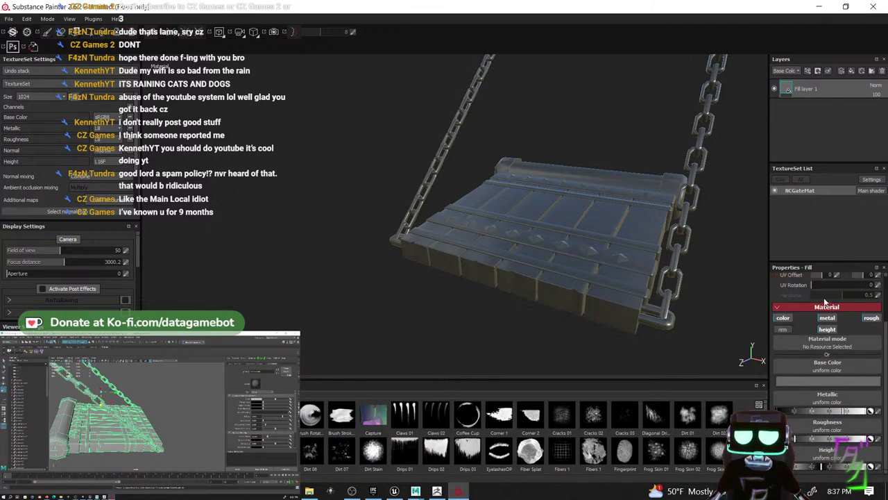
pyautogui.scroll(2, 827, 375)
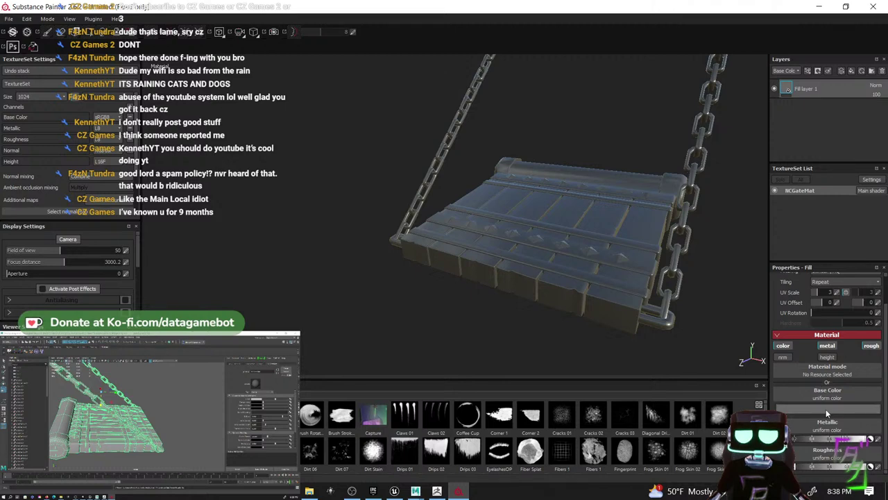
pyautogui.scroll(-3, 645, 420)
# - Add a black mask to the metal fill layer and activate Polygon Fill on it
pyautogui.moveTo(555, 313)
pyautogui.keyDown('alt'); pyautogui.mouseDown()
pyautogui.moveTo(586, 313)
pyautogui.moveTo(561, 311)
pyautogui.moveTo(525, 339)
pyautogui.moveTo(579, 338)
pyautogui.moveTo(519, 297)
pyautogui.moveTo(552, 294)
pyautogui.moveTo(531, 296)
pyautogui.mouseUp(); pyautogui.keyUp('alt')
pyautogui.scroll(3, 467, 299)
pyautogui.keyDown('alt'); pyautogui.moveTo(418, 287); pyautogui.dragTo(541, 250); pyautogui.keyUp('alt')
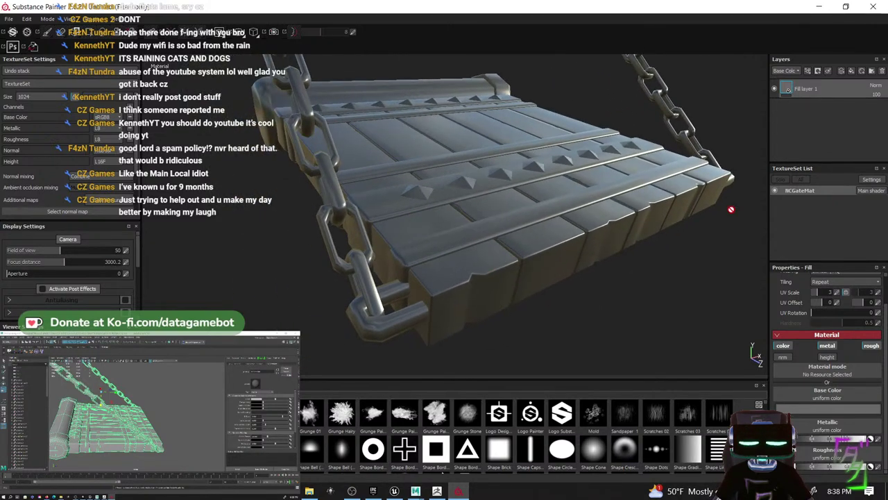
pyautogui.rightClick(839, 84)
pyautogui.click(825, 97)
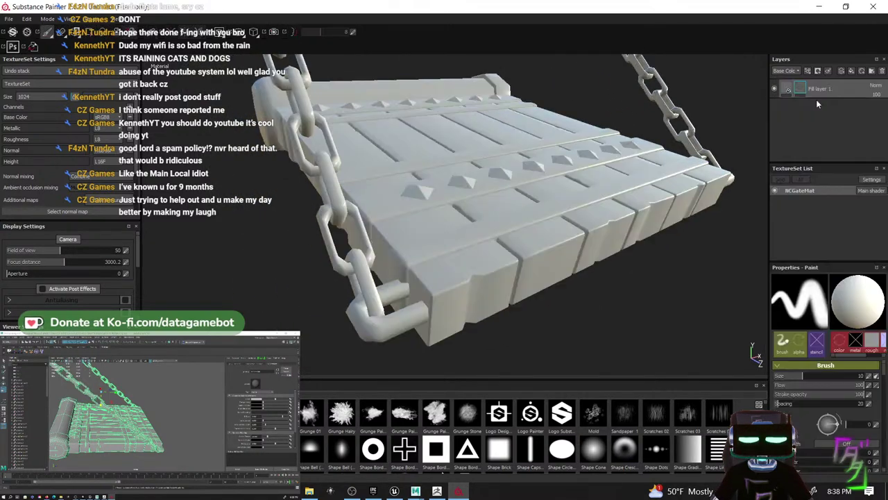
pyautogui.click(90, 32)
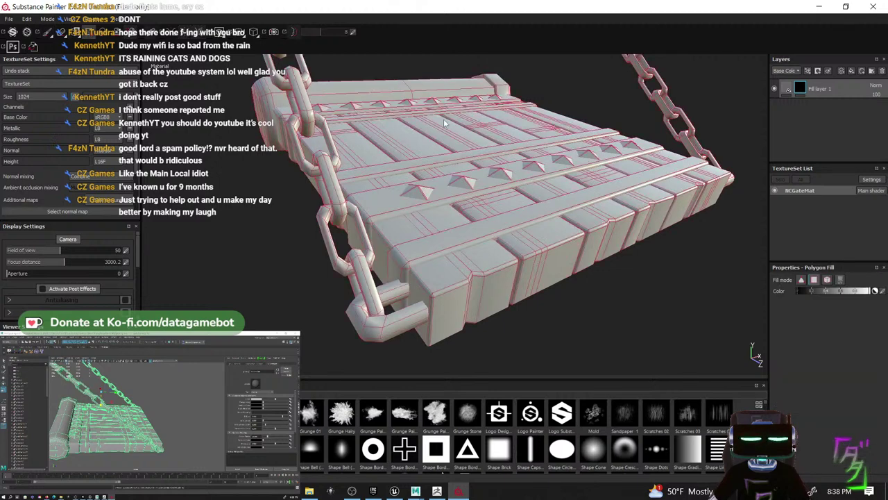
# - Reveal the metal on the straps across the planks in the mask, switching the fill mode to UV chunk fill
pyautogui.click(485, 223)
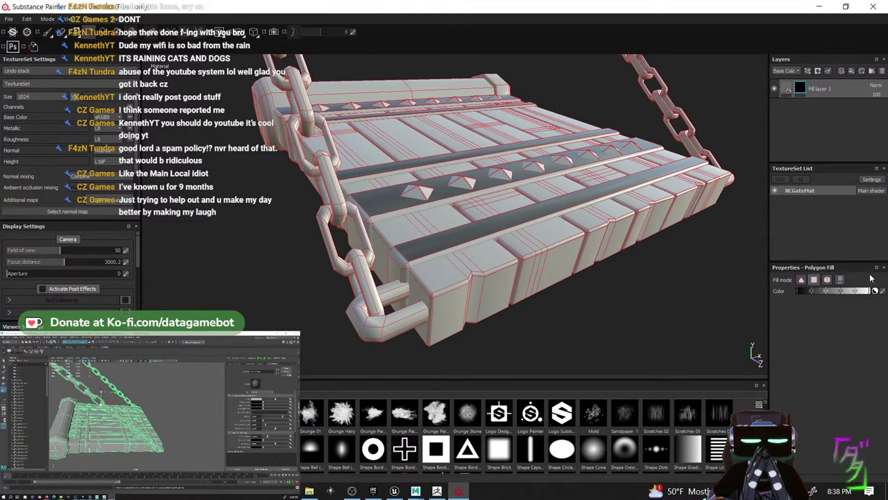
pyautogui.click(840, 279)
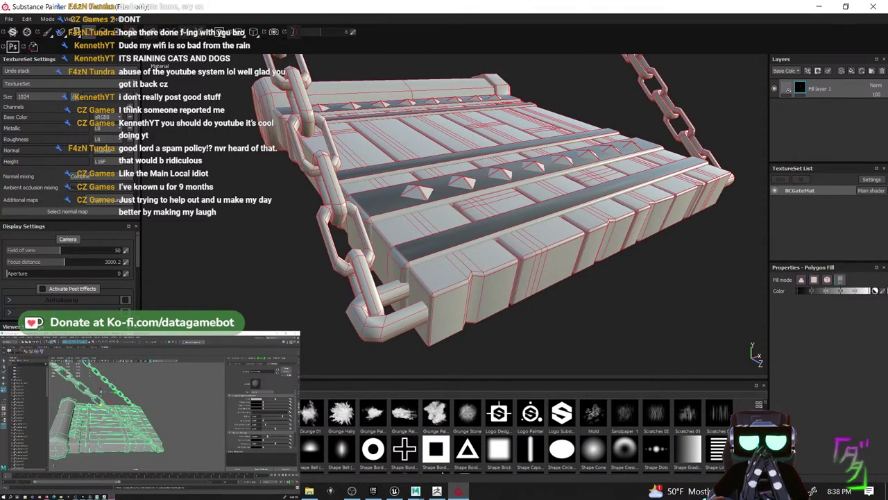
pyautogui.click(434, 246)
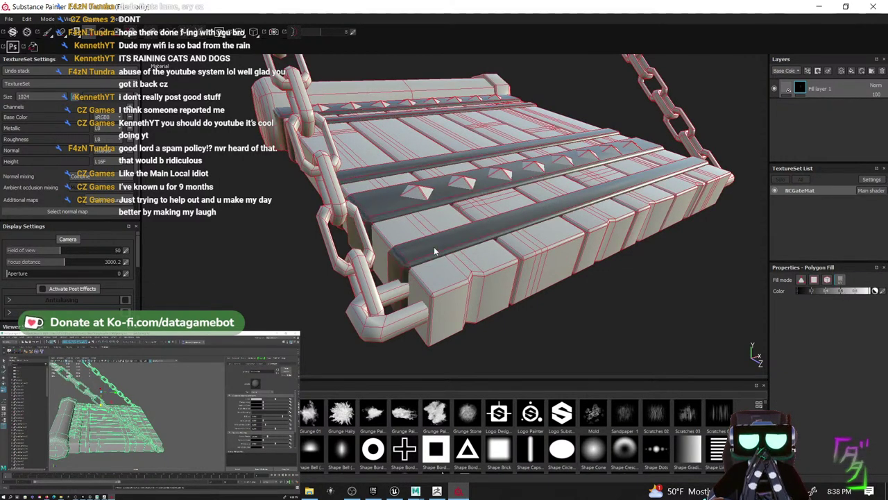
# - Reveal the metal on the pyramid studs, the plank-end chain brackets and the chains in the fill layer's mask
pyautogui.click(420, 197)
pyautogui.click(374, 305)
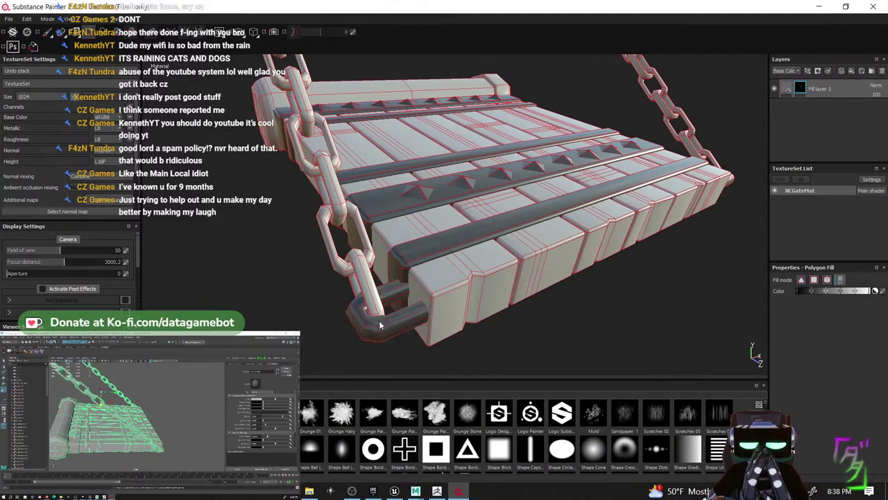
pyautogui.click(378, 306)
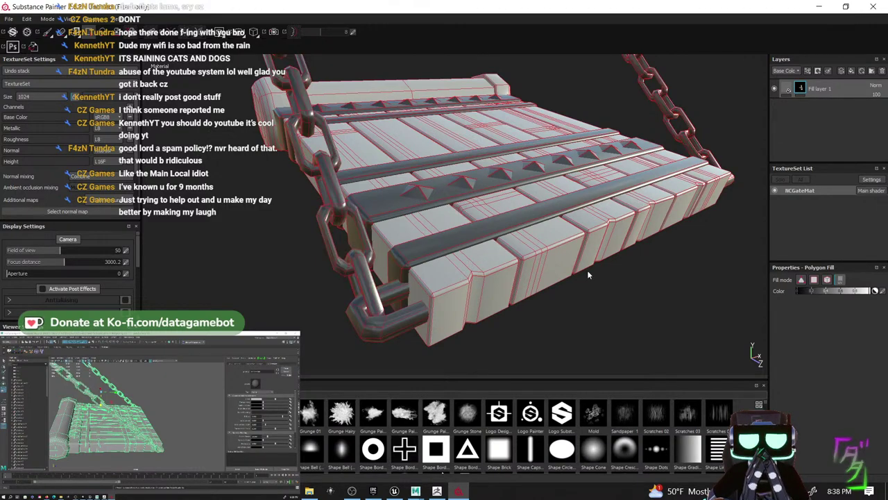
# - Reveal the metal on the drawbridge's large cylindrical roller, including its end cap and middle section, in the mask
pyautogui.keyDown('alt'); pyautogui.moveTo(586, 272); pyautogui.dragTo(487, 264); pyautogui.keyUp('alt')
pyautogui.keyDown('alt'); pyautogui.moveTo(586, 225); pyautogui.dragTo(375, 245); pyautogui.keyUp('alt')
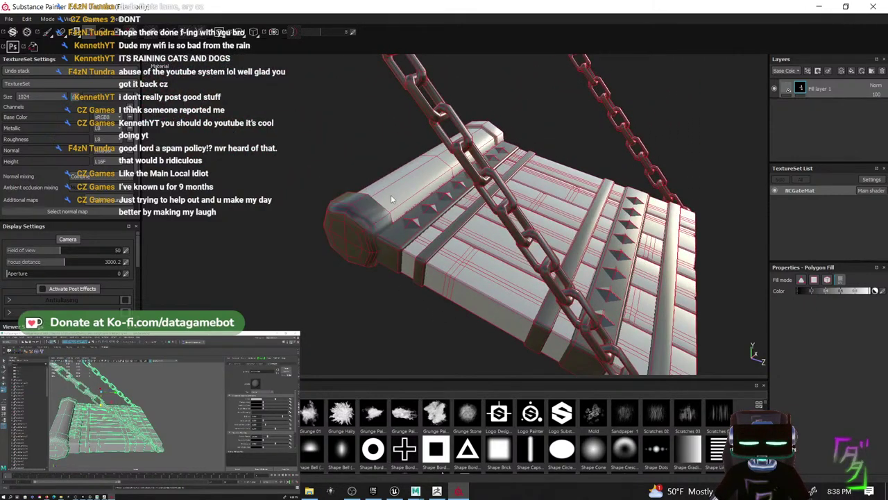
pyautogui.keyDown('alt'); pyautogui.moveTo(489, 171); pyautogui.dragTo(472, 86); pyautogui.keyUp('alt')
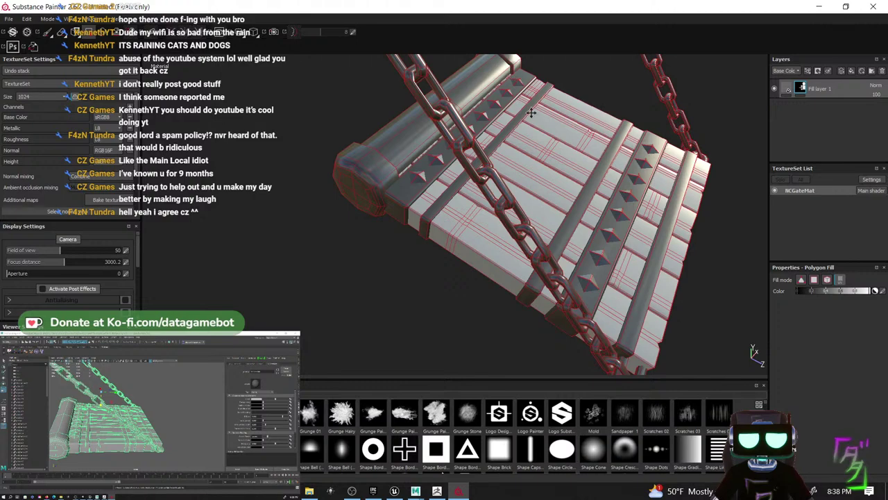
# - Inspect the straps, studs, roller and plank gaps from above and up close for hardware missing from the metal mask
pyautogui.keyDown('alt'); pyautogui.moveTo(531, 112); pyautogui.dragTo(508, 301); pyautogui.keyUp('alt')
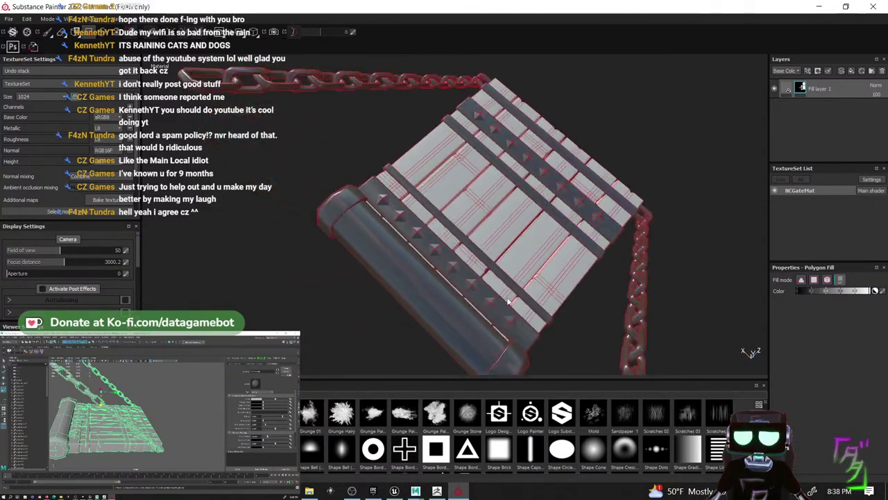
pyautogui.scroll(3, 401, 218)
pyautogui.keyDown('alt'); pyautogui.moveTo(401, 219); pyautogui.dragTo(416, 217); pyautogui.keyUp('alt')
pyautogui.scroll(6, 471, 245)
pyautogui.keyDown('alt'); pyautogui.moveTo(448, 227); pyautogui.dragTo(448, 237, button='middle'); pyautogui.keyUp('alt')
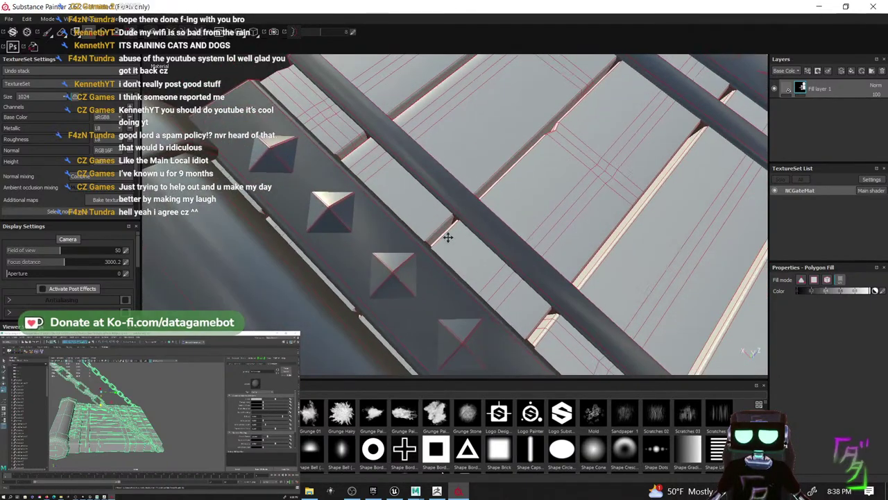
pyautogui.keyDown('alt'); pyautogui.moveTo(453, 243); pyautogui.dragTo(481, 247); pyautogui.keyUp('alt')
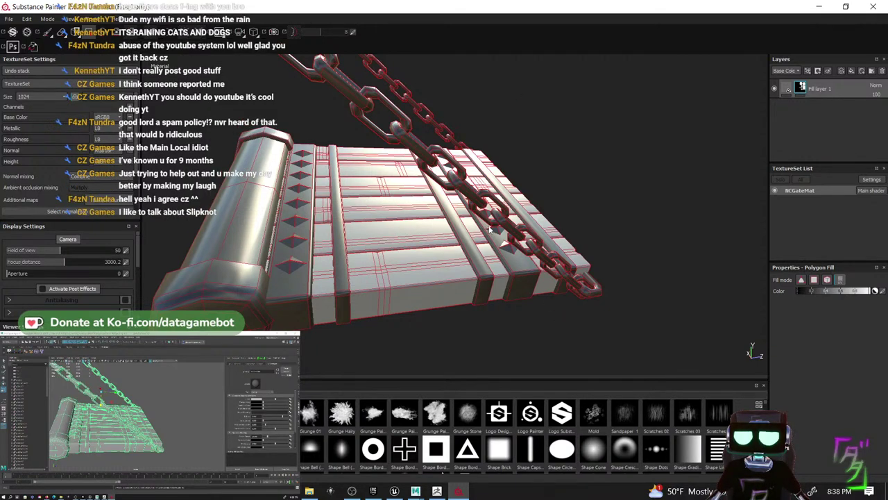
# - Bring up the wood smart materials in the shelf
pyautogui.keyDown('alt'); pyautogui.moveTo(475, 231); pyautogui.dragTo(440, 293); pyautogui.keyUp('alt')
pyautogui.keyDown('alt'); pyautogui.moveTo(440, 293); pyautogui.dragTo(628, 303, button='middle'); pyautogui.keyUp('alt')
pyautogui.keyDown('alt'); pyautogui.moveTo(627, 303); pyautogui.dragTo(486, 223); pyautogui.keyUp('alt')
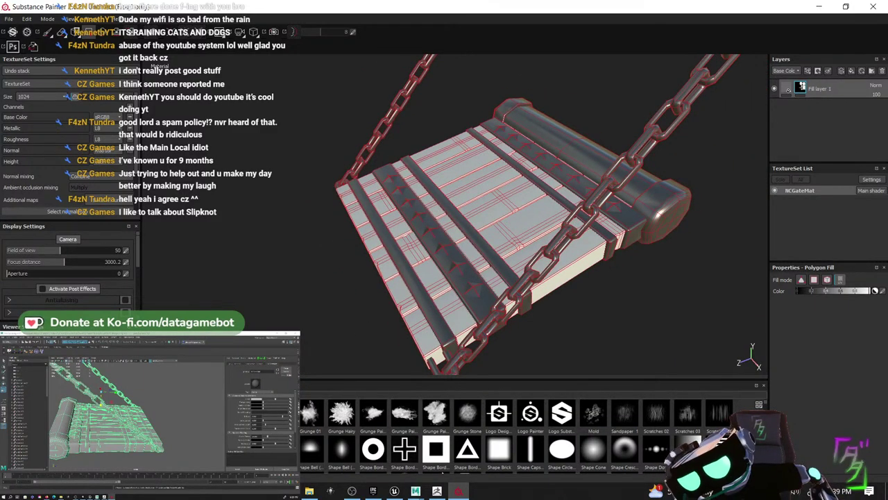
pyautogui.scroll(-3, 514, 434)
pyautogui.scroll(-3, 359, 451)
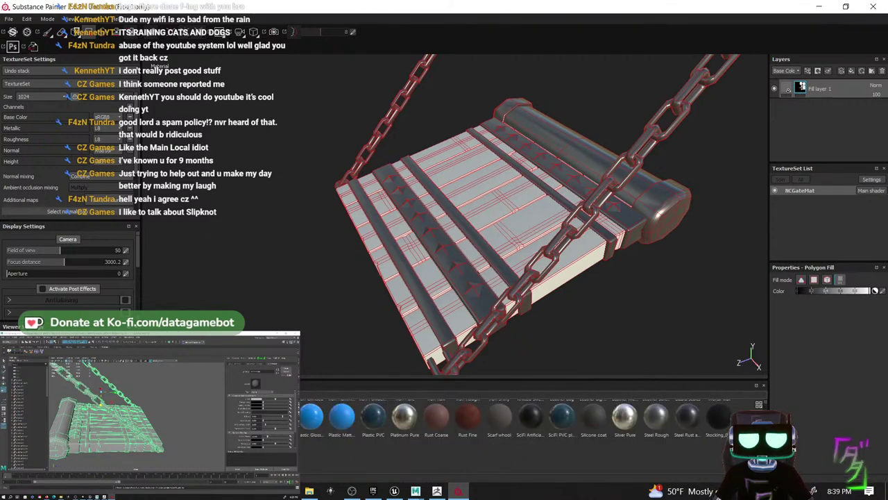
pyautogui.scroll(-6, 458, 454)
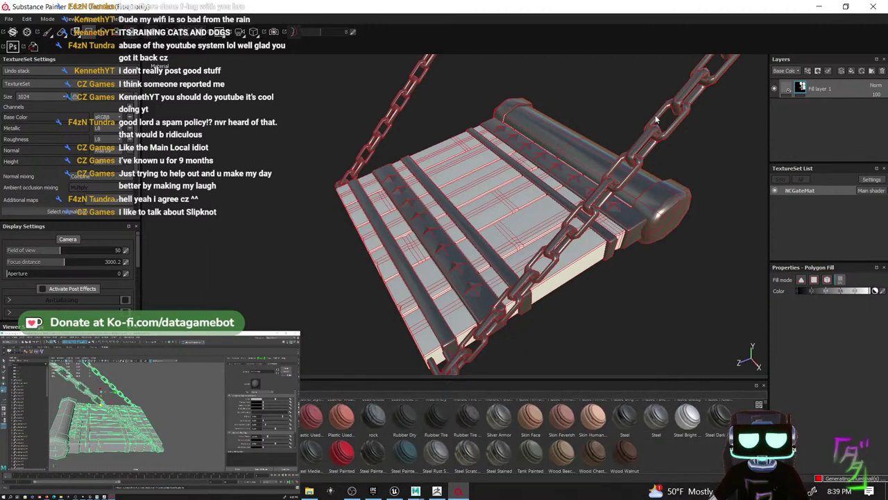
pyautogui.click(851, 71)
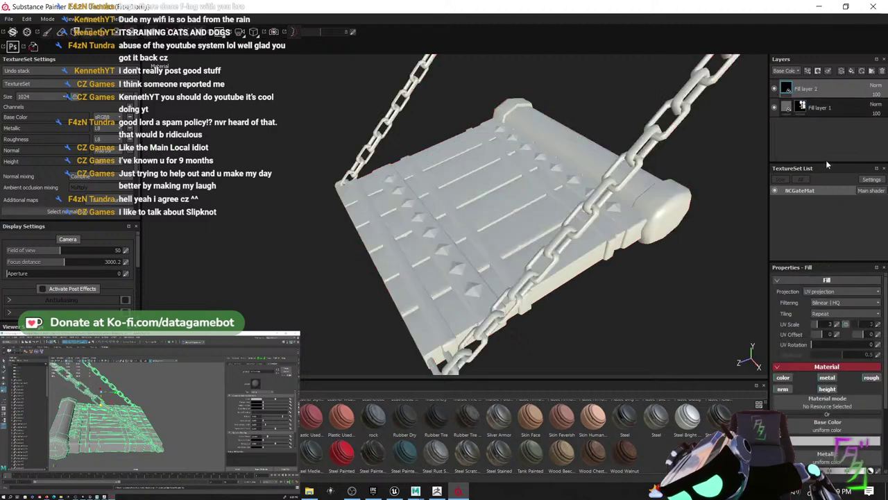
pyautogui.click(624, 453)
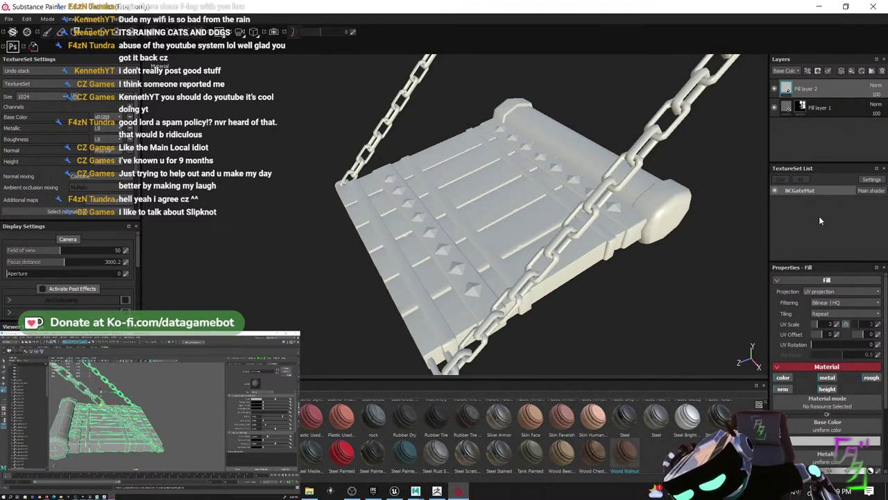
pyautogui.click(882, 71)
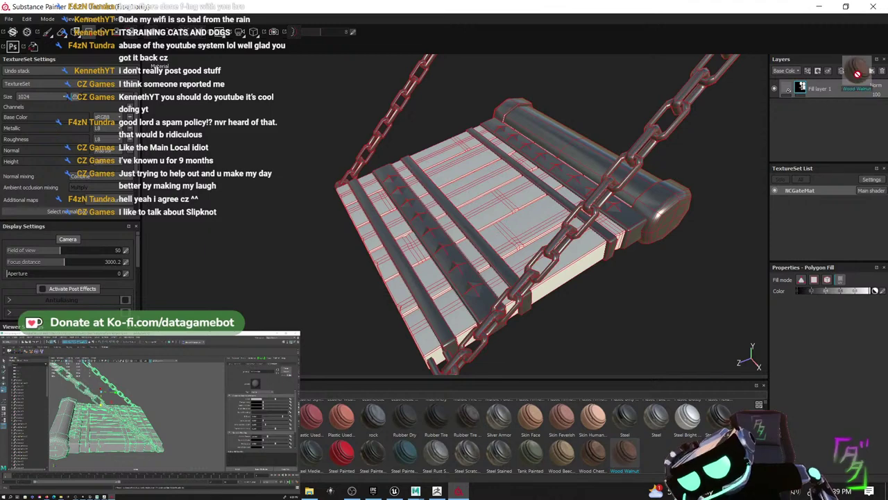
# - Add the Wood Walnut smart material above Fill layer 1 and give it a black mask
pyautogui.moveTo(857, 74); pyautogui.dragTo(848, 84)
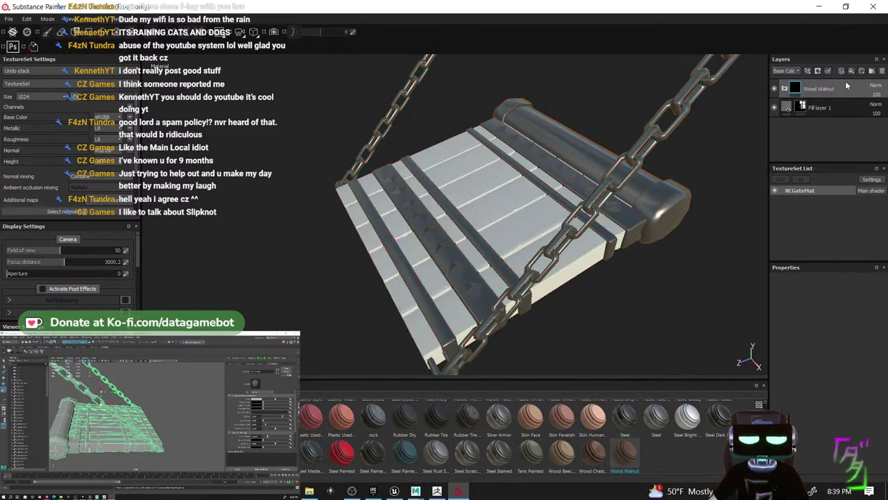
pyautogui.keyDown('alt'); pyautogui.moveTo(683, 230); pyautogui.dragTo(510, 247); pyautogui.keyUp('alt')
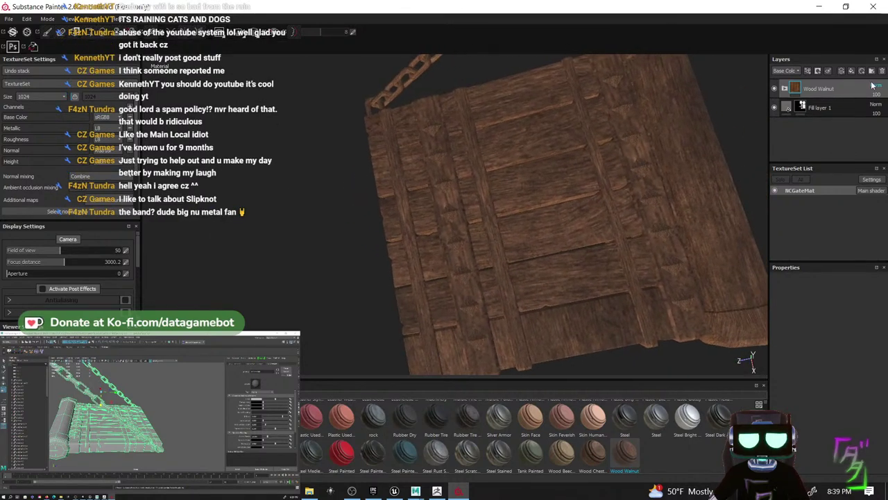
pyautogui.rightClick(830, 82)
pyautogui.click(820, 97)
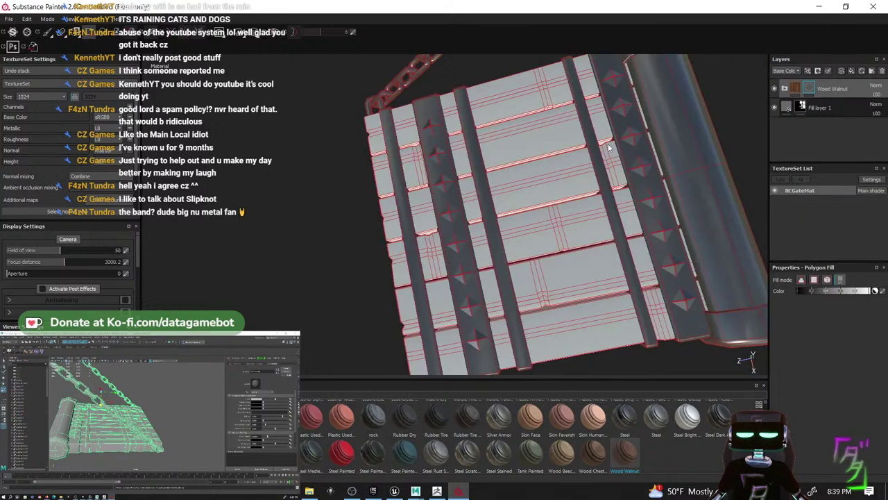
# - Reveal the Wood Walnut material only on the gate's planks, including their front ends, by polygon-filling its mask
pyautogui.keyDown('alt'); pyautogui.moveTo(564, 158); pyautogui.dragTo(523, 106); pyautogui.keyUp('alt')
pyautogui.moveTo(516, 73); pyautogui.dragTo(519, 264)
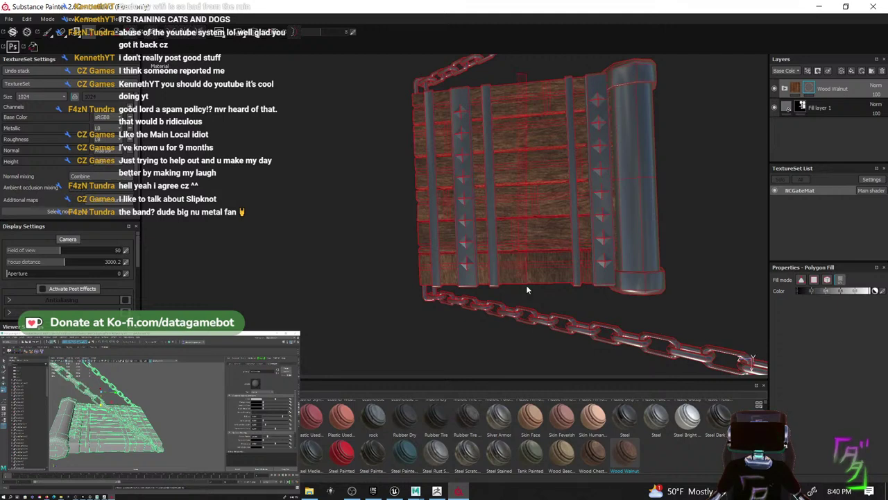
pyautogui.keyDown('alt'); pyautogui.moveTo(527, 294); pyautogui.dragTo(589, 237); pyautogui.keyUp('alt')
pyautogui.scroll(5, 578, 263)
pyautogui.scroll(4, 510, 199)
pyautogui.keyDown('alt'); pyautogui.moveTo(334, 159); pyautogui.dragTo(626, 259); pyautogui.keyUp('alt')
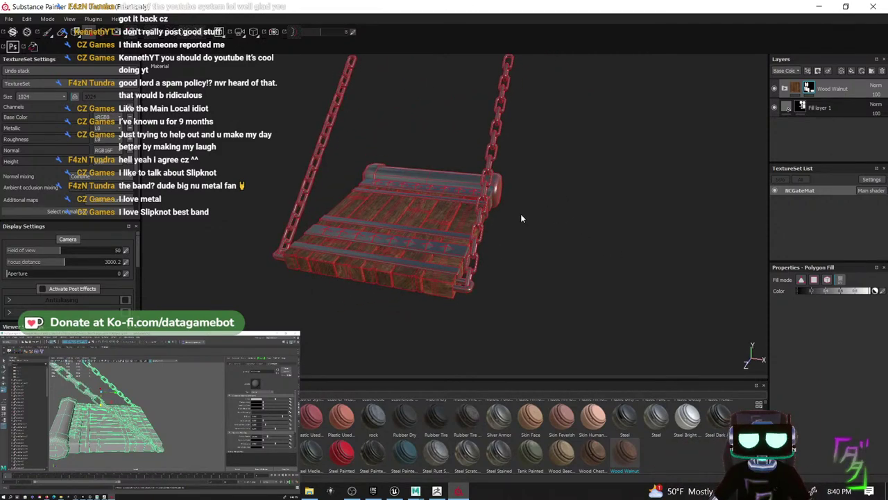
pyautogui.keyDown('alt'); pyautogui.moveTo(522, 218); pyautogui.dragTo(543, 257); pyautogui.keyUp('alt')
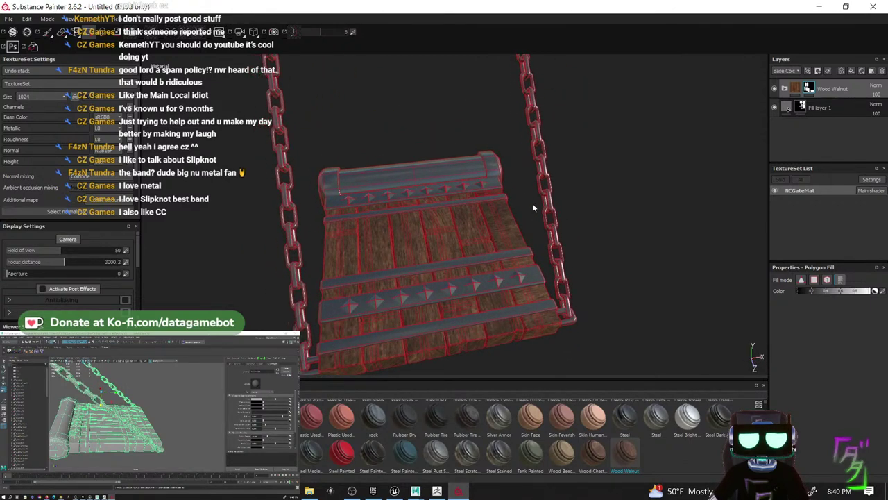
# - Add a fill layer with a black mask on top and reveal it on the drum between its two end caps
pyautogui.click(852, 71)
pyautogui.rightClick(816, 90)
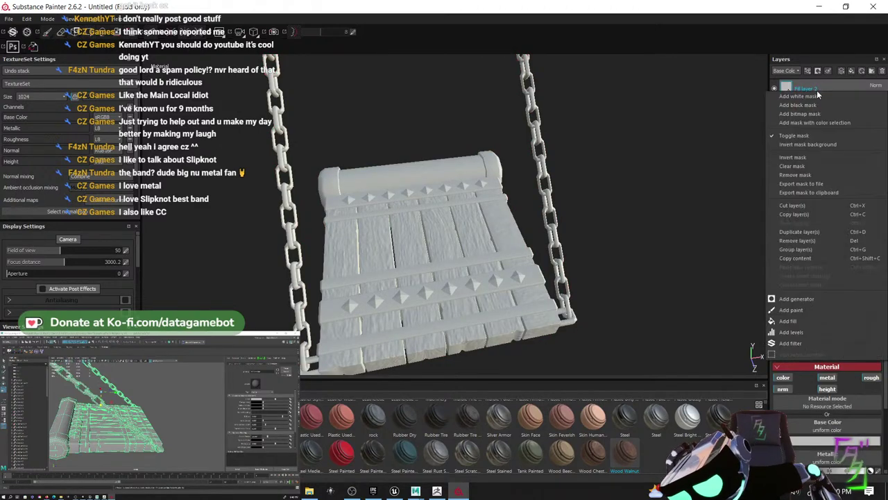
pyautogui.click(820, 106)
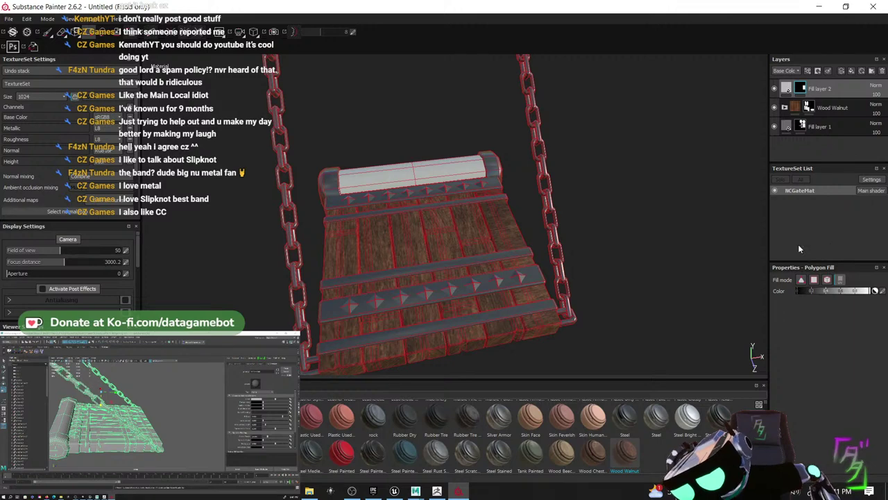
# - Leave only the color channel active on Fill layer 2 and darken its base color to a dark grey
pyautogui.click(786, 90)
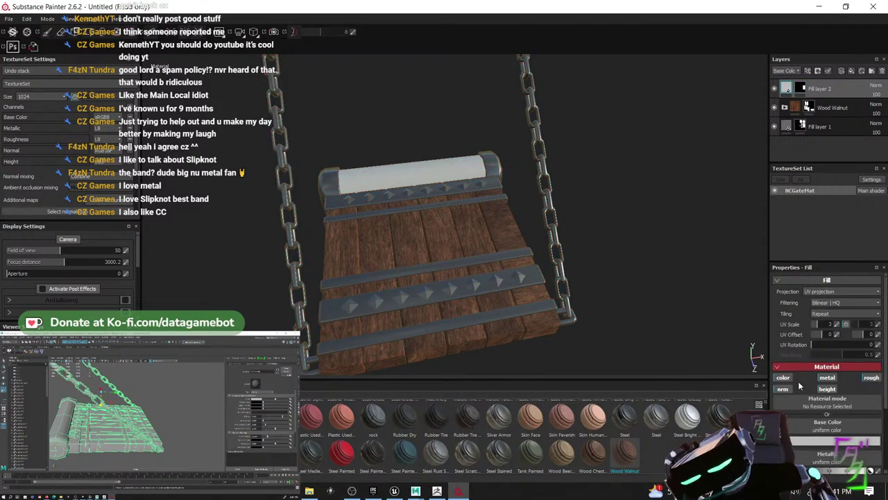
pyautogui.click(829, 378)
pyautogui.click(874, 379)
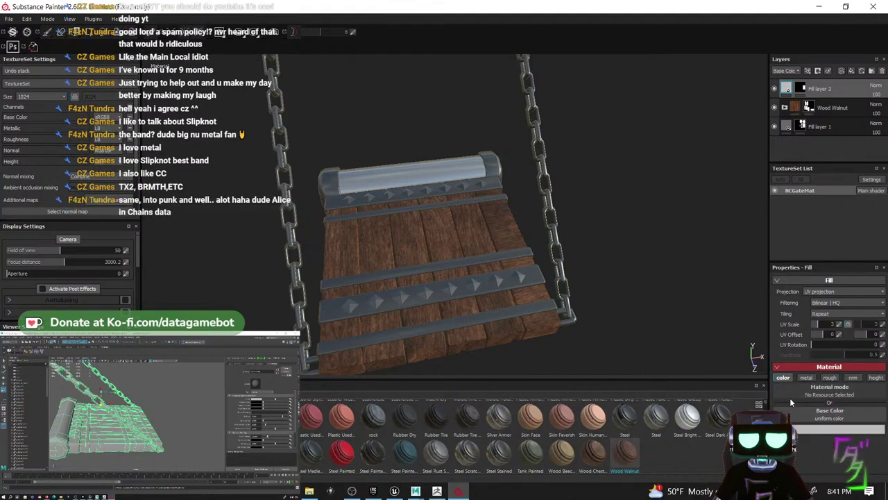
pyautogui.click(818, 432)
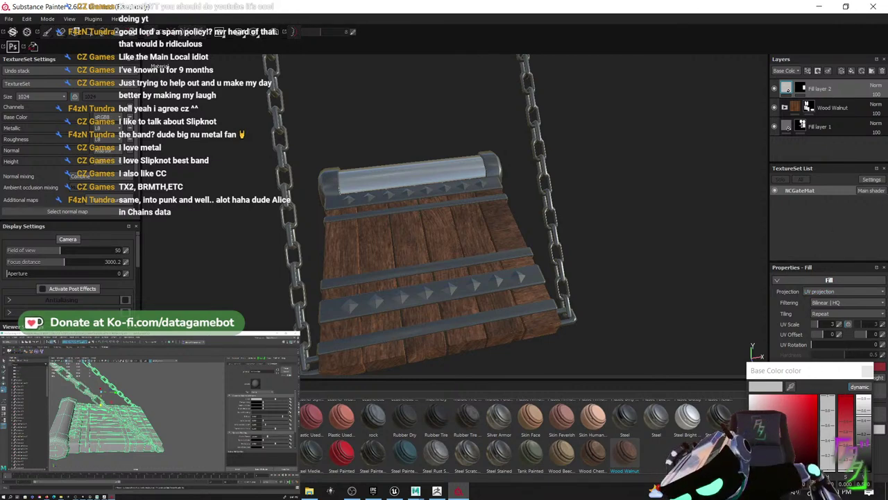
pyautogui.moveTo(863, 433); pyautogui.dragTo(863, 463)
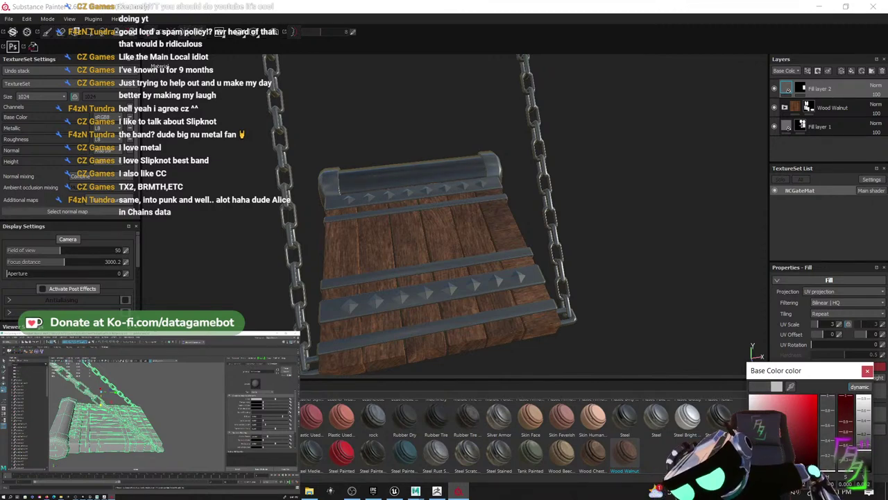
pyautogui.click(867, 371)
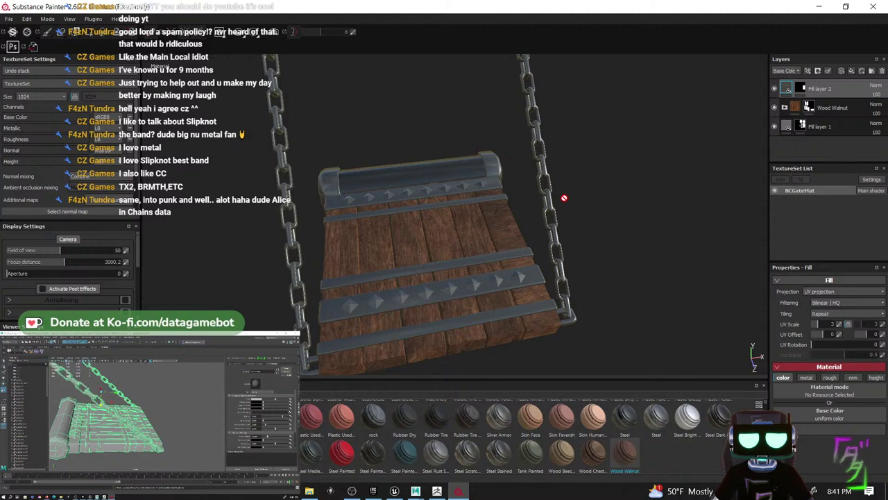
# - Add a Specular level channel to the texture set and open the specular color of Fill layer 1
pyautogui.click(784, 129)
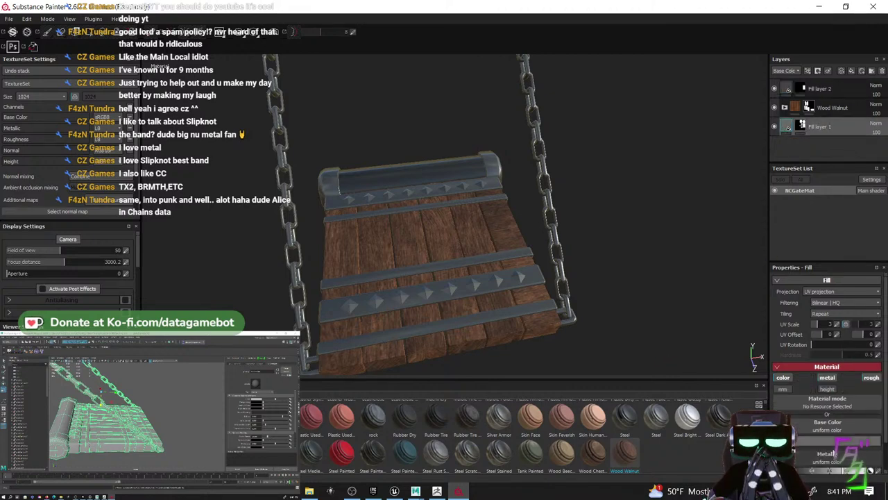
pyautogui.scroll(-2, 810, 428)
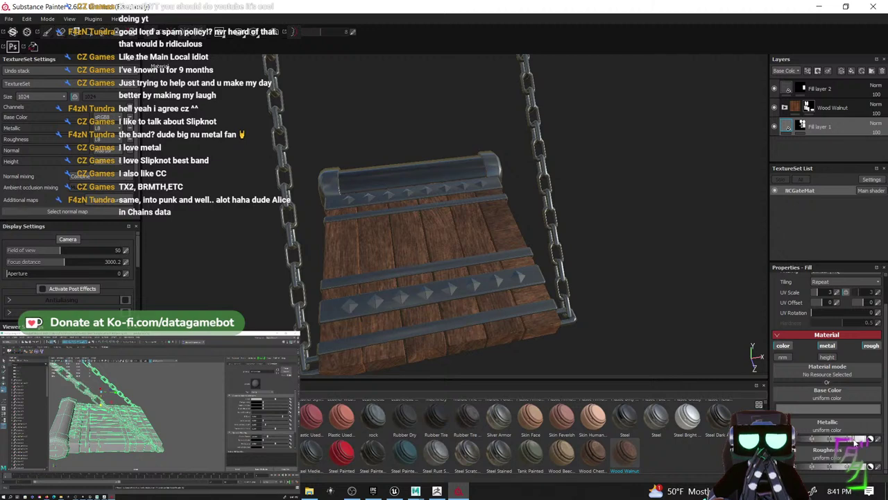
pyautogui.click(129, 108)
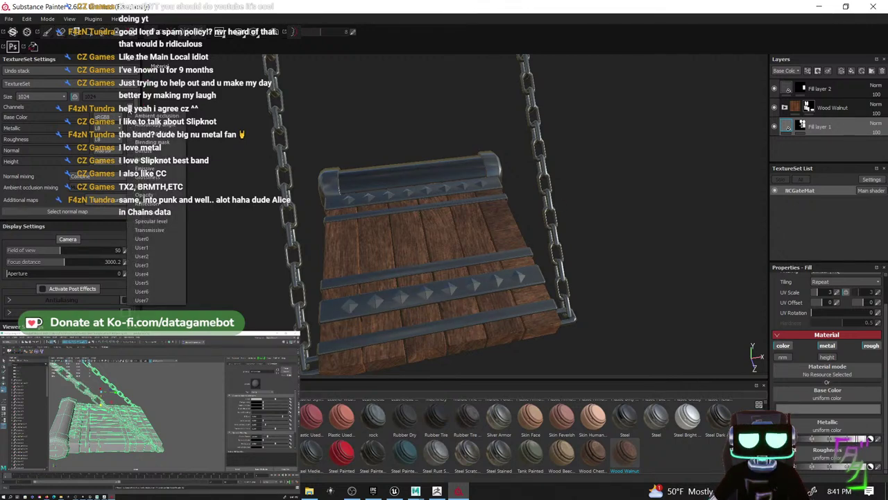
pyautogui.click(151, 220)
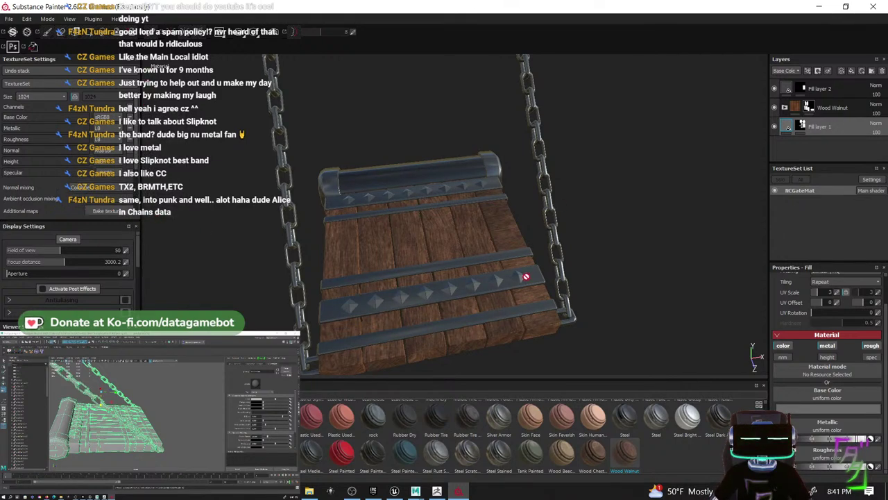
pyautogui.scroll(-1, 836, 430)
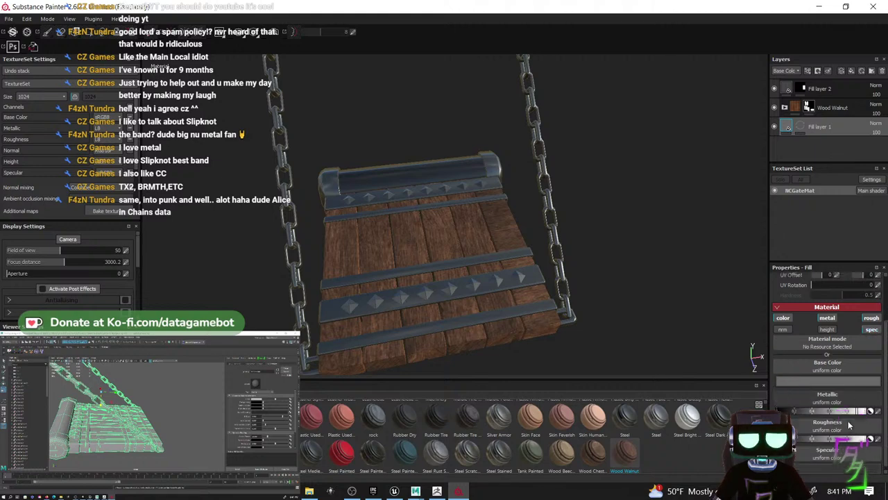
pyautogui.click(818, 464)
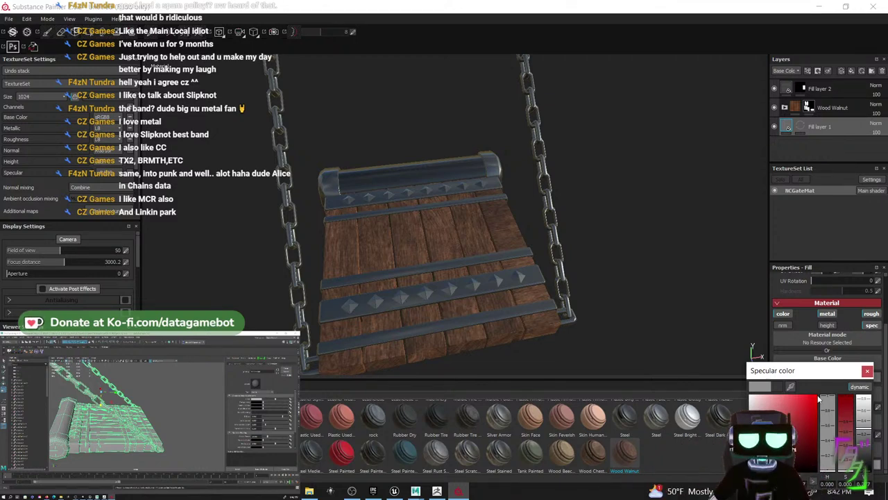
# - Examine the metal bands, chains and drum from several angles and compare the settings of Fill layer 1 and Fill layer 2
pyautogui.click(469, 94)
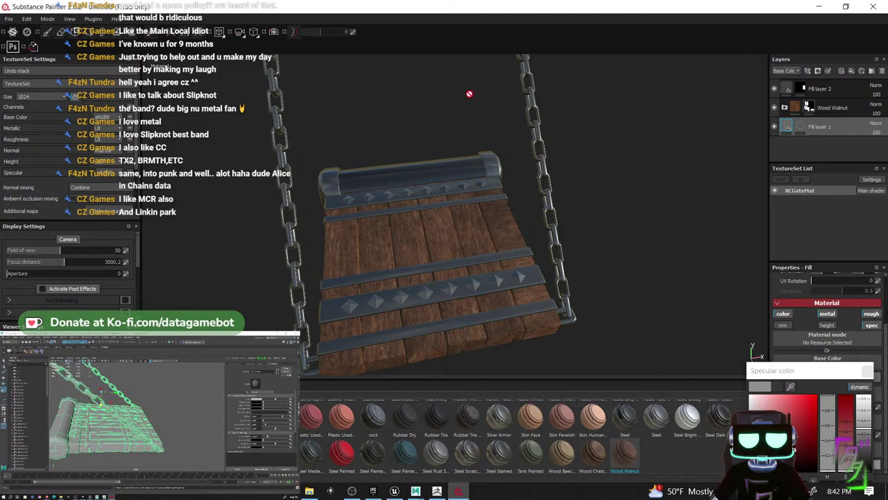
pyautogui.keyDown('alt'); pyautogui.moveTo(430, 305); pyautogui.dragTo(667, 274); pyautogui.keyUp('alt')
pyautogui.keyDown('alt'); pyautogui.moveTo(466, 179); pyautogui.dragTo(519, 188); pyautogui.keyUp('alt')
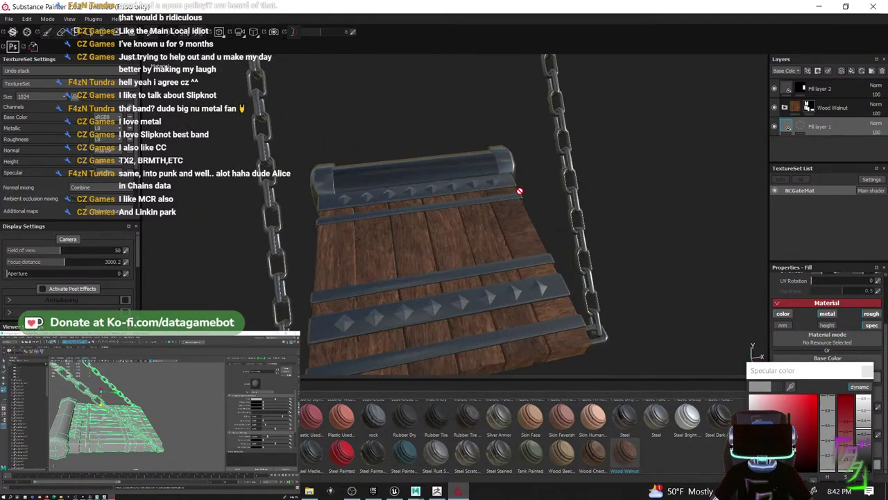
pyautogui.click(799, 131)
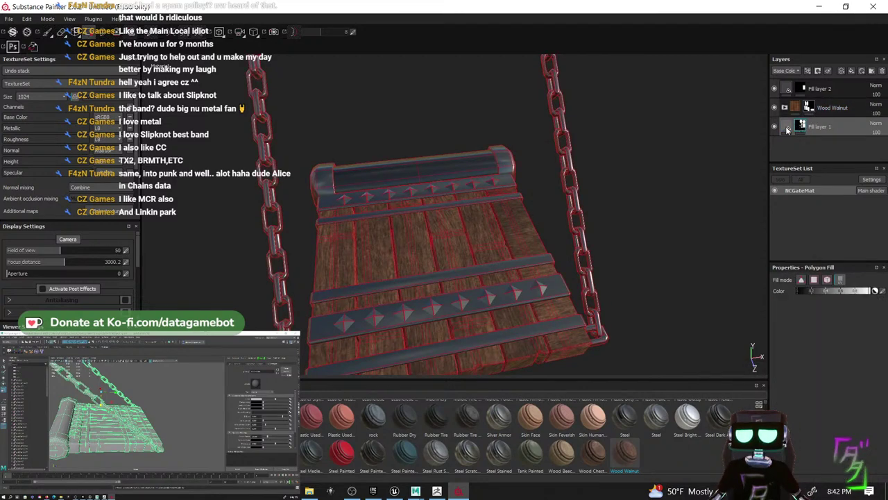
pyautogui.click(786, 131)
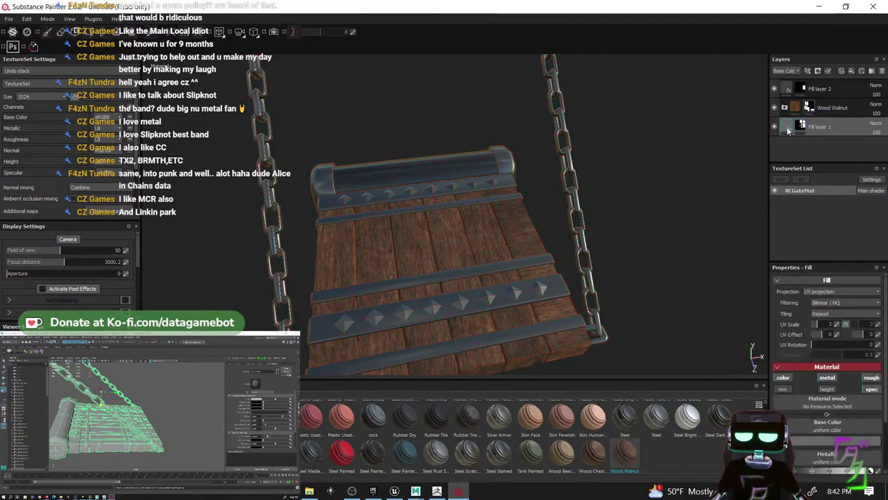
pyautogui.click(802, 90)
pyautogui.click(785, 89)
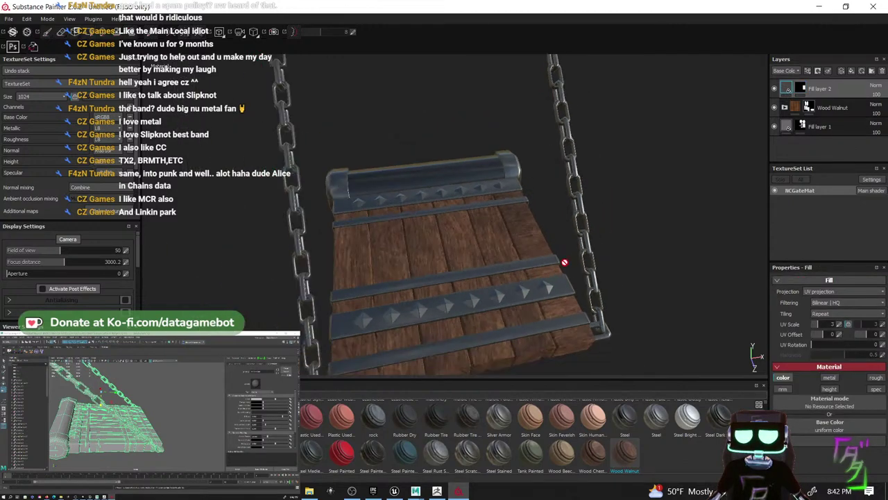
pyautogui.scroll(-5, 541, 243)
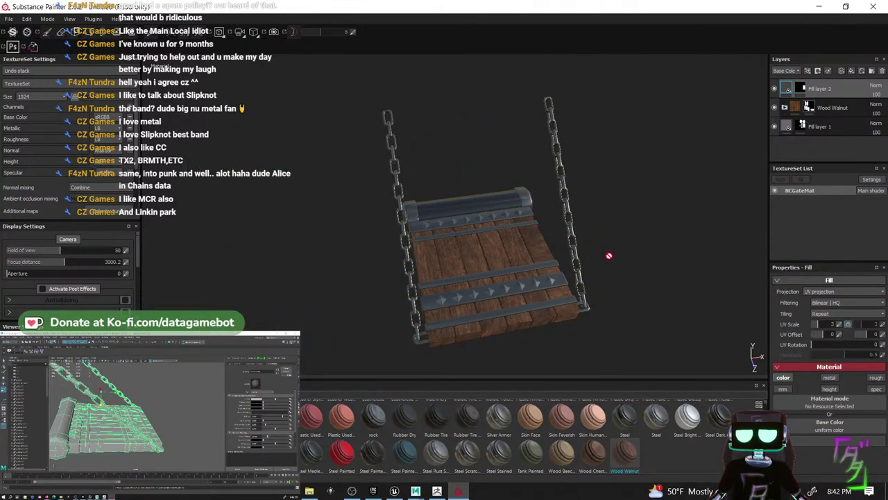
pyautogui.keyDown('alt'); pyautogui.moveTo(609, 256); pyautogui.dragTo(627, 250); pyautogui.keyUp('alt')
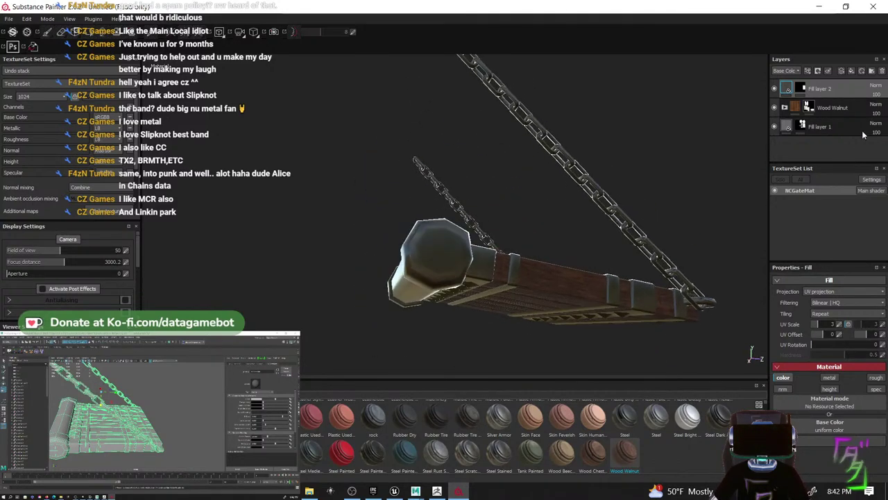
# - Add a fill layer at the top of the layer stack and give it a black mask
pyautogui.click(852, 72)
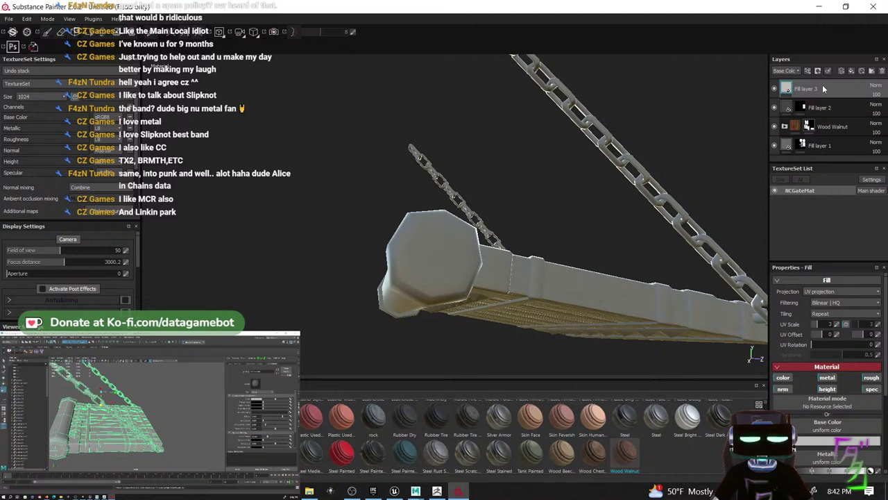
pyautogui.rightClick(823, 87)
pyautogui.click(806, 102)
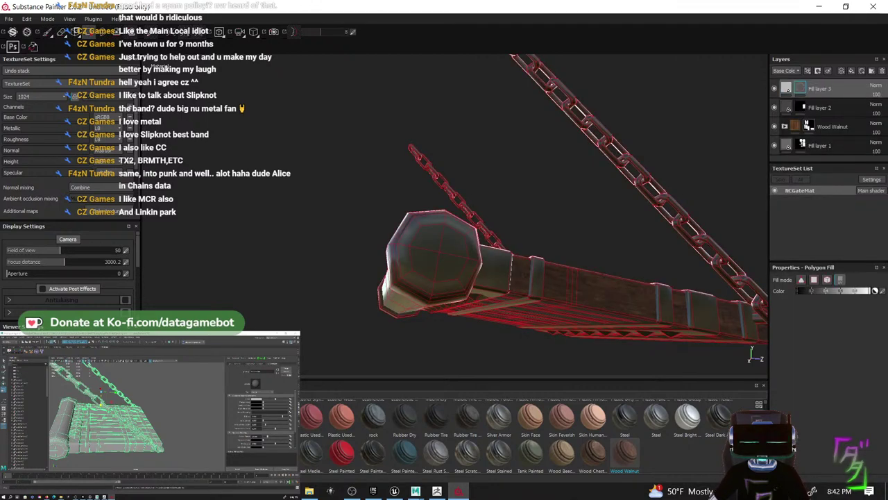
pyautogui.click(163, 416)
pyautogui.scroll(-3, 316, 434)
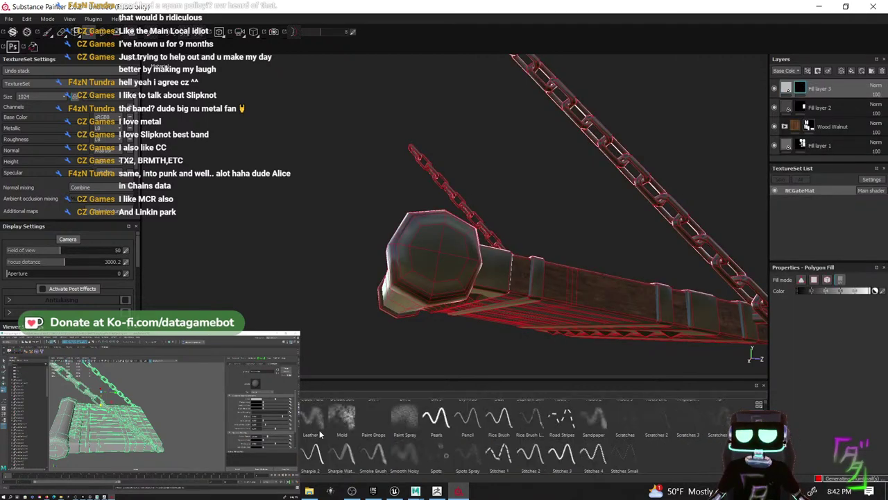
pyautogui.scroll(3, 312, 446)
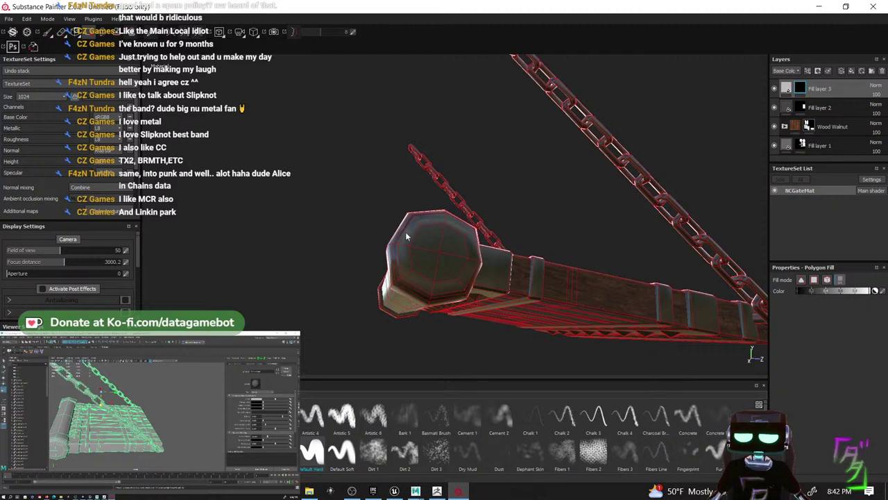
# - Paint a round disc in the mask on the drum's octagonal end cap with the Default Hard brush at size 30.88 and symmetry on
pyautogui.keyDown('alt'); pyautogui.moveTo(239, 129); pyautogui.dragTo(476, 262); pyautogui.keyUp('alt')
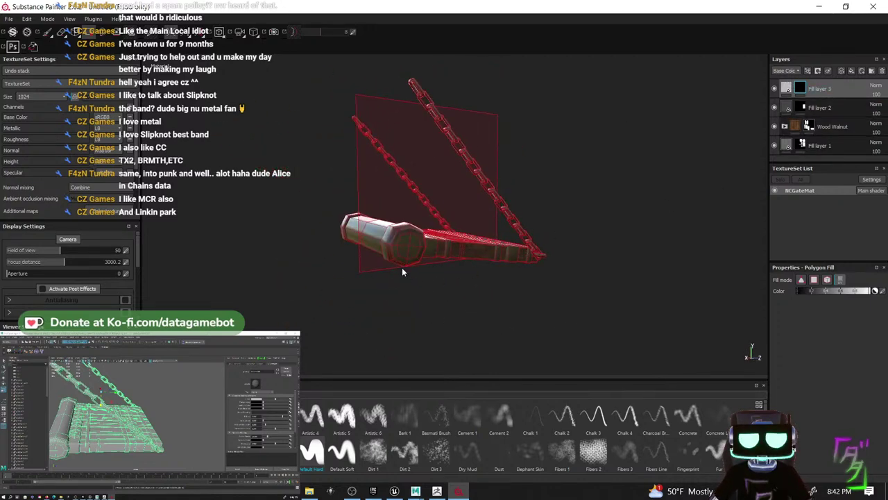
pyautogui.click(48, 32)
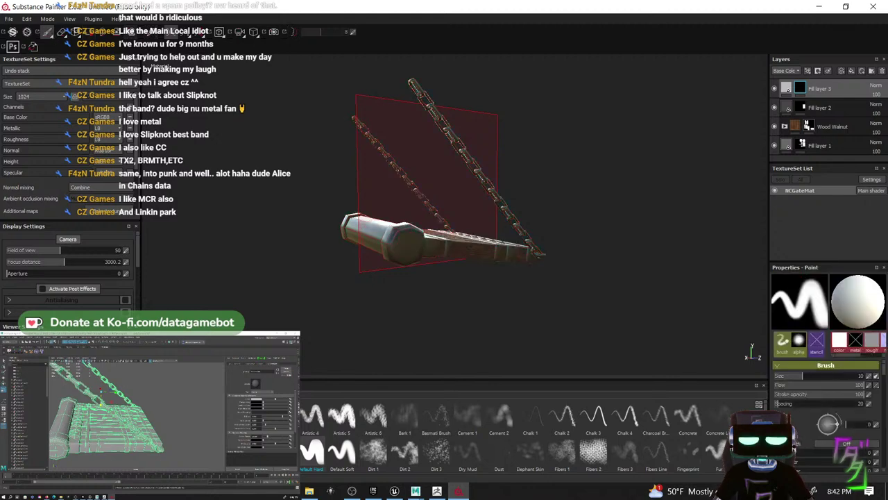
pyautogui.keyDown('alt'); pyautogui.moveTo(380, 239); pyautogui.dragTo(360, 319, button='right'); pyautogui.keyUp('alt')
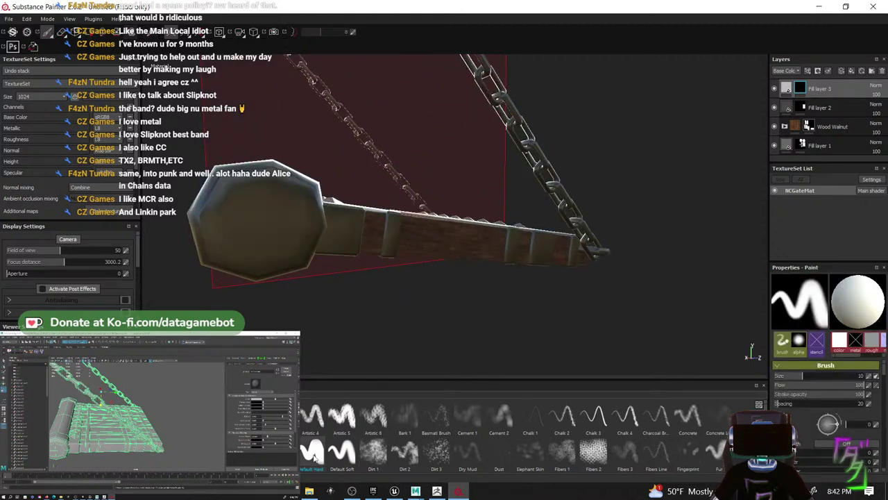
pyautogui.click(312, 454)
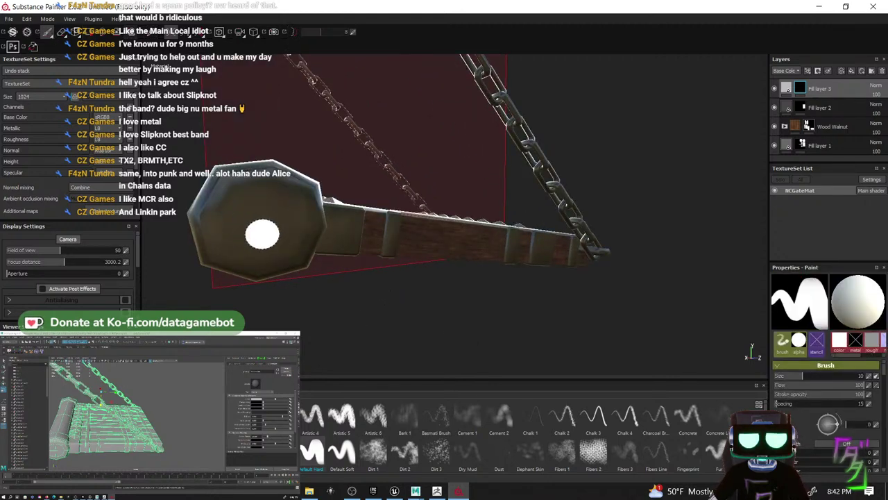
pyautogui.keyDown('ctrl'); pyautogui.moveTo(262, 234); pyautogui.dragTo(264, 222, button='right'); pyautogui.keyUp('ctrl')
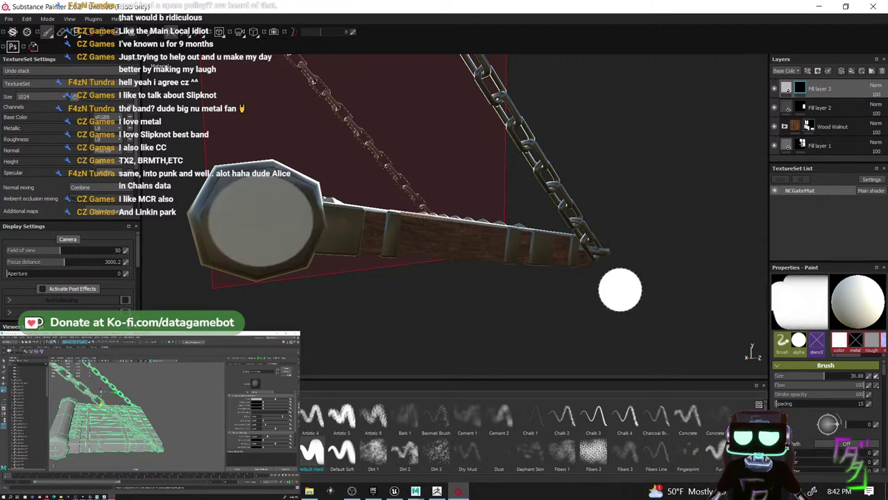
# - Examine the painted disc on the drum's end caps and the rest of the gate from several angles
pyautogui.keyDown('alt'); pyautogui.moveTo(645, 308); pyautogui.dragTo(377, 290, button='right'); pyautogui.keyUp('alt')
pyautogui.keyDown('alt'); pyautogui.moveTo(377, 290); pyautogui.dragTo(659, 287); pyautogui.keyUp('alt')
pyautogui.keyDown('alt'); pyautogui.moveTo(658, 288); pyautogui.dragTo(657, 301, button='right'); pyautogui.keyUp('alt')
pyautogui.moveTo(657, 301)
pyautogui.keyDown('alt'); pyautogui.mouseDown()
pyautogui.moveTo(182, 273)
pyautogui.moveTo(555, 257)
pyautogui.mouseUp(); pyautogui.keyUp('alt')
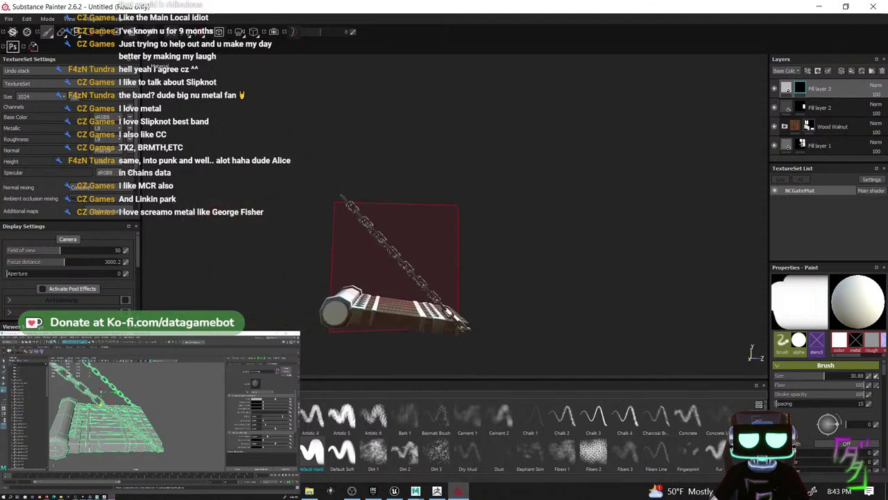
pyautogui.click(786, 88)
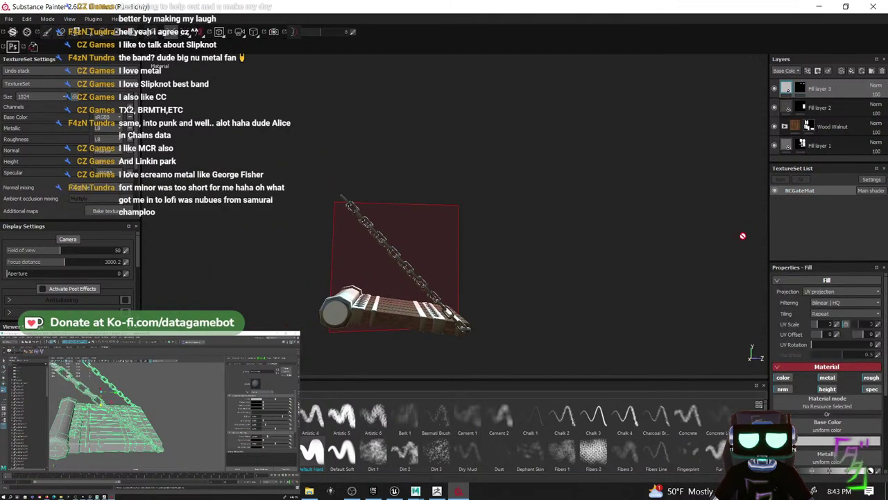
pyautogui.keyDown('alt'); pyautogui.moveTo(600, 283); pyautogui.dragTo(637, 292); pyautogui.keyUp('alt')
pyautogui.keyDown('alt'); pyautogui.moveTo(637, 292); pyautogui.dragTo(659, 295, button='middle'); pyautogui.keyUp('alt')
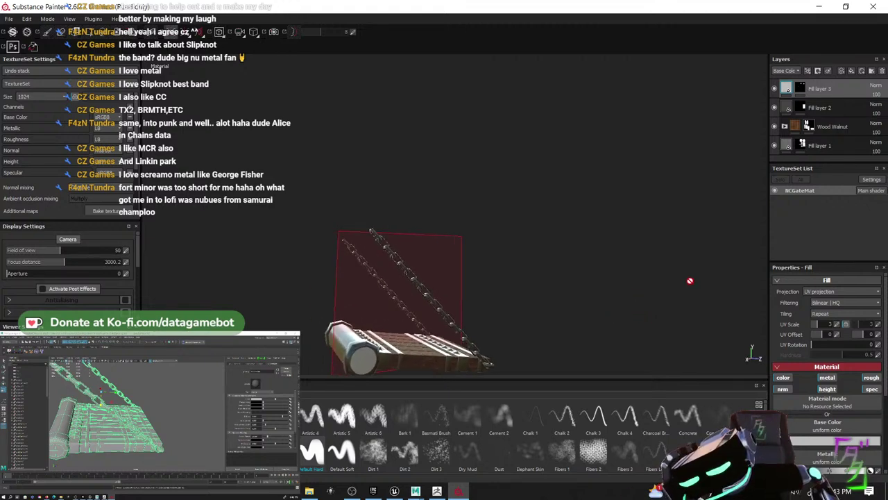
pyautogui.keyDown('alt'); pyautogui.moveTo(553, 263); pyautogui.dragTo(611, 291); pyautogui.keyUp('alt')
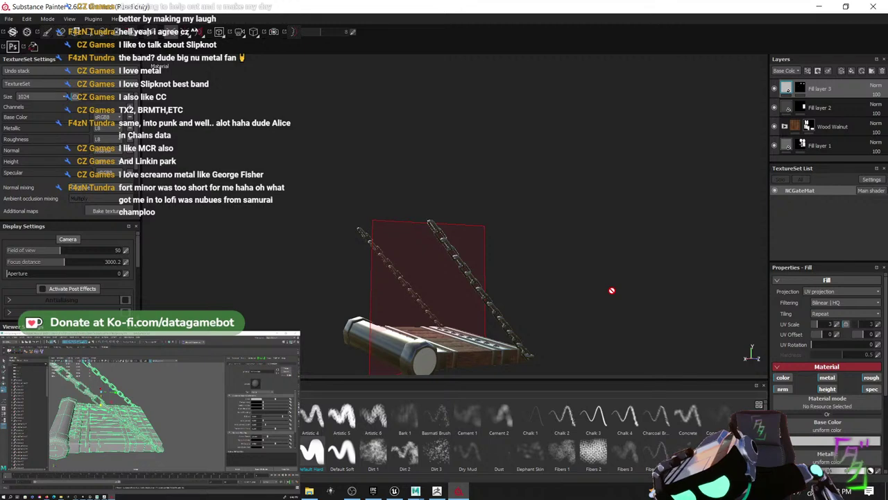
pyautogui.keyDown('alt'); pyautogui.moveTo(611, 290); pyautogui.dragTo(509, 300); pyautogui.keyUp('alt')
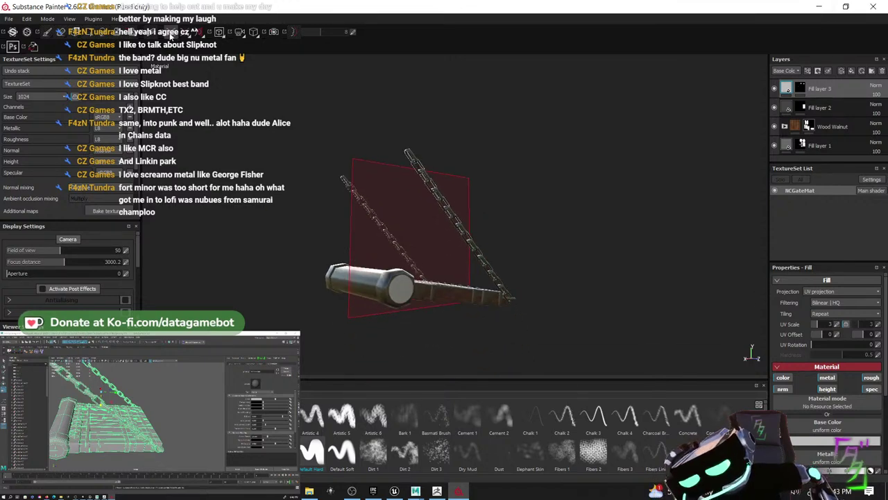
# - Turn off the painting symmetry and bring the drum's end cap into close view
pyautogui.click(170, 35)
pyautogui.scroll(4, 469, 340)
pyautogui.keyDown('alt'); pyautogui.moveTo(465, 345); pyautogui.dragTo(485, 340); pyautogui.keyUp('alt')
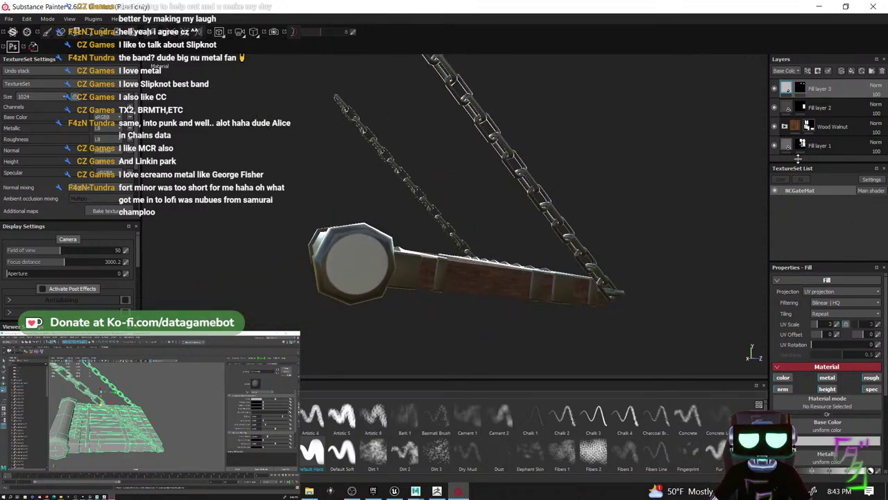
# - Leave only the height channel active on Fill layer 3 and lower its height to recess the disc into the end cap
pyautogui.click(787, 92)
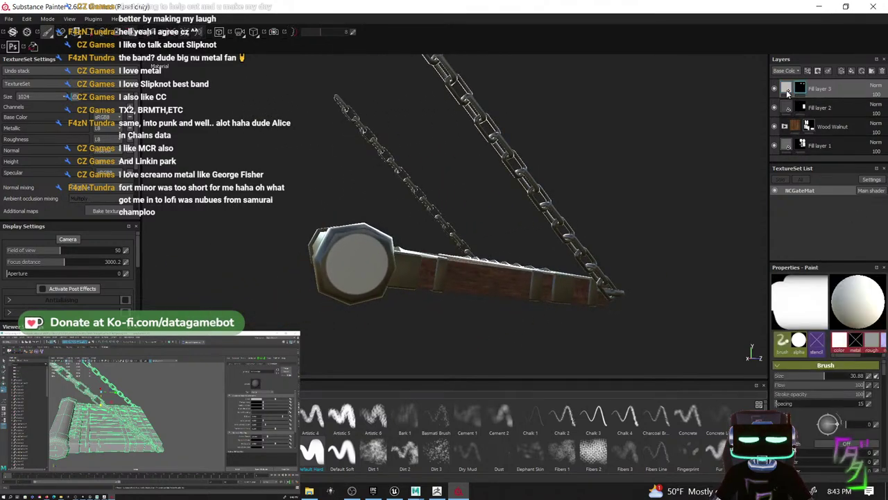
pyautogui.click(787, 90)
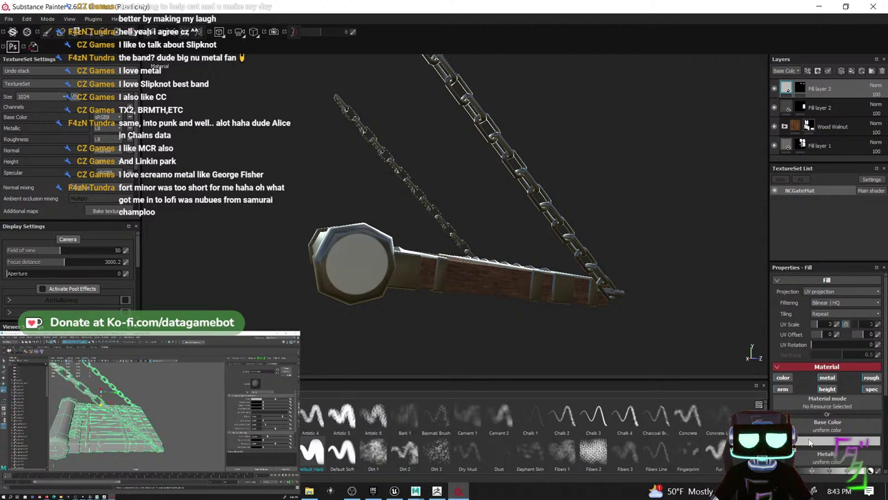
pyautogui.click(784, 389)
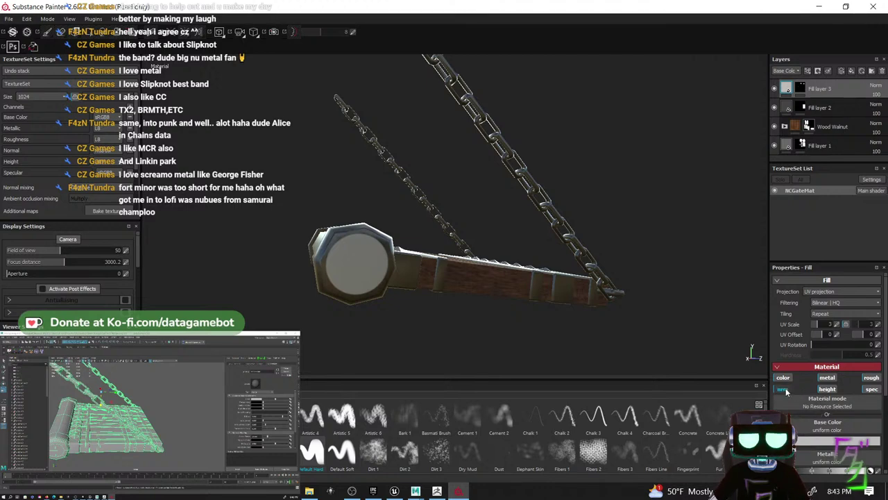
pyautogui.click(826, 378)
pyautogui.click(822, 379)
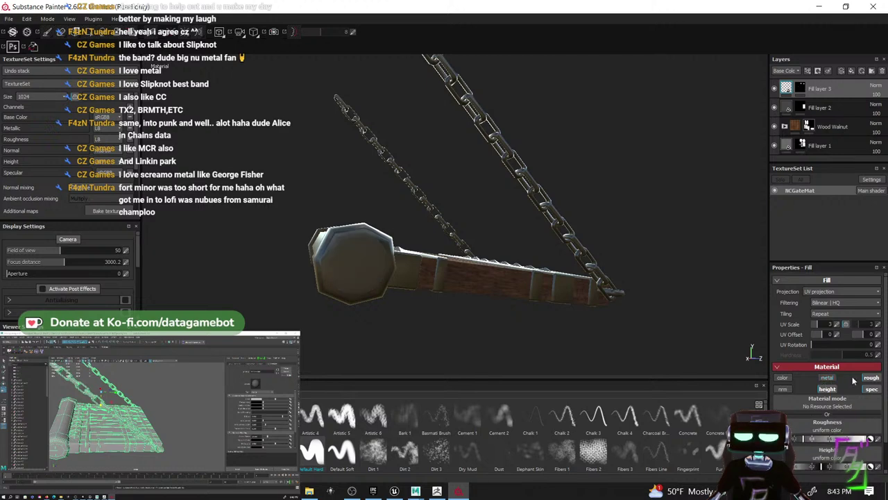
pyautogui.click(870, 379)
pyautogui.click(870, 390)
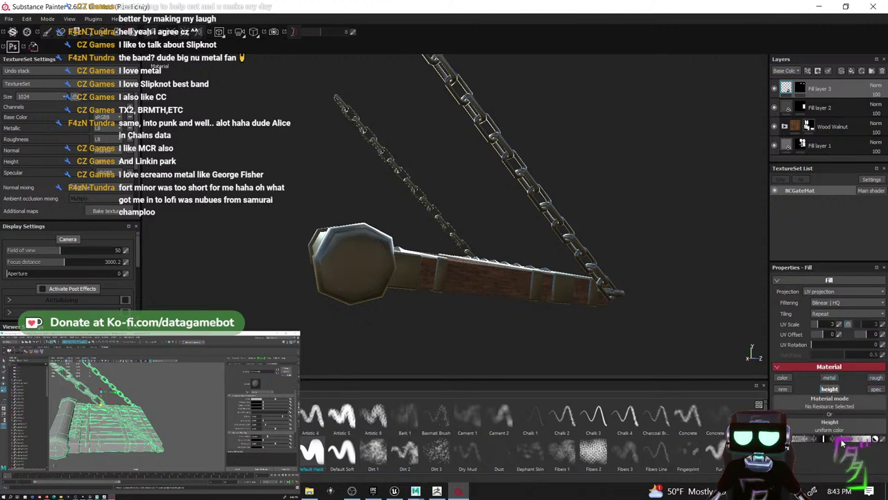
pyautogui.moveTo(829, 438); pyautogui.dragTo(819, 439)
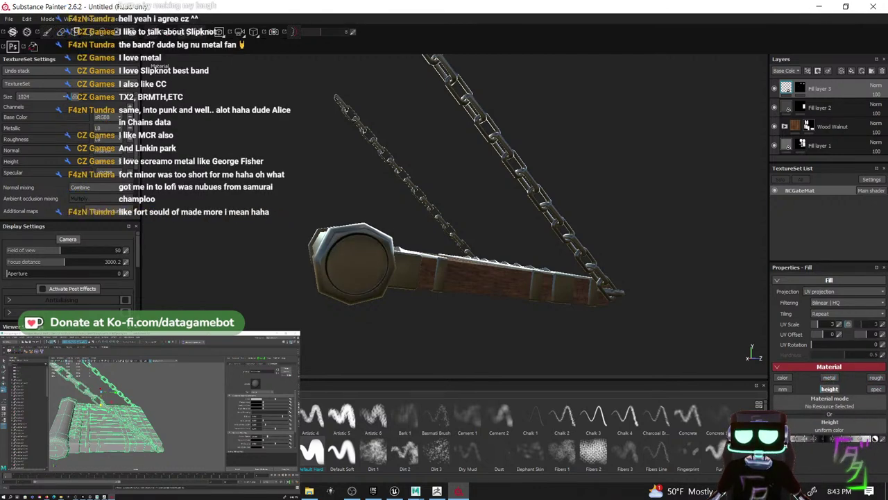
# - Reactivate the color channel on Fill layer 3 and darken its base color to a dark grey
pyautogui.click(782, 378)
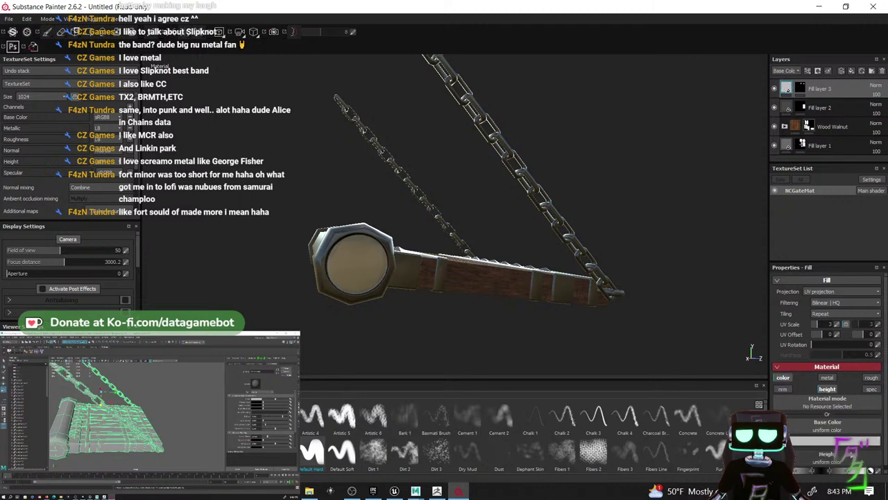
pyautogui.click(828, 442)
pyautogui.moveTo(863, 415); pyautogui.dragTo(863, 452)
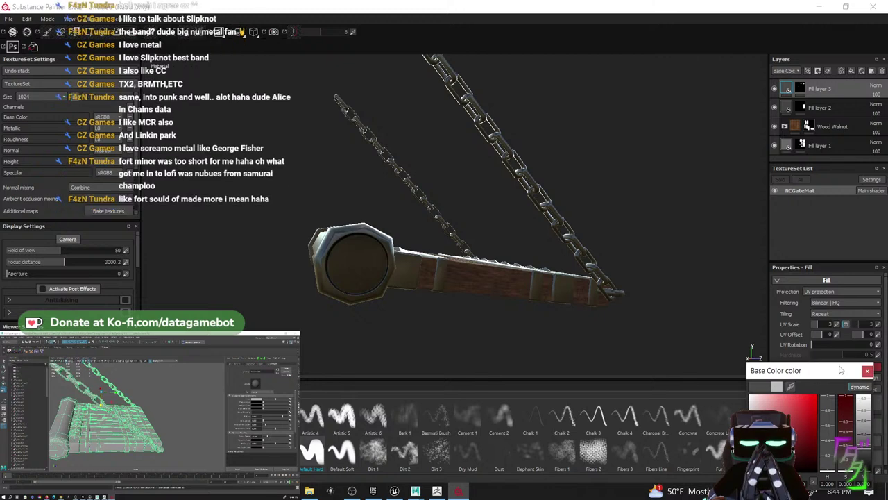
pyautogui.click(869, 371)
# - Examine the textured planks, metal bands, chains and drum of the whole gate from several angles
pyautogui.keyDown('alt'); pyautogui.moveTo(527, 281); pyautogui.dragTo(493, 296); pyautogui.keyUp('alt')
pyautogui.keyDown('alt'); pyautogui.moveTo(393, 314); pyautogui.dragTo(584, 354); pyautogui.keyUp('alt')
pyautogui.keyDown('alt'); pyautogui.moveTo(584, 354); pyautogui.dragTo(714, 258, button='middle'); pyautogui.keyUp('alt')
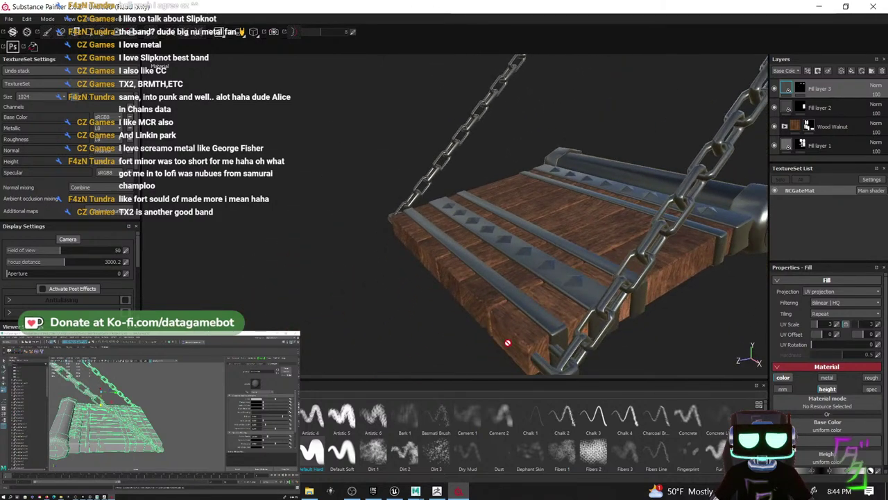
pyautogui.scroll(-3, 514, 336)
pyautogui.keyDown('alt'); pyautogui.moveTo(520, 331); pyautogui.dragTo(522, 333, button='middle'); pyautogui.keyUp('alt')
pyautogui.keyDown('alt'); pyautogui.moveTo(522, 332); pyautogui.dragTo(331, 161); pyautogui.keyUp('alt')
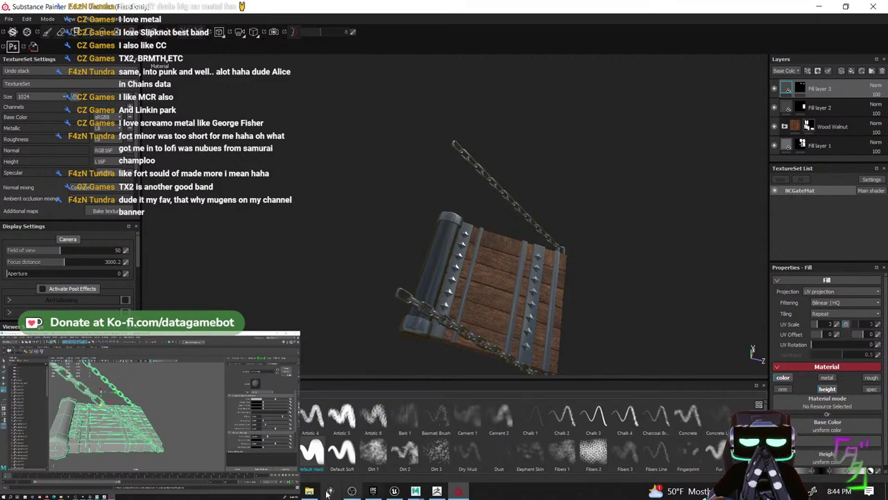
# - Switch to the web browser, open the chat viewer's YouTube channel and view its banner image in a separate tab
pyautogui.hotkey('alt', 'Tab')
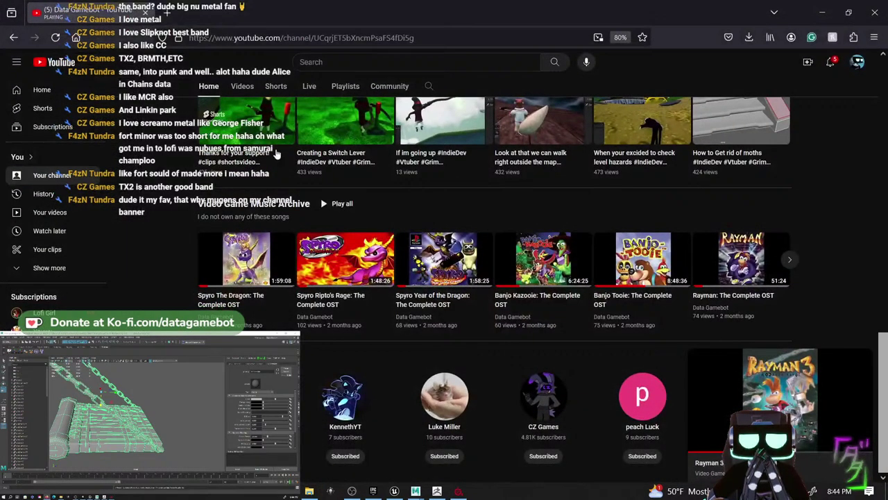
pyautogui.click(246, 396)
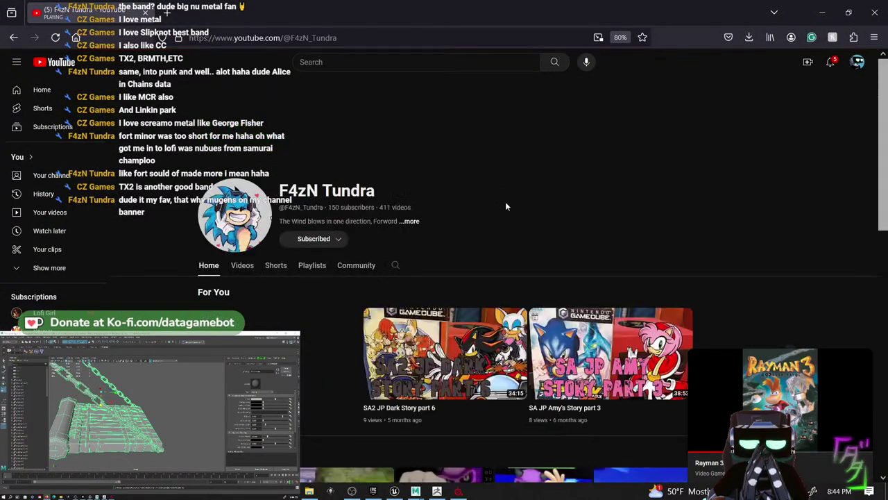
pyautogui.rightClick(546, 132)
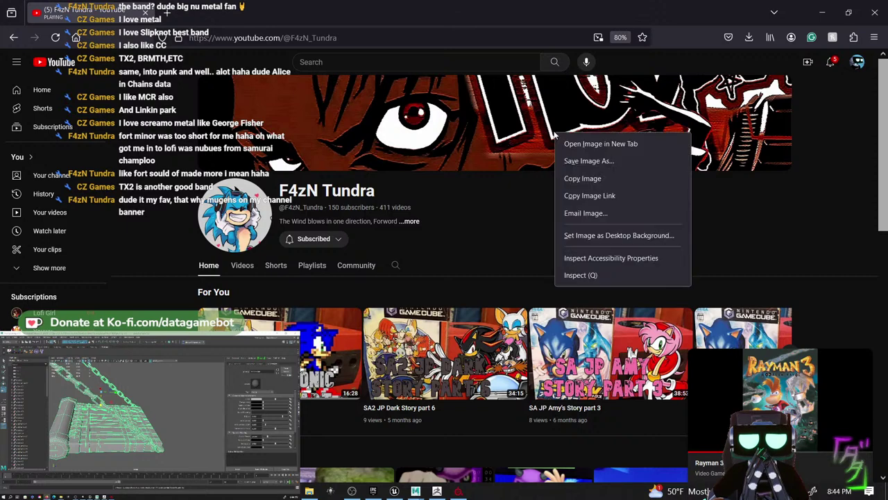
pyautogui.click(590, 174)
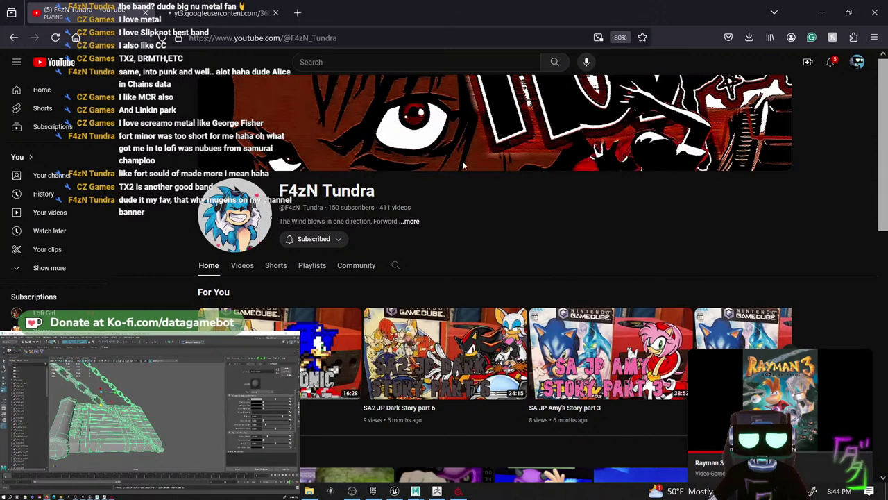
pyautogui.hotkey('ctrl', 'Tab')
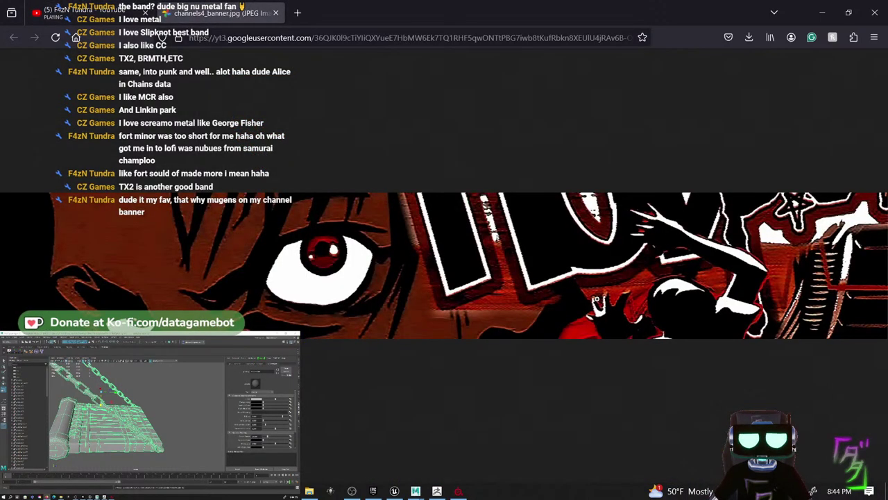
# - Search Google for "muggens tx2" and show the image results
pyautogui.click(338, 42)
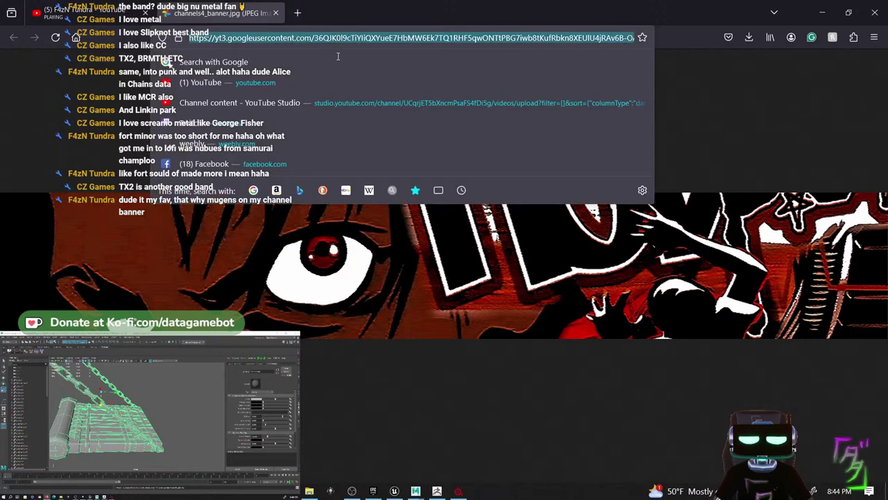
pyautogui.write('muggens')
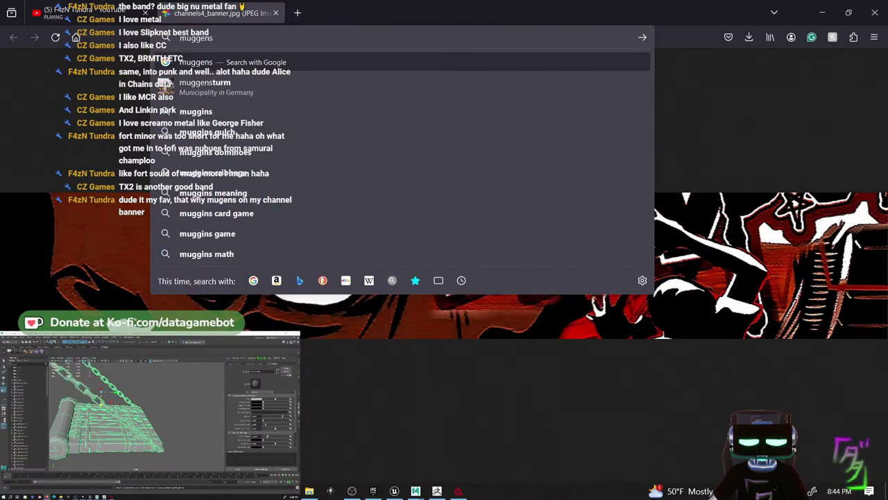
pyautogui.write(' tx')
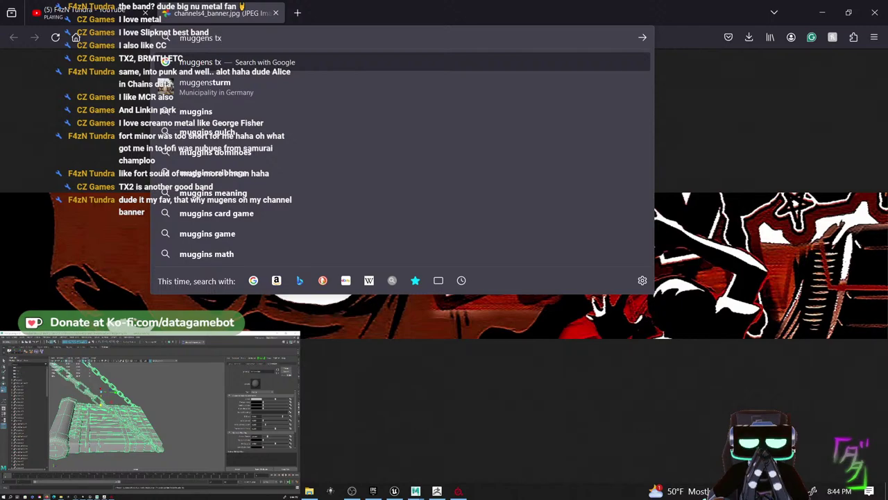
pyautogui.write('2')
pyautogui.press('Return')
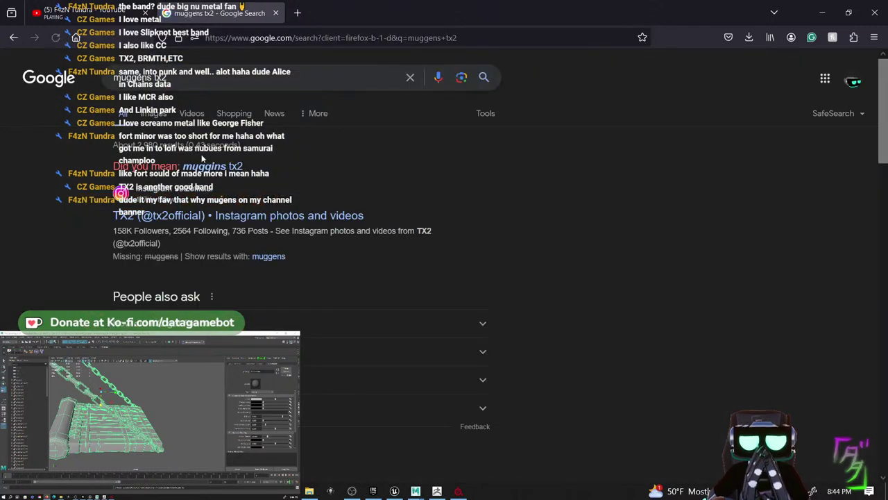
pyautogui.click(167, 114)
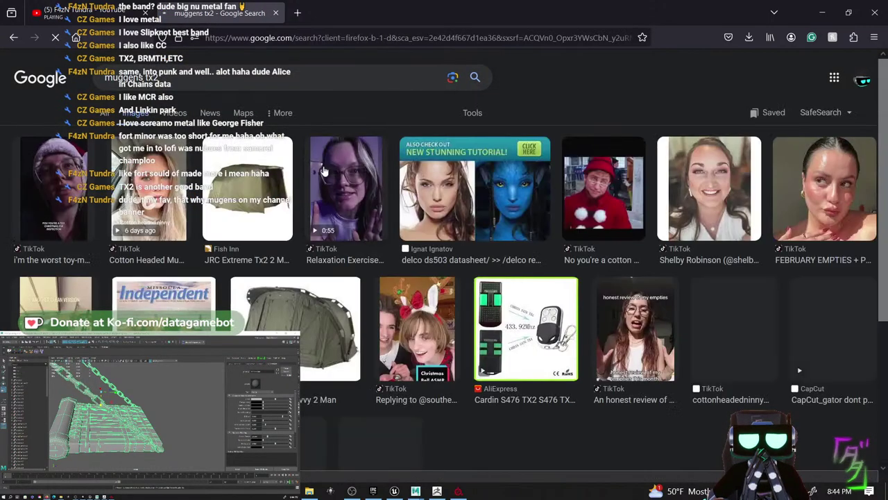
# - Skim the "muggens tx2" image results, close that tab and return to Substance Painter to view the gate
pyautogui.scroll(-5, 307, 179)
pyautogui.scroll(5, 344, 210)
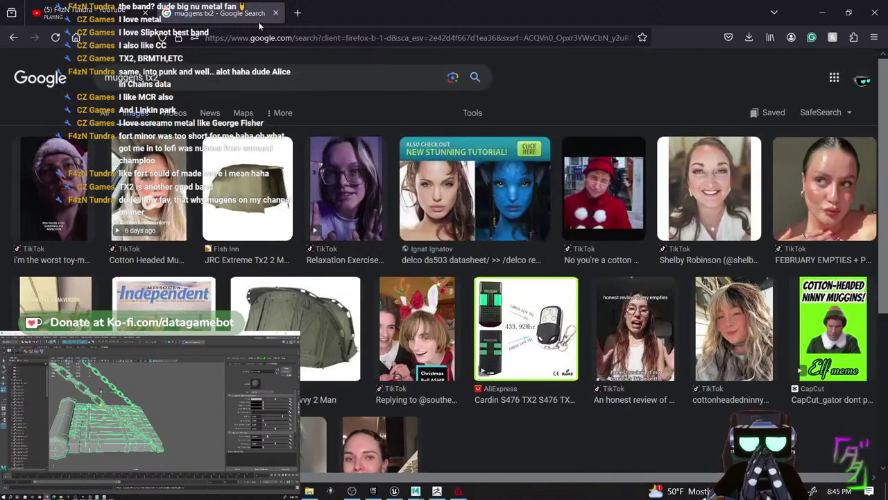
pyautogui.click(277, 12)
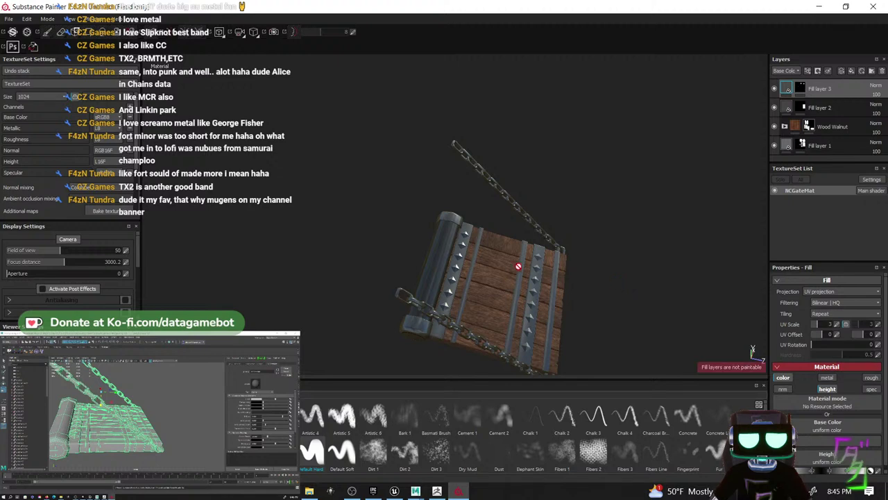
pyautogui.keyDown('alt'); pyautogui.moveTo(517, 266); pyautogui.dragTo(428, 257); pyautogui.keyUp('alt')
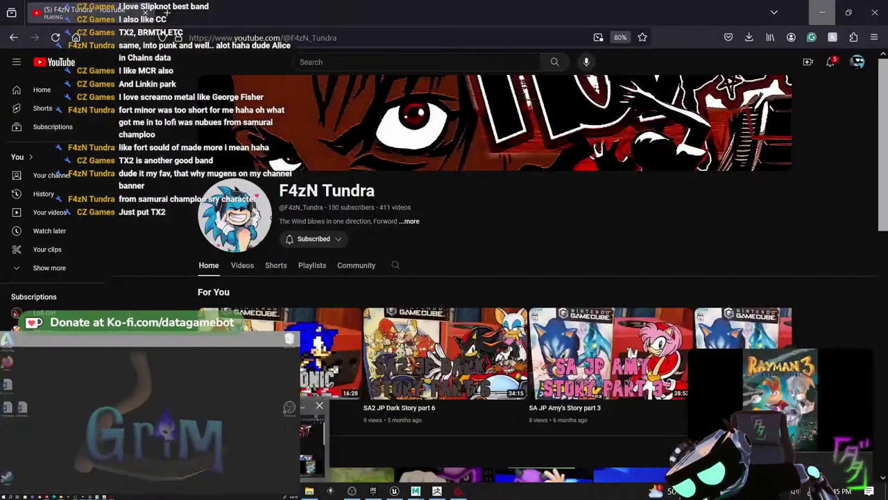
# - Switch back to the web browser and look at the banner image on the chat viewer's YouTube channel
pyautogui.click(269, 445)
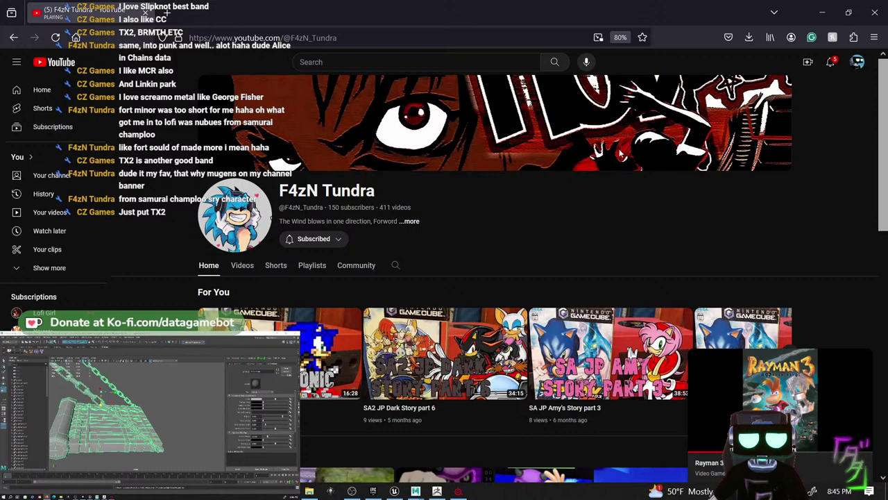
pyautogui.rightClick(619, 157)
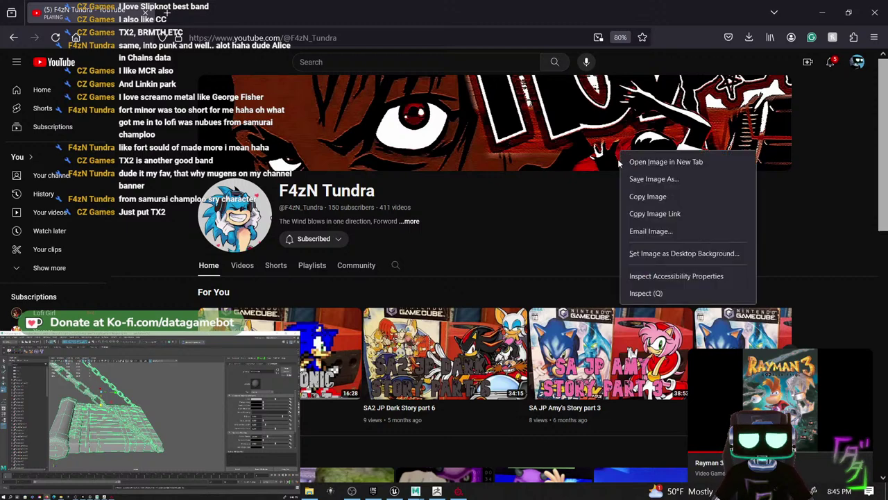
pyautogui.click(567, 216)
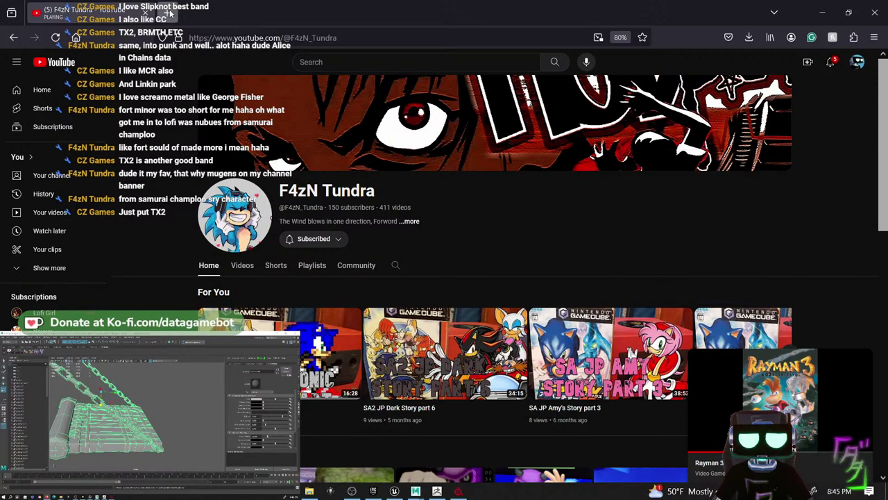
# - Search Google for "mugen samurai champloo" in a new tab and compare the results with the channel banner
pyautogui.click(168, 12)
pyautogui.click(212, 36)
pyautogui.write('mugen')
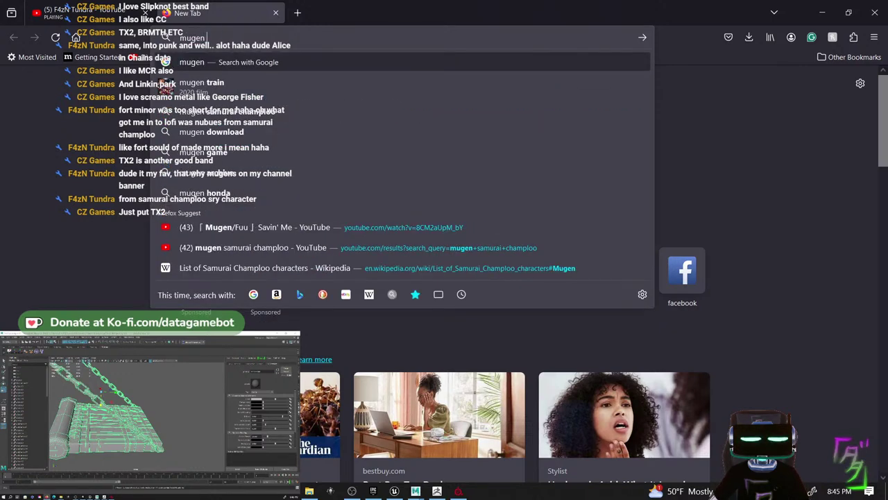
pyautogui.write(' sam')
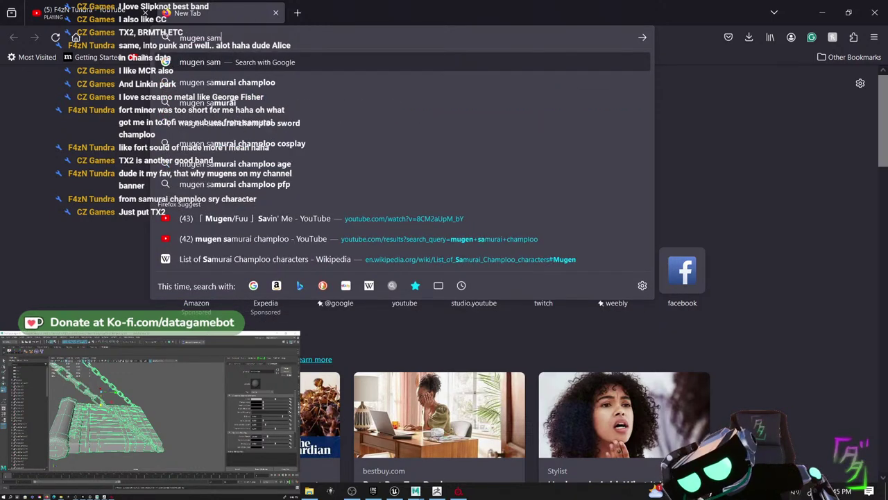
pyautogui.press('Down')
pyautogui.press('Return')
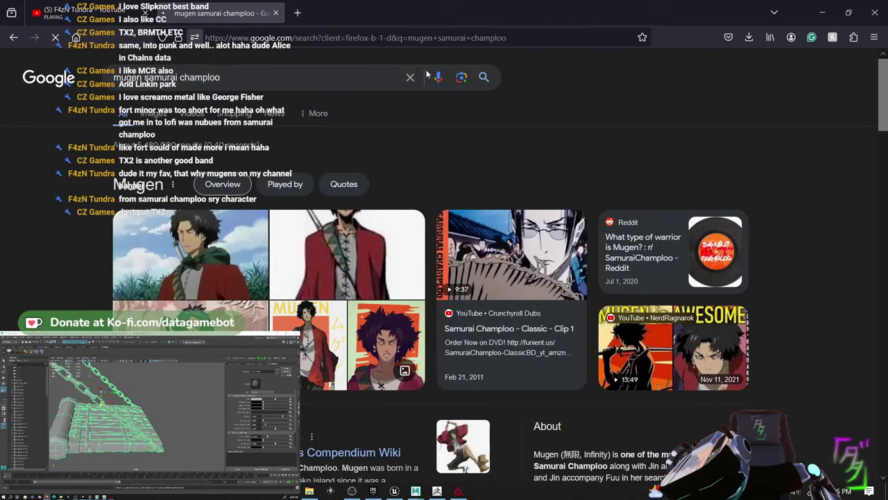
pyautogui.click(111, 7)
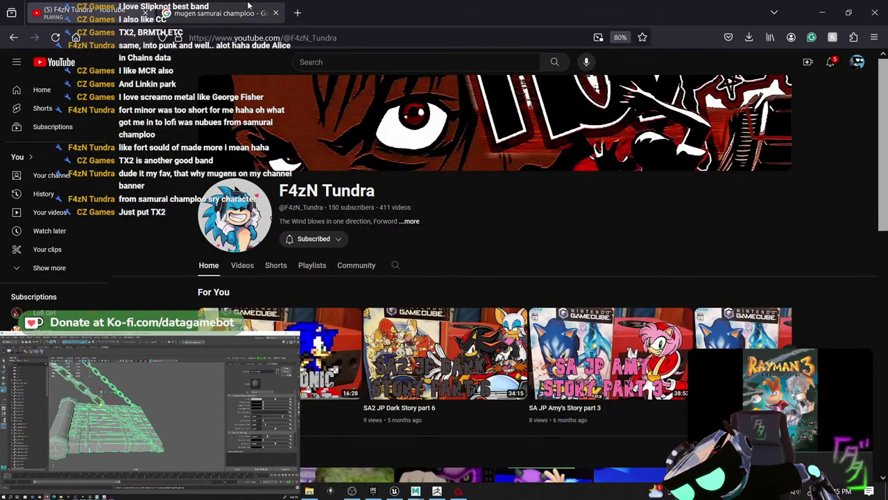
pyautogui.click(218, 13)
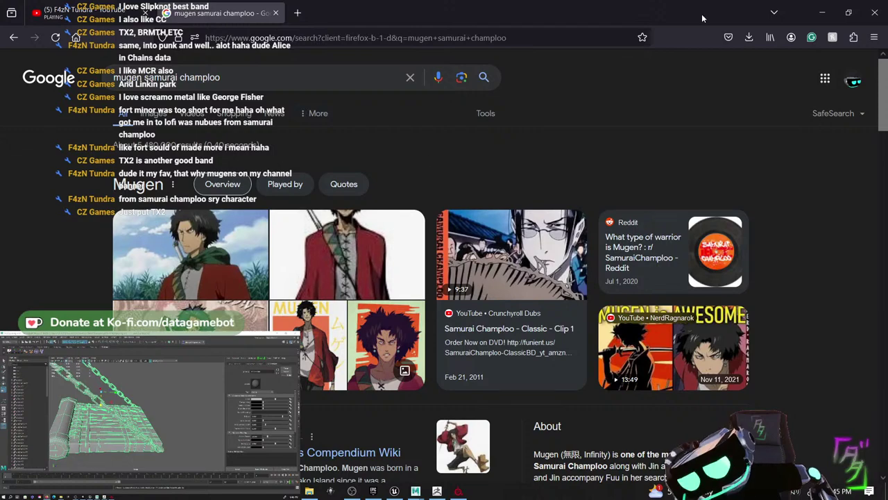
pyautogui.click(819, 10)
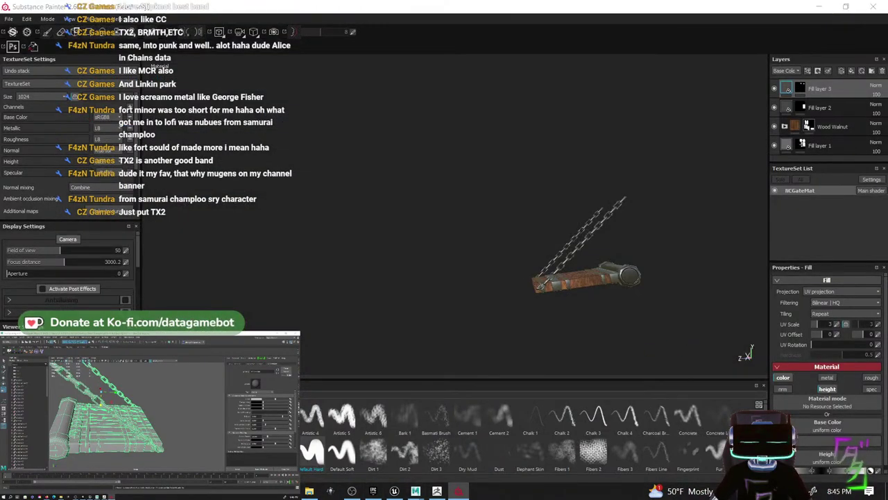
# - Switch back to the web browser, search Google for "tx2" and look through the web results
pyautogui.click(267, 491)
pyautogui.click(275, 78)
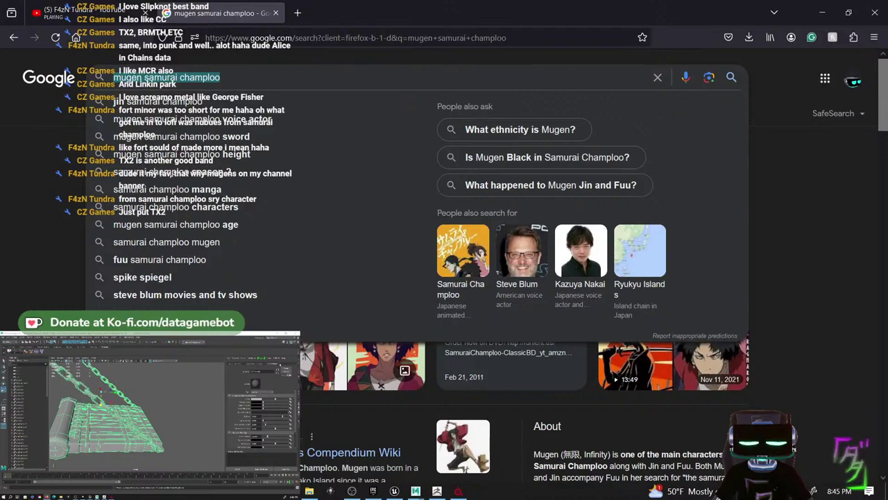
pyautogui.write('tx2')
pyautogui.press('Return')
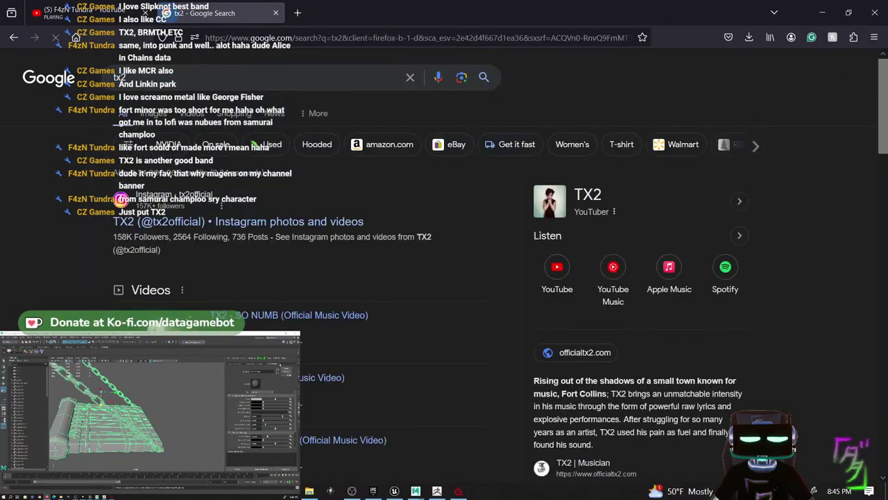
pyautogui.scroll(-3, 388, 270)
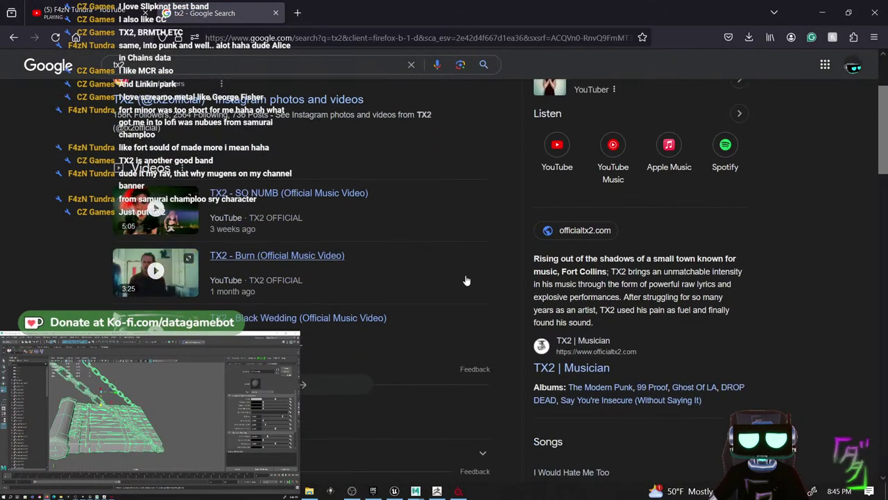
pyautogui.scroll(-1, 302, 285)
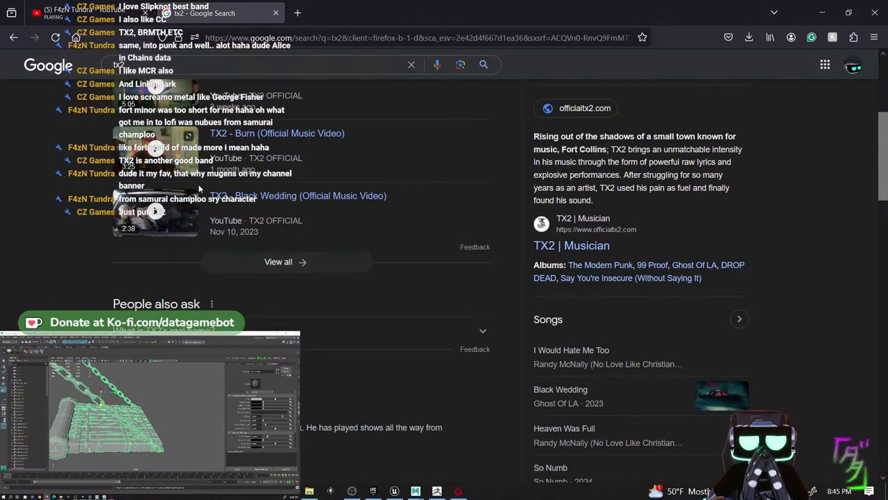
pyautogui.scroll(4, 144, 232)
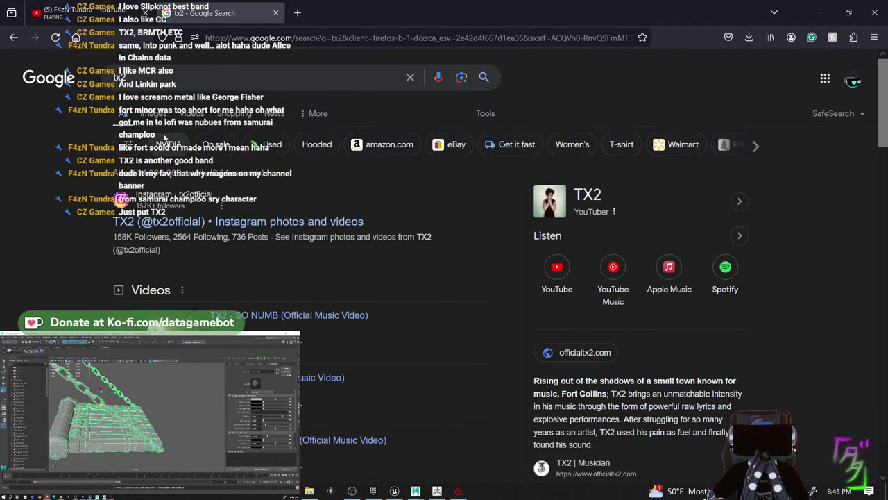
# - Show the image results for "tx2" and browse through them
pyautogui.click(145, 113)
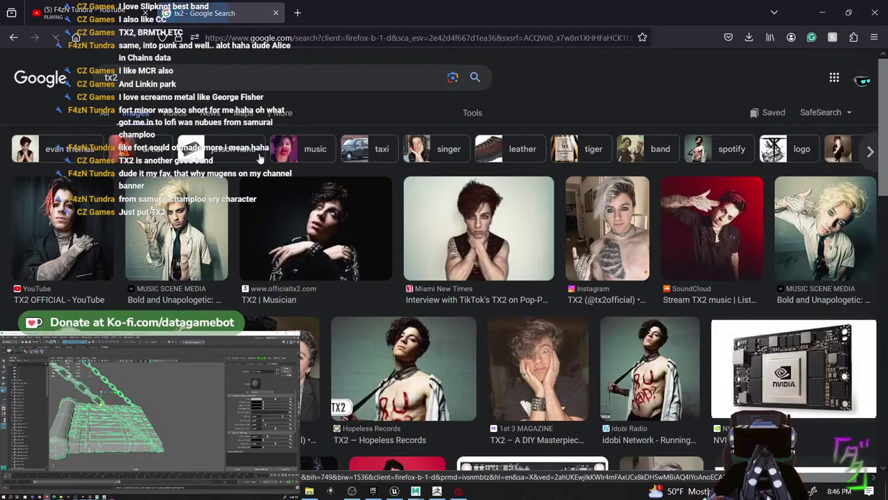
pyautogui.scroll(-2, 183, 278)
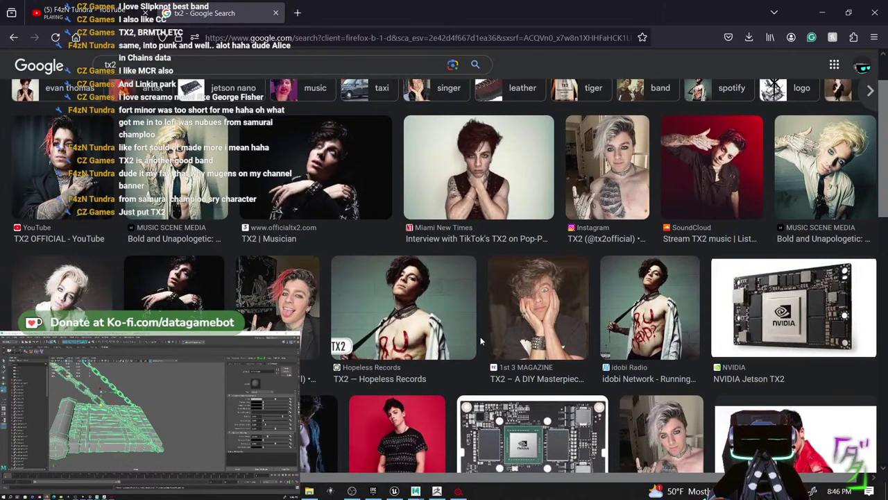
pyautogui.scroll(-5, 482, 340)
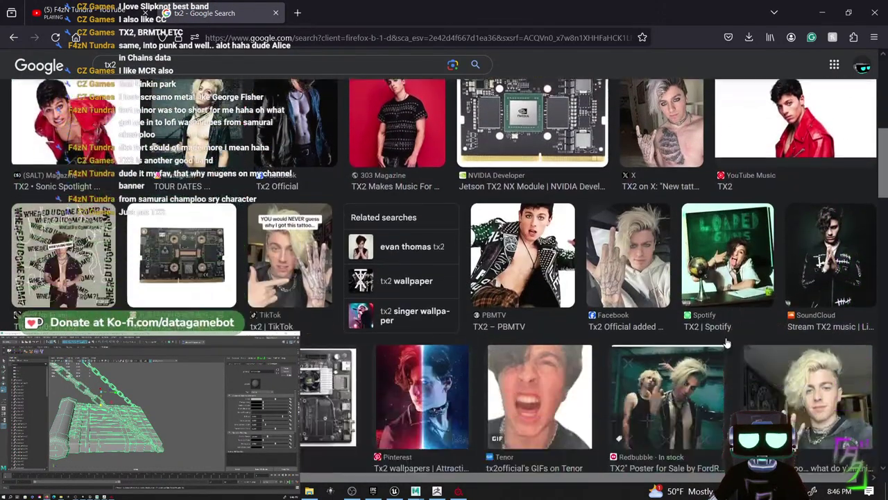
pyautogui.scroll(-5, 742, 310)
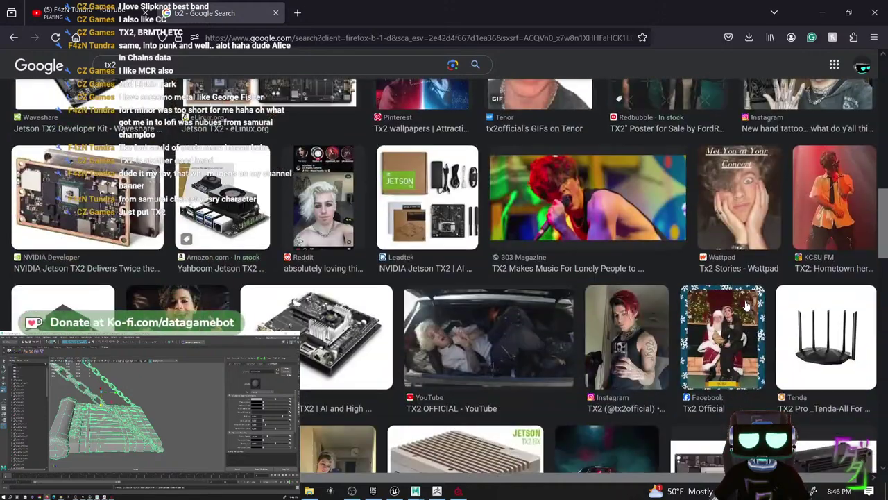
pyautogui.scroll(-6, 747, 305)
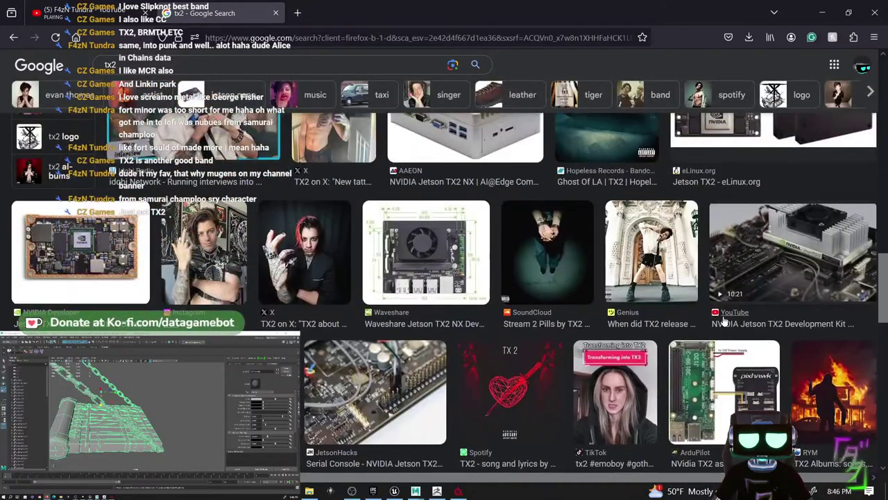
pyautogui.scroll(2, 721, 320)
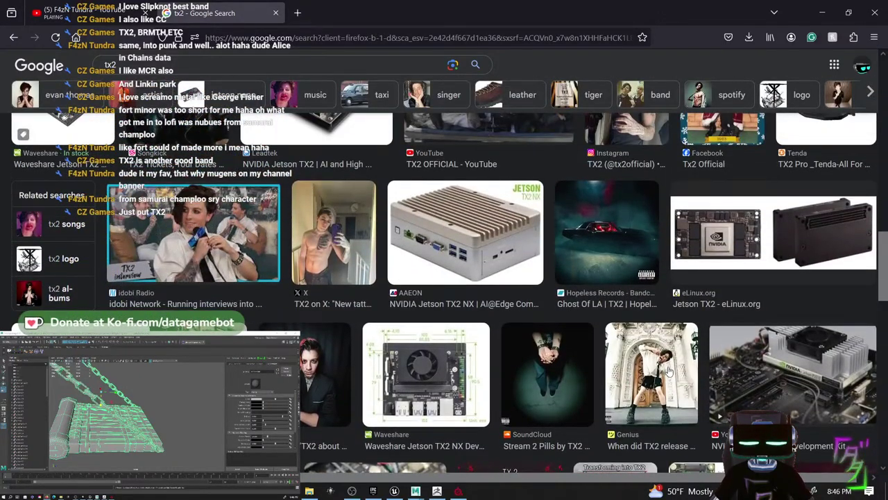
# - Preview the Genius image of the figure posing before an ornate wooden door and browse its related images
pyautogui.click(668, 370)
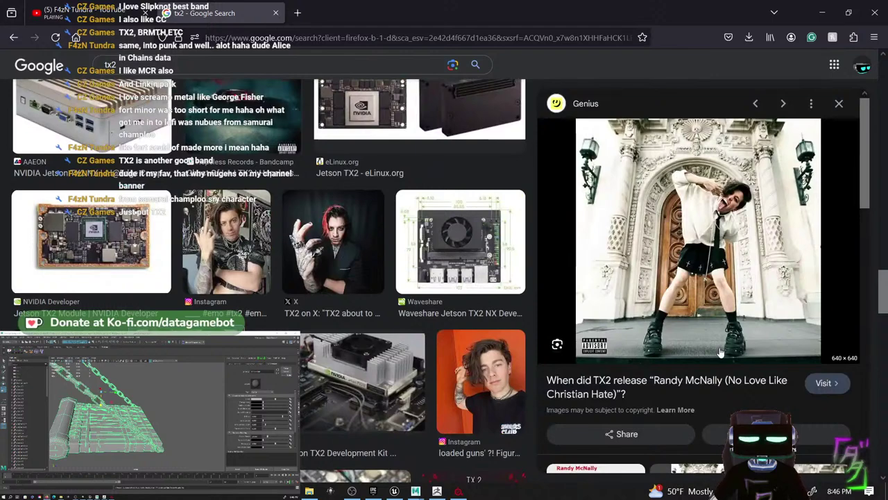
pyautogui.scroll(-3, 721, 353)
pyautogui.scroll(-8, 722, 354)
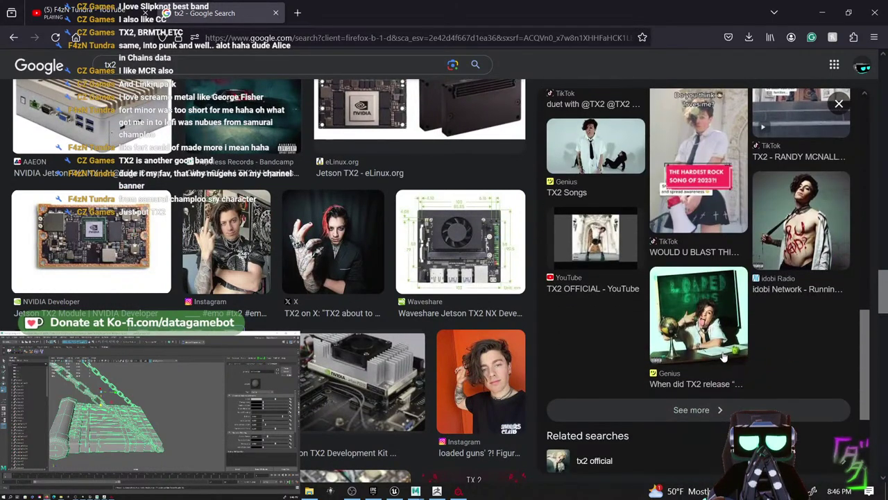
pyautogui.scroll(-5, 723, 356)
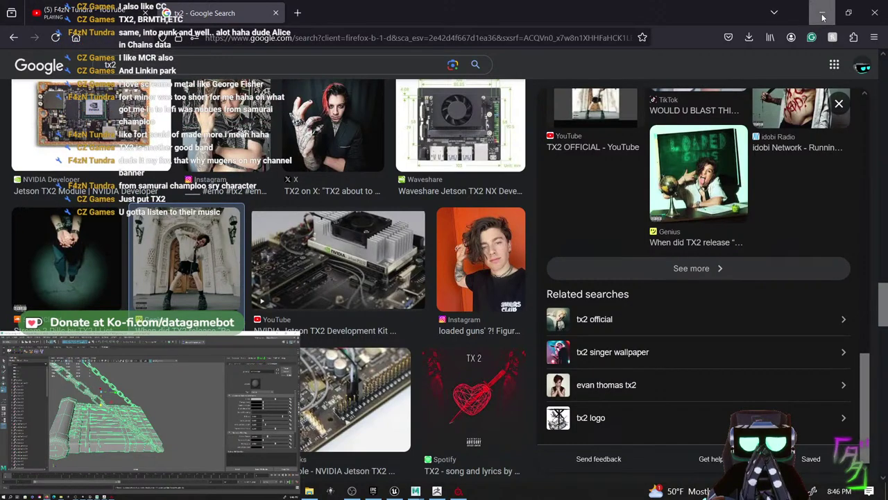
# - Return to Substance Painter and examine the textured gate's planks, metal bands, drum and chains up close and as a whole
pyautogui.click(821, 13)
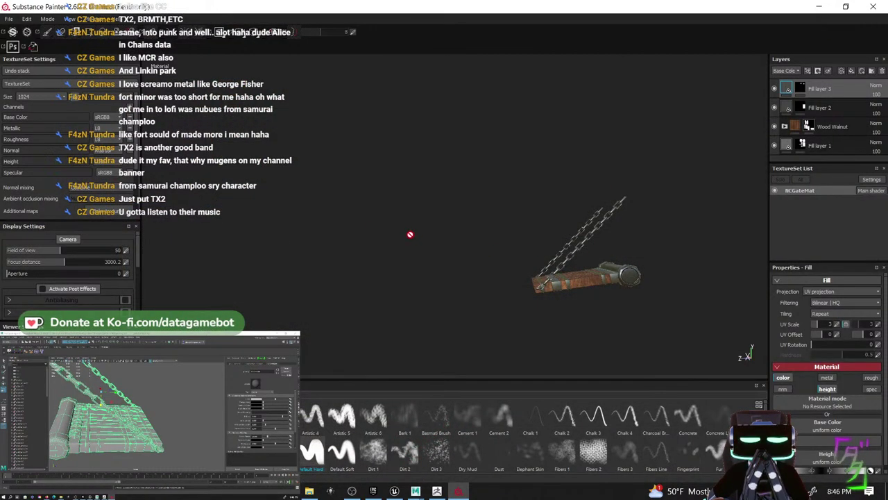
pyautogui.moveTo(410, 235)
pyautogui.keyDown('alt'); pyautogui.mouseDown()
pyautogui.moveTo(367, 238)
pyautogui.moveTo(680, 293)
pyautogui.moveTo(581, 307)
pyautogui.moveTo(563, 323)
pyautogui.moveTo(559, 301)
pyautogui.moveTo(580, 292)
pyautogui.mouseUp(); pyautogui.keyUp('alt')
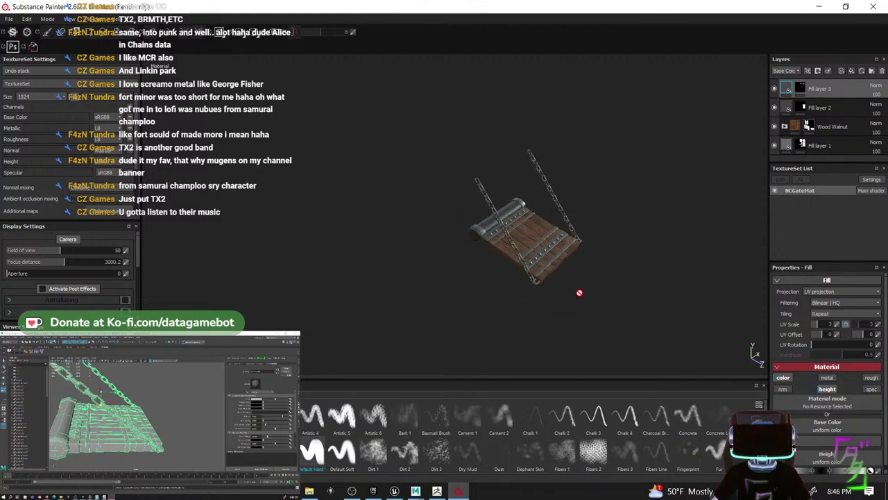
pyautogui.scroll(5, 571, 258)
pyautogui.moveTo(466, 244)
pyautogui.keyDown('alt'); pyautogui.mouseDown()
pyautogui.moveTo(492, 254)
pyautogui.moveTo(476, 276)
pyautogui.moveTo(533, 289)
pyautogui.moveTo(498, 278)
pyautogui.moveTo(592, 286)
pyautogui.moveTo(529, 266)
pyautogui.mouseUp(); pyautogui.keyUp('alt')
pyautogui.scroll(5, 491, 248)
pyautogui.scroll(-8, 489, 247)
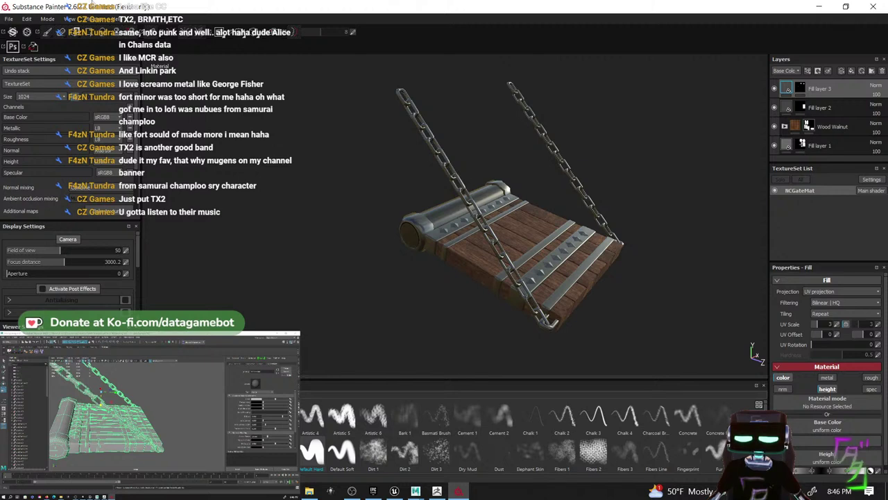
# - Export the NCGateMat texture set, choosing the Desktop/Grim/NicropliousMain/Gate folder as the output location
pyautogui.click(8, 19)
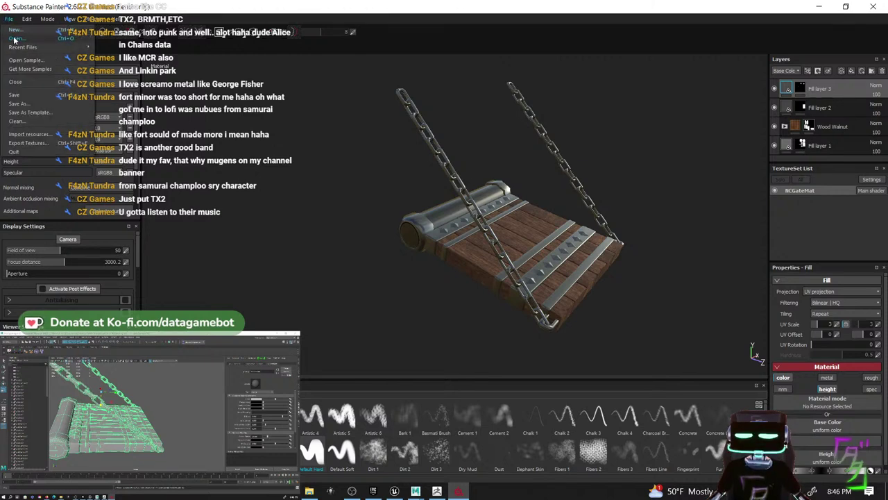
pyautogui.click(39, 143)
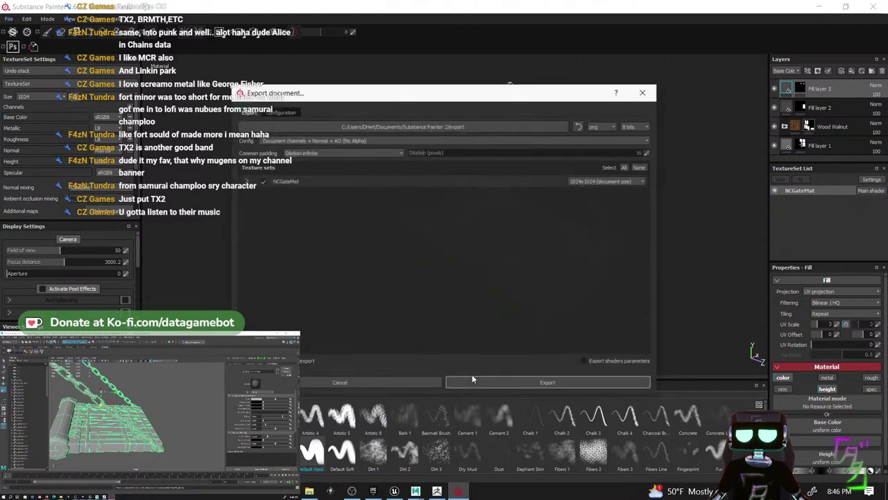
pyautogui.click(469, 128)
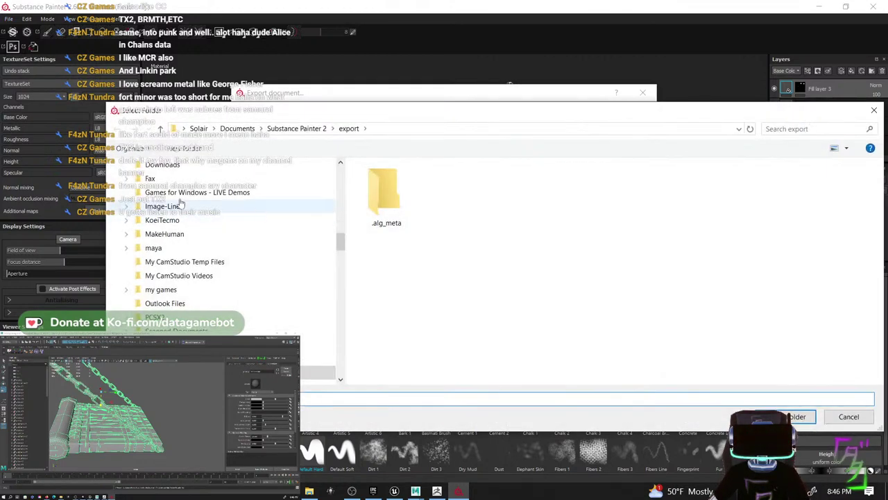
pyautogui.click(199, 129)
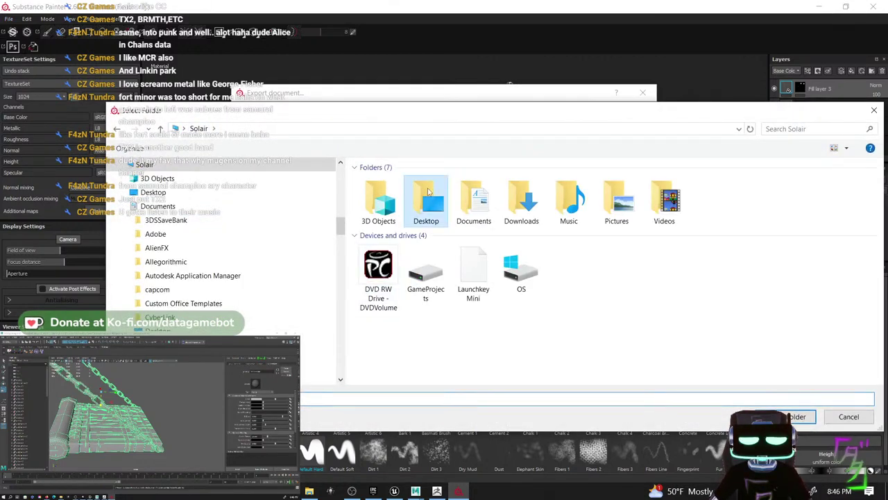
pyautogui.doubleClick(426, 195)
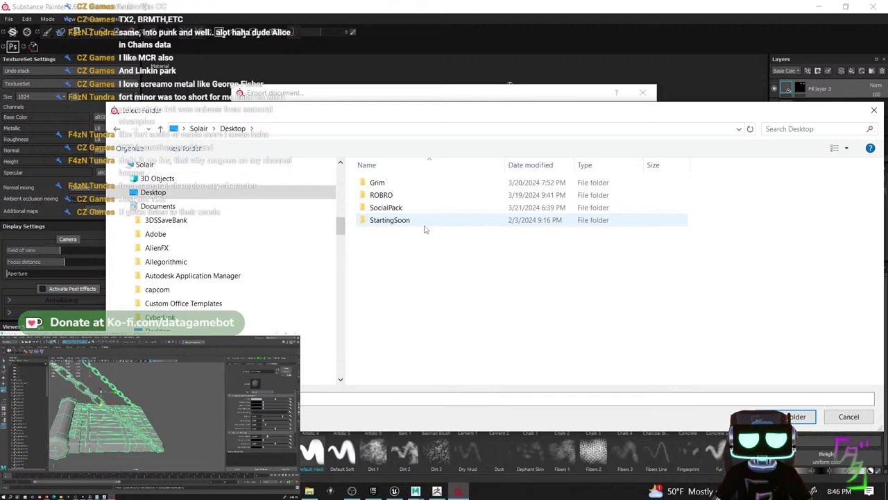
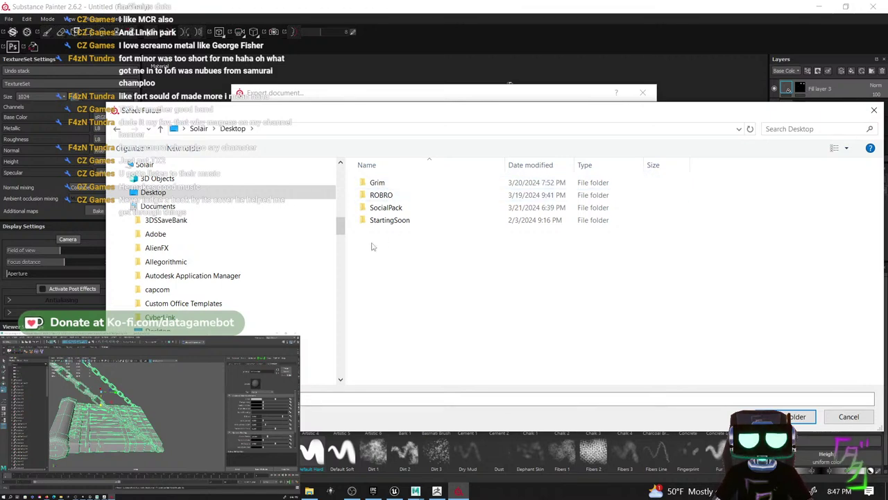
pyautogui.doubleClick(381, 184)
pyautogui.scroll(-15, 534, 333)
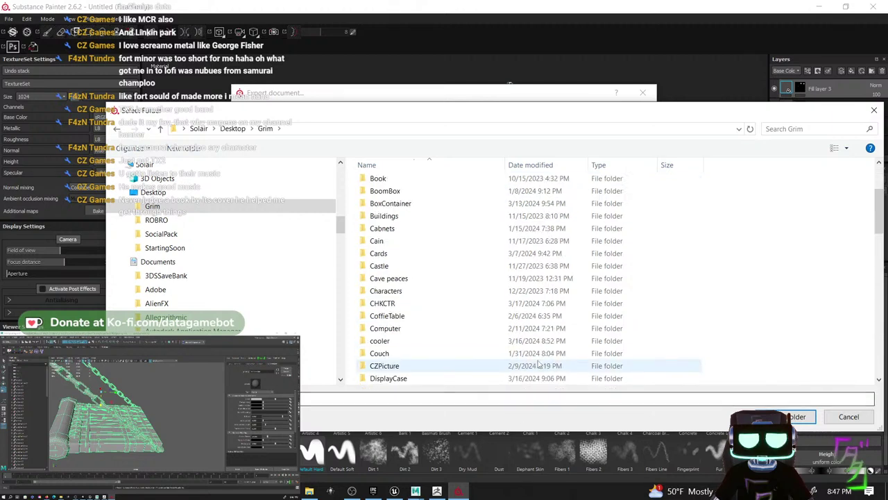
pyautogui.scroll(1, 534, 332)
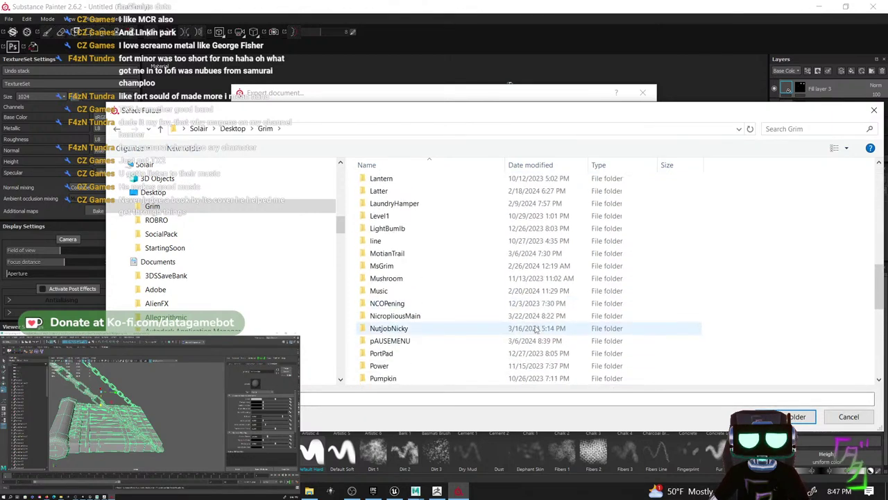
pyautogui.doubleClick(434, 317)
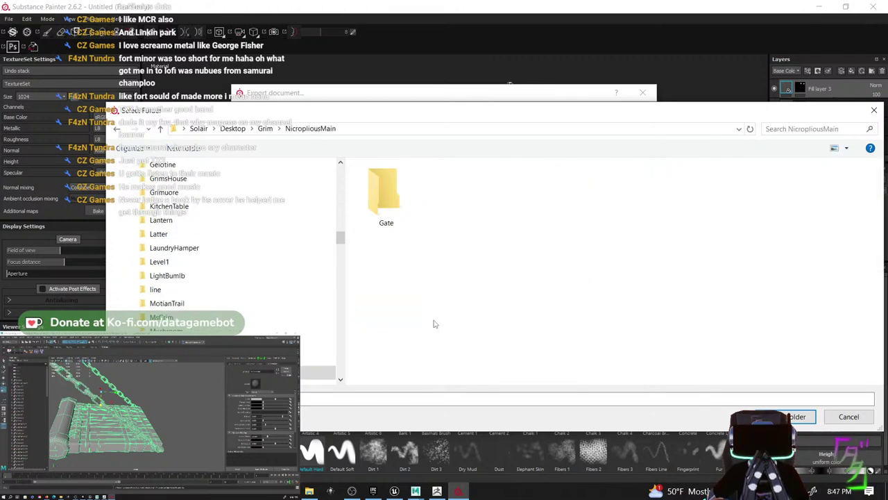
pyautogui.doubleClick(382, 191)
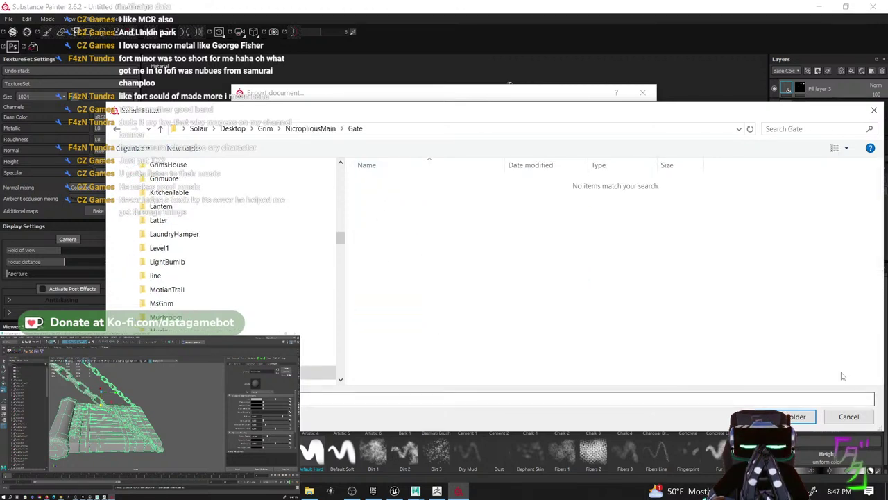
pyautogui.click(797, 416)
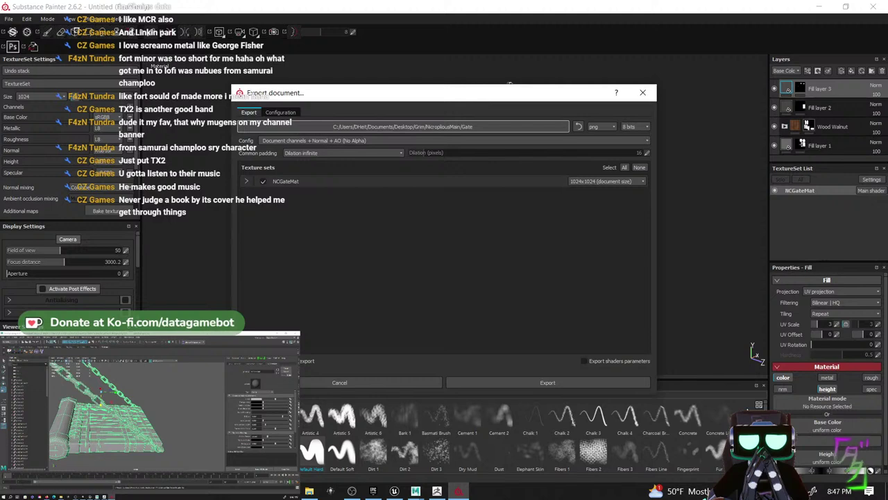
pyautogui.click(529, 383)
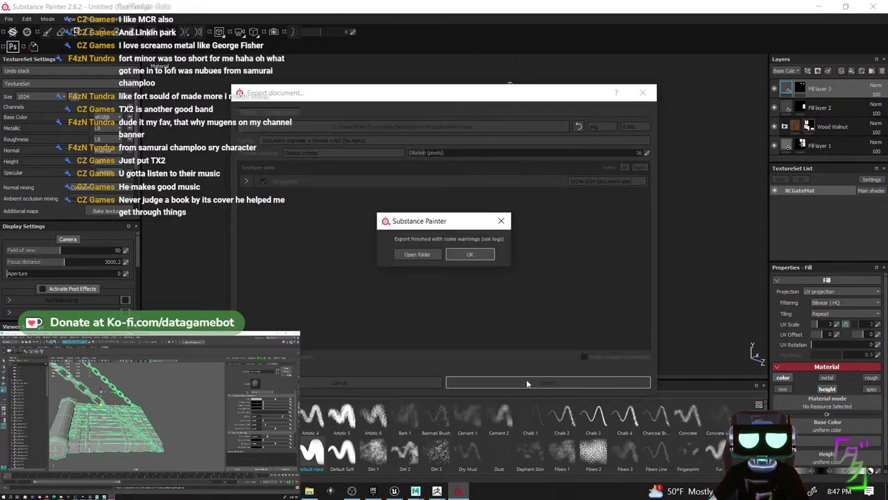
pyautogui.click(470, 254)
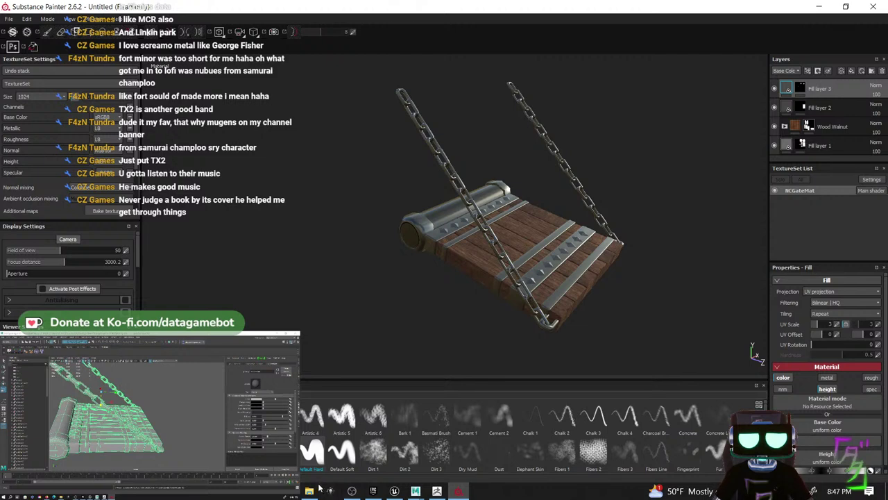
# - Switch to File Explorer, open the Gate folder inside Grim/NicropliousMain and delete the seven texture images
pyautogui.click(313, 491)
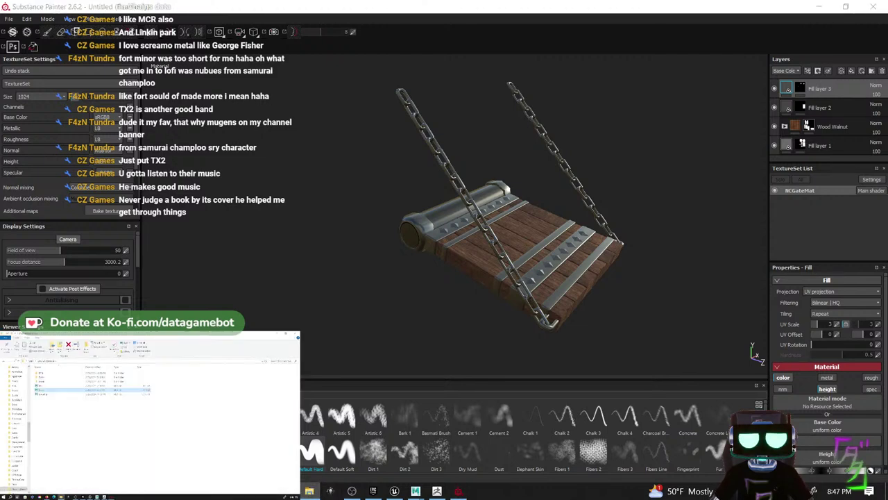
pyautogui.click(32, 361)
pyautogui.scroll(-8, 57, 430)
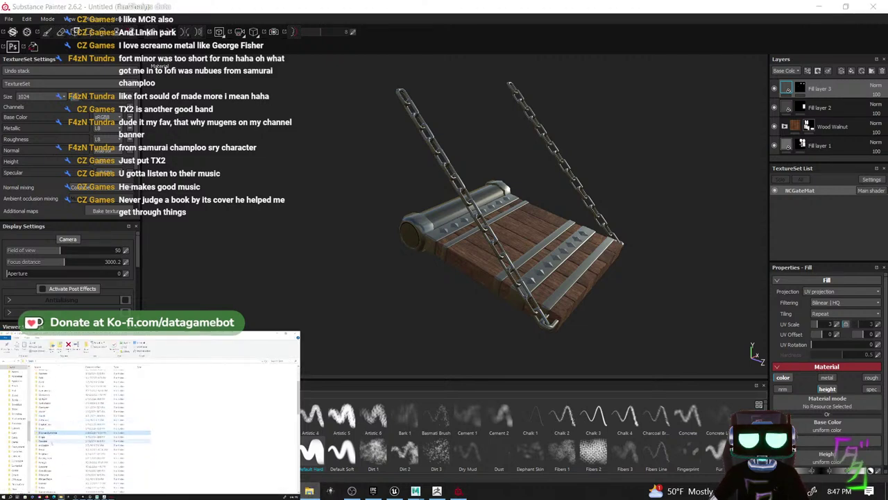
pyautogui.scroll(-4, 58, 453)
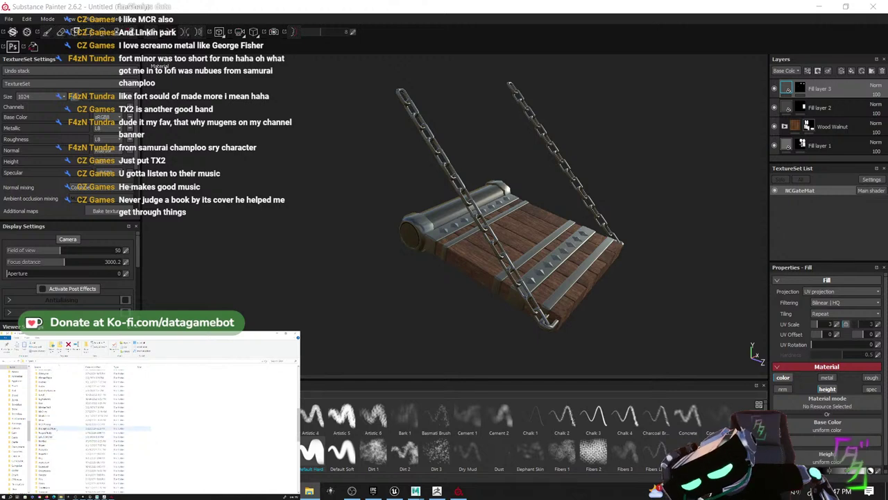
pyautogui.doubleClick(57, 428)
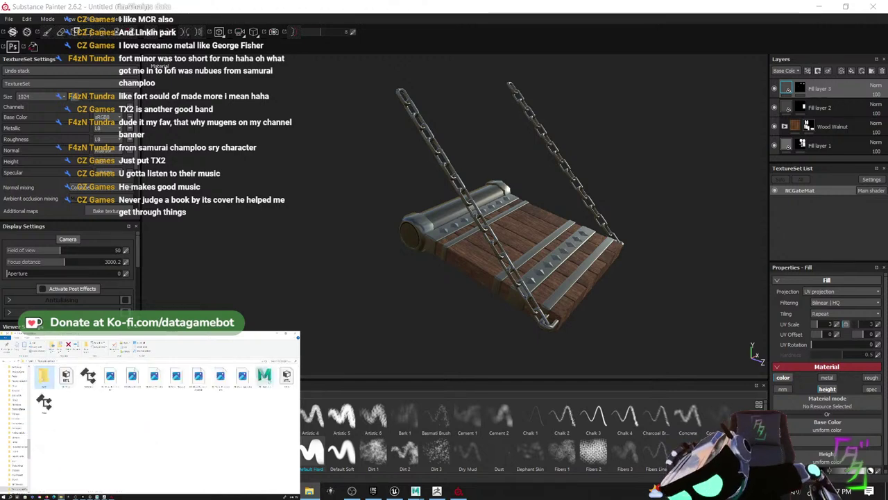
pyautogui.doubleClick(45, 376)
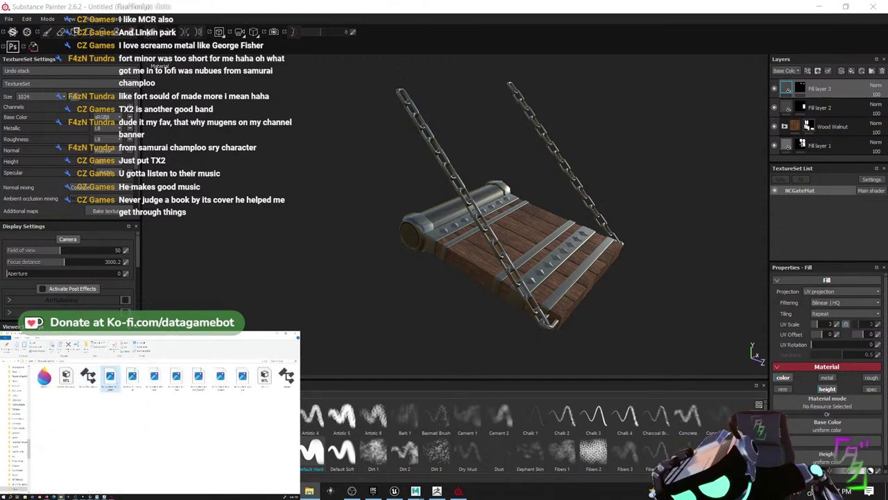
pyautogui.click(110, 378)
pyautogui.keyDown('shift'); pyautogui.click(242, 378); pyautogui.keyUp('shift')
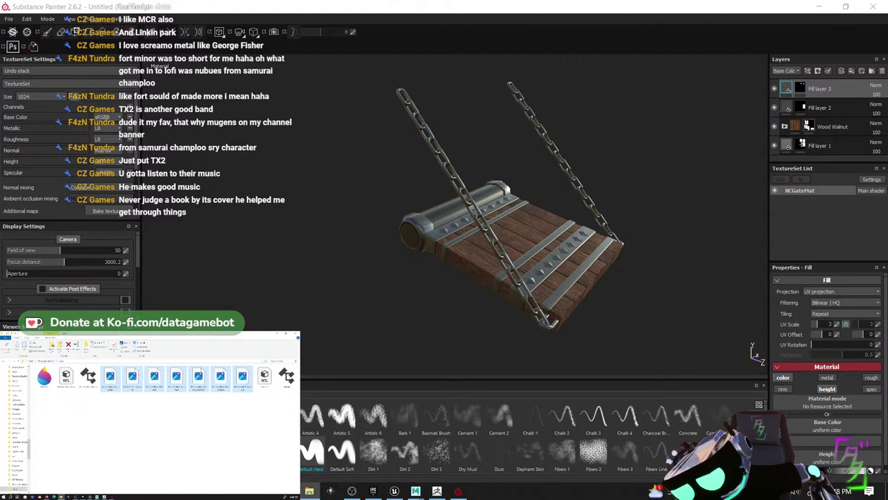
pyautogui.press('Delete')
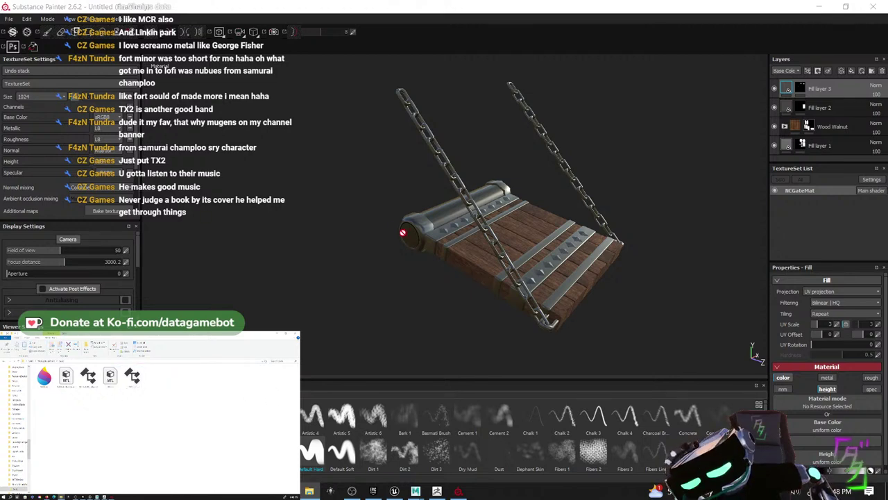
# - Set the texture set's size to 2048 in Substance Painter
pyautogui.click(35, 97)
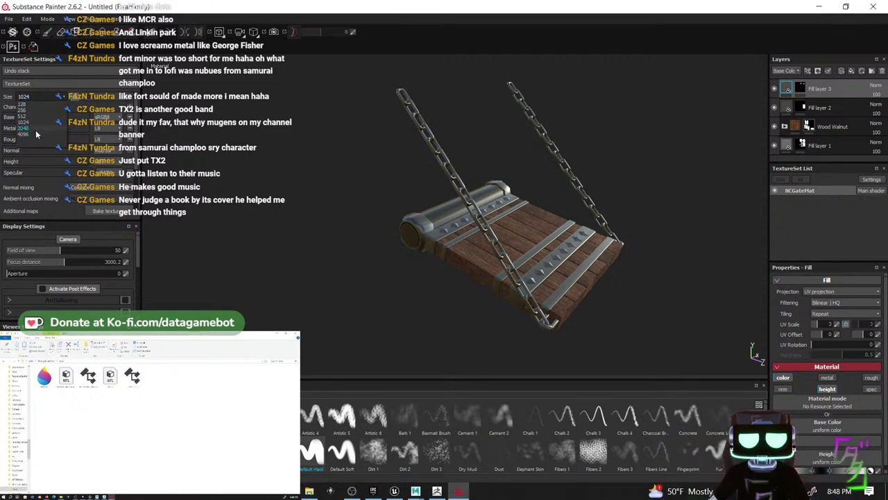
pyautogui.click(36, 130)
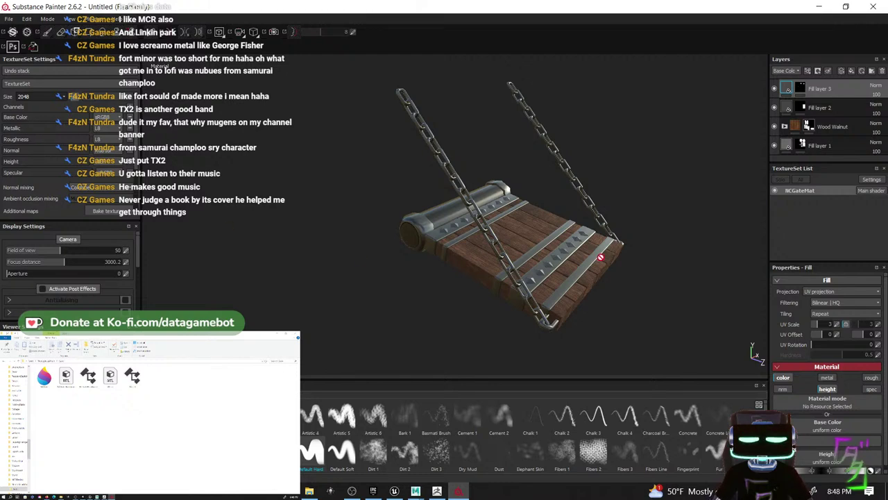
# - Remove the outermost plank beside the chain from the Wood Walnut mask with Polygon Fill
pyautogui.keyDown('alt'); pyautogui.moveTo(641, 267); pyautogui.dragTo(417, 332); pyautogui.keyUp('alt')
pyautogui.keyDown('alt'); pyautogui.moveTo(417, 332); pyautogui.dragTo(297, 326, button='middle'); pyautogui.keyUp('alt')
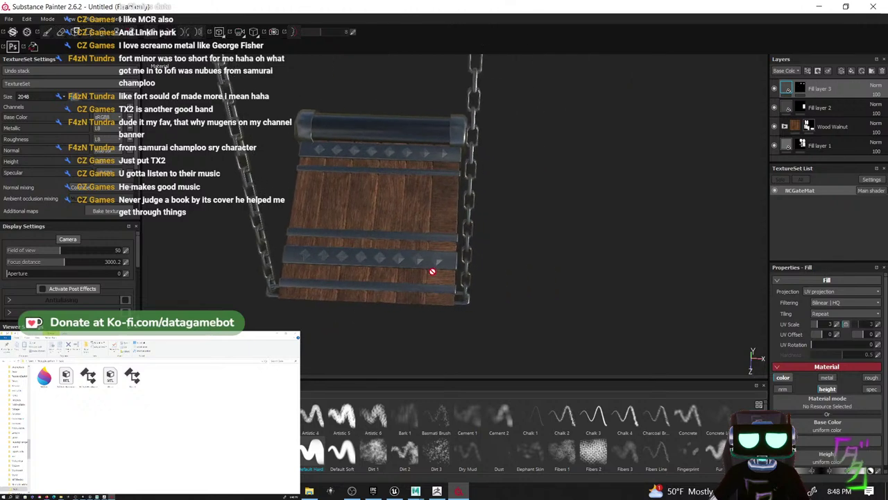
pyautogui.scroll(5, 433, 267)
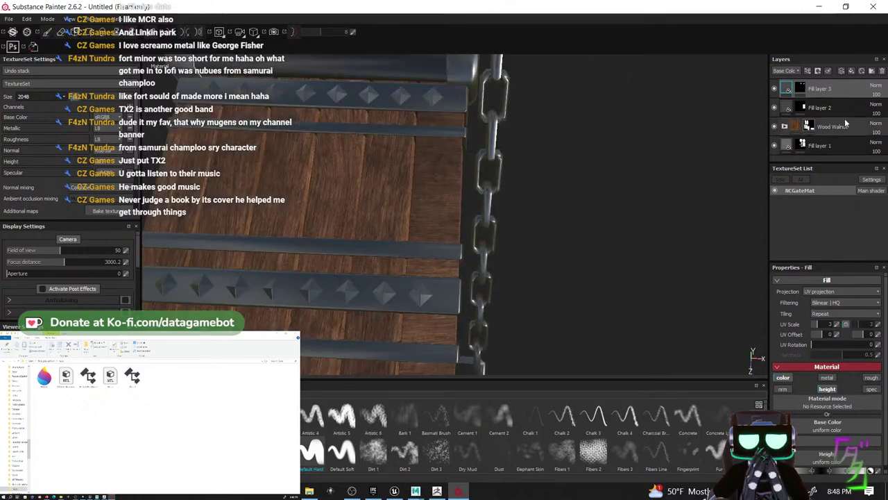
pyautogui.click(809, 126)
pyautogui.press('4')
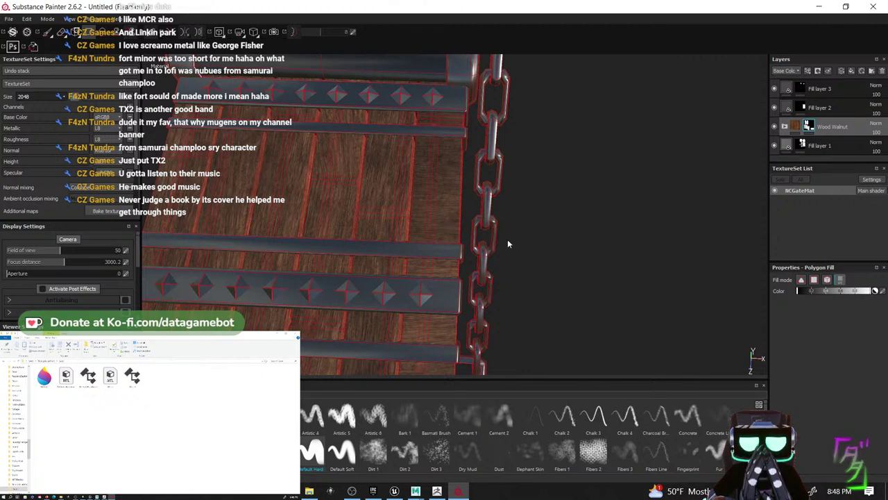
pyautogui.click(437, 206)
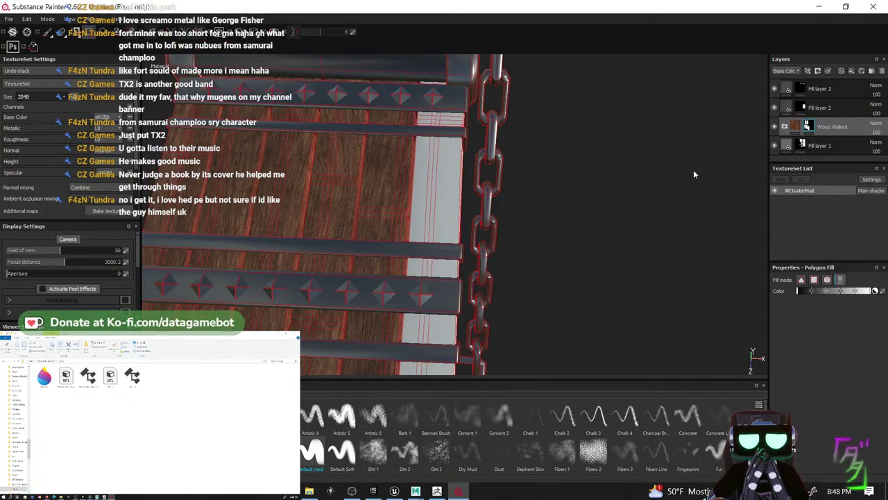
# - Duplicate the Wood Walnut layer group, limit the copy's mask to the outermost plank beside the chain, and expand the copy
pyautogui.rightClick(853, 127)
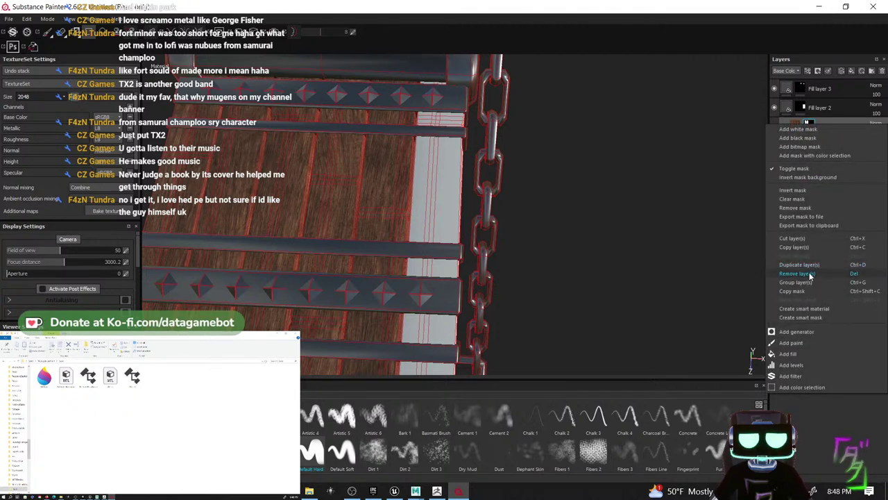
pyautogui.click(799, 264)
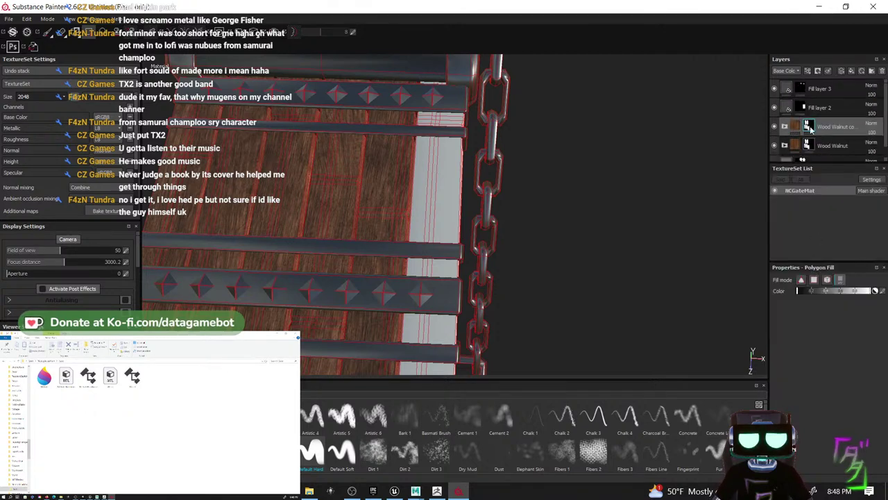
pyautogui.rightClick(811, 126)
pyautogui.click(812, 145)
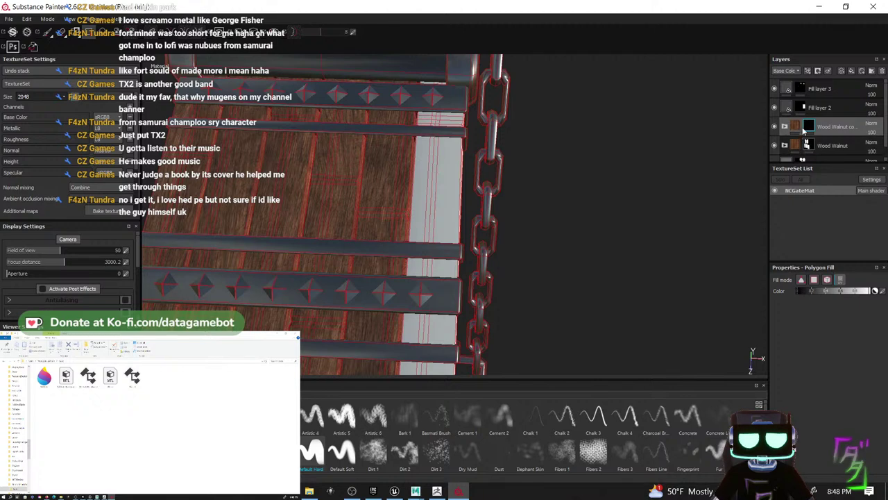
pyautogui.click(444, 211)
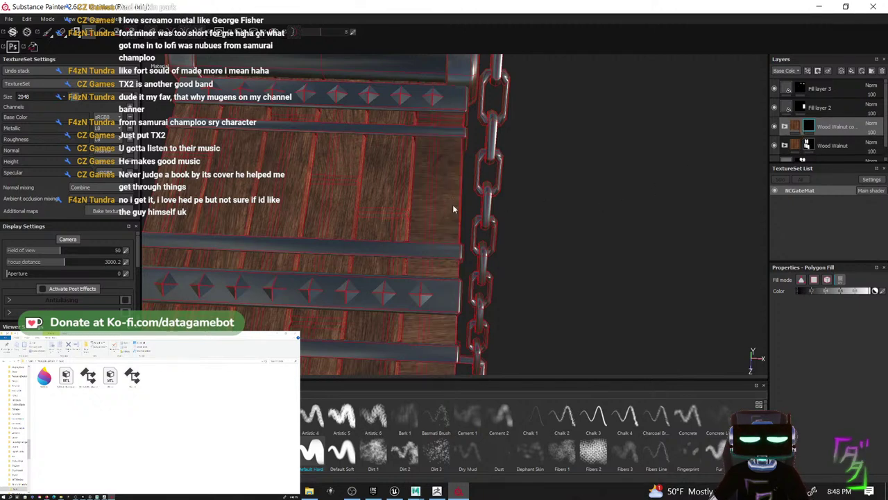
pyautogui.click(785, 128)
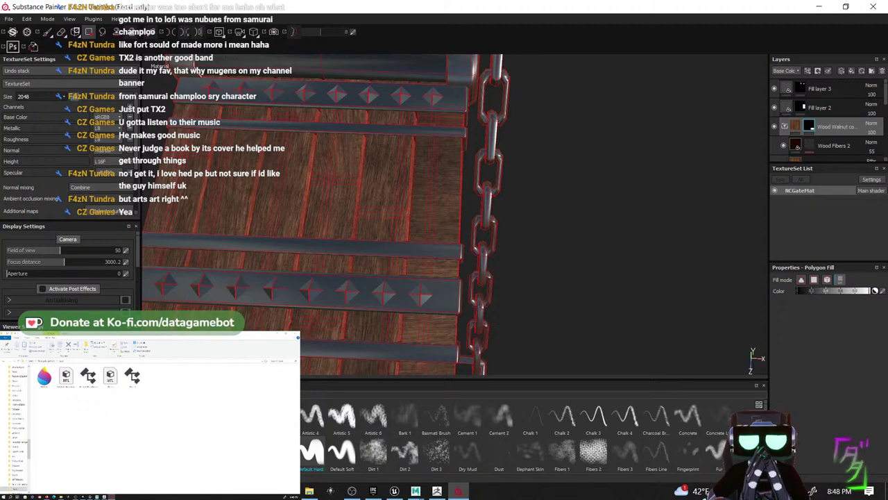
# - Switch to the web browser and browse further down the image results for "tx2"
pyautogui.click(267, 491)
pyautogui.scroll(-2, 434, 403)
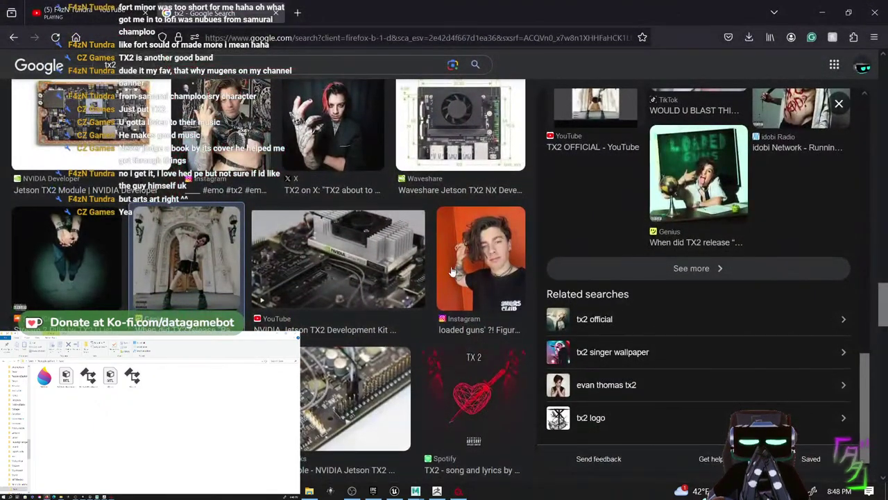
pyautogui.scroll(-7, 458, 320)
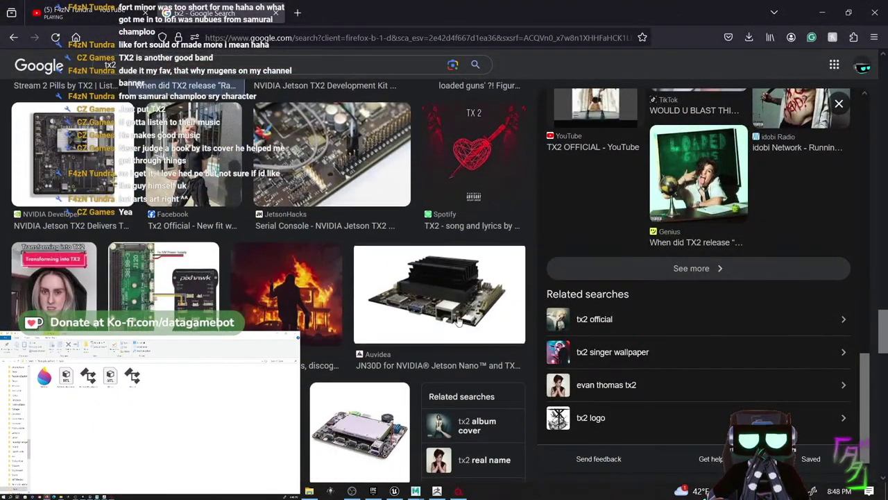
pyautogui.scroll(-2, 458, 320)
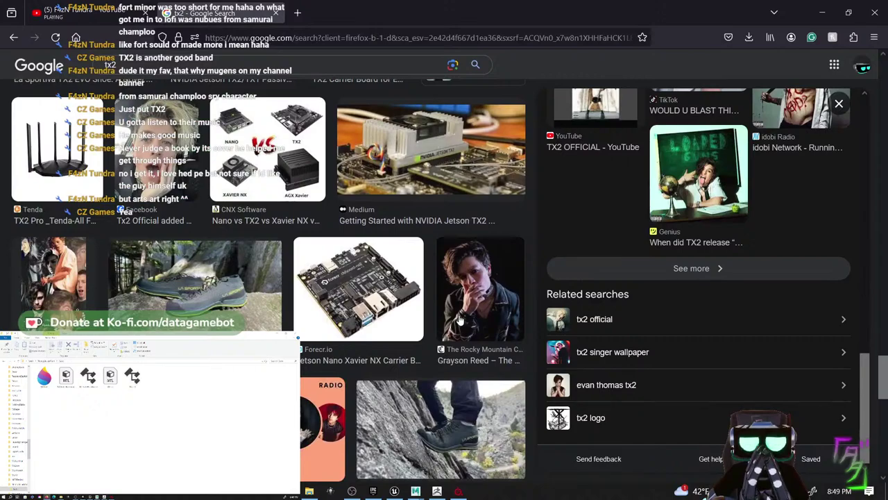
pyautogui.scroll(-6, 459, 316)
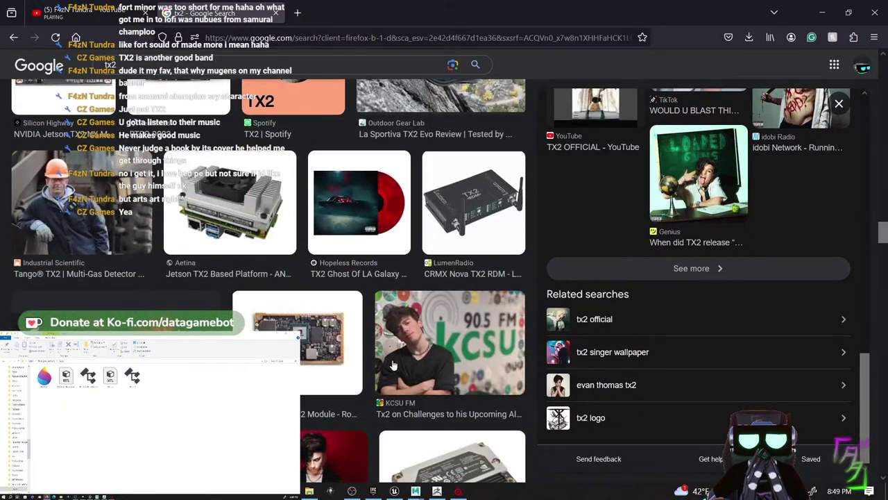
# - Look through more of the image results for "tx2" and return to the start of the results
pyautogui.scroll(-5, 392, 365)
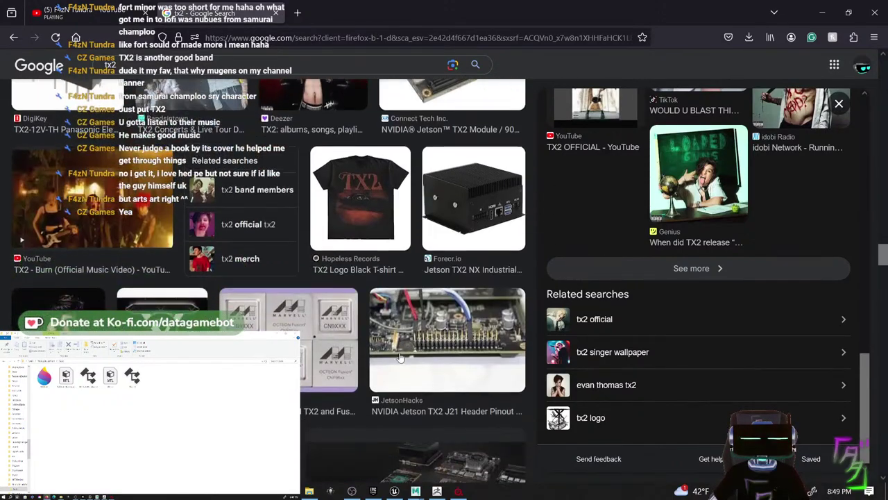
pyautogui.scroll(-3, 399, 357)
pyautogui.scroll(3, 396, 343)
pyautogui.scroll(-2, 393, 362)
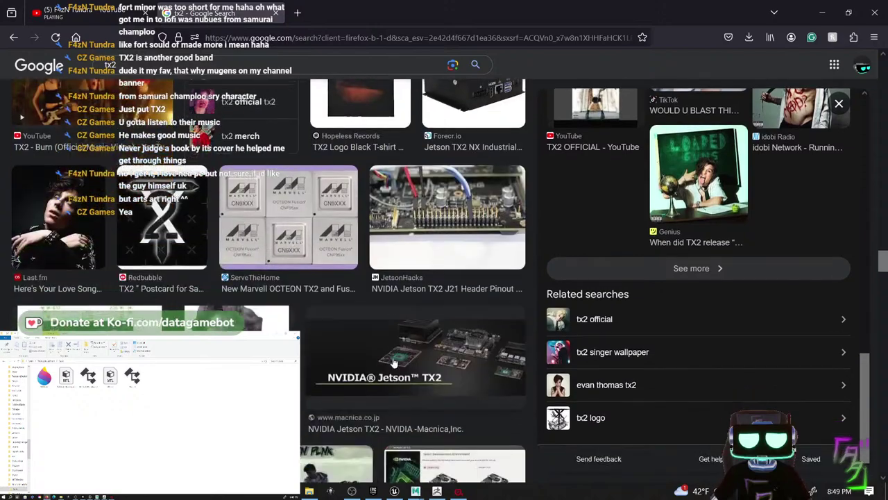
pyautogui.scroll(-7, 375, 299)
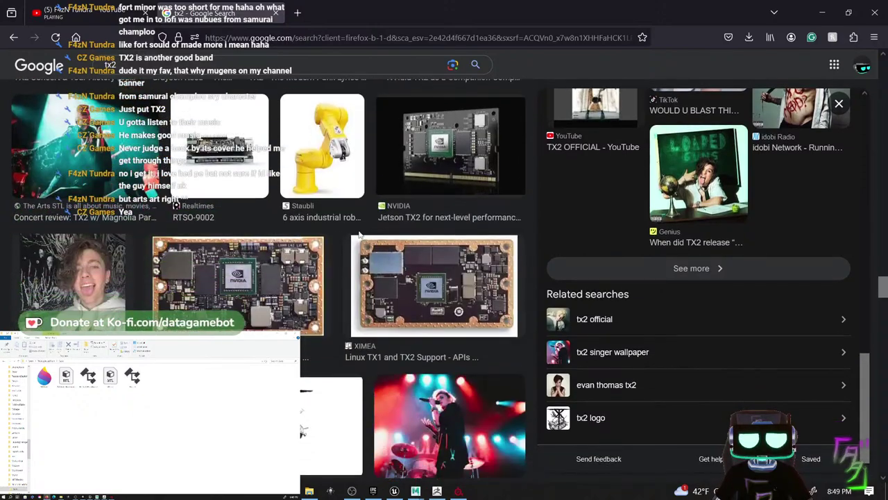
pyautogui.scroll(-8, 354, 219)
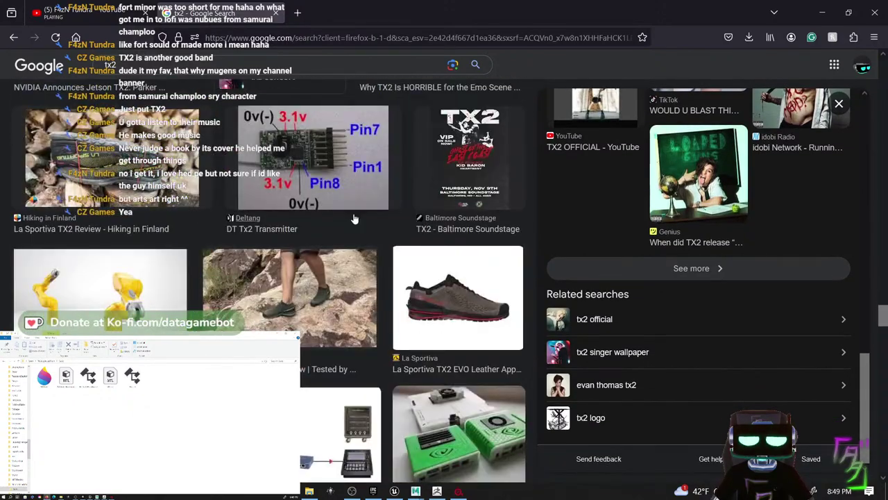
pyautogui.scroll(10, 357, 215)
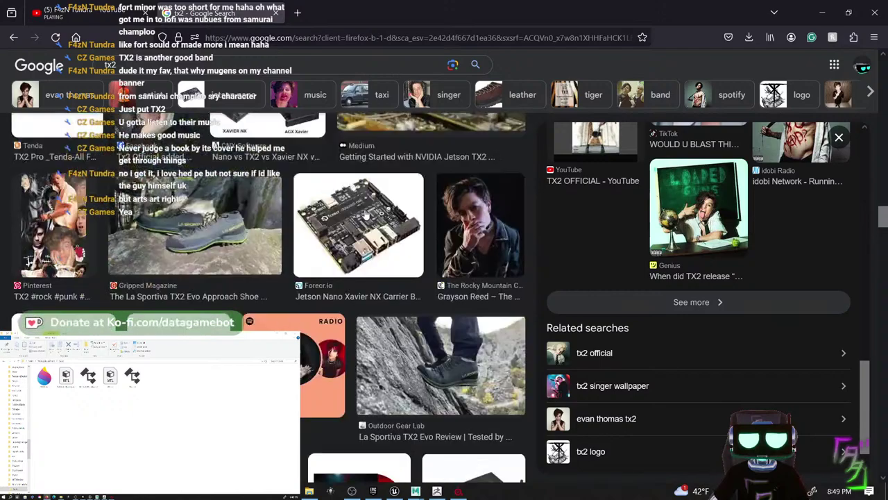
pyautogui.scroll(20, 366, 216)
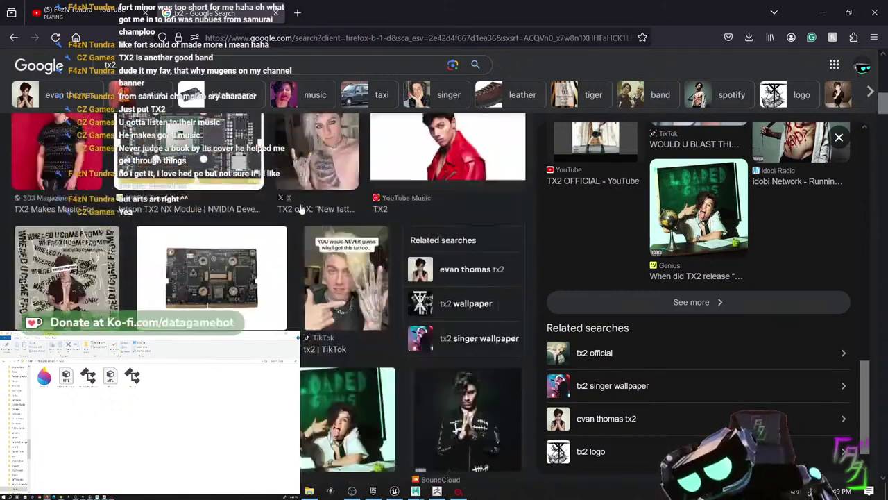
pyautogui.scroll(5, 301, 208)
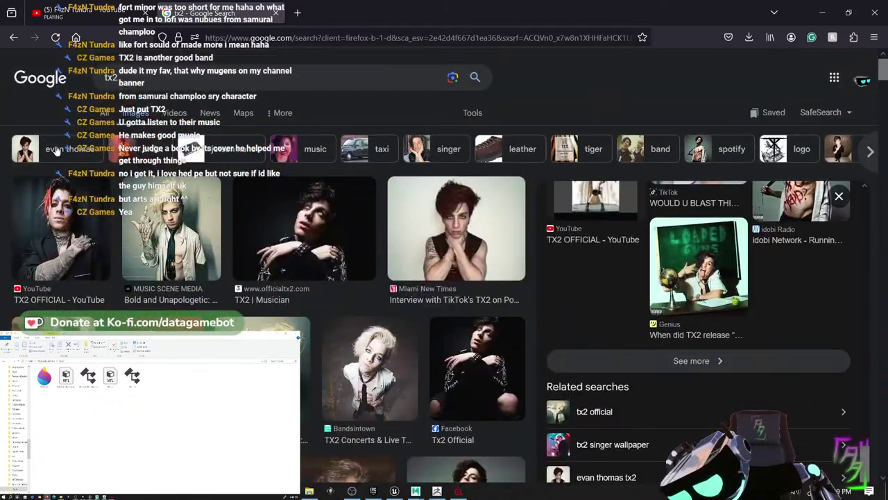
# - Review the general web results for "tx2" and minimize the browser to return to Substance Painter
pyautogui.click(105, 113)
pyautogui.scroll(-4, 274, 276)
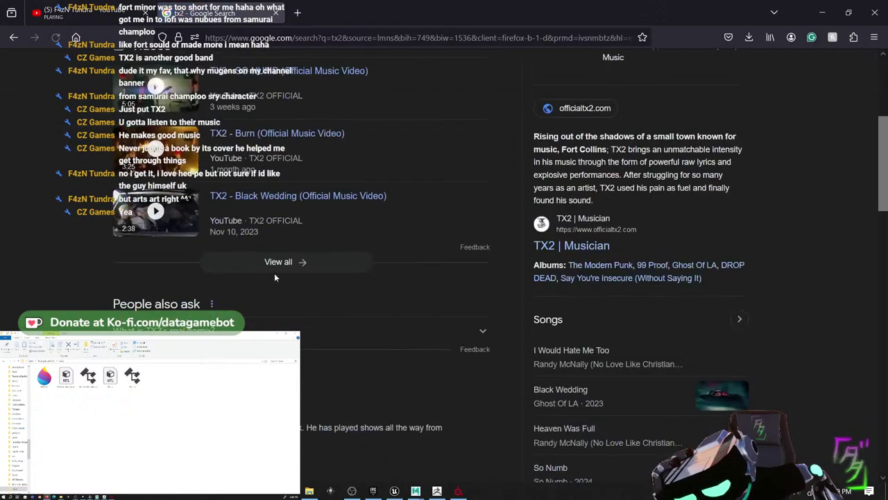
pyautogui.scroll(-3, 275, 281)
pyautogui.scroll(6, 312, 285)
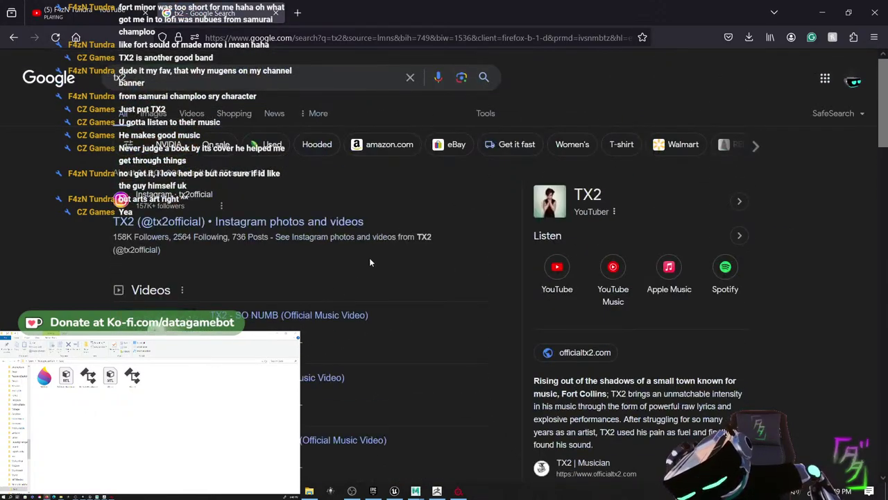
pyautogui.click(822, 13)
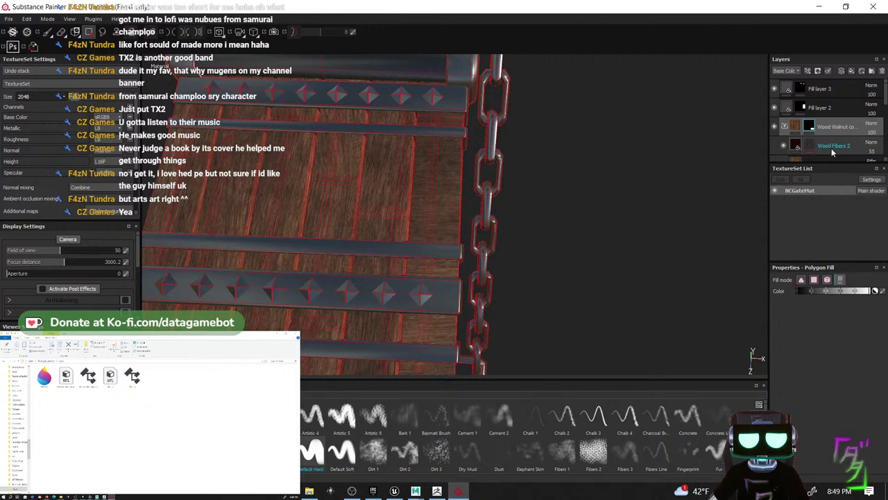
# - Set the UV rotation of the Wood Fibers layer in the Wood Walnut copy to about 91.34
pyautogui.scroll(-2, 821, 156)
pyautogui.scroll(-4, 821, 160)
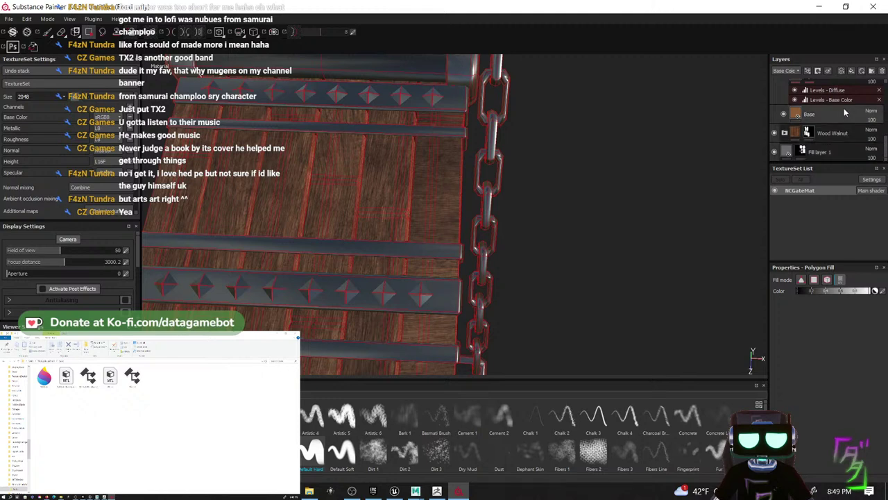
pyautogui.scroll(-1, 843, 110)
pyautogui.click(847, 92)
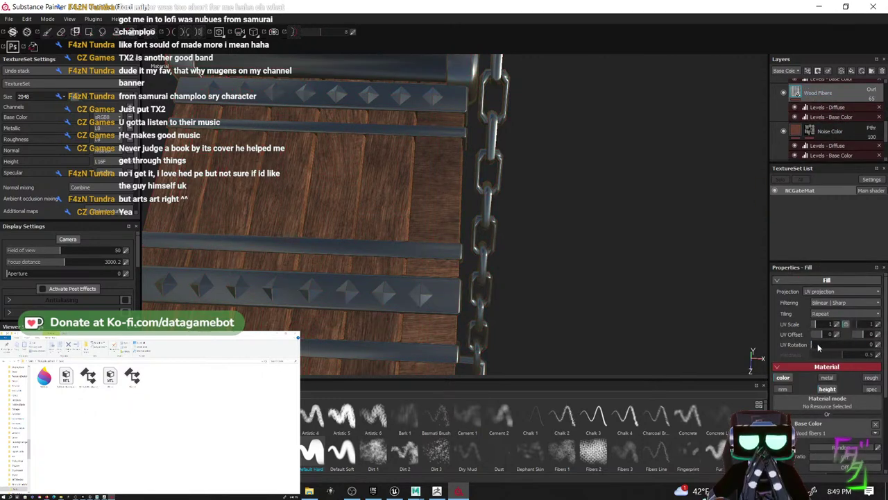
pyautogui.moveTo(820, 345); pyautogui.dragTo(827, 347)
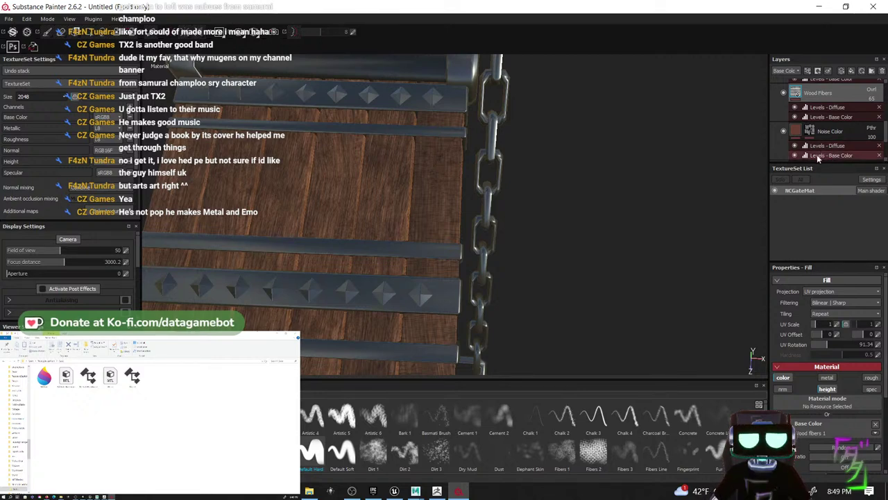
# - Set the UV rotation of the Wood Fibers 2 fill in the Wood Walnut copy to about 250
pyautogui.scroll(5, 815, 139)
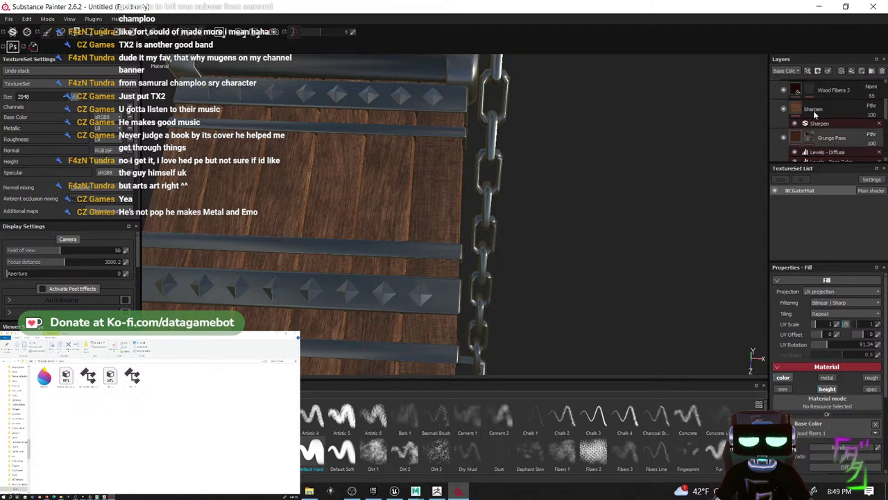
pyautogui.scroll(2, 810, 121)
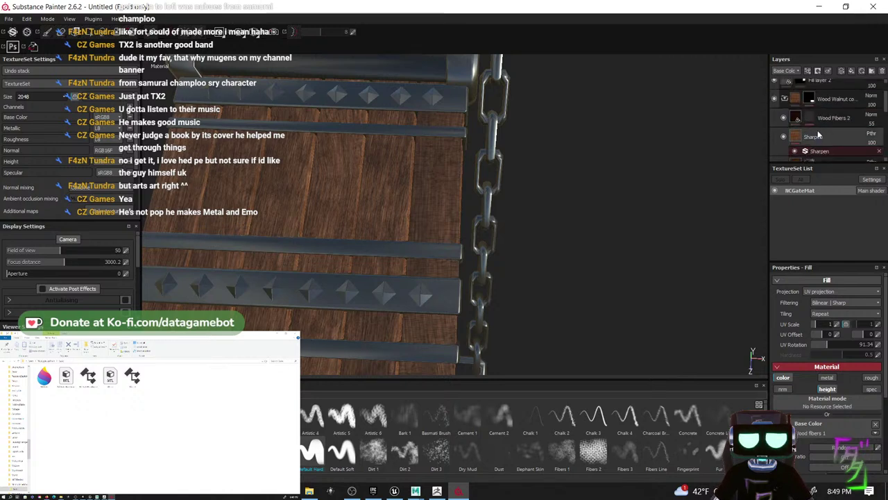
pyautogui.click(822, 119)
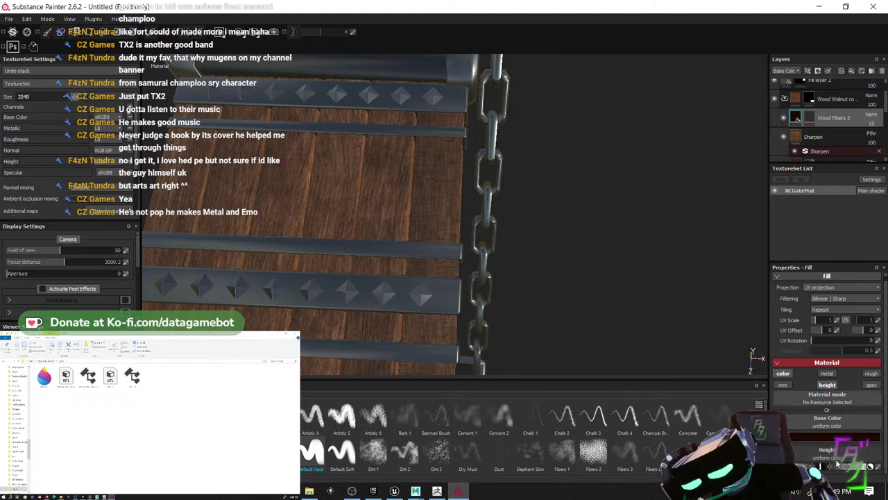
pyautogui.click(838, 339)
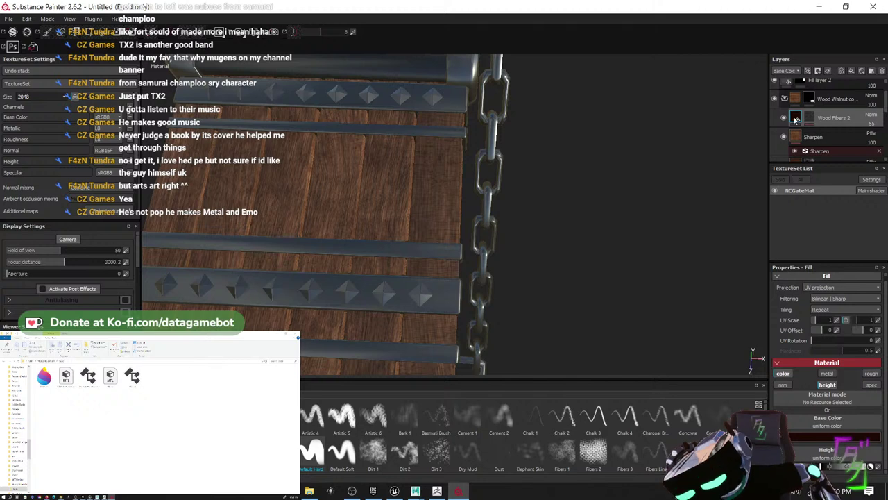
pyautogui.click(810, 118)
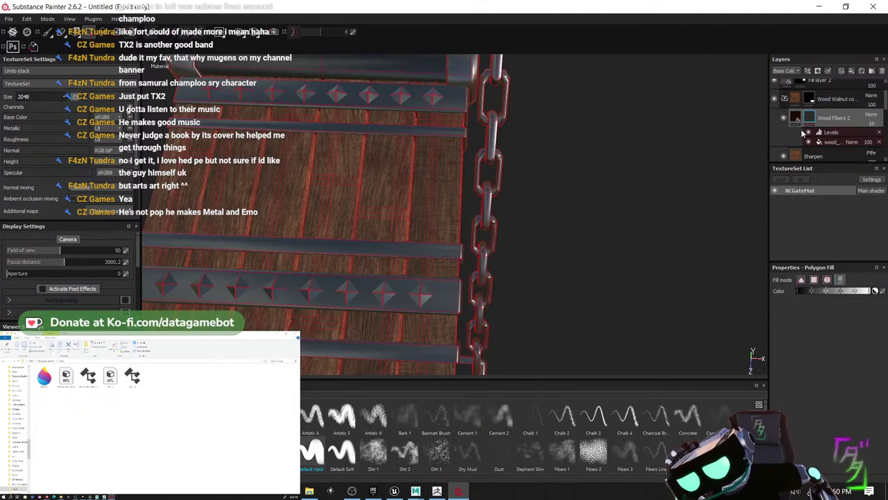
pyautogui.click(796, 118)
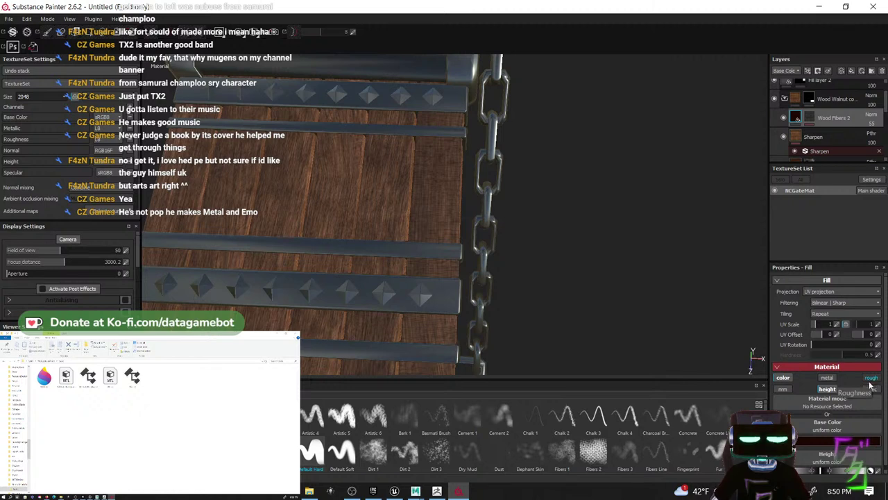
pyautogui.moveTo(818, 346); pyautogui.dragTo(854, 345)
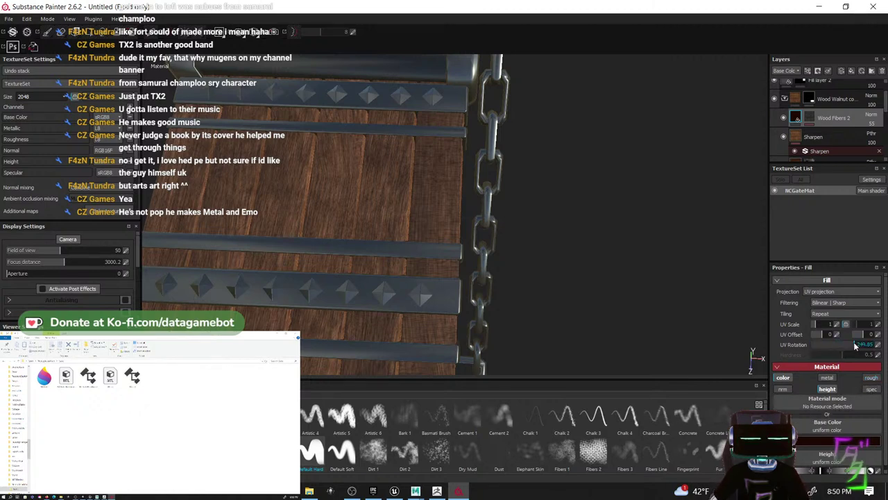
# - Set the UV rotation of the wood_pattern_01 fill in the Wood Fibers 2 mask to 107.5
pyautogui.click(809, 118)
pyautogui.click(843, 140)
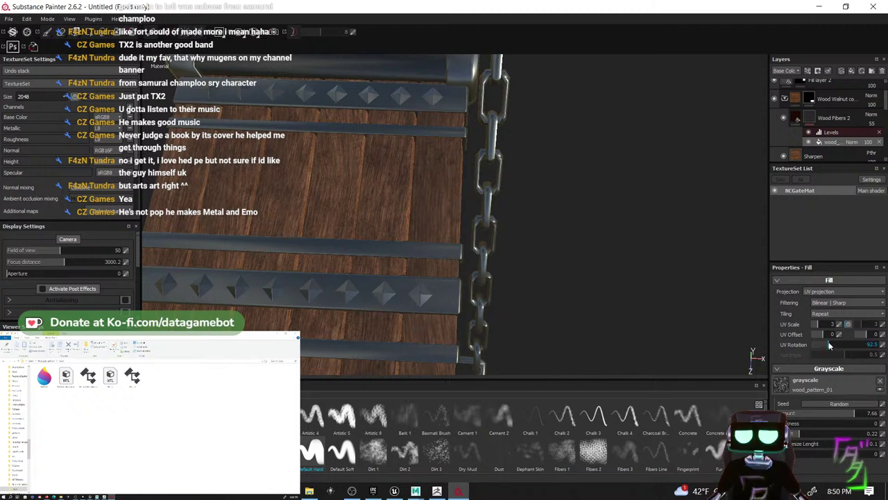
pyautogui.moveTo(829, 346); pyautogui.dragTo(831, 346)
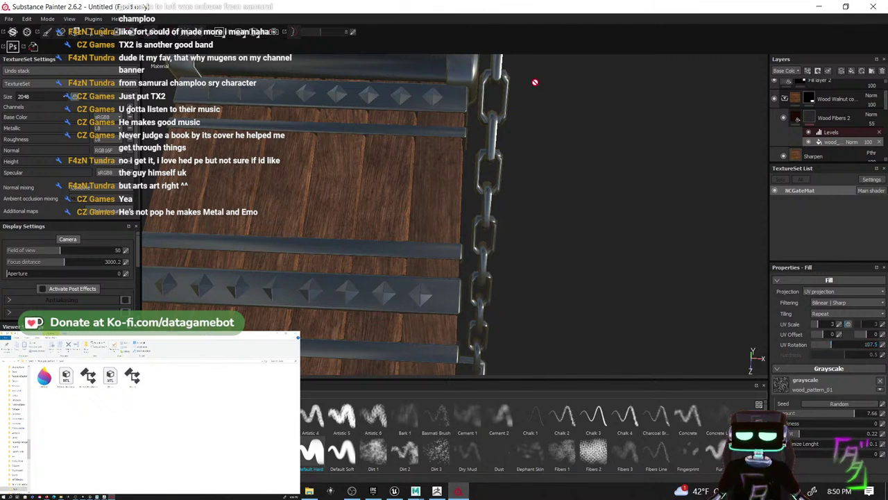
# - Export the NCGateMat textures as 8-bit PNG files at 2048x2048 to the Gate folder
pyautogui.click(8, 18)
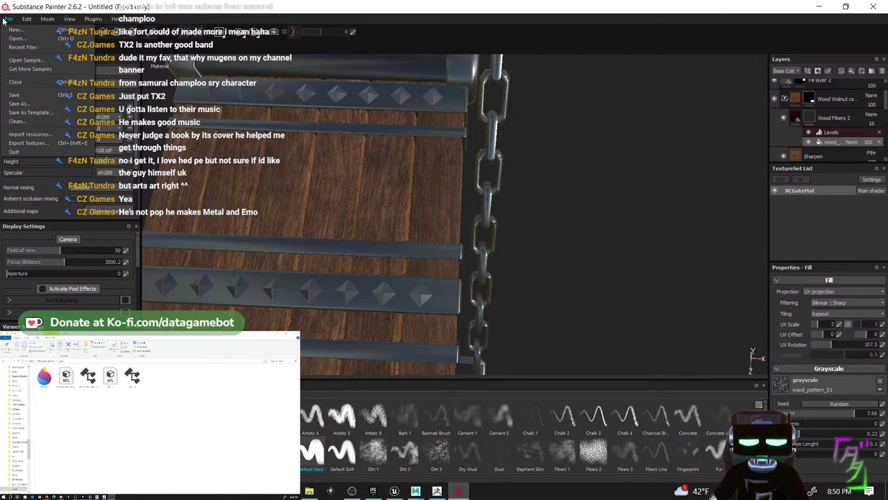
pyautogui.click(34, 143)
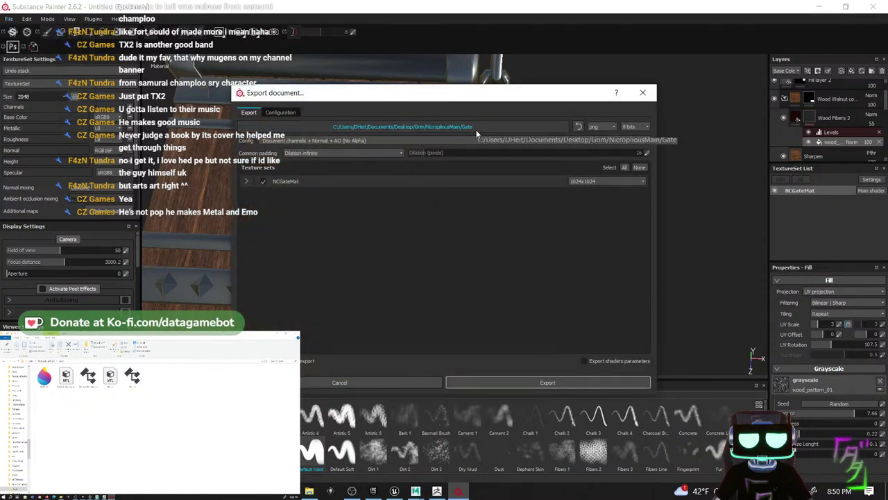
pyautogui.click(477, 131)
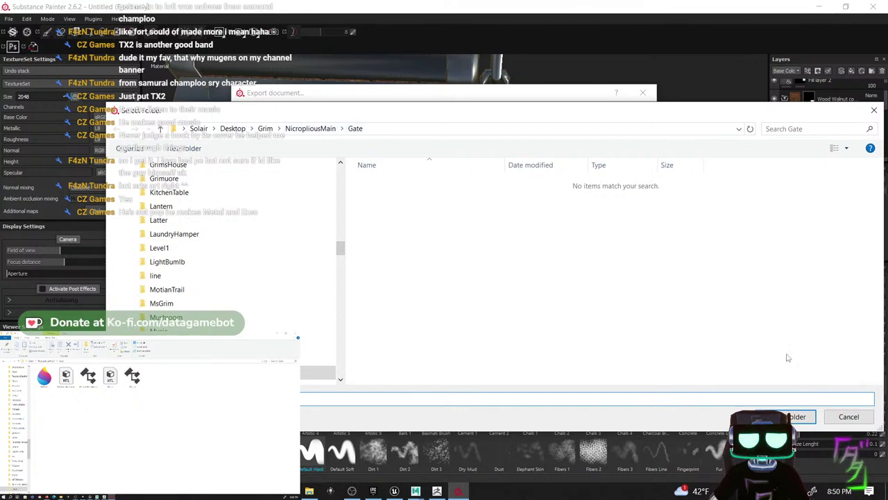
pyautogui.click(796, 416)
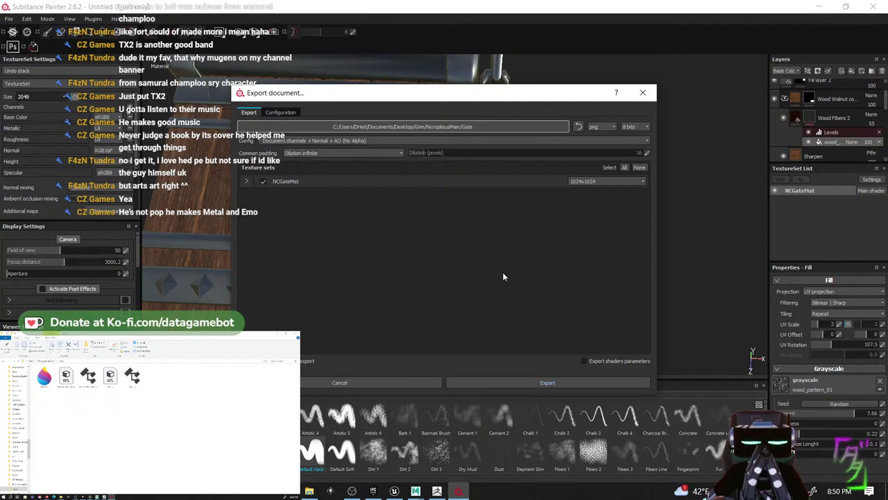
pyautogui.click(600, 181)
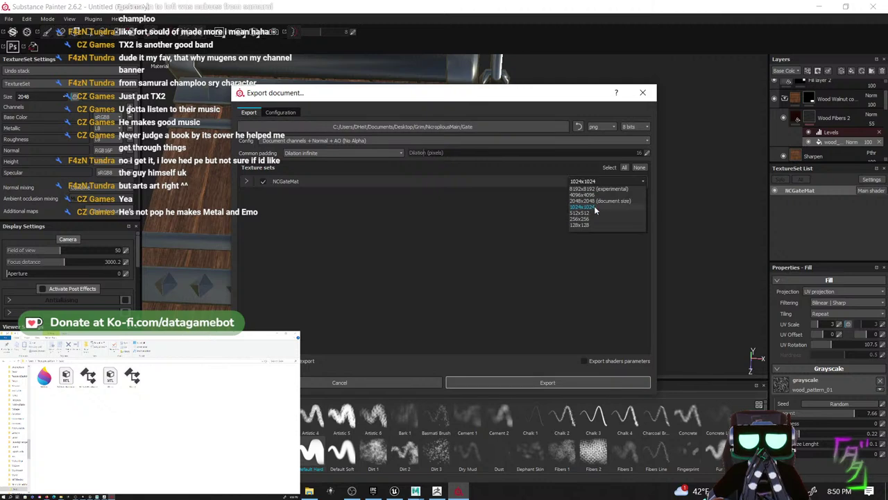
pyautogui.click(601, 200)
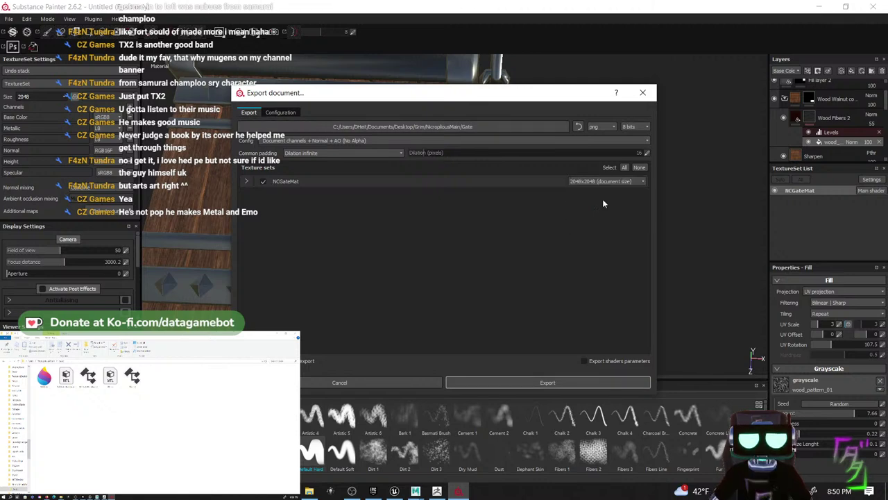
pyautogui.click(514, 383)
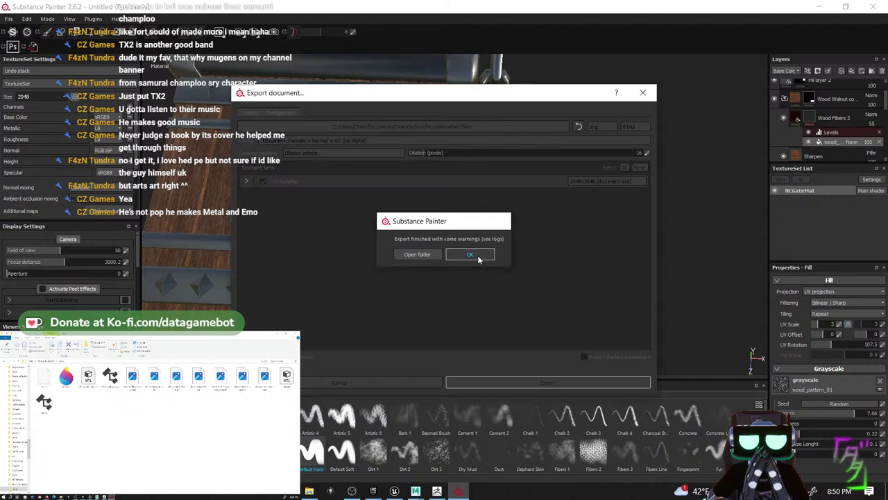
pyautogui.click(470, 255)
# - Bring the NCOpening.mlt scene in Maya onto the main display and open the UV Editor for the gate mesh
pyautogui.moveTo(419, 493)
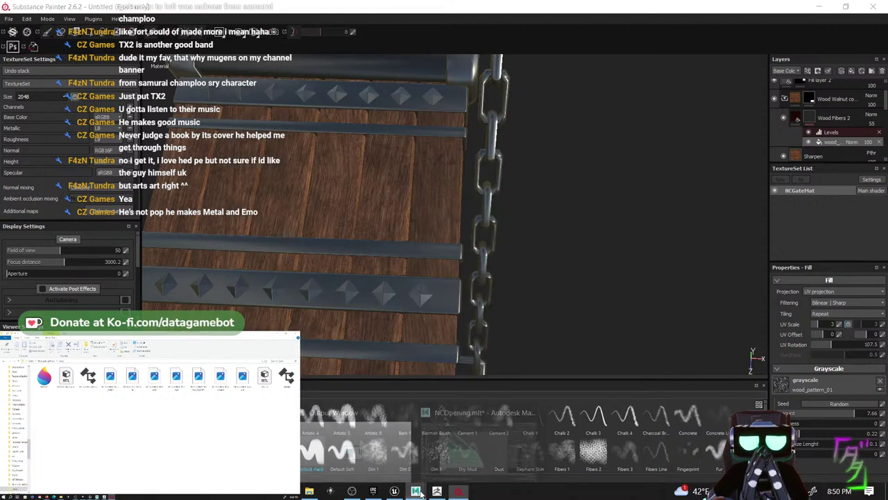
pyautogui.click(444, 446)
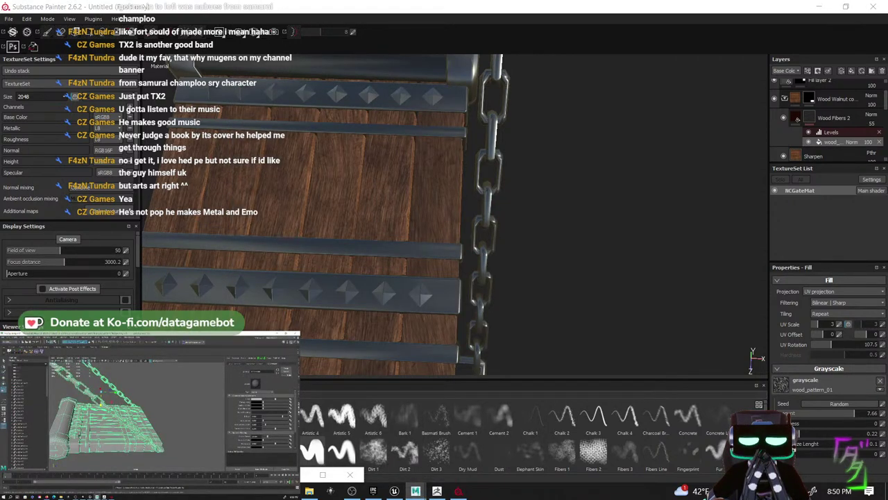
pyautogui.scroll(-5, 137, 415)
pyautogui.keyDown('alt'); pyautogui.moveTo(132, 415); pyautogui.dragTo(141, 418, button='middle'); pyautogui.keyUp('alt')
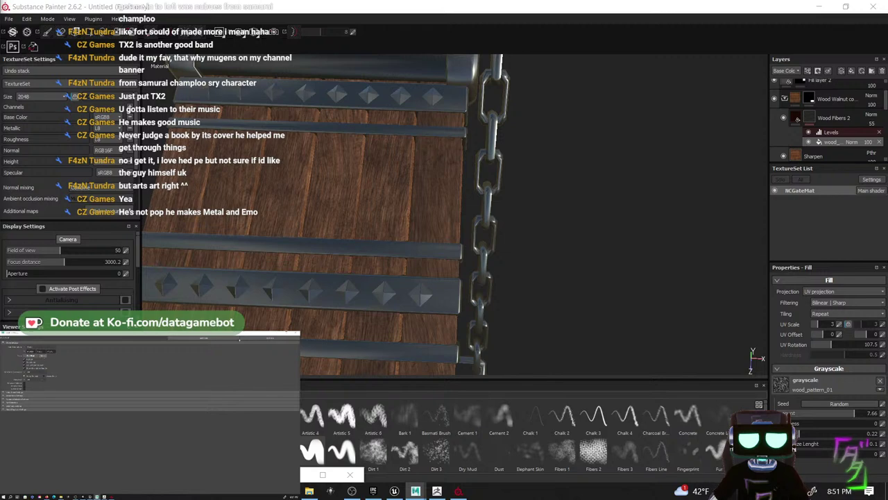
pyautogui.click(277, 333)
pyautogui.moveTo(261, 333); pyautogui.dragTo(313, 246)
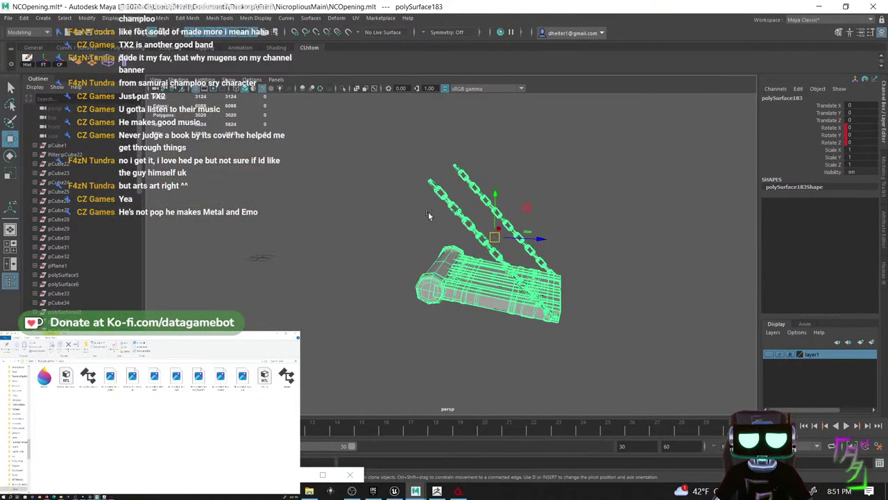
pyautogui.click(357, 21)
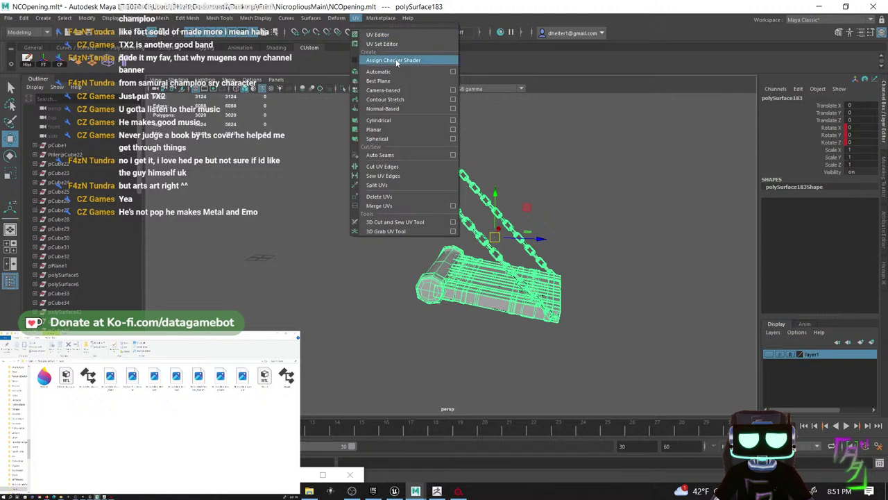
pyautogui.click(367, 34)
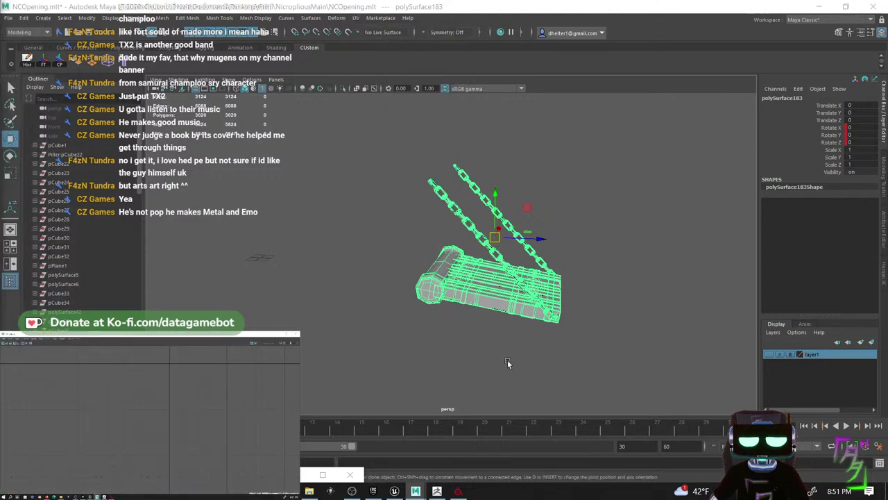
# - Copy the gate mesh's UVs to a UV set and soften the edges of the whole mesh
pyautogui.click(71, 338)
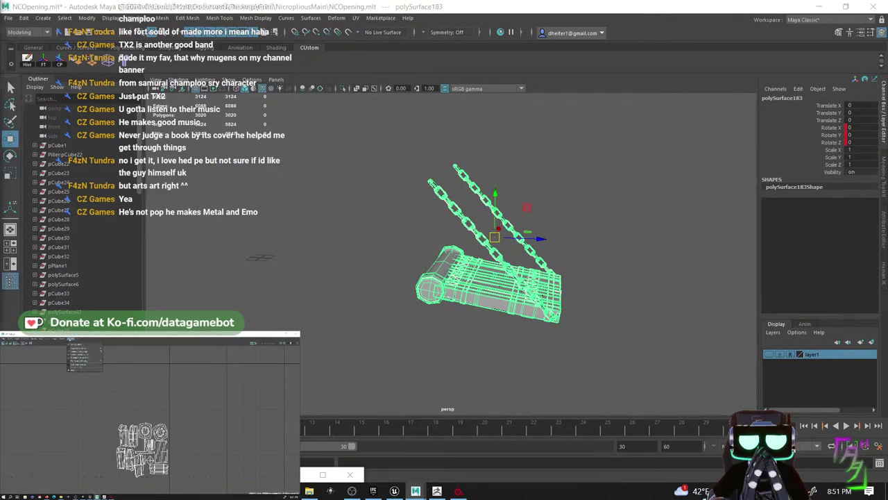
pyautogui.click(119, 350)
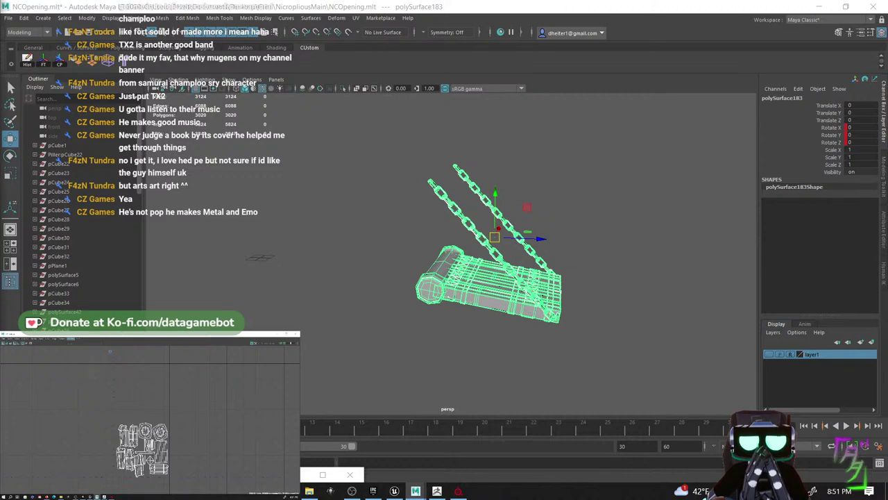
pyautogui.scroll(3, 515, 298)
pyautogui.keyDown('shift'); pyautogui.moveTo(517, 299); pyautogui.dragTo(581, 259, button='right'); pyautogui.keyUp('shift')
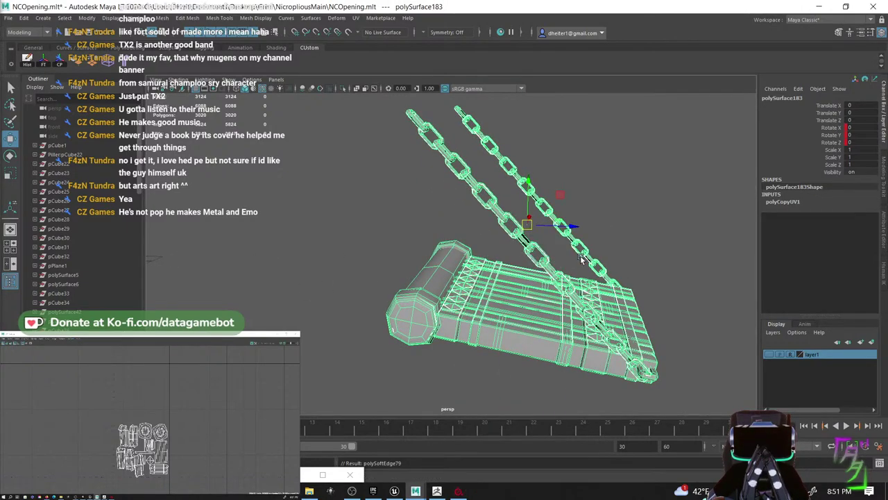
pyautogui.click(634, 214)
pyautogui.click(533, 330)
pyautogui.scroll(-3, 576, 325)
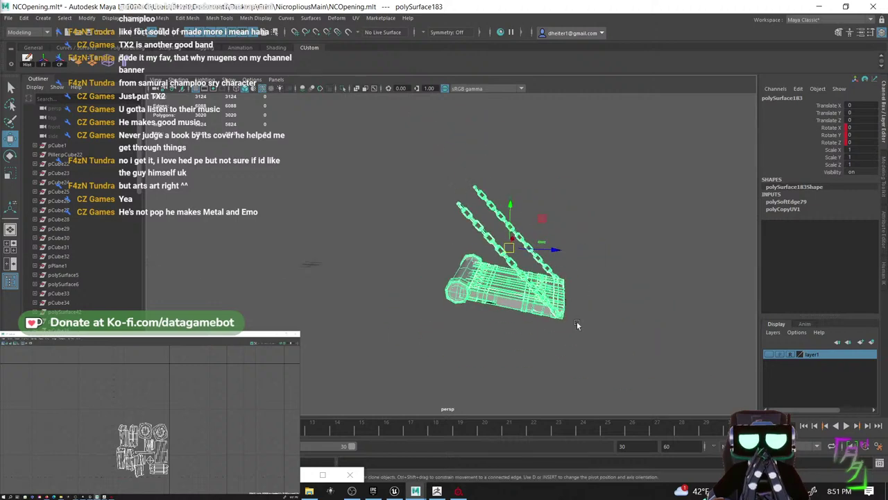
# - Move the gate mesh along Z to a Translate Z of about -3402, so its roller sits near the world origin
pyautogui.keyDown('alt'); pyautogui.moveTo(487, 253); pyautogui.dragTo(497, 254, button='middle'); pyautogui.keyUp('alt')
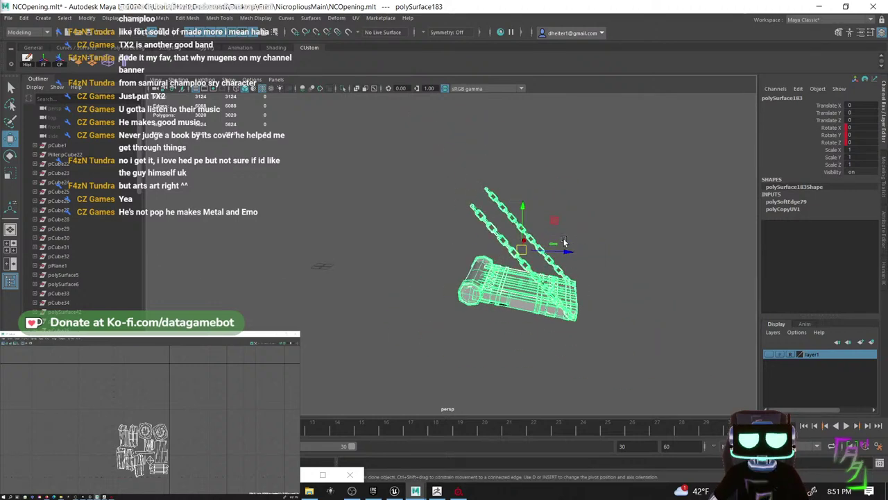
pyautogui.moveTo(567, 256); pyautogui.dragTo(415, 257)
pyautogui.press('f')
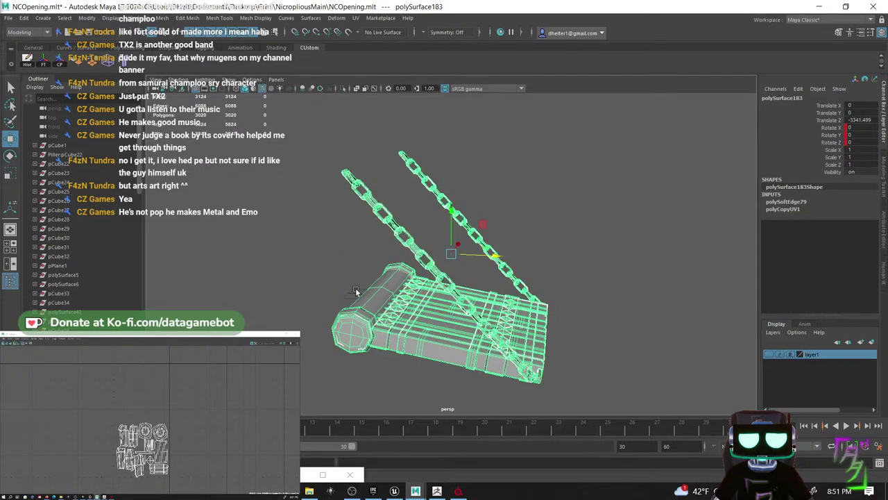
pyautogui.keyDown('alt'); pyautogui.moveTo(356, 291); pyautogui.dragTo(444, 316); pyautogui.keyUp('alt')
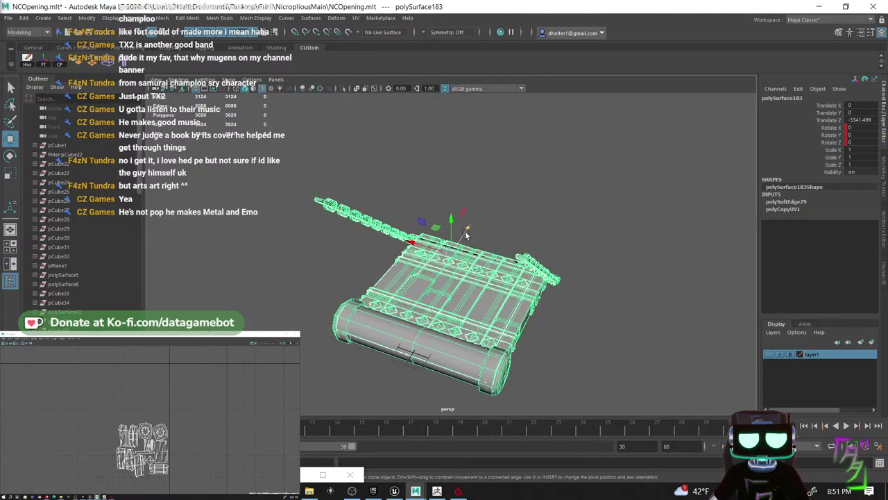
pyautogui.moveTo(466, 234)
pyautogui.mouseDown()
pyautogui.moveTo(455, 265)
pyautogui.moveTo(476, 223)
pyautogui.mouseUp()
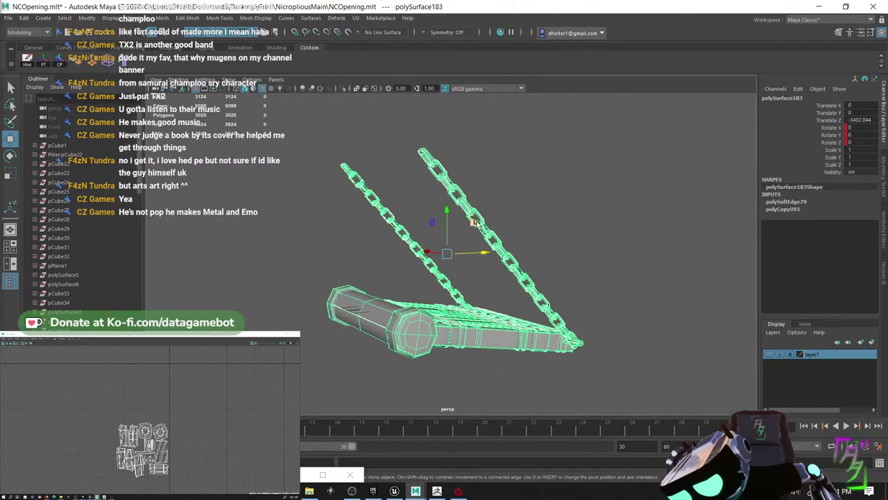
# - Deselect the gate and examine its planks, studs, roller and chain attachments from several sides
pyautogui.click(454, 284)
pyautogui.keyDown('alt'); pyautogui.moveTo(444, 283); pyautogui.dragTo(550, 290); pyautogui.keyUp('alt')
pyautogui.click(530, 220)
pyautogui.keyDown('alt'); pyautogui.moveTo(530, 227); pyautogui.dragTo(538, 241); pyautogui.keyUp('alt')
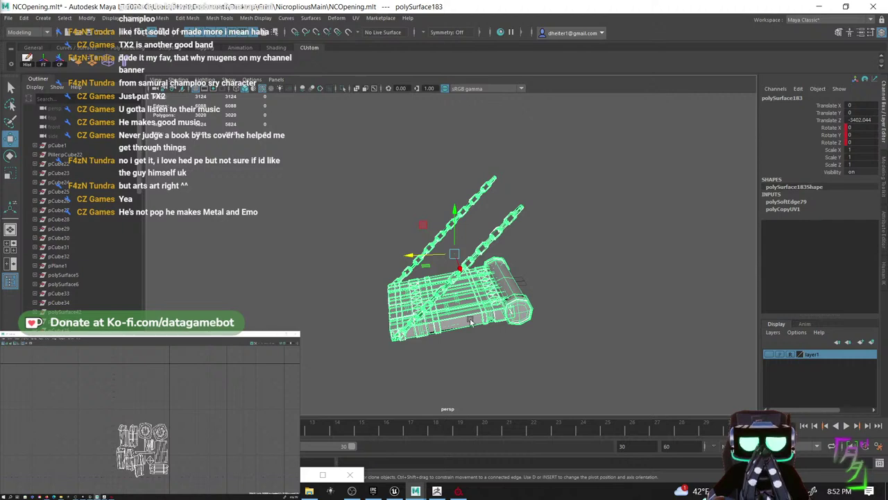
pyautogui.scroll(5, 477, 316)
pyautogui.scroll(-3, 479, 314)
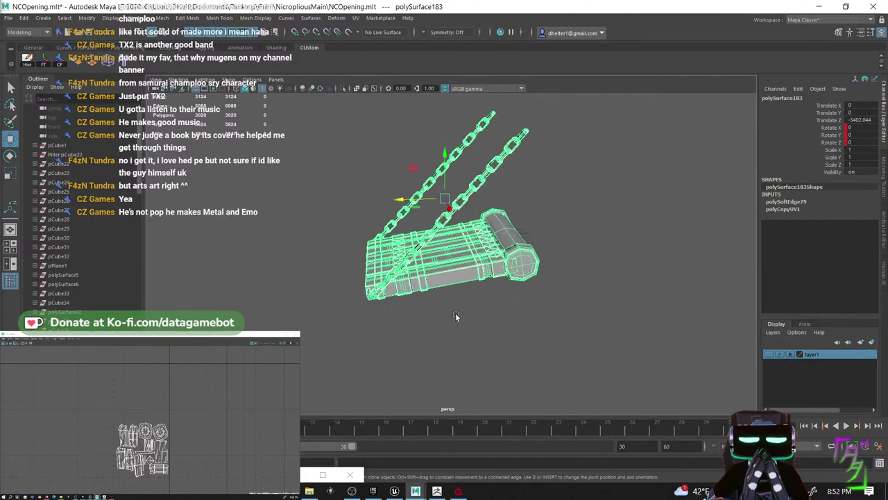
pyautogui.keyDown('alt'); pyautogui.moveTo(477, 318); pyautogui.dragTo(488, 327); pyautogui.keyUp('alt')
pyautogui.press('q')
pyautogui.click(478, 302)
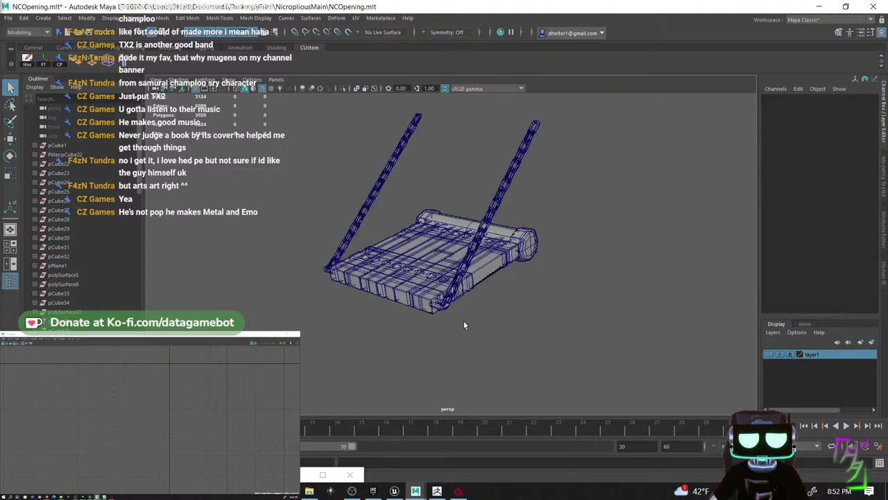
pyautogui.keyDown('shift'); pyautogui.rightClick(449, 321); pyautogui.keyUp('shift')
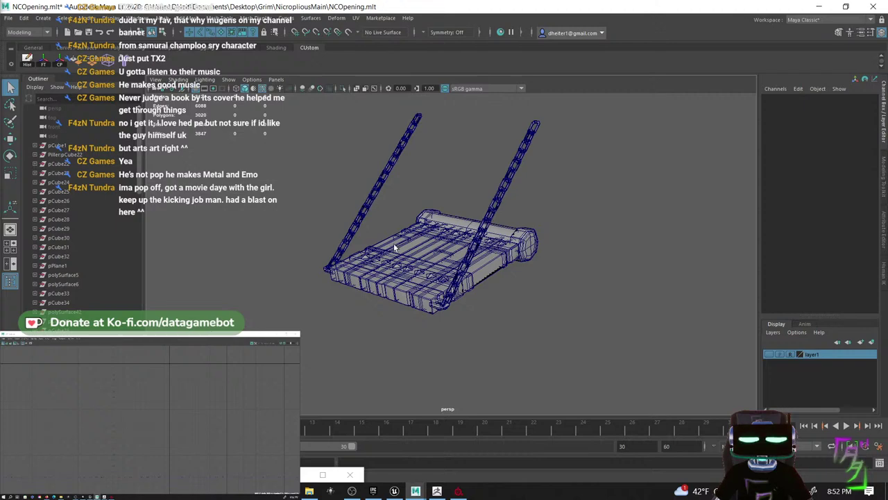
pyautogui.keyDown('alt'); pyautogui.moveTo(514, 243); pyautogui.dragTo(503, 260); pyautogui.keyUp('alt')
pyautogui.keyDown('alt'); pyautogui.moveTo(502, 261); pyautogui.dragTo(544, 290, button='middle'); pyautogui.keyUp('alt')
pyautogui.scroll(5, 532, 280)
pyautogui.keyDown('alt'); pyautogui.moveTo(531, 281); pyautogui.dragTo(575, 313); pyautogui.keyUp('alt')
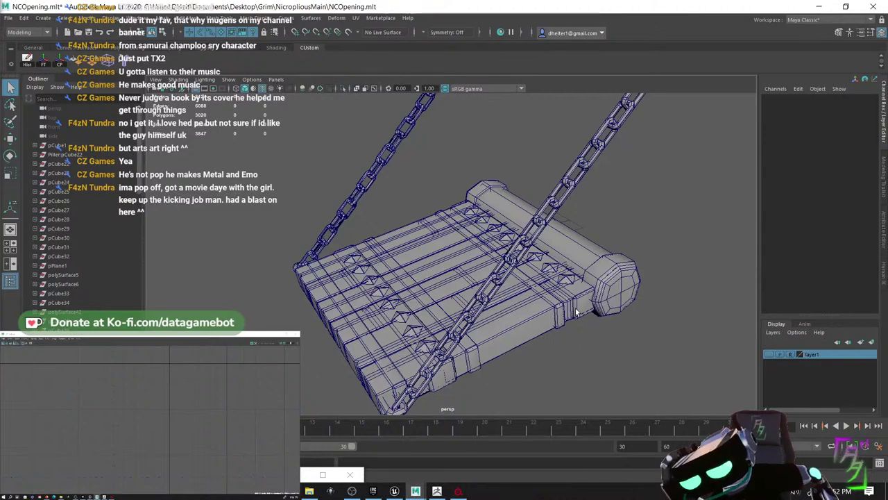
pyautogui.keyDown('alt'); pyautogui.moveTo(546, 293); pyautogui.dragTo(534, 326); pyautogui.keyUp('alt')
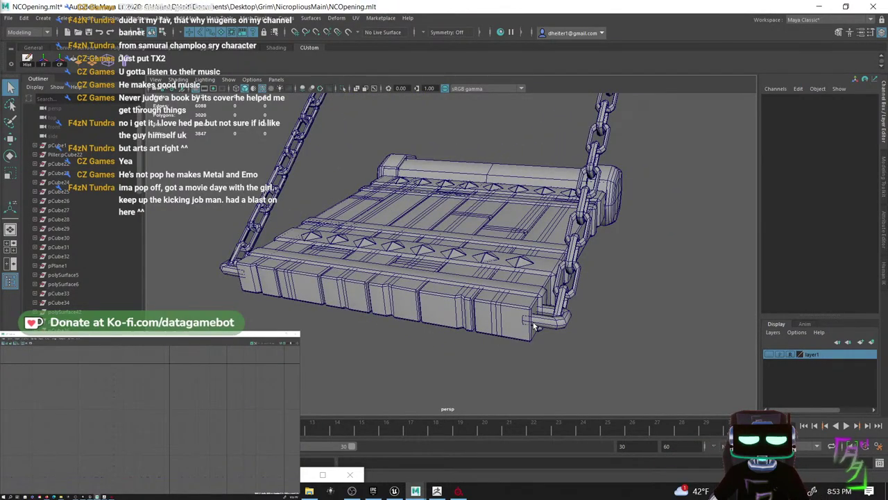
pyautogui.keyDown('alt'); pyautogui.moveTo(542, 276); pyautogui.dragTo(550, 213); pyautogui.keyUp('alt')
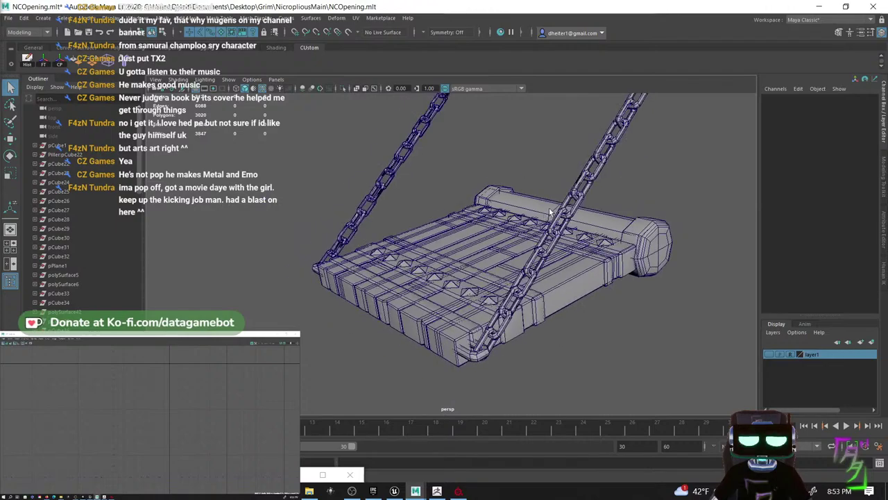
pyautogui.scroll(3, 534, 222)
pyautogui.scroll(-3, 533, 222)
pyautogui.scroll(1, 520, 245)
pyautogui.keyDown('alt'); pyautogui.moveTo(515, 216); pyautogui.dragTo(531, 224, button='middle'); pyautogui.keyUp('alt')
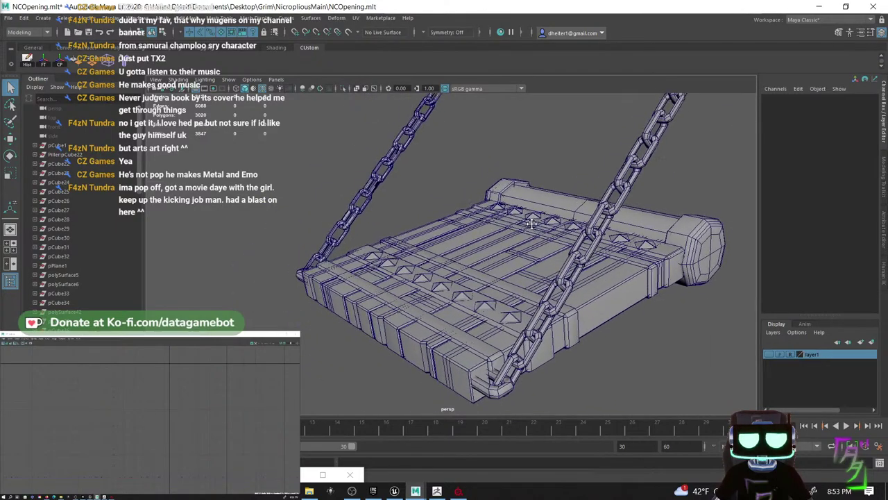
pyautogui.keyDown('alt'); pyautogui.moveTo(530, 222); pyautogui.dragTo(444, 274); pyautogui.keyUp('alt')
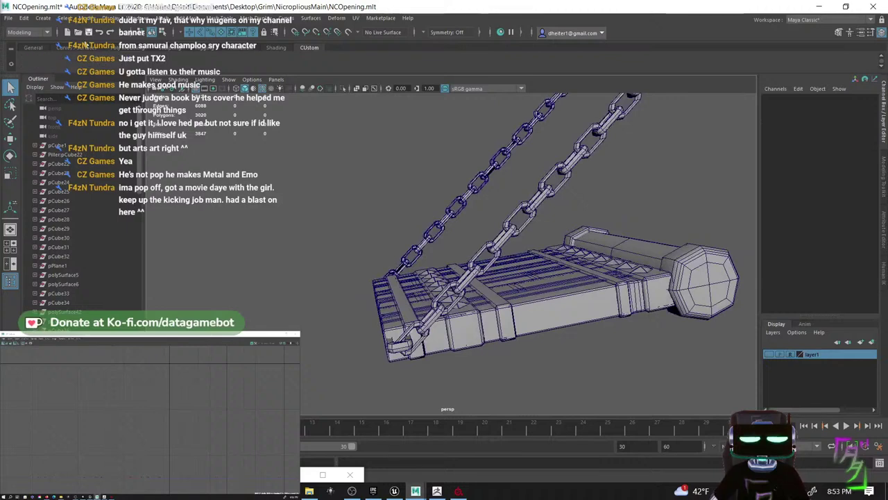
# - Create a joint on the grid beside the middle of the gate's roller, at about X 12, Z -72
pyautogui.click(117, 48)
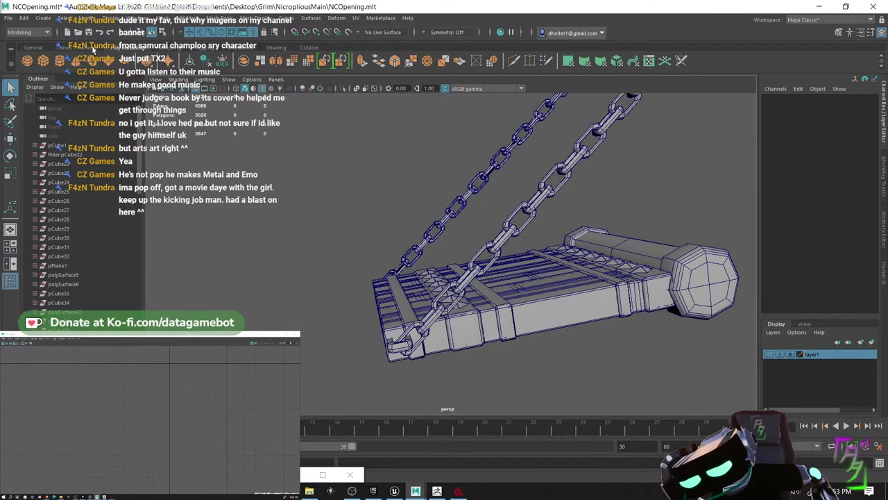
pyautogui.click(170, 48)
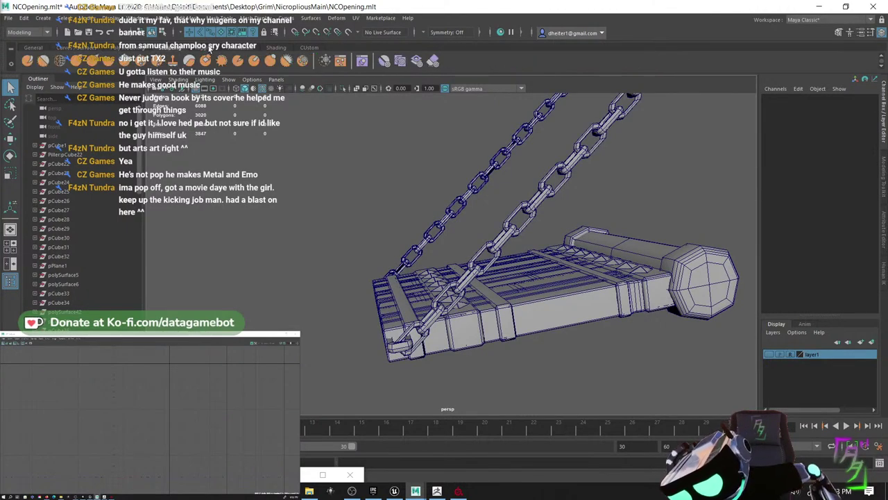
pyautogui.click(209, 47)
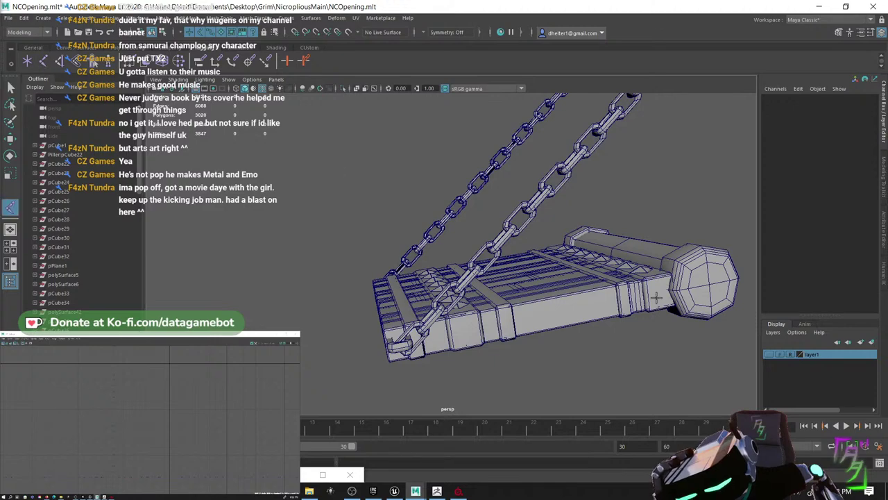
pyautogui.keyDown('alt'); pyautogui.moveTo(657, 297); pyautogui.dragTo(445, 297); pyautogui.keyUp('alt')
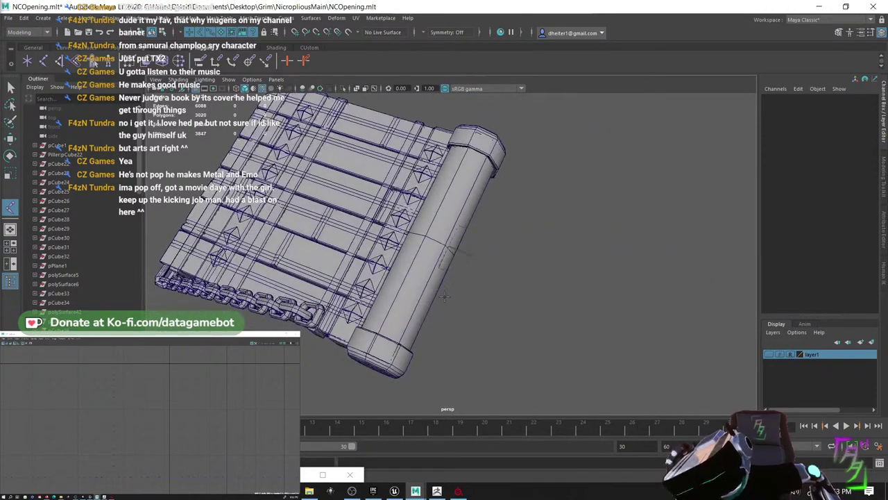
pyautogui.click(445, 297)
pyautogui.keyDown('alt'); pyautogui.moveTo(471, 343); pyautogui.dragTo(467, 326, button='middle'); pyautogui.keyUp('alt')
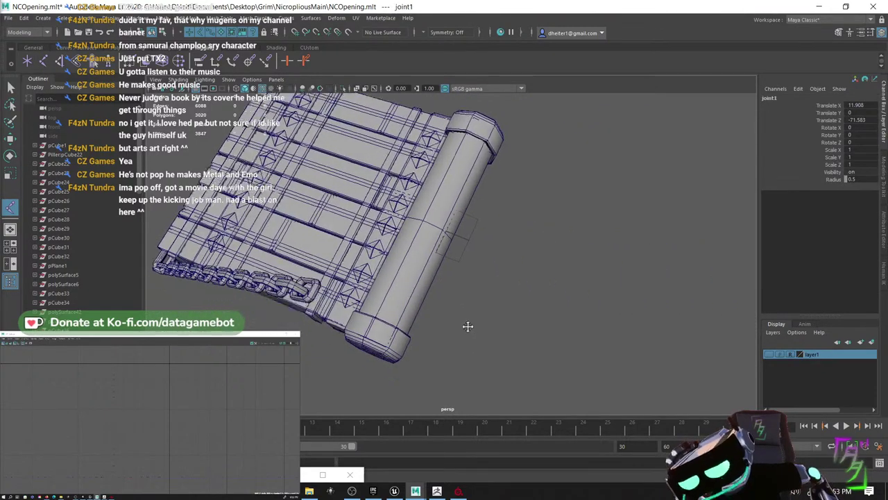
pyautogui.keyDown('alt'); pyautogui.moveTo(467, 326); pyautogui.dragTo(451, 285); pyautogui.keyUp('alt')
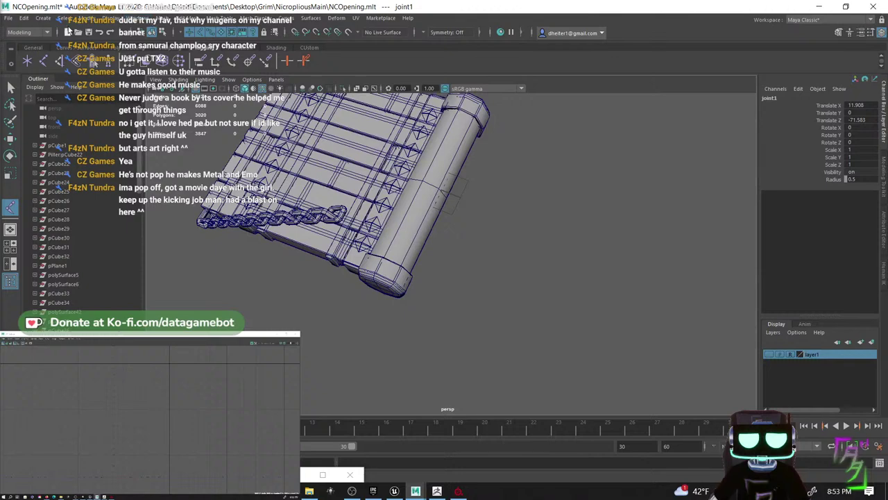
# - Set the global joint display size to 200
pyautogui.click(106, 16)
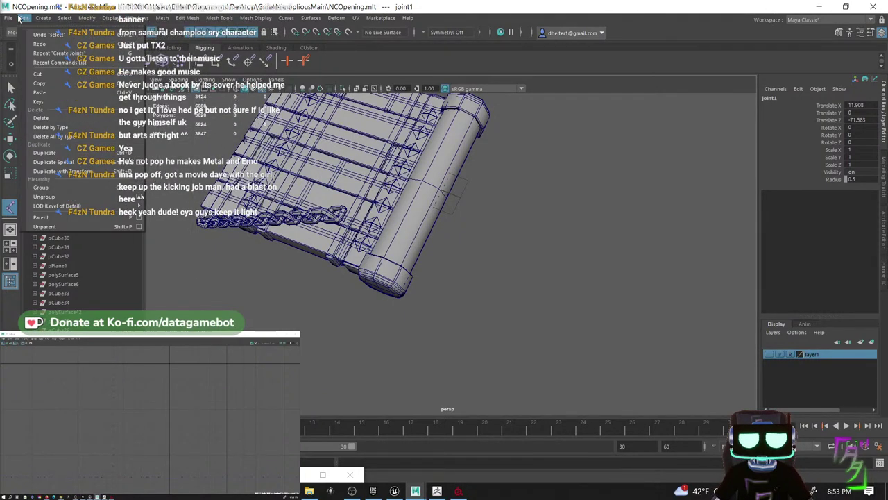
pyautogui.click(21, 18)
pyautogui.click(110, 18)
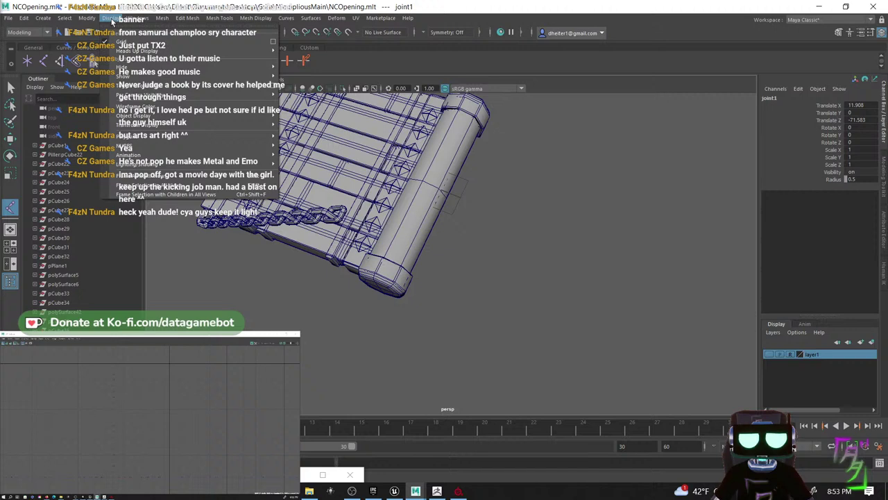
pyautogui.moveTo(179, 173)
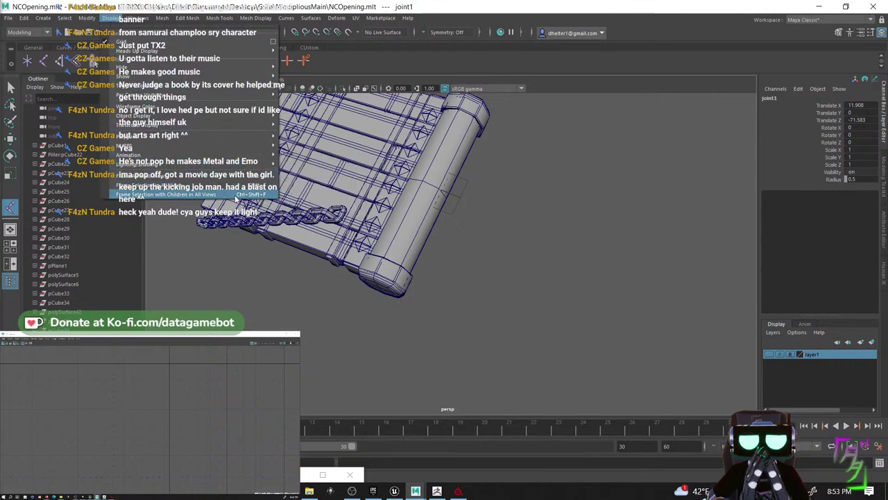
pyautogui.moveTo(231, 138)
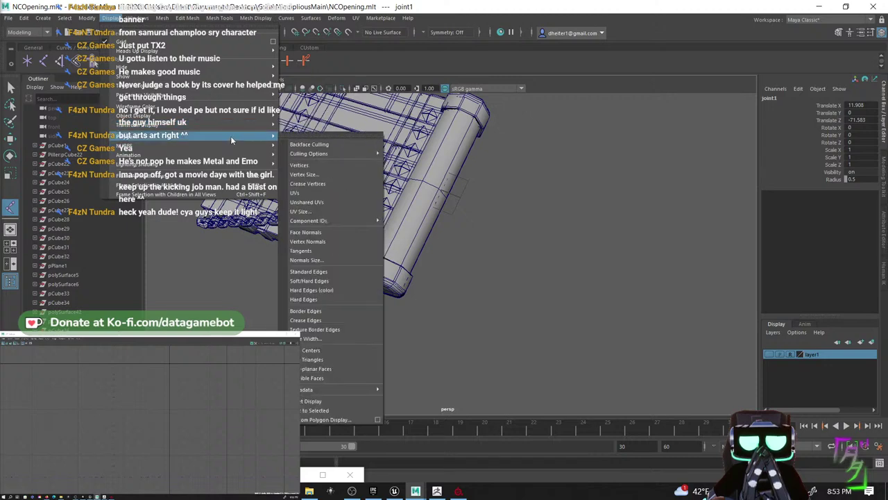
pyautogui.moveTo(218, 164)
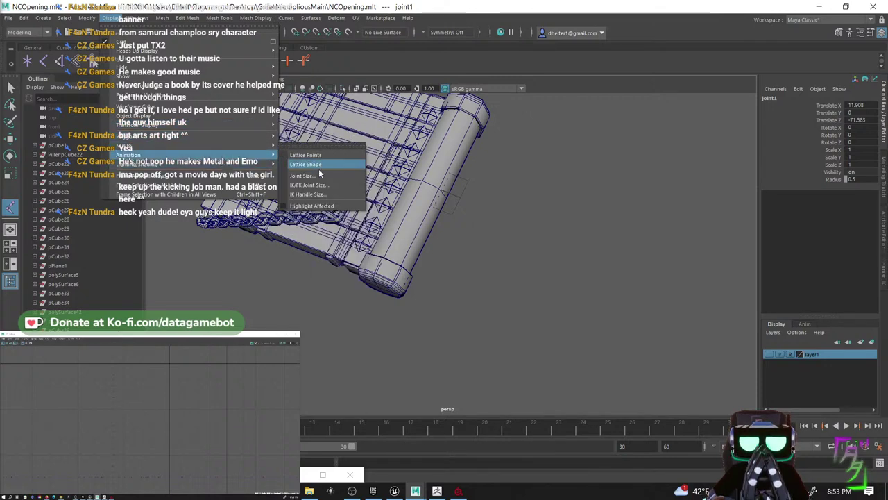
pyautogui.click(318, 174)
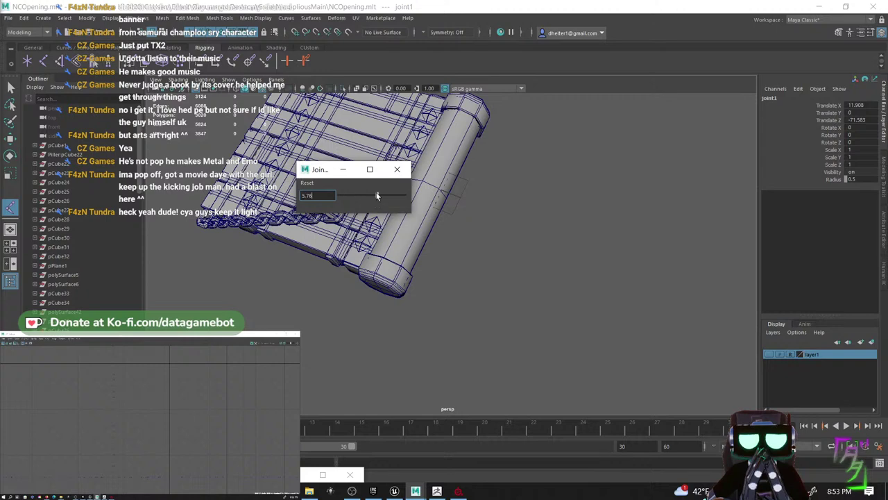
pyautogui.moveTo(378, 197); pyautogui.dragTo(385, 197)
pyautogui.scroll(5, 462, 196)
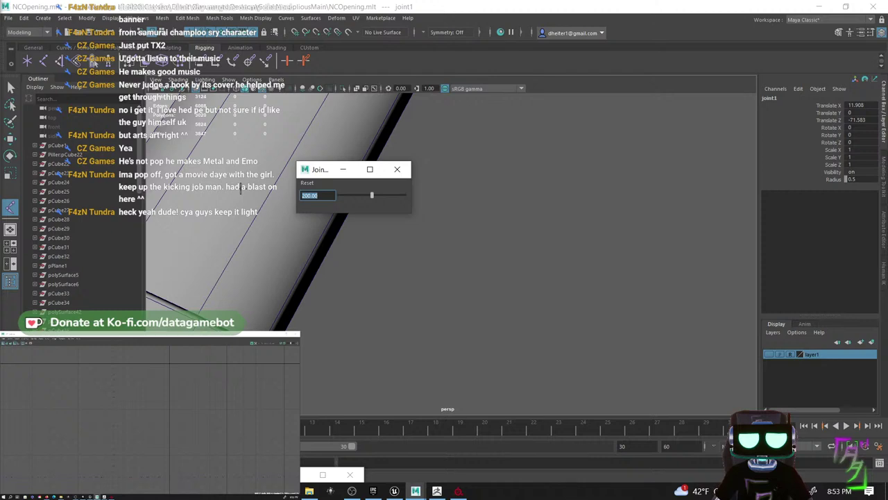
pyautogui.scroll(-5, 407, 245)
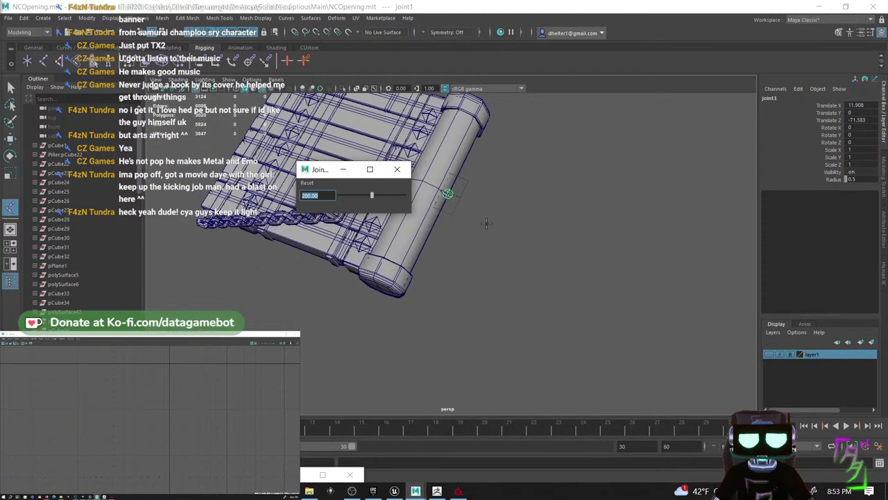
# - Move the joint to the centre of the roller's end cap, at about X 1119, Y -111, Z 154, with point snapping
pyautogui.press('w')
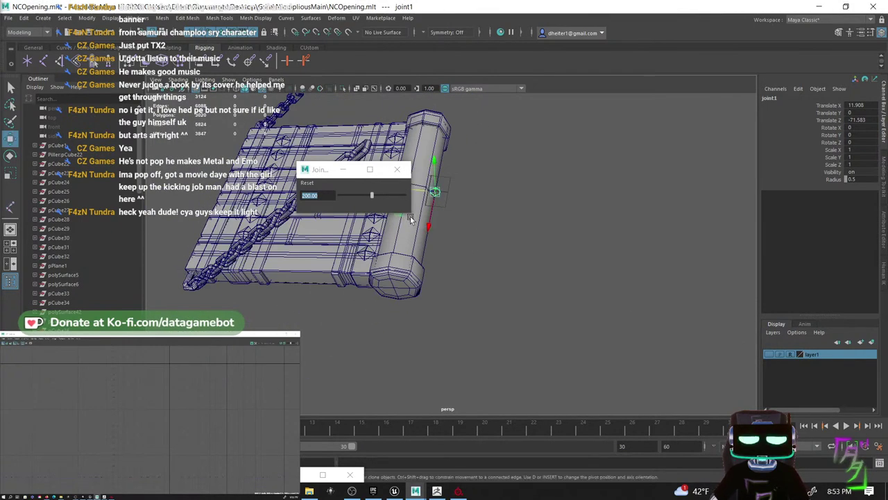
pyautogui.moveTo(402, 219); pyautogui.dragTo(355, 309)
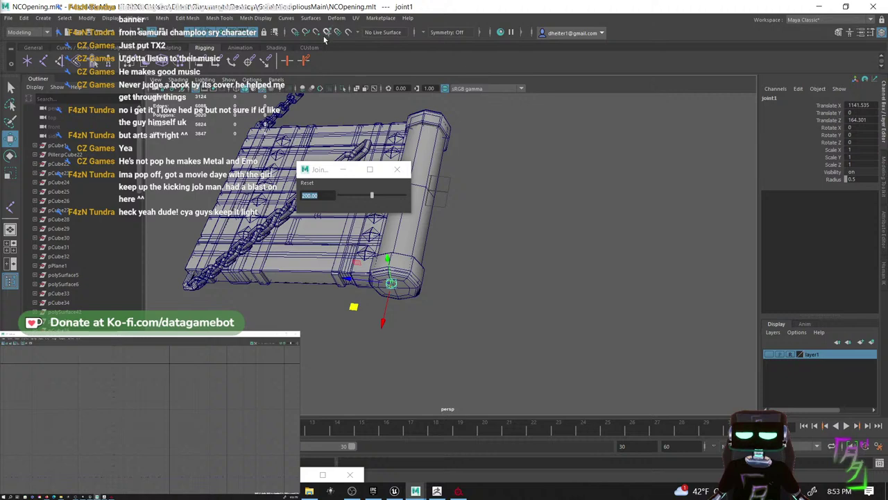
pyautogui.click(316, 34)
pyautogui.keyDown('alt'); pyautogui.moveTo(392, 281); pyautogui.dragTo(380, 252); pyautogui.keyUp('alt')
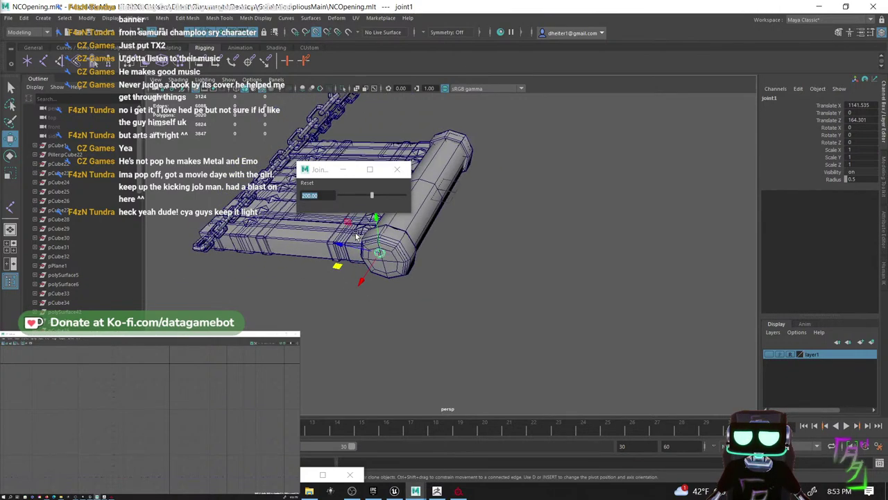
pyautogui.moveTo(356, 237); pyautogui.dragTo(383, 259, button='middle')
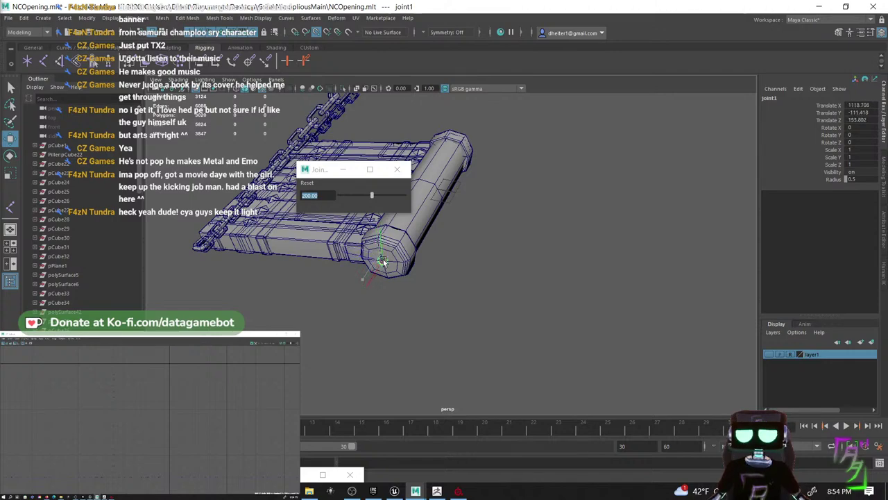
# - Put away the joint size window and create a separate joint at the middle of the roller, about X 28, Y -77, Z -63
pyautogui.click(482, 246)
pyautogui.keyDown('alt'); pyautogui.moveTo(450, 275); pyautogui.dragTo(508, 309); pyautogui.keyUp('alt')
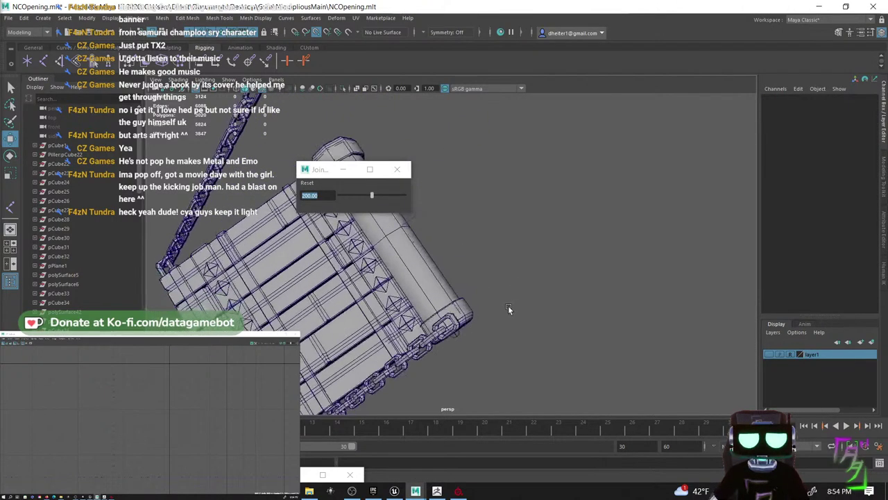
pyautogui.click(345, 170)
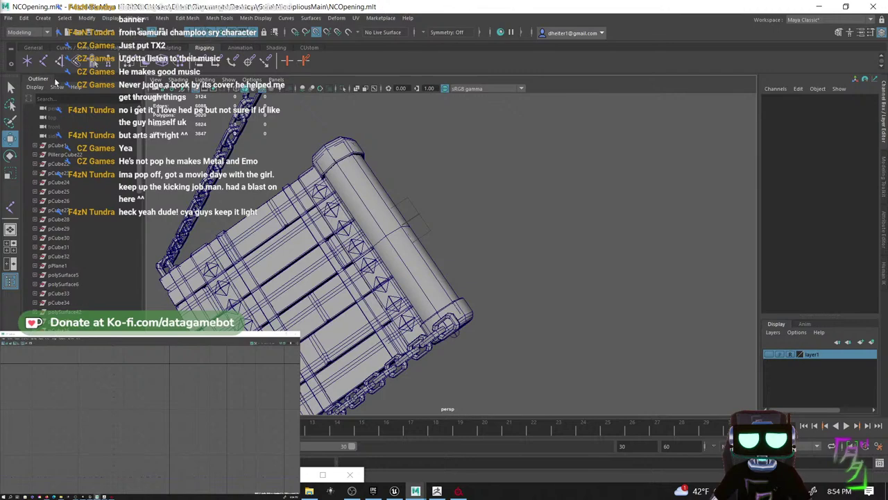
pyautogui.click(43, 60)
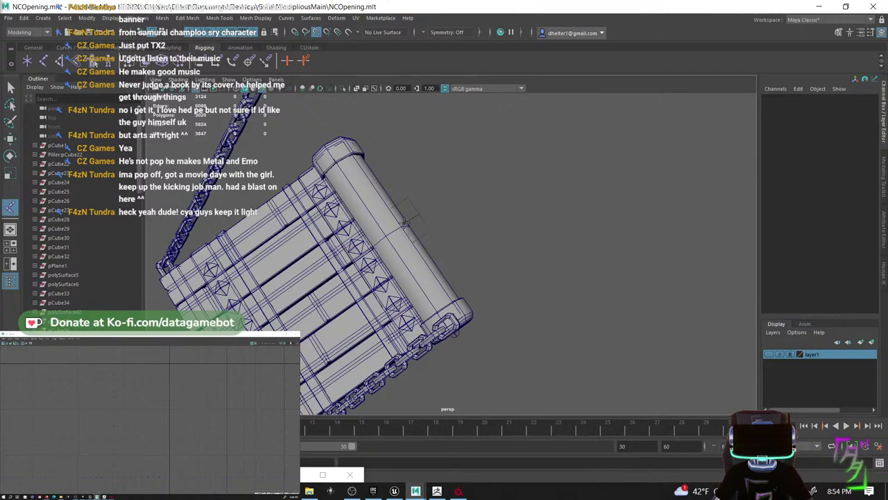
pyautogui.click(406, 219)
pyautogui.keyDown('alt'); pyautogui.moveTo(490, 248); pyautogui.dragTo(531, 184); pyautogui.keyUp('alt')
pyautogui.press('w')
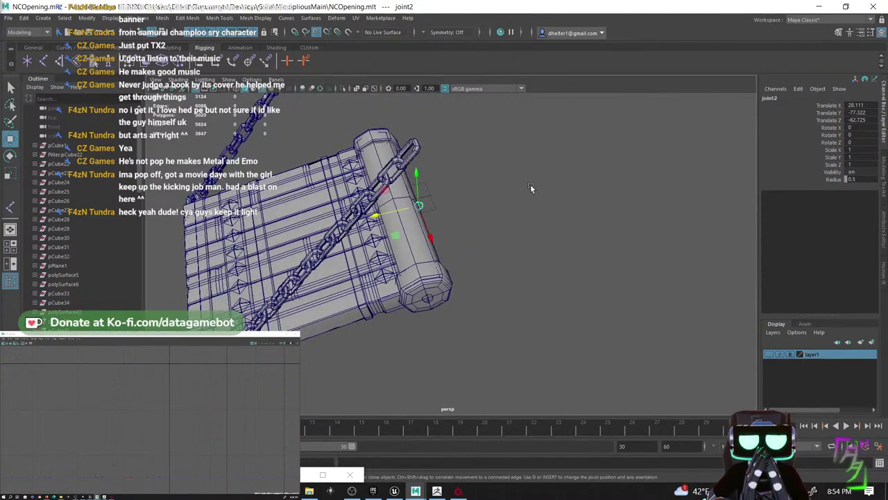
# - Examine the chains and their attachments to the gate from several sides for joint placement
pyautogui.keyDown('alt'); pyautogui.moveTo(468, 221); pyautogui.dragTo(481, 233); pyautogui.keyUp('alt')
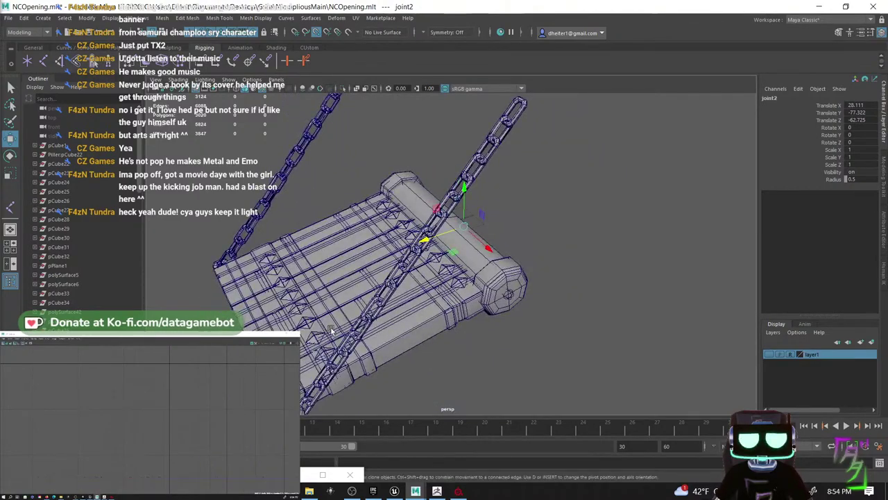
pyautogui.keyDown('alt'); pyautogui.moveTo(332, 330); pyautogui.dragTo(386, 291); pyautogui.keyUp('alt')
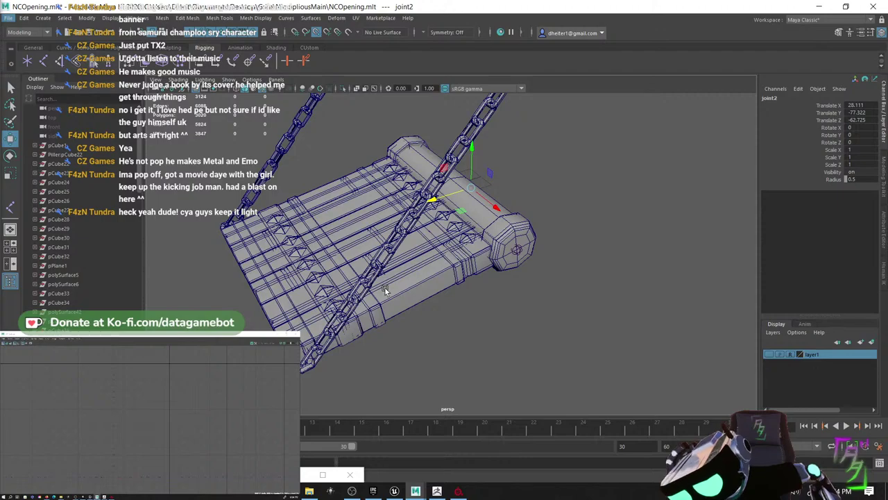
pyautogui.keyDown('alt'); pyautogui.moveTo(385, 292); pyautogui.dragTo(404, 309); pyautogui.keyUp('alt')
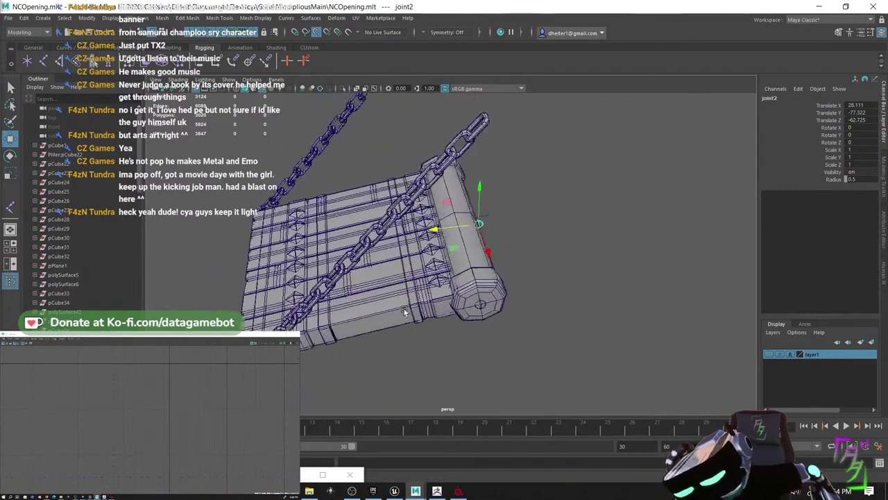
pyautogui.keyDown('alt'); pyautogui.moveTo(379, 305); pyautogui.dragTo(405, 319, button='middle'); pyautogui.keyUp('alt')
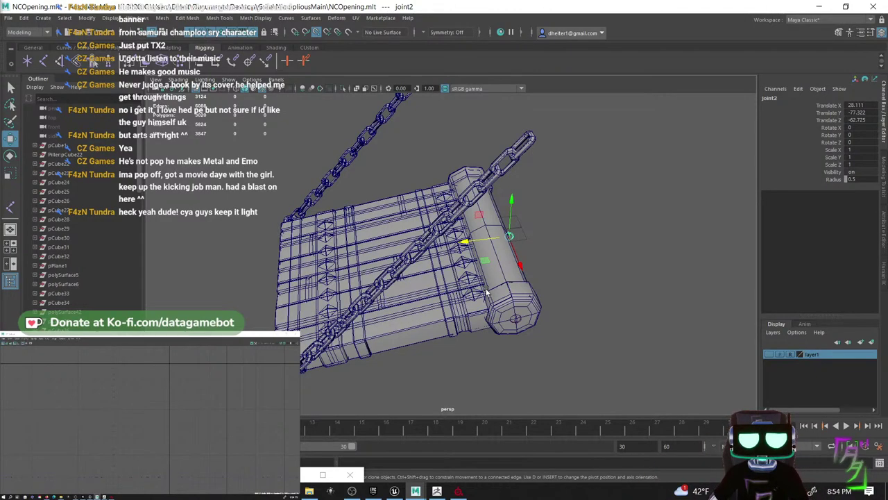
pyautogui.keyDown('alt'); pyautogui.moveTo(295, 266); pyautogui.dragTo(384, 289); pyautogui.keyUp('alt')
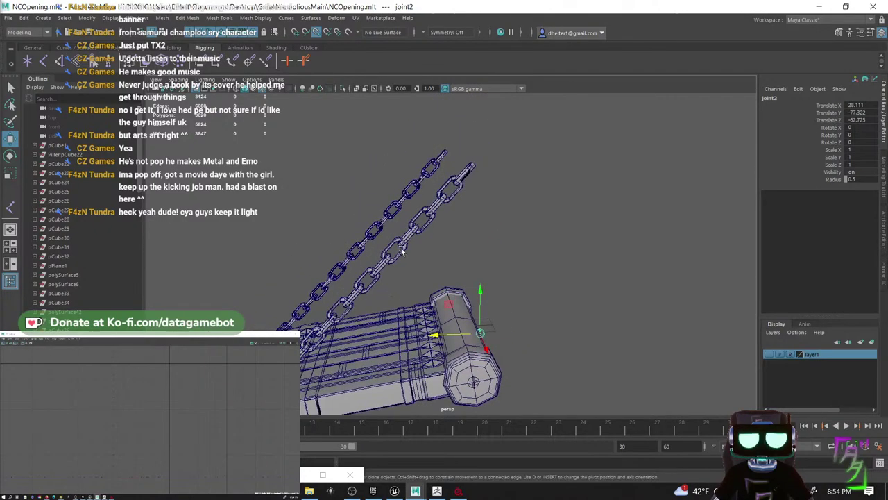
pyautogui.keyDown('alt'); pyautogui.moveTo(366, 257); pyautogui.dragTo(424, 251); pyautogui.keyUp('alt')
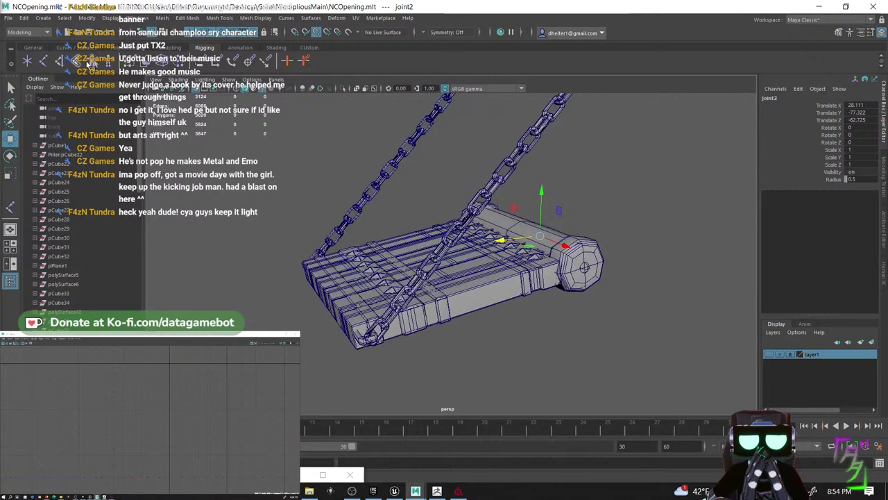
pyautogui.click(119, 49)
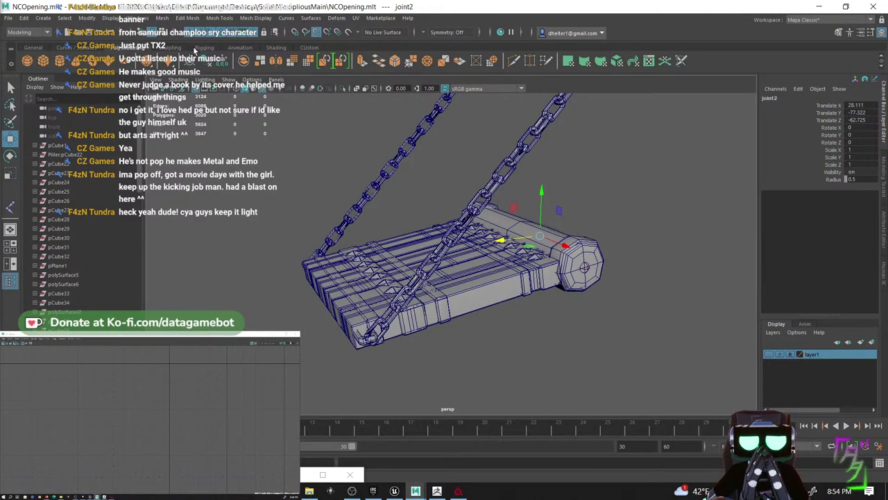
pyautogui.click(206, 48)
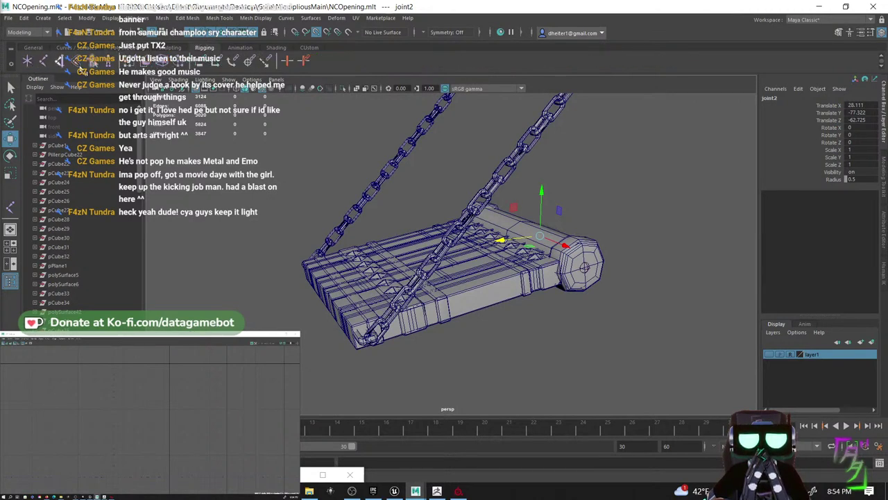
# - Place the first joint of a new joint chain on the upper end of one gate chain, about X 1201, Y 1717, Z 207
pyautogui.click(43, 61)
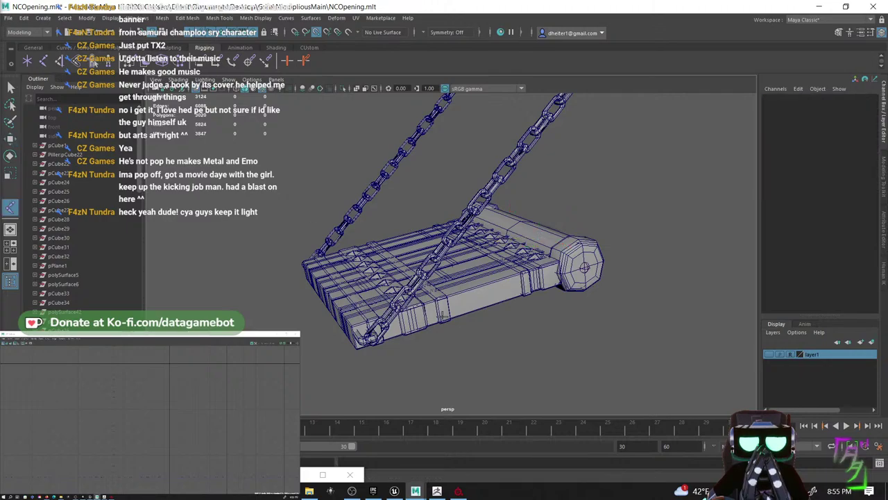
pyautogui.keyDown('alt'); pyautogui.moveTo(443, 290); pyautogui.dragTo(457, 317); pyautogui.keyUp('alt')
pyautogui.keyDown('alt'); pyautogui.moveTo(459, 366); pyautogui.dragTo(463, 405, button='middle'); pyautogui.keyUp('alt')
pyautogui.scroll(-5, 470, 323)
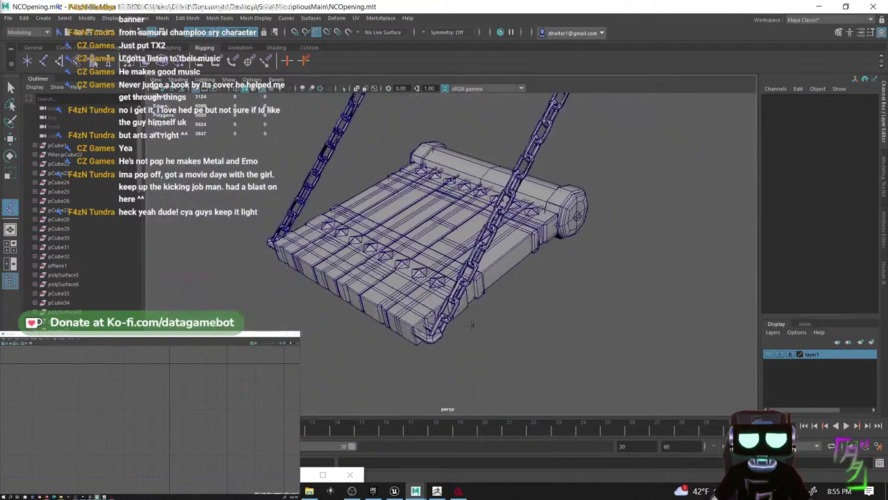
pyautogui.scroll(3, 493, 299)
pyautogui.keyDown('alt'); pyautogui.moveTo(517, 276); pyautogui.dragTo(488, 310); pyautogui.keyUp('alt')
pyautogui.scroll(-3, 500, 303)
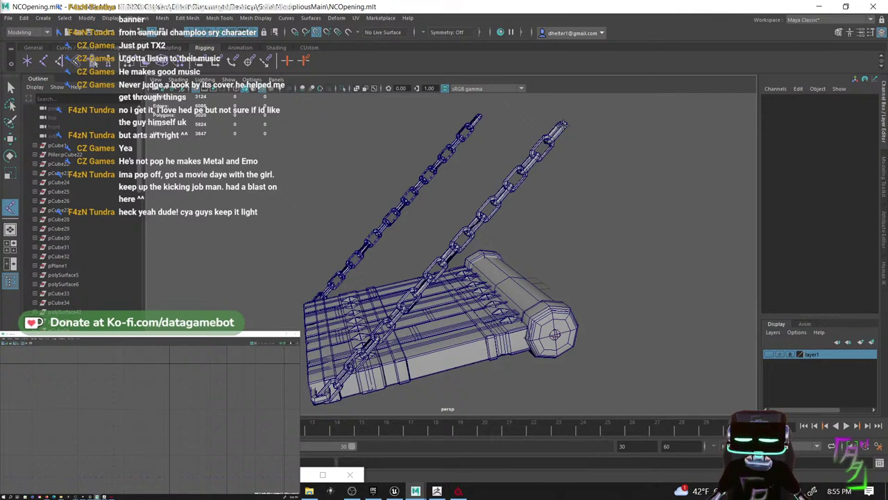
pyautogui.click(564, 123)
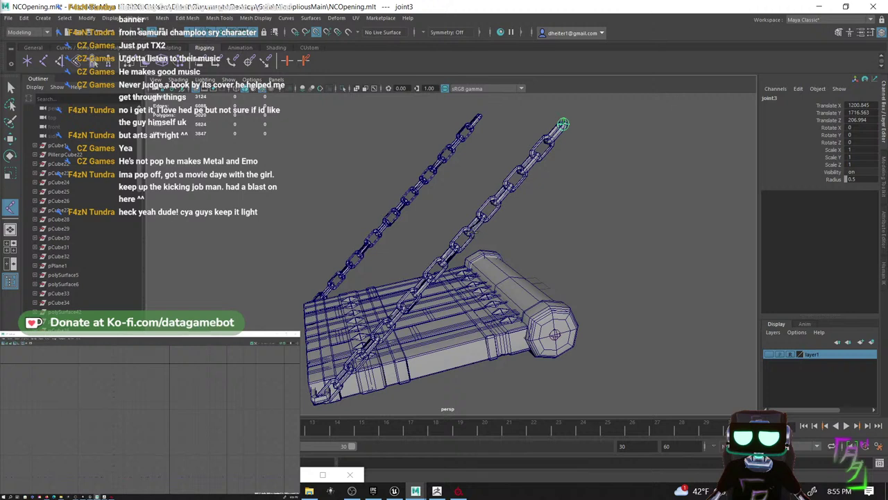
pyautogui.click(461, 244)
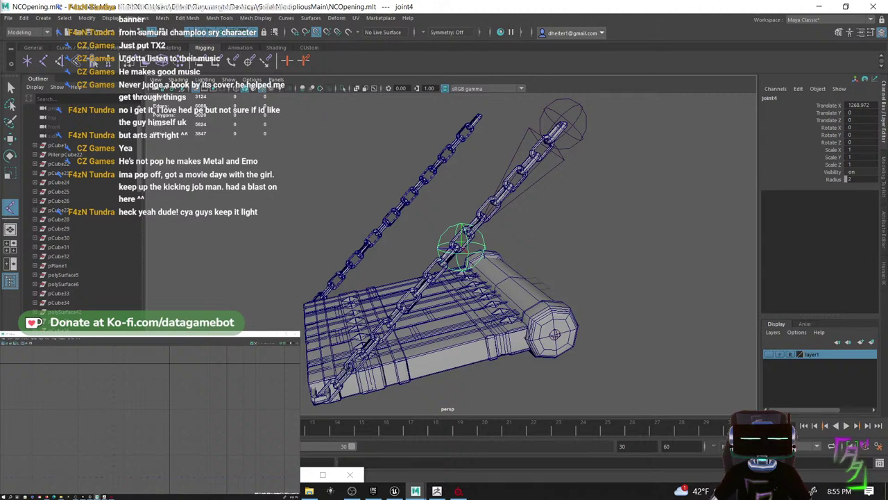
pyautogui.hotkey('ctrl', 'z')
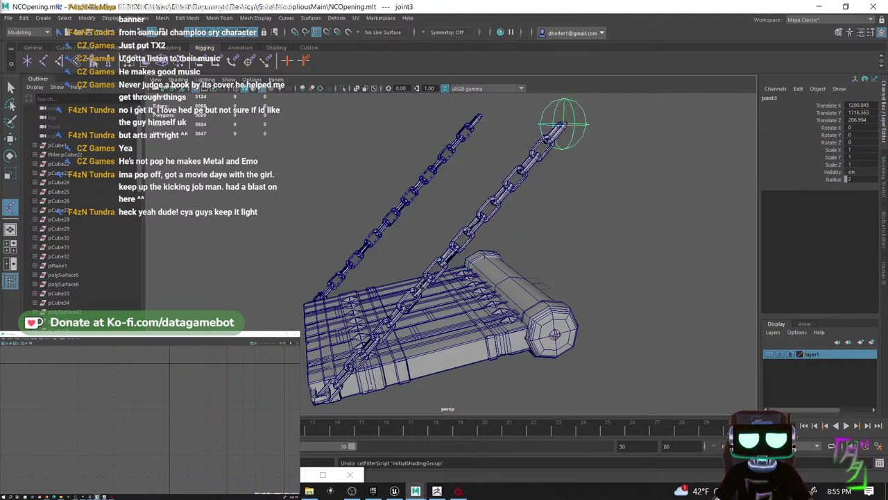
pyautogui.click(420, 281)
pyautogui.hotkey('ctrl', 'z')
pyautogui.keyDown('alt'); pyautogui.moveTo(437, 306); pyautogui.dragTo(666, 294); pyautogui.keyUp('alt')
pyautogui.click(589, 262)
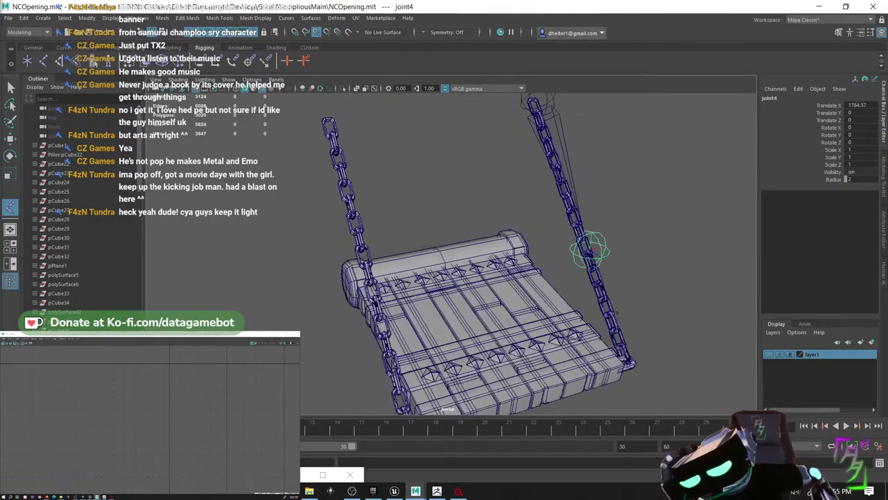
pyautogui.hotkey('ctrl', 'z')
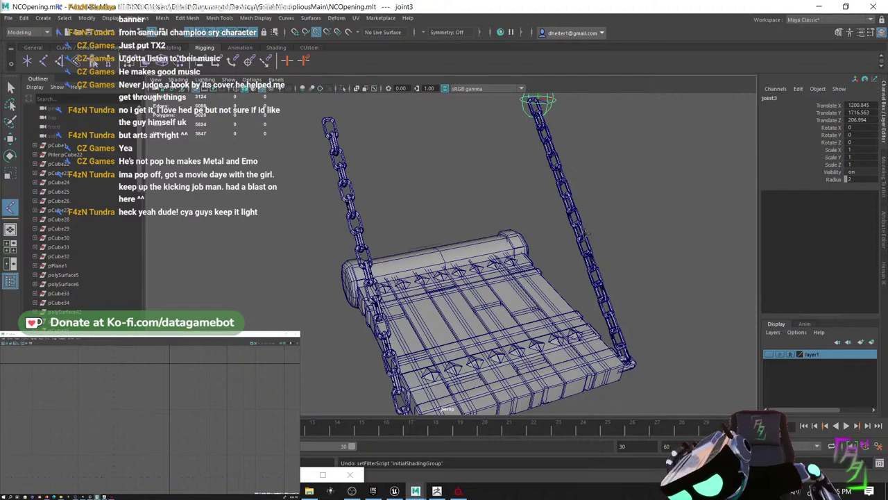
# - Add a joint at the middle of the same gate chain and another about 1322 units further, at its lower attachment to the planks
pyautogui.click(583, 236)
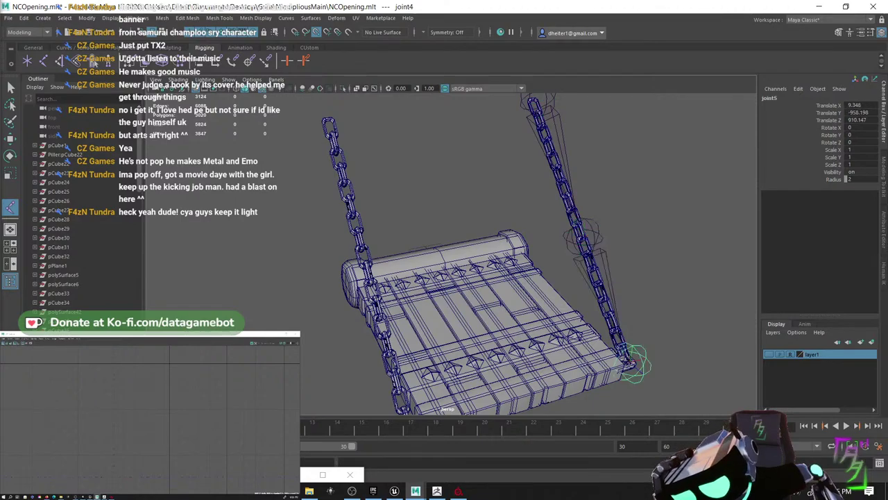
pyautogui.click(626, 362)
pyautogui.keyDown('alt'); pyautogui.moveTo(626, 362); pyautogui.dragTo(509, 310); pyautogui.keyUp('alt')
pyautogui.press('w')
pyautogui.click(248, 310)
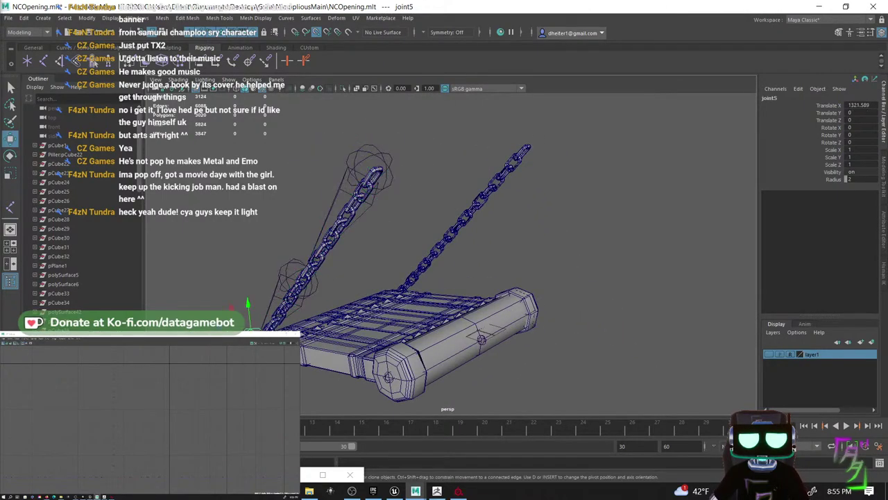
pyautogui.keyDown('alt'); pyautogui.moveTo(277, 305); pyautogui.dragTo(361, 296); pyautogui.keyUp('alt')
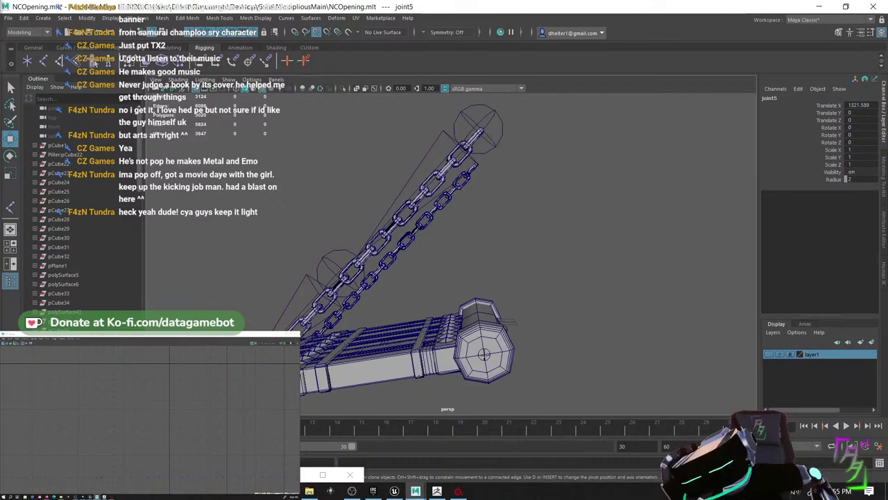
pyautogui.moveTo(262, 348); pyautogui.dragTo(254, 355)
pyautogui.hotkey('ctrl', 'z')
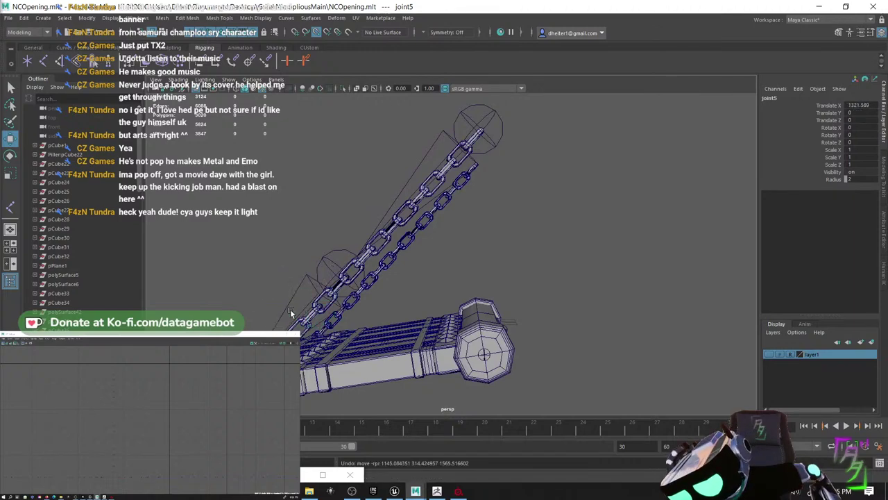
pyautogui.keyDown('alt'); pyautogui.moveTo(312, 292); pyautogui.dragTo(317, 267); pyautogui.keyUp('alt')
pyautogui.moveTo(212, 317); pyautogui.dragTo(347, 236)
pyautogui.hotkey('ctrl', 'z')
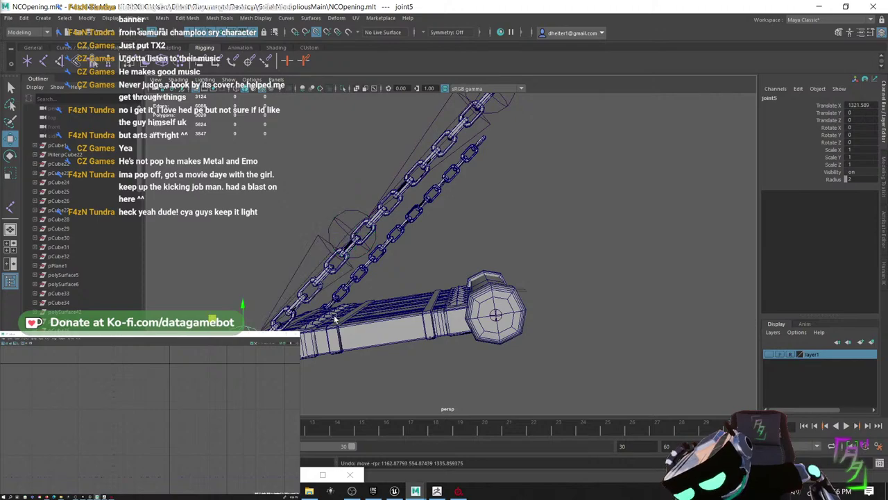
# - Duplicate the three-joint chain from its top joint and move the copy along X onto the other gate chain, at about X -1069
pyautogui.keyDown('alt'); pyautogui.moveTo(337, 317); pyautogui.dragTo(563, 295); pyautogui.keyUp('alt')
pyautogui.press('q')
pyautogui.click(510, 149)
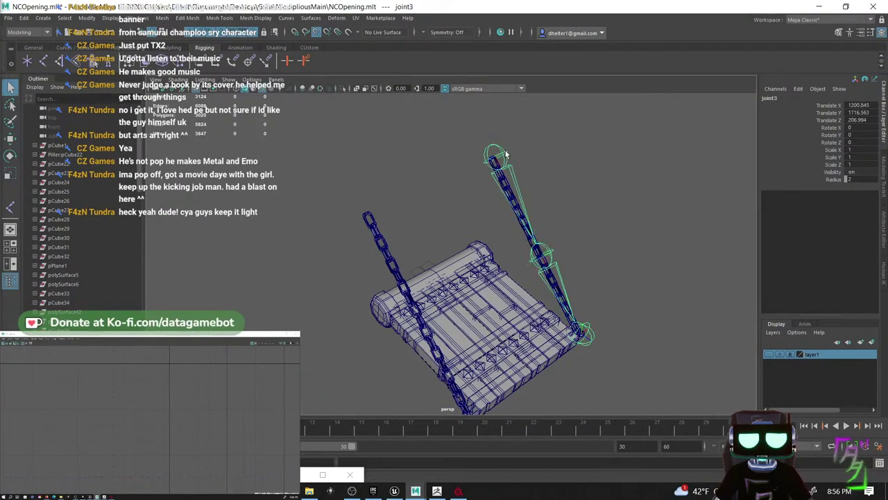
pyautogui.scroll(-4, 496, 234)
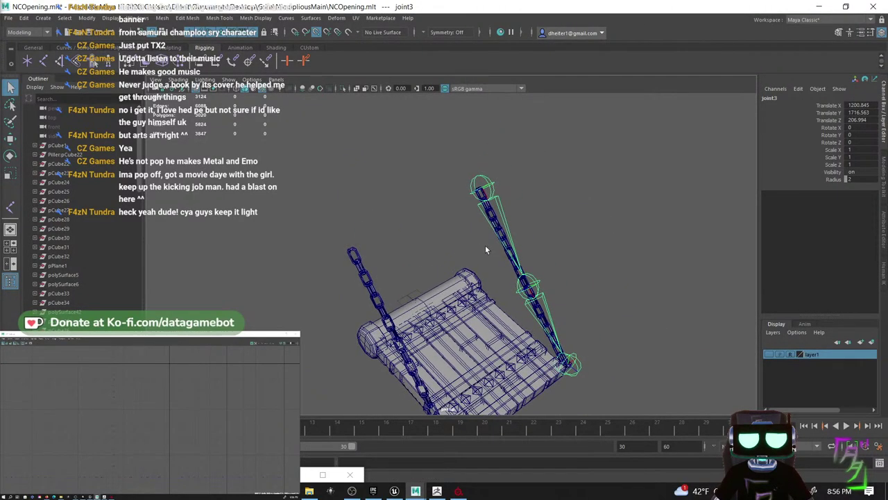
pyautogui.scroll(2, 476, 254)
pyautogui.press('w')
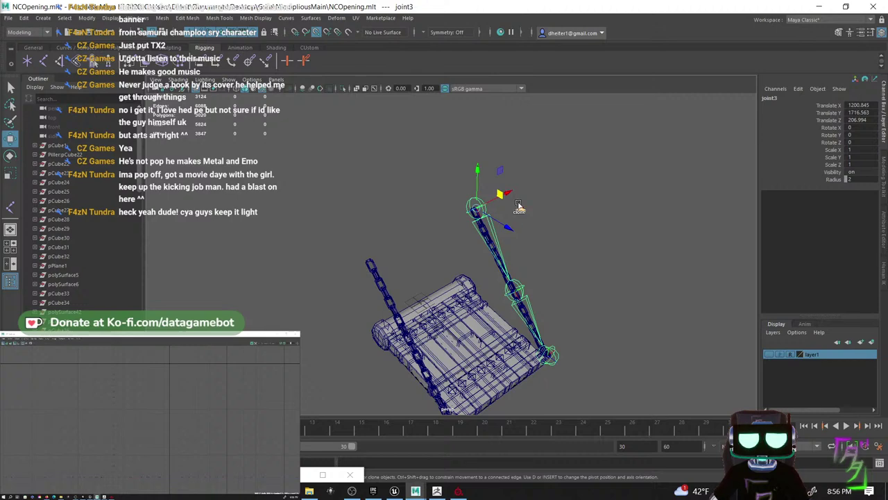
pyautogui.moveTo(509, 194)
pyautogui.keyDown('shift'); pyautogui.mouseDown()
pyautogui.moveTo(430, 242)
pyautogui.moveTo(353, 270)
pyautogui.mouseUp(); pyautogui.keyUp('shift')
pyautogui.moveTo(449, 267)
pyautogui.keyDown('alt'); pyautogui.mouseDown()
pyautogui.moveTo(493, 235)
pyautogui.moveTo(525, 229)
pyautogui.moveTo(596, 248)
pyautogui.moveTo(571, 265)
pyautogui.moveTo(451, 291)
pyautogui.moveTo(447, 270)
pyautogui.moveTo(461, 278)
pyautogui.moveTo(522, 276)
pyautogui.mouseUp(); pyautogui.keyUp('alt')
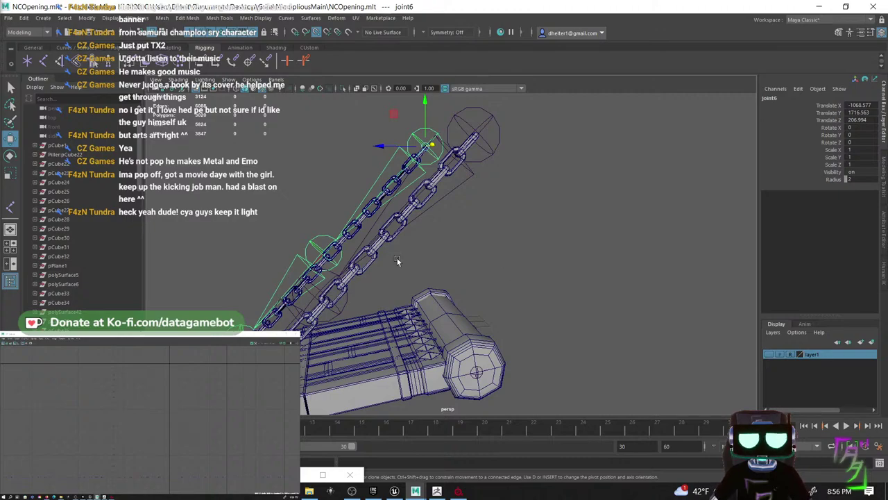
# - Filter the Outliner to list only joints and clear the selection
pyautogui.keyDown('alt'); pyautogui.moveTo(398, 256); pyautogui.dragTo(358, 351); pyautogui.keyUp('alt')
pyautogui.keyDown('alt'); pyautogui.moveTo(483, 346); pyautogui.dragTo(429, 328); pyautogui.keyUp('alt')
pyautogui.scroll(4, 462, 309)
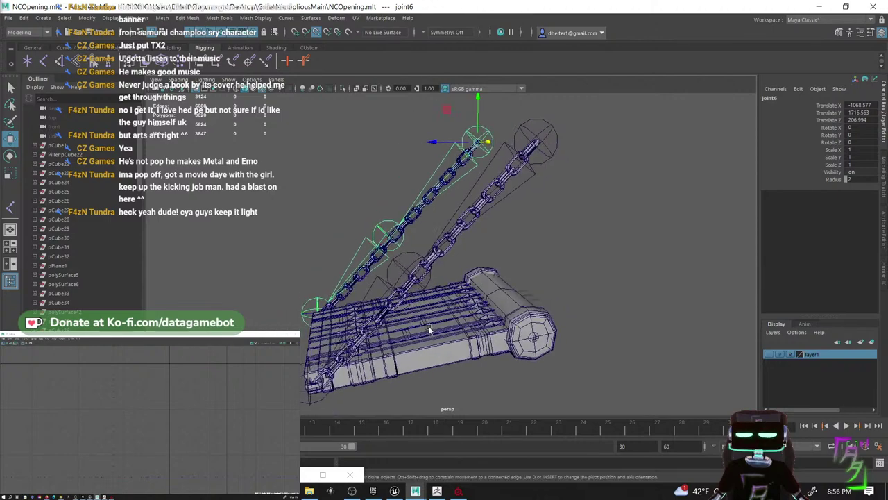
pyautogui.press('q')
pyautogui.keyDown('alt'); pyautogui.moveTo(555, 333); pyautogui.dragTo(229, 278); pyautogui.keyUp('alt')
pyautogui.scroll(-10, 69, 231)
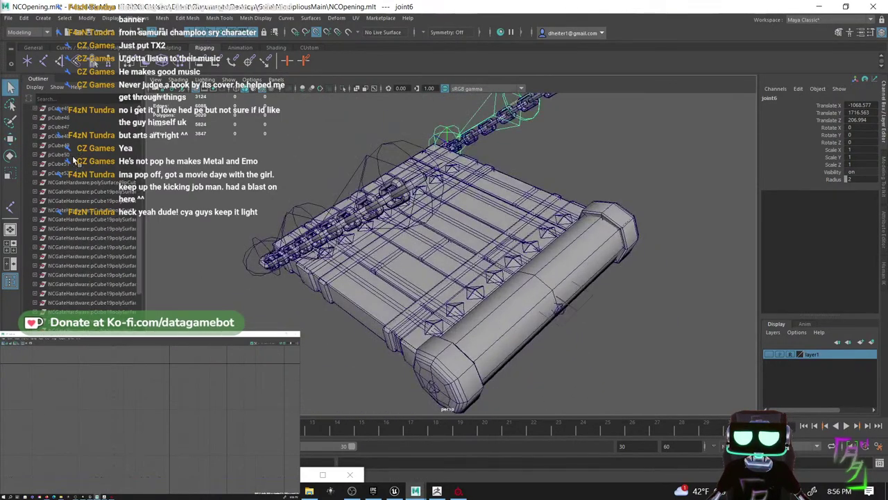
pyautogui.click(57, 87)
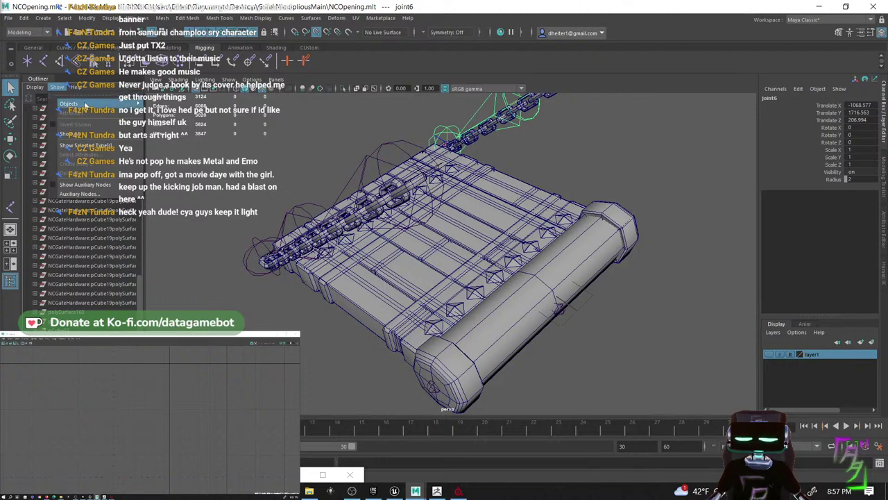
pyautogui.moveTo(75, 104)
pyautogui.click(167, 150)
pyautogui.click(79, 242)
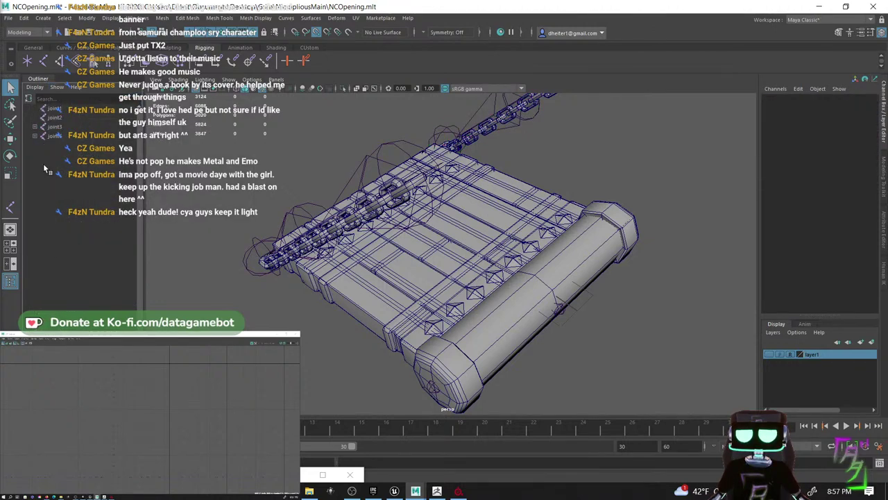
# - Rename the joint at the roller's end to NCGAteRot and the joint at the roller's middle to NCGateMain
pyautogui.click(55, 109)
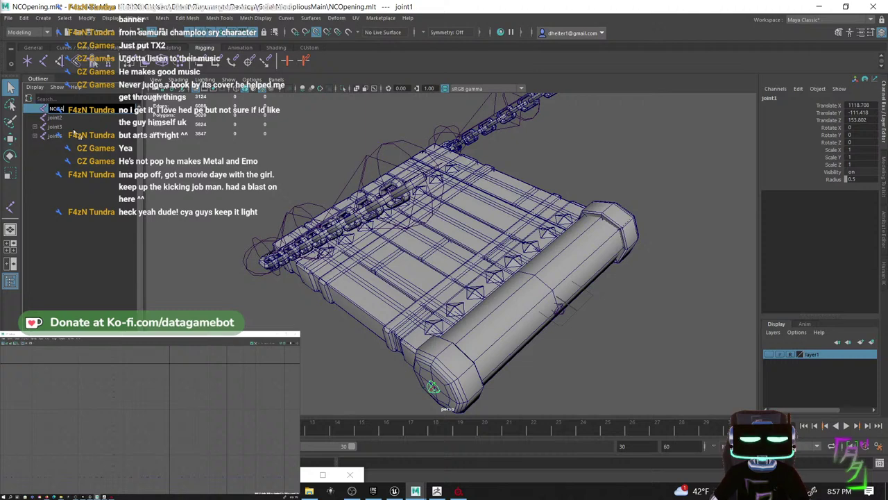
pyautogui.write('te')
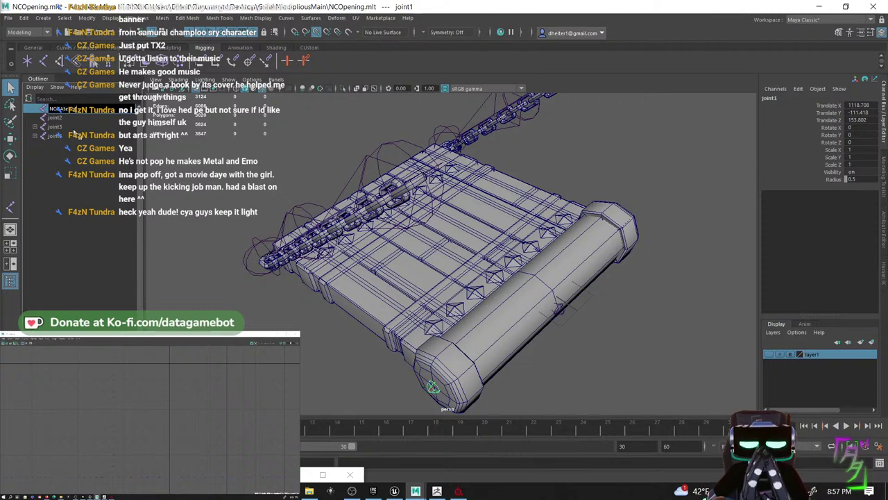
pyautogui.press('Return')
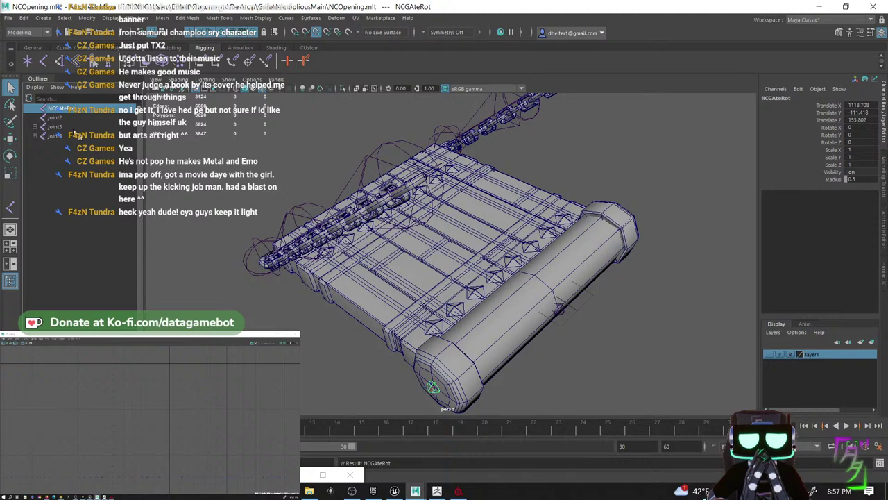
pyautogui.doubleClick(66, 118)
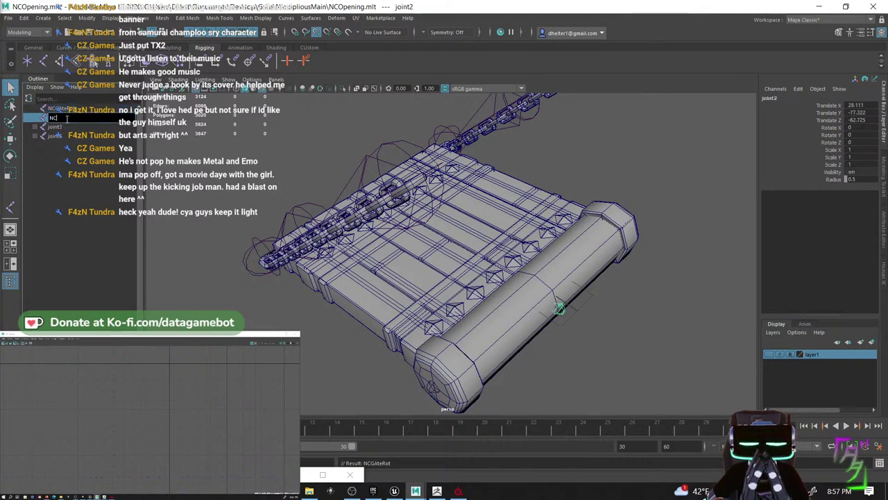
pyautogui.write('NCGate')
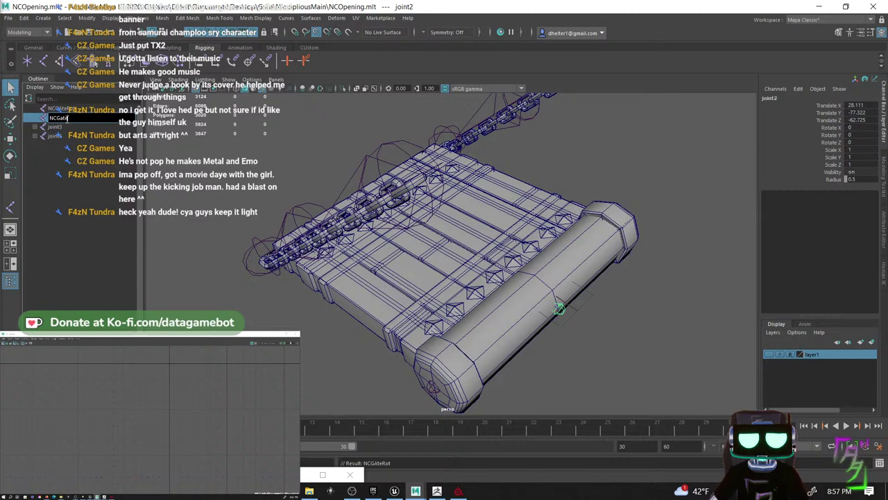
pyautogui.write('Main')
pyautogui.press('Return')
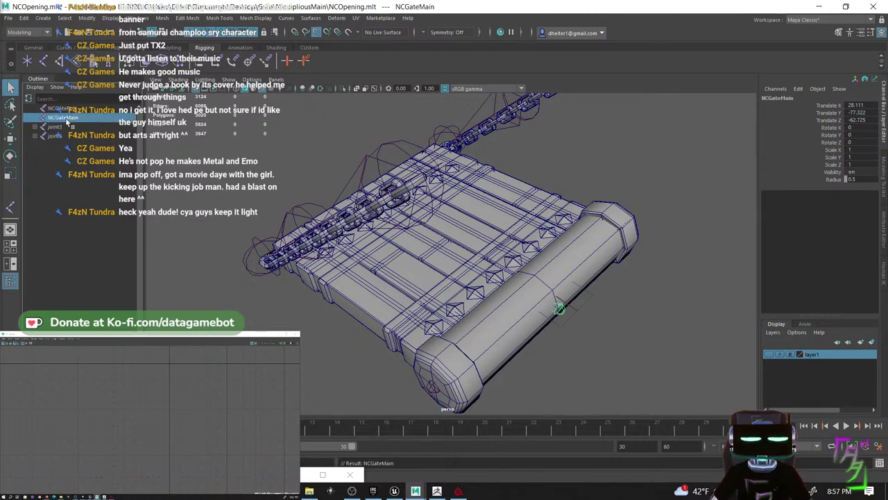
# - Expand both chain joint hierarchies and rename the root joint of the first one, joint3, to L_GateCain01
pyautogui.click(35, 128)
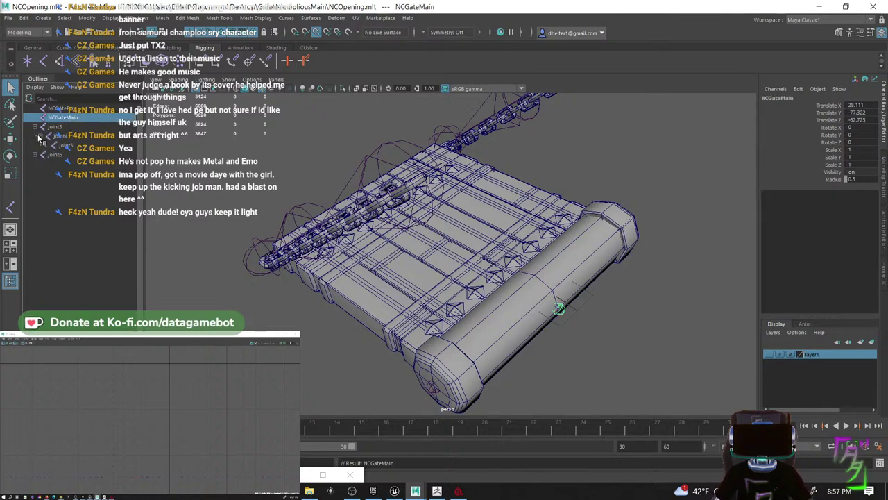
pyautogui.click(40, 155)
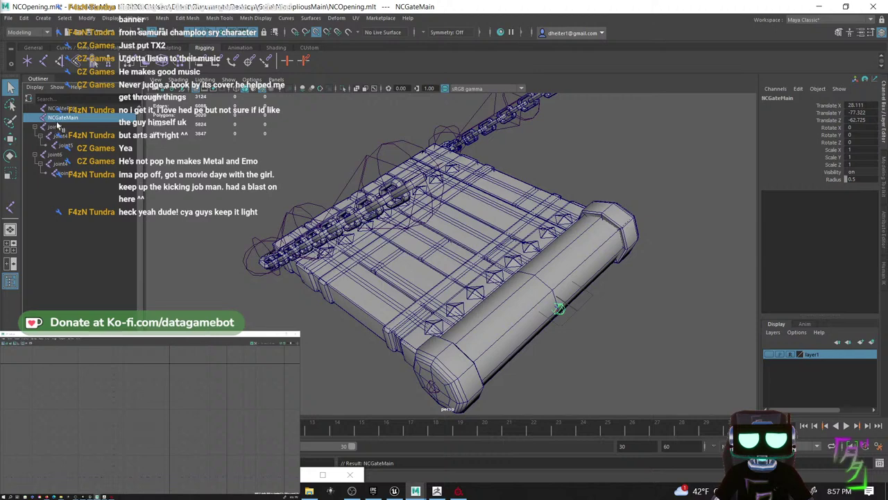
pyautogui.click(66, 127)
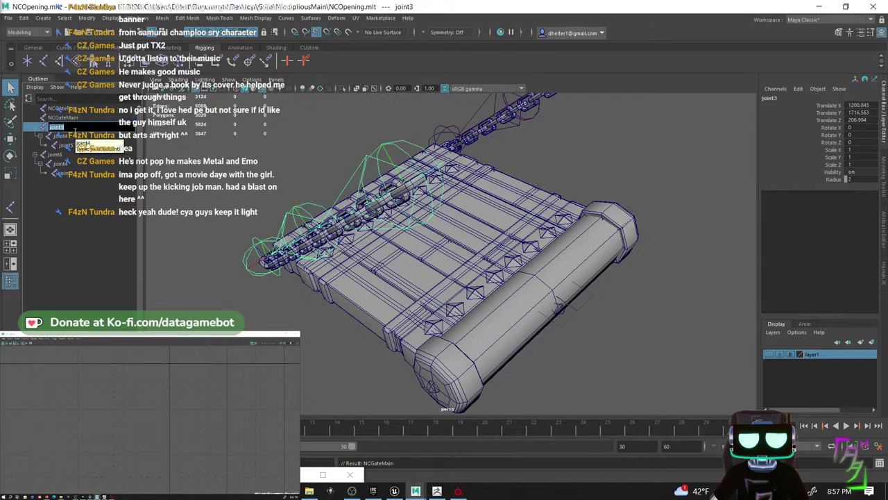
pyautogui.write('Gate')
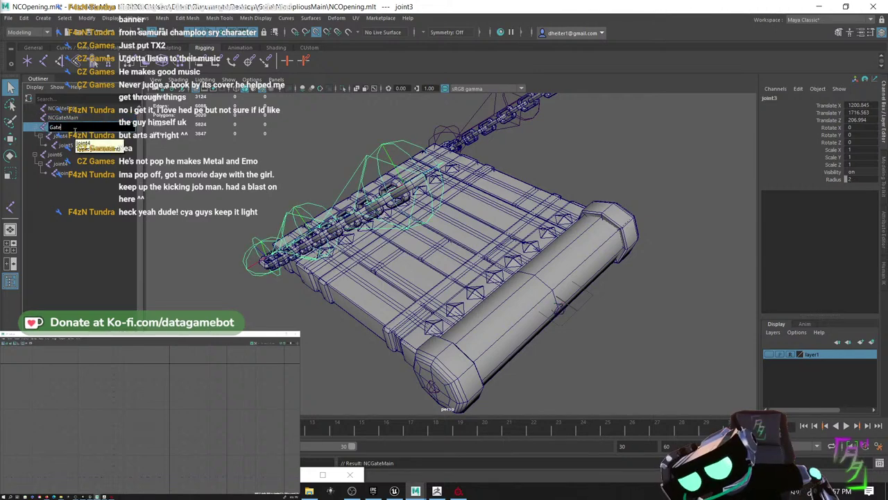
pyautogui.write('Cai')
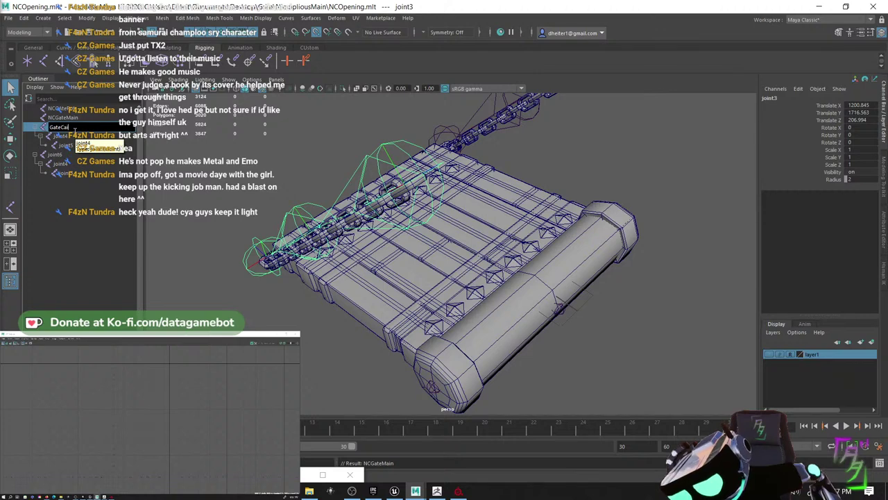
pyautogui.write('nMai')
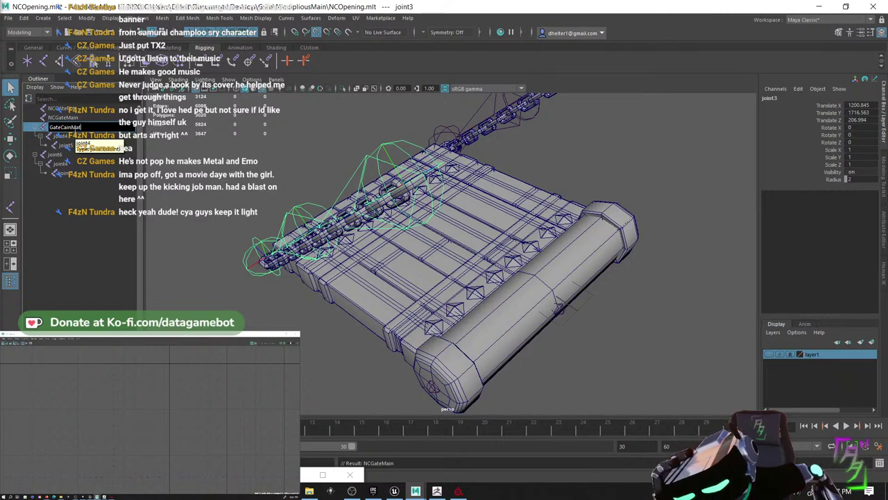
pyautogui.press('BackSpace')
pyautogui.press('BackSpace')
pyautogui.press('BackSpace')
pyautogui.press('BackSpace')
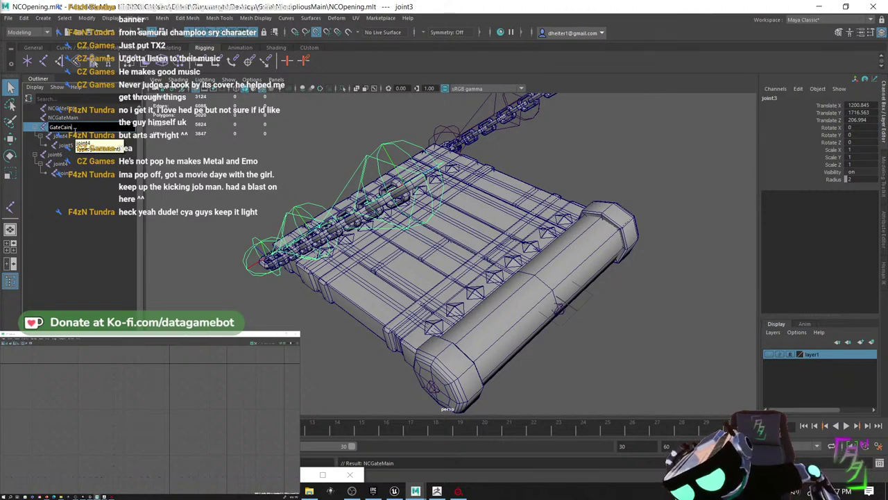
pyautogui.press('Home')
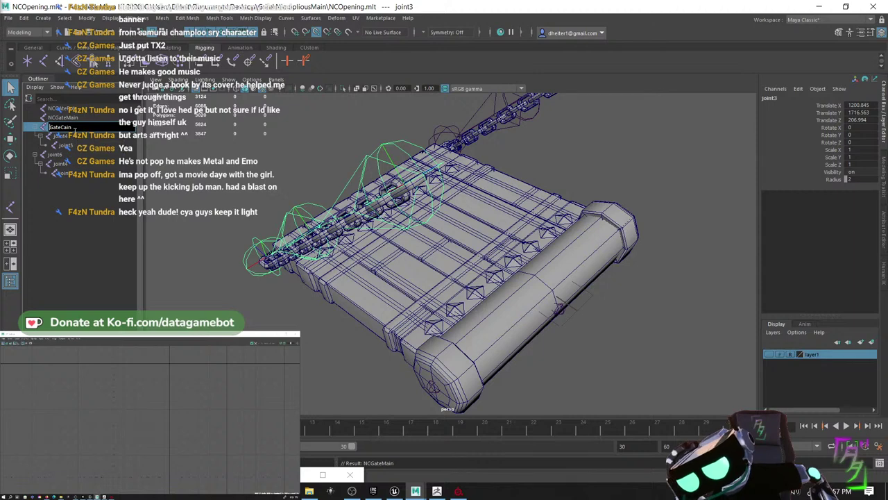
pyautogui.write('L_')
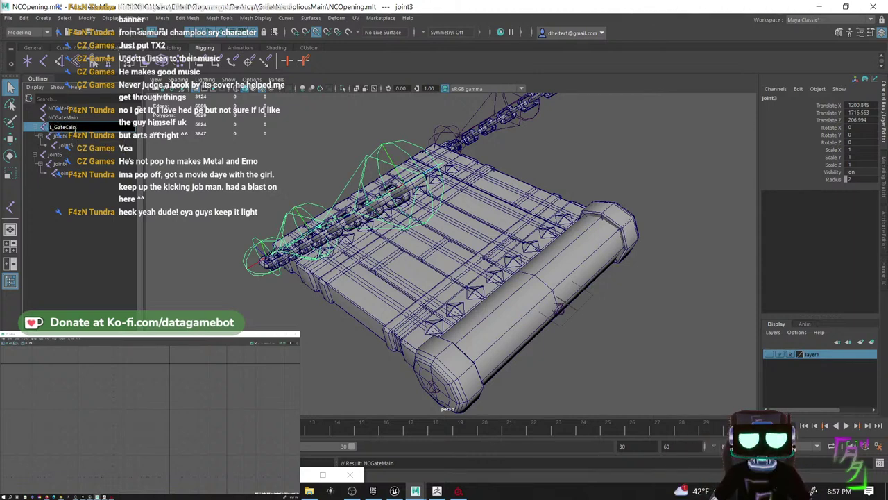
pyautogui.write('01')
pyautogui.press('Return')
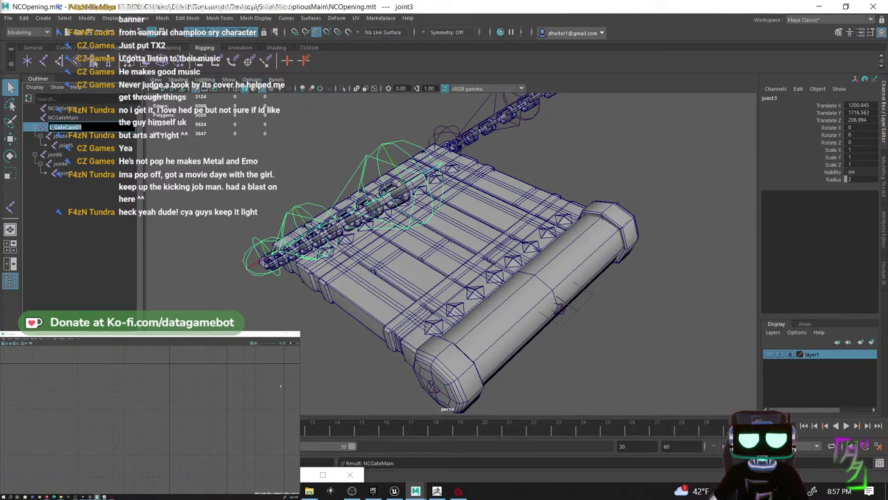
# - Rename the two child joints of L_GateCain01 to L_GateCain02 and L_GateCain03 in hierarchy order
pyautogui.click(63, 136)
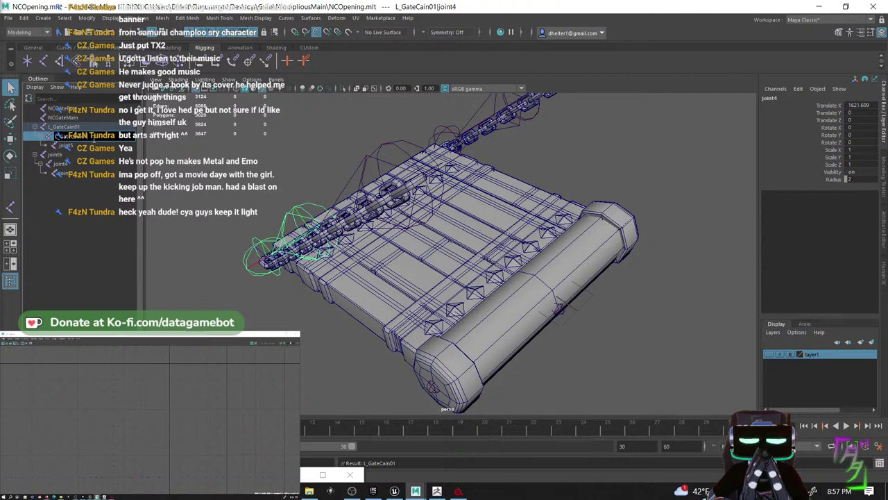
pyautogui.doubleClick(82, 147)
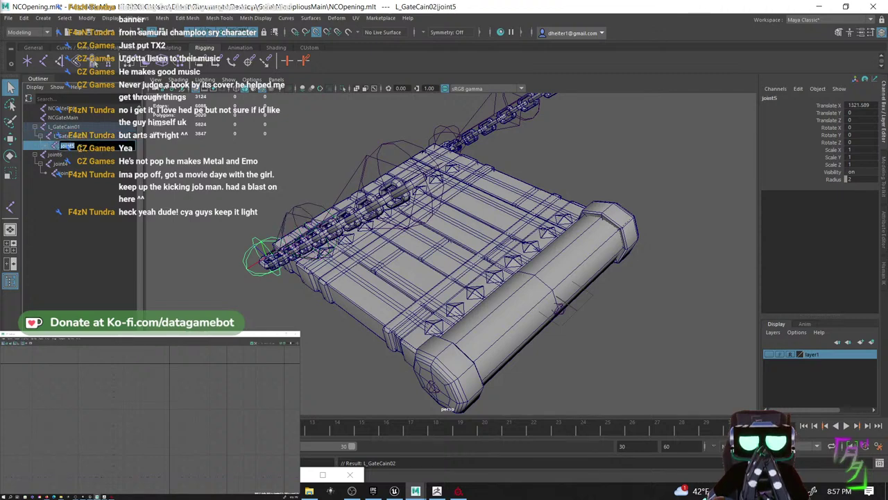
pyautogui.write('L_GateCain0')
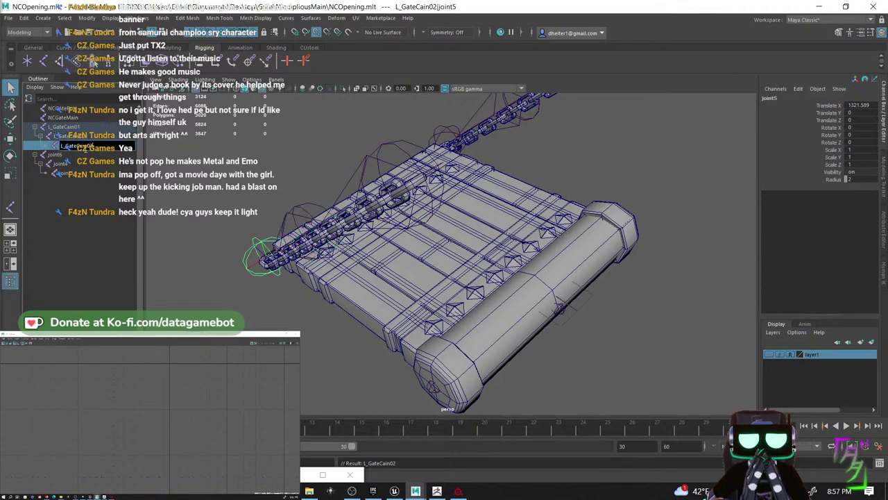
pyautogui.write('3')
# - Rename the root joint of the duplicated chain, joint6, to R_GateCain01
pyautogui.doubleClick(74, 154)
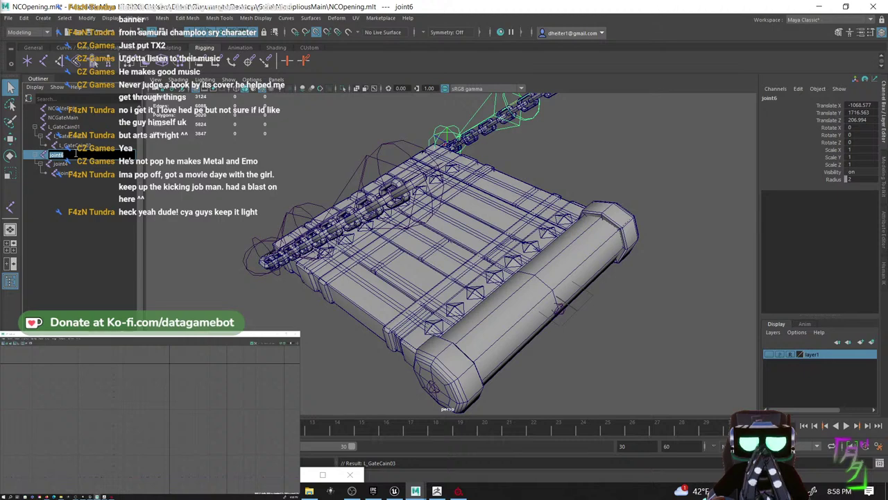
pyautogui.write('L_GateCain0')
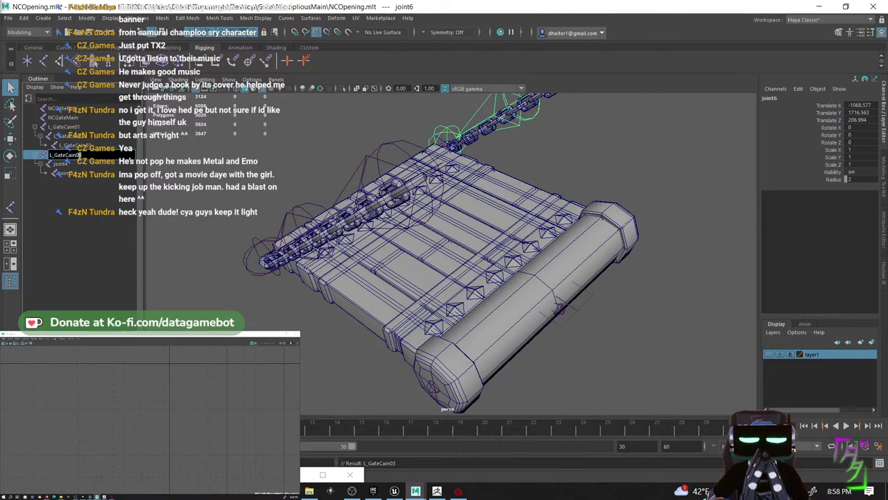
pyautogui.write('1')
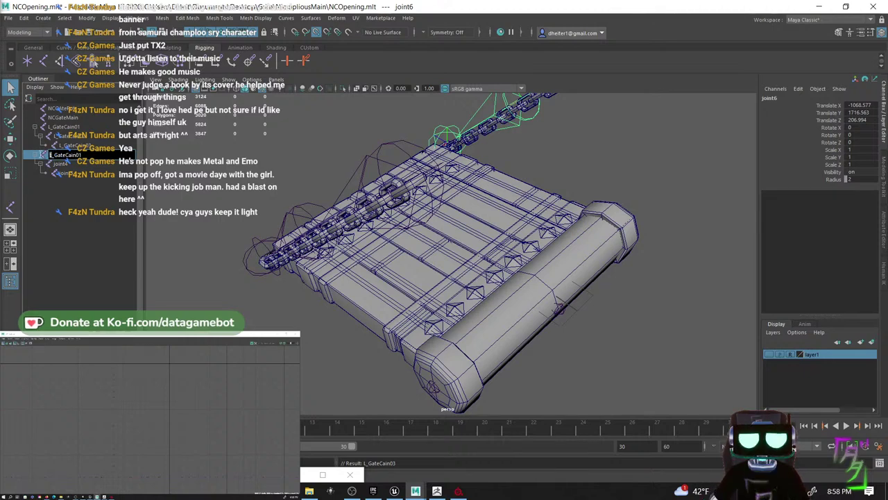
pyautogui.click(53, 154)
pyautogui.press('BackSpace')
pyautogui.write('R')
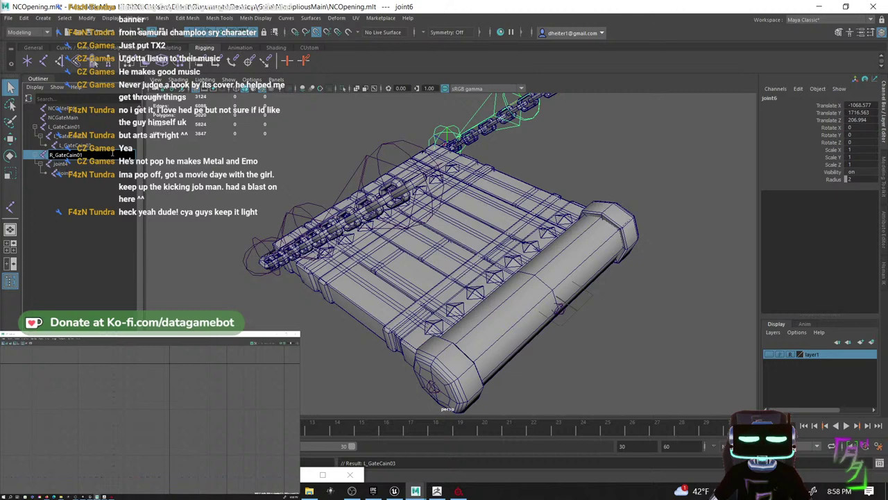
pyautogui.press('Return')
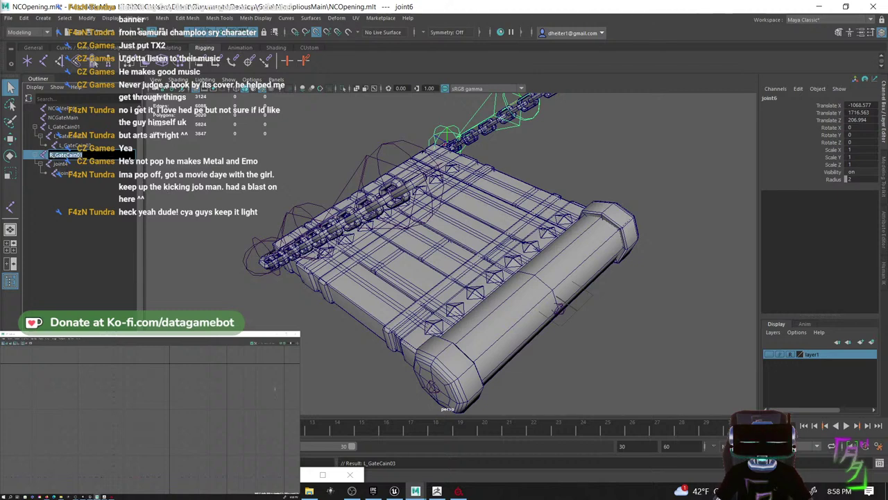
# - Rename the two child joints of R_GateCain01 to R_GateCain02 and R_GateCain03 in hierarchy order
pyautogui.click(64, 164)
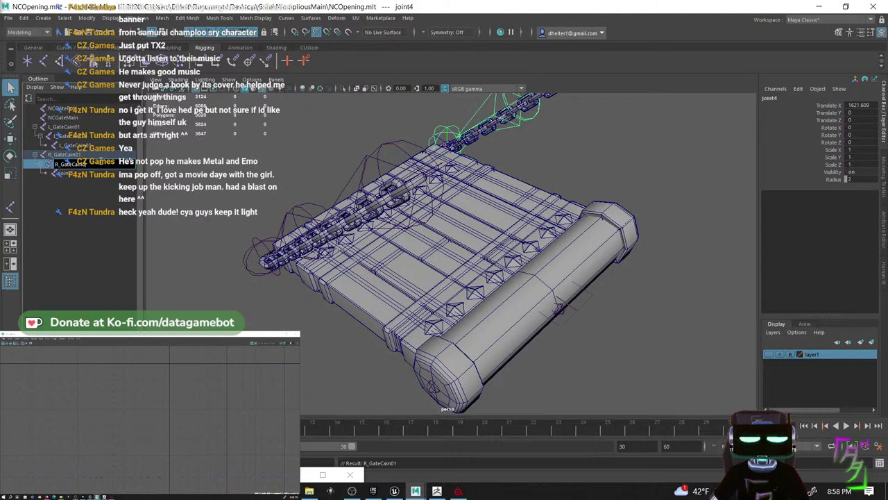
pyautogui.click(102, 164)
pyautogui.click(72, 175)
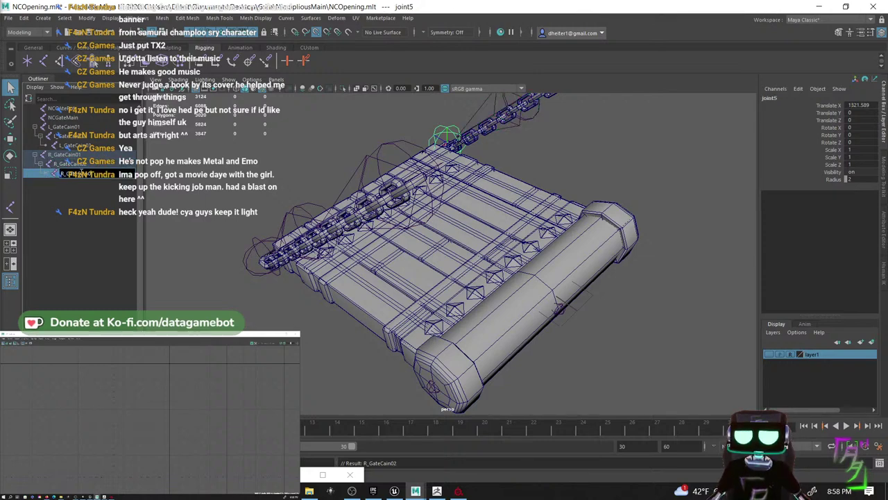
pyautogui.click(83, 173)
# - Collapse both chain hierarchies and parent L_GateCain01 and R_GateCain01 under the NCGateMain joint
pyautogui.scroll(-2, 549, 177)
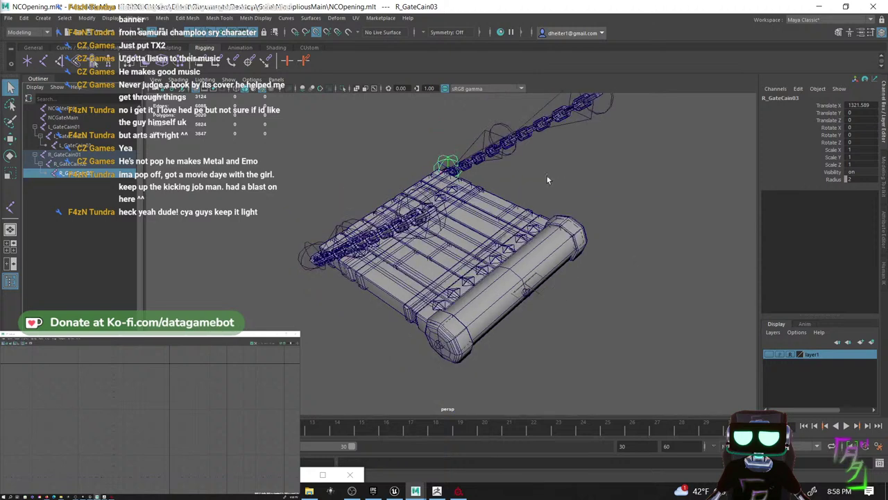
pyautogui.keyDown('alt'); pyautogui.moveTo(547, 178); pyautogui.dragTo(492, 264, button='middle'); pyautogui.keyUp('alt')
pyautogui.keyDown('alt'); pyautogui.moveTo(492, 264); pyautogui.dragTo(572, 246); pyautogui.keyUp('alt')
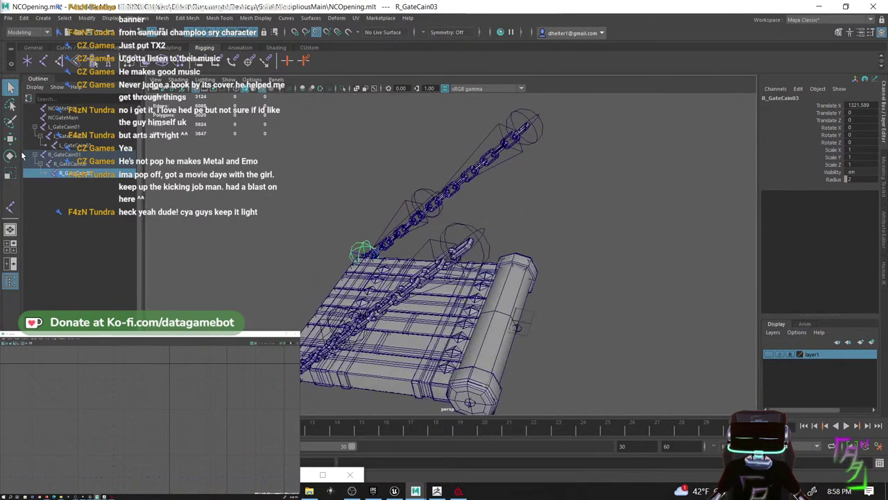
pyautogui.click(37, 164)
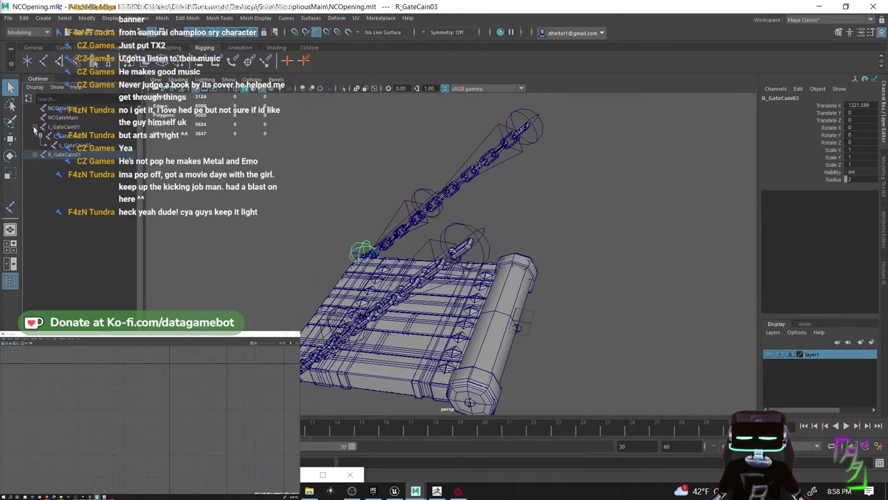
pyautogui.click(34, 128)
pyautogui.click(61, 130)
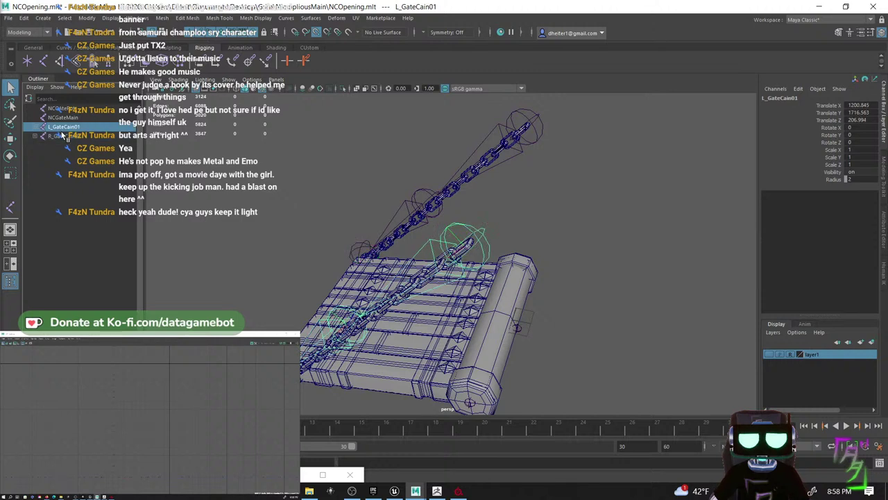
pyautogui.keyDown('shift'); pyautogui.click(63, 137); pyautogui.keyUp('shift')
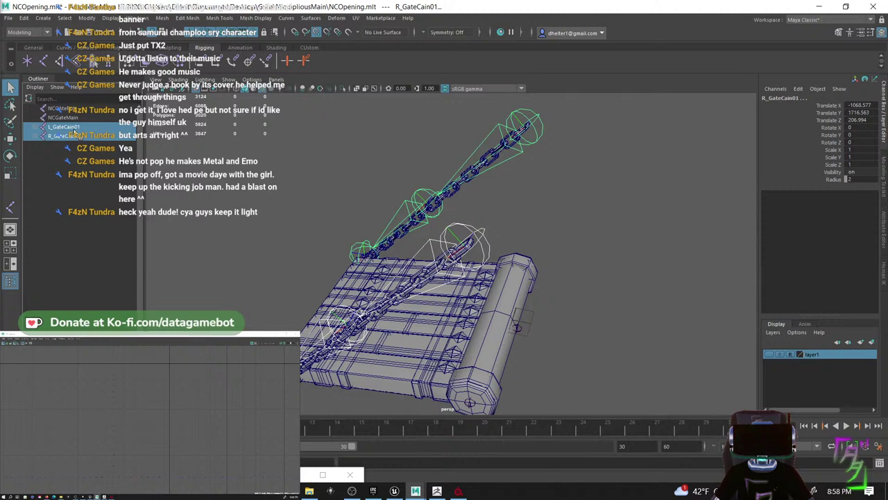
pyautogui.moveTo(76, 118); pyautogui.dragTo(75, 116, button='middle')
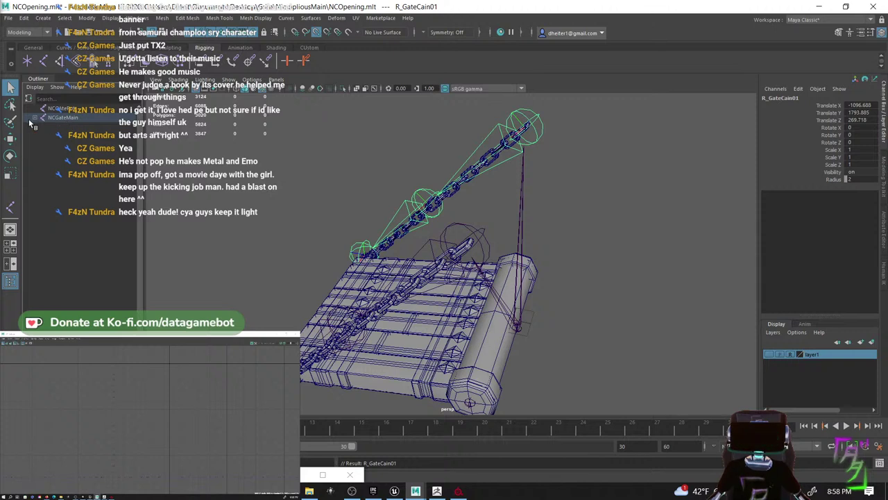
# - Parent the NCGAteRot joint under NCGateMain so that all joints share one root
pyautogui.click(61, 109)
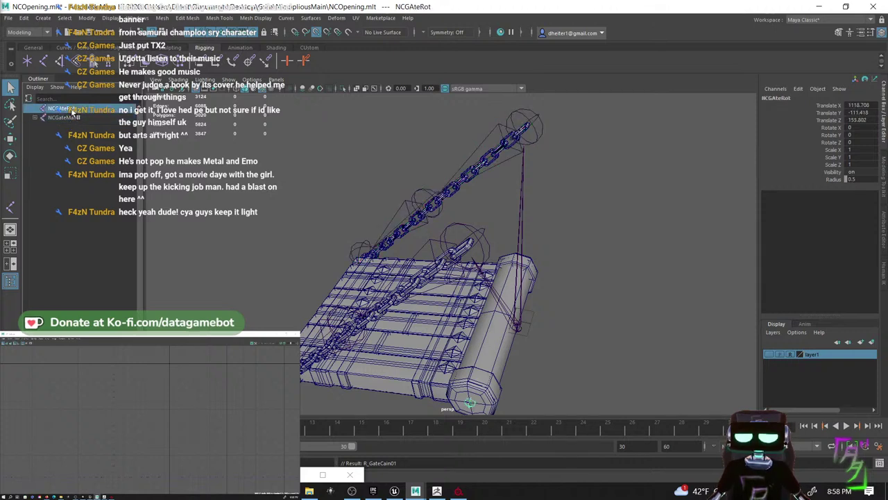
pyautogui.moveTo(75, 121); pyautogui.dragTo(95, 112, button='middle')
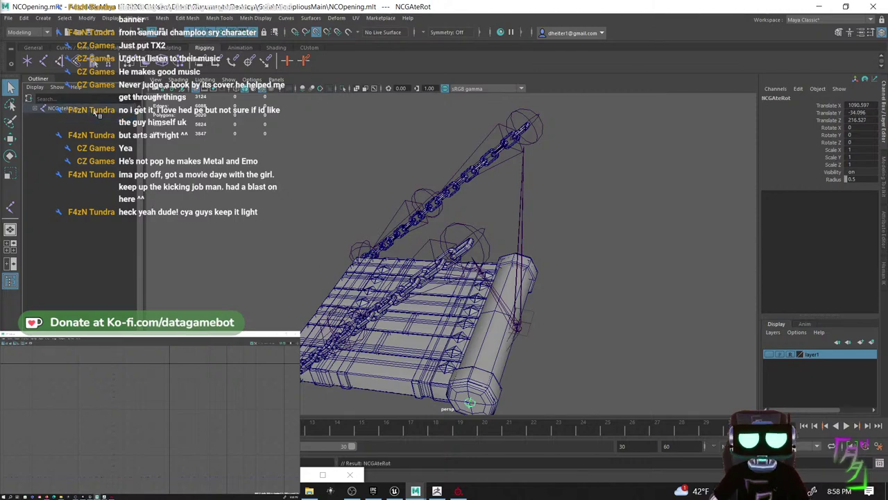
pyautogui.keyDown('alt'); pyautogui.moveTo(449, 245); pyautogui.dragTo(482, 288); pyautogui.keyUp('alt')
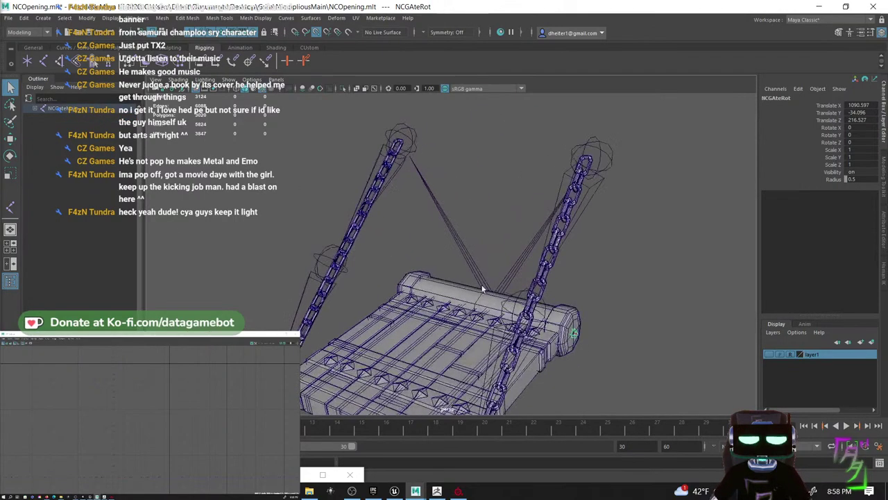
# - Select every joint in the NCGateMain hierarchy together with the gate mesh, and bind the mesh to them with Bind Skin
pyautogui.keyDown('alt'); pyautogui.moveTo(512, 340); pyautogui.dragTo(486, 327, button='middle'); pyautogui.keyUp('alt')
pyautogui.keyDown('alt'); pyautogui.moveTo(485, 326); pyautogui.dragTo(468, 342); pyautogui.keyUp('alt')
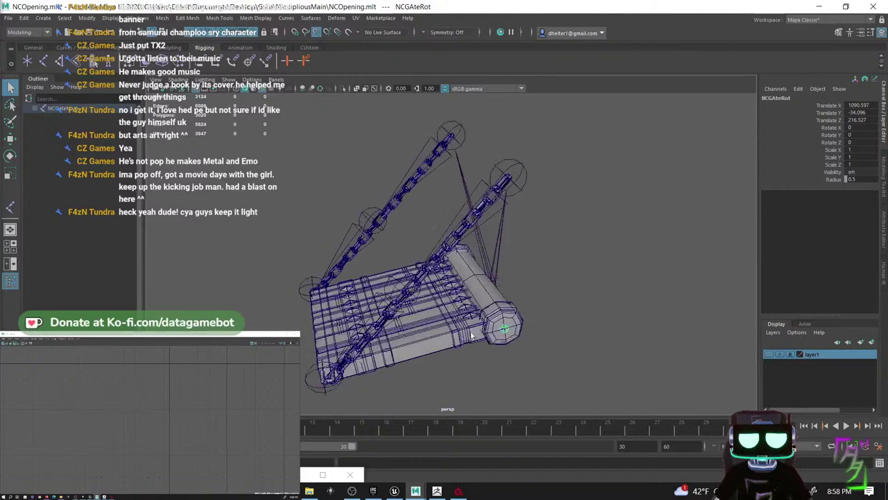
pyautogui.click(469, 341)
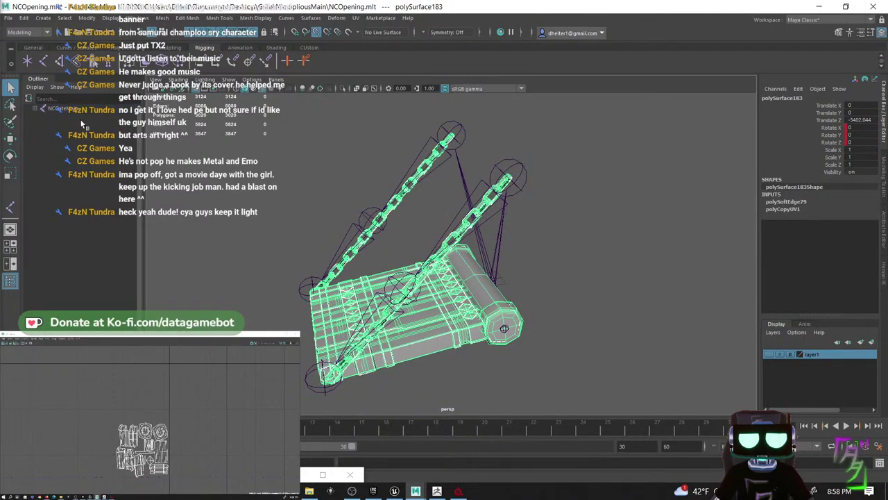
pyautogui.click(34, 109)
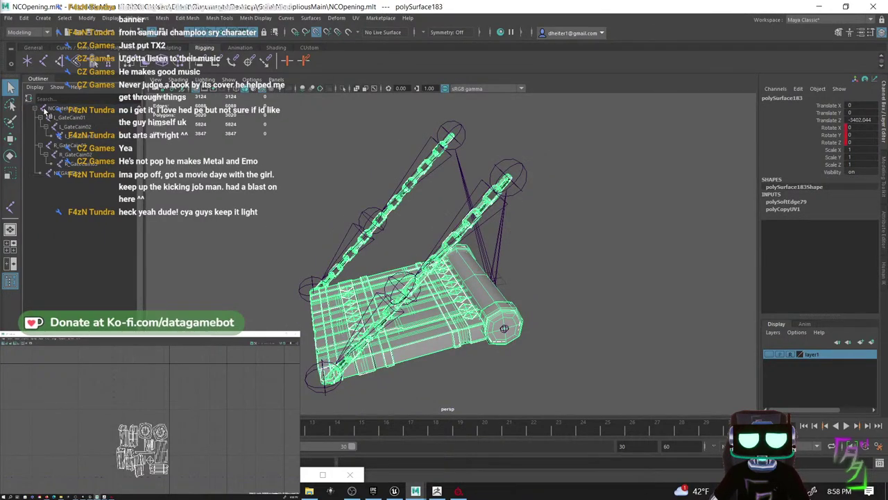
pyautogui.click(75, 118)
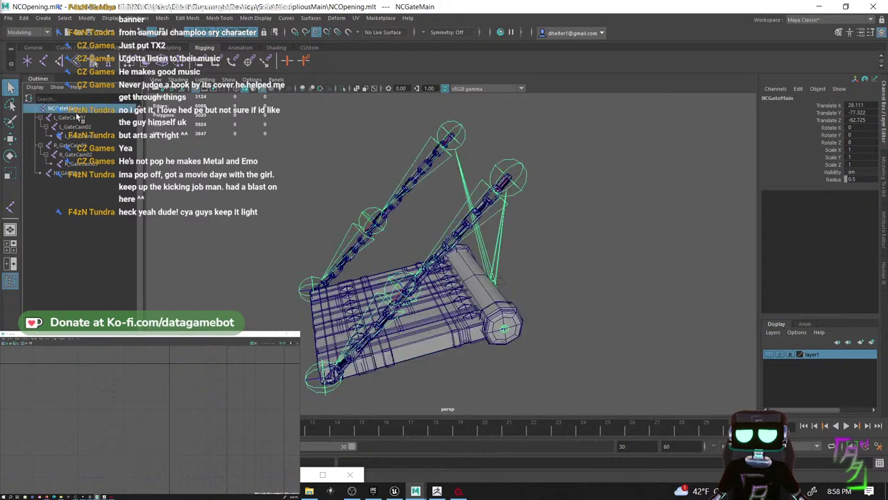
pyautogui.click(70, 179)
pyautogui.click(75, 175)
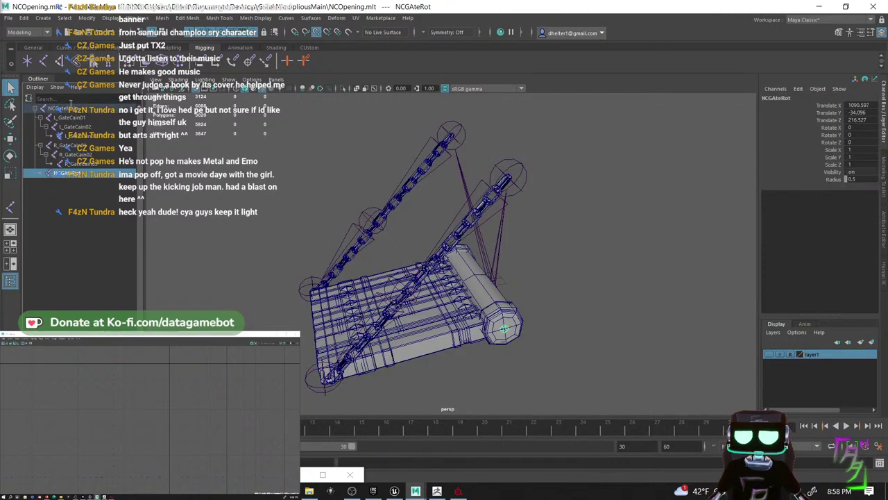
pyautogui.keyDown('shift'); pyautogui.click(70, 110); pyautogui.keyUp('shift')
pyautogui.click(424, 355)
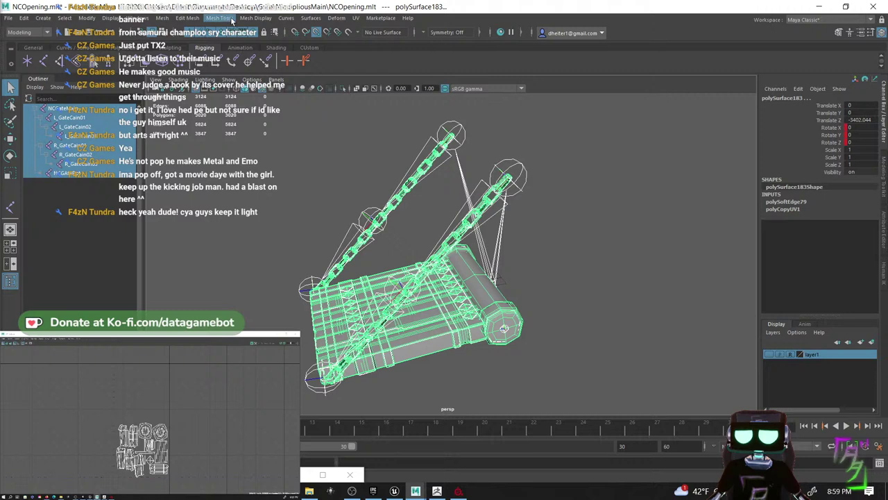
pyautogui.click(35, 32)
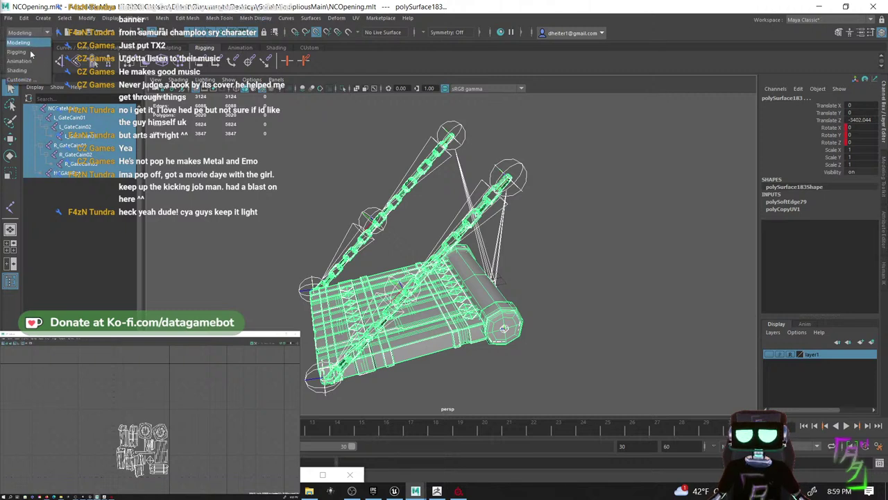
pyautogui.click(17, 51)
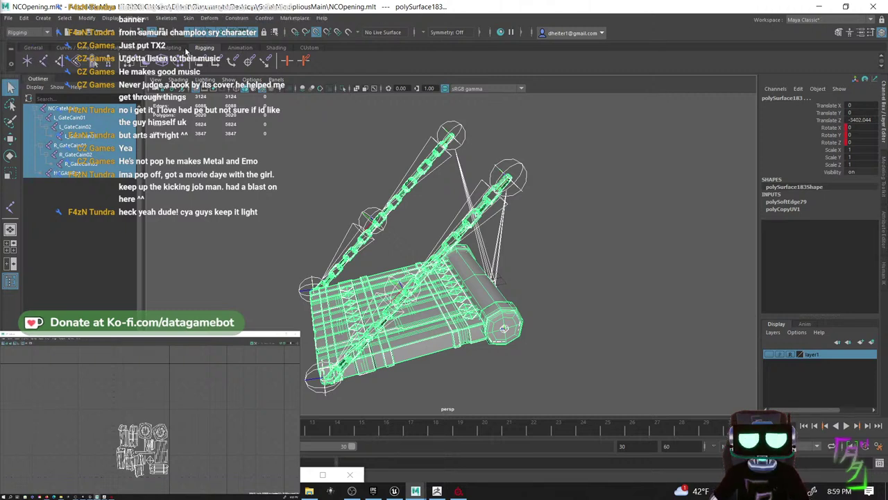
pyautogui.click(191, 19)
pyautogui.click(229, 41)
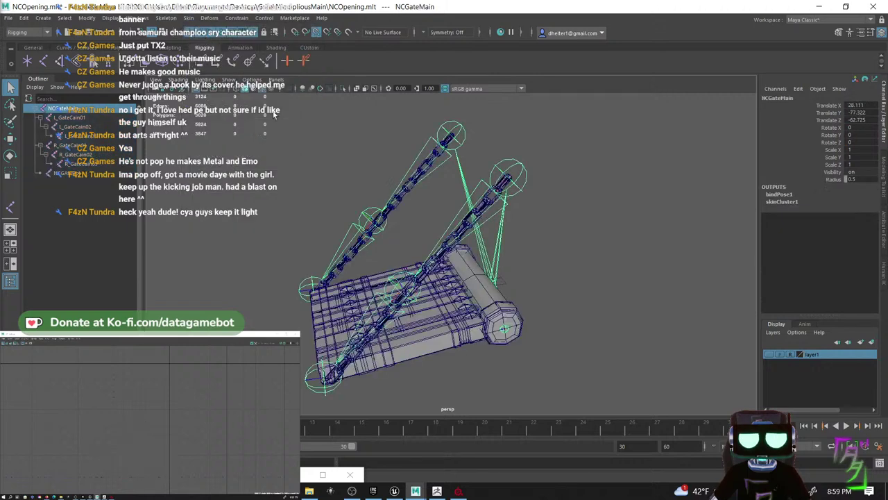
# - Test-rotate the NCGAteRot joint at the roller about its X axis and undo the rotation
pyautogui.keyDown('alt'); pyautogui.moveTo(463, 263); pyautogui.dragTo(449, 290); pyautogui.keyUp('alt')
pyautogui.scroll(-2, 448, 297)
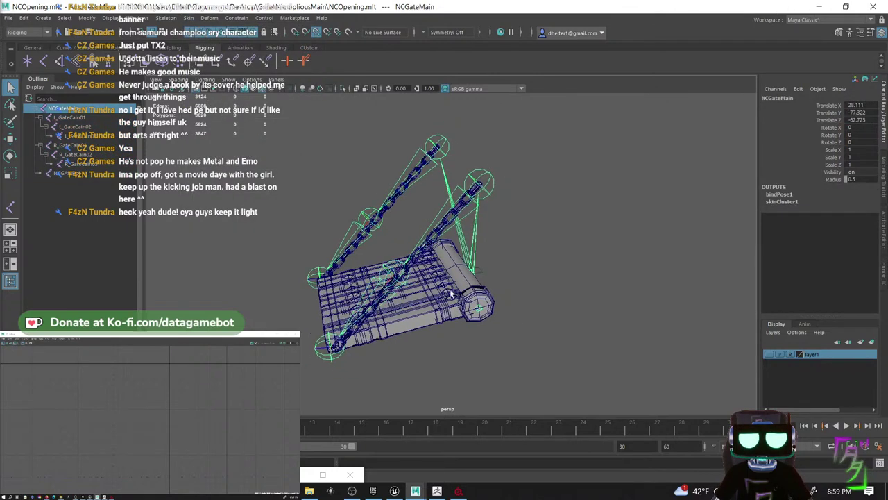
pyautogui.click(483, 298)
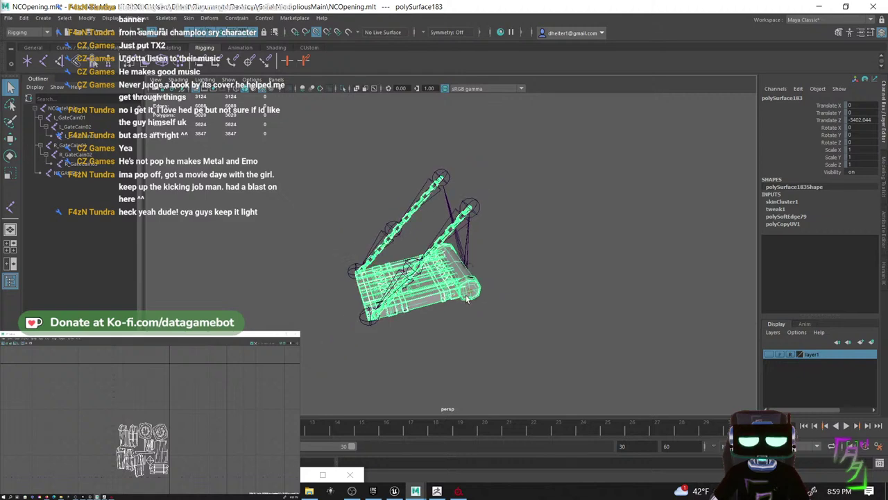
pyautogui.scroll(2, 478, 294)
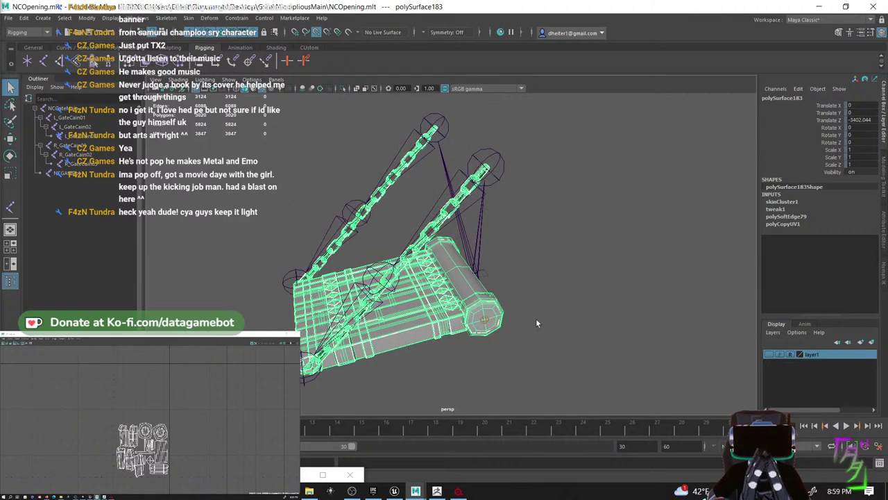
pyautogui.keyDown('alt'); pyautogui.moveTo(535, 323); pyautogui.dragTo(468, 357); pyautogui.keyUp('alt')
pyautogui.click(468, 334)
pyautogui.press('e')
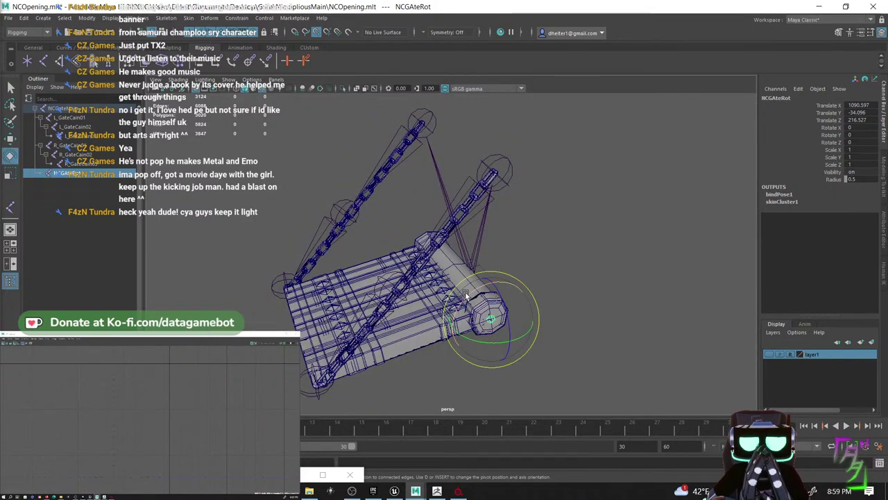
pyautogui.moveTo(465, 295); pyautogui.dragTo(424, 344)
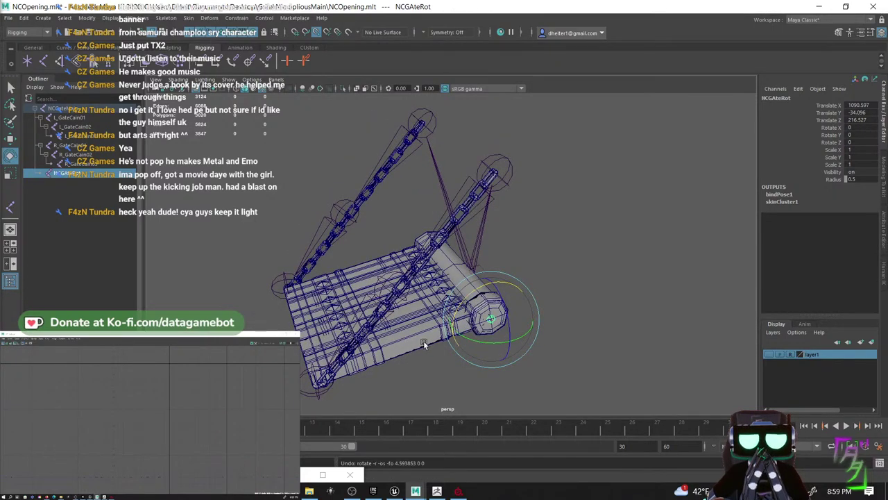
# - Start Paint Skin Weights on the gate mesh and examine the influences of L_GateCain01 and NCGAteRot
pyautogui.click(424, 341)
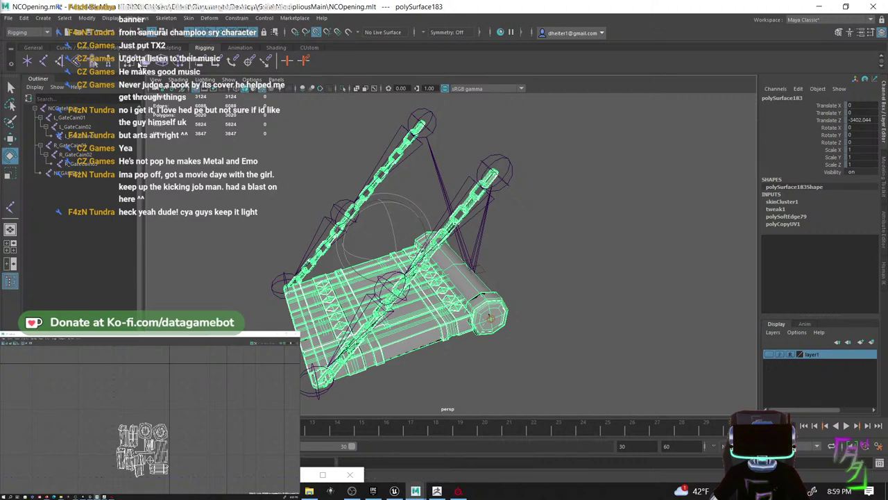
pyautogui.click(142, 63)
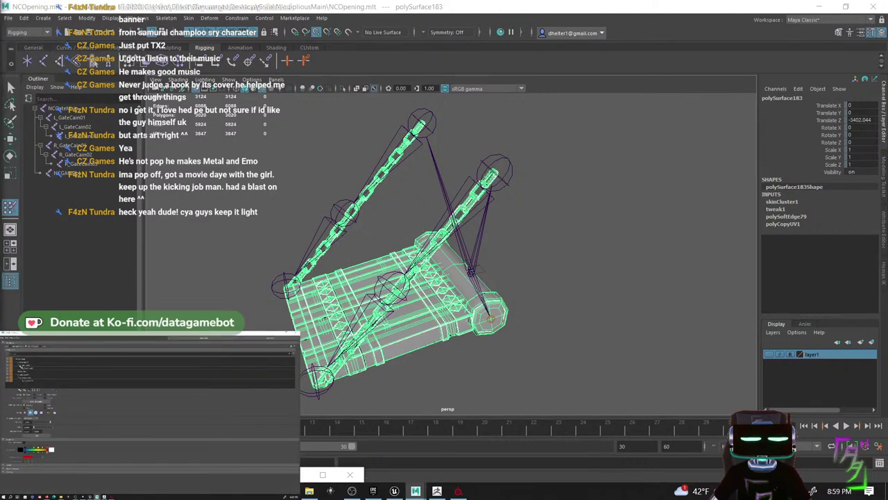
pyautogui.click(23, 359)
pyautogui.click(26, 362)
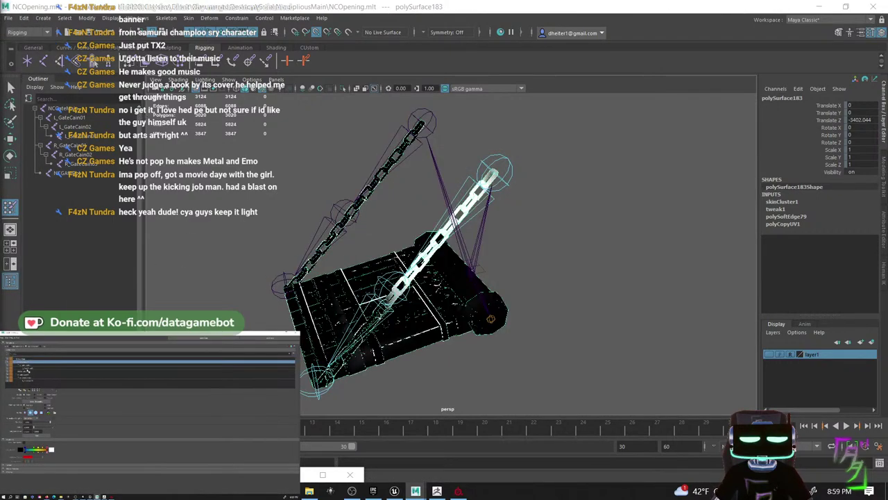
pyautogui.click(28, 371)
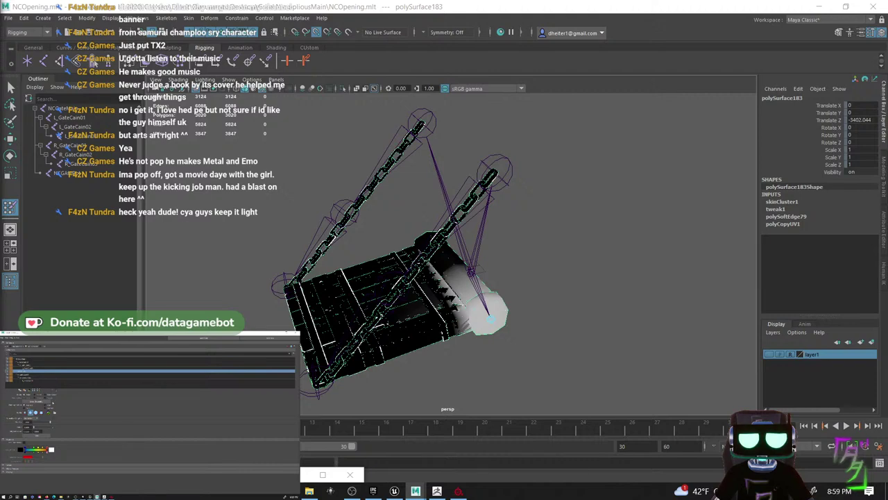
pyautogui.click(35, 396)
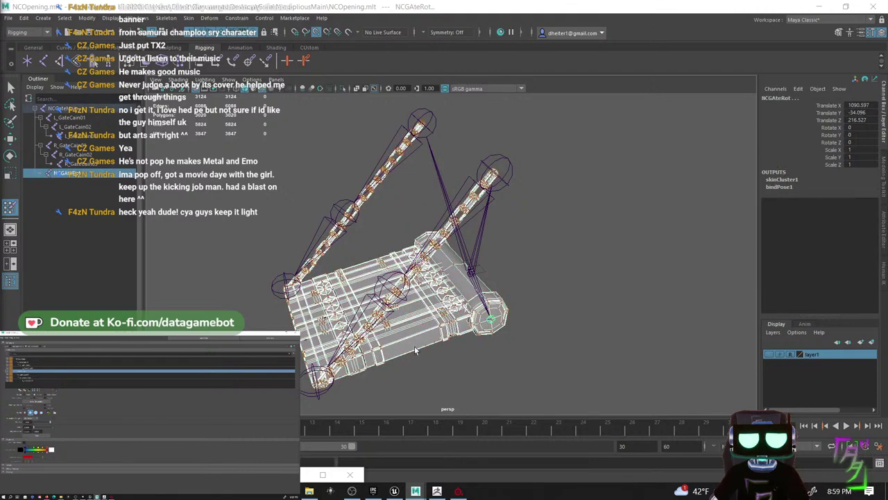
pyautogui.moveTo(444, 338); pyautogui.dragTo(444, 300, button='right')
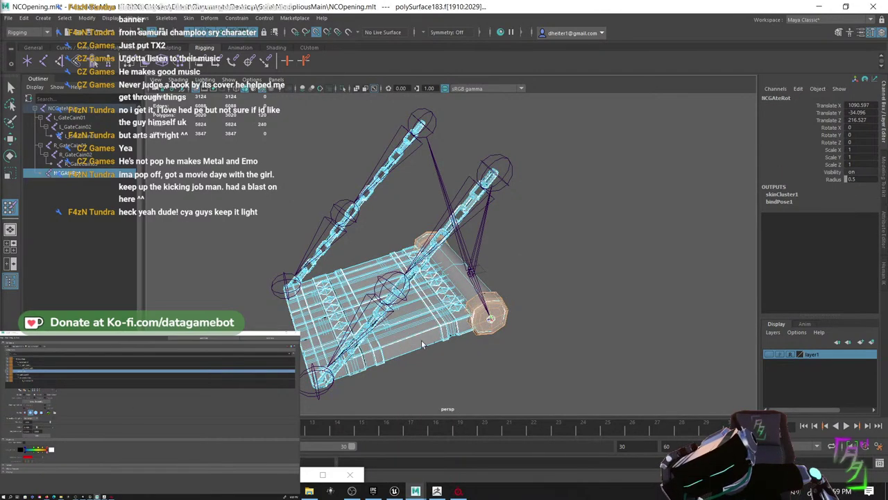
pyautogui.click(422, 338)
pyautogui.keyDown('alt'); pyautogui.moveTo(421, 335); pyautogui.dragTo(298, 347); pyautogui.keyUp('alt')
pyautogui.keyDown('alt'); pyautogui.moveTo(374, 298); pyautogui.dragTo(652, 382); pyautogui.keyUp('alt')
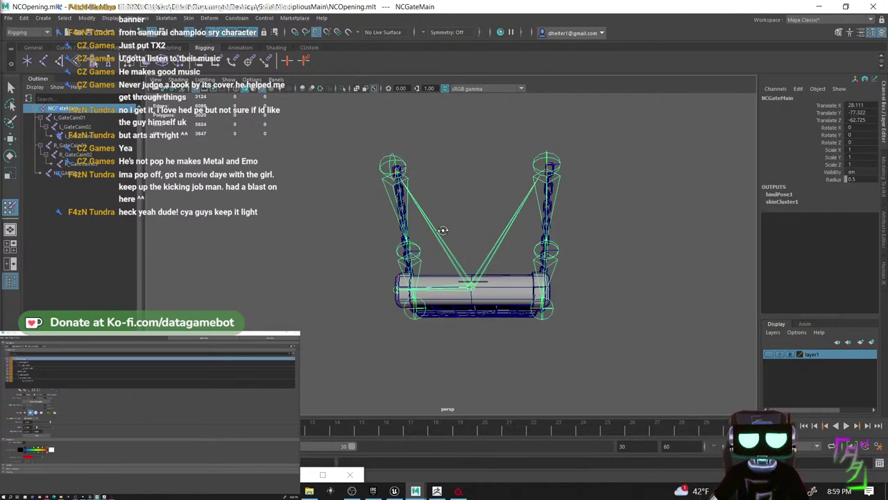
# - Switch the gate mesh to face selection and select its faces, leaving out the upper chain links
pyautogui.keyDown('alt'); pyautogui.moveTo(442, 229); pyautogui.dragTo(495, 285); pyautogui.keyUp('alt')
pyautogui.click(488, 305)
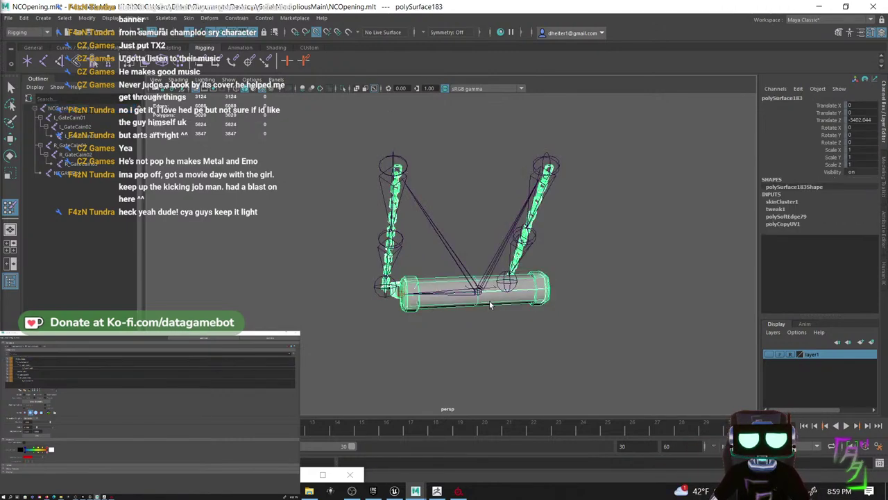
pyautogui.moveTo(489, 301); pyautogui.dragTo(433, 298, button='right')
pyautogui.keyDown('alt'); pyautogui.moveTo(434, 298); pyautogui.dragTo(610, 389); pyautogui.keyUp('alt')
pyautogui.scroll(3, 506, 292)
pyautogui.keyDown('alt'); pyautogui.moveTo(505, 292); pyautogui.dragTo(590, 291); pyautogui.keyUp('alt')
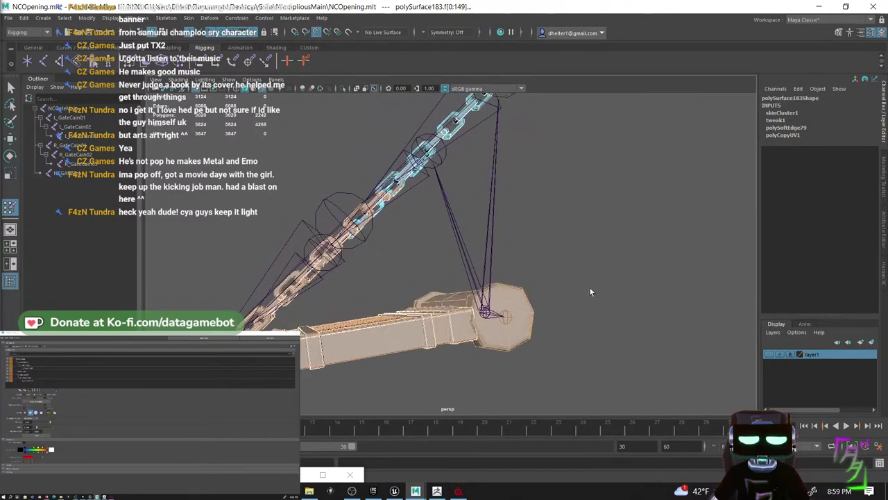
# - Remove the faces of the lower links of both chains from the face selection
pyautogui.moveTo(348, 251); pyautogui.dragTo(367, 276)
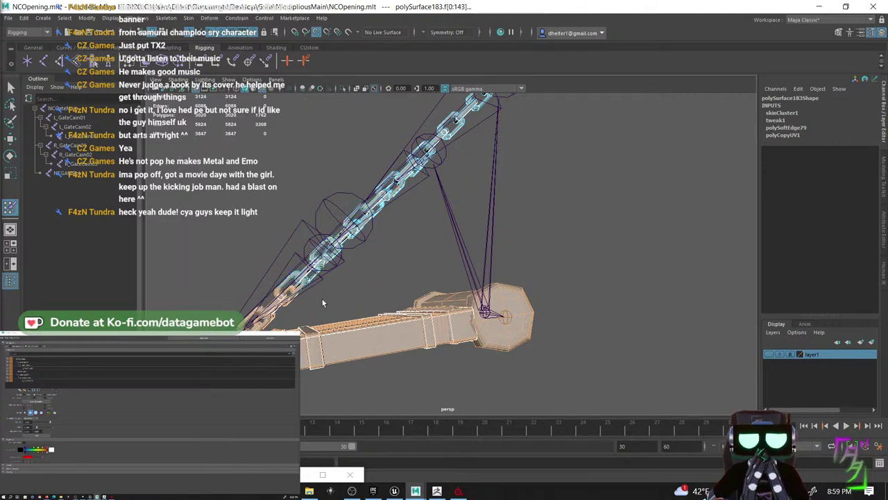
pyautogui.keyDown('alt'); pyautogui.moveTo(322, 303); pyautogui.dragTo(330, 242); pyautogui.keyUp('alt')
pyautogui.scroll(3, 330, 241)
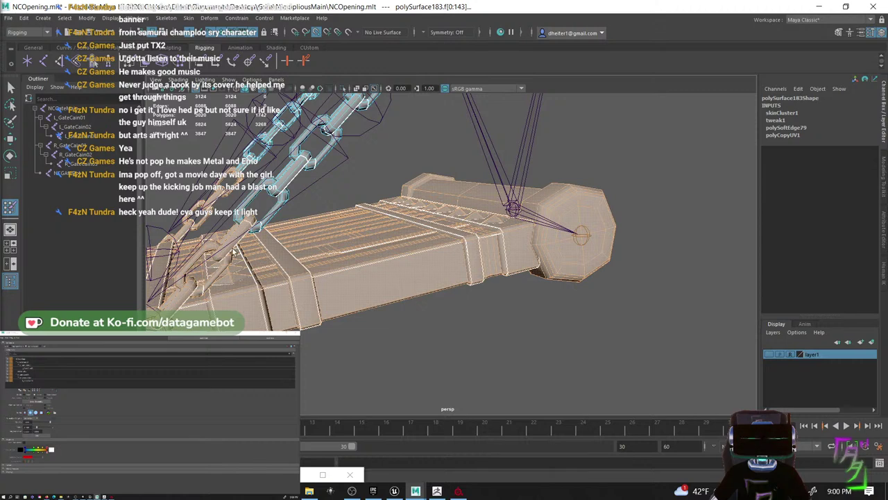
pyautogui.keyDown('alt'); pyautogui.moveTo(223, 269); pyautogui.dragTo(260, 275); pyautogui.keyUp('alt')
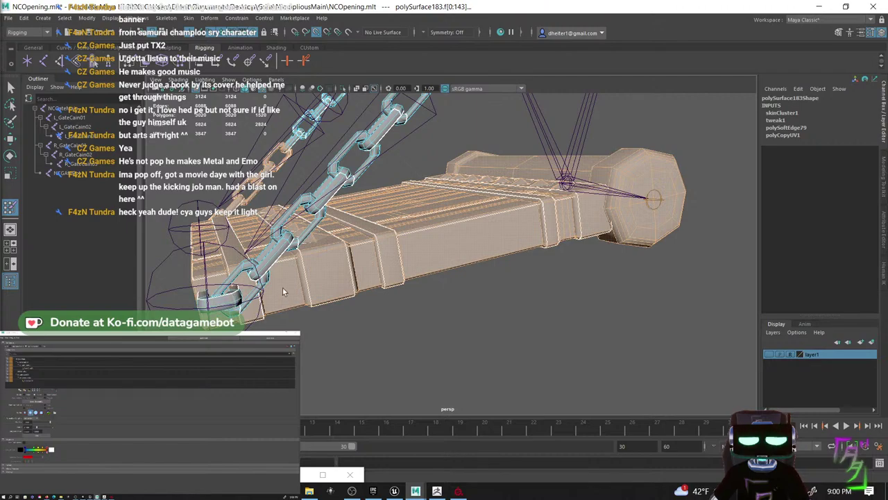
pyautogui.keyDown('alt'); pyautogui.moveTo(282, 292); pyautogui.dragTo(430, 291); pyautogui.keyUp('alt')
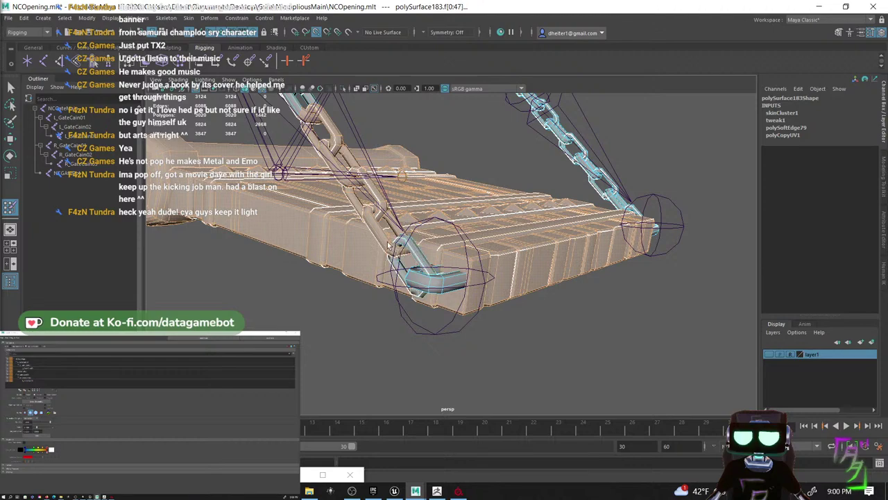
pyautogui.keyDown('alt'); pyautogui.moveTo(377, 222); pyautogui.dragTo(381, 273); pyautogui.keyUp('alt')
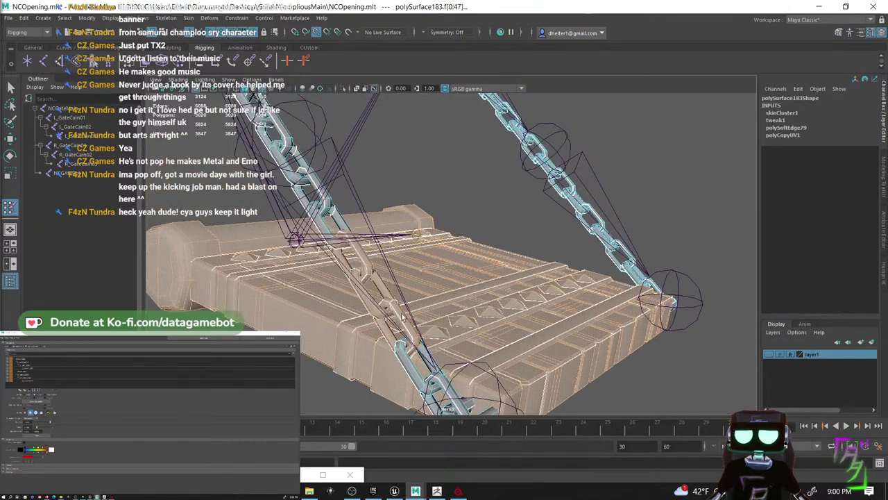
pyautogui.keyDown('ctrl'); pyautogui.doubleClick(372, 272); pyautogui.keyUp('ctrl')
# - Deselect the remaining chain link faces and flood the selected platform and roller faces with a weight of 1 for NCGAteRot
pyautogui.keyDown('alt'); pyautogui.moveTo(427, 297); pyautogui.dragTo(459, 326, button='middle'); pyautogui.keyUp('alt')
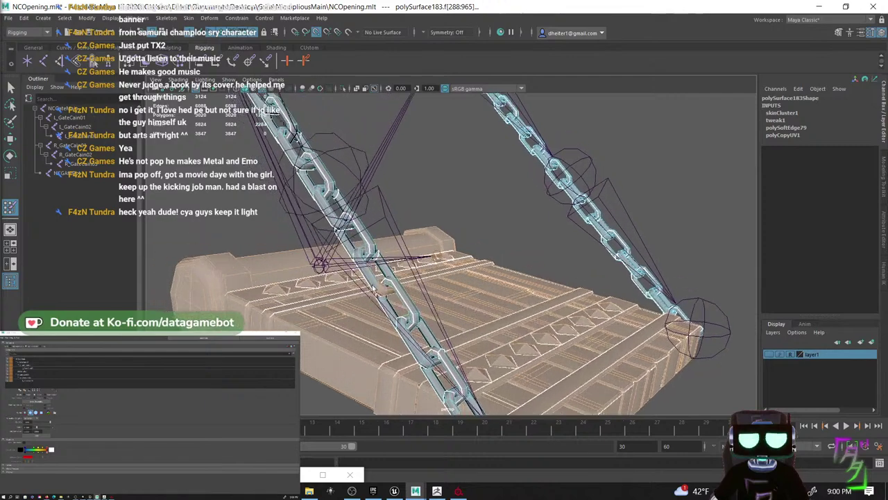
pyautogui.keyDown('alt'); pyautogui.moveTo(482, 325); pyautogui.dragTo(547, 323); pyautogui.keyUp('alt')
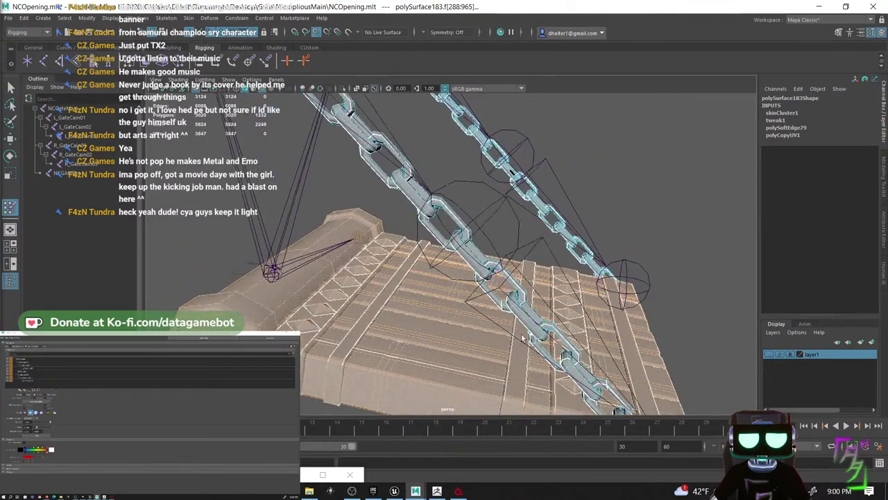
pyautogui.keyDown('alt'); pyautogui.moveTo(547, 323); pyautogui.dragTo(513, 321, button='right'); pyautogui.keyUp('alt')
pyautogui.keyDown('alt'); pyautogui.moveTo(543, 329); pyautogui.dragTo(574, 360, button='middle'); pyautogui.keyUp('alt')
pyautogui.keyDown('alt'); pyautogui.moveTo(564, 355); pyautogui.dragTo(532, 360); pyautogui.keyUp('alt')
pyautogui.scroll(-2, 532, 361)
pyautogui.scroll(5, 532, 361)
pyautogui.keyDown('alt'); pyautogui.moveTo(532, 357); pyautogui.dragTo(492, 294, button='middle'); pyautogui.keyUp('alt')
pyautogui.keyDown('alt'); pyautogui.moveTo(490, 294); pyautogui.dragTo(315, 250); pyautogui.keyUp('alt')
pyautogui.scroll(-3, 314, 250)
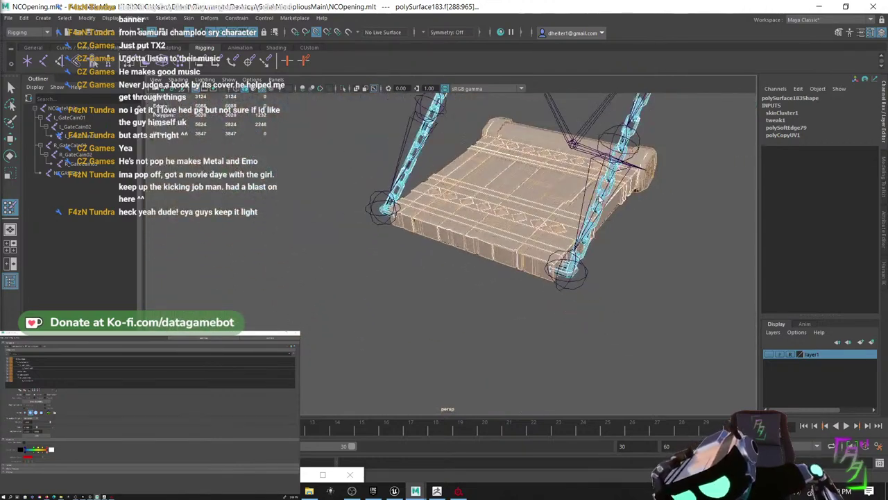
pyautogui.keyDown('alt'); pyautogui.moveTo(315, 250); pyautogui.dragTo(270, 303, button='middle'); pyautogui.keyUp('alt')
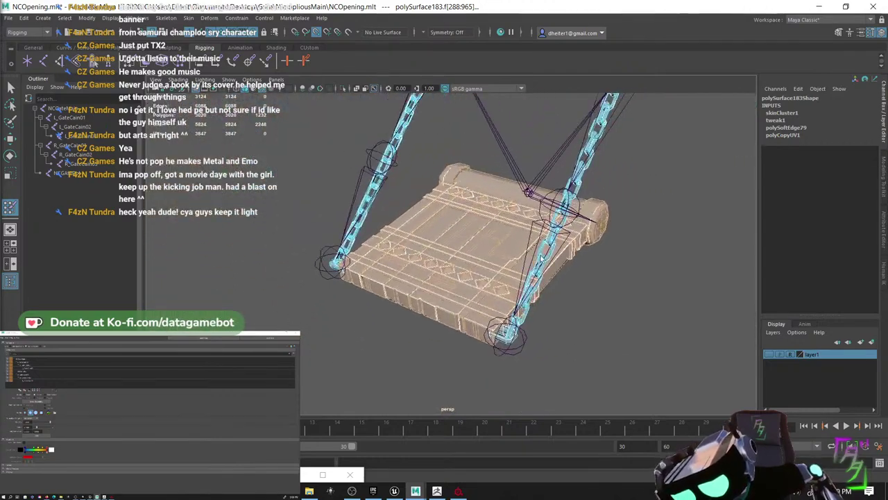
pyautogui.click(29, 372)
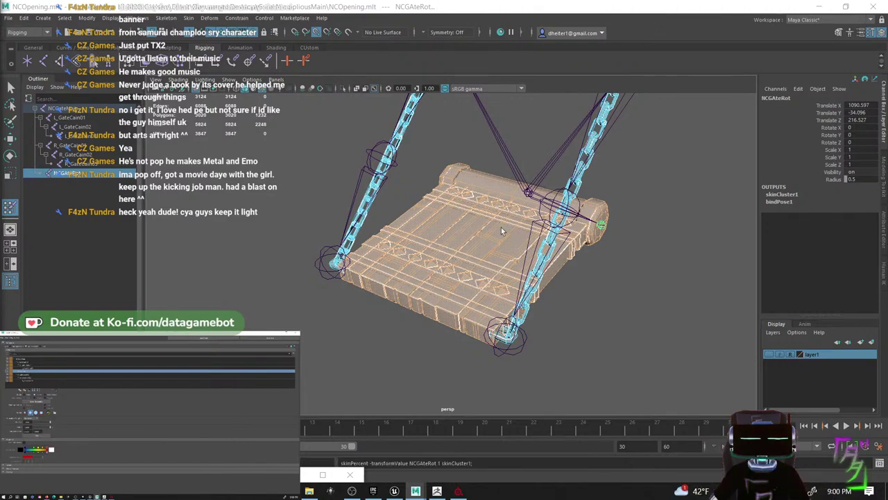
# - Leave weight painting and return the gate mesh from face selection to object selection
pyautogui.moveTo(500, 233)
pyautogui.keyDown('alt'); pyautogui.mouseDown()
pyautogui.moveTo(288, 278)
pyautogui.moveTo(245, 274)
pyautogui.mouseUp(); pyautogui.keyUp('alt')
pyautogui.press('q')
pyautogui.scroll(5, 552, 343)
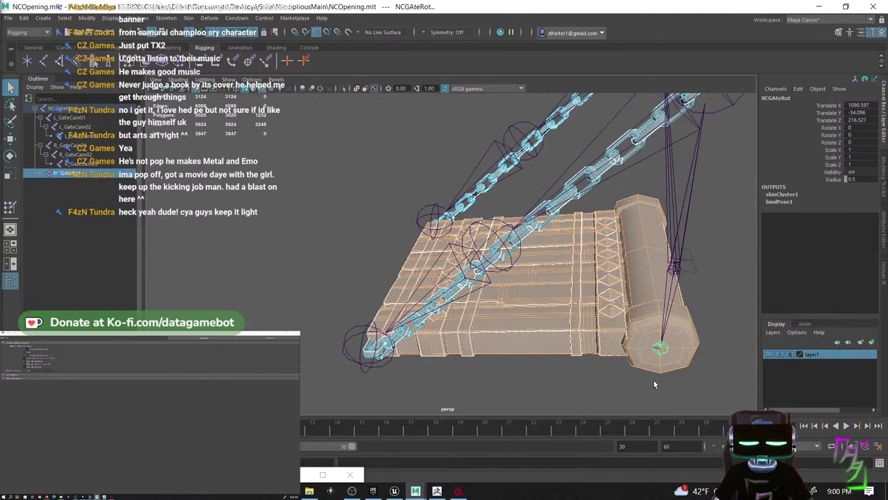
pyautogui.rightClick(655, 263)
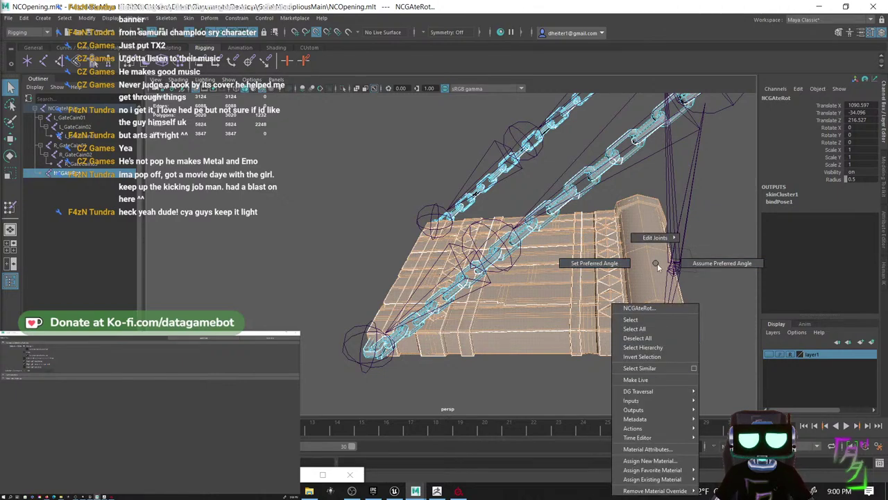
pyautogui.click(642, 383)
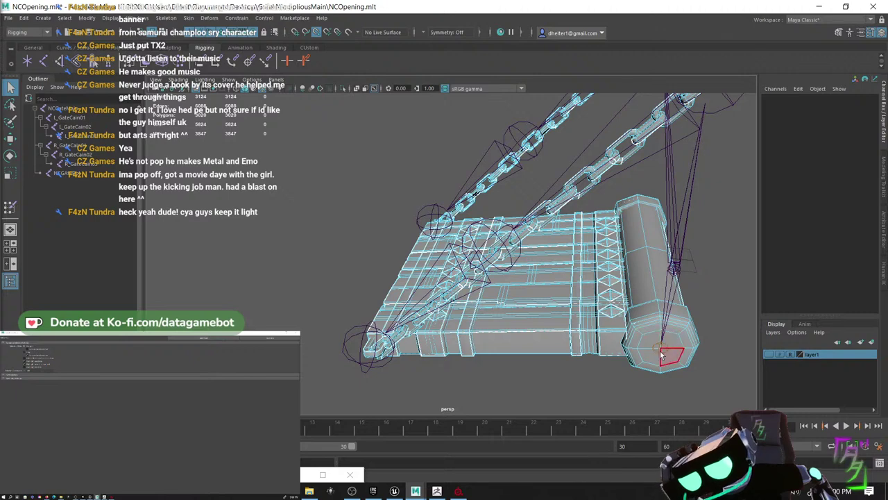
pyautogui.rightClick(661, 263)
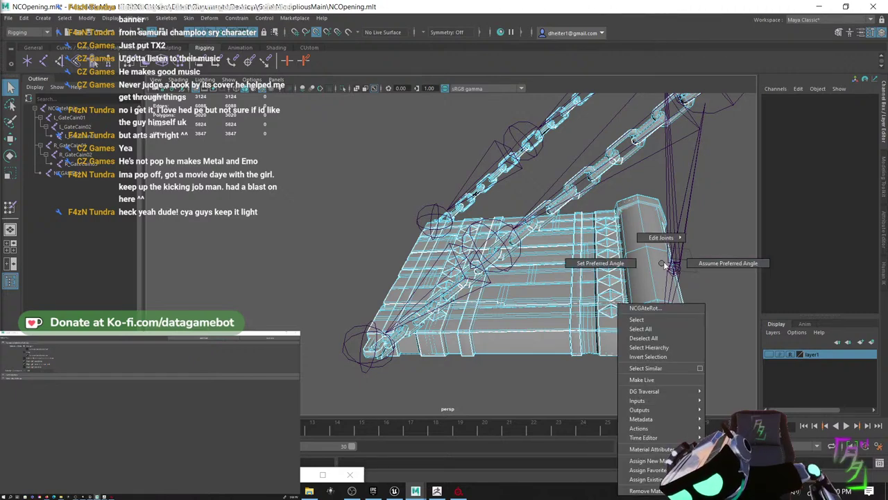
pyautogui.moveTo(643, 234); pyautogui.dragTo(682, 197, button='right')
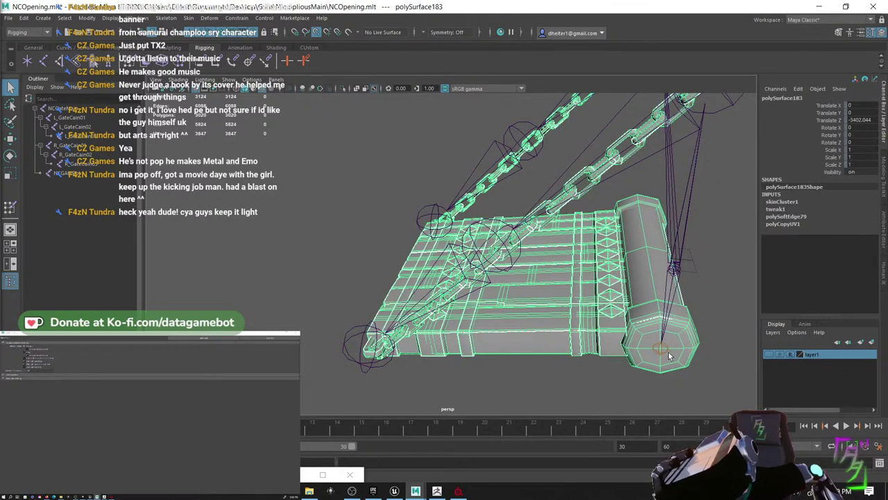
# - Test-rotate the NCGAteRot joint about Z to check how platform and roller follow, and undo the rotation
pyautogui.click(663, 348)
pyautogui.press('e')
pyautogui.moveTo(662, 305); pyautogui.dragTo(731, 353)
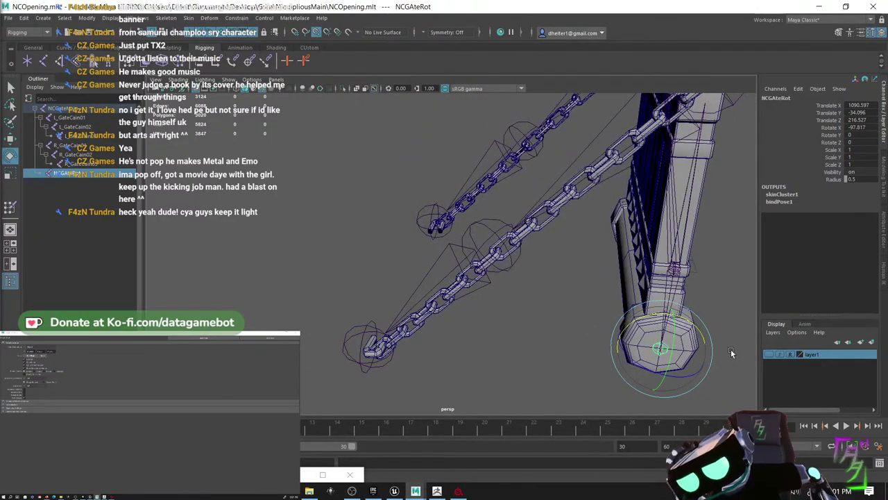
pyautogui.hotkey('ctrl', 'z')
# - Select the end joints L_GateCain03 and R_GateCain03, test-move them together to check the lower chain links, and undo the move
pyautogui.keyDown('alt'); pyautogui.moveTo(640, 299); pyautogui.dragTo(581, 298); pyautogui.keyUp('alt')
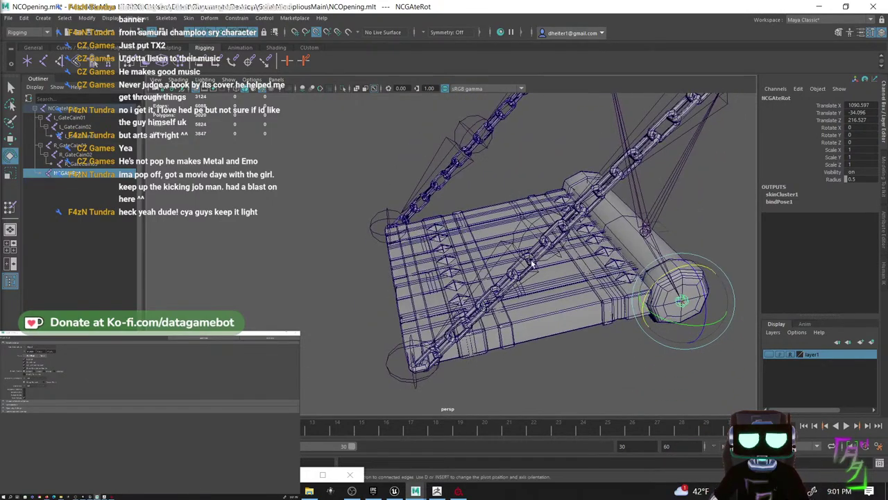
pyautogui.keyDown('alt'); pyautogui.moveTo(532, 263); pyautogui.dragTo(412, 334); pyautogui.keyUp('alt')
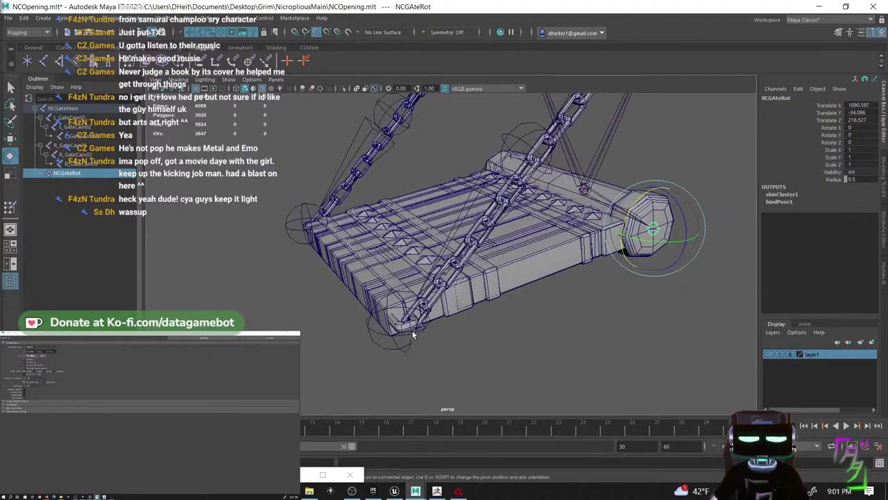
pyautogui.click(410, 338)
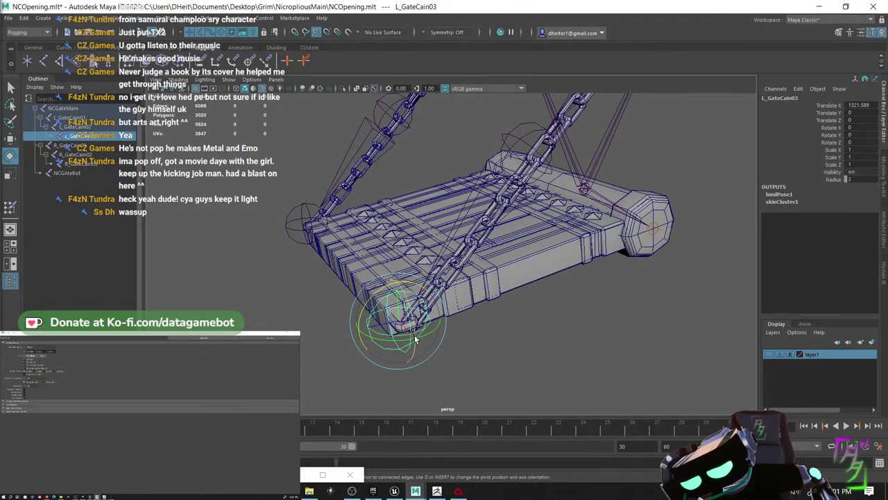
pyautogui.moveTo(484, 348)
pyautogui.keyDown('alt'); pyautogui.mouseDown()
pyautogui.moveTo(492, 346)
pyautogui.moveTo(484, 349)
pyautogui.mouseUp(); pyautogui.keyUp('alt')
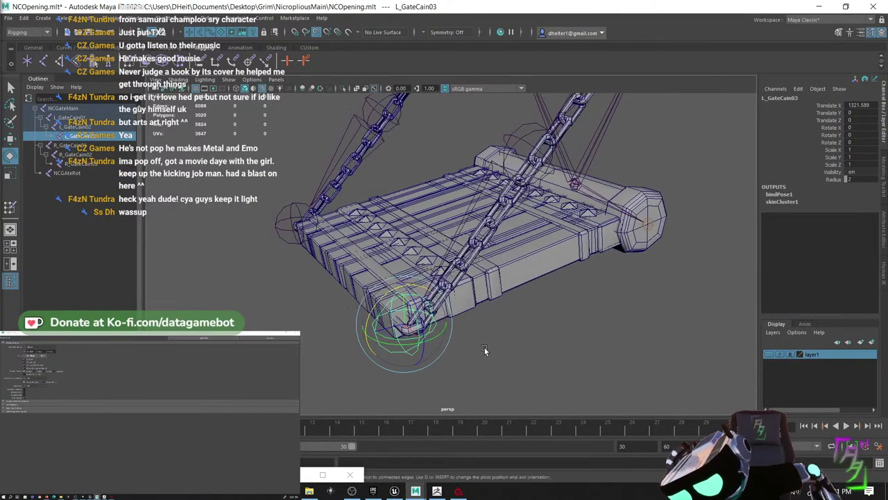
pyautogui.keyDown('alt'); pyautogui.moveTo(347, 272); pyautogui.dragTo(372, 276, button='middle'); pyautogui.keyUp('alt')
pyautogui.keyDown('alt'); pyautogui.moveTo(371, 276); pyautogui.dragTo(463, 365); pyautogui.keyUp('alt')
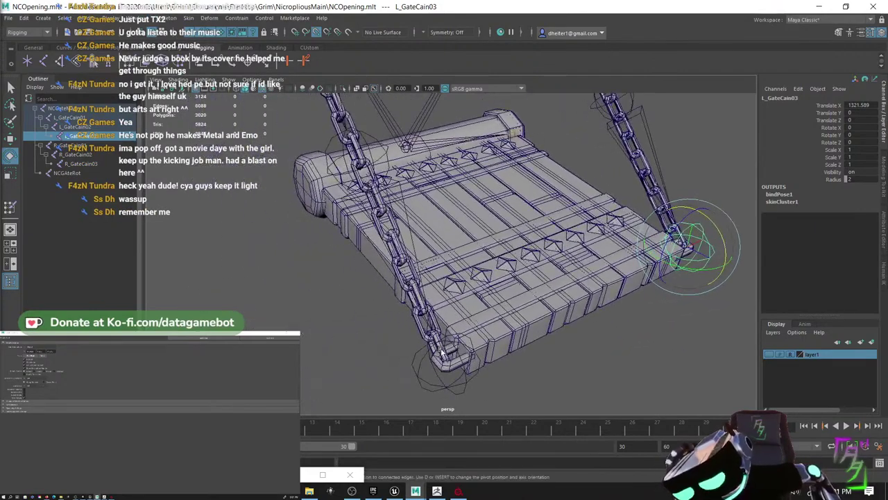
pyautogui.click(463, 365)
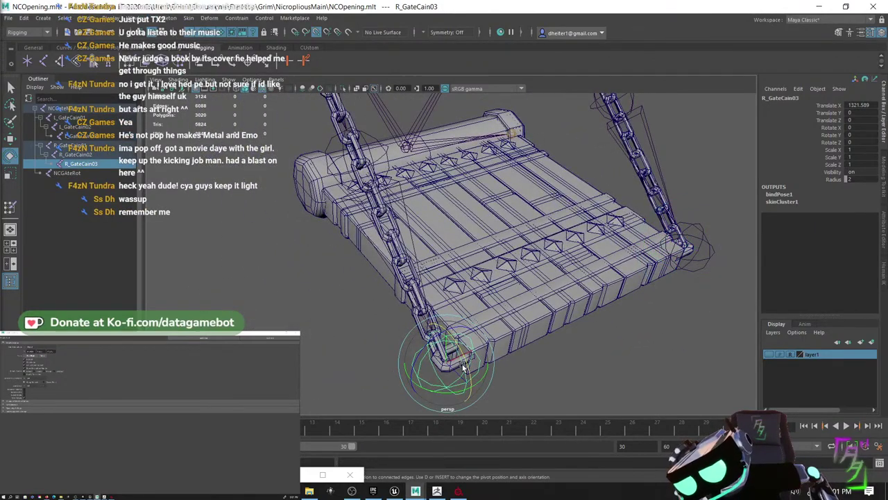
pyautogui.keyDown('shift'); pyautogui.click(707, 251); pyautogui.keyUp('shift')
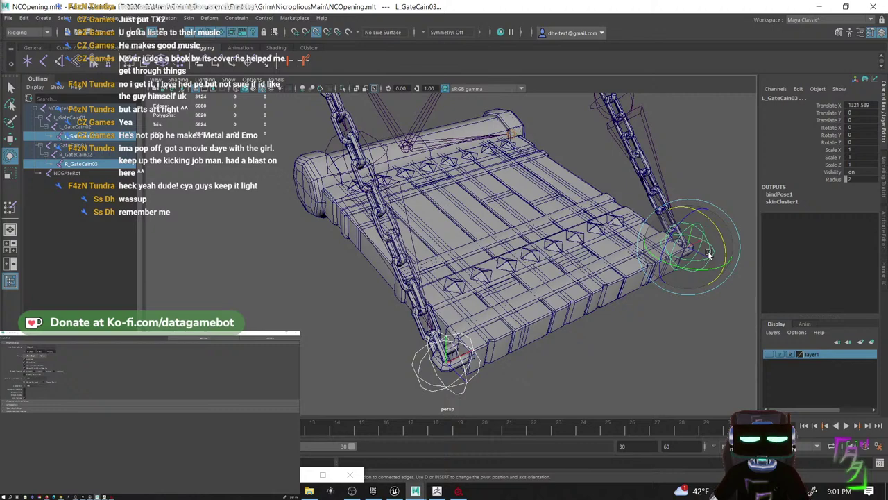
pyautogui.keyDown('alt'); pyautogui.moveTo(708, 254); pyautogui.dragTo(717, 248); pyautogui.keyUp('alt')
pyautogui.press('w')
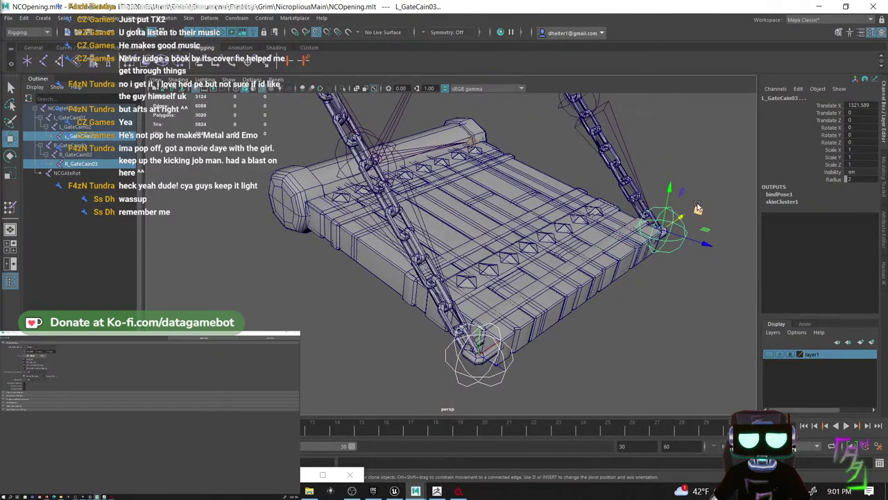
pyautogui.moveTo(698, 206); pyautogui.dragTo(448, 234)
pyautogui.hotkey('ctrl', 'z')
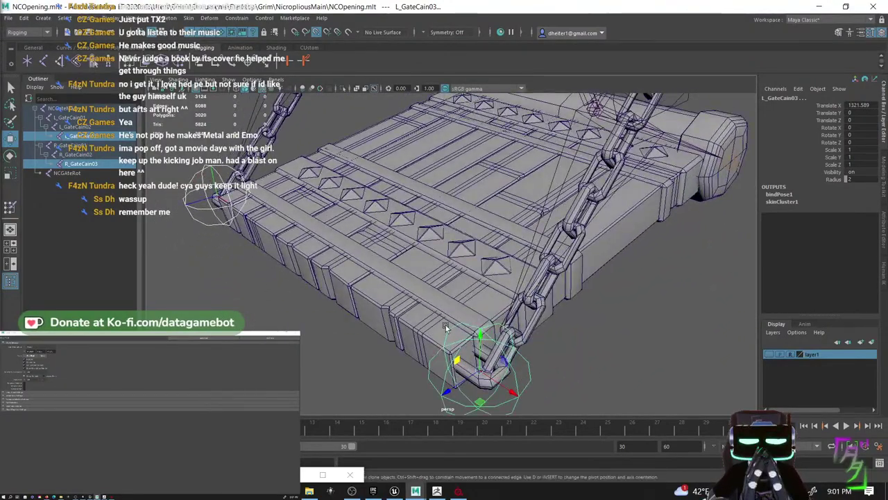
# - Start Paint Skin Weights on the gate mesh and select the faces of the end shackle at one platform corner
pyautogui.moveTo(413, 235); pyautogui.dragTo(449, 223, button='right')
pyautogui.click(418, 287)
pyautogui.keyDown('alt'); pyautogui.moveTo(456, 331); pyautogui.dragTo(385, 283); pyautogui.keyUp('alt')
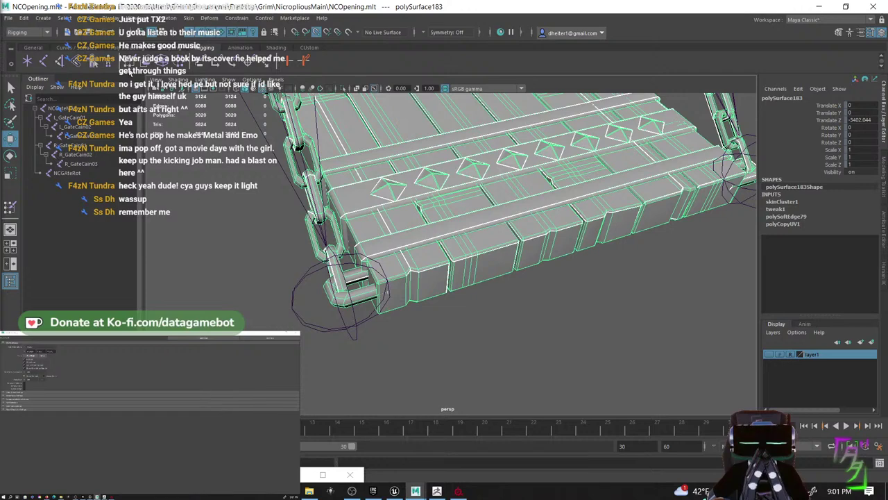
pyautogui.keyDown('ctrl'); pyautogui.click(67, 173); pyautogui.keyUp('ctrl')
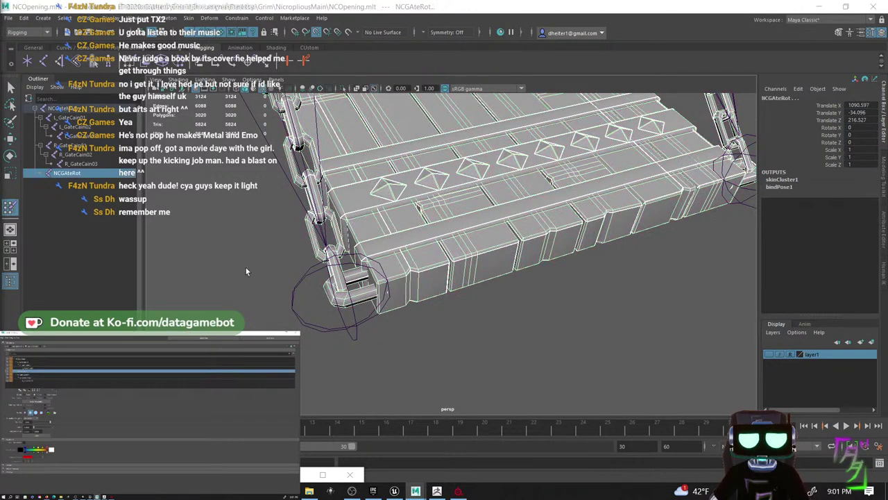
pyautogui.keyDown('alt'); pyautogui.moveTo(417, 304); pyautogui.dragTo(459, 279, button='middle'); pyautogui.keyUp('alt')
pyautogui.rightClick(473, 232)
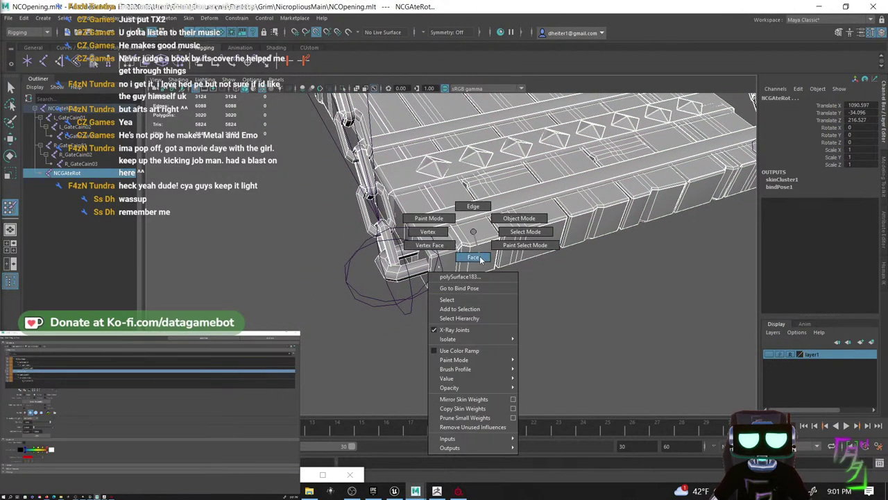
pyautogui.click(473, 256)
pyautogui.click(425, 268)
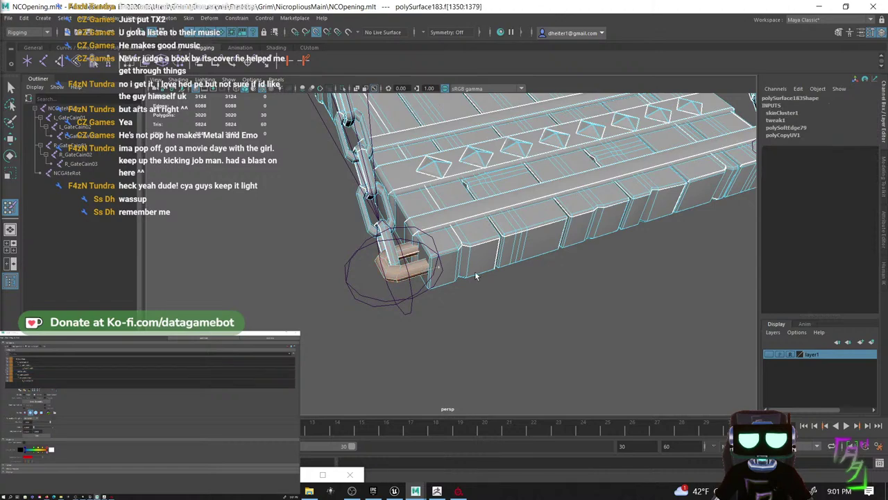
# - Exit weight painting and switch the gate mesh from the shackle face selection back to object mode
pyautogui.keyDown('alt'); pyautogui.moveTo(425, 268); pyautogui.dragTo(476, 252); pyautogui.keyUp('alt')
pyautogui.keyDown('alt'); pyautogui.moveTo(476, 253); pyautogui.dragTo(468, 271, button='middle'); pyautogui.keyUp('alt')
pyautogui.press('q')
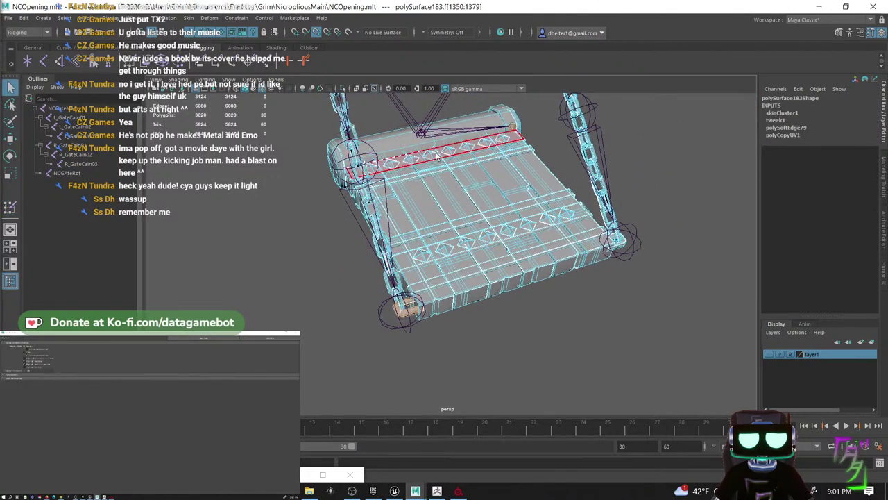
pyautogui.keyDown('alt'); pyautogui.moveTo(479, 144); pyautogui.dragTo(442, 234); pyautogui.keyUp('alt')
pyautogui.moveTo(548, 300)
pyautogui.keyDown('alt'); pyautogui.mouseDown()
pyautogui.moveTo(544, 283)
pyautogui.moveTo(499, 257)
pyautogui.mouseUp(); pyautogui.keyUp('alt')
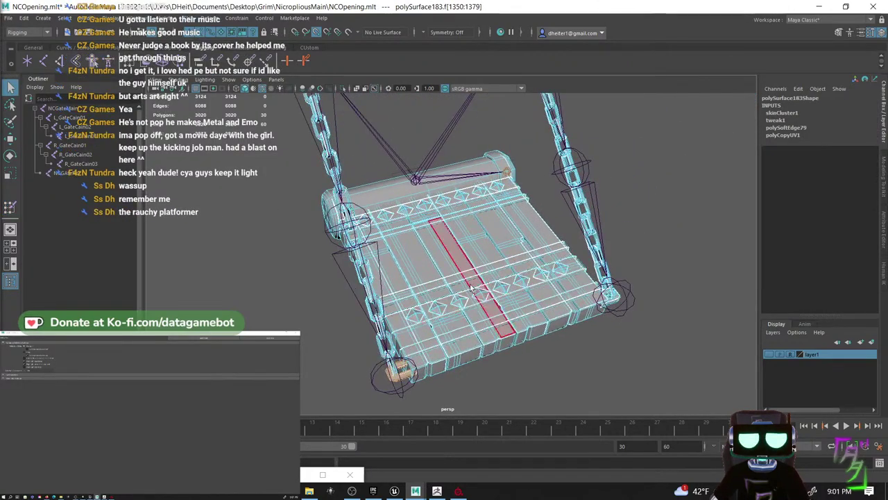
pyautogui.rightClick(461, 235)
pyautogui.click(501, 222)
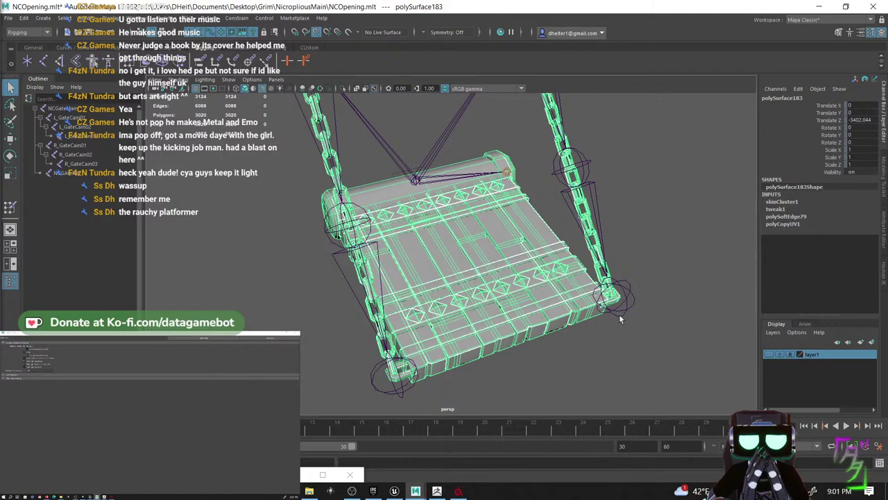
# - Reselect R_GateCain03 and L_GateCain03, shift both joints as a deformation test, and undo the move
pyautogui.keyDown('alt'); pyautogui.moveTo(621, 320); pyautogui.dragTo(546, 330); pyautogui.keyUp('alt')
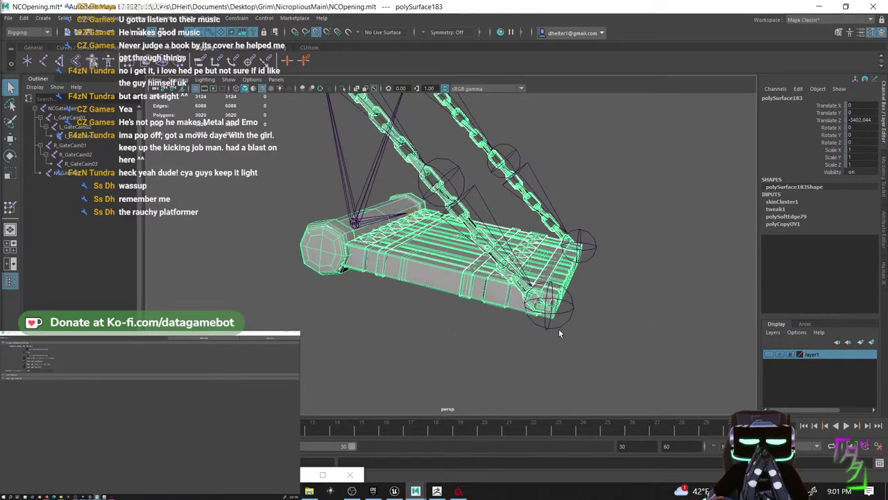
pyautogui.click(563, 326)
pyautogui.click(587, 251)
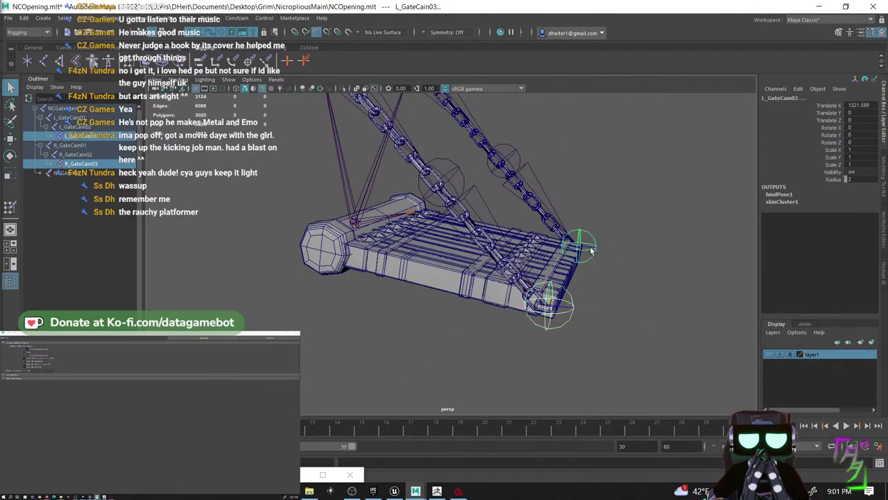
pyautogui.press('w')
pyautogui.moveTo(611, 216); pyautogui.dragTo(545, 262, button='middle')
pyautogui.moveTo(545, 262); pyautogui.dragTo(573, 286)
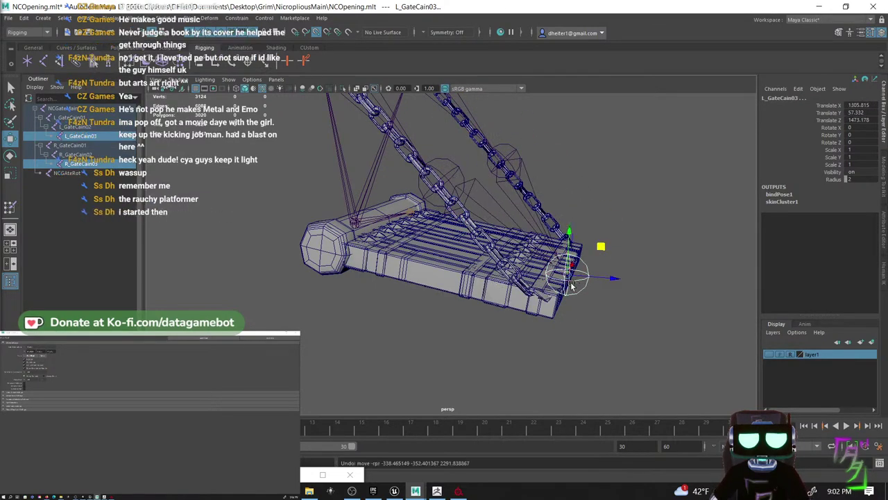
pyautogui.hotkey('ctrl', 'z')
# - Add R_GateCain02 and L_GateCain02 to the joint selection, test-move all four chain joints, and undo the move
pyautogui.keyDown('alt'); pyautogui.moveTo(486, 202); pyautogui.dragTo(505, 269); pyautogui.keyUp('alt')
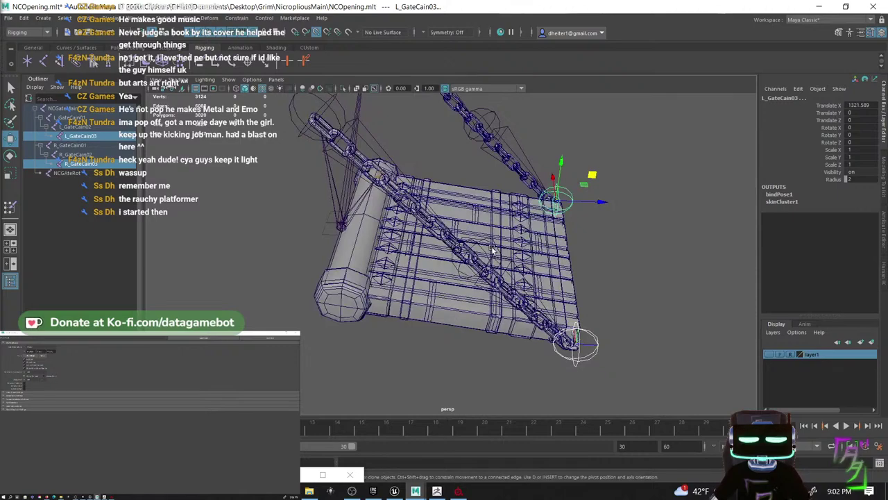
pyautogui.click(481, 252)
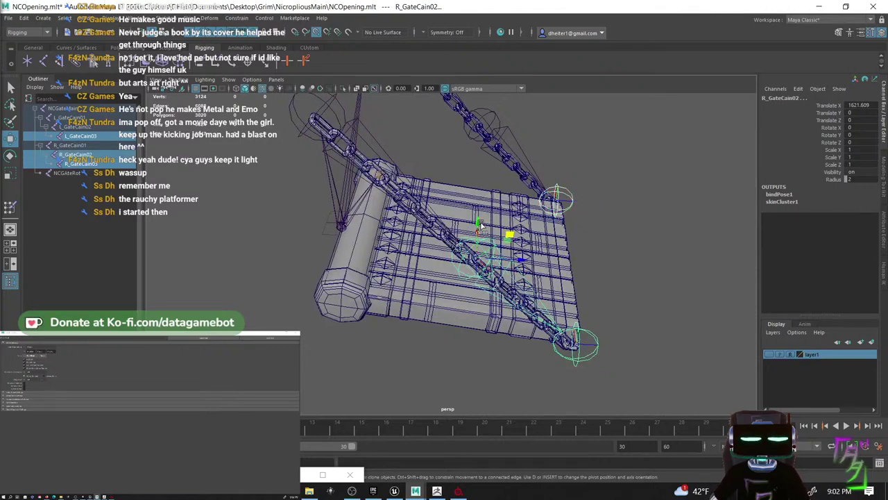
pyautogui.click(492, 126)
pyautogui.moveTo(531, 138); pyautogui.dragTo(419, 61, button='middle')
pyautogui.moveTo(419, 61); pyautogui.dragTo(594, 349)
pyautogui.hotkey('ctrl', 'z')
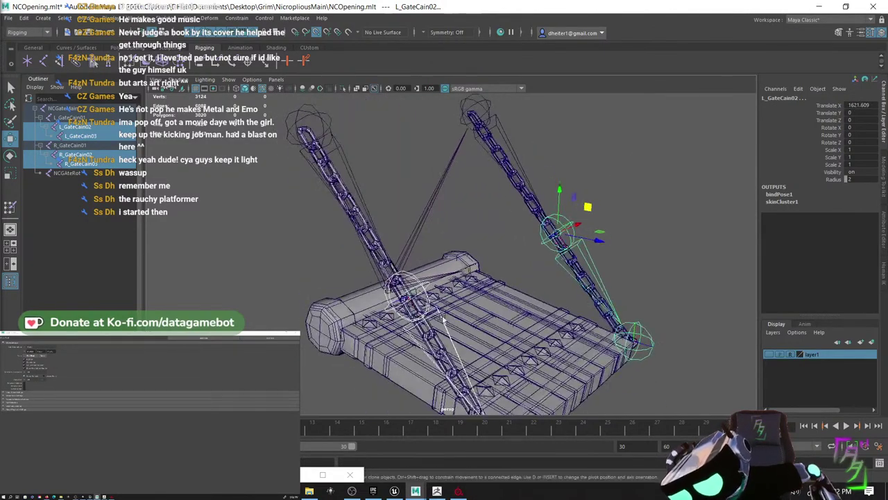
# - Select only R_GateCain02, test-move it twice to check the bend of its chain, and undo both moves
pyautogui.click(420, 285)
pyautogui.keyDown('alt'); pyautogui.moveTo(451, 316); pyautogui.dragTo(524, 260); pyautogui.keyUp('alt')
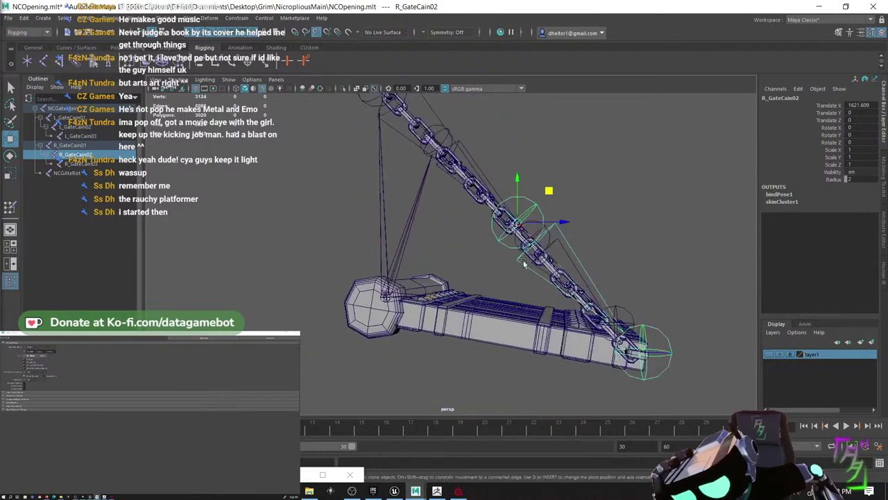
pyautogui.moveTo(553, 191); pyautogui.dragTo(619, 165)
pyautogui.hotkey('ctrl', 'z')
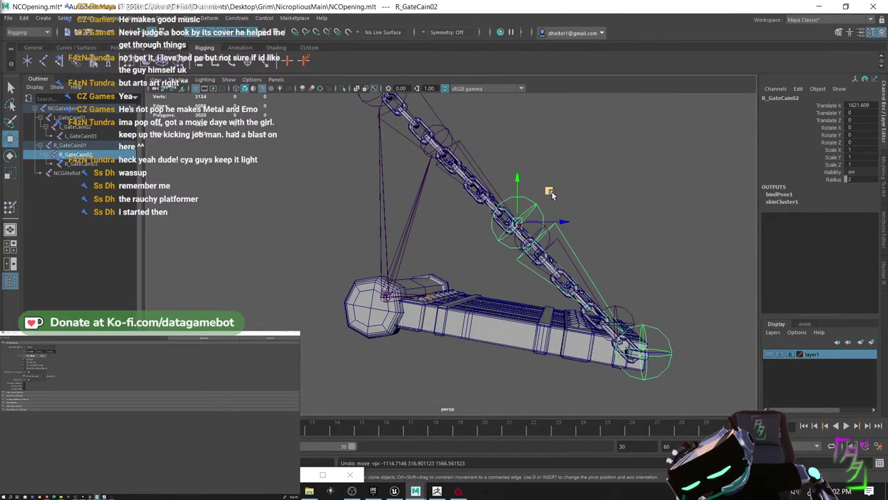
pyautogui.moveTo(551, 193); pyautogui.dragTo(563, 158)
pyautogui.hotkey('ctrl', 'z')
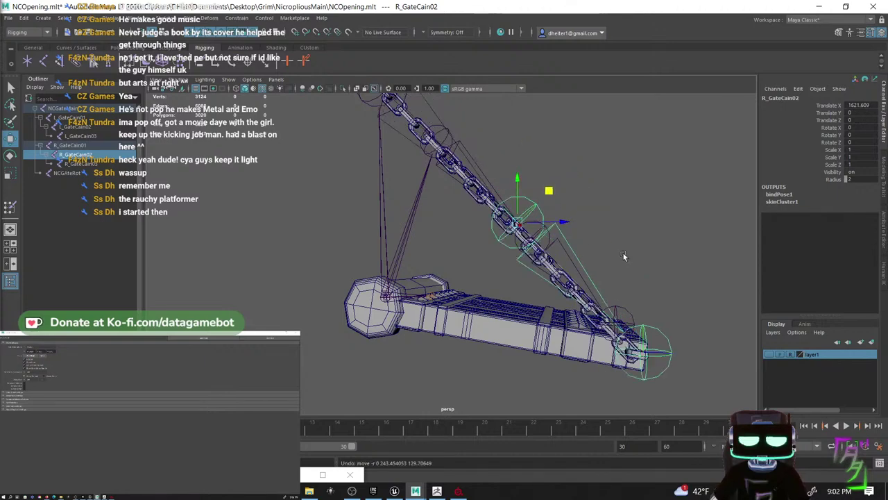
# - Test-move R_GateCain03 alone to check the end links of its chain, and undo the move
pyautogui.click(667, 365)
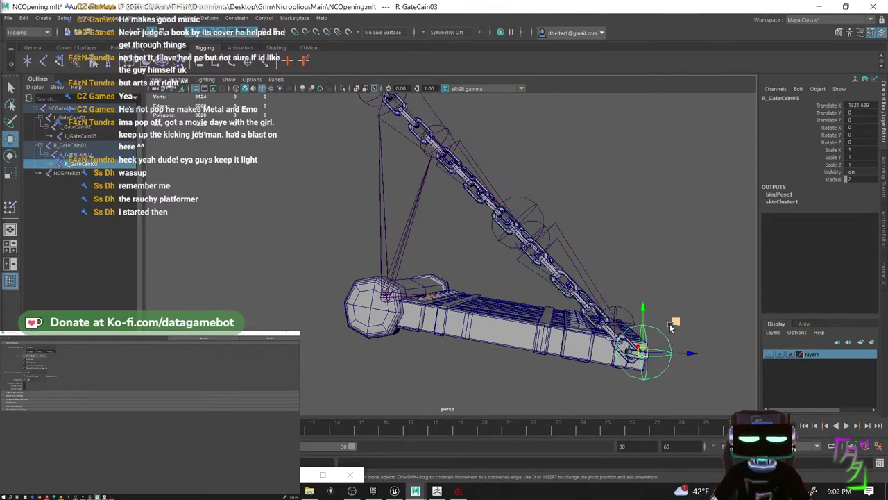
pyautogui.moveTo(670, 326); pyautogui.dragTo(632, 366, button='middle')
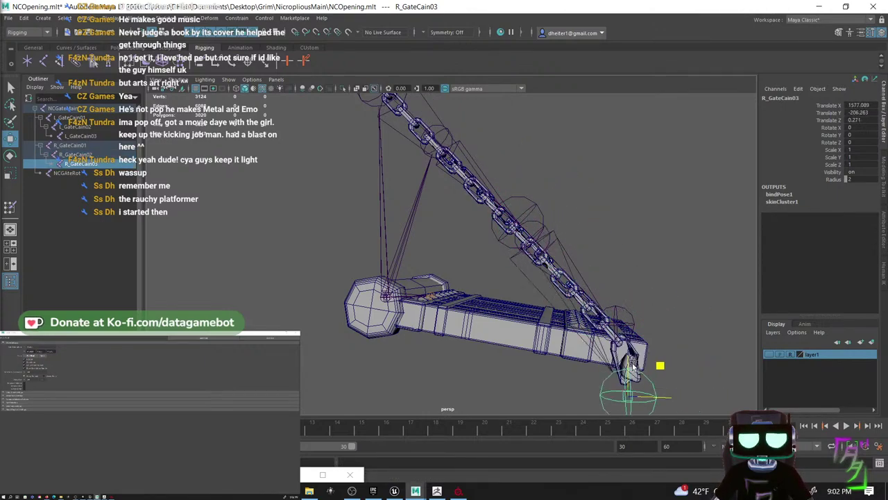
pyautogui.moveTo(632, 366); pyautogui.dragTo(696, 326)
pyautogui.hotkey('ctrl', 'z')
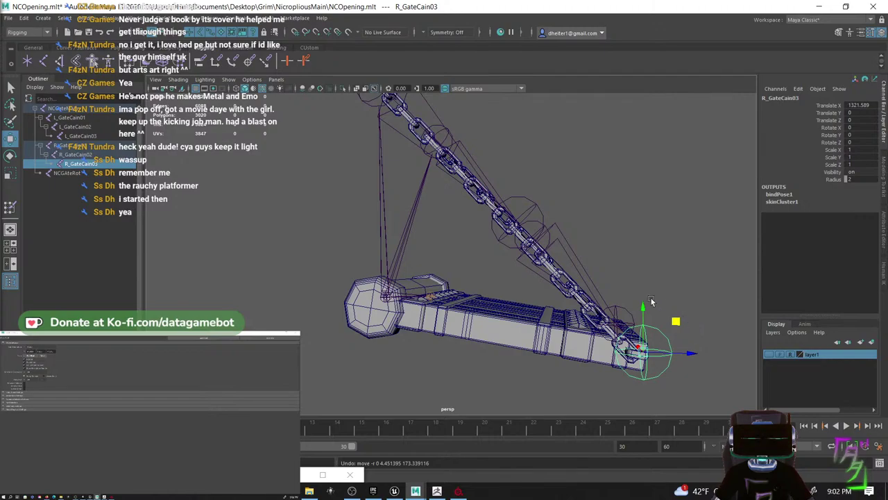
# - Select the gate mesh and examine how the platform and both chains line up with their joints
pyautogui.keyDown('alt'); pyautogui.moveTo(650, 301); pyautogui.dragTo(499, 347); pyautogui.keyUp('alt')
pyautogui.click(497, 312)
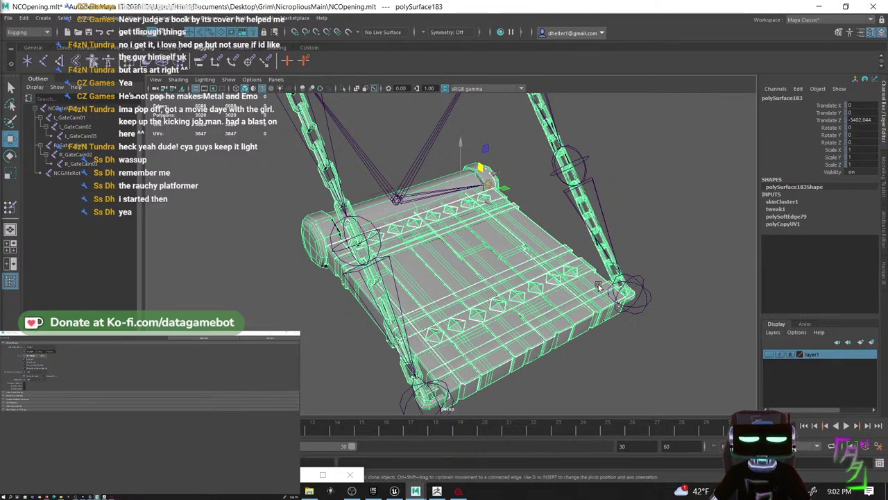
pyautogui.scroll(-3, 460, 210)
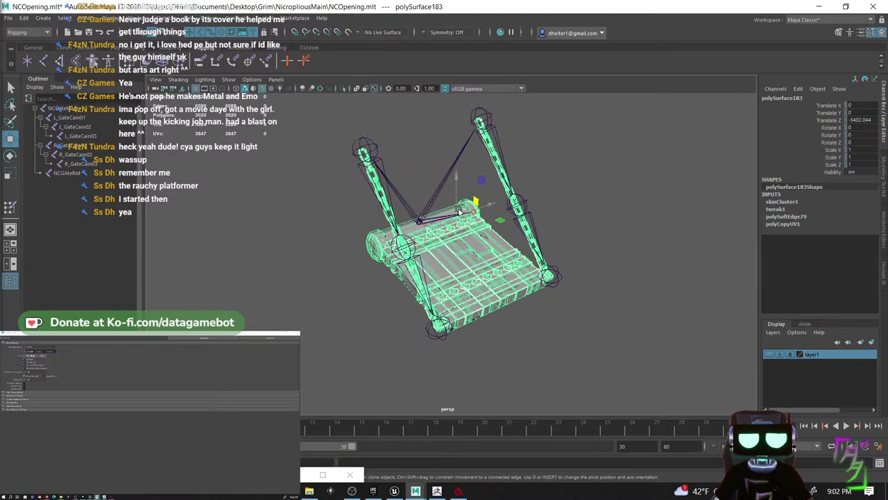
pyautogui.scroll(3, 459, 210)
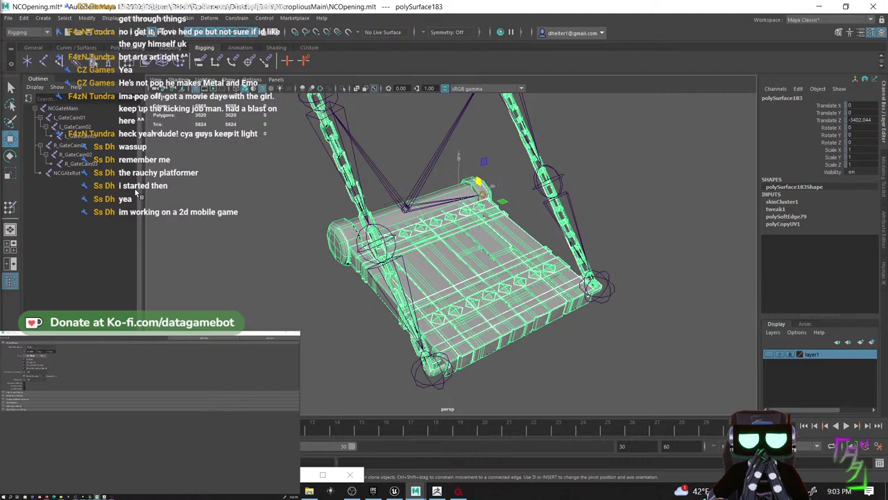
pyautogui.keyDown('alt'); pyautogui.moveTo(507, 277); pyautogui.dragTo(546, 305); pyautogui.keyUp('alt')
pyautogui.scroll(4, 500, 280)
pyautogui.keyDown('alt'); pyautogui.moveTo(499, 280); pyautogui.dragTo(492, 314, button='middle'); pyautogui.keyUp('alt')
pyautogui.keyDown('alt'); pyautogui.moveTo(493, 316); pyautogui.dragTo(471, 296); pyautogui.keyUp('alt')
pyautogui.keyDown('alt'); pyautogui.moveTo(562, 383); pyautogui.dragTo(502, 289, button='middle'); pyautogui.keyUp('alt')
pyautogui.moveTo(501, 290)
pyautogui.keyDown('alt'); pyautogui.mouseDown()
pyautogui.moveTo(526, 283)
pyautogui.moveTo(504, 287)
pyautogui.mouseUp(); pyautogui.keyUp('alt')
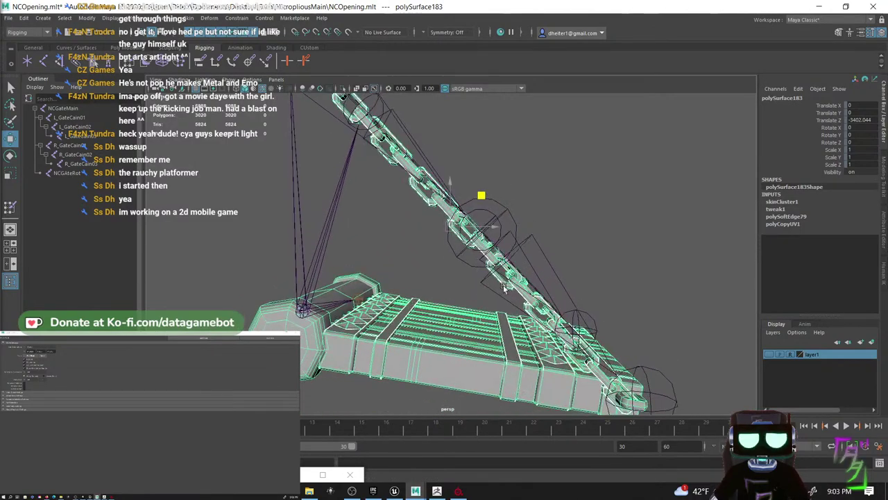
# - Select L_GateCain02 and R_GateCain02, test-move both joints together, undo the move, and clear the selection
pyautogui.moveTo(516, 233); pyautogui.dragTo(516, 233)
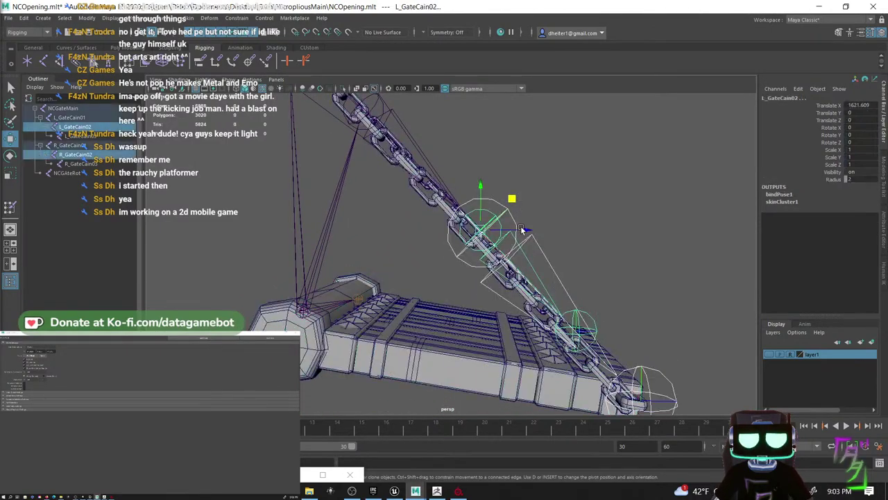
pyautogui.keyDown('alt'); pyautogui.moveTo(573, 245); pyautogui.dragTo(548, 227); pyautogui.keyUp('alt')
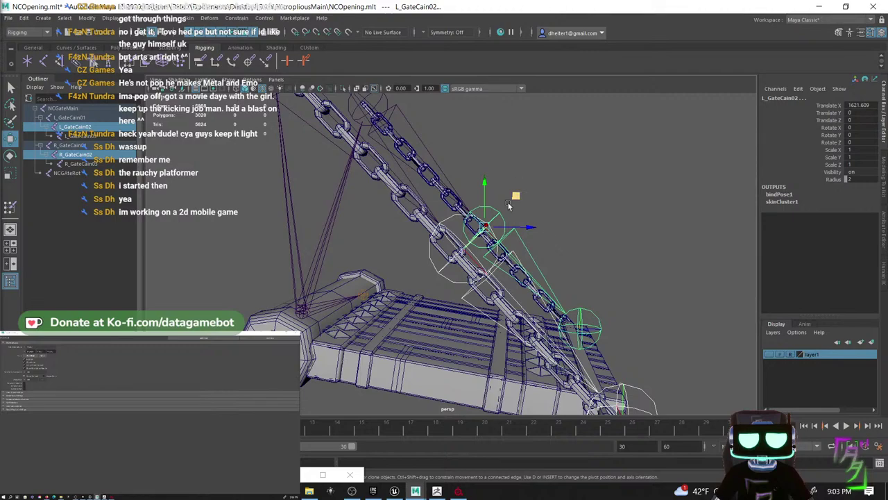
pyautogui.moveTo(521, 199); pyautogui.dragTo(547, 203)
pyautogui.hotkey('ctrl', 'z')
pyautogui.hotkey('ctrl', 'z')
pyautogui.keyDown('alt'); pyautogui.moveTo(572, 269); pyautogui.dragTo(426, 362); pyautogui.keyUp('alt')
pyautogui.scroll(-3, 527, 263)
pyautogui.click(439, 387)
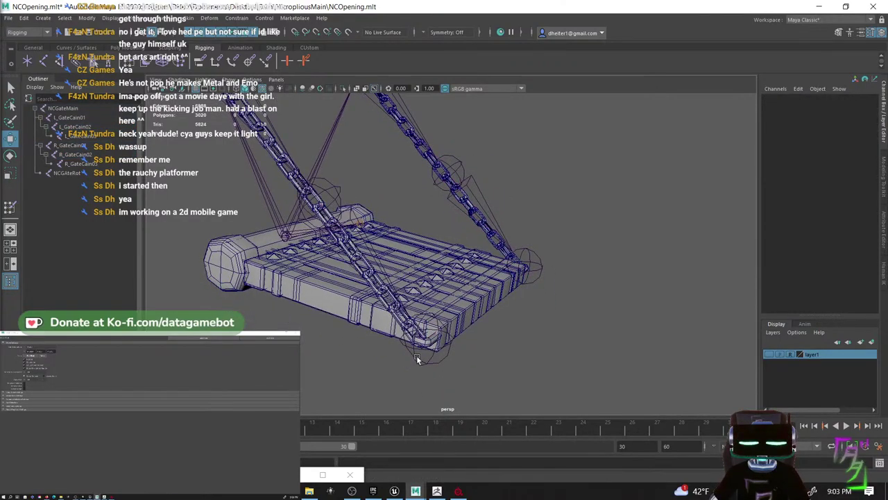
# - Reselect the gate mesh and examine the platform's outer edge where the chain ends attach
pyautogui.click(418, 357)
pyautogui.keyDown('shift'); pyautogui.click(529, 281); pyautogui.keyUp('shift')
pyautogui.keyDown('alt'); pyautogui.moveTo(529, 281); pyautogui.dragTo(497, 297); pyautogui.keyUp('alt')
pyautogui.click(432, 306)
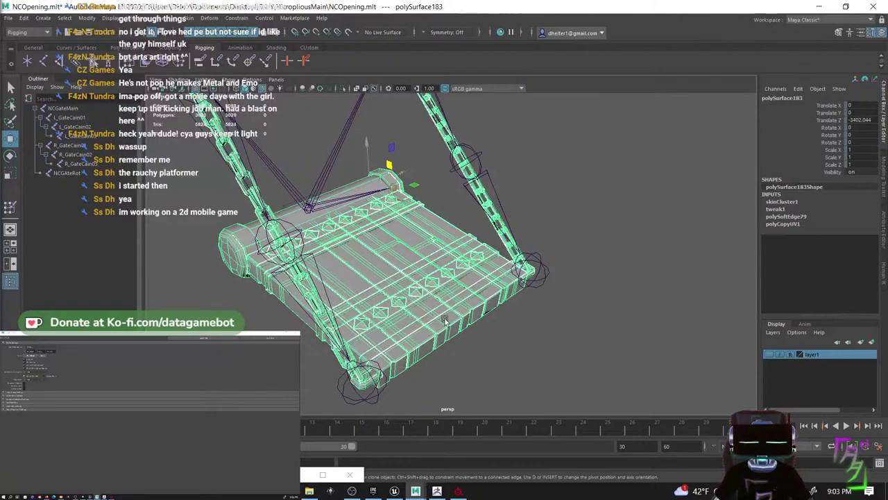
pyautogui.keyDown('alt'); pyautogui.moveTo(436, 316); pyautogui.dragTo(484, 316); pyautogui.keyUp('alt')
pyautogui.scroll(3, 484, 316)
pyautogui.keyDown('alt'); pyautogui.moveTo(495, 318); pyautogui.dragTo(461, 262, button='middle'); pyautogui.keyUp('alt')
pyautogui.scroll(-4, 461, 261)
pyautogui.keyDown('alt'); pyautogui.moveTo(459, 251); pyautogui.dragTo(396, 288); pyautogui.keyUp('alt')
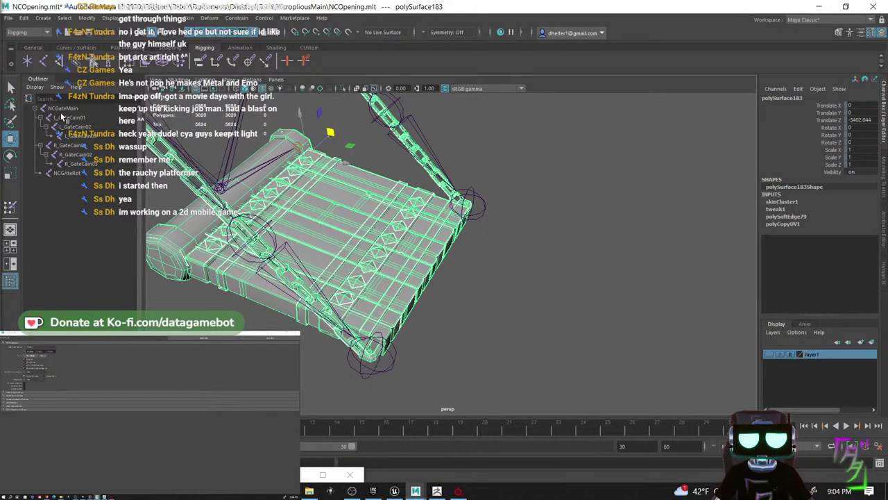
# - Check the selected chain-end faces of the gate mesh in Multi component mode and return the mesh to Object Mode
pyautogui.click(7, 209)
pyautogui.keyDown('alt'); pyautogui.moveTo(442, 262); pyautogui.dragTo(454, 254); pyautogui.keyUp('alt')
pyautogui.scroll(-6, 416, 255)
pyautogui.scroll(8, 390, 256)
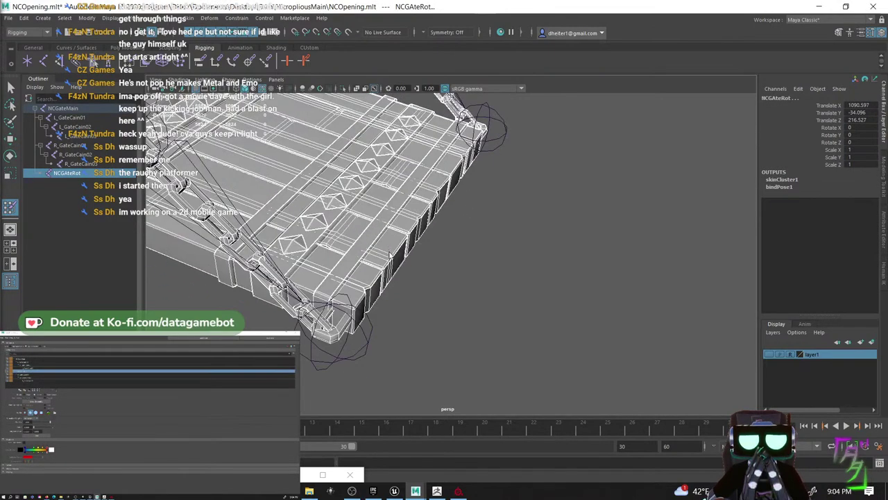
pyautogui.rightClick(430, 236)
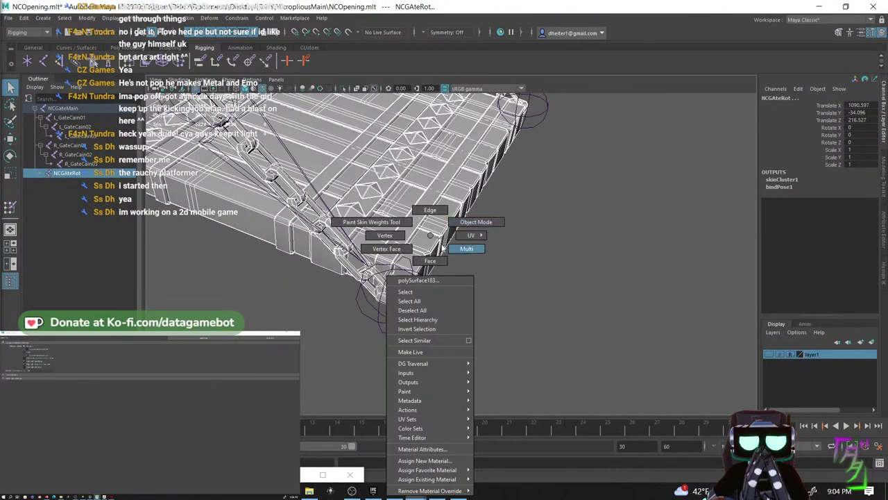
pyautogui.click(467, 249)
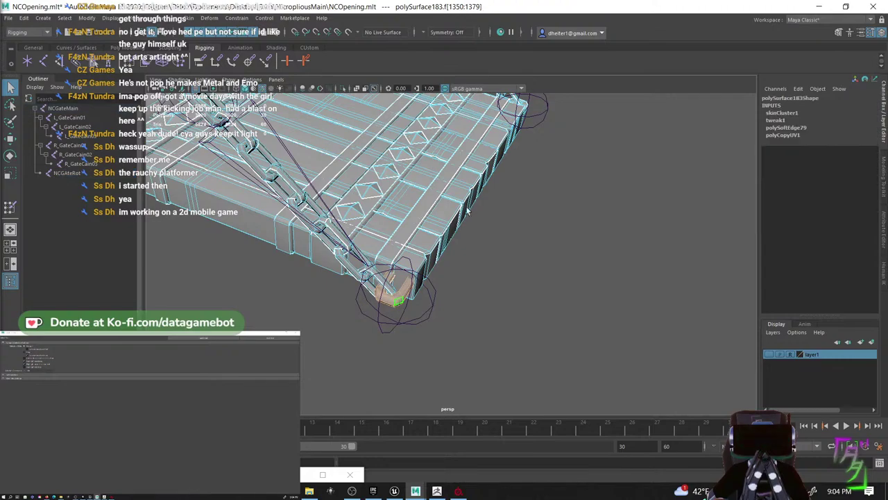
pyautogui.keyDown('alt'); pyautogui.moveTo(466, 212); pyautogui.dragTo(454, 328); pyautogui.keyUp('alt')
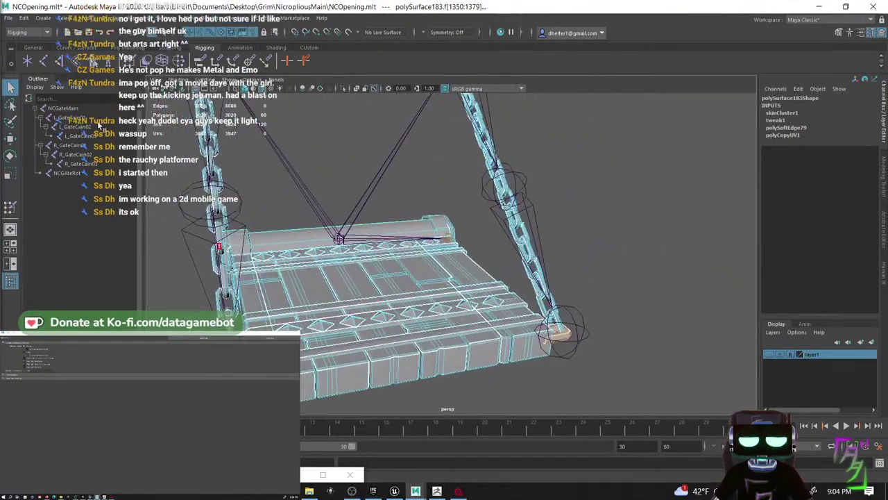
pyautogui.rightClick(375, 235)
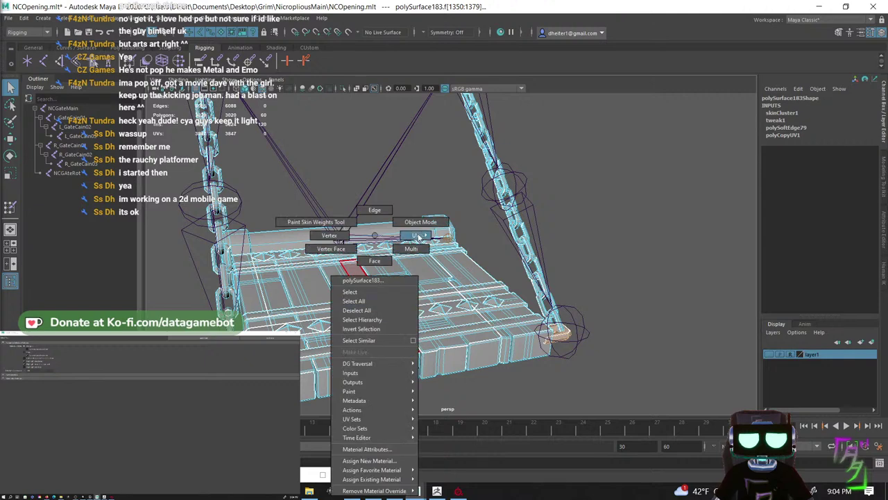
pyautogui.click(415, 221)
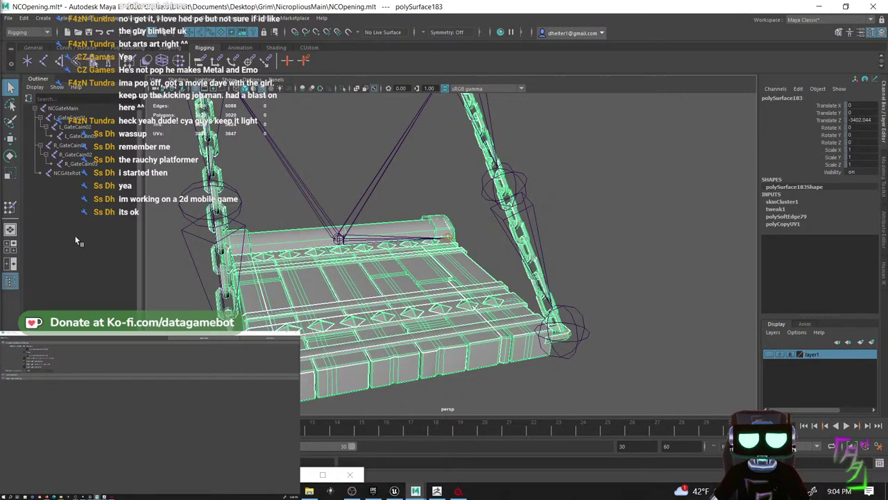
# - Activate Paint Skin Weights with NCGAteRot as the influence, switch to the chain-end face selection, and raise the paint value
pyautogui.click(10, 207)
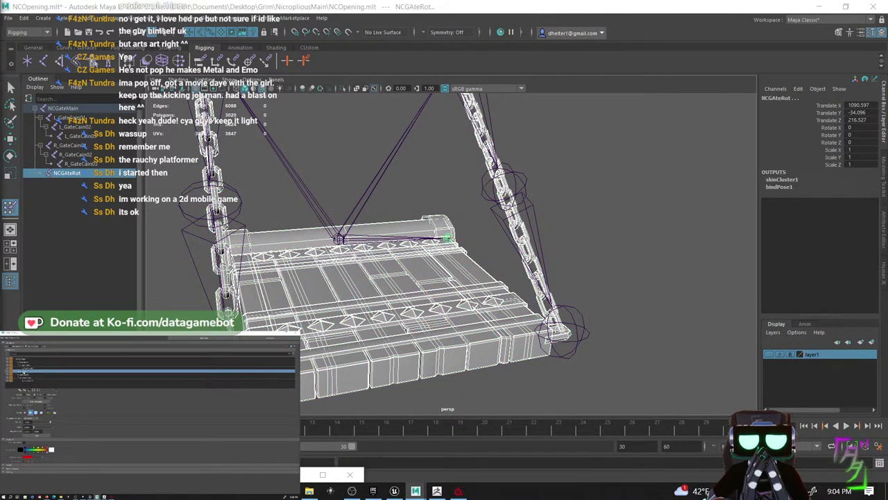
pyautogui.press('Up')
pyautogui.press('Down')
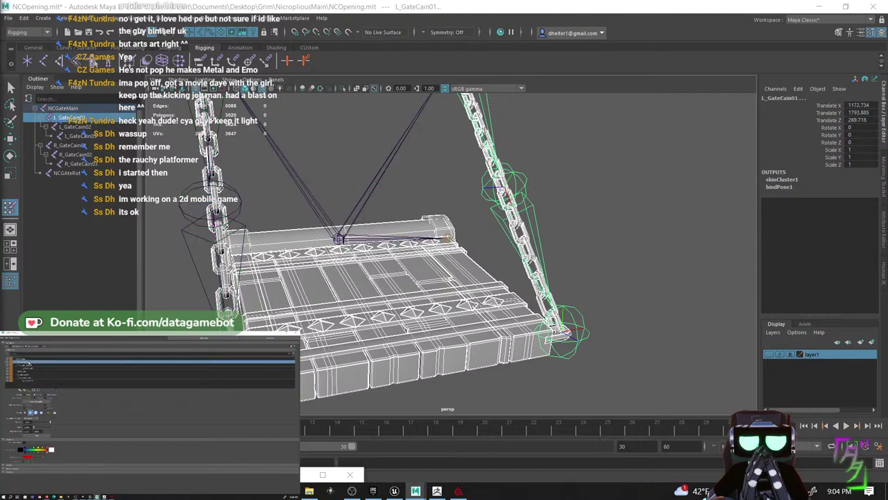
pyautogui.click(30, 373)
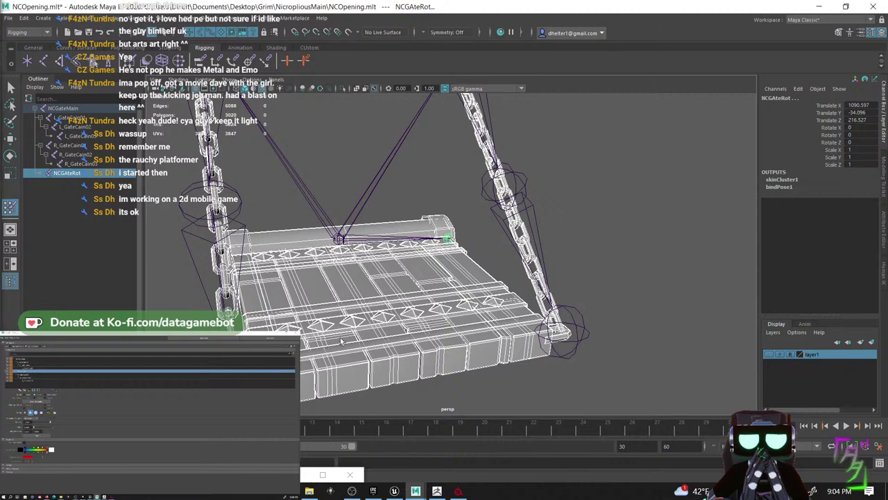
pyautogui.moveTo(339, 276); pyautogui.dragTo(339, 305, button='right')
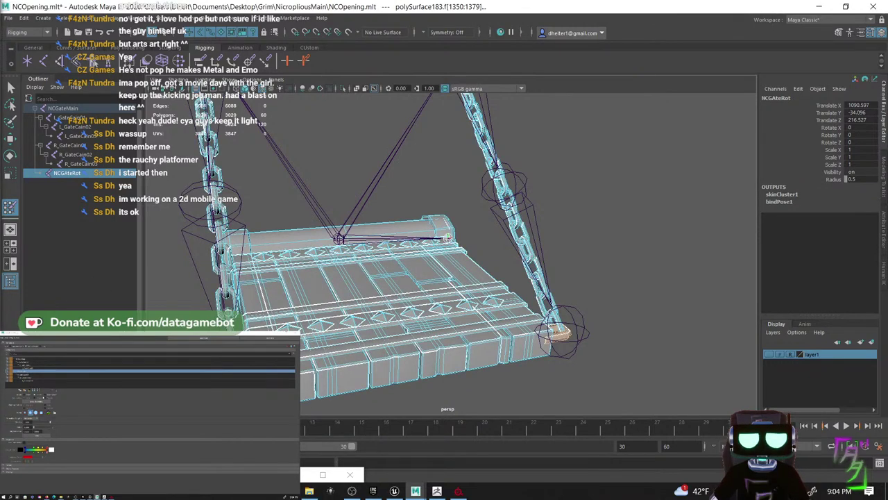
pyautogui.moveTo(34, 427); pyautogui.dragTo(119, 428)
# - Leave weight painting and return the gate mesh from face selection to Object Mode
pyautogui.keyDown('alt'); pyautogui.moveTo(248, 303); pyautogui.dragTo(347, 305); pyautogui.keyUp('alt')
pyautogui.press('q')
pyautogui.click(516, 284)
pyautogui.moveTo(516, 284)
pyautogui.keyDown('alt'); pyautogui.mouseDown()
pyautogui.moveTo(481, 328)
pyautogui.moveTo(444, 320)
pyautogui.mouseUp(); pyautogui.keyUp('alt')
pyautogui.scroll(-4, 430, 288)
pyautogui.keyDown('alt'); pyautogui.moveTo(430, 288); pyautogui.dragTo(429, 308, button='middle'); pyautogui.keyUp('alt')
pyautogui.scroll(4, 429, 308)
pyautogui.keyDown('alt'); pyautogui.moveTo(430, 308); pyautogui.dragTo(368, 297); pyautogui.keyUp('alt')
pyautogui.moveTo(455, 225); pyautogui.dragTo(489, 211, button='right')
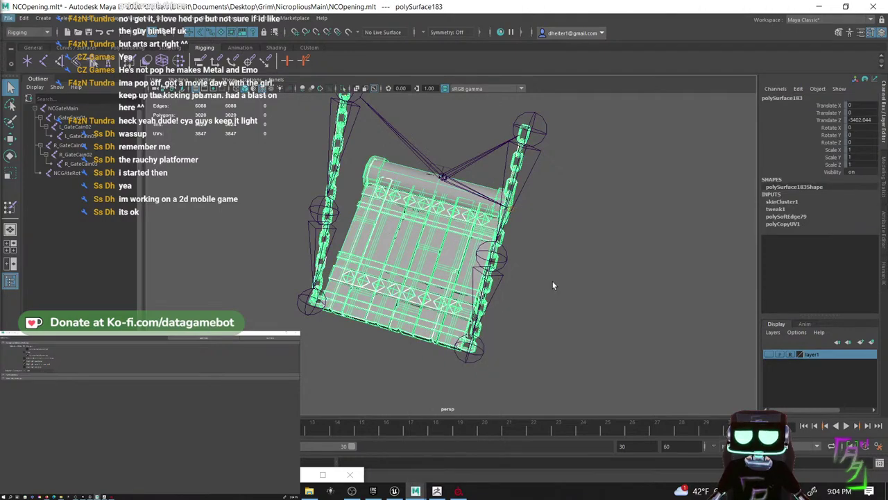
# - Examine the platform's hinge roller and its rotation joint from several angles, and deselect the gate mesh
pyautogui.scroll(3, 555, 292)
pyautogui.keyDown('alt'); pyautogui.moveTo(570, 303); pyautogui.dragTo(530, 298); pyautogui.keyUp('alt')
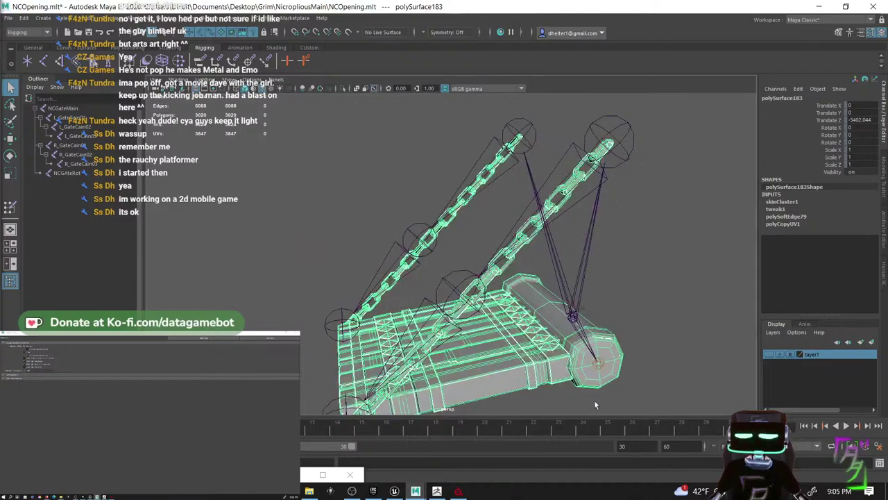
pyautogui.keyDown('alt'); pyautogui.moveTo(594, 405); pyautogui.dragTo(535, 356, button='middle'); pyautogui.keyUp('alt')
pyautogui.keyDown('alt'); pyautogui.moveTo(535, 356); pyautogui.dragTo(533, 357); pyautogui.keyUp('alt')
pyautogui.keyDown('alt'); pyautogui.moveTo(452, 366); pyautogui.dragTo(435, 348, button='middle'); pyautogui.keyUp('alt')
pyautogui.moveTo(435, 346)
pyautogui.keyDown('alt'); pyautogui.mouseDown()
pyautogui.moveTo(468, 358)
pyautogui.moveTo(446, 344)
pyautogui.mouseUp(); pyautogui.keyUp('alt')
pyautogui.keyDown('alt'); pyautogui.moveTo(489, 352); pyautogui.dragTo(466, 254); pyautogui.keyUp('alt')
pyautogui.click(451, 367)
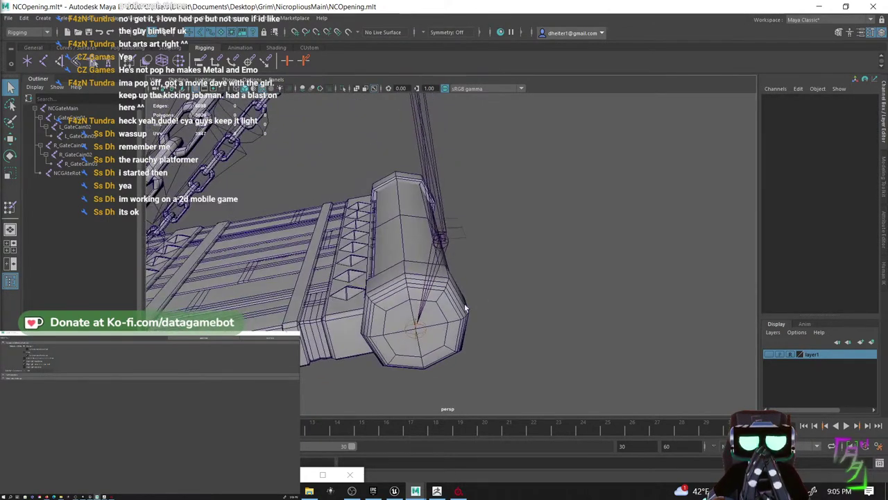
pyautogui.click(452, 313)
pyautogui.keyDown('alt'); pyautogui.moveTo(484, 347); pyautogui.dragTo(479, 374); pyautogui.keyUp('alt')
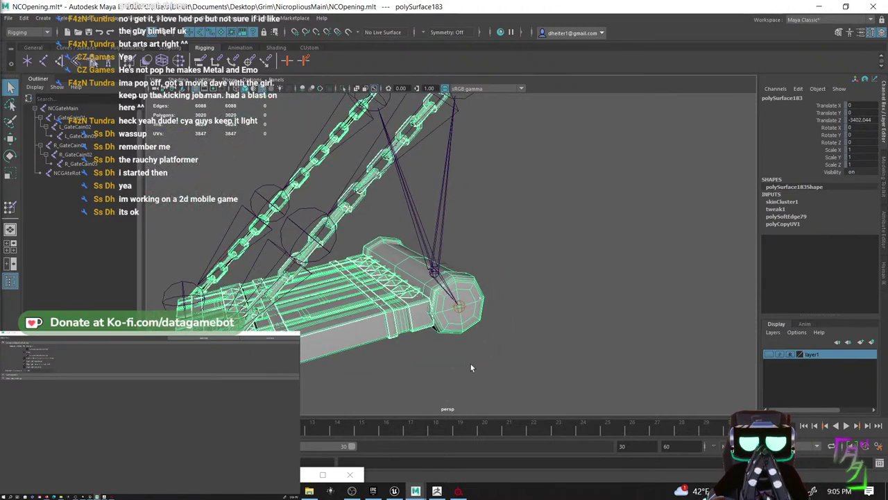
pyautogui.click(468, 362)
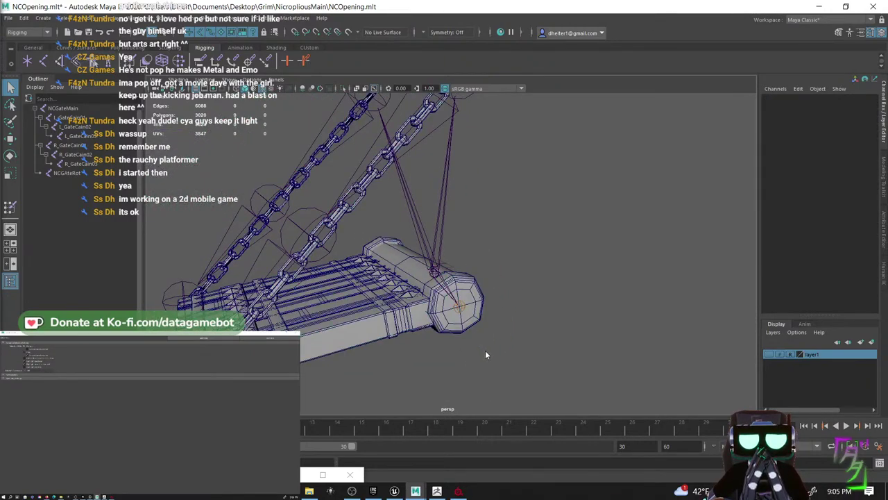
pyautogui.keyDown('shift'); pyautogui.rightClick(484, 319); pyautogui.keyUp('shift')
pyautogui.click(485, 321)
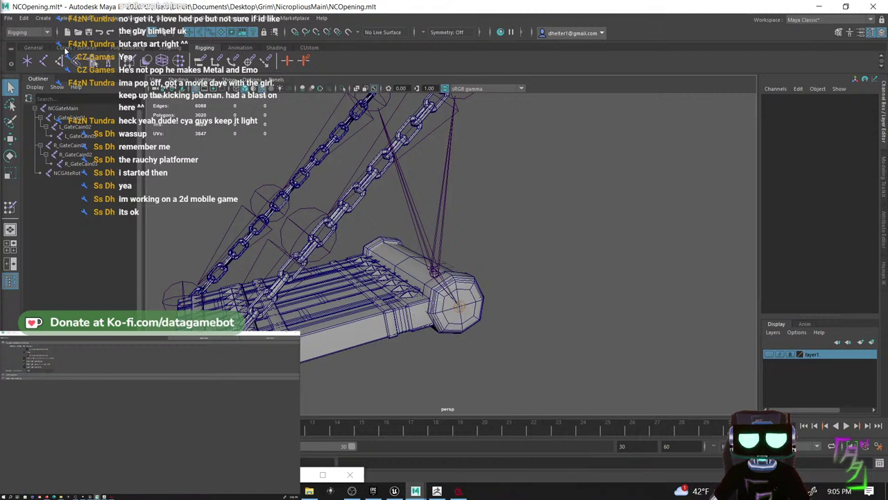
# - Create a NURBS circle, scale it uniformly to about 9.28, and move it to about 1431.2 on X
pyautogui.click(65, 48)
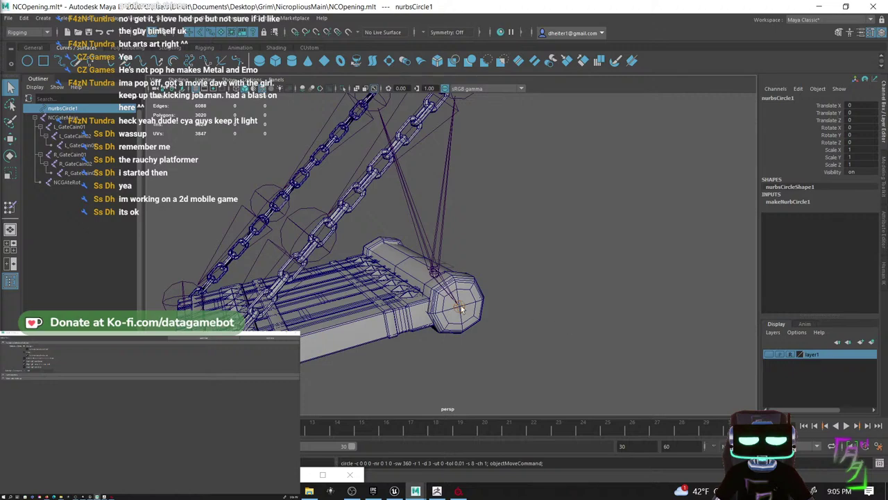
pyautogui.keyDown('alt'); pyautogui.moveTo(461, 309); pyautogui.dragTo(390, 331); pyautogui.keyUp('alt')
pyautogui.press('w')
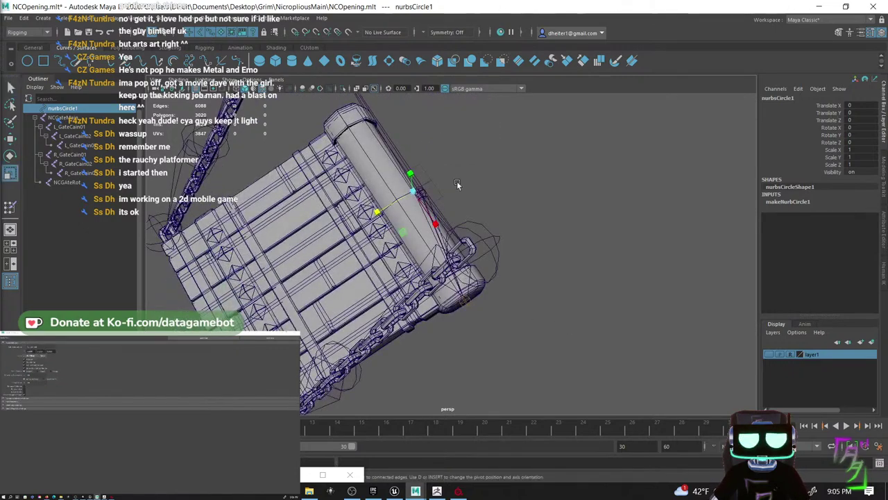
pyautogui.moveTo(414, 191); pyautogui.dragTo(500, 340)
pyautogui.press('w')
pyautogui.scroll(4, 502, 330)
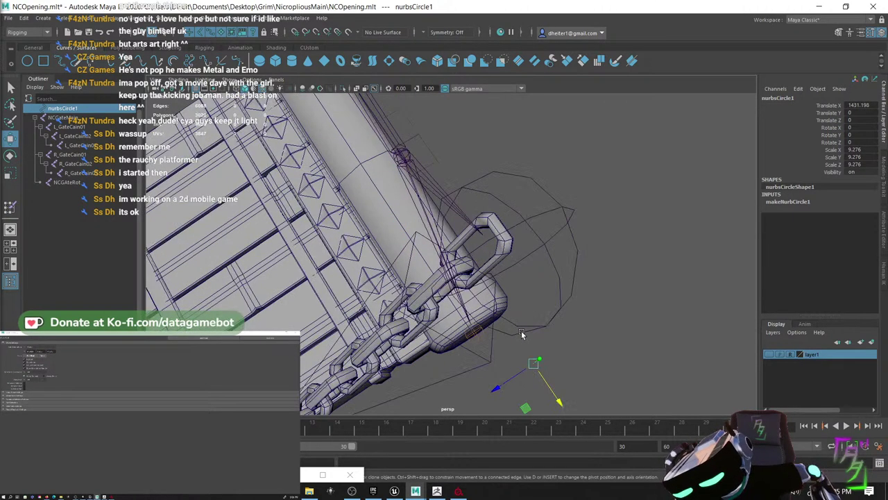
# - Enlarge the NURBS circle uniformly in repeated passes to a scale of about 5645
pyautogui.press('r')
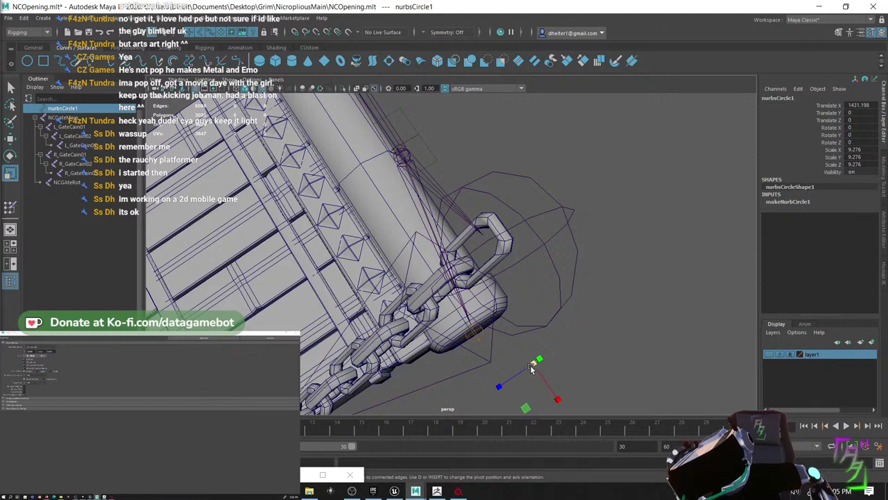
pyautogui.moveTo(532, 366); pyautogui.dragTo(714, 314)
pyautogui.moveTo(885, 214); pyautogui.dragTo(886, 211)
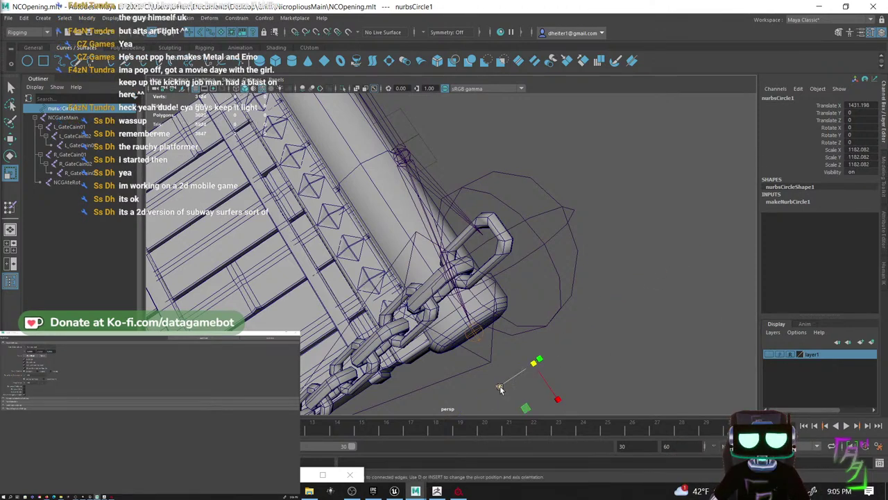
pyautogui.moveTo(637, 351); pyautogui.dragTo(809, 268)
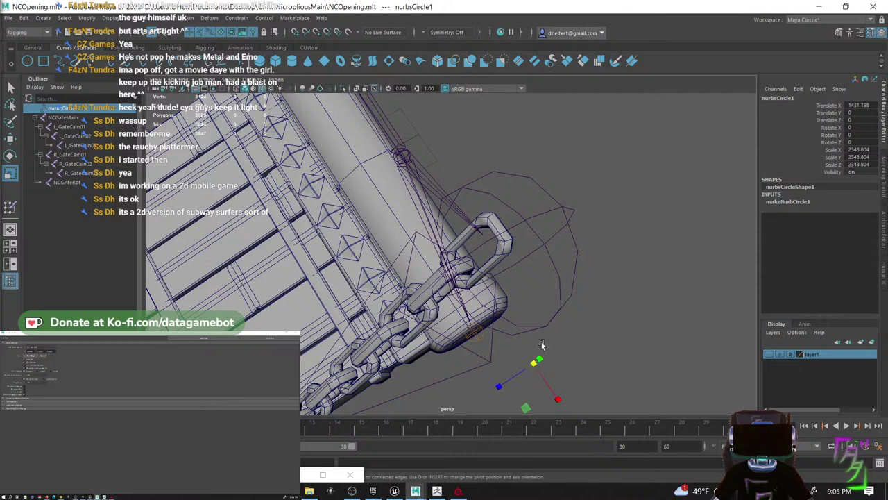
pyautogui.moveTo(533, 363); pyautogui.dragTo(733, 232)
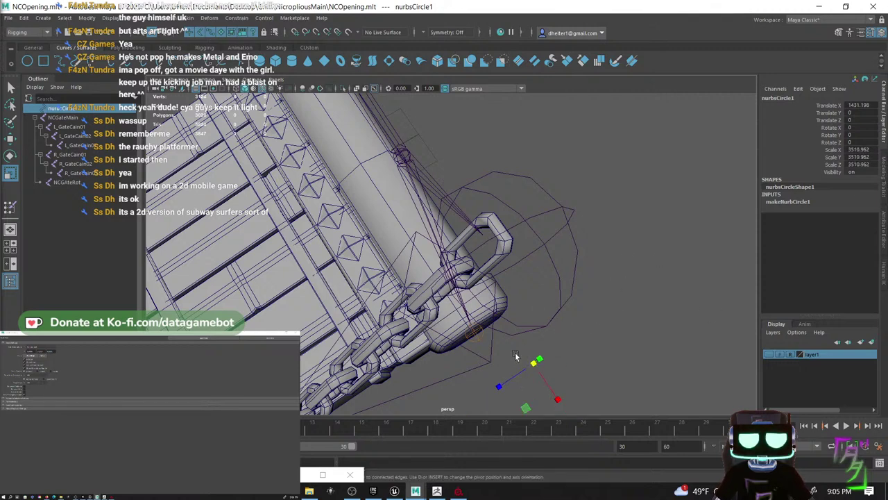
pyautogui.moveTo(534, 363); pyautogui.dragTo(836, 99)
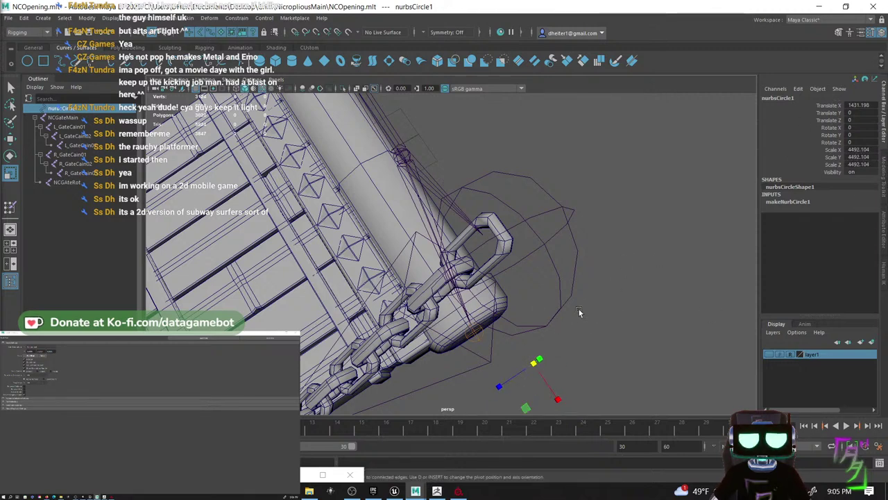
pyautogui.moveTo(535, 366); pyautogui.dragTo(607, 159, button='middle')
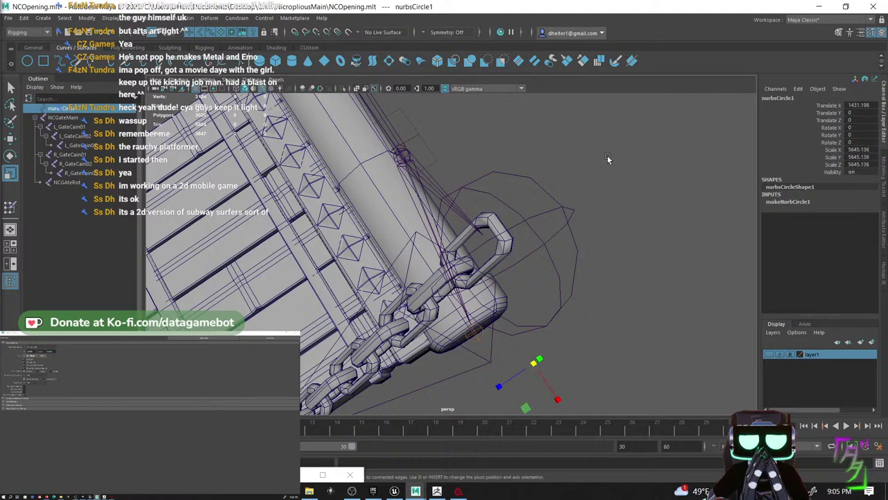
# - Set the NURBS circle's Scale X, Y and Z to 1000
pyautogui.scroll(-10, 542, 283)
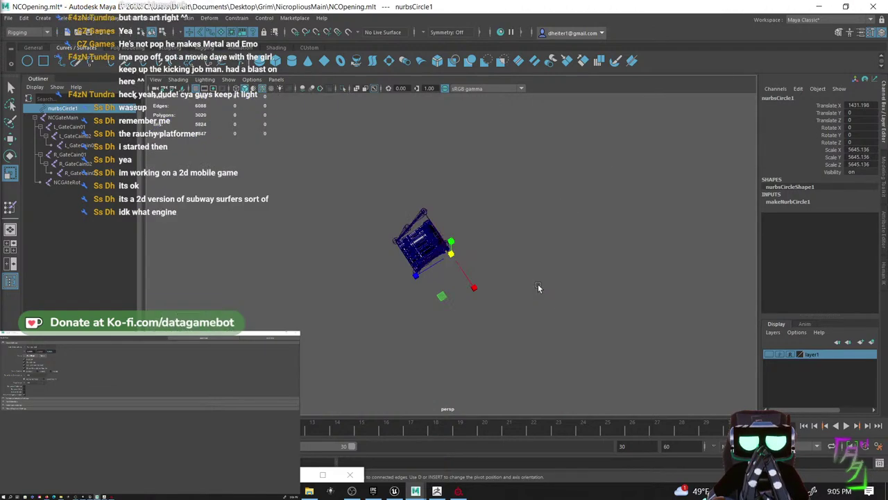
pyautogui.scroll(10, 465, 262)
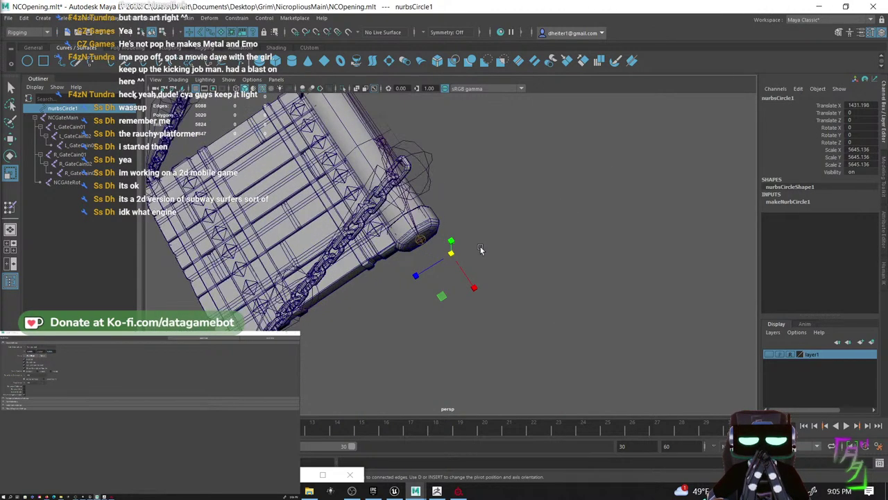
pyautogui.keyDown('alt'); pyautogui.moveTo(482, 251); pyautogui.dragTo(415, 222); pyautogui.keyUp('alt')
pyautogui.scroll(10, 414, 222)
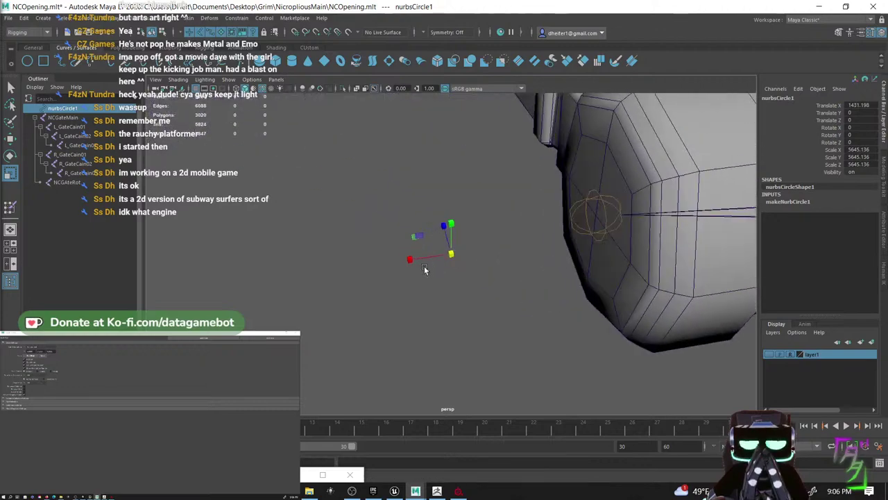
pyautogui.scroll(3, 466, 234)
pyautogui.scroll(-5, 466, 242)
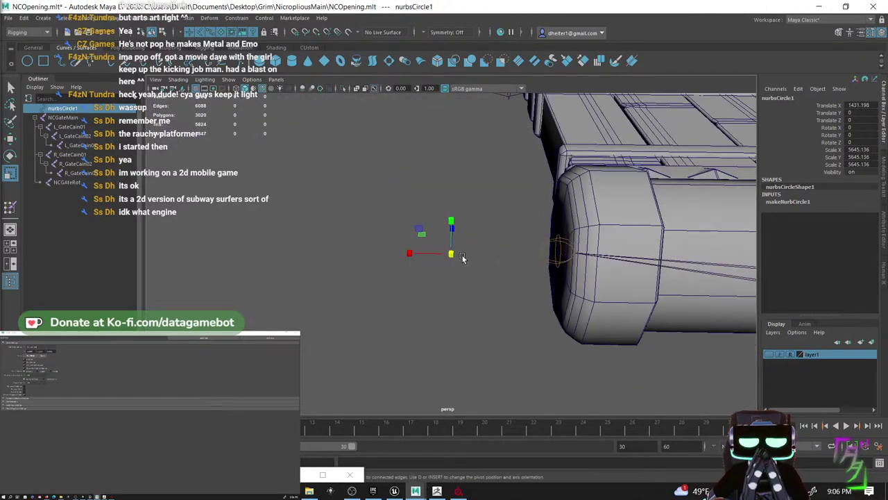
pyautogui.moveTo(472, 255)
pyautogui.keyDown('alt'); pyautogui.mouseDown()
pyautogui.moveTo(376, 240)
pyautogui.moveTo(450, 242)
pyautogui.moveTo(465, 263)
pyautogui.mouseUp(); pyautogui.keyUp('alt')
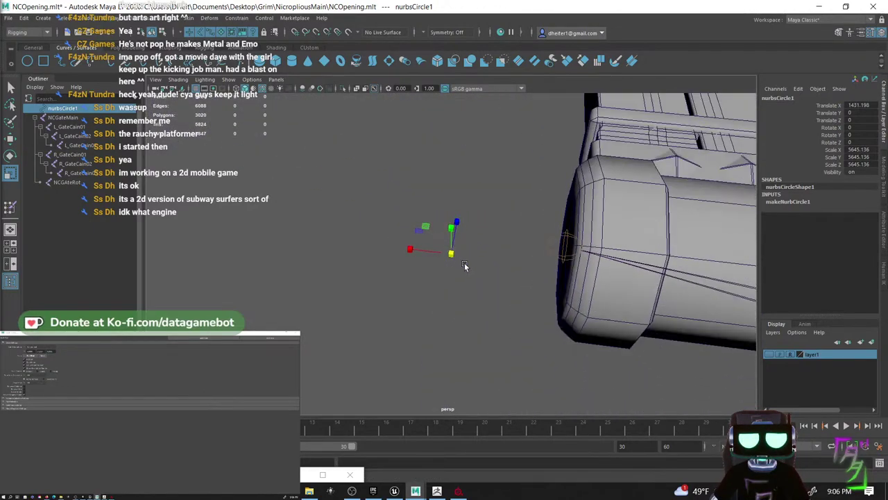
pyautogui.doubleClick(858, 149)
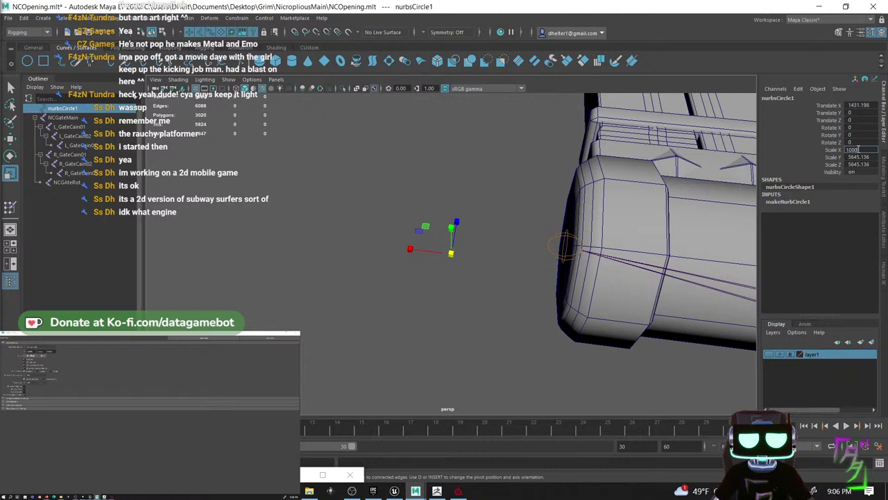
pyautogui.write('1000')
pyautogui.press('Tab')
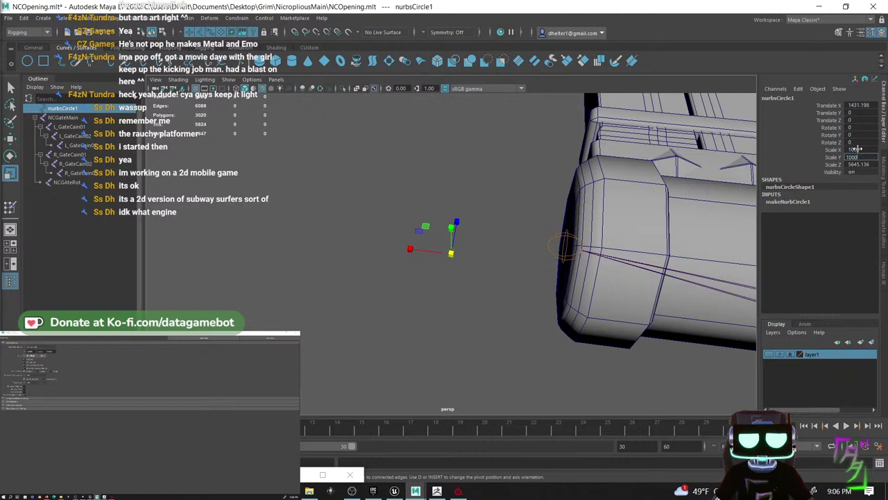
pyautogui.press('Tab')
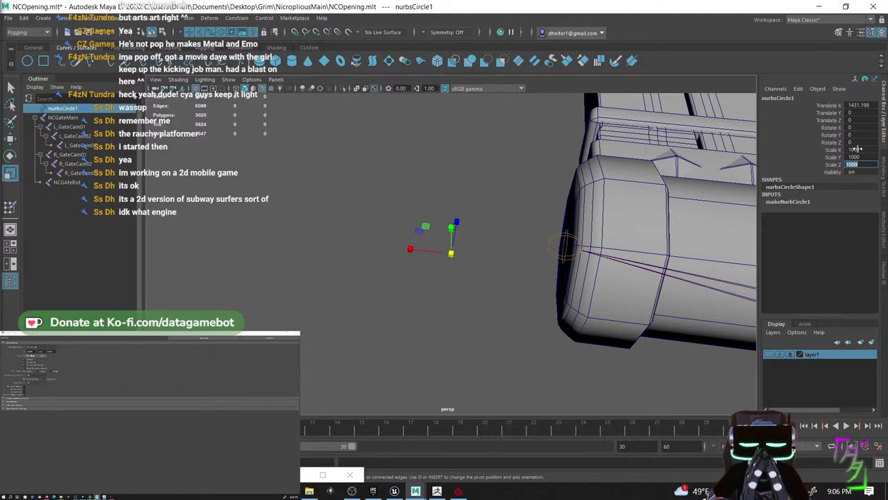
# - Set the NURBS circle's Scale X to 100000 and frame the circle to check its size
pyautogui.keyDown('alt'); pyautogui.moveTo(566, 240); pyautogui.dragTo(451, 229); pyautogui.keyUp('alt')
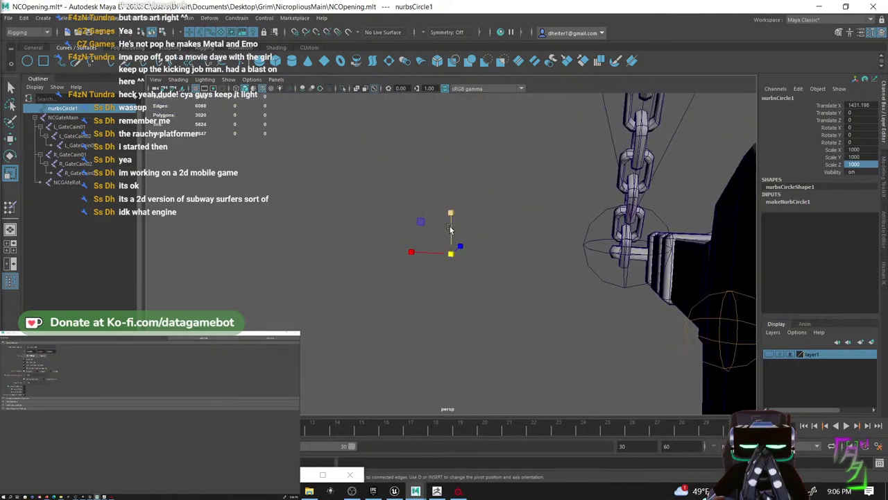
pyautogui.moveTo(457, 263)
pyautogui.keyDown('alt'); pyautogui.mouseDown()
pyautogui.moveTo(426, 282)
pyautogui.moveTo(420, 254)
pyautogui.moveTo(444, 268)
pyautogui.moveTo(483, 257)
pyautogui.moveTo(462, 273)
pyautogui.mouseUp(); pyautogui.keyUp('alt')
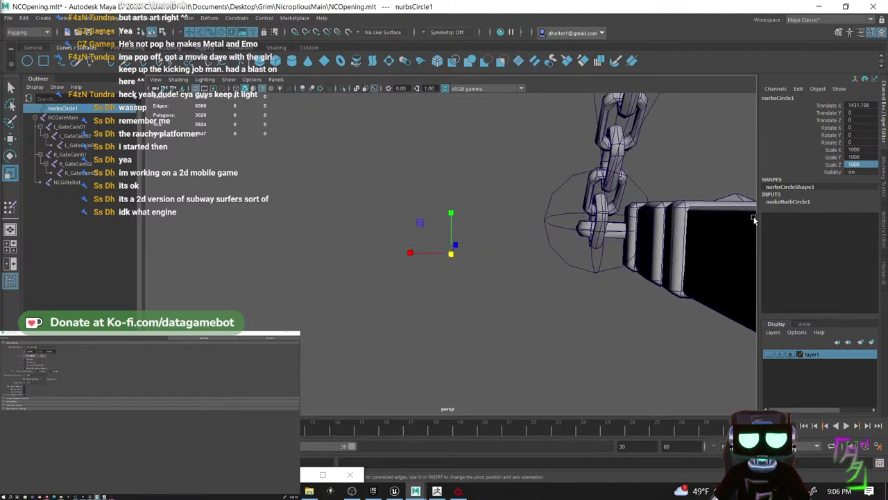
pyautogui.click(863, 149)
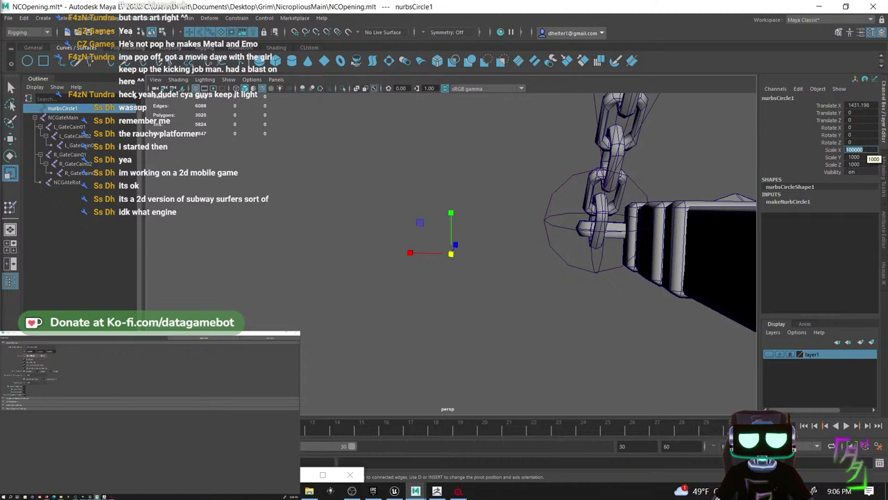
pyautogui.keyDown('alt'); pyautogui.moveTo(492, 238); pyautogui.dragTo(509, 274); pyautogui.keyUp('alt')
pyautogui.press('f')
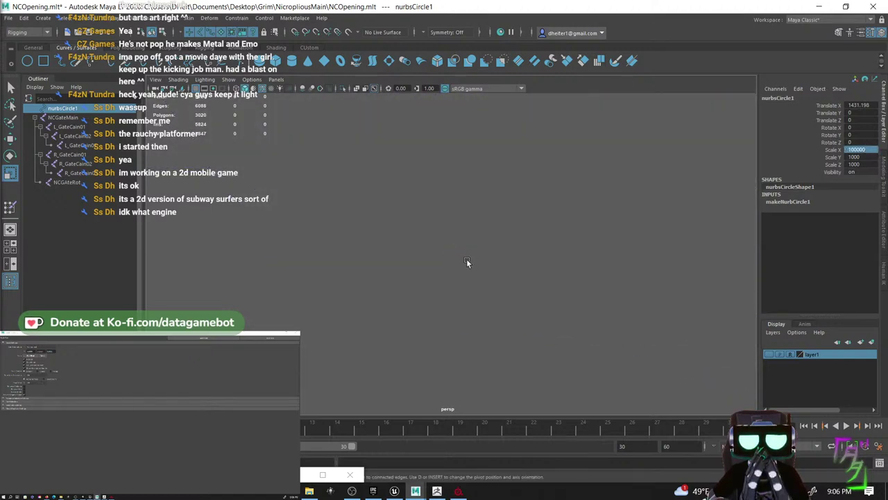
pyautogui.scroll(3, 472, 266)
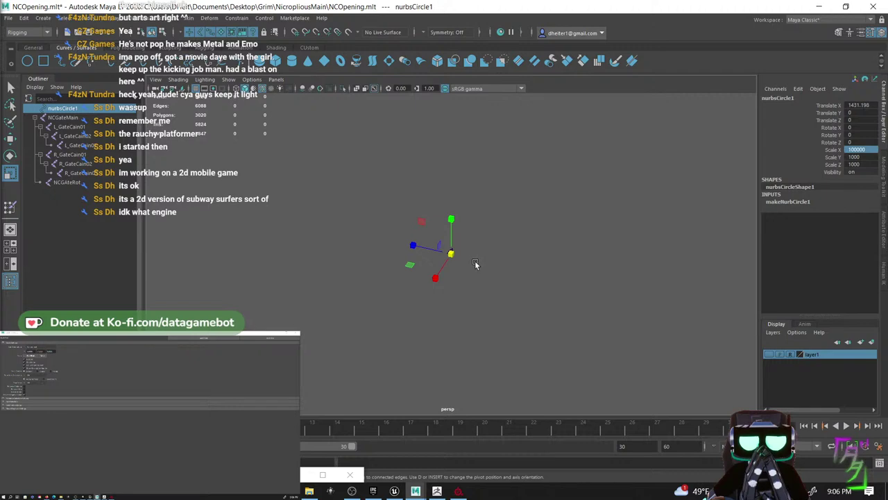
pyautogui.scroll(5, 478, 258)
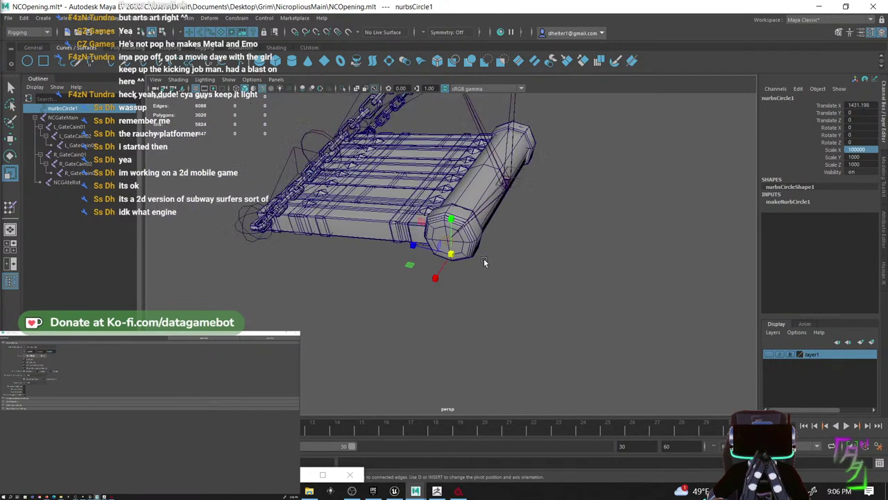
# - Delete the rescaled NURBS circle from the scene
pyautogui.press('w')
pyautogui.moveTo(412, 265); pyautogui.dragTo(435, 315)
pyautogui.press('Delete')
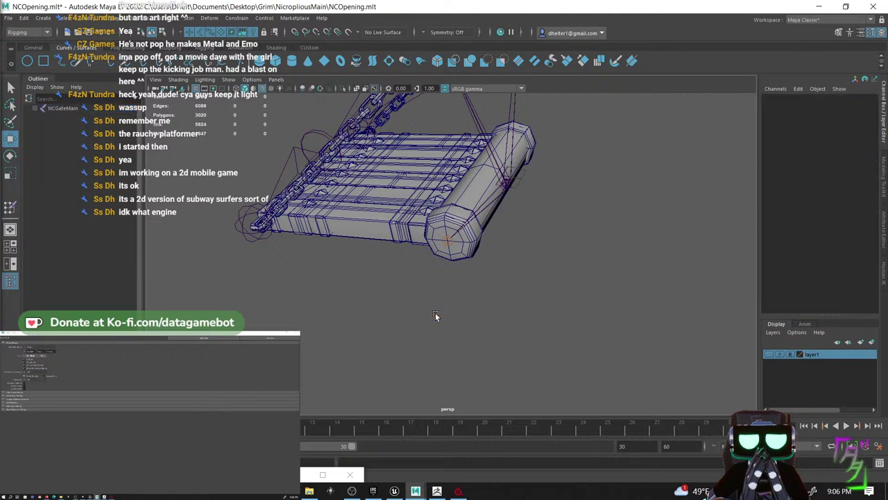
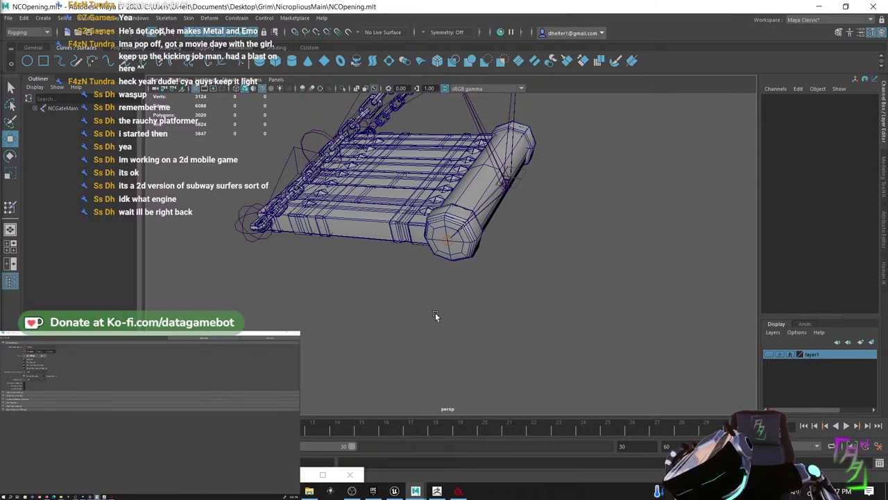
# - Try to create a NURBS circle without interactive placement and undo its creation
pyautogui.scroll(3, 417, 256)
pyautogui.scroll(8, 417, 255)
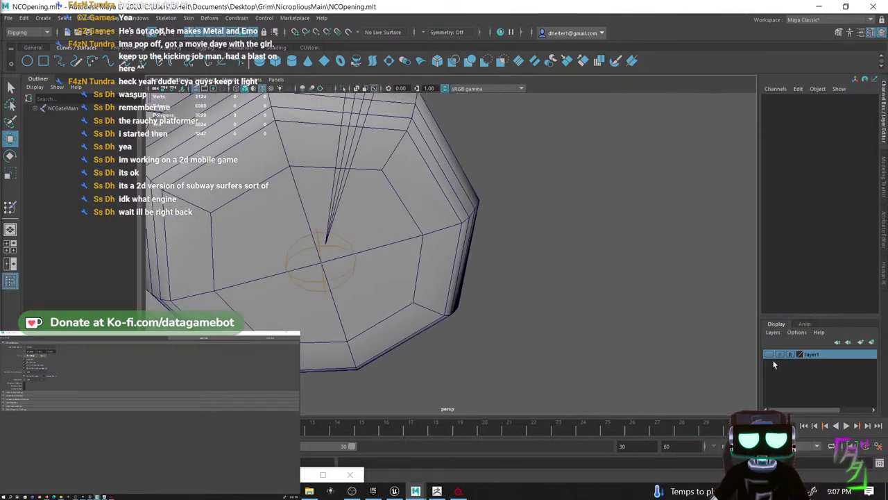
pyautogui.scroll(-10, 428, 275)
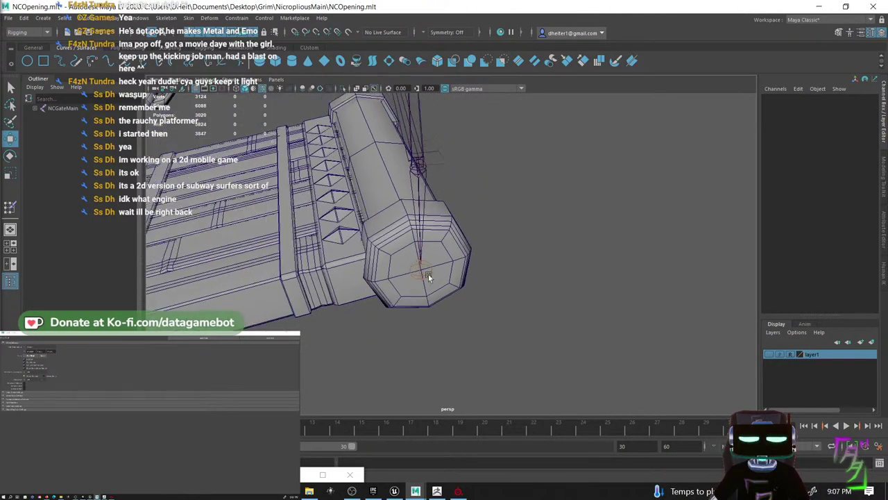
pyautogui.keyDown('alt'); pyautogui.moveTo(428, 273); pyautogui.dragTo(446, 327, button='middle'); pyautogui.keyUp('alt')
pyautogui.scroll(-5, 446, 327)
pyautogui.scroll(6, 445, 327)
pyautogui.keyDown('alt'); pyautogui.moveTo(444, 327); pyautogui.dragTo(305, 197); pyautogui.keyUp('alt')
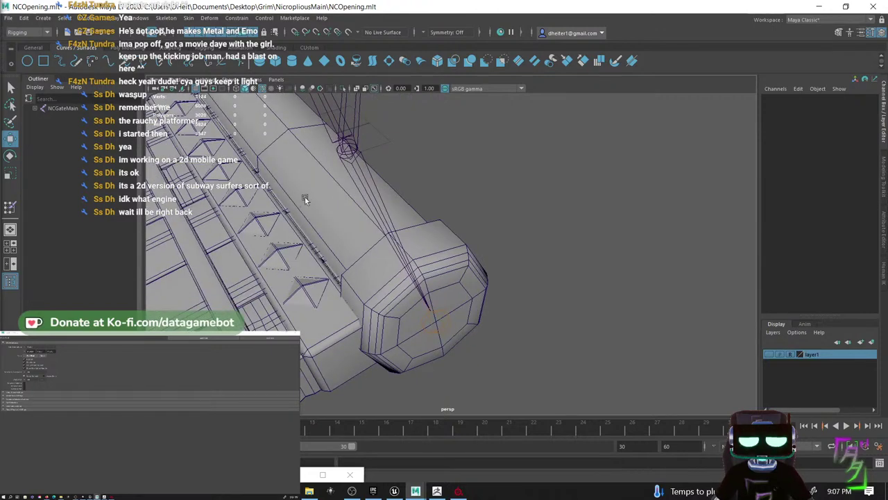
pyautogui.click(28, 61)
pyautogui.hotkey('ctrl', 'z')
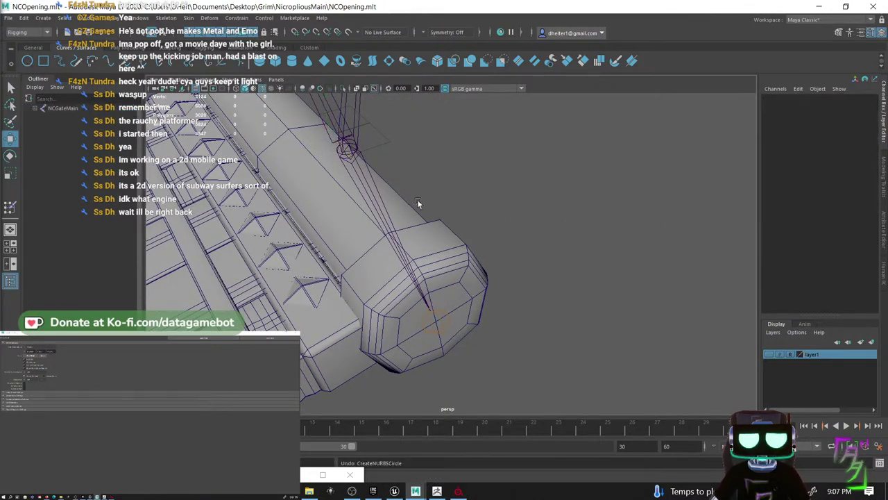
# - Turn on interactive creation for NURBS primitives
pyautogui.click(43, 18)
pyautogui.moveTo(76, 44)
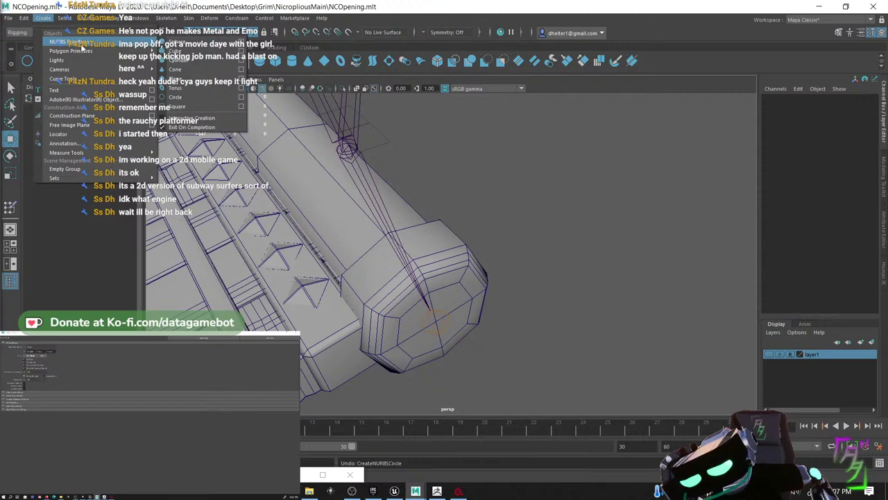
pyautogui.click(203, 119)
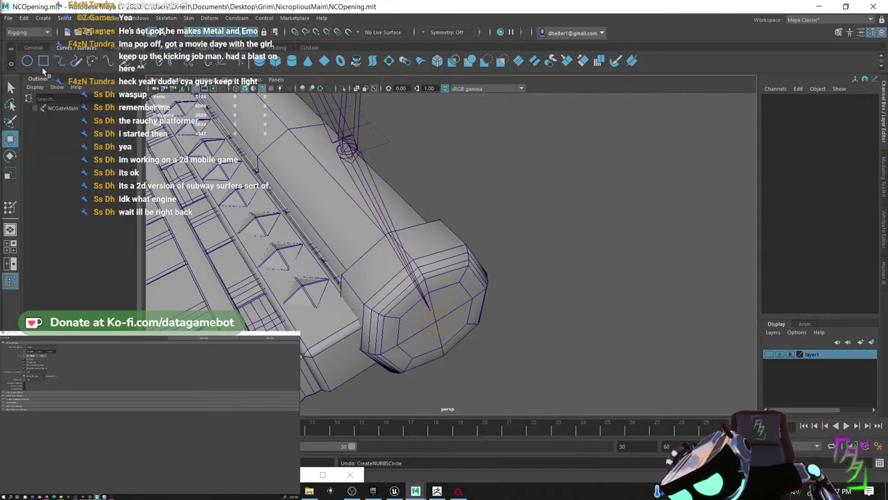
# - Try to draw a NURBS circle freehand on the grid beside the gate's cylindrical beam
pyautogui.click(28, 61)
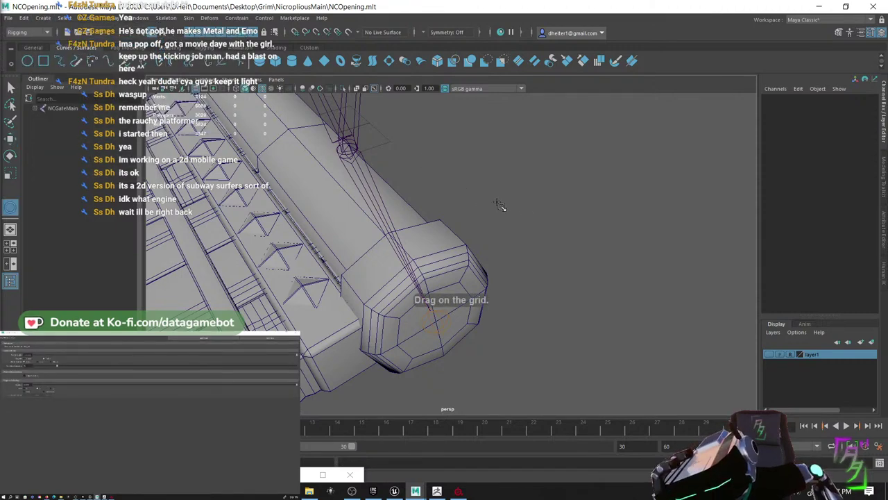
pyautogui.moveTo(498, 203); pyautogui.dragTo(709, 319)
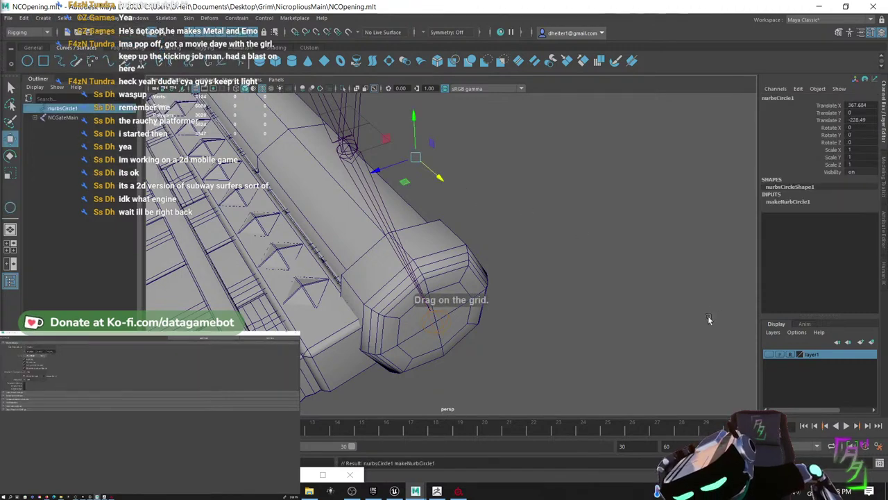
pyautogui.scroll(3, 420, 181)
pyautogui.click(431, 177)
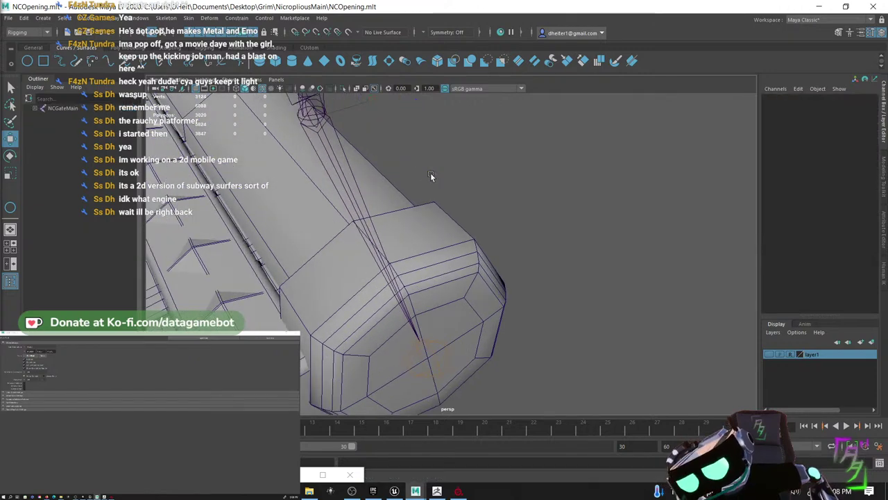
pyautogui.click(53, 19)
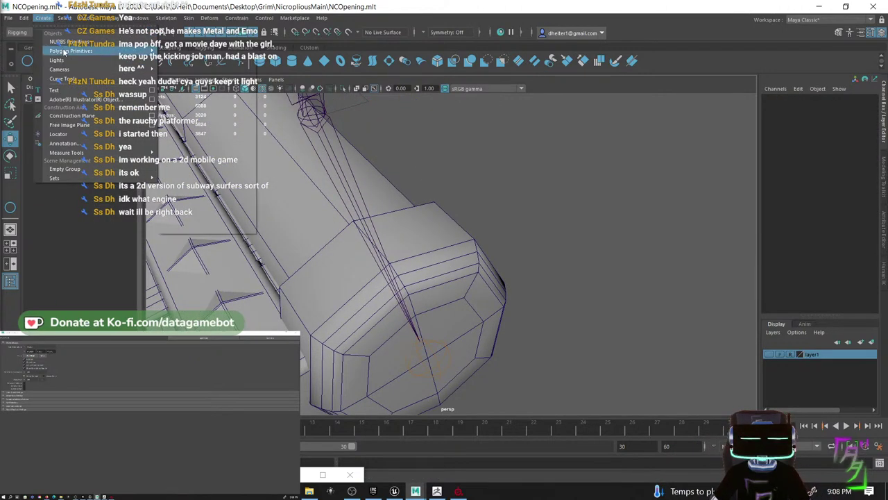
pyautogui.moveTo(70, 41)
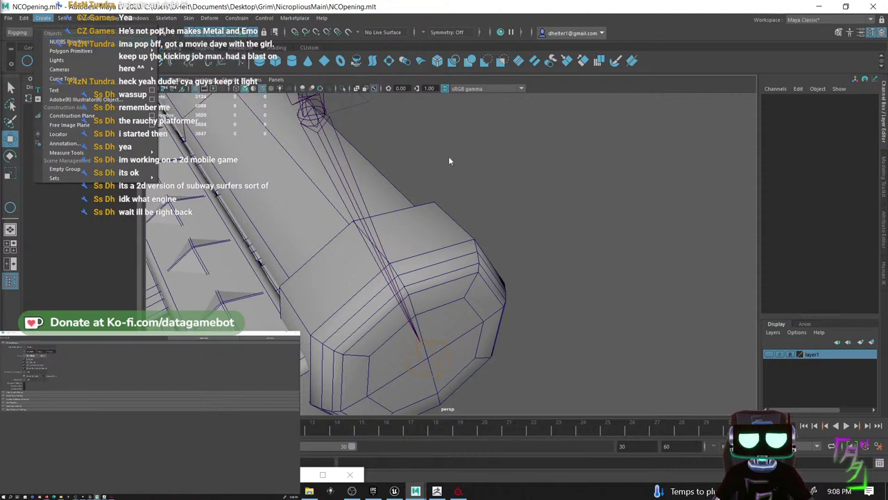
# - Try to place a NURBS circle on the grid near the joint at the middle of the beam and delete it
pyautogui.keyDown('alt'); pyautogui.moveTo(455, 173); pyautogui.dragTo(491, 413); pyautogui.keyUp('alt')
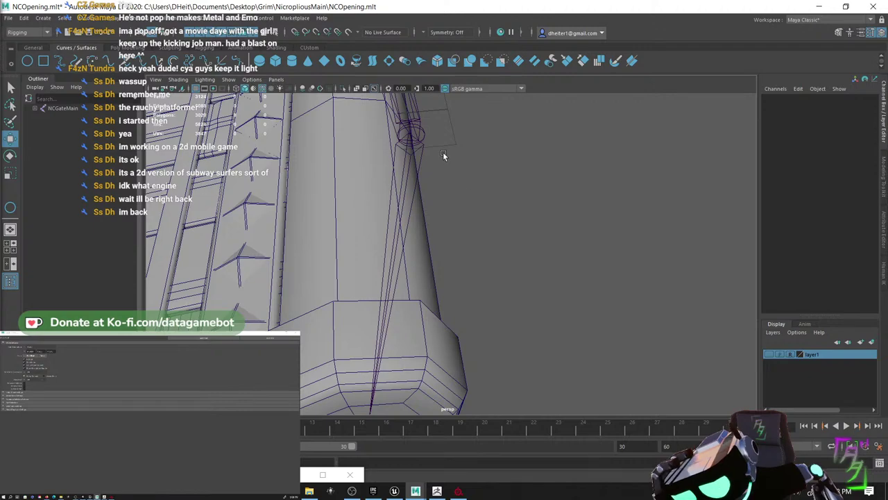
pyautogui.click(27, 61)
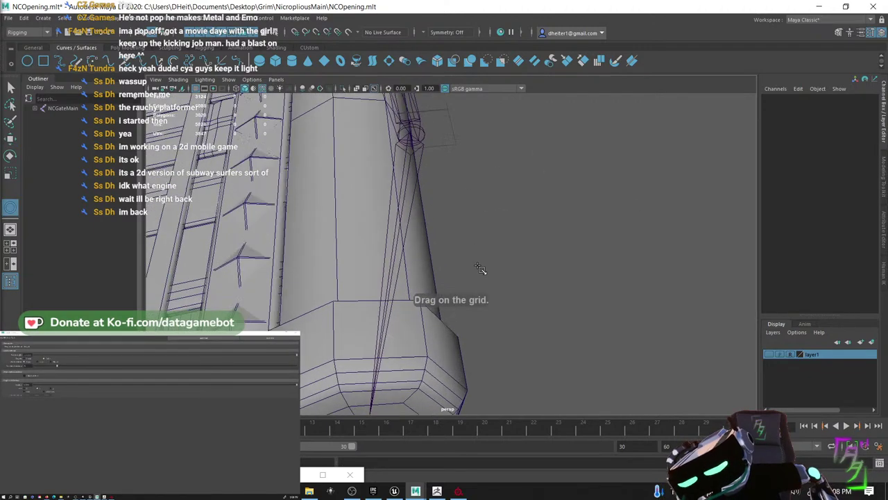
pyautogui.scroll(-3, 473, 271)
pyautogui.scroll(5, 469, 282)
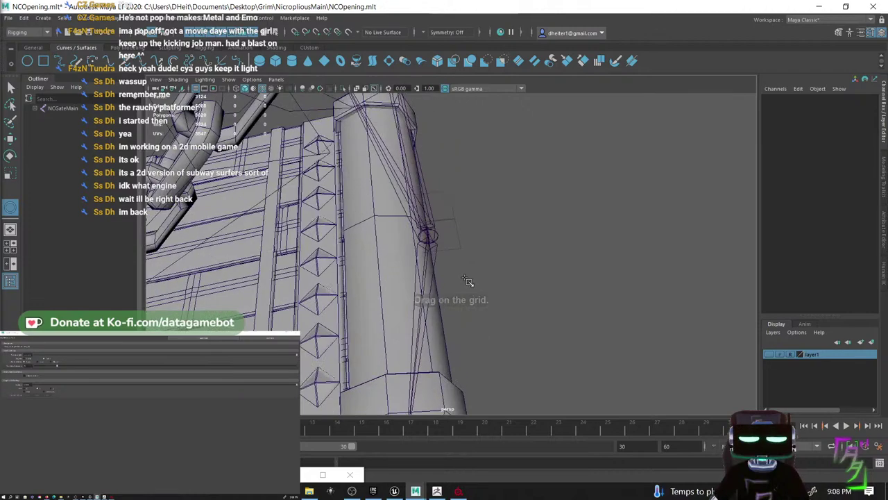
pyautogui.keyDown('alt'); pyautogui.moveTo(466, 269); pyautogui.dragTo(485, 234); pyautogui.keyUp('alt')
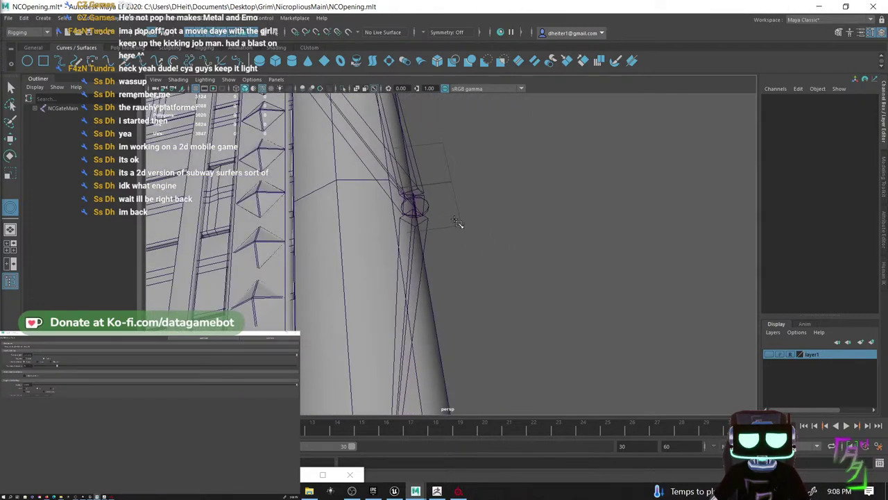
pyautogui.click(513, 286)
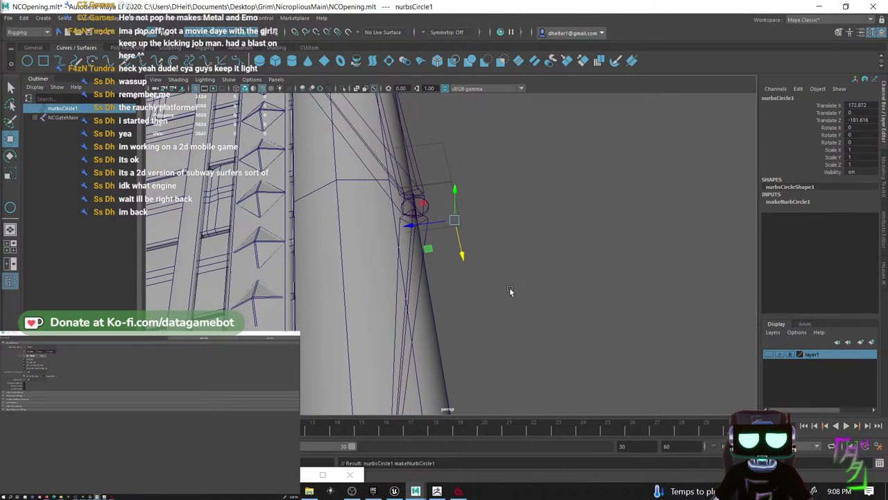
pyautogui.press('Delete')
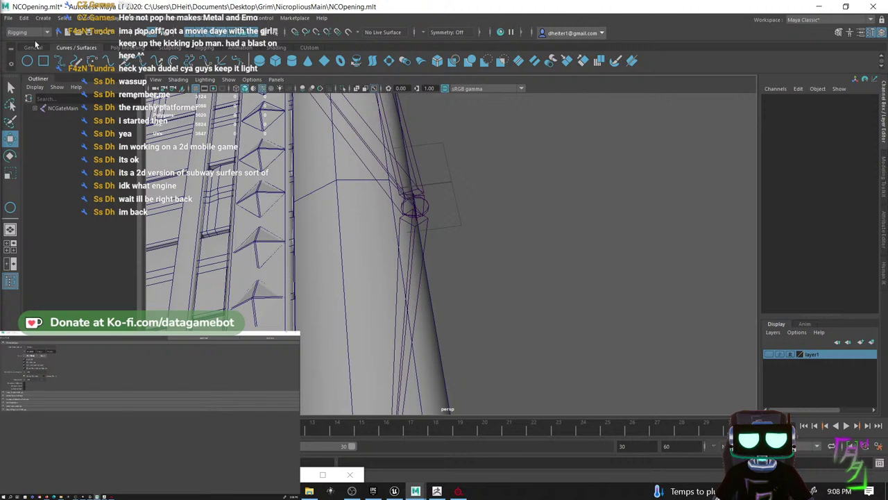
# - Try to place a NURBS circle on the grid beside the joint at the beam's middle, closing the circle tool settings first
pyautogui.click(42, 17)
pyautogui.moveTo(76, 42)
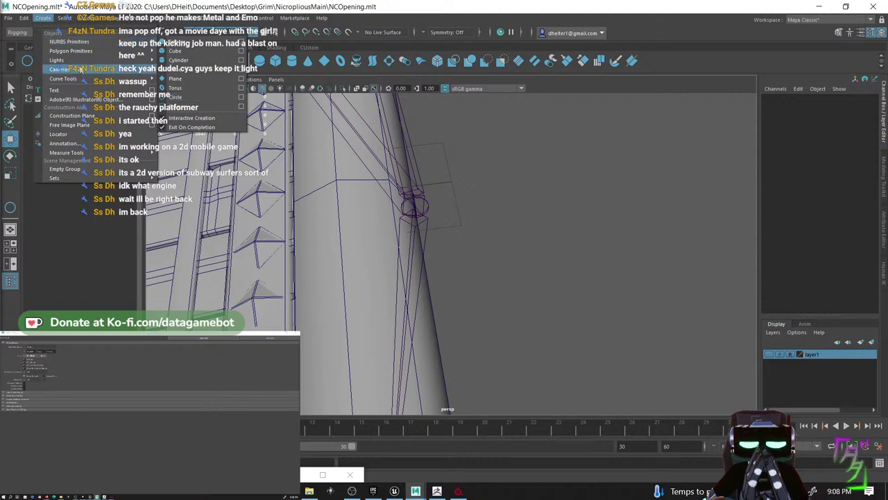
pyautogui.moveTo(122, 41)
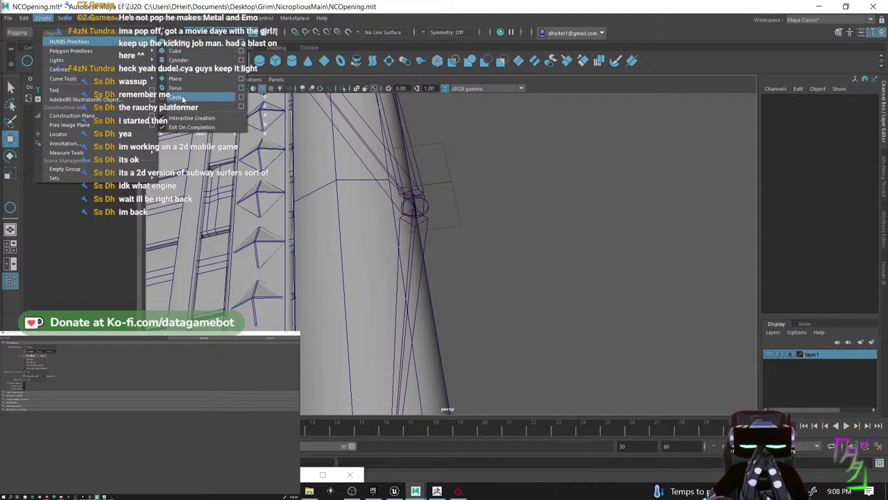
pyautogui.click(182, 99)
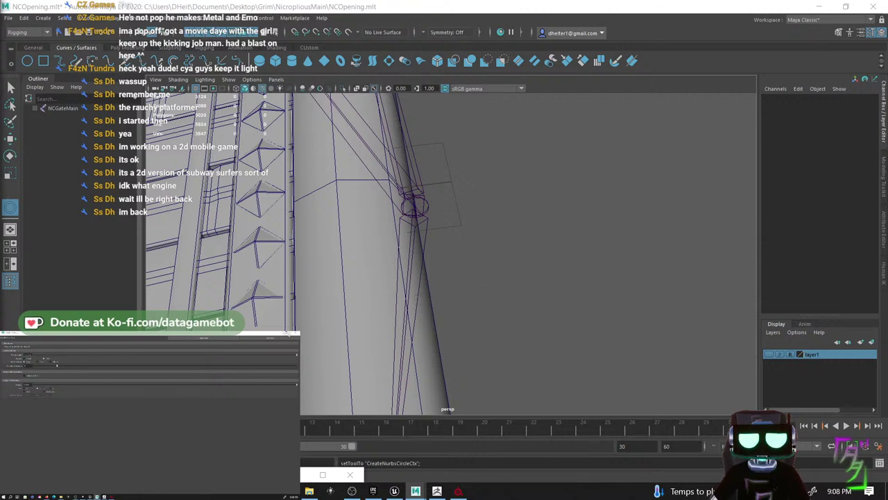
pyautogui.click(298, 334)
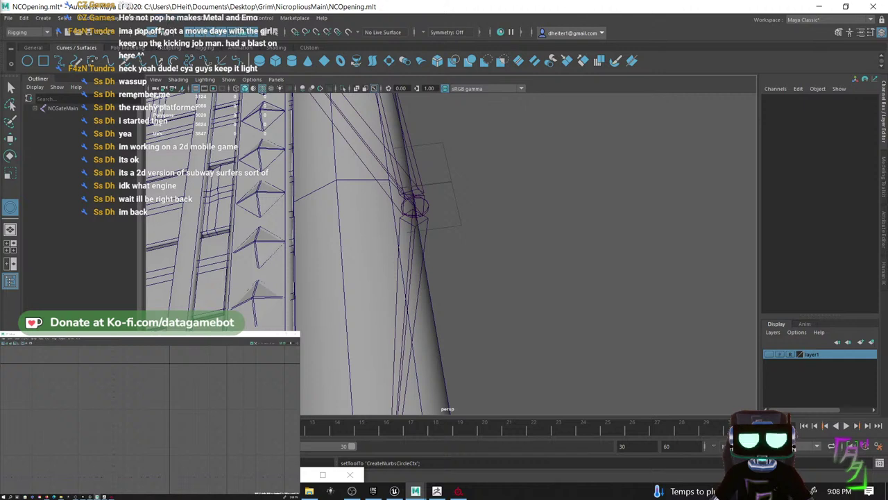
pyautogui.click(28, 61)
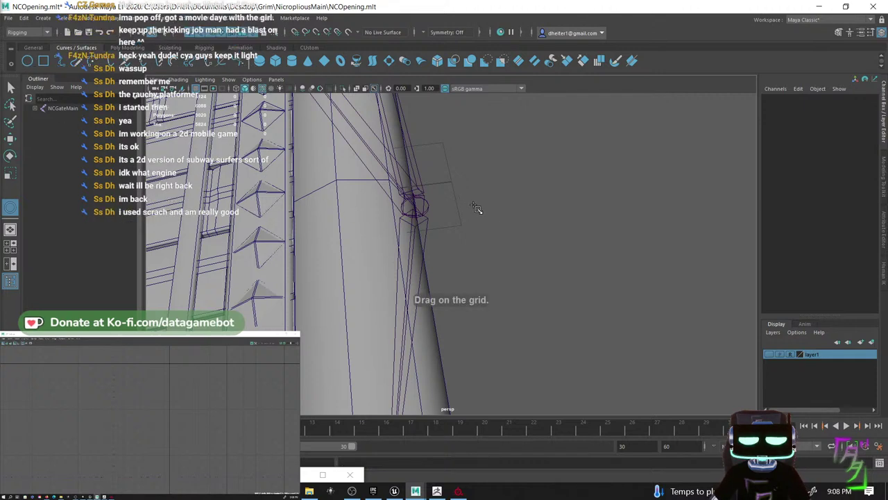
pyautogui.click(743, 322)
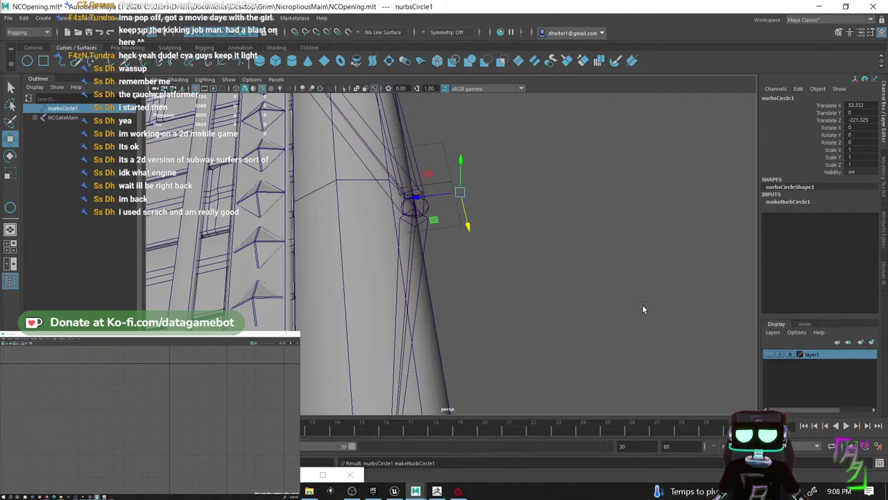
# - Try to move the NURBS circle along the grid to about X 1896.9 and Z 129.8
pyautogui.scroll(3, 541, 258)
pyautogui.keyDown('alt'); pyautogui.moveTo(541, 258); pyautogui.dragTo(508, 259); pyautogui.keyUp('alt')
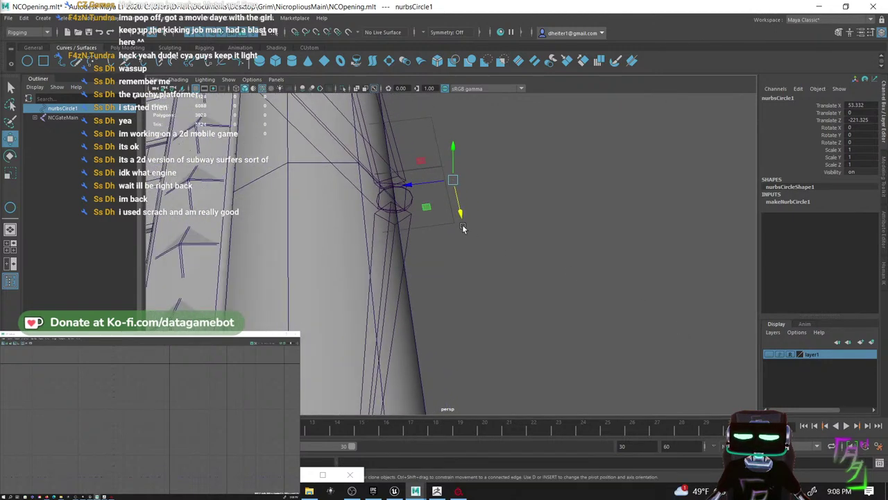
pyautogui.scroll(5, 464, 229)
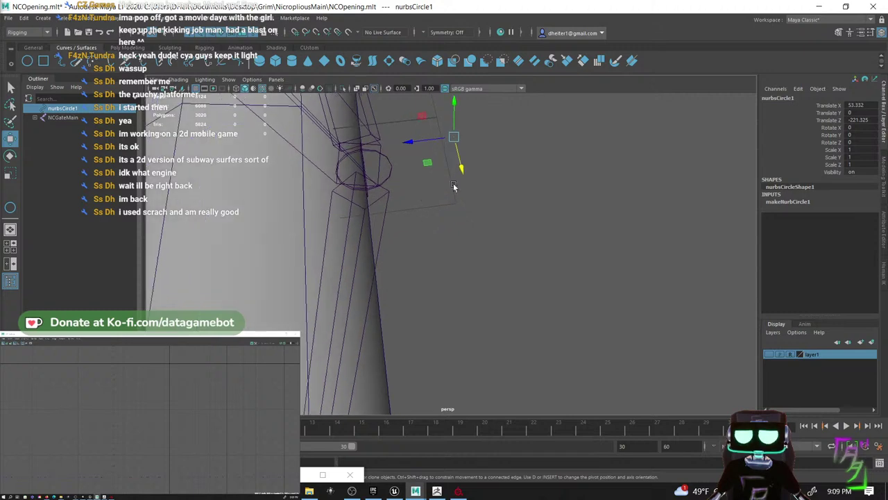
pyautogui.scroll(-5, 480, 178)
pyautogui.scroll(8, 483, 225)
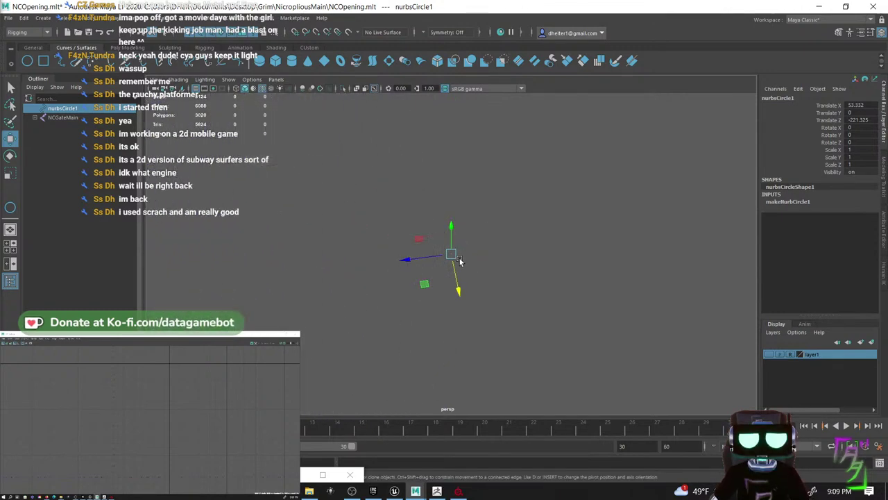
pyautogui.scroll(3, 462, 258)
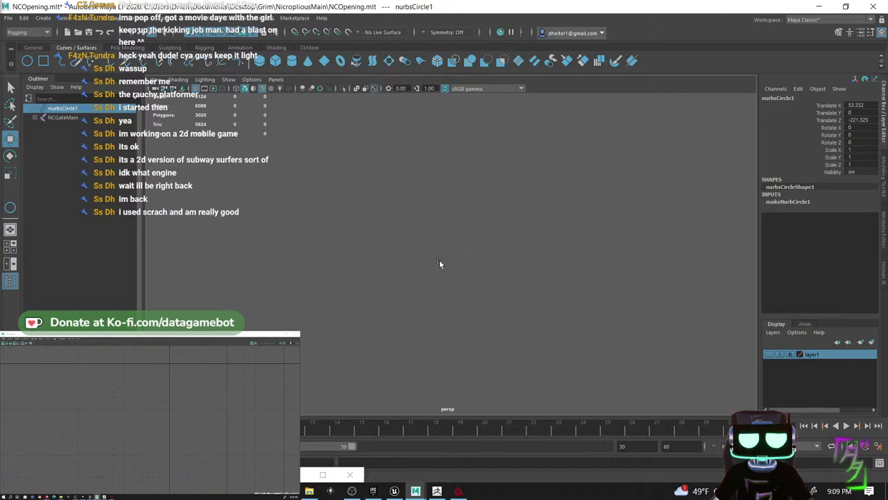
pyautogui.press('f')
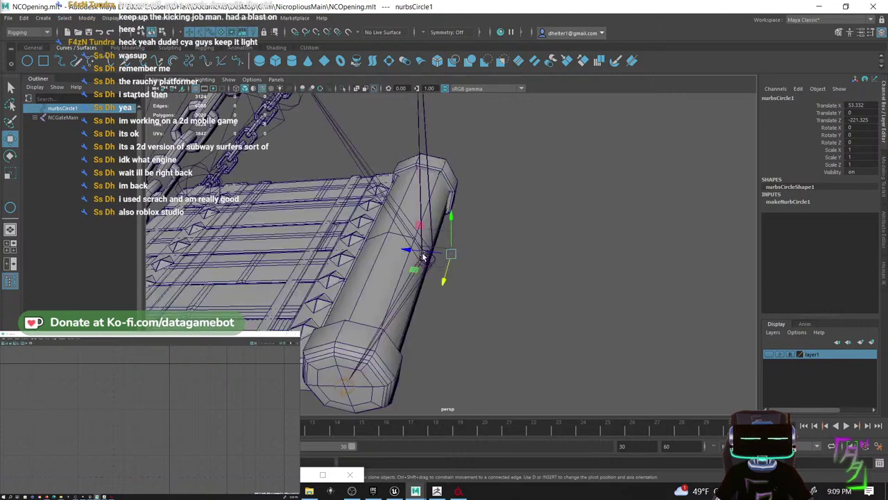
pyautogui.scroll(4, 452, 276)
pyautogui.scroll(-3, 451, 281)
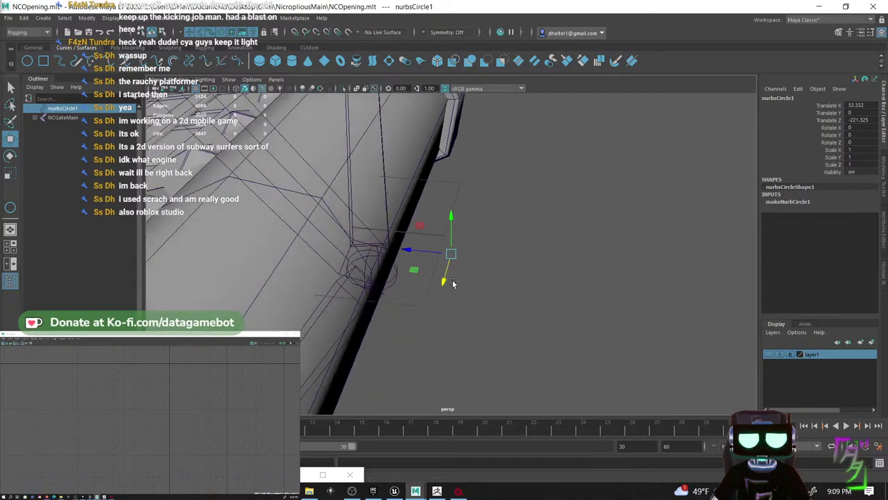
pyautogui.scroll(7, 455, 279)
pyautogui.moveTo(419, 275); pyautogui.dragTo(438, 222)
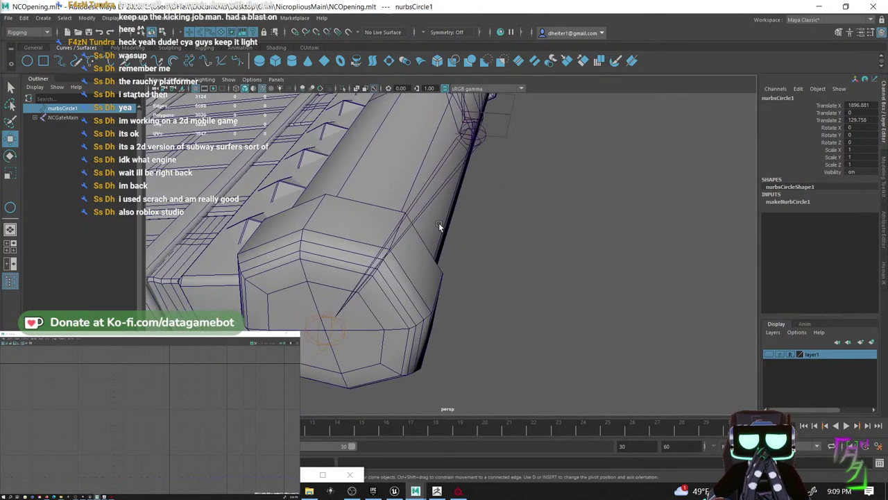
# - Frame the displaced NURBS circle to check its location and delete it
pyautogui.press('f')
pyautogui.scroll(5, 455, 290)
pyautogui.keyDown('alt'); pyautogui.moveTo(454, 292); pyautogui.dragTo(490, 324); pyautogui.keyUp('alt')
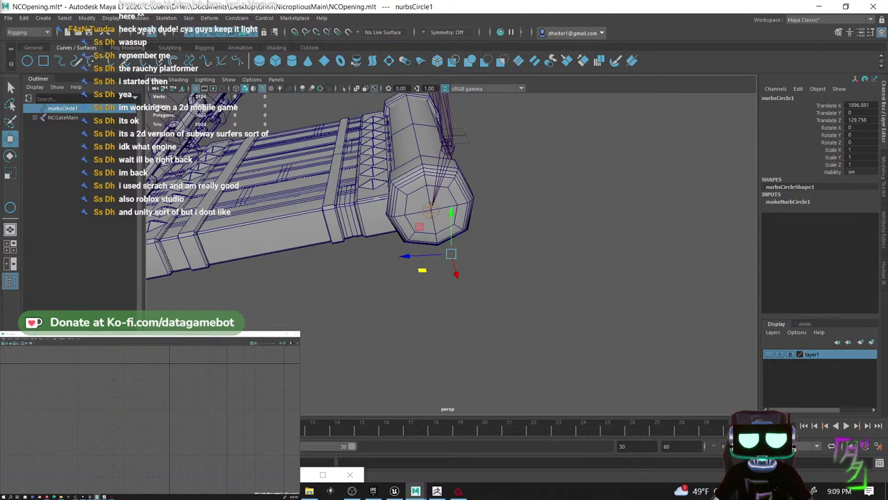
pyautogui.press('Delete')
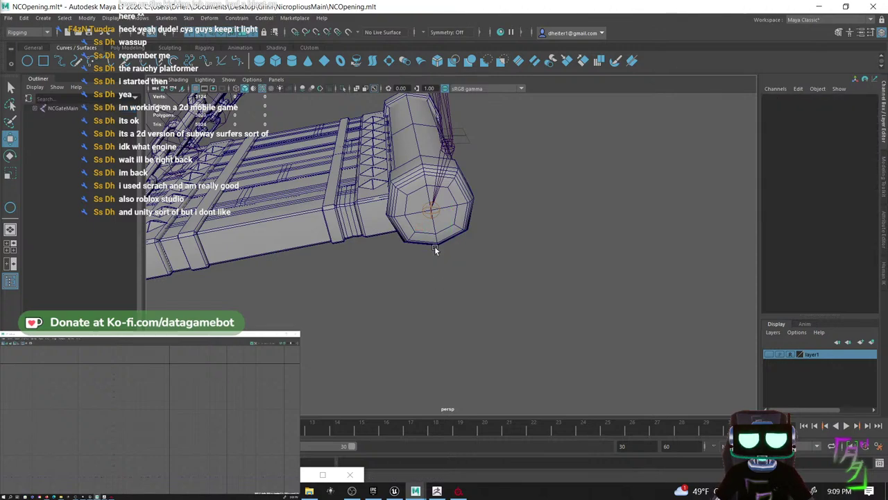
# - Try to place a NURBS circle on the grid line next to the middle beam joint and undo its creation
pyautogui.keyDown('alt'); pyautogui.moveTo(434, 247); pyautogui.dragTo(200, 307); pyautogui.keyUp('alt')
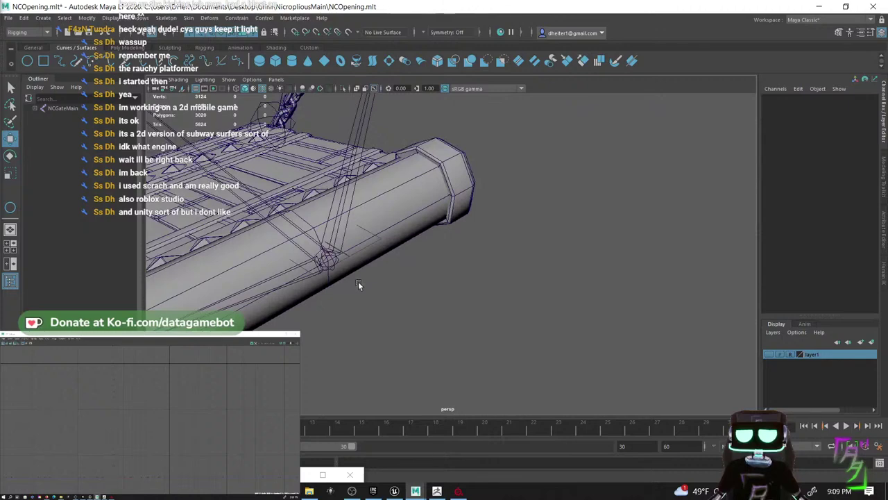
pyautogui.scroll(6, 364, 257)
pyautogui.keyDown('alt'); pyautogui.moveTo(265, 267); pyautogui.dragTo(514, 322); pyautogui.keyUp('alt')
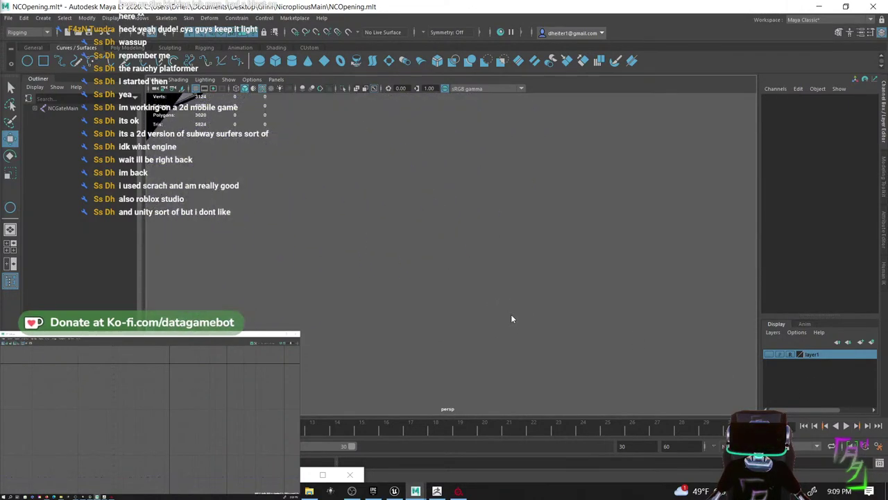
pyautogui.rightClick(511, 317)
pyautogui.keyDown('alt'); pyautogui.moveTo(334, 285); pyautogui.dragTo(887, 321, button='middle'); pyautogui.keyUp('alt')
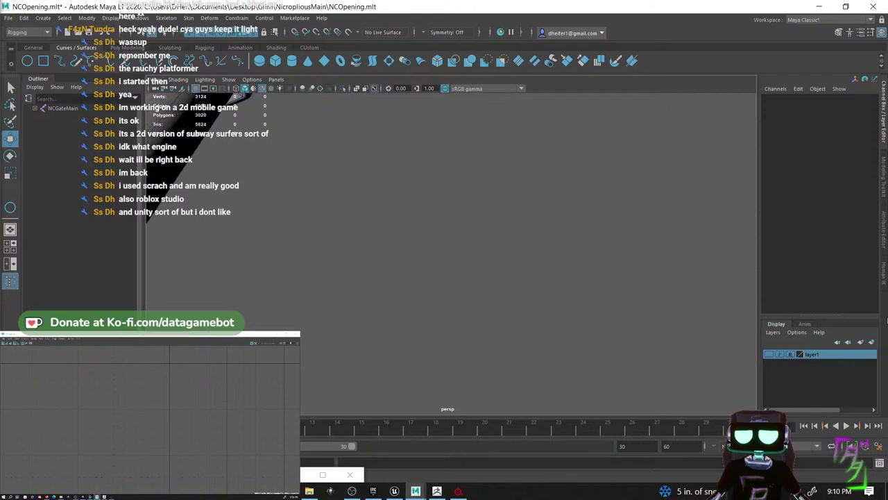
pyautogui.keyDown('alt'); pyautogui.moveTo(323, 295); pyautogui.dragTo(441, 332); pyautogui.keyUp('alt')
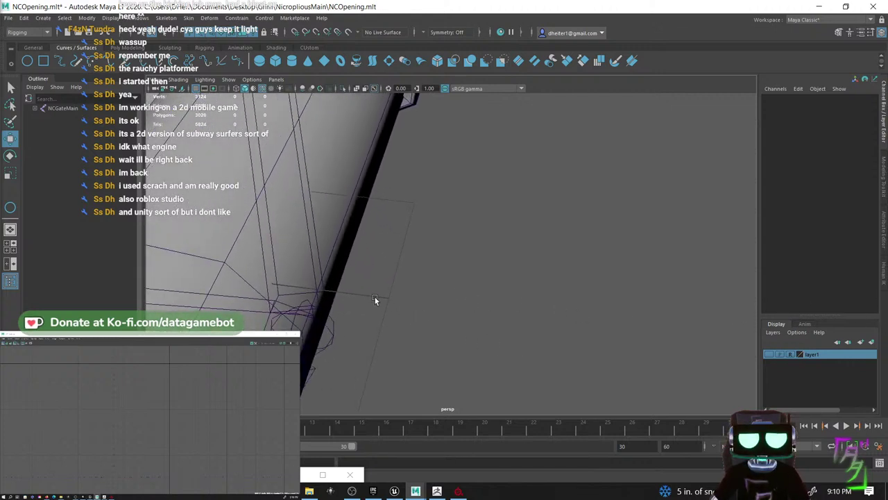
pyautogui.keyDown('alt'); pyautogui.moveTo(375, 298); pyautogui.dragTo(293, 297); pyautogui.keyUp('alt')
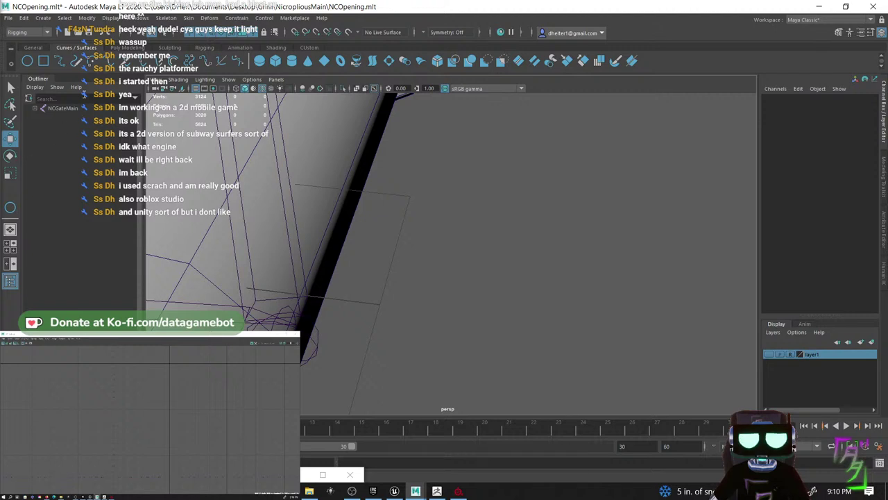
pyautogui.click(27, 61)
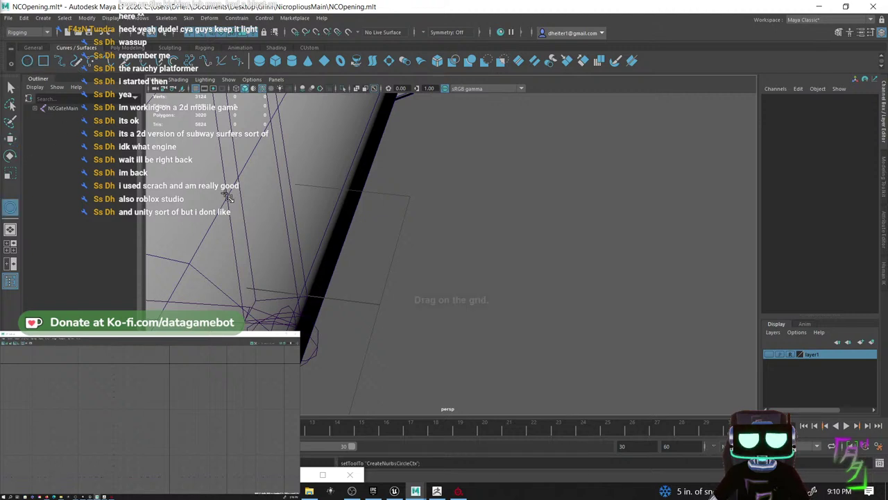
pyautogui.click(364, 303)
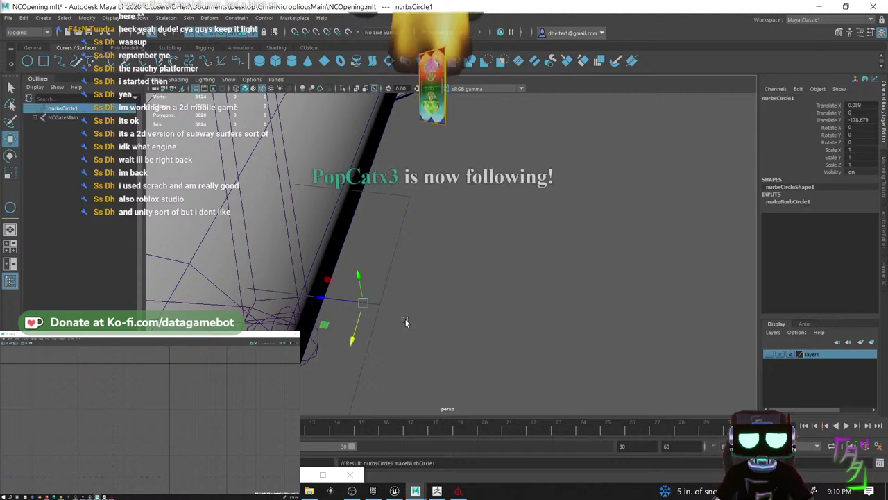
pyautogui.hotkey('ctrl', 'z')
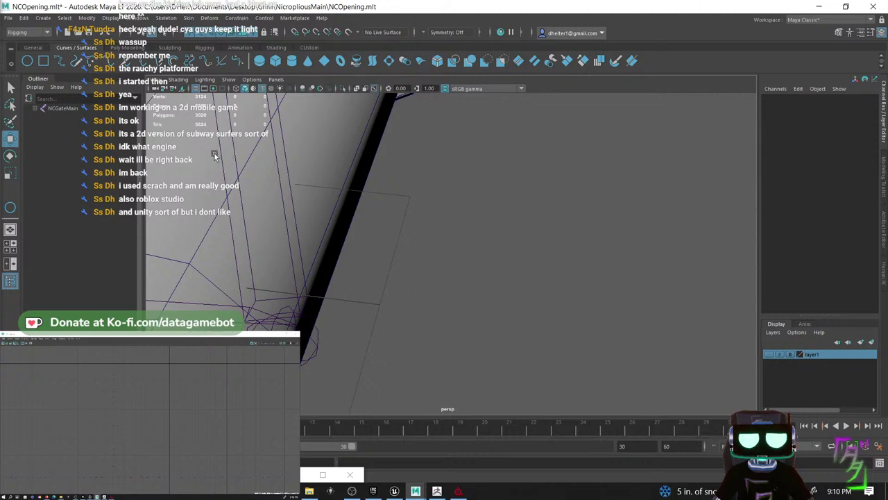
pyautogui.scroll(3, 358, 277)
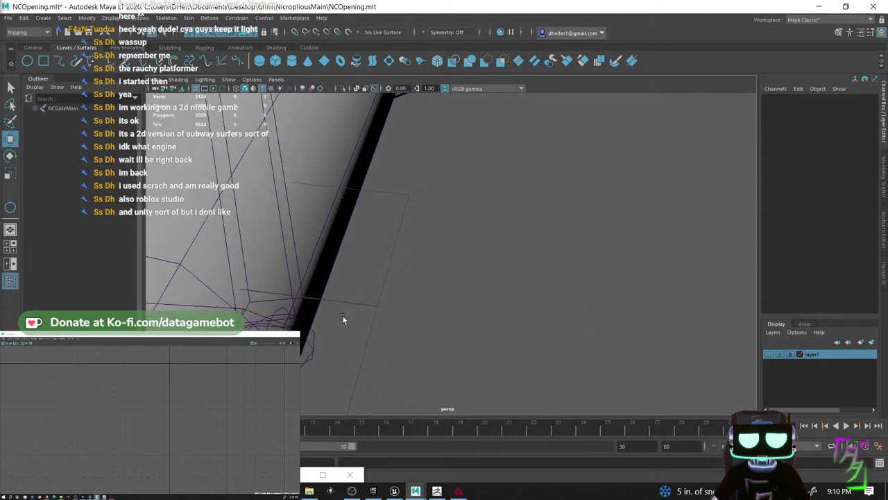
pyautogui.keyDown('alt'); pyautogui.moveTo(342, 316); pyautogui.dragTo(375, 301); pyautogui.keyUp('alt')
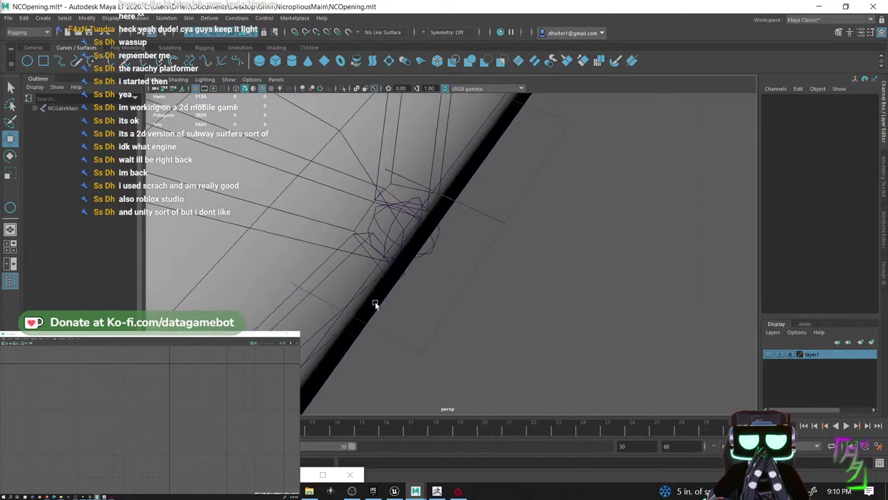
pyautogui.keyDown('alt'); pyautogui.moveTo(430, 256); pyautogui.dragTo(452, 282); pyautogui.keyUp('alt')
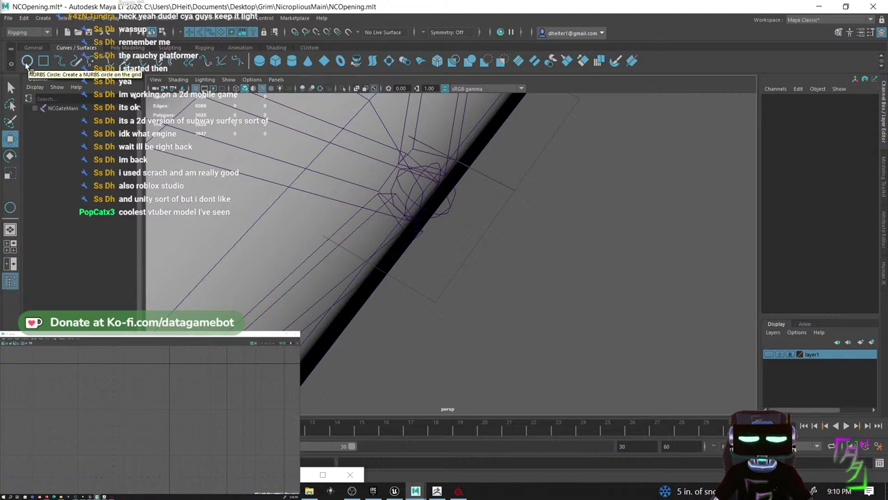
pyautogui.click(27, 61)
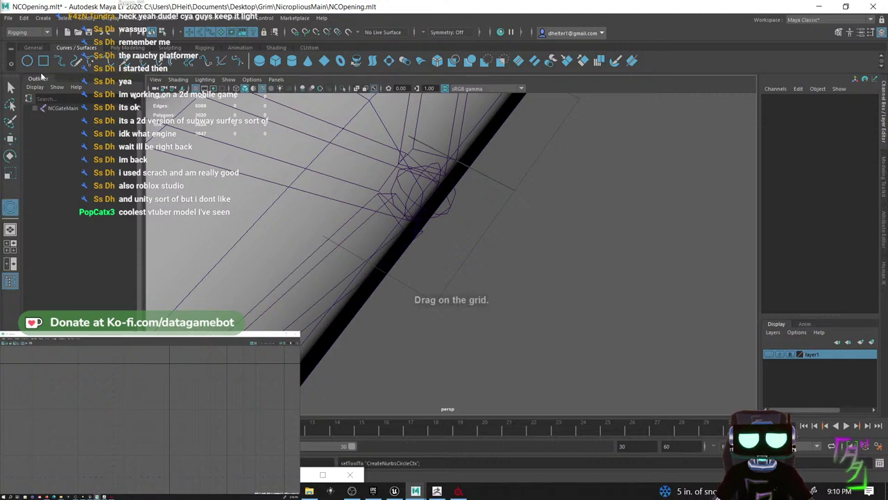
pyautogui.click(41, 19)
pyautogui.moveTo(67, 53)
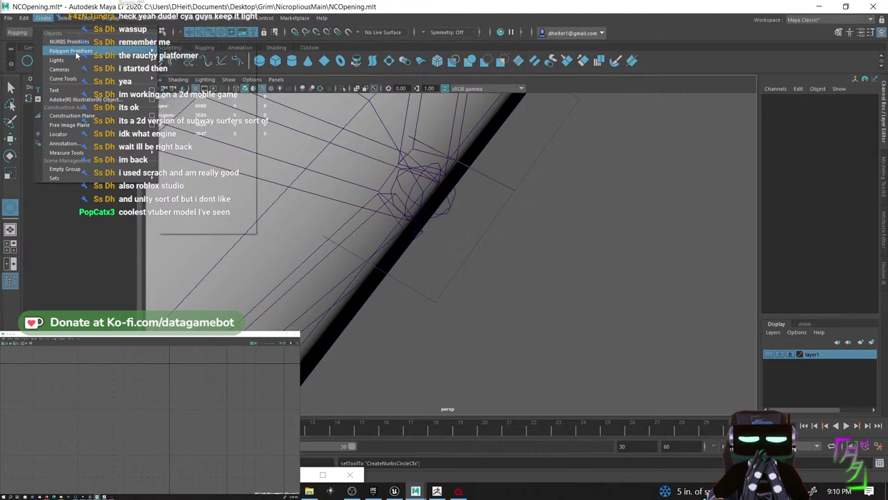
pyautogui.moveTo(82, 69)
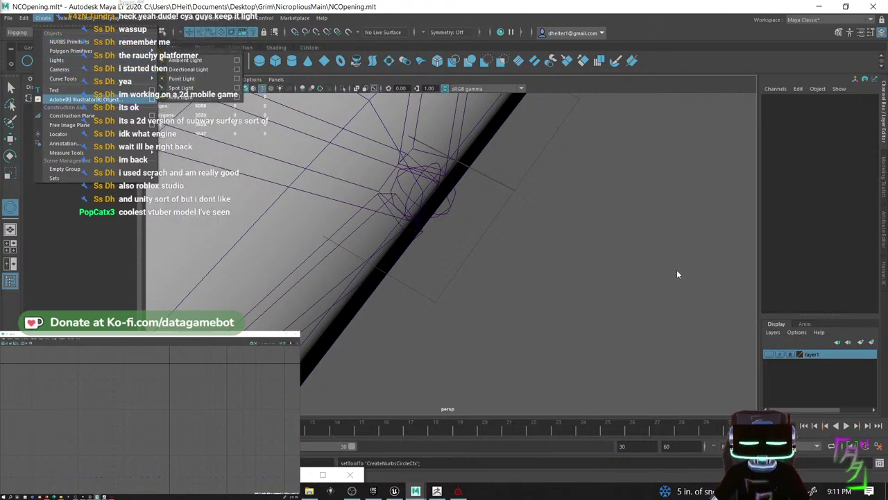
pyautogui.click(530, 267)
pyautogui.keyDown('alt'); pyautogui.moveTo(530, 267); pyautogui.dragTo(541, 271); pyautogui.keyUp('alt')
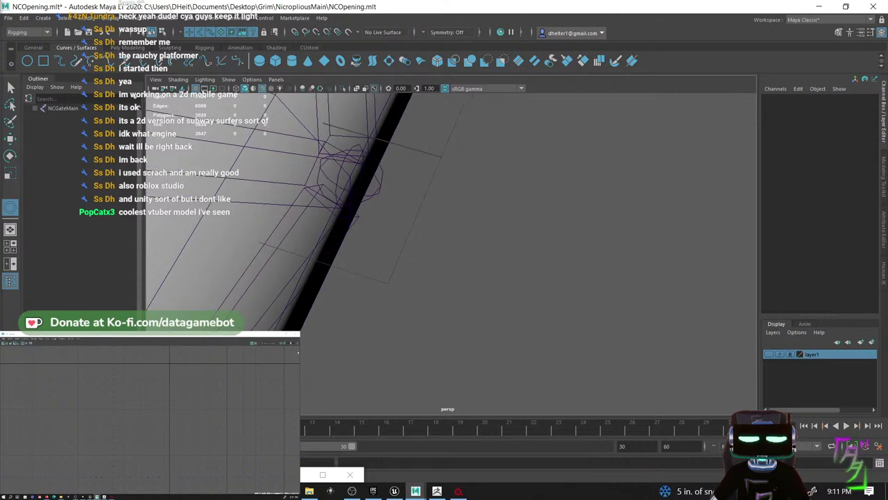
# - Start saving the scene under a new name and browse the folders for a save location
pyautogui.click(21, 18)
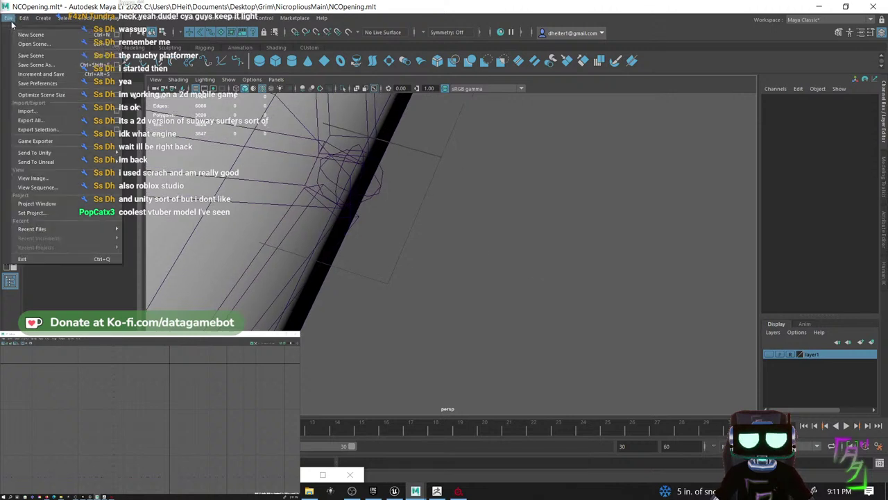
pyautogui.click(43, 67)
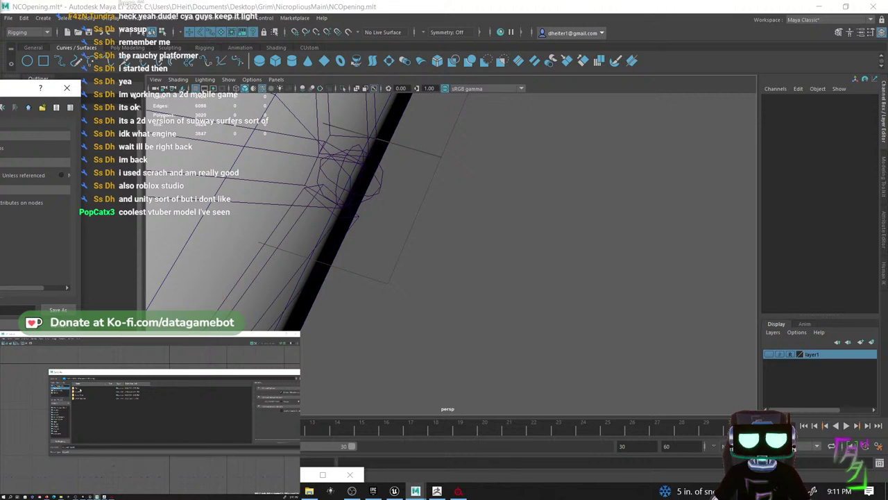
pyautogui.doubleClick(80, 389)
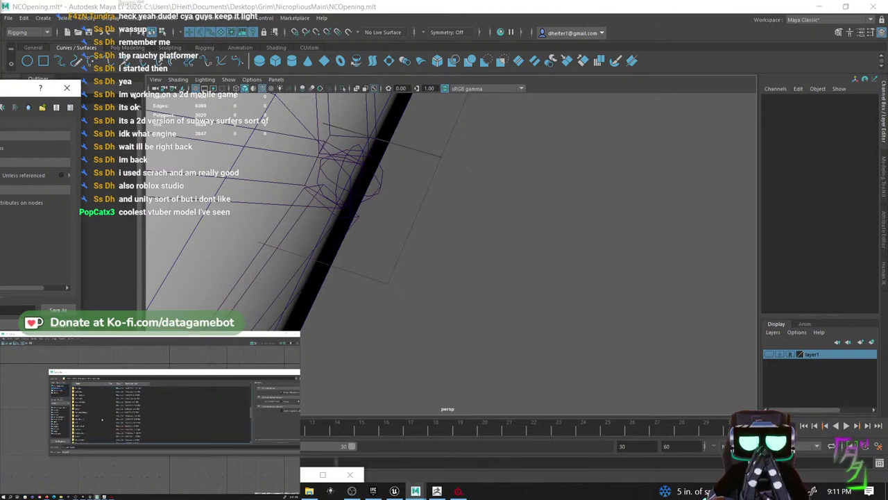
pyautogui.scroll(3, 102, 418)
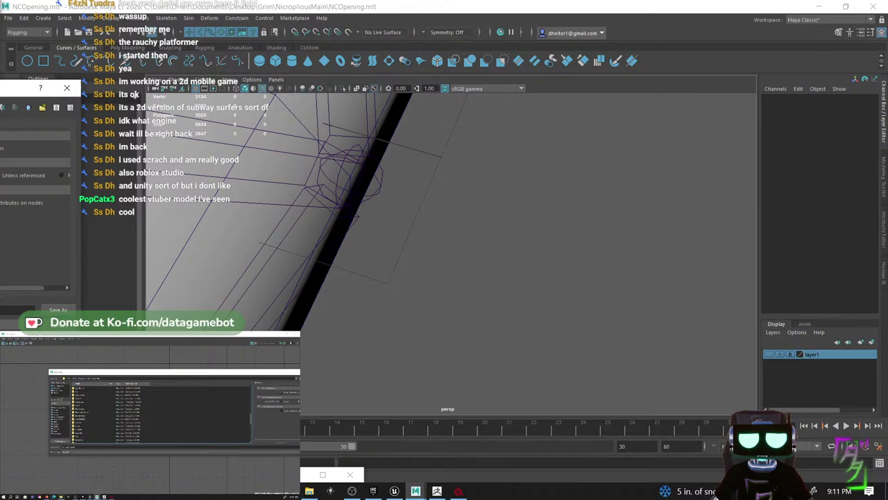
# - Switch to the web browser, search Google for "scratch", and return to Maya
pyautogui.hotkey('alt', 'Tab')
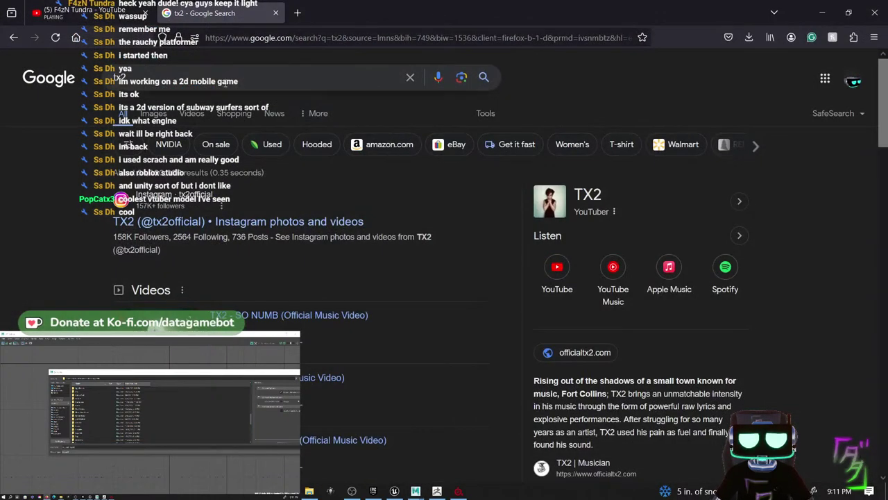
pyautogui.click(224, 82)
pyautogui.hotkey('ctrl', 'a')
pyautogui.write('scratch')
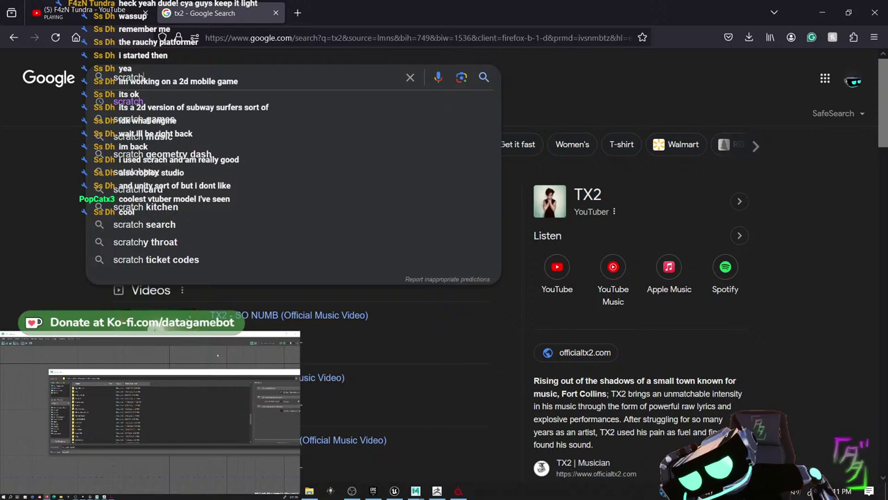
pyautogui.press('Return')
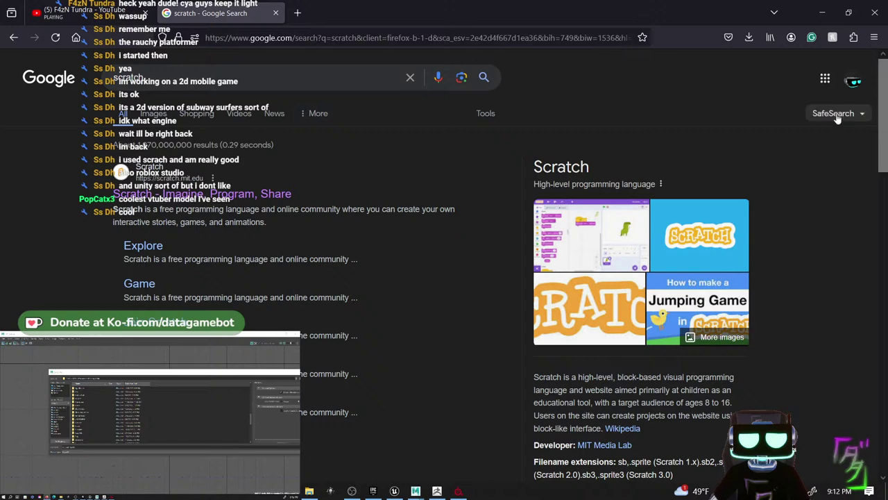
pyautogui.click(820, 13)
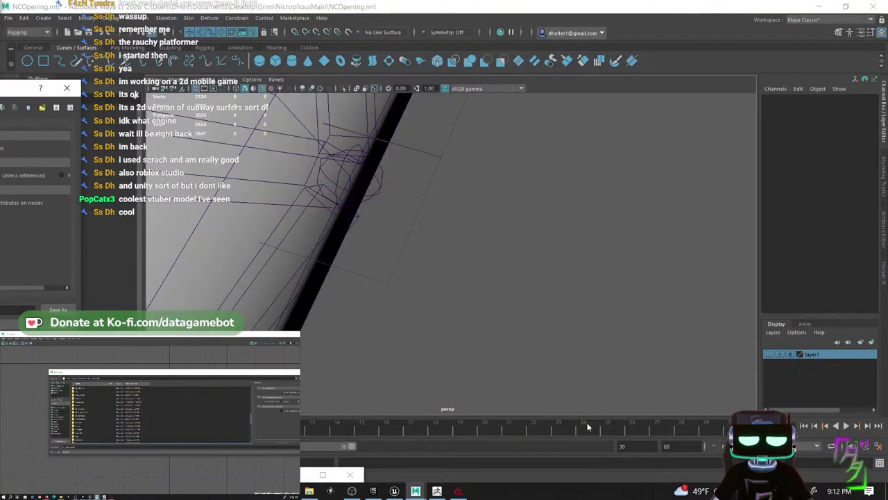
# - Switch back to the browser and open the account menu on the YouTube page
pyautogui.moveTo(371, 491)
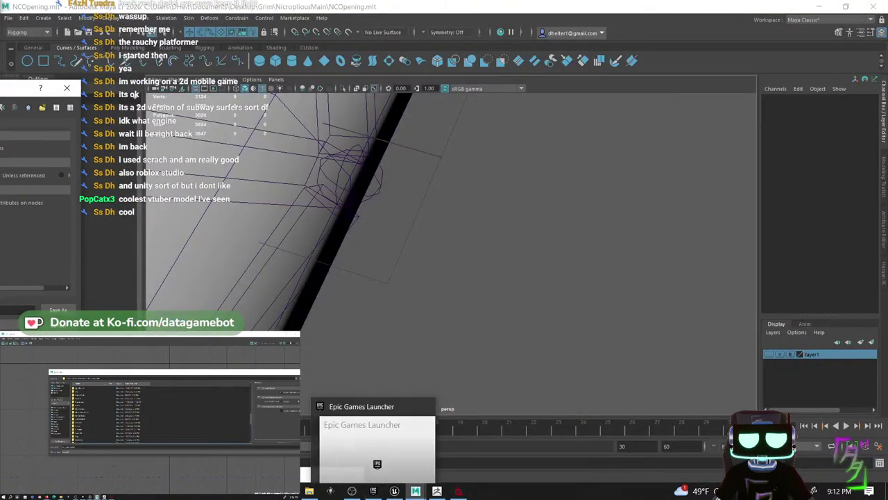
pyautogui.click(322, 458)
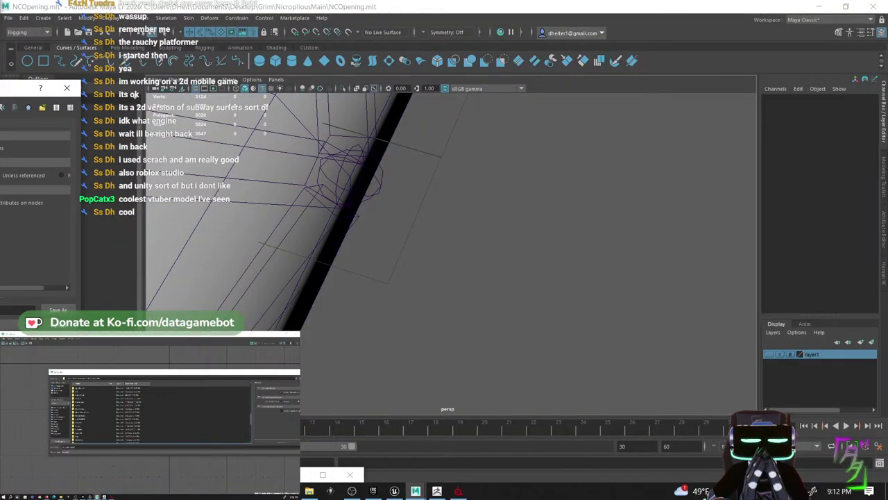
pyautogui.moveTo(266, 491)
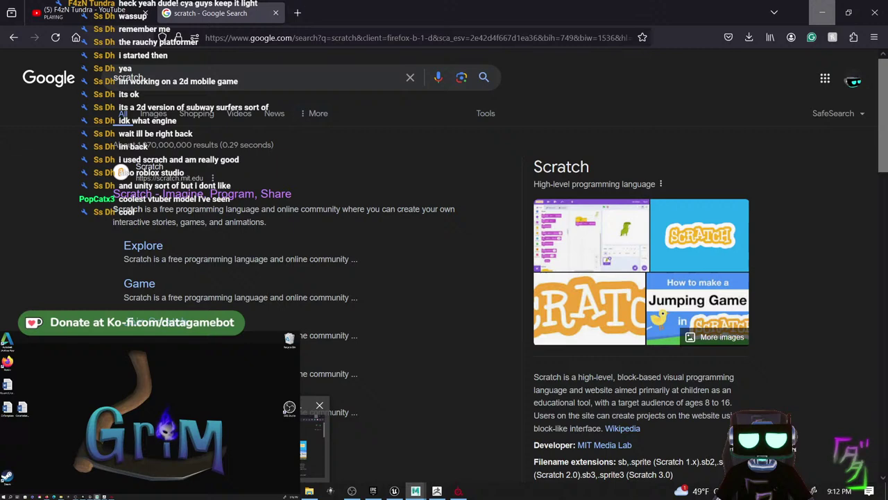
pyautogui.click(277, 445)
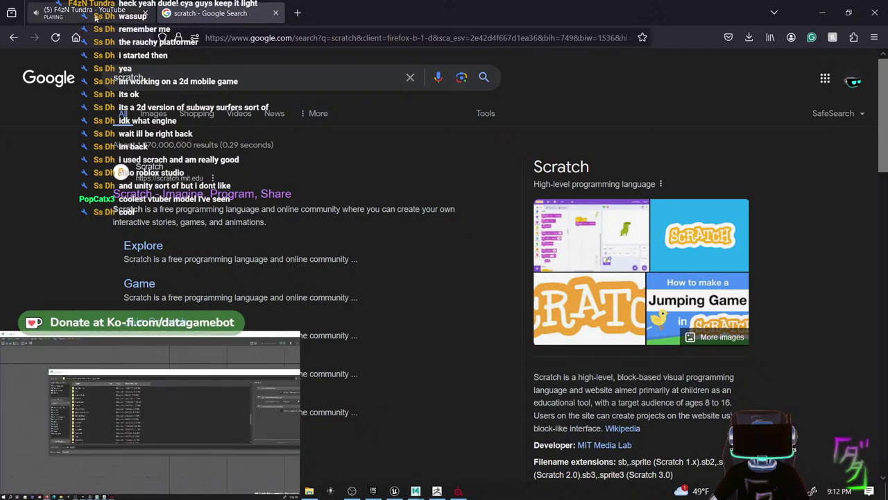
pyautogui.click(95, 14)
pyautogui.click(858, 62)
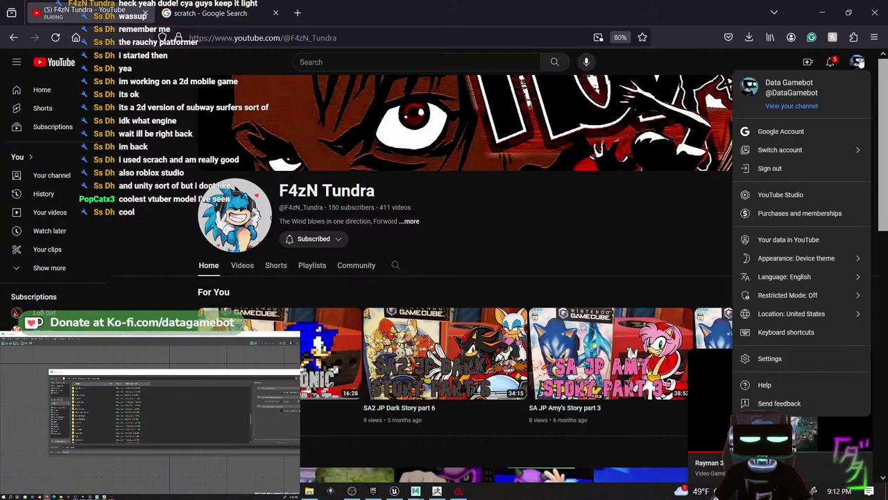
# - Return to Maya and save the scene as NCGate.mlt in the NicropliousMain/Gate folder
pyautogui.click(832, 12)
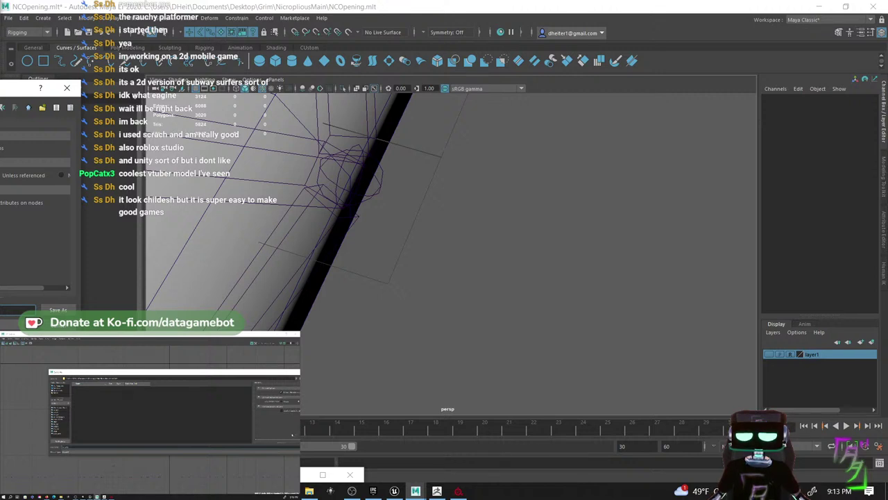
pyautogui.click(57, 309)
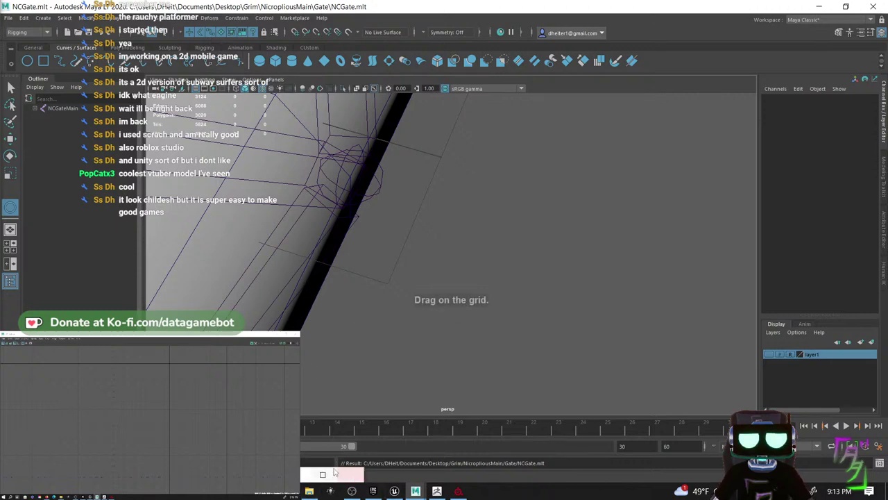
# - Switch to YouTube in the browser, open your own channel page and look through it down to the subscribed channels
pyautogui.click(267, 492)
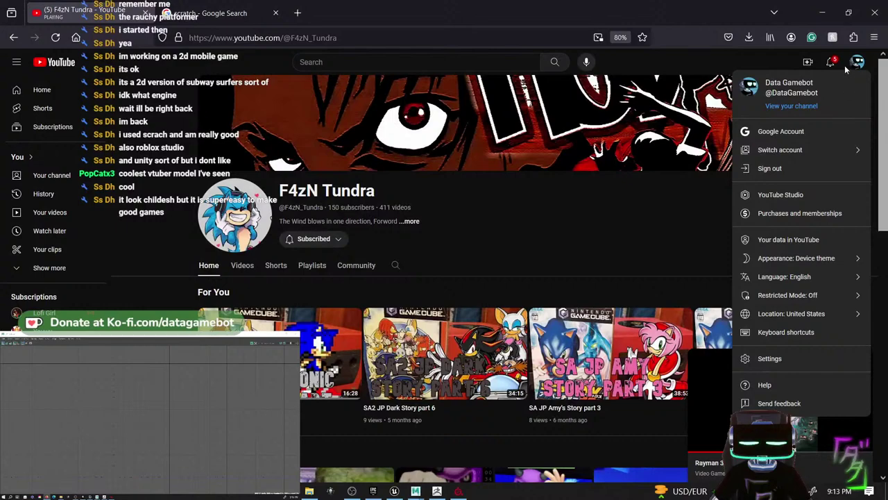
pyautogui.click(814, 108)
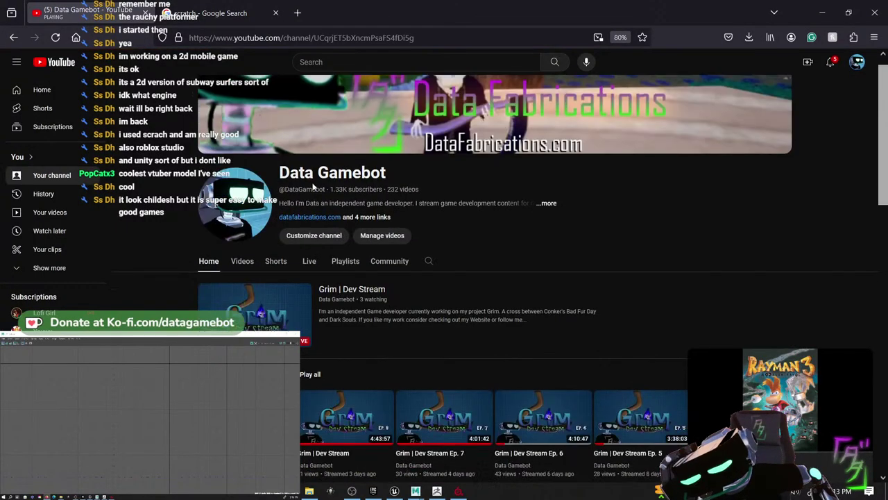
pyautogui.scroll(-2, 345, 258)
pyautogui.scroll(-10, 345, 258)
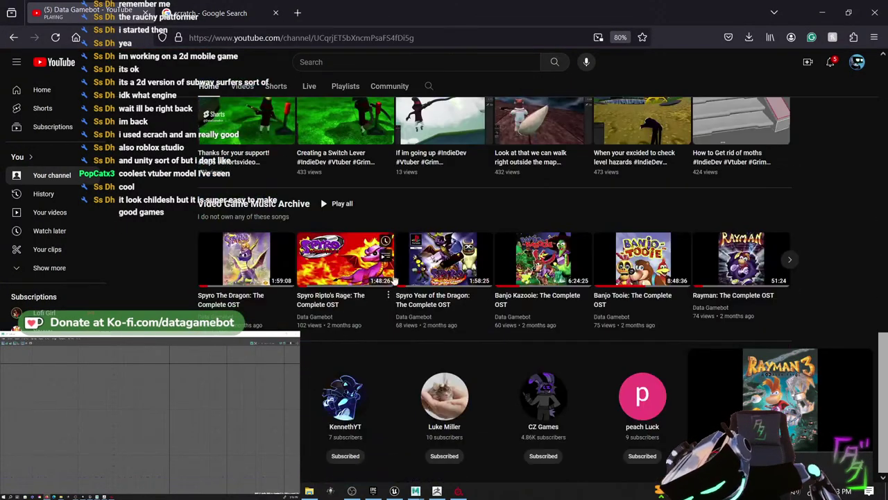
pyautogui.moveTo(754, 378)
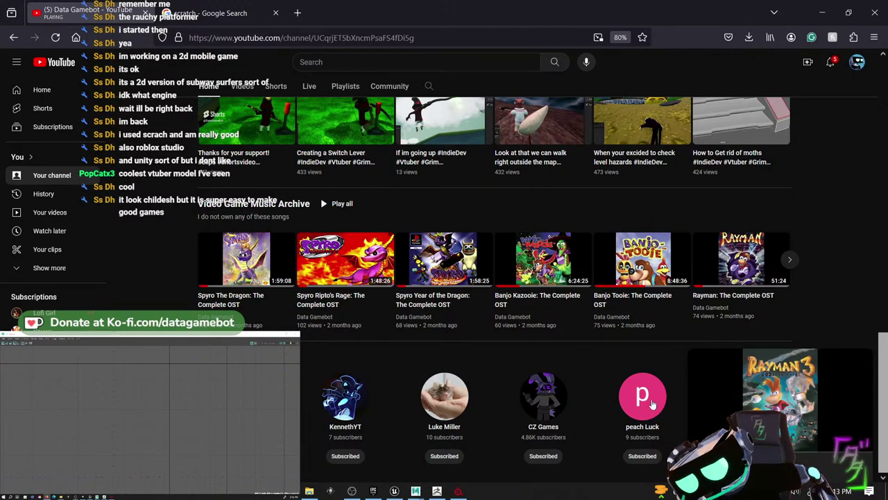
# - Open the last visible subscribed channel in a separate tab, view it, close that tab and return to Maya
pyautogui.middleClick(652, 404)
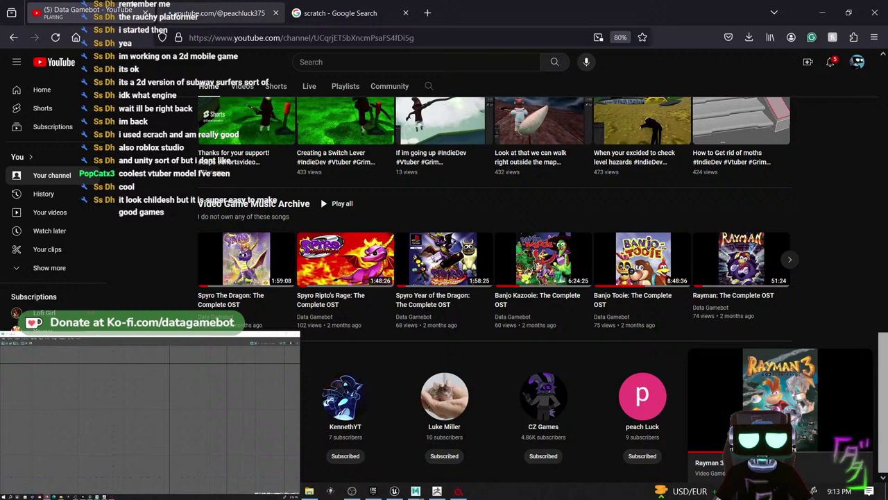
pyautogui.click(208, 14)
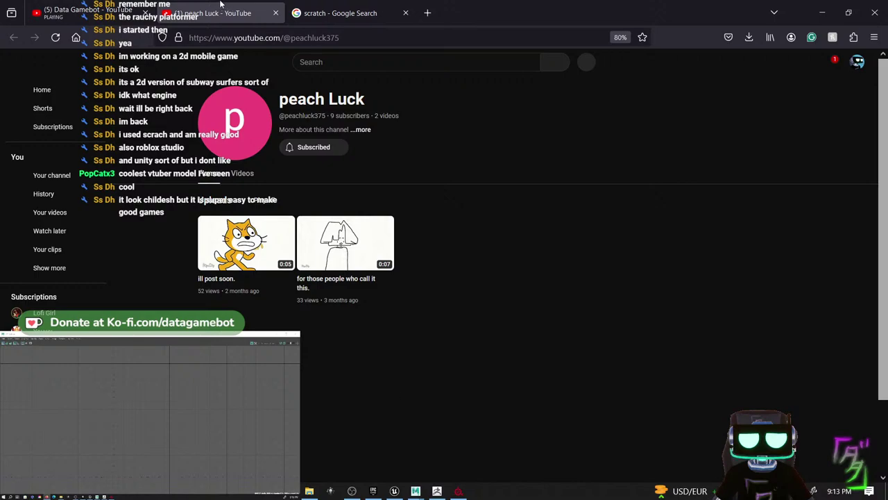
pyautogui.click(104, 8)
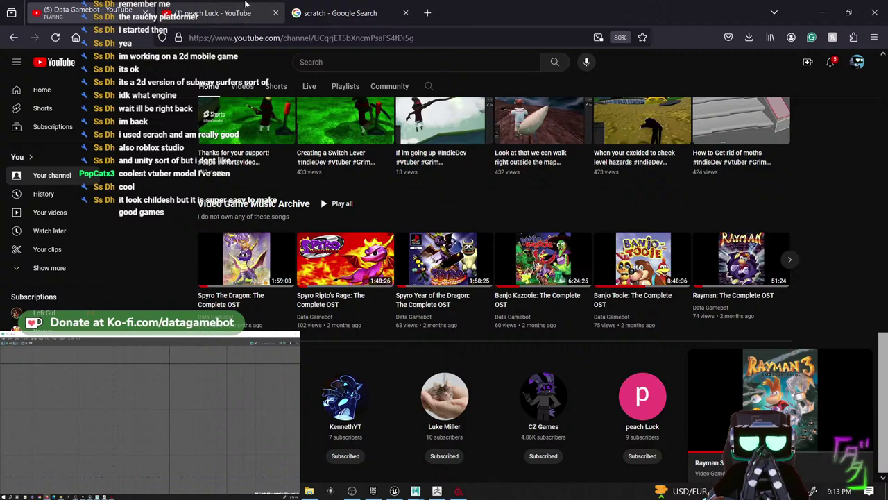
pyautogui.click(245, 9)
pyautogui.click(275, 12)
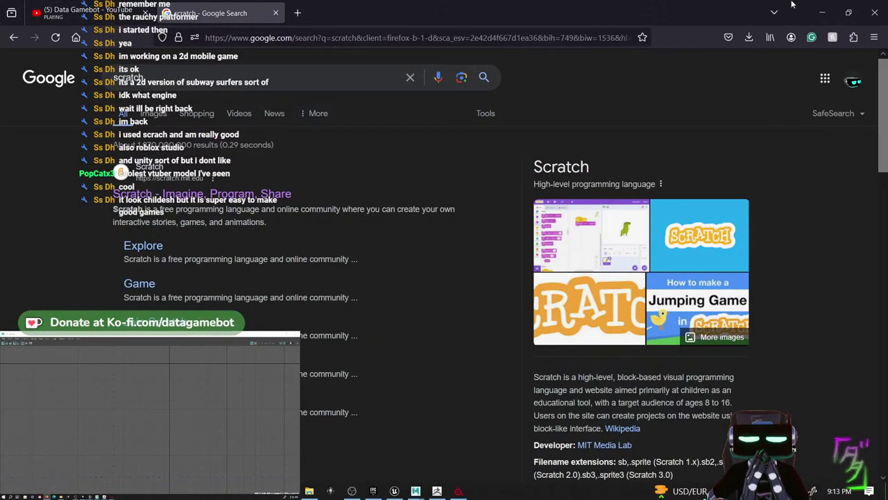
pyautogui.click(822, 13)
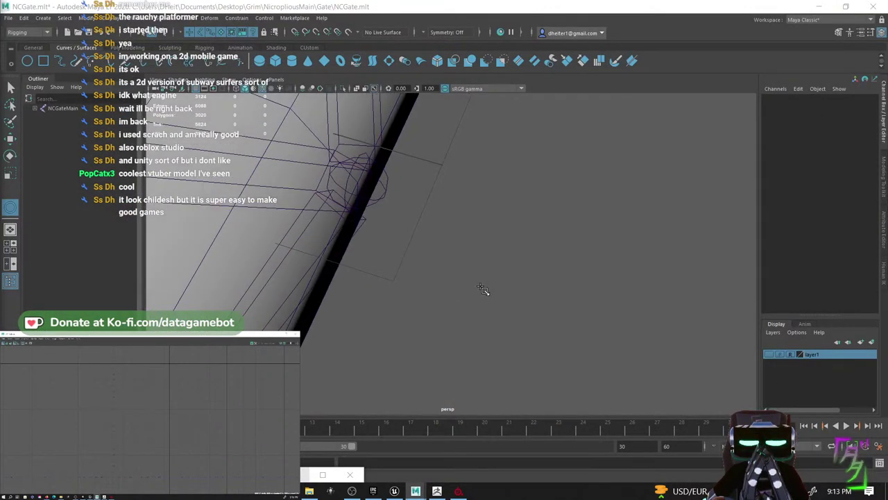
# - Check the gate's beam and joints, save the NCGate scene and close Maya
pyautogui.keyDown('alt'); pyautogui.moveTo(484, 290); pyautogui.dragTo(353, 266); pyautogui.keyUp('alt')
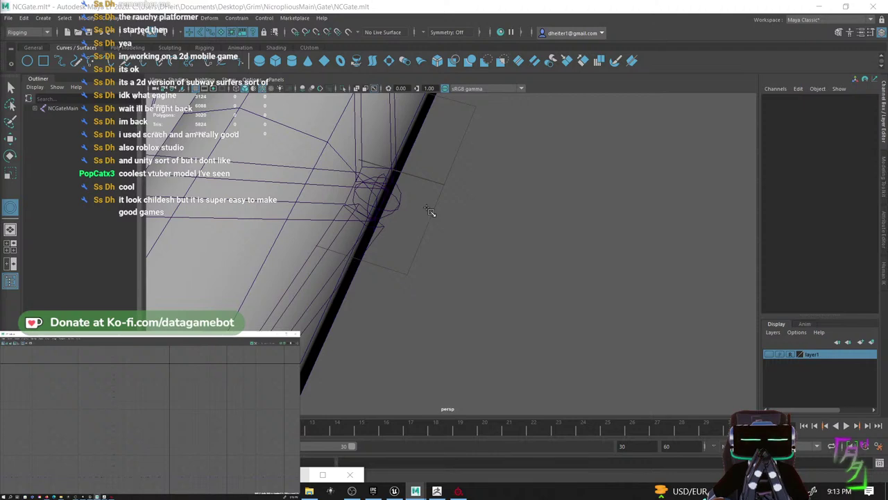
pyautogui.keyDown('alt'); pyautogui.moveTo(429, 212); pyautogui.dragTo(402, 244); pyautogui.keyUp('alt')
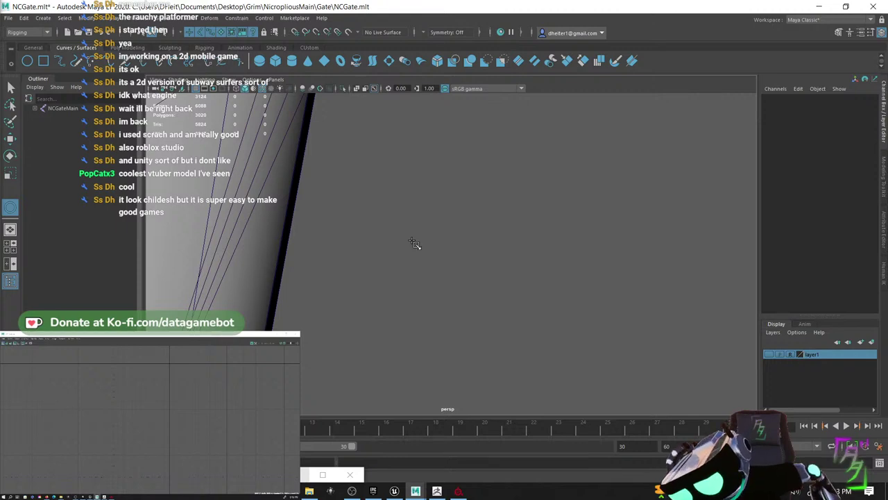
pyautogui.scroll(-2, 369, 305)
pyautogui.scroll(-2, 383, 337)
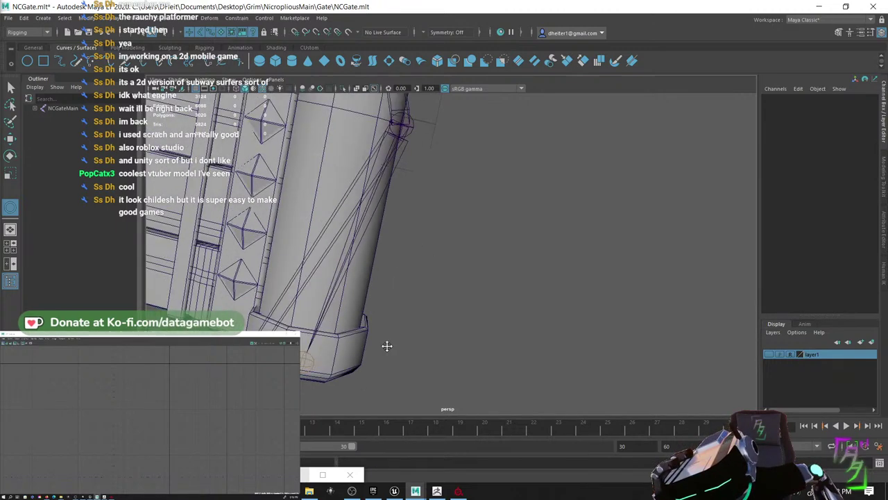
pyautogui.keyDown('alt'); pyautogui.moveTo(387, 345); pyautogui.dragTo(475, 301); pyautogui.keyUp('alt')
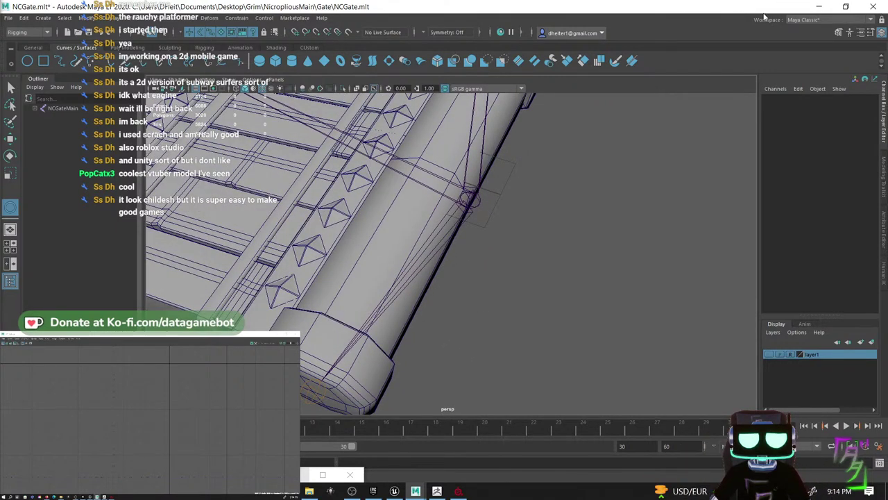
pyautogui.hotkey('ctrl', 's')
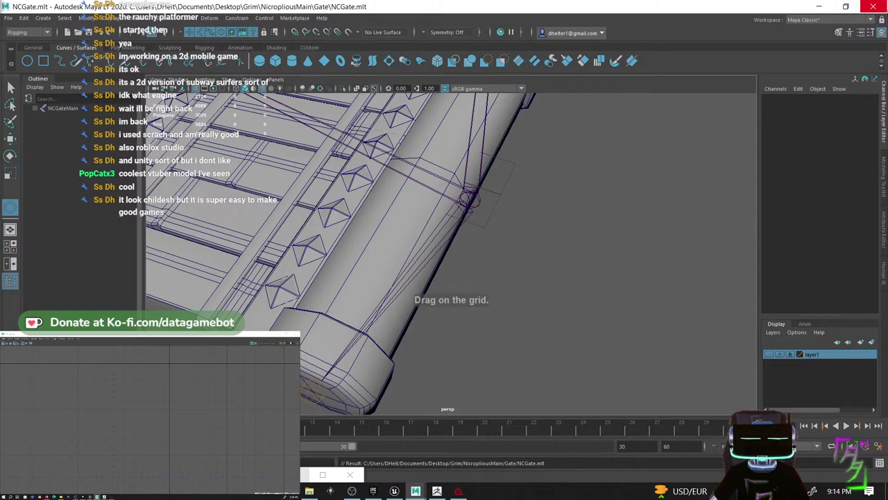
pyautogui.click(864, 6)
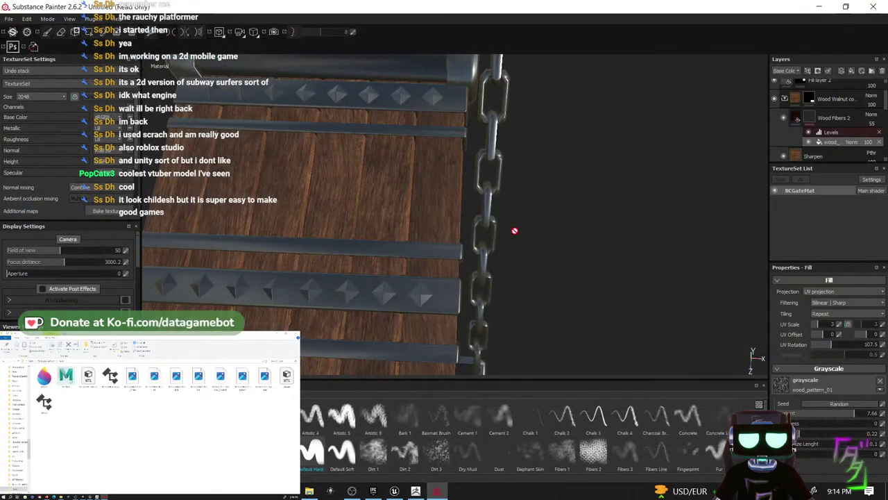
# - Reopen the NCGate Maya scene from the Gate folder in File Explorer and dismiss the What's New Highlight Settings dialog
pyautogui.click(309, 491)
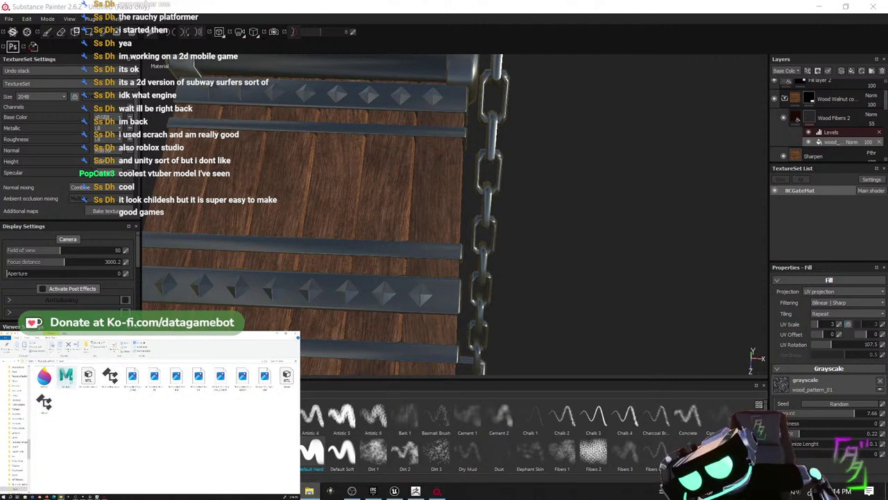
pyautogui.doubleClick(66, 375)
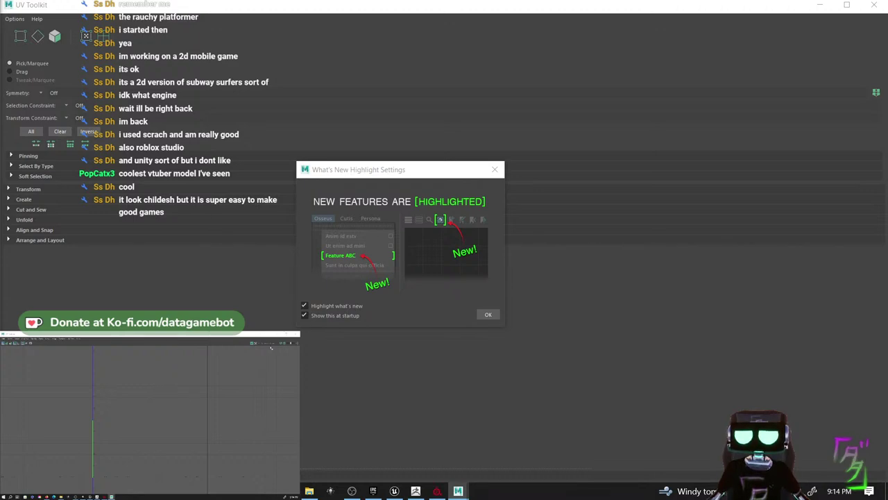
pyautogui.click(494, 169)
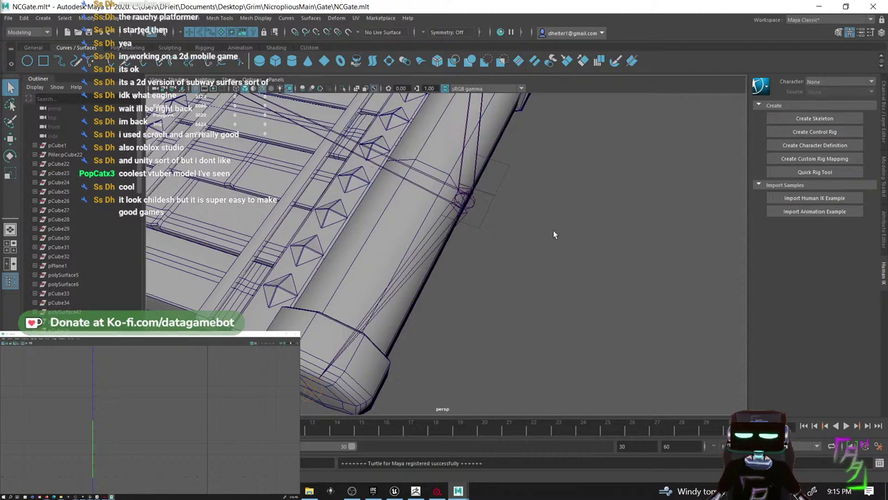
# - Create a NURBS circle beside the beam's middle joint and inspect that area up close
pyautogui.keyDown('alt'); pyautogui.moveTo(553, 235); pyautogui.dragTo(515, 165); pyautogui.keyUp('alt')
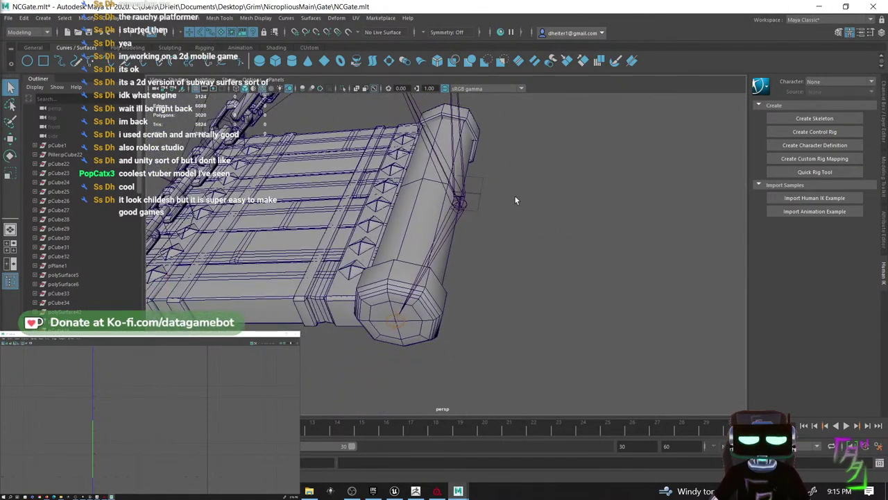
pyautogui.keyDown('shift'); pyautogui.rightClick(492, 194); pyautogui.keyUp('shift')
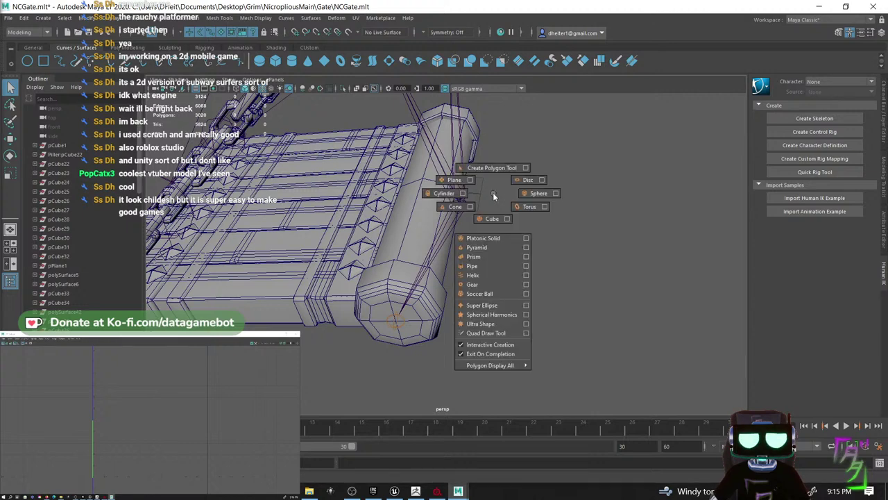
pyautogui.keyDown('shift'); pyautogui.moveTo(493, 196); pyautogui.dragTo(429, 165, button='right'); pyautogui.keyUp('shift')
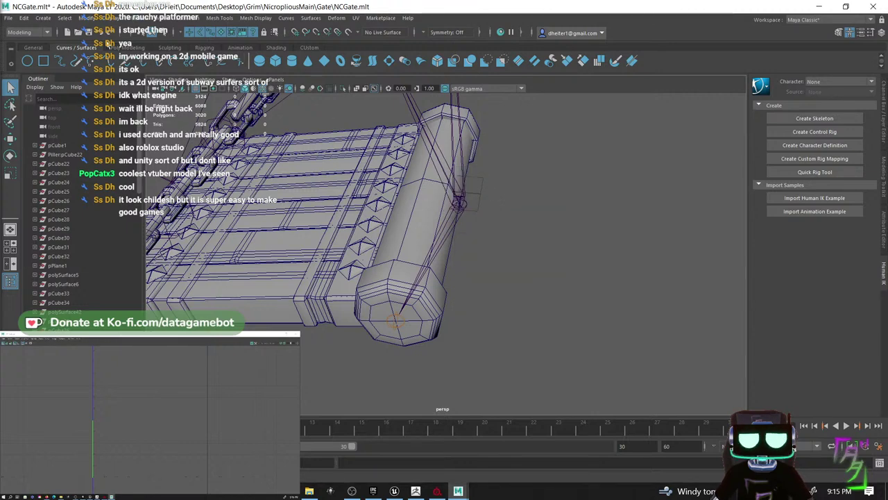
pyautogui.click(27, 62)
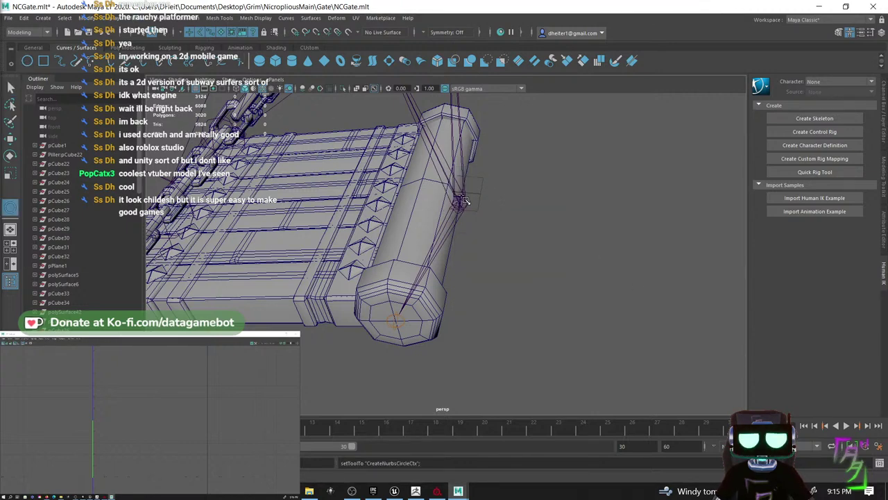
pyautogui.press('q')
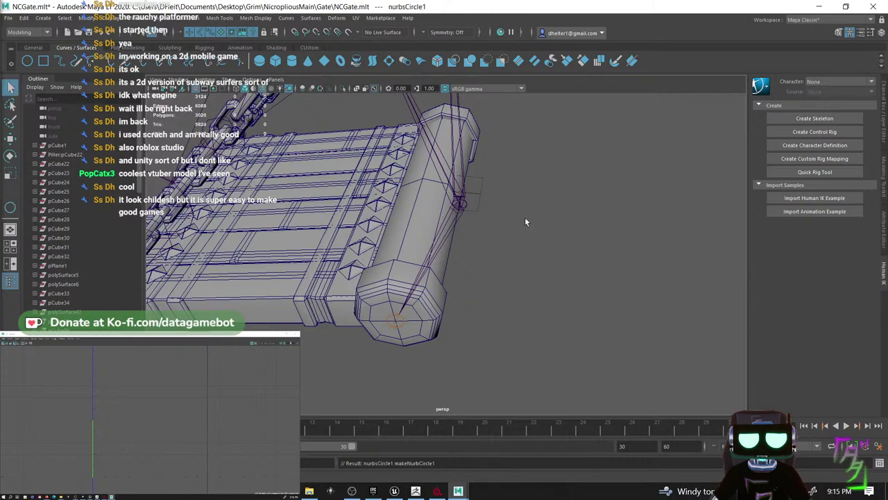
pyautogui.scroll(3, 489, 211)
pyautogui.keyDown('alt'); pyautogui.moveTo(518, 167); pyautogui.dragTo(490, 259); pyautogui.keyUp('alt')
pyautogui.keyDown('alt'); pyautogui.moveTo(490, 259); pyautogui.dragTo(365, 464, button='middle'); pyautogui.keyUp('alt')
pyautogui.keyDown('alt'); pyautogui.moveTo(366, 463); pyautogui.dragTo(437, 262); pyautogui.keyUp('alt')
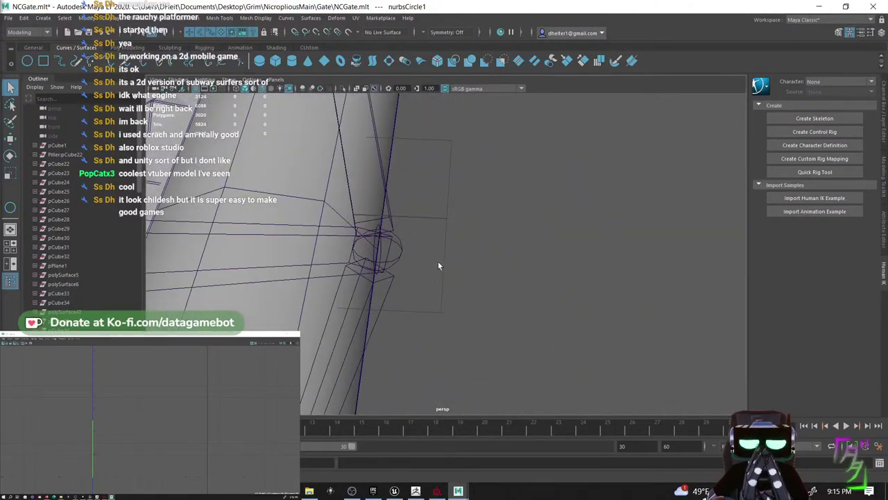
# - Add the gate's combined mesh to a new display layer and hide that layer
pyautogui.scroll(-10, 434, 259)
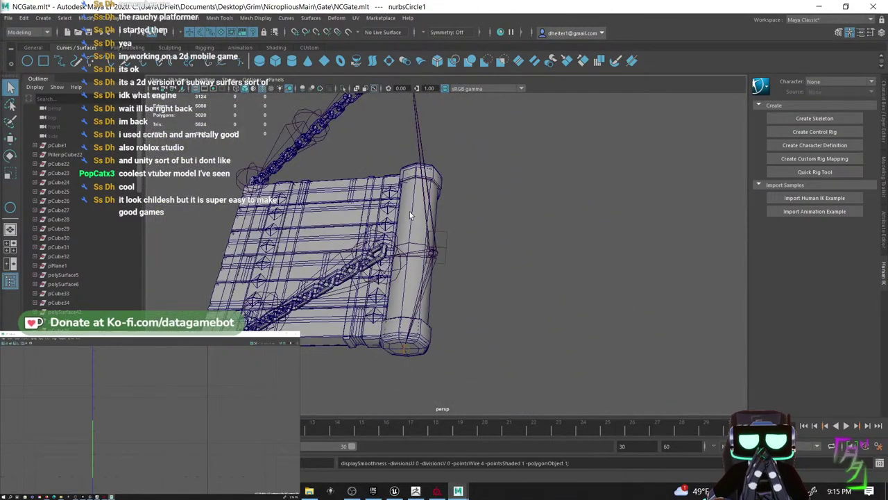
pyautogui.click(410, 210)
pyautogui.click(885, 108)
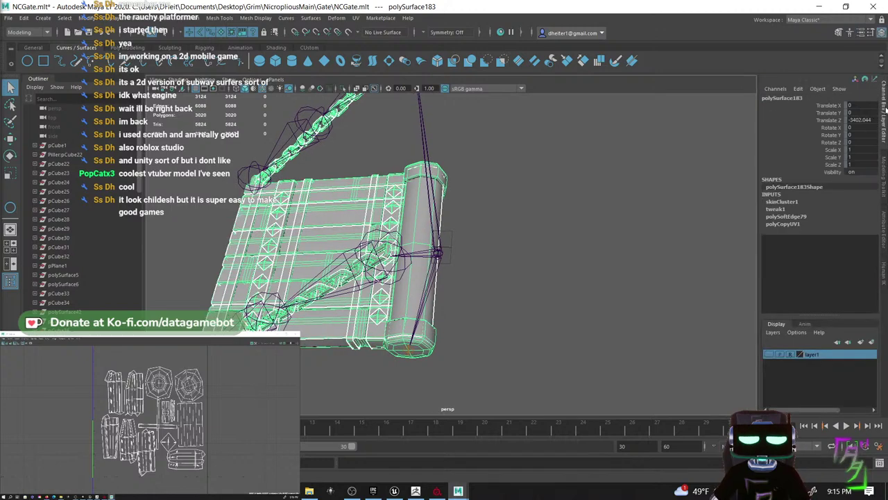
pyautogui.click(871, 342)
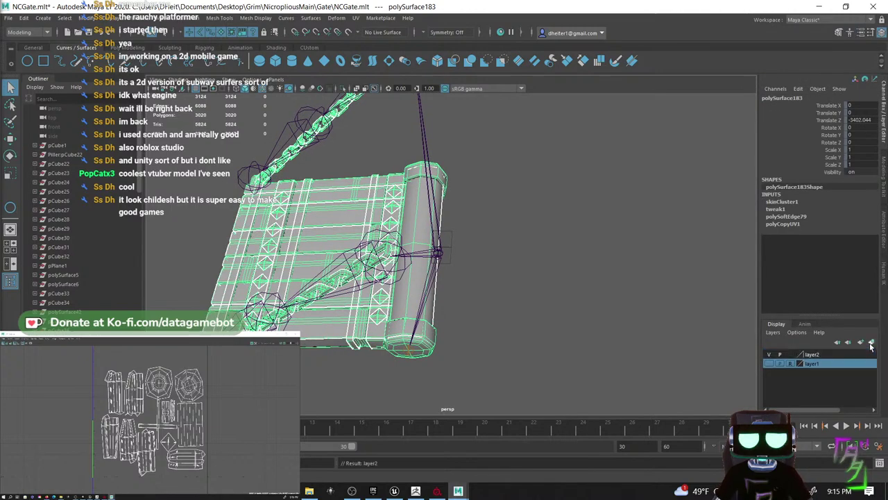
pyautogui.click(769, 354)
# - Add the NCGateMain joint hierarchy to its own new display layer and hide that layer
pyautogui.click(426, 254)
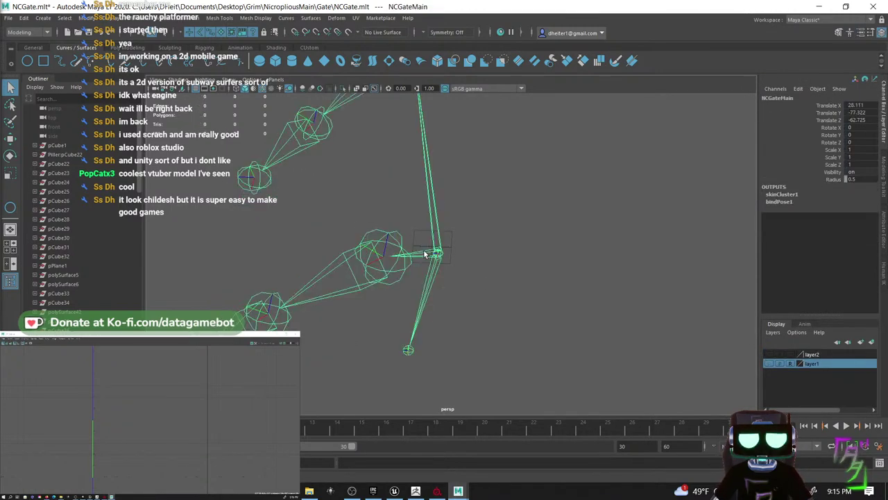
pyautogui.click(871, 342)
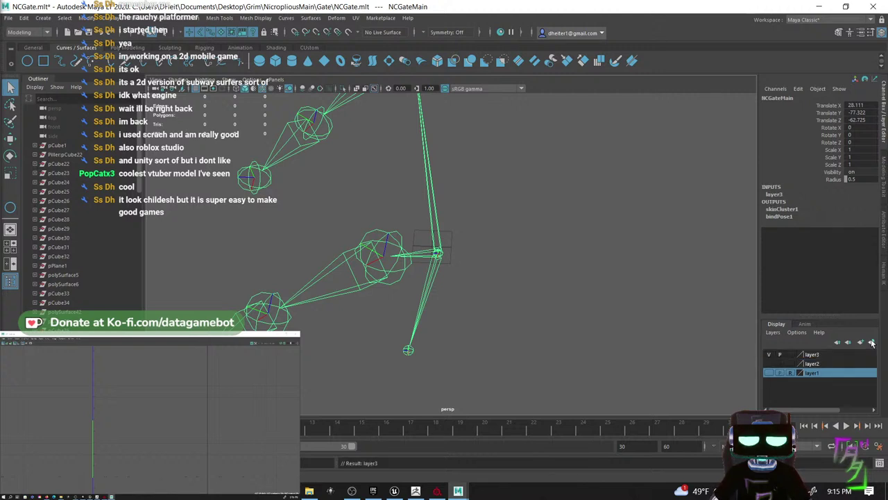
pyautogui.click(769, 353)
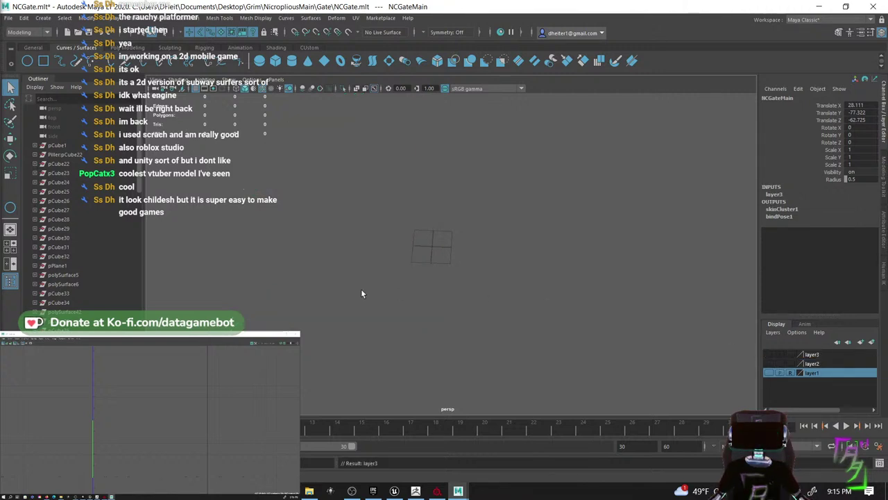
# - Clear the selection and create another NURBS circle at the grid in the emptied scene
pyautogui.keyDown('alt'); pyautogui.moveTo(370, 228); pyautogui.dragTo(577, 444, button='middle'); pyautogui.keyUp('alt')
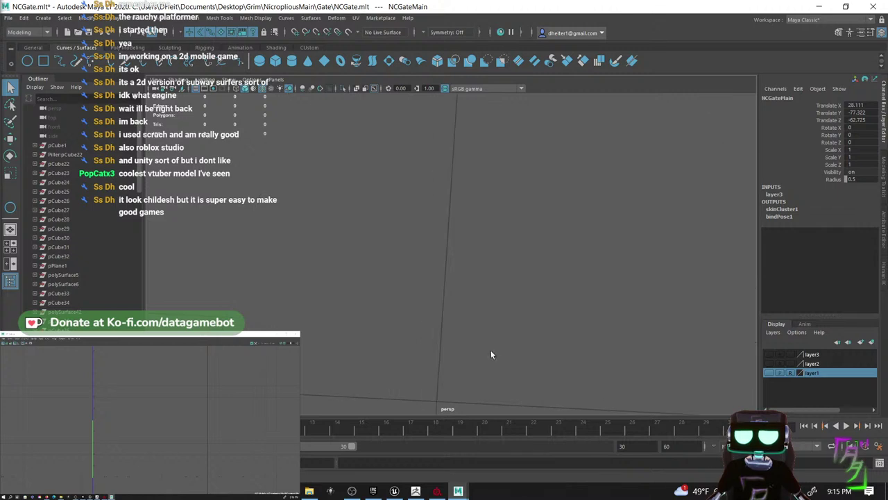
pyautogui.keyDown('alt'); pyautogui.moveTo(491, 354); pyautogui.dragTo(562, 311); pyautogui.keyUp('alt')
pyautogui.keyDown('alt'); pyautogui.moveTo(561, 311); pyautogui.dragTo(569, 315, button='middle'); pyautogui.keyUp('alt')
pyautogui.keyDown('alt'); pyautogui.moveTo(568, 315); pyautogui.dragTo(541, 264); pyautogui.keyUp('alt')
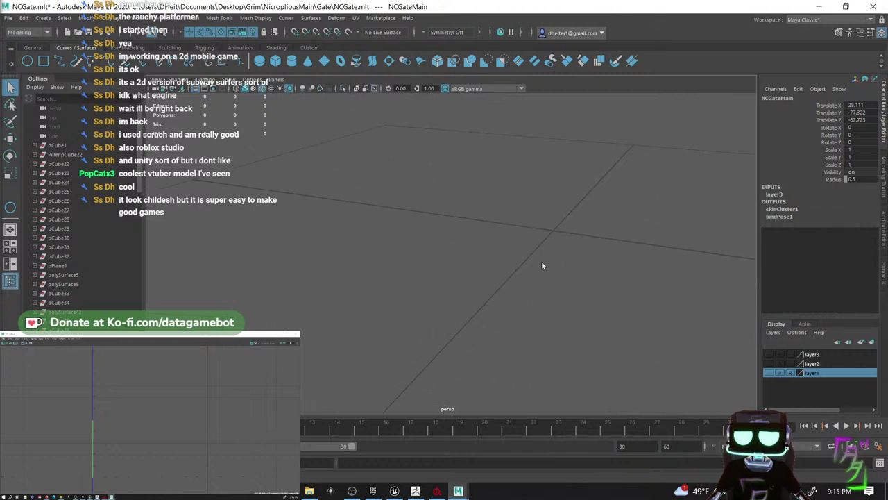
pyautogui.click(559, 226)
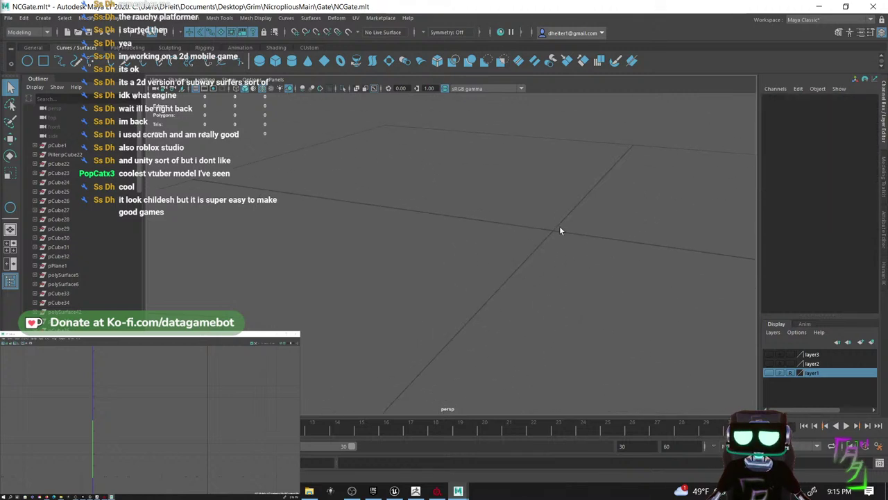
pyautogui.click(27, 60)
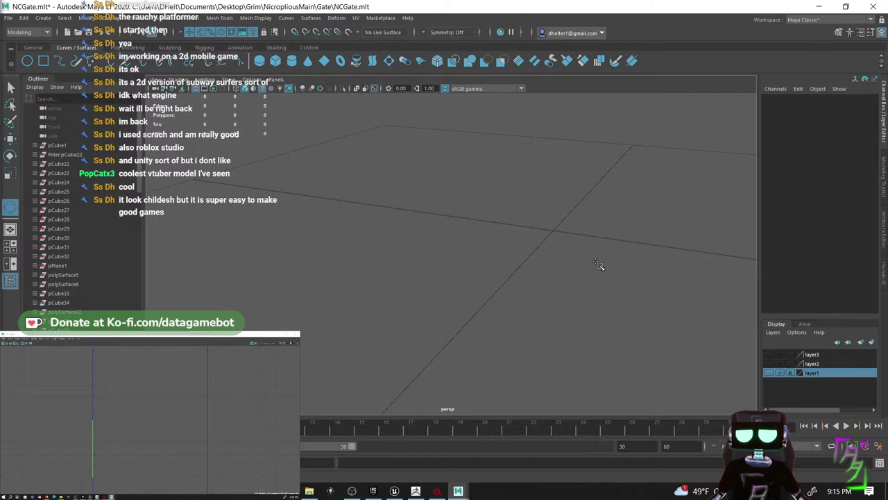
pyautogui.click(639, 293)
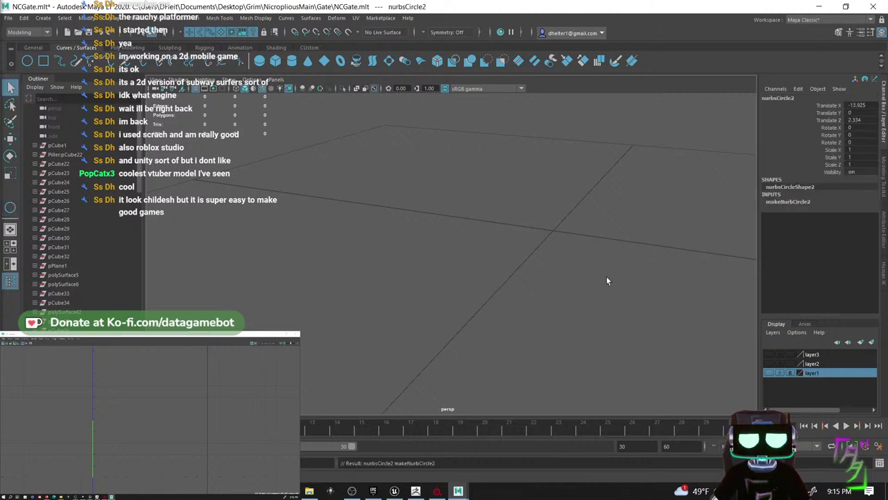
# - Look for the new NURBS circle around the grid and in the Outliner
pyautogui.scroll(-2, 605, 275)
pyautogui.scroll(-1, 605, 275)
pyautogui.keyDown('alt'); pyautogui.moveTo(502, 276); pyautogui.dragTo(475, 282, button='middle'); pyautogui.keyUp('alt')
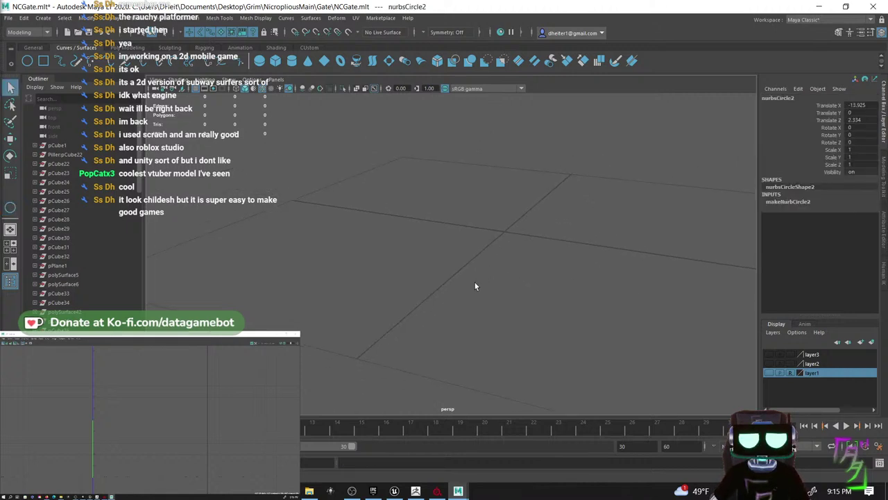
pyautogui.scroll(3, 474, 283)
pyautogui.scroll(4, 488, 263)
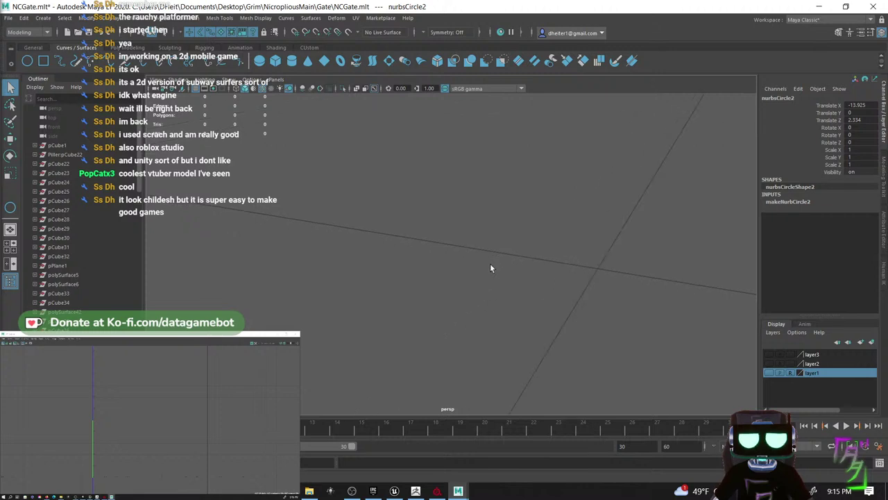
pyautogui.scroll(-3, 491, 271)
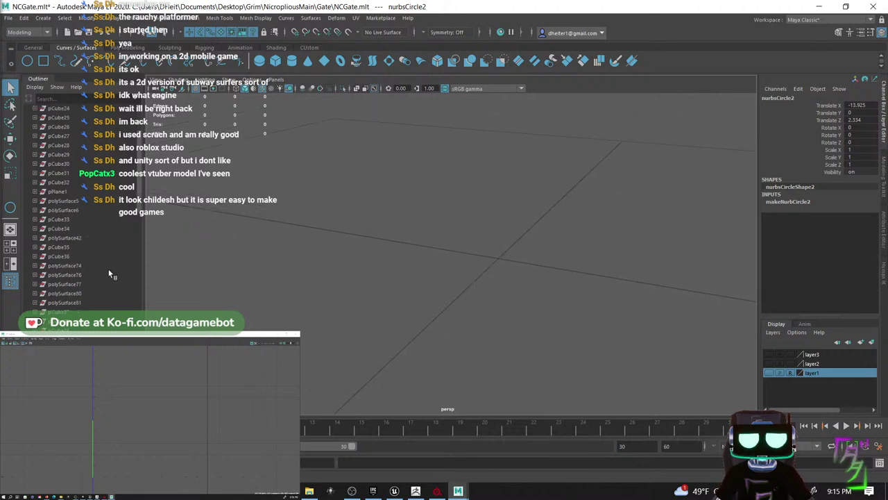
pyautogui.scroll(-5, 99, 288)
pyautogui.click(96, 368)
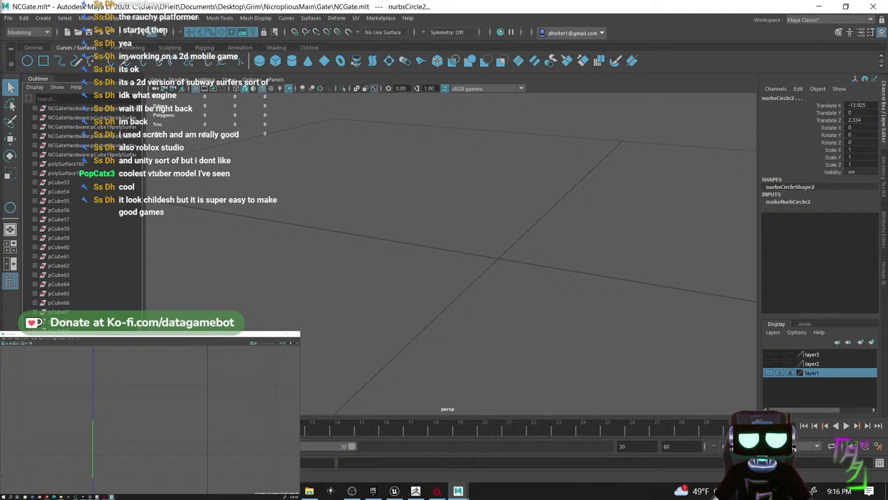
# - Switch to the browser and search Google for "my nurbs objects arnt showing up"
pyautogui.hotkey('alt', 'Tab')
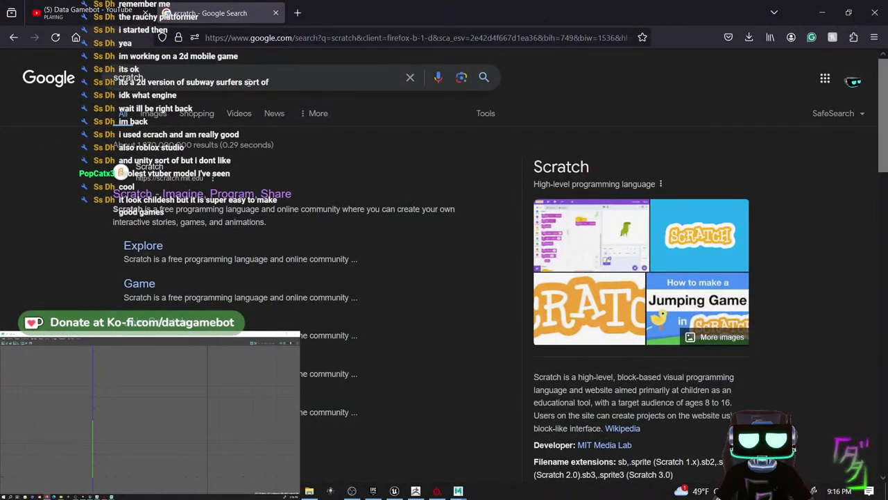
pyautogui.write('my nu')
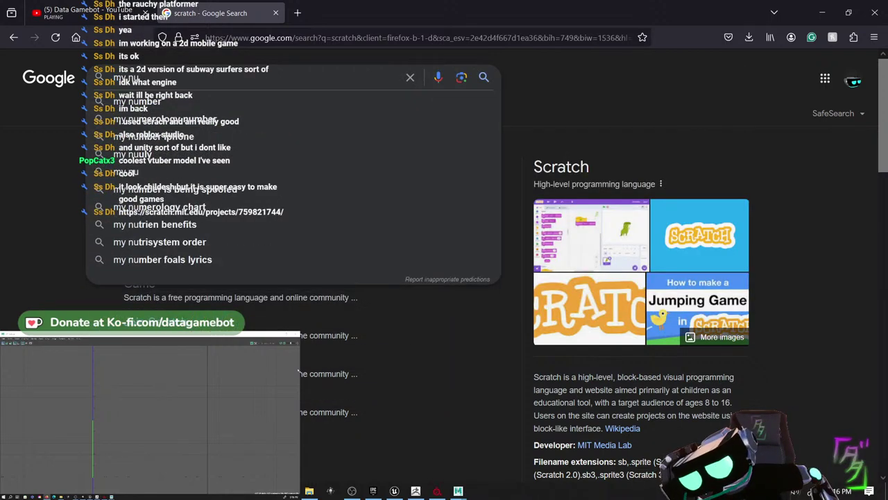
pyautogui.write('rbs')
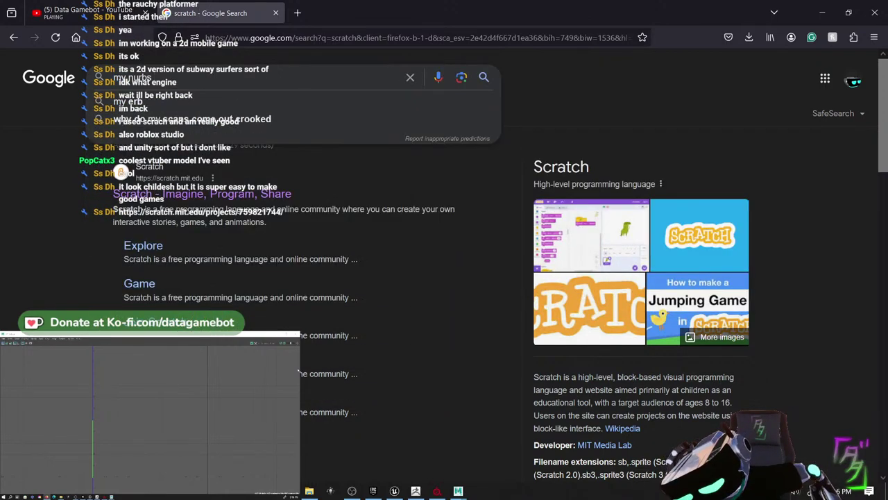
pyautogui.write(' object')
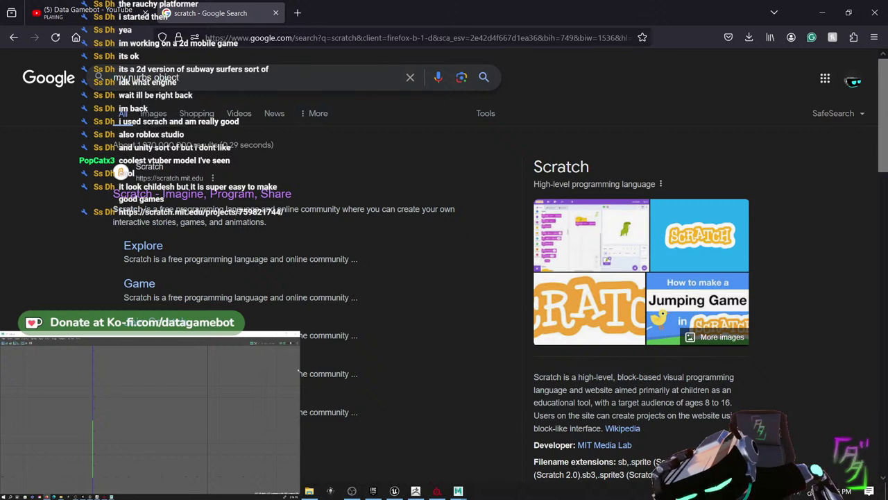
pyautogui.write('s arnt s')
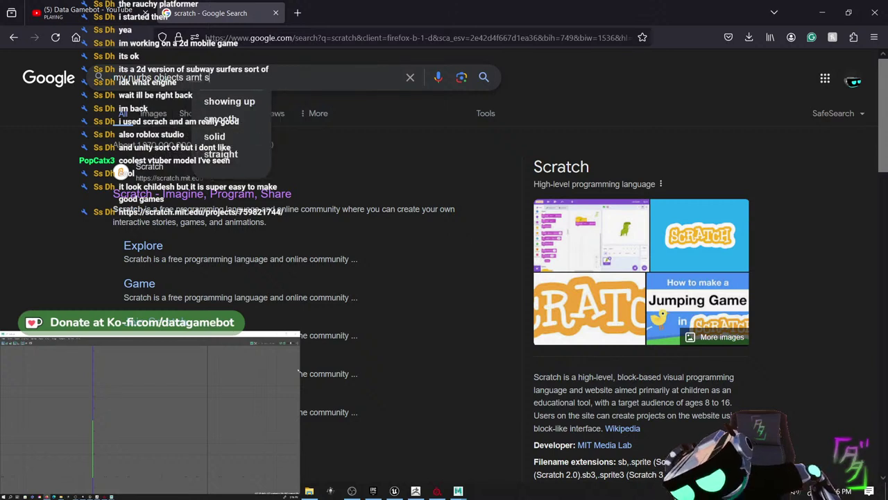
pyautogui.write('howing u')
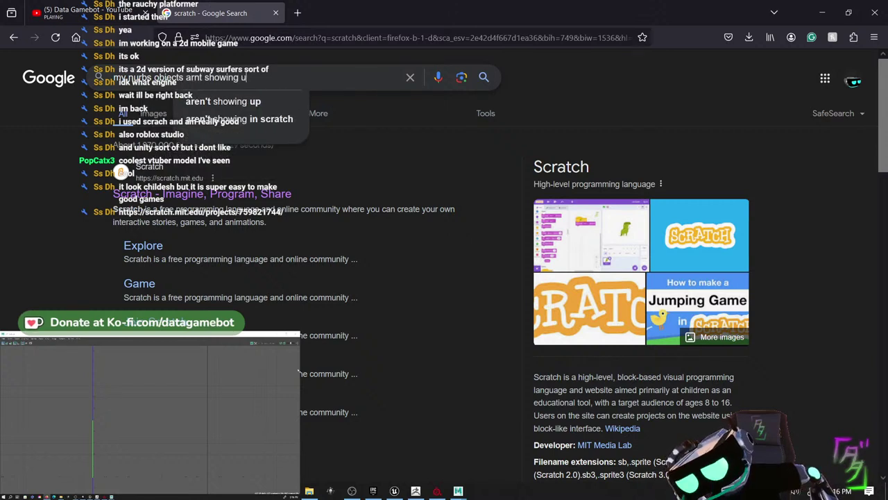
pyautogui.write('p')
pyautogui.press('Return')
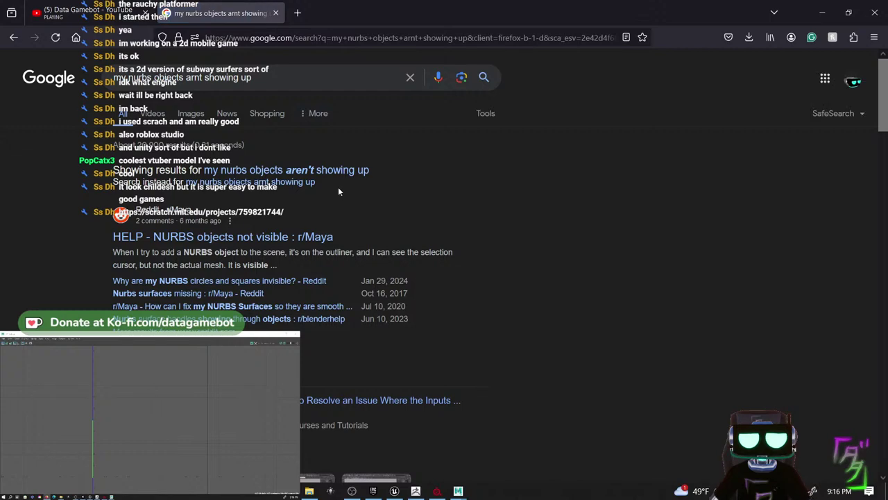
# - Open the r/Maya thread "HELP - NURBS objects not visible" and read the question and its replies
pyautogui.click(324, 220)
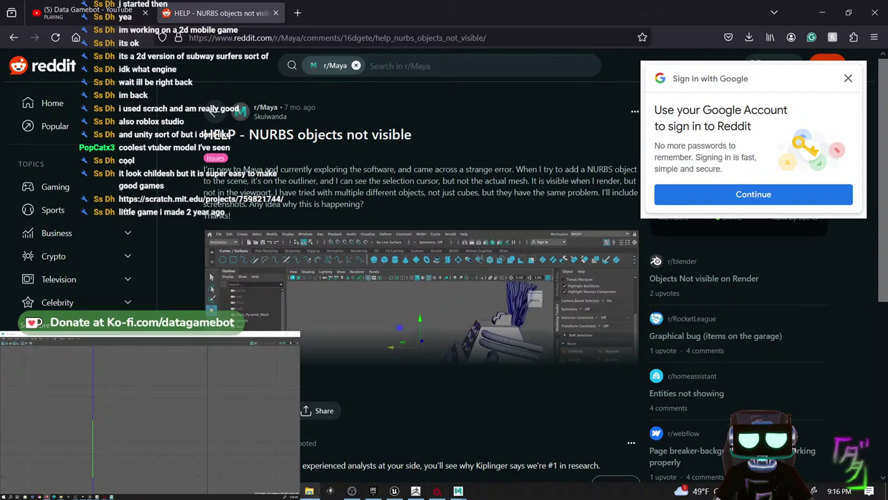
pyautogui.scroll(-1, 438, 352)
pyautogui.scroll(1, 338, 222)
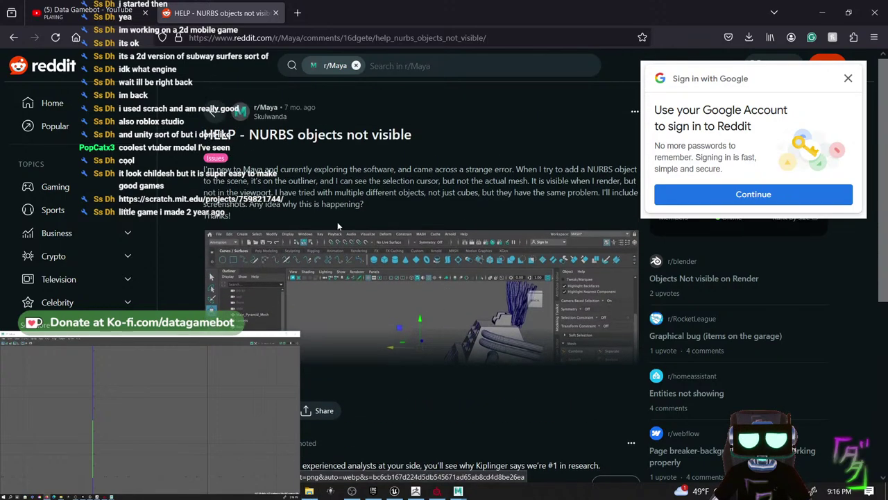
pyautogui.scroll(-4, 337, 221)
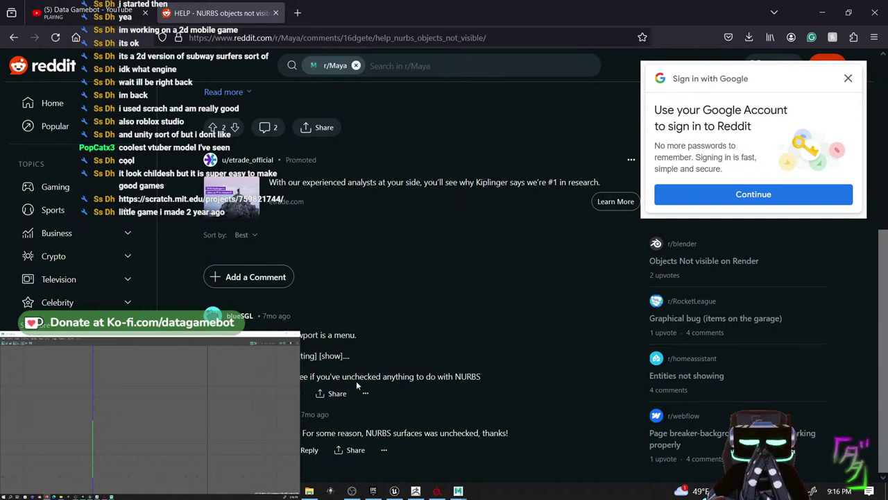
# - Return to Maya and enable the display of NURBS Curves in the perspective viewport
pyautogui.hotkey('alt', 'Tab')
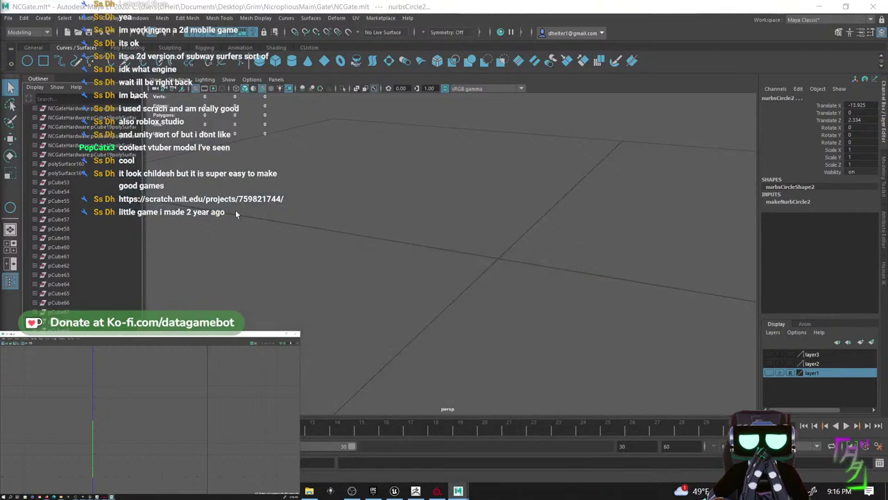
pyautogui.click(229, 80)
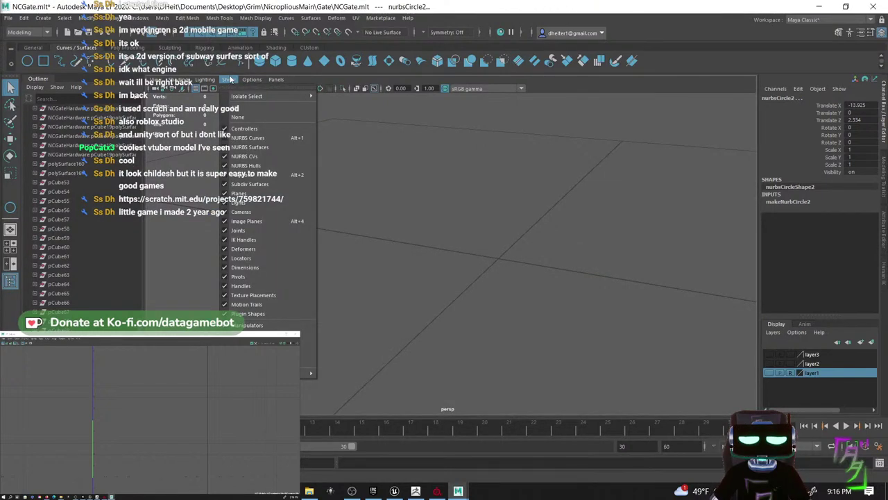
pyautogui.click(227, 139)
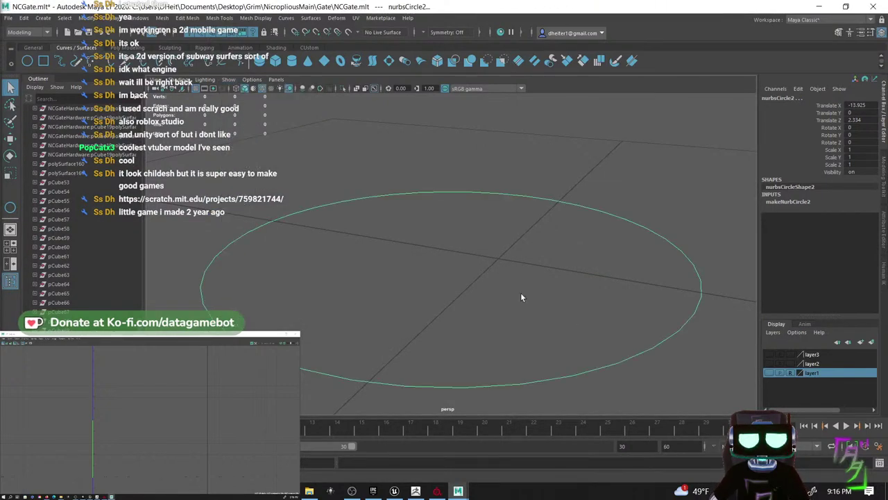
# - Select both NURBS circles around the grid and delete them
pyautogui.scroll(-5, 516, 309)
pyautogui.scroll(-5, 522, 322)
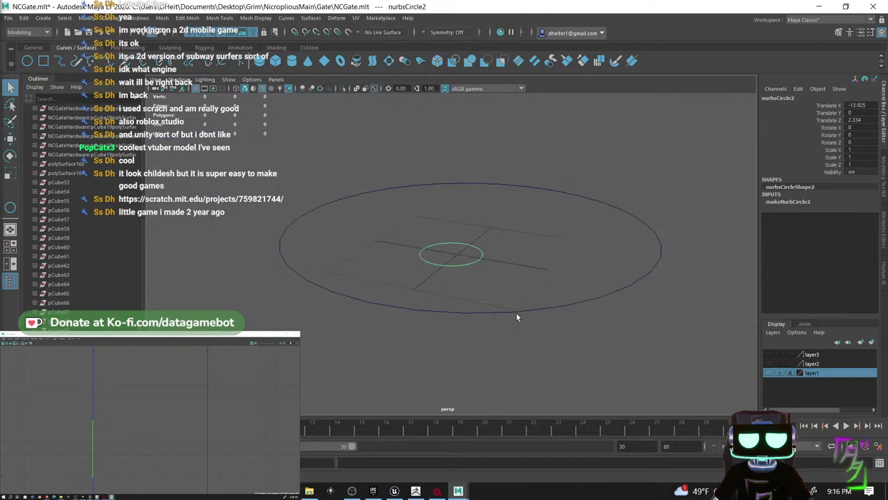
pyautogui.moveTo(435, 231); pyautogui.dragTo(500, 358)
pyautogui.press('Delete')
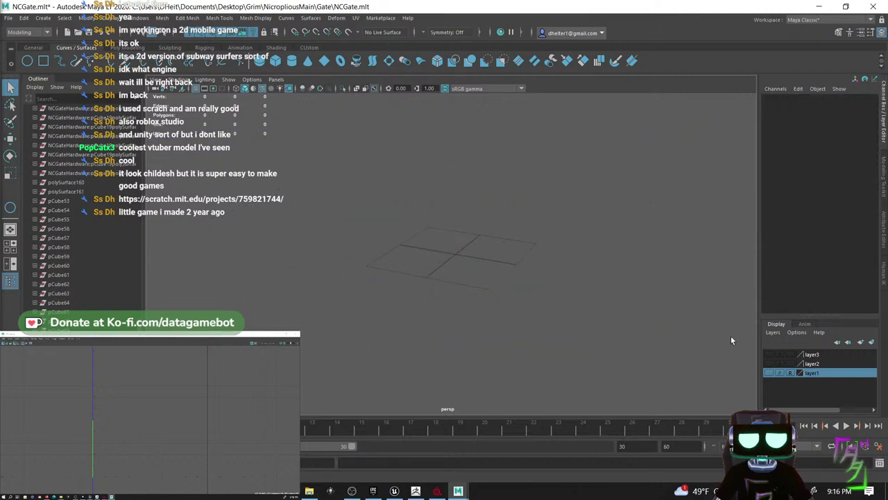
# - Make the mesh layer layer2 and the joint layer layer3 visible again, and bring the whole gate into view
pyautogui.click(769, 363)
pyautogui.click(770, 354)
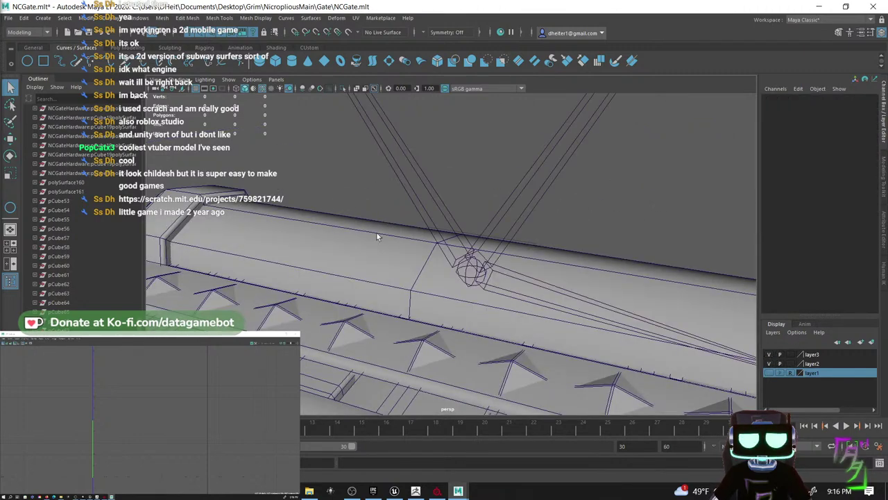
pyautogui.scroll(-5, 479, 246)
pyautogui.scroll(-5, 480, 243)
pyautogui.keyDown('alt'); pyautogui.moveTo(475, 242); pyautogui.dragTo(455, 244); pyautogui.keyUp('alt')
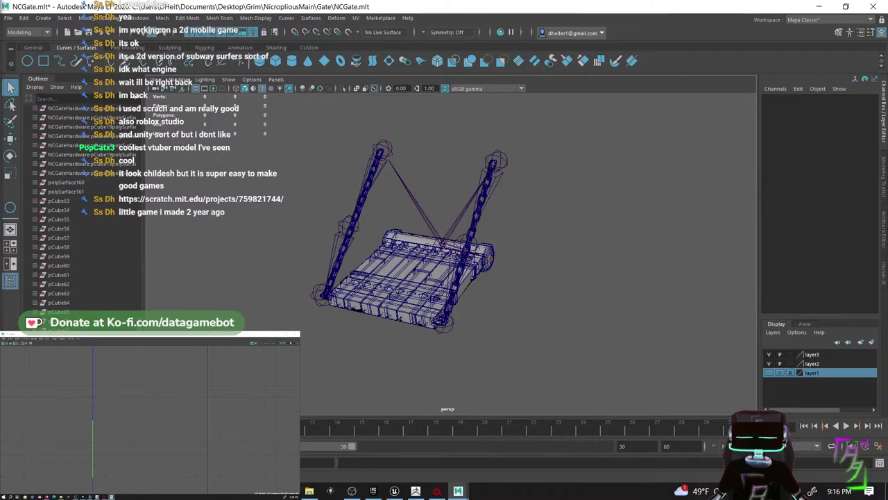
# - Switch to the browser and open the live "Grim | Dev Stream" video from the YouTube channel page in its own tab
pyautogui.click(266, 490)
pyautogui.hotkey('ctrl', 'Tab')
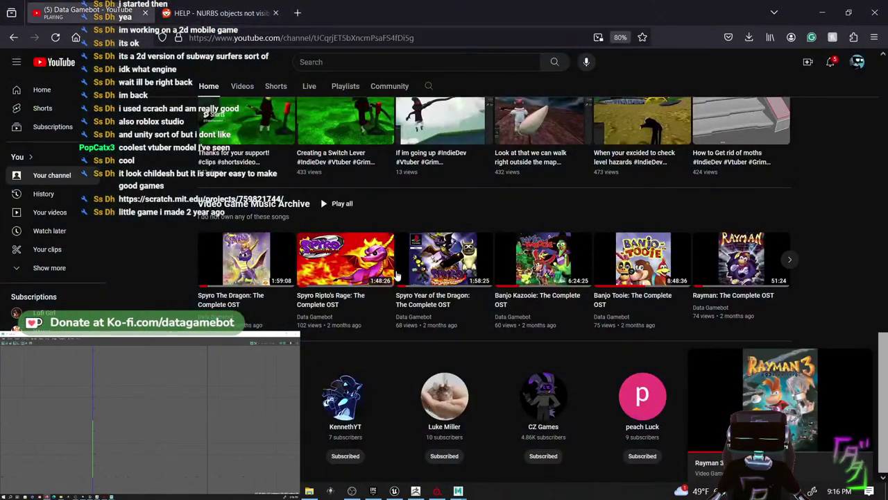
pyautogui.scroll(10, 345, 284)
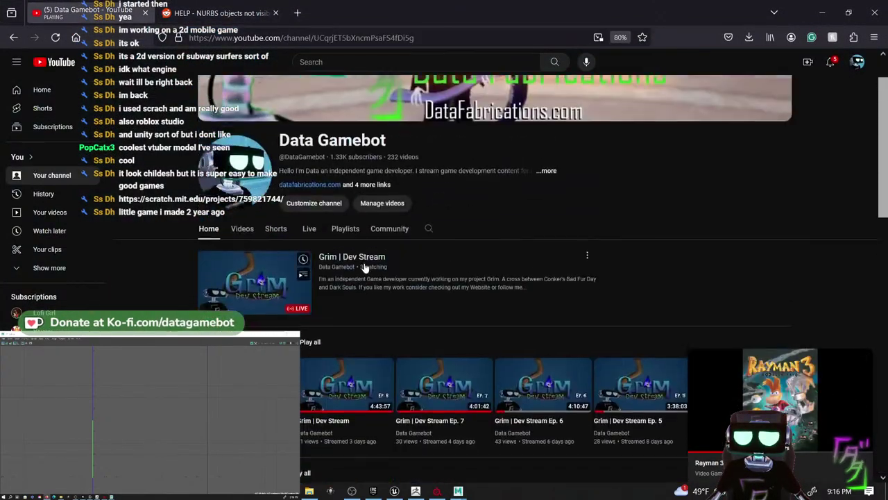
pyautogui.scroll(-1, 352, 281)
pyautogui.scroll(1, 352, 280)
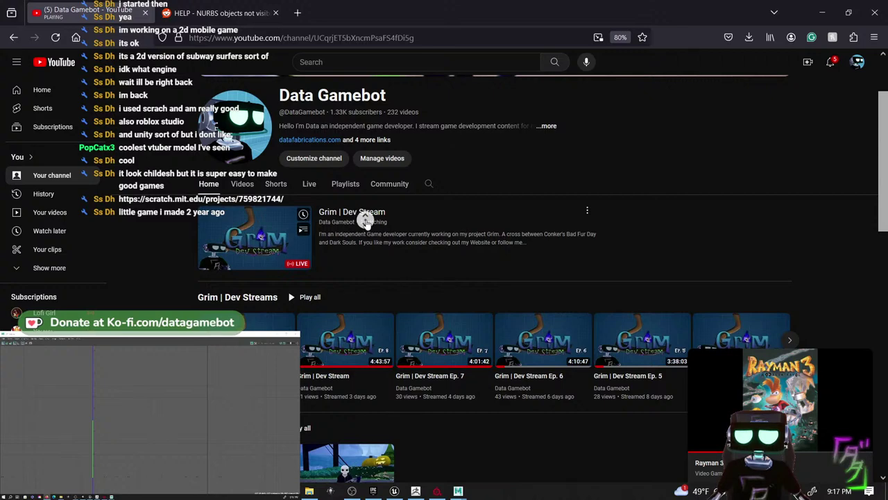
pyautogui.middleClick(278, 240)
pyautogui.click(208, 14)
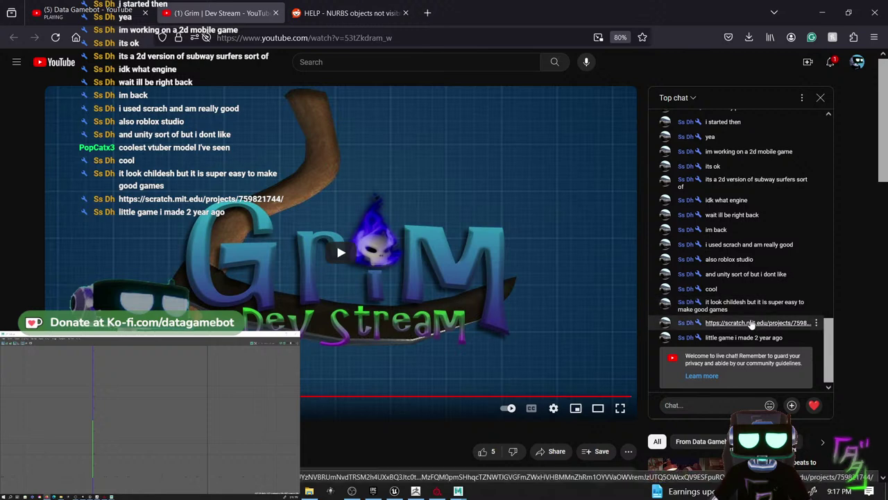
# - Open the Scratch project link posted in the stream's live chat in a separate tab and view the Scratch Dash (BETA) page
pyautogui.middleClick(751, 323)
pyautogui.click(367, 8)
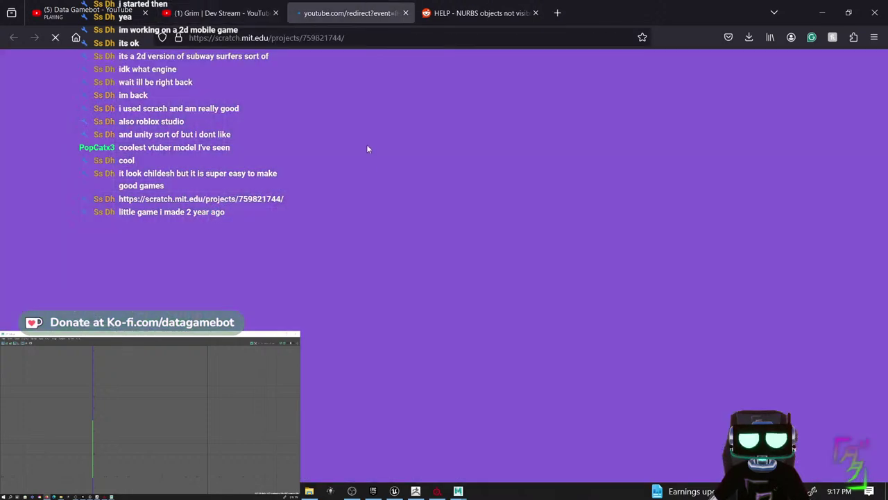
pyautogui.click(236, 4)
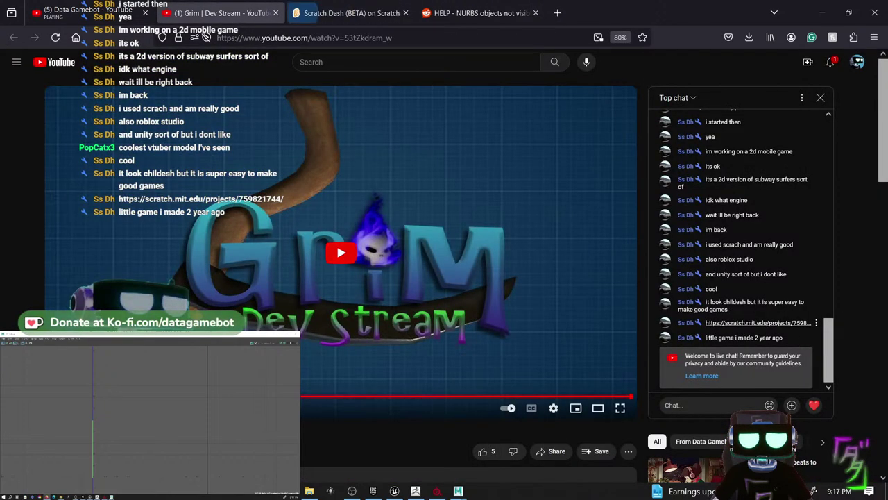
pyautogui.click(361, 17)
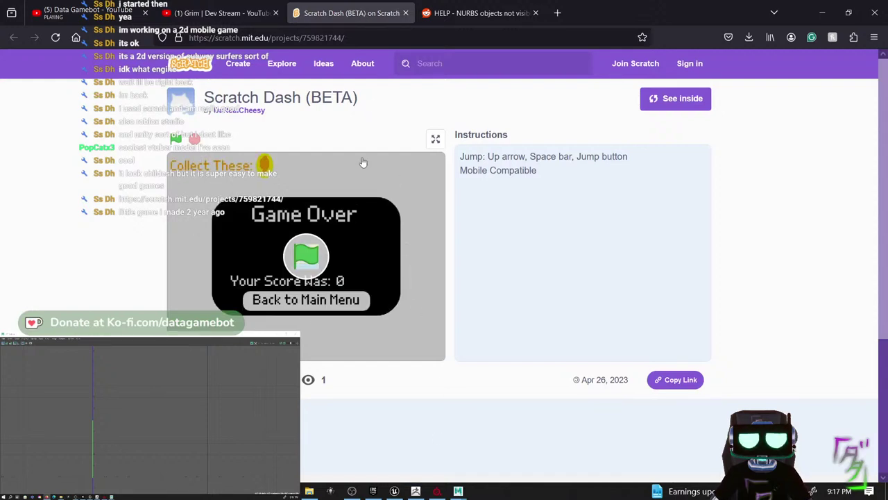
# - Try out the Scratch Dash game over several rounds, reloading the project page between attempts
pyautogui.click(379, 225)
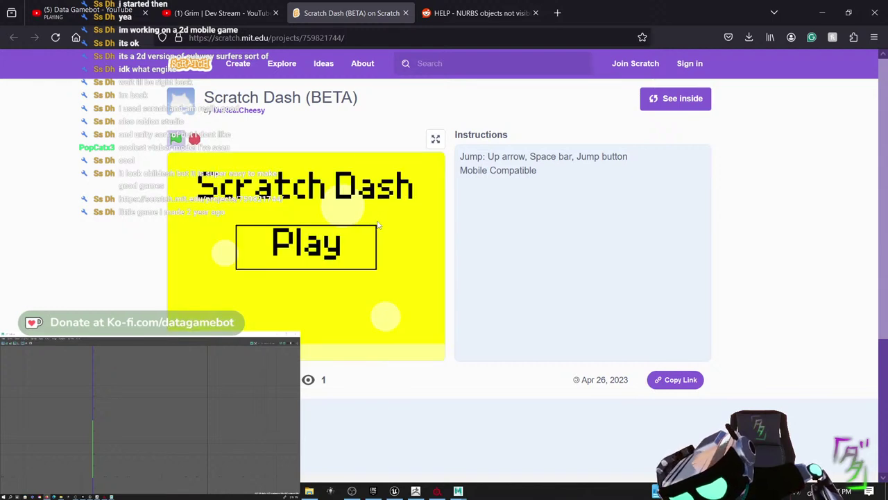
pyautogui.click(345, 245)
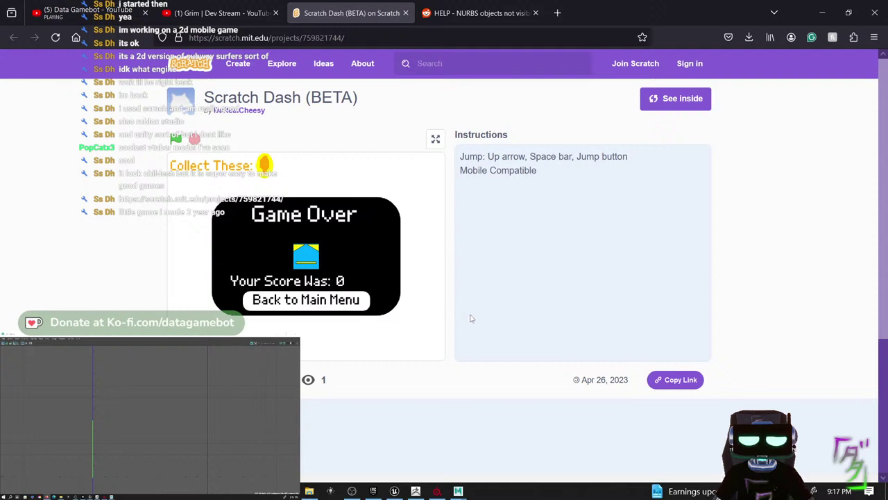
pyautogui.click(56, 38)
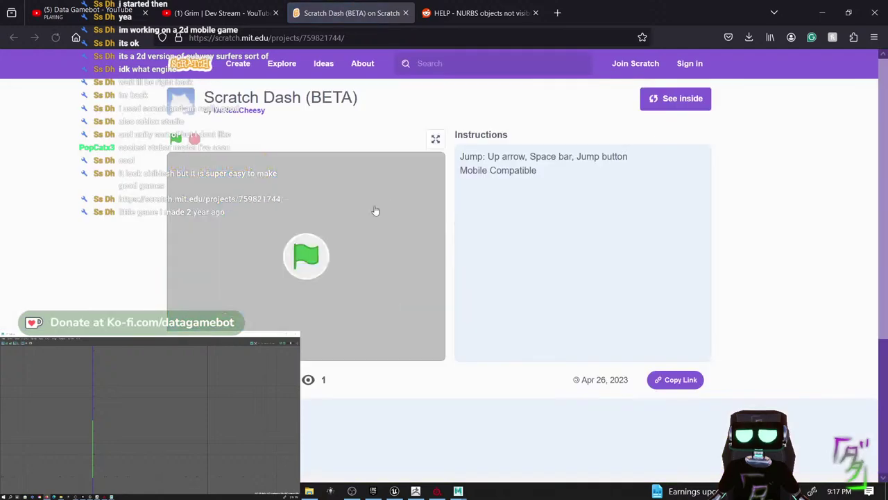
pyautogui.click(307, 299)
pyautogui.click(317, 257)
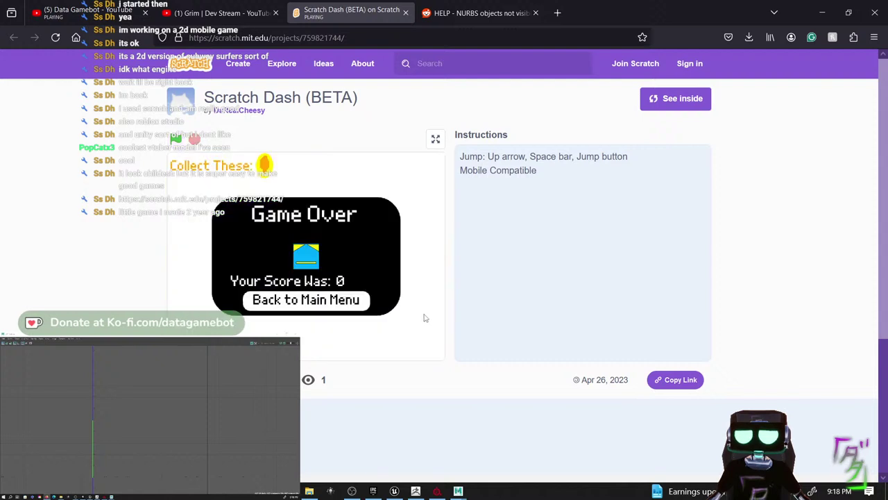
pyautogui.click(321, 300)
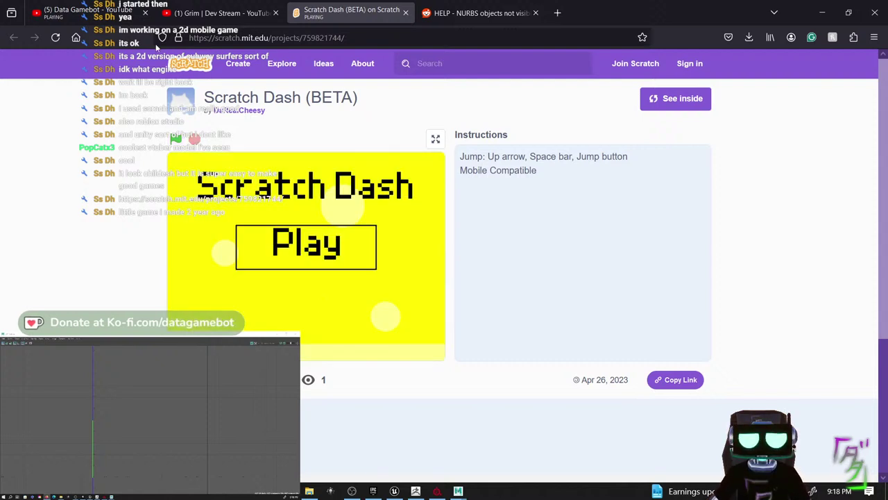
pyautogui.click(56, 38)
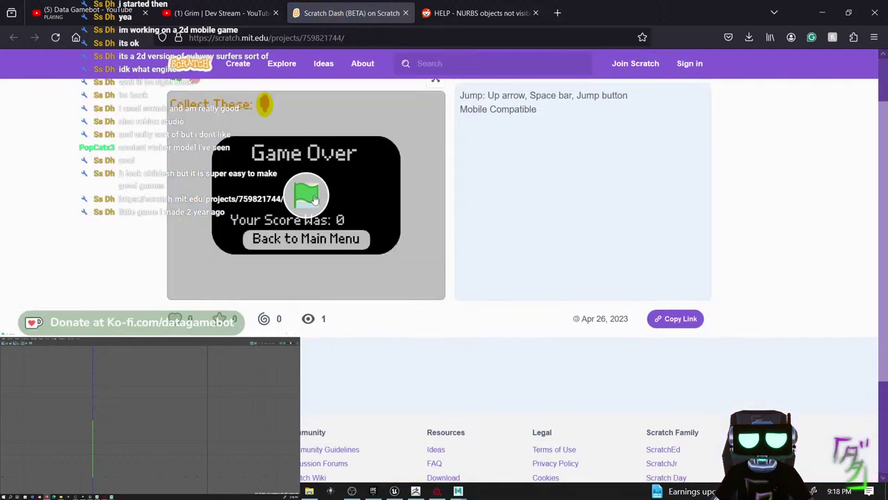
pyautogui.click(308, 195)
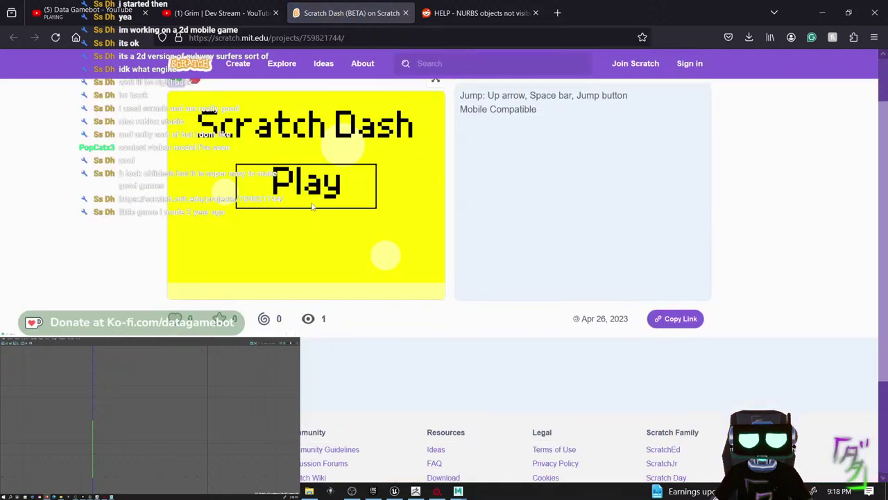
pyautogui.click(312, 206)
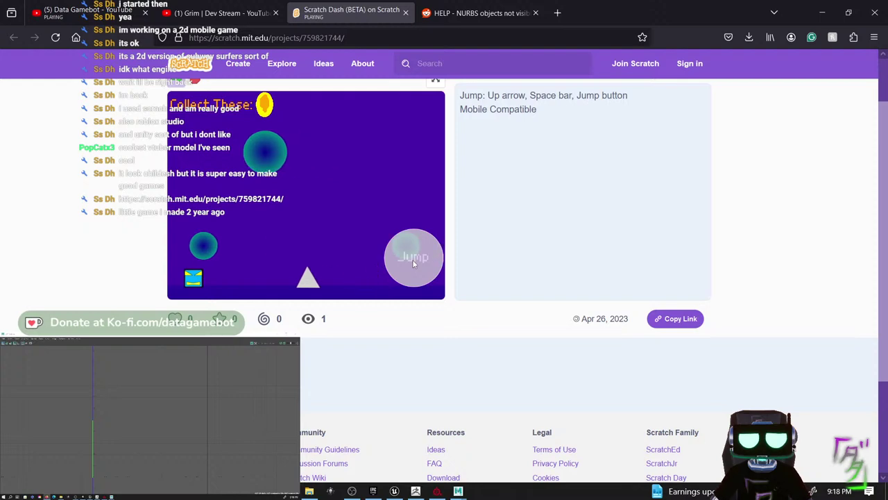
pyautogui.scroll(2, 429, 188)
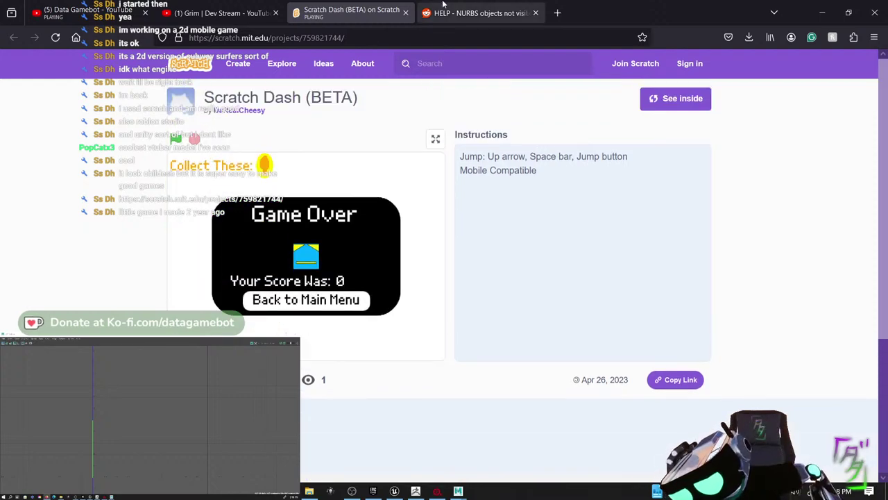
# - Close the Scratch Dash tab, glance over the r/Maya thread and return to Maya
pyautogui.click(405, 13)
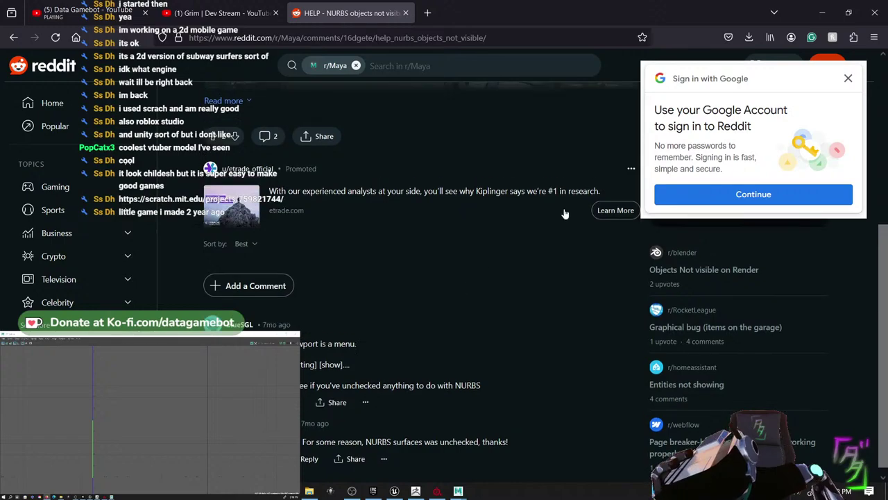
pyautogui.scroll(5, 495, 254)
pyautogui.scroll(-3, 488, 275)
pyautogui.scroll(3, 488, 289)
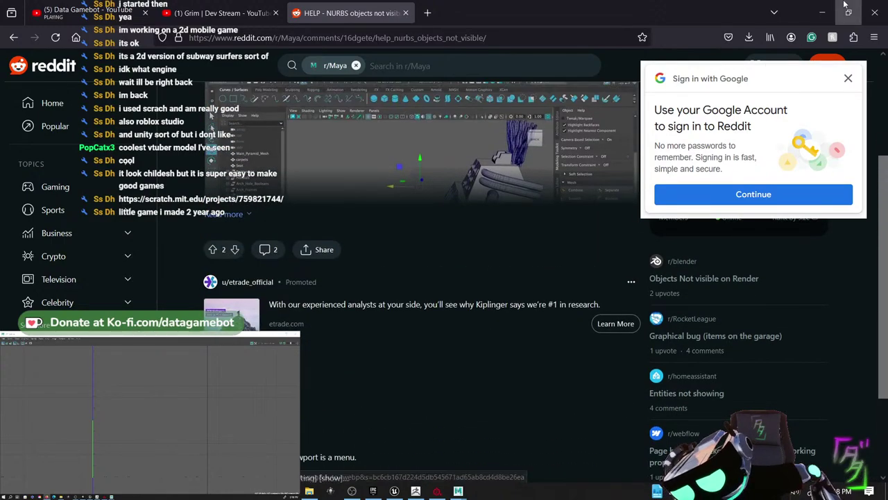
pyautogui.click(821, 12)
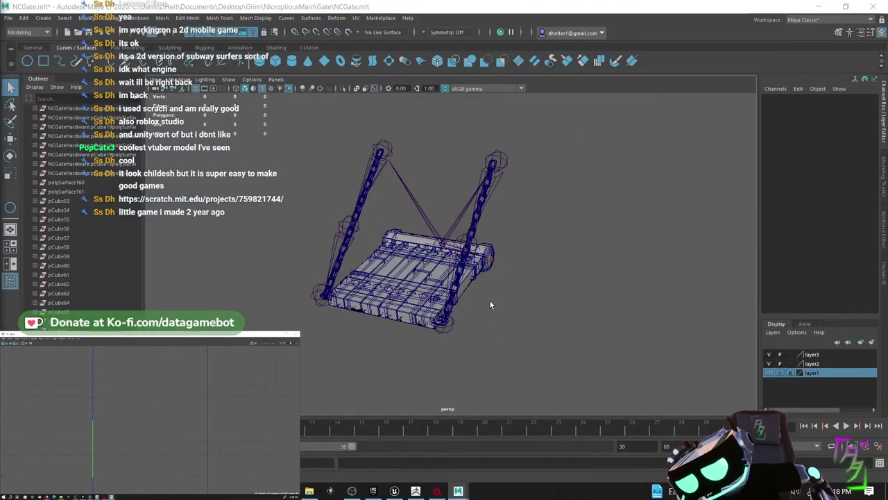
# - Draw a NURBS circle beside the end of the gate's roller, centred at about X 1494, Z 665
pyautogui.scroll(6, 490, 301)
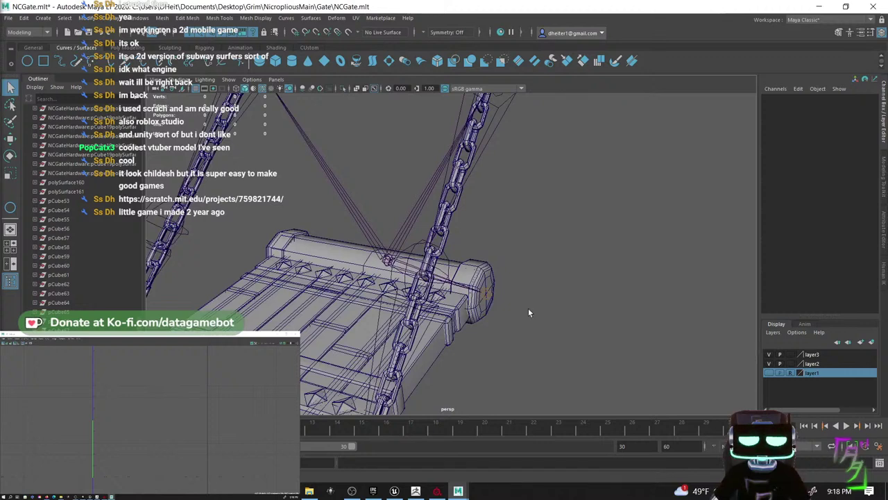
pyautogui.click(27, 61)
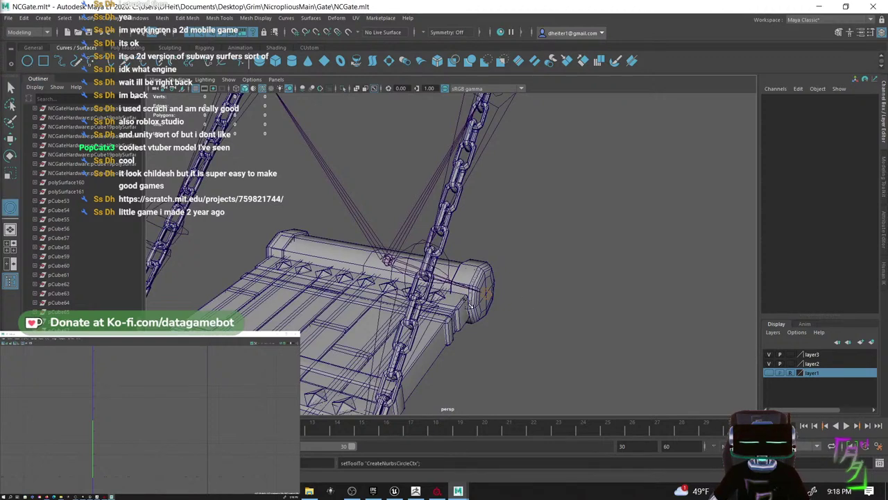
pyautogui.moveTo(511, 317); pyautogui.dragTo(484, 356)
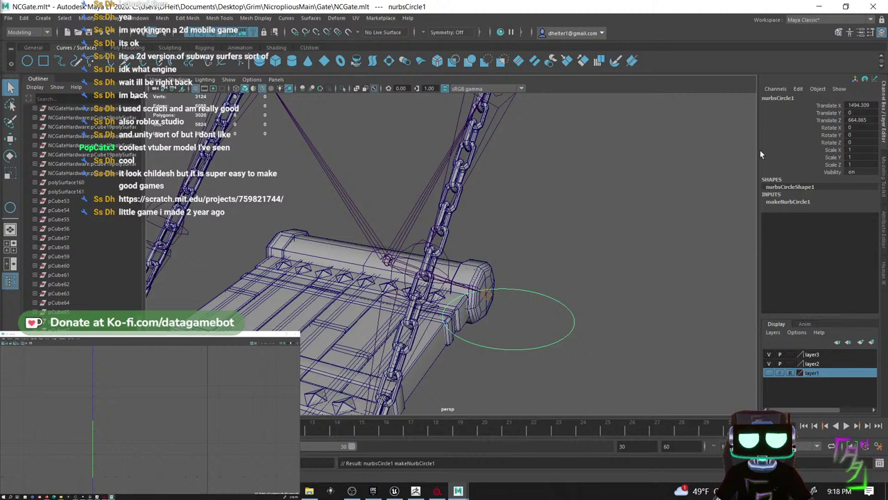
# - Stand the new circle upright by setting its Rotate Z to 90
pyautogui.press('e')
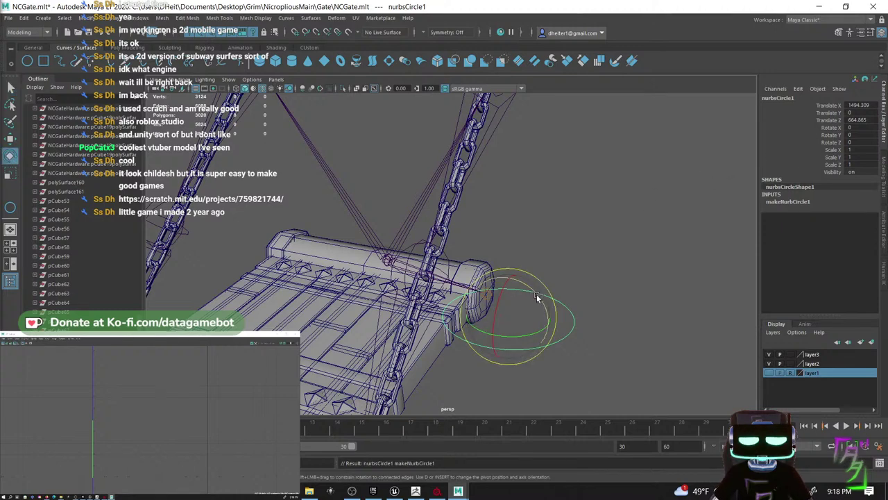
pyautogui.moveTo(536, 293); pyautogui.dragTo(542, 362)
pyautogui.doubleClick(855, 142)
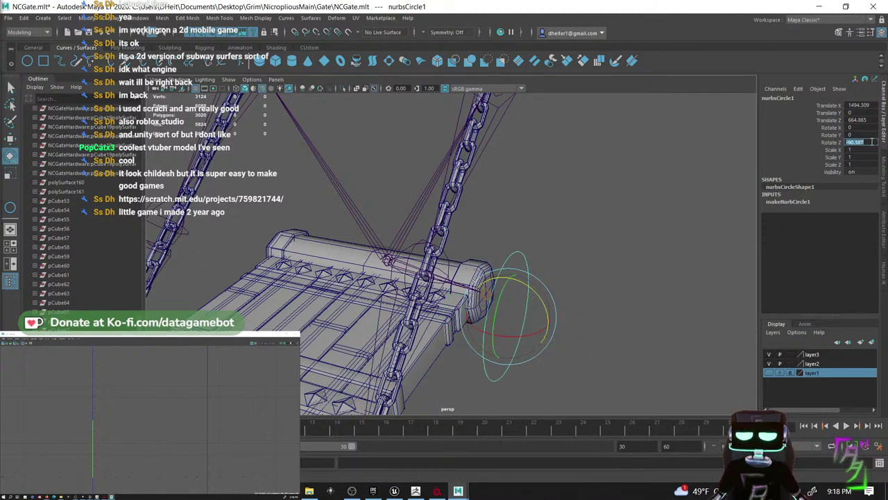
pyautogui.write('90')
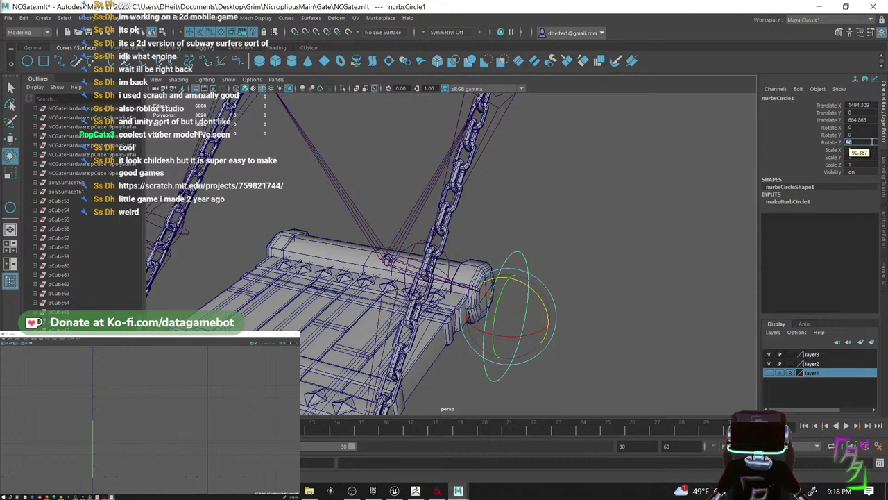
pyautogui.press('Return')
# - Hide the mesh layer layer2 and snap the circle onto the joint at the roller's end, about X 1119, Y -111, Z 154
pyautogui.keyDown('alt'); pyautogui.moveTo(687, 270); pyautogui.dragTo(649, 298); pyautogui.keyUp('alt')
pyautogui.press('w')
pyautogui.keyDown('alt'); pyautogui.moveTo(595, 305); pyautogui.dragTo(718, 348); pyautogui.keyUp('alt')
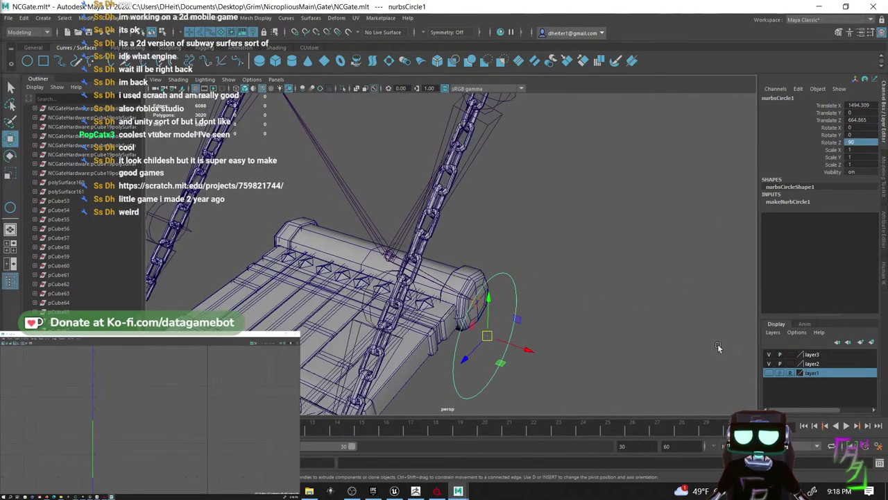
pyautogui.click(769, 365)
pyautogui.keyDown('alt'); pyautogui.moveTo(526, 341); pyautogui.dragTo(515, 351); pyautogui.keyUp('alt')
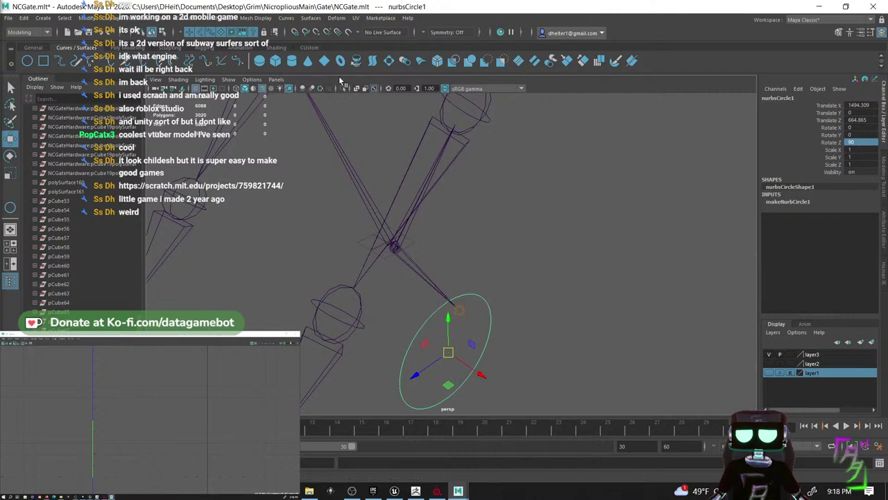
pyautogui.moveTo(449, 353); pyautogui.dragTo(530, 299)
pyautogui.scroll(-5, 628, 298)
# - Duplicate the roller-end circle onto the lower end joint of each of the two chains
pyautogui.press('q')
pyautogui.click(581, 270)
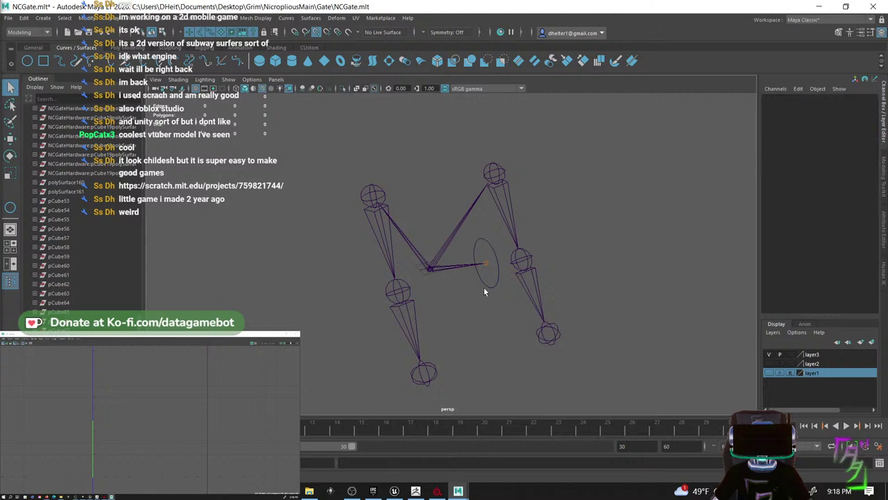
pyautogui.click(522, 268)
pyautogui.click(493, 287)
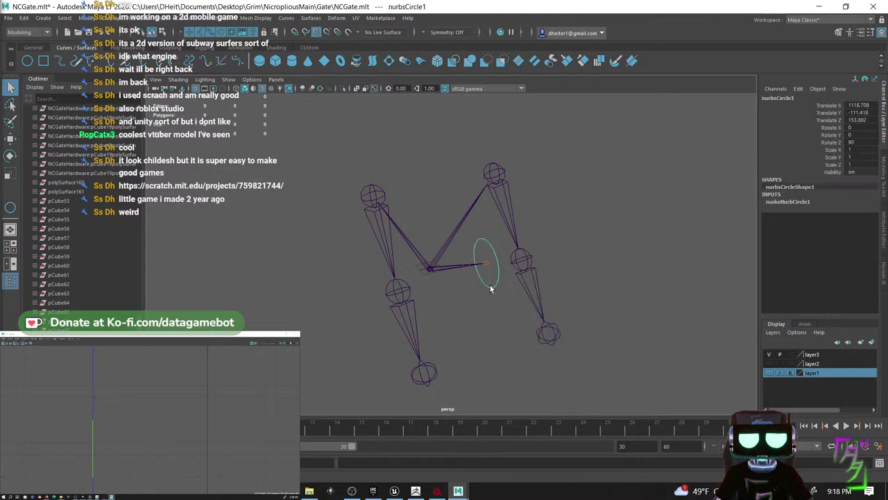
pyautogui.press('w')
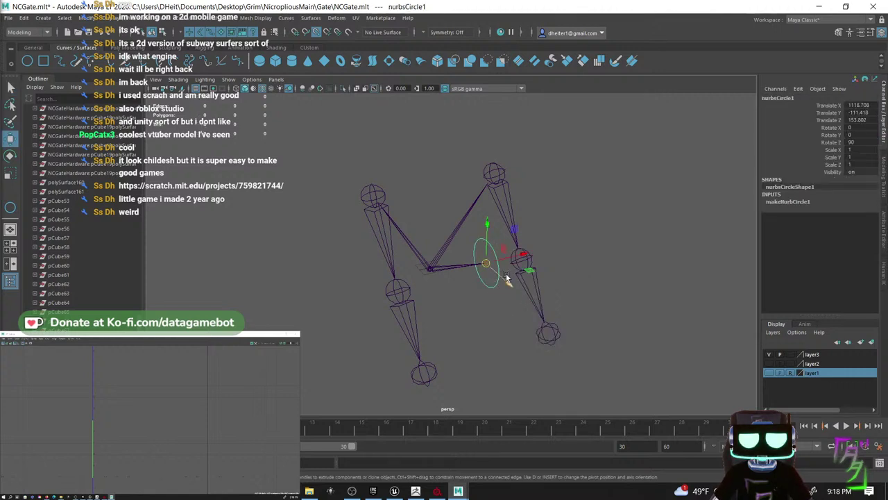
pyautogui.moveTo(530, 270)
pyautogui.keyDown('shift'); pyautogui.mouseDown()
pyautogui.moveTo(513, 384)
pyautogui.moveTo(486, 375)
pyautogui.moveTo(533, 356)
pyautogui.mouseUp(); pyautogui.keyUp('shift')
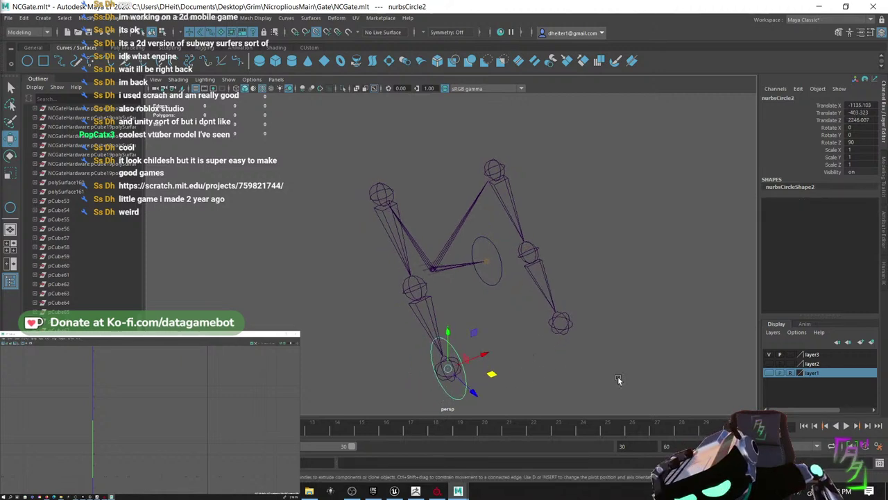
pyautogui.keyDown('shift'); pyautogui.moveTo(480, 357); pyautogui.dragTo(593, 311); pyautogui.keyUp('shift')
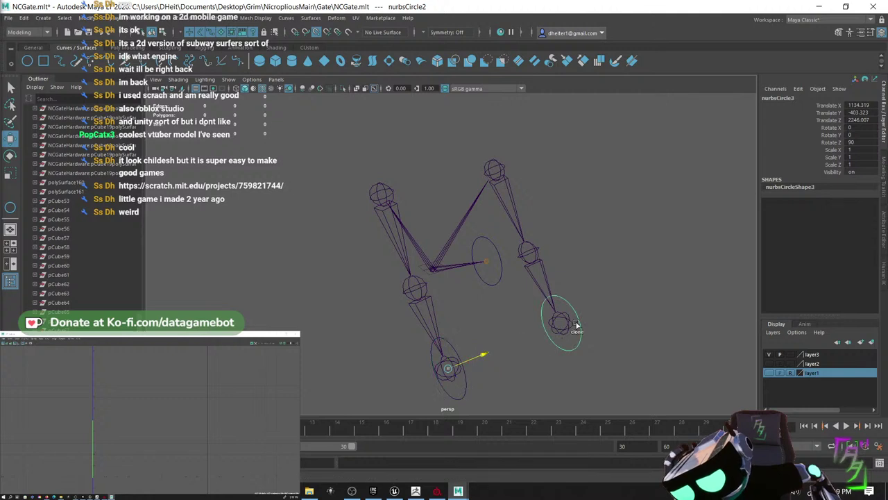
# - Rename the NURBS circle on the roller-end joint as GaterotCTl
pyautogui.keyDown('alt'); pyautogui.moveTo(517, 312); pyautogui.dragTo(524, 279, button='middle'); pyautogui.keyUp('alt')
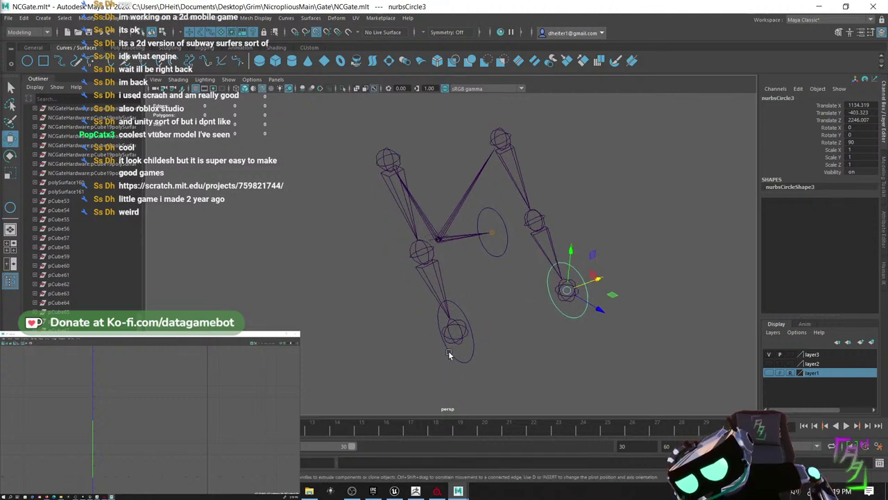
pyautogui.keyDown('shift'); pyautogui.moveTo(458, 354); pyautogui.dragTo(478, 371); pyautogui.keyUp('shift')
pyautogui.click(500, 256)
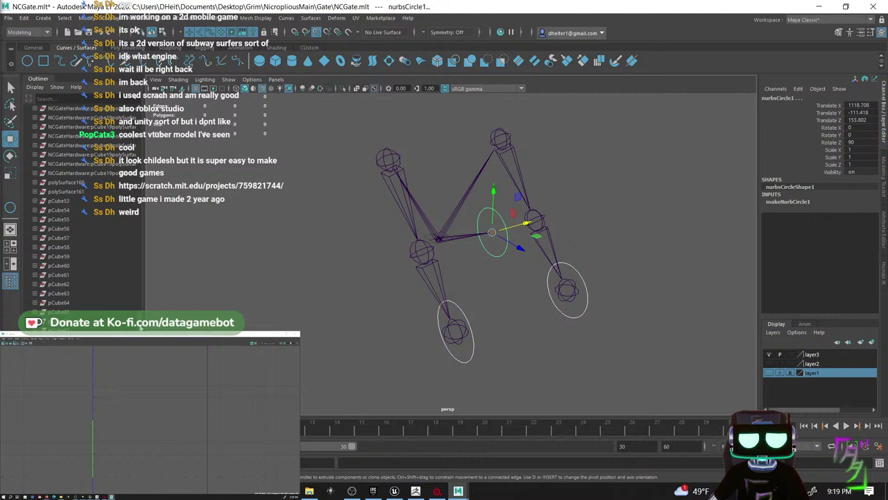
pyautogui.scroll(-1, 87, 215)
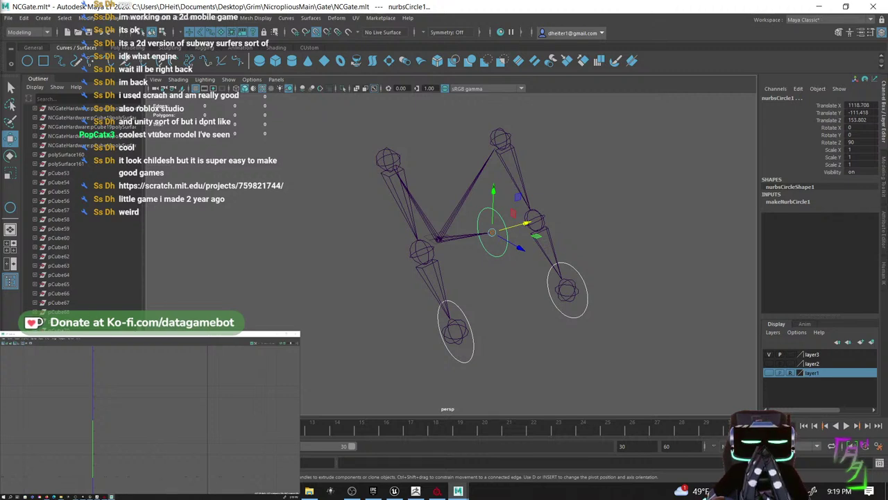
pyautogui.click(481, 241)
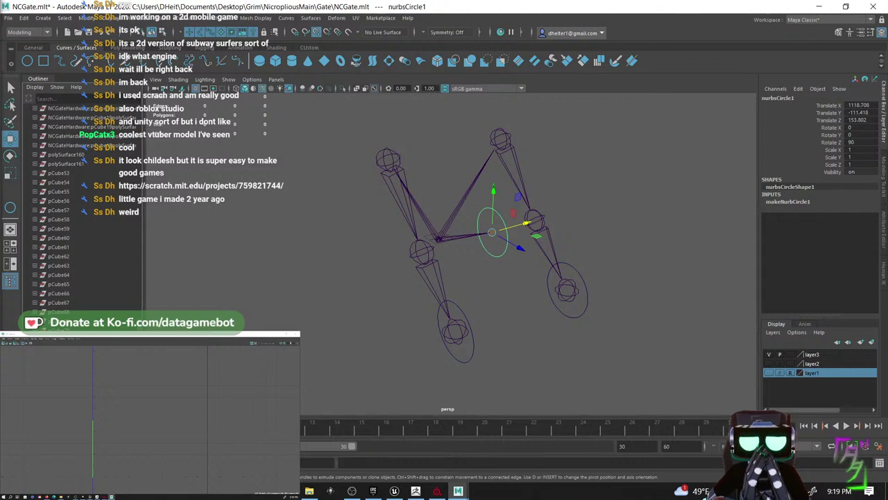
pyautogui.press('Return')
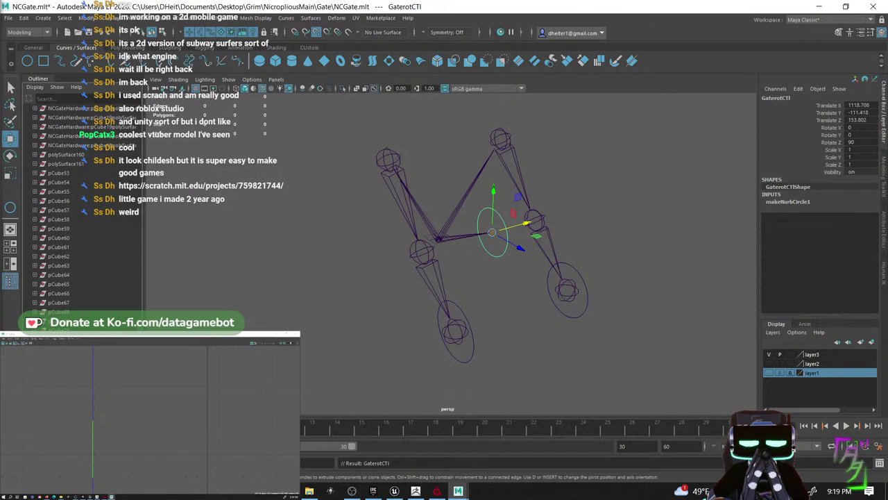
# - Rename the chain-end circle on the negative X side as LCainCtl and the one on the positive X side as RCainCtl
pyautogui.click(482, 352)
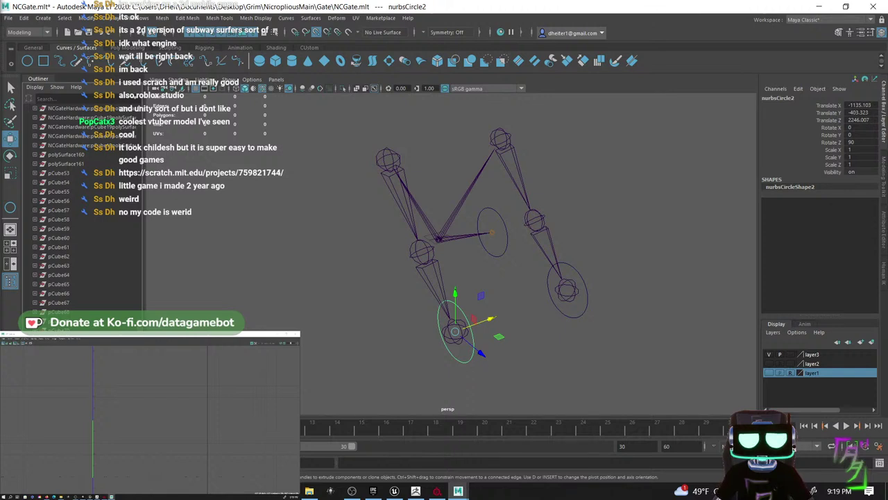
pyautogui.write('LCainCtl')
pyautogui.press('Return')
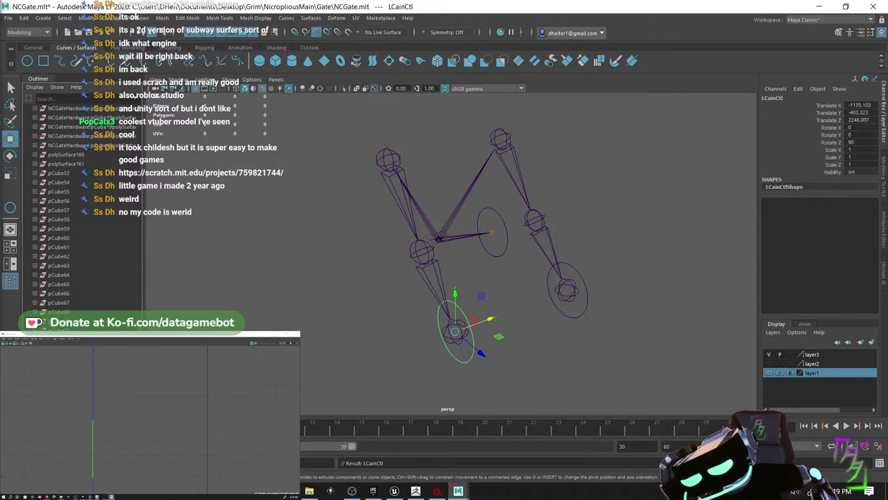
pyautogui.click(587, 301)
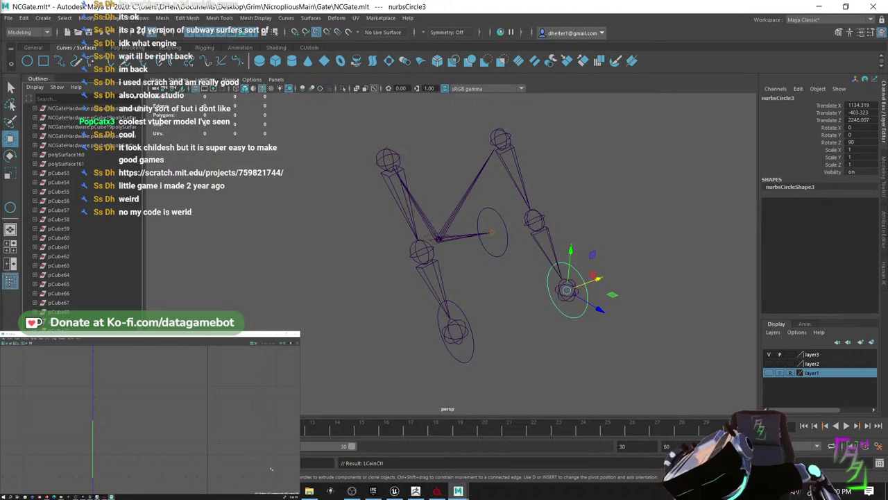
pyautogui.write('RCainCtl')
pyautogui.press('Return')
# - Rename the LCainCtl circle as RCainCtl1 and select it together with the other chain-end circle, then clear the selection
pyautogui.click(473, 343)
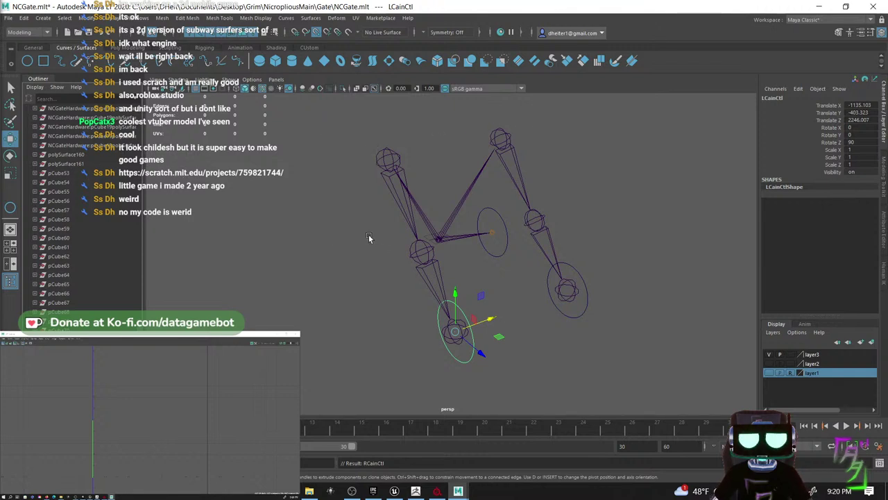
pyautogui.moveTo(369, 237)
pyautogui.keyDown('alt'); pyautogui.mouseDown()
pyautogui.moveTo(381, 236)
pyautogui.moveTo(372, 236)
pyautogui.mouseUp(); pyautogui.keyUp('alt')
pyautogui.hotkey('ctrl', 'z')
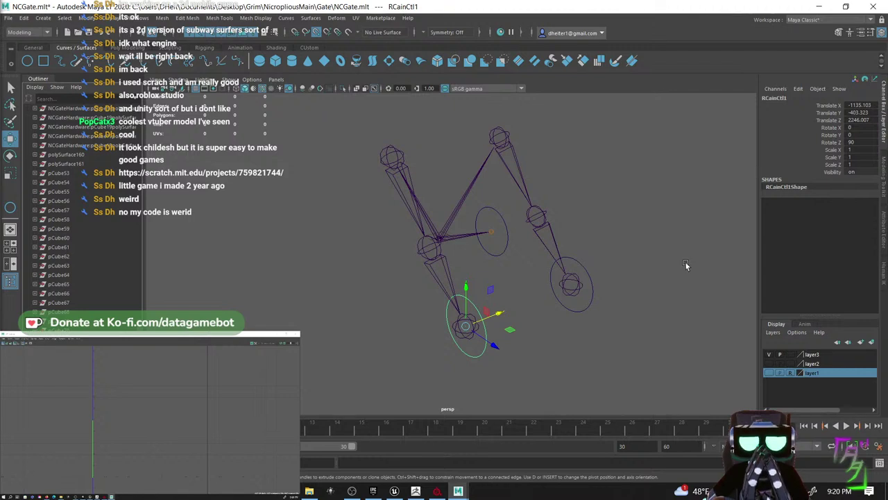
pyautogui.keyDown('alt'); pyautogui.moveTo(584, 277); pyautogui.dragTo(549, 269, button='middle'); pyautogui.keyUp('alt')
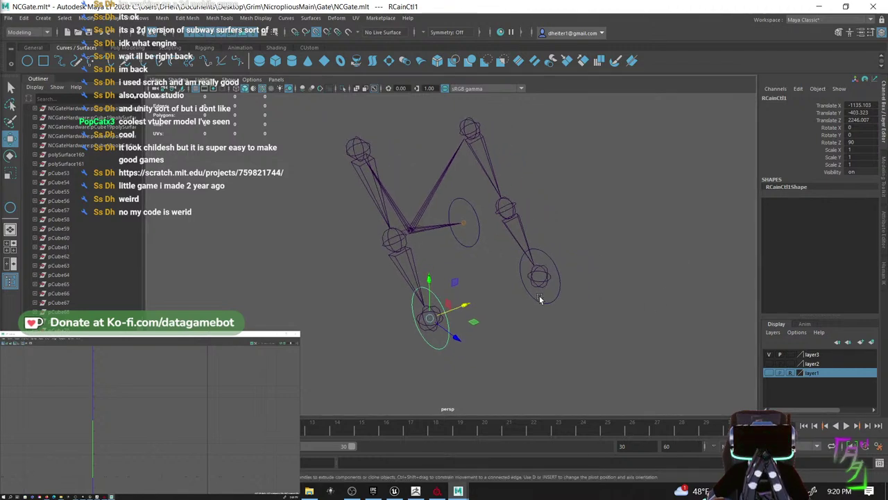
pyautogui.keyDown('alt'); pyautogui.moveTo(540, 298); pyautogui.dragTo(589, 267); pyautogui.keyUp('alt')
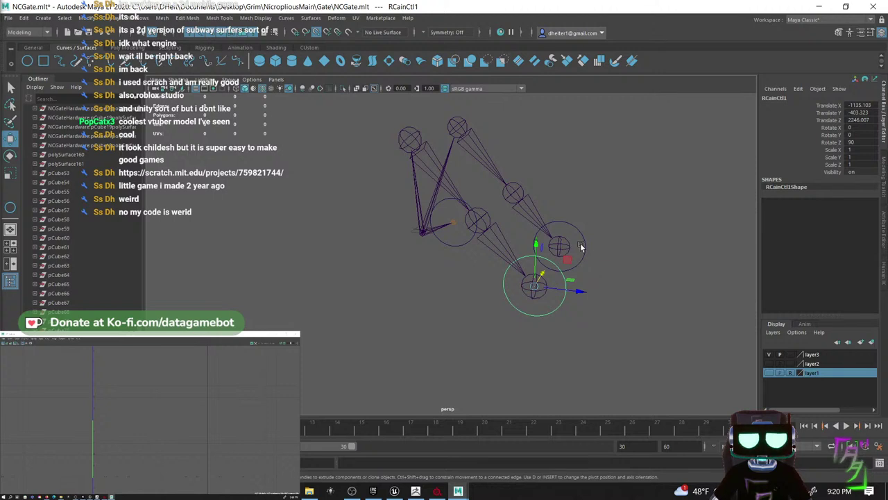
pyautogui.click(585, 249)
pyautogui.keyDown('shift'); pyautogui.click(566, 286); pyautogui.keyUp('shift')
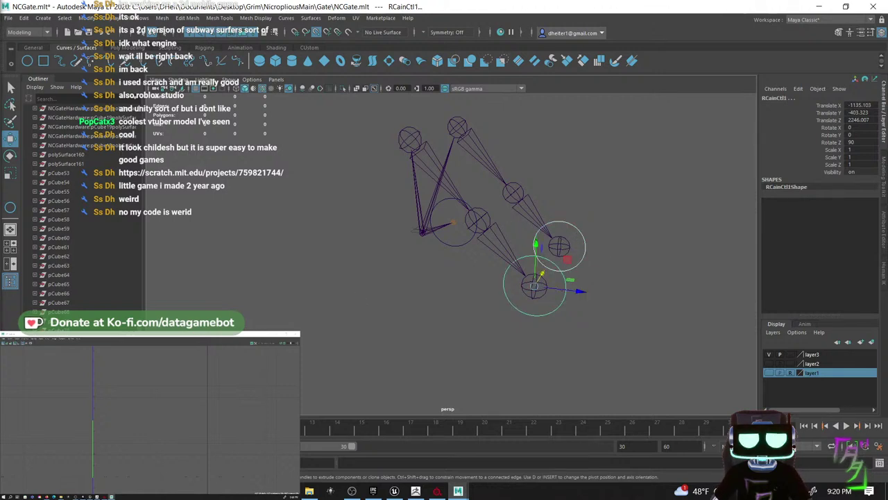
pyautogui.click(384, 232)
# - Draw a large NURBS circle around the whole joint skeleton, centred at about X 28, Y -77, Z -63
pyautogui.keyDown('alt'); pyautogui.moveTo(408, 280); pyautogui.dragTo(282, 240); pyautogui.keyUp('alt')
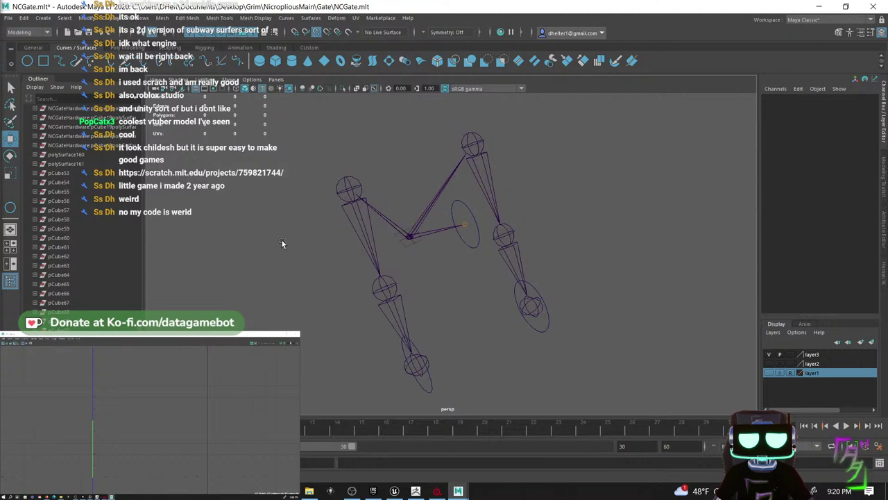
pyautogui.click(27, 61)
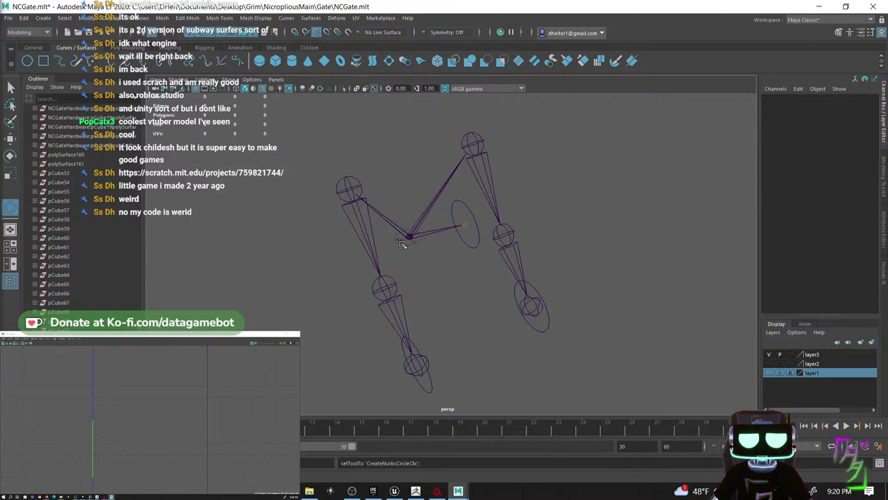
pyautogui.moveTo(402, 245); pyautogui.dragTo(550, 243)
pyautogui.press('w')
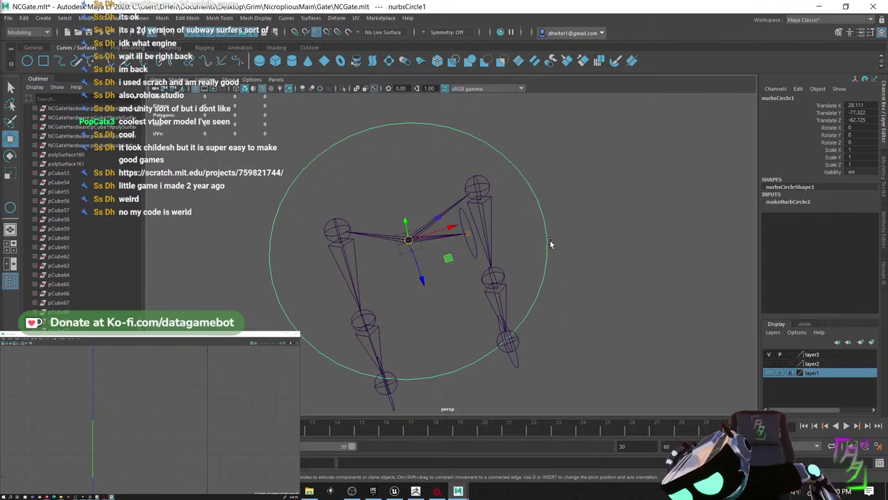
# - Scale alternate control vertices of the large circle inward to shape it into a four-cornered curve with concave sides
pyautogui.moveTo(551, 243); pyautogui.dragTo(525, 243, button='right')
pyautogui.moveTo(523, 262); pyautogui.dragTo(603, 352)
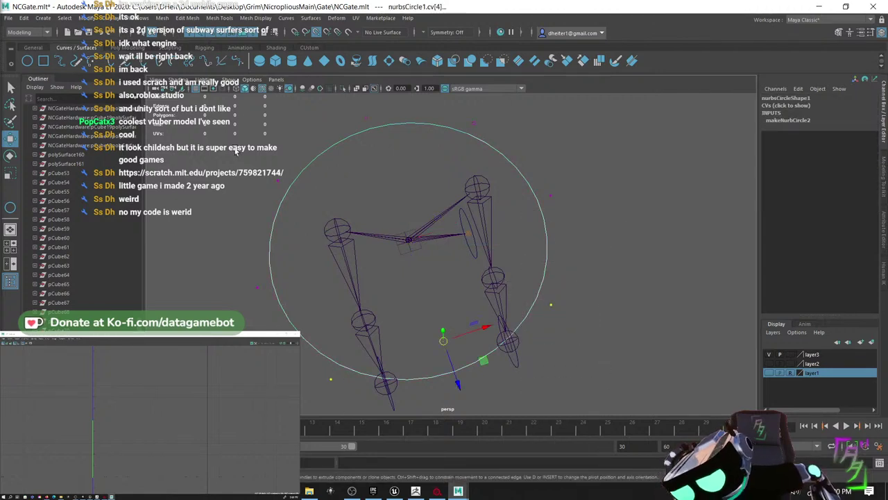
pyautogui.keyDown('shift'); pyautogui.moveTo(239, 154); pyautogui.dragTo(304, 200); pyautogui.keyUp('shift')
pyautogui.keyDown('shift'); pyautogui.moveTo(273, 172); pyautogui.dragTo(300, 205); pyautogui.keyUp('shift')
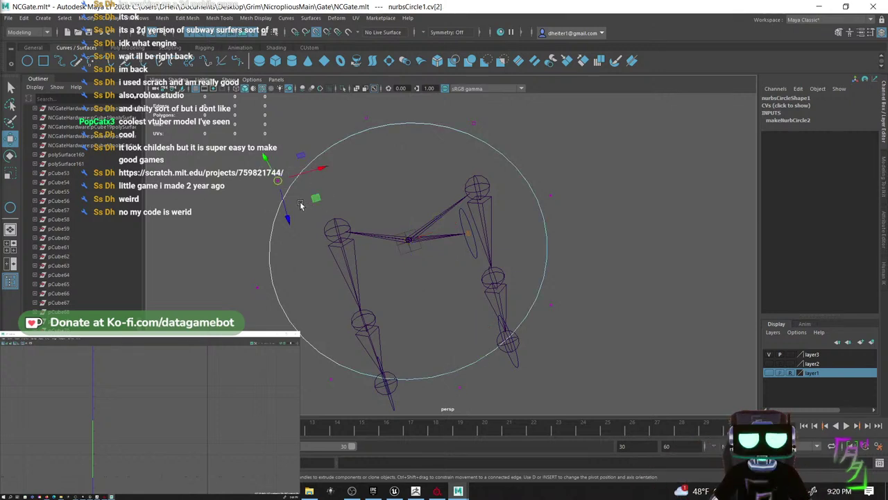
pyautogui.keyDown('shift'); pyautogui.moveTo(472, 121); pyautogui.dragTo(516, 161); pyautogui.keyUp('shift')
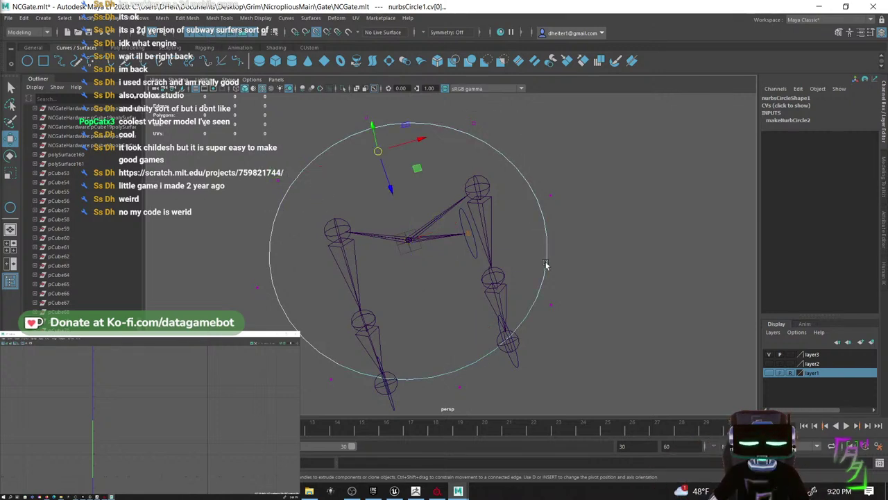
pyautogui.moveTo(534, 294); pyautogui.dragTo(588, 331)
pyautogui.keyDown('alt'); pyautogui.moveTo(339, 389); pyautogui.dragTo(466, 244); pyautogui.keyUp('alt')
pyautogui.press('r')
pyautogui.keyDown('alt'); pyautogui.moveTo(621, 288); pyautogui.dragTo(488, 284); pyautogui.keyUp('alt')
pyautogui.moveTo(471, 263); pyautogui.dragTo(519, 251, button='right')
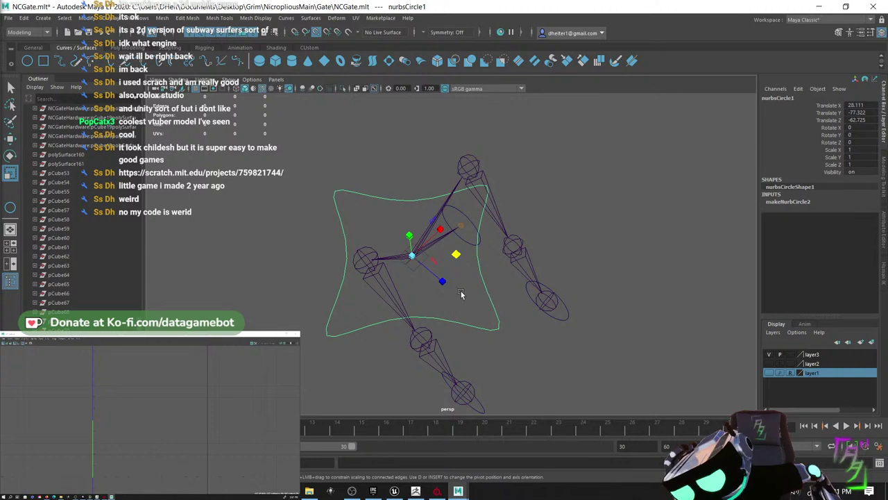
# - Scale the four-cornered curve up uniformly to about 3.118 and rename it MasterCTL
pyautogui.moveTo(413, 255); pyautogui.dragTo(644, 257)
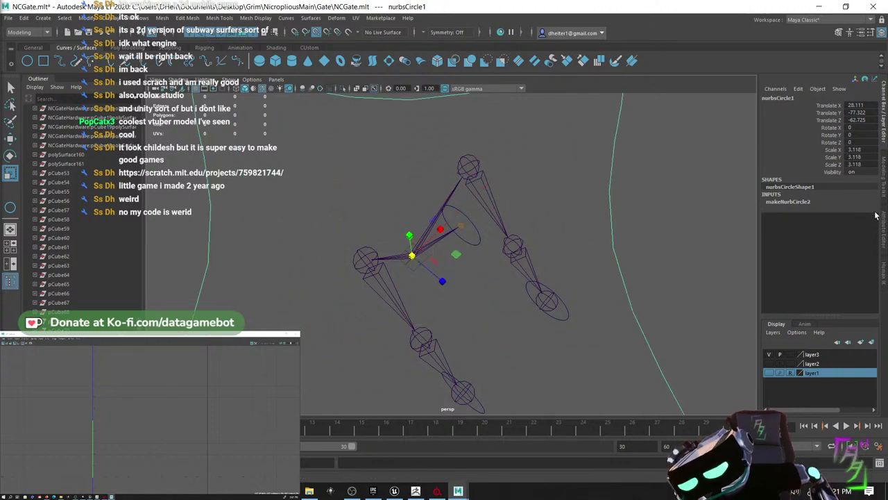
pyautogui.keyDown('alt'); pyautogui.moveTo(644, 257); pyautogui.dragTo(557, 255, button='right'); pyautogui.keyUp('alt')
pyautogui.keyDown('alt'); pyautogui.moveTo(557, 256); pyautogui.dragTo(549, 242, button='middle'); pyautogui.keyUp('alt')
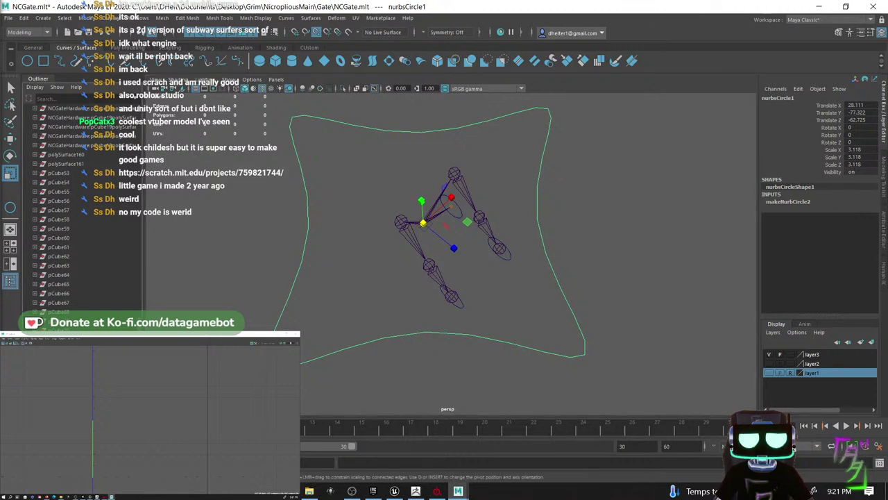
pyautogui.write('MasterCTL')
pyautogui.press('Return')
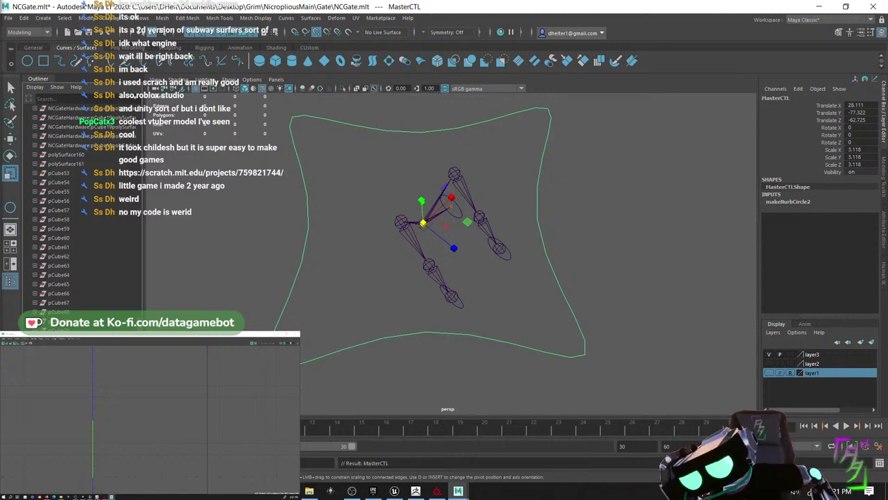
# - Parent the roller circle and both chain-end circles under MasterCTL
pyautogui.click(458, 214)
pyautogui.keyDown('shift'); pyautogui.click(458, 303); pyautogui.keyUp('shift')
pyautogui.keyDown('shift'); pyautogui.click(507, 257); pyautogui.keyUp('shift')
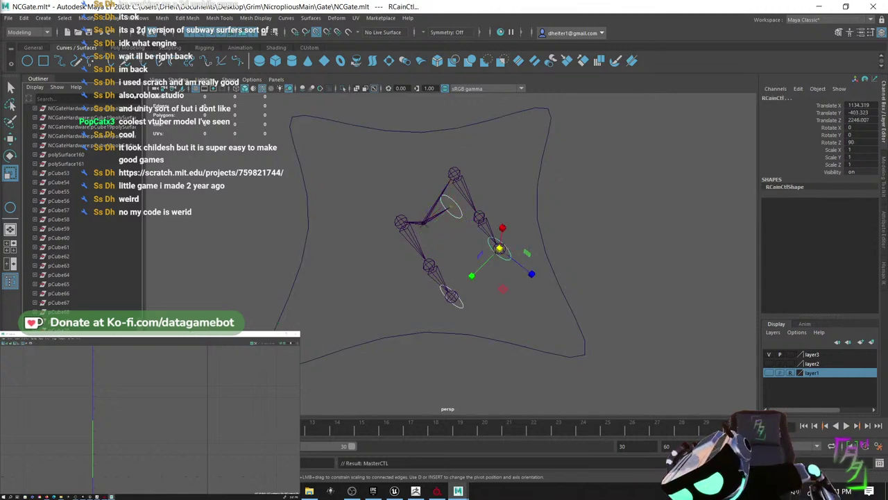
pyautogui.press('p')
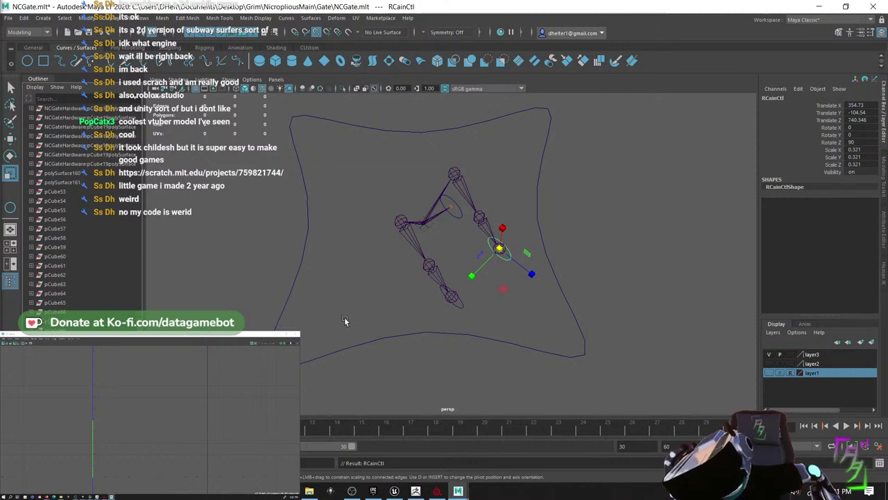
# - Show the mesh layer layer2 briefly to check the controls against the gate, and hide it again
pyautogui.keyDown('alt'); pyautogui.moveTo(344, 317); pyautogui.dragTo(388, 298); pyautogui.keyUp('alt')
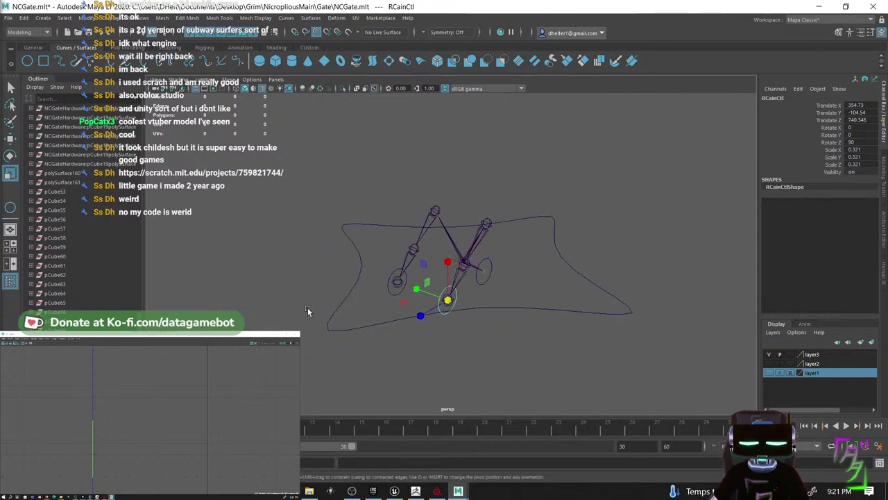
pyautogui.click(769, 364)
pyautogui.keyDown('alt'); pyautogui.moveTo(625, 323); pyautogui.dragTo(520, 326); pyautogui.keyUp('alt')
pyautogui.click(770, 363)
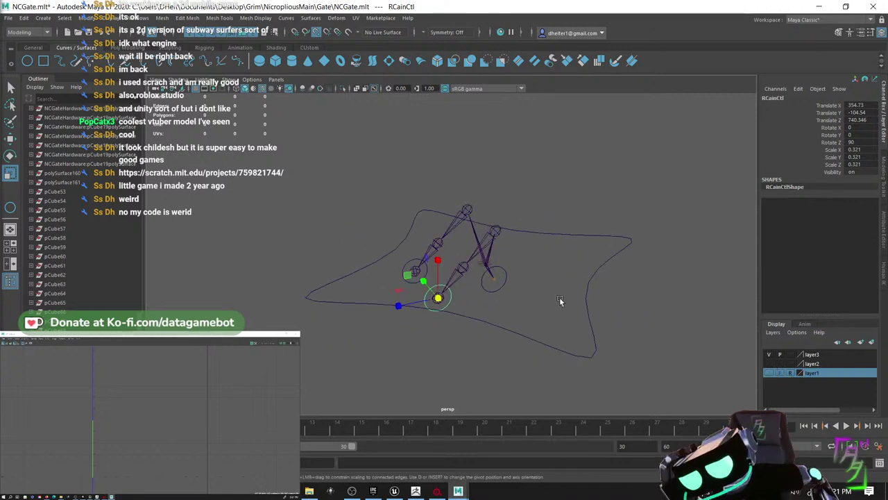
pyautogui.scroll(4, 541, 307)
pyautogui.scroll(-3, 592, 216)
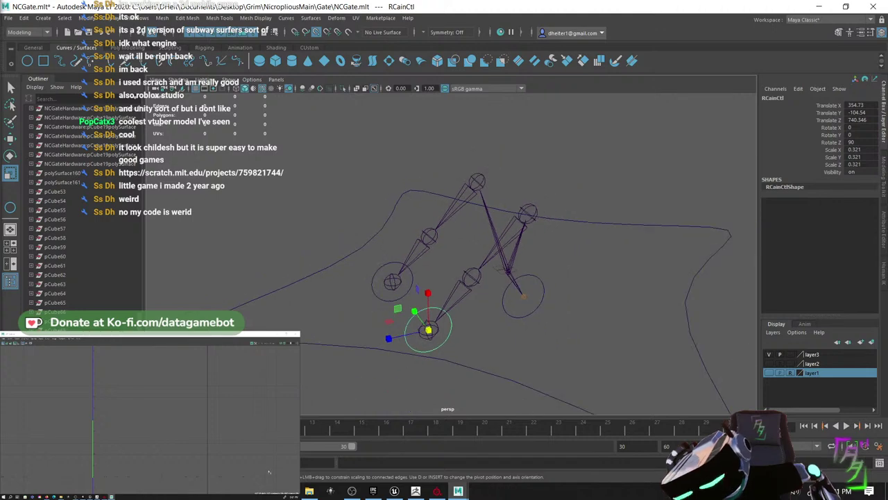
# - Freeze the transformations and delete the construction history of MasterCTL and its three child circles
pyautogui.click(594, 221)
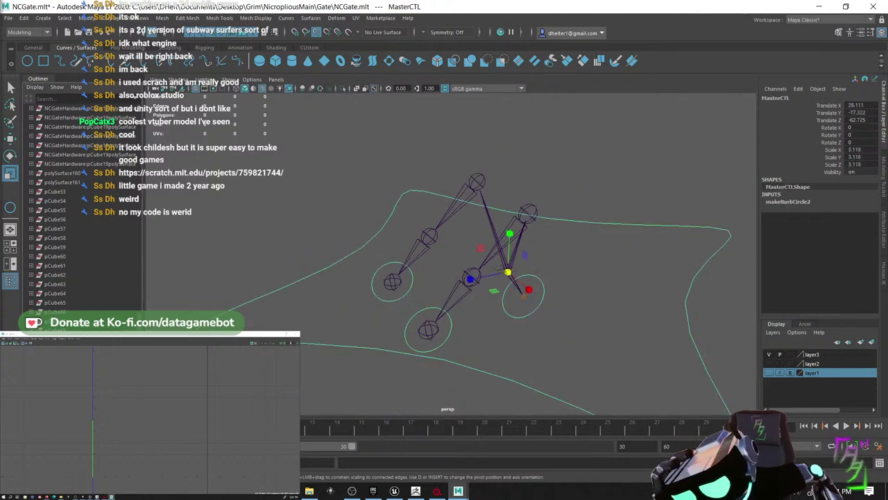
pyautogui.click(416, 310)
pyautogui.click(310, 47)
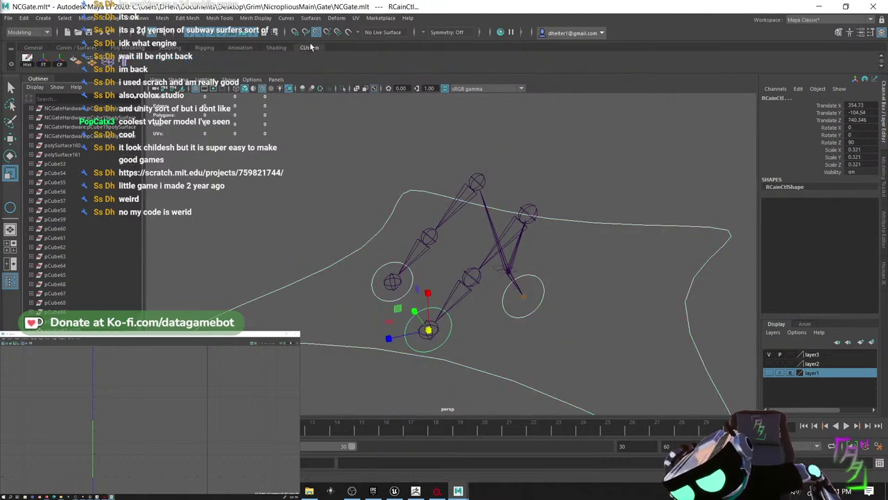
pyautogui.click(49, 63)
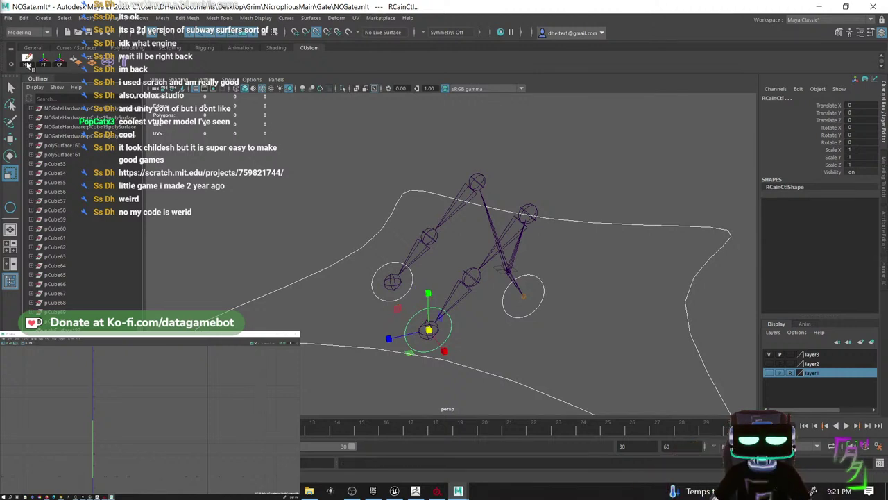
pyautogui.click(382, 289)
pyautogui.click(314, 296)
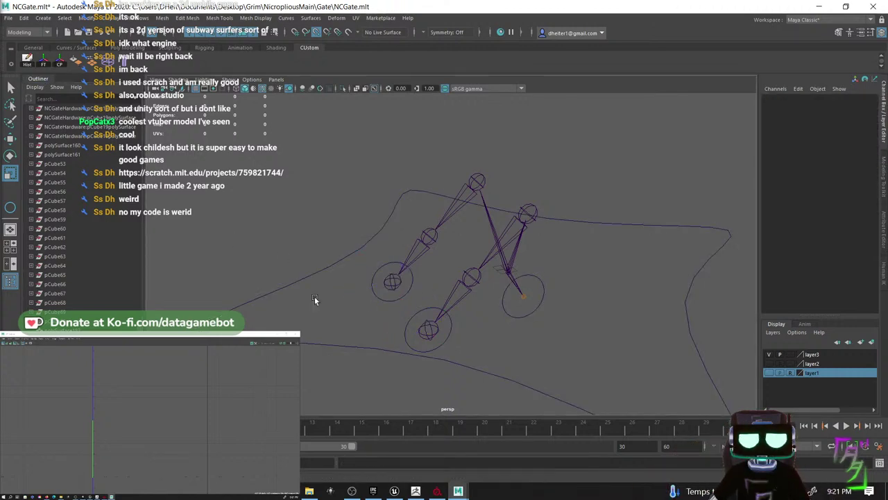
pyautogui.click(315, 274)
# - Switch to the Rigging menu set and orient-constrain the NCGAteRot joint to the GaterotCTl circle with an Orient constraint
pyautogui.click(527, 317)
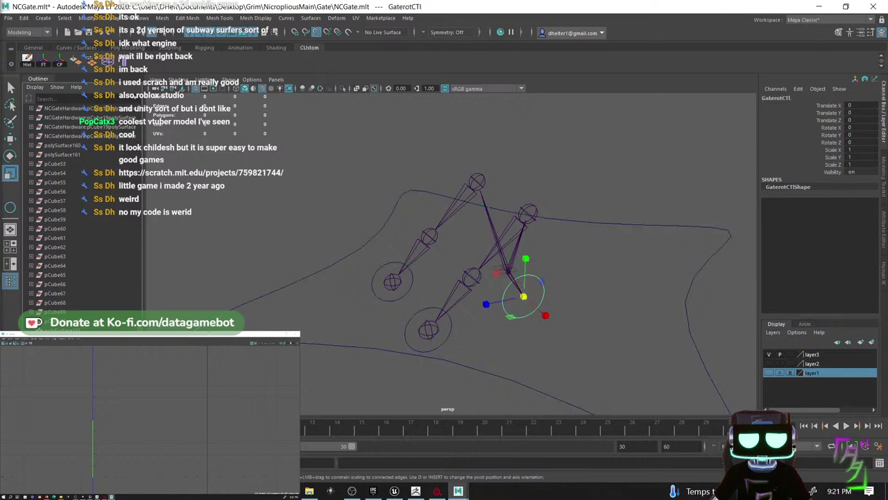
pyautogui.keyDown('alt'); pyautogui.moveTo(532, 305); pyautogui.dragTo(531, 326); pyautogui.keyUp('alt')
pyautogui.press('q')
pyautogui.scroll(4, 532, 321)
pyautogui.keyDown('alt'); pyautogui.moveTo(533, 320); pyautogui.dragTo(410, 292, button='middle'); pyautogui.keyUp('alt')
pyautogui.click(472, 326)
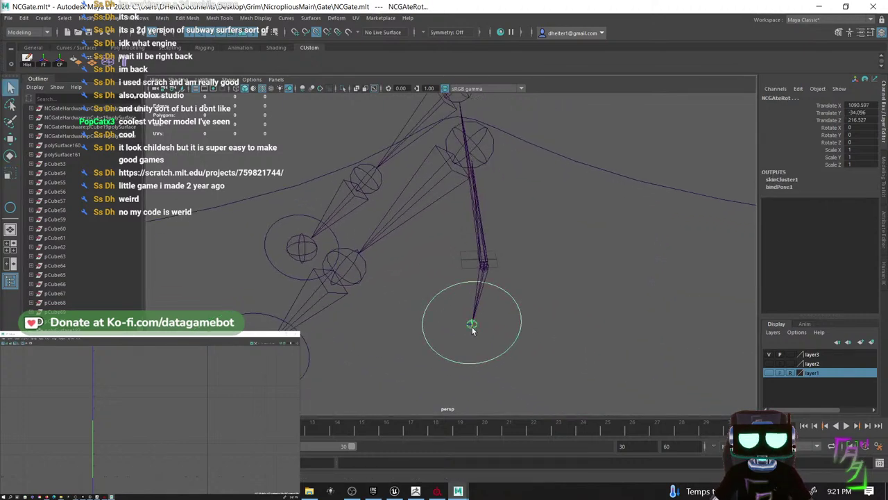
pyautogui.click(339, 19)
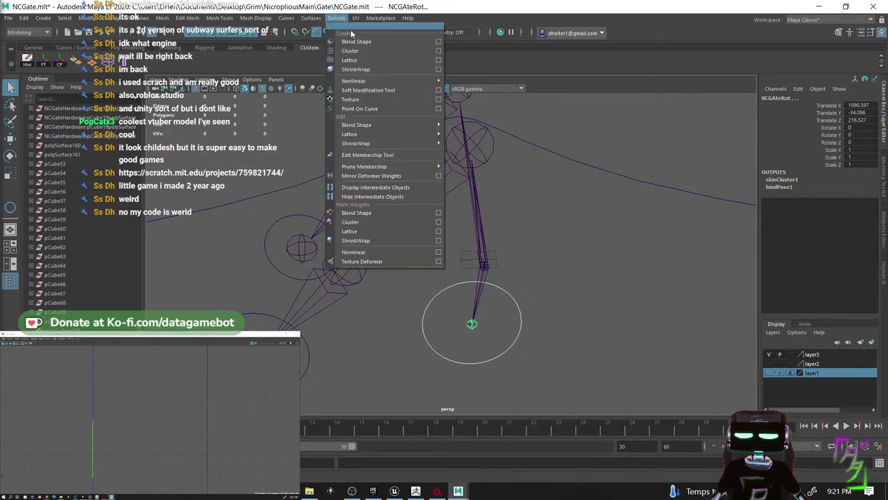
pyautogui.click(308, 19)
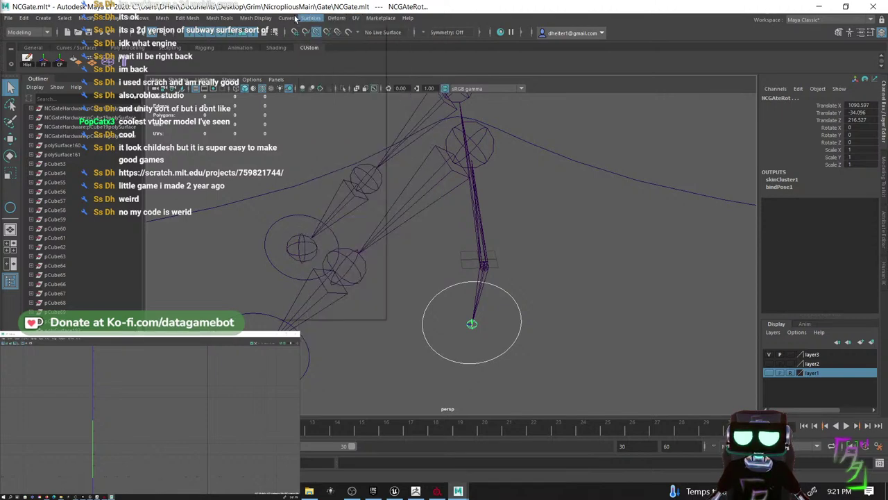
pyautogui.click(286, 18)
pyautogui.moveTo(258, 18)
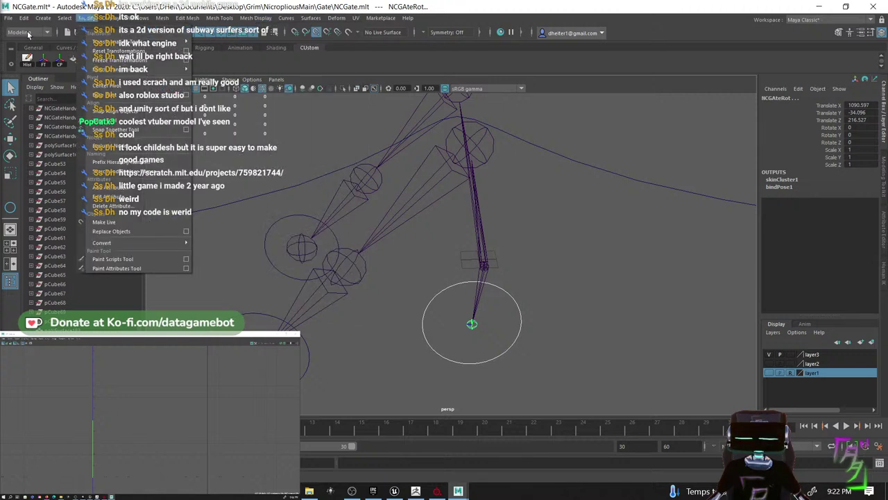
pyautogui.click(27, 32)
pyautogui.click(24, 51)
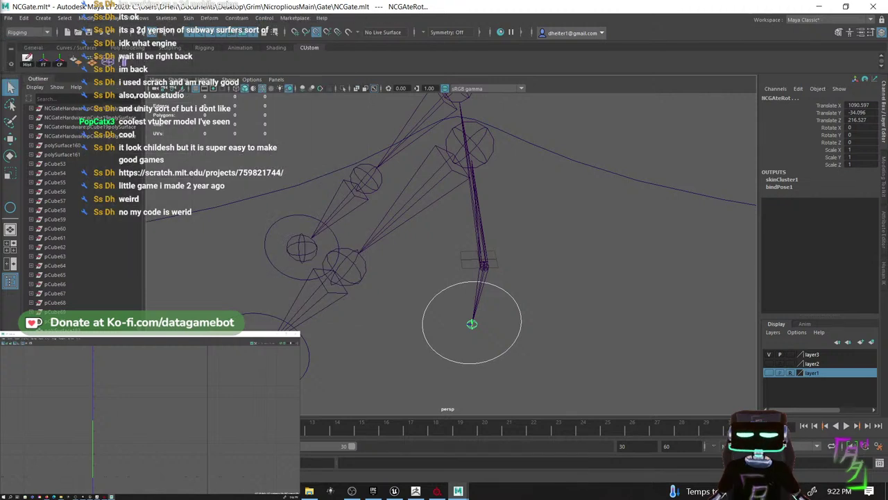
pyautogui.click(229, 18)
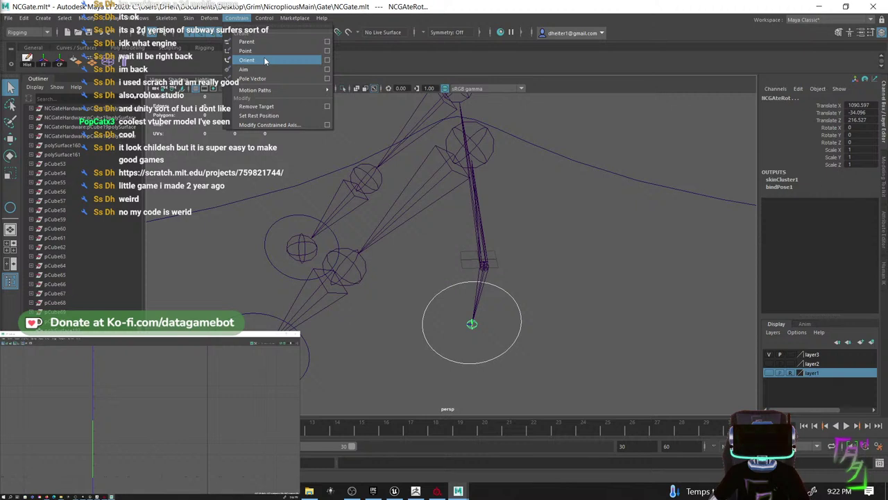
pyautogui.click(264, 61)
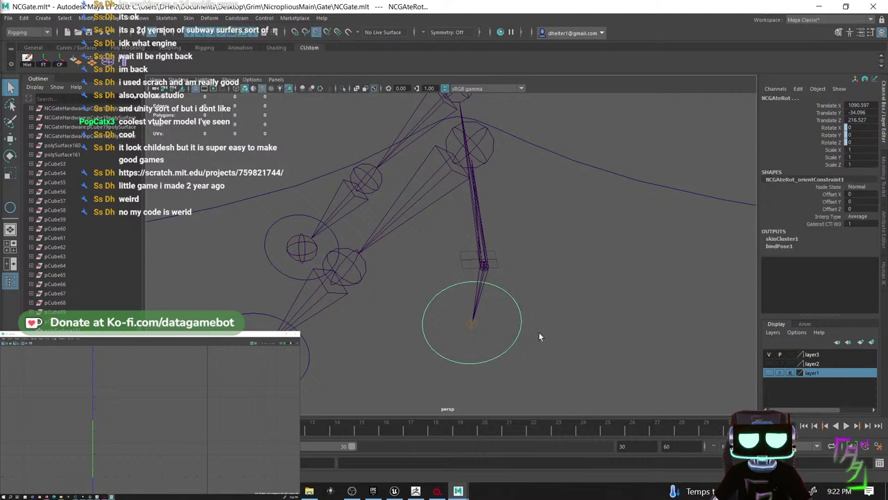
# - Show the mesh layer layer2 and try rotating the GaterotCTl control to test the gate's rotation
pyautogui.click(521, 328)
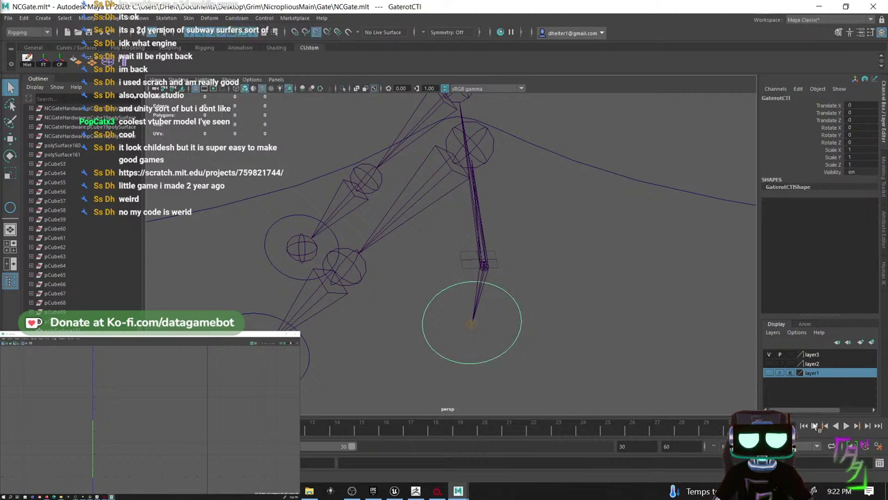
pyautogui.click(769, 364)
pyautogui.press('e')
pyautogui.moveTo(484, 362); pyautogui.dragTo(363, 282)
pyautogui.keyDown('alt'); pyautogui.moveTo(363, 282); pyautogui.dragTo(413, 295, button='middle'); pyautogui.keyUp('alt')
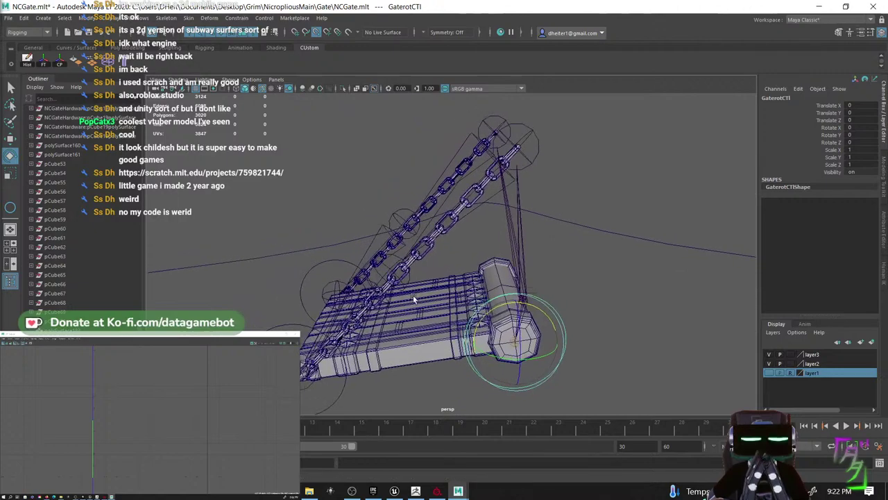
pyautogui.keyDown('alt'); pyautogui.moveTo(414, 296); pyautogui.dragTo(409, 304); pyautogui.keyUp('alt')
# - Try moving the chain-end control RCainCtl1 away from the gate and undo the move
pyautogui.moveTo(265, 322); pyautogui.dragTo(276, 351)
pyautogui.moveTo(277, 270); pyautogui.dragTo(328, 327)
pyautogui.press('w')
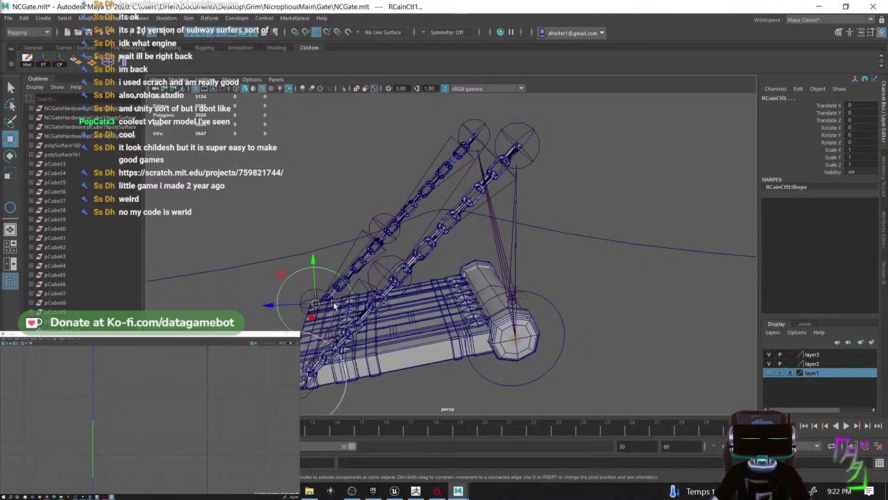
pyautogui.moveTo(283, 276); pyautogui.dragTo(277, 276)
pyautogui.hotkey('ctrl', 'z')
pyautogui.hotkey('ctrl', 'z')
pyautogui.hotkey('ctrl', 'z')
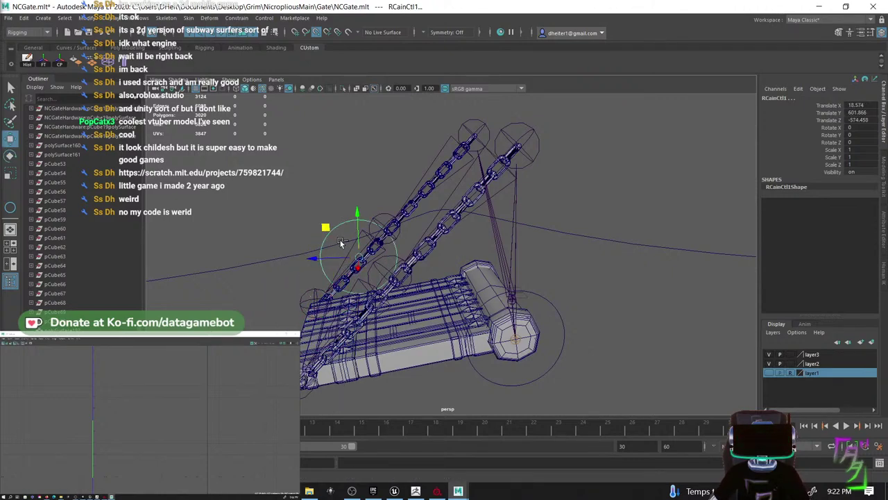
# - Turn off point snapping and parent both chain-end controls, RCainCtl1 and RCainCtl, under GaterotCTl
pyautogui.click(317, 32)
pyautogui.moveTo(552, 324)
pyautogui.keyDown('alt'); pyautogui.mouseDown()
pyautogui.moveTo(557, 308)
pyautogui.moveTo(554, 322)
pyautogui.mouseUp(); pyautogui.keyUp('alt')
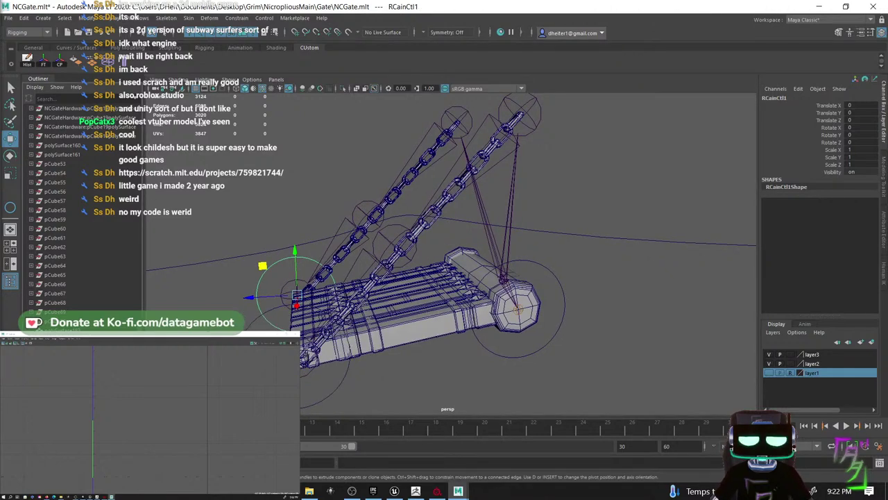
pyautogui.keyDown('shift'); pyautogui.click(348, 371); pyautogui.keyUp('shift')
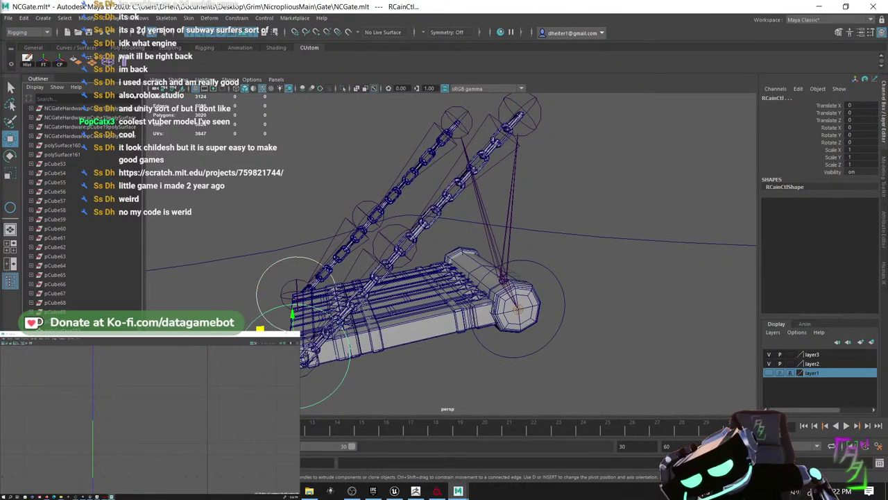
pyautogui.keyDown('shift'); pyautogui.click(484, 341); pyautogui.keyUp('shift')
pyautogui.press('p')
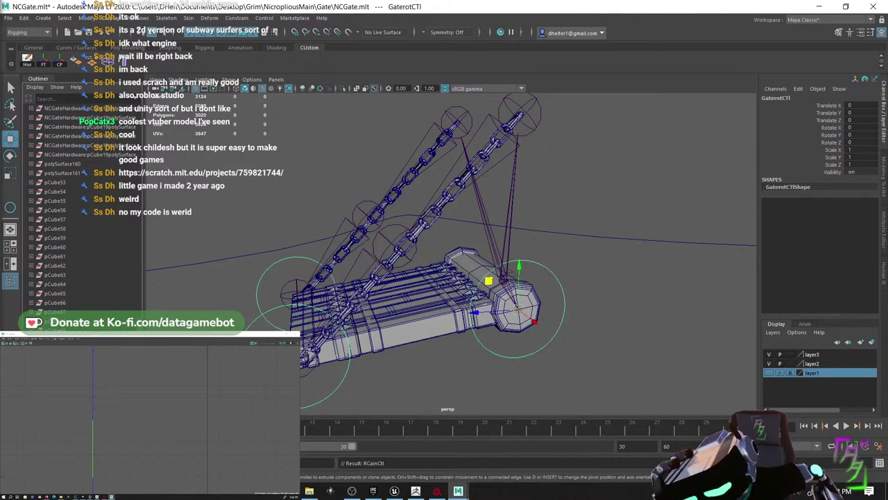
# - Rename the chain-end control RCainCtl1 as LCainCtl01 and give RCainCtl a matching numbered name
pyautogui.click(328, 273)
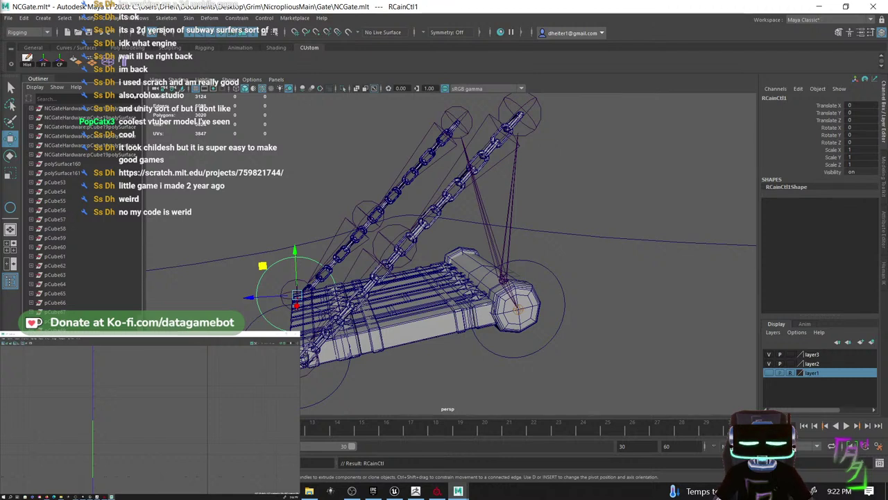
pyautogui.press('Return')
pyautogui.click(349, 356)
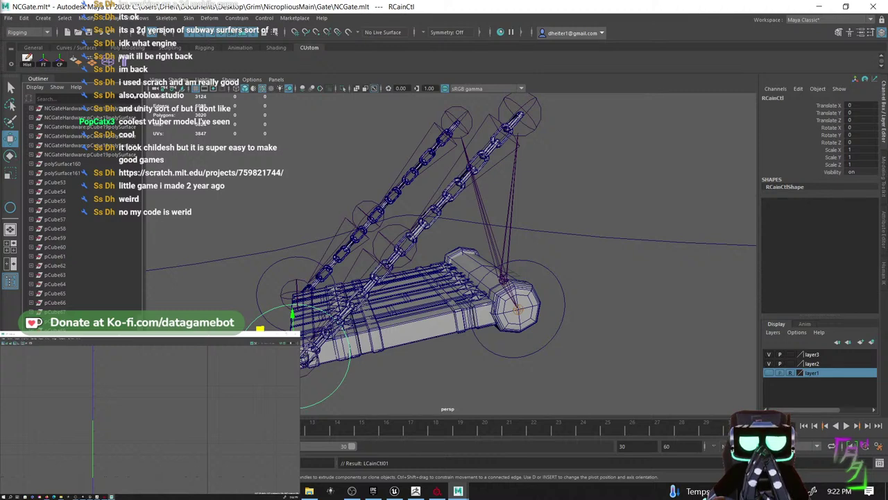
# - Try moving LCainCtl01 up the chain and undo the move
pyautogui.click(333, 280)
pyautogui.keyDown('alt'); pyautogui.moveTo(422, 279); pyautogui.dragTo(396, 306, button='middle'); pyautogui.keyUp('alt')
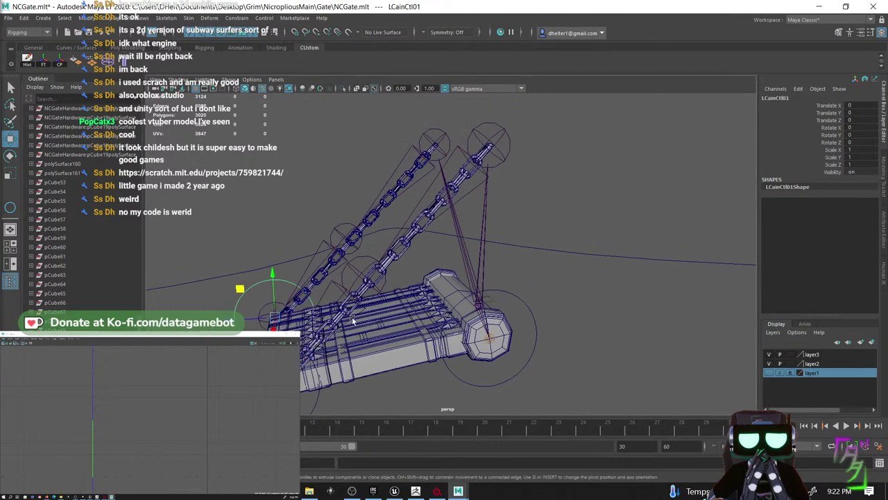
pyautogui.click(298, 220)
pyautogui.hotkey('ctrl', 'z')
pyautogui.hotkey('ctrl', 'z')
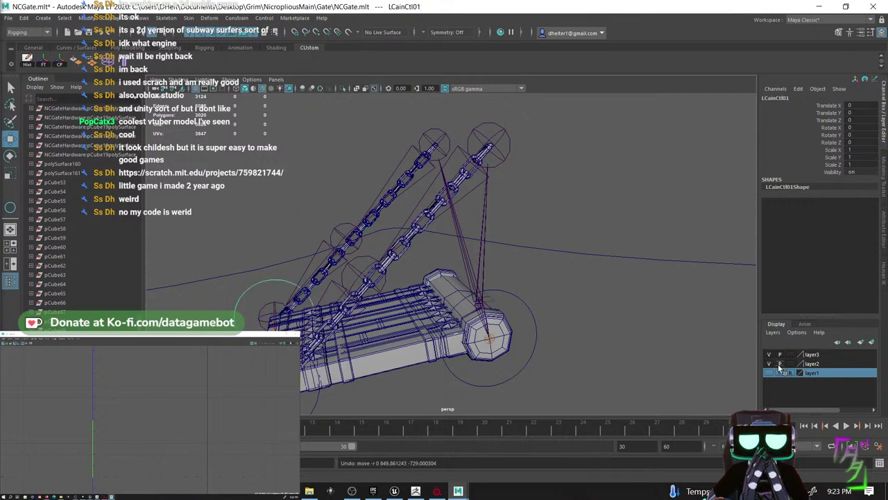
# - Hide layer2 and clone LCainCtl01 onto the middle and upper joints of its chain, producing LCainCtl02 and LCainCtl03
pyautogui.click(777, 364)
pyautogui.click(769, 364)
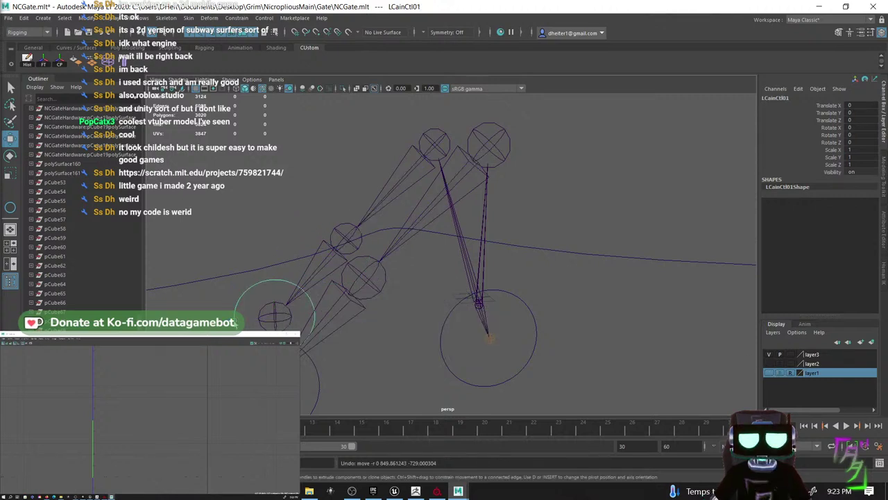
pyautogui.click(246, 281)
pyautogui.click(244, 299)
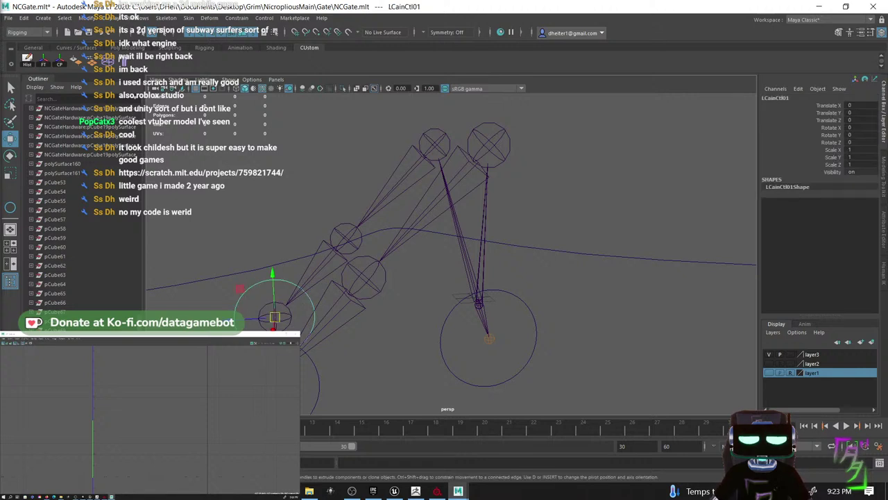
pyautogui.scroll(-1, 85, 229)
pyautogui.click(314, 258)
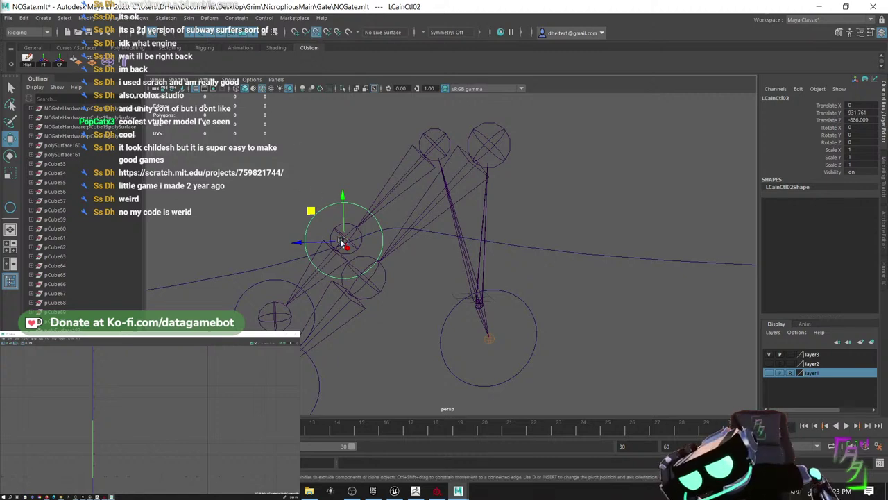
pyautogui.moveTo(344, 242); pyautogui.dragTo(348, 233)
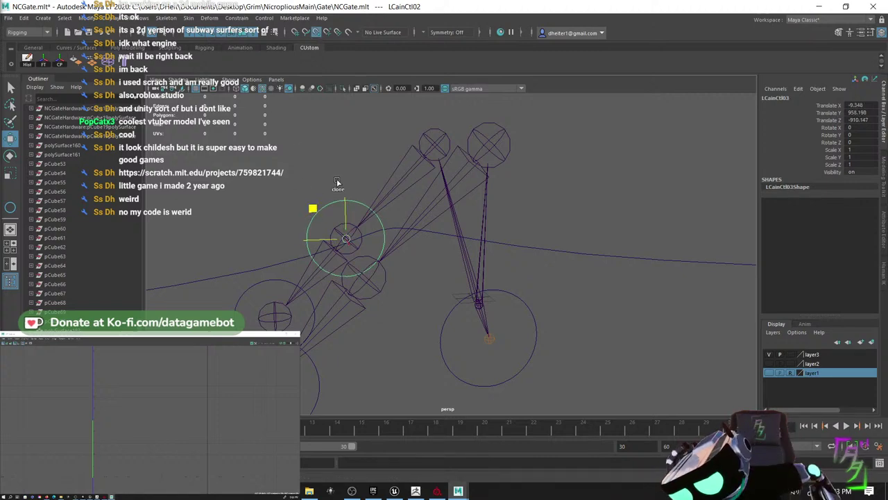
pyautogui.click(426, 130)
pyautogui.keyDown('alt'); pyautogui.moveTo(410, 249); pyautogui.dragTo(402, 216, button='middle'); pyautogui.keyUp('alt')
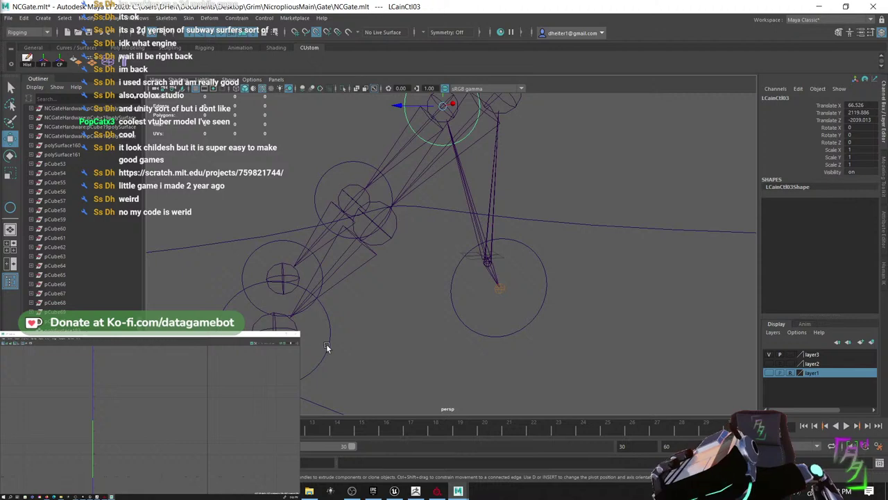
# - Clone the other chain-end control onto its chain's middle and upper joints, producing RCainCtl02 and RCainCtl03
pyautogui.click(244, 308)
pyautogui.hotkey('ctrl', 'd')
pyautogui.moveTo(240, 306); pyautogui.dragTo(386, 217)
pyautogui.keyDown('alt'); pyautogui.moveTo(362, 265); pyautogui.dragTo(293, 317); pyautogui.keyUp('alt')
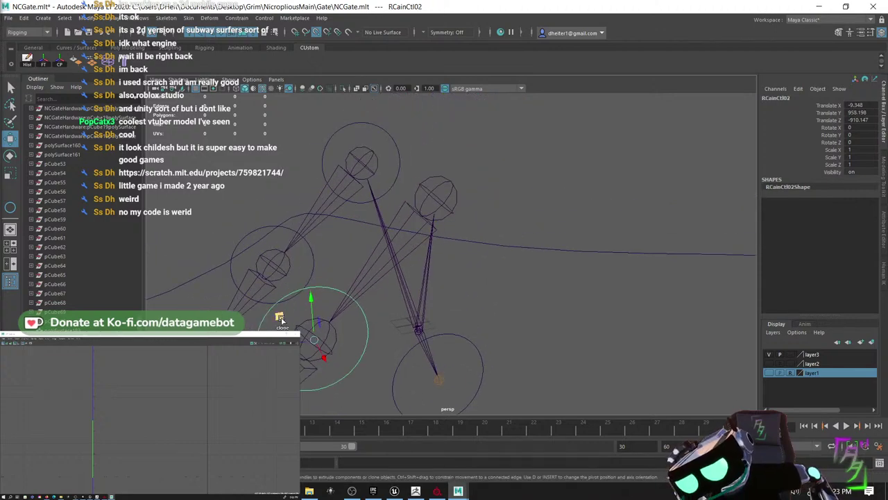
pyautogui.click(450, 205)
pyautogui.scroll(-3, 117, 301)
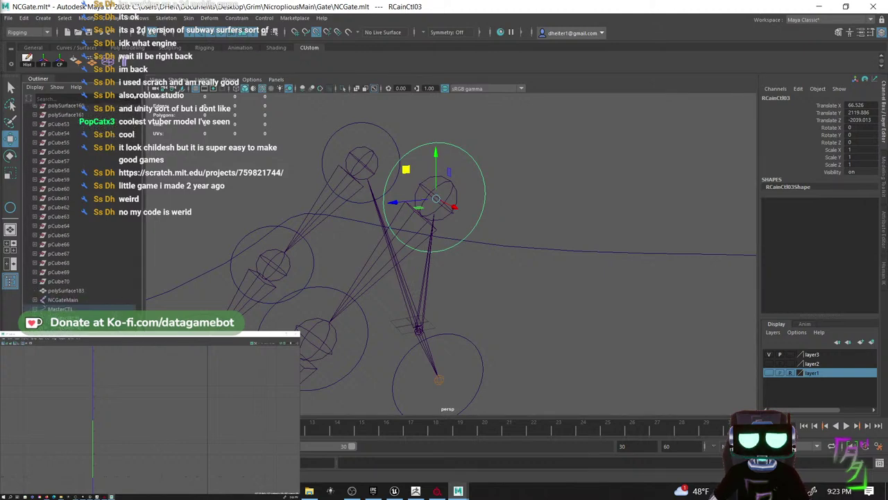
# - Try rotating GaterotCTl together with all its child chain controls and undo the rotation
pyautogui.keyDown('alt'); pyautogui.moveTo(492, 323); pyautogui.dragTo(451, 304); pyautogui.keyUp('alt')
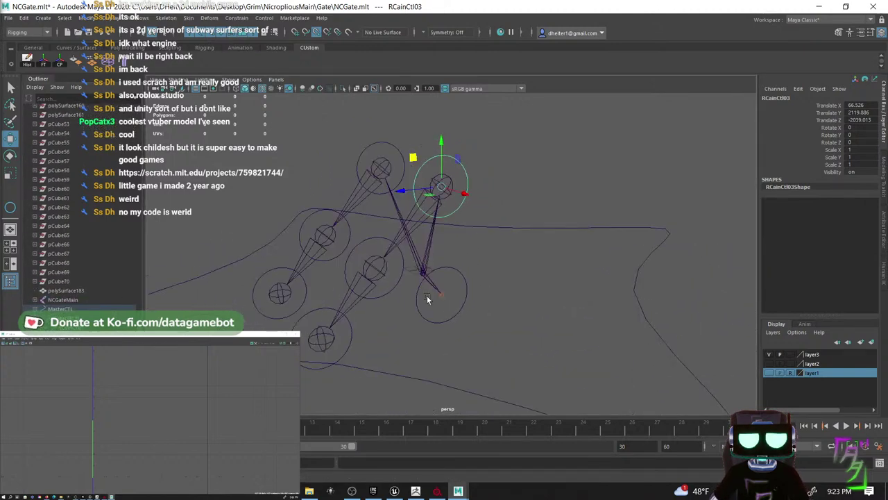
pyautogui.click(468, 294)
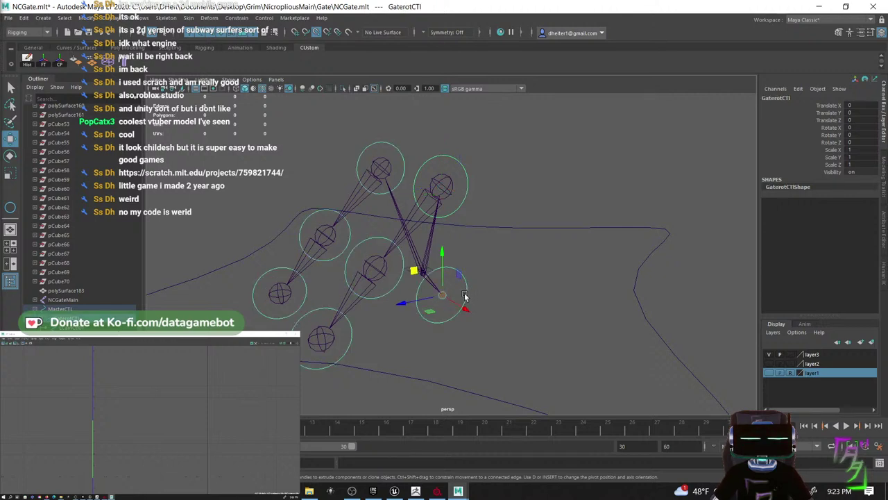
pyautogui.press('e')
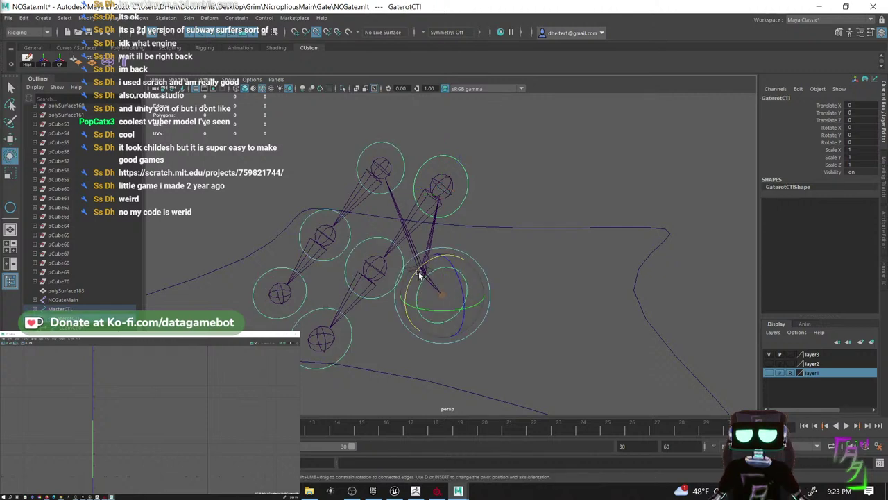
pyautogui.moveTo(414, 271)
pyautogui.mouseDown()
pyautogui.moveTo(444, 263)
pyautogui.moveTo(392, 259)
pyautogui.moveTo(454, 259)
pyautogui.moveTo(401, 262)
pyautogui.moveTo(401, 275)
pyautogui.mouseUp()
pyautogui.hotkey('ctrl', 'z')
pyautogui.keyDown('alt'); pyautogui.moveTo(455, 265); pyautogui.dragTo(430, 297, button='middle'); pyautogui.keyUp('alt')
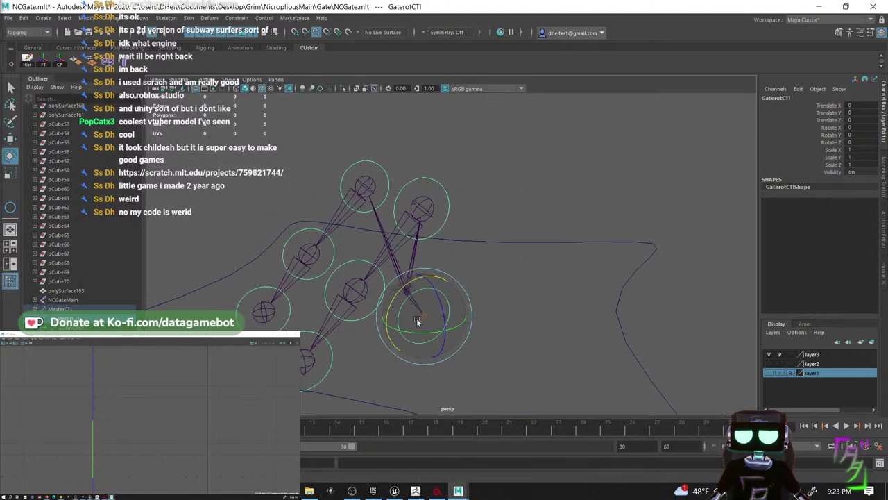
# - Parent-constrain the L_GateCain01 joint to the RCainCtl03 control
pyautogui.keyDown('alt'); pyautogui.moveTo(587, 344); pyautogui.dragTo(524, 331); pyautogui.keyUp('alt')
pyautogui.press('q')
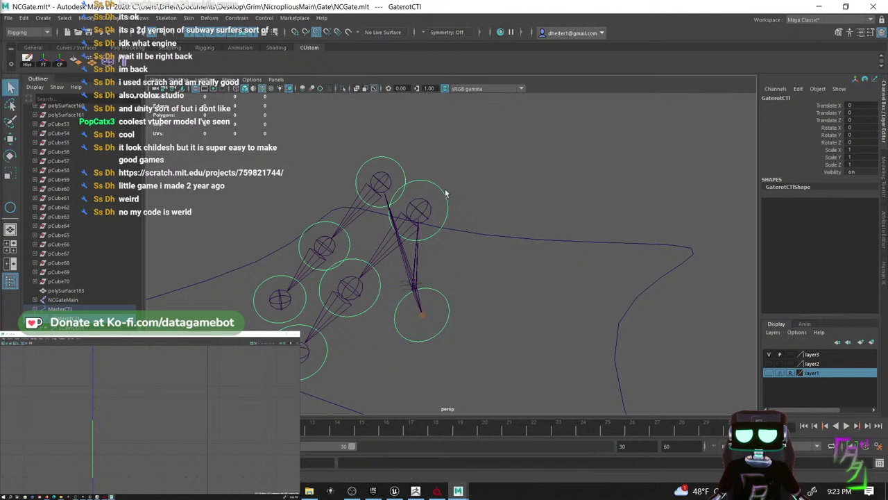
pyautogui.keyDown('alt'); pyautogui.moveTo(449, 195); pyautogui.dragTo(432, 195); pyautogui.keyUp('alt')
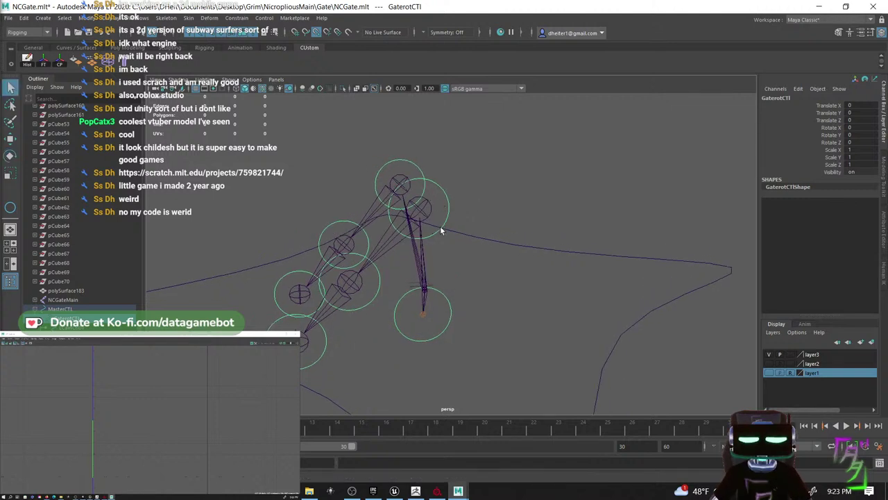
pyautogui.click(438, 226)
pyautogui.click(444, 215)
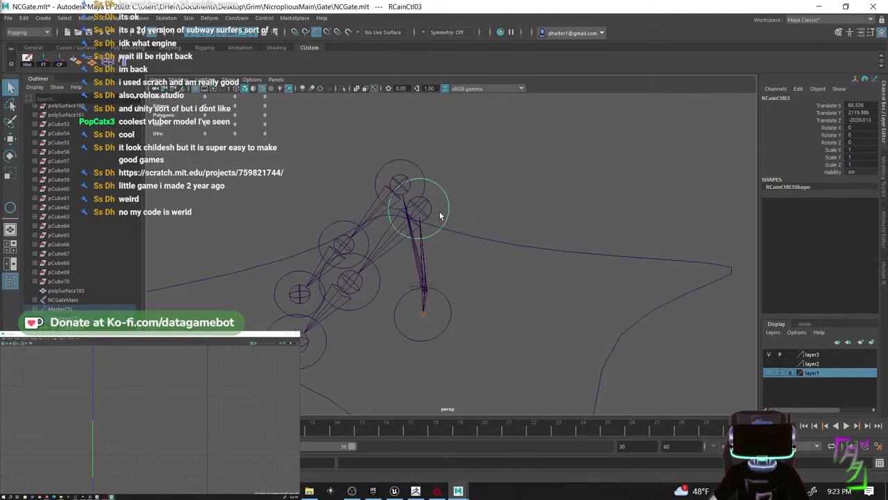
pyautogui.click(428, 213)
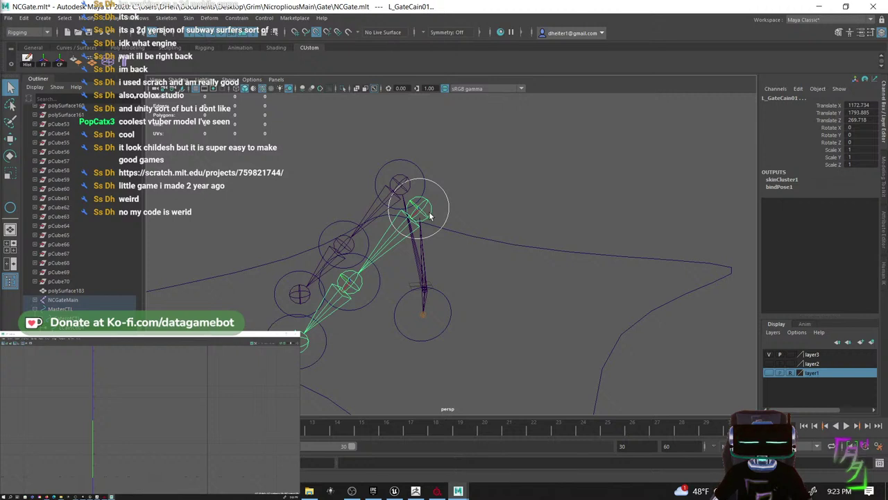
pyautogui.click(264, 17)
pyautogui.moveTo(229, 19)
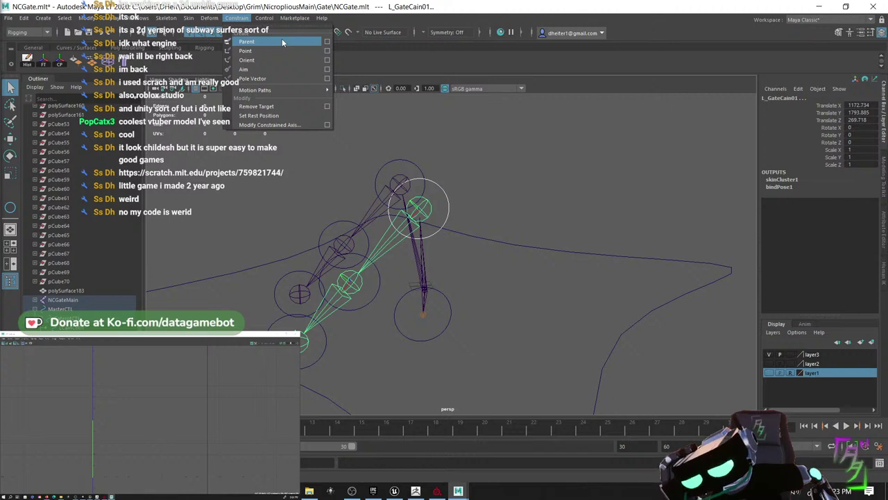
pyautogui.click(327, 42)
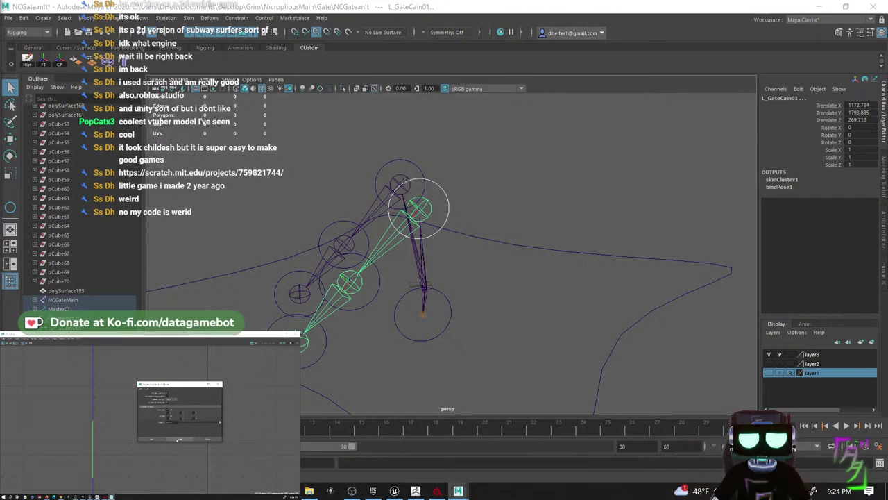
pyautogui.click(178, 439)
pyautogui.click(446, 215)
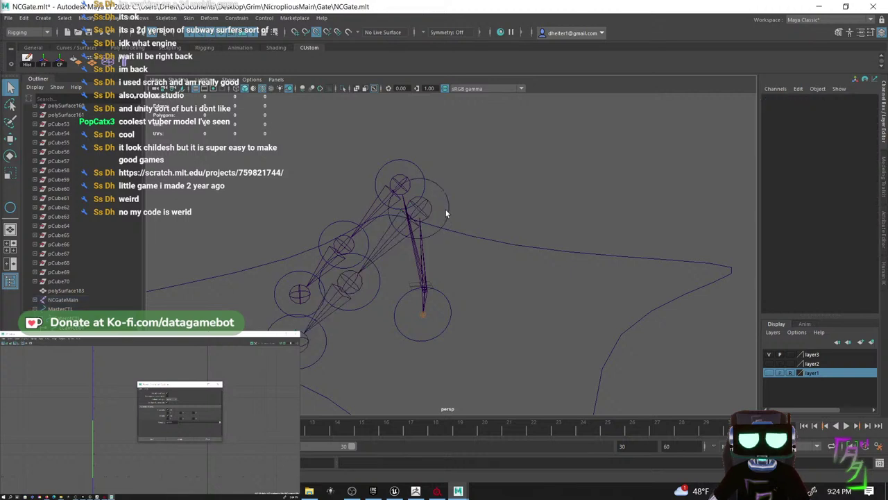
# - Try moving RCainCtl03 to test its joint constraint, undoing each move
pyautogui.click(448, 221)
pyautogui.press('w')
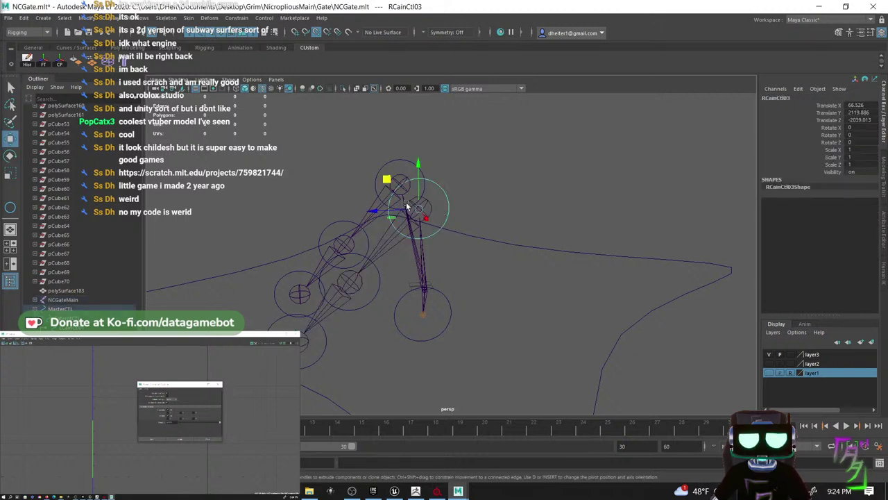
pyautogui.moveTo(383, 178); pyautogui.dragTo(428, 162, button='middle')
pyautogui.hotkey('ctrl', 'z')
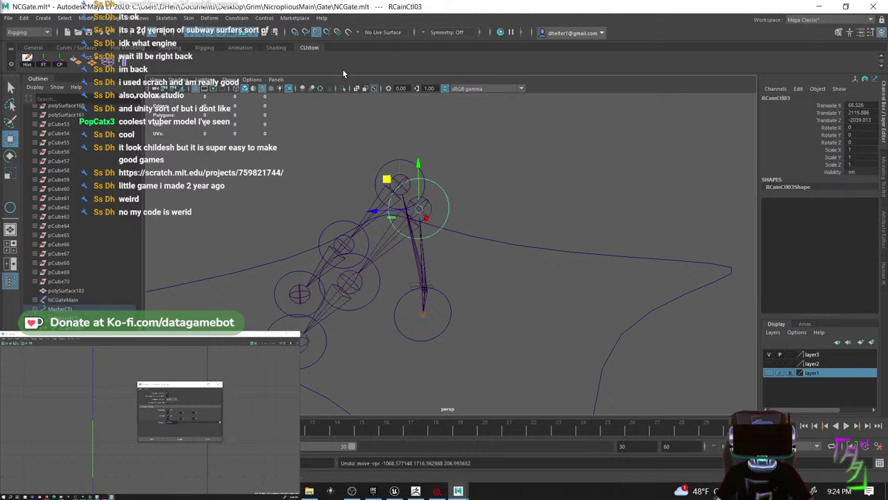
pyautogui.moveTo(386, 180); pyautogui.dragTo(422, 159)
pyautogui.hotkey('ctrl', 'z')
# - Parent-constrain joint L_GateCain02 to RCainCtl02 and joint L_GateCain03 to RCainCtl01
pyautogui.click(371, 297)
pyautogui.press('q')
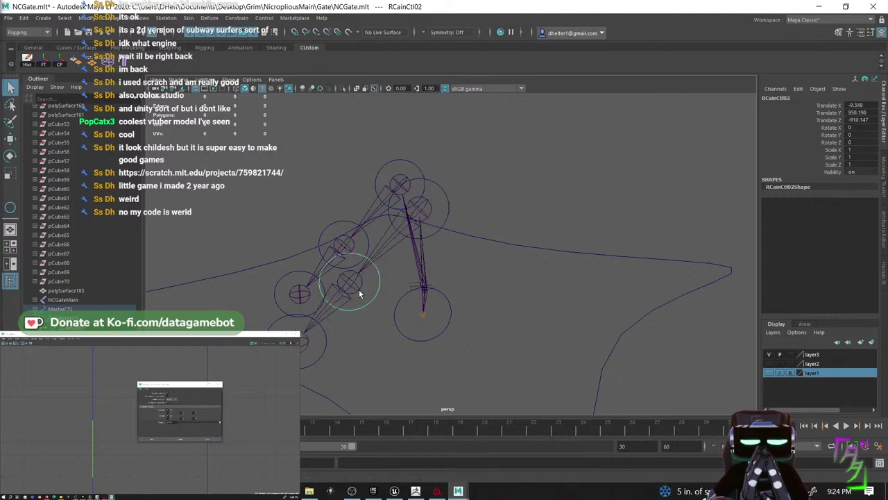
pyautogui.click(357, 290)
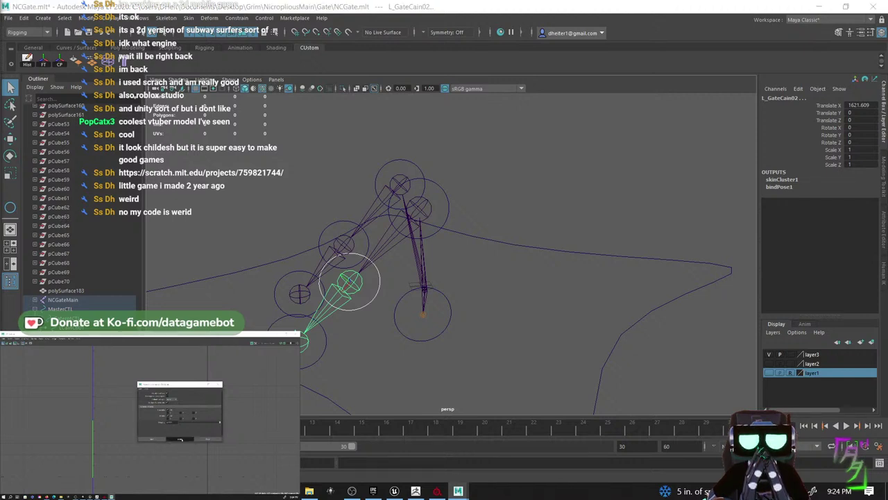
pyautogui.click(325, 356)
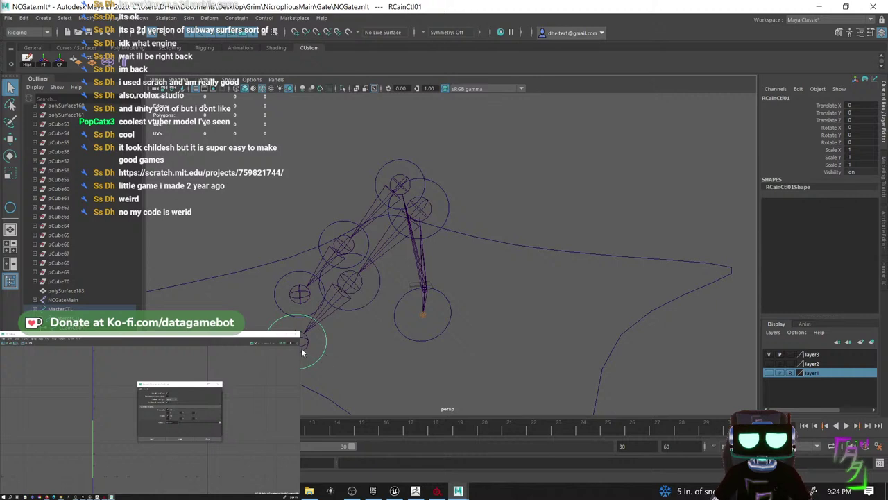
pyautogui.click(301, 353)
pyautogui.click(213, 439)
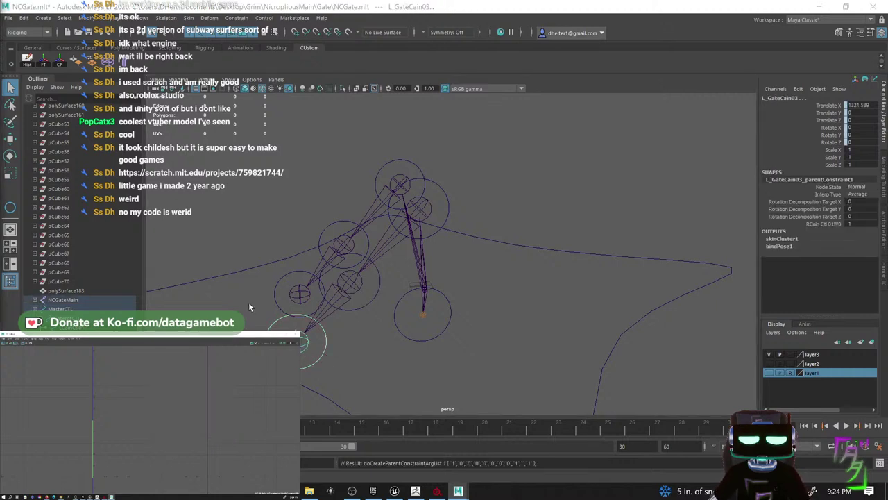
# - Parent-constrain the R_GateCain01 joint to the LCainCtl03 control
pyautogui.keyDown('alt'); pyautogui.moveTo(299, 286); pyautogui.dragTo(425, 225); pyautogui.keyUp('alt')
pyautogui.click(430, 218)
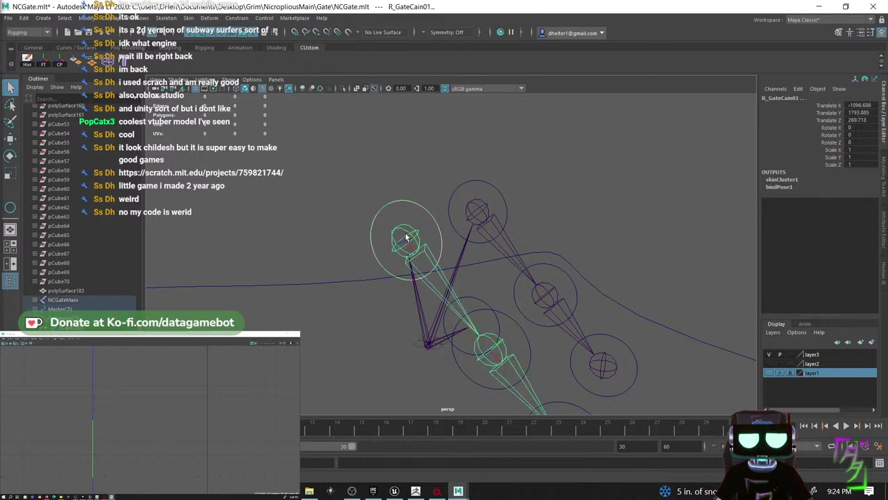
pyautogui.press('g')
pyautogui.keyDown('alt'); pyautogui.moveTo(494, 322); pyautogui.dragTo(453, 282, button='middle'); pyautogui.keyUp('alt')
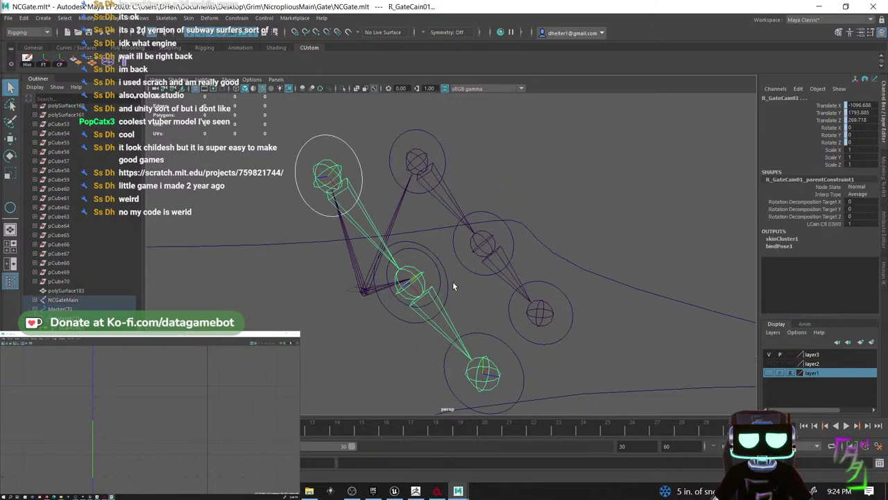
# - Parent-constrain the R_GateCain02 joint to the LCainCtl02 control
pyautogui.keyDown('alt'); pyautogui.moveTo(453, 282); pyautogui.dragTo(548, 288); pyautogui.keyUp('alt')
pyautogui.click(544, 276)
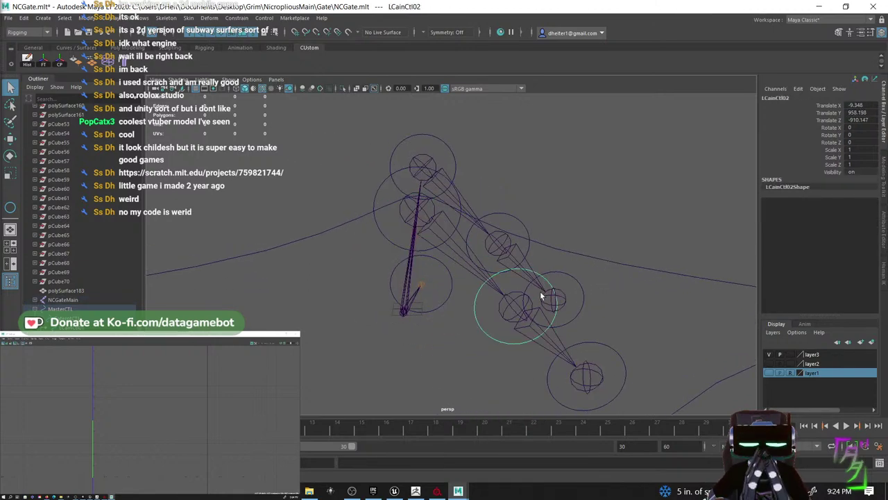
pyautogui.keyDown('shift'); pyautogui.click(522, 314); pyautogui.keyUp('shift')
pyautogui.press('g')
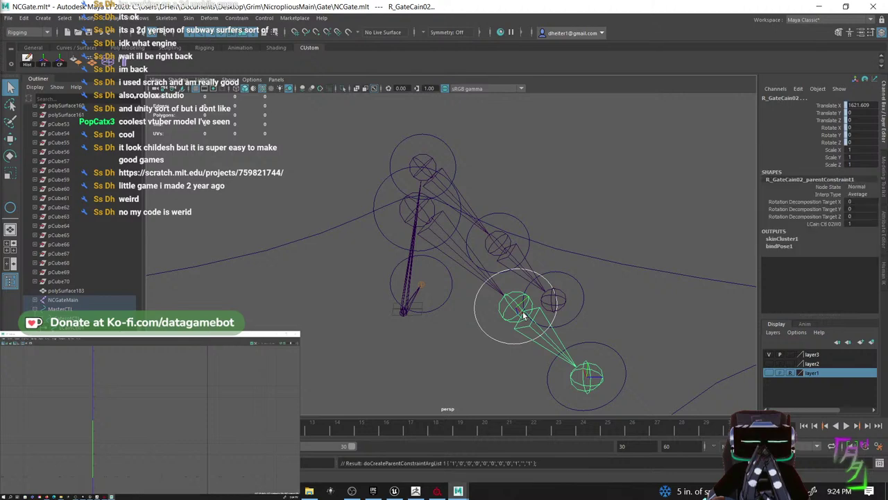
# - Parent-constrain the R_GateCain03 joint to the LCainCtl01 control
pyautogui.keyDown('alt'); pyautogui.moveTo(555, 293); pyautogui.dragTo(527, 247, button='middle'); pyautogui.keyUp('alt')
pyautogui.keyDown('alt'); pyautogui.moveTo(527, 248); pyautogui.dragTo(514, 279); pyautogui.keyUp('alt')
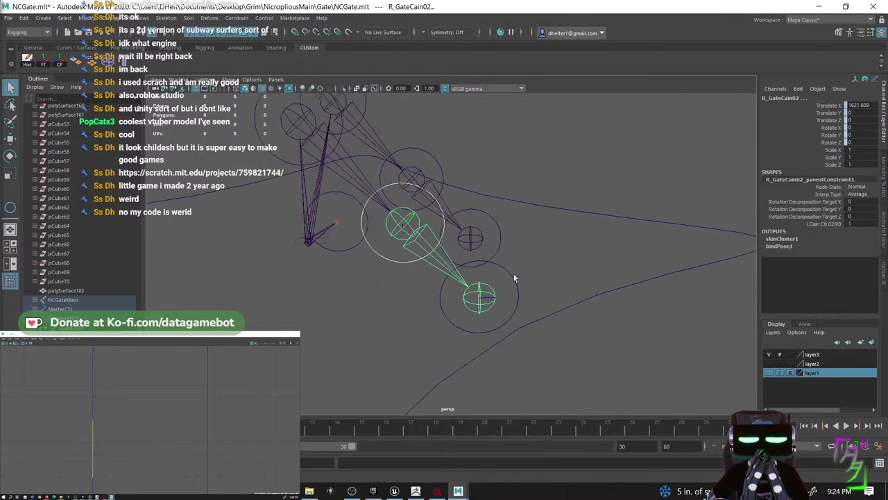
pyautogui.click(497, 294)
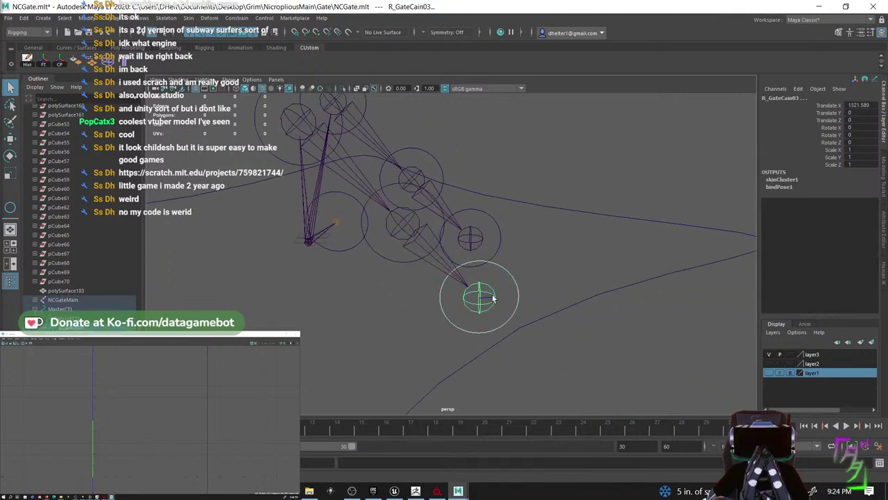
pyautogui.press('g')
# - Try moving both chain-end controls, RCainCtl01 and LCainCtl01, together and undo the move
pyautogui.keyDown('alt'); pyautogui.moveTo(494, 298); pyautogui.dragTo(539, 286); pyautogui.keyUp('alt')
pyautogui.click(534, 287)
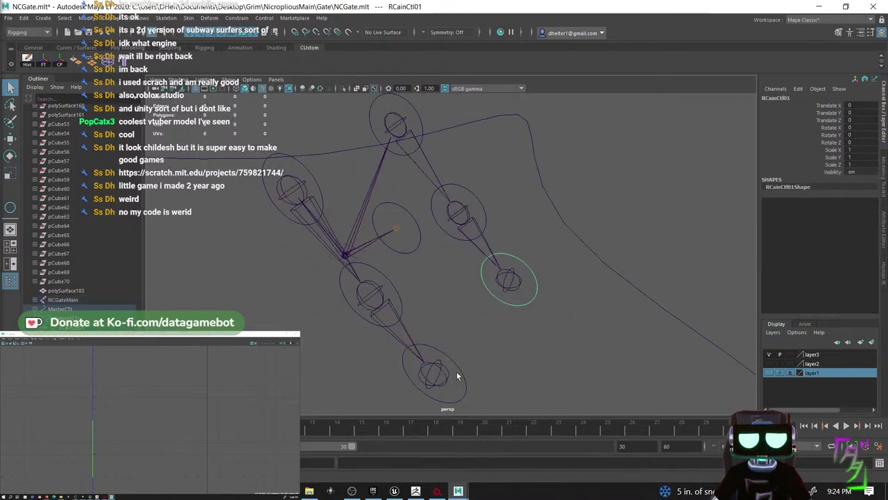
pyautogui.click(463, 379)
pyautogui.press('w')
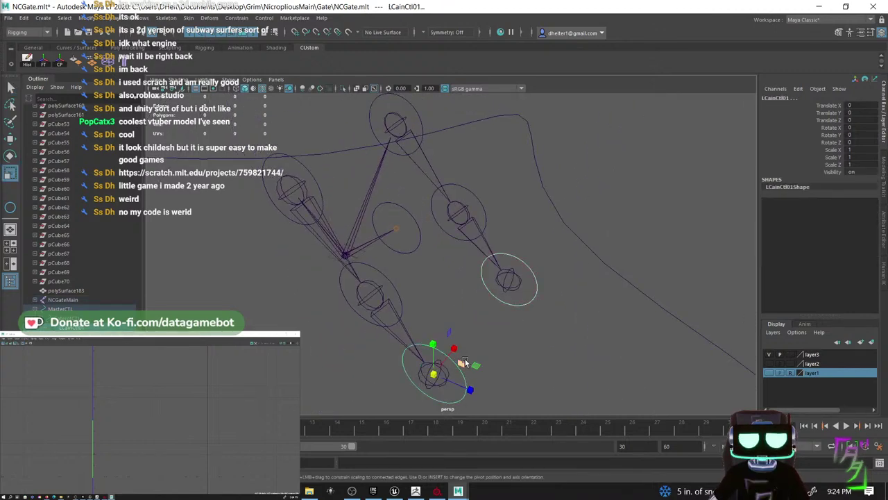
pyautogui.moveTo(464, 366); pyautogui.dragTo(426, 316)
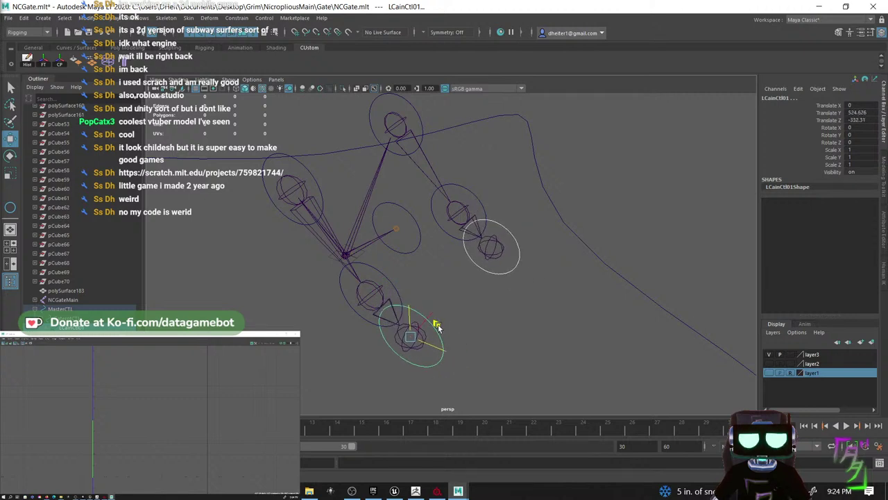
pyautogui.hotkey('ctrl', 'z')
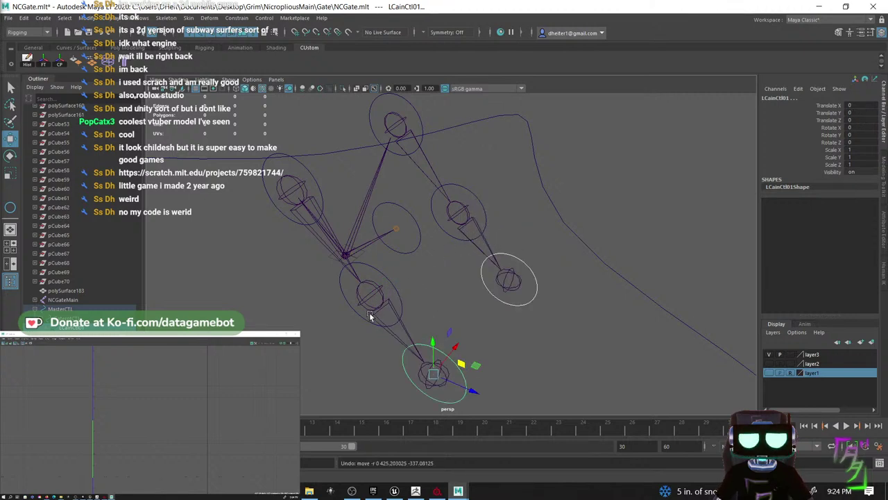
# - Try moving the middle and end controls of both chains together and undo the move
pyautogui.click(399, 310)
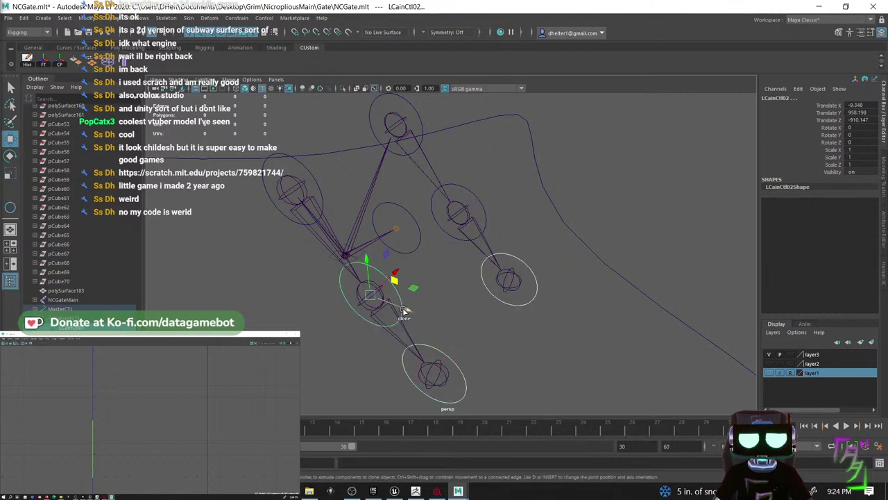
pyautogui.click(485, 222)
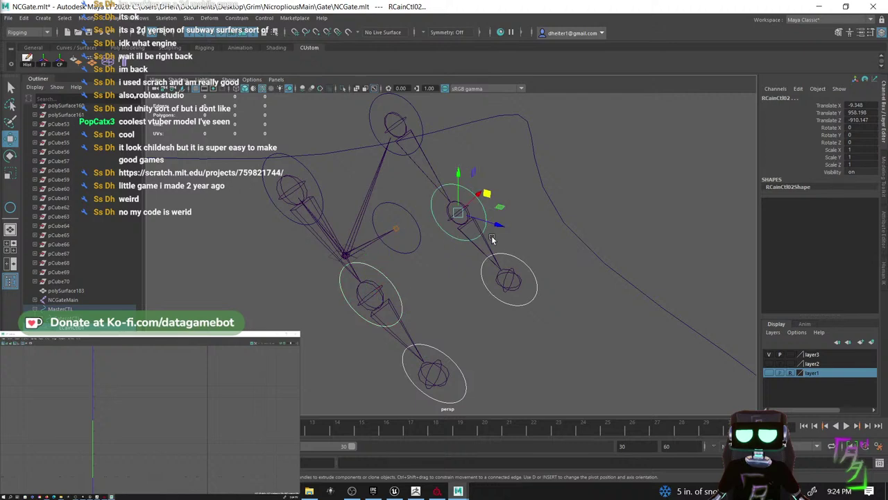
pyautogui.moveTo(484, 194); pyautogui.dragTo(451, 135)
pyautogui.hotkey('ctrl', 'z')
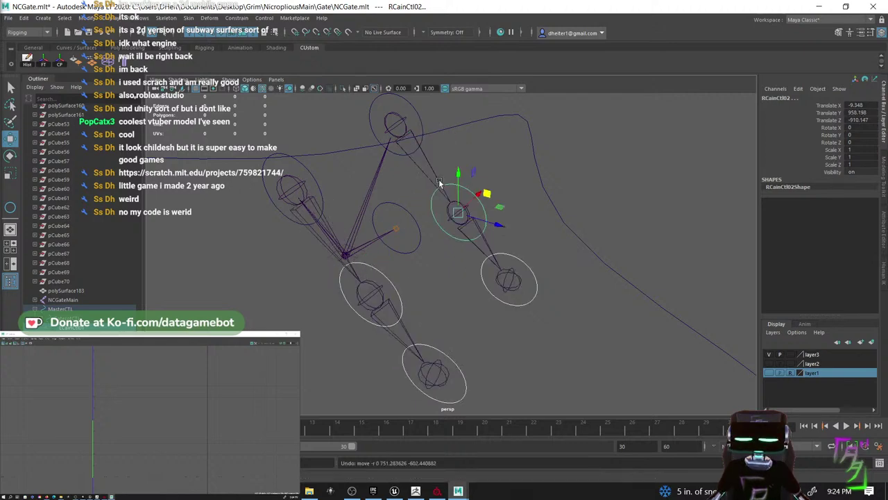
# - Try rotating GaterotCTl about X to test the constrained chain joints and undo the rotation
pyautogui.click(420, 138)
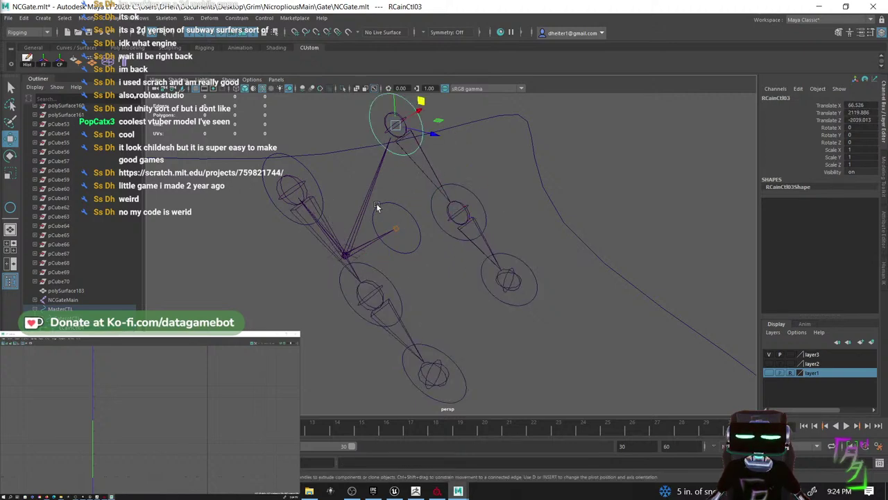
pyautogui.click(322, 210)
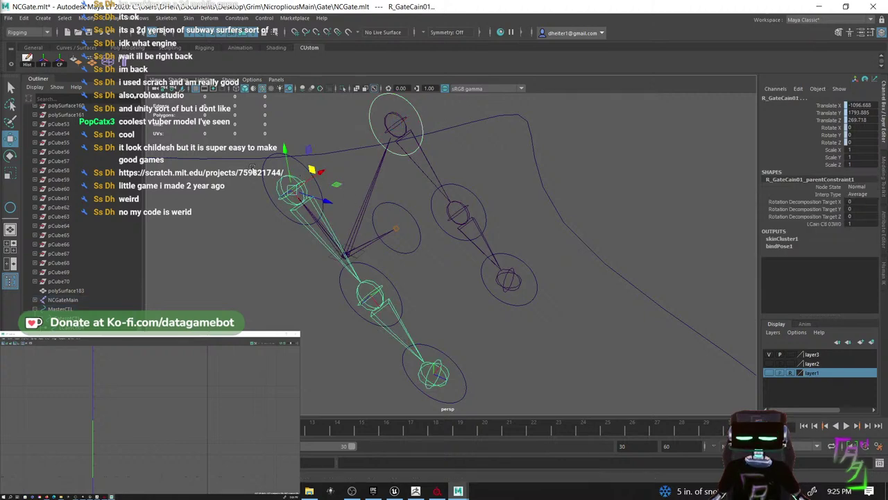
pyautogui.click(271, 174)
pyautogui.click(269, 177)
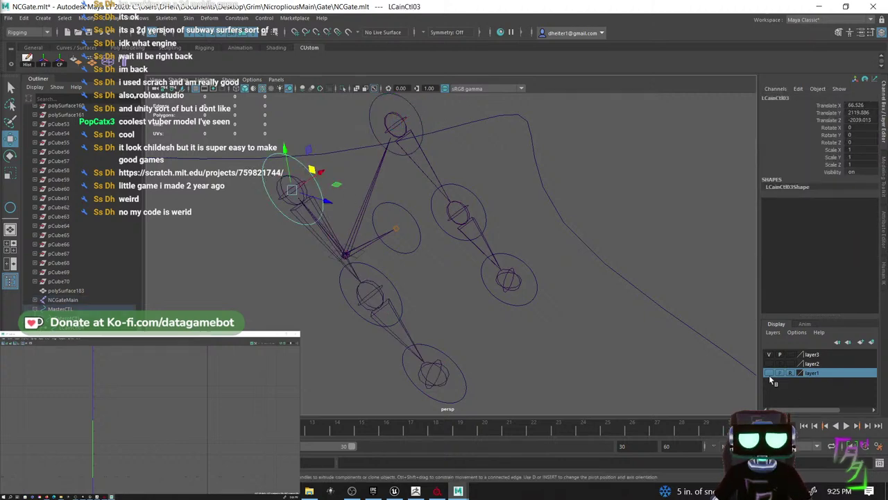
pyautogui.click(420, 232)
pyautogui.press('e')
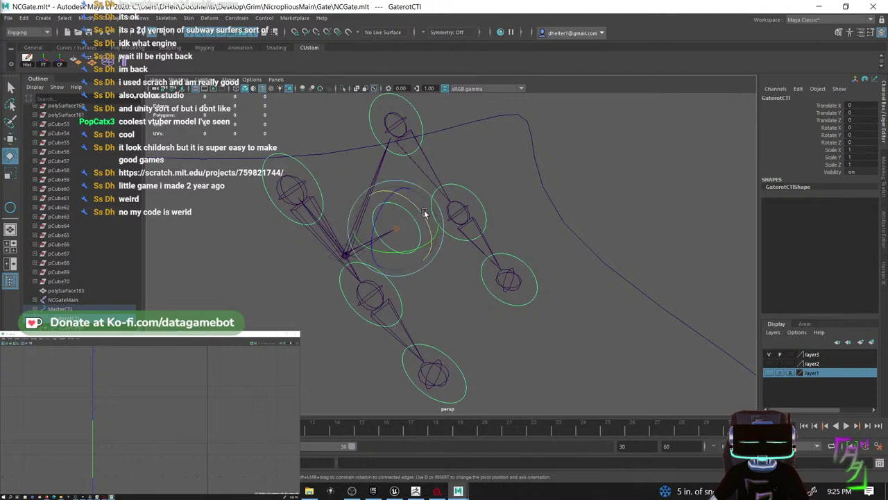
pyautogui.moveTo(422, 213); pyautogui.dragTo(374, 221)
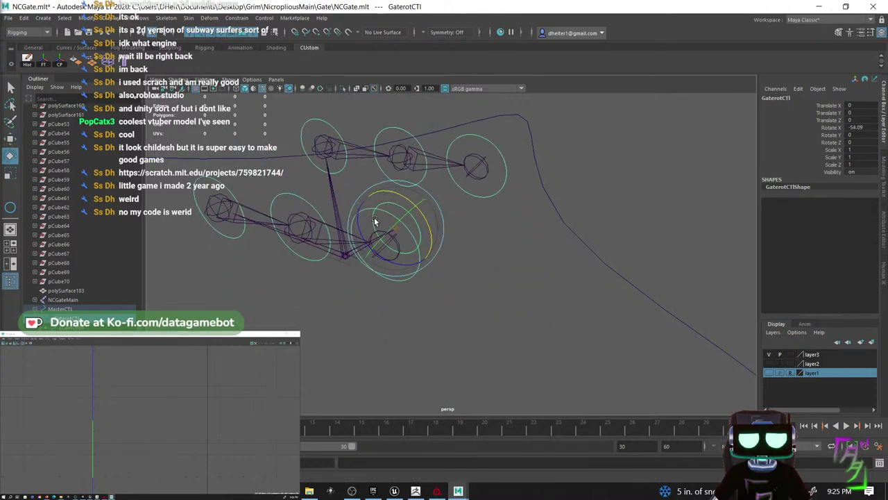
pyautogui.hotkey('ctrl', 'z')
# - Check the rig against the layer1 building, hide layer1 again, and show layer2
pyautogui.click(769, 372)
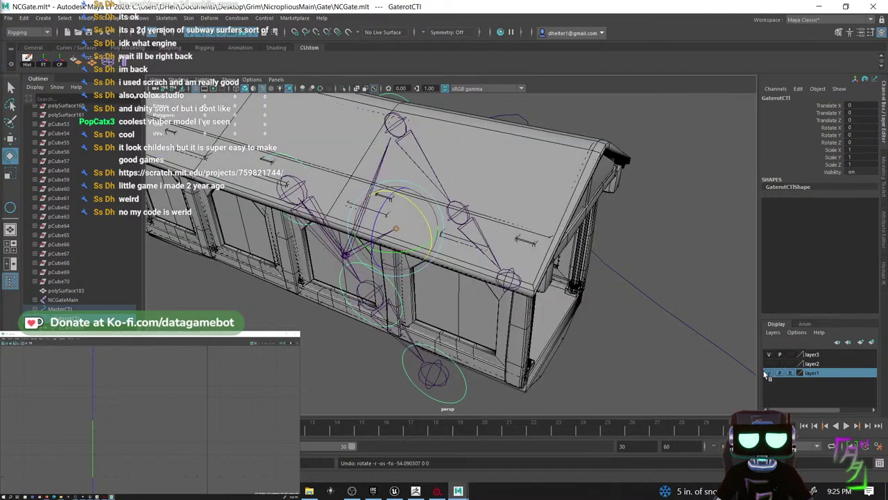
pyautogui.keyDown('alt'); pyautogui.moveTo(495, 295); pyautogui.dragTo(717, 368); pyautogui.keyUp('alt')
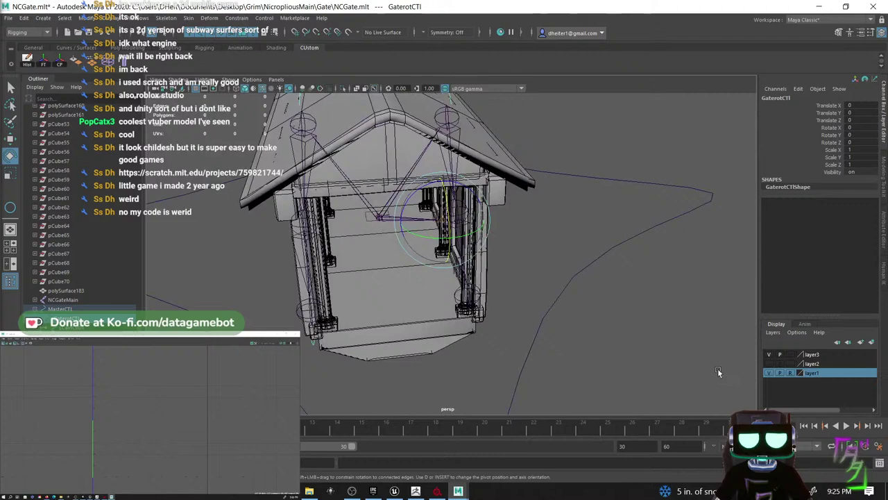
pyautogui.click(769, 373)
pyautogui.click(768, 364)
# - Try rotating GaterotCTl about X with the gate and chain meshes shown, undo the rotation, and inspect the chains
pyautogui.keyDown('alt'); pyautogui.moveTo(528, 291); pyautogui.dragTo(470, 267); pyautogui.keyUp('alt')
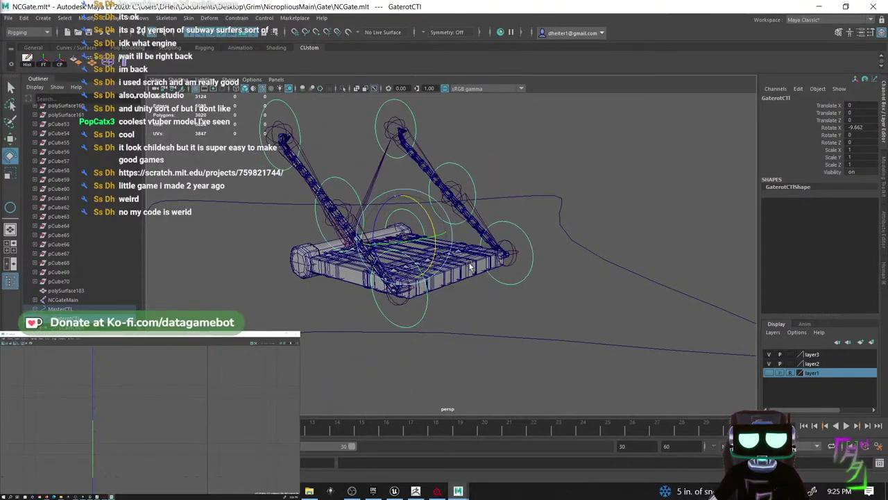
pyautogui.hotkey('ctrl', 'z')
pyautogui.keyDown('alt'); pyautogui.moveTo(579, 285); pyautogui.dragTo(384, 306); pyautogui.keyUp('alt')
pyautogui.scroll(3, 406, 257)
pyautogui.keyDown('alt'); pyautogui.moveTo(406, 257); pyautogui.dragTo(517, 269); pyautogui.keyUp('alt')
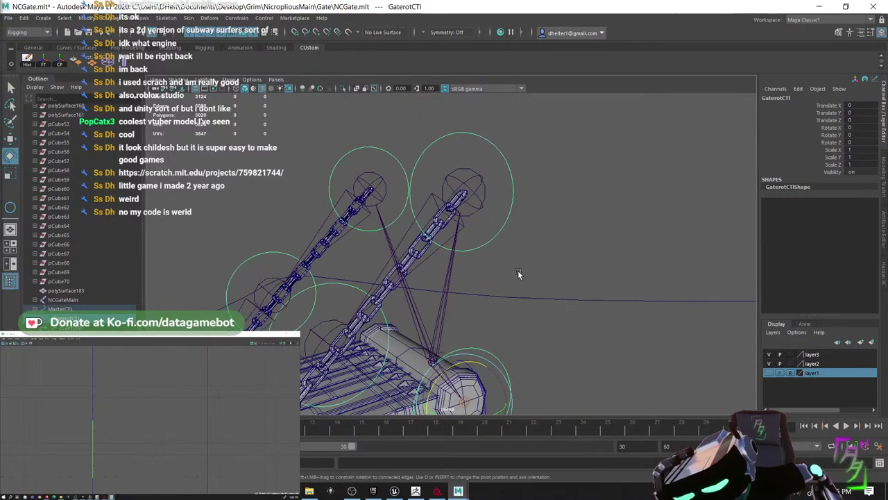
# - Select the gate and chain mesh polySurface183 and start the Paint Skin Weights tool on it
pyautogui.click(417, 263)
pyautogui.click(414, 262)
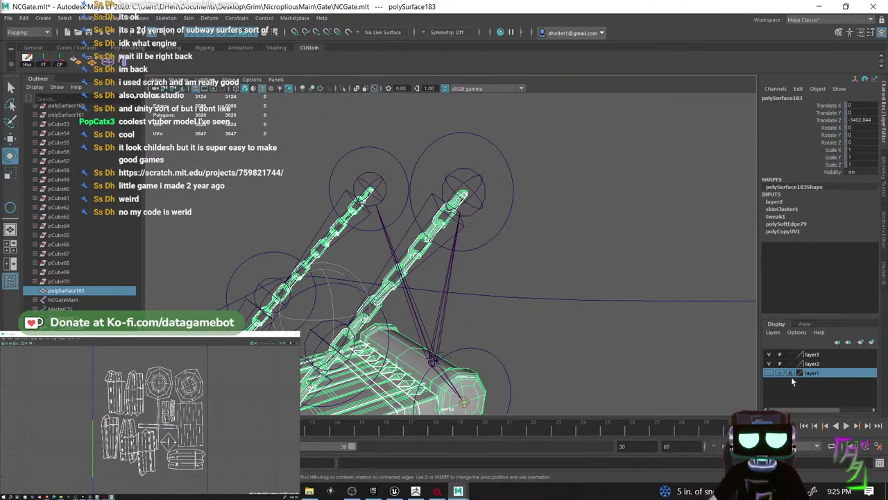
pyautogui.click(768, 373)
pyautogui.click(768, 372)
pyautogui.keyDown('alt'); pyautogui.moveTo(512, 256); pyautogui.dragTo(547, 262, button='middle'); pyautogui.keyUp('alt')
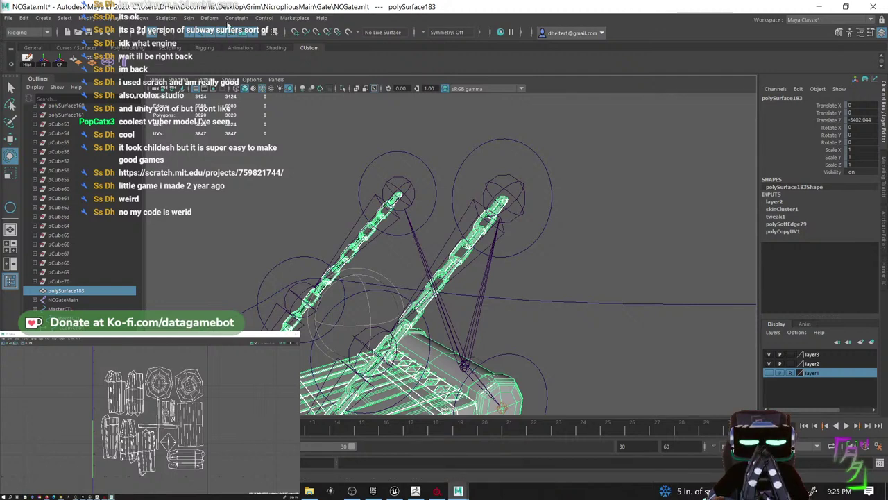
pyautogui.click(237, 18)
pyautogui.moveTo(189, 20)
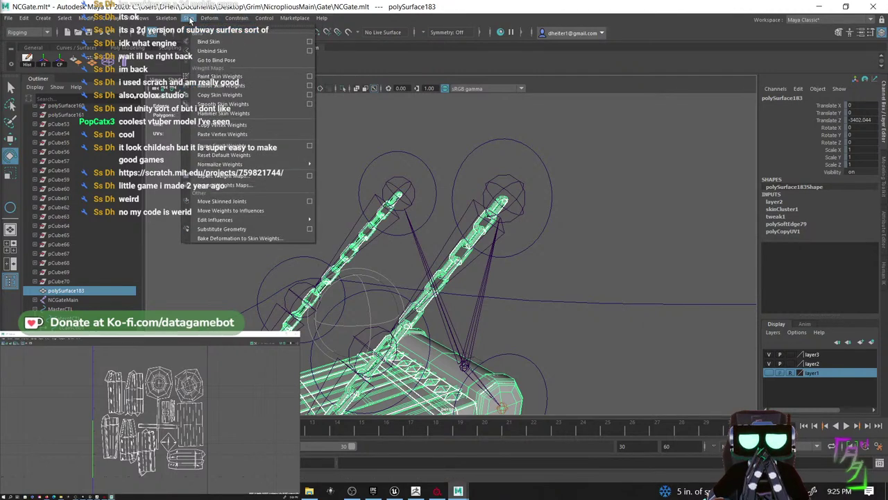
pyautogui.click(311, 76)
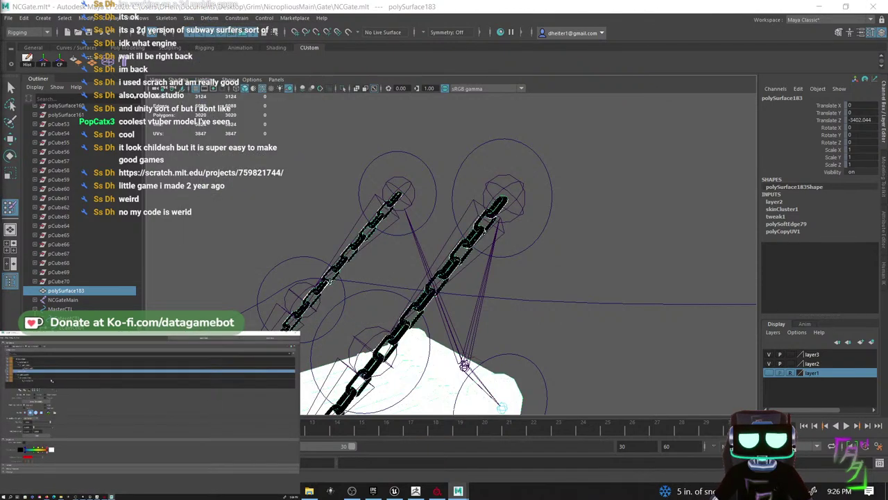
# - Make R_GateCain01 the active influence and switch Paint Skin Weights from painting to selecting components
pyautogui.click(44, 375)
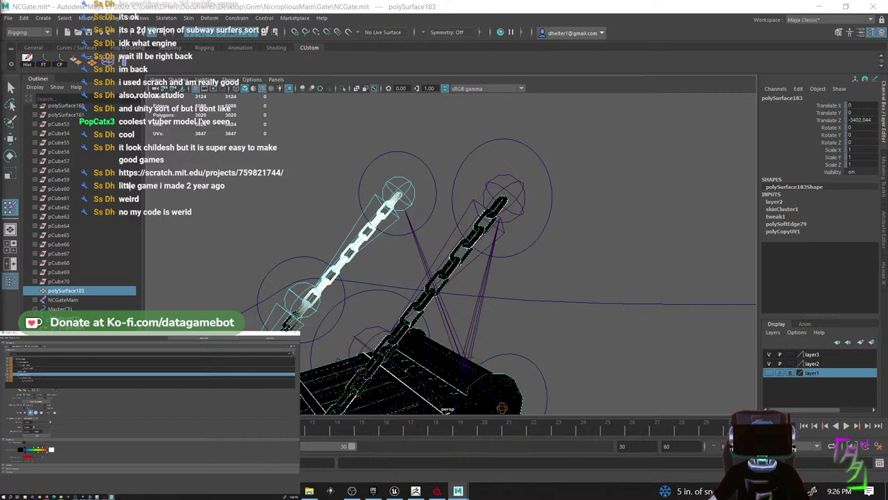
pyautogui.keyDown('alt'); pyautogui.moveTo(400, 199); pyautogui.dragTo(385, 250); pyautogui.keyUp('alt')
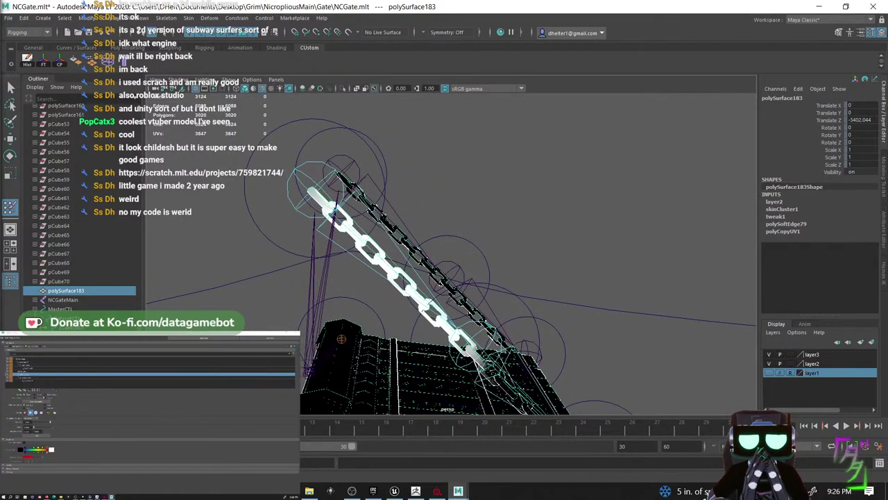
pyautogui.click(34, 395)
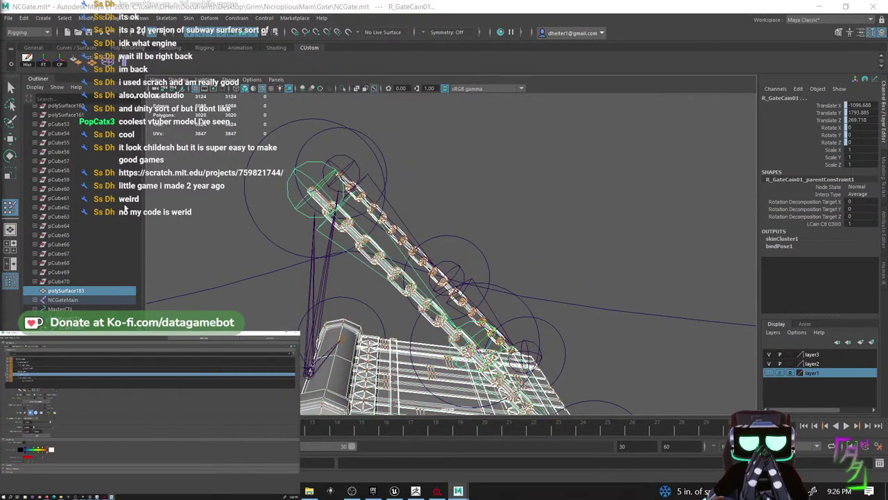
pyautogui.moveTo(385, 250)
pyautogui.keyDown('alt'); pyautogui.mouseDown()
pyautogui.moveTo(446, 234)
pyautogui.moveTo(422, 234)
pyautogui.moveTo(391, 254)
pyautogui.moveTo(397, 263)
pyautogui.mouseUp(); pyautogui.keyUp('alt')
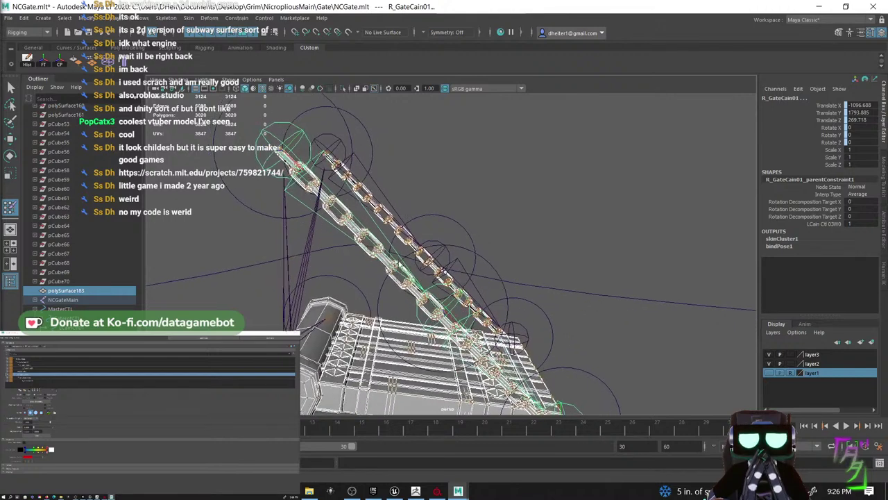
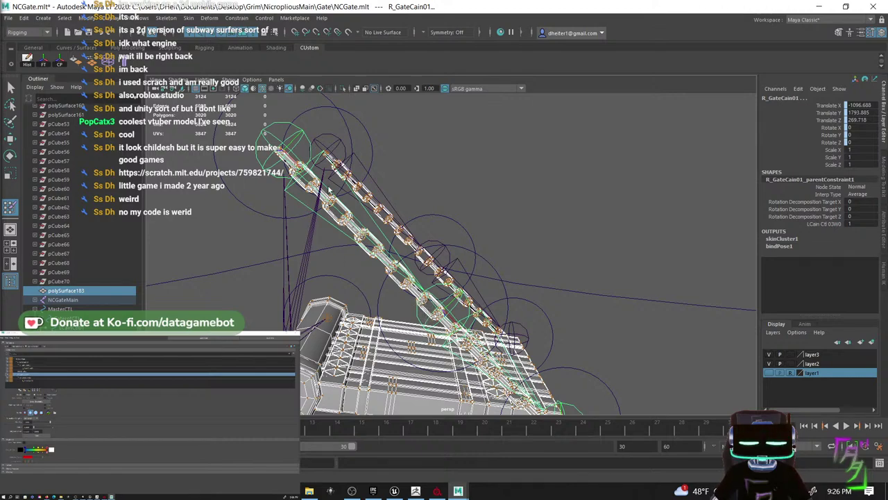
pyautogui.keyDown('alt'); pyautogui.moveTo(329, 189); pyautogui.dragTo(325, 219); pyautogui.keyUp('alt')
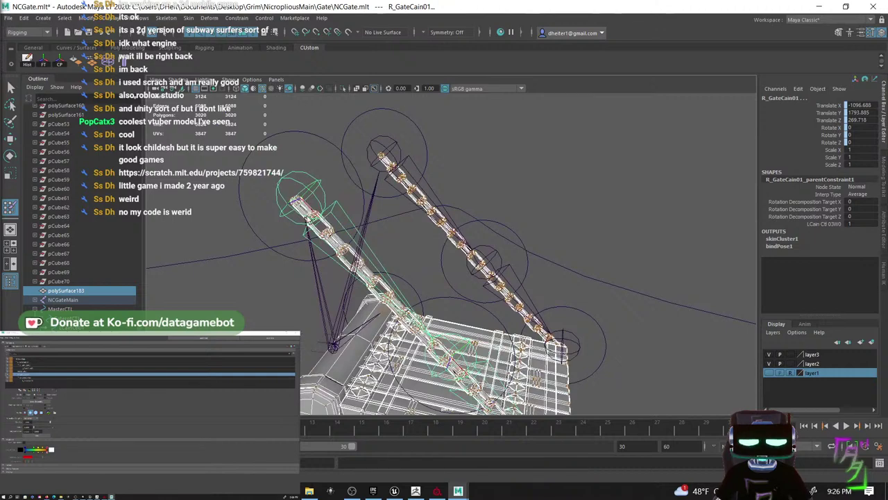
# - Select all faces of the topmost link on the R_GateCain01 chain and flood them with that joint's weight at 1
pyautogui.moveTo(305, 214); pyautogui.dragTo(306, 226, button='right')
pyautogui.doubleClick(308, 211)
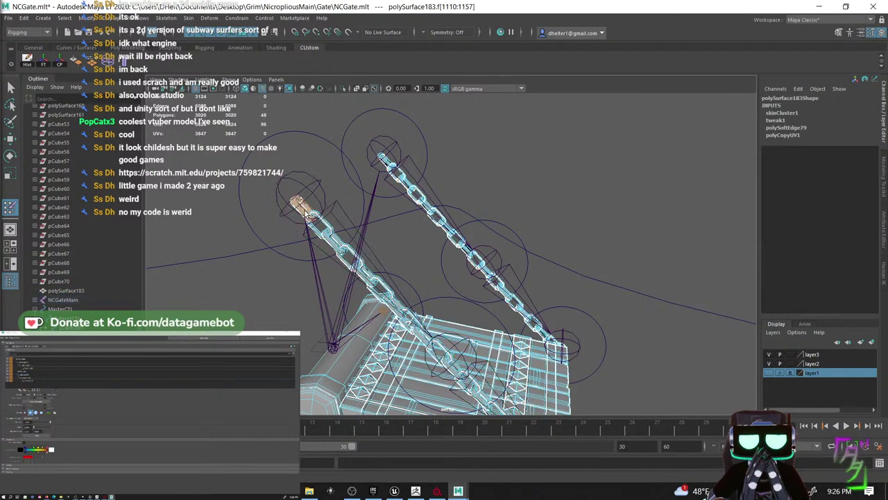
pyautogui.scroll(2, 352, 222)
pyautogui.keyDown('alt'); pyautogui.moveTo(352, 222); pyautogui.dragTo(388, 236, button='middle'); pyautogui.keyUp('alt')
pyautogui.keyDown('alt'); pyautogui.moveTo(389, 236); pyautogui.dragTo(315, 234); pyautogui.keyUp('alt')
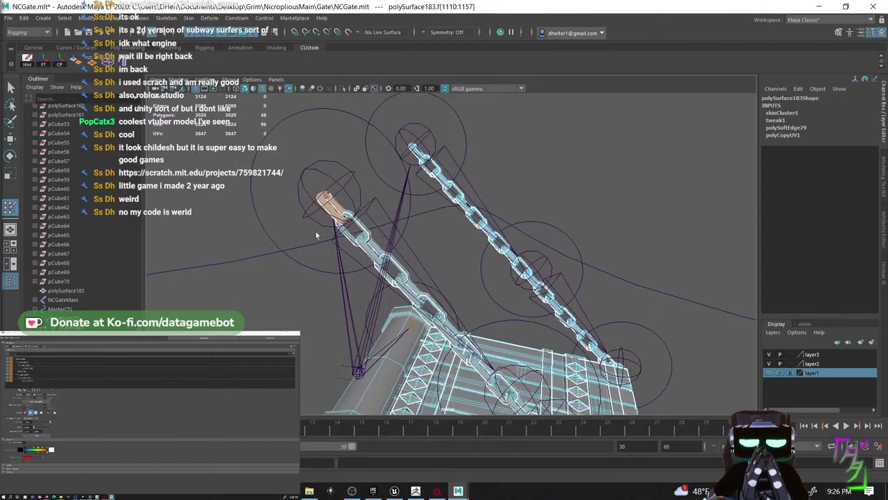
pyautogui.click(35, 376)
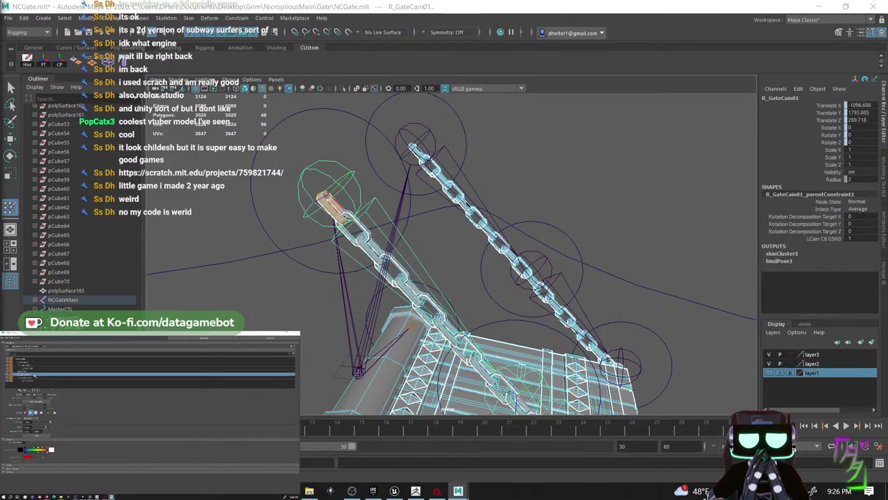
pyautogui.click(37, 435)
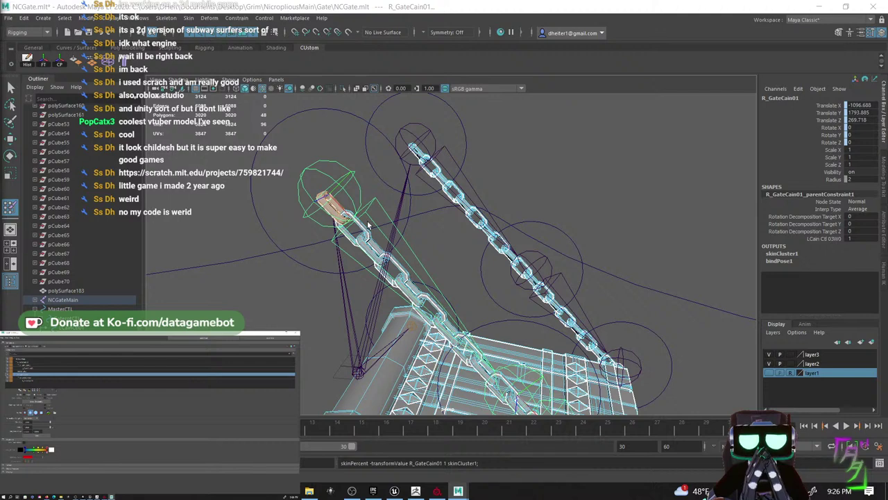
# - Select the faces of the second link and flood them with a weight of 1 for R_GateCain01
pyautogui.keyDown('alt'); pyautogui.moveTo(368, 224); pyautogui.dragTo(359, 224); pyautogui.keyUp('alt')
pyautogui.click(348, 230)
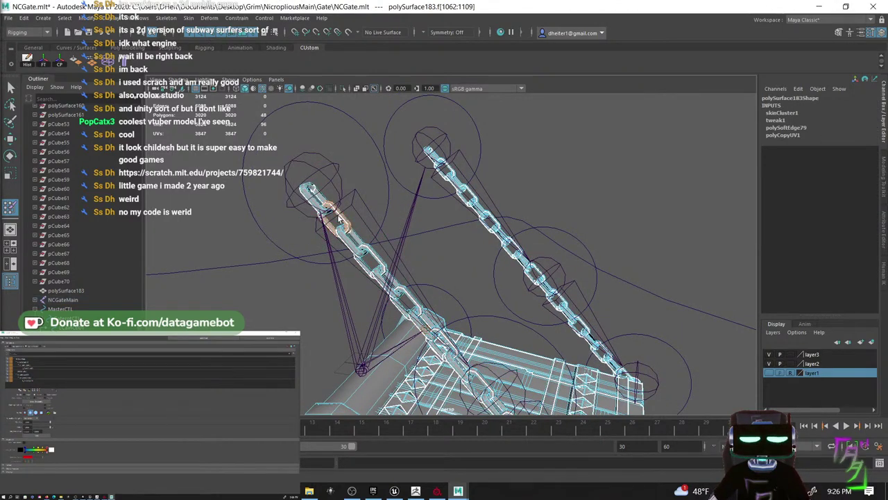
pyautogui.click(27, 376)
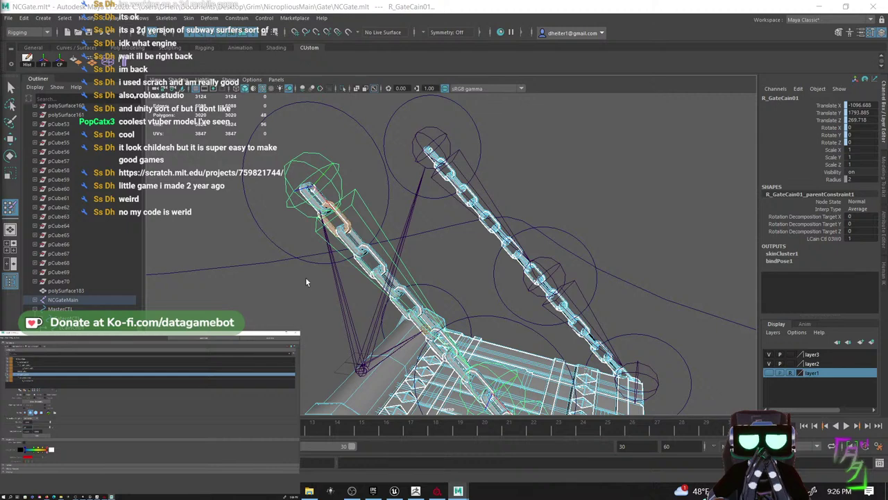
pyautogui.keyDown('alt'); pyautogui.moveTo(306, 281); pyautogui.dragTo(314, 274); pyautogui.keyUp('alt')
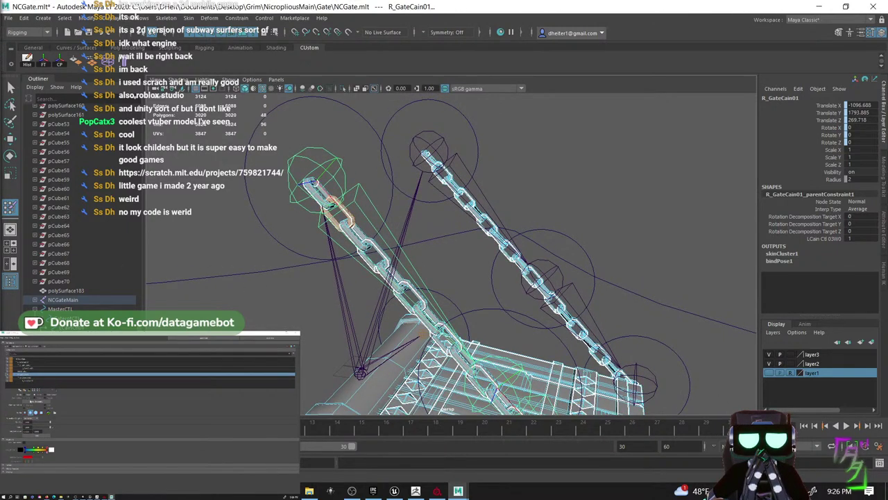
pyautogui.keyDown('alt'); pyautogui.moveTo(219, 201); pyautogui.dragTo(257, 230); pyautogui.keyUp('alt')
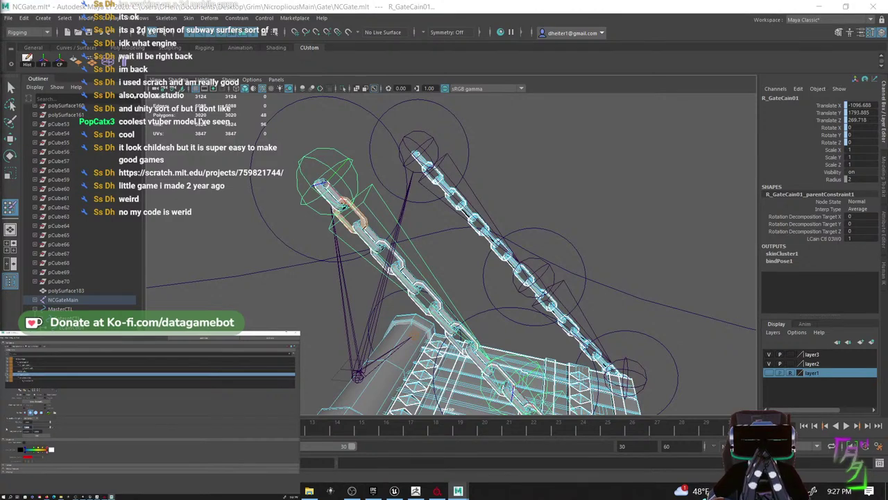
pyautogui.press('Return')
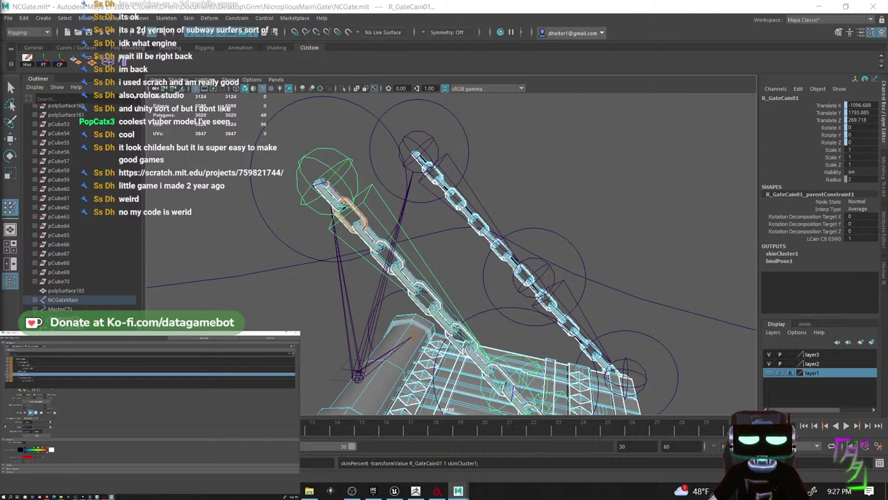
# - Select the faces of the third link and try setting the skin weight value to .6
pyautogui.keyDown('alt'); pyautogui.moveTo(358, 267); pyautogui.dragTo(338, 248); pyautogui.keyUp('alt')
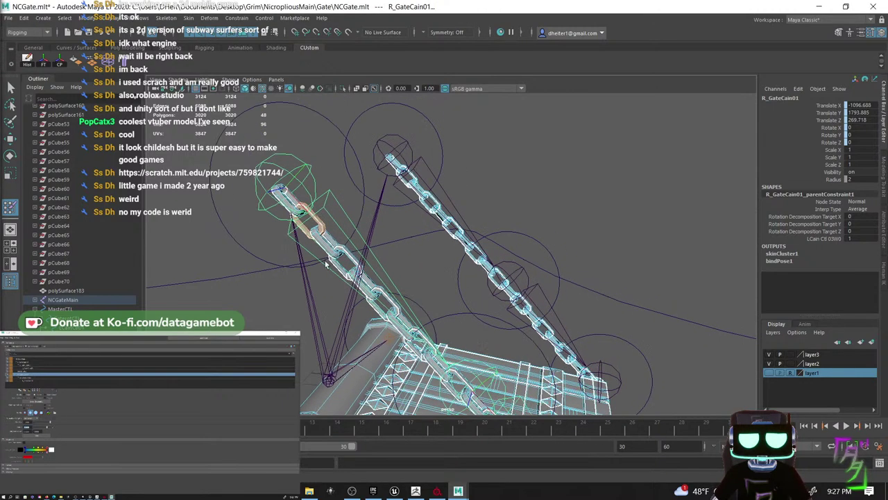
pyautogui.click(329, 251)
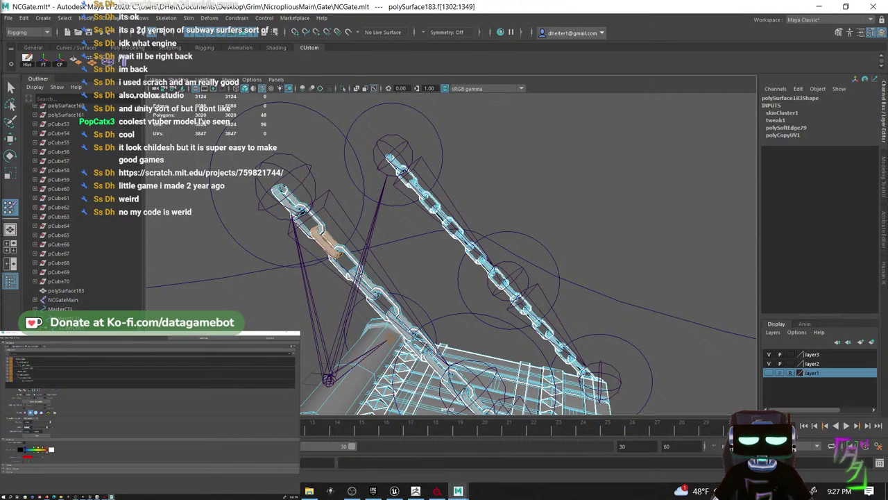
pyautogui.click(27, 426)
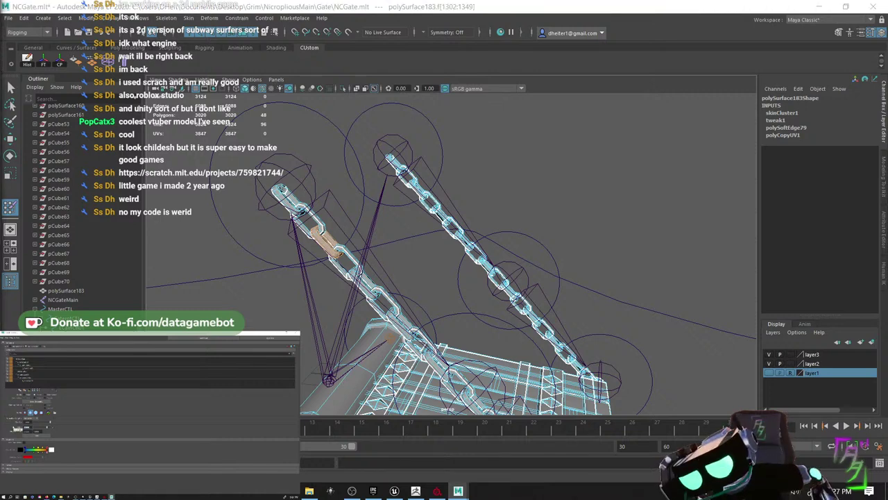
pyautogui.write('.6')
pyautogui.press('Return')
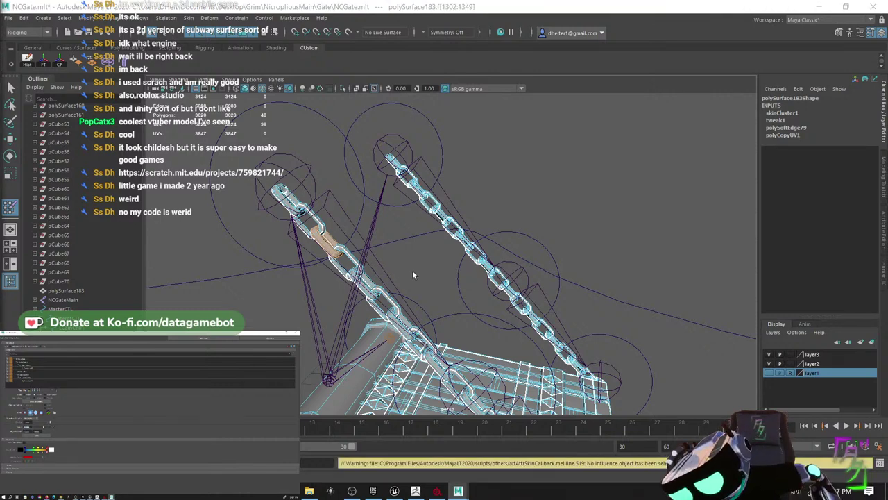
# - Select the faces of the fourth link and try entering a new skin weight value for them
pyautogui.keyDown('alt'); pyautogui.moveTo(379, 263); pyautogui.dragTo(339, 232, button='middle'); pyautogui.keyUp('alt')
pyautogui.click(314, 227)
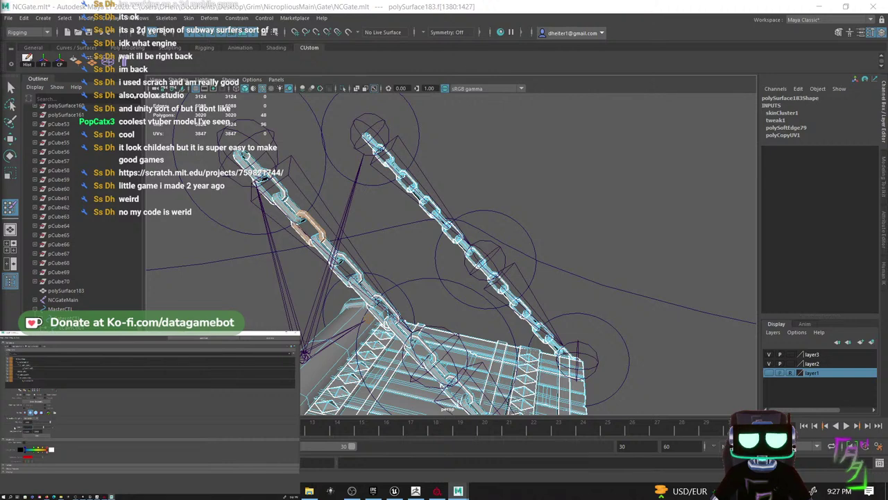
pyautogui.press('Return')
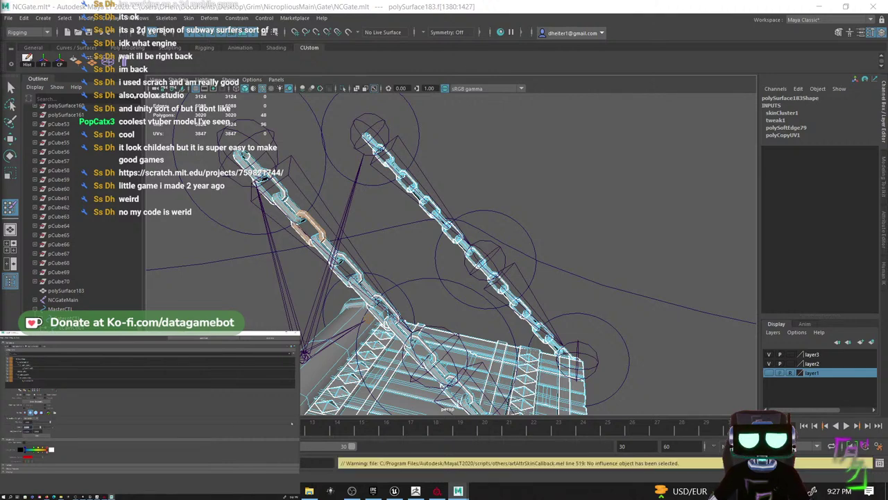
# - Reselect polySurface183, return to Paint Skin Weights, and pick the fourth link's faces with R_GateCain01 as the influence
pyautogui.click(331, 255)
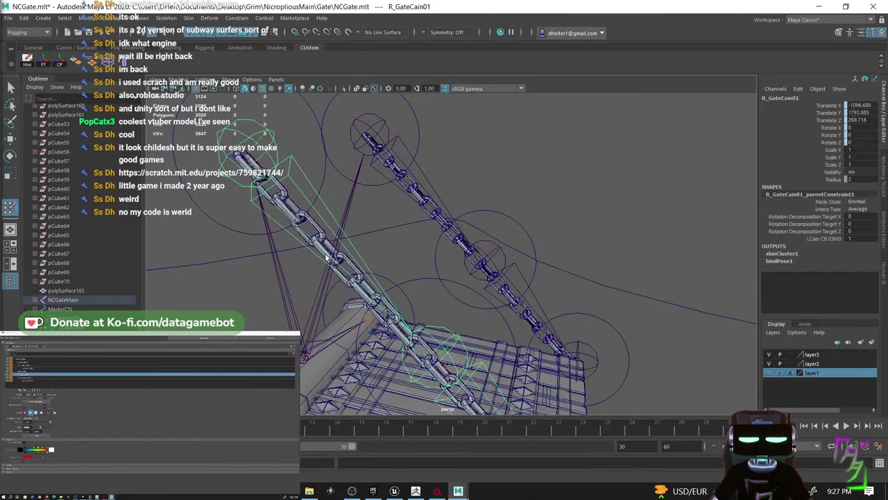
pyautogui.click(326, 256)
pyautogui.moveTo(326, 259); pyautogui.dragTo(327, 282, button='right')
pyautogui.click(327, 259)
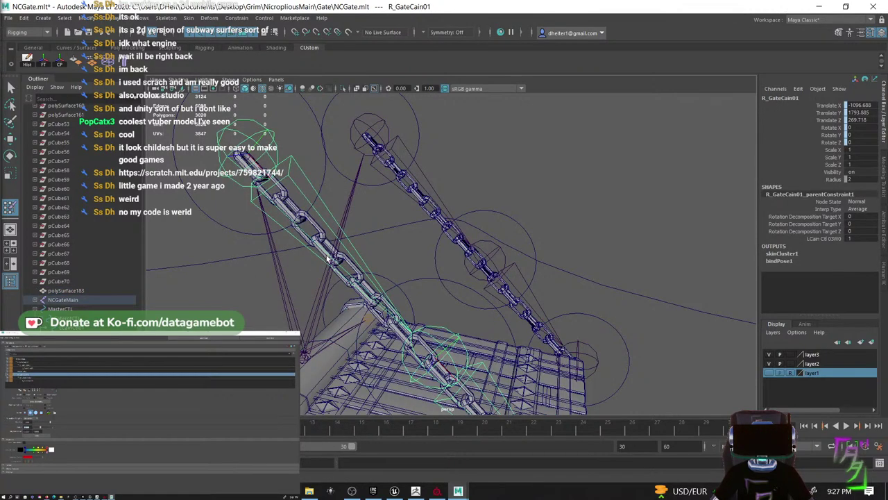
pyautogui.click(326, 243)
pyautogui.rightClick(325, 240)
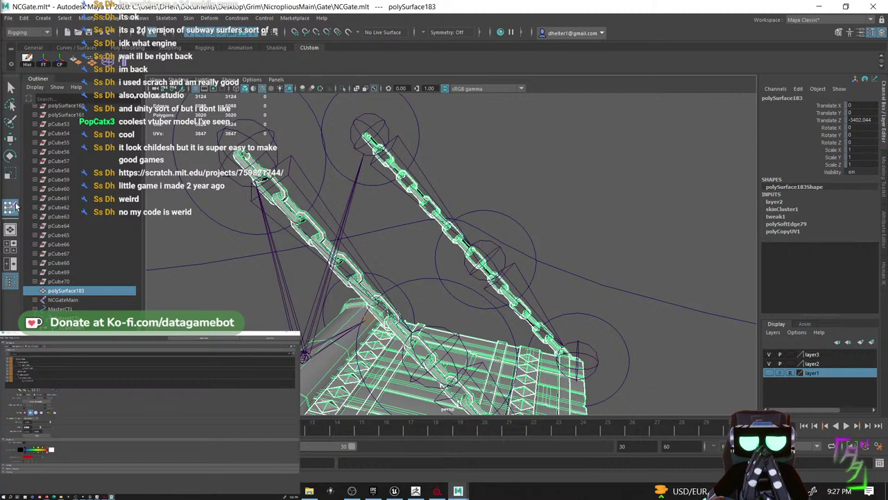
pyautogui.click(328, 236)
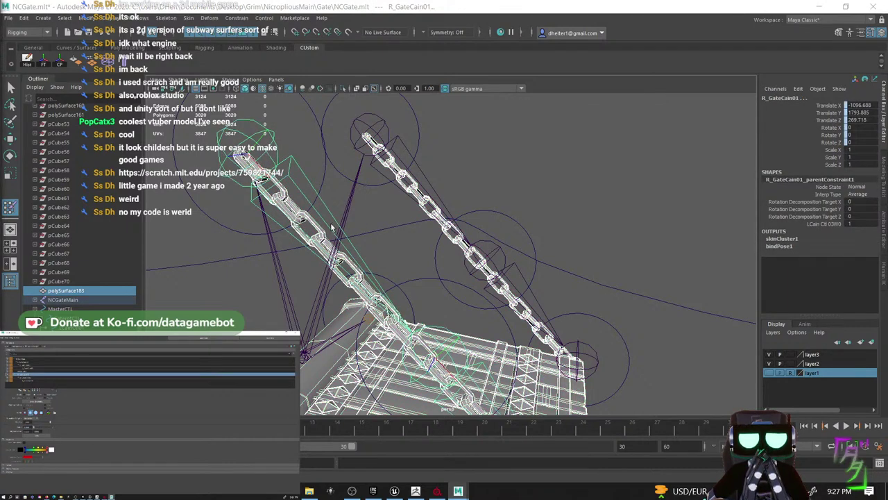
pyautogui.moveTo(318, 227); pyautogui.dragTo(319, 251, button='right')
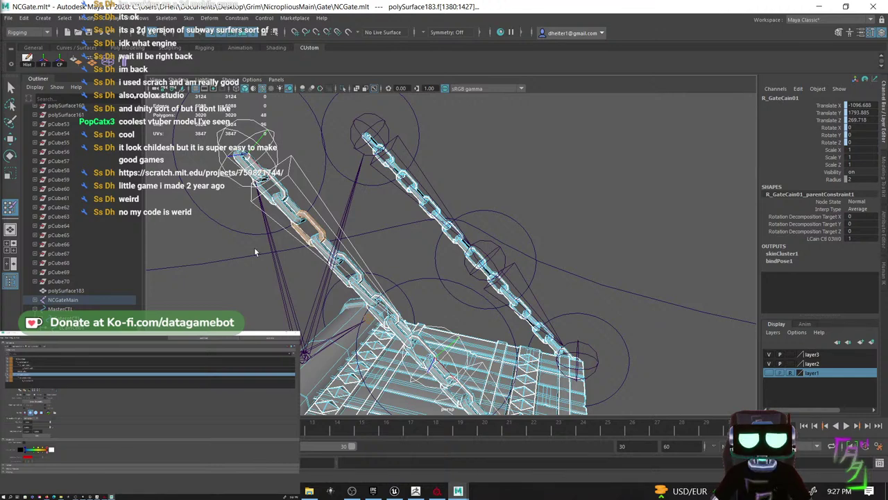
pyautogui.click(38, 375)
# - Select the faces of the second chain link and try setting their skin weight for R_GateCain02 to 0.2
pyautogui.scroll(4, 221, 204)
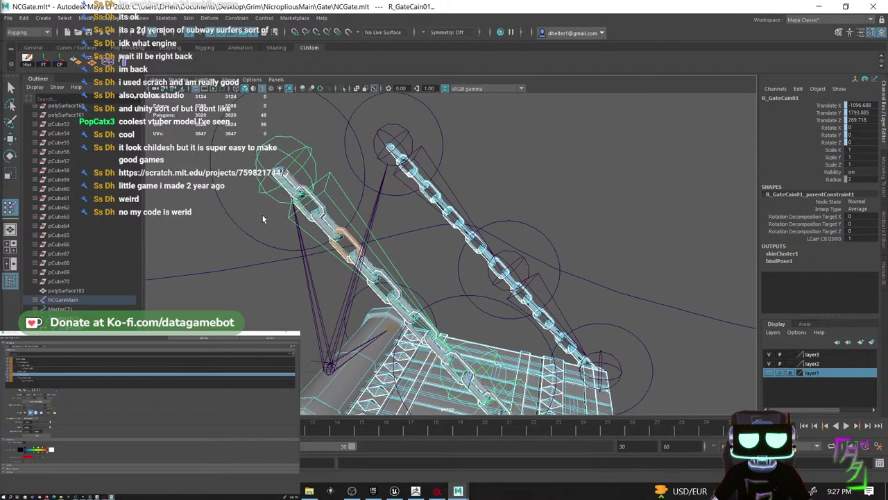
pyautogui.keyDown('alt'); pyautogui.moveTo(205, 175); pyautogui.dragTo(337, 235, button='middle'); pyautogui.keyUp('alt')
pyautogui.doubleClick(346, 239)
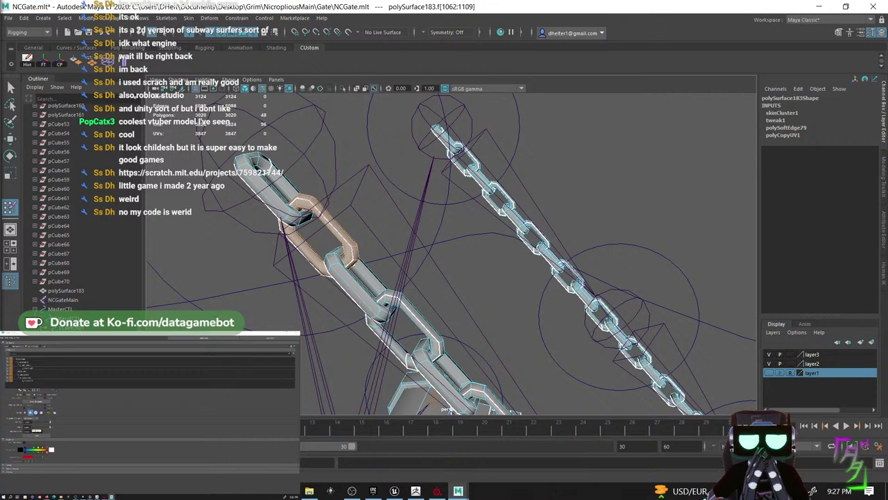
pyautogui.click(28, 427)
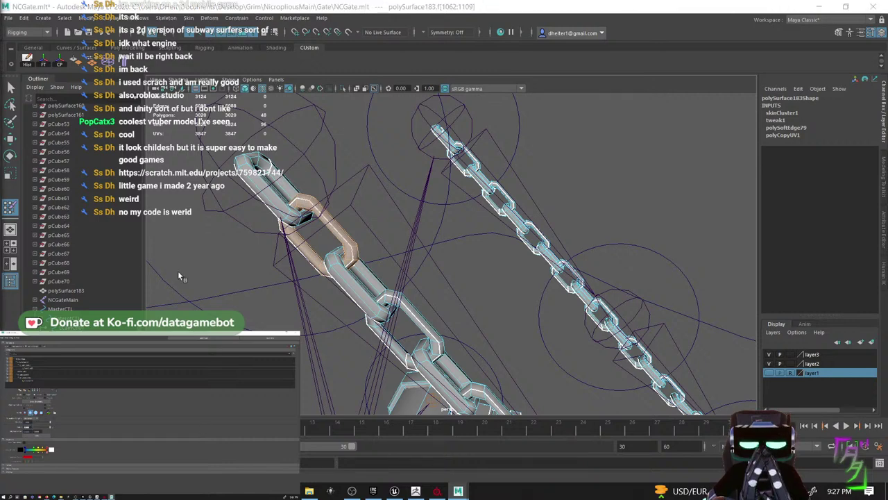
pyautogui.keyDown('alt'); pyautogui.moveTo(275, 283); pyautogui.dragTo(222, 263, button='middle'); pyautogui.keyUp('alt')
pyautogui.click(28, 377)
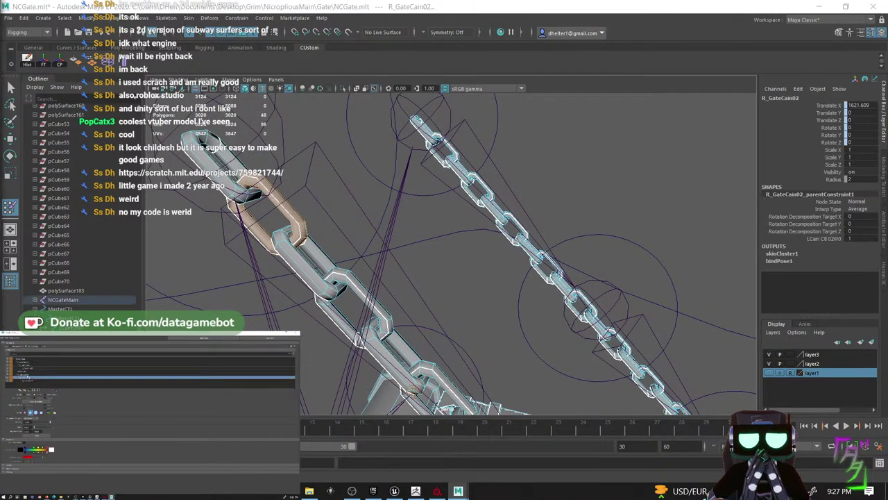
pyautogui.click(31, 373)
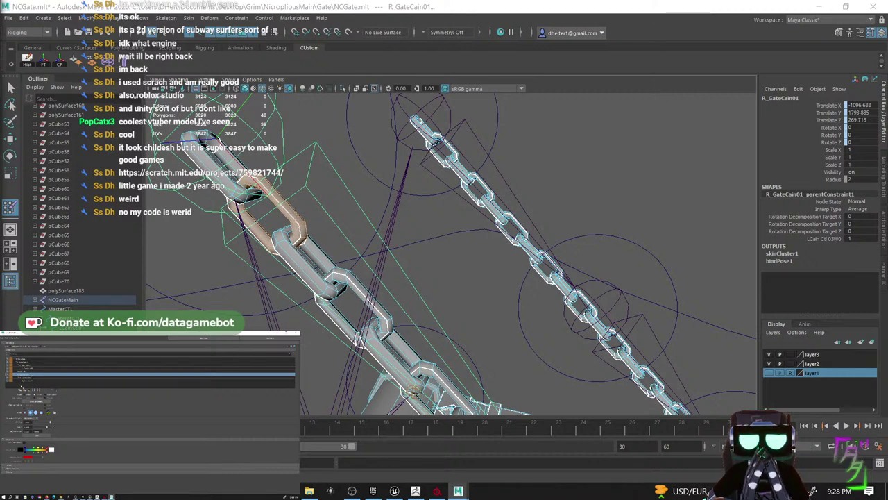
pyautogui.click(28, 379)
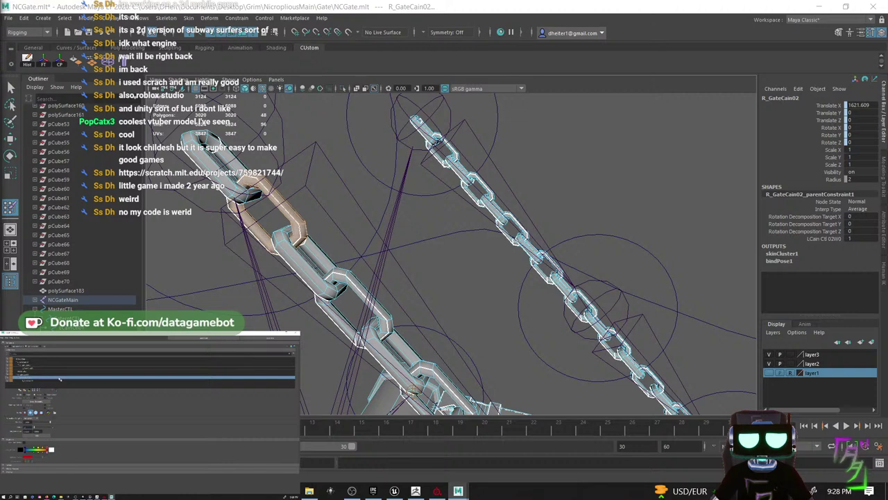
pyautogui.press('Return')
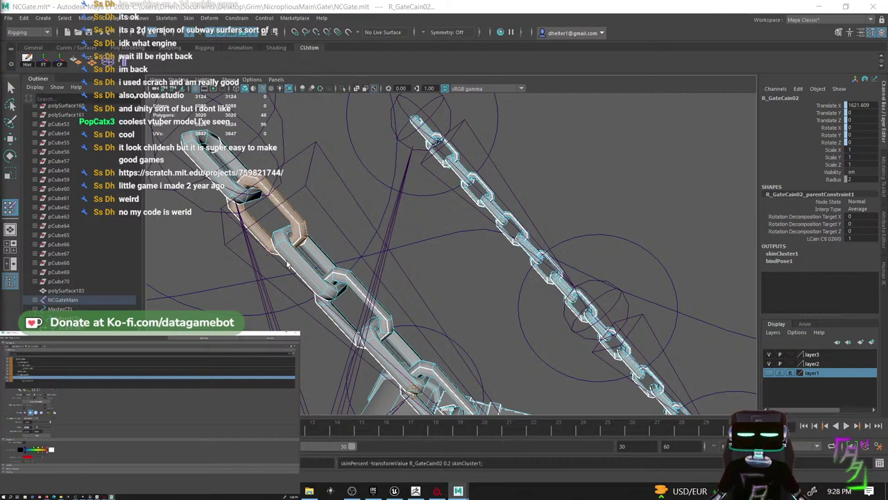
# - Reselect the second link's faces and set their skin weight for R_GateCain01 to 1
pyautogui.click(288, 256)
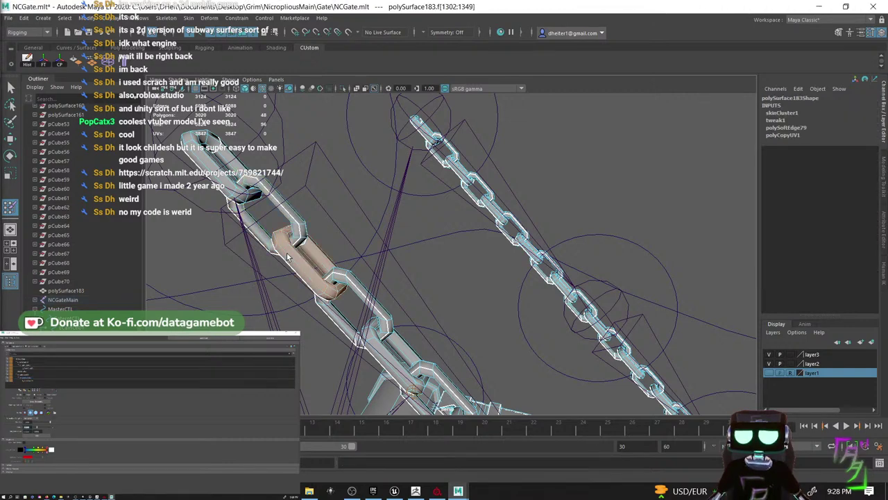
pyautogui.click(298, 224)
pyautogui.keyDown('alt'); pyautogui.moveTo(332, 212); pyautogui.dragTo(365, 253); pyautogui.keyUp('alt')
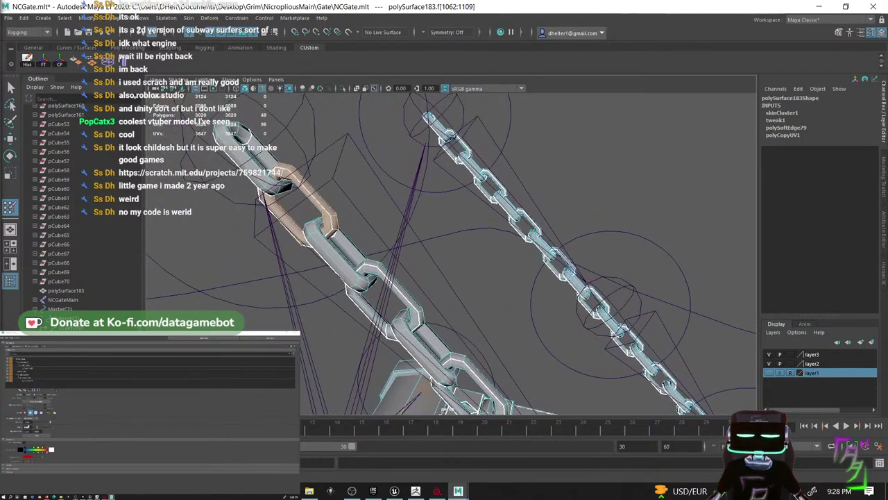
pyautogui.click(26, 375)
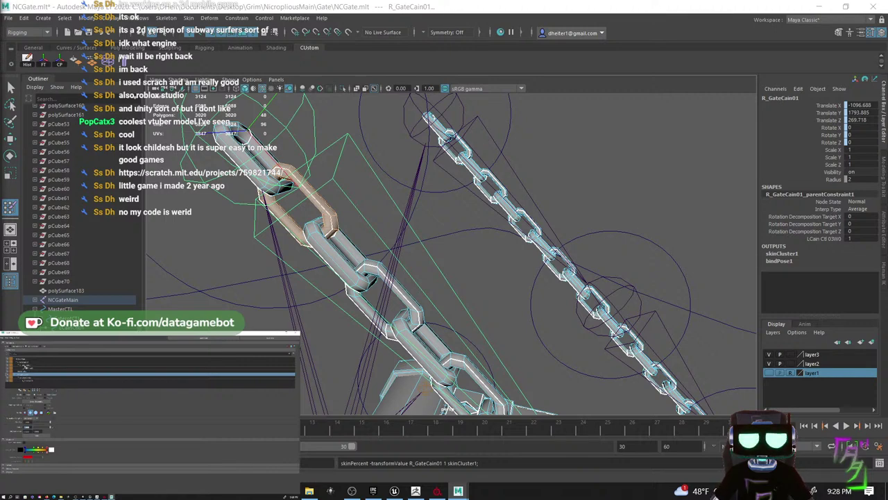
# - Reselect polySurface183 in object mode, return to Paint Skin Weights, and lock the NCGateMain influence
pyautogui.click(62, 299)
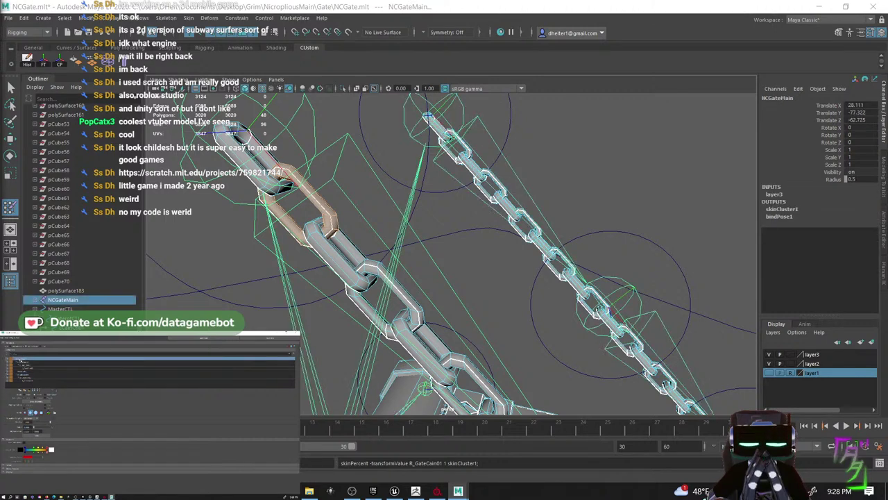
pyautogui.rightClick(329, 264)
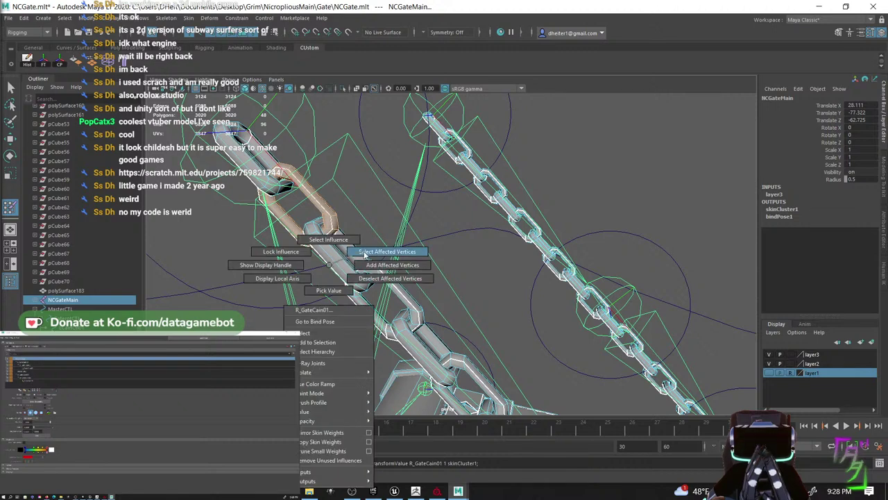
pyautogui.press('q')
pyautogui.moveTo(333, 235)
pyautogui.mouseDown(button='right')
pyautogui.moveTo(366, 246)
pyautogui.moveTo(376, 224)
pyautogui.mouseUp(button='right')
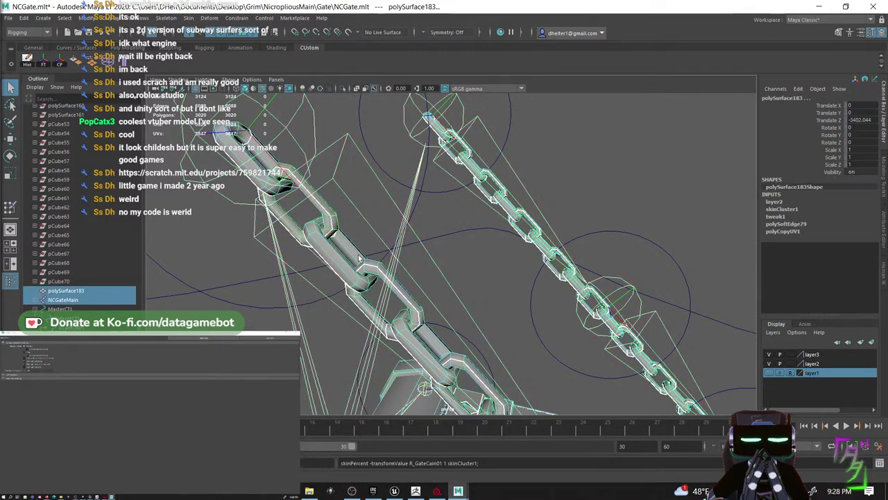
pyautogui.click(11, 209)
pyautogui.click(19, 359)
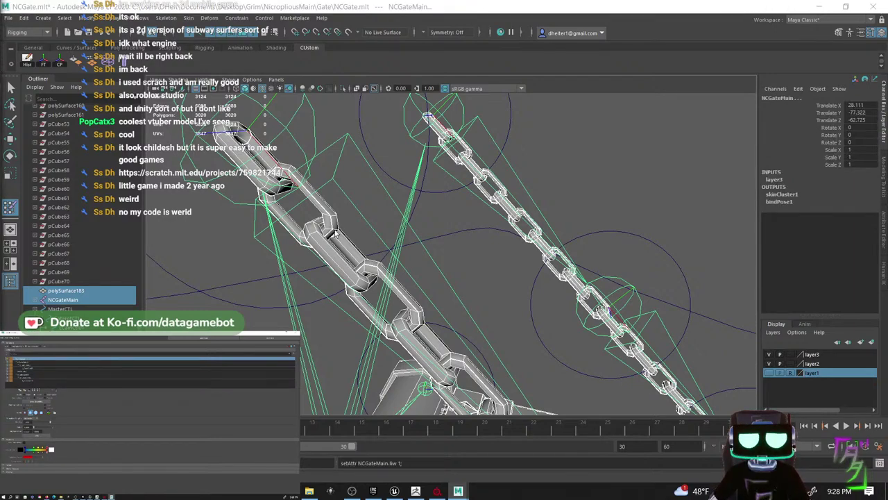
# - Pick NCGateRot as the influence and select the faces of the gate's hinge roller
pyautogui.keyDown('alt'); pyautogui.moveTo(335, 234); pyautogui.dragTo(297, 199); pyautogui.keyUp('alt')
pyautogui.scroll(-3, 309, 180)
pyautogui.keyDown('alt'); pyautogui.moveTo(311, 170); pyautogui.dragTo(324, 242); pyautogui.keyUp('alt')
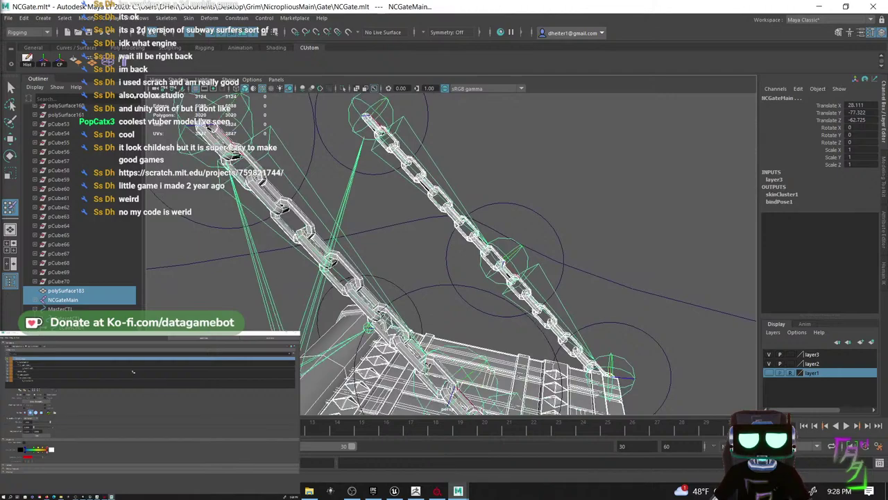
pyautogui.click(28, 371)
pyautogui.scroll(-2, 378, 187)
pyautogui.keyDown('alt'); pyautogui.moveTo(379, 177); pyautogui.dragTo(483, 227); pyautogui.keyUp('alt')
pyautogui.keyDown('alt'); pyautogui.moveTo(358, 279); pyautogui.dragTo(483, 347); pyautogui.keyUp('alt')
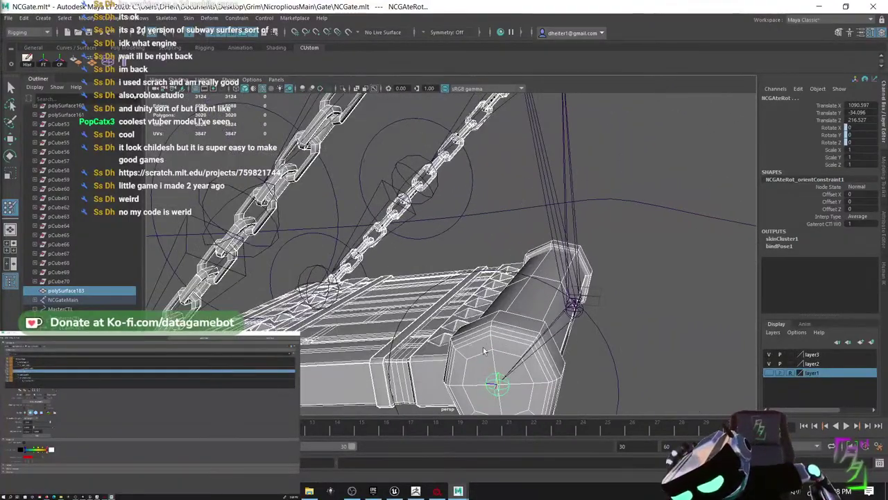
pyautogui.moveTo(488, 339); pyautogui.dragTo(488, 350, button='right')
pyautogui.click(488, 350)
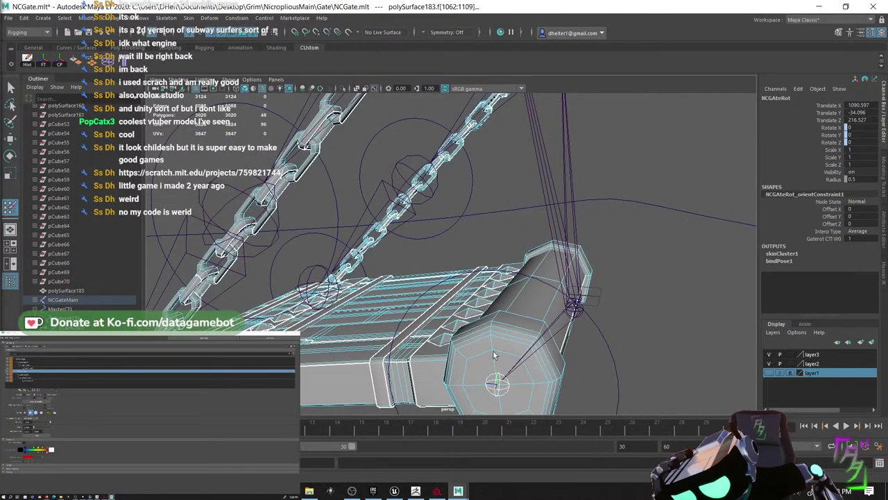
pyautogui.keyDown('shift'); pyautogui.doubleClick(526, 301); pyautogui.keyUp('shift')
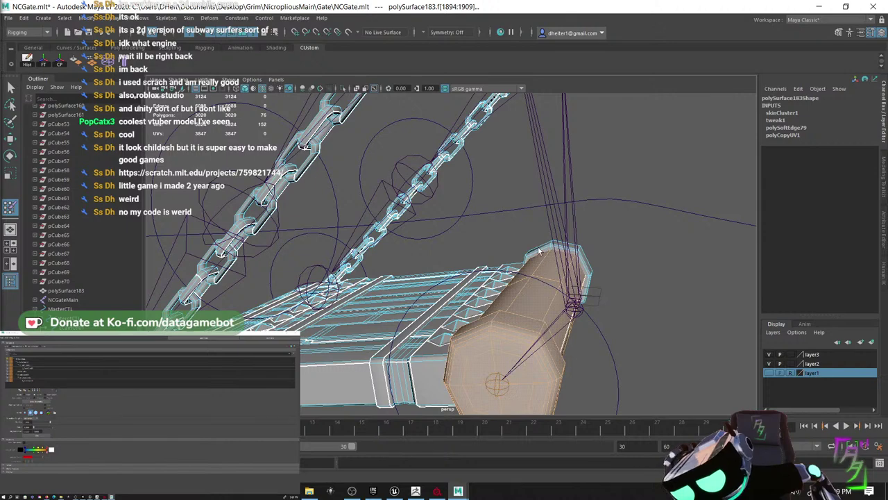
pyautogui.keyDown('shift'); pyautogui.doubleClick(539, 251); pyautogui.keyUp('shift')
# - Select all faces of the gate deck and its hinge roller together
pyautogui.keyDown('alt'); pyautogui.moveTo(539, 251); pyautogui.dragTo(365, 286); pyautogui.keyUp('alt')
pyautogui.scroll(-5, 364, 288)
pyautogui.moveTo(306, 248); pyautogui.dragTo(557, 349)
pyautogui.keyDown('alt'); pyautogui.moveTo(462, 310); pyautogui.dragTo(523, 310); pyautogui.keyUp('alt')
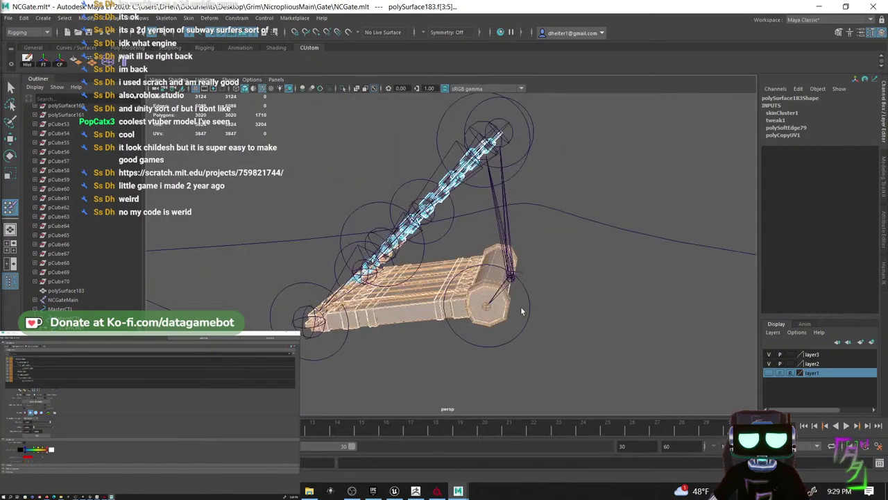
pyautogui.keyDown('alt'); pyautogui.moveTo(371, 315); pyautogui.dragTo(430, 280, button='middle'); pyautogui.keyUp('alt')
pyautogui.scroll(7, 432, 271)
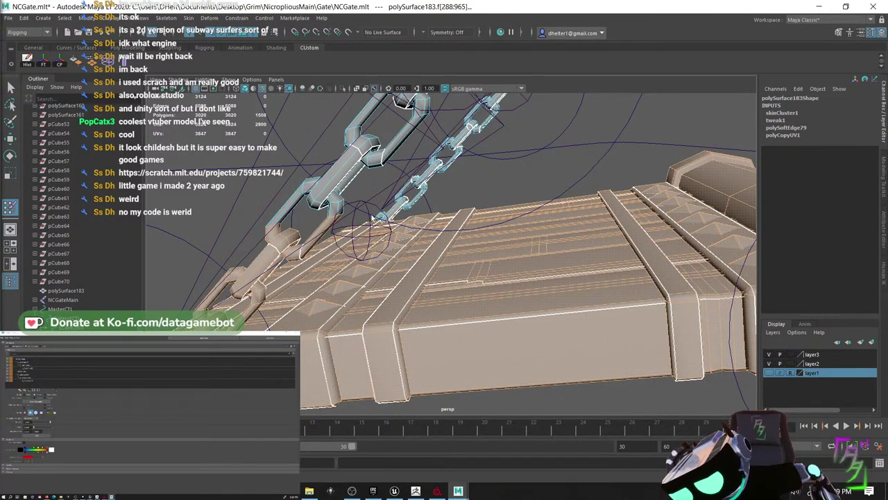
# - Remove the lower chain links' faces from the gate face selection
pyautogui.keyDown('shift'); pyautogui.click(293, 256); pyautogui.keyUp('shift')
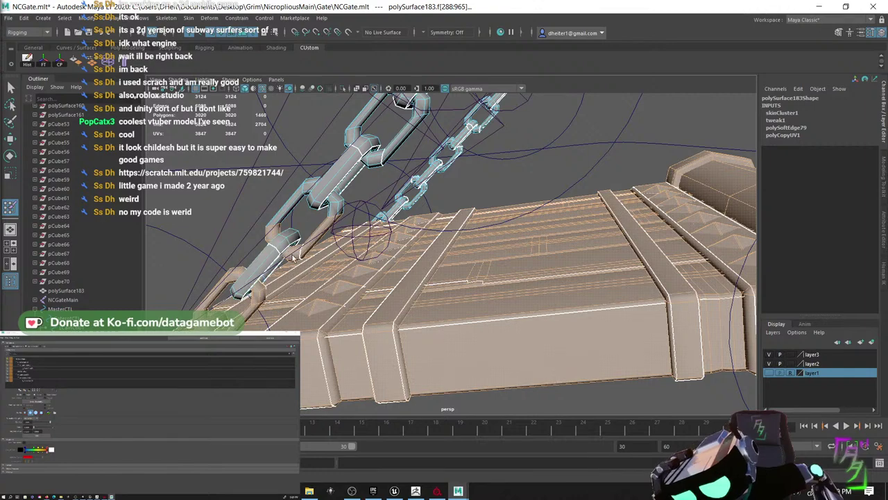
pyautogui.keyDown('ctrl'); pyautogui.doubleClick(293, 257); pyautogui.keyUp('ctrl')
pyautogui.keyDown('ctrl'); pyautogui.doubleClick(258, 305); pyautogui.keyUp('ctrl')
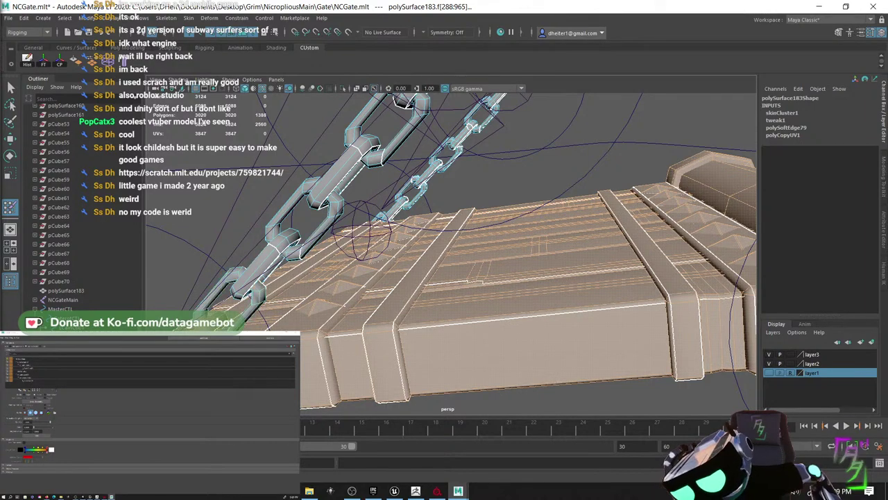
pyautogui.keyDown('alt'); pyautogui.moveTo(294, 258); pyautogui.dragTo(126, 229); pyautogui.keyUp('alt')
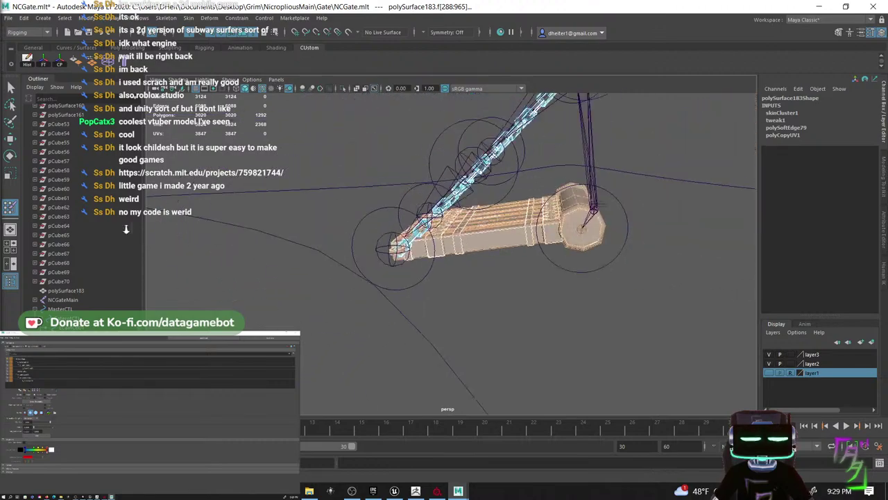
# - Pick NCGateRot as the influence and enter a skin weight value for the selected gate faces
pyautogui.keyDown('alt'); pyautogui.moveTo(403, 239); pyautogui.dragTo(683, 239); pyautogui.keyUp('alt')
pyautogui.keyDown('alt'); pyautogui.moveTo(541, 268); pyautogui.dragTo(552, 266, button='right'); pyautogui.keyUp('alt')
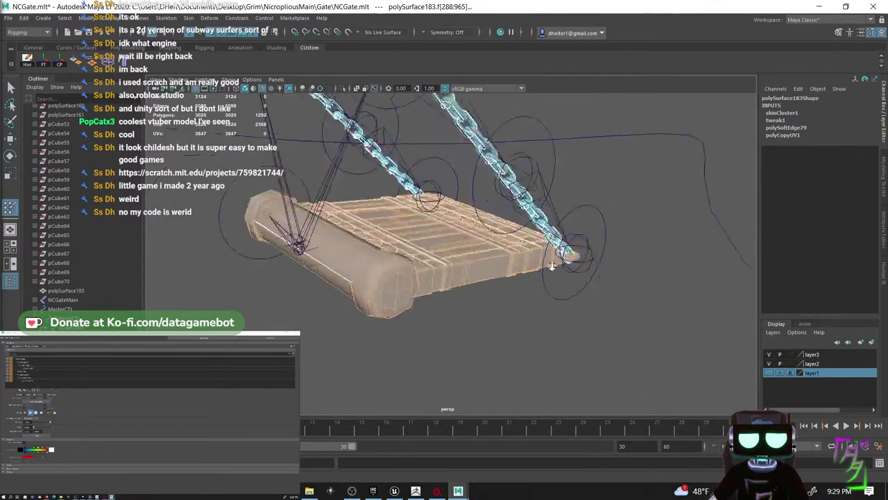
pyautogui.keyDown('alt'); pyautogui.moveTo(552, 266); pyautogui.dragTo(280, 431); pyautogui.keyUp('alt')
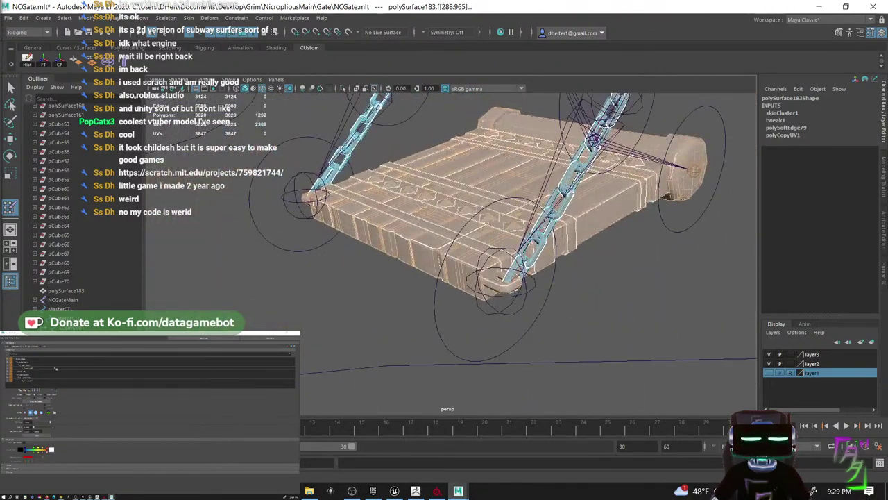
pyautogui.click(29, 372)
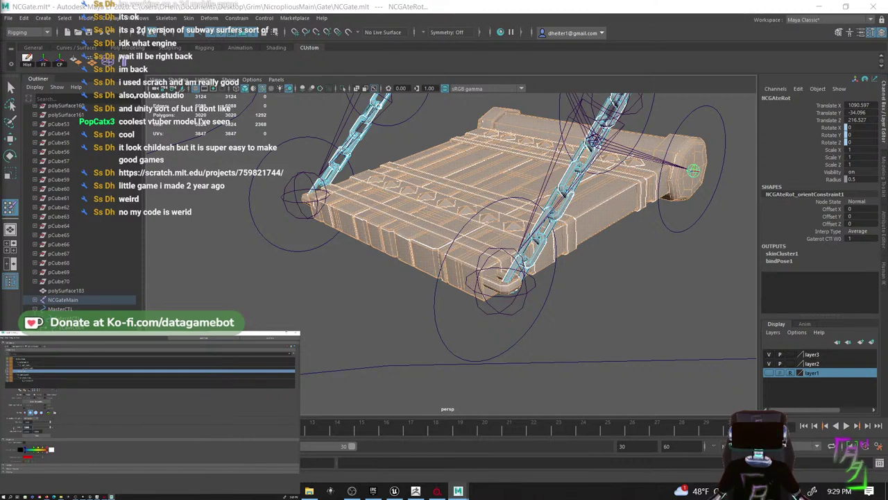
pyautogui.scroll(-10, 458, 253)
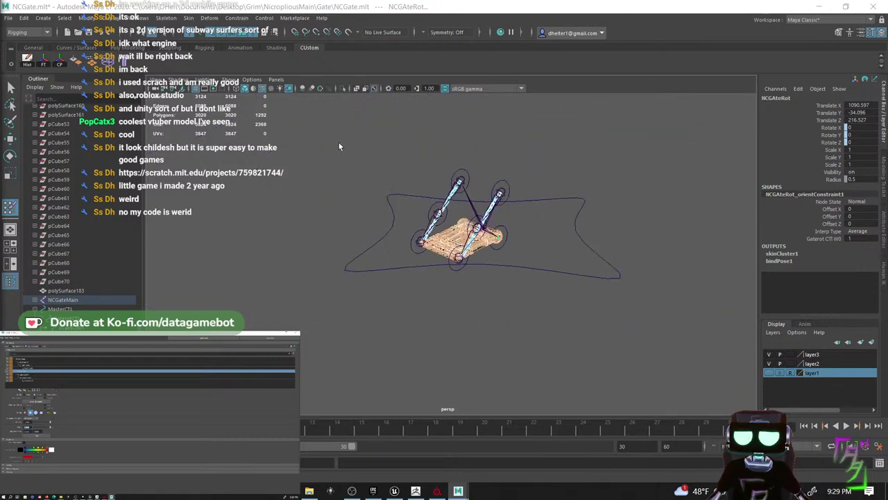
pyautogui.moveTo(335, 144); pyautogui.dragTo(555, 284)
pyautogui.scroll(7, 506, 249)
pyautogui.hotkey('ctrl', 'z')
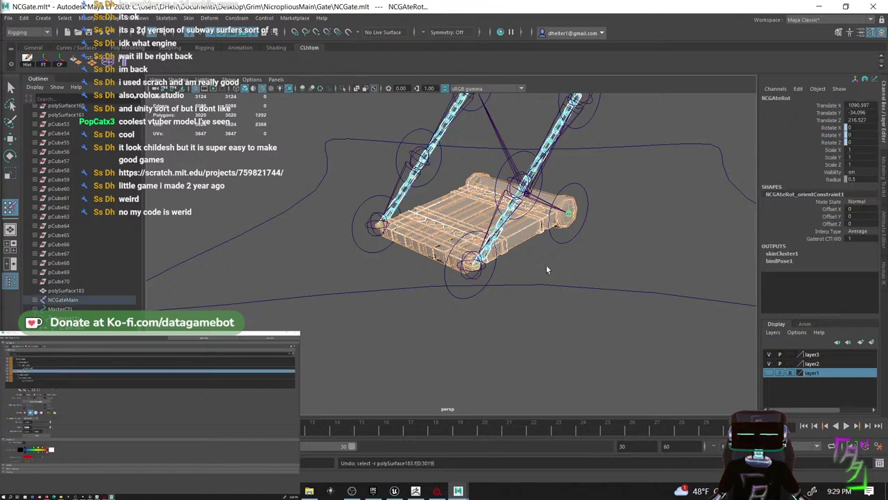
# - Invert the face selection from the gate to the two chains, with NCGateRot as the influence
pyautogui.scroll(-5, 547, 270)
pyautogui.keyDown('shift'); pyautogui.moveTo(411, 175); pyautogui.dragTo(547, 296); pyautogui.keyUp('shift')
pyautogui.keyDown('alt'); pyautogui.moveTo(543, 262); pyautogui.dragTo(507, 262); pyautogui.keyUp('alt')
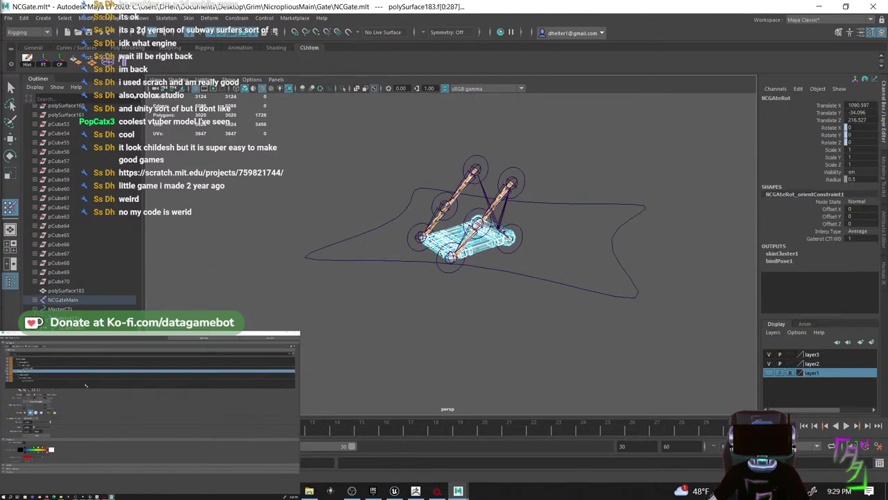
pyautogui.click(49, 372)
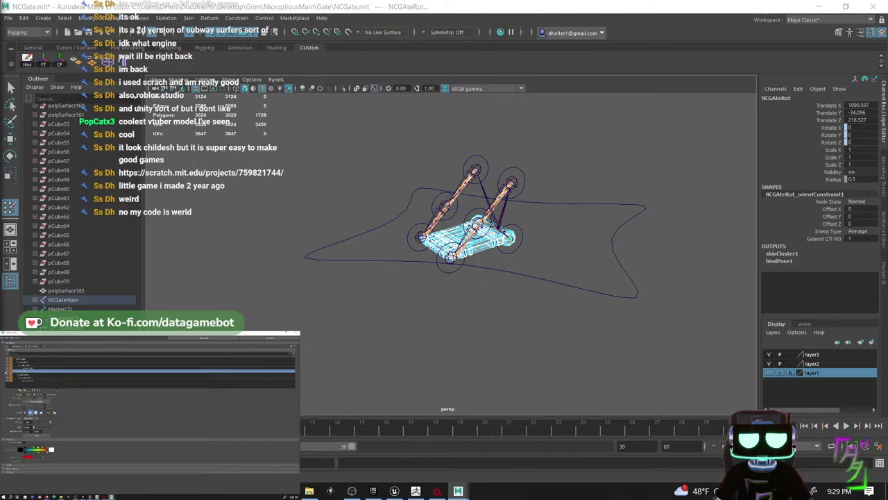
# - Leave the weight painting tool and select polySurface183 as a whole object
pyautogui.moveTo(489, 208)
pyautogui.keyDown('alt'); pyautogui.mouseDown()
pyautogui.moveTo(515, 252)
pyautogui.moveTo(405, 333)
pyautogui.moveTo(410, 320)
pyautogui.mouseUp(); pyautogui.keyUp('alt')
pyautogui.scroll(8, 515, 253)
pyautogui.press('q')
pyautogui.moveTo(367, 301); pyautogui.dragTo(423, 216, button='right')
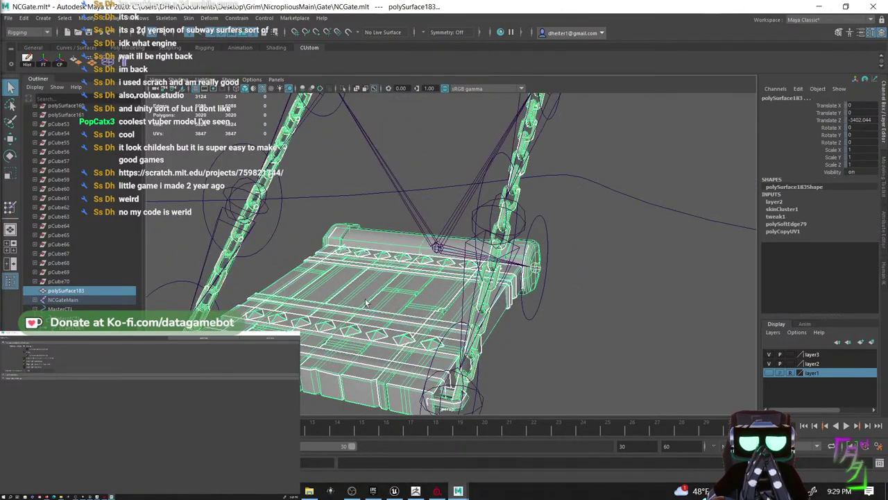
pyautogui.keyDown('alt'); pyautogui.moveTo(366, 303); pyautogui.dragTo(255, 382); pyautogui.keyUp('alt')
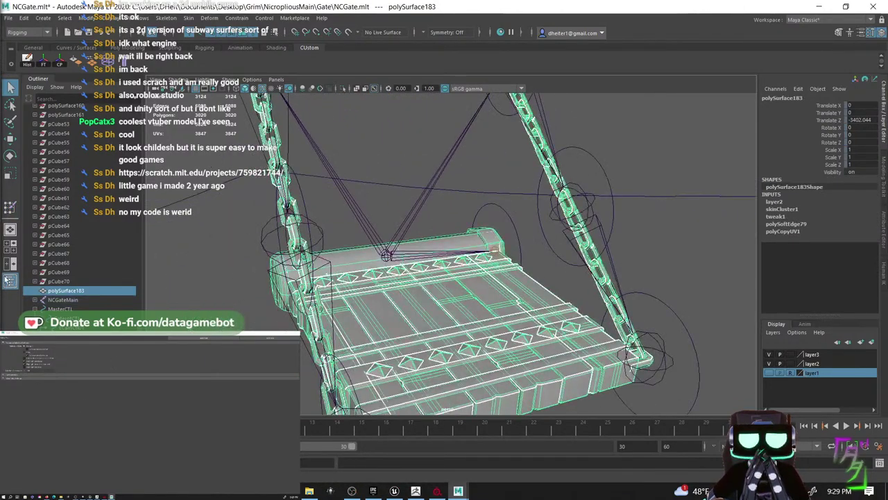
# - Return to Paint Skin Weights on polySurface183 and choose R_GateCain01 as the influence
pyautogui.click(7, 206)
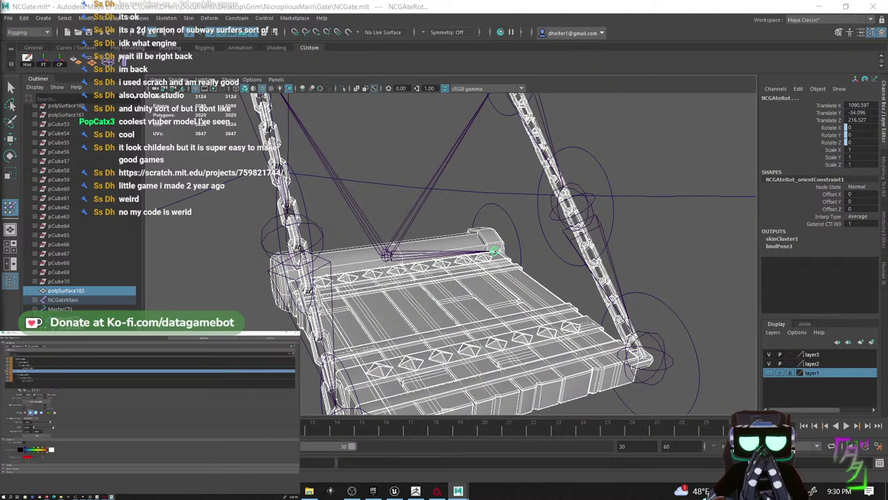
pyautogui.click(32, 381)
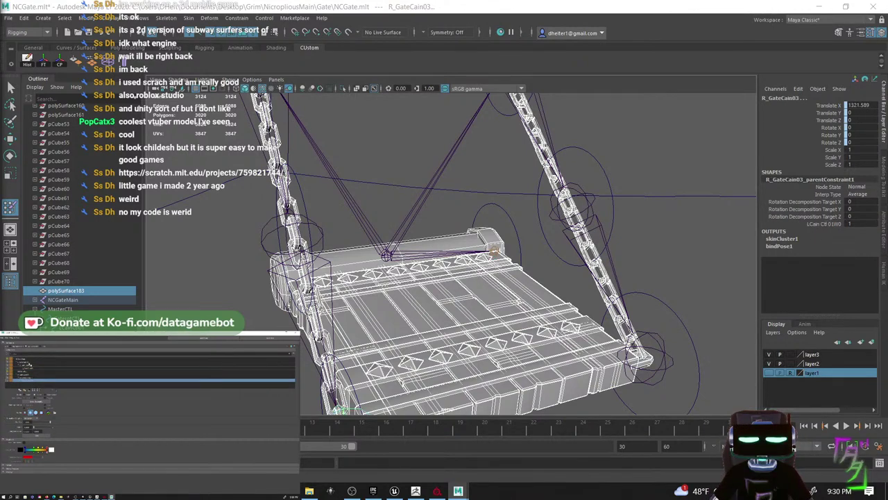
pyautogui.click(27, 375)
pyautogui.keyDown('alt'); pyautogui.moveTo(218, 148); pyautogui.dragTo(291, 293, button='middle'); pyautogui.keyUp('alt')
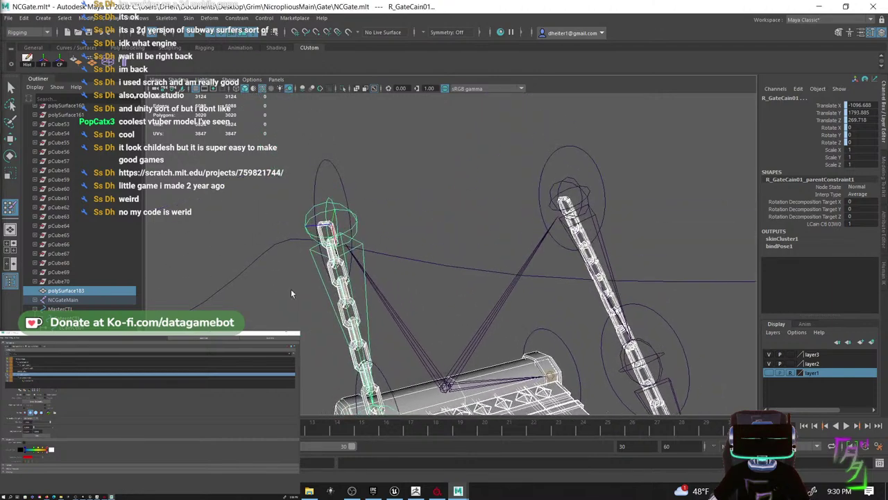
# - Switch polySurface183 to face selection, select the top link of the nearer chain, and compare its R_GateCain01 and R_GateCain02 influences
pyautogui.keyDown('alt'); pyautogui.moveTo(292, 292); pyautogui.dragTo(333, 249); pyautogui.keyUp('alt')
pyautogui.scroll(4, 400, 237)
pyautogui.keyDown('alt'); pyautogui.moveTo(399, 236); pyautogui.dragTo(392, 238); pyautogui.keyUp('alt')
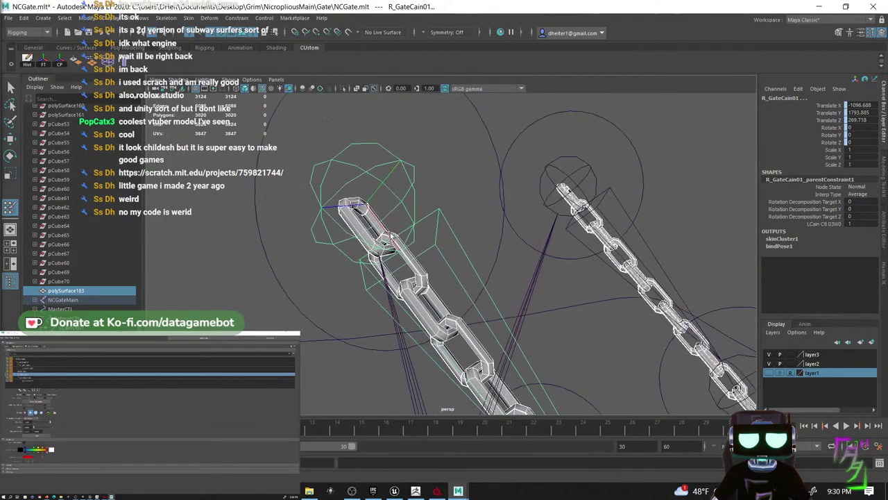
pyautogui.moveTo(361, 222); pyautogui.dragTo(361, 240, button='right')
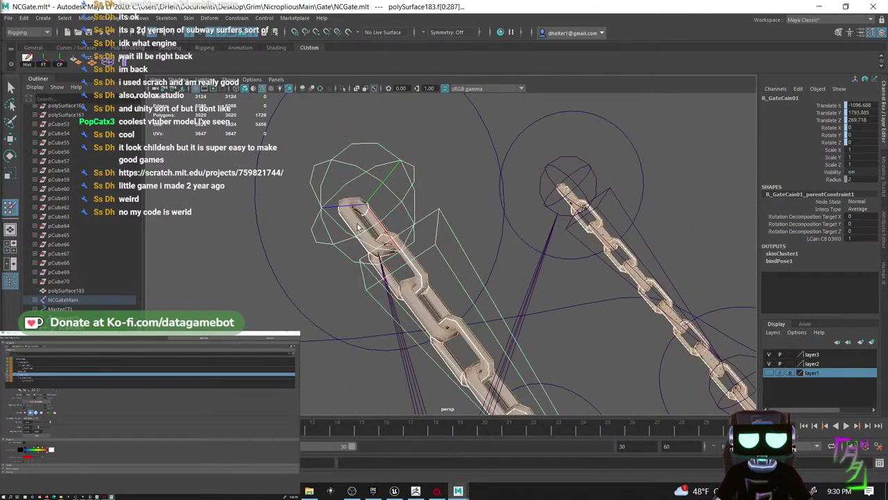
pyautogui.doubleClick(358, 225)
pyautogui.click(21, 375)
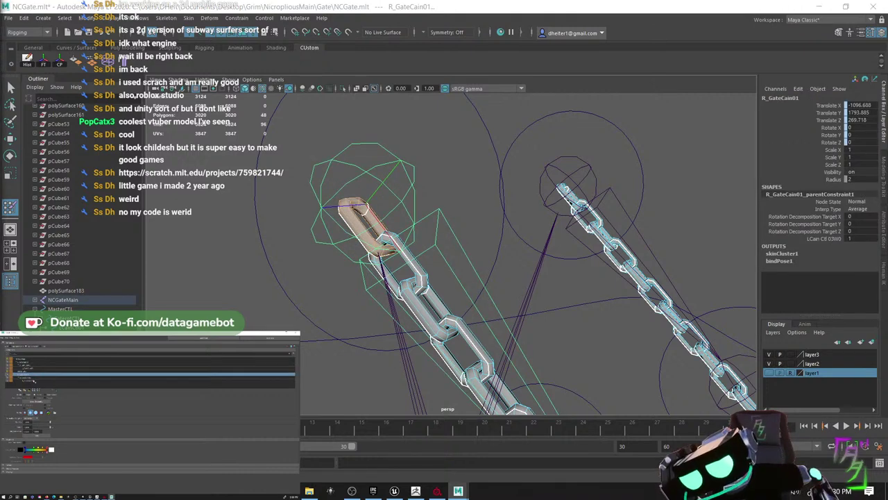
pyautogui.click(34, 379)
pyautogui.click(33, 379)
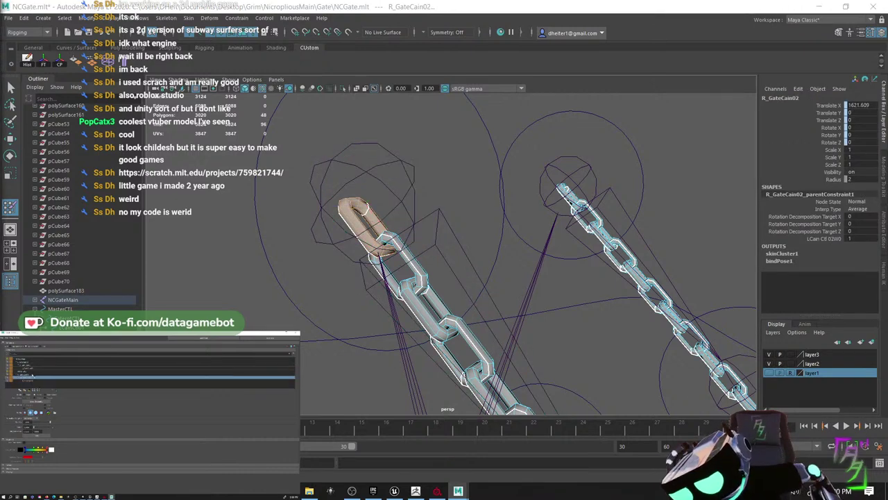
# - Select the second link of the nearer chain and set its weights to 0.9 for R_GateCain01, 0.1 for R_GateCain02, and finally 1 for R_GateCain01
pyautogui.click(421, 286)
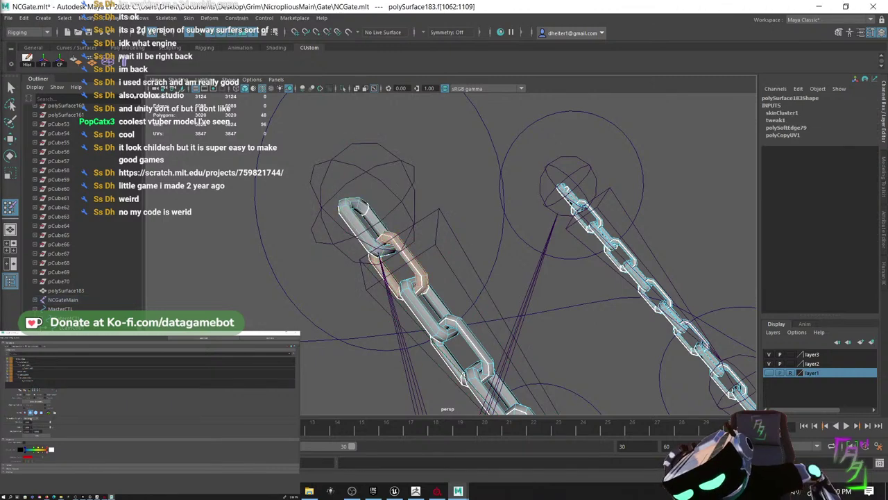
pyautogui.click(30, 375)
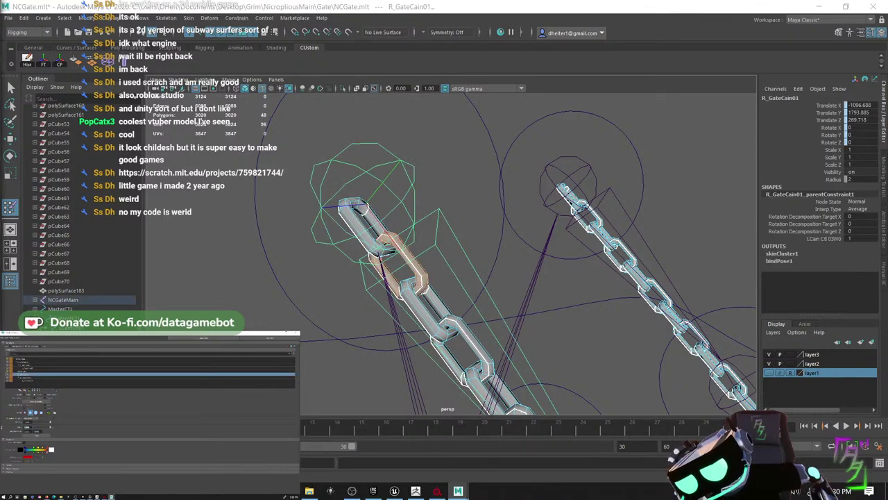
pyautogui.write('.9')
pyautogui.press('Return')
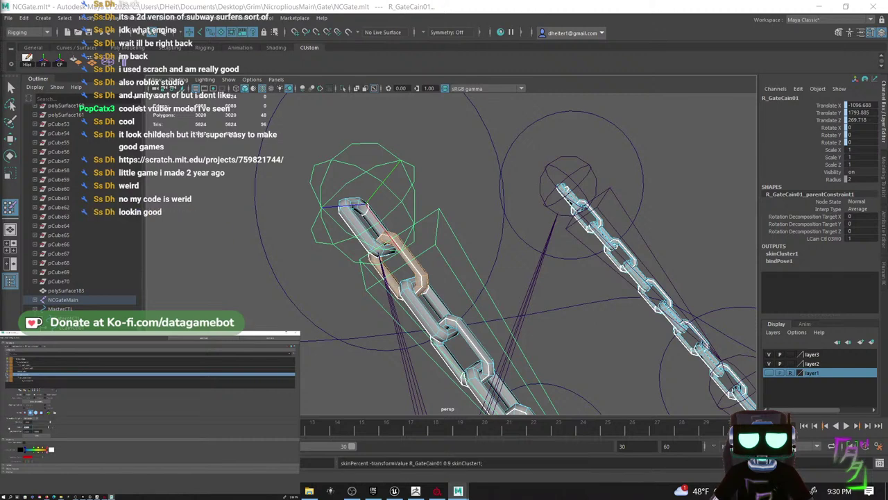
pyautogui.click(26, 380)
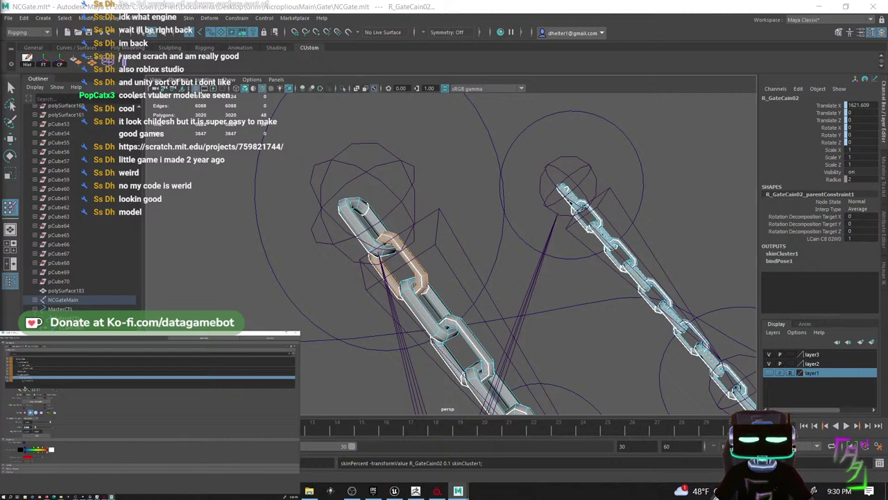
pyautogui.click(26, 375)
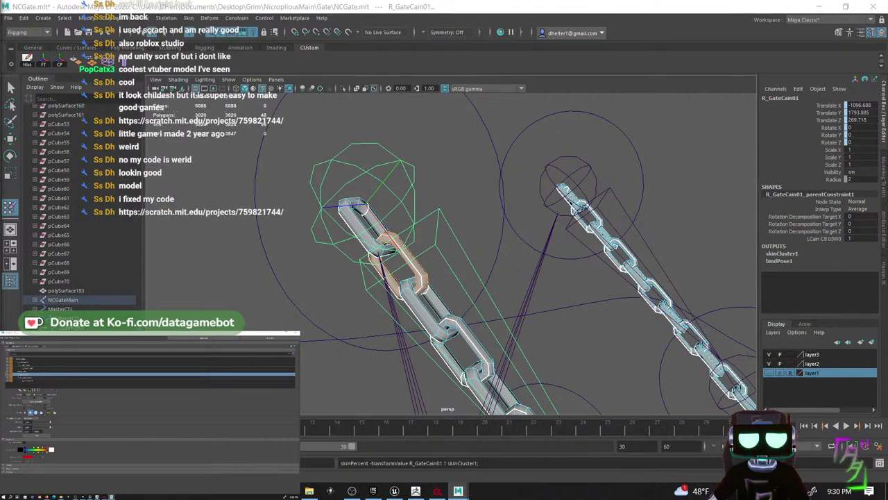
# - Switch to the browser, open the Scratch project link from the stream's live chat, and start the Scratch Dash game
pyautogui.click(267, 491)
pyautogui.click(263, 6)
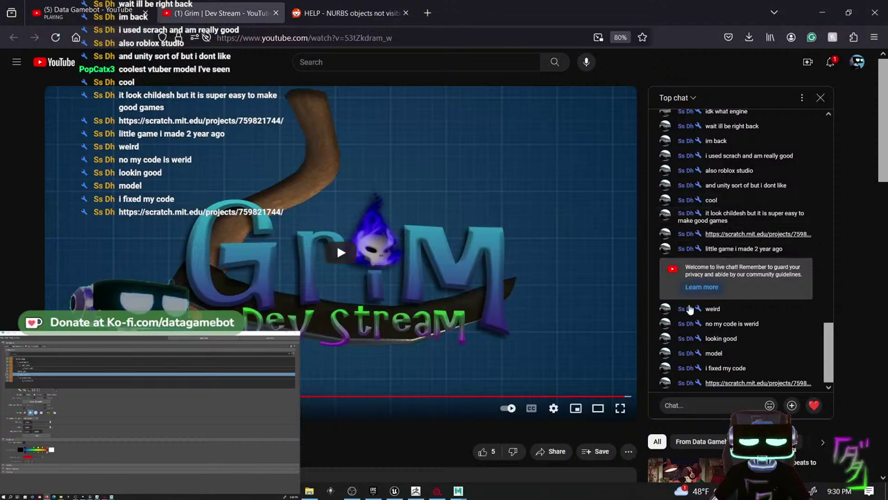
pyautogui.click(751, 380)
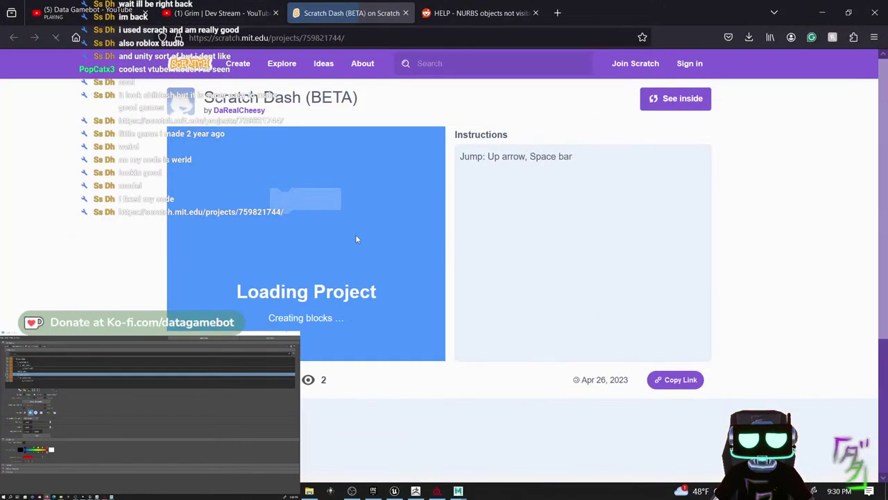
pyautogui.click(292, 297)
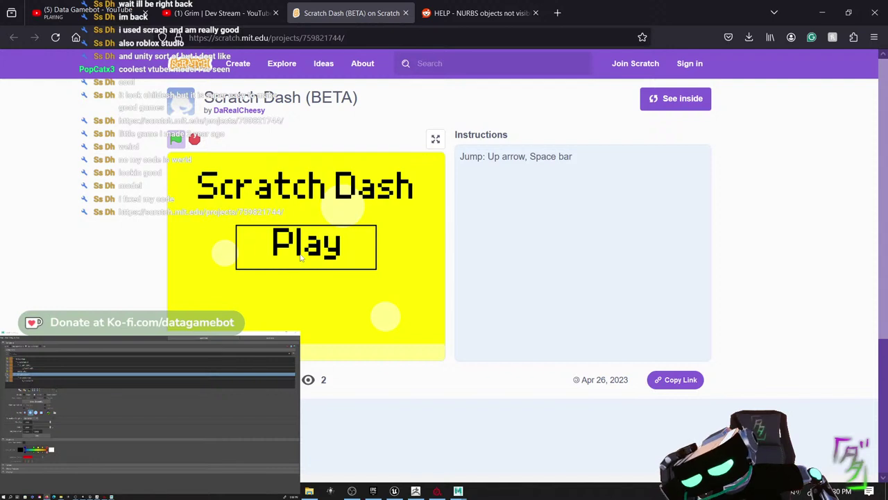
pyautogui.click(301, 258)
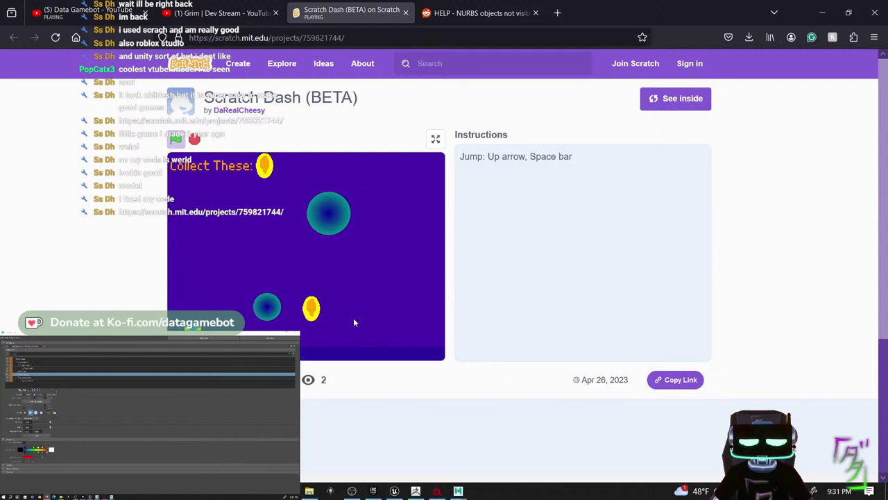
# - Play Scratch Dash by jumping past the obstacles, look over the project page, and close it to return to Maya
pyautogui.press('space')
pyautogui.press('space')
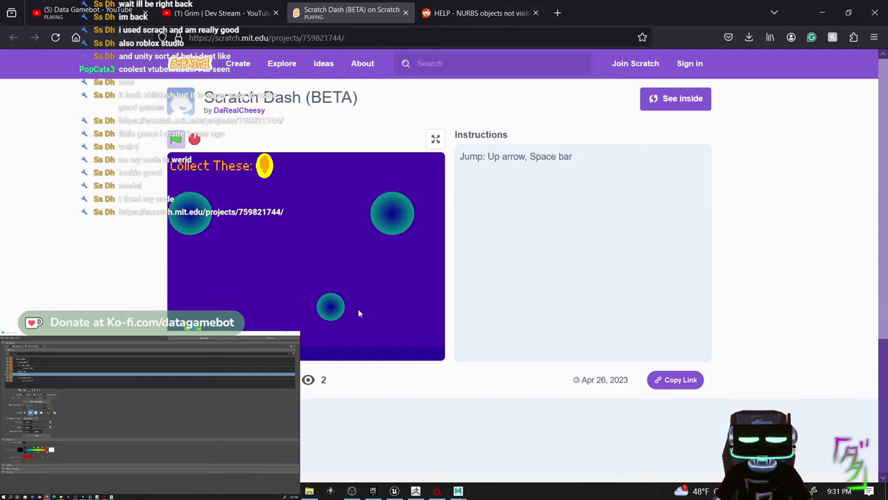
pyautogui.press('space')
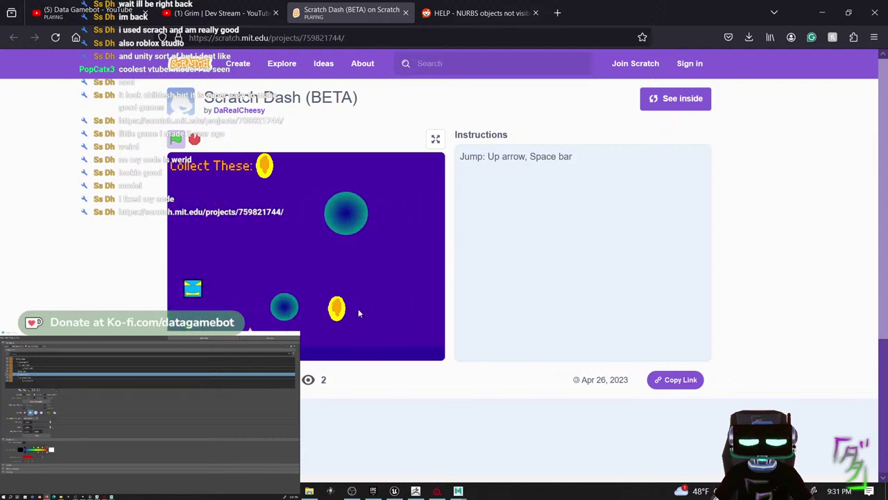
pyautogui.press('space')
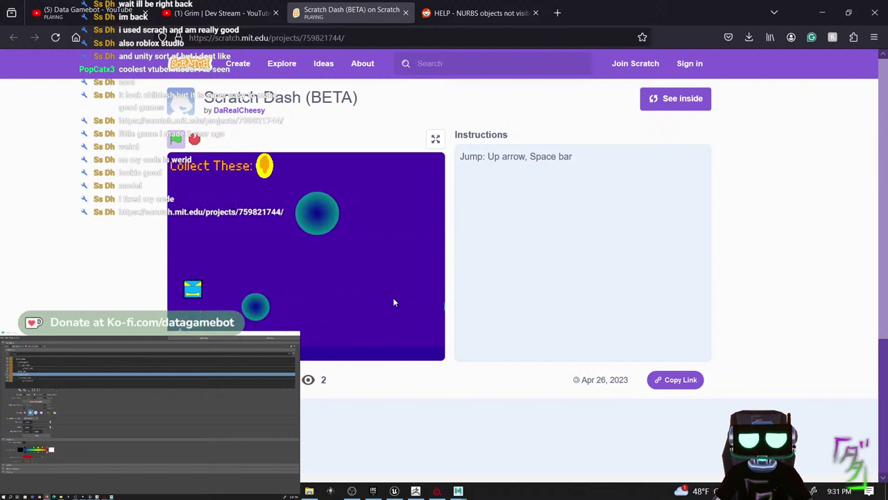
pyautogui.press('space')
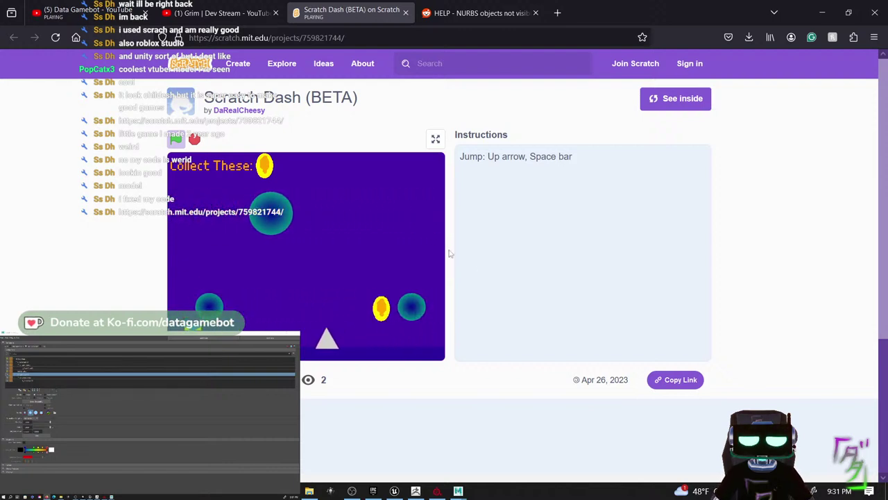
pyautogui.press('space')
pyautogui.press('space')
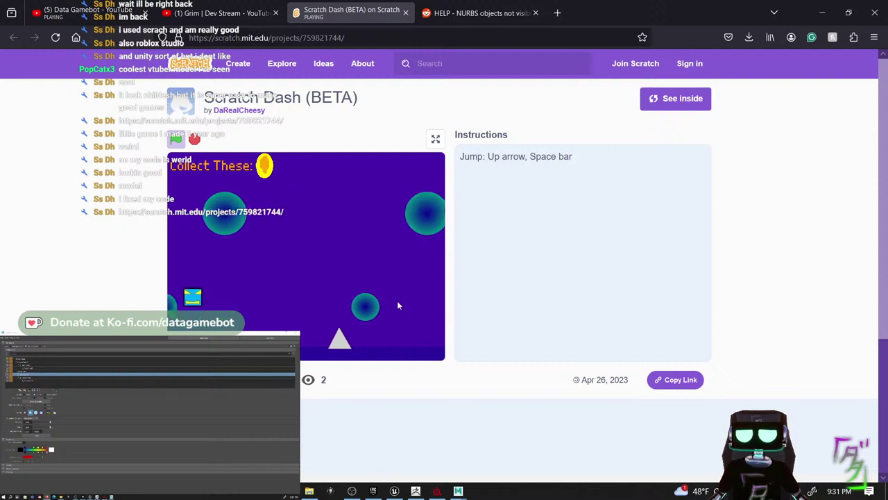
pyautogui.scroll(-2, 376, 334)
pyautogui.scroll(2, 376, 335)
pyautogui.press('space')
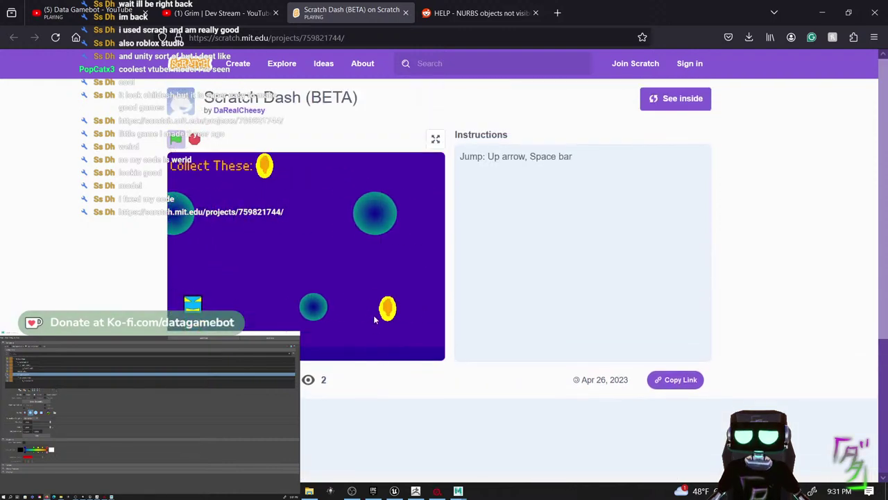
pyautogui.press('space')
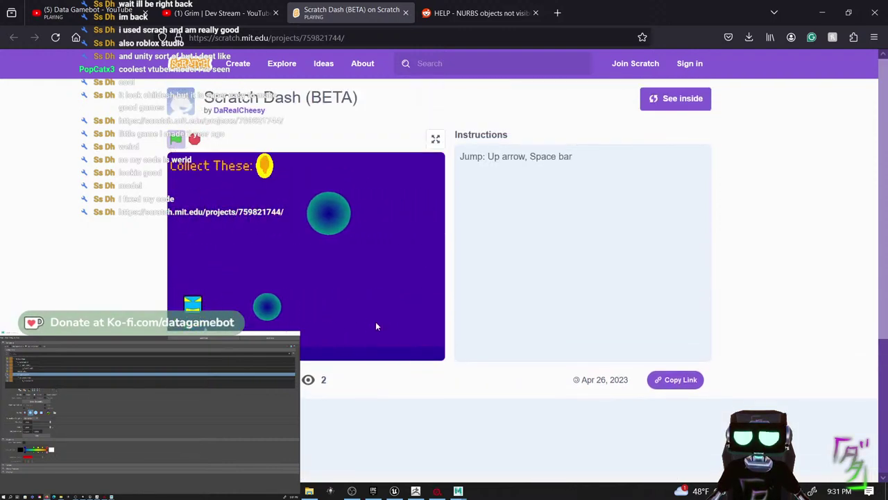
pyautogui.press('space')
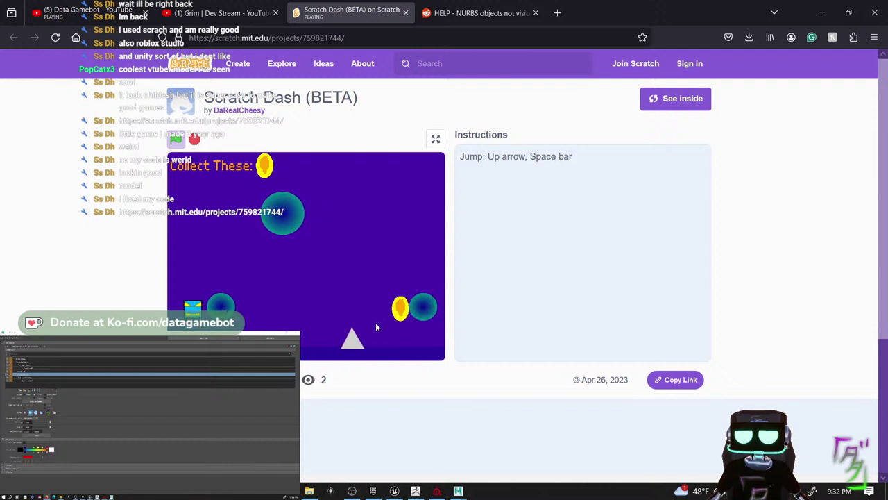
pyautogui.press('space')
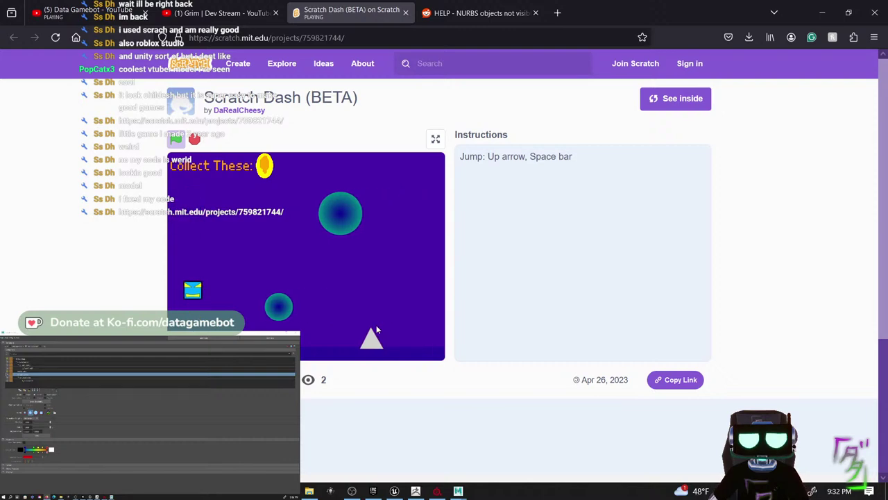
pyautogui.press('space')
pyautogui.scroll(-3, 376, 325)
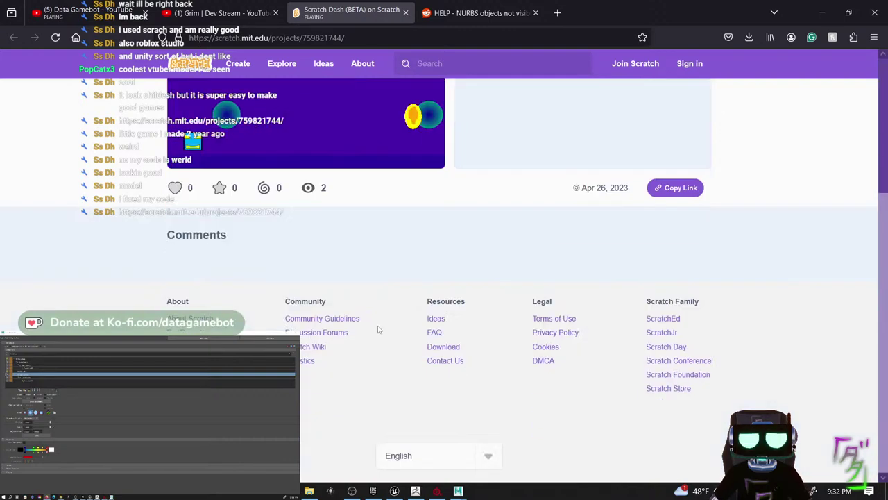
pyautogui.scroll(3, 377, 325)
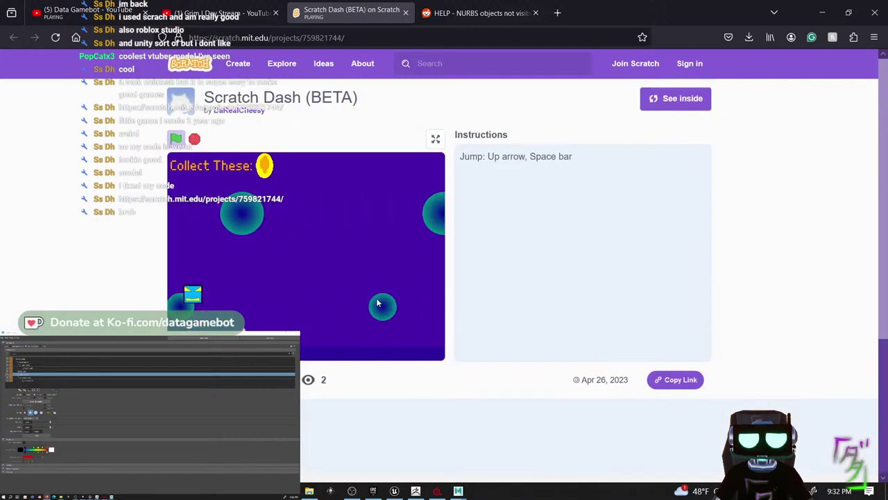
pyautogui.click(406, 14)
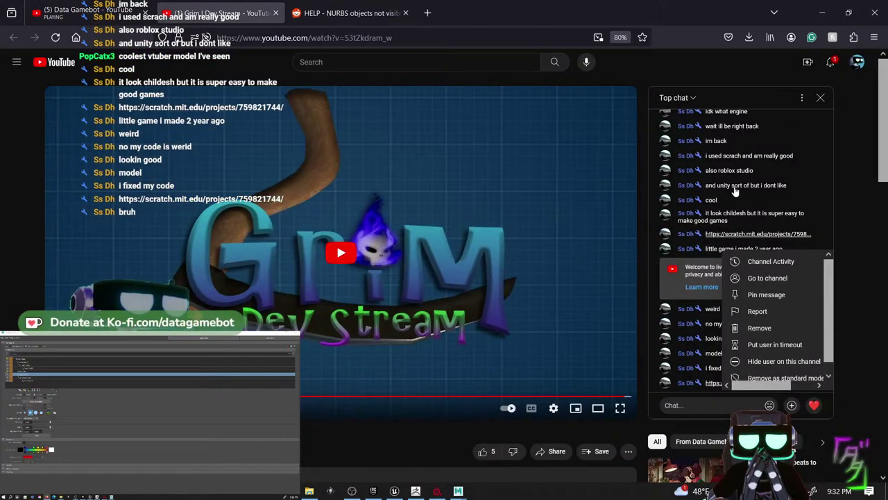
pyautogui.click(822, 12)
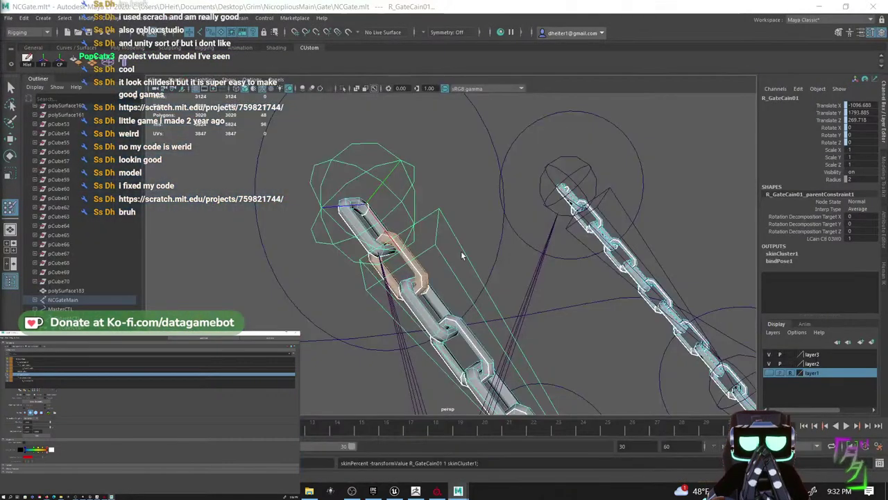
# - Compare the second link's skin weights between the R_GateCain02 and R_GateCain01 influences
pyautogui.moveTo(490, 256)
pyautogui.keyDown('alt'); pyautogui.mouseDown()
pyautogui.moveTo(507, 251)
pyautogui.moveTo(499, 256)
pyautogui.mouseUp(); pyautogui.keyUp('alt')
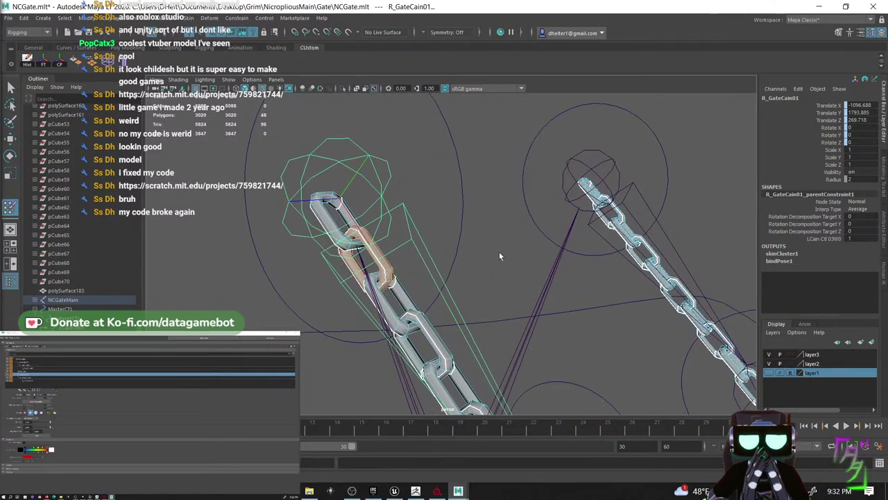
pyautogui.click(49, 376)
pyautogui.click(48, 379)
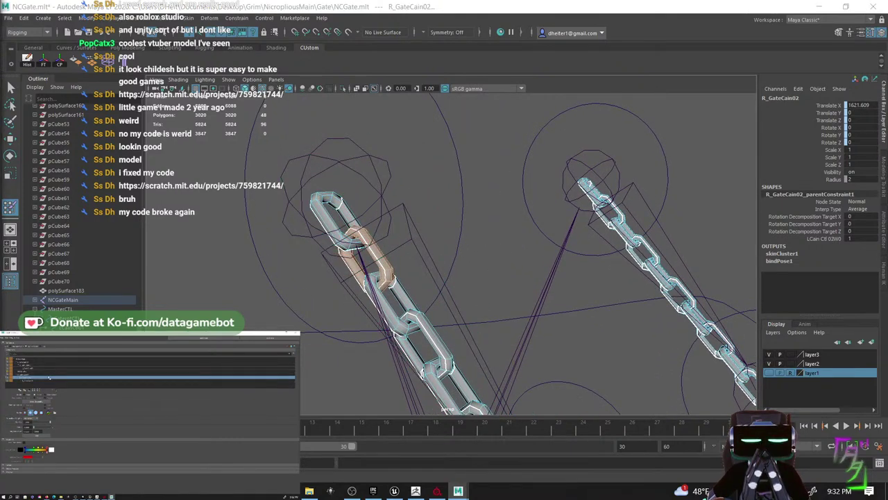
pyautogui.click(49, 374)
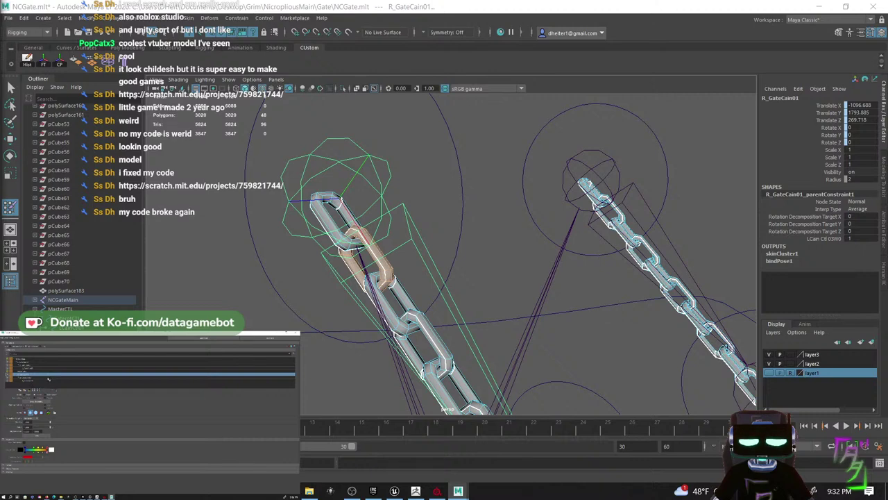
pyautogui.click(48, 378)
pyautogui.click(48, 375)
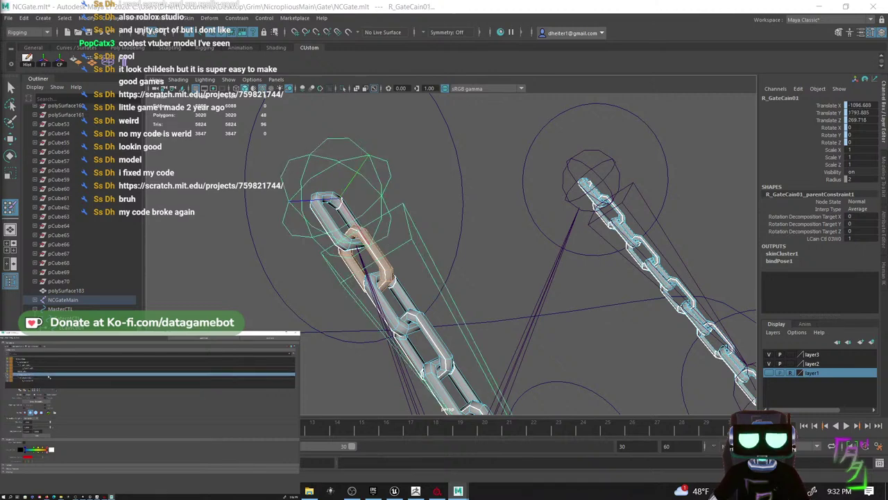
# - Set the second link's R_GateCain02 skin weight to 0.1 and recheck its R_GateCain01 influence
pyautogui.click(49, 379)
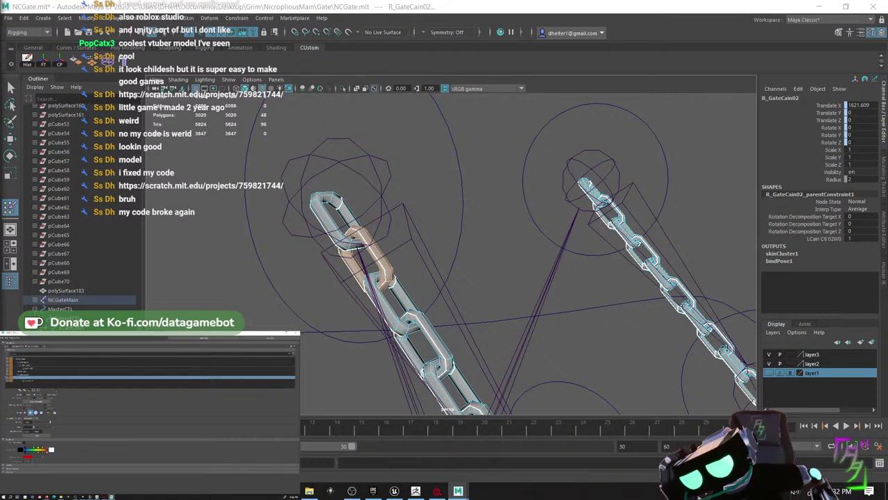
pyautogui.click(28, 375)
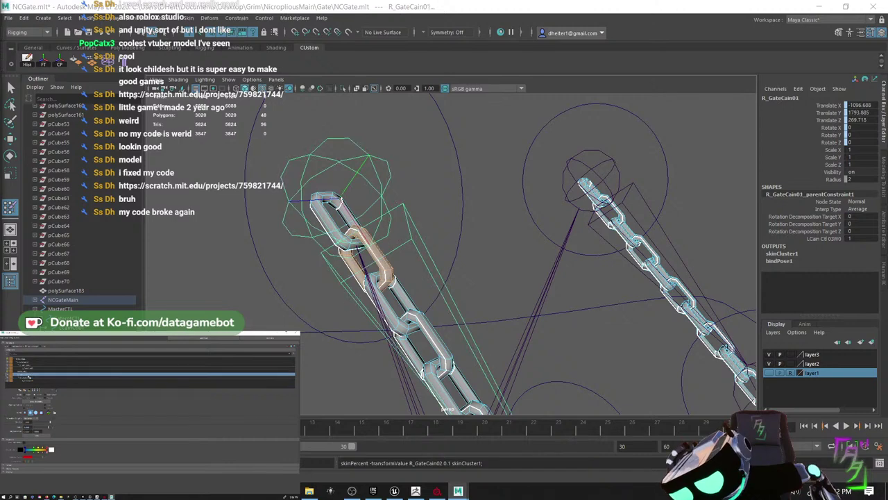
pyautogui.click(29, 378)
pyautogui.click(29, 375)
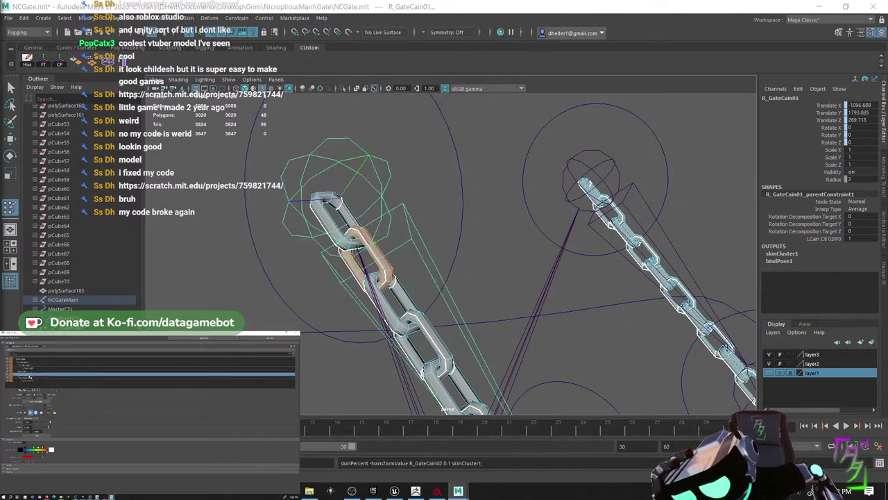
# - Flood the chain's third link with a skin weight of 1 for R_GateCain01, then choose R_GateCain02 as the influence
pyautogui.click(399, 306)
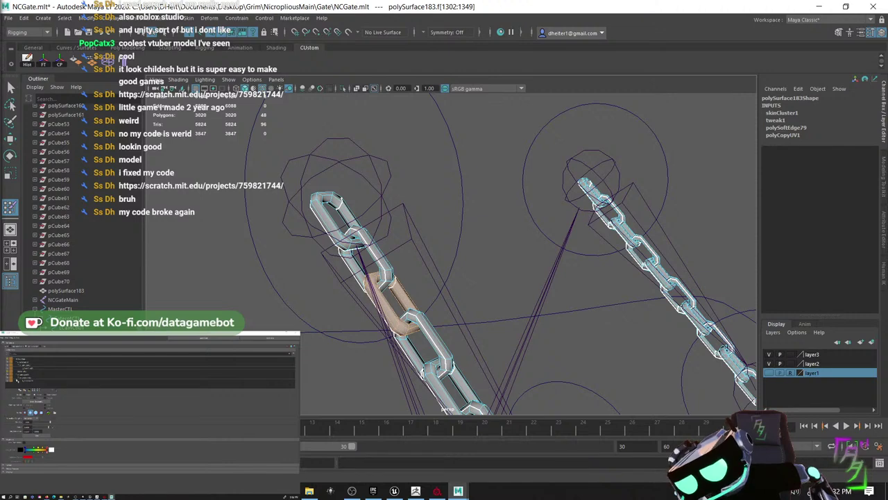
pyautogui.click(26, 375)
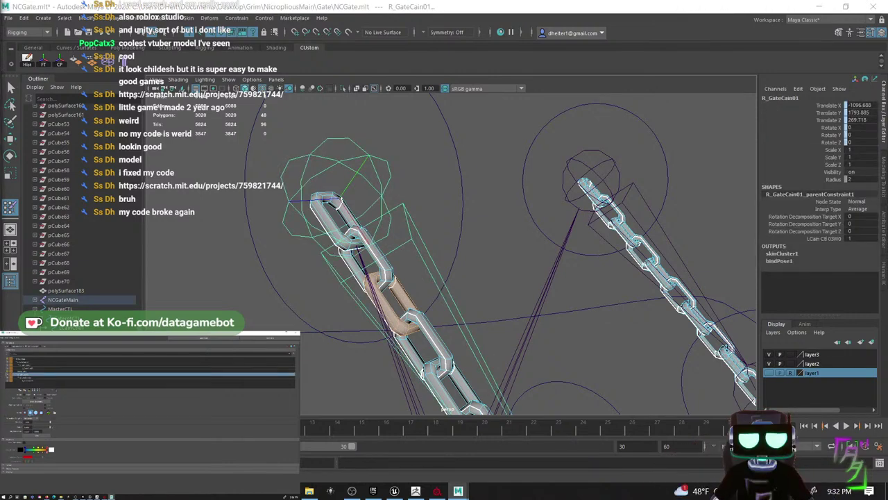
pyautogui.click(36, 435)
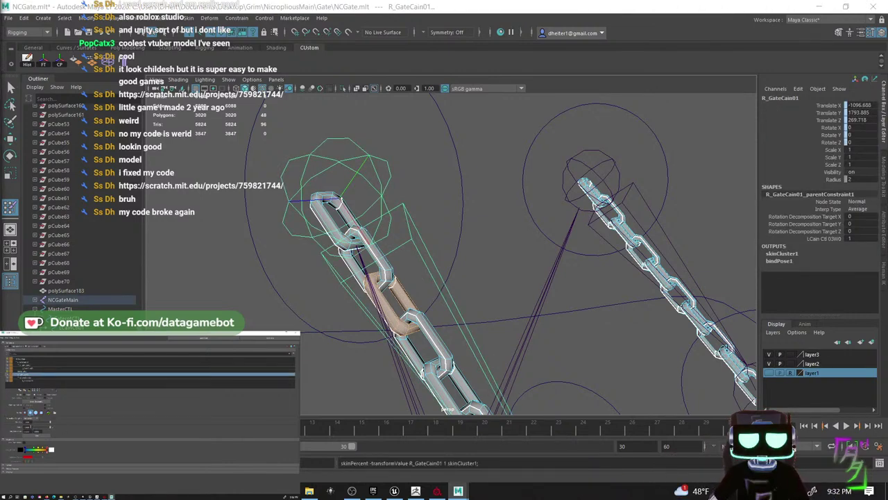
pyautogui.click(28, 378)
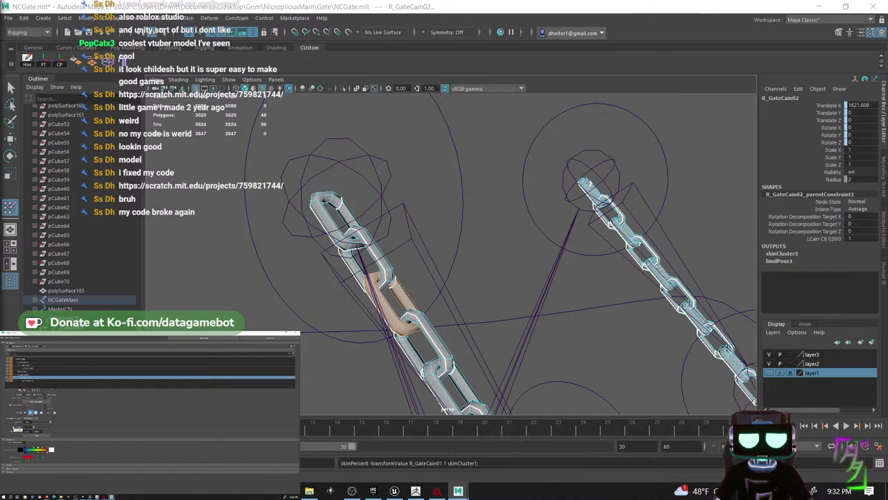
# - Flood the fourth link with a skin weight of 1 for R_GateCain01, then set its R_GateCain02 weight to 0.3
pyautogui.keyDown('alt'); pyautogui.moveTo(466, 306); pyautogui.dragTo(412, 264); pyautogui.keyUp('alt')
pyautogui.click(380, 248)
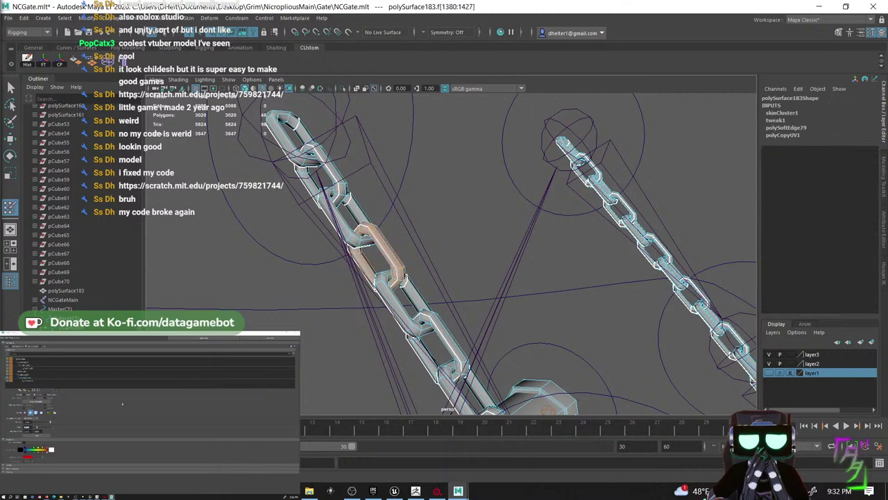
pyautogui.click(32, 376)
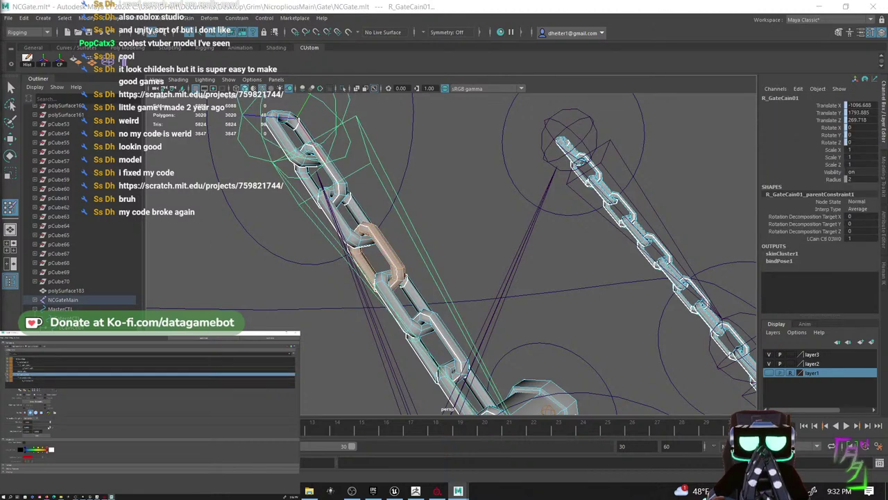
pyautogui.click(37, 435)
pyautogui.click(41, 378)
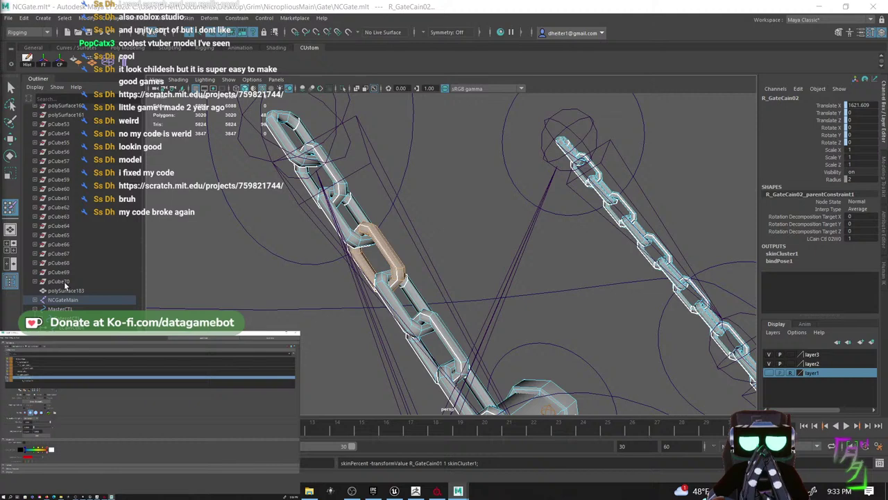
pyautogui.keyDown('alt'); pyautogui.moveTo(391, 307); pyautogui.dragTo(378, 317, button='middle'); pyautogui.keyUp('alt')
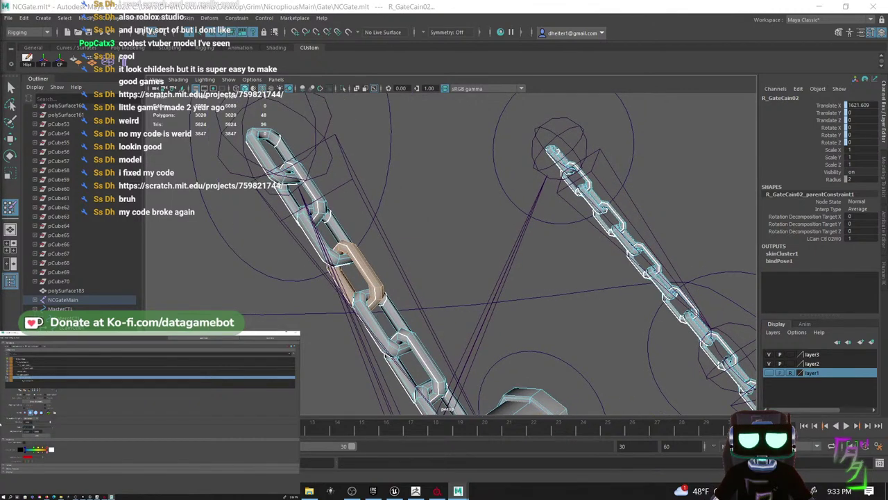
pyautogui.press('Return')
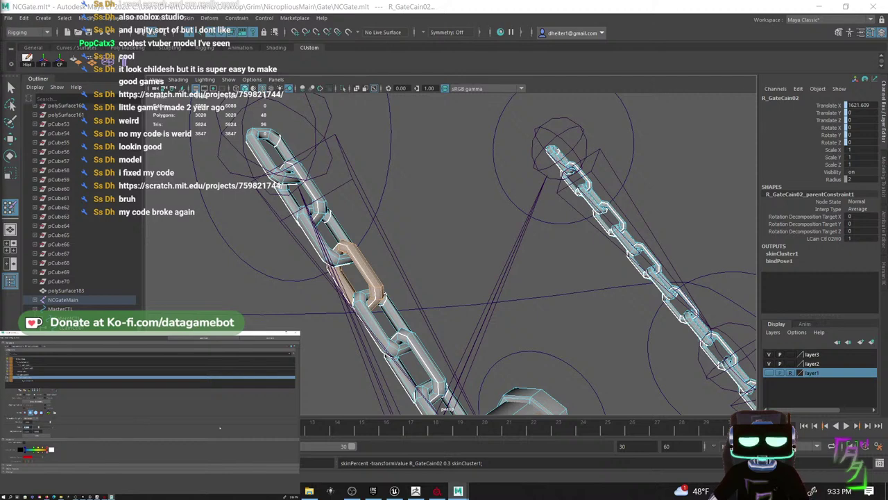
# - Weight the chain link below the selected one 1 to R_GateCain01, with R_GateCain02 set to 0.4
pyautogui.keyDown('alt'); pyautogui.moveTo(352, 293); pyautogui.dragTo(321, 270, button='middle'); pyautogui.keyUp('alt')
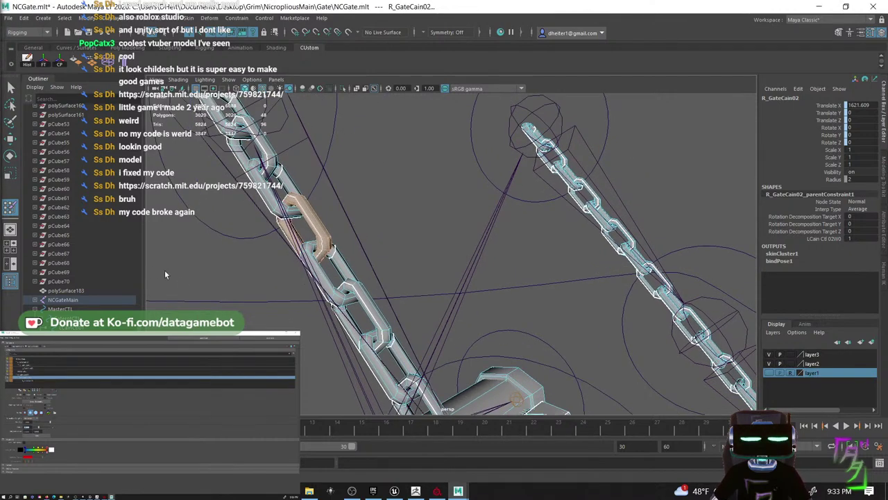
pyautogui.click(324, 276)
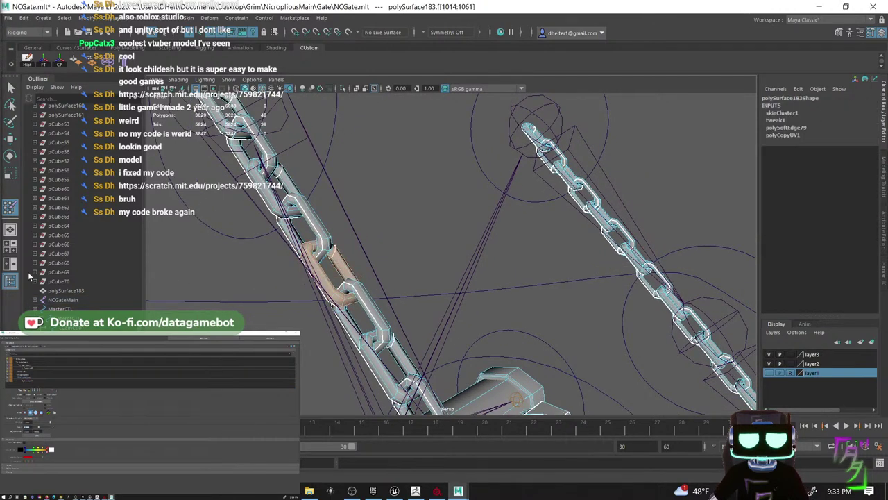
pyautogui.click(35, 375)
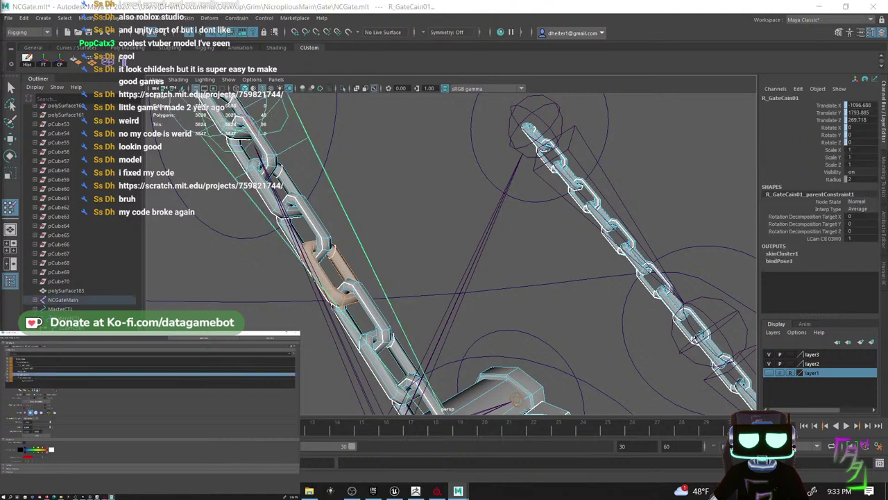
pyautogui.moveTo(50, 427); pyautogui.dragTo(62, 429)
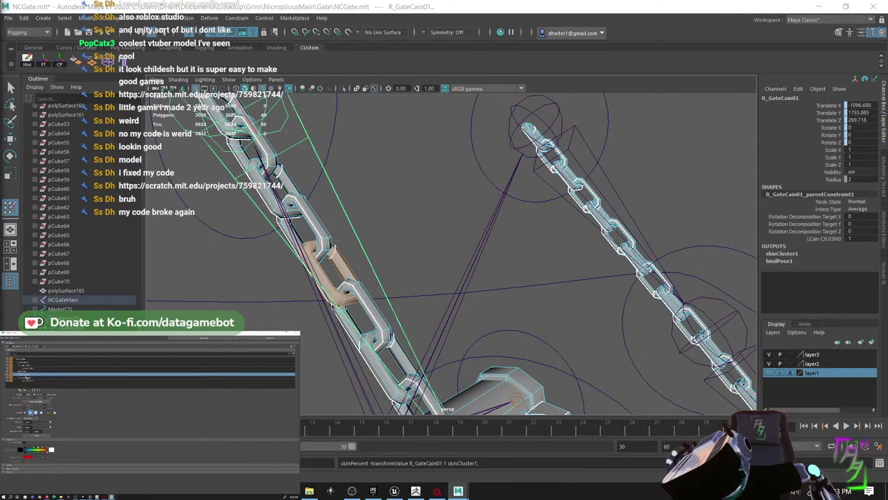
pyautogui.click(26, 377)
pyautogui.moveTo(30, 426); pyautogui.dragTo(2, 425)
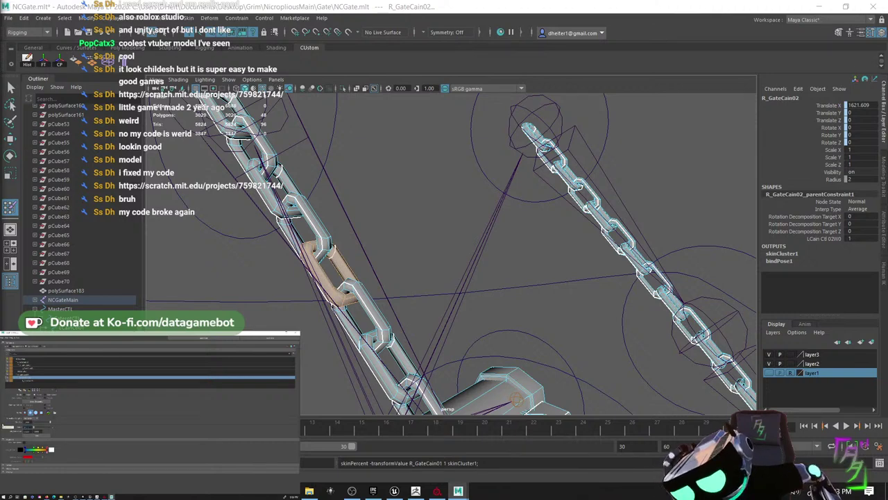
pyautogui.write('0.4')
pyautogui.press('Return')
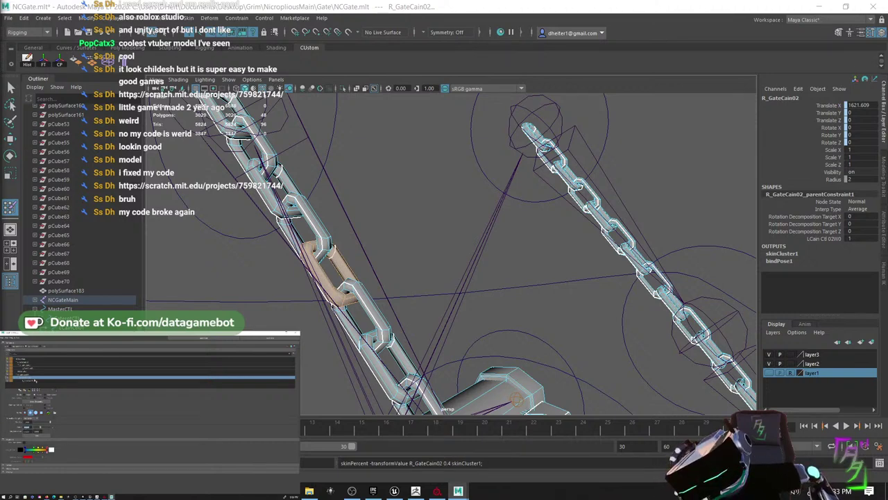
# - Select the following link down the foreground chain and set its skin weight to 1 for R_GateCain01, with 0.5 for R_GateCain02
pyautogui.keyDown('alt'); pyautogui.moveTo(373, 310); pyautogui.dragTo(364, 296); pyautogui.keyUp('alt')
pyautogui.doubleClick(362, 296)
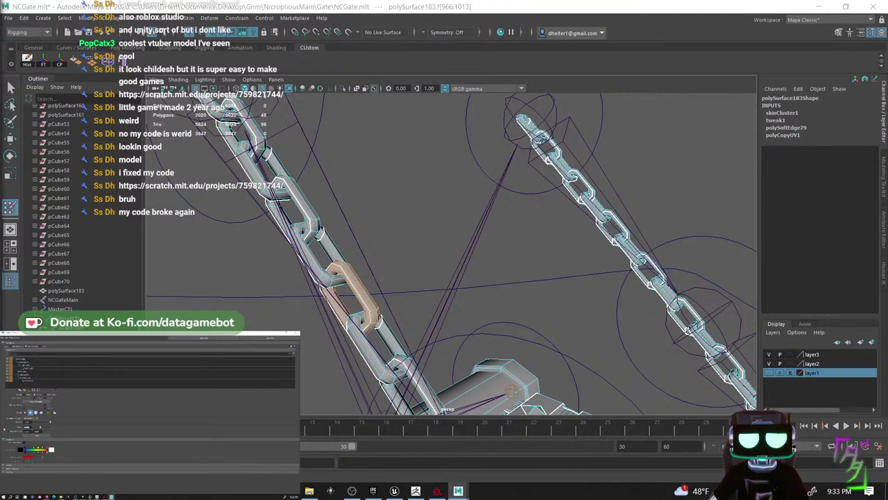
pyautogui.click(29, 375)
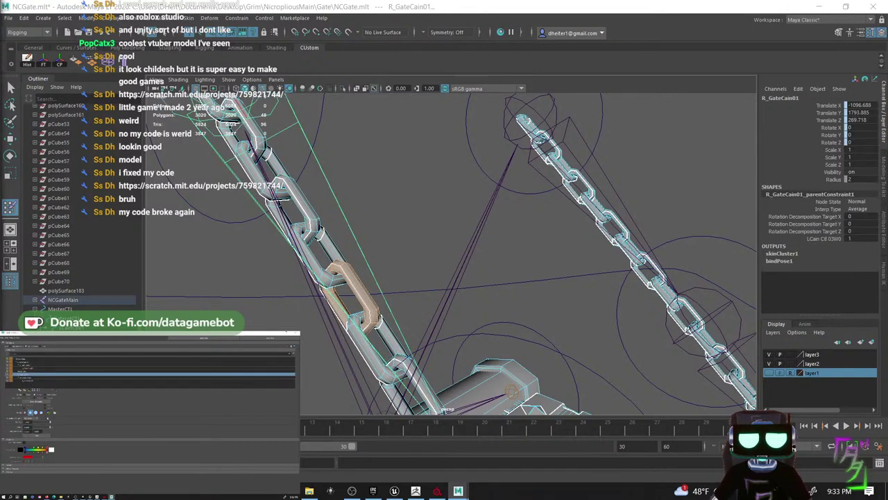
pyautogui.click(36, 435)
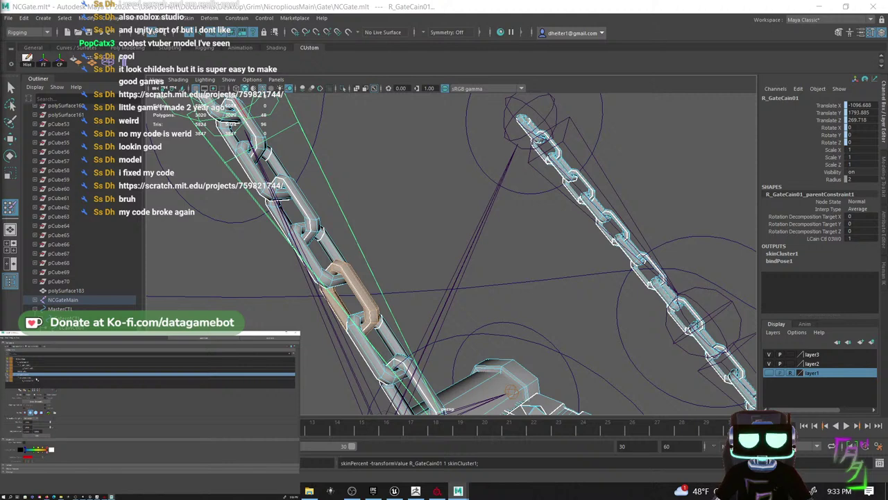
pyautogui.click(23, 380)
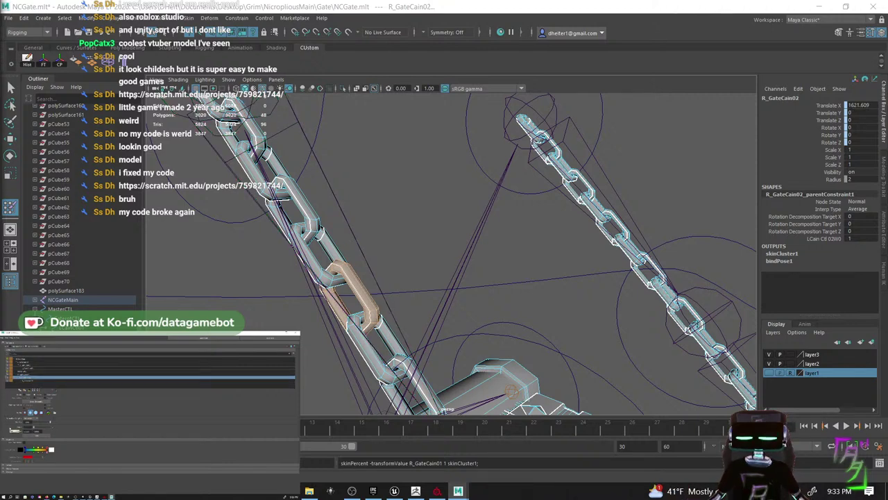
pyautogui.write('0.5')
pyautogui.press('Return')
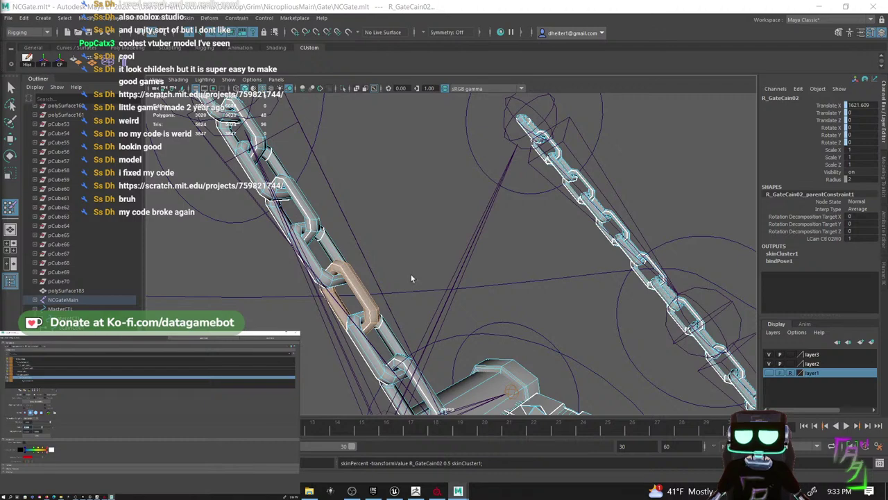
# - Select the next lower link of the foreground chain and weight it 1 to R_GateCain01, with 0.6 for R_GateCain02
pyautogui.keyDown('alt'); pyautogui.moveTo(411, 278); pyautogui.dragTo(351, 247); pyautogui.keyUp('alt')
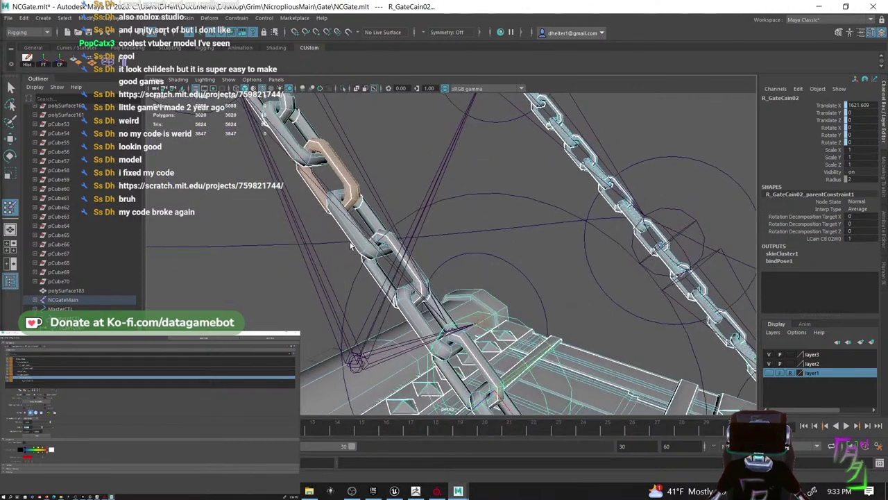
pyautogui.click(352, 247)
pyautogui.click(358, 245)
pyautogui.moveTo(359, 242); pyautogui.dragTo(359, 267, button='right')
pyautogui.click(361, 249)
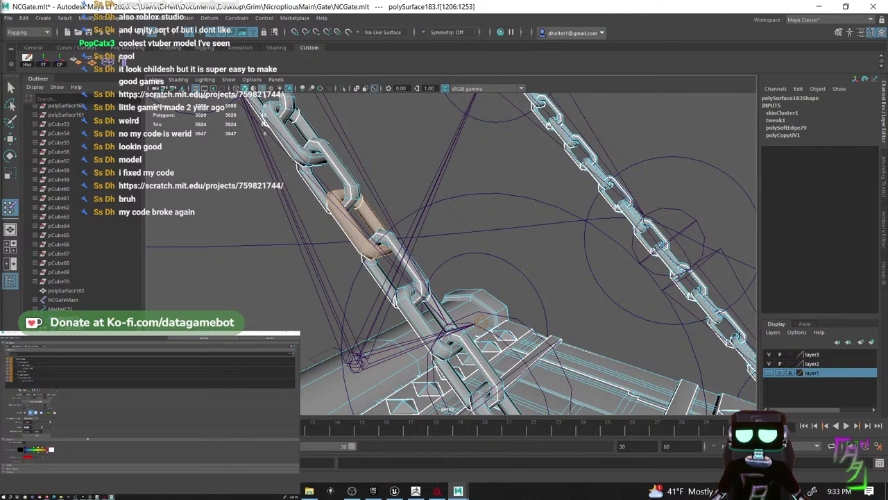
pyautogui.click(34, 375)
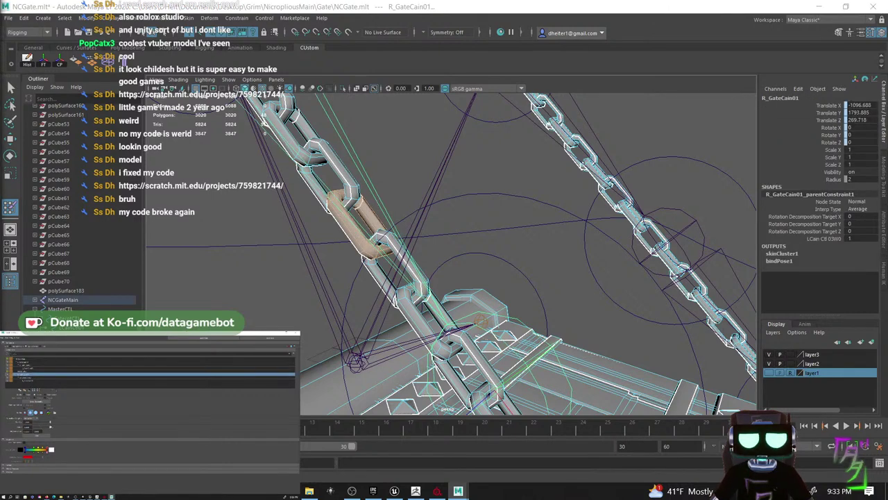
pyautogui.moveTo(53, 428); pyautogui.dragTo(54, 427)
pyautogui.click(24, 380)
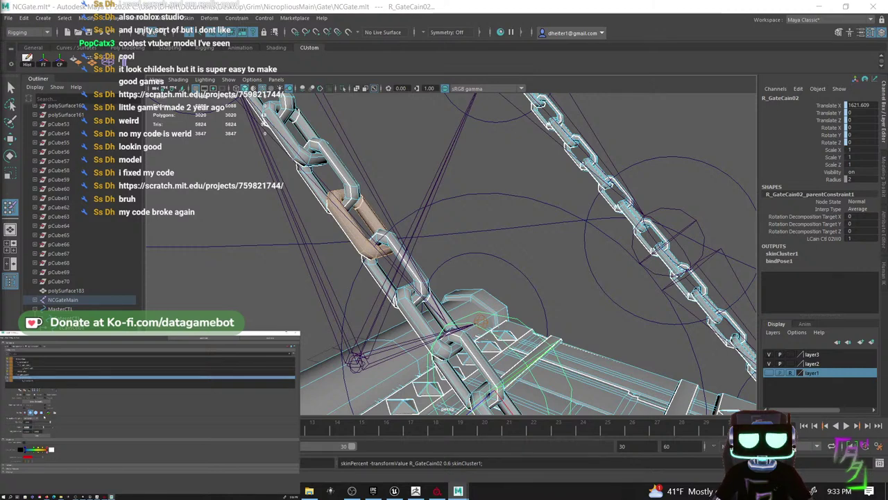
# - Weight the next link down the foreground chain 1 to R_GateCain01, with R_GateCain02 set to 0.7
pyautogui.keyDown('alt'); pyautogui.moveTo(338, 257); pyautogui.dragTo(322, 255); pyautogui.keyUp('alt')
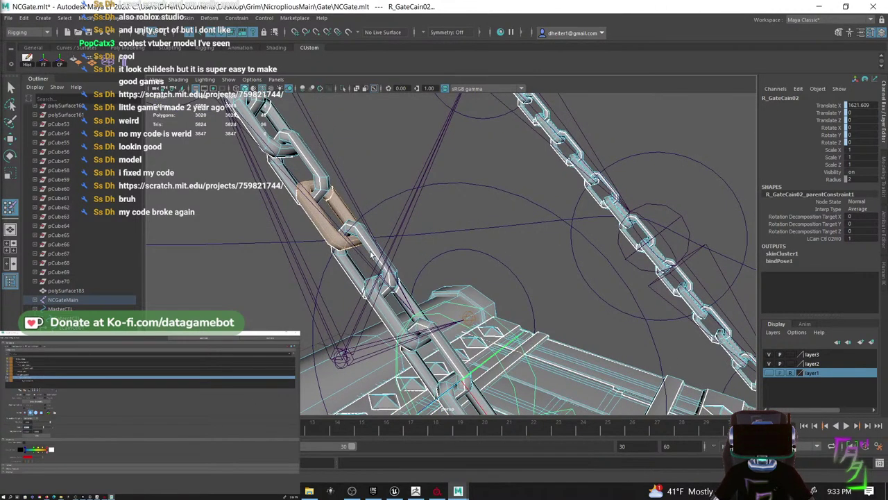
pyautogui.click(375, 250)
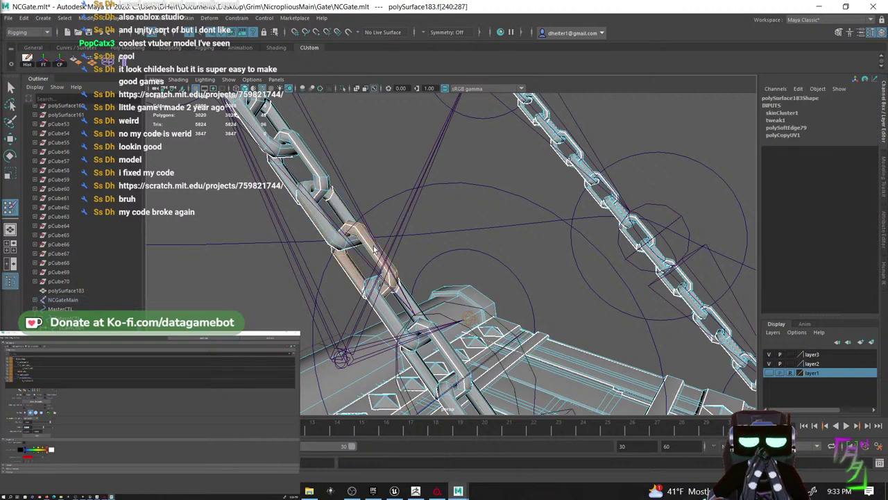
pyautogui.click(31, 374)
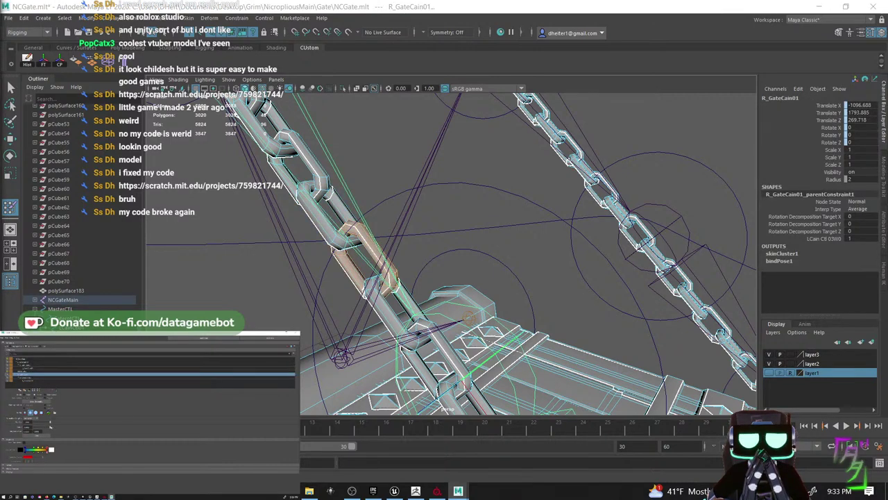
pyautogui.click(55, 368)
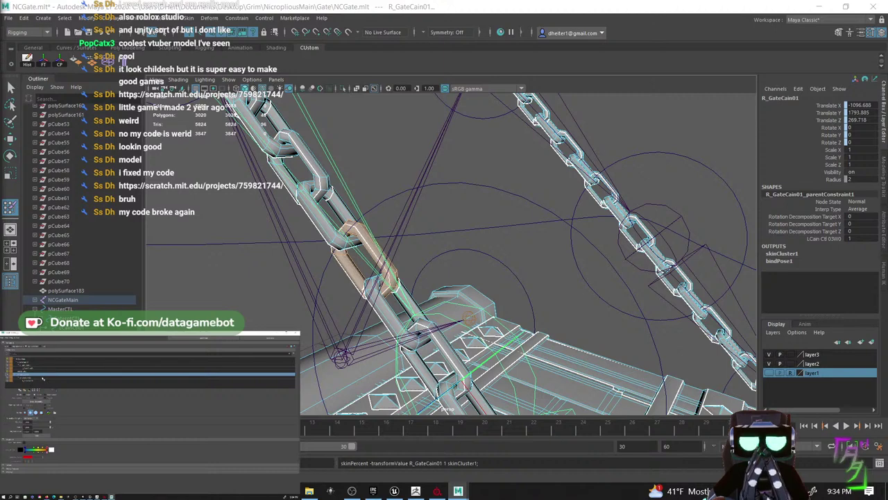
pyautogui.click(41, 379)
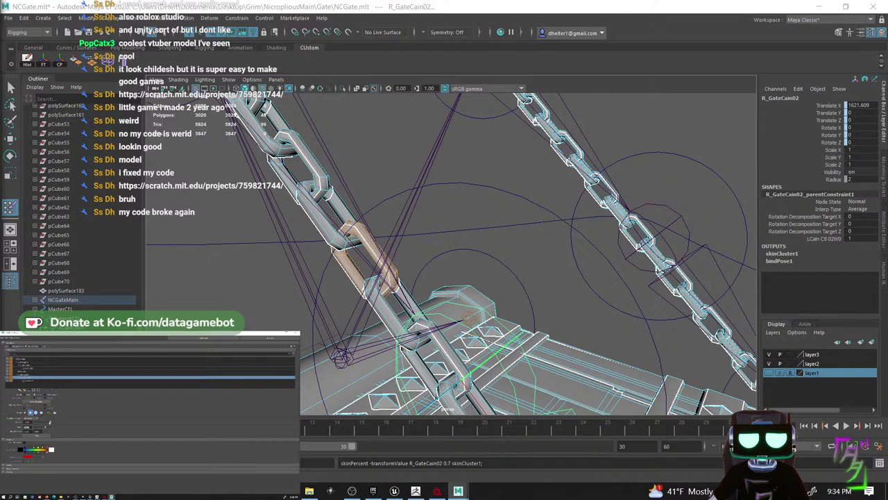
# - Select the link below it and set its R_GateCain01 weight to 1, with 0.8 for R_GateCain02
pyautogui.keyDown('alt'); pyautogui.moveTo(417, 270); pyautogui.dragTo(434, 289); pyautogui.keyUp('alt')
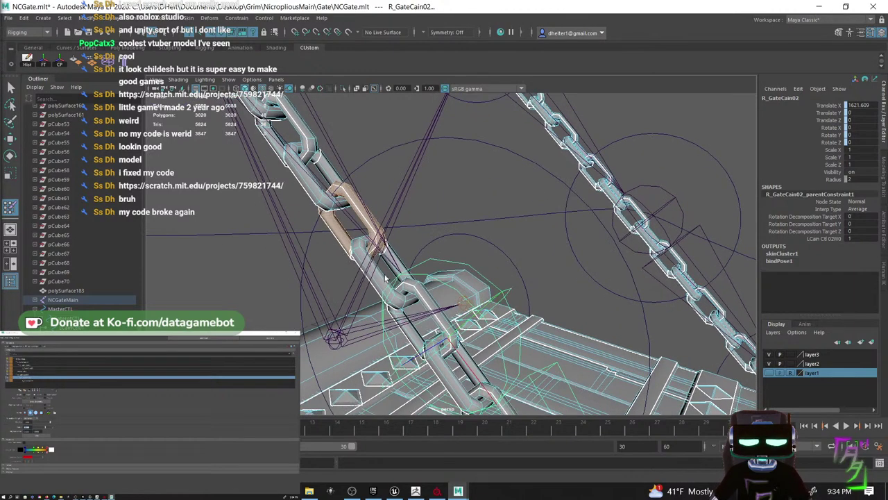
pyautogui.doubleClick(362, 255)
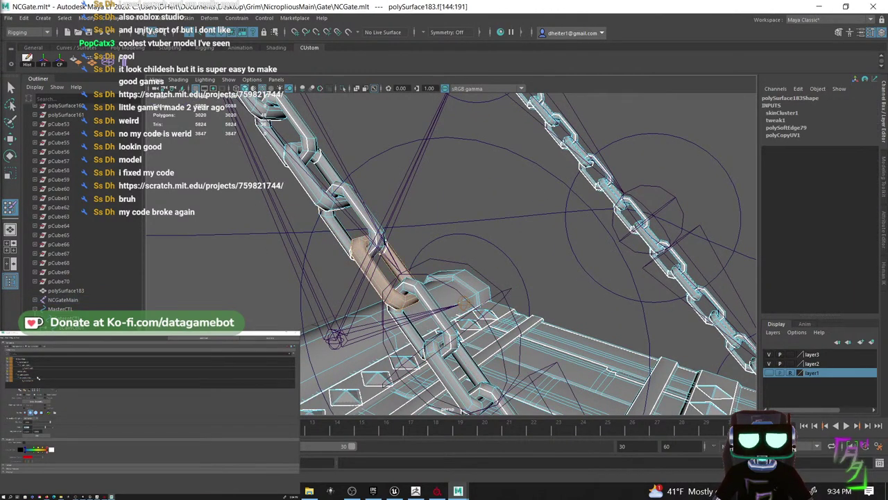
pyautogui.click(37, 376)
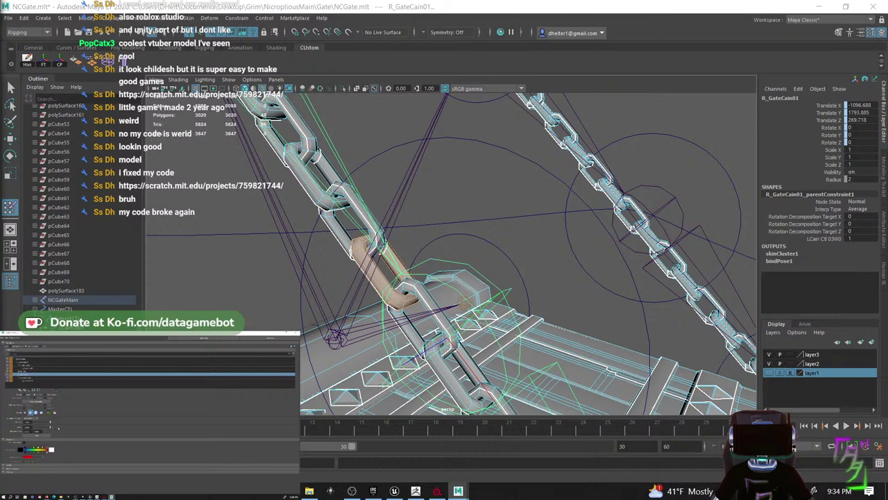
pyautogui.click(38, 378)
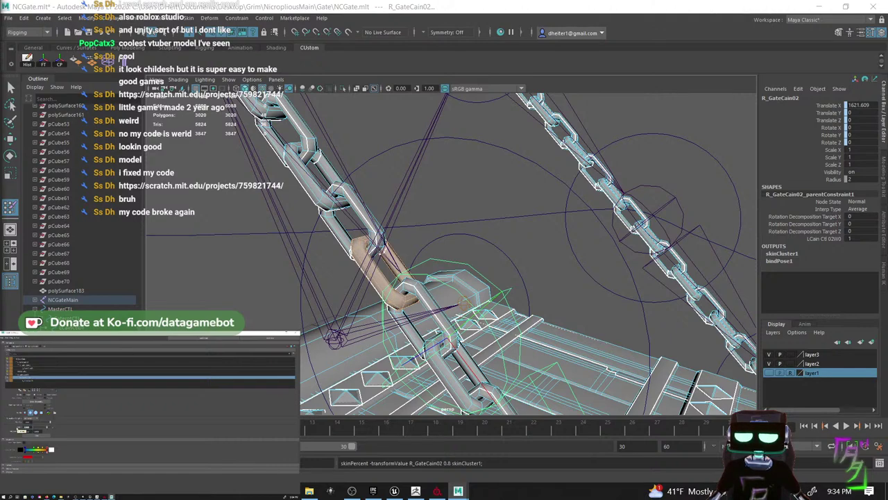
# - Select the next link near the gate's upper edge and weight it 1 to R_GateCain01, with 0.9 for R_GateCain02
pyautogui.keyDown('alt'); pyautogui.moveTo(420, 310); pyautogui.dragTo(382, 252, button='middle'); pyautogui.keyUp('alt')
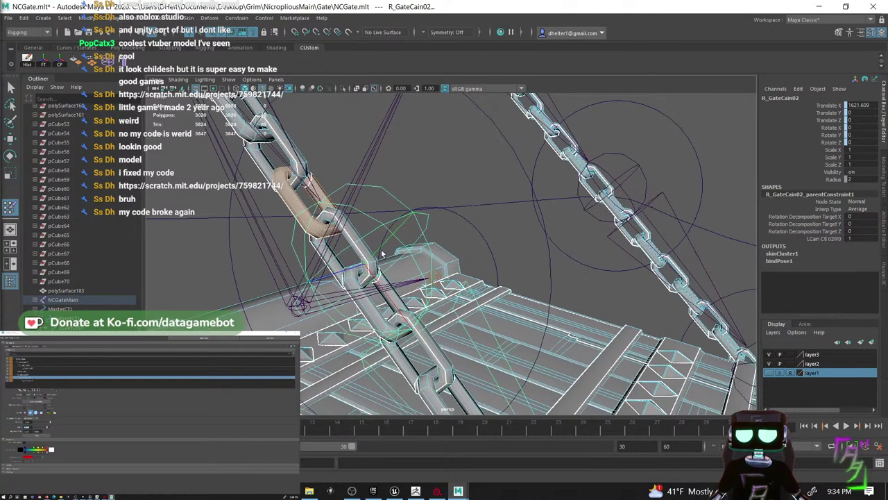
pyautogui.doubleClick(346, 230)
pyautogui.doubleClick(345, 231)
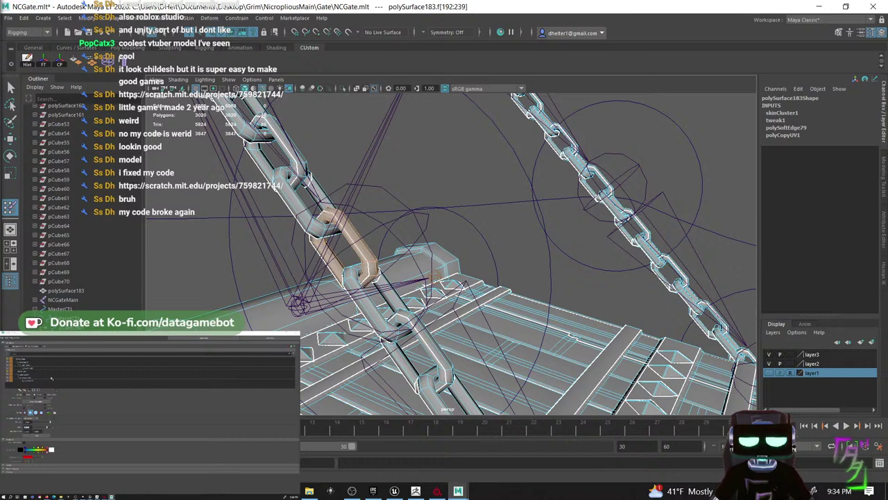
pyautogui.click(37, 374)
pyautogui.moveTo(48, 428); pyautogui.dragTo(54, 428)
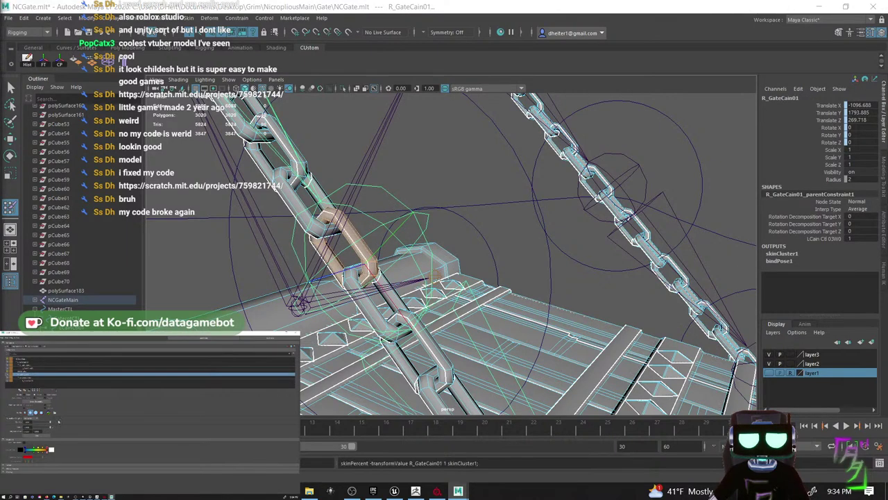
pyautogui.click(30, 378)
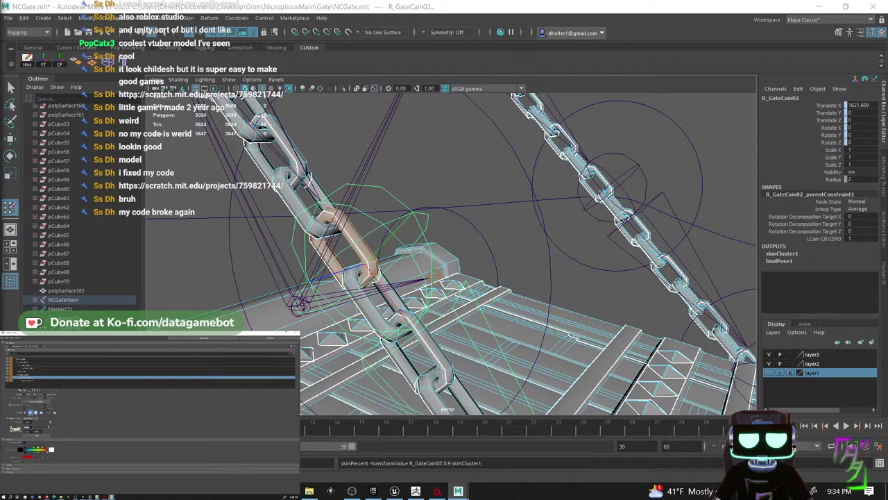
# - Select all faces of the next link down the foreground chain, just above the gate's corner
pyautogui.keyDown('alt'); pyautogui.moveTo(233, 200); pyautogui.dragTo(362, 196); pyautogui.keyUp('alt')
pyautogui.click(351, 197)
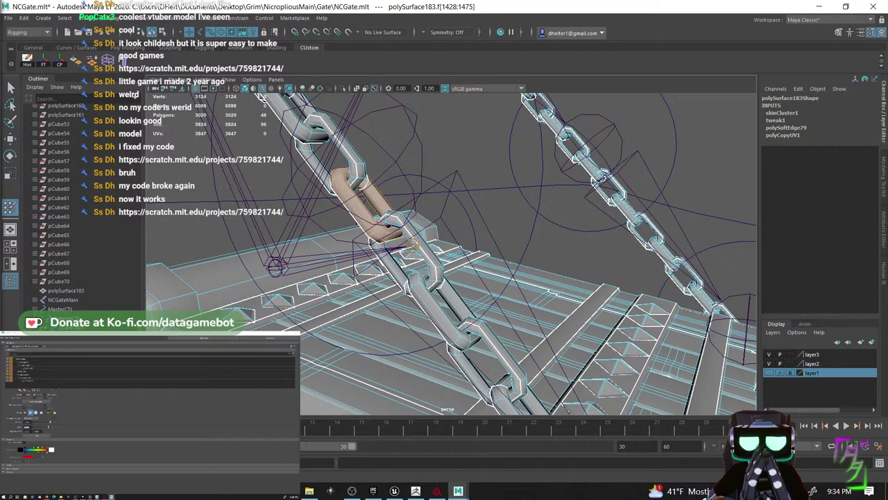
# - Switch to the web browser and open the latest Scratch project link posted in the Grim dev stream's live chat
pyautogui.click(267, 490)
pyautogui.click(92, 7)
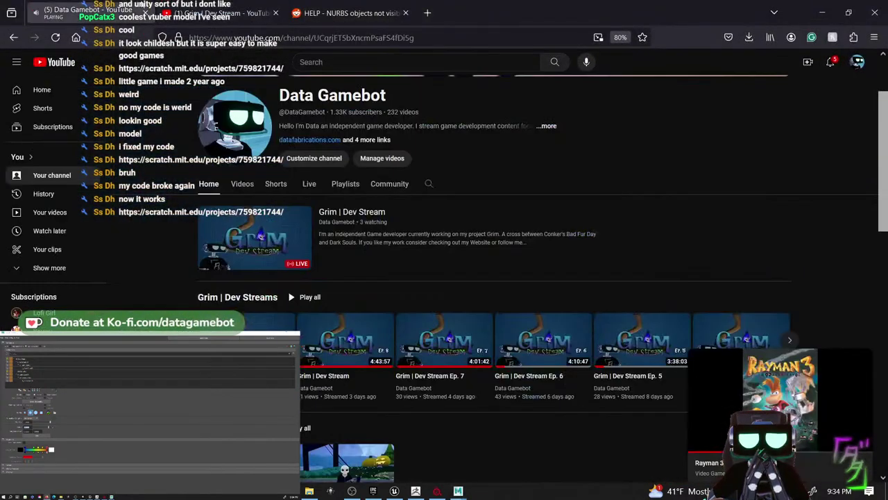
pyautogui.click(208, 12)
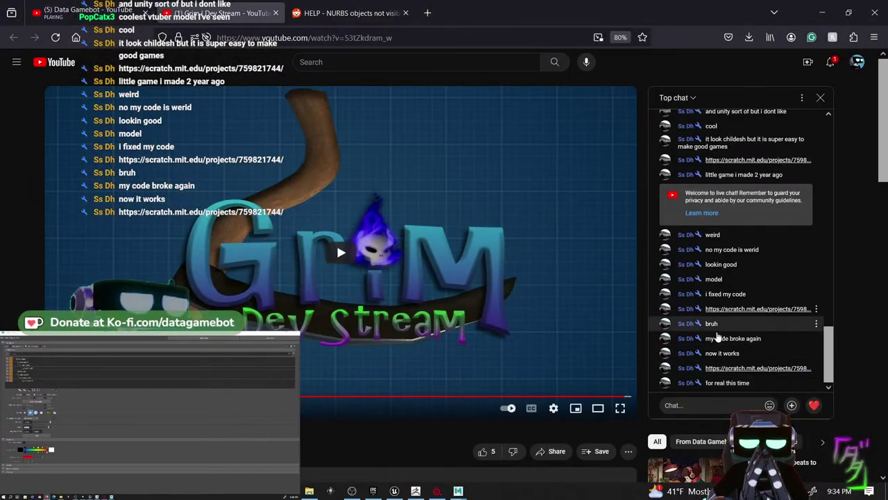
pyautogui.click(771, 368)
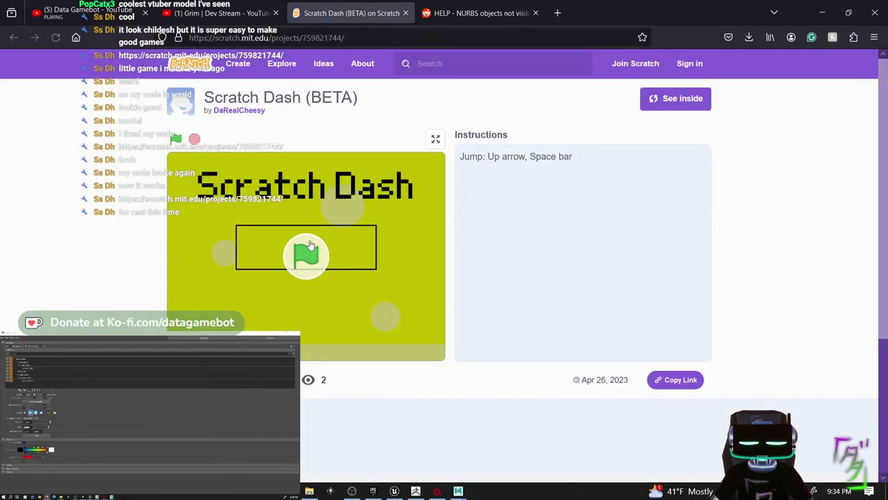
# - Start the Scratch Dash (BETA) game and play a round, jumping over the spikes
pyautogui.click(304, 253)
pyautogui.click(306, 254)
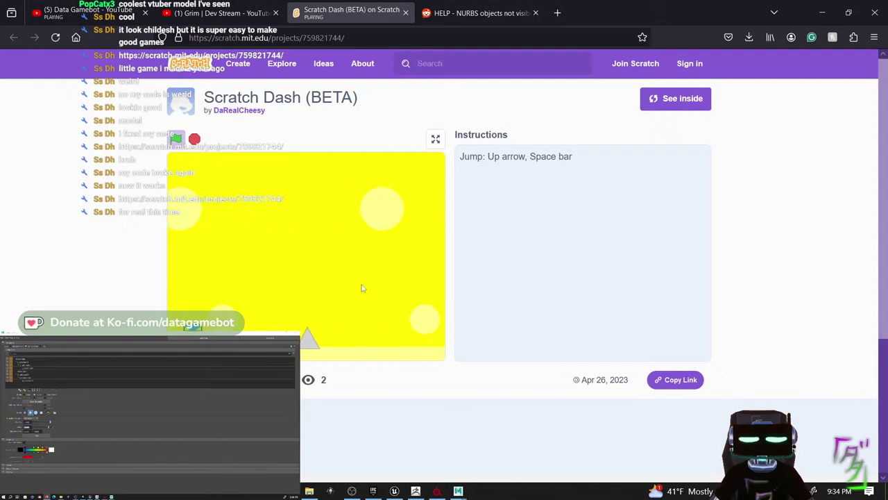
pyautogui.press('space')
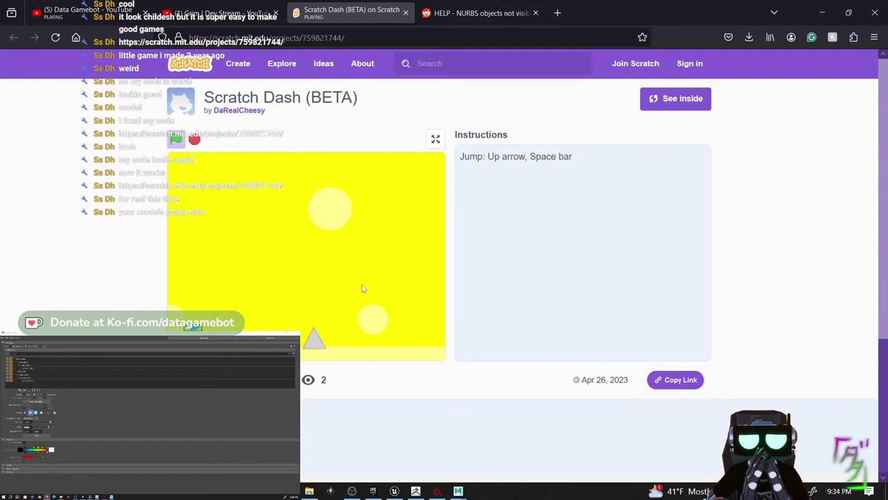
pyautogui.press('space')
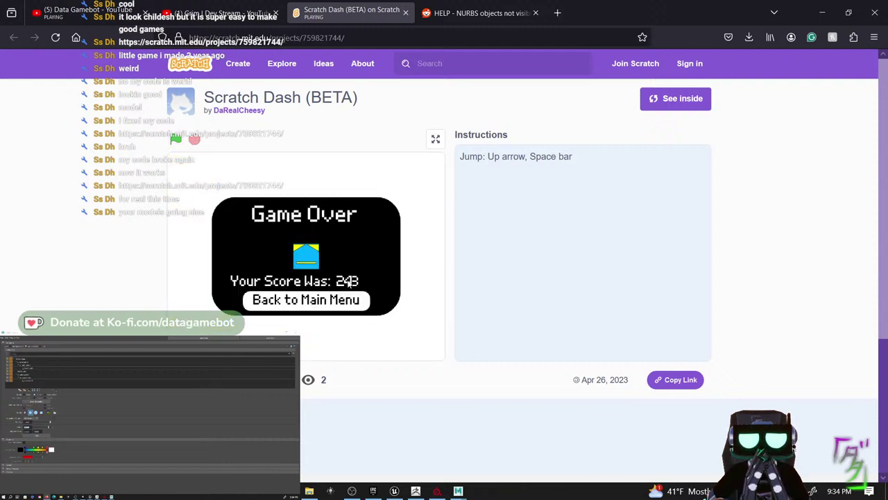
# - Replay several rounds of Scratch Dash, jumping over the spikes and returning to the game's main menu after each round
pyautogui.click(352, 298)
pyautogui.click(343, 265)
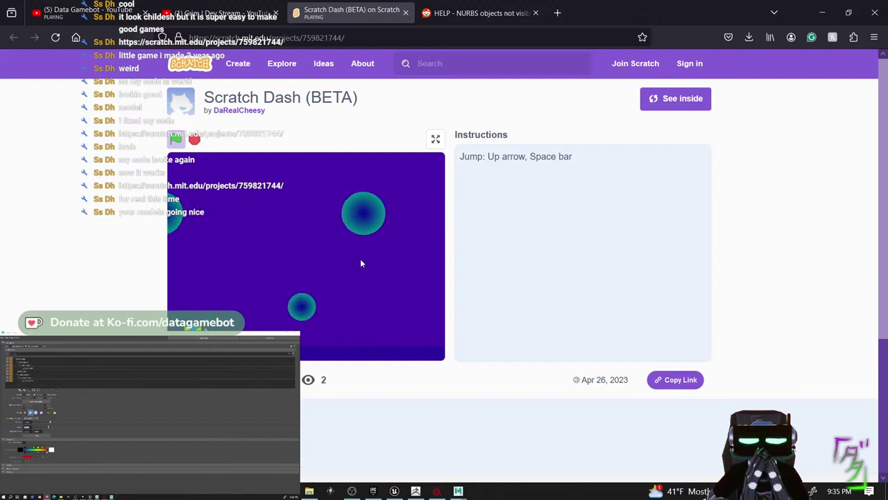
pyautogui.click(355, 303)
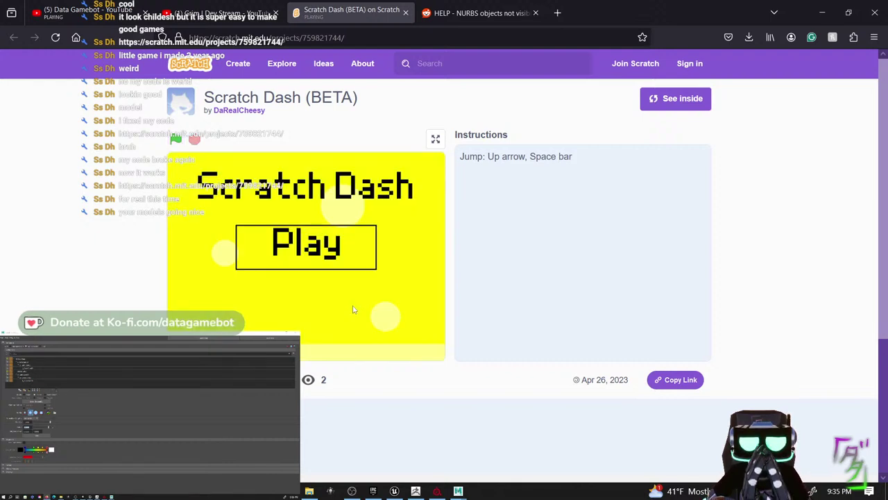
pyautogui.click(347, 264)
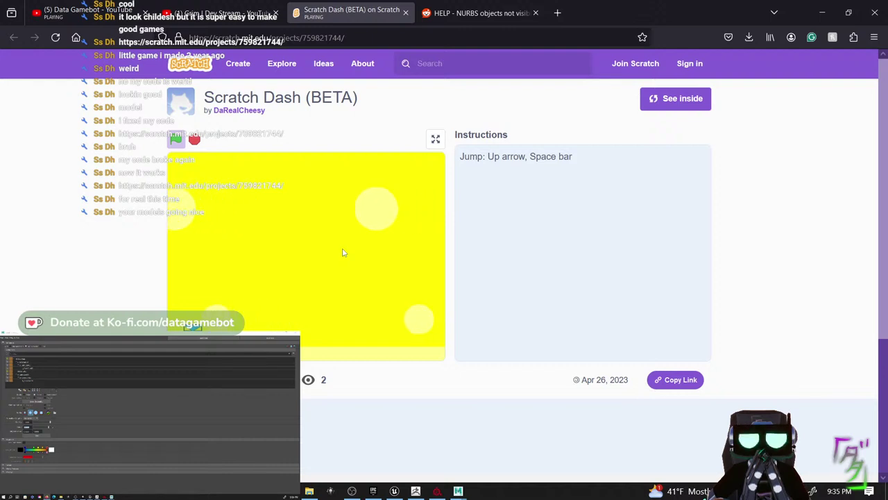
pyautogui.press('space')
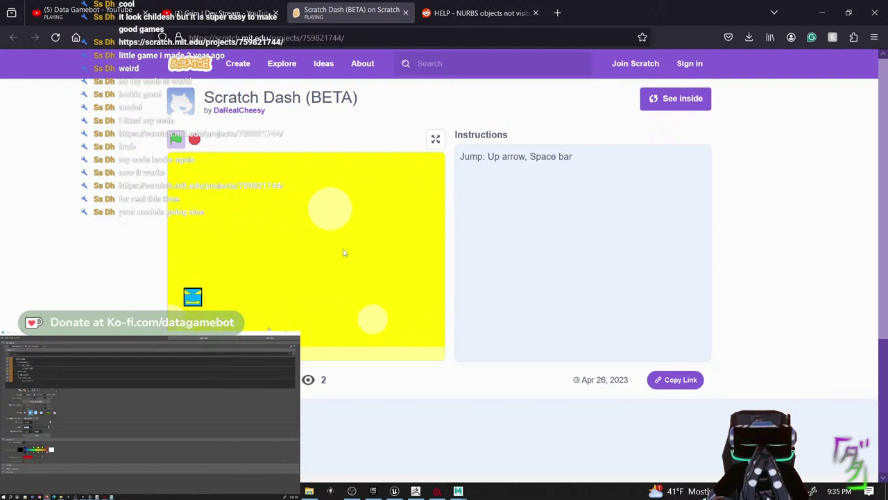
pyautogui.press('space')
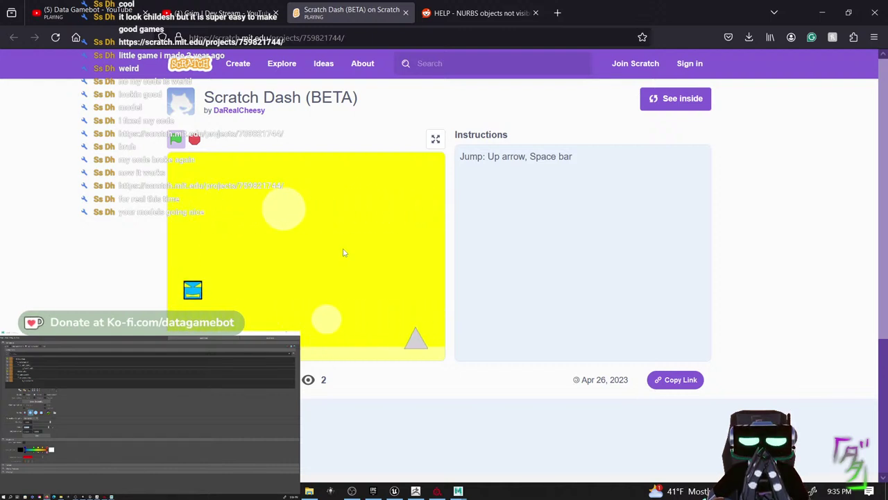
pyautogui.press('space')
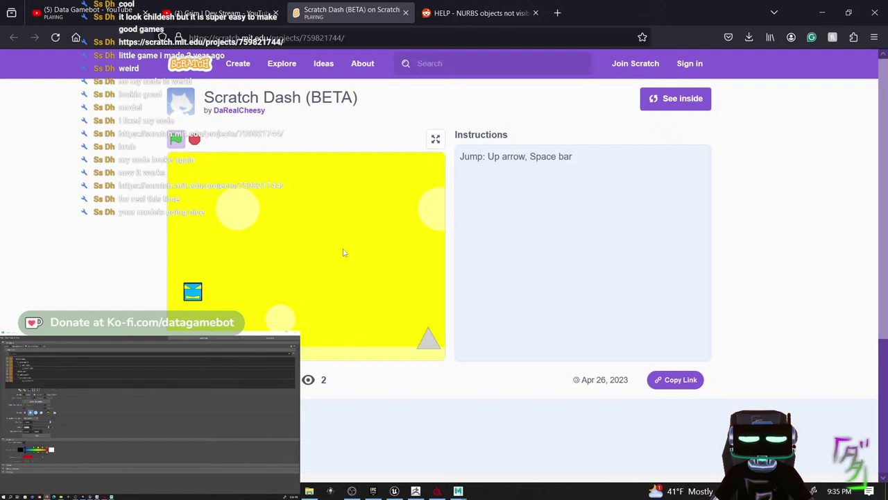
pyautogui.press('space')
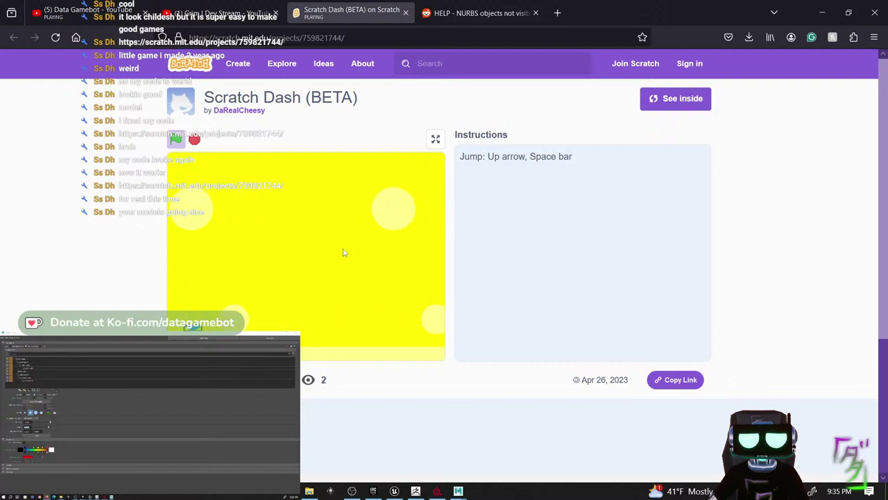
pyautogui.press('space')
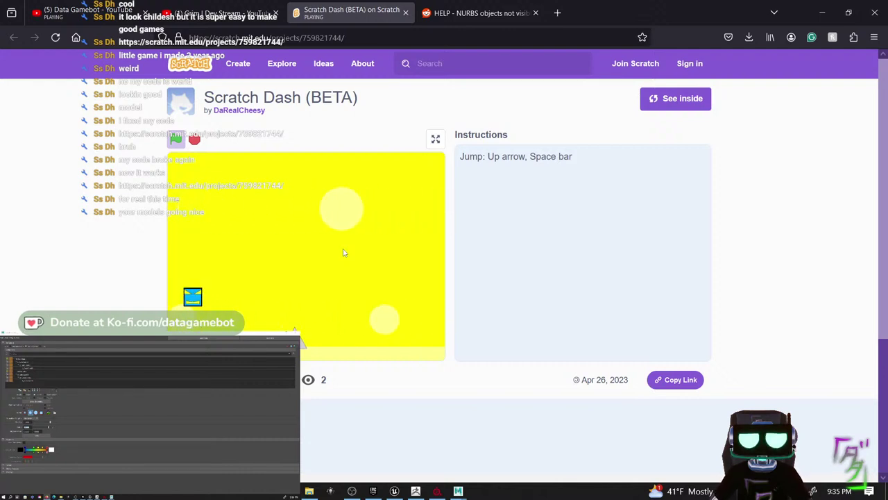
pyautogui.click(333, 303)
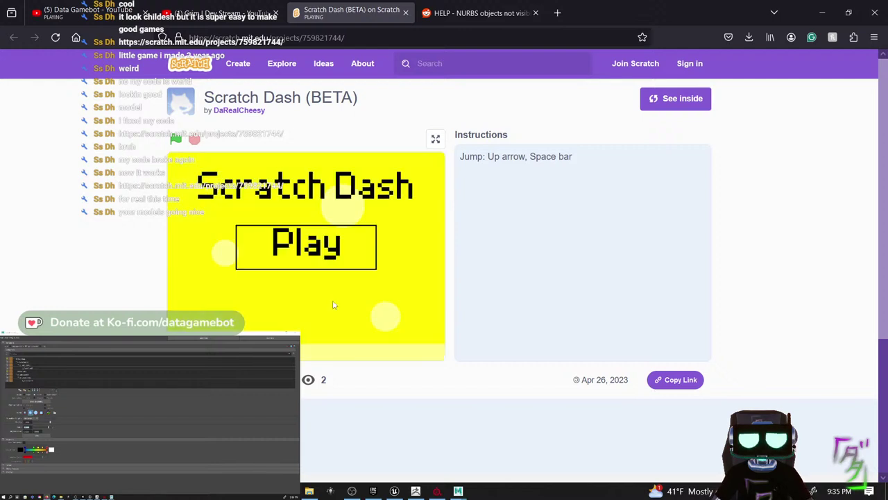
pyautogui.click(322, 267)
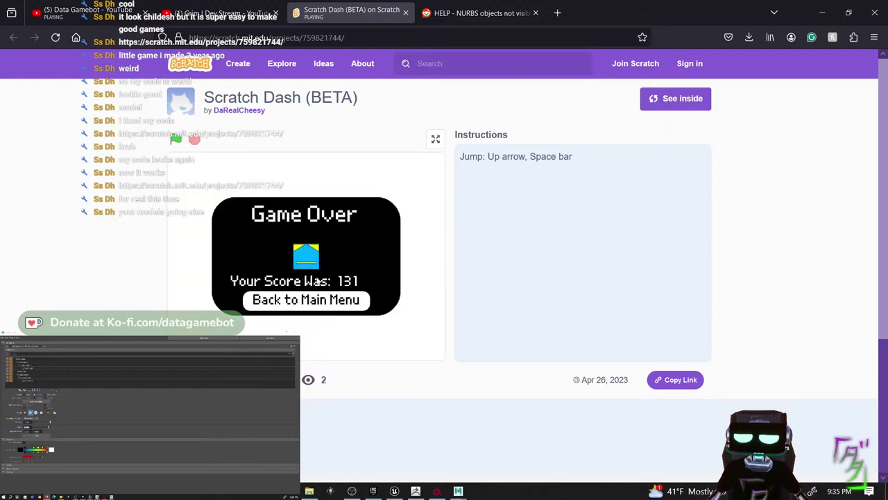
pyautogui.click(317, 299)
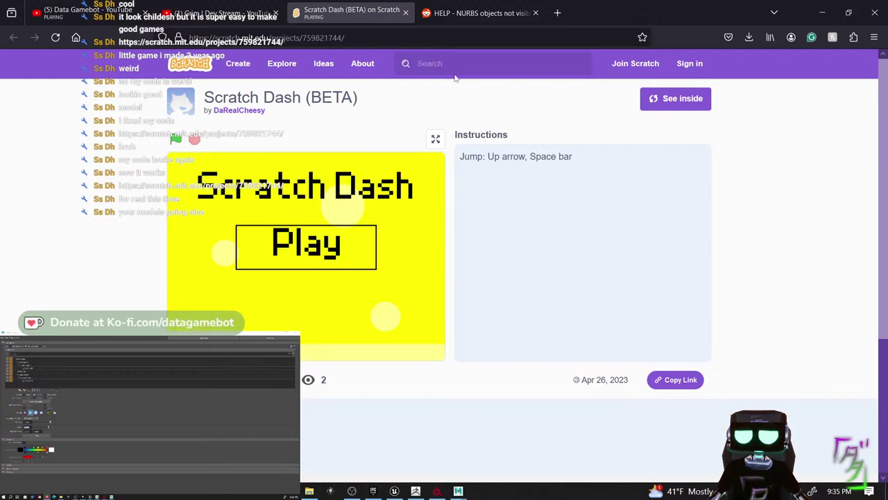
# - Search Google for "geometry dash" in place of the Reddit NURBS help page and look over the results
pyautogui.click(478, 12)
pyautogui.click(447, 37)
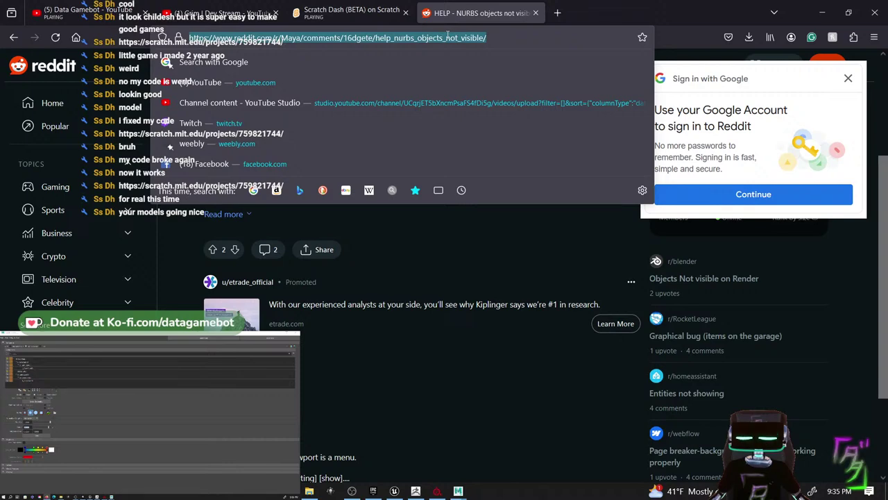
pyautogui.write('ge')
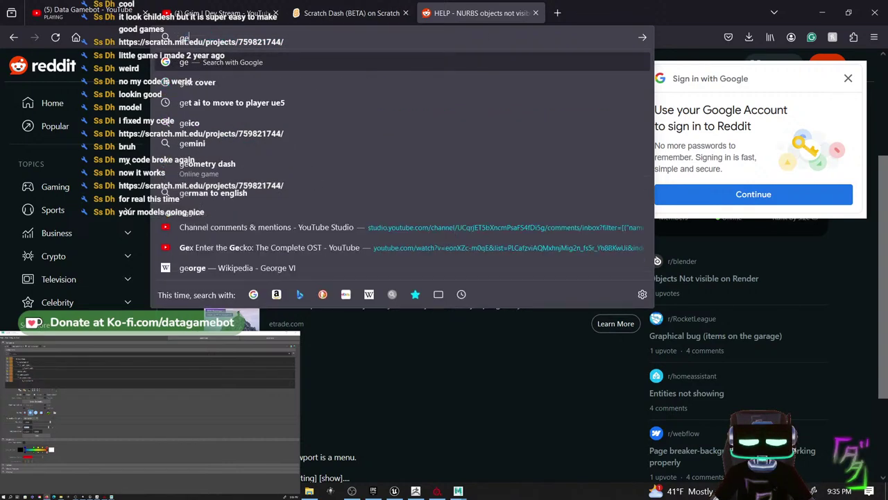
pyautogui.write('omety')
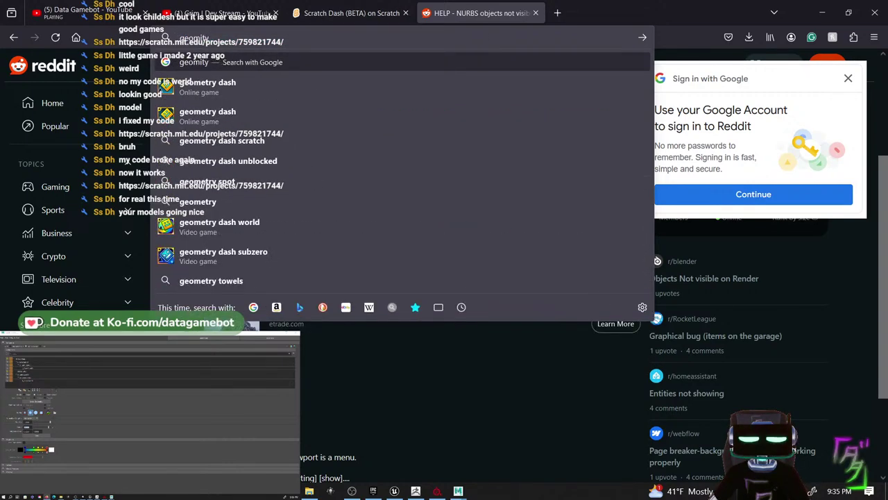
pyautogui.press('Down')
pyautogui.press('Return')
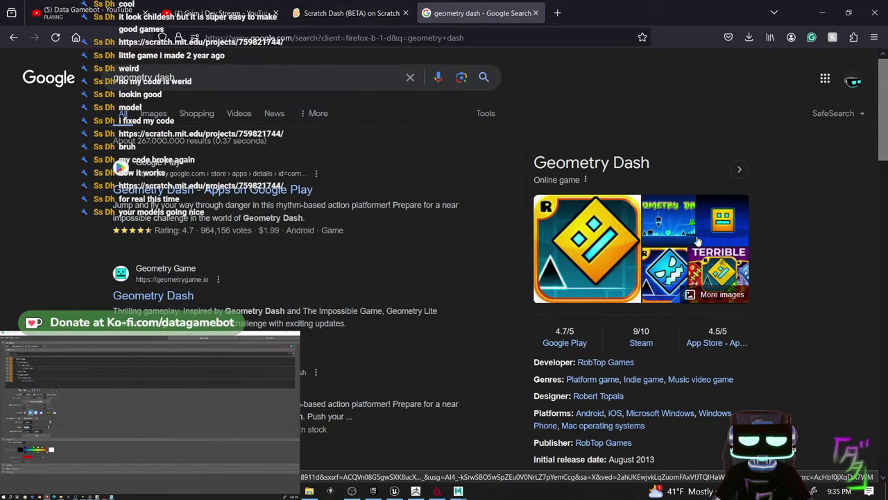
pyautogui.scroll(-1, 700, 243)
pyautogui.scroll(1, 699, 243)
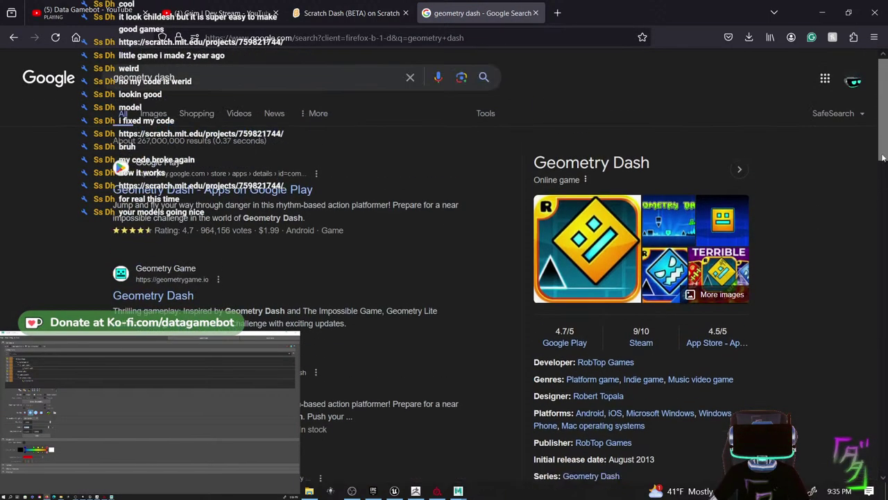
# - Switch back to Maya and flood the selected chain link with full weight to the R_GateCain02 joint
pyautogui.click(819, 13)
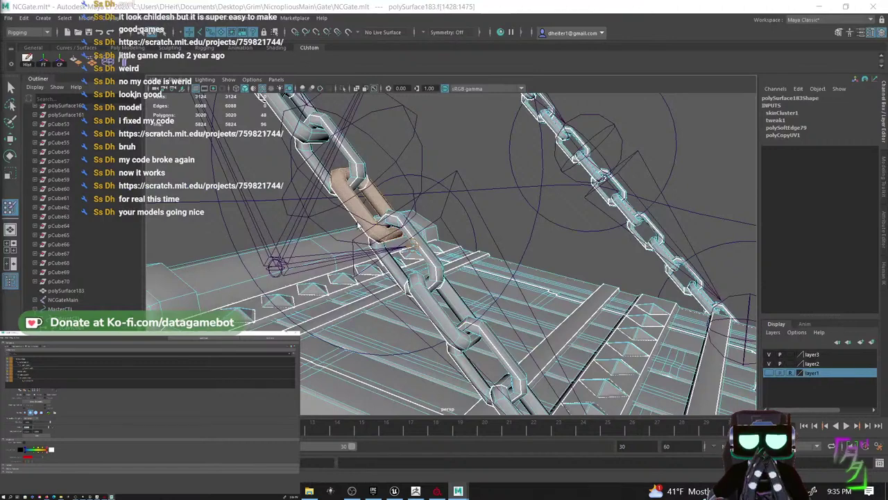
pyautogui.keyDown('alt'); pyautogui.moveTo(435, 233); pyautogui.dragTo(434, 218); pyautogui.keyUp('alt')
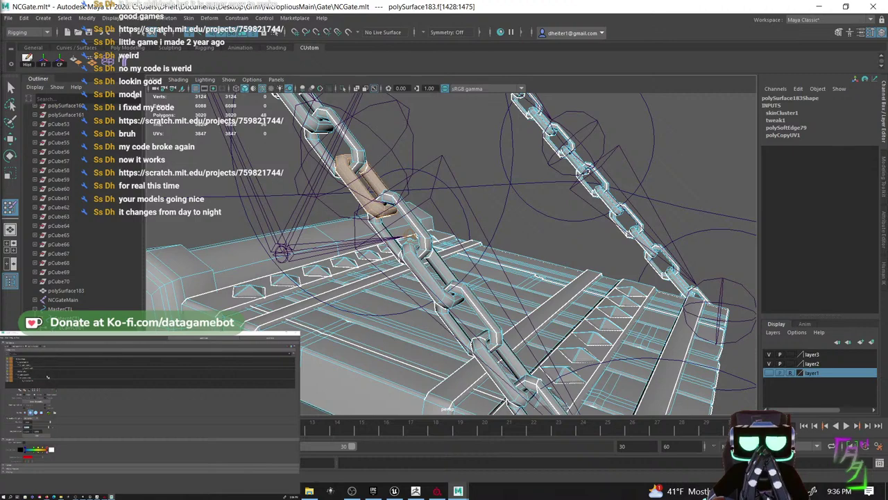
pyautogui.click(47, 377)
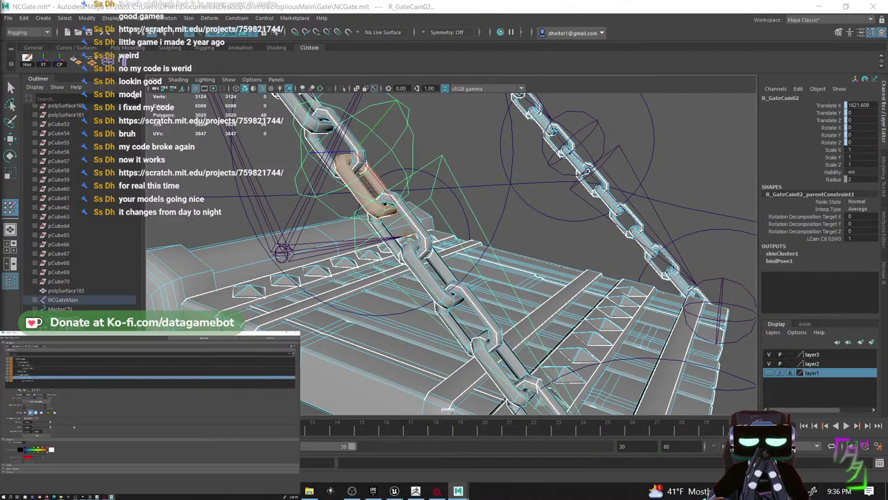
pyautogui.click(37, 435)
# - Select all faces of the next link down the foreground chain and inspect the remaining links down to the gate's corner
pyautogui.keyDown('alt'); pyautogui.moveTo(519, 216); pyautogui.dragTo(431, 228); pyautogui.keyUp('alt')
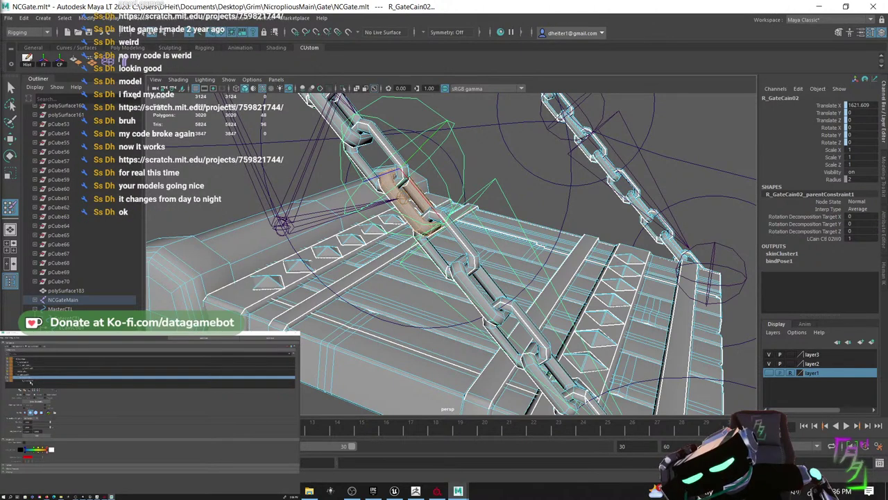
pyautogui.keyDown('alt'); pyautogui.moveTo(422, 237); pyautogui.dragTo(403, 235, button='middle'); pyautogui.keyUp('alt')
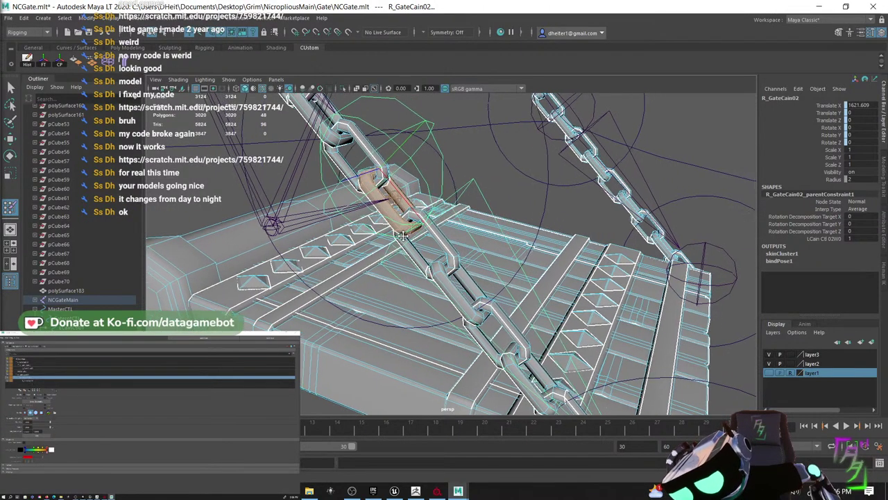
pyautogui.keyDown('alt'); pyautogui.moveTo(402, 236); pyautogui.dragTo(427, 231); pyautogui.keyUp('alt')
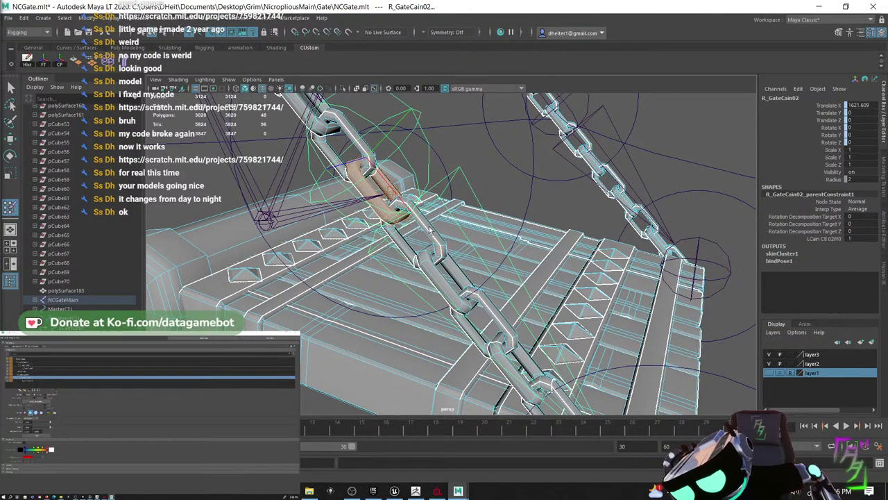
pyautogui.click(430, 231)
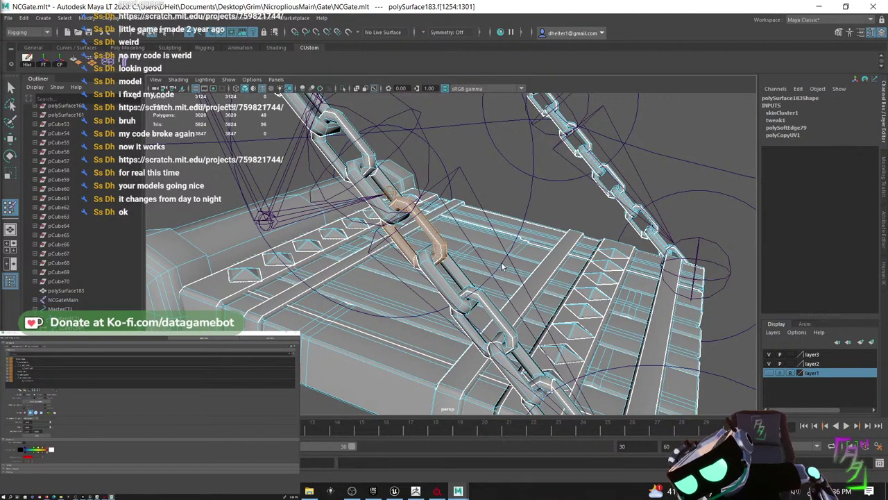
pyautogui.keyDown('alt'); pyautogui.moveTo(503, 266); pyautogui.dragTo(409, 186); pyautogui.keyUp('alt')
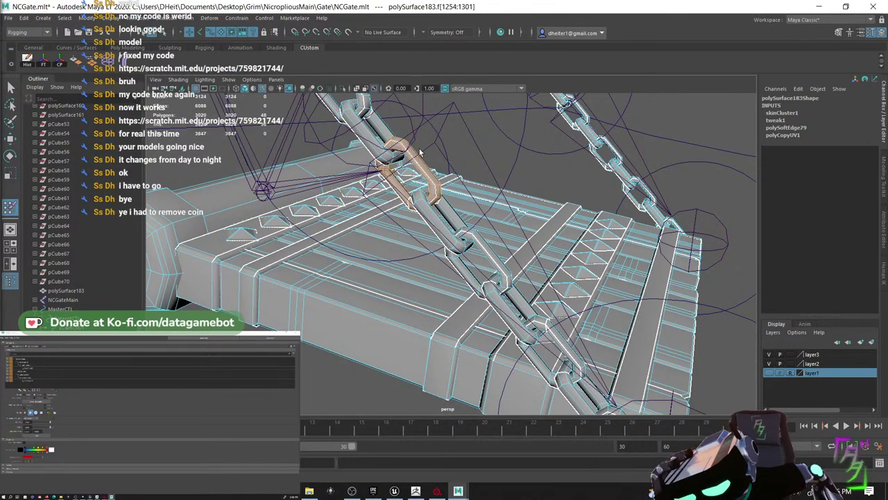
pyautogui.keyDown('alt'); pyautogui.moveTo(490, 229); pyautogui.dragTo(464, 221); pyautogui.keyUp('alt')
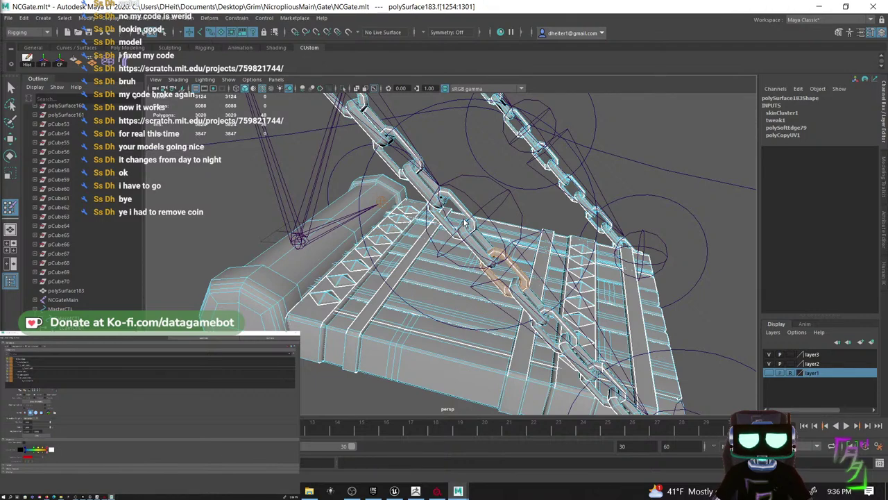
pyautogui.keyDown('alt'); pyautogui.moveTo(485, 250); pyautogui.dragTo(425, 218); pyautogui.keyUp('alt')
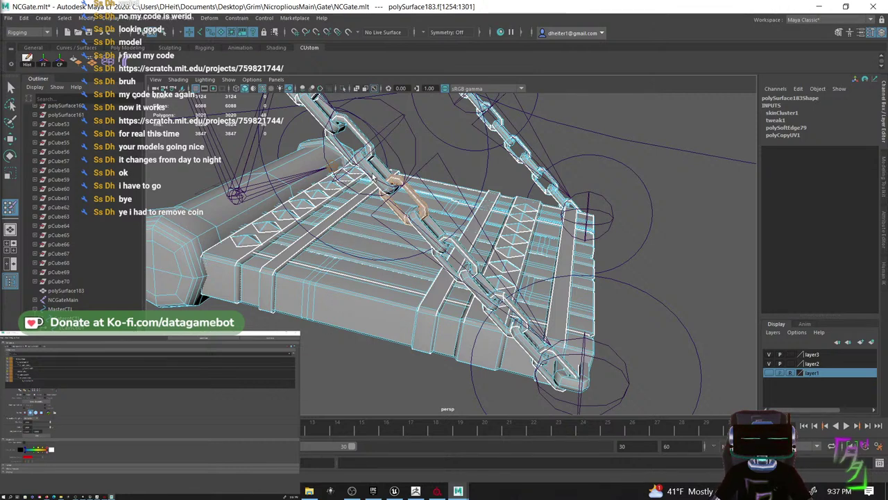
# - Open the Windows Calculator and enter 100 as the starting number for a calculation
pyautogui.press('super')
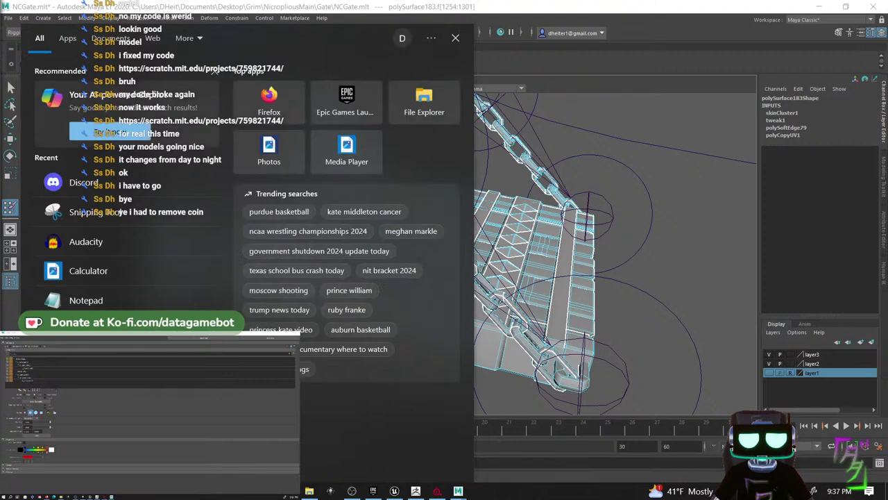
pyautogui.write('cal')
pyautogui.press('Return')
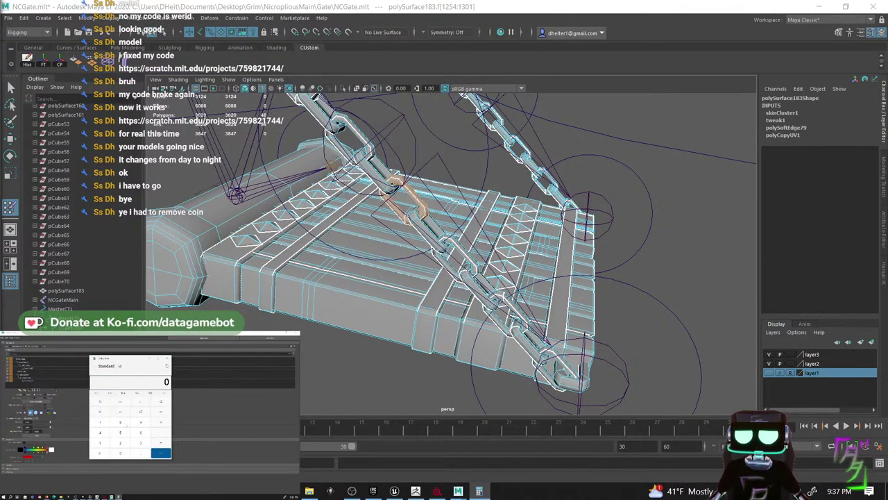
pyautogui.write('8')
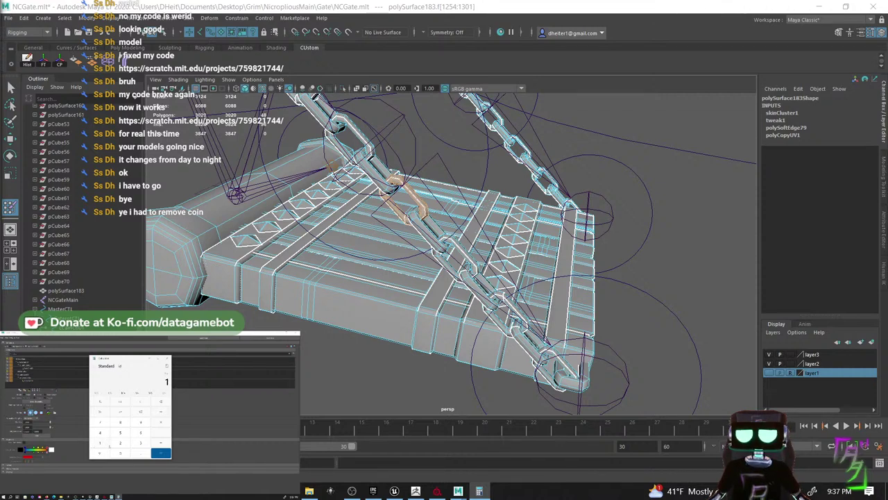
pyautogui.write('00')
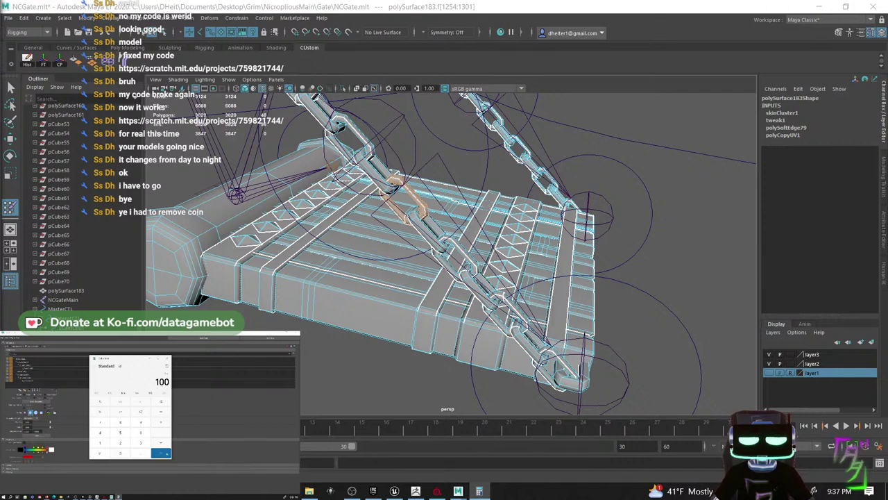
pyautogui.press('Return')
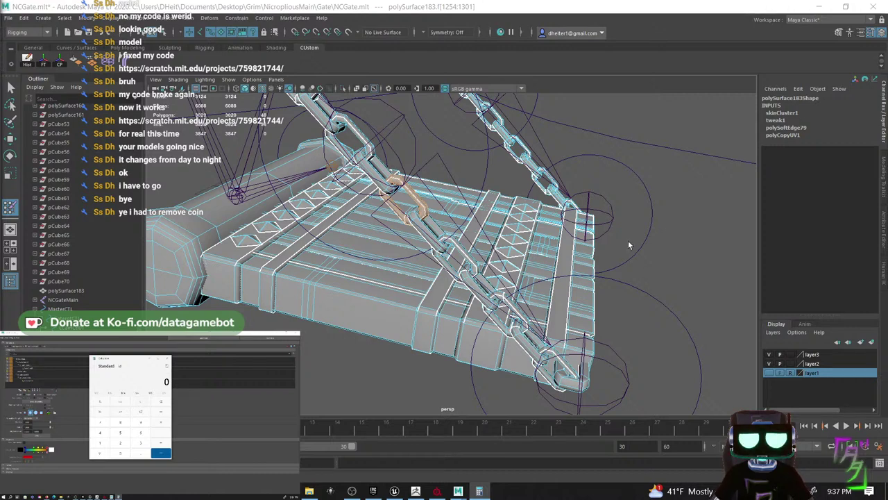
# - Select all faces of the chain link at the gate's corner and flood it with a weight of 1 to the R_GateCain03 joint
pyautogui.doubleClick(378, 175)
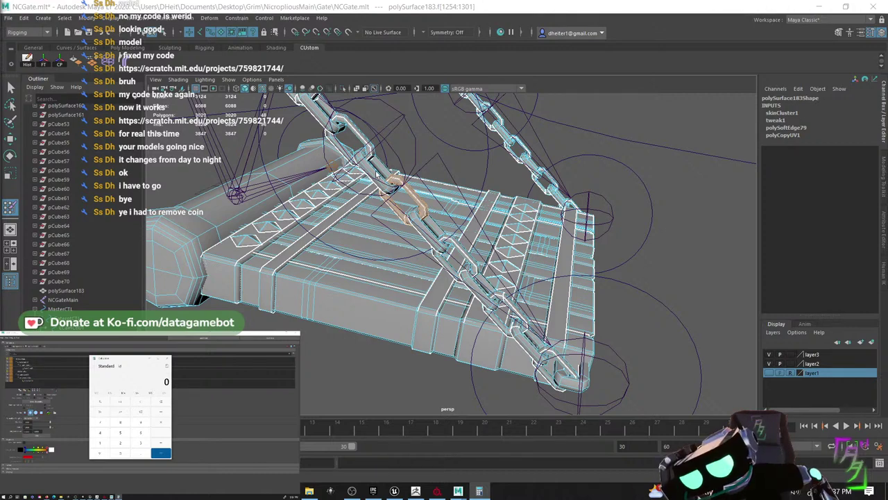
pyautogui.doubleClick(570, 371)
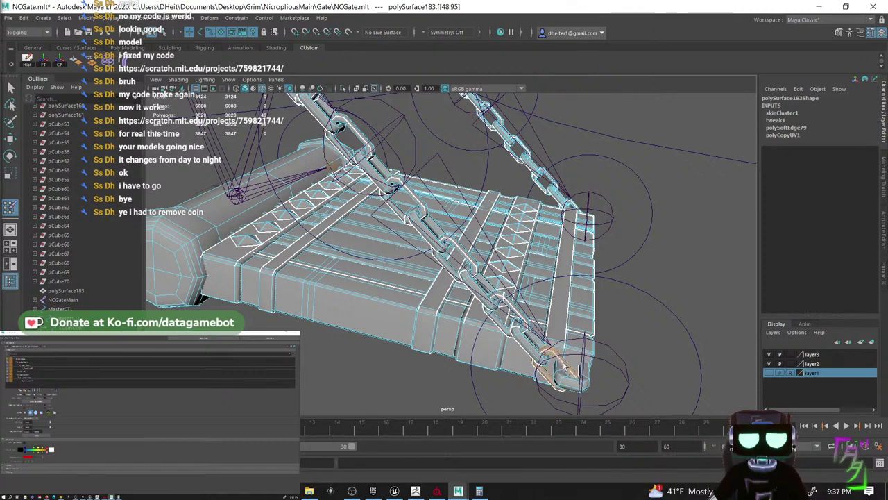
pyautogui.click(564, 368)
pyautogui.doubleClick(564, 367)
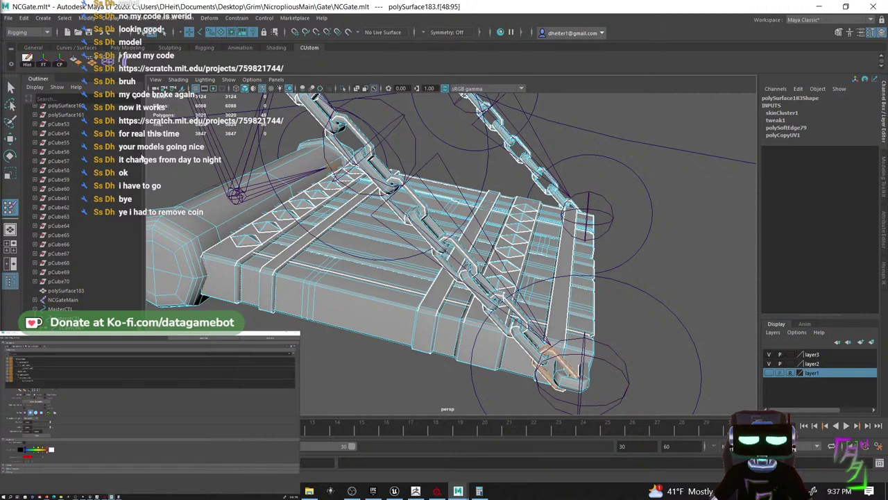
pyautogui.click(39, 381)
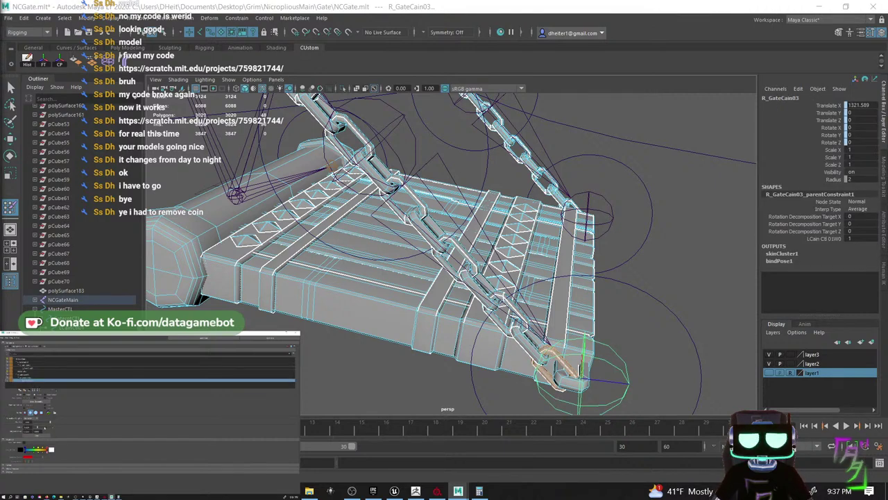
pyautogui.moveTo(45, 427); pyautogui.dragTo(53, 427)
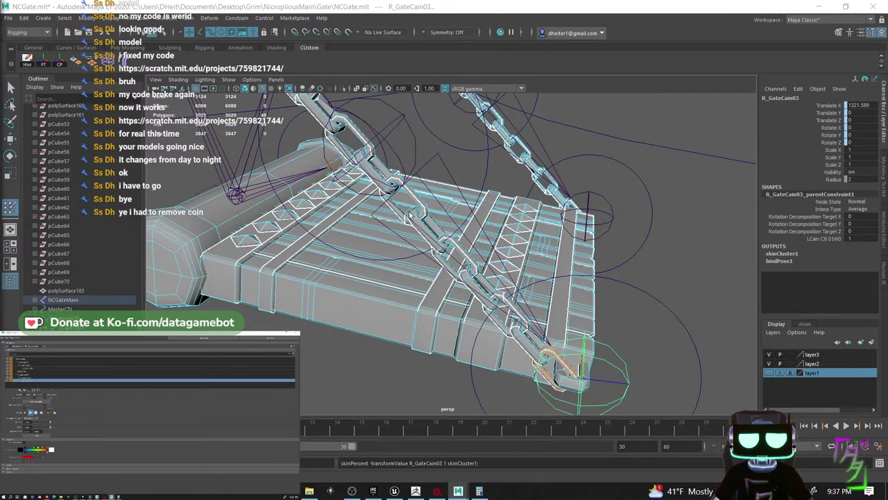
# - Select the foreground link just above the previously picked one and distribute its weight between R_GateCain02 and R_GateCain03
pyautogui.hotkey('ctrl', 'z')
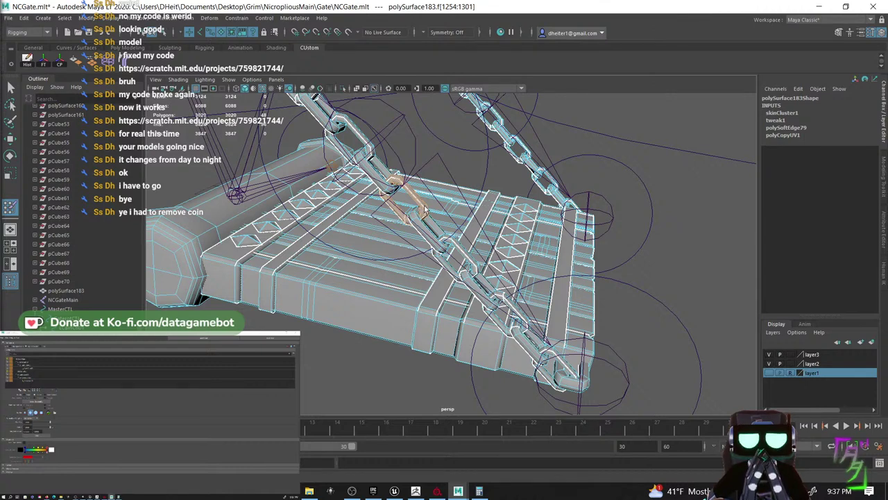
pyautogui.click(369, 174)
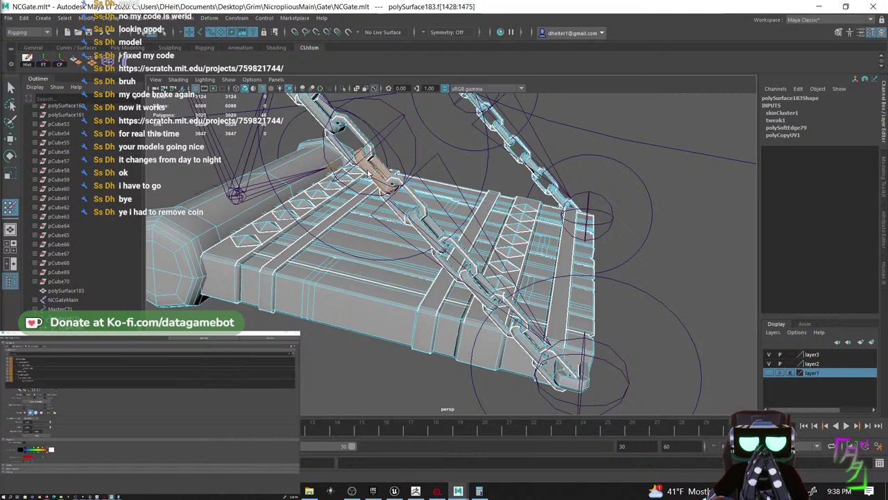
pyautogui.click(37, 378)
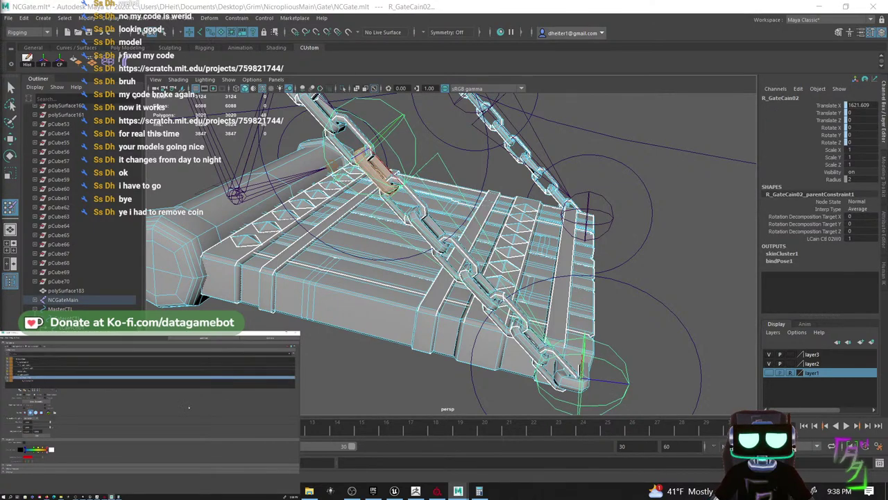
pyautogui.click(41, 381)
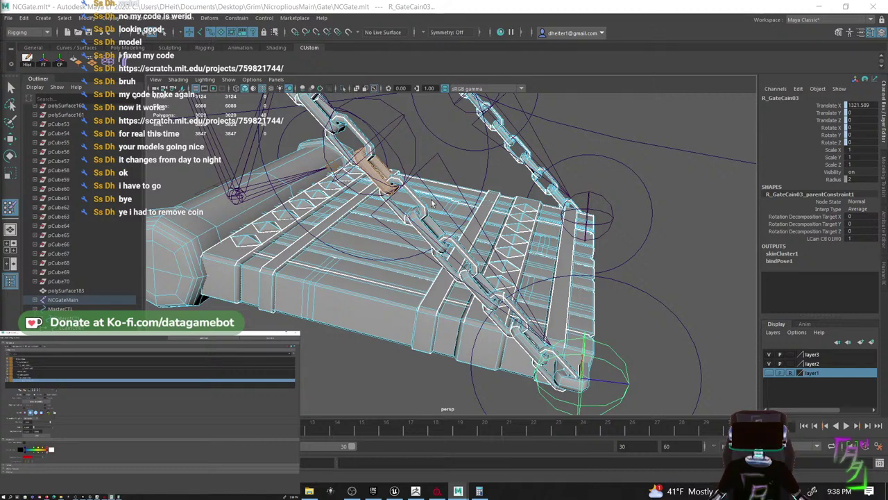
# - Select the link midway down the foreground chain and flood it with a weight of 0.5 to R_GateCain02
pyautogui.click(475, 262)
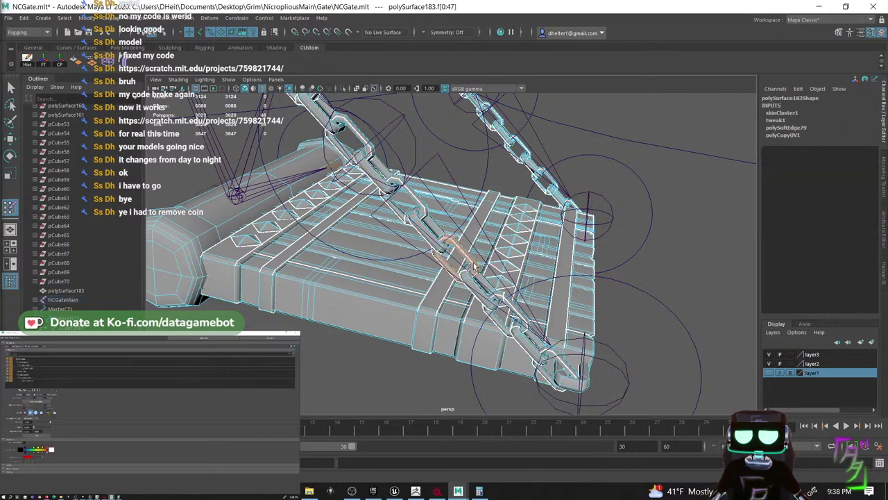
pyautogui.click(29, 380)
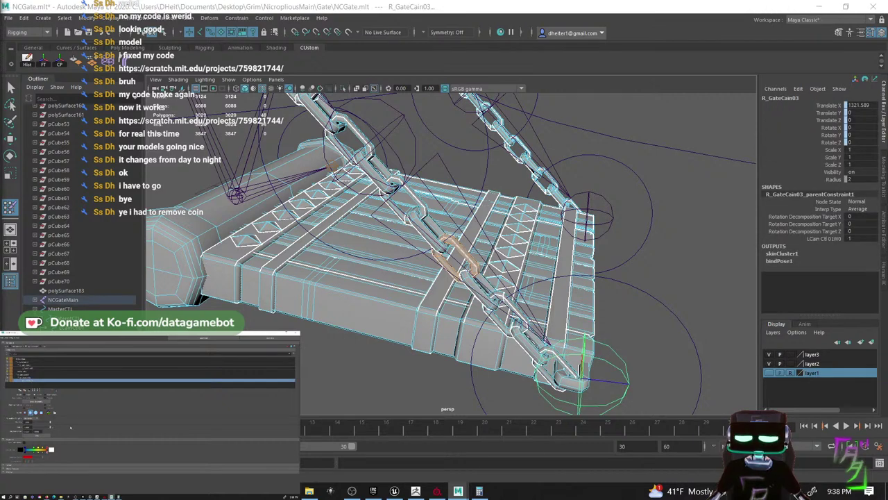
pyautogui.click(33, 378)
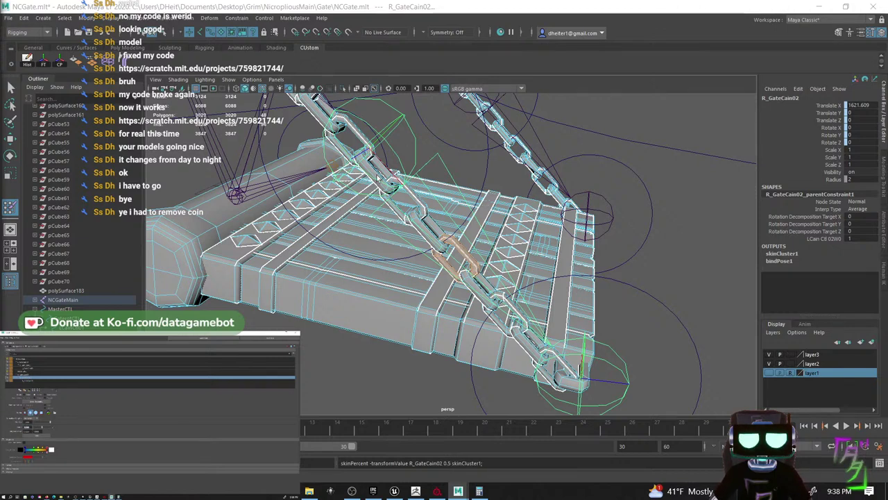
# - Select the link two above the midway link, flood it with a weight of 1 to R_GateCain02, and make R_GateCain03 the active influence
pyautogui.click(418, 202)
pyautogui.click(25, 377)
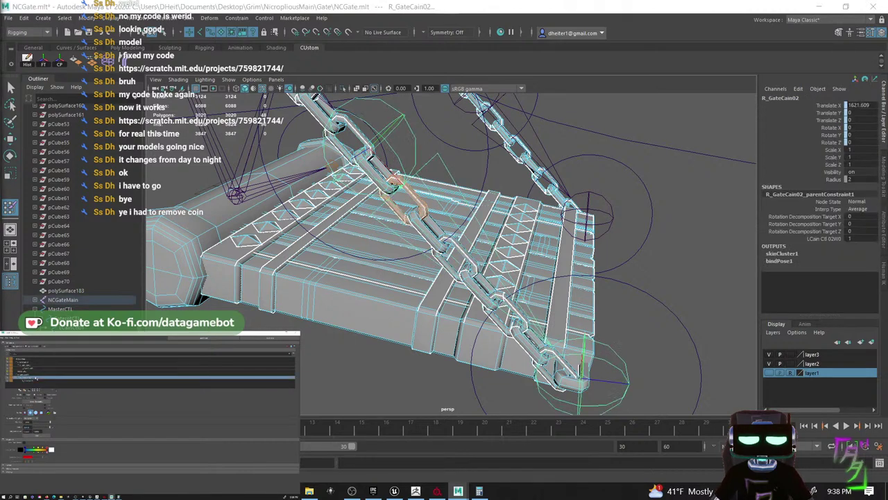
pyautogui.moveTo(41, 426); pyautogui.dragTo(50, 428)
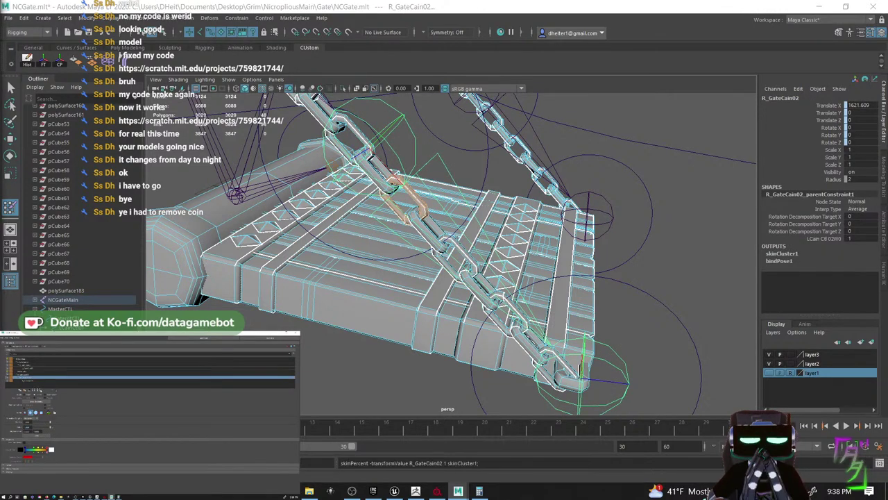
pyautogui.click(28, 380)
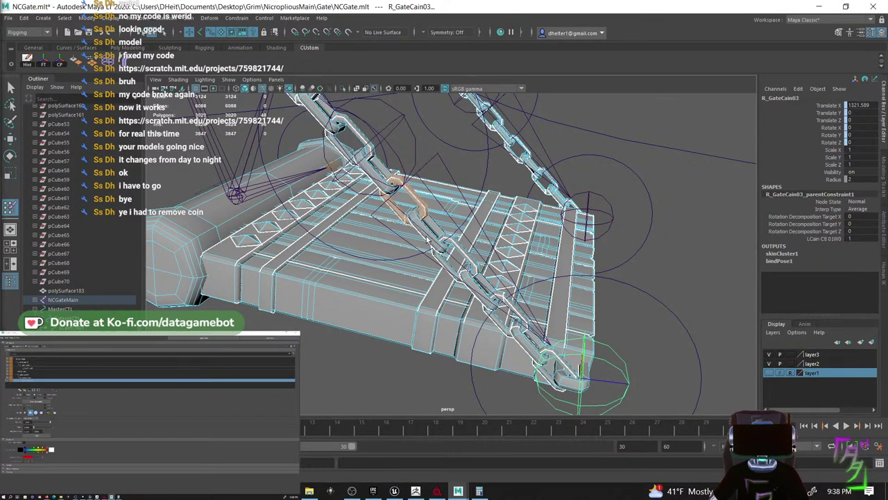
# - Reselect that same link, review its R_GateCain01 and R_GateCain02 influences, and give it a small weight to R_GateCain03
pyautogui.click(427, 238)
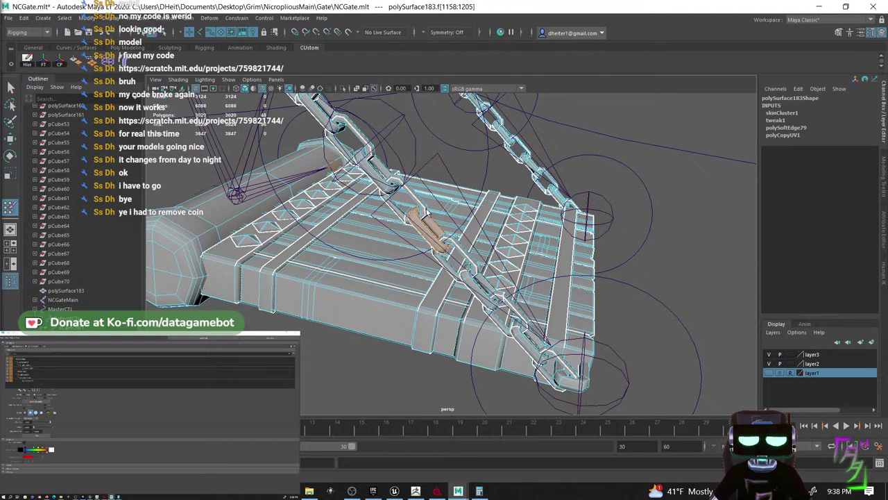
pyautogui.doubleClick(417, 199)
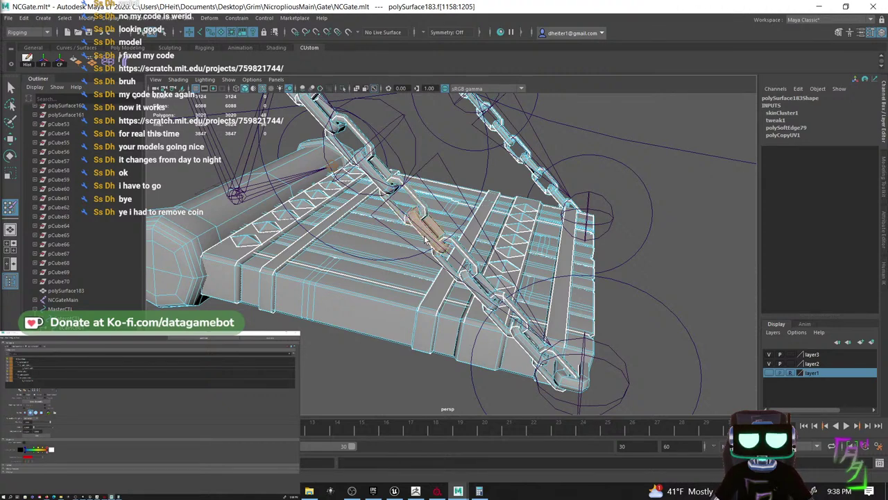
pyautogui.click(420, 208)
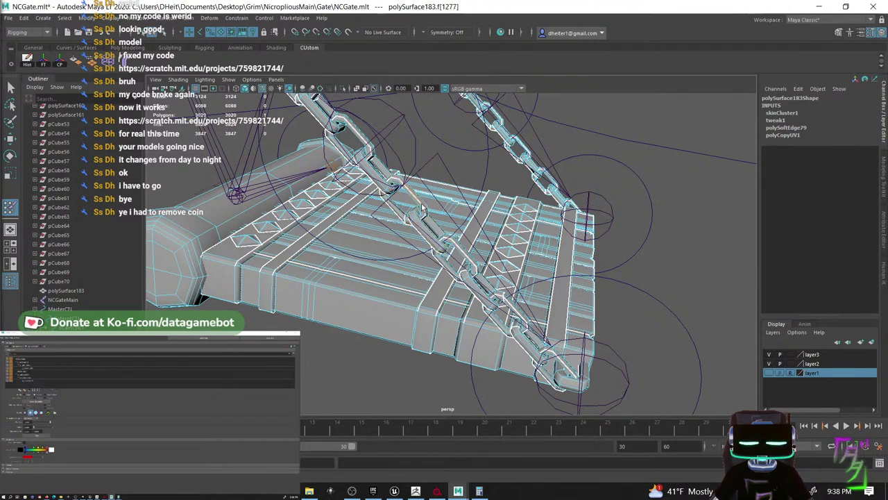
pyautogui.click(25, 374)
pyautogui.click(28, 378)
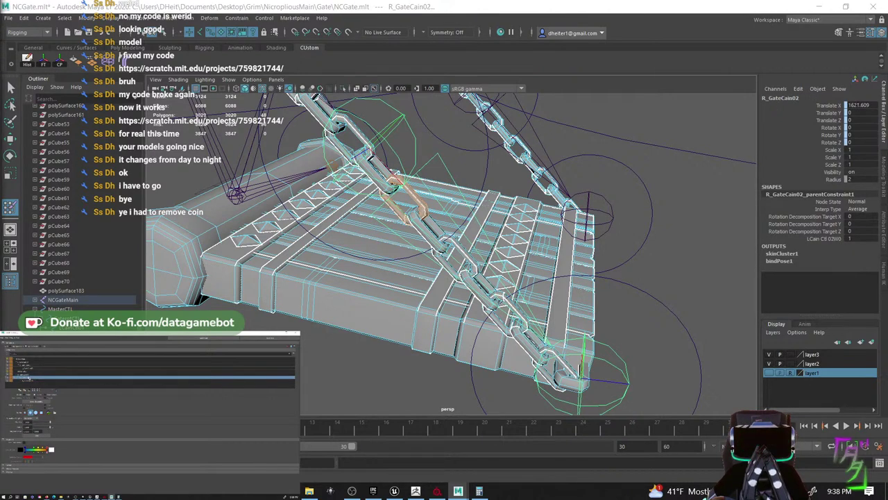
pyautogui.click(29, 376)
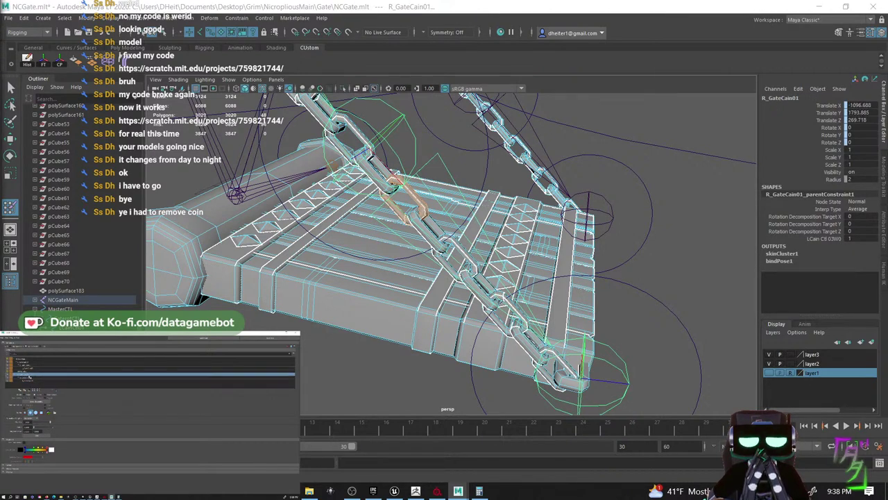
pyautogui.click(31, 379)
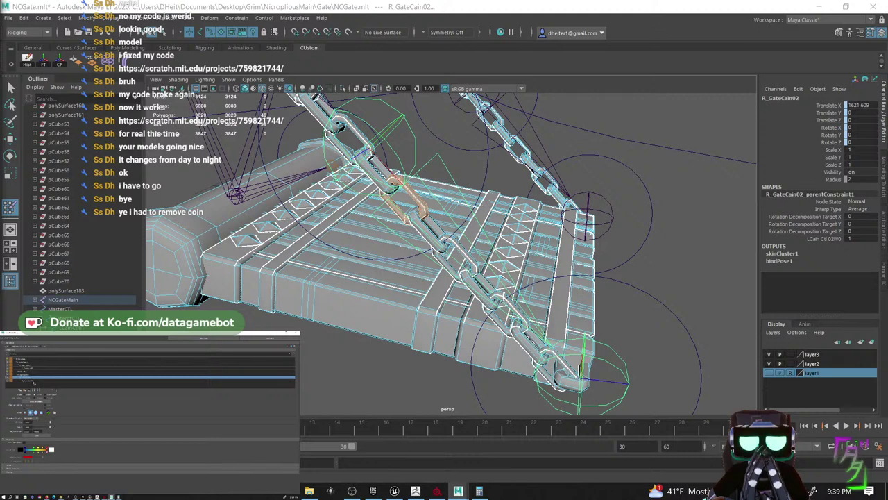
pyautogui.click(32, 381)
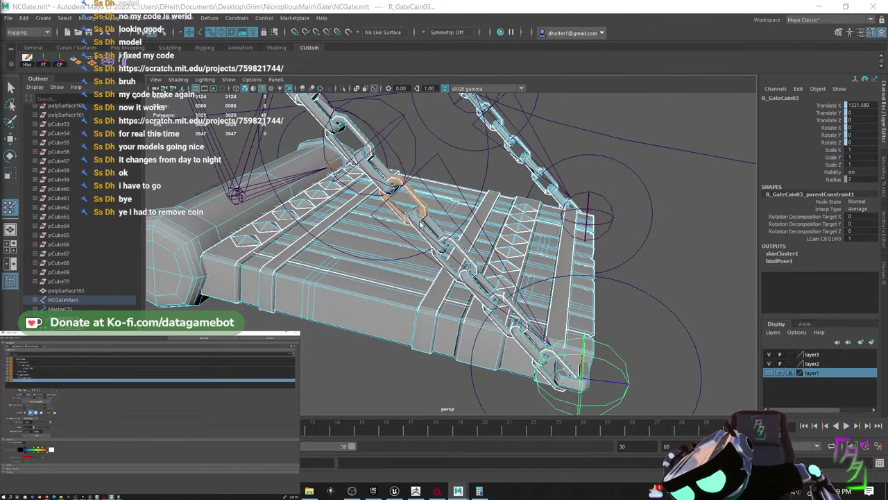
# - Compare the same link's influence from the R_GateCain01, R_GateCain02 and R_GateCain03 joints once more
pyautogui.click(435, 227)
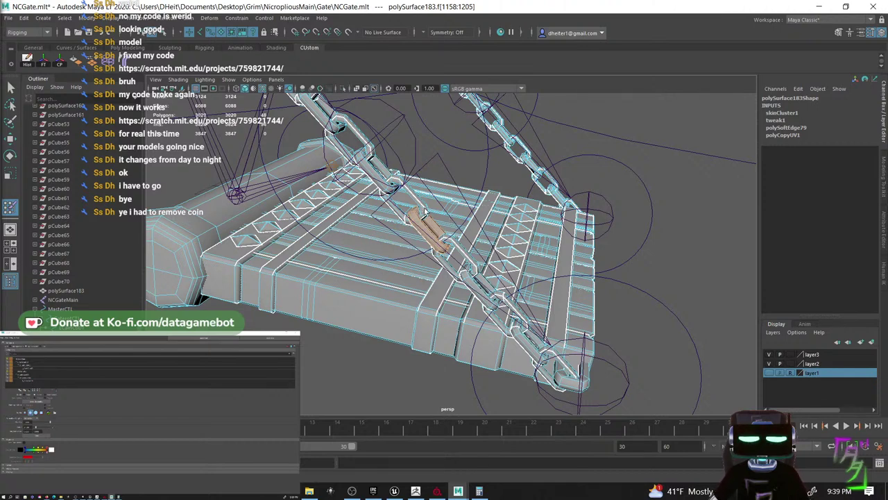
pyautogui.doubleClick(424, 212)
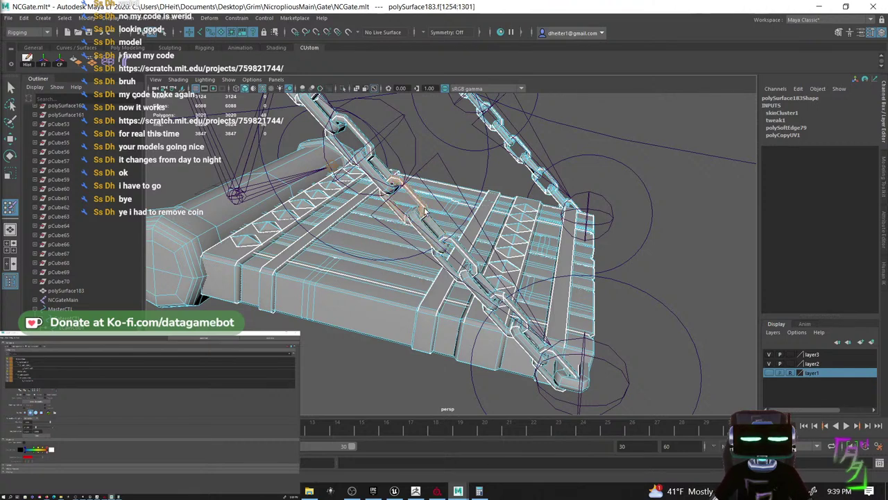
pyautogui.click(35, 378)
pyautogui.click(30, 375)
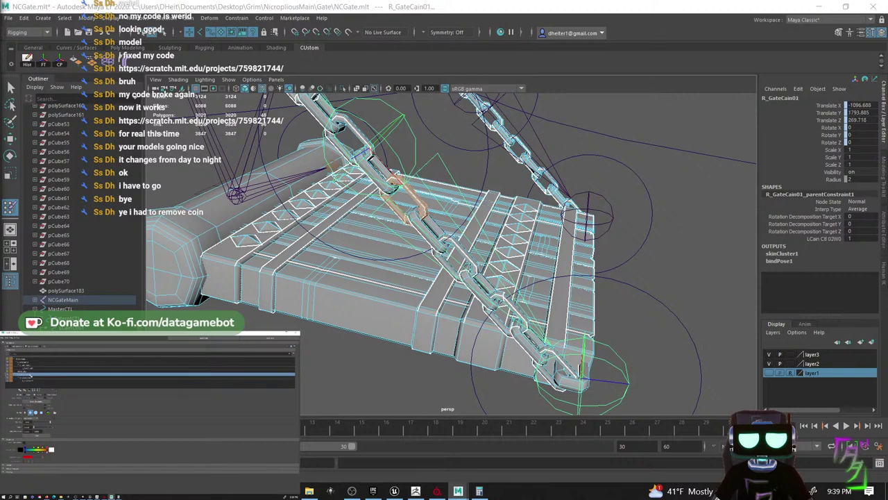
pyautogui.click(31, 381)
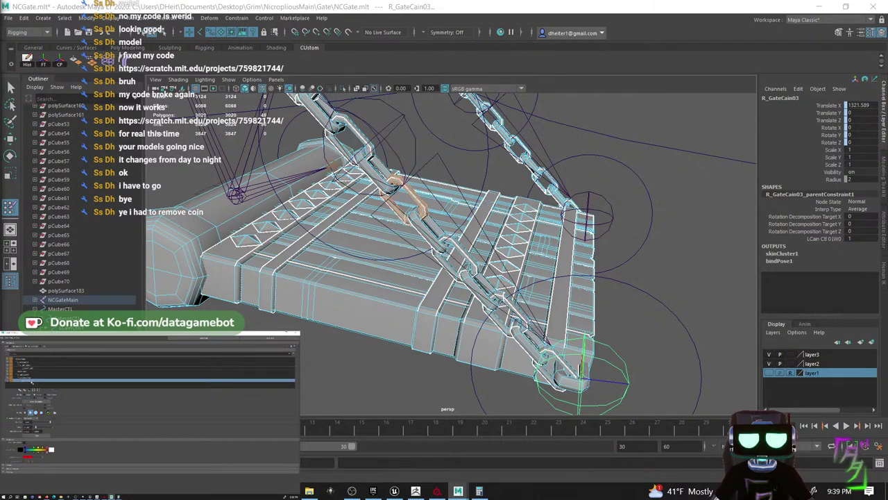
# - Select the link directly above the midway link and weight it fully to R_GateCain02, with a partial share to R_GateCain03
pyautogui.click(429, 223)
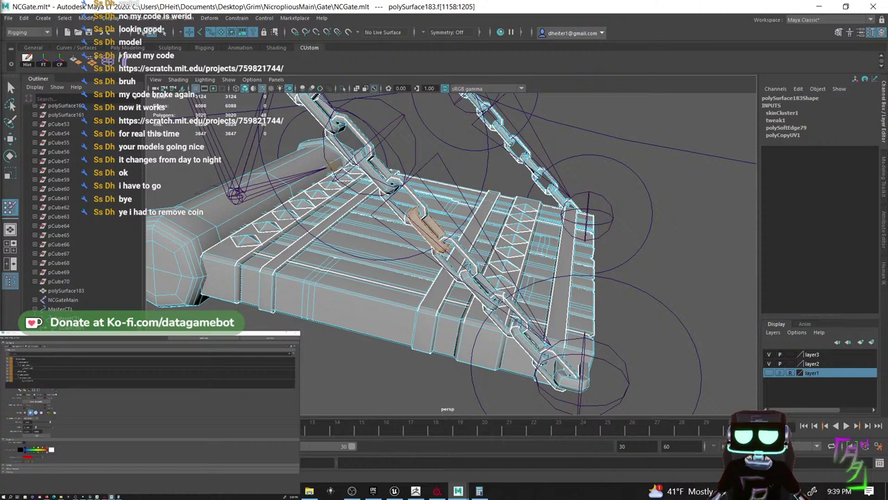
pyautogui.click(38, 380)
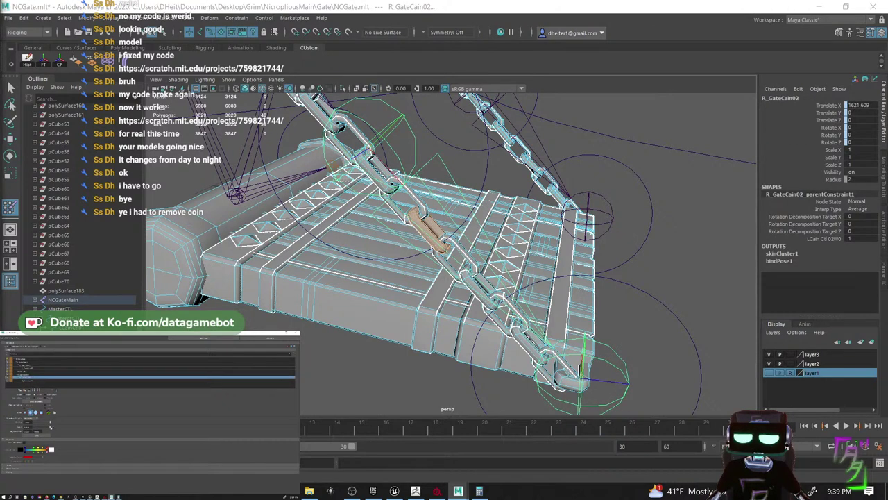
pyautogui.moveTo(51, 427); pyautogui.dragTo(64, 427)
pyautogui.click(40, 380)
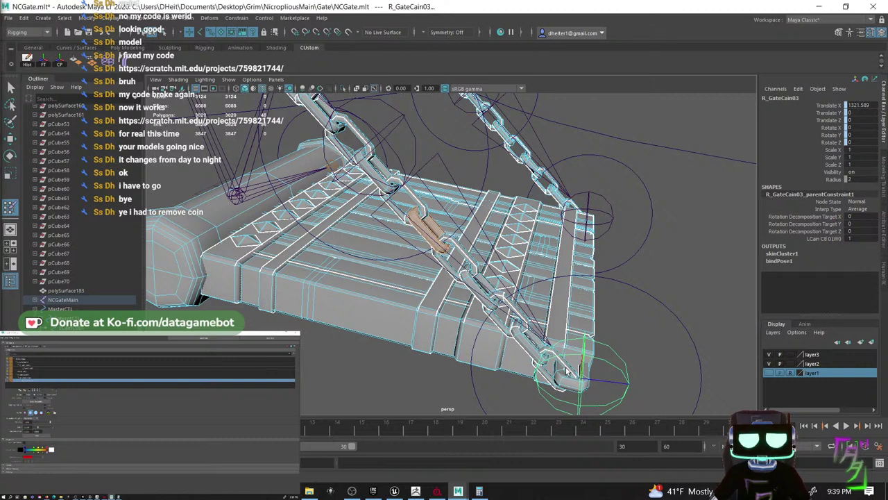
# - Reselect the chain link at the gate's corner and check its R_GateCain03 weight
pyautogui.click(568, 372)
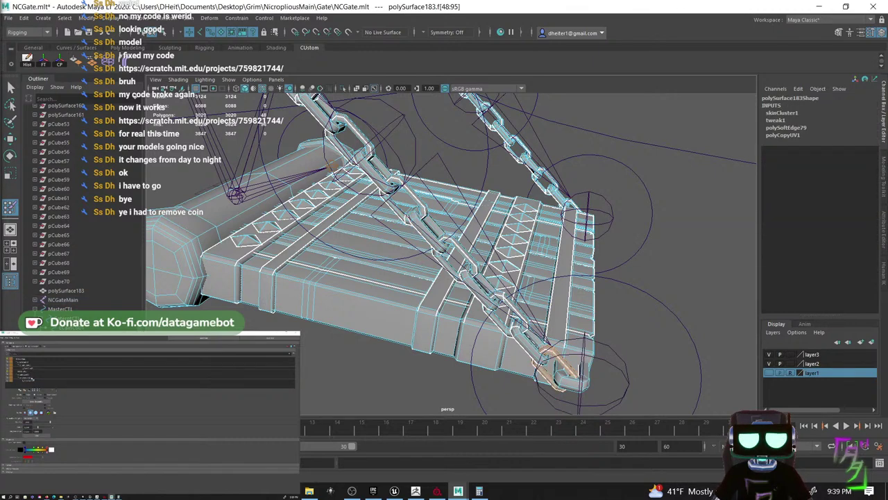
pyautogui.click(567, 372)
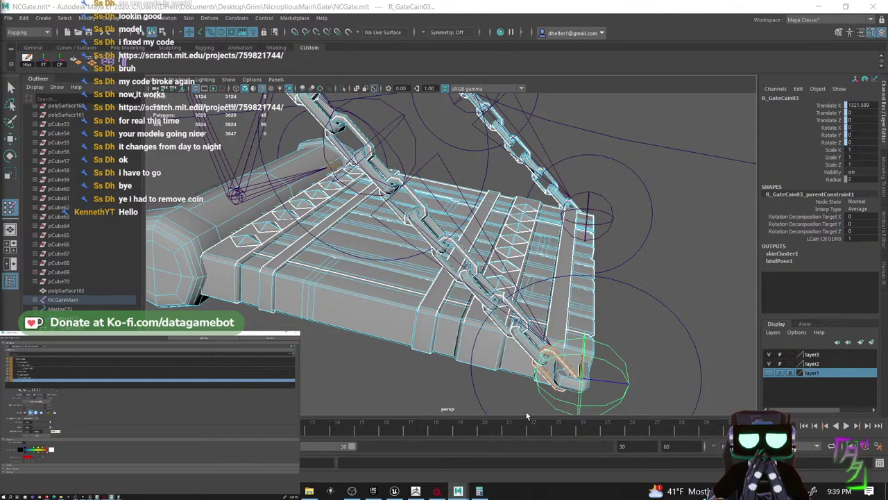
# - Select the second chain link from the gate's corner and weight it fully to R_GateCain03, with a small share to R_GateCain02
pyautogui.click(529, 342)
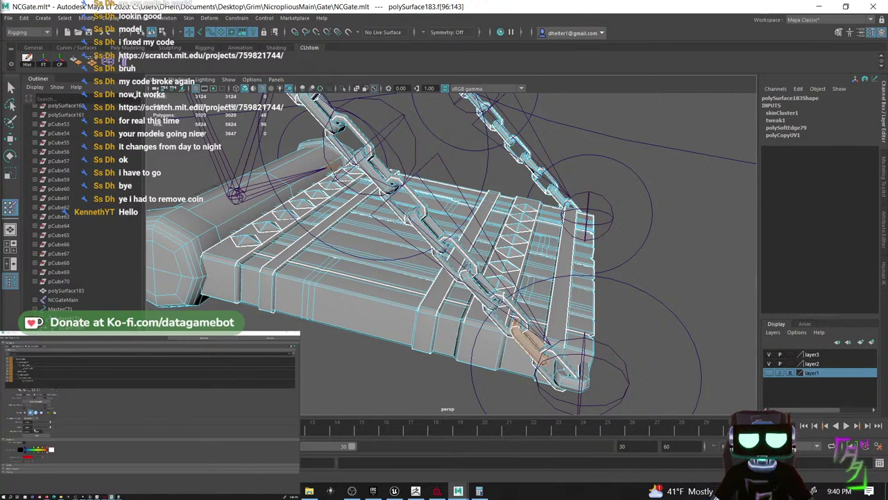
pyautogui.click(28, 380)
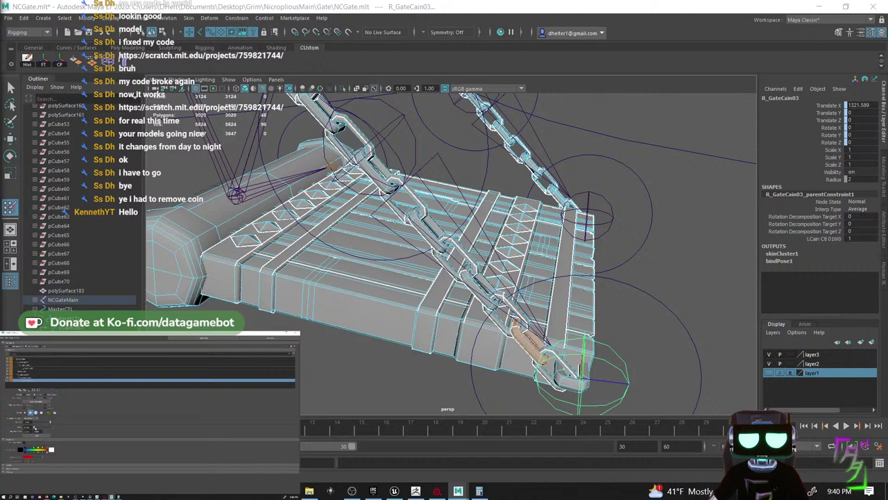
pyautogui.moveTo(35, 427); pyautogui.dragTo(118, 433)
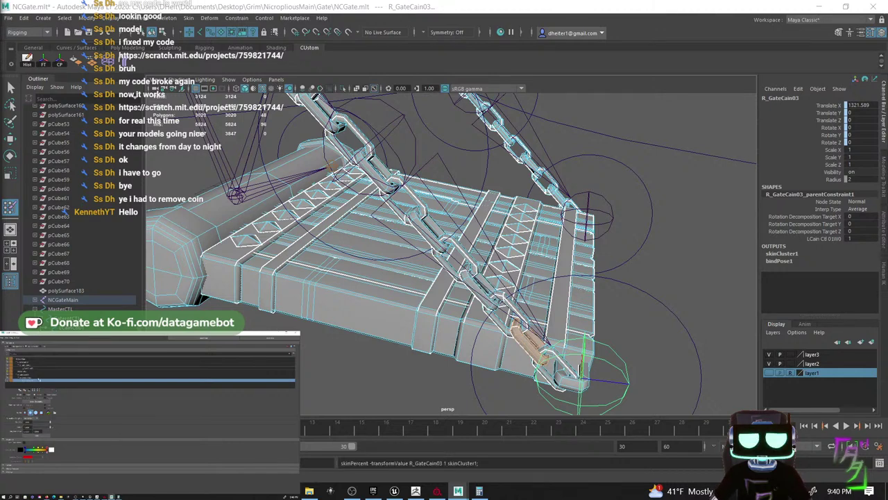
pyautogui.click(39, 378)
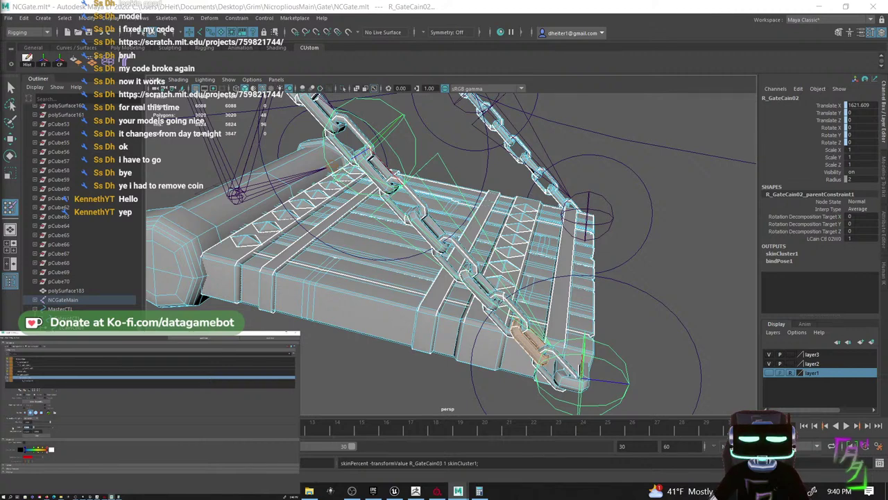
# - Select the third link from the corner and weight it fully to R_GateCain03, with a slightly larger share to R_GateCain02
pyautogui.click(501, 325)
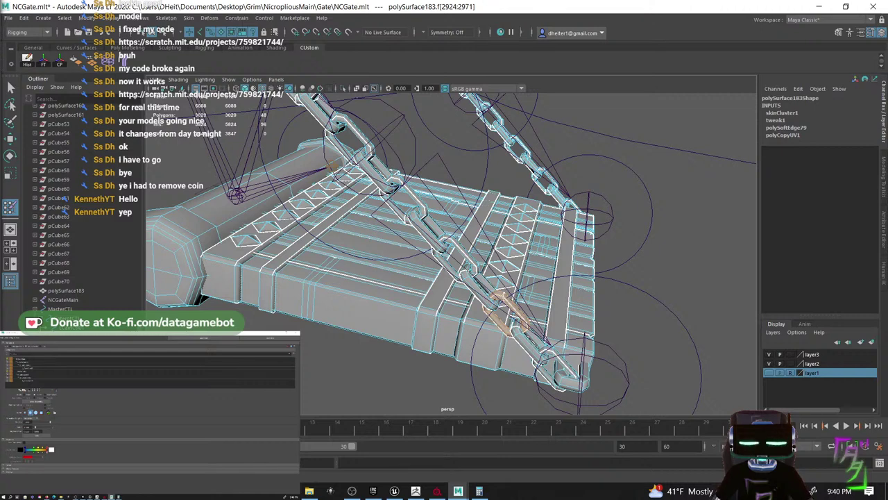
pyautogui.click(28, 380)
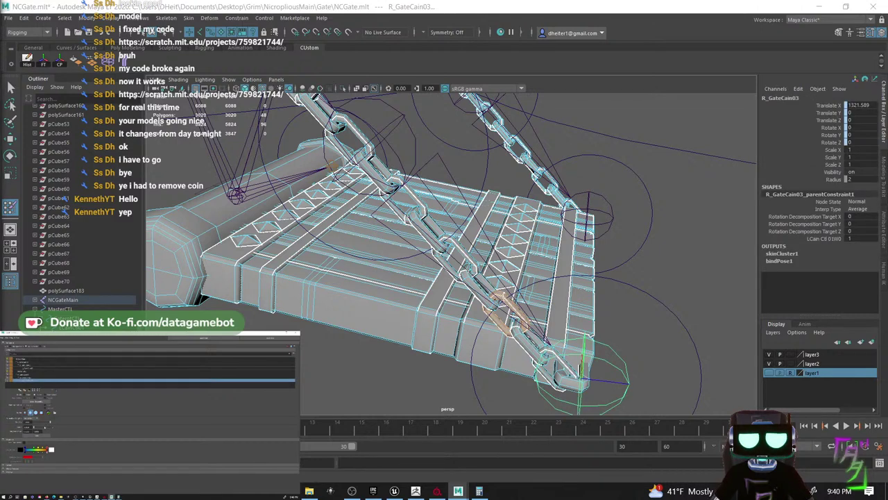
pyautogui.click(37, 435)
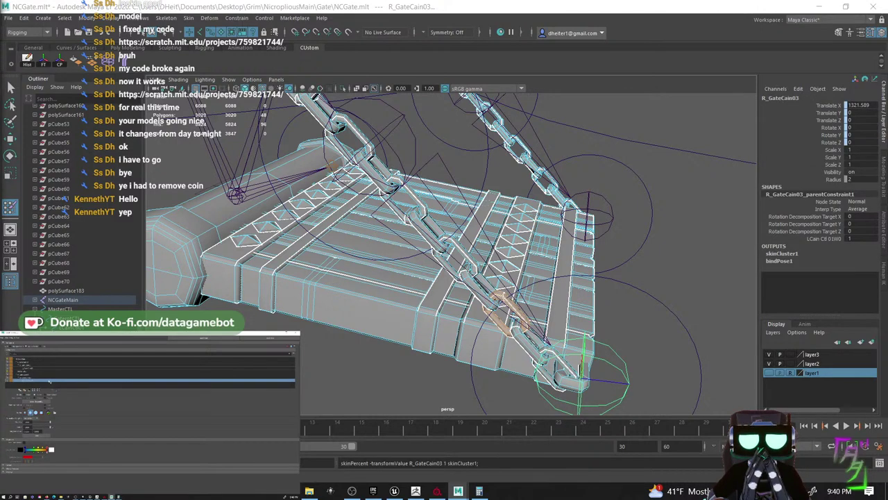
pyautogui.click(23, 378)
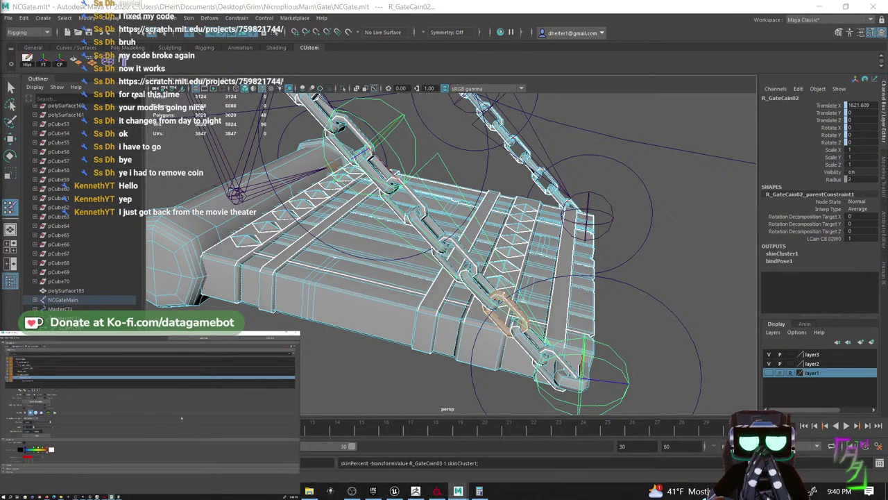
# - Select the fourth link from the corner and weight it fully to R_GateCain03, with a still larger share to R_GateCain02
pyautogui.click(484, 296)
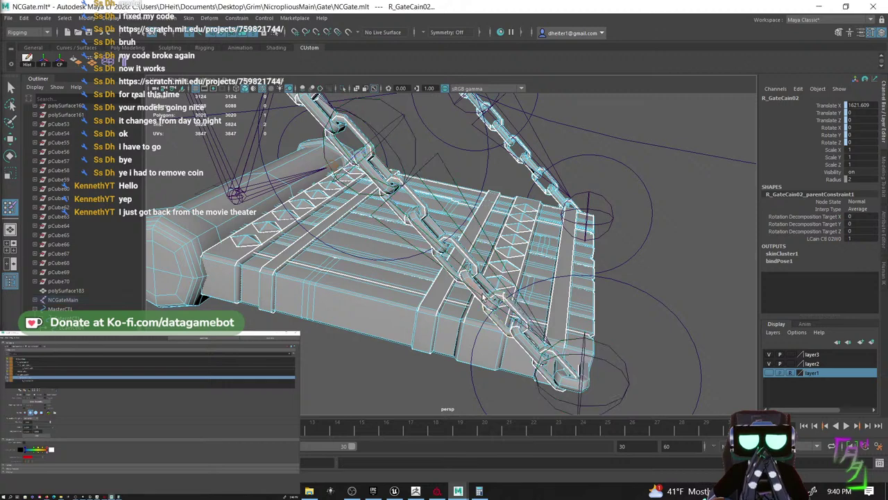
pyautogui.doubleClick(483, 297)
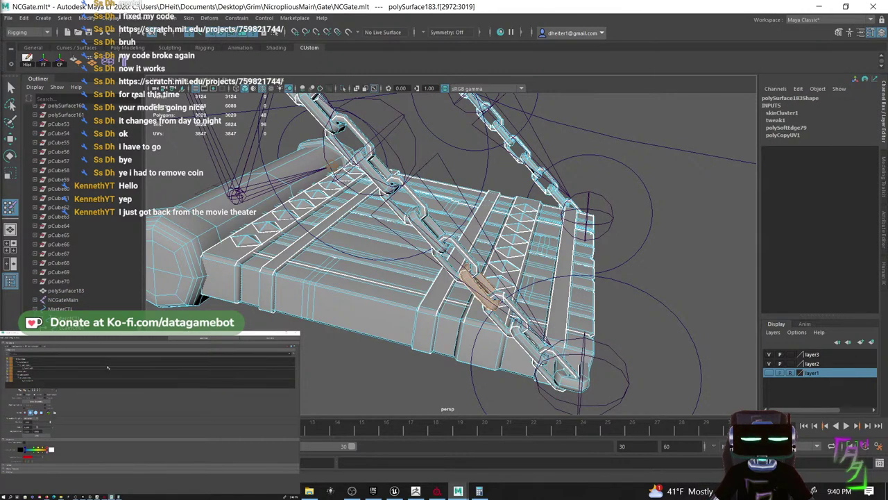
pyautogui.click(47, 380)
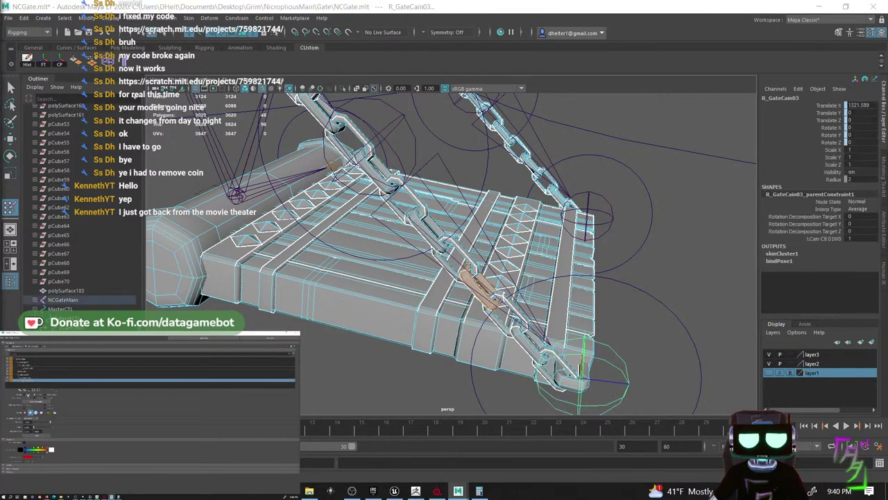
pyautogui.click(37, 435)
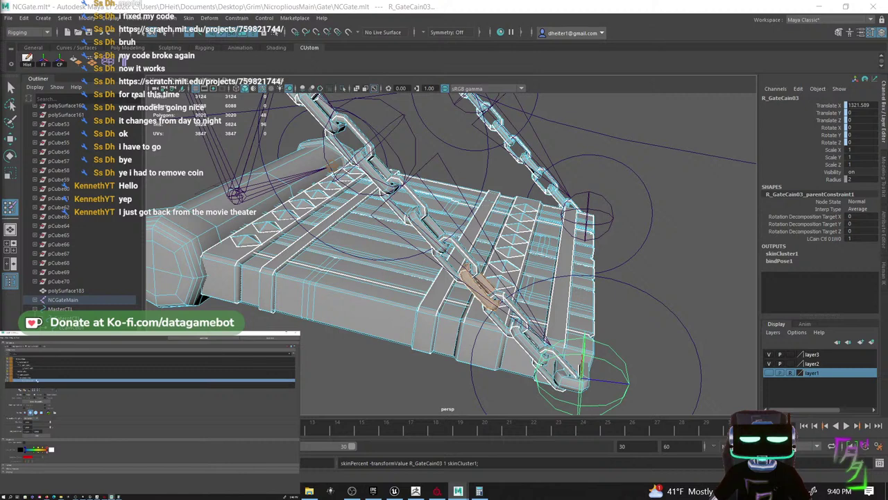
pyautogui.click(37, 377)
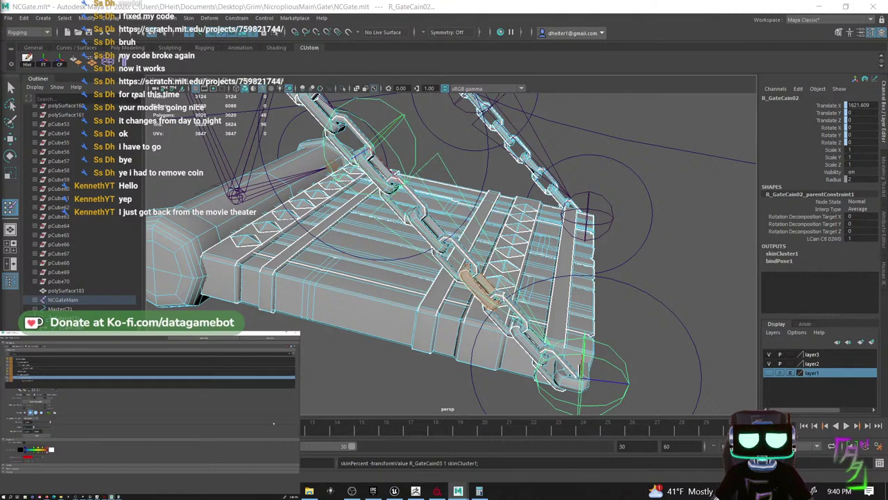
# - Test the chain's deformation by moving the LCainCtl01 control at the gate's corner, and undo the move
pyautogui.keyDown('alt'); pyautogui.moveTo(523, 252); pyautogui.dragTo(517, 272); pyautogui.keyUp('alt')
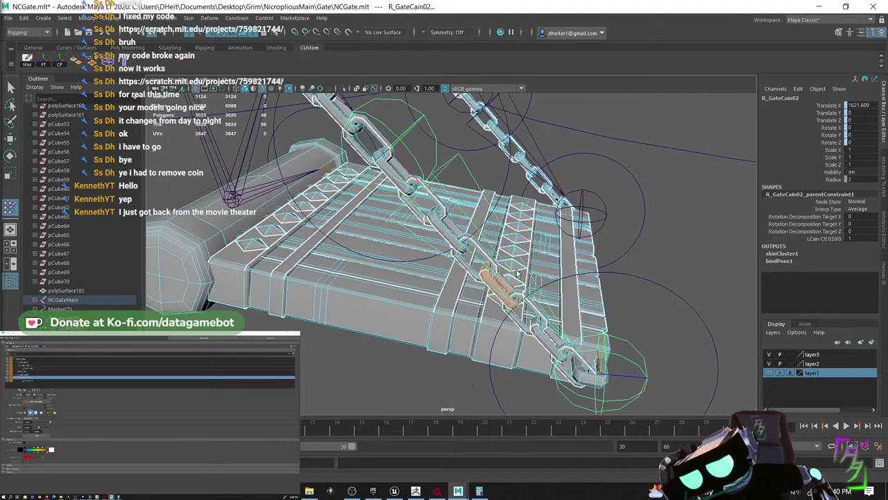
pyautogui.keyDown('alt'); pyautogui.moveTo(606, 298); pyautogui.dragTo(557, 314, button='middle'); pyautogui.keyUp('alt')
pyautogui.scroll(-4, 557, 314)
pyautogui.press('q')
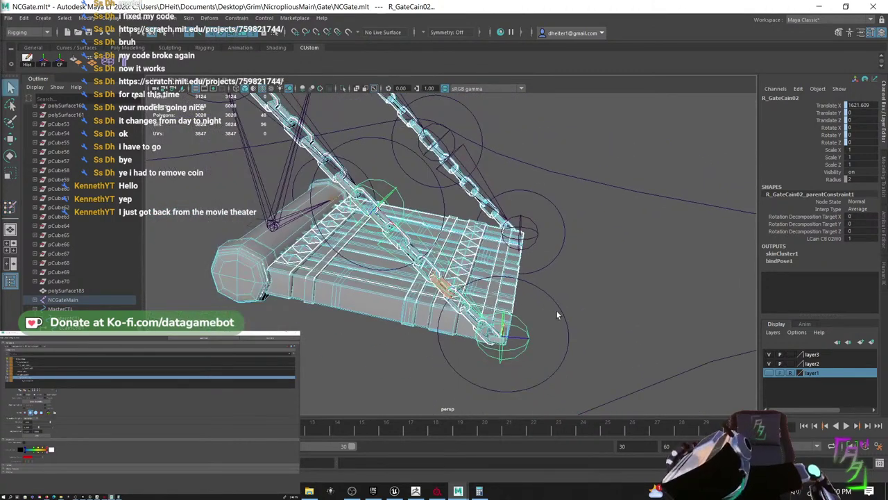
pyautogui.click(560, 312)
pyautogui.press('w')
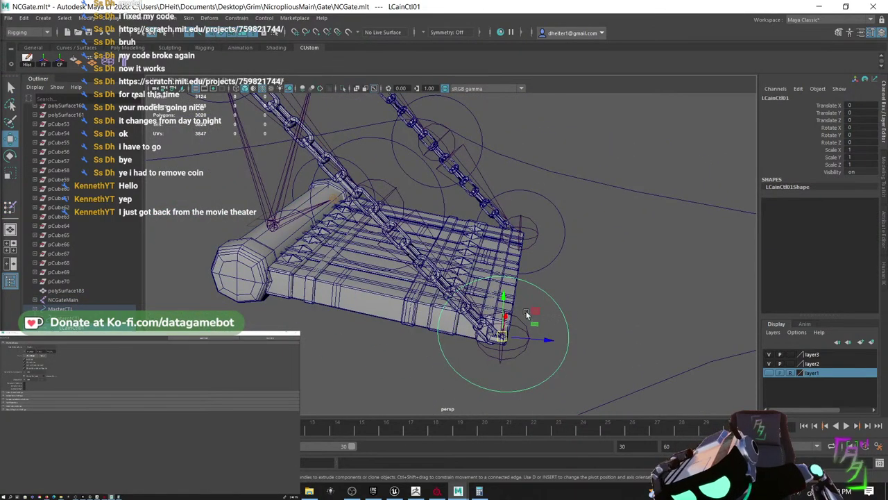
pyautogui.moveTo(526, 314)
pyautogui.mouseDown()
pyautogui.moveTo(519, 294)
pyautogui.moveTo(405, 176)
pyautogui.moveTo(544, 312)
pyautogui.moveTo(527, 308)
pyautogui.mouseUp()
pyautogui.hotkey('ctrl', 'z')
# - Test the chain's bend by moving the LCainCtl02 control at mid-chain, and undo the moves
pyautogui.keyDown('alt'); pyautogui.moveTo(378, 207); pyautogui.dragTo(402, 265, button='middle'); pyautogui.keyUp('alt')
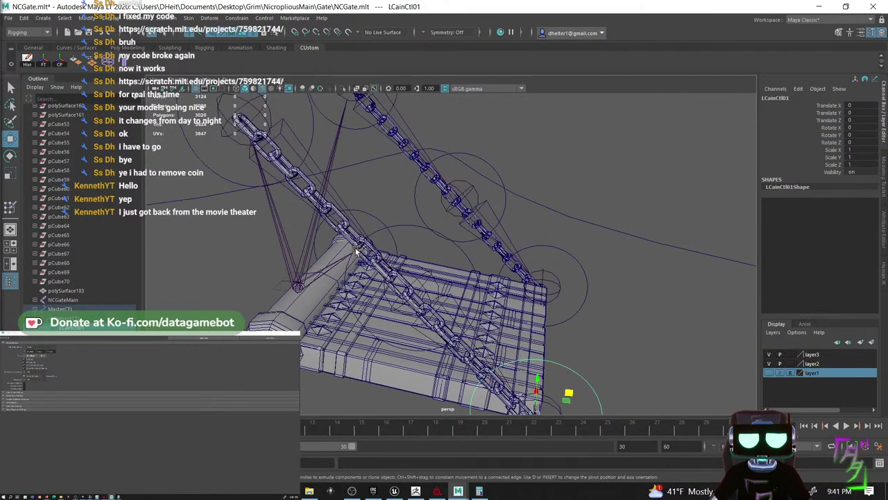
pyautogui.keyDown('alt'); pyautogui.moveTo(357, 251); pyautogui.dragTo(353, 238); pyautogui.keyUp('alt')
pyautogui.click(438, 210)
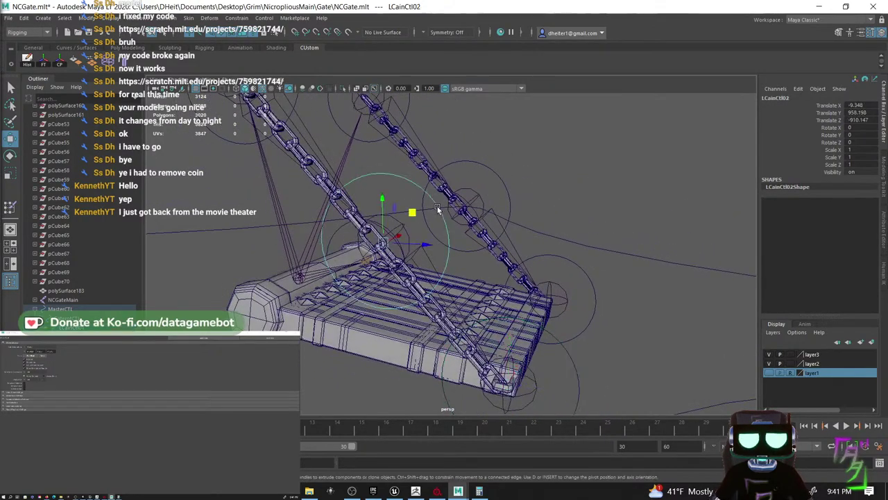
pyautogui.moveTo(411, 215)
pyautogui.mouseDown()
pyautogui.moveTo(458, 192)
pyautogui.moveTo(414, 200)
pyautogui.moveTo(354, 233)
pyautogui.moveTo(446, 174)
pyautogui.moveTo(417, 210)
pyautogui.mouseUp()
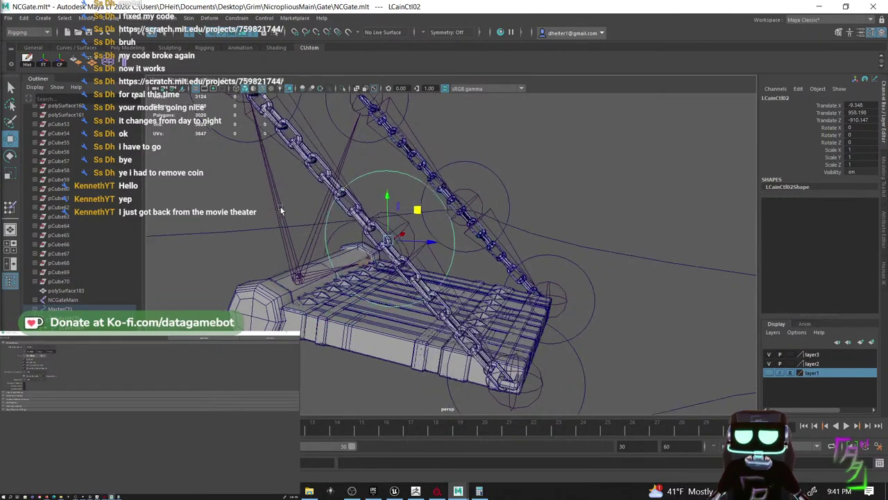
pyautogui.keyDown('alt'); pyautogui.moveTo(281, 208); pyautogui.dragTo(303, 234); pyautogui.keyUp('alt')
pyautogui.moveTo(466, 264)
pyautogui.mouseDown()
pyautogui.moveTo(393, 208)
pyautogui.moveTo(333, 123)
pyautogui.moveTo(263, 79)
pyautogui.moveTo(460, 259)
pyautogui.mouseUp()
pyautogui.hotkey('ctrl', 'z')
pyautogui.keyDown('alt'); pyautogui.moveTo(584, 298); pyautogui.dragTo(505, 304); pyautogui.keyUp('alt')
pyautogui.scroll(-1, 370, 248)
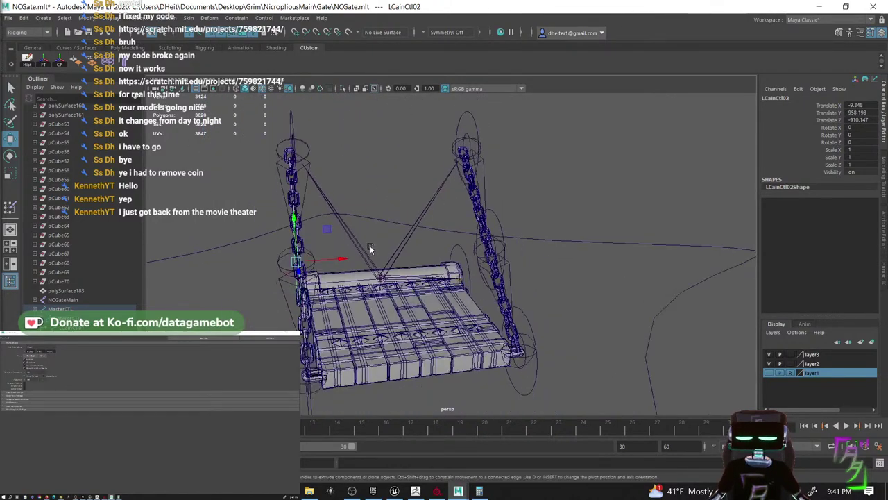
# - Select the gate mesh polySurface183 and mirror its skin weights using the Mirror Skin Weights options
pyautogui.keyDown('alt'); pyautogui.moveTo(370, 245); pyautogui.dragTo(298, 173); pyautogui.keyUp('alt')
pyautogui.click(298, 173)
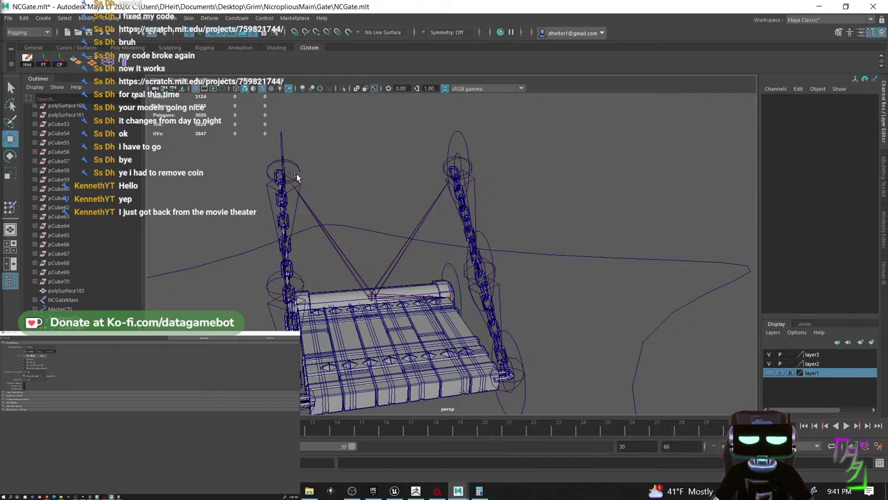
pyautogui.click(355, 293)
pyautogui.keyDown('alt'); pyautogui.moveTo(287, 217); pyautogui.dragTo(281, 205); pyautogui.keyUp('alt')
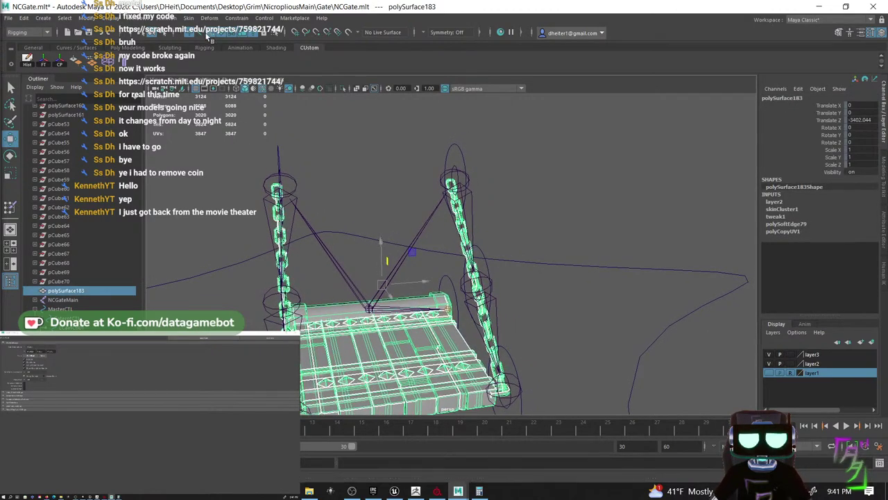
pyautogui.click(28, 32)
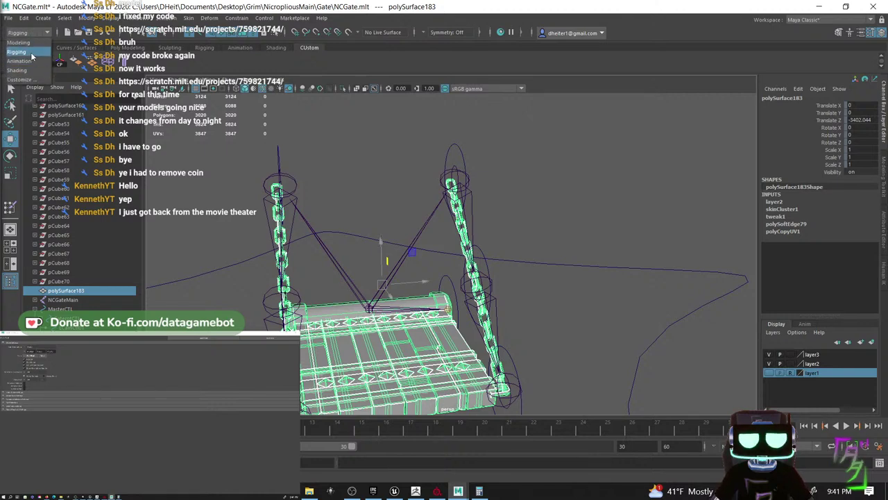
pyautogui.click(36, 54)
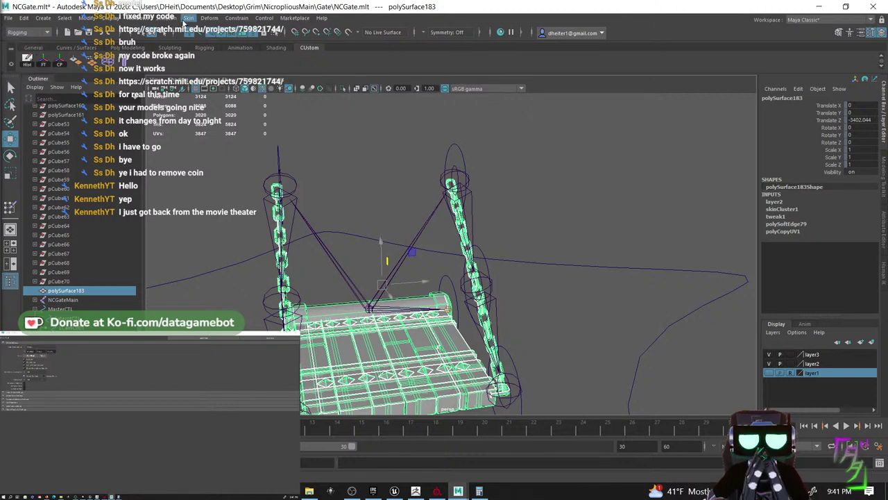
pyautogui.click(185, 20)
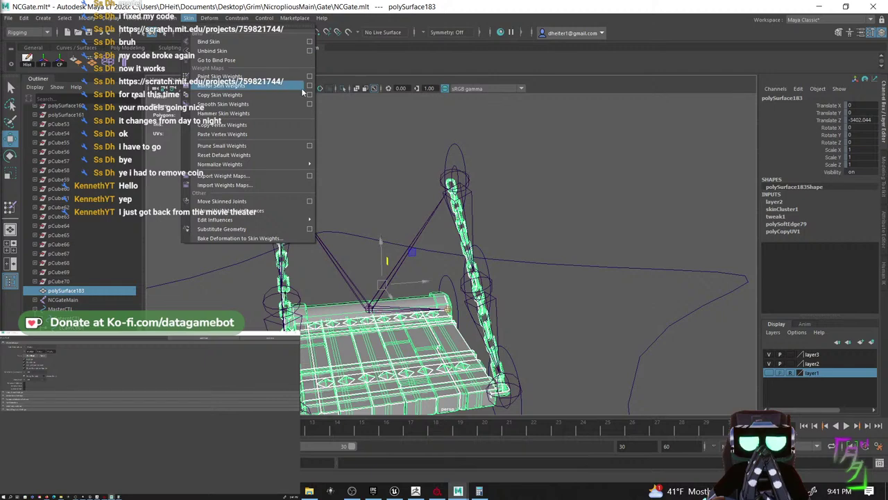
pyautogui.click(310, 86)
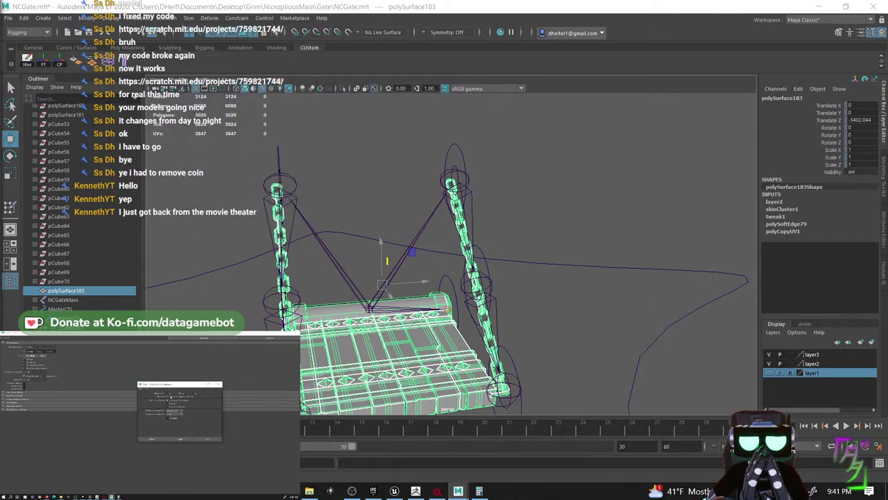
pyautogui.keyDown('alt'); pyautogui.moveTo(252, 281); pyautogui.dragTo(225, 285); pyautogui.keyUp('alt')
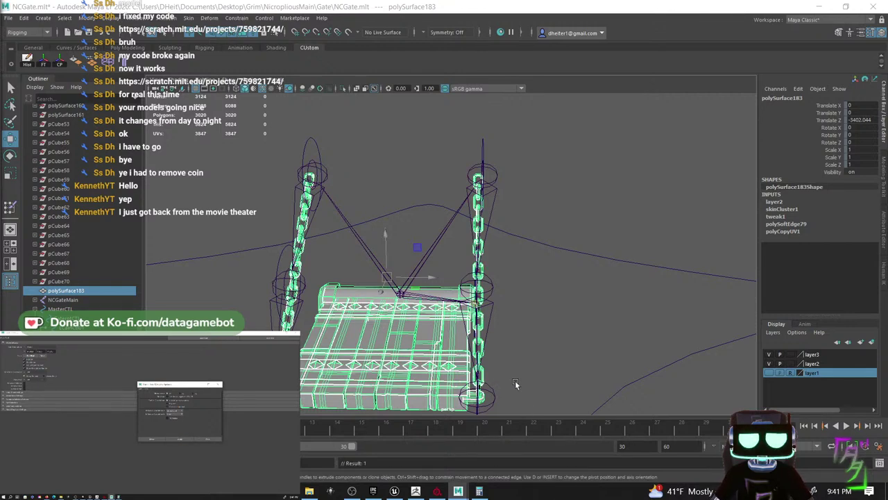
# - Test the mirrored weights by moving the RCainCtl01 control at the gate's corner, and undo the changes
pyautogui.keyDown('alt'); pyautogui.moveTo(514, 383); pyautogui.dragTo(416, 371); pyautogui.keyUp('alt')
pyautogui.click(349, 343)
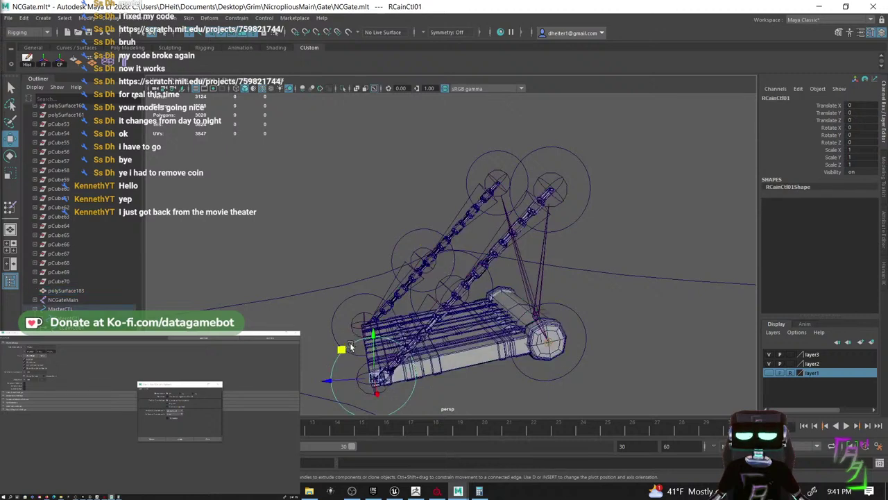
pyautogui.moveTo(350, 342)
pyautogui.mouseDown()
pyautogui.moveTo(396, 278)
pyautogui.moveTo(339, 338)
pyautogui.mouseUp()
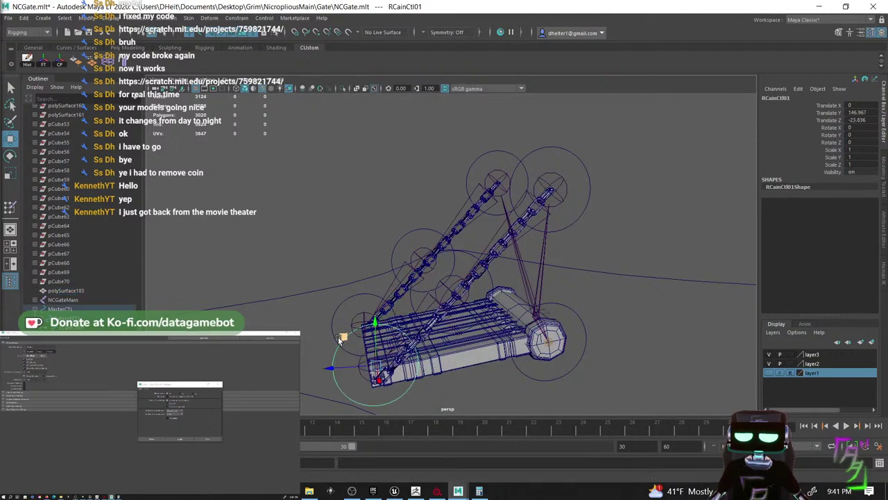
pyautogui.hotkey('ctrl', 'z')
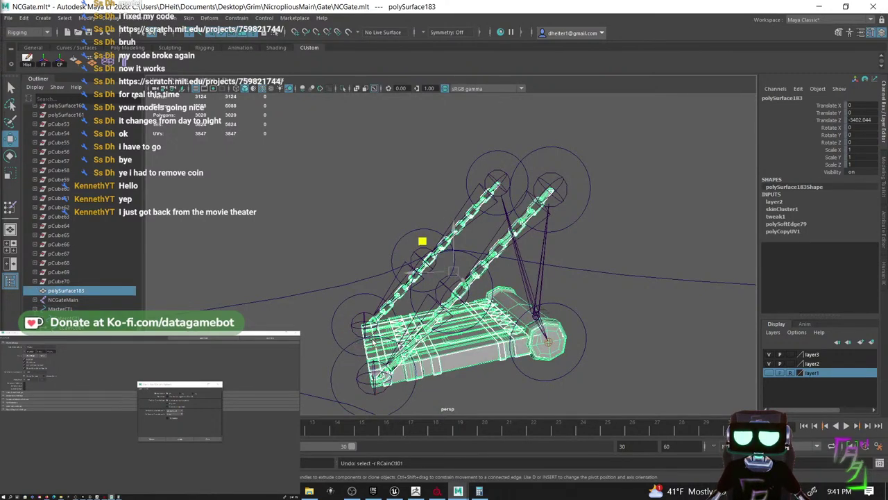
pyautogui.hotkey('ctrl', 'z')
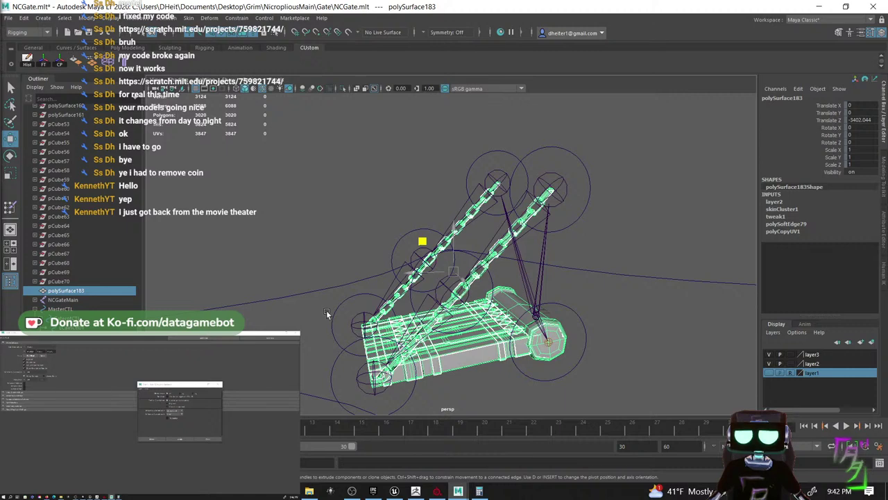
# - Test the opposite chain by moving the LCainCtl01 control, and undo the move
pyautogui.click(339, 317)
pyautogui.click(340, 319)
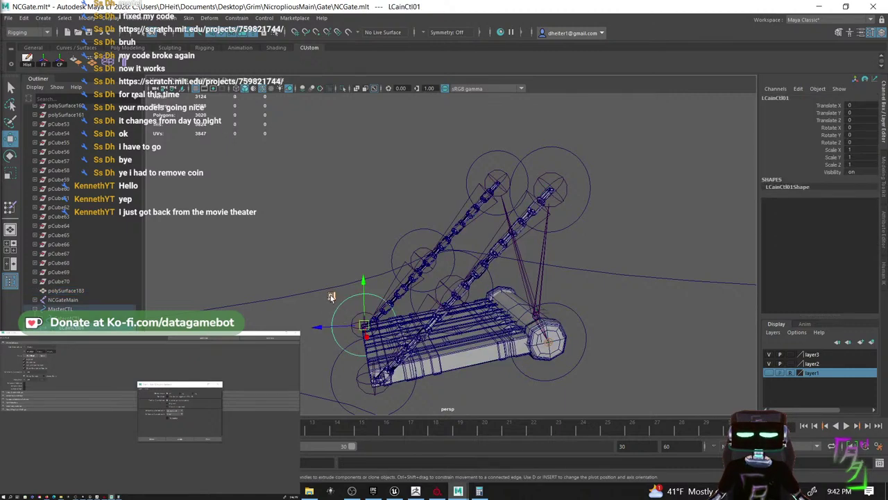
pyautogui.moveTo(331, 297); pyautogui.dragTo(333, 230)
pyautogui.hotkey('ctrl', 'z')
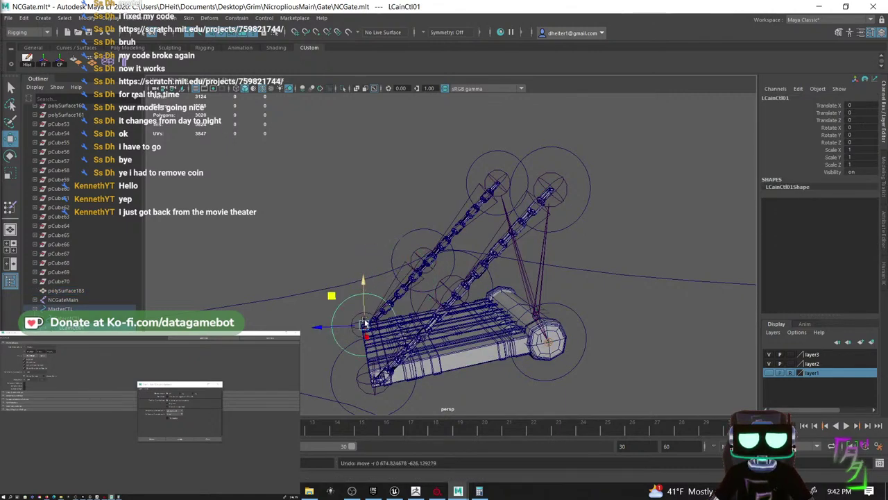
# - Switch the direction in the Mirror Skin Weights options and mirror the weights of gate mesh polySurface183 again
pyautogui.click(168, 396)
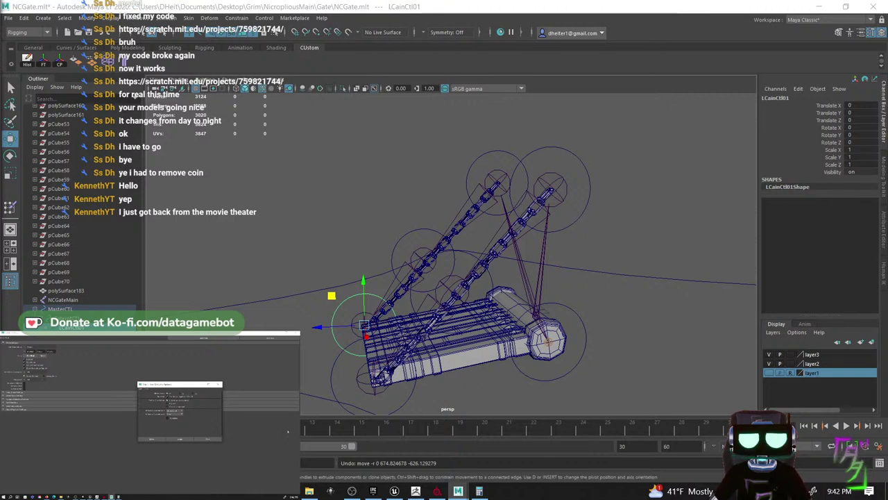
pyautogui.click(490, 359)
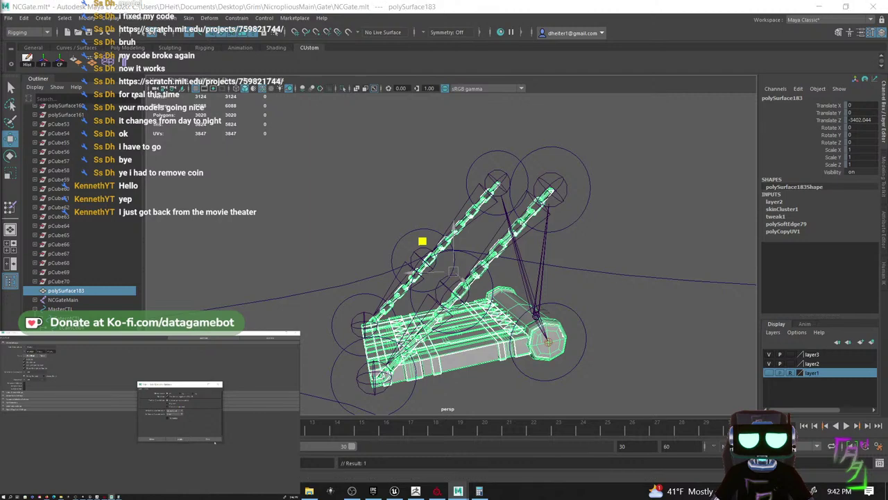
# - Test the mirrored chain weights by moving the LCainCtl01 and RCainCtl01 controls one after the other, undoing each move
pyautogui.click(353, 307)
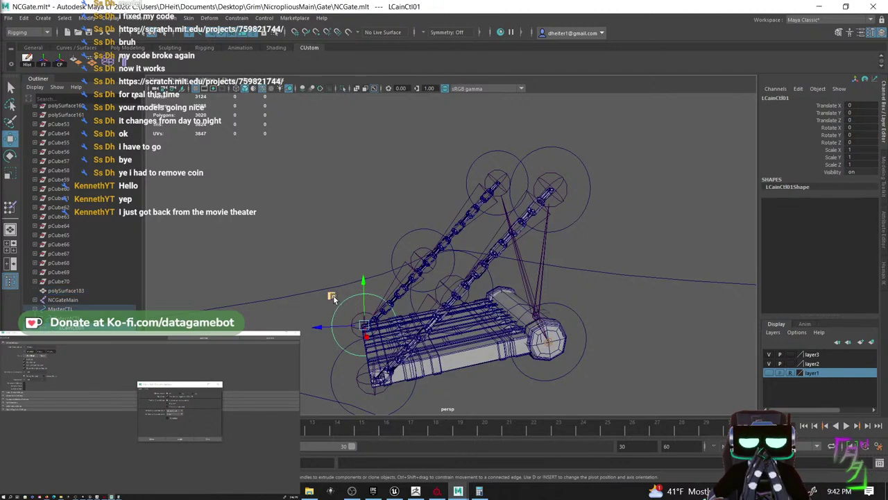
pyautogui.moveTo(333, 297); pyautogui.dragTo(372, 251)
pyautogui.hotkey('ctrl', 'z')
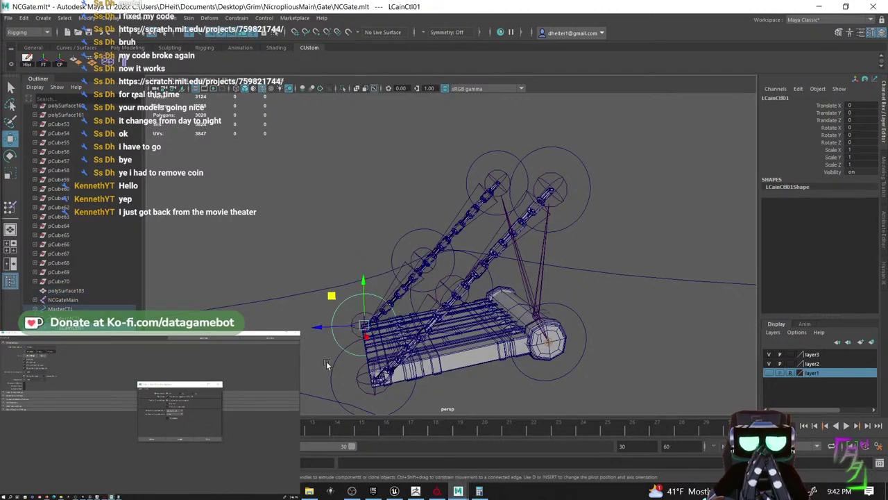
pyautogui.click(335, 366)
pyautogui.moveTo(341, 351); pyautogui.dragTo(394, 360)
pyautogui.hotkey('ctrl', 'z')
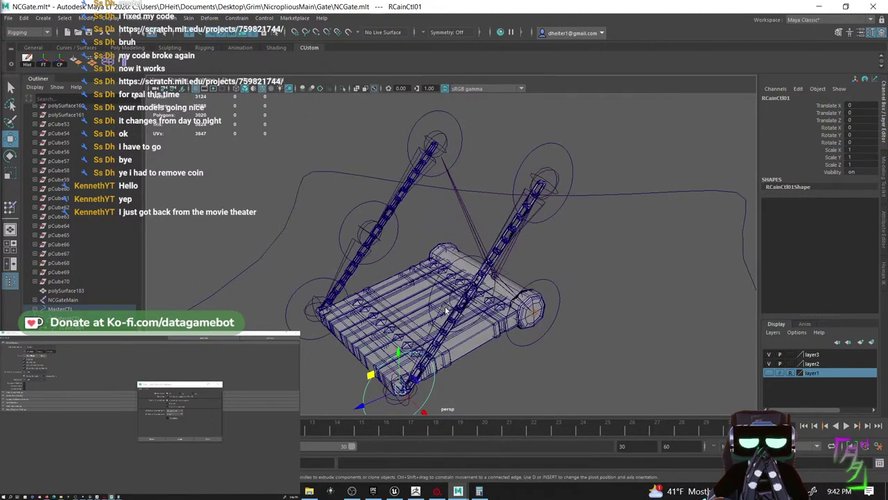
# - Undo the repeated skin weight mirroring of gate mesh polySurface183, going back to before the mesh was selected
pyautogui.keyDown('alt'); pyautogui.moveTo(446, 311); pyautogui.dragTo(425, 321); pyautogui.keyUp('alt')
pyautogui.click(429, 322)
pyautogui.hotkey('ctrl', 'z')
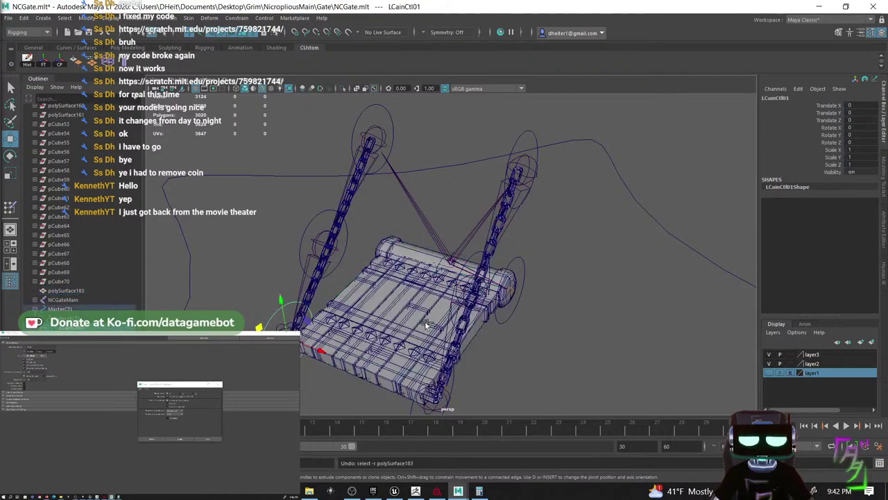
pyautogui.hotkey('ctrl', 'z')
# - Move the LCainCtl01 control to check how its chain deforms with the restored weights, undoing each move
pyautogui.click(264, 327)
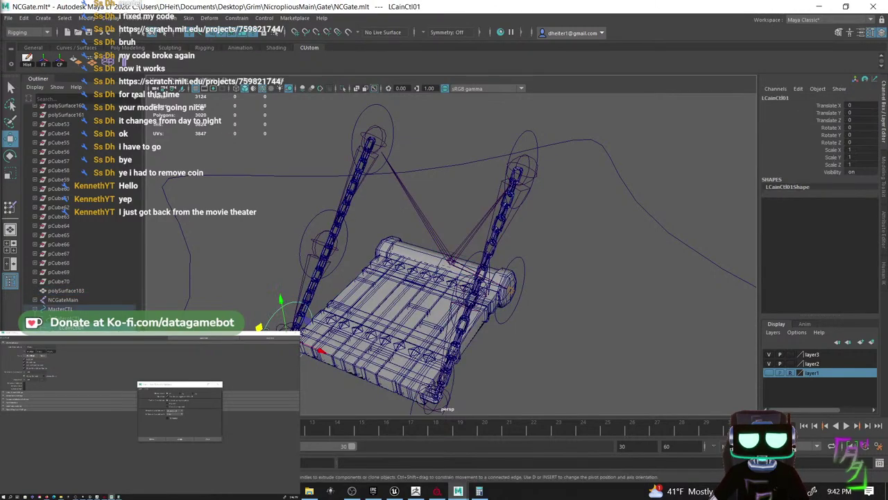
pyautogui.moveTo(266, 329); pyautogui.dragTo(289, 248)
pyautogui.hotkey('ctrl', 'z')
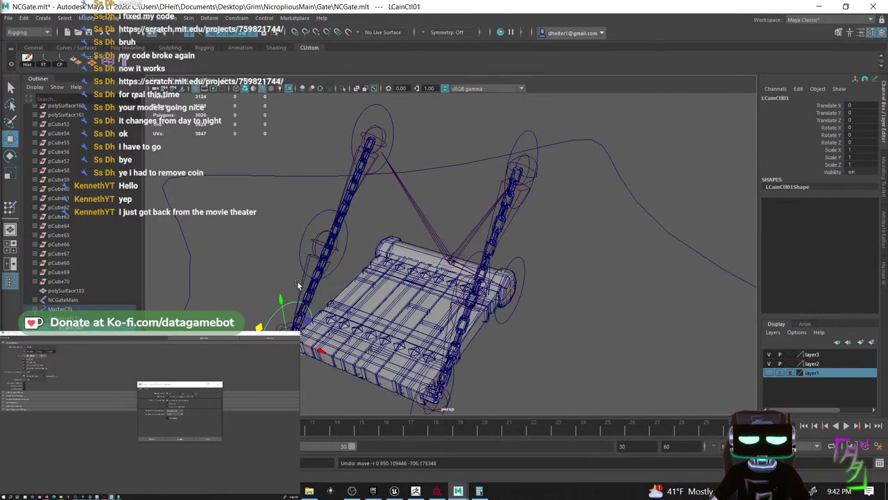
pyautogui.keyDown('alt'); pyautogui.moveTo(346, 327); pyautogui.dragTo(313, 307); pyautogui.keyUp('alt')
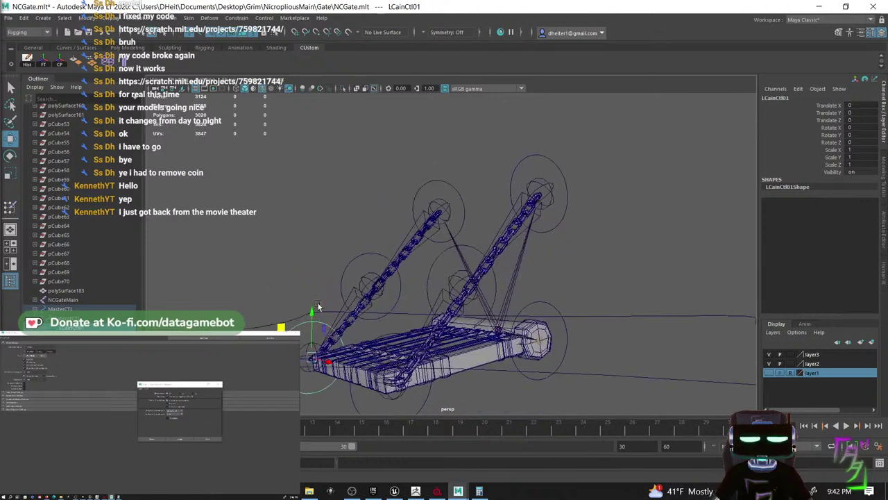
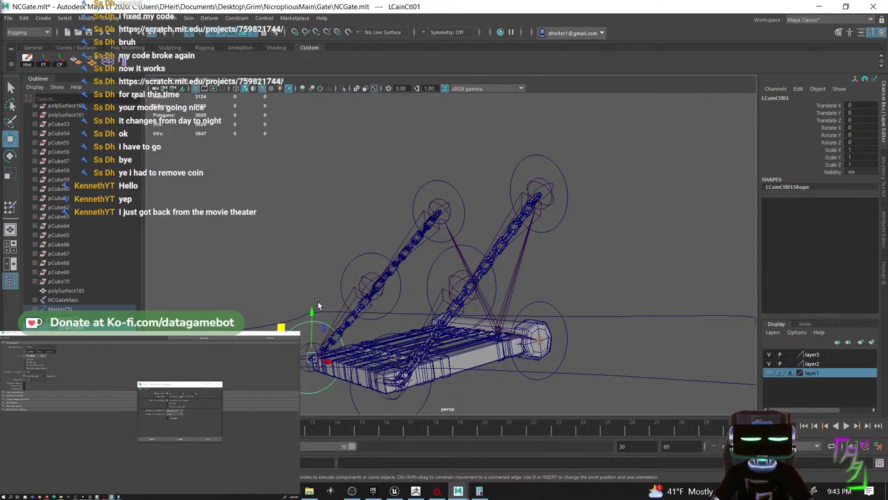
pyautogui.moveTo(281, 332)
pyautogui.mouseDown()
pyautogui.moveTo(342, 264)
pyautogui.moveTo(329, 292)
pyautogui.moveTo(277, 326)
pyautogui.mouseUp()
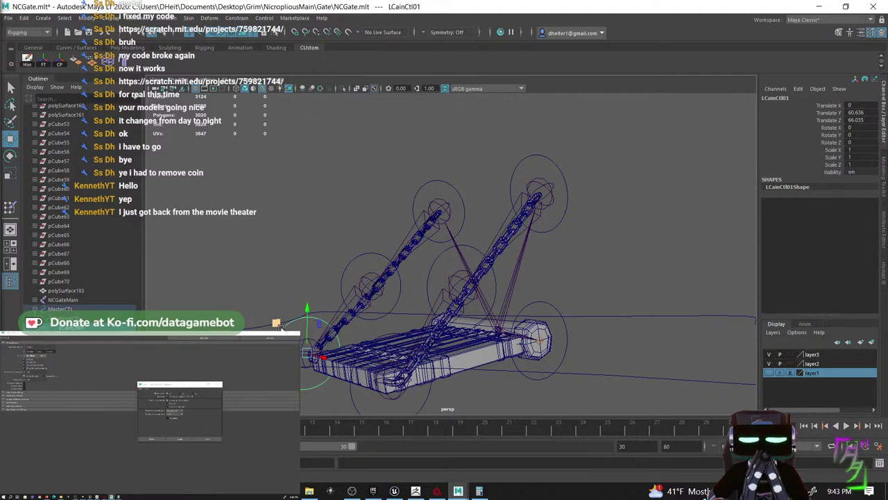
pyautogui.hotkey('ctrl', 'z')
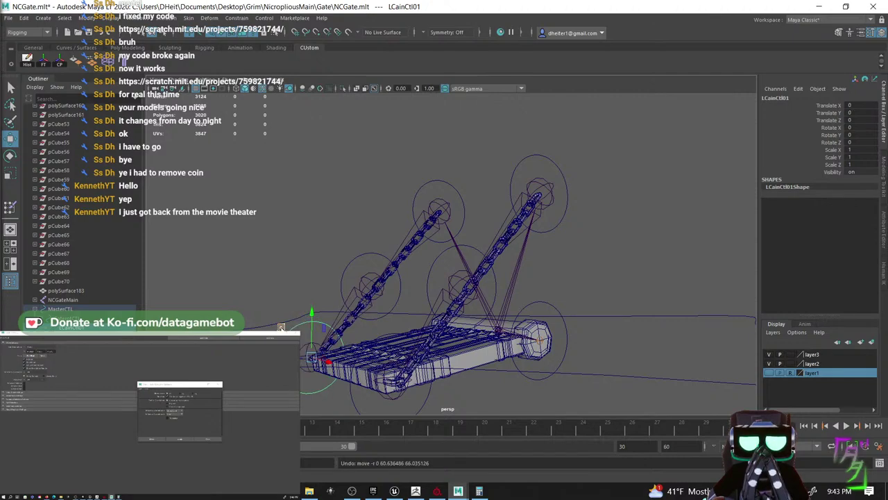
# - Select the RCainCtl01 control at the gate's corner and close the Mirror Skin Weights options
pyautogui.keyDown('alt'); pyautogui.moveTo(374, 298); pyautogui.dragTo(542, 363); pyautogui.keyUp('alt')
pyautogui.scroll(5, 531, 367)
pyautogui.scroll(-3, 531, 367)
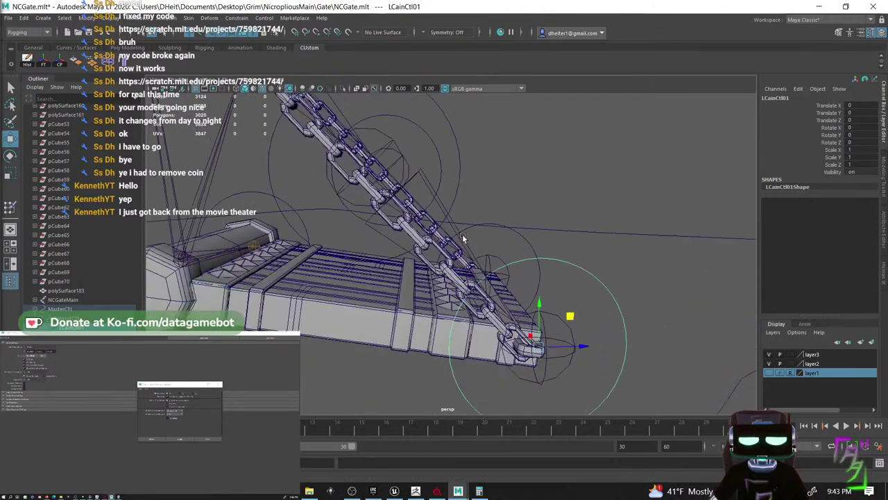
pyautogui.click(504, 229)
pyautogui.click(514, 232)
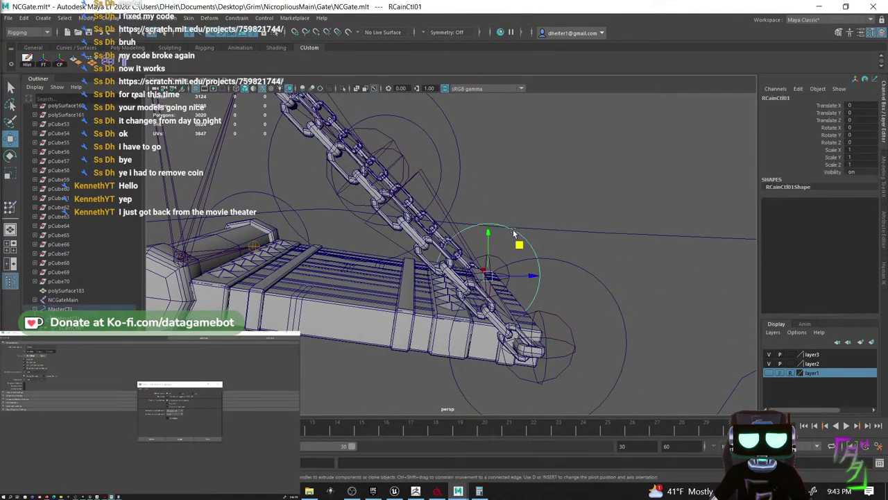
pyautogui.keyDown('alt'); pyautogui.moveTo(514, 231); pyautogui.dragTo(326, 298); pyautogui.keyUp('alt')
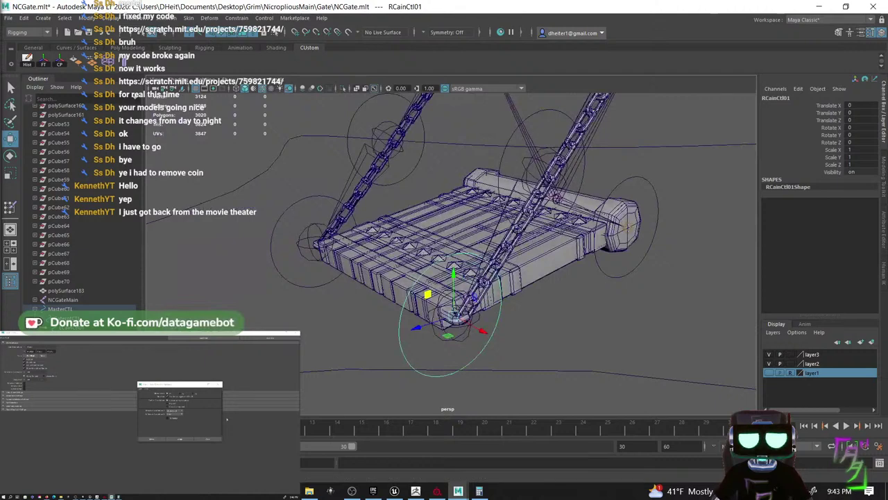
pyautogui.click(218, 384)
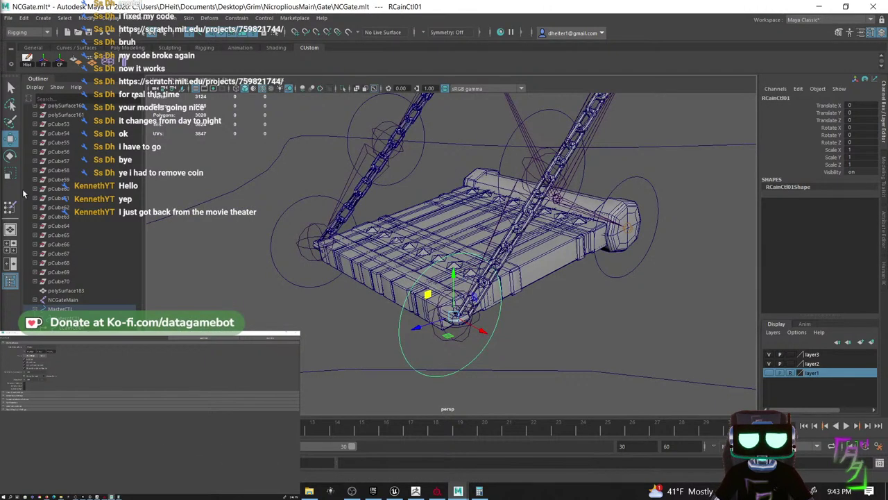
# - Return to the Paint Skin Weights tool and choose R_GateCain03 as the influence
pyautogui.click(10, 206)
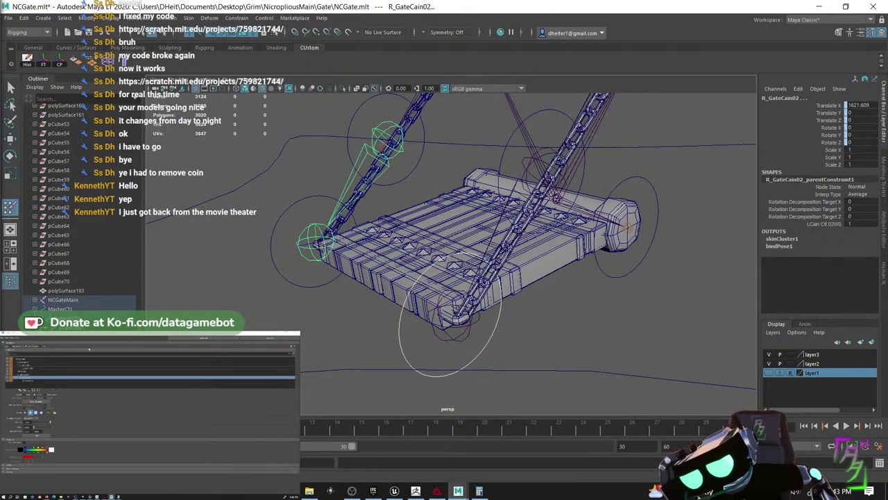
pyautogui.click(56, 380)
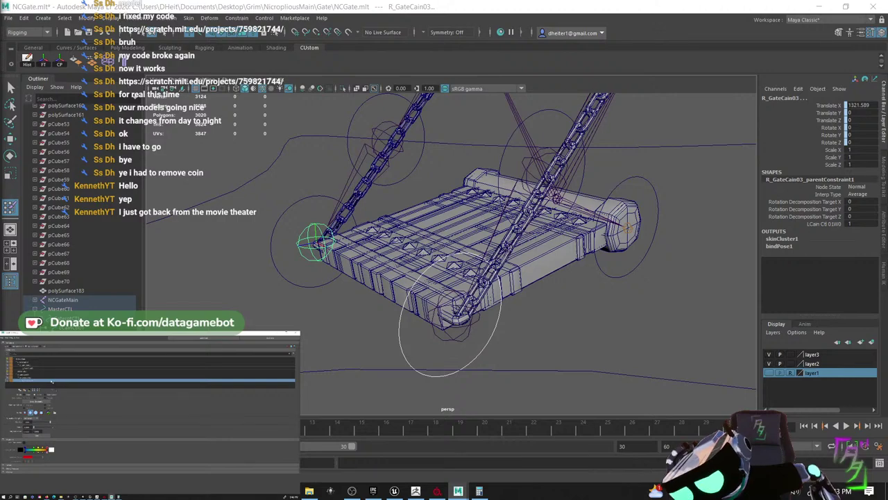
pyautogui.scroll(2, 384, 254)
pyautogui.keyDown('alt'); pyautogui.moveTo(384, 255); pyautogui.dragTo(403, 285); pyautogui.keyUp('alt')
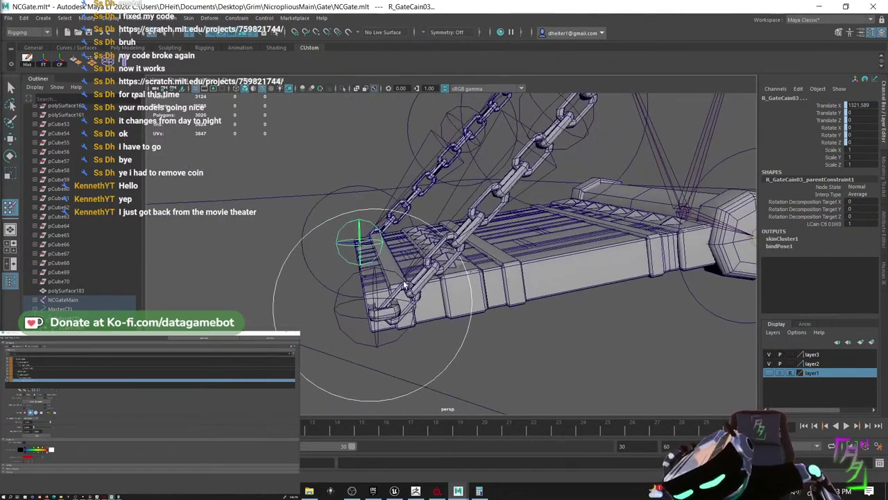
# - Select the faces of the near chain's end link at the gate's corner on polySurface183 and choose the L_GateCain03 influence
pyautogui.click(404, 289)
pyautogui.rightClick(404, 275)
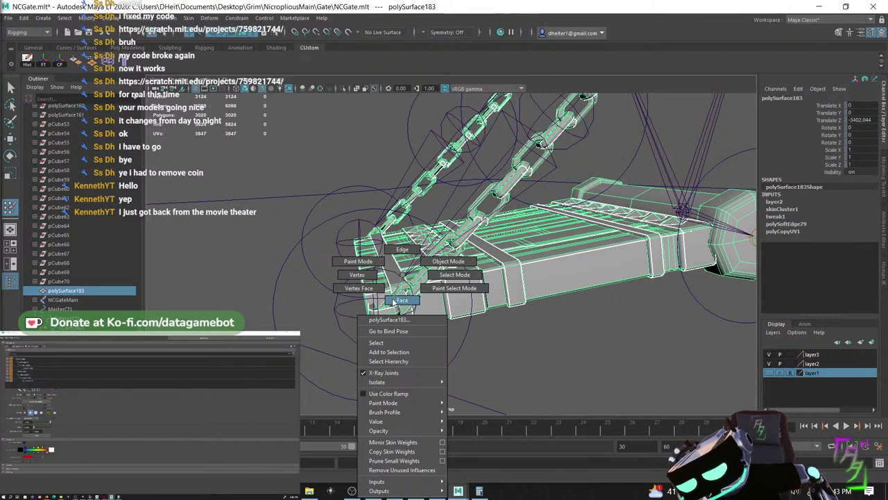
pyautogui.click(401, 299)
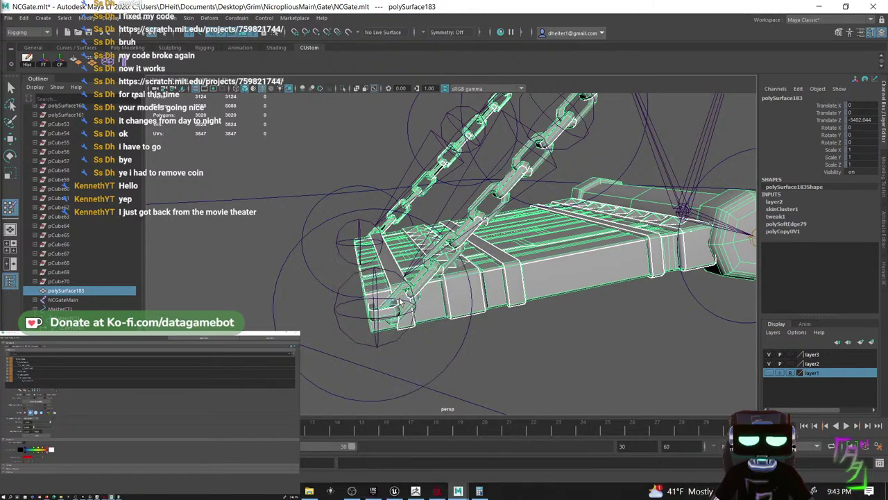
pyautogui.doubleClick(402, 294)
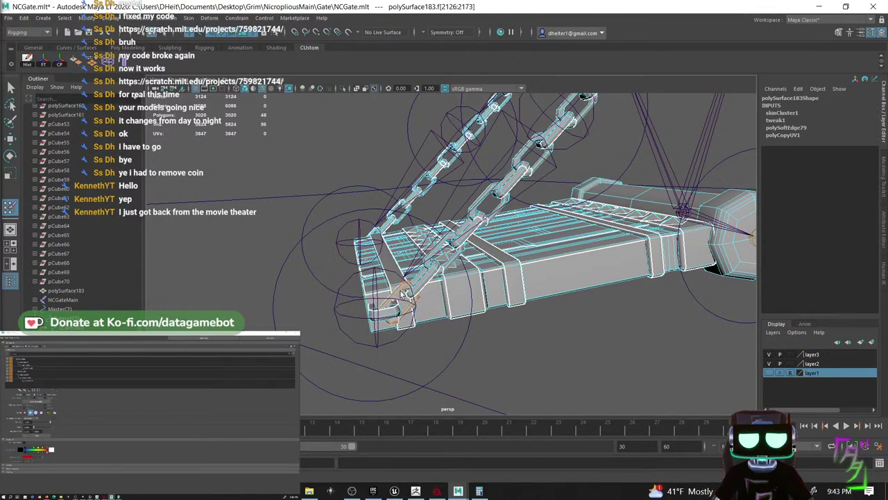
pyautogui.click(35, 368)
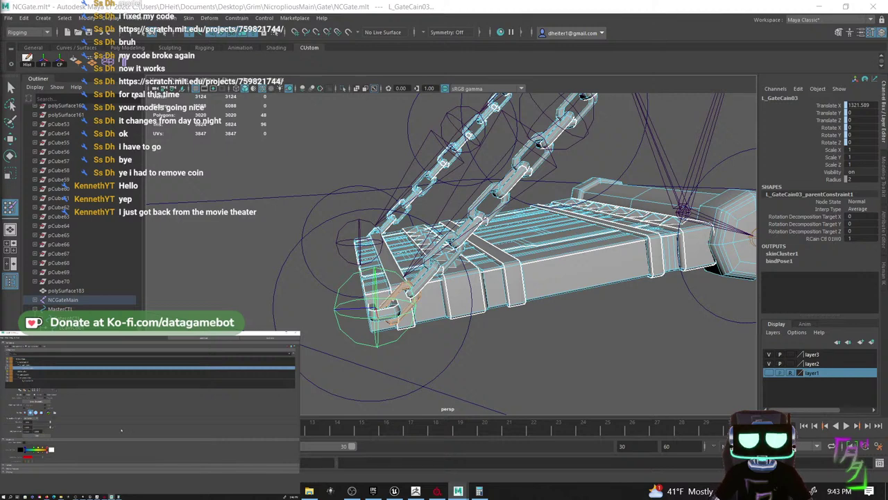
pyautogui.click(79, 381)
pyautogui.keyDown('alt'); pyautogui.moveTo(448, 295); pyautogui.dragTo(444, 300); pyautogui.keyUp('alt')
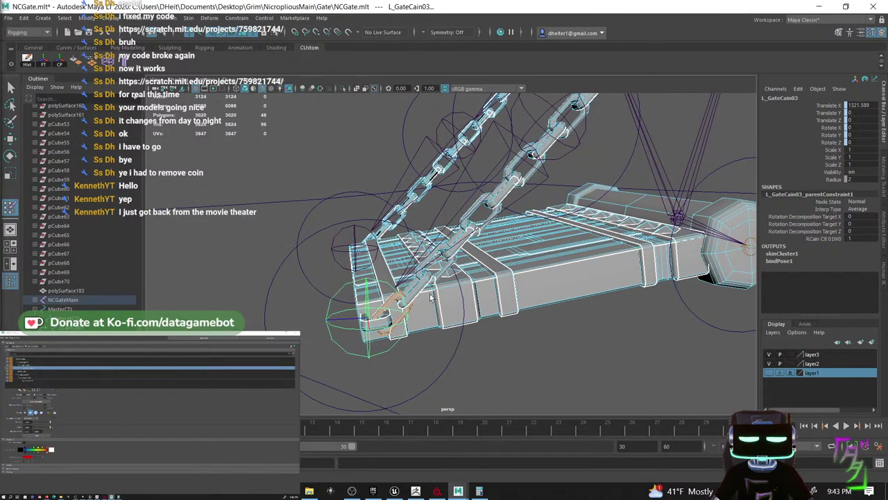
# - Select the near chain's second link from the gate's corner and flood it with 1 for R_GateCain03 and 0.1 for R_GateCain02
pyautogui.doubleClick(410, 286)
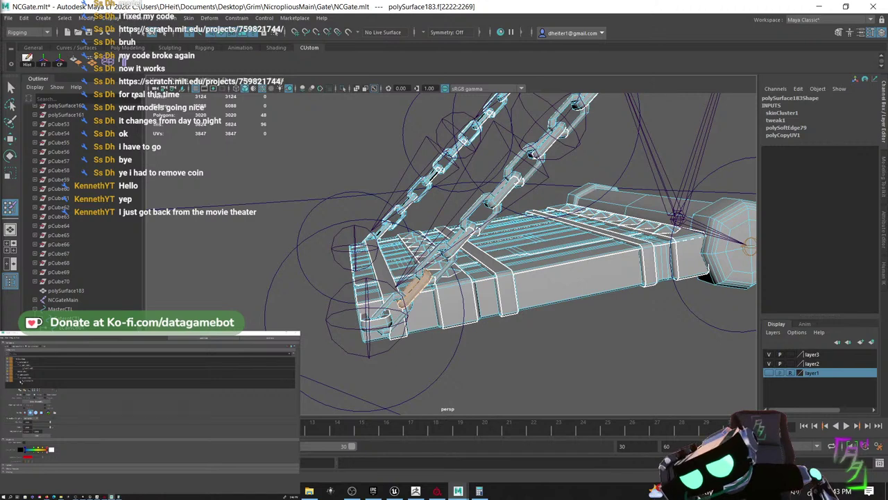
pyautogui.click(21, 381)
pyautogui.click(37, 435)
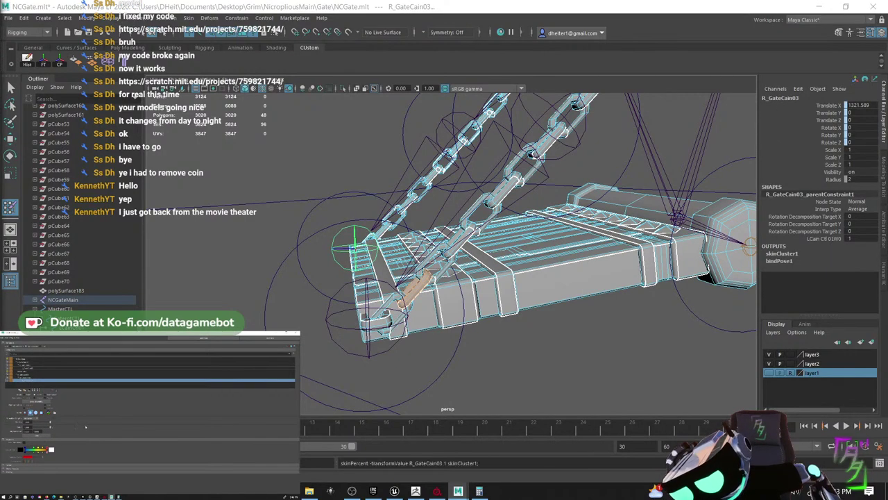
pyautogui.click(41, 378)
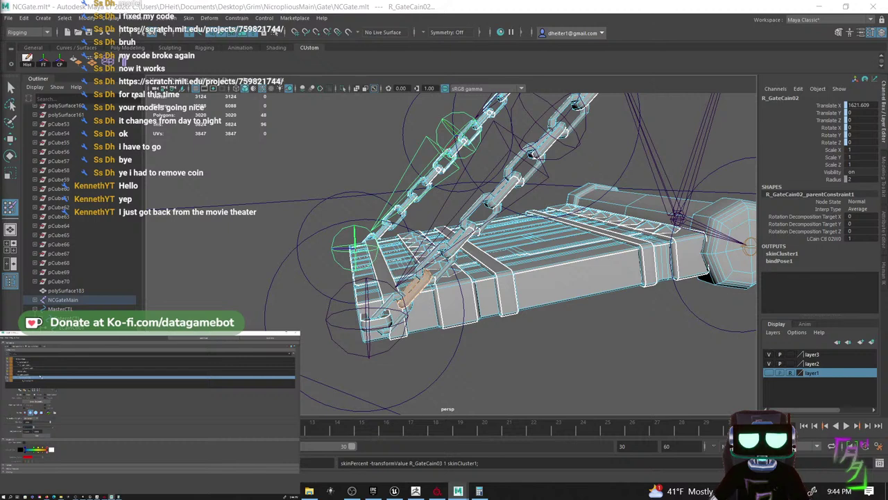
pyautogui.click(40, 381)
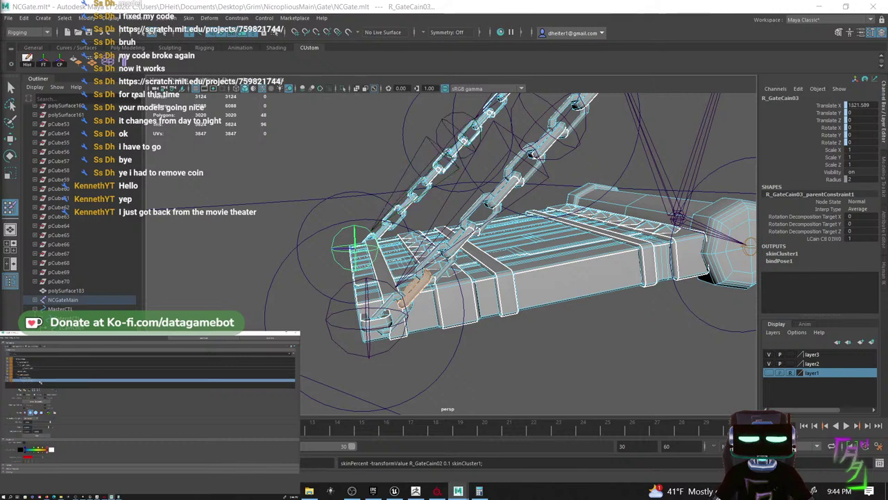
# - Select the third link of the near chain and flood it with 1 for R_GateCain03 and 0.2 for R_GateCain02
pyautogui.click(447, 272)
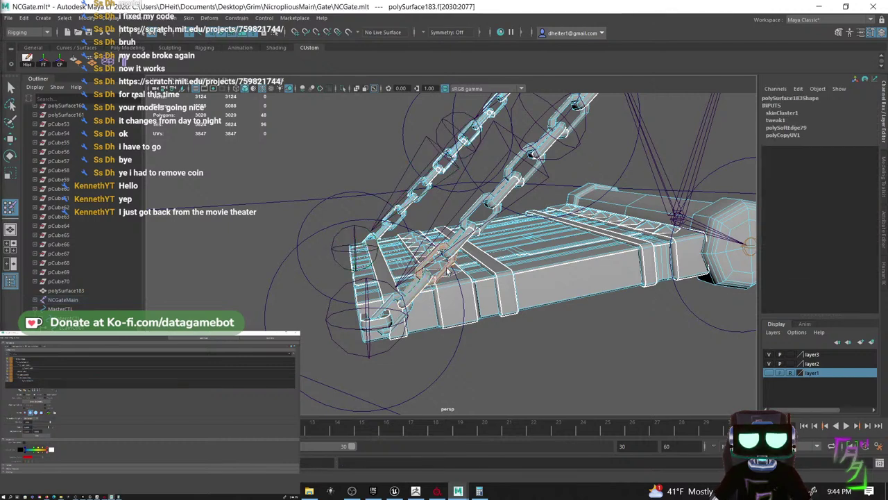
pyautogui.click(31, 381)
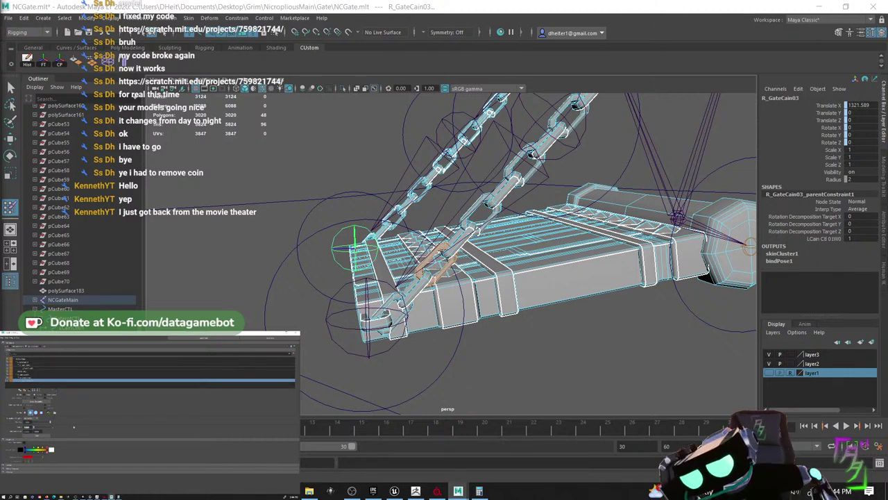
pyautogui.moveTo(36, 427); pyautogui.dragTo(52, 428)
pyautogui.click(36, 435)
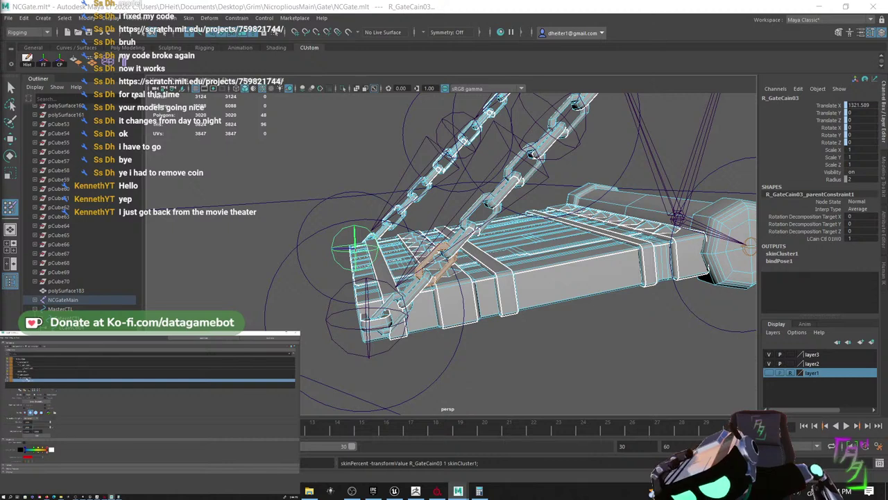
pyautogui.click(26, 375)
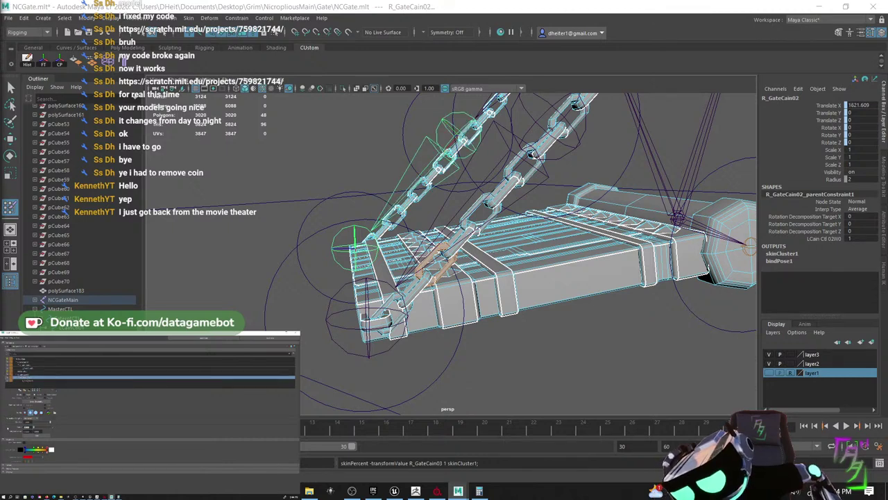
pyautogui.write('0.2')
pyautogui.press('Return')
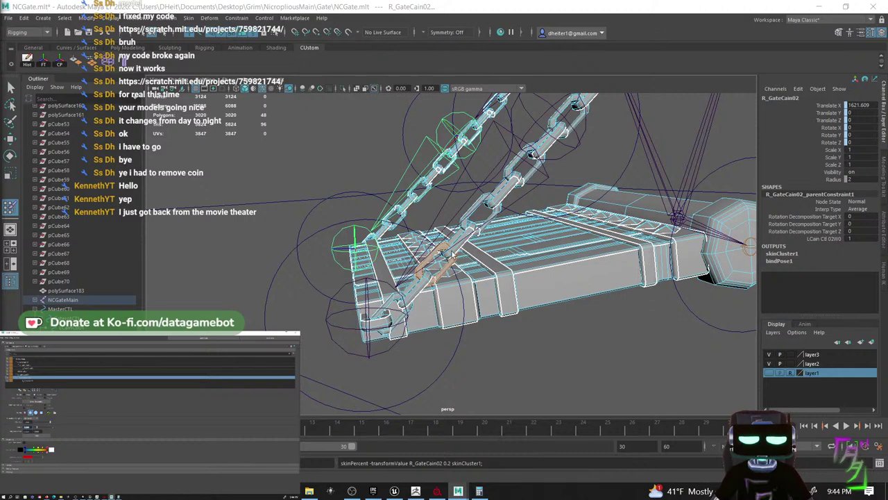
# - Select the fourth link of the near chain and flood it with 1 for R_GateCain03 and 0.3 for R_GateCain02
pyautogui.moveTo(455, 255)
pyautogui.keyDown('alt'); pyautogui.mouseDown()
pyautogui.moveTo(449, 260)
pyautogui.moveTo(453, 254)
pyautogui.mouseUp(); pyautogui.keyUp('alt')
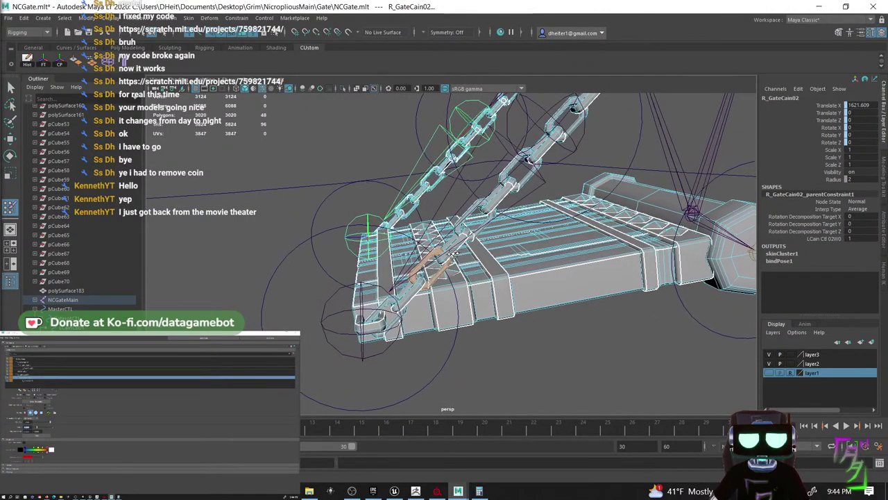
pyautogui.click(451, 258)
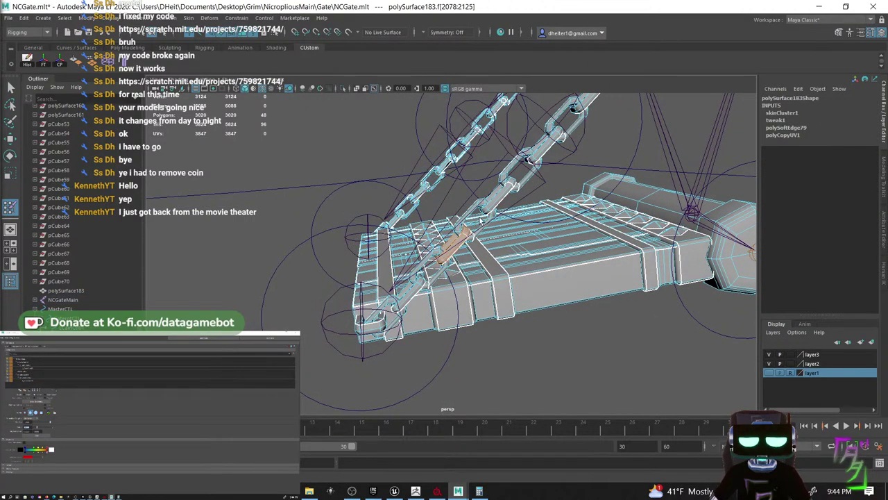
pyautogui.moveTo(501, 220)
pyautogui.keyDown('alt'); pyautogui.mouseDown()
pyautogui.moveTo(514, 224)
pyautogui.moveTo(490, 220)
pyautogui.mouseUp(); pyautogui.keyUp('alt')
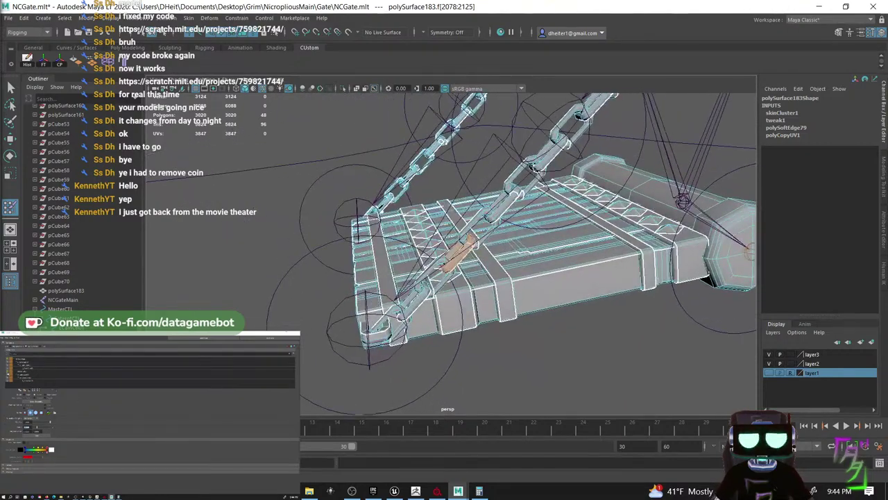
pyautogui.click(27, 380)
pyautogui.click(37, 434)
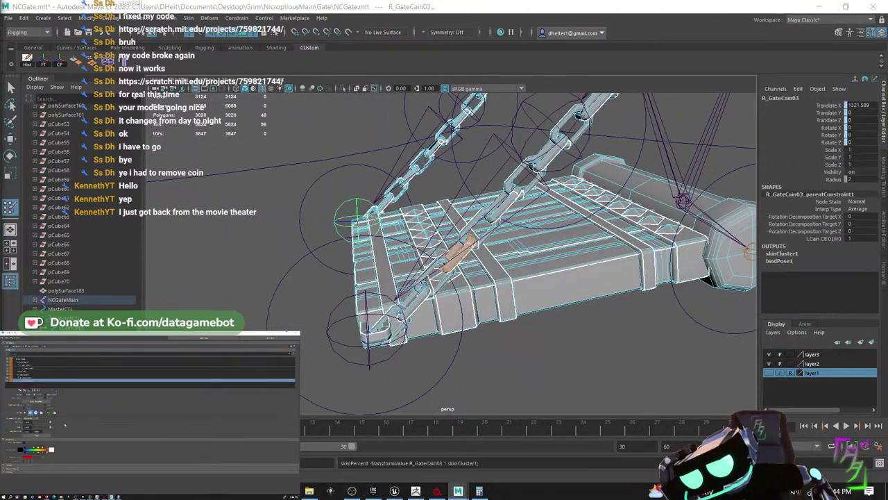
pyautogui.click(38, 377)
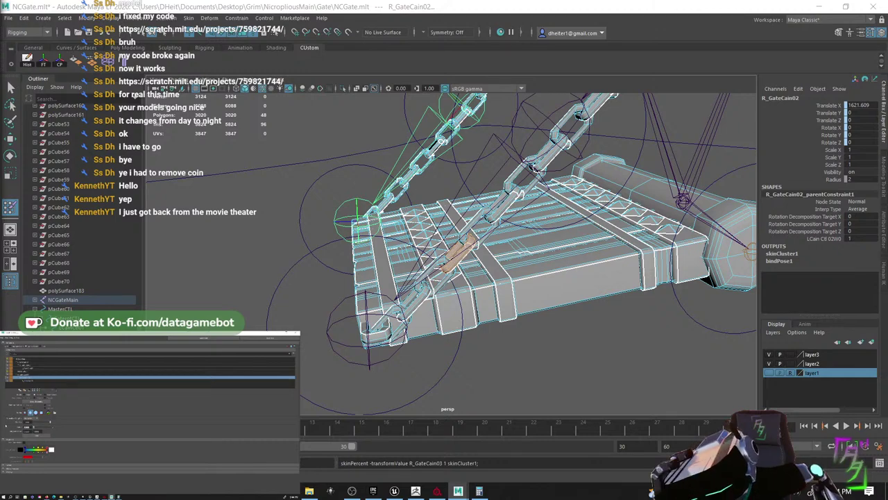
pyautogui.write('0.3')
pyautogui.press('Return')
pyautogui.click(37, 435)
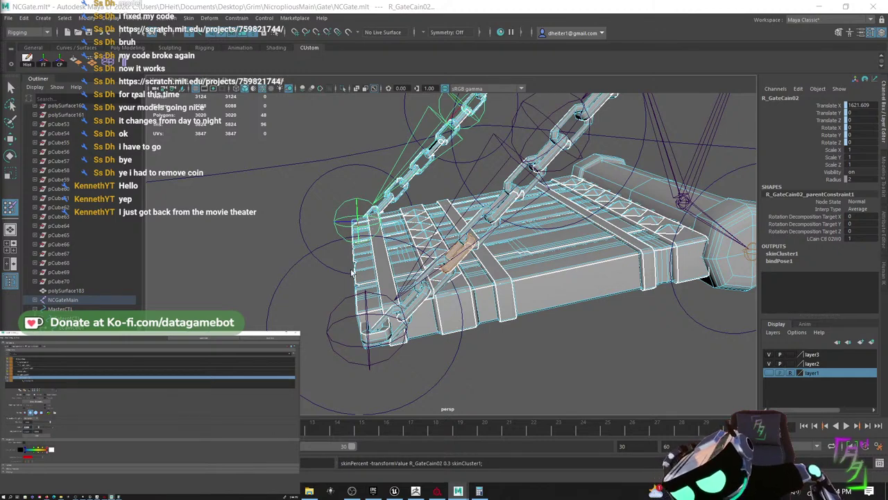
pyautogui.keyDown('alt'); pyautogui.moveTo(353, 273); pyautogui.dragTo(443, 288); pyautogui.keyUp('alt')
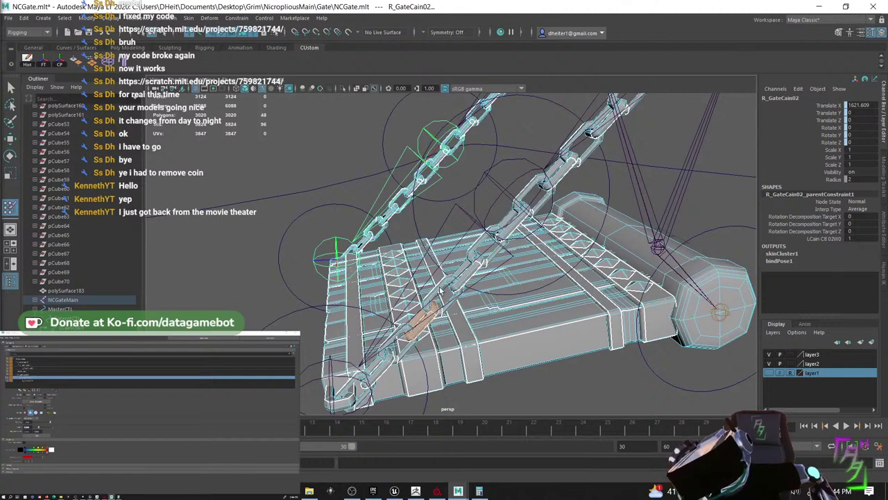
# - Undo the weight floods and link selections on the near chain, back to the earlier face selection on the far chain
pyautogui.hotkey('ctrl', 'z')
pyautogui.hotkey('ctrl', 'z')
pyautogui.hotkey('ctrl', 'z')
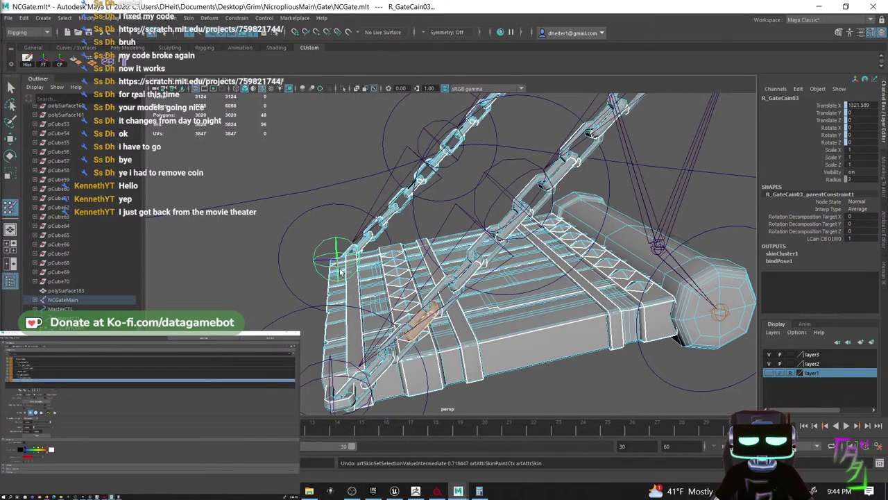
pyautogui.hotkey('ctrl', 'z')
pyautogui.hotkey('ctrl', 'z')
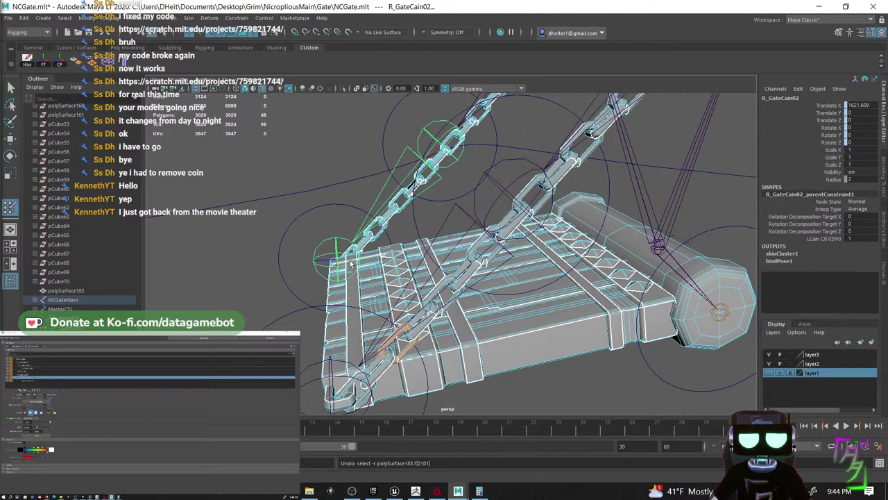
pyautogui.hotkey('ctrl', 'z')
pyautogui.hotkey('ctrl', 'z')
pyautogui.hotkey('ctrl', 'z')
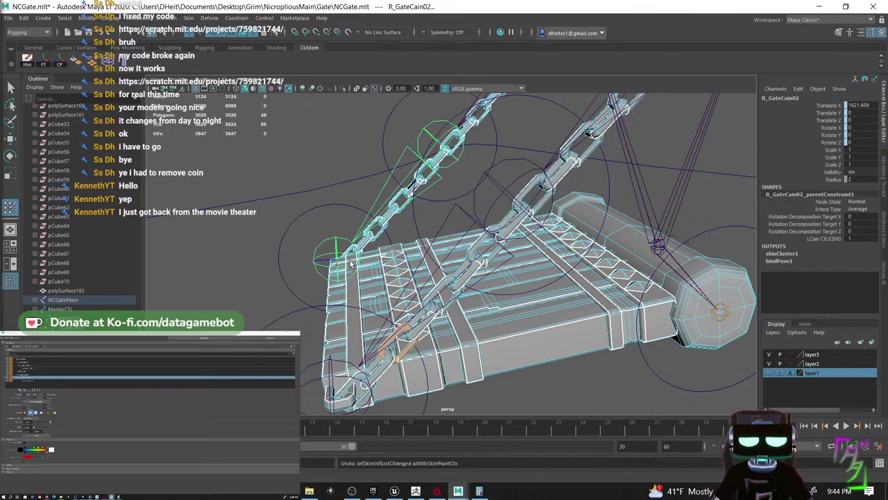
pyautogui.hotkey('ctrl', 'z')
pyautogui.hotkey('ctrl', 'z')
pyautogui.hotkey('ctrl', 'z')
pyautogui.hotkey('ctrl', 'z')
pyautogui.hotkey('ctrl', 'z')
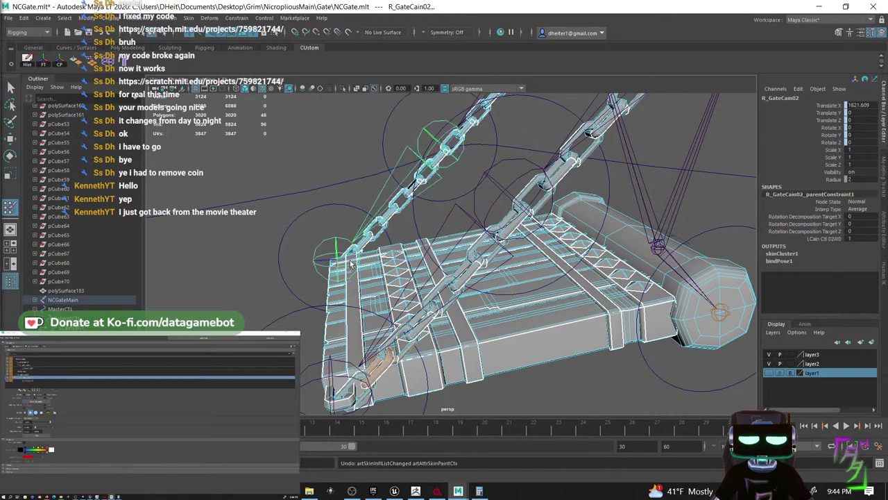
pyautogui.hotkey('ctrl', 'z')
pyautogui.hotkey('ctrl', 'z')
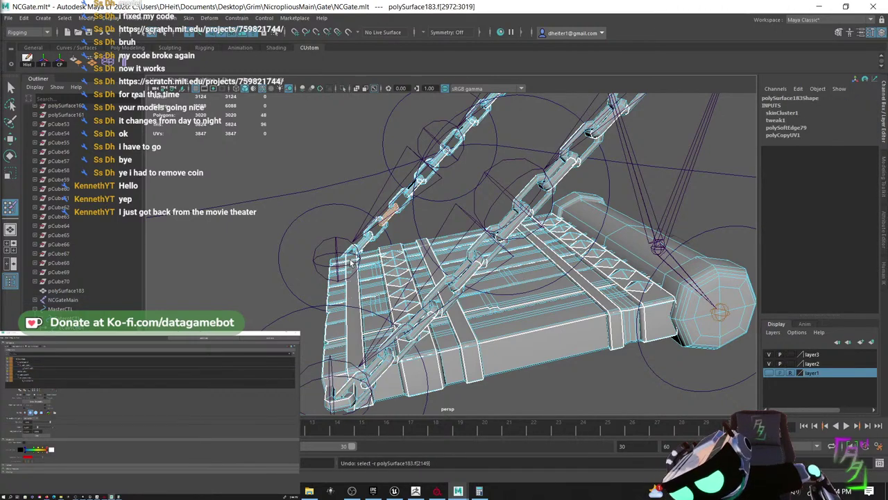
# - Move the LCainCtl01 control at the gate's corner to test the chain's deformation, and undo the move
pyautogui.moveTo(351, 262)
pyautogui.keyDown('alt'); pyautogui.mouseDown()
pyautogui.moveTo(385, 259)
pyautogui.moveTo(366, 257)
pyautogui.mouseUp(); pyautogui.keyUp('alt')
pyautogui.keyDown('alt'); pyautogui.moveTo(322, 321); pyautogui.dragTo(461, 321); pyautogui.keyUp('alt')
pyautogui.keyDown('alt'); pyautogui.moveTo(511, 314); pyautogui.dragTo(618, 359); pyautogui.keyUp('alt')
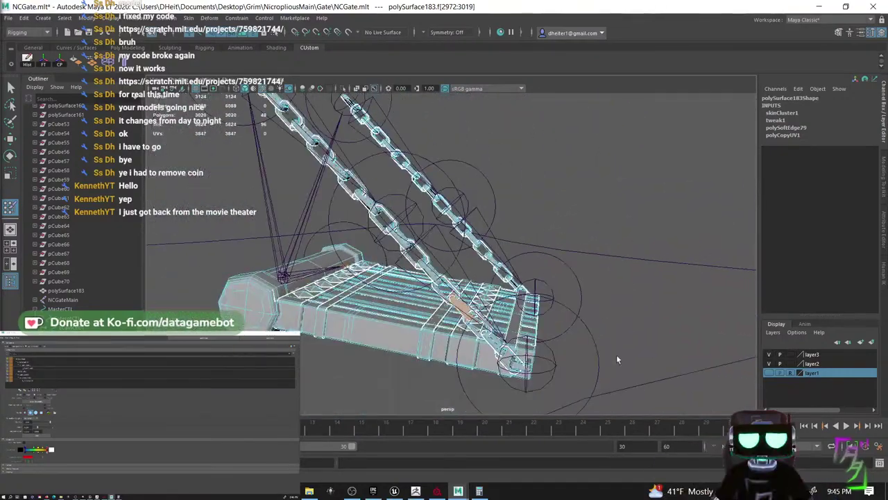
pyautogui.click(591, 334)
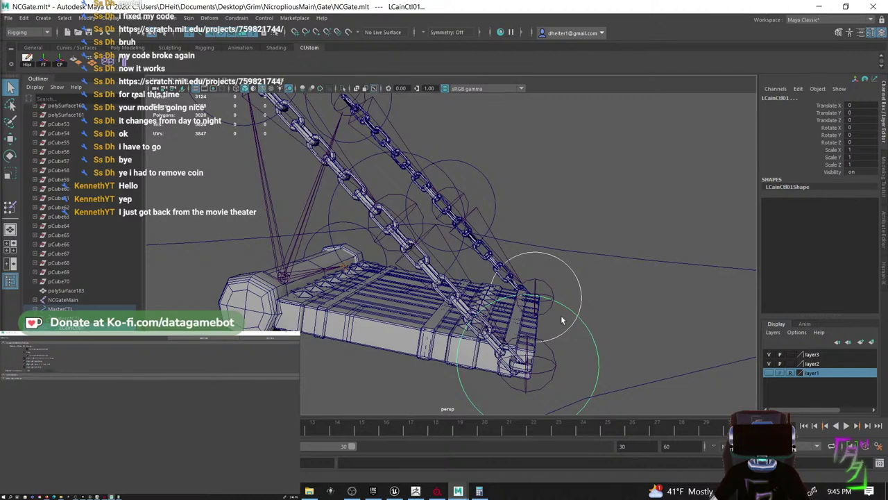
pyautogui.press('w')
pyautogui.moveTo(560, 333); pyautogui.dragTo(455, 309)
pyautogui.hotkey('ctrl', 'z')
# - Select polySurface183 and mirror its skin weights with adjusted Mirror Skin Weights options
pyautogui.click(479, 331)
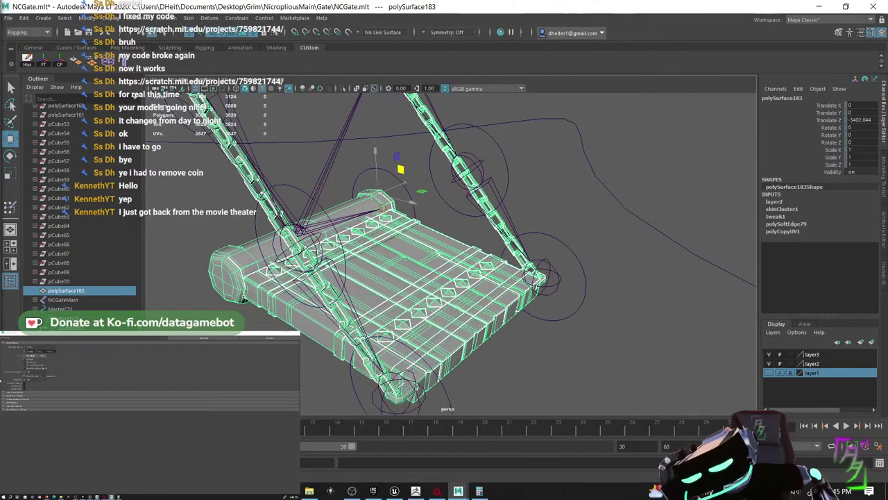
pyautogui.click(27, 32)
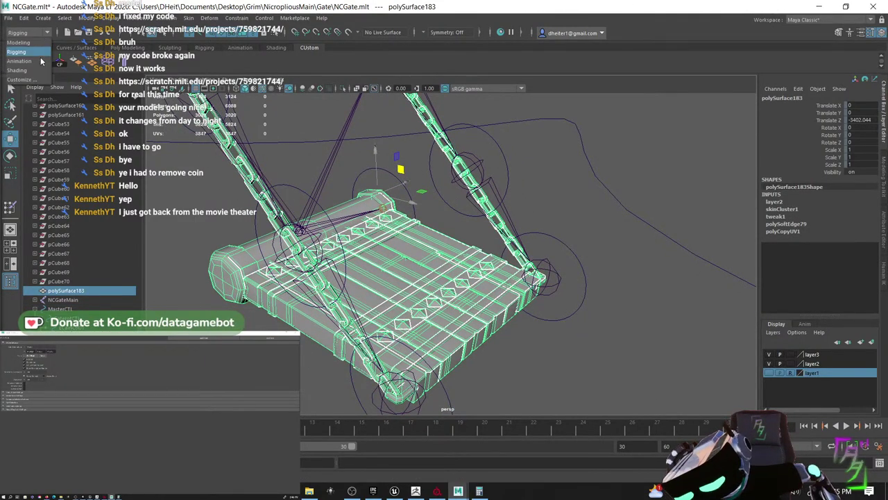
pyautogui.click(38, 52)
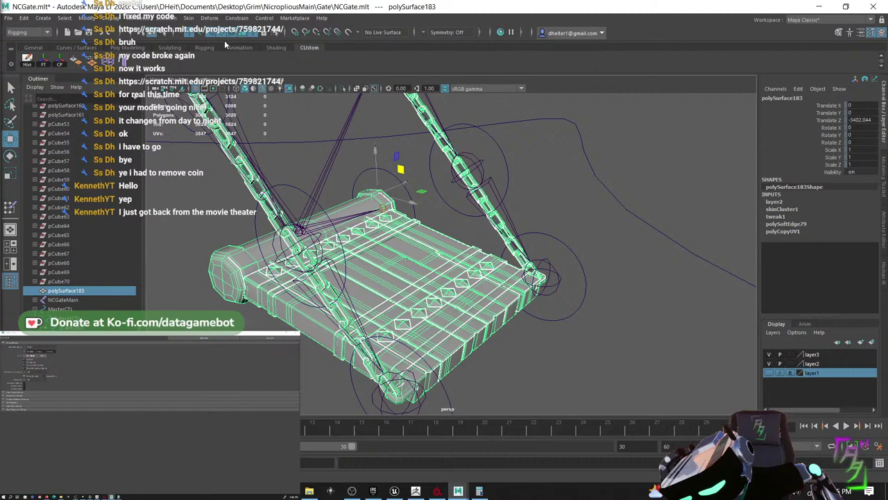
pyautogui.click(188, 19)
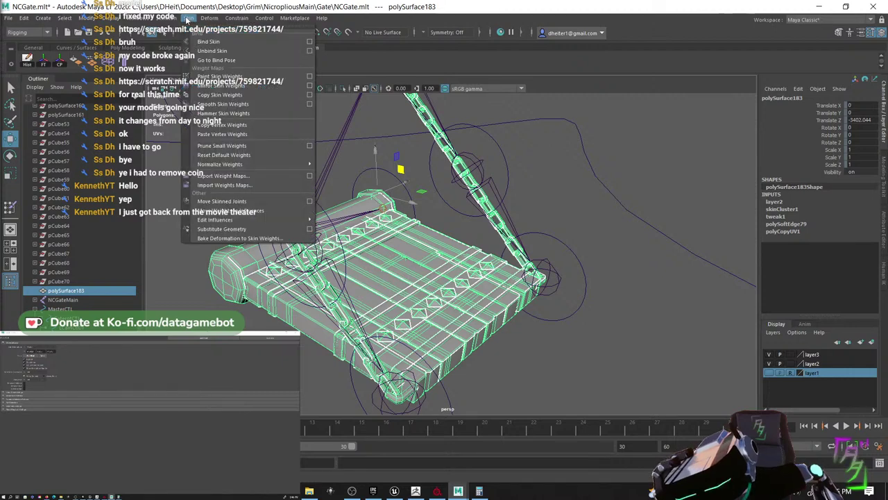
pyautogui.click(295, 96)
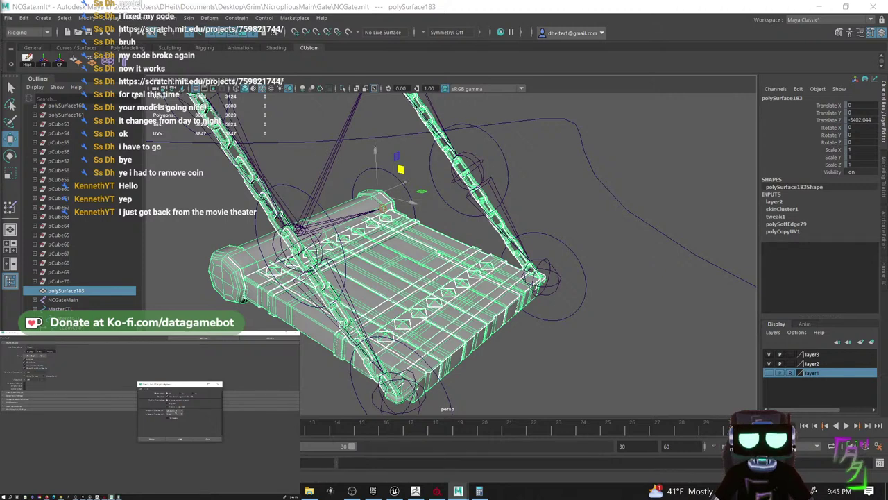
pyautogui.click(175, 411)
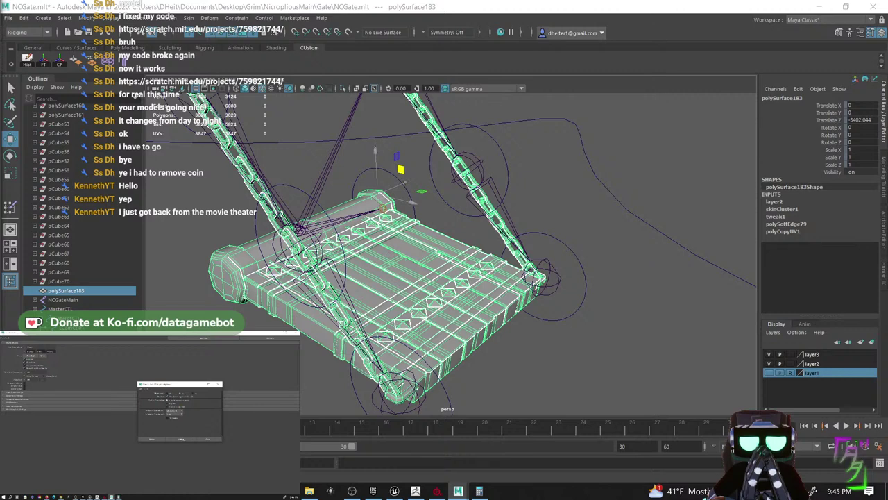
# - Test-move RCainCtl01, undo that move and the mirroring, and check LCainCtl01 with a move that is also undone
pyautogui.moveTo(548, 233); pyautogui.dragTo(528, 190)
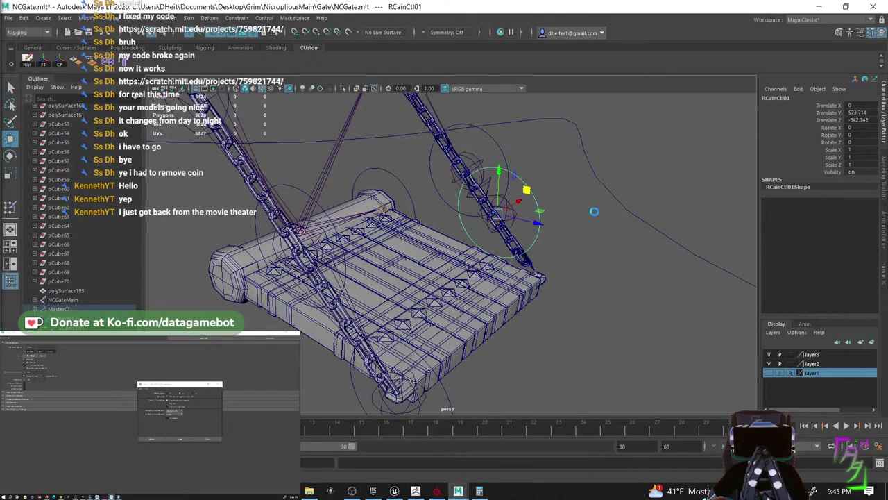
pyautogui.hotkey('ctrl', 'z')
pyautogui.hotkey('ctrl', 'z')
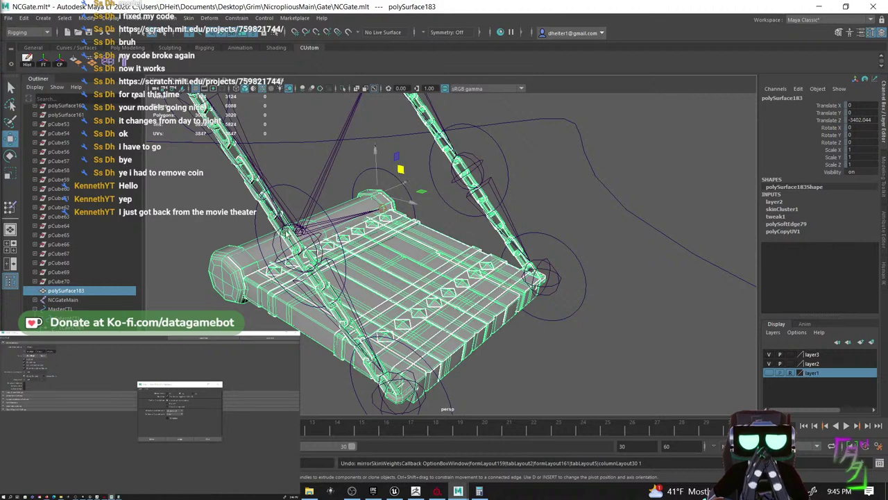
pyautogui.moveTo(444, 388); pyautogui.dragTo(450, 405)
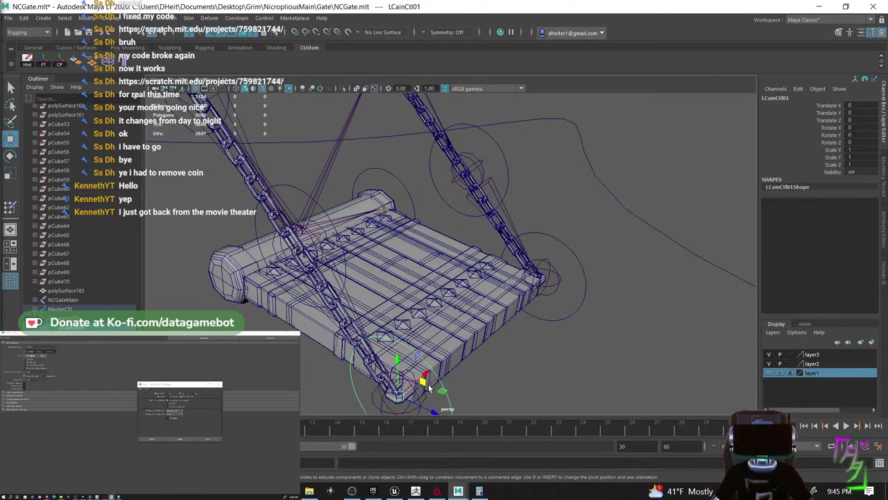
pyautogui.hotkey('ctrl', 'z')
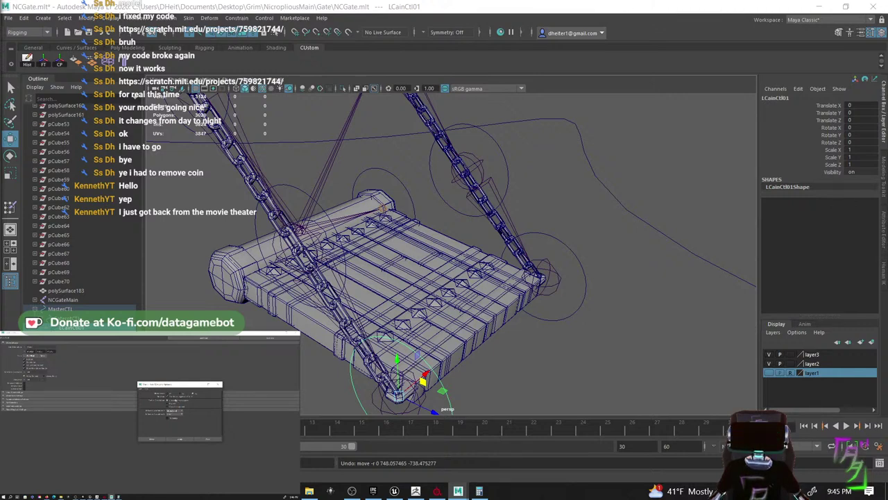
# - Try mirroring polySurface183's skin weights again, test it by moving RCainCtl01, and undo both the move and the mirroring
pyautogui.click(179, 440)
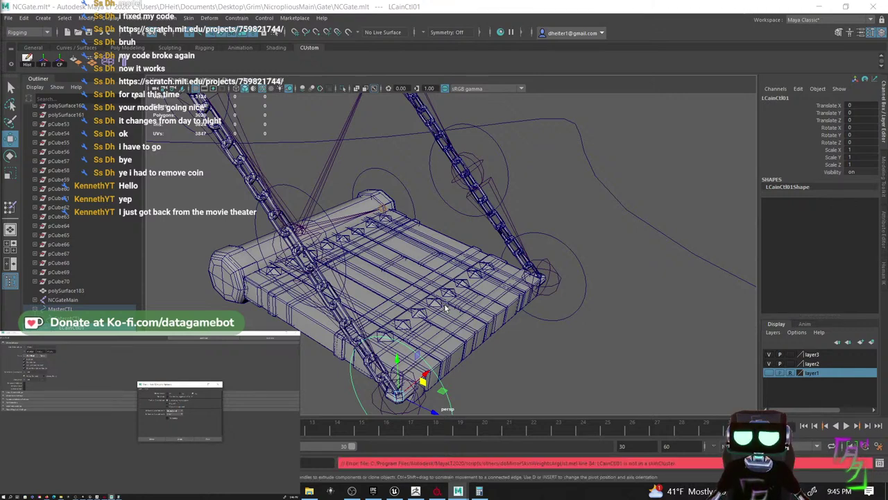
pyautogui.click(495, 303)
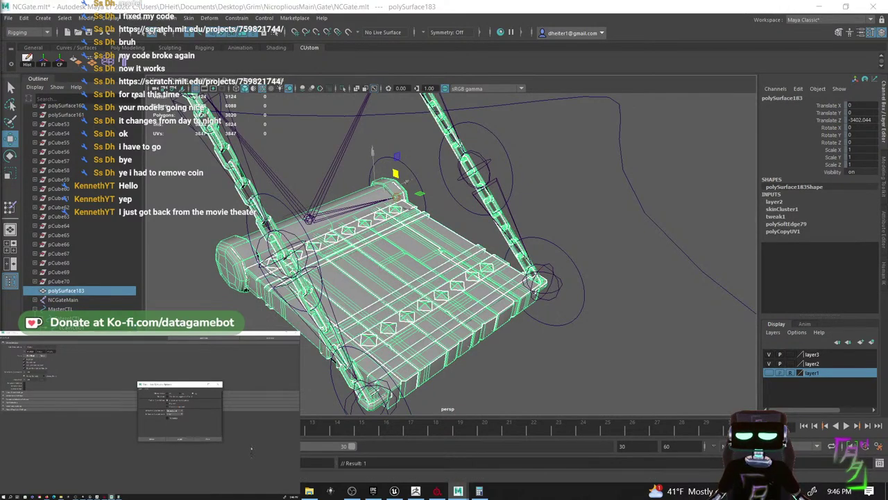
pyautogui.click(585, 300)
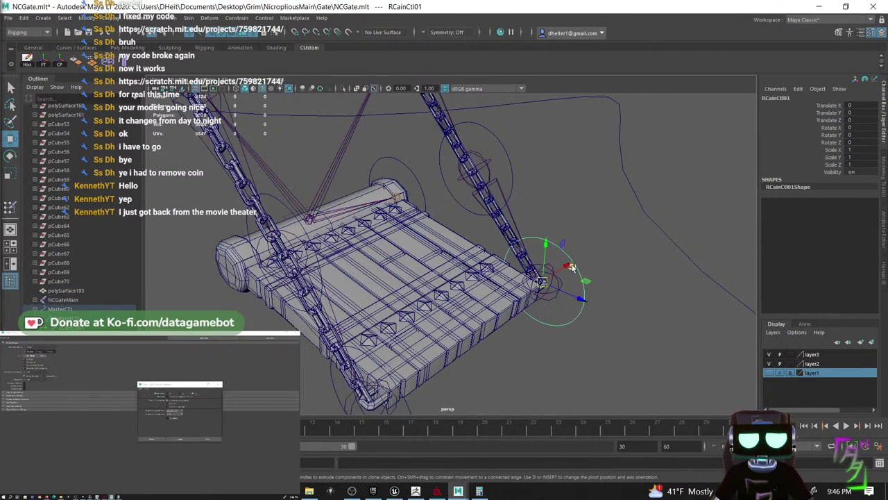
pyautogui.moveTo(571, 267); pyautogui.dragTo(580, 194)
pyautogui.hotkey('ctrl', 'z')
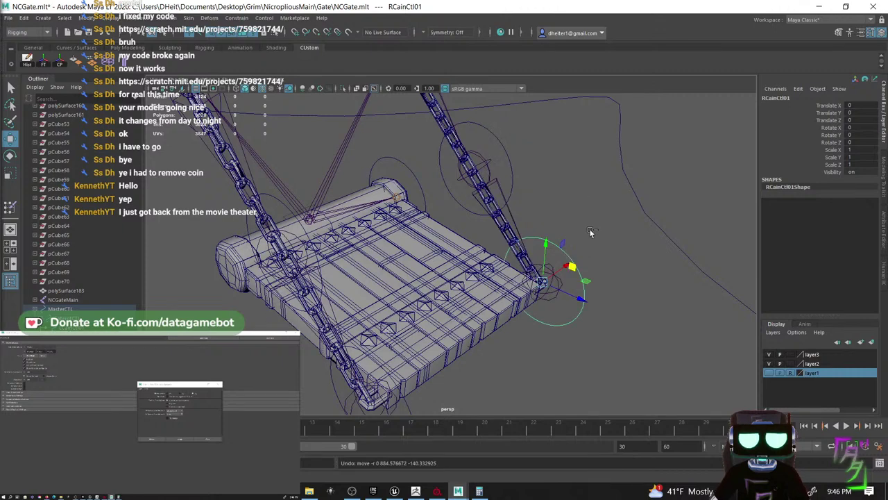
pyautogui.hotkey('ctrl', 'z')
# - Test-move the control at the near chain's gate corner and undo the move
pyautogui.click(392, 394)
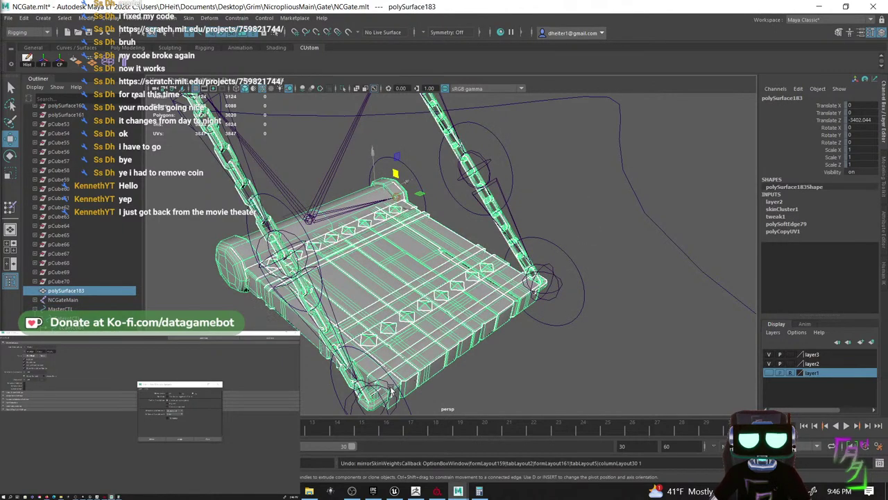
pyautogui.moveTo(393, 397); pyautogui.dragTo(331, 313)
pyautogui.hotkey('ctrl', 'z')
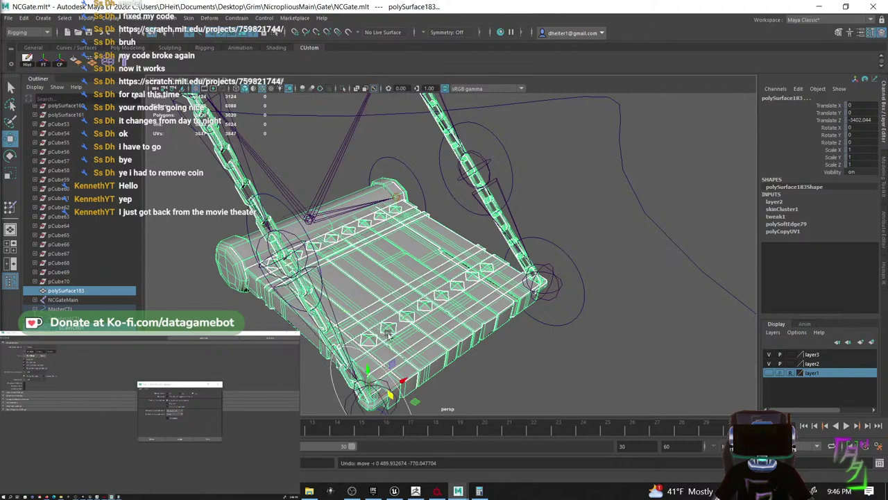
pyautogui.keyDown('alt'); pyautogui.moveTo(386, 333); pyautogui.dragTo(415, 310); pyautogui.keyUp('alt')
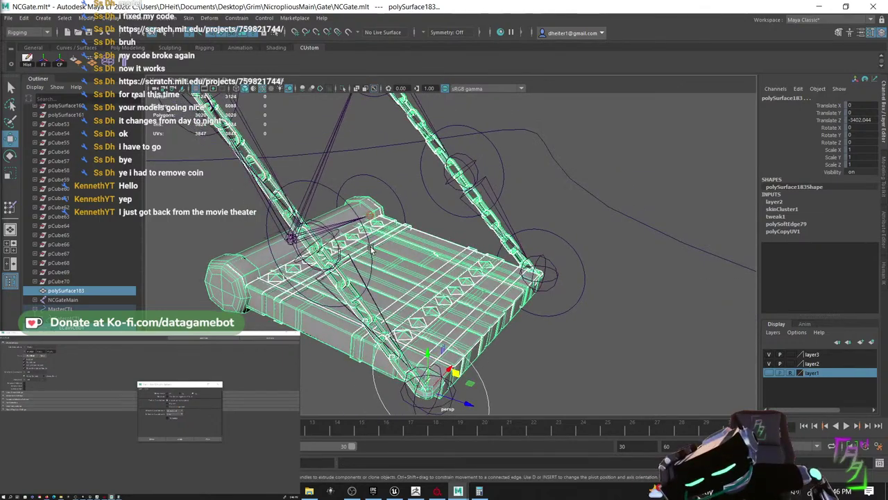
# - Rotate LCainCtl02 and RCainCtl02 in turn to compare how both chains deform, undoing each rotation
pyautogui.click(371, 247)
pyautogui.press('e')
pyautogui.moveTo(350, 241)
pyautogui.mouseDown()
pyautogui.moveTo(348, 264)
pyautogui.moveTo(348, 243)
pyautogui.mouseUp()
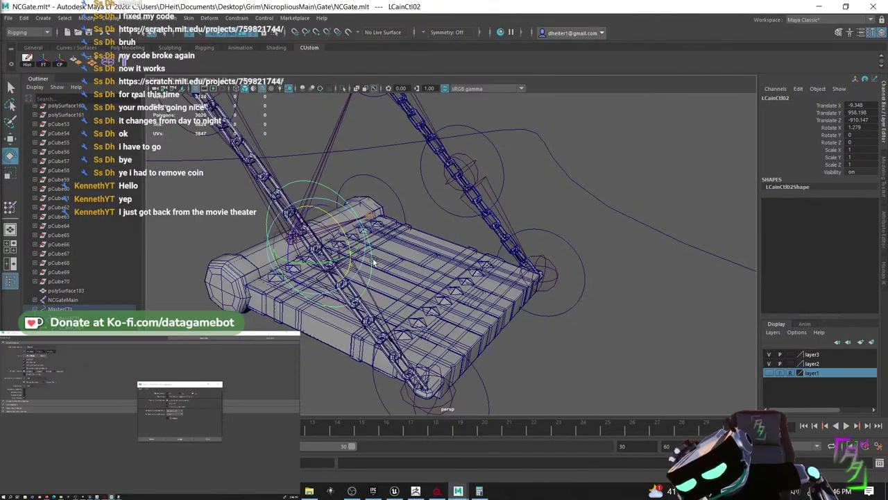
pyautogui.hotkey('ctrl', 'z')
pyautogui.keyDown('alt'); pyautogui.moveTo(468, 245); pyautogui.dragTo(451, 259, button='middle'); pyautogui.keyUp('alt')
pyautogui.click(466, 184)
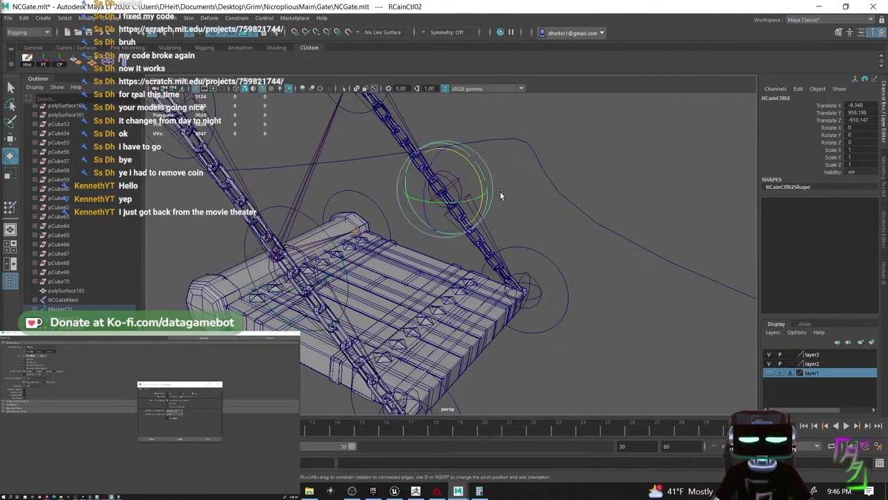
pyautogui.moveTo(484, 181); pyautogui.dragTo(412, 288)
pyautogui.hotkey('ctrl', 'z')
# - Clear the selection and close the Mirror Skin Weights options window
pyautogui.scroll(4, 403, 264)
pyautogui.keyDown('alt'); pyautogui.moveTo(403, 266); pyautogui.dragTo(425, 231, button='middle'); pyautogui.keyUp('alt')
pyautogui.press('q')
pyautogui.click(561, 296)
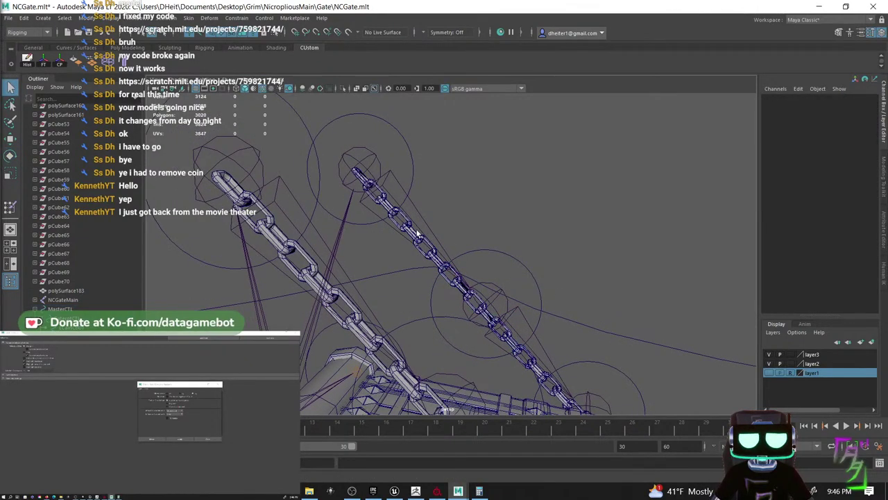
pyautogui.click(219, 385)
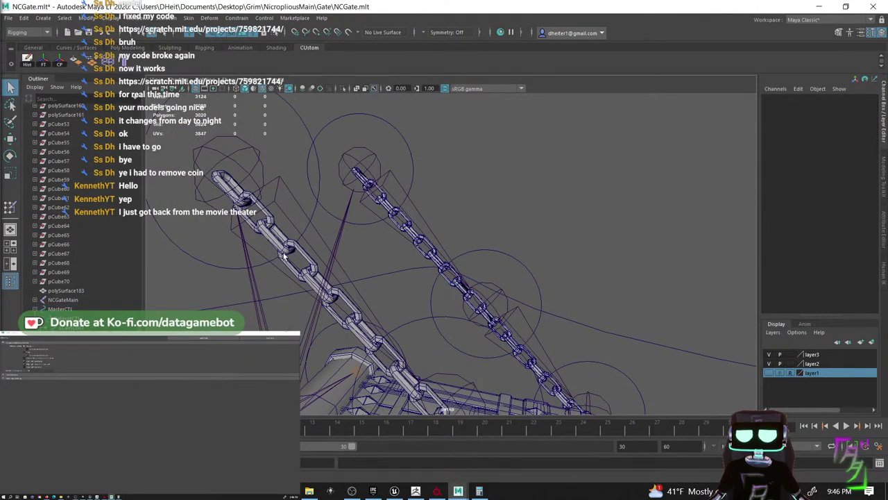
# - Open the Paint Skin Weights tool on polySurface183 and lock the R_GateCain03 influence
pyautogui.click(399, 227)
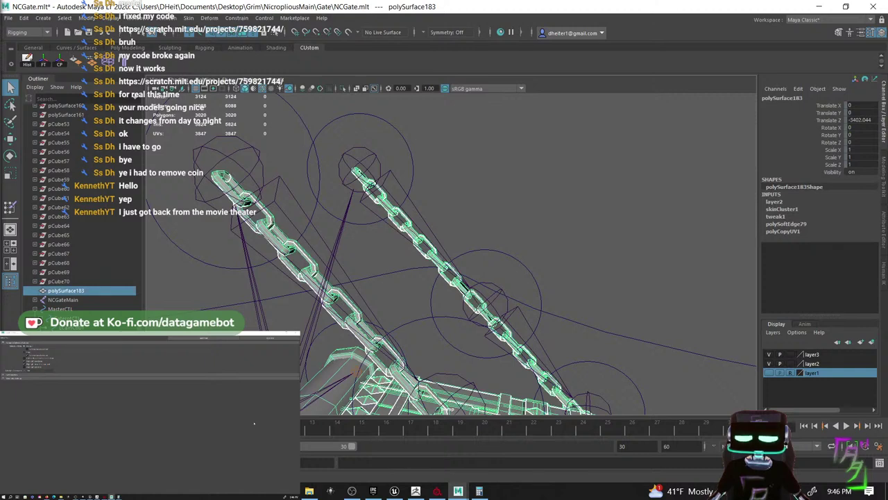
pyautogui.doubleClick(8, 204)
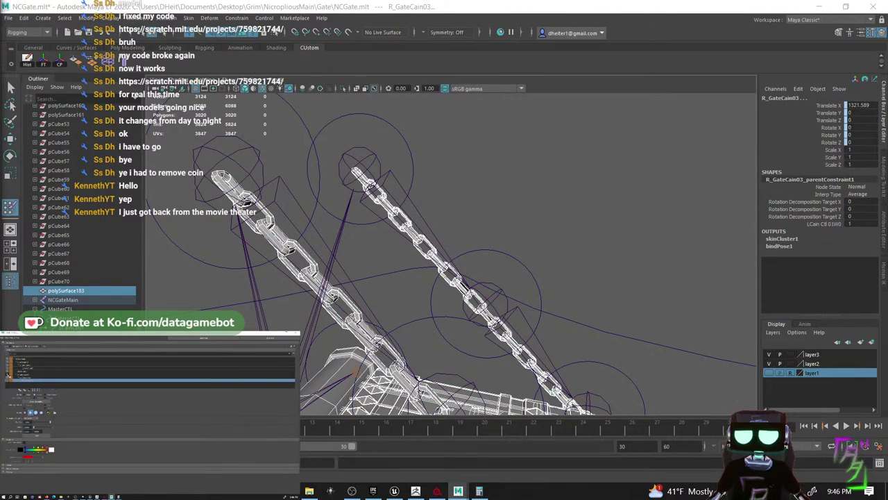
pyautogui.click(8, 377)
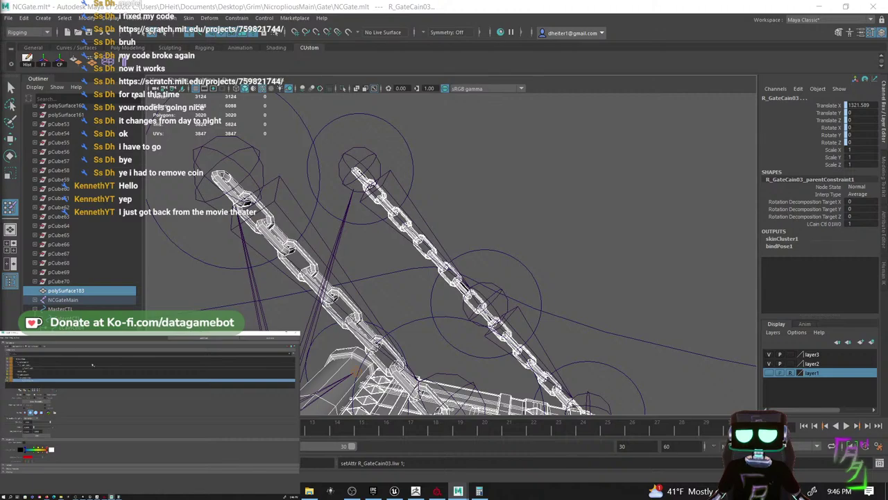
# - Collapse the right chain's joint branch in the influence list and choose L_GateCain01 as the active influence
pyautogui.keyDown('alt'); pyautogui.moveTo(451, 203); pyautogui.dragTo(190, 240); pyautogui.keyUp('alt')
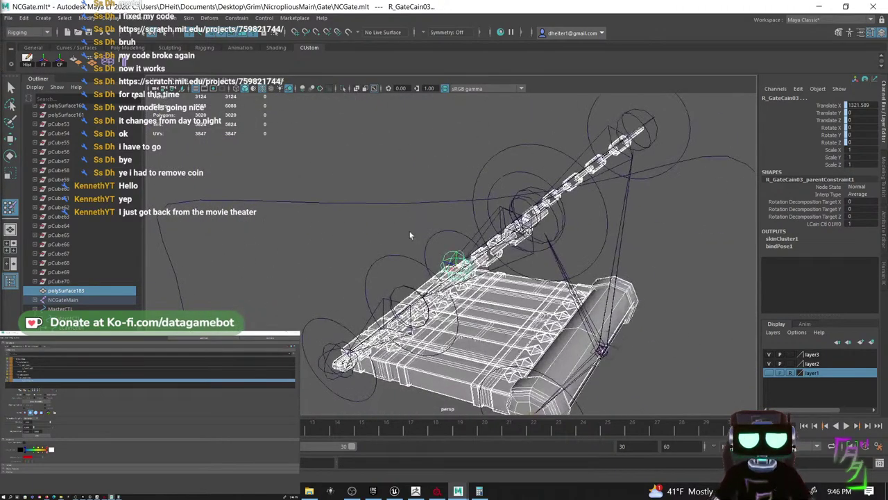
pyautogui.keyDown('alt'); pyautogui.moveTo(410, 236); pyautogui.dragTo(354, 249); pyautogui.keyUp('alt')
pyautogui.keyDown('alt'); pyautogui.moveTo(355, 249); pyautogui.dragTo(316, 240, button='middle'); pyautogui.keyUp('alt')
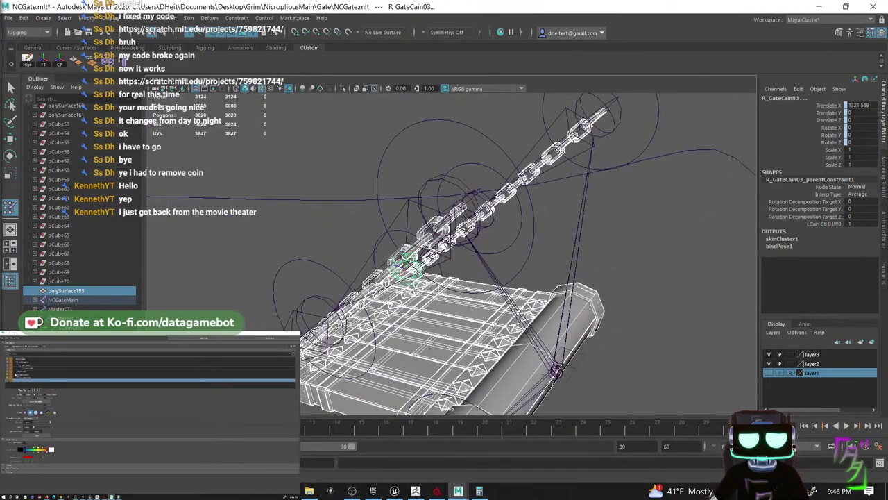
pyautogui.click(16, 375)
pyautogui.click(23, 363)
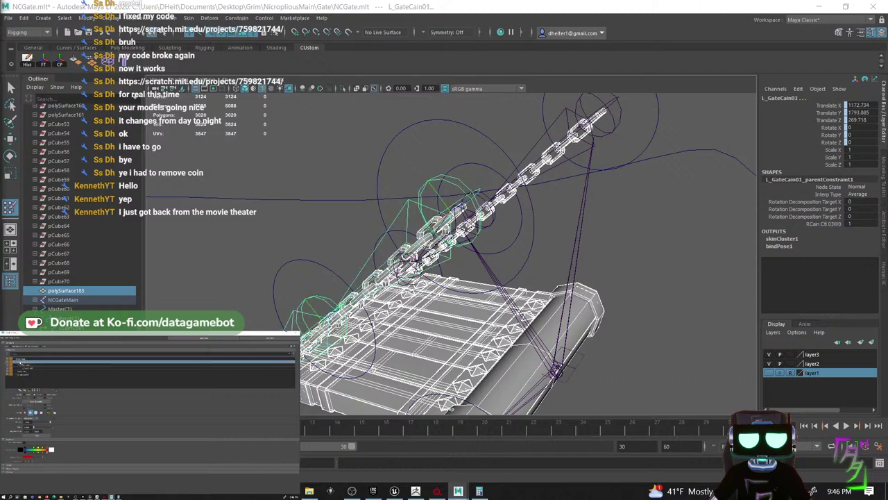
# - Switch polySurface183 to face selection and select the upper links of the chain driven by L_GateCain01
pyautogui.keyDown('alt'); pyautogui.moveTo(552, 227); pyautogui.dragTo(555, 255); pyautogui.keyUp('alt')
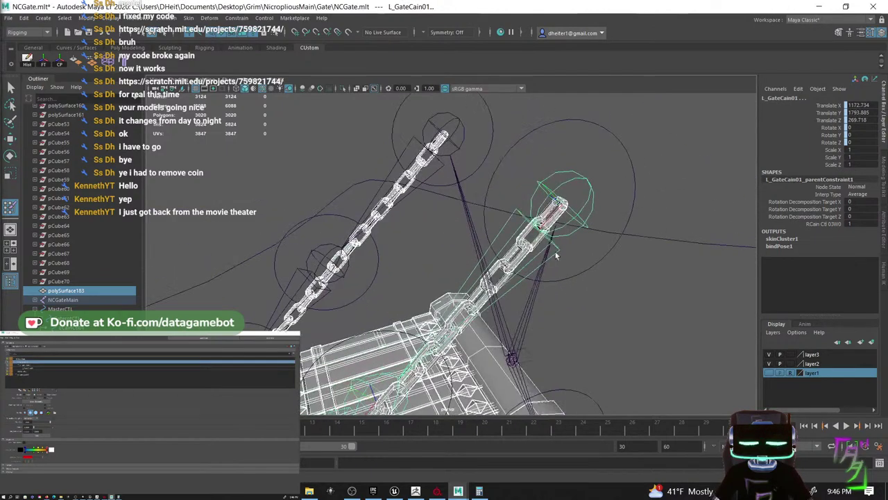
pyautogui.rightClick(559, 214)
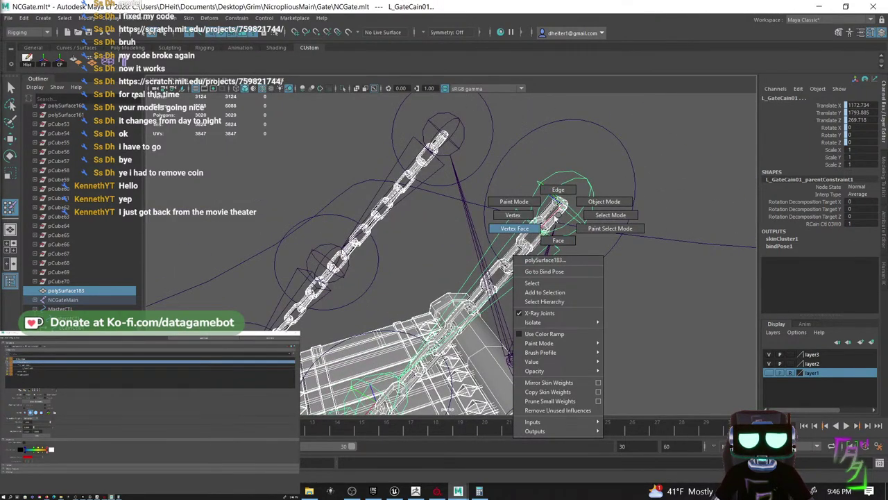
pyautogui.moveTo(560, 239); pyautogui.dragTo(559, 241, button='right')
pyautogui.scroll(-4, 532, 249)
pyautogui.keyDown('alt'); pyautogui.moveTo(531, 250); pyautogui.dragTo(585, 254); pyautogui.keyUp('alt')
pyautogui.scroll(5, 531, 281)
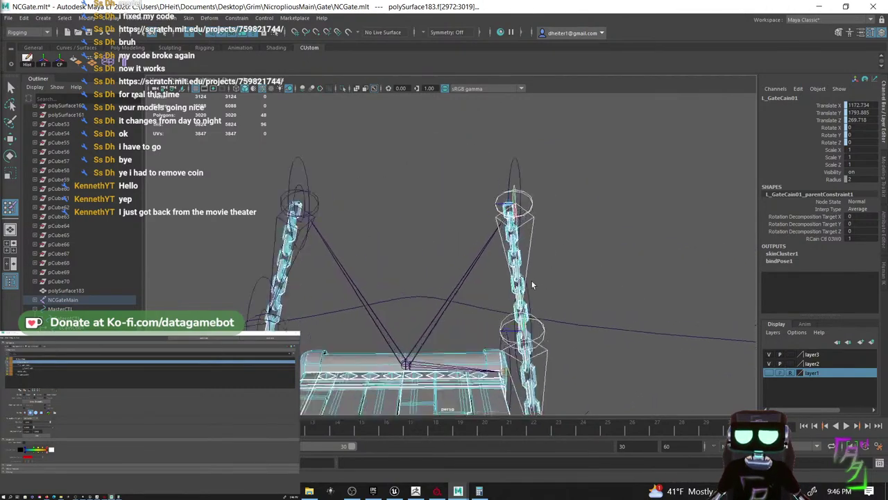
pyautogui.keyDown('alt'); pyautogui.moveTo(532, 281); pyautogui.dragTo(508, 244, button='middle'); pyautogui.keyUp('alt')
pyautogui.moveTo(500, 144); pyautogui.dragTo(556, 268)
# - Select the whole L_GateCain chain with its half of the gate and set those faces' L_GateCain01 weight to 1
pyautogui.scroll(-3, 601, 309)
pyautogui.scroll(-6, 602, 308)
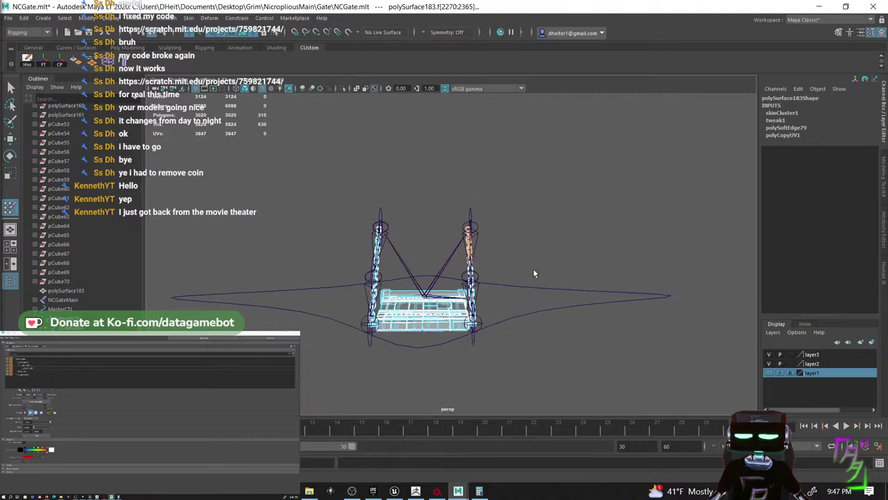
pyautogui.moveTo(463, 233); pyautogui.dragTo(546, 363)
pyautogui.scroll(6, 485, 331)
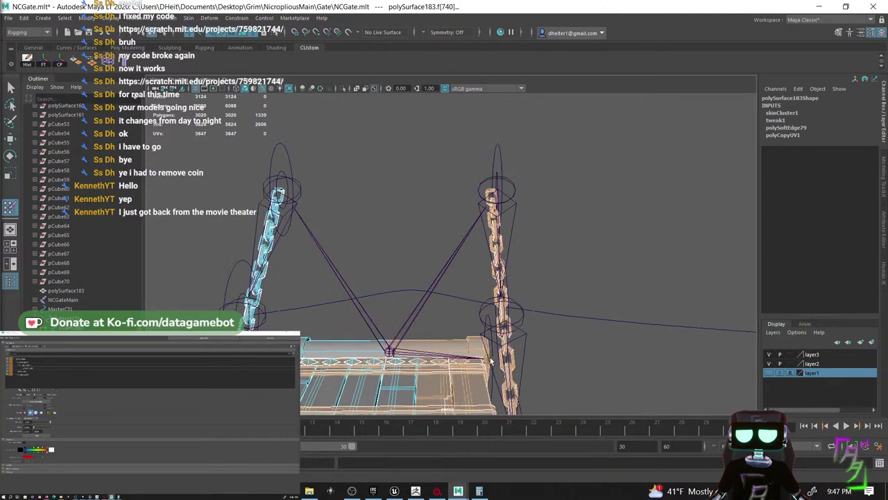
pyautogui.keyDown('alt'); pyautogui.moveTo(480, 352); pyautogui.dragTo(468, 263, button='middle'); pyautogui.keyUp('alt')
pyautogui.scroll(-5, 470, 277)
pyautogui.keyDown('alt'); pyautogui.moveTo(470, 279); pyautogui.dragTo(470, 281); pyautogui.keyUp('alt')
pyautogui.click(86, 362)
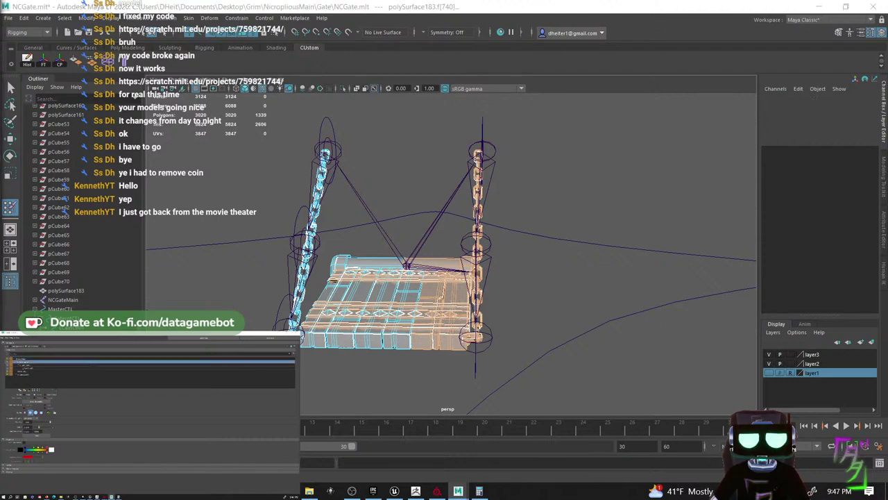
pyautogui.moveTo(40, 427); pyautogui.dragTo(95, 424)
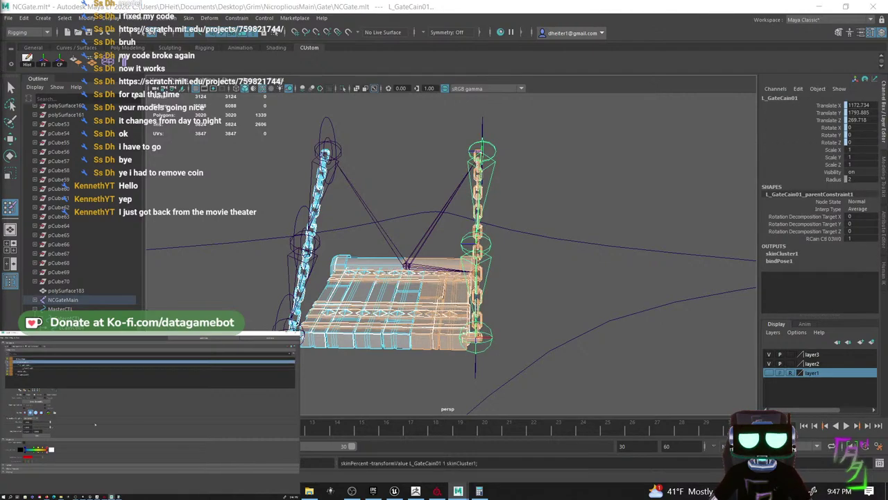
# - Select only the top link of the L_GateCain01 chain and set its L_GateCain01 weight to 1
pyautogui.scroll(4, 452, 281)
pyautogui.keyDown('alt'); pyautogui.moveTo(486, 273); pyautogui.dragTo(405, 295); pyautogui.keyUp('alt')
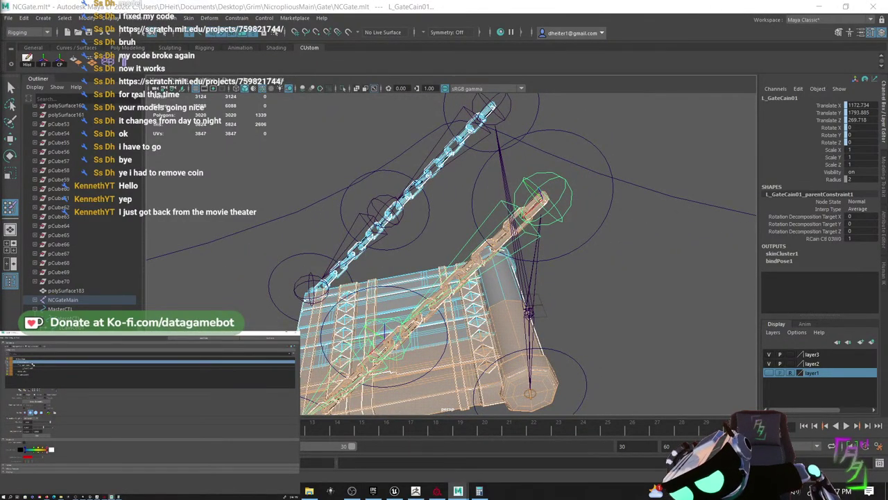
pyautogui.keyDown('alt'); pyautogui.moveTo(387, 261); pyautogui.dragTo(441, 272); pyautogui.keyUp('alt')
pyautogui.click(677, 281)
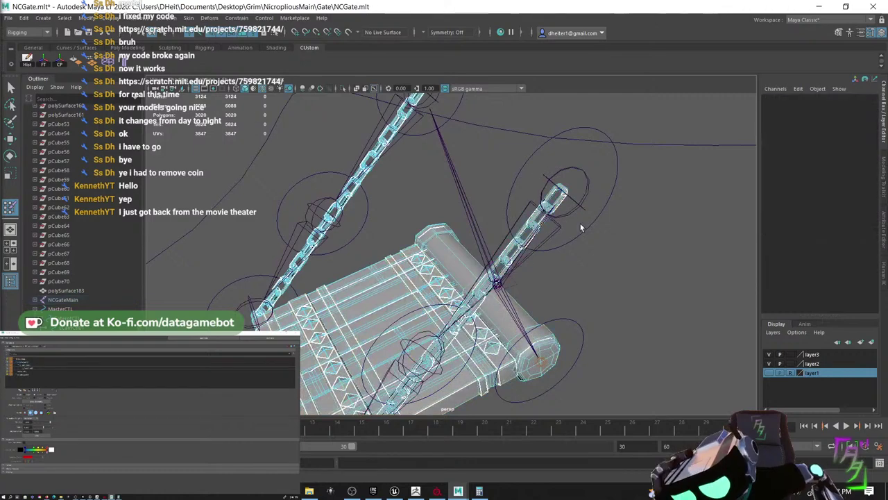
pyautogui.doubleClick(561, 202)
pyautogui.keyDown('alt'); pyautogui.moveTo(570, 234); pyautogui.dragTo(568, 254, button='middle'); pyautogui.keyUp('alt')
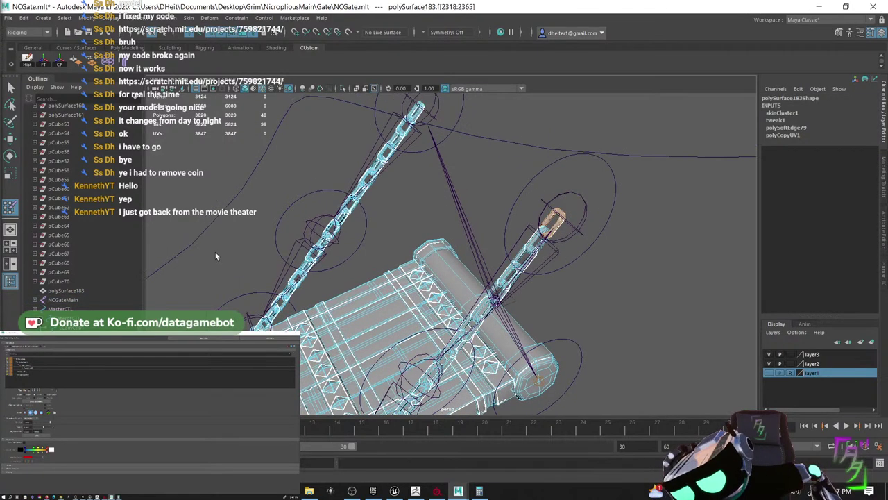
pyautogui.click(58, 363)
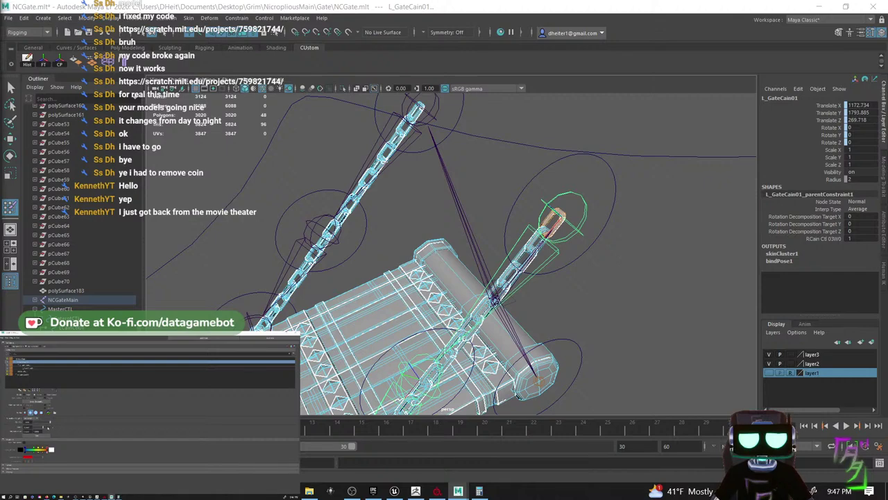
pyautogui.moveTo(43, 427); pyautogui.dragTo(63, 426)
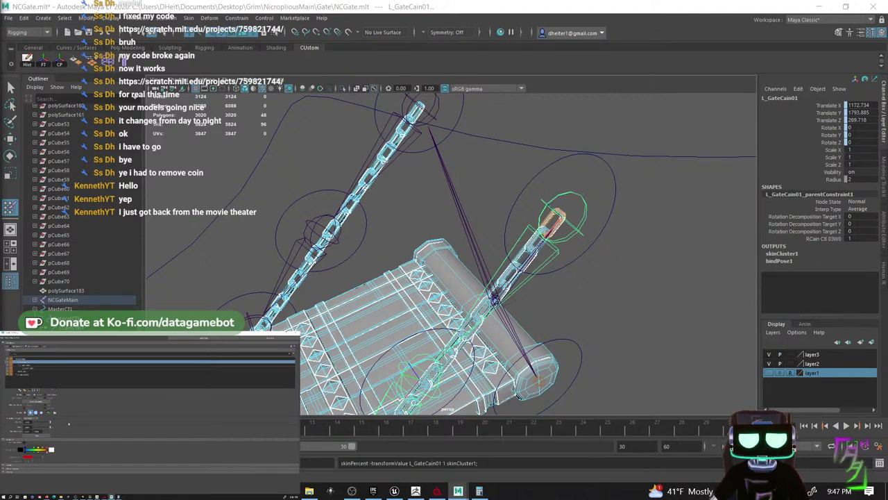
# - Undo the weight edits and selections back to the upper-link face selection on the L_GateCain01 chain
pyautogui.keyDown('alt'); pyautogui.moveTo(381, 227); pyautogui.dragTo(569, 227); pyautogui.keyUp('alt')
pyautogui.hotkey('ctrl', 'z')
pyautogui.hotkey('ctrl', 'z')
pyautogui.hotkey('ctrl', 'z')
pyautogui.hotkey('ctrl', 'z')
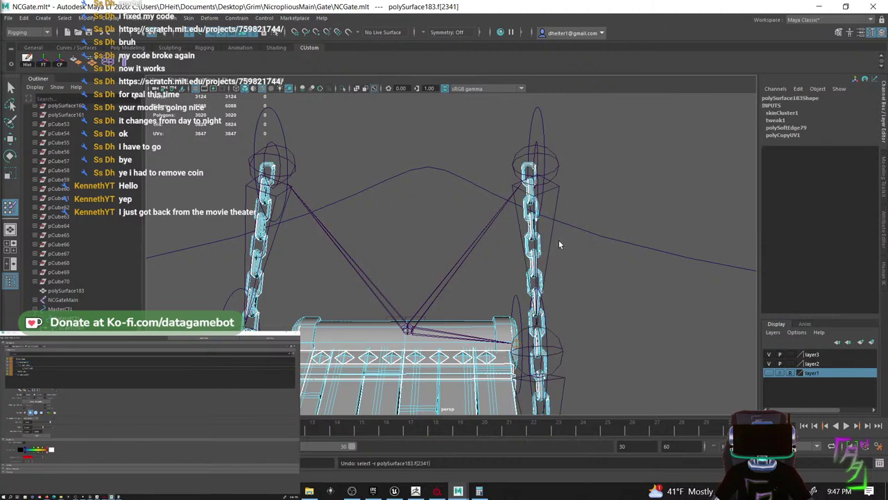
pyautogui.hotkey('ctrl', 'z')
pyautogui.hotkey('ctrl', 'z')
pyautogui.hotkey('ctrl', 'z')
pyautogui.hotkey('ctrl', 'z')
pyautogui.hotkey('ctrl', 'z')
pyautogui.scroll(-2, 538, 252)
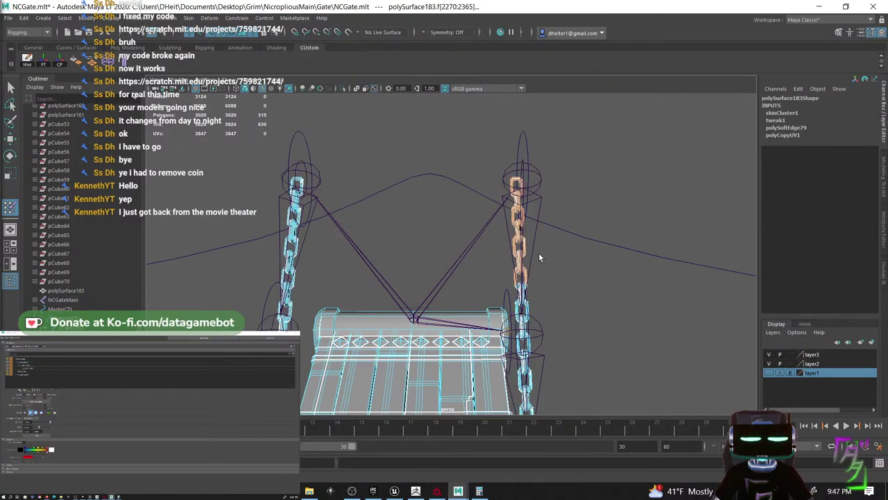
# - Select the end link at the L_GateCain01 joint and assign it a weight of 1 for that joint
pyautogui.keyDown('alt'); pyautogui.moveTo(501, 239); pyautogui.dragTo(333, 237); pyautogui.keyUp('alt')
pyautogui.scroll(-4, 320, 222)
pyautogui.scroll(6, 340, 218)
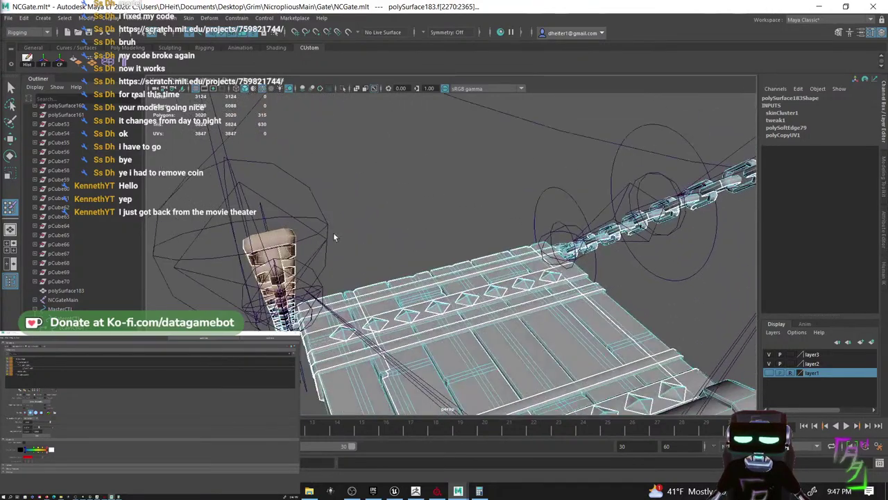
pyautogui.doubleClick(285, 243)
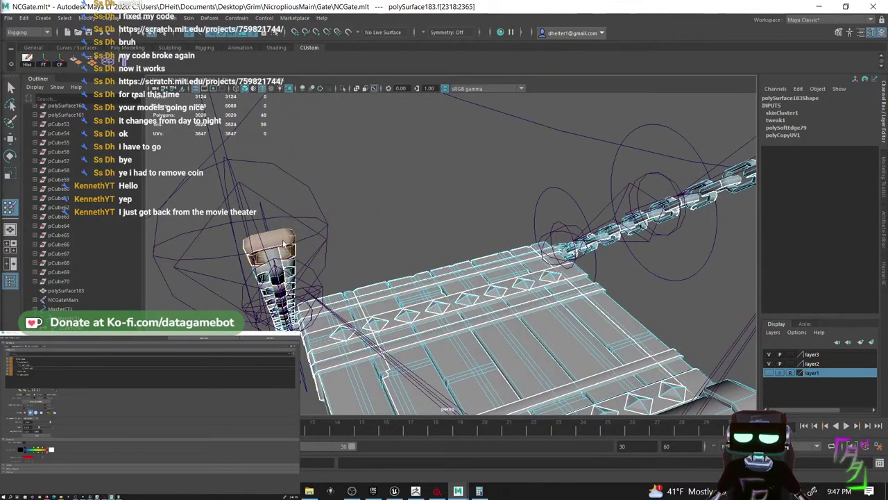
pyautogui.click(20, 362)
pyautogui.moveTo(45, 427); pyautogui.dragTo(61, 427)
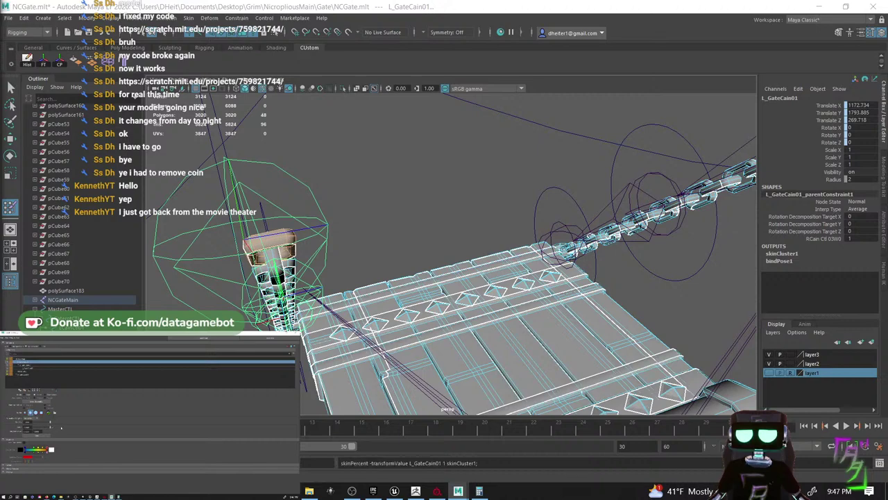
# - Reselect the top chain link and check its weight for L_GateCain01
pyautogui.keyDown('alt'); pyautogui.moveTo(334, 247); pyautogui.dragTo(362, 226); pyautogui.keyUp('alt')
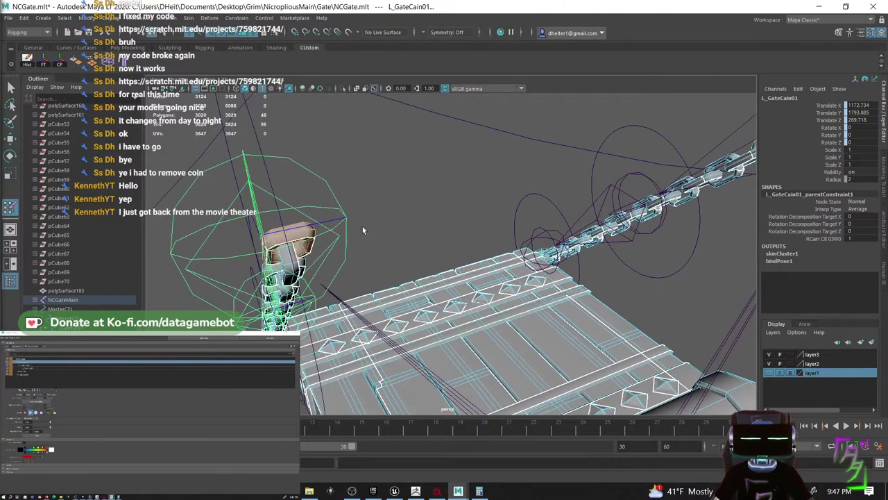
pyautogui.click(363, 223)
pyautogui.click(303, 229)
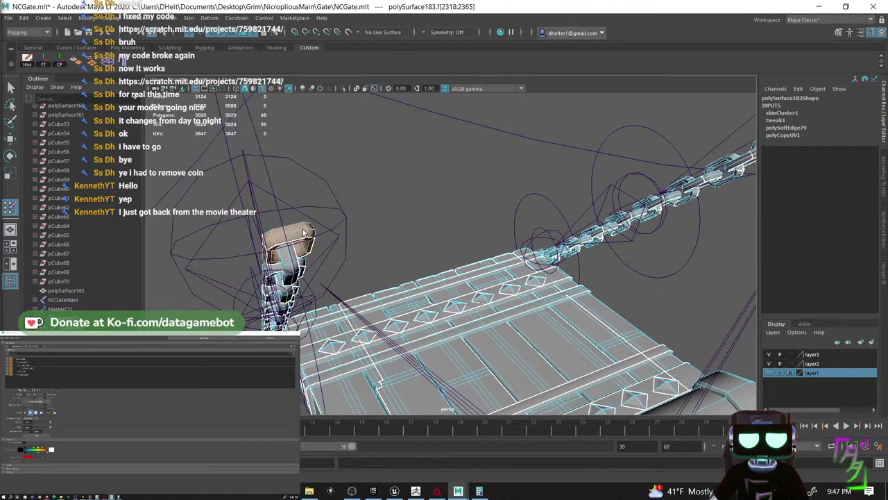
pyautogui.keyDown('alt'); pyautogui.moveTo(305, 246); pyautogui.dragTo(310, 249); pyautogui.keyUp('alt')
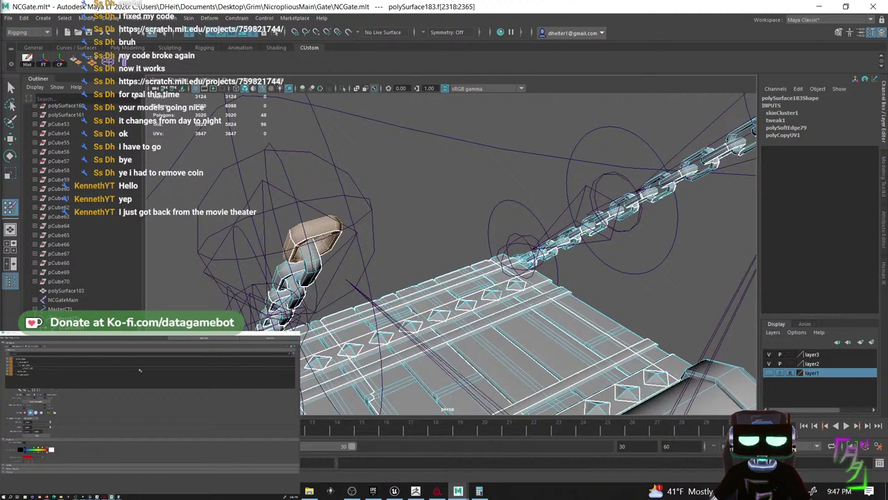
pyautogui.click(62, 362)
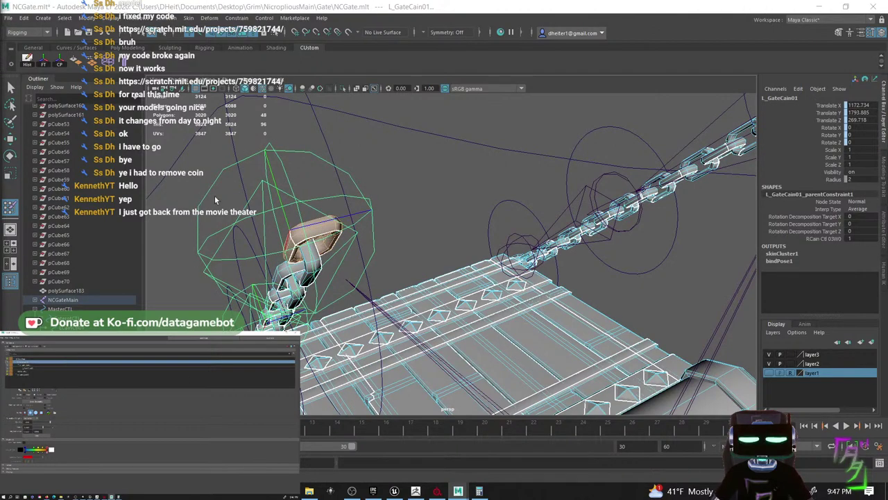
# - Unlock R_GateCain03's weights and retry setting the top link's L_GateCain01 weight to 1
pyautogui.keyDown('alt'); pyautogui.moveTo(215, 200); pyautogui.dragTo(251, 216); pyautogui.keyUp('alt')
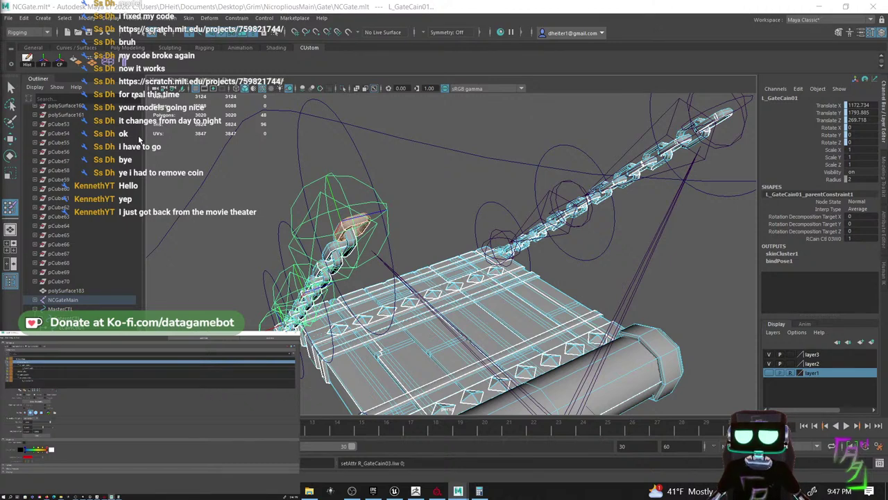
pyautogui.keyDown('alt'); pyautogui.moveTo(167, 142); pyautogui.dragTo(233, 150); pyautogui.keyUp('alt')
pyautogui.hotkey('ctrl', 'z')
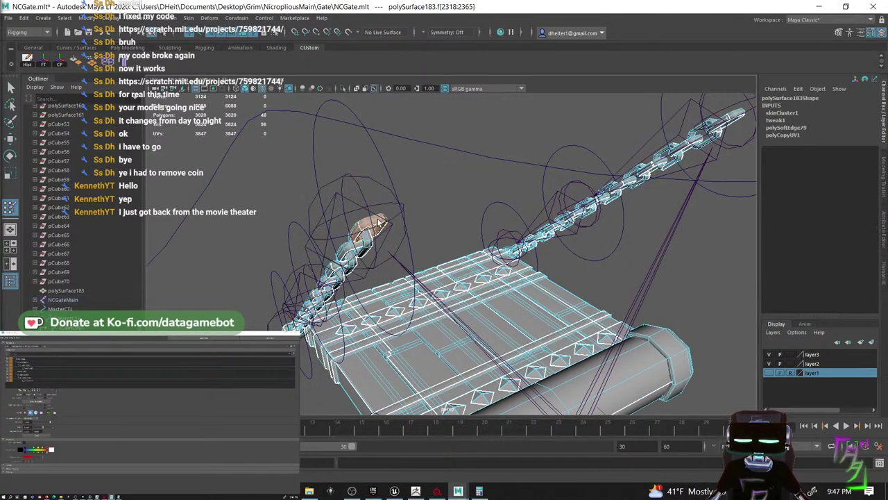
pyautogui.click(26, 361)
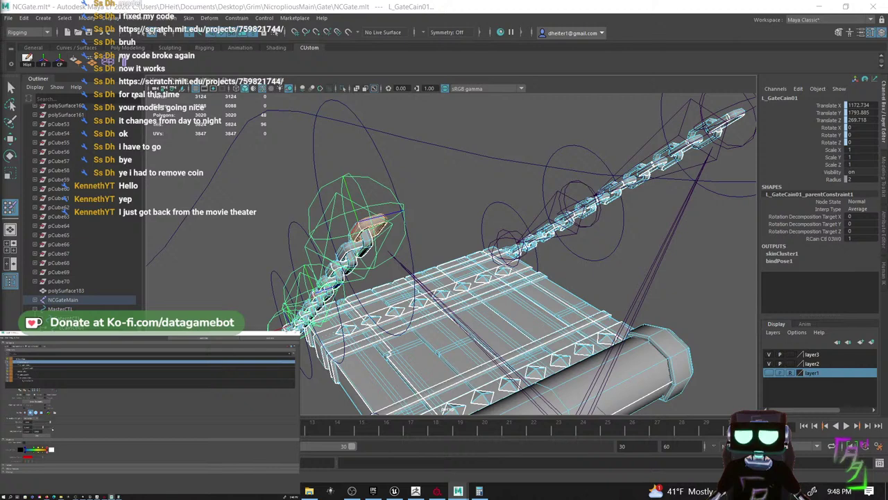
pyautogui.moveTo(43, 427); pyautogui.dragTo(63, 428)
# - Reselect the top link with L_GateCain01 active and unlock the NCGateMain and NCGAteRot influences
pyautogui.keyDown('alt'); pyautogui.moveTo(281, 259); pyautogui.dragTo(354, 251); pyautogui.keyUp('alt')
pyautogui.click(373, 231)
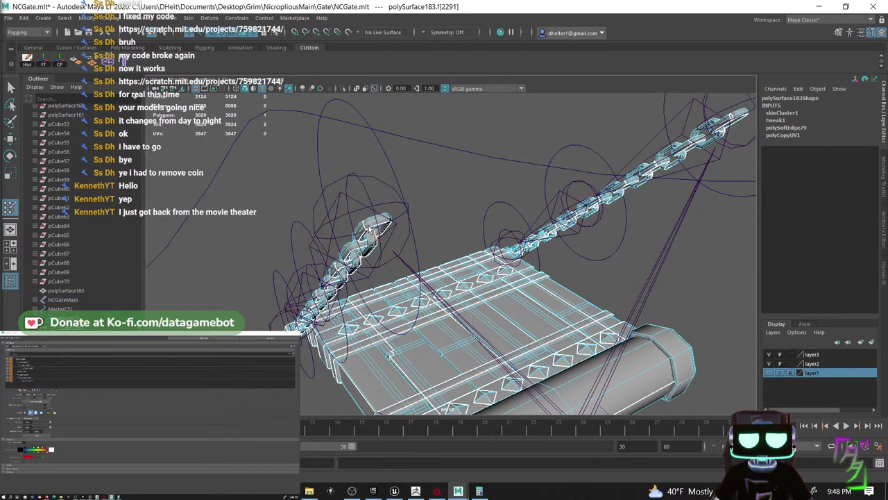
pyautogui.doubleClick(375, 226)
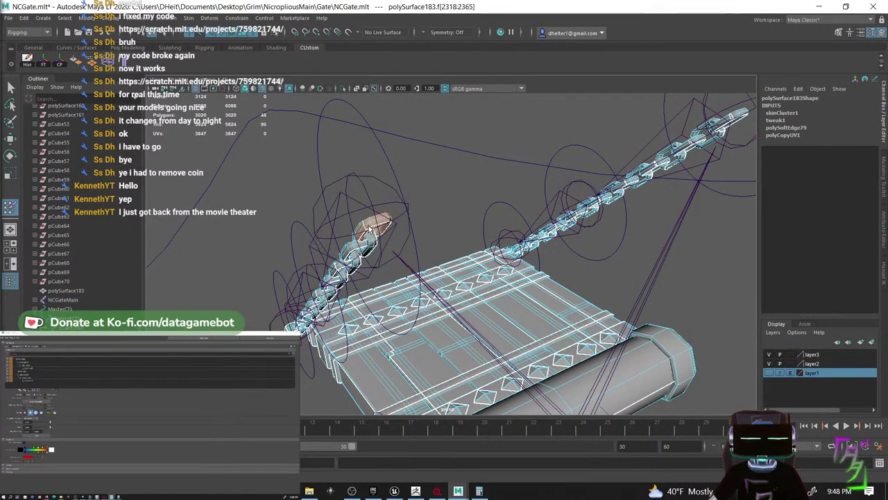
pyautogui.click(30, 362)
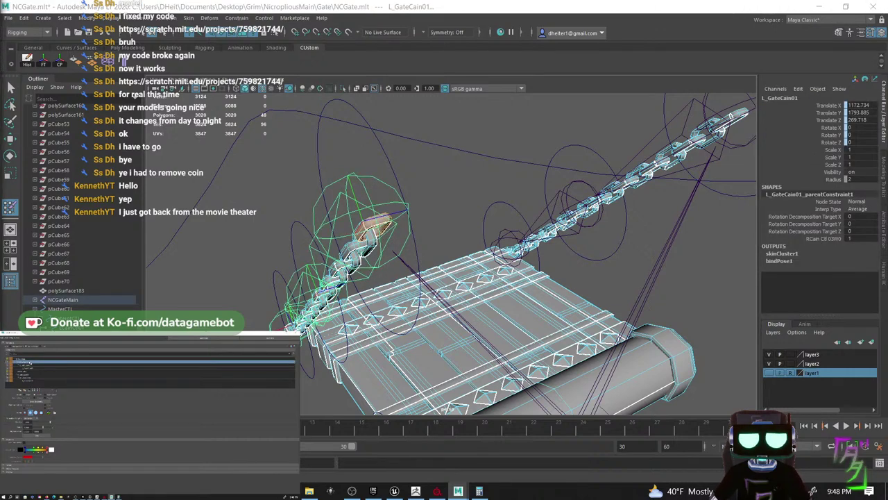
pyautogui.click(9, 359)
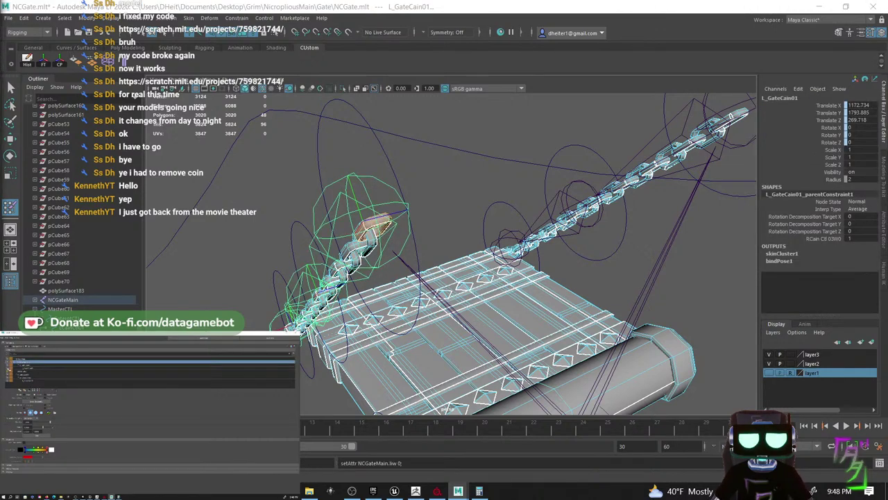
pyautogui.click(8, 369)
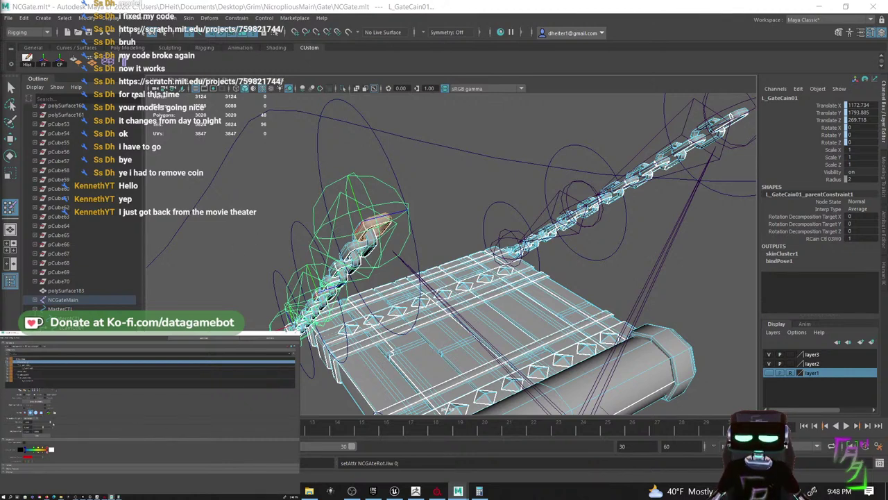
# - Set the top link's L_GateCain01 weight to 1, then reselect that link and make L_GateCain01 the active influence
pyautogui.moveTo(43, 426); pyautogui.dragTo(52, 427)
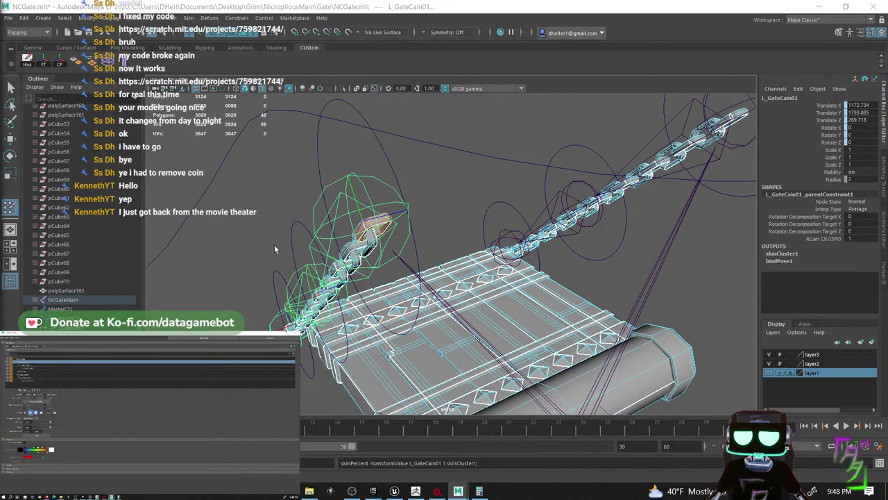
pyautogui.click(370, 244)
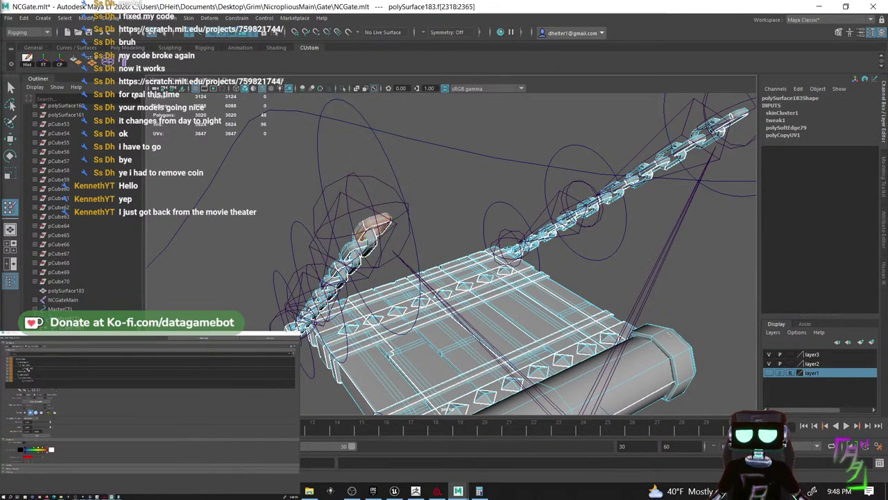
pyautogui.click(28, 362)
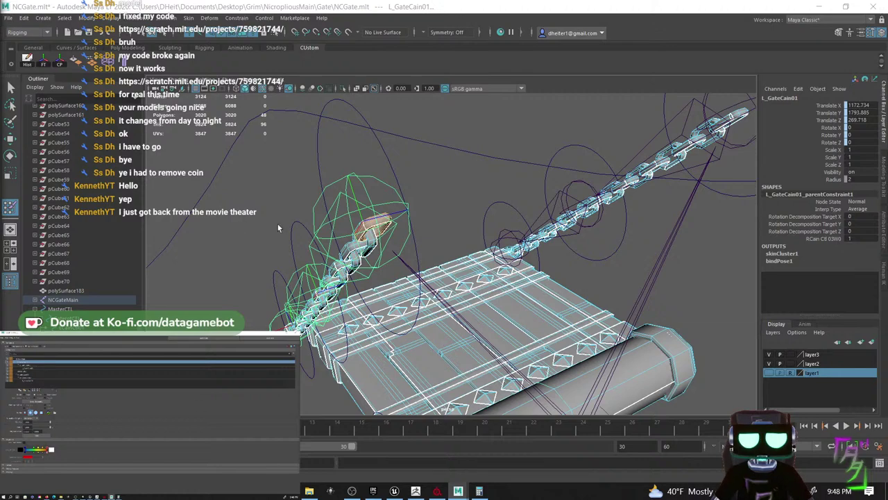
# - Select the second link from the top and assign it a weight of 1 for L_GateCain01, followed by 0.1 for L_GateCain02
pyautogui.keyDown('alt'); pyautogui.moveTo(444, 260); pyautogui.dragTo(408, 222); pyautogui.keyUp('alt')
pyautogui.scroll(3, 400, 216)
pyautogui.click(391, 216)
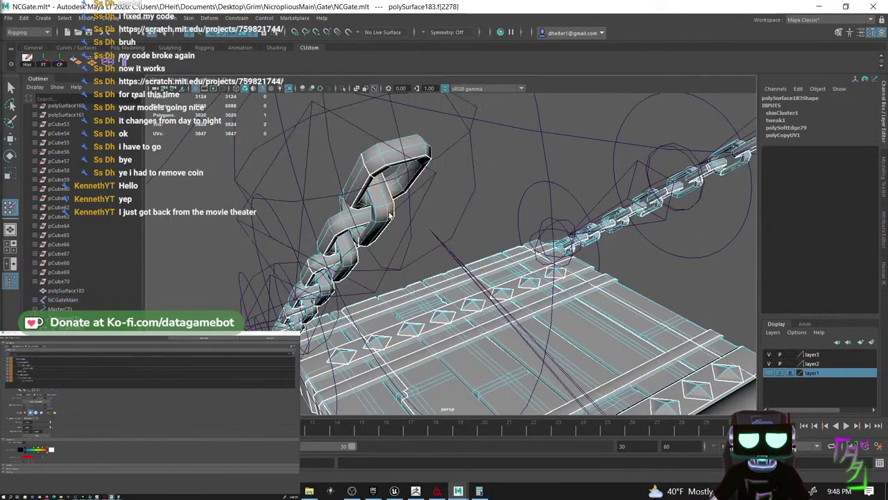
pyautogui.click(34, 363)
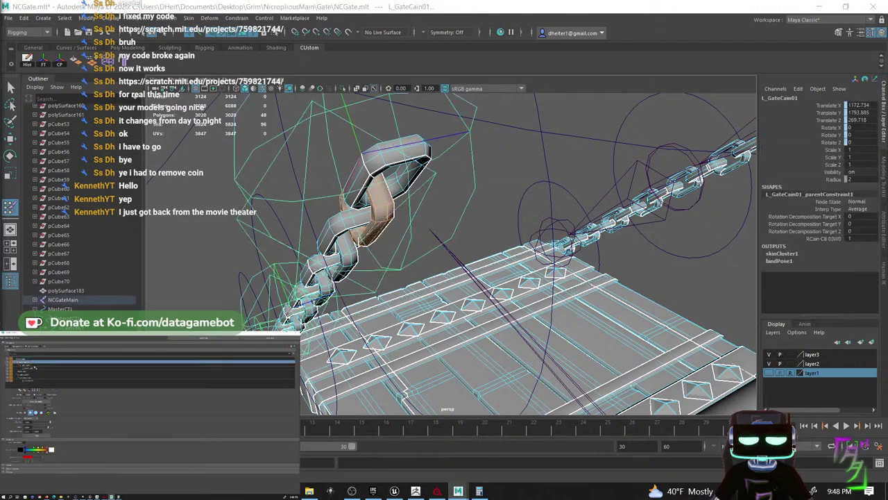
pyautogui.click(37, 435)
pyautogui.click(32, 366)
pyautogui.moveTo(30, 427); pyautogui.dragTo(12, 427)
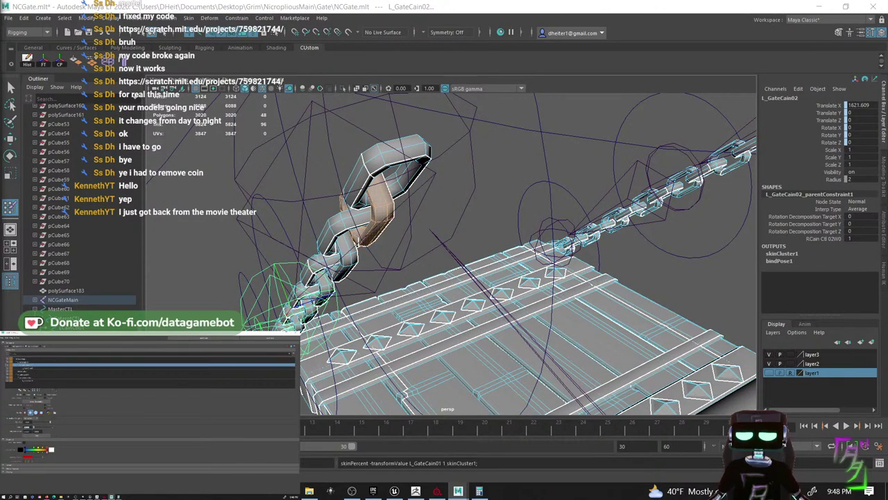
pyautogui.write('0')
pyautogui.press('Return')
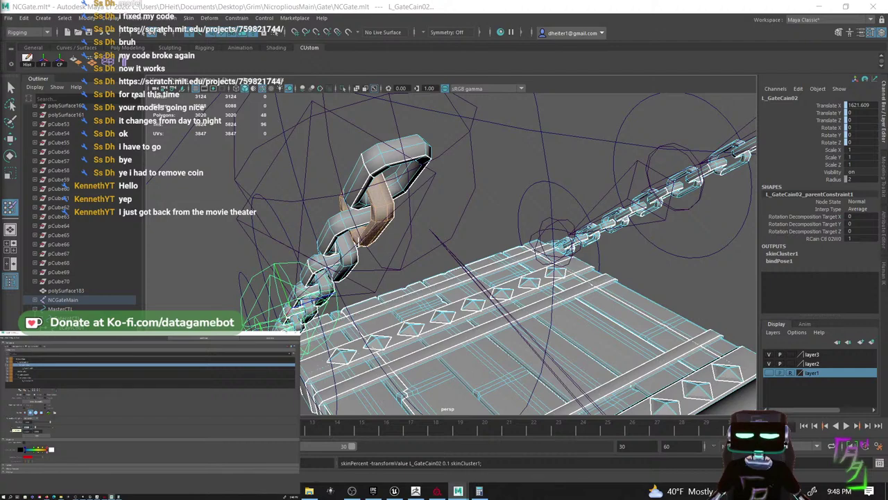
# - Select the third link from the top, set its L_GateCain01 weight to 1, and switch to L_GateCain02 to blend in a partial weight
pyautogui.keyDown('alt'); pyautogui.moveTo(268, 196); pyautogui.dragTo(361, 210); pyautogui.keyUp('alt')
pyautogui.doubleClick(376, 209)
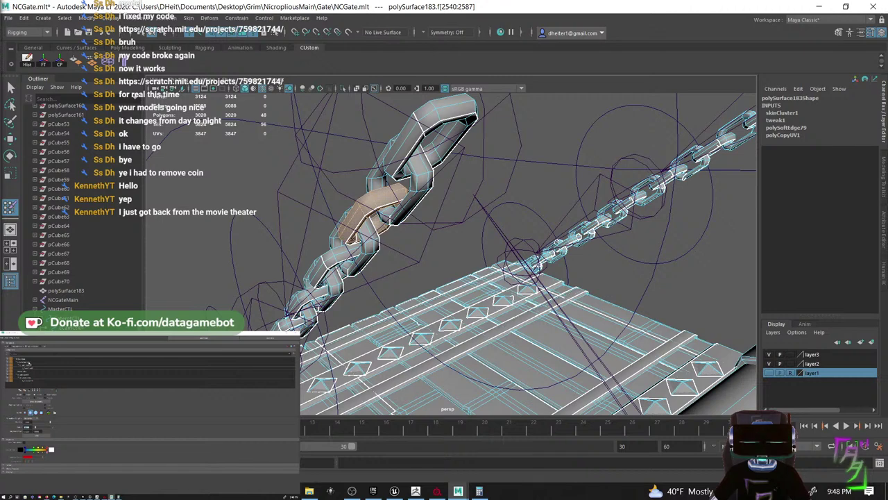
pyautogui.click(28, 362)
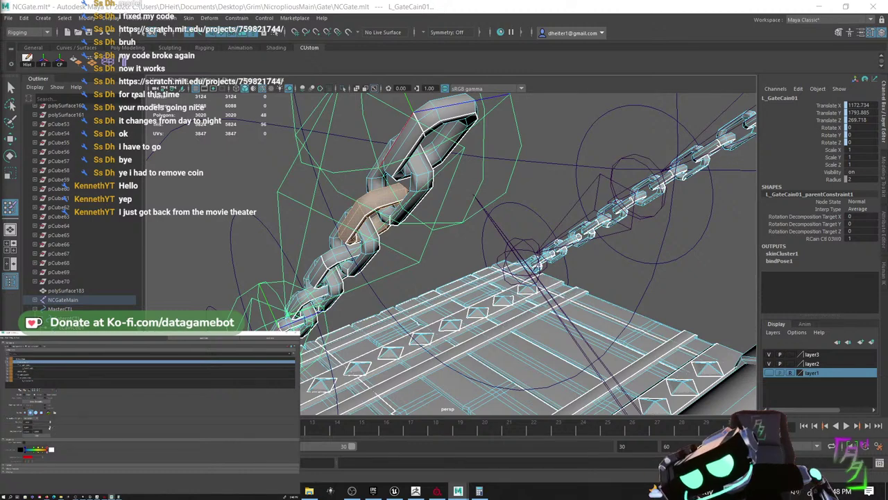
pyautogui.click(50, 428)
pyautogui.click(26, 365)
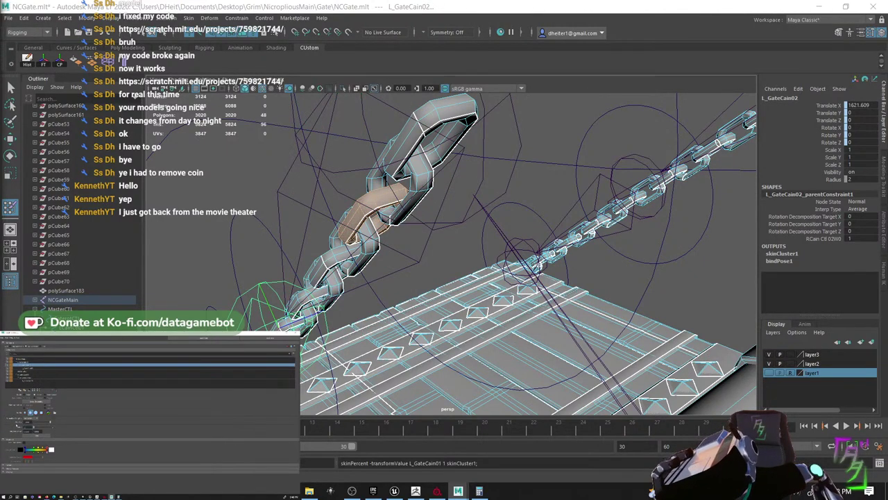
# - Weight a link farther down the same chain at 1 for L_GateCain01, then adjust its L_GateCain02 share
pyautogui.keyDown('alt'); pyautogui.moveTo(360, 258); pyautogui.dragTo(410, 202); pyautogui.keyUp('alt')
pyautogui.click(413, 199)
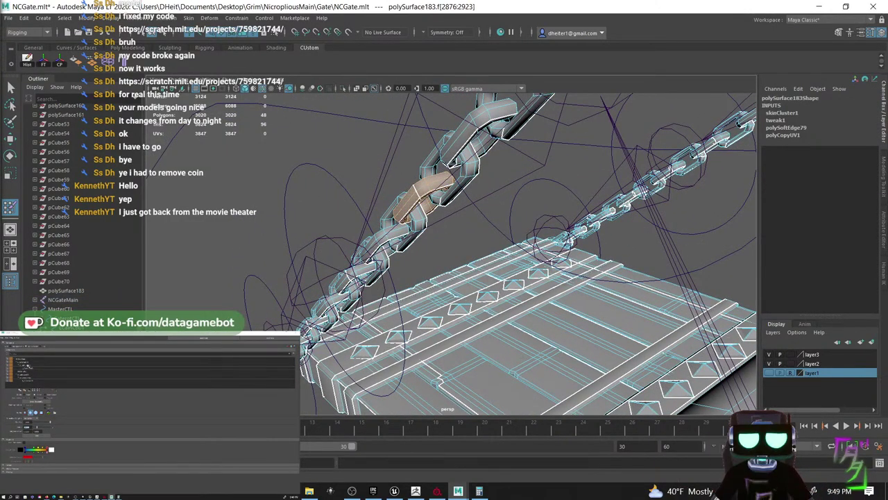
pyautogui.click(28, 361)
pyautogui.moveTo(37, 427); pyautogui.dragTo(55, 424)
pyautogui.click(31, 365)
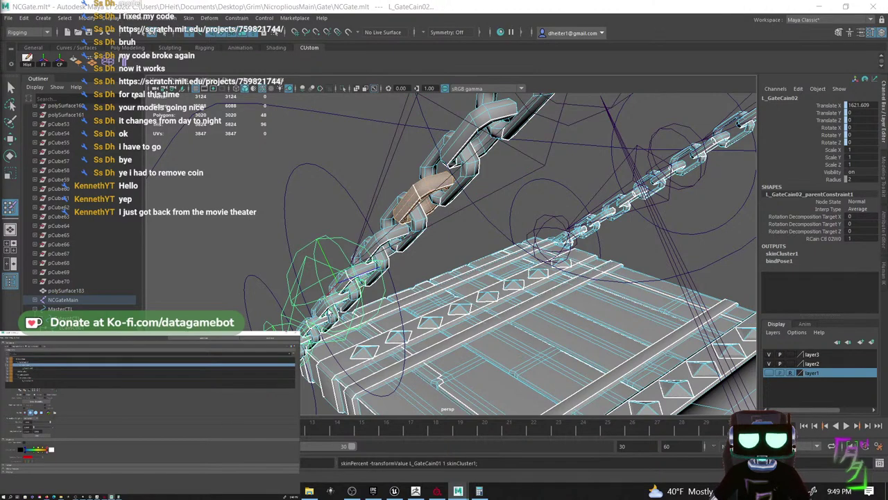
pyautogui.keyDown('alt'); pyautogui.moveTo(455, 276); pyautogui.dragTo(490, 268); pyautogui.keyUp('alt')
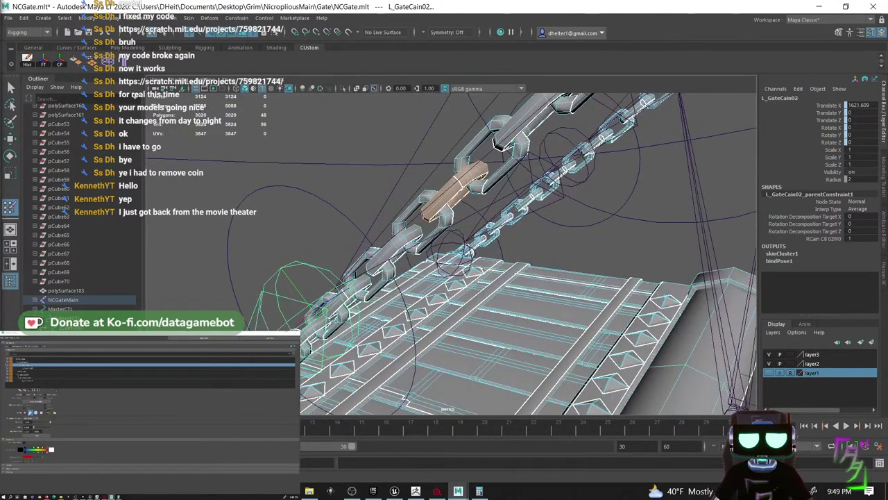
pyautogui.moveTo(30, 427); pyautogui.dragTo(14, 425)
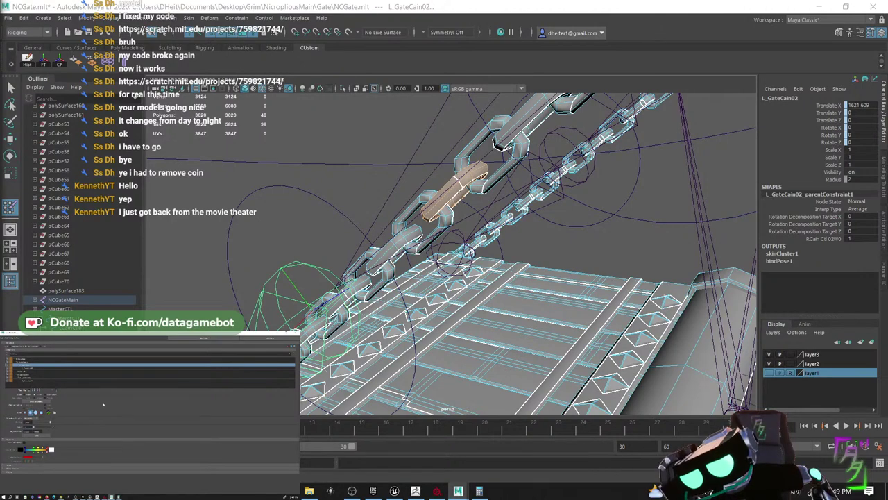
# - Select the link just below and assign it a weight of 1 for L_GateCain01, followed by 0.4 for L_GateCain02
pyautogui.keyDown('alt'); pyautogui.moveTo(301, 236); pyautogui.dragTo(348, 225); pyautogui.keyUp('alt')
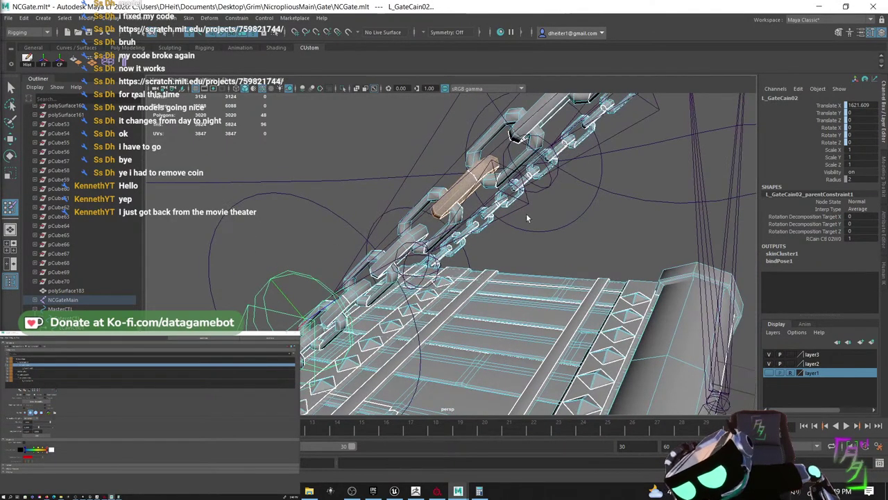
pyautogui.doubleClick(456, 213)
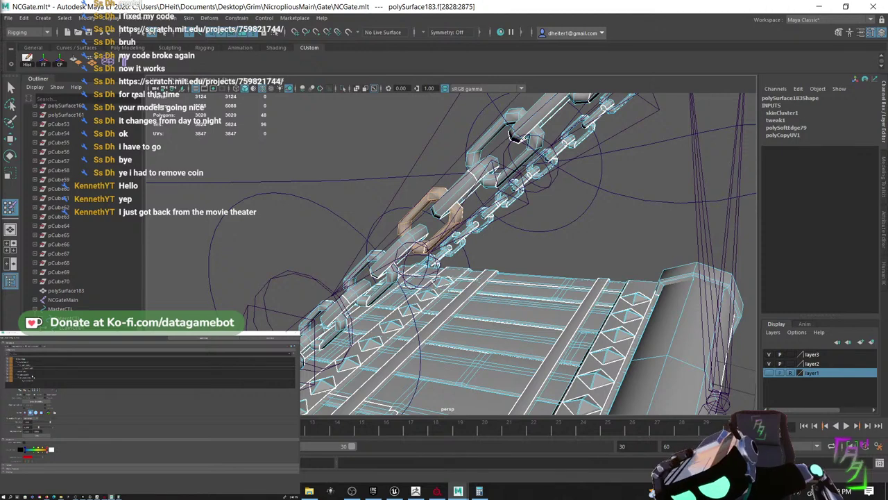
pyautogui.click(30, 362)
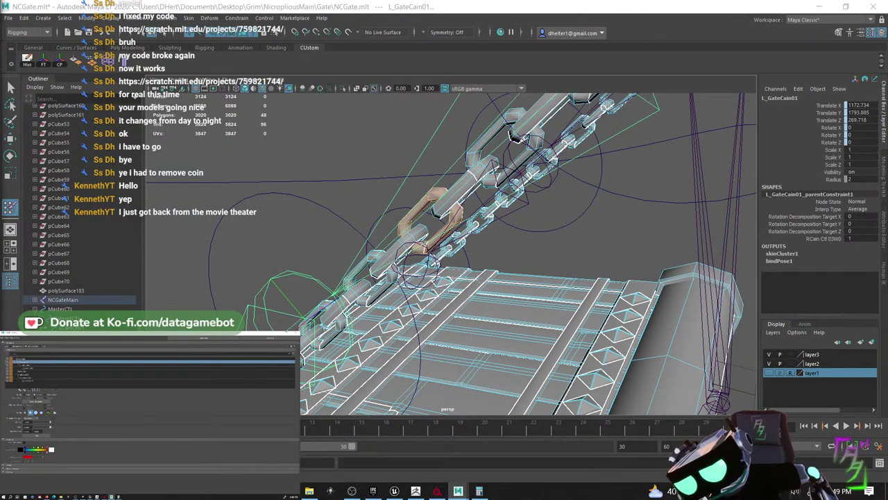
pyautogui.click(37, 435)
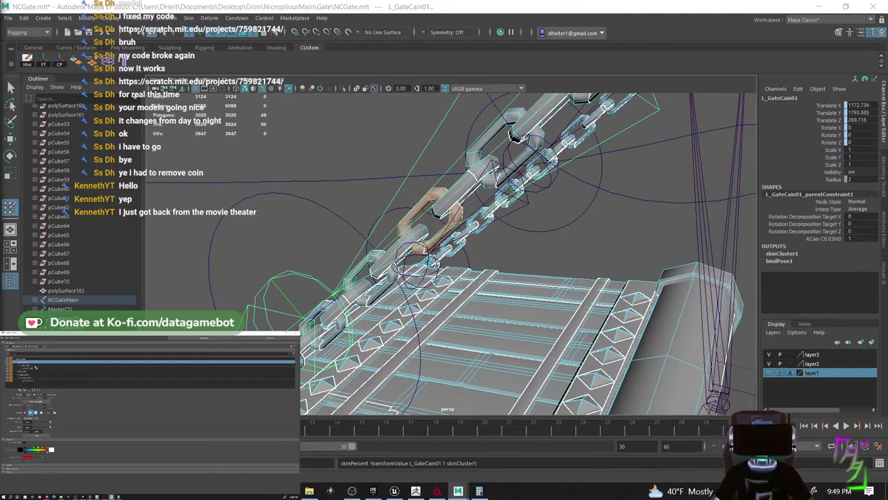
pyautogui.click(32, 371)
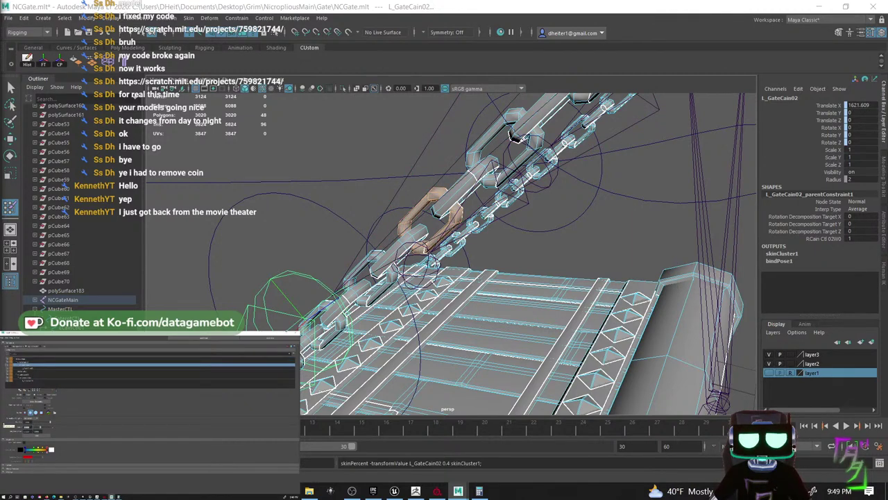
# - Select the link below the 0.4-weighted one, set its L_GateCain01 weight to 1, and switch to L_GateCain02 for a partial weight
pyautogui.keyDown('alt'); pyautogui.moveTo(431, 262); pyautogui.dragTo(448, 238, button='middle'); pyautogui.keyUp('alt')
pyautogui.doubleClick(439, 211)
pyautogui.keyDown('alt'); pyautogui.moveTo(440, 211); pyautogui.dragTo(422, 210); pyautogui.keyUp('alt')
pyautogui.click(43, 362)
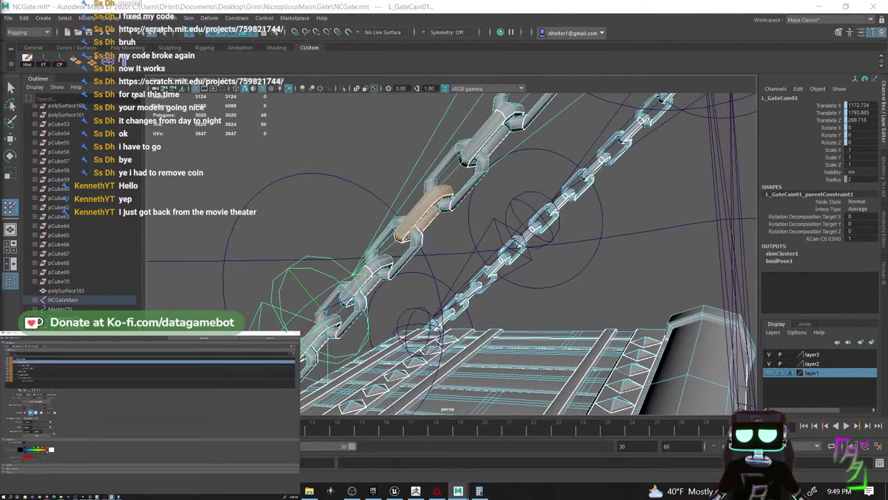
pyautogui.click(37, 435)
pyautogui.click(37, 365)
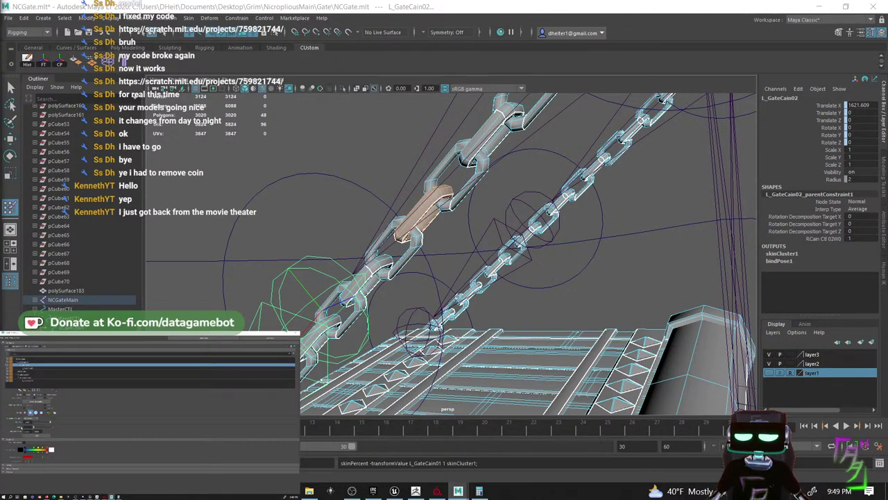
# - Assign the next link down a weight of 1 for L_GateCain01, followed by 0.6 for L_GateCain02
pyautogui.keyDown('alt'); pyautogui.moveTo(363, 267); pyautogui.dragTo(359, 229, button='middle'); pyautogui.keyUp('alt')
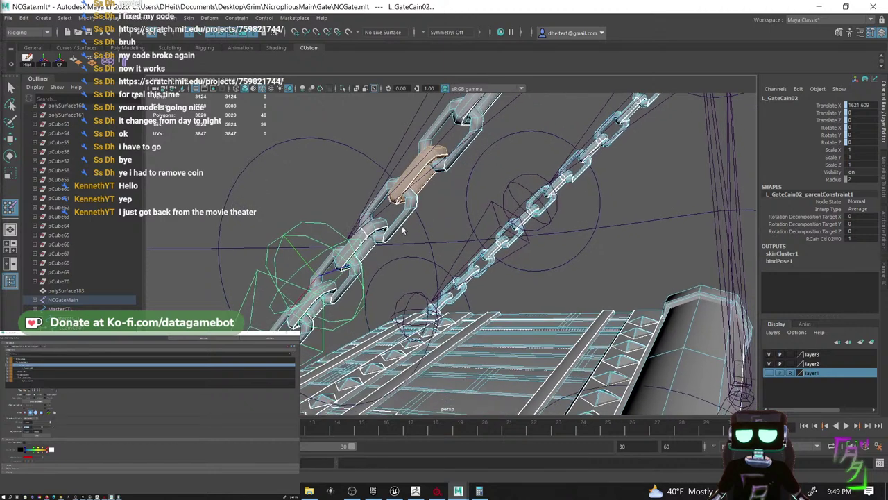
pyautogui.click(401, 230)
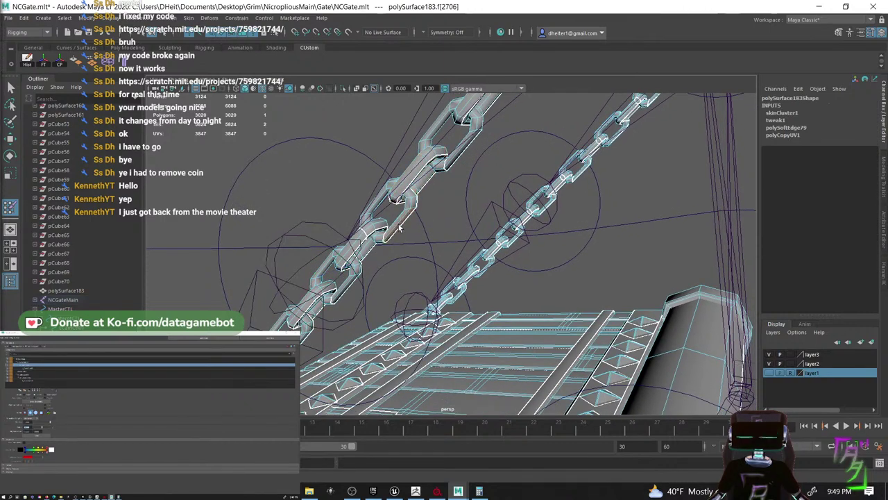
pyautogui.click(29, 362)
pyautogui.moveTo(50, 427); pyautogui.dragTo(53, 427)
pyautogui.click(28, 365)
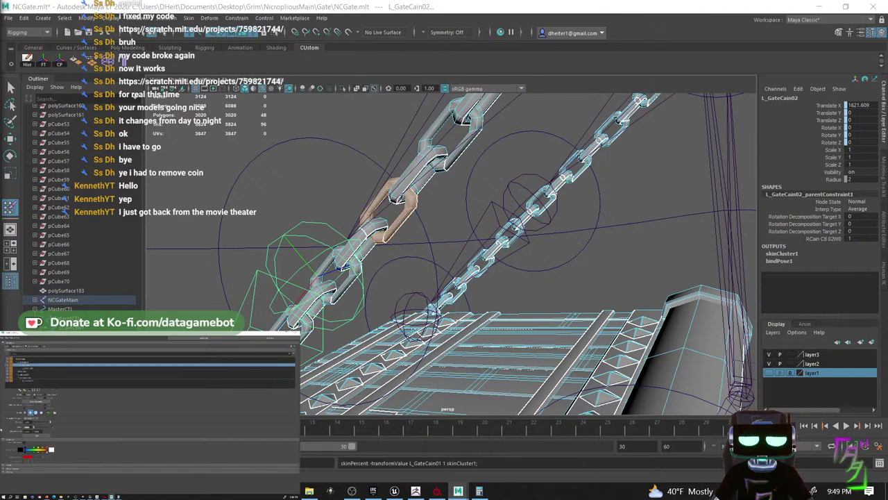
pyautogui.press('Return')
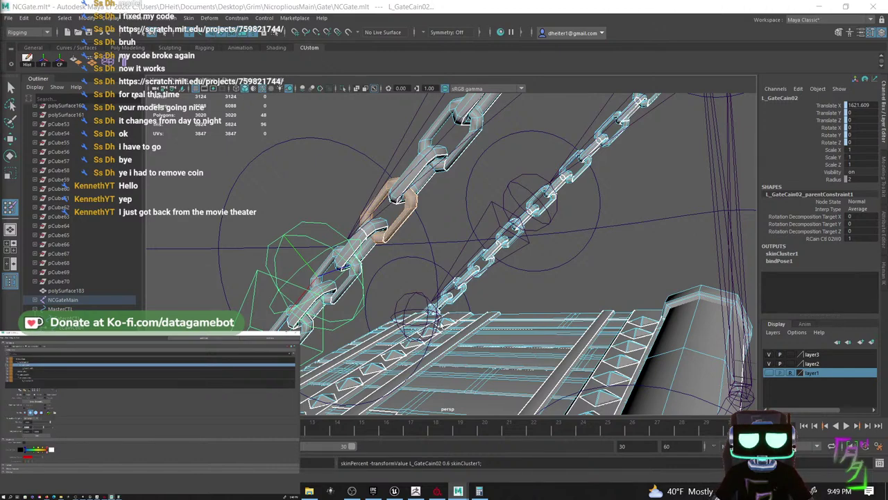
# - Assign the next link above the L_GateCain02 joint a weight of 1 for L_GateCain01, followed by 0.7 for L_GateCain02
pyautogui.keyDown('alt'); pyautogui.moveTo(365, 277); pyautogui.dragTo(374, 260); pyautogui.keyUp('alt')
pyautogui.doubleClick(359, 243)
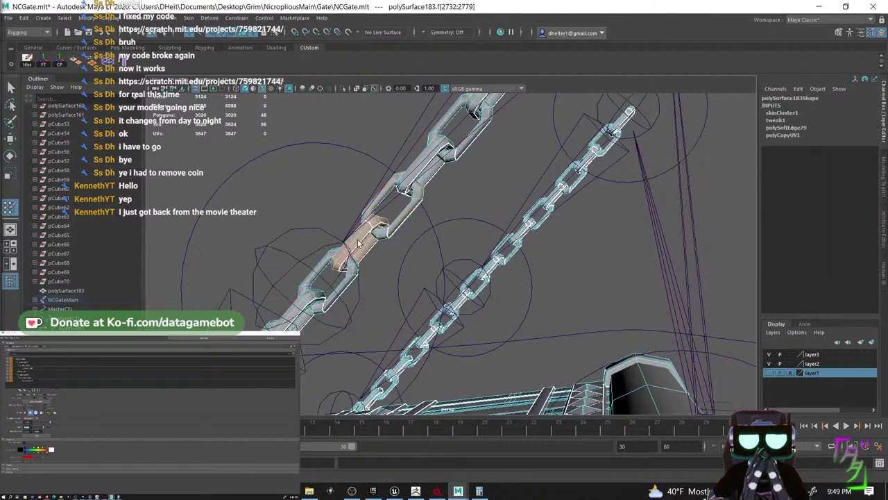
pyautogui.click(29, 362)
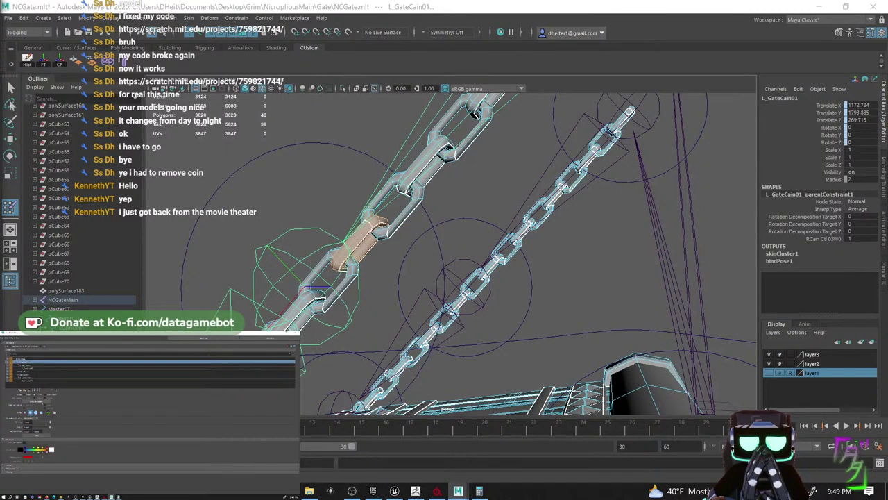
pyautogui.moveTo(49, 427); pyautogui.dragTo(53, 427)
pyautogui.click(33, 366)
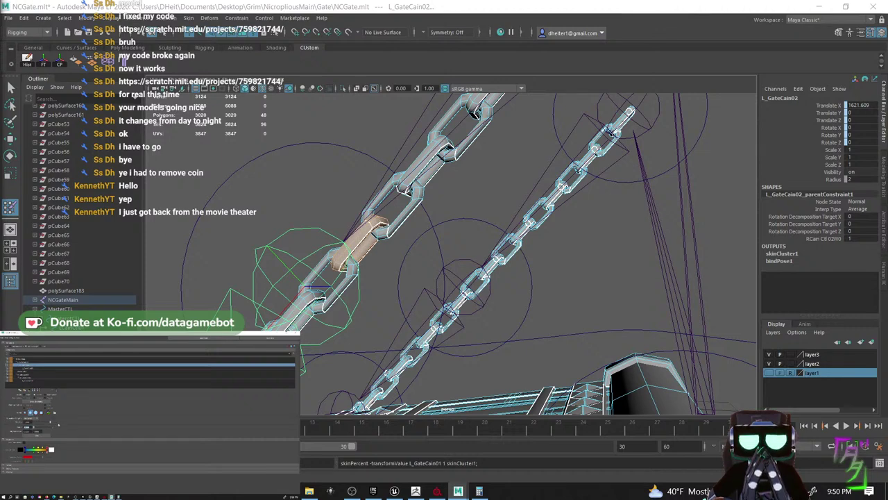
pyautogui.write('0.7')
pyautogui.press('Return')
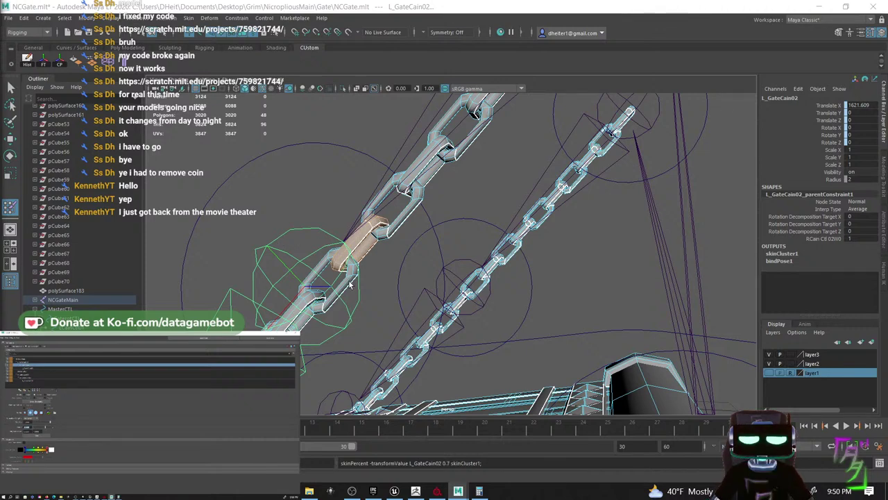
# - Select the link reaching the L_GateCain02 joint and assign it a weight of 1 for L_GateCain01, followed by 0.8 for L_GateCain02
pyautogui.click(349, 285)
pyautogui.doubleClick(341, 288)
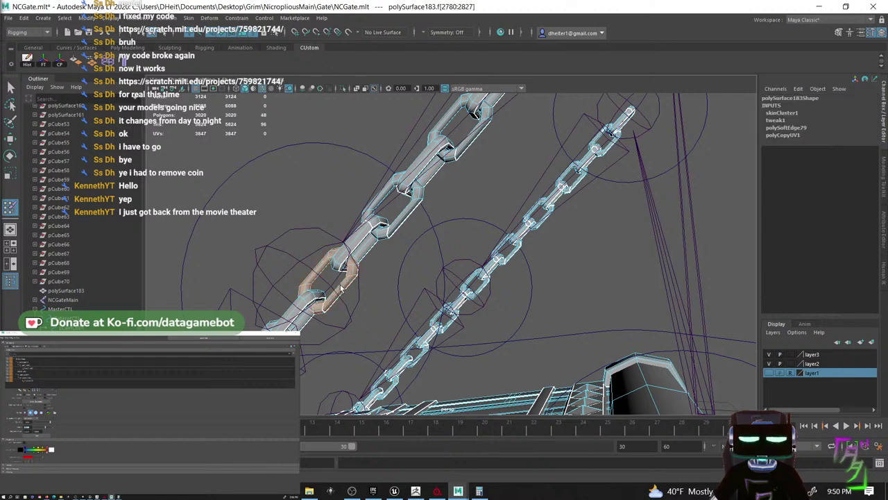
pyautogui.click(29, 363)
pyautogui.moveTo(55, 427); pyautogui.dragTo(56, 428)
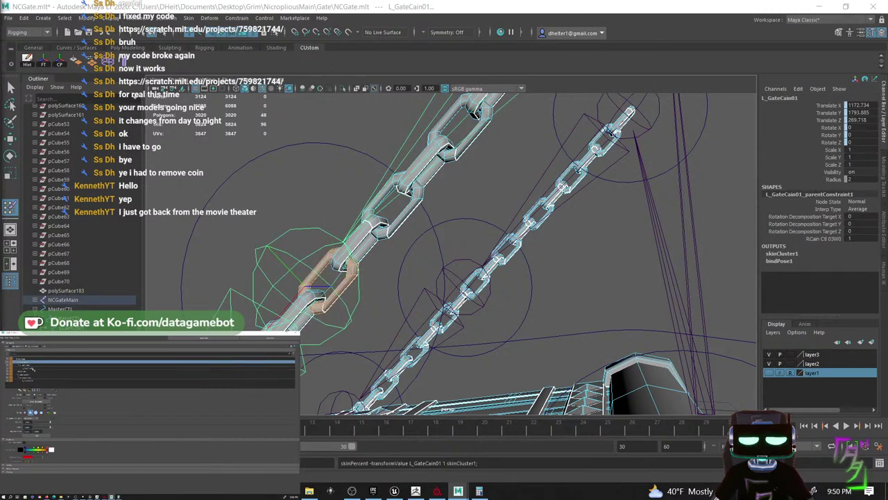
pyautogui.click(30, 365)
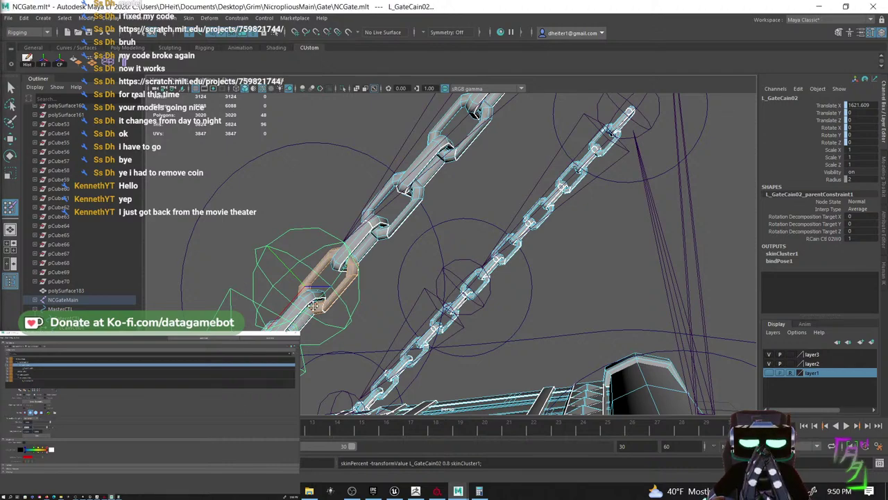
# - Select the link just past the L_GateCain02 joint and assign it a weight of 1 for L_GateCain02
pyautogui.keyDown('alt'); pyautogui.moveTo(326, 305); pyautogui.dragTo(401, 250); pyautogui.keyUp('alt')
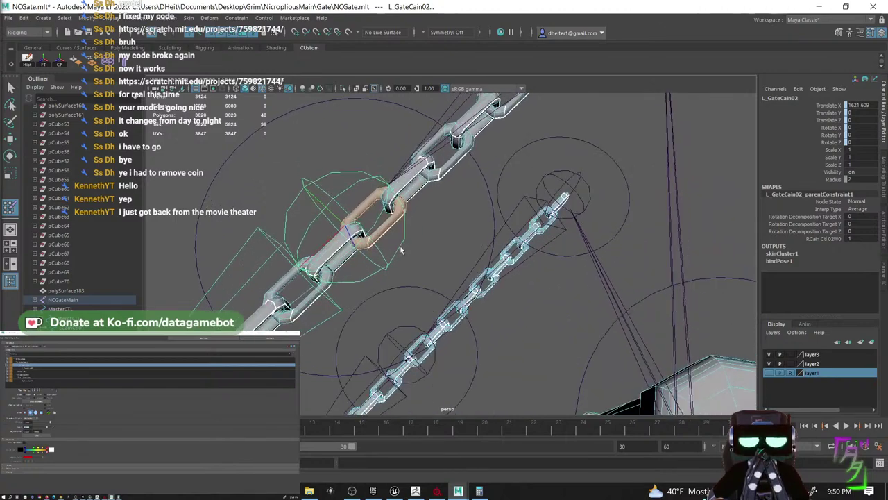
pyautogui.click(360, 237)
pyautogui.keyDown('alt'); pyautogui.moveTo(356, 237); pyautogui.dragTo(361, 278); pyautogui.keyUp('alt')
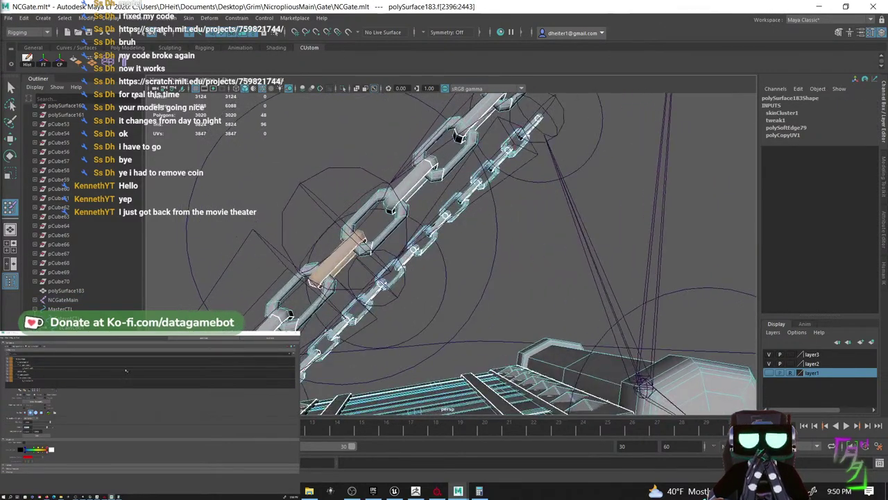
pyautogui.click(30, 365)
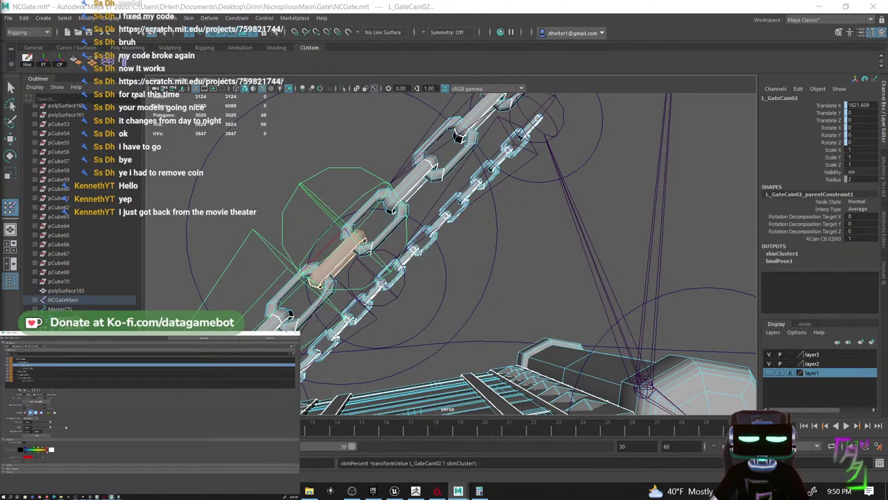
# - Select the last link of the left chain, at the gate's outer corner, and assign it to L_GateCain03
pyautogui.keyDown('alt'); pyautogui.moveTo(176, 236); pyautogui.dragTo(428, 146, button='middle'); pyautogui.keyUp('alt')
pyautogui.keyDown('alt'); pyautogui.moveTo(428, 146); pyautogui.dragTo(444, 219); pyautogui.keyUp('alt')
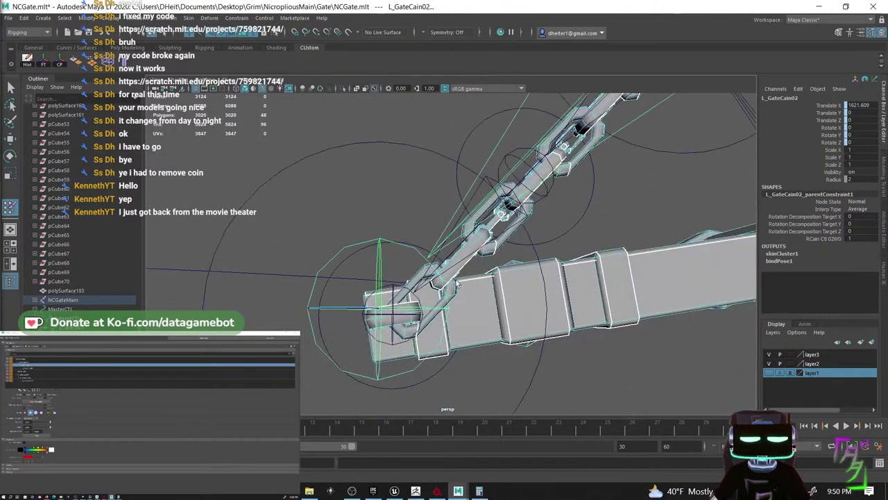
pyautogui.doubleClick(452, 290)
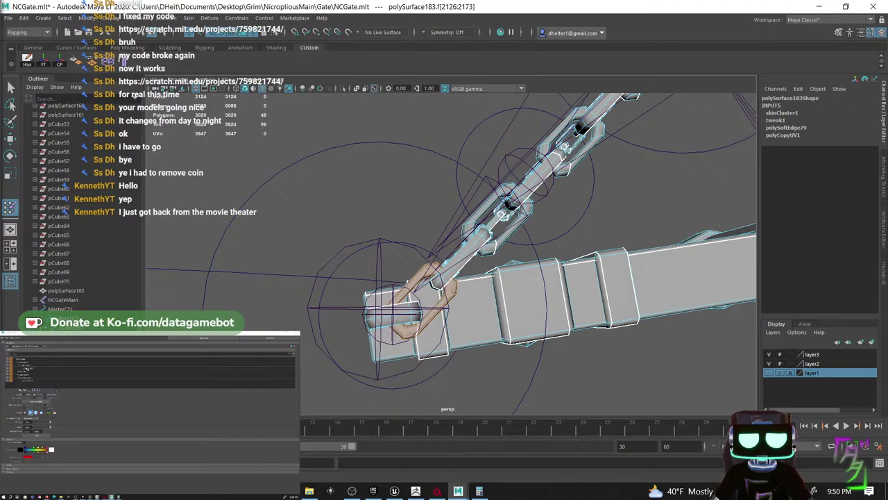
pyautogui.click(27, 368)
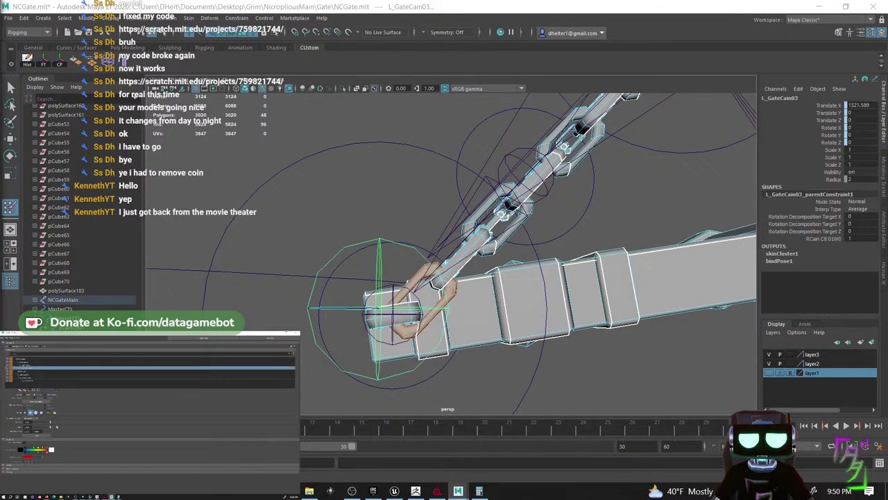
# - Select the link at the L_GateCain02 joint, followed by the open link just above it, and assign each to L_GateCain02
pyautogui.keyDown('alt'); pyautogui.moveTo(423, 167); pyautogui.dragTo(300, 330); pyautogui.keyUp('alt')
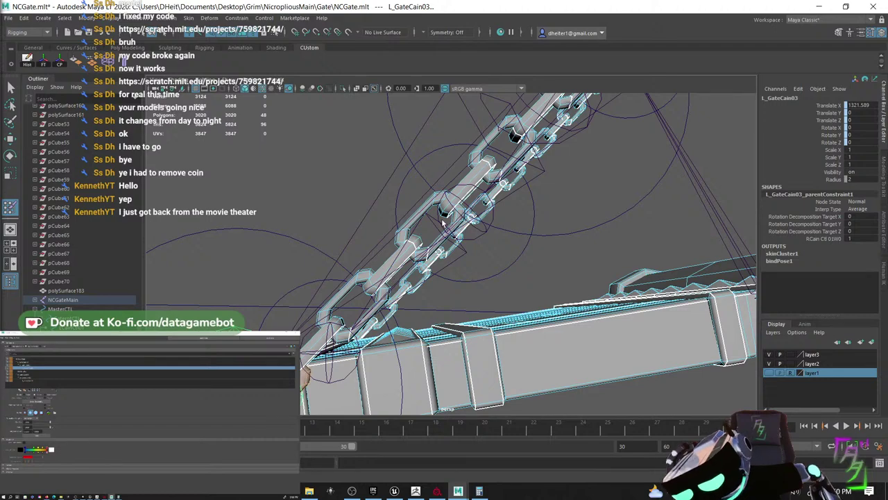
pyautogui.keyDown('alt'); pyautogui.moveTo(474, 189); pyautogui.dragTo(408, 231, button='middle'); pyautogui.keyUp('alt')
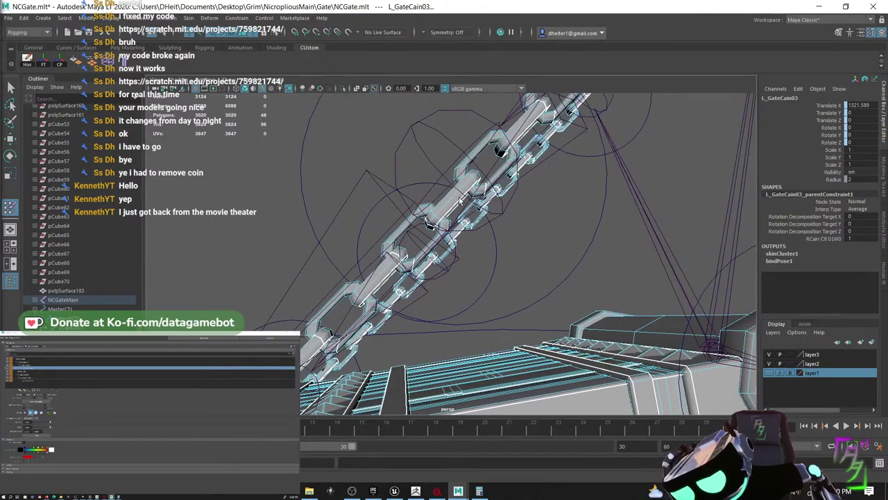
pyautogui.keyDown('alt'); pyautogui.moveTo(468, 193); pyautogui.dragTo(416, 256); pyautogui.keyUp('alt')
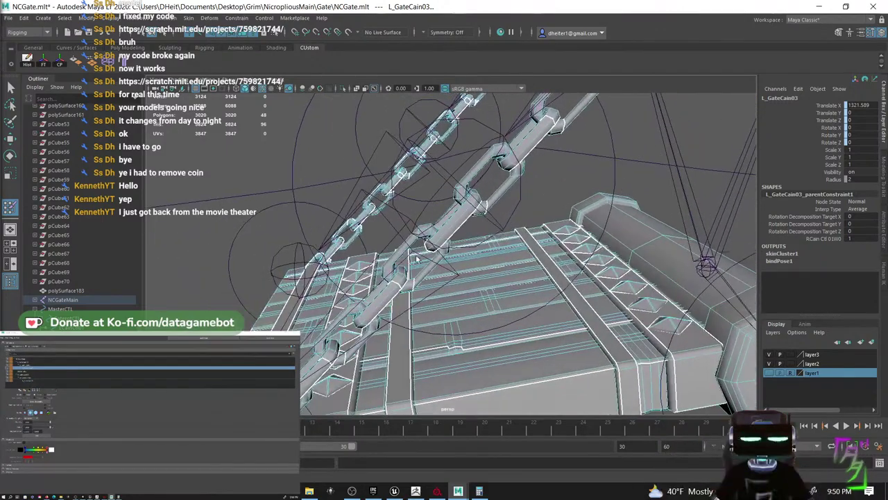
pyautogui.keyDown('alt'); pyautogui.moveTo(417, 259); pyautogui.dragTo(472, 191, button='middle'); pyautogui.keyUp('alt')
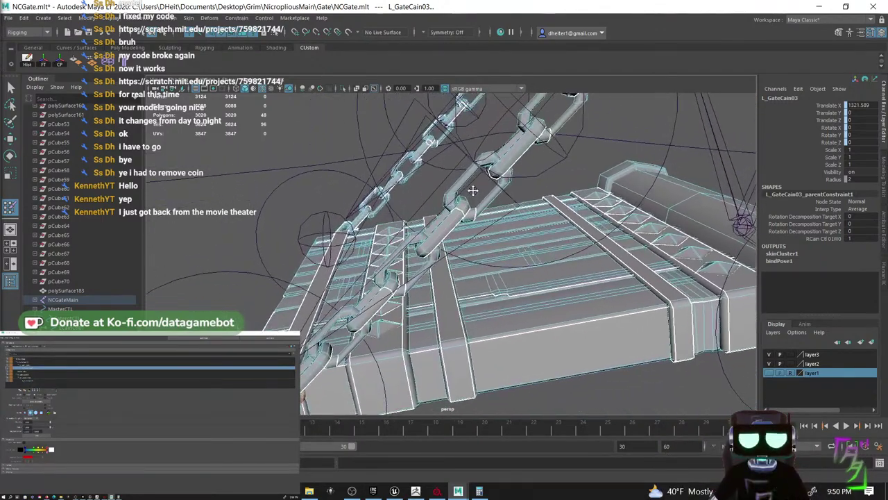
pyautogui.keyDown('alt'); pyautogui.moveTo(328, 371); pyautogui.dragTo(344, 306, button='middle'); pyautogui.keyUp('alt')
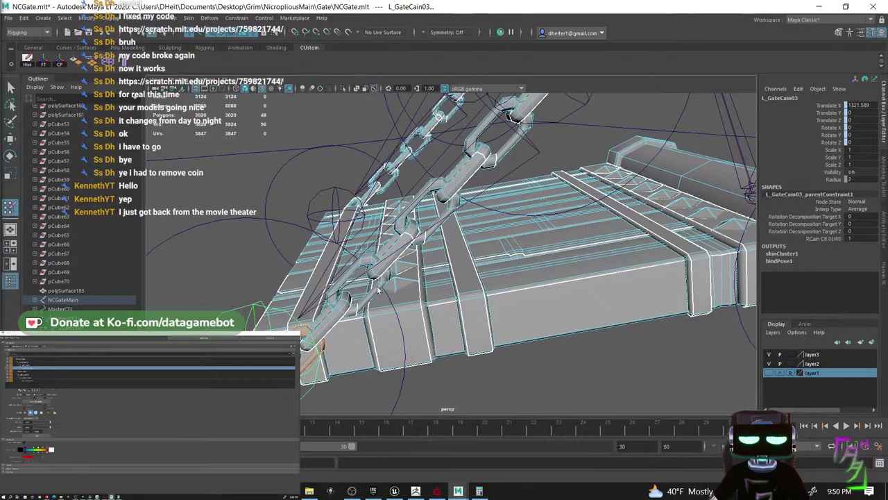
pyautogui.keyDown('alt'); pyautogui.moveTo(397, 260); pyautogui.dragTo(443, 296); pyautogui.keyUp('alt')
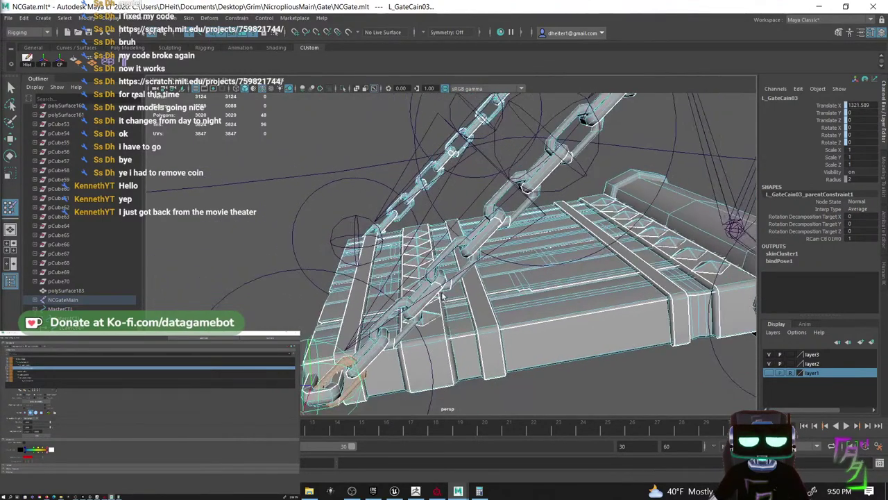
pyautogui.doubleClick(545, 173)
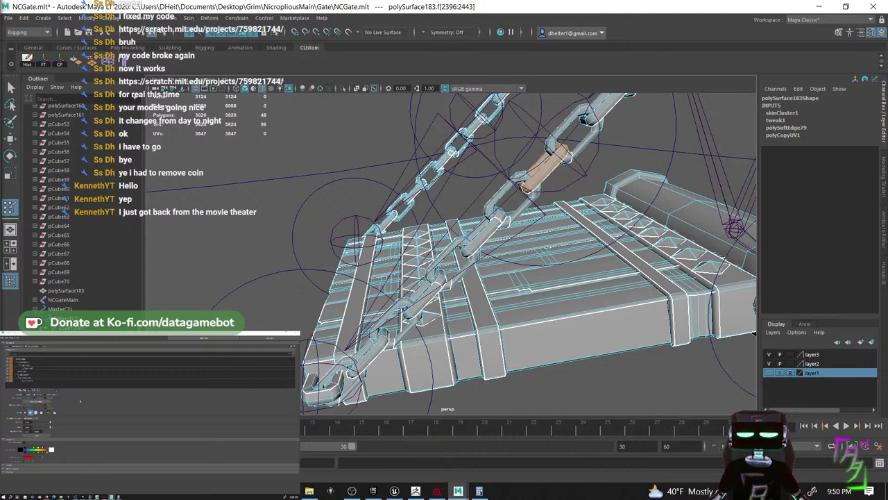
pyautogui.click(29, 366)
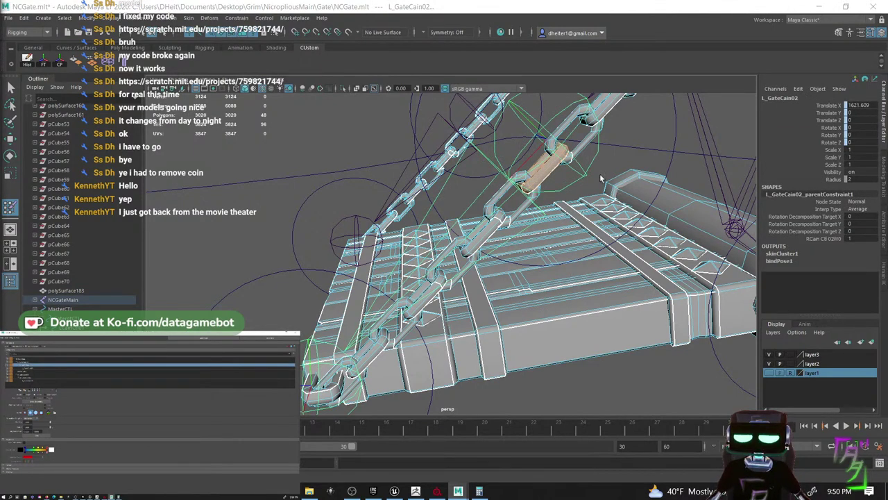
pyautogui.doubleClick(587, 144)
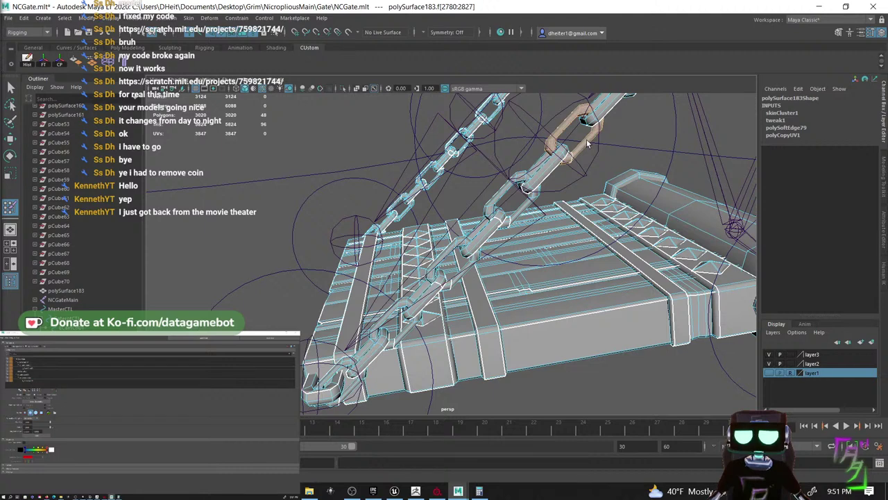
pyautogui.click(31, 365)
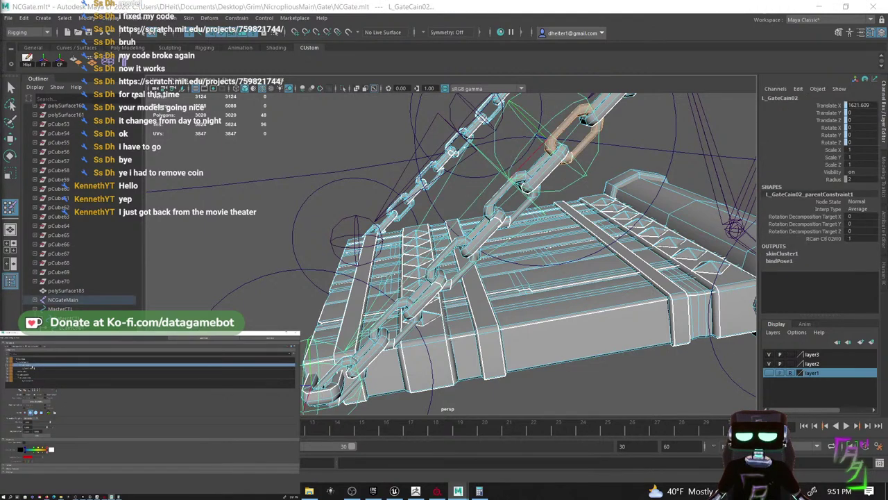
# - Try weighting the third link below the L_GateCain02 joint with 1 for L_GateCain02, followed by a partial weight for L_GateCain03
pyautogui.click(522, 210)
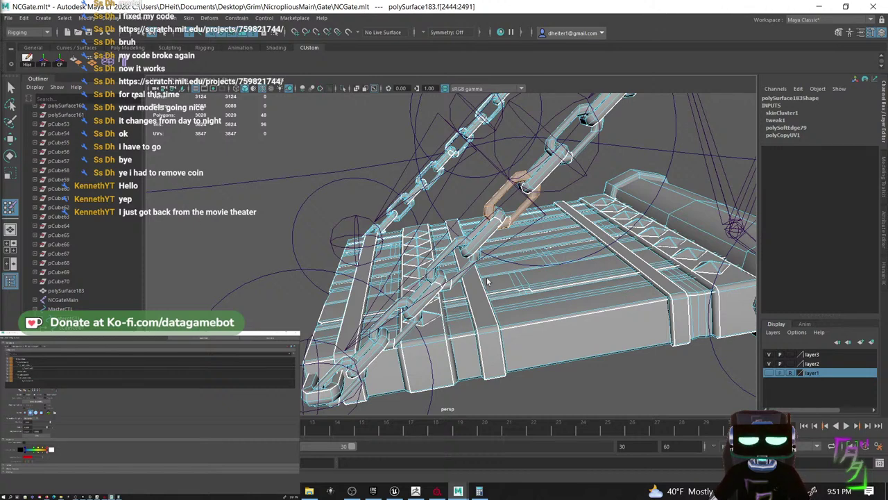
pyautogui.click(442, 262)
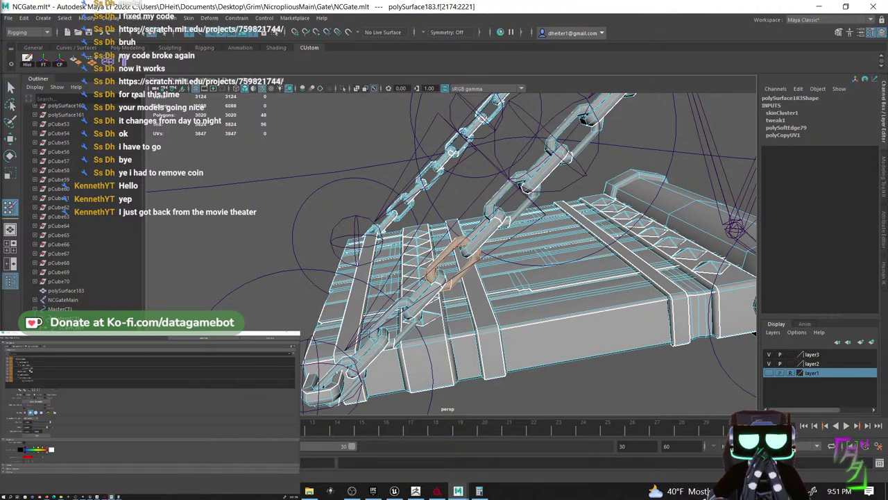
pyautogui.click(30, 369)
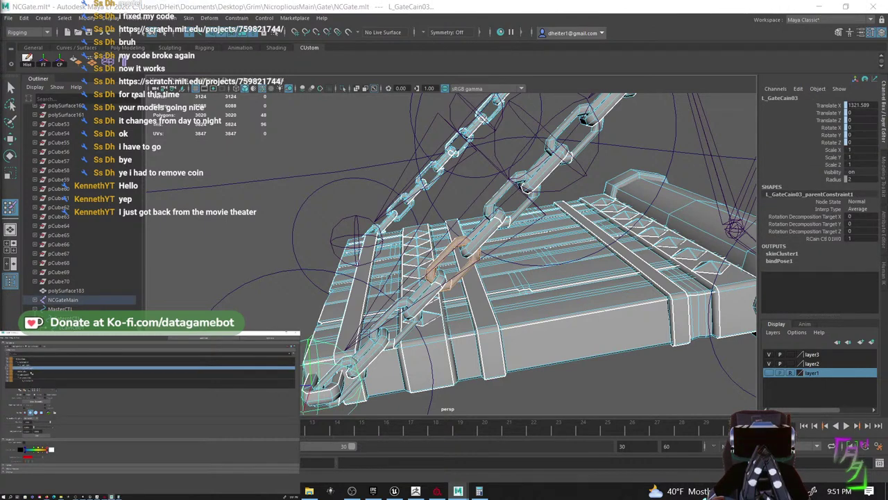
pyautogui.click(28, 363)
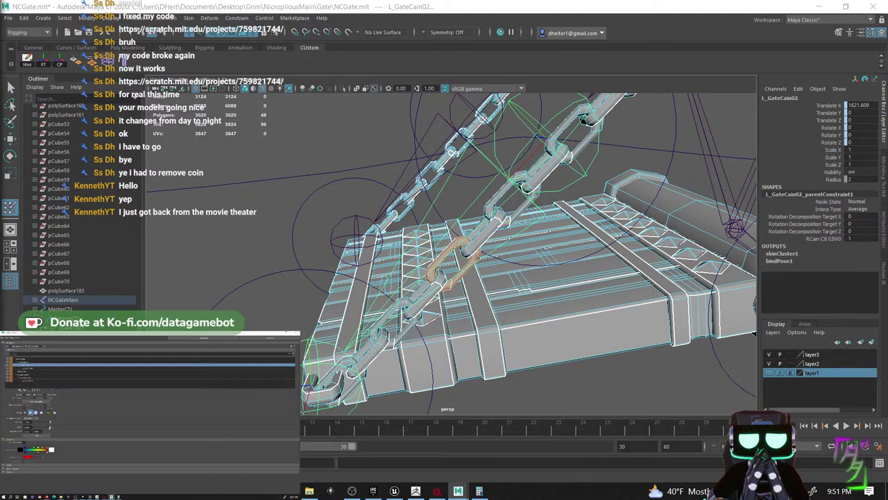
pyautogui.click(40, 368)
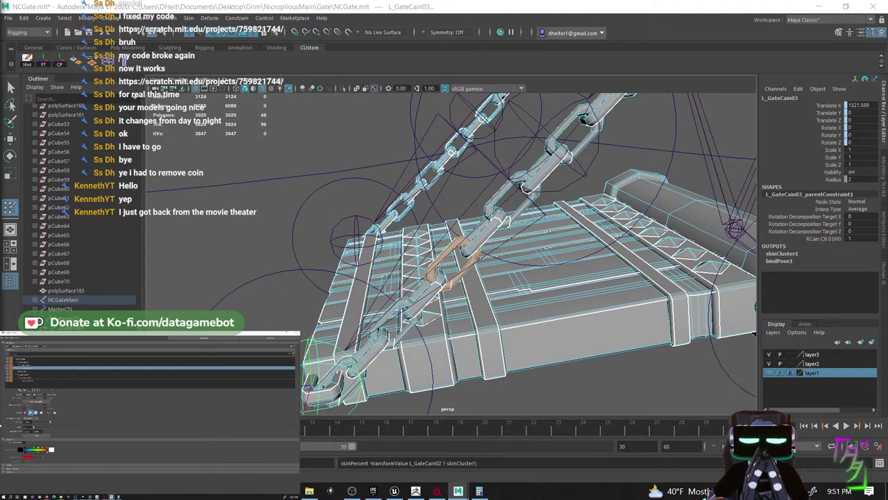
pyautogui.keyDown('alt'); pyautogui.moveTo(559, 203); pyautogui.dragTo(545, 208, button='middle'); pyautogui.keyUp('alt')
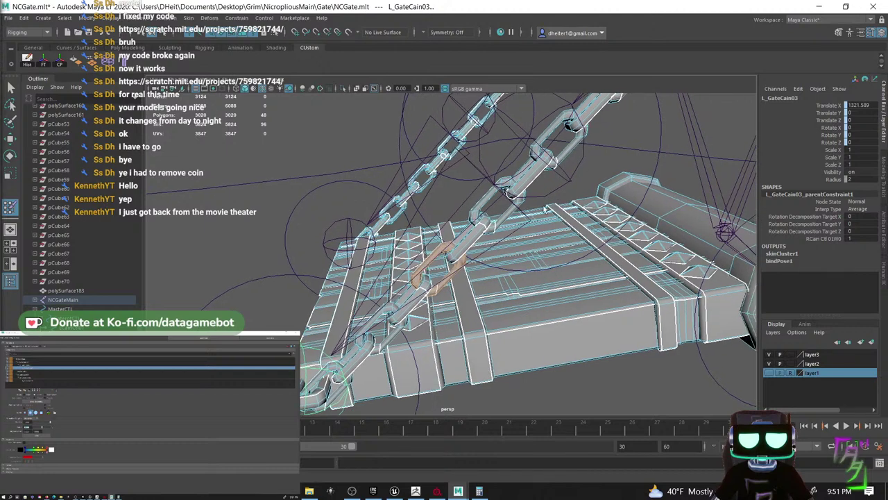
# - Assign the first link below the L_GateCain02 joint a weight of 1 for L_GateCain02, followed by a small share for L_GateCain03
pyautogui.click(501, 225)
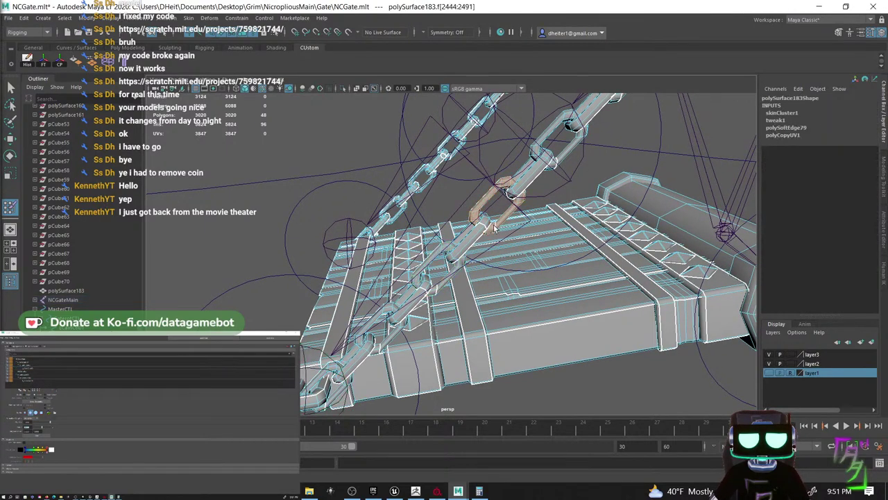
pyautogui.click(29, 365)
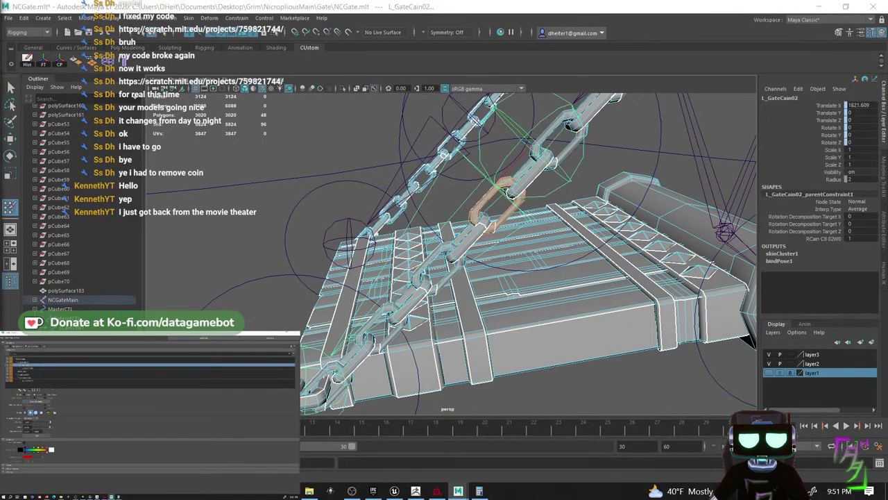
pyautogui.moveTo(41, 426); pyautogui.dragTo(50, 427)
pyautogui.click(17, 375)
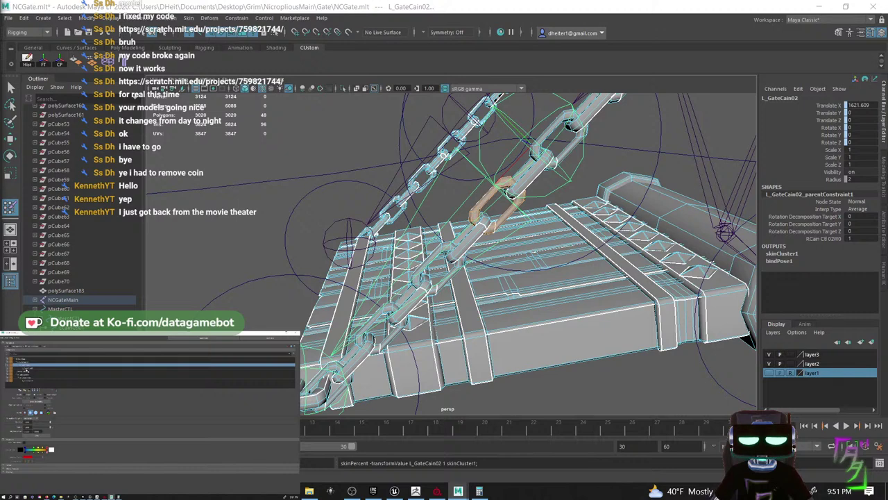
pyautogui.click(26, 368)
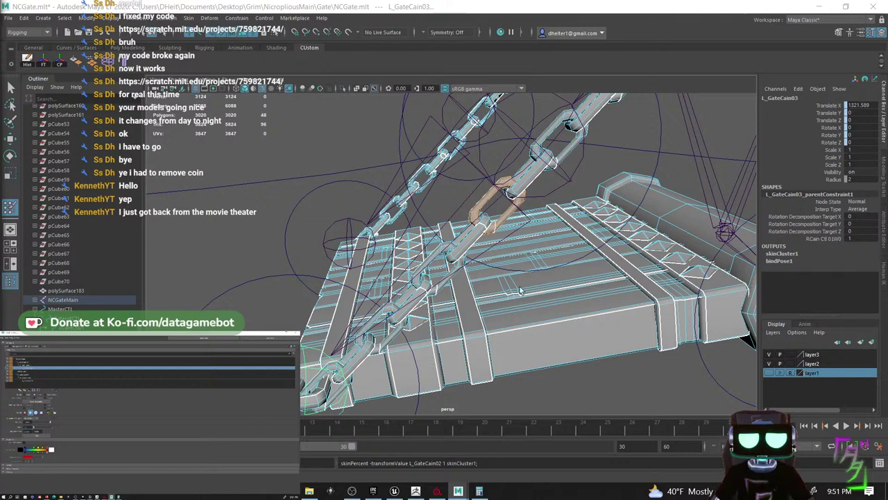
# - Assign the second link below the L_GateCain02 joint a weight of 1 for L_GateCain02, followed by a partial weight for L_GateCain03
pyautogui.click(476, 244)
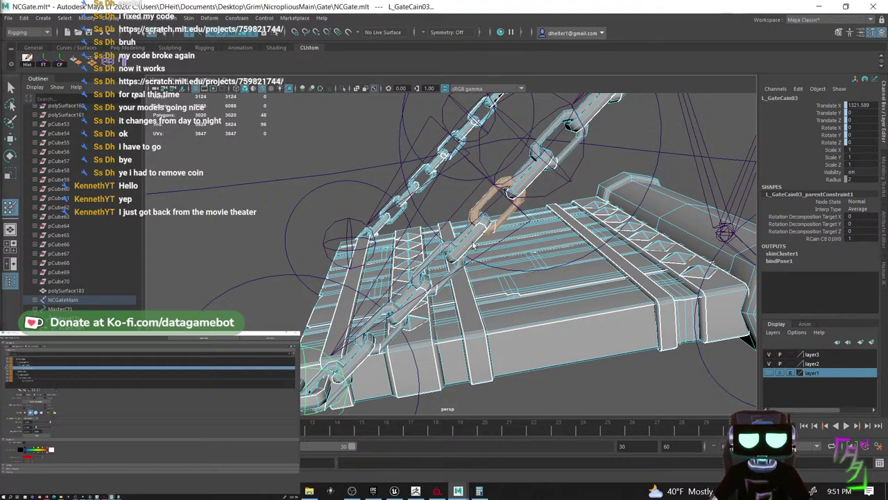
pyautogui.click(27, 365)
pyautogui.moveTo(36, 427); pyautogui.dragTo(50, 427)
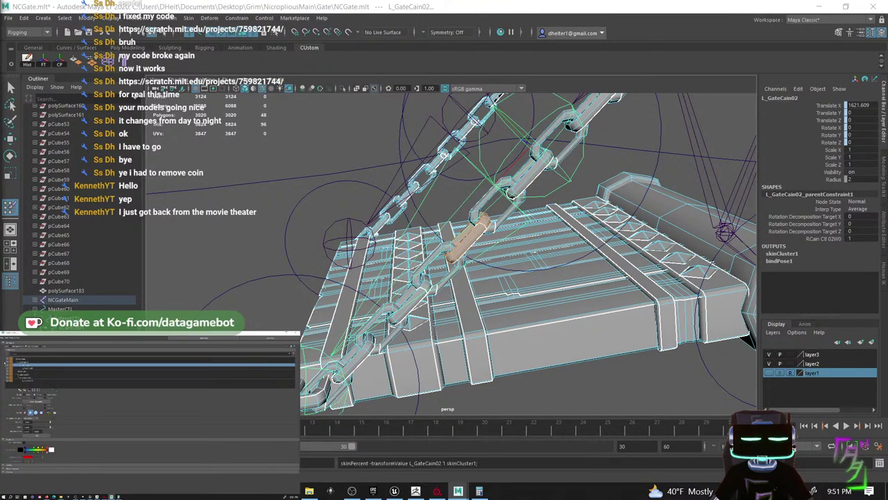
pyautogui.click(27, 368)
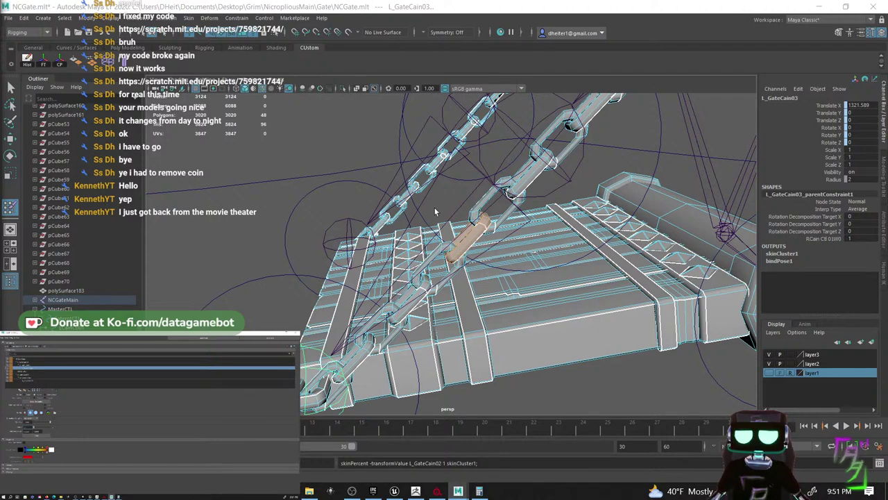
# - Reweight the third link below the L_GateCain02 joint, starting from L_GateCain02, and continue with the solid link beneath it
pyautogui.keyDown('alt'); pyautogui.moveTo(435, 211); pyautogui.dragTo(457, 218); pyautogui.keyUp('alt')
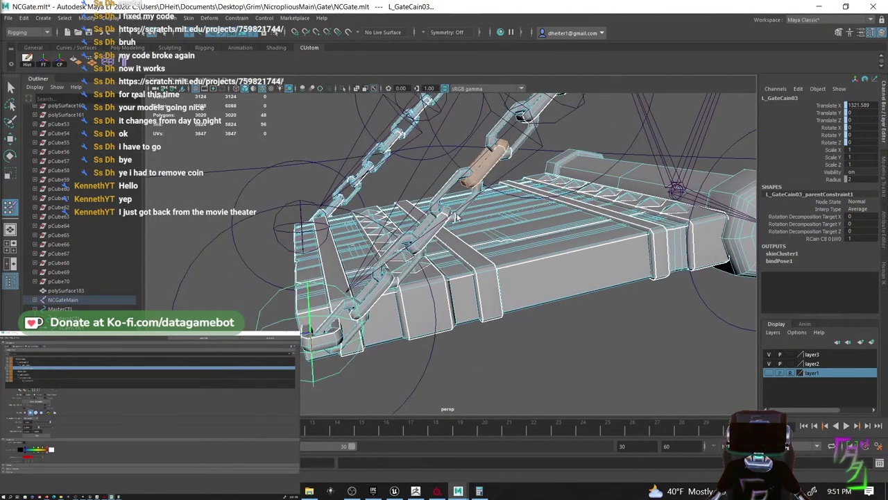
pyautogui.click(458, 218)
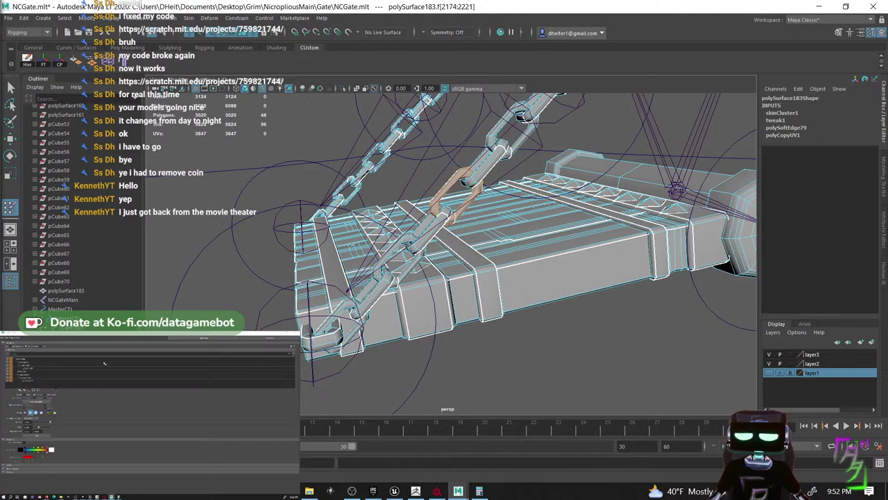
pyautogui.click(45, 365)
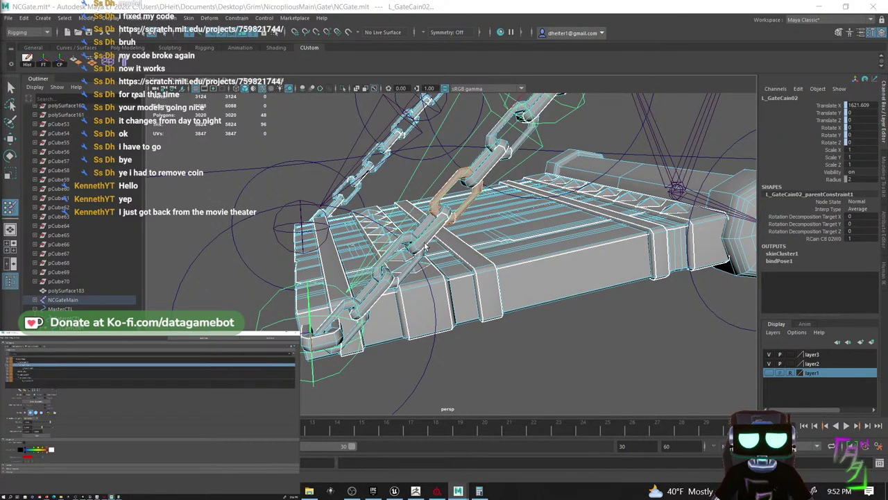
pyautogui.hotkey('shift', 'z')
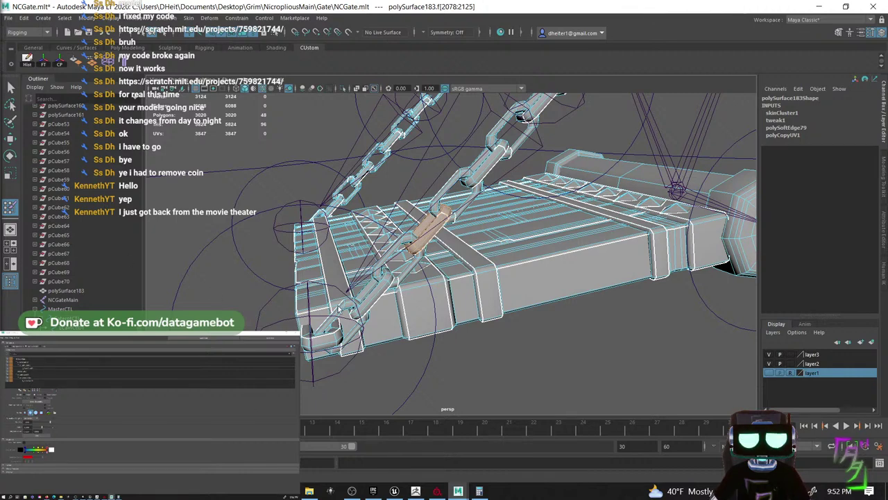
# - Assign the link just above the chain's last link a weight of 1 for L_GateCain03, followed by a small share for L_GateCain02
pyautogui.click(374, 298)
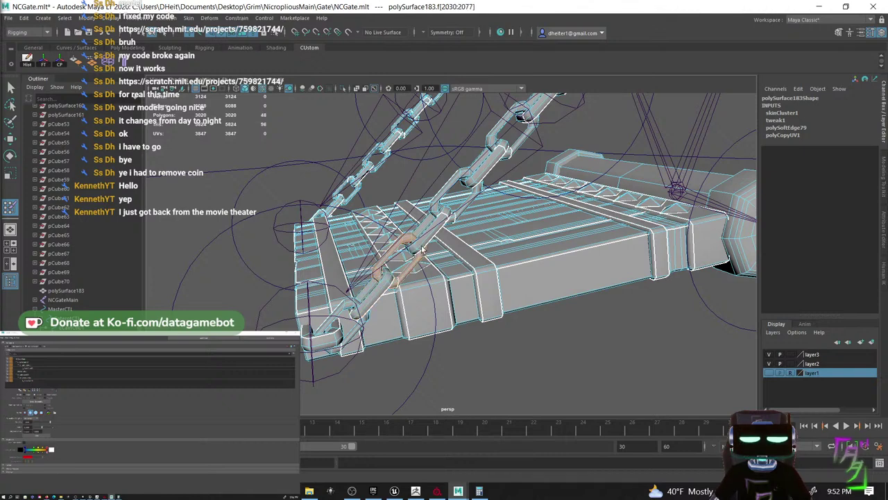
pyautogui.click(389, 290)
pyautogui.click(29, 367)
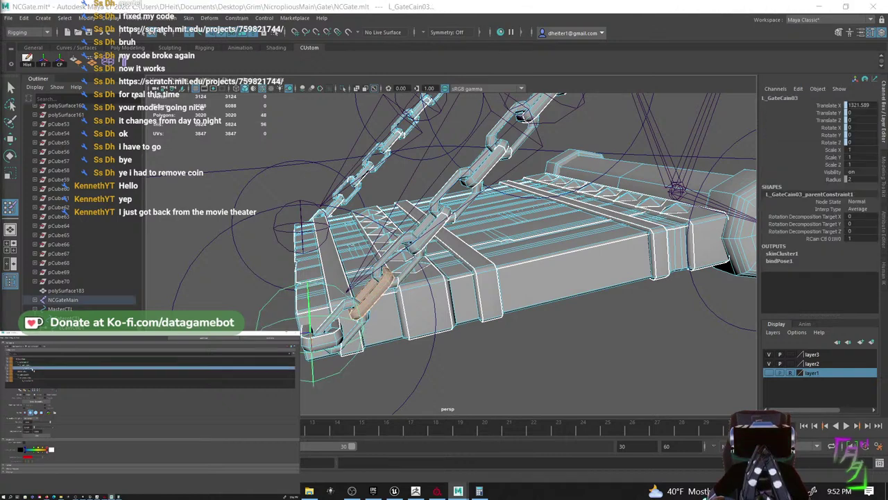
pyautogui.moveTo(31, 367); pyautogui.dragTo(55, 359, button='right')
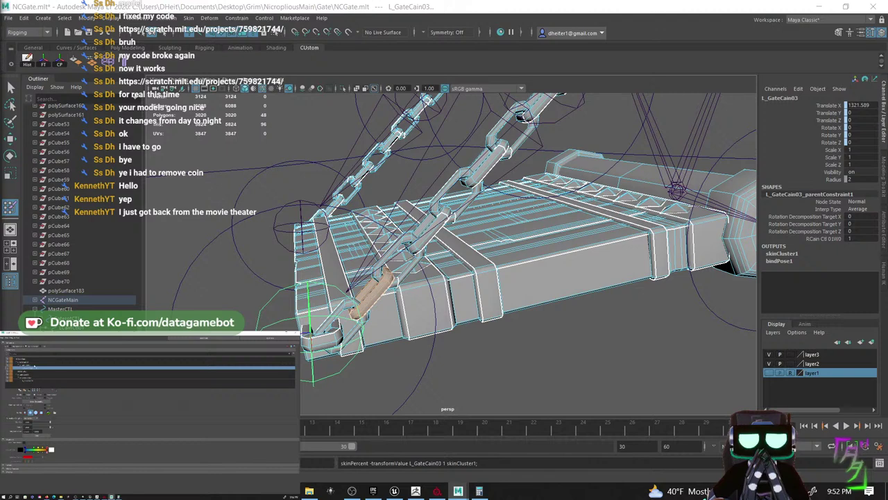
pyautogui.click(20, 363)
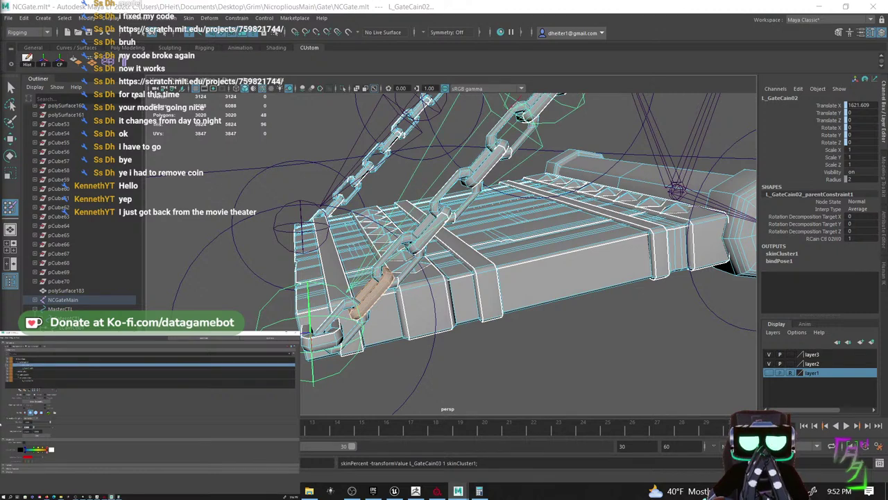
# - Assign the link two above the chain's last link a weight of 1 for L_GateCain03, followed by 0.2 for L_GateCain02
pyautogui.click(400, 284)
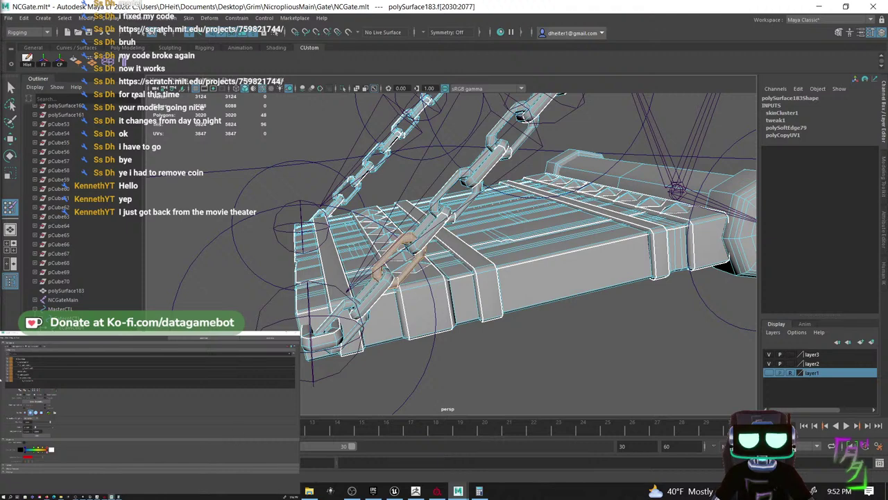
pyautogui.click(35, 368)
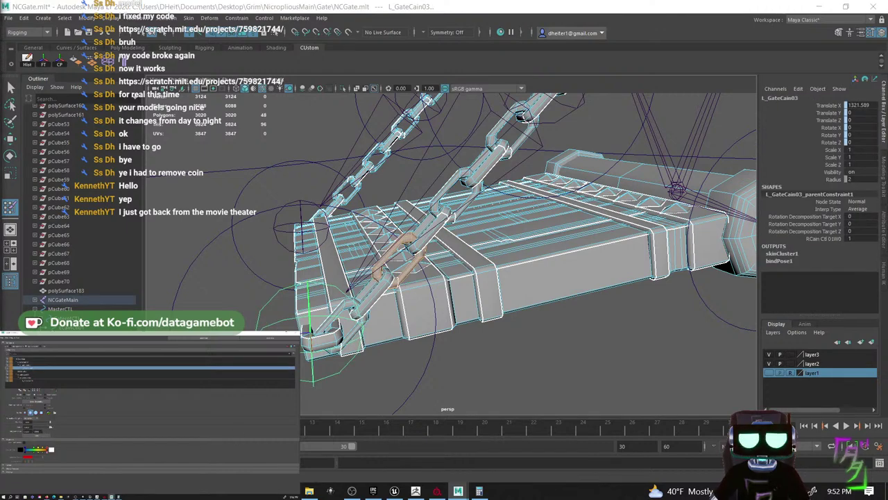
pyautogui.click(32, 365)
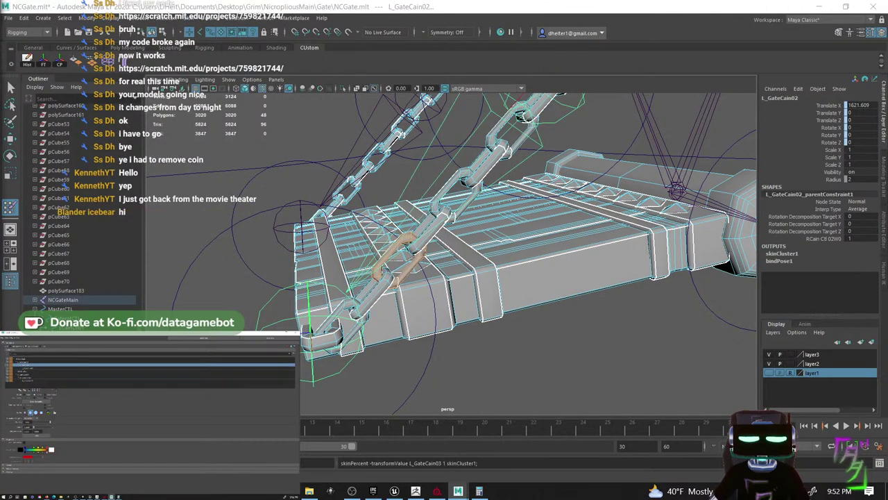
pyautogui.write('.2')
pyautogui.press('Return')
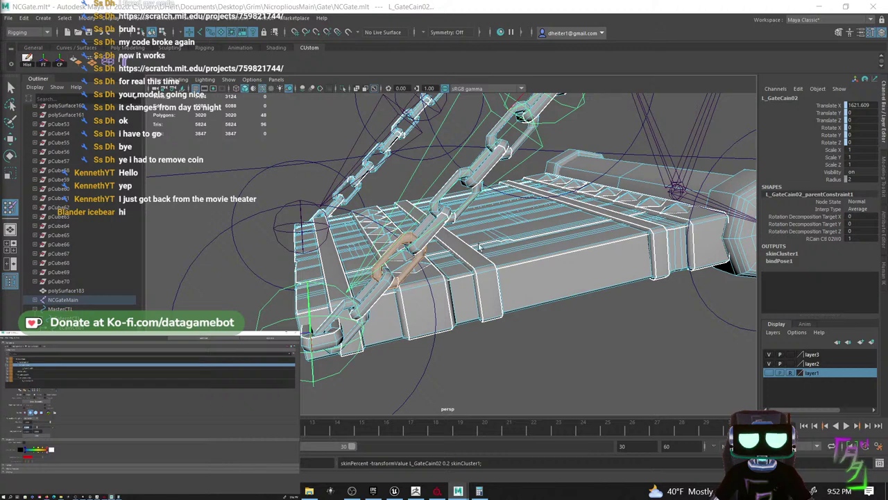
# - Assign the solid link next up the chain a weight of 1 for L_GateCain03, followed by 0.3 for L_GateCain02
pyautogui.doubleClick(426, 240)
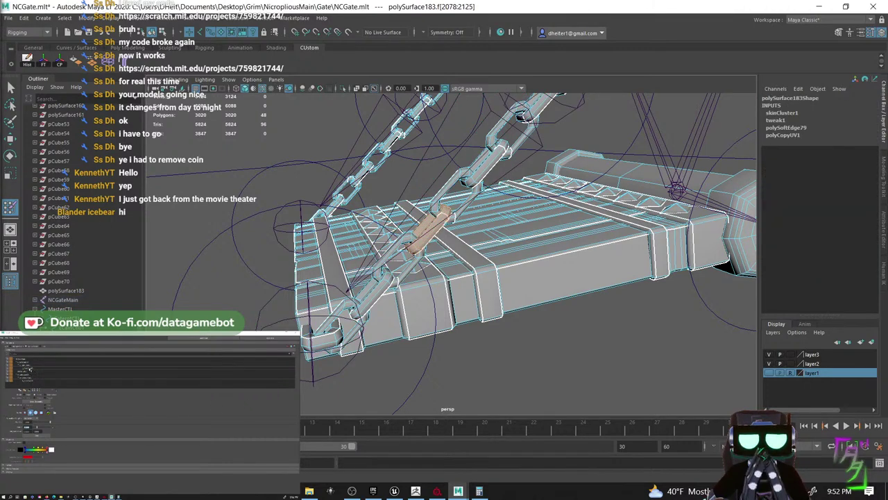
pyautogui.click(30, 367)
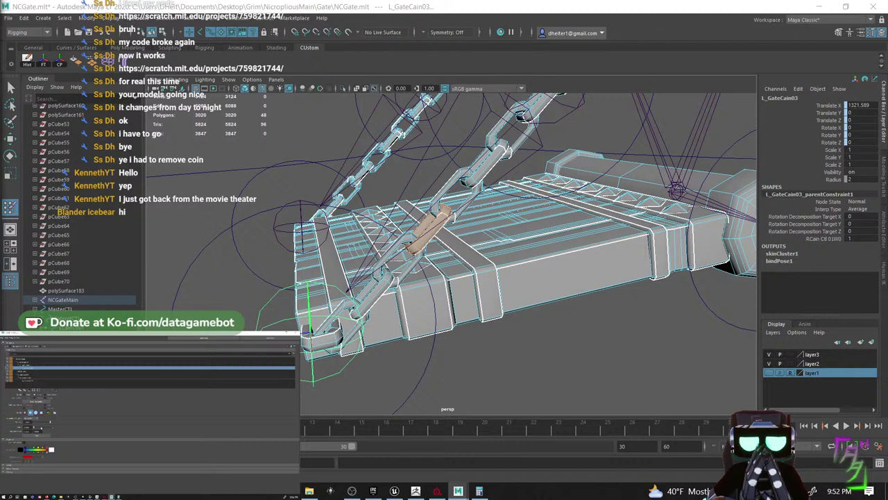
pyautogui.moveTo(41, 427); pyautogui.dragTo(53, 427)
pyautogui.click(28, 363)
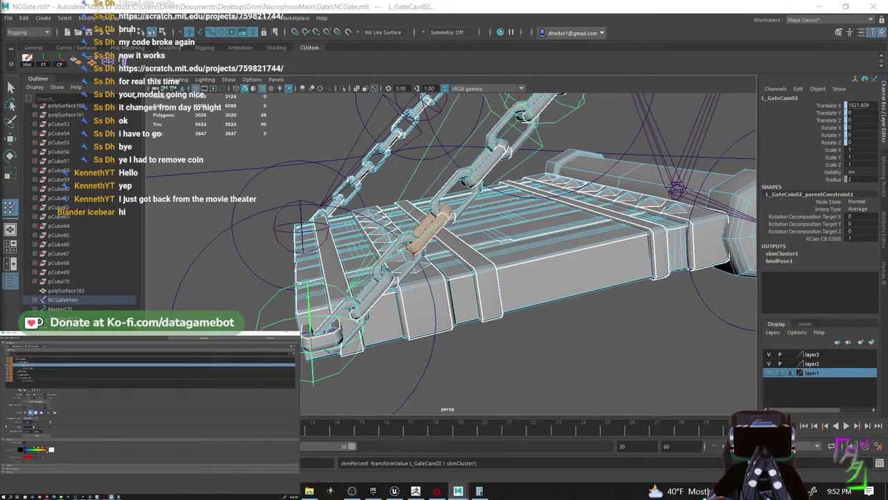
pyautogui.press('Return')
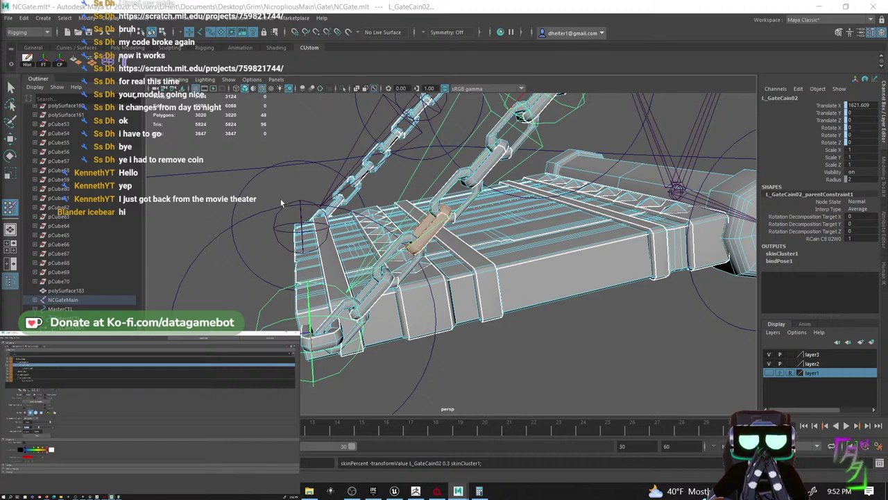
# - Test the chain skinning by moving the RCainCtl01 and RCainCtl02 controls, and undo the moves
pyautogui.keyDown('alt'); pyautogui.moveTo(281, 202); pyautogui.dragTo(446, 276); pyautogui.keyUp('alt')
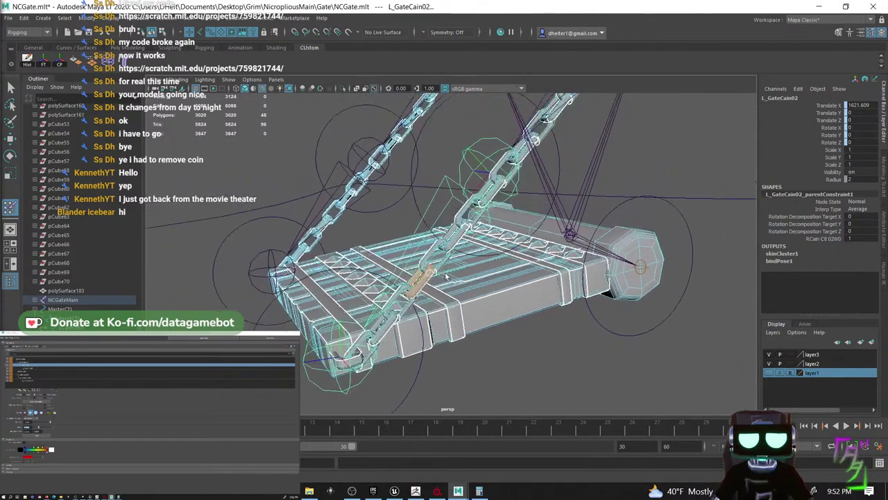
pyautogui.click(433, 414)
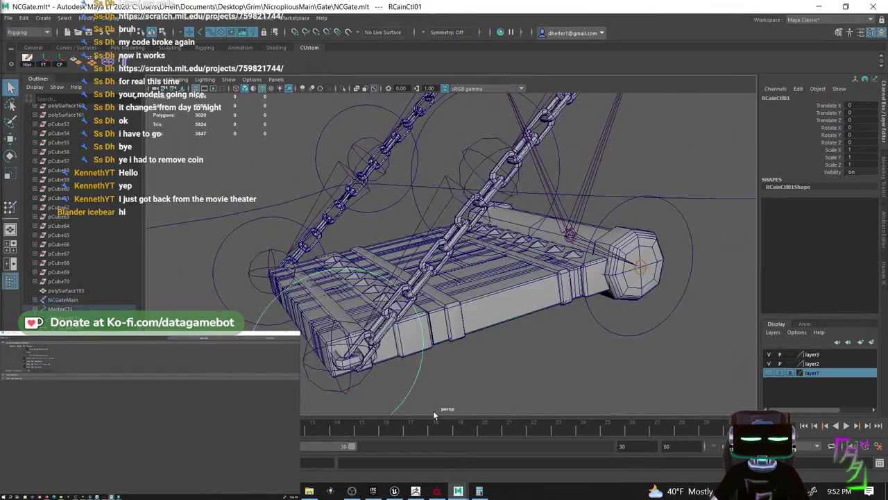
pyautogui.scroll(-5, 414, 357)
pyautogui.press('w')
pyautogui.moveTo(371, 280); pyautogui.dragTo(397, 254)
pyautogui.click(505, 220)
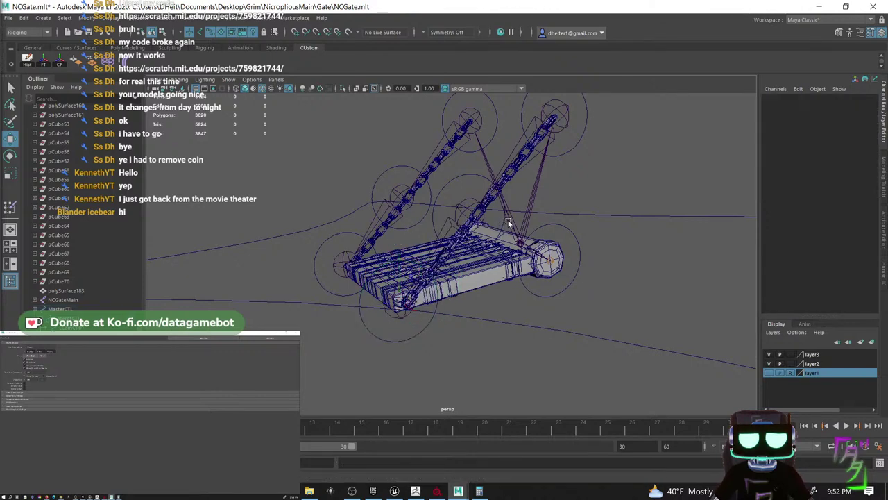
pyautogui.click(507, 222)
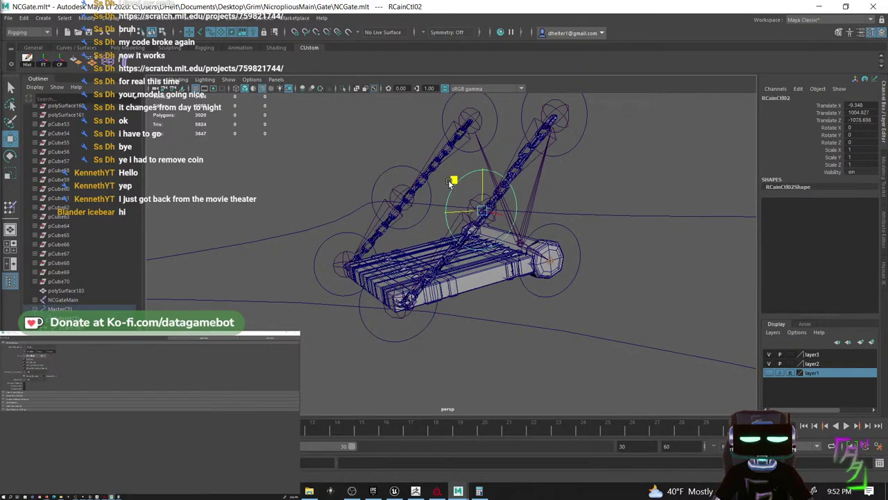
pyautogui.moveTo(451, 183)
pyautogui.mouseDown()
pyautogui.moveTo(451, 190)
pyautogui.moveTo(418, 143)
pyautogui.moveTo(453, 194)
pyautogui.moveTo(441, 186)
pyautogui.mouseUp()
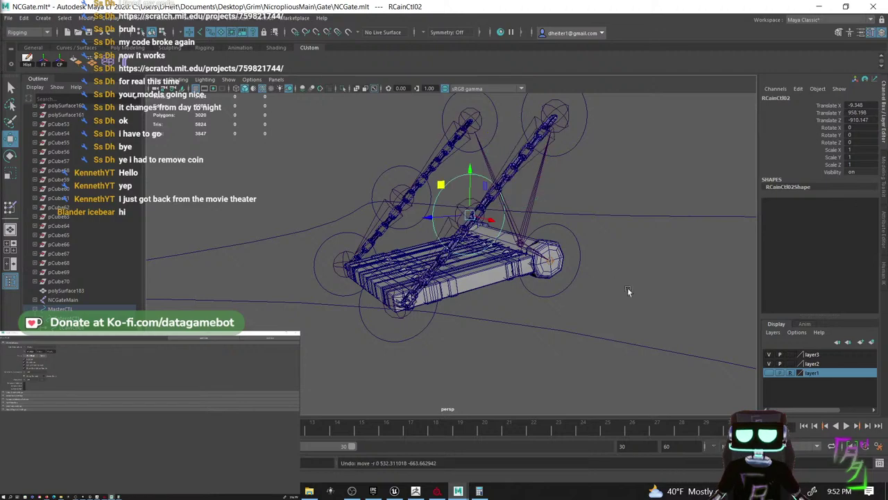
# - Test the gate's swing by rotating the GaterotCtl control, and undo the rotation
pyautogui.click(574, 277)
pyautogui.press('e')
pyautogui.moveTo(533, 227); pyautogui.dragTo(523, 245)
pyautogui.press('q')
pyautogui.hotkey('ctrl', 's')
pyautogui.hotkey('ctrl', 'z')
# - Hide and show layer2 to check which parts of the gate rig it holds
pyautogui.scroll(-3, 559, 276)
pyautogui.keyDown('alt'); pyautogui.moveTo(532, 279); pyautogui.dragTo(484, 294, button='middle'); pyautogui.keyUp('alt')
pyautogui.click(768, 364)
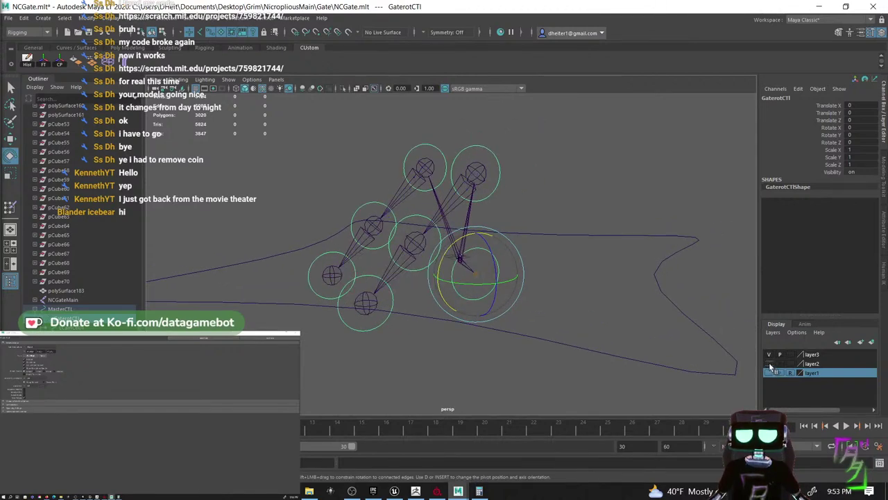
pyautogui.click(769, 364)
pyautogui.scroll(-2, 470, 299)
pyautogui.scroll(1, 470, 300)
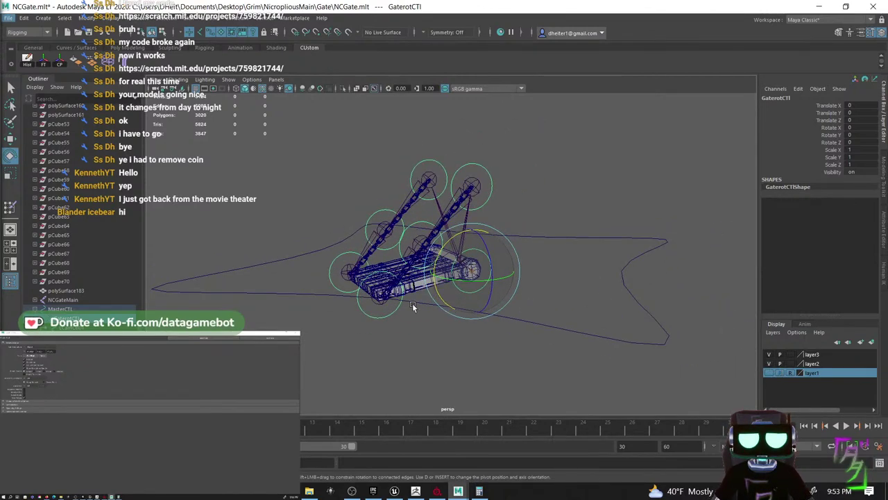
# - Select all joints from NCGateMain through NCGateRot together with the gate mesh polySurface183
pyautogui.keyDown('alt'); pyautogui.moveTo(412, 303); pyautogui.dragTo(390, 310, button='middle'); pyautogui.keyUp('alt')
pyautogui.scroll(3, 390, 310)
pyautogui.click(386, 325)
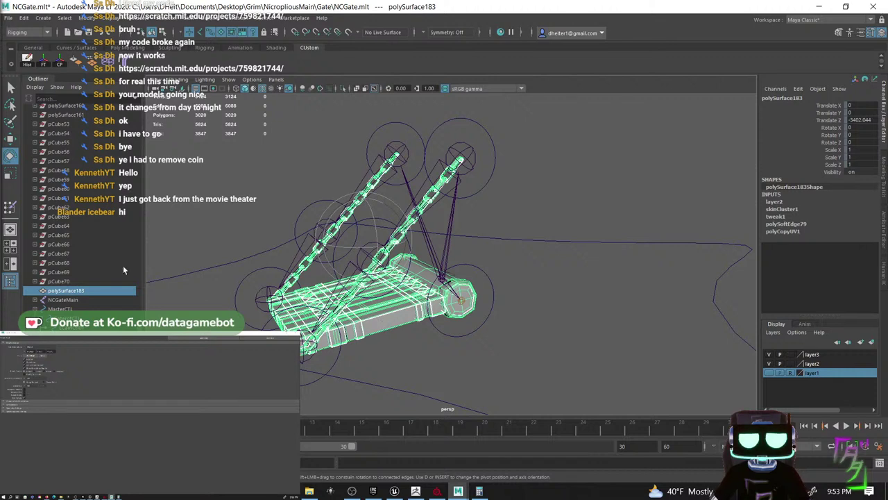
pyautogui.click(35, 300)
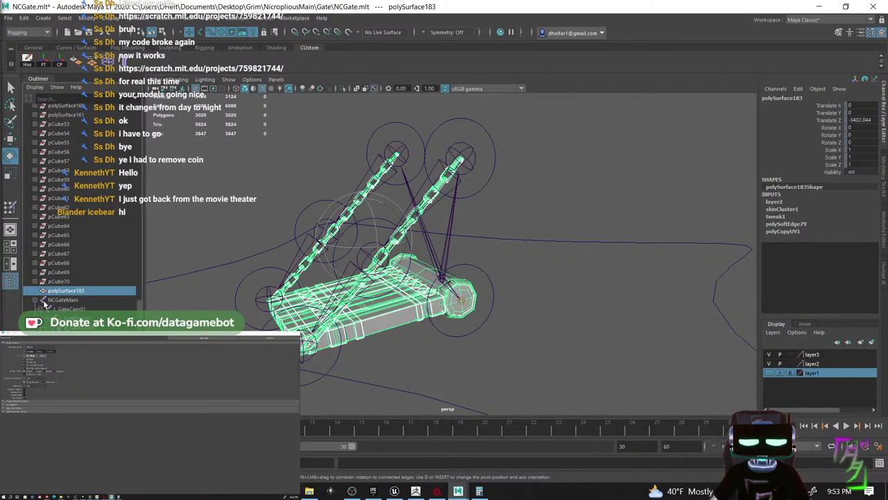
pyautogui.click(58, 88)
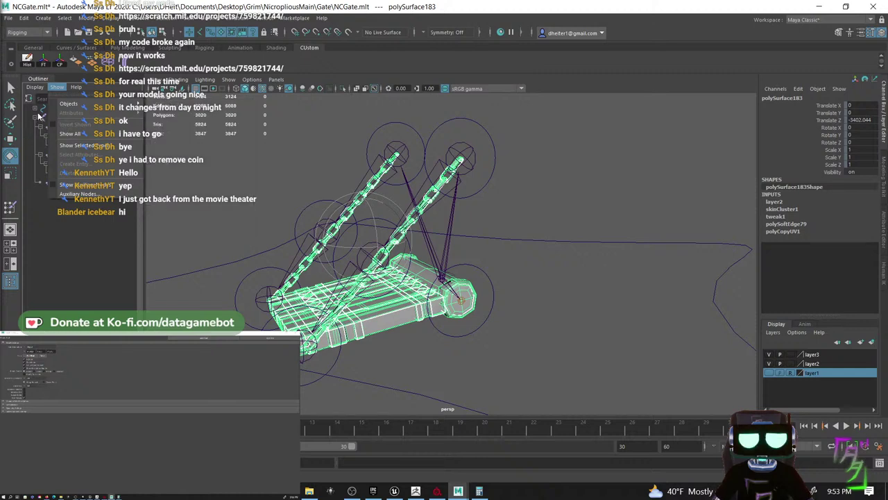
pyautogui.click(43, 118)
pyautogui.click(74, 119)
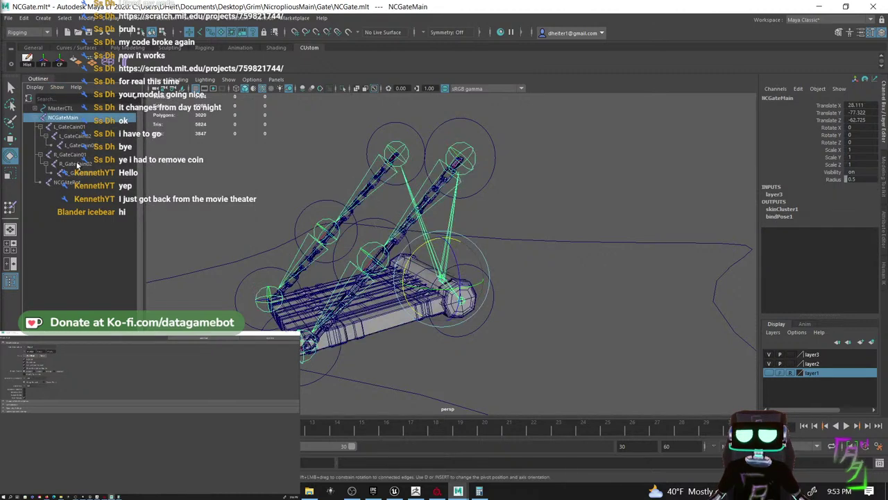
pyautogui.keyDown('shift'); pyautogui.click(69, 182); pyautogui.keyUp('shift')
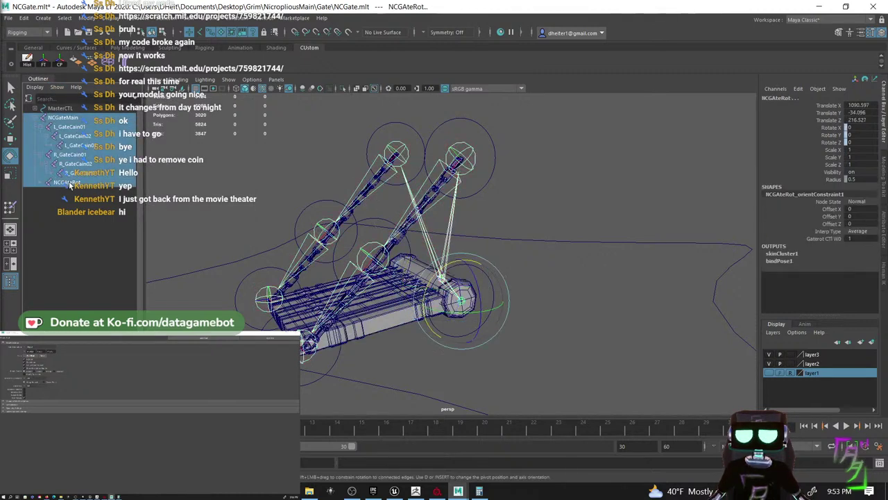
pyautogui.click(394, 322)
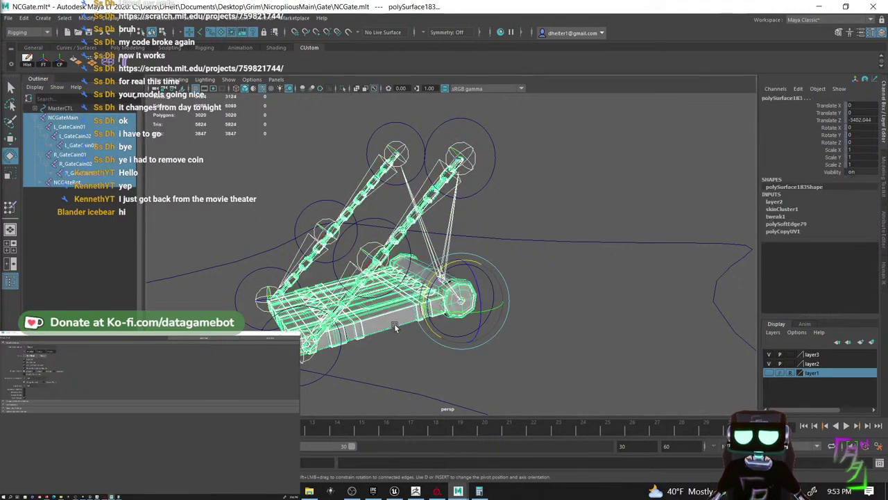
# - Export the selected gate mesh and joints as an FBX file, and close the export's warnings window
pyautogui.click(8, 18)
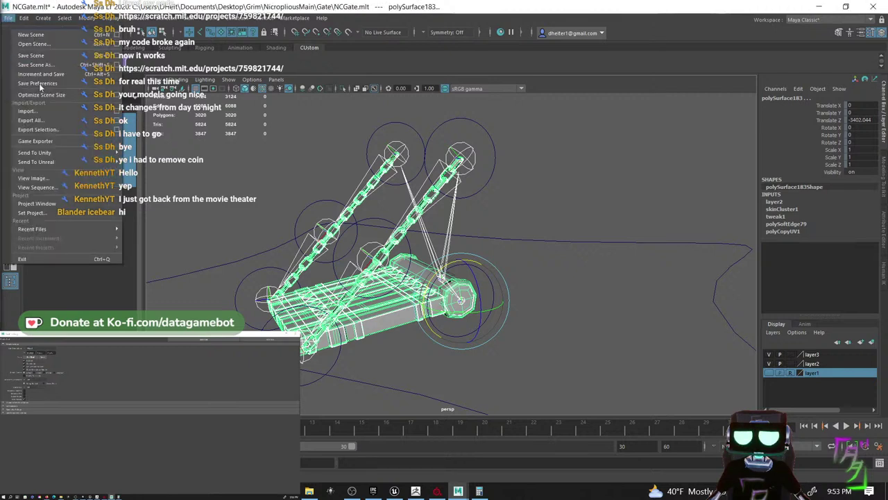
pyautogui.click(54, 129)
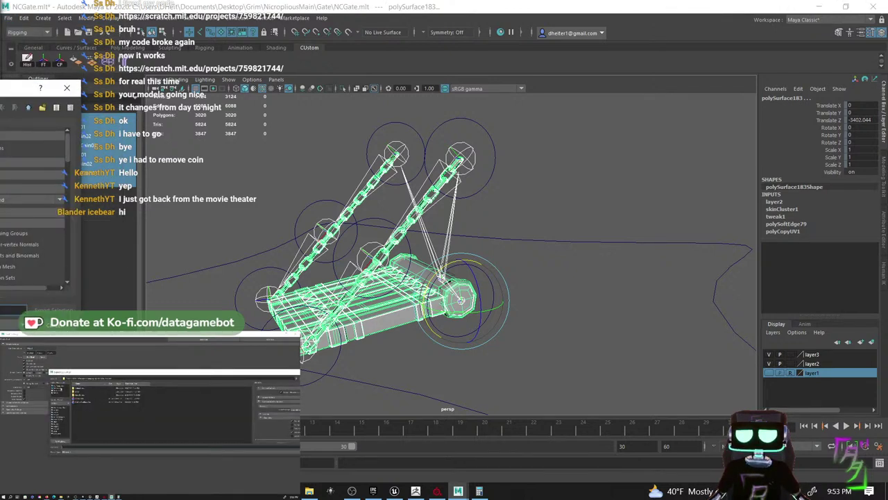
pyautogui.click(60, 389)
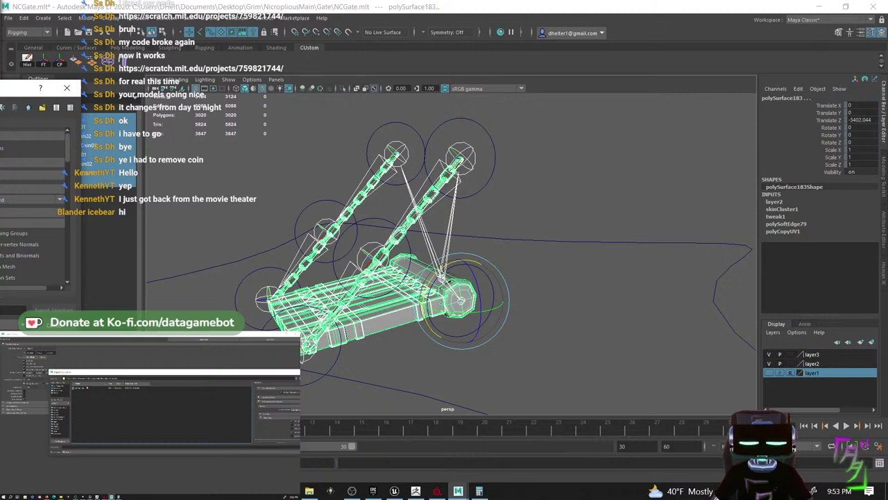
pyautogui.click(54, 309)
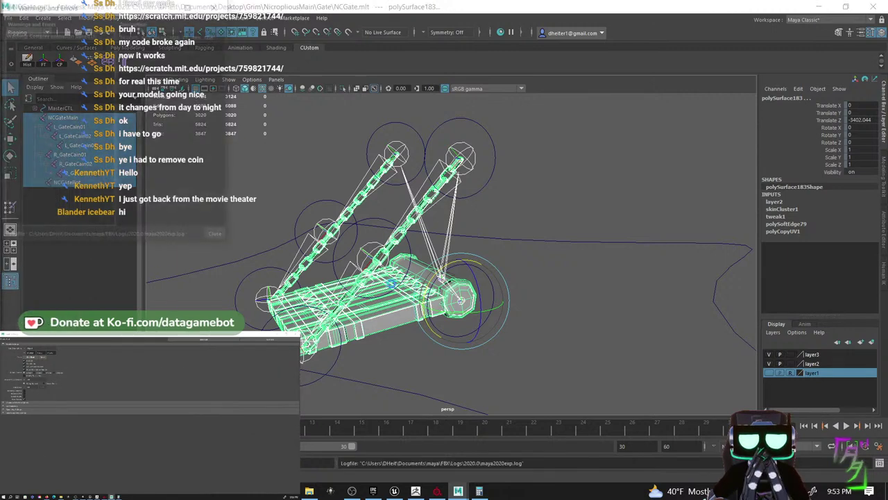
pyautogui.click(217, 5)
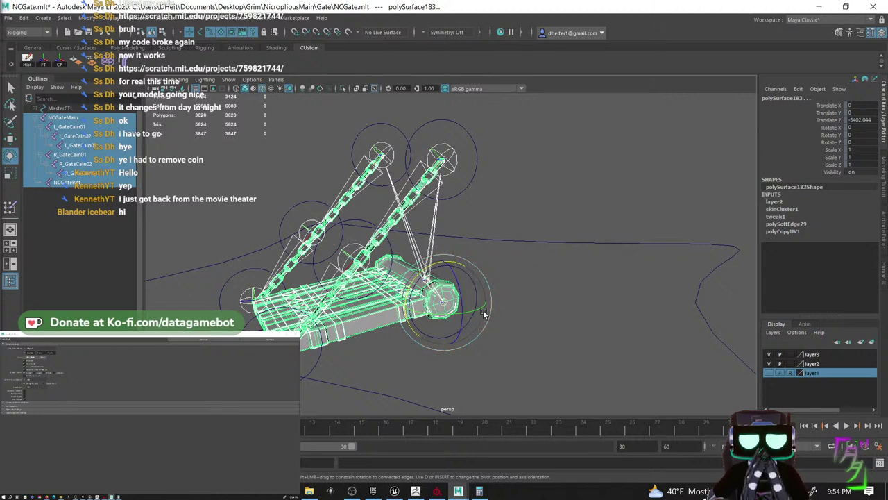
# - Show layer1, take it out of reference mode, and hide layer2 and layer3 to isolate the building
pyautogui.keyDown('alt'); pyautogui.moveTo(466, 261); pyautogui.dragTo(485, 281); pyautogui.keyUp('alt')
pyautogui.click(607, 285)
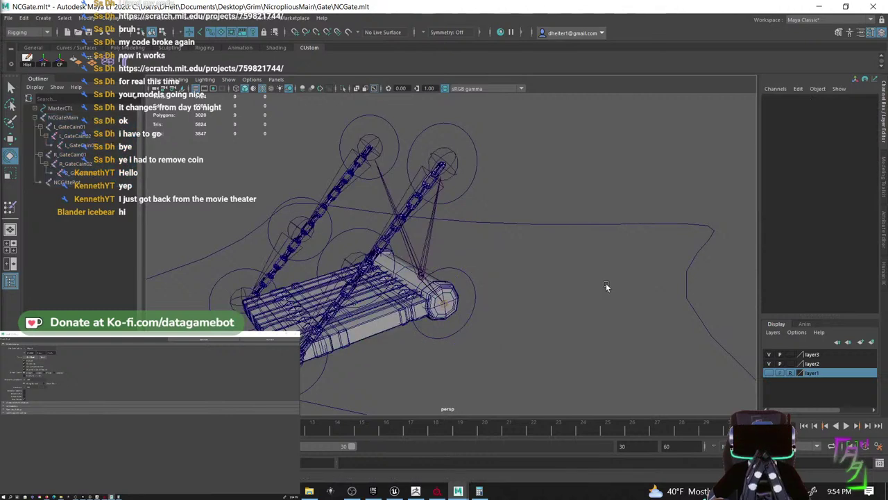
pyautogui.click(769, 372)
pyautogui.scroll(-5, 561, 303)
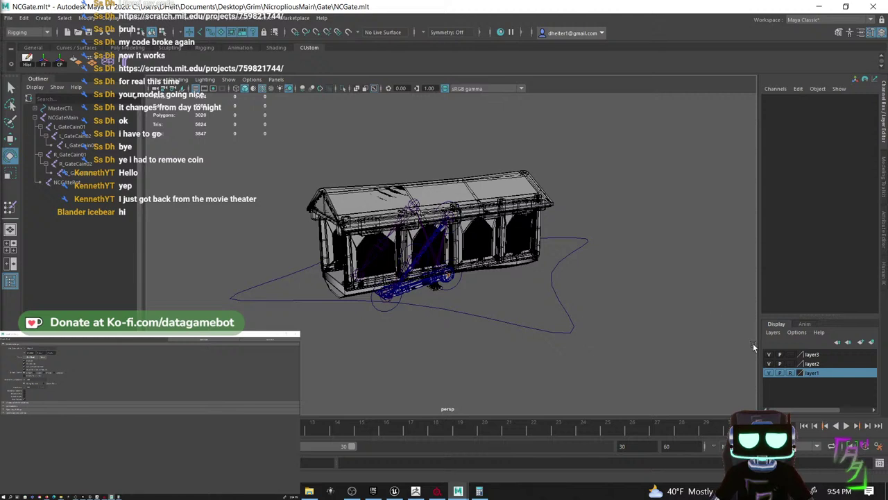
pyautogui.click(789, 373)
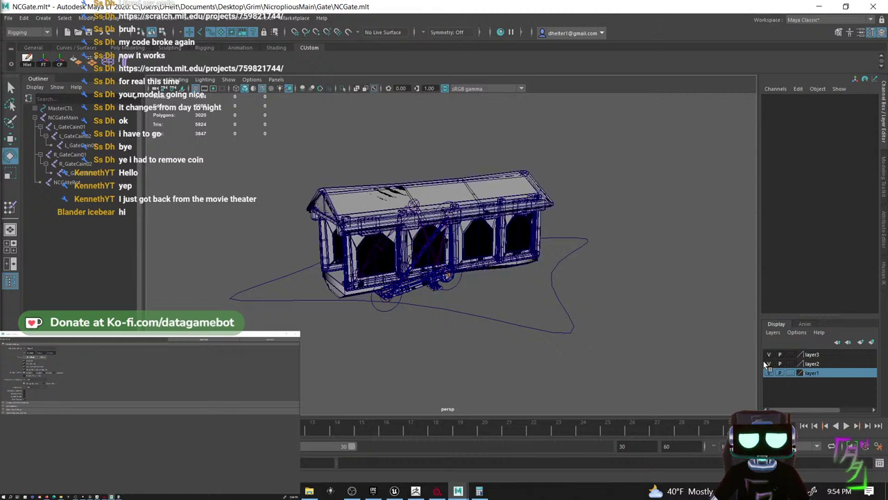
pyautogui.click(769, 363)
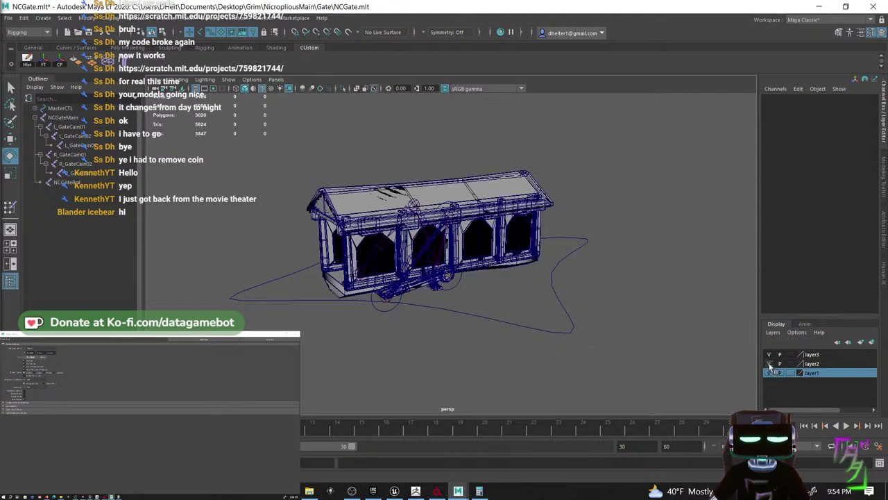
pyautogui.click(768, 355)
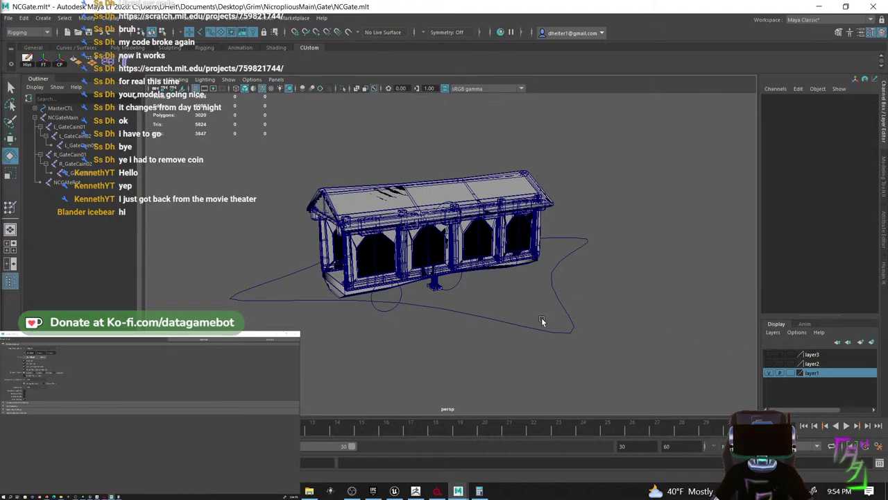
# - Check layer1's contents by toggling its visibility, and select the building's base mesh polySurface99 for inspection
pyautogui.keyDown('alt'); pyautogui.moveTo(541, 317); pyautogui.dragTo(533, 294); pyautogui.keyUp('alt')
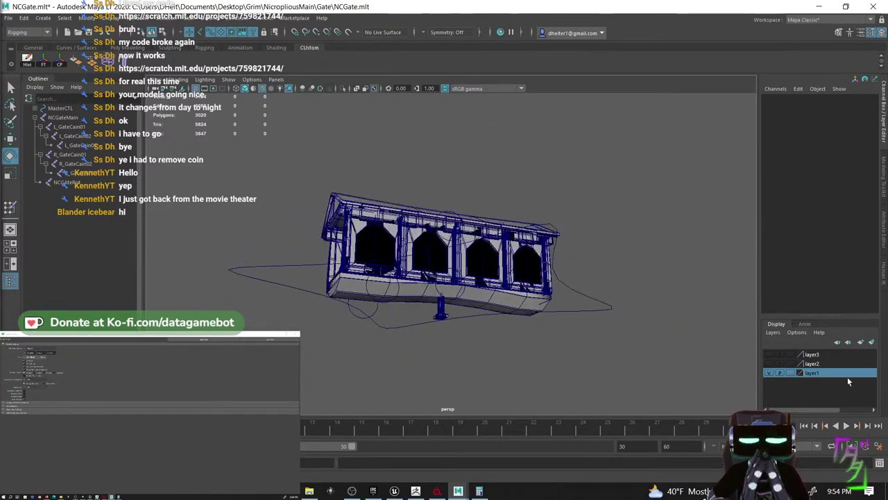
pyautogui.click(769, 373)
pyautogui.click(769, 373)
pyautogui.click(769, 372)
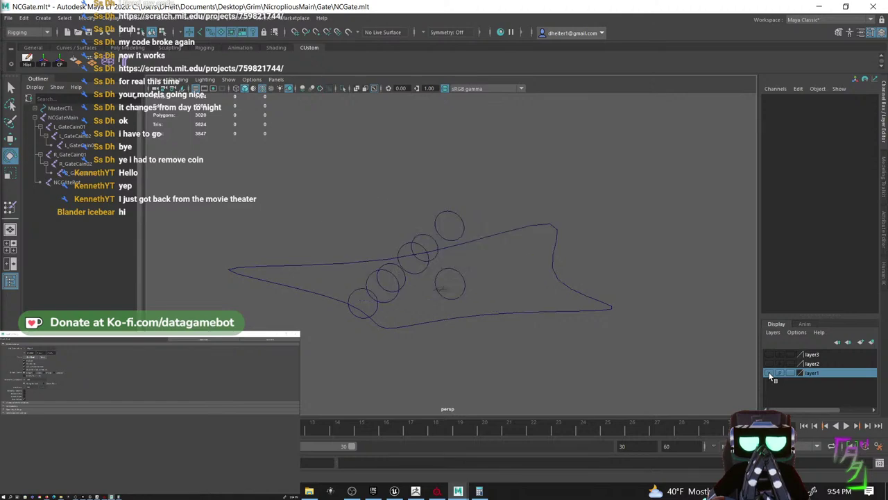
pyautogui.click(769, 373)
pyautogui.click(519, 308)
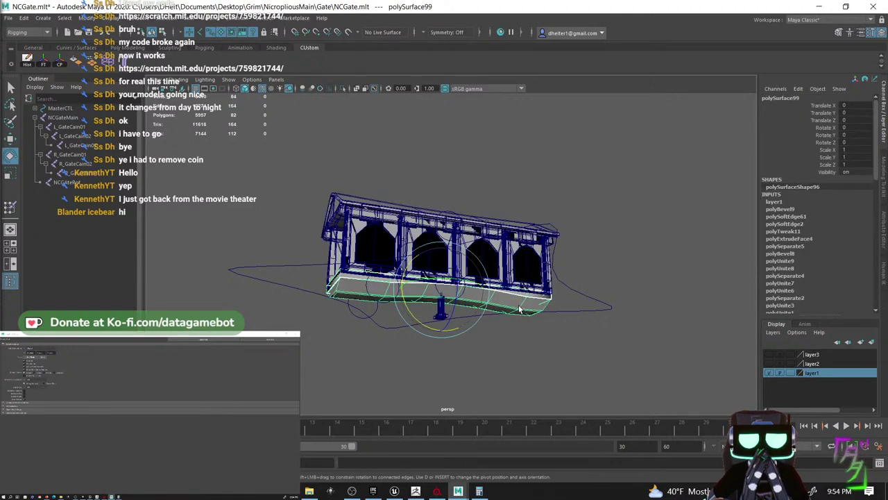
pyautogui.keyDown('alt'); pyautogui.moveTo(519, 308); pyautogui.dragTo(406, 257); pyautogui.keyUp('alt')
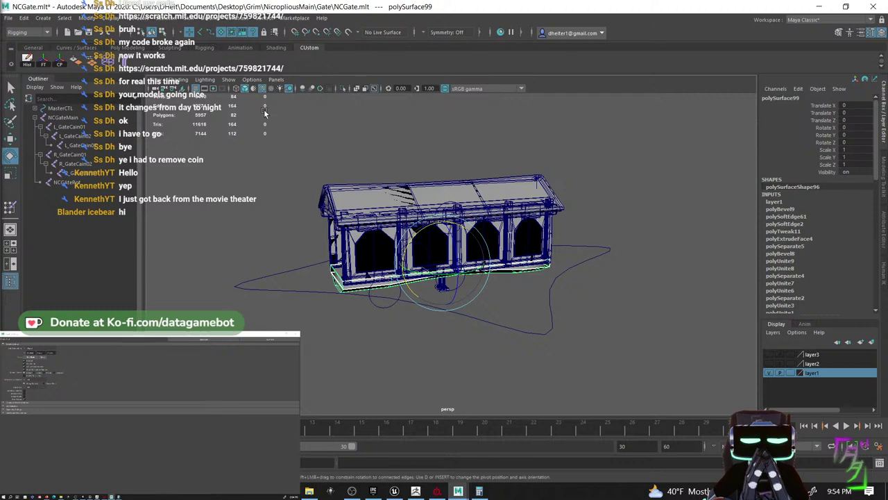
# - Select all the building meshes on layer1 and combine them into a single mesh
pyautogui.scroll(-3, 325, 179)
pyautogui.moveTo(325, 179); pyautogui.dragTo(638, 361)
pyautogui.keyDown('alt'); pyautogui.moveTo(440, 296); pyautogui.dragTo(439, 208); pyautogui.keyUp('alt')
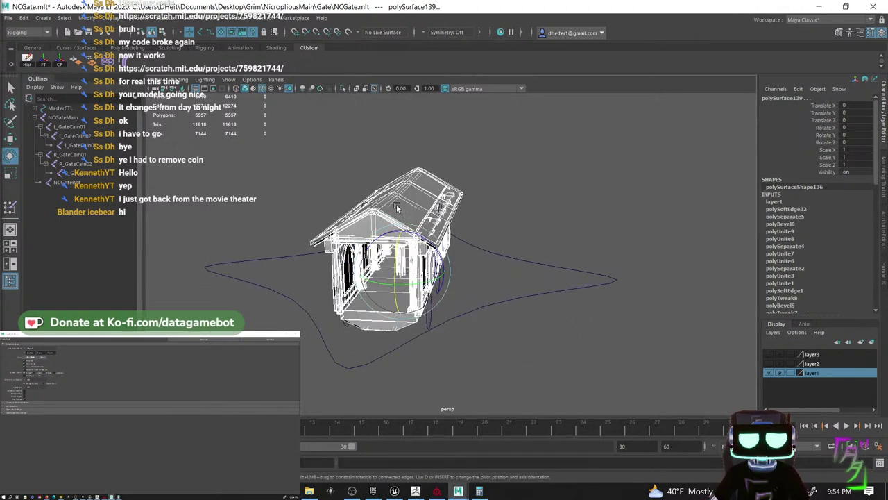
pyautogui.keyDown('shift'); pyautogui.moveTo(396, 204); pyautogui.dragTo(372, 395, button='right'); pyautogui.keyUp('shift')
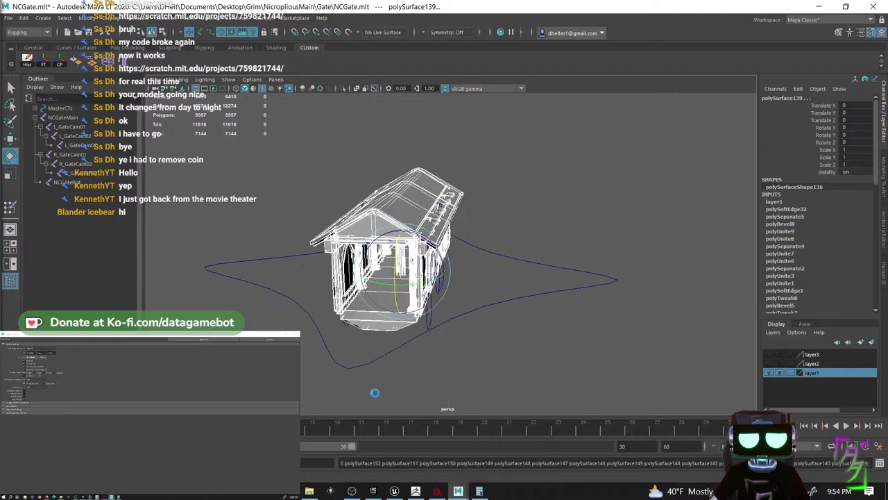
pyautogui.keyDown('alt'); pyautogui.moveTo(372, 395); pyautogui.dragTo(412, 266); pyautogui.keyUp('alt')
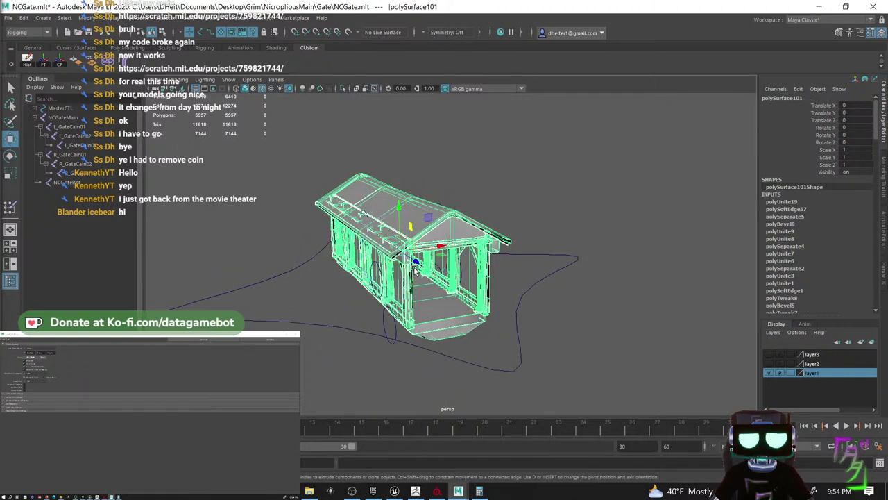
# - Move the combined building mesh along Z until it lines up with the gate, showing layer2 and layer3 for reference
pyautogui.moveTo(412, 266); pyautogui.dragTo(368, 249, button='middle')
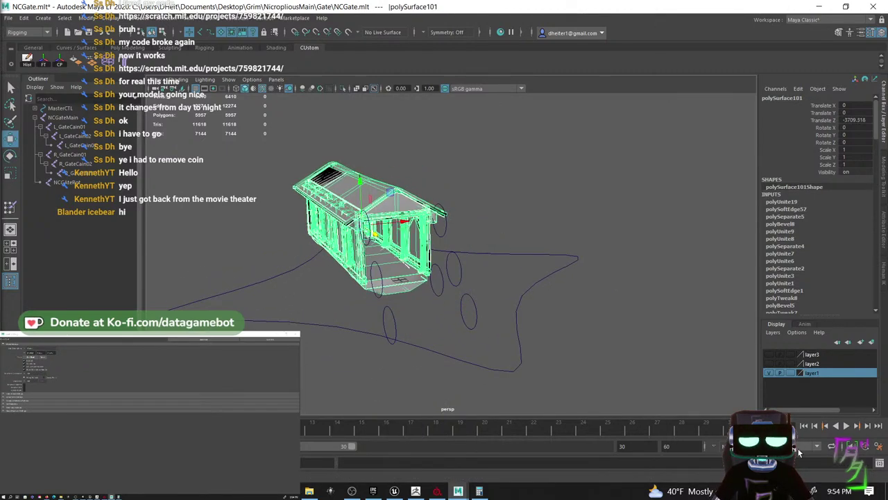
pyautogui.click(769, 364)
pyautogui.click(768, 354)
pyautogui.keyDown('alt'); pyautogui.moveTo(451, 317); pyautogui.dragTo(558, 302); pyautogui.keyUp('alt')
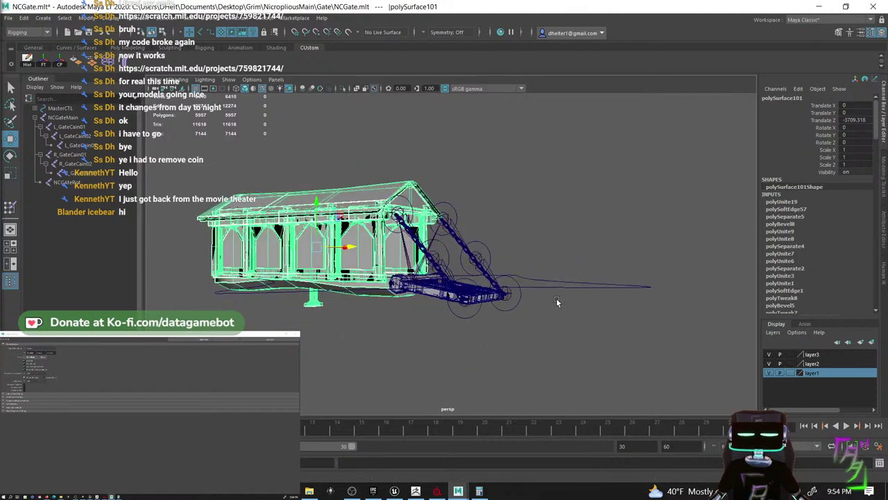
pyautogui.scroll(4, 452, 316)
pyautogui.scroll(2, 451, 316)
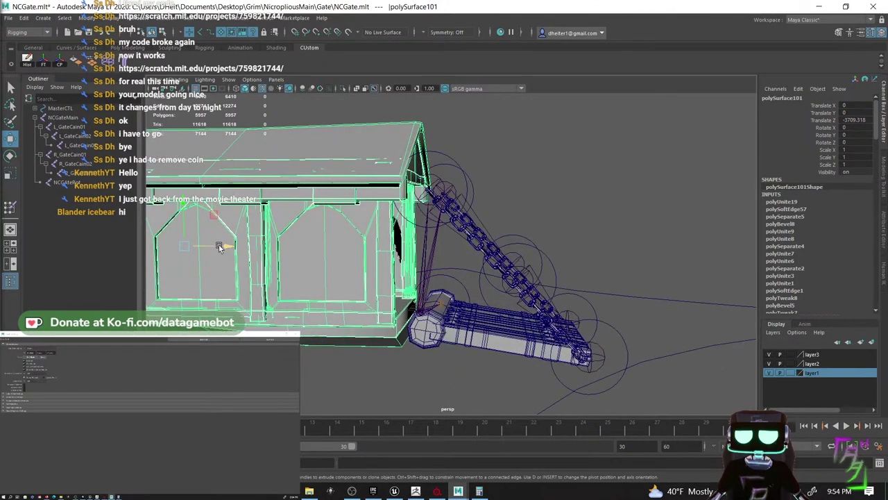
pyautogui.moveTo(222, 247)
pyautogui.mouseDown()
pyautogui.moveTo(249, 255)
pyautogui.moveTo(241, 255)
pyautogui.mouseUp()
pyautogui.keyDown('alt'); pyautogui.moveTo(469, 272); pyautogui.dragTo(292, 287); pyautogui.keyUp('alt')
pyautogui.click(492, 319)
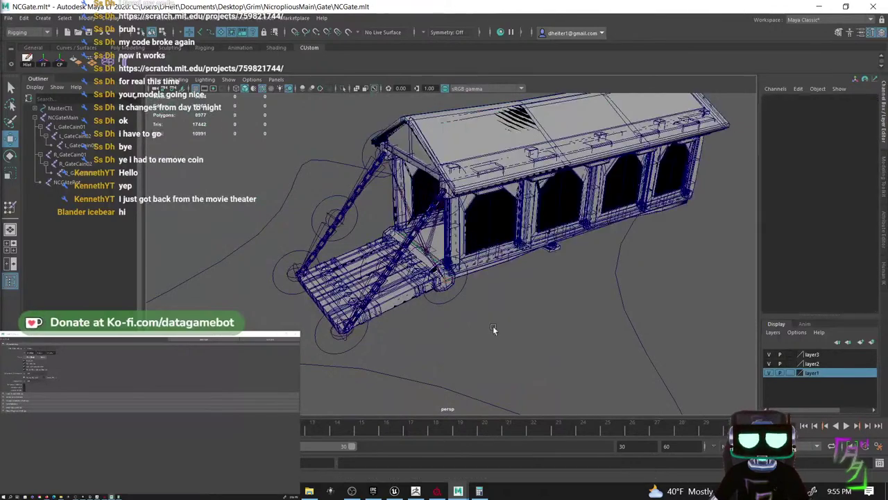
# - Select the GaterotCTl control curve around the gate's hinge together with MasterCTL
pyautogui.scroll(3, 493, 328)
pyautogui.scroll(3, 642, 350)
pyautogui.scroll(1, 644, 358)
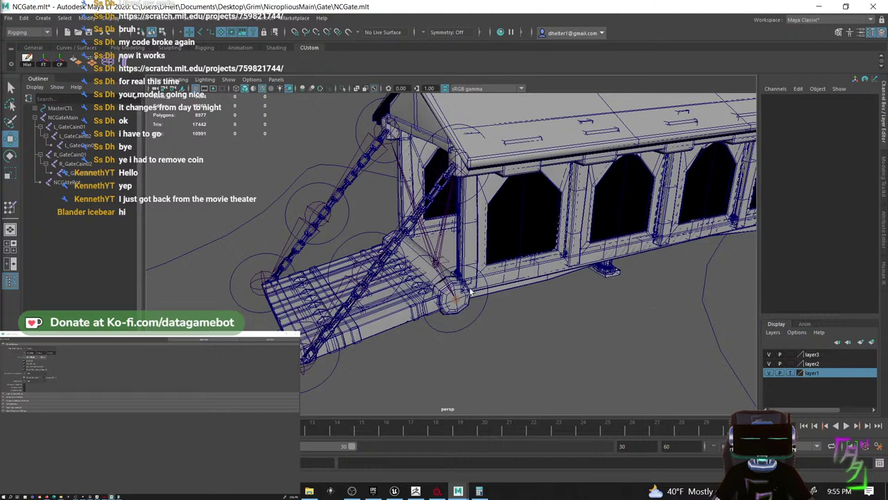
pyautogui.keyDown('alt'); pyautogui.moveTo(581, 307); pyautogui.dragTo(451, 306); pyautogui.keyUp('alt')
pyautogui.click(508, 293)
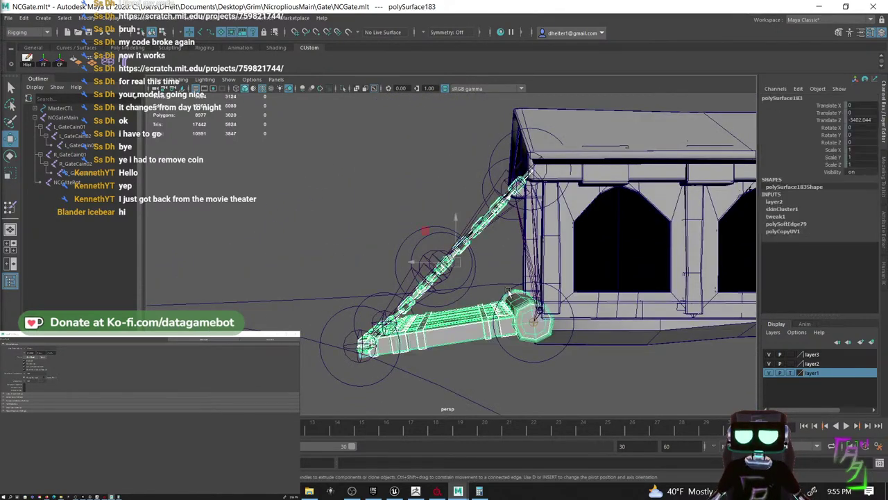
pyautogui.click(519, 286)
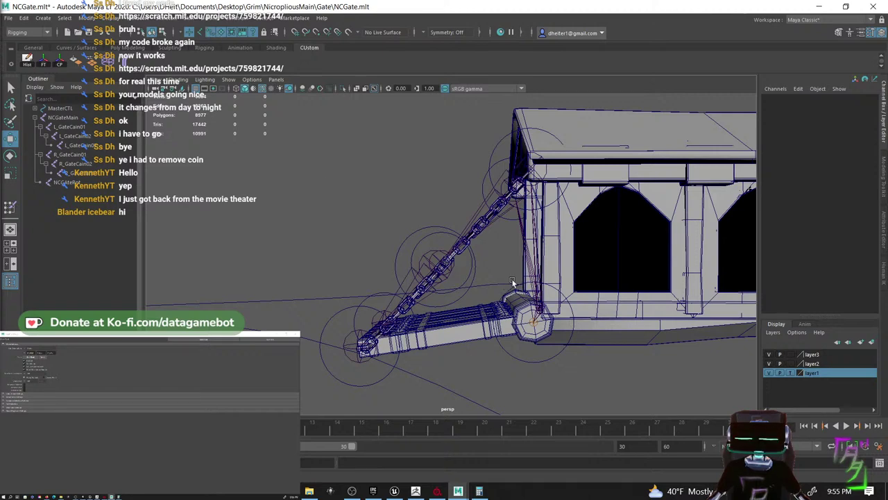
pyautogui.click(523, 295)
pyautogui.keyDown('alt'); pyautogui.moveTo(478, 371); pyautogui.dragTo(464, 383); pyautogui.keyUp('alt')
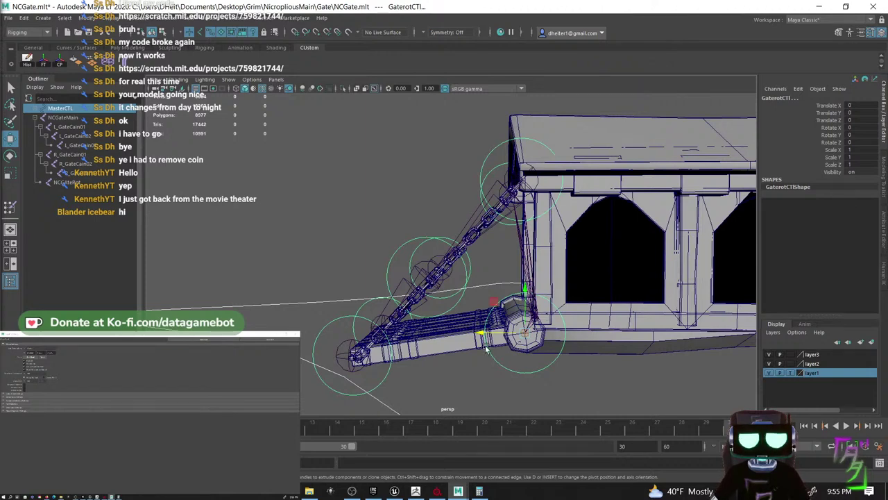
# - Exclude meshes from viewport selection, then select all of the gate rig's control curves and key them at the current frame
pyautogui.keyDown('alt'); pyautogui.moveTo(486, 348); pyautogui.dragTo(354, 208); pyautogui.keyUp('alt')
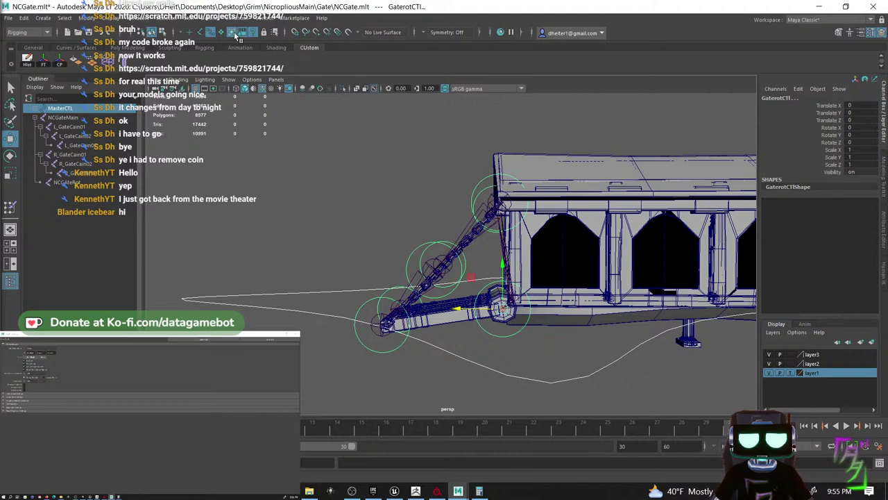
pyautogui.scroll(-5, 336, 201)
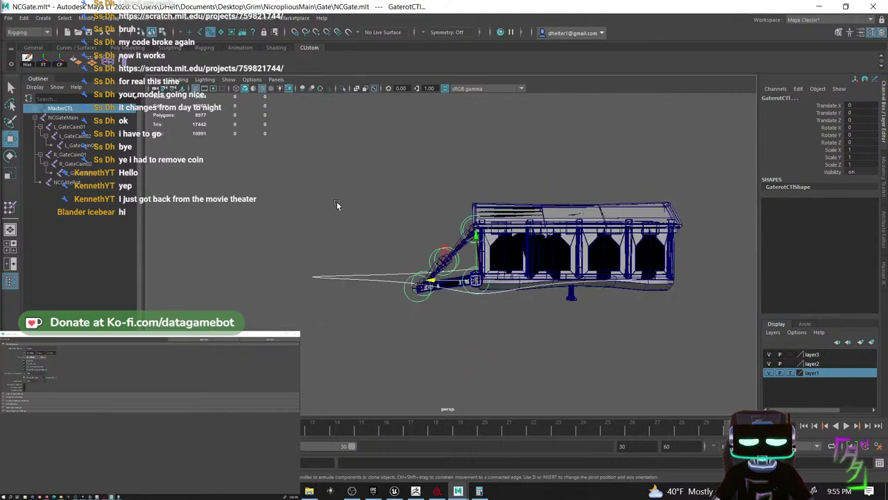
pyautogui.moveTo(244, 135); pyautogui.dragTo(578, 384)
pyautogui.scroll(7, 445, 262)
pyautogui.scroll(3, 449, 295)
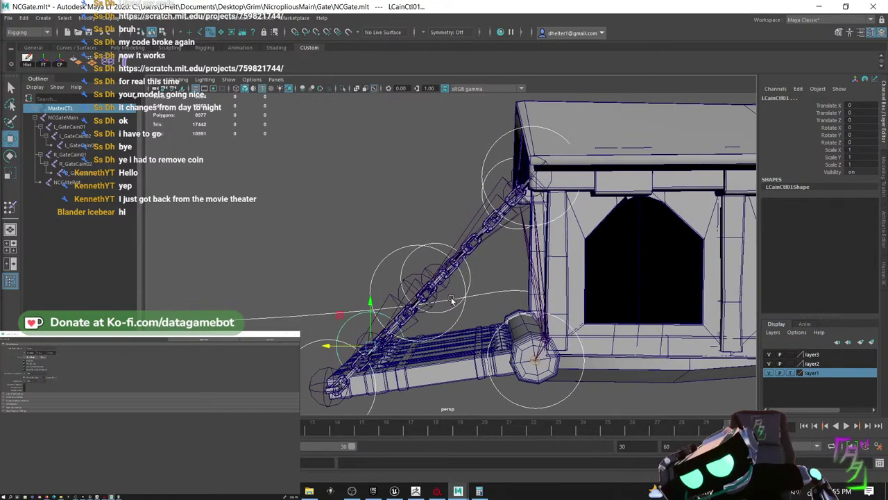
pyautogui.keyDown('alt'); pyautogui.moveTo(452, 301); pyautogui.dragTo(449, 295); pyautogui.keyUp('alt')
pyautogui.scroll(-1, 448, 295)
pyautogui.press('s')
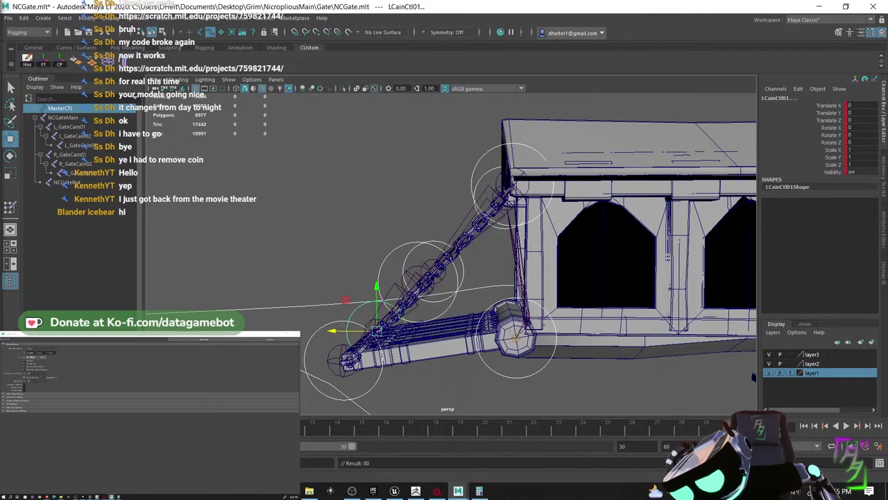
pyautogui.hotkey('alt', 'v')
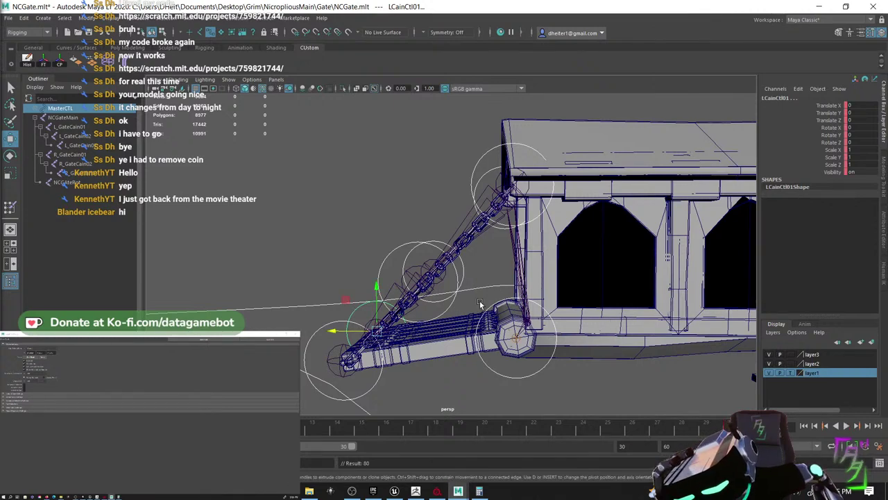
# - Rotate the GaterotCTl control about X to -97.468 to swing the gate up against the building's opening
pyautogui.click(484, 307)
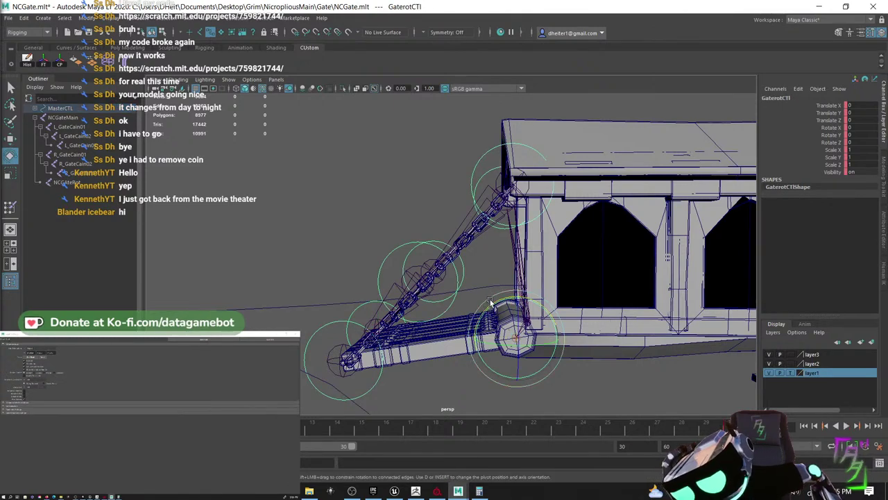
pyautogui.press('e')
pyautogui.moveTo(513, 308); pyautogui.dragTo(567, 263)
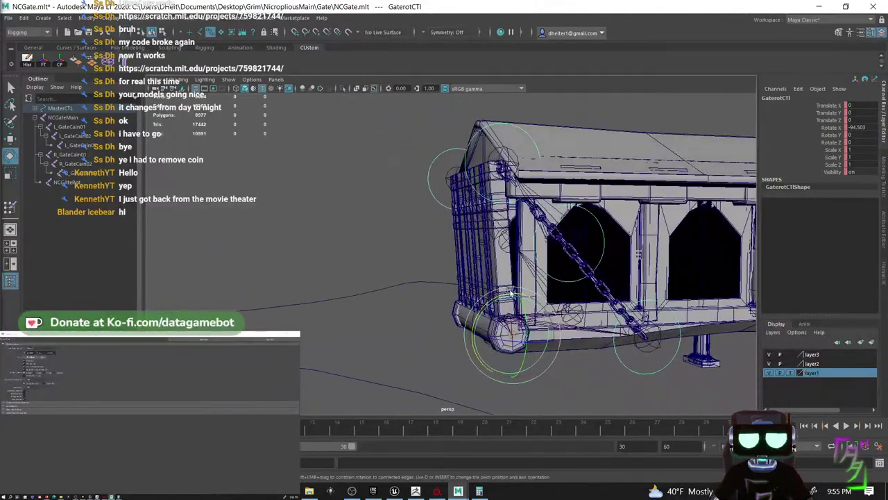
pyautogui.moveTo(499, 297); pyautogui.dragTo(502, 297)
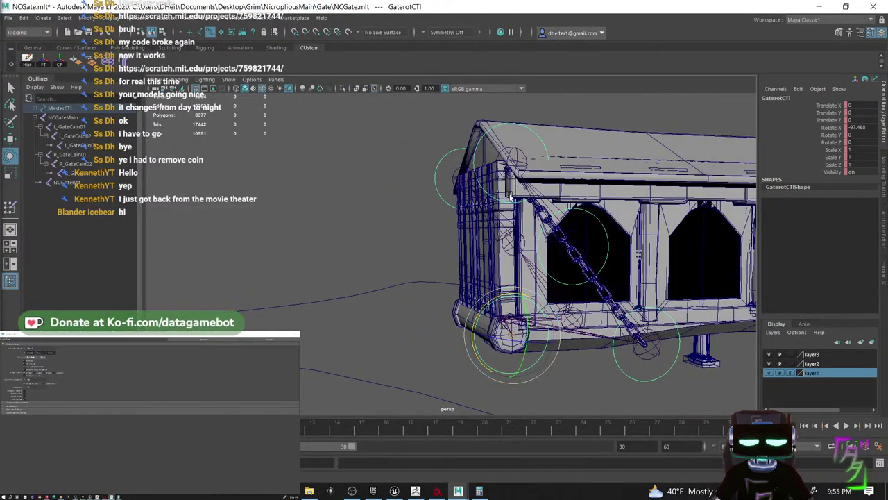
# - Check the right and left chain controls one by one, and try a rotation of RCainCtl03, undoing it
pyautogui.keyDown('alt'); pyautogui.moveTo(510, 198); pyautogui.dragTo(431, 237); pyautogui.keyUp('alt')
pyautogui.click(390, 226)
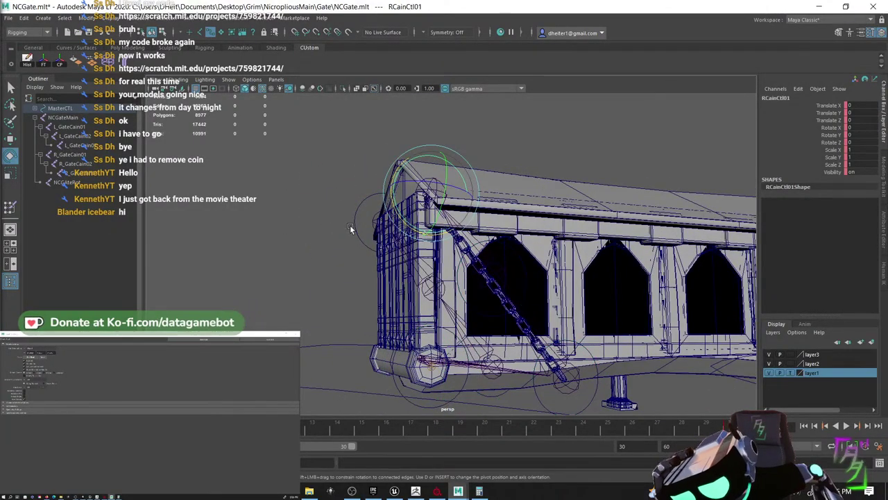
pyautogui.keyDown('alt'); pyautogui.moveTo(359, 254); pyautogui.dragTo(312, 240); pyautogui.keyUp('alt')
pyautogui.click(301, 212)
pyautogui.hotkey('ctrl', 'z')
pyautogui.keyDown('alt'); pyautogui.moveTo(565, 316); pyautogui.dragTo(517, 272); pyautogui.keyUp('alt')
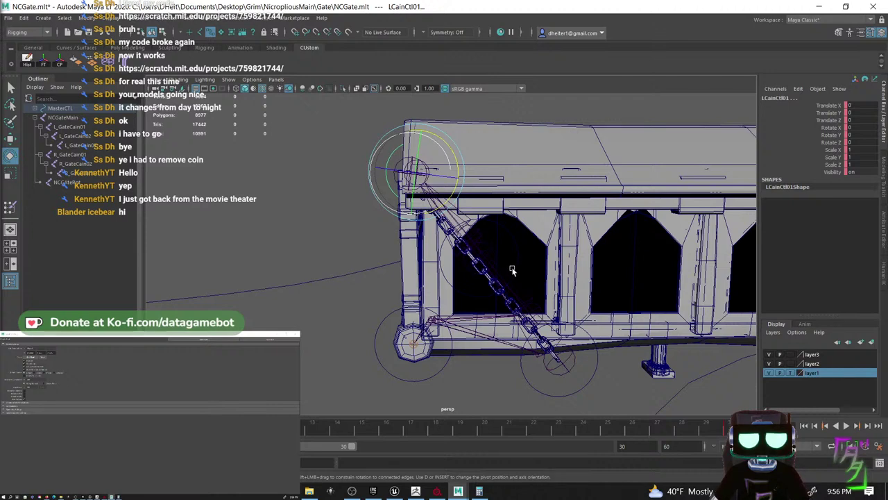
pyautogui.click(516, 269)
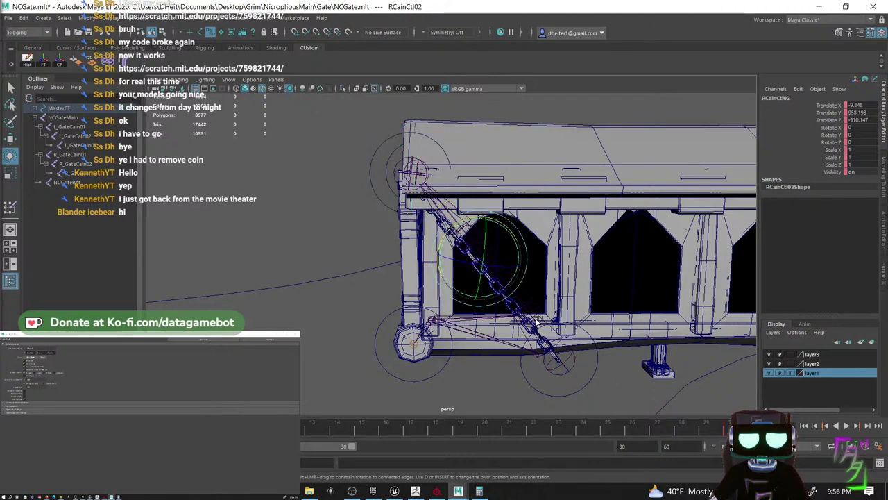
pyautogui.click(597, 347)
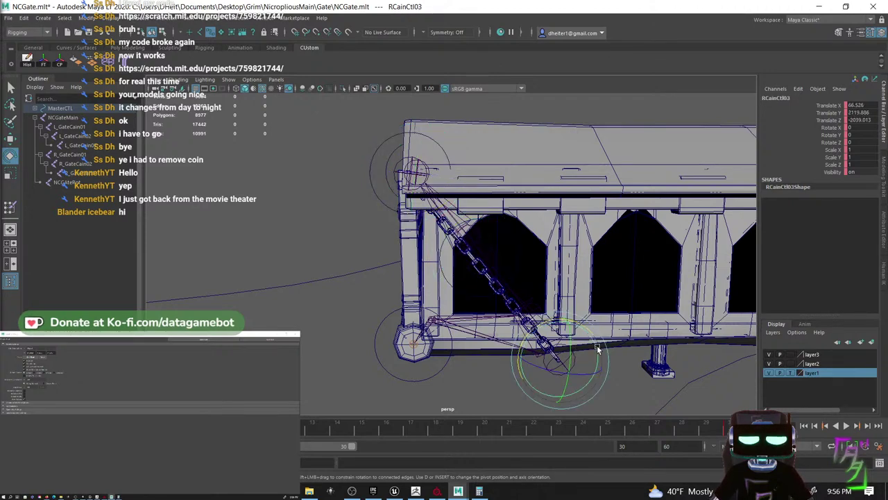
pyautogui.moveTo(592, 340); pyautogui.dragTo(581, 335)
pyautogui.hotkey('ctrl', 'z')
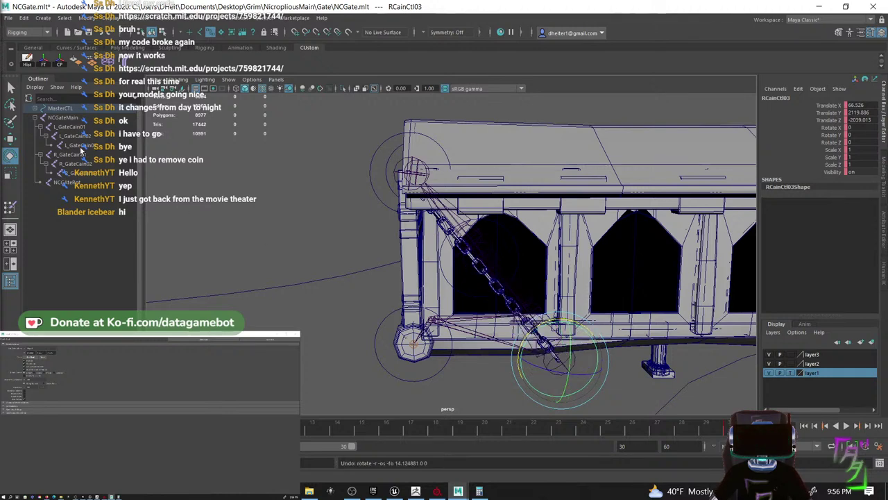
# - Expand the MasterCTL hierarchy, identify the chain controls, and parent LCainCtl02 under LCainCtl01
pyautogui.click(34, 109)
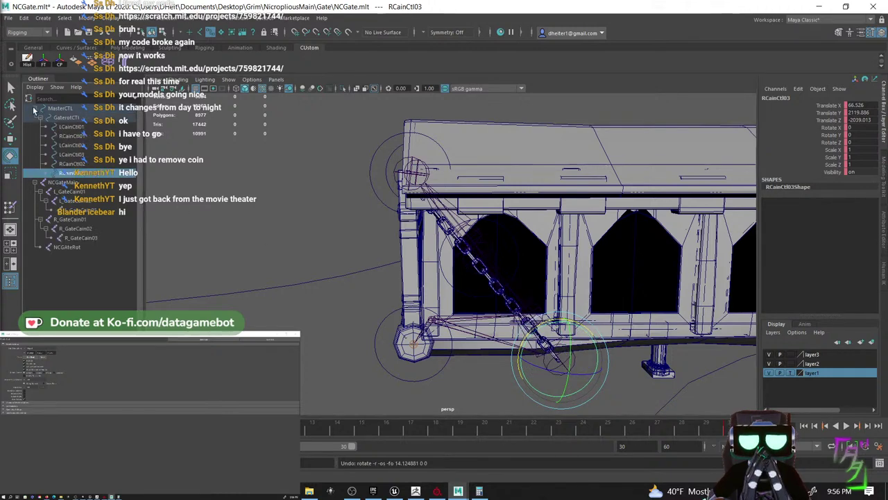
pyautogui.click(84, 165)
pyautogui.click(80, 156)
pyautogui.click(86, 173)
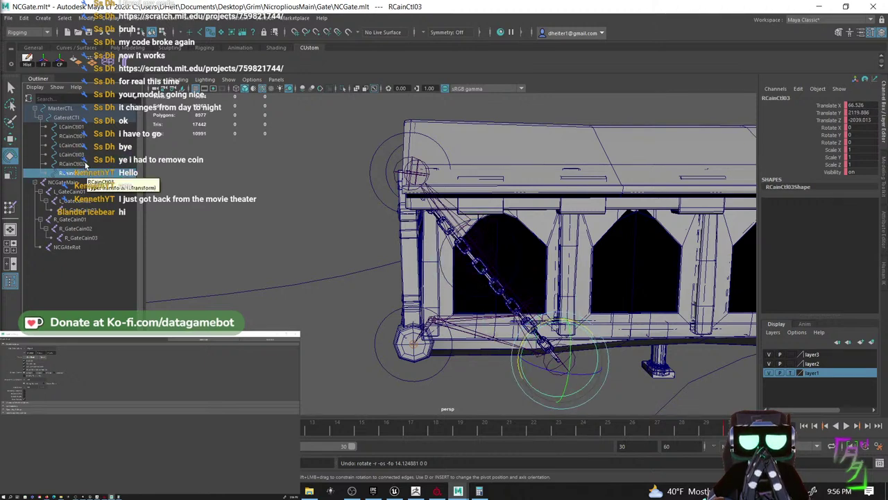
pyautogui.click(78, 128)
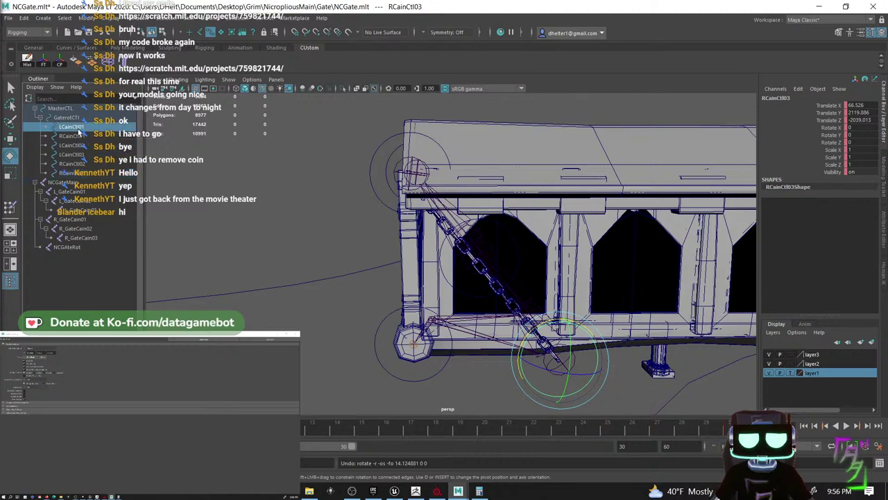
pyautogui.keyDown('alt'); pyautogui.moveTo(412, 275); pyautogui.dragTo(229, 270); pyautogui.keyUp('alt')
pyautogui.click(69, 146)
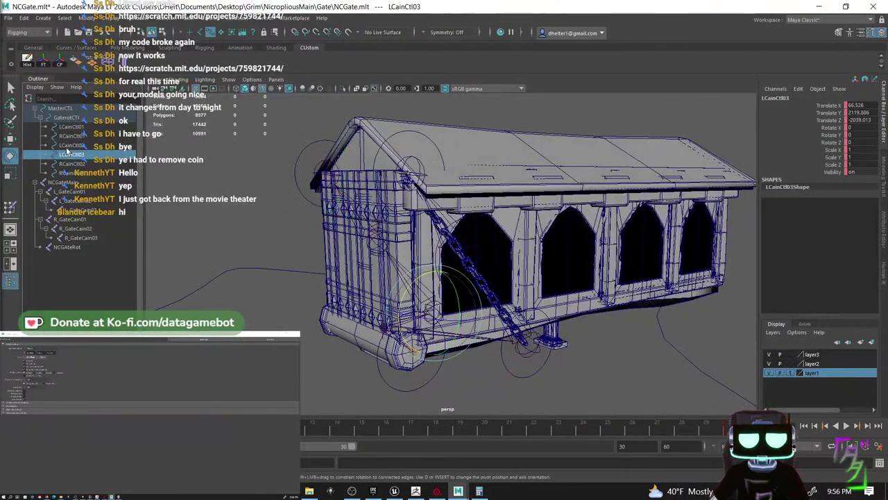
pyautogui.keyDown('alt'); pyautogui.moveTo(230, 243); pyautogui.dragTo(406, 273); pyautogui.keyUp('alt')
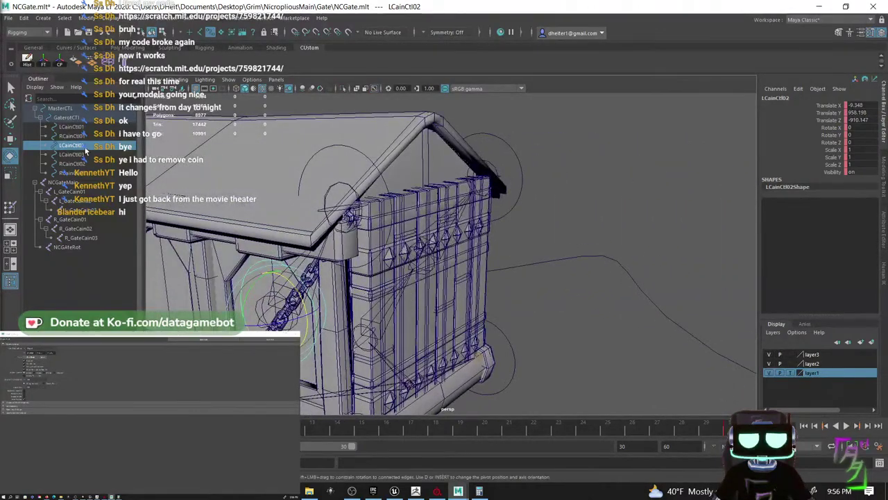
pyautogui.moveTo(85, 130); pyautogui.dragTo(84, 129, button='middle')
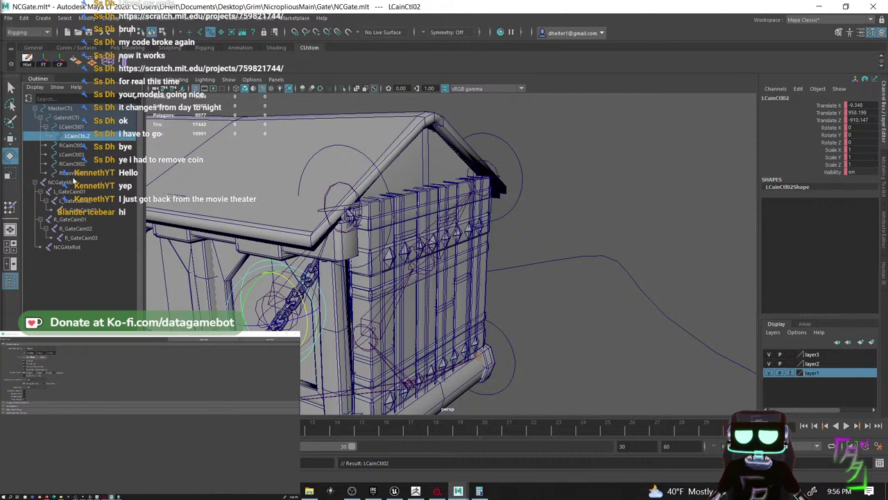
# - Parent LCainCtl03 under LCainCtl02 and expand that branch of the hierarchy
pyautogui.click(72, 172)
pyautogui.click(76, 156)
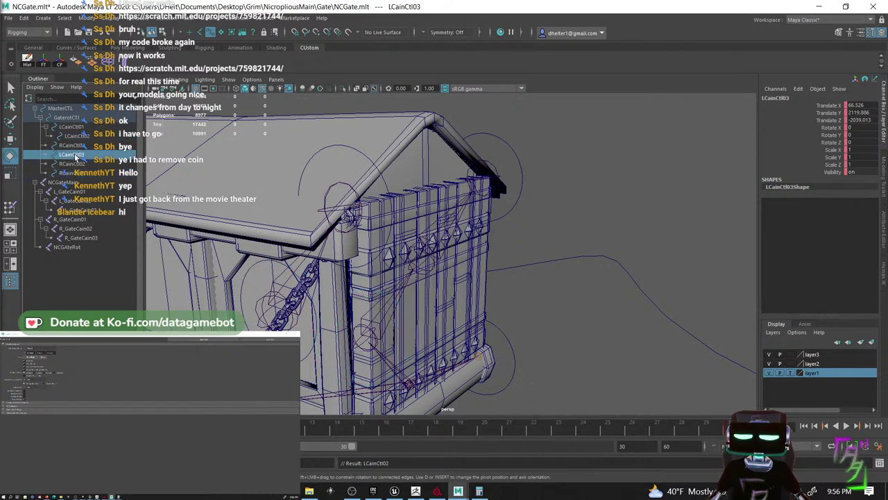
pyautogui.moveTo(81, 139); pyautogui.dragTo(80, 139, button='middle')
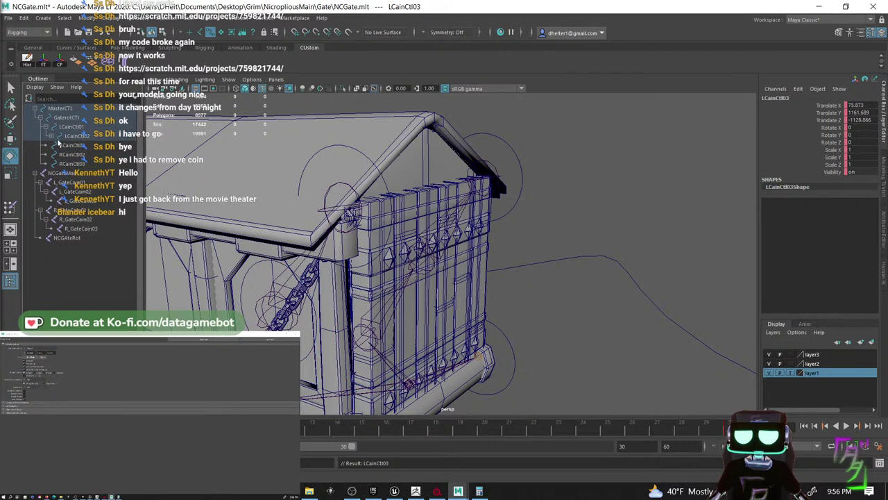
pyautogui.click(54, 137)
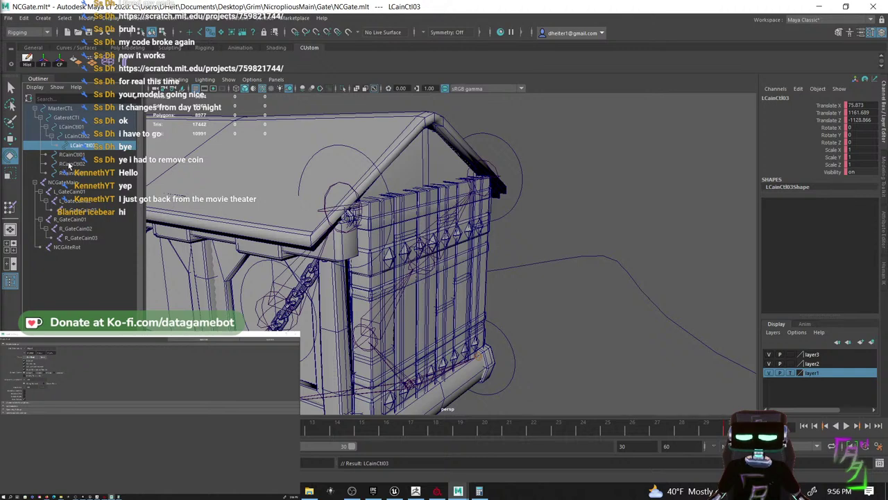
# - Parent RCainCtl02 under RCainCtl01, and RCainCtl03 under RCainCtl02
pyautogui.click(73, 164)
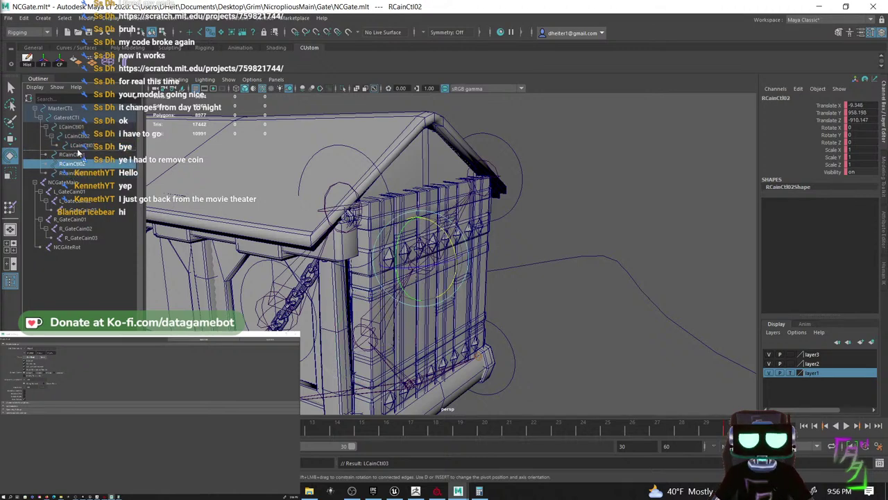
pyautogui.moveTo(78, 159); pyautogui.dragTo(86, 165, button='middle')
pyautogui.click(74, 172)
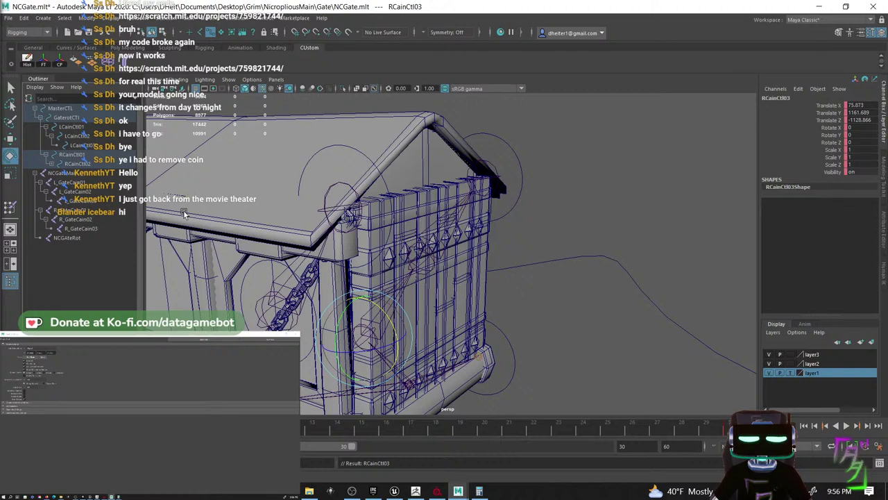
# - Rotate LCainCtl01 and RCainCtl01 together to about 38.8 in X, 1.1 in Y and 0.3 in Z
pyautogui.click(392, 205)
pyautogui.keyDown('alt'); pyautogui.moveTo(393, 208); pyautogui.dragTo(342, 238); pyautogui.keyUp('alt')
pyautogui.keyDown('alt'); pyautogui.moveTo(416, 131); pyautogui.dragTo(368, 164); pyautogui.keyUp('alt')
pyautogui.click(431, 128)
pyautogui.keyDown('alt'); pyautogui.moveTo(431, 156); pyautogui.dragTo(336, 129); pyautogui.keyUp('alt')
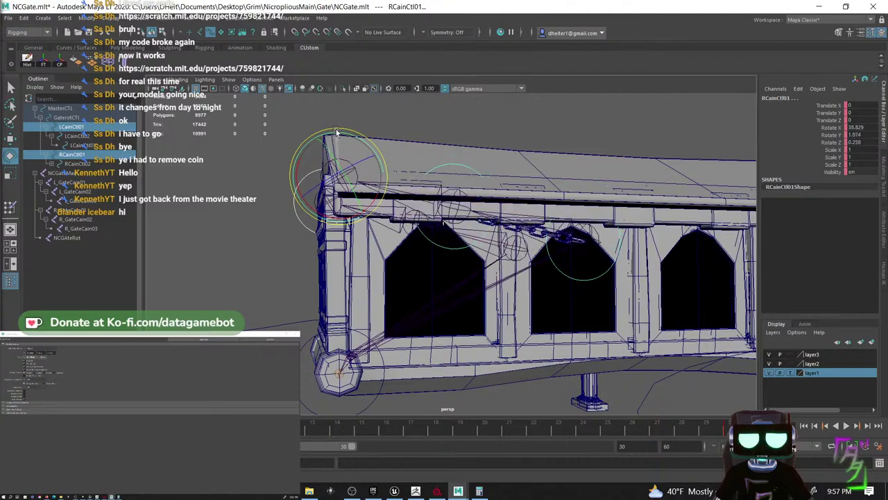
# - Rotate LCainCtl02 and RCainCtl02 together to about 14.4 in X, 4.5 in Y and -1.7 in Z
pyautogui.click(452, 248)
pyautogui.keyDown('alt'); pyautogui.moveTo(451, 248); pyautogui.dragTo(551, 277); pyautogui.keyUp('alt')
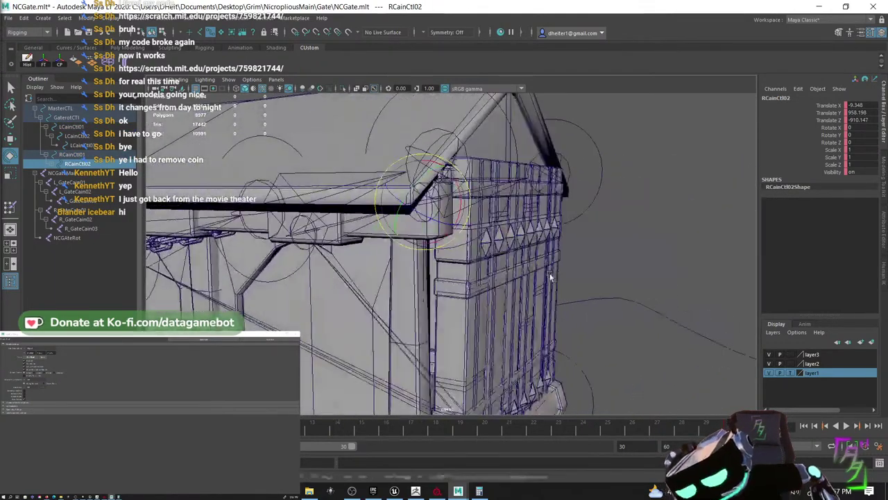
pyautogui.click(281, 279)
pyautogui.keyDown('alt'); pyautogui.moveTo(287, 280); pyautogui.dragTo(301, 257); pyautogui.keyUp('alt')
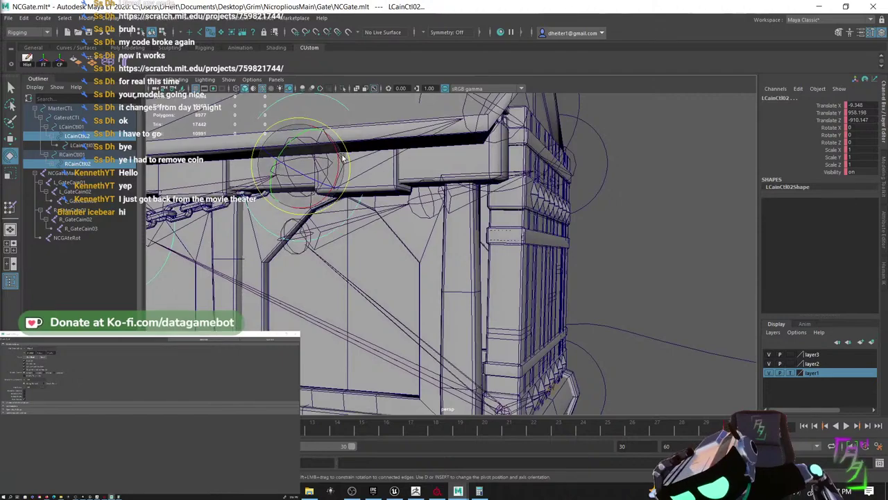
pyautogui.moveTo(348, 161); pyautogui.dragTo(254, 244)
# - Check the chain pose, key all the rig controls together and play back the gate animation
pyautogui.scroll(5, 452, 210)
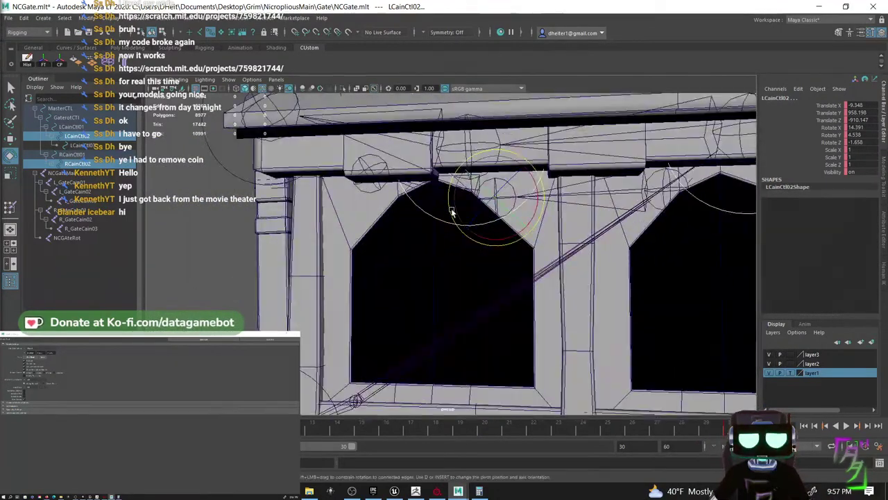
pyautogui.keyDown('alt'); pyautogui.moveTo(452, 210); pyautogui.dragTo(394, 250, button='middle'); pyautogui.keyUp('alt')
pyautogui.scroll(-6, 393, 251)
pyautogui.keyDown('alt'); pyautogui.moveTo(392, 251); pyautogui.dragTo(450, 277); pyautogui.keyUp('alt')
pyautogui.scroll(-5, 431, 271)
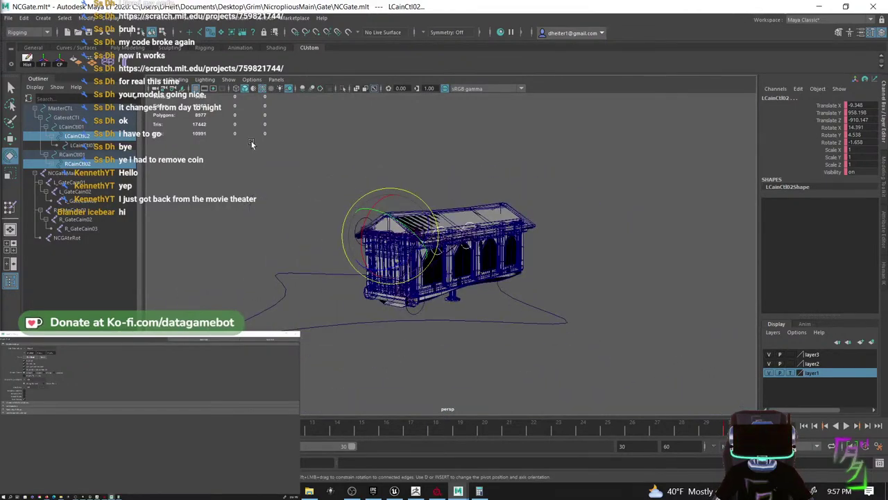
pyautogui.moveTo(253, 140); pyautogui.dragTo(579, 366)
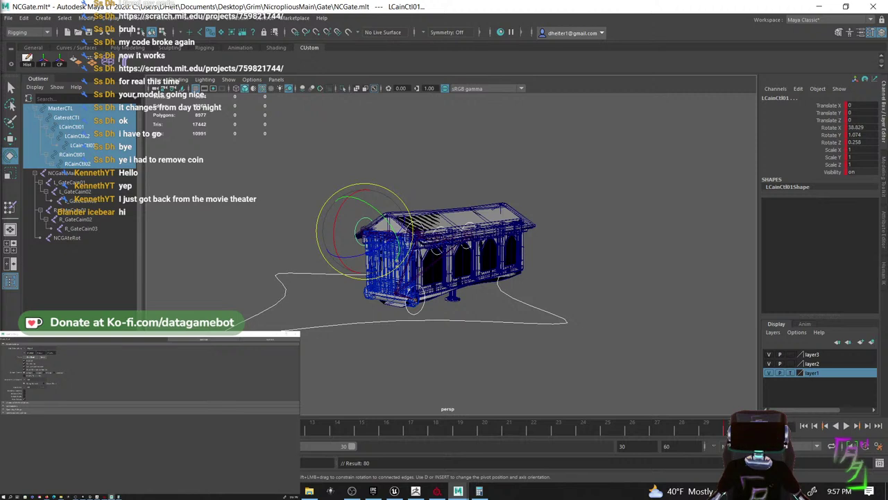
pyautogui.hotkey('alt', 'v')
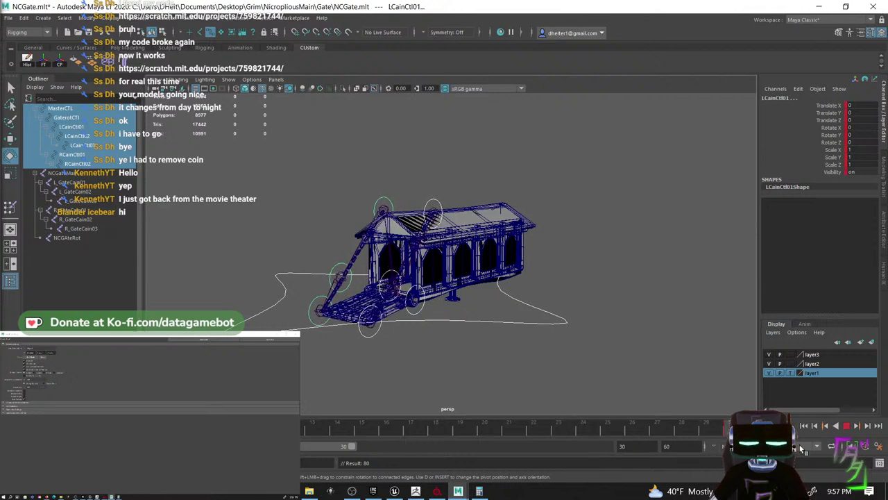
# - Try setting Translate X, Y and Z to 0 on LCainCtl03 and RCainCtl03 together, and undo the change
pyautogui.moveTo(382, 191); pyautogui.dragTo(395, 212)
pyautogui.press('q')
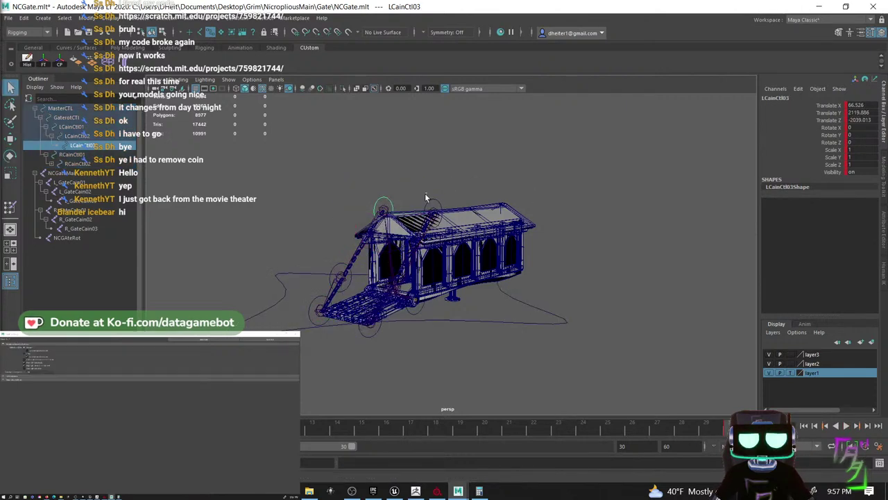
pyautogui.keyDown('shift'); pyautogui.click(432, 206); pyautogui.keyUp('shift')
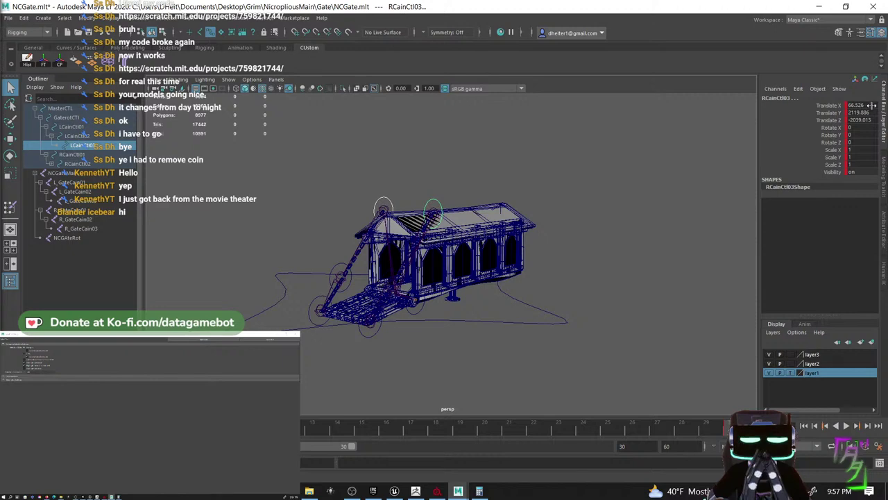
pyautogui.moveTo(869, 105); pyautogui.dragTo(873, 120)
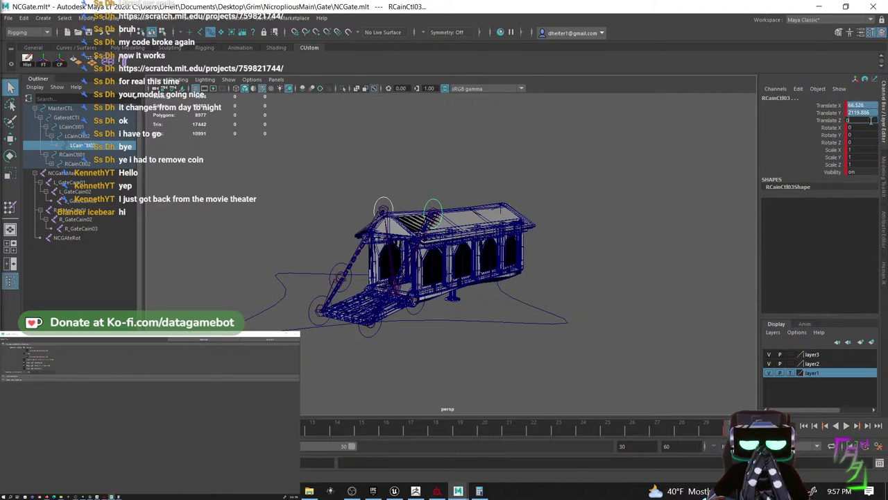
pyautogui.press('Return')
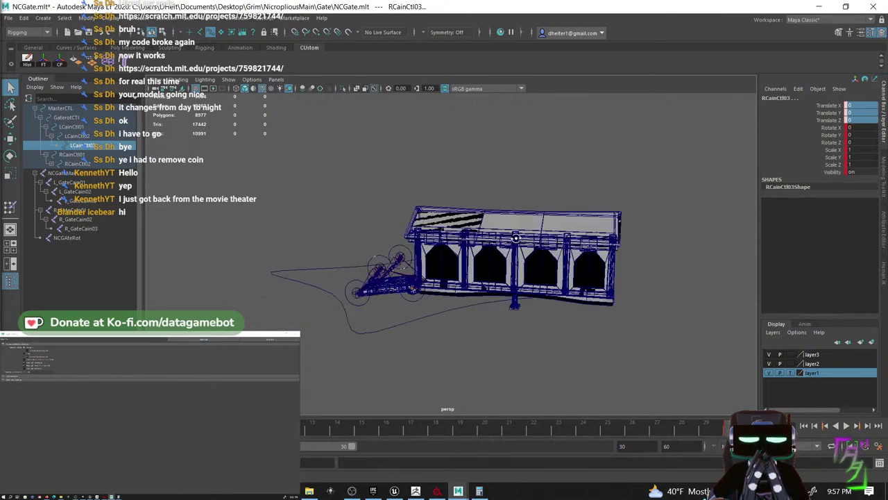
pyautogui.keyDown('alt'); pyautogui.moveTo(515, 238); pyautogui.dragTo(420, 247); pyautogui.keyUp('alt')
pyautogui.scroll(5, 421, 248)
pyautogui.keyDown('alt'); pyautogui.moveTo(381, 268); pyautogui.dragTo(445, 177); pyautogui.keyUp('alt')
pyautogui.hotkey('ctrl', 'z')
# - Try setting Translate X, Y and Z to 0 on RCainCtl03 alone and check its chain
pyautogui.click(439, 153)
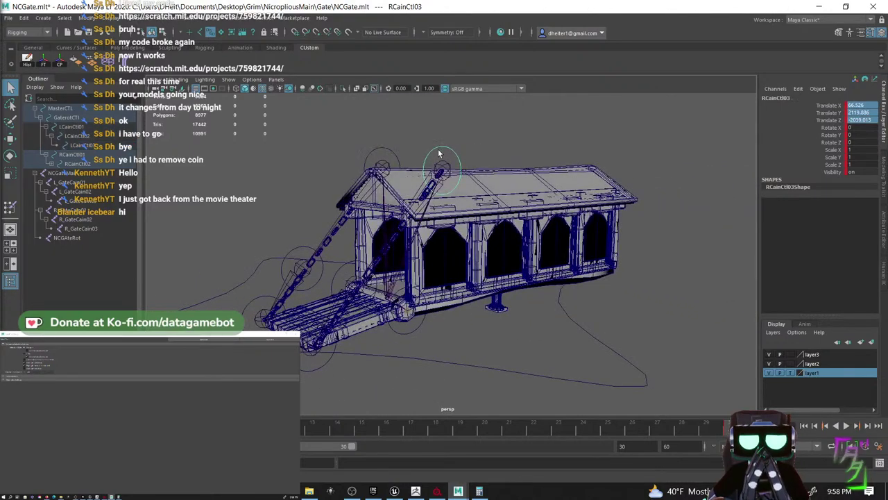
pyautogui.moveTo(872, 105); pyautogui.dragTo(871, 120)
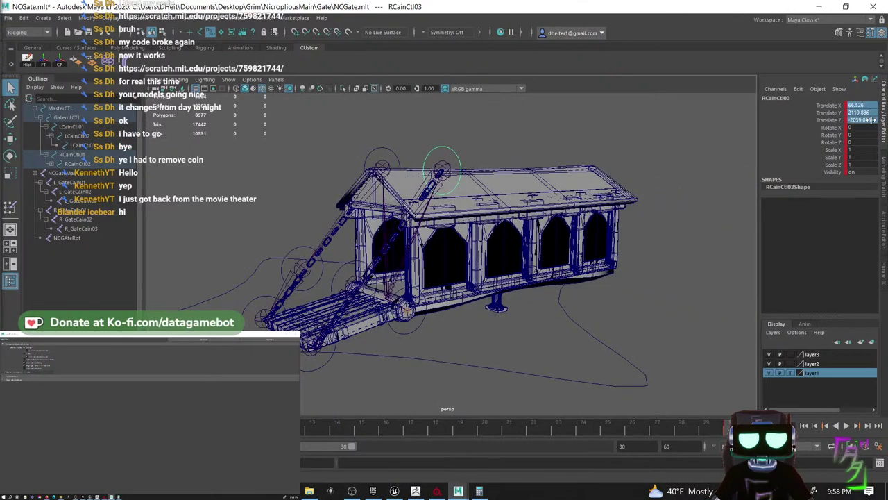
pyautogui.press('Return')
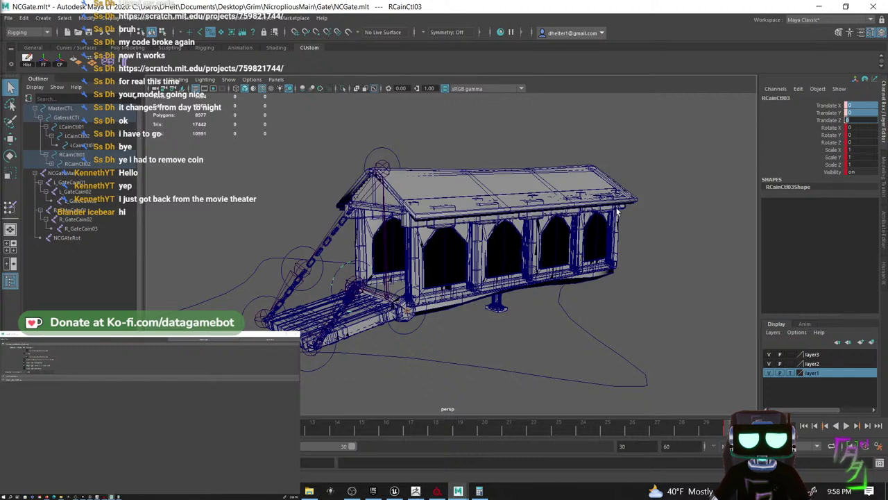
pyautogui.keyDown('alt'); pyautogui.moveTo(386, 278); pyautogui.dragTo(479, 283); pyautogui.keyUp('alt')
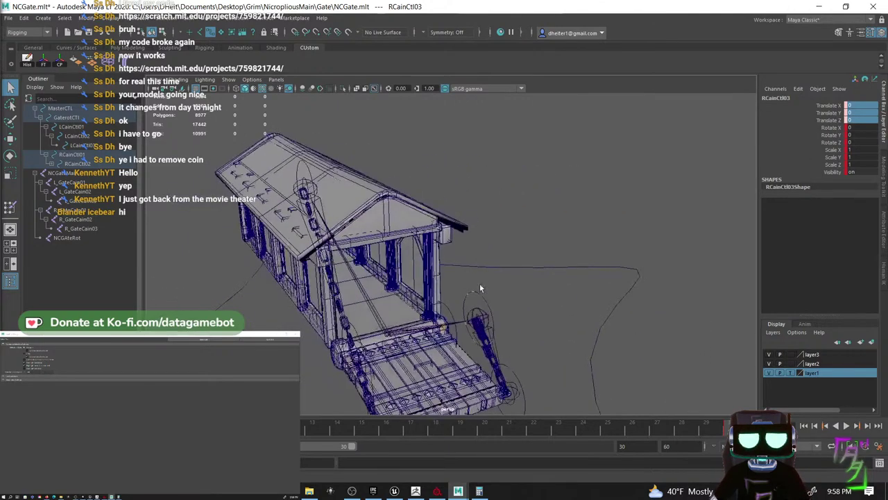
# - Undo the chain controls' translation, rotation and parenting changes until all six controls sit directly under GaterotCTl
pyautogui.hotkey('ctrl', 'z')
pyautogui.hotkey('ctrl', 'z')
pyautogui.hotkey('ctrl', 'z')
pyautogui.hotkey('ctrl', 'z')
pyautogui.hotkey('ctrl', 'z')
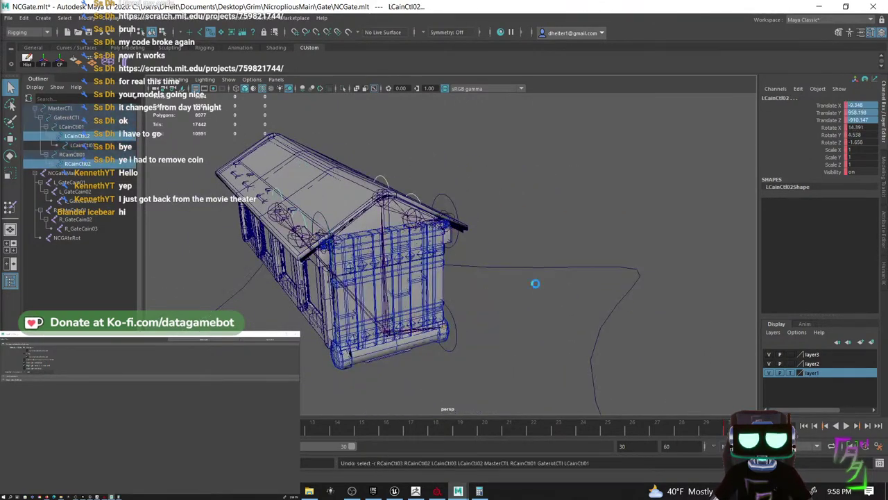
pyautogui.hotkey('ctrl', 'z')
pyautogui.hotkey('ctrl', 'z')
pyautogui.hotkey('ctrl', 'z')
pyautogui.hotkey('ctrl', 'z')
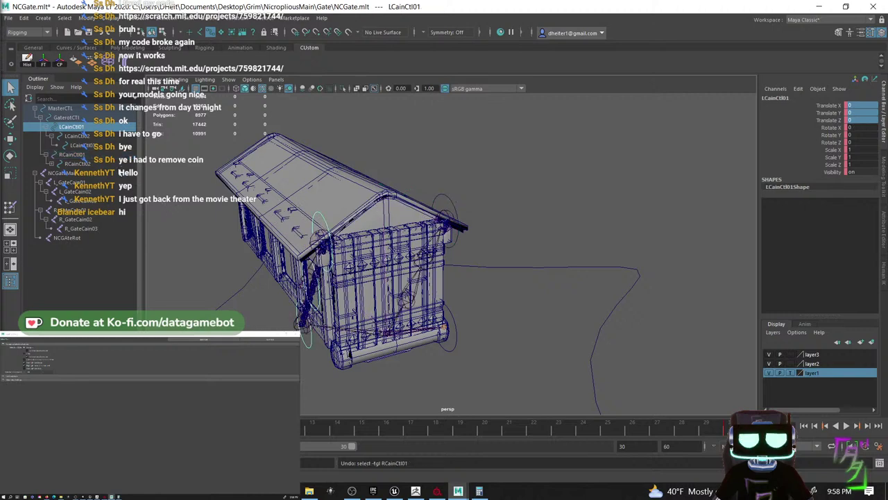
pyautogui.hotkey('ctrl', 'z')
pyautogui.hotkey('ctrl', 'z')
pyautogui.hotkey('ctrl', 'z')
pyautogui.hotkey('ctrl', 'z')
pyautogui.hotkey('ctrl', 'z')
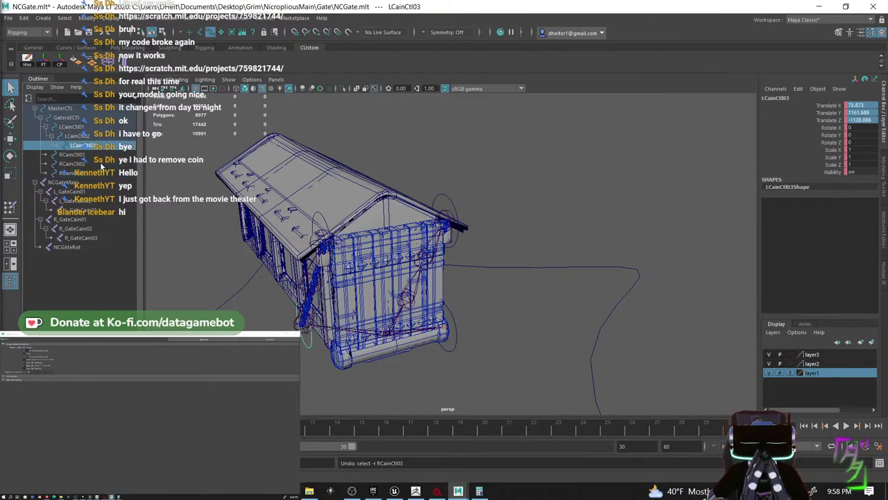
pyautogui.hotkey('ctrl', 'z')
pyautogui.hotkey('ctrl', 'z')
pyautogui.hotkey('ctrl', 'z')
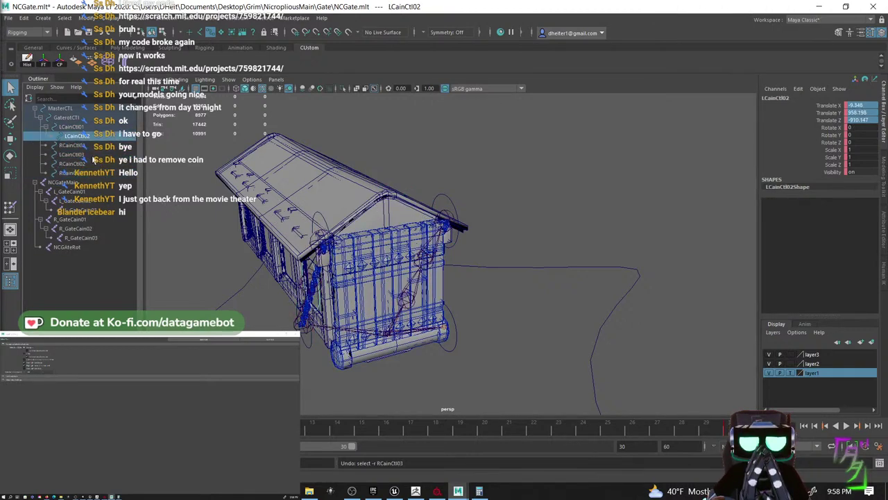
# - Go to the end pose on the timeline and rotate GaterotCTl to -100.65 in X to close the gate
pyautogui.keyDown('alt'); pyautogui.moveTo(413, 248); pyautogui.dragTo(472, 227); pyautogui.keyUp('alt')
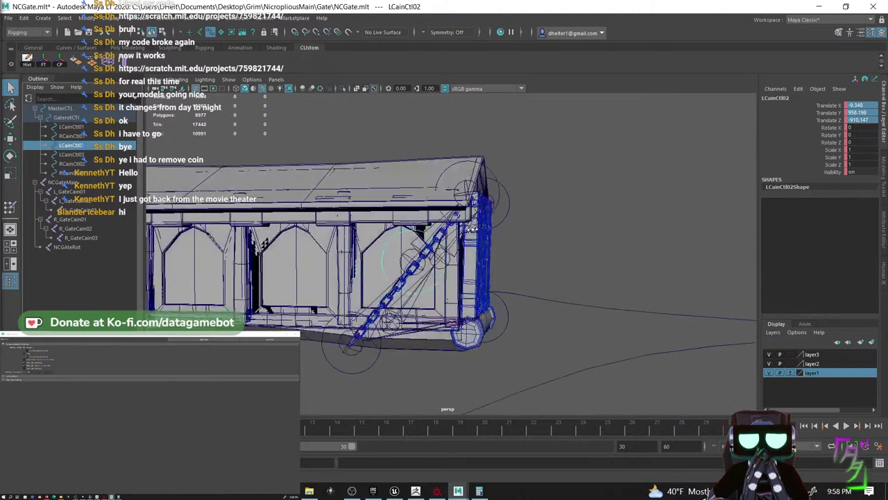
pyautogui.click(713, 430)
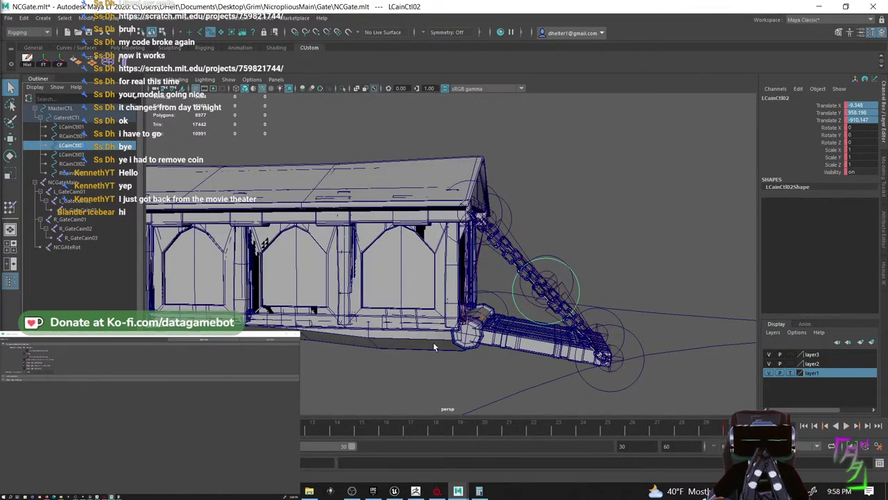
pyautogui.press('Up')
pyautogui.press('e')
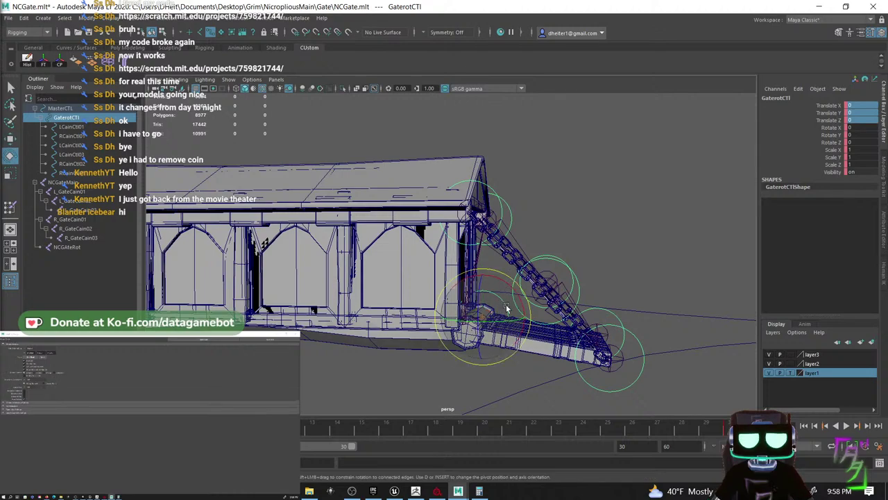
pyautogui.moveTo(515, 294); pyautogui.dragTo(420, 262)
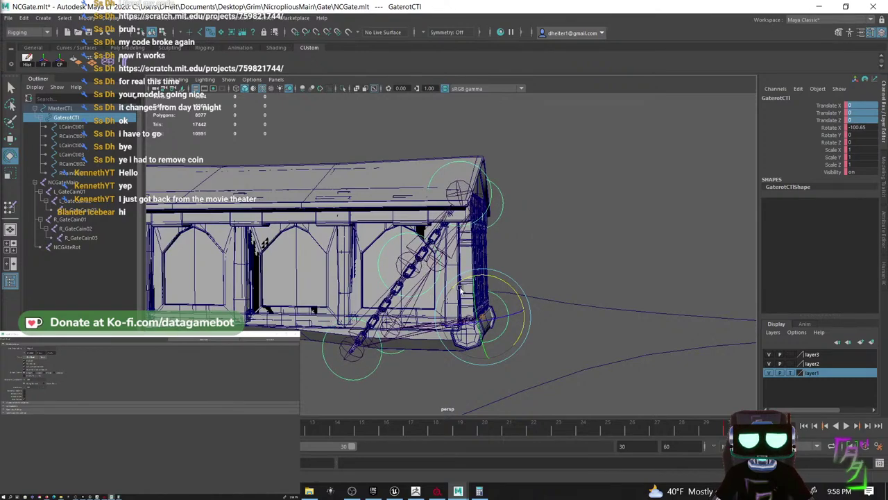
# - Try rotating RCainCtl01 and LCainCtl01 together by about 20.9 degrees in X, and undo the rotation
pyautogui.keyDown('alt'); pyautogui.moveTo(537, 324); pyautogui.dragTo(464, 217); pyautogui.keyUp('alt')
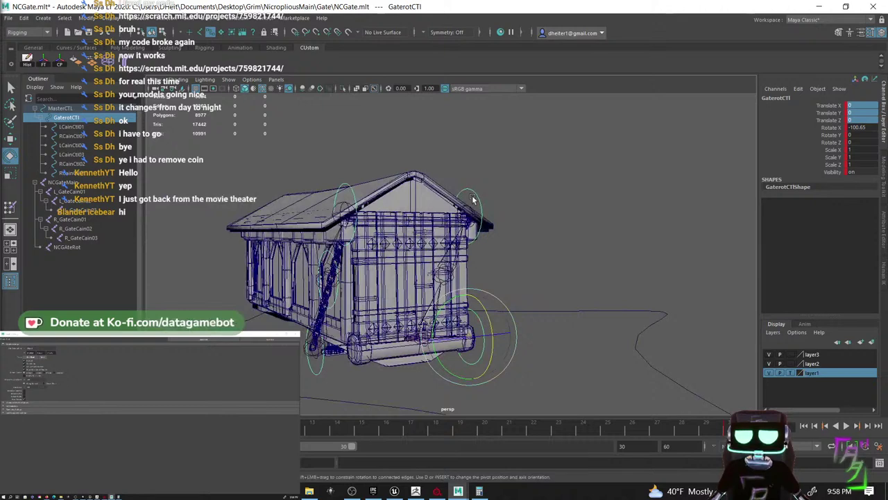
pyautogui.click(475, 198)
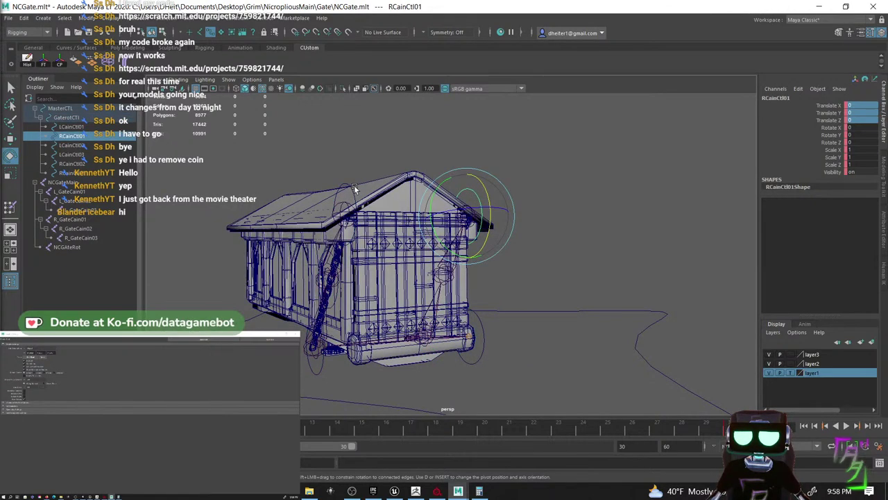
pyautogui.keyDown('alt'); pyautogui.moveTo(354, 185); pyautogui.dragTo(358, 166); pyautogui.keyUp('alt')
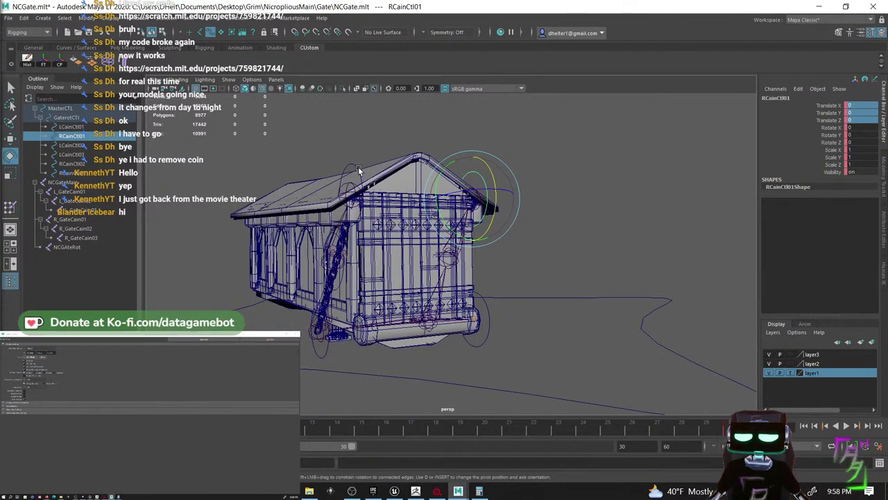
pyautogui.keyDown('shift'); pyautogui.click(358, 168); pyautogui.keyUp('shift')
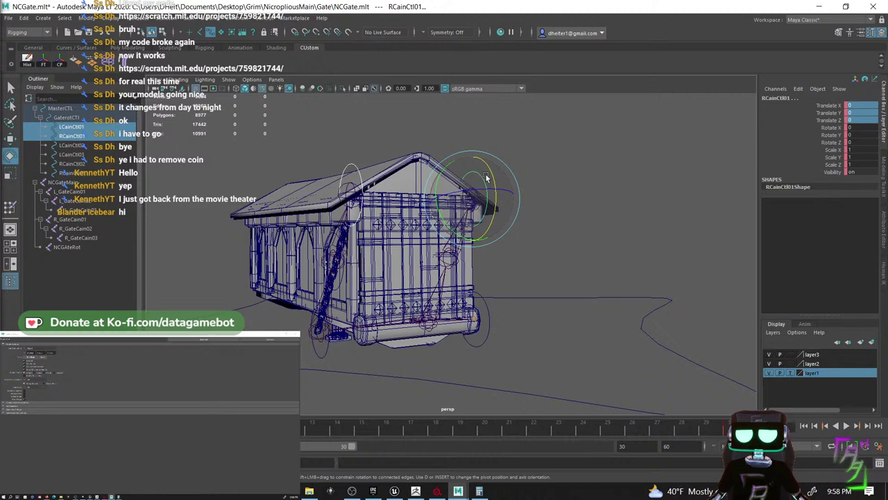
pyautogui.hotkey('ctrl', 'z')
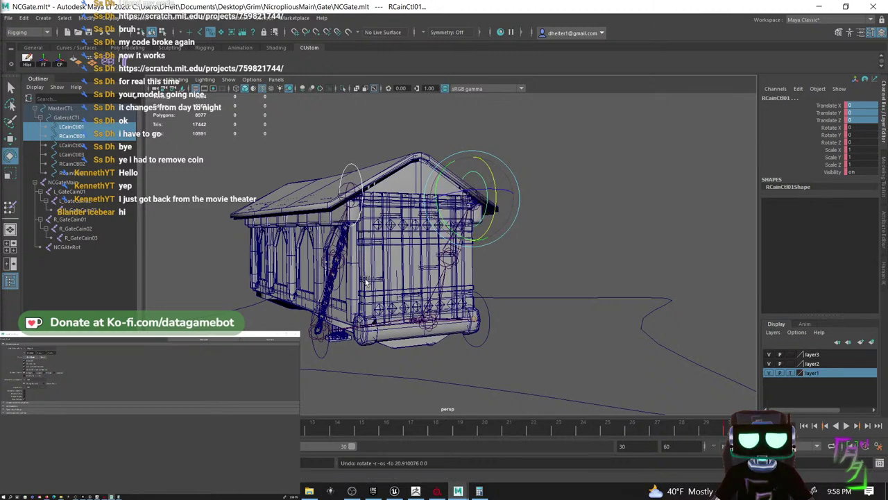
# - Select all six left and right chain controls, try rotating them together by about 16.4 degrees in X, and undo the rotation
pyautogui.keyDown('alt'); pyautogui.moveTo(318, 321); pyautogui.dragTo(361, 321); pyautogui.keyUp('alt')
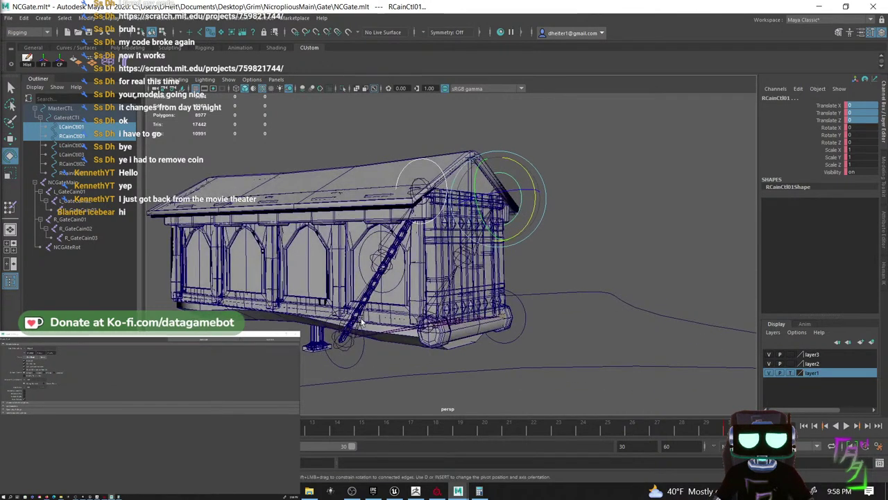
pyautogui.click(361, 354)
pyautogui.click(394, 287)
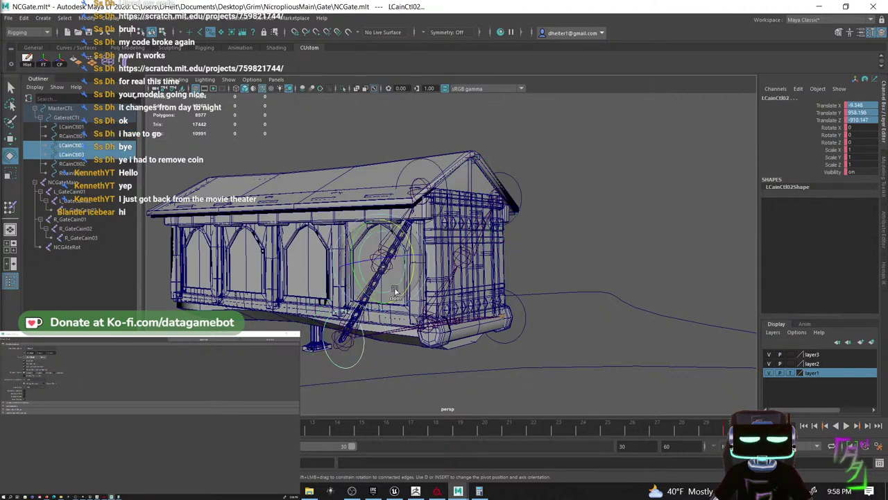
pyautogui.keyDown('shift'); pyautogui.click(443, 206); pyautogui.keyUp('shift')
pyautogui.keyDown('alt'); pyautogui.moveTo(587, 249); pyautogui.dragTo(376, 287); pyautogui.keyUp('alt')
pyautogui.click(485, 323)
pyautogui.click(376, 287)
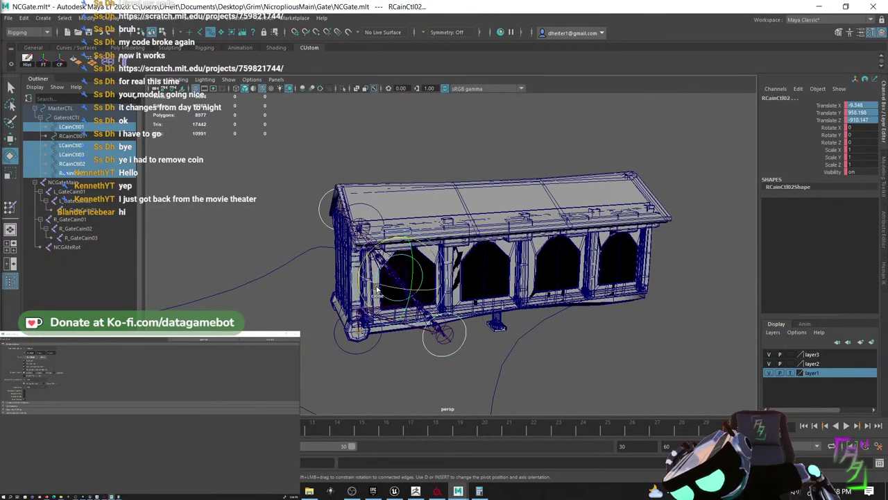
pyautogui.click(358, 203)
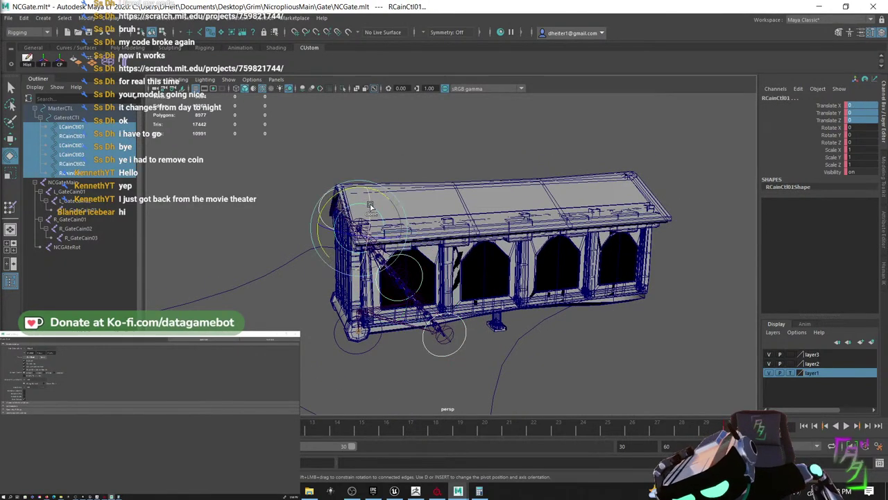
pyautogui.hotkey('ctrl', 'z')
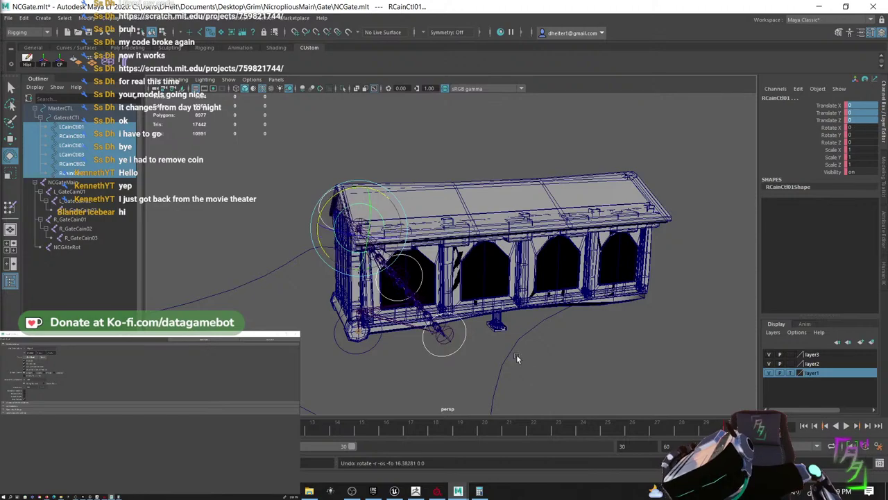
# - Select LCainCtl03 and RCainCtl03 and move them together to about 980 in Y and -898 in Z
pyautogui.click(463, 337)
pyautogui.click(464, 342)
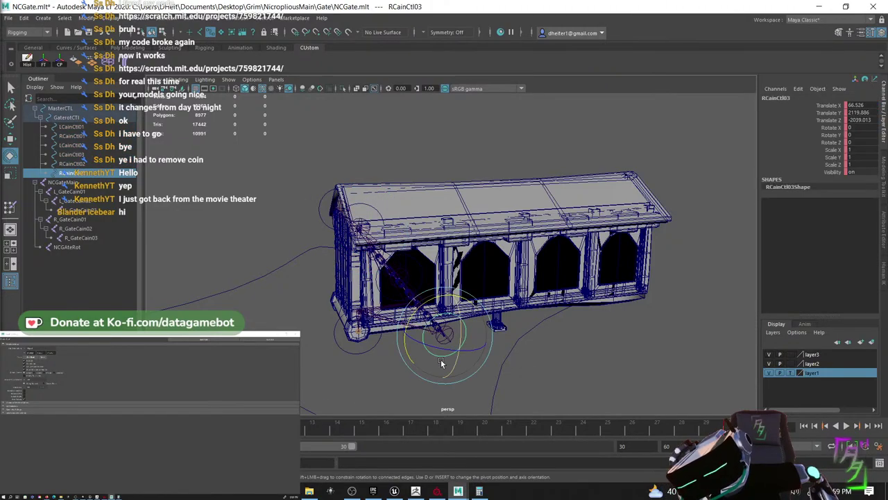
pyautogui.keyDown('alt'); pyautogui.moveTo(467, 341); pyautogui.dragTo(378, 389); pyautogui.keyUp('alt')
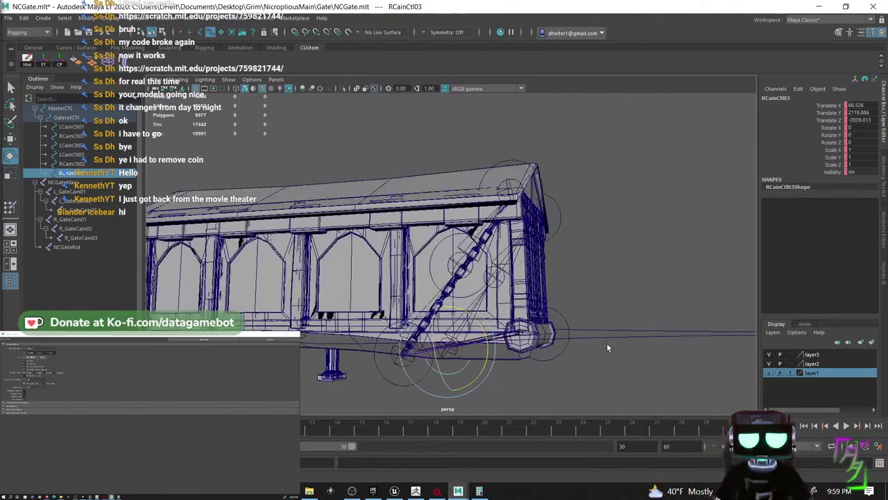
pyautogui.click(442, 340)
pyautogui.press('w')
pyautogui.moveTo(433, 324); pyautogui.dragTo(489, 238)
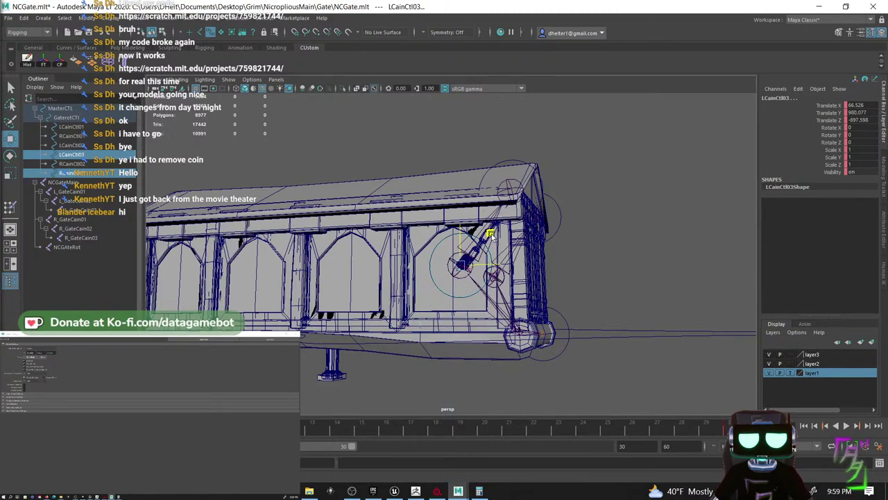
# - Select the left and right 02 and 03 chain controls and raise them under the roof, with LCainCtl02 at about 1074 in Y and -180 in Z
pyautogui.keyDown('alt'); pyautogui.moveTo(561, 297); pyautogui.dragTo(431, 301); pyautogui.keyUp('alt')
pyautogui.keyDown('alt'); pyautogui.moveTo(432, 302); pyautogui.dragTo(569, 309); pyautogui.keyUp('alt')
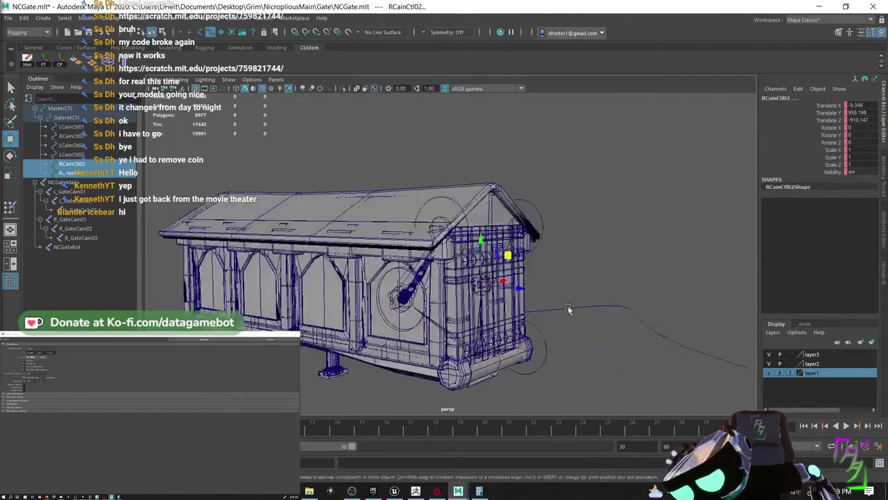
pyautogui.click(380, 319)
pyautogui.keyDown('alt'); pyautogui.moveTo(380, 318); pyautogui.dragTo(500, 295); pyautogui.keyUp('alt')
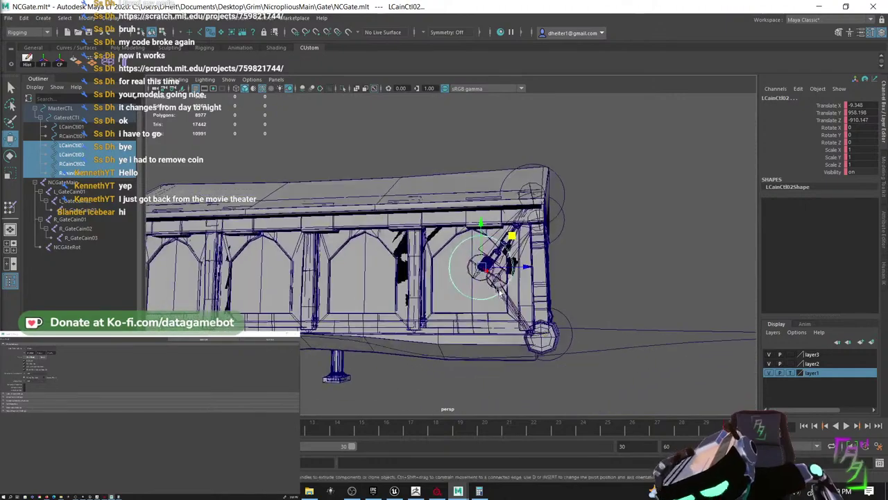
pyautogui.moveTo(511, 236); pyautogui.dragTo(517, 213)
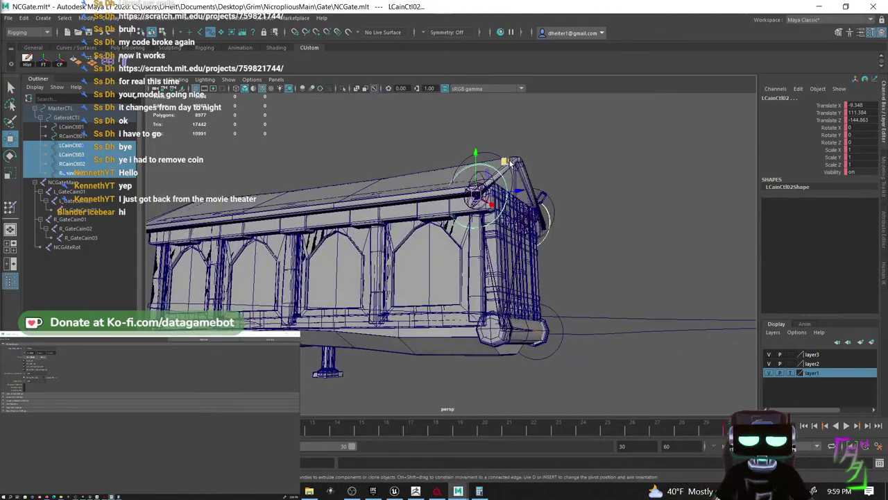
pyautogui.moveTo(510, 161); pyautogui.dragTo(455, 181)
pyautogui.press('e')
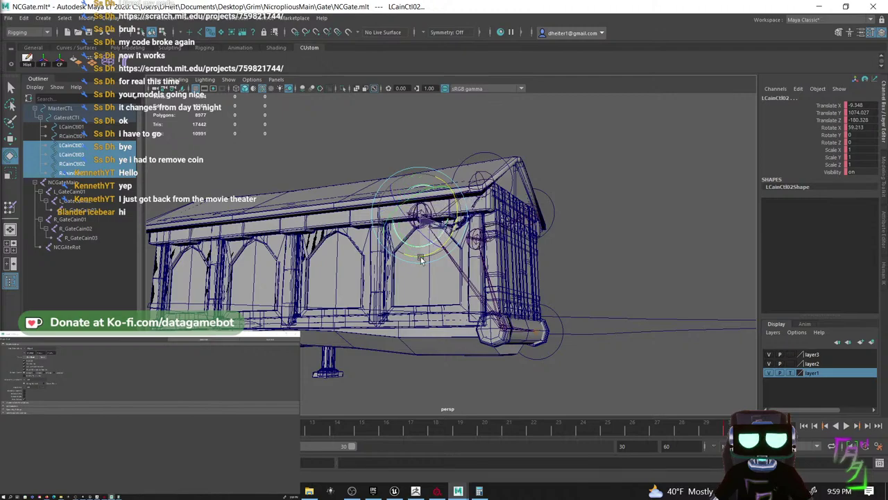
# - Try rotating RCainCtl02 by about 20.1 degrees and RCainCtl01 by about -38.3 degrees in X, undoing each rotation
pyautogui.keyDown('alt'); pyautogui.moveTo(425, 217); pyautogui.dragTo(437, 267); pyautogui.keyUp('alt')
pyautogui.scroll(6, 367, 271)
pyautogui.keyDown('alt'); pyautogui.moveTo(365, 268); pyautogui.dragTo(505, 192, button='middle'); pyautogui.keyUp('alt')
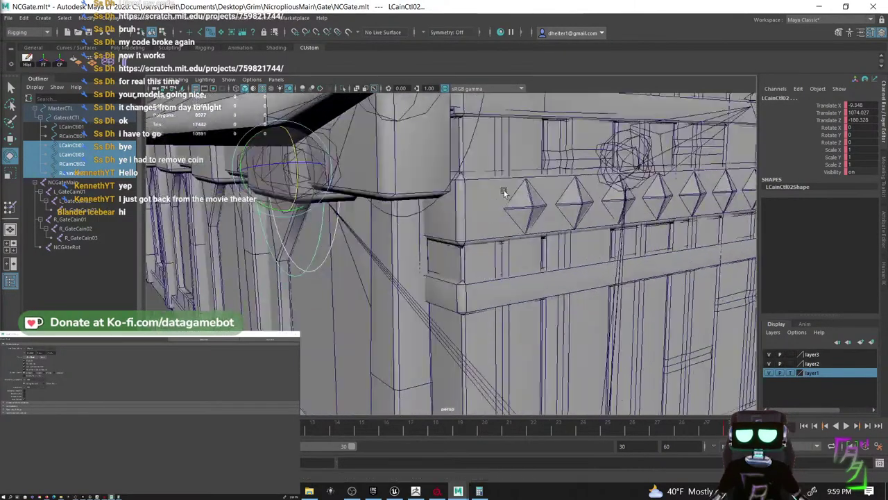
pyautogui.keyDown('alt'); pyautogui.moveTo(505, 192); pyautogui.dragTo(340, 270); pyautogui.keyUp('alt')
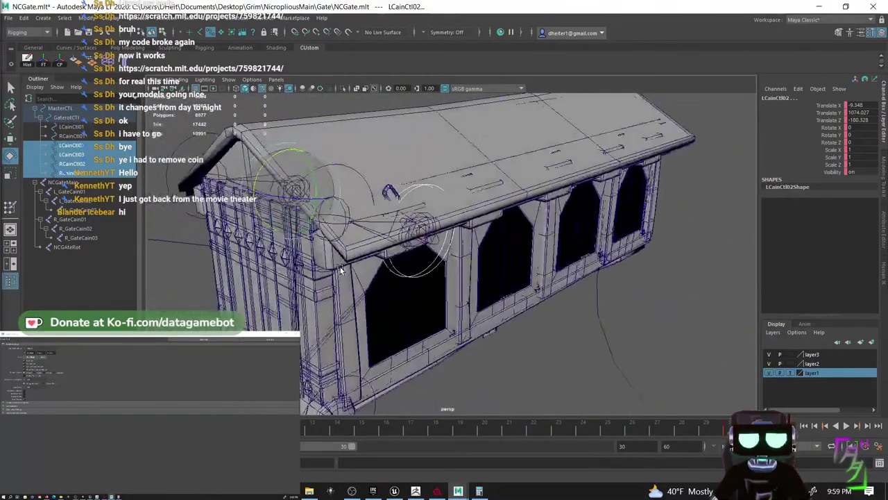
pyautogui.click(414, 276)
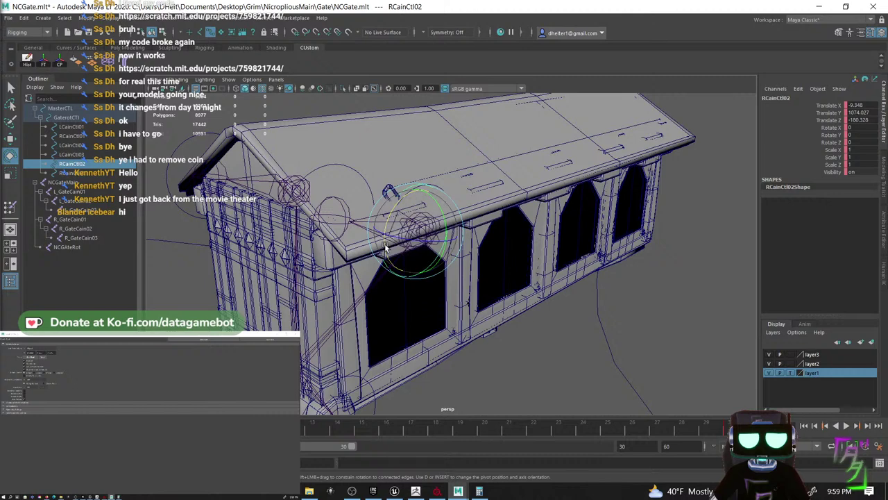
pyautogui.moveTo(390, 263); pyautogui.dragTo(384, 254)
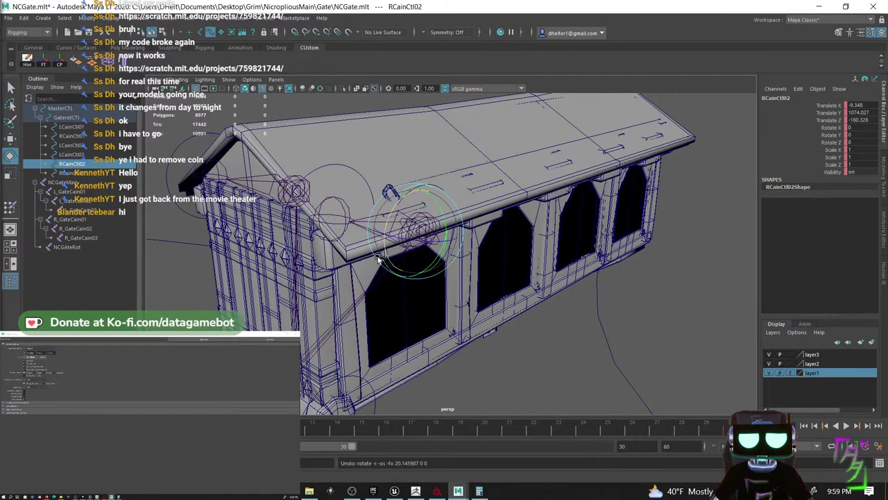
pyautogui.click(369, 185)
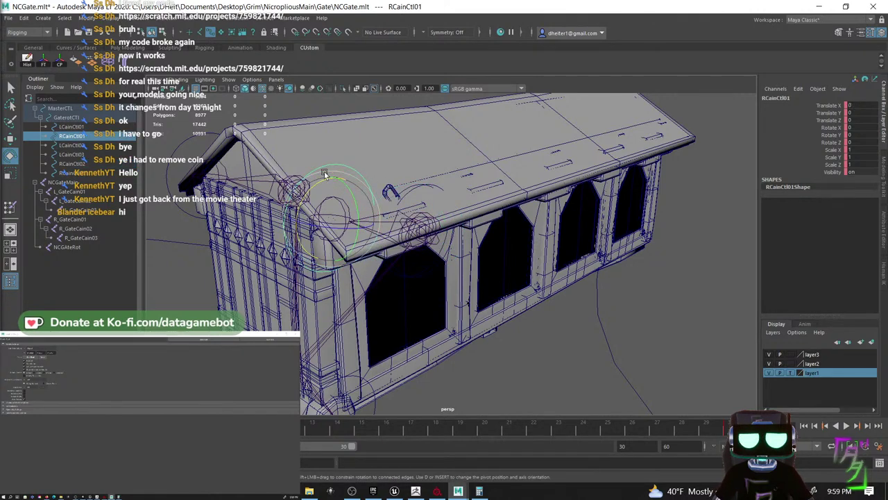
pyautogui.moveTo(325, 179); pyautogui.dragTo(352, 177)
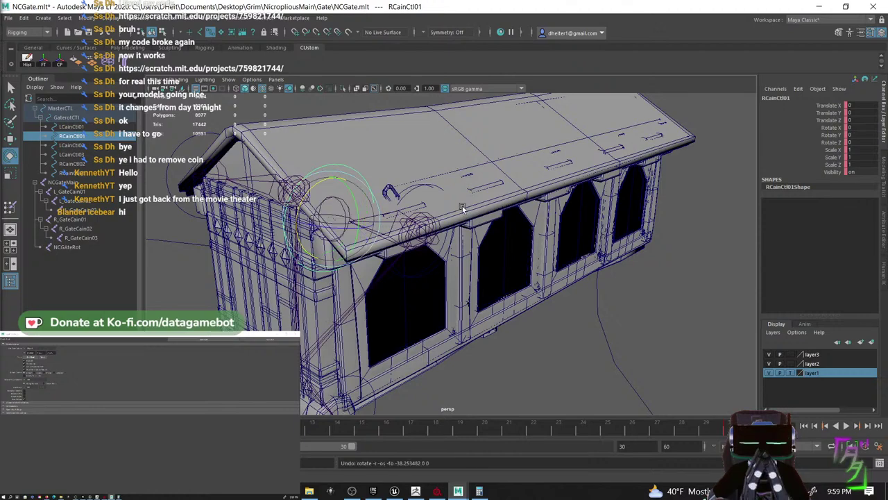
# - Rotate RCainCtl03 to about 25.4 degrees in X
pyautogui.keyDown('alt'); pyautogui.moveTo(463, 209); pyautogui.dragTo(428, 199); pyautogui.keyUp('alt')
pyautogui.click(427, 230)
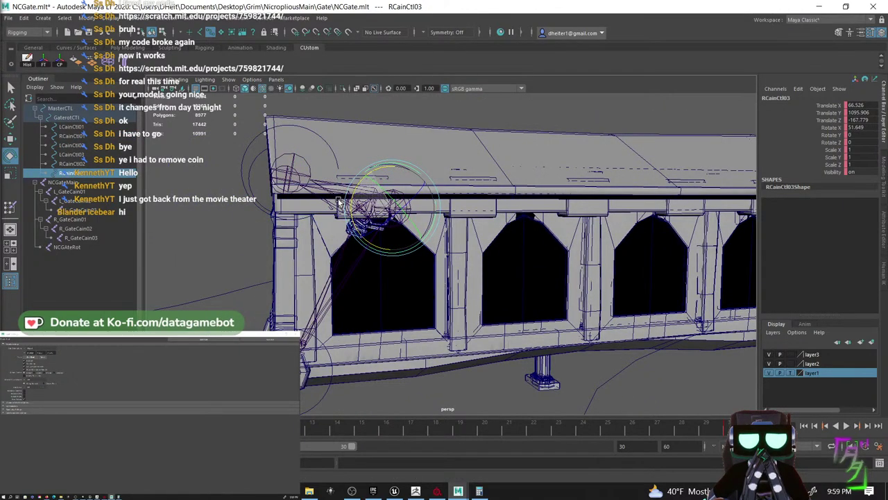
pyautogui.keyDown('alt'); pyautogui.moveTo(355, 184); pyautogui.dragTo(340, 252); pyautogui.keyUp('alt')
# - Select MasterCTL and all the controls beneath it, key the closed-gate pose, and play the animation
pyautogui.keyDown('alt'); pyautogui.moveTo(340, 252); pyautogui.dragTo(292, 147, button='right'); pyautogui.keyUp('alt')
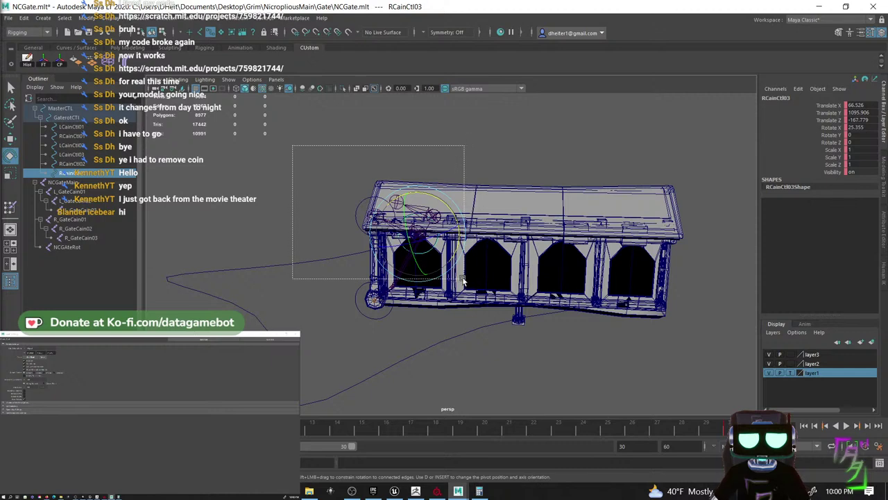
pyautogui.moveTo(466, 265); pyautogui.dragTo(466, 267)
pyautogui.keyDown('alt'); pyautogui.moveTo(448, 351); pyautogui.dragTo(416, 370); pyautogui.keyUp('alt')
pyautogui.press('s')
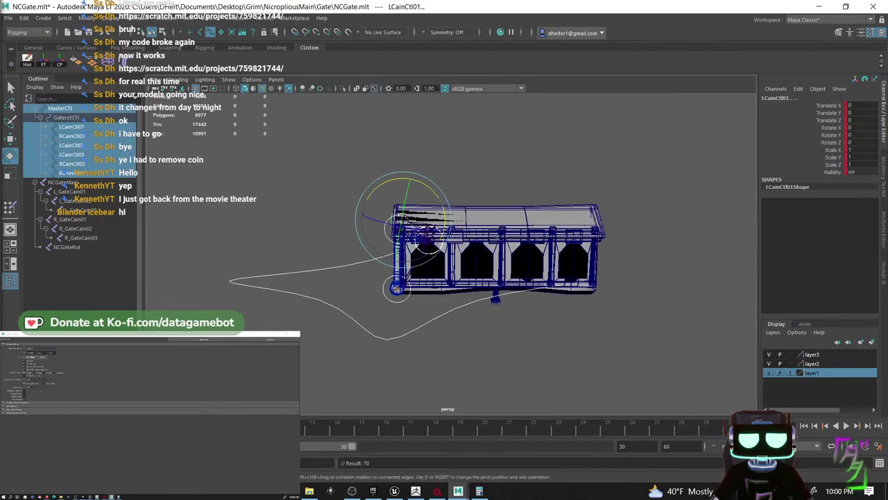
pyautogui.hotkey('alt', '.')
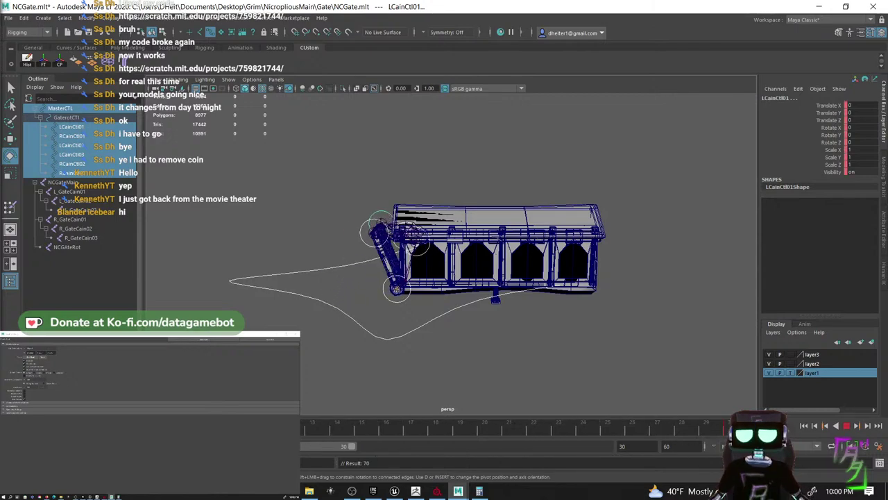
# - Go to frame 15 and move LCainCtl03 and RCainCtl03 to about 1764 in Y and -813 in Z, with X rotation at 0
pyautogui.click(367, 433)
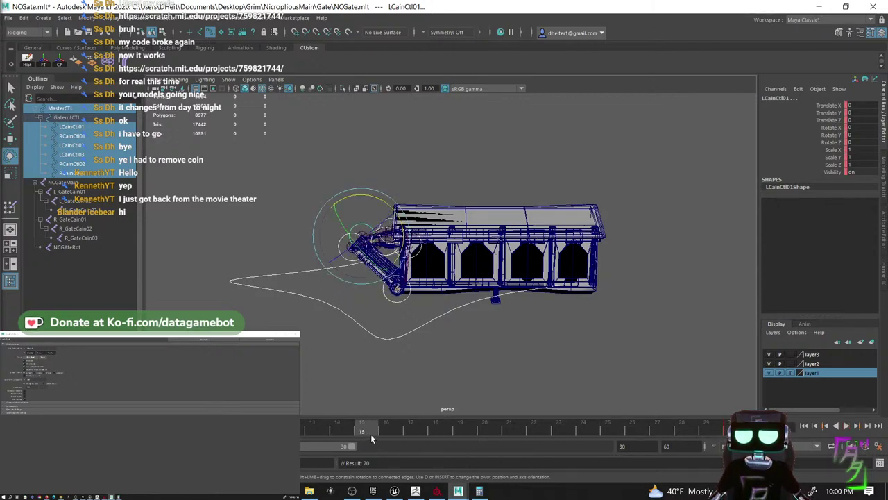
pyautogui.scroll(6, 439, 265)
pyautogui.scroll(5, 438, 265)
pyautogui.keyDown('alt'); pyautogui.moveTo(368, 273); pyautogui.dragTo(414, 306); pyautogui.keyUp('alt')
pyautogui.click(392, 293)
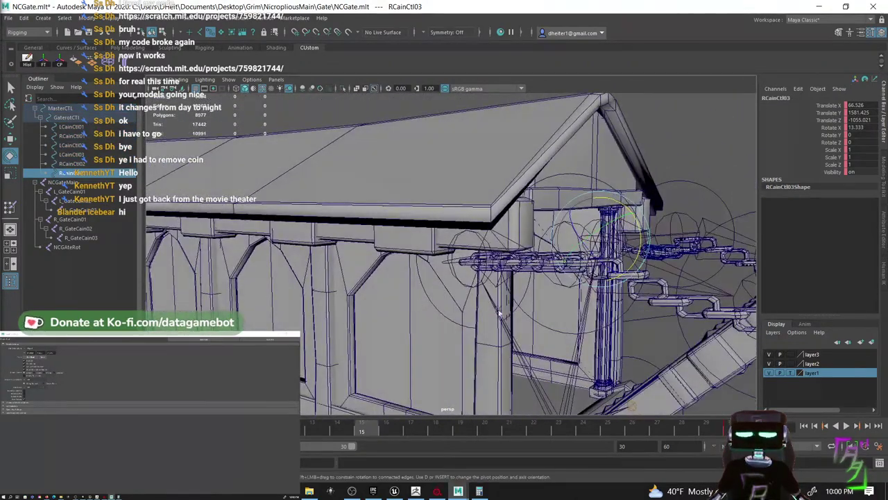
pyautogui.click(462, 326)
pyautogui.keyDown('alt'); pyautogui.moveTo(462, 326); pyautogui.dragTo(600, 332); pyautogui.keyUp('alt')
pyautogui.press('w')
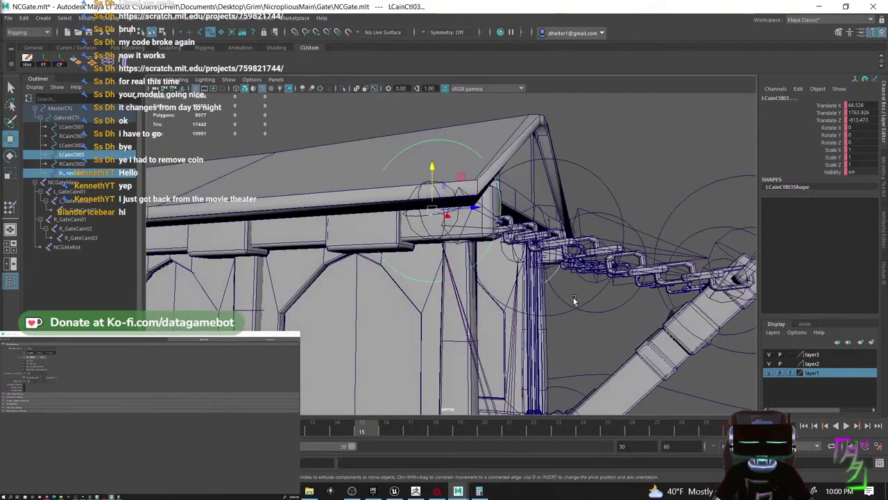
pyautogui.moveTo(573, 299); pyautogui.dragTo(581, 315)
# - Select LCainCtl02 and RCainCtl02 and move them at frame 15 to about 828 in Y and -476 in Z
pyautogui.moveTo(574, 206); pyautogui.dragTo(602, 224)
pyautogui.press('e')
pyautogui.press('w')
pyautogui.moveTo(597, 192); pyautogui.dragTo(455, 222)
# - Select MasterCTL and all the controls beneath it, key their pose at frame 15, and play the animation
pyautogui.scroll(-4, 417, 261)
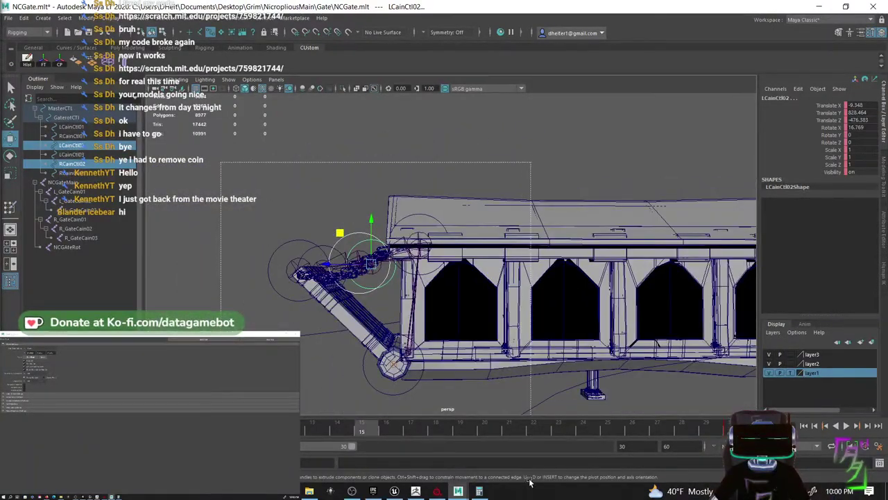
pyautogui.moveTo(530, 481); pyautogui.dragTo(510, 443)
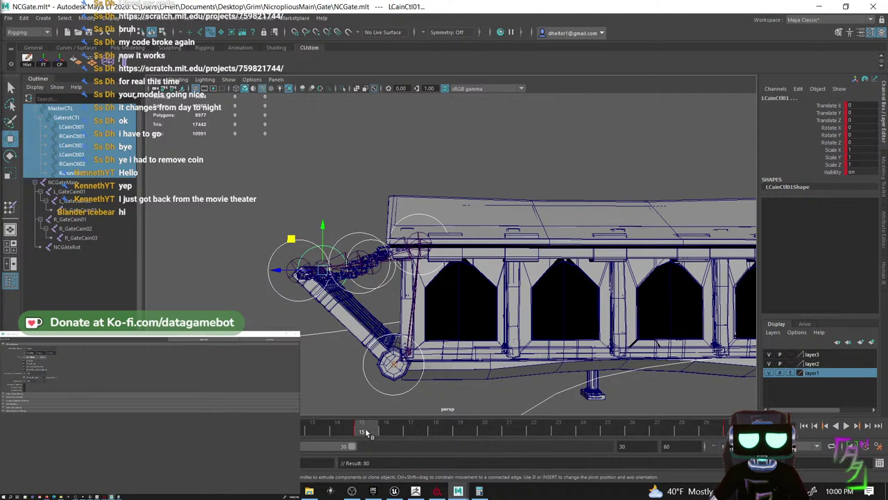
pyautogui.hotkey('alt', 'v')
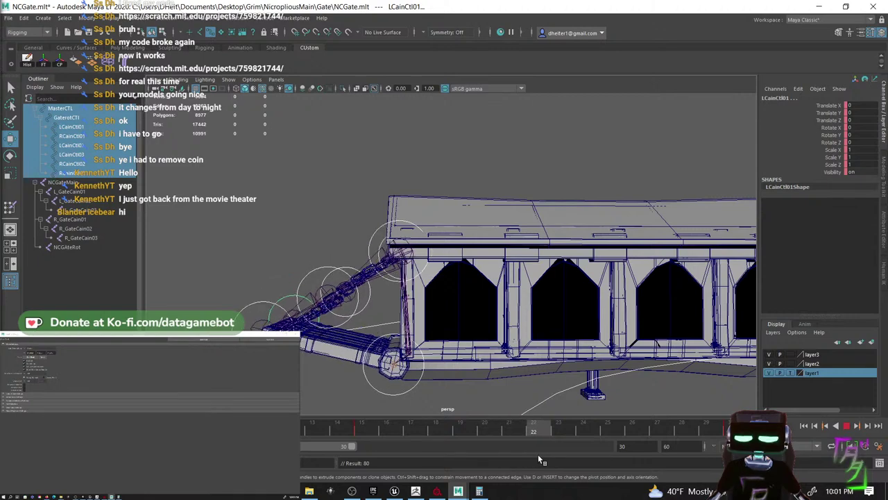
# - Select LCainCtl03 and RCainCtl03 at frame 22 and examine how the chain ends meet the building below the roof
pyautogui.keyDown('alt'); pyautogui.moveTo(408, 292); pyautogui.dragTo(447, 298); pyautogui.keyUp('alt')
pyautogui.keyDown('alt'); pyautogui.moveTo(447, 298); pyautogui.dragTo(458, 321, button='right'); pyautogui.keyUp('alt')
pyautogui.keyDown('alt'); pyautogui.moveTo(457, 322); pyautogui.dragTo(454, 291, button='middle'); pyautogui.keyUp('alt')
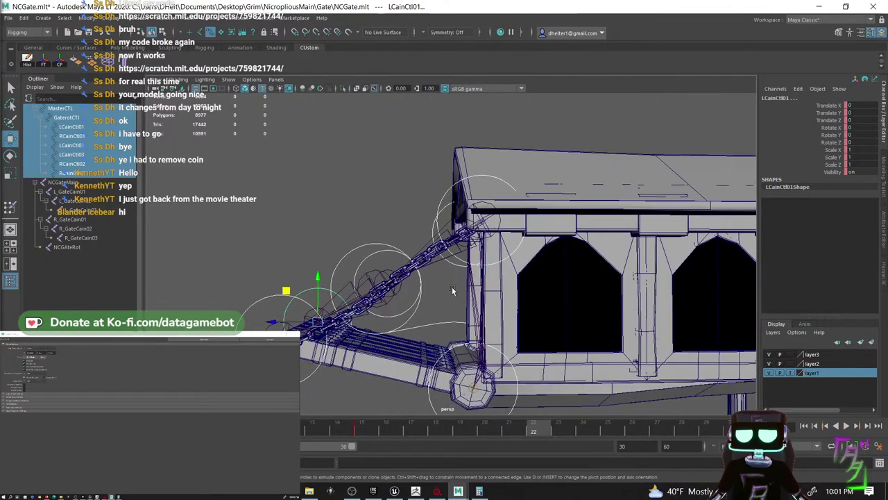
pyautogui.moveTo(454, 291)
pyautogui.keyDown('alt'); pyautogui.mouseDown()
pyautogui.moveTo(461, 293)
pyautogui.moveTo(447, 291)
pyautogui.mouseUp(); pyautogui.keyUp('alt')
pyautogui.scroll(3, 447, 291)
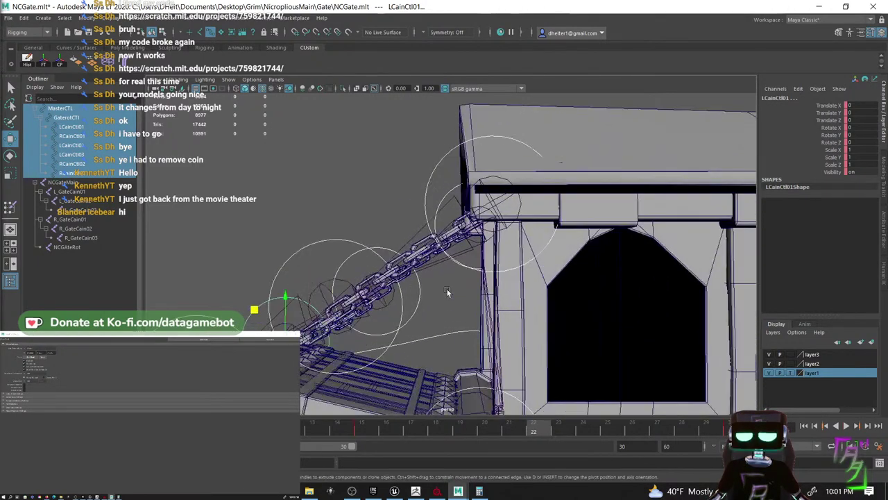
pyautogui.click(471, 261)
pyautogui.press('e')
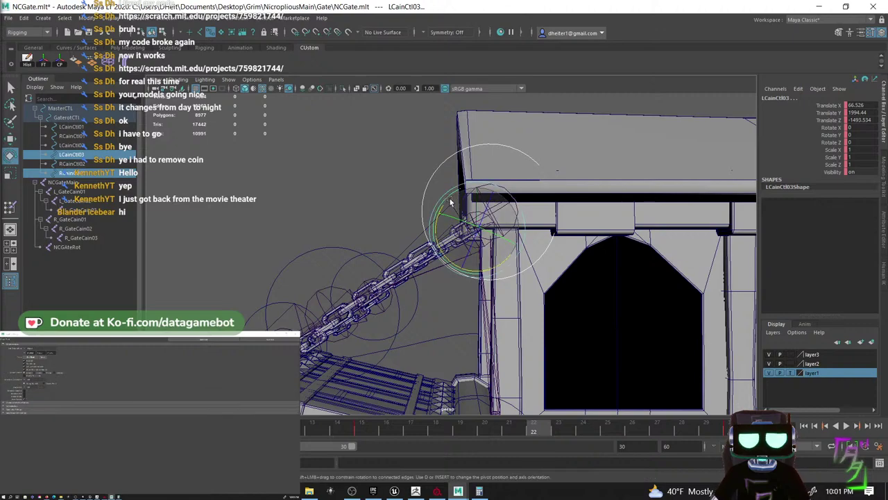
pyautogui.keyDown('alt'); pyautogui.moveTo(451, 249); pyautogui.dragTo(471, 278); pyautogui.keyUp('alt')
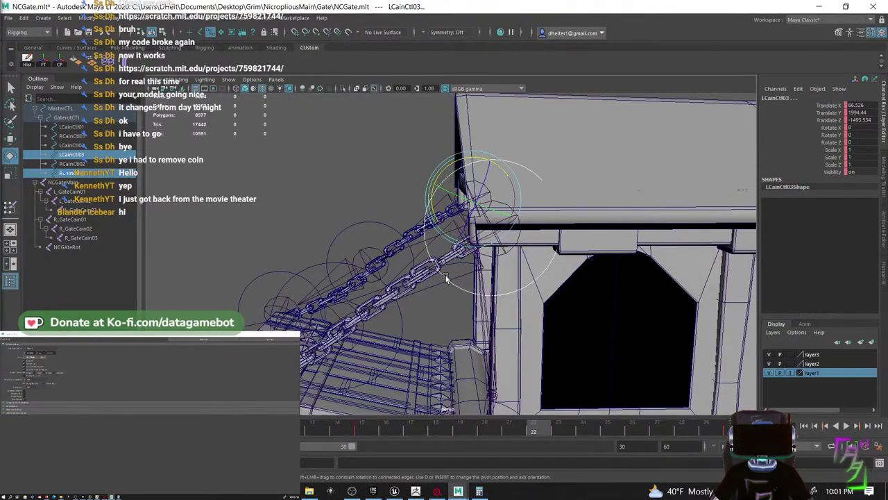
pyautogui.keyDown('alt'); pyautogui.moveTo(445, 275); pyautogui.dragTo(449, 256); pyautogui.keyUp('alt')
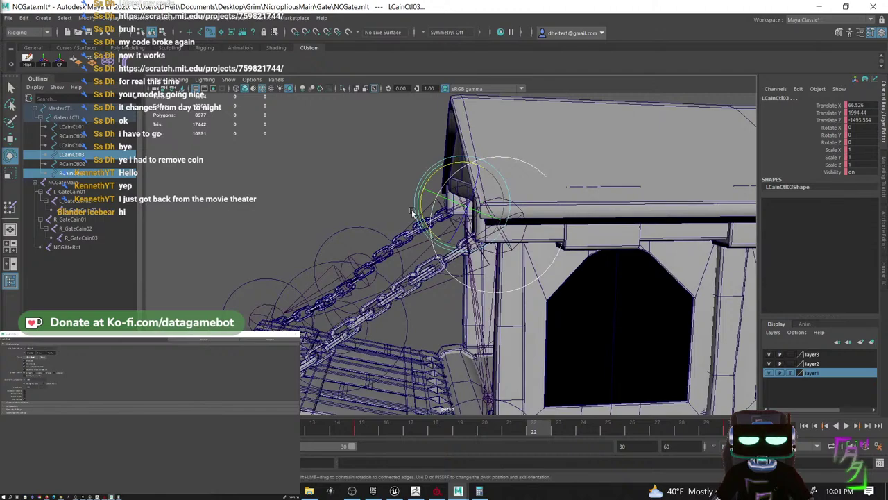
pyautogui.keyDown('alt'); pyautogui.moveTo(412, 213); pyautogui.dragTo(403, 270); pyautogui.keyUp('alt')
# - Select LCainCtl02 and RCainCtl02 and move them at frame 22 to about 968 in Y and -641 in Z
pyautogui.press('w')
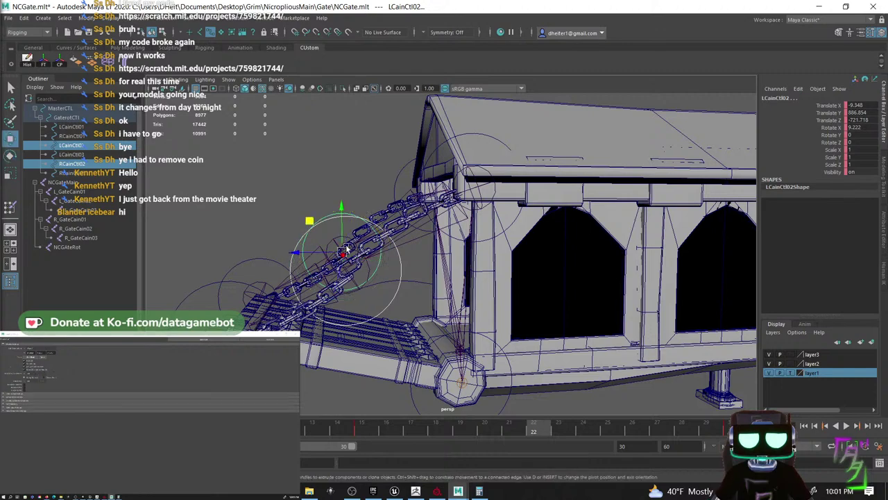
pyautogui.moveTo(318, 223)
pyautogui.mouseDown()
pyautogui.moveTo(307, 224)
pyautogui.moveTo(310, 216)
pyautogui.mouseUp()
pyautogui.scroll(-3, 390, 301)
pyautogui.keyDown('alt'); pyautogui.moveTo(391, 301); pyautogui.dragTo(387, 279); pyautogui.keyUp('alt')
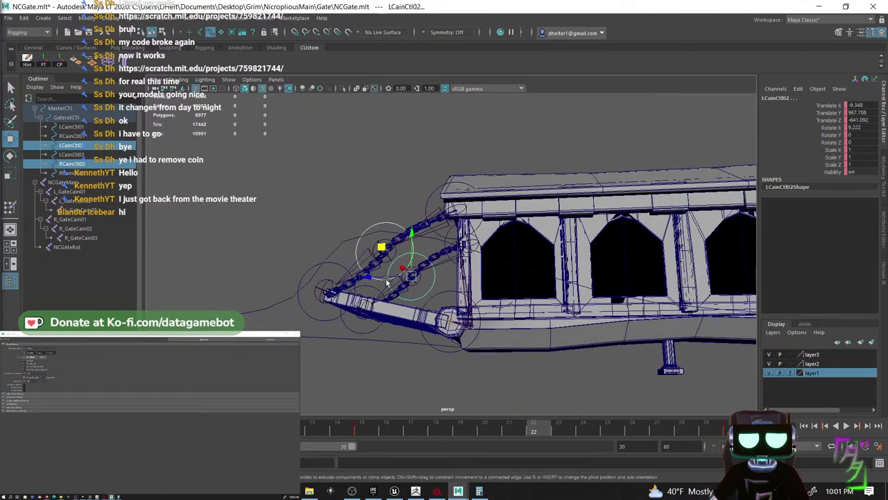
# - Select MasterCTL and all the controls beneath it, key their pose at frame 22, and play the animation from the start
pyautogui.scroll(-4, 381, 277)
pyautogui.moveTo(529, 325); pyautogui.dragTo(524, 332)
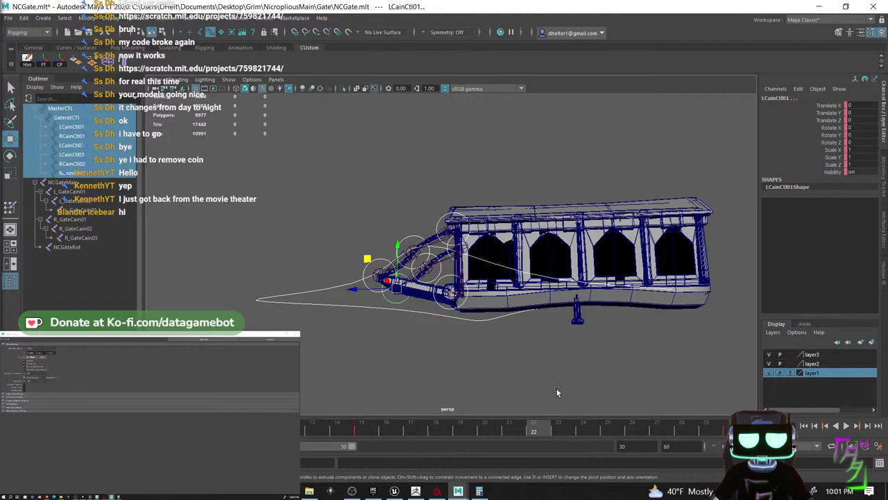
pyautogui.moveTo(538, 430); pyautogui.dragTo(290, 427)
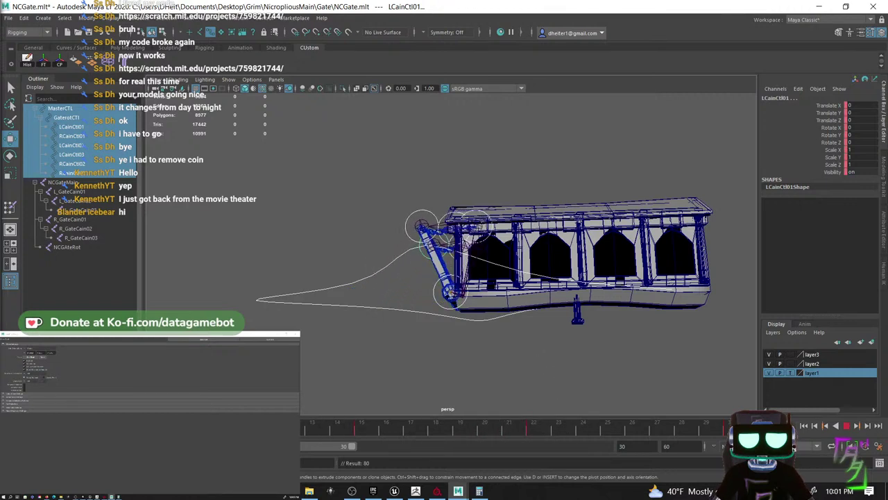
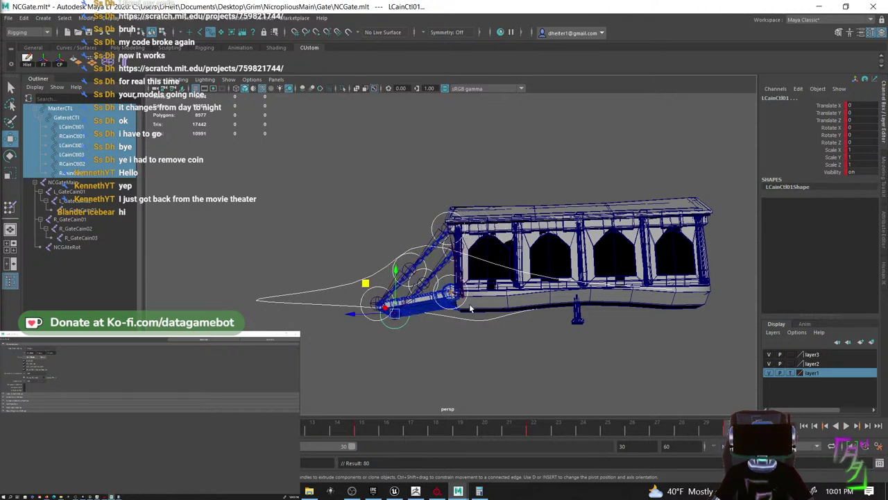
# - Copy the selected gate and chain controls' keys at frame 30 and paste them at frame 24
pyautogui.scroll(3, 469, 303)
pyautogui.keyDown('alt'); pyautogui.moveTo(406, 295); pyautogui.dragTo(424, 298); pyautogui.keyUp('alt')
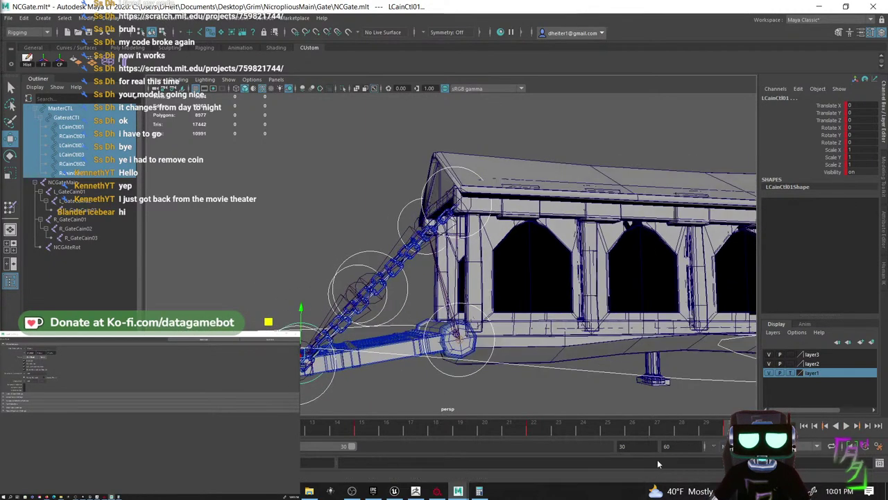
pyautogui.rightClick(728, 430)
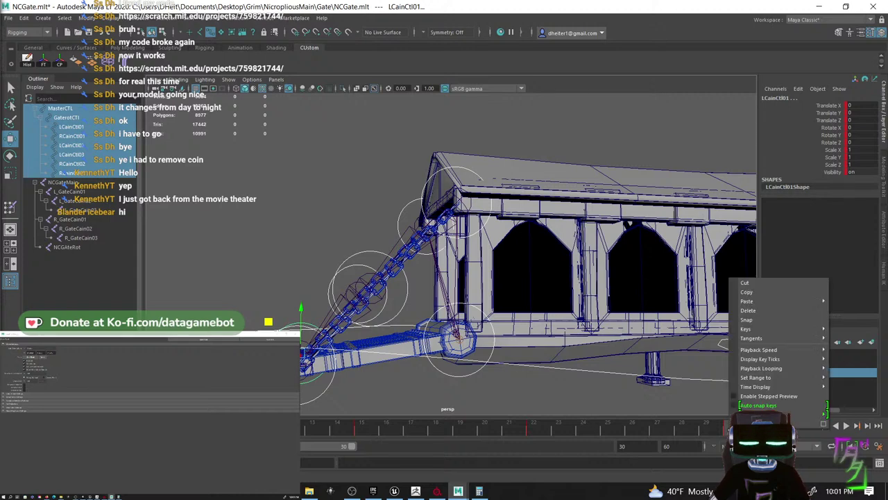
pyautogui.click(745, 292)
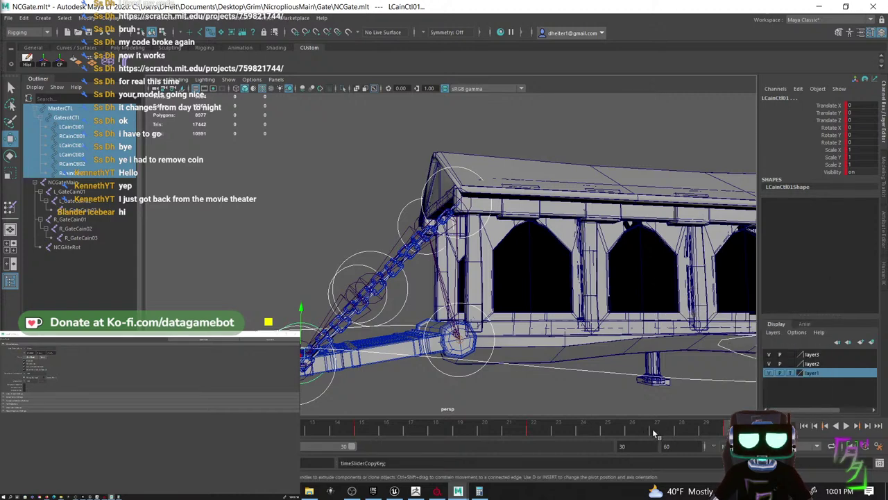
pyautogui.click(654, 429)
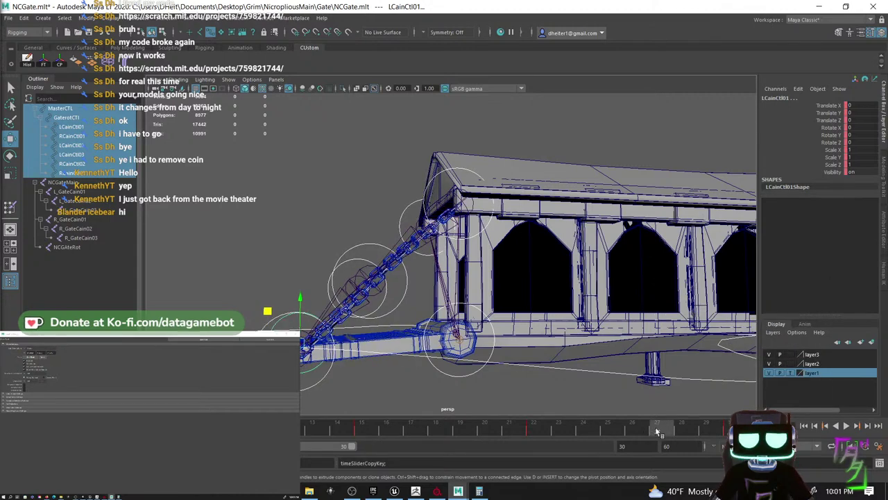
pyautogui.click(643, 429)
pyautogui.rightClick(643, 429)
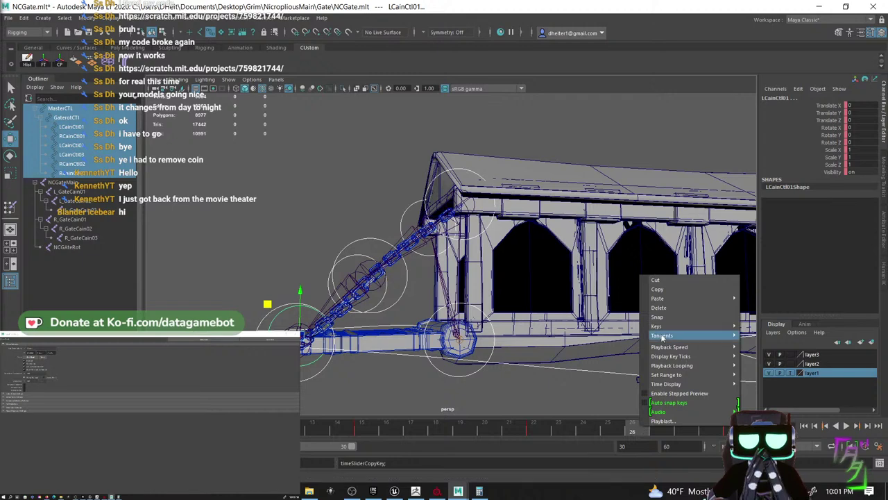
pyautogui.click(605, 429)
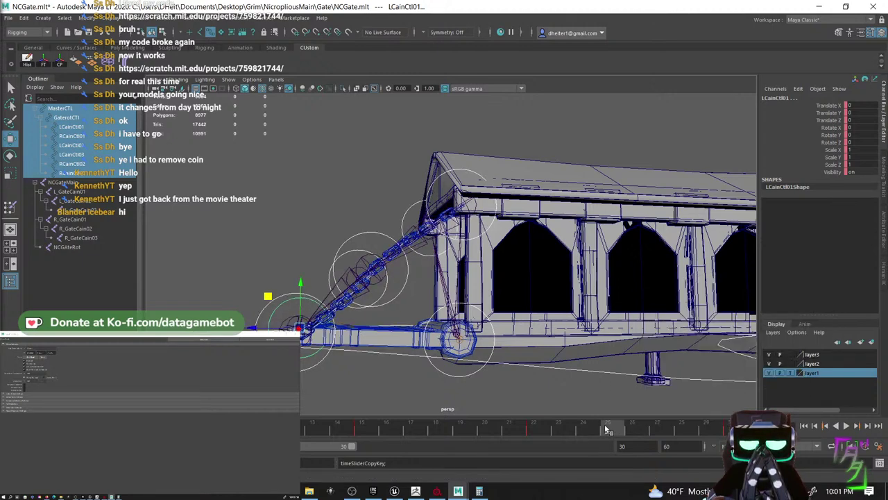
pyautogui.click(595, 426)
pyautogui.click(605, 429)
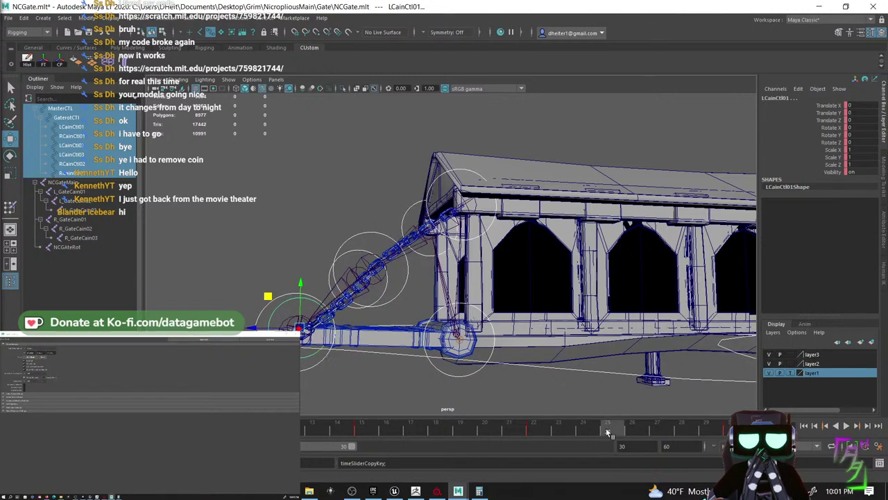
pyautogui.click(534, 429)
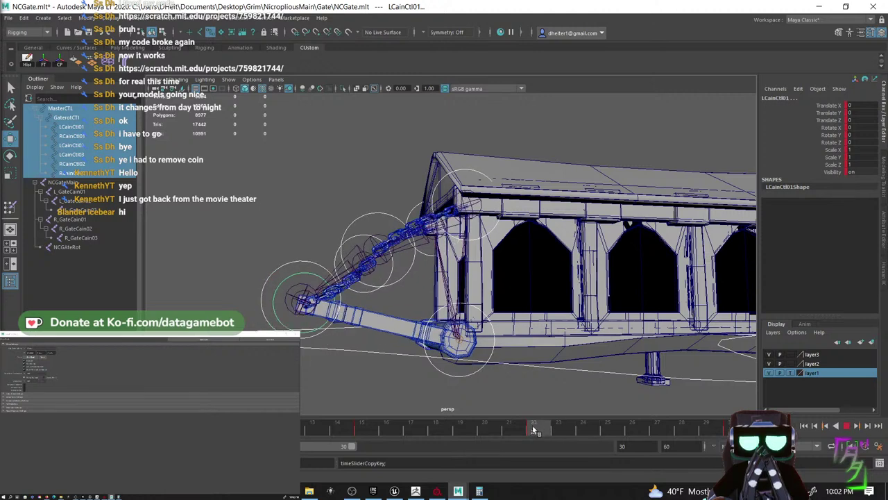
pyautogui.moveTo(542, 431); pyautogui.dragTo(598, 435)
pyautogui.rightClick(590, 427)
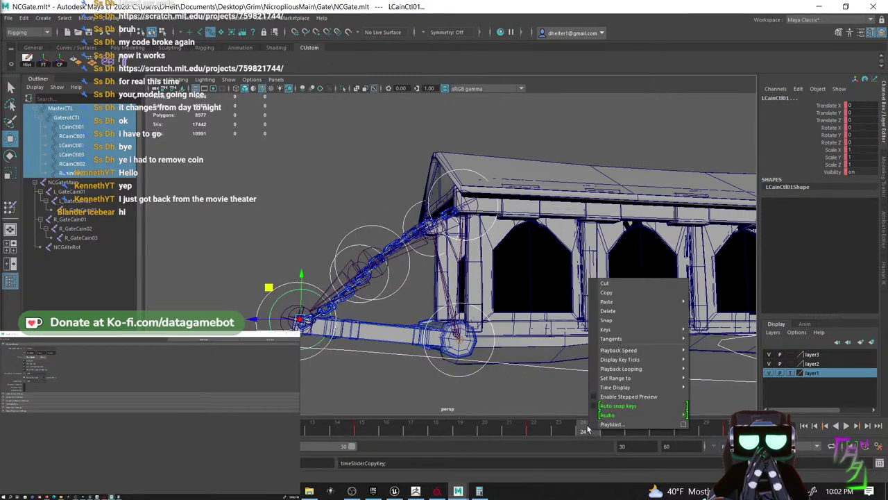
pyautogui.moveTo(642, 303)
pyautogui.click(706, 302)
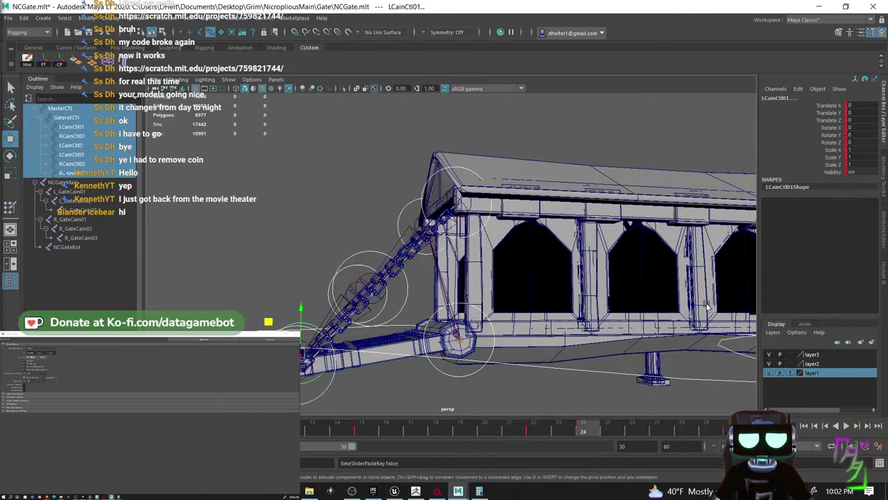
# - Rotate LCainCtl02 and RCainCtl02 to about 9.38 in X at frame 27, key them, and scrub the animation
pyautogui.click(663, 433)
pyautogui.keyDown('alt'); pyautogui.moveTo(369, 297); pyautogui.dragTo(424, 330); pyautogui.keyUp('alt')
pyautogui.keyDown('alt'); pyautogui.moveTo(417, 329); pyautogui.dragTo(427, 331); pyautogui.keyUp('alt')
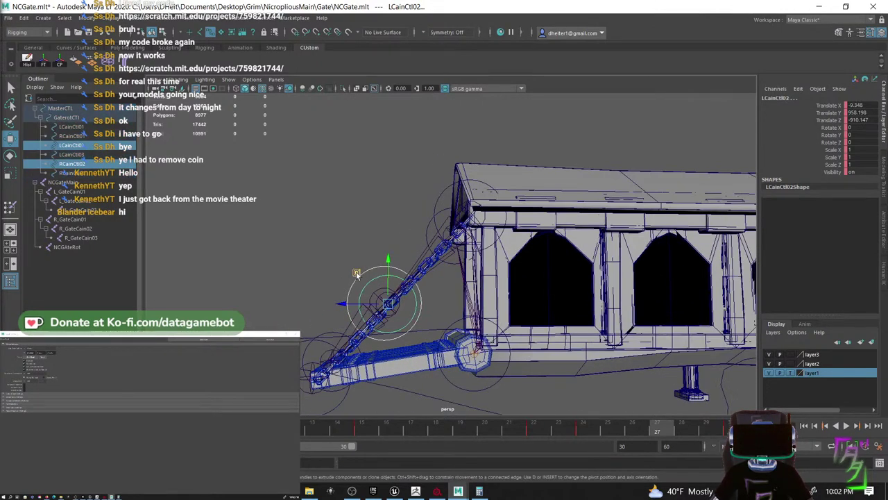
pyautogui.moveTo(357, 274); pyautogui.dragTo(357, 269)
pyautogui.hotkey('ctrl', 'z')
pyautogui.press('e')
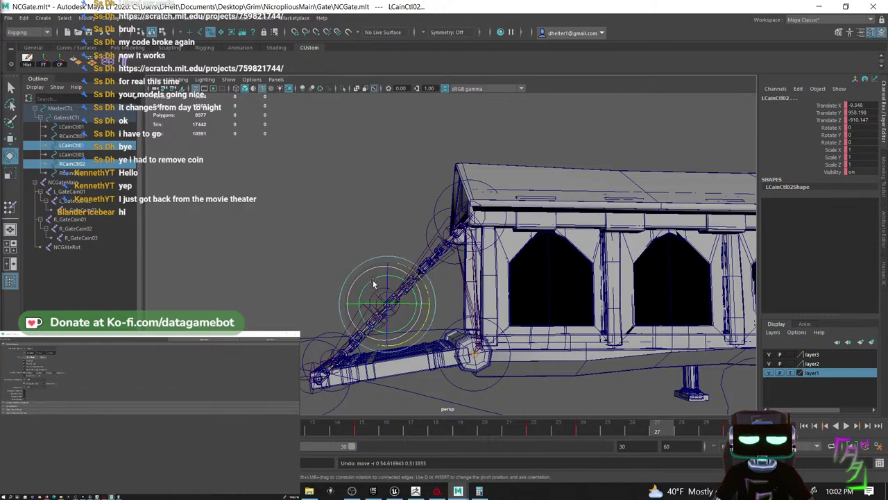
pyautogui.moveTo(420, 279); pyautogui.dragTo(431, 333)
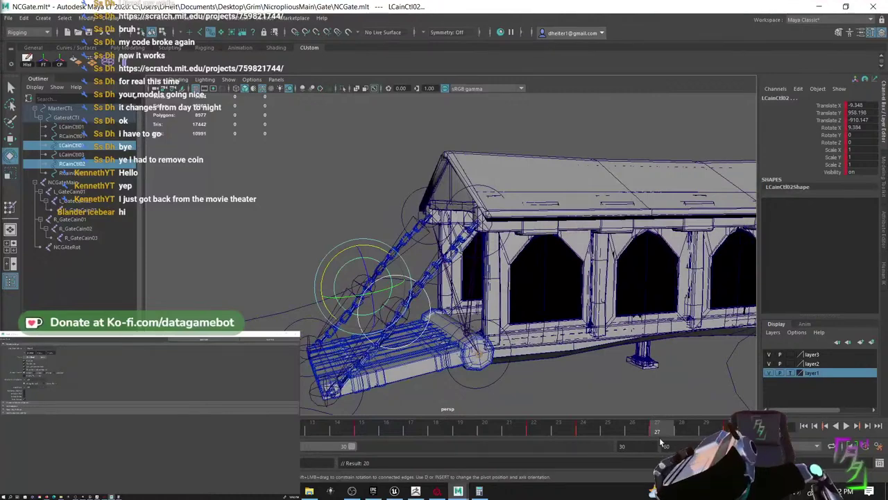
pyautogui.moveTo(659, 427); pyautogui.dragTo(731, 436)
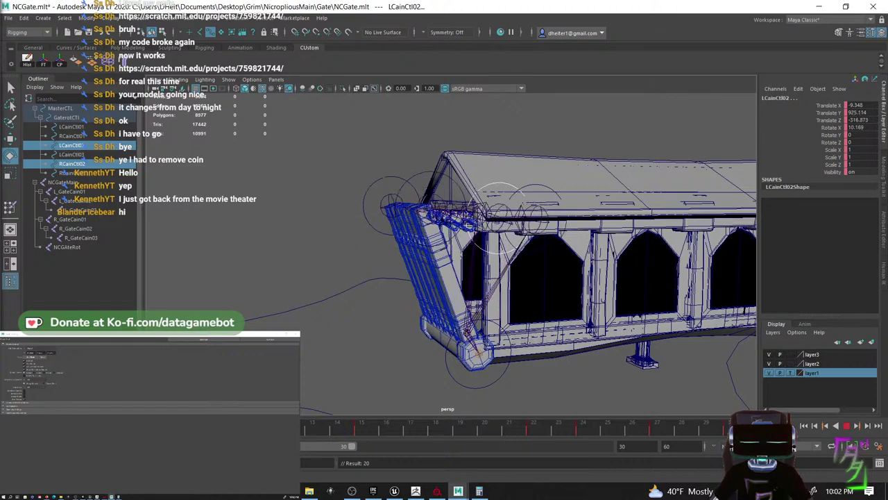
# - Stop playback and rotate LCainCtl02 and RCainCtl02 to about 40.1 in X while the gate is partly closed
pyautogui.hotkey('alt', 'v')
pyautogui.keyDown('alt'); pyautogui.moveTo(404, 276); pyautogui.dragTo(369, 273); pyautogui.keyUp('alt')
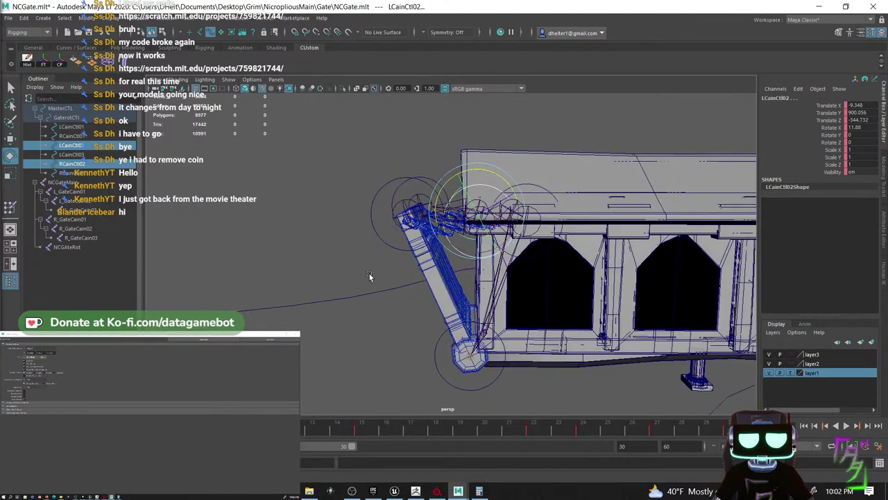
pyautogui.keyDown('alt'); pyautogui.moveTo(369, 274); pyautogui.dragTo(457, 248, button='right'); pyautogui.keyUp('alt')
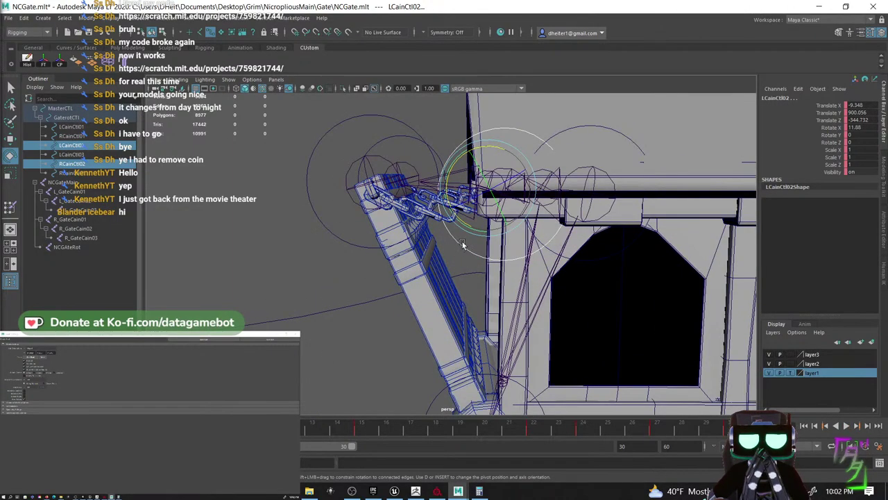
pyautogui.click(463, 245)
pyautogui.keyDown('alt'); pyautogui.moveTo(453, 259); pyautogui.dragTo(551, 284); pyautogui.keyUp('alt')
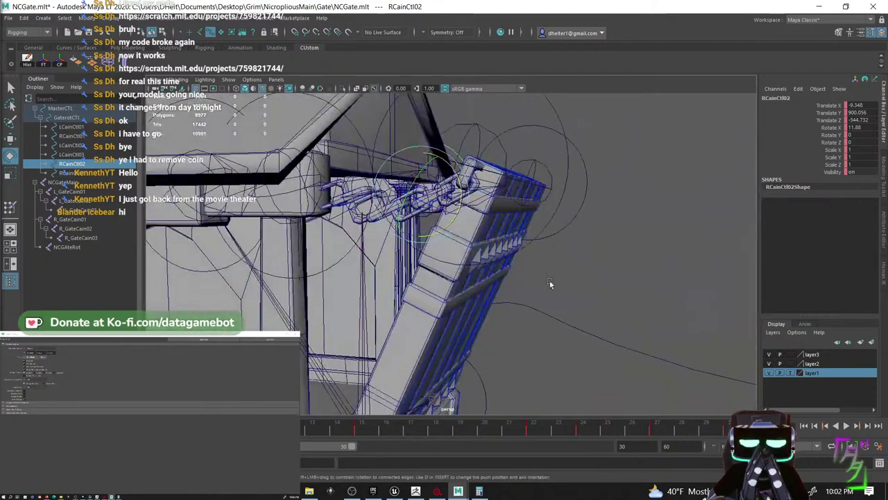
pyautogui.keyDown('shift'); pyautogui.click(339, 258); pyautogui.keyUp('shift')
pyautogui.keyDown('alt'); pyautogui.moveTo(340, 258); pyautogui.dragTo(389, 200); pyautogui.keyUp('alt')
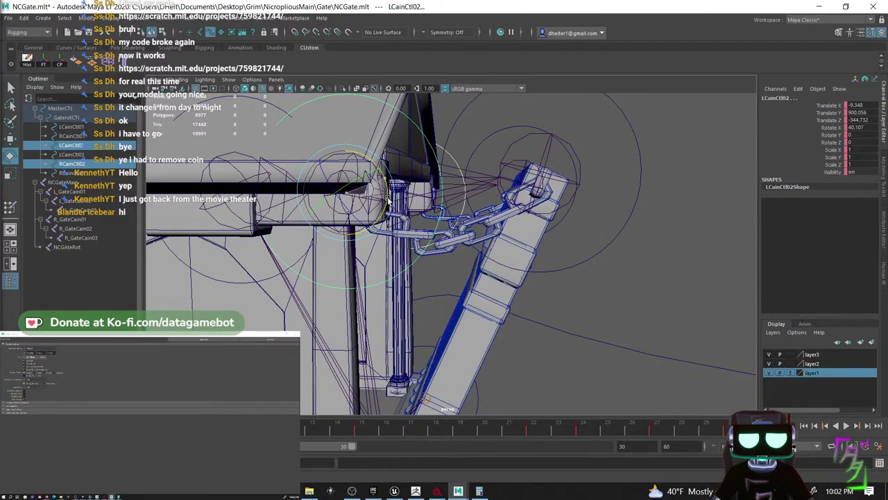
pyautogui.moveTo(512, 188)
pyautogui.keyDown('alt'); pyautogui.mouseDown()
pyautogui.moveTo(339, 220)
pyautogui.moveTo(314, 189)
pyautogui.moveTo(299, 192)
pyautogui.moveTo(438, 205)
pyautogui.moveTo(511, 193)
pyautogui.mouseUp(); pyautogui.keyUp('alt')
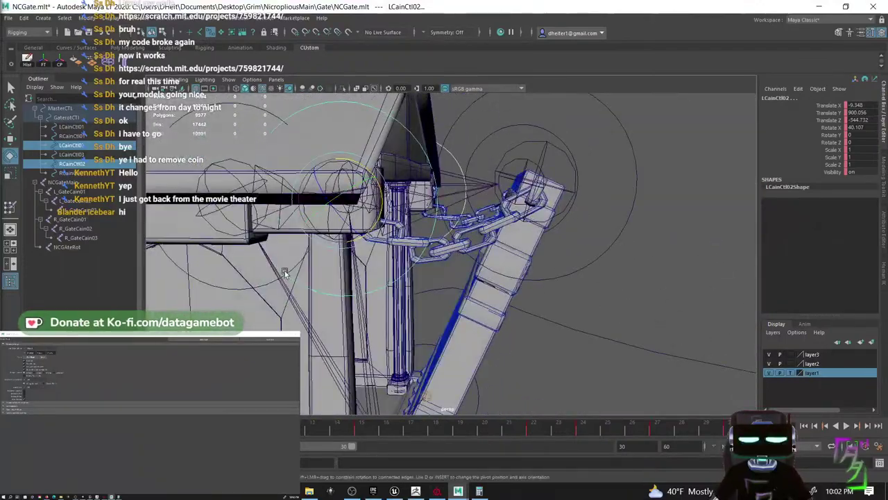
# - Select LCainCtl03 and RCainCtl03 and rotate them to about 42.6 in X
pyautogui.click(247, 290)
pyautogui.keyDown('alt'); pyautogui.moveTo(466, 212); pyautogui.dragTo(285, 224); pyautogui.keyUp('alt')
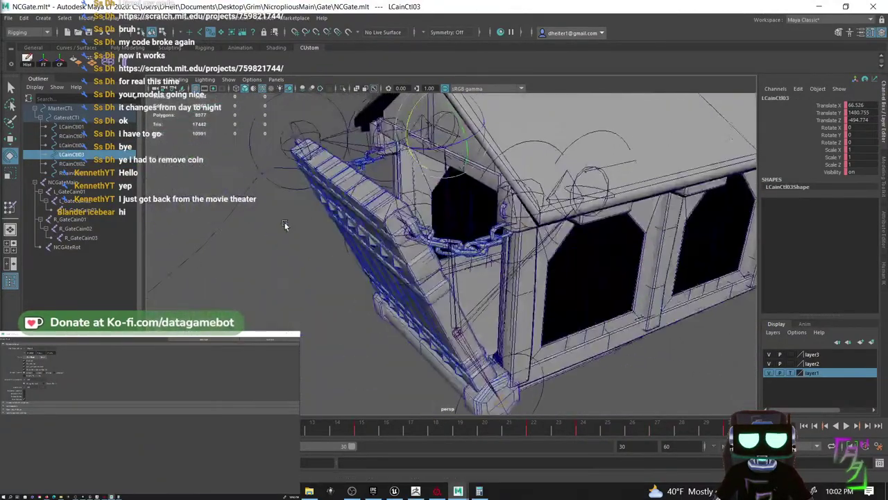
pyautogui.click(564, 163)
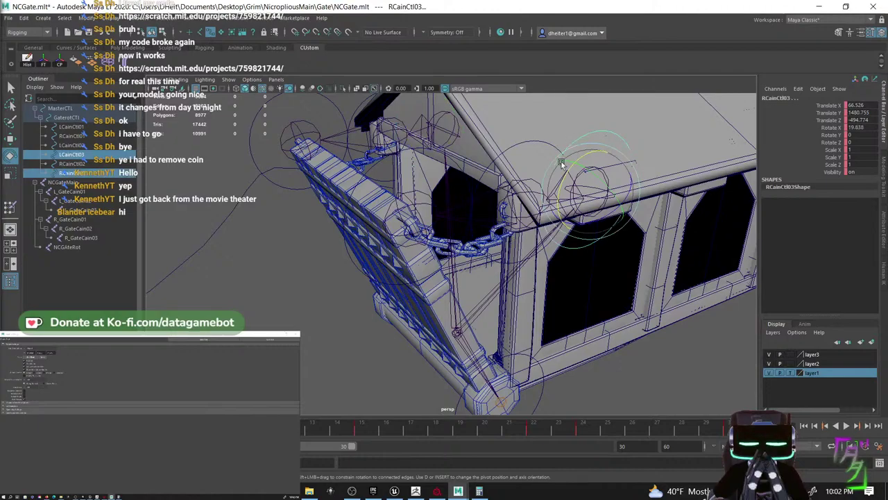
pyautogui.moveTo(569, 179); pyautogui.dragTo(488, 249)
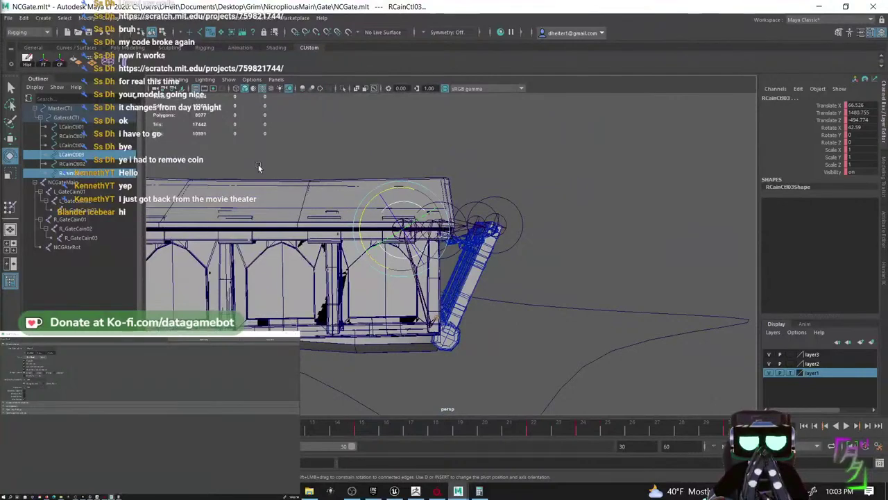
# - Select MasterCTL and all the controls beneath it, key their pose, and play the animation to check the chains up close
pyautogui.moveTo(258, 168); pyautogui.dragTo(639, 414)
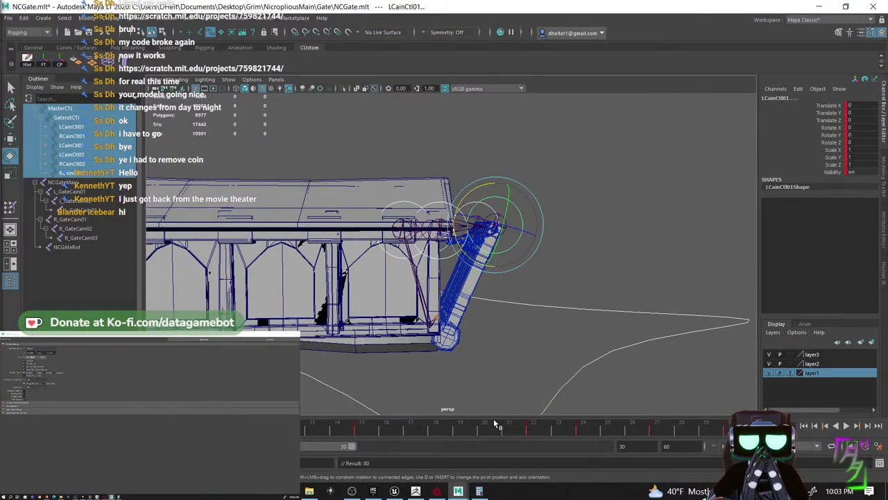
pyautogui.hotkey('alt', 'v')
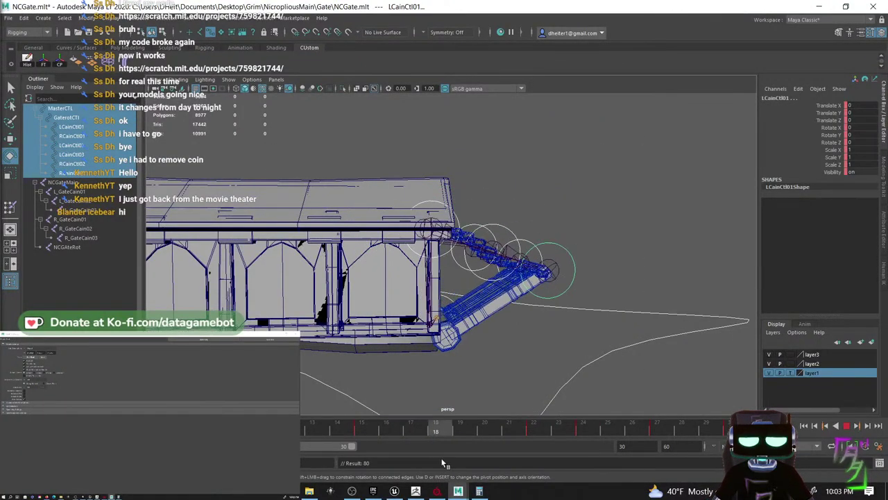
pyautogui.click(880, 424)
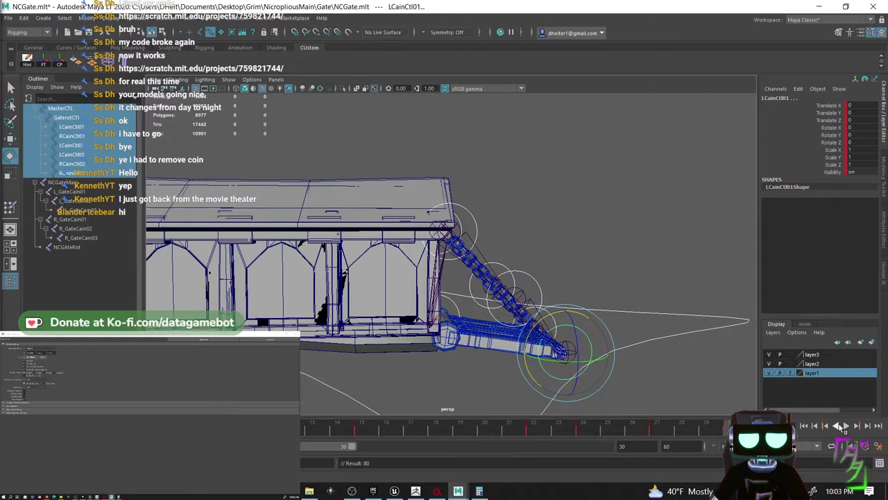
pyautogui.click(845, 426)
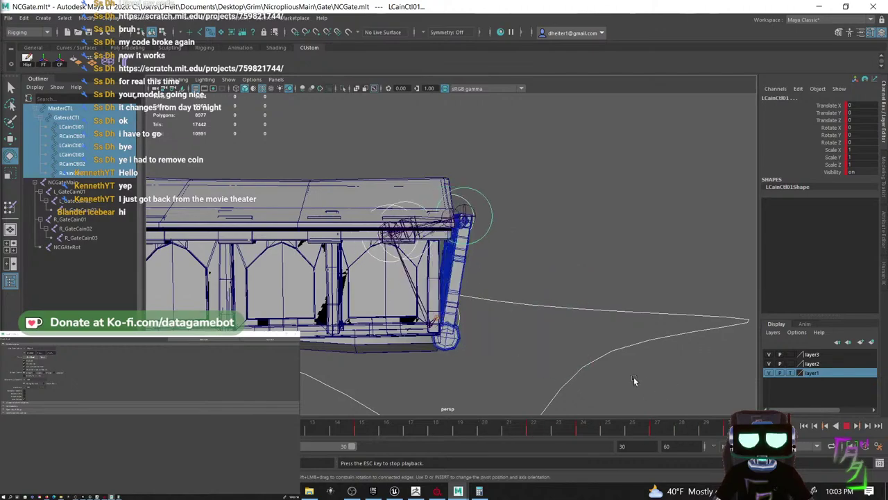
pyautogui.keyDown('alt'); pyautogui.moveTo(634, 377); pyautogui.dragTo(533, 305); pyautogui.keyUp('alt')
pyautogui.scroll(4, 535, 327)
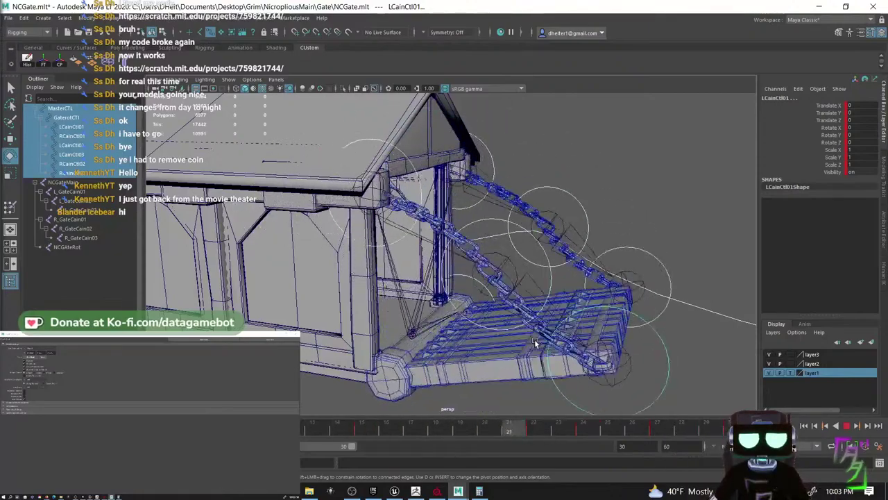
pyautogui.click(847, 426)
# - Select the joints from NCGateMain through NCGAteRot, export the selection as NCGateDrop.fbx, and dismiss the export warnings
pyautogui.scroll(-7, 485, 331)
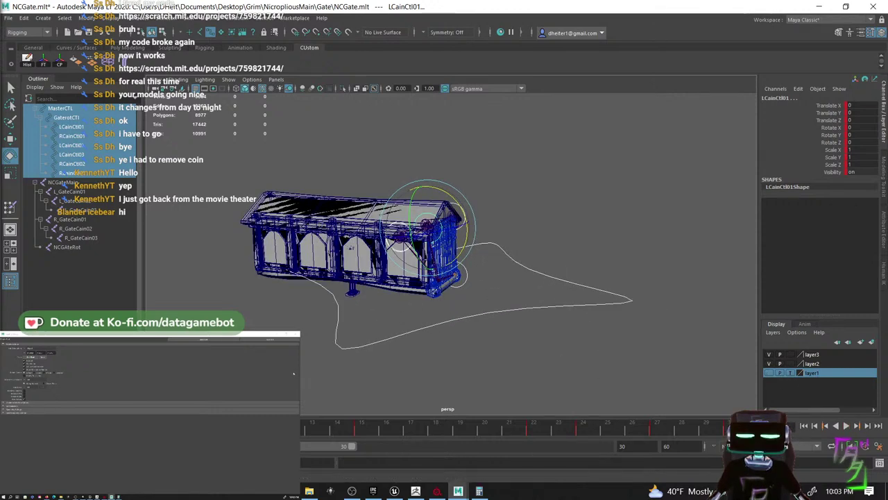
pyautogui.click(63, 183)
pyautogui.keyDown('shift'); pyautogui.click(69, 247); pyautogui.keyUp('shift')
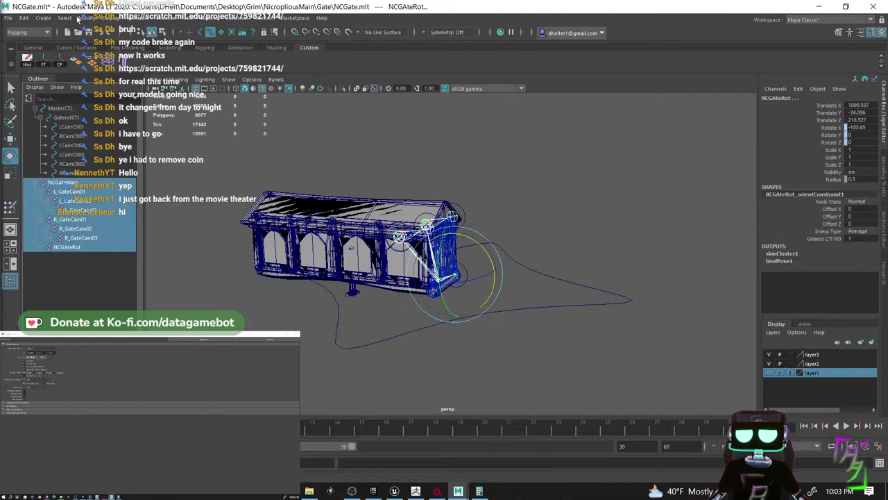
pyautogui.click(15, 20)
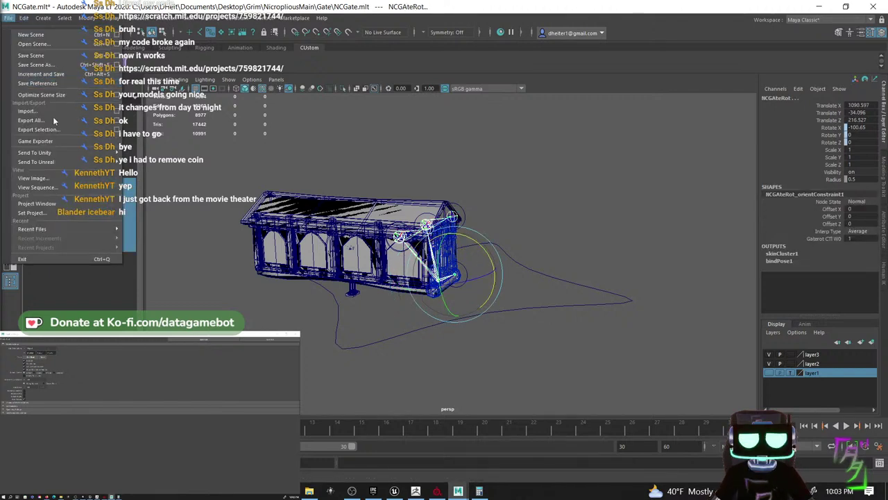
pyautogui.click(57, 140)
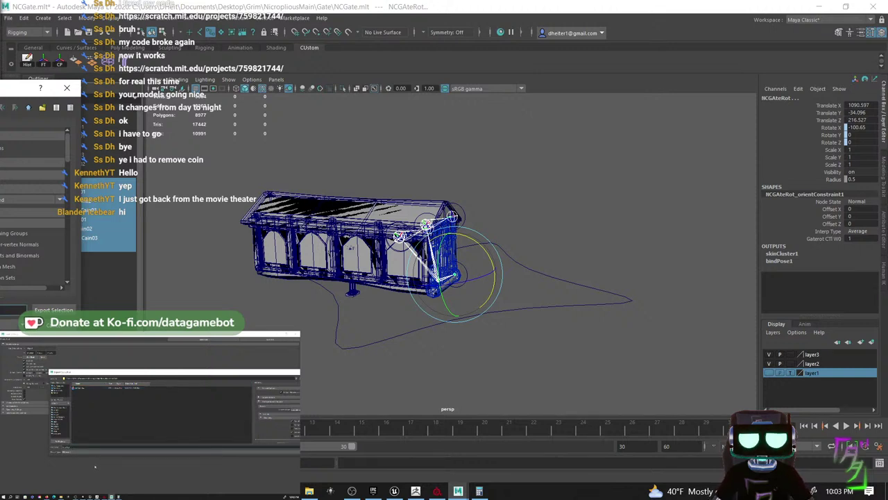
pyautogui.click(53, 310)
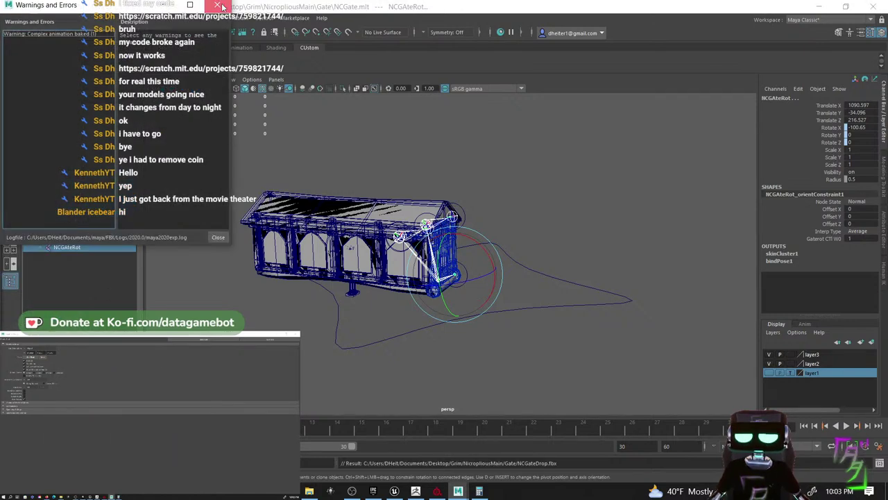
pyautogui.click(220, 5)
# - Minimize the UV Toolkit, dismiss the What's New Highlight Settings dialog, and bring the whole gate with its chains into view
pyautogui.click(809, 7)
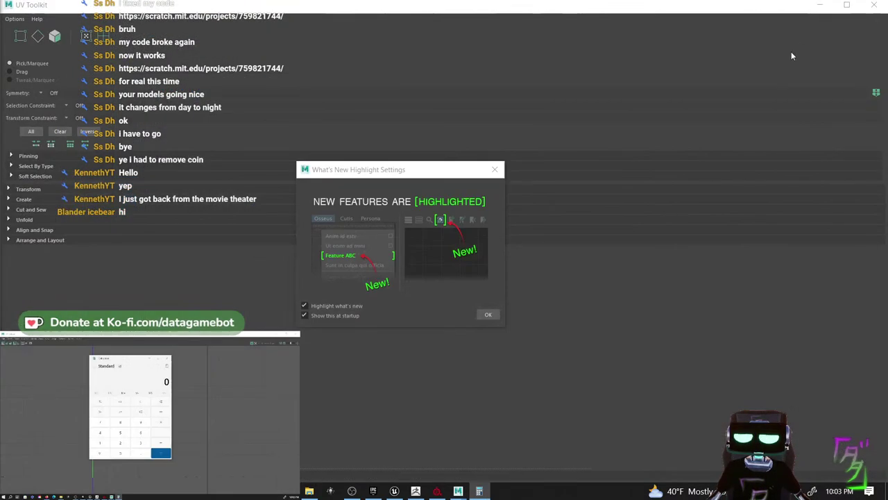
pyautogui.click(822, 4)
pyautogui.click(498, 166)
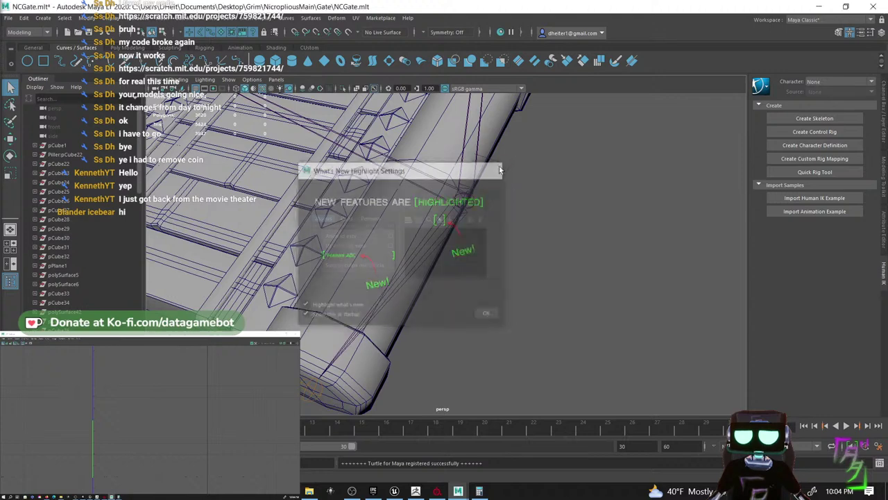
pyautogui.scroll(-5, 555, 241)
pyautogui.keyDown('alt'); pyautogui.moveTo(521, 243); pyautogui.dragTo(506, 294); pyautogui.keyUp('alt')
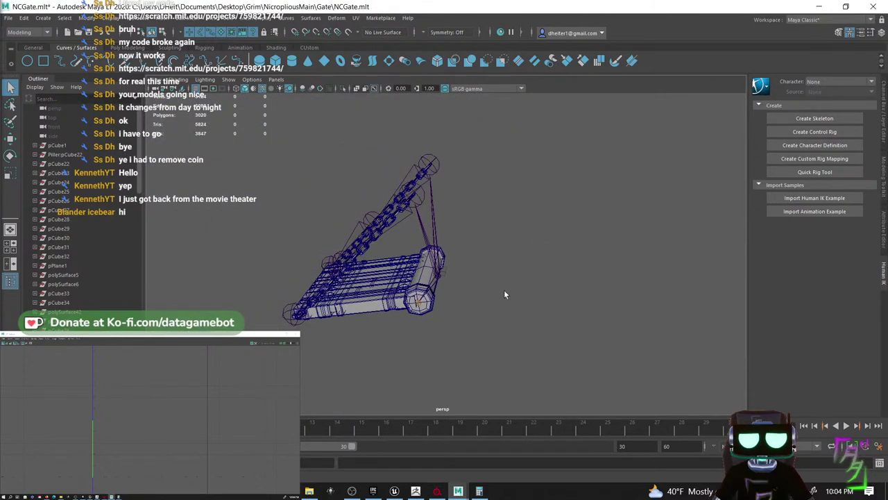
# - Close the extra Maya window of NCGate.mlt that lacks the rig, without saving its changes
pyautogui.moveTo(466, 491)
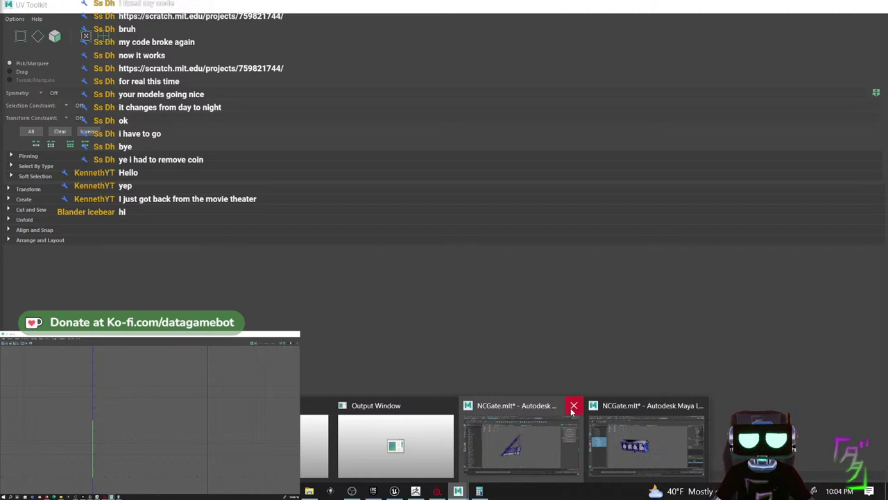
pyautogui.click(531, 435)
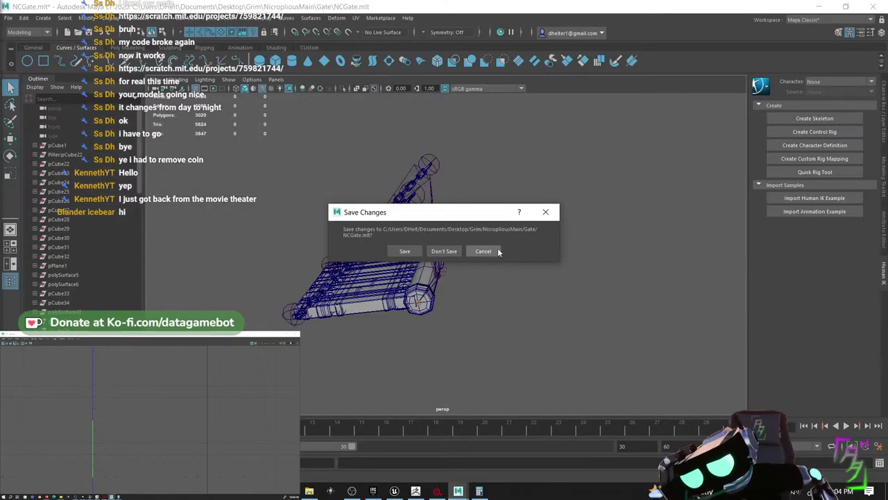
pyautogui.click(436, 252)
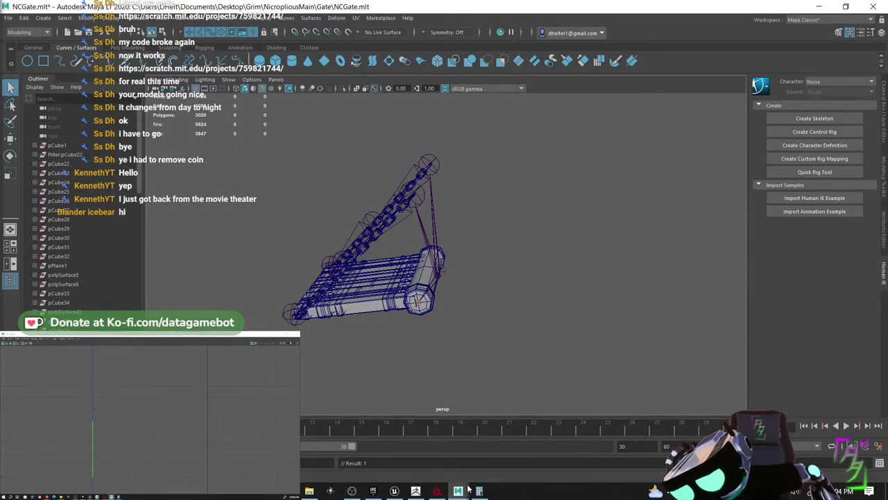
pyautogui.click(553, 449)
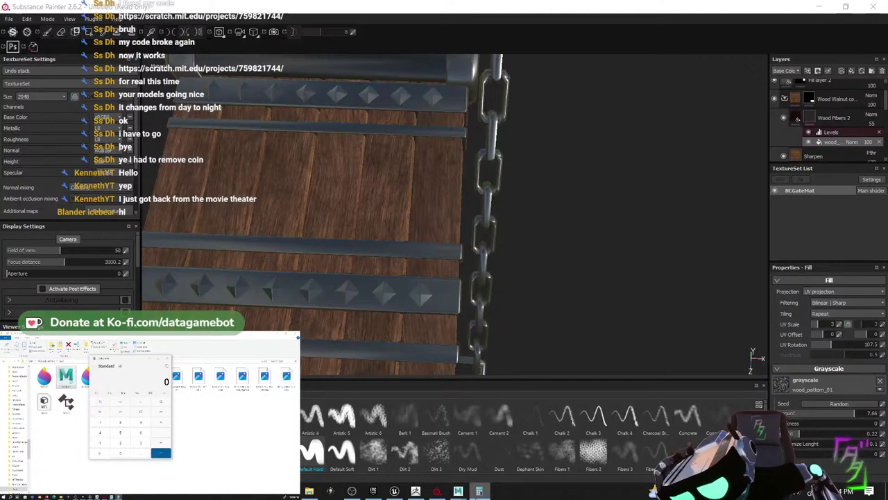
# - Bring up the remaining Maya scene with the rigged gate, minimize its UV Toolkit, save the scene, and minimize Maya
pyautogui.click(504, 447)
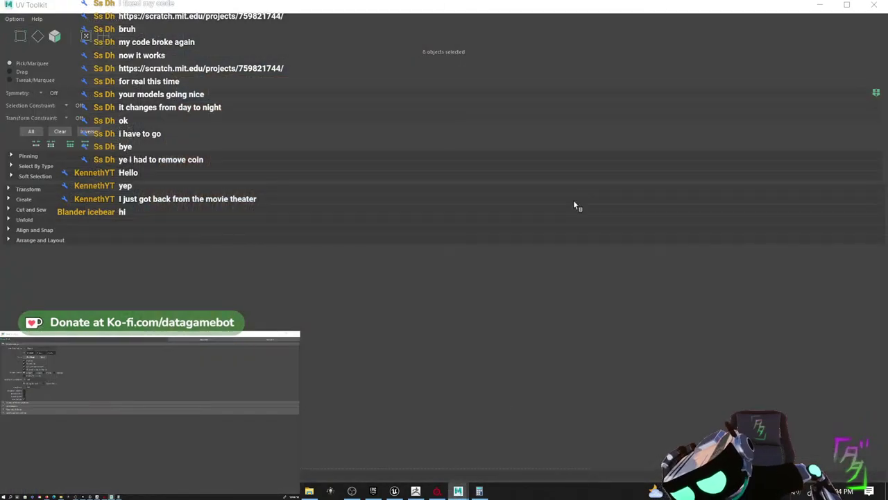
pyautogui.click(827, 5)
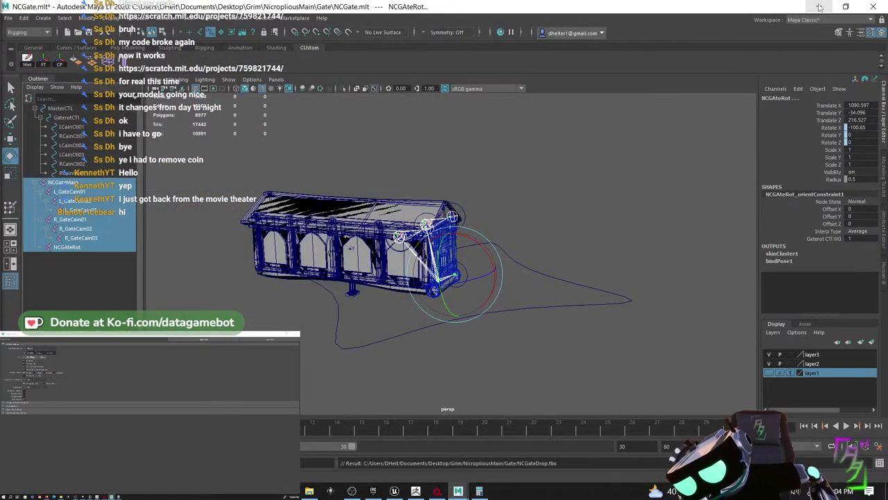
pyautogui.keyDown('alt'); pyautogui.moveTo(571, 237); pyautogui.dragTo(591, 247); pyautogui.keyUp('alt')
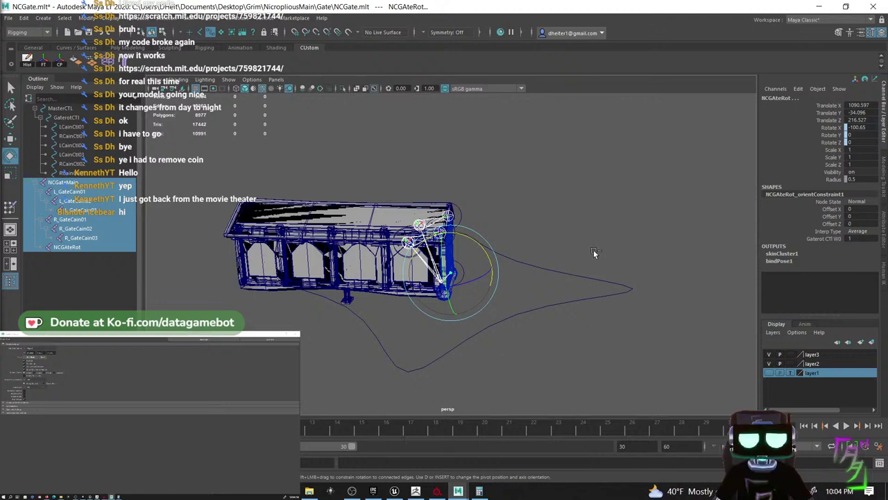
pyautogui.hotkey('ctrl', 's')
pyautogui.click(820, 6)
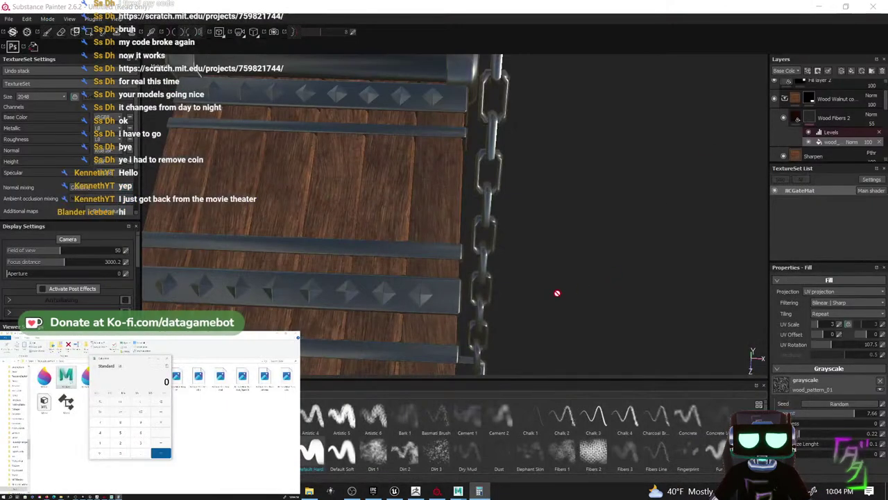
# - Minimize Substance Painter, switch to Unreal Editor, show Level_001, and frame the selected NCopening building from the front
pyautogui.moveTo(557, 285)
pyautogui.keyDown('alt'); pyautogui.mouseDown()
pyautogui.moveTo(539, 275)
pyautogui.moveTo(556, 263)
pyautogui.mouseUp(); pyautogui.keyUp('alt')
pyautogui.click(819, 6)
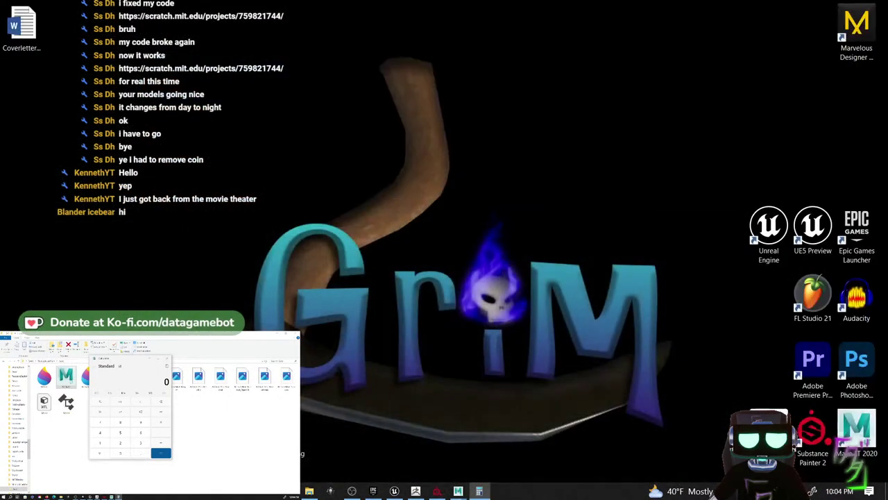
pyautogui.click(394, 491)
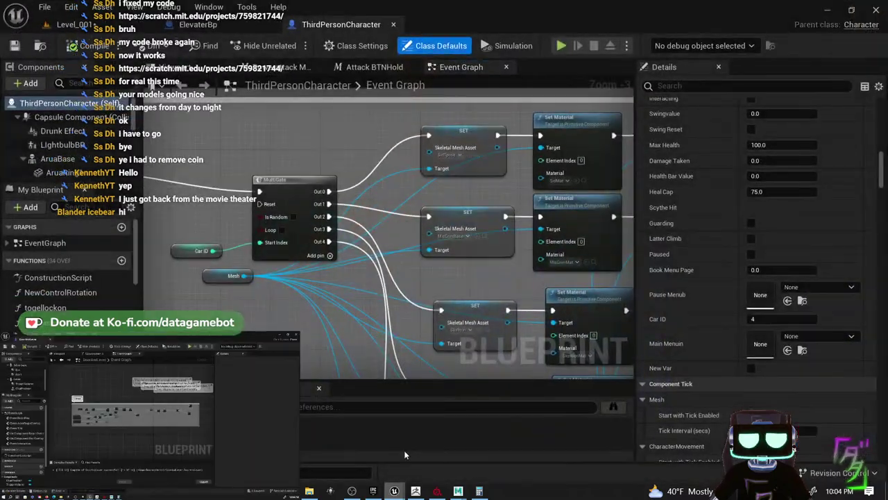
pyautogui.click(41, 25)
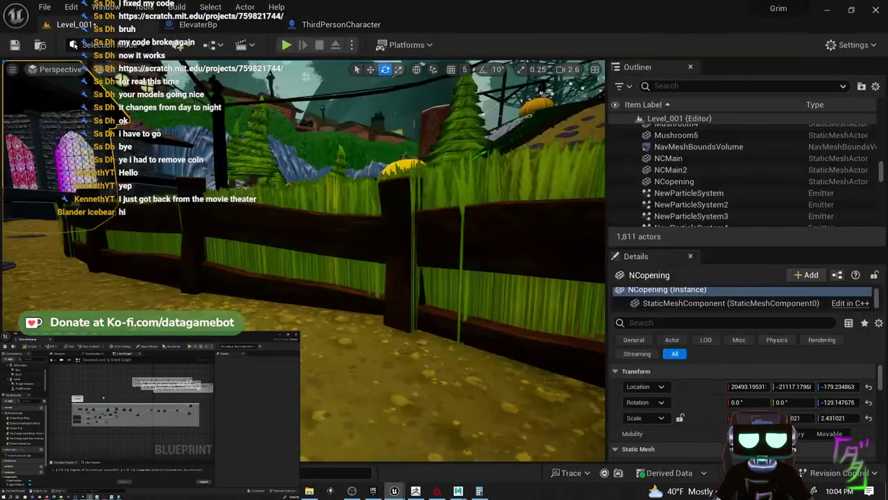
pyautogui.press('f')
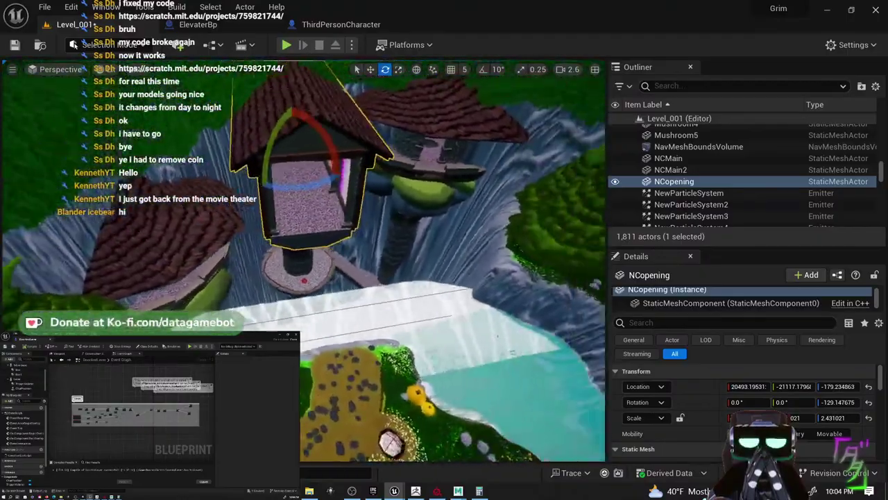
pyautogui.moveTo(304, 261); pyautogui.dragTo(304, 291, button='right')
pyautogui.moveTo(304, 201); pyautogui.dragTo(296, 278, button='right')
pyautogui.moveTo(294, 333); pyautogui.dragTo(296, 292, button='right')
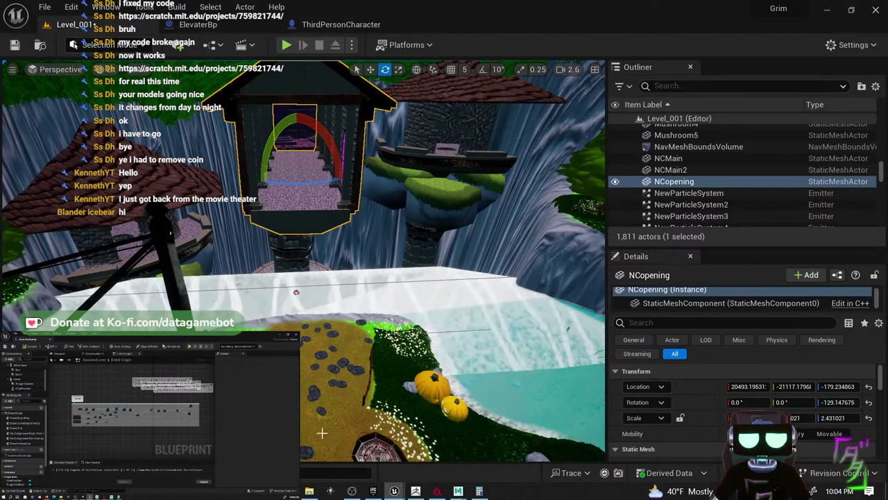
# - Browse to the root Content folder in the content drawer and bring up the Content Browser on the second monitor
pyautogui.click(40, 473)
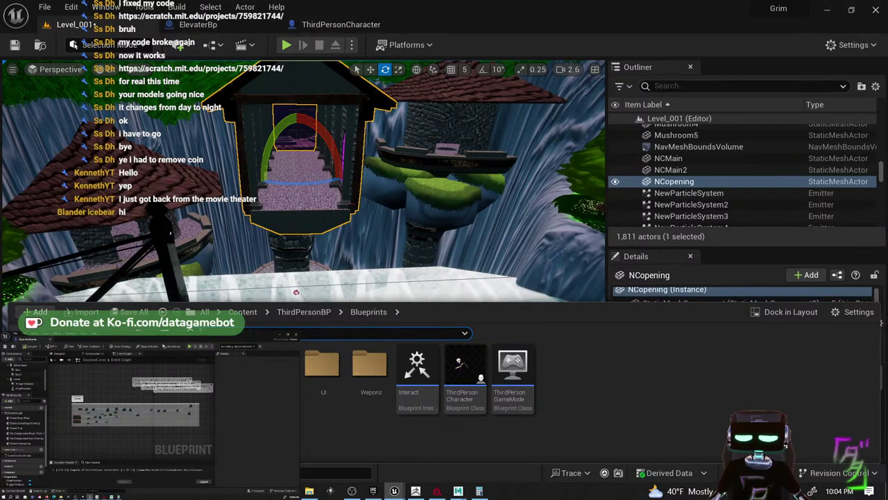
pyautogui.click(50, 372)
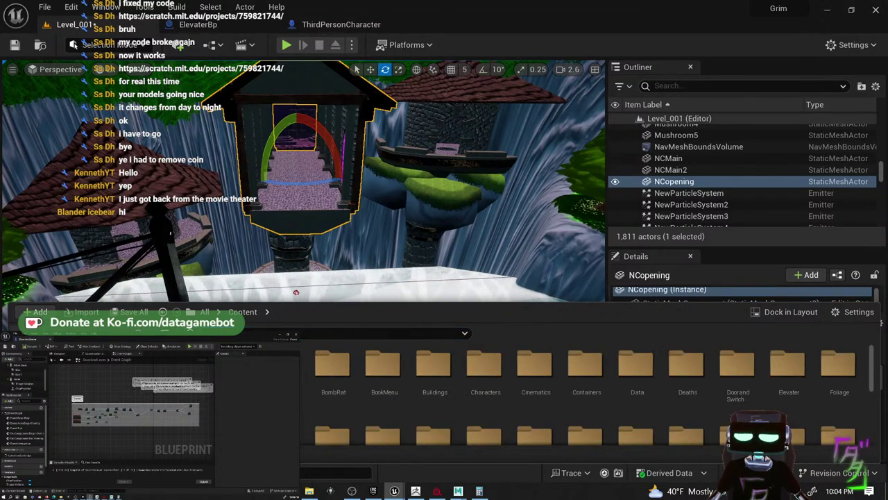
pyautogui.click(791, 311)
pyautogui.moveTo(364, 177); pyautogui.dragTo(887, 1)
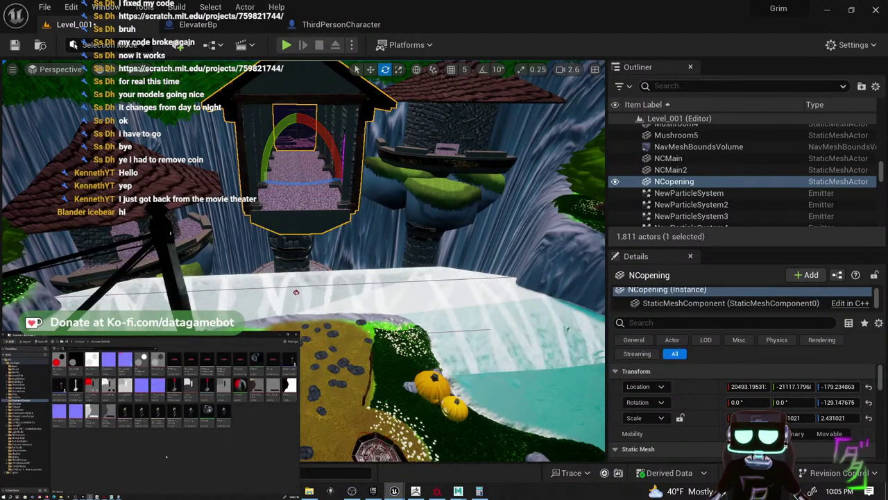
# - Create a new folder for the gate in the root Content folder and open it
pyautogui.click(24, 363)
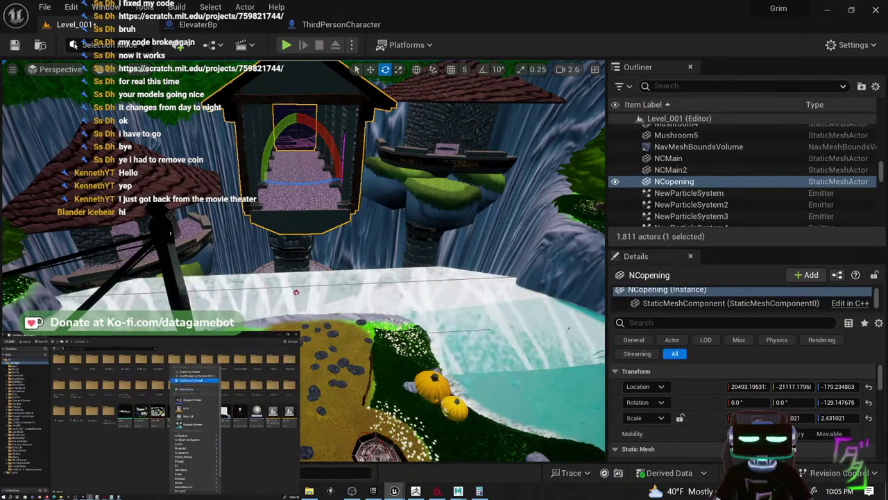
pyautogui.click(198, 389)
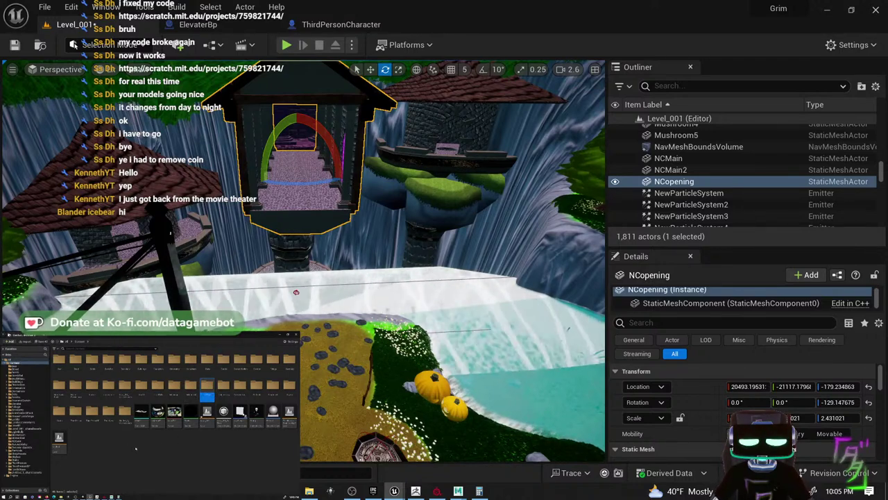
pyautogui.doubleClick(203, 389)
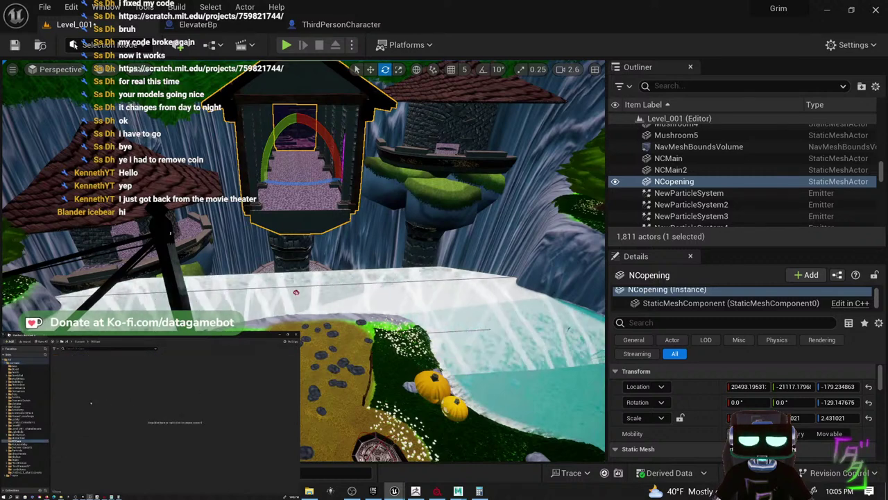
# - Start importing an asset into the new empty folder and browse to the Grim folder in the Import dialog
pyautogui.rightClick(102, 414)
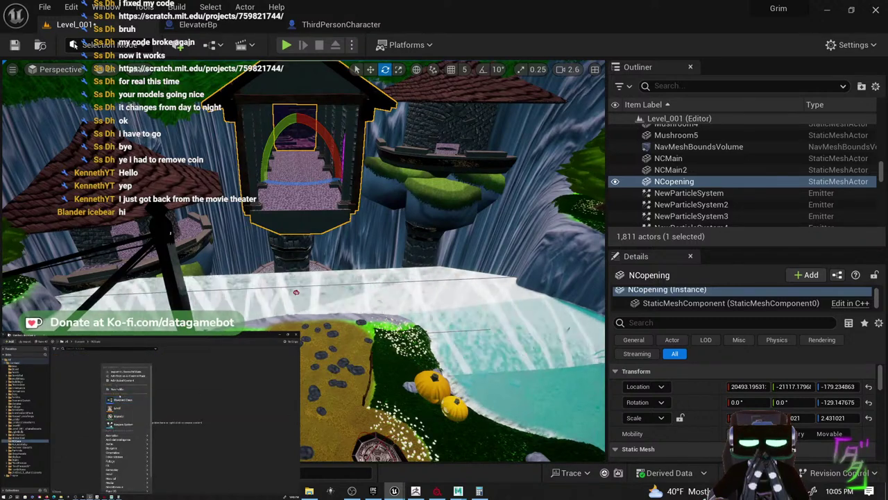
pyautogui.click(100, 380)
pyautogui.click(10, 341)
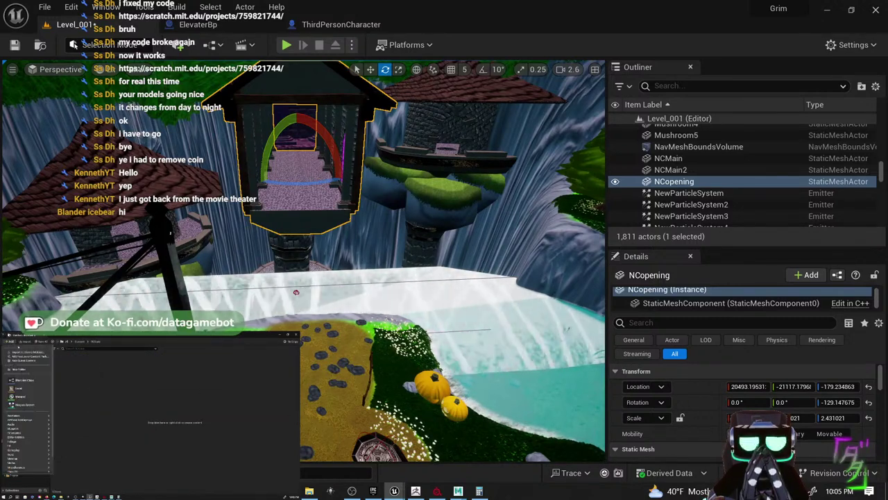
pyautogui.click(19, 352)
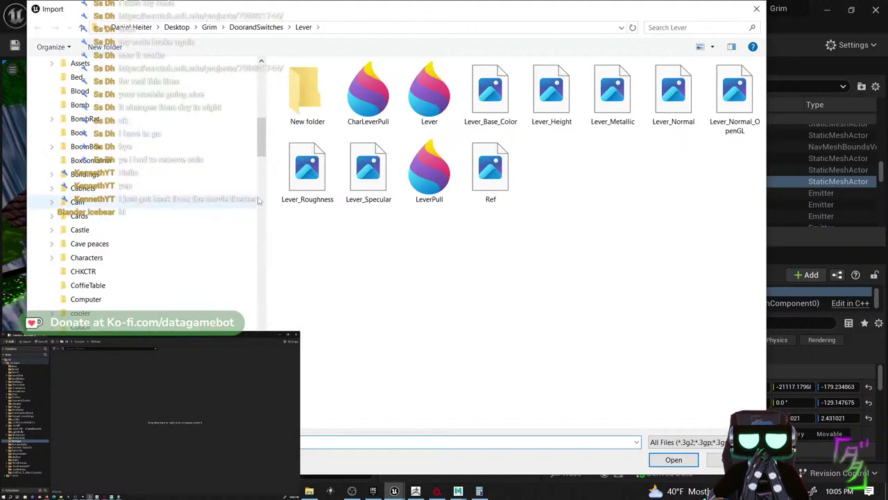
pyautogui.click(209, 27)
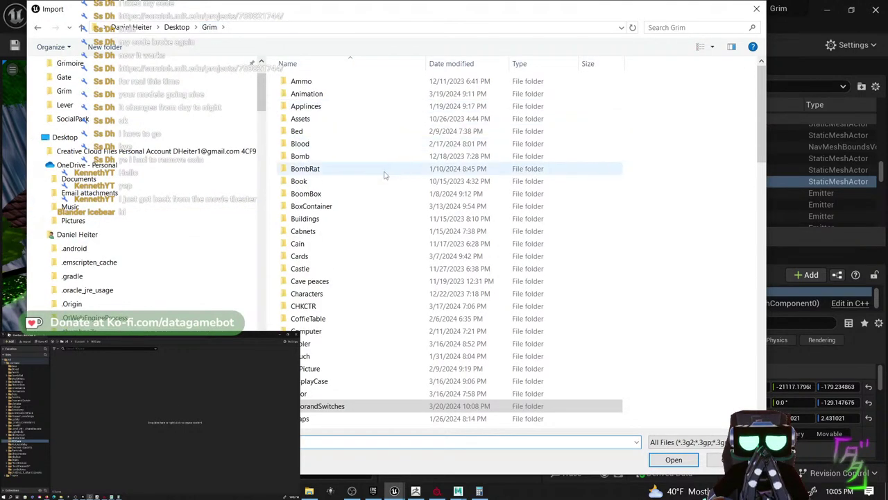
# - Find the NicropliousMain folder inside Grim in the Import dialog and open its Gate subfolder
pyautogui.scroll(-5, 384, 269)
pyautogui.scroll(5, 384, 269)
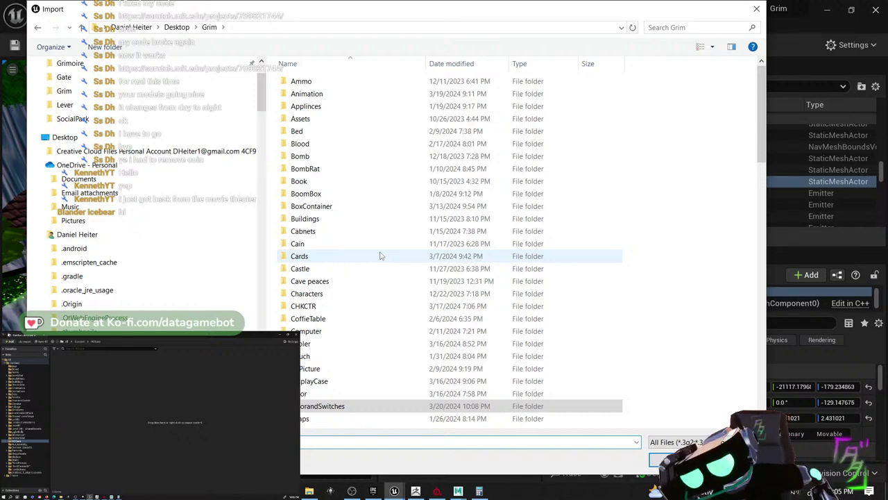
pyautogui.scroll(-5, 360, 264)
pyautogui.scroll(-10, 347, 295)
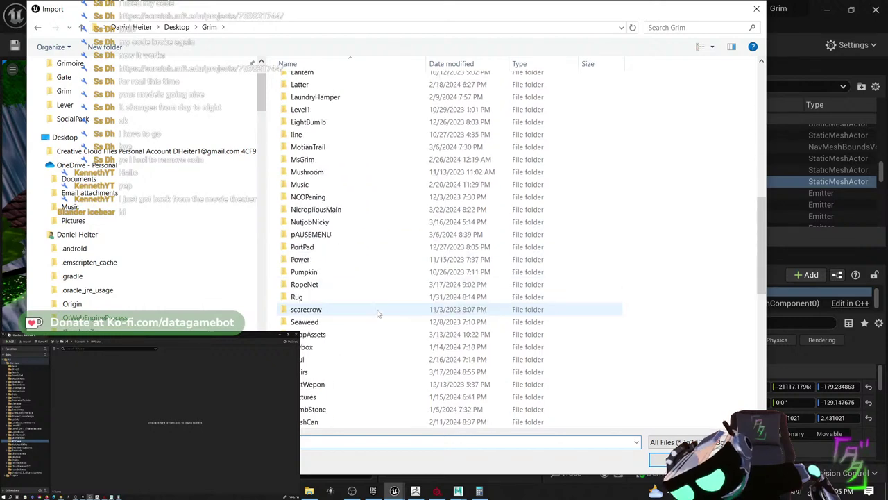
pyautogui.scroll(7, 409, 319)
pyautogui.scroll(8, 414, 315)
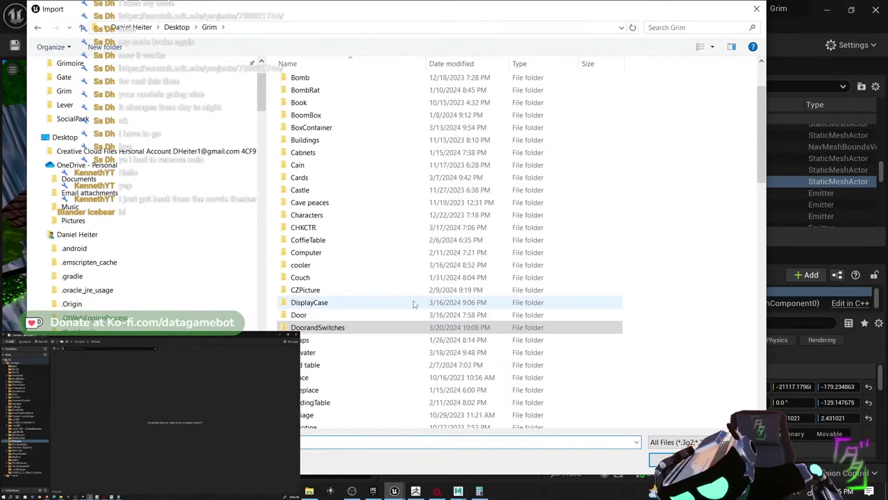
pyautogui.scroll(-2, 409, 236)
pyautogui.scroll(-7, 409, 250)
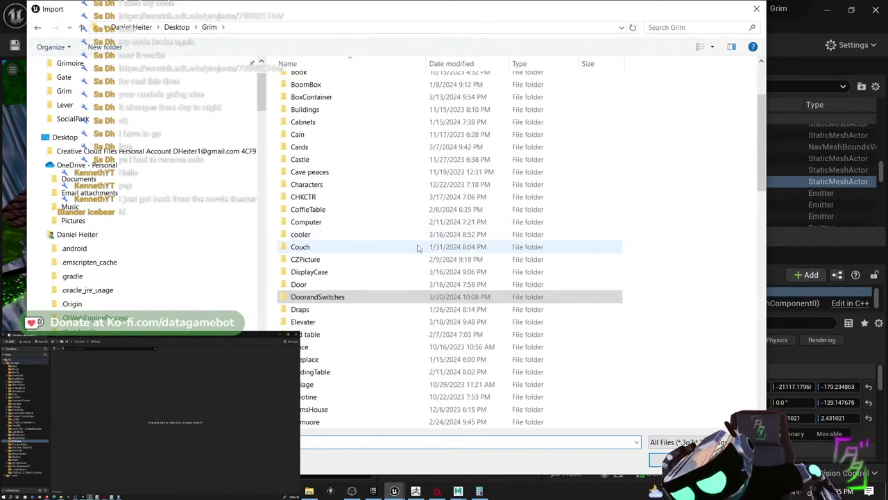
pyautogui.scroll(9, 423, 290)
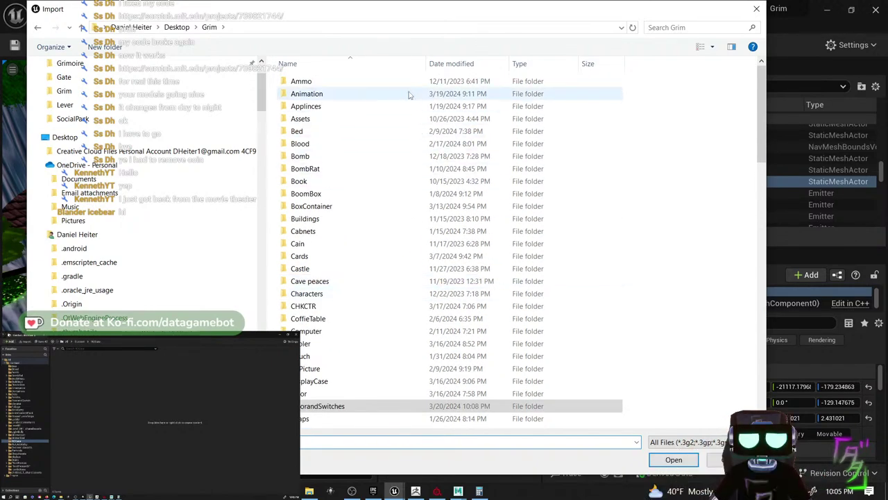
pyautogui.scroll(-7, 411, 157)
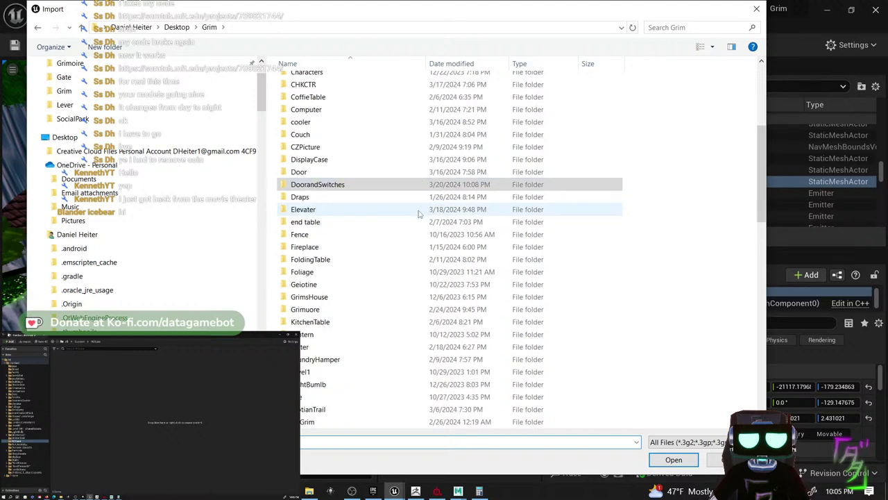
pyautogui.scroll(-11, 419, 222)
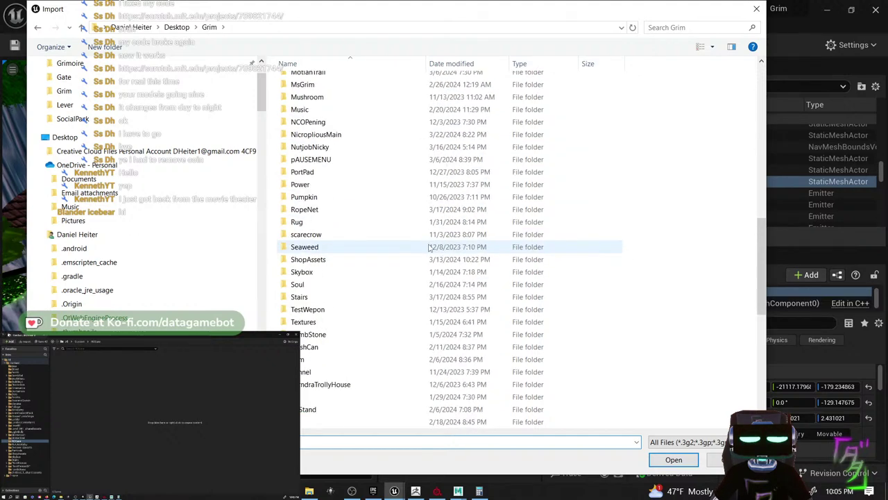
pyautogui.scroll(-5, 429, 250)
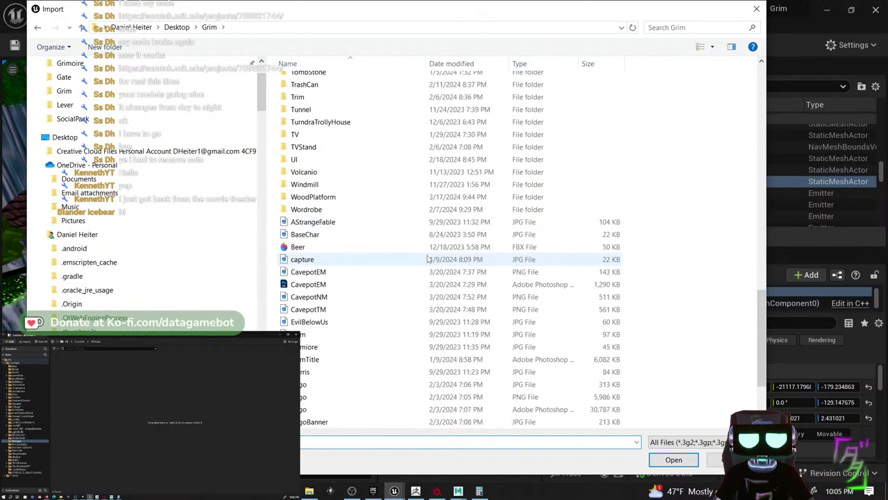
pyautogui.scroll(3, 428, 257)
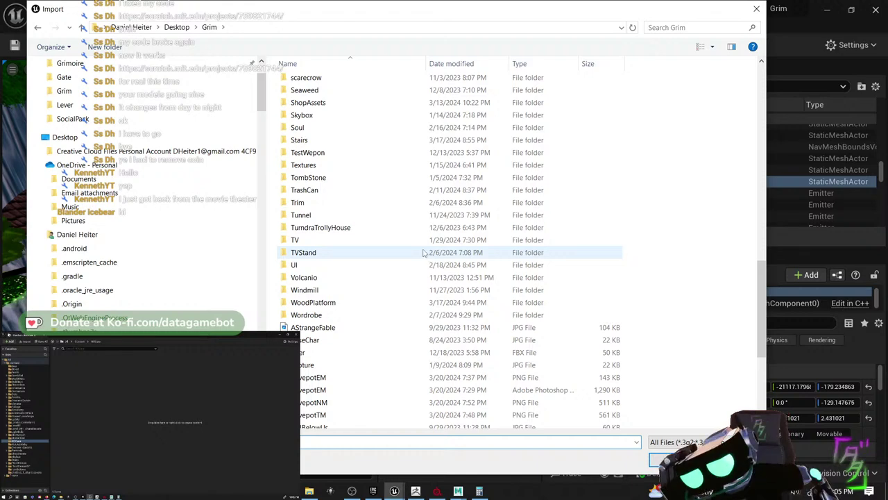
pyautogui.scroll(19, 421, 243)
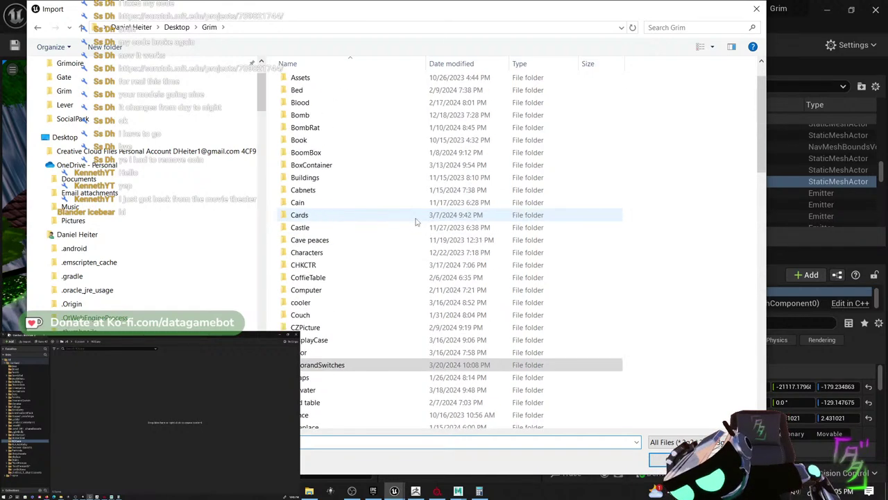
pyautogui.scroll(1, 413, 224)
pyautogui.scroll(-2, 410, 230)
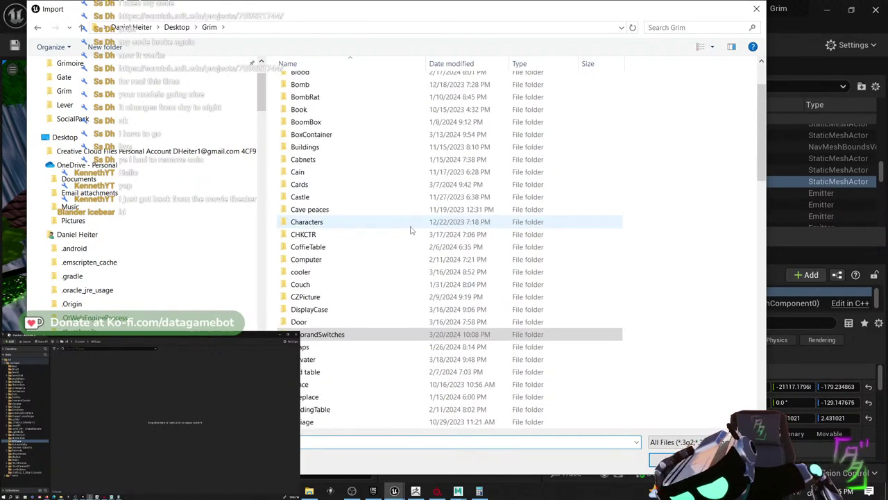
pyautogui.scroll(-2, 420, 258)
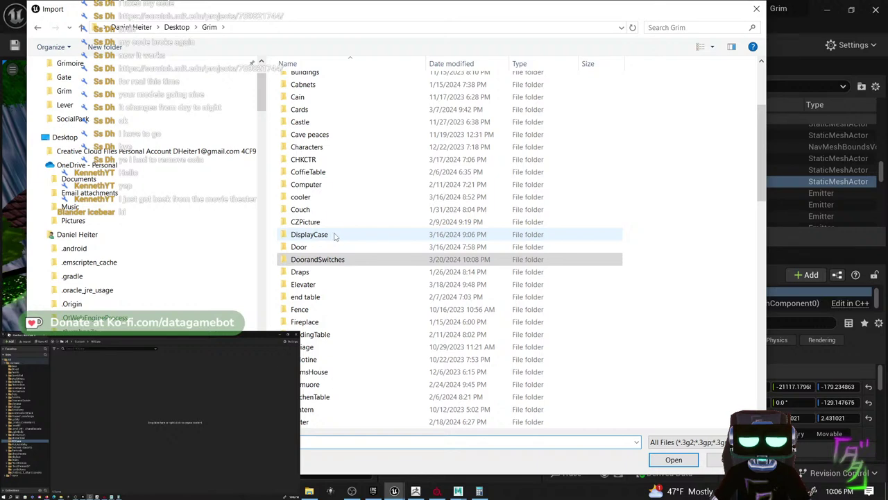
pyautogui.scroll(3, 338, 234)
pyautogui.scroll(-8, 341, 235)
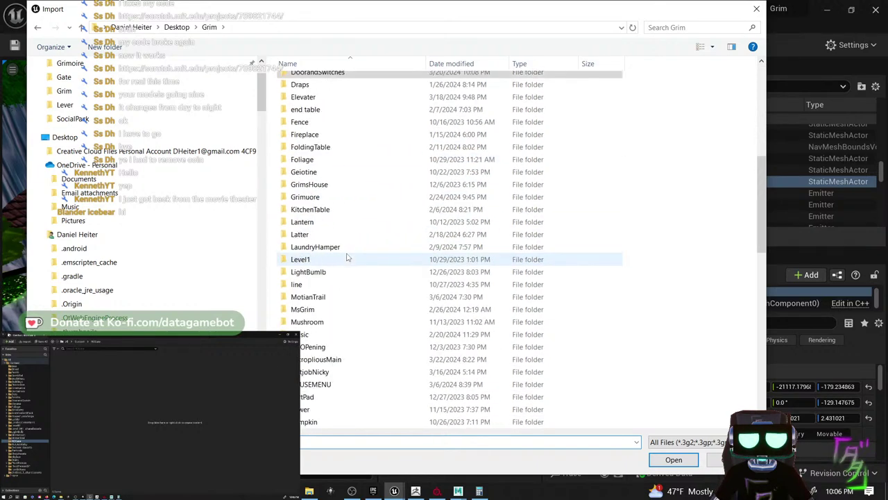
pyautogui.doubleClick(346, 359)
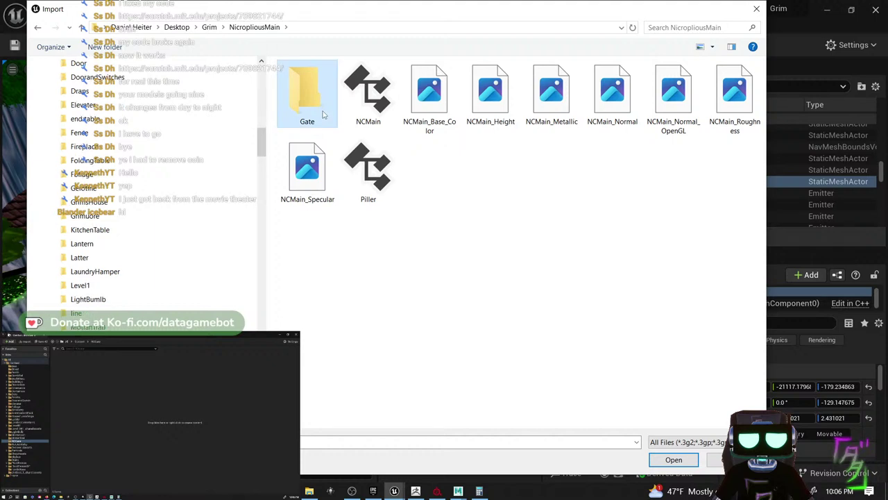
pyautogui.doubleClick(308, 95)
# - Import the NCGate FBX file together with all the NCGateMat texture maps, accepting the FBX import options for everything
pyautogui.click(366, 105)
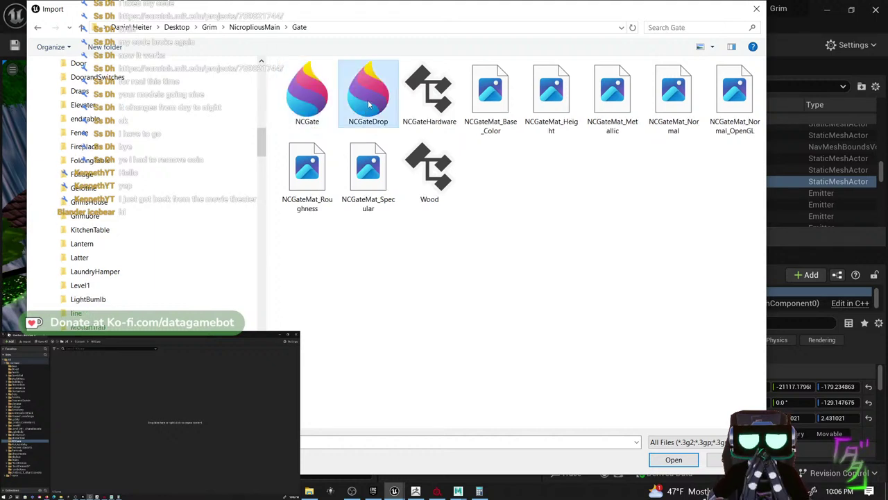
pyautogui.click(323, 107)
pyautogui.keyDown('ctrl'); pyautogui.click(494, 111); pyautogui.keyUp('ctrl')
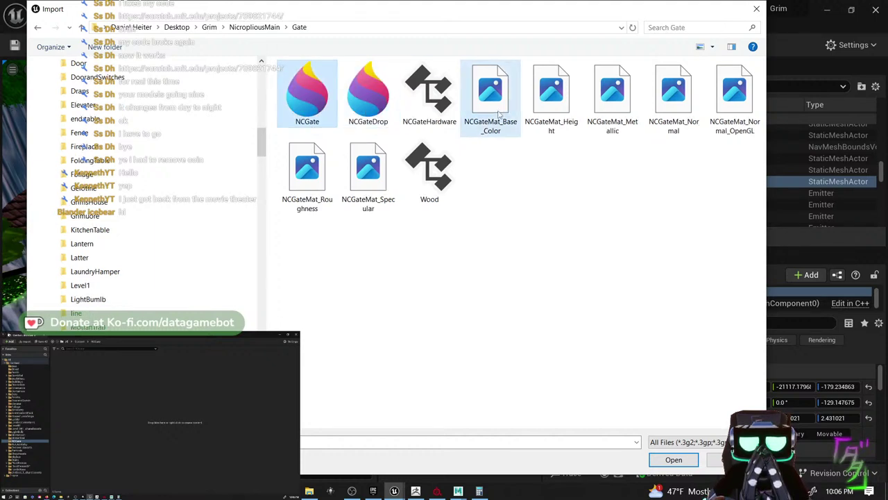
pyautogui.keyDown('ctrl'); pyautogui.keyDown('shift'); pyautogui.click(368, 170); pyautogui.keyUp('shift'); pyautogui.keyUp('ctrl')
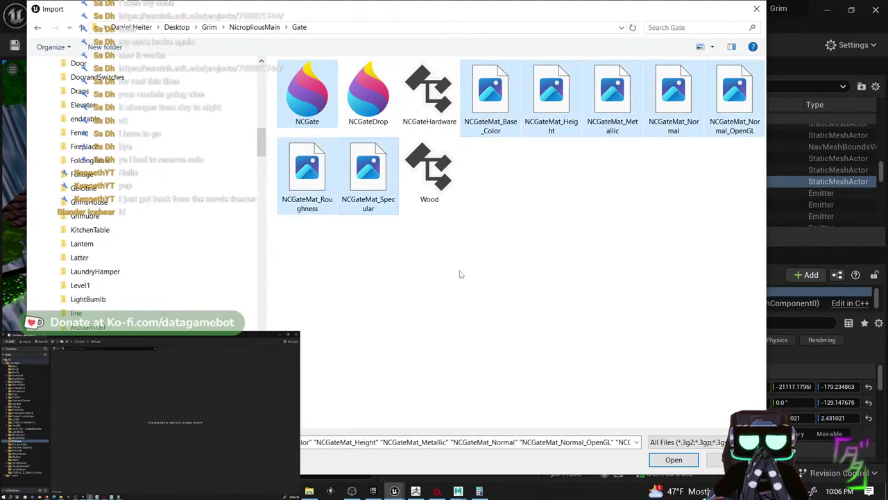
pyautogui.click(674, 459)
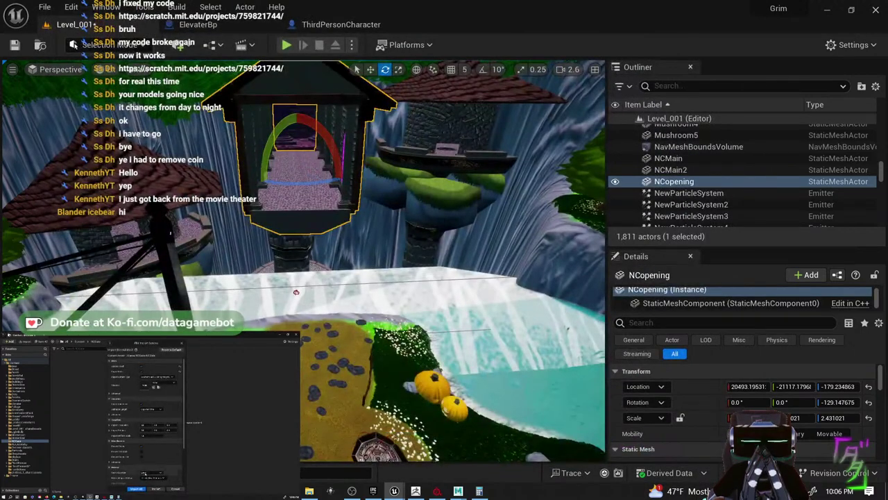
pyautogui.click(130, 488)
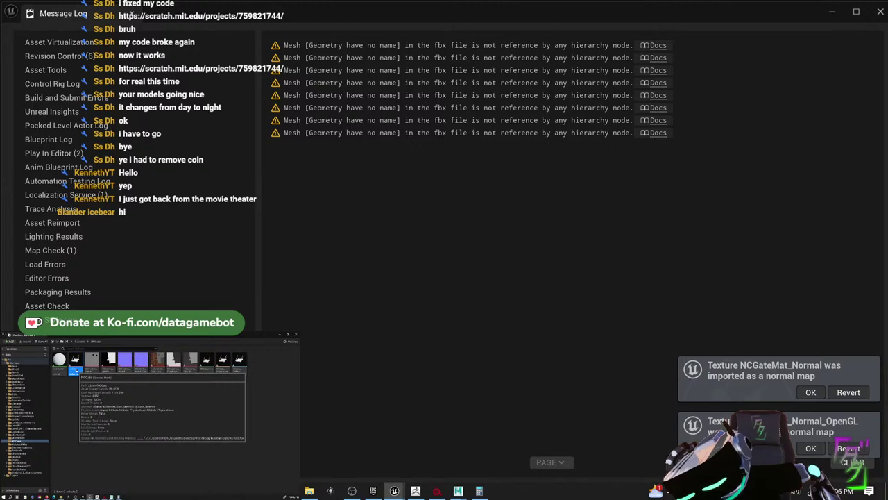
# - Close the Message Log and dock the NCGate skeletal mesh editor as a tab in the main editor window
pyautogui.click(512, 405)
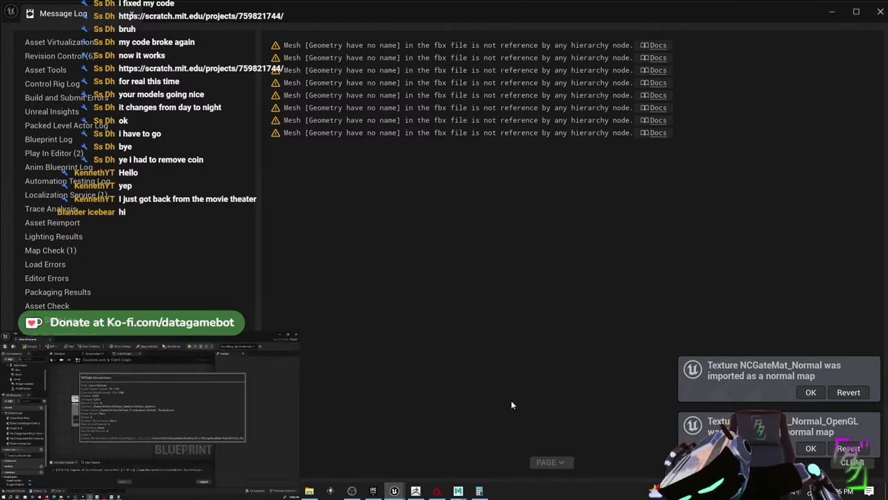
pyautogui.click(881, 12)
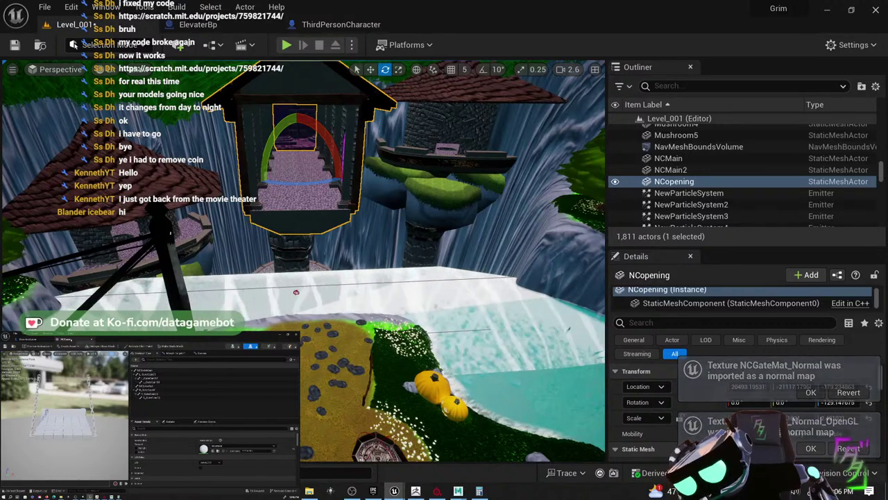
pyautogui.moveTo(73, 339); pyautogui.dragTo(437, 25)
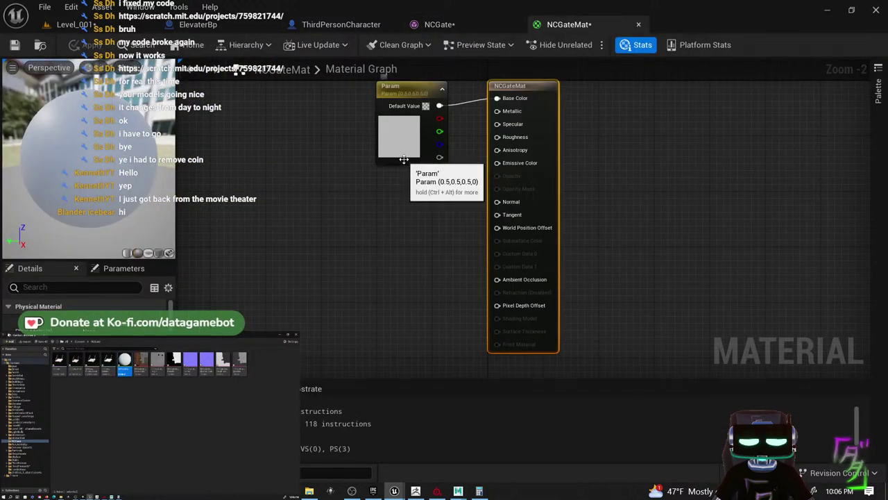
# - Add the gate's base color, metallic, OpenGL normal, roughness and specular textures to the NCGateMat graph and delete the Param node
pyautogui.click(203, 368)
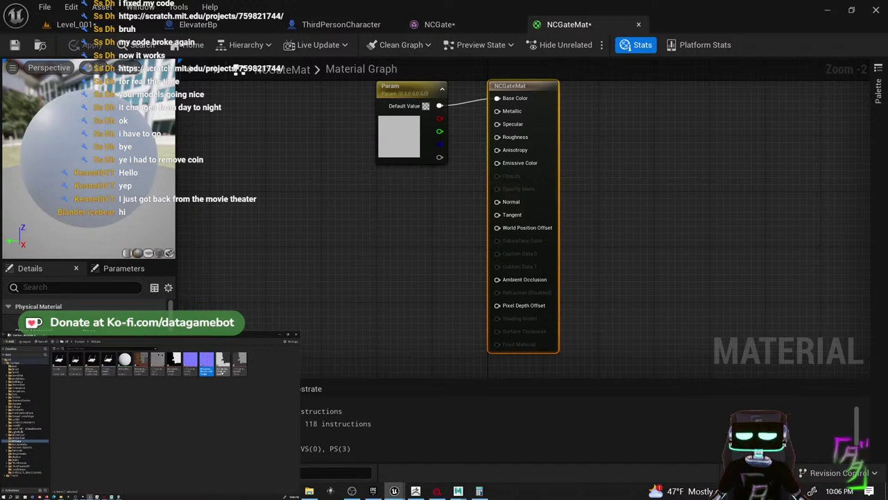
pyautogui.keyDown('ctrl'); pyautogui.click(222, 371); pyautogui.keyUp('ctrl')
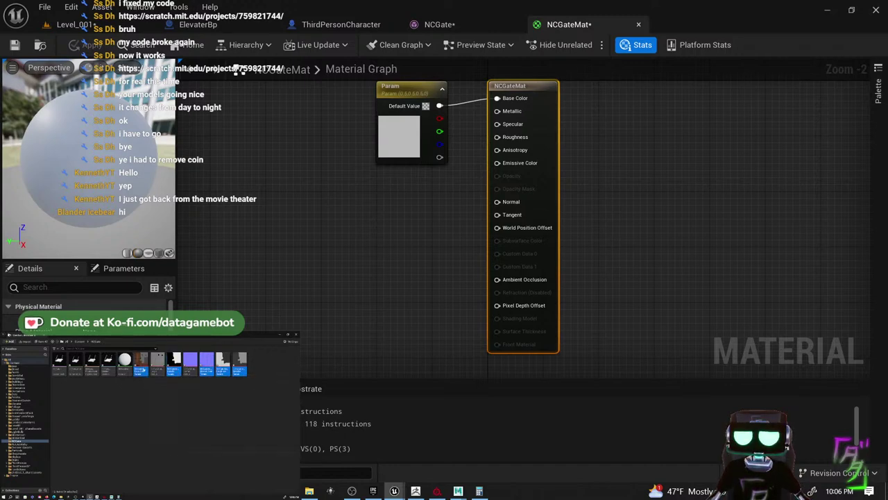
pyautogui.moveTo(222, 362); pyautogui.dragTo(236, 202)
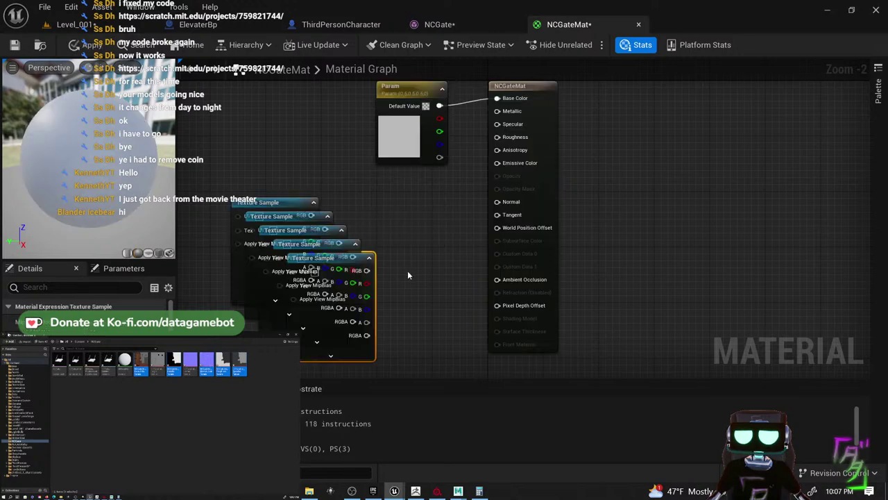
pyautogui.click(412, 157)
pyautogui.press('Delete')
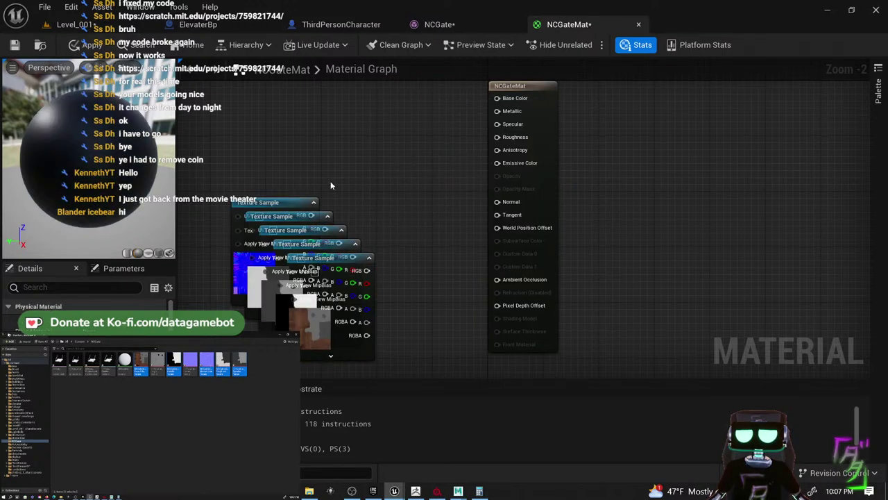
# - Separate the base color and normal texture samples and connect their RGB outputs to Base Color and Normal
pyautogui.moveTo(306, 340); pyautogui.dragTo(247, 251)
pyautogui.moveTo(306, 178); pyautogui.dragTo(525, 185)
pyautogui.moveTo(263, 298); pyautogui.dragTo(329, 217, button='right')
pyautogui.moveTo(333, 272); pyautogui.dragTo(237, 300)
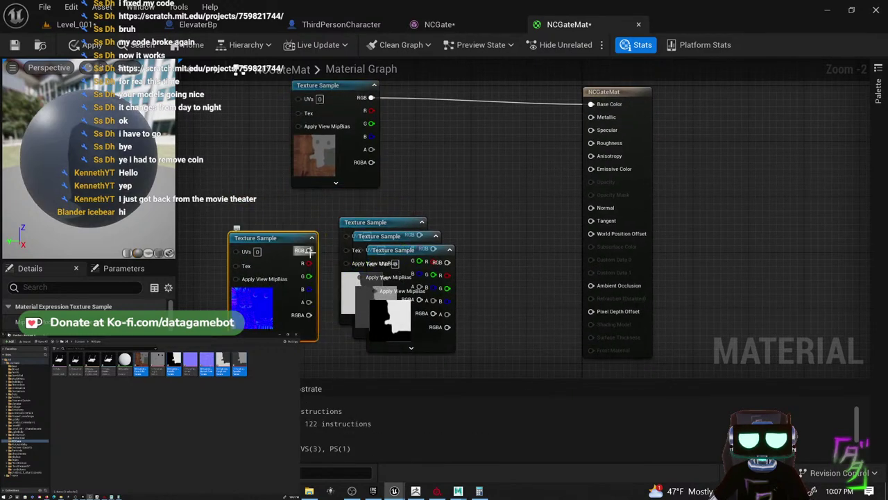
pyautogui.moveTo(308, 250); pyautogui.dragTo(597, 209)
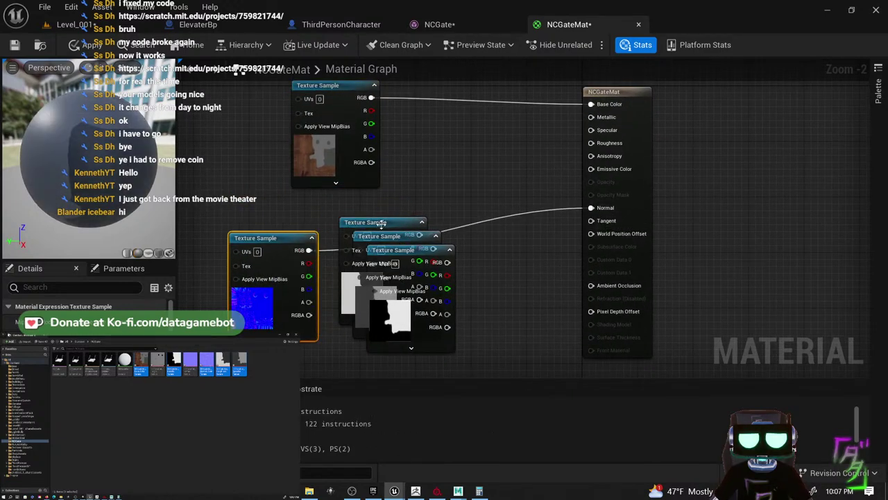
# - Spread out the remaining texture samples and connect their RGB outputs to Roughness, Metallic and Specular
pyautogui.moveTo(381, 221); pyautogui.dragTo(593, 113)
pyautogui.moveTo(495, 231); pyautogui.dragTo(510, 180, button='right')
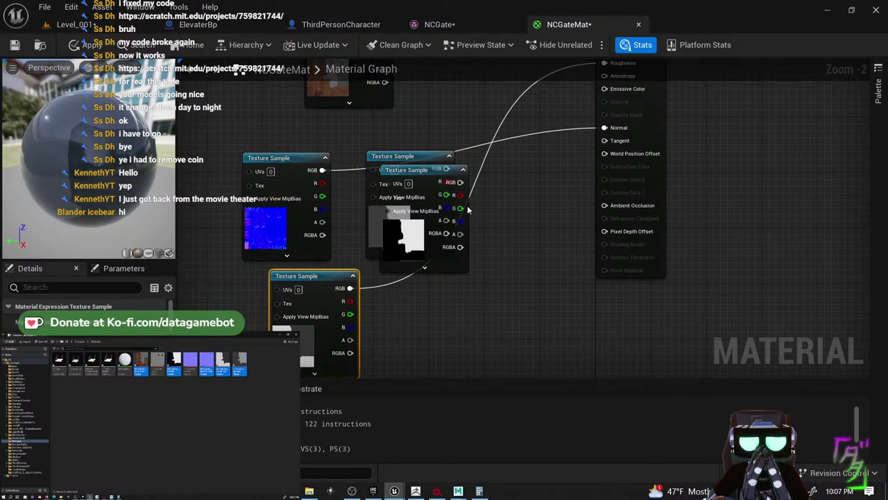
pyautogui.moveTo(409, 237); pyautogui.dragTo(413, 170, button='right')
pyautogui.moveTo(451, 104); pyautogui.dragTo(486, 230)
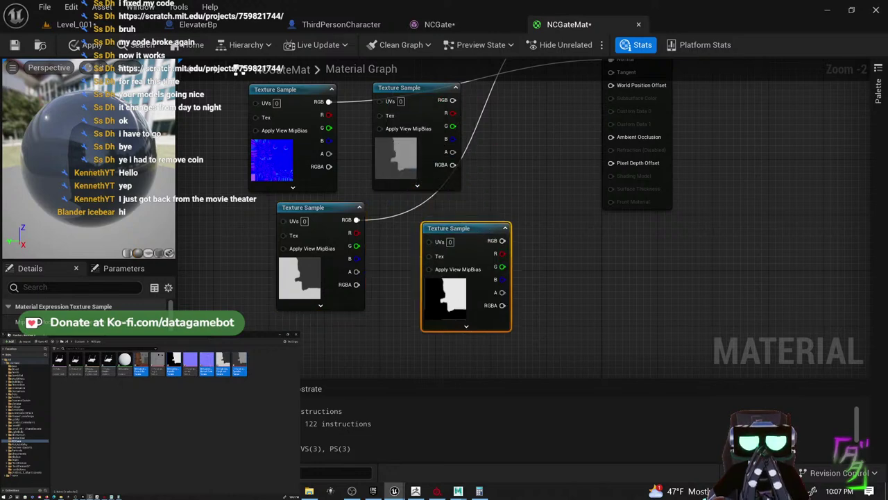
pyautogui.moveTo(502, 241); pyautogui.dragTo(627, 192)
pyautogui.moveTo(541, 253); pyautogui.dragTo(569, 101, button='right')
pyautogui.moveTo(478, 172); pyautogui.dragTo(640, 155)
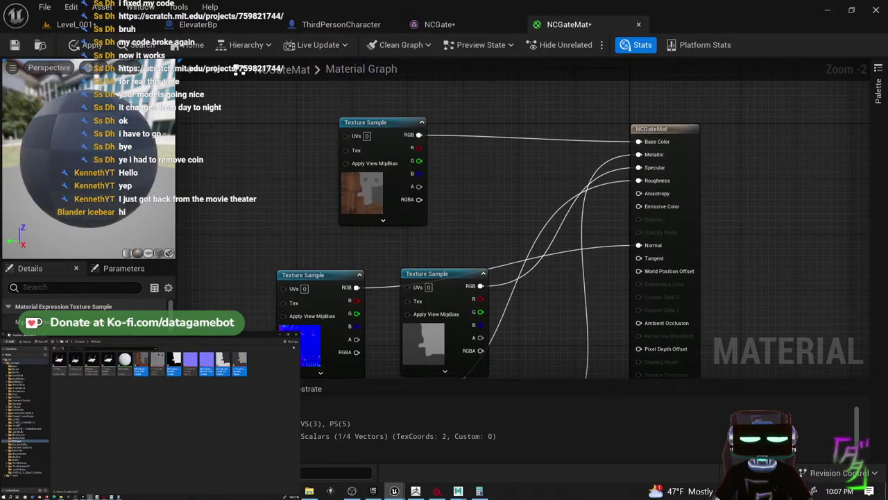
# - Apply and save the NCGateMat material, and inspect the textured gate from below in the NCGate mesh editor
pyautogui.click(18, 48)
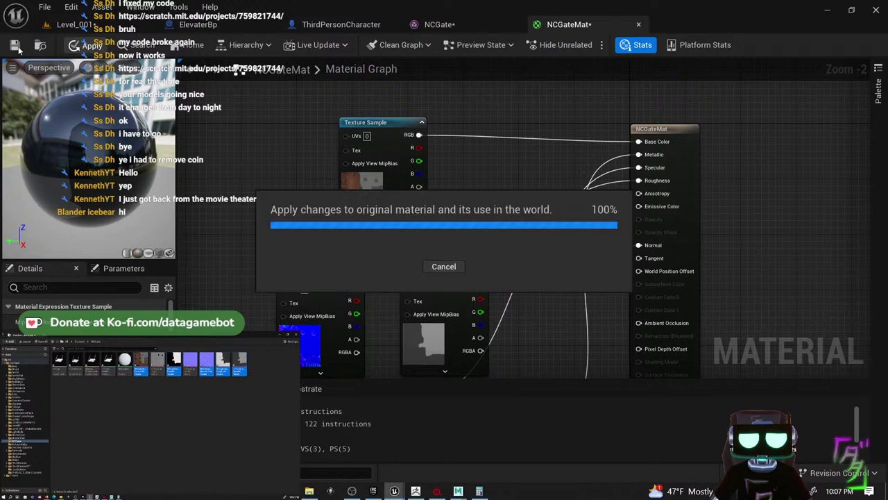
pyautogui.click(15, 46)
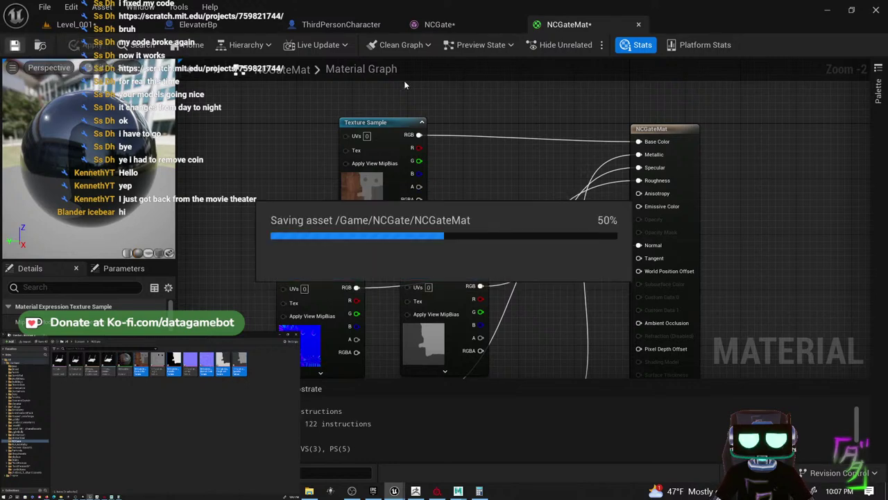
pyautogui.click(482, 27)
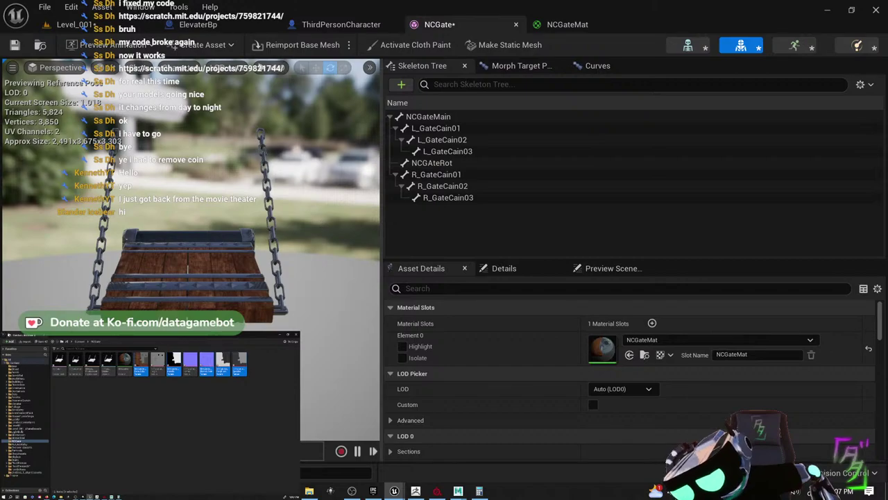
pyautogui.moveTo(187, 269); pyautogui.dragTo(209, 181)
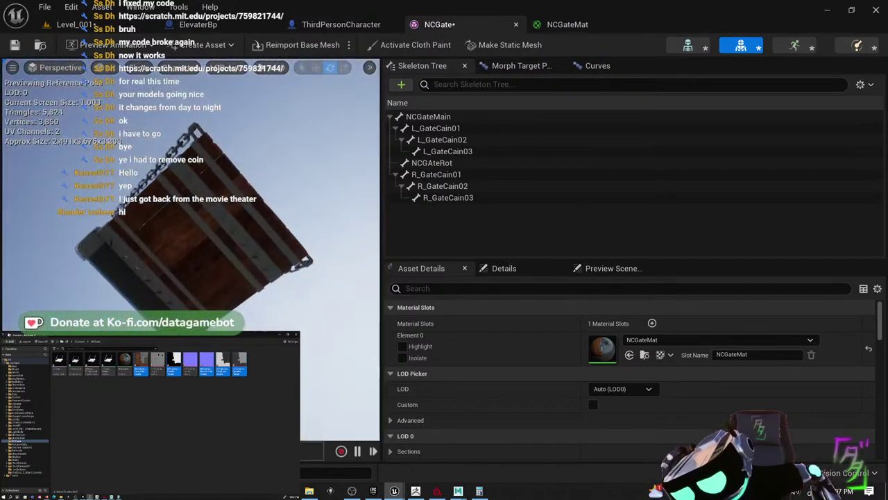
# - Inspect the textured gate and its chains from above, and return to the Level_001 level
pyautogui.moveTo(242, 243); pyautogui.dragTo(294, 166)
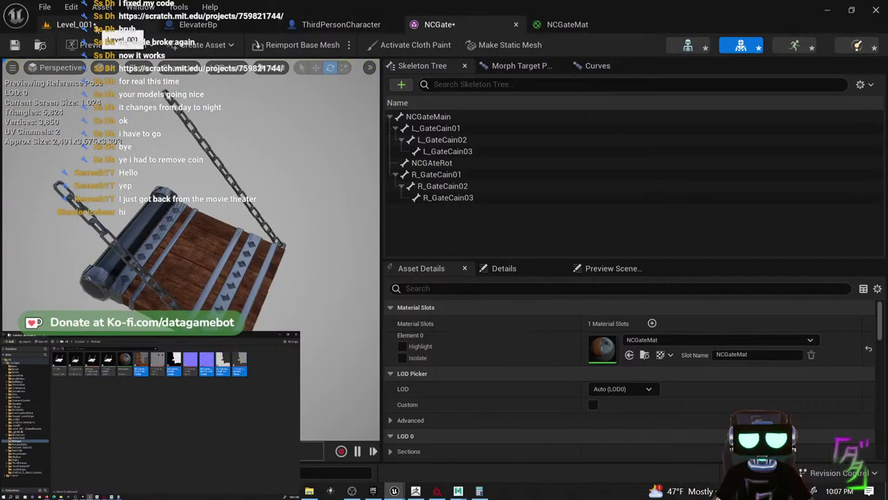
pyautogui.click(89, 25)
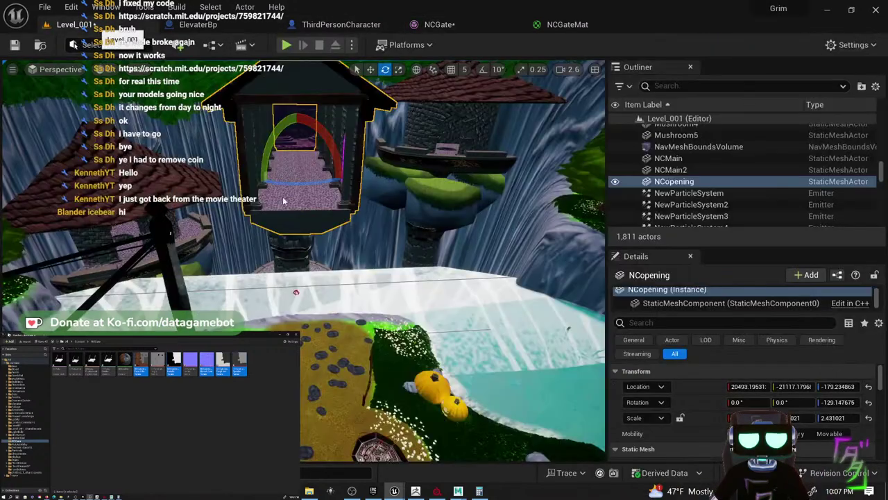
pyautogui.rightClick(160, 396)
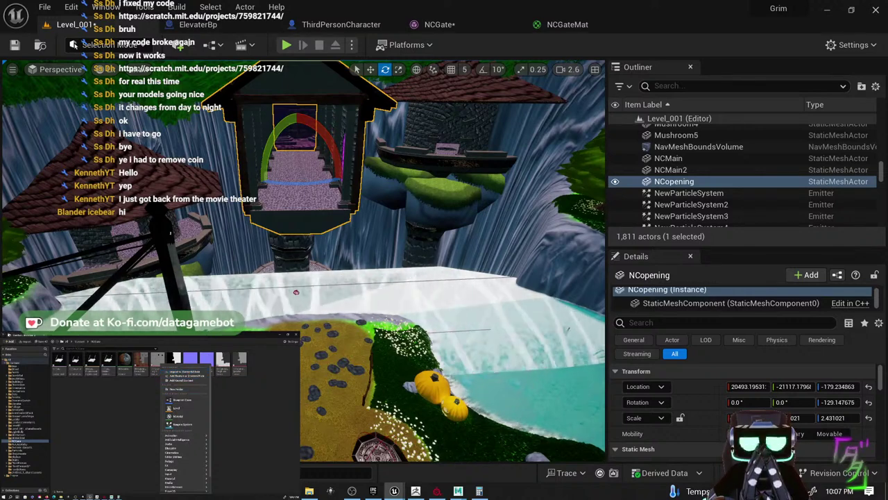
# - Switch to the NCGate scene in Maya and select all of the gate rig's control curves
pyautogui.moveTo(458, 491)
pyautogui.click(504, 443)
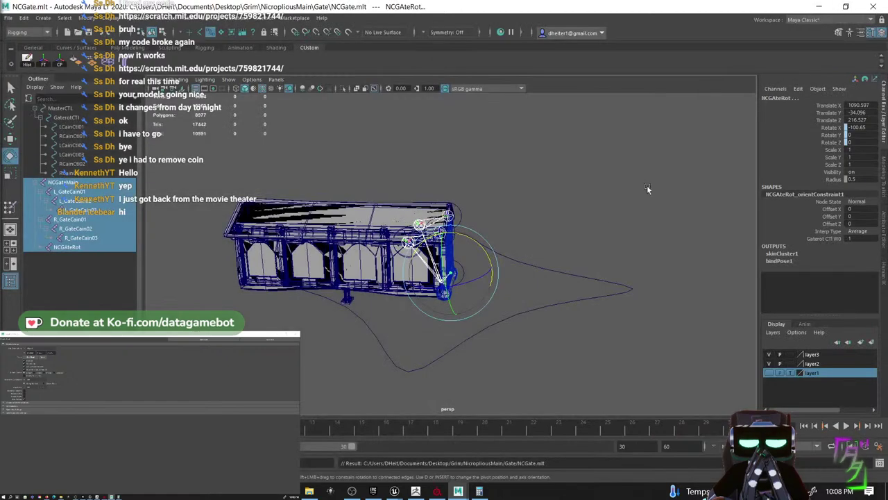
pyautogui.scroll(3, 526, 251)
pyautogui.scroll(-5, 478, 251)
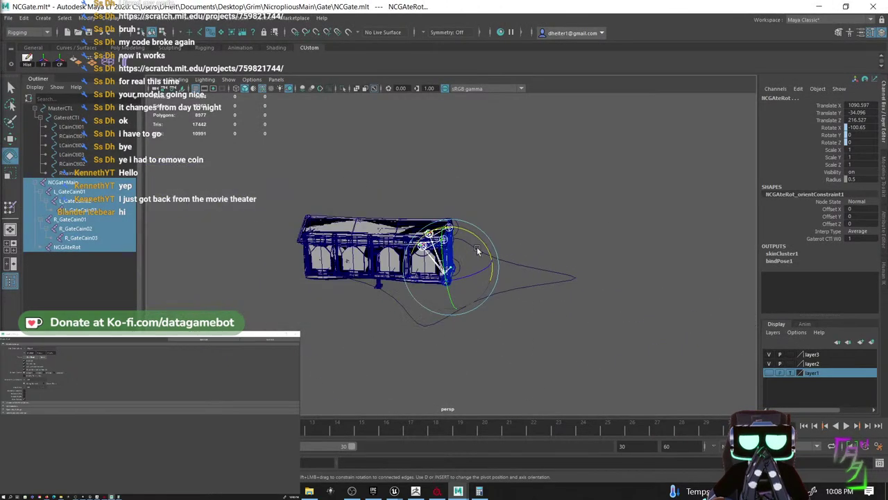
pyautogui.moveTo(317, 139); pyautogui.dragTo(649, 405)
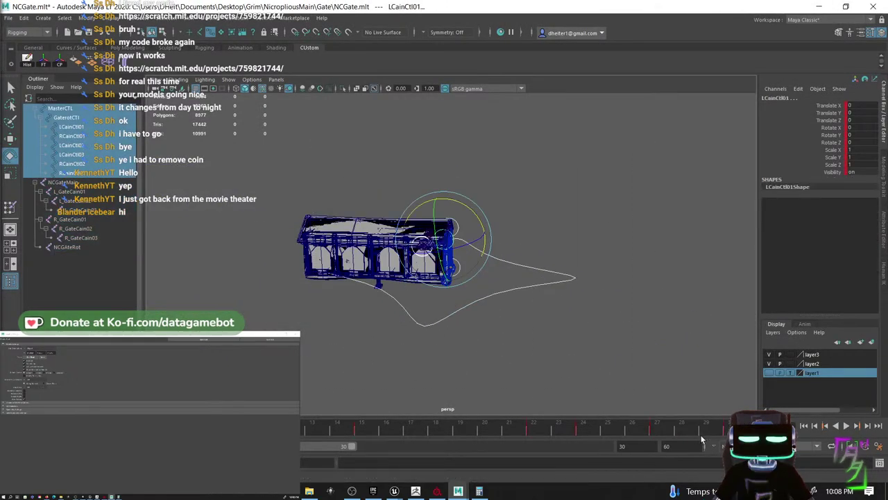
pyautogui.keyDown('shift'); pyautogui.moveTo(702, 434); pyautogui.dragTo(262, 458); pyautogui.keyUp('shift')
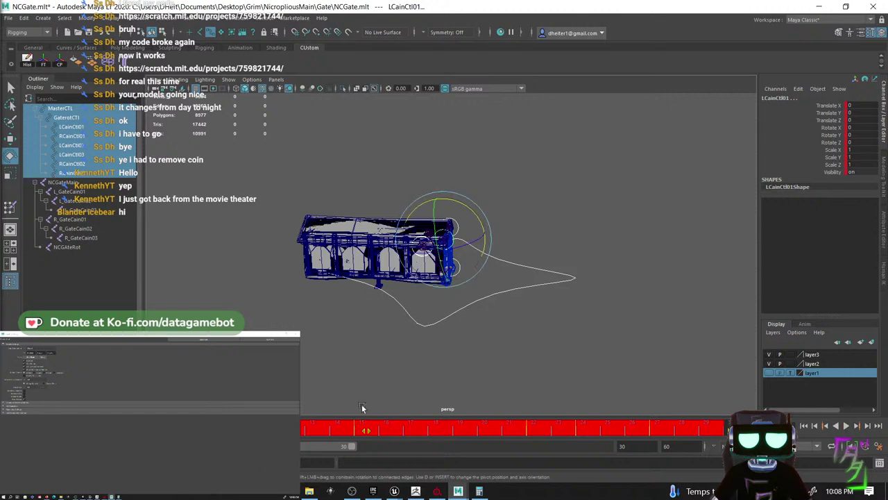
pyautogui.rightClick(468, 435)
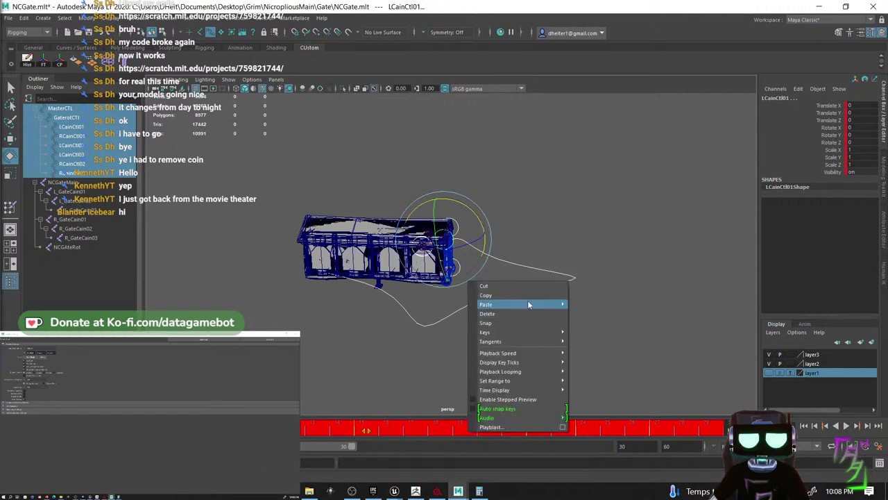
pyautogui.click(486, 322)
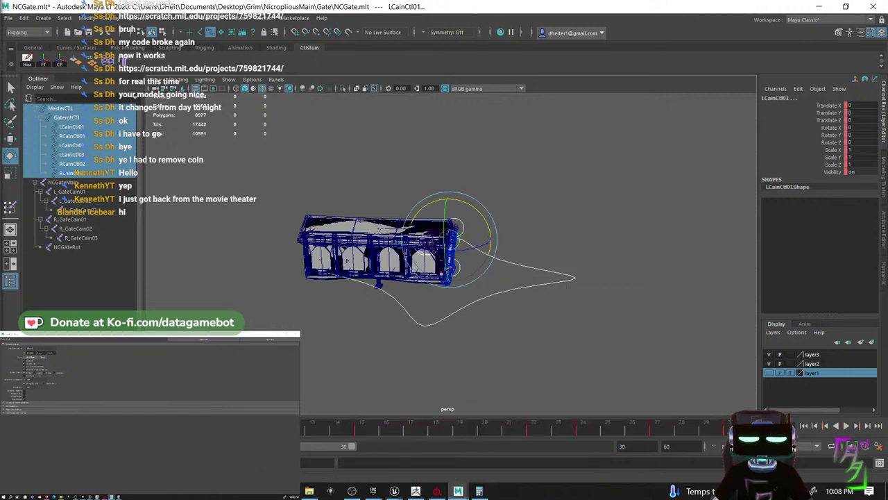
pyautogui.doubleClick(277, 428)
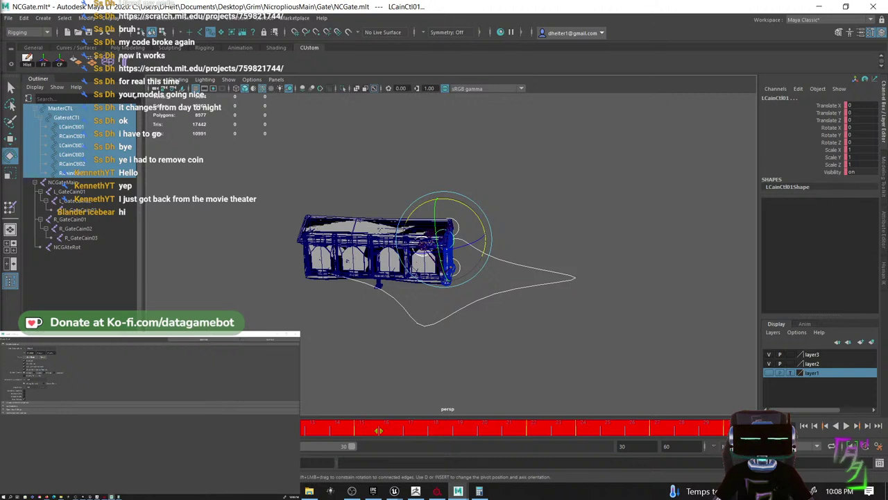
# - Delete the selected controls' keyframes across the whole visible timeline range, keeping the gate in its closed pose
pyautogui.click(42, 428)
pyautogui.keyDown('shift'); pyautogui.moveTo(42, 428); pyautogui.dragTo(735, 429); pyautogui.keyUp('shift')
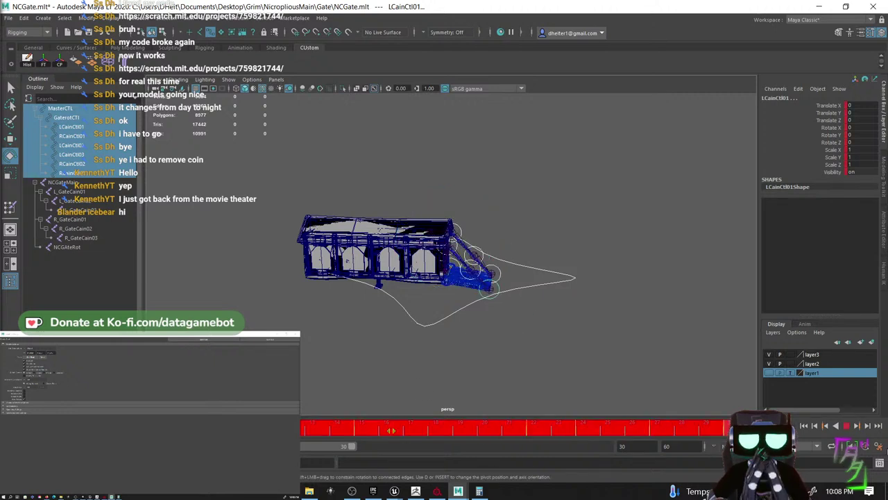
pyautogui.rightClick(694, 434)
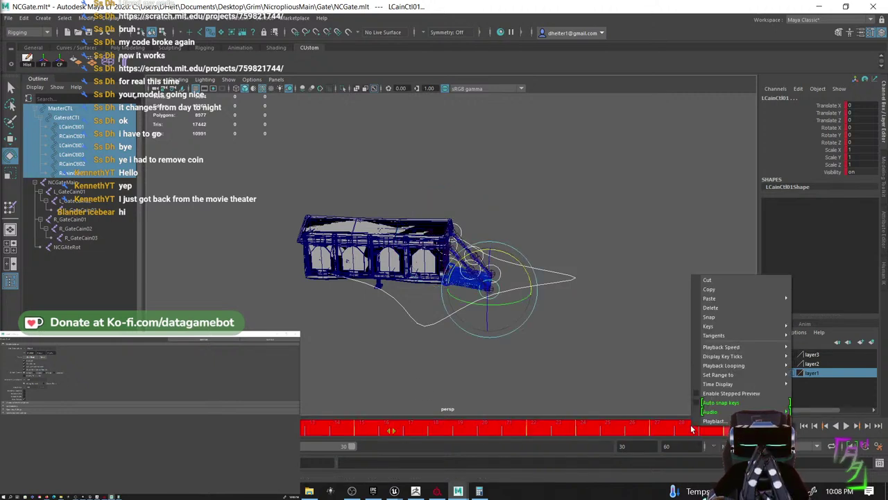
pyautogui.click(733, 316)
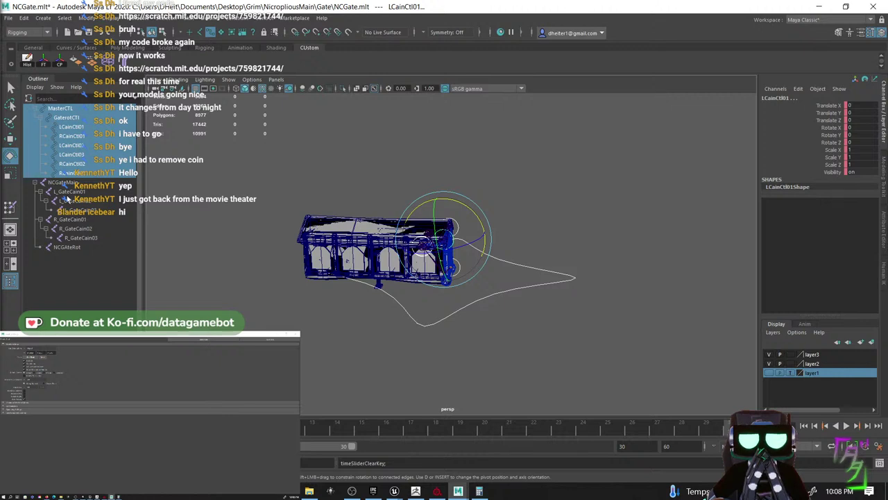
# - Select the gate's joints from NCGateMain through NCGAteRot and export the selection as NCGateClosed.fbx
pyautogui.click(61, 182)
pyautogui.keyDown('shift'); pyautogui.click(67, 247); pyautogui.keyUp('shift')
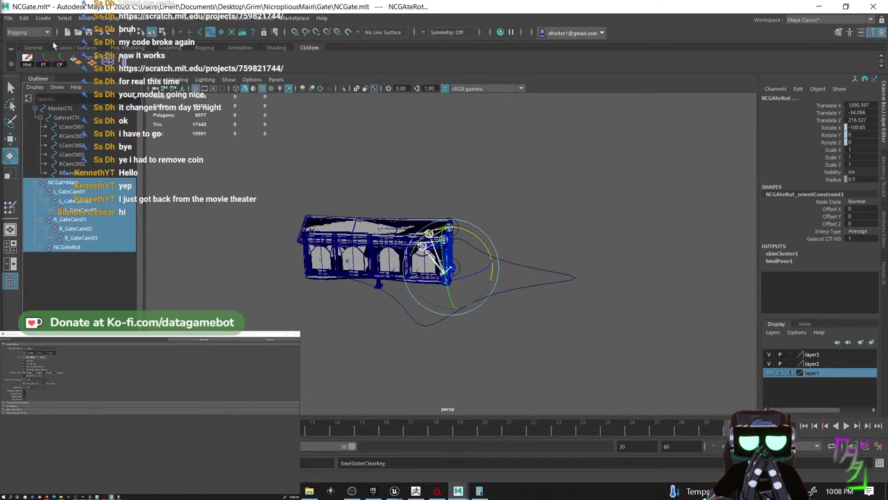
pyautogui.click(8, 19)
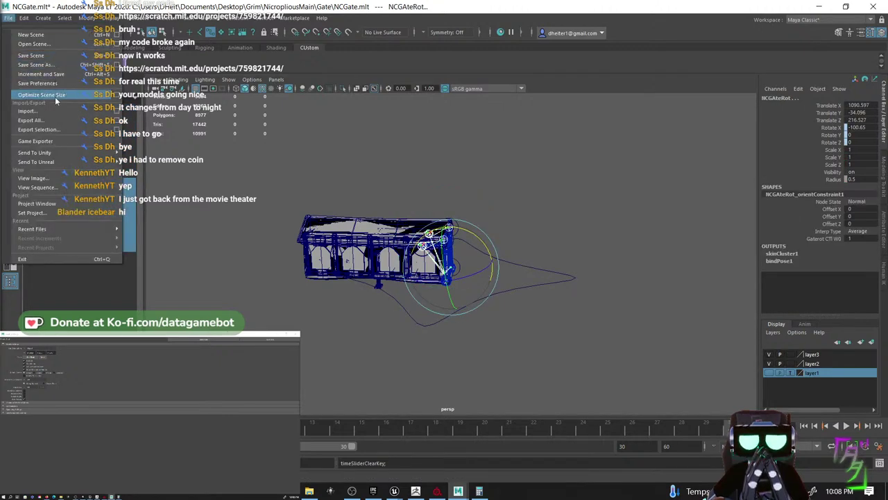
pyautogui.click(59, 132)
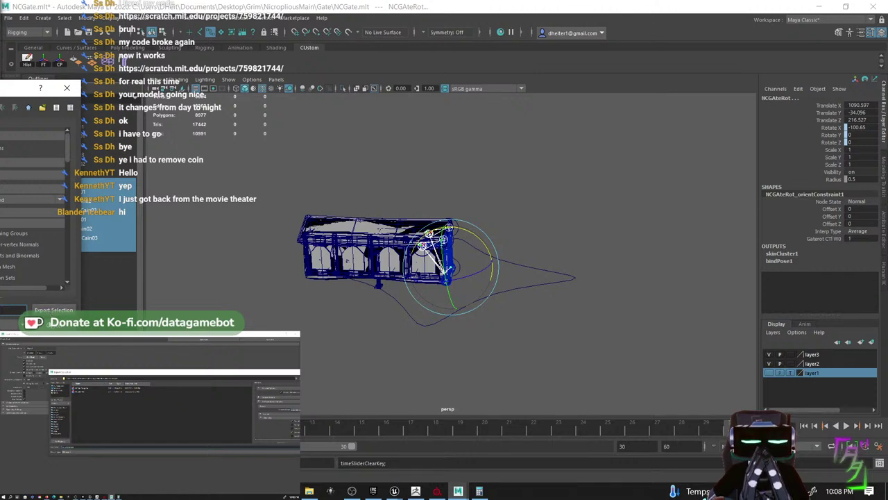
pyautogui.click(53, 310)
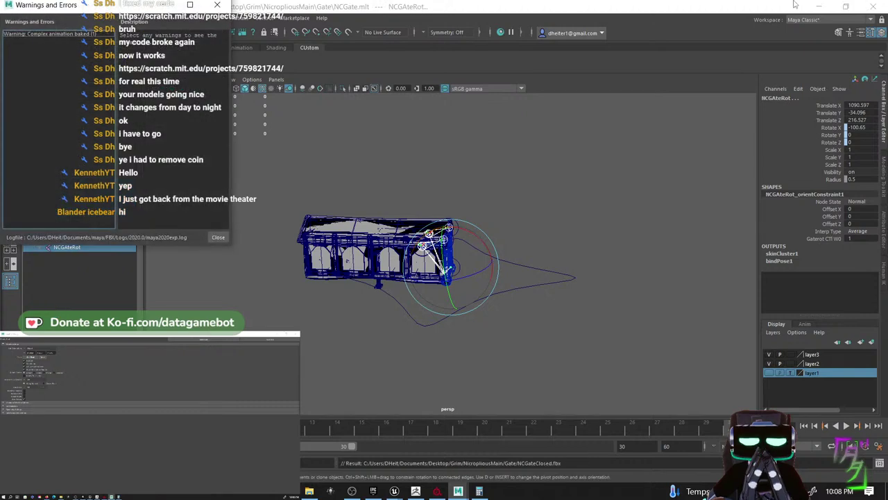
# - Return to Unreal and create an Actor Blueprint named NCGateBP in the gate's content folder
pyautogui.click(820, 7)
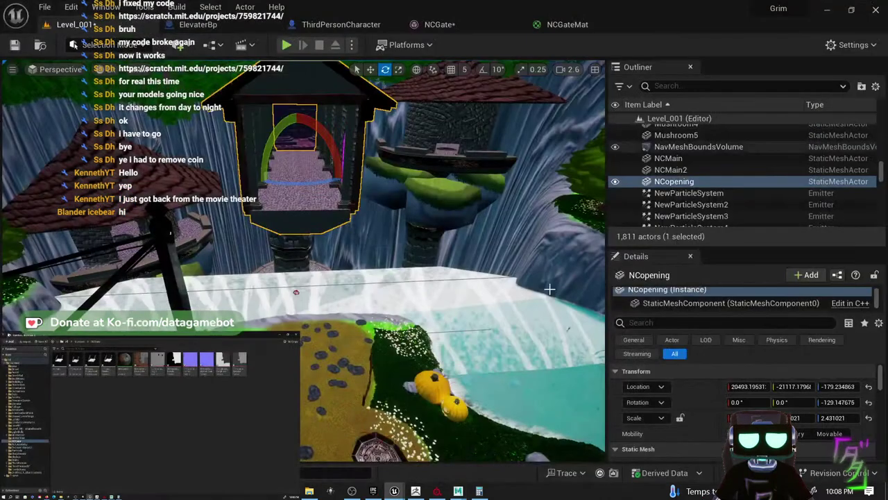
pyautogui.rightClick(133, 422)
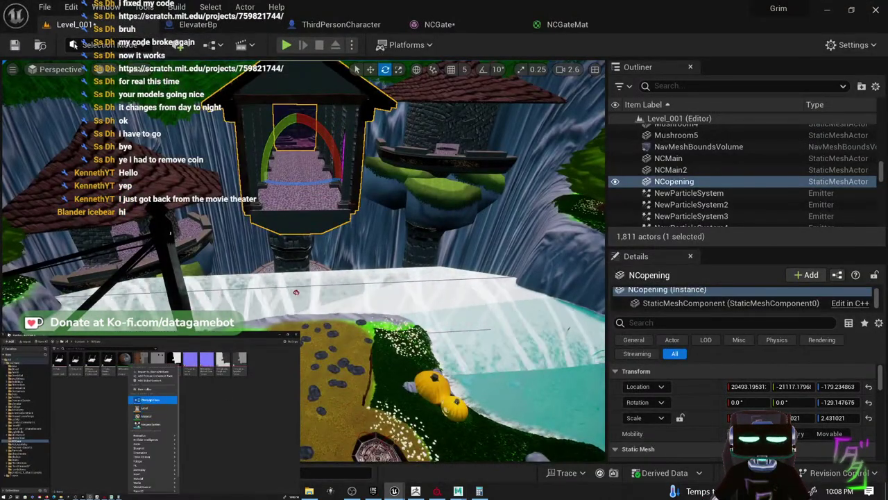
pyautogui.click(151, 400)
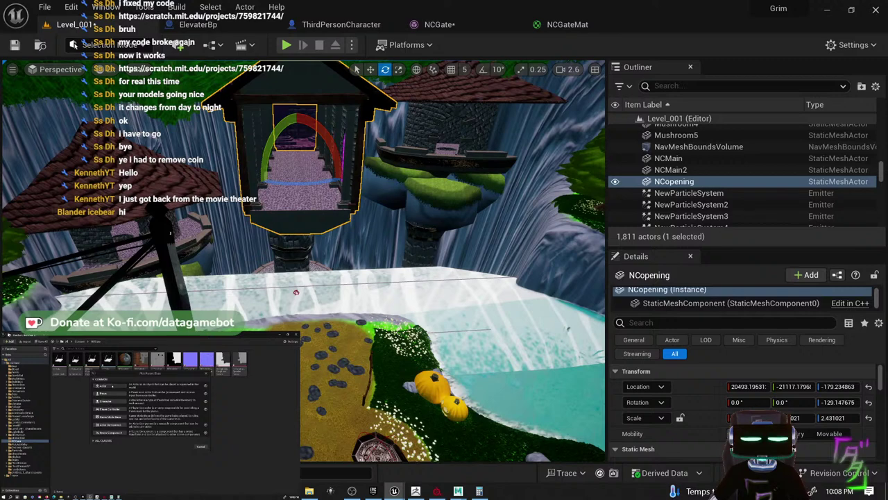
pyautogui.click(112, 385)
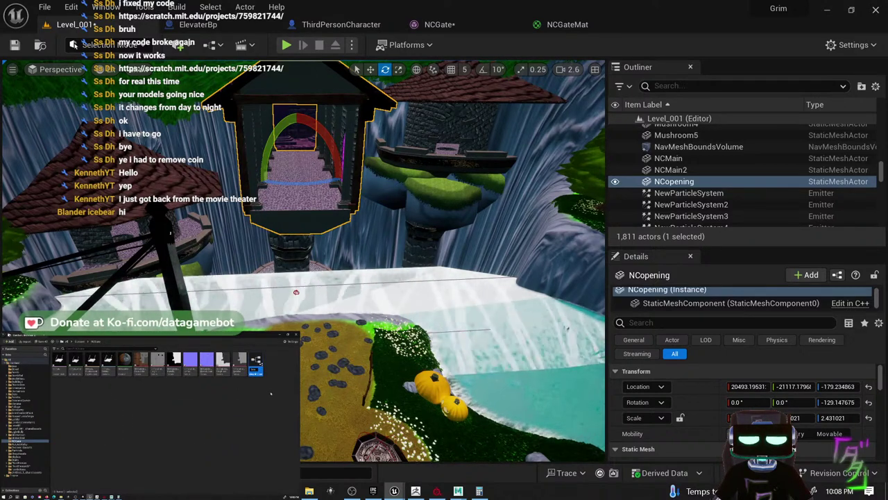
pyautogui.press('BackSpace')
pyautogui.write('NCGate')
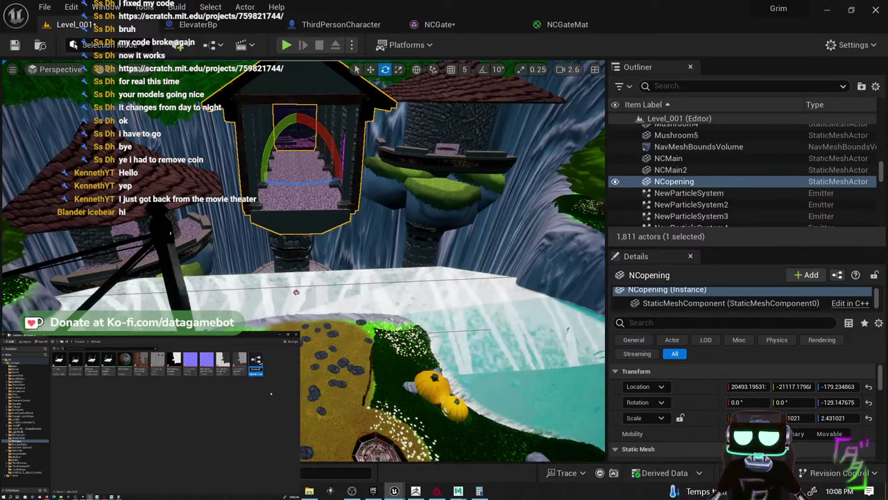
pyautogui.press('Return')
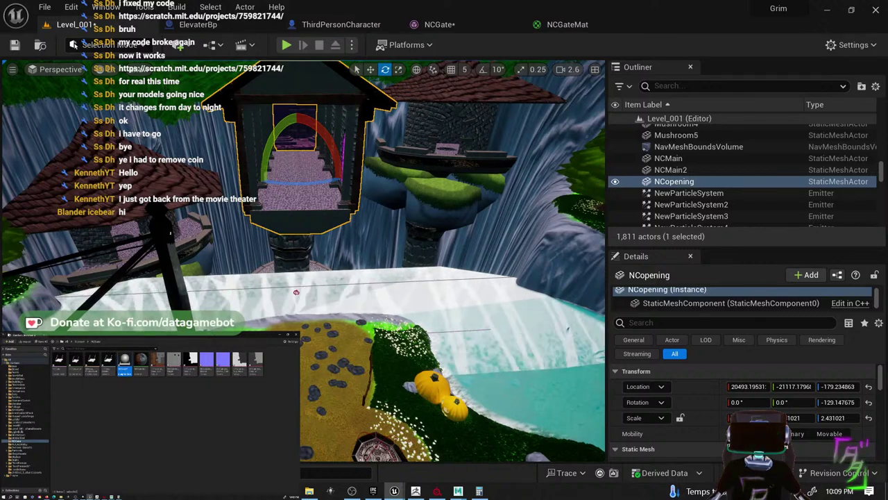
# - Open NCGateBP, add the NCGate skeletal mesh as a component under the default scene root, and select it
pyautogui.doubleClick(124, 362)
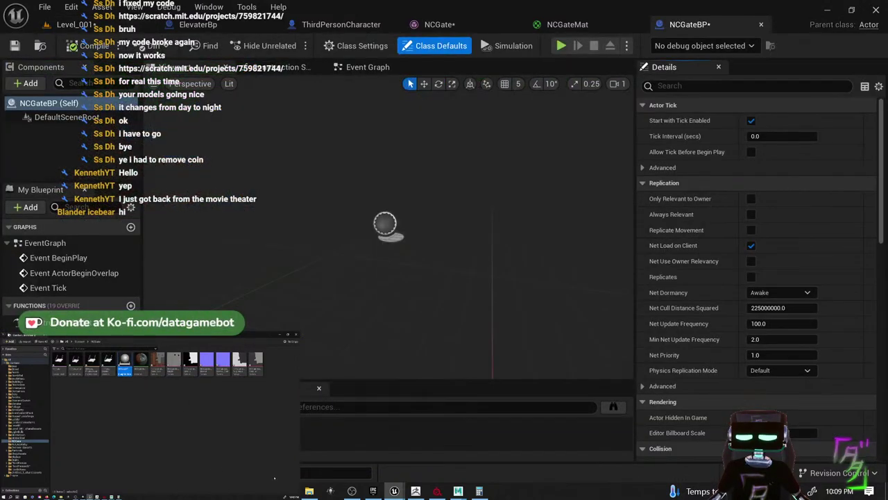
pyautogui.moveTo(61, 363); pyautogui.dragTo(419, 258)
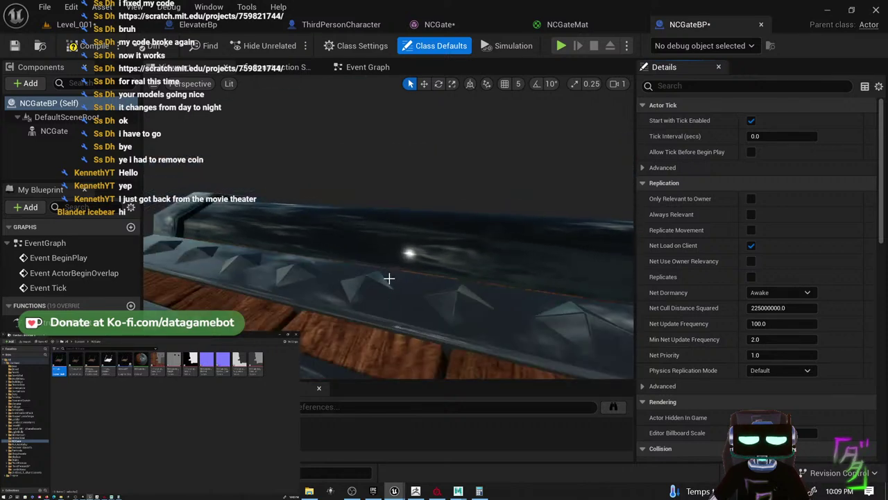
pyautogui.scroll(-8, 388, 281)
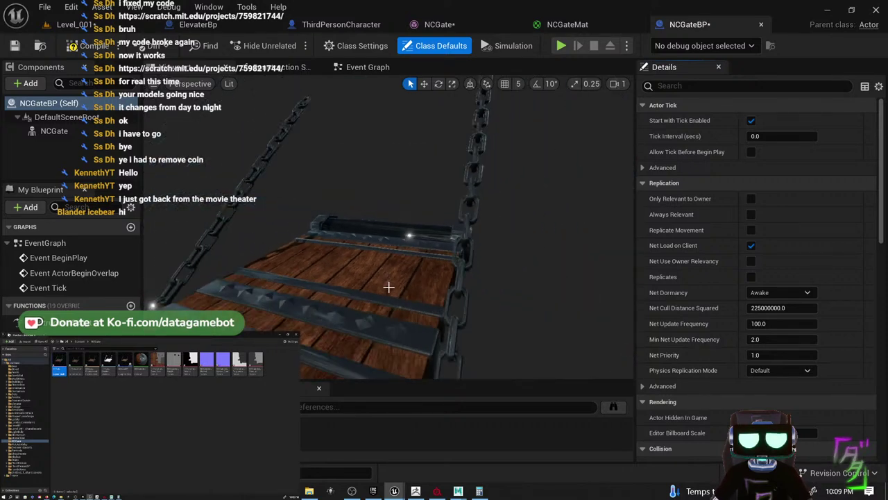
pyautogui.scroll(-6, 388, 286)
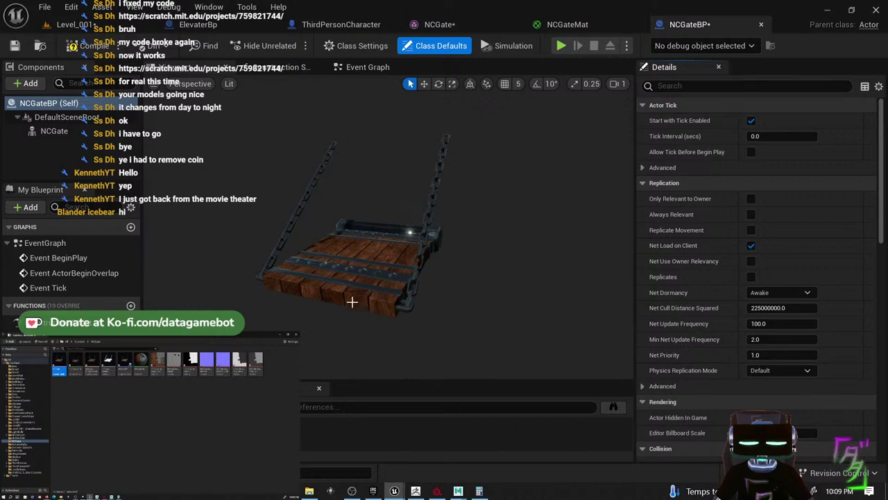
pyautogui.click(335, 295)
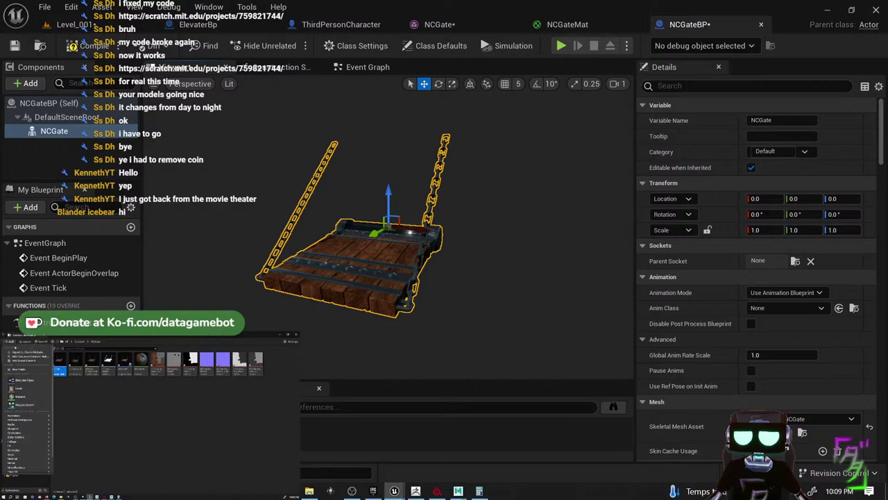
# - Import the NCGateDrop and NCGateClosed animation files into the gate folder with the same import options, and dismiss the message log
pyautogui.click(14, 353)
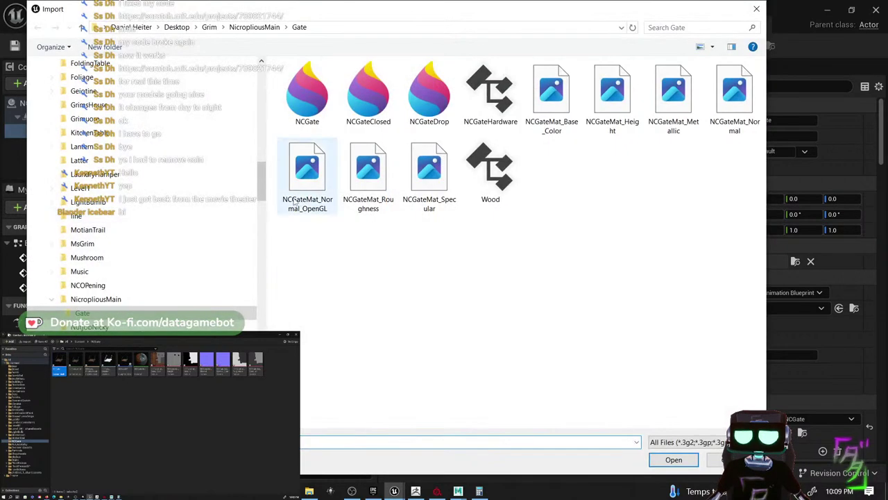
pyautogui.click(440, 107)
pyautogui.keyDown('ctrl'); pyautogui.click(378, 102); pyautogui.keyUp('ctrl')
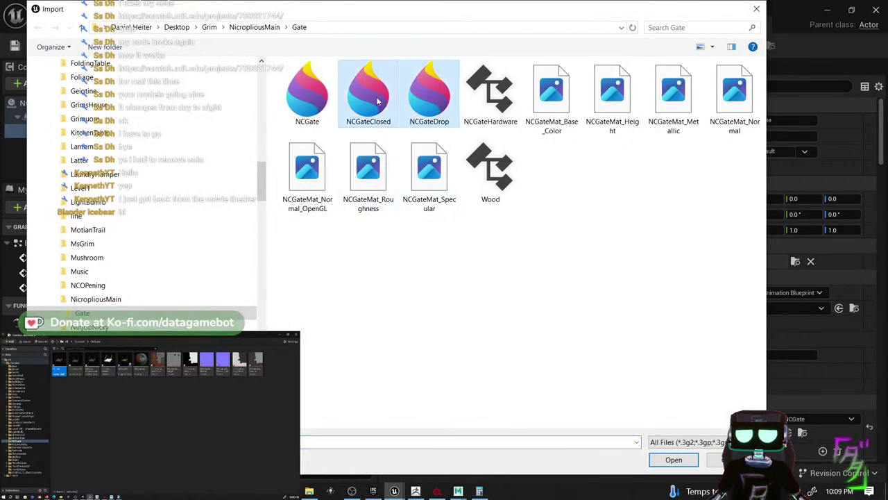
pyautogui.click(673, 459)
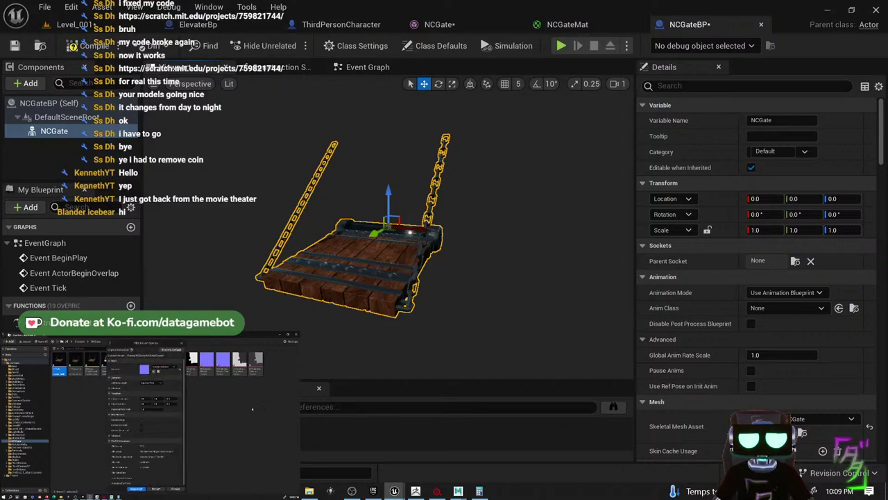
pyautogui.click(135, 488)
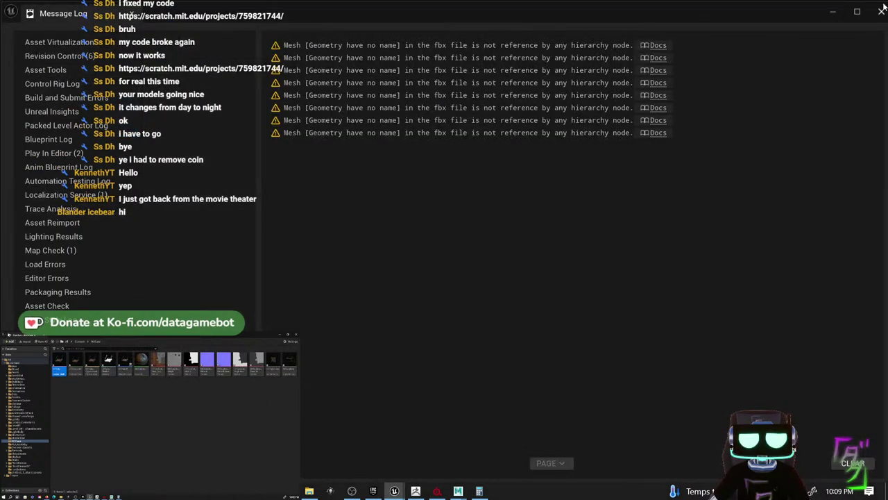
pyautogui.click(881, 14)
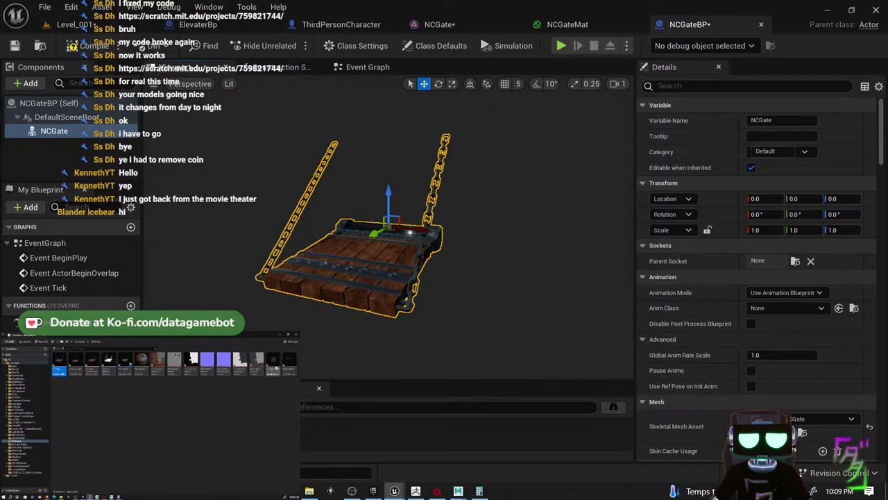
# - Open the imported NCGateClosed animation and inspect the closed gate from the side
pyautogui.doubleClick(273, 361)
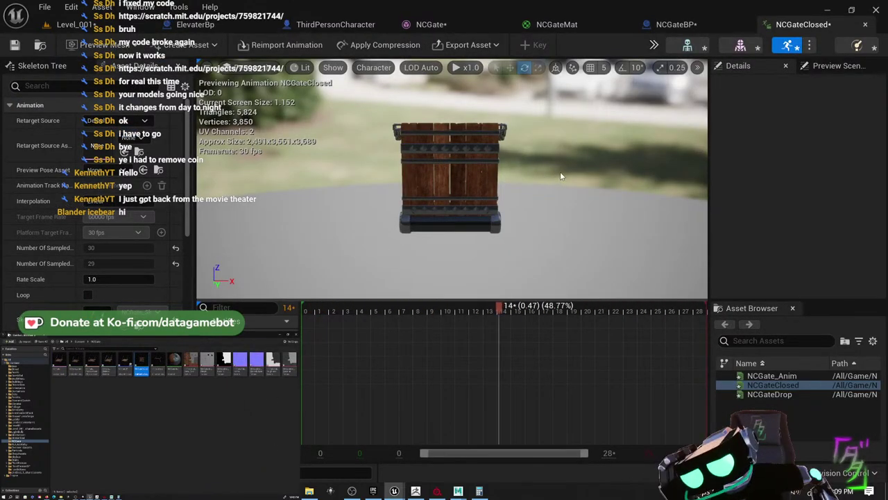
pyautogui.keyDown('alt'); pyautogui.moveTo(560, 174); pyautogui.dragTo(444, 161); pyautogui.keyUp('alt')
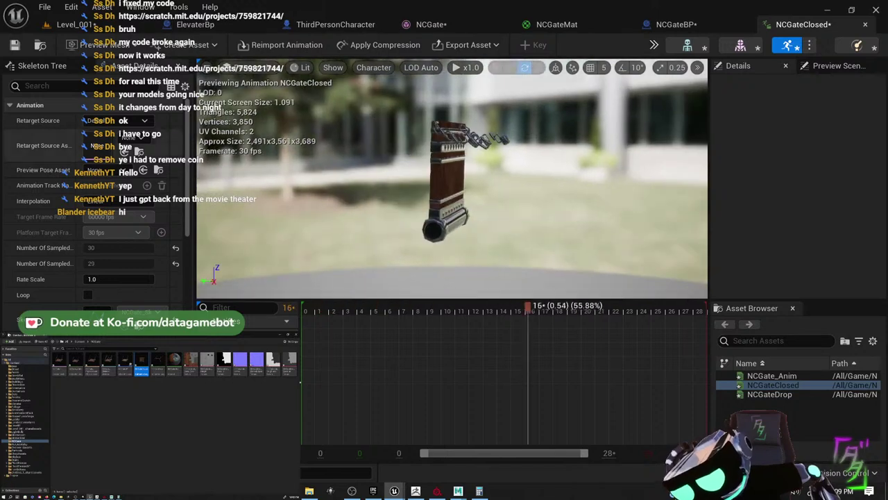
# - Open the NCGateDrop animation, set its Rate Scale to 1.5 and save it
pyautogui.click(162, 362)
pyautogui.doubleClick(162, 361)
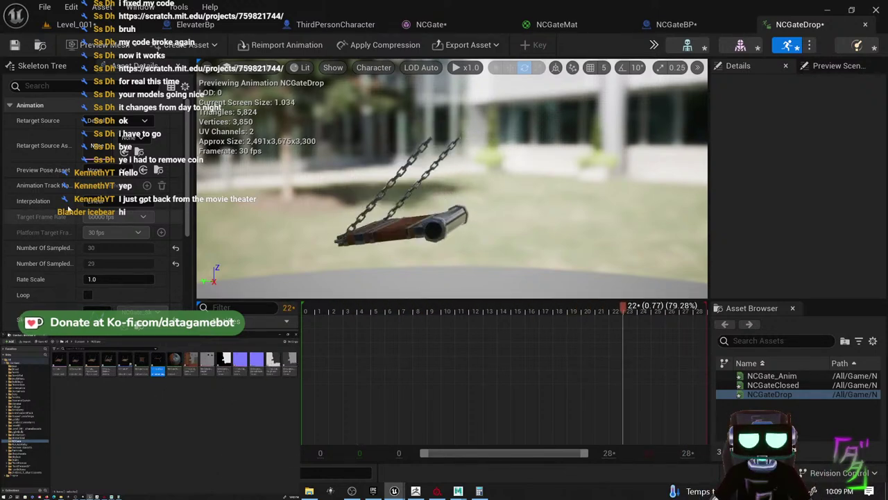
pyautogui.click(110, 280)
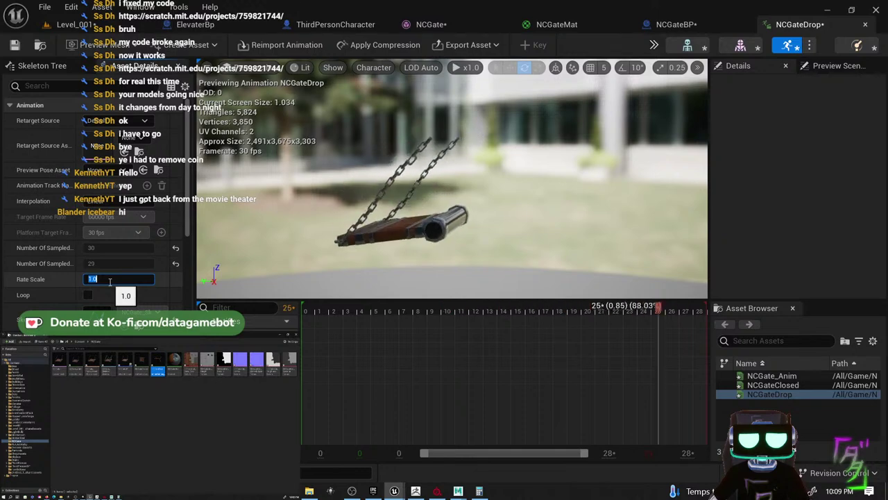
pyautogui.write('1.5')
pyautogui.press('Return')
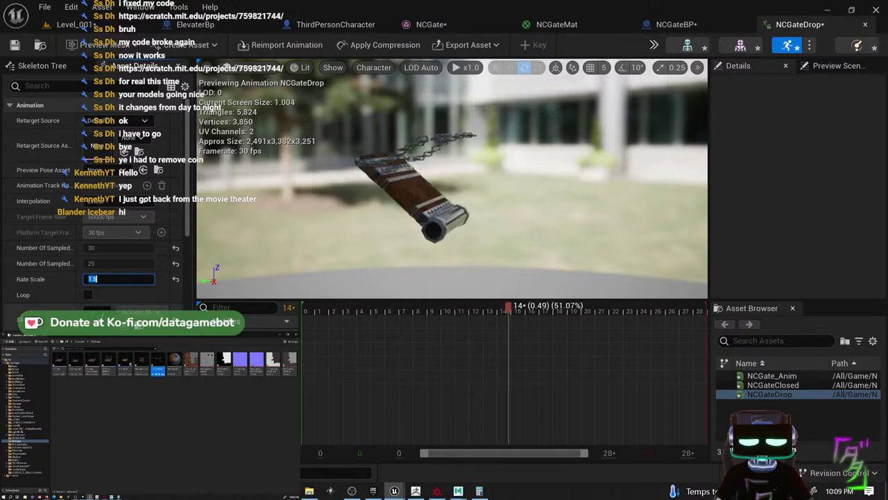
pyautogui.click(15, 45)
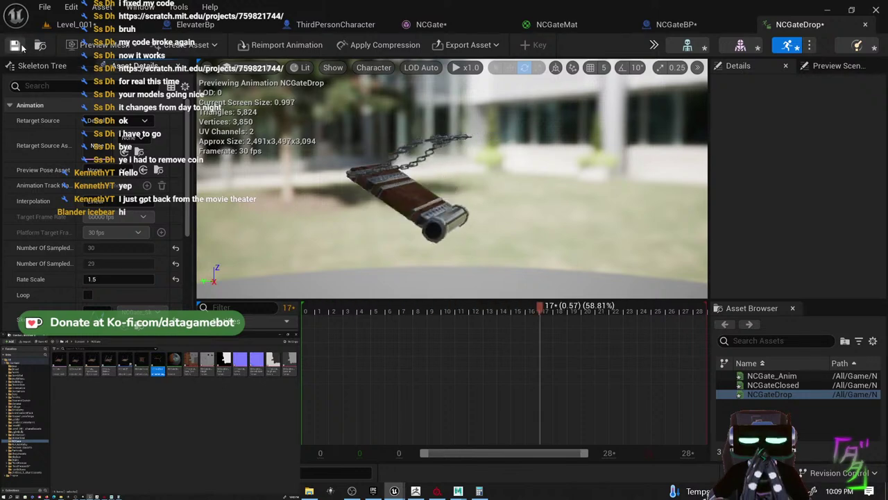
# - In Level_001, place an NCGateBP actor near the NCopening building and scale it uniformly to about 3.73
pyautogui.click(720, 19)
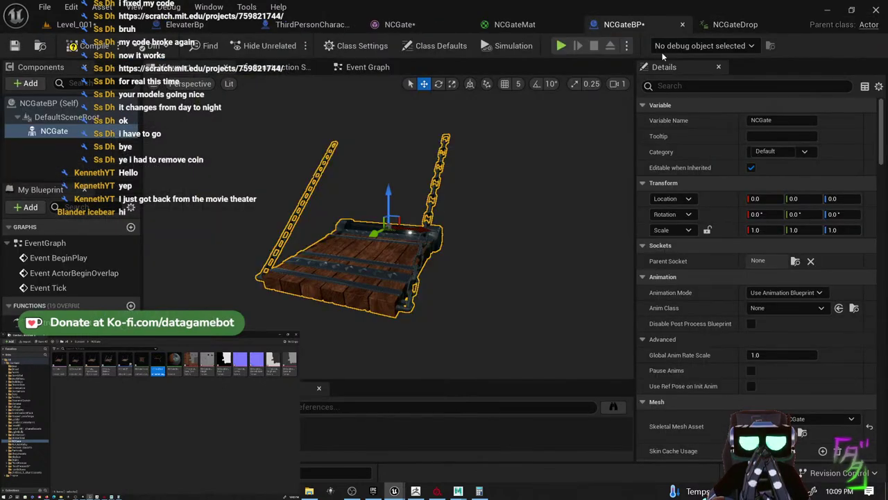
pyautogui.click(553, 28)
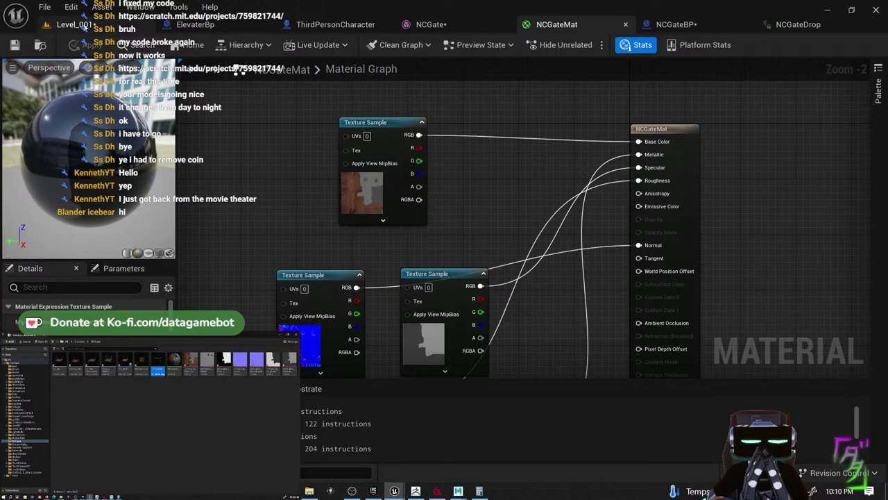
pyautogui.click(76, 25)
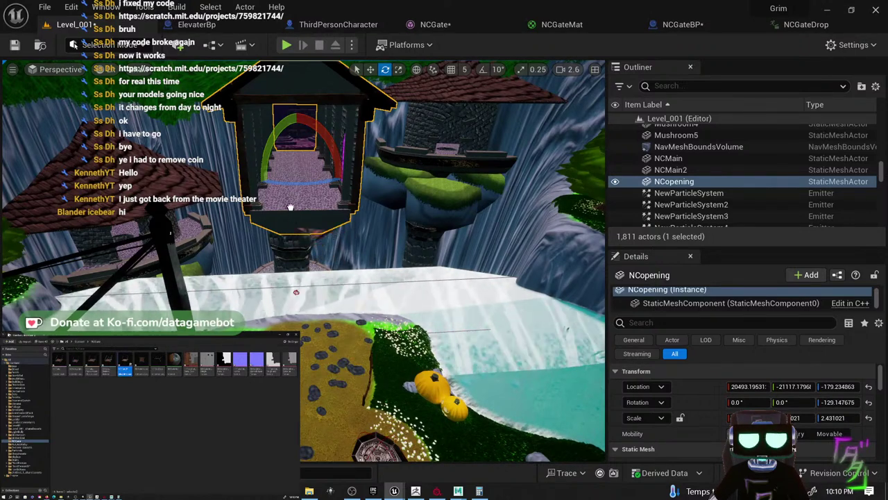
pyautogui.moveTo(290, 206); pyautogui.dragTo(294, 228)
pyautogui.press('r')
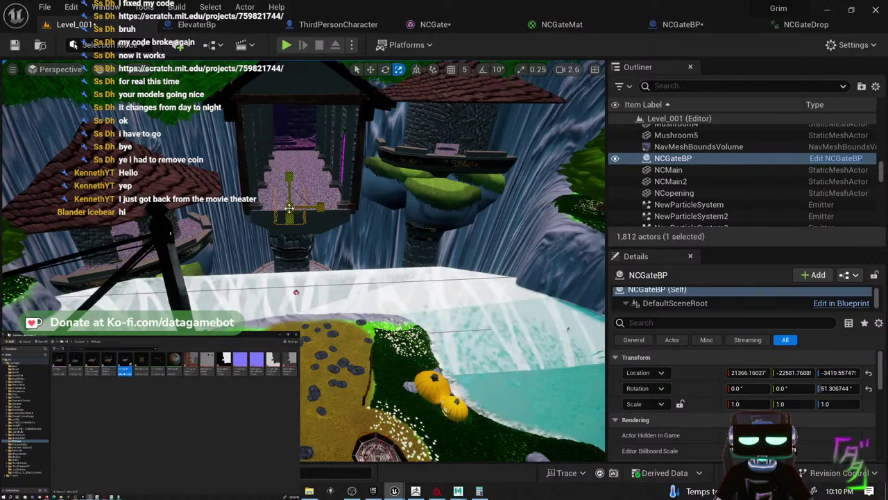
pyautogui.moveTo(296, 291); pyautogui.dragTo(306, 272)
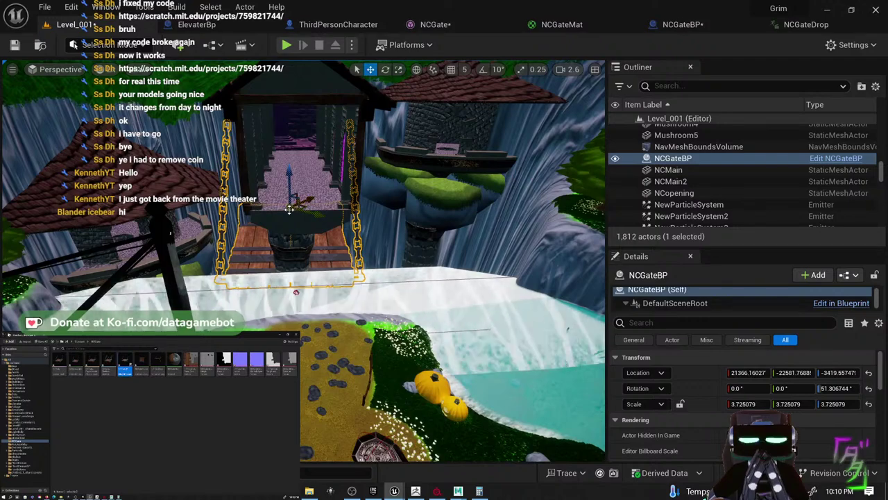
# - Move the gate against the front of the NCopening building, to about X 14030, Y -16313, Z -5
pyautogui.moveTo(289, 210); pyautogui.dragTo(305, 208)
pyautogui.moveTo(318, 217); pyautogui.dragTo(249, 244, button='right')
pyautogui.keyDown('alt'); pyautogui.moveTo(346, 191); pyautogui.dragTo(201, 208); pyautogui.keyUp('alt')
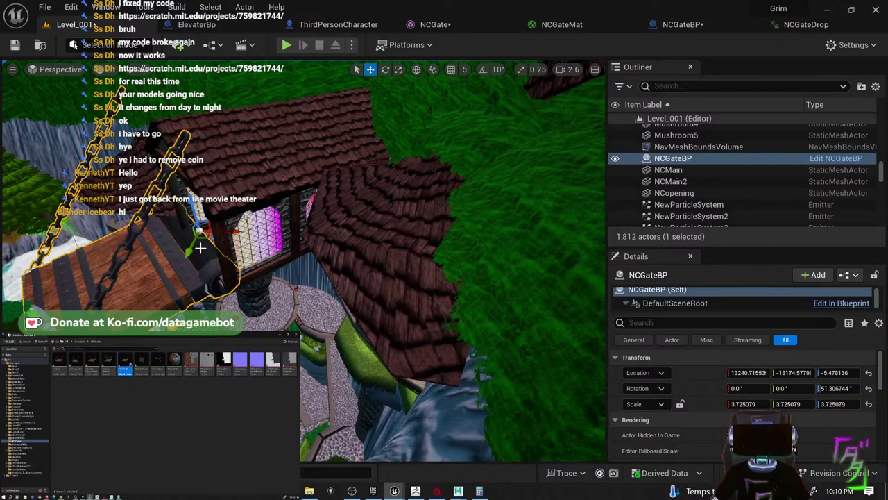
pyautogui.moveTo(199, 249); pyautogui.dragTo(311, 265, button='right')
pyautogui.moveTo(325, 208); pyautogui.dragTo(347, 218)
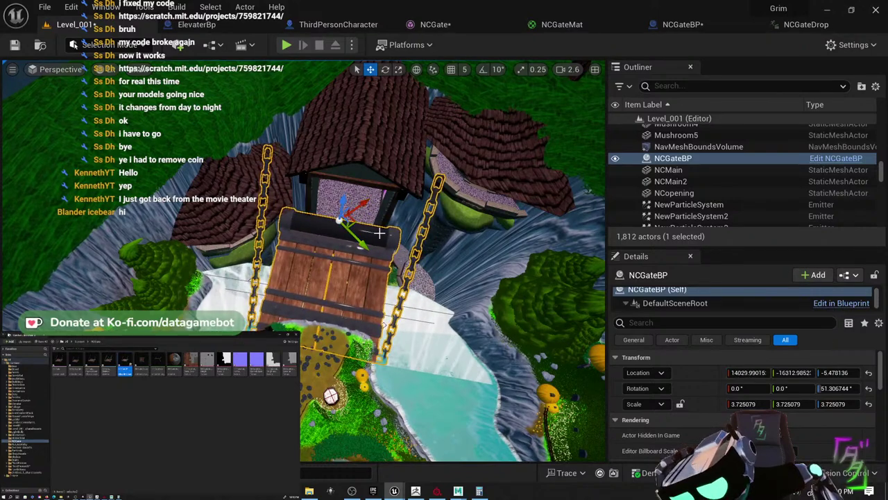
pyautogui.moveTo(379, 233); pyautogui.dragTo(347, 213, button='right')
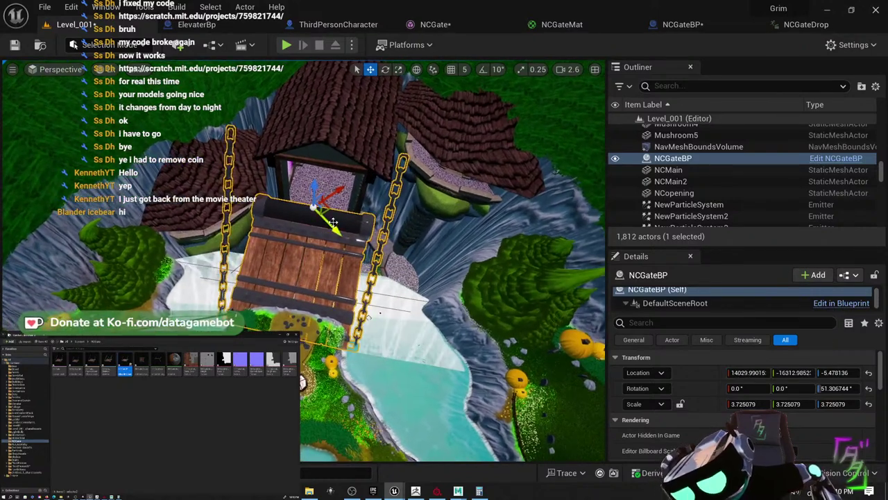
# - Scale the gate uniformly to about 2.48, shift it to about X 14482, Y -16204, and delete the accidental duplicate
pyautogui.press('r')
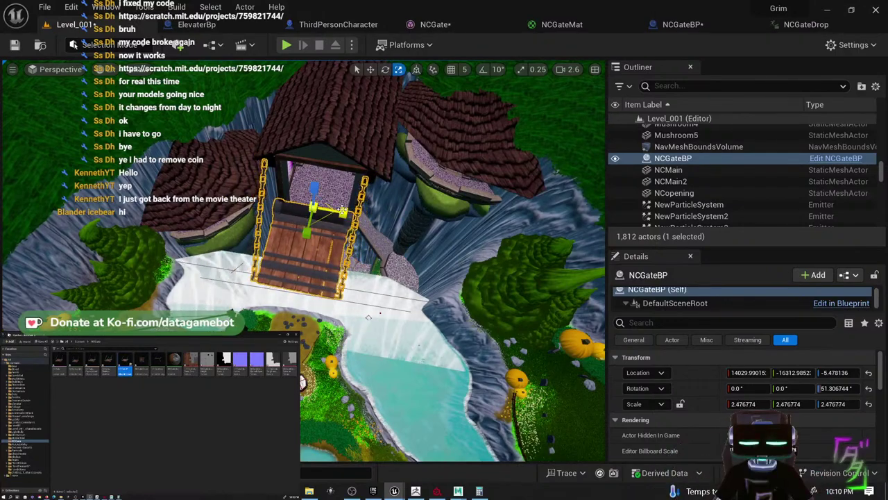
pyautogui.moveTo(342, 209); pyautogui.dragTo(360, 257, button='right')
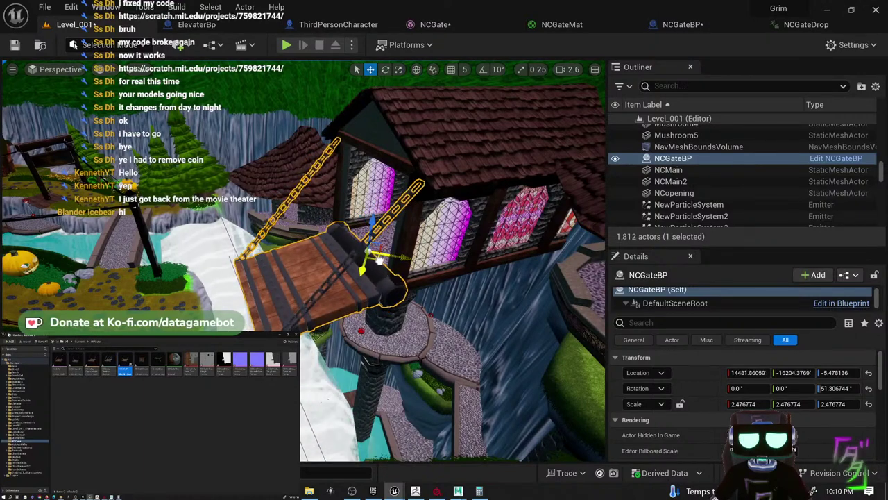
pyautogui.keyDown('alt'); pyautogui.moveTo(371, 236); pyautogui.dragTo(400, 235); pyautogui.keyUp('alt')
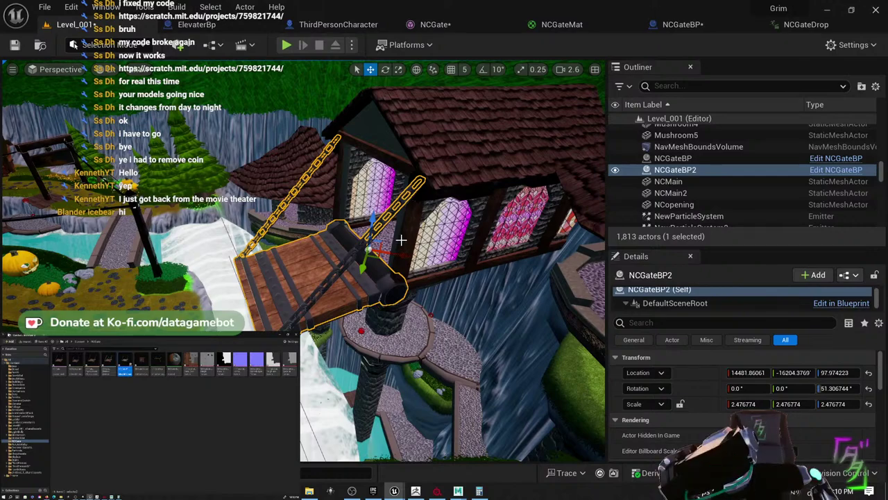
pyautogui.press('Delete')
# - Select NCopening and NCGateBP together and move both forward toward the path across the water
pyautogui.keyDown('alt'); pyautogui.moveTo(288, 235); pyautogui.dragTo(489, 234); pyautogui.keyUp('alt')
pyautogui.moveTo(319, 362); pyautogui.dragTo(248, 243, button='right')
pyautogui.keyDown('alt'); pyautogui.moveTo(281, 223); pyautogui.dragTo(156, 198); pyautogui.keyUp('alt')
pyautogui.moveTo(281, 224)
pyautogui.mouseDown(button='right')
pyautogui.moveTo(287, 183)
pyautogui.moveTo(267, 170)
pyautogui.moveTo(281, 224)
pyautogui.mouseUp(button='right')
pyautogui.press('w')
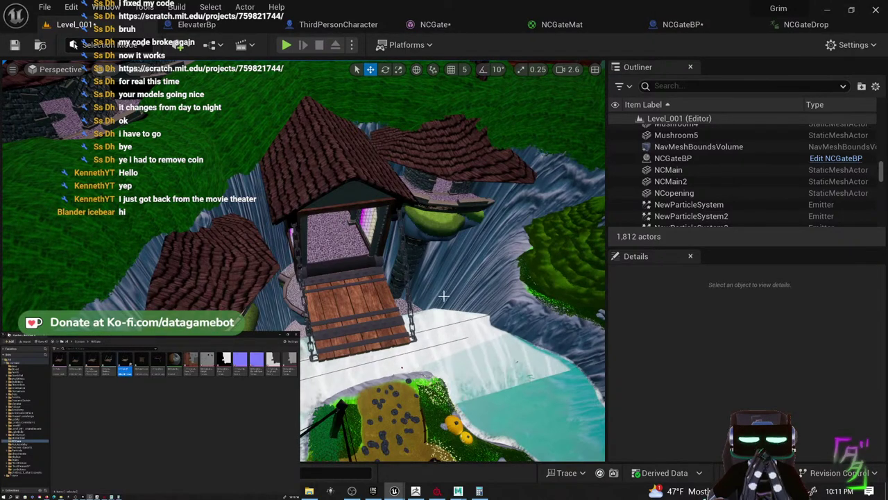
pyautogui.moveTo(444, 296); pyautogui.dragTo(443, 296, button='right')
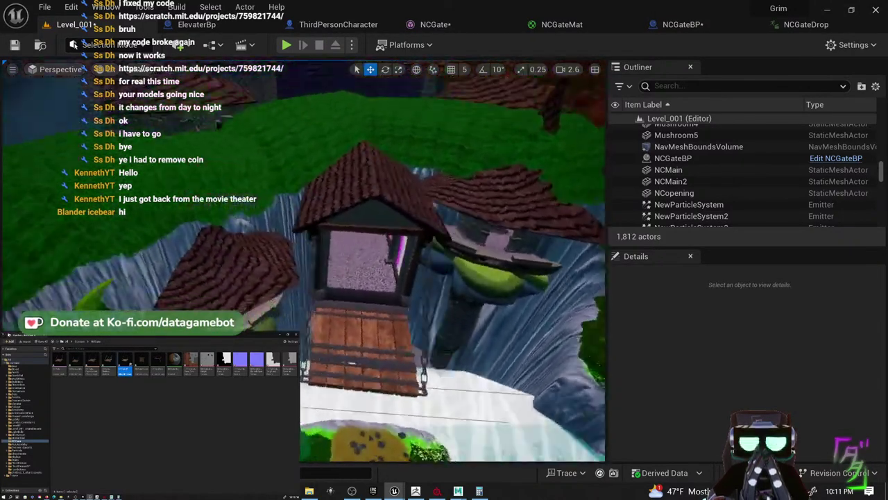
pyautogui.moveTo(369, 273); pyautogui.dragTo(370, 273, button='right')
pyautogui.click(347, 275)
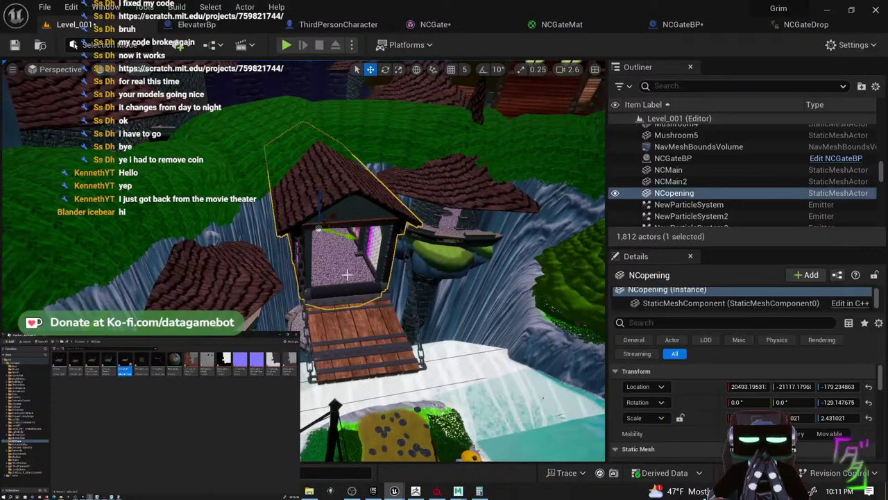
pyautogui.keyDown('ctrl'); pyautogui.click(349, 322); pyautogui.keyUp('ctrl')
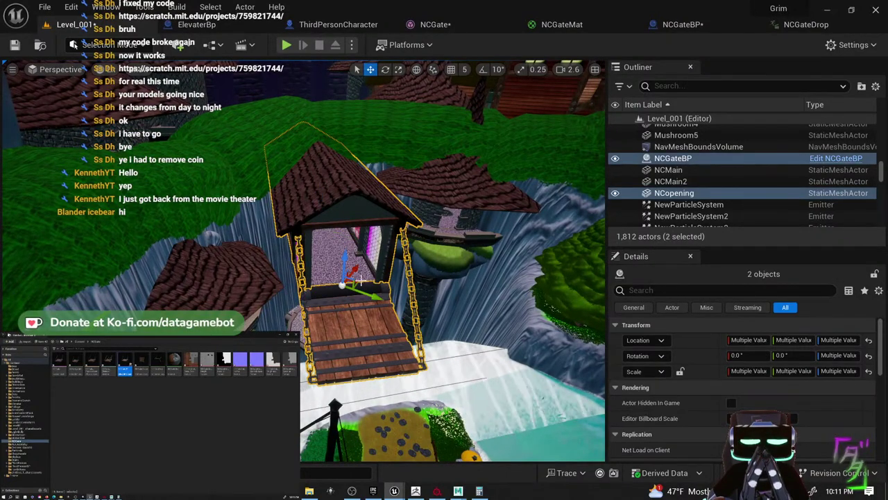
pyautogui.moveTo(358, 284); pyautogui.dragTo(372, 308)
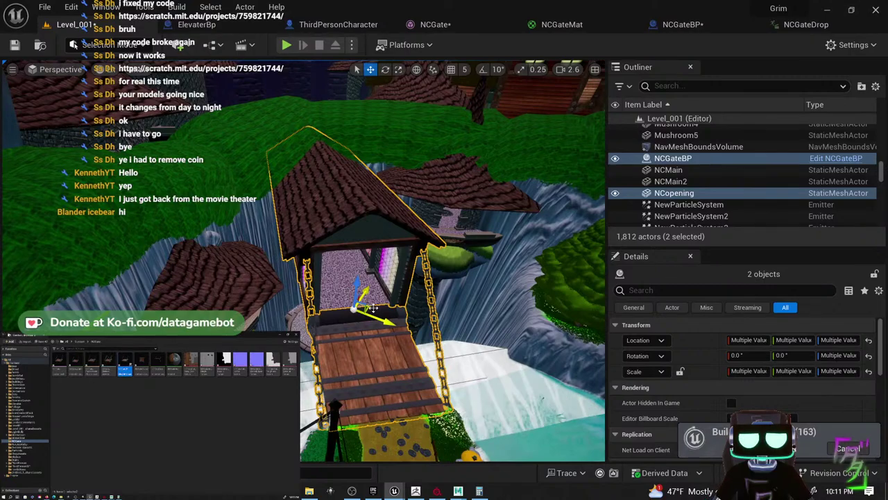
pyautogui.press('d')
pyautogui.moveTo(374, 308)
pyautogui.mouseDown(button='right')
pyautogui.moveTo(336, 304)
pyautogui.moveTo(288, 264)
pyautogui.moveTo(229, 236)
pyautogui.moveTo(305, 255)
pyautogui.moveTo(355, 316)
pyautogui.moveTo(448, 305)
pyautogui.moveTo(364, 296)
pyautogui.mouseUp(button='right')
pyautogui.press('a')
pyautogui.press('a')
pyautogui.press('d')
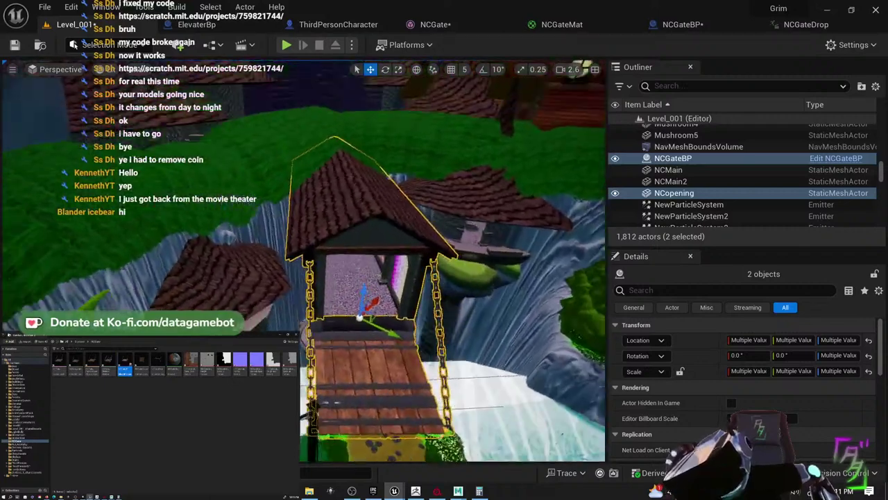
pyautogui.keyDown('alt'); pyautogui.moveTo(573, 255); pyautogui.dragTo(473, 320); pyautogui.keyUp('alt')
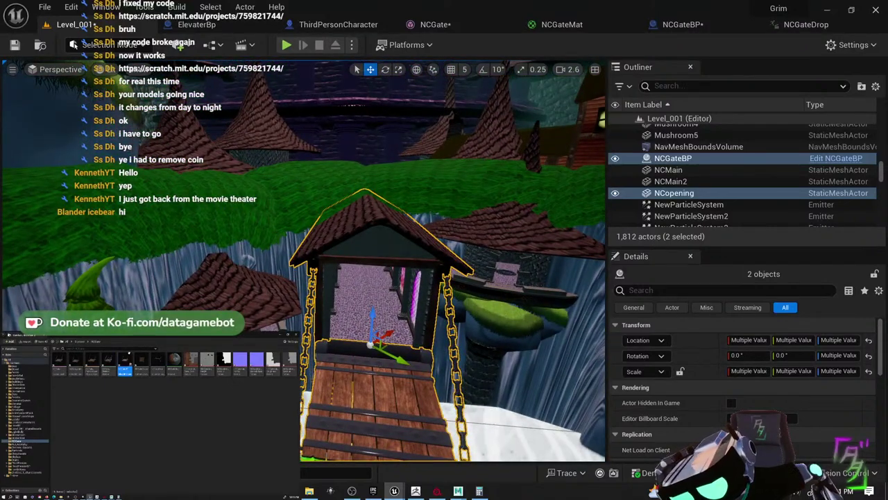
# - In the NCGateBP Blueprint, add a Box Collision component under the NCGate skeletal mesh
pyautogui.click(686, 25)
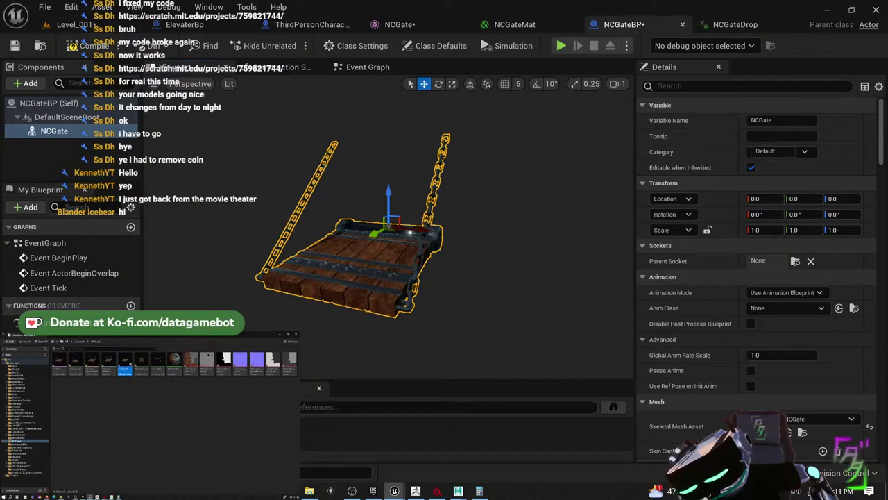
pyautogui.scroll(-15, 770, 353)
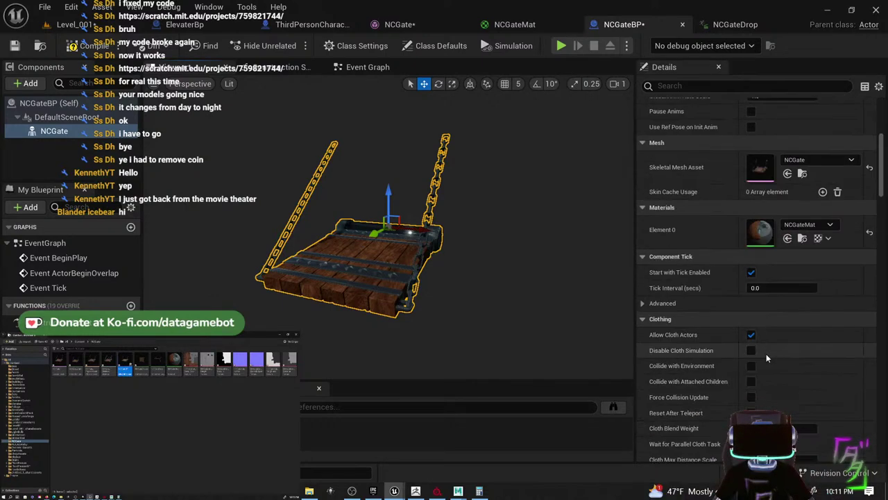
pyautogui.scroll(-4, 770, 354)
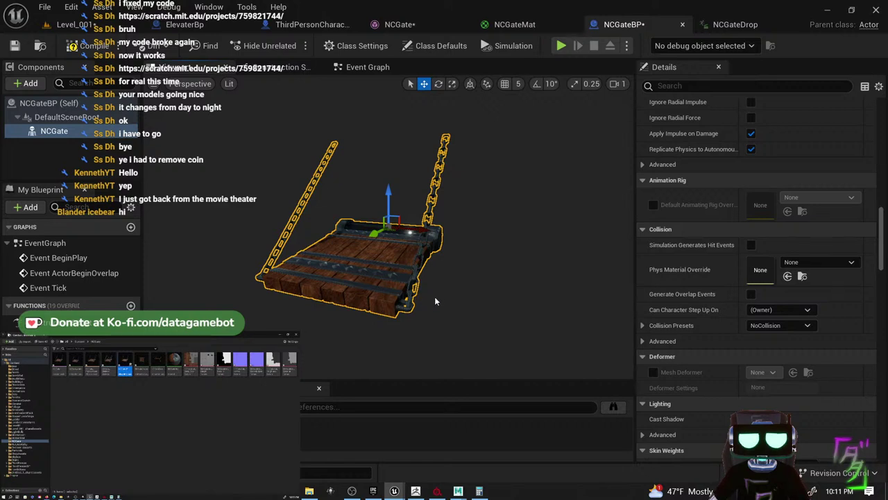
pyautogui.keyDown('alt'); pyautogui.moveTo(305, 272); pyautogui.dragTo(390, 273); pyautogui.keyUp('alt')
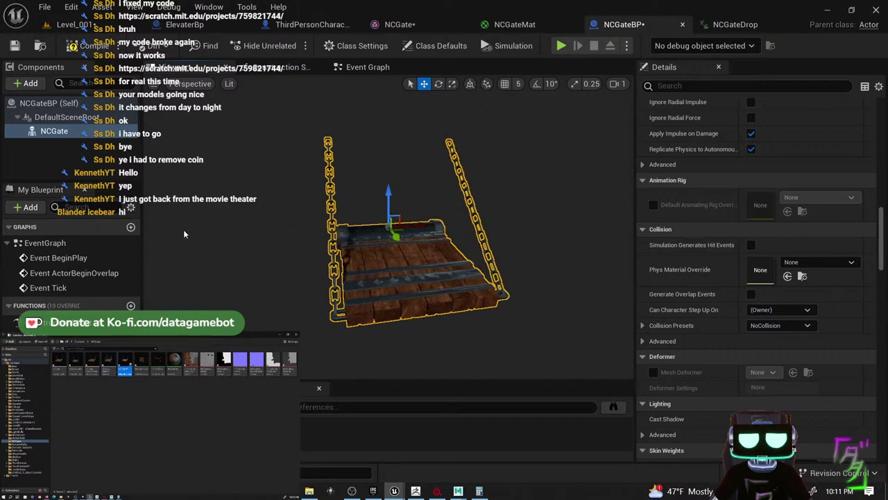
pyautogui.click(28, 83)
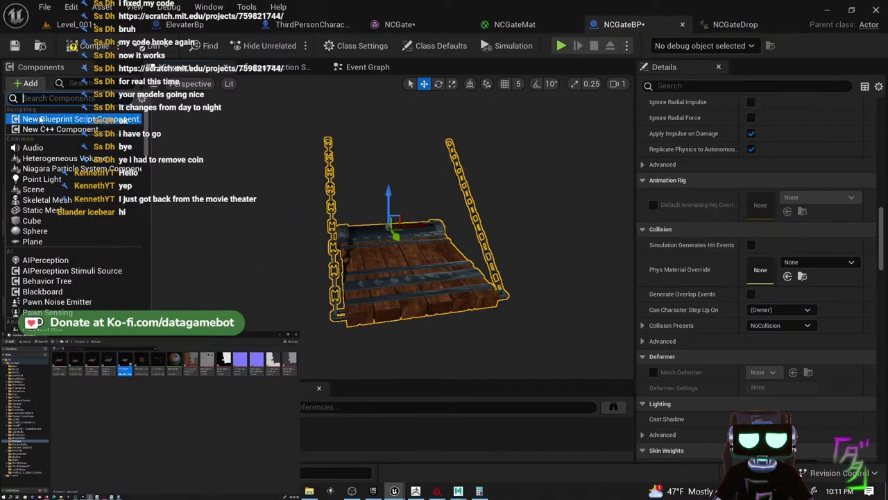
pyautogui.write('box')
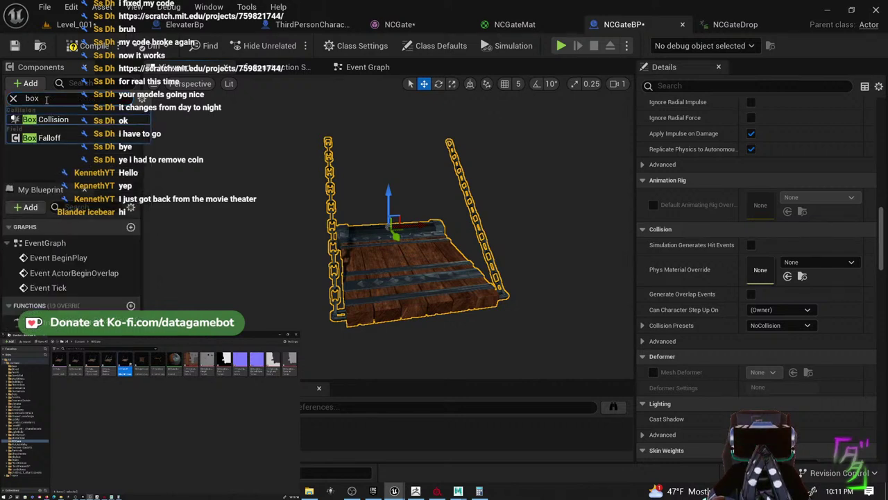
pyautogui.click(49, 119)
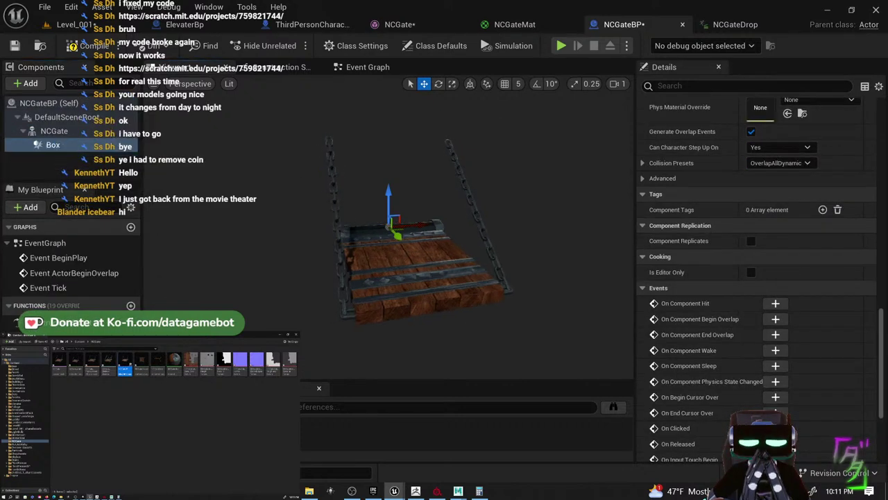
# - Enlarge the collision box and move it over the gate's lowered wooden platform
pyautogui.keyDown('alt'); pyautogui.moveTo(298, 186); pyautogui.dragTo(409, 190); pyautogui.keyUp('alt')
pyautogui.press('r')
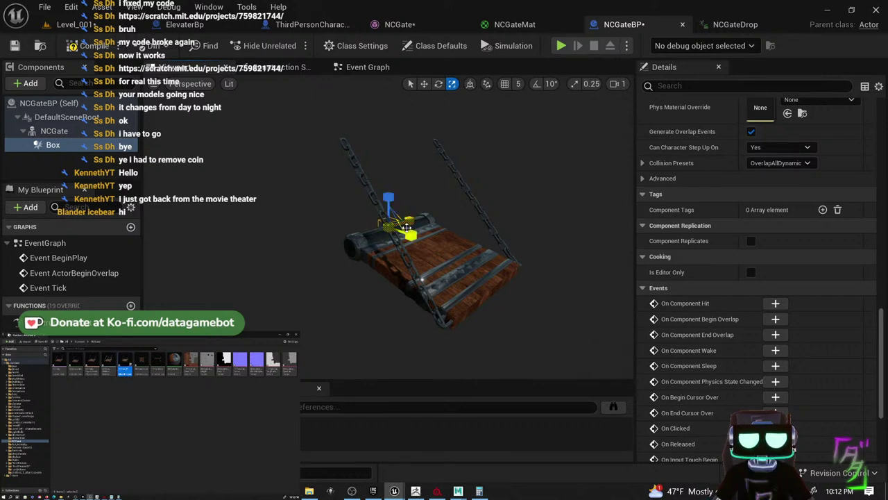
pyautogui.moveTo(396, 226); pyautogui.dragTo(467, 241)
pyautogui.press('w')
# - Roll the collision box about 3.8 degrees toward the platform's slope and rescale it to fit the planks
pyautogui.press('e')
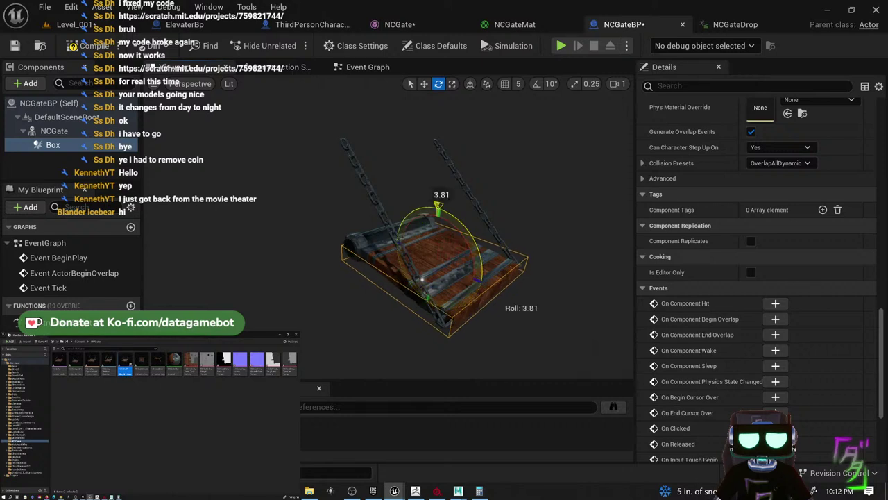
pyautogui.moveTo(479, 279); pyautogui.dragTo(412, 277)
pyautogui.press('r')
pyautogui.moveTo(474, 282); pyautogui.dragTo(517, 261)
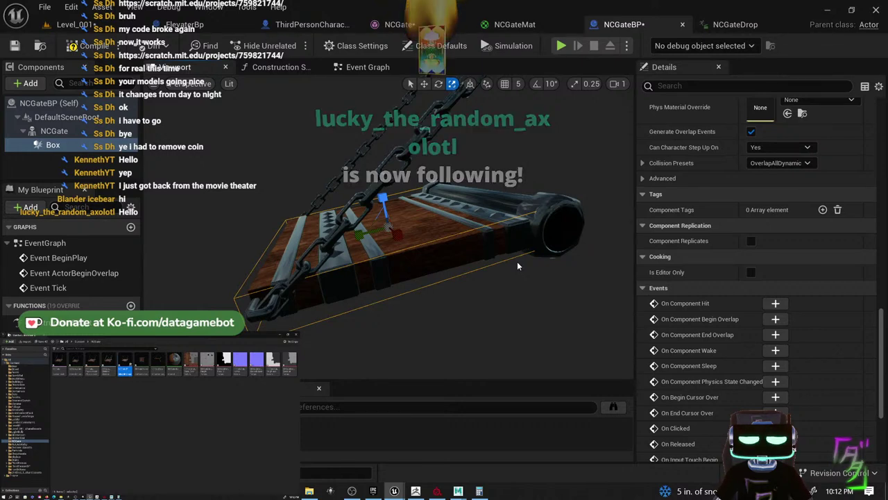
# - Roll the collision box to about 10.1 degrees and shift it so it lines up with the gate's wooden platform
pyautogui.keyDown('alt'); pyautogui.moveTo(392, 206); pyautogui.dragTo(351, 188); pyautogui.keyUp('alt')
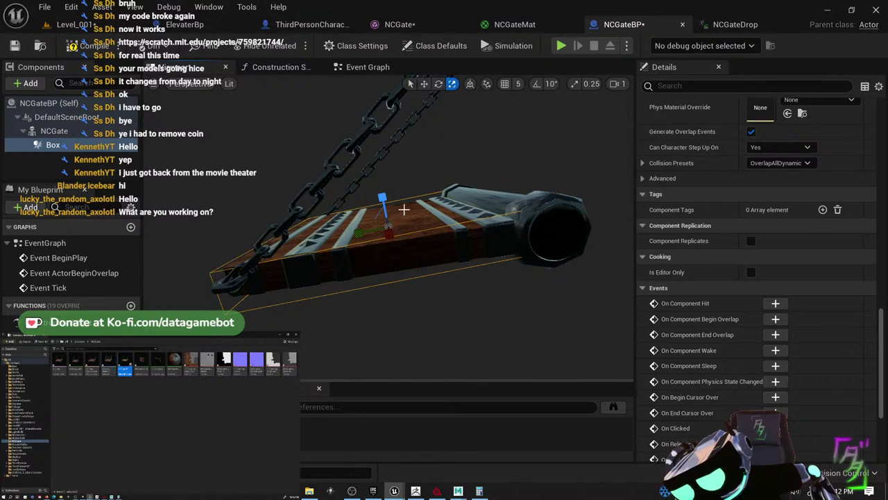
pyautogui.press('e')
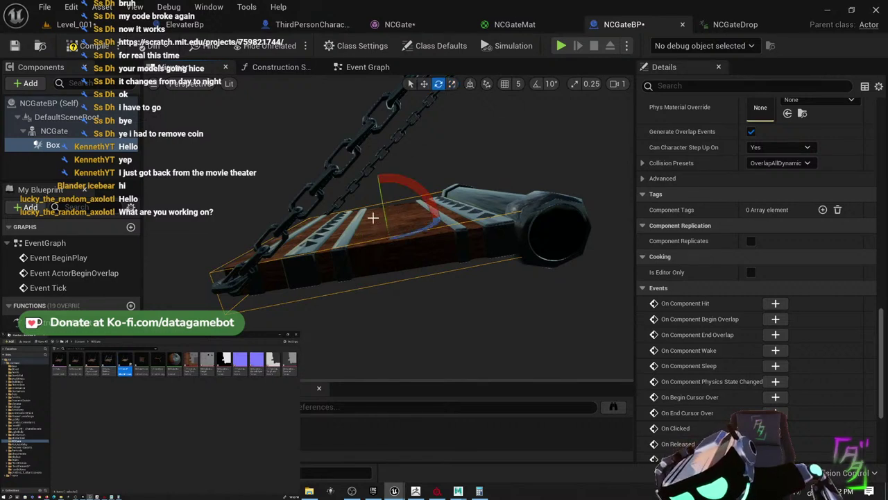
pyautogui.moveTo(420, 185); pyautogui.dragTo(413, 181)
pyautogui.press('w')
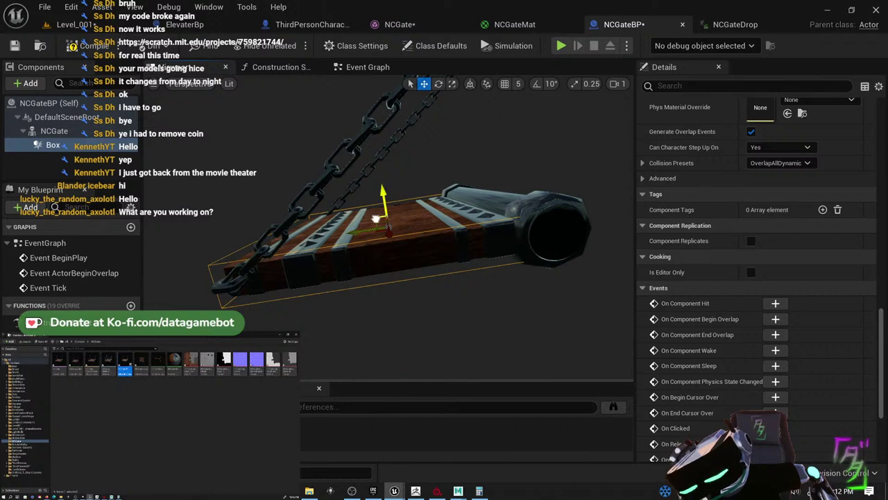
pyautogui.moveTo(376, 218)
pyautogui.mouseDown()
pyautogui.moveTo(387, 211)
pyautogui.moveTo(362, 188)
pyautogui.moveTo(389, 222)
pyautogui.mouseUp()
pyautogui.press('e')
pyautogui.press('w')
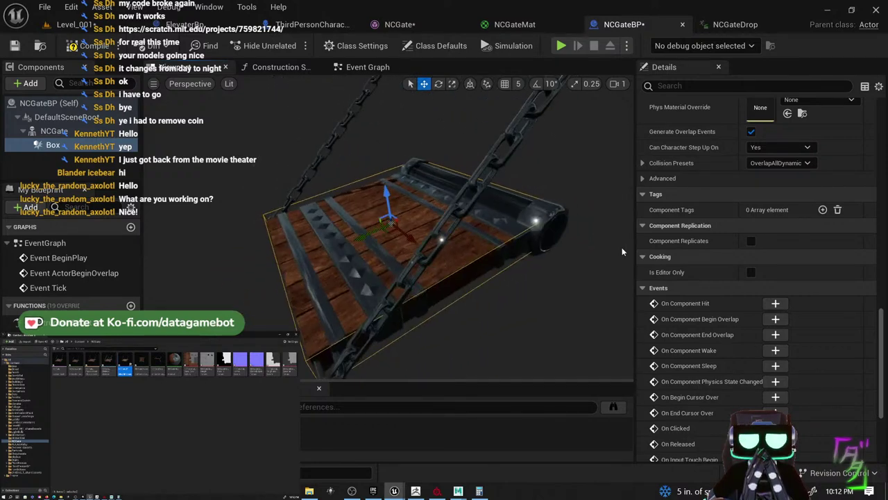
# - Set the Box component's parent socket to the NCGAteRot bone
pyautogui.click(82, 143)
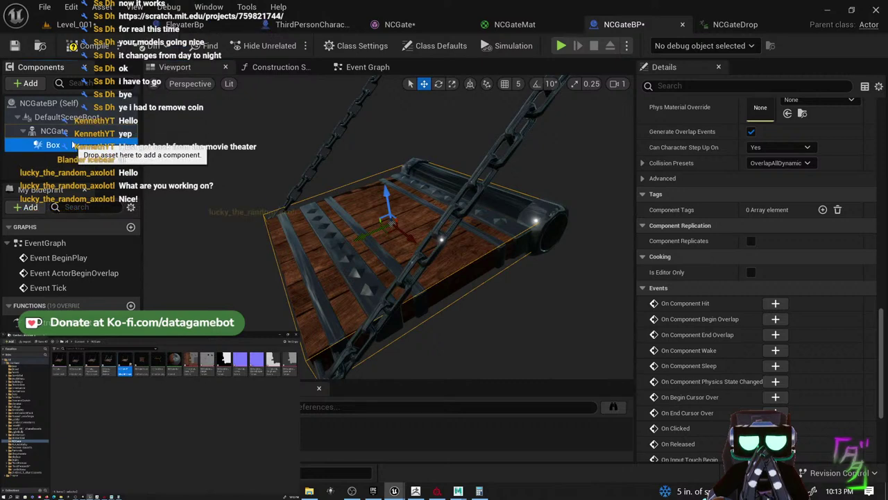
pyautogui.scroll(5, 783, 229)
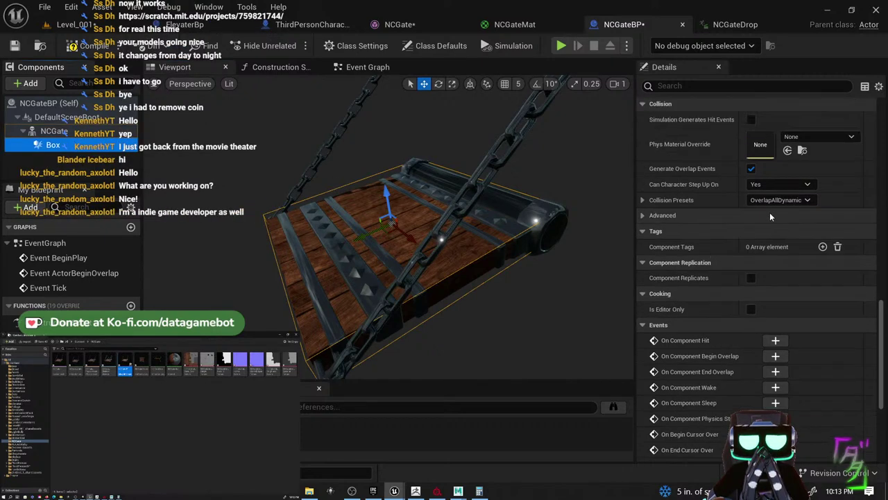
pyautogui.scroll(15, 798, 232)
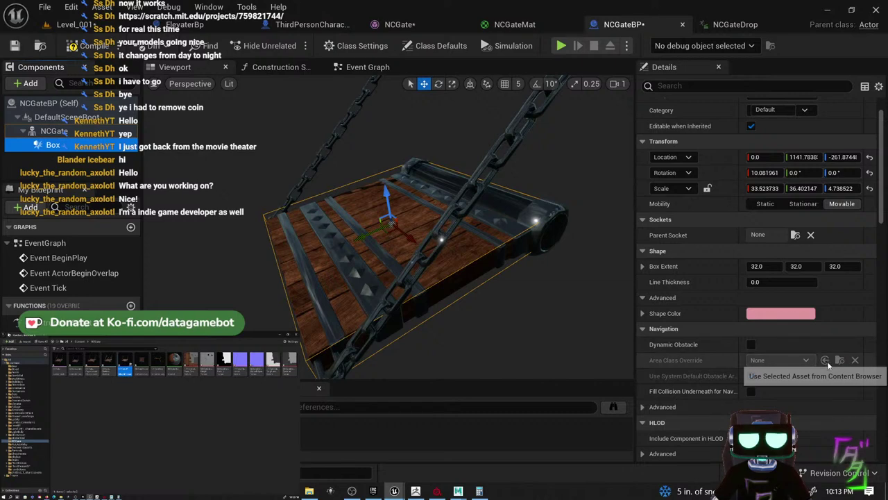
pyautogui.scroll(2, 747, 312)
pyautogui.scroll(-5, 747, 311)
pyautogui.scroll(-3, 747, 311)
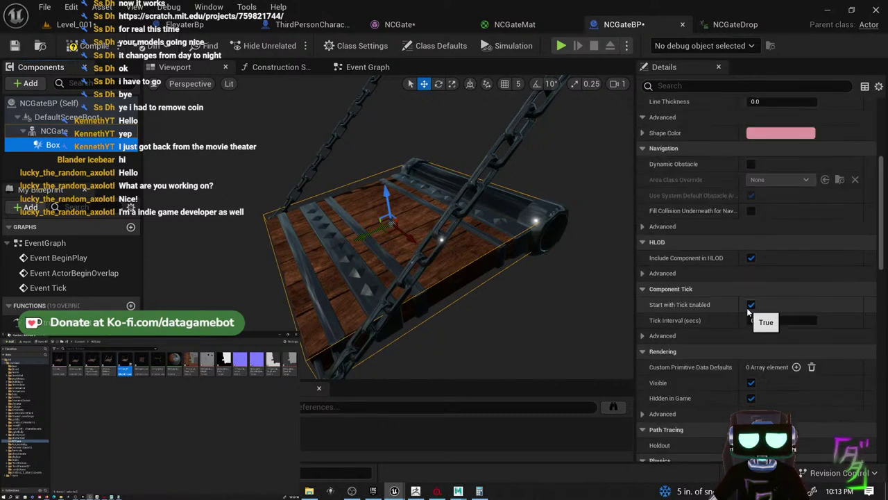
pyautogui.scroll(6, 747, 312)
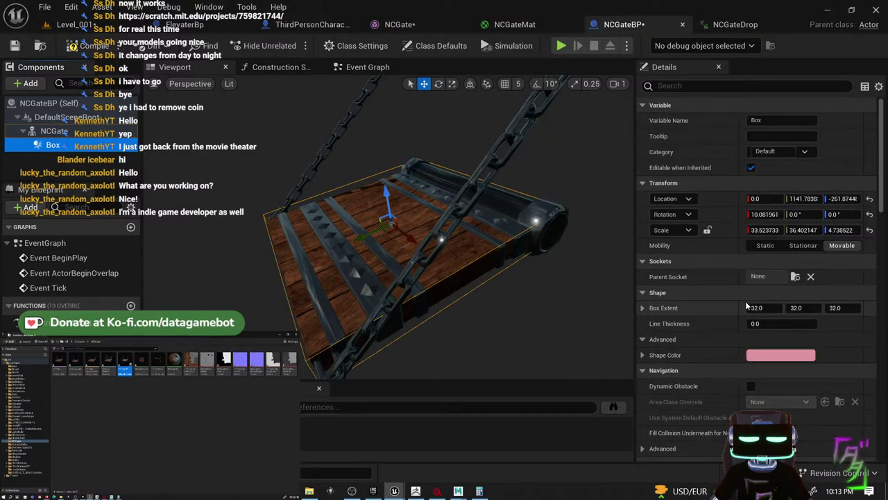
pyautogui.click(795, 278)
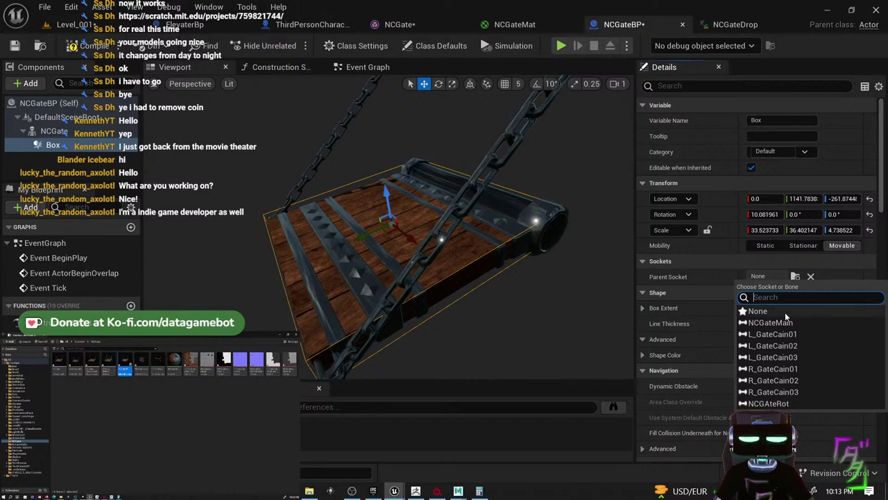
pyautogui.click(779, 403)
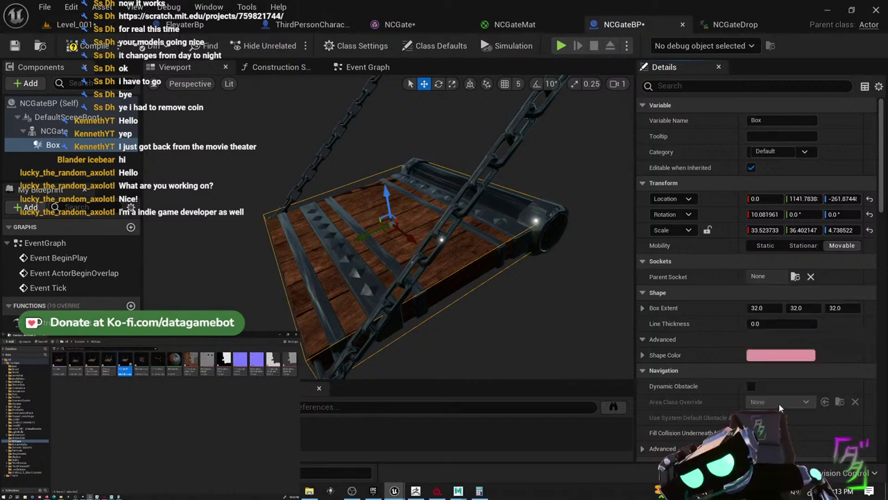
pyautogui.moveTo(527, 317); pyautogui.dragTo(526, 317, button='right')
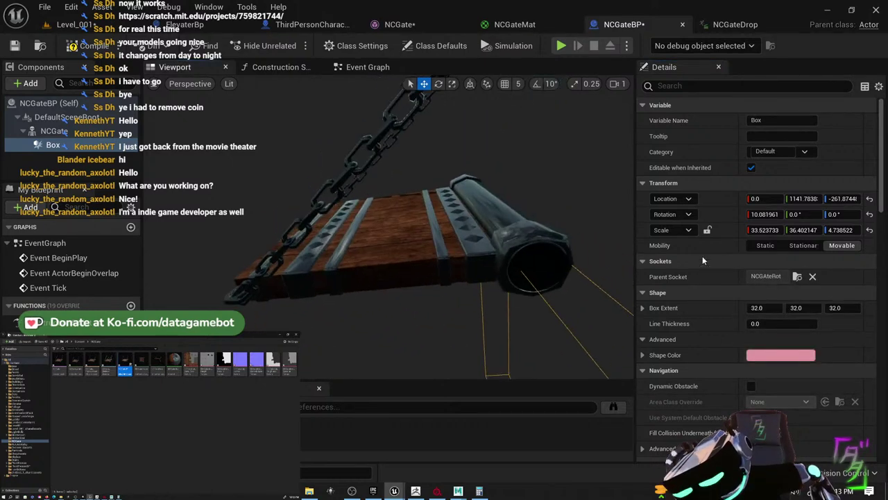
# - Reset the collision box's X rotation to 0, and rotate it freehand about X to about -67.3 degrees
pyautogui.click(765, 214)
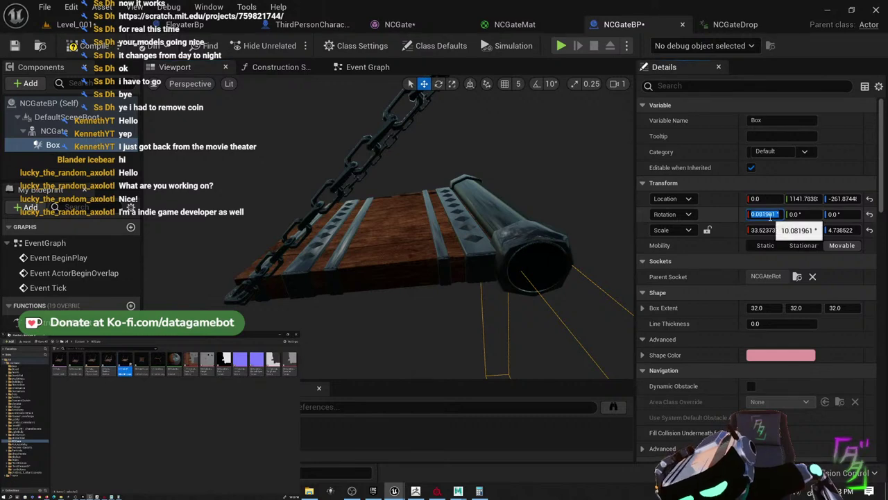
pyautogui.write('0')
pyautogui.press('Return')
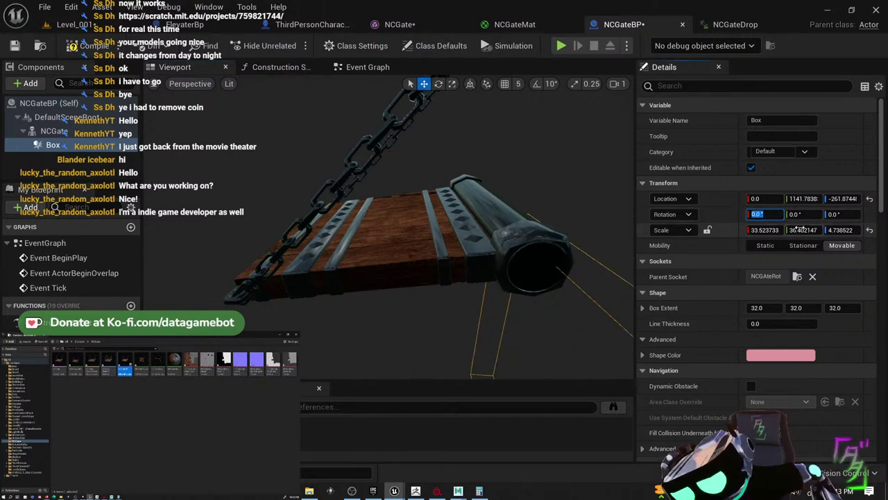
pyautogui.moveTo(541, 303)
pyautogui.mouseDown(button='right')
pyautogui.moveTo(565, 304)
pyautogui.moveTo(546, 310)
pyautogui.mouseUp(button='right')
pyautogui.press('e')
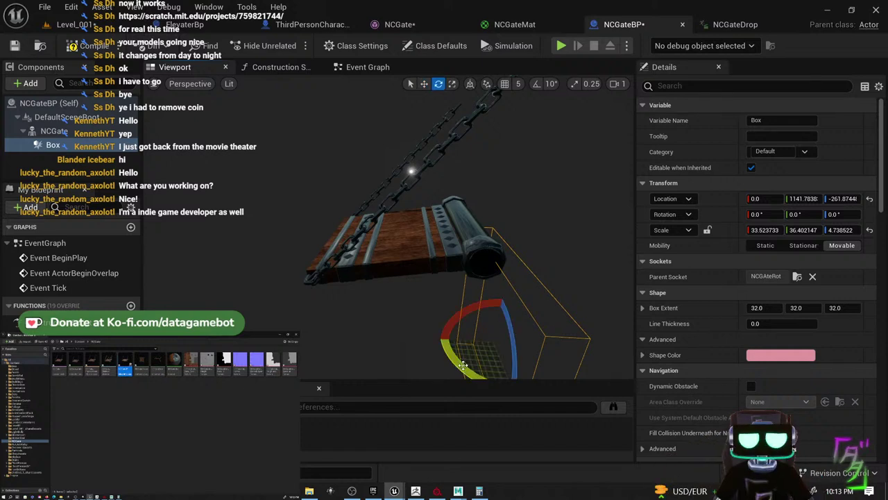
pyautogui.moveTo(479, 305)
pyautogui.mouseDown()
pyautogui.moveTo(496, 313)
pyautogui.moveTo(461, 319)
pyautogui.moveTo(481, 308)
pyautogui.mouseUp()
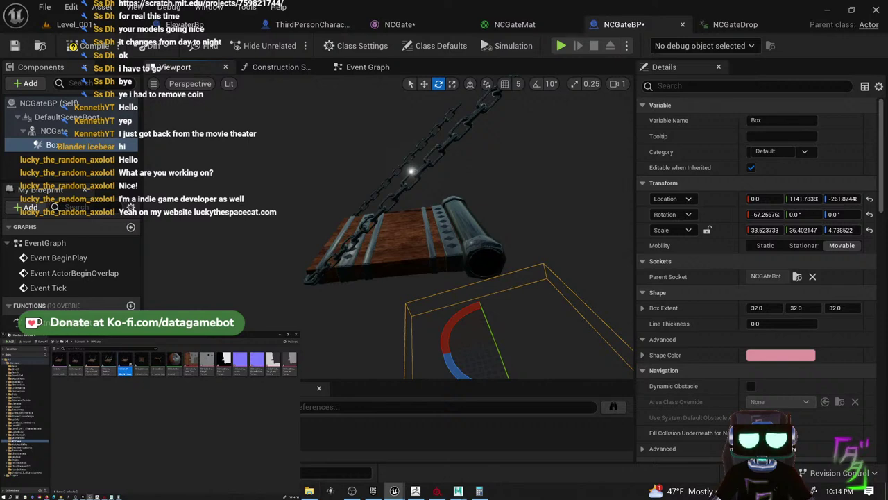
# - Switch to Firefox, open the stream's own Twitch channel page from a new Twitch tab, and close the Twitch home page
pyautogui.click(267, 492)
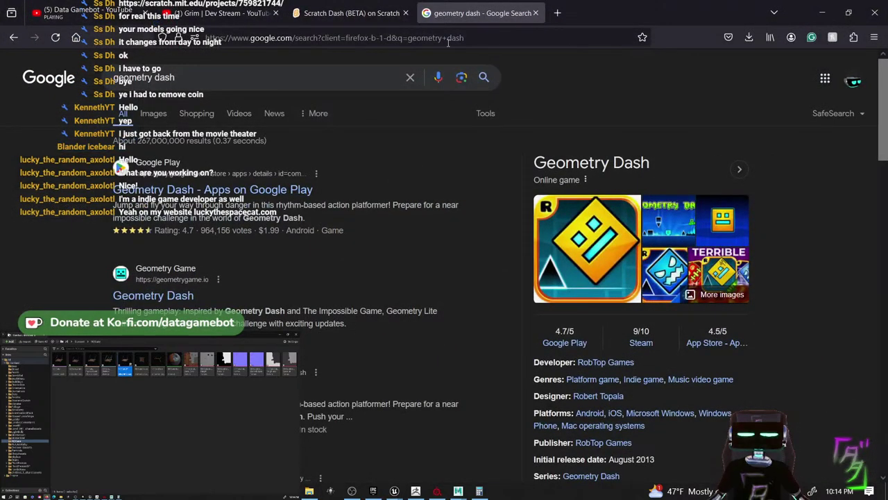
pyautogui.click(557, 13)
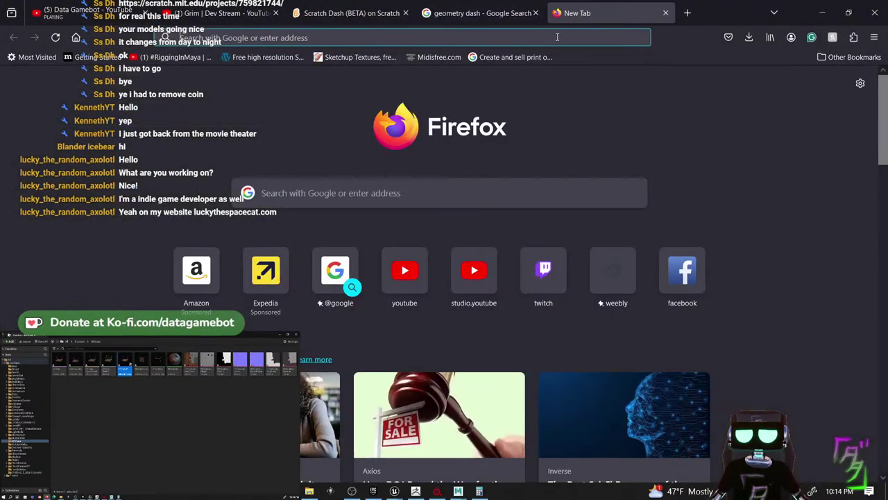
pyautogui.click(543, 271)
pyautogui.rightClick(524, 265)
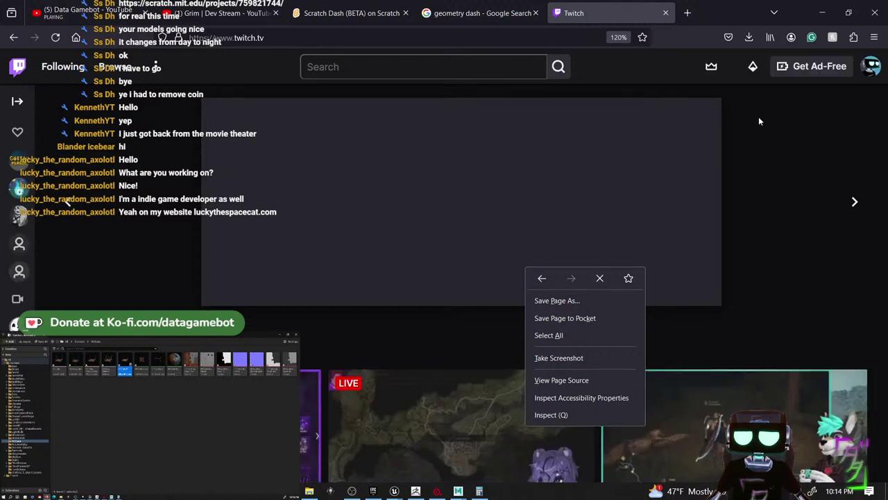
pyautogui.click(801, 111)
pyautogui.click(872, 66)
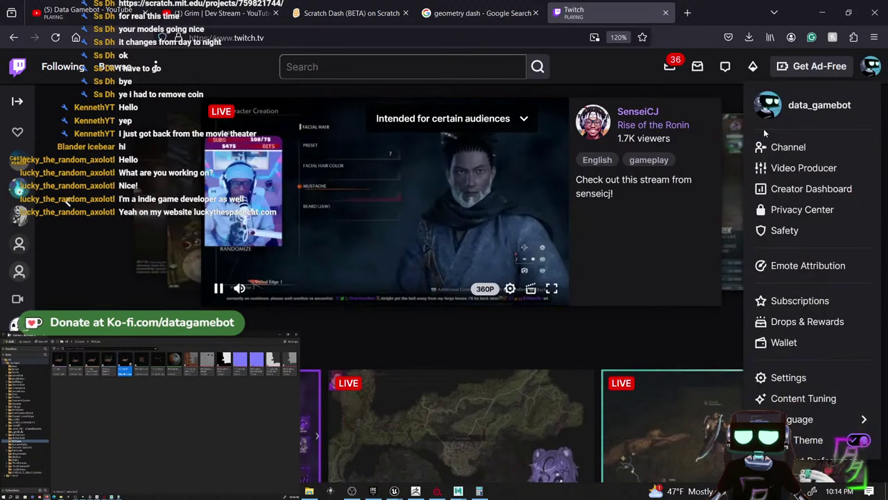
pyautogui.middleClick(782, 148)
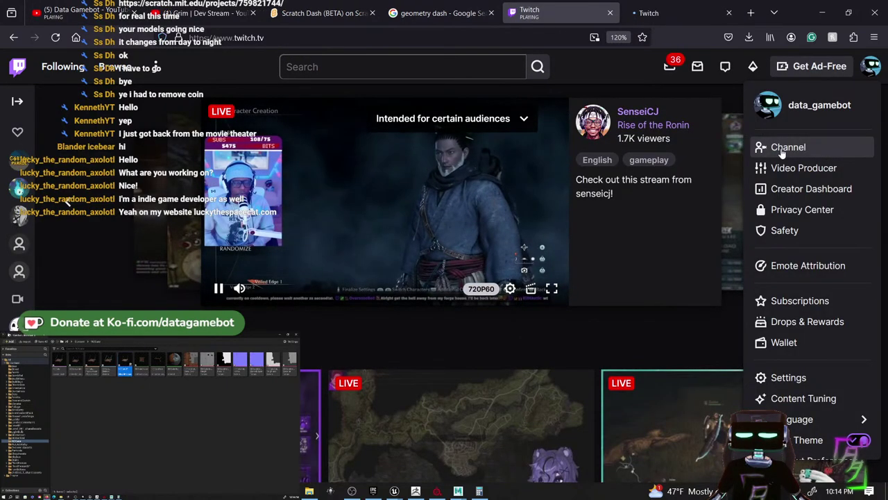
pyautogui.click(609, 14)
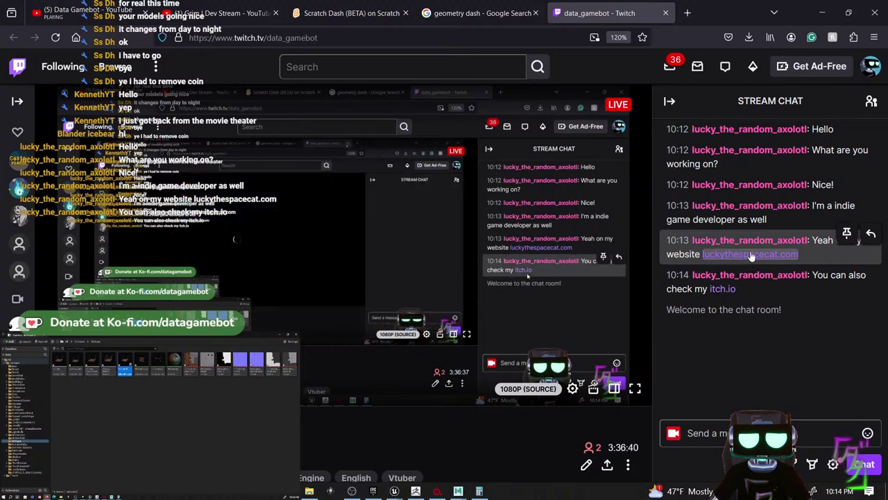
# - Check the luckythespacecat.com and itch.io links posted in the stream chat, and return to the Twitch channel page
pyautogui.middleClick(751, 255)
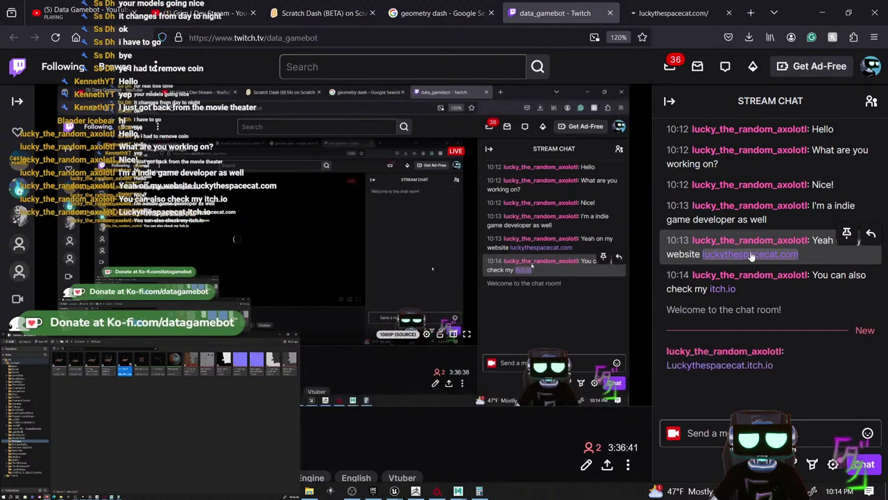
pyautogui.click(729, 12)
pyautogui.click(715, 290)
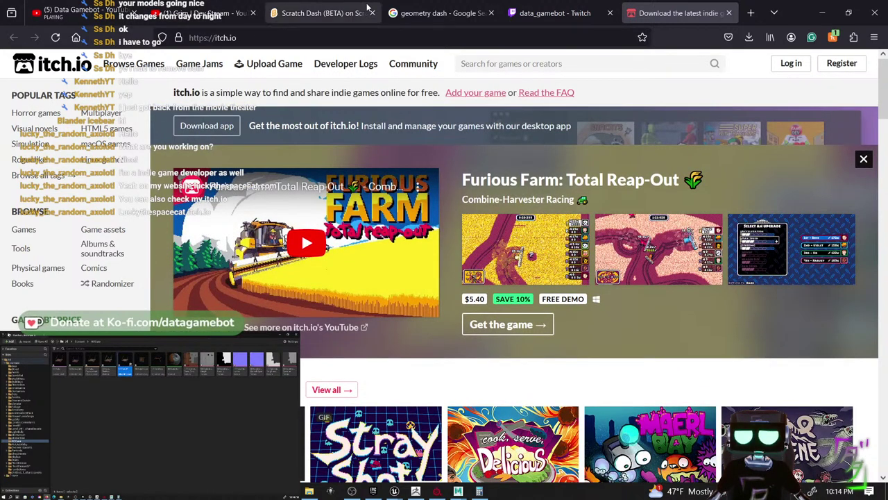
pyautogui.click(555, 13)
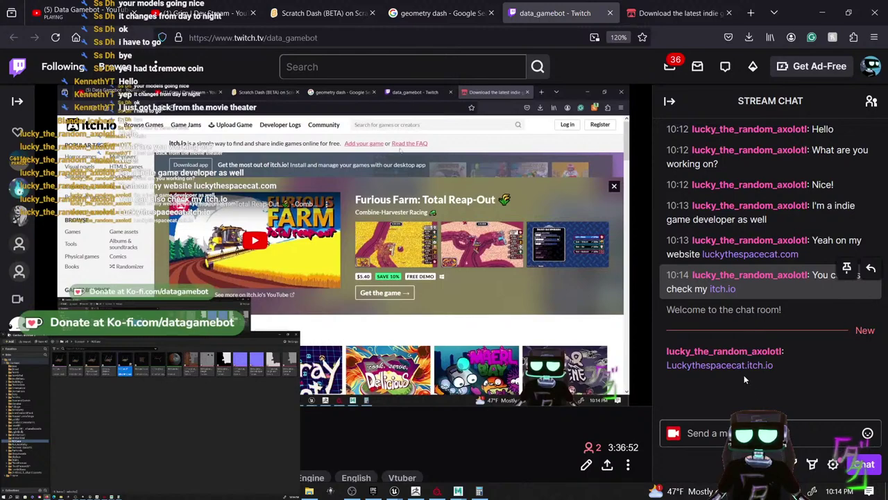
# - Open the Luckythespacecat.itch.io link from the chat, examine its games and asset packs, and close the general itch.io page
pyautogui.click(715, 365)
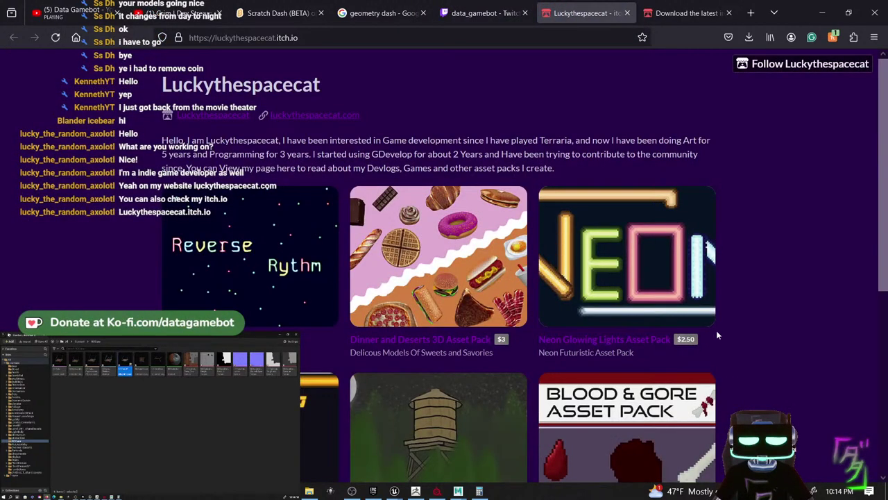
pyautogui.scroll(-5, 717, 335)
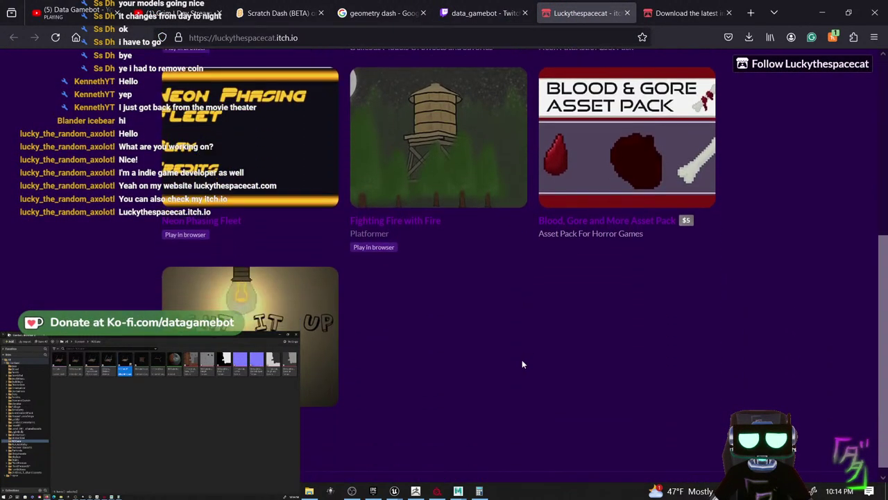
pyautogui.scroll(5, 371, 357)
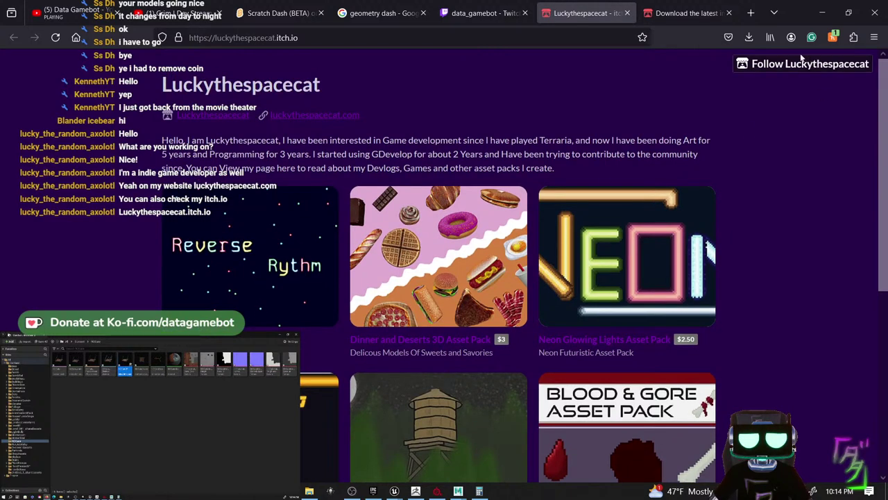
pyautogui.click(729, 12)
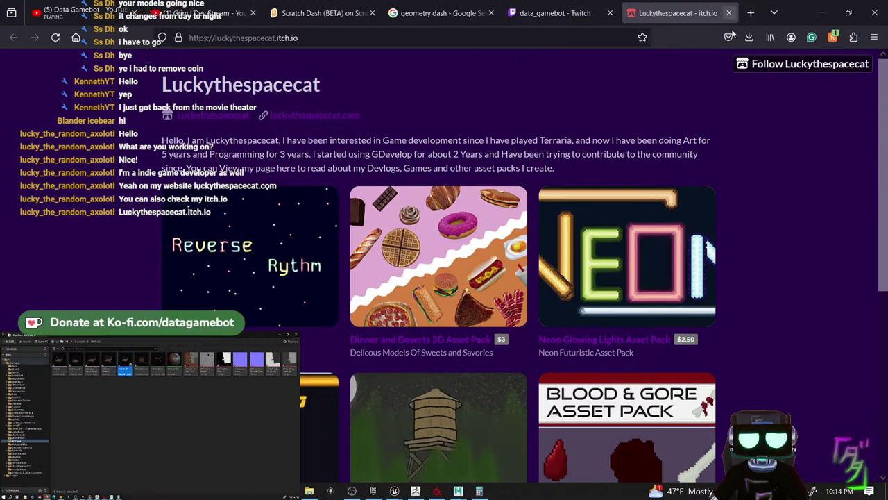
# - Bookmark the Luckythespacecat itch.io page in the Bookmarks Toolbar under its suggested name
pyautogui.click(875, 36)
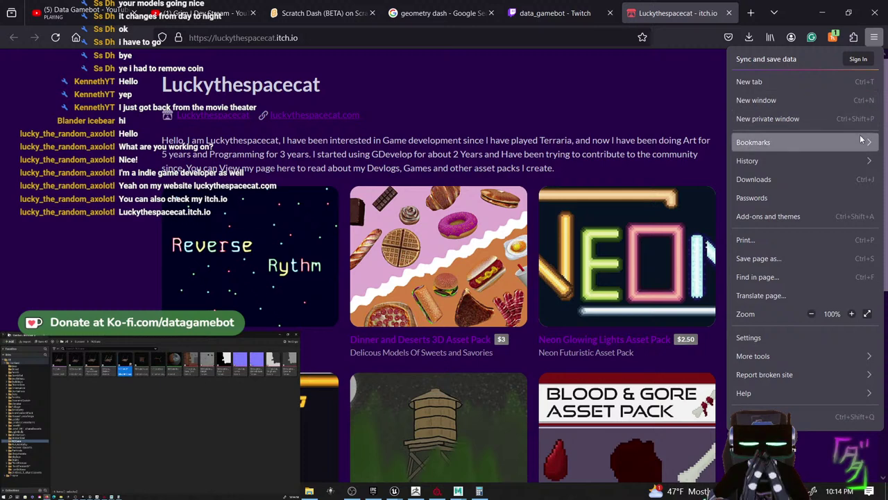
pyautogui.click(770, 142)
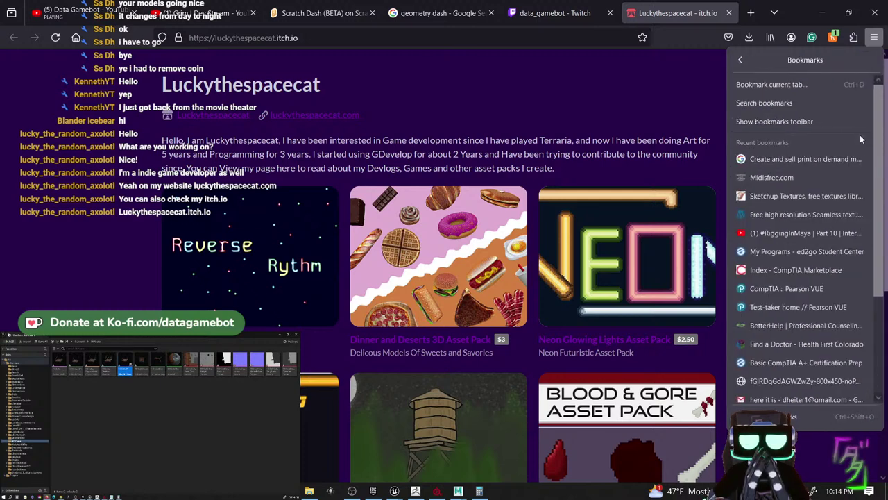
pyautogui.click(783, 84)
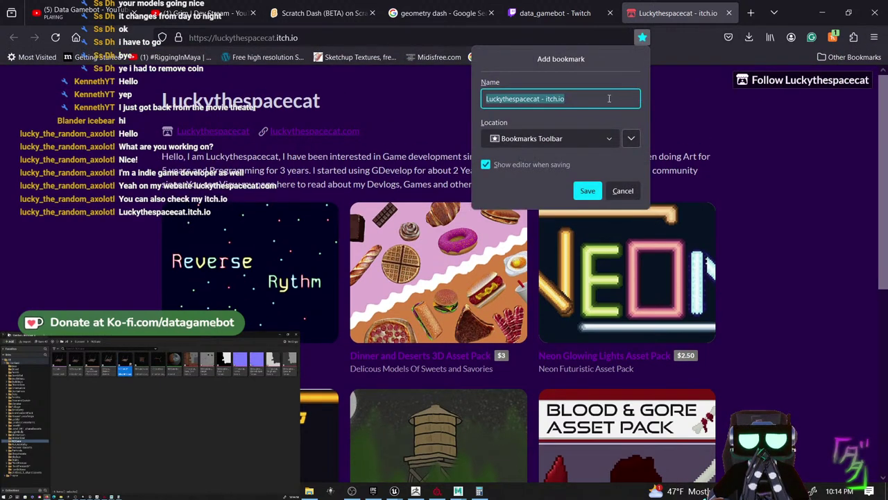
pyautogui.click(587, 190)
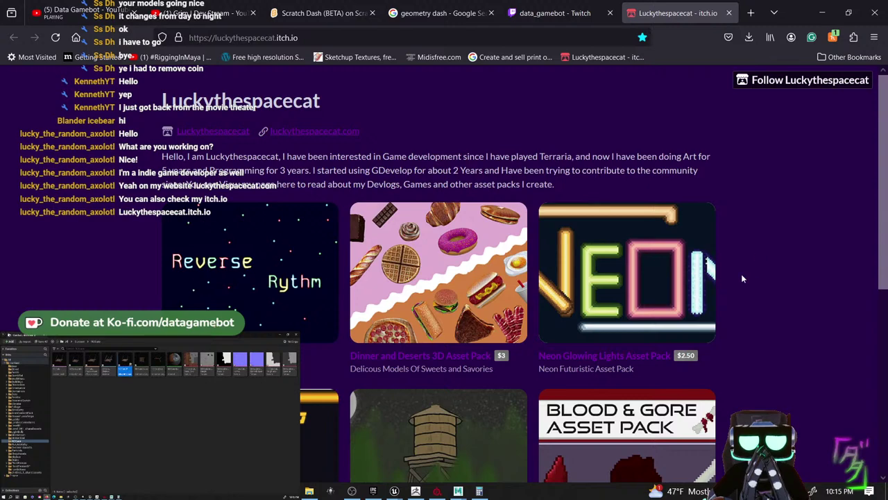
# - Look over the itch.io page once more and return to the NCGateBP Blueprint in Unreal Editor
pyautogui.scroll(-5, 759, 294)
pyautogui.scroll(2, 785, 321)
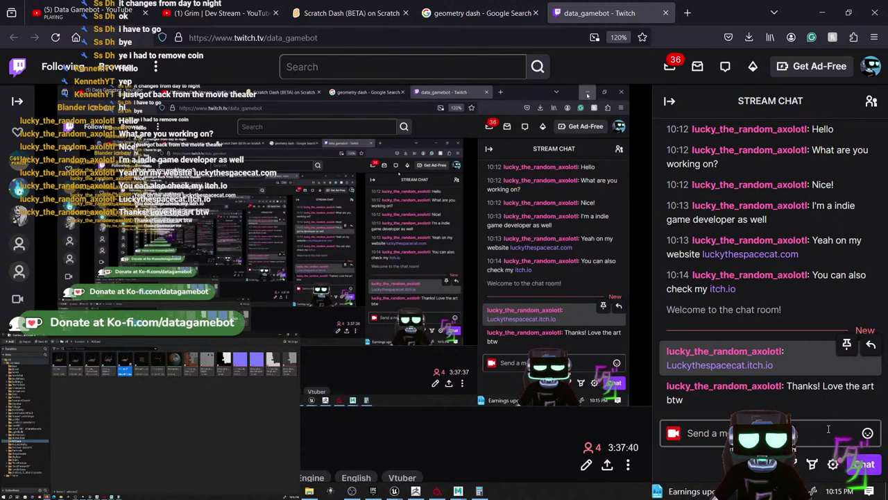
pyautogui.click(824, 13)
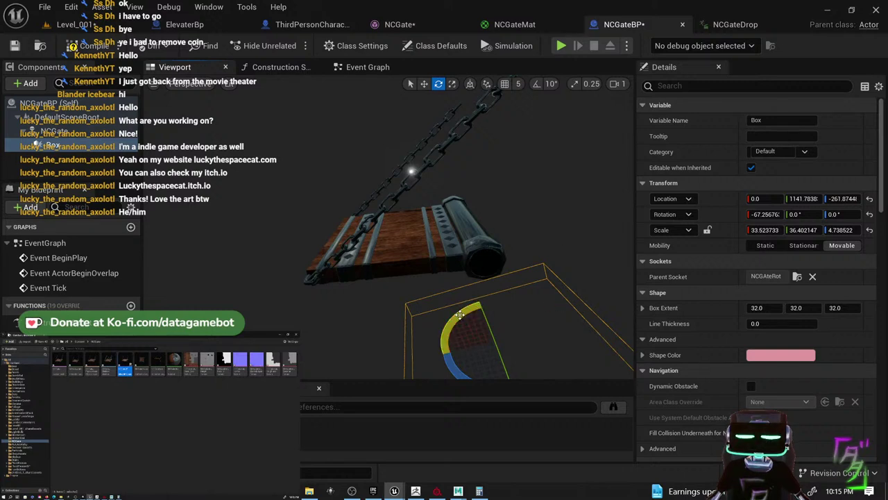
# - Rotate the Box collision to a roll of about -79.08° and move it over the lowered gate deck
pyautogui.moveTo(460, 315); pyautogui.dragTo(559, 313)
pyautogui.press('w')
pyautogui.moveTo(476, 220); pyautogui.dragTo(371, 197)
pyautogui.press('e')
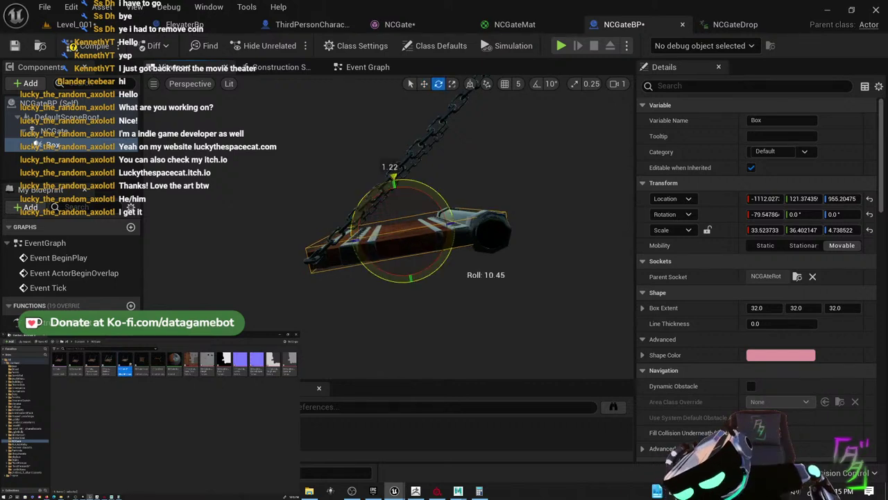
pyautogui.press('w')
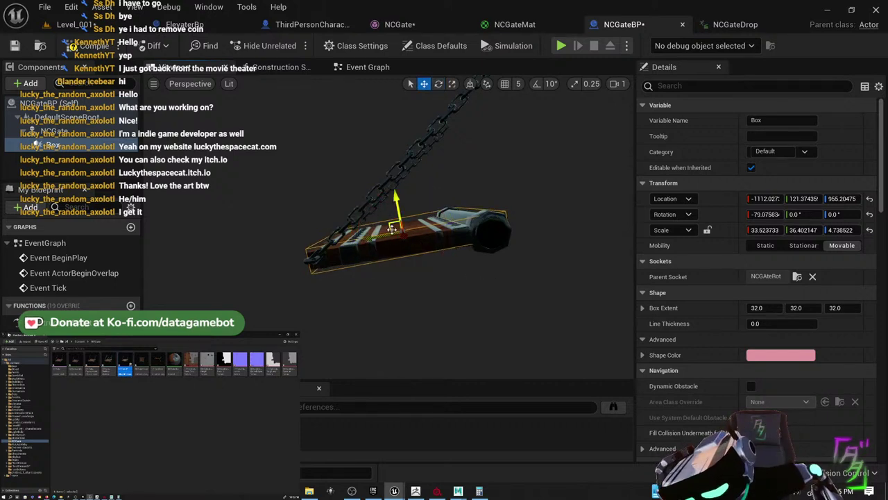
pyautogui.moveTo(392, 227); pyautogui.dragTo(389, 229)
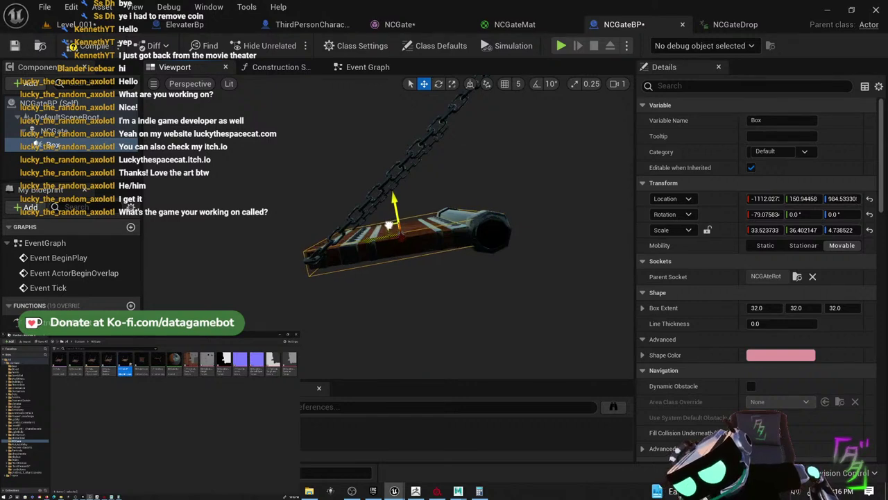
# - Scale the Box to about 31.83 along X and shift it to X -1090.75 to fit the gate deck's width
pyautogui.moveTo(500, 289); pyautogui.dragTo(533, 340, button='right')
pyautogui.moveTo(255, 323); pyautogui.dragTo(276, 266, button='right')
pyautogui.moveTo(358, 258); pyautogui.dragTo(360, 257)
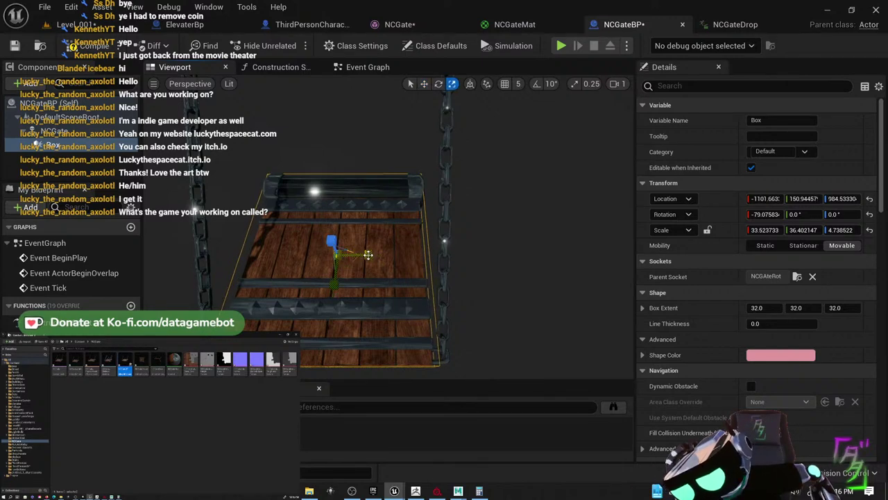
pyautogui.moveTo(366, 255)
pyautogui.mouseDown()
pyautogui.moveTo(356, 254)
pyautogui.moveTo(369, 254)
pyautogui.mouseUp()
pyautogui.press('w')
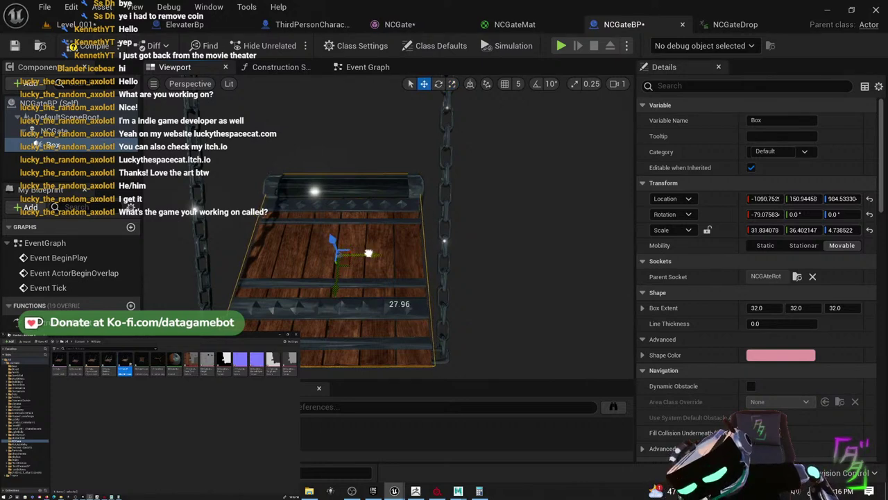
pyautogui.keyDown('alt'); pyautogui.moveTo(485, 282); pyautogui.dragTo(378, 240); pyautogui.keyUp('alt')
pyautogui.moveTo(512, 242)
pyautogui.keyDown('alt'); pyautogui.mouseDown()
pyautogui.moveTo(505, 258)
pyautogui.moveTo(520, 267)
pyautogui.moveTo(511, 250)
pyautogui.mouseUp(); pyautogui.keyUp('alt')
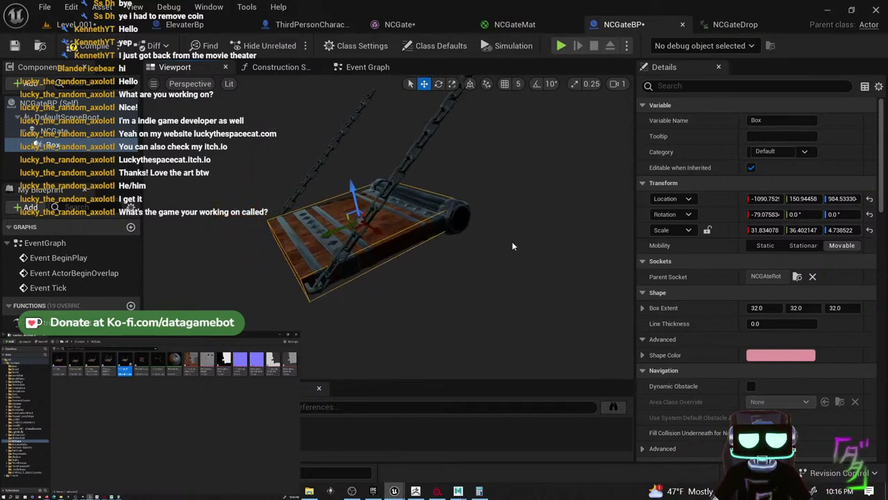
pyautogui.moveTo(512, 241)
pyautogui.mouseDown(button='right')
pyautogui.moveTo(472, 237)
pyautogui.moveTo(531, 233)
pyautogui.moveTo(523, 229)
pyautogui.mouseUp(button='right')
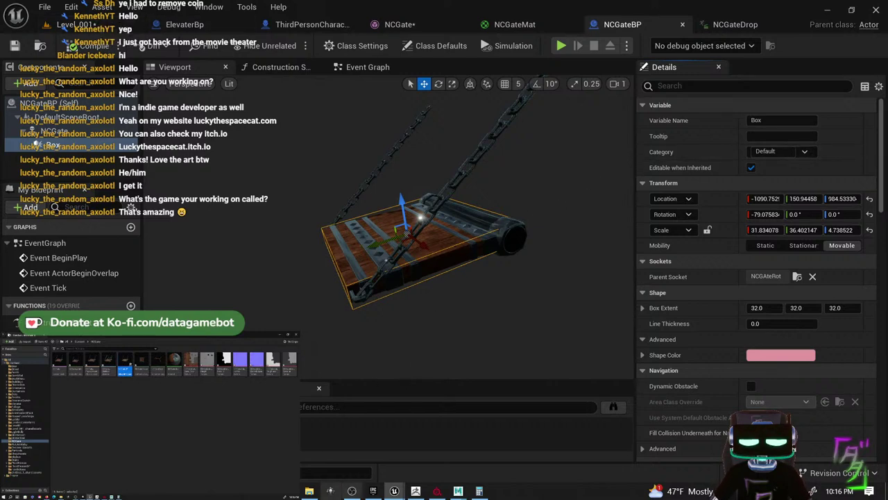
# - Switch to Firefox and open the Grim page at datafabrications.com in a new tab
pyautogui.hotkey('alt', 'Tab')
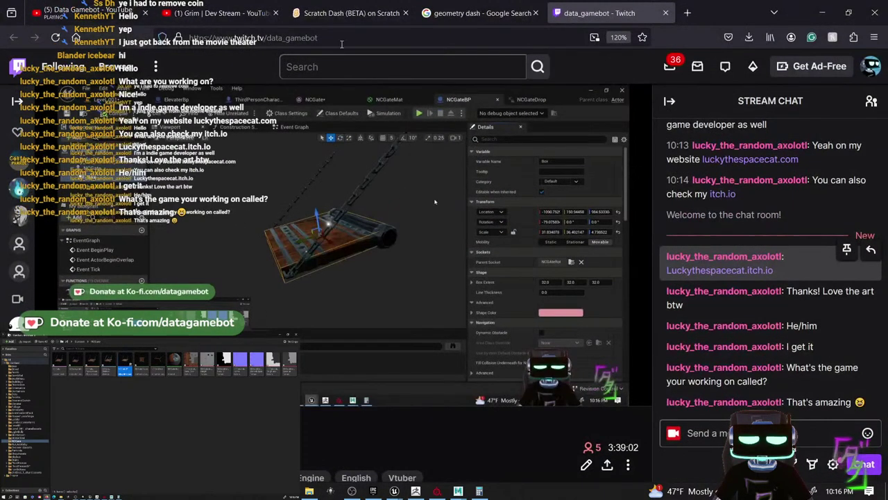
pyautogui.click(687, 12)
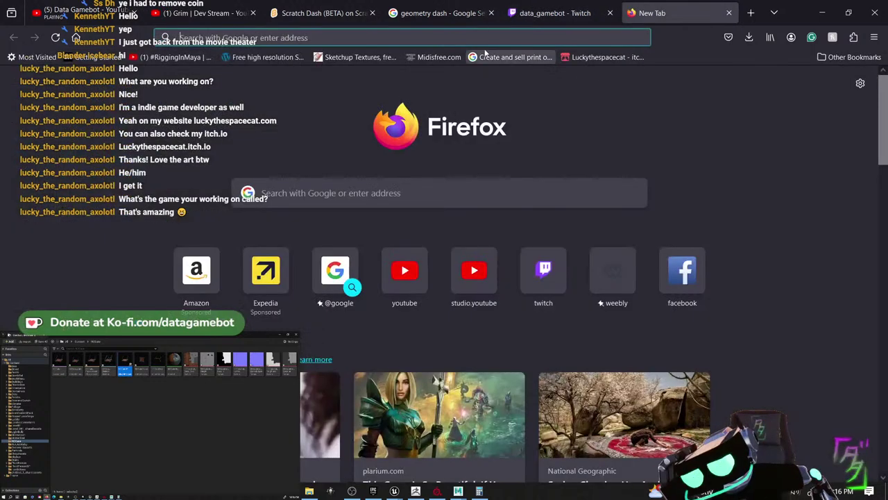
pyautogui.click(485, 36)
pyautogui.write('data')
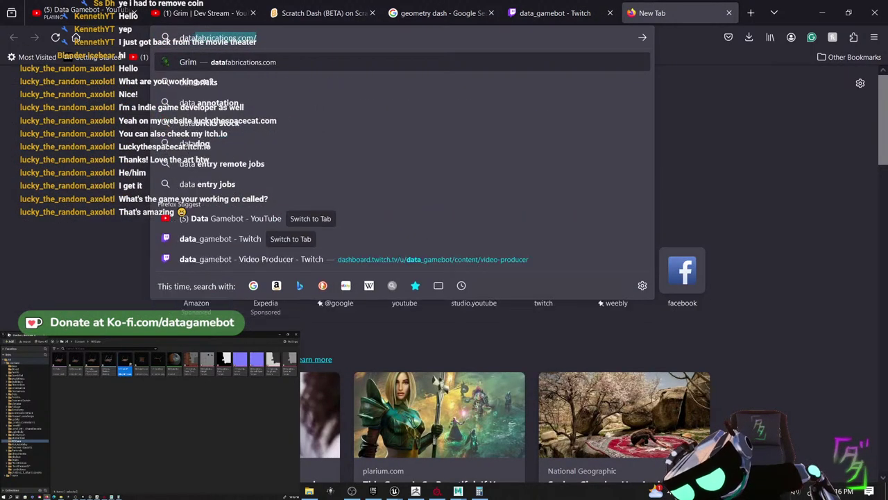
pyautogui.click(316, 61)
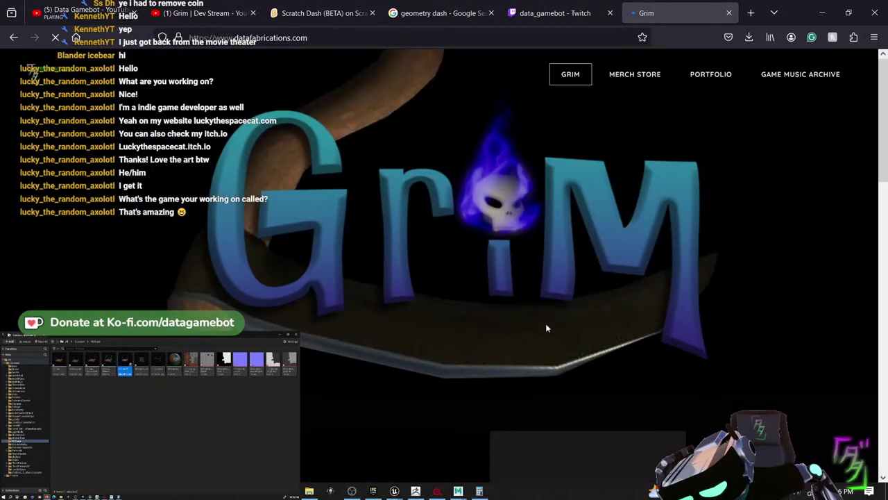
# - Look over the Grim page's stream schedule and its Design Document and Past Dev Streams links
pyautogui.scroll(-15, 548, 326)
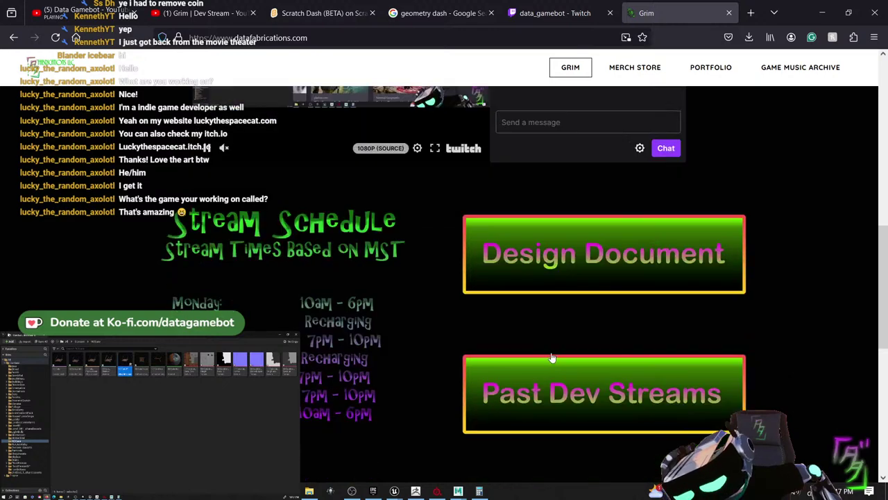
pyautogui.scroll(6, 541, 359)
pyautogui.scroll(-1, 541, 359)
pyautogui.scroll(2, 539, 360)
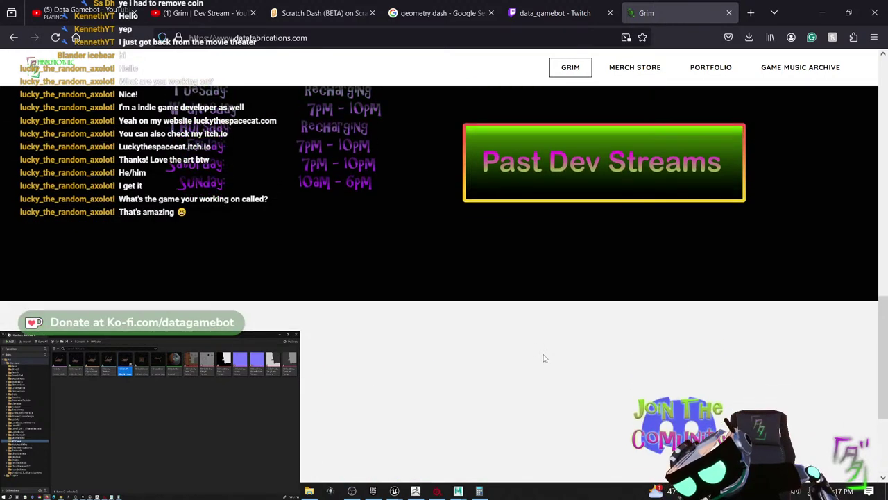
pyautogui.scroll(-2, 510, 348)
pyautogui.scroll(8, 467, 353)
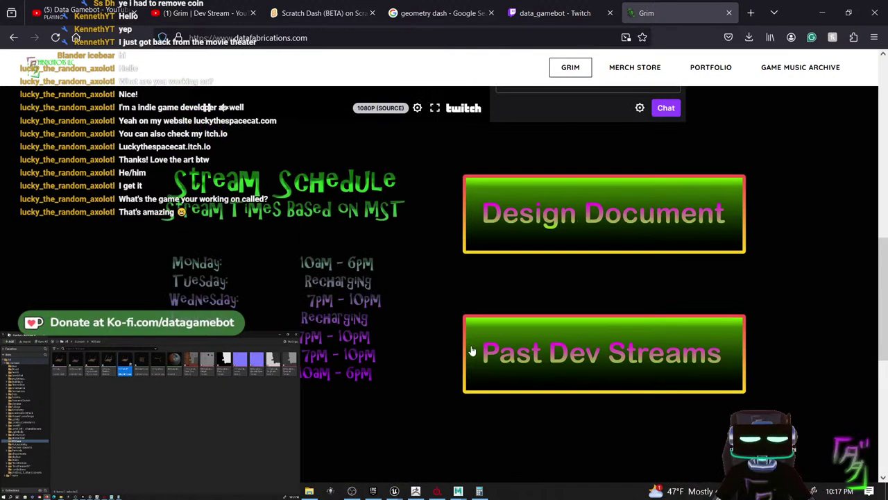
pyautogui.scroll(2, 634, 260)
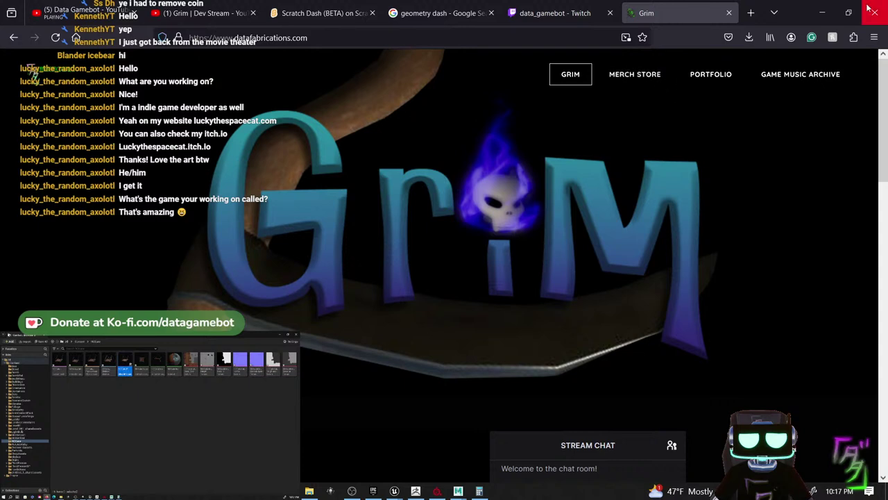
# - Close the Grim and Twitch pages, minimize Firefox and return to the NCGateBP viewport in Unreal Editor
pyautogui.click(729, 14)
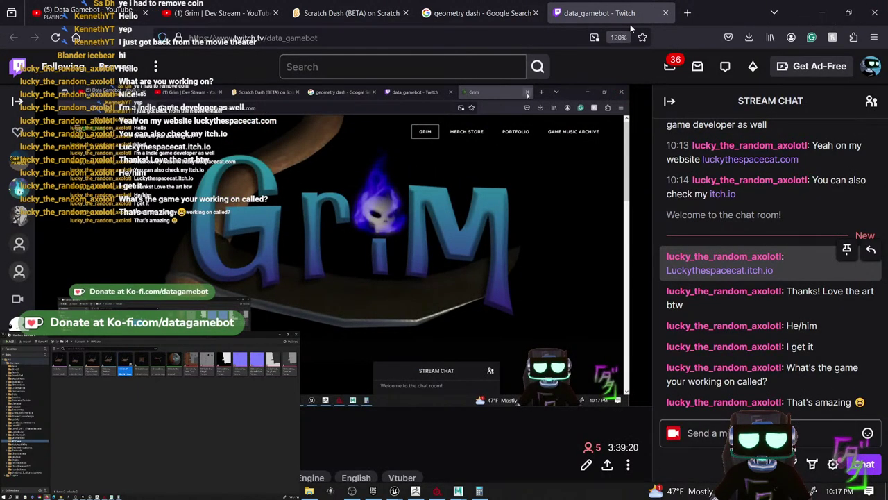
pyautogui.click(665, 14)
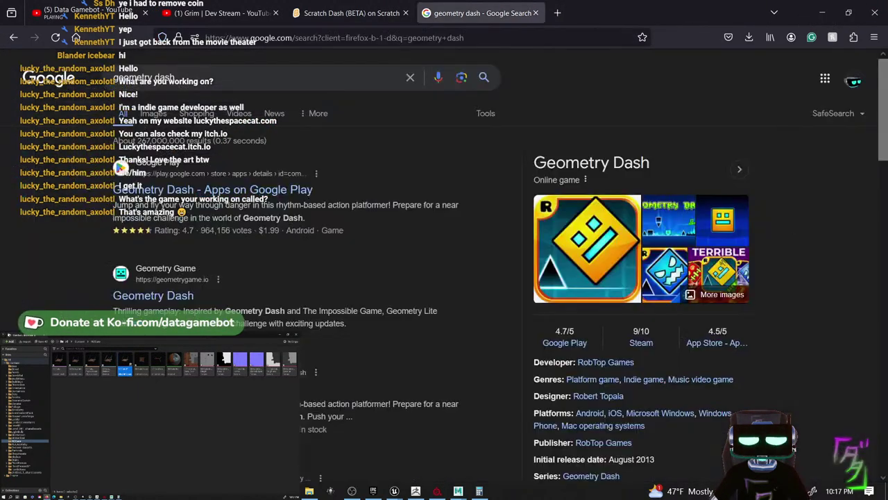
pyautogui.click(822, 13)
pyautogui.moveTo(503, 251); pyautogui.dragTo(521, 274, button='right')
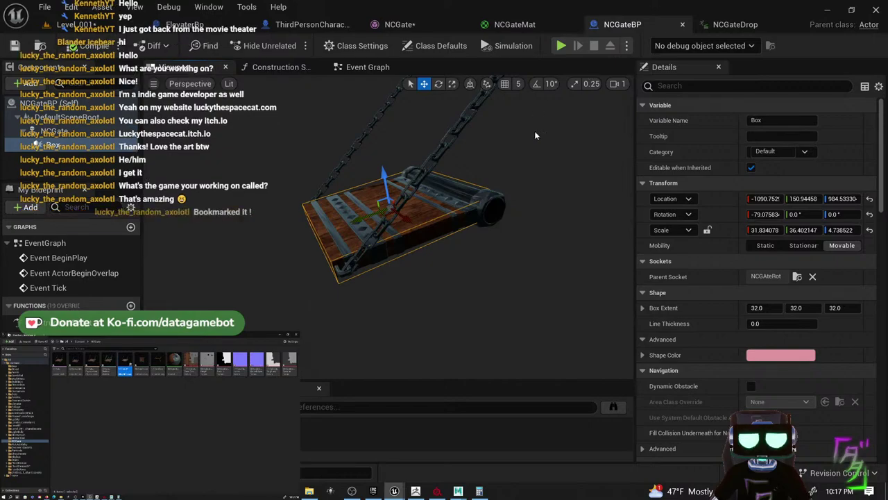
# - In Level_001, nudge the selected NCGateBP and NCopening slightly upward so the lowered gate lines up with the stone path
pyautogui.click(97, 31)
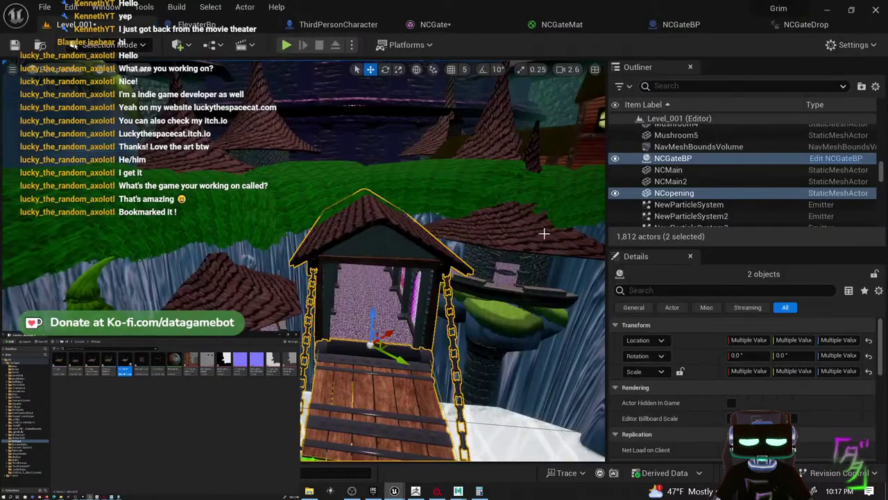
pyautogui.moveTo(470, 333); pyautogui.dragTo(291, 323, button='right')
pyautogui.press('w')
pyautogui.press('w')
pyautogui.press('a')
pyautogui.press('w')
pyautogui.press('w')
pyautogui.scroll(-2, 257, 299)
pyautogui.press('s')
pyautogui.scroll(2, 312, 326)
pyautogui.press('w')
pyautogui.moveTo(272, 154); pyautogui.dragTo(271, 151)
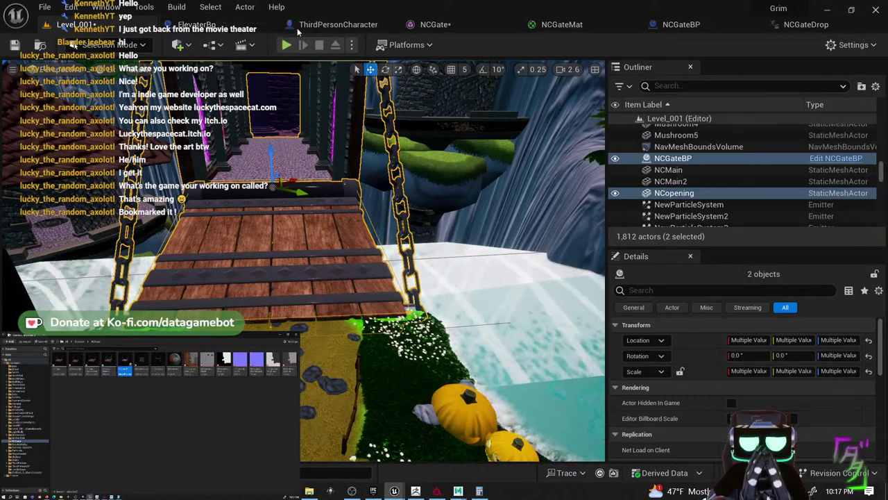
# - Move the NCGateBP Blueprint editor into its own window on the second display and close the NCGateDrop animation editor
pyautogui.click(787, 26)
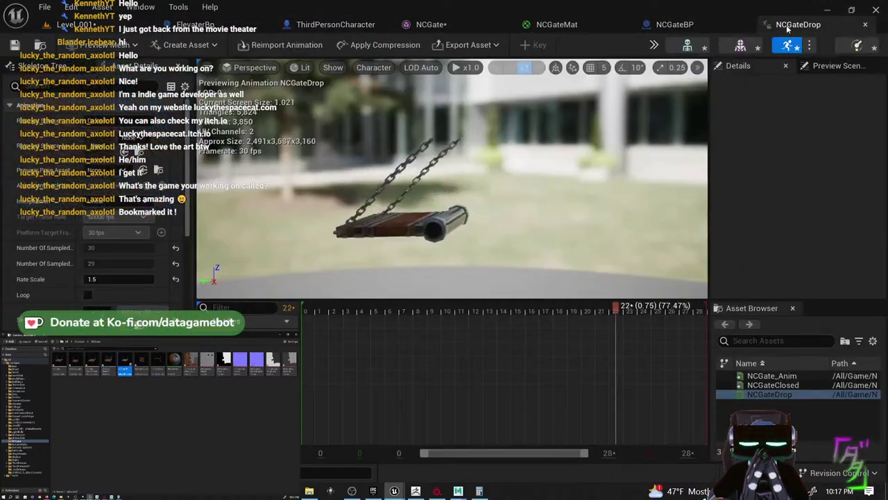
pyautogui.click(865, 24)
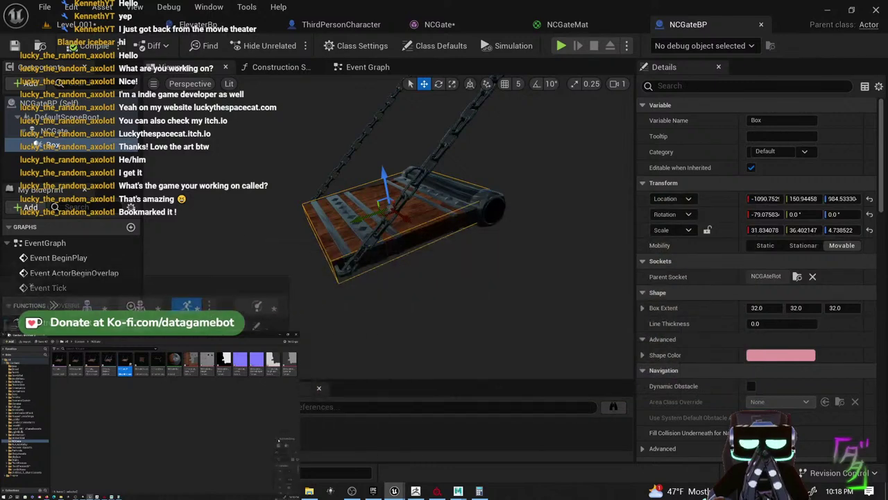
pyautogui.moveTo(278, 439); pyautogui.dragTo(105, 336)
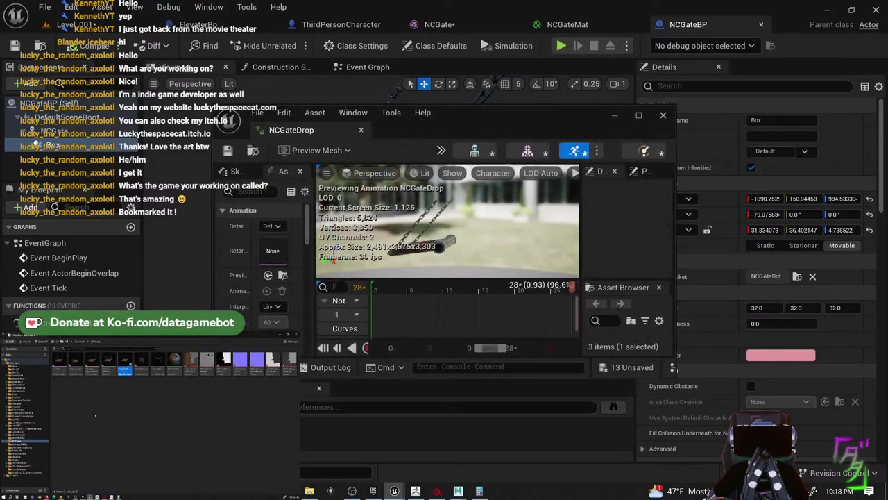
pyautogui.click(761, 24)
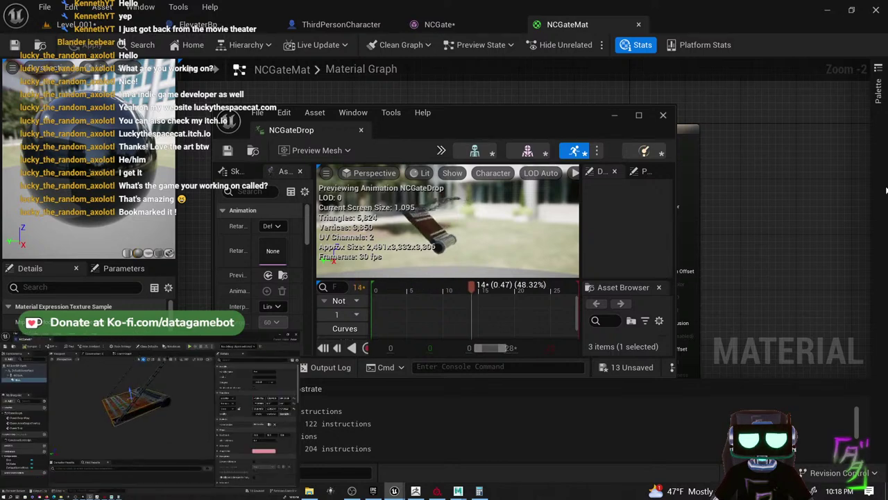
pyautogui.click(664, 116)
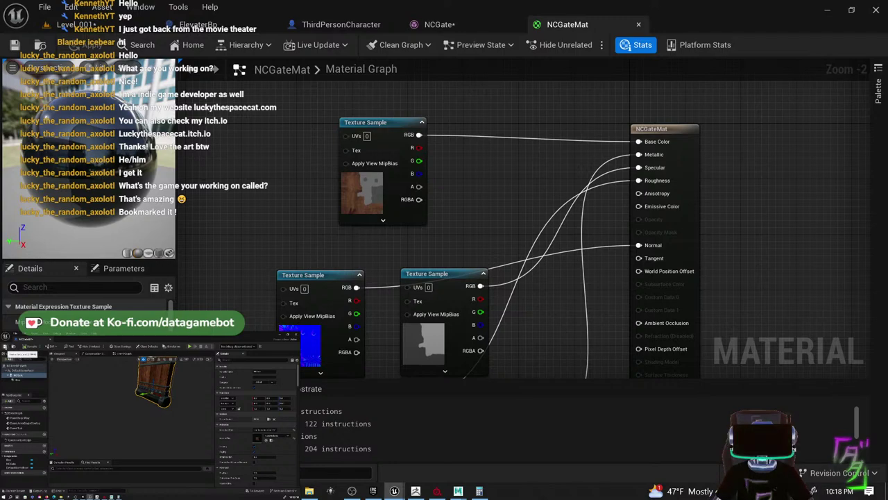
# - Return to Level_001 and view the raised gate and the path in front of it
pyautogui.click(78, 26)
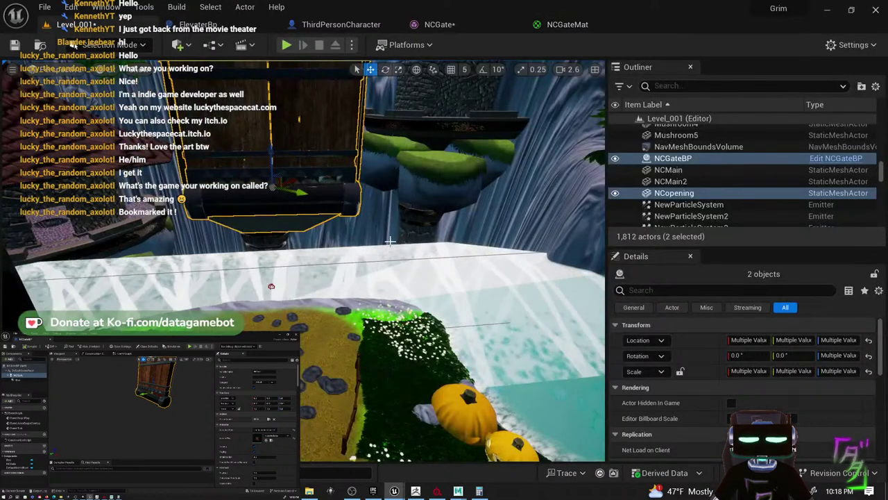
pyautogui.moveTo(305, 278); pyautogui.dragTo(316, 310, button='right')
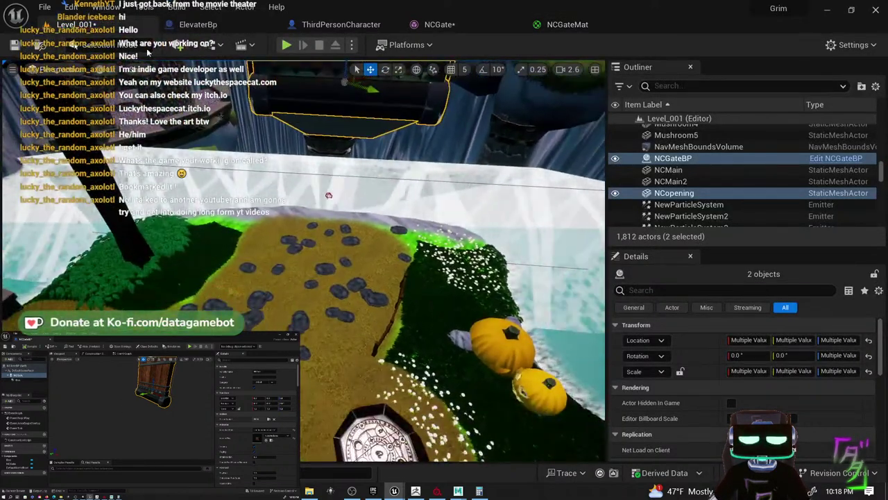
pyautogui.click(143, 47)
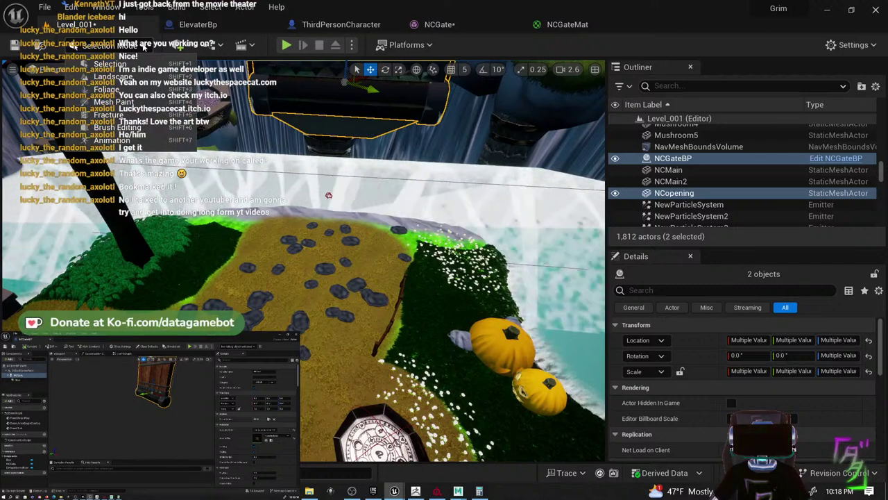
pyautogui.click(143, 48)
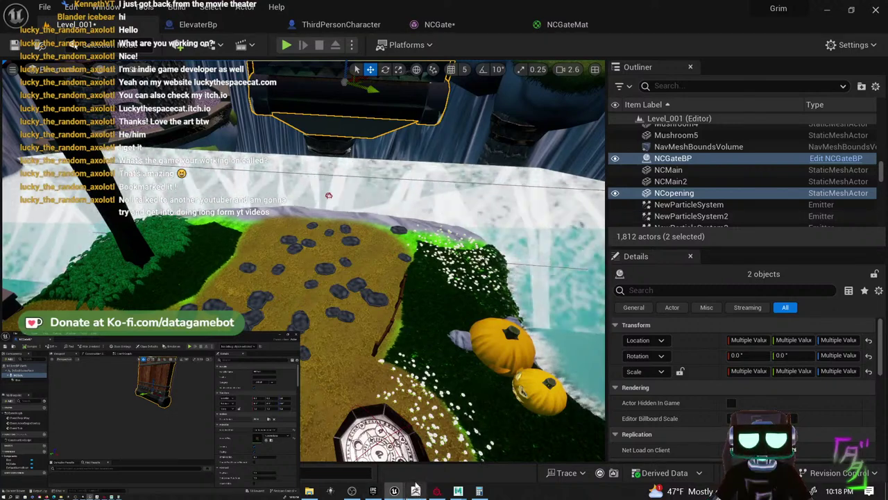
# - Check the sources and audio mixer in OBS Studio and minimize it to get back to Unreal Editor
pyautogui.click(354, 494)
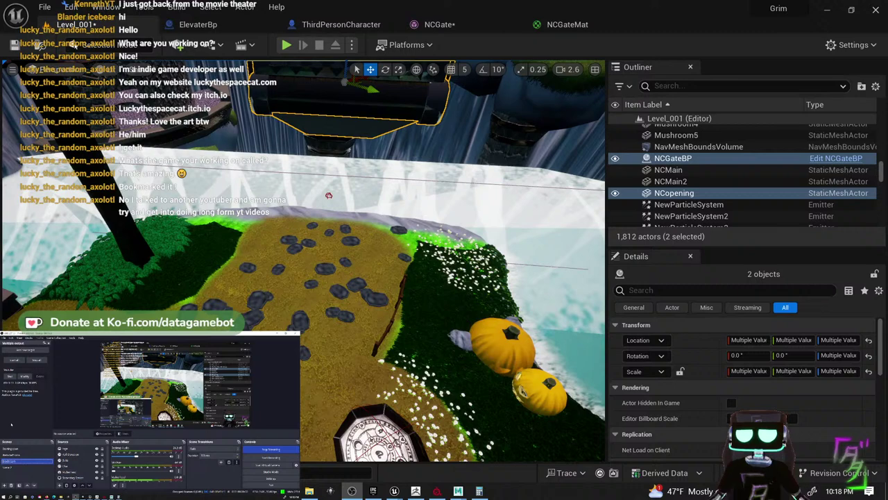
pyautogui.click(82, 447)
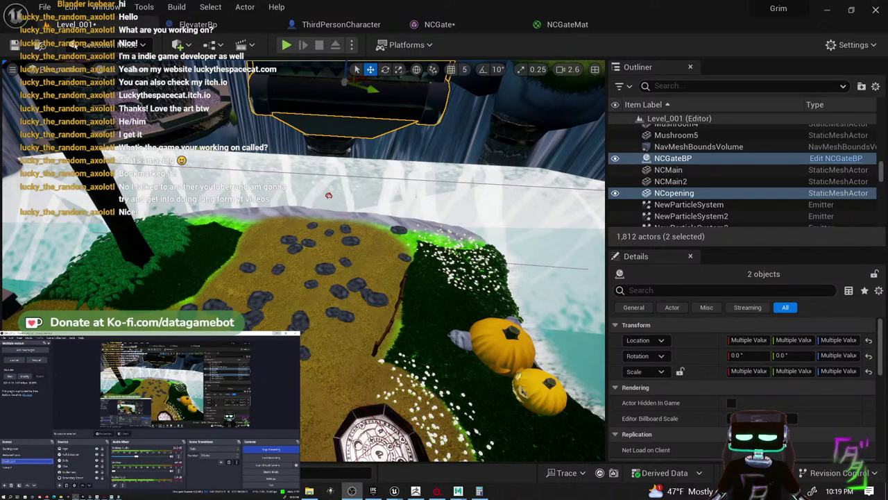
pyautogui.click(277, 334)
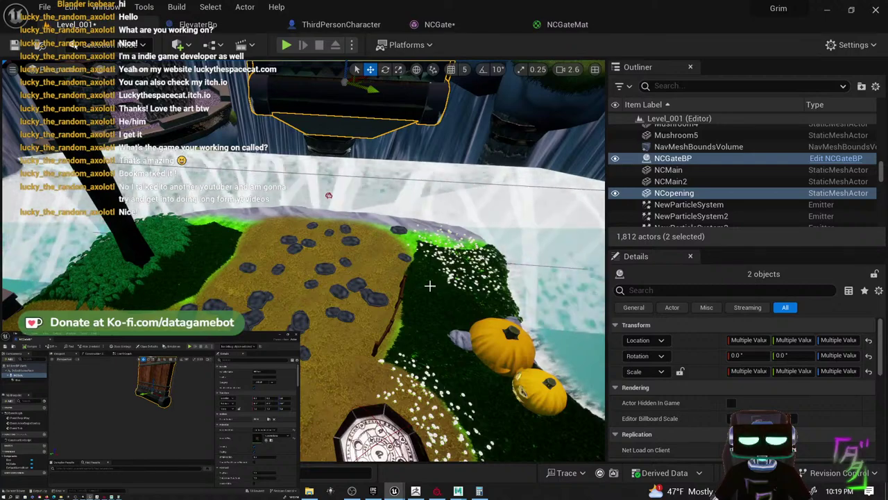
# - Examine how the closed gate fits inside the castle opening from close up and from a distance
pyautogui.moveTo(430, 285); pyautogui.dragTo(435, 244, button='right')
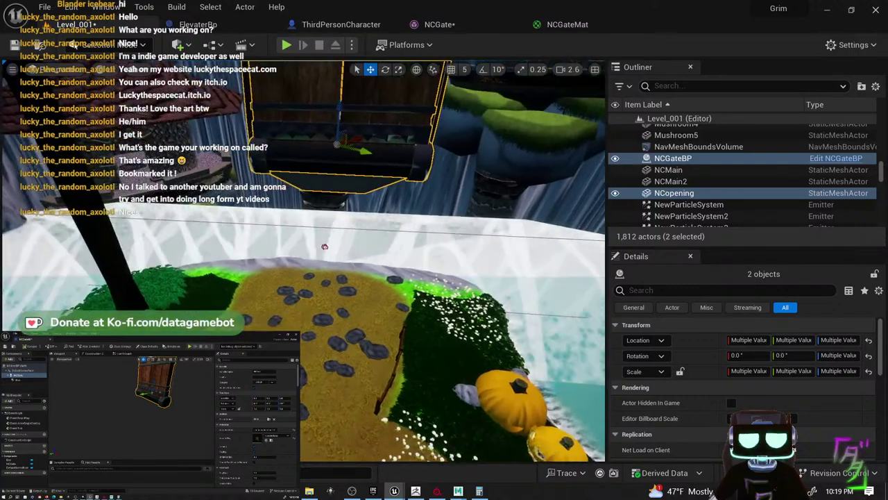
pyautogui.moveTo(379, 273); pyautogui.dragTo(361, 264, button='right')
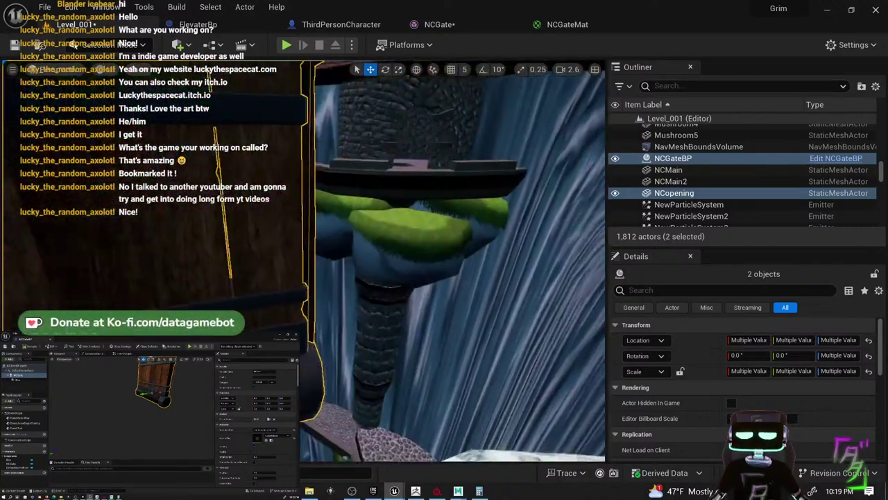
pyautogui.moveTo(432, 279); pyautogui.dragTo(373, 285, button='right')
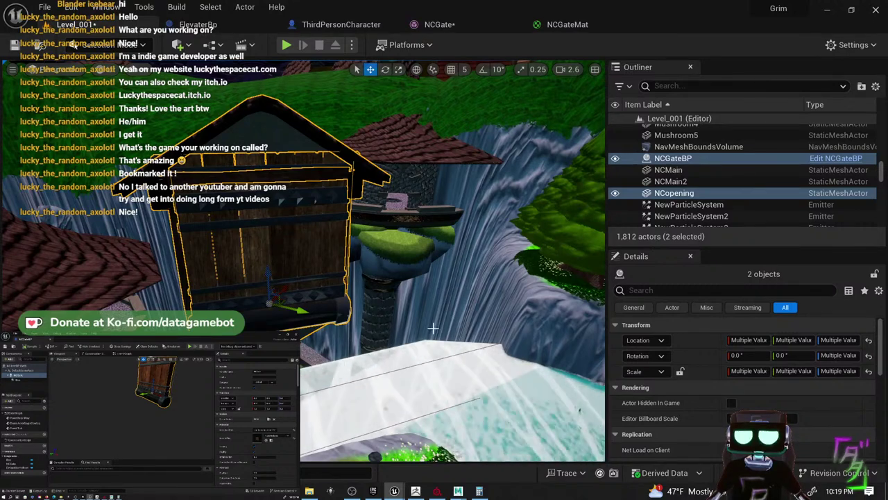
# - Add a Trigger Volume to the level near the stone path in front of the gate
pyautogui.moveTo(432, 328); pyautogui.dragTo(433, 341, button='right')
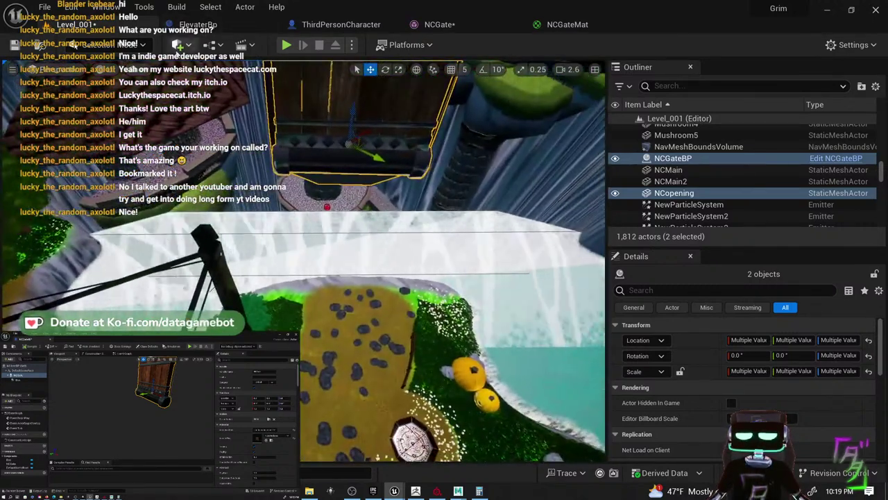
pyautogui.click(179, 45)
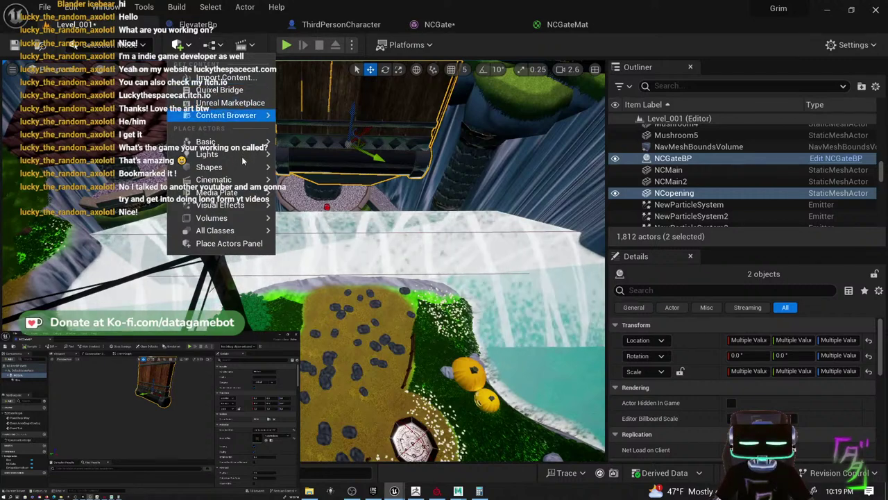
pyautogui.moveTo(248, 231)
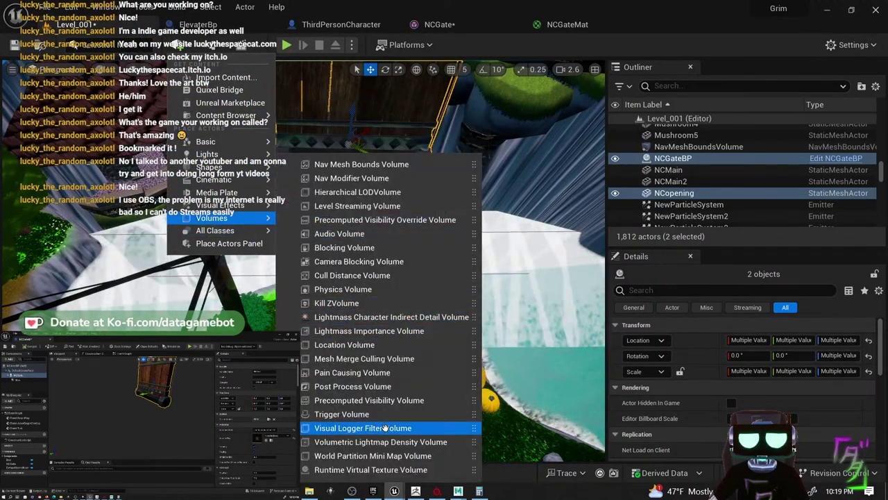
pyautogui.click(381, 415)
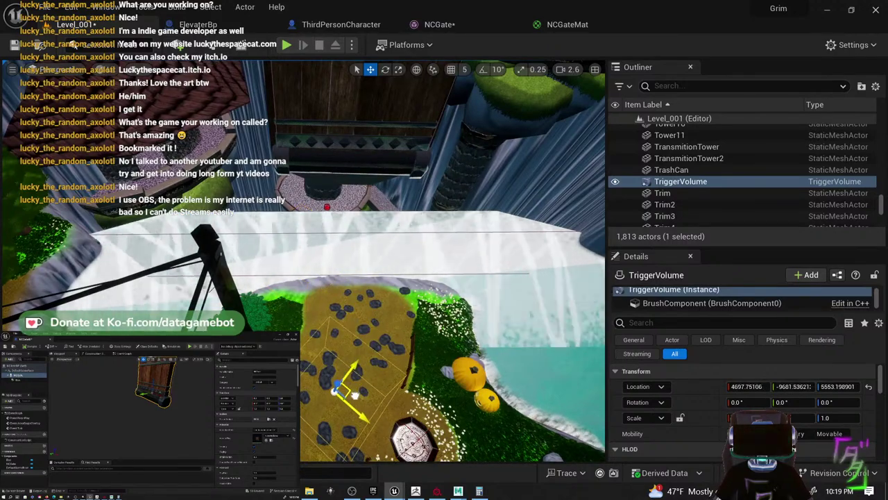
# - Lower the trigger volume onto the path in front of the gate, to a Z location of about -626.8
pyautogui.moveTo(389, 277); pyautogui.dragTo(416, 264, button='right')
pyautogui.moveTo(416, 340); pyautogui.dragTo(404, 348, button='right')
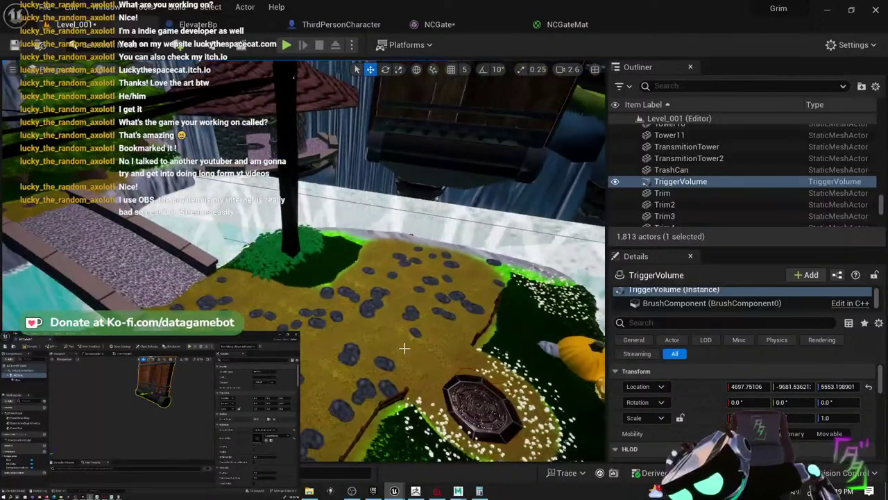
pyautogui.doubleClick(693, 181)
pyautogui.moveTo(410, 326); pyautogui.dragTo(392, 321, button='right')
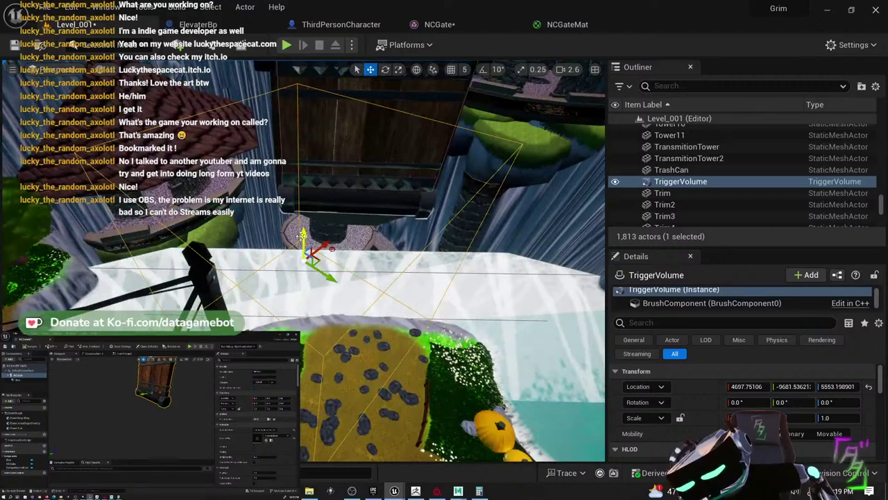
pyautogui.moveTo(301, 236)
pyautogui.keyDown('shift'); pyautogui.mouseDown()
pyautogui.moveTo(301, 291)
pyautogui.moveTo(303, 239)
pyautogui.mouseUp(); pyautogui.keyUp('shift')
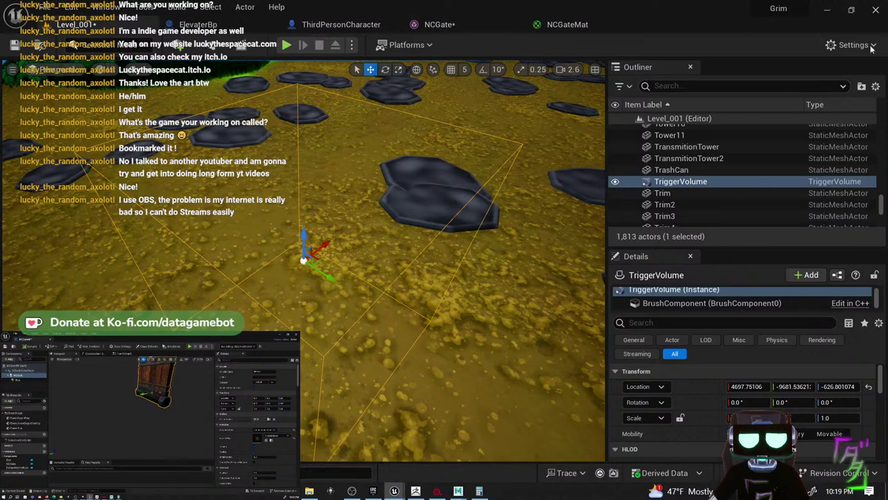
# - Scale the trigger volume uniformly to about 3.28 so it covers more of the path
pyautogui.click(838, 46)
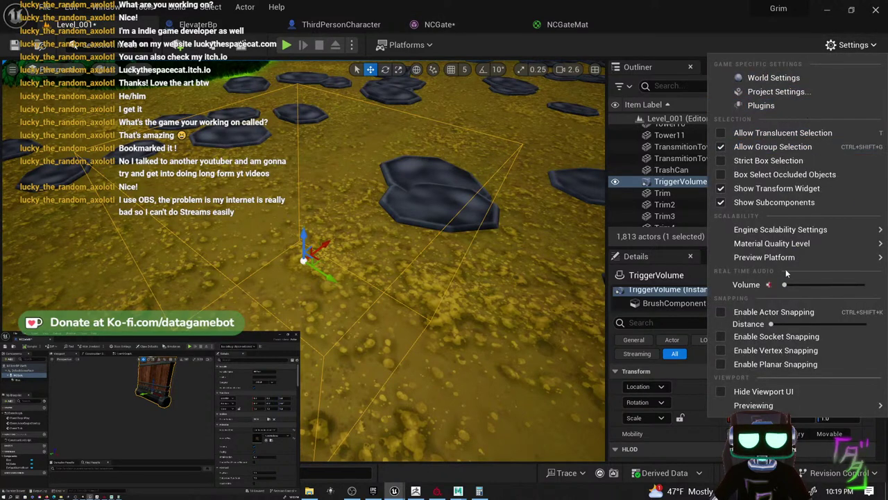
pyautogui.moveTo(763, 257)
pyautogui.moveTo(475, 191); pyautogui.dragTo(461, 174, button='right')
pyautogui.press('s')
pyautogui.press('w')
pyautogui.press('s')
pyautogui.press('r')
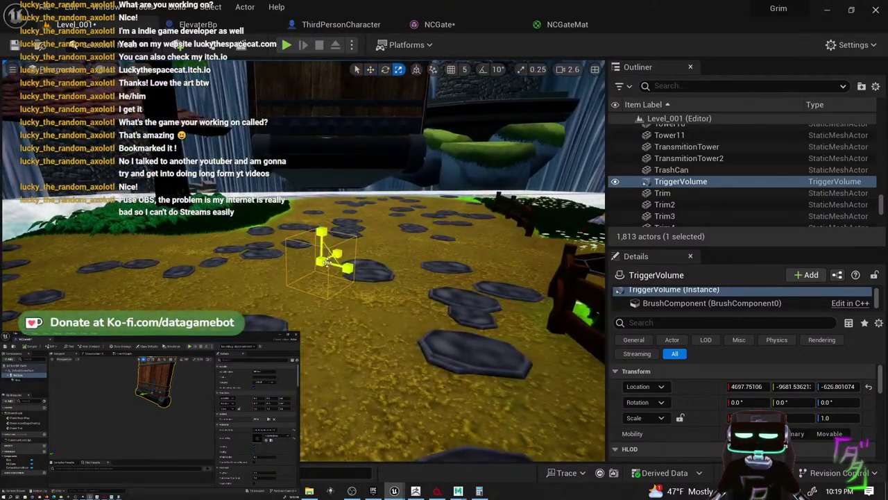
pyautogui.moveTo(321, 260); pyautogui.dragTo(342, 242)
# - Examine the trigger volume's properties, including its brush, collision, replication, actor and level instance settings
pyautogui.scroll(-6, 656, 399)
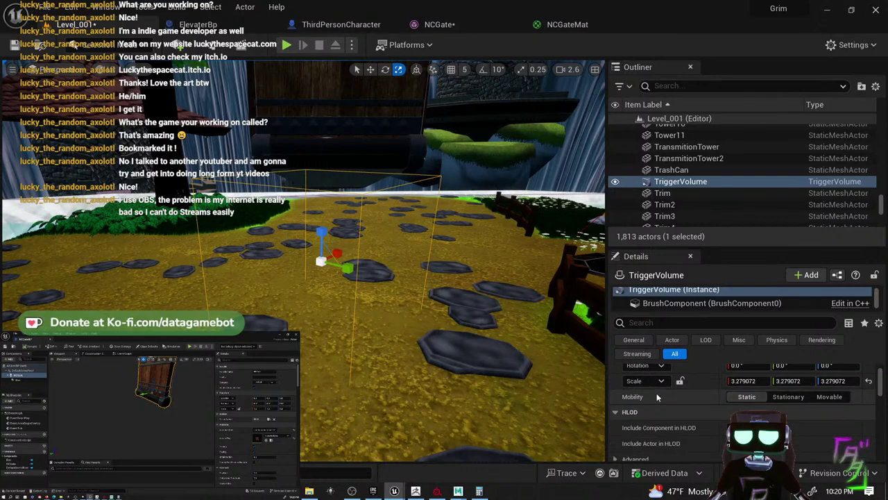
pyautogui.scroll(-4, 659, 382)
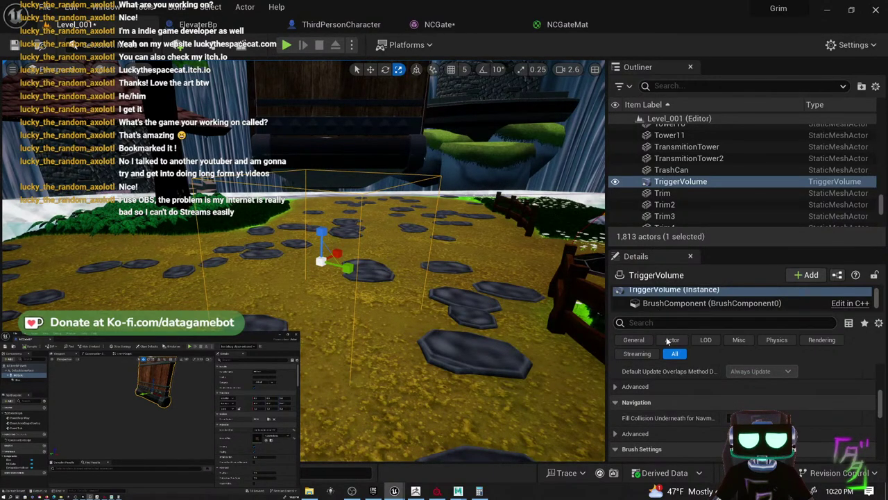
pyautogui.scroll(-3, 701, 400)
pyautogui.scroll(-6, 729, 410)
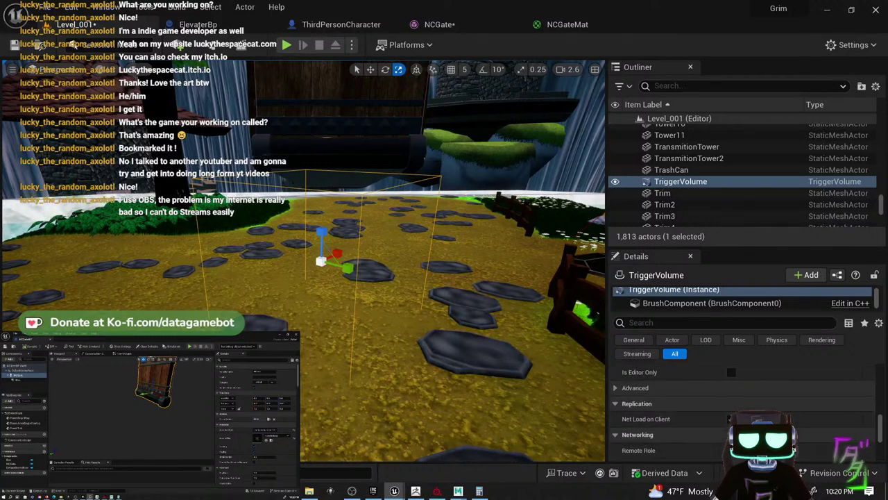
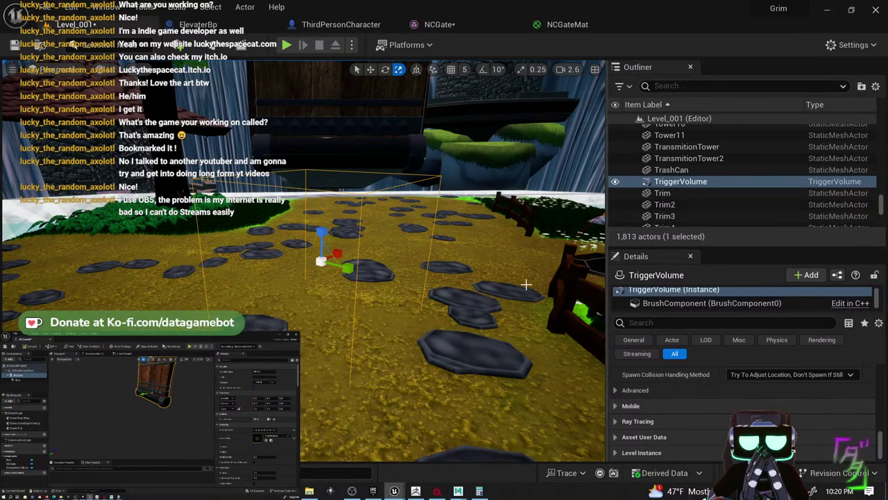
pyautogui.moveTo(525, 285)
pyautogui.mouseDown(button='right')
pyautogui.moveTo(494, 278)
pyautogui.moveTo(515, 276)
pyautogui.mouseUp(button='right')
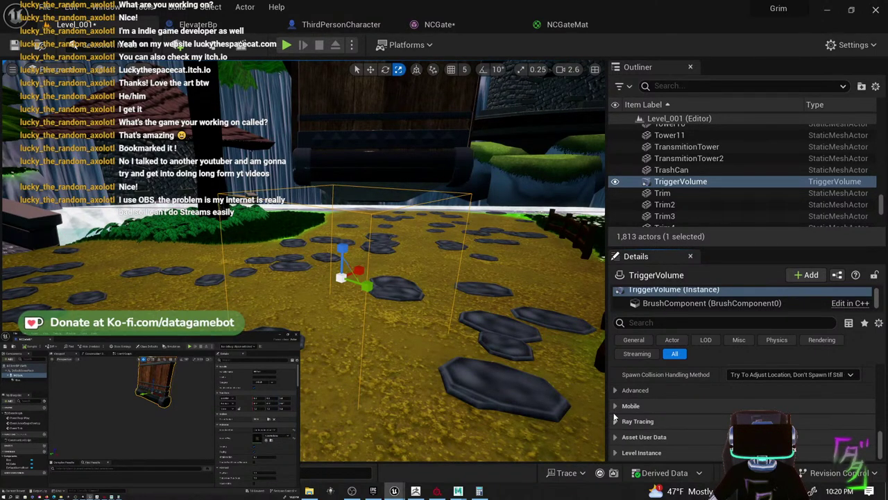
pyautogui.scroll(-5, 618, 407)
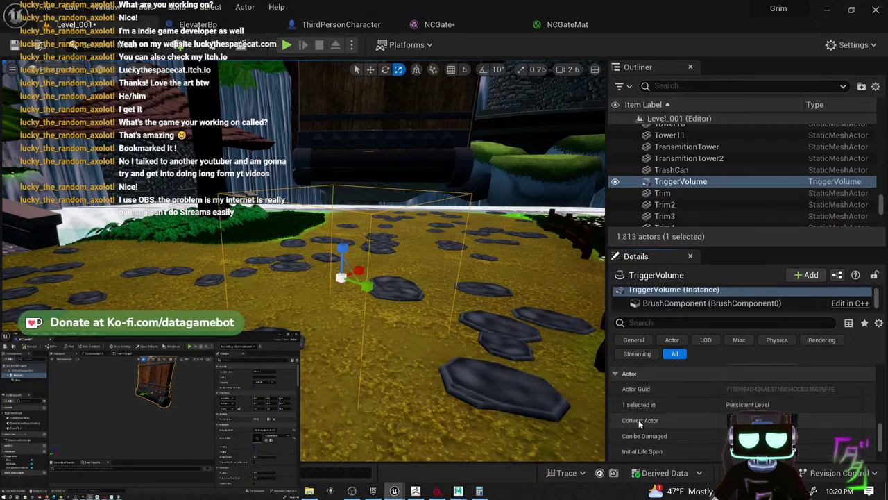
pyautogui.scroll(-3, 647, 409)
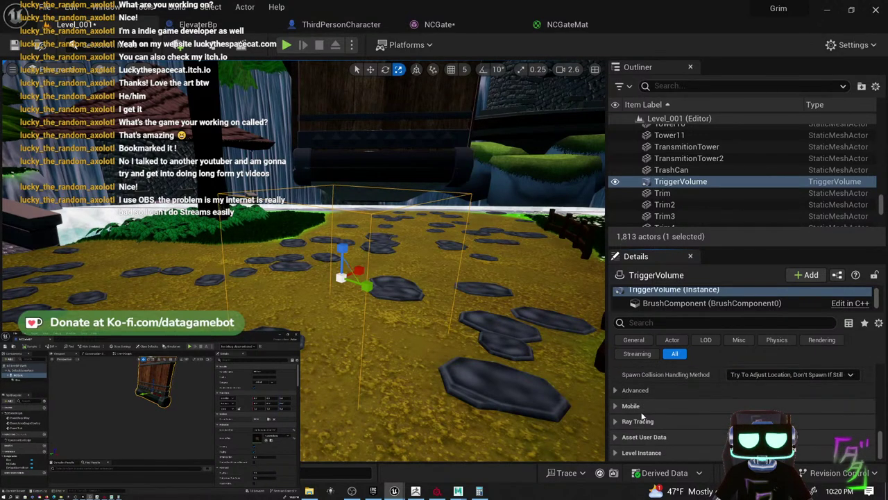
pyautogui.scroll(-1, 620, 452)
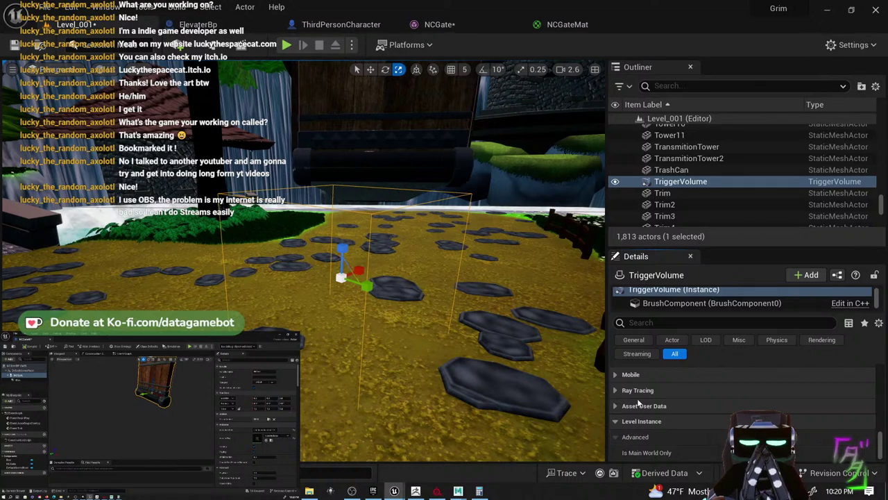
pyautogui.scroll(3, 642, 397)
pyautogui.scroll(5, 649, 401)
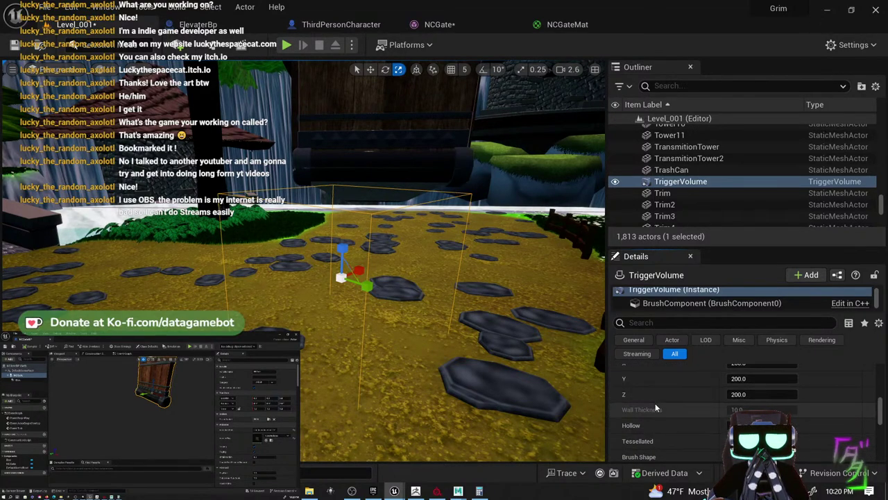
pyautogui.scroll(3, 655, 403)
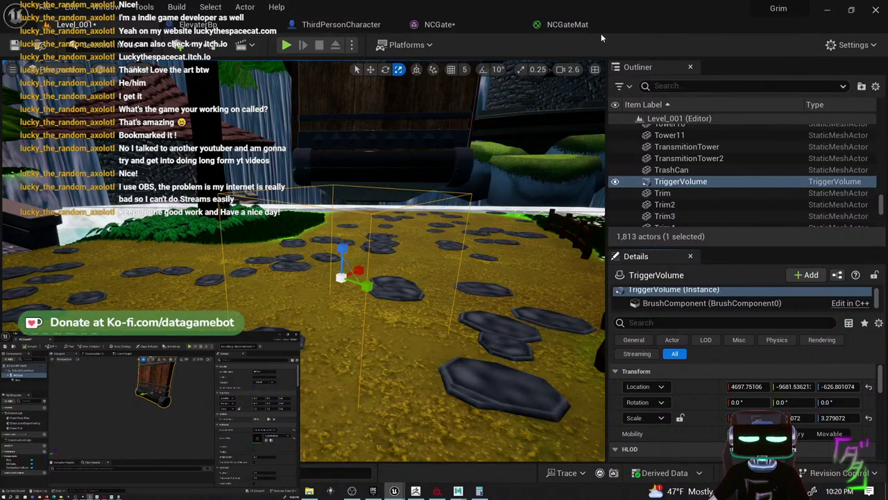
pyautogui.moveTo(497, 243); pyautogui.dragTo(522, 260, button='right')
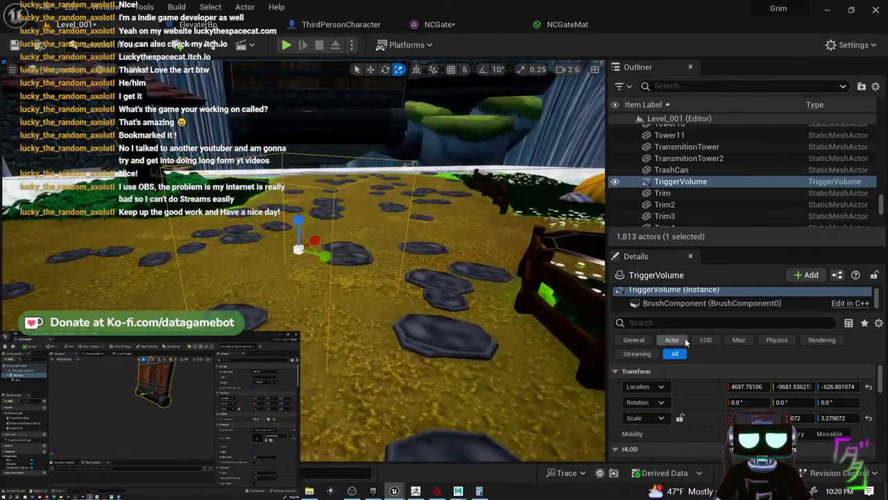
pyautogui.scroll(-8, 718, 395)
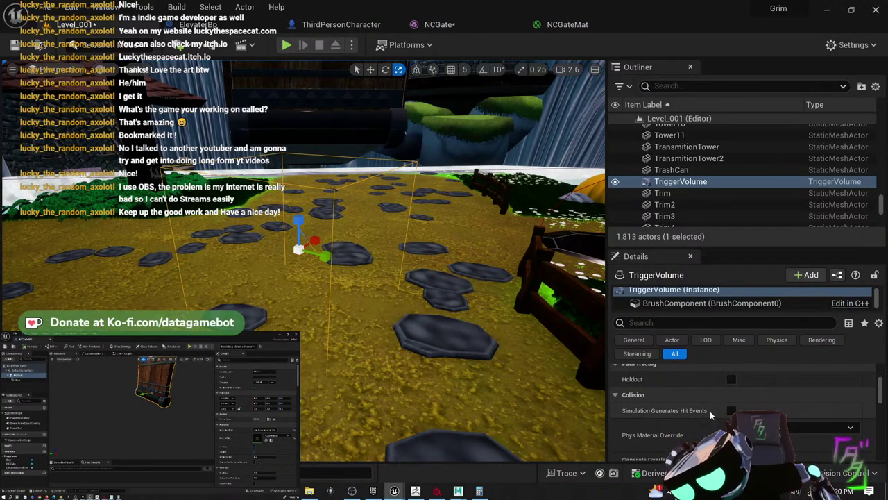
pyautogui.click(852, 45)
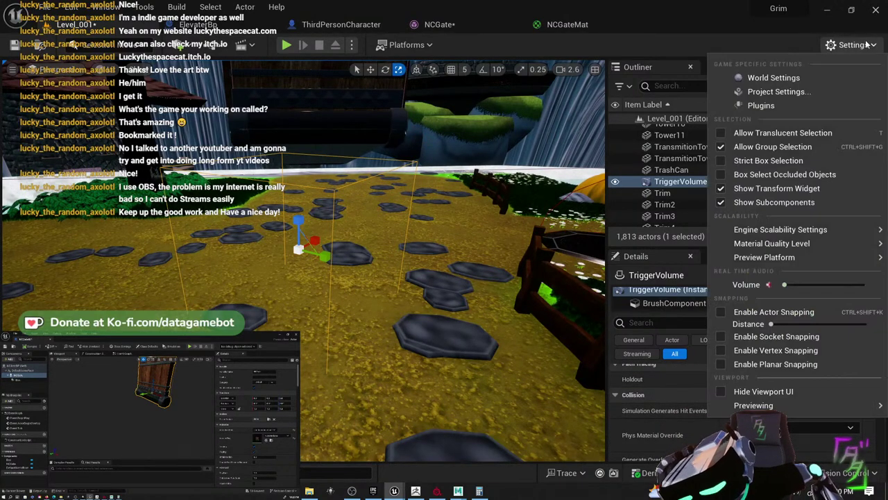
pyautogui.click(518, 46)
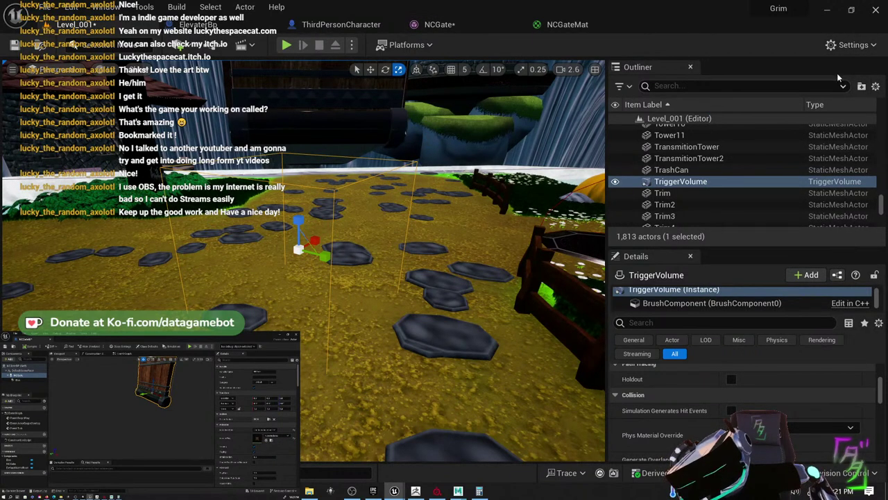
pyautogui.click(871, 45)
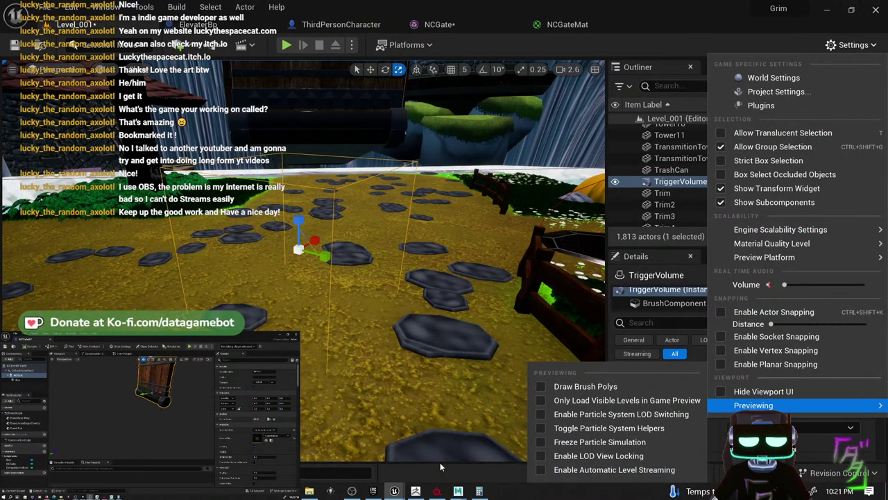
pyautogui.click(664, 470)
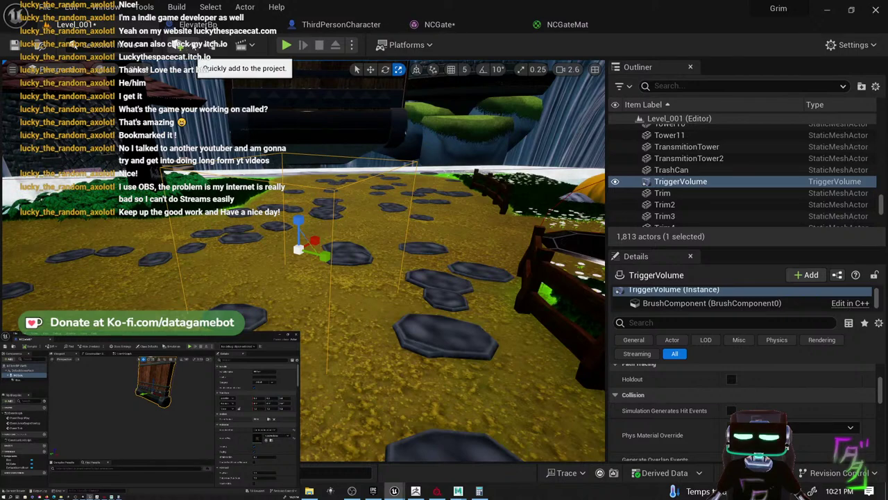
# - Open the Level Blueprint of Level_001 and move it into the editor window on the second display
pyautogui.click(215, 47)
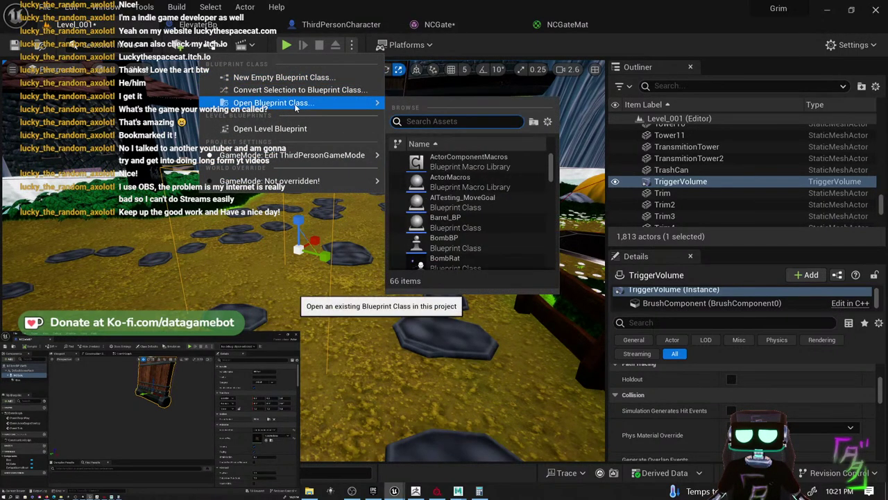
pyautogui.click(303, 129)
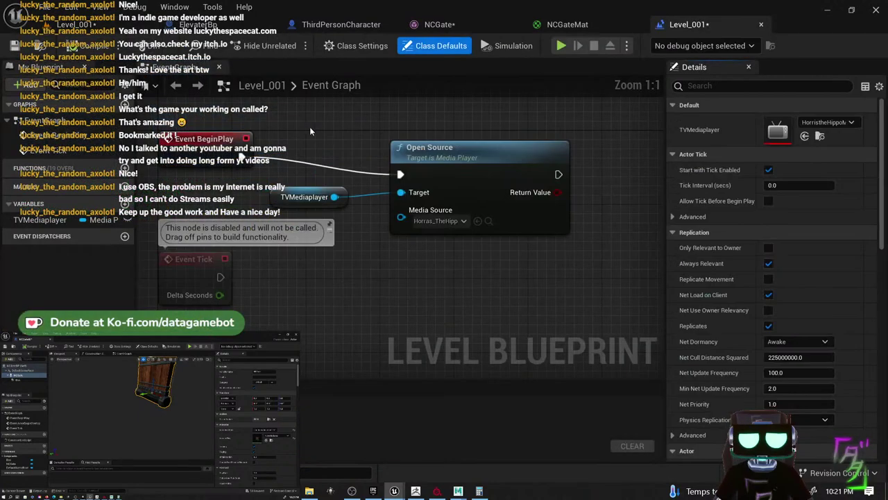
pyautogui.scroll(-5, 348, 285)
pyautogui.moveTo(394, 287); pyautogui.dragTo(370, 224, button='right')
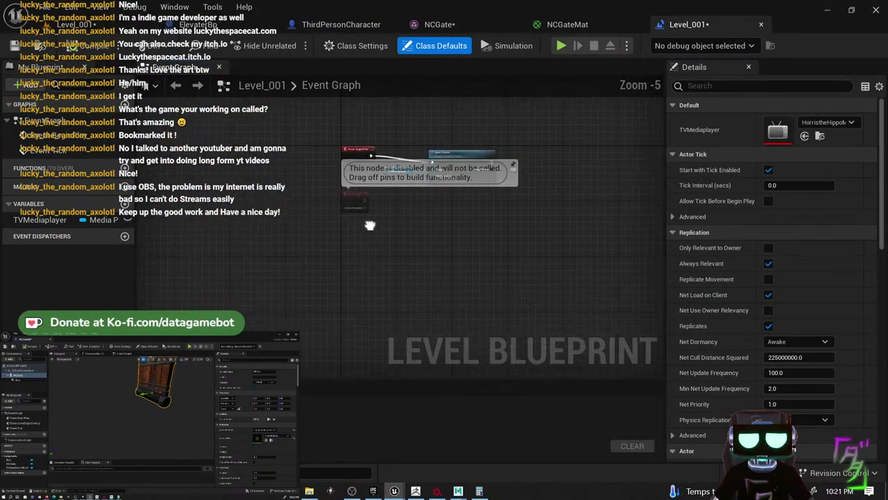
pyautogui.click(761, 24)
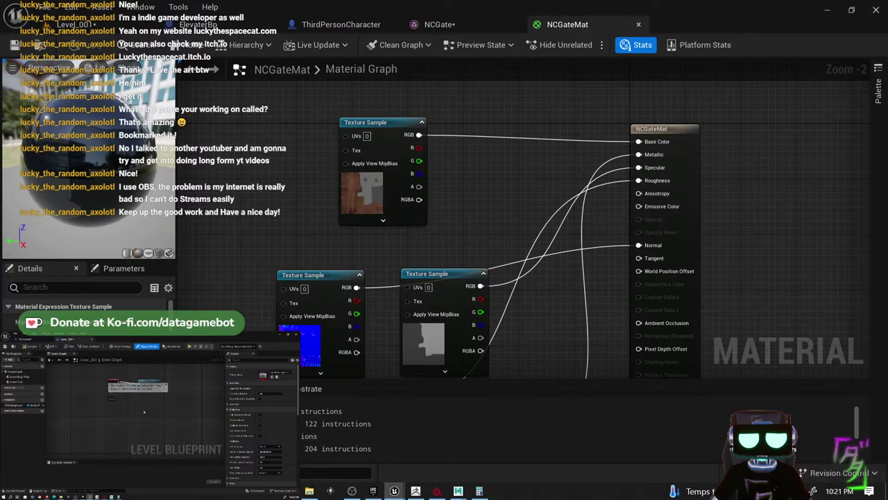
pyautogui.doubleClick(738, 24)
pyautogui.moveTo(722, 33); pyautogui.dragTo(639, 2)
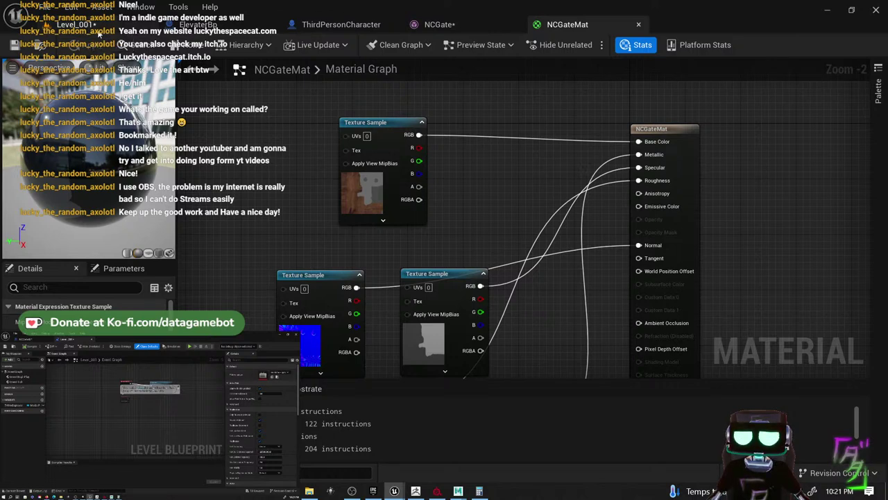
# - Add reference nodes for the NCGateBP gate and the TriggerVolume to the Level Blueprint's event graph
pyautogui.click(78, 24)
pyautogui.click(273, 123)
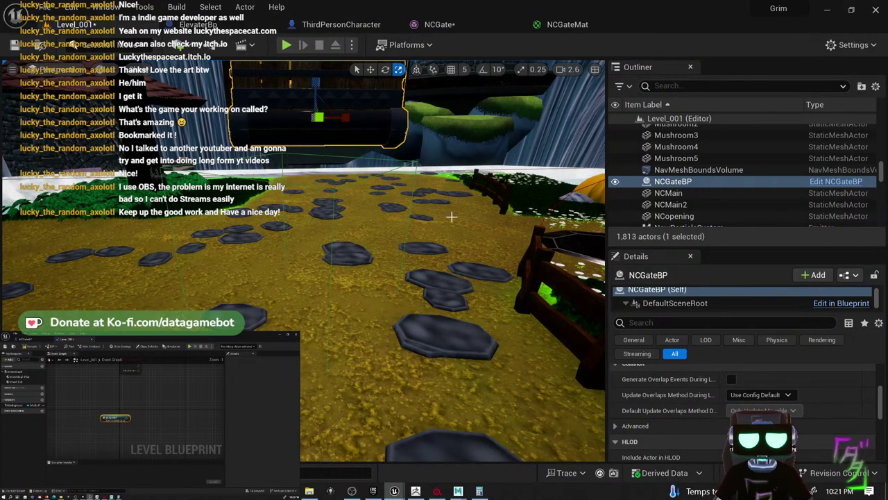
pyautogui.click(333, 201)
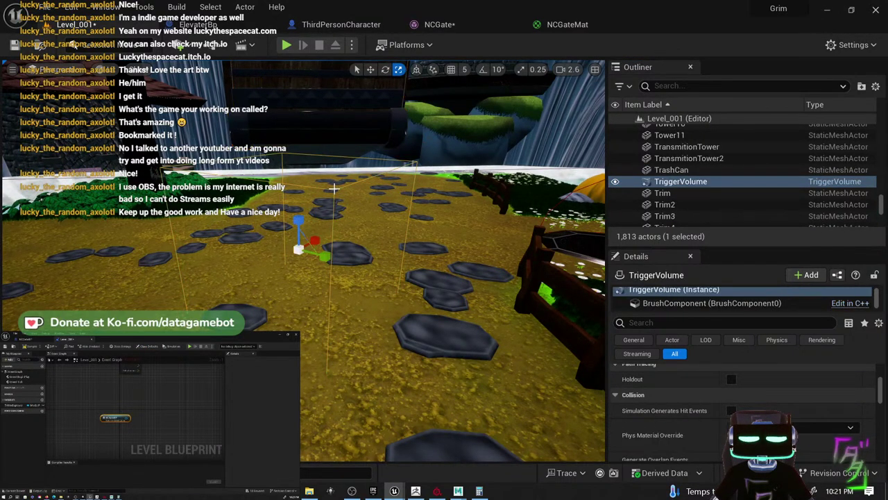
pyautogui.moveTo(695, 182); pyautogui.dragTo(80, 402)
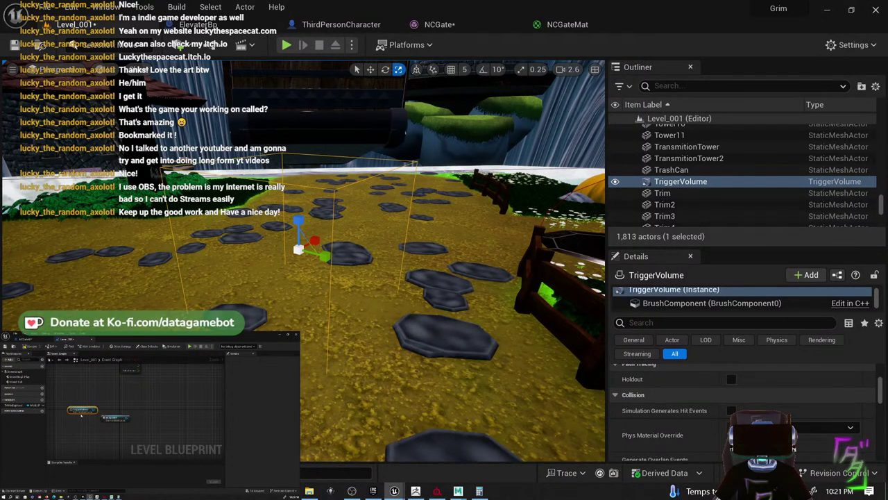
# - Check the trigger volume's collision and replication settings
pyautogui.scroll(-1, 713, 365)
pyautogui.scroll(-8, 714, 409)
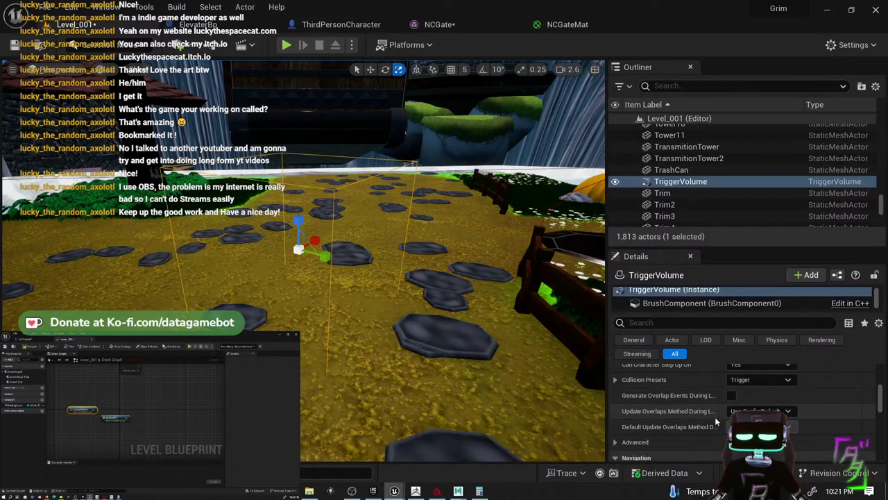
pyautogui.scroll(1, 716, 413)
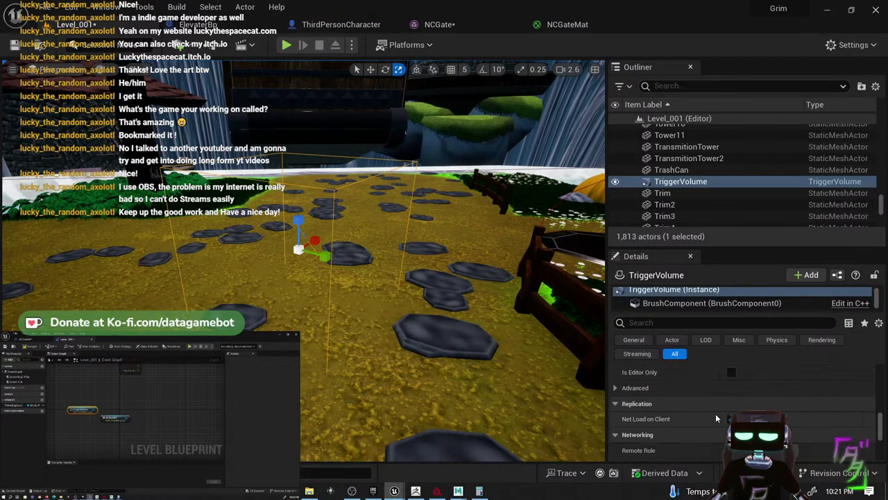
# - Examine the trigger volume's tags, cooking, advanced actor and level instance settings, along with its BrushComponent properties
pyautogui.scroll(1, 664, 406)
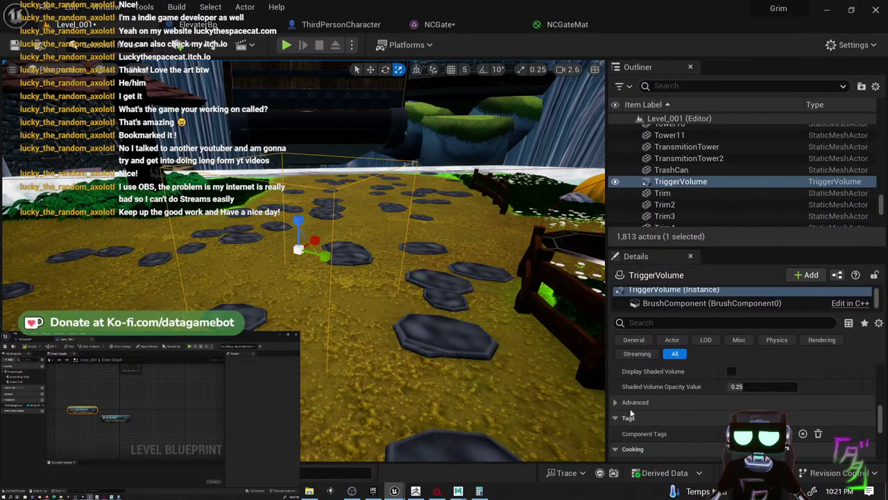
pyautogui.click(617, 403)
pyautogui.scroll(-3, 649, 406)
pyautogui.scroll(-6, 652, 409)
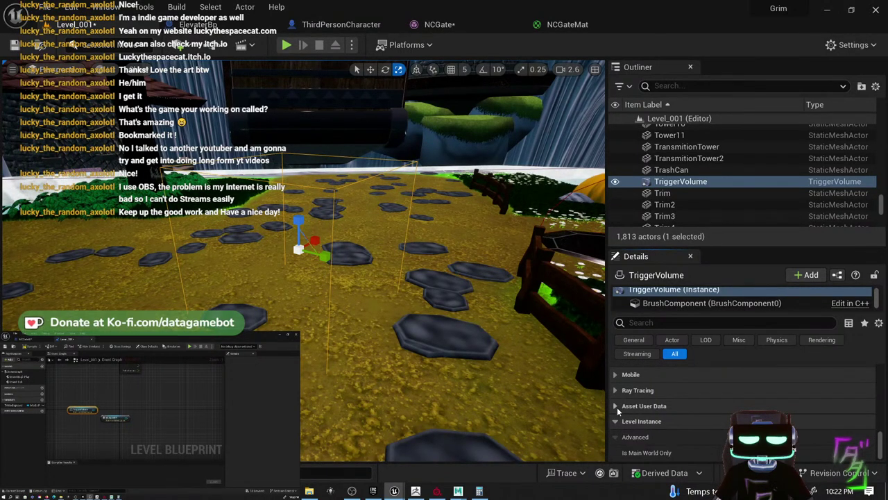
pyautogui.scroll(2, 620, 393)
pyautogui.scroll(1, 622, 399)
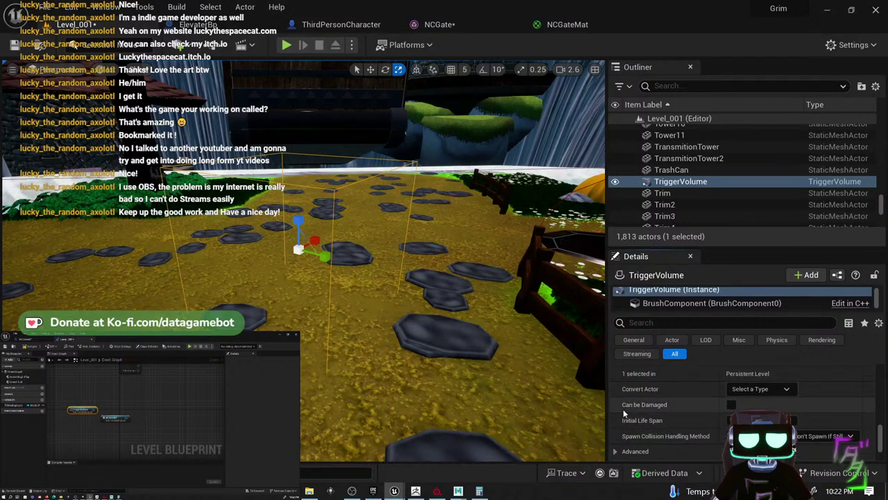
pyautogui.click(628, 433)
pyautogui.scroll(-4, 630, 431)
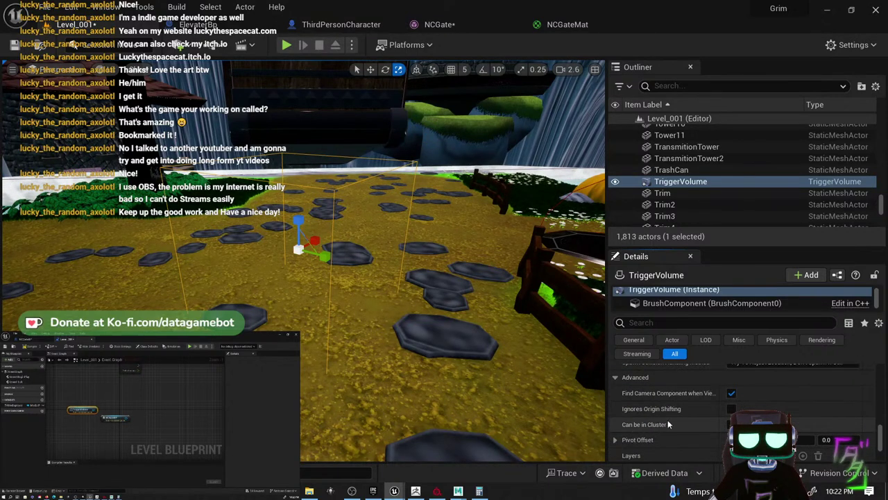
pyautogui.scroll(-3, 685, 420)
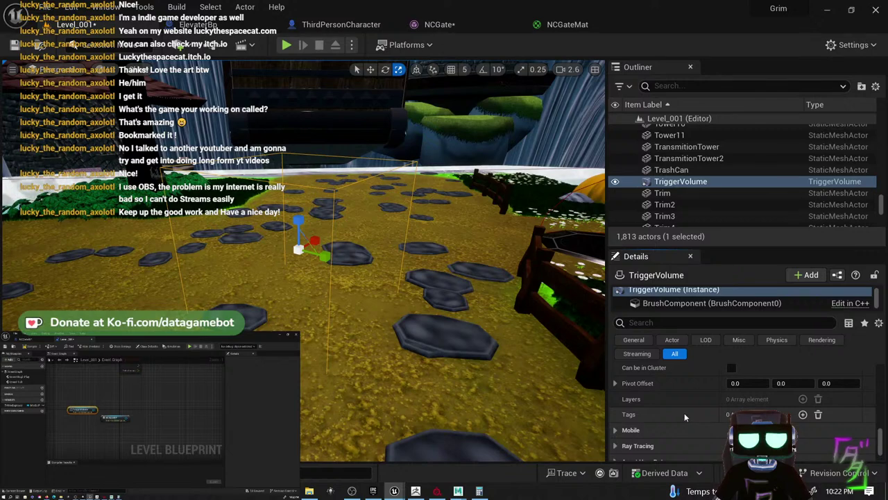
pyautogui.scroll(-4, 684, 413)
pyautogui.scroll(-6, 684, 410)
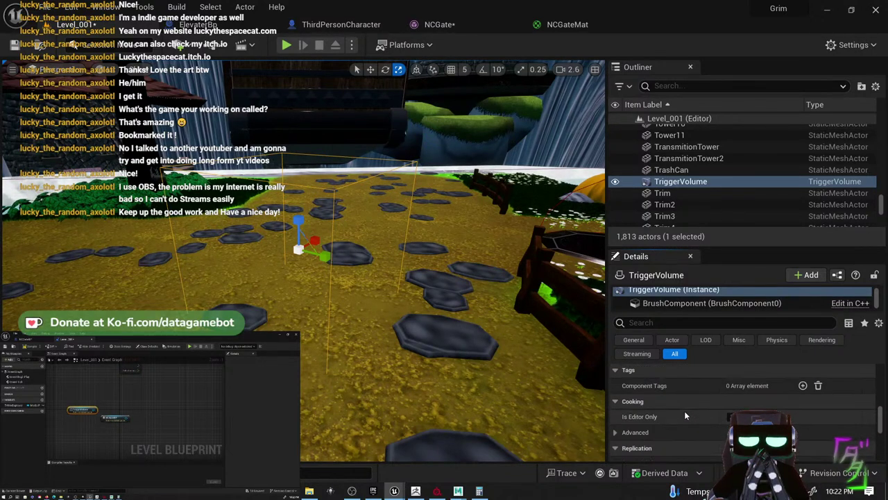
pyautogui.click(761, 303)
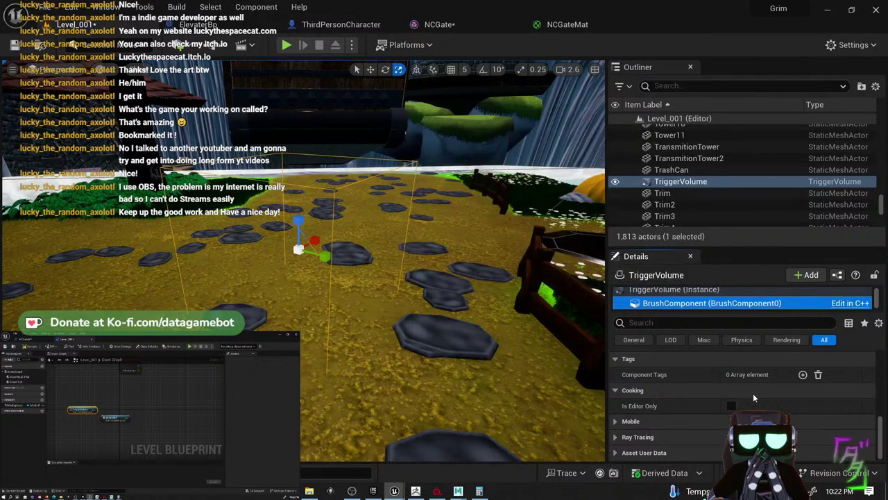
pyautogui.click(734, 290)
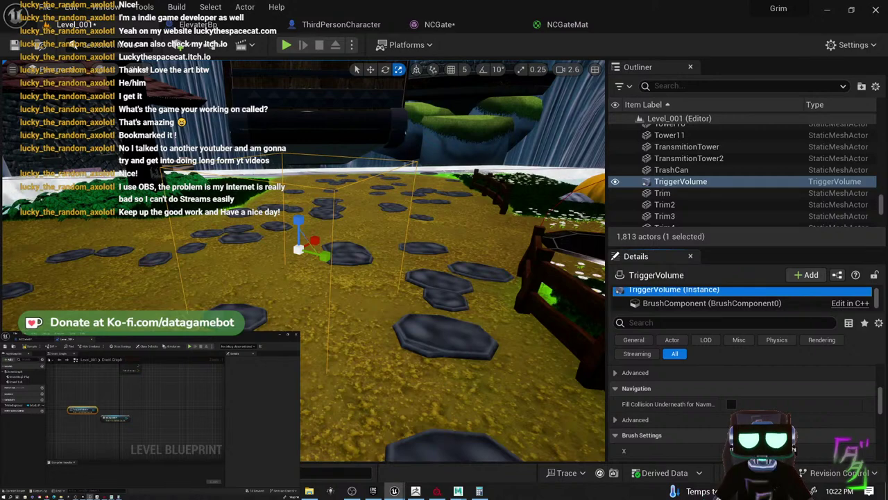
# - Switch to the Firefox browser and search Google for "ue5 overlap trigger volume"
pyautogui.click(266, 491)
pyautogui.click(263, 81)
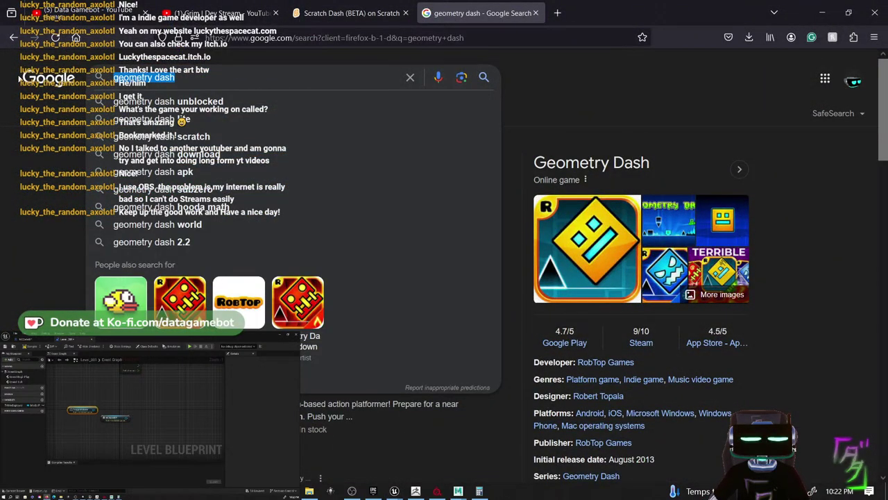
pyautogui.write('ue5 o')
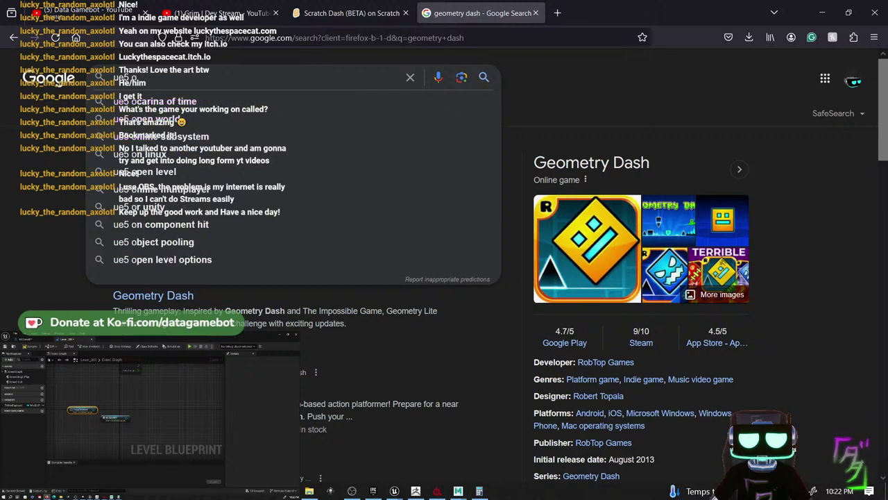
pyautogui.write('verlap ')
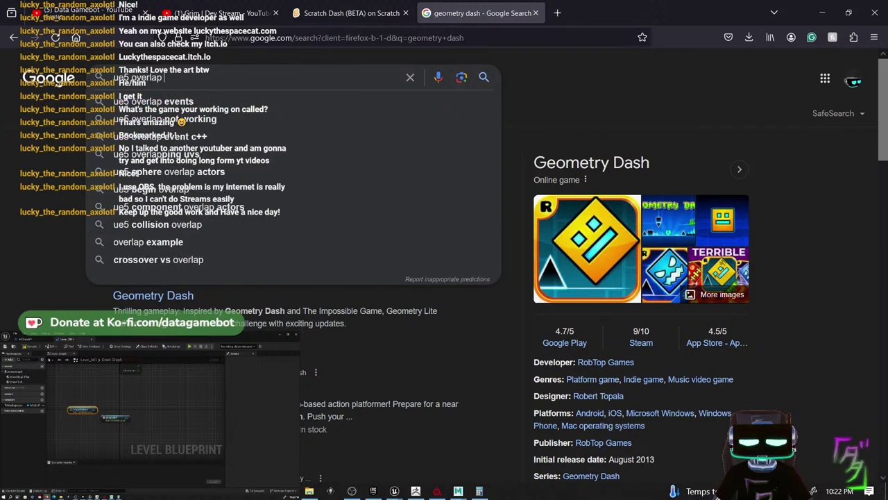
pyautogui.write('trigger animation')
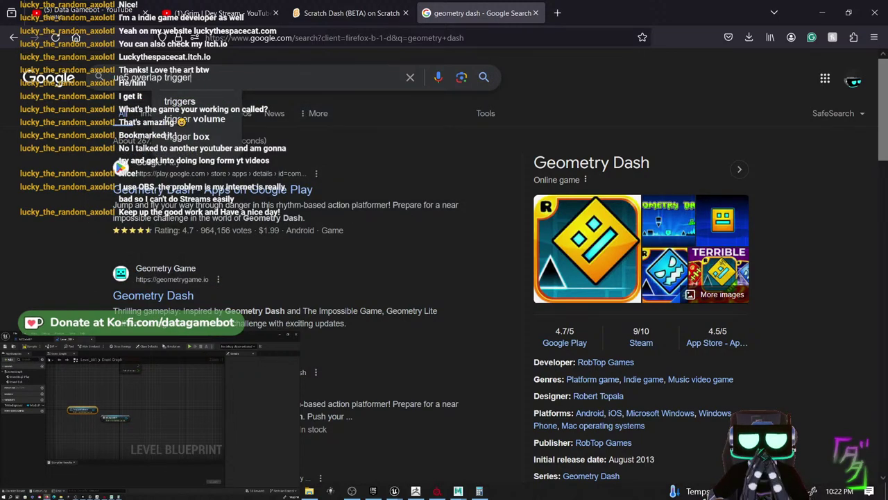
pyautogui.press('Down')
pyautogui.press('Down')
pyautogui.press('Down')
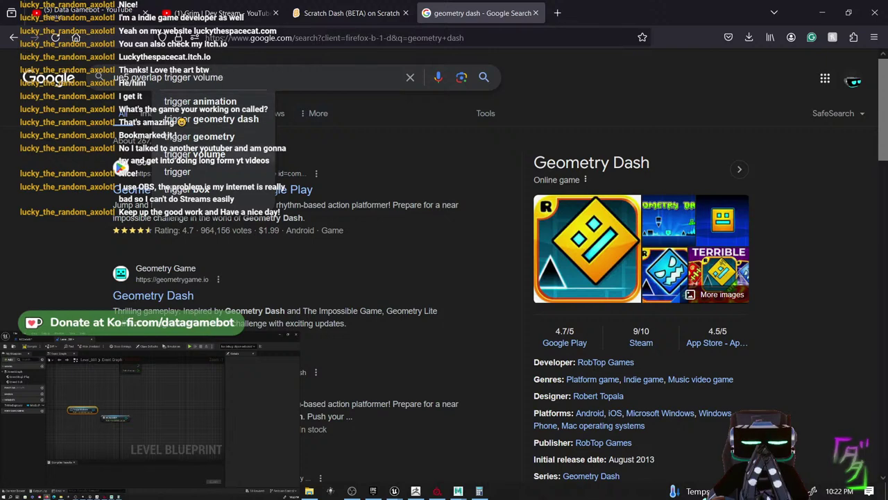
pyautogui.press('Return')
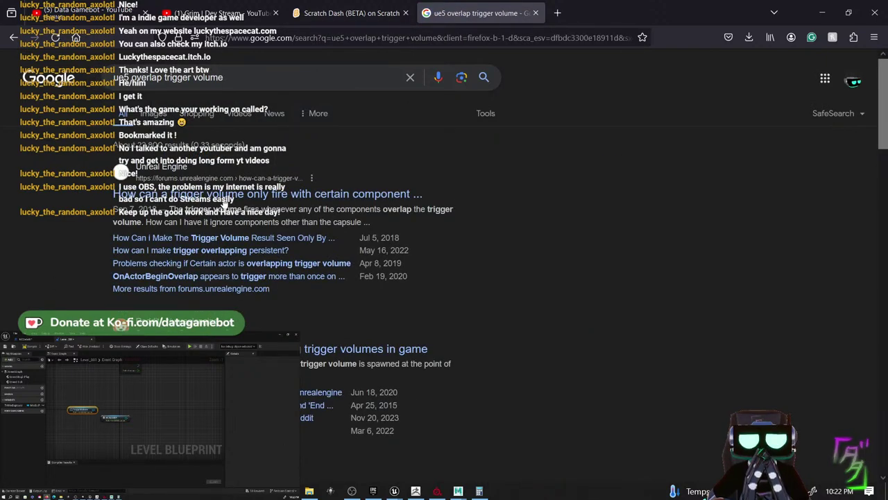
# - Read the Unreal Engine forum thread on trigger volume overlaps with its blueprint screenshots, skim the remaining search results, and return to Unreal Editor
pyautogui.click(223, 197)
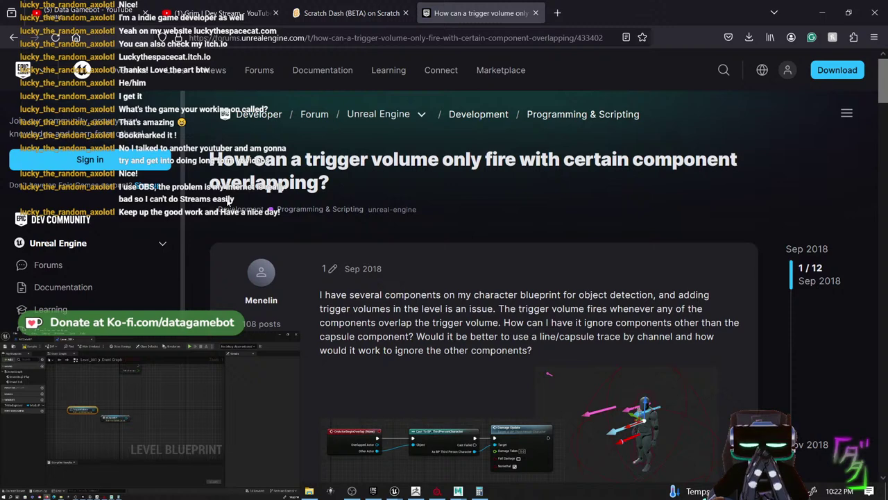
pyautogui.scroll(-2, 401, 357)
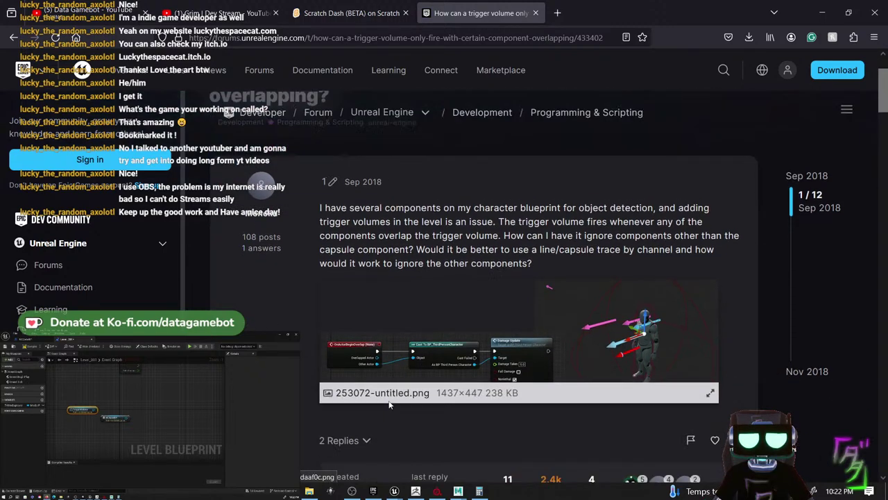
pyautogui.click(401, 357)
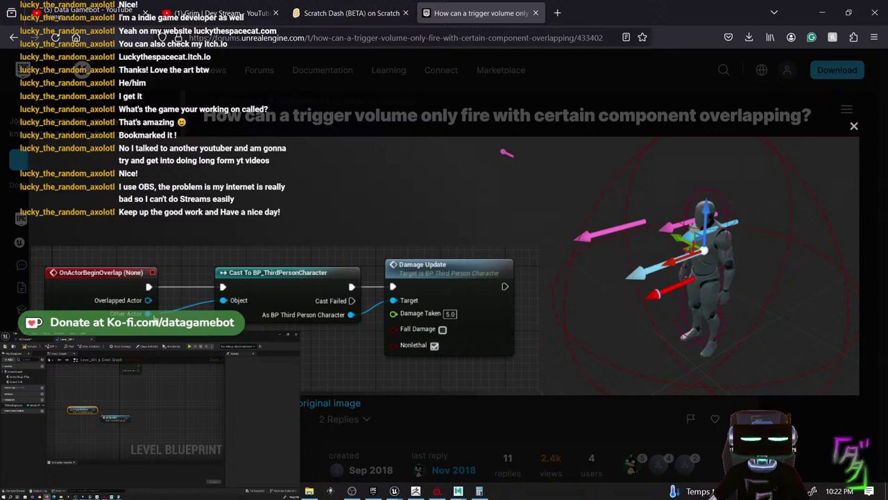
pyautogui.click(431, 127)
pyautogui.scroll(-8, 447, 327)
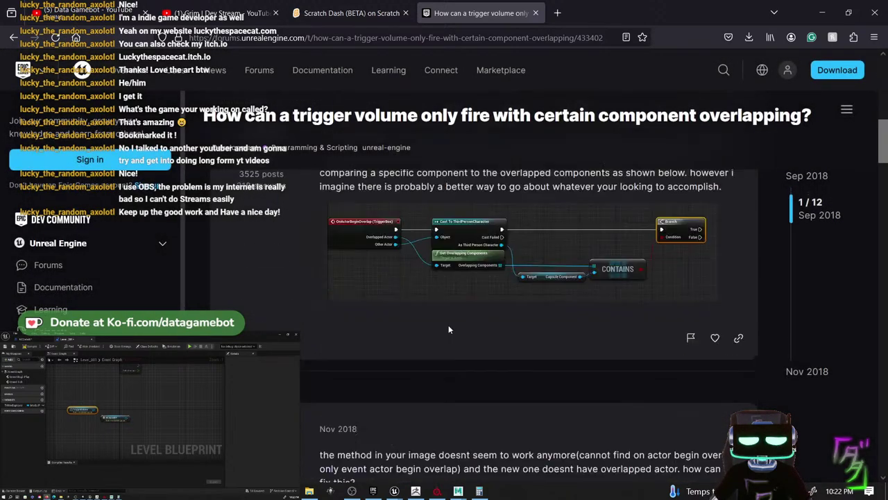
pyautogui.scroll(3, 398, 256)
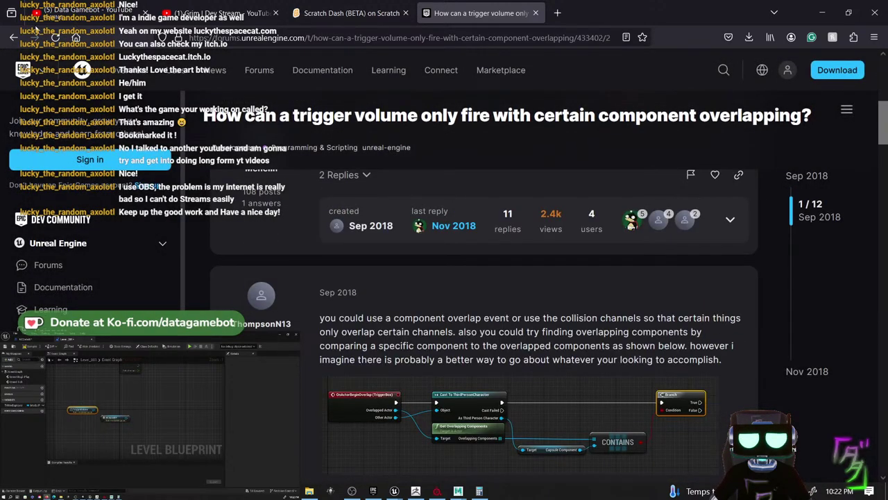
pyautogui.click(11, 40)
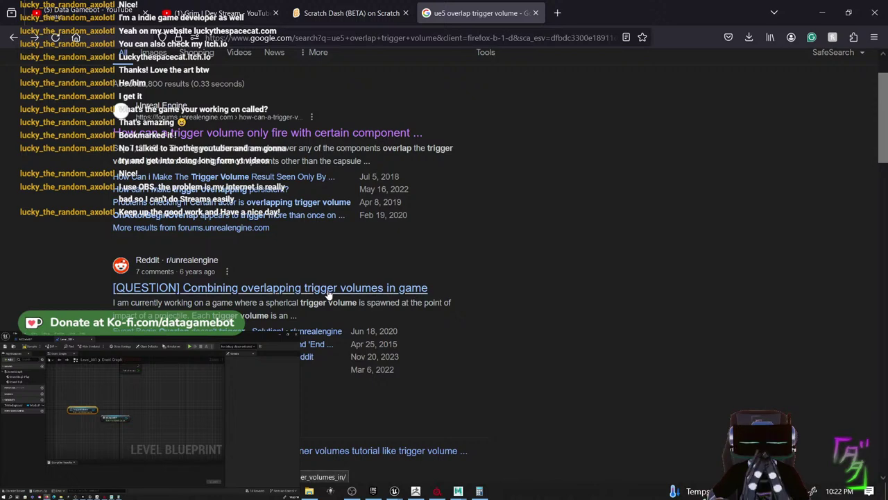
pyautogui.scroll(-10, 329, 295)
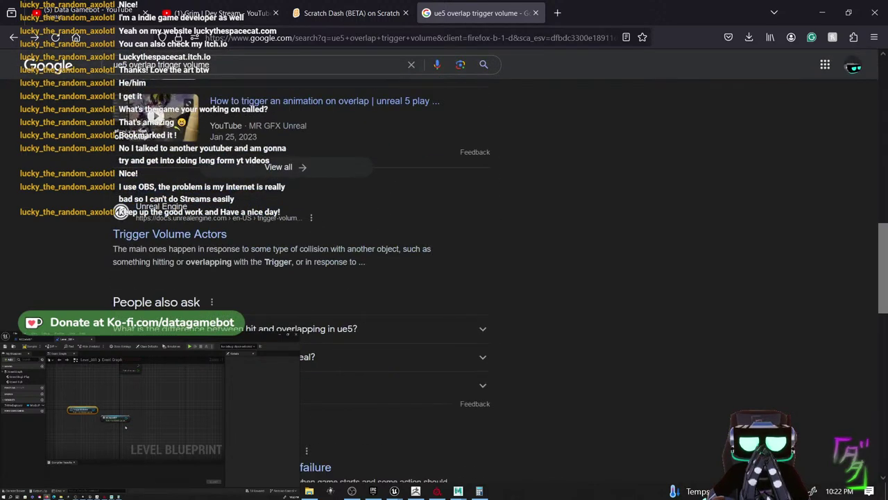
pyautogui.hotkey('alt', 'Tab')
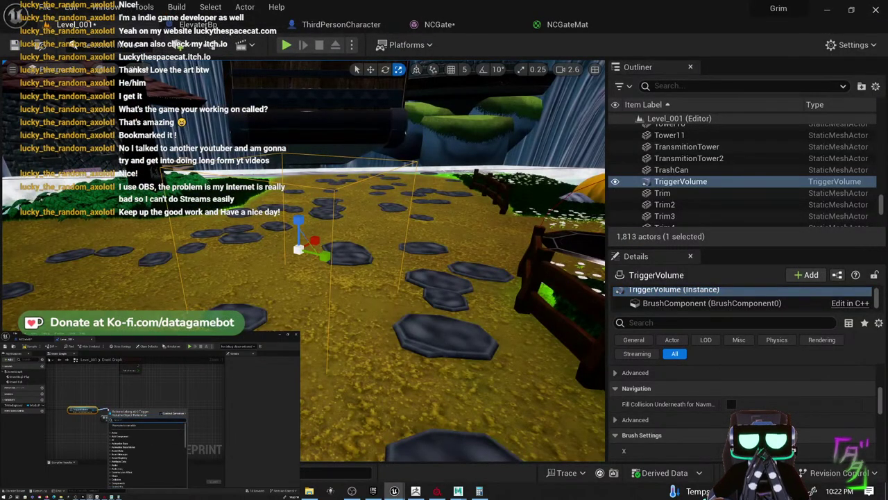
pyautogui.write('over')
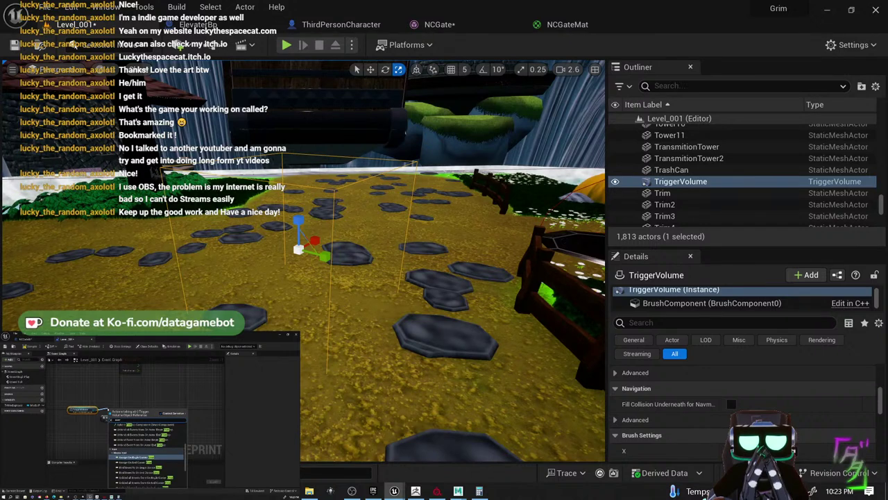
pyautogui.write('l')
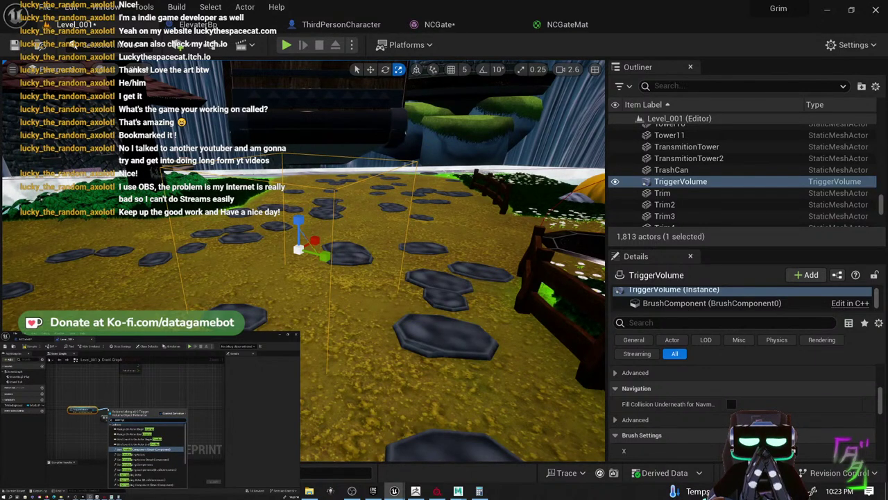
pyautogui.press('Down')
pyautogui.press('Up')
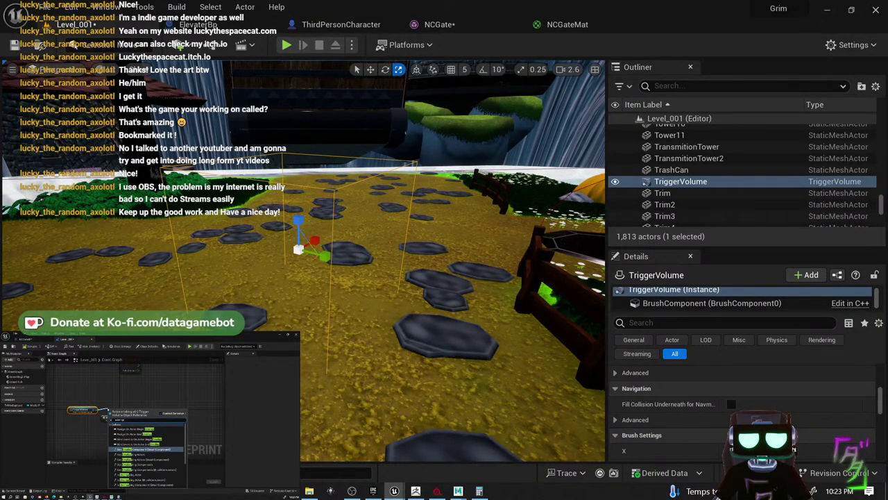
# - Add an On Actor Begin Overlap event for the TriggerVolume to the Level Blueprint's event graph
pyautogui.rightClick(100, 403)
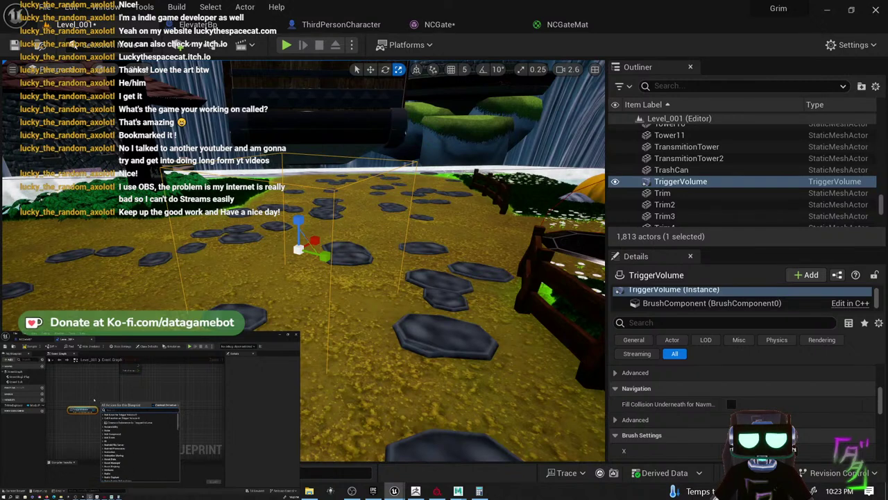
pyautogui.write('beg')
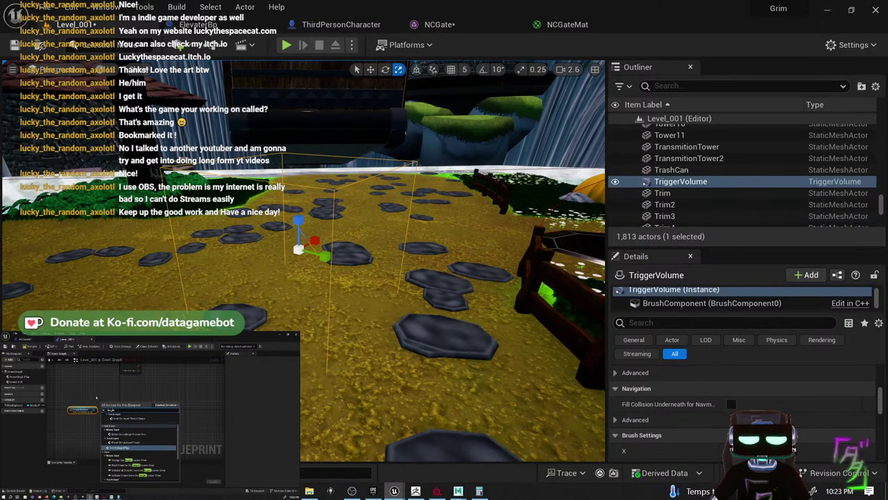
pyautogui.write('in ove')
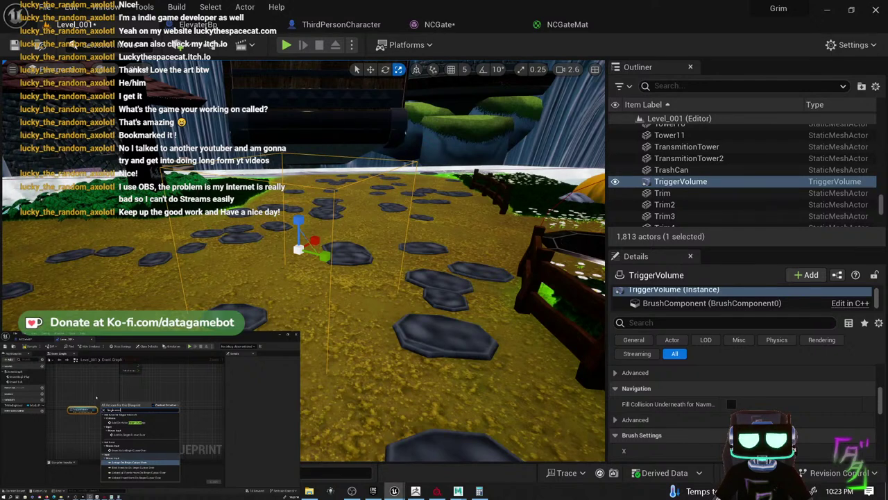
pyautogui.write('rl')
pyautogui.press('Return')
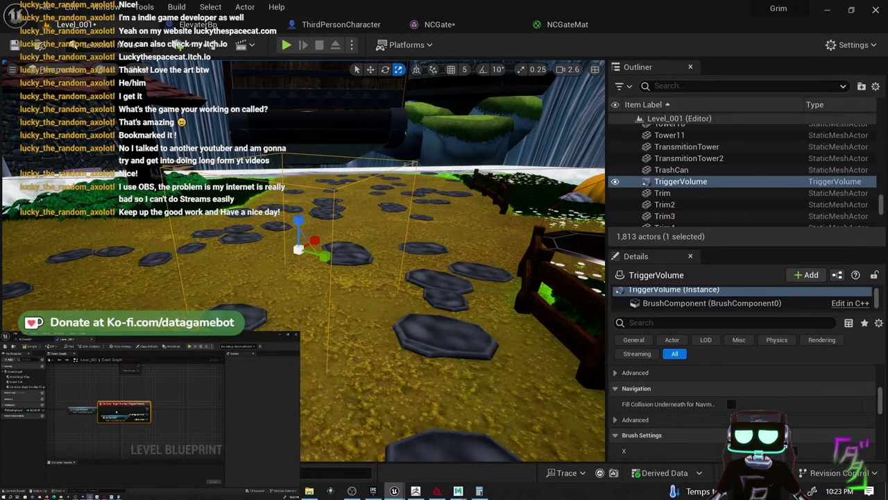
# - Place the overlap event node up and to the left of the gate reference and remove the TriggerVolume reference node
pyautogui.moveTo(116, 413); pyautogui.dragTo(86, 393)
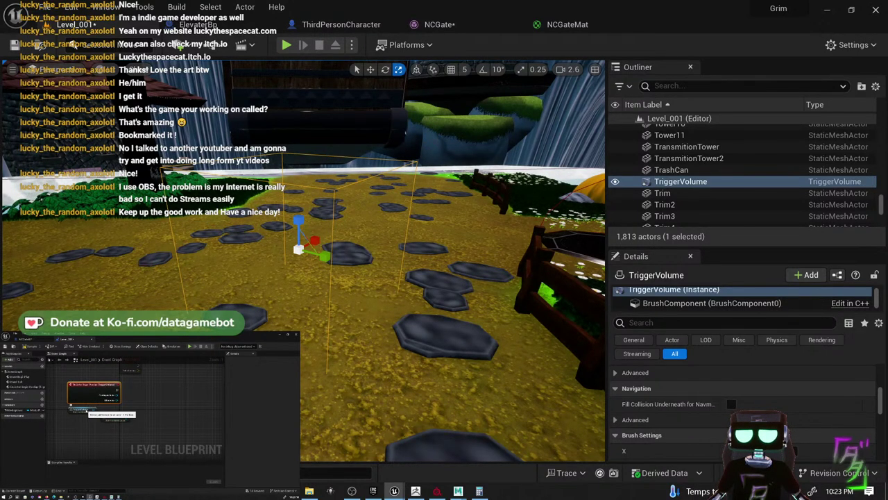
pyautogui.moveTo(82, 410)
pyautogui.mouseDown()
pyautogui.moveTo(114, 417)
pyautogui.moveTo(68, 405)
pyautogui.mouseUp()
pyautogui.moveTo(77, 424); pyautogui.dragTo(91, 424, button='right')
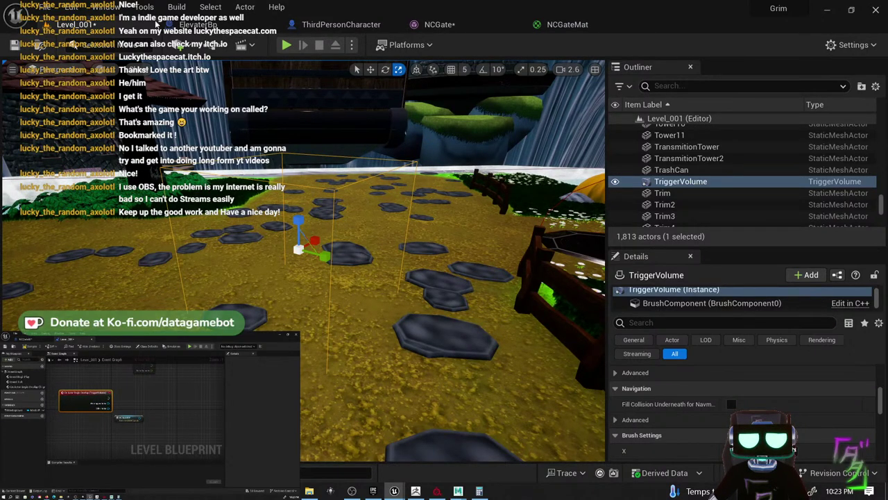
# - Examine the trigger volume overlap logic in ElevaterBp's event graph and select the Component Has Tag node that checks for PlayerOverlap
pyautogui.click(341, 24)
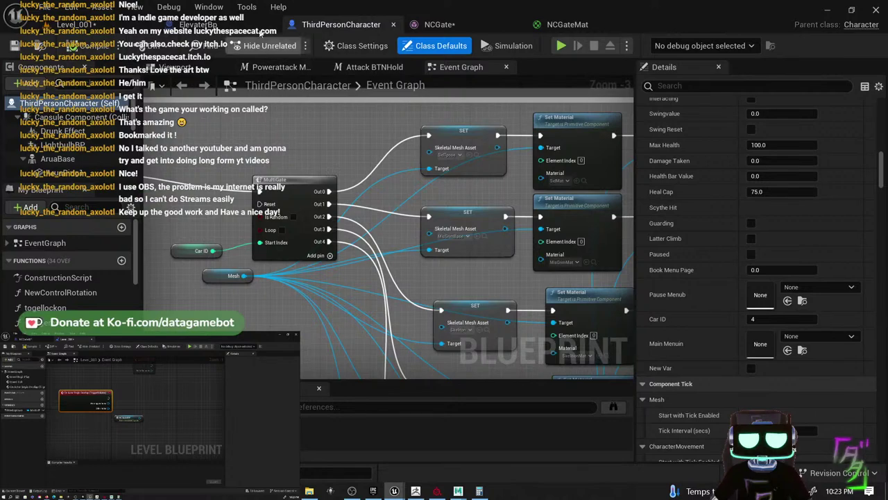
pyautogui.click(239, 26)
pyautogui.scroll(8, 372, 257)
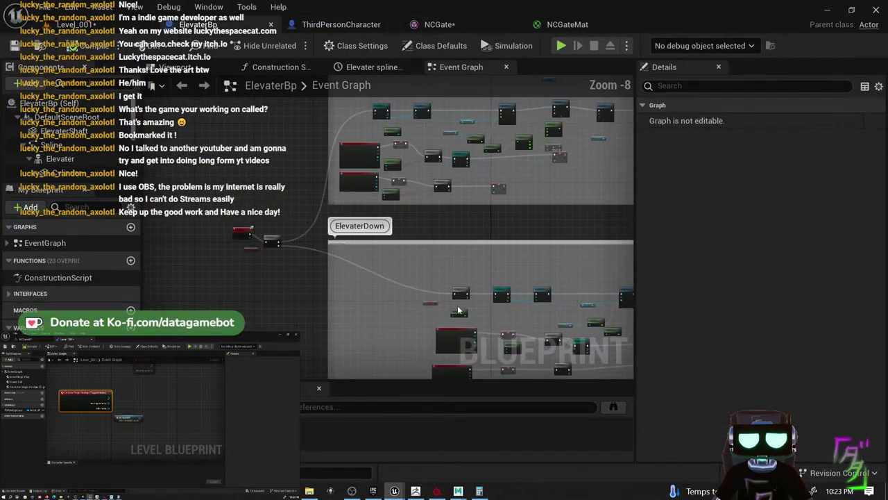
pyautogui.scroll(-2, 437, 246)
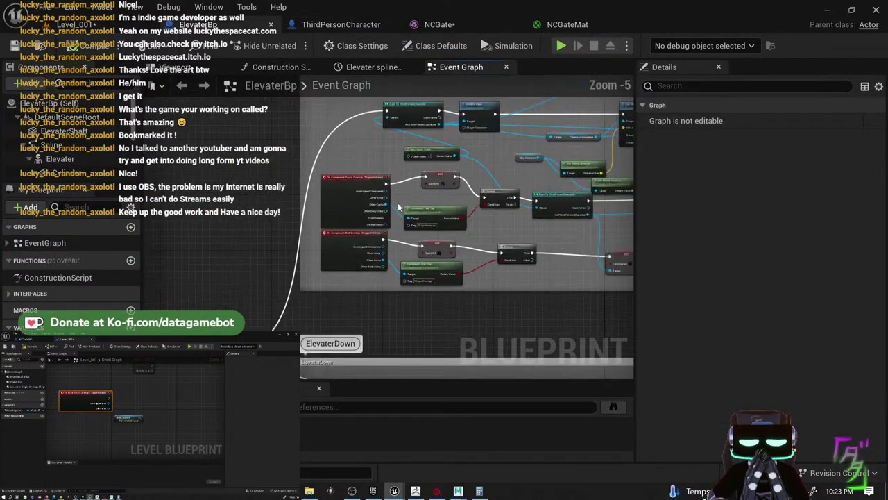
pyautogui.scroll(3, 437, 246)
pyautogui.scroll(-4, 437, 246)
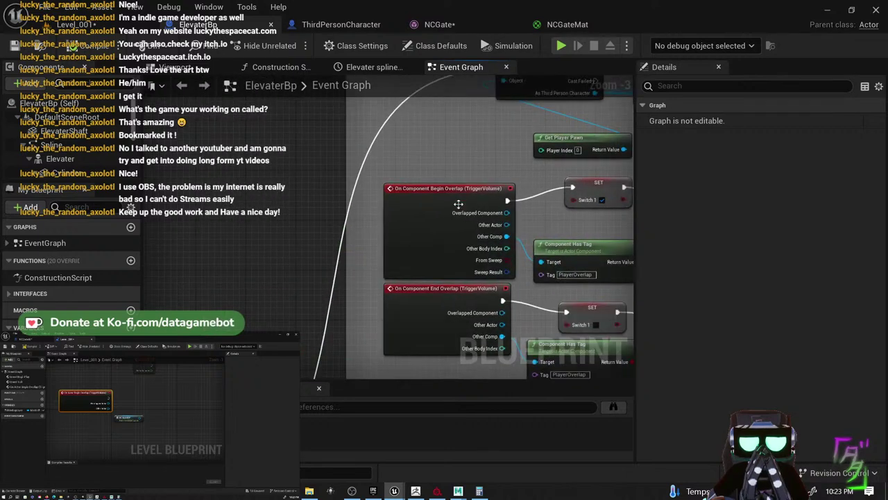
pyautogui.scroll(5, 351, 212)
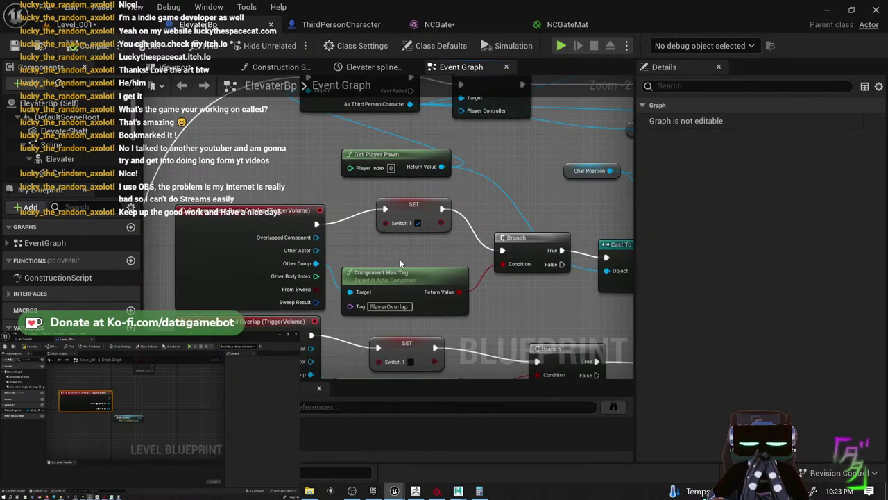
pyautogui.click(406, 286)
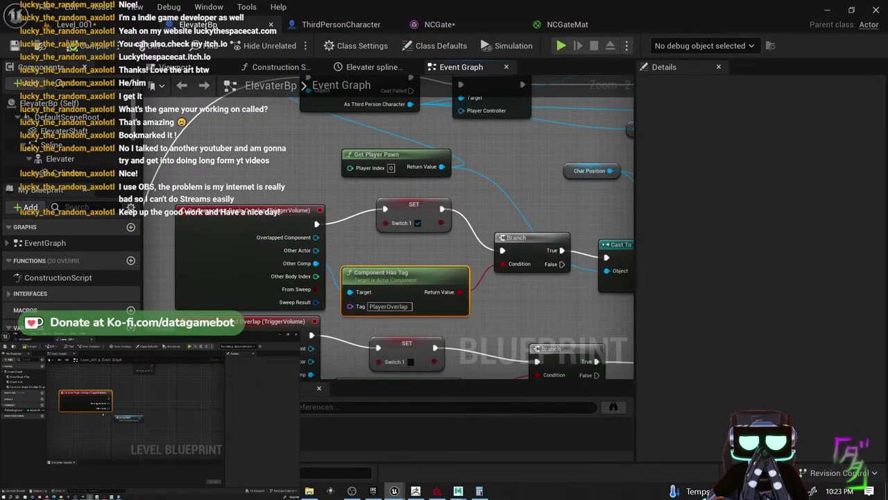